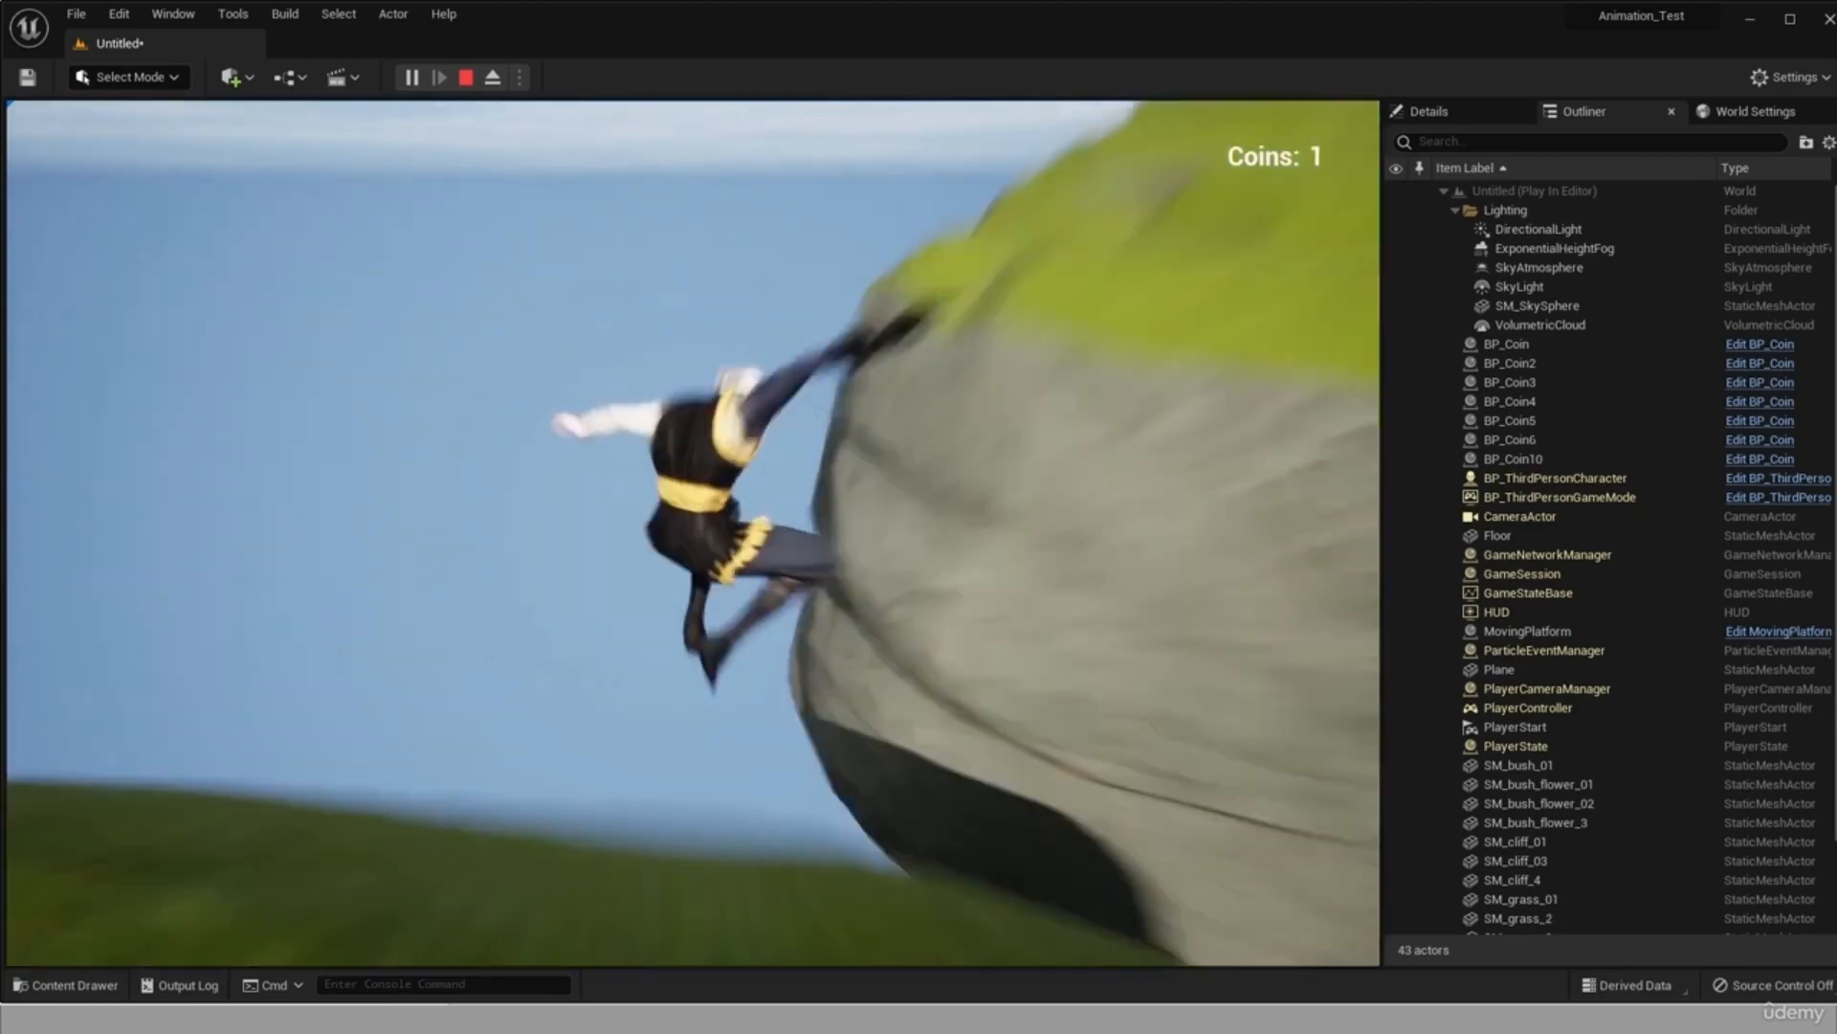
pyautogui.press('w')
pyautogui.press('w')
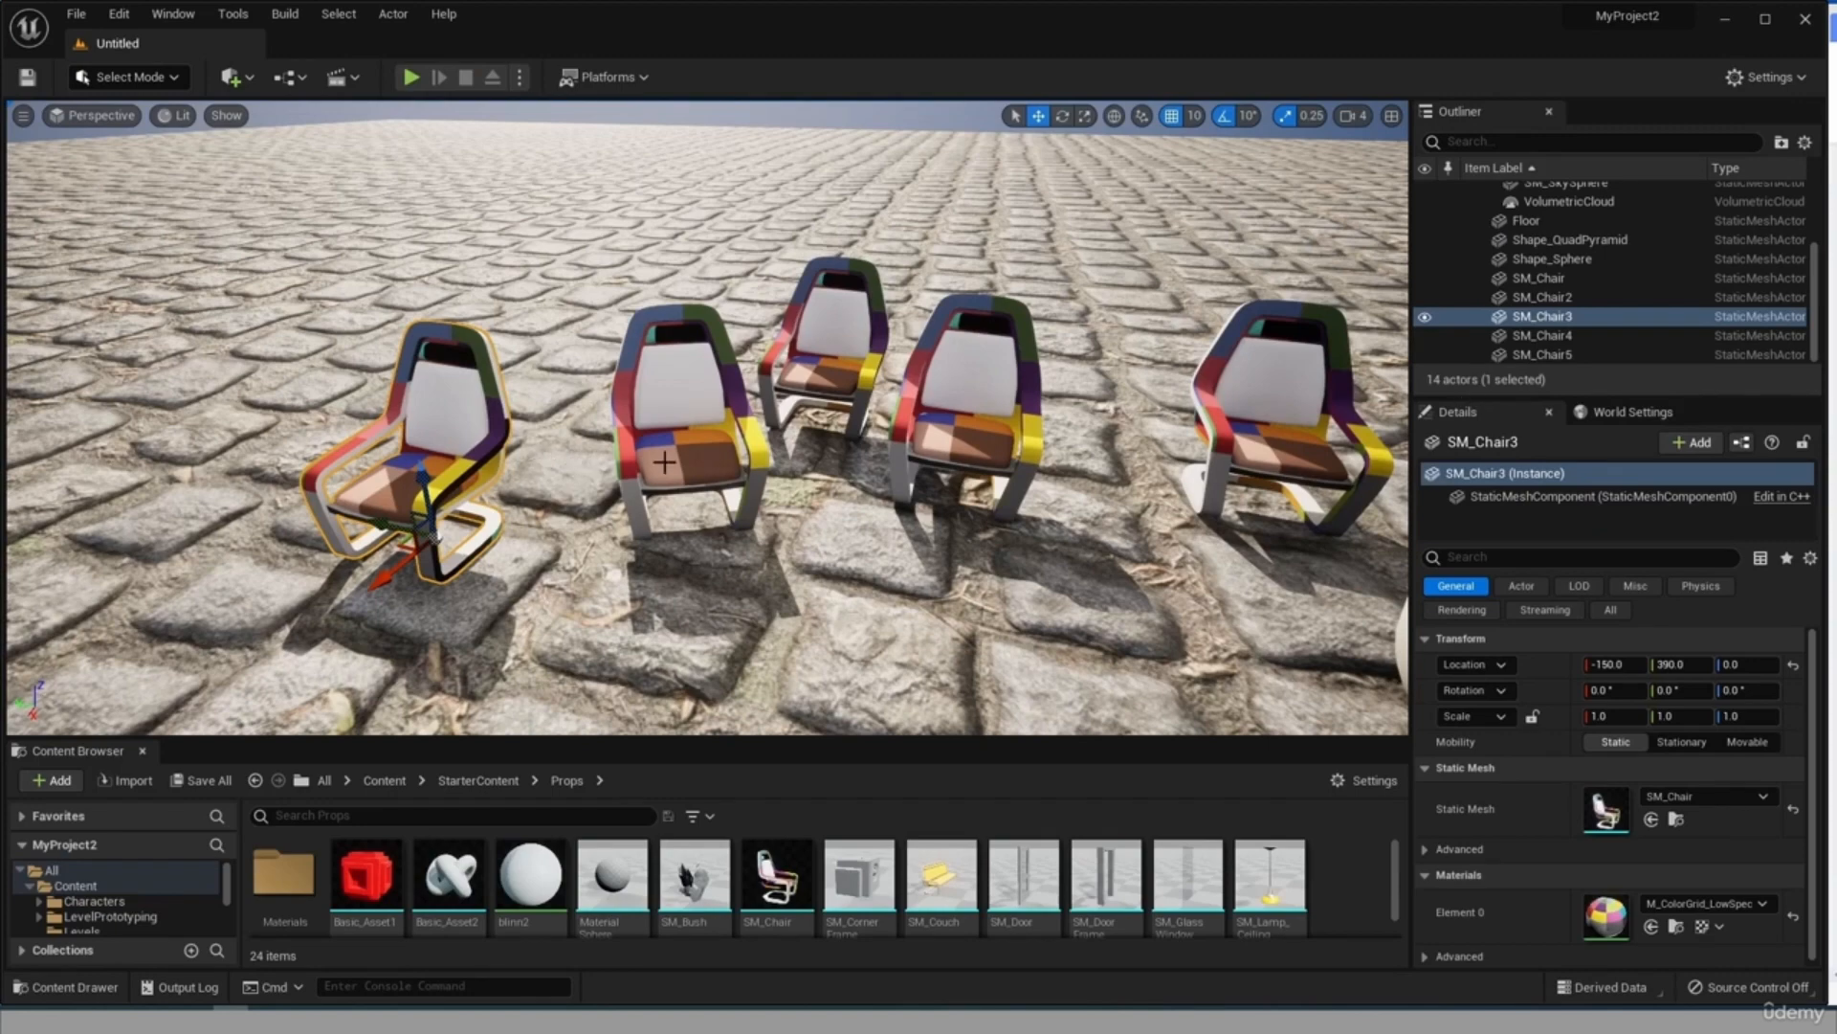
pyautogui.keyDown('ctrl'); pyautogui.click(670, 411); pyautogui.keyUp('ctrl')
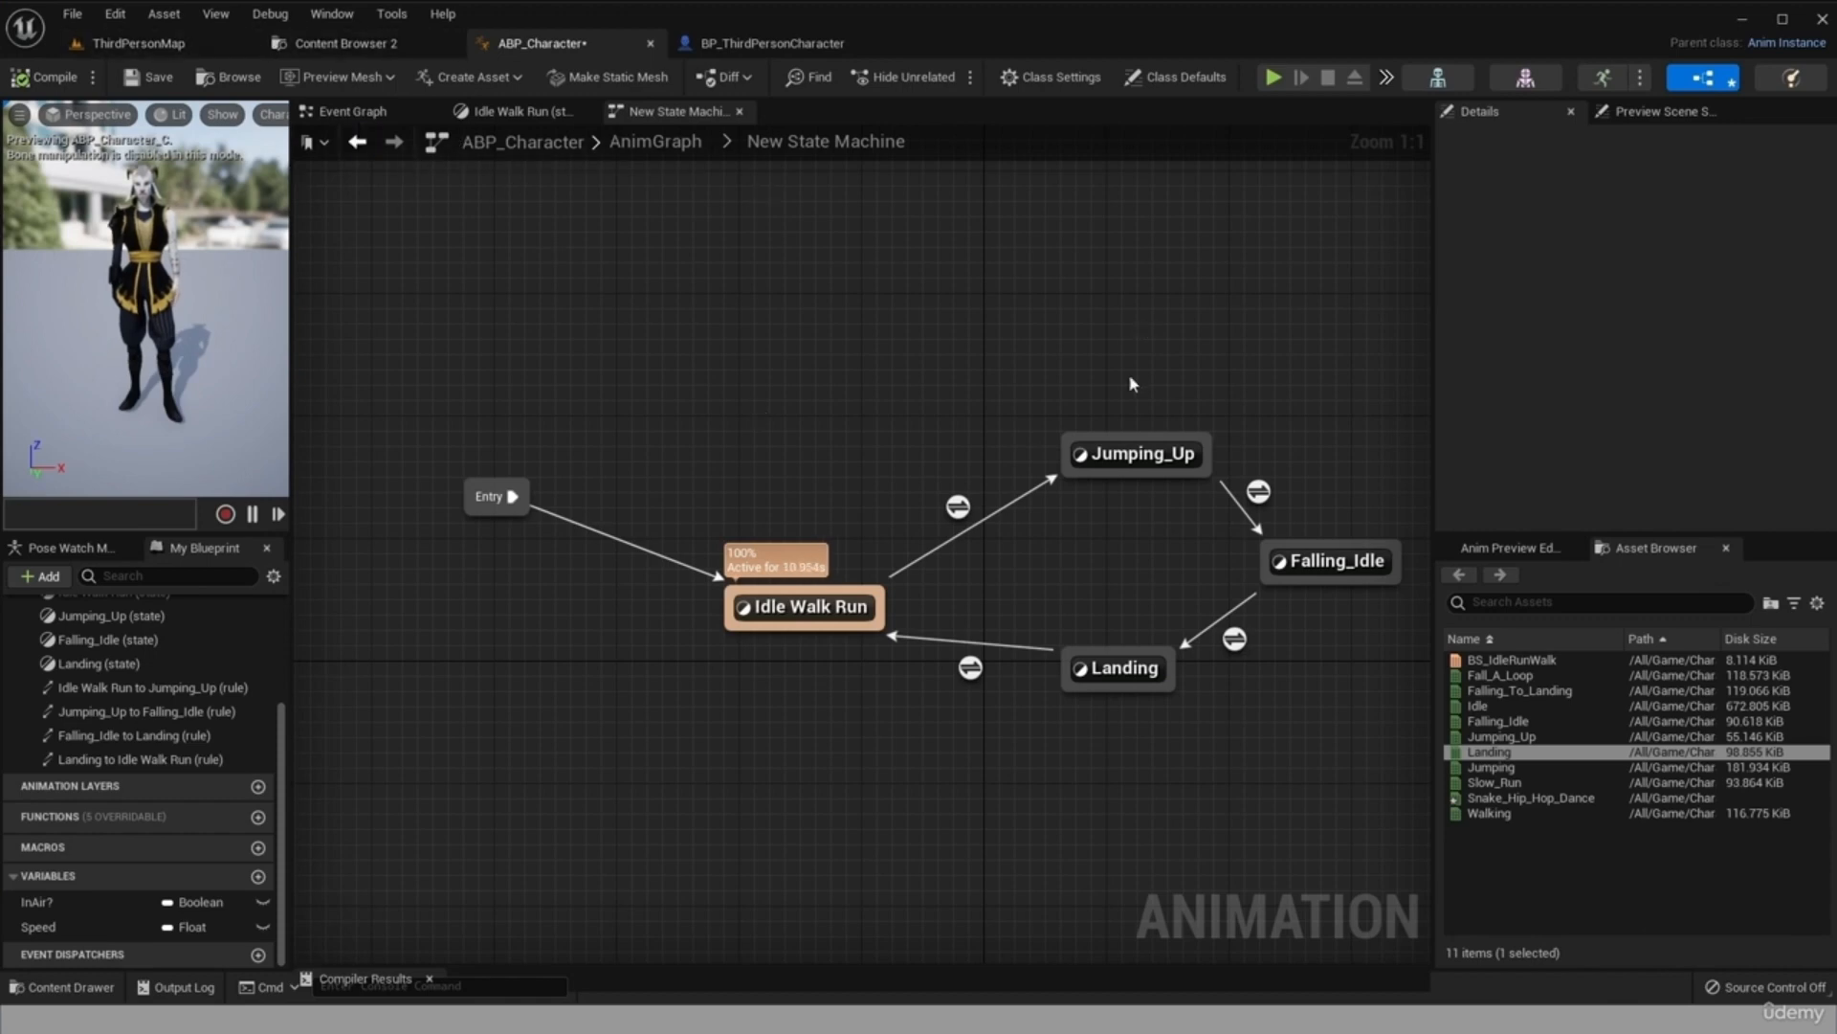
# Examine the event graphs of the ABP_Character animation blueprint and the BP_ThirdPersonCharacter blueprint.
pyautogui.click(368, 113)
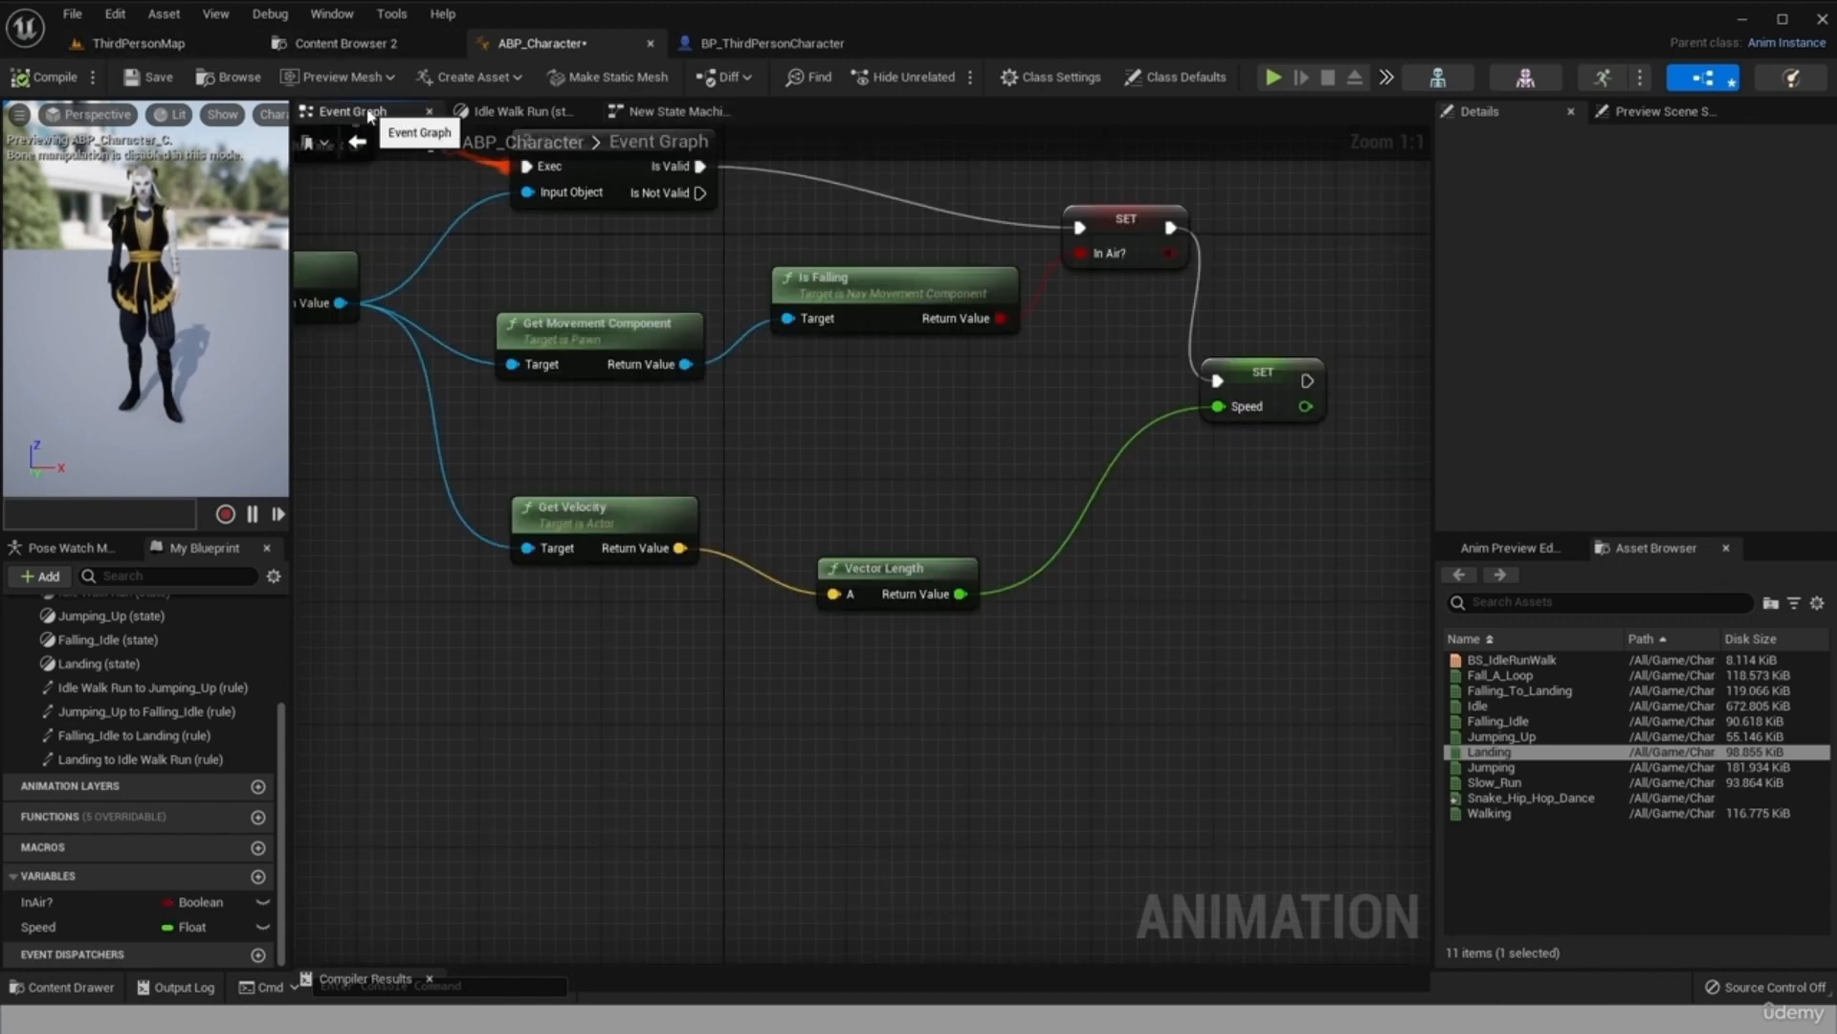
pyautogui.scroll(-5, 863, 445)
pyautogui.scroll(4, 708, 266)
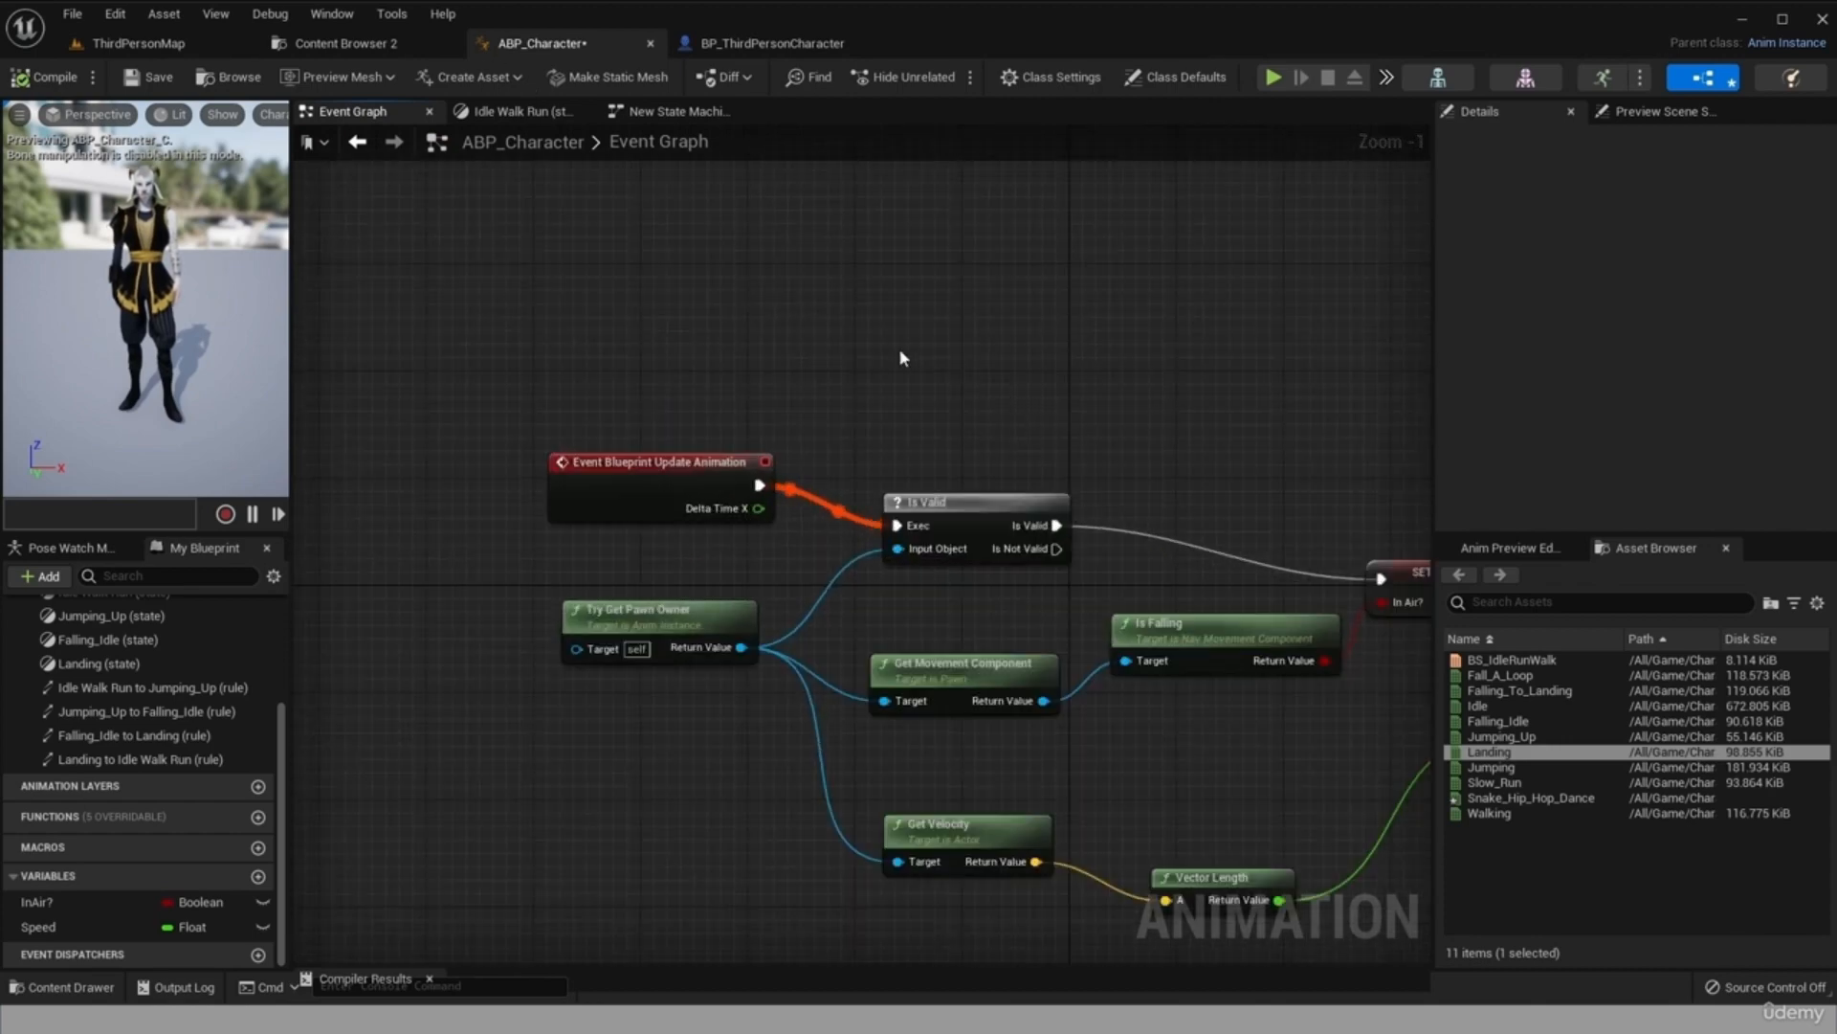
pyautogui.click(772, 43)
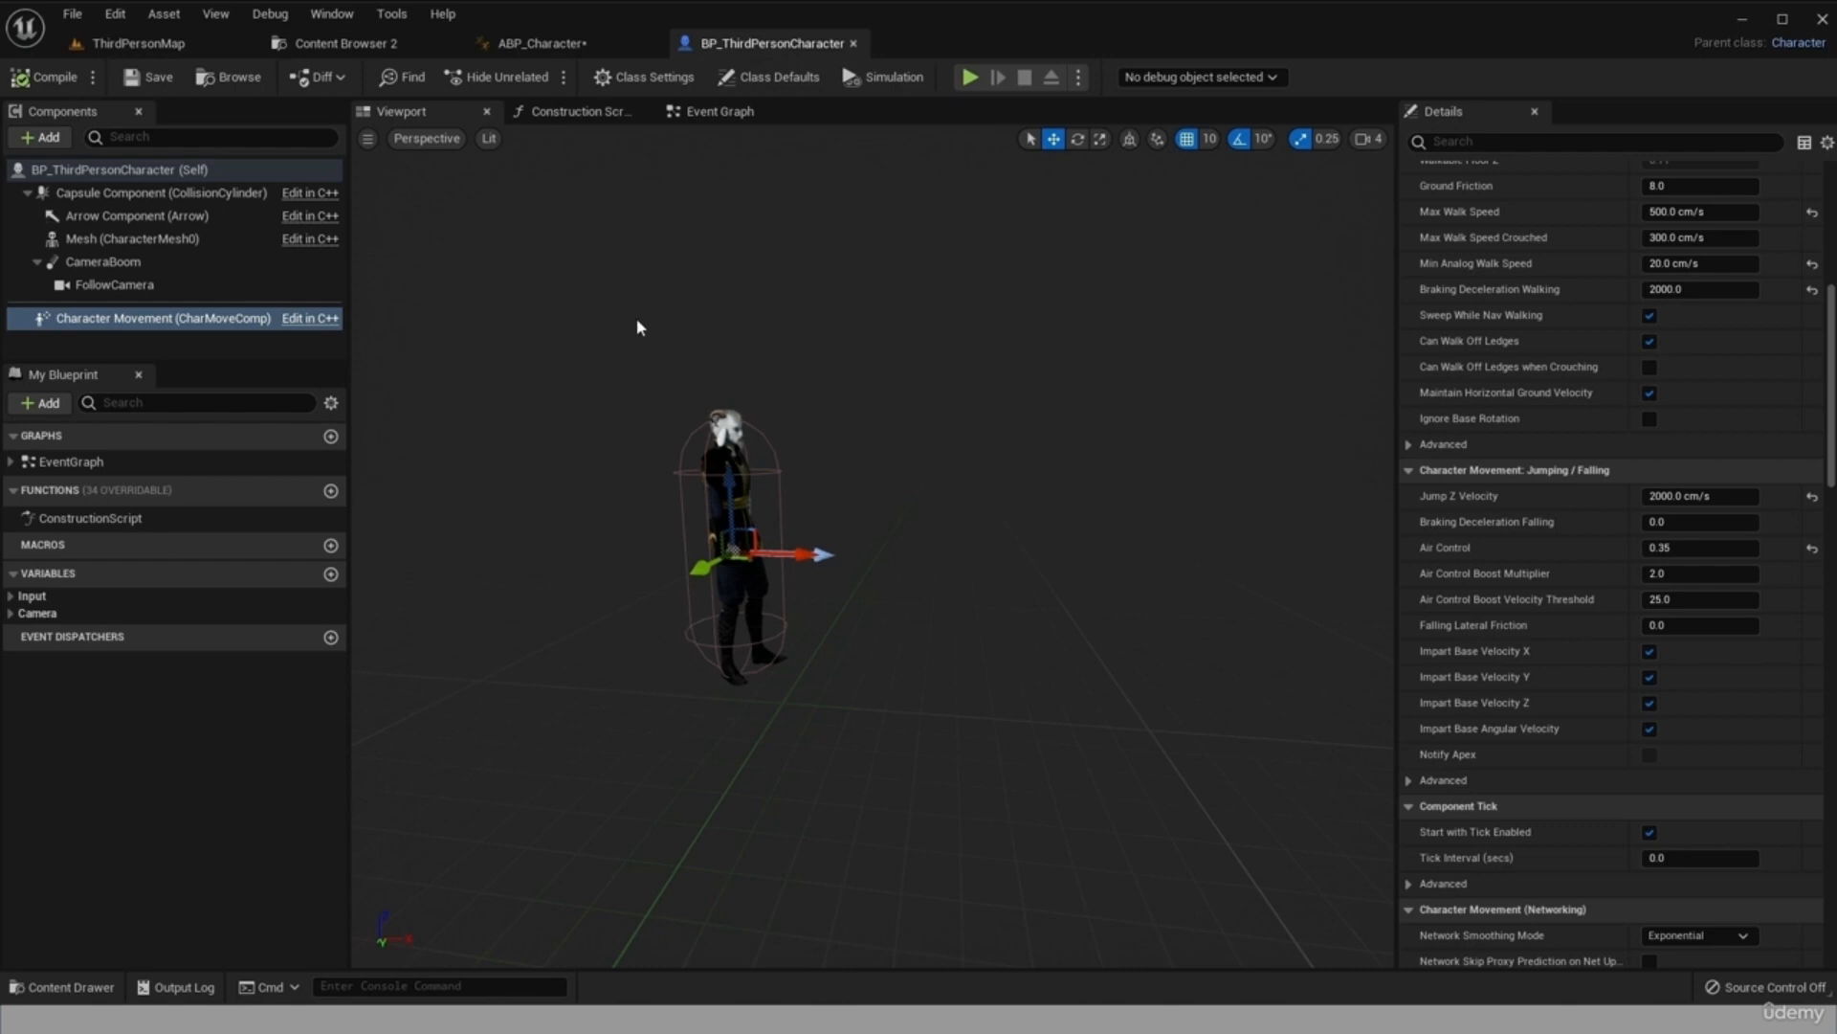
pyautogui.click(720, 111)
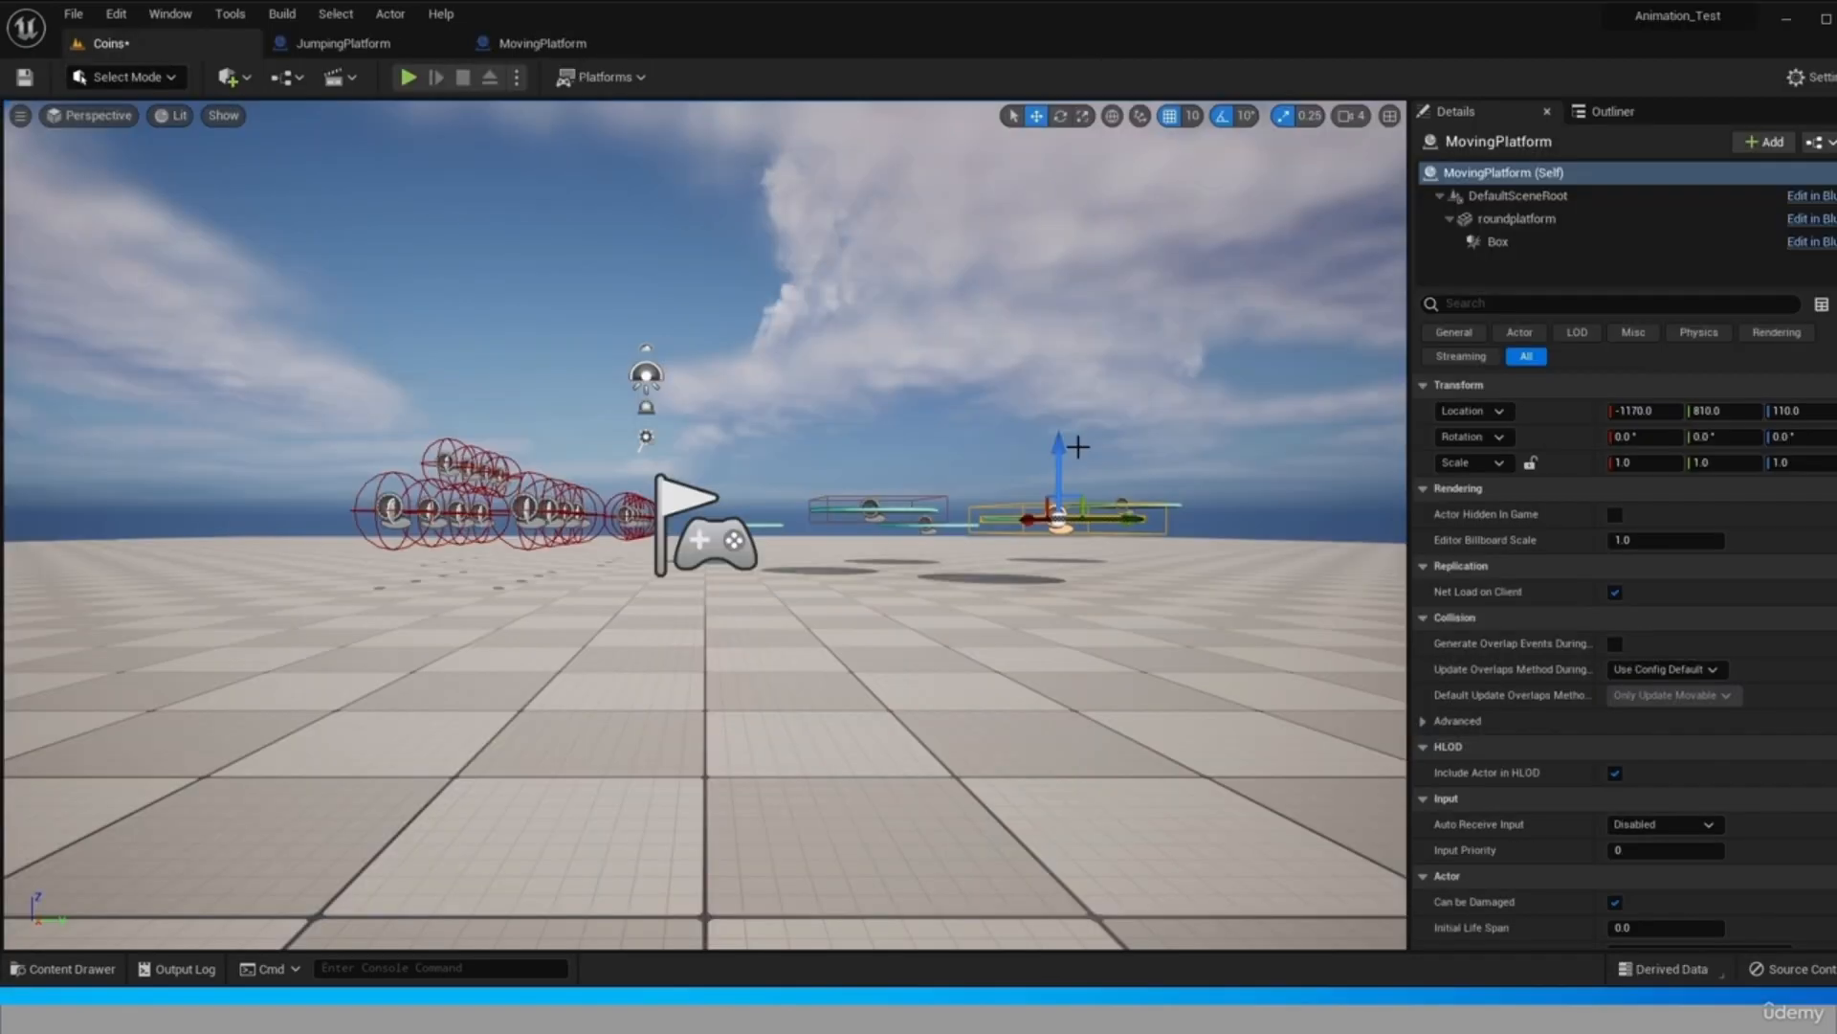
pyautogui.moveTo(1079, 447); pyautogui.dragTo(1139, 426)
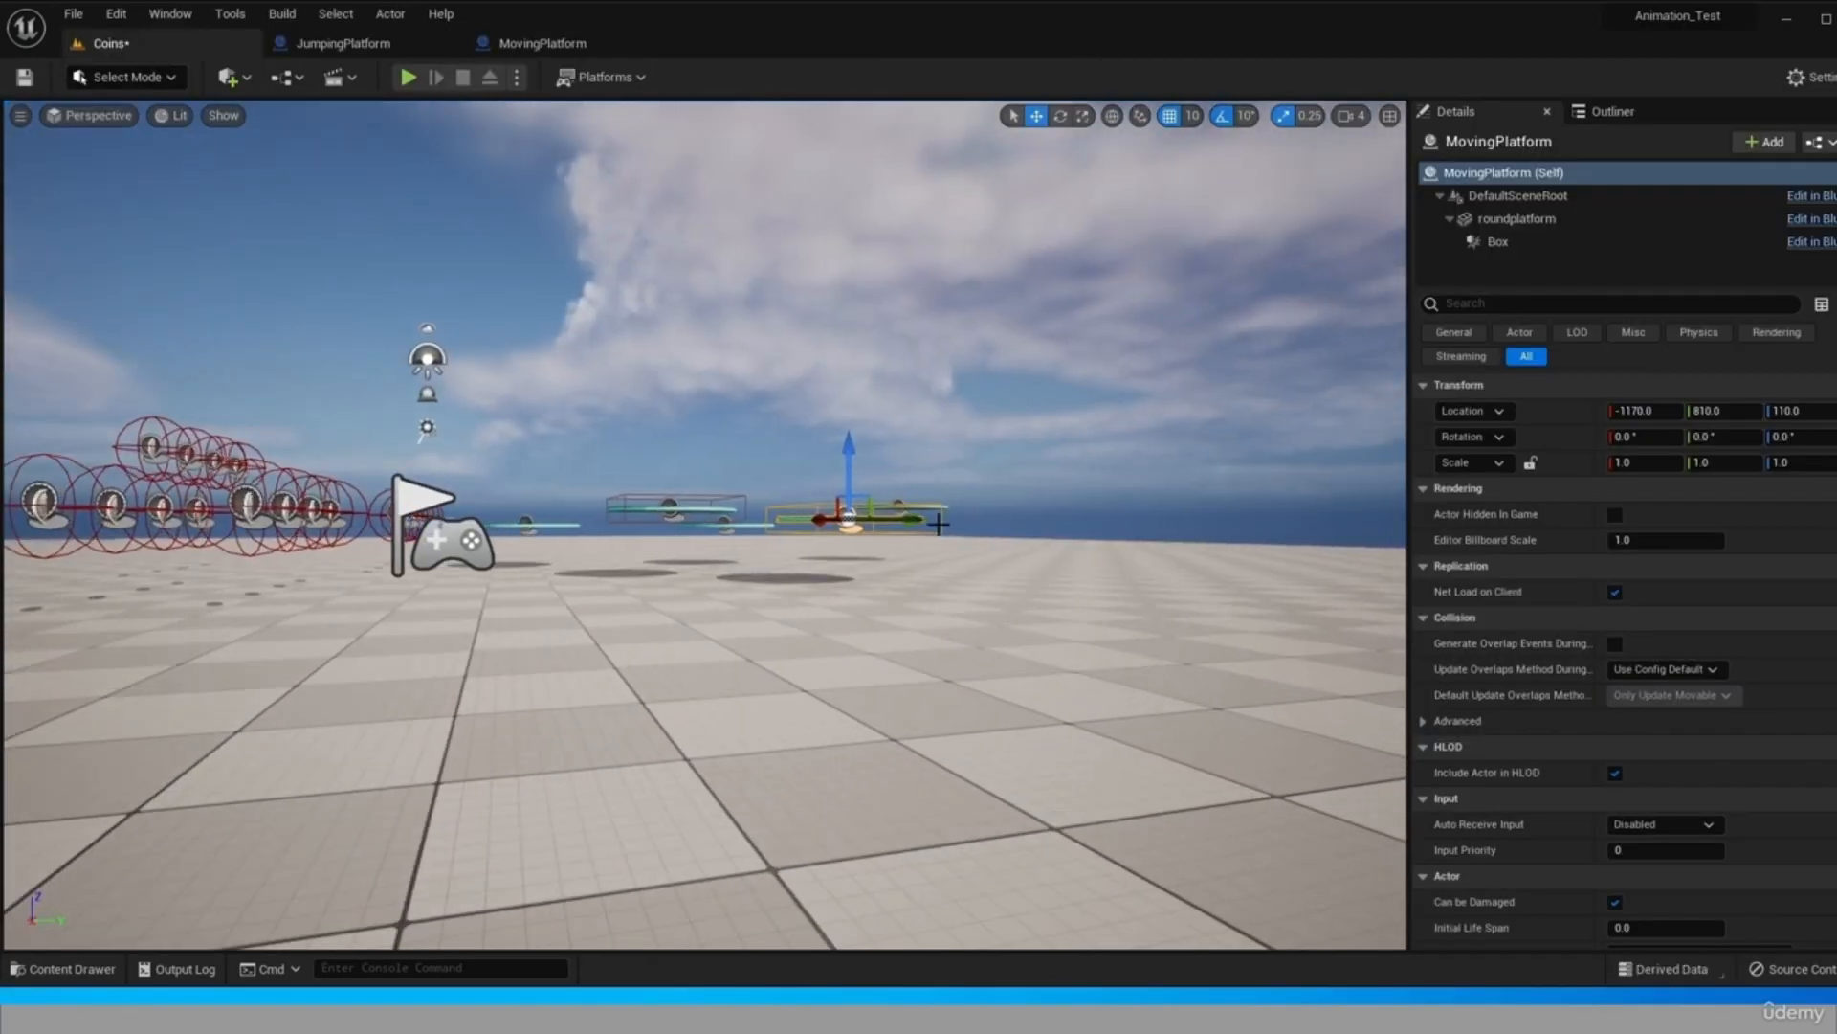
# Move the selected MovingPlatform actor along the Y axis to a location of 1070.
pyautogui.moveTo(911, 527); pyautogui.dragTo(1034, 532)
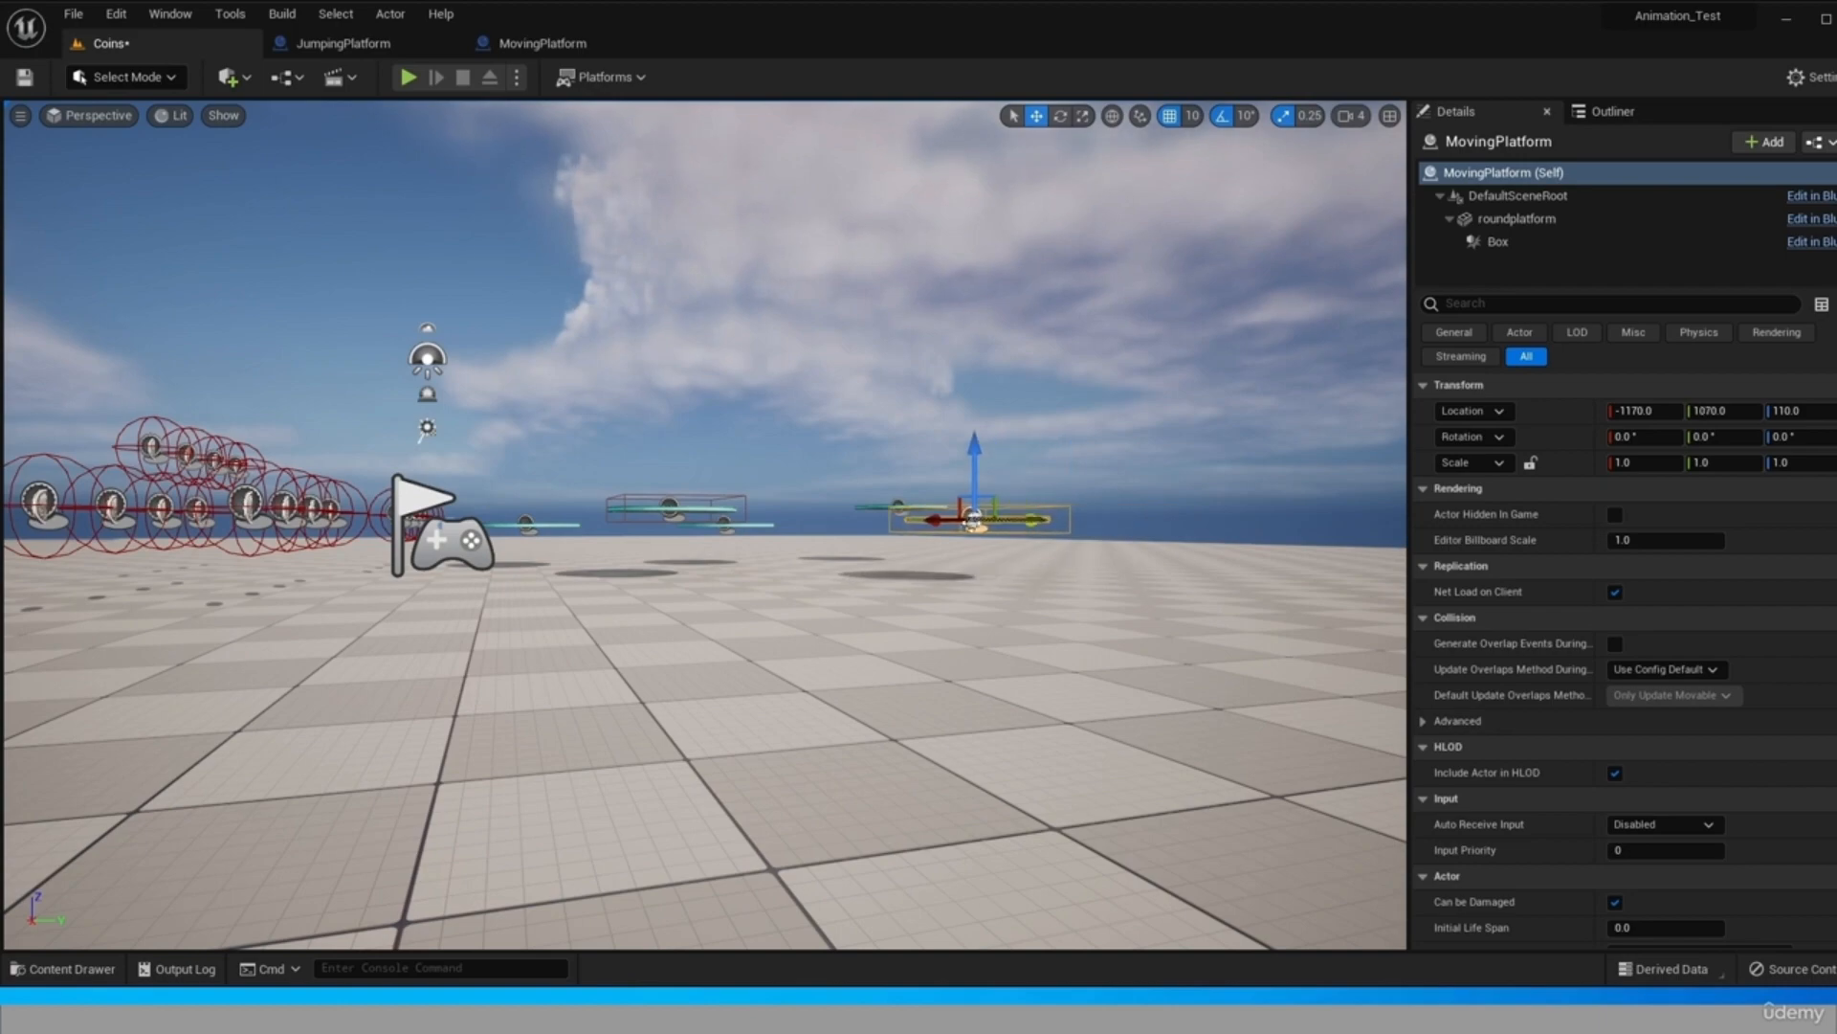
pyautogui.keyDown('alt'); pyautogui.moveTo(1018, 608); pyautogui.dragTo(1004, 765); pyautogui.keyUp('alt')
# Play the Coins level and walk the character forward across the floor near the platforms.
pyautogui.click(407, 76)
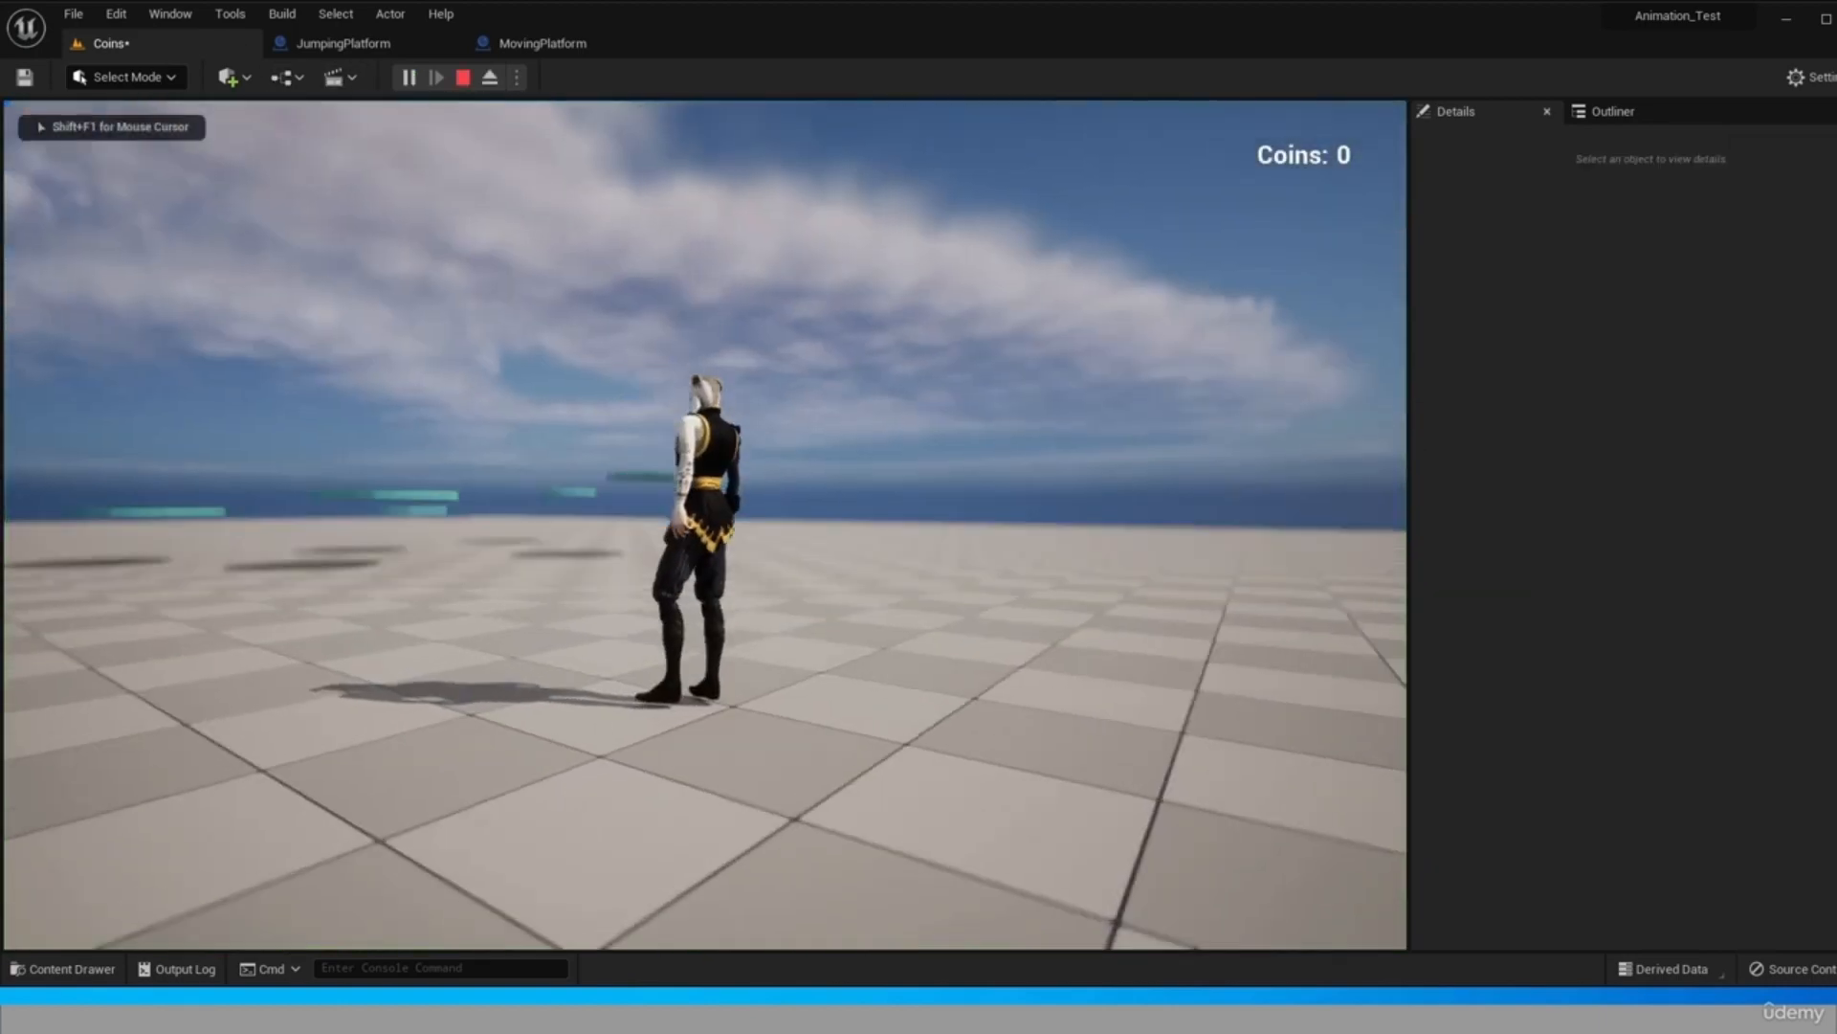
pyautogui.press('w')
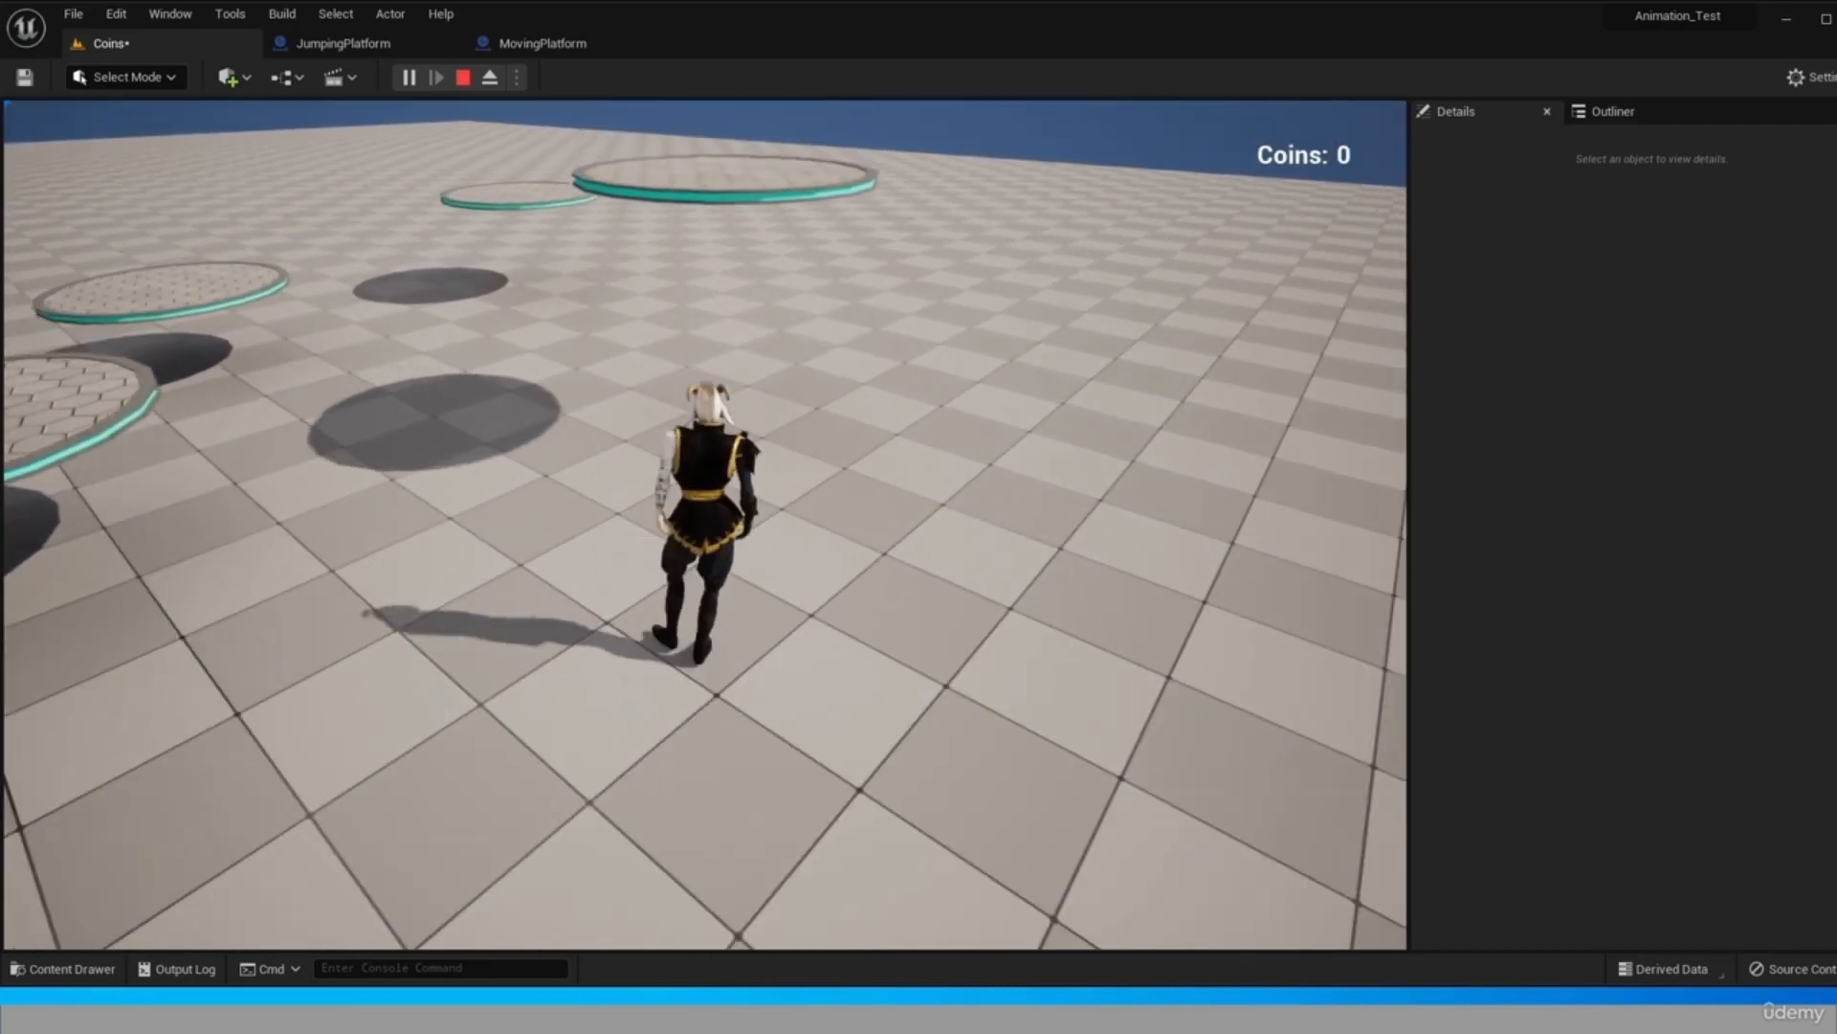
pyautogui.press('w')
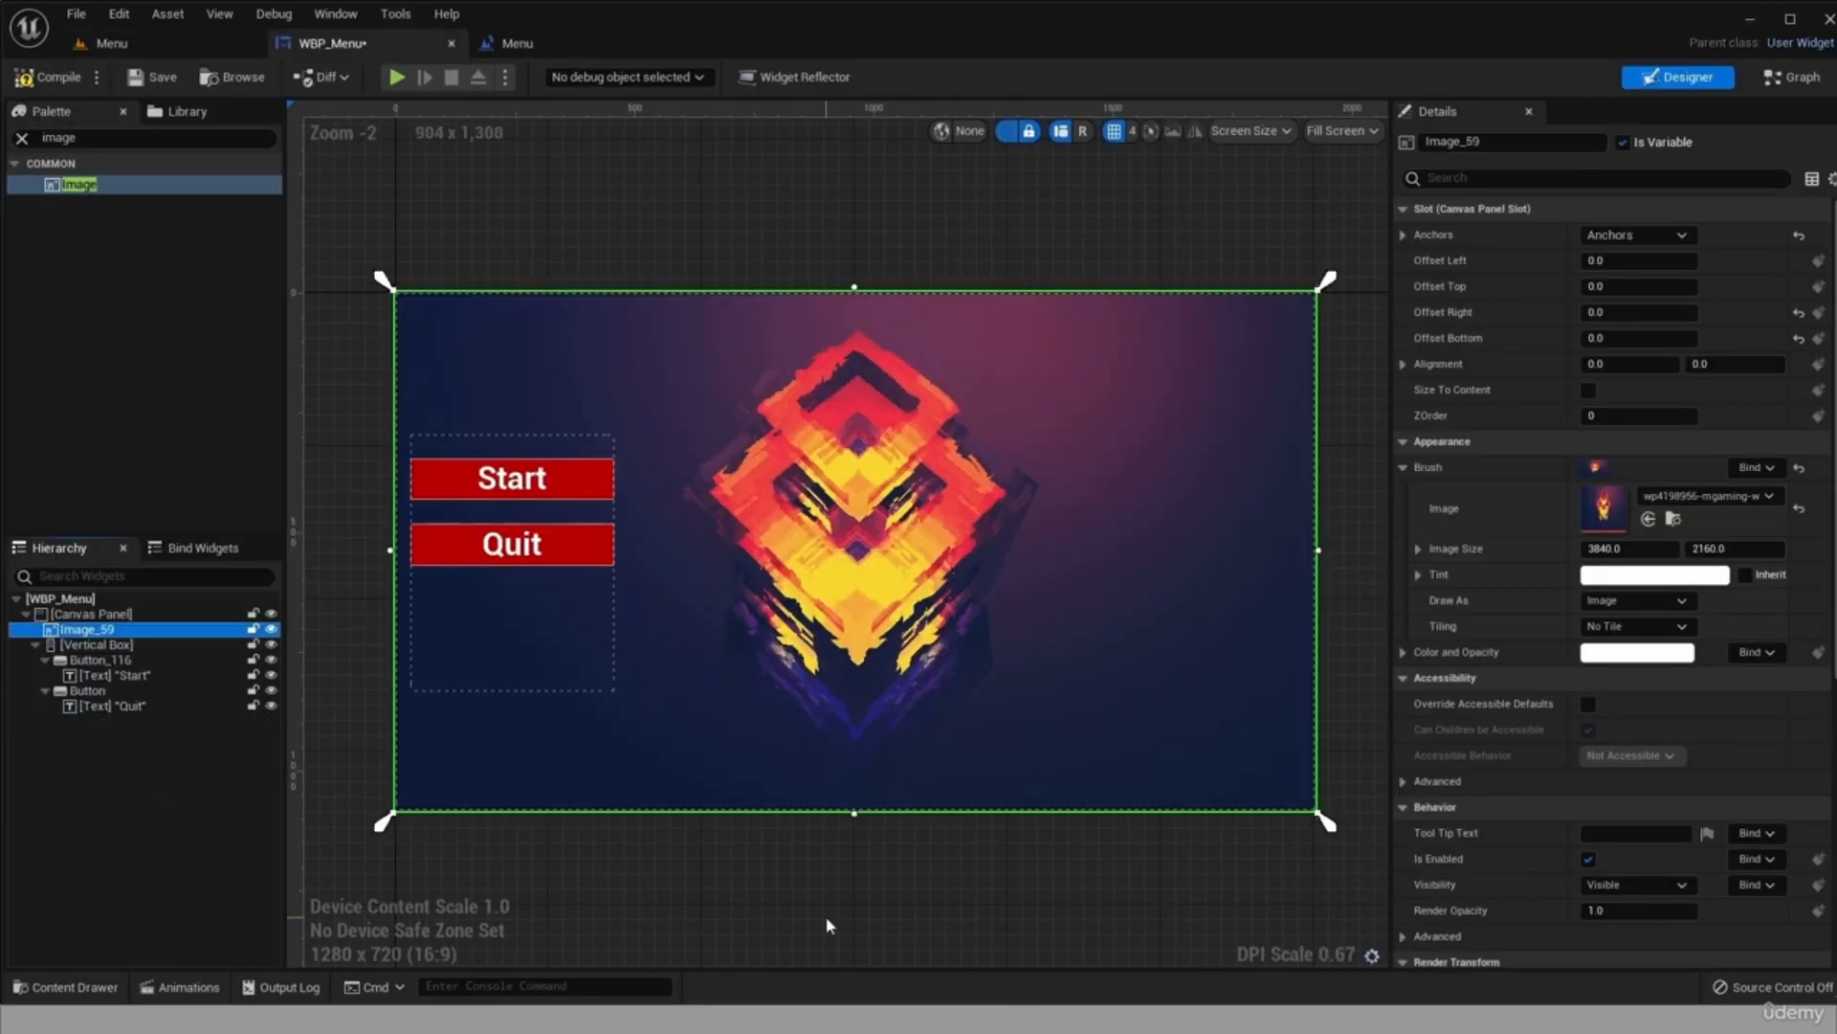
# Move the vertical box holding the Start and Quit buttons down to the canvas's lower-left corner.
pyautogui.click(194, 866)
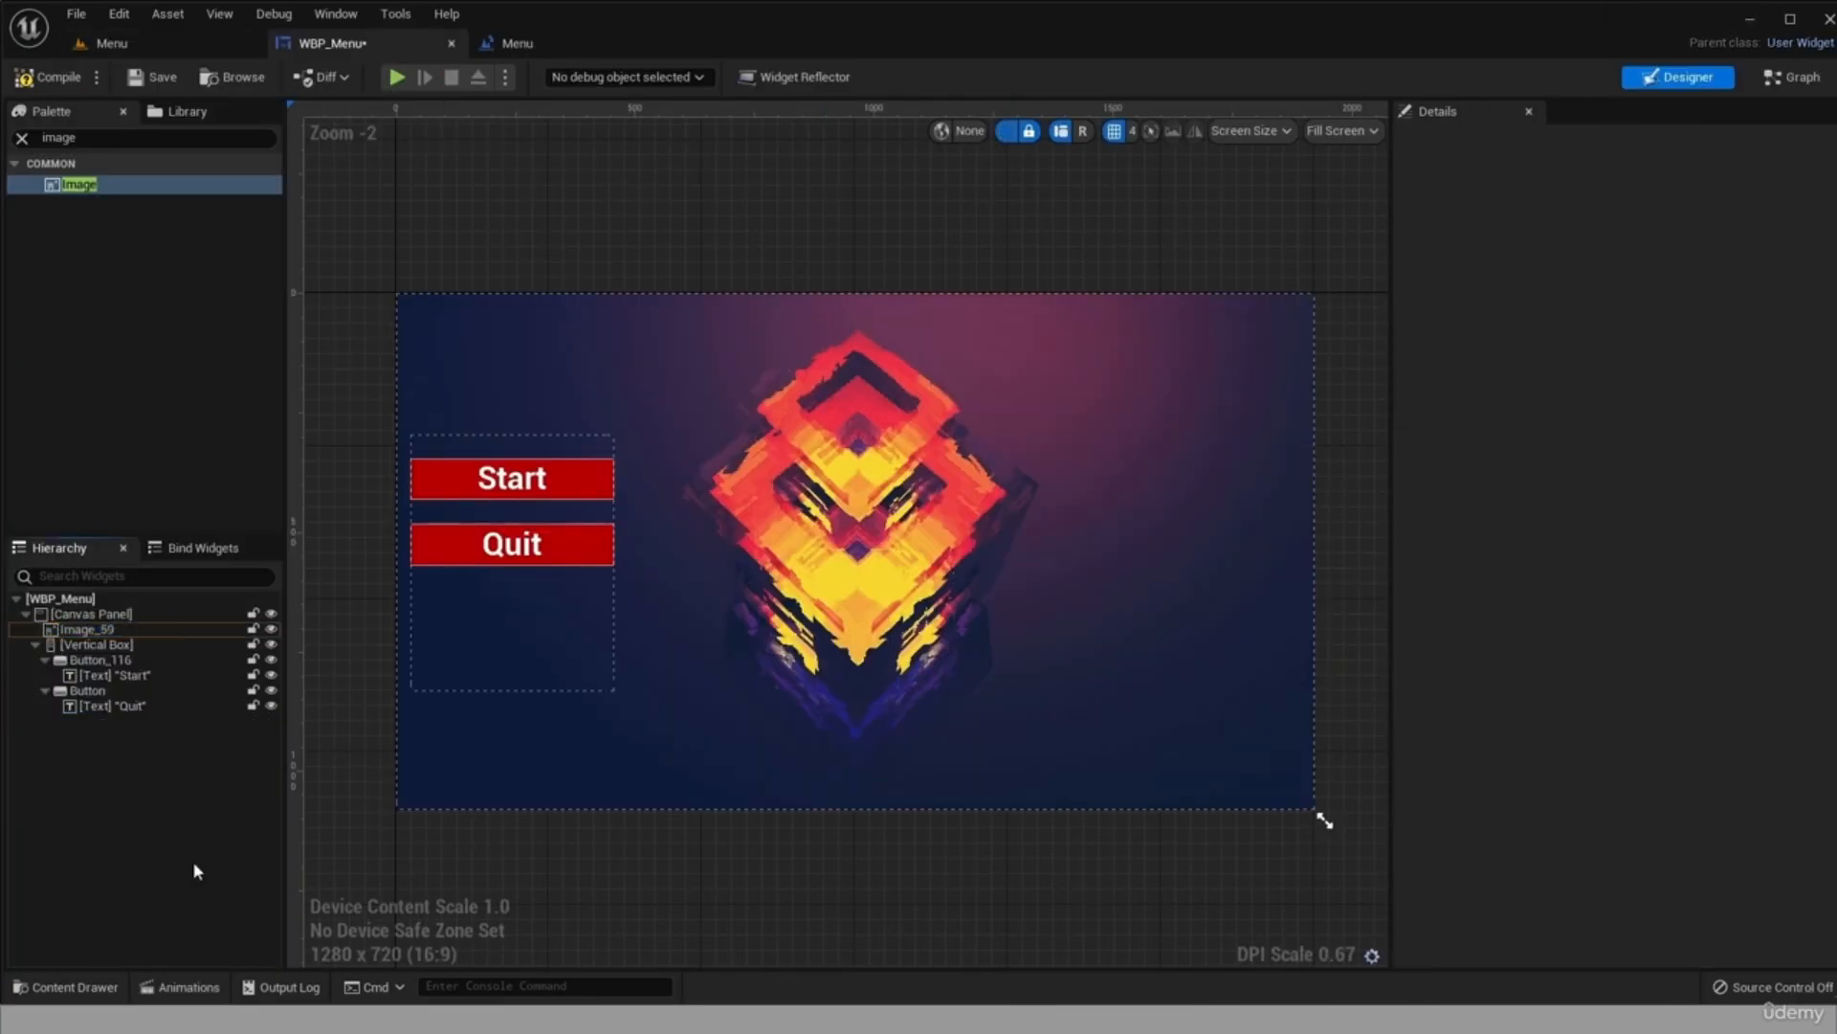
pyautogui.click(532, 590)
pyautogui.moveTo(594, 496); pyautogui.dragTo(574, 678)
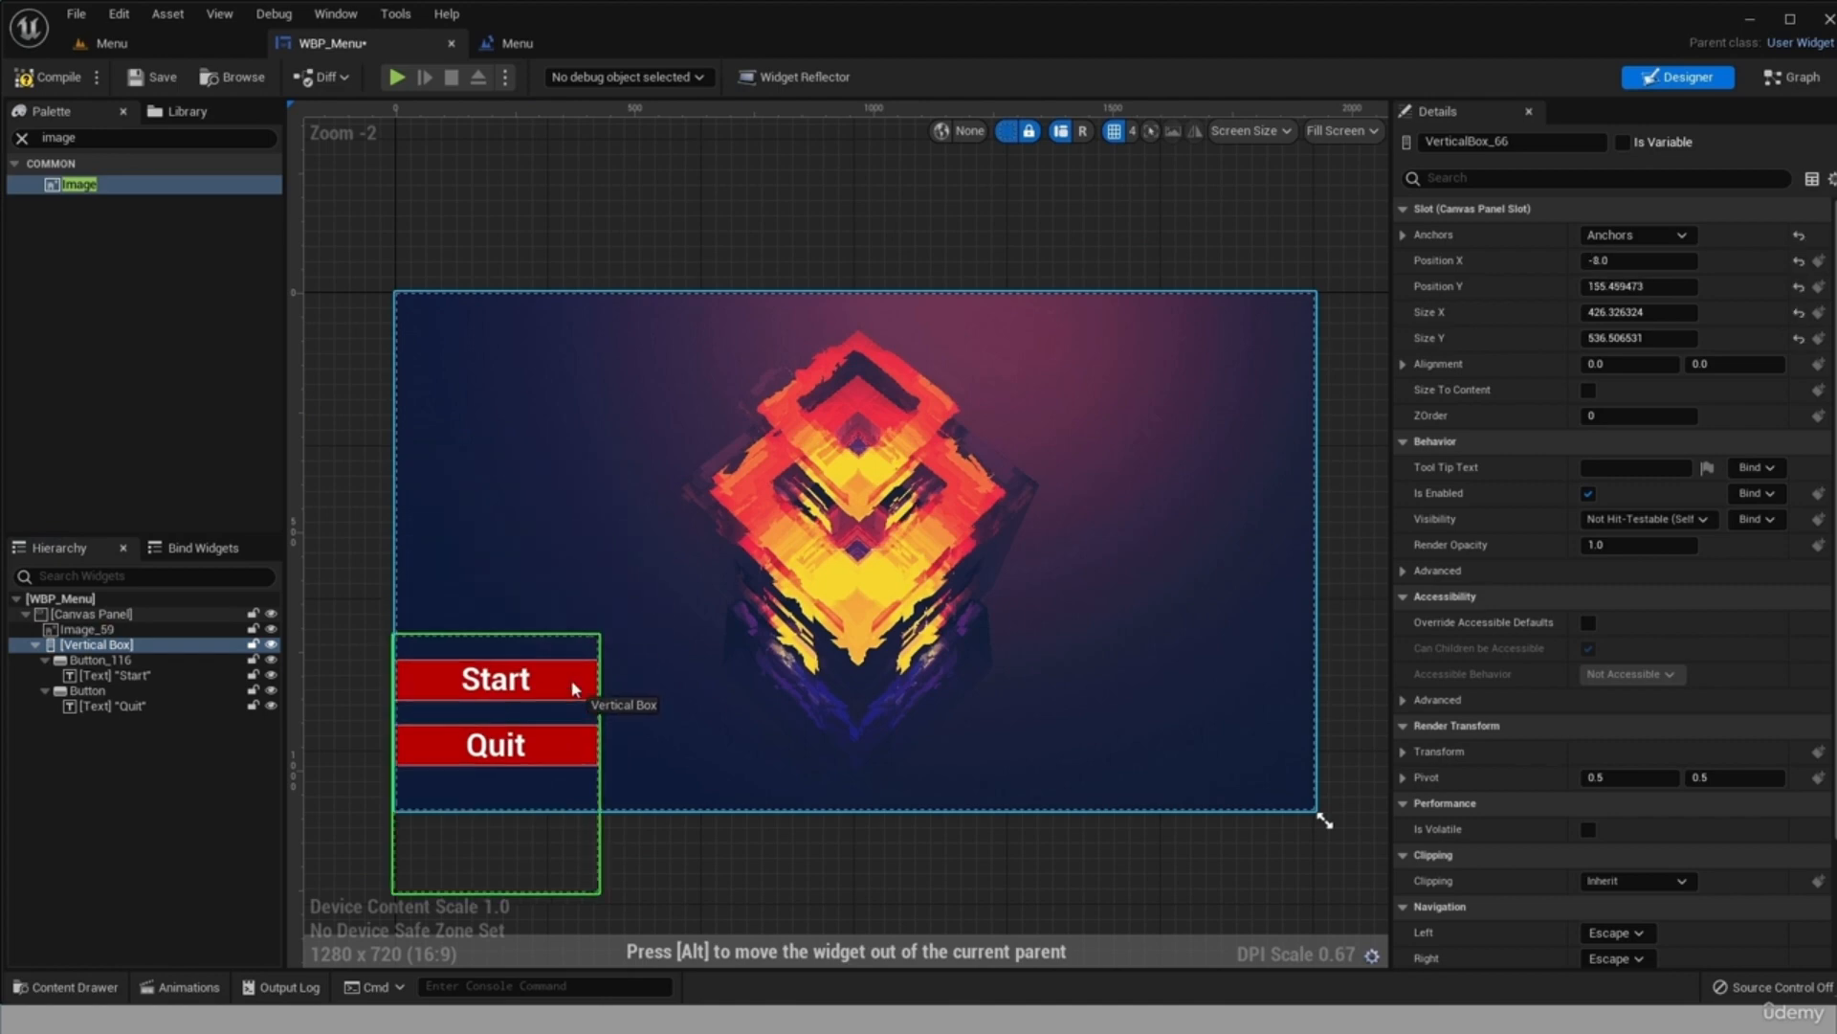
pyautogui.click(657, 639)
pyautogui.click(96, 644)
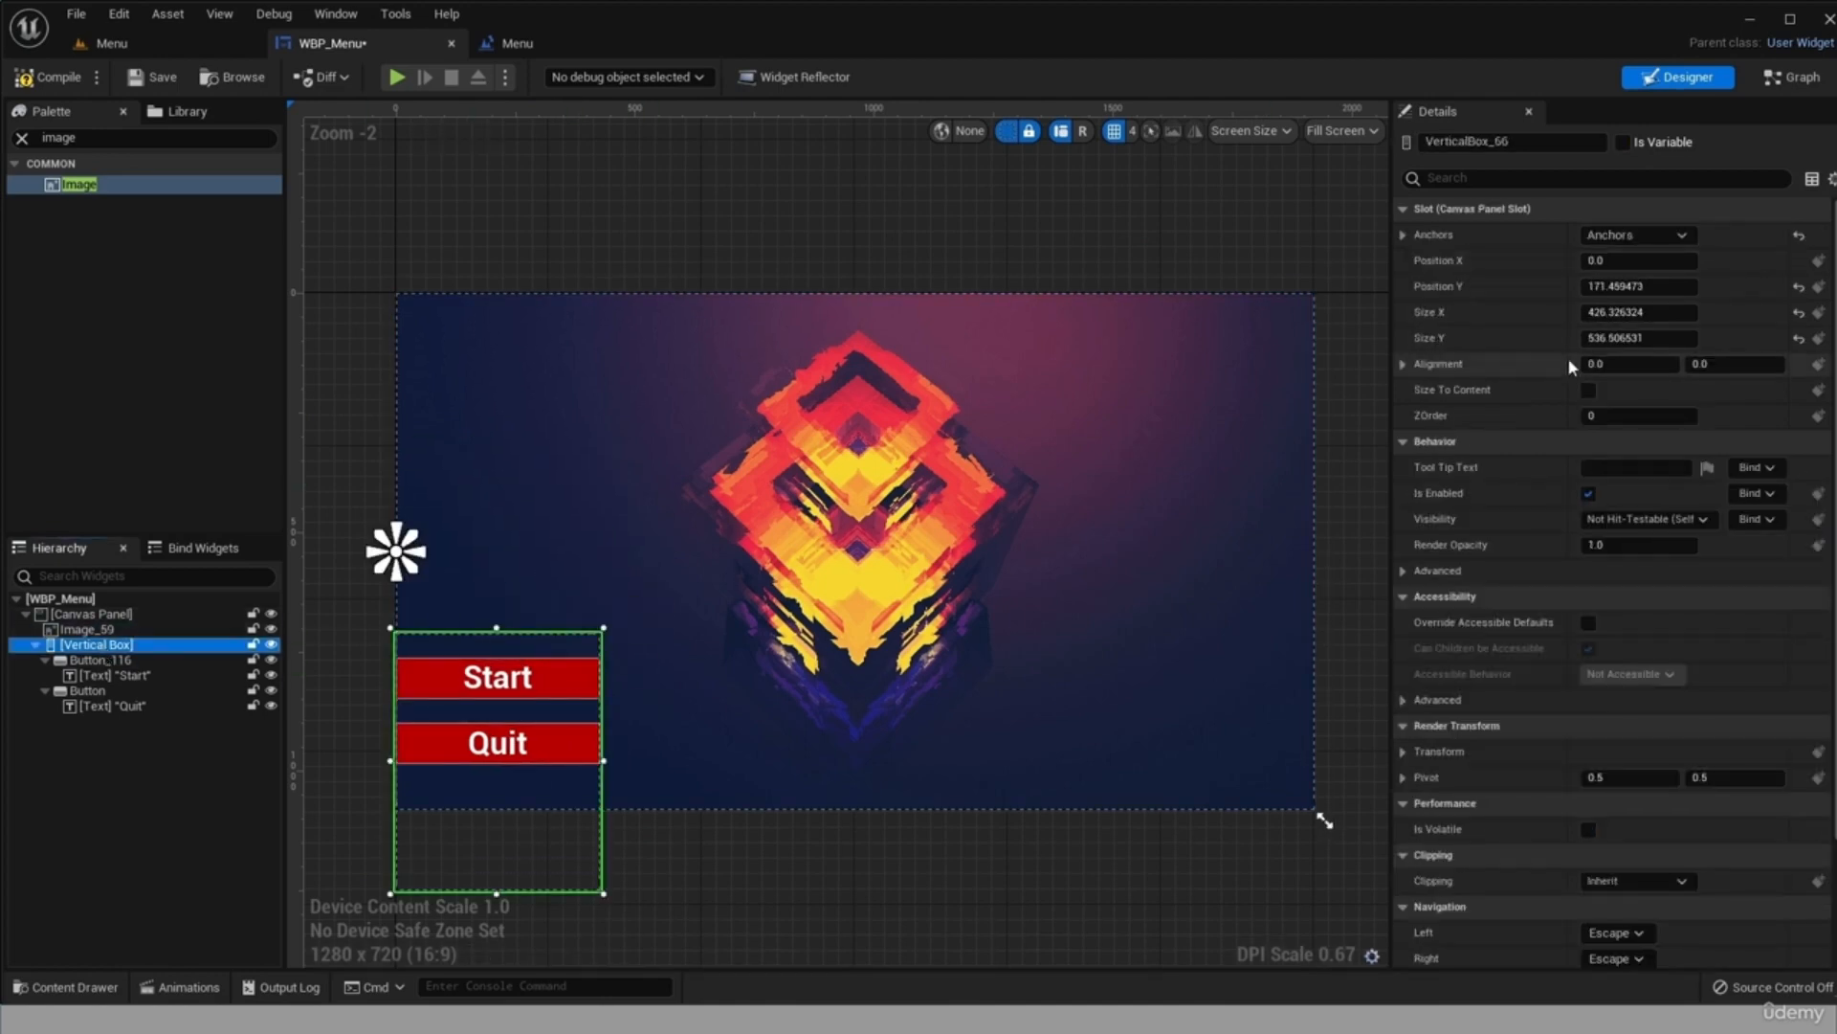
# Set the vertical box's Position X to 30 in the WBP_Menu widget.
pyautogui.click(163, 762)
pyautogui.click(156, 650)
pyautogui.click(1601, 262)
pyautogui.write('30')
pyautogui.press('Return')
pyautogui.click(1325, 820)
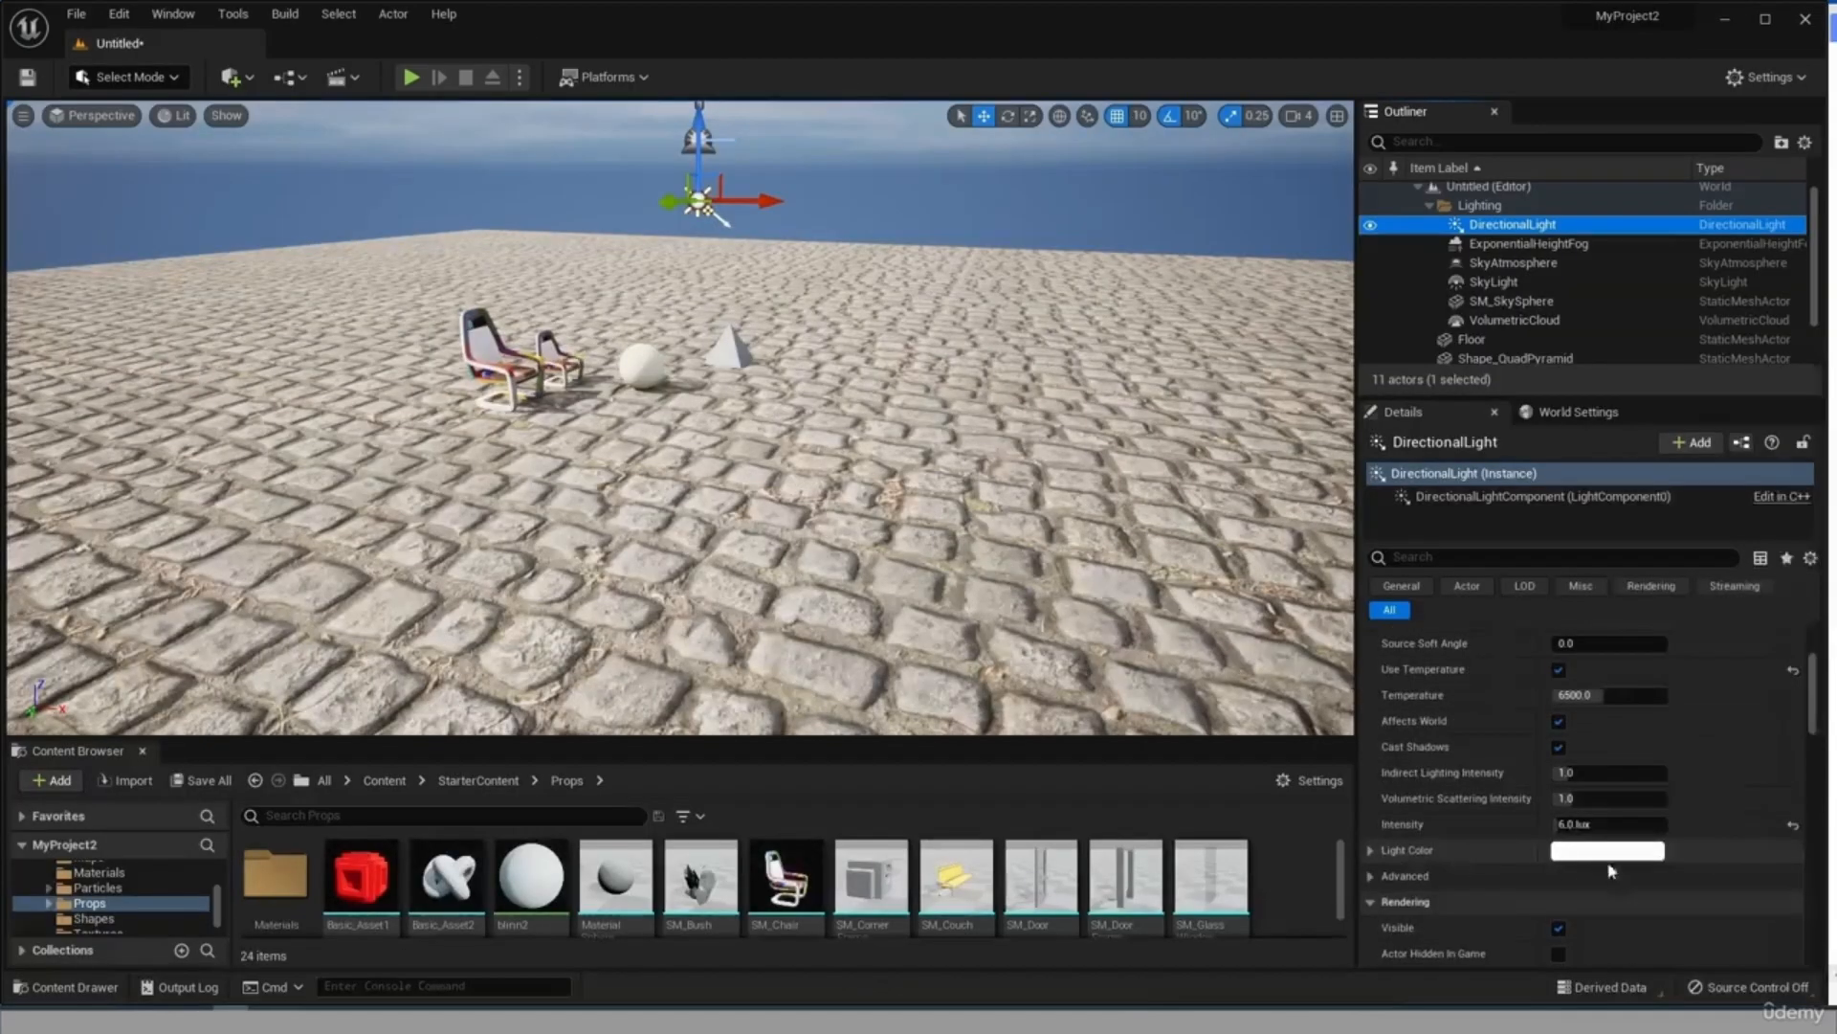
# Change the DirectionalLight's light color to purple, about R 0.515, G 0.352, B 1.0.
pyautogui.click(1579, 850)
pyautogui.click(1704, 603)
pyautogui.moveTo(1704, 603); pyautogui.dragTo(1709, 606)
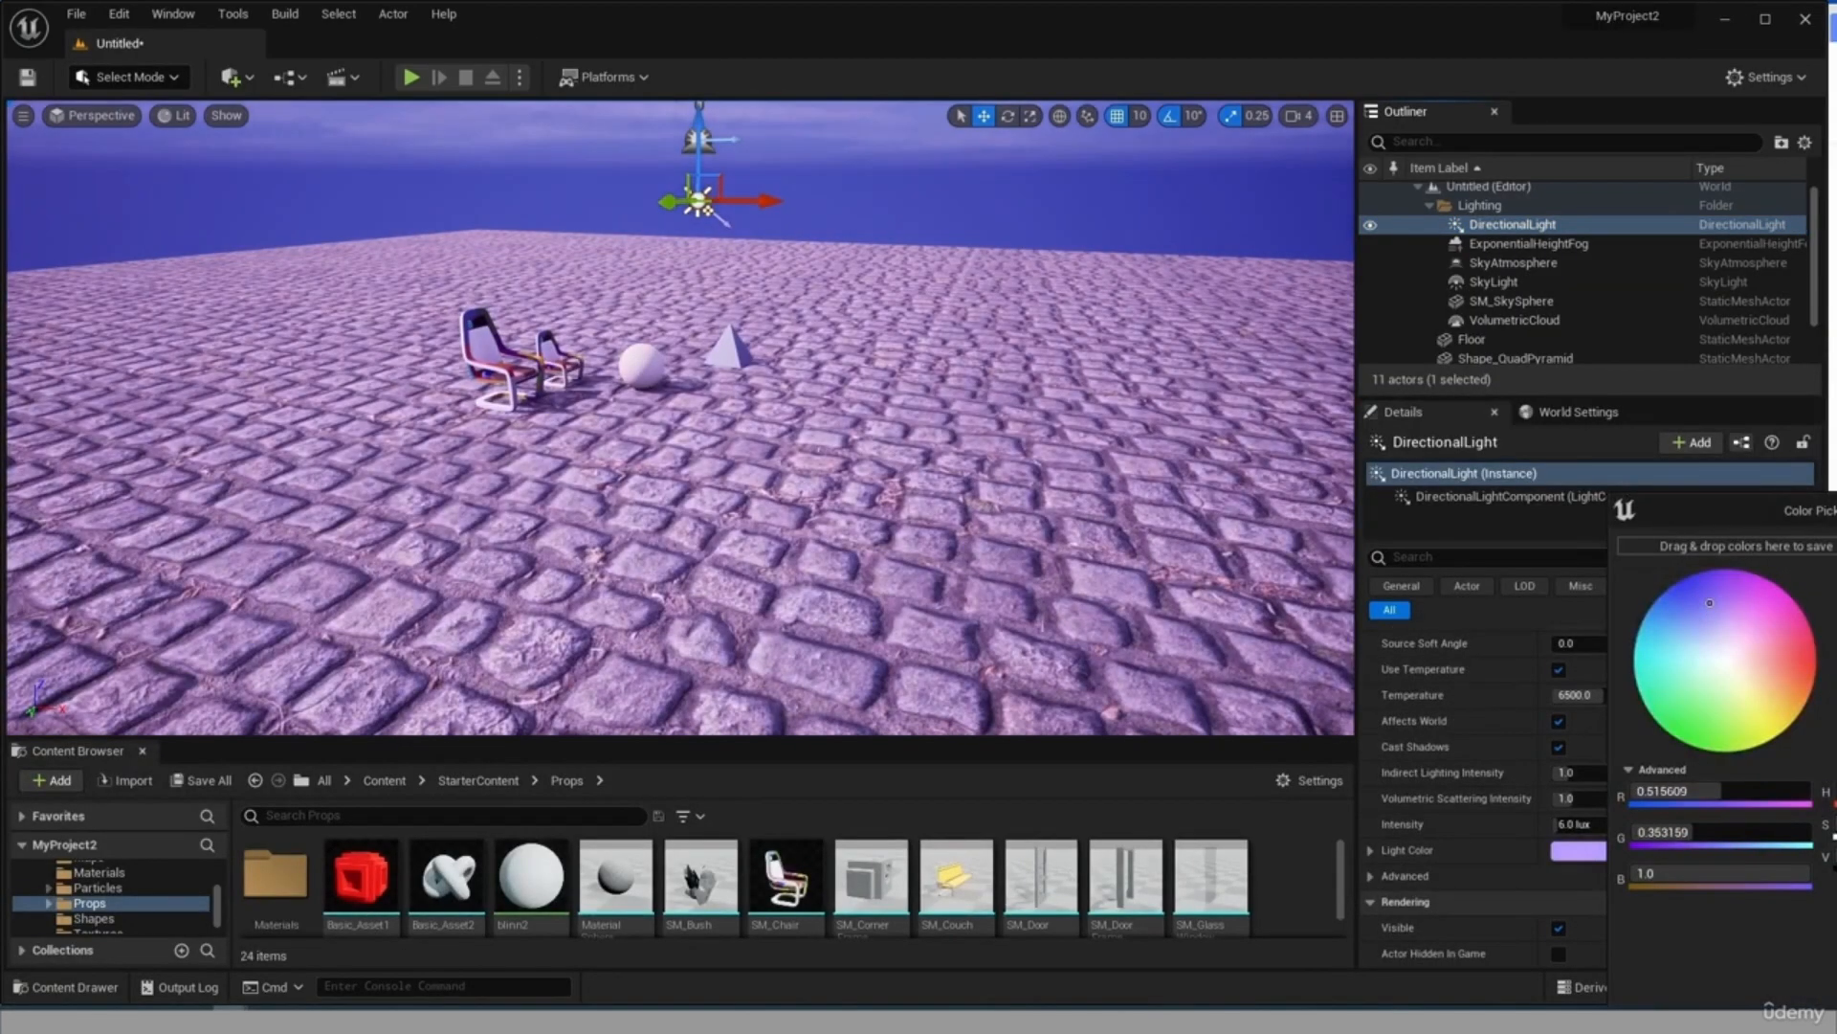
pyautogui.click(1443, 863)
# Change the DirectionalLight's light color to near white at the center of the color wheel.
pyautogui.click(1596, 850)
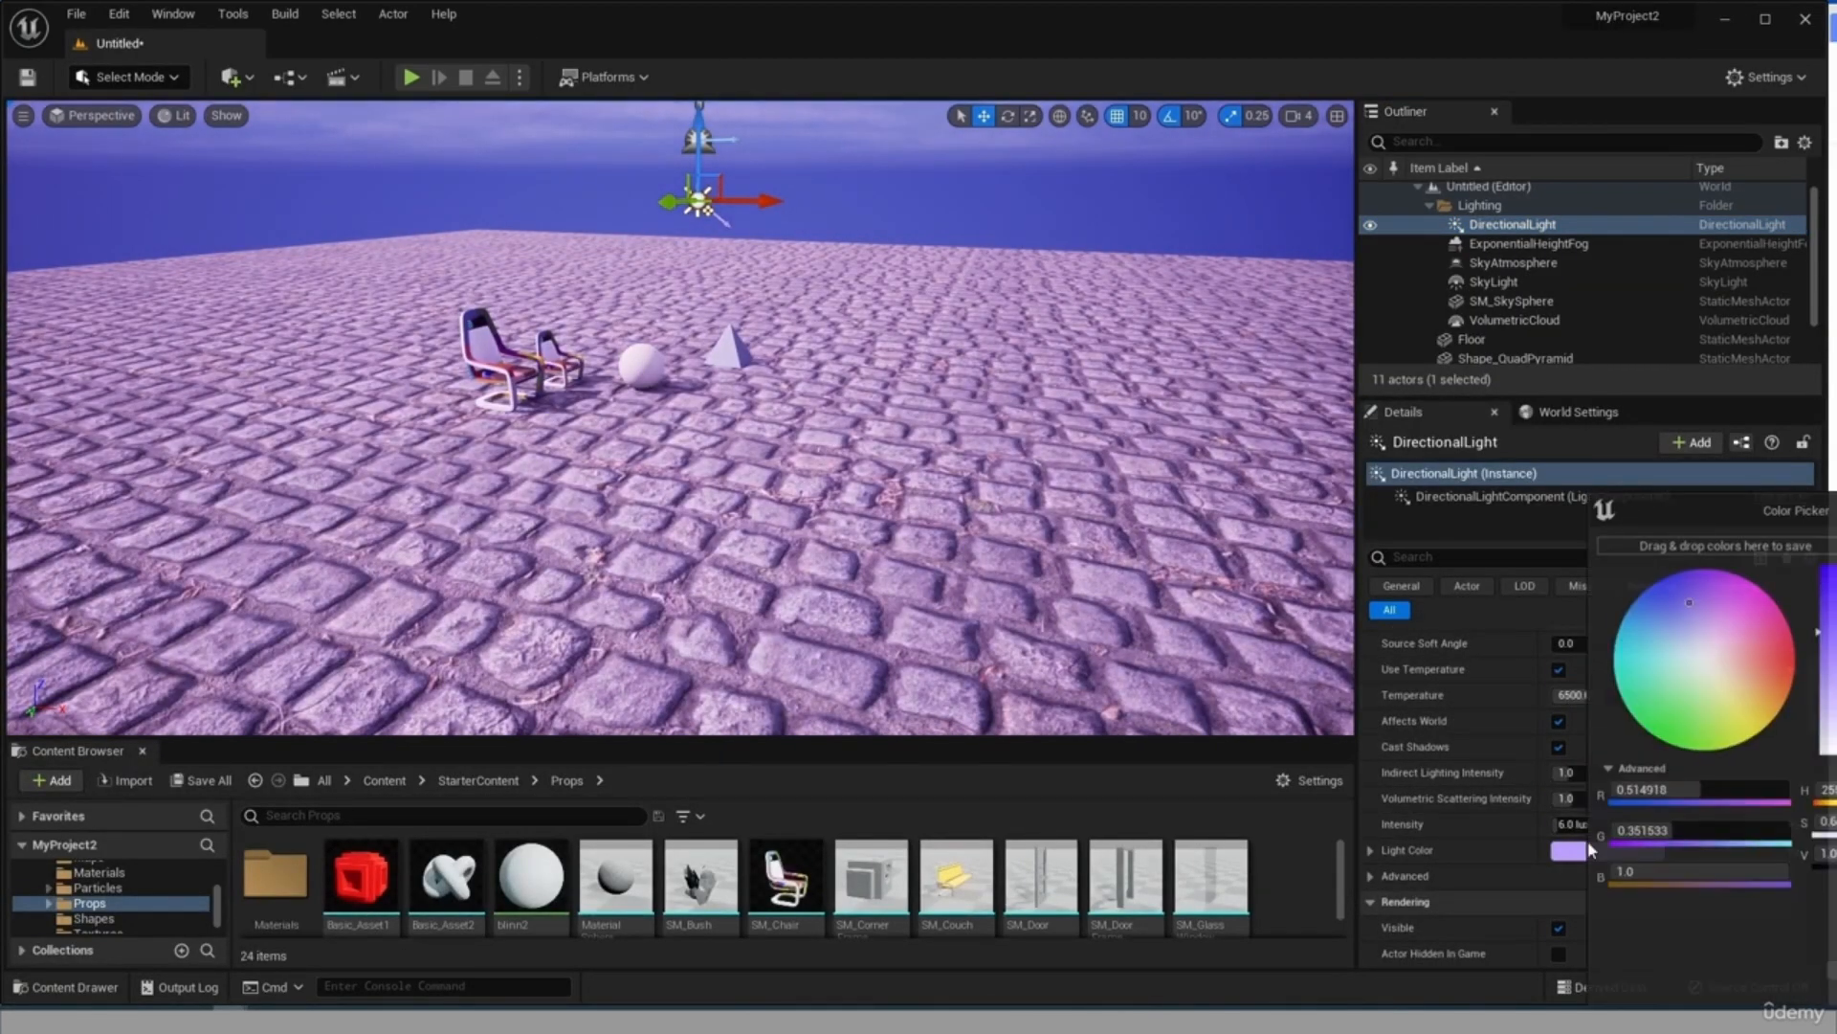
pyautogui.click(1706, 663)
pyautogui.click(1474, 860)
pyautogui.click(1793, 851)
pyautogui.moveTo(1586, 697)
pyautogui.mouseDown()
pyautogui.moveTo(1493, 696)
pyautogui.moveTo(1669, 695)
pyautogui.moveTo(1588, 695)
pyautogui.mouseUp()
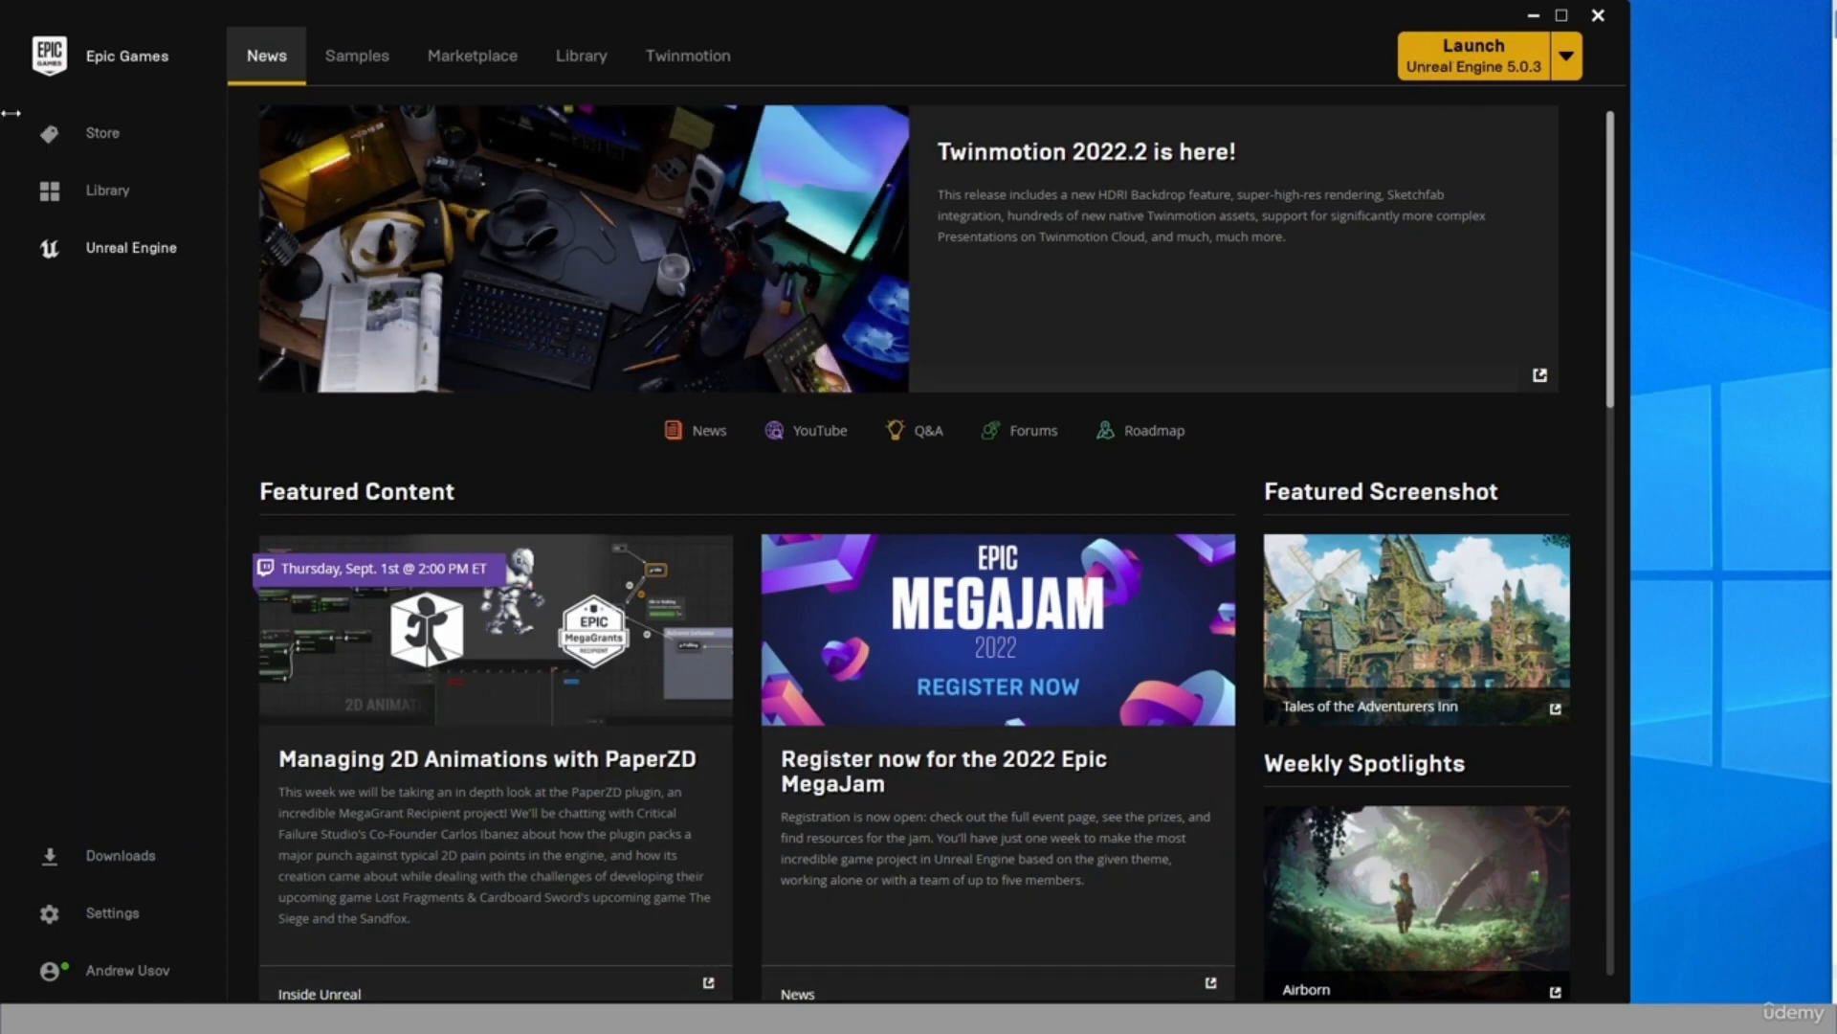
# Minimize the Epic Games Launcher and launch Unreal Engine from its desktop shortcut.
pyautogui.click(1532, 16)
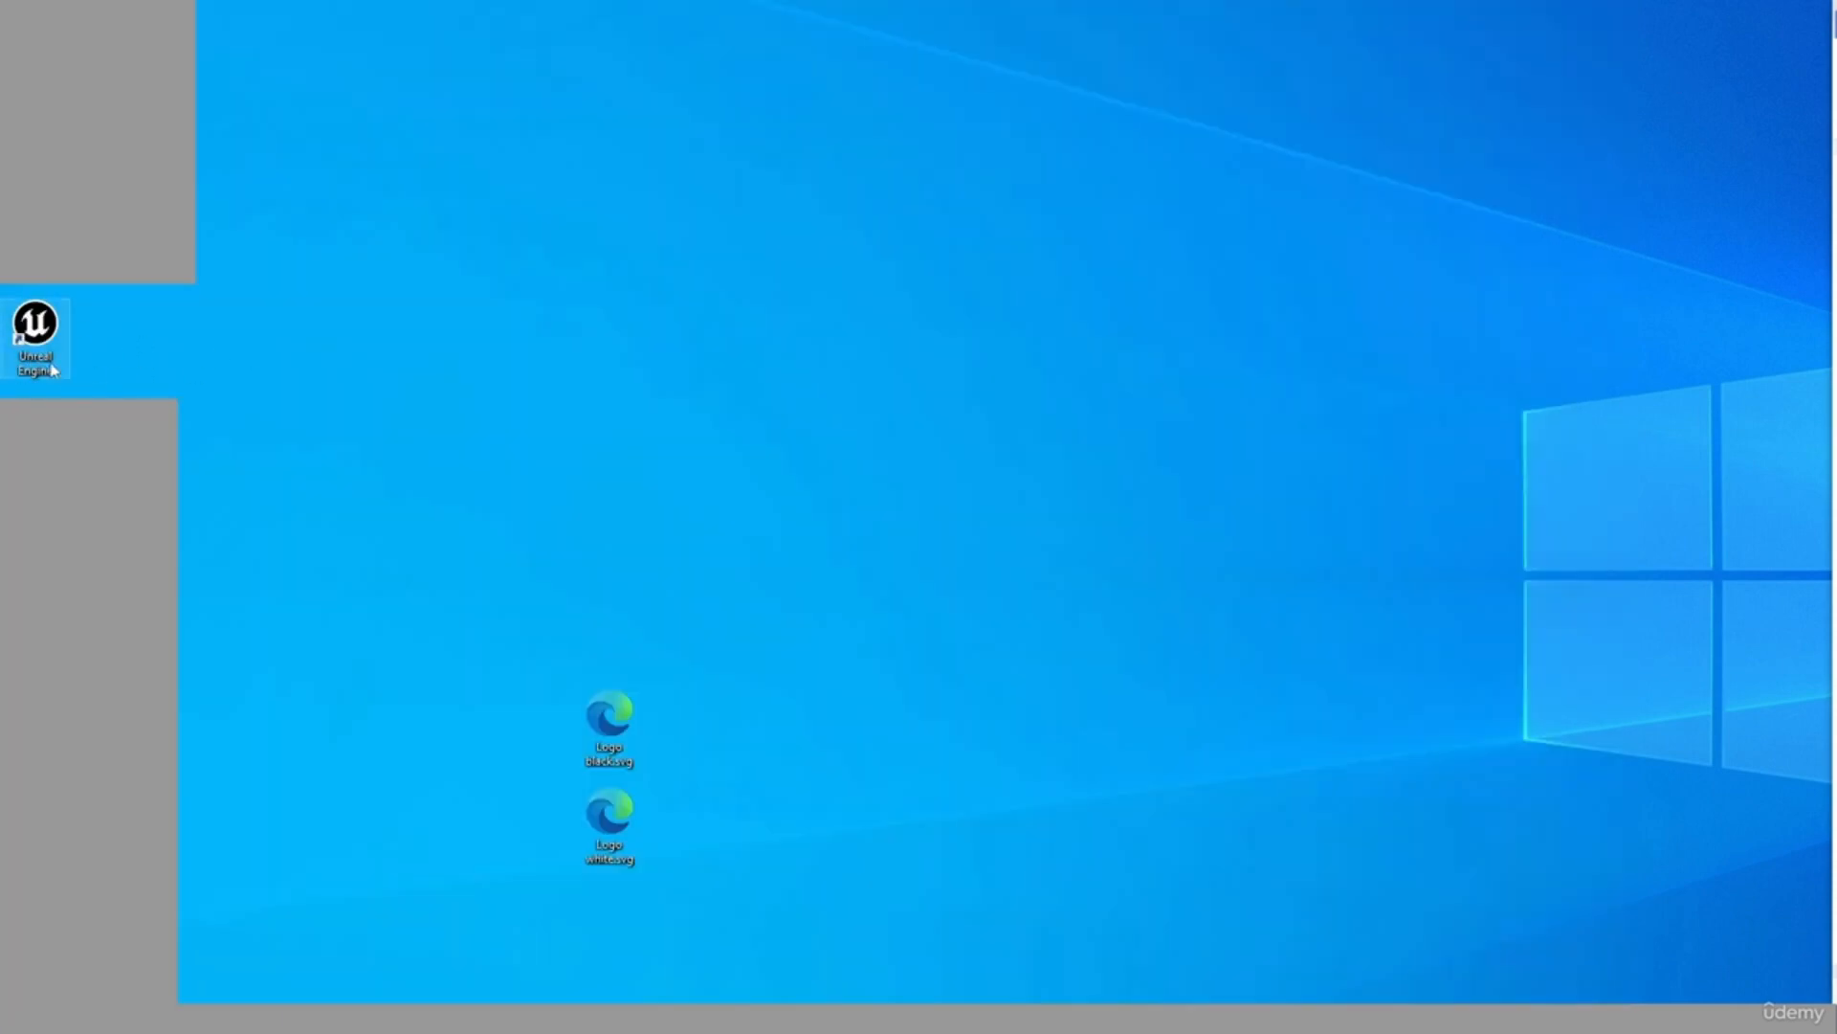
pyautogui.doubleClick(28, 331)
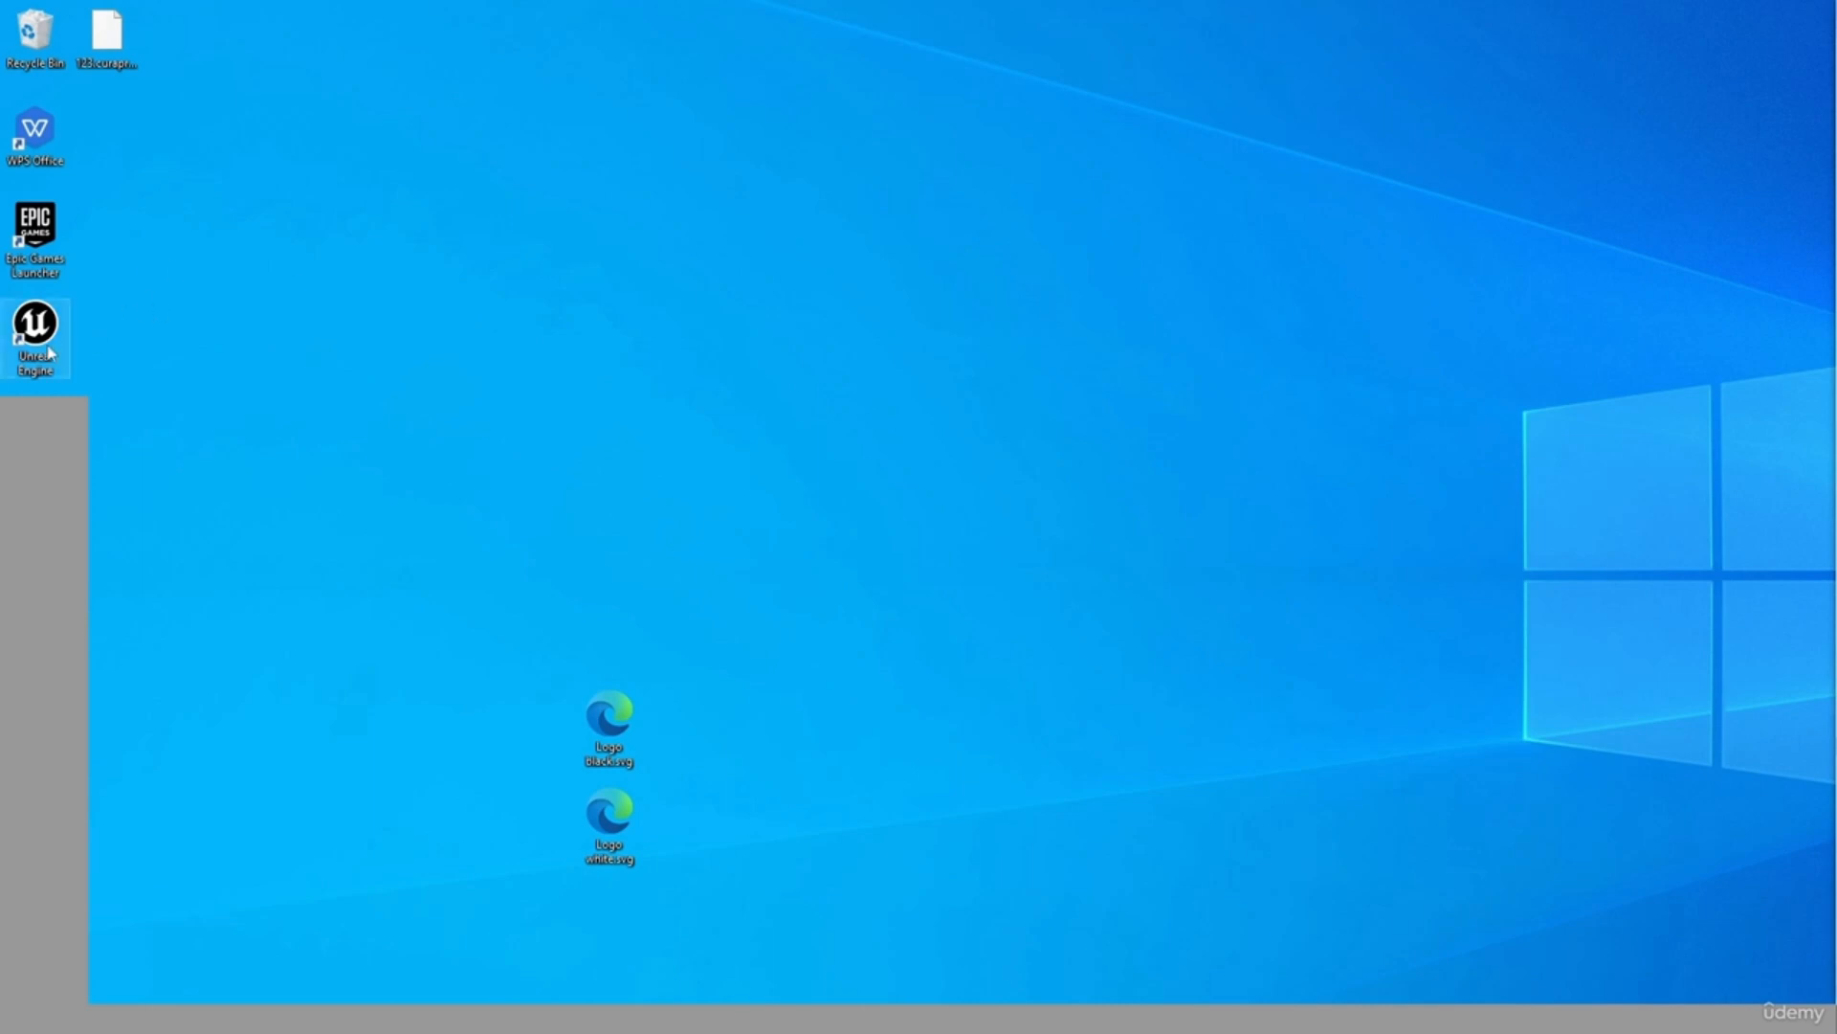
pyautogui.doubleClick(38, 316)
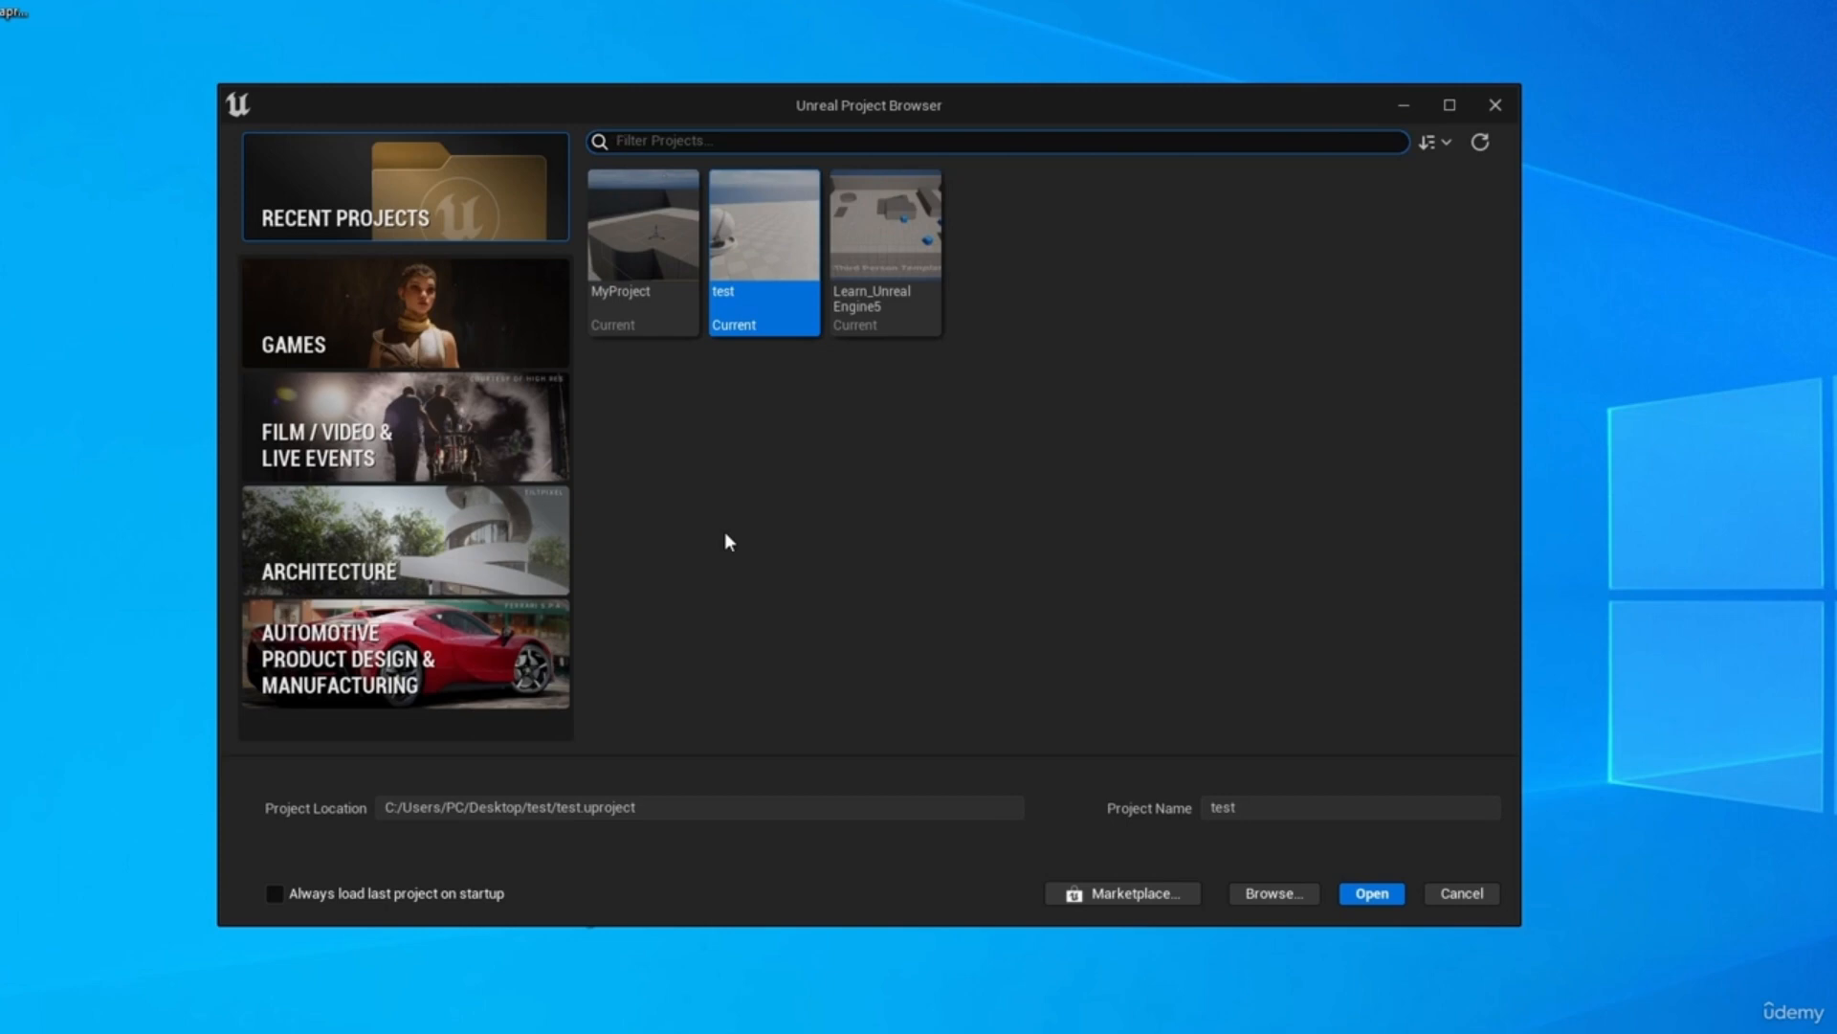
# Look through the Games, Film / Video & Live Events, Architecture, and Automotive template categories.
pyautogui.click(419, 330)
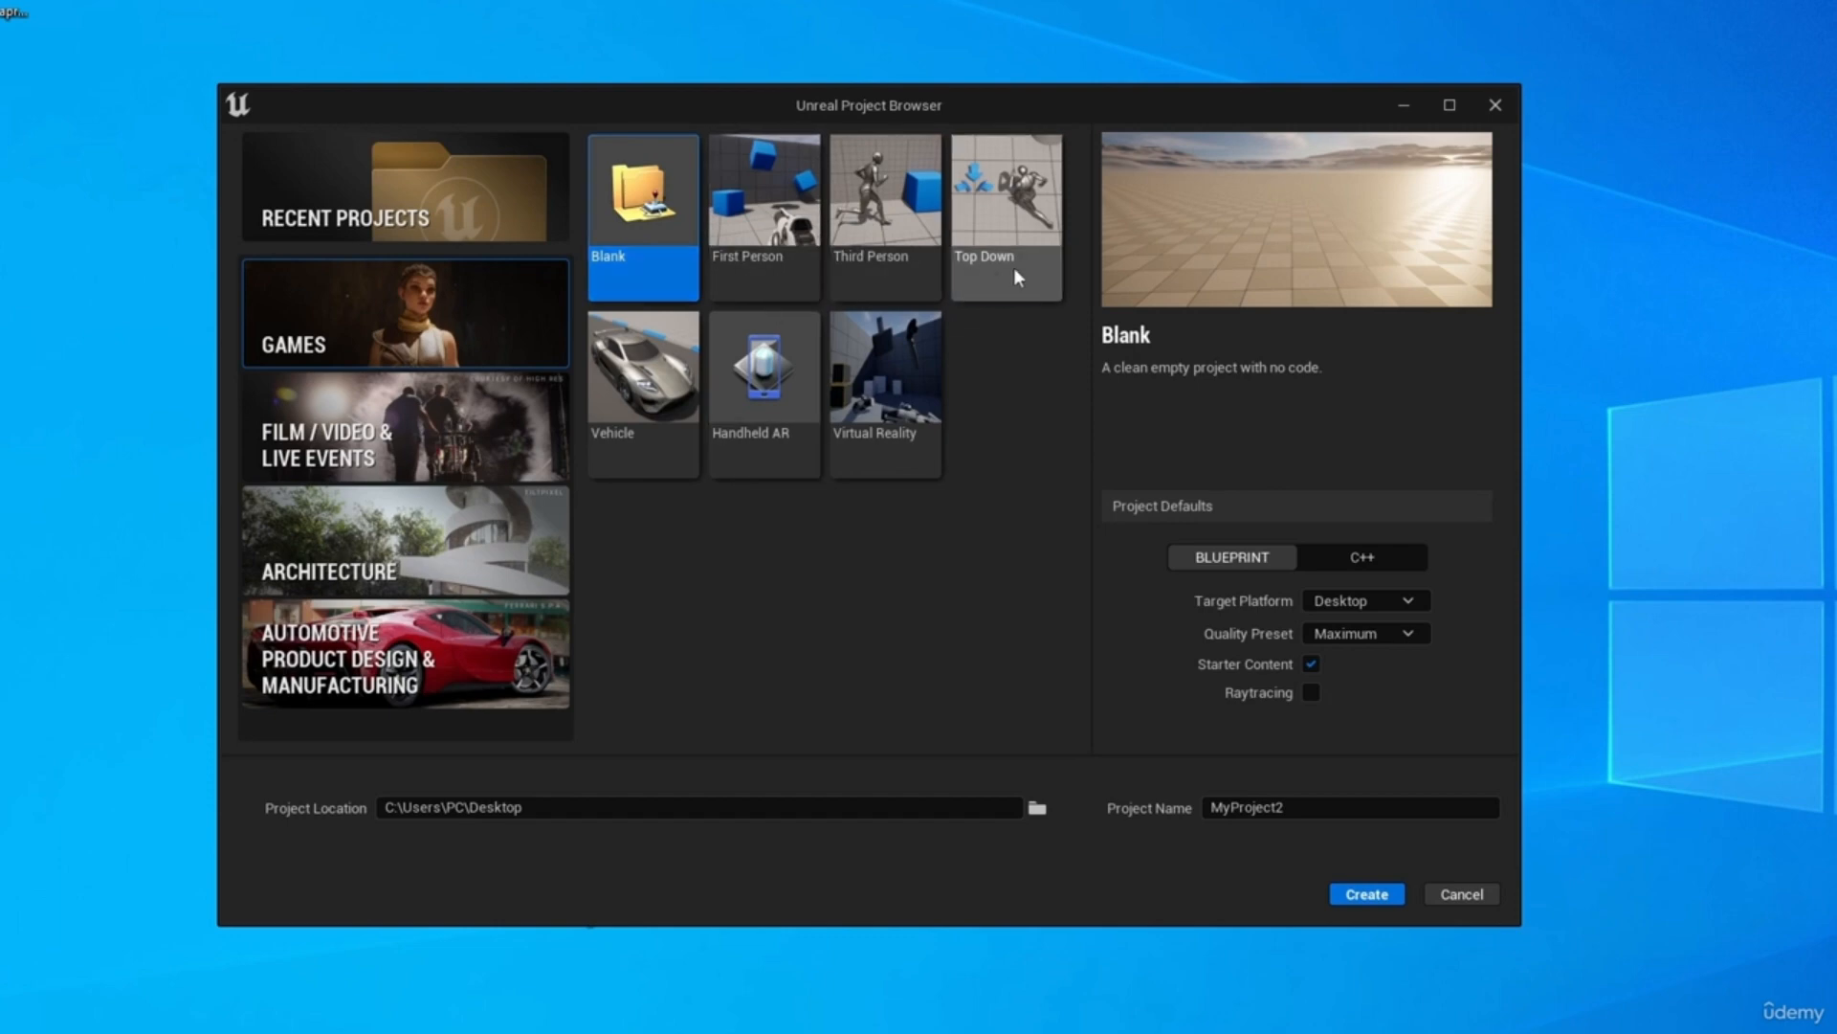
pyautogui.click(412, 431)
pyautogui.click(536, 547)
pyautogui.click(531, 651)
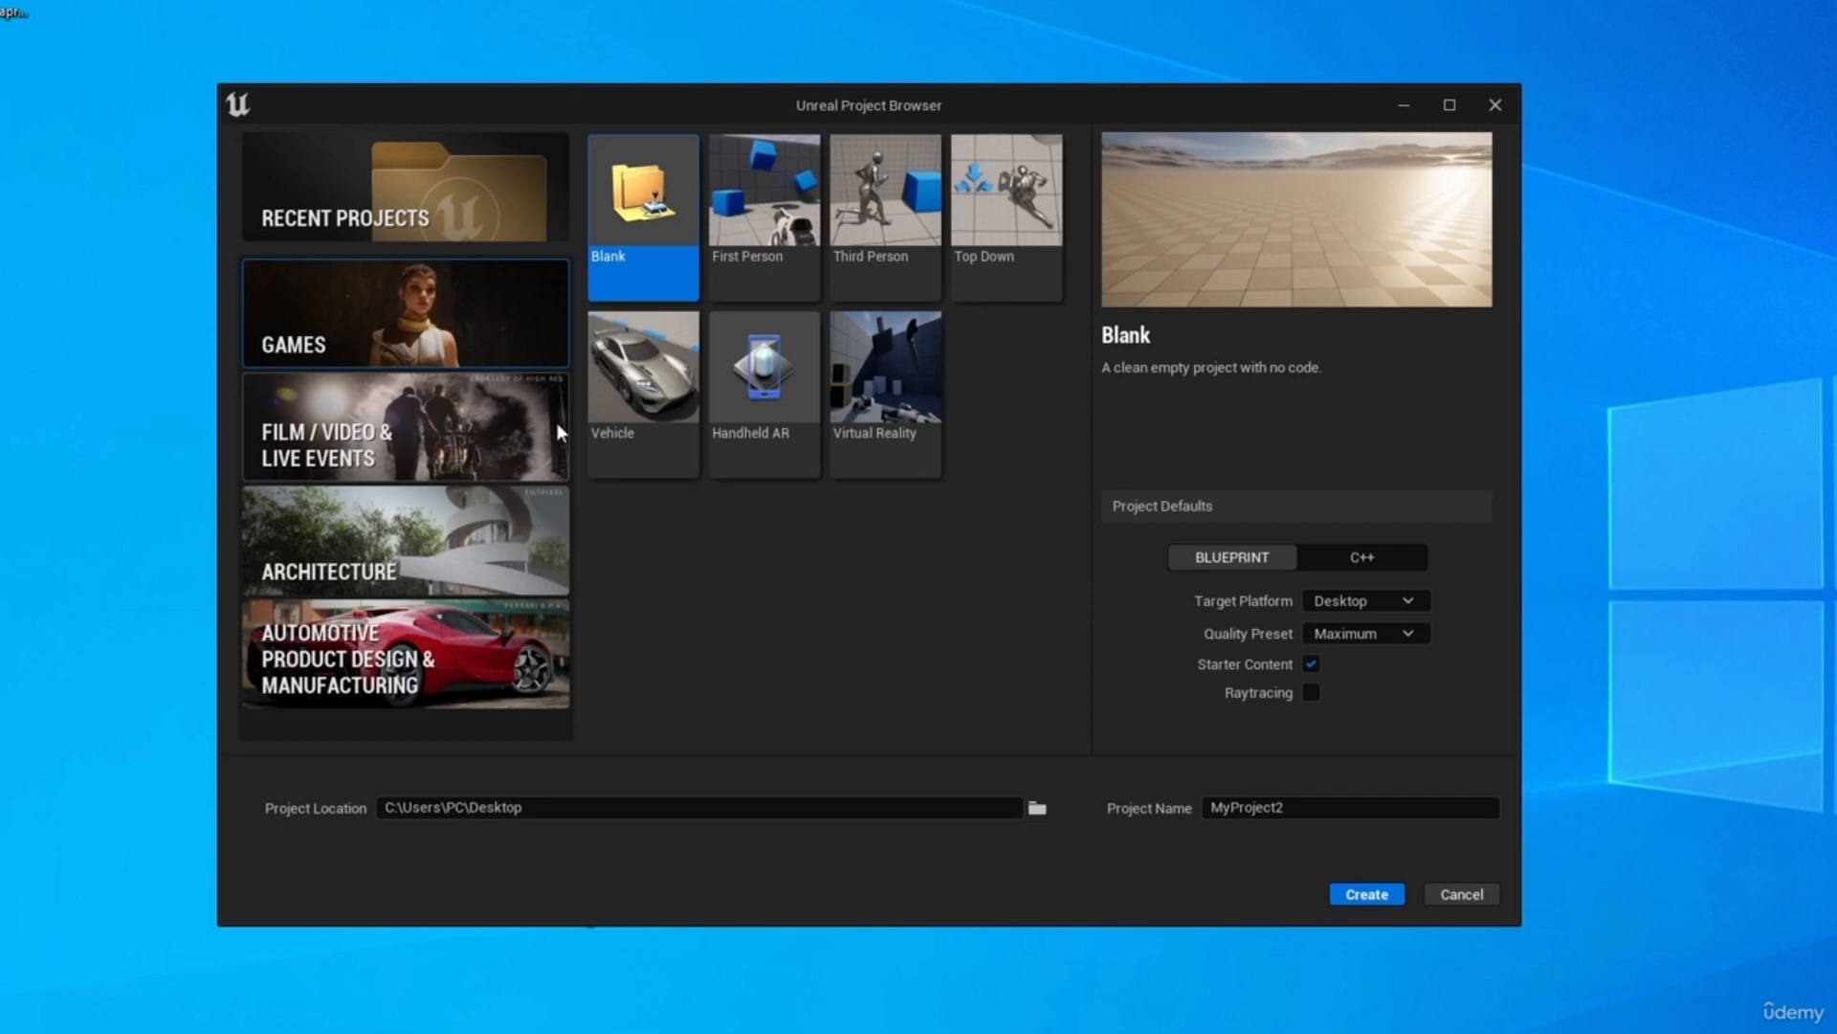
# Choose the Third Person games template, review its description, and set the project type to Blueprint.
pyautogui.click(892, 287)
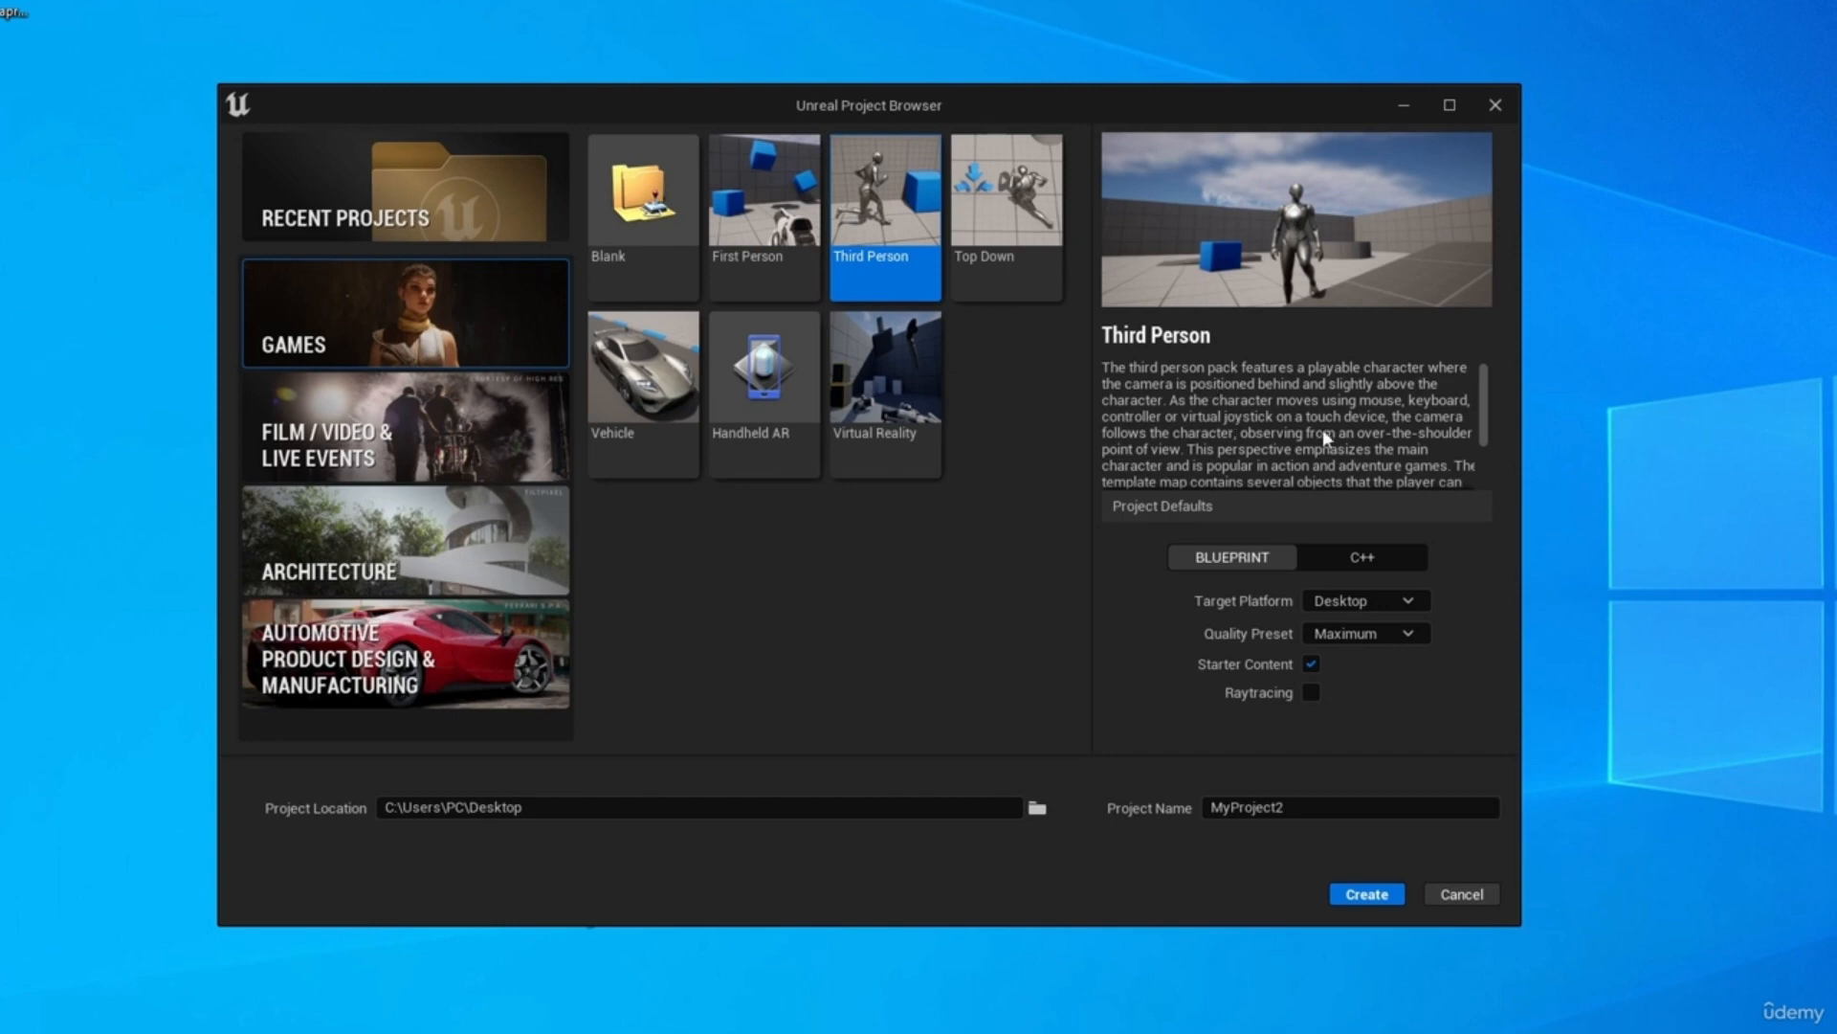
pyautogui.scroll(-5, 1487, 402)
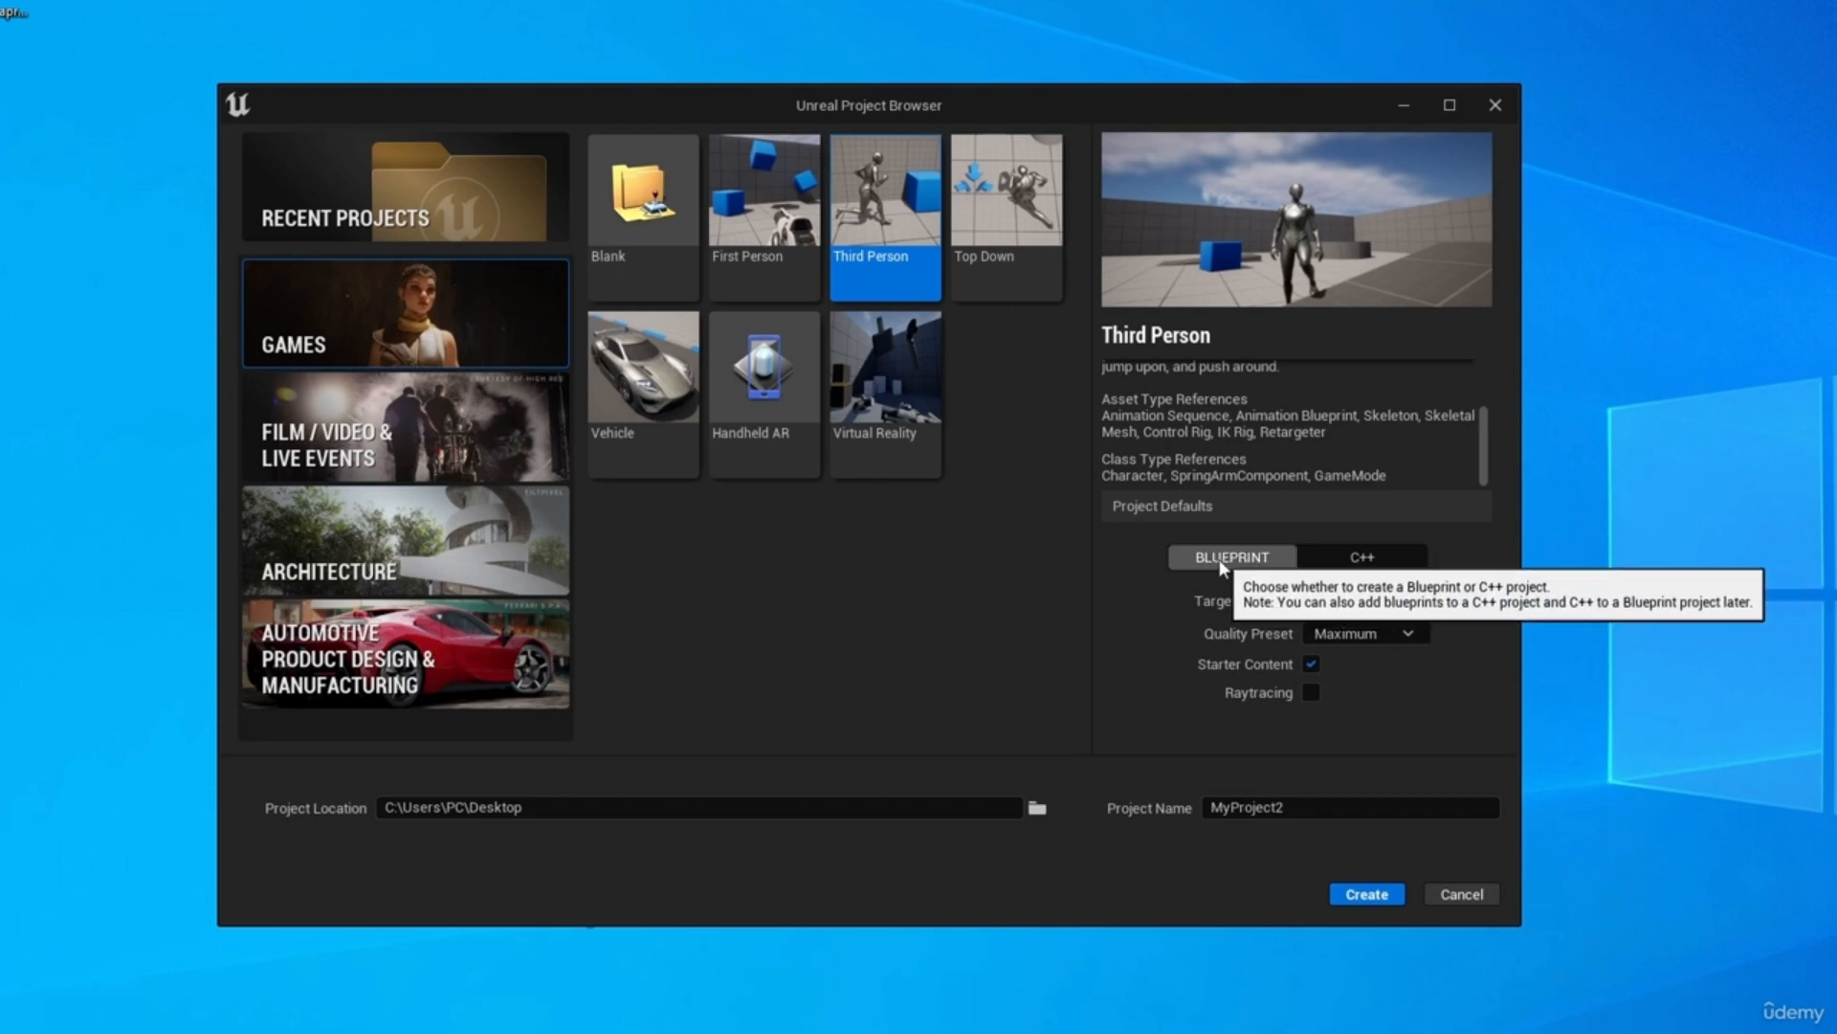
pyautogui.click(1349, 560)
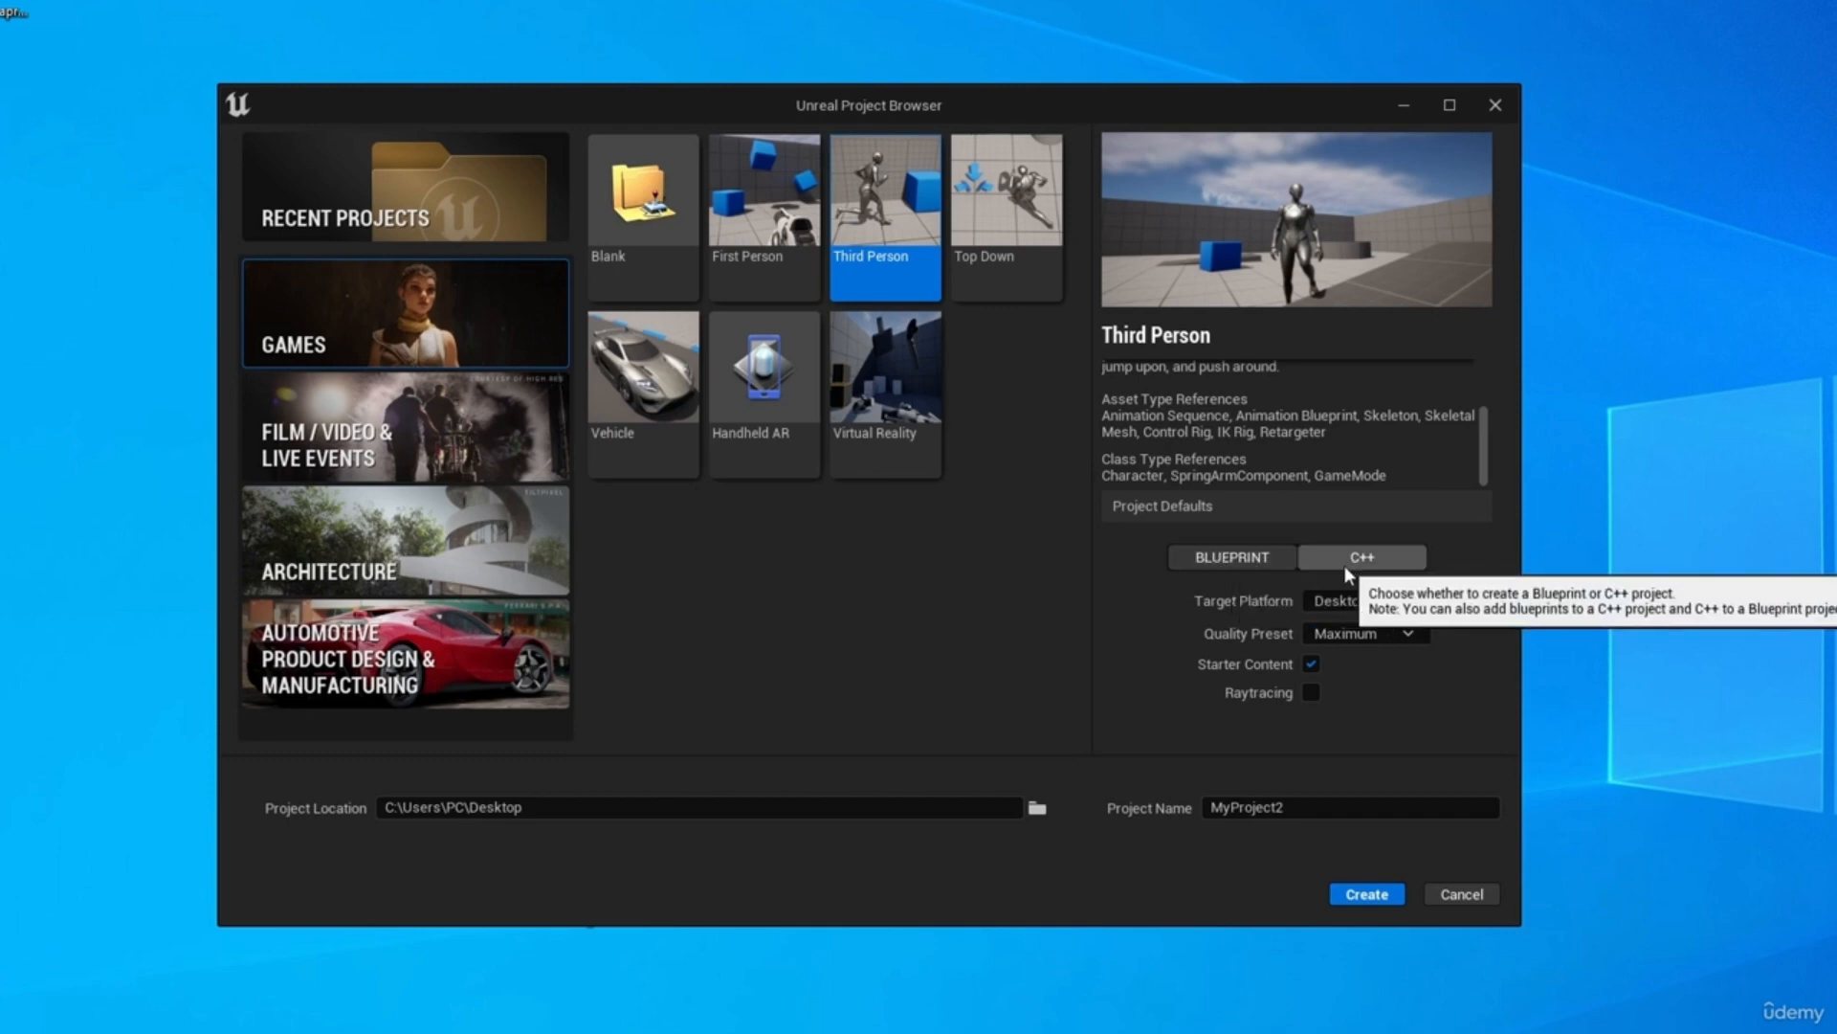
pyautogui.click(1197, 558)
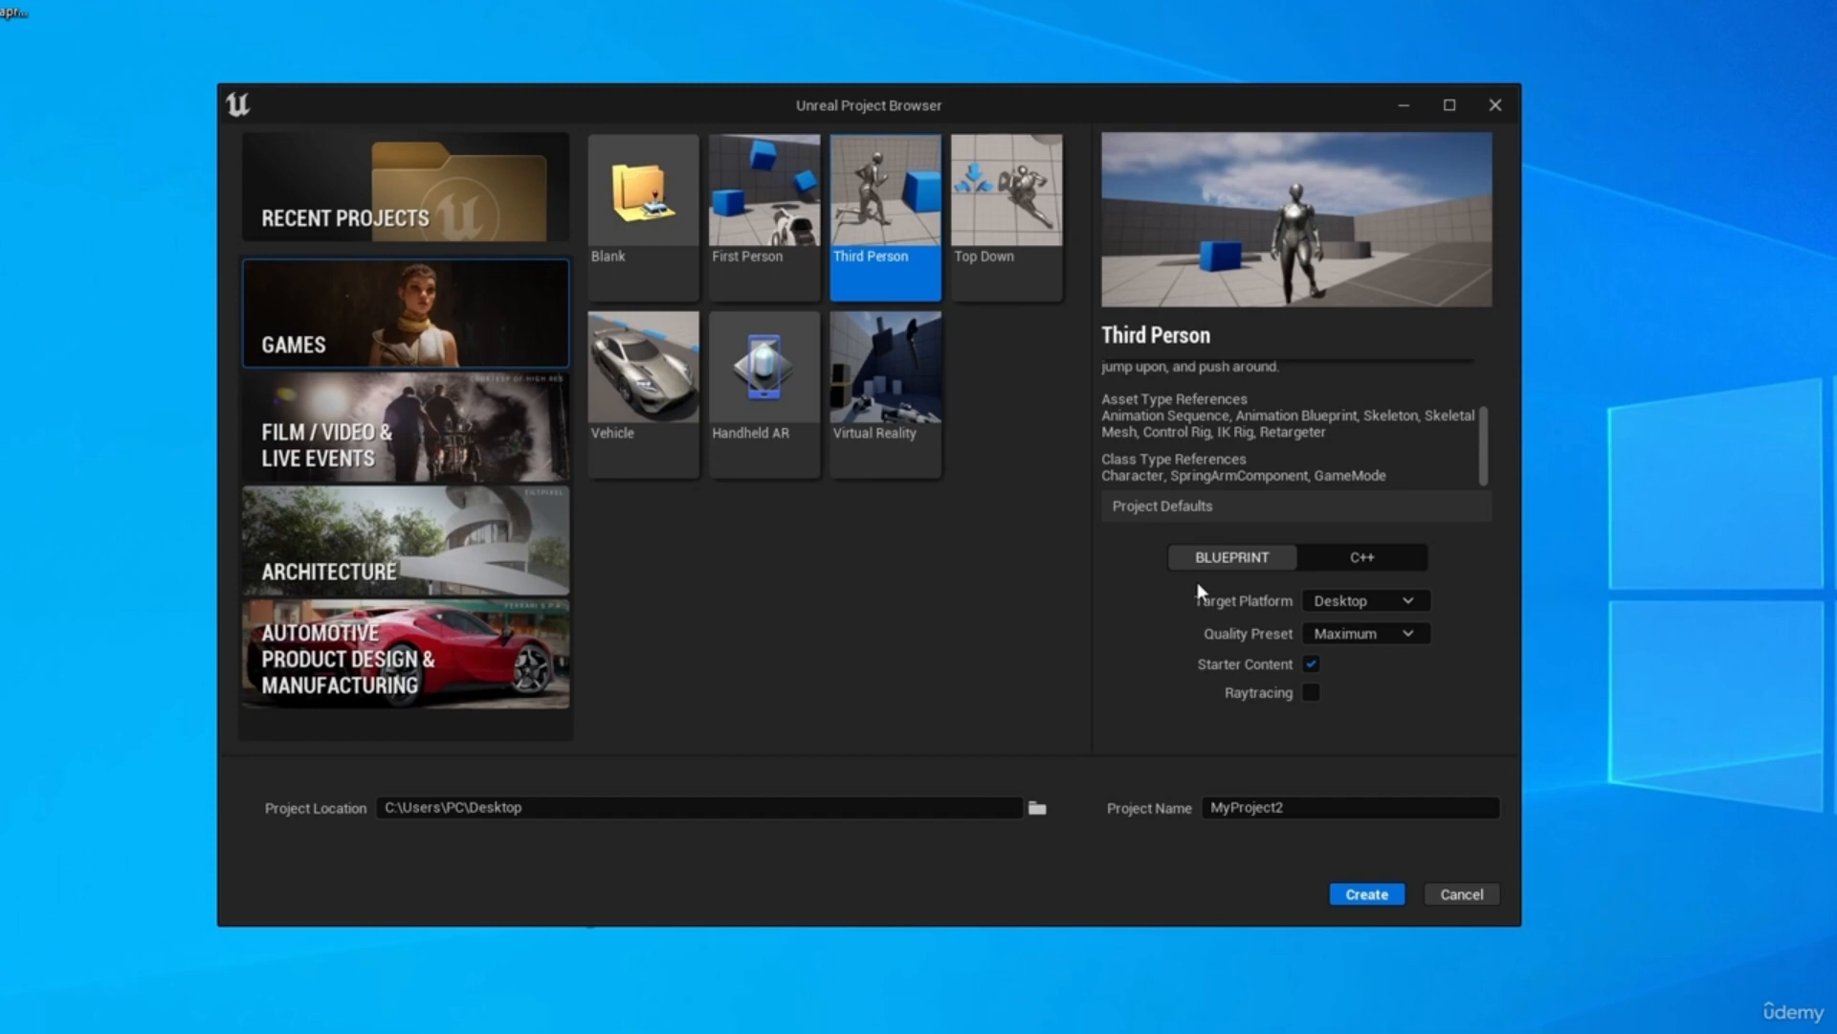
# Set the target platform to Desktop and the quality preset to Maximum.
pyautogui.click(1330, 601)
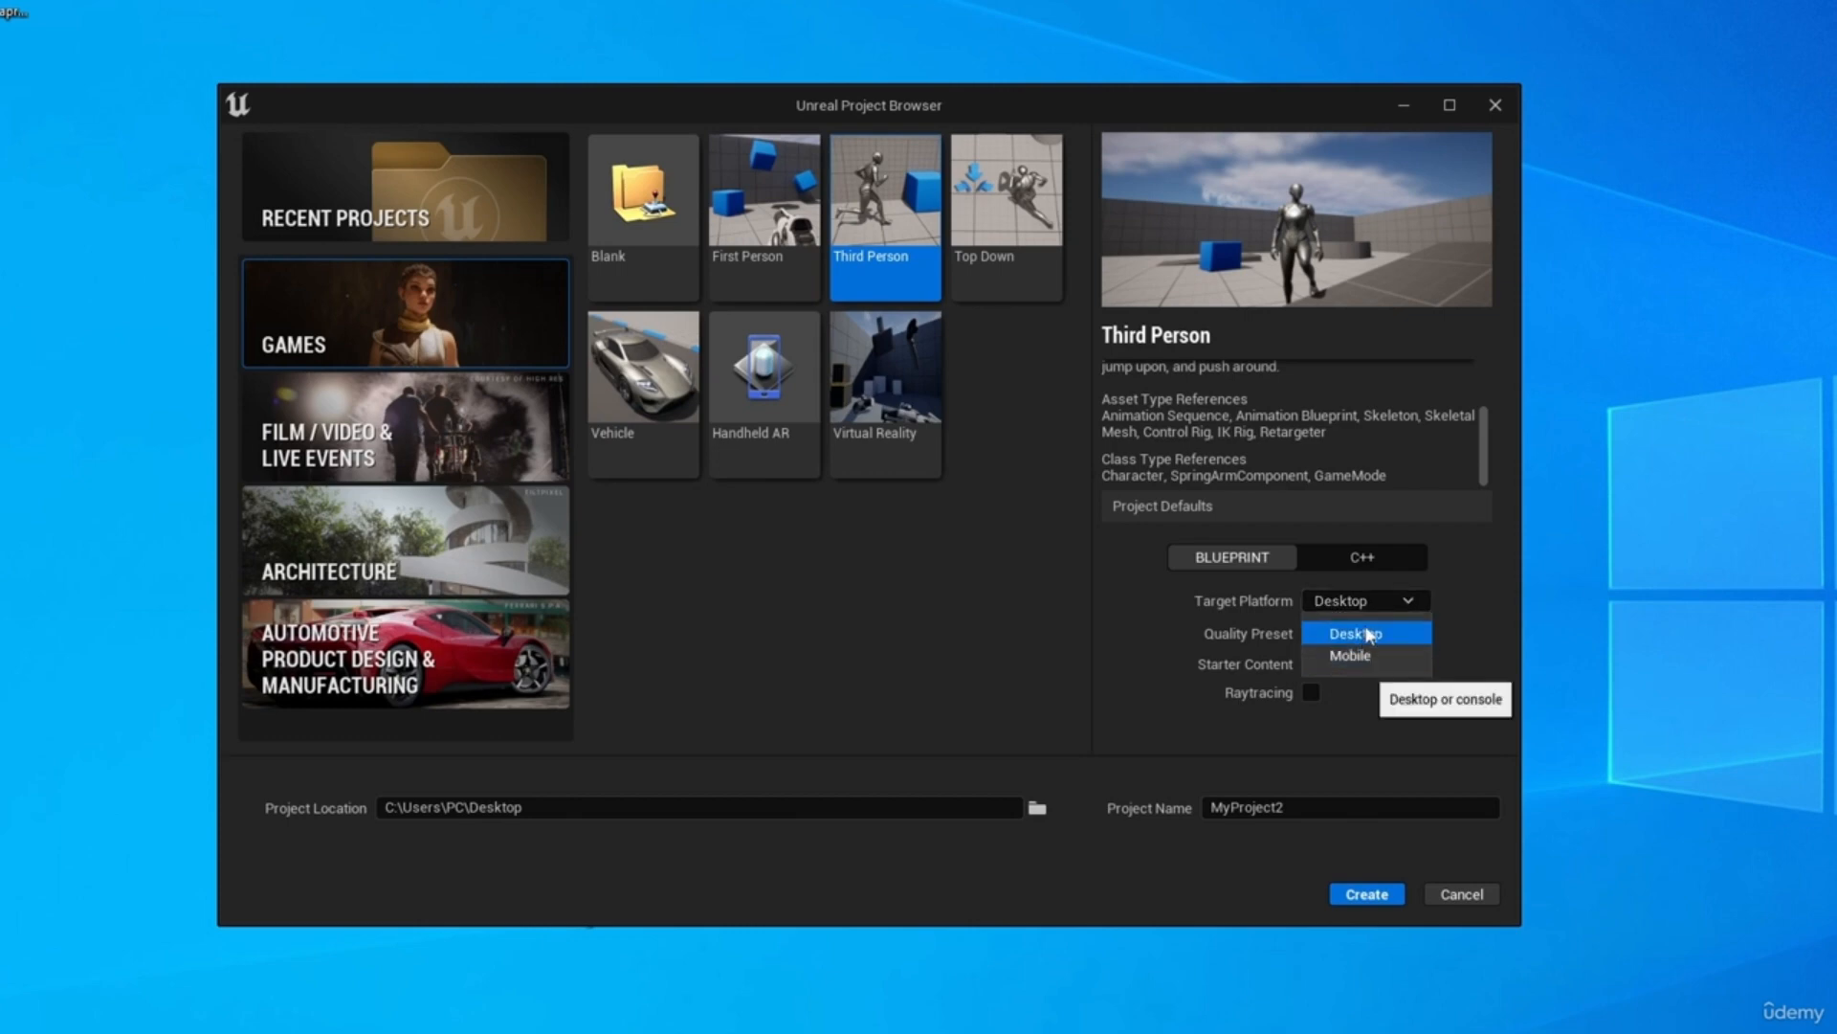
pyautogui.click(1368, 633)
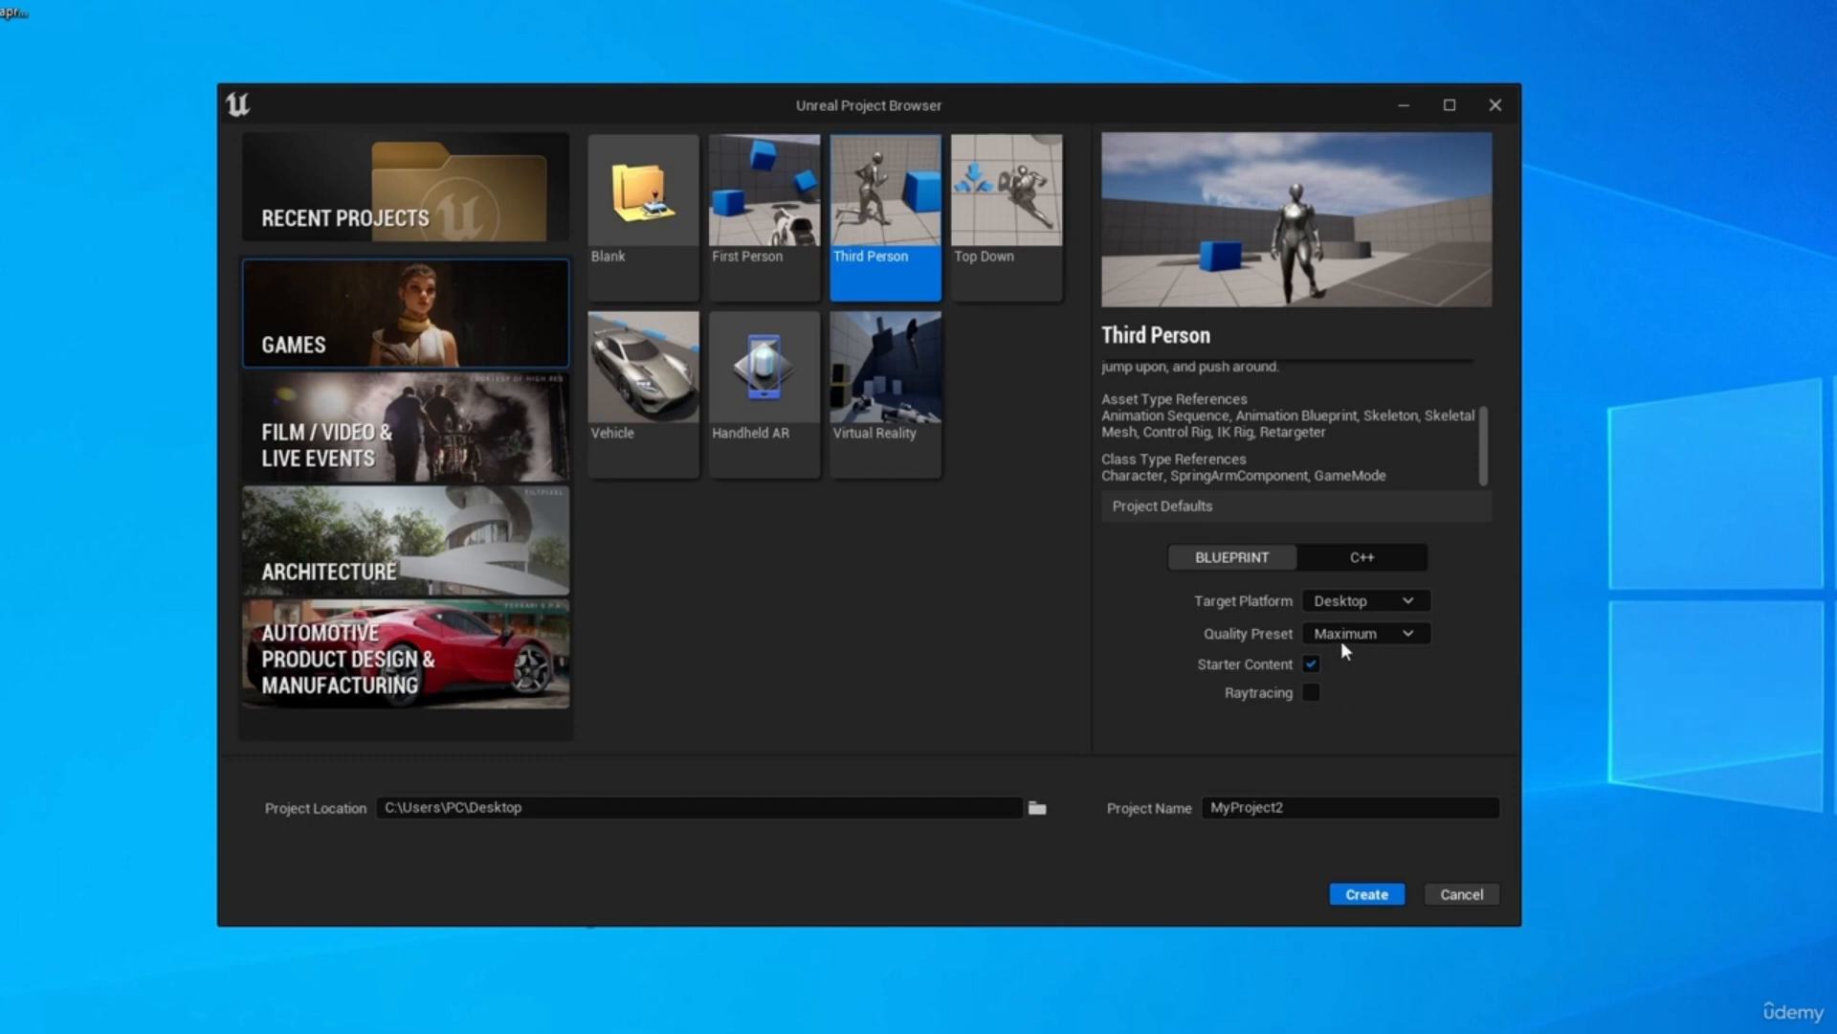
pyautogui.click(1354, 636)
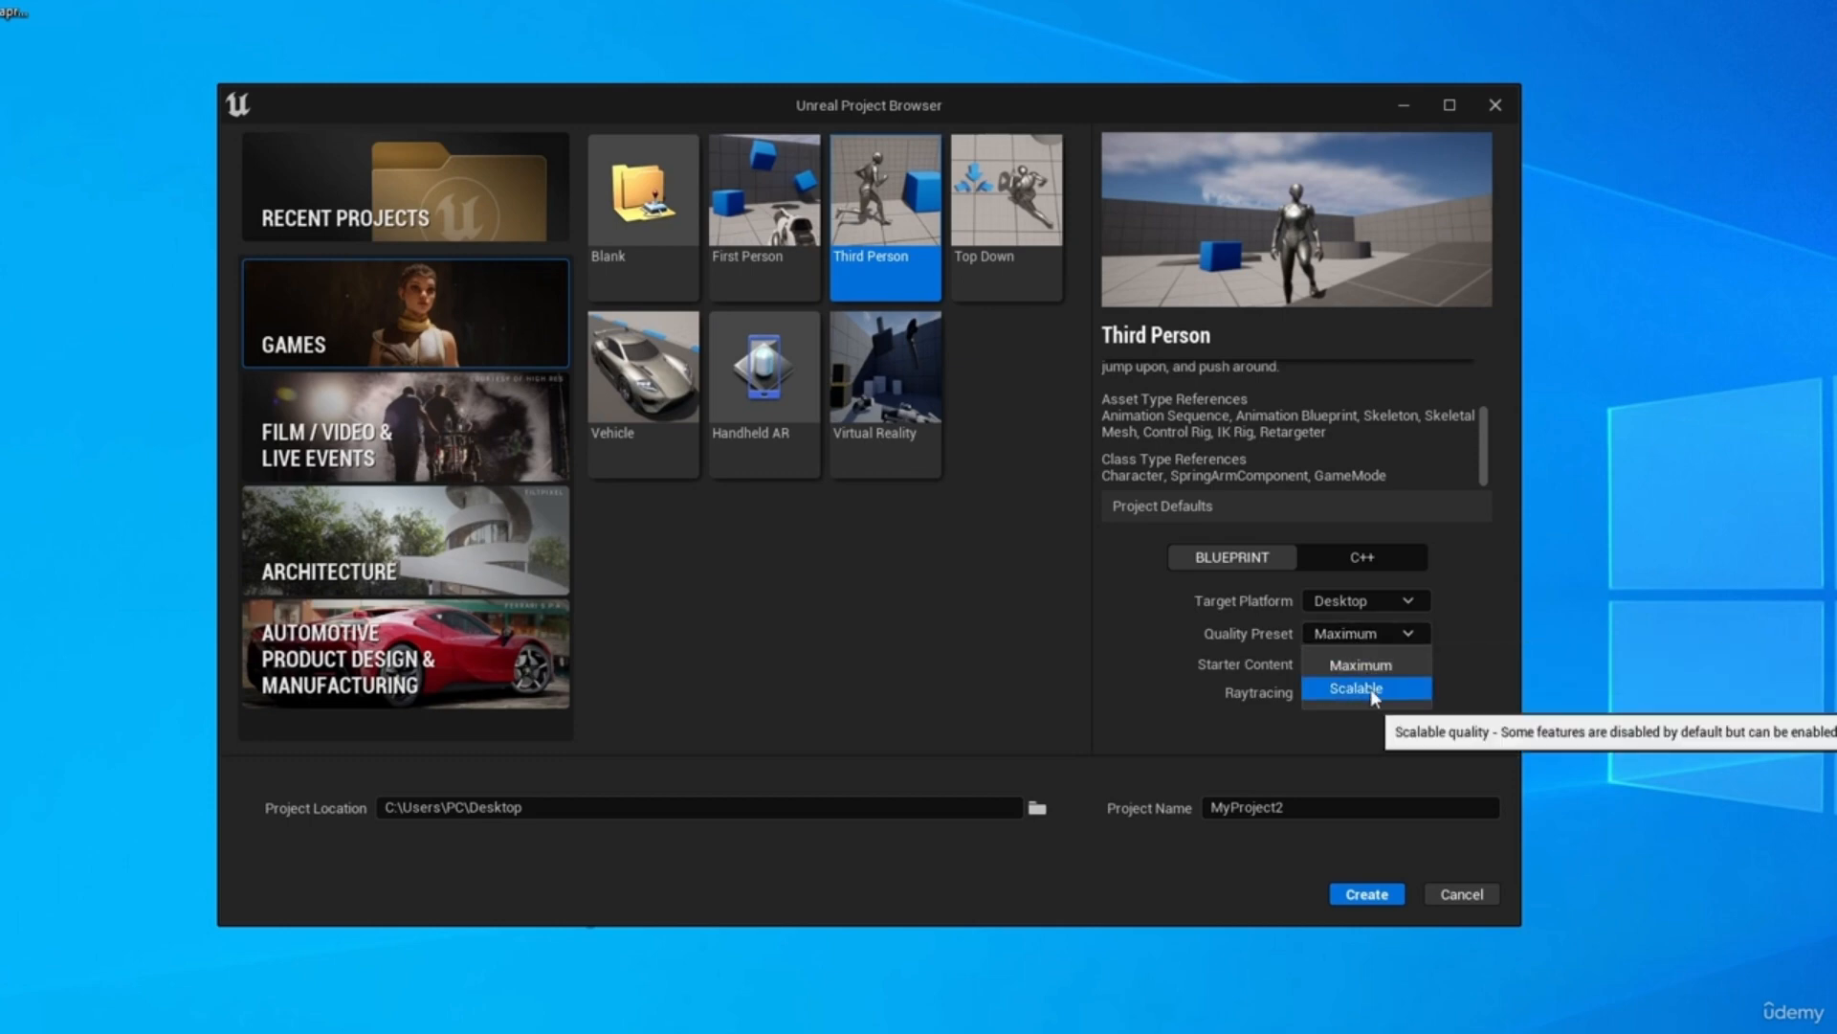
pyautogui.click(1380, 668)
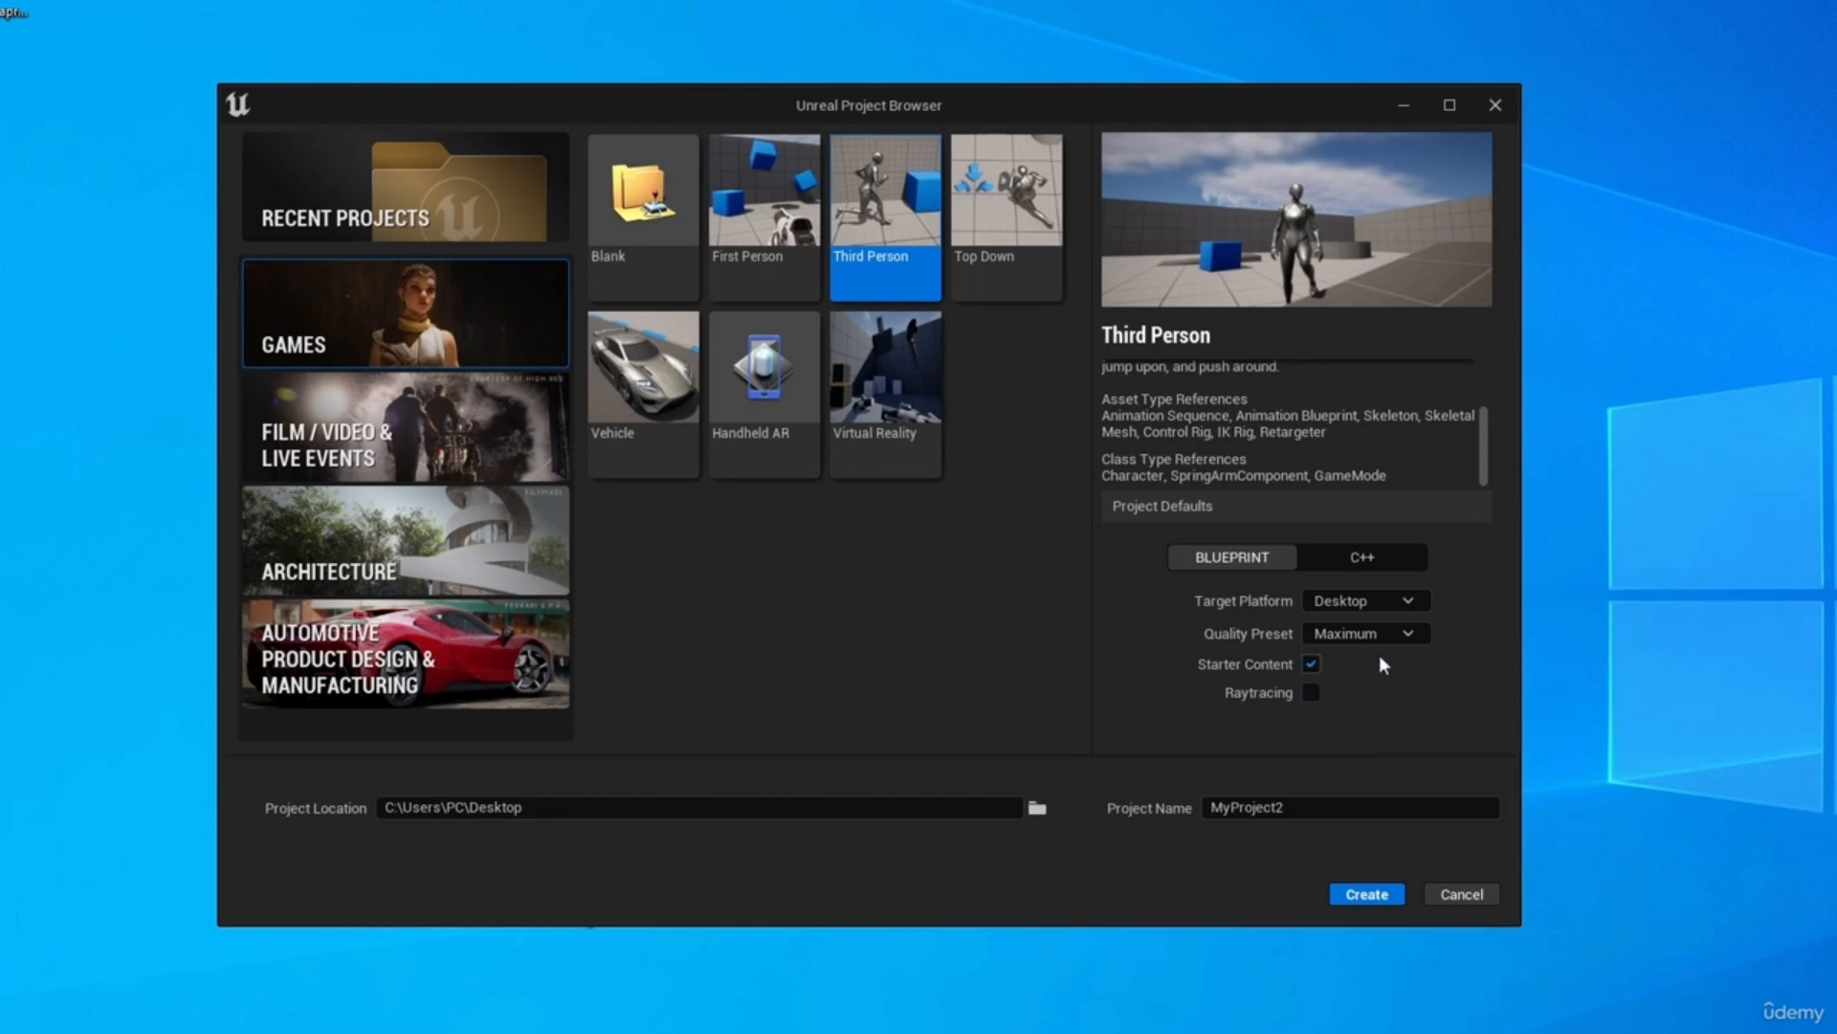
pyautogui.click(1376, 633)
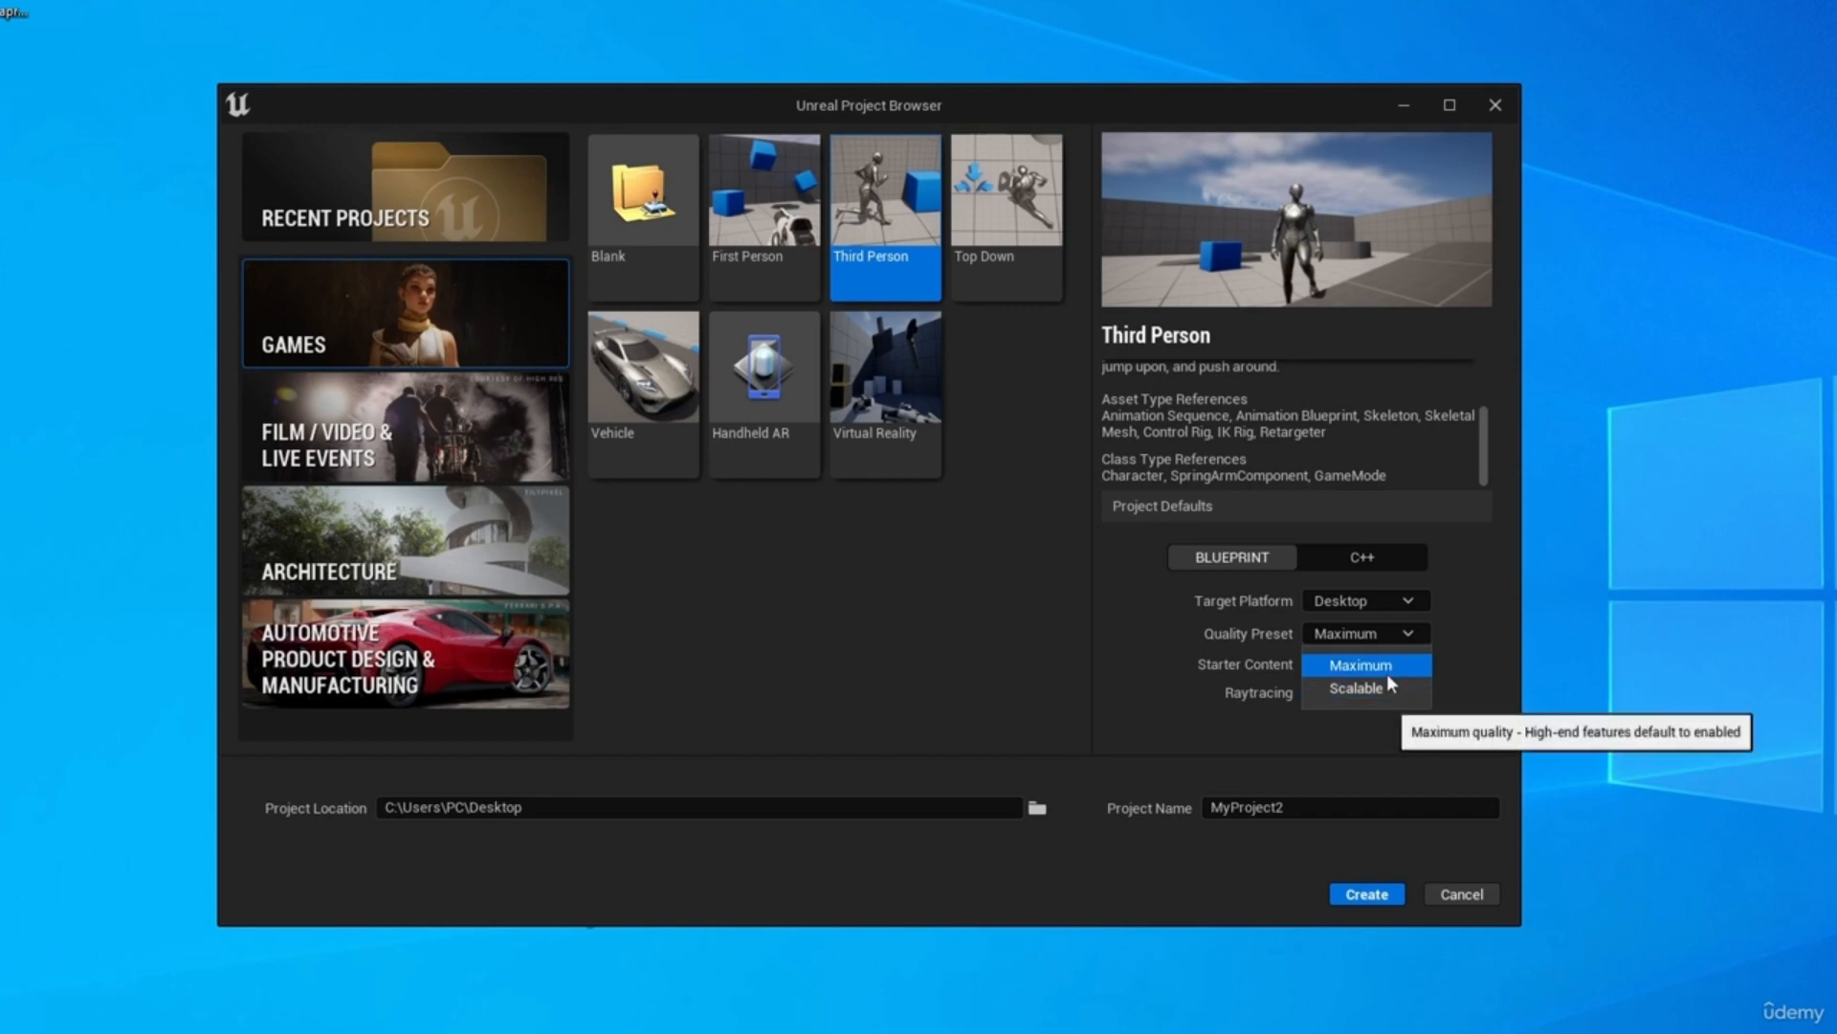
pyautogui.click(1158, 691)
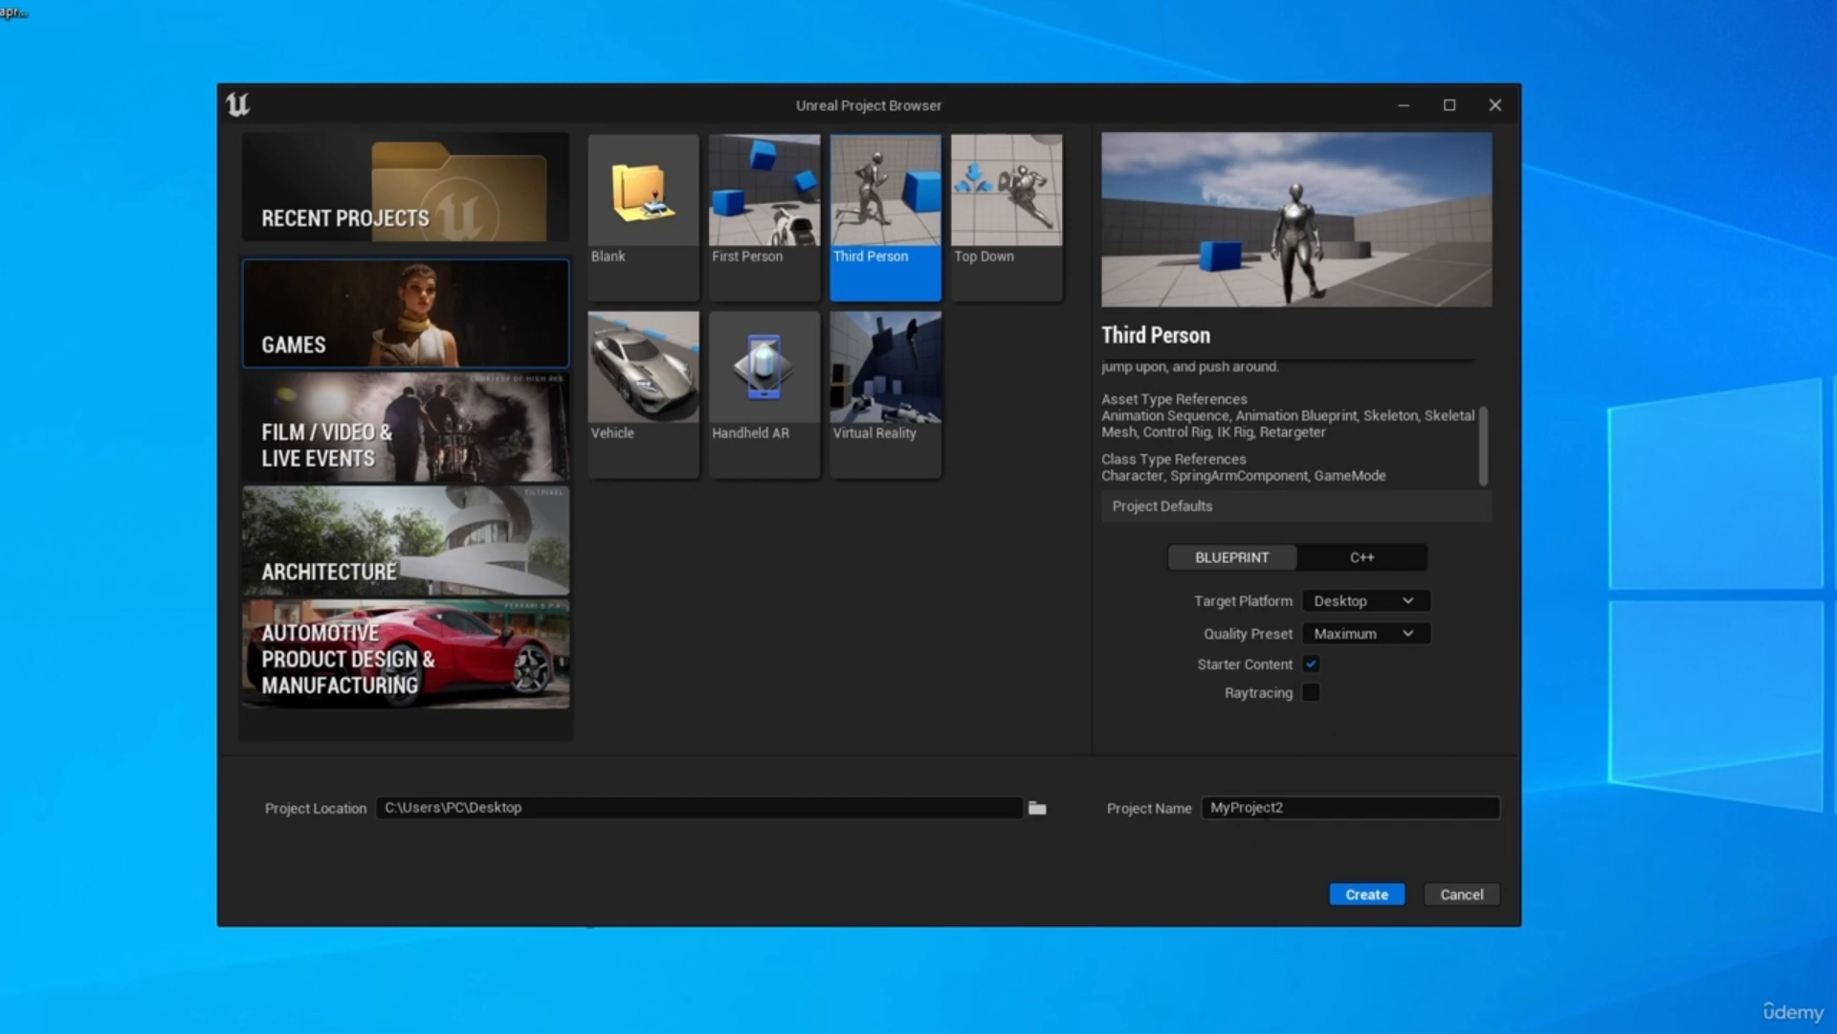
# Create the project on the desktop under the name MyProject2.
pyautogui.doubleClick(1300, 800)
pyautogui.click(1367, 894)
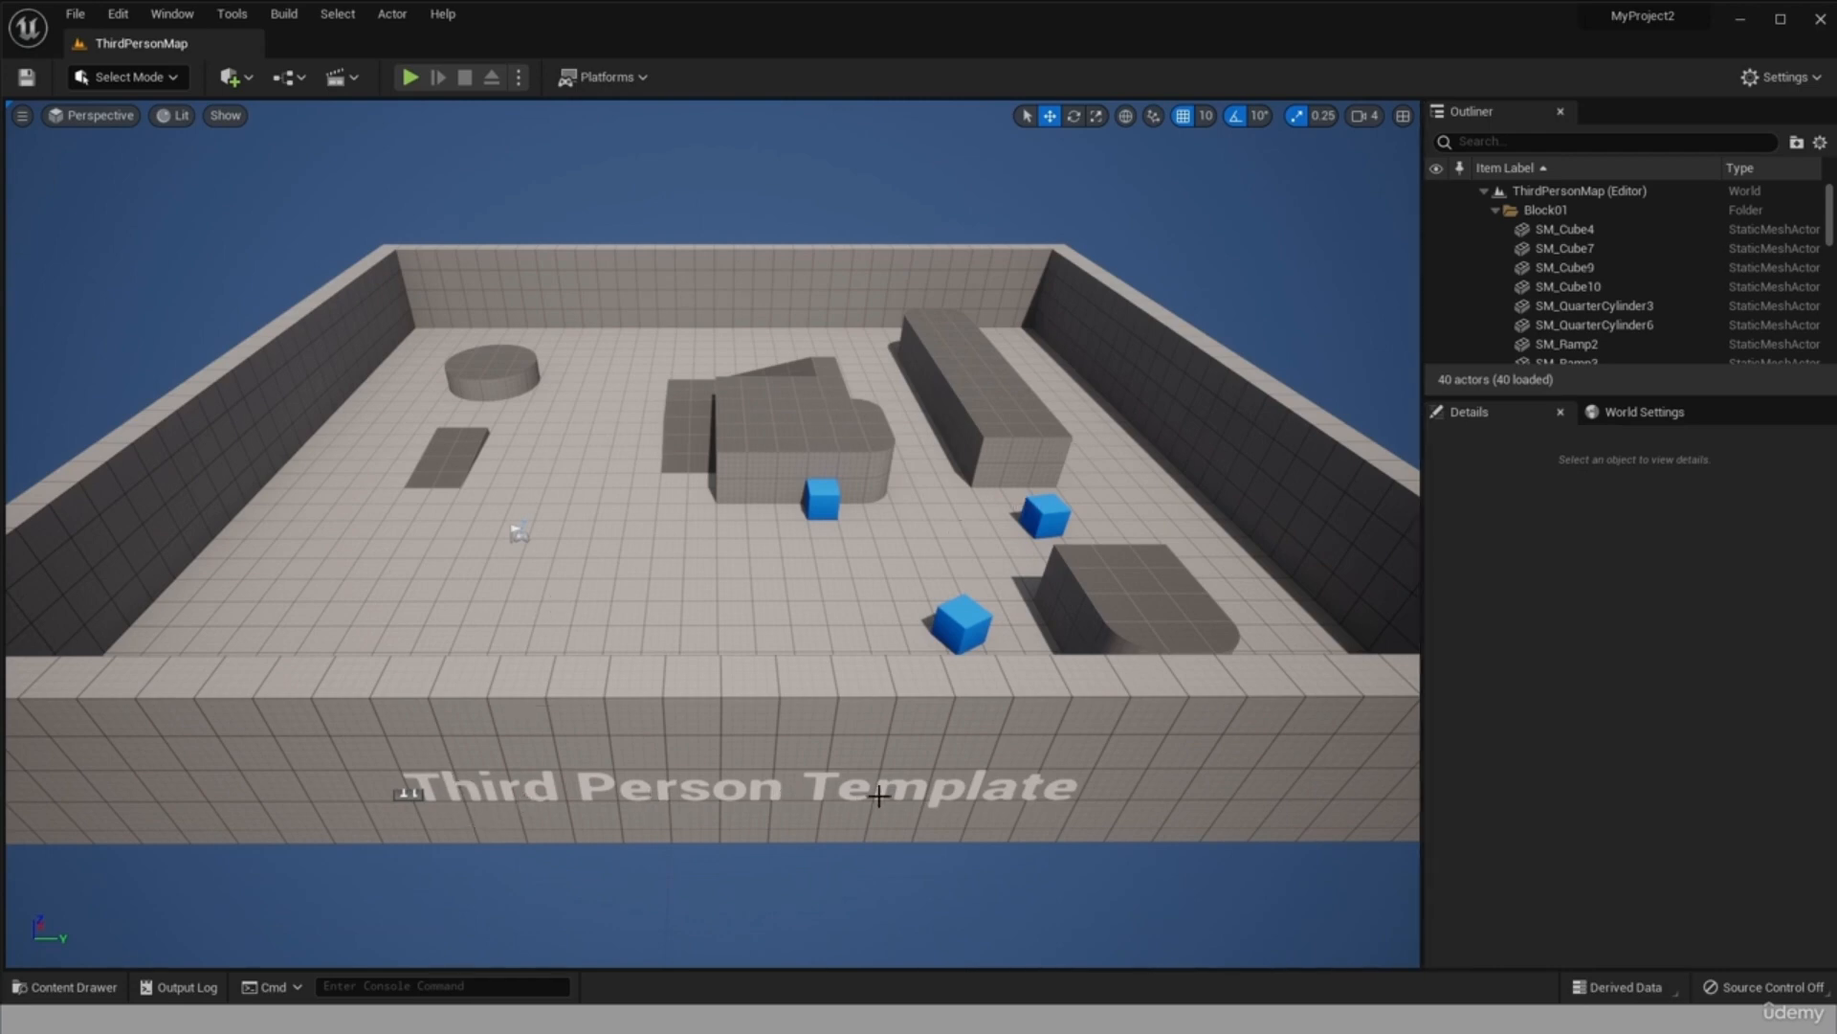
# Play the ThirdPersonMap level in the editor viewport.
pyautogui.click(408, 84)
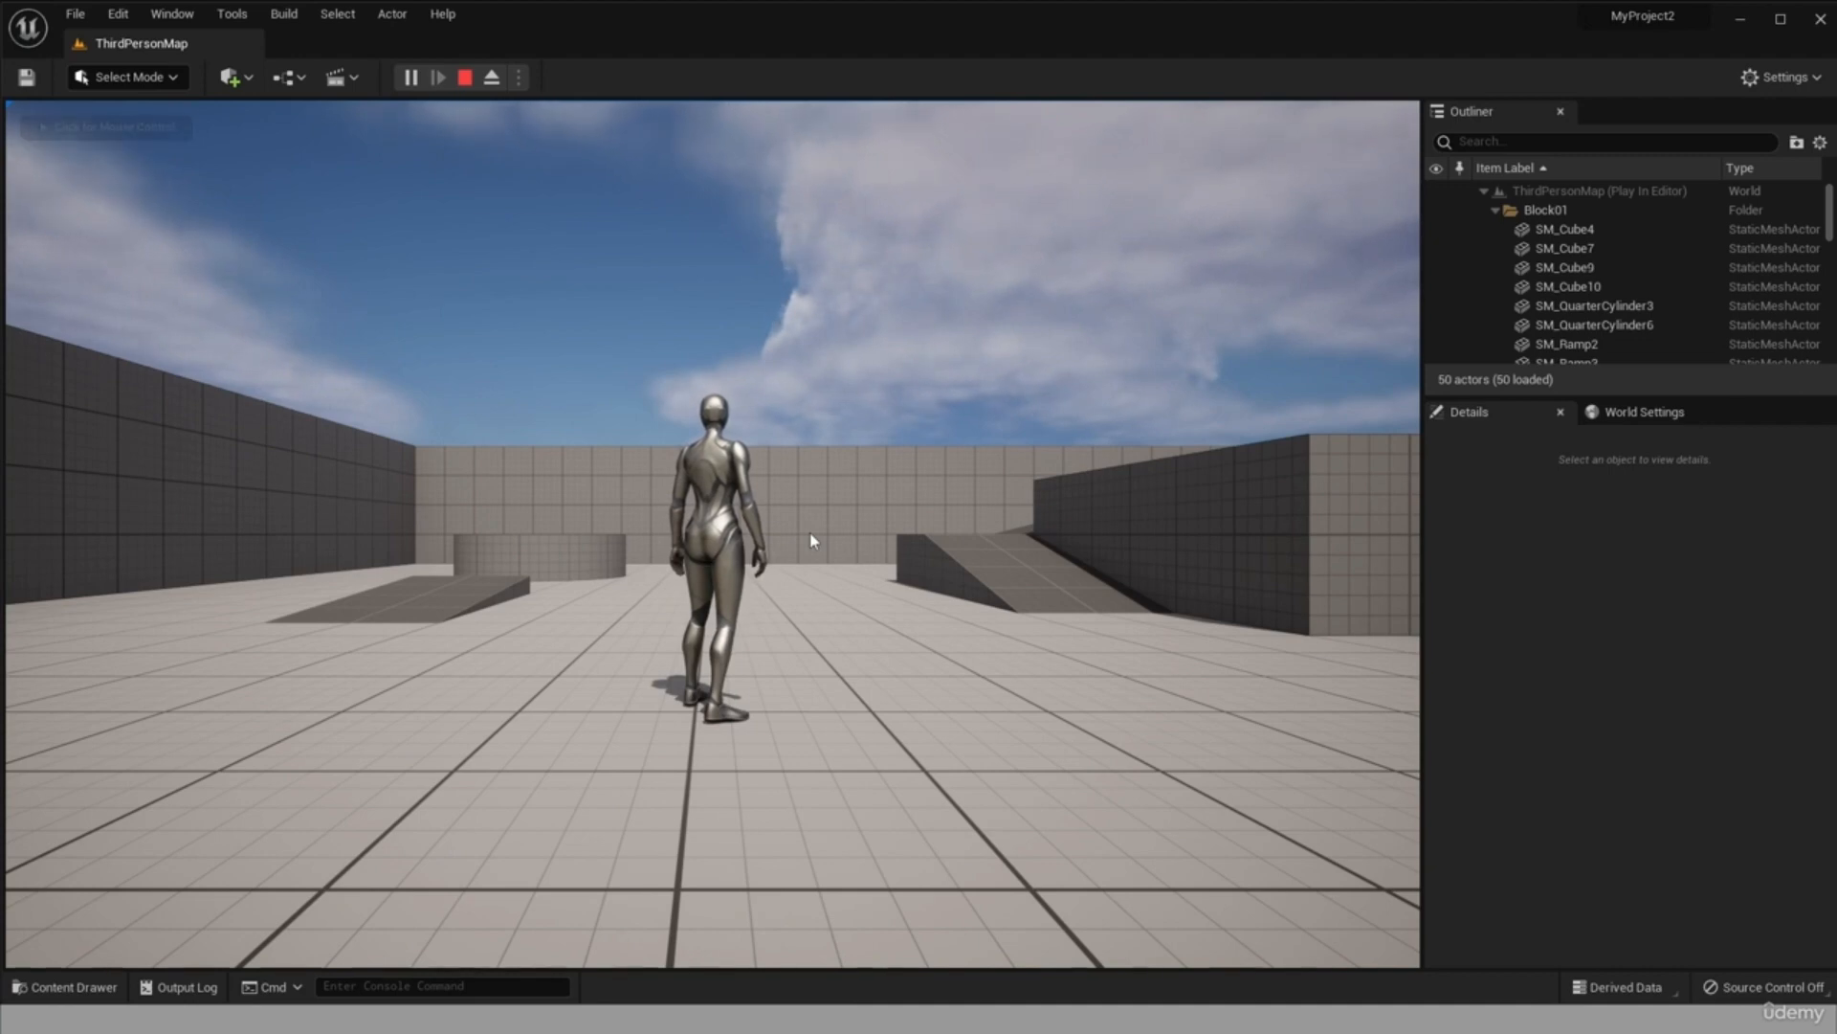
# Run and jump the character over the ramps and platforms of the level, and end the play session.
pyautogui.click(596, 436)
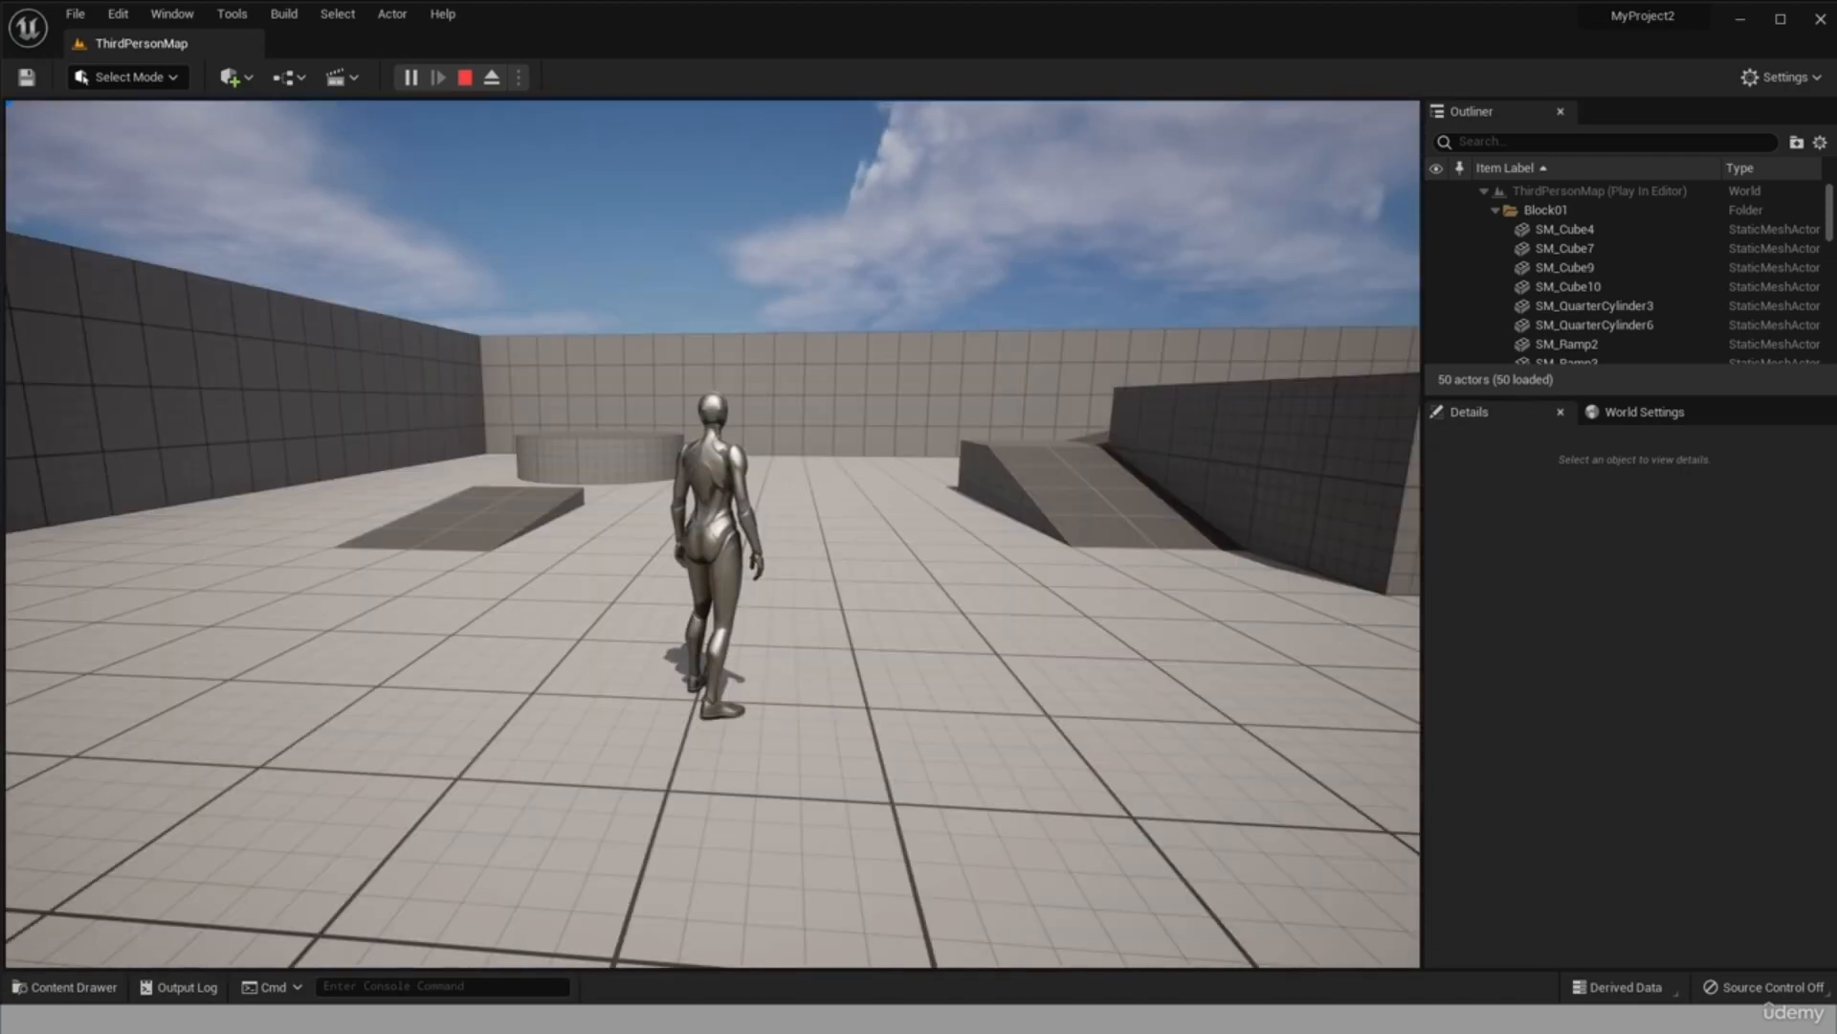
pyautogui.press('a')
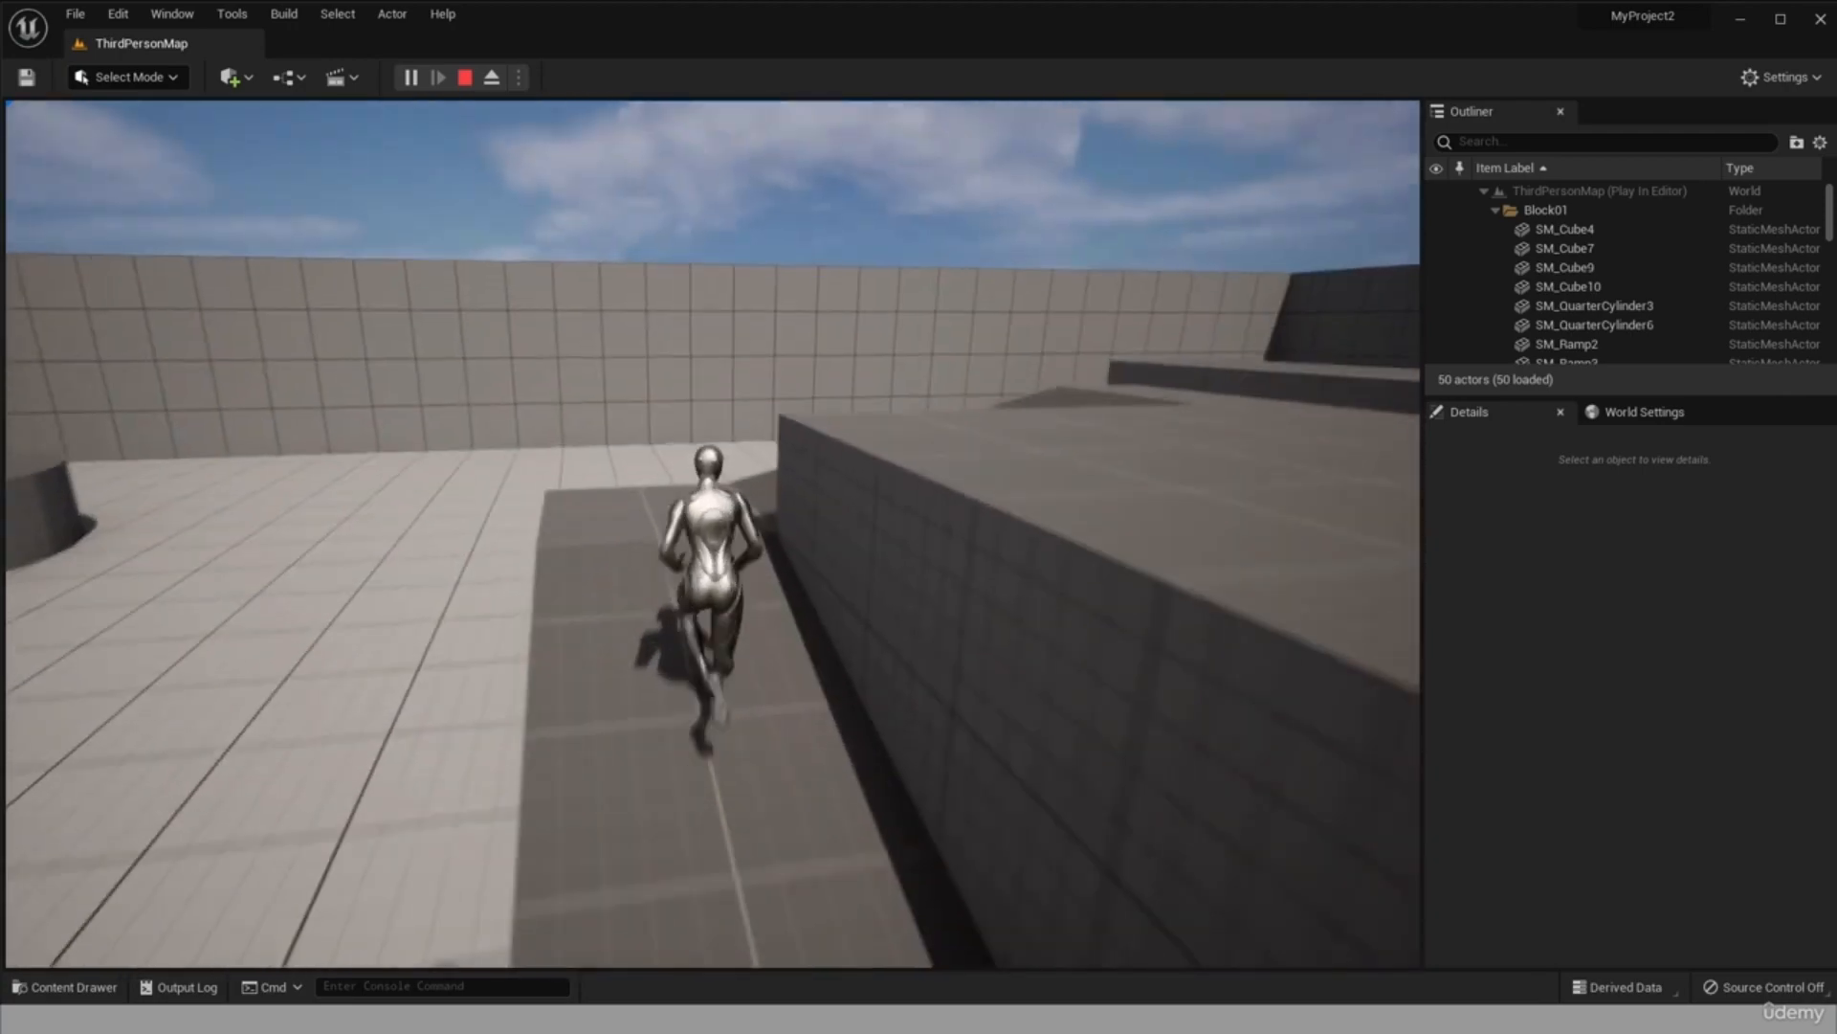
pyautogui.press('space')
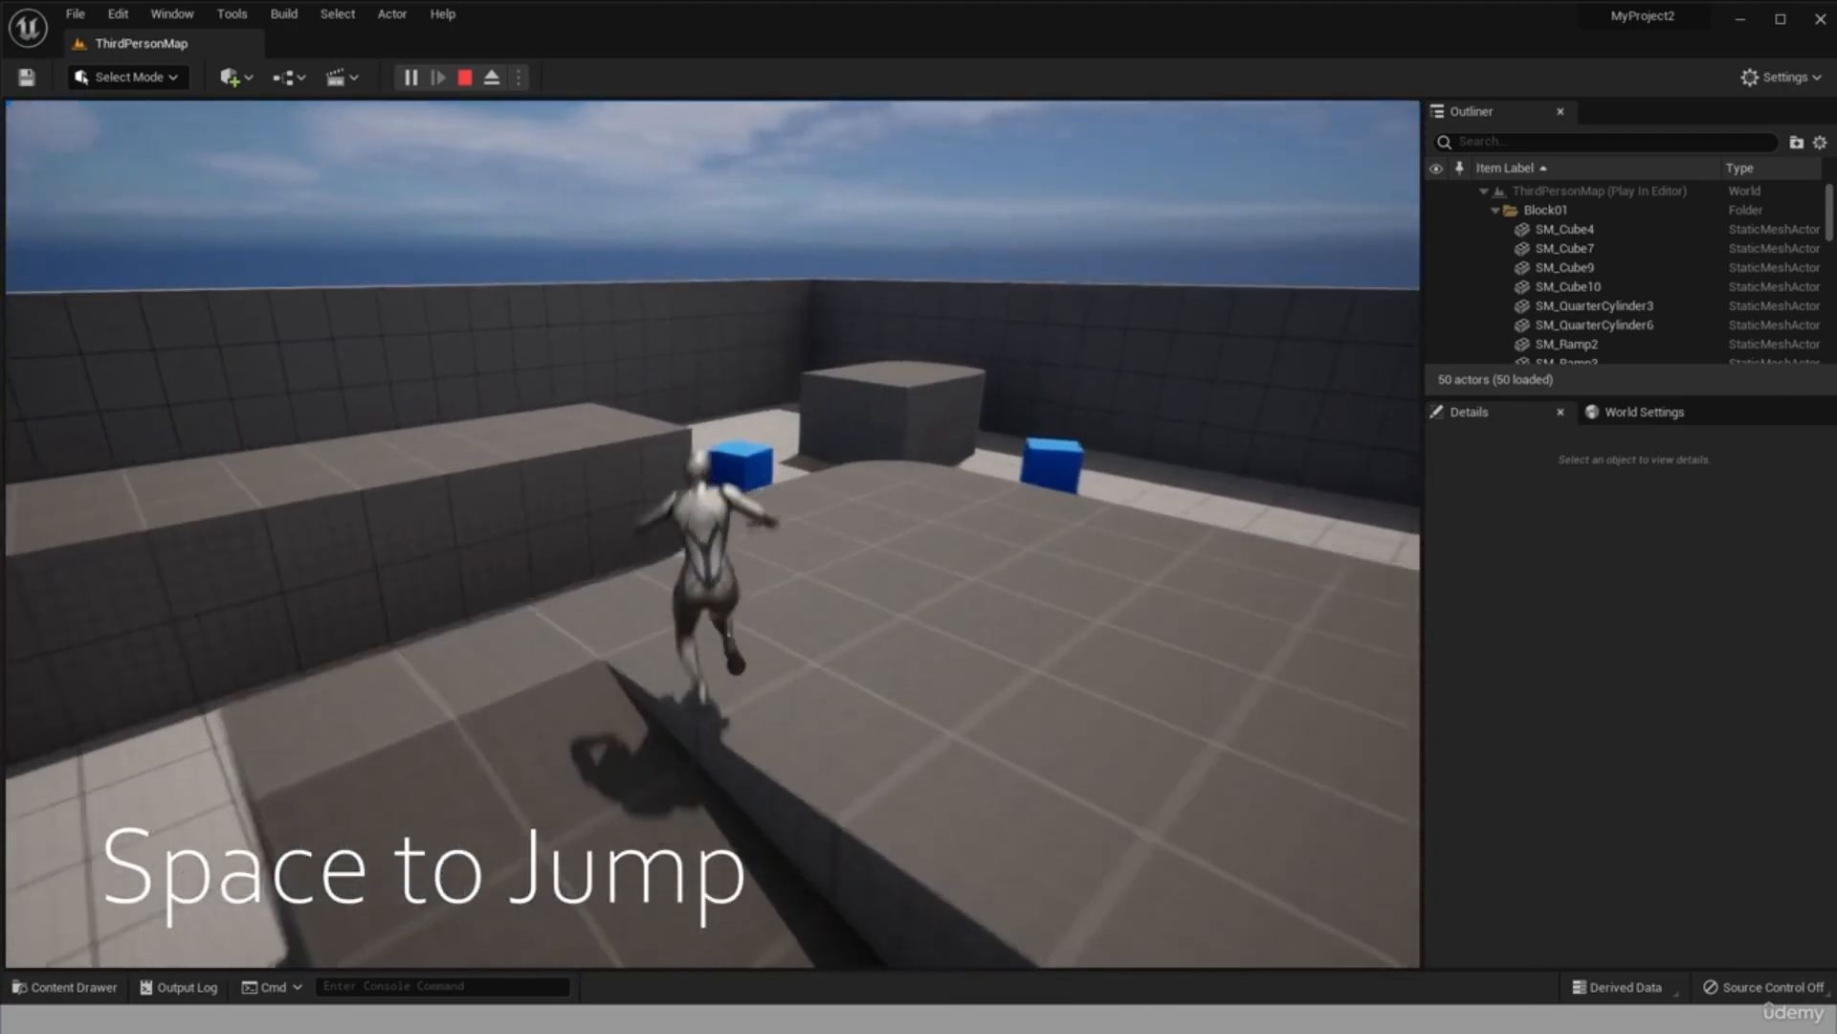
pyautogui.press('space')
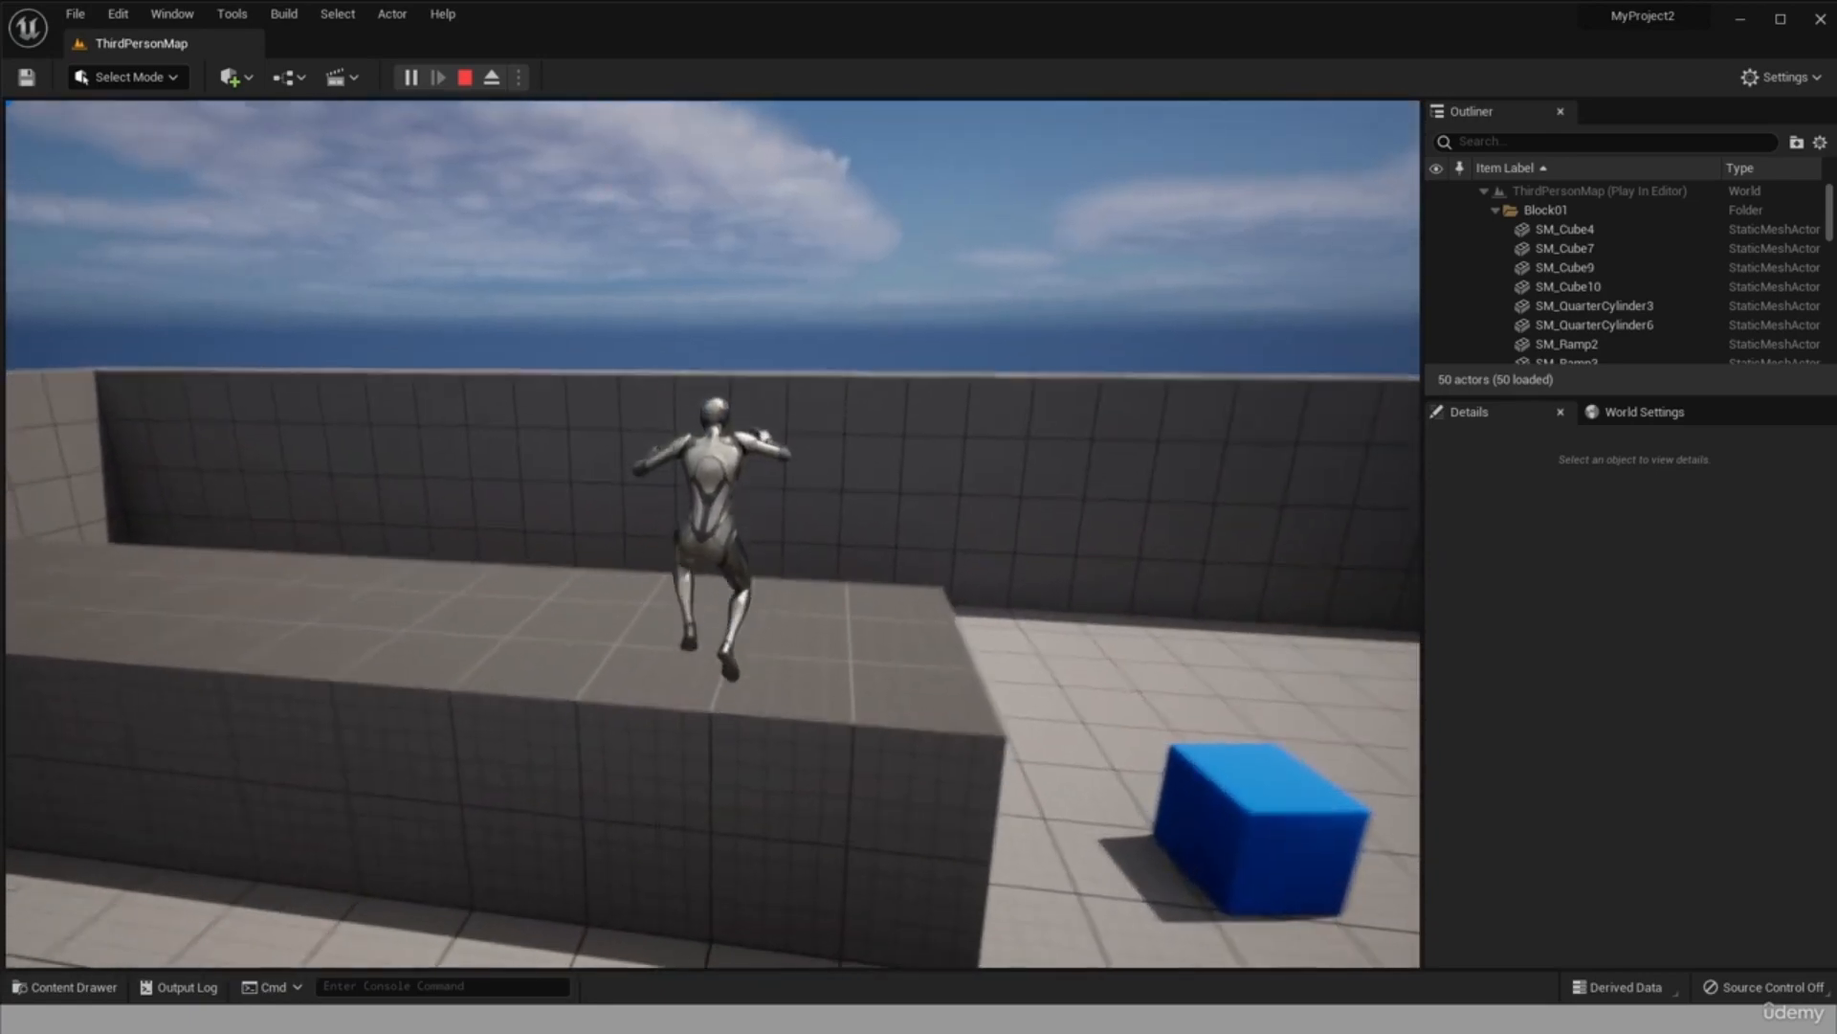
pyautogui.press('w')
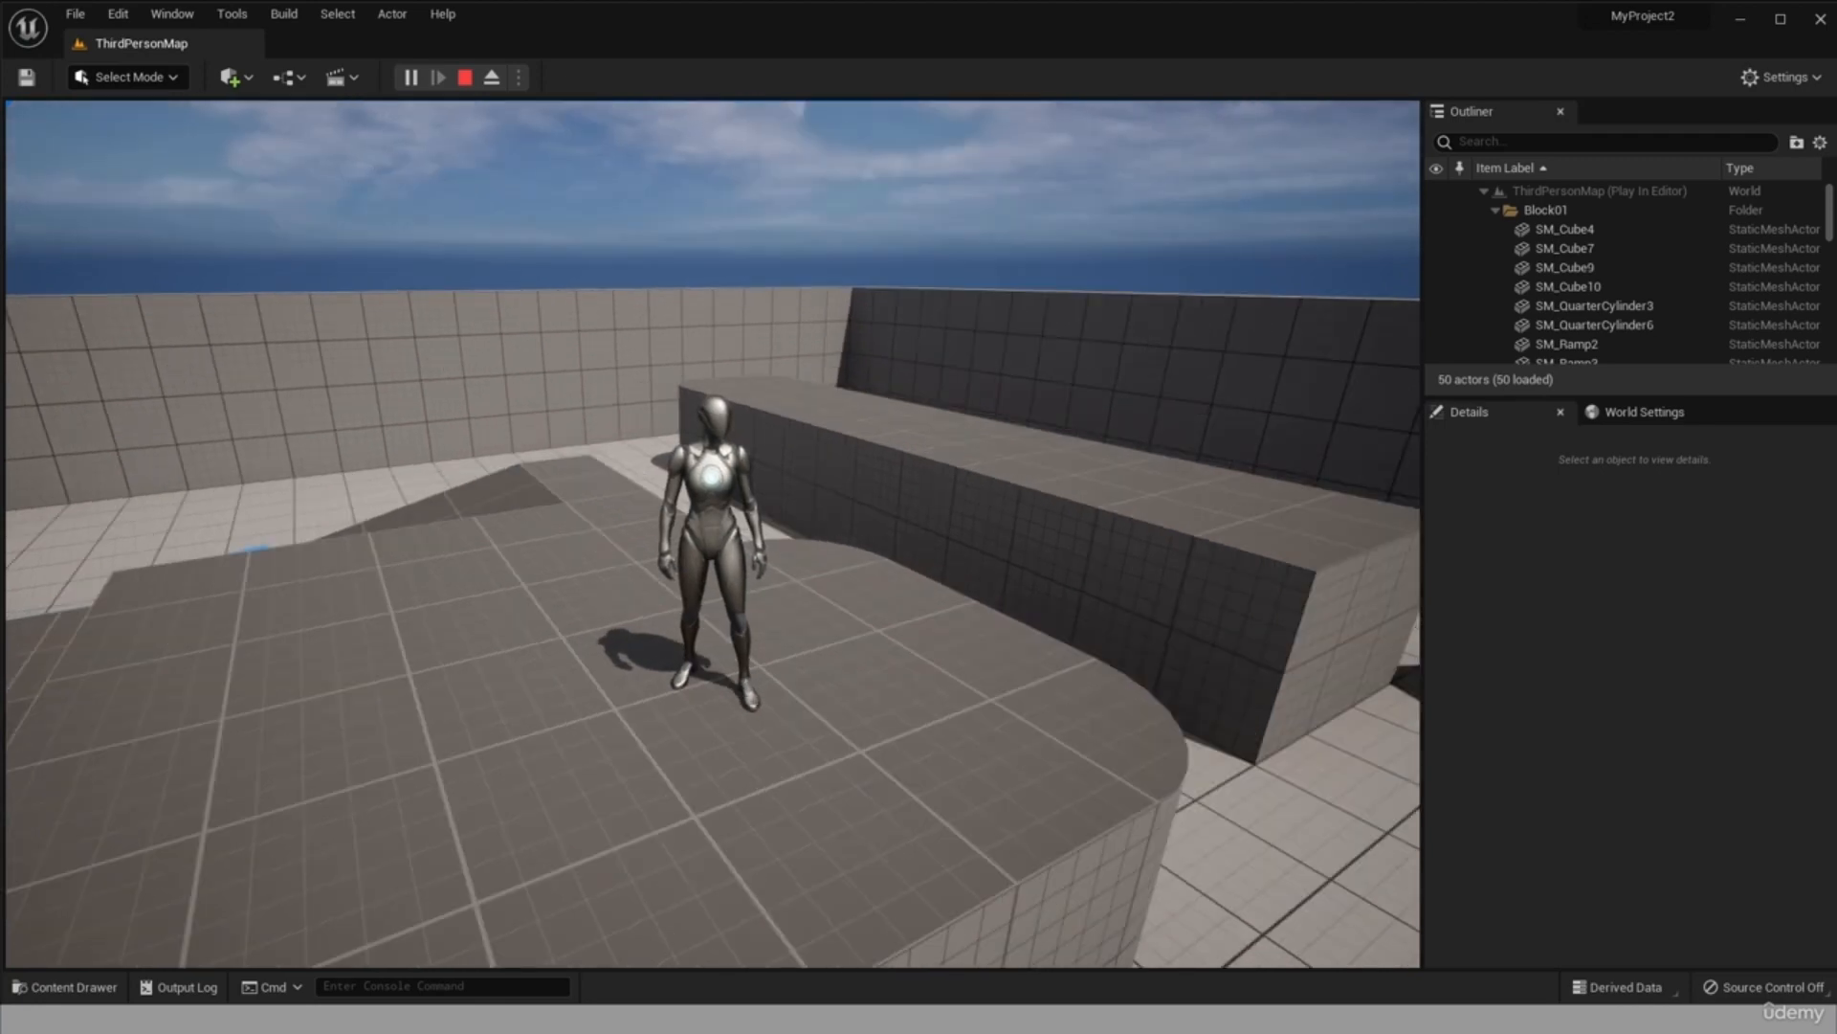
pyautogui.press('Escape')
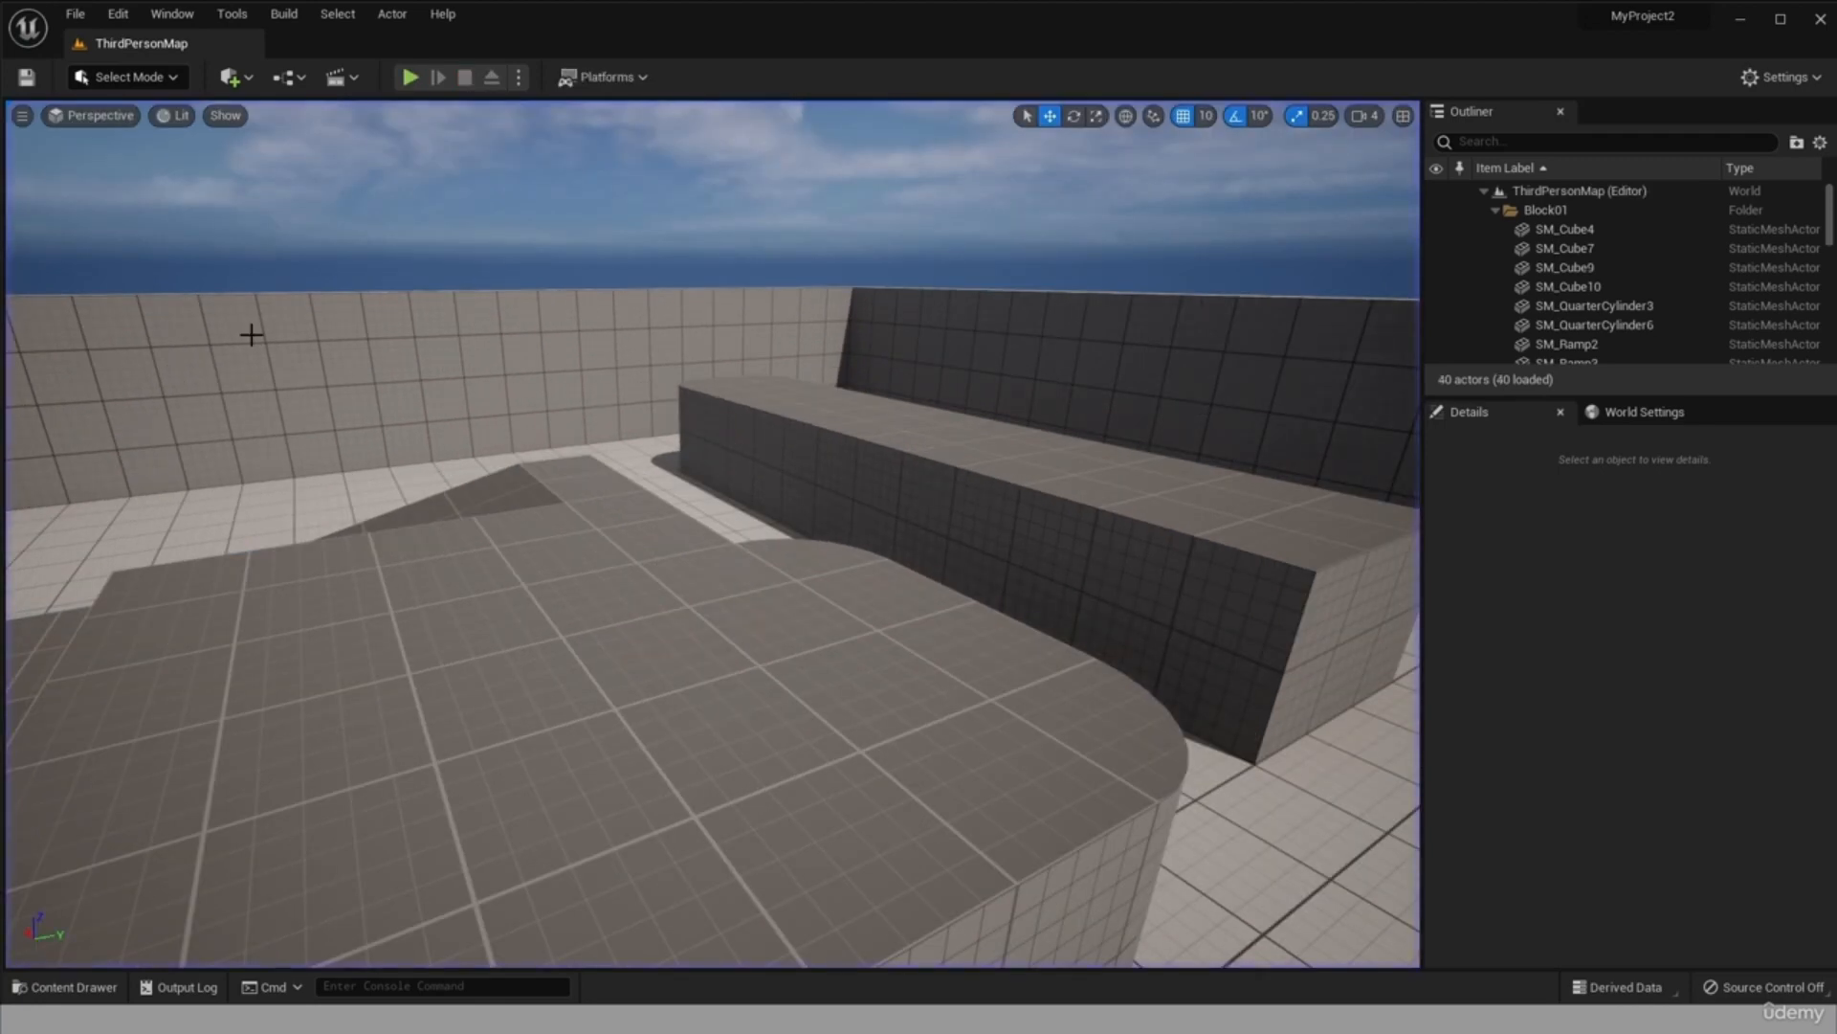
# Open the project settings and review the Target Hardware options for device class and quality level.
pyautogui.click(124, 15)
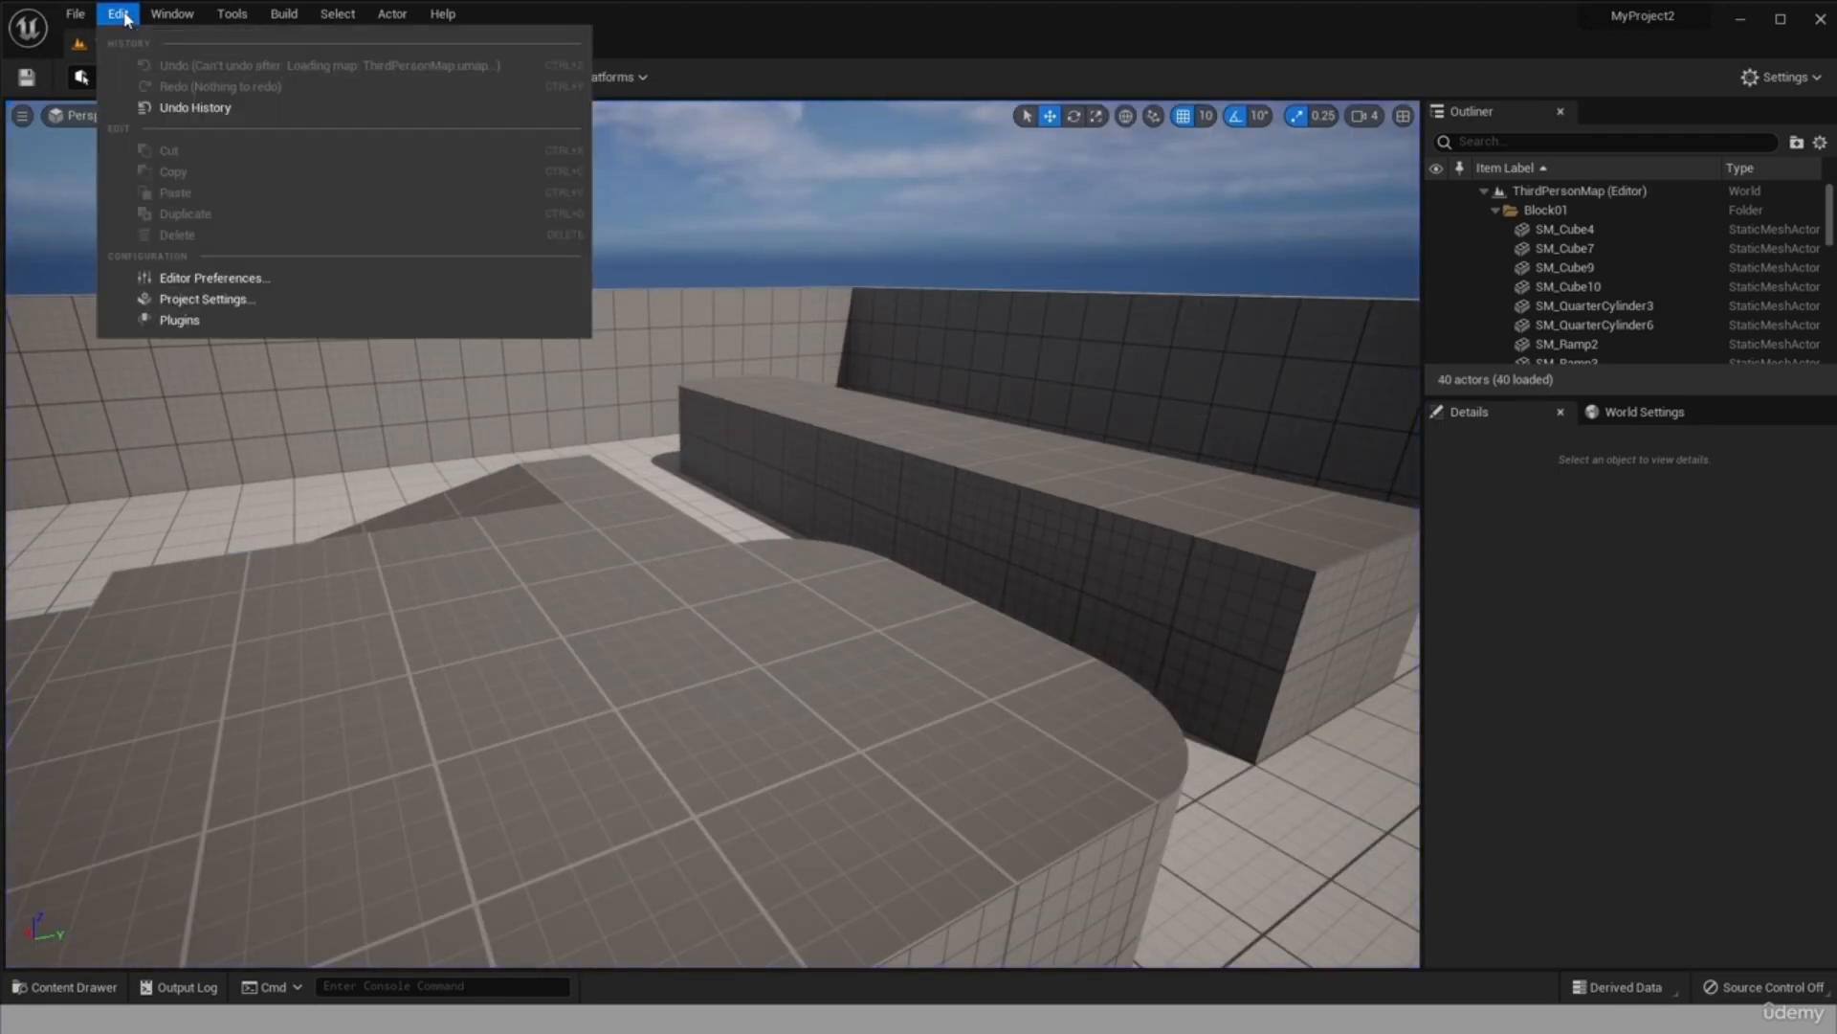
pyautogui.click(216, 299)
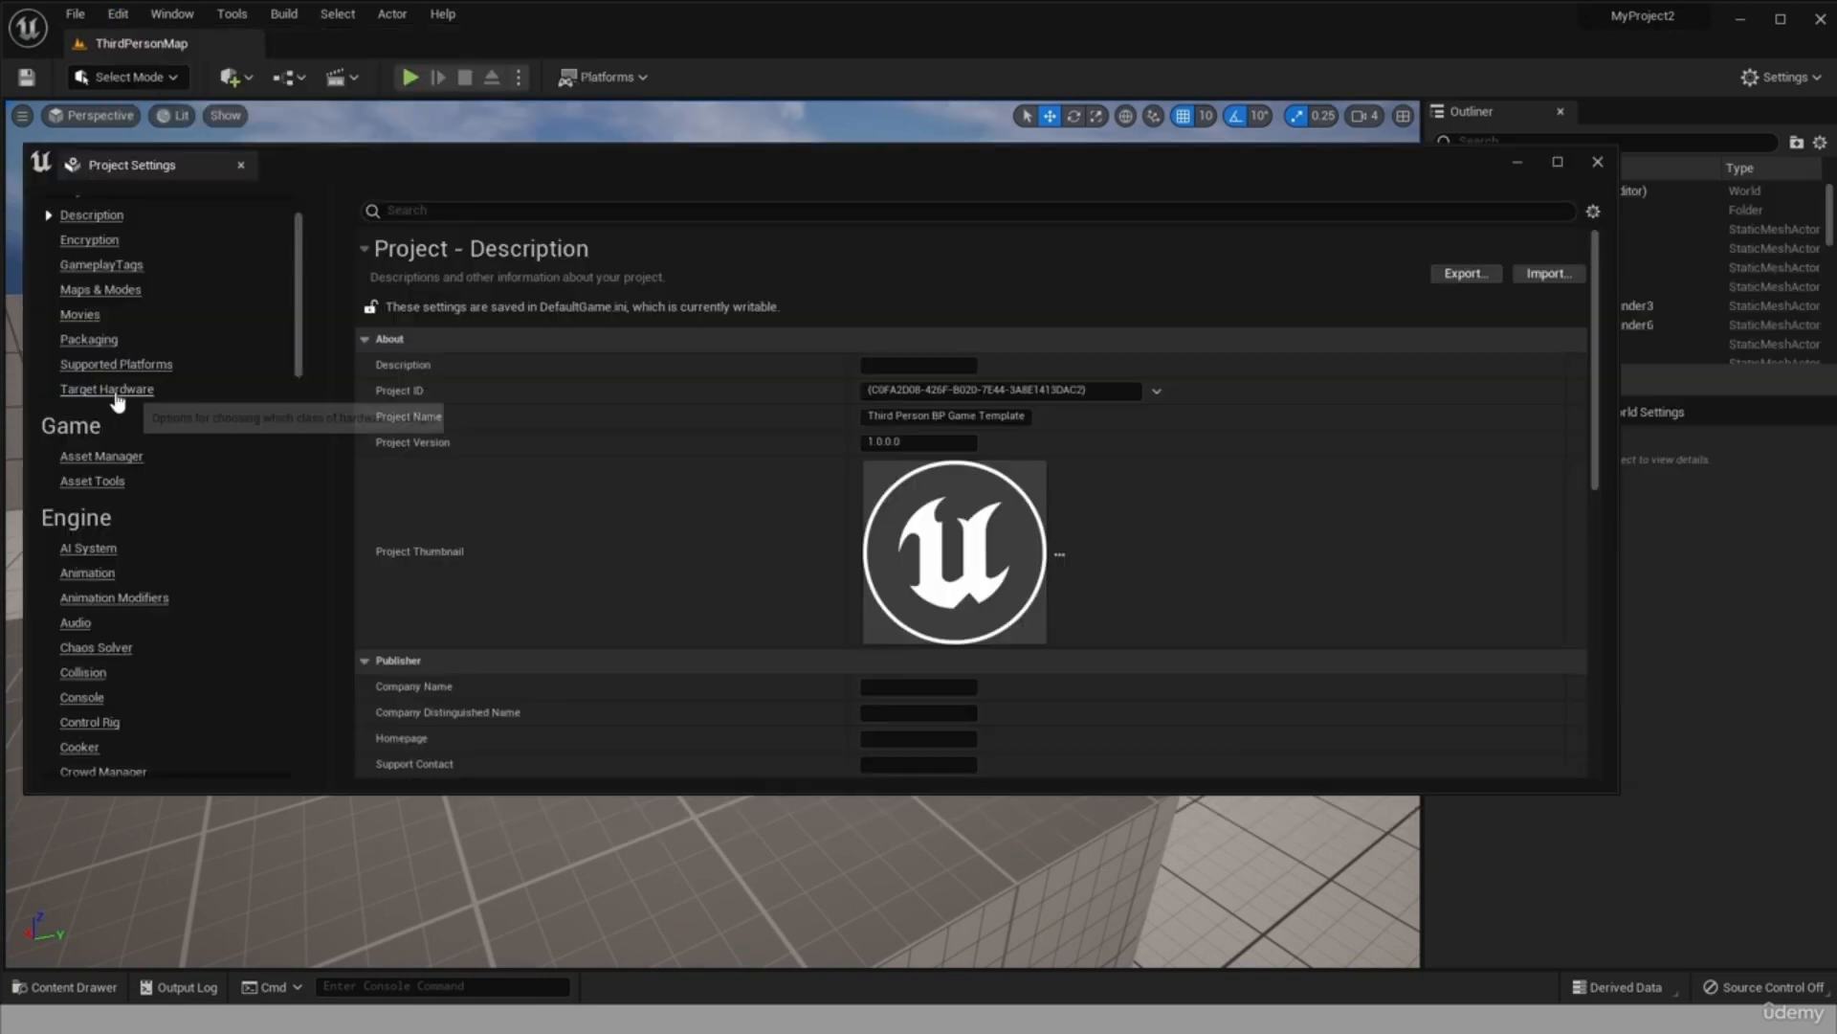
pyautogui.click(115, 390)
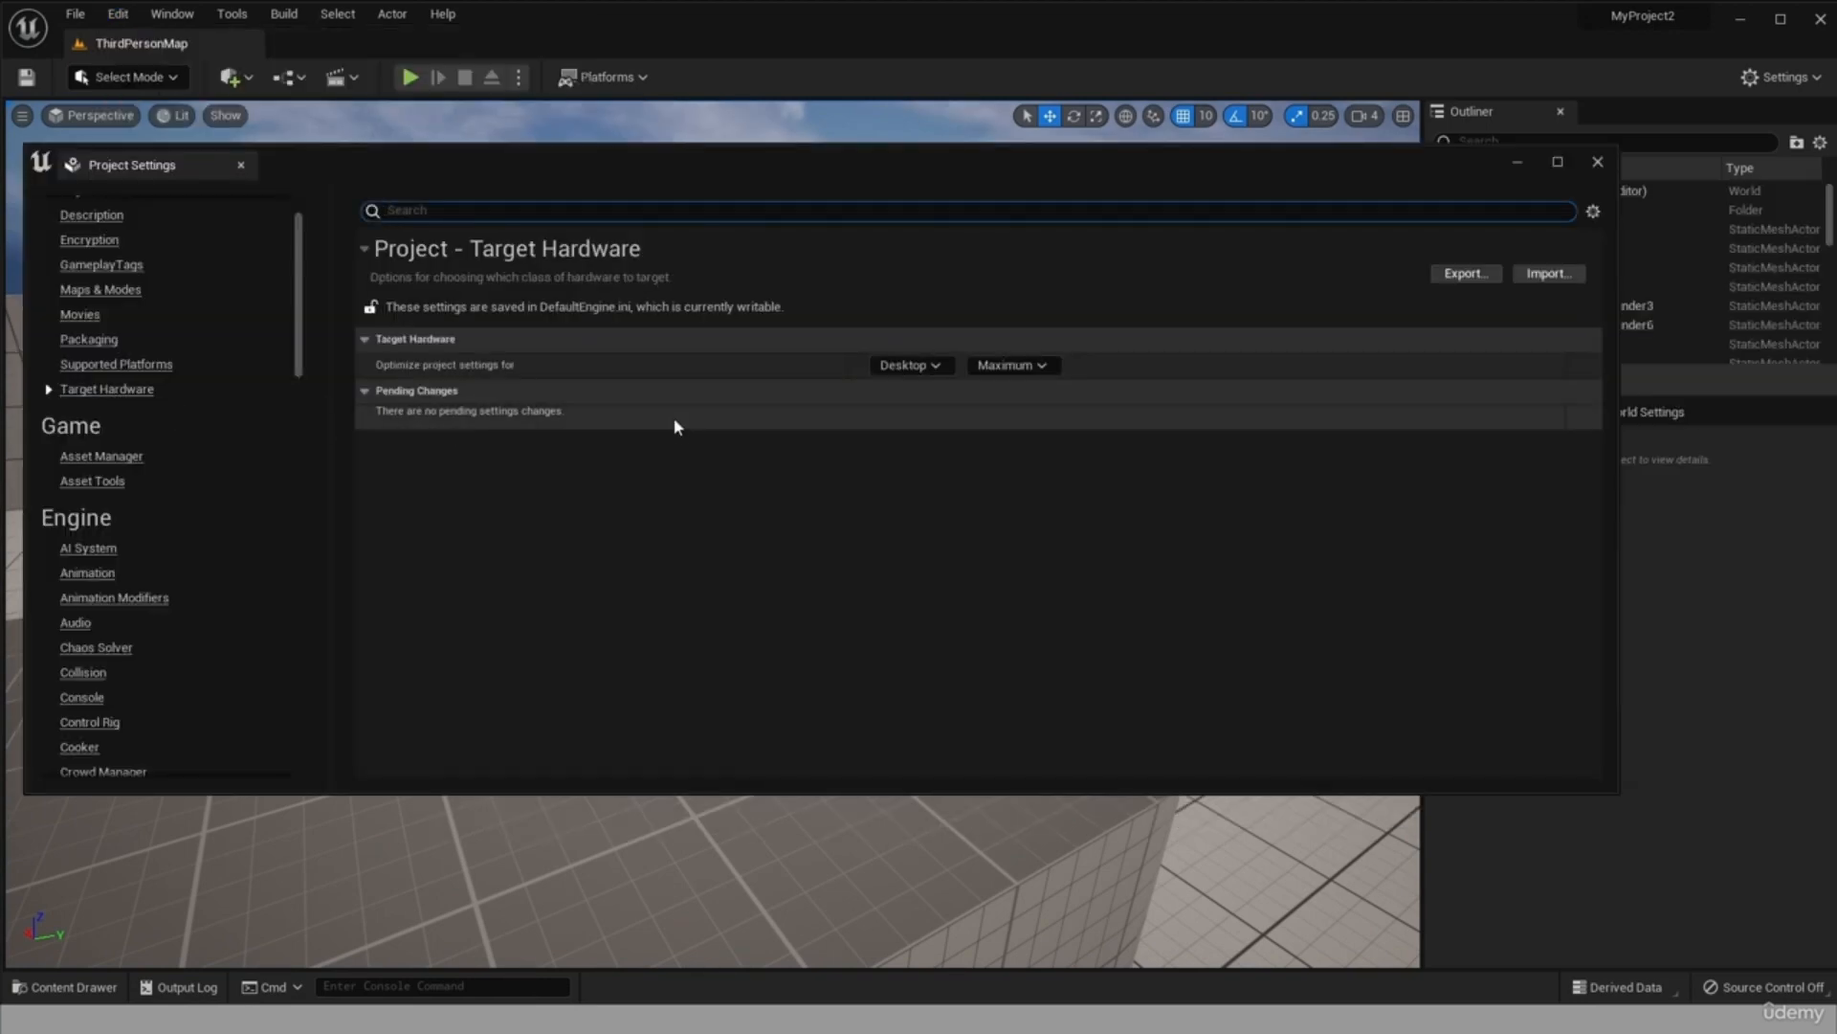
pyautogui.click(1030, 364)
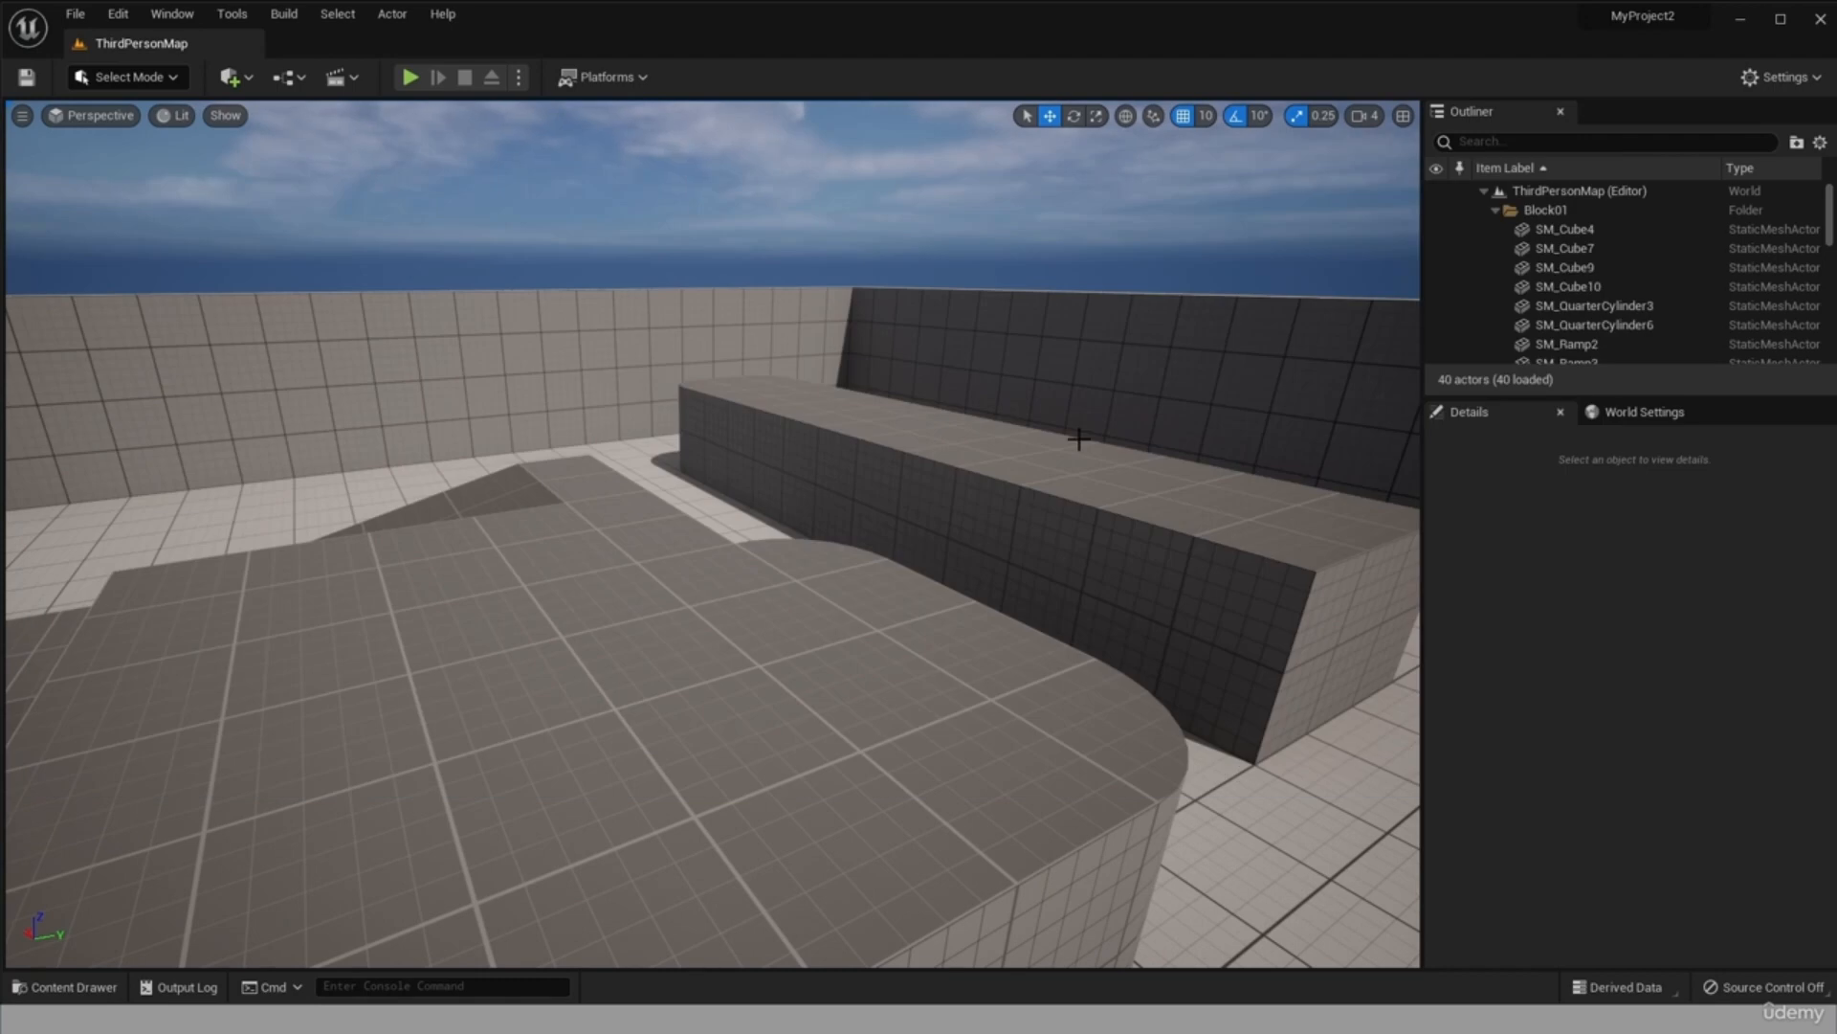
# Play the level in the editor viewport again and switch the game view to full screen and back.
pyautogui.scroll(2, 501, 242)
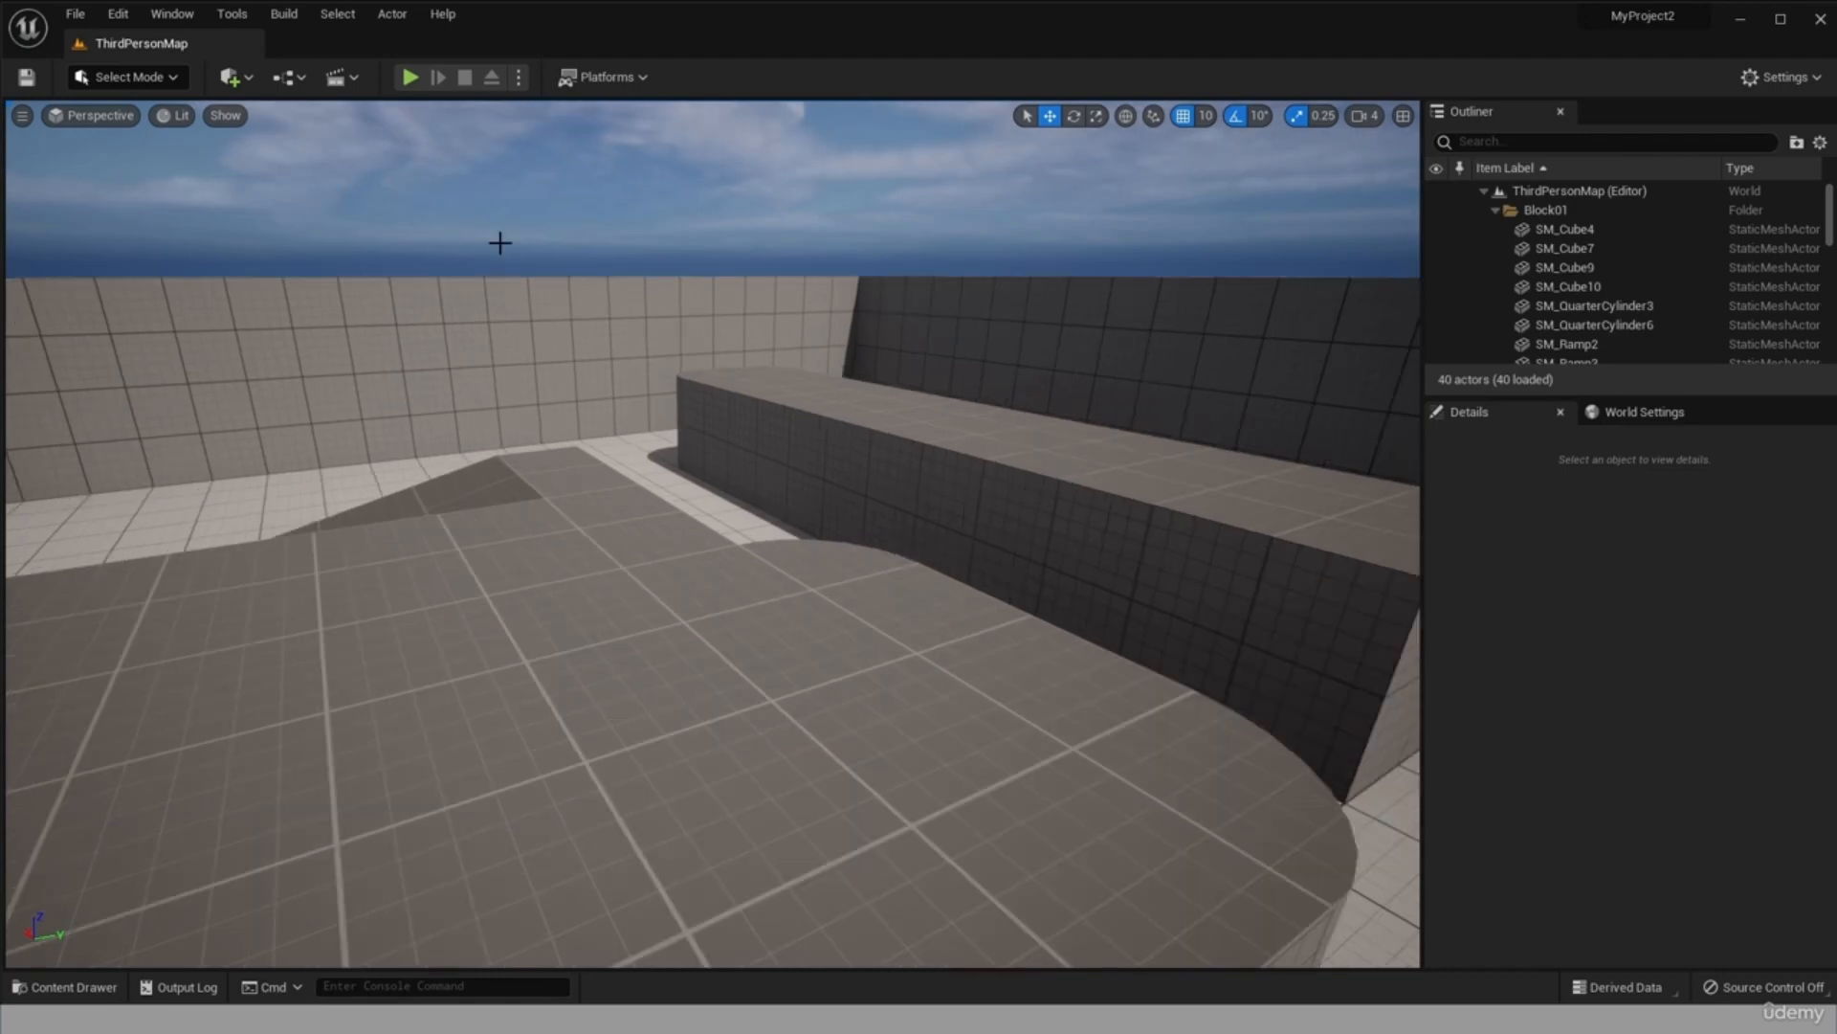
pyautogui.click(409, 76)
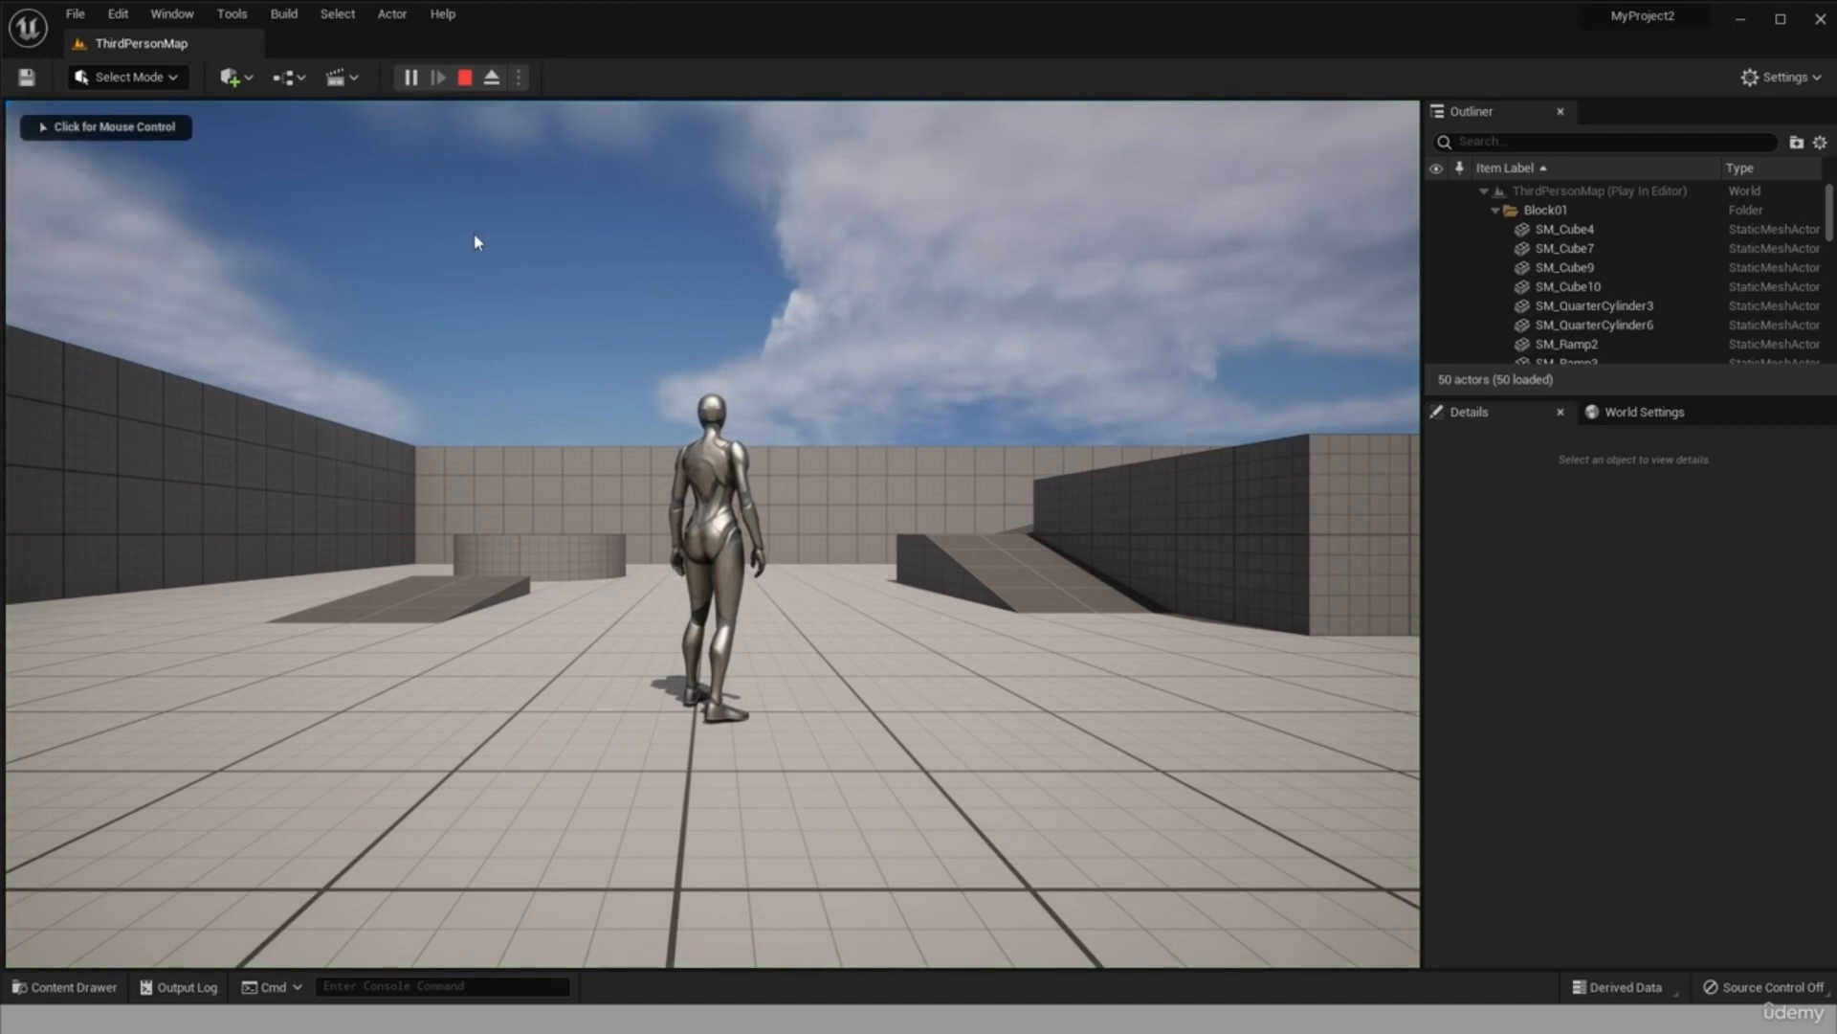
pyautogui.click(756, 629)
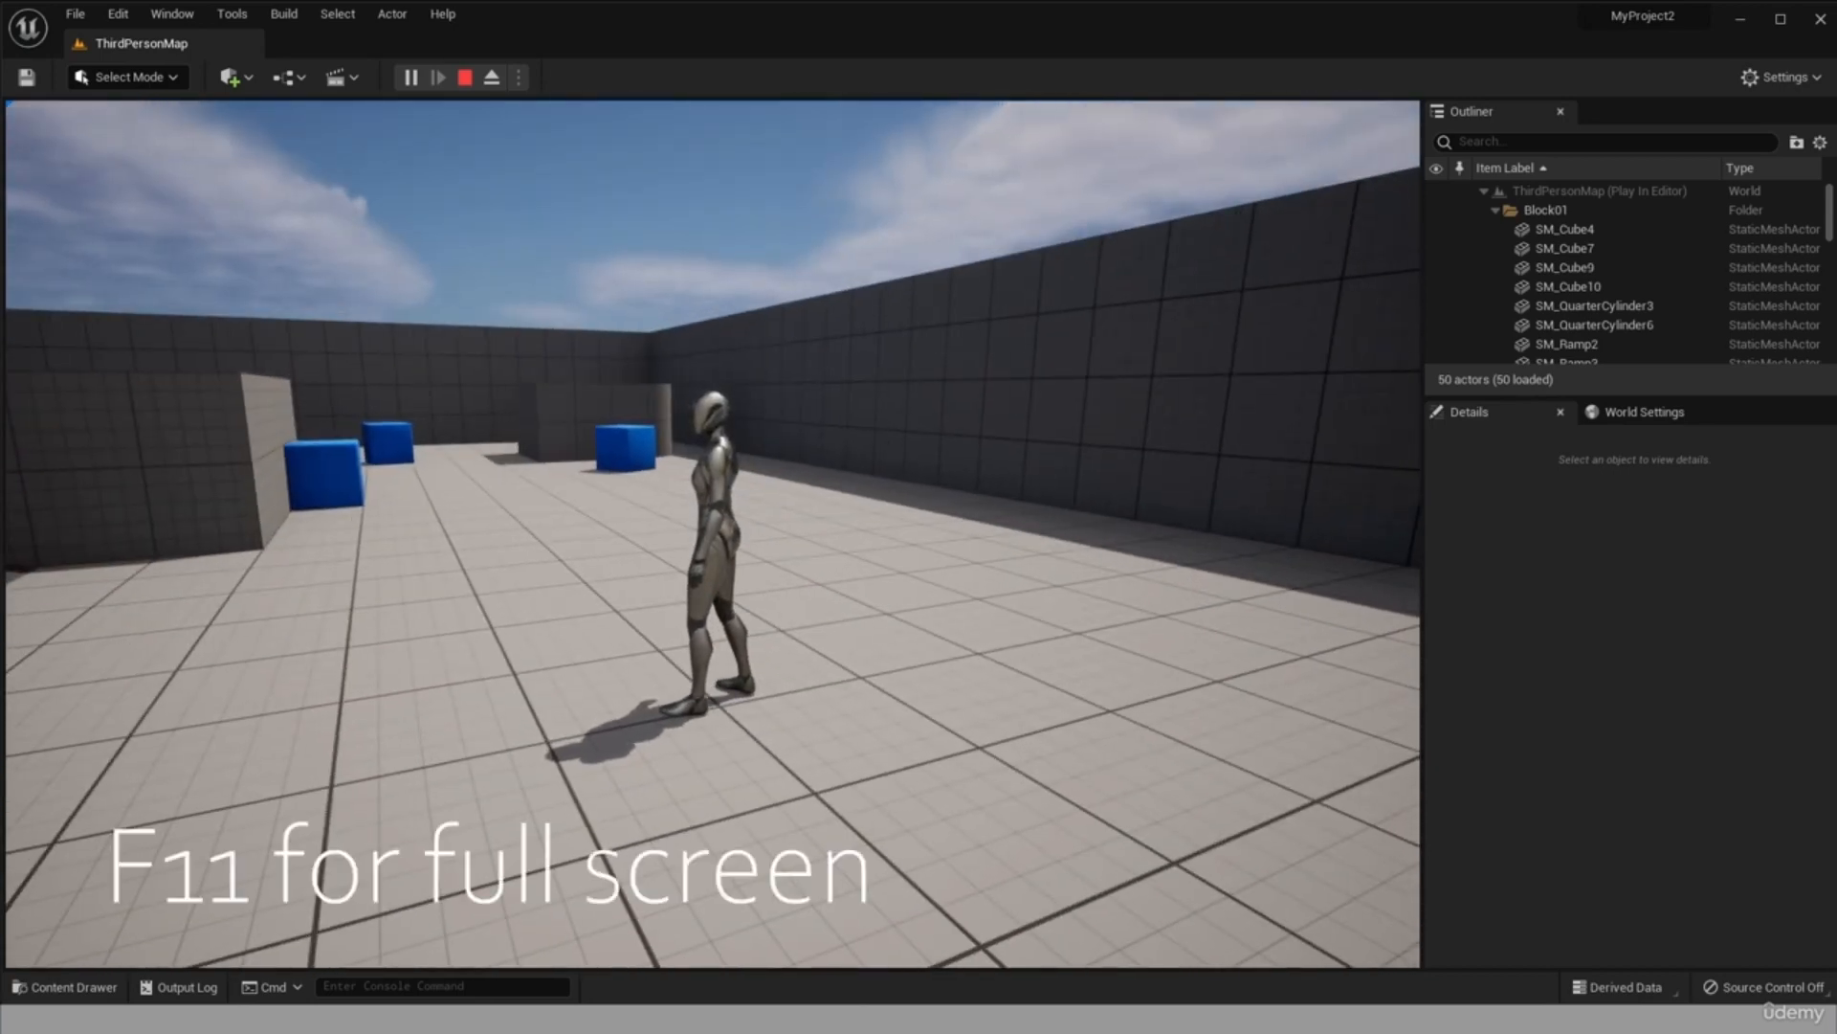
pyautogui.press('F11')
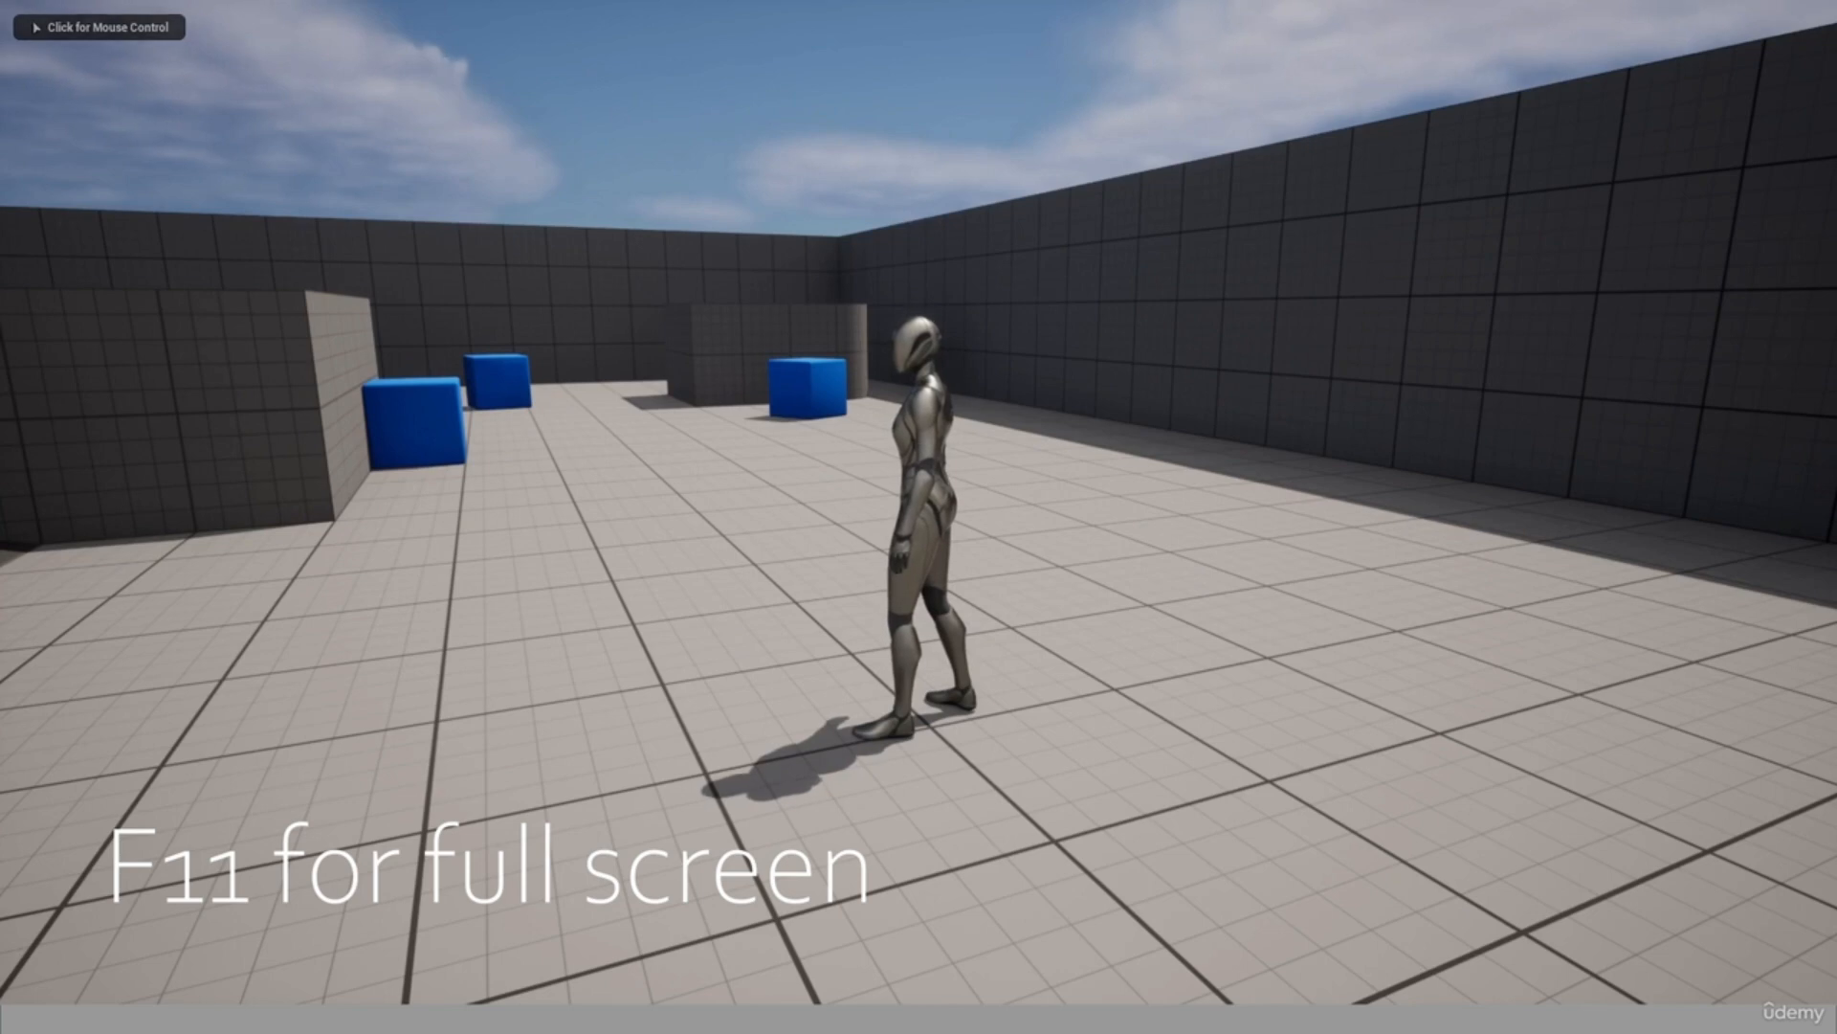
pyautogui.press('F11')
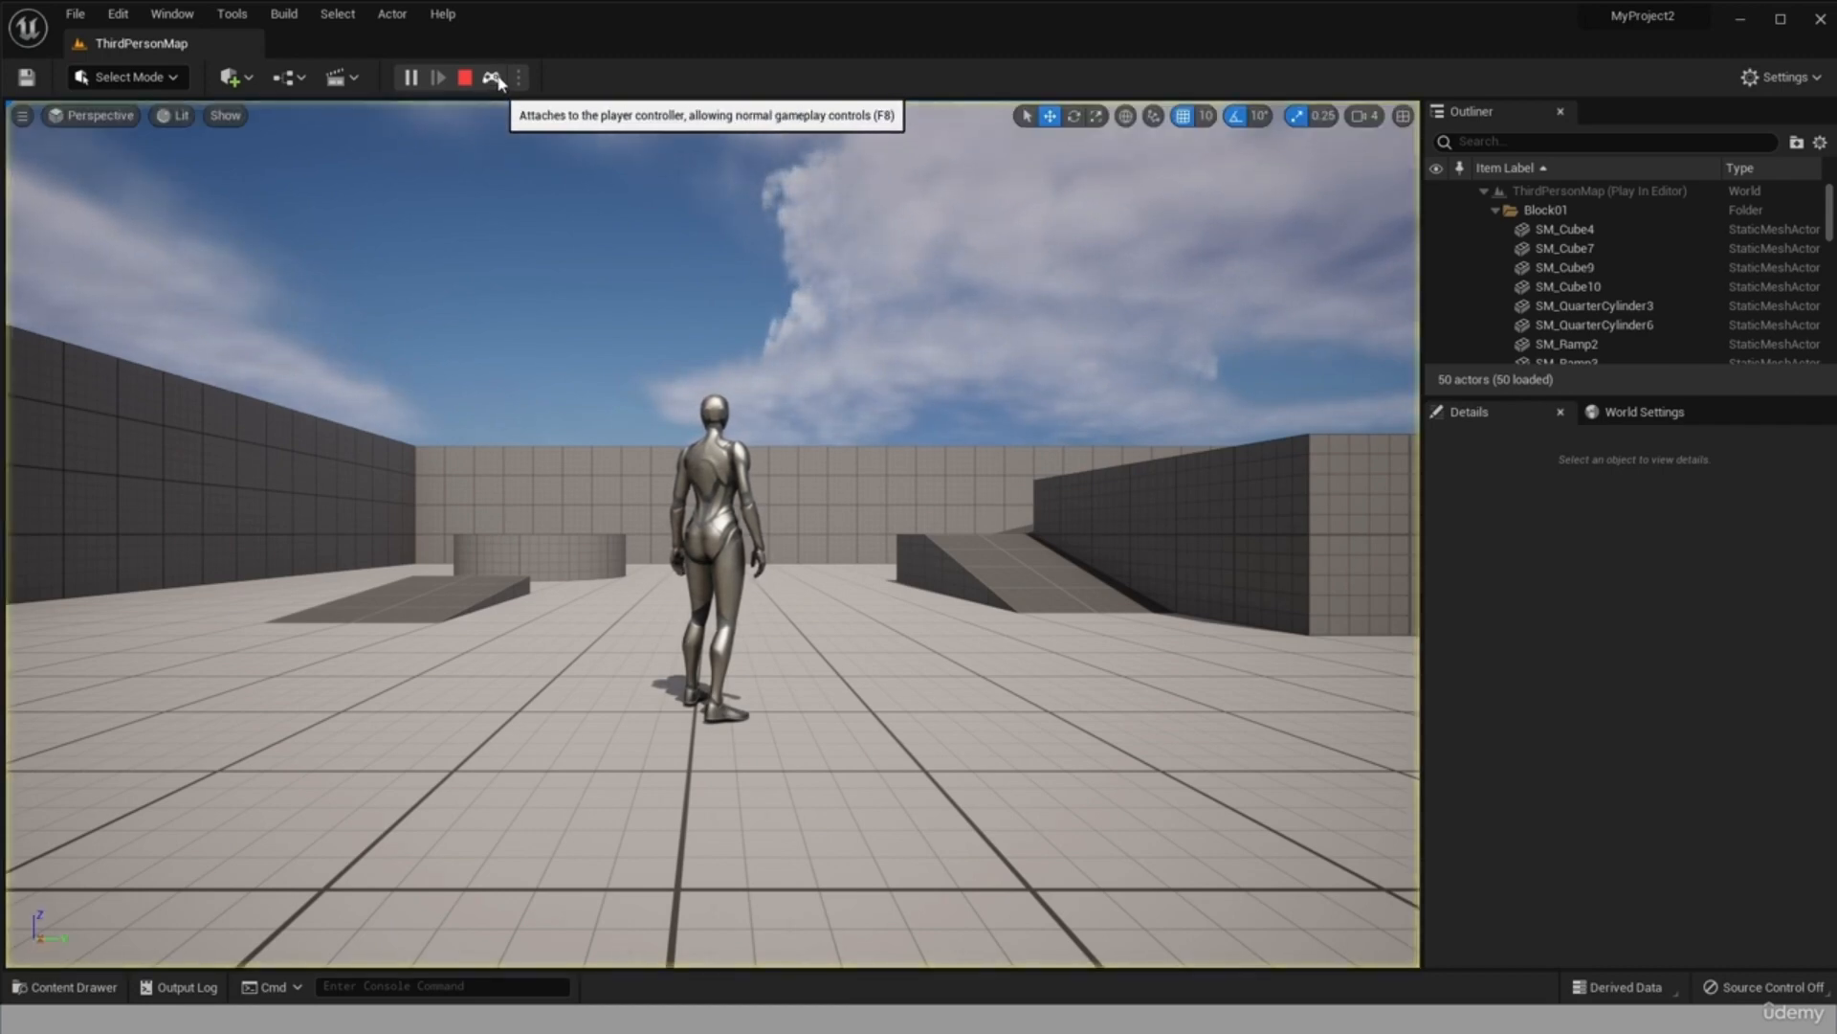
# Eject from the player controller and examine the character with the free camera from near and far.
pyautogui.click(493, 79)
pyautogui.scroll(-5, 784, 525)
pyautogui.scroll(6, 780, 528)
pyautogui.scroll(5, 923, 562)
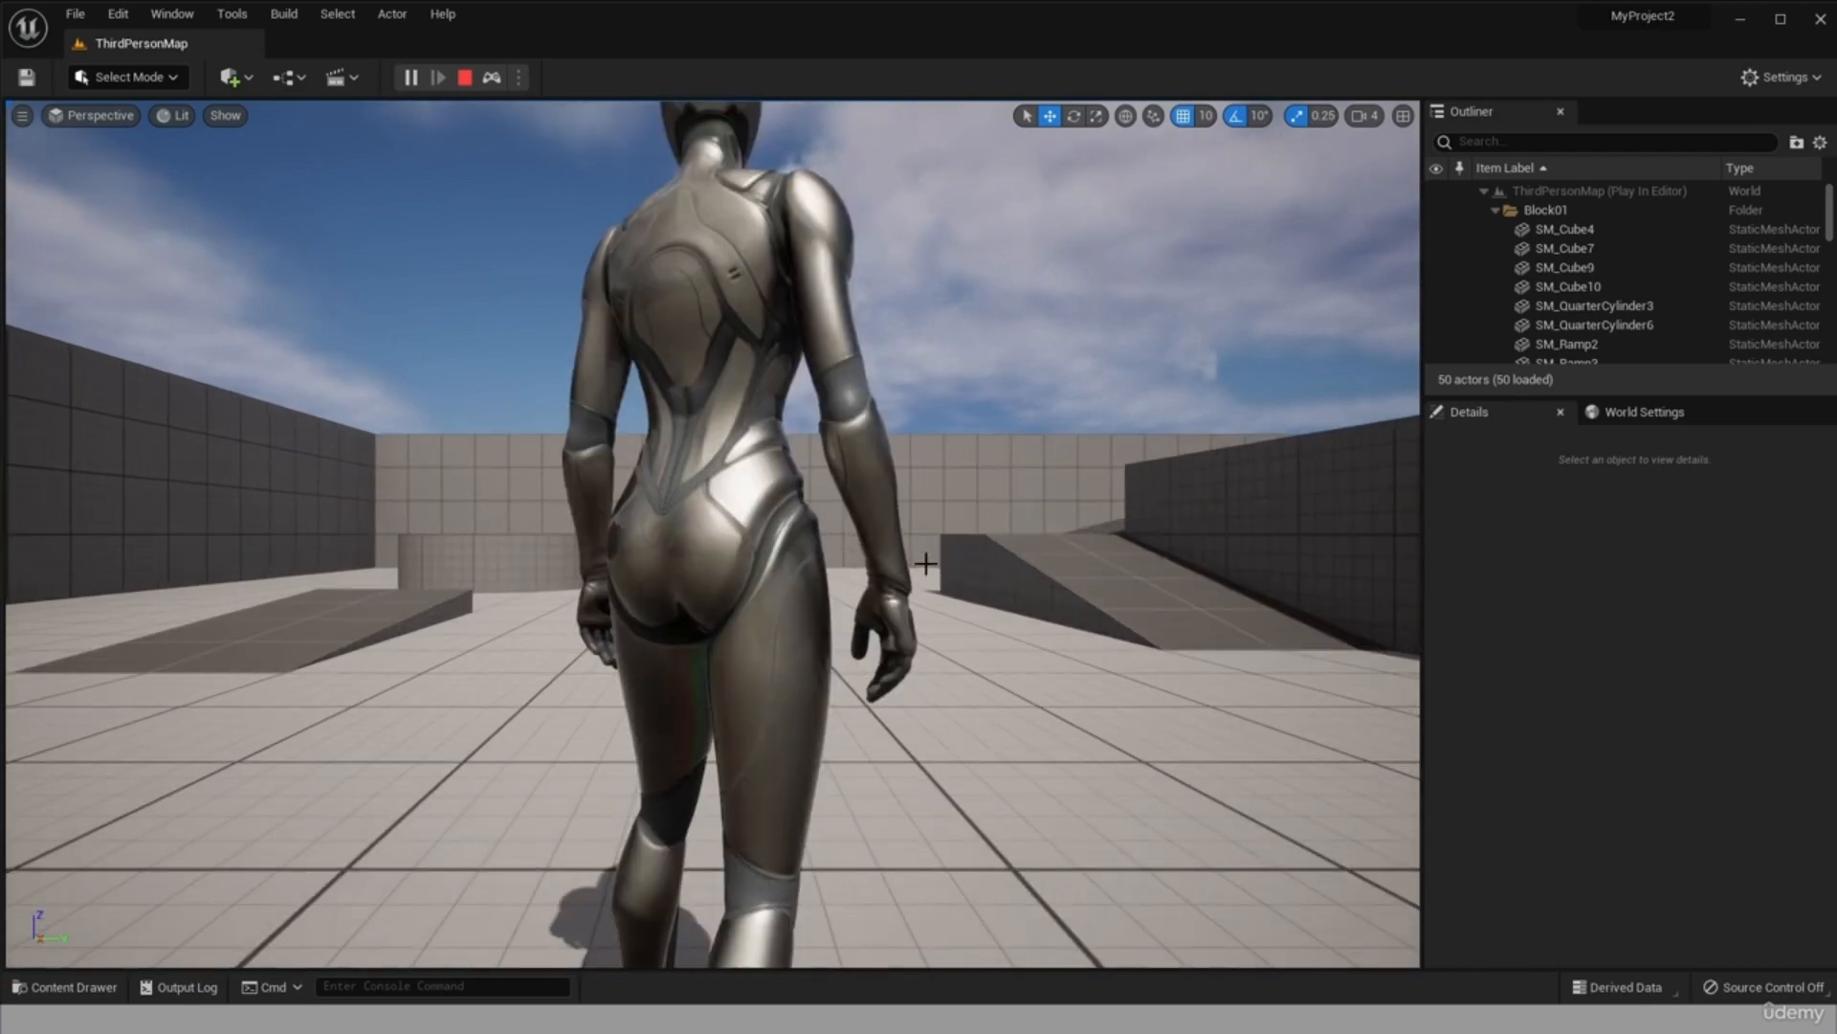
pyautogui.scroll(-8, 938, 569)
pyautogui.moveTo(939, 571)
pyautogui.mouseDown()
pyautogui.moveTo(631, 570)
pyautogui.moveTo(880, 576)
pyautogui.moveTo(944, 602)
pyautogui.mouseUp()
pyautogui.scroll(-3, 355, 622)
pyautogui.scroll(-3, 355, 622)
pyautogui.moveTo(355, 622); pyautogui.dragTo(268, 622)
pyautogui.scroll(7, 406, 555)
pyautogui.scroll(-3, 725, 611)
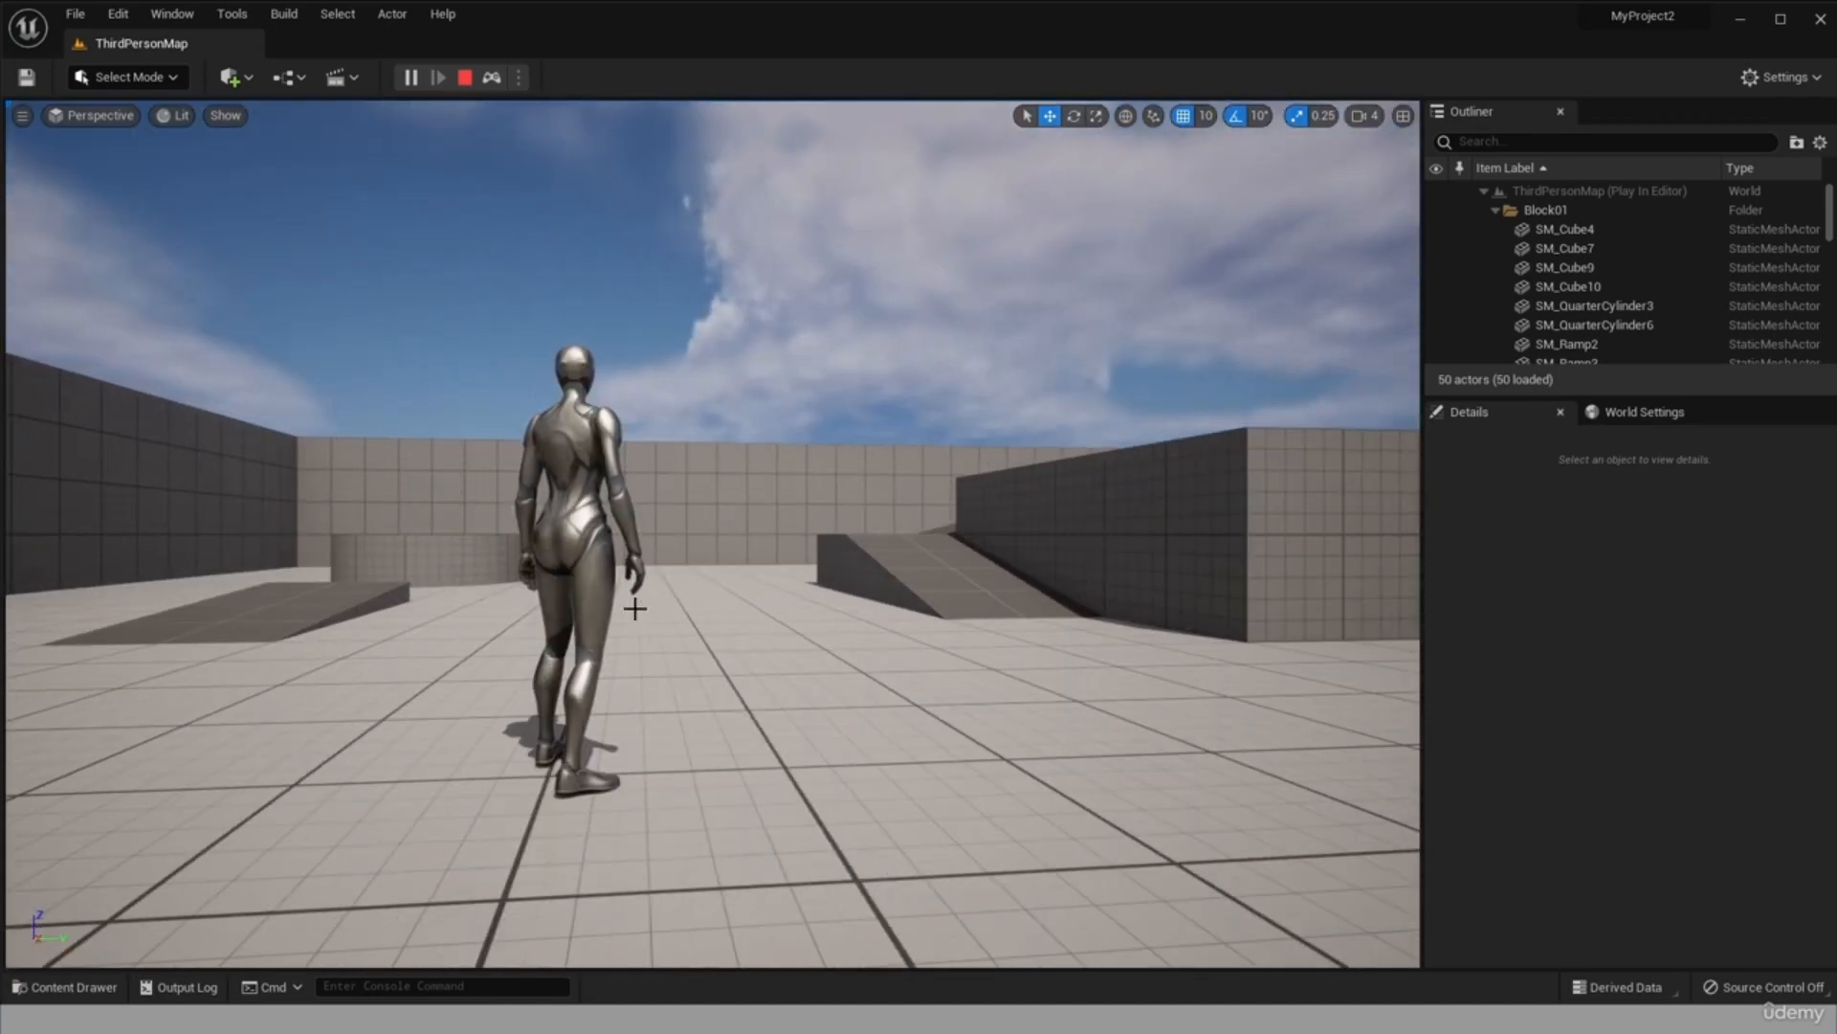
# Take control of the character again and run it onto the ramp beside the large block.
pyautogui.click(492, 79)
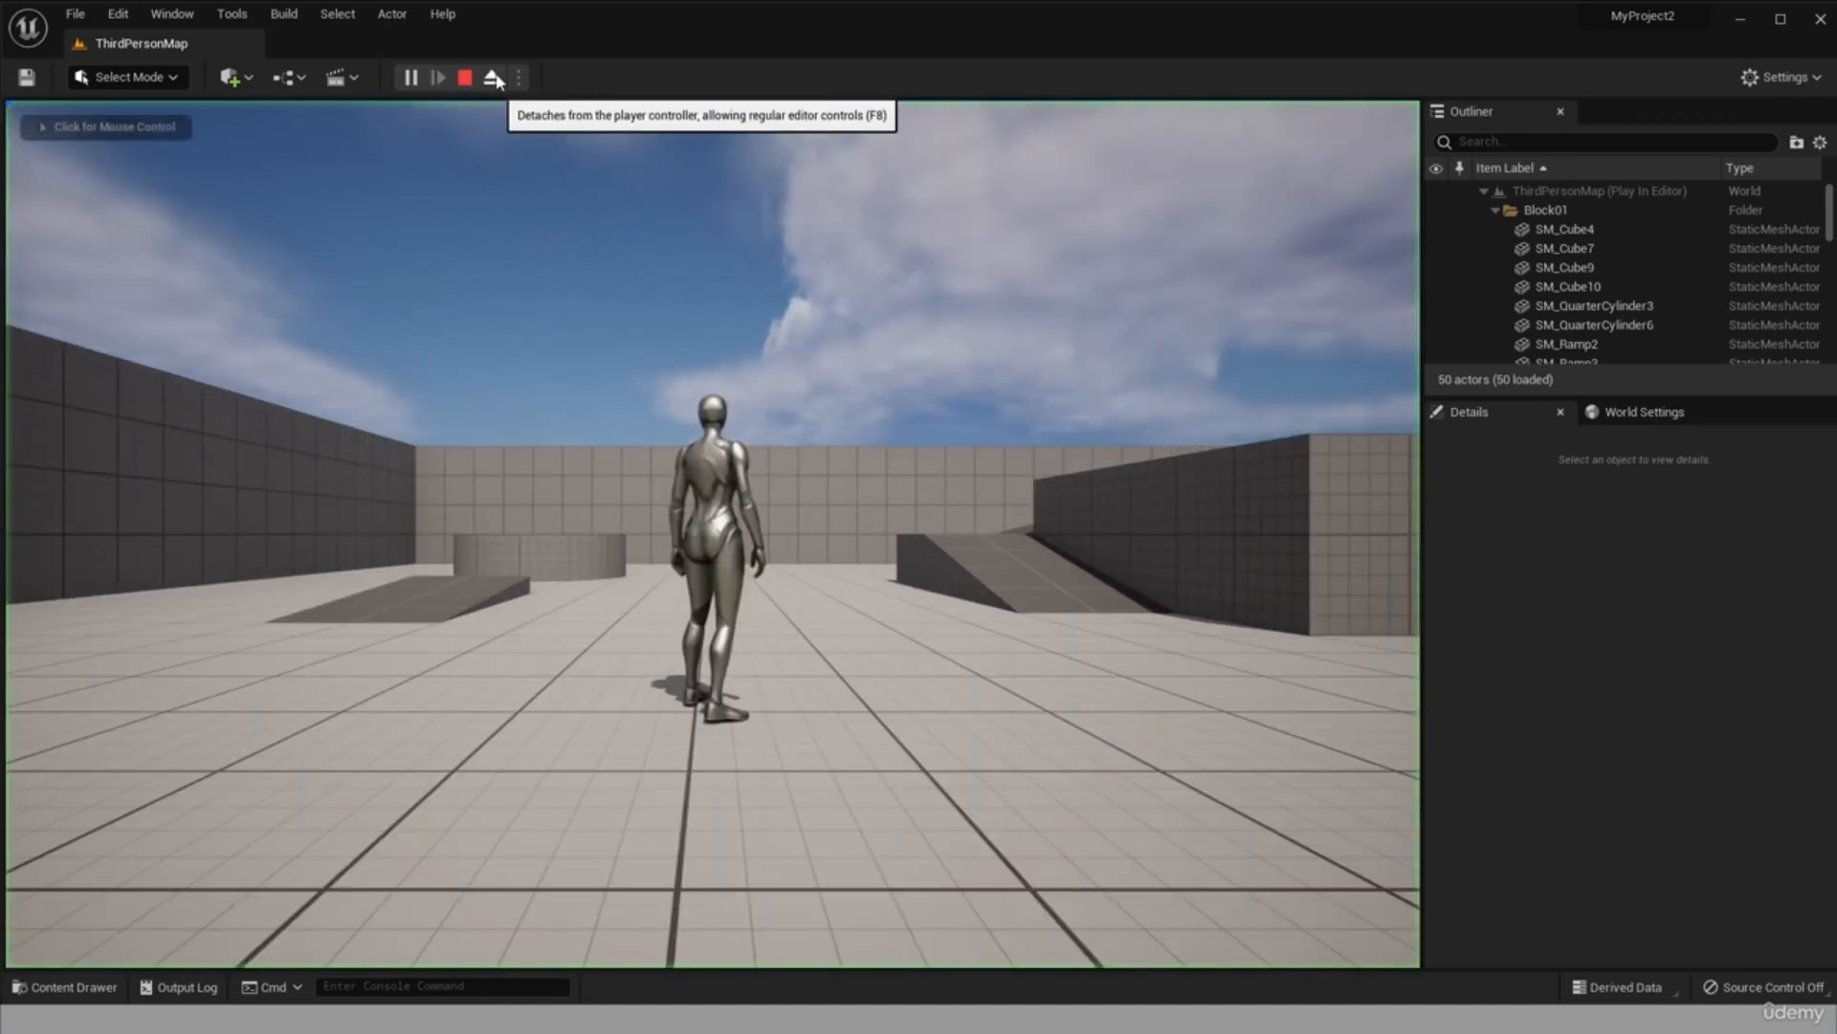
pyautogui.click(935, 569)
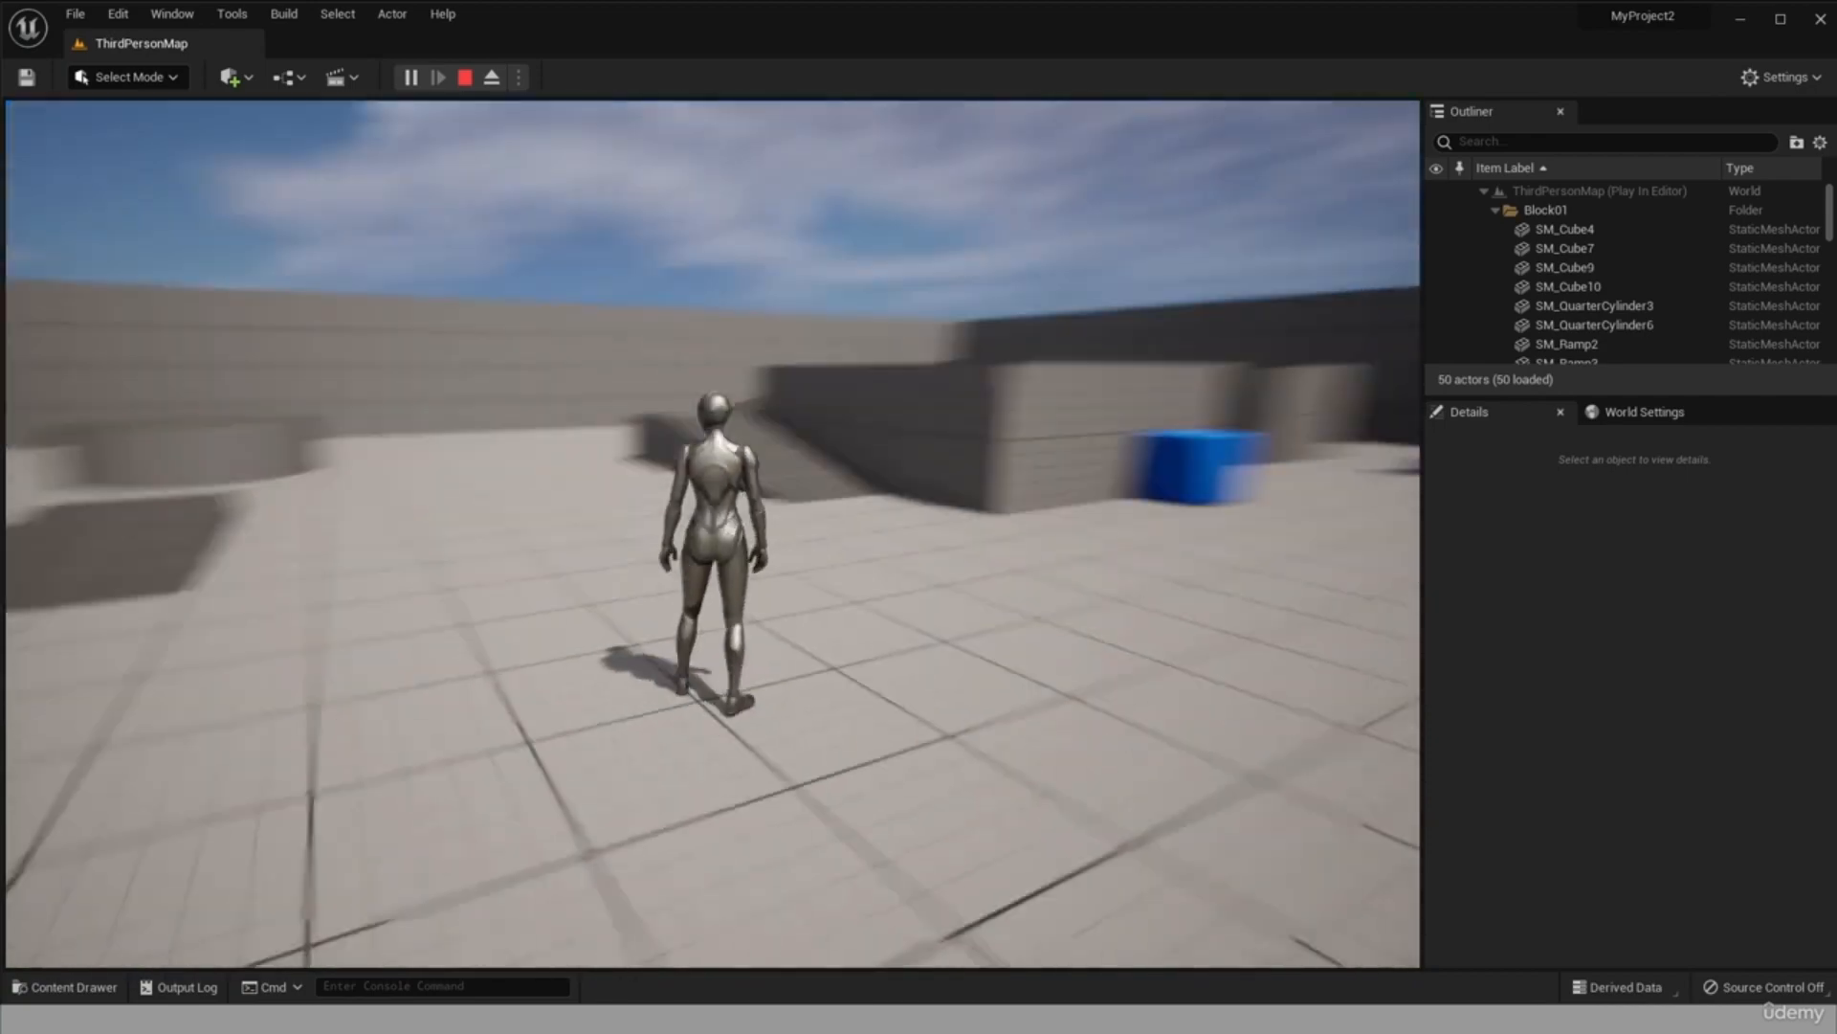
pyautogui.press('w')
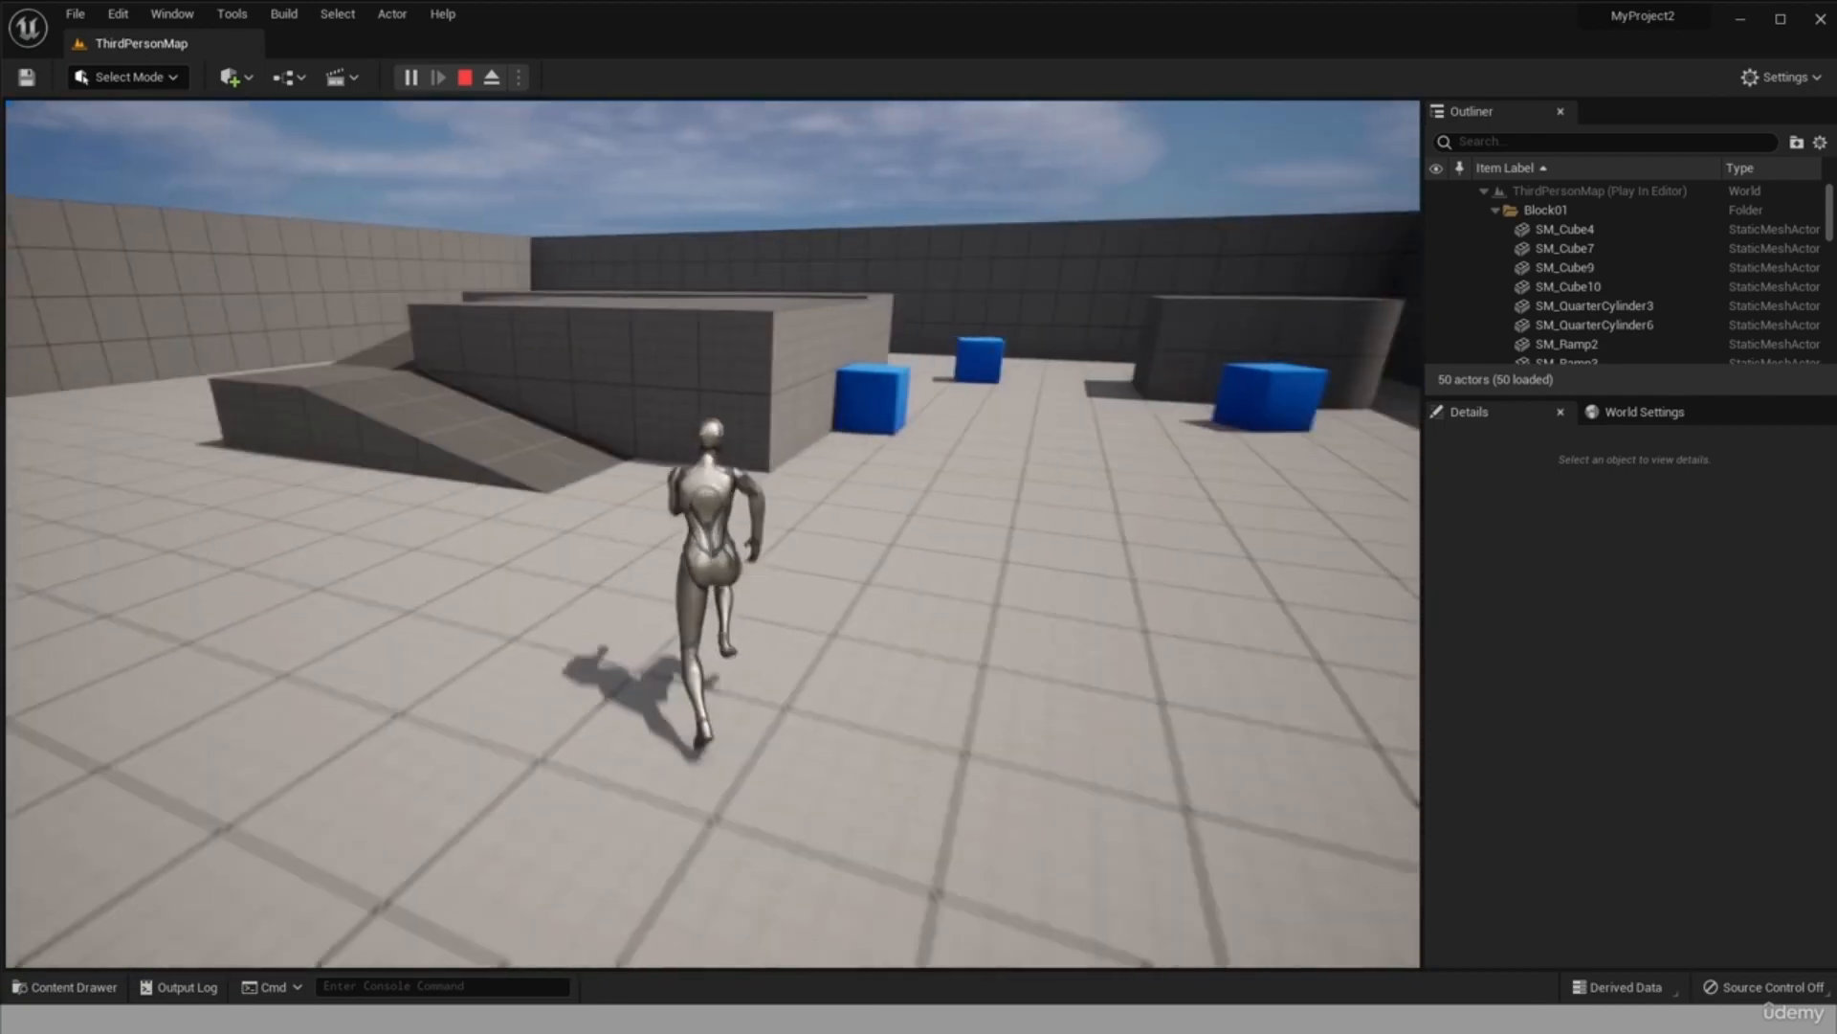
pyautogui.press('w')
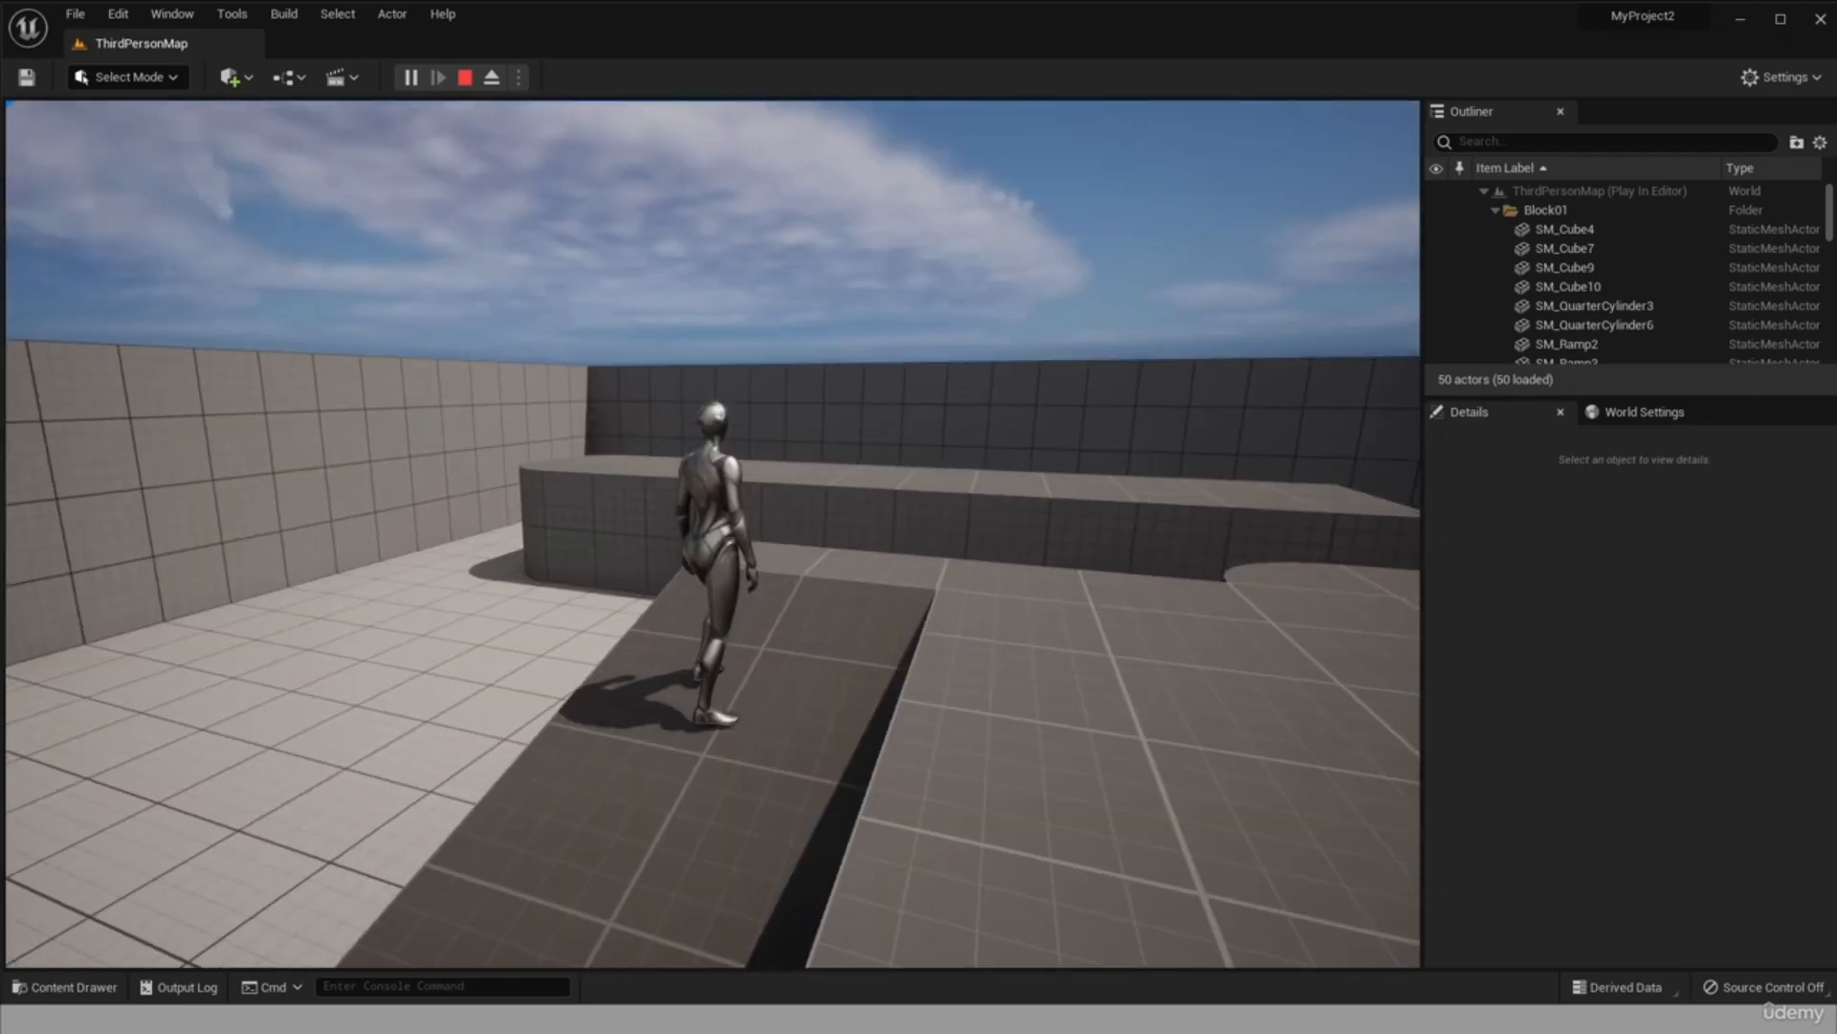
# Release mouse control from the game and eject from the character standing on the ramp.
pyautogui.hotkey('shift', 'F1')
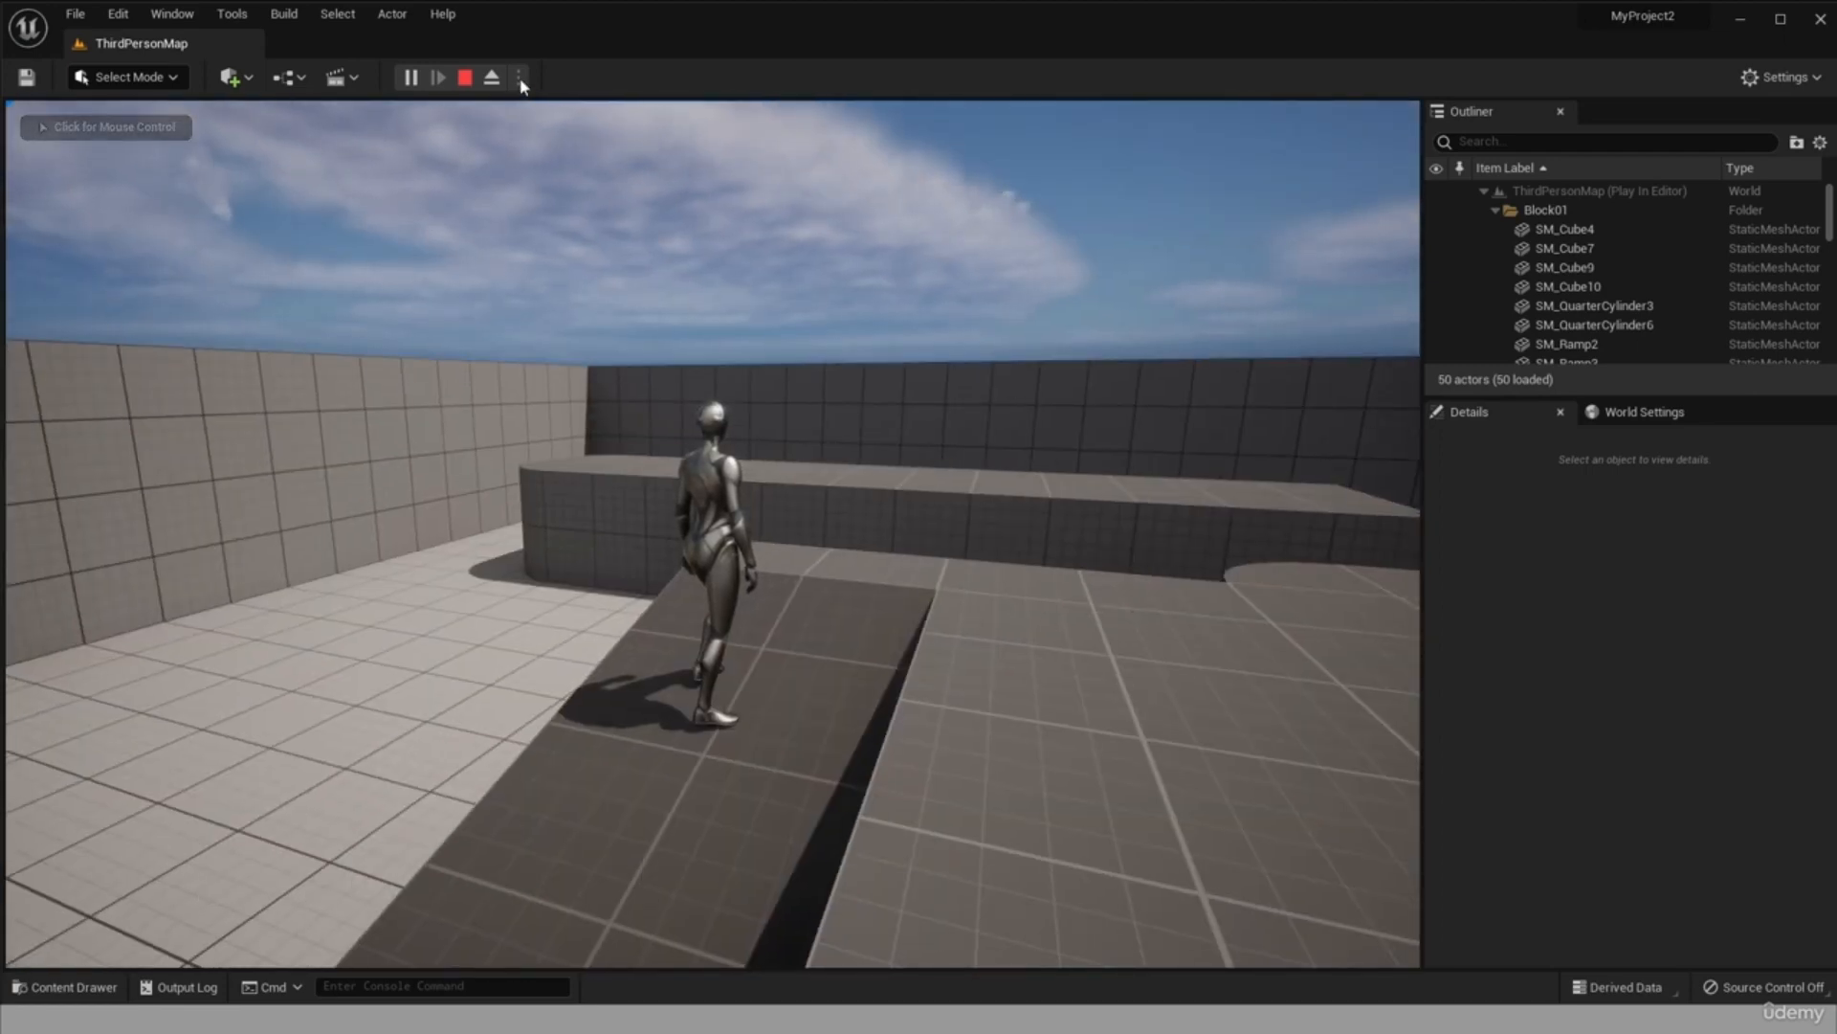
pyautogui.click(490, 84)
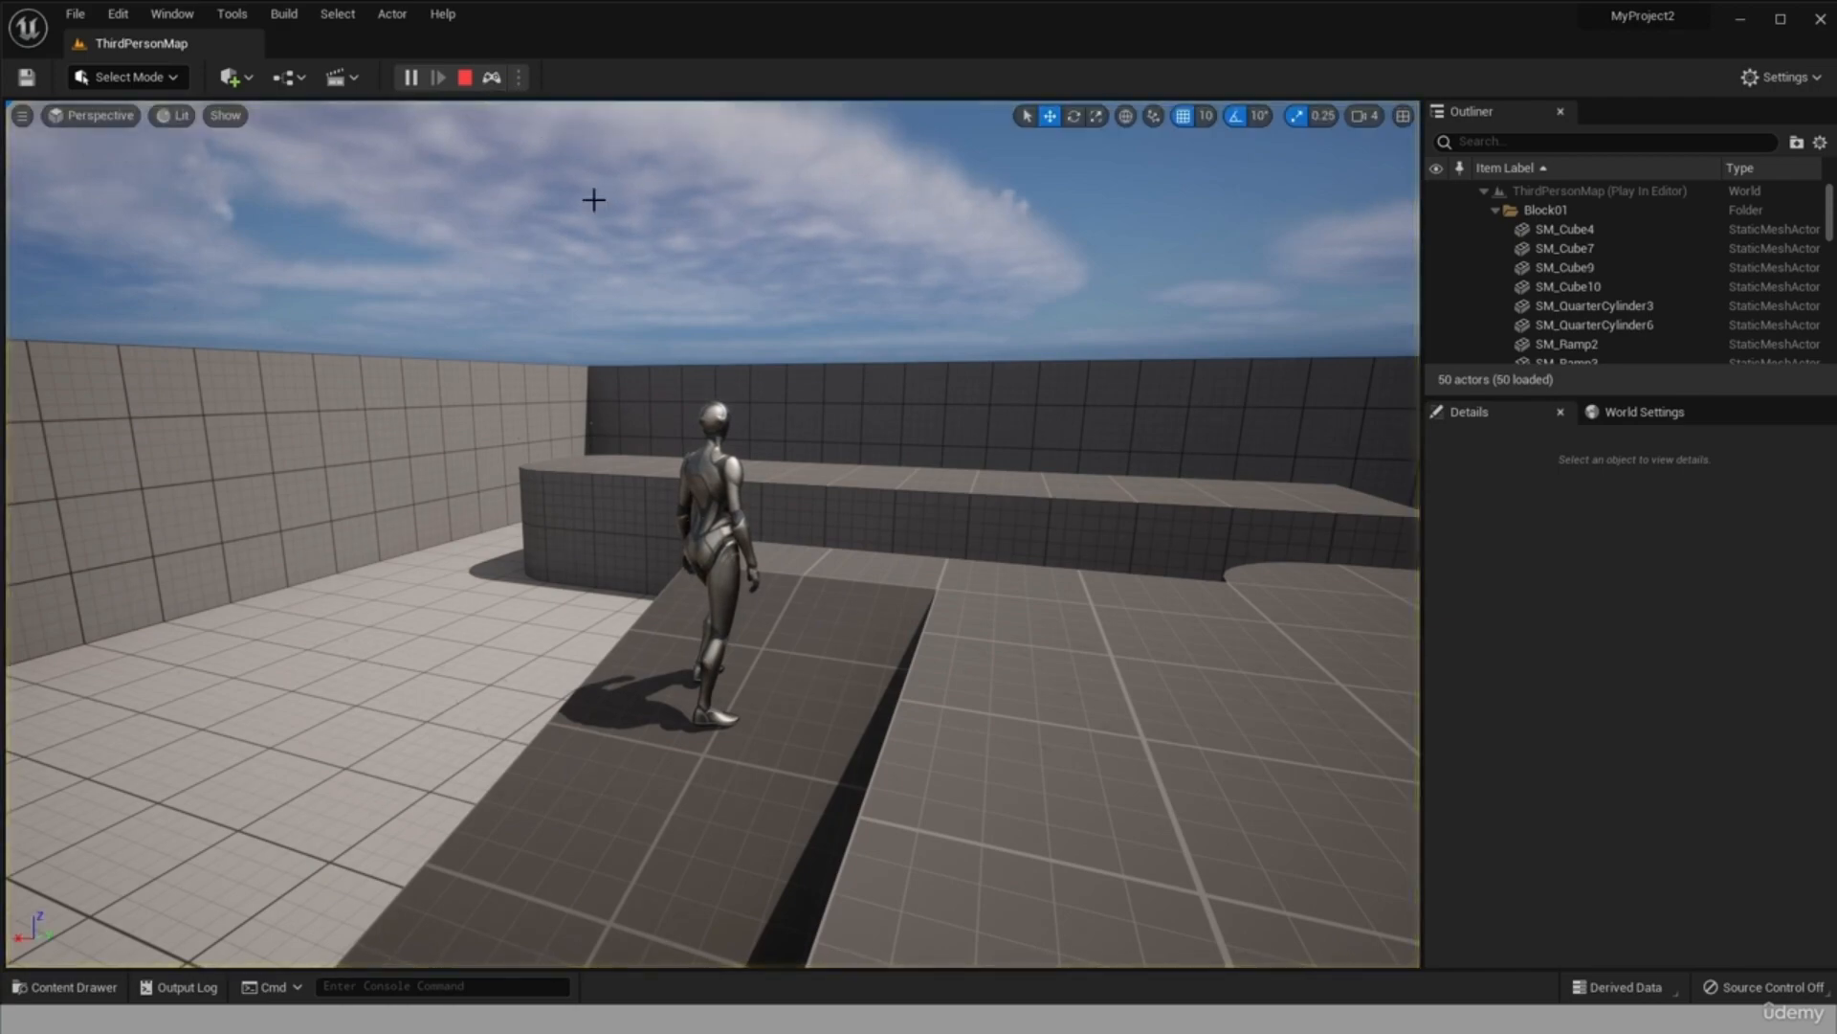
pyautogui.scroll(-3, 779, 513)
pyautogui.scroll(5, 810, 557)
pyautogui.scroll(-6, 1030, 565)
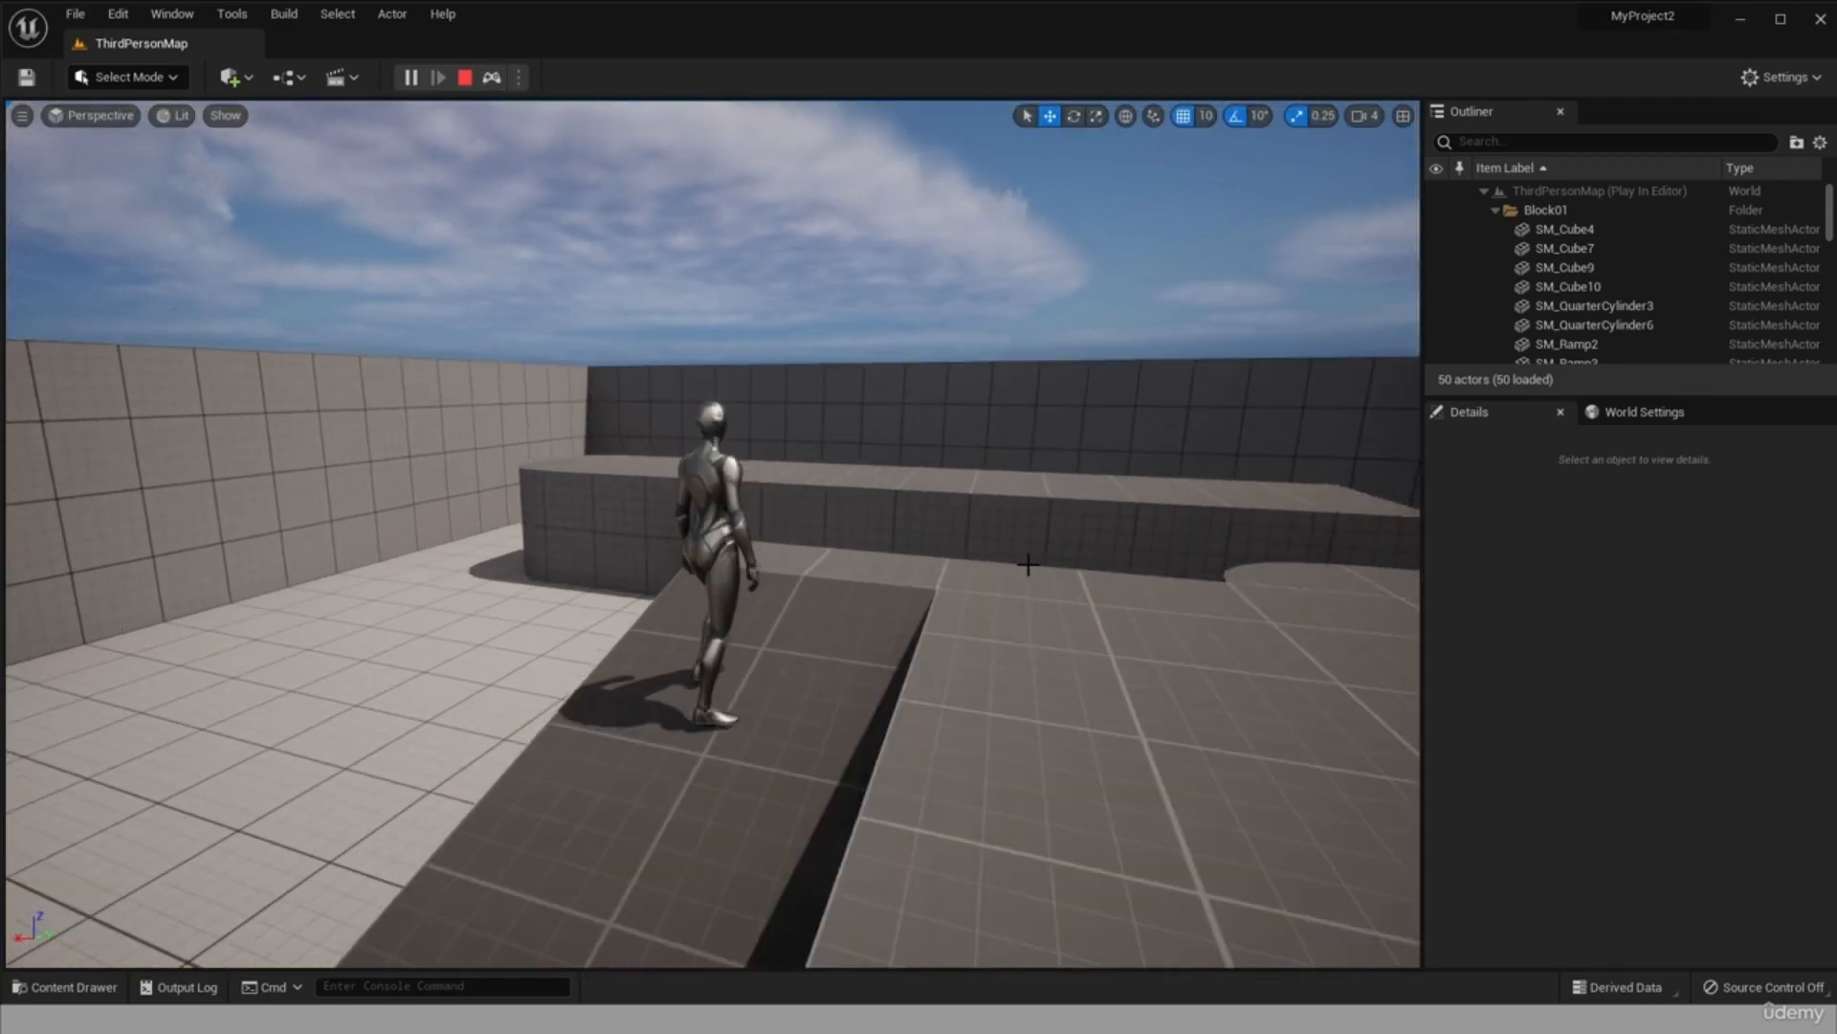
# Select the blue cubes SM_ChamferCube3 and SM_ChamferCube2 in turn in the running level, finishing on SM_ChamferCube3.
pyautogui.moveTo(1116, 583); pyautogui.dragTo(1187, 572, button='right')
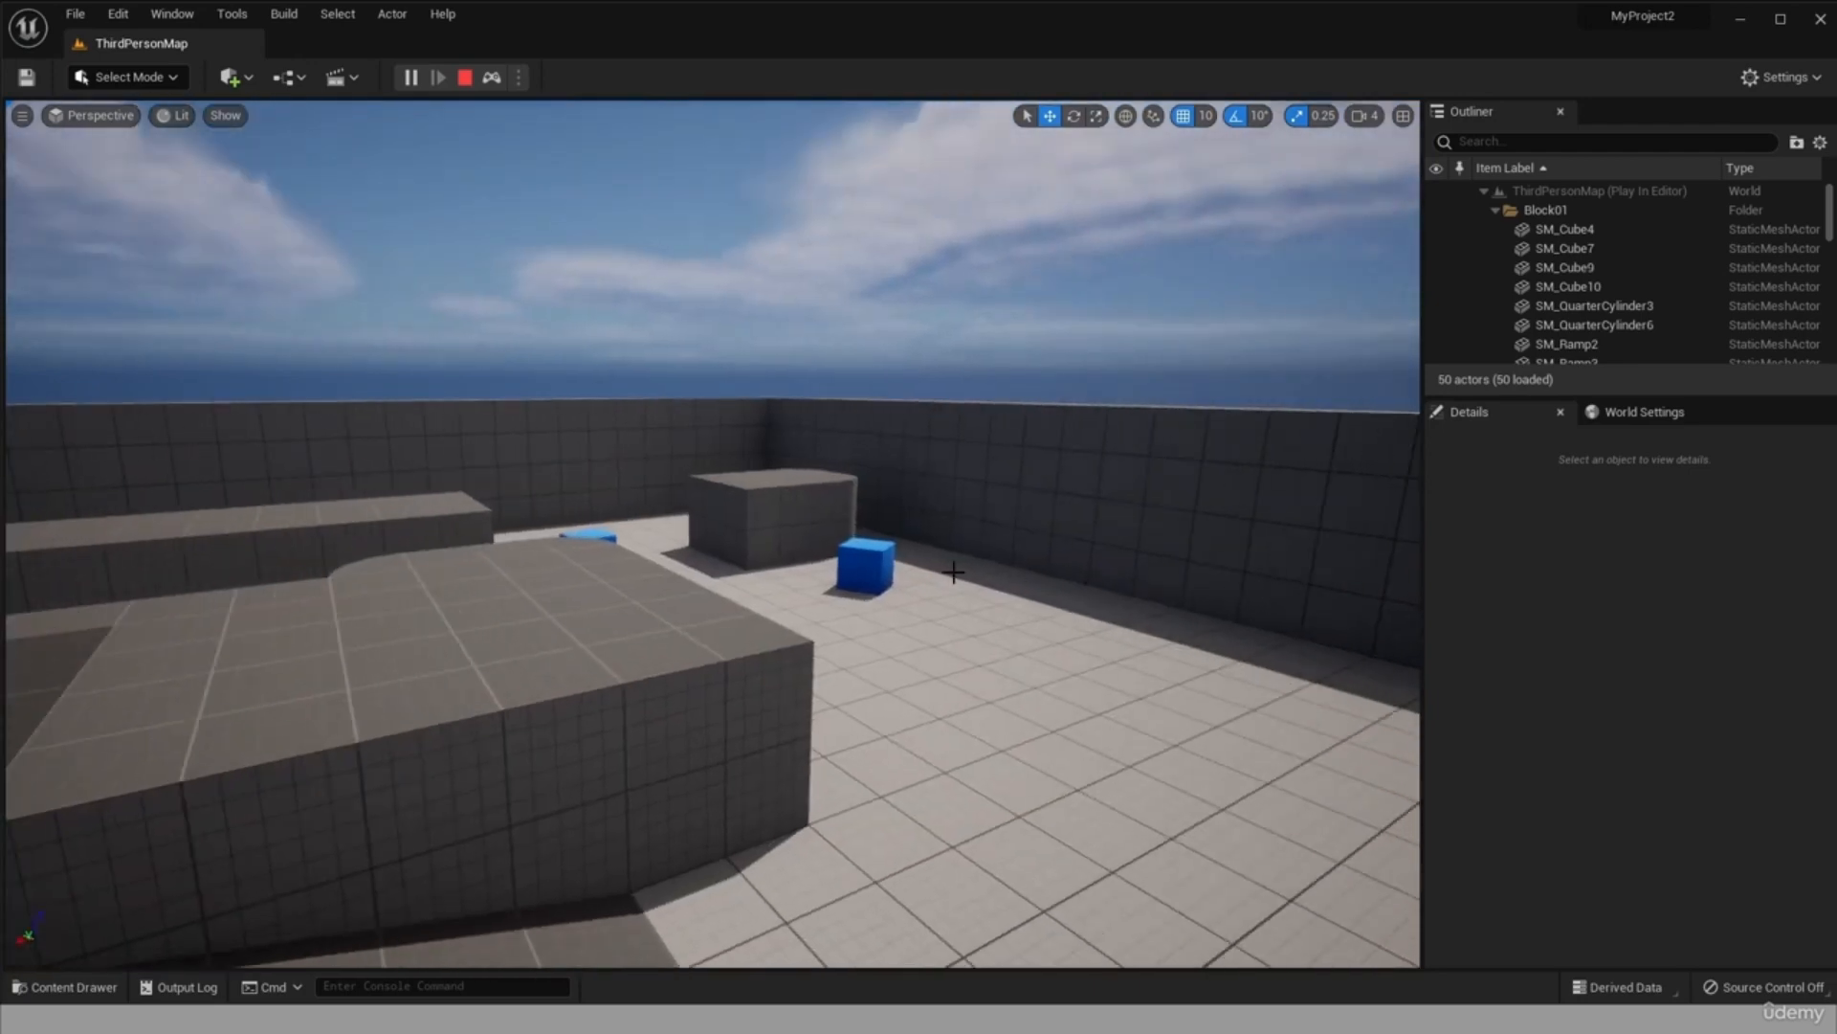
pyautogui.scroll(6, 948, 564)
pyautogui.click(1039, 605)
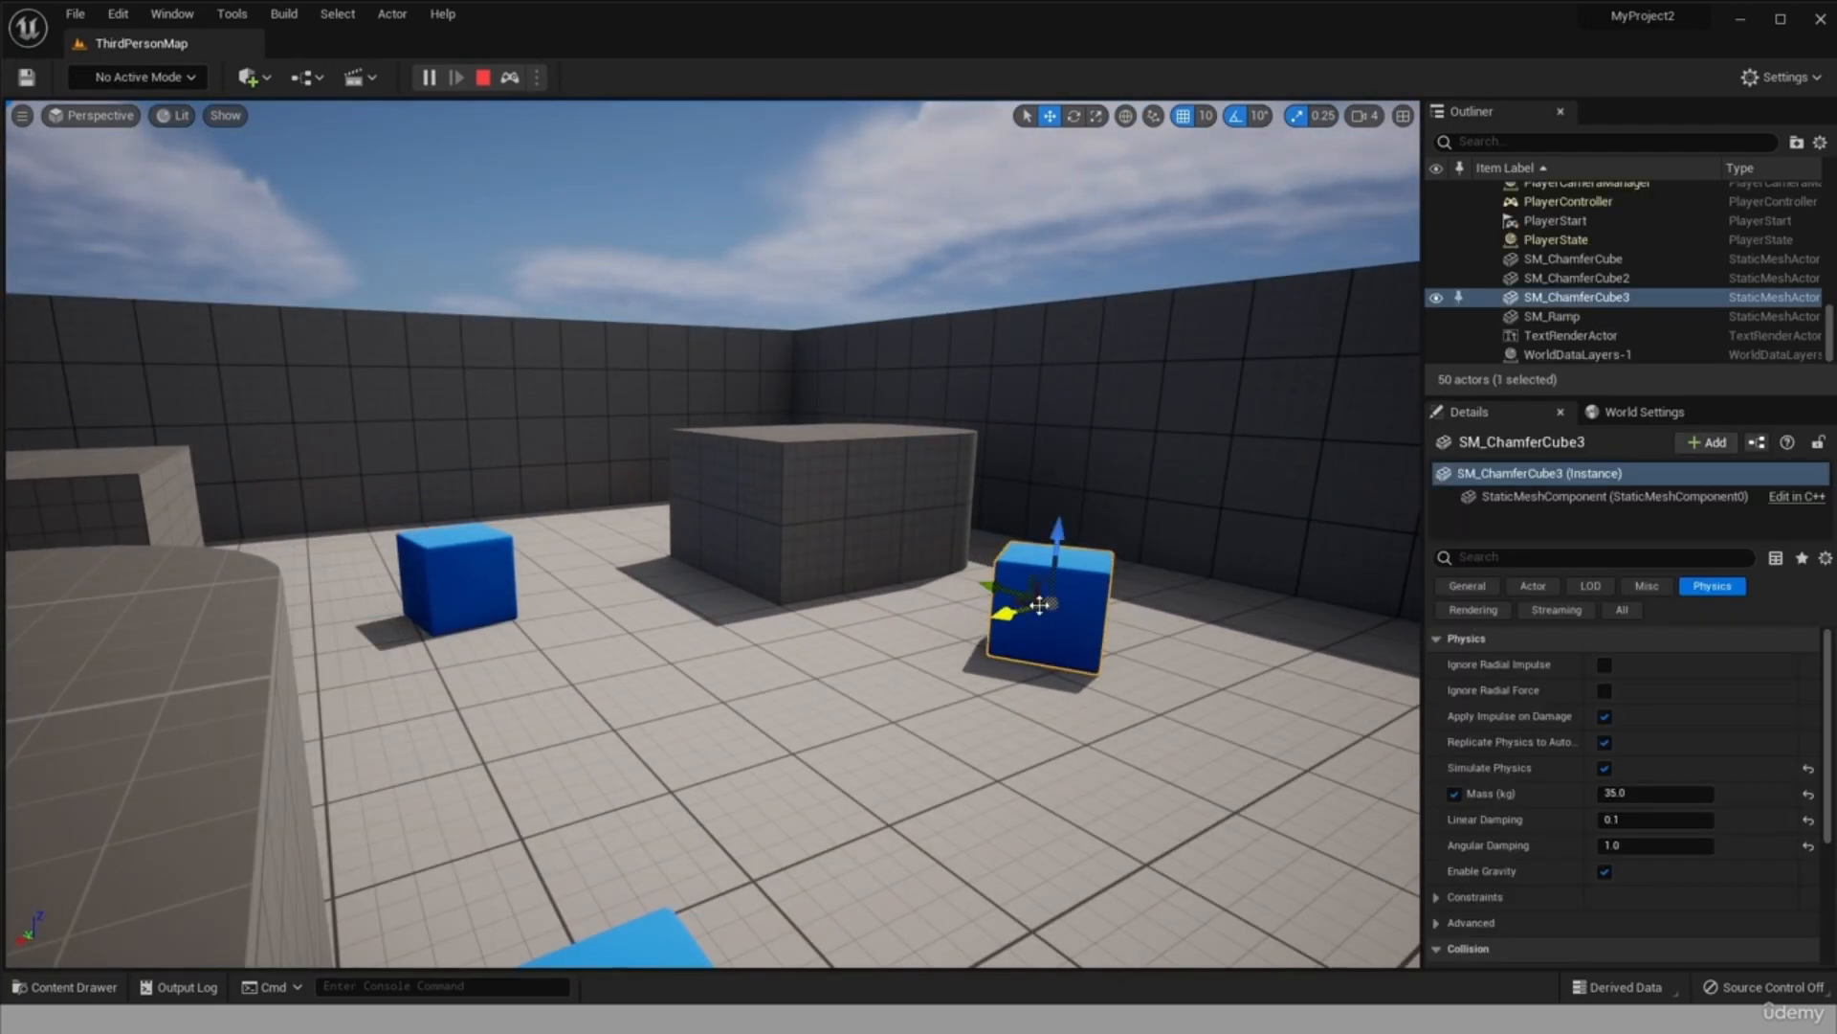
pyautogui.click(848, 494)
pyautogui.click(420, 575)
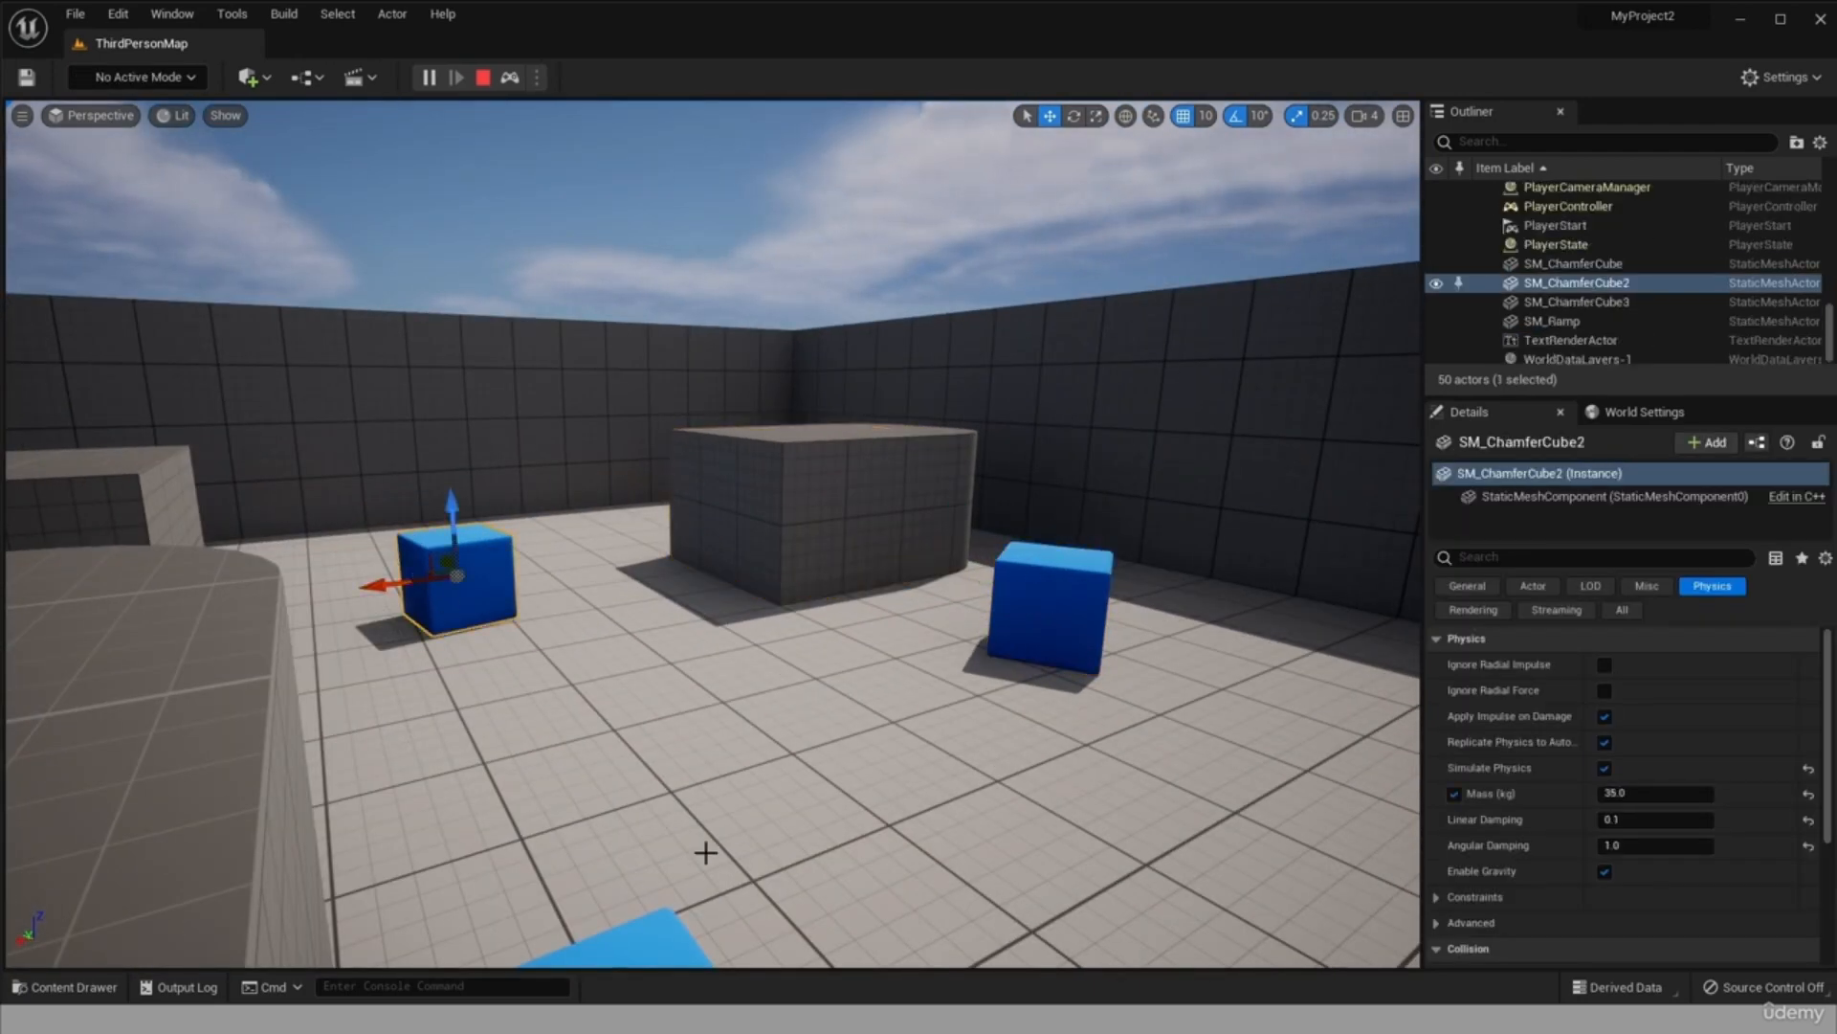
pyautogui.click(1025, 616)
pyautogui.scroll(-6, 169, 577)
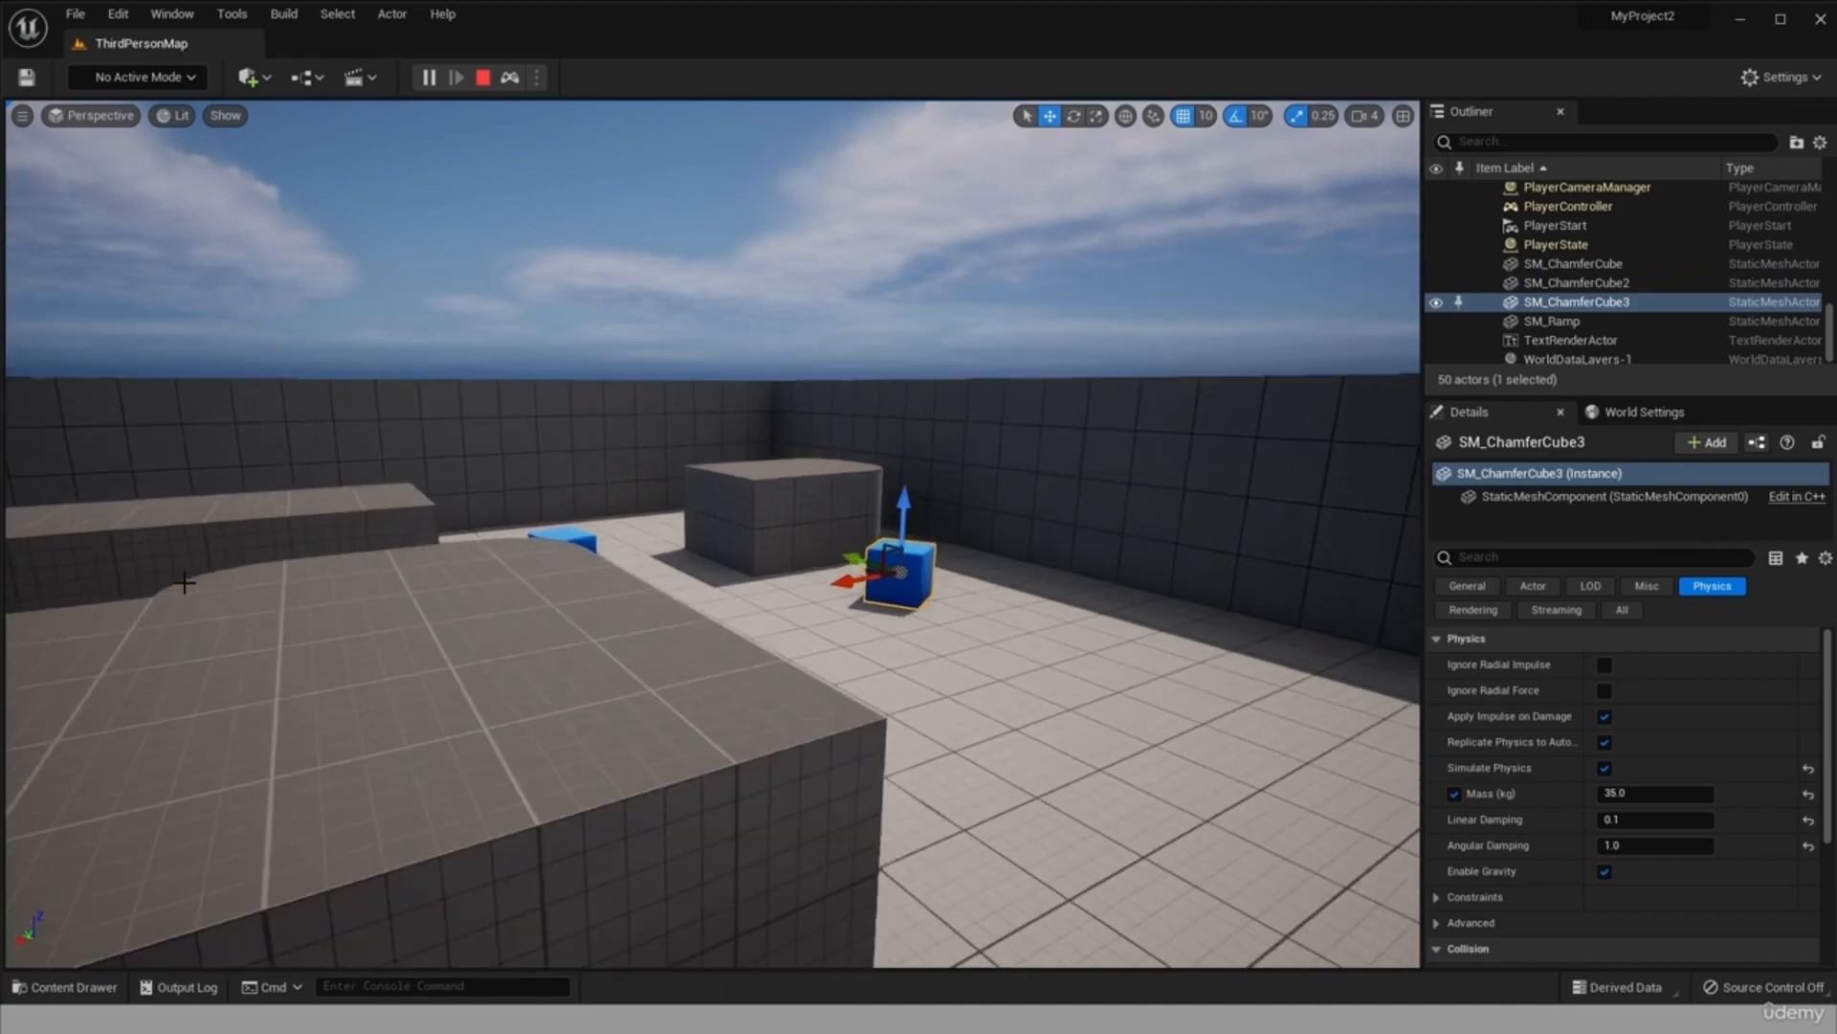
# Select the third-person character on the ramp and examine it and its details.
pyautogui.moveTo(247, 595); pyautogui.dragTo(28, 596)
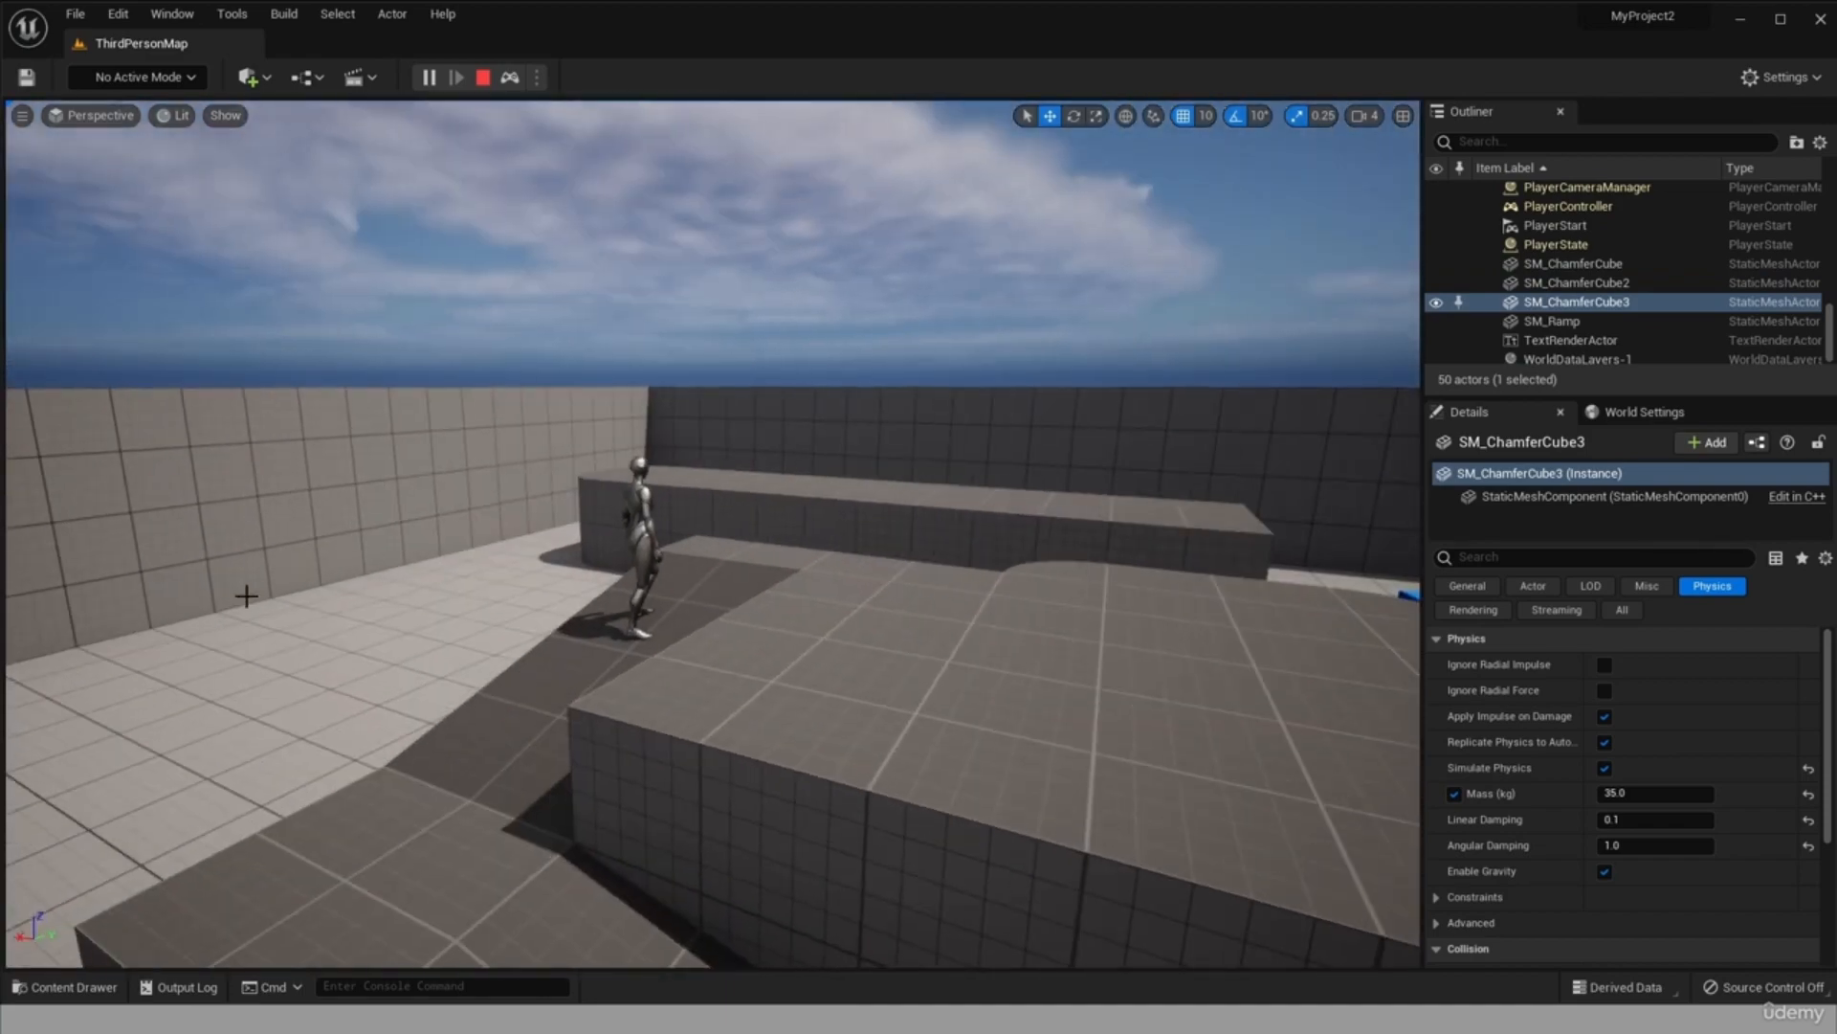
pyautogui.click(642, 542)
pyautogui.scroll(5, 642, 541)
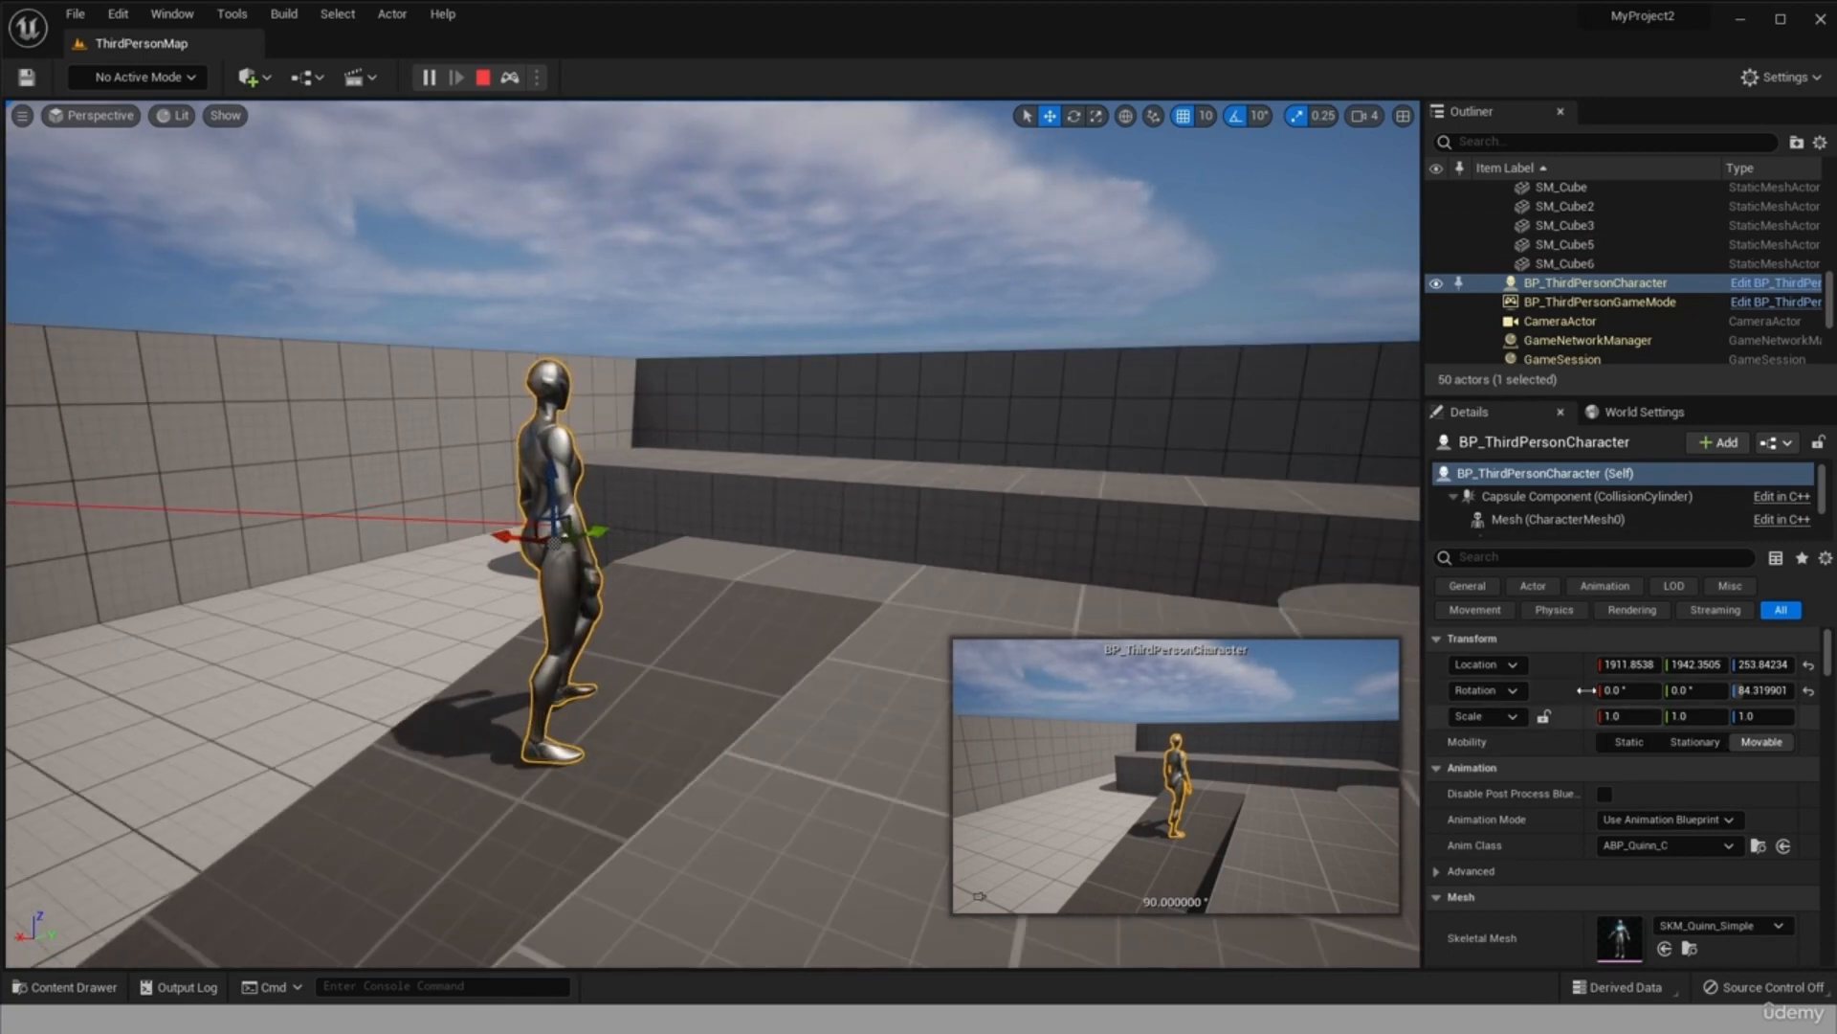
pyautogui.moveTo(1130, 555)
pyautogui.mouseDown(button='right')
pyautogui.moveTo(1215, 565)
pyautogui.moveTo(1115, 565)
pyautogui.mouseUp(button='right')
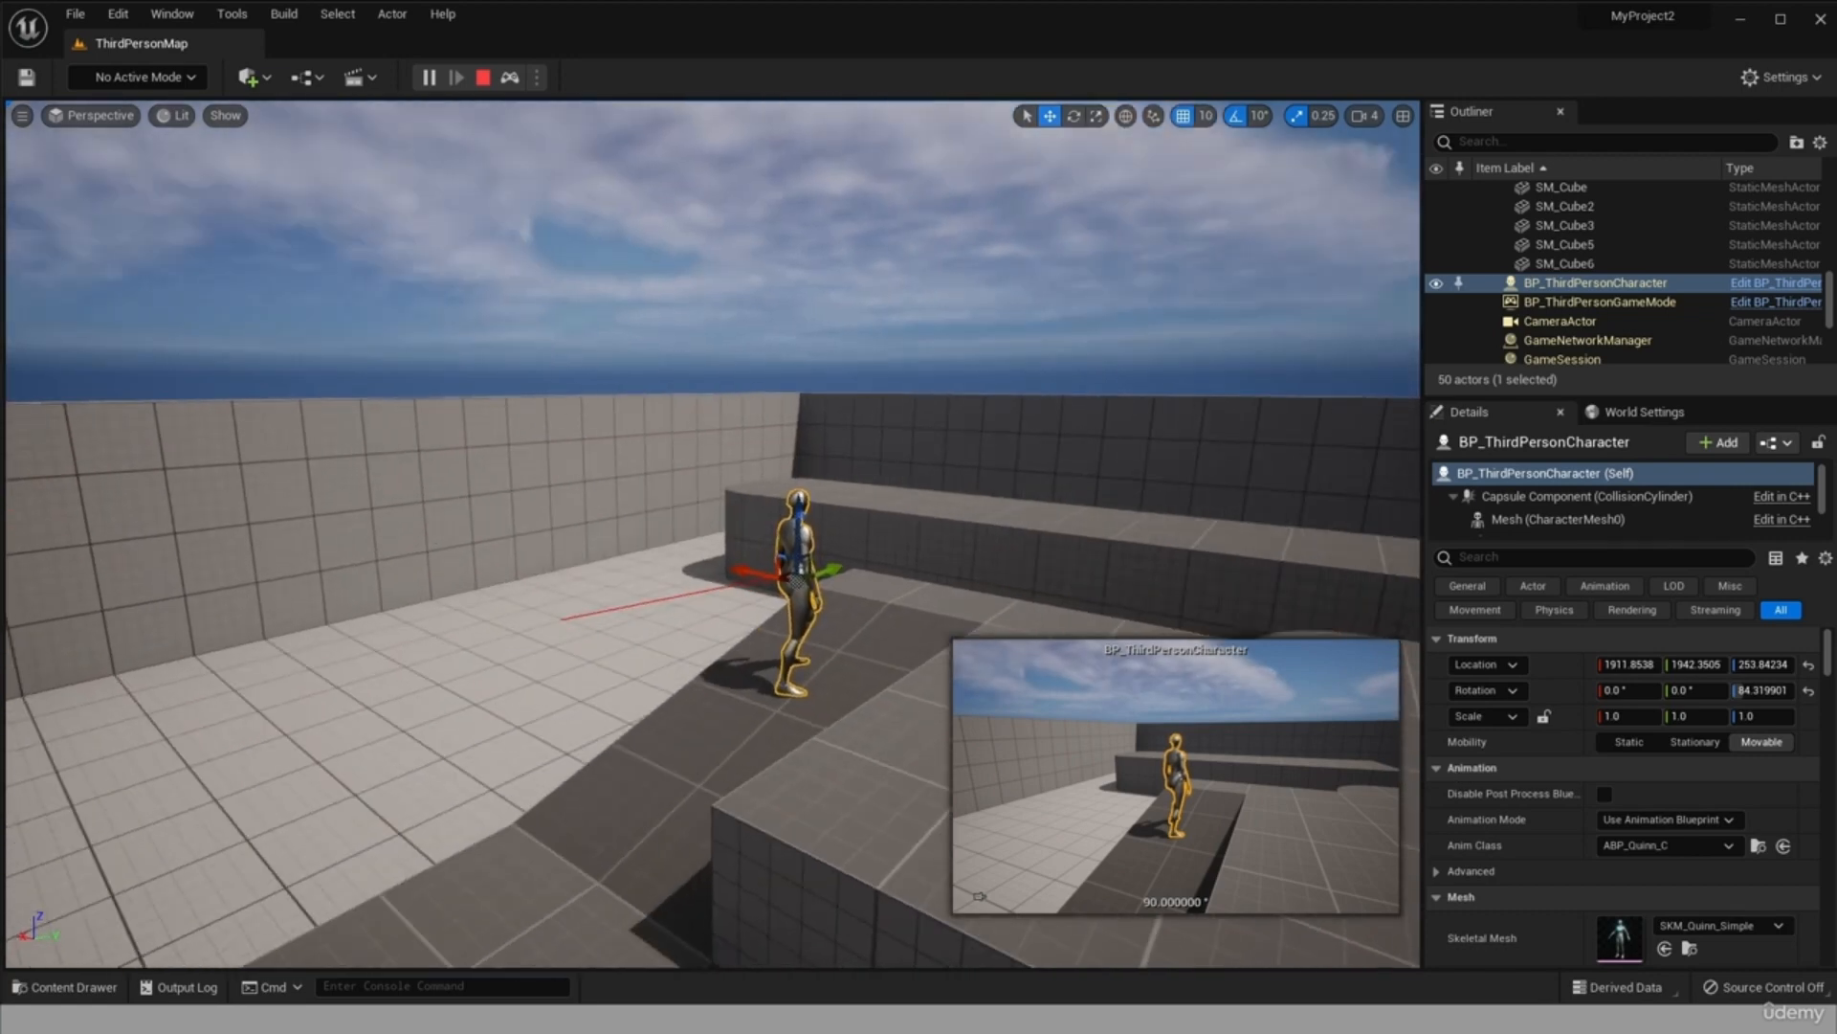
# Restart the play session of the level and eject from the player controller.
pyautogui.click(483, 77)
pyautogui.click(411, 77)
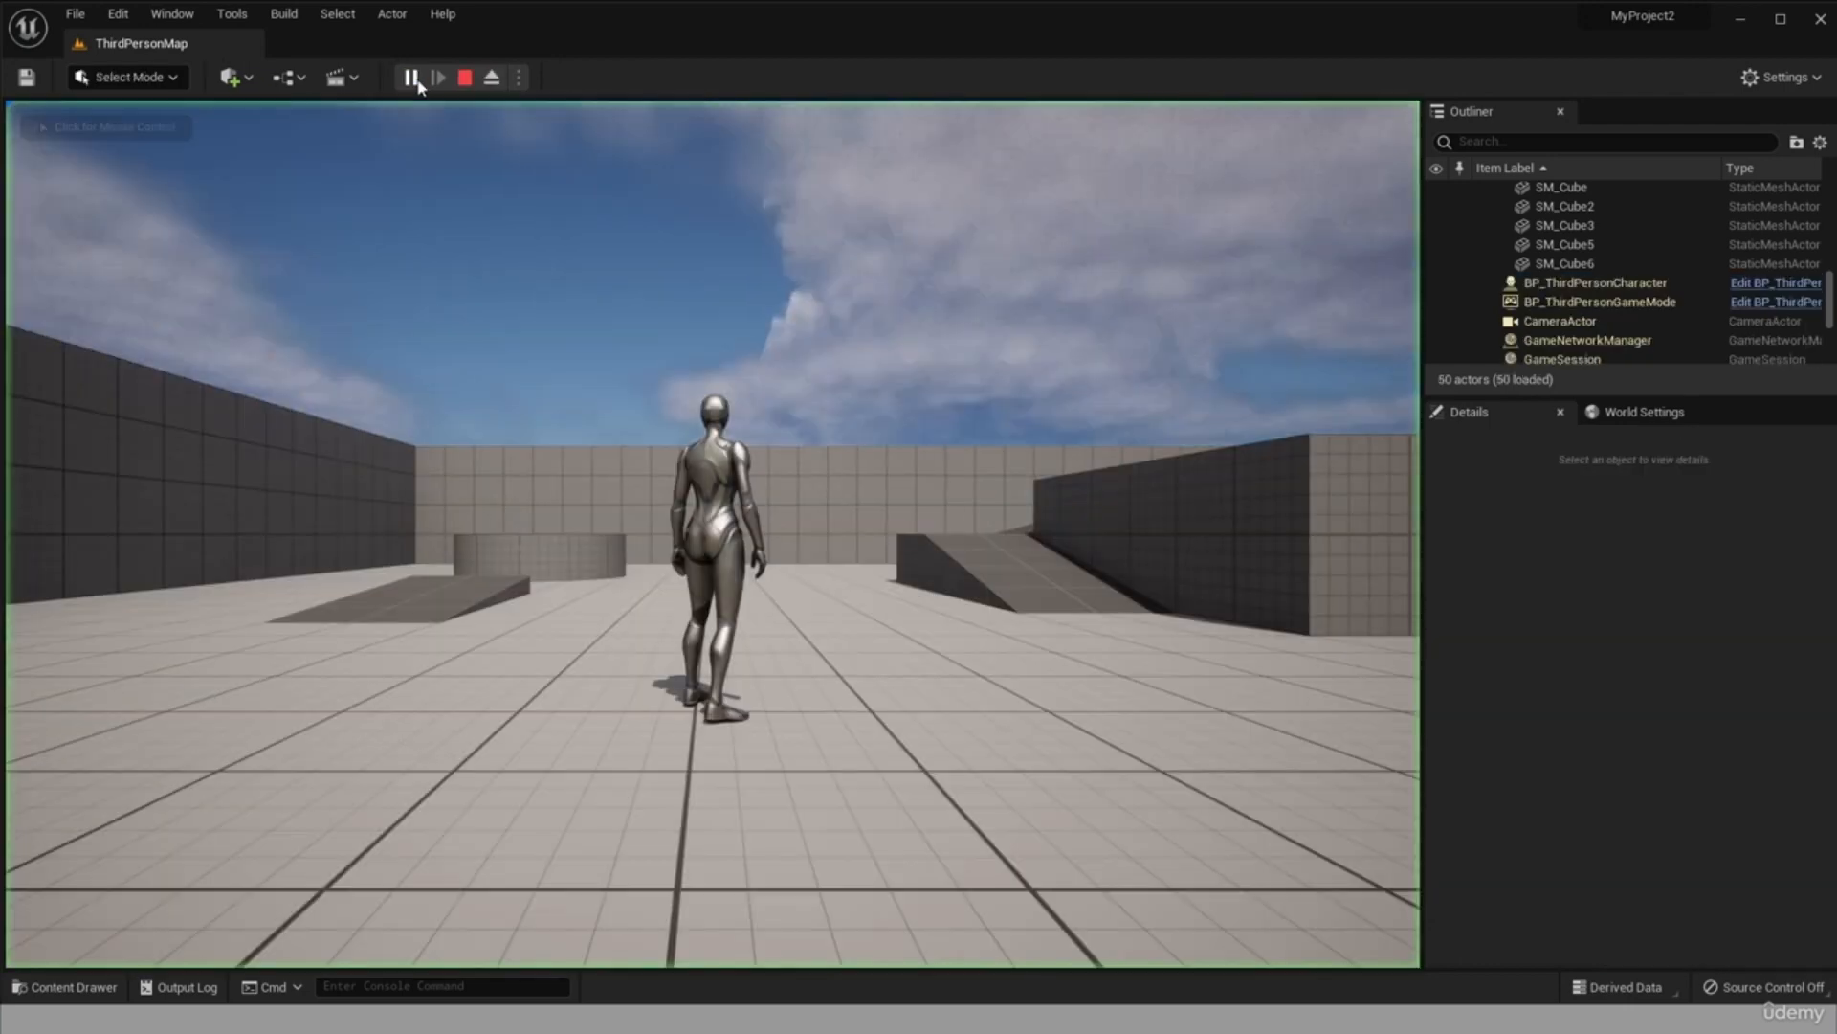
pyautogui.click(492, 78)
# Select the SM_Cube8 block in the running level and stop the simulation.
pyautogui.click(746, 468)
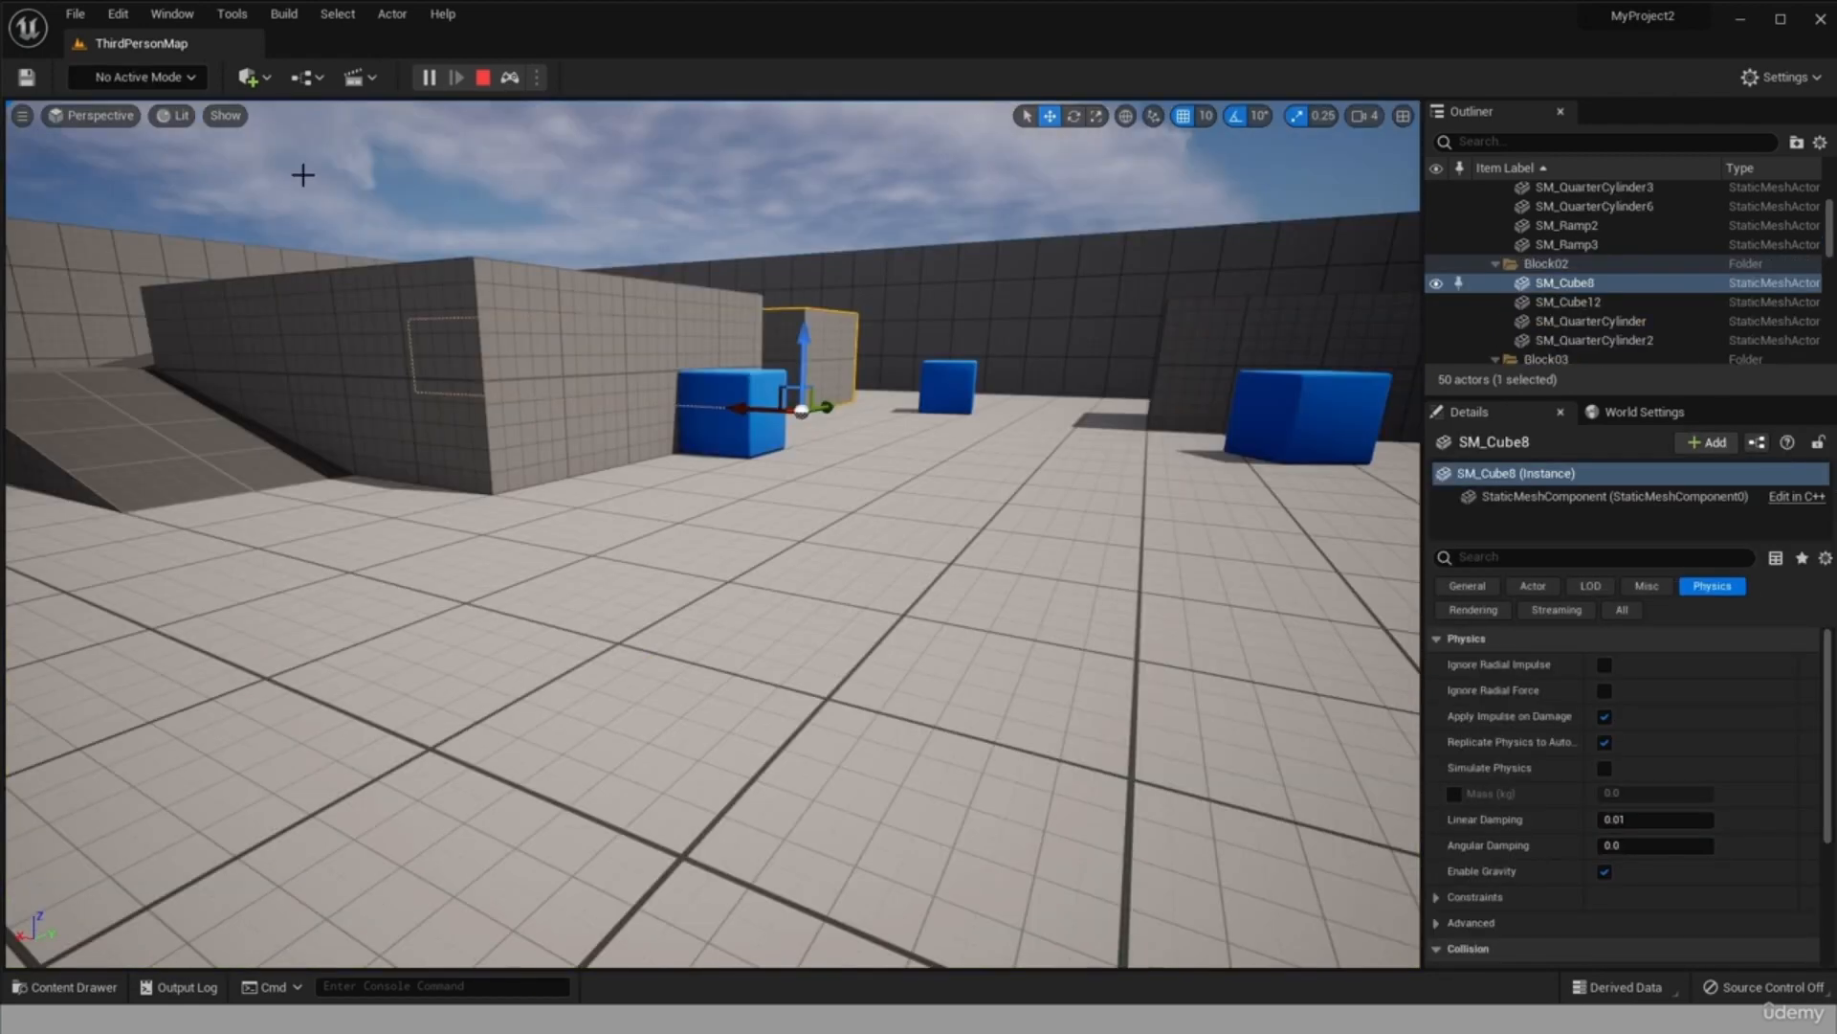
pyautogui.press('Escape')
pyautogui.scroll(-2, 640, 431)
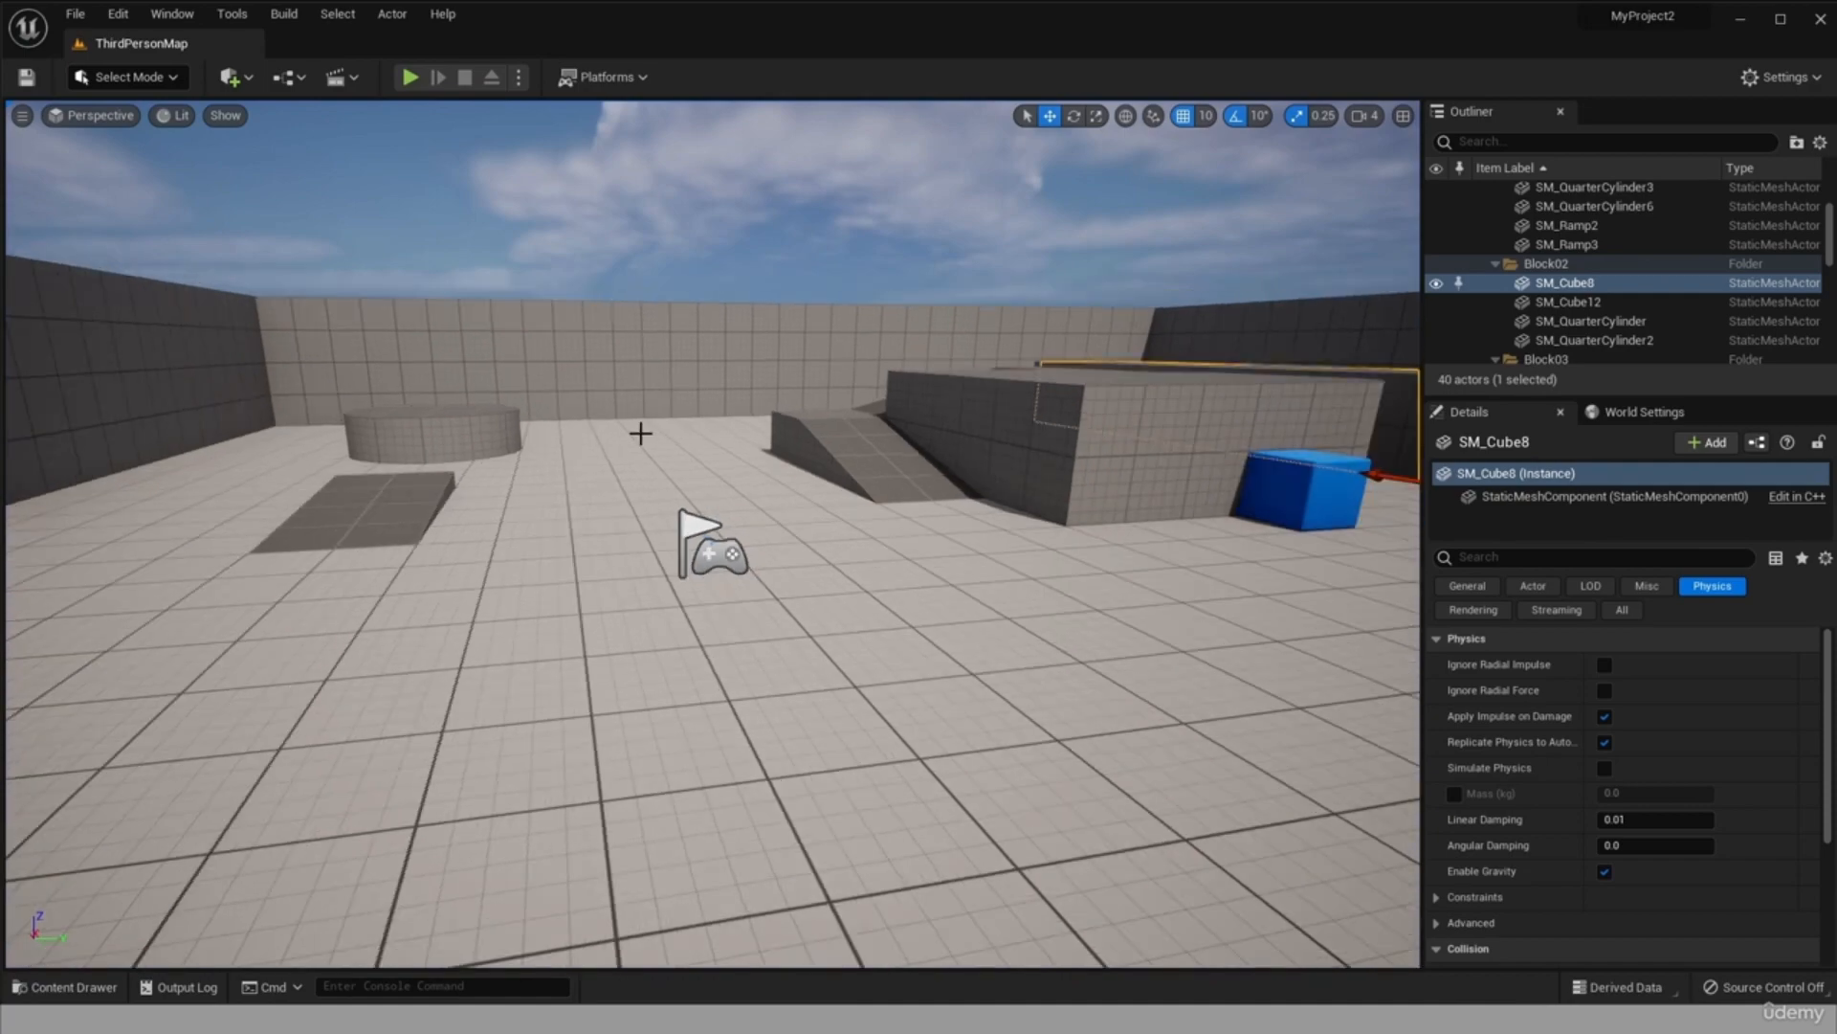
pyautogui.scroll(2, 627, 651)
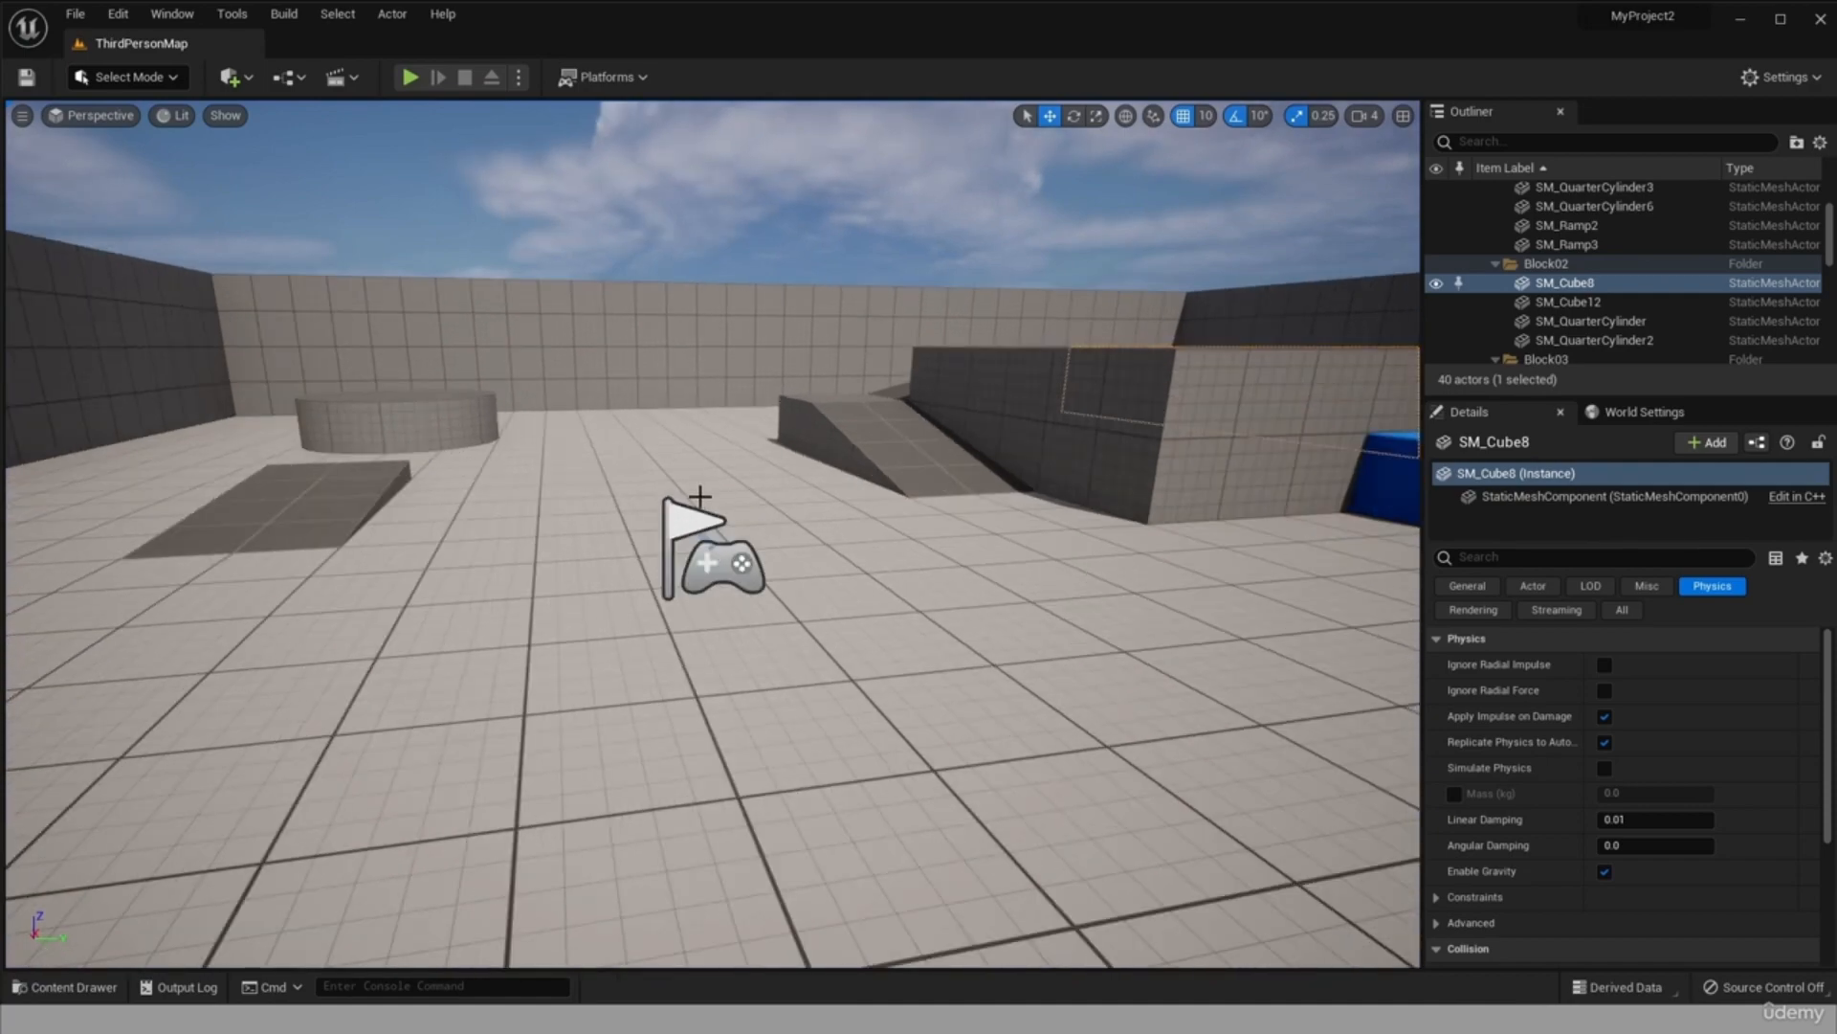
# Move the PlayerStart along the Y axis towards the dark wall, to a Y location of 360.
pyautogui.moveTo(706, 566); pyautogui.dragTo(765, 566, button='right')
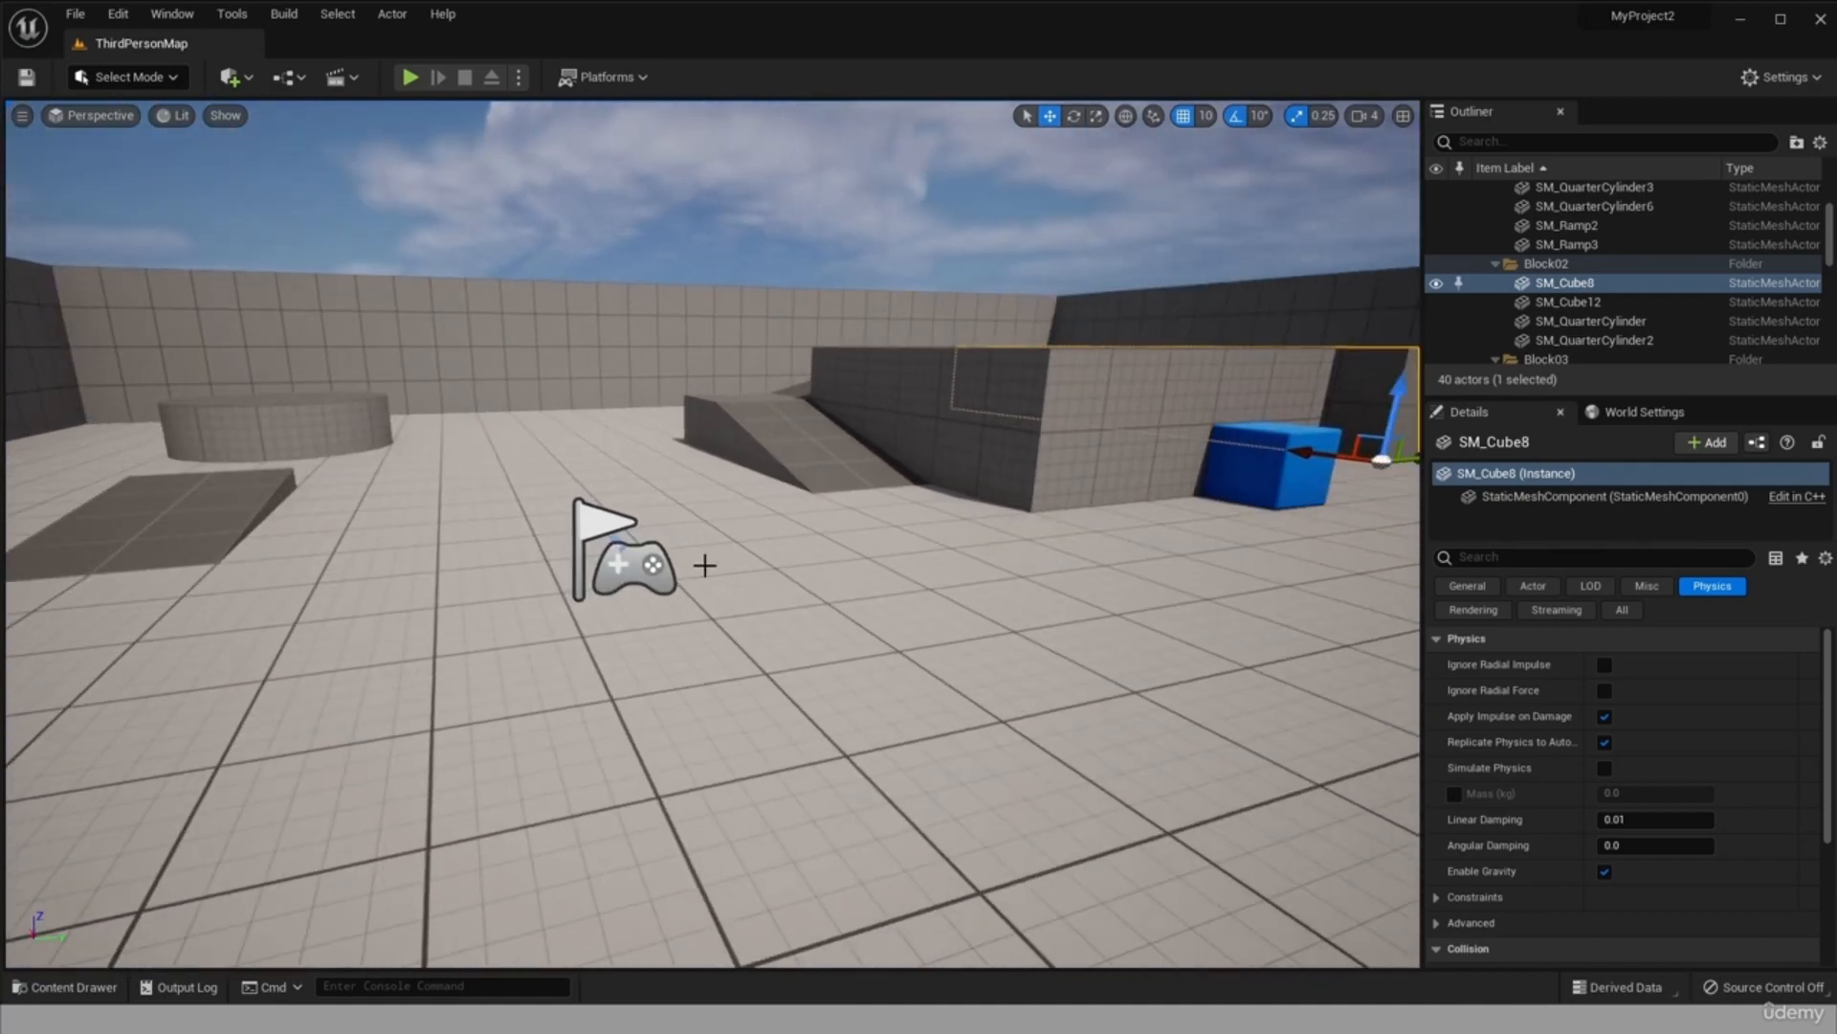
pyautogui.click(610, 569)
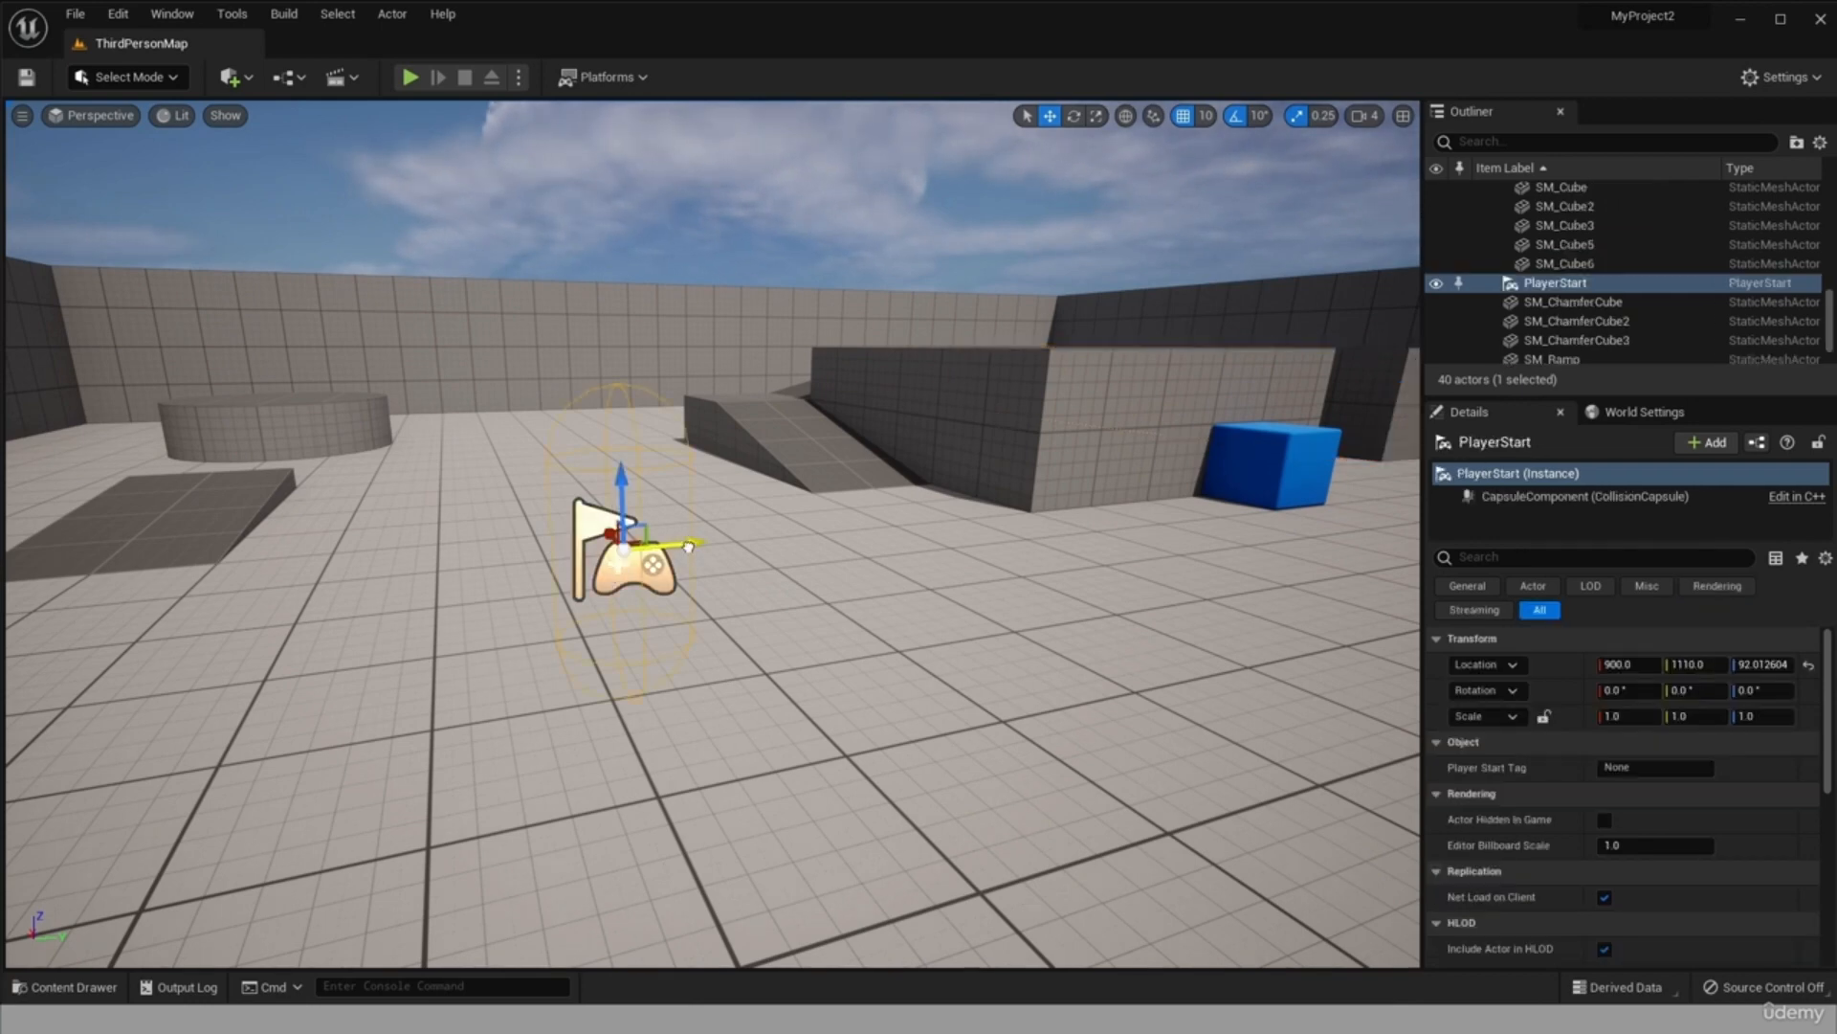
pyautogui.moveTo(680, 547); pyautogui.dragTo(344, 600)
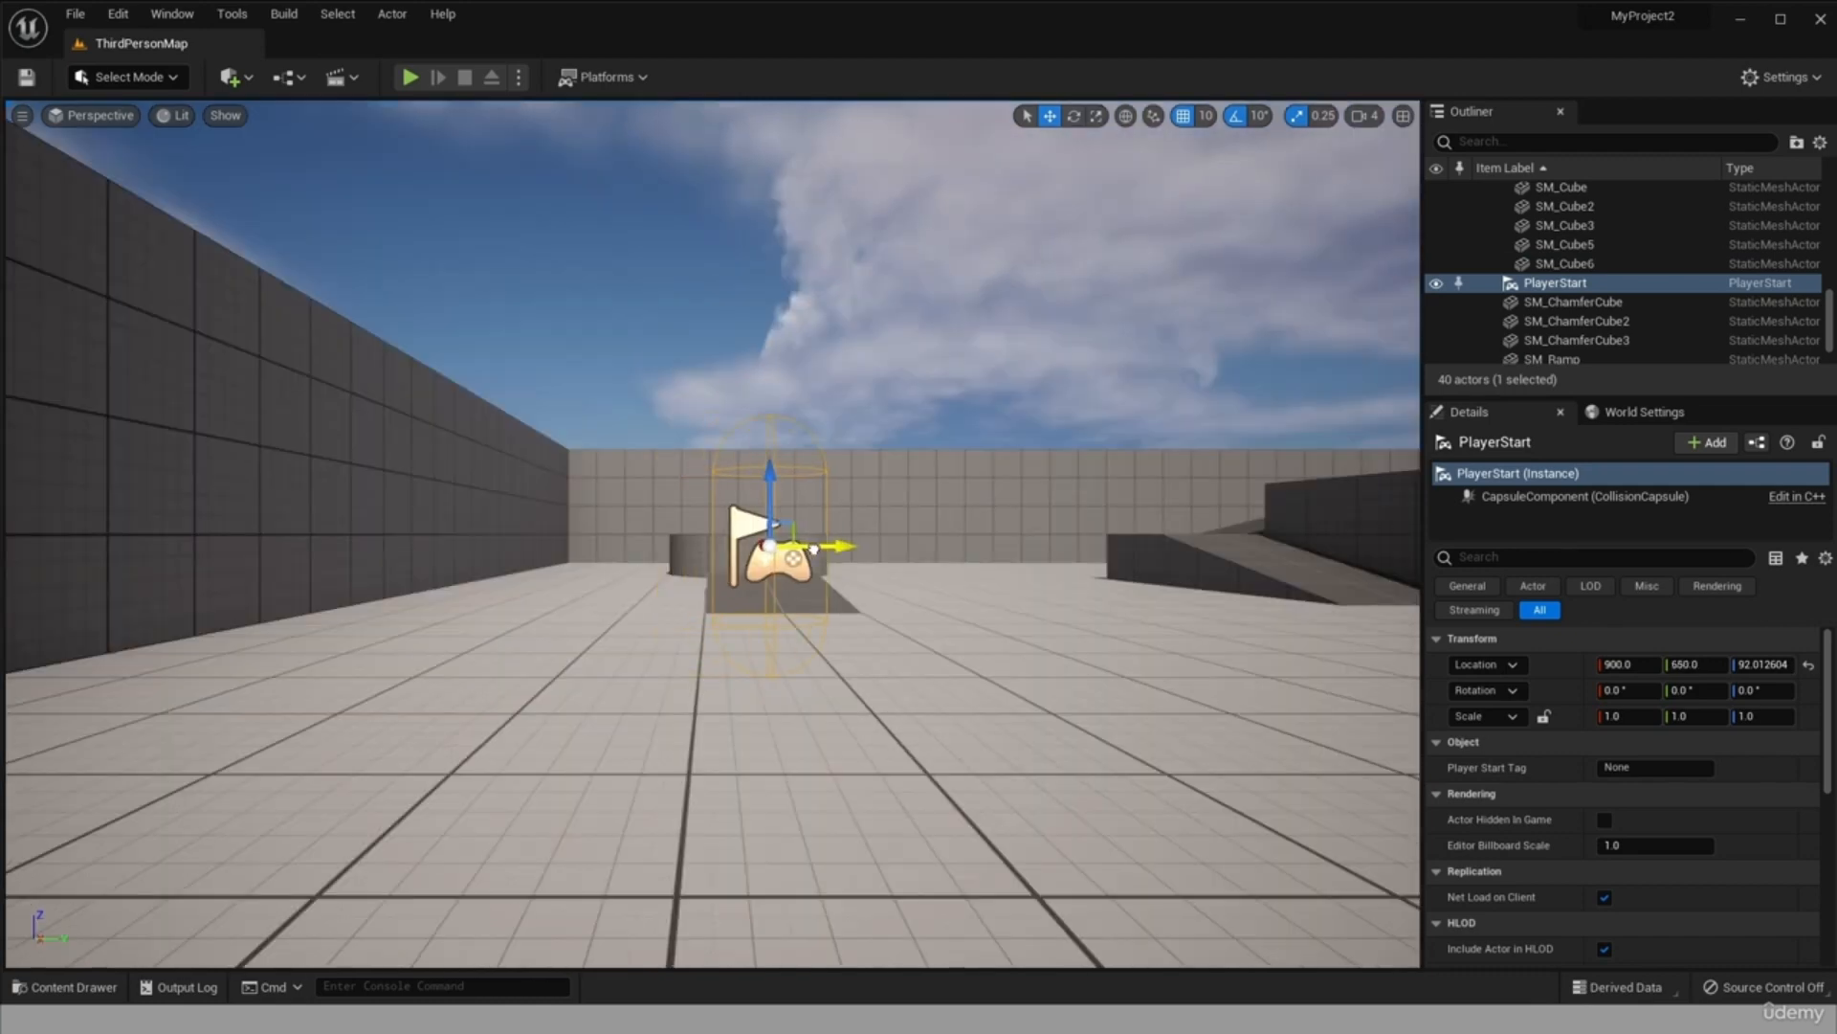
pyautogui.moveTo(814, 614); pyautogui.dragTo(392, 609)
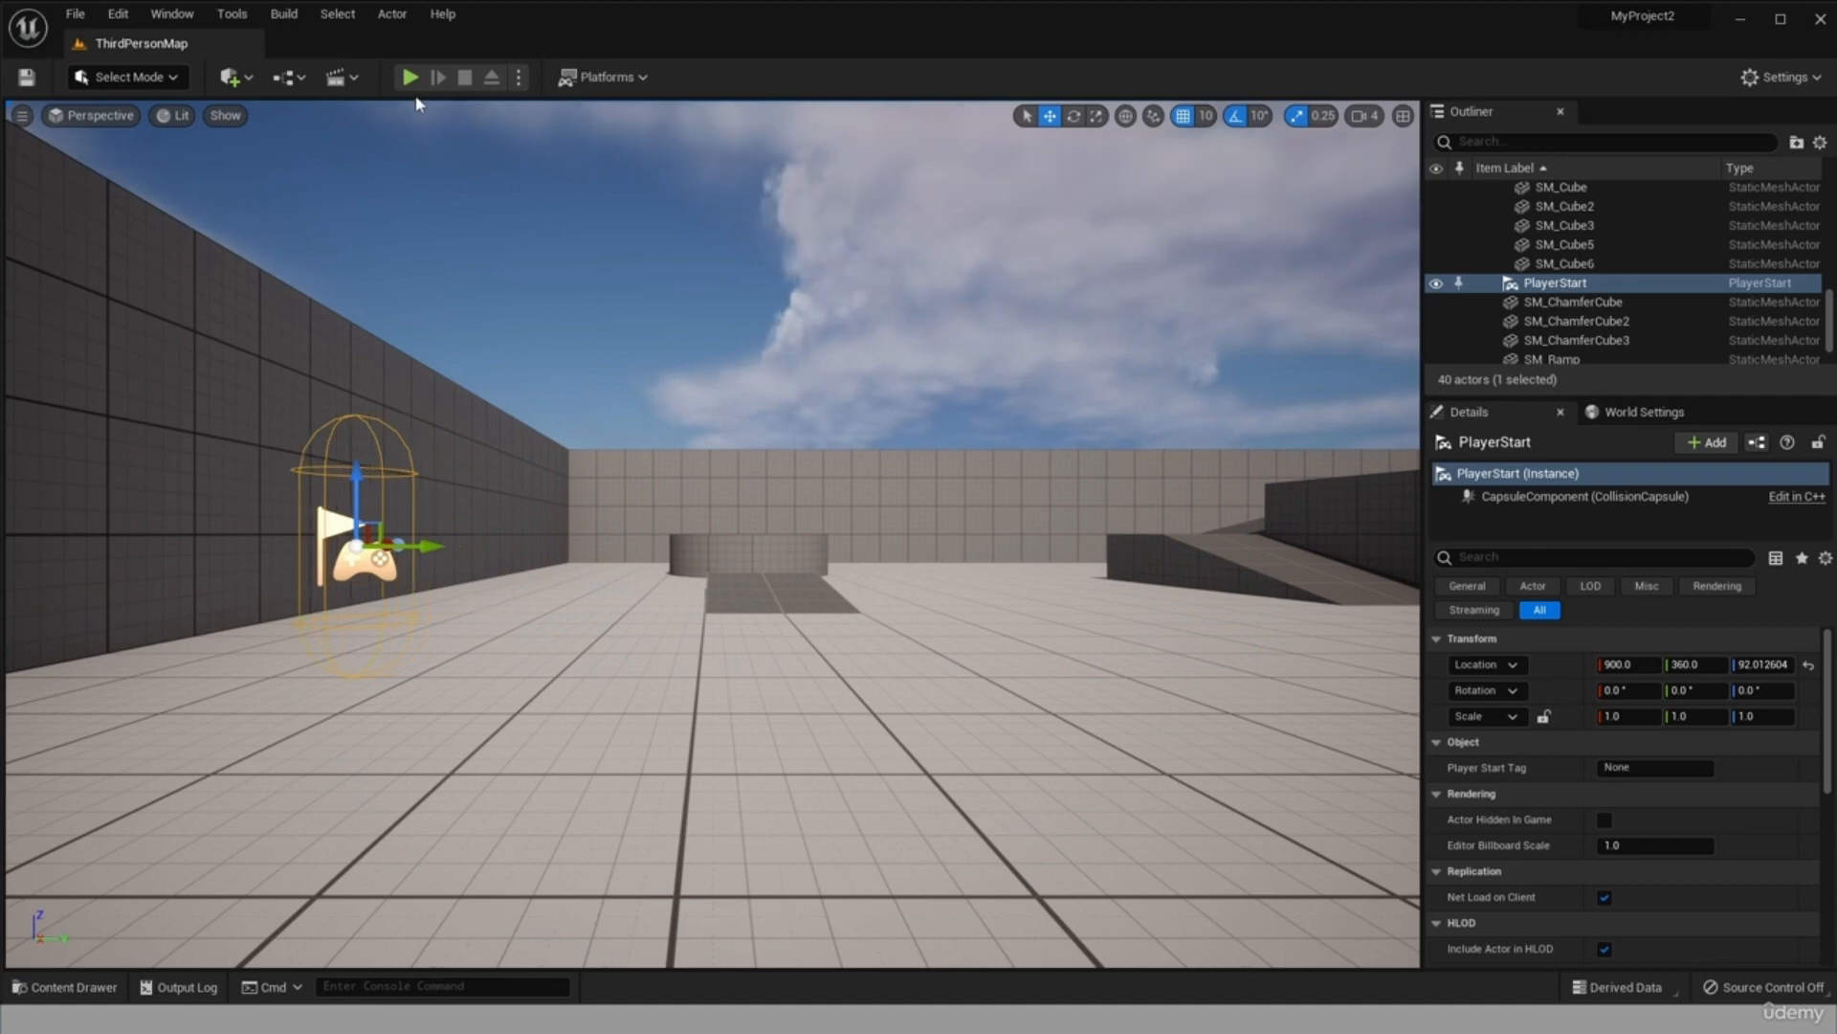
# Play the level from the moved PlayerStart and run the character forward.
pyautogui.click(411, 77)
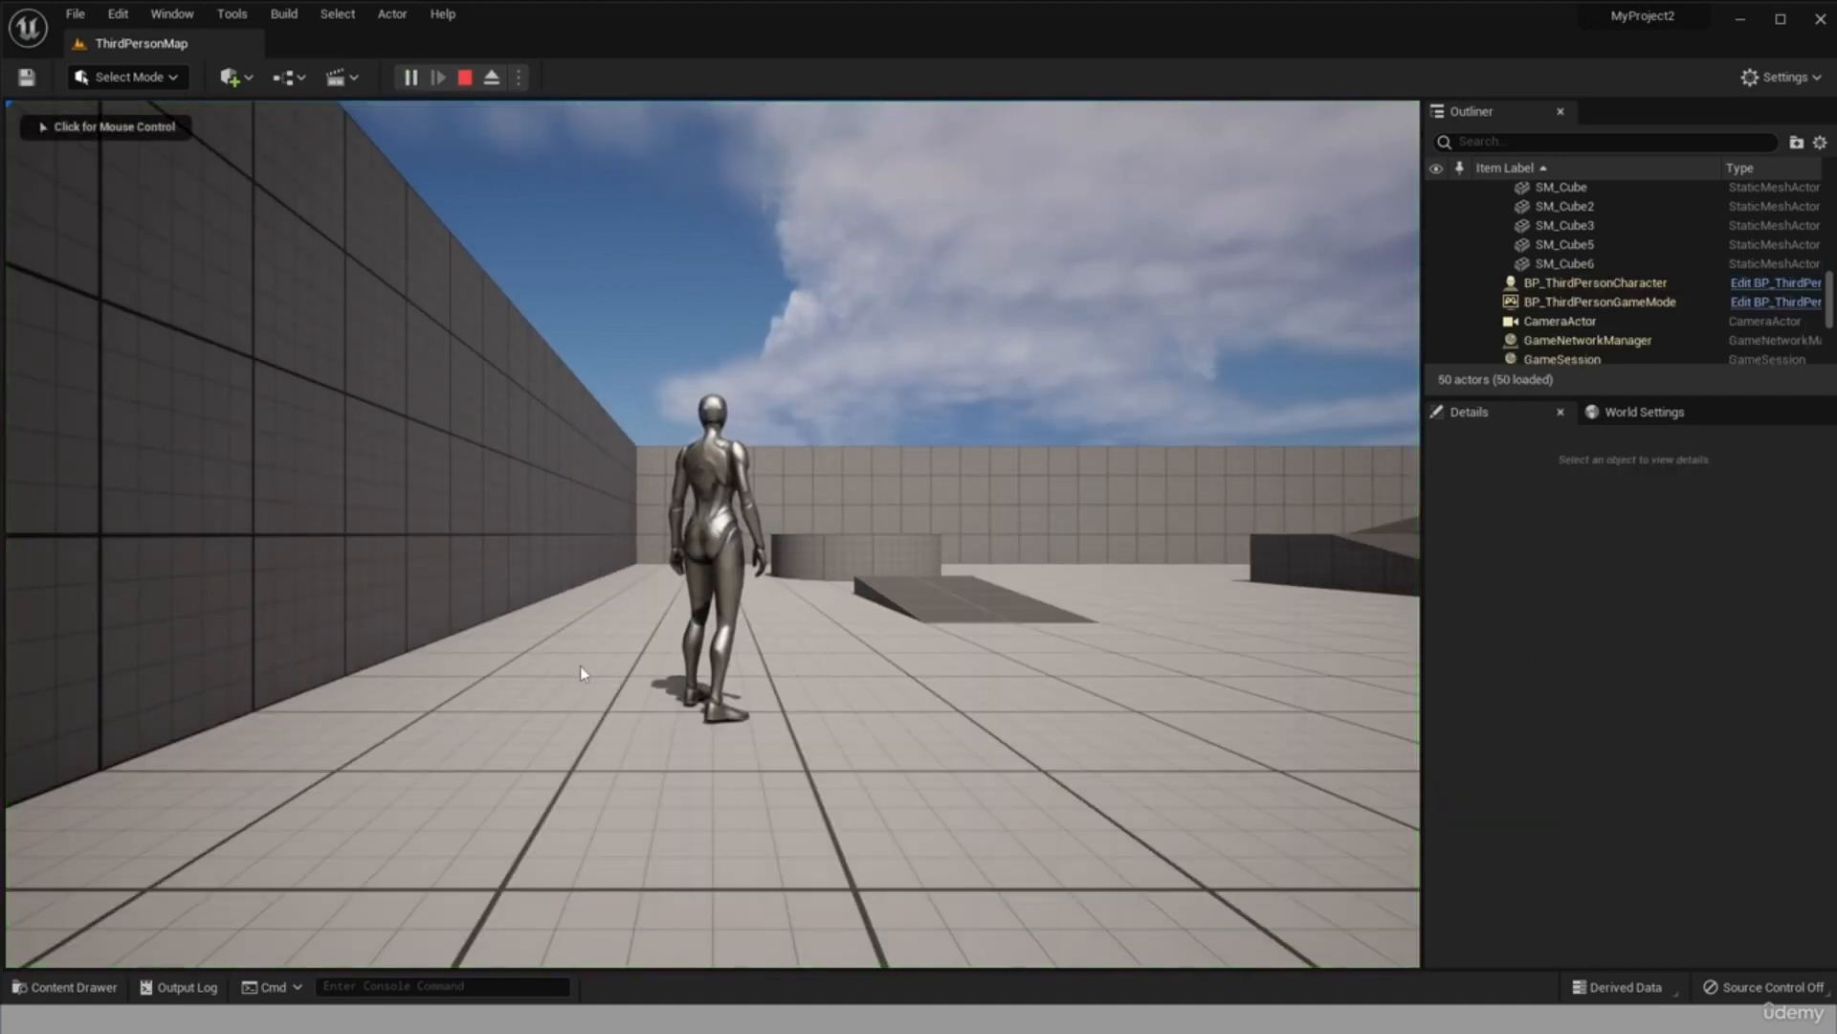
pyautogui.press('w')
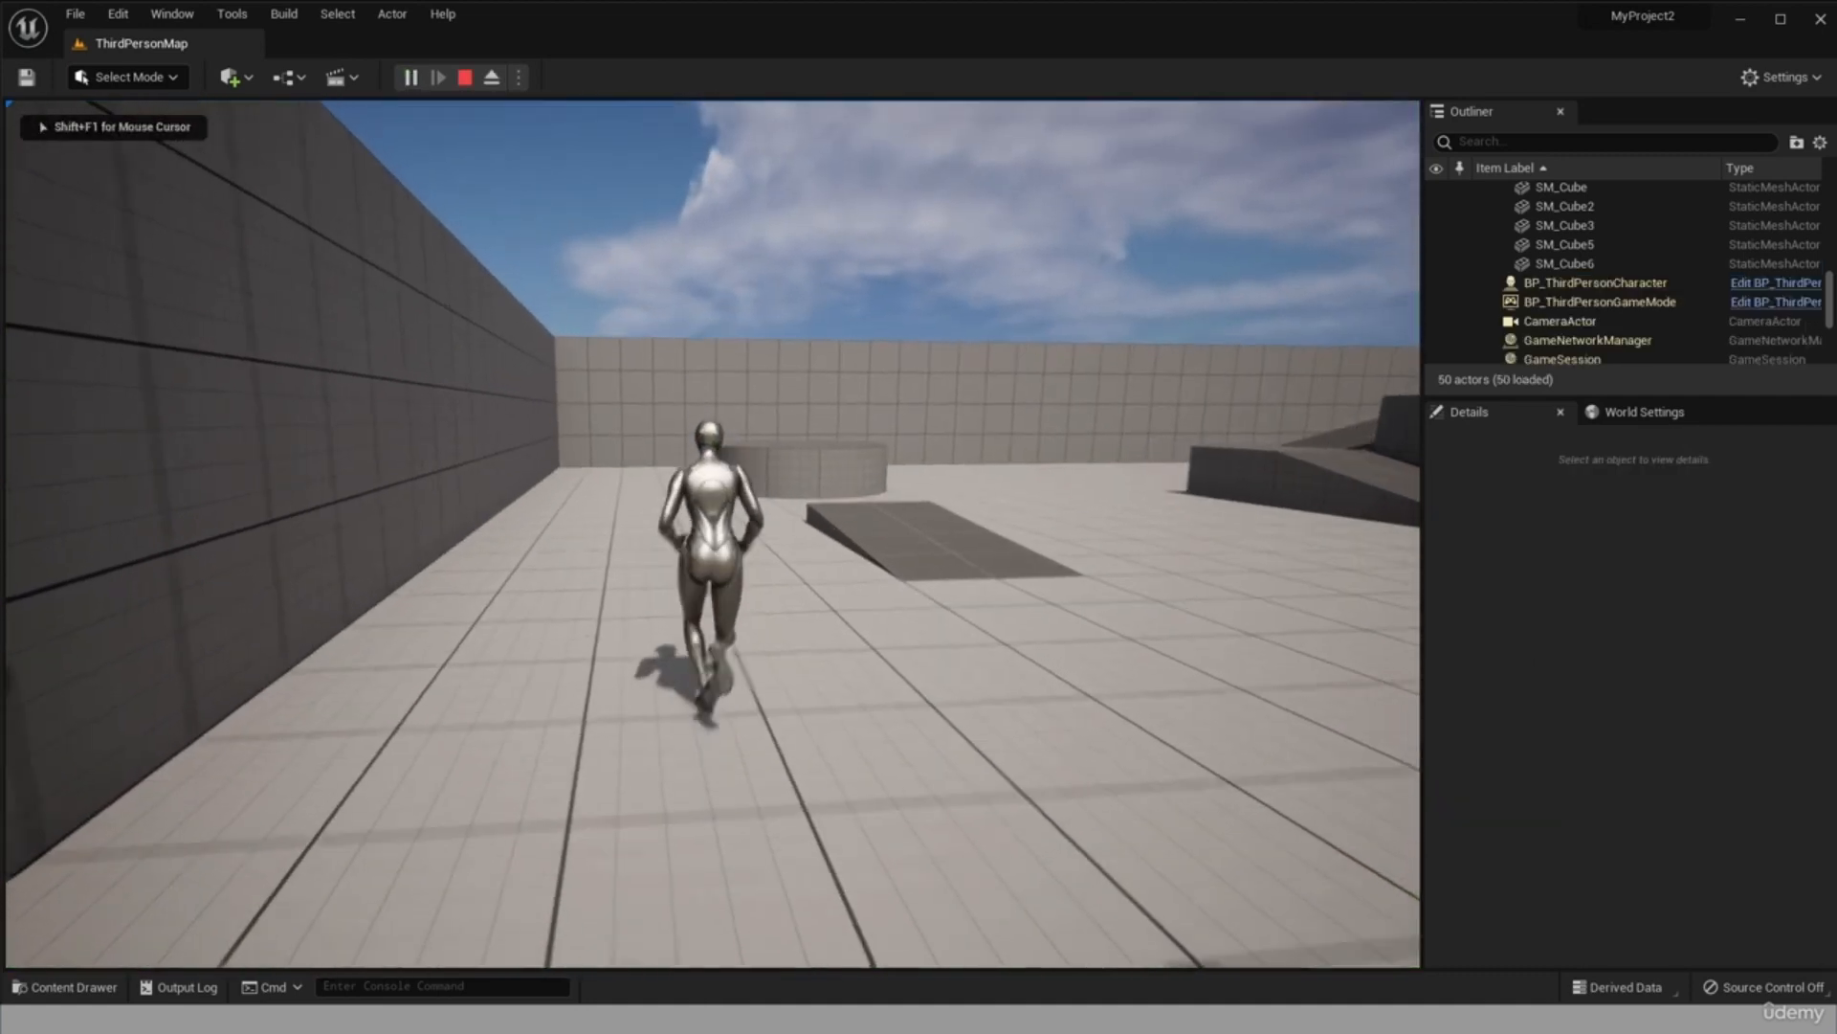
pyautogui.press('w')
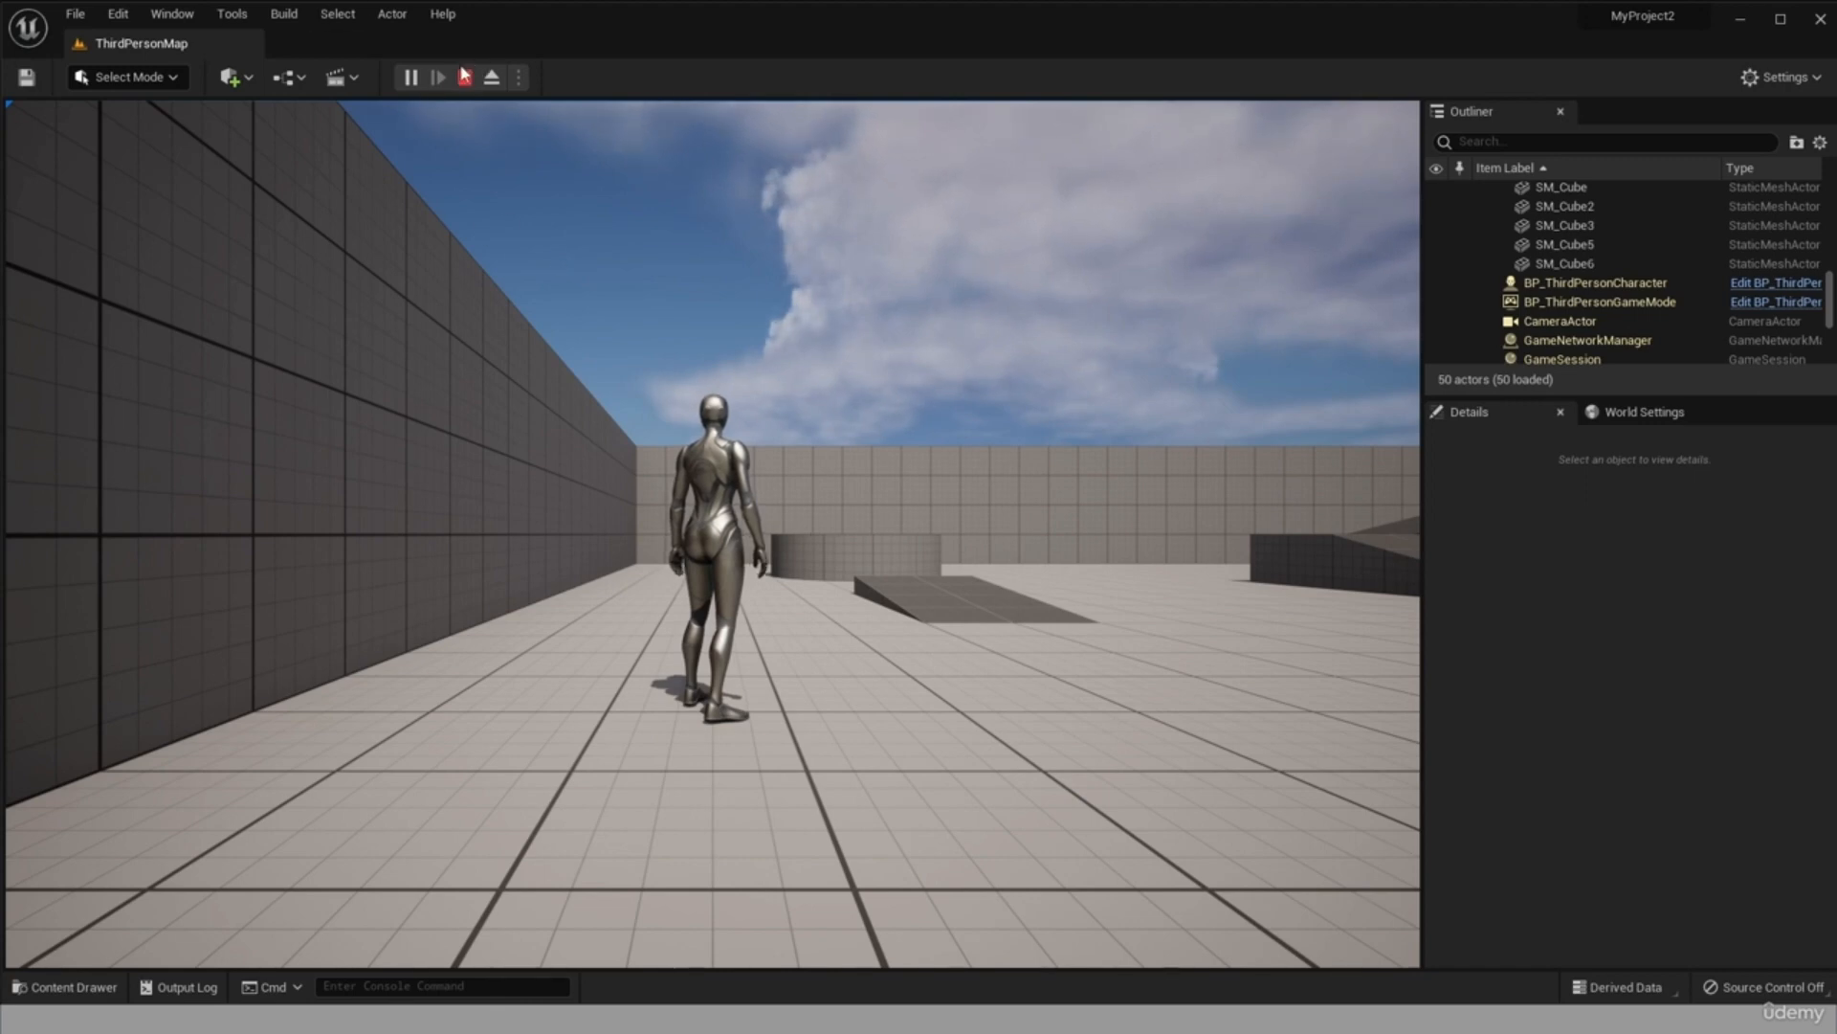
# Eject from the player controller, select the third-person character and examine its details.
pyautogui.click(494, 81)
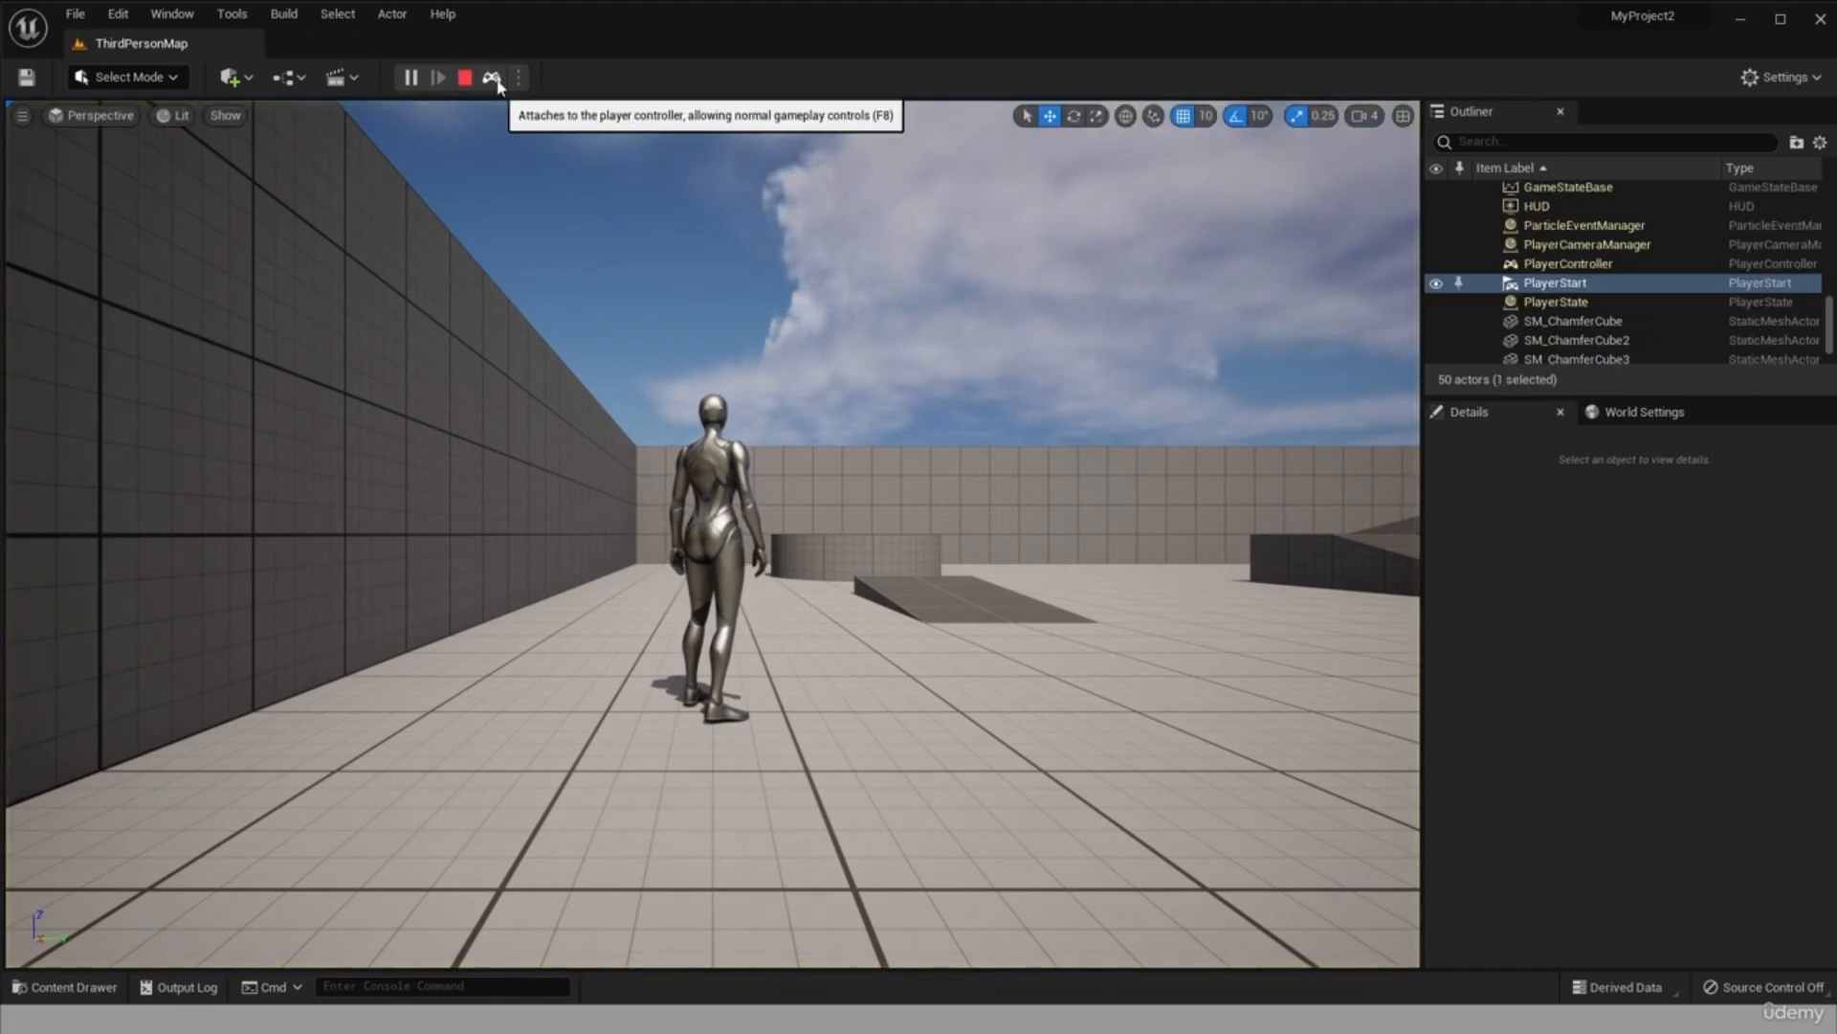
pyautogui.click(721, 527)
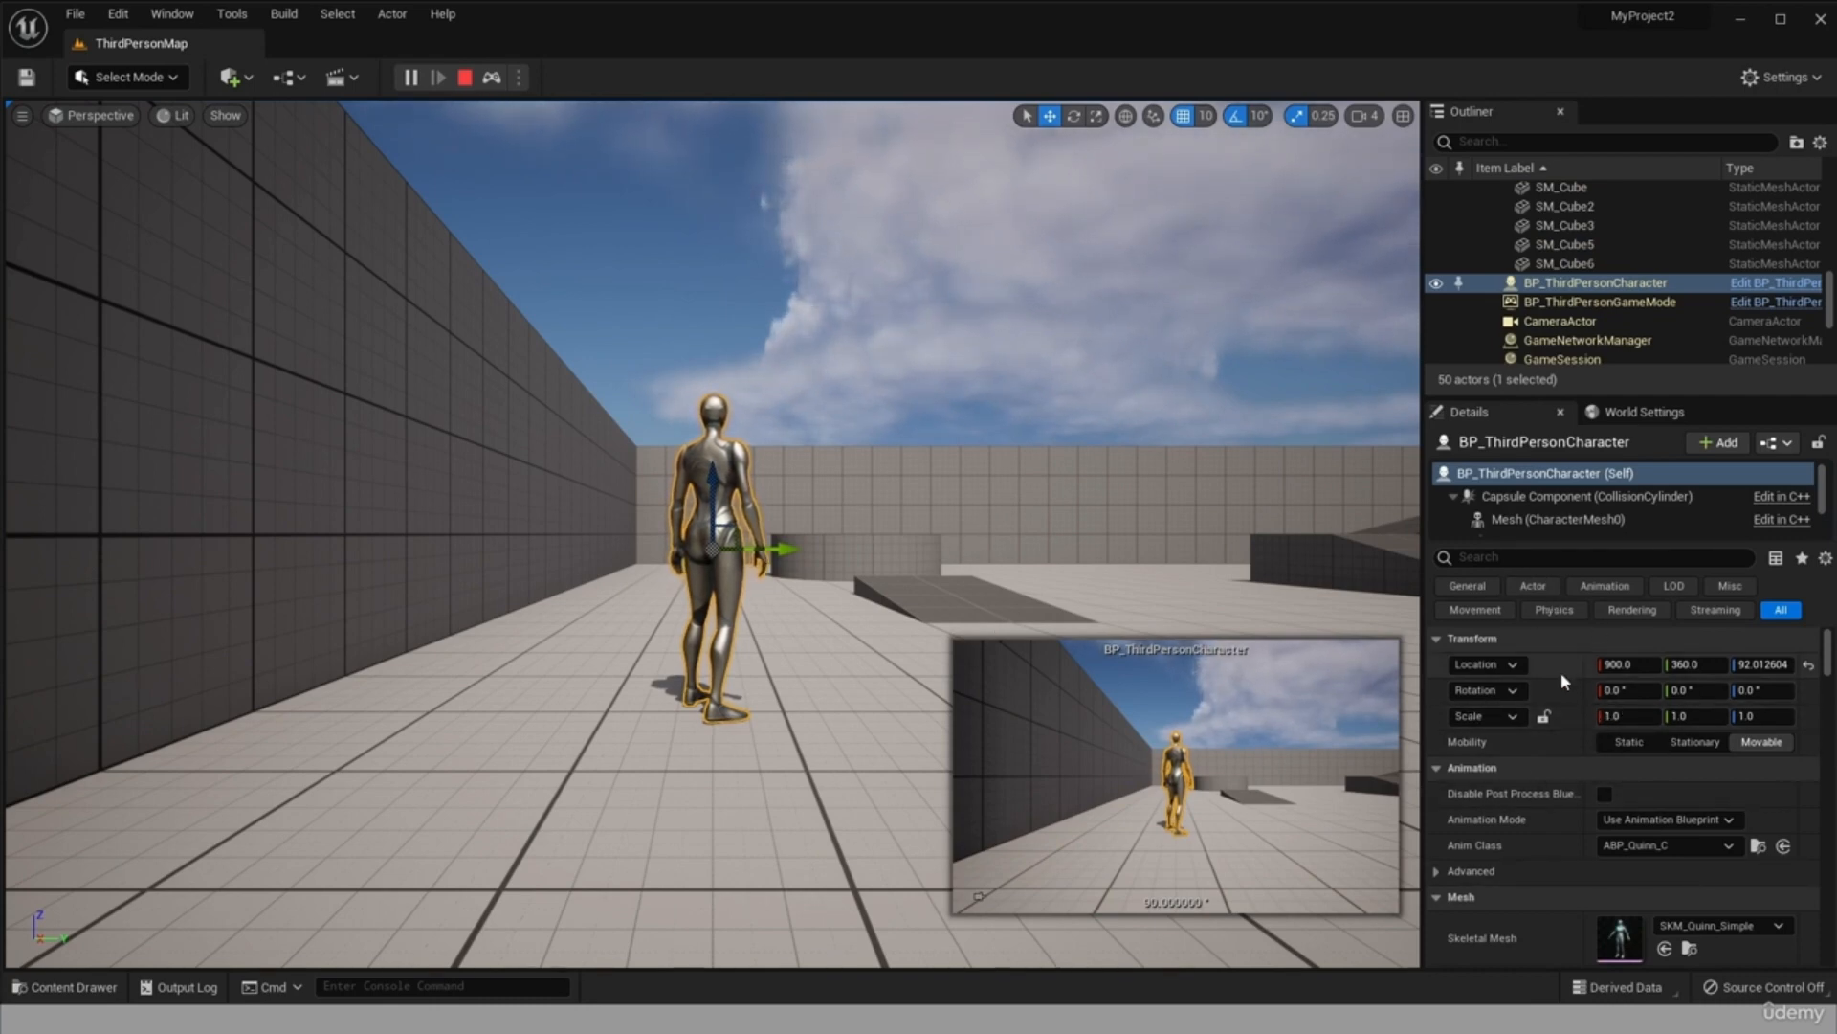
pyautogui.scroll(-5, 1579, 747)
pyautogui.scroll(2, 1617, 861)
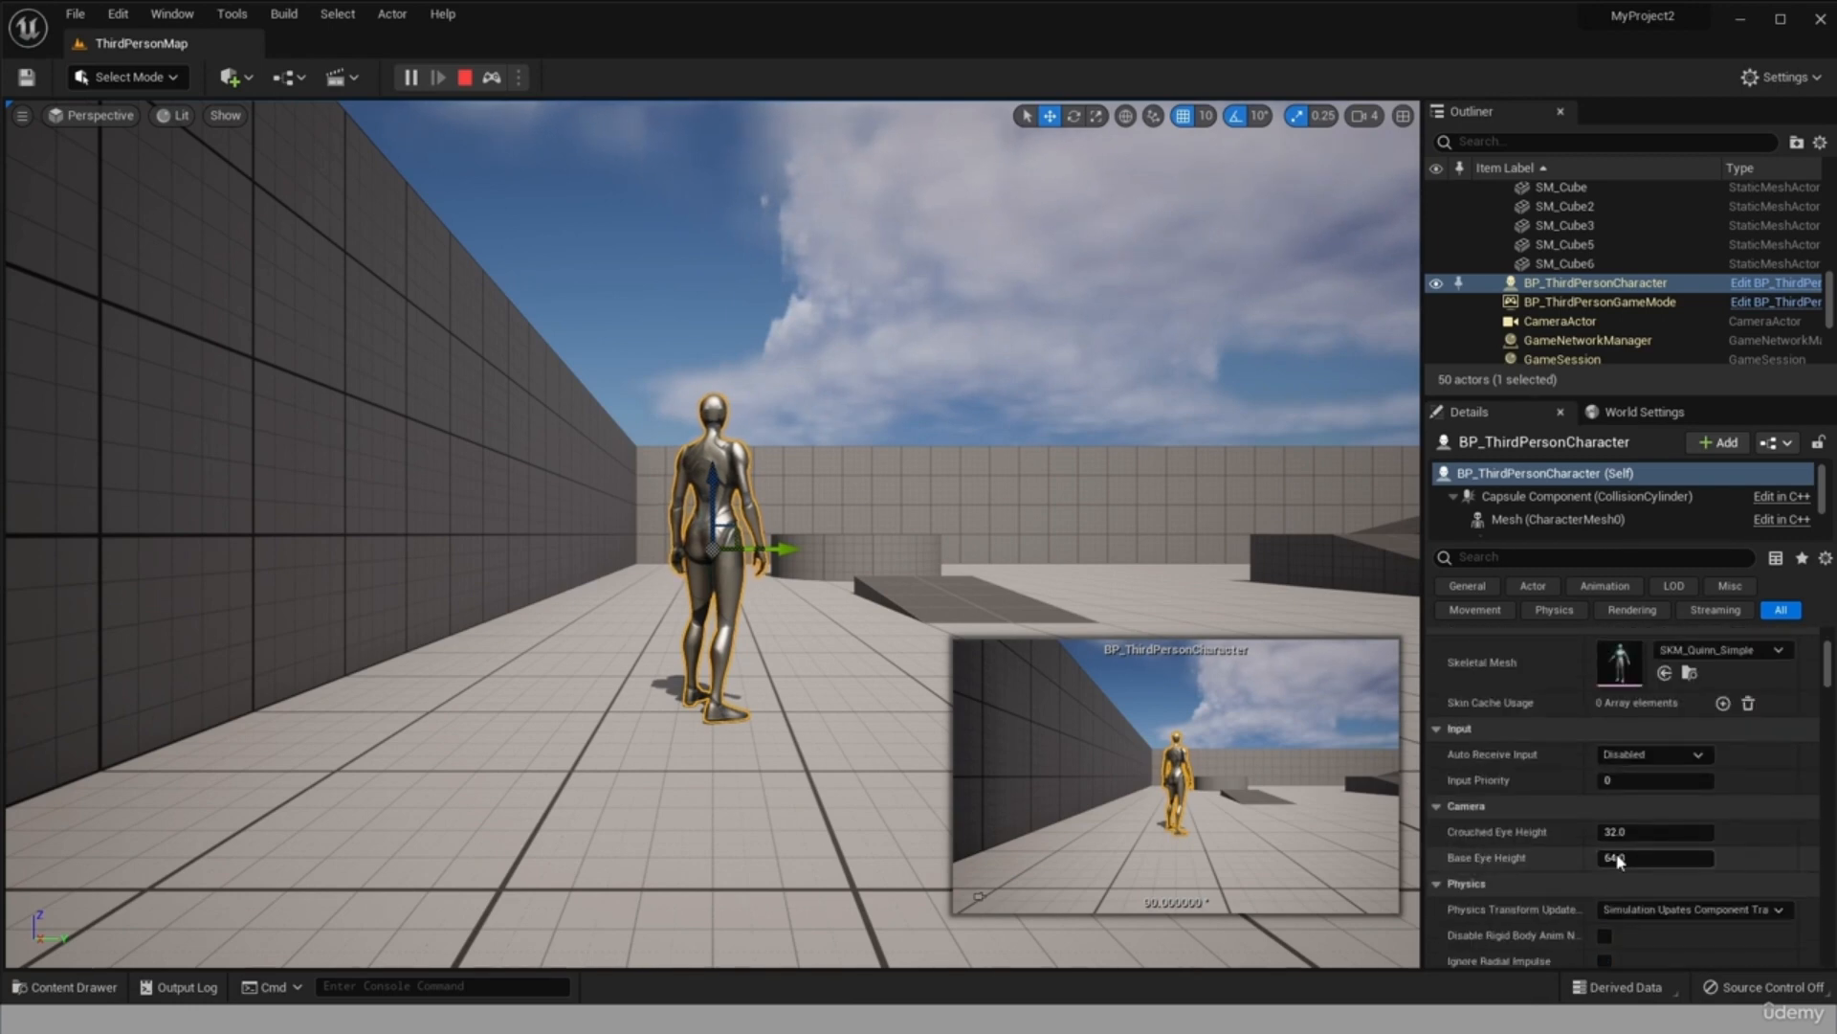
pyautogui.scroll(3, 1617, 860)
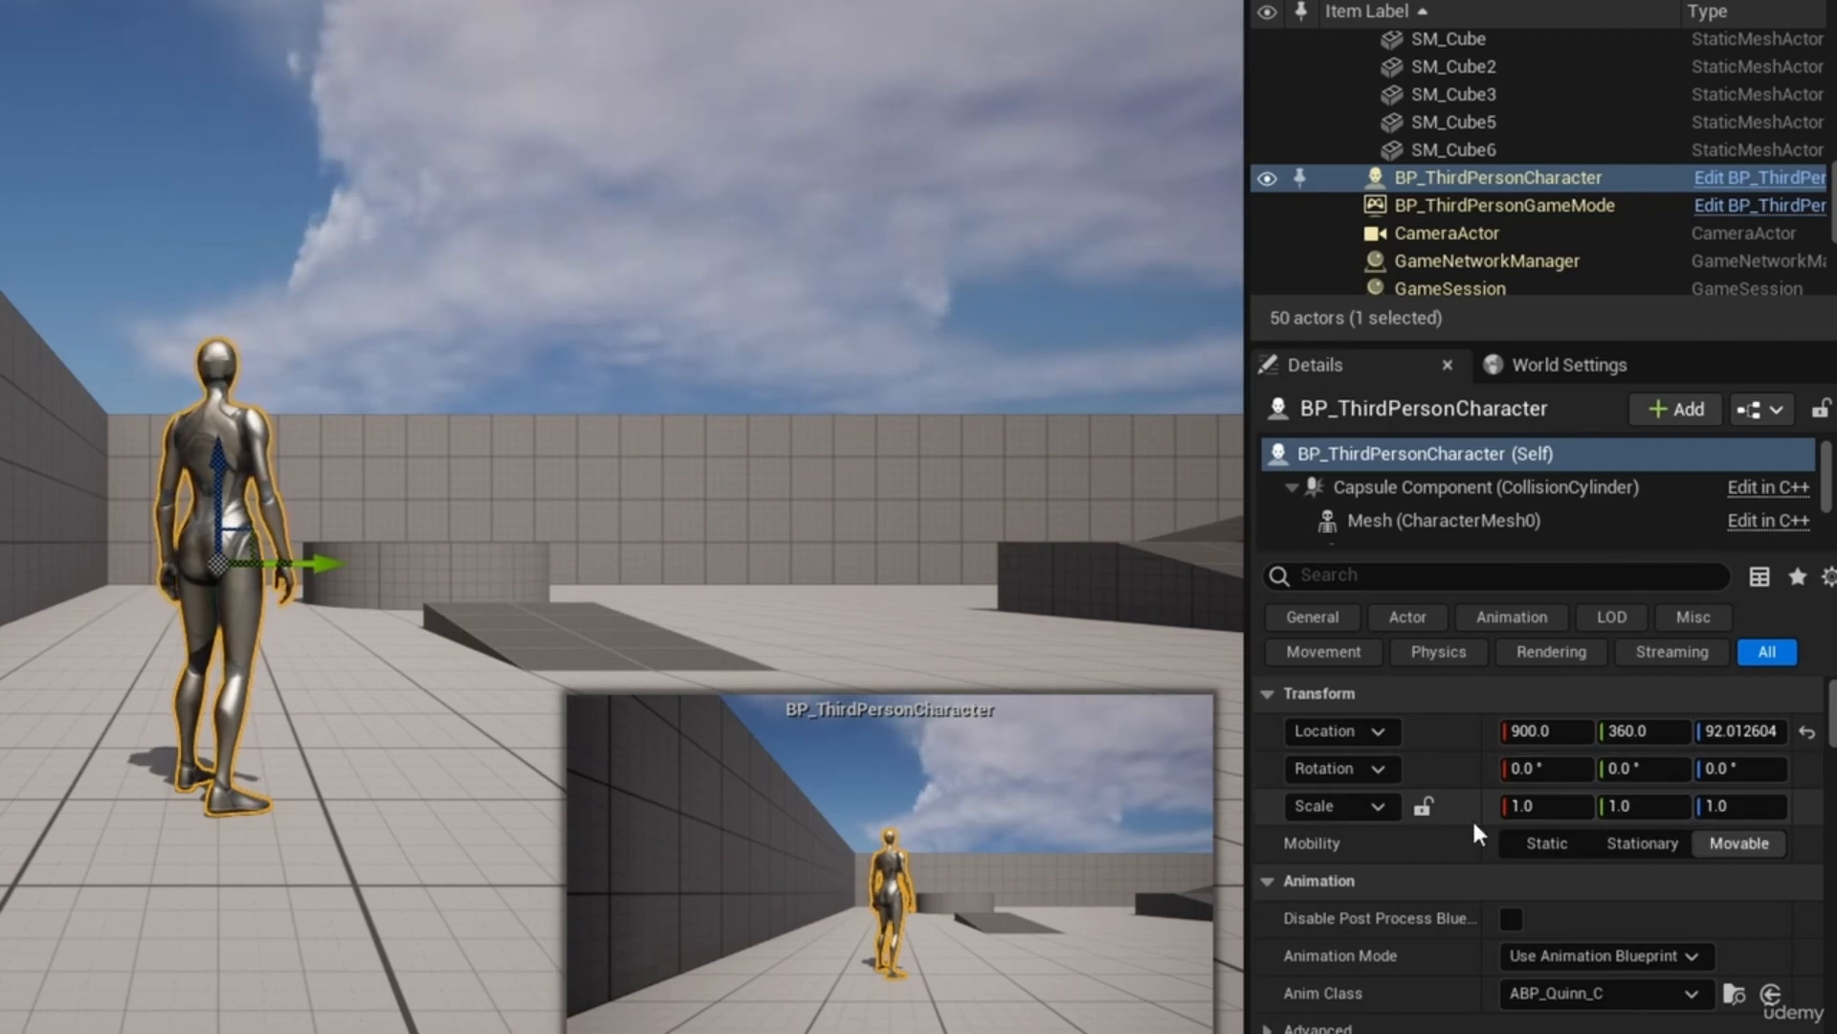
# Set the third-person character's scale to 2 on the X, Y and Z axes.
pyautogui.click(1543, 805)
pyautogui.write('2')
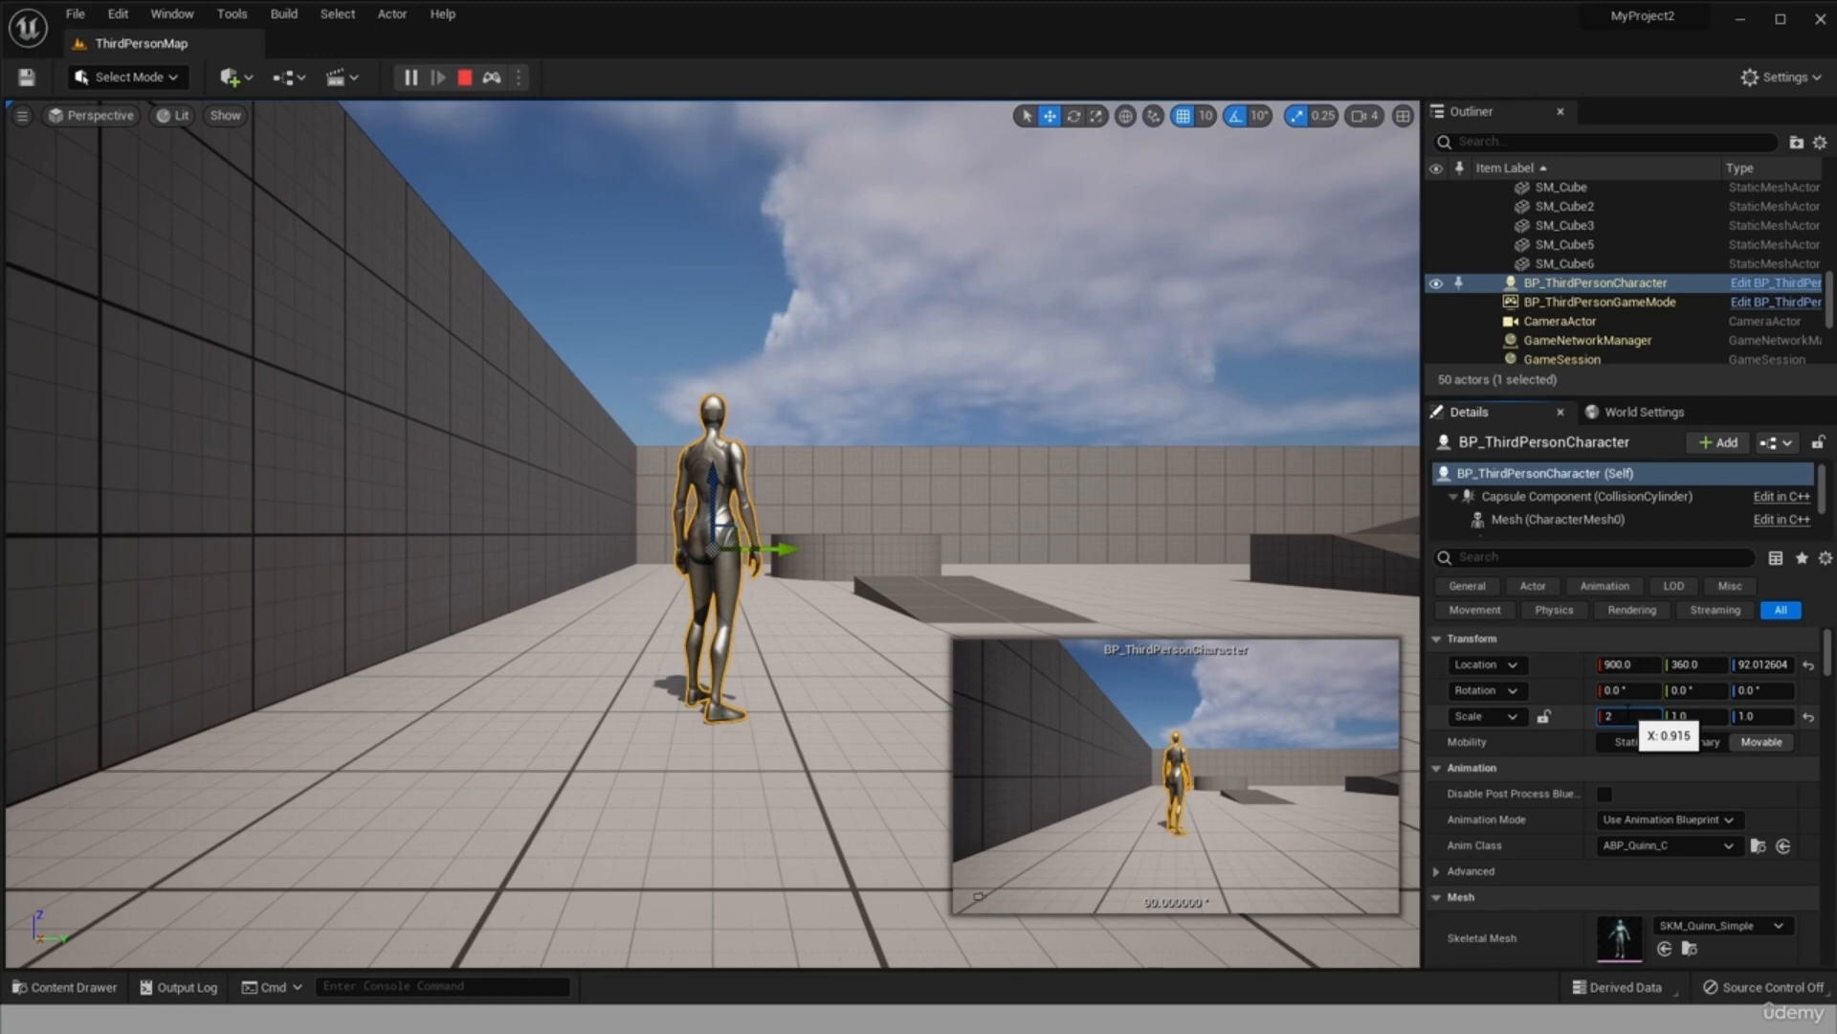
pyautogui.press('Return')
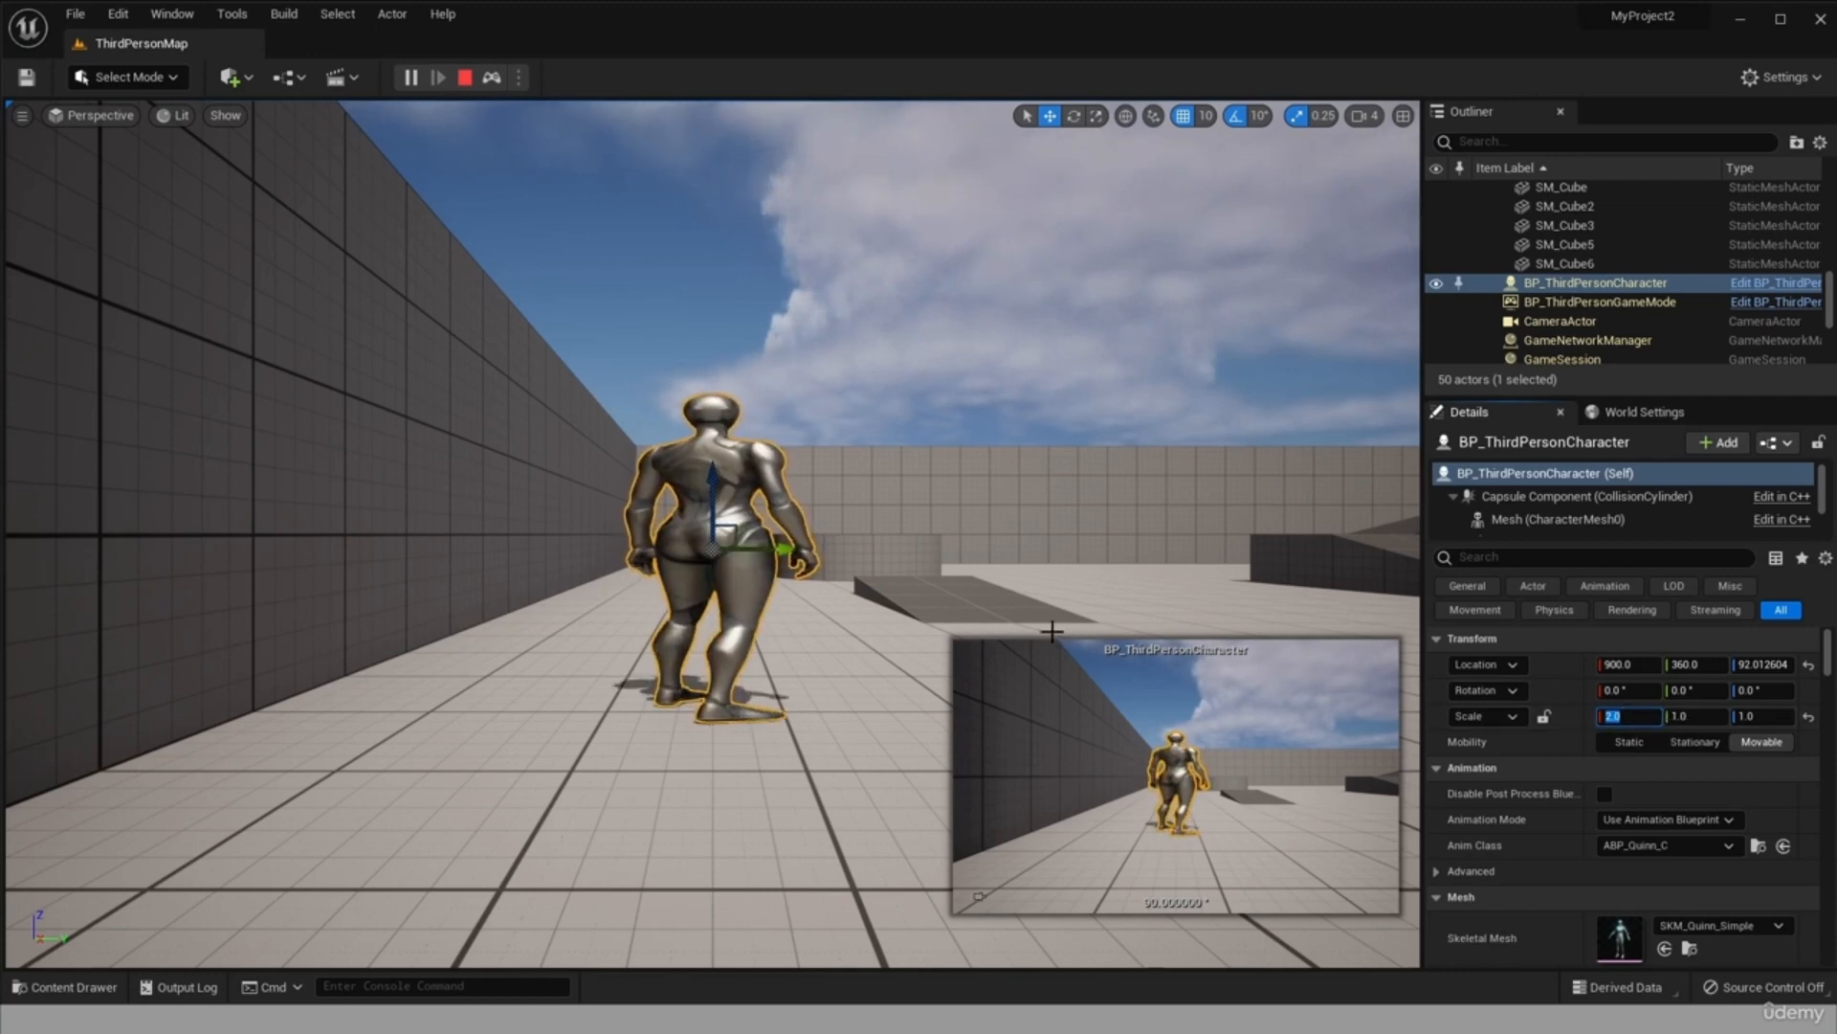
pyautogui.press('Tab')
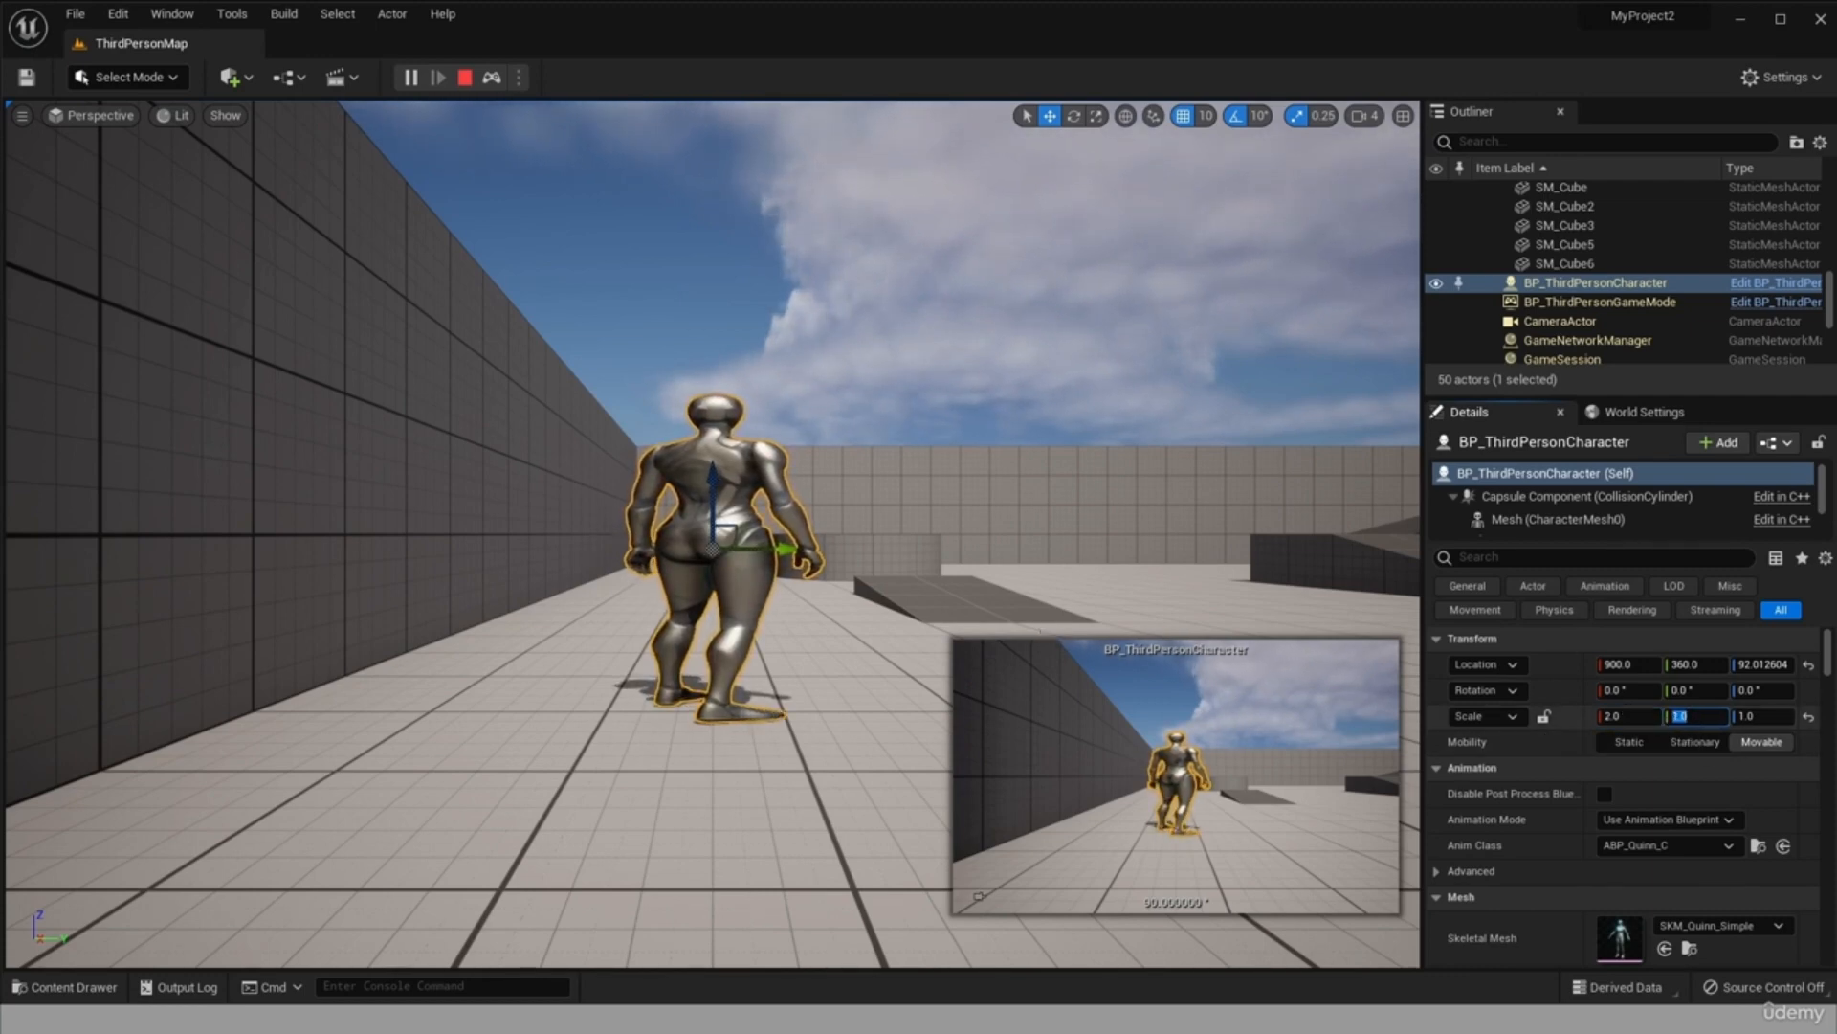
pyautogui.write('2')
pyautogui.press('Return')
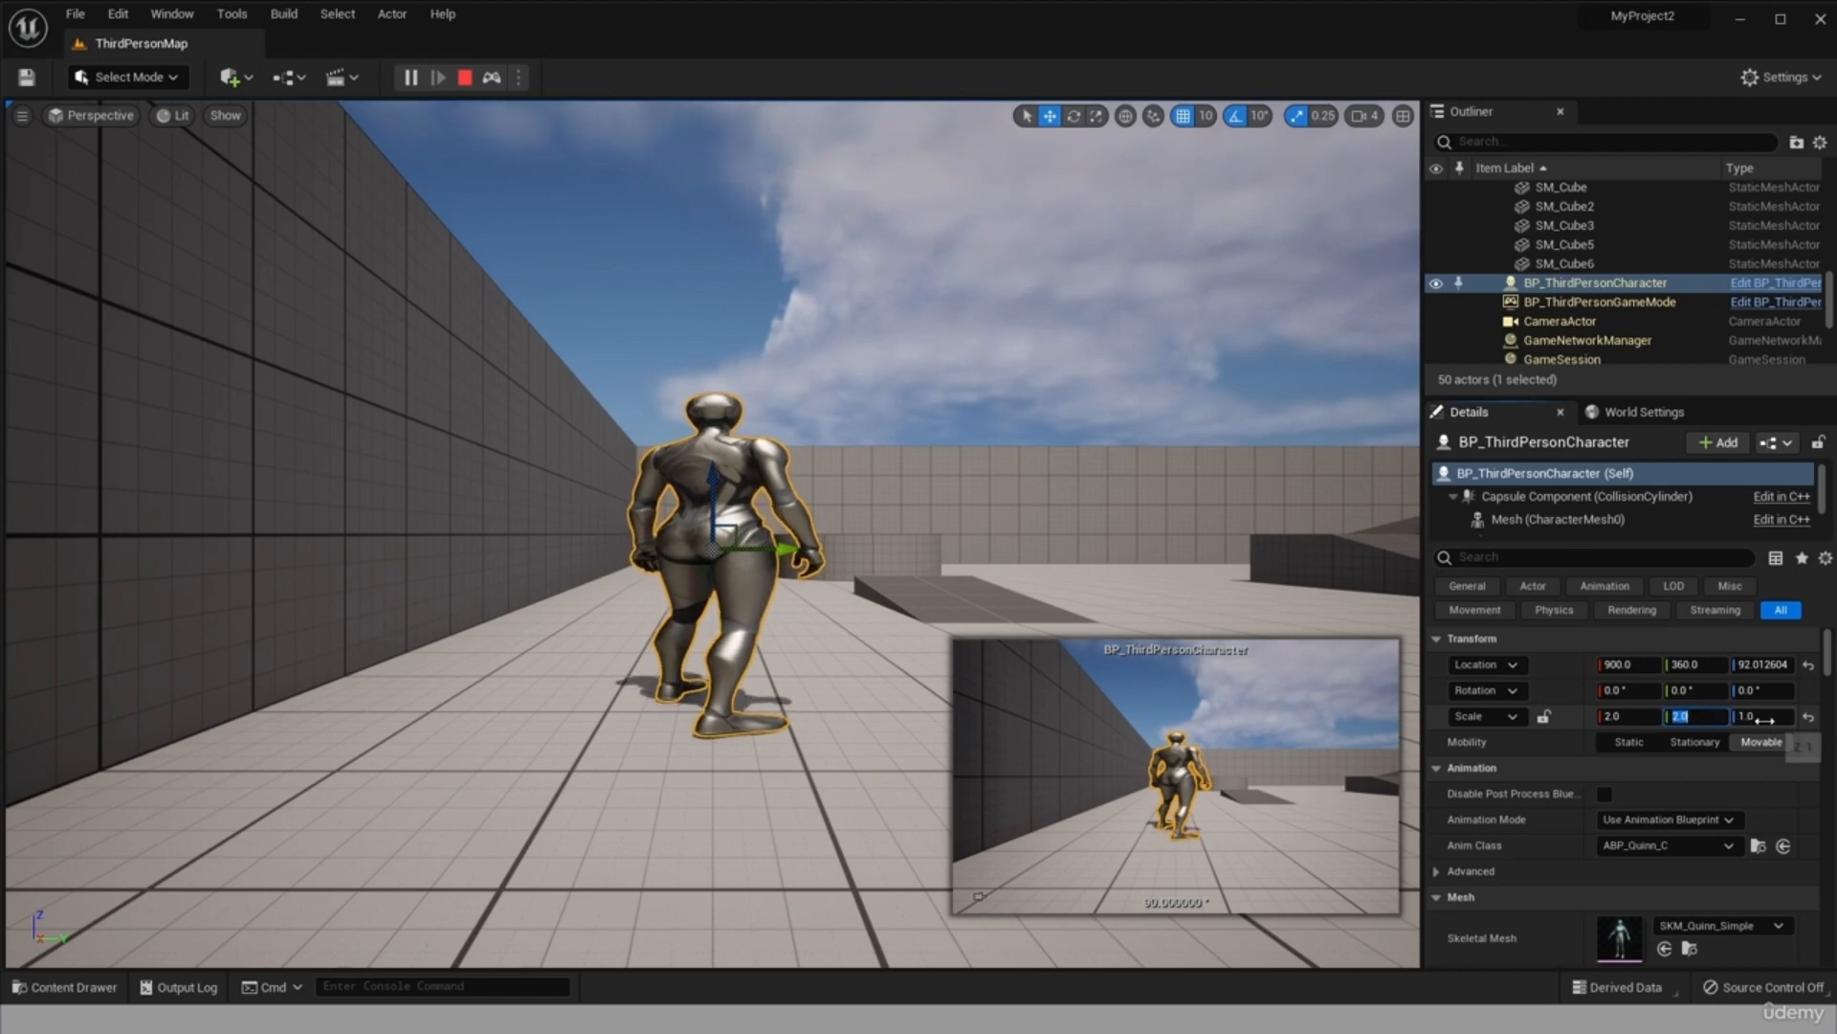
pyautogui.press('Tab')
pyautogui.write('2')
pyautogui.press('Return')
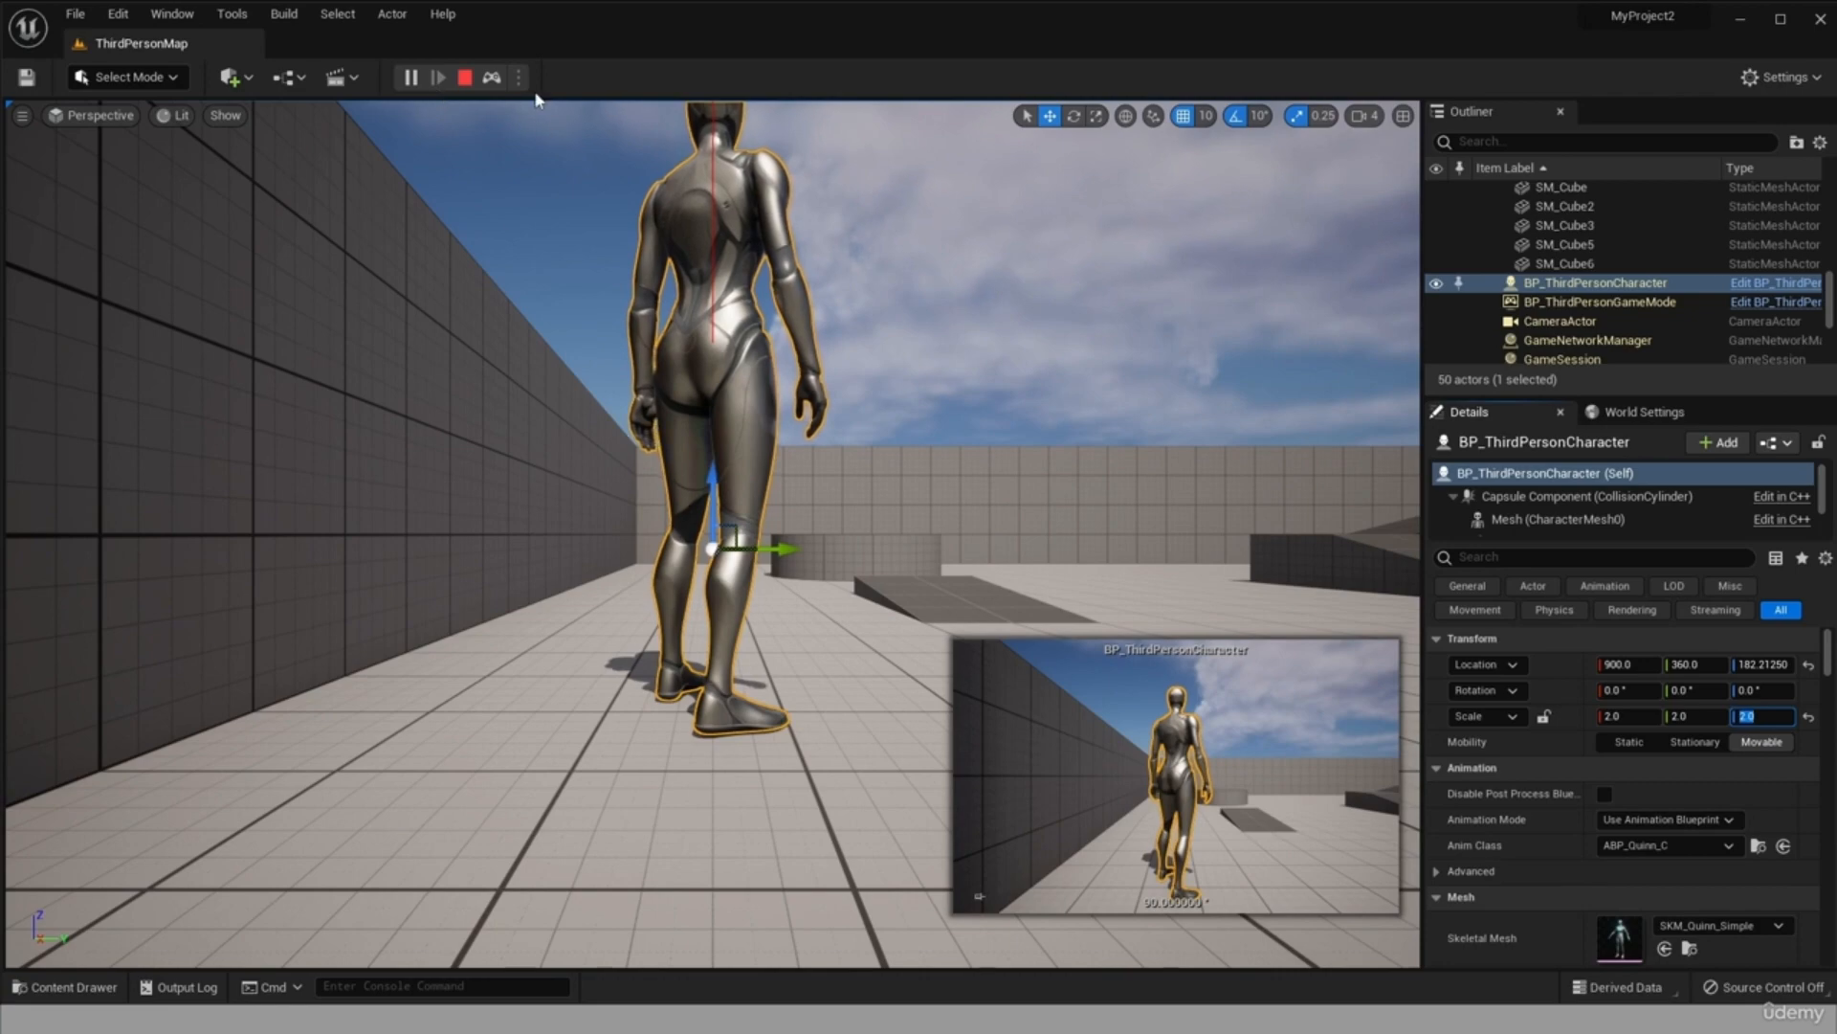
# Possess the enlarged character again, run and jump it over the ramp and blocks, and end the play session.
pyautogui.click(492, 77)
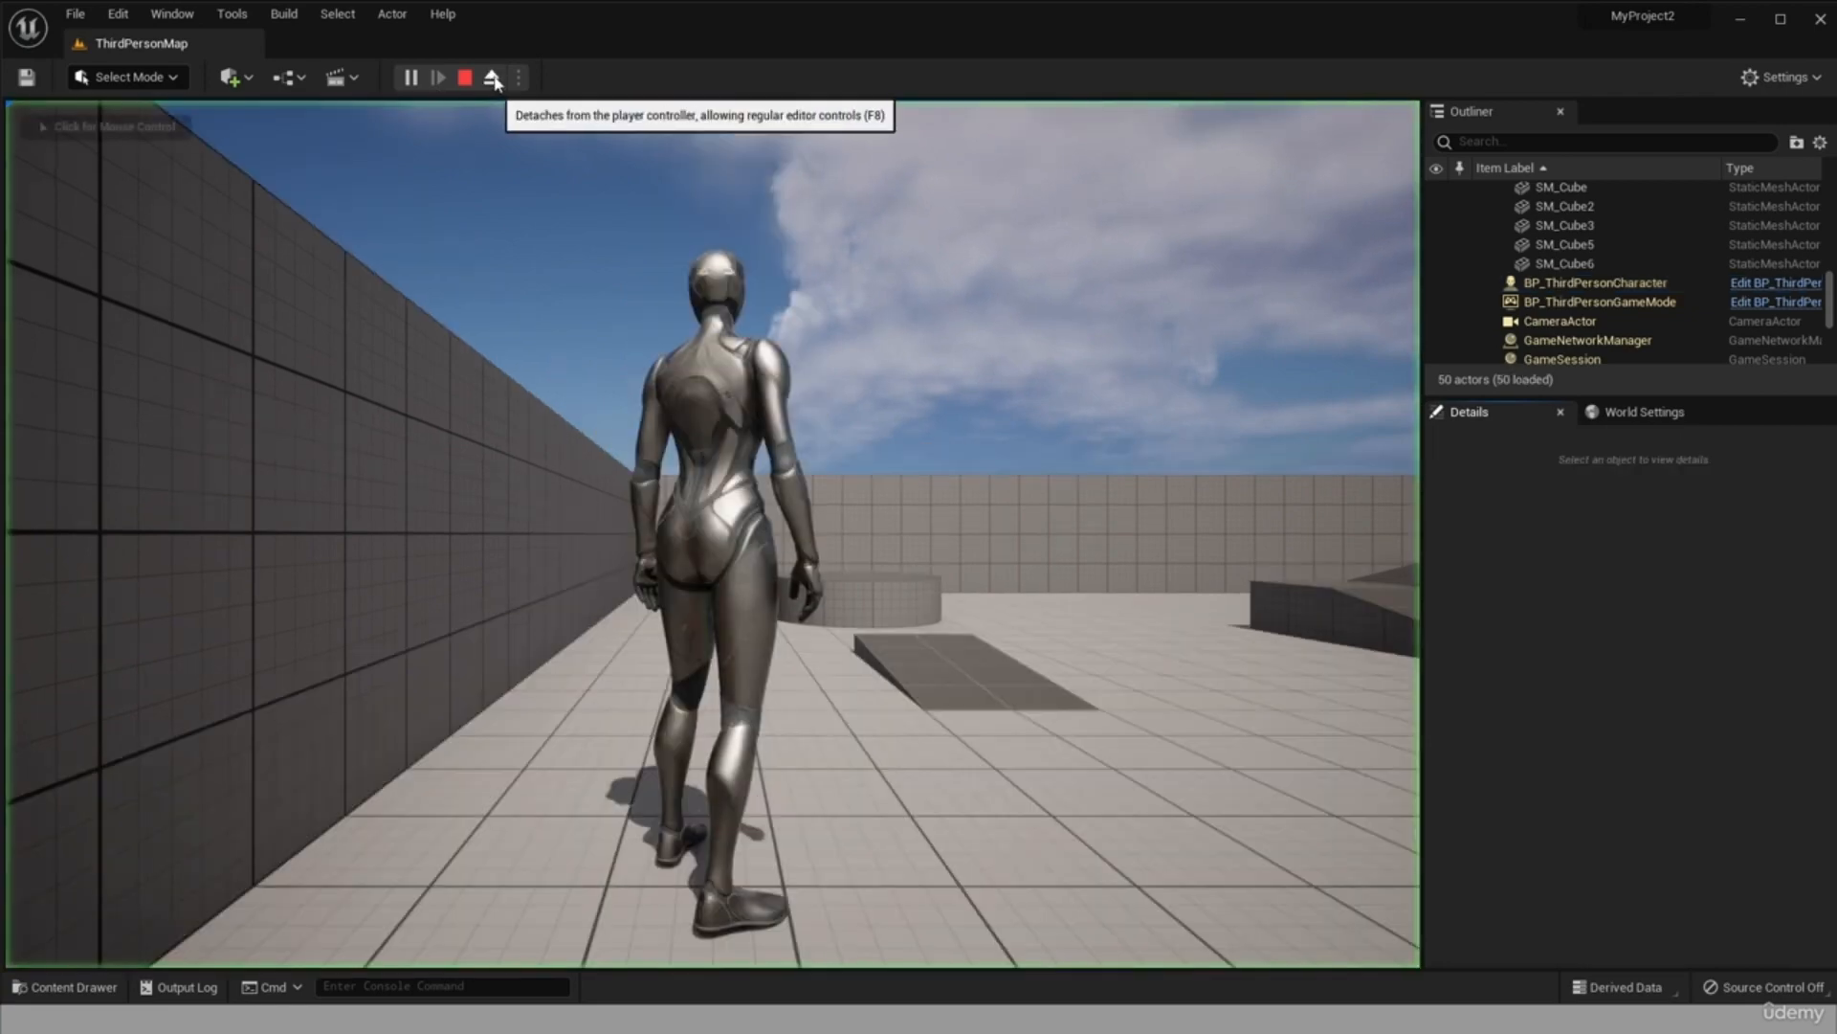
pyautogui.click(842, 552)
pyautogui.press('w')
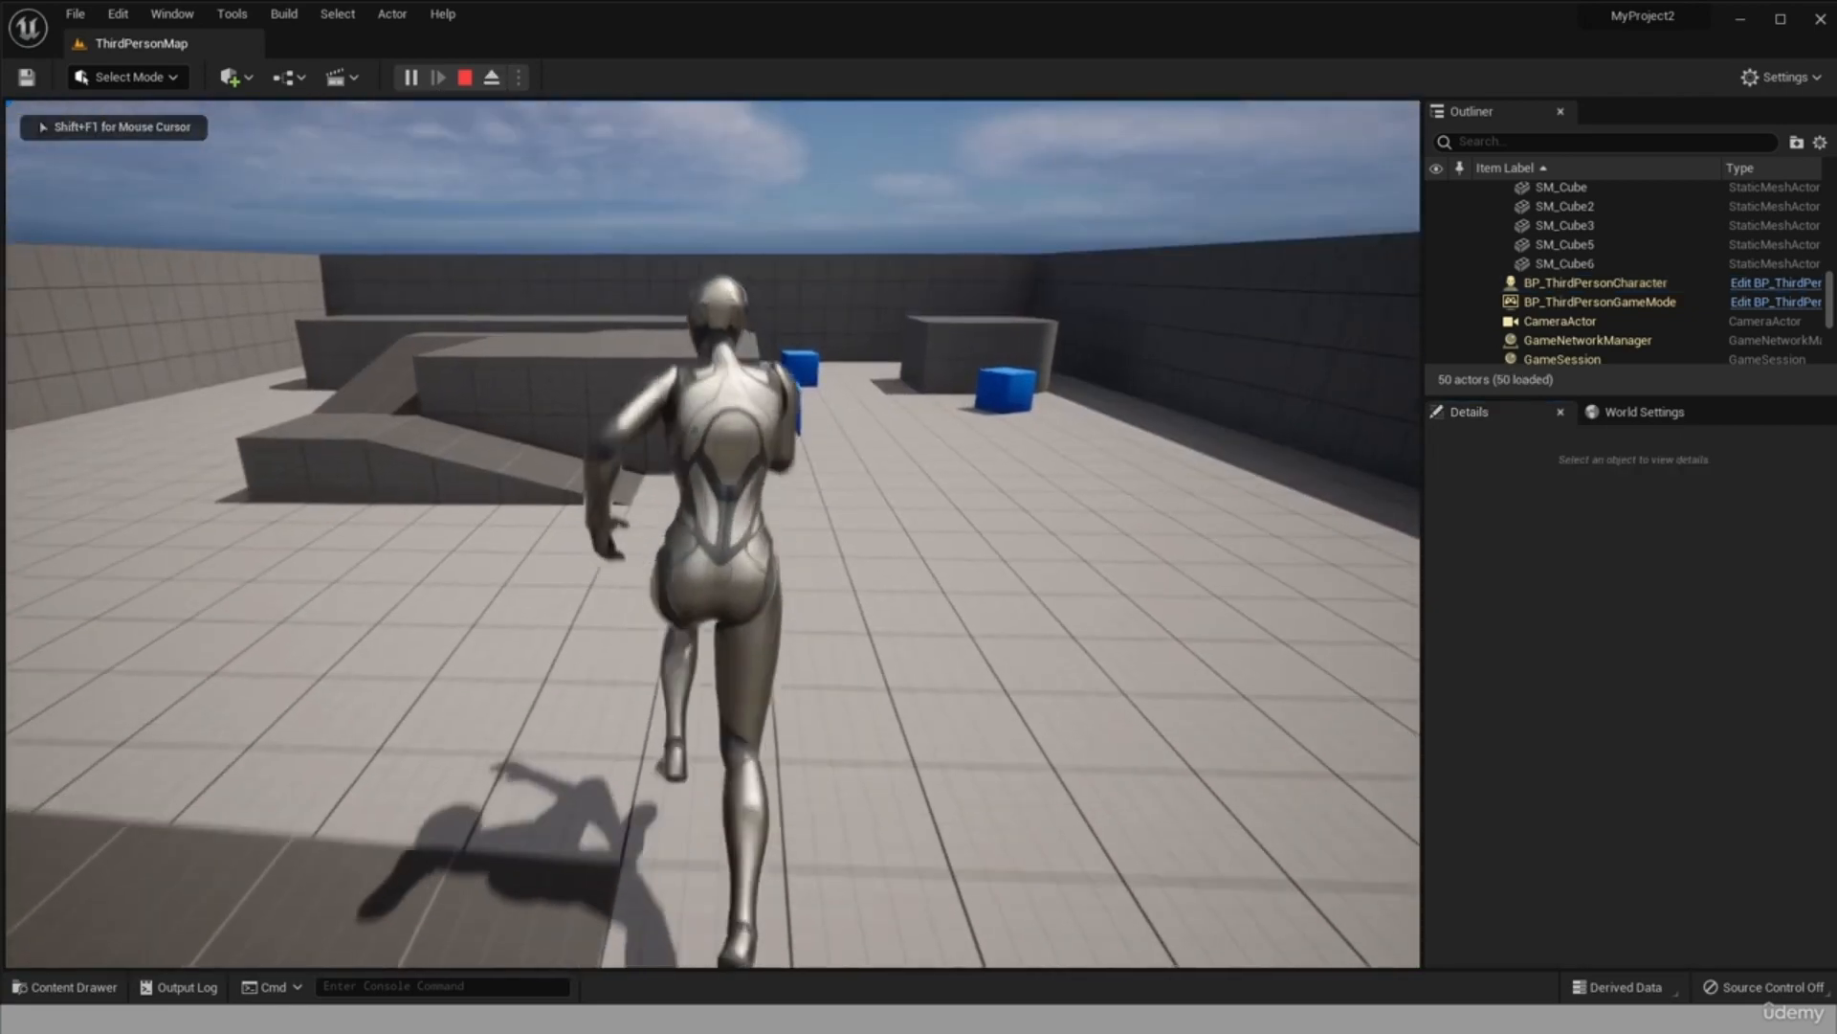
pyautogui.press('w')
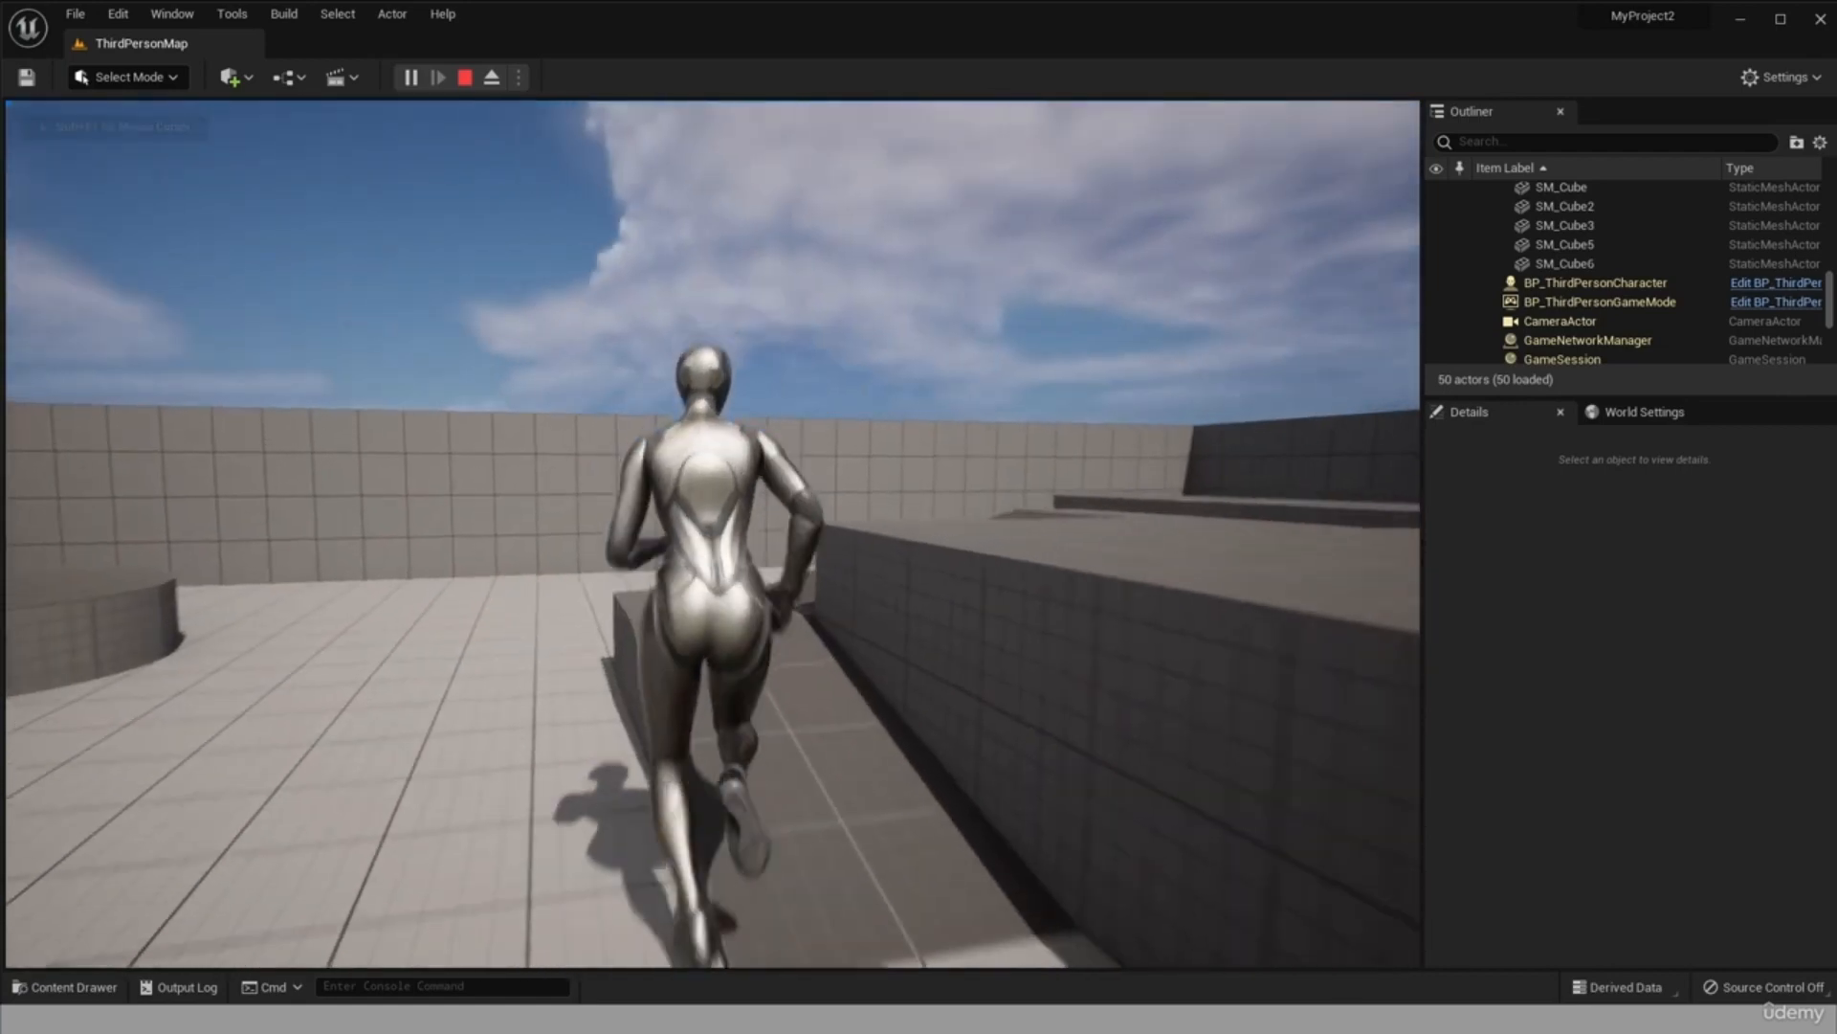
pyautogui.press('w')
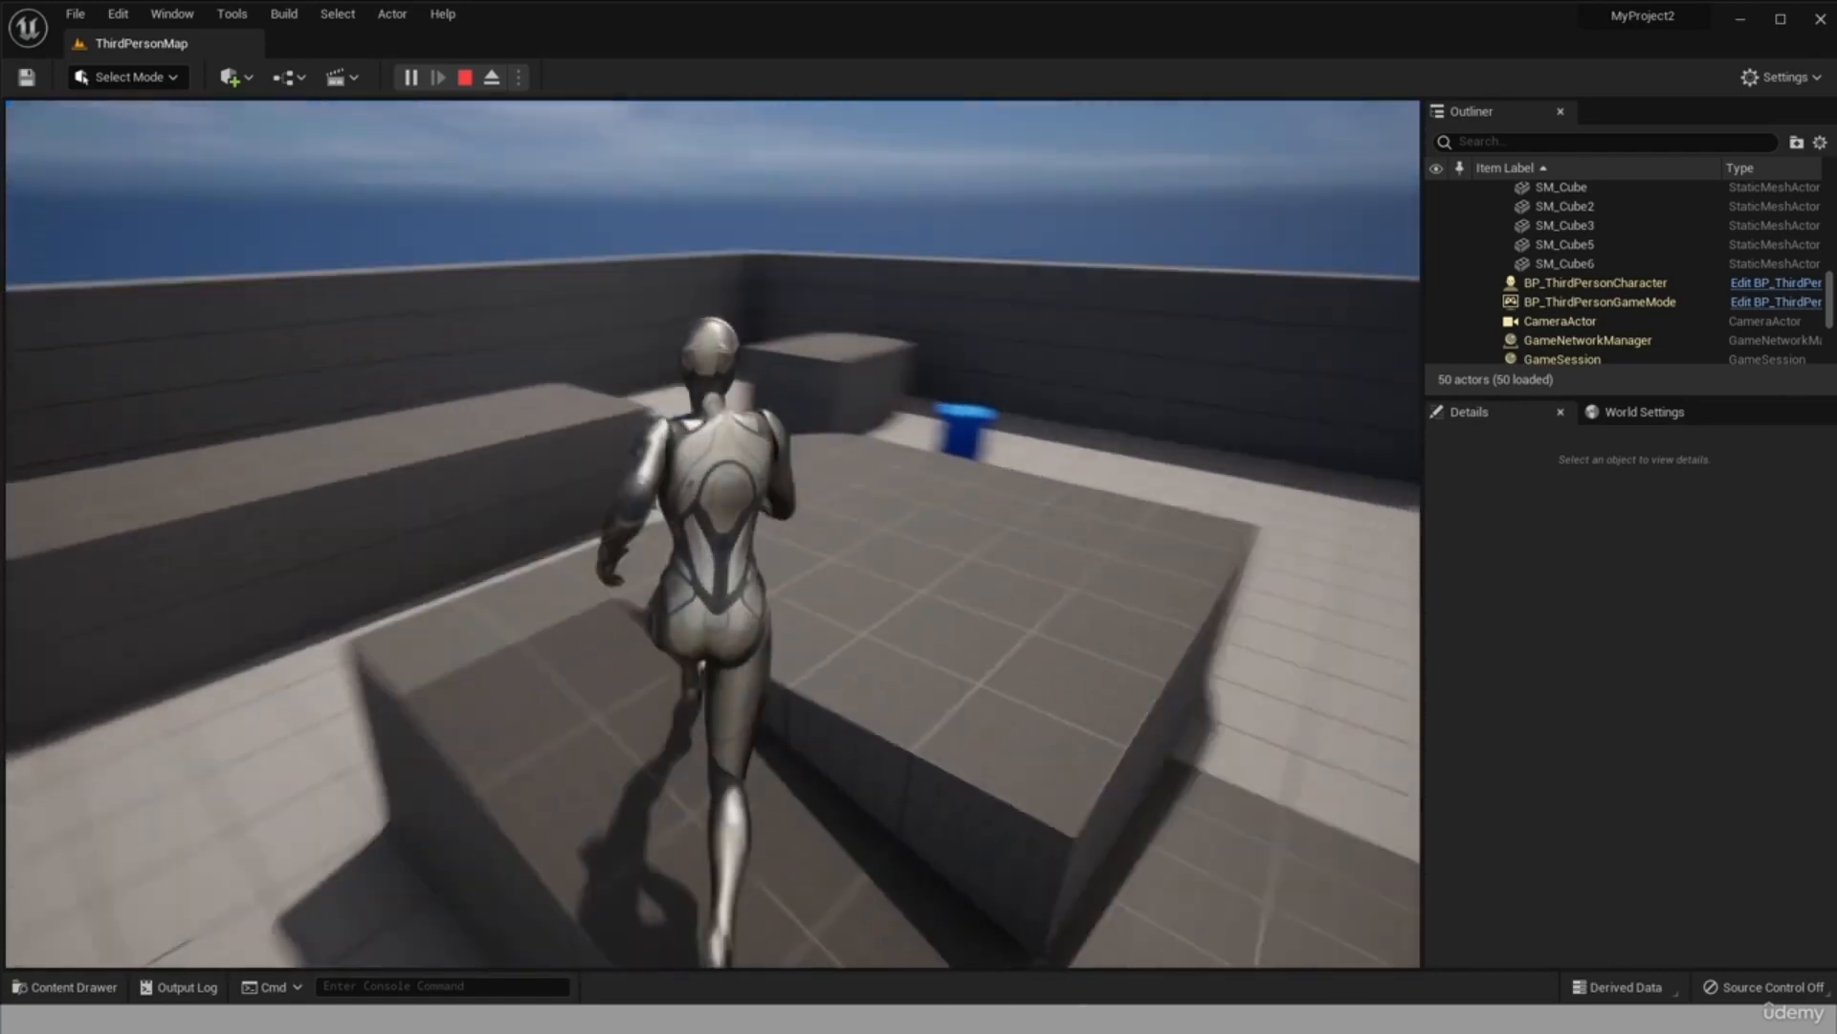
pyautogui.press('w')
pyautogui.press('space')
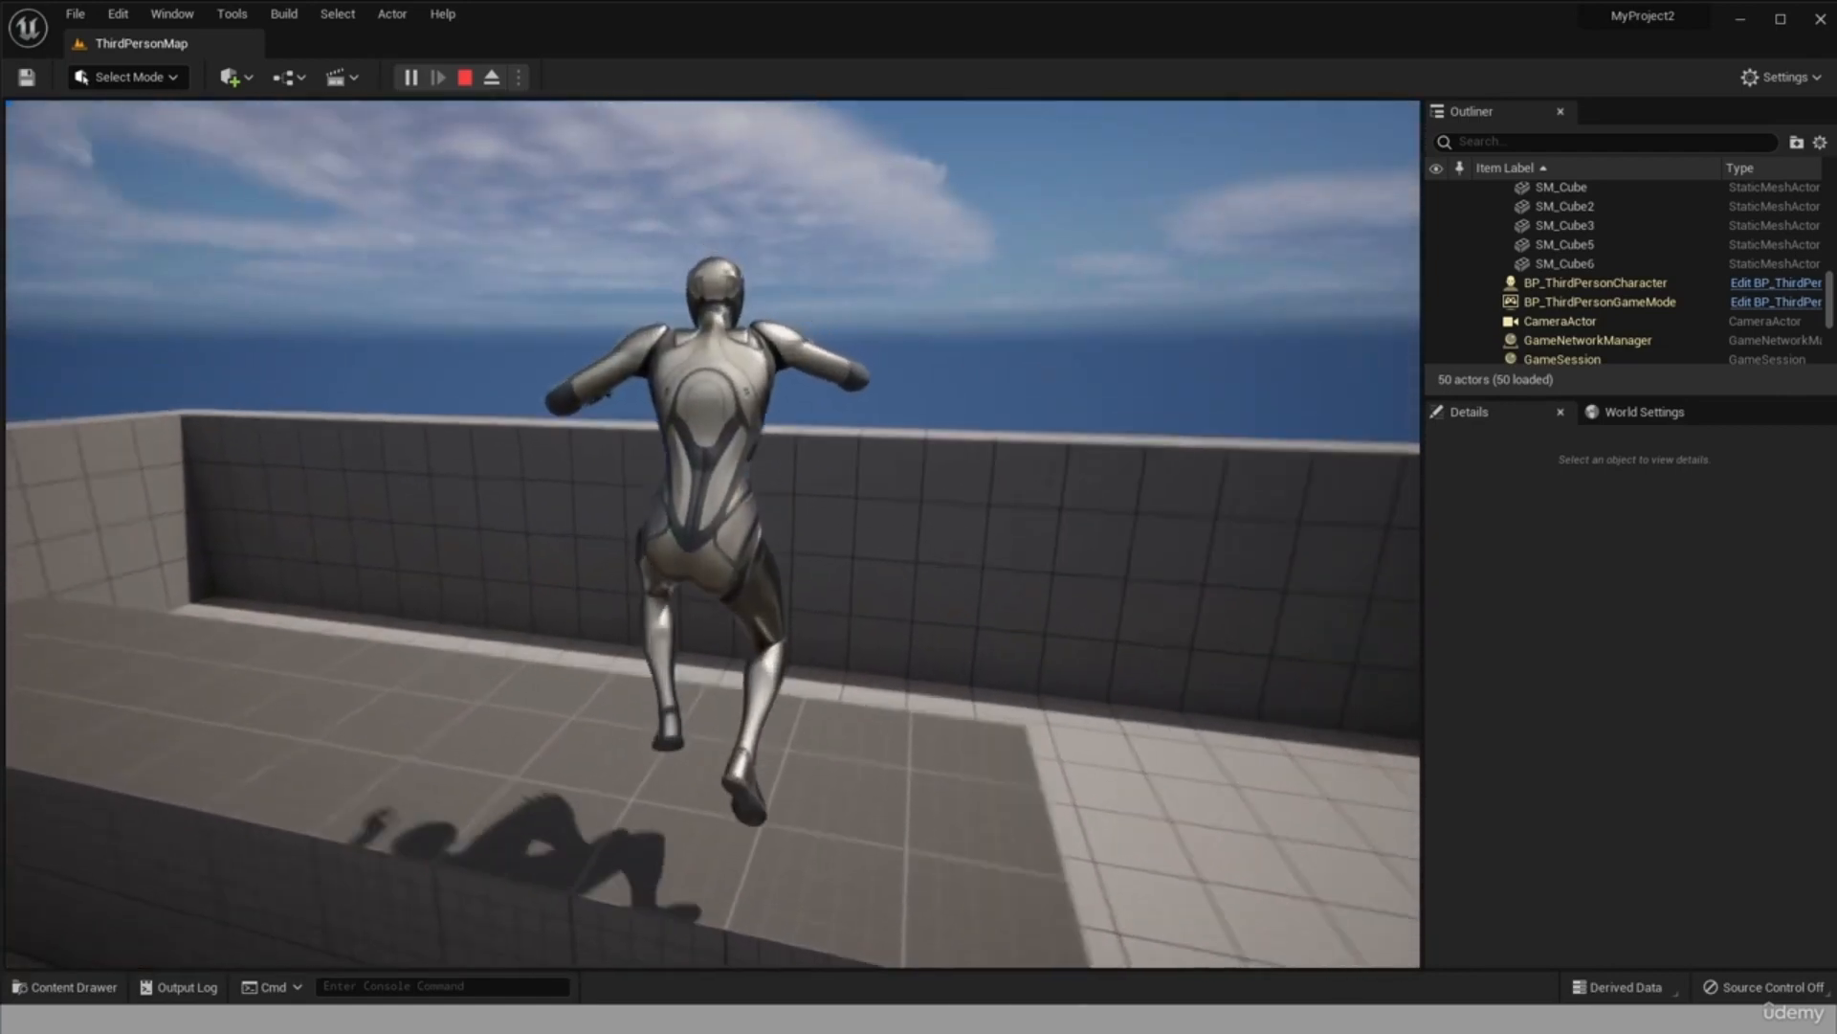
pyautogui.press('w')
pyautogui.press('Escape')
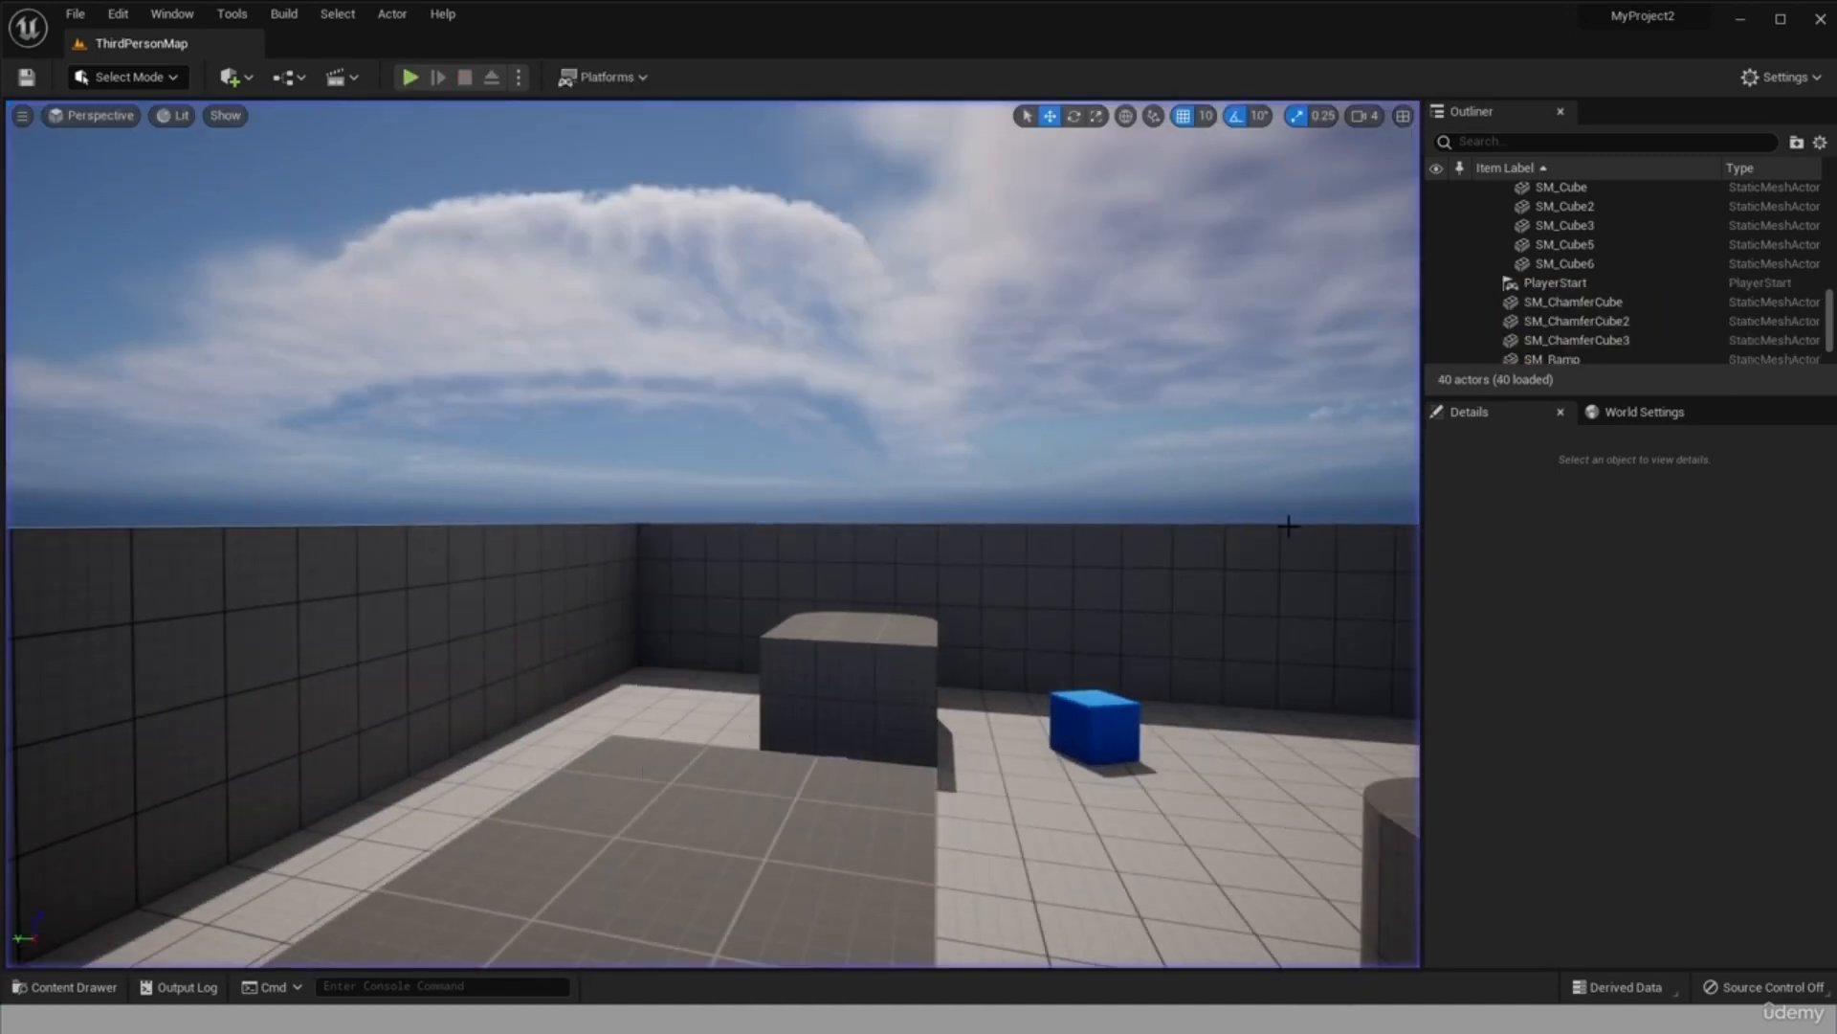
# Restart the play session and look over the enlarged third-person character's actor options and the level's list of actors.
pyautogui.scroll(-7, 768, 558)
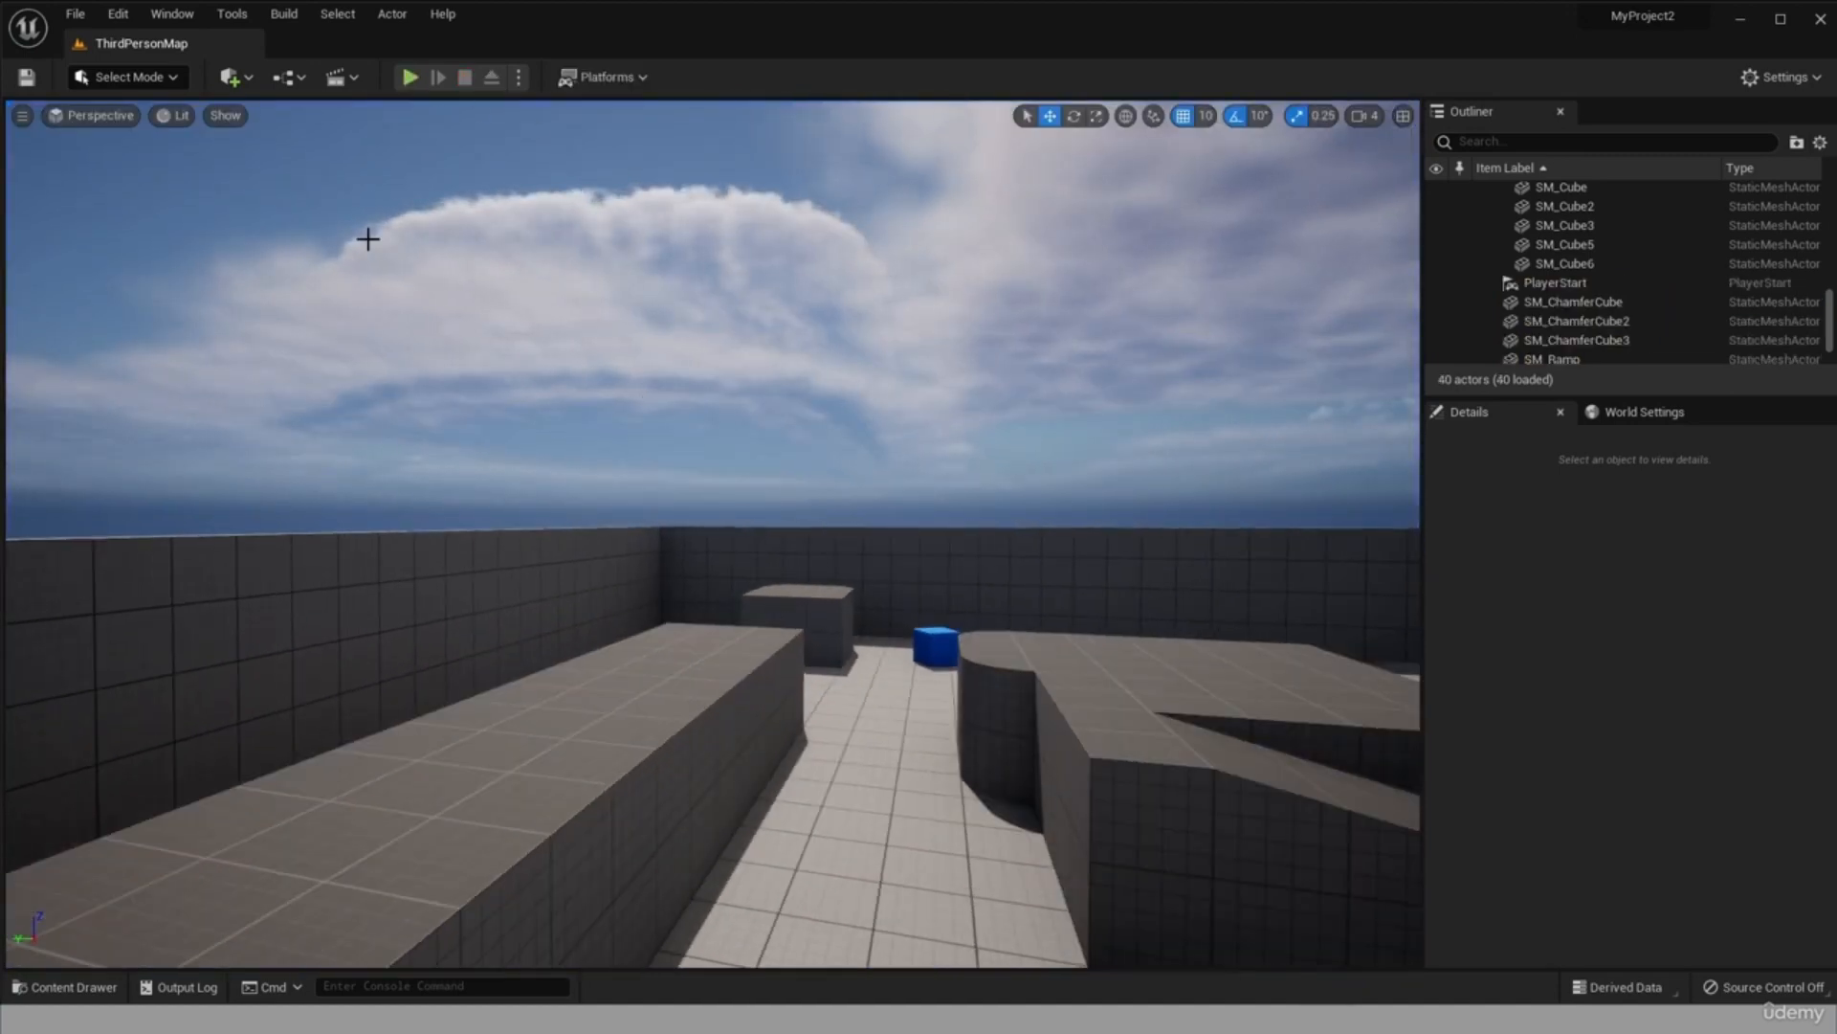
pyautogui.scroll(3, 829, 504)
pyautogui.click(409, 77)
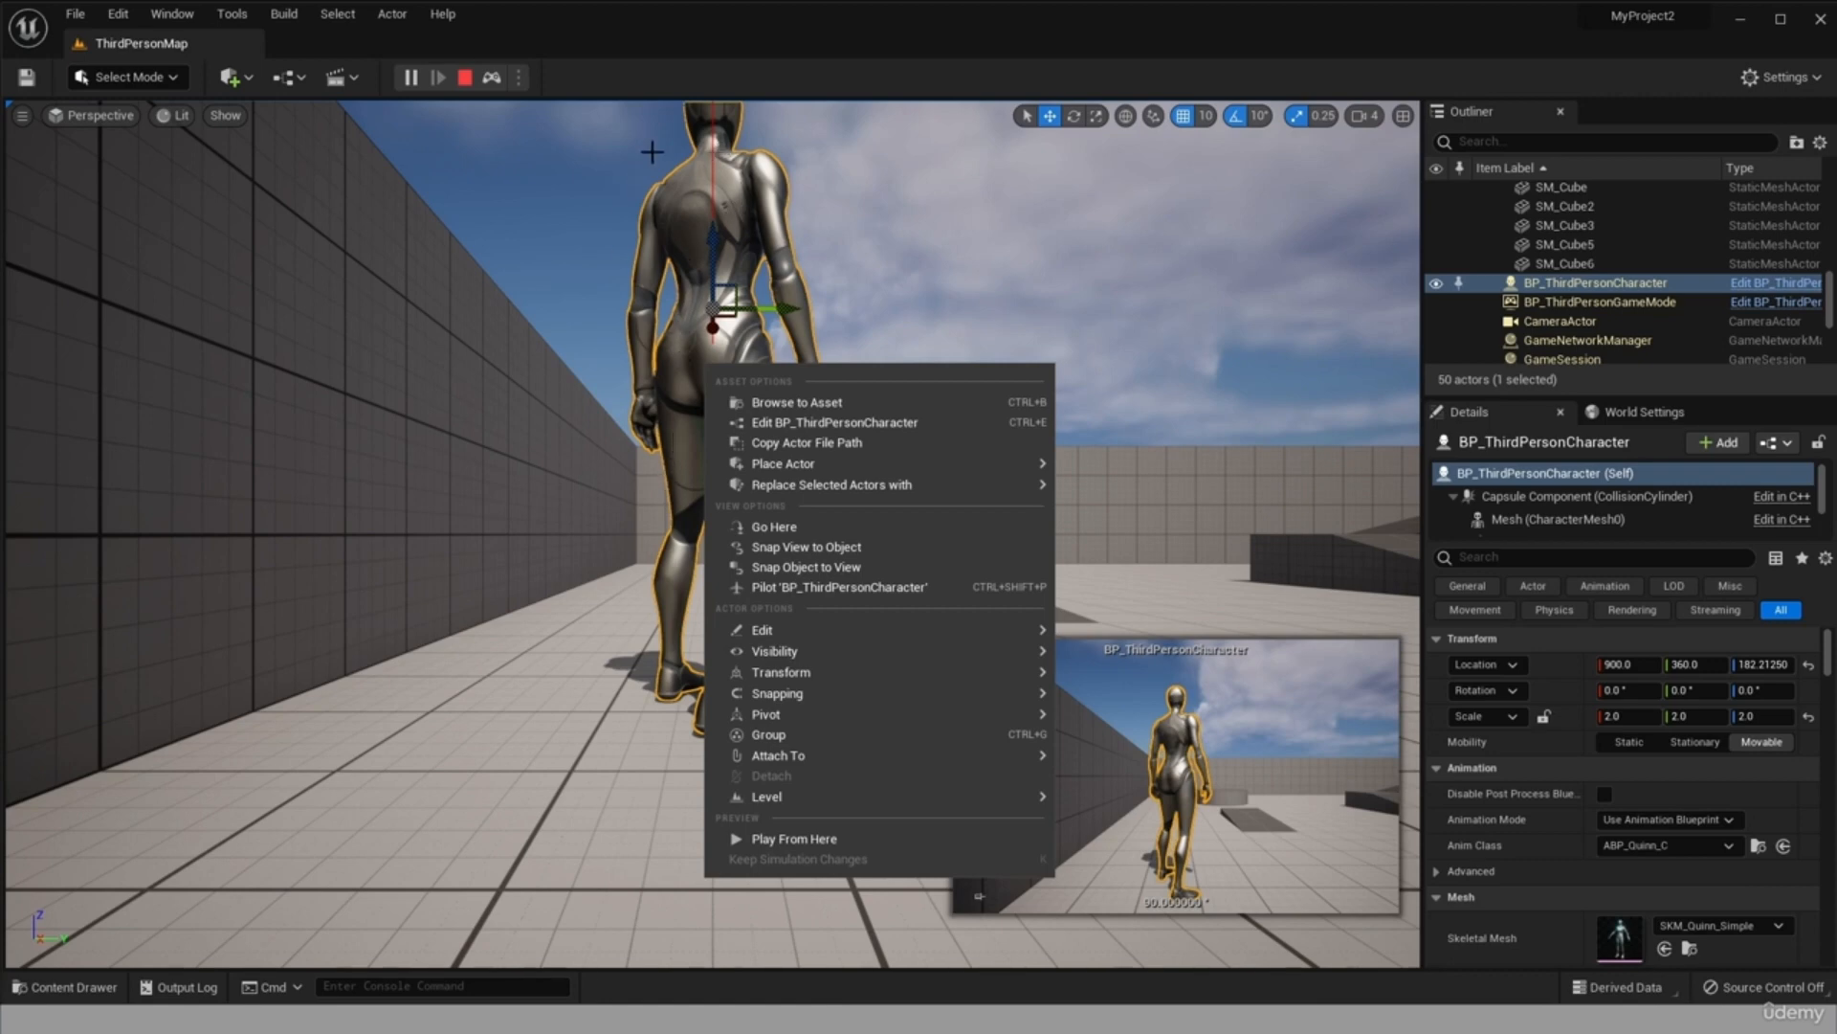
pyautogui.click(681, 270)
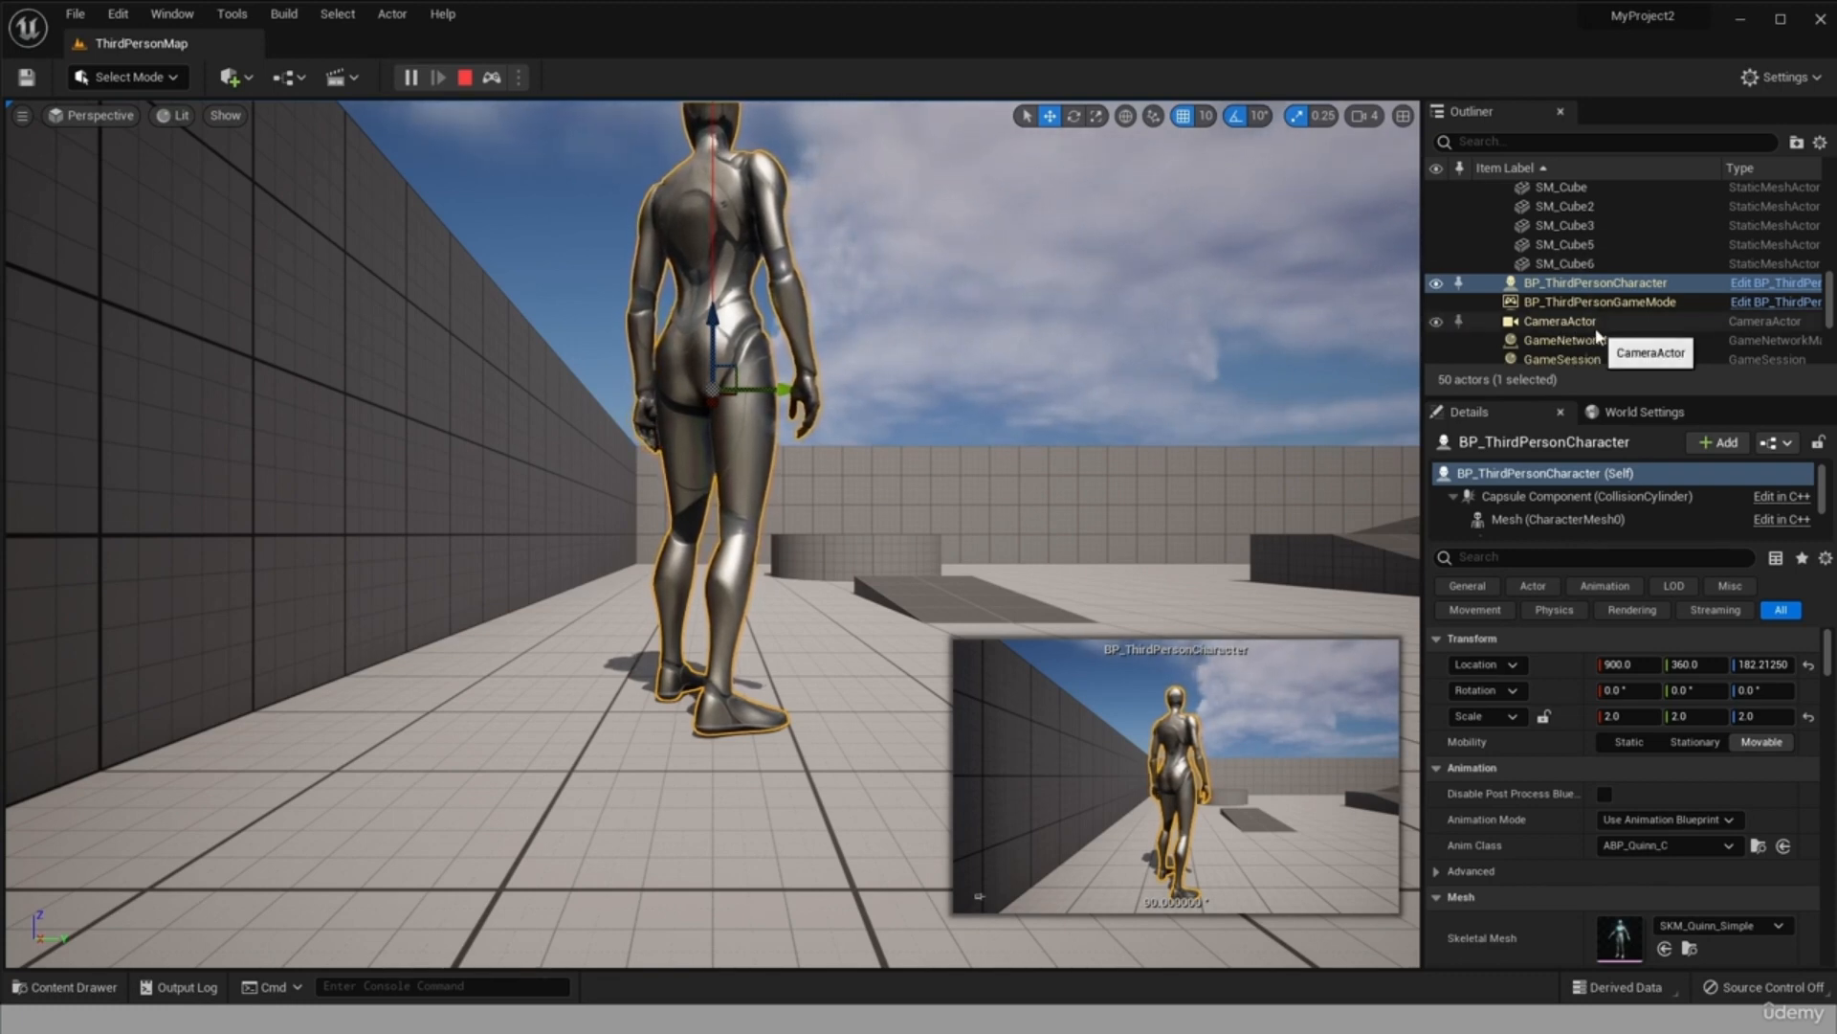
pyautogui.scroll(-5, 1669, 351)
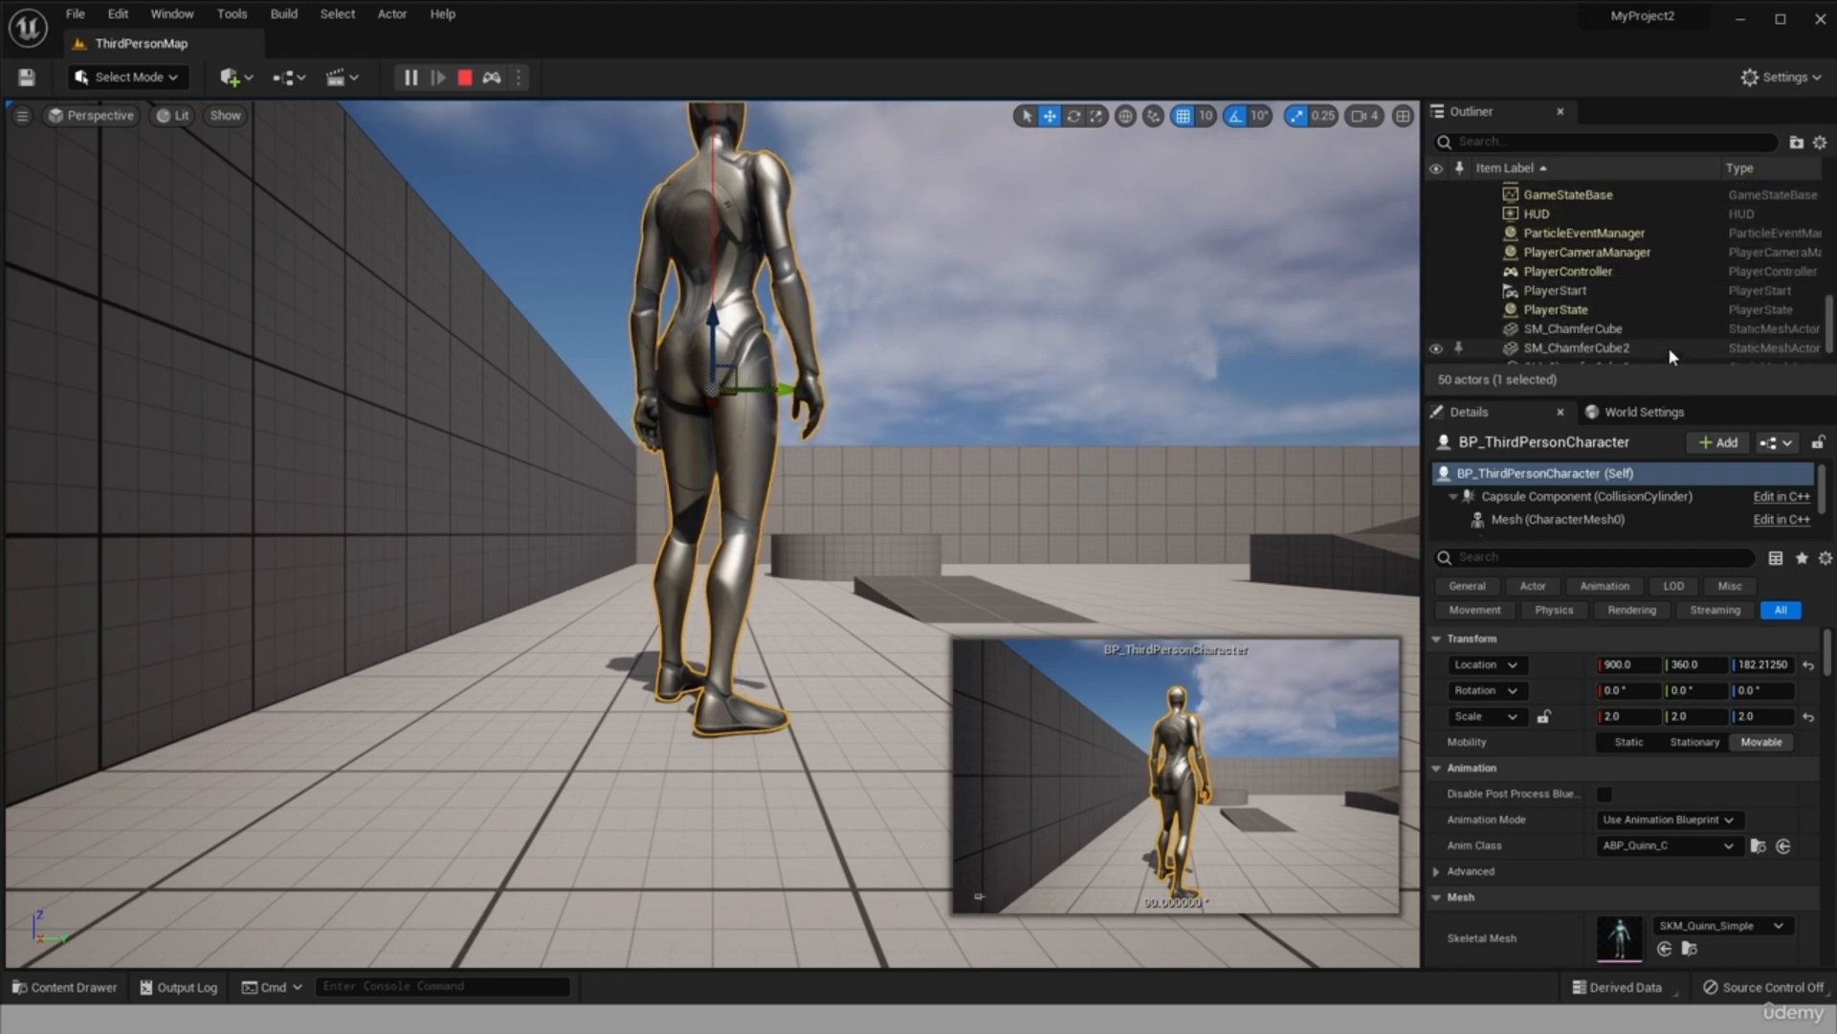
pyautogui.scroll(-2, 1670, 351)
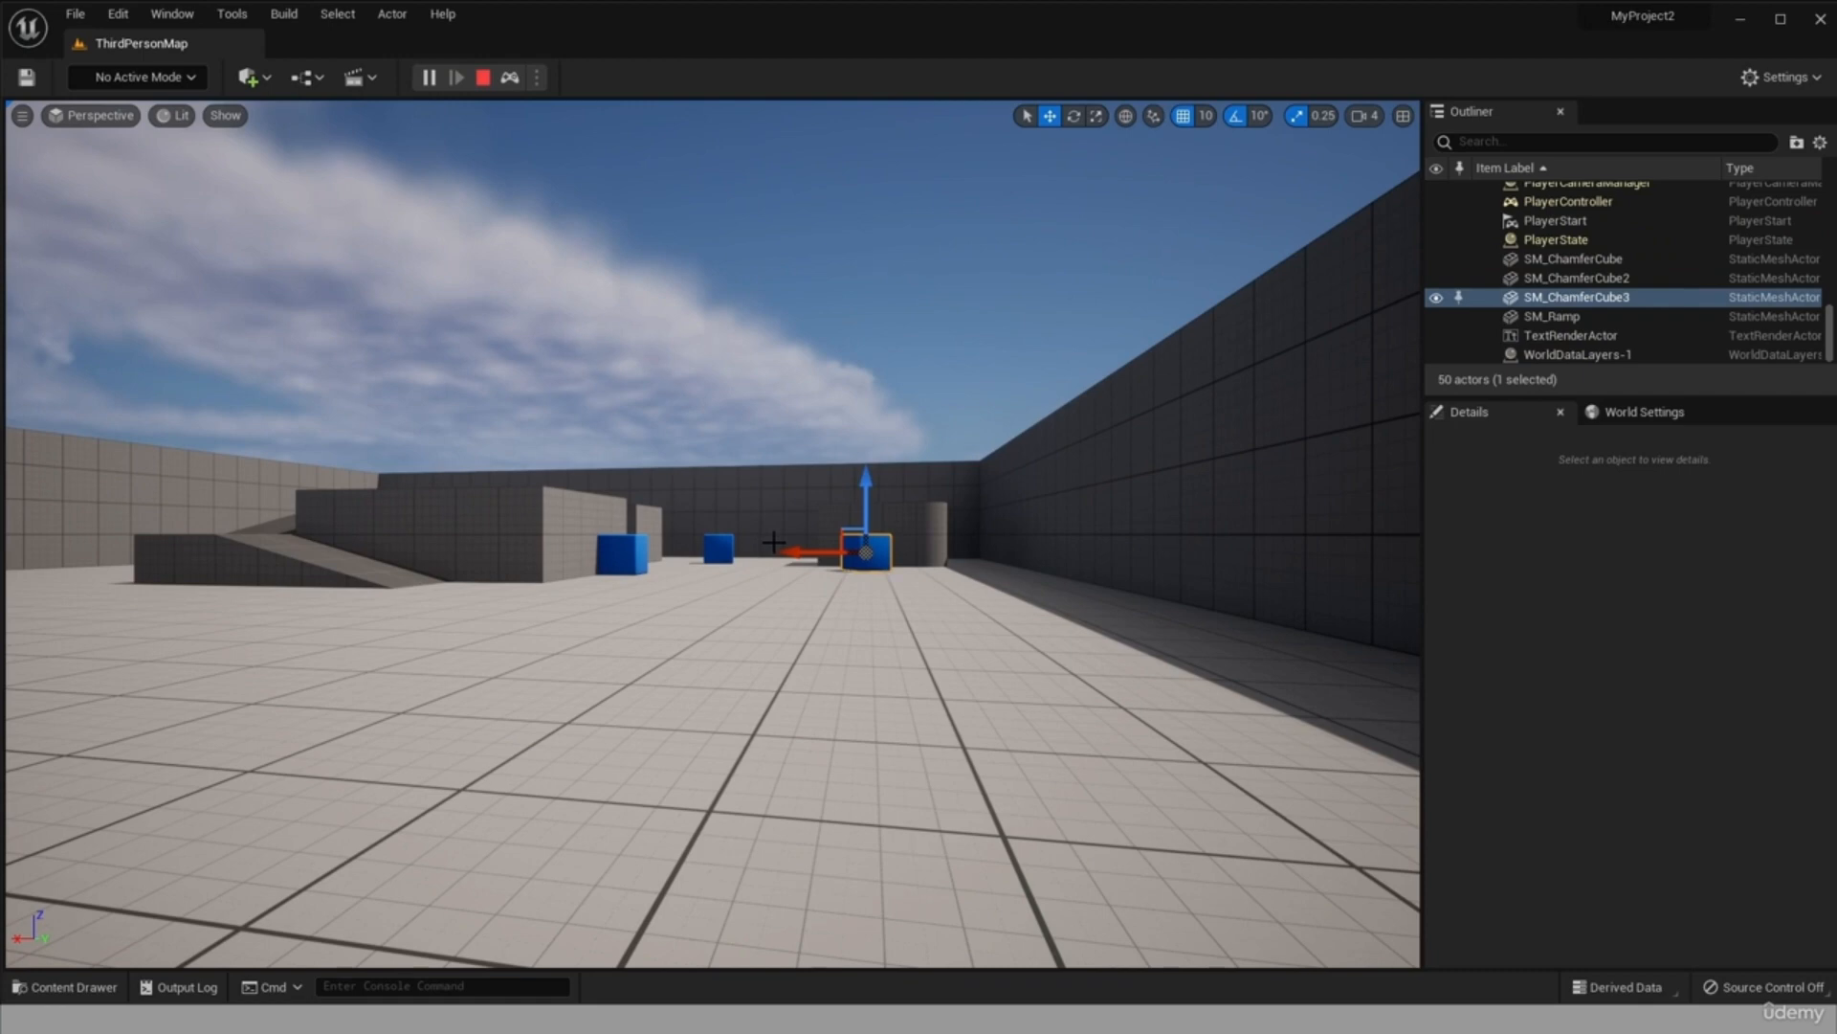
pyautogui.scroll(12, 774, 542)
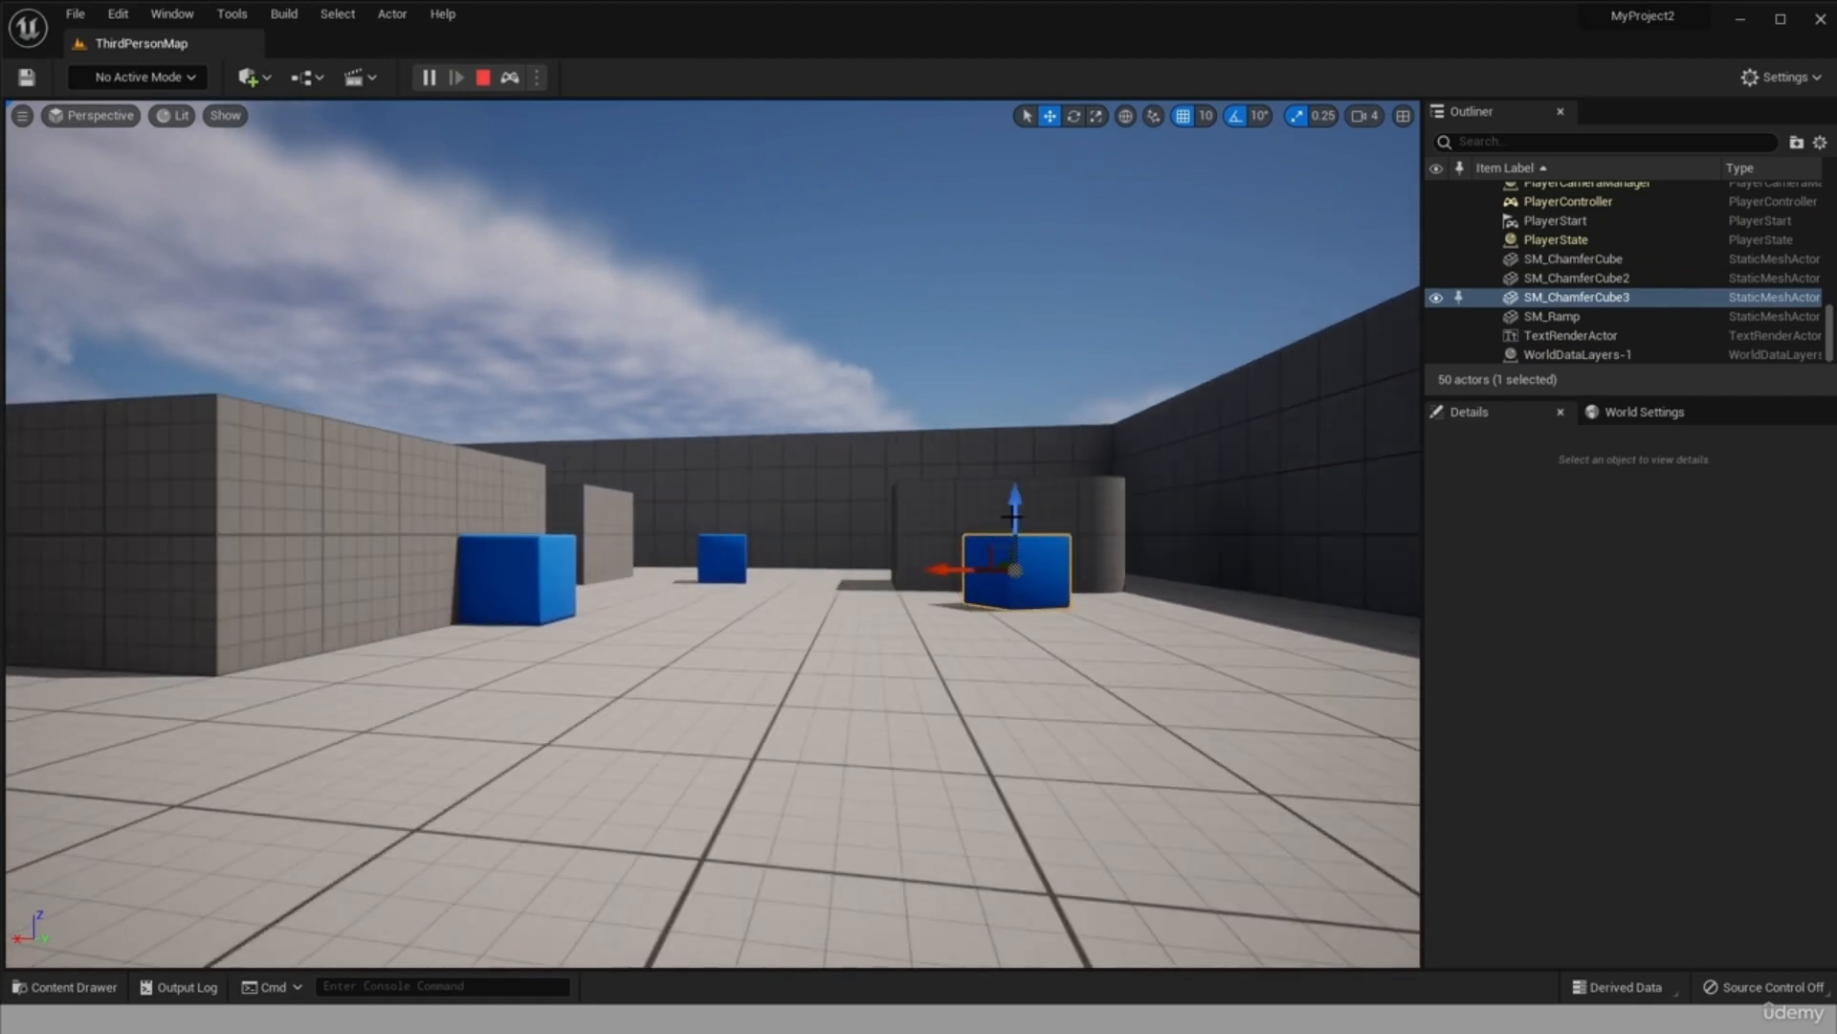
# Select the blue cube SM_ChamferCube3 and try the rotate and scale modes, returning to move mode.
pyautogui.click(1209, 497)
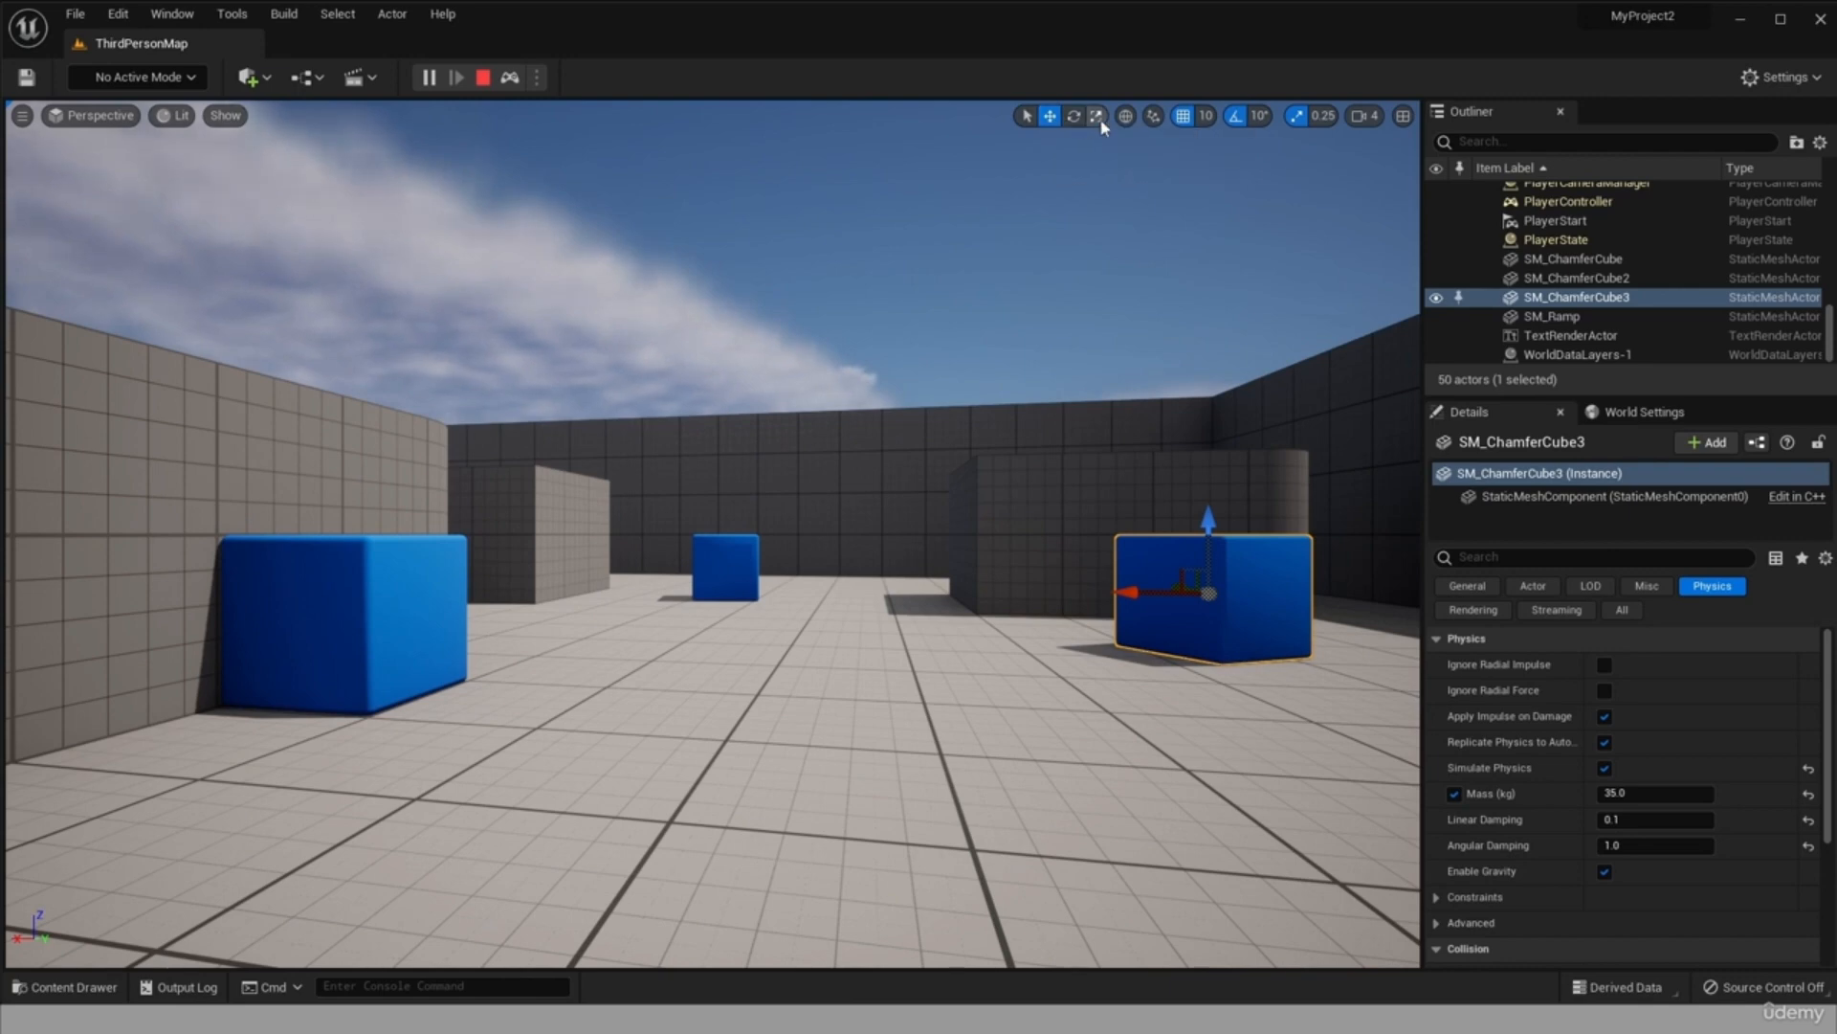
pyautogui.click(1074, 116)
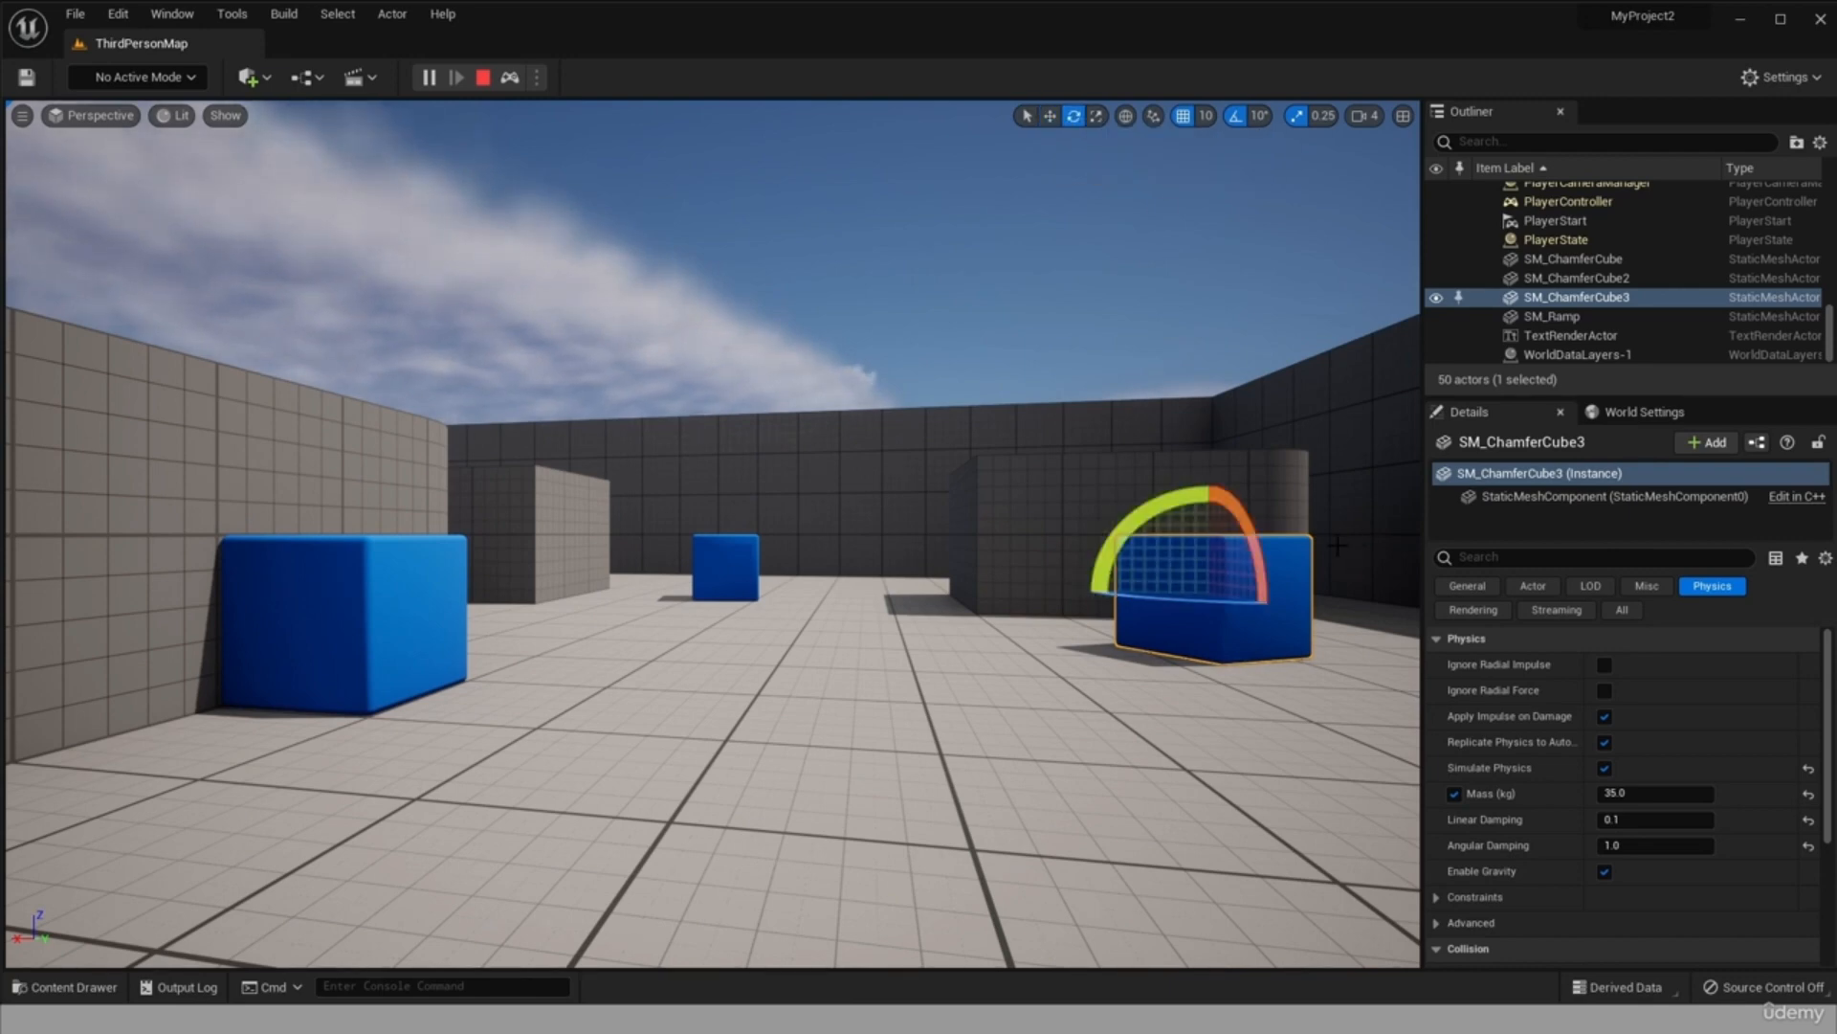
pyautogui.click(1097, 117)
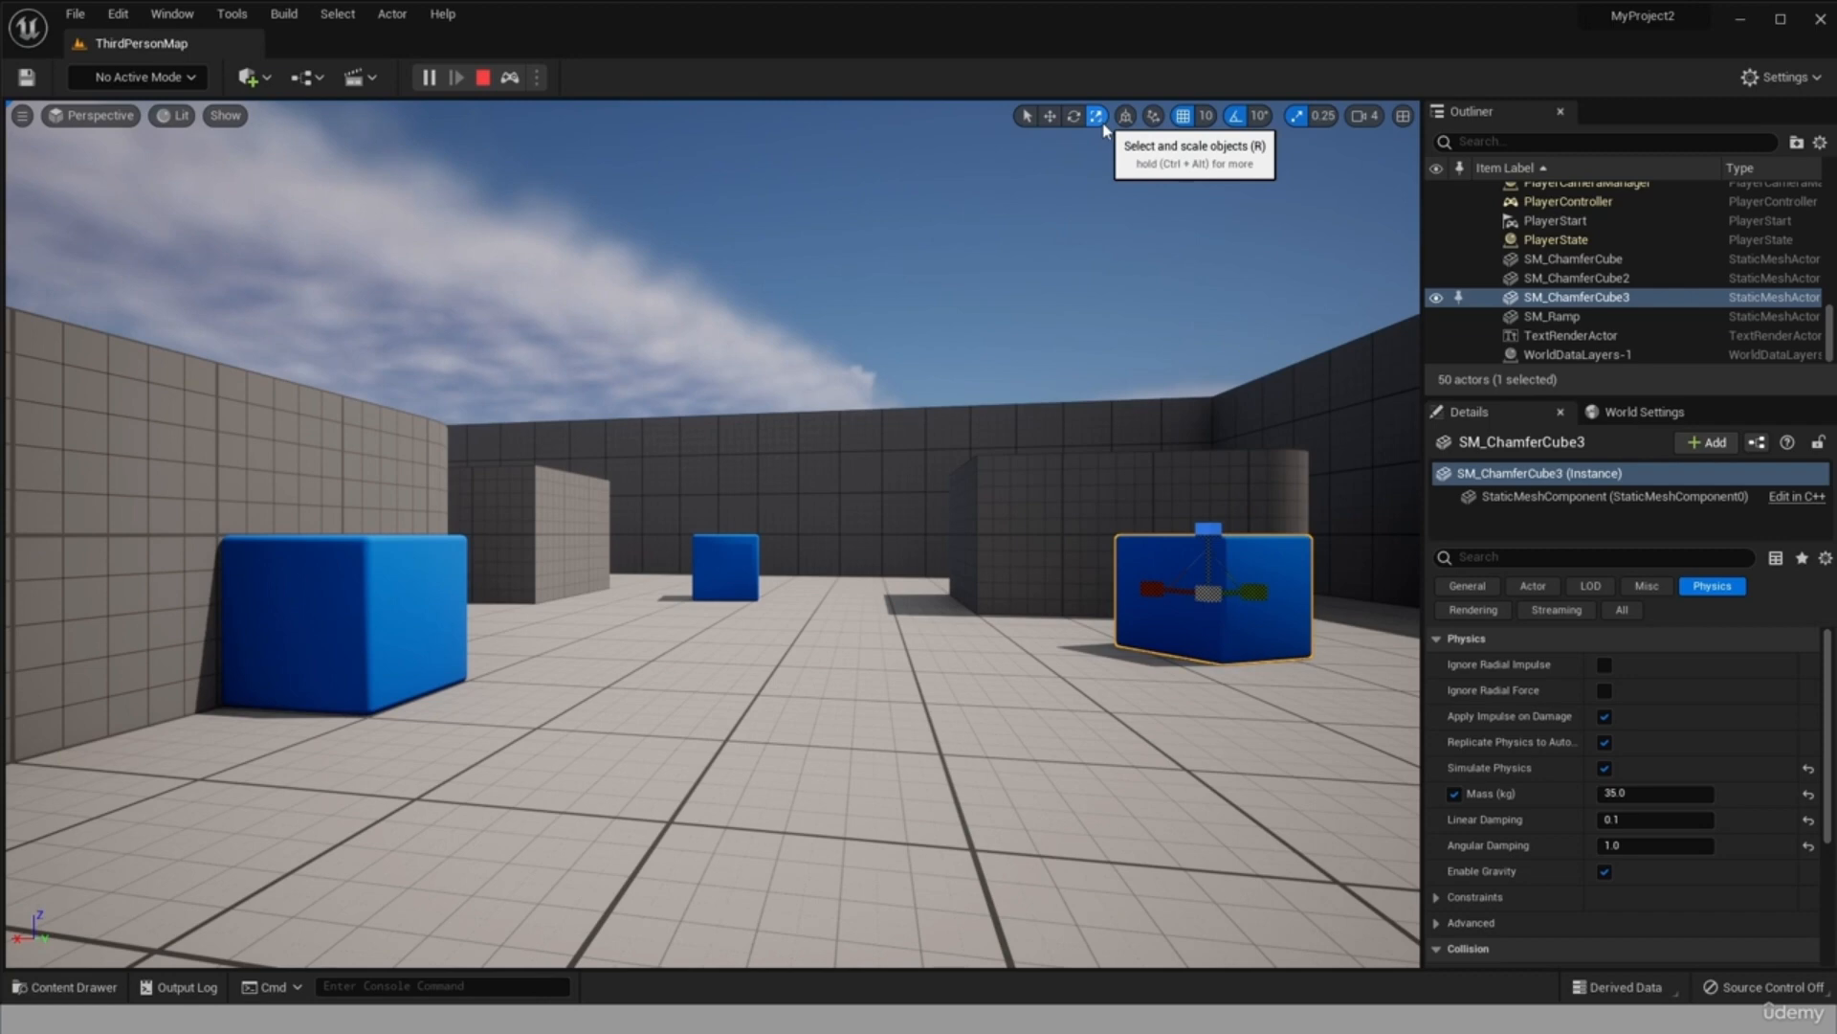
pyautogui.click(1053, 120)
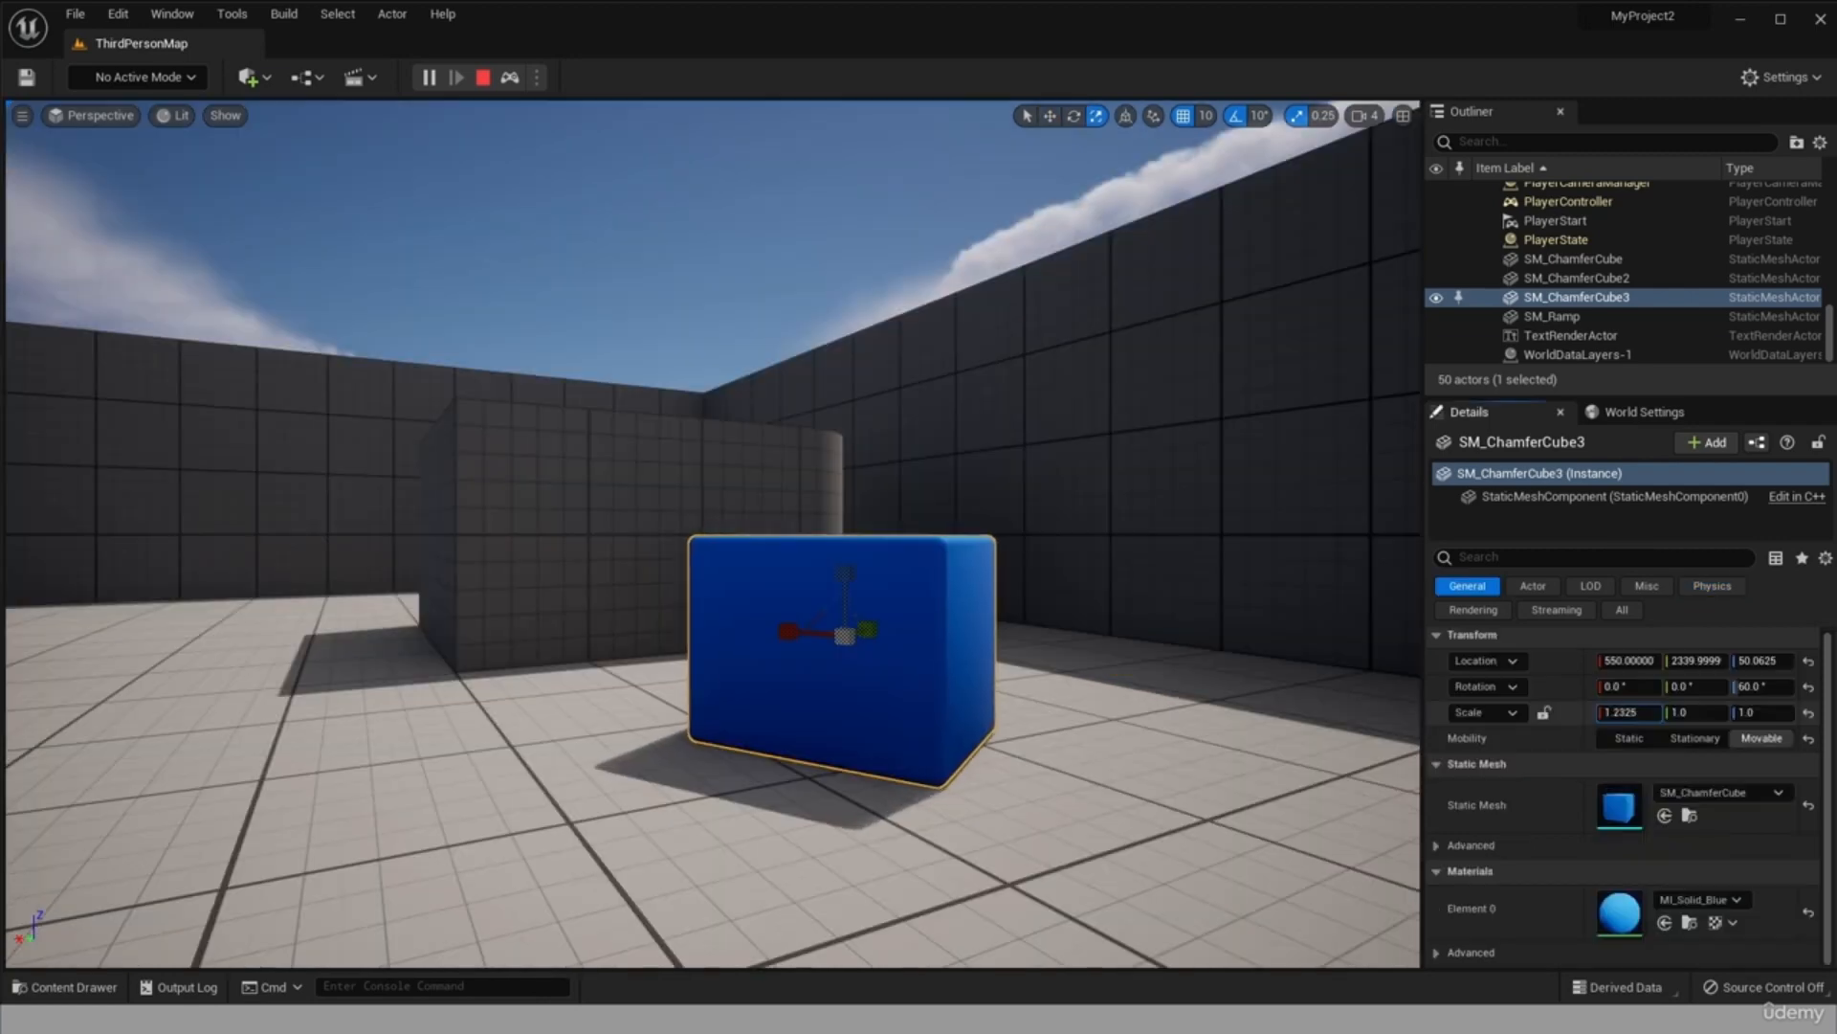
# Scale SM_ChamferCube3 to 1.5975 in X, 1.365 in Y and 1.295 in Z, and keep its simulation changes.
pyautogui.moveTo(787, 632); pyautogui.dragTo(747, 631)
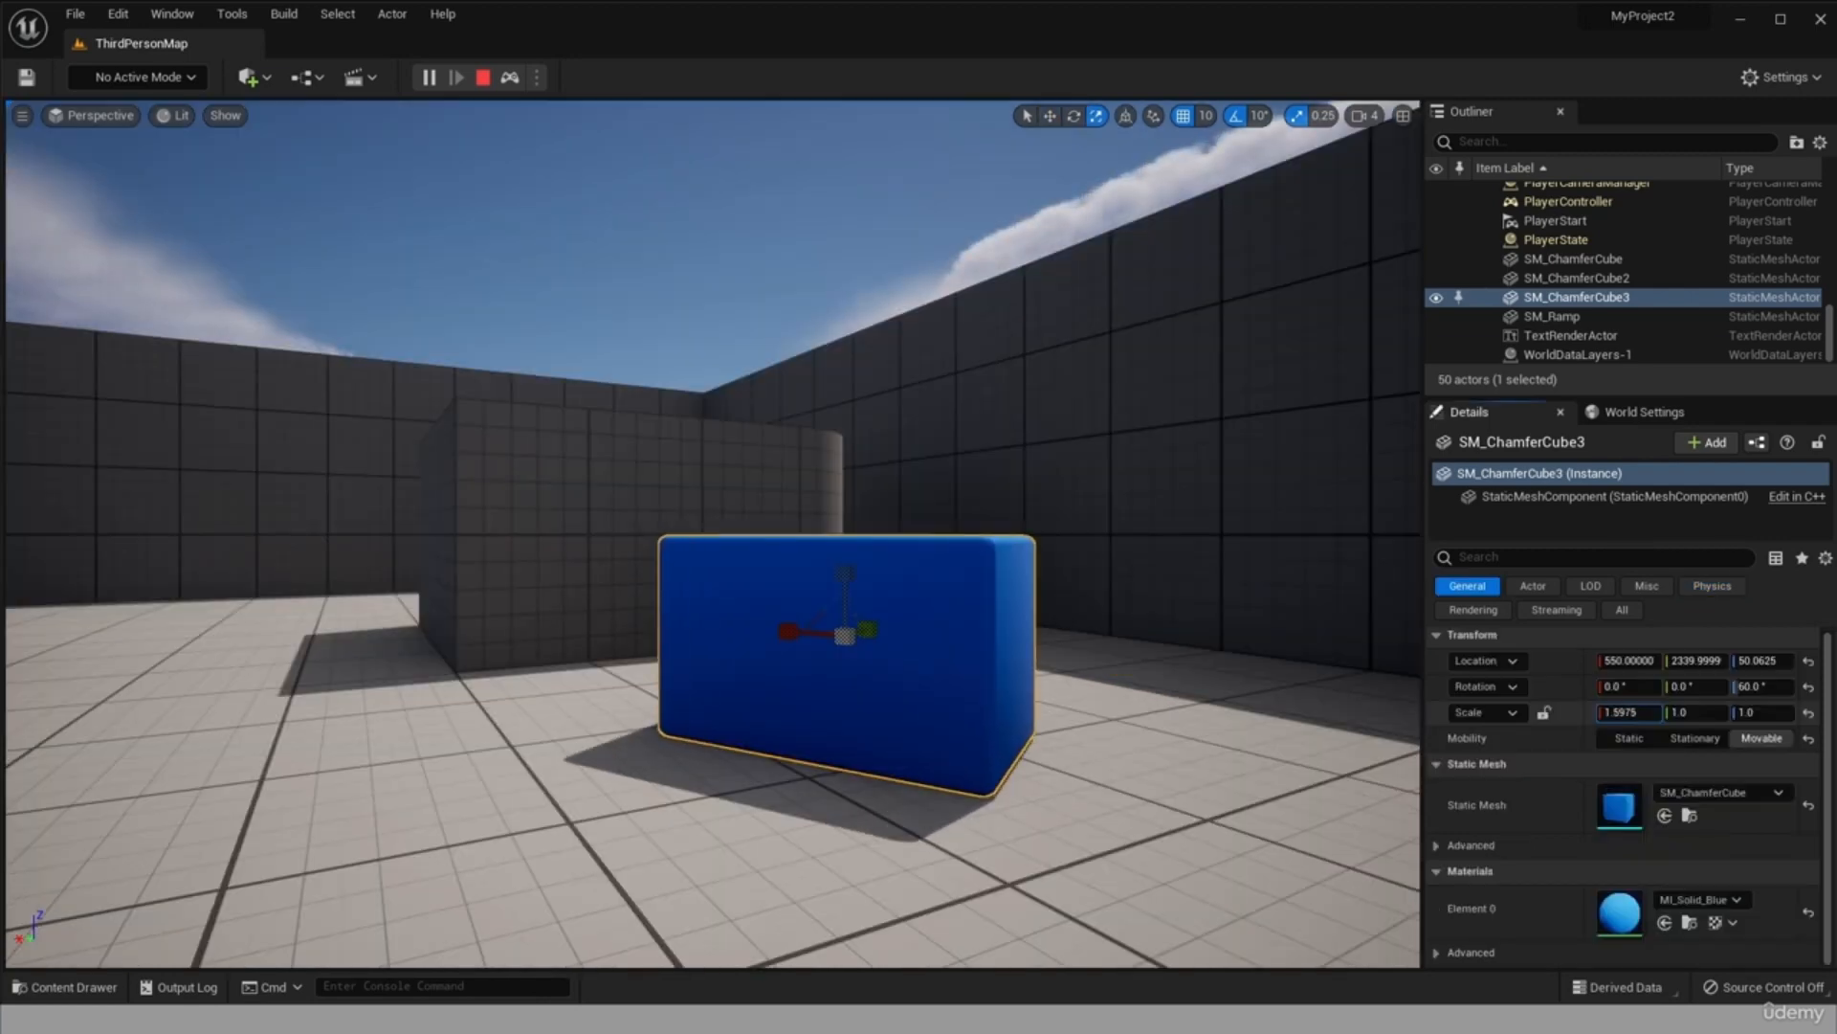
pyautogui.moveTo(1695, 713); pyautogui.dragTo(1791, 713)
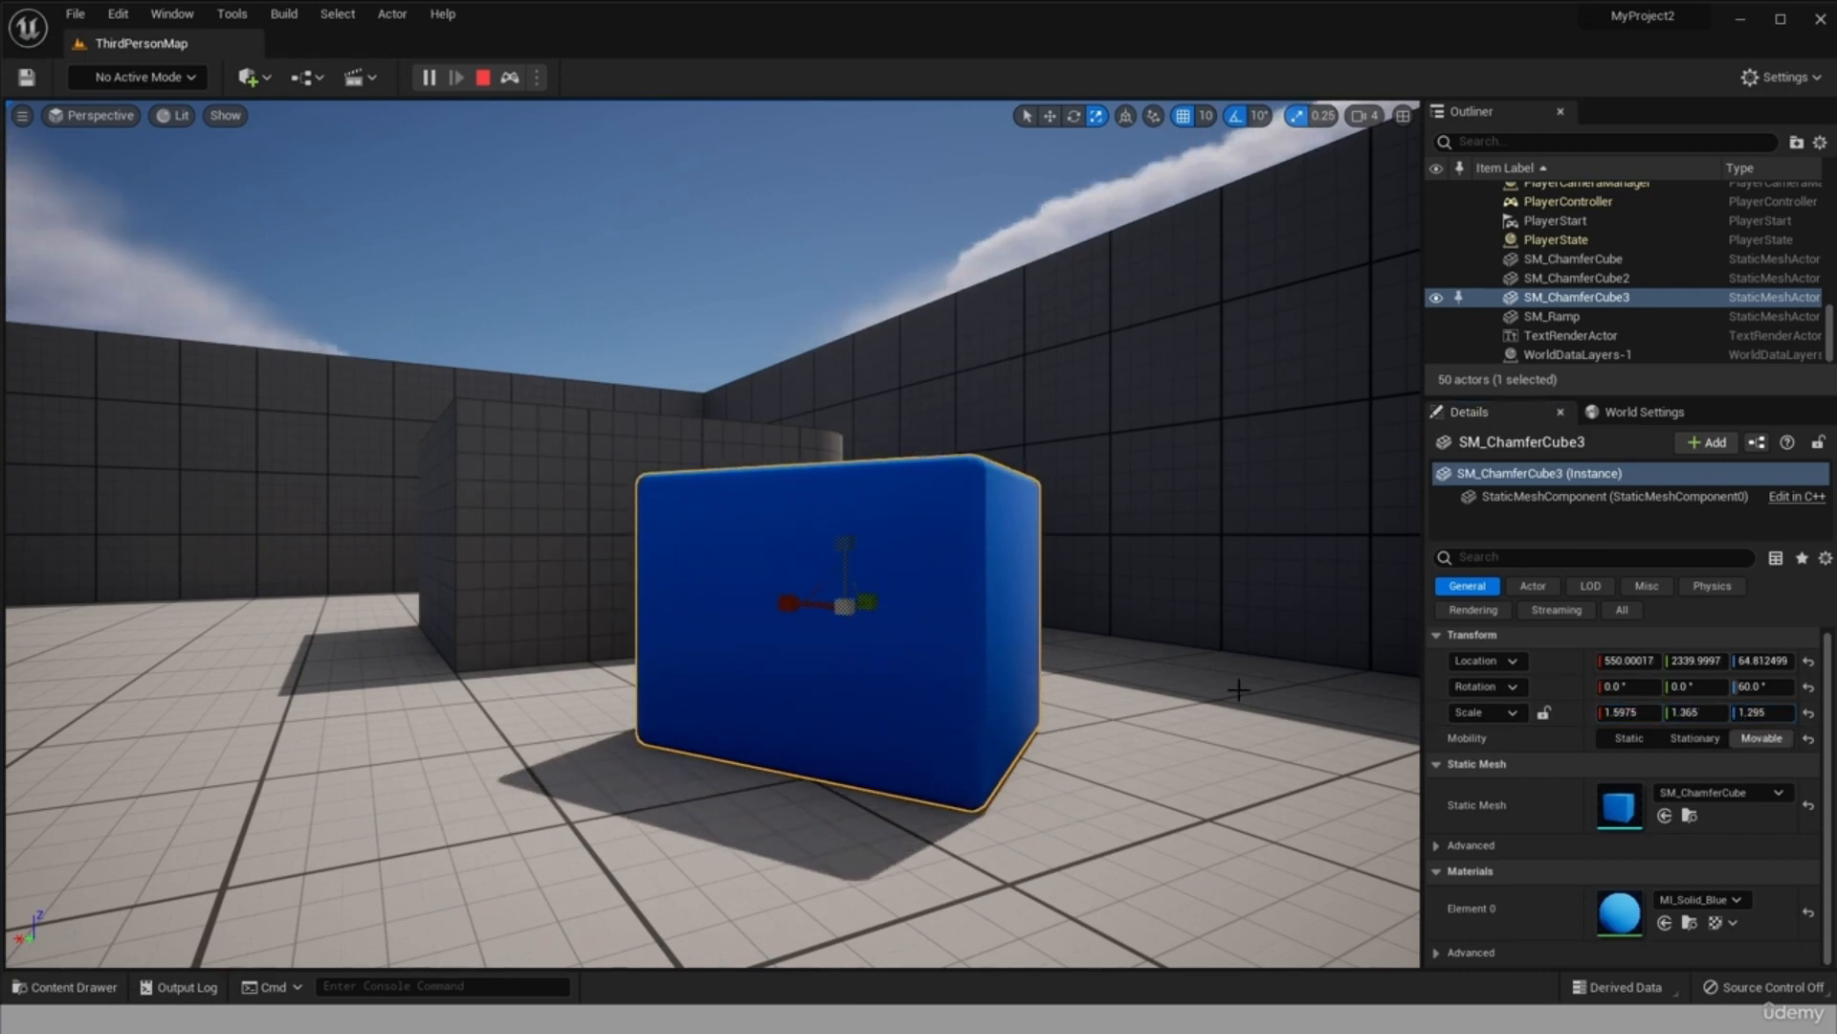
pyautogui.rightClick(924, 622)
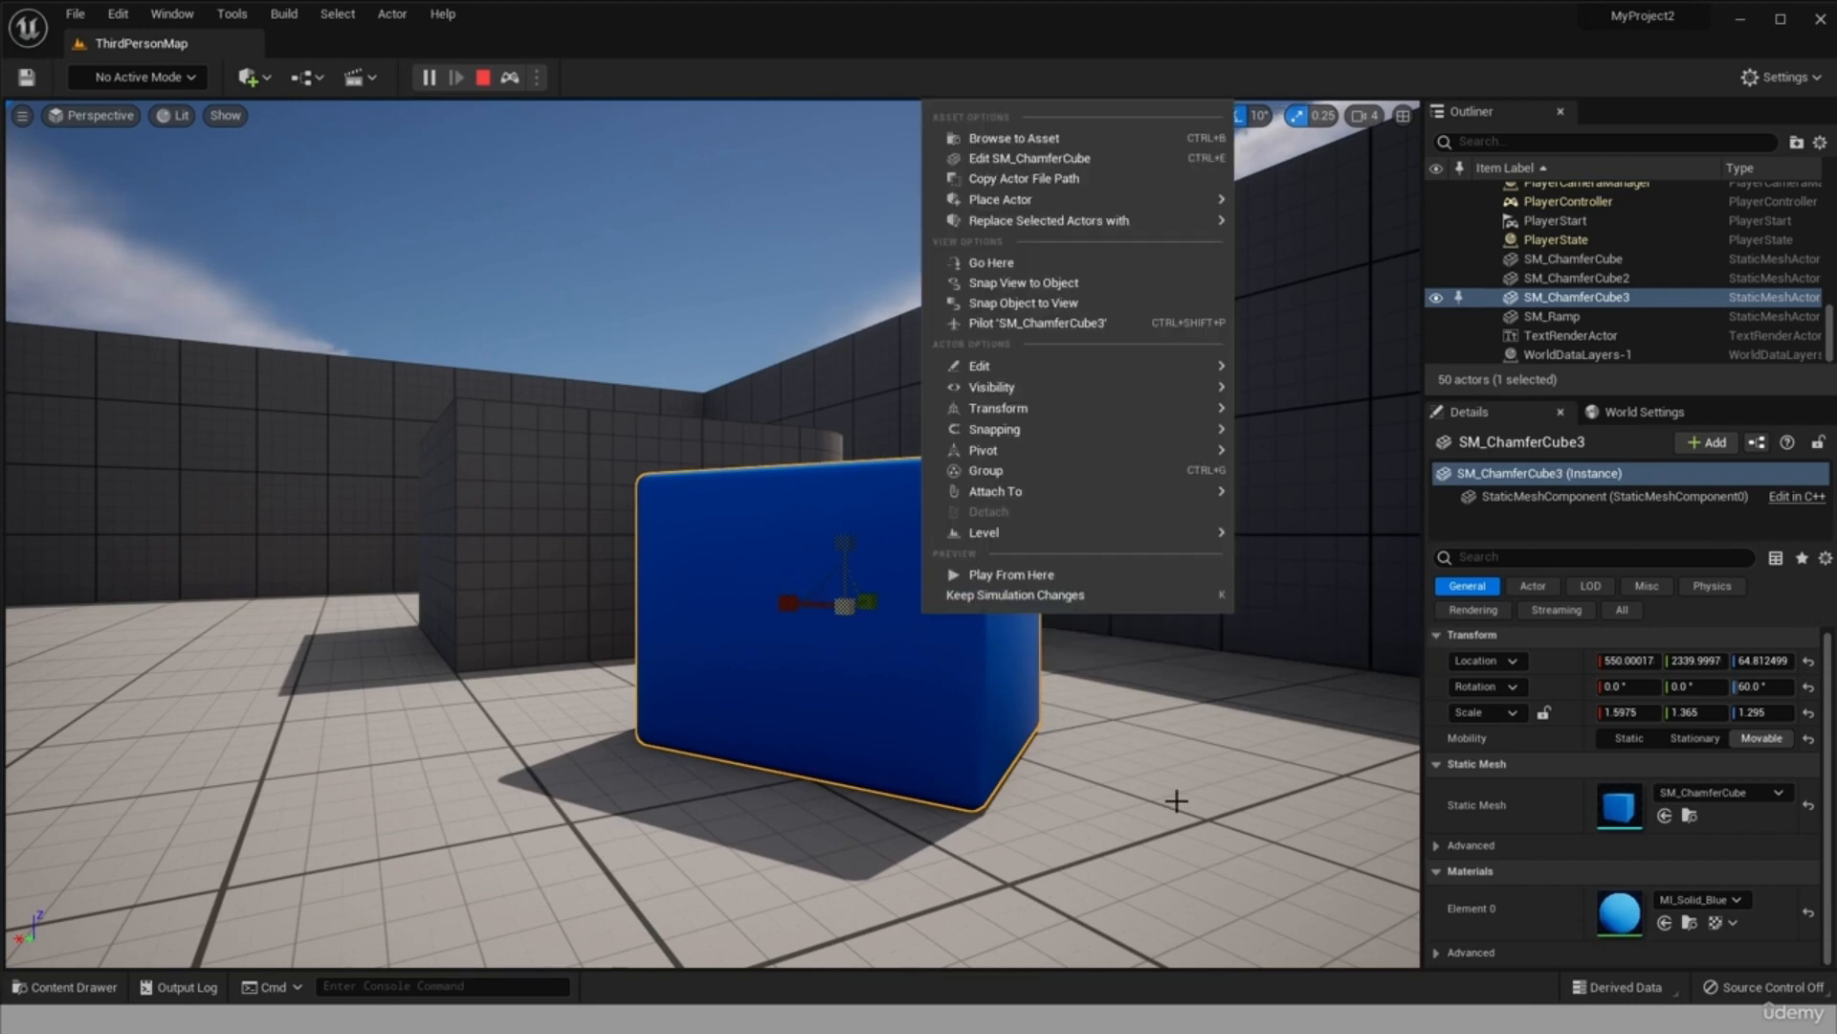
pyautogui.click(984, 597)
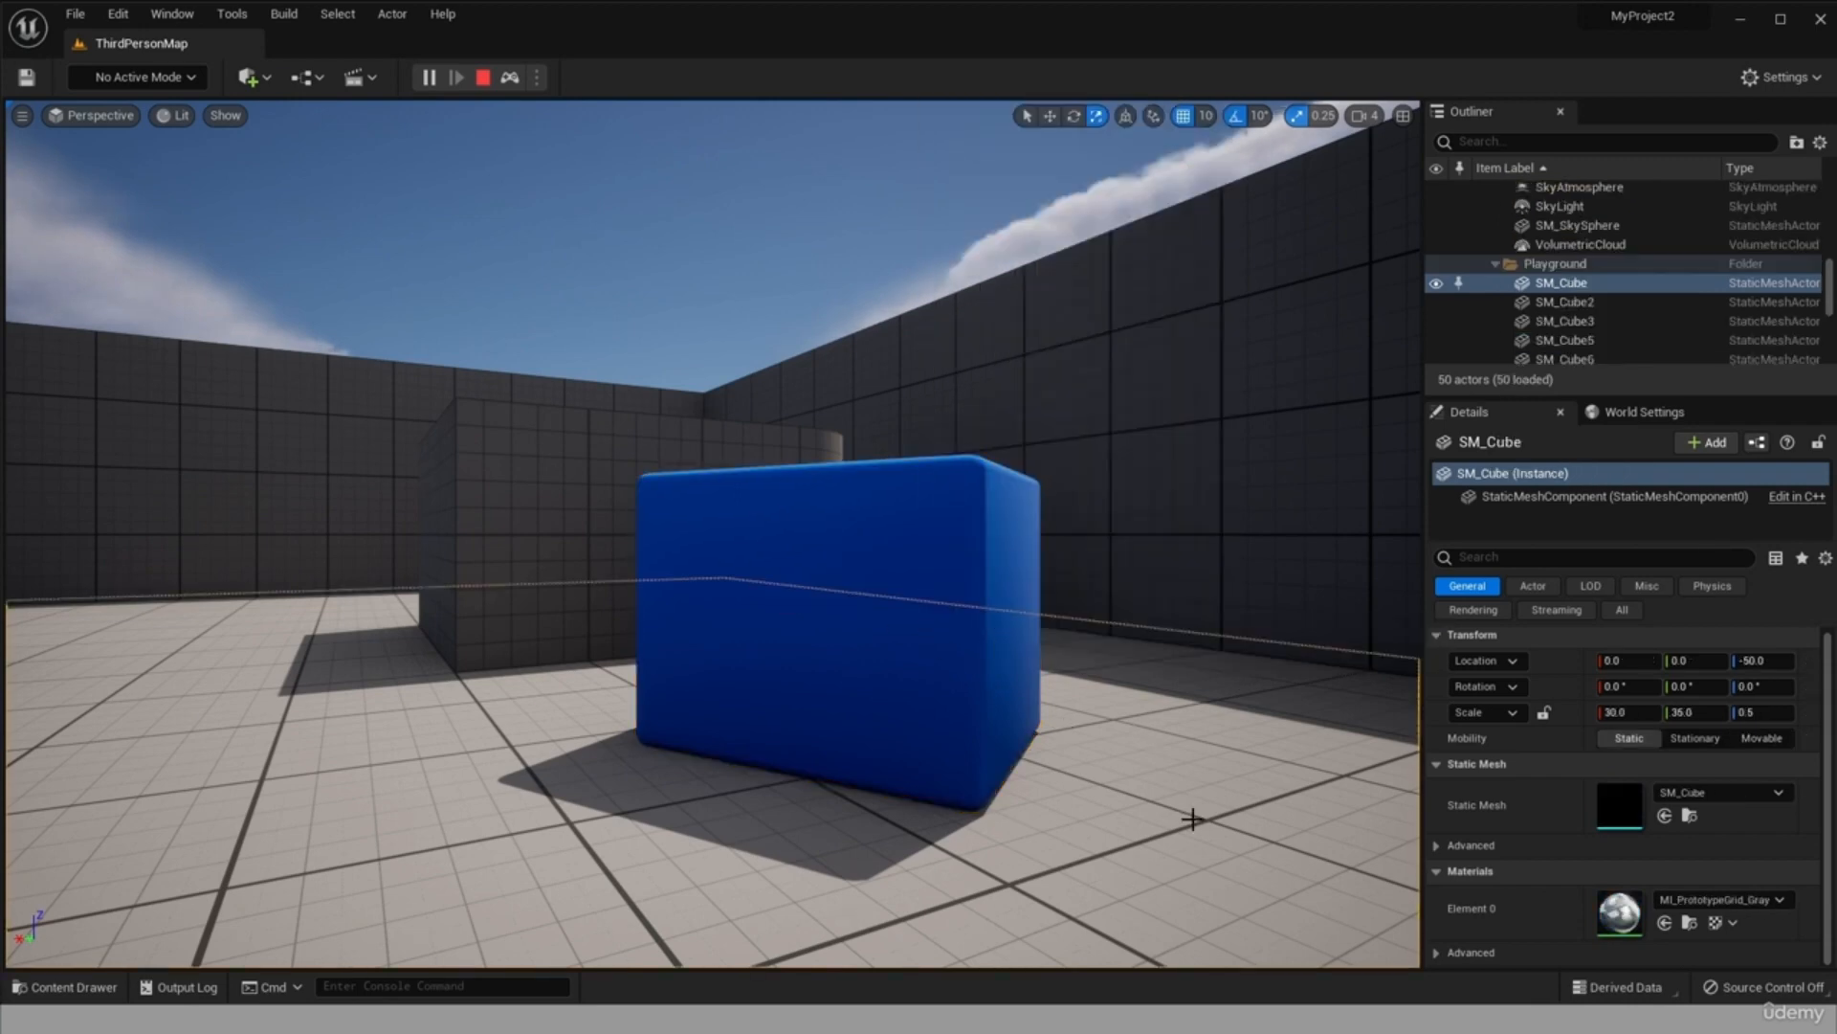
# Stop the simulation and inspect the rescaled blue cube among the other blue cubes in the level.
pyautogui.click(483, 77)
pyautogui.moveTo(1050, 555); pyautogui.dragTo(673, 482)
pyautogui.moveTo(813, 703); pyautogui.dragTo(733, 633)
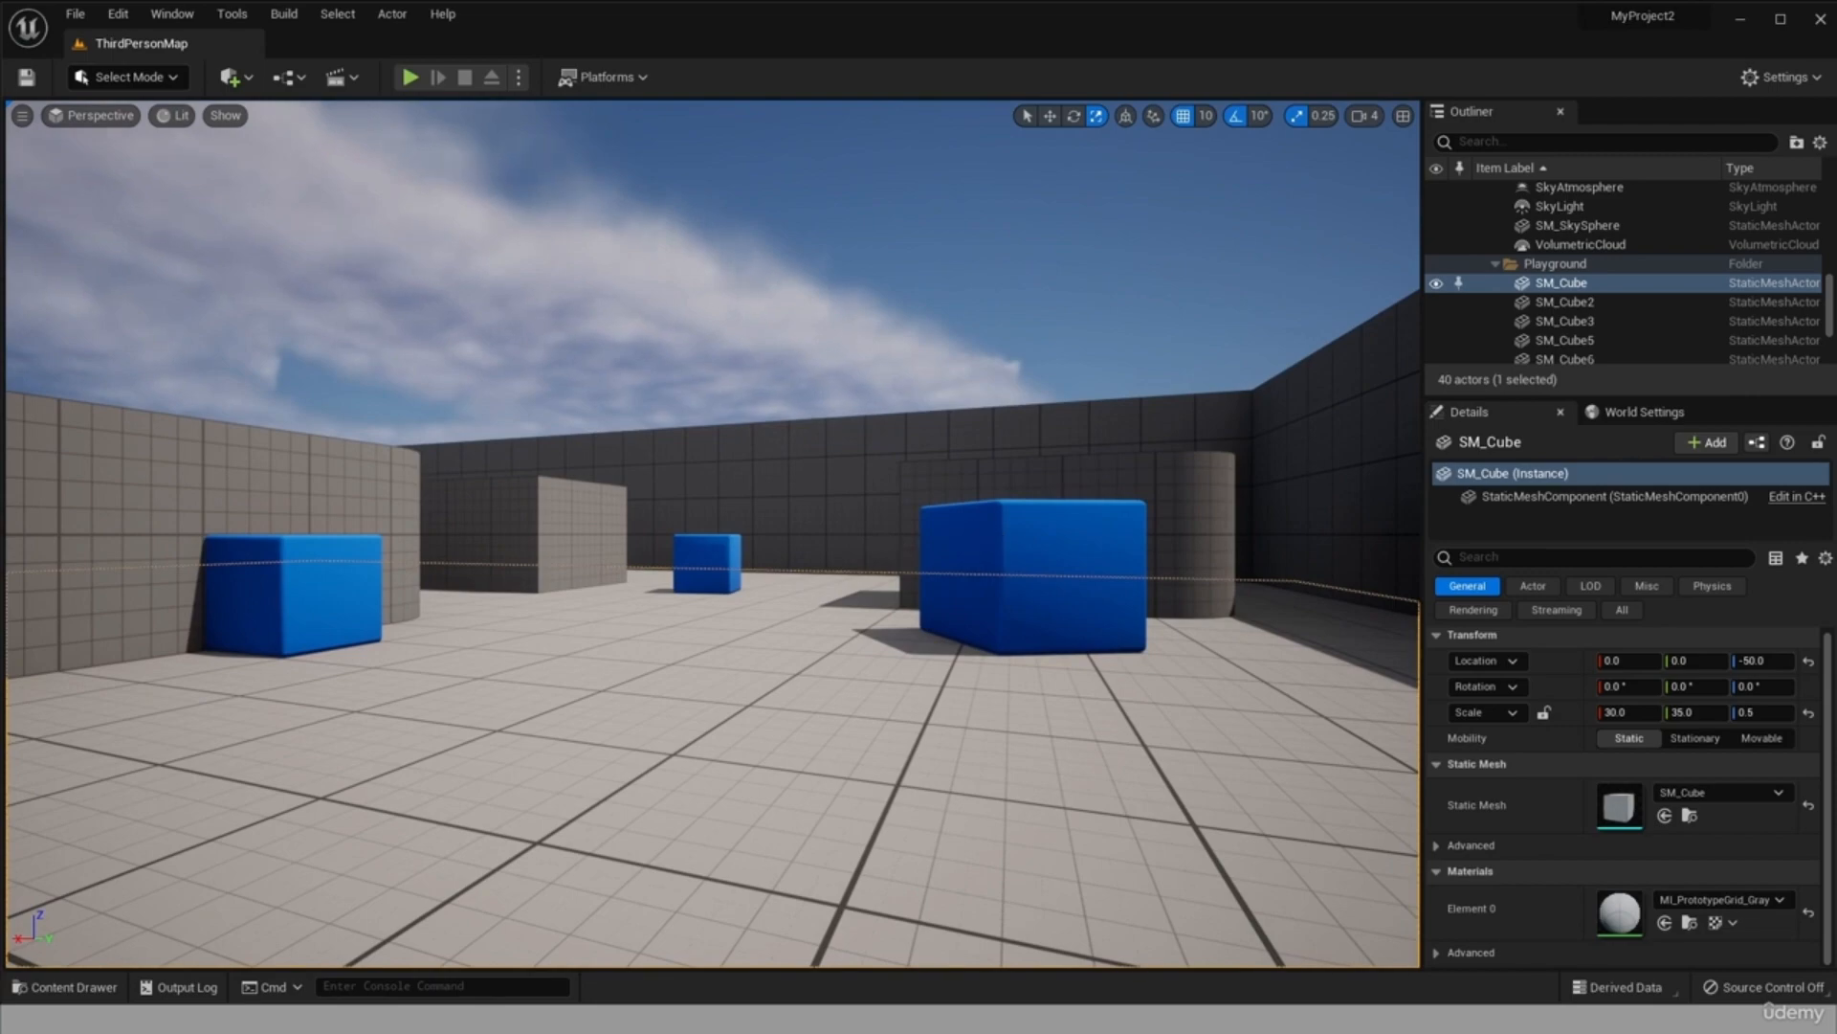
pyautogui.click(1034, 576)
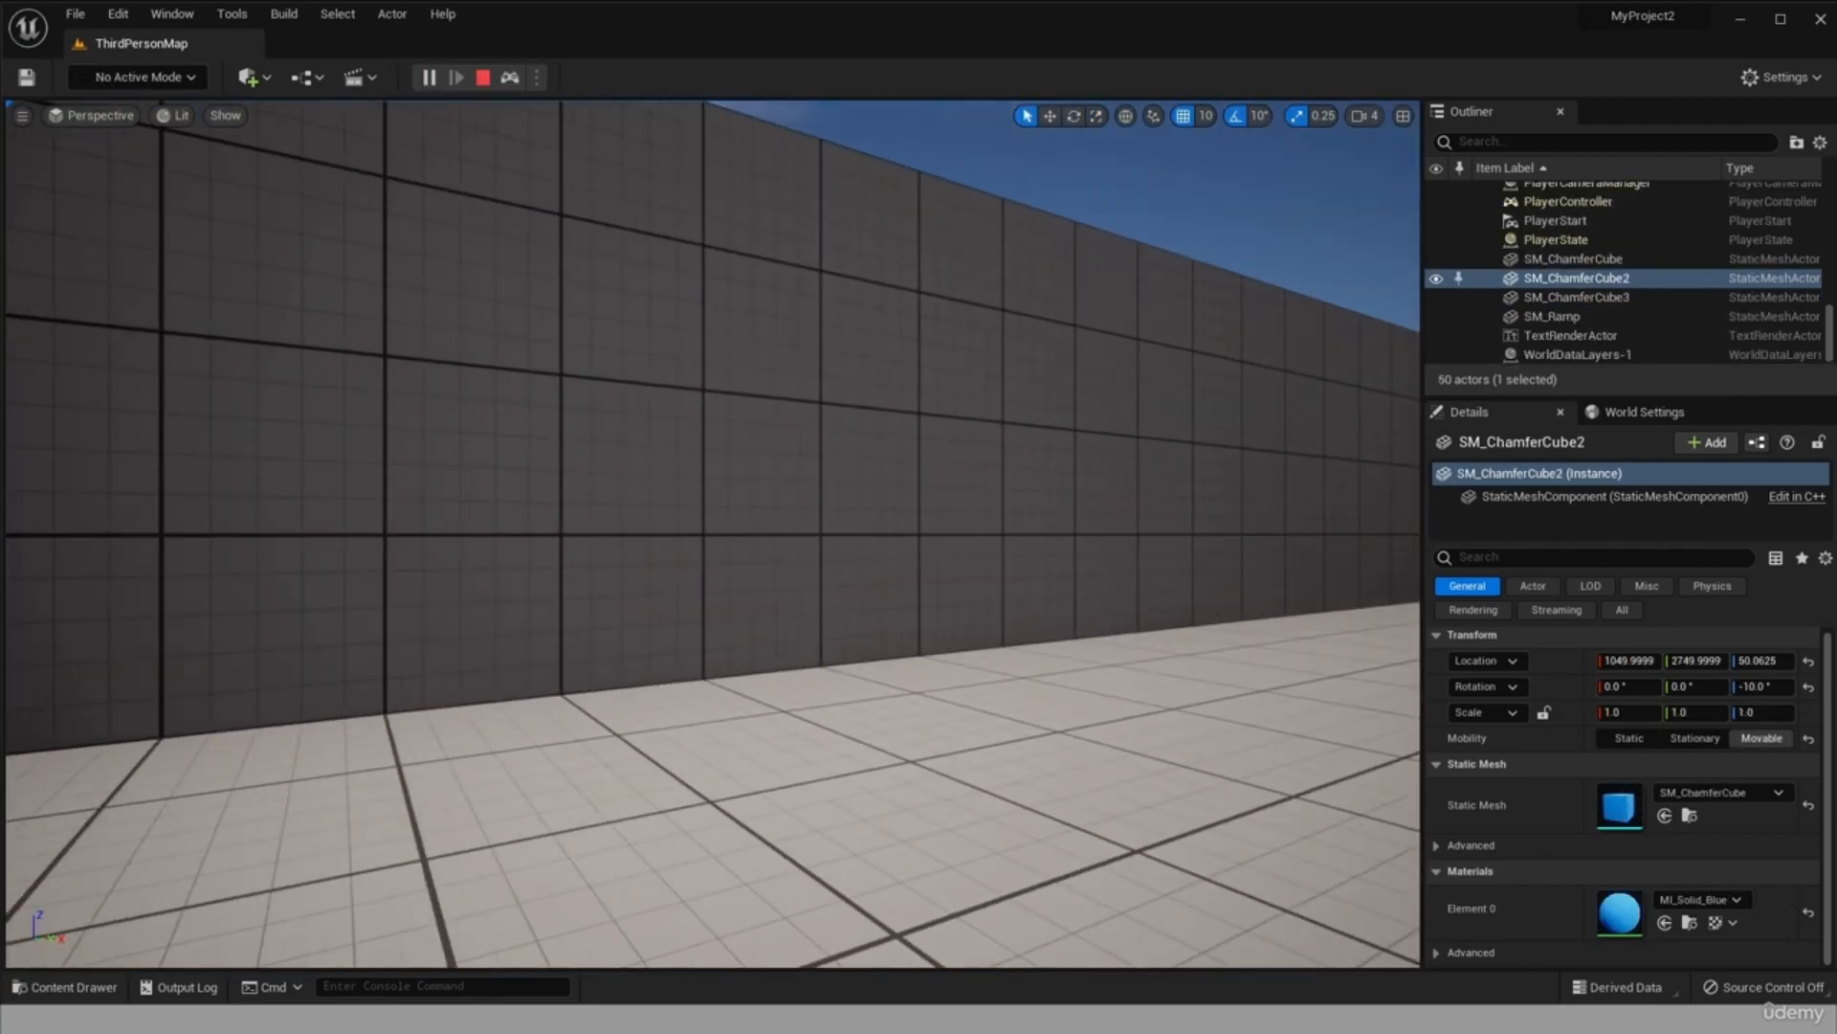
pyautogui.moveTo(861, 536); pyautogui.dragTo(717, 612)
pyautogui.moveTo(979, 668); pyautogui.dragTo(1359, 689)
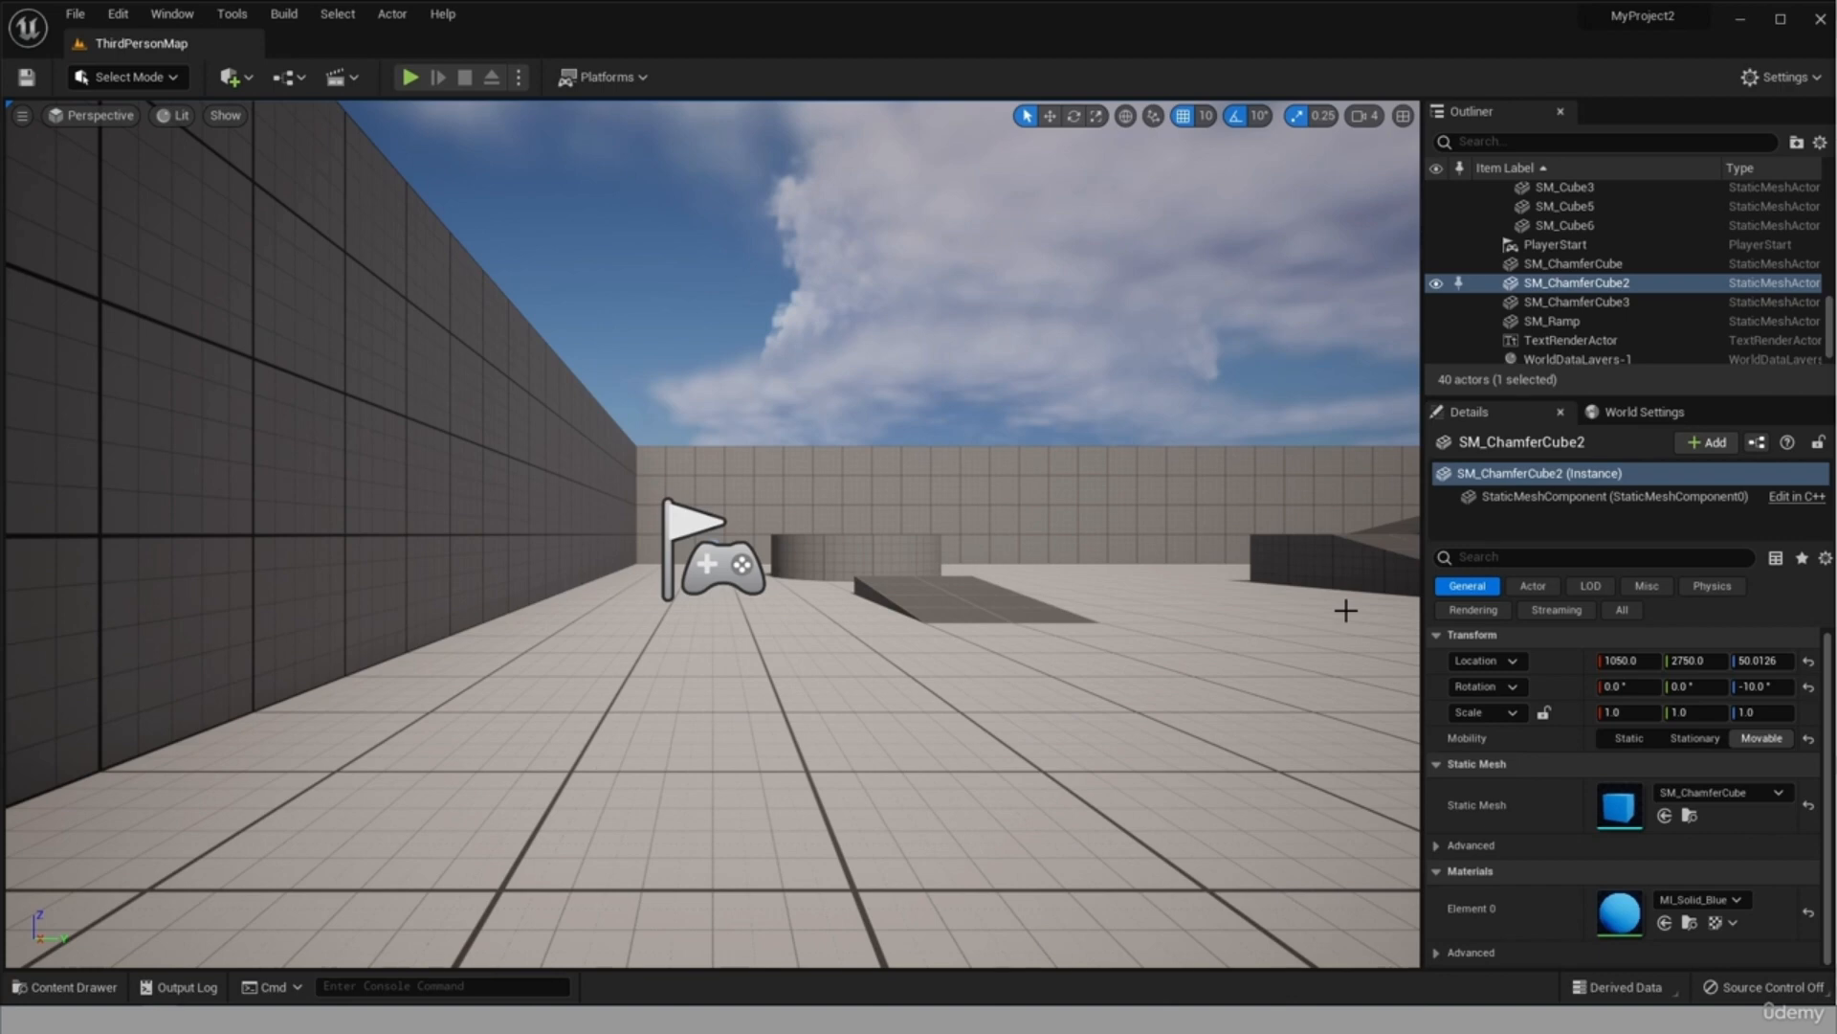
# Look around the level from several directions, examining the walls, ramps and blue cubes.
pyautogui.moveTo(1346, 611); pyautogui.dragTo(916, 575, button='right')
pyautogui.moveTo(423, 457); pyautogui.dragTo(825, 457)
pyautogui.moveTo(753, 626); pyautogui.dragTo(570, 622)
pyautogui.moveTo(702, 590); pyautogui.dragTo(606, 591)
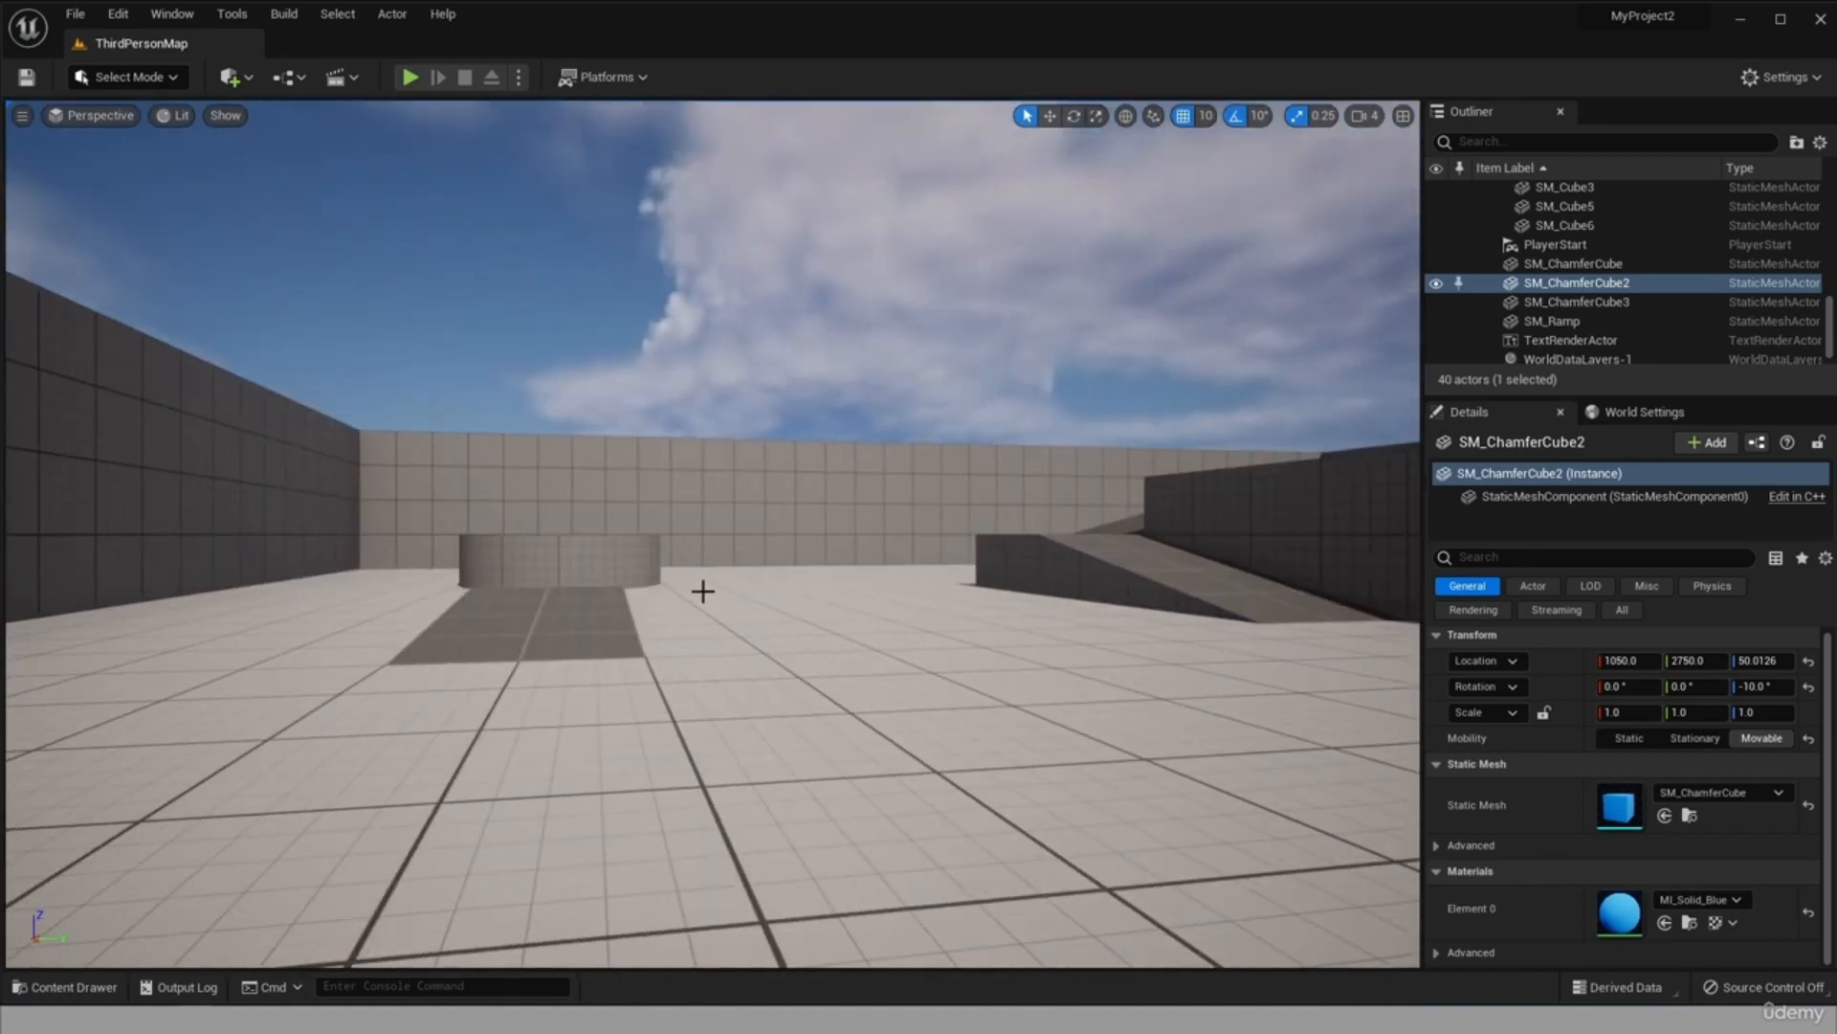
pyautogui.moveTo(874, 591); pyautogui.dragTo(1091, 591)
pyautogui.moveTo(397, 708); pyautogui.dragTo(417, 708)
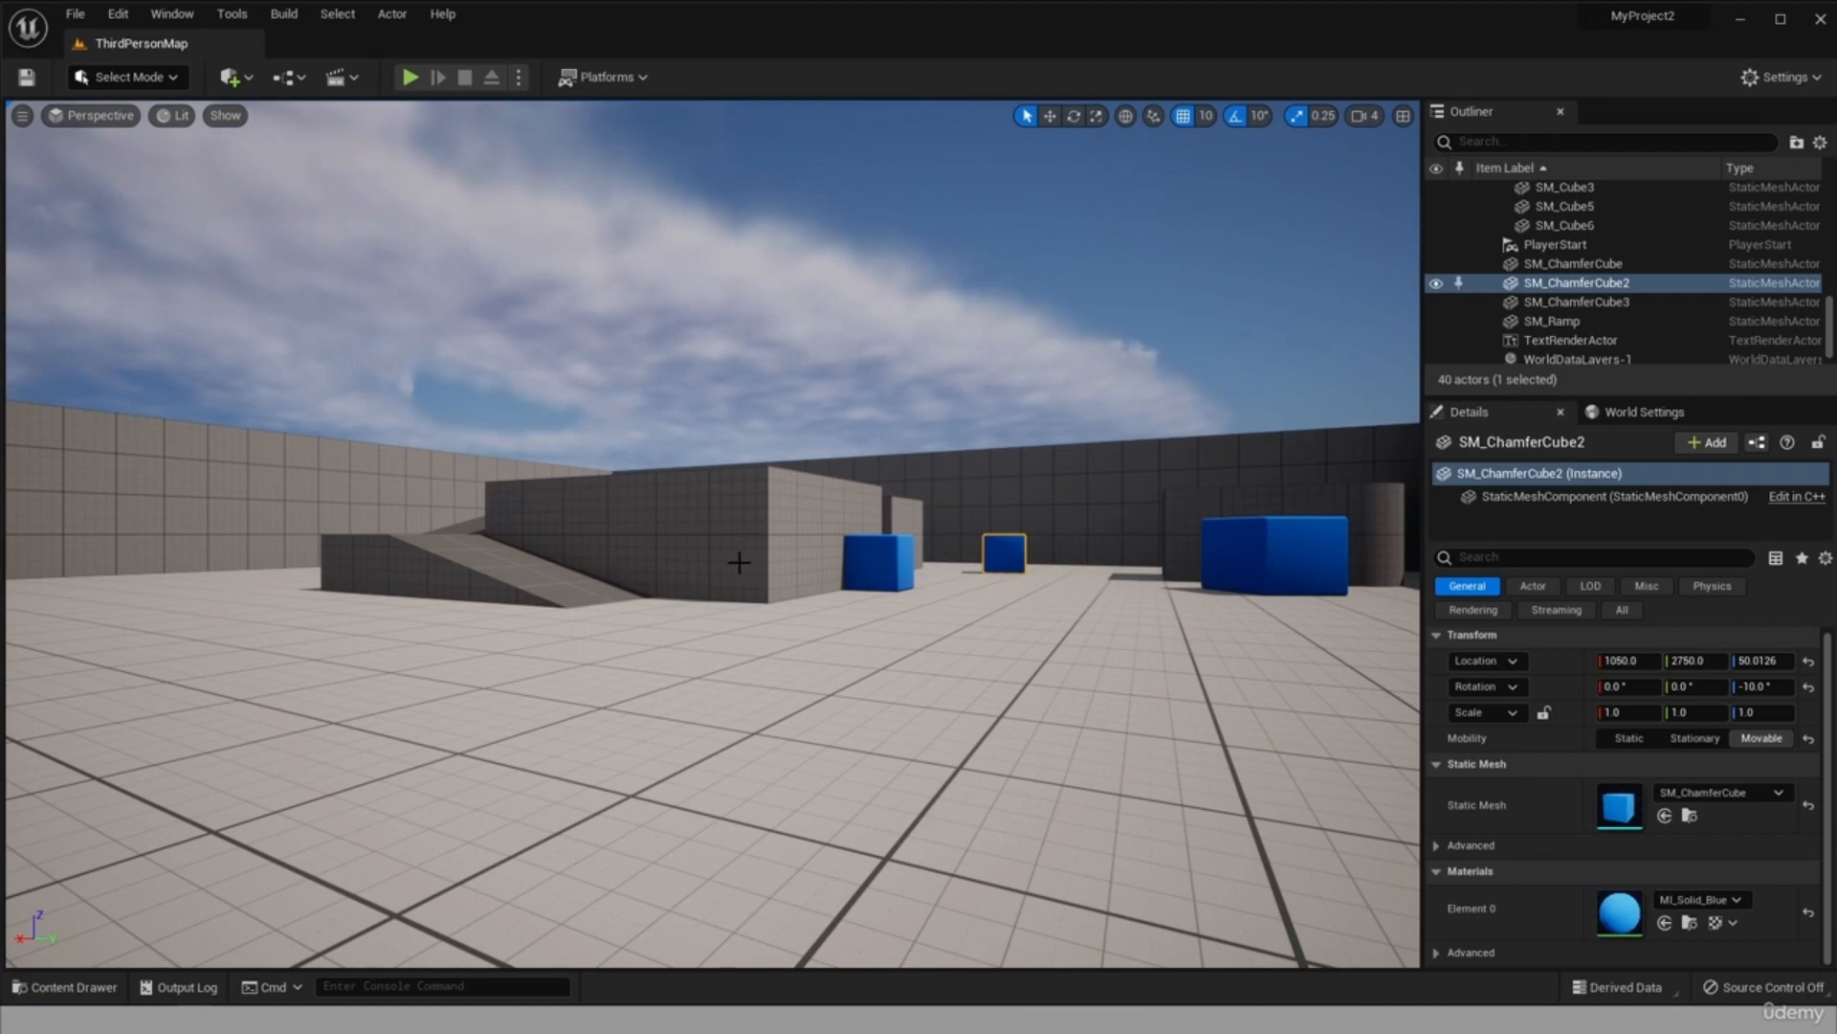
pyautogui.scroll(-5, 741, 551)
pyautogui.scroll(5, 742, 551)
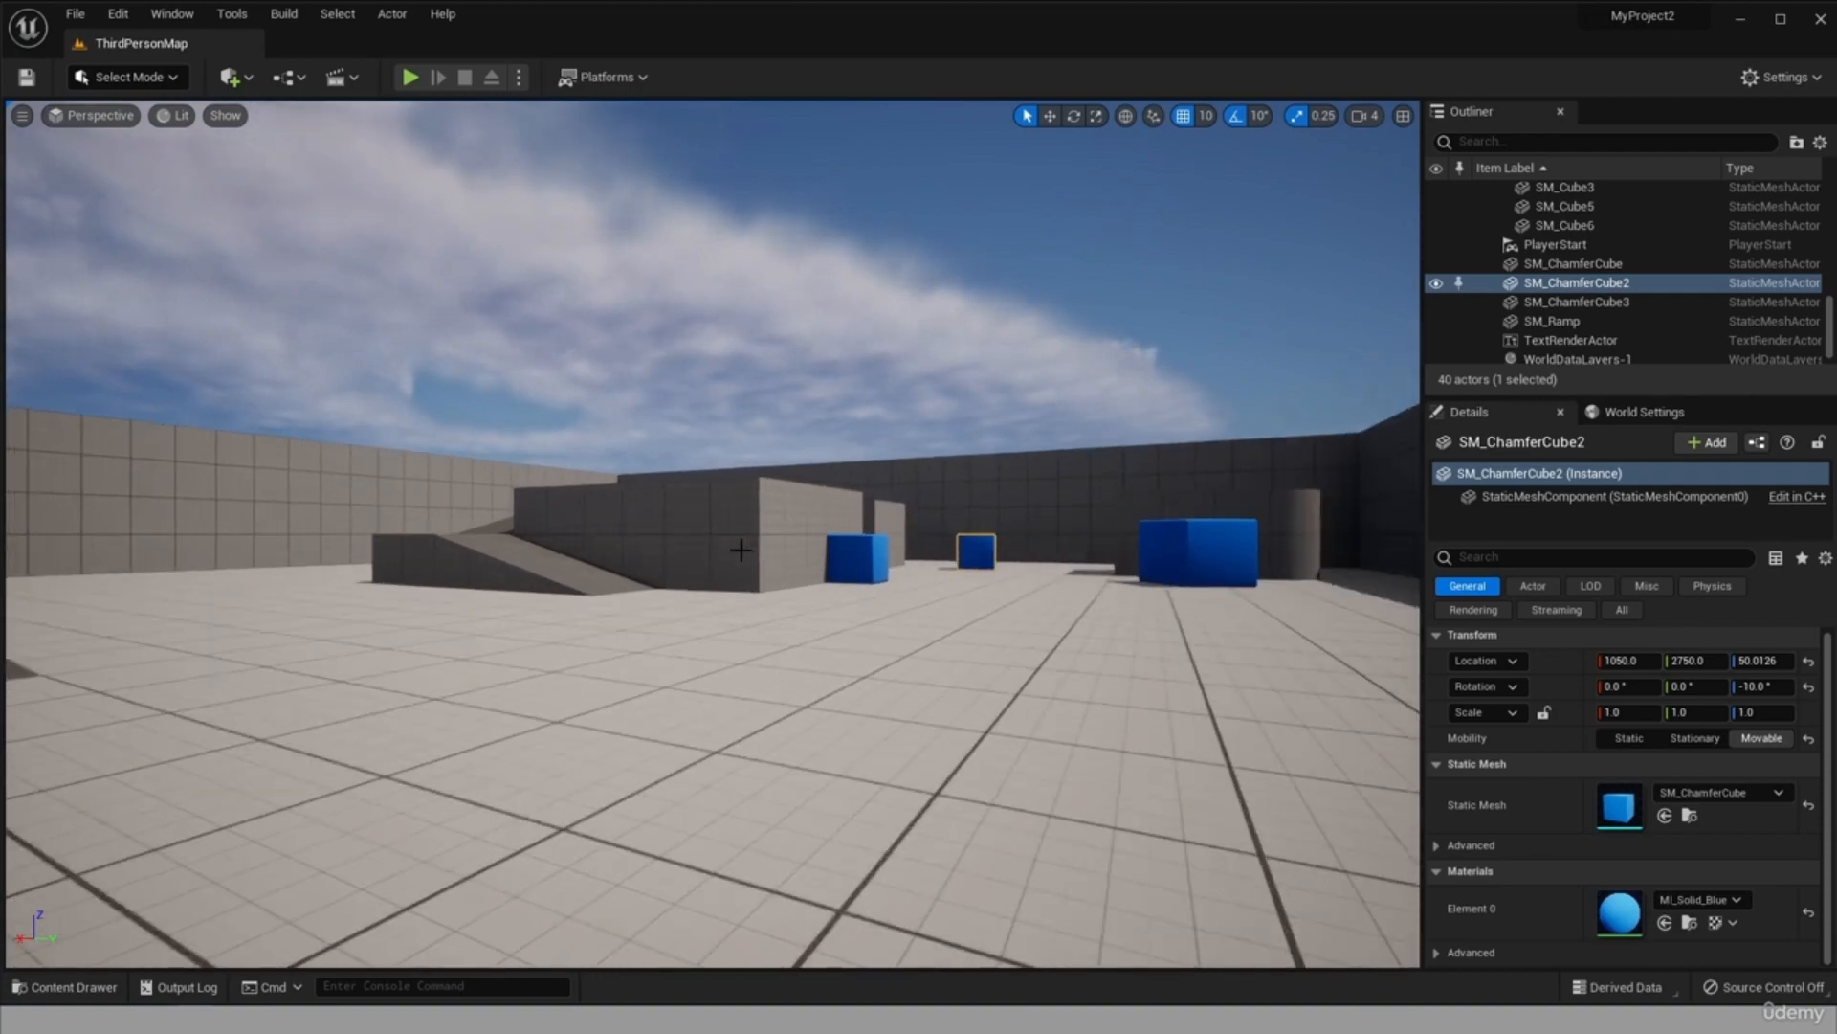
pyautogui.moveTo(631, 621)
pyautogui.mouseDown()
pyautogui.moveTo(297, 621)
pyautogui.moveTo(630, 621)
pyautogui.mouseUp()
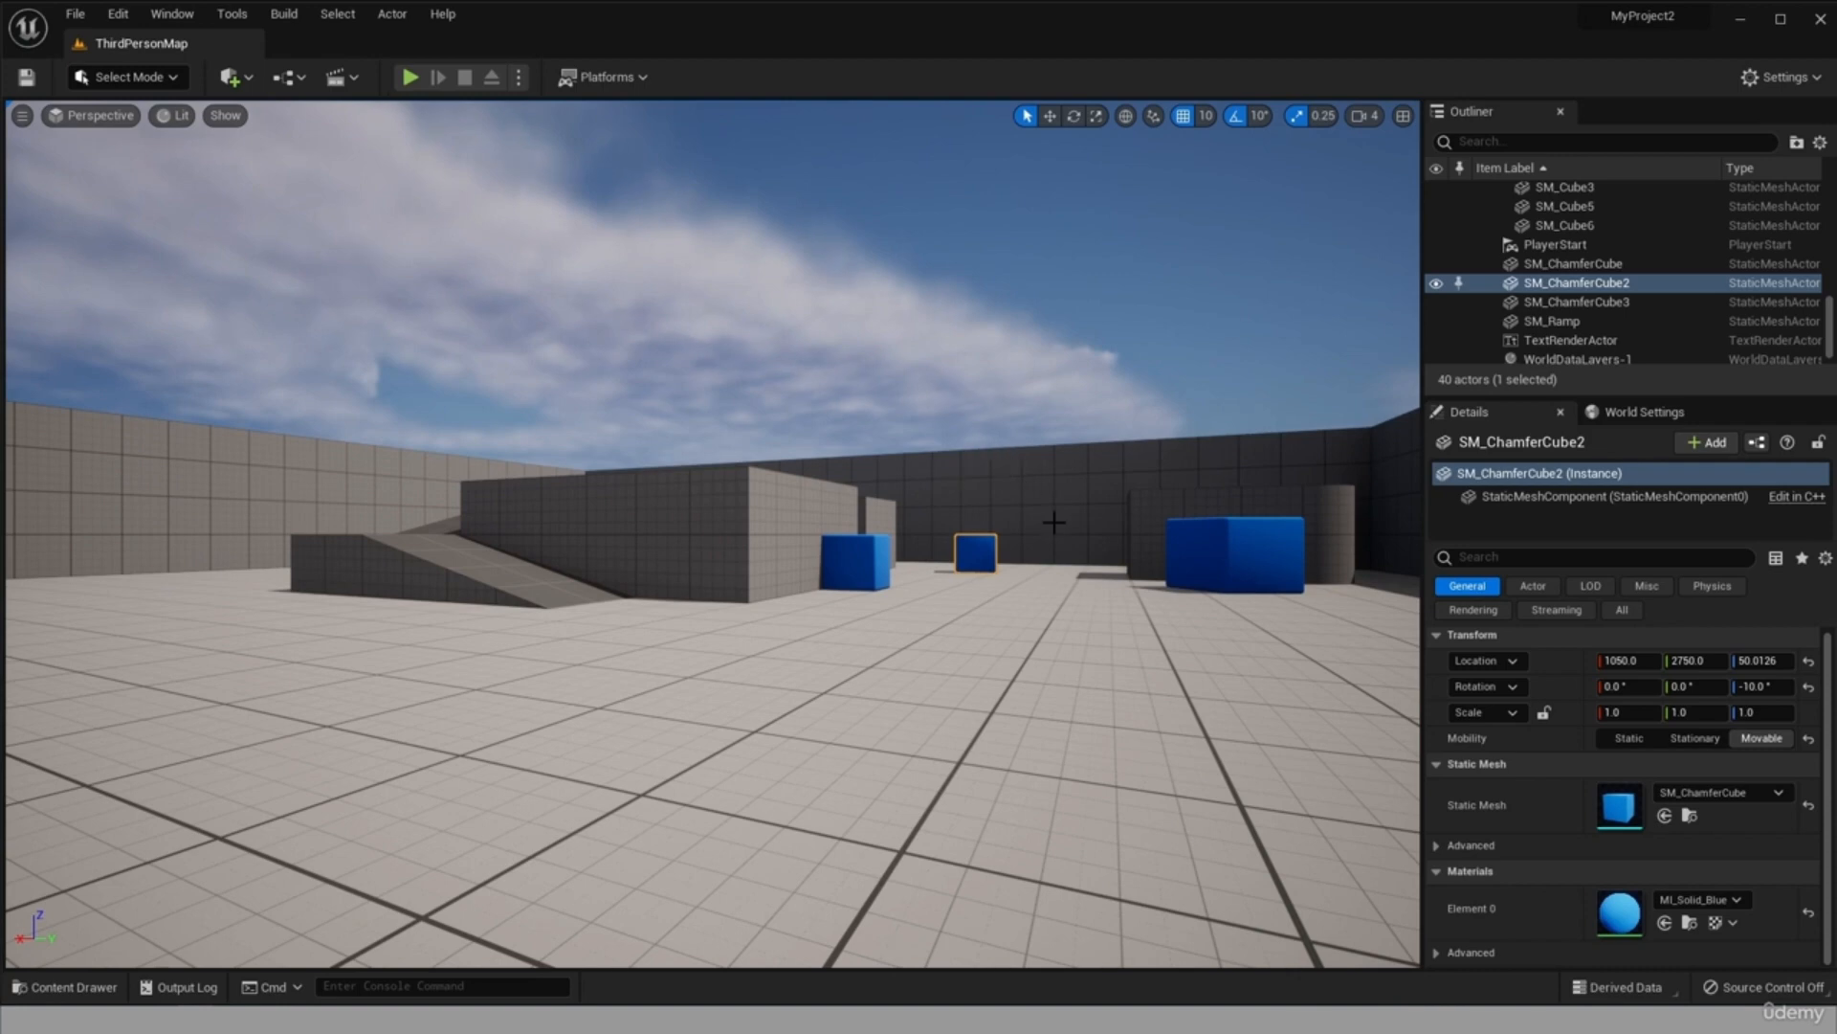
pyautogui.scroll(3, 1044, 495)
pyautogui.moveTo(1034, 508); pyautogui.dragTo(1100, 549)
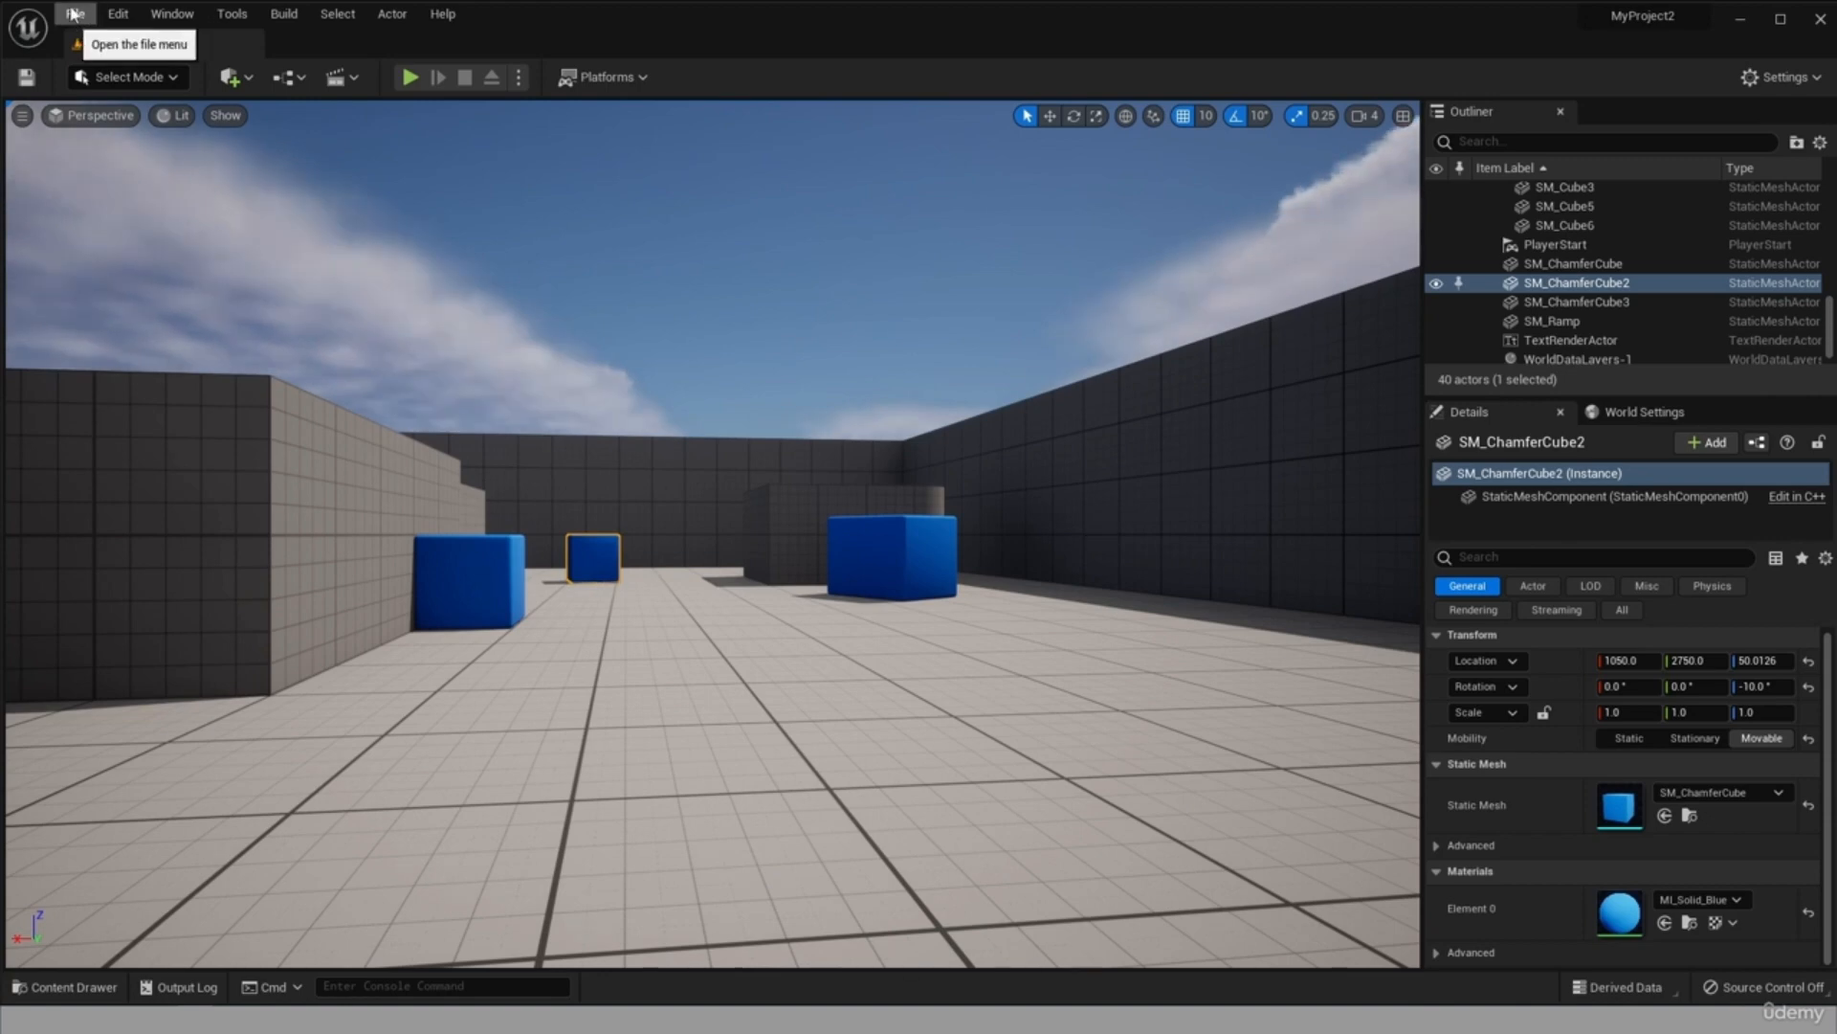
# Create a new level from the Basic template without saving the changes to PlayerStart and SM_ChamferCube3.
pyautogui.click(73, 13)
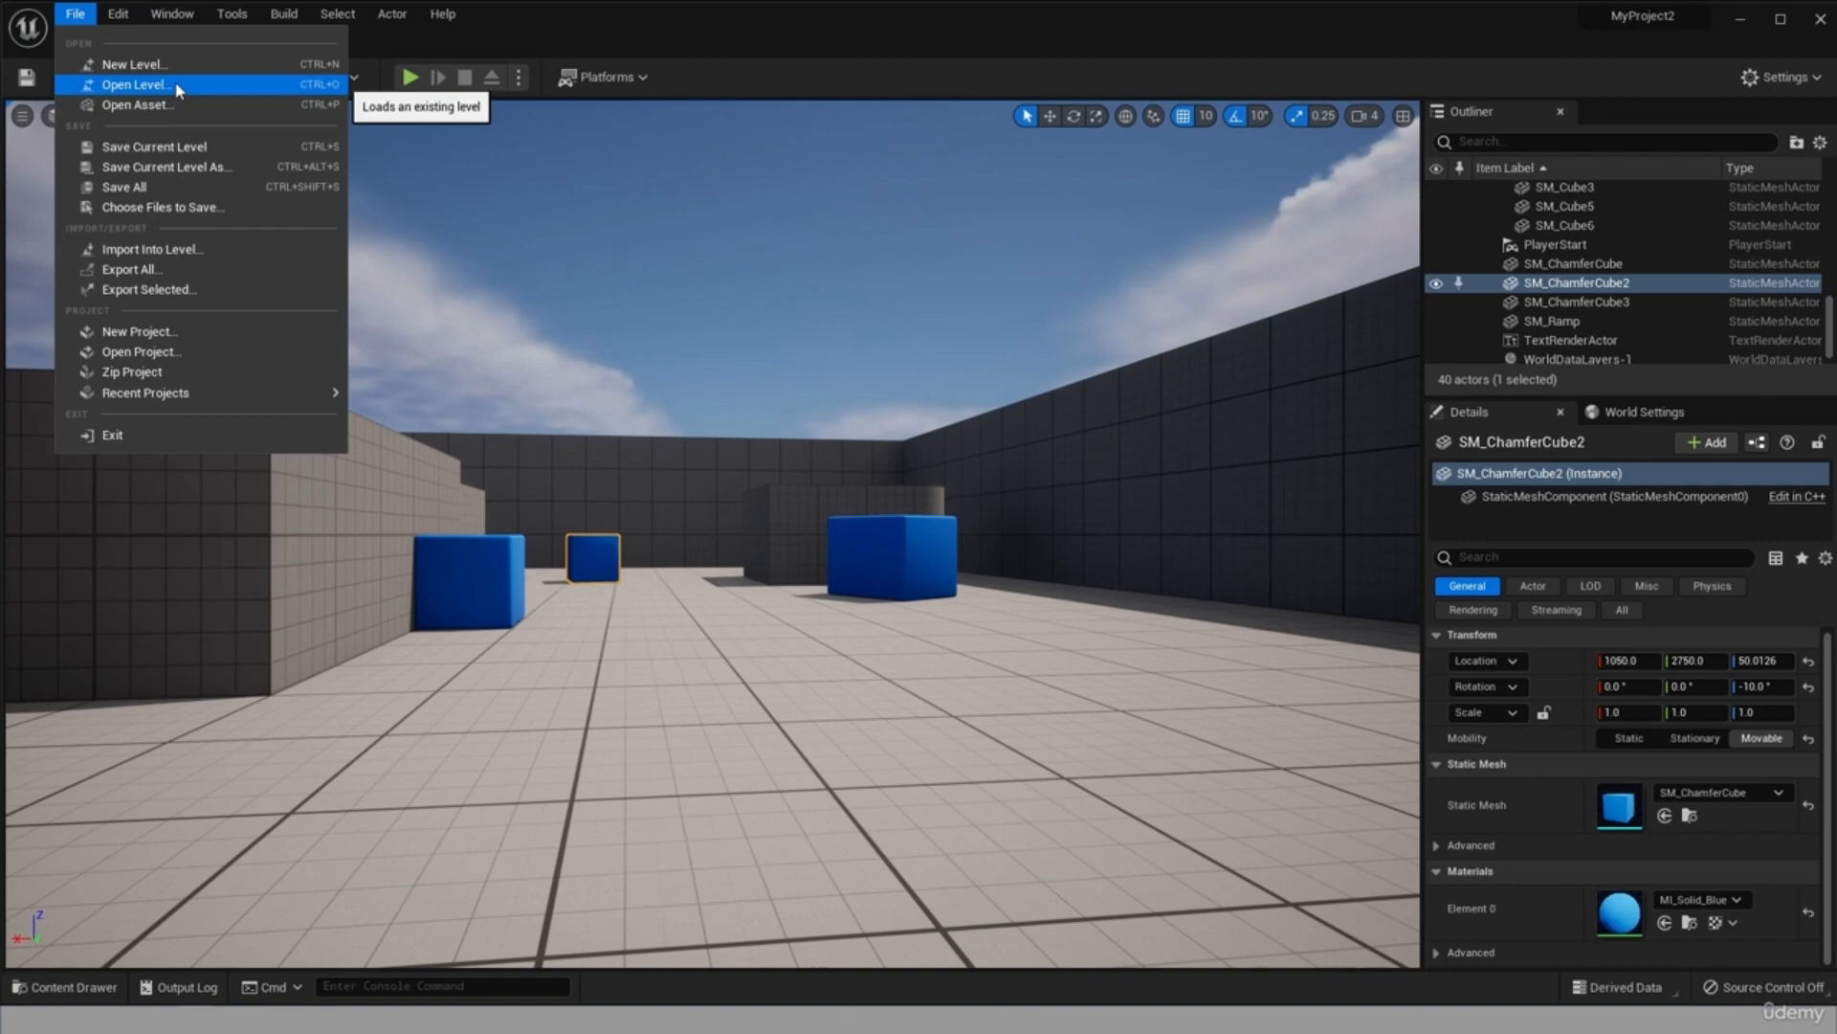
pyautogui.click(131, 67)
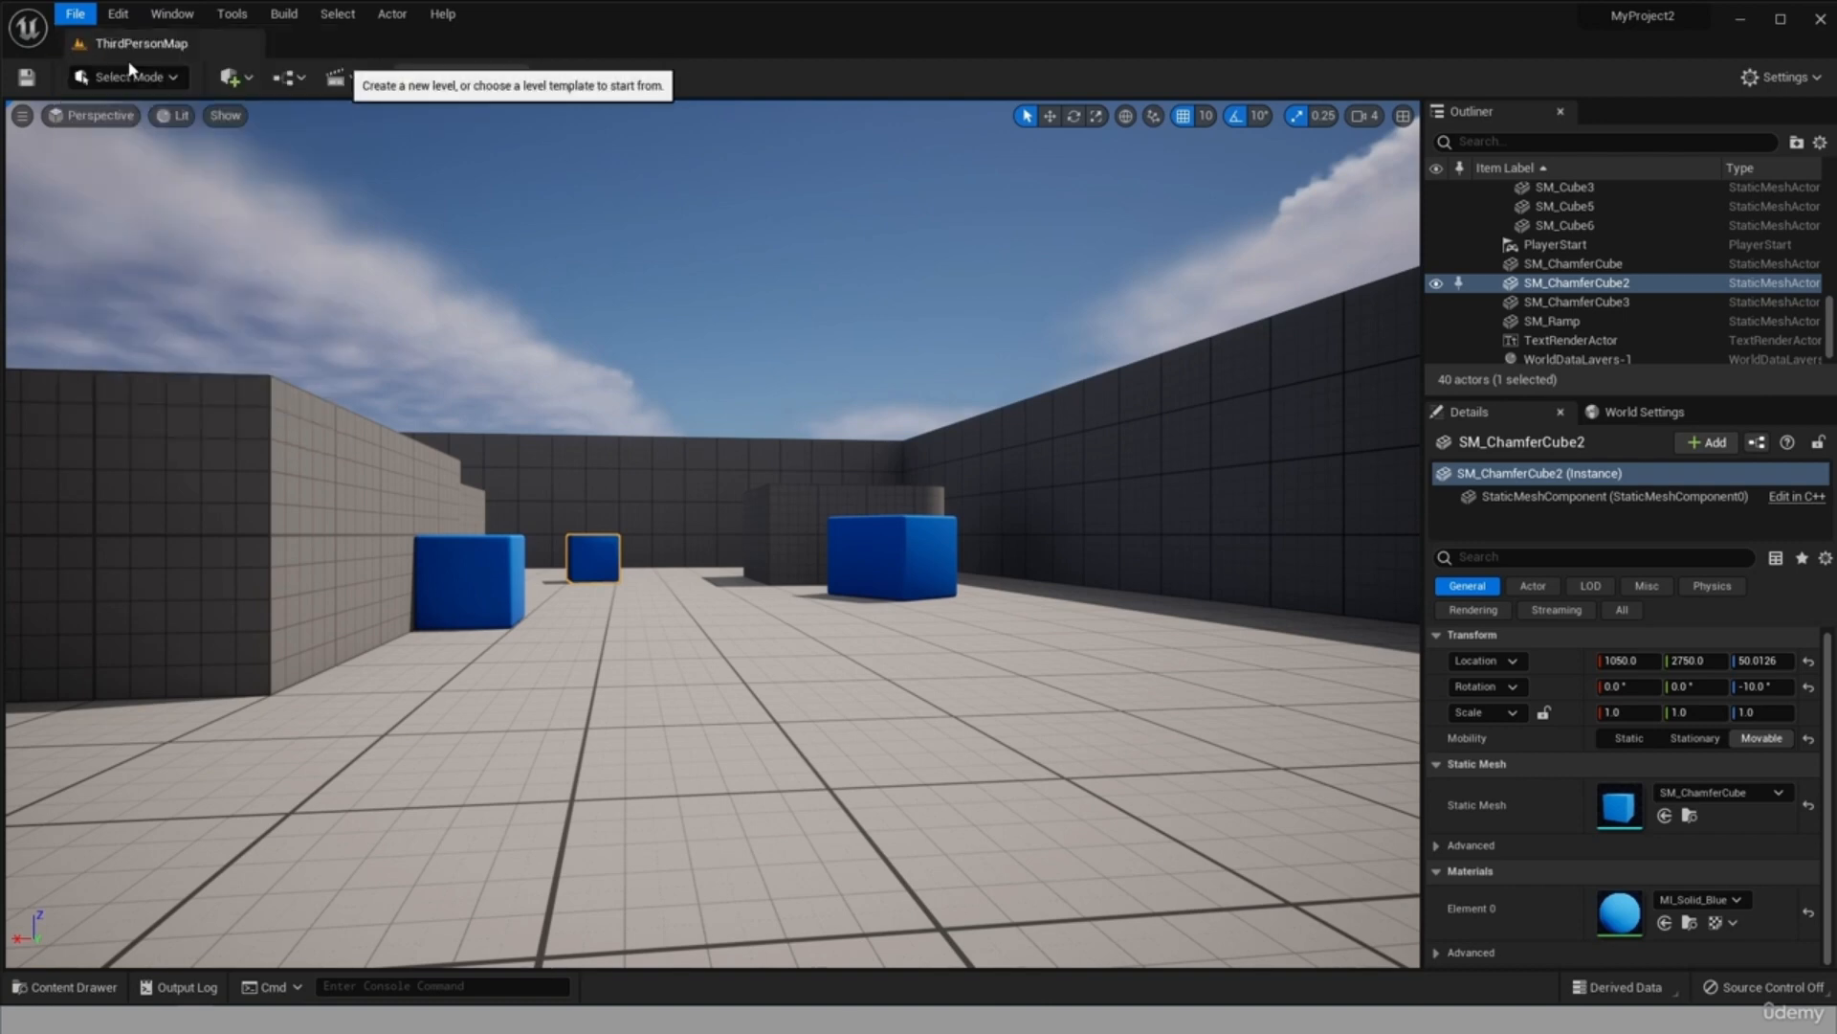
pyautogui.moveTo(1251, 316); pyautogui.dragTo(770, 252)
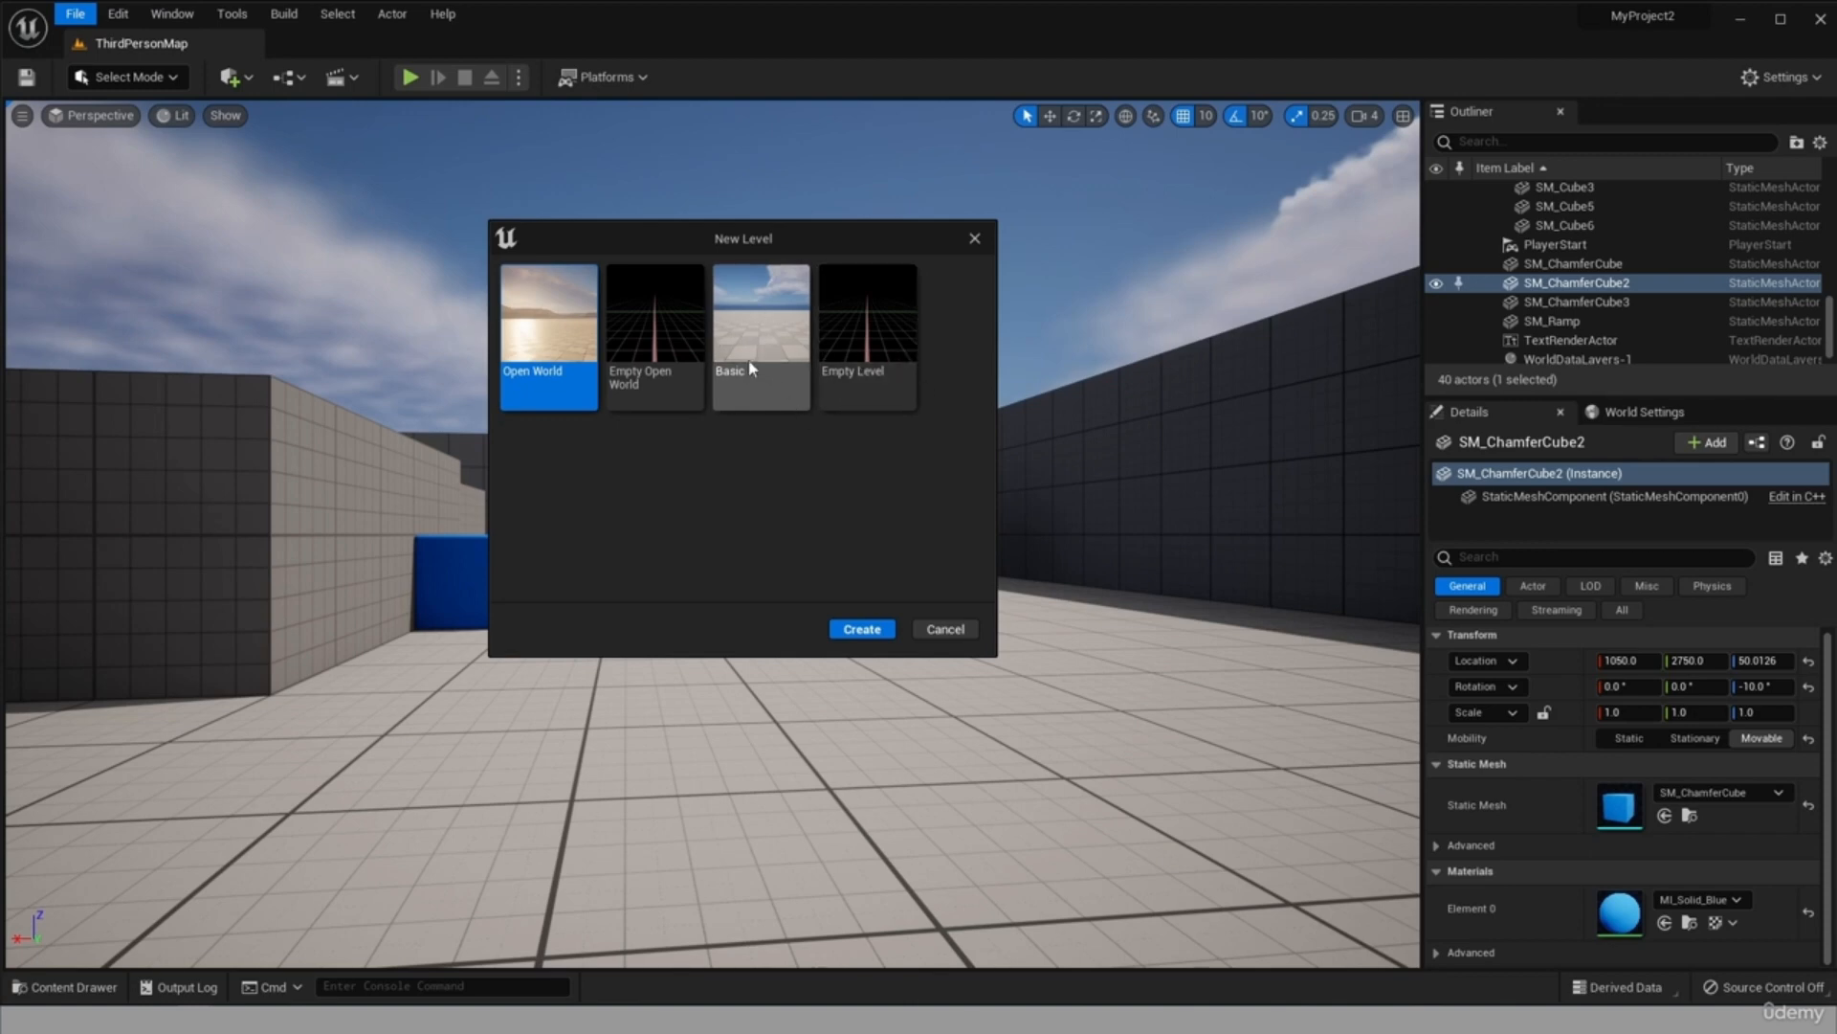
pyautogui.click(777, 337)
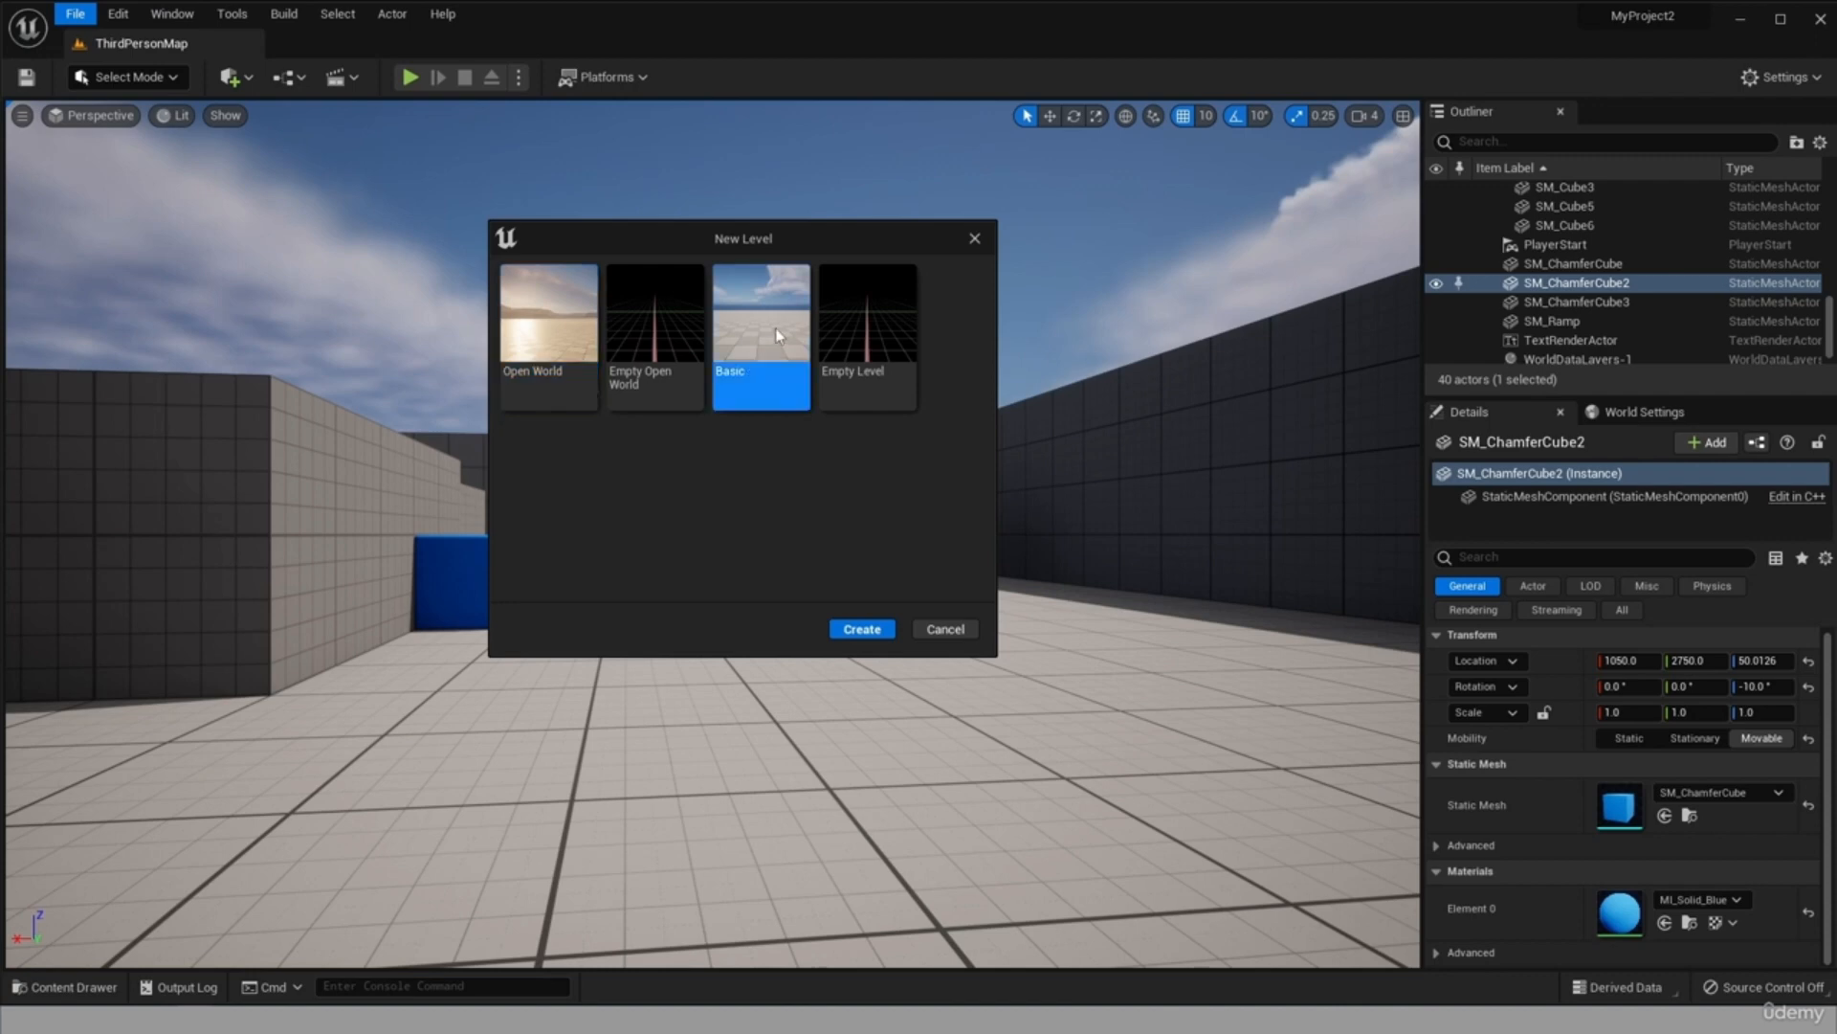
pyautogui.click(862, 628)
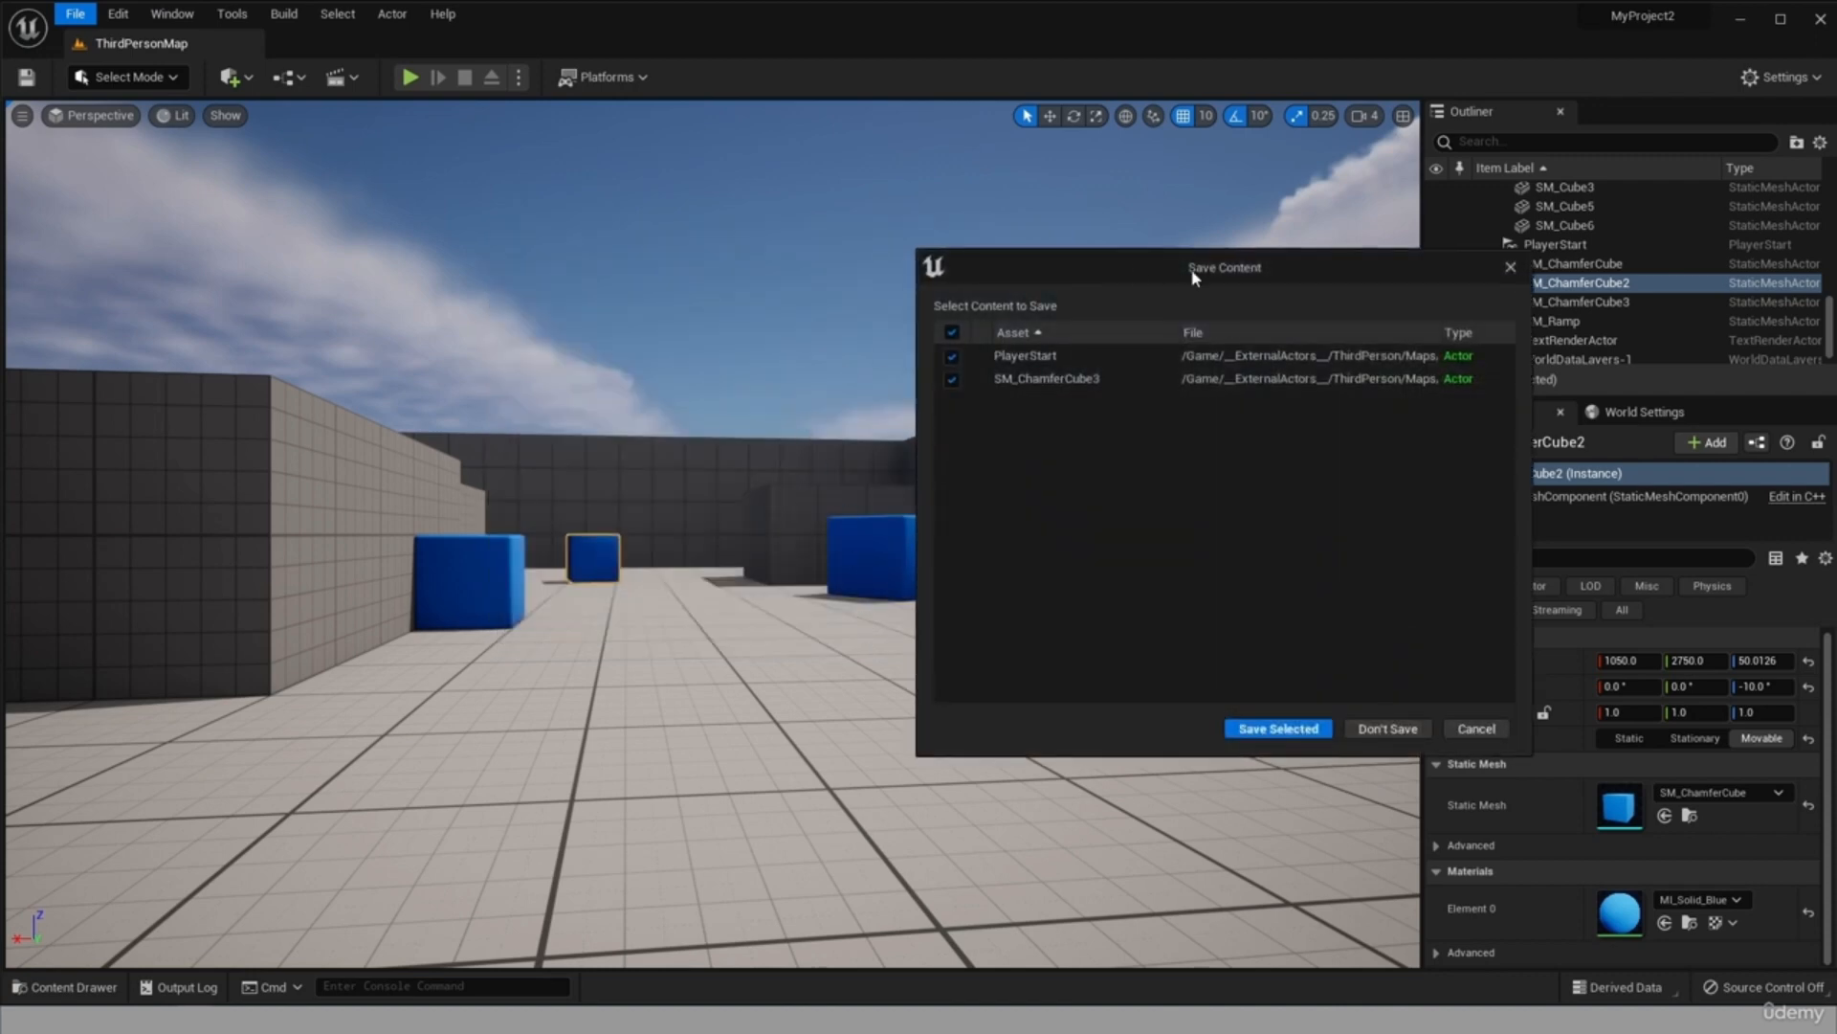
pyautogui.moveTo(1194, 276); pyautogui.dragTo(641, 228)
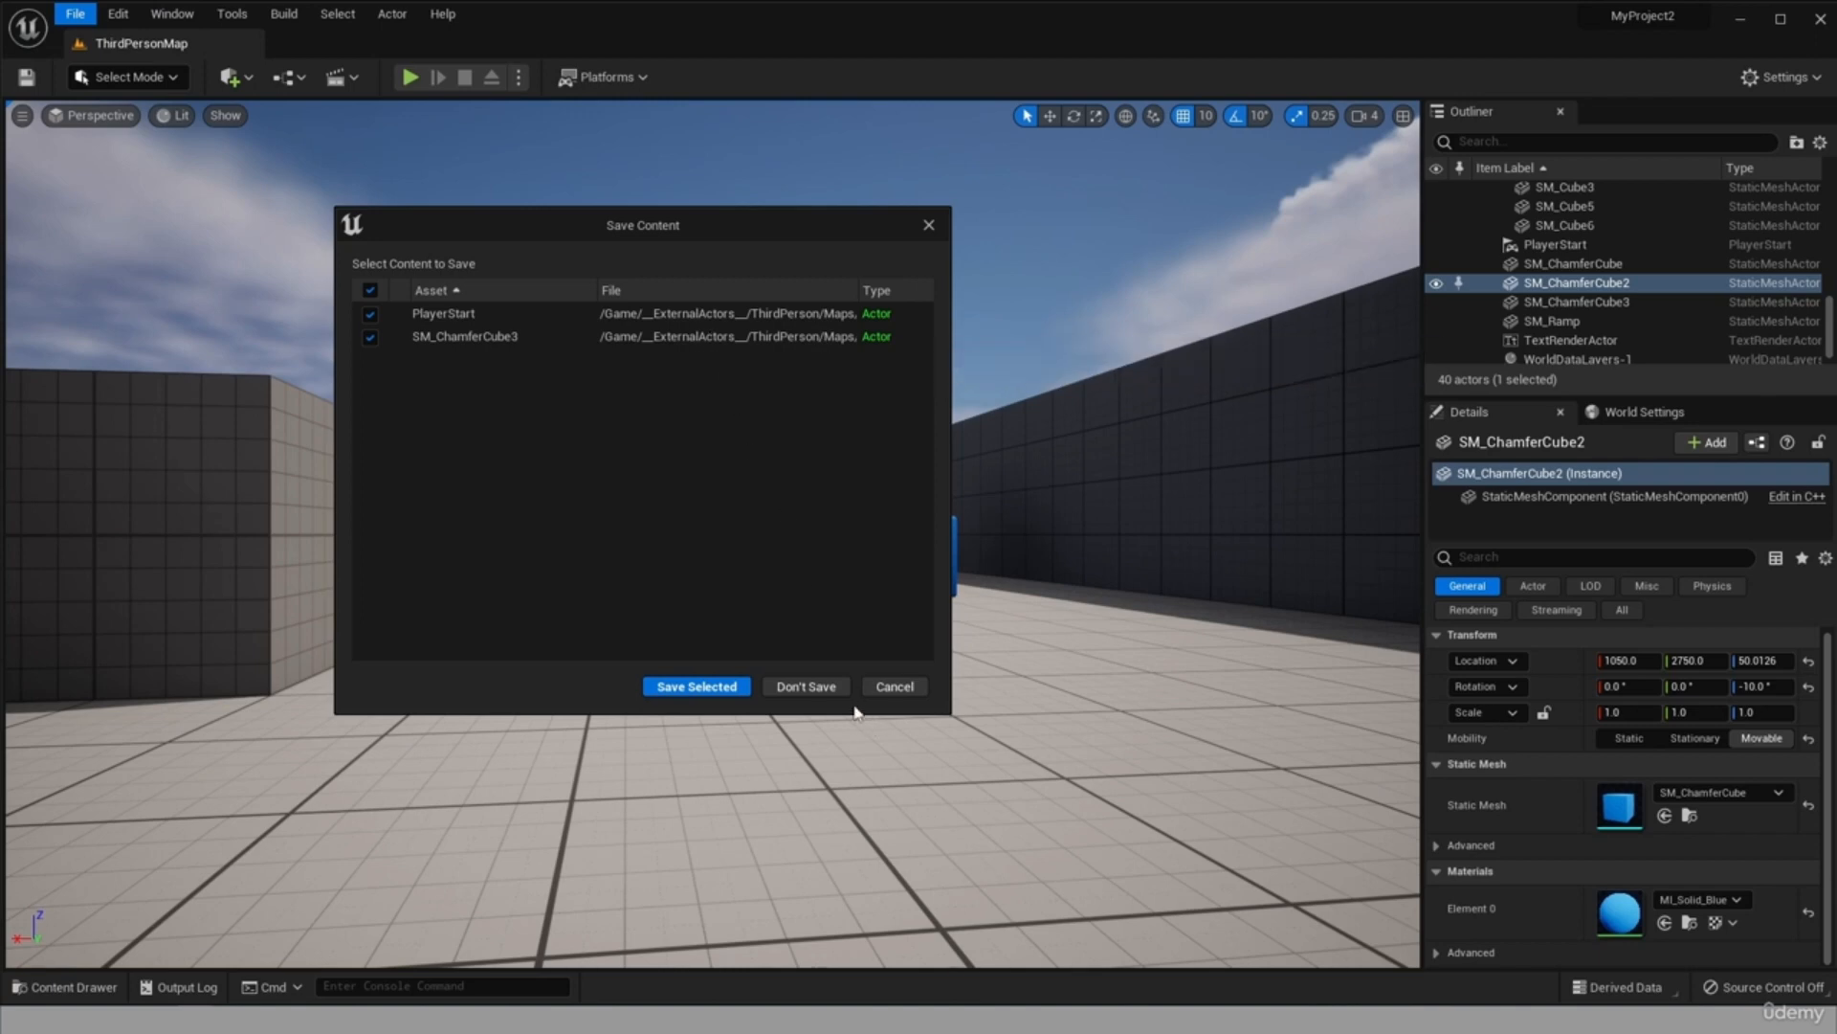
pyautogui.click(808, 686)
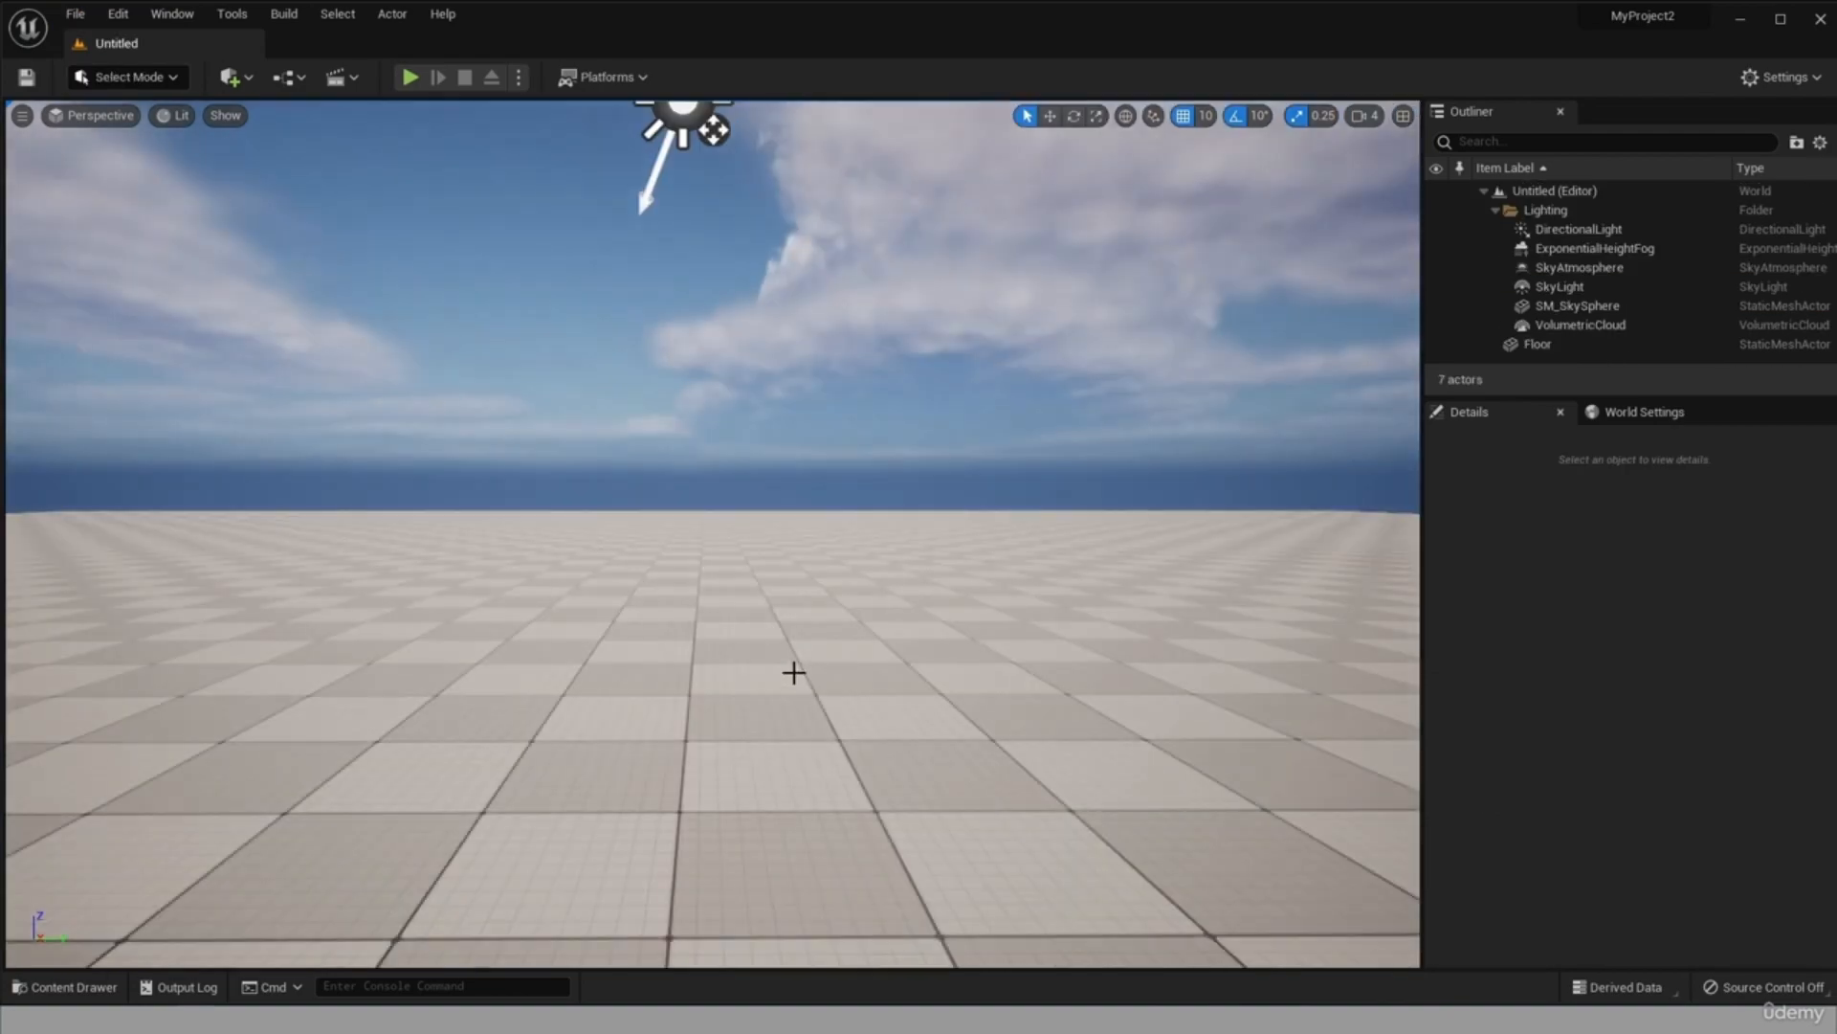
# Practise zooming, panning and orbiting the viewport around the new level's floor, sky and light icons.
pyautogui.scroll(-3, 697, 530)
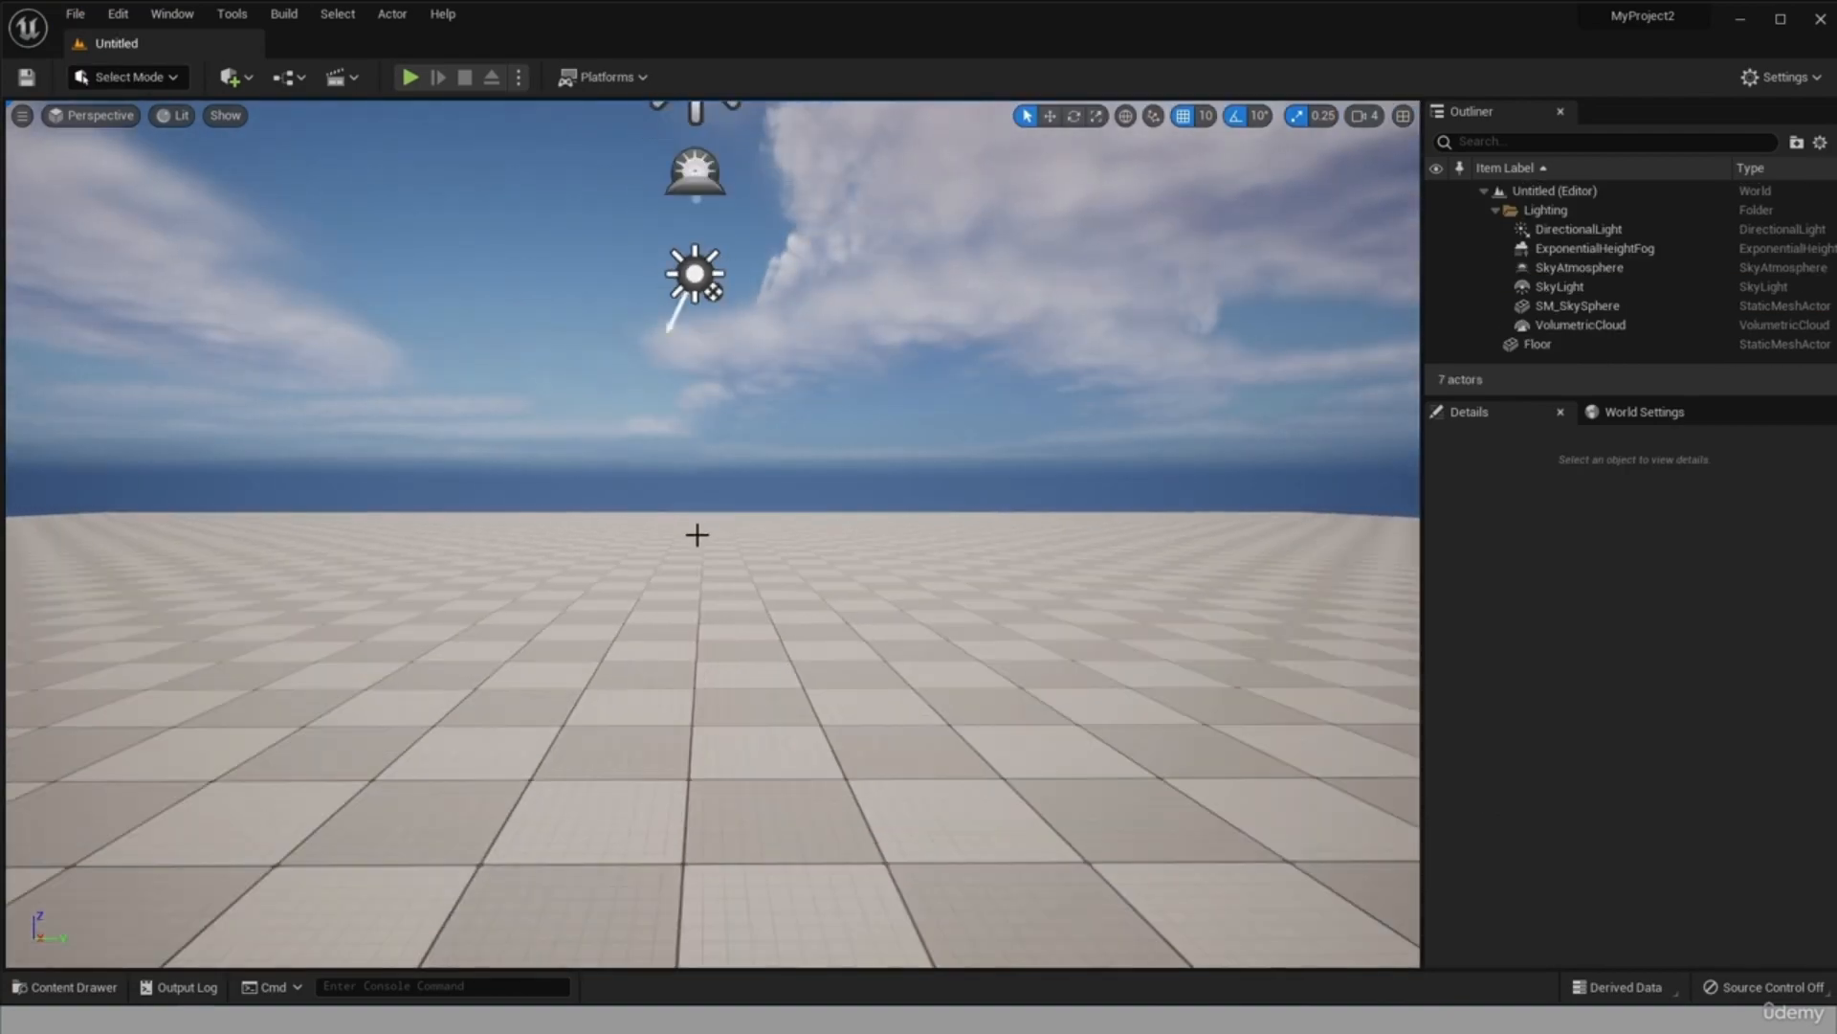
pyautogui.scroll(2, 697, 534)
pyautogui.scroll(-2, 698, 534)
pyautogui.scroll(-3, 698, 534)
pyautogui.moveTo(750, 529); pyautogui.dragTo(832, 530)
pyautogui.moveTo(624, 523); pyautogui.dragTo(1043, 522)
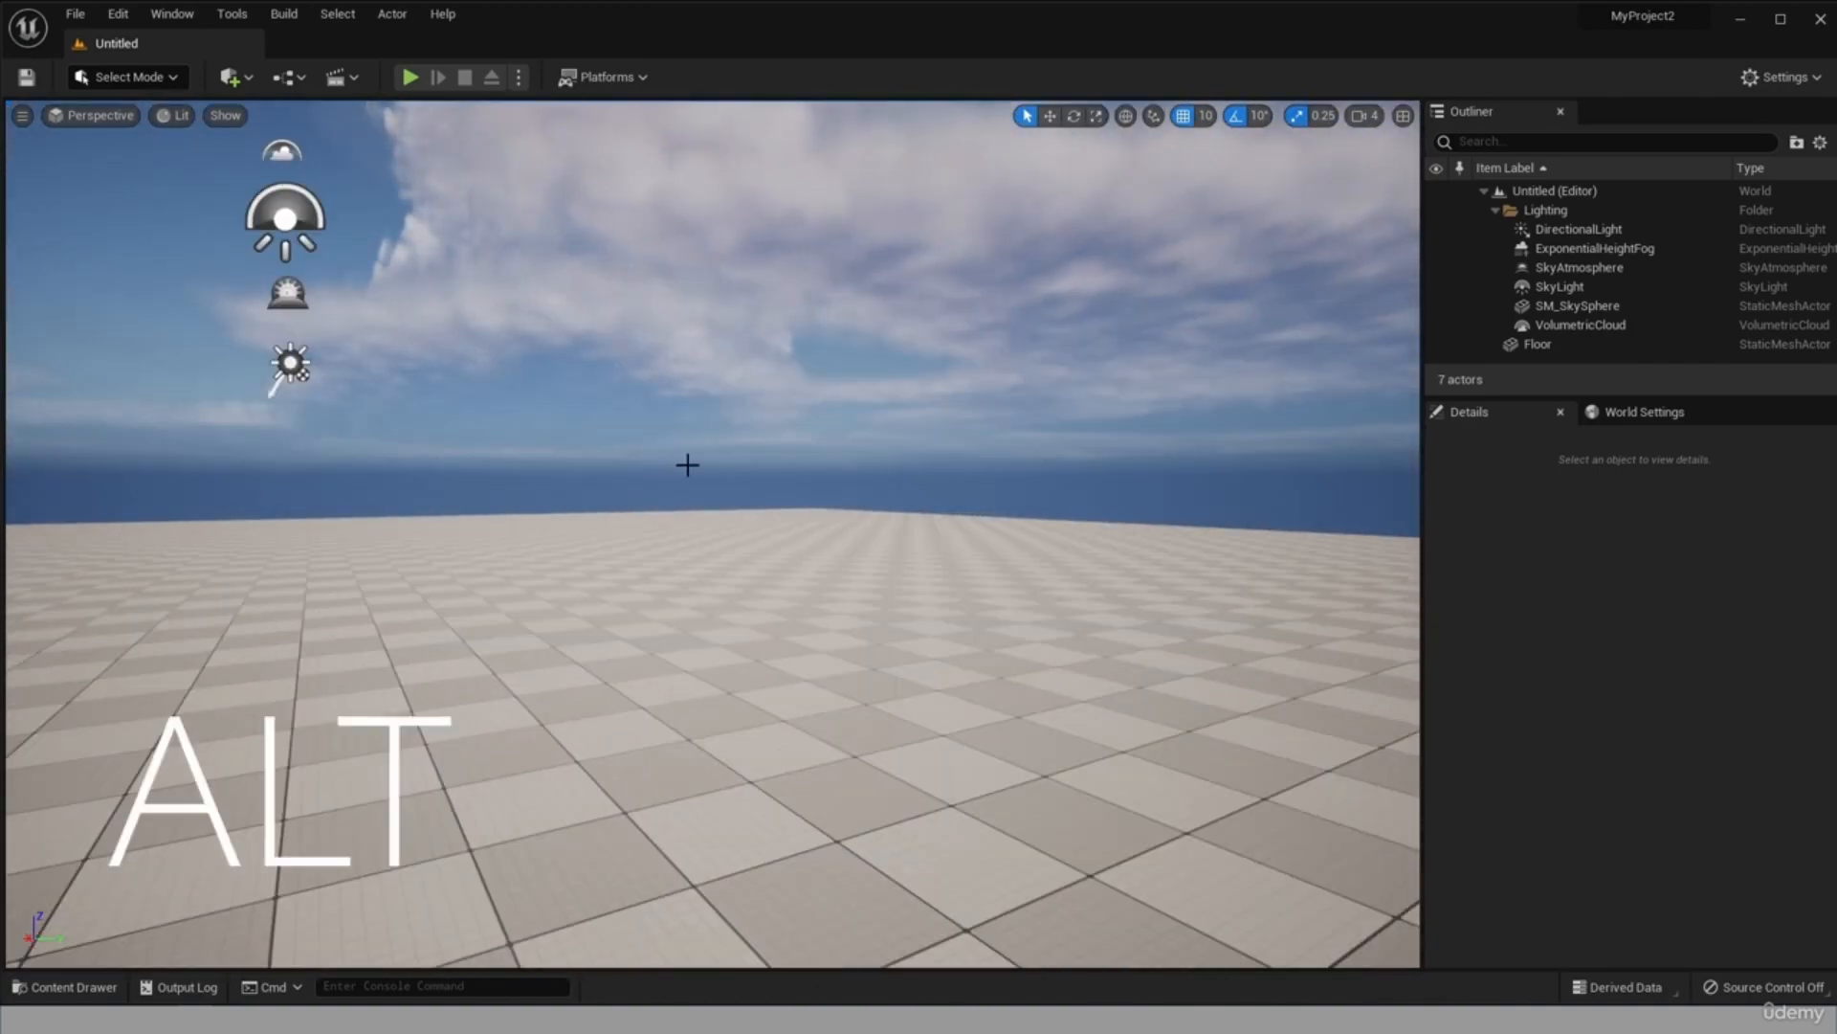
pyautogui.keyDown('alt'); pyautogui.moveTo(688, 465); pyautogui.dragTo(782, 379); pyautogui.keyUp('alt')
pyautogui.moveTo(782, 379); pyautogui.dragTo(1197, 378, button='right')
pyautogui.keyDown('alt'); pyautogui.moveTo(1196, 378); pyautogui.dragTo(234, 114); pyautogui.keyUp('alt')
pyautogui.scroll(6, 764, 277)
pyautogui.scroll(-5, 779, 306)
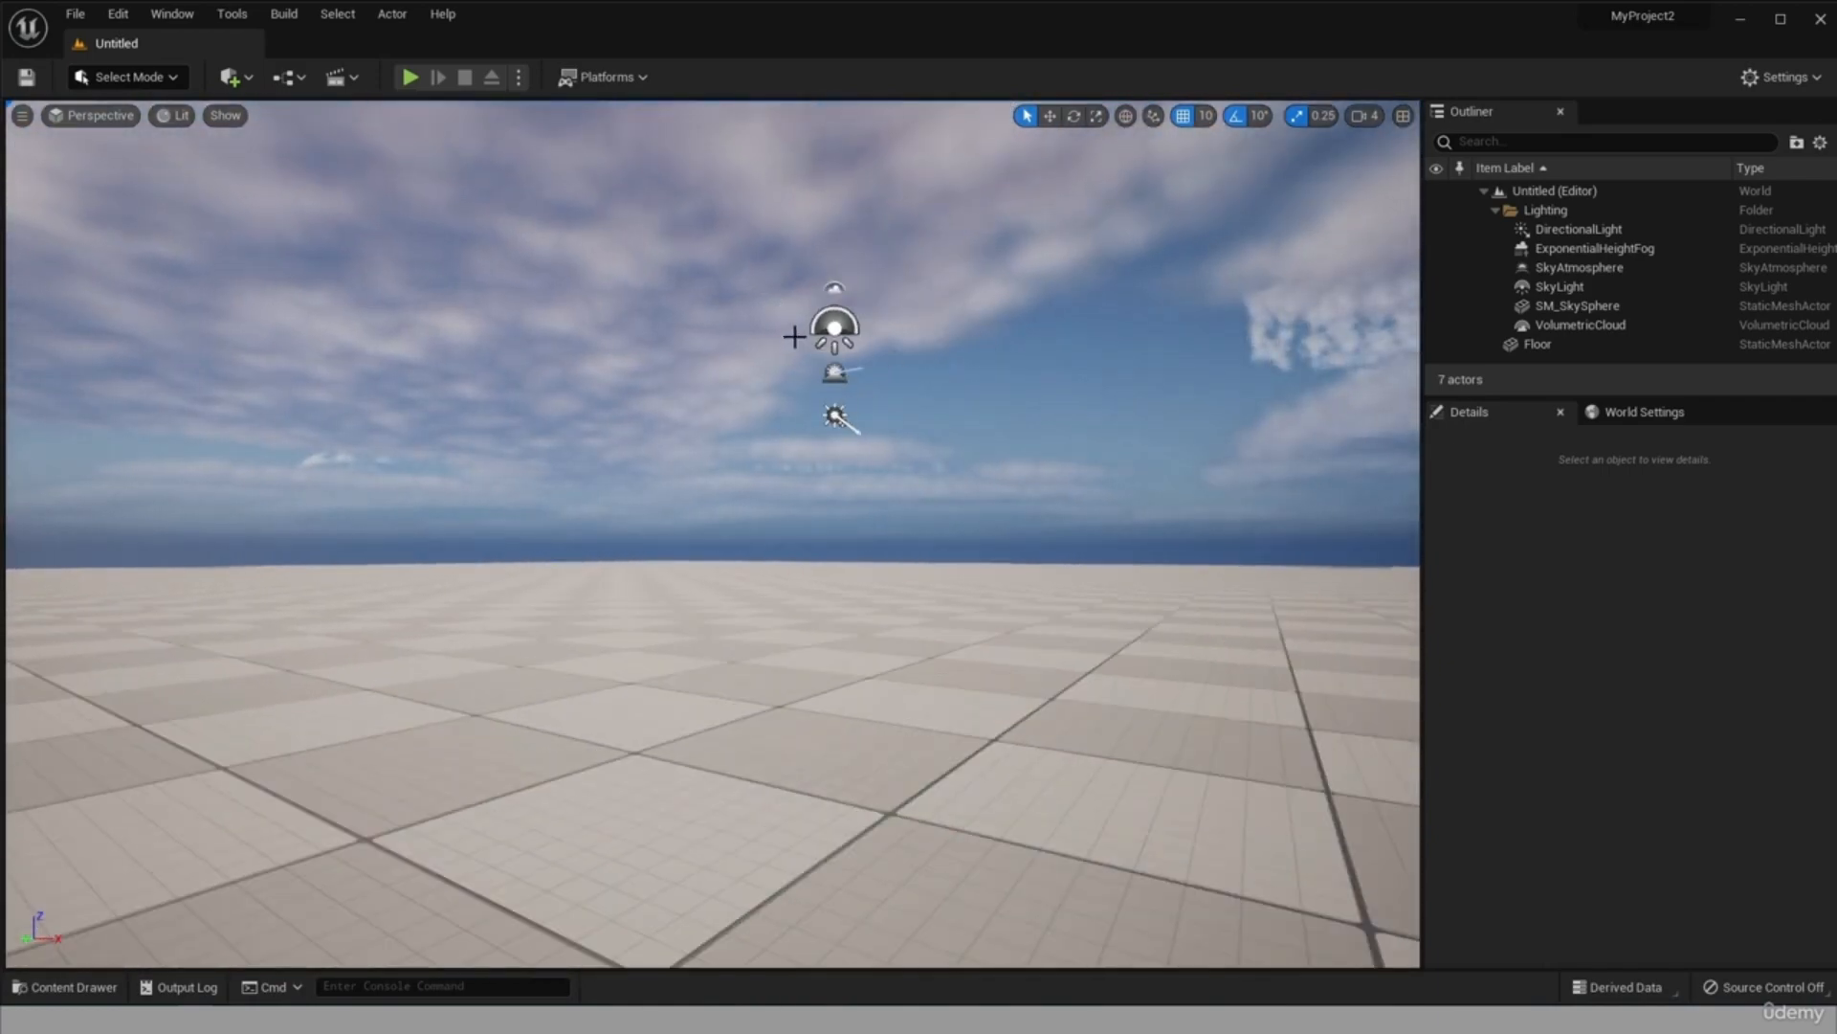
pyautogui.moveTo(795, 337)
pyautogui.keyDown('alt'); pyautogui.mouseDown()
pyautogui.moveTo(789, 373)
pyautogui.moveTo(799, 335)
pyautogui.mouseUp(); pyautogui.keyUp('alt')
pyautogui.scroll(3, 906, 184)
pyautogui.moveTo(983, 327); pyautogui.dragTo(1032, 355, button='right')
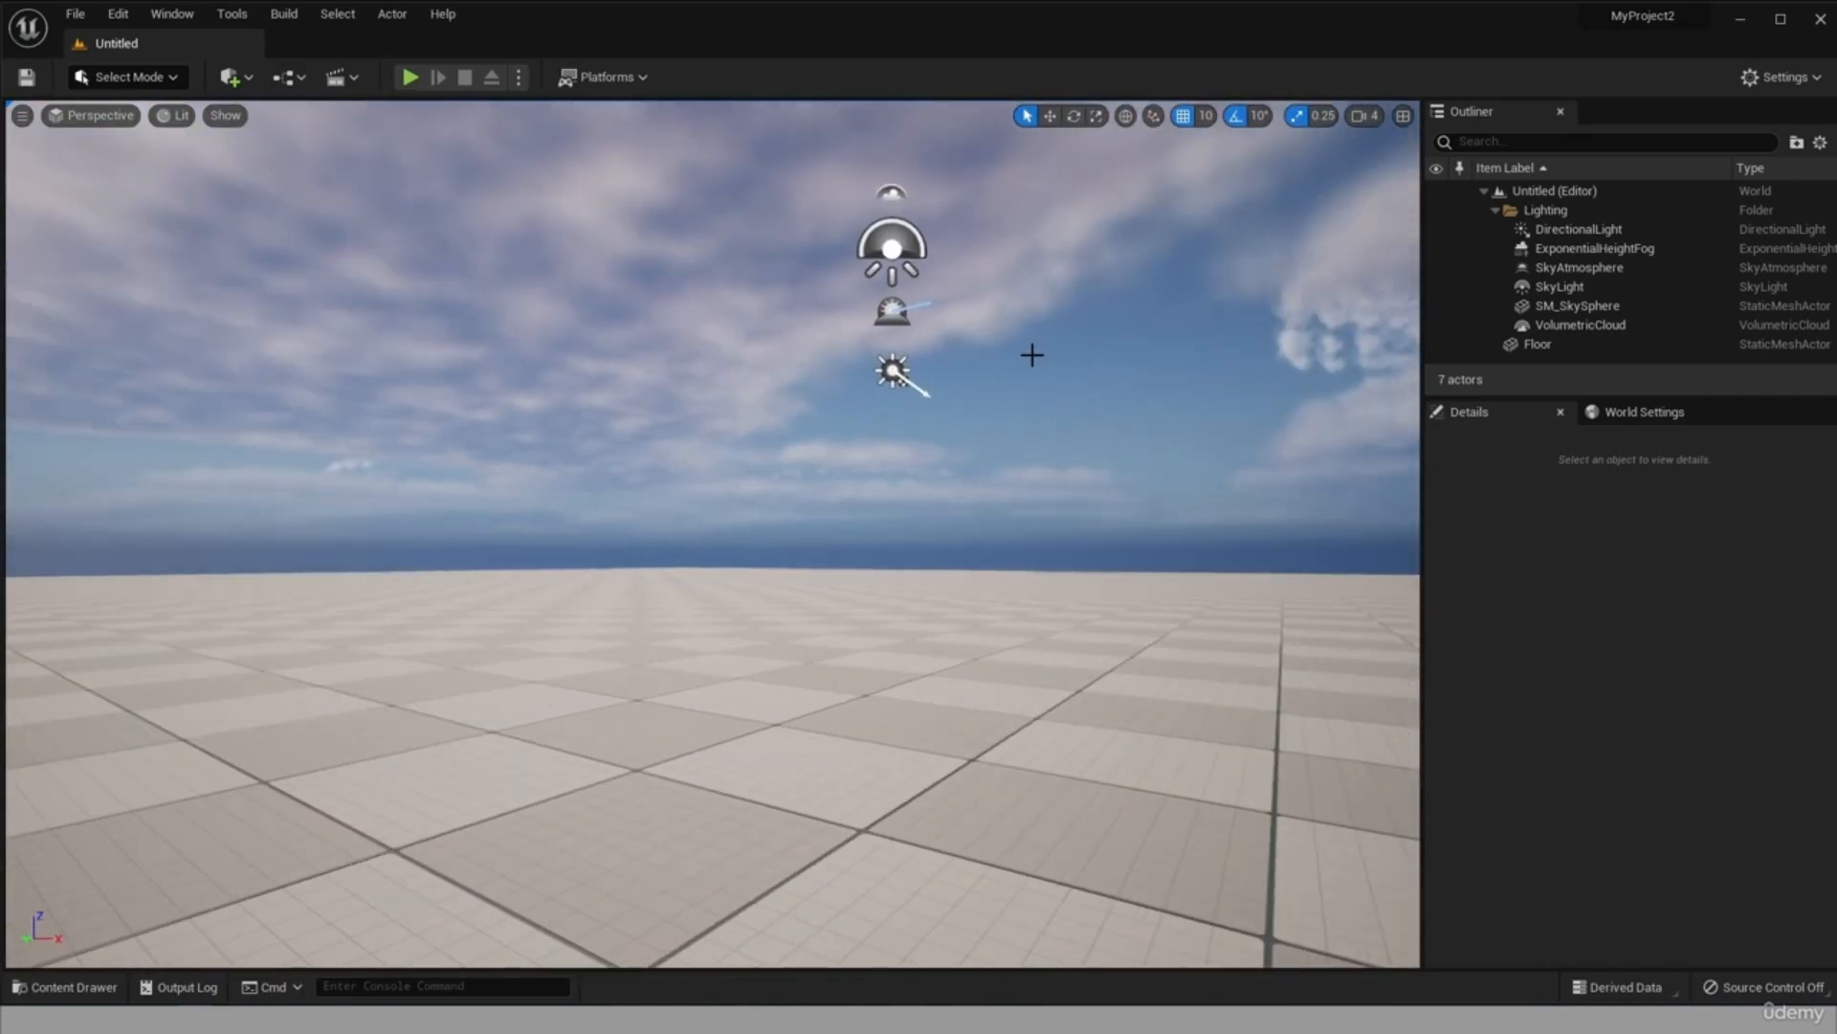
# Examine the DirectionalLight, SkyAtmosphere, SkyLight and VolumetricCloud actors by selecting each one in the level.
pyautogui.click(890, 373)
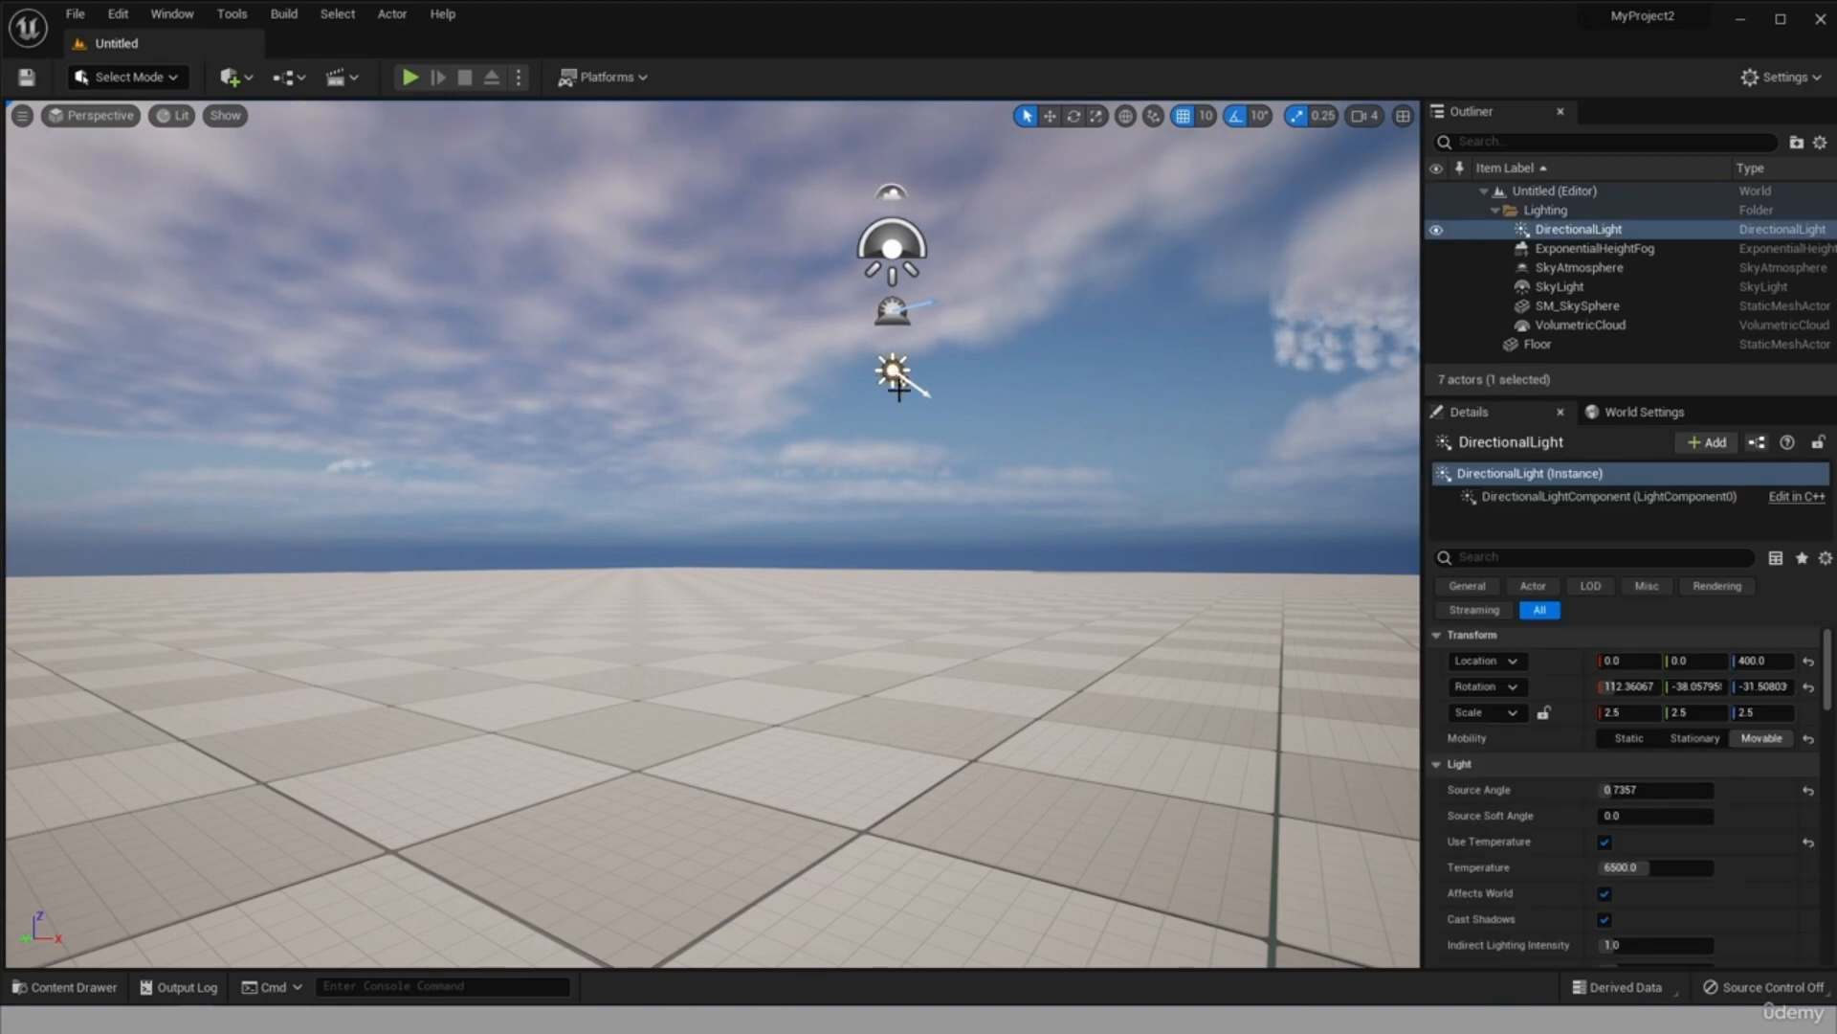
pyautogui.moveTo(892, 251); pyautogui.dragTo(895, 234)
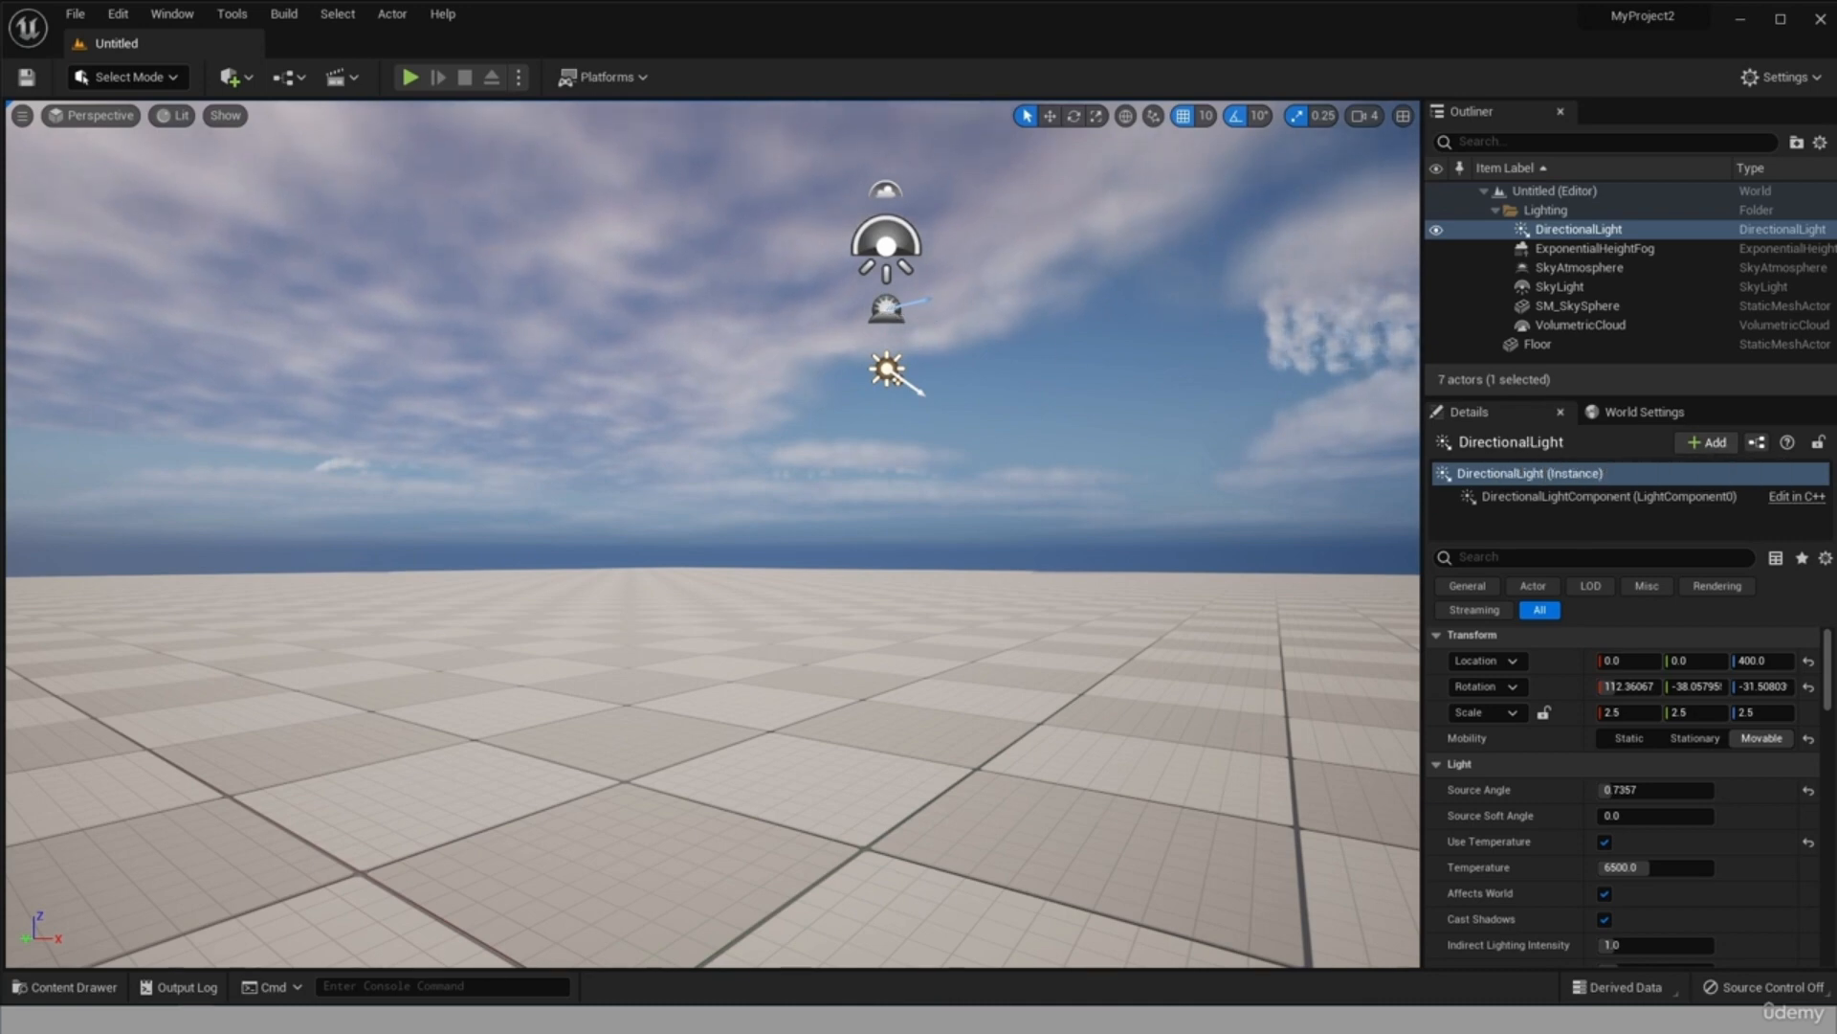
pyautogui.click(886, 308)
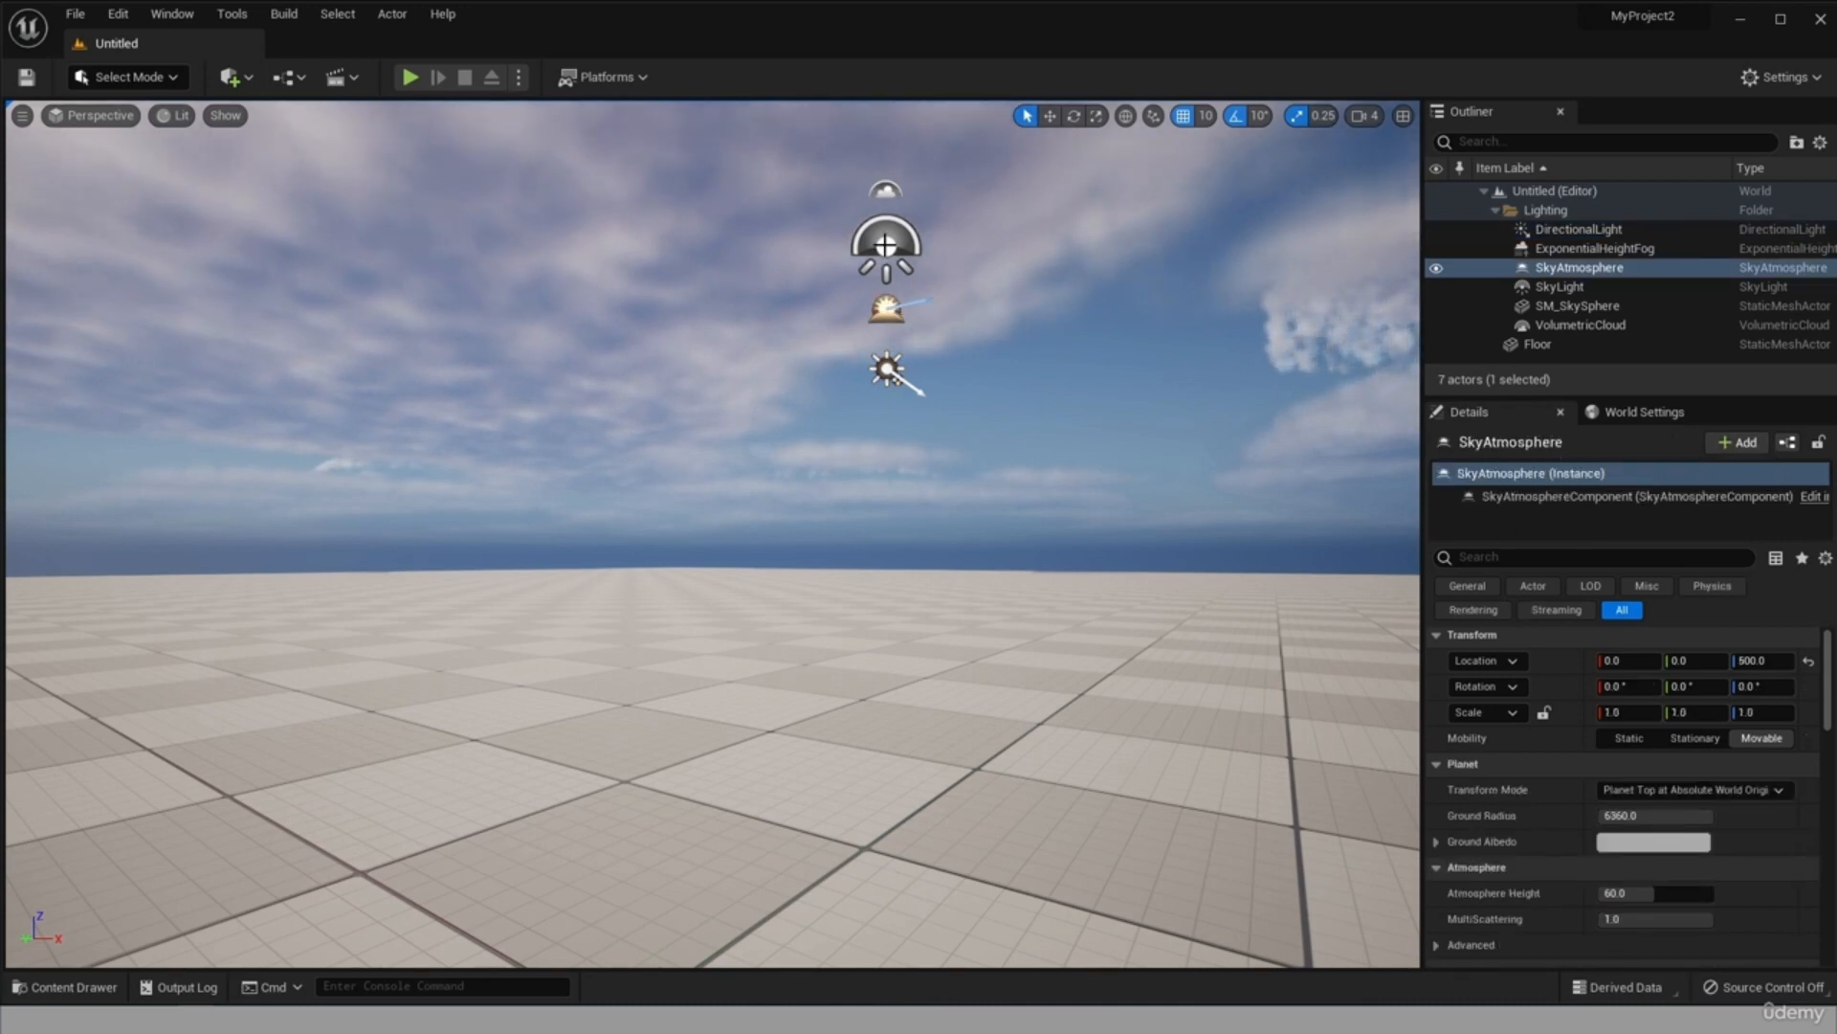
pyautogui.click(886, 245)
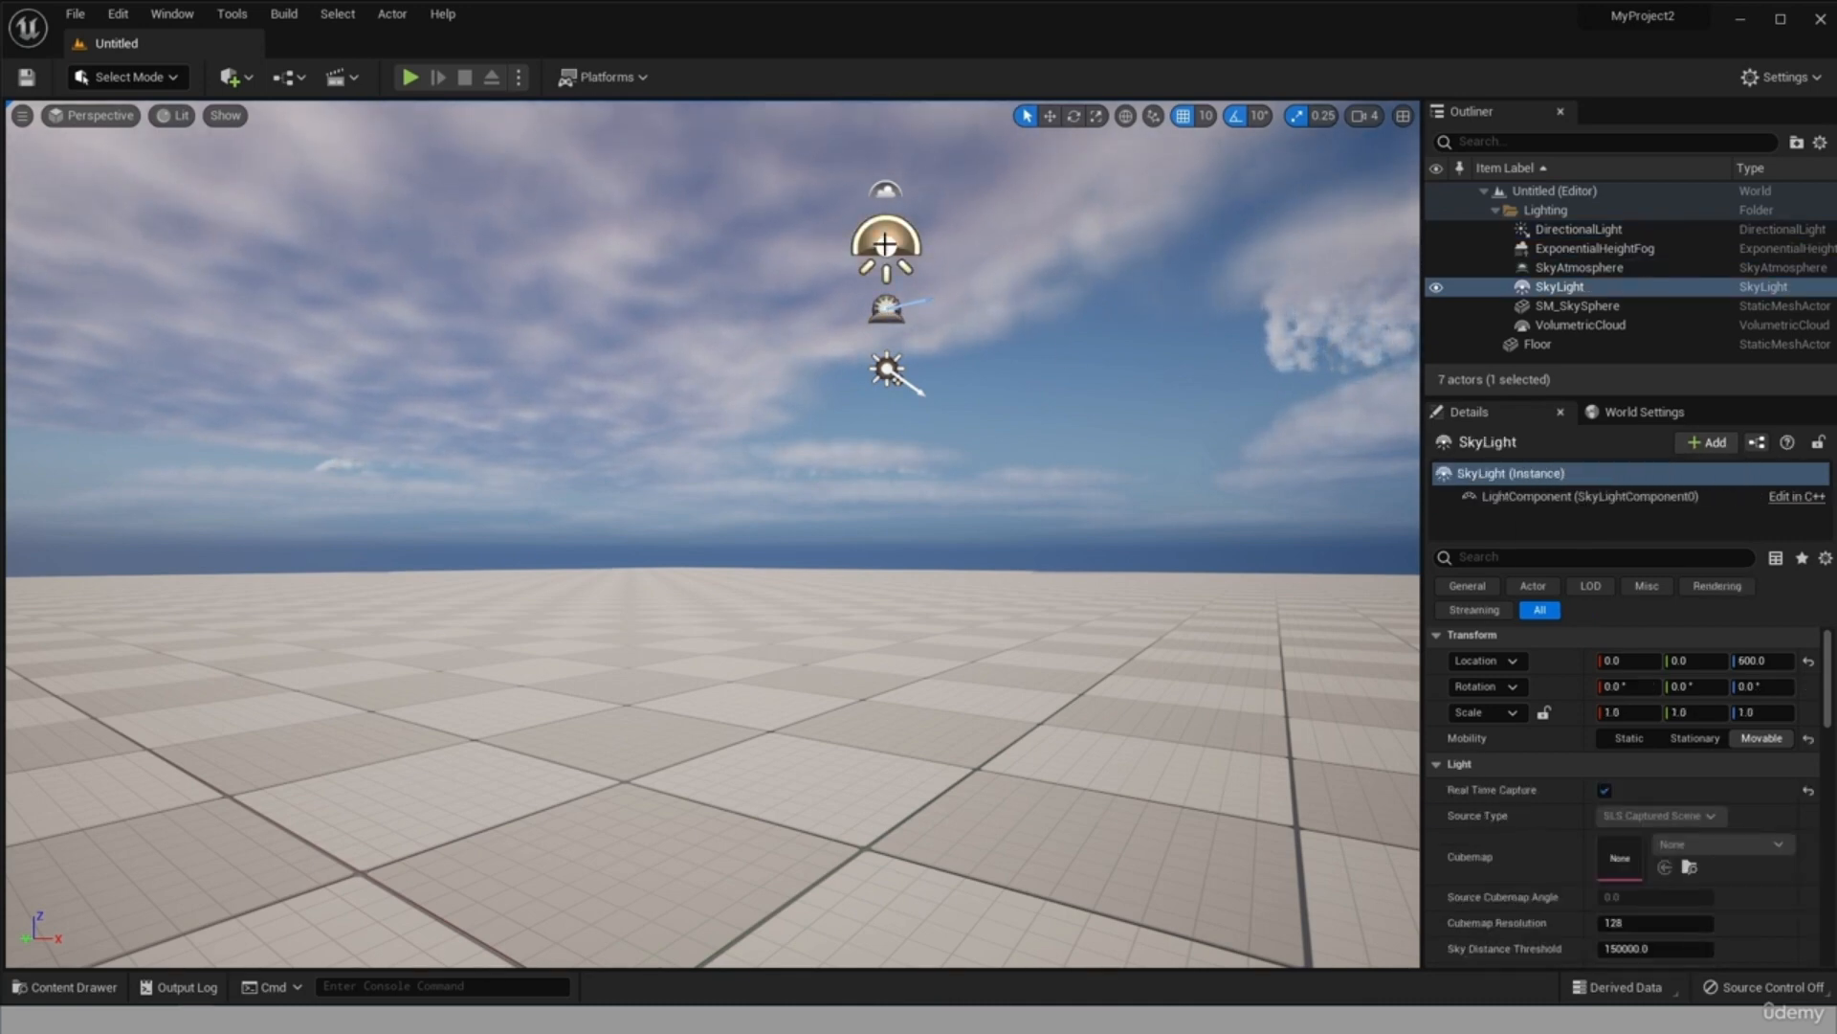
pyautogui.click(894, 189)
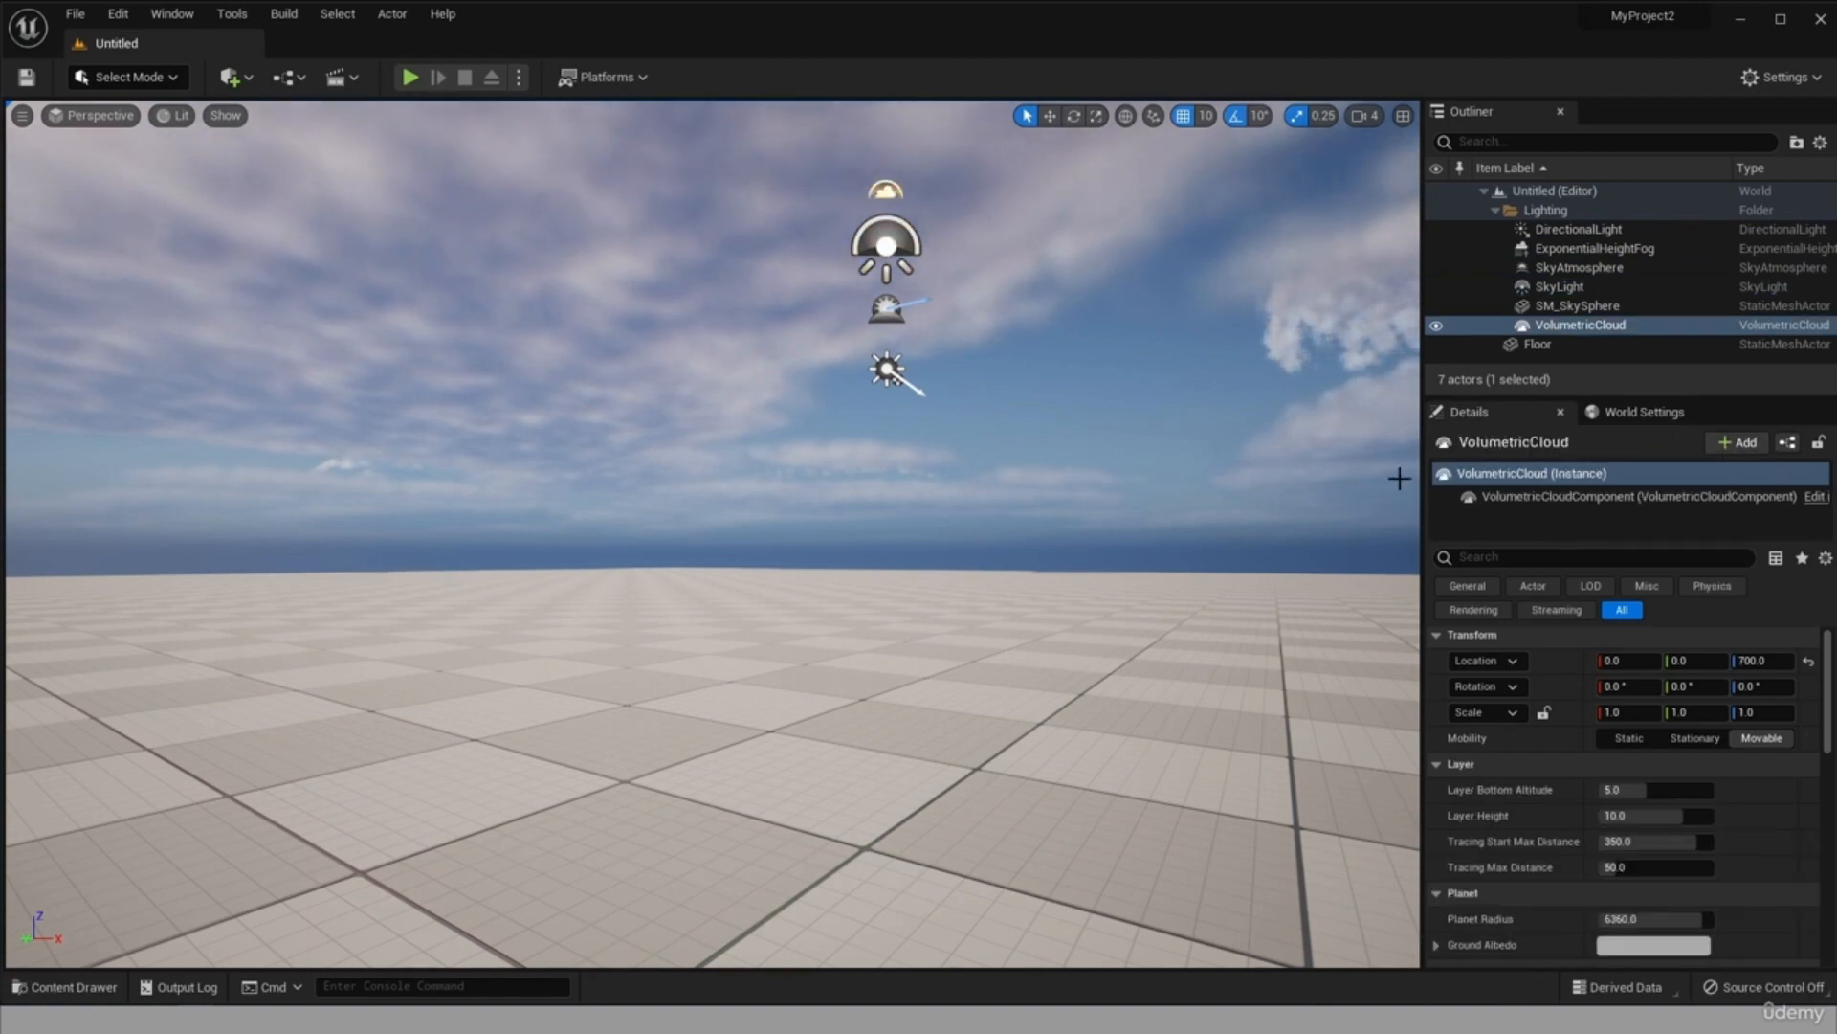
pyautogui.moveTo(1132, 437); pyautogui.dragTo(957, 438, button='right')
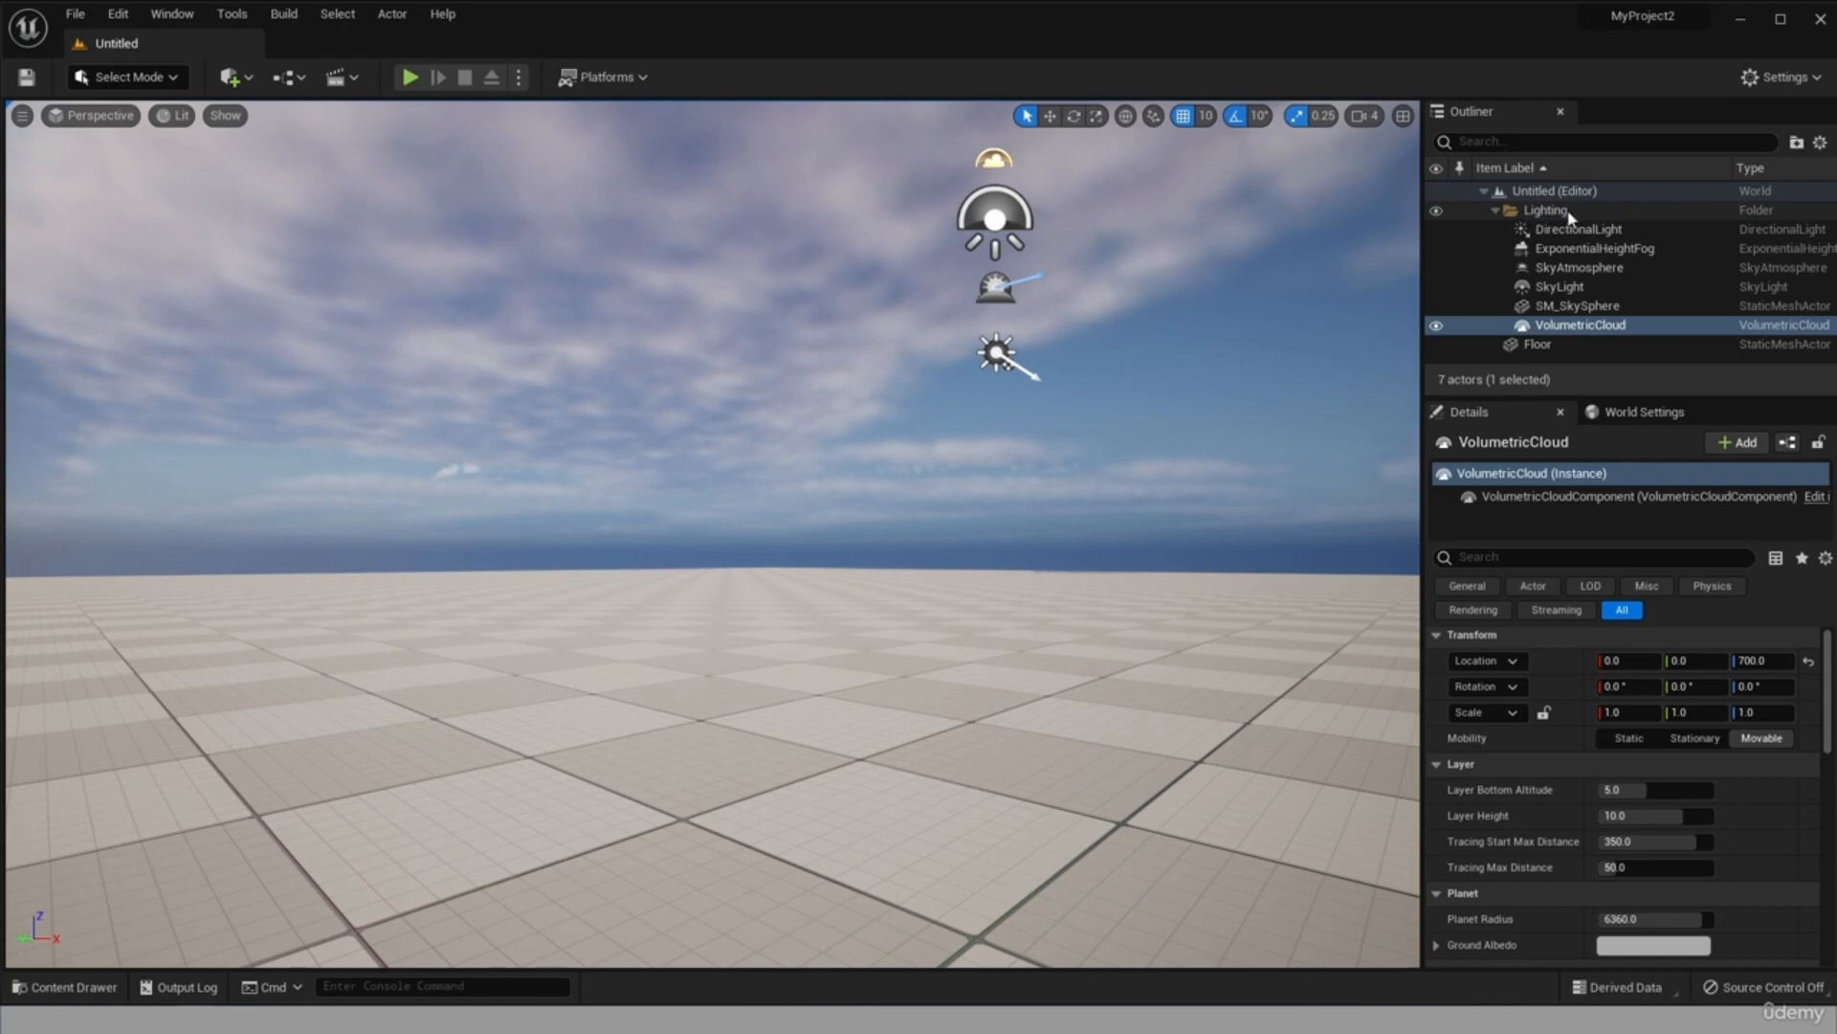
# Collapse the Lighting folder, select the Floor, and temporarily hide the Floor and the whole Lighting folder in turn.
pyautogui.click(1497, 212)
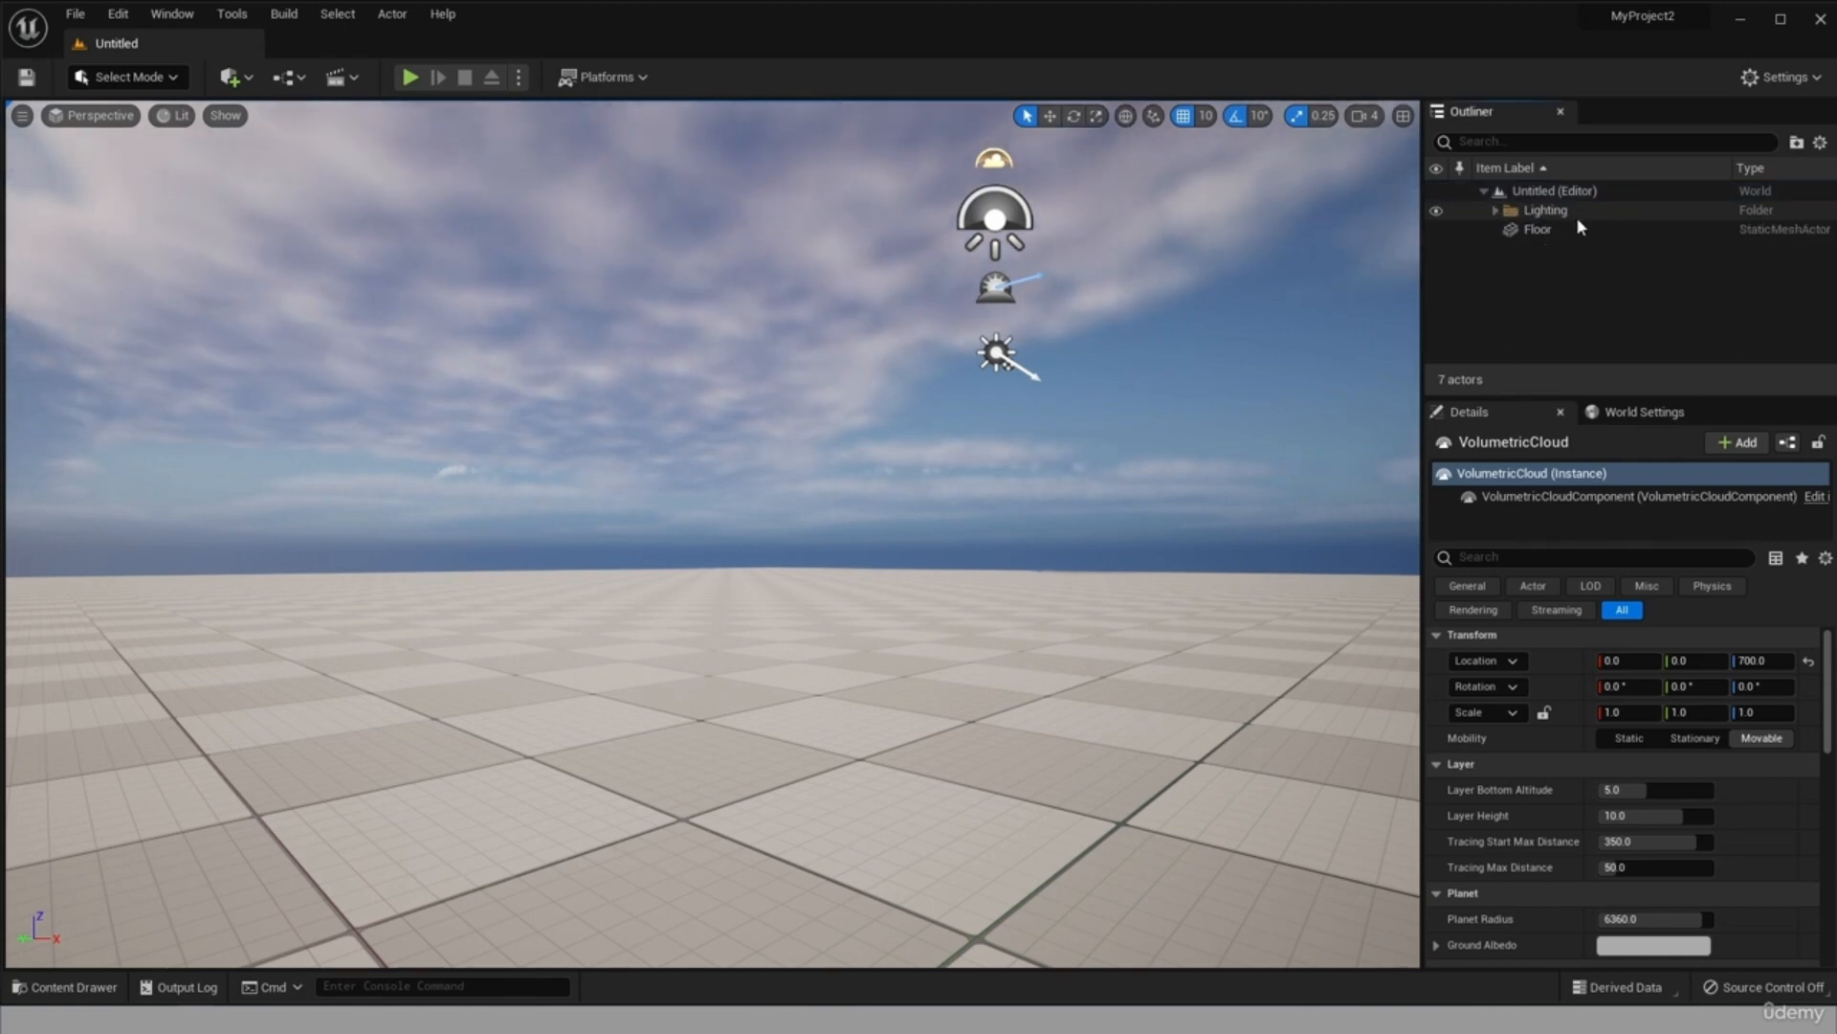
pyautogui.click(1528, 232)
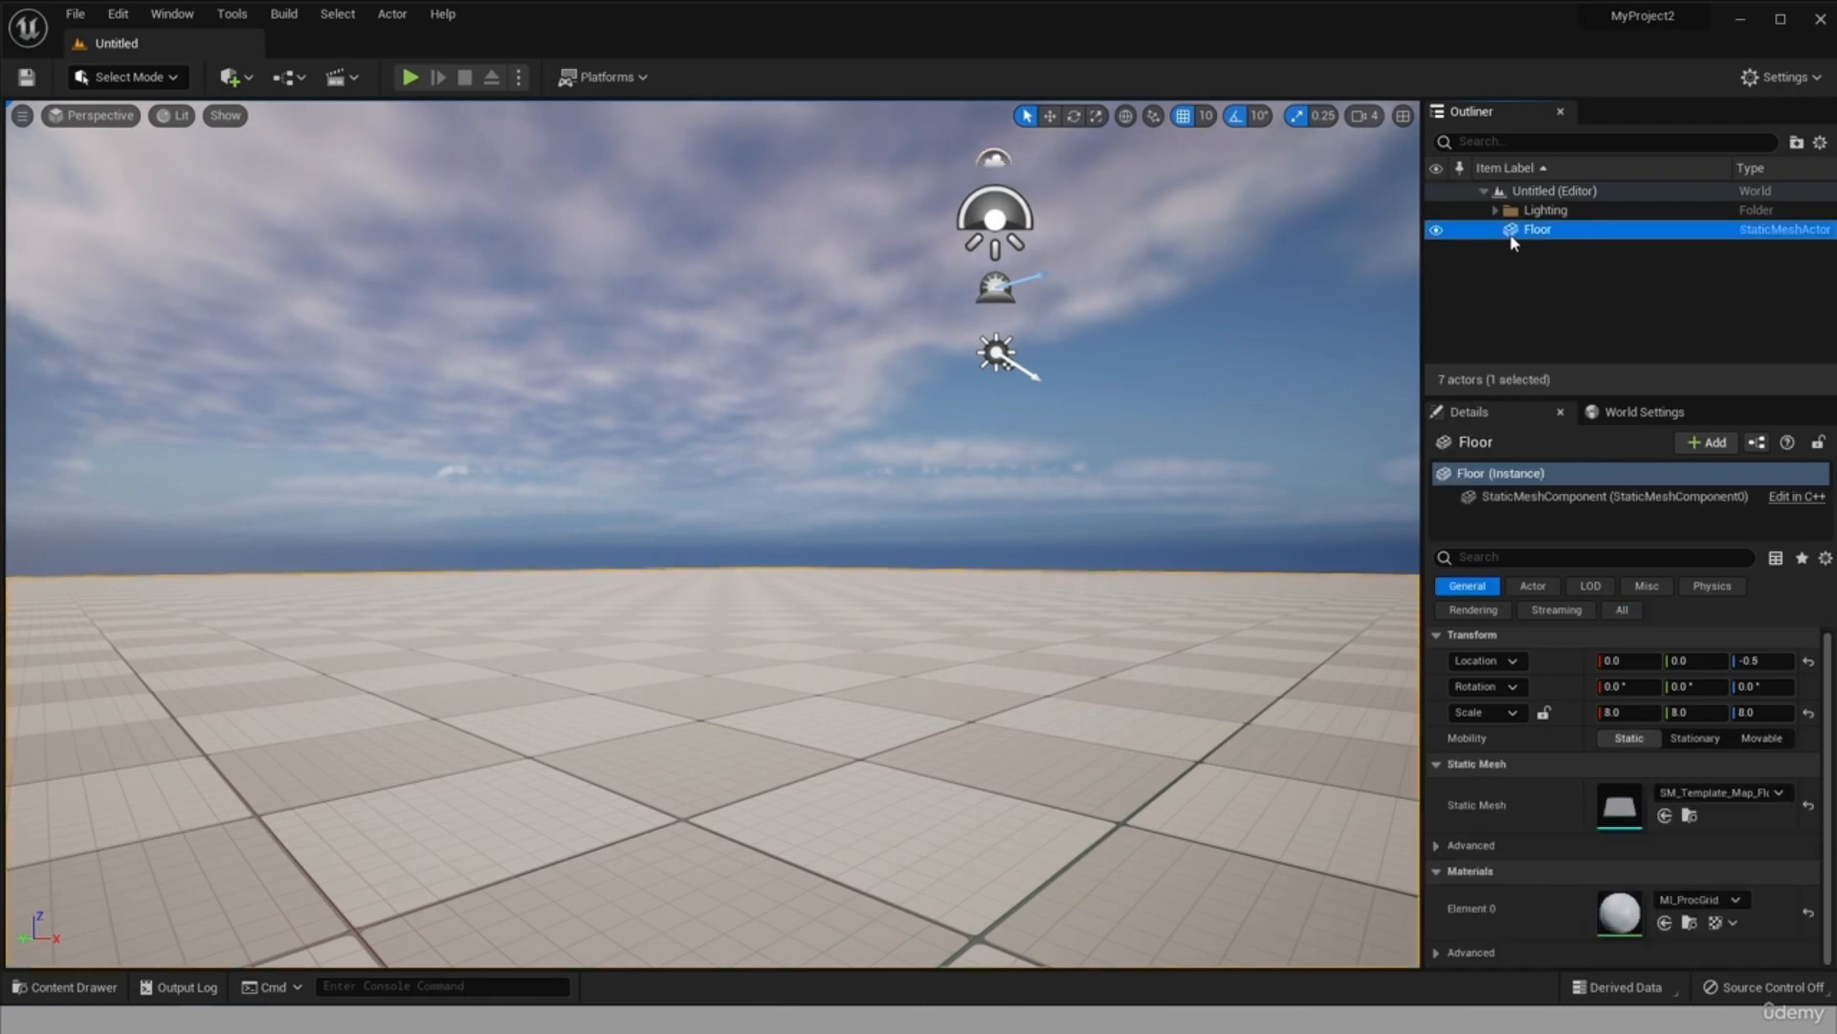
pyautogui.click(1436, 231)
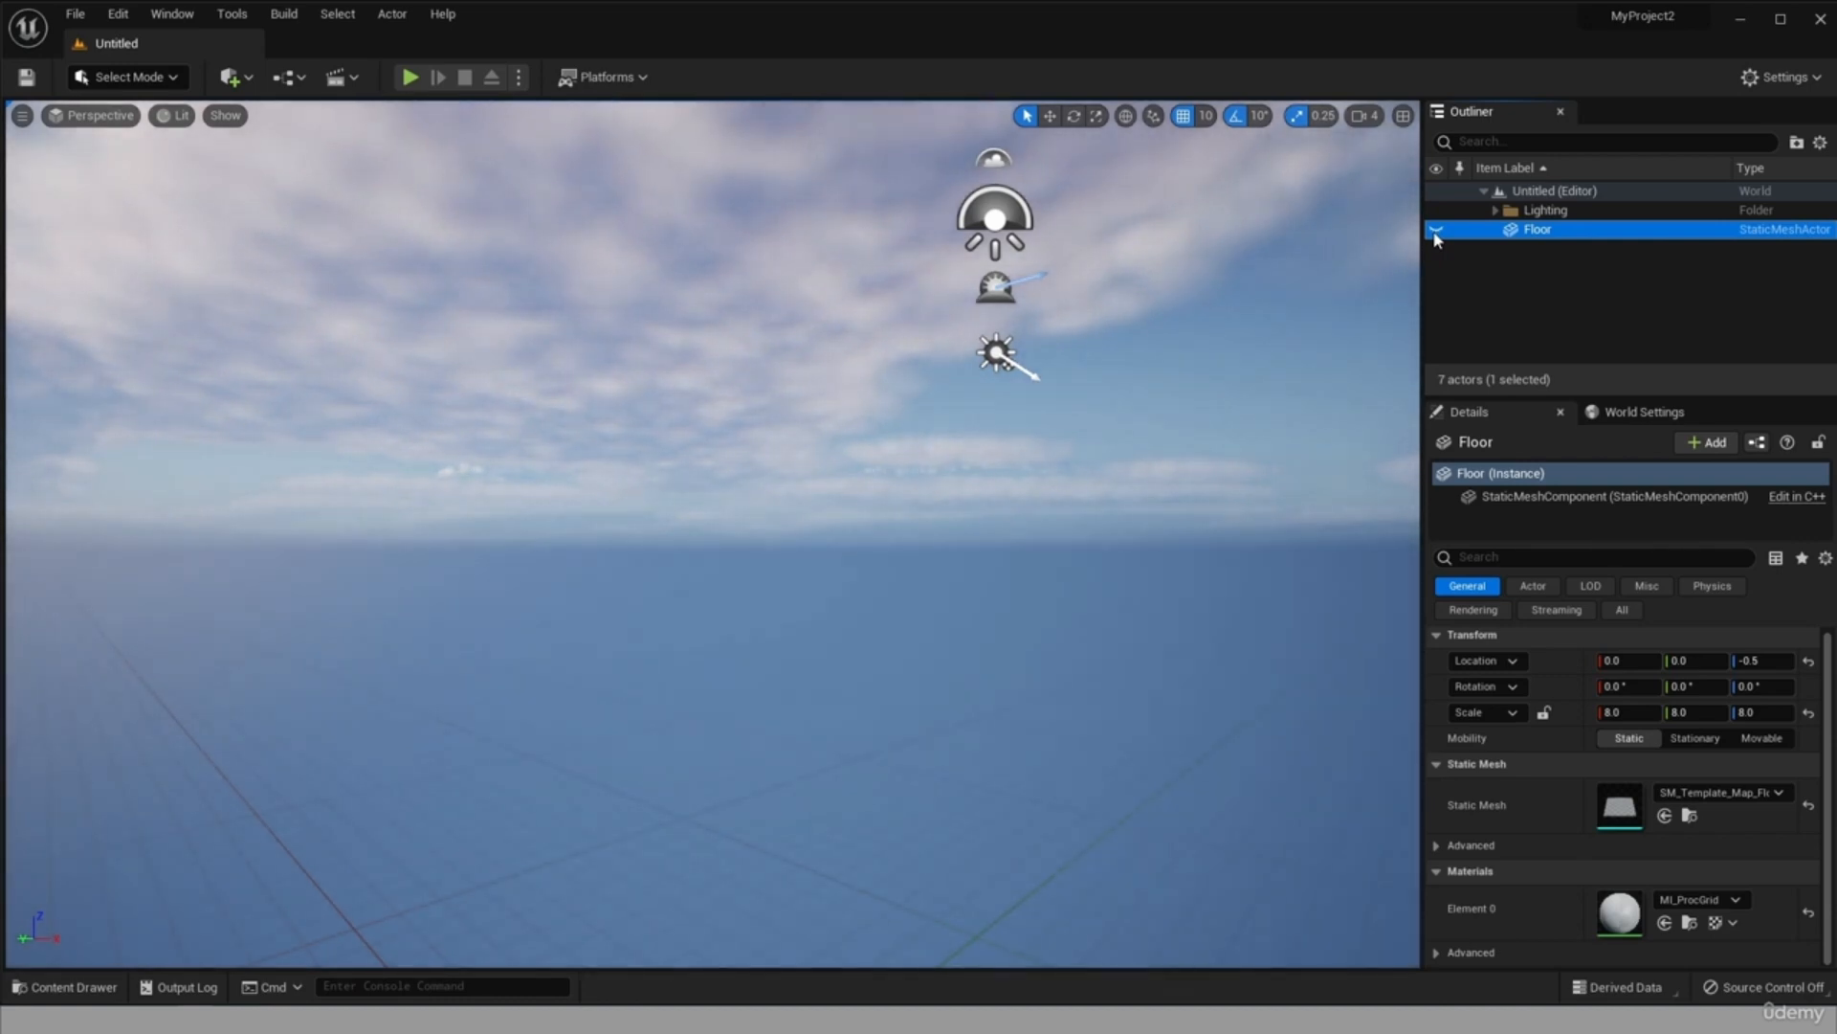
pyautogui.click(1436, 231)
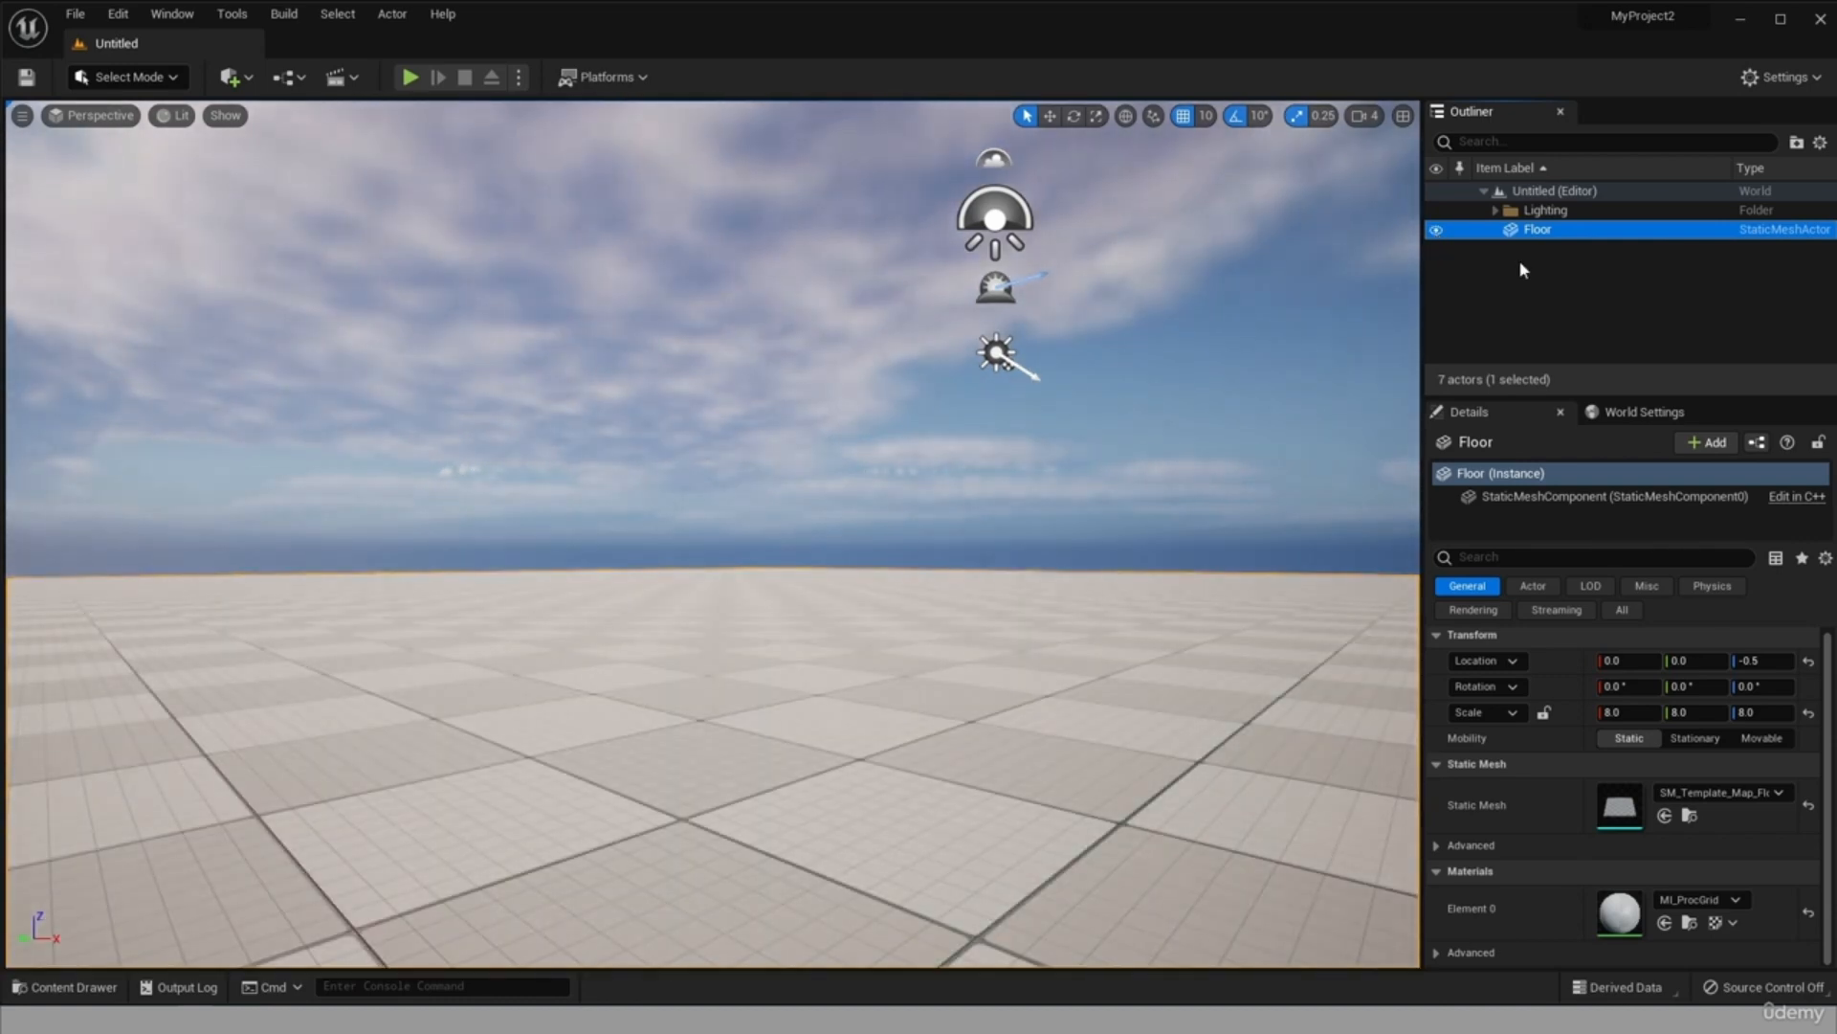
pyautogui.click(1436, 211)
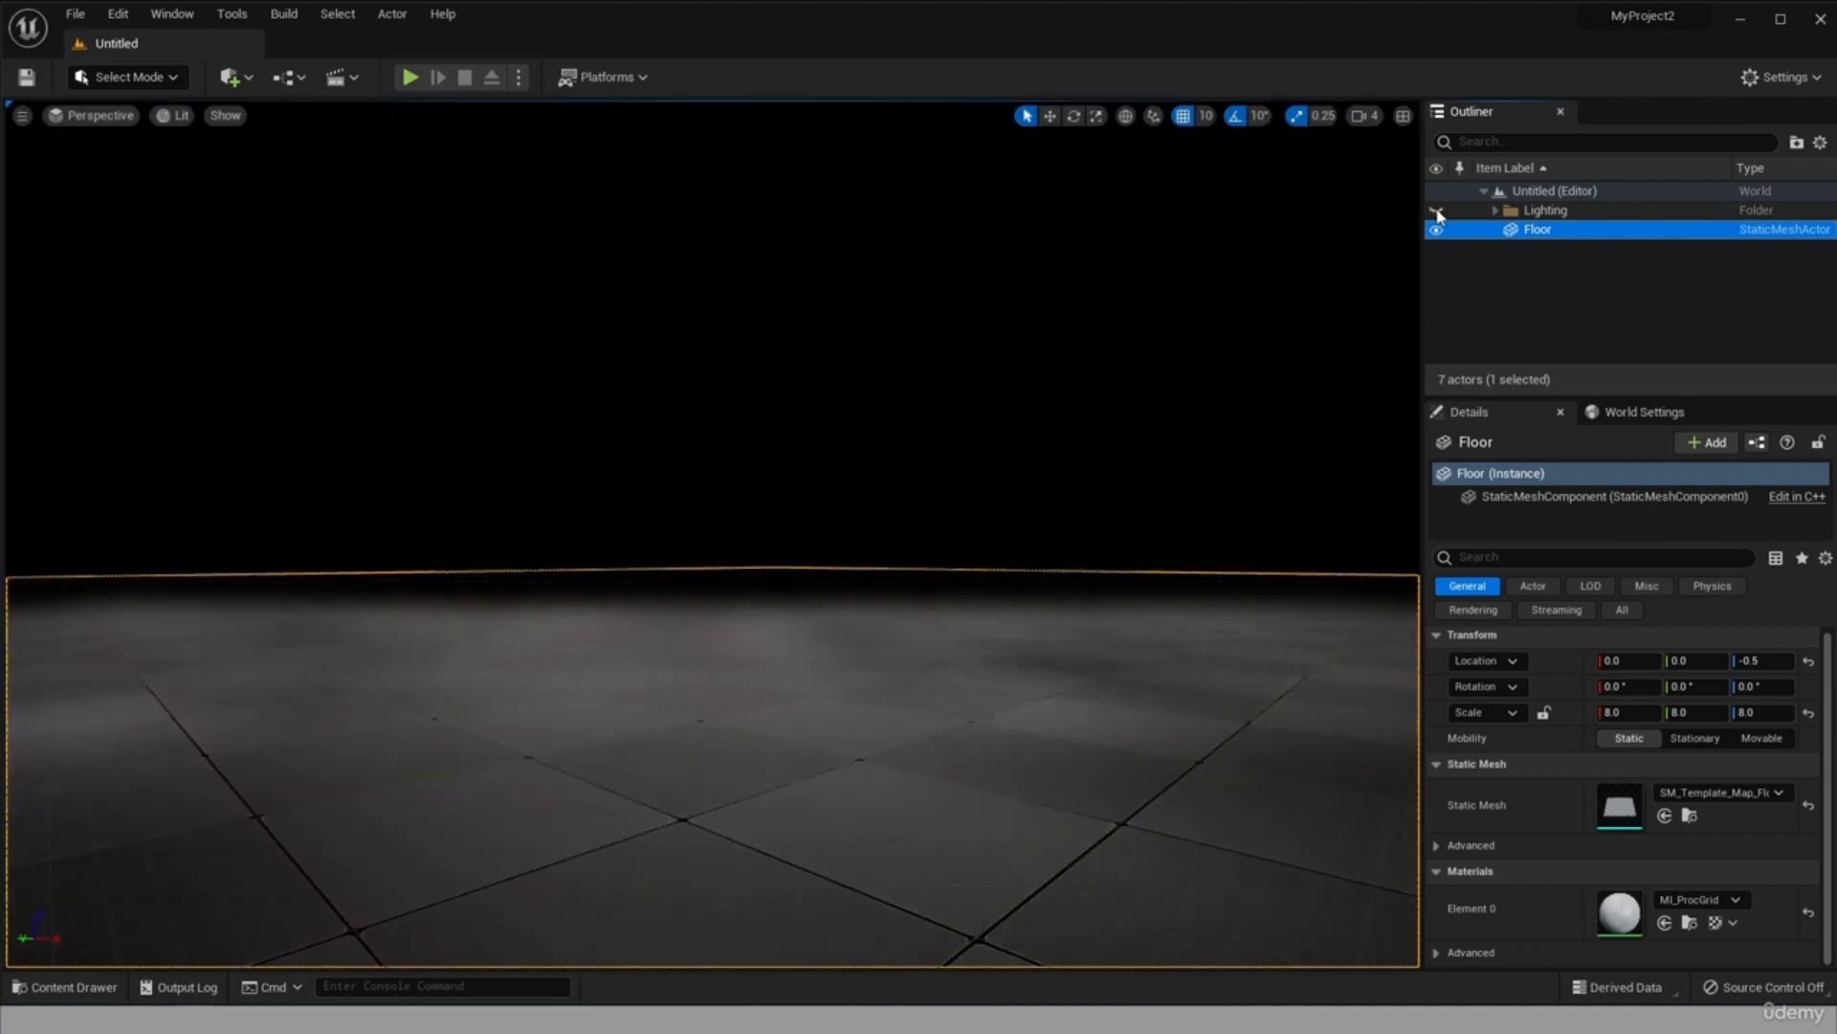
pyautogui.click(1436, 211)
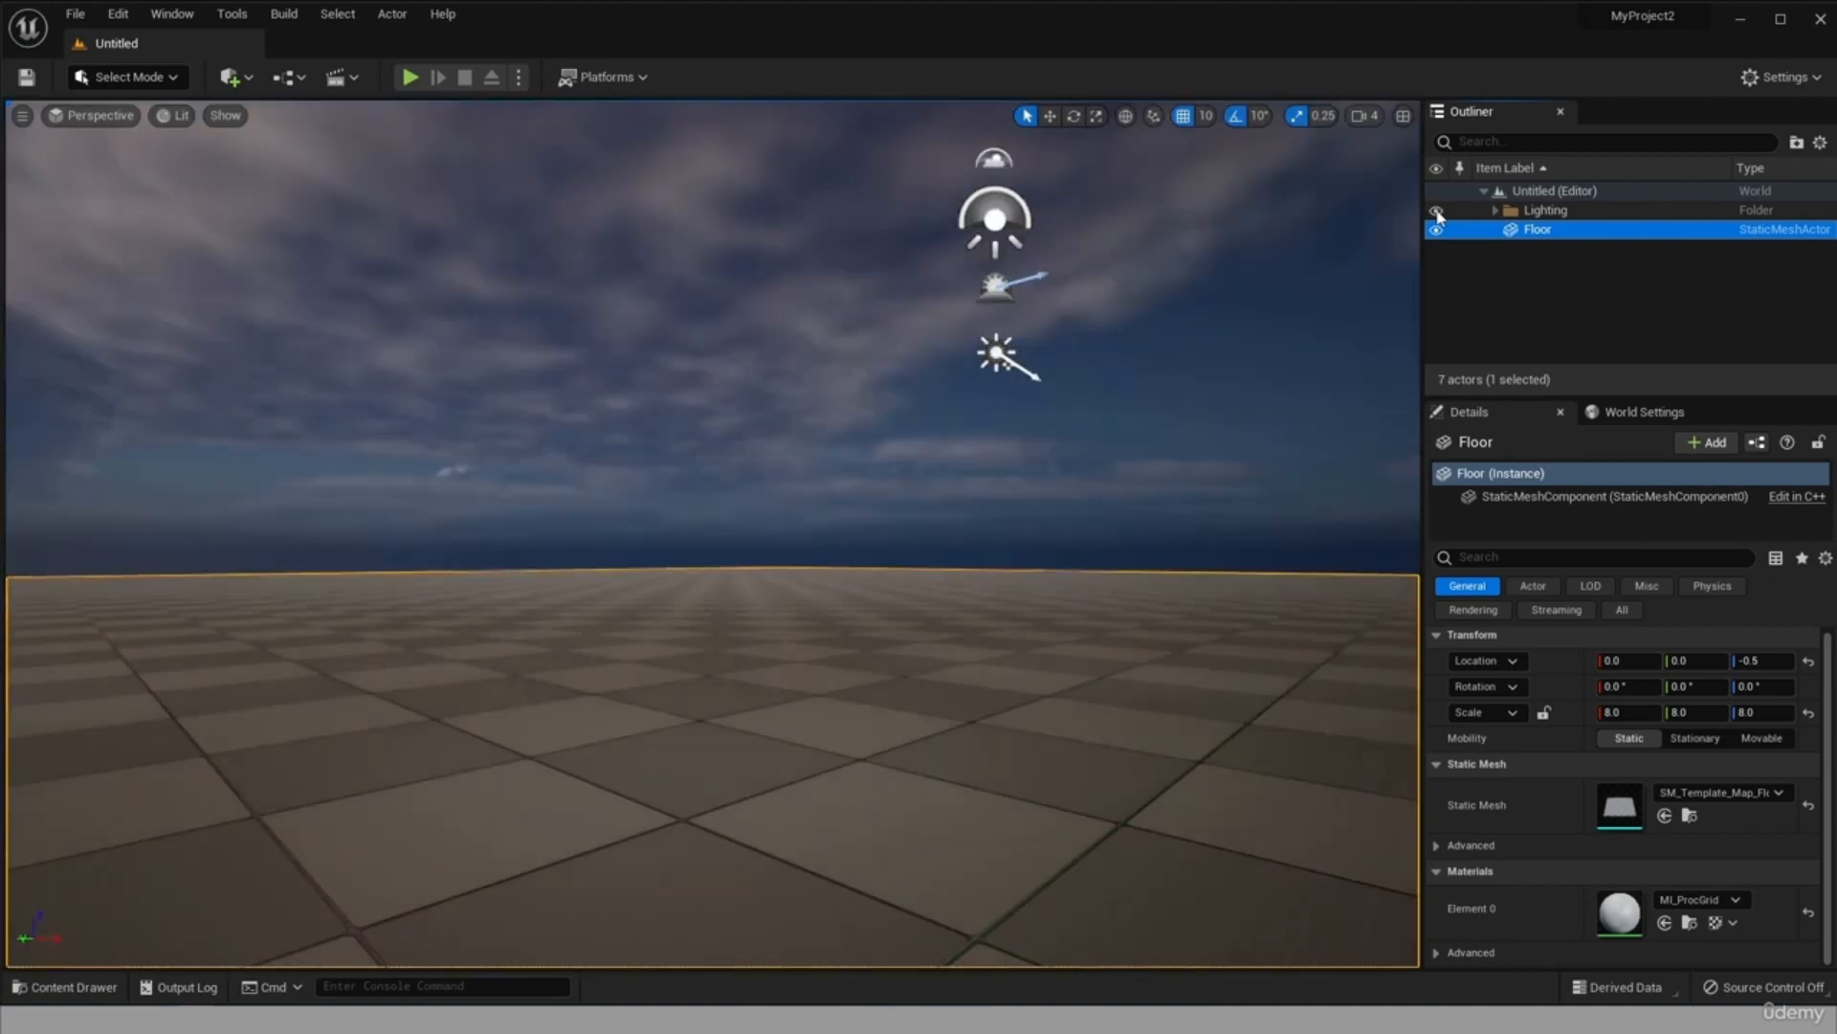
# Expand the Lighting folder and hide and show its ExponentialHeightFog, SkyAtmosphere and SkyLight actors one at a time.
pyautogui.click(1495, 210)
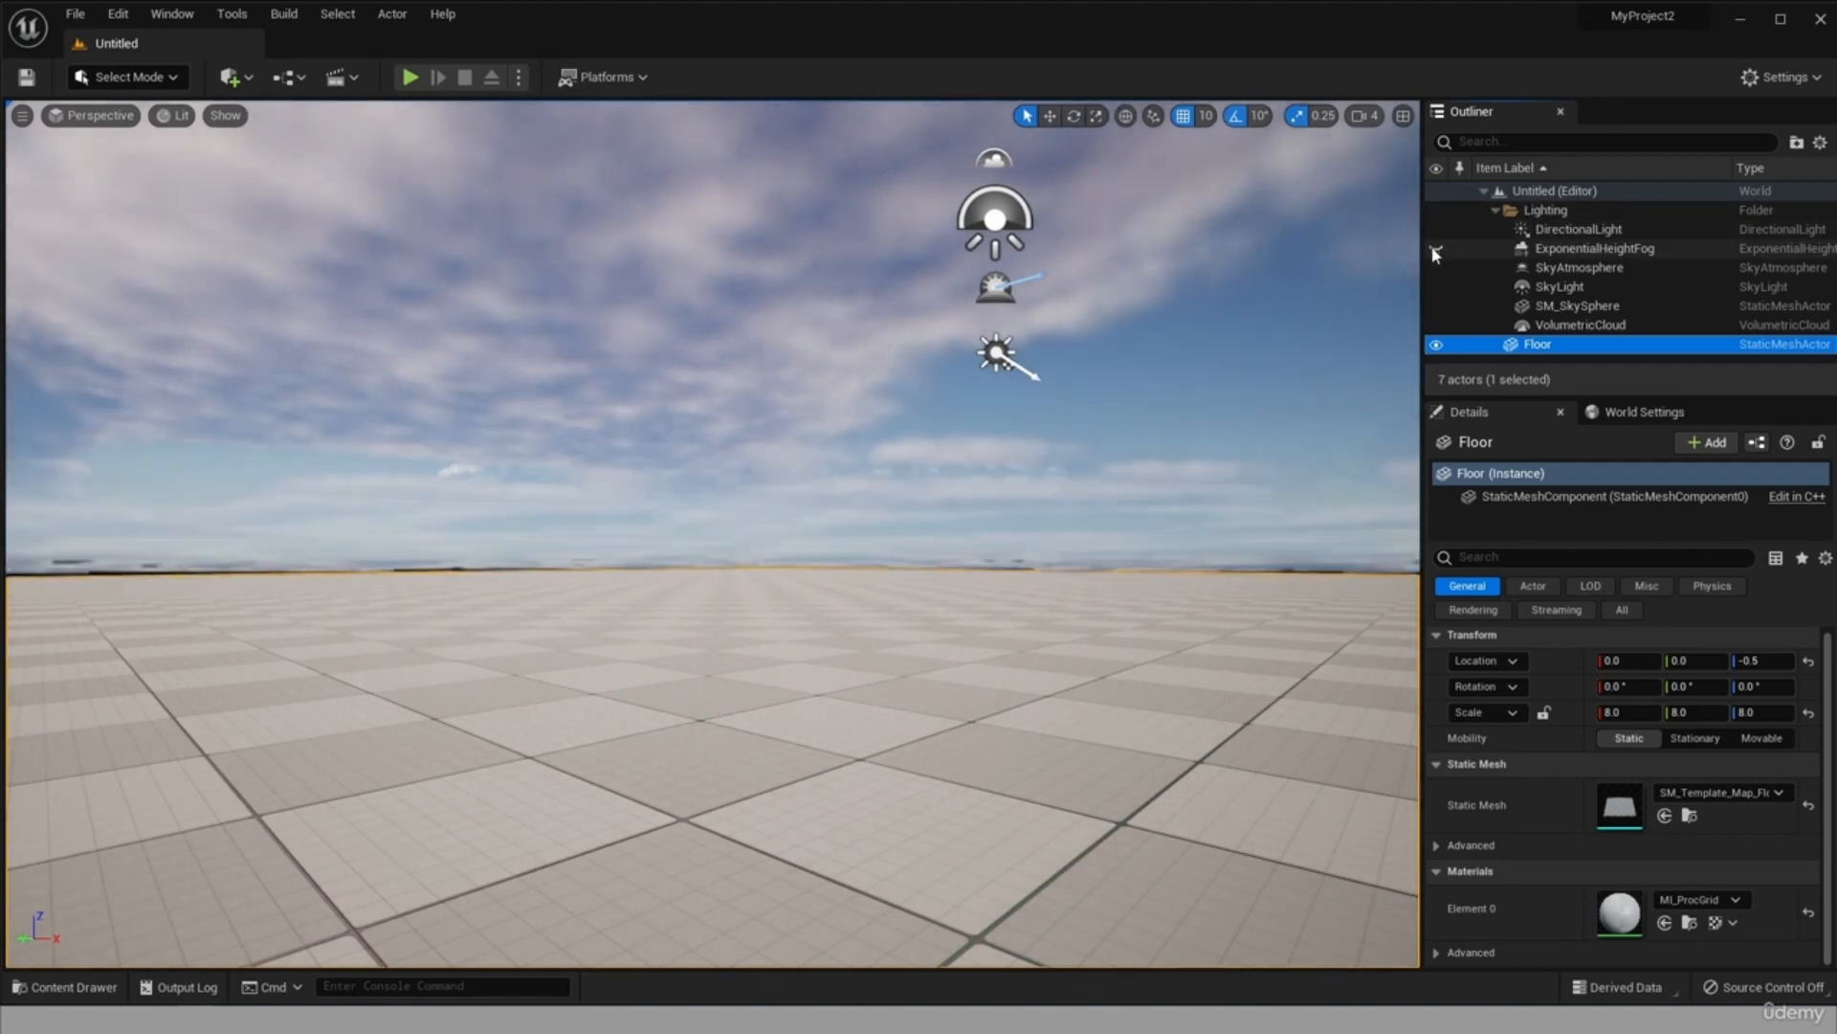
pyautogui.click(1436, 270)
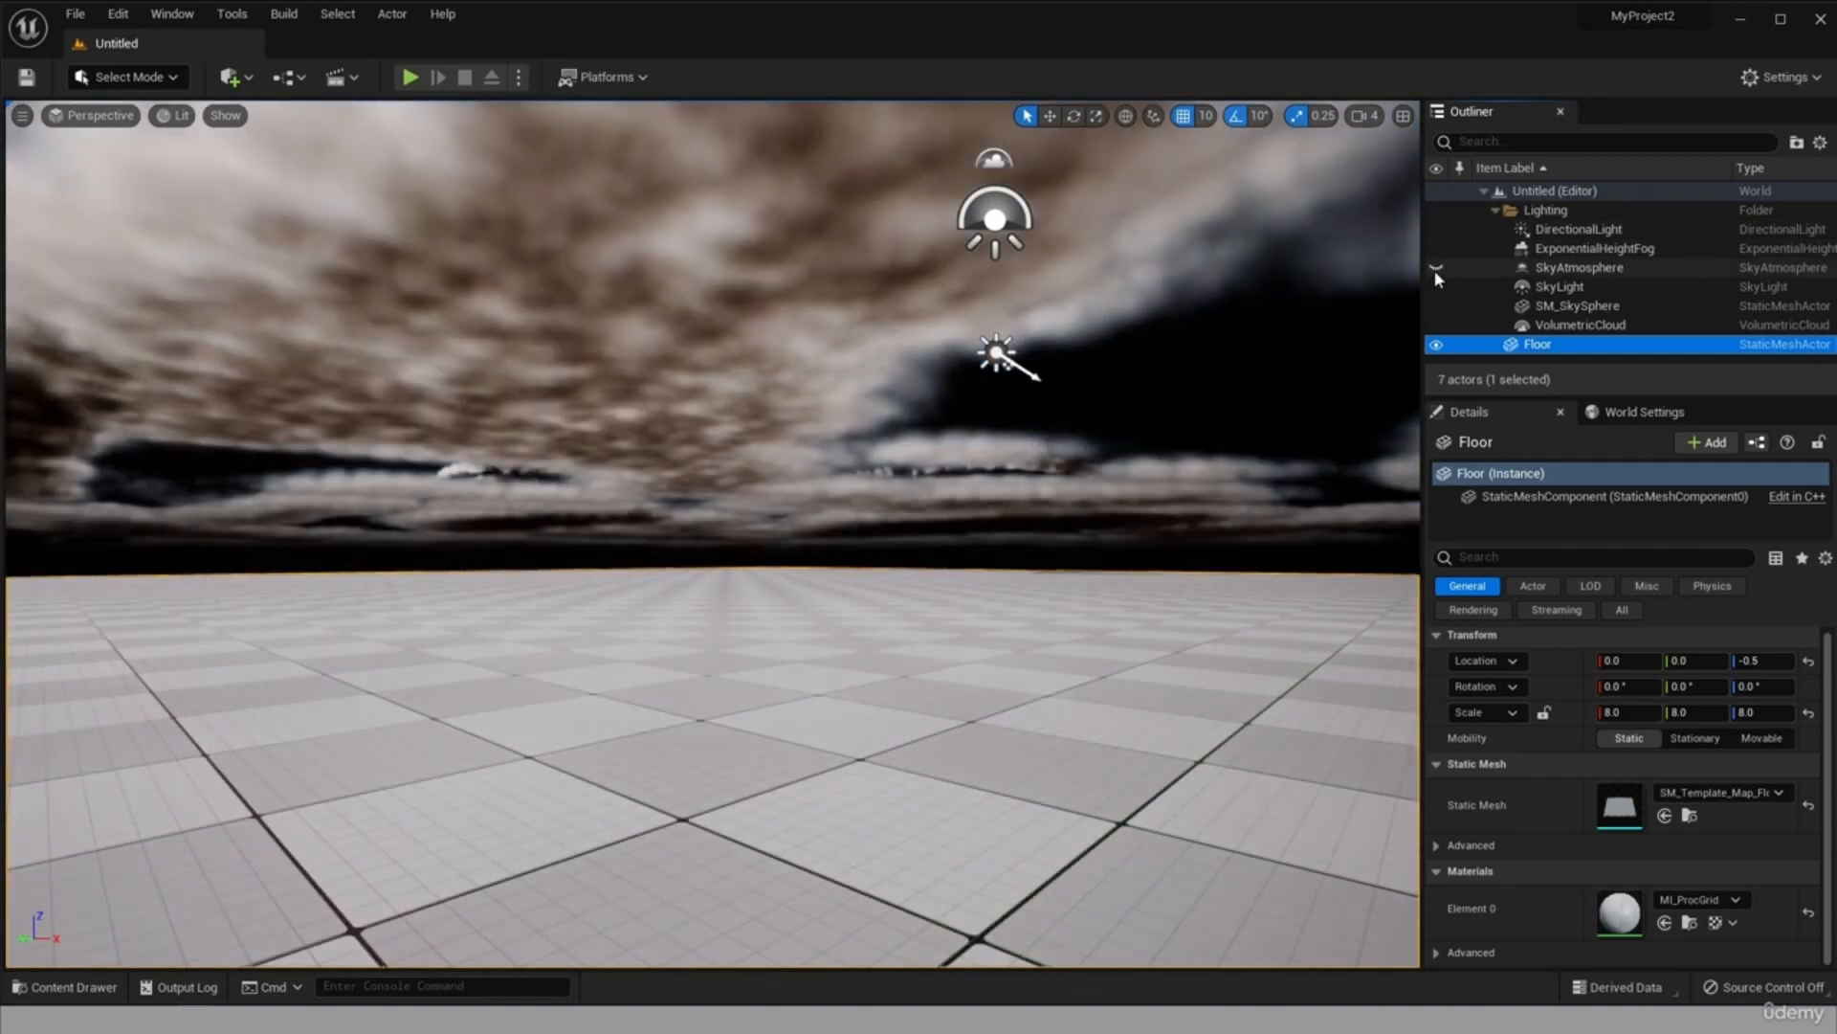
pyautogui.click(1436, 269)
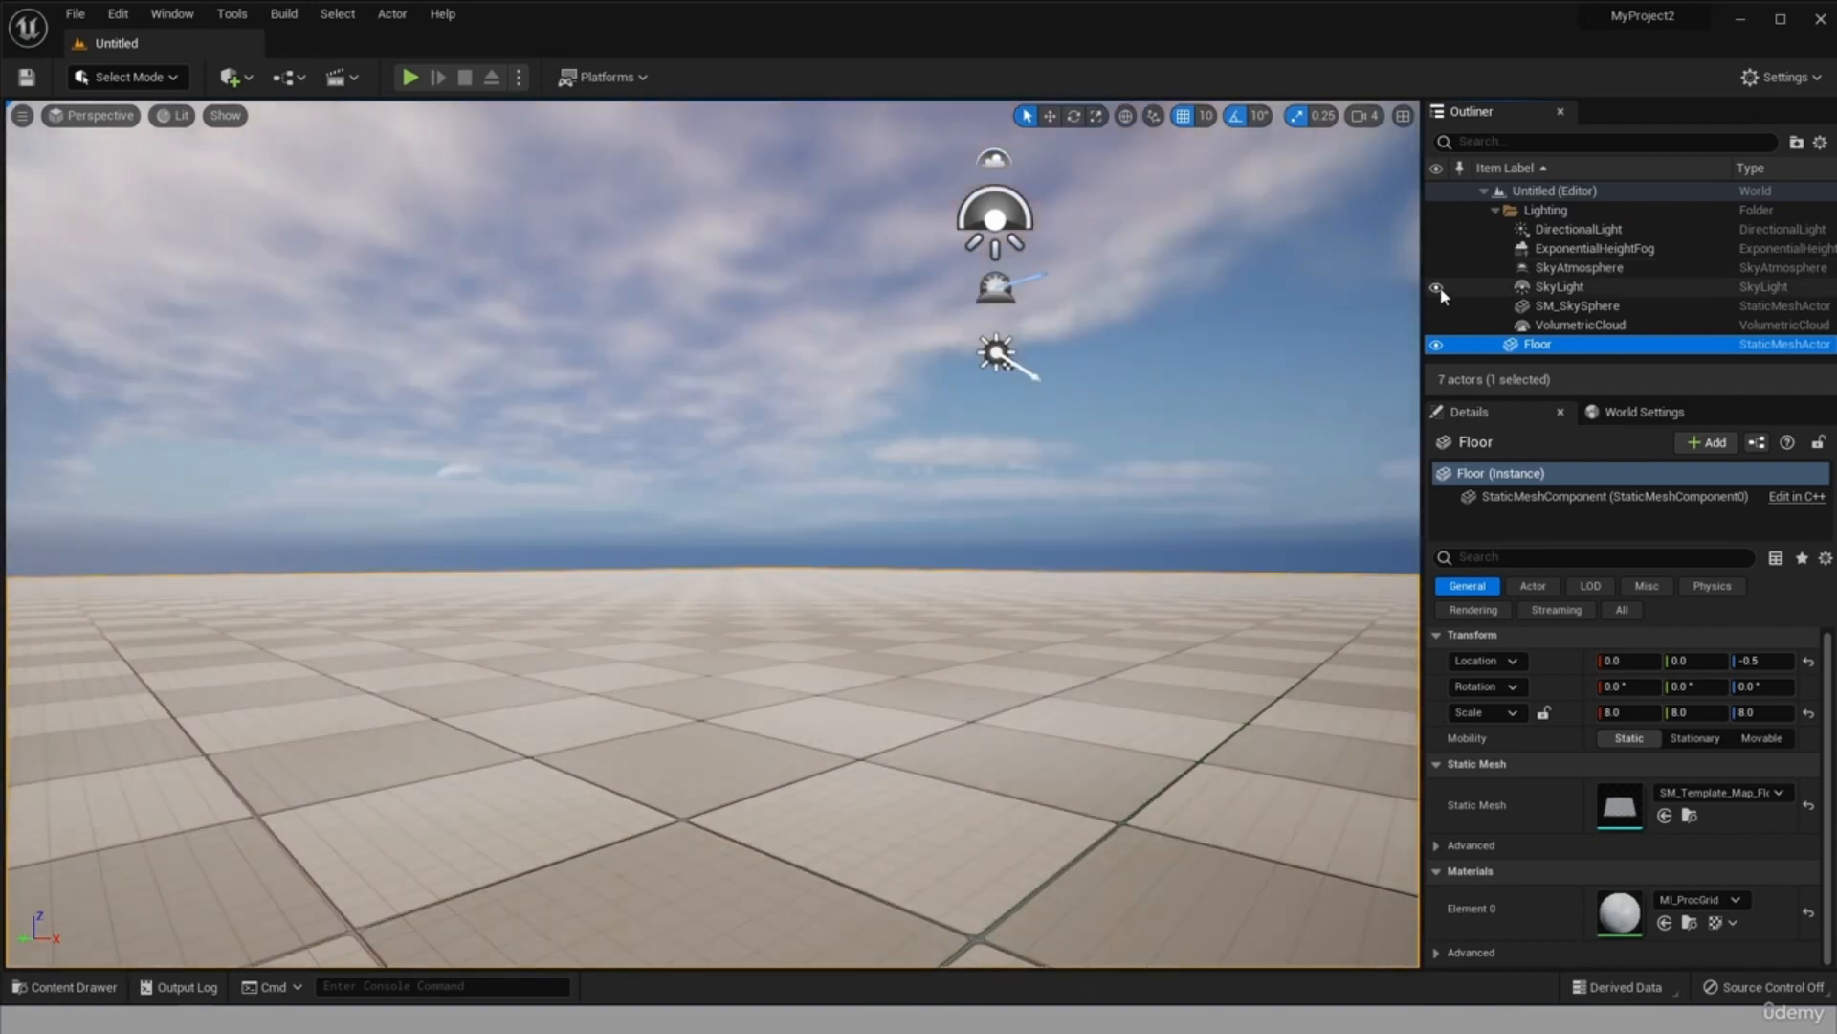
pyautogui.click(1436, 286)
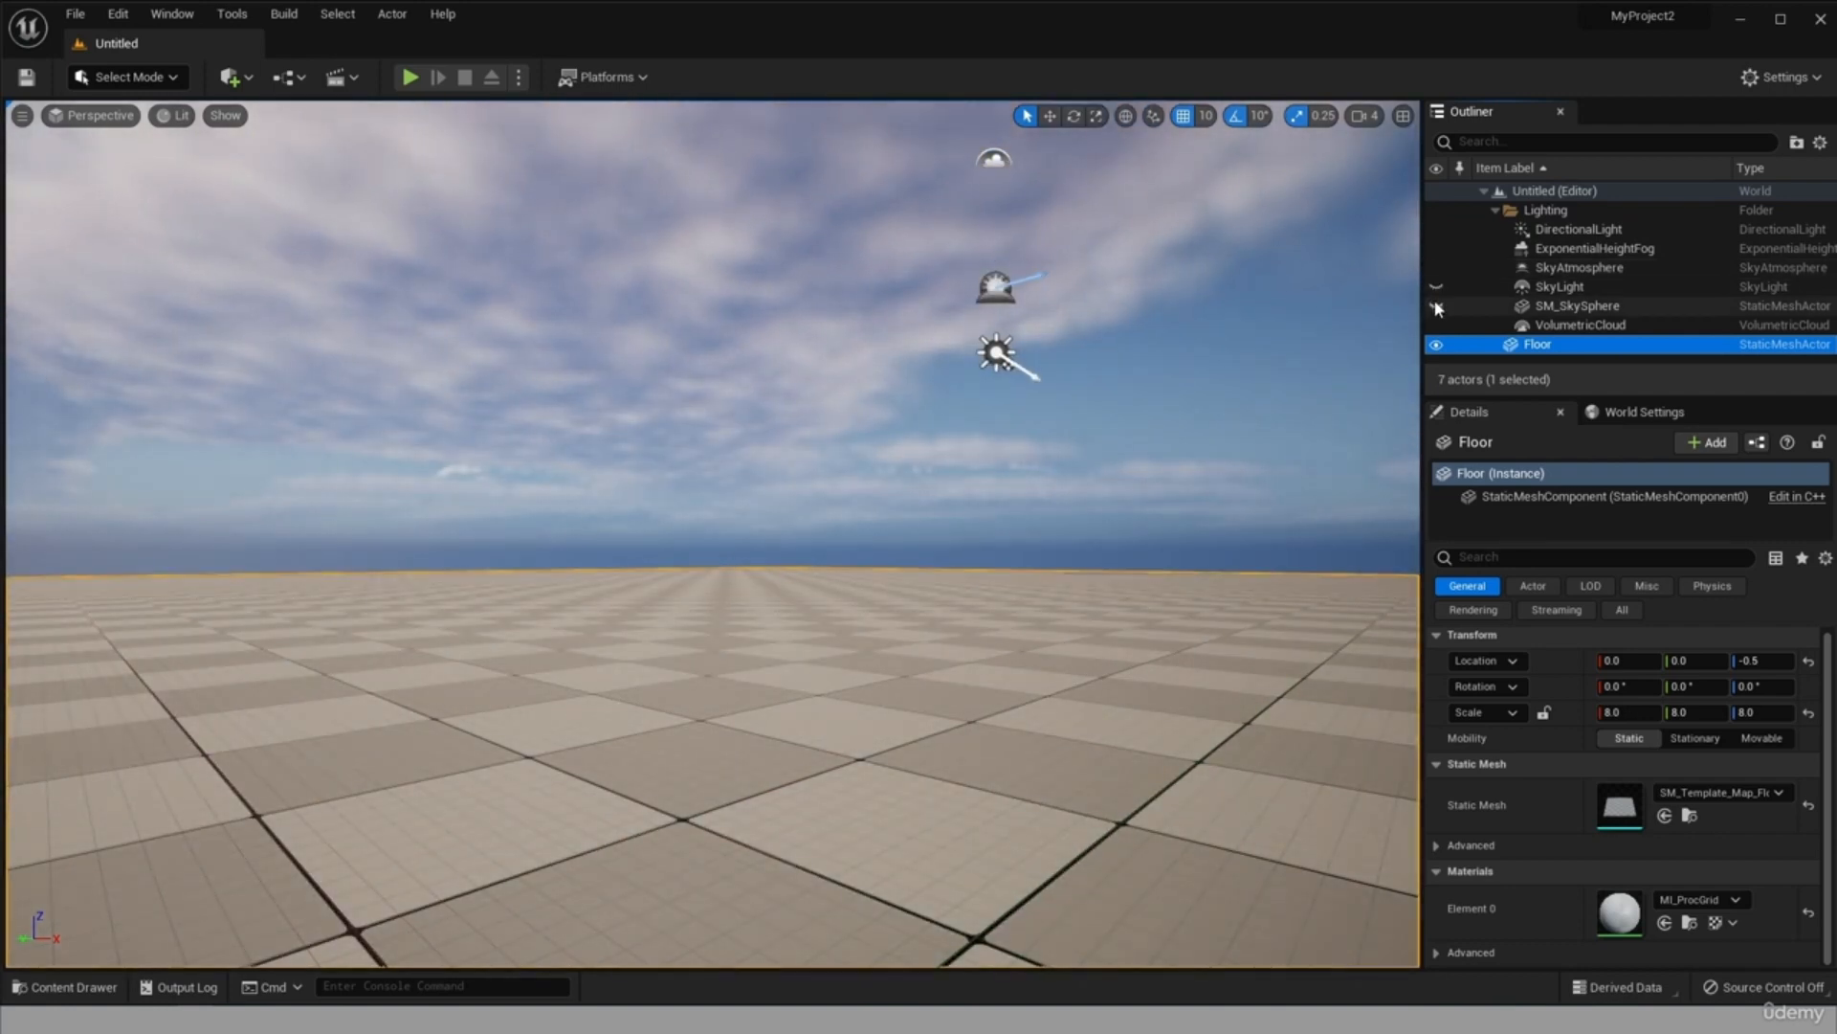
pyautogui.click(1436, 287)
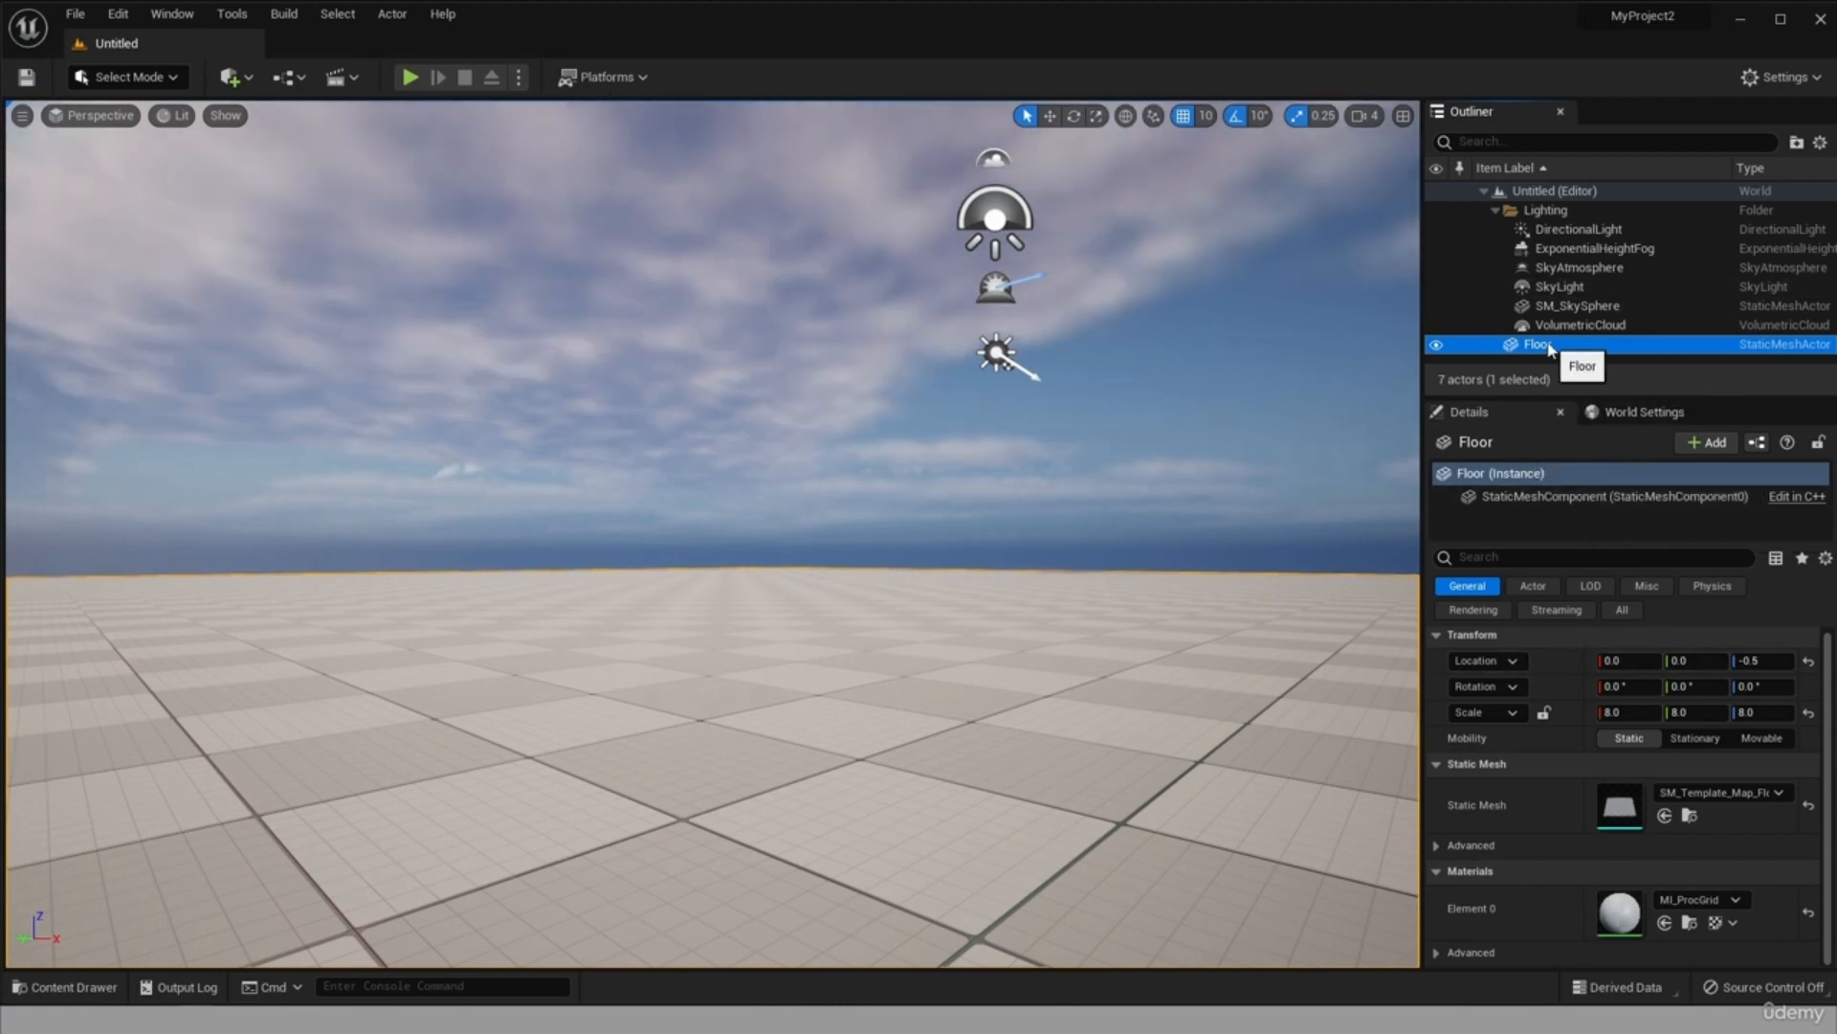
# Examine the Floor's StaticMeshComponent and the DirectionalLight's component, then read through the DirectionalLight's transform, light and rendering properties.
pyautogui.moveTo(1568, 499)
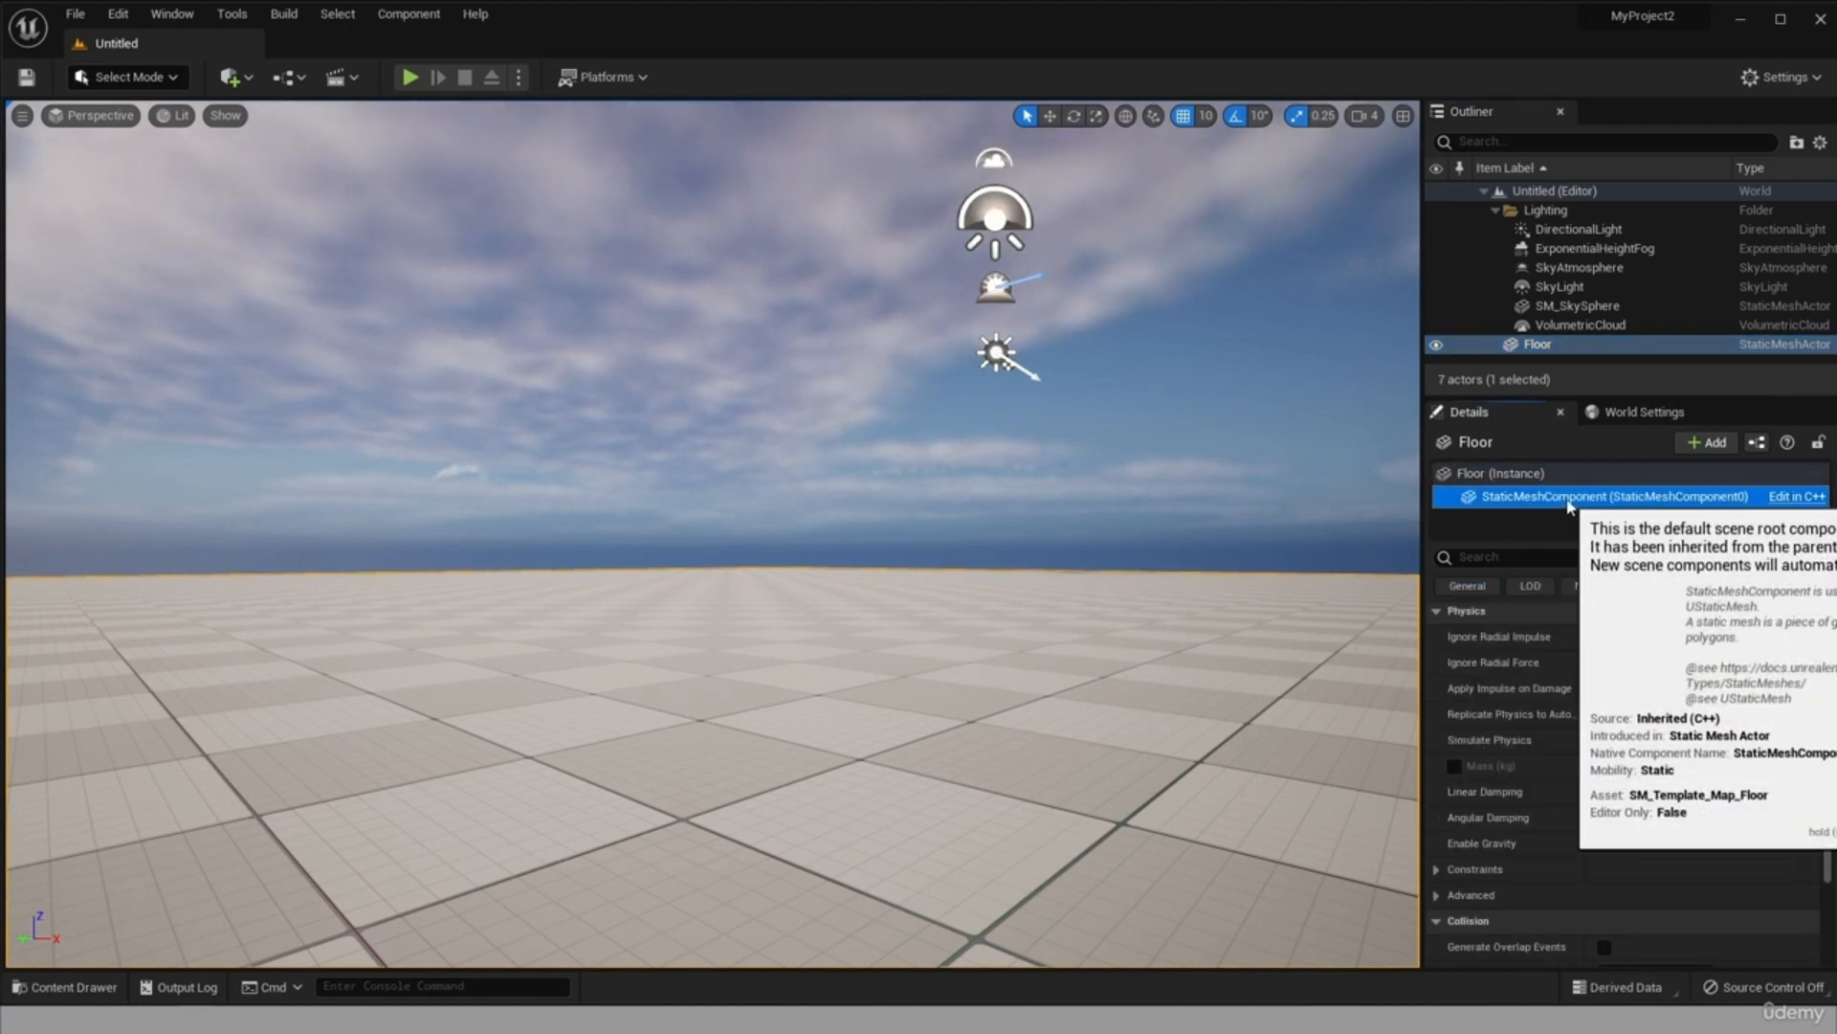
pyautogui.click(1580, 230)
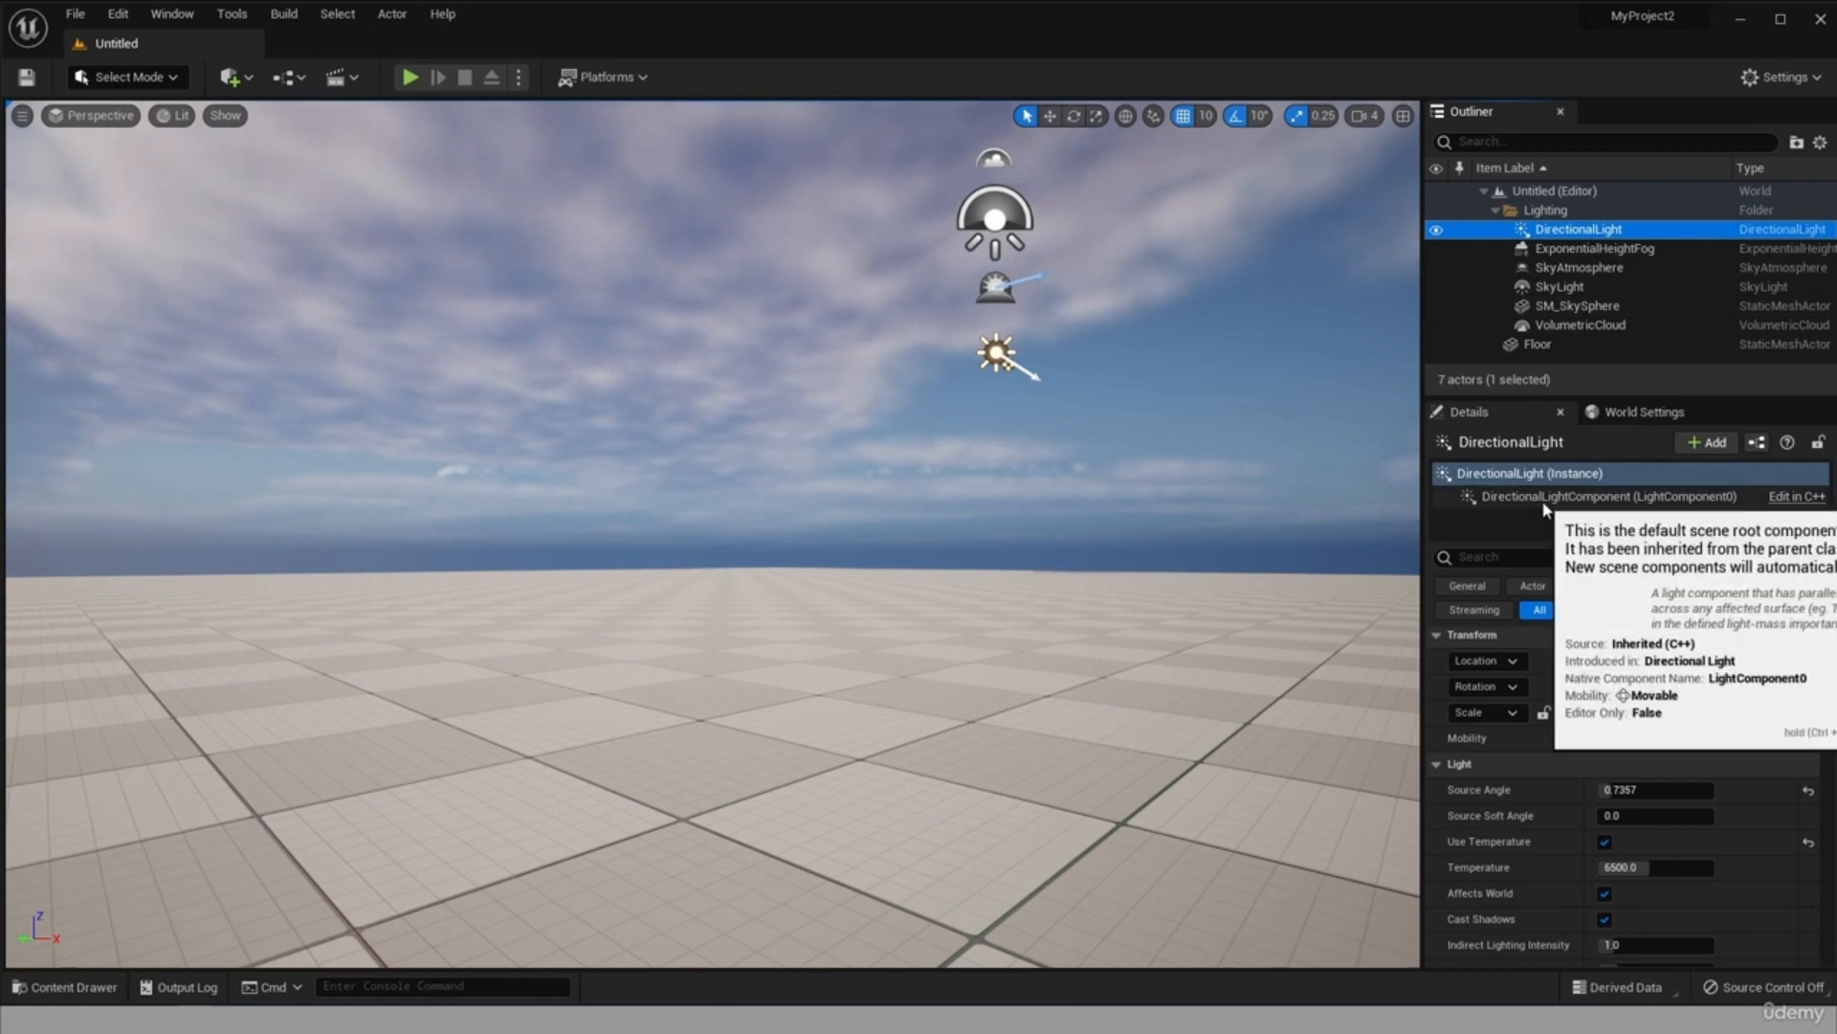
pyautogui.click(1579, 499)
pyautogui.click(1556, 474)
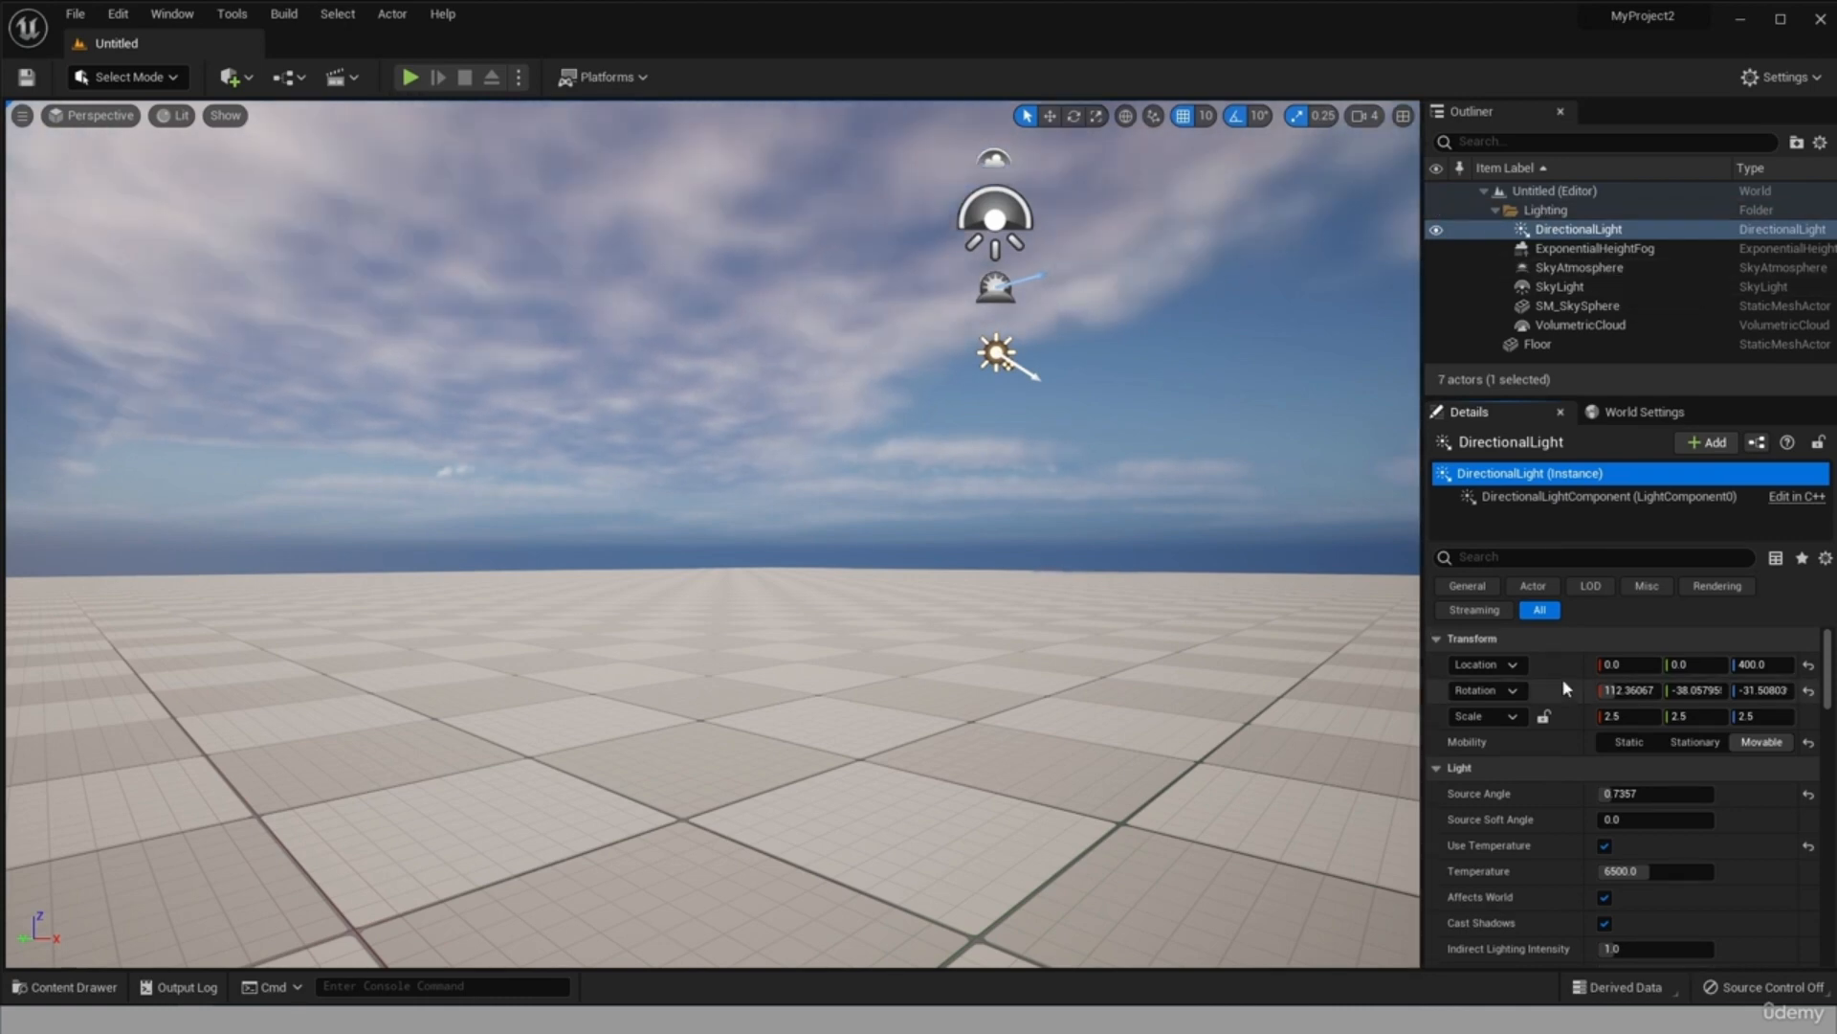
pyautogui.moveTo(1828, 661); pyautogui.dragTo(1829, 668)
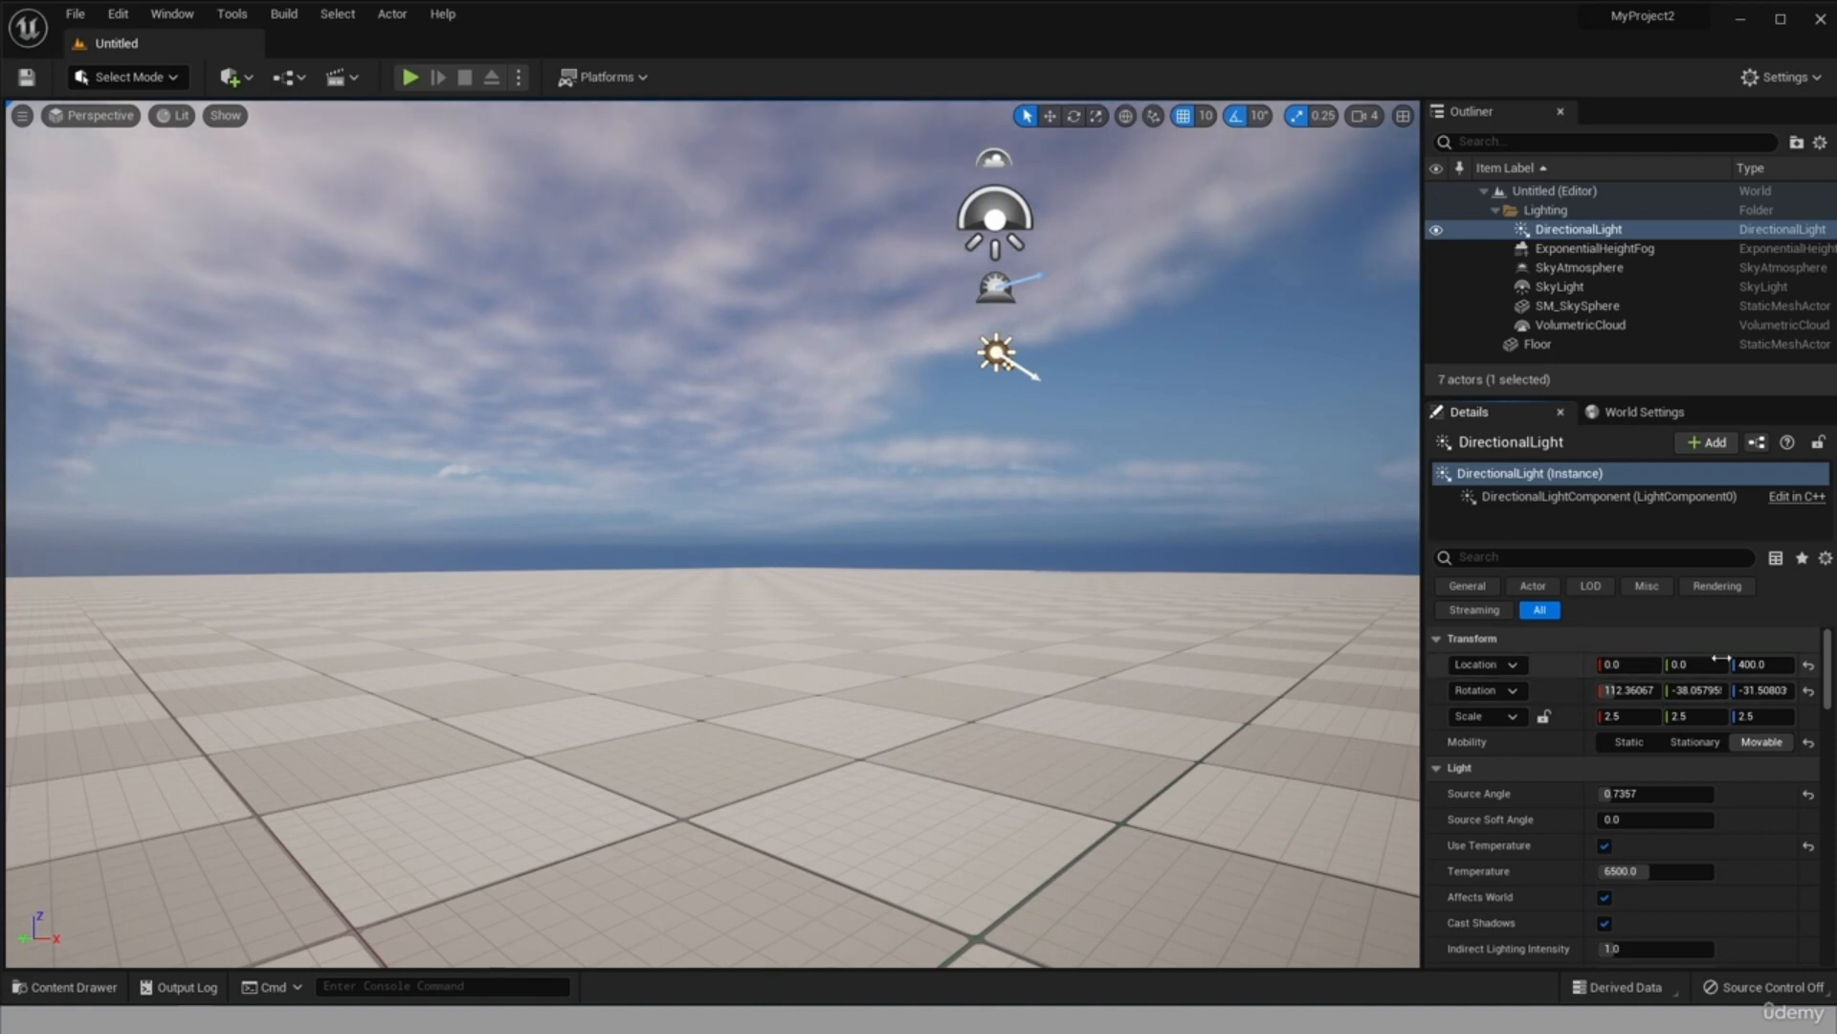
pyautogui.moveTo(1829, 674); pyautogui.dragTo(1829, 684)
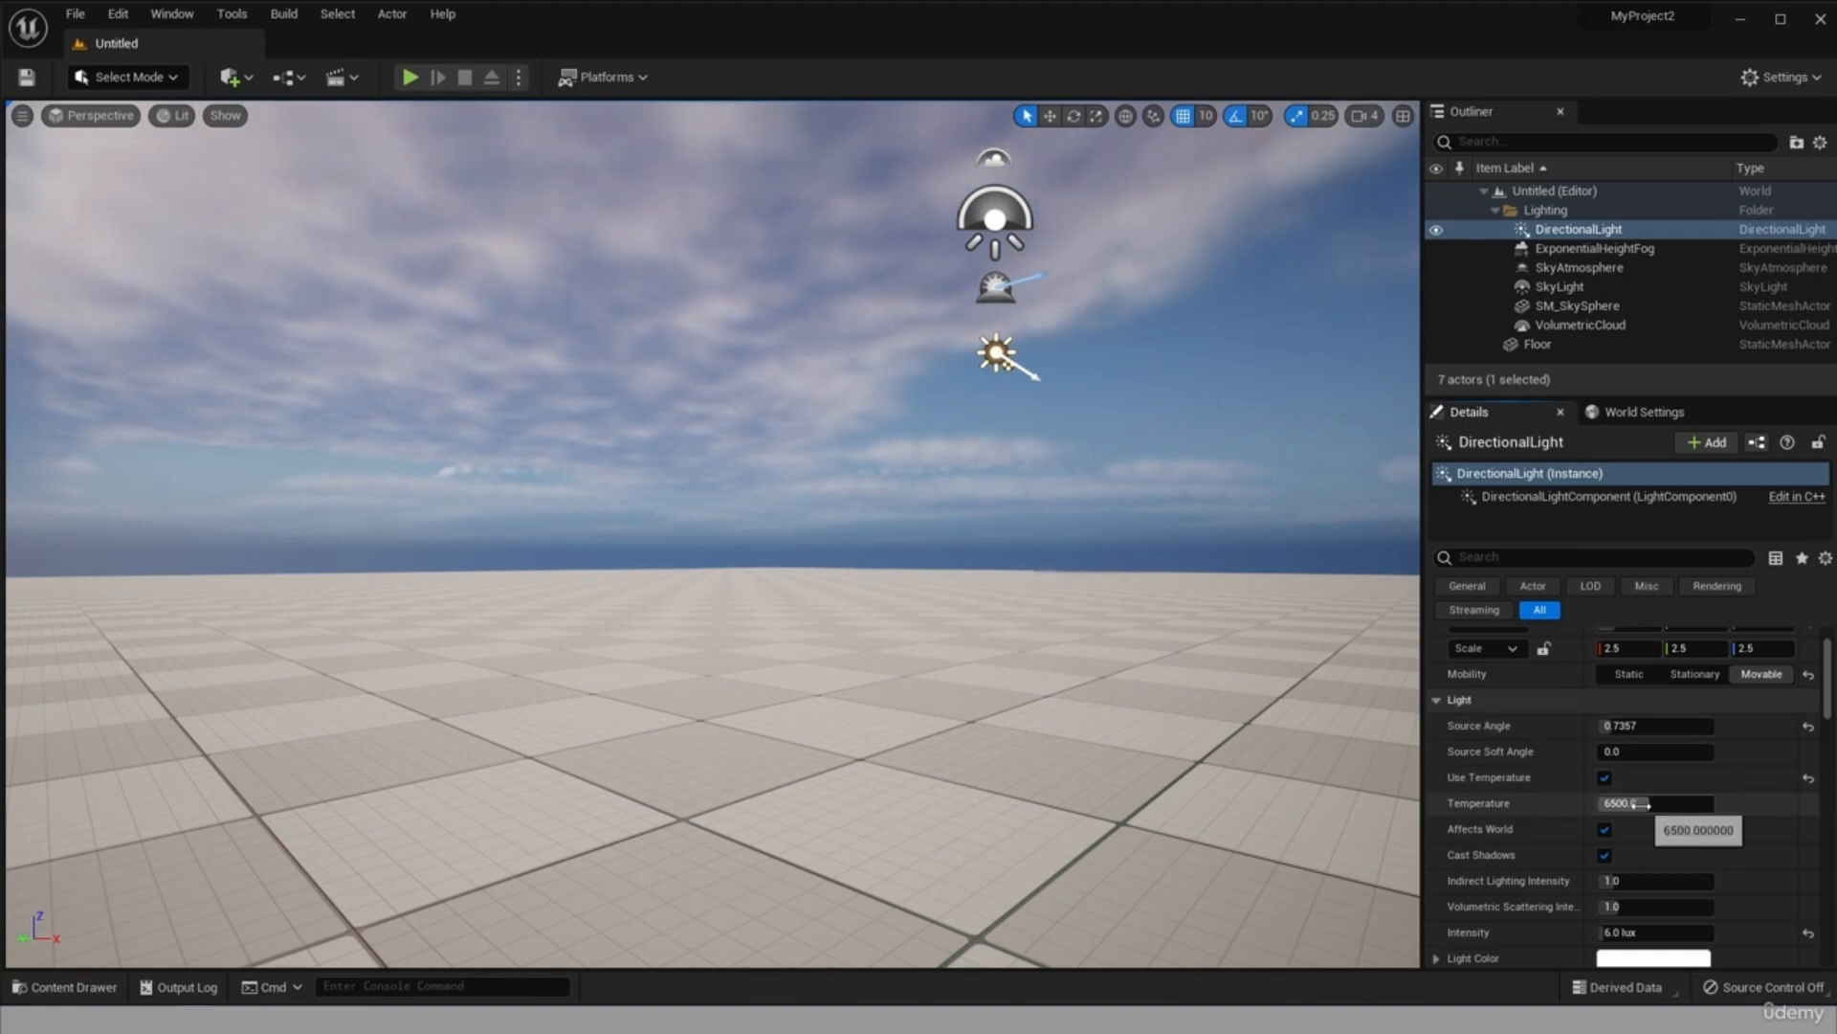
pyautogui.scroll(-1, 1760, 830)
pyautogui.moveTo(1829, 710); pyautogui.dragTo(1829, 739)
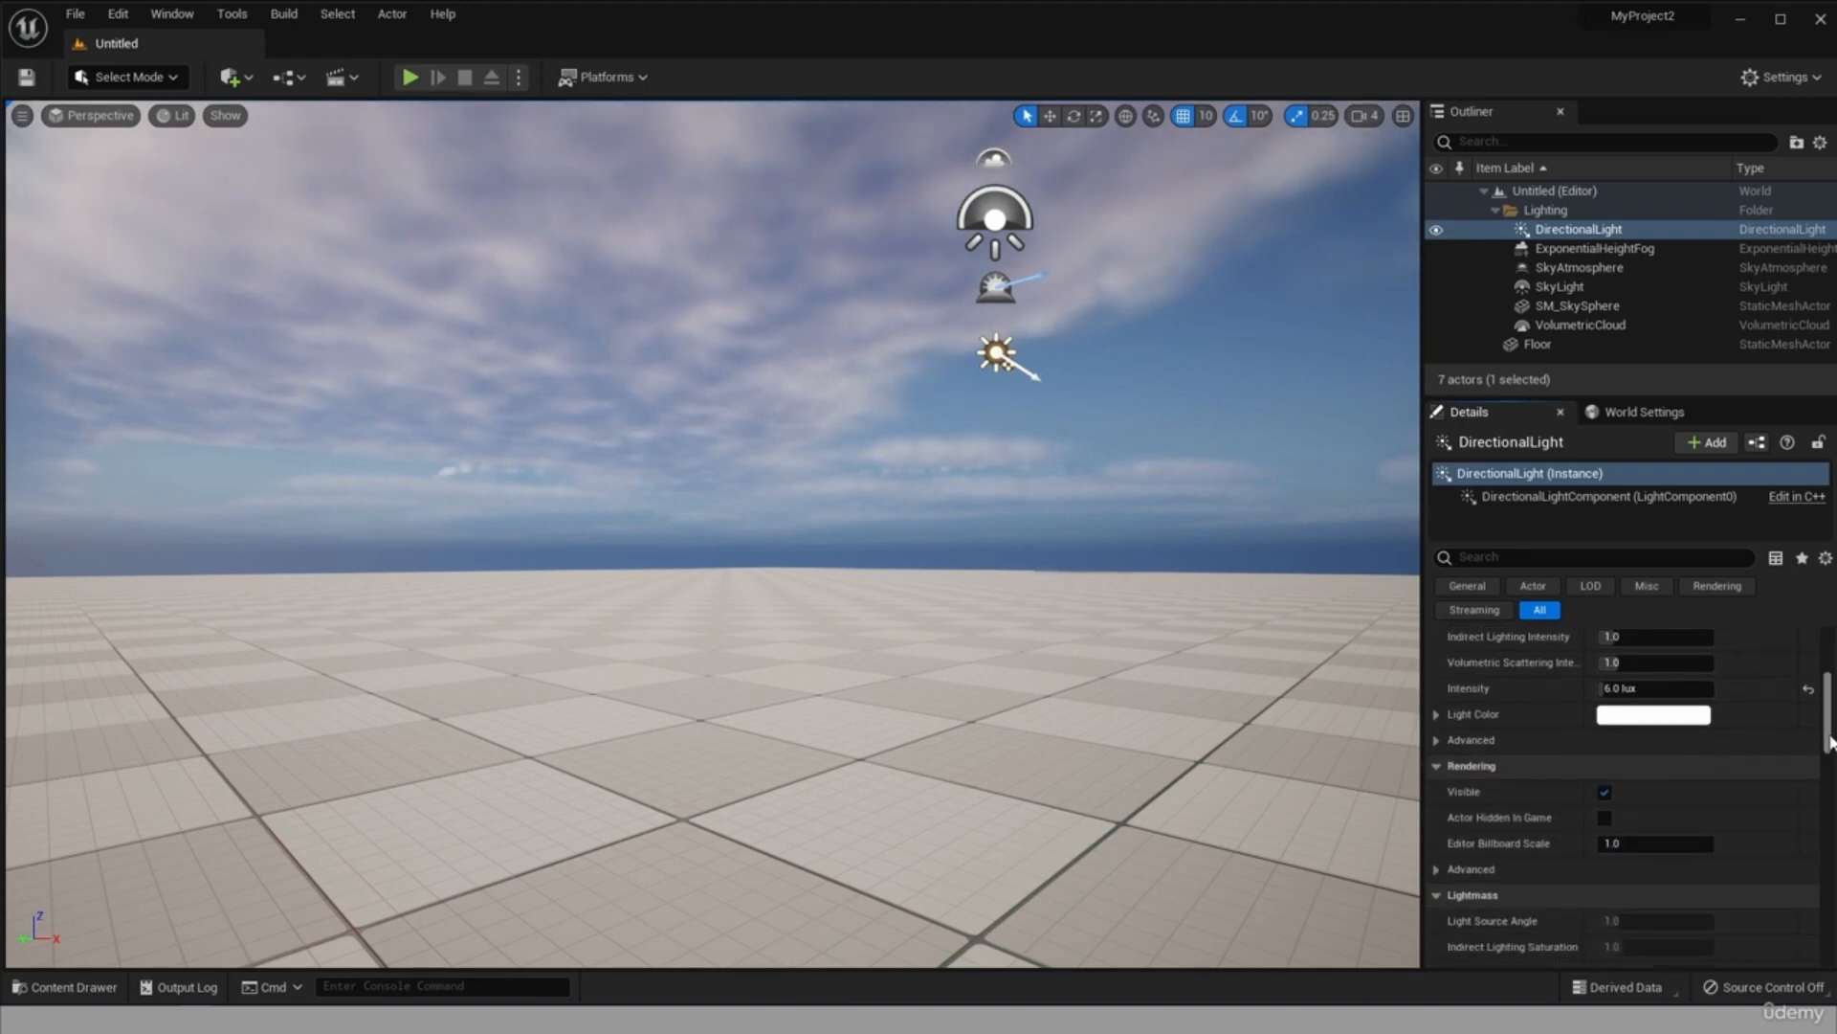
# Try a pink light color (R 1.0, G 0.225796, B 0.532973) on the DirectionalLight and set it back to white.
pyautogui.click(1665, 715)
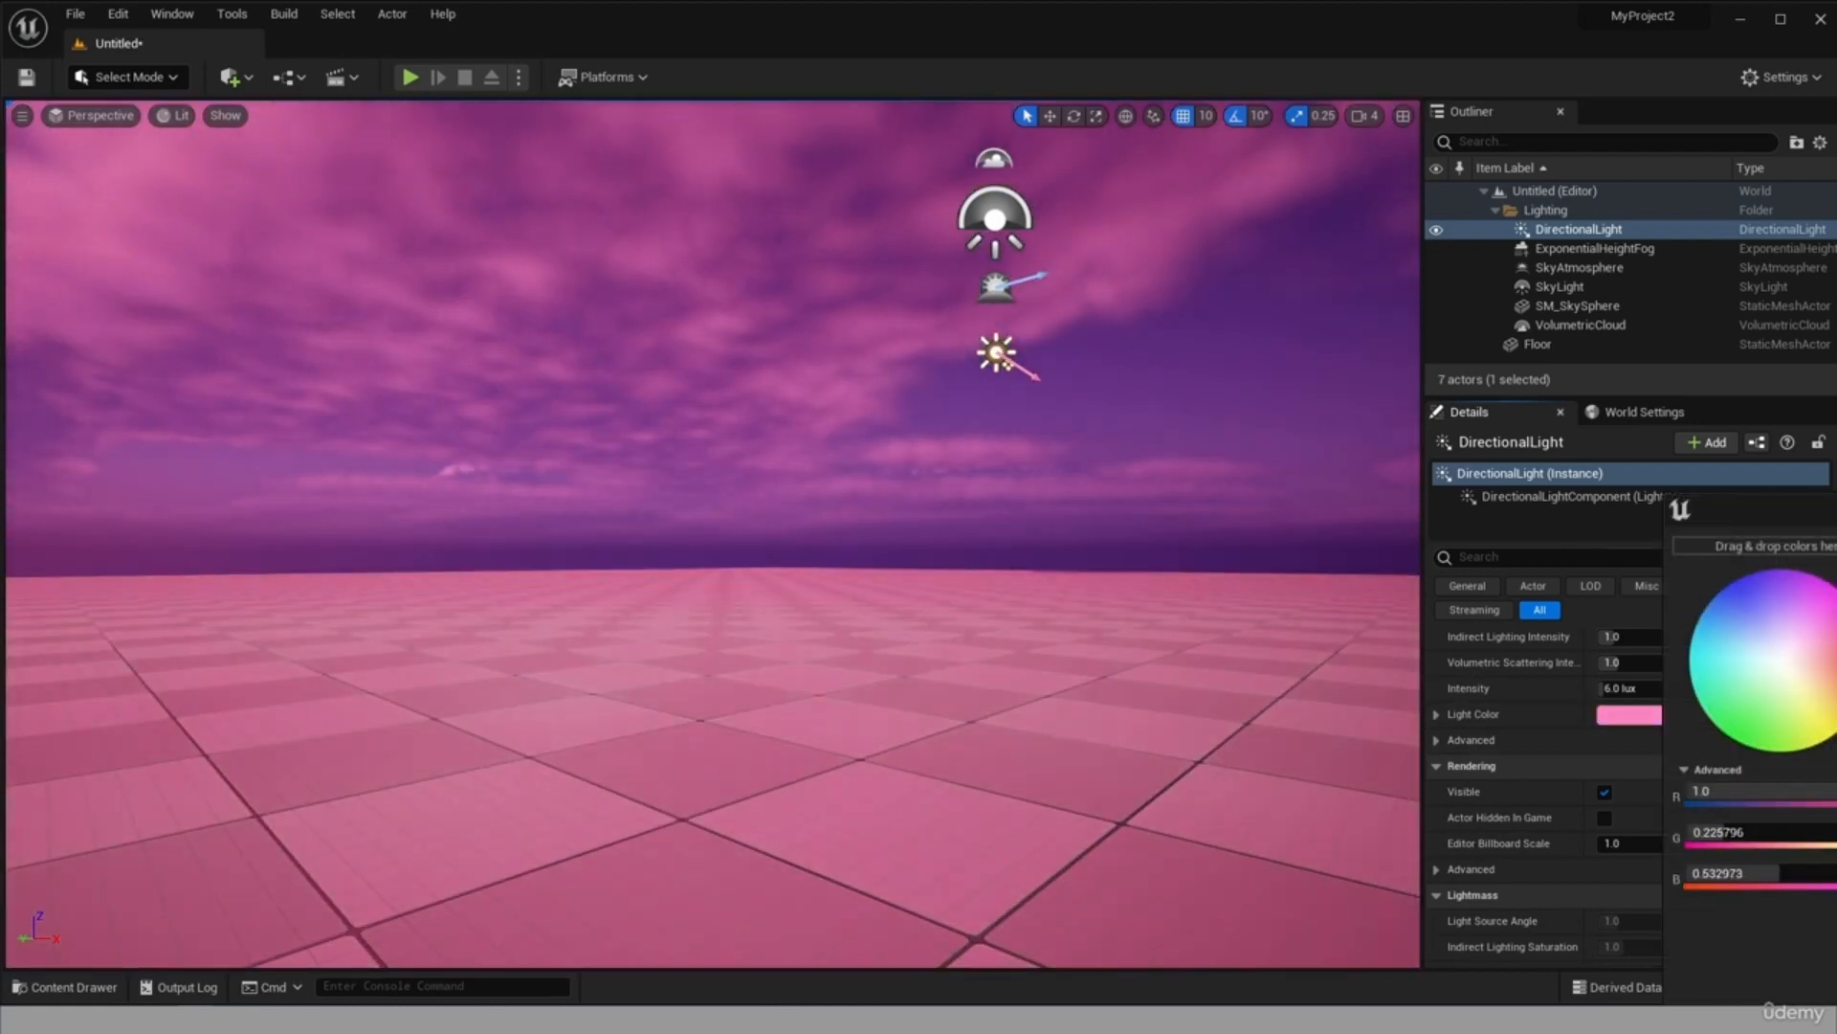
pyautogui.press('Return')
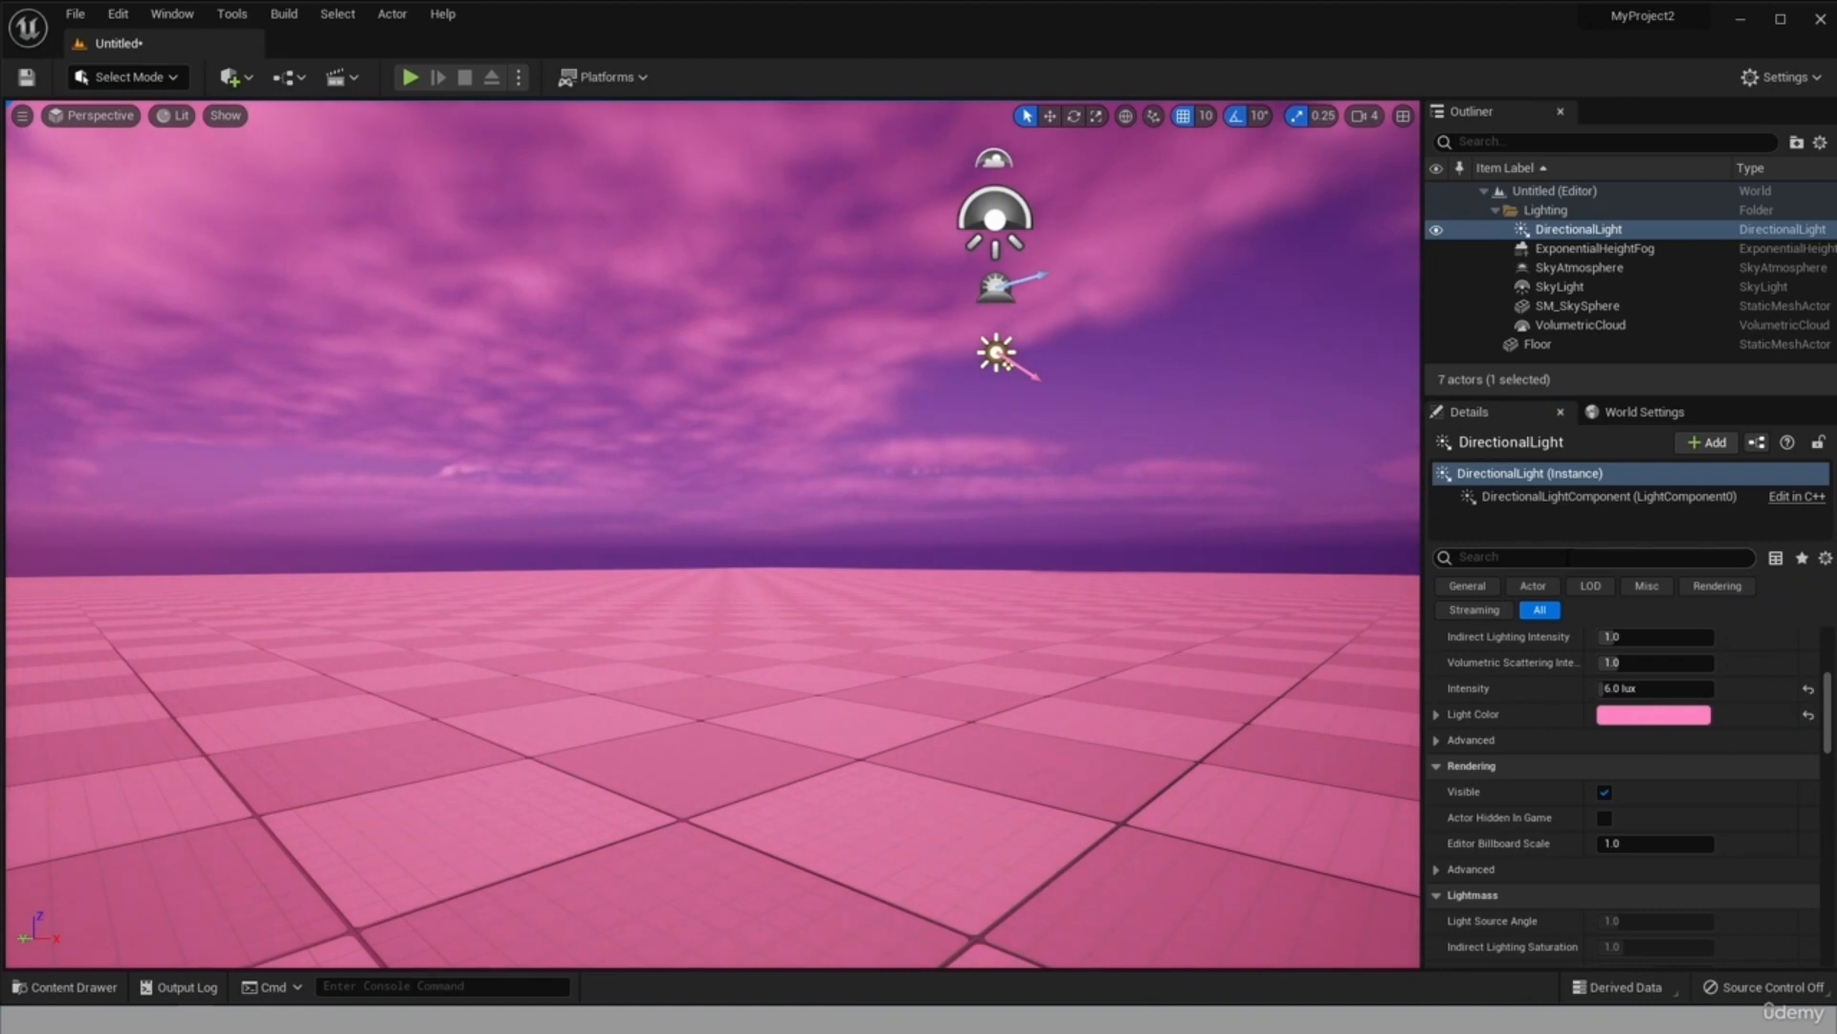
pyautogui.click(1658, 719)
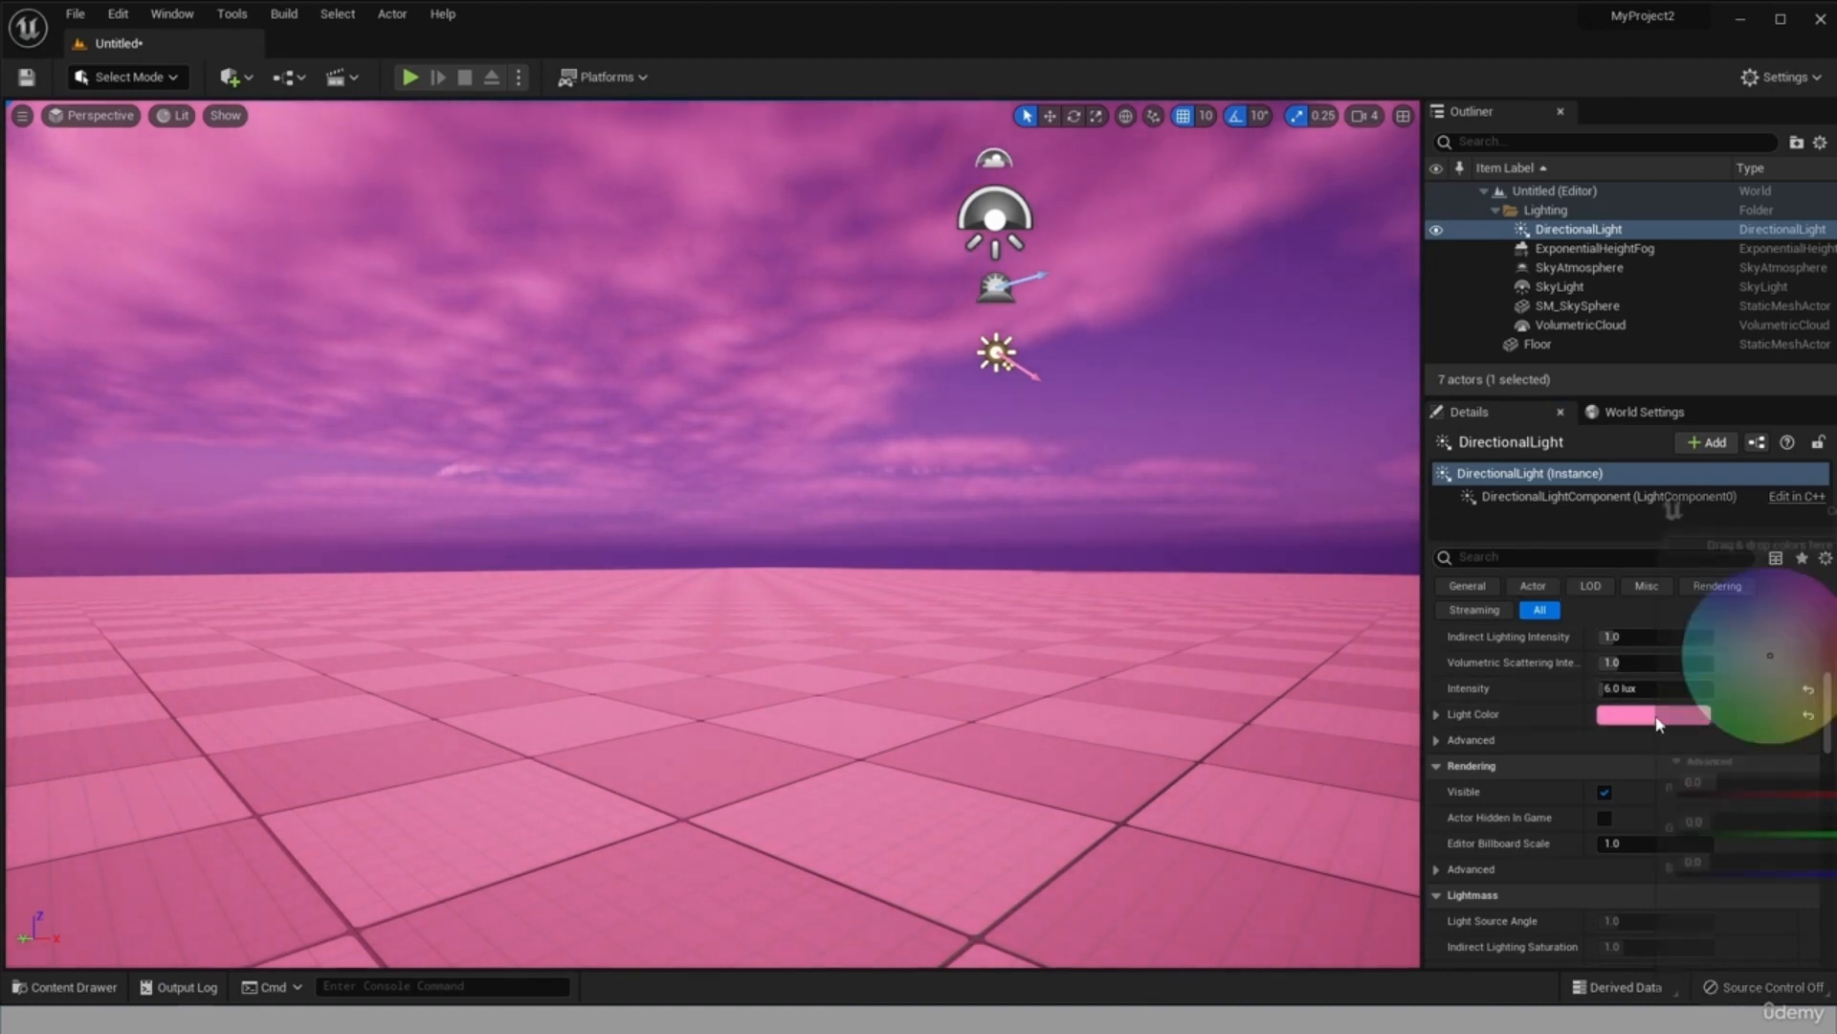
pyautogui.click(1772, 660)
pyautogui.press('Return')
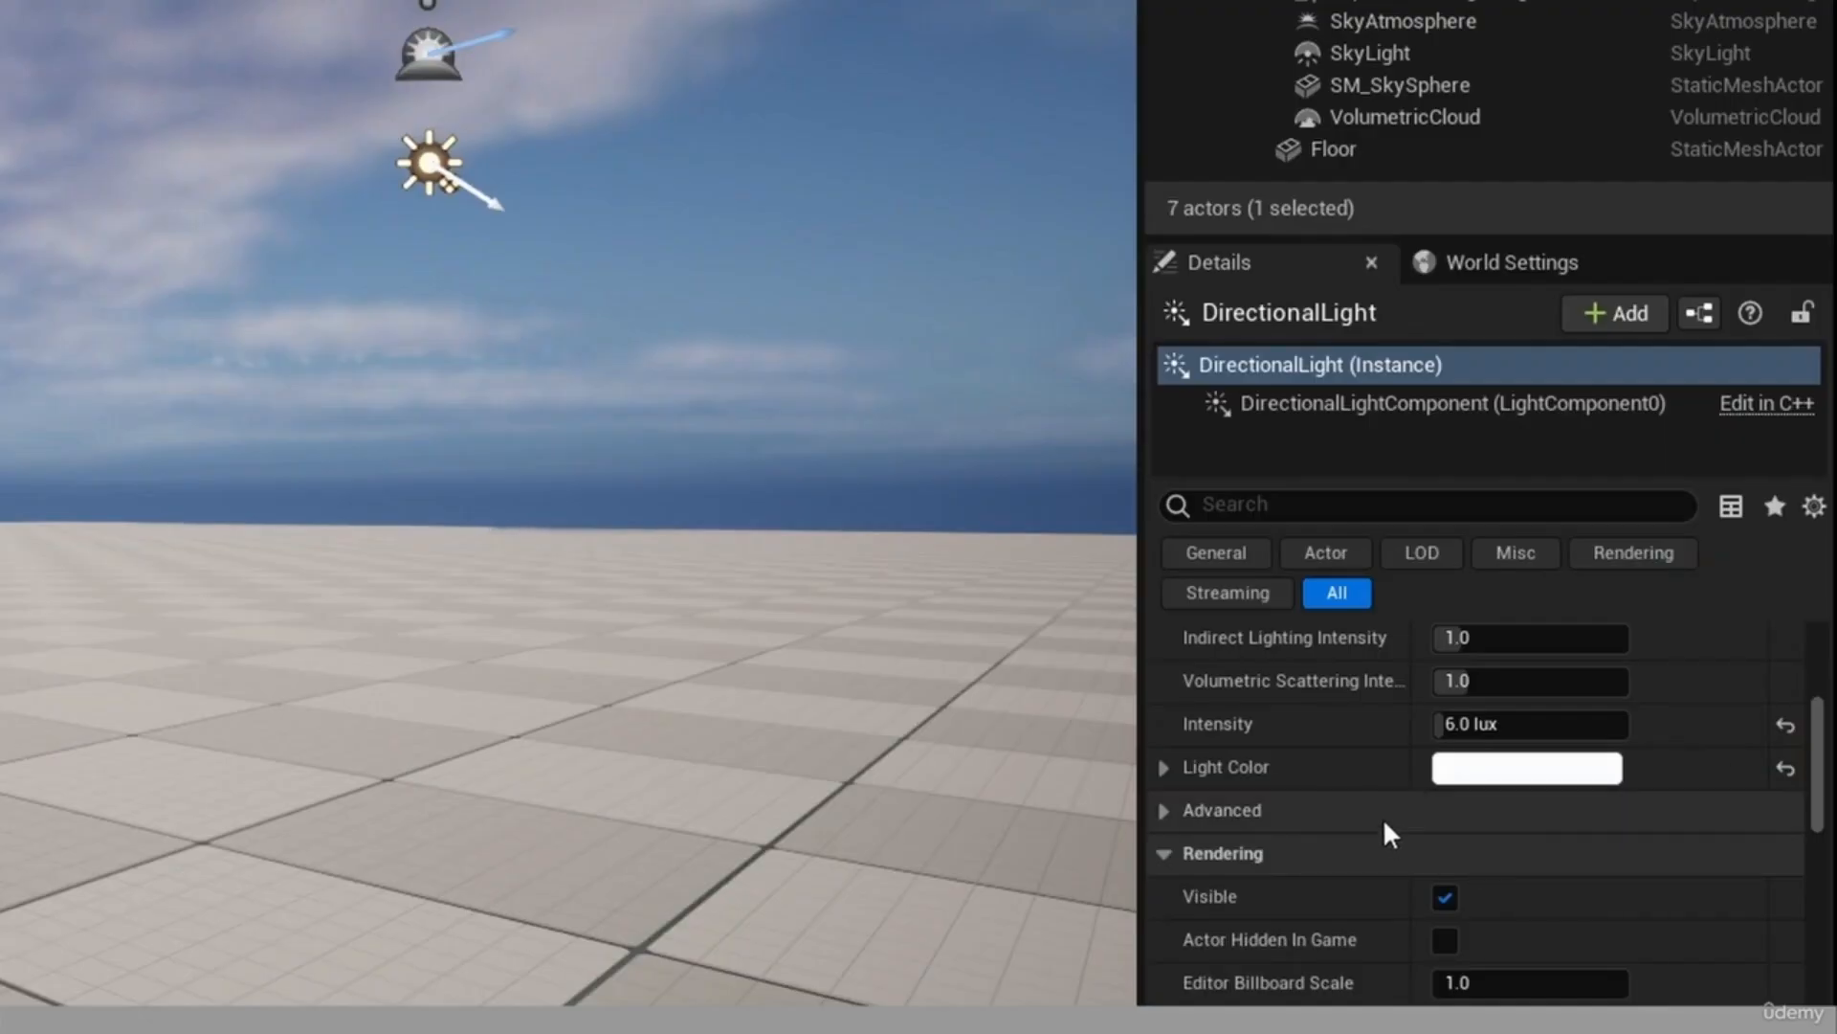
# Try a blue light color (R 0.040648, G 0.224181) on the DirectionalLight and reset the color to its default.
pyautogui.click(1636, 717)
pyautogui.click(1699, 594)
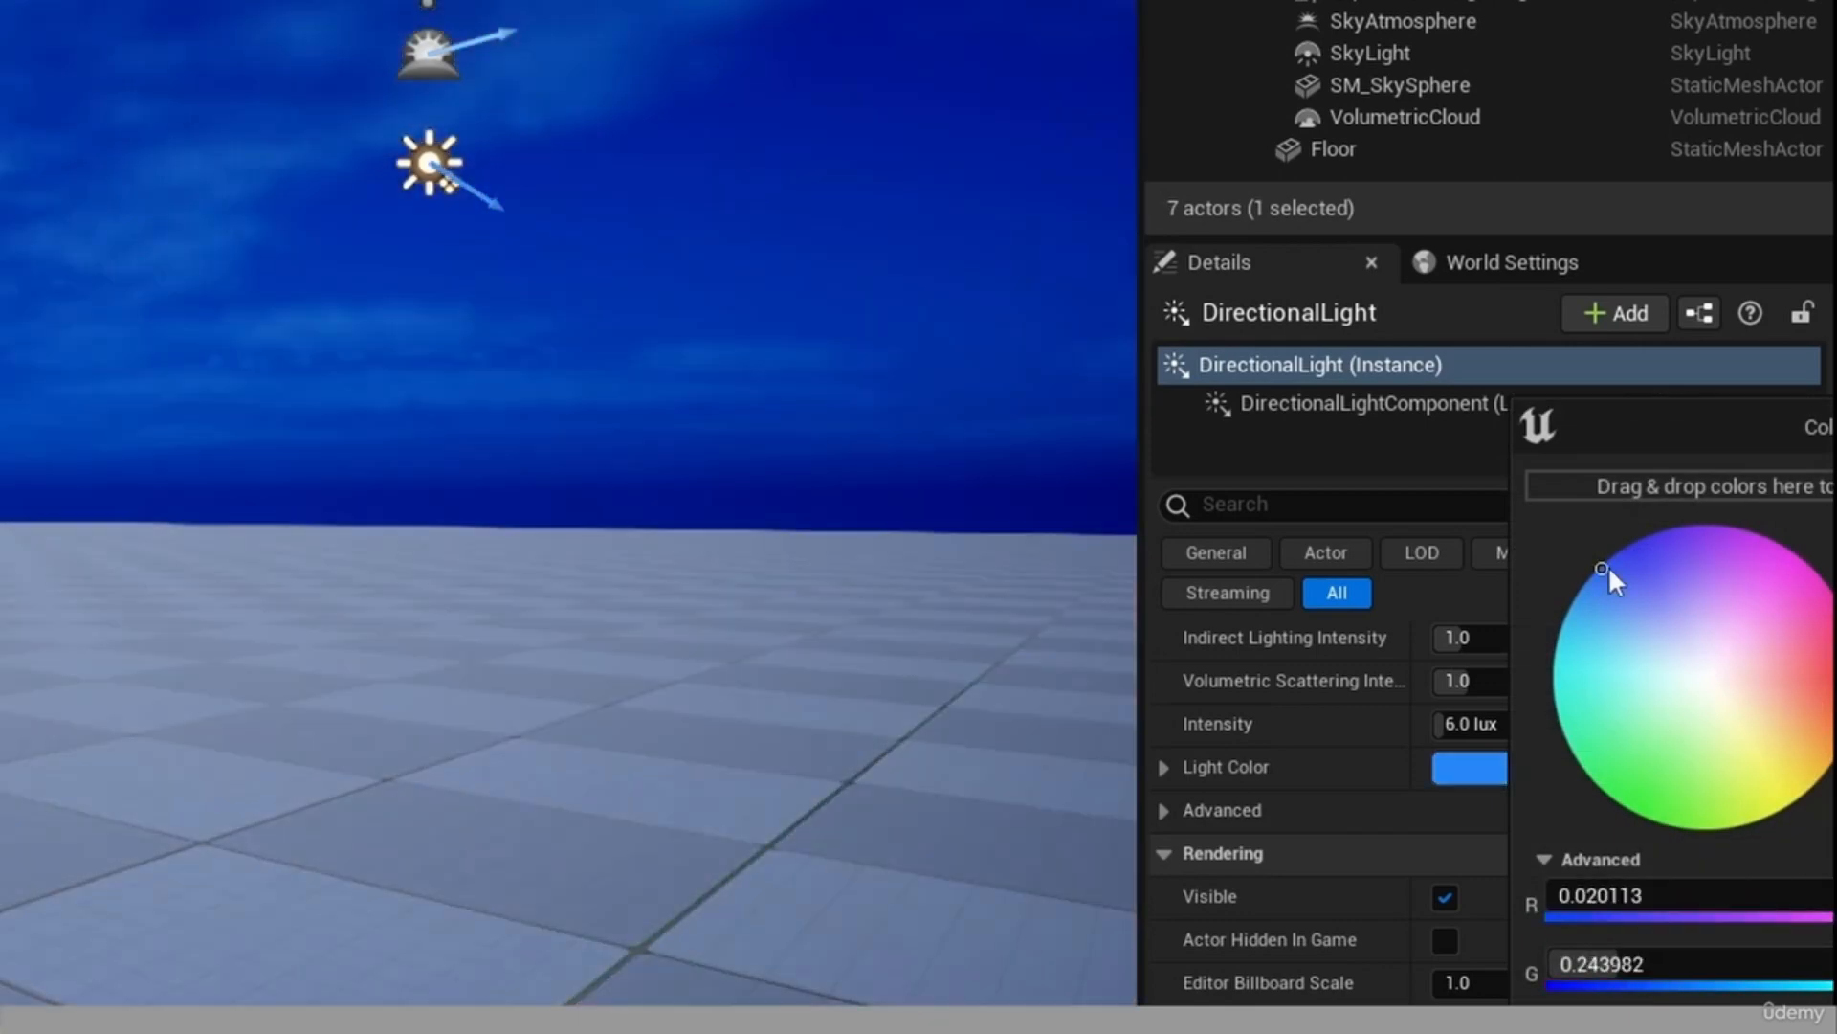
pyautogui.moveTo(1602, 569); pyautogui.dragTo(1608, 566)
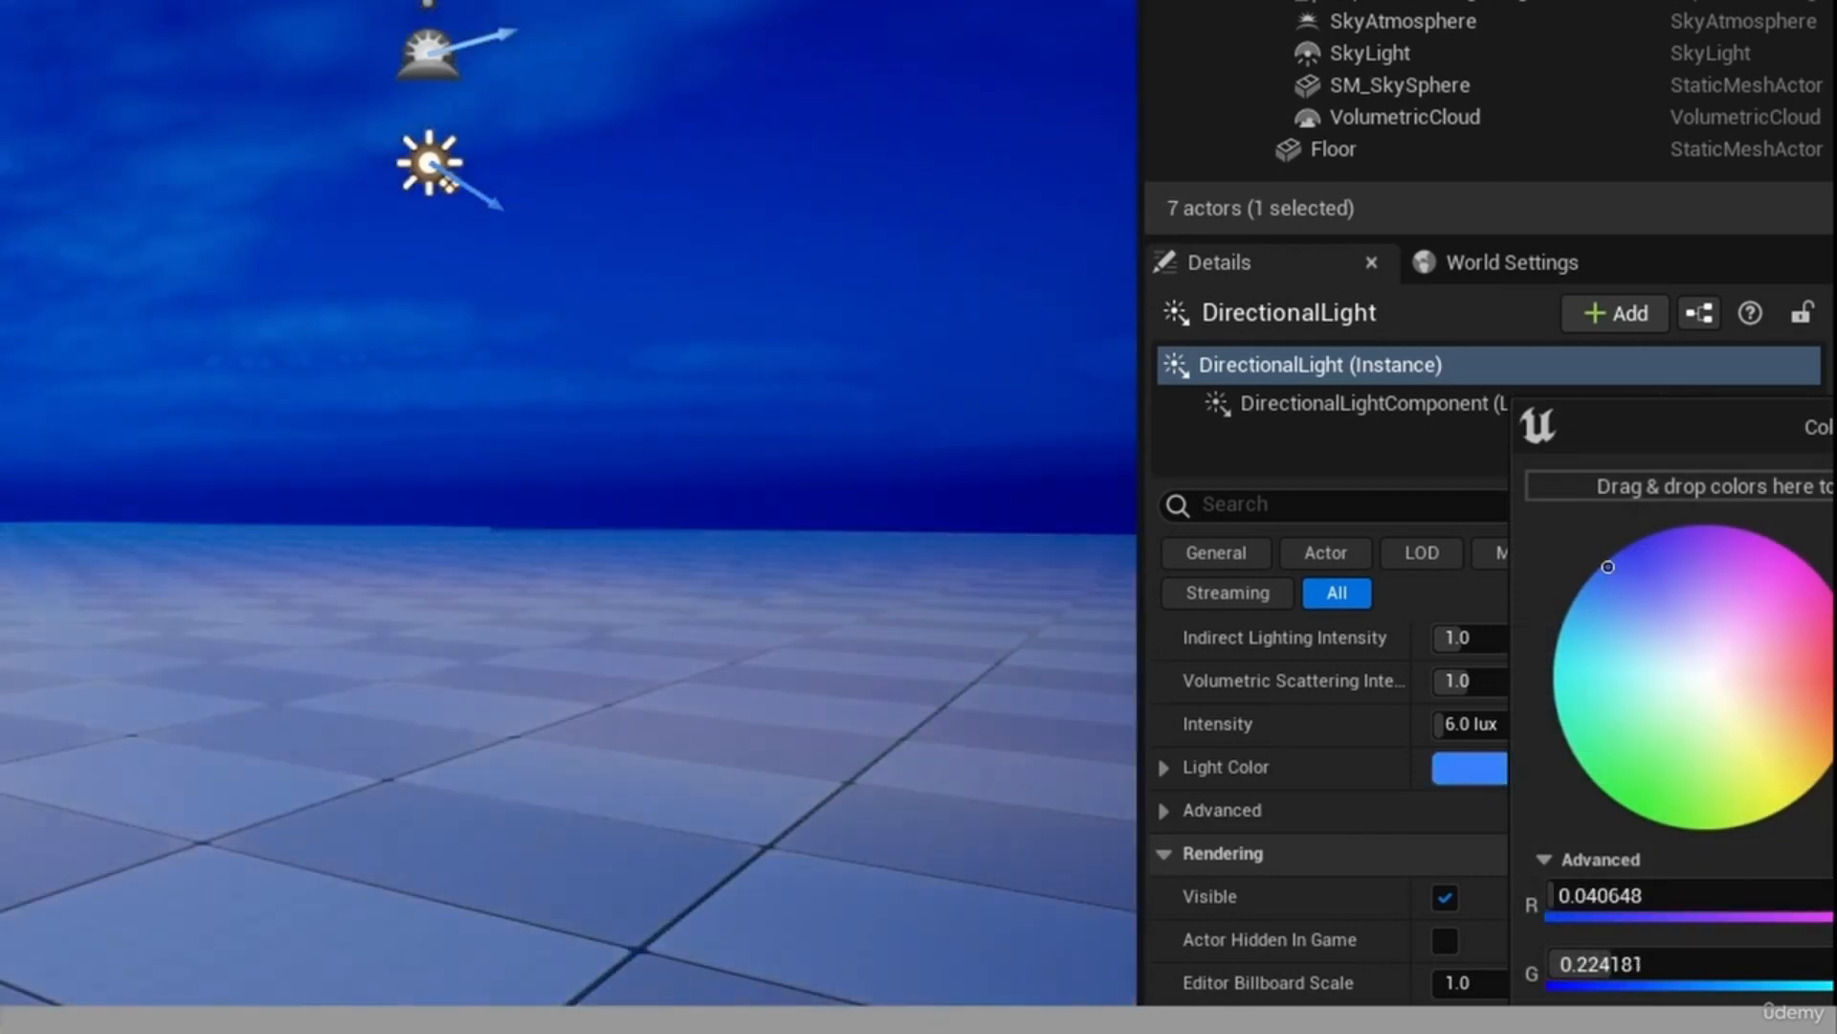
pyautogui.press('Return')
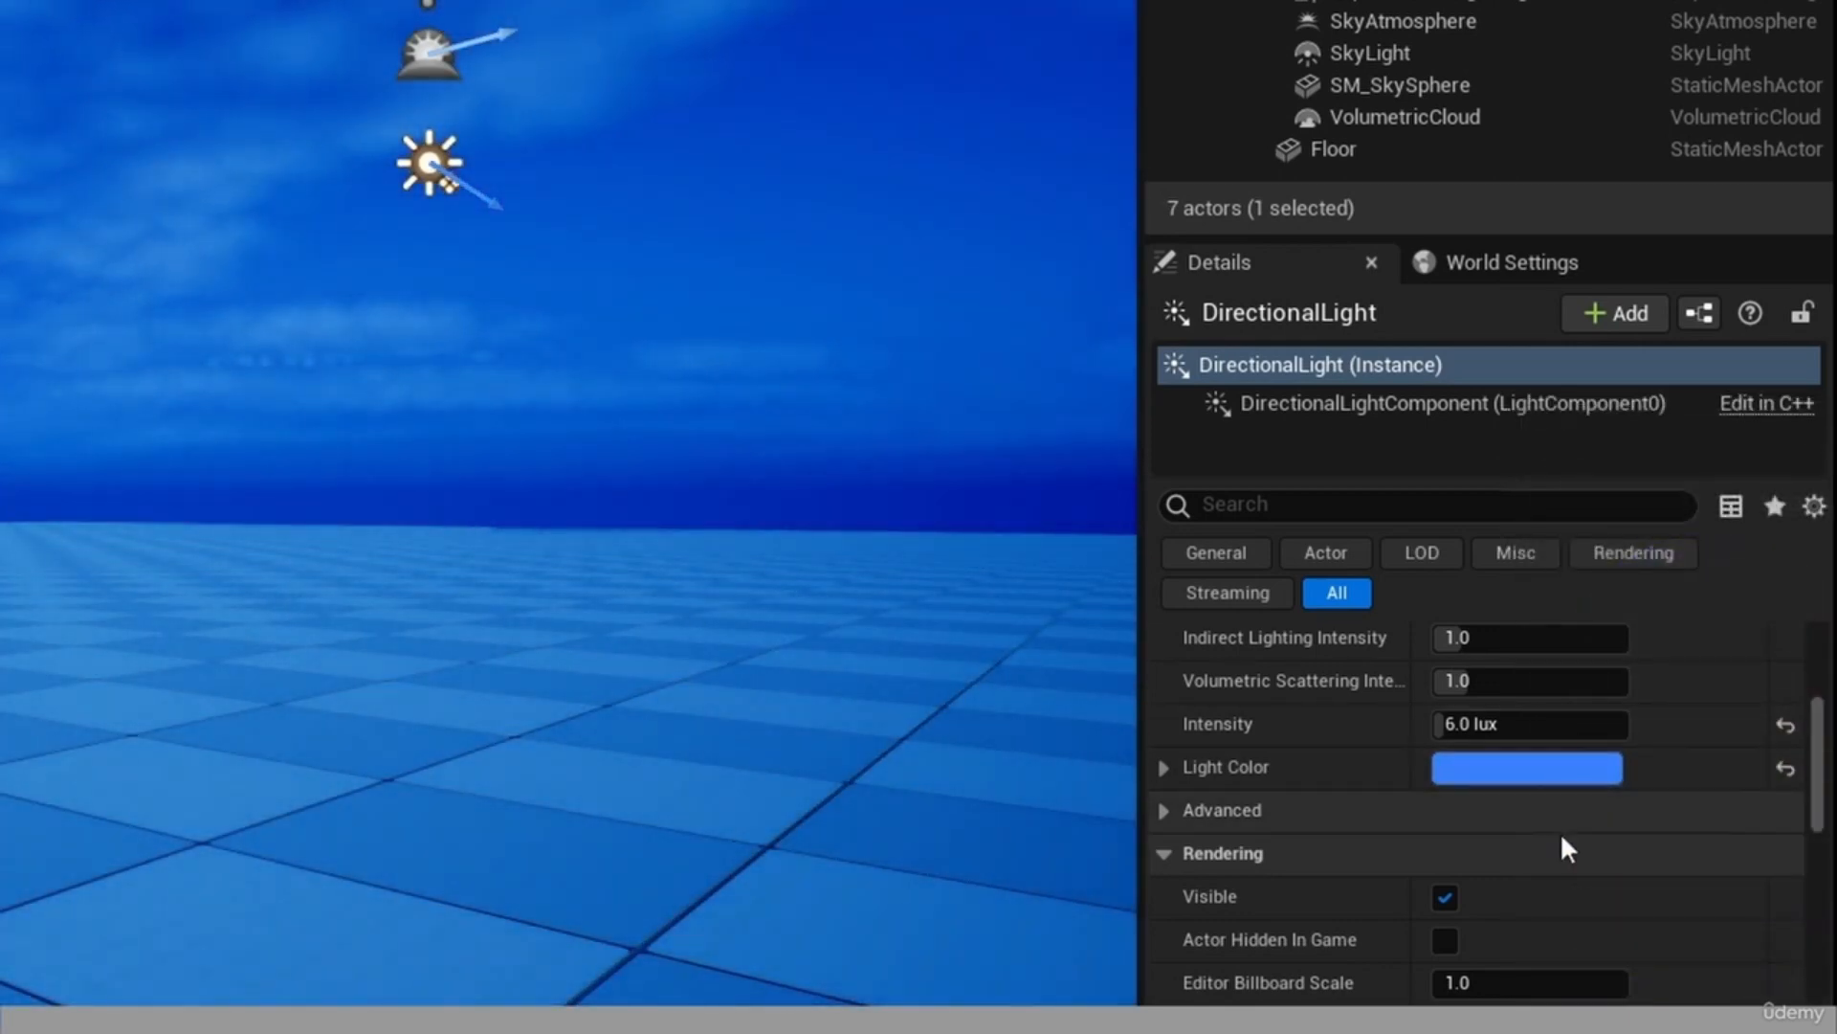
pyautogui.click(1787, 772)
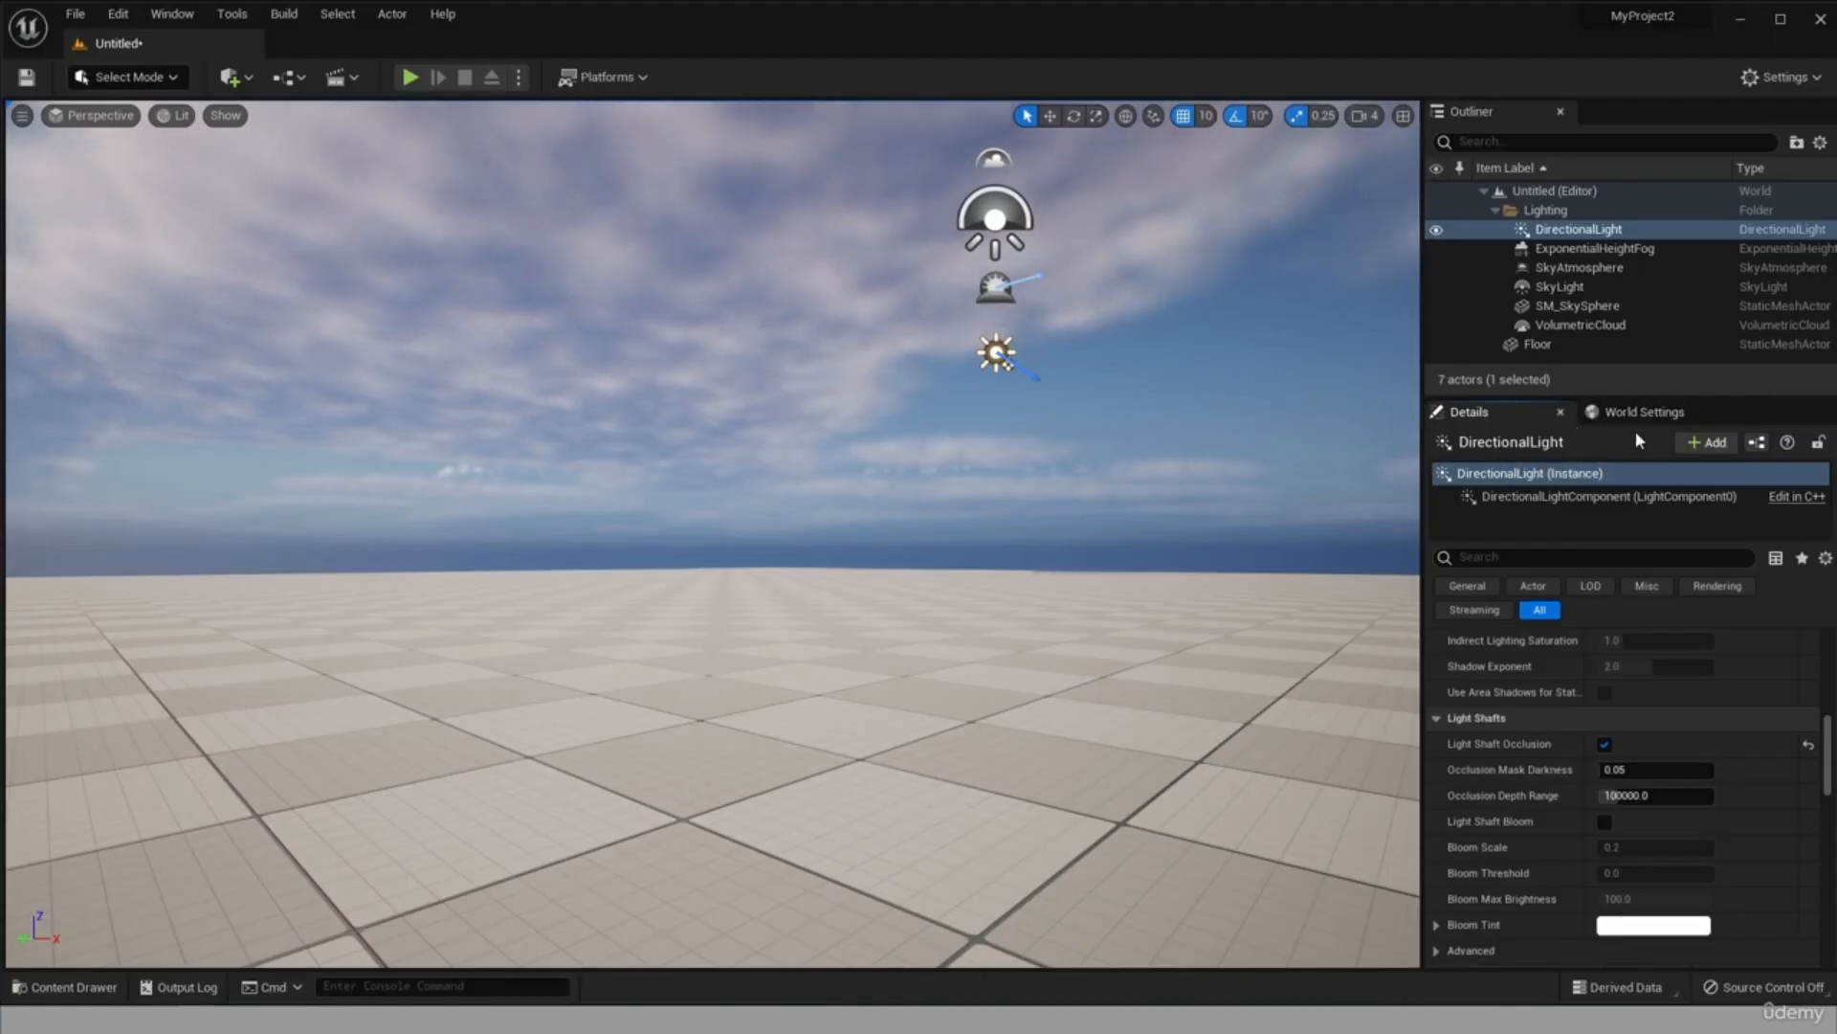
# Look through the level's World Settings, including Game Mode, Physics, HLODSystem and Navigation, and return to the DirectionalLight's details.
pyautogui.click(1657, 418)
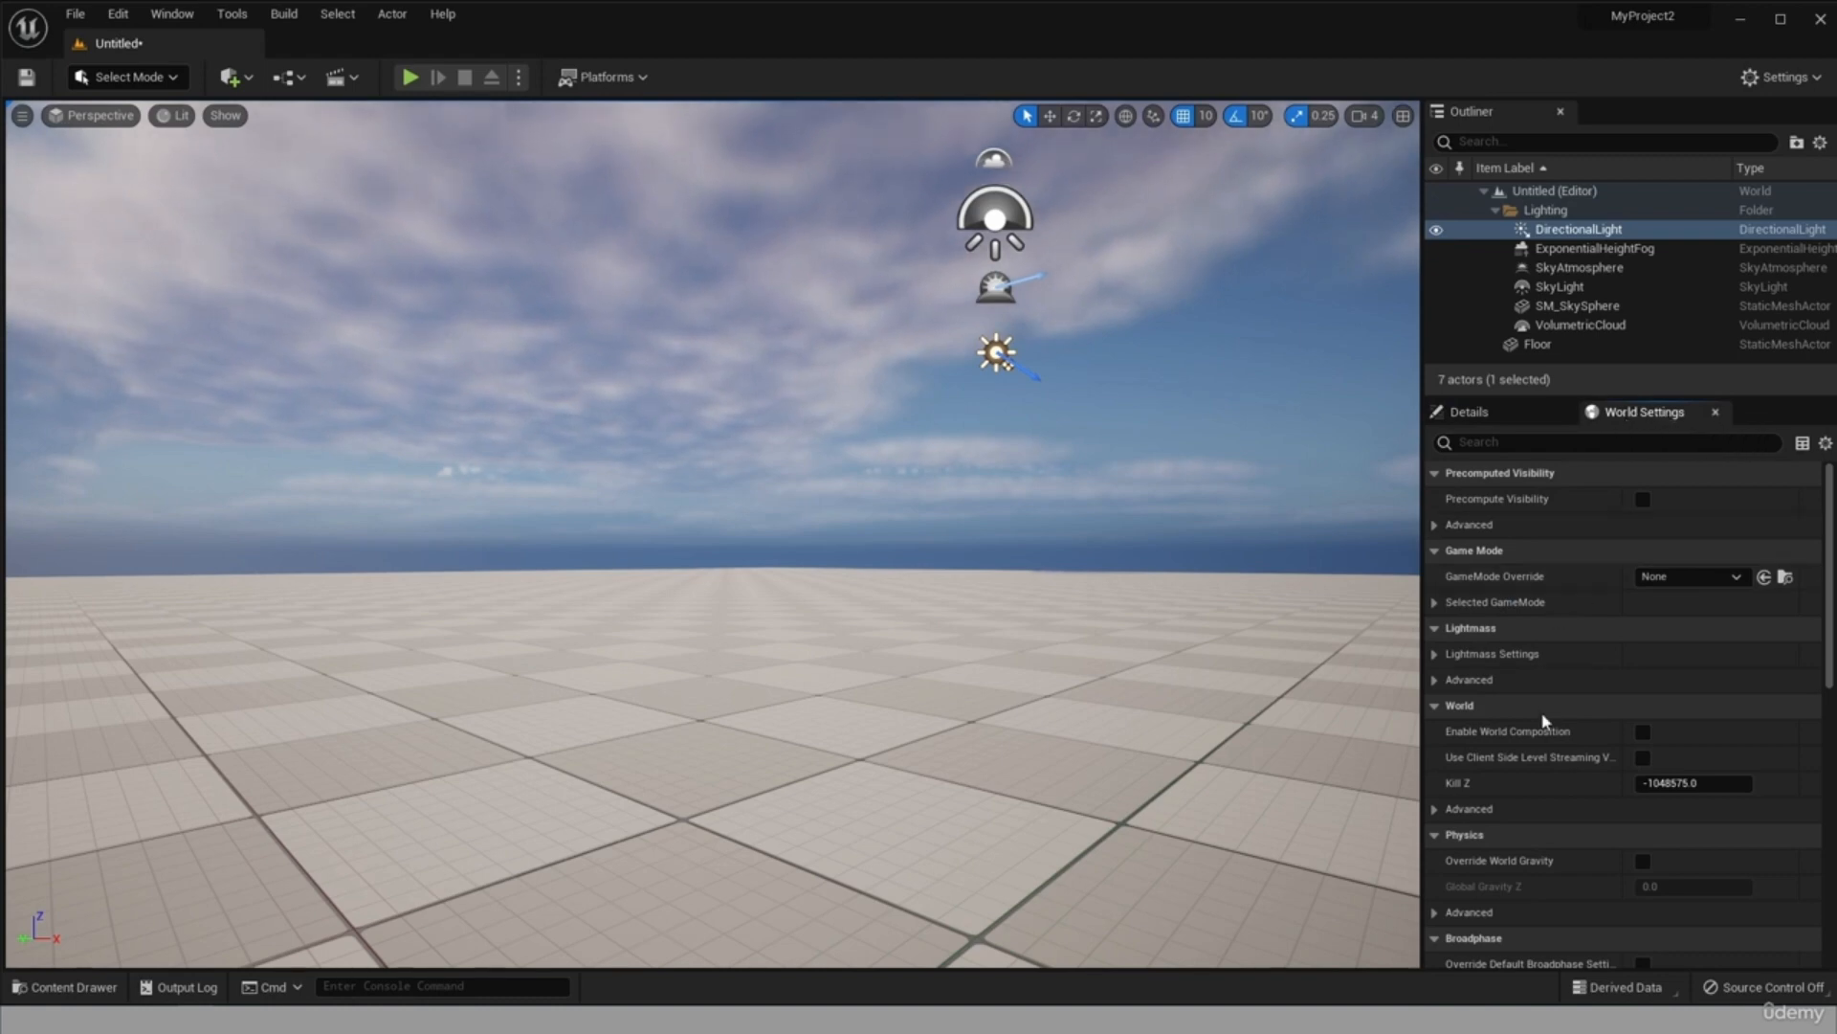
pyautogui.scroll(-3, 1550, 693)
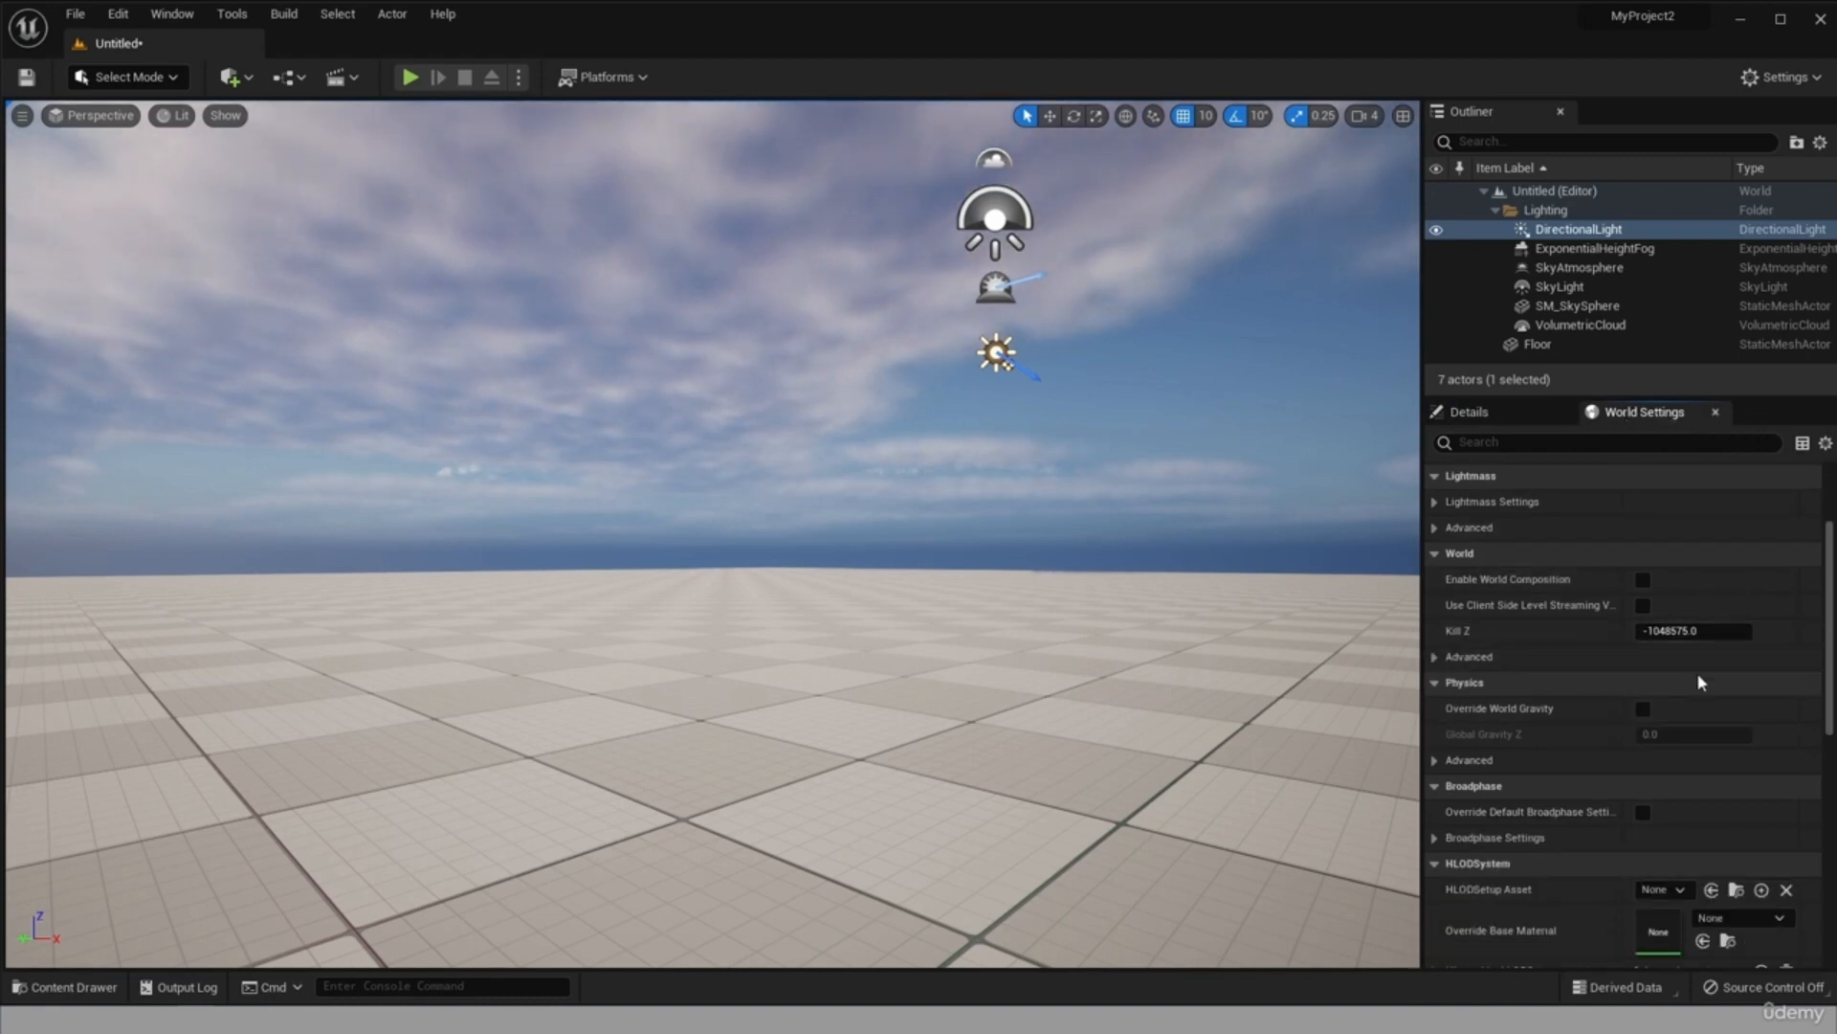
pyautogui.scroll(-3, 1699, 681)
pyautogui.scroll(-12, 1589, 741)
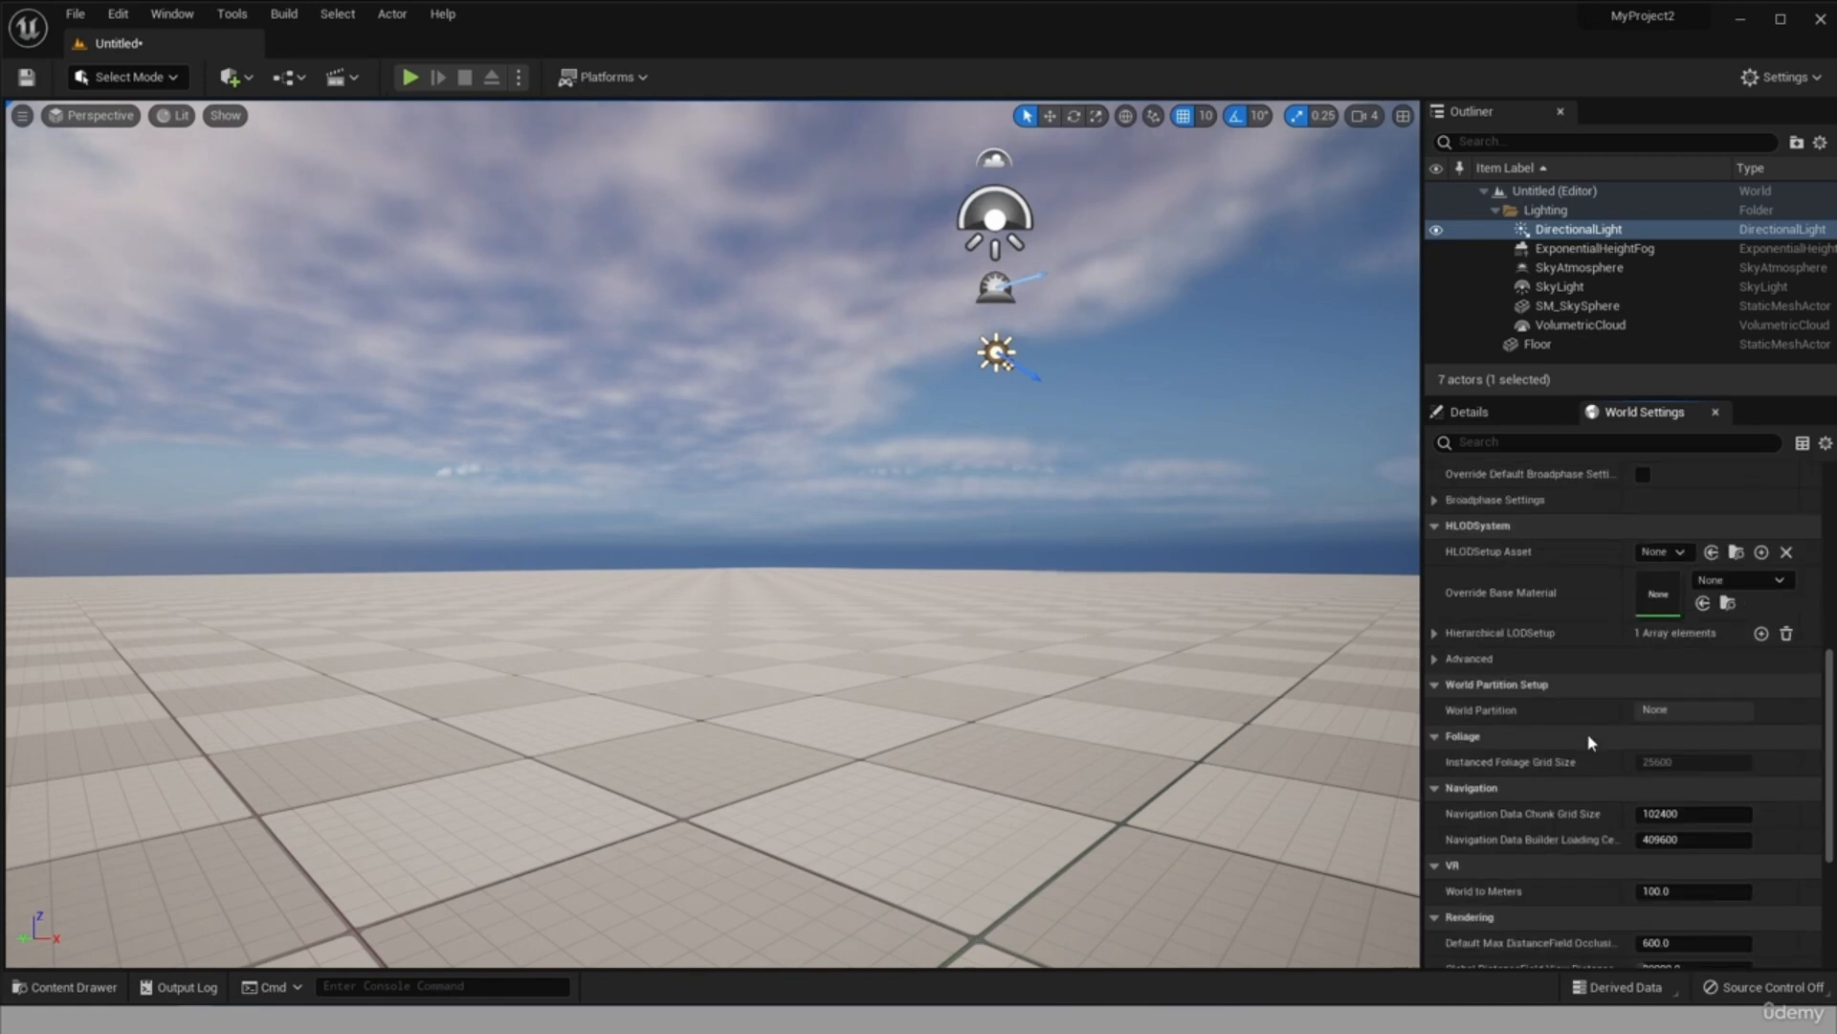
pyautogui.scroll(9, 1598, 622)
pyautogui.scroll(7, 1608, 639)
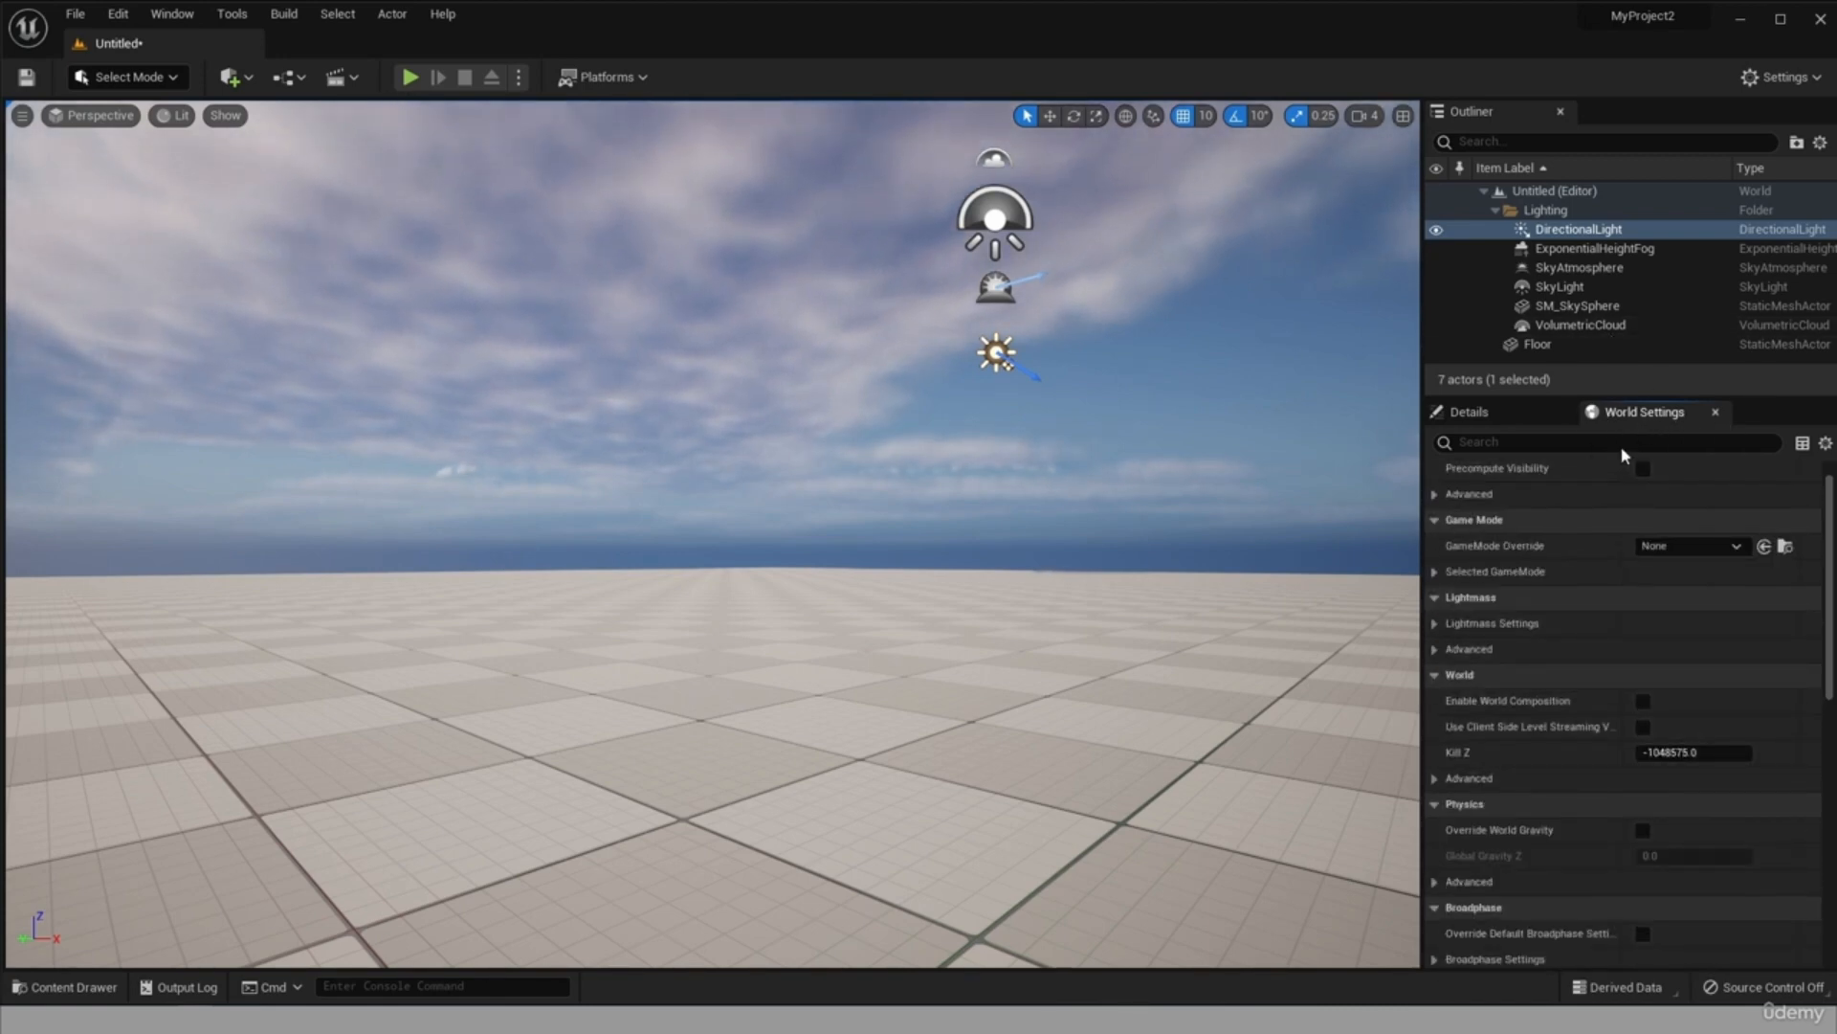
pyautogui.click(1518, 413)
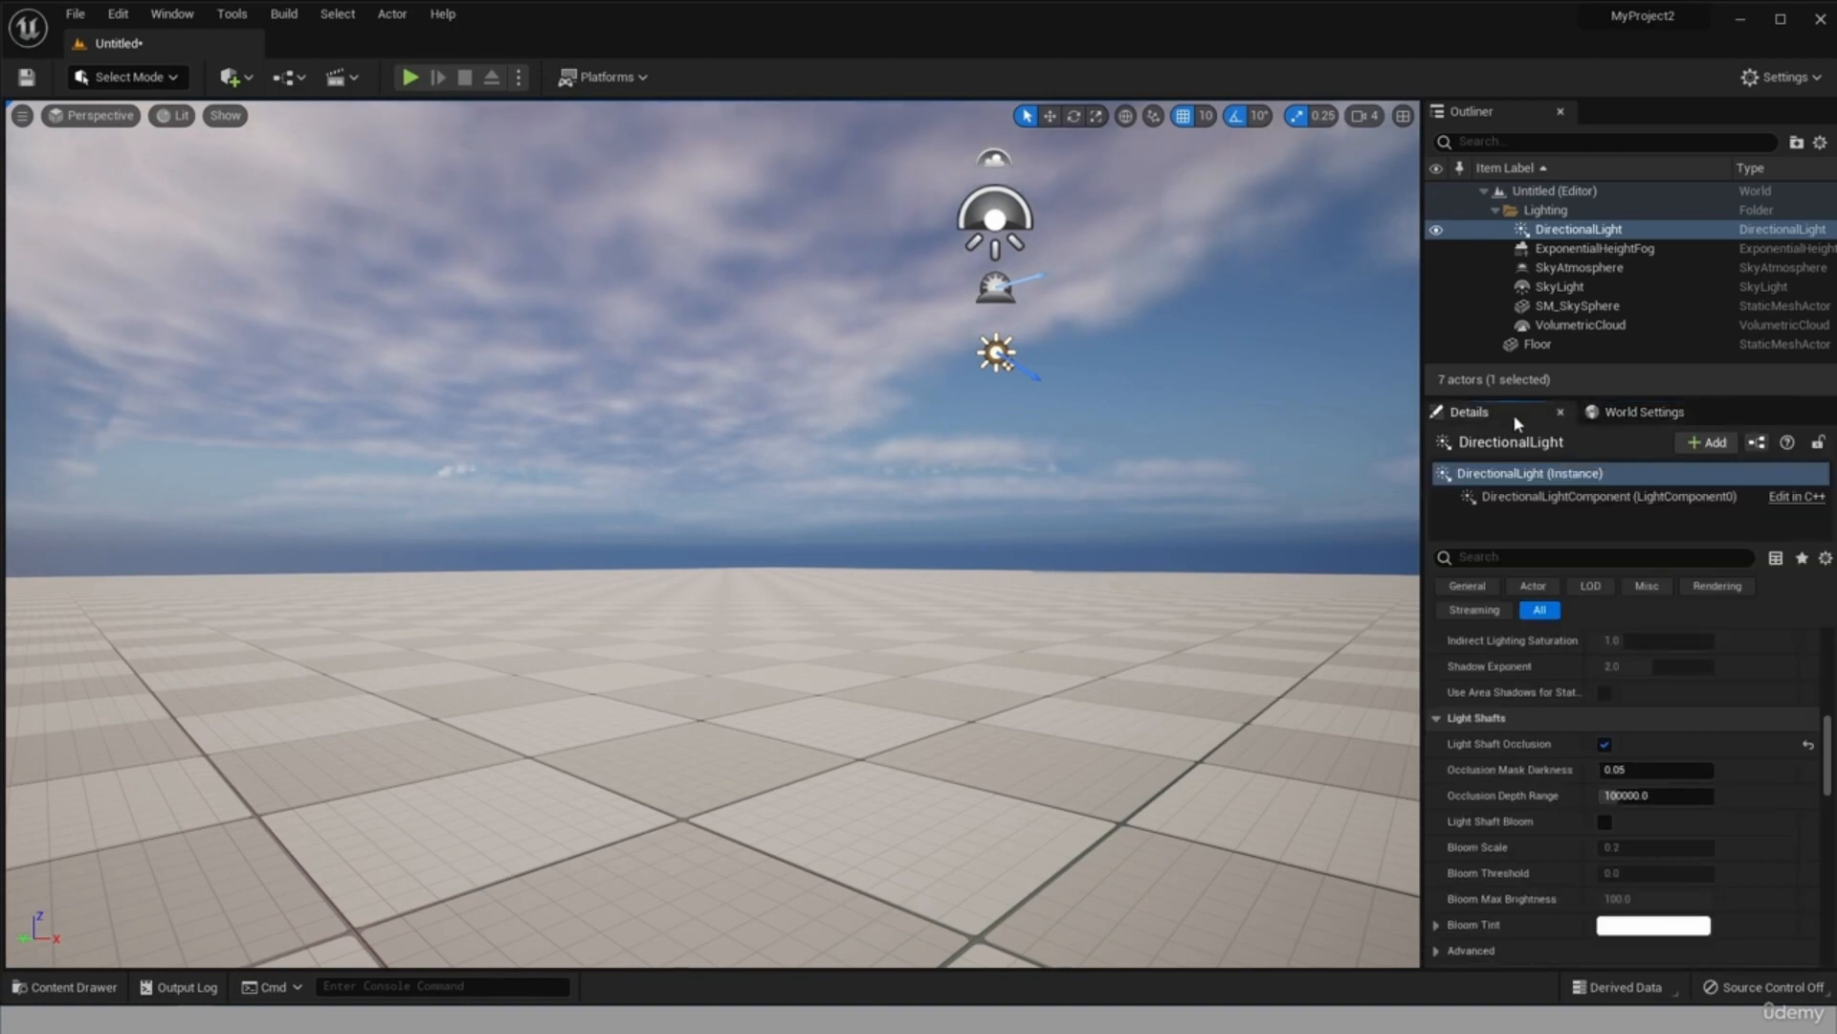
# Play the level, run the character off the edge of the floor, and stop the play session.
pyautogui.hotkey('alt', 'p')
pyautogui.press('w')
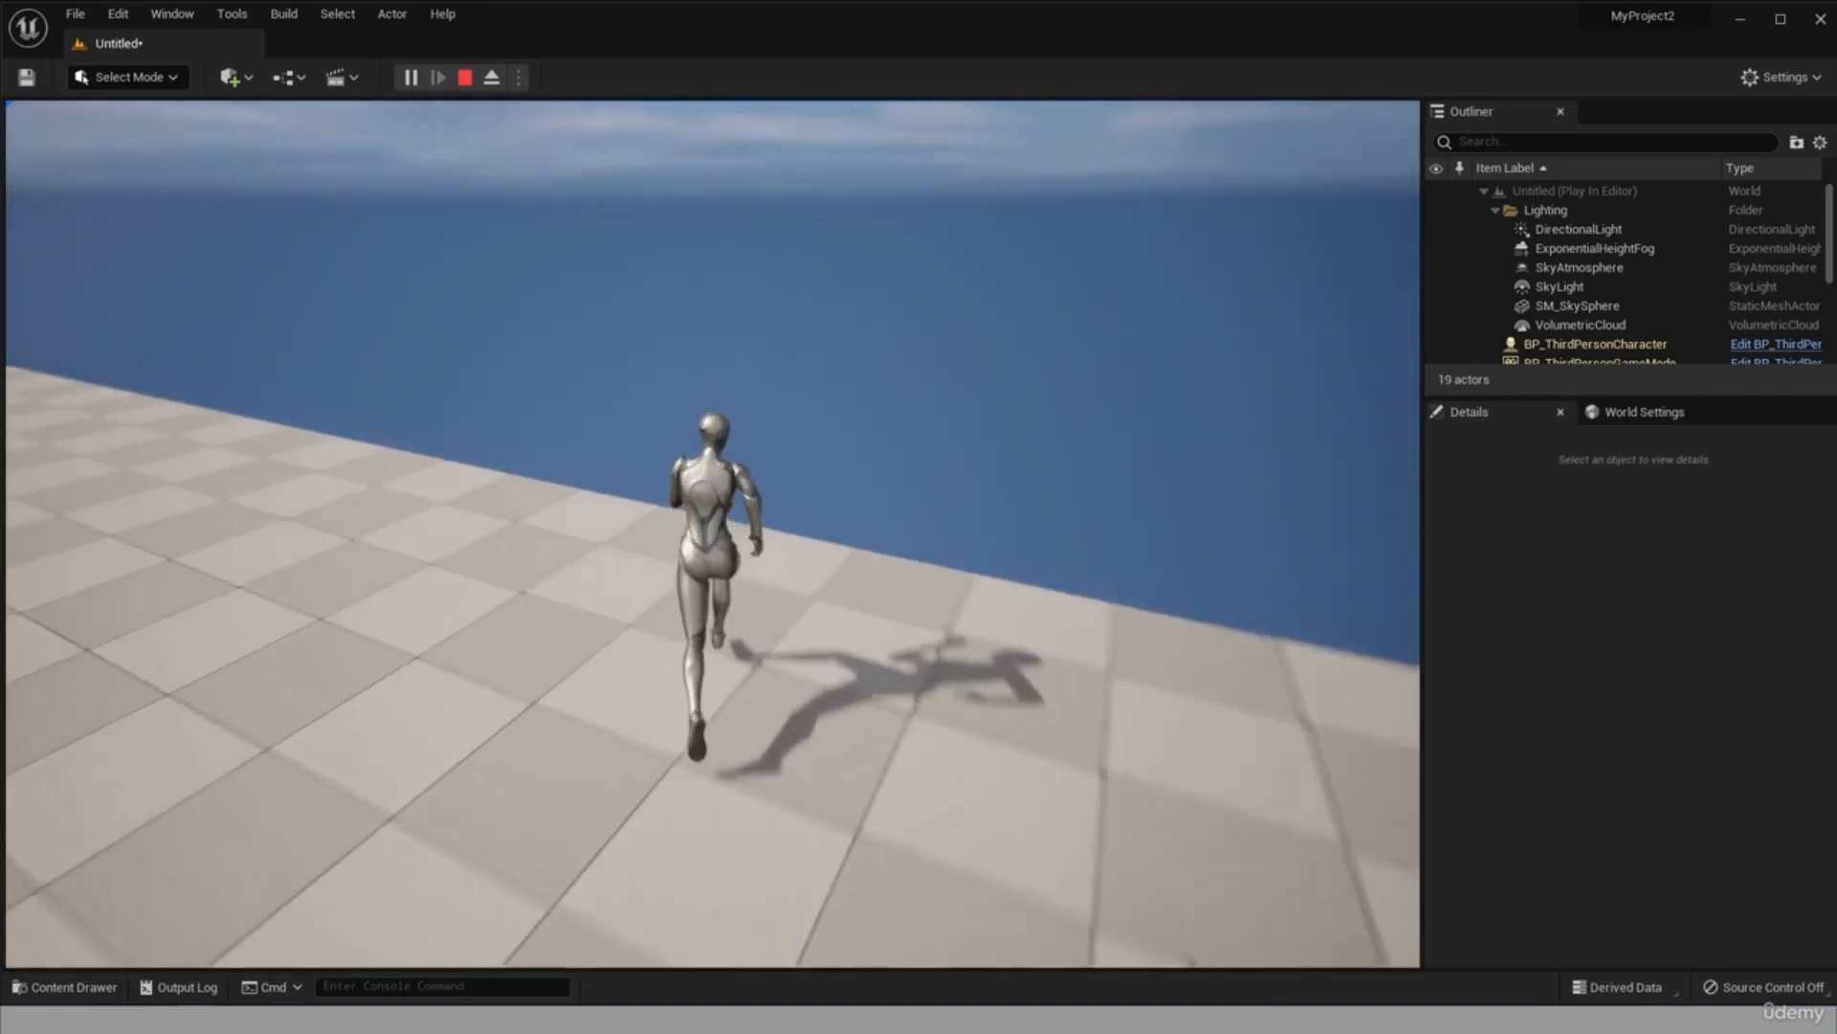
pyautogui.press('w')
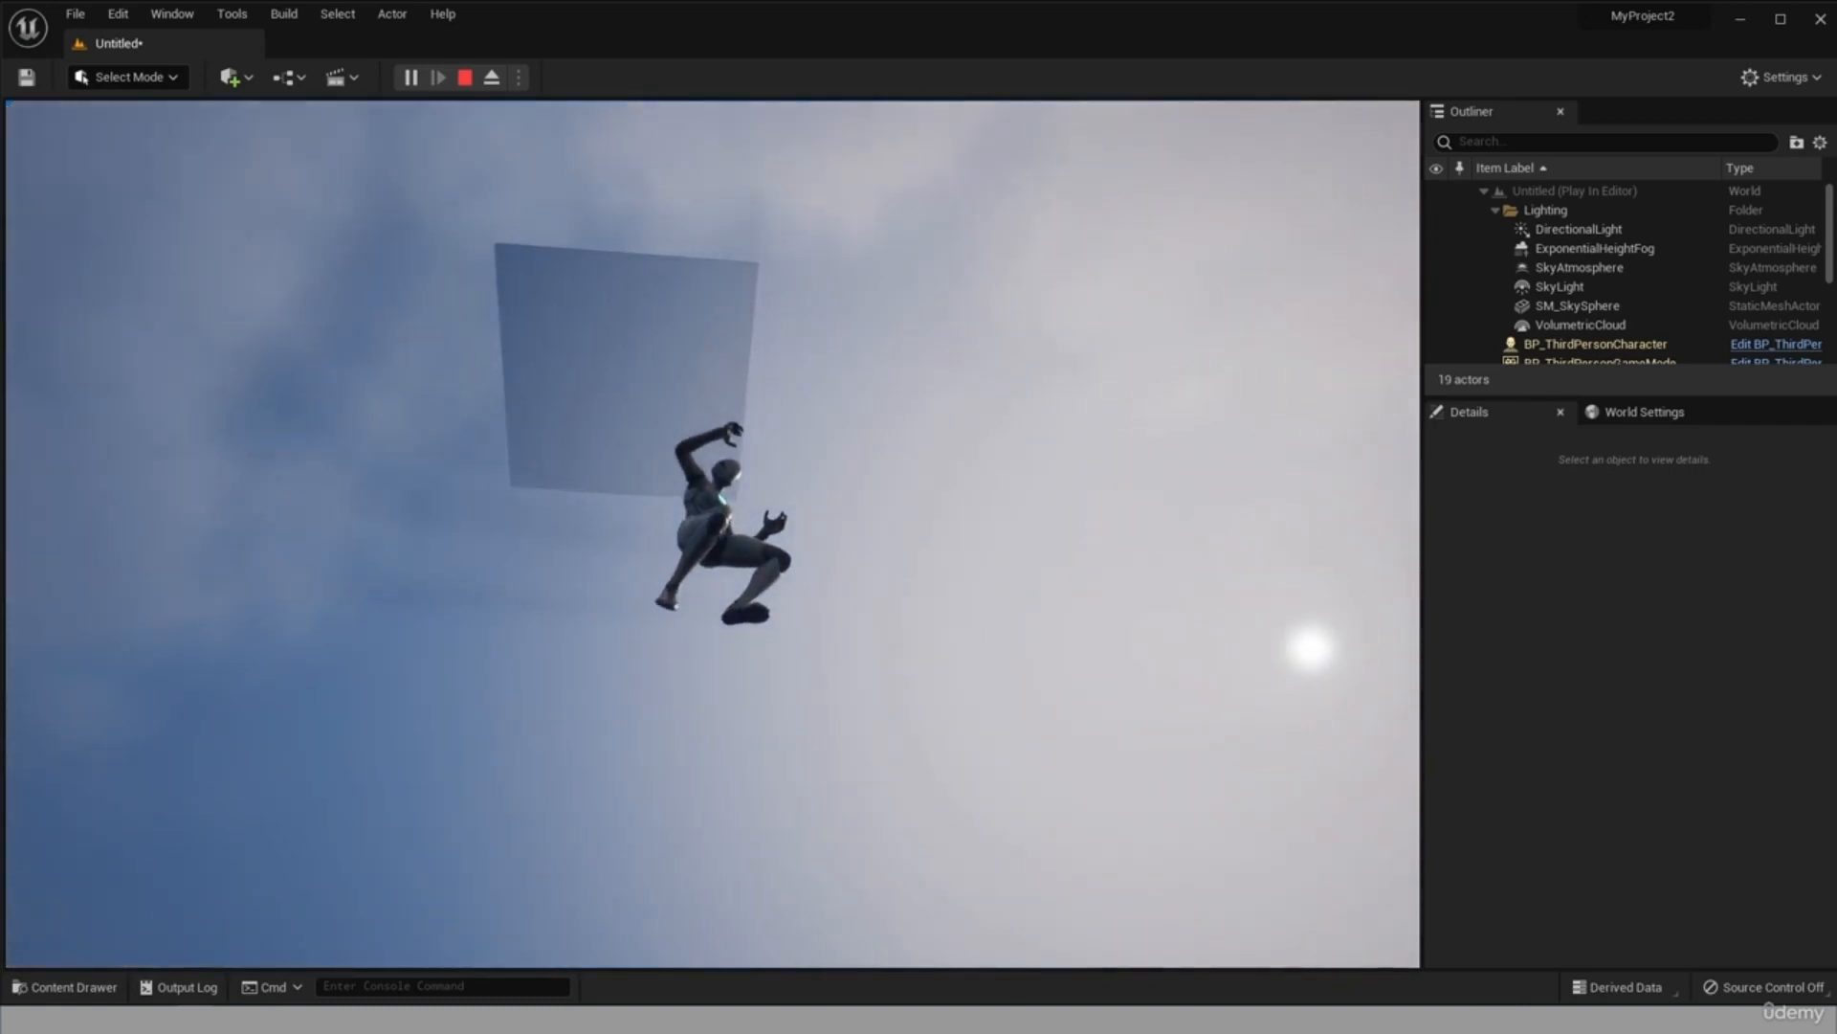
pyautogui.press('Escape')
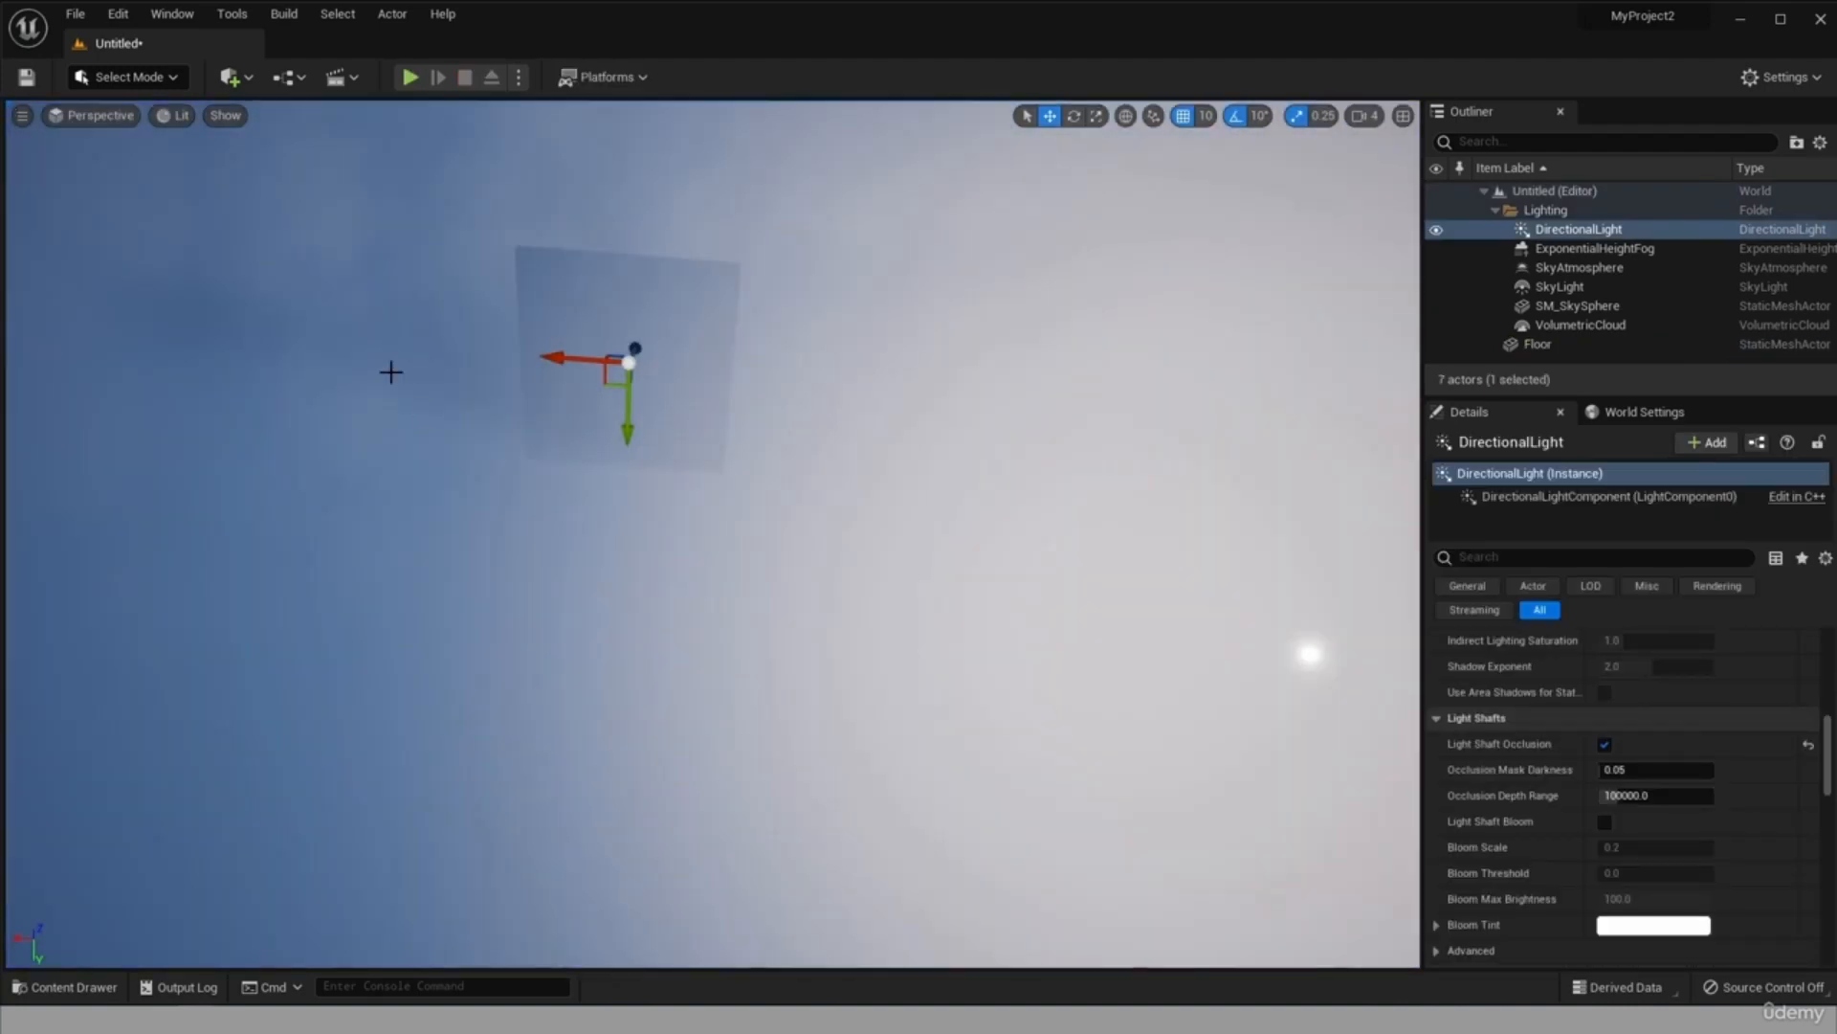
# Switch the perspective view to the Cinematic Viewport and back to the Default Viewport.
pyautogui.click(118, 117)
pyautogui.click(158, 347)
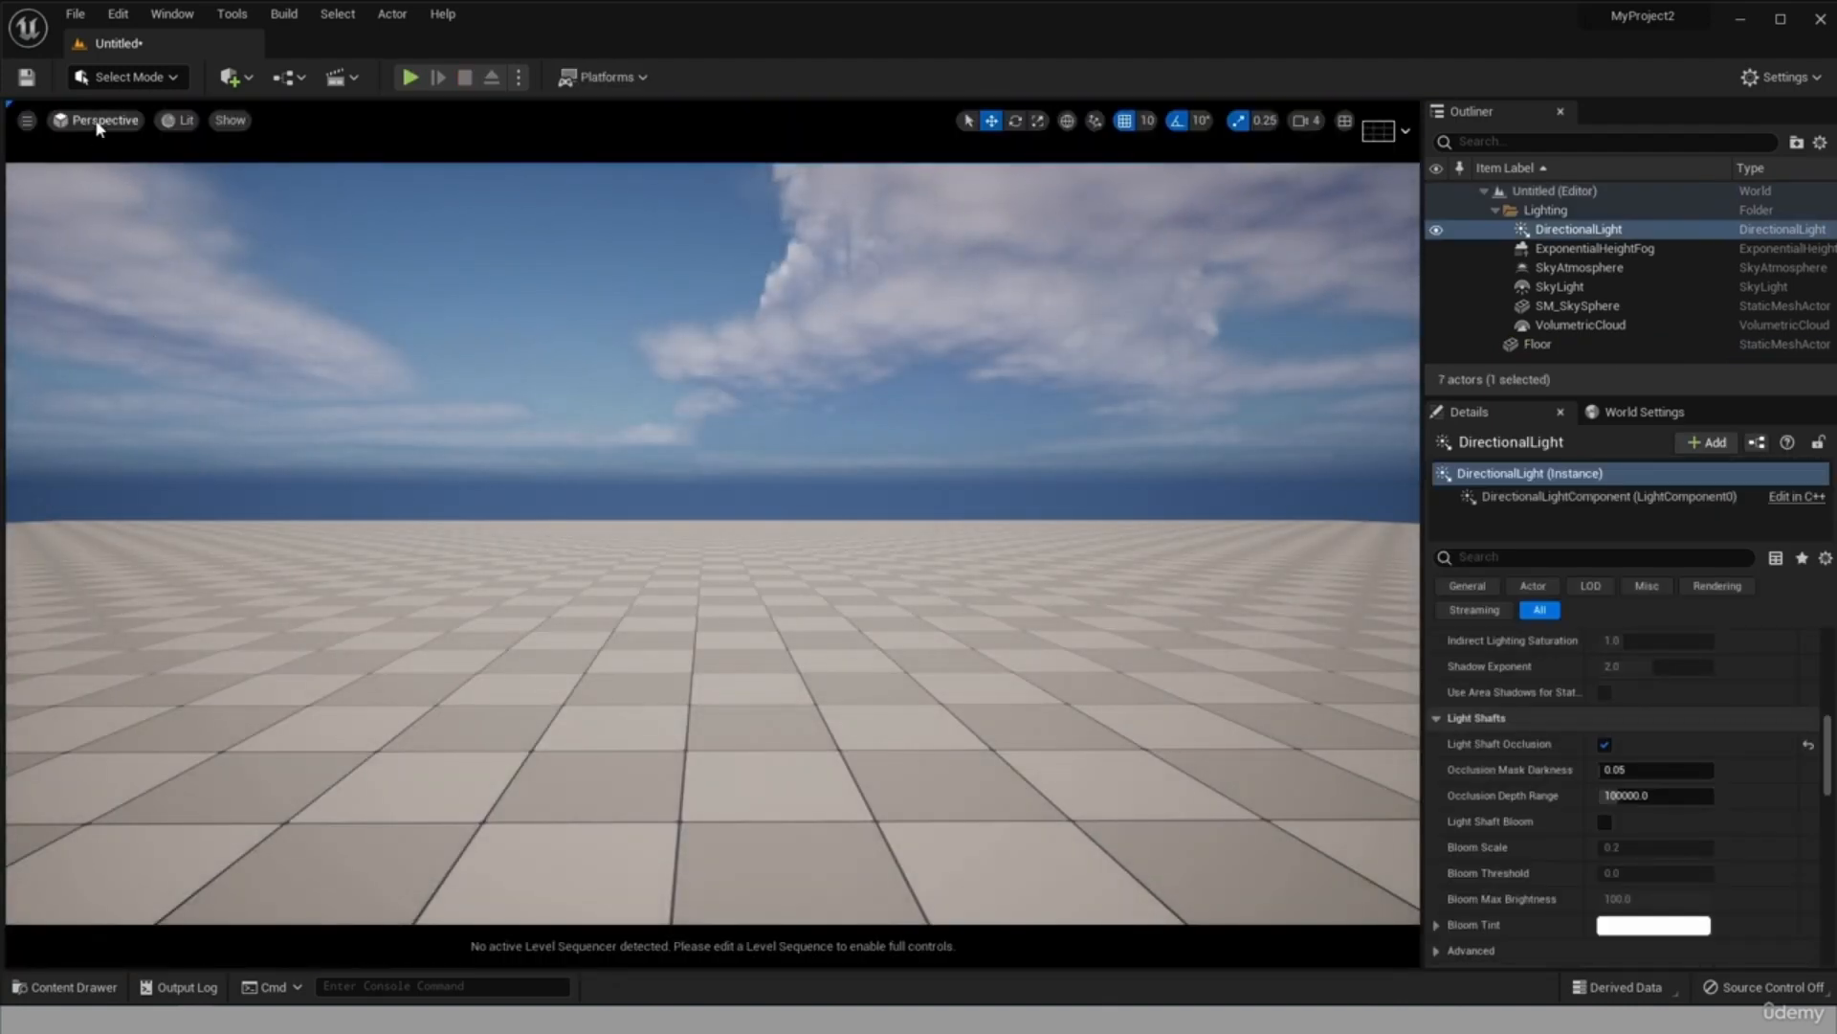
pyautogui.click(107, 123)
pyautogui.click(157, 335)
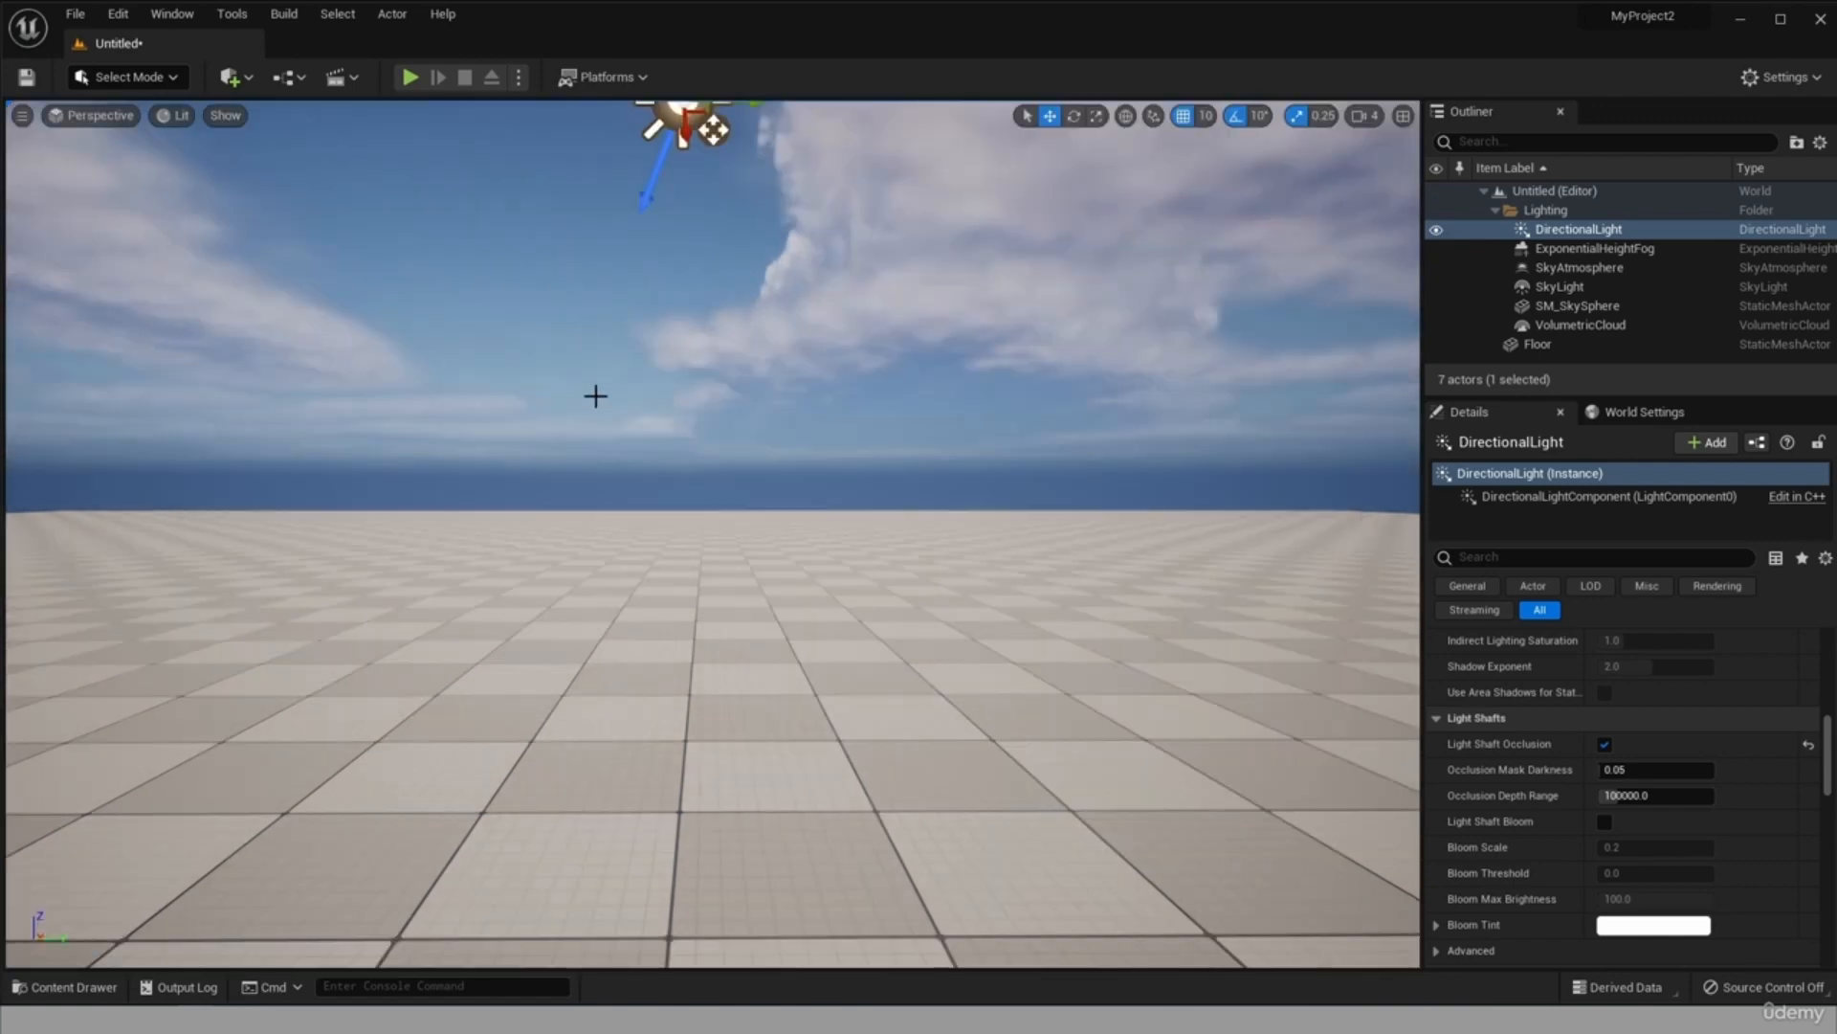
# Move the DirectionalLight along its axes to about X 820, Y -370, Z 550.
pyautogui.scroll(-5, 597, 451)
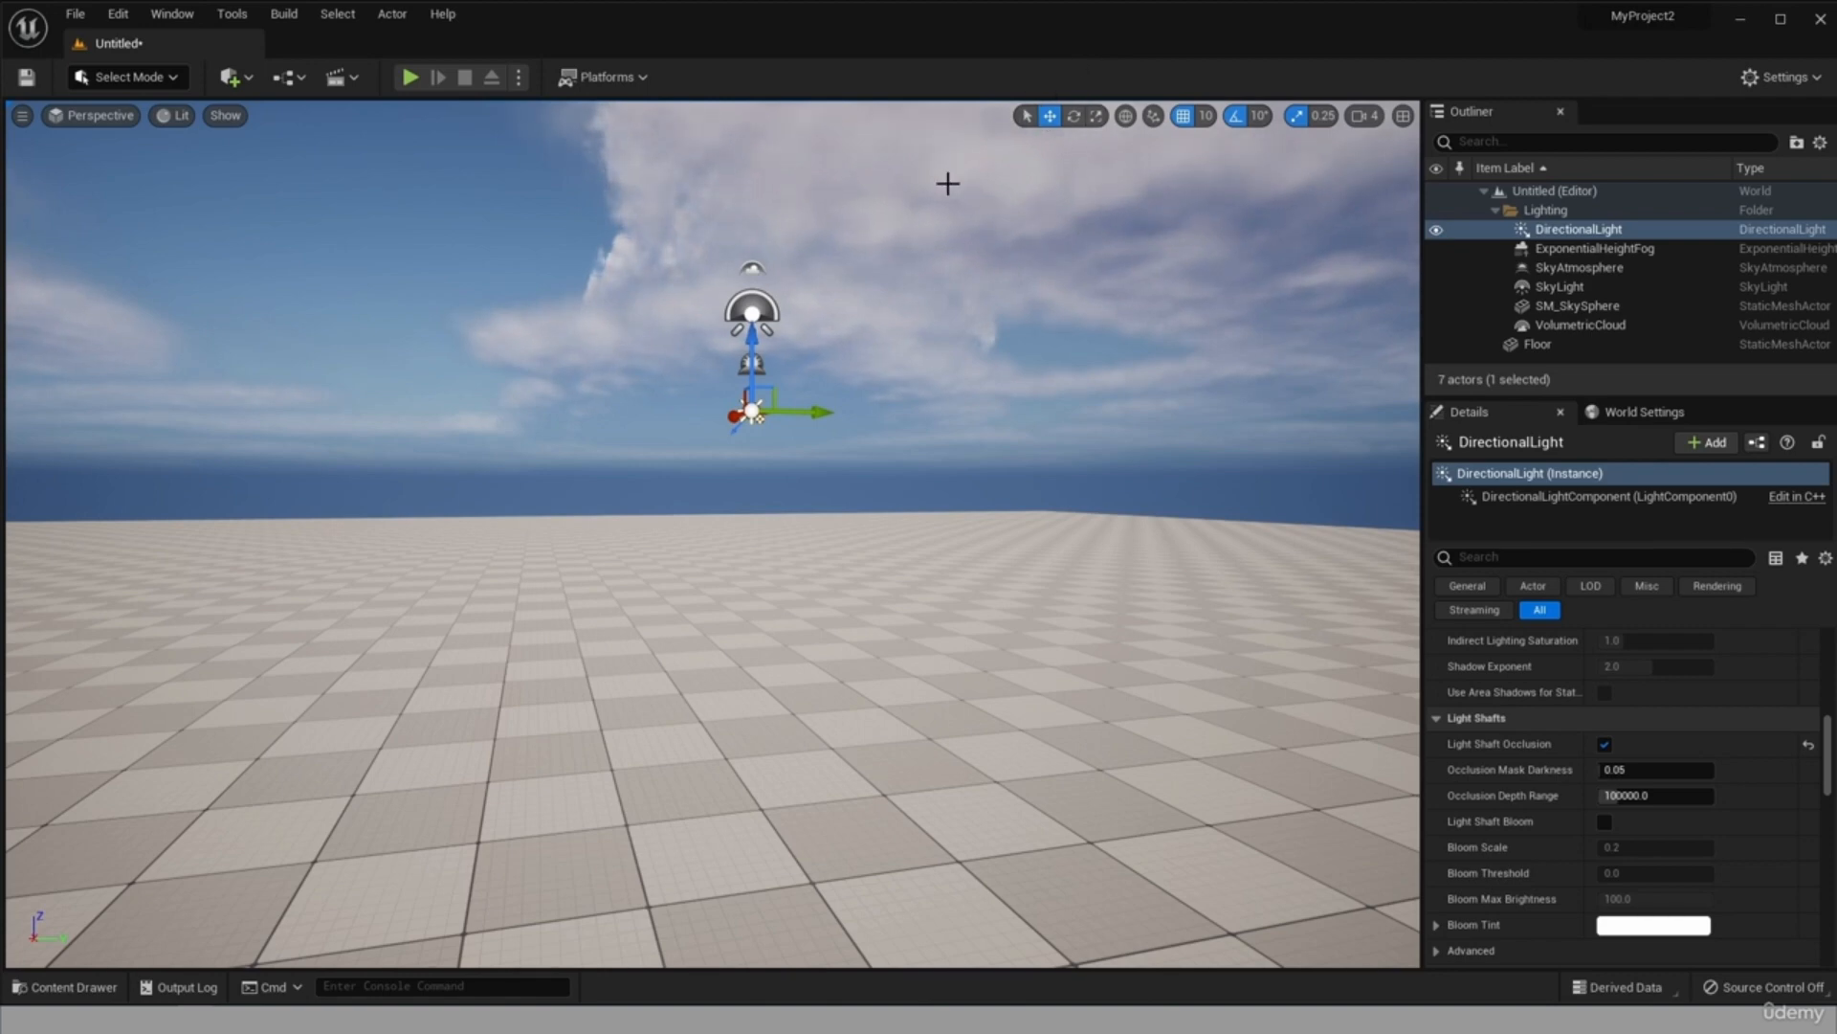
pyautogui.scroll(2, 874, 217)
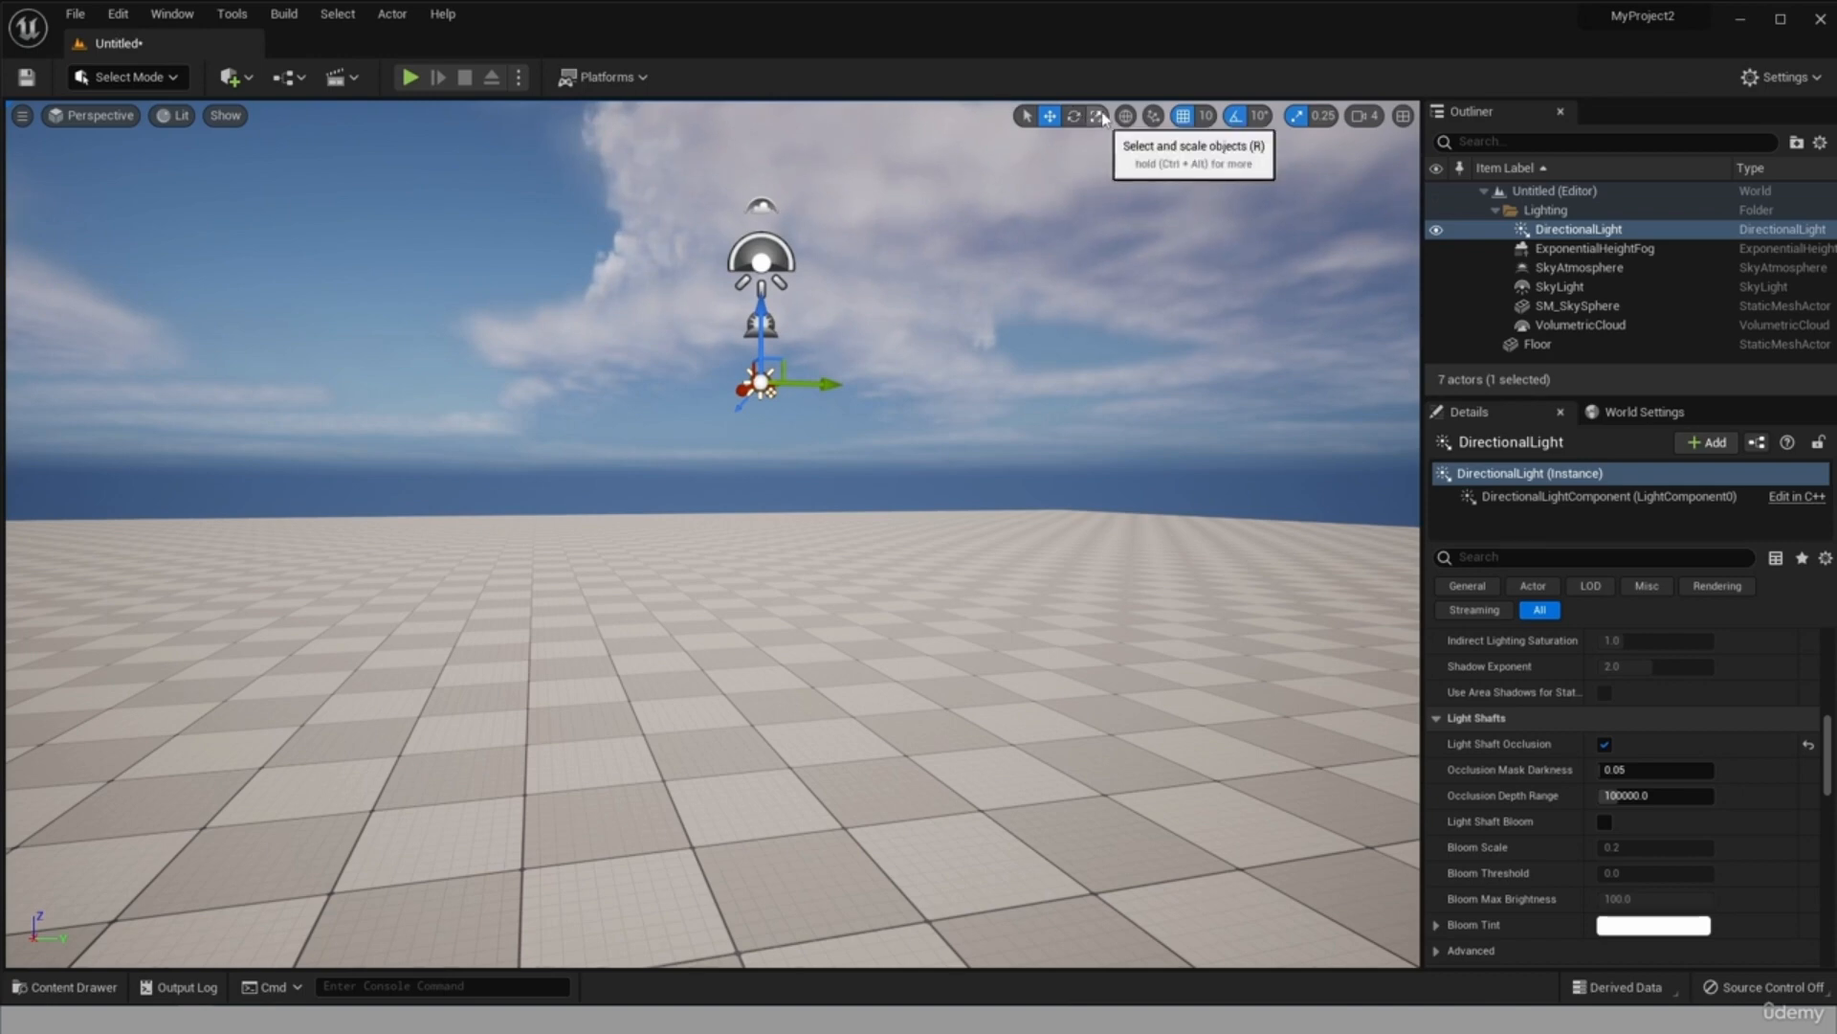
pyautogui.click(804, 389)
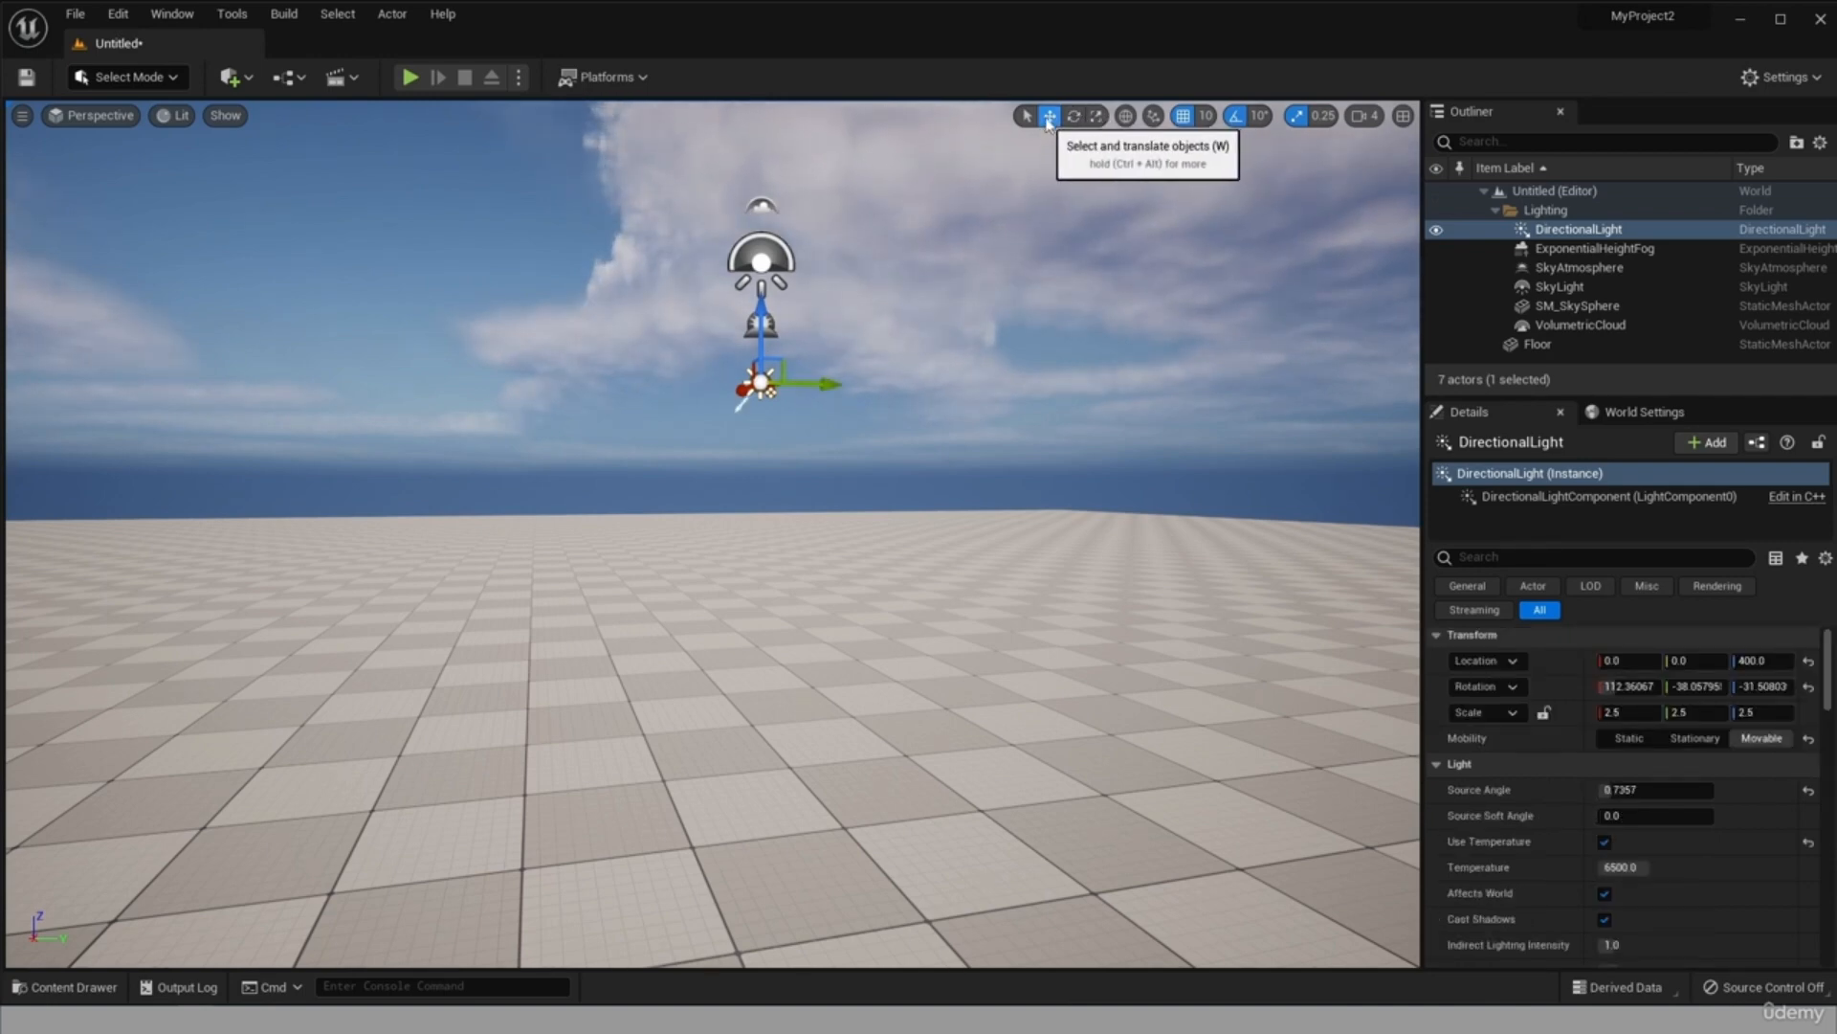
pyautogui.moveTo(810, 384); pyautogui.dragTo(596, 378)
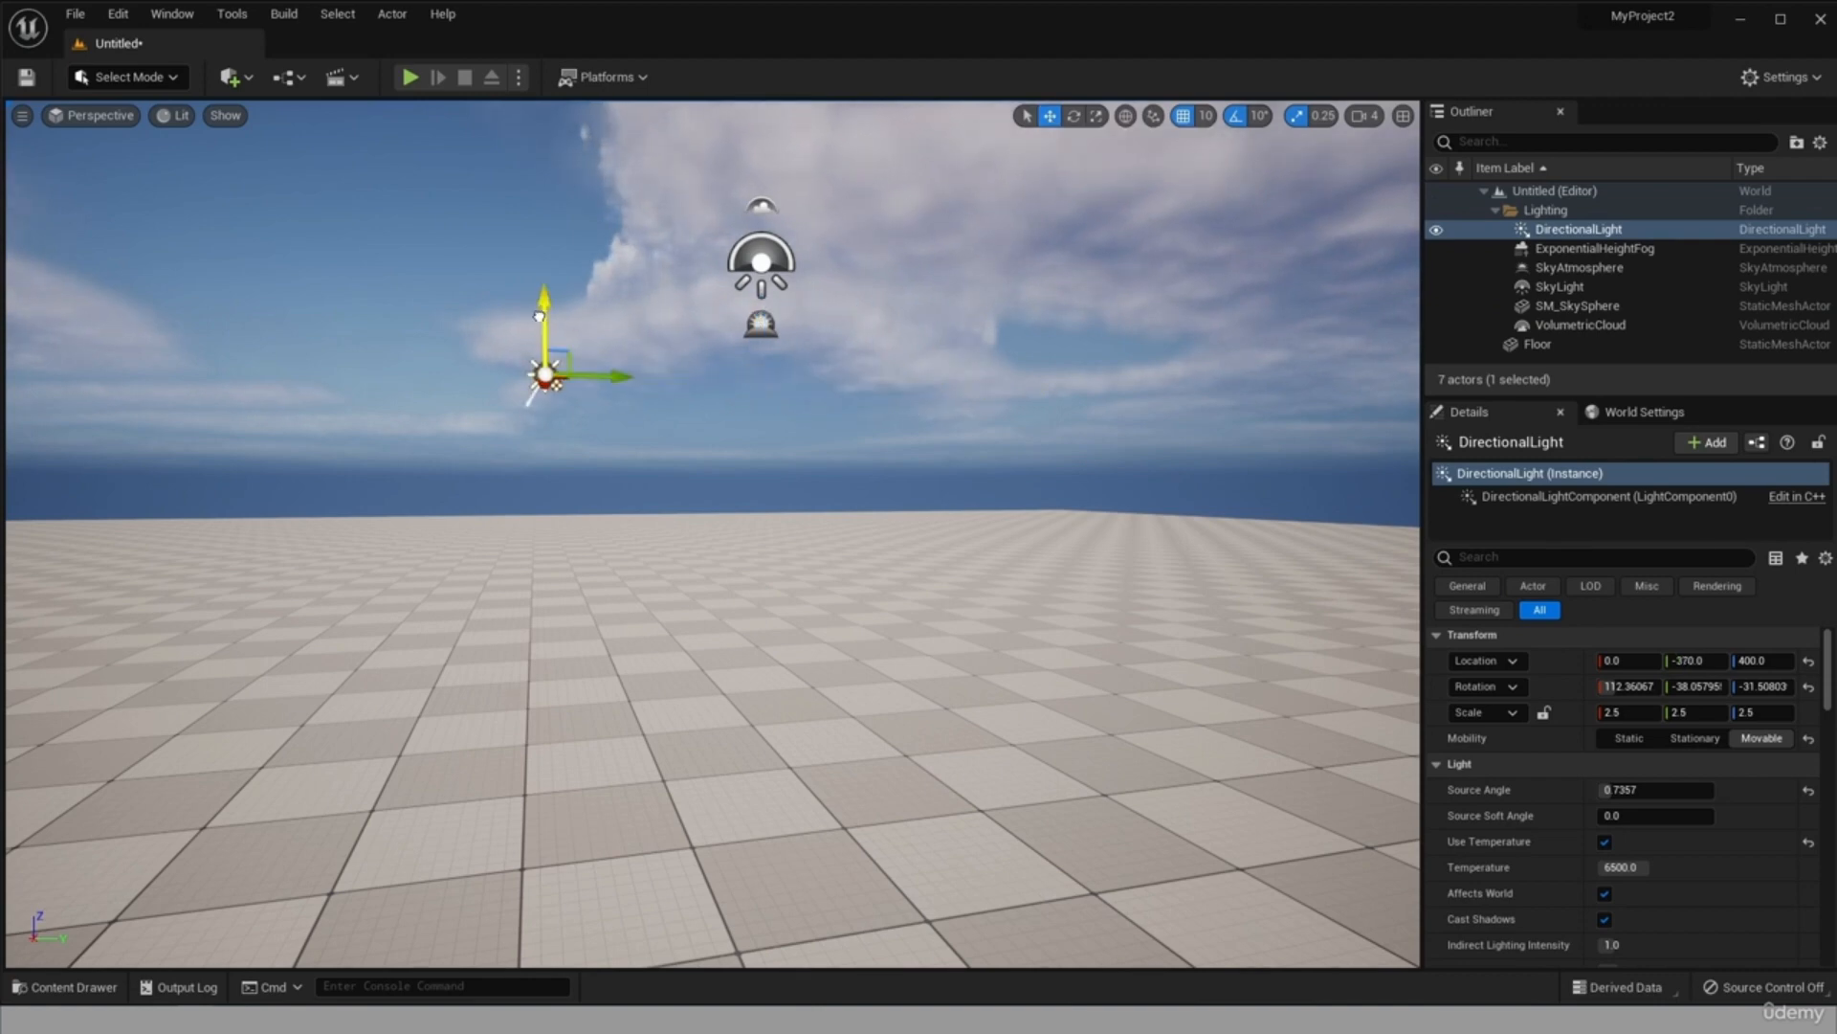
pyautogui.moveTo(539, 316); pyautogui.dragTo(545, 256)
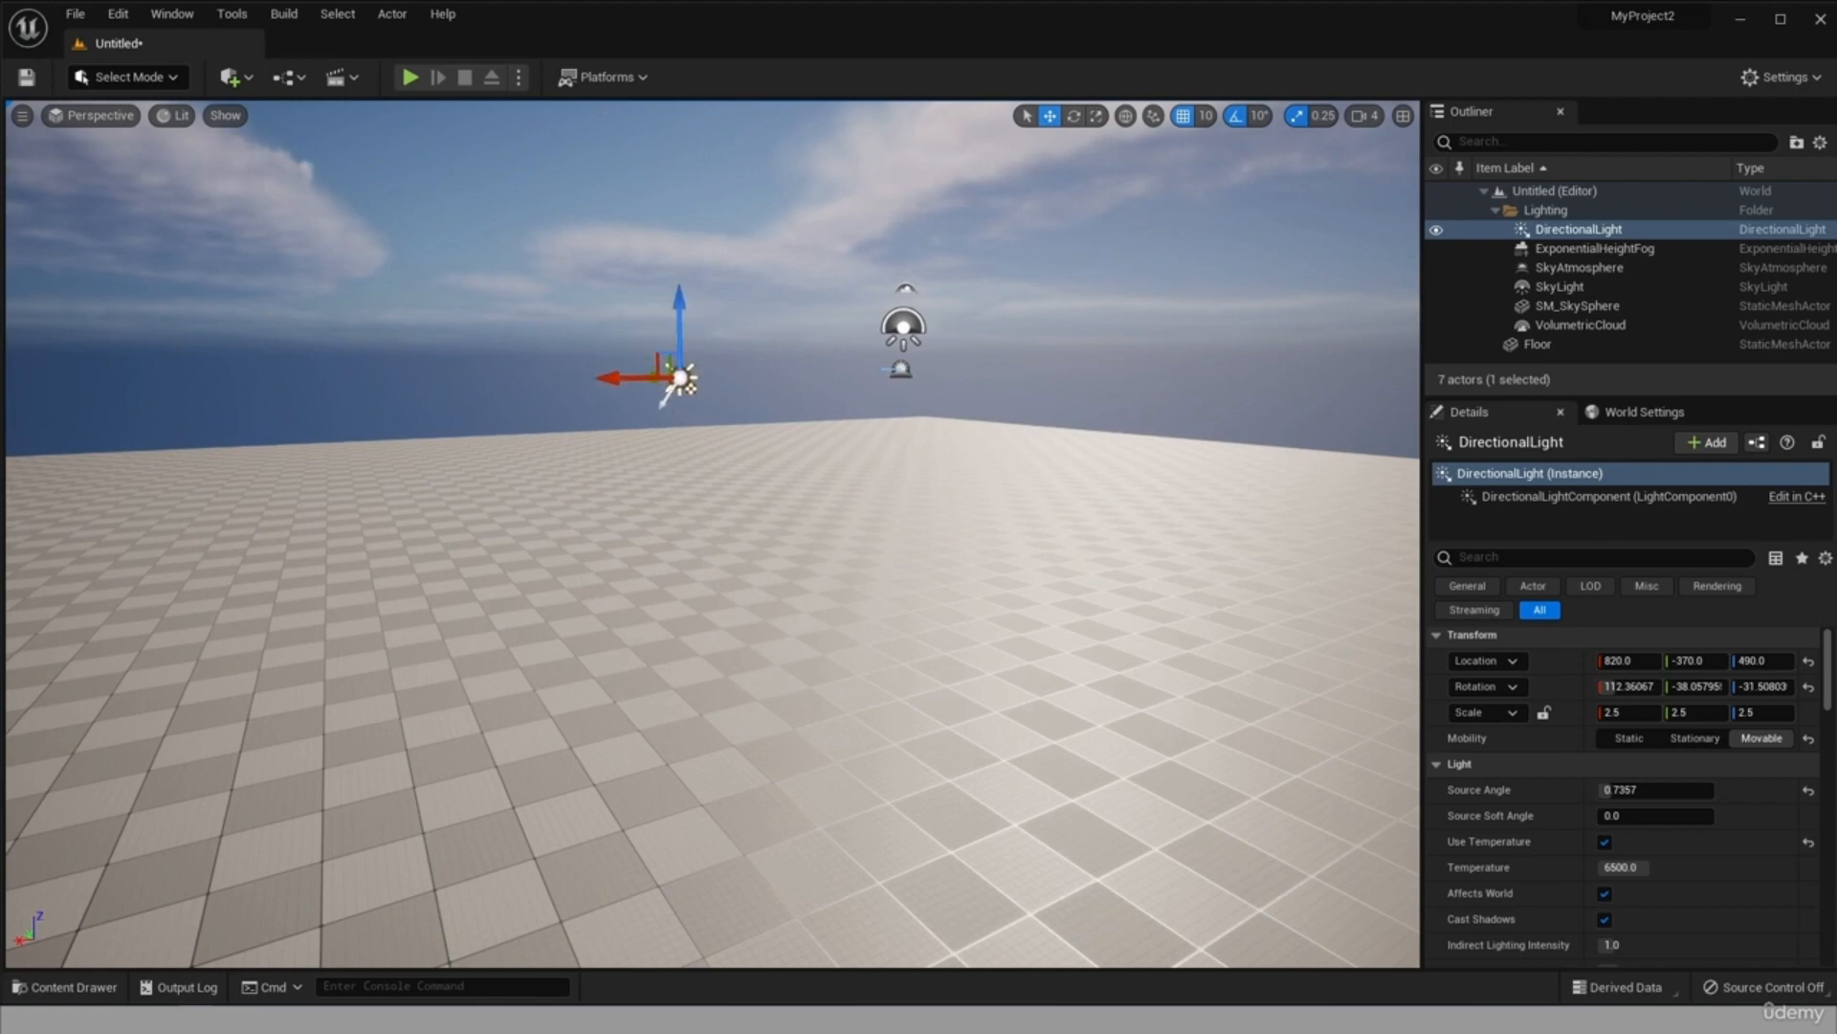
pyautogui.keyDown('alt'); pyautogui.moveTo(659, 437); pyautogui.dragTo(949, 450); pyautogui.keyUp('alt')
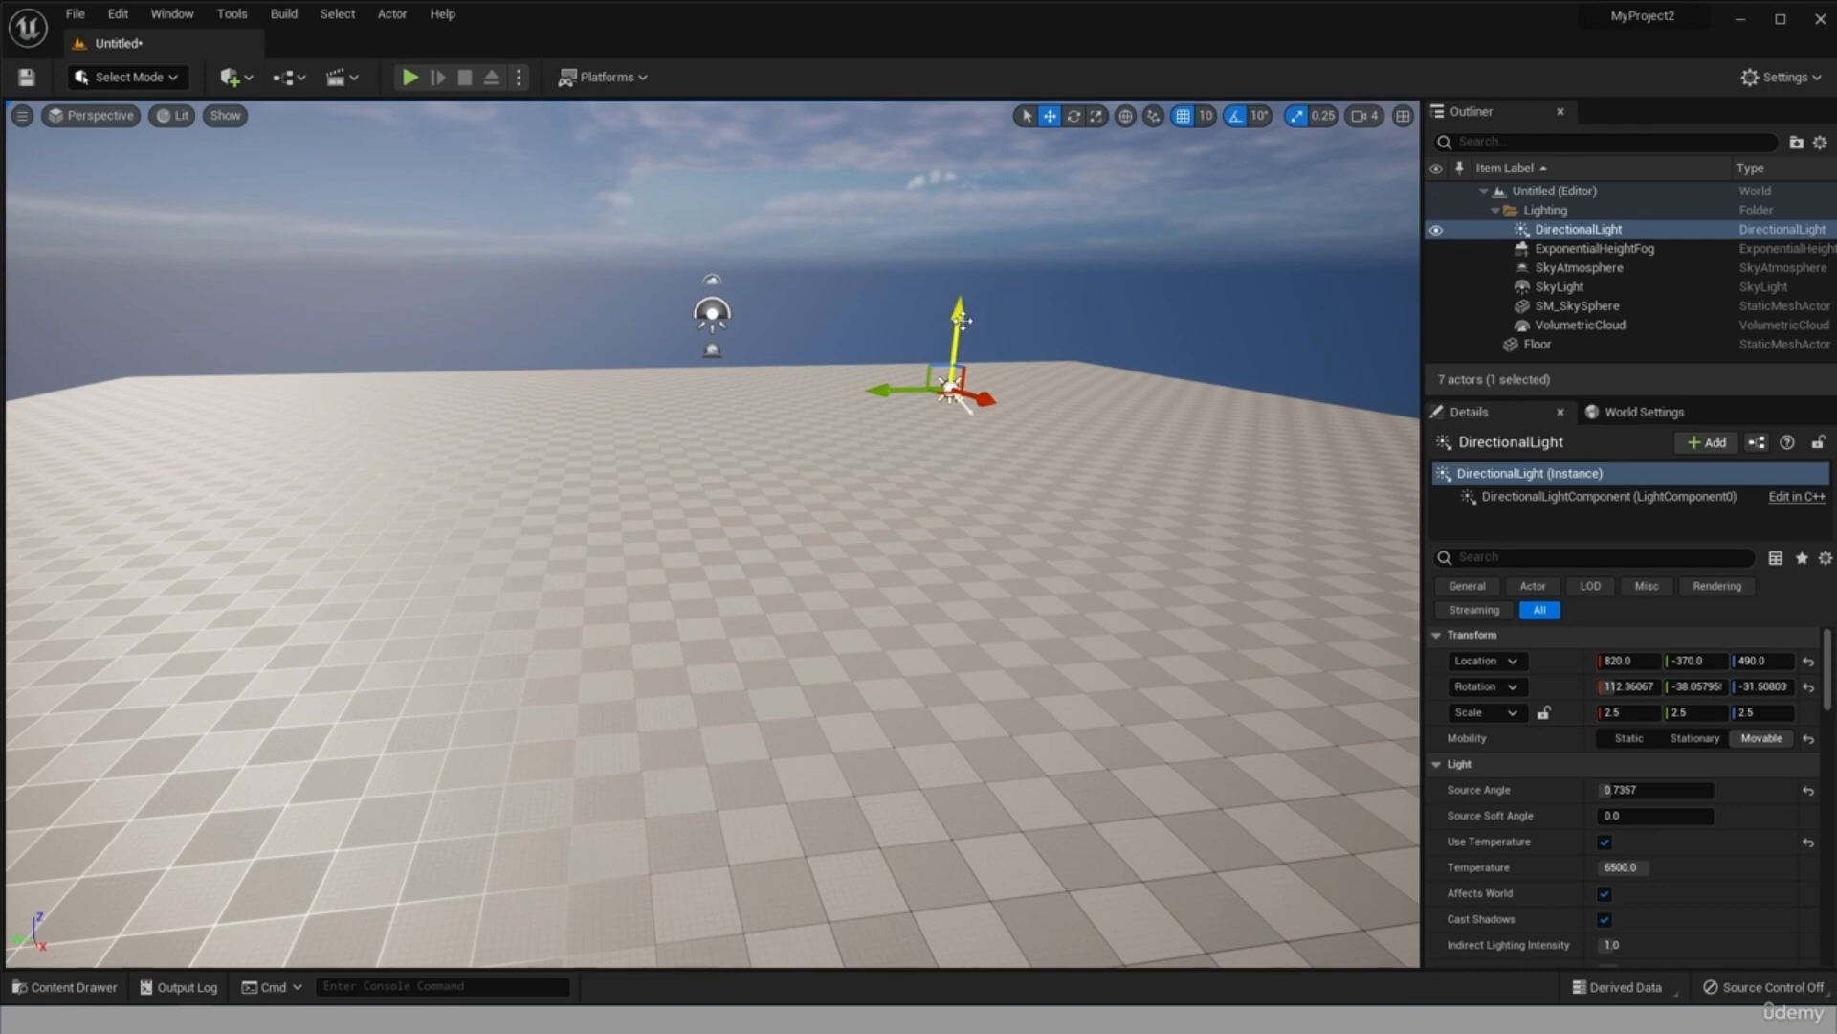
pyautogui.moveTo(961, 320)
pyautogui.mouseDown()
pyautogui.moveTo(960, 253)
pyautogui.moveTo(961, 292)
pyautogui.mouseUp()
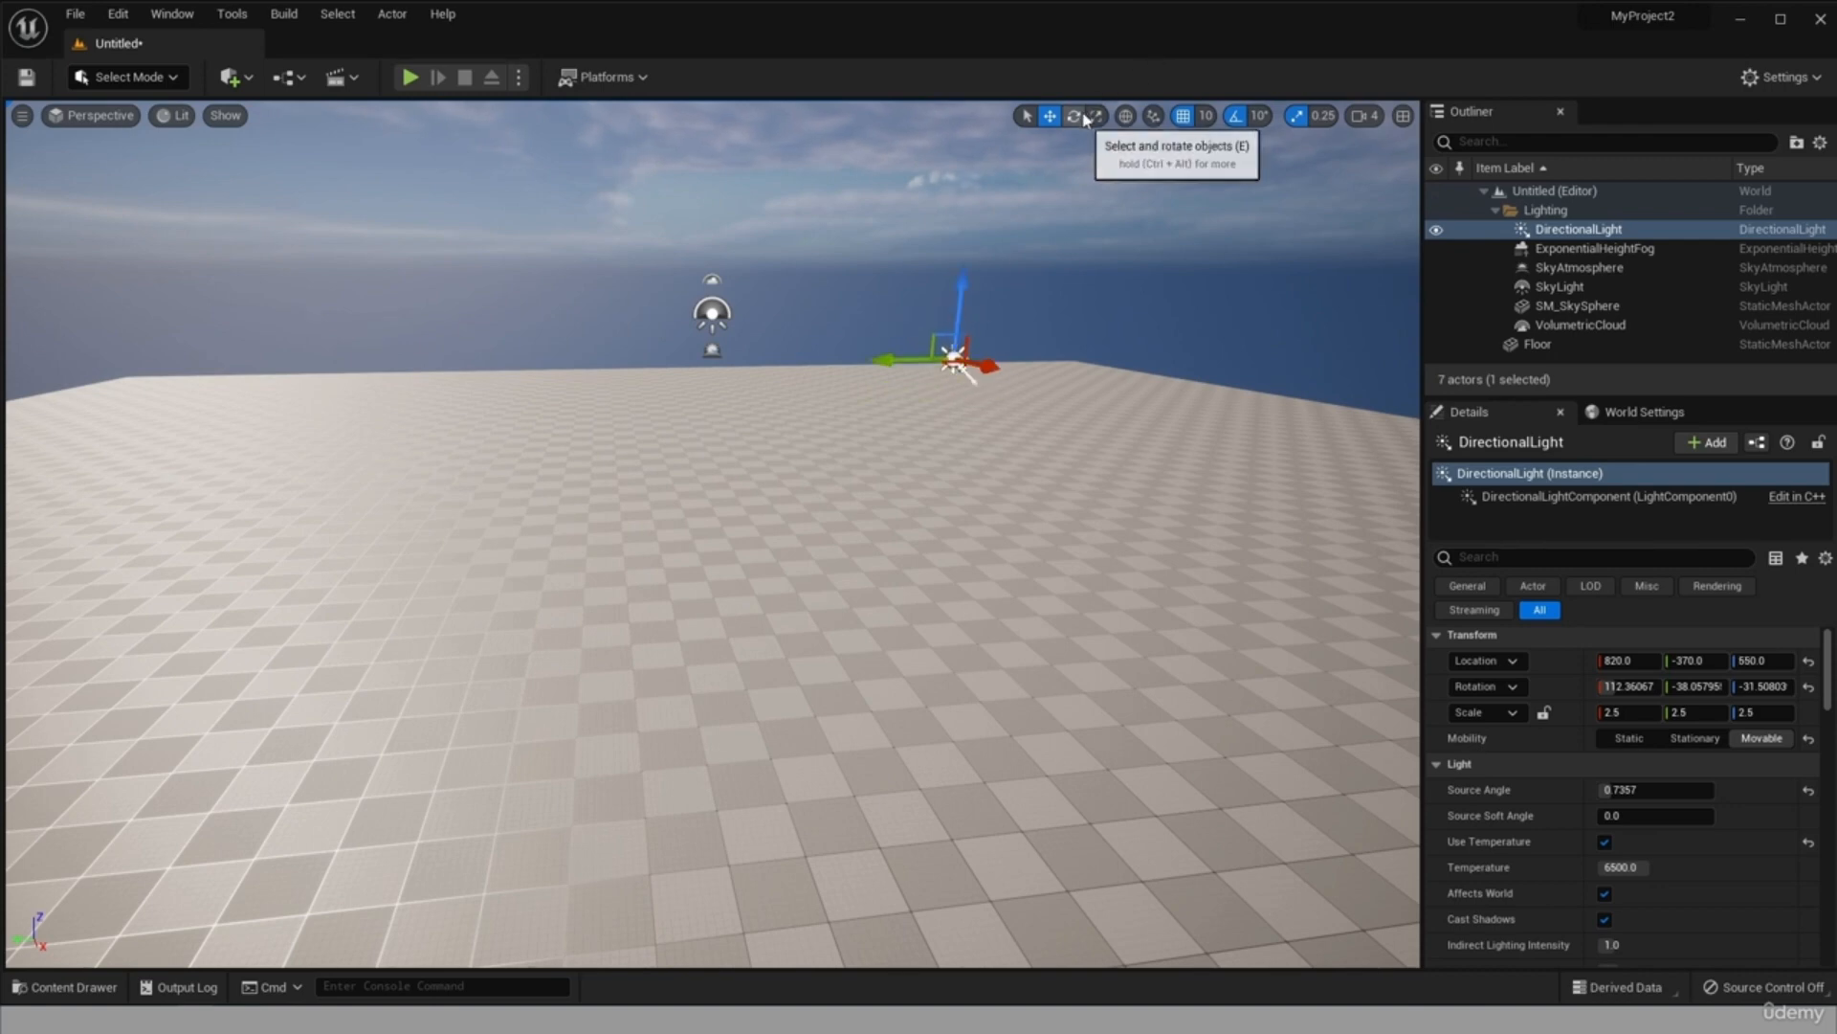
# Rotate the DirectionalLight to about 92.7, -2.3, -24.3 degrees and scale it to 3.5, 3.0, 3.0.
pyautogui.click(1087, 117)
pyautogui.moveTo(956, 361); pyautogui.dragTo(960, 365)
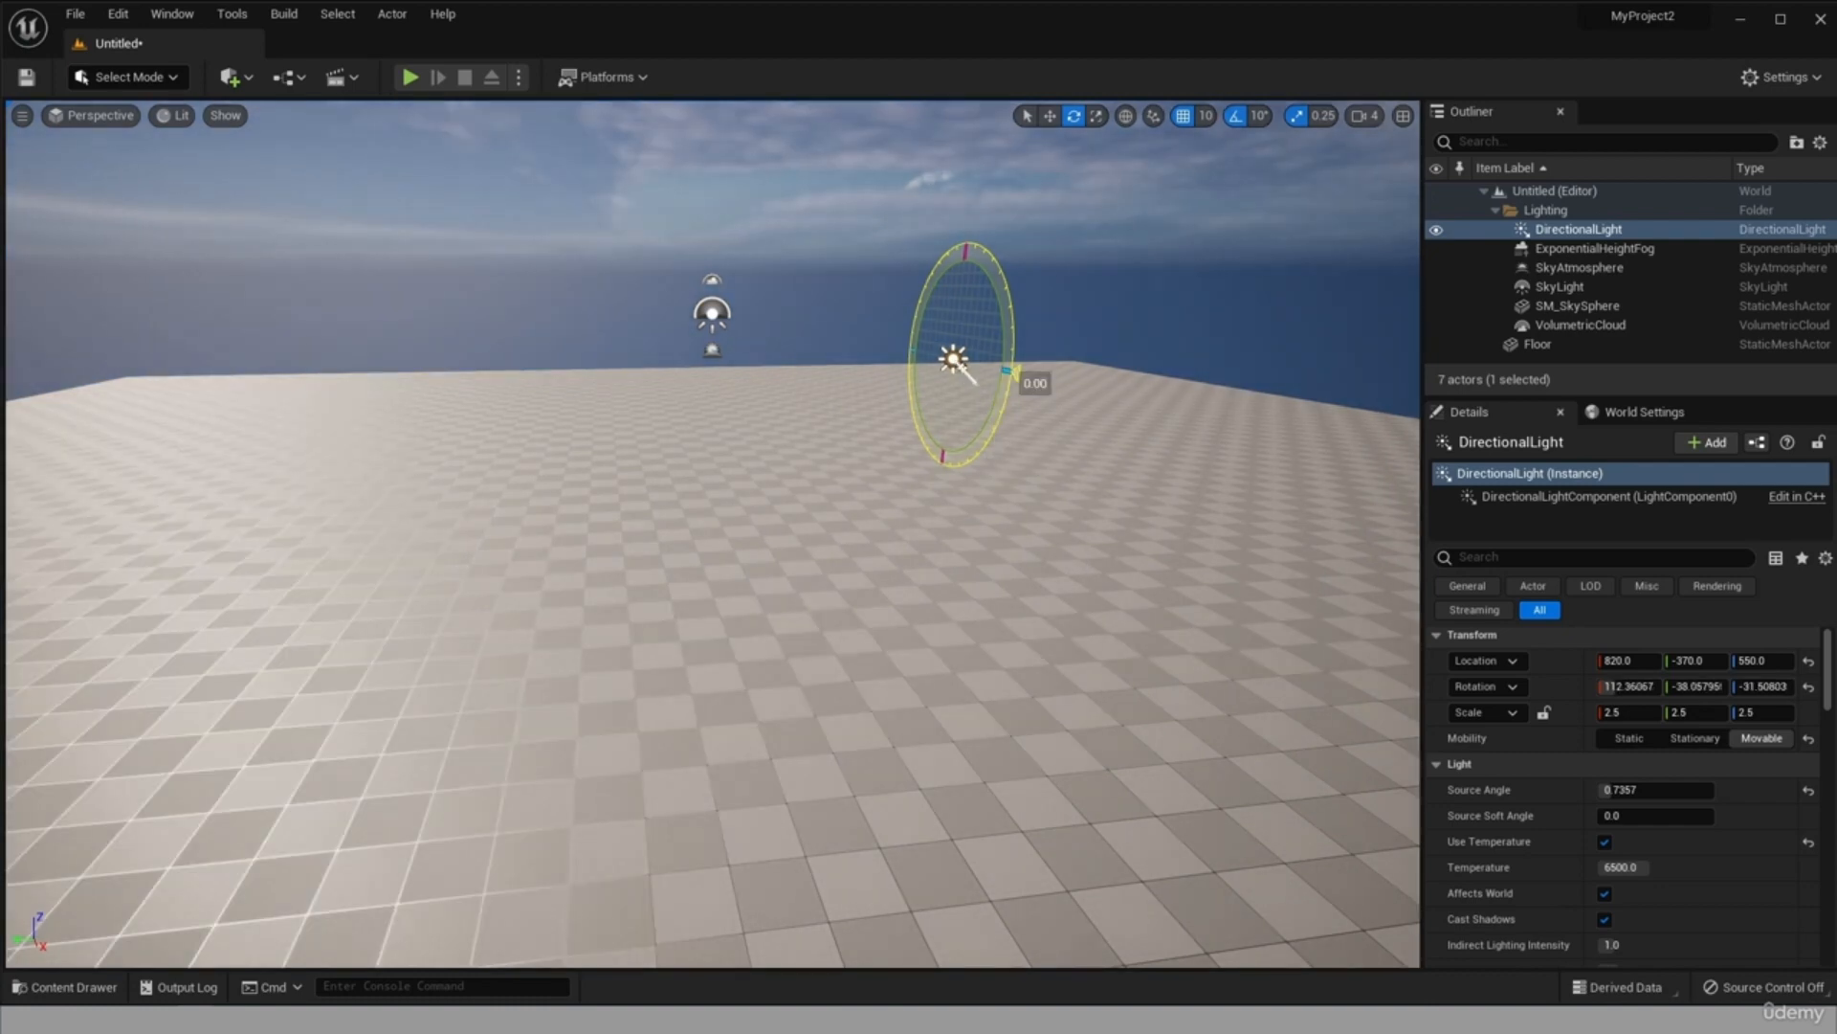
pyautogui.moveTo(959, 365)
pyautogui.mouseDown()
pyautogui.moveTo(979, 362)
pyautogui.moveTo(974, 381)
pyautogui.moveTo(977, 363)
pyautogui.mouseUp()
# Move the DirectionalLight freely across the level to the other side of the SkyLight, and select the SkyLight.
pyautogui.click(1050, 115)
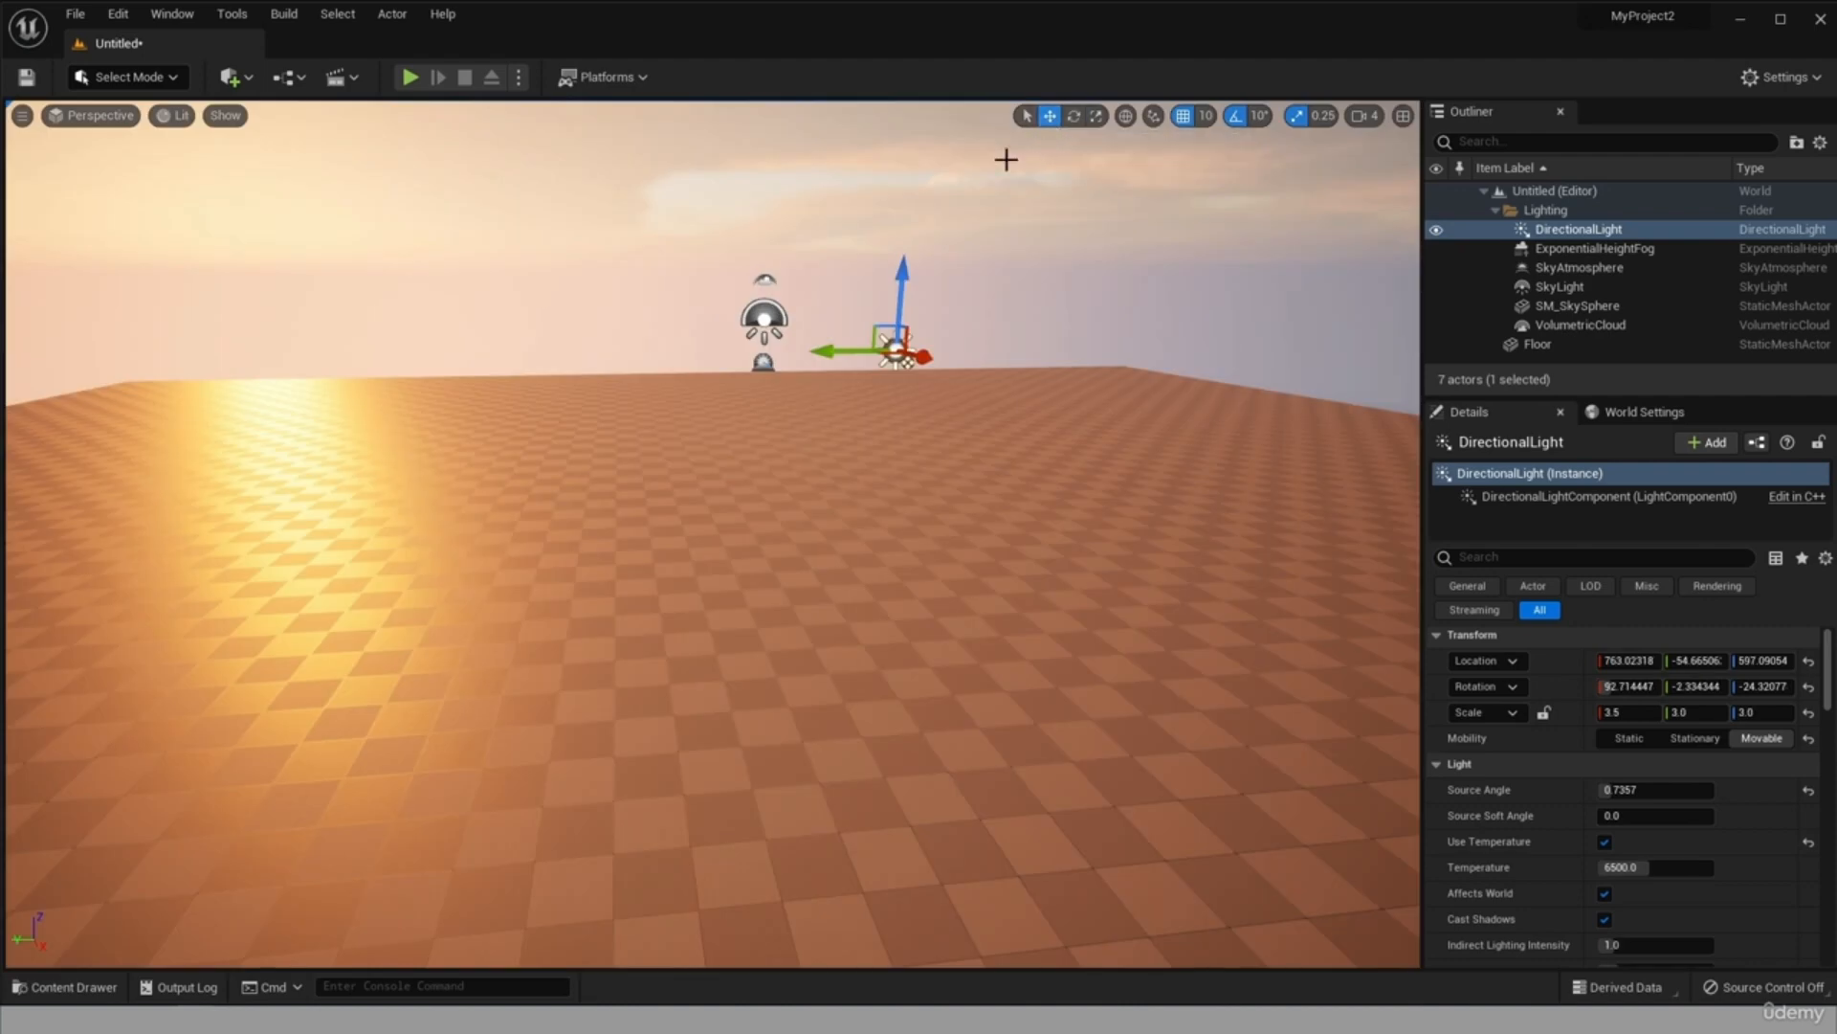
pyautogui.moveTo(907, 371); pyautogui.dragTo(855, 345)
pyautogui.moveTo(972, 373); pyautogui.dragTo(1223, 408)
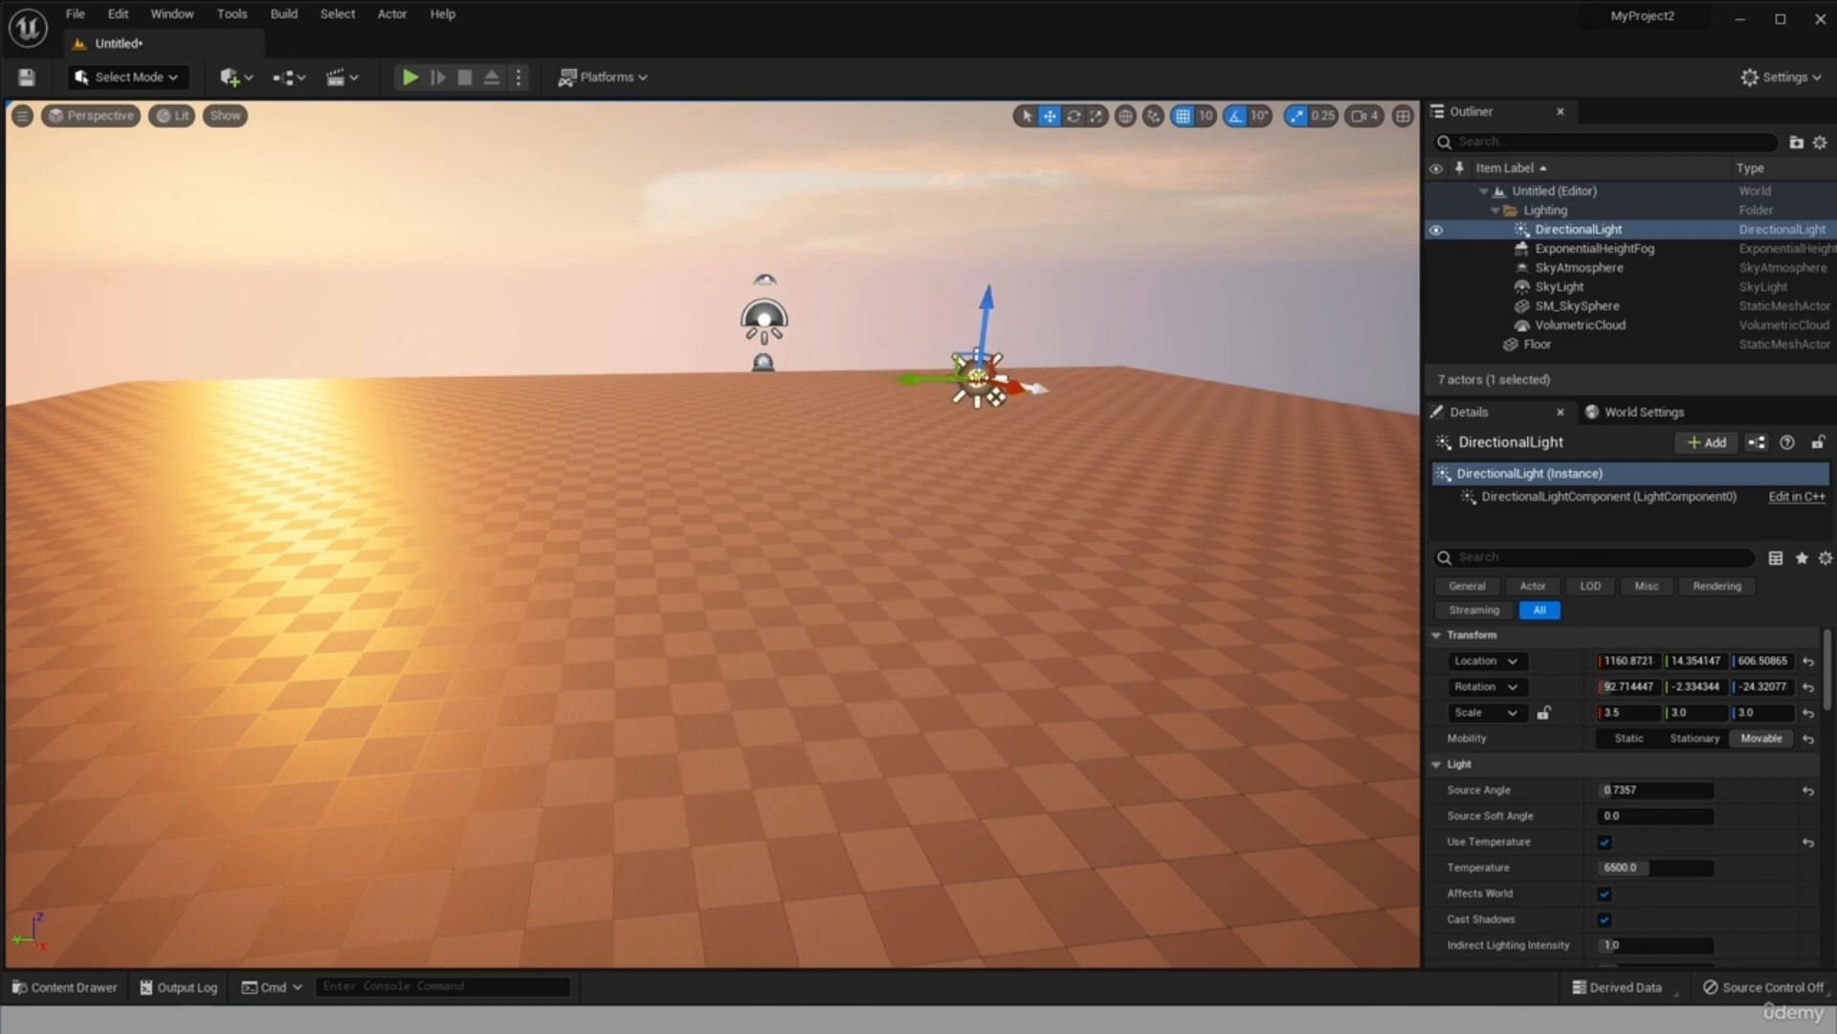
pyautogui.moveTo(1020, 394); pyautogui.dragTo(722, 488)
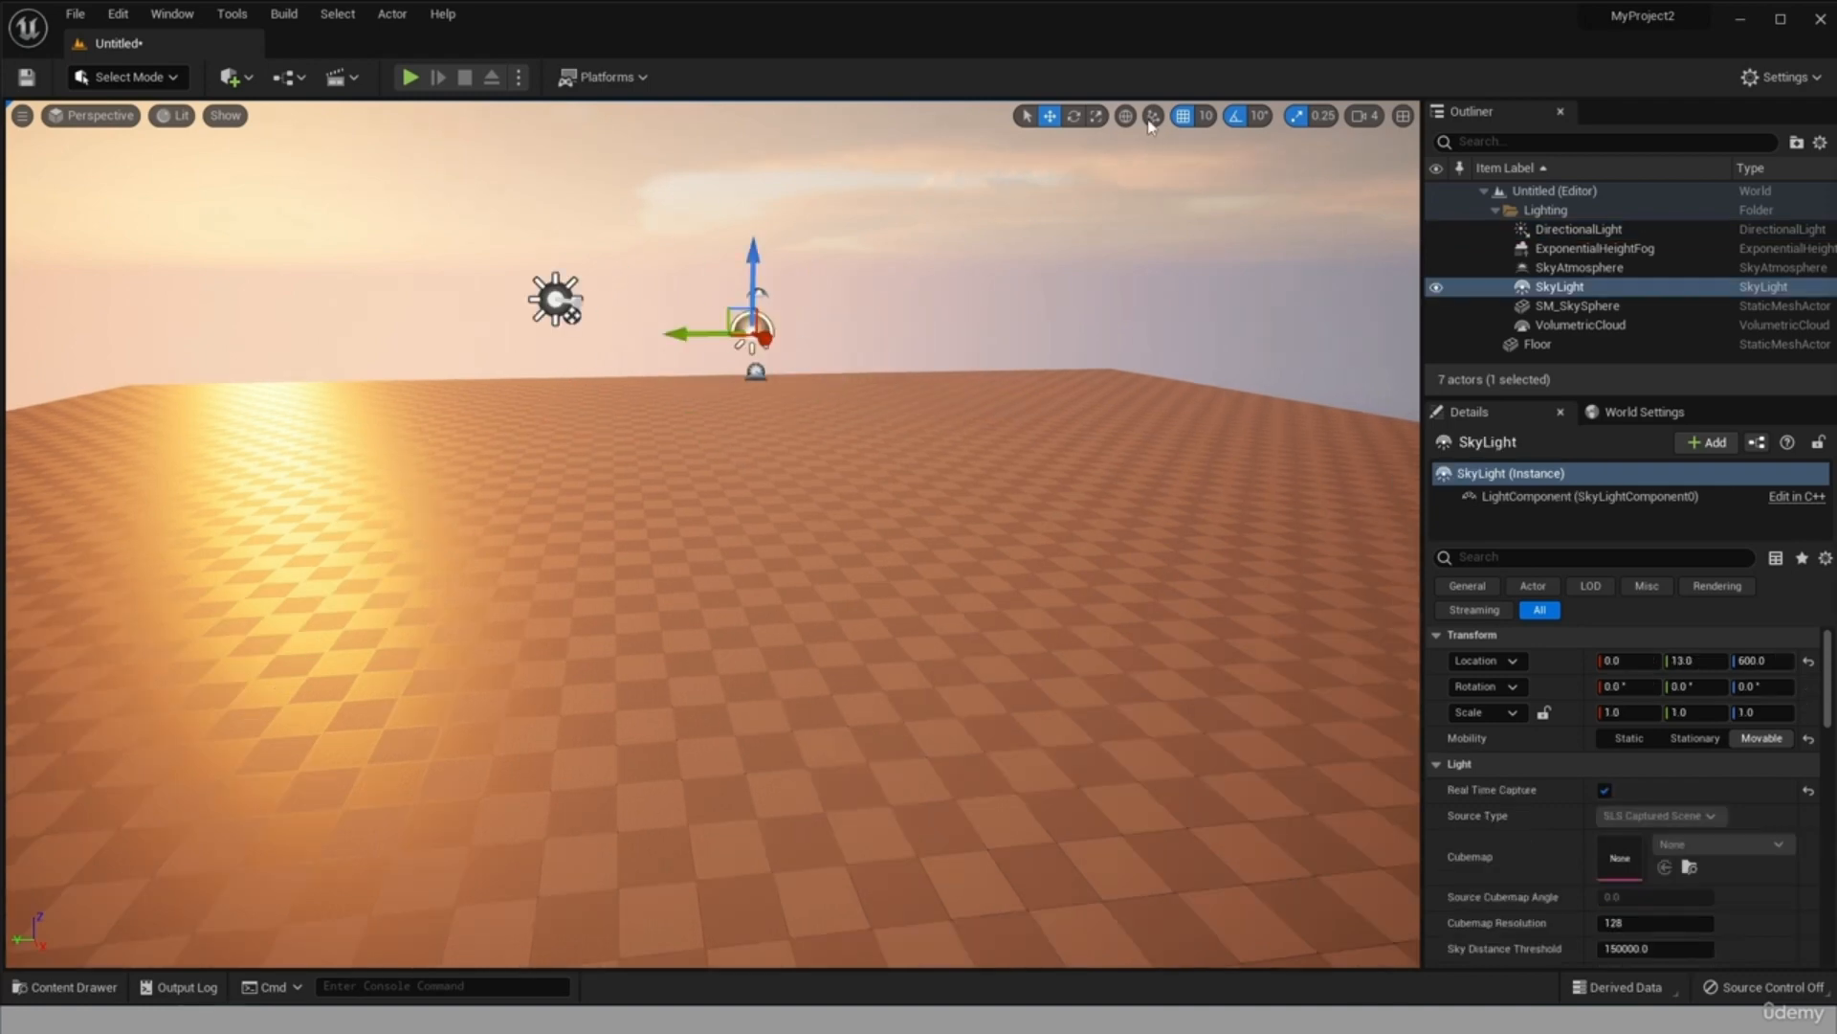
# Check the surface snapping options, and move the DirectionalLight along Y to about 330.
pyautogui.click(1154, 117)
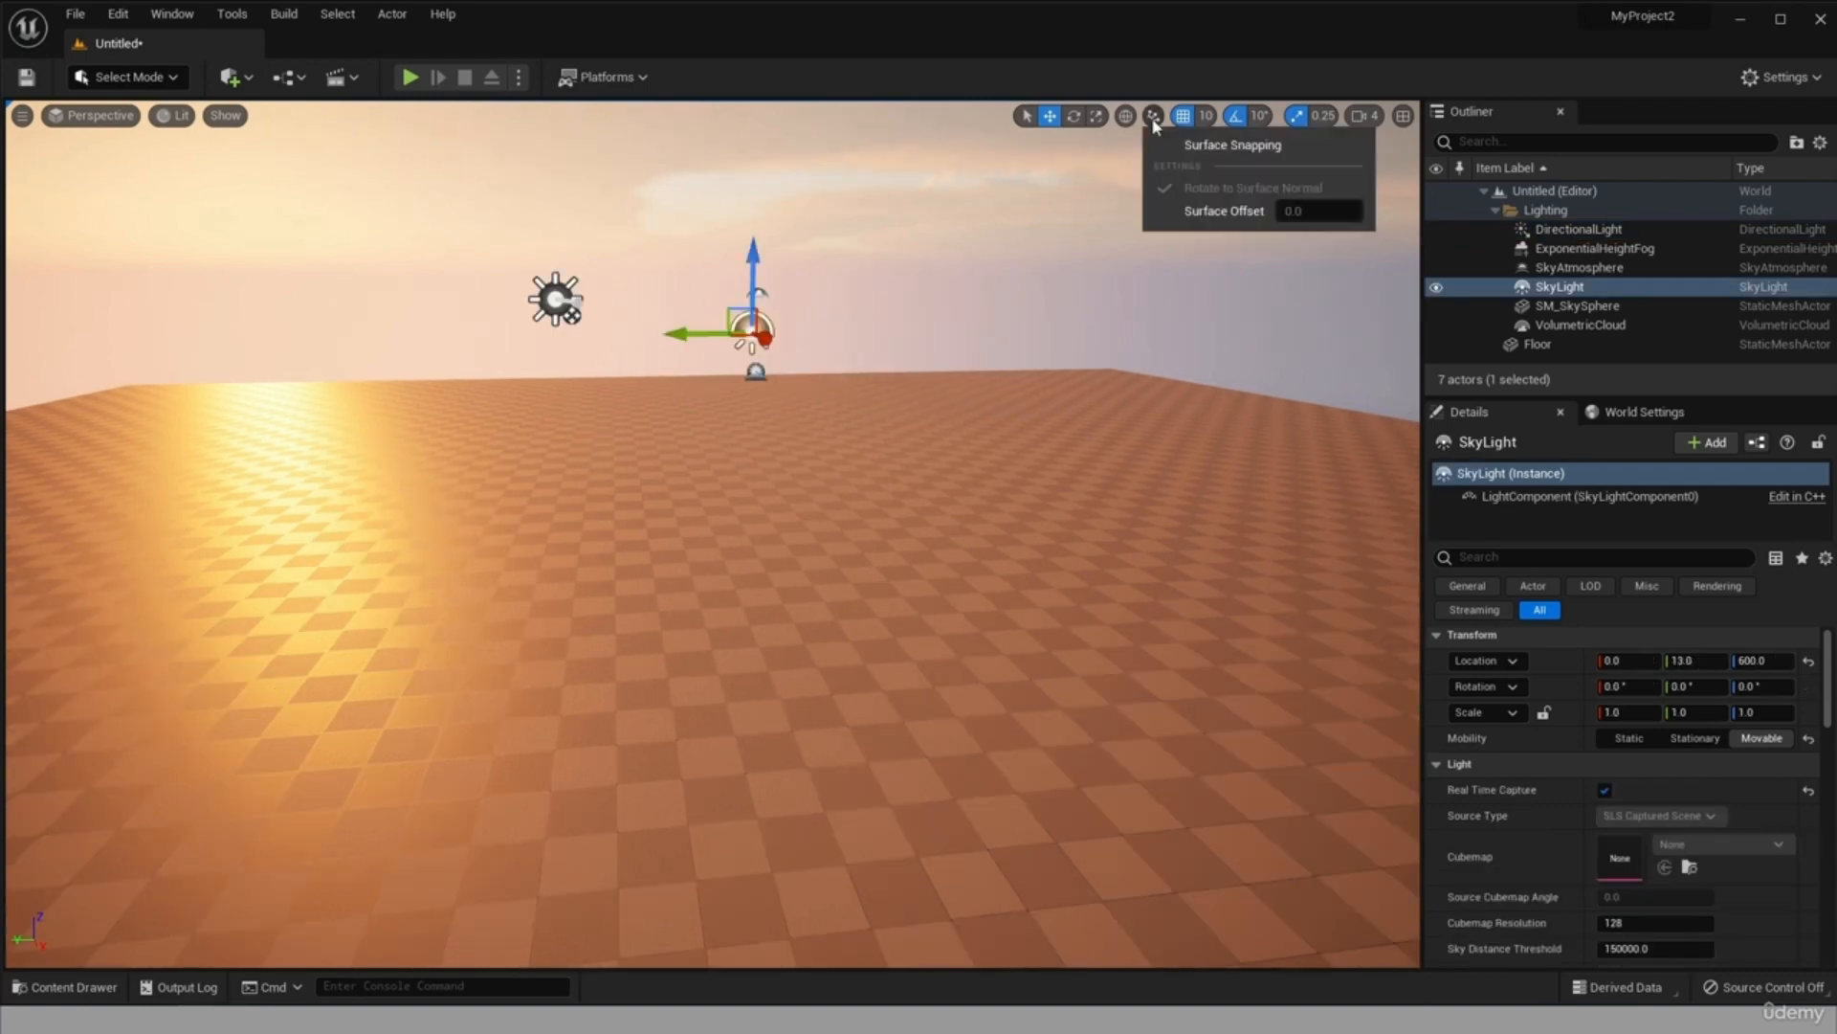
pyautogui.click(1346, 369)
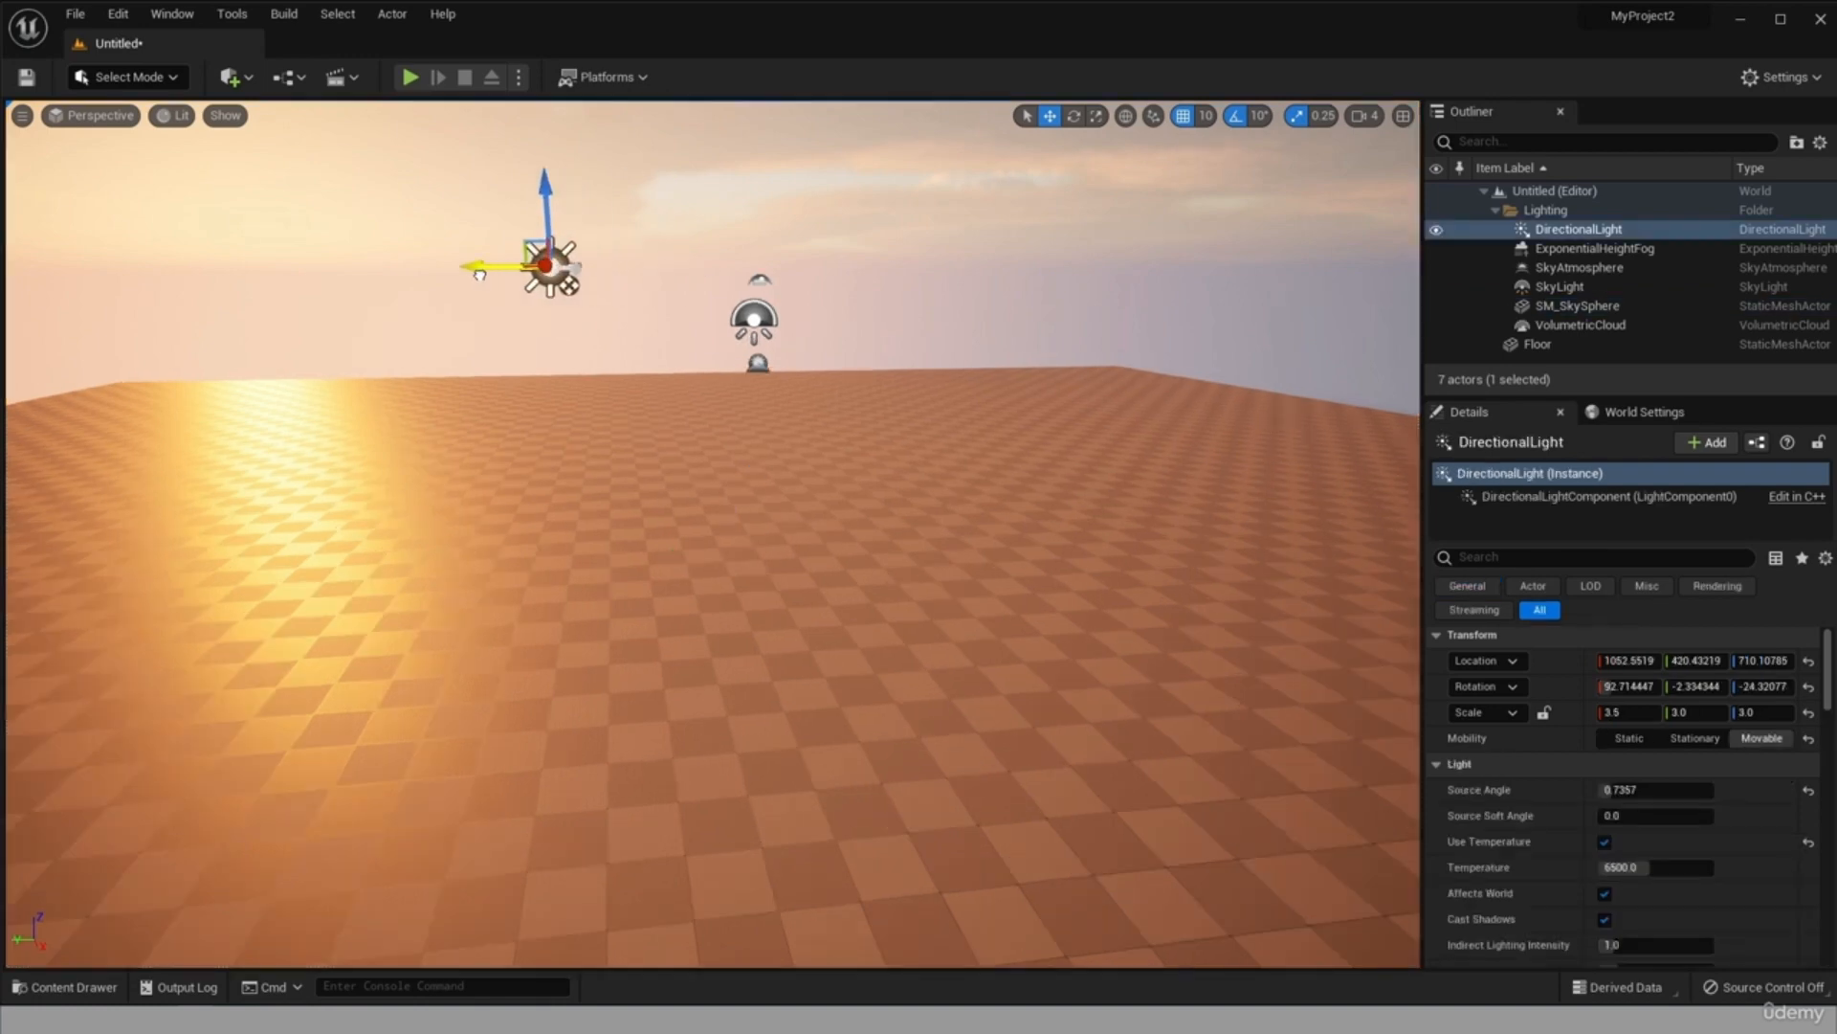
pyautogui.moveTo(475, 267); pyautogui.dragTo(574, 294)
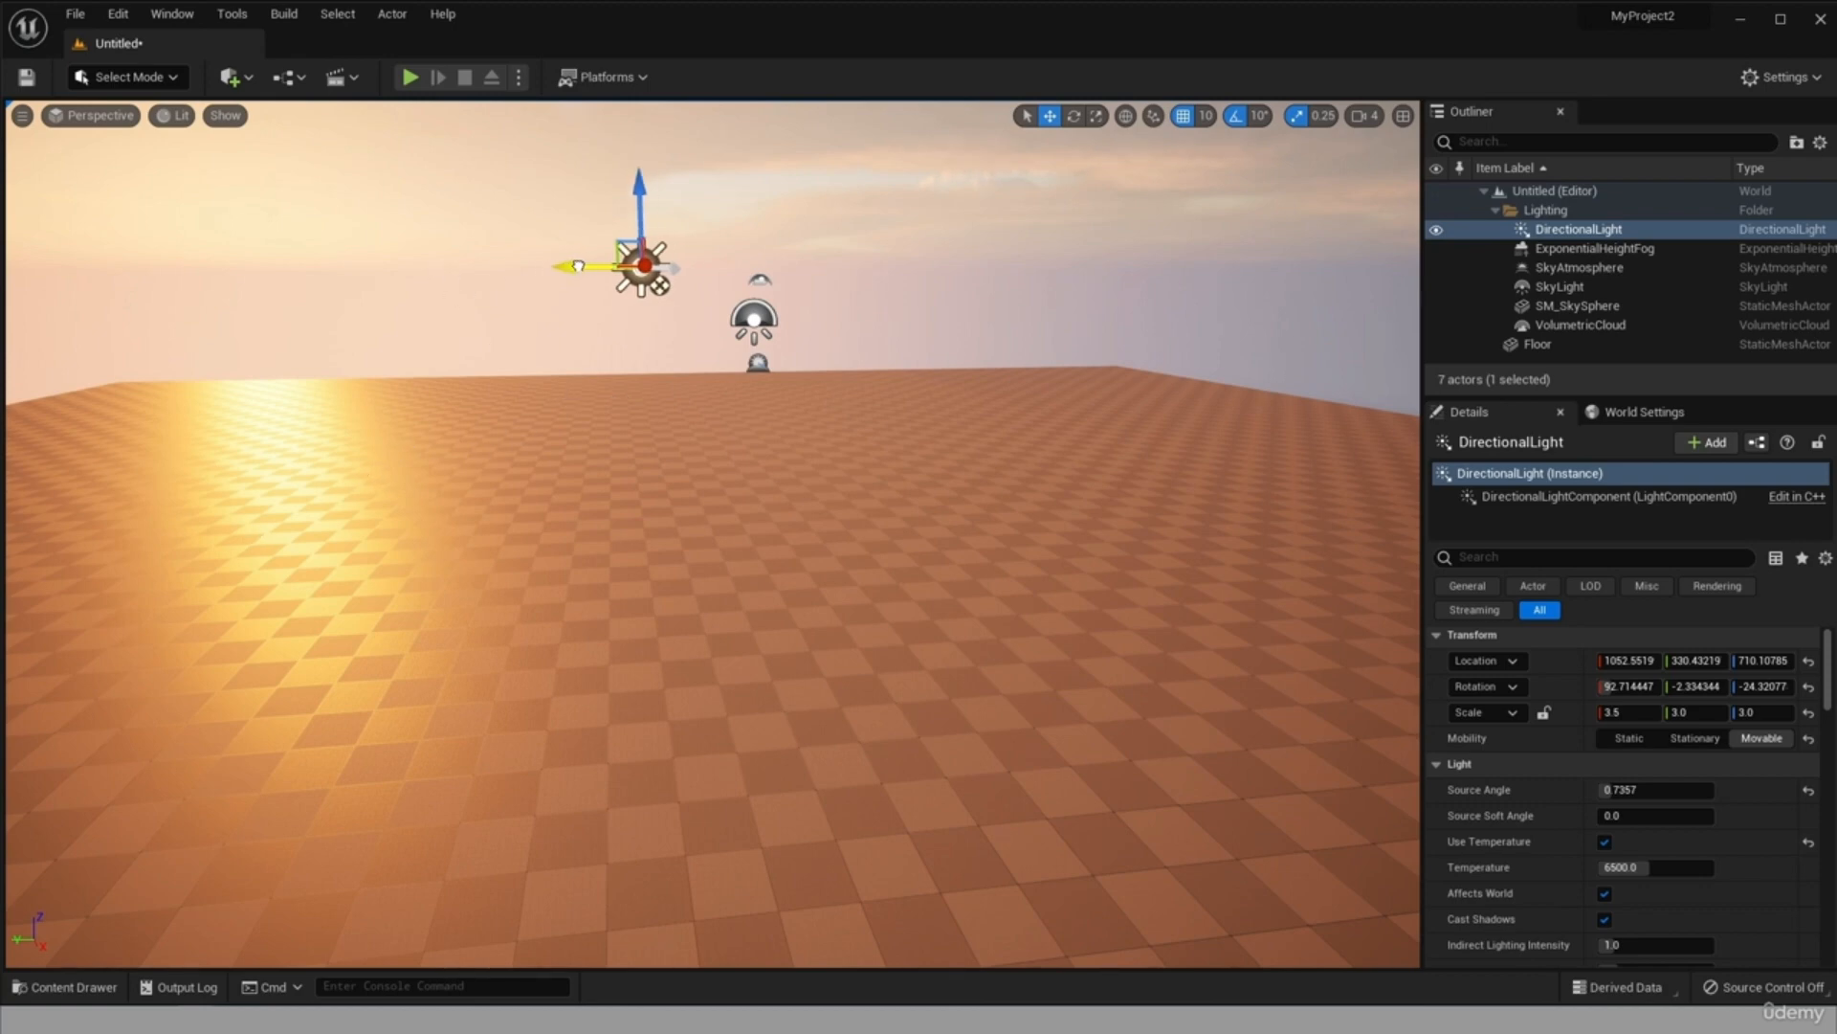
# Set the grid snap size to 100 and move the DirectionalLight along Y to about 130.
pyautogui.click(1208, 116)
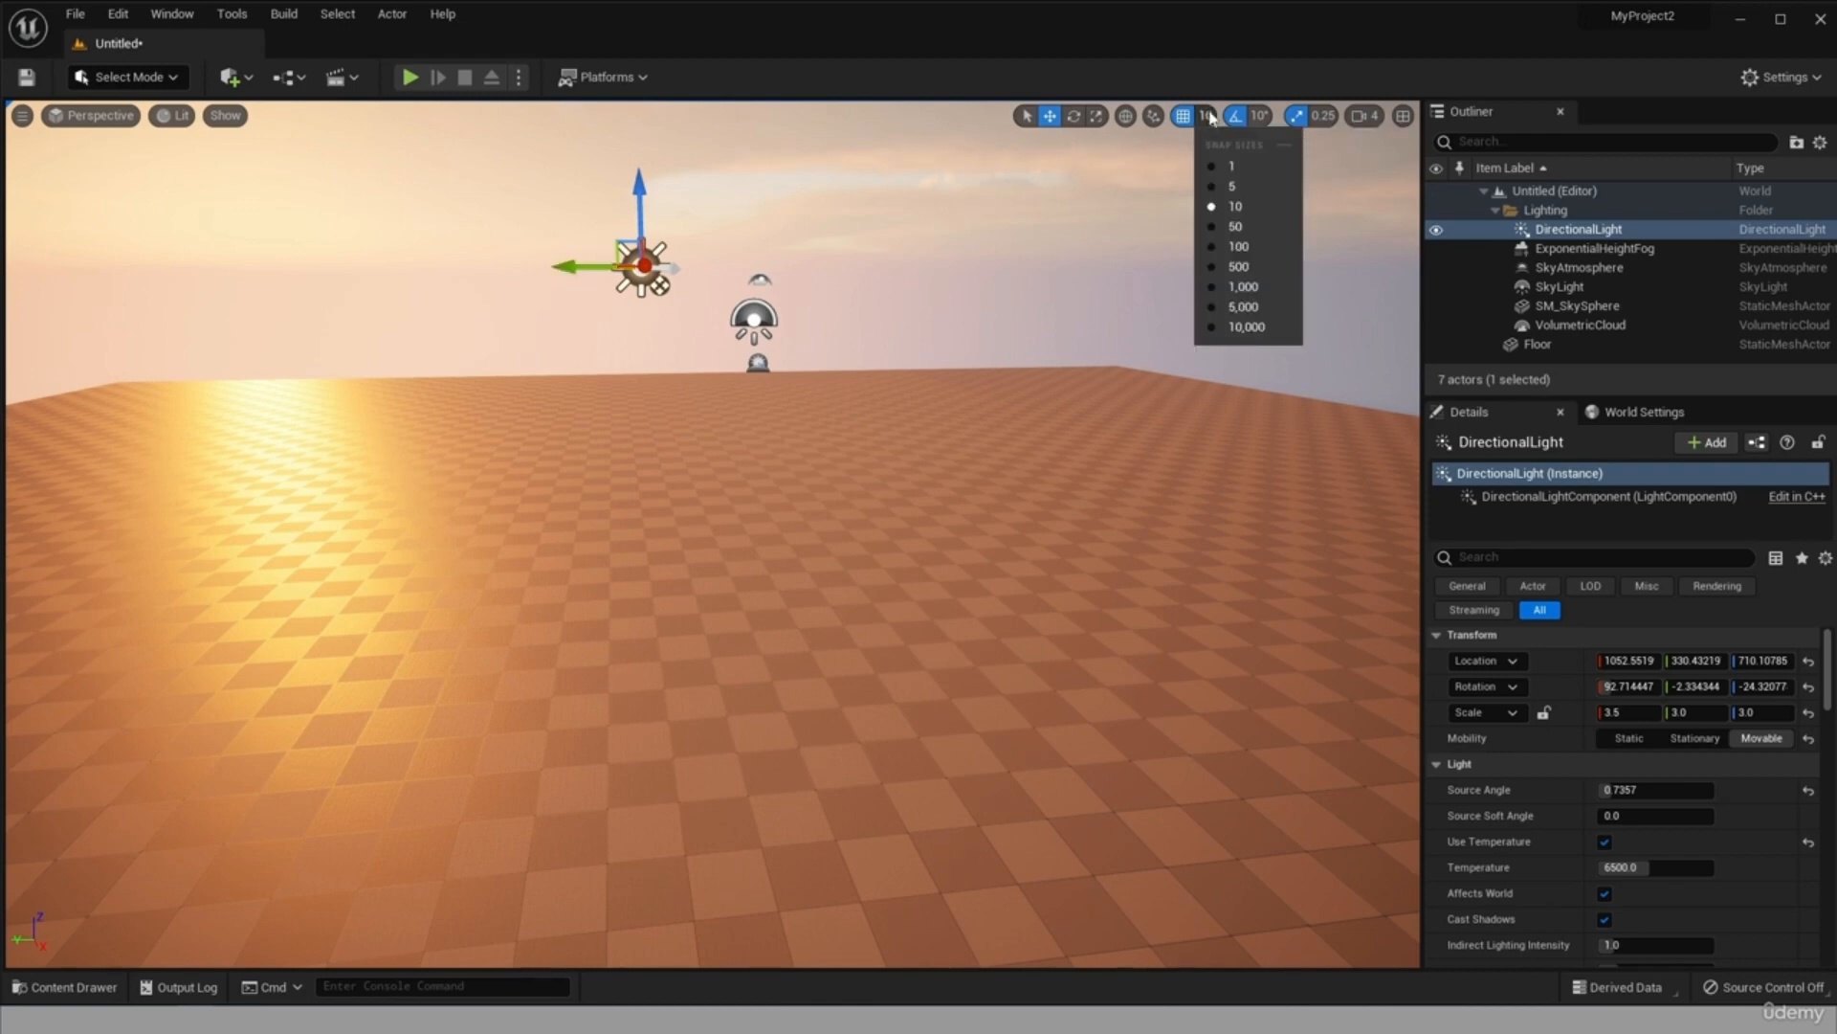
pyautogui.click(1244, 248)
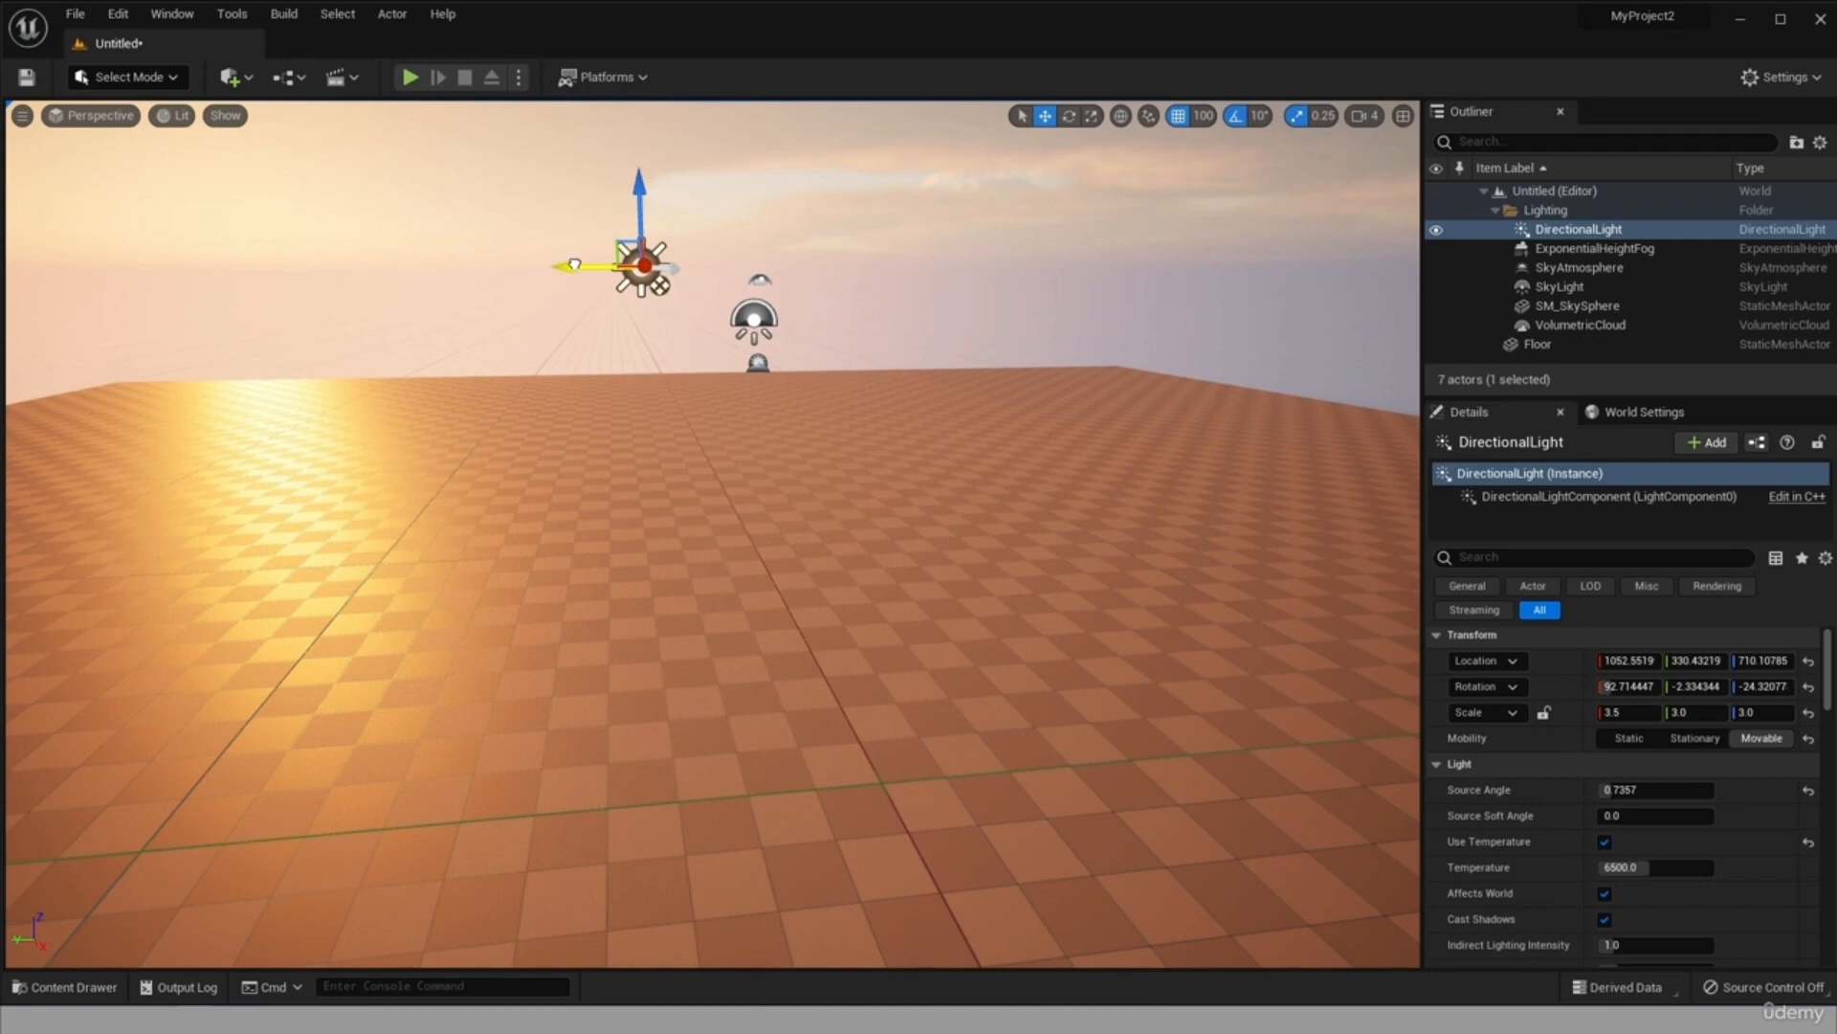
pyautogui.moveTo(550, 261); pyautogui.dragTo(634, 304)
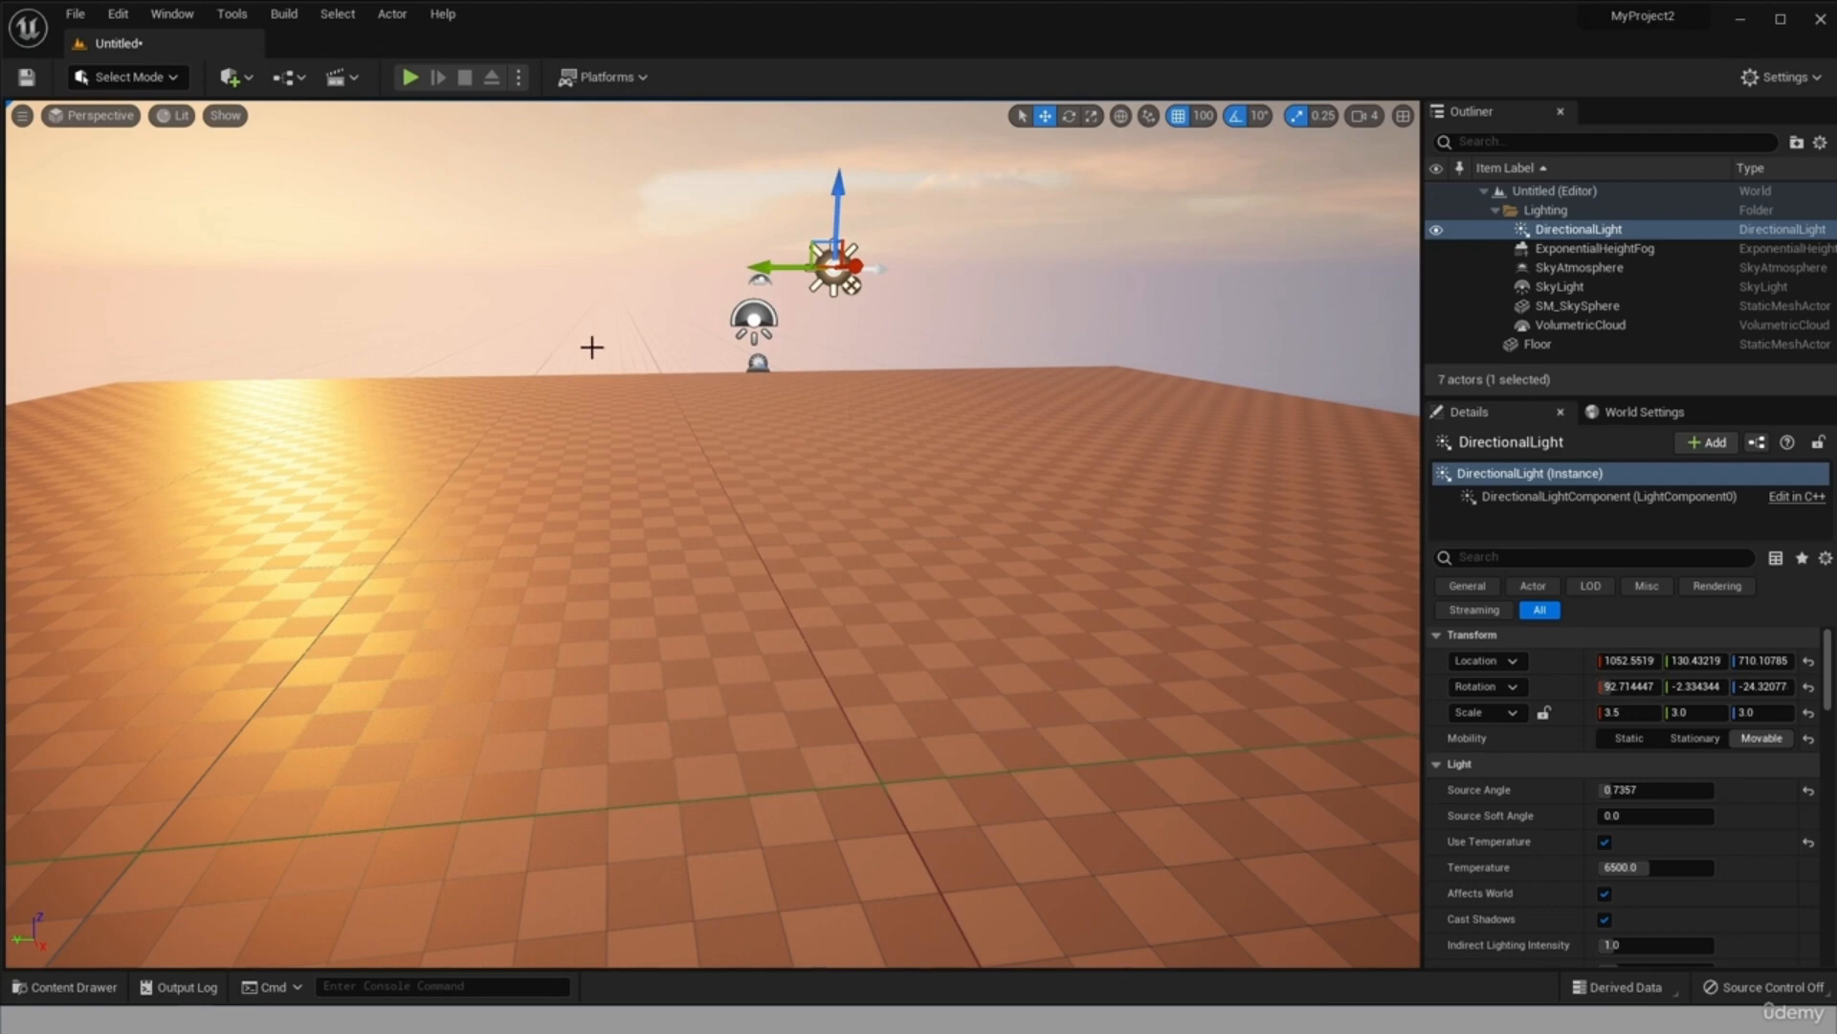
# Set the grid snap size to 500 and try to move the DirectionalLight along Y.
pyautogui.click(1202, 116)
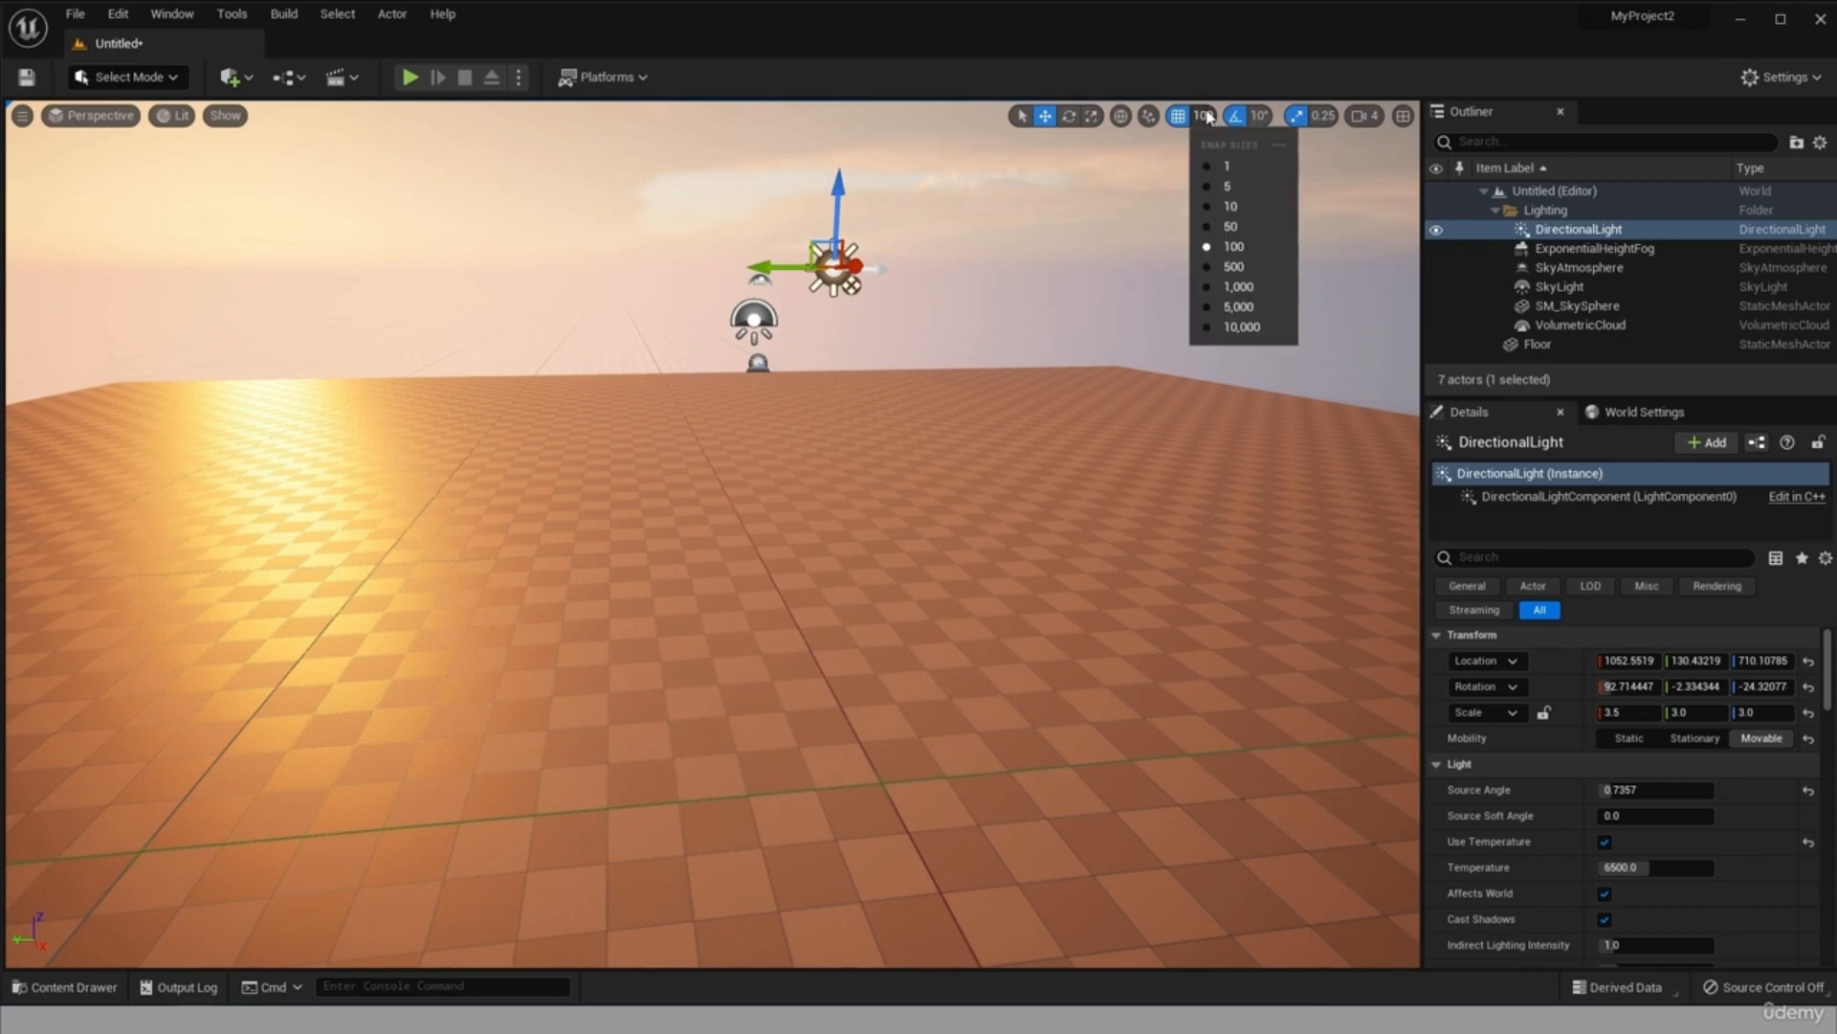
pyautogui.click(1238, 266)
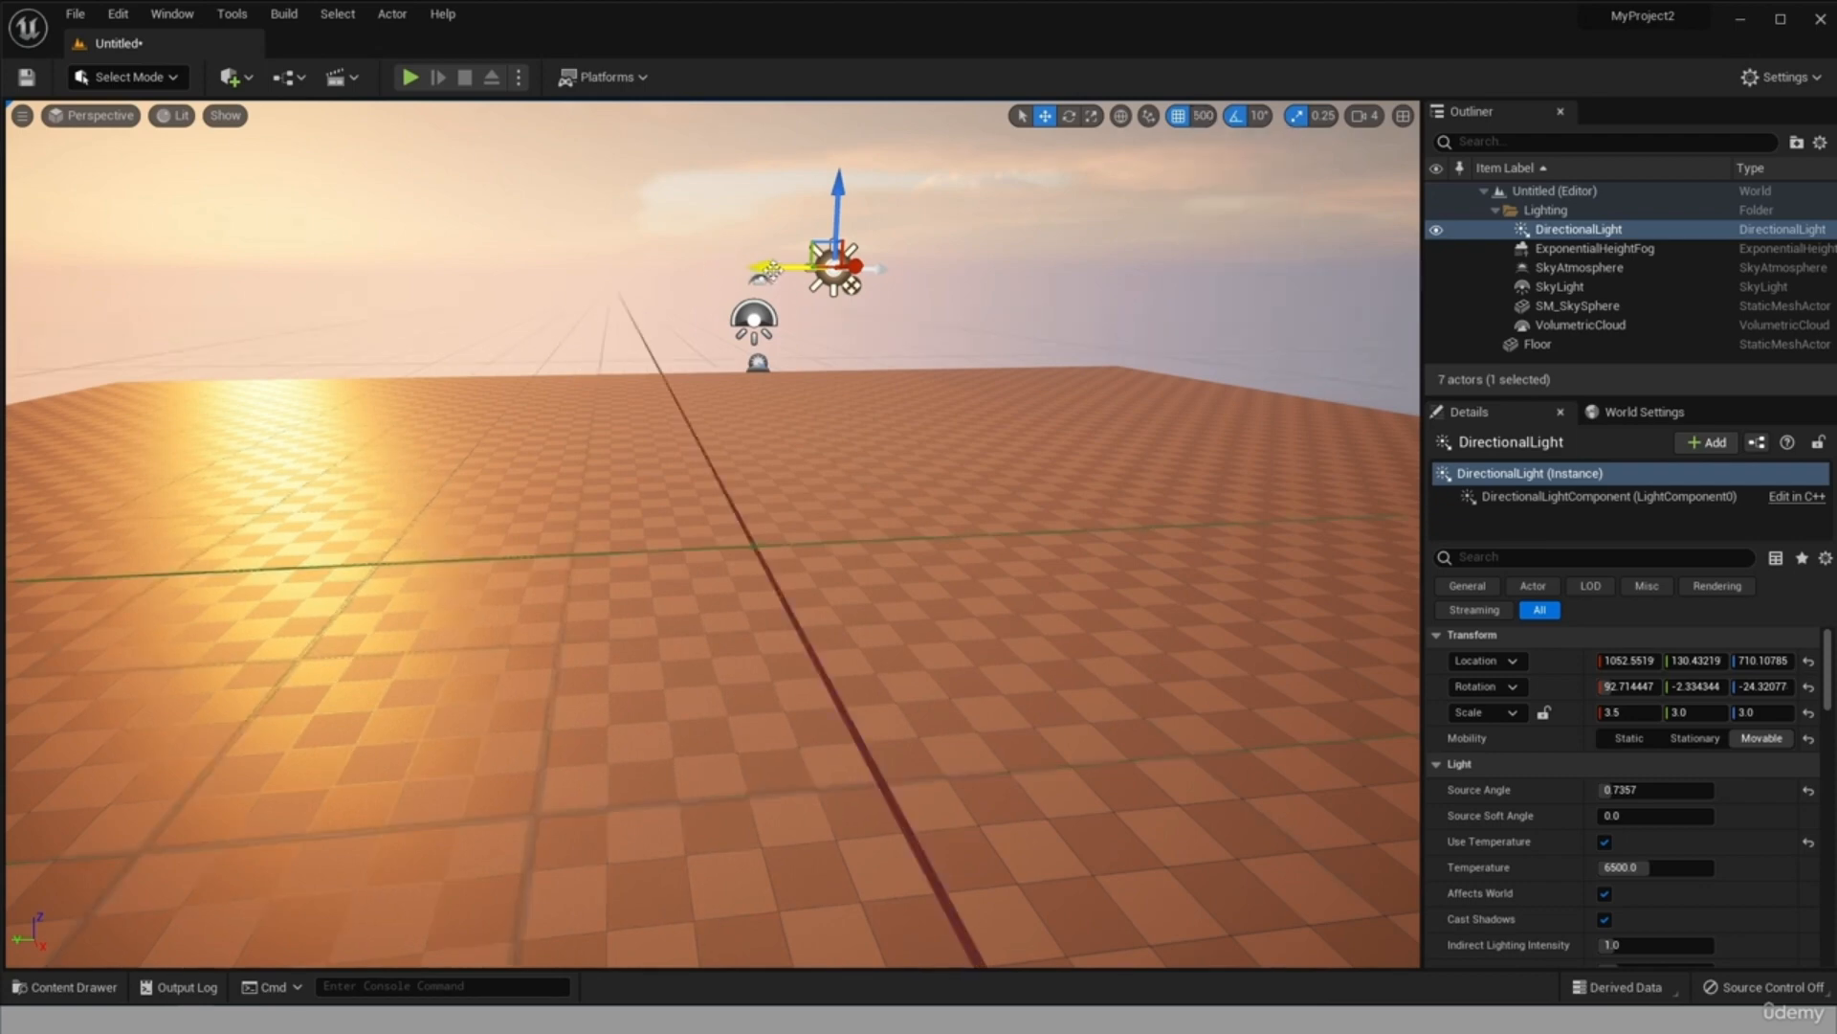
pyautogui.moveTo(771, 269); pyautogui.dragTo(878, 268)
# Set the grid snap size to 10, and switch grid snapping off and on again.
pyautogui.click(1197, 116)
pyautogui.click(1227, 204)
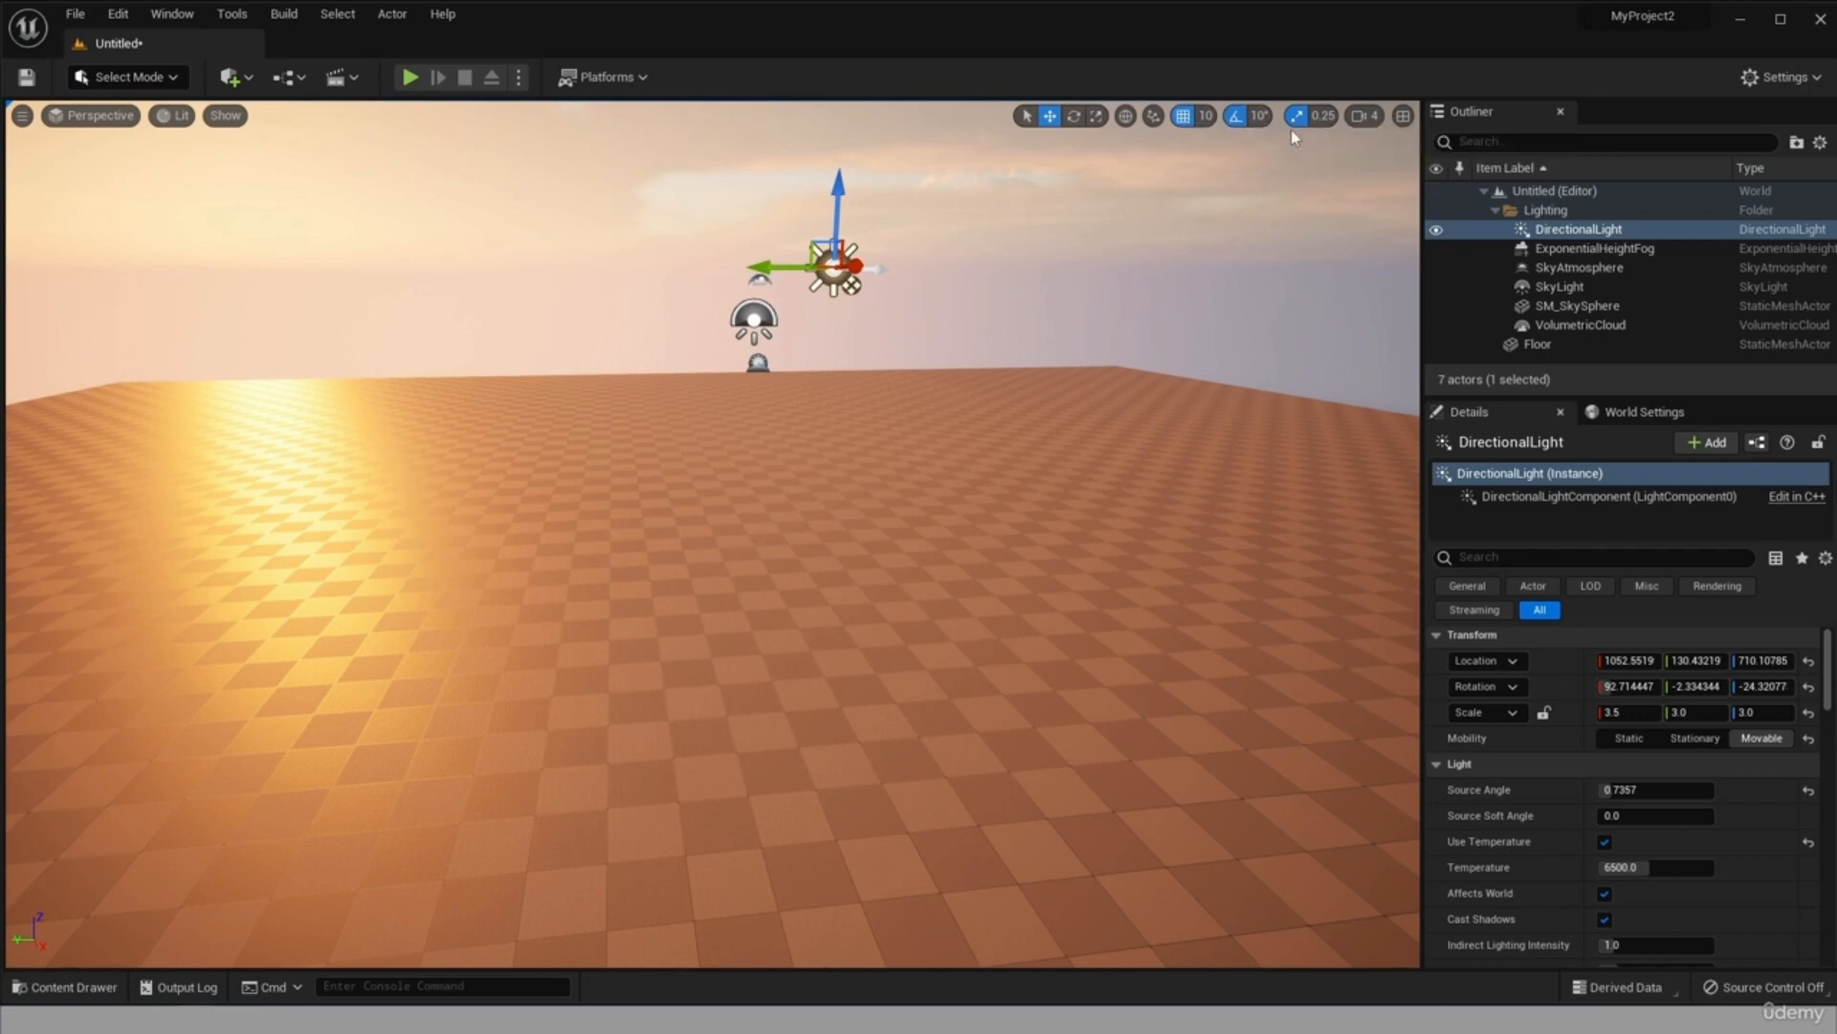
pyautogui.click(1185, 116)
pyautogui.click(1185, 116)
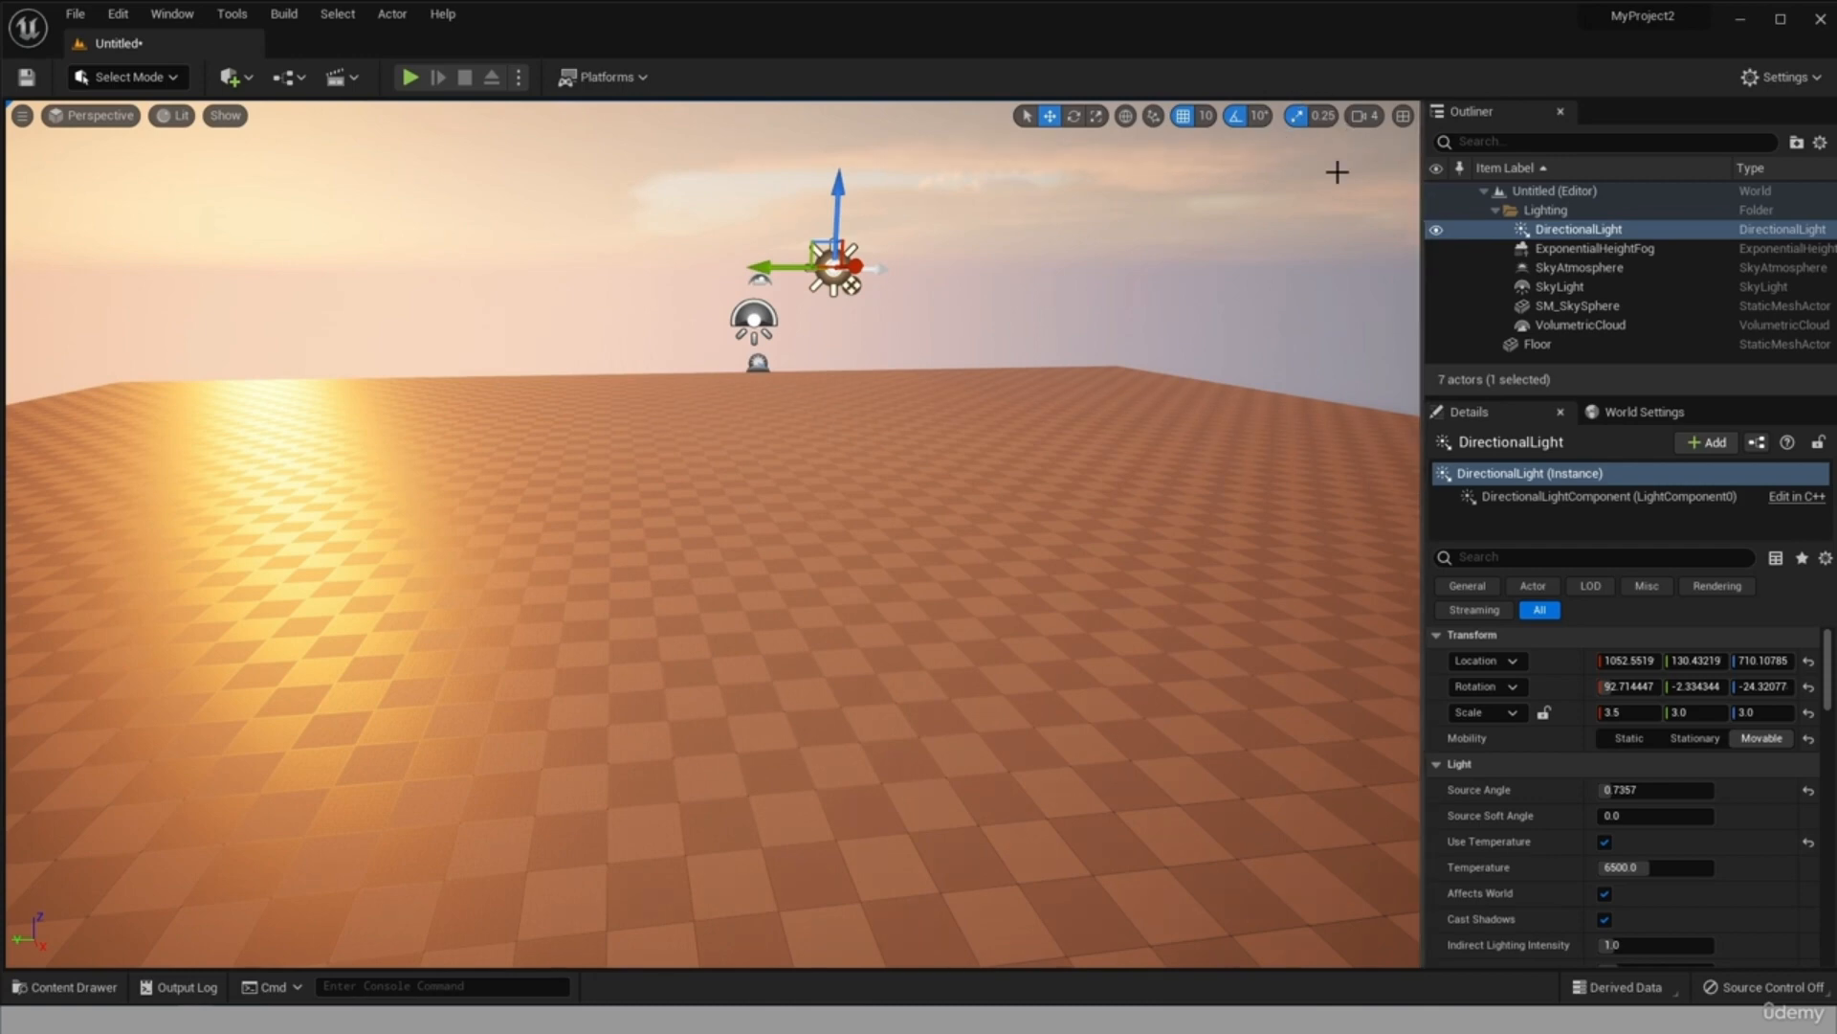
# Set the viewport camera speed to 8 and try it by looking around the level.
pyautogui.click(1365, 118)
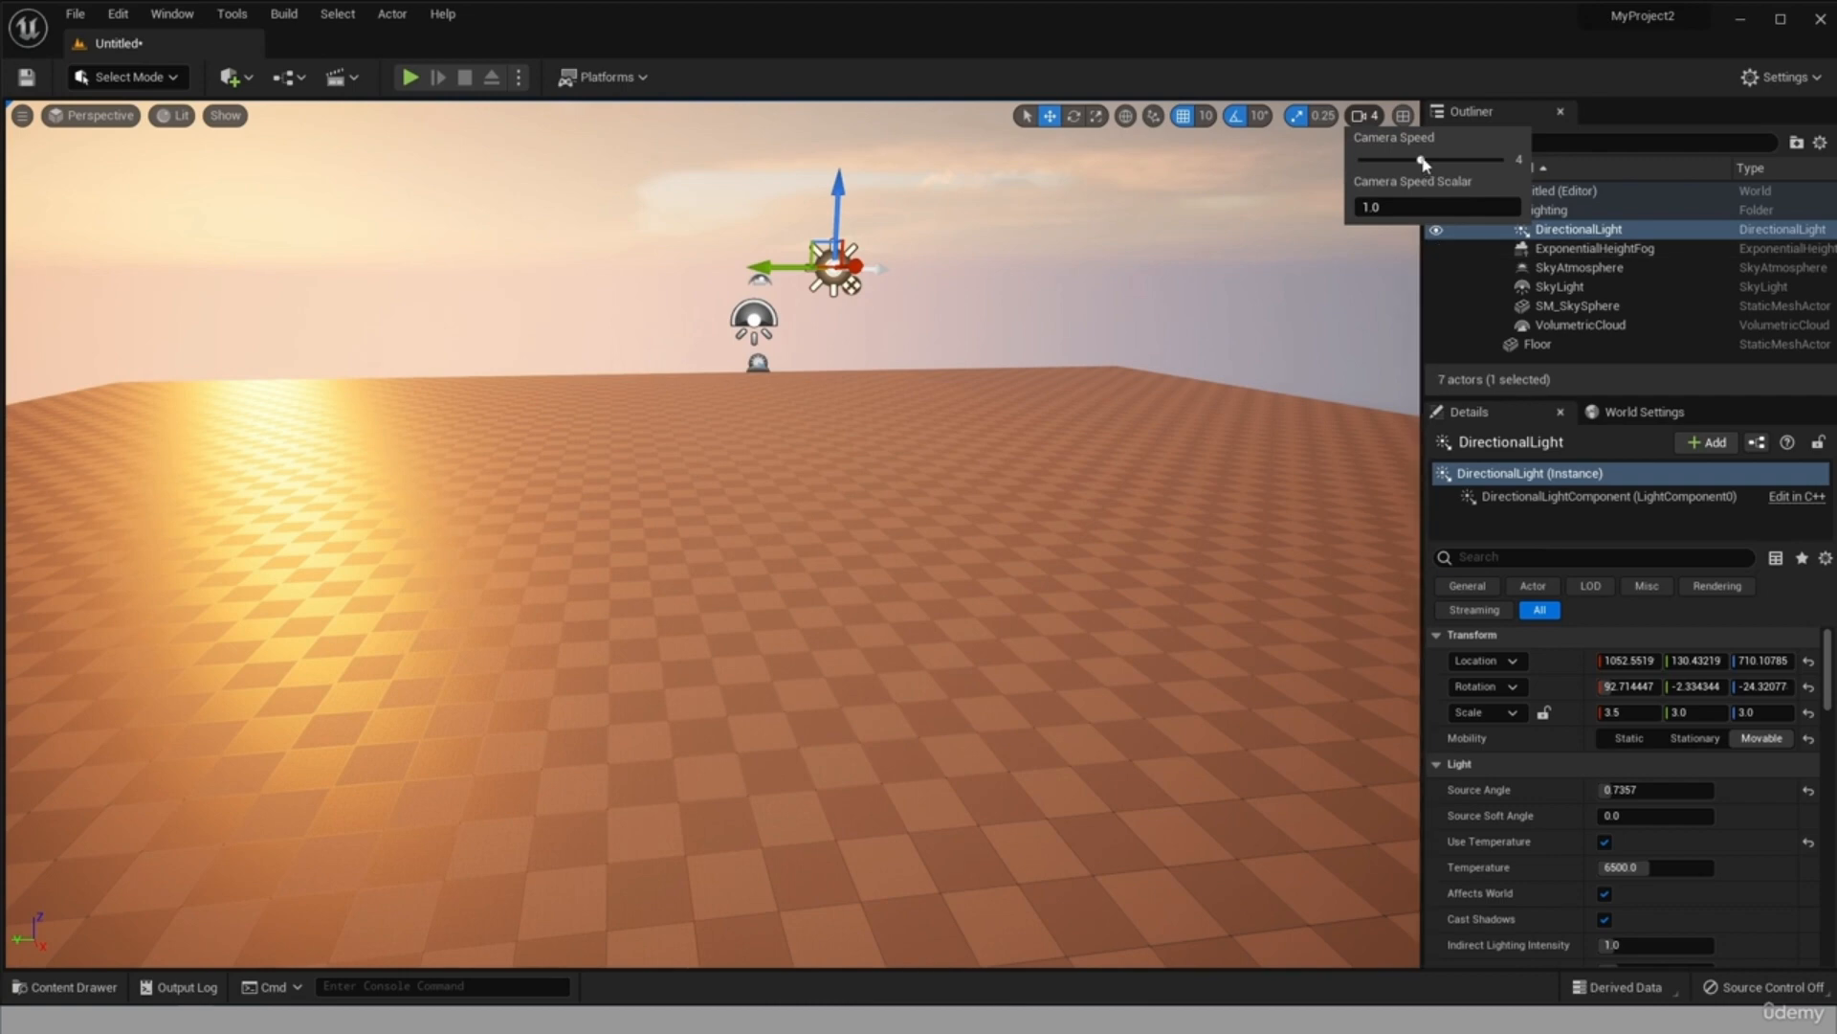
pyautogui.moveTo(1423, 162); pyautogui.dragTo(1500, 160)
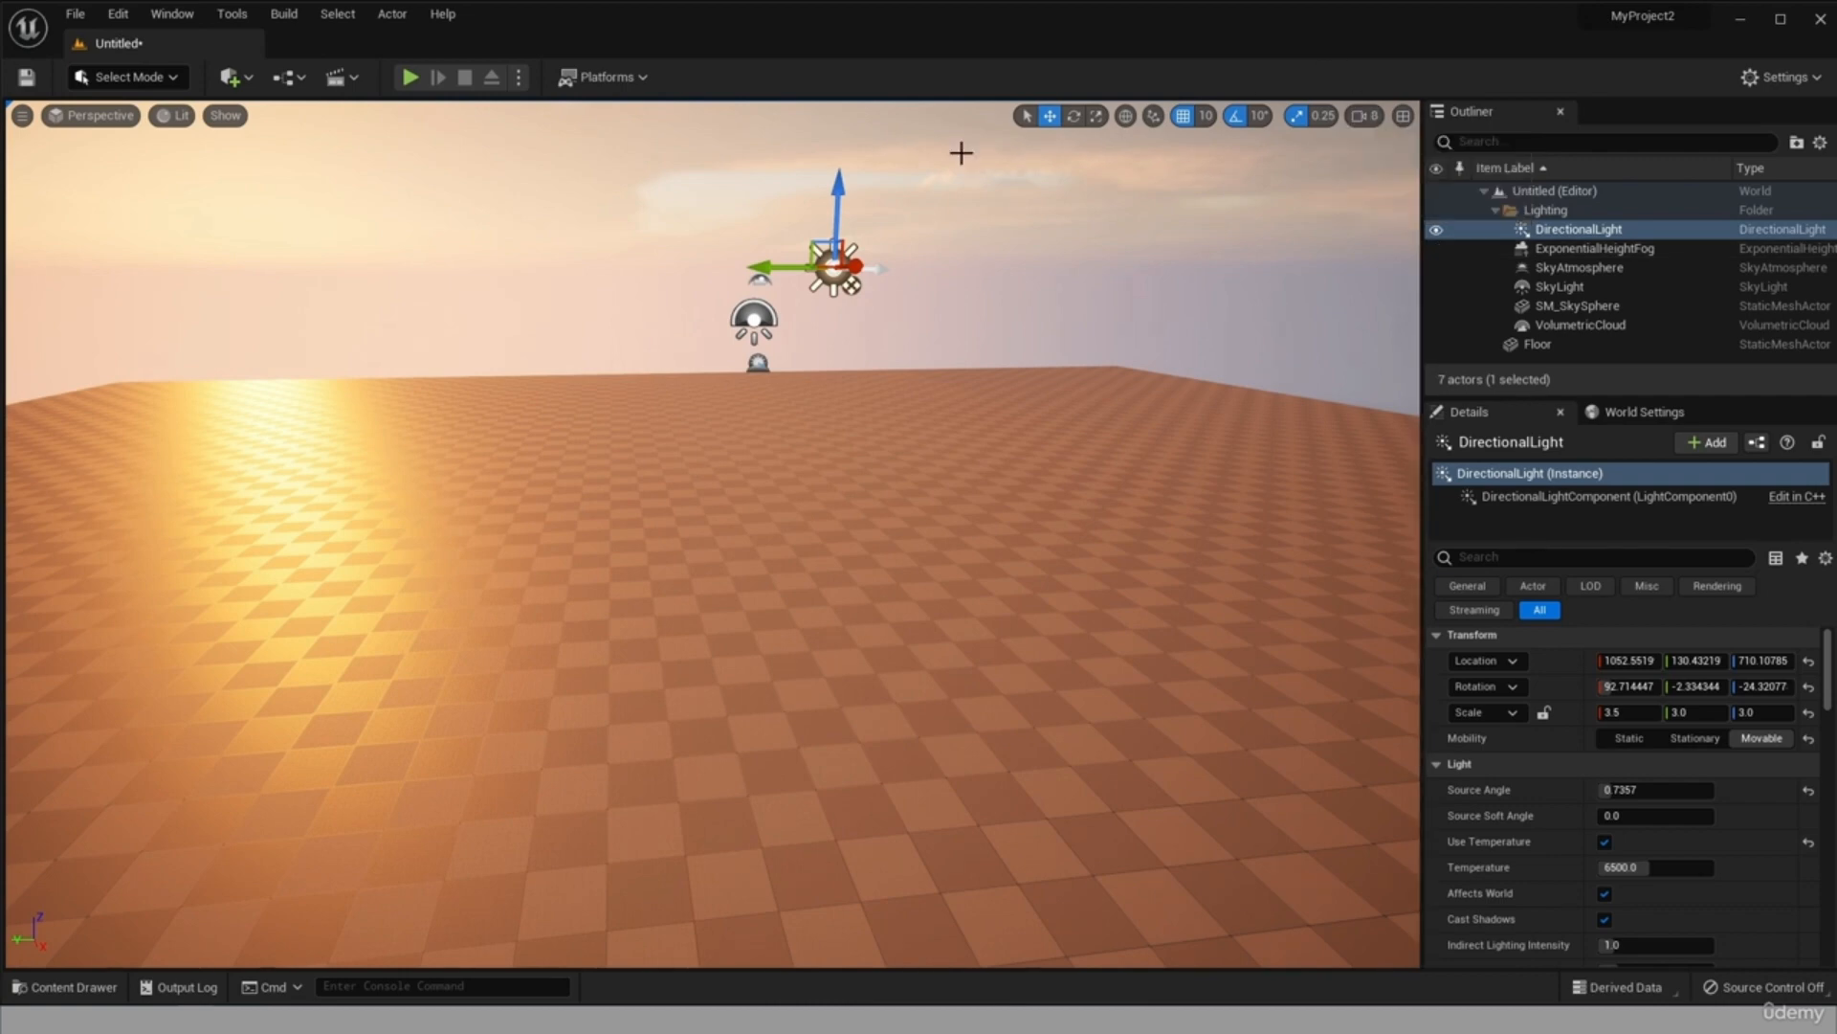
pyautogui.moveTo(960, 152); pyautogui.dragTo(599, 210, button='right')
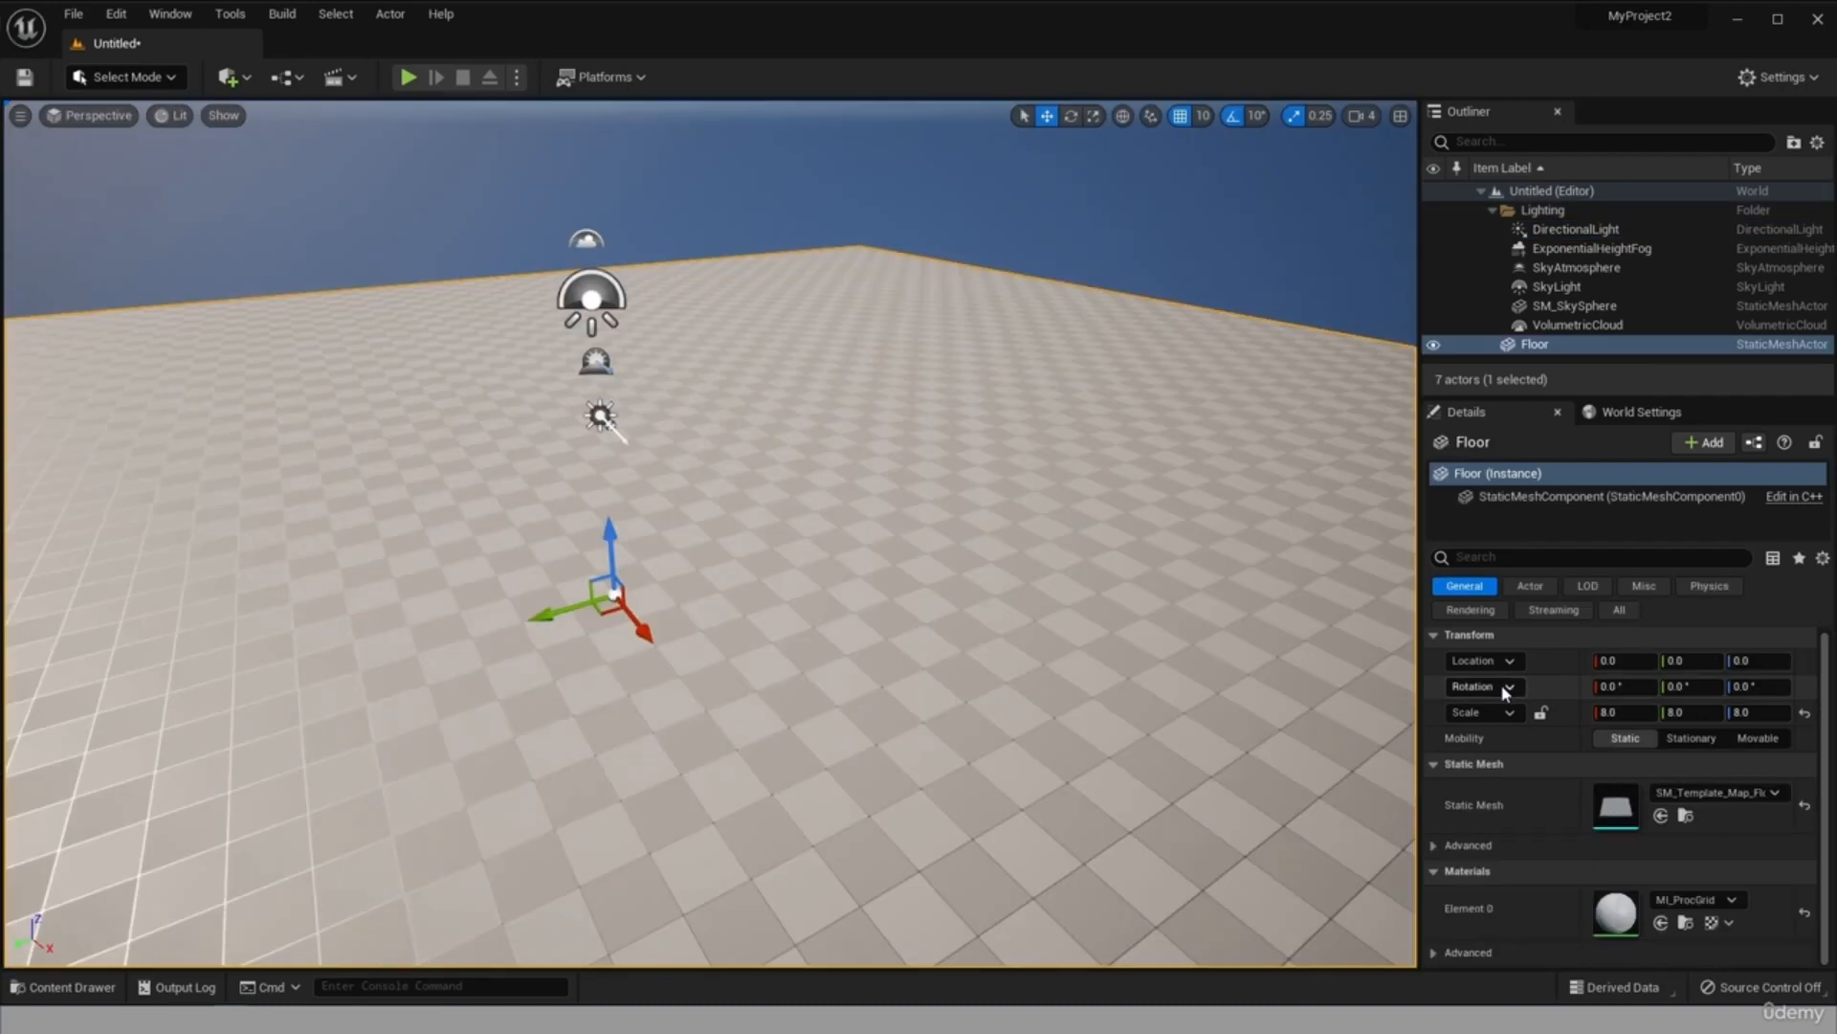
# Start saving all unsaved work and create a folder named Levels in Content for the new level.
pyautogui.click(72, 13)
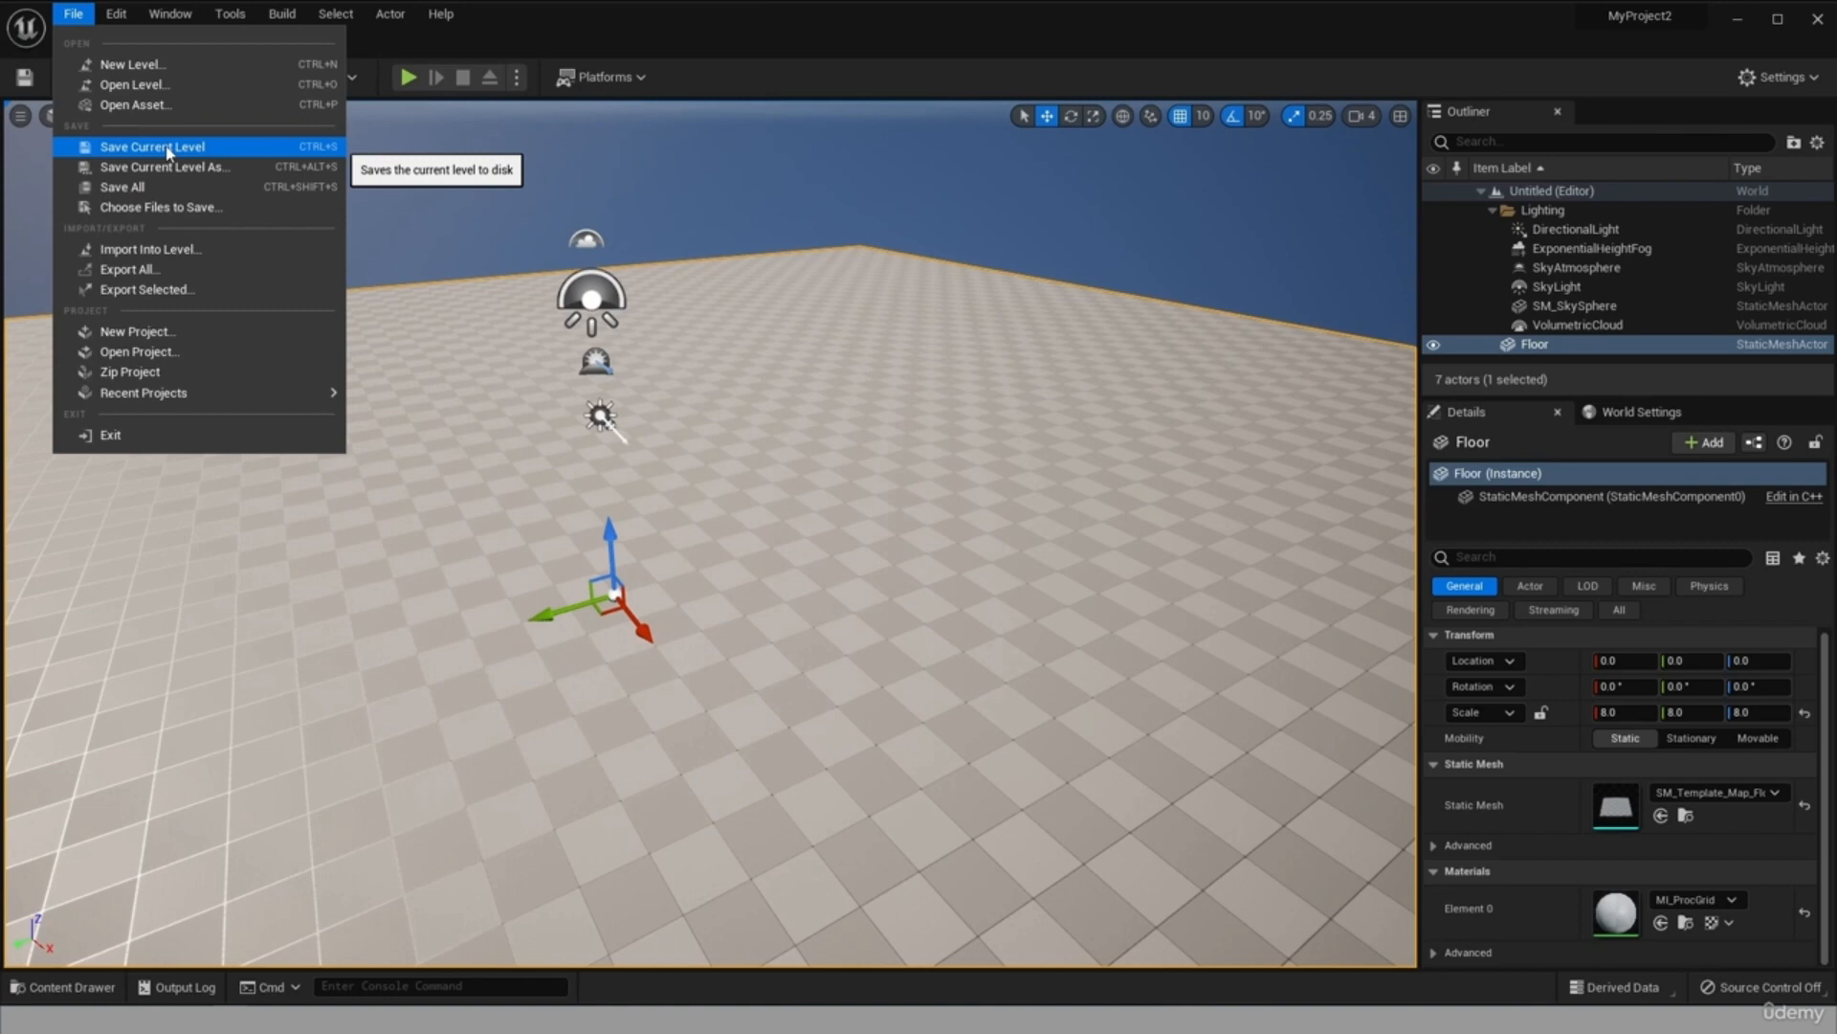
pyautogui.click(172, 190)
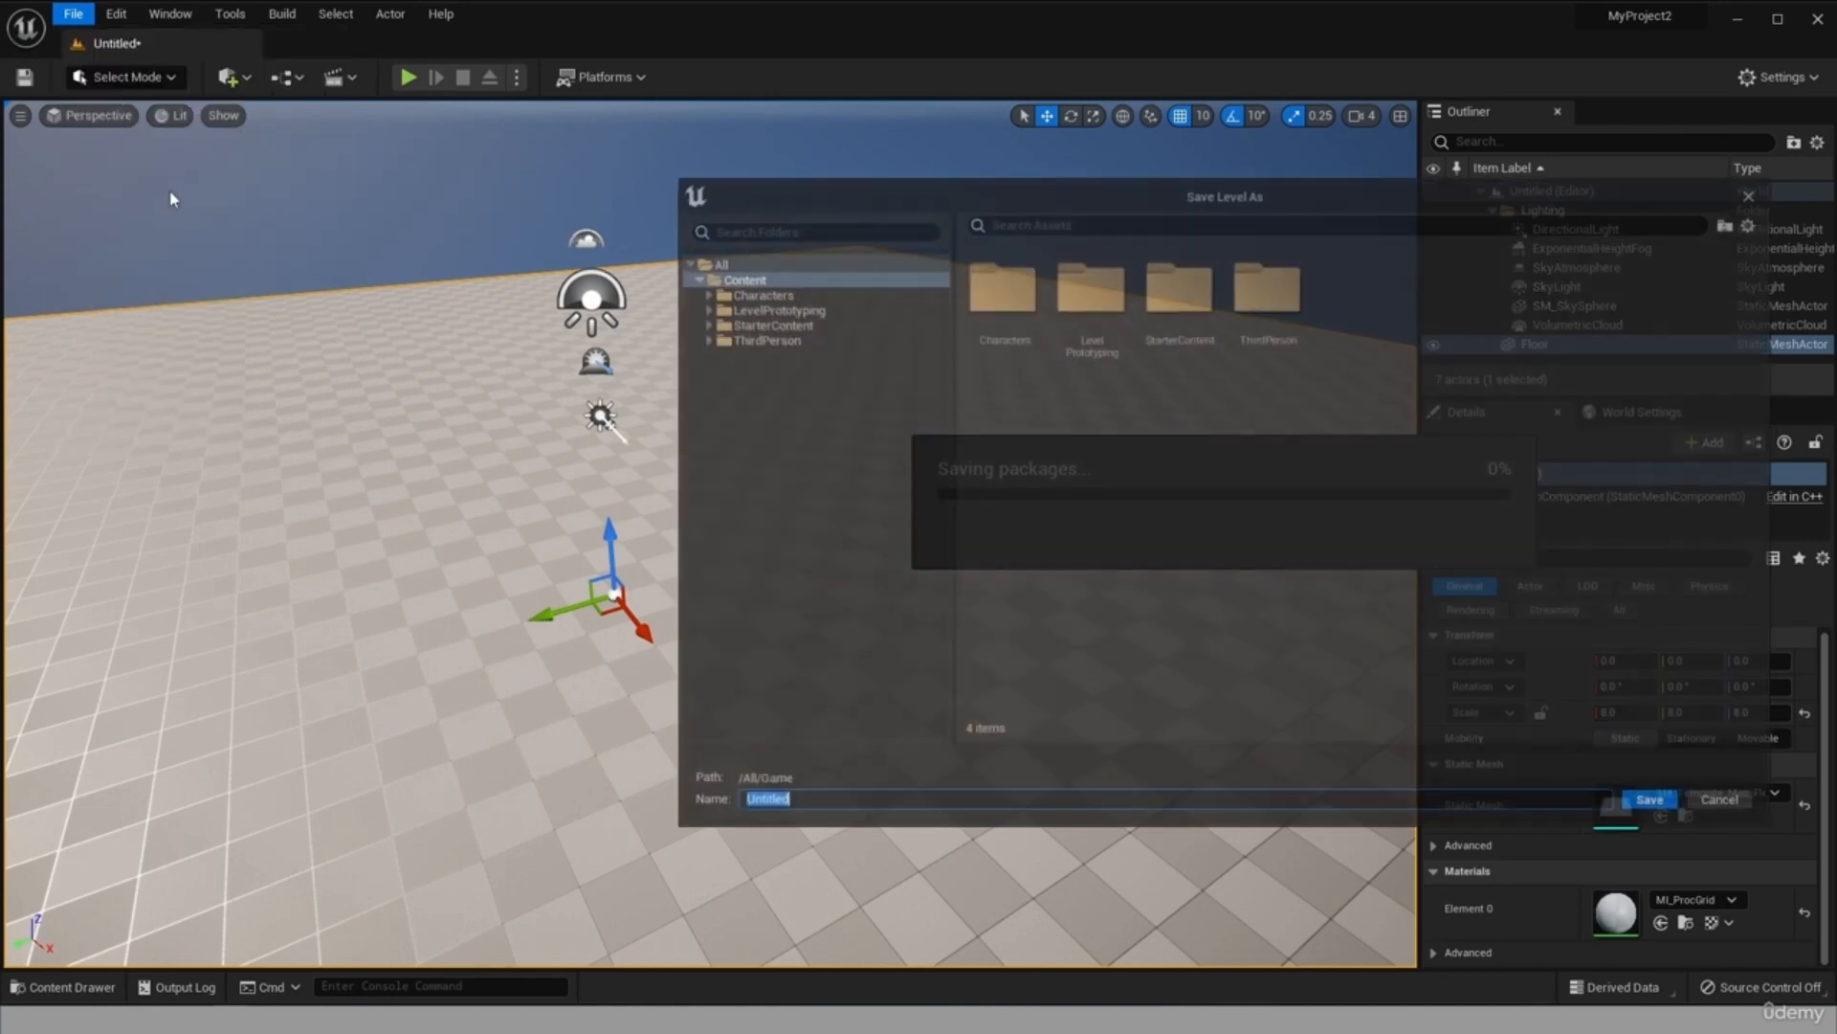
pyautogui.moveTo(1215, 204); pyautogui.dragTo(665, 149)
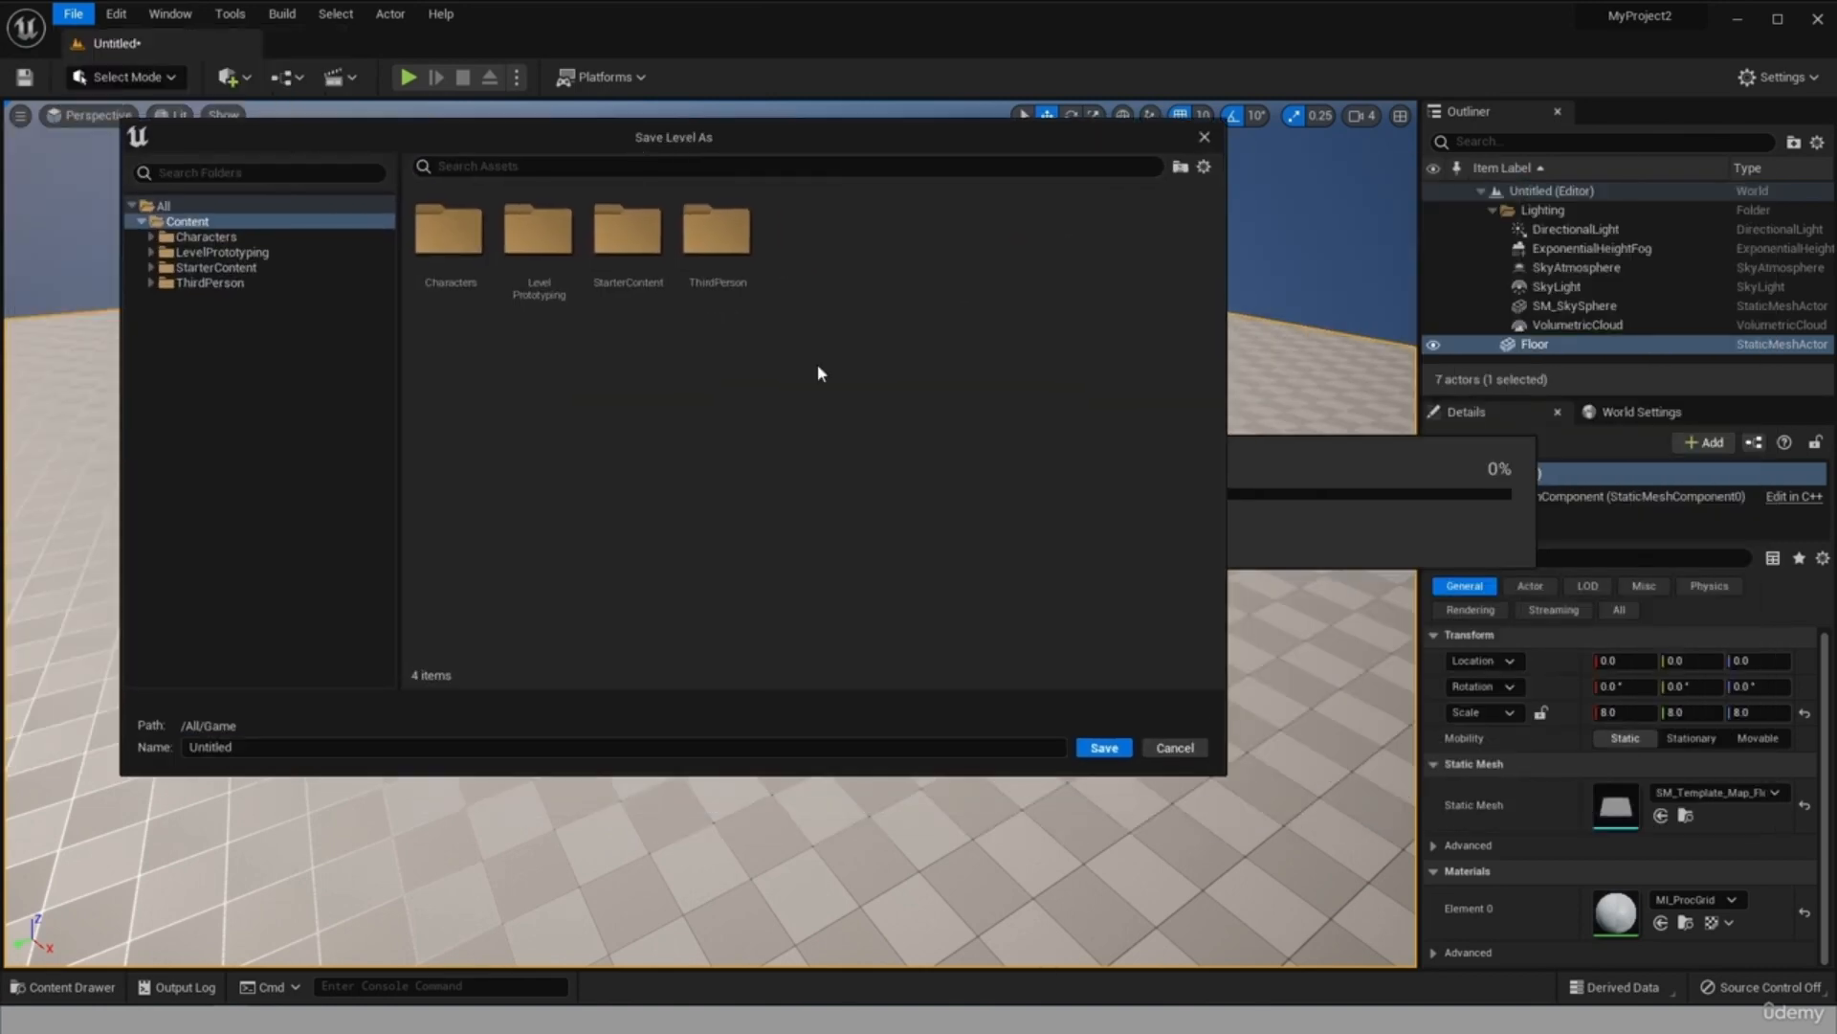
pyautogui.rightClick(584, 370)
pyautogui.click(743, 392)
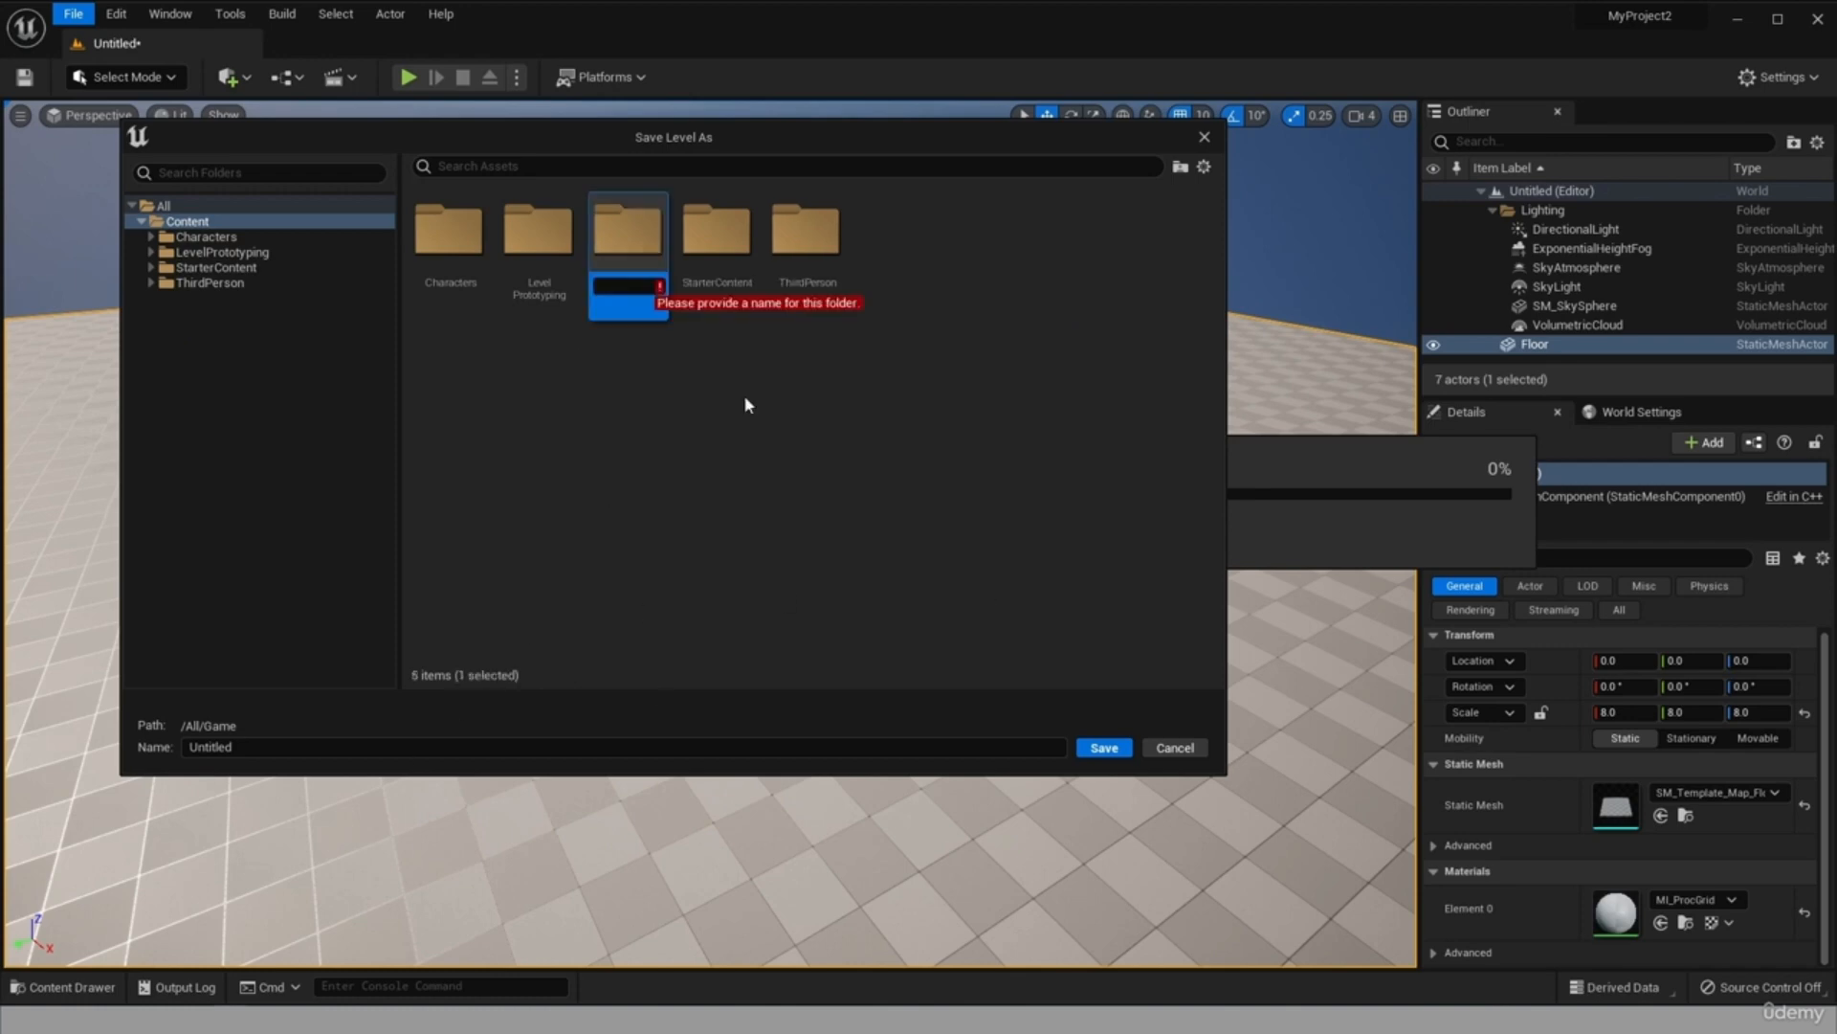
pyautogui.write('Levels')
pyautogui.press('Return')
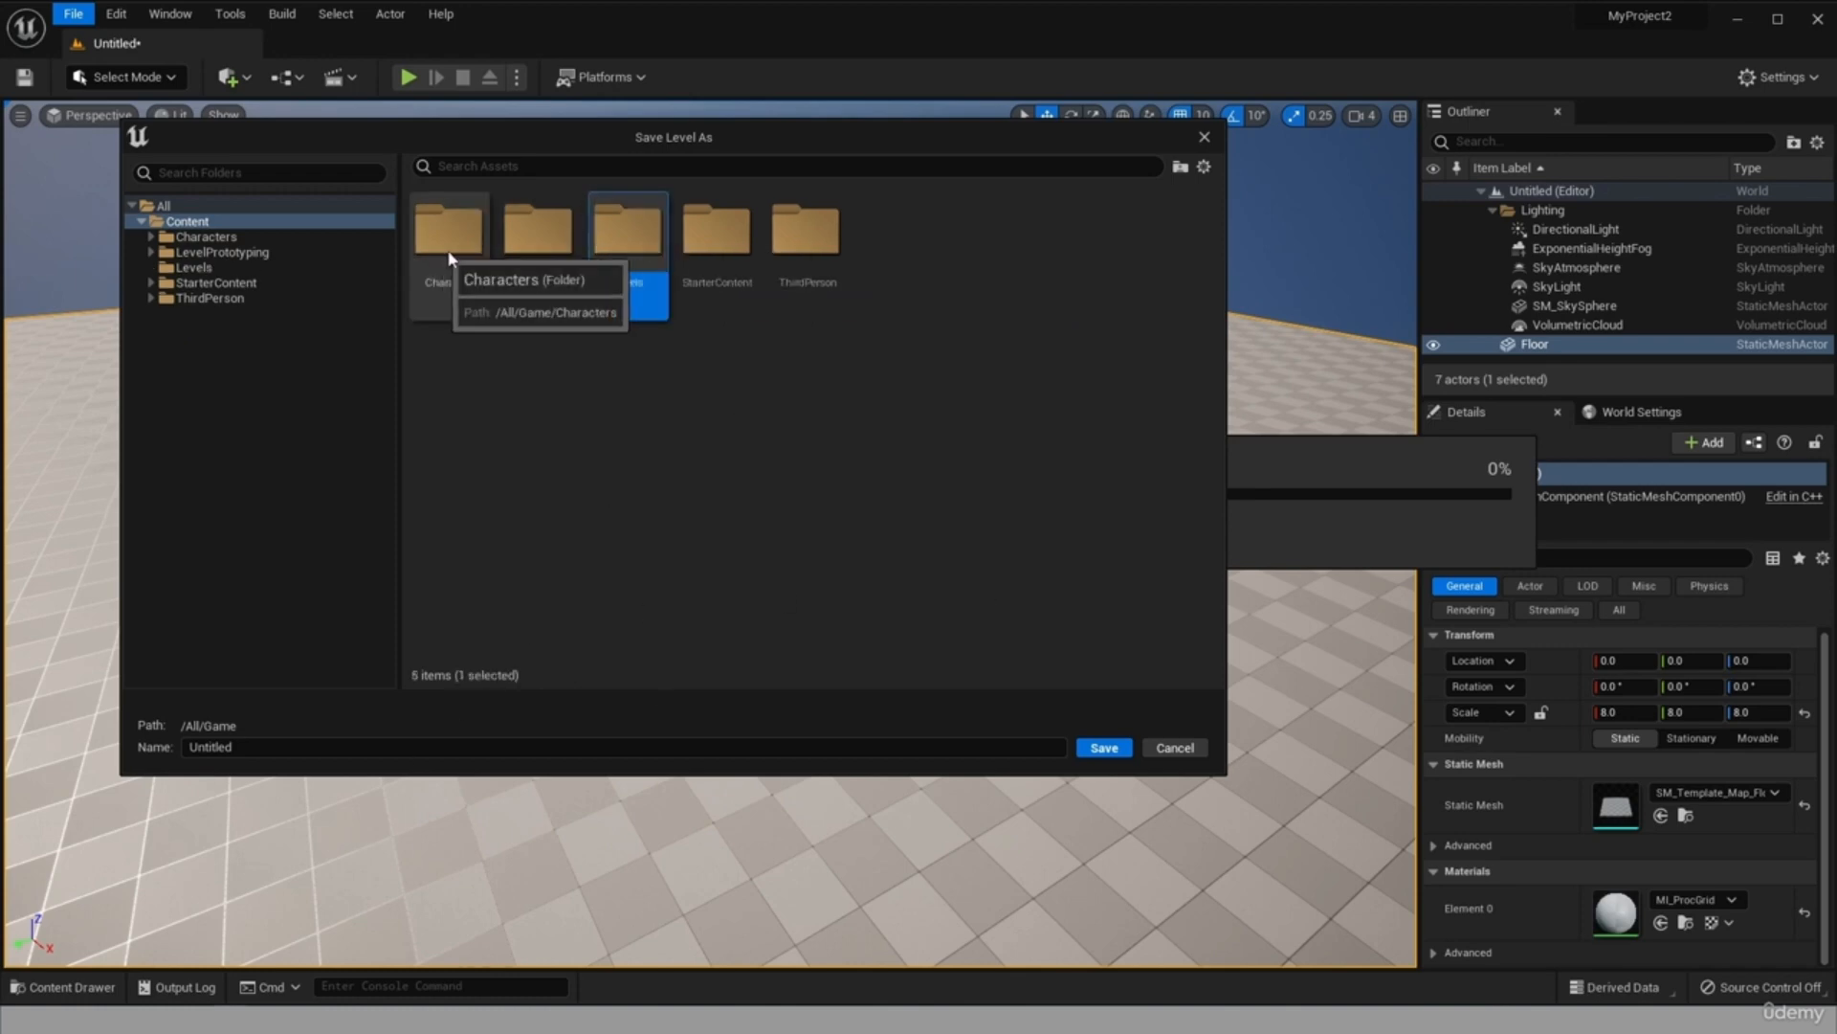
# Save the level as Untitled in the Levels folder and close the editor.
pyautogui.doubleClick(619, 238)
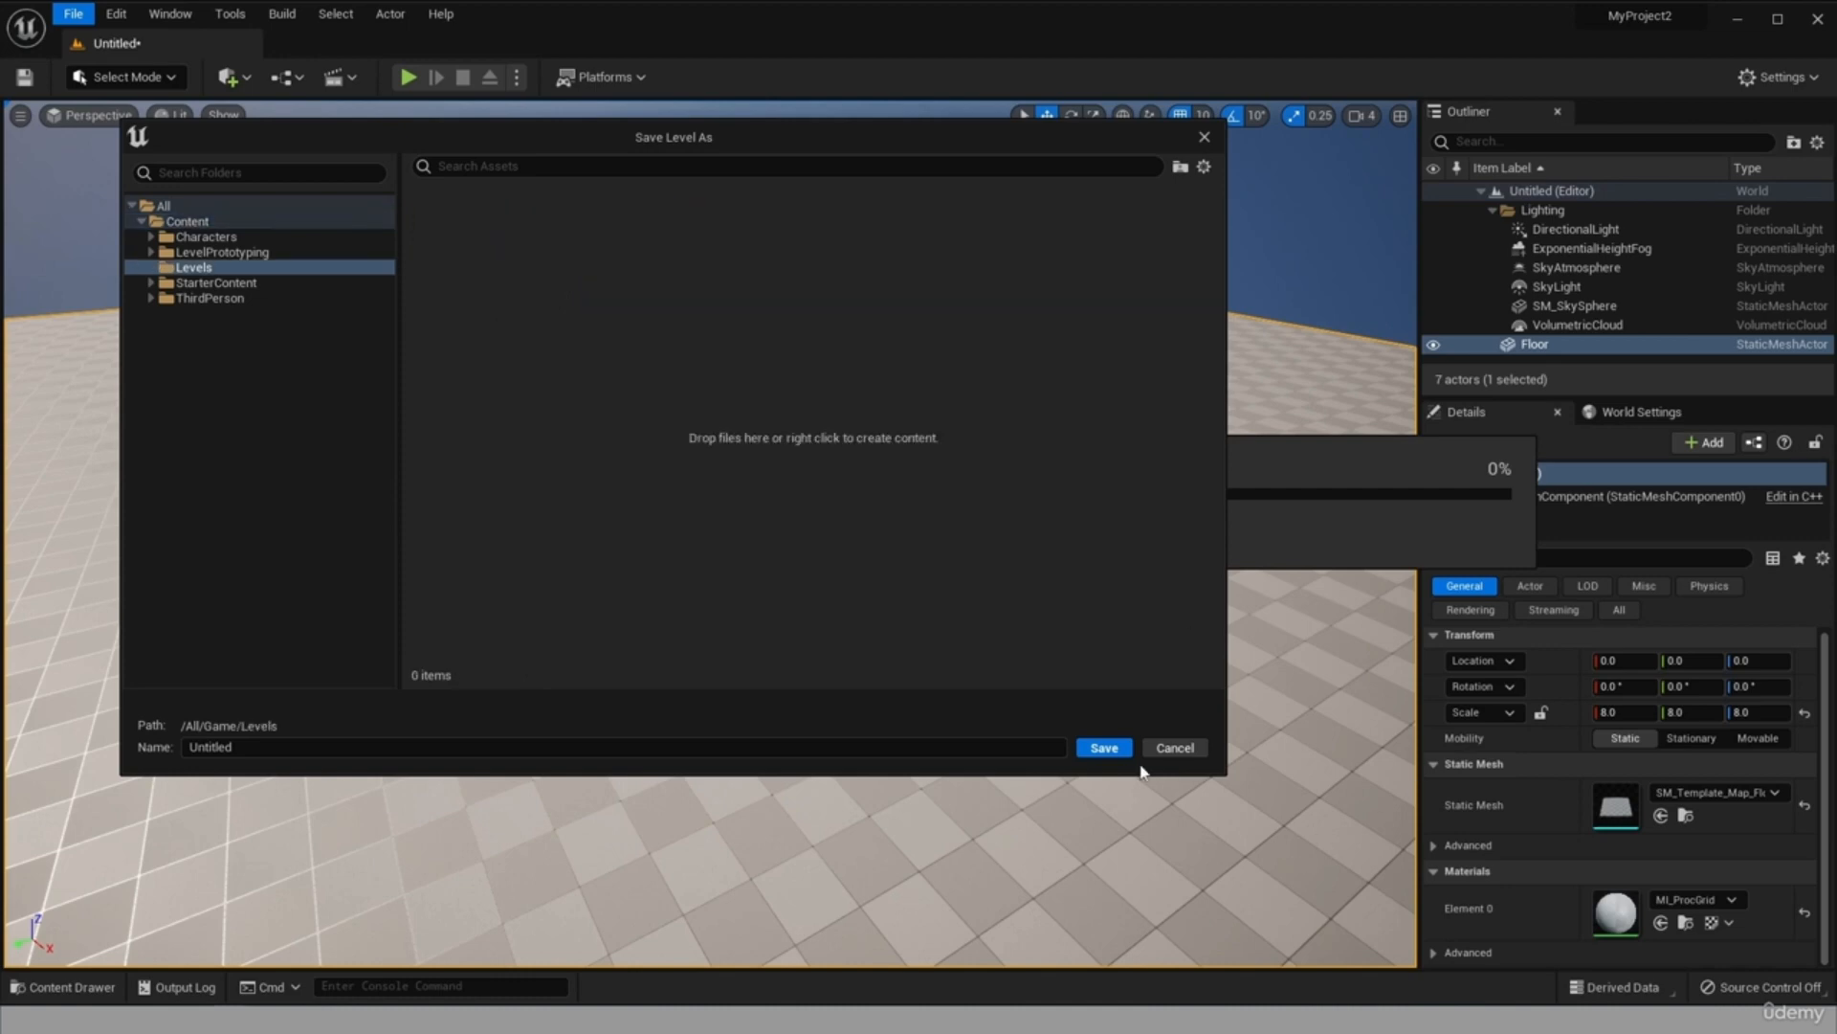
pyautogui.click(1105, 747)
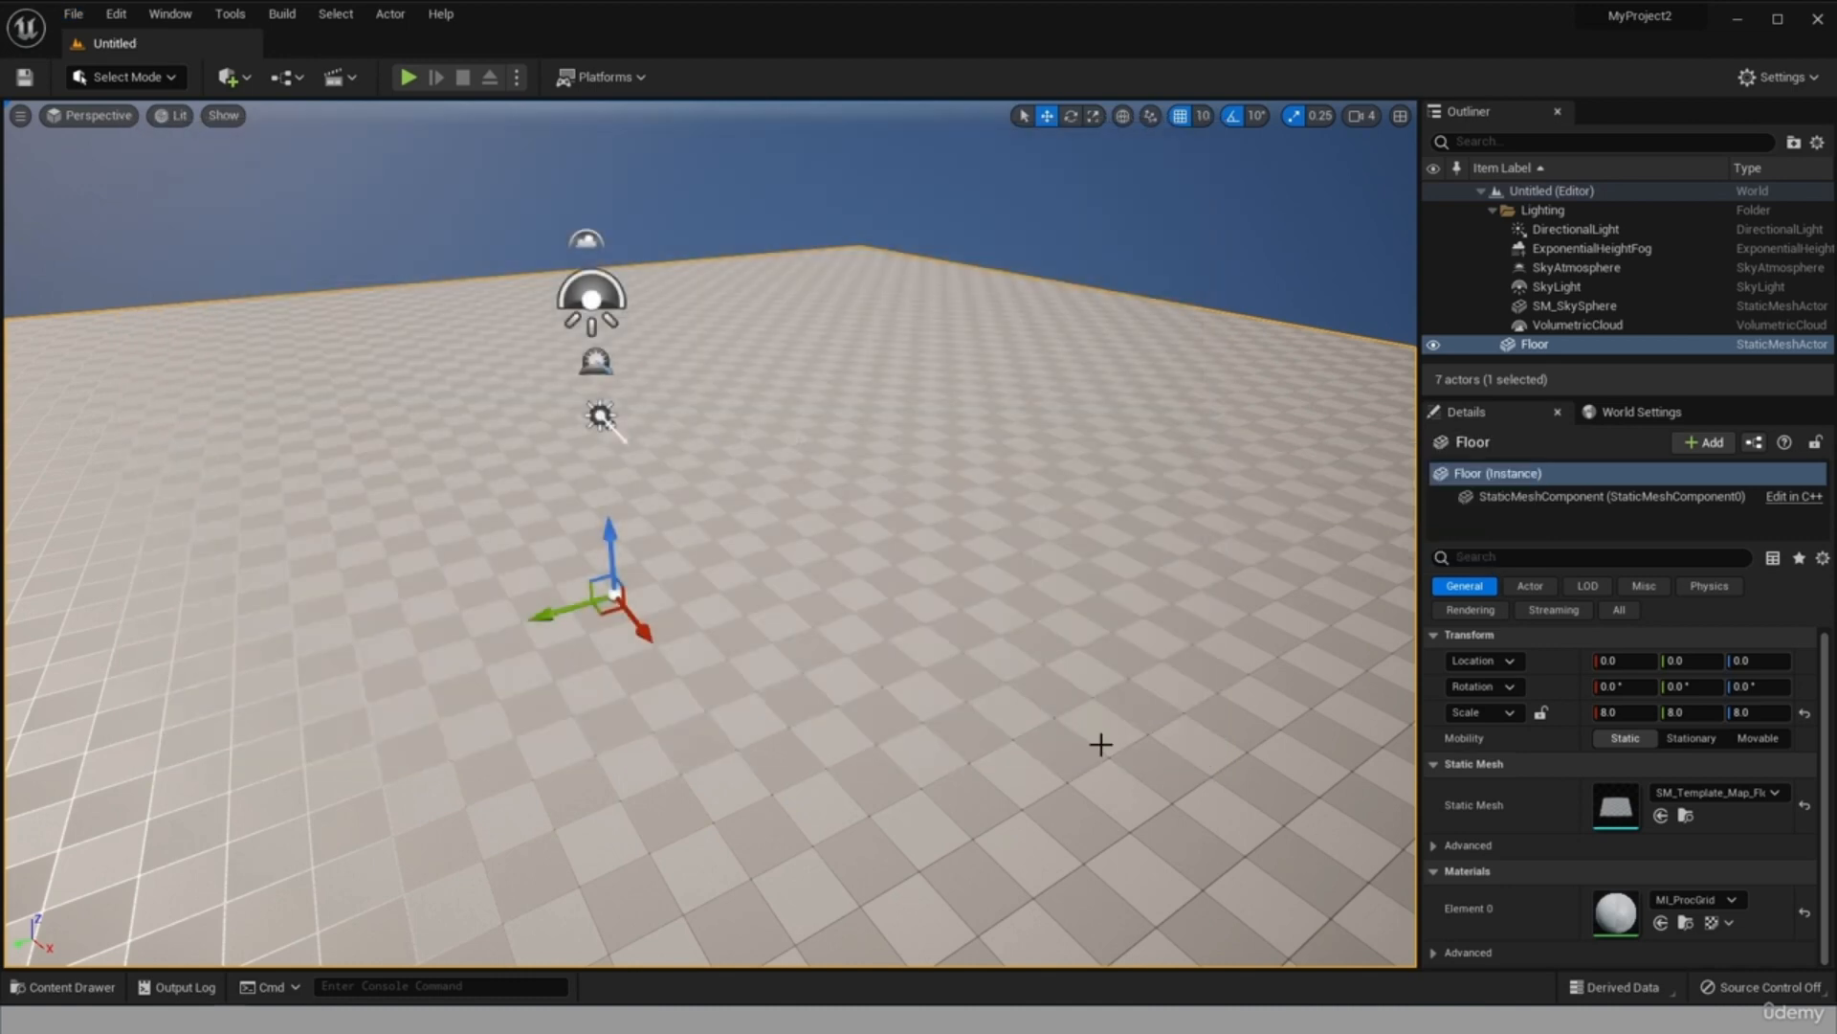
pyautogui.click(1817, 18)
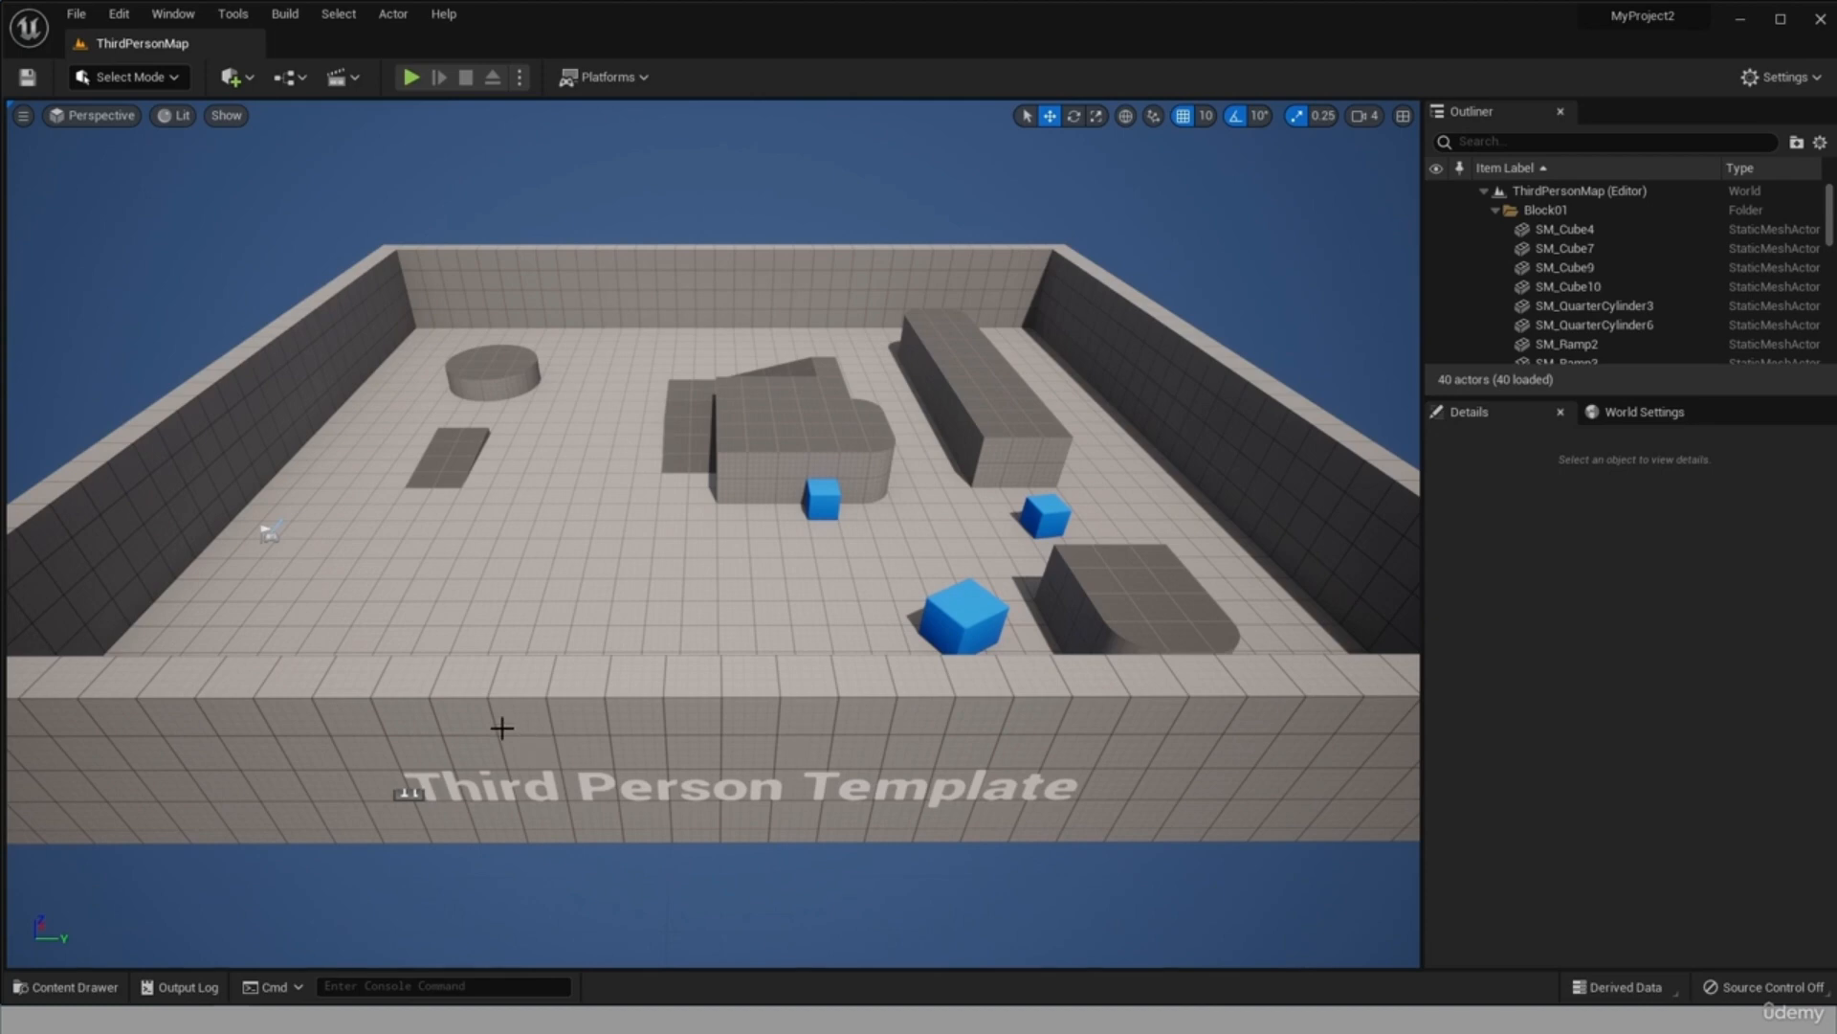
# Open the saved Untitled level from the Levels folder in place of ThirdPersonMap.
pyautogui.click(78, 15)
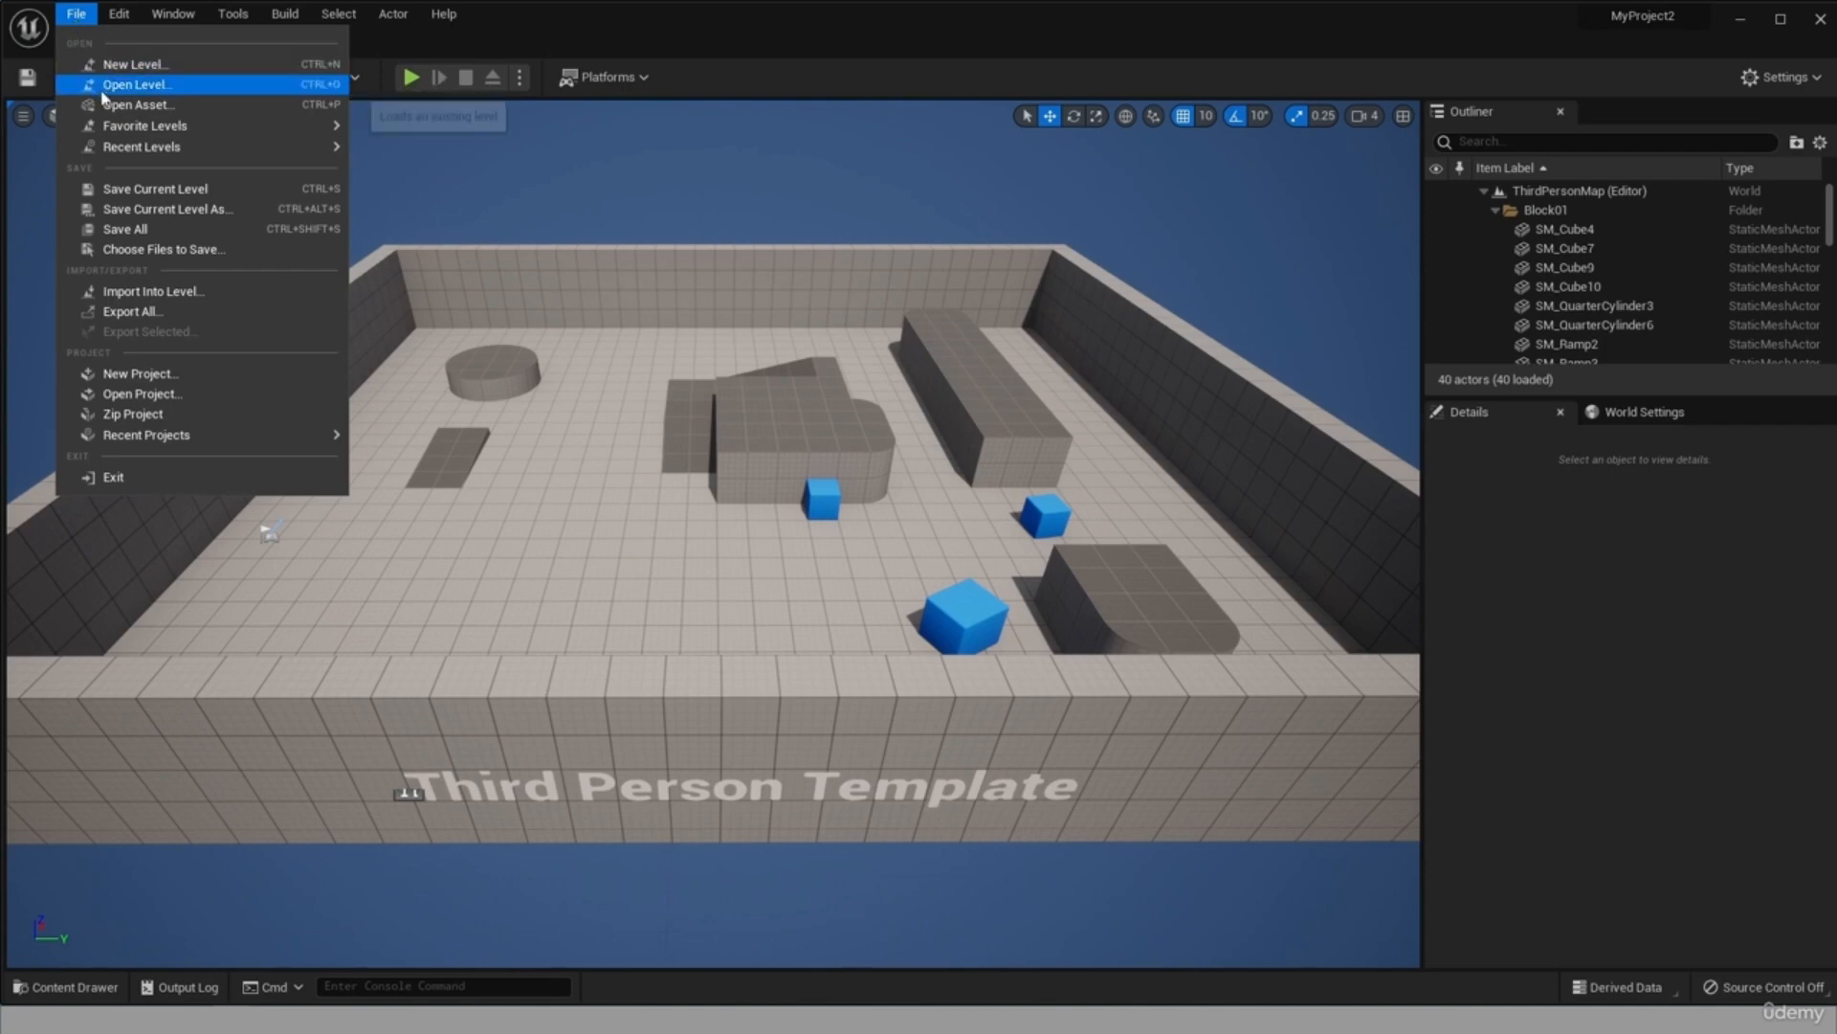
pyautogui.click(134, 84)
pyautogui.moveTo(1215, 198); pyautogui.dragTo(865, 179)
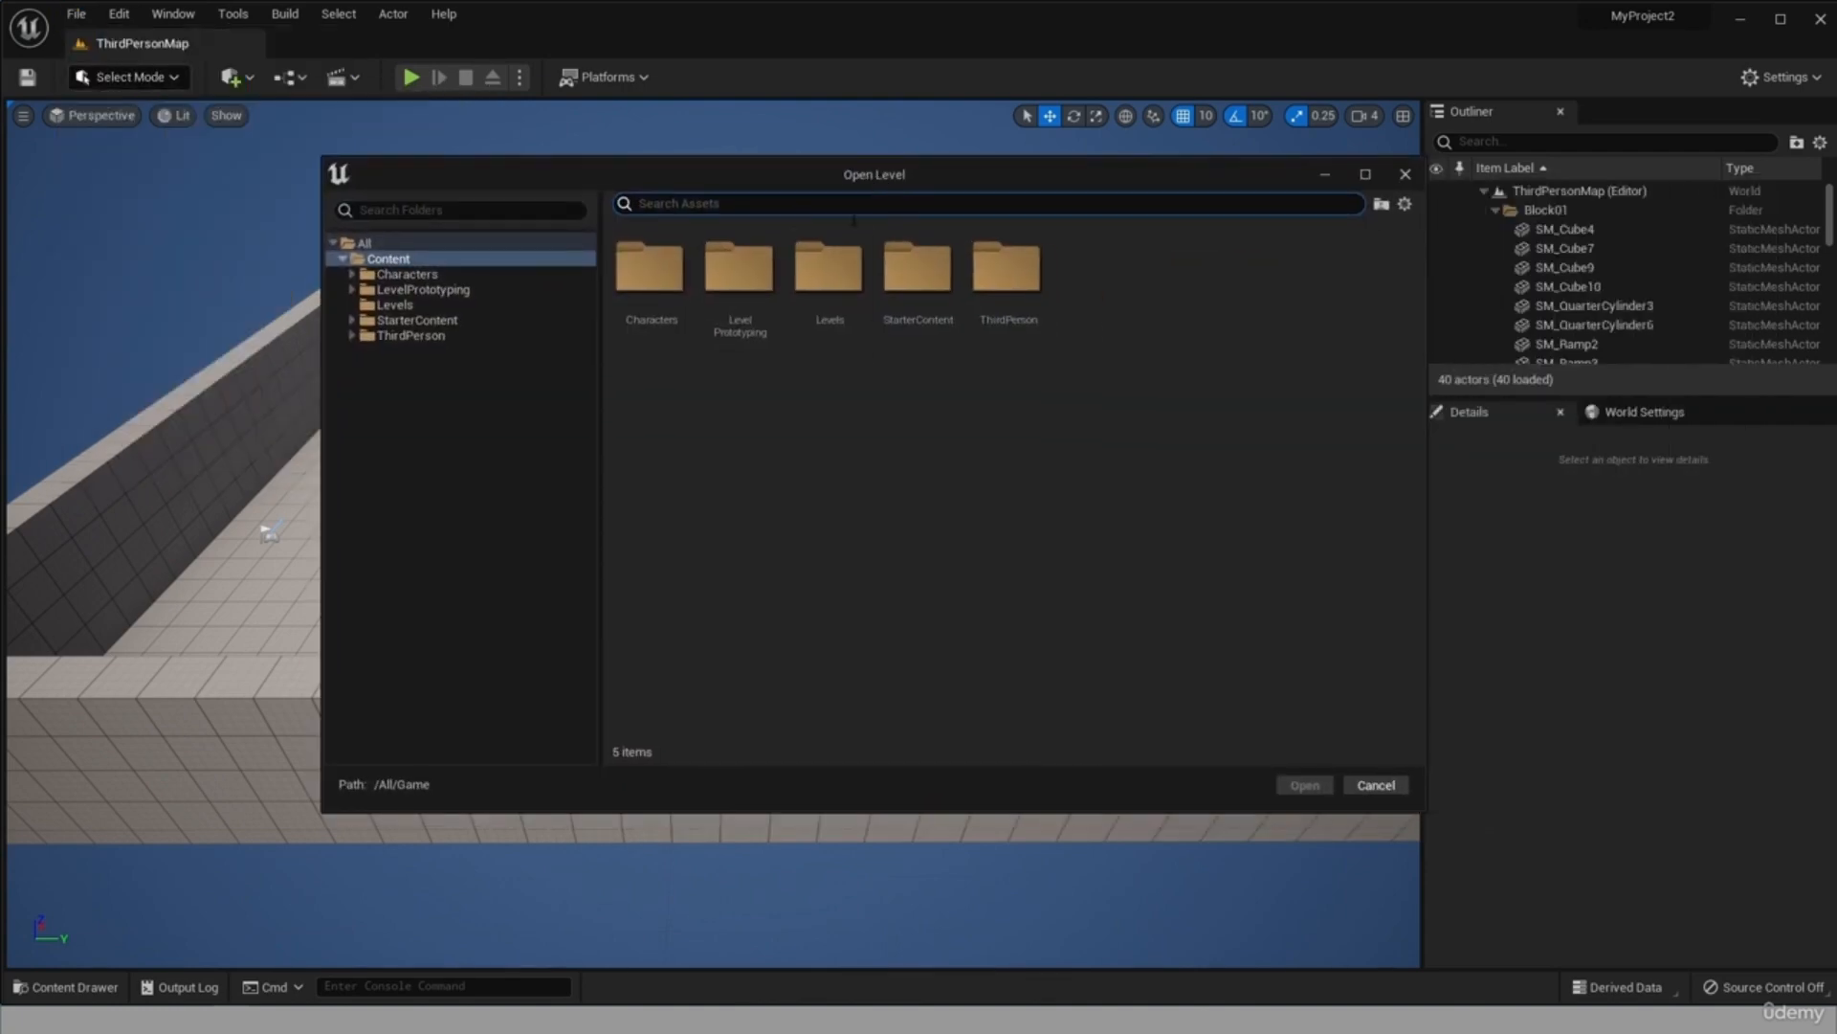
pyautogui.doubleClick(829, 277)
pyautogui.doubleClick(640, 280)
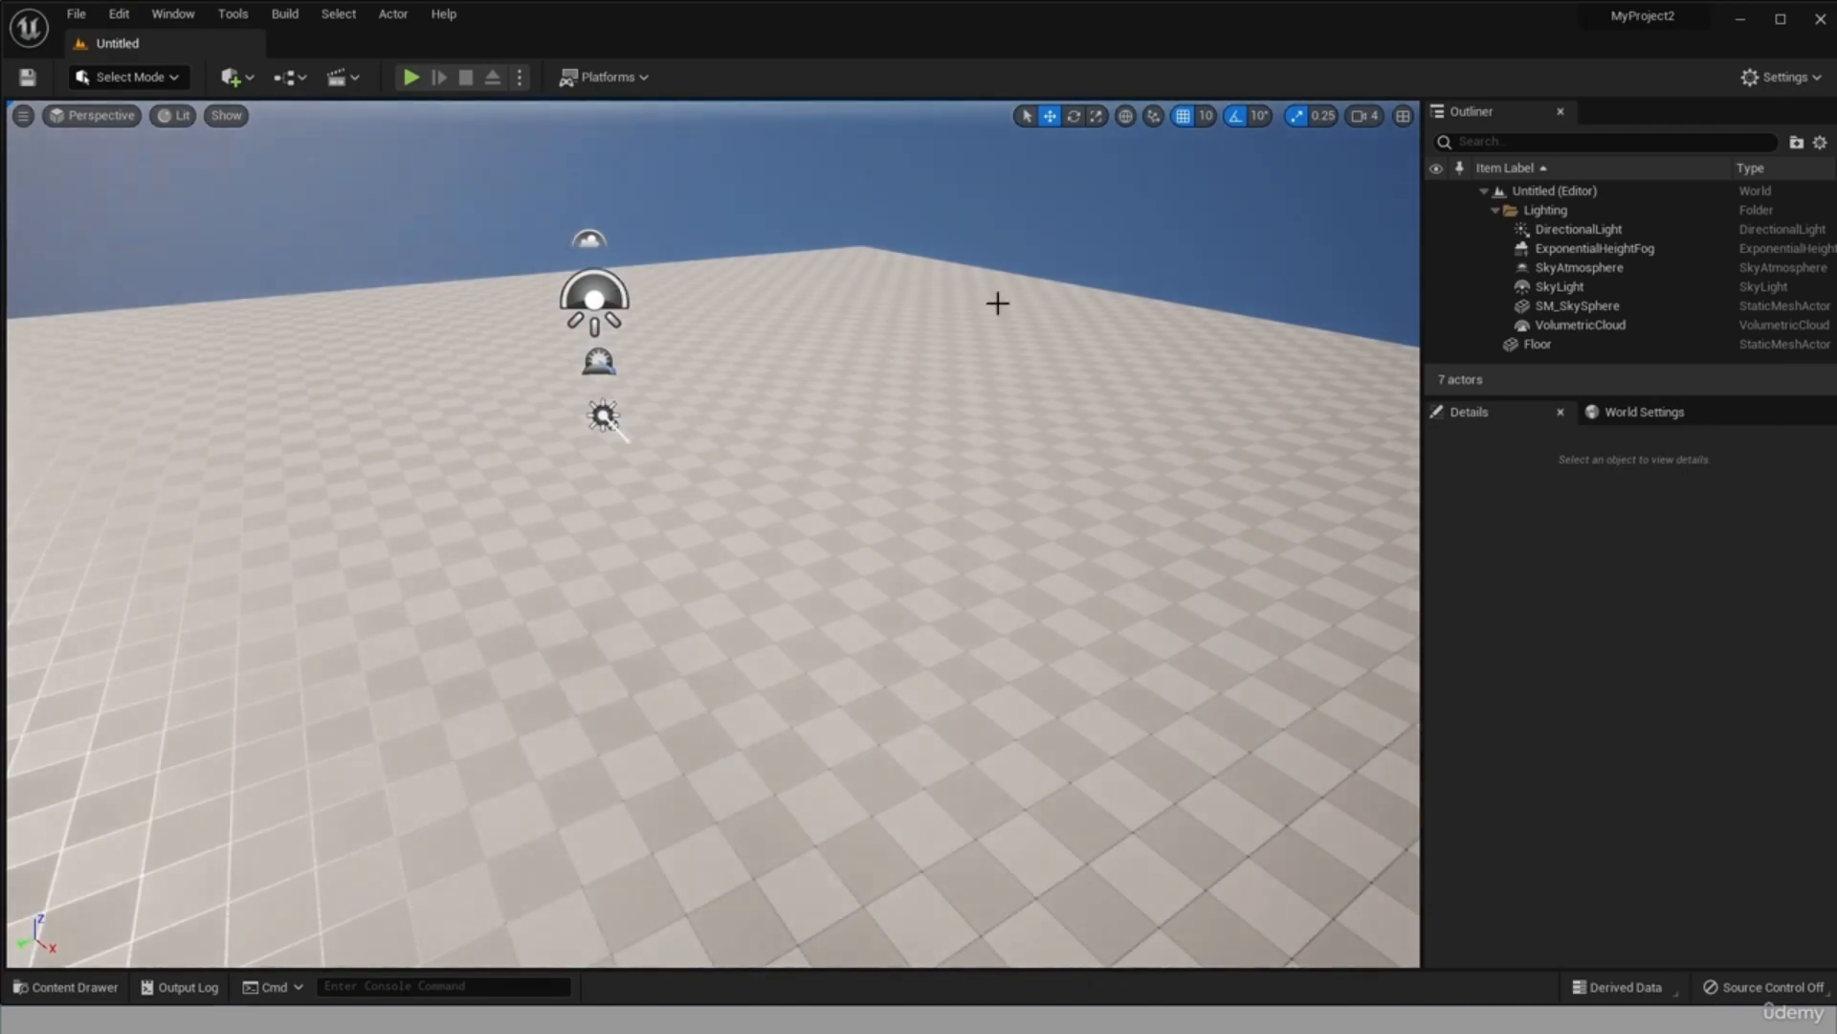
pyautogui.scroll(2, 512, 299)
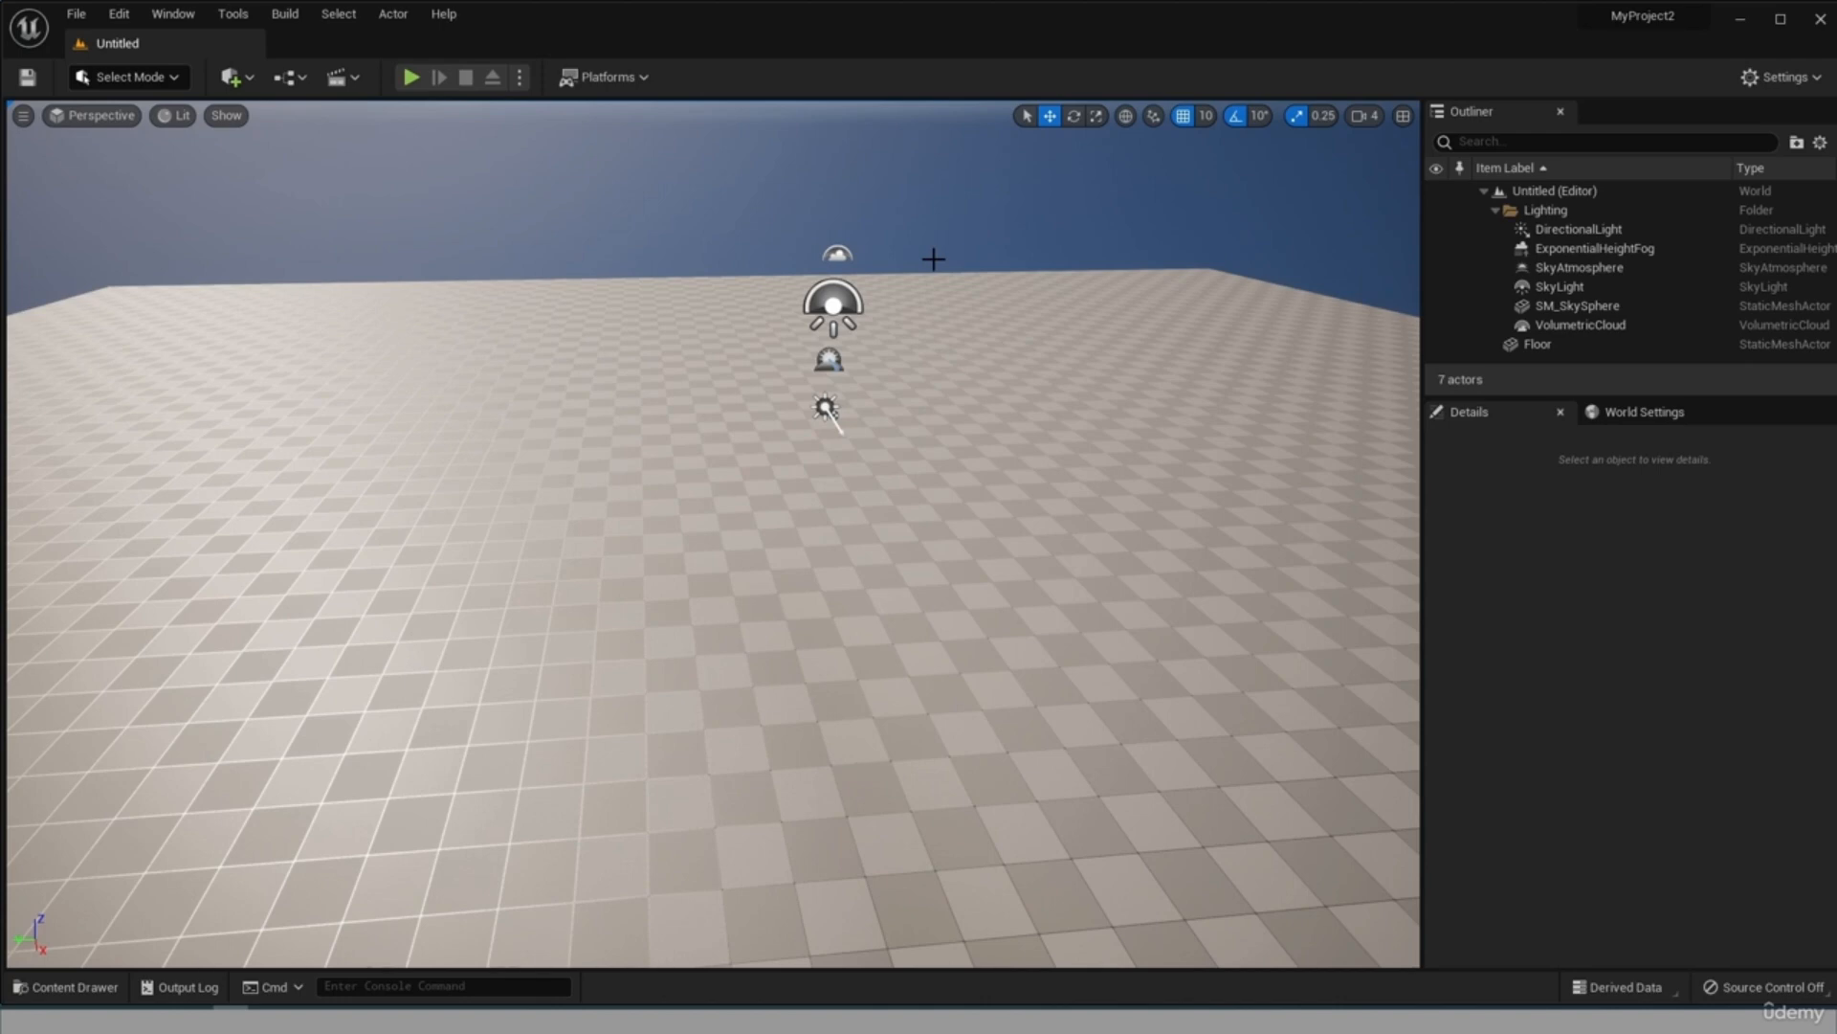
pyautogui.scroll(3, 749, 206)
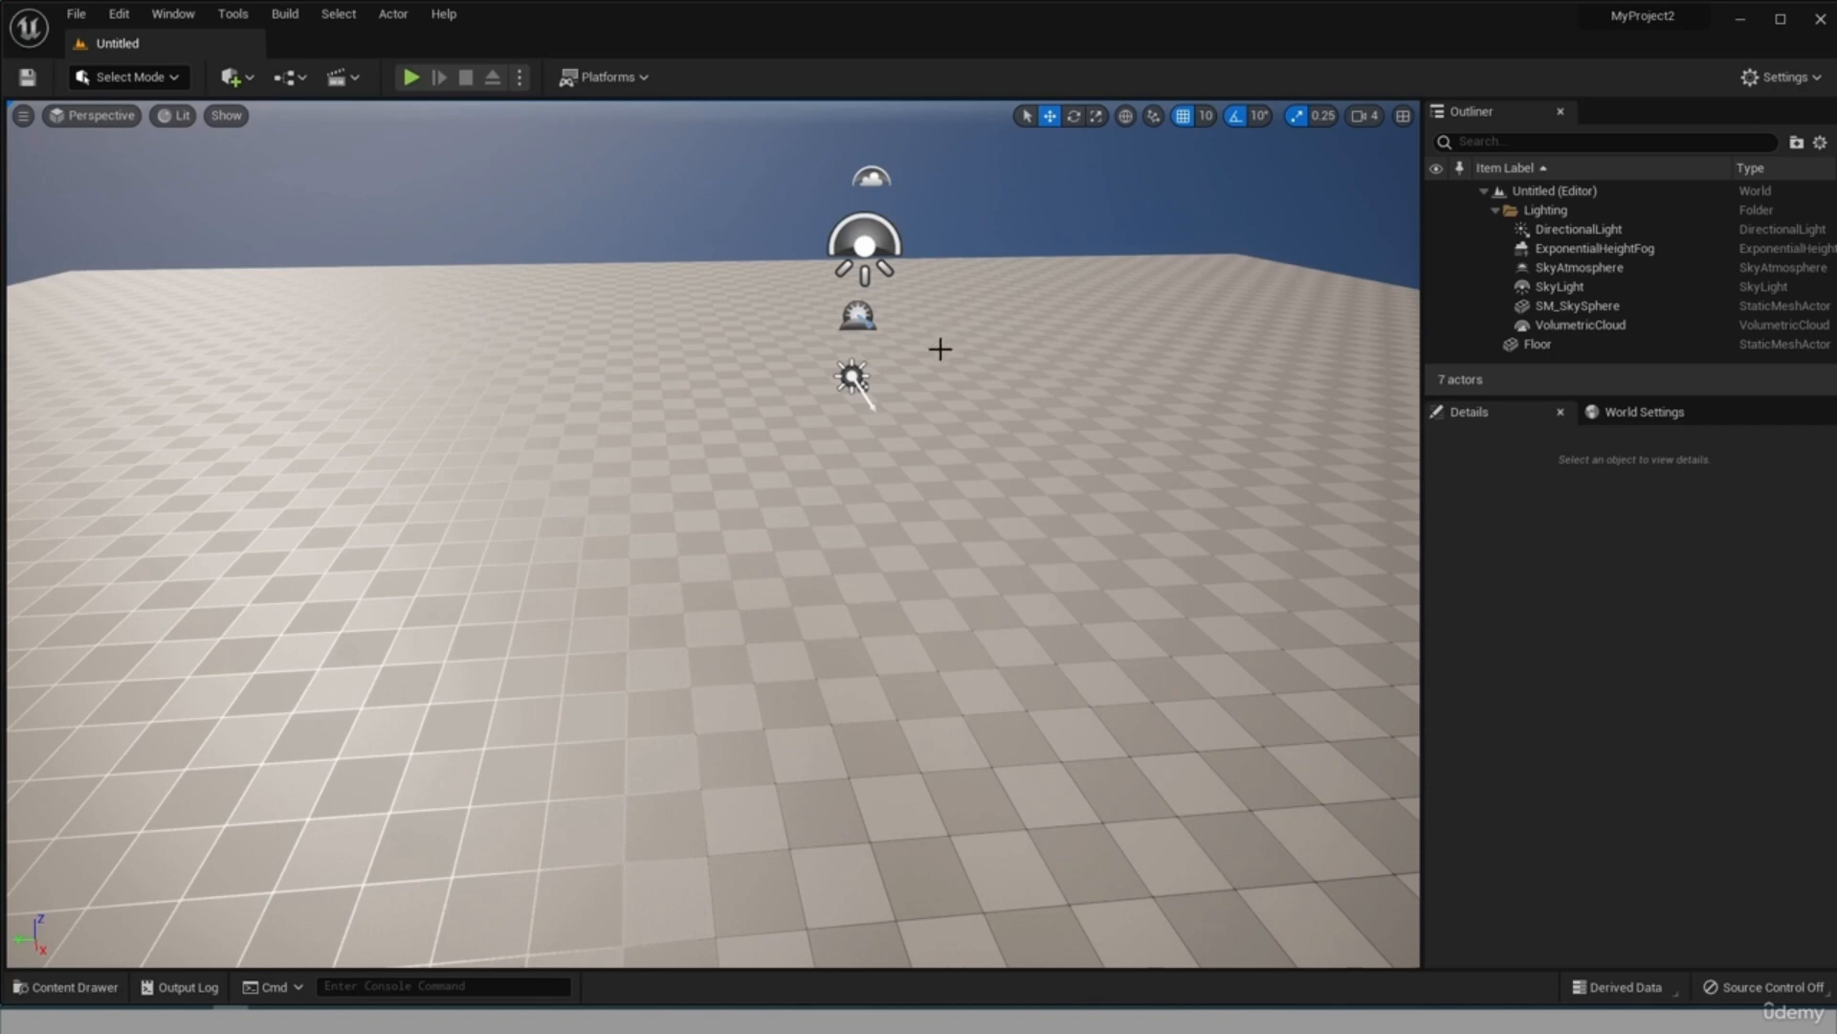
pyautogui.moveTo(940, 348); pyautogui.dragTo(1129, 348, button='right')
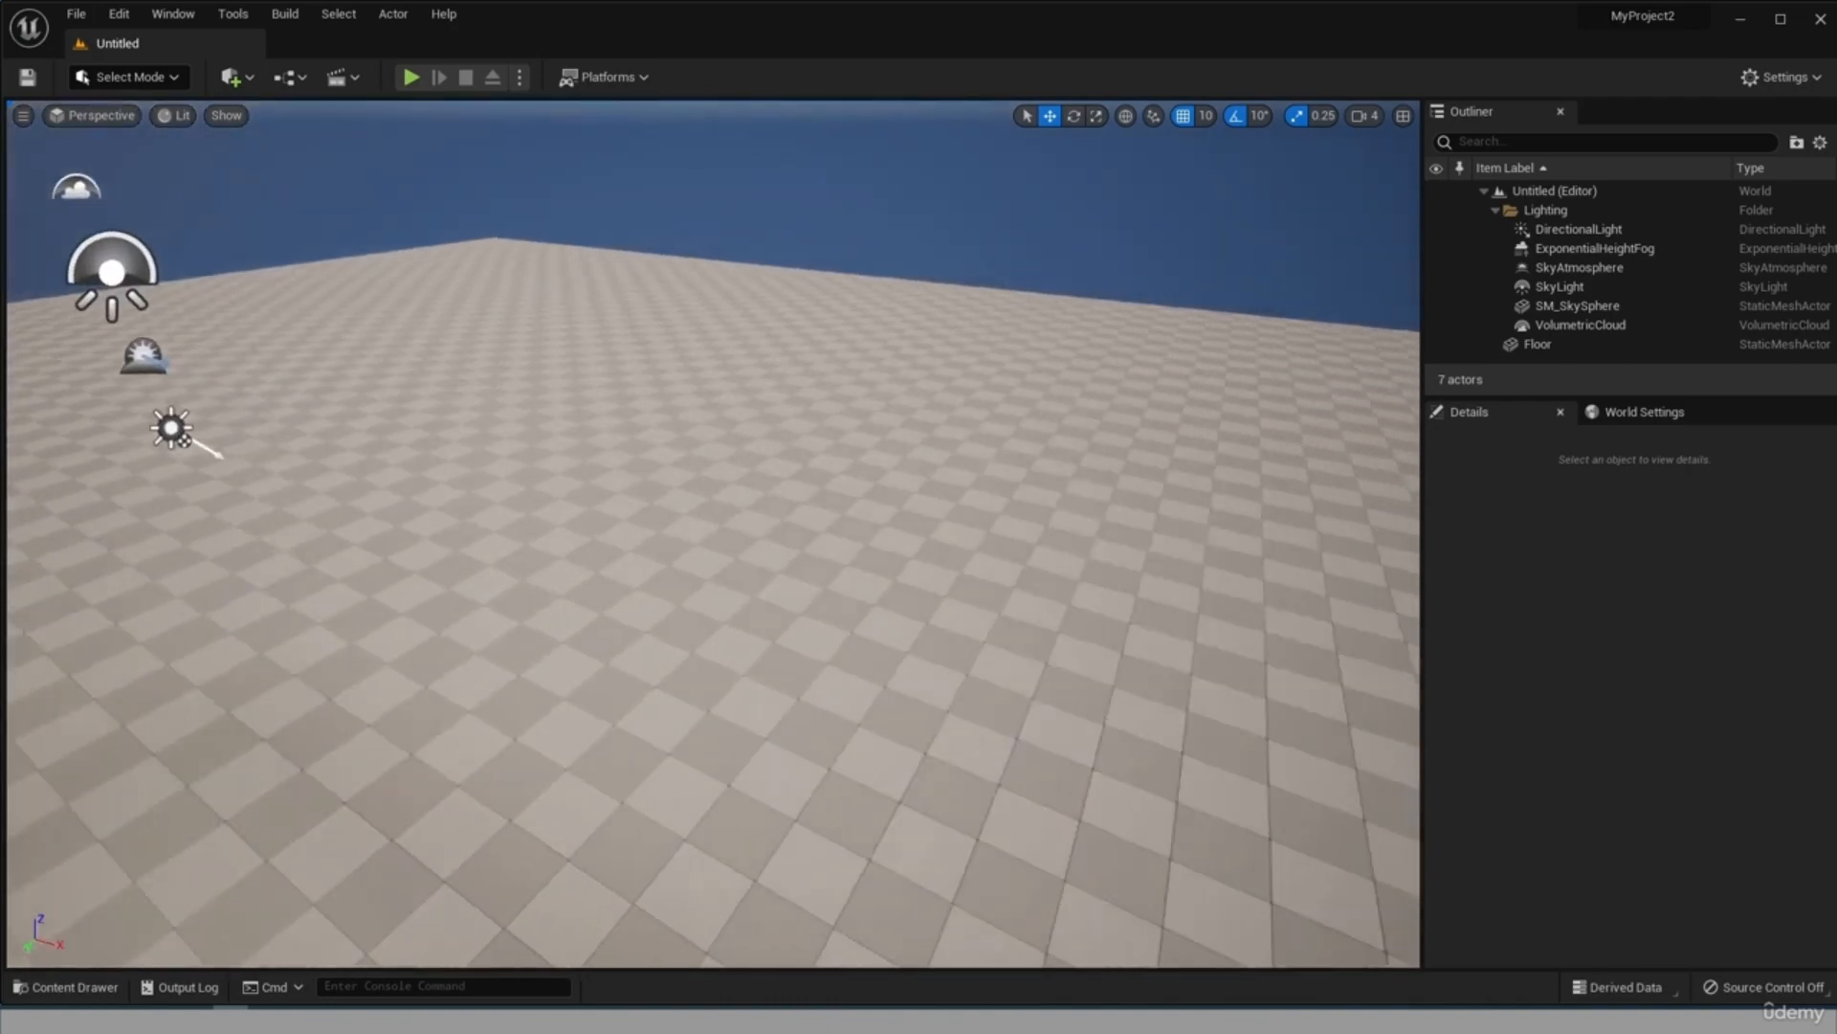
pyautogui.moveTo(1129, 447); pyautogui.dragTo(821, 448, button='right')
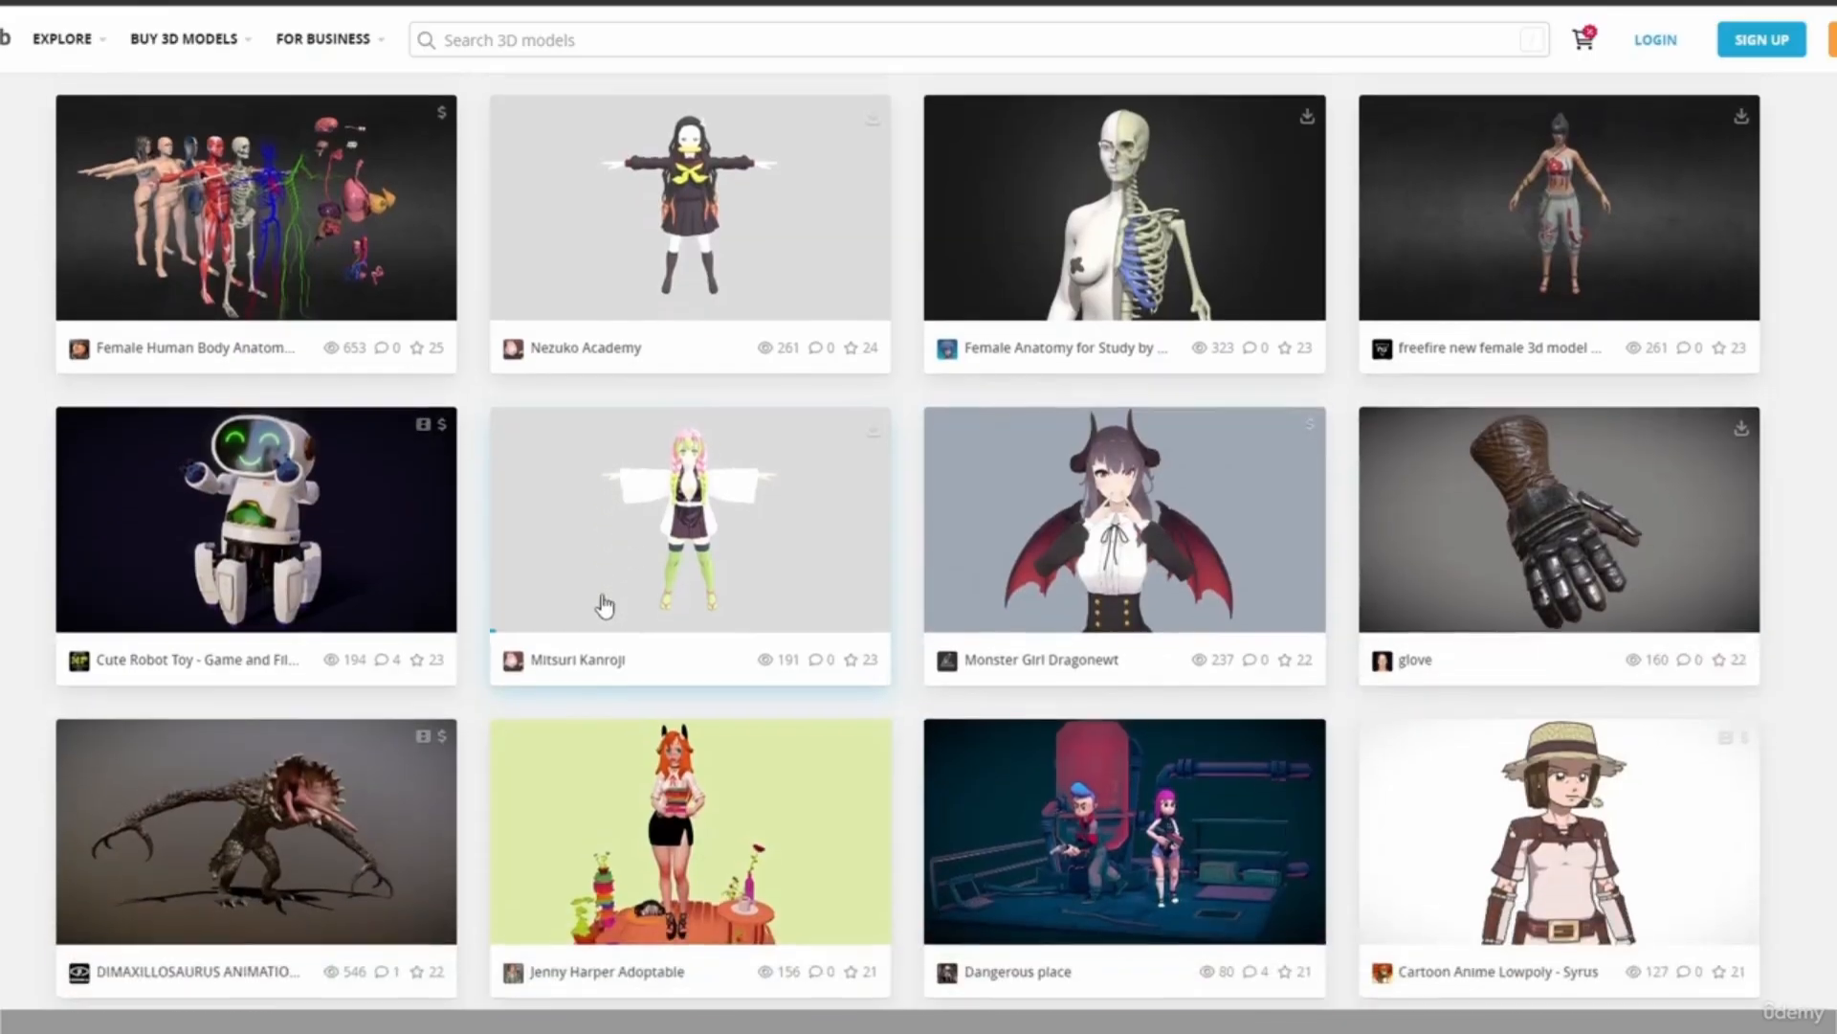
# Switch to the 3D model website and browse its gallery of character models.
pyautogui.scroll(-3, 603, 612)
pyautogui.scroll(-1, 603, 605)
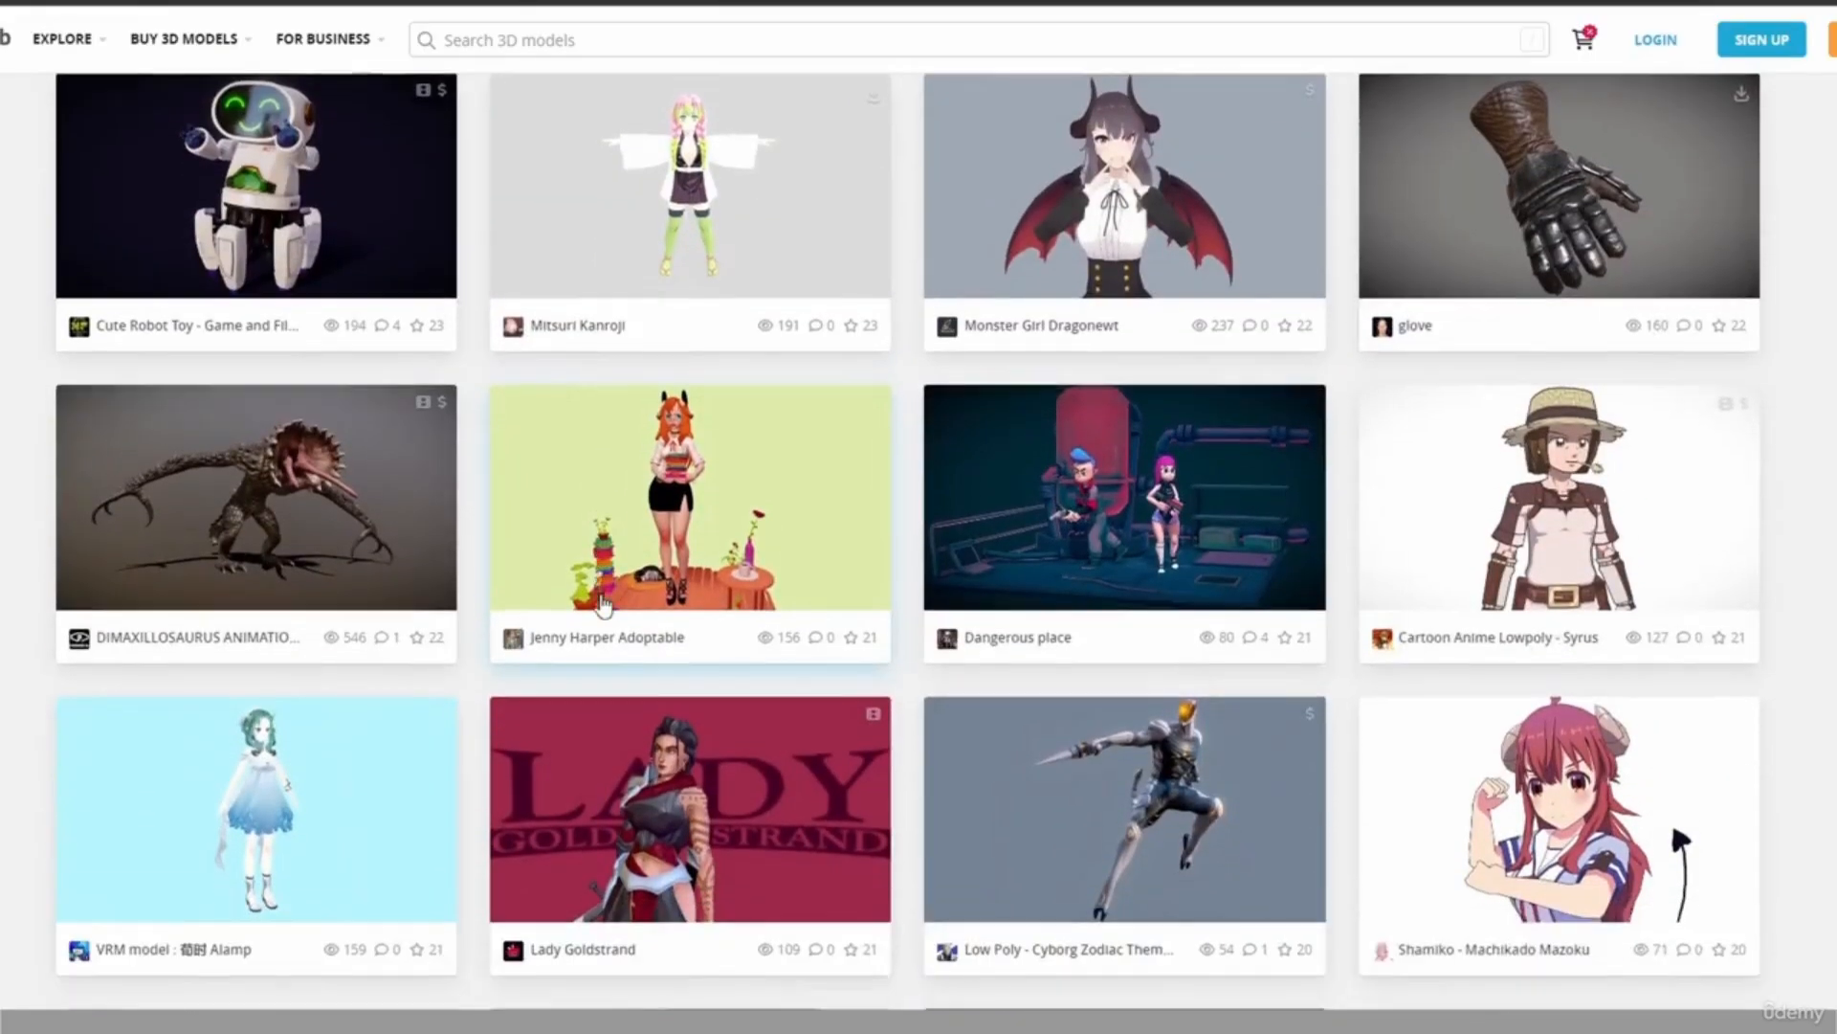
pyautogui.scroll(-4, 605, 613)
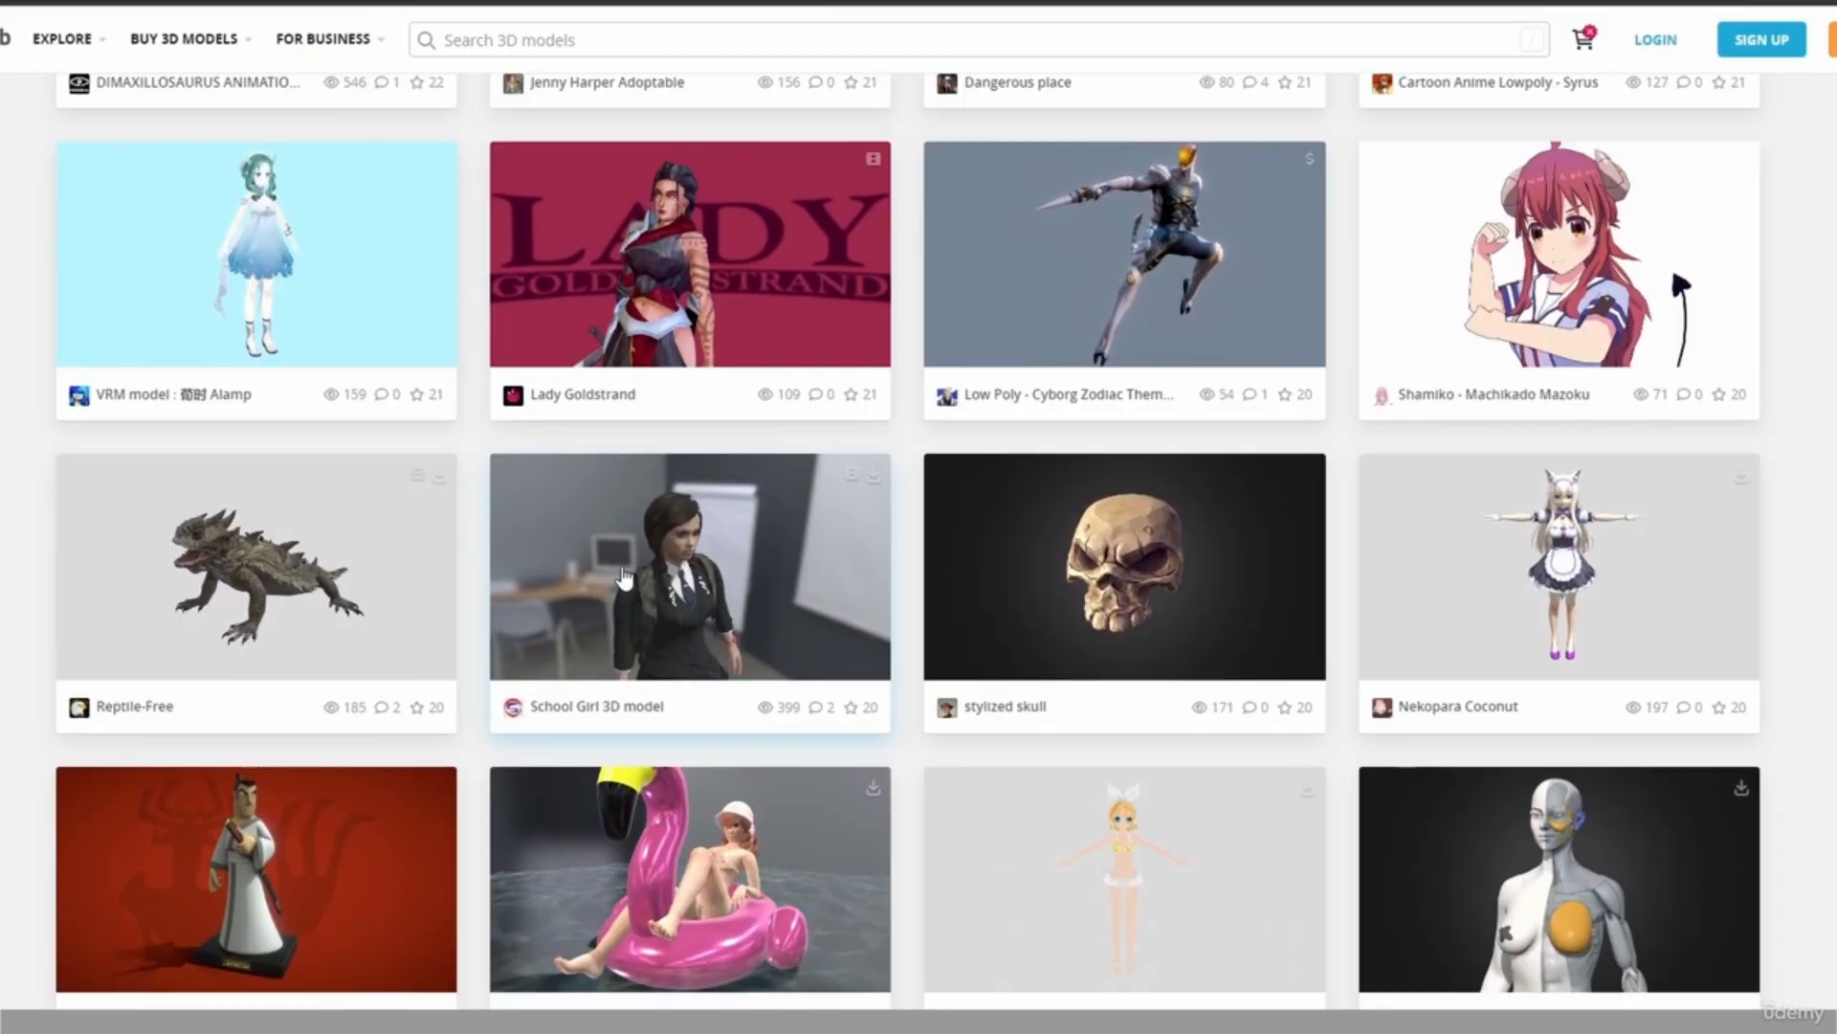
pyautogui.click(614, 634)
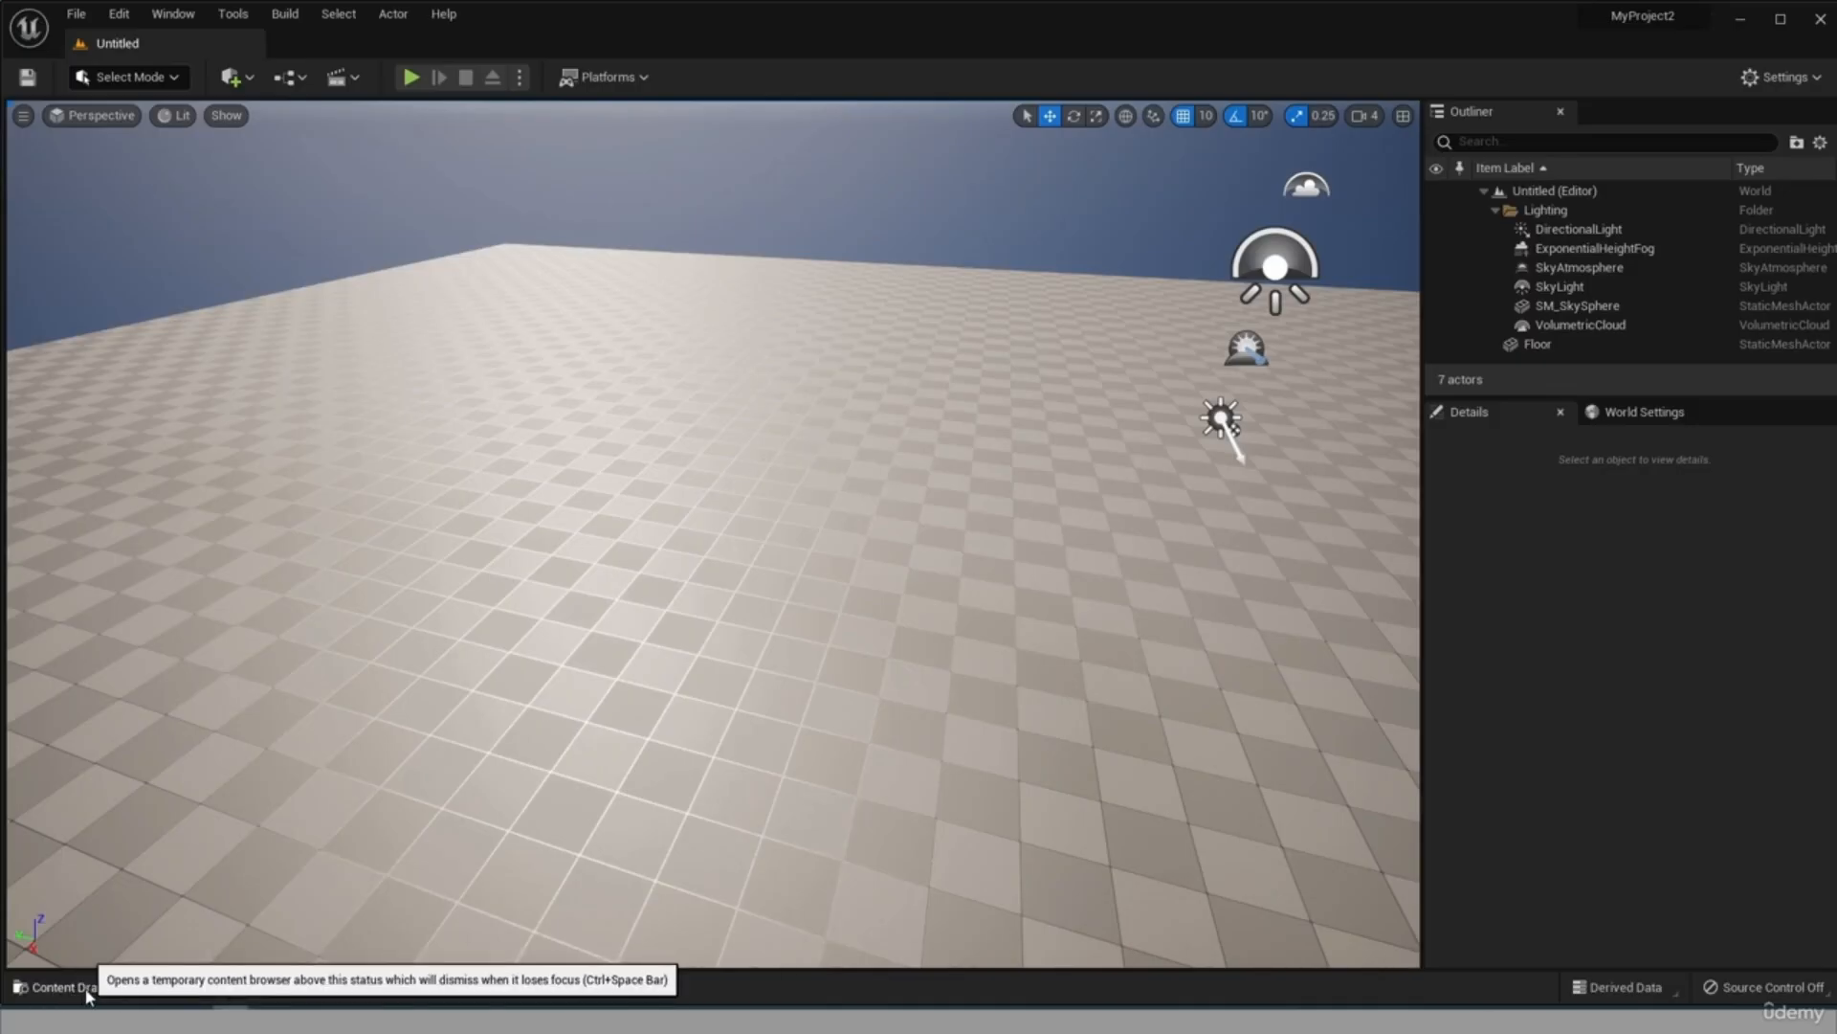
# Return to Unreal Editor and browse the project content to the Materials folder inside StarterContent.
pyautogui.click(89, 994)
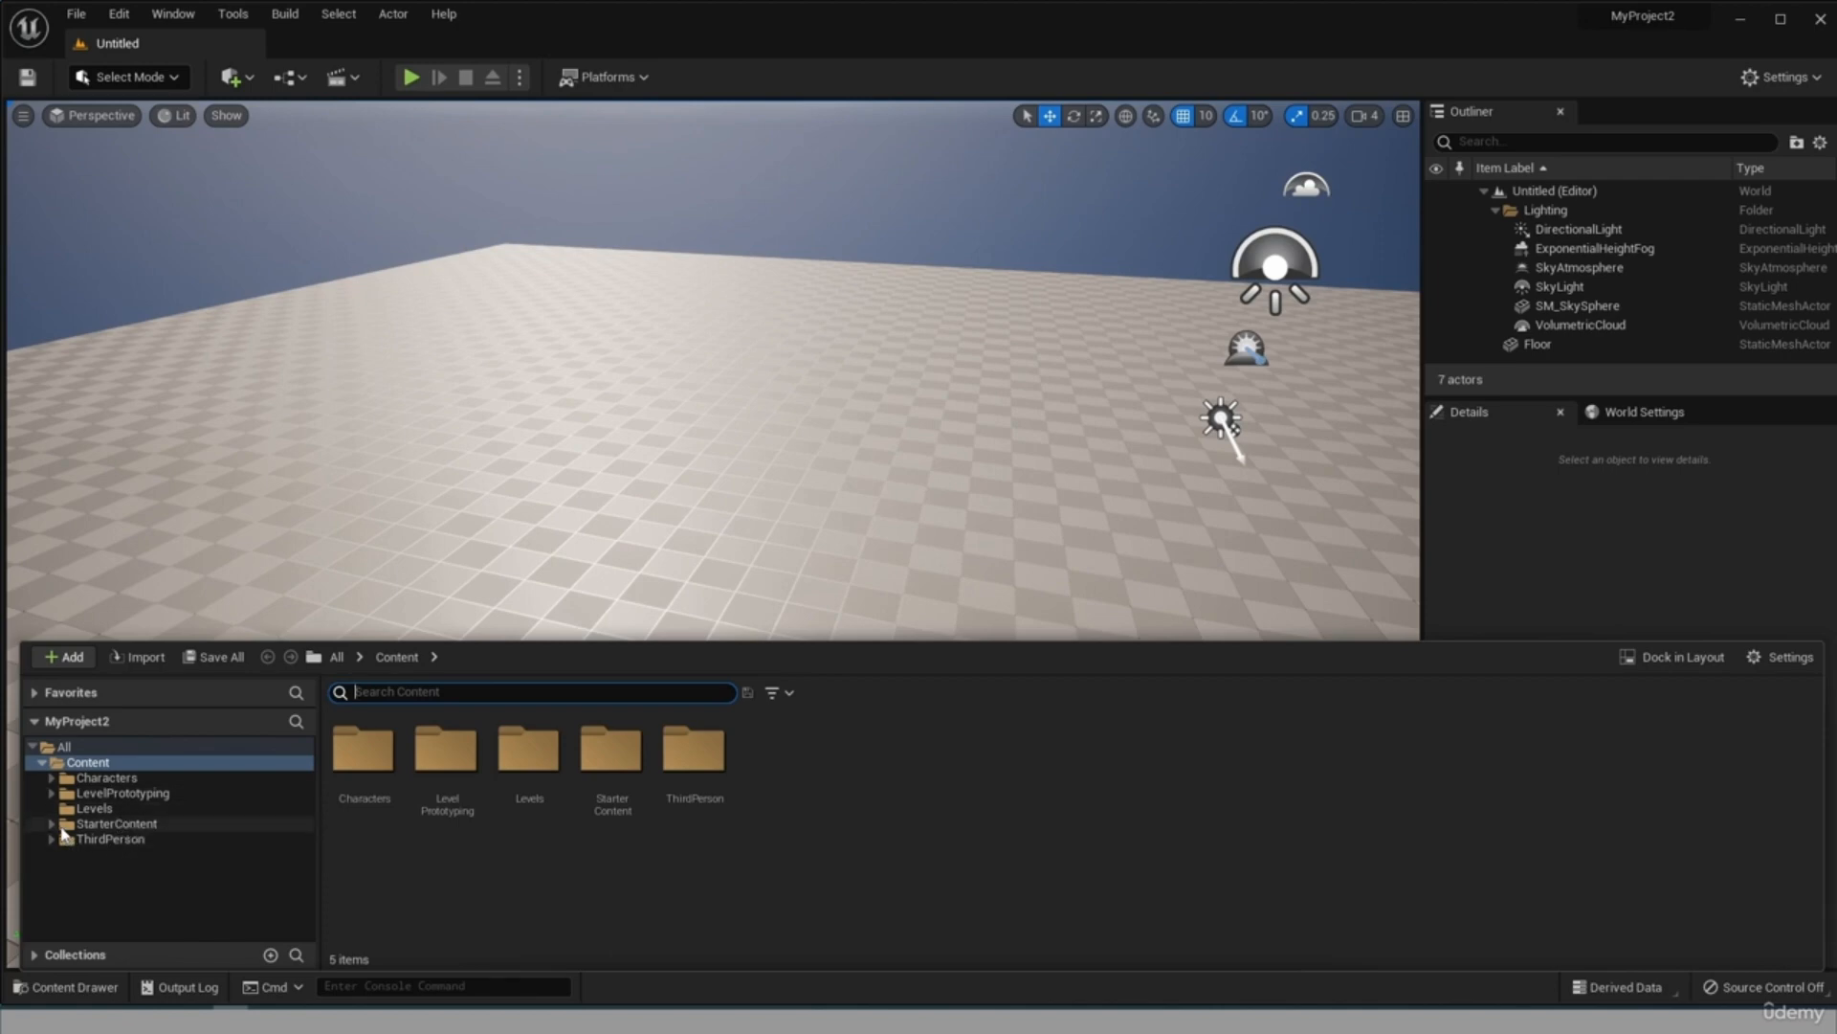
pyautogui.click(106, 824)
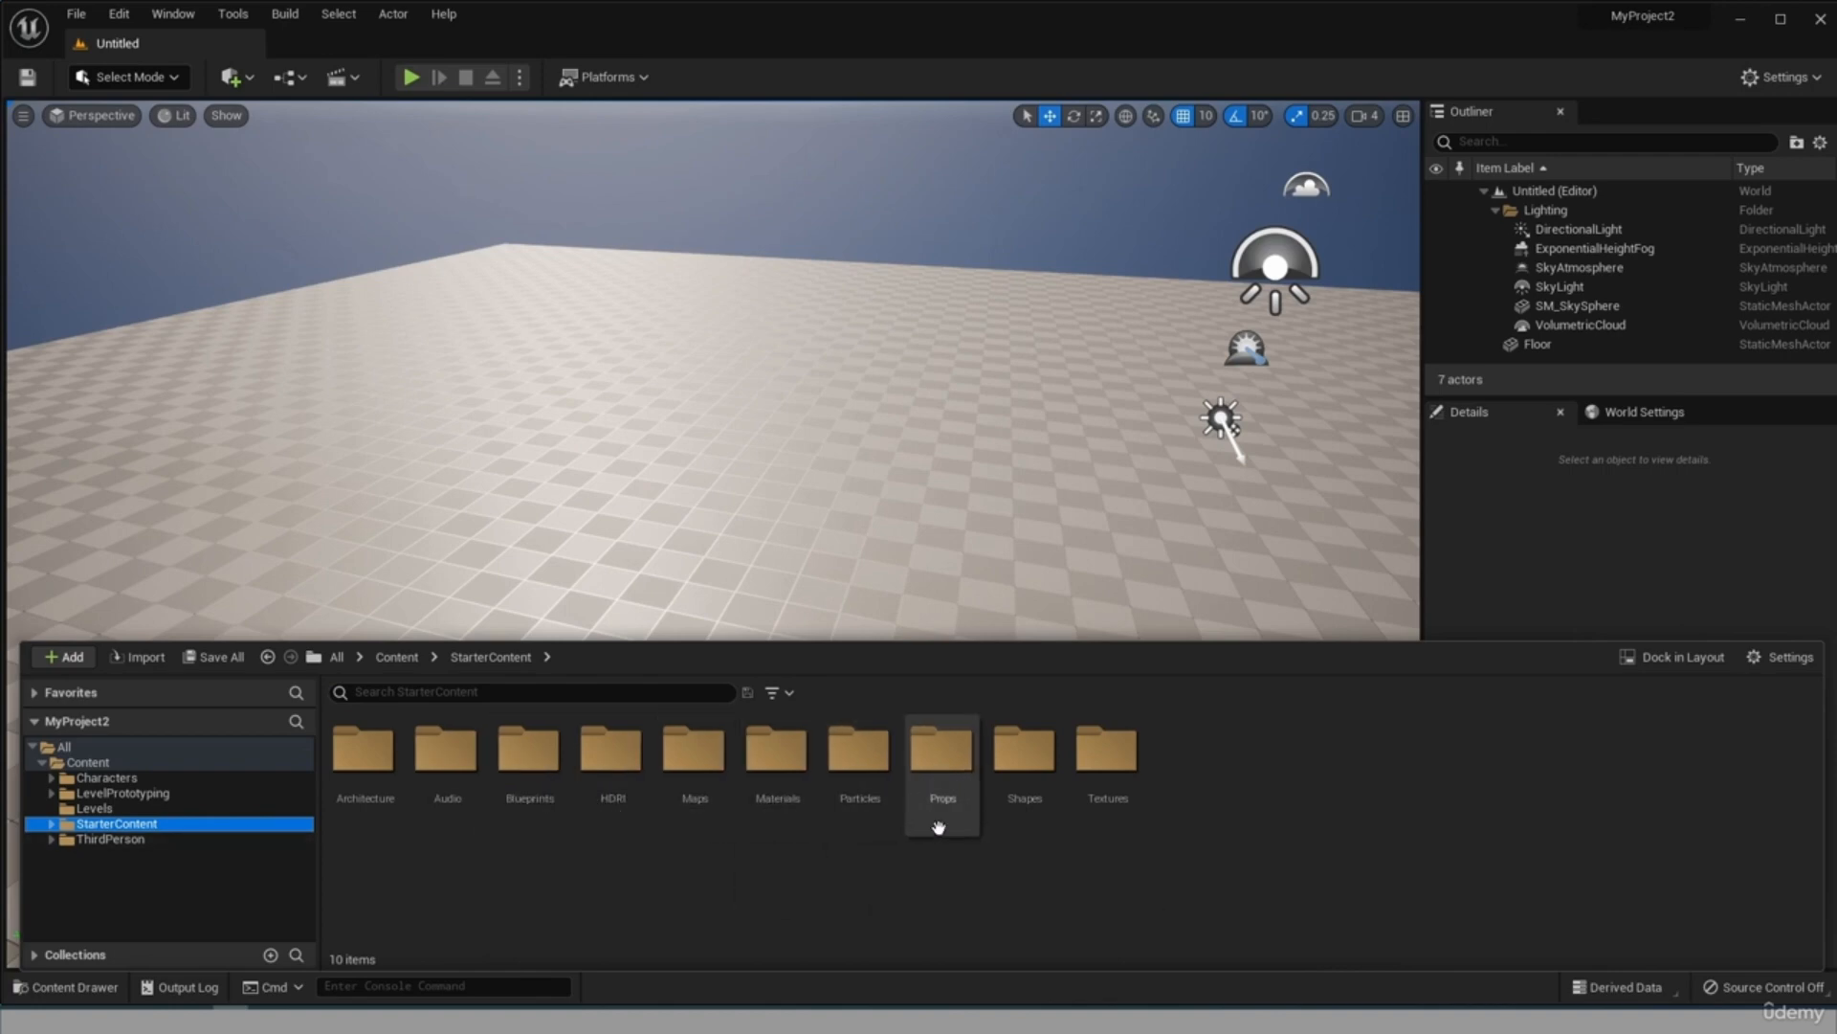
pyautogui.doubleClick(758, 777)
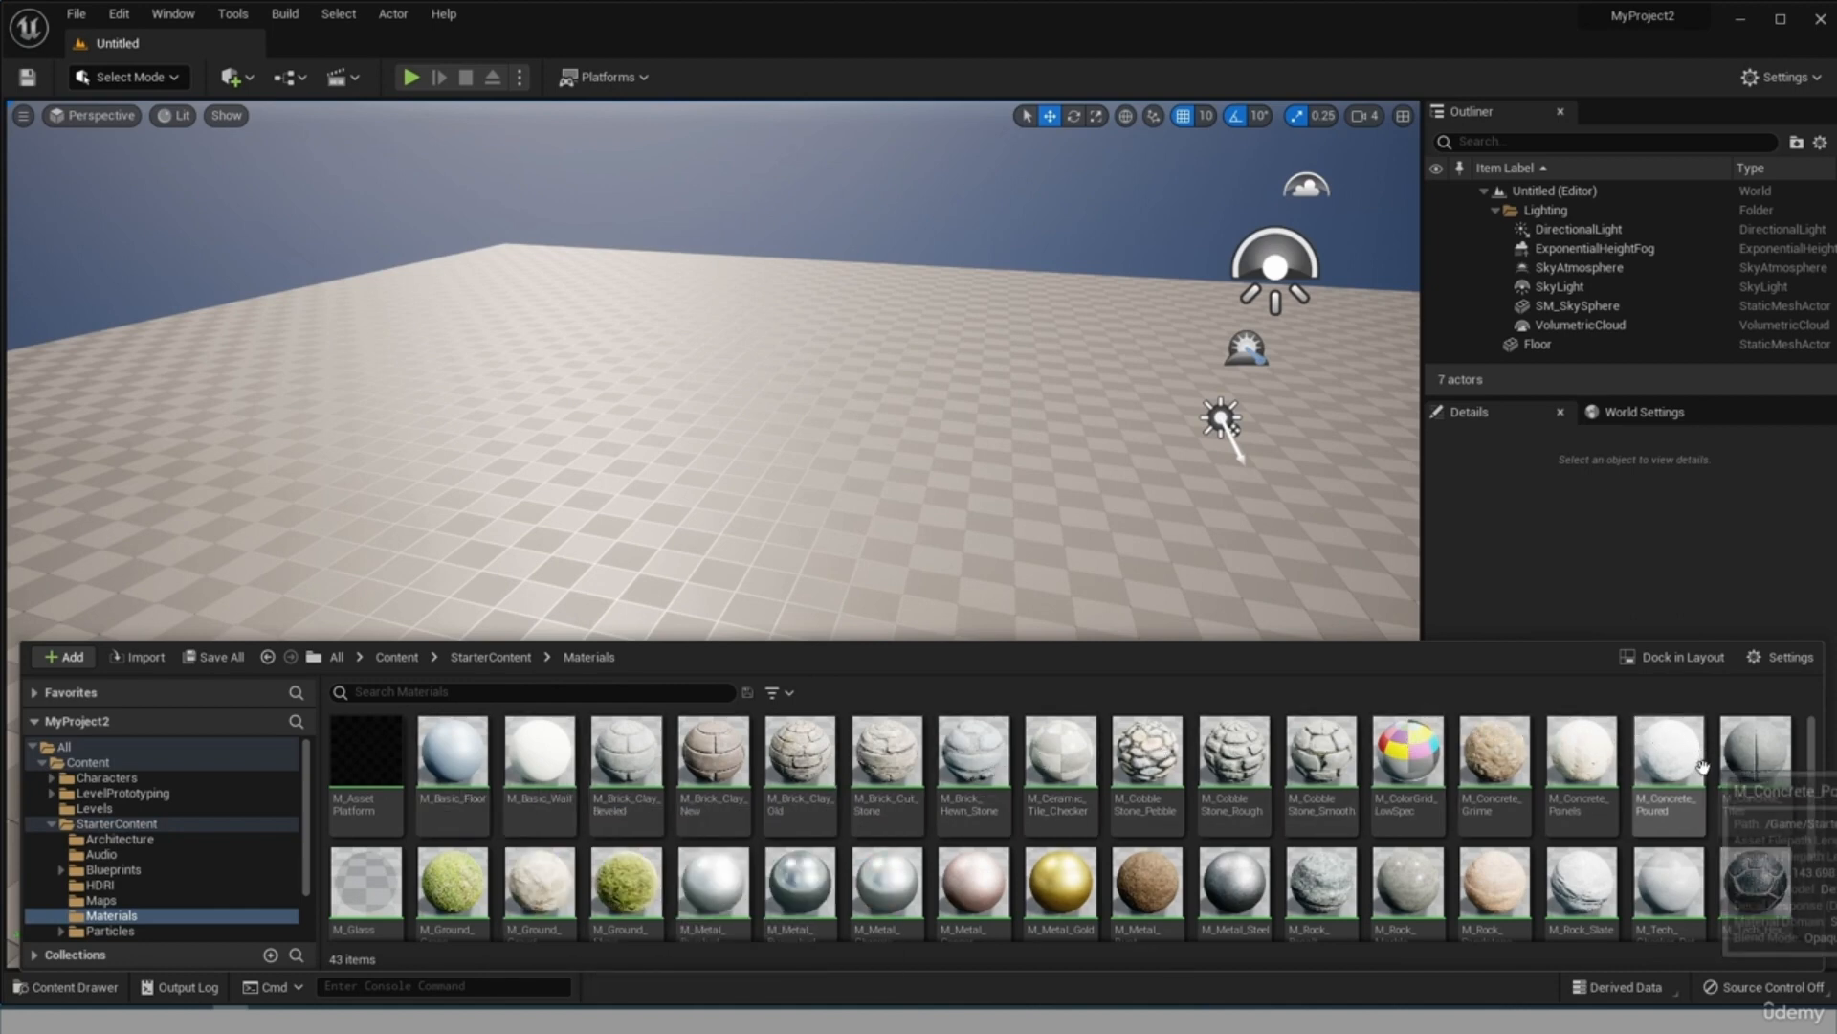
# Browse the starter materials and apply M_Metal_Chrome to the floor, then look over the reflective surface.
pyautogui.scroll(-2, 1700, 802)
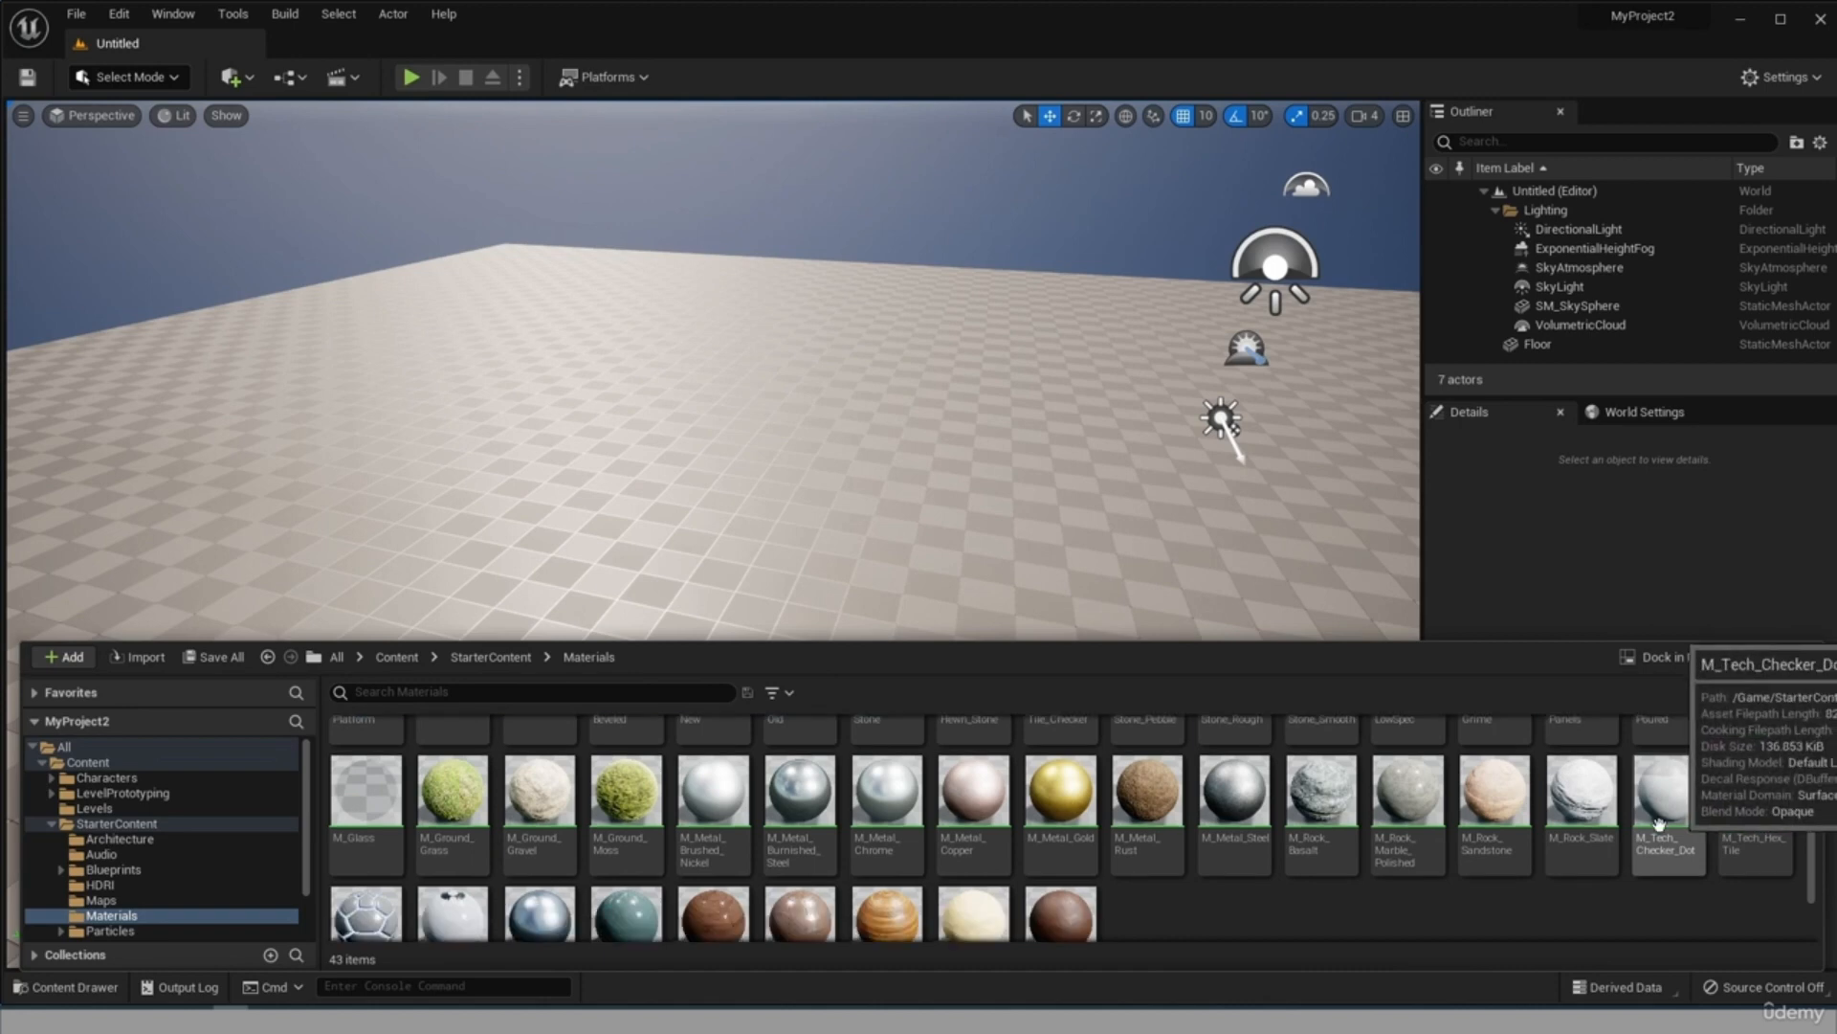
pyautogui.scroll(-1, 1174, 901)
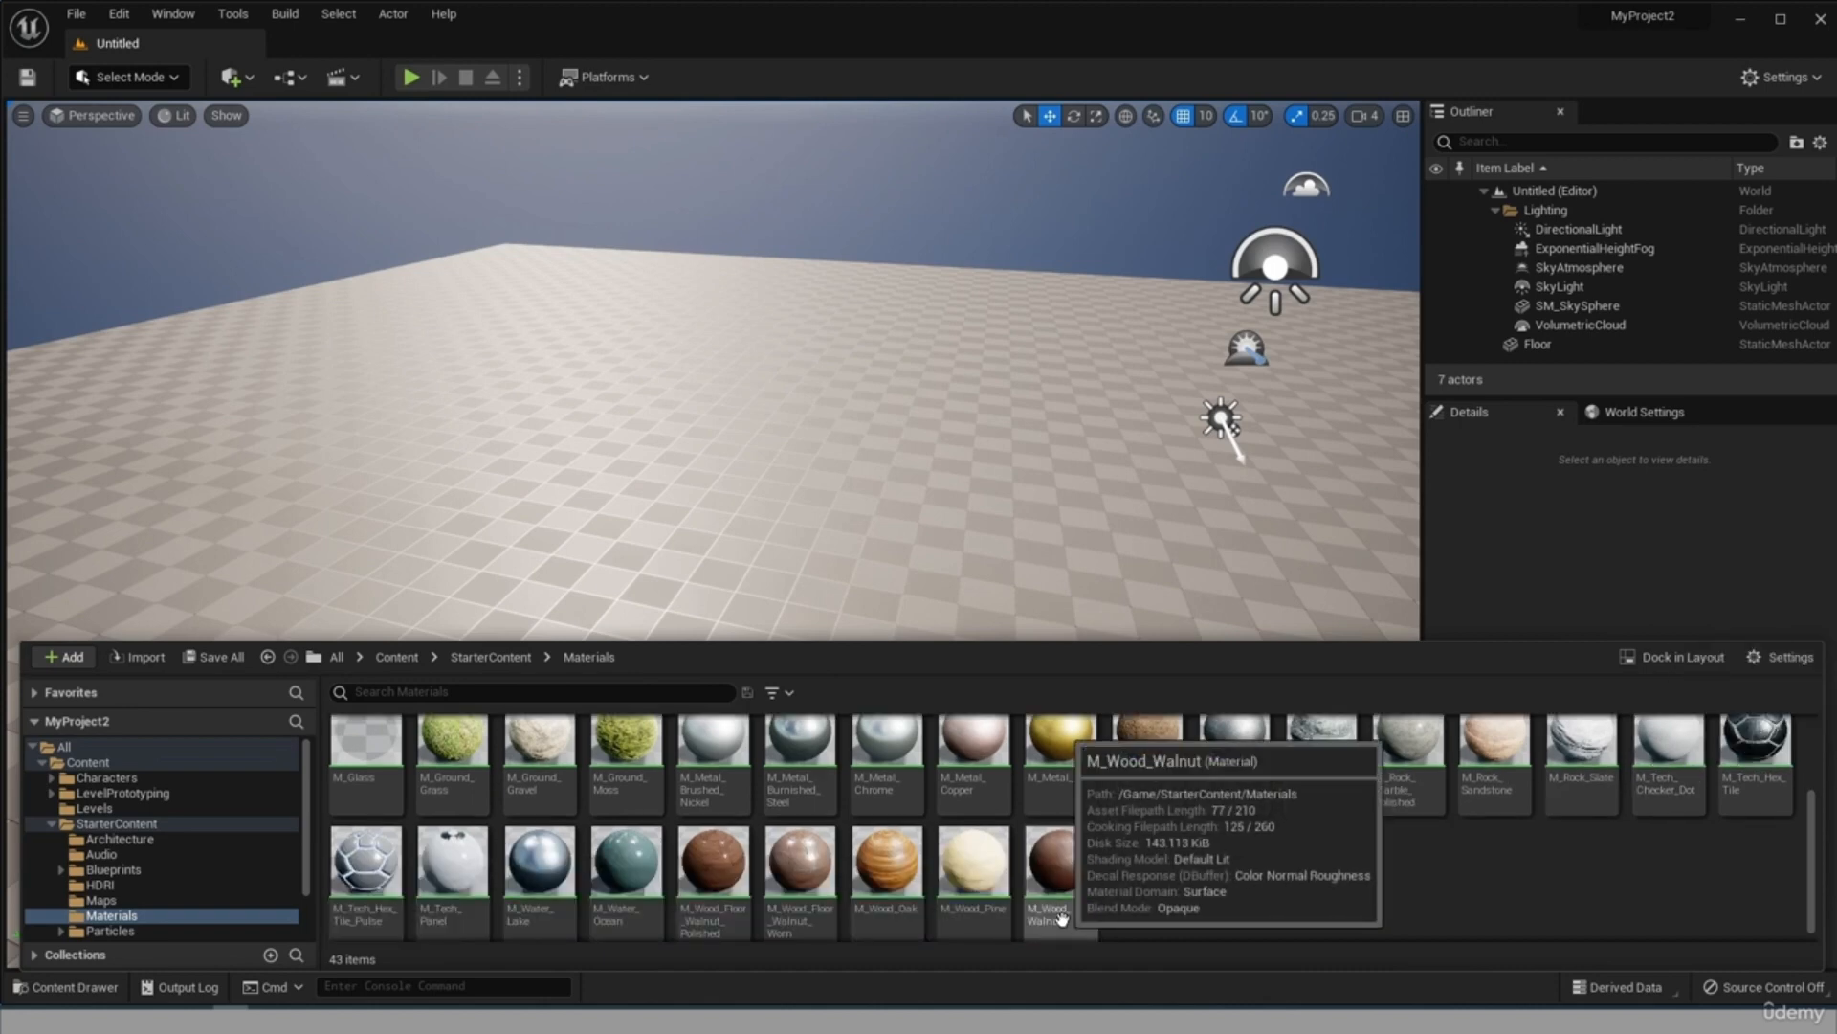
pyautogui.scroll(2, 1101, 921)
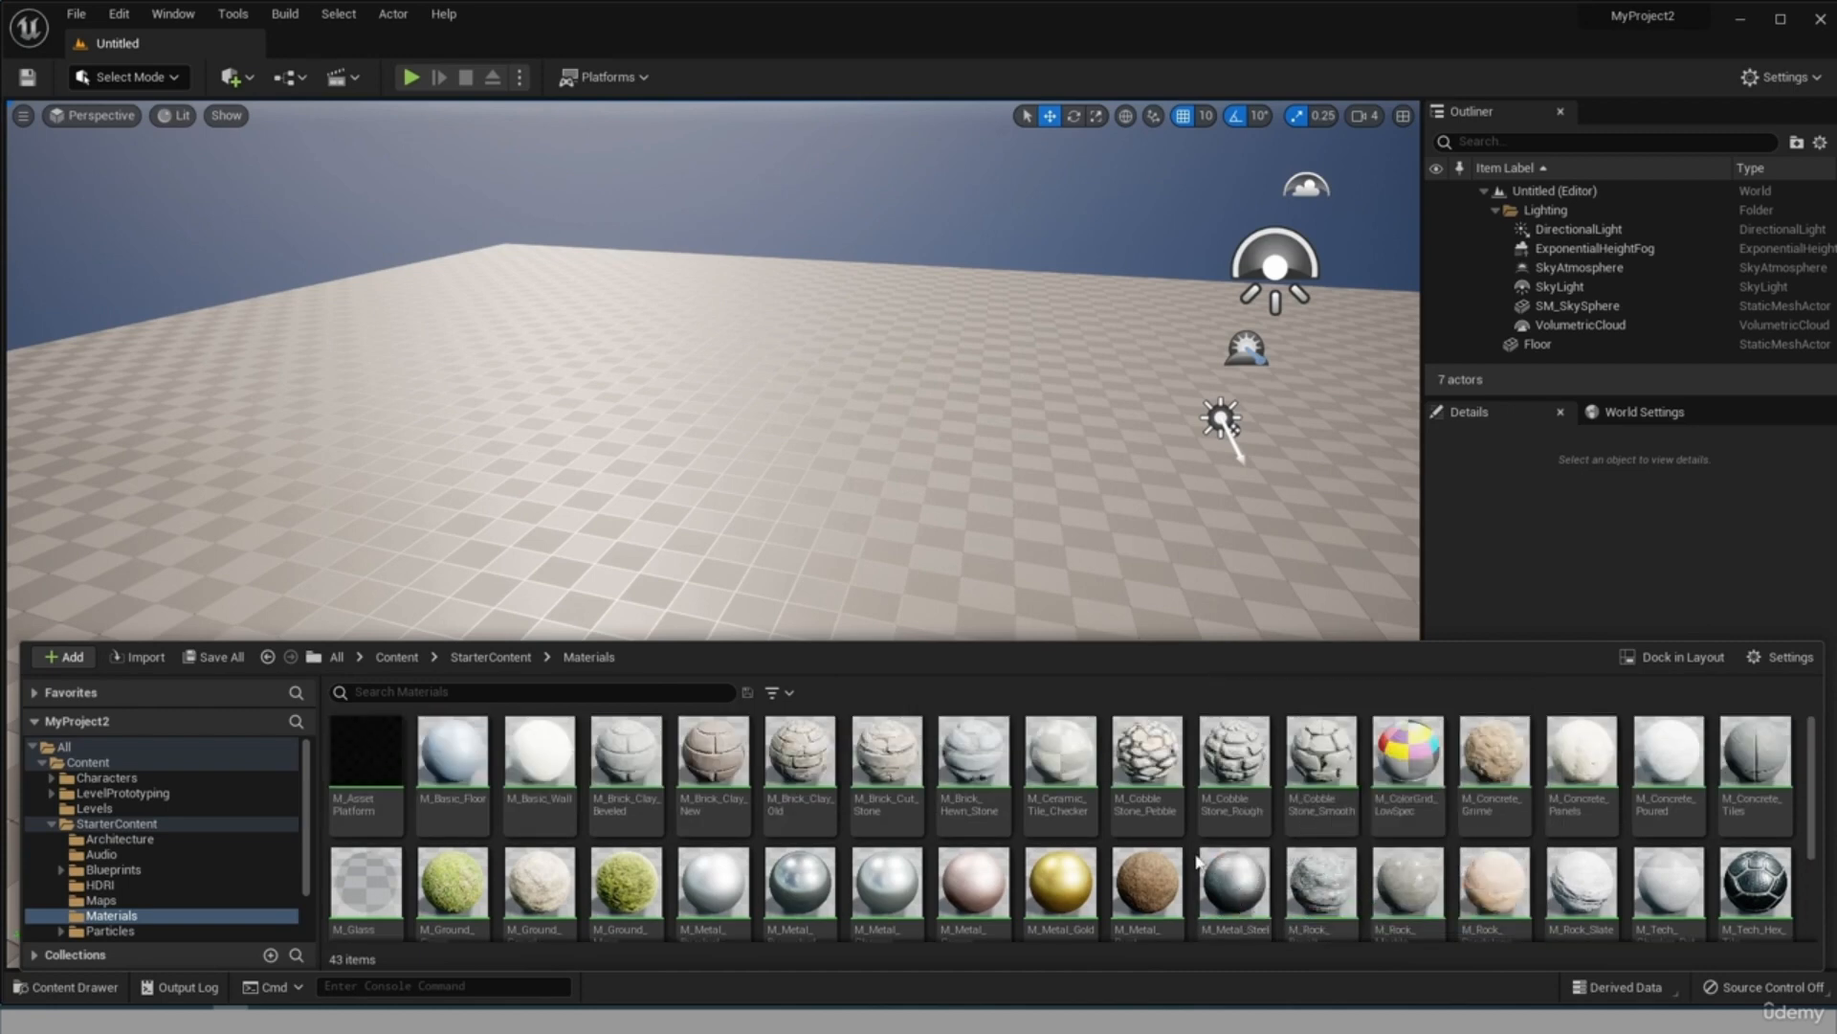
pyautogui.rightClick(1139, 555)
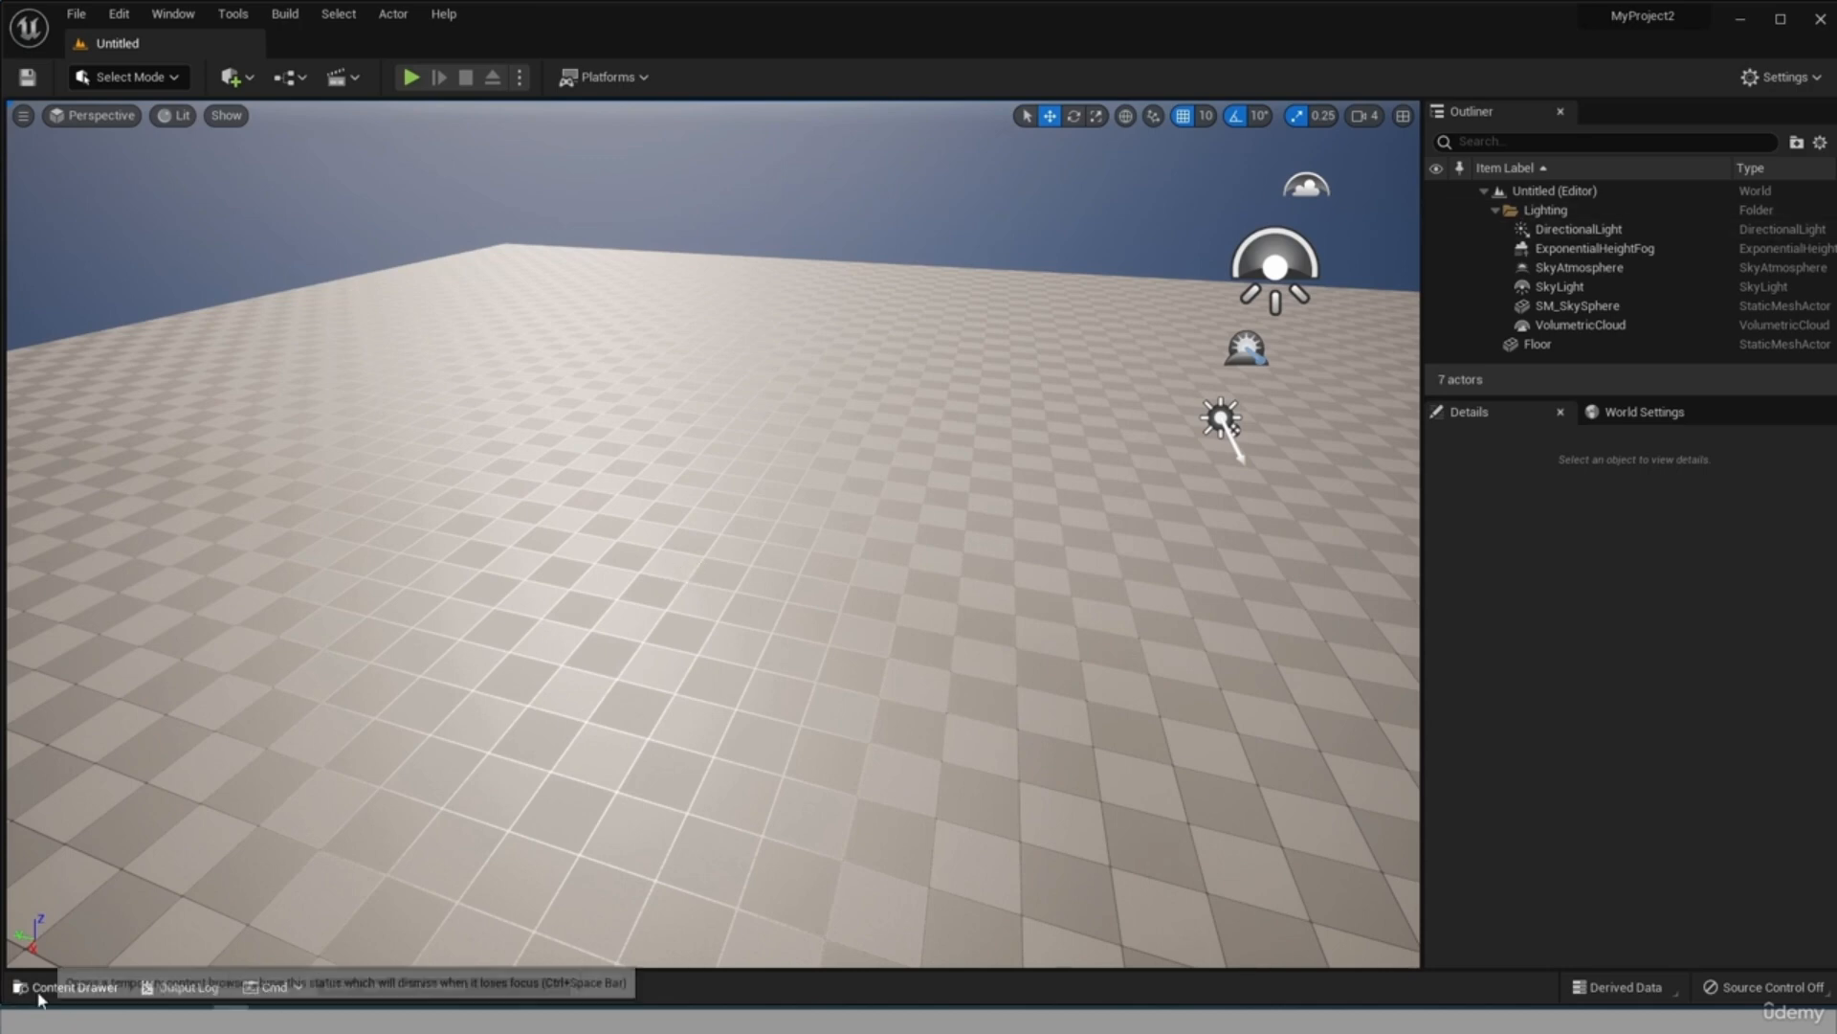
pyautogui.click(46, 989)
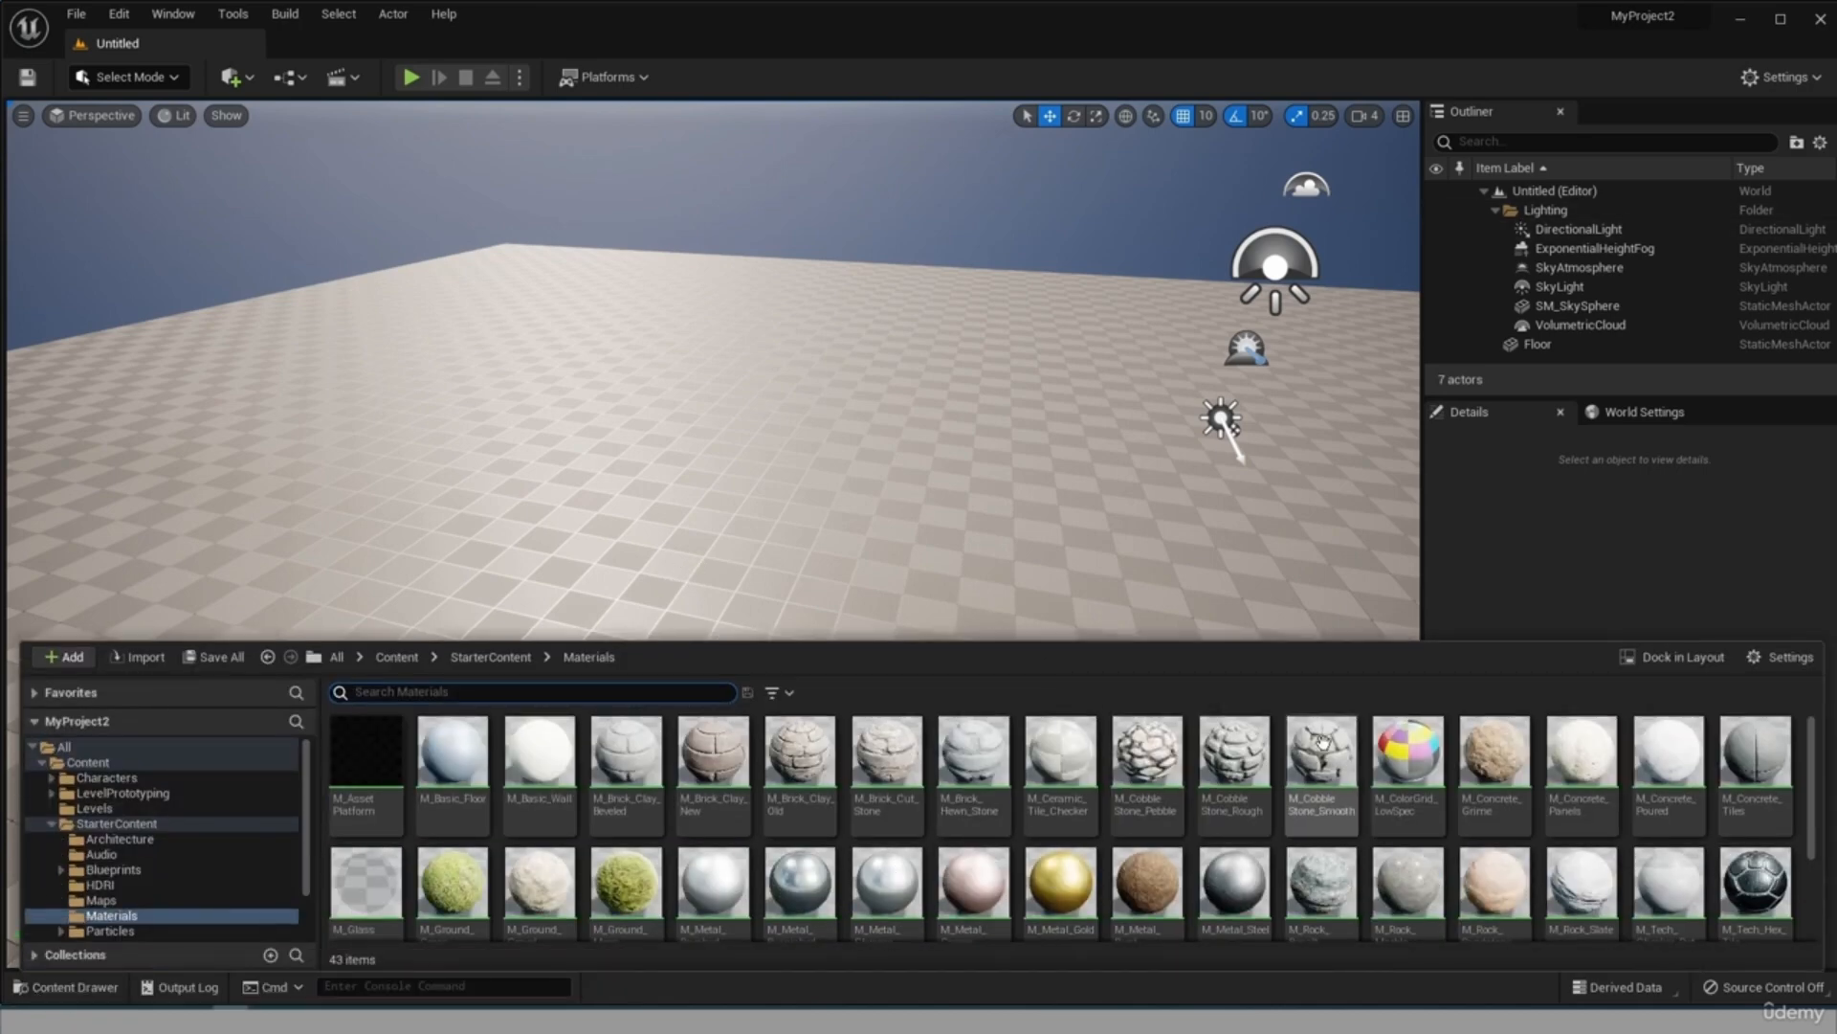
pyautogui.click(886, 881)
pyautogui.moveTo(681, 399); pyautogui.dragTo(677, 395)
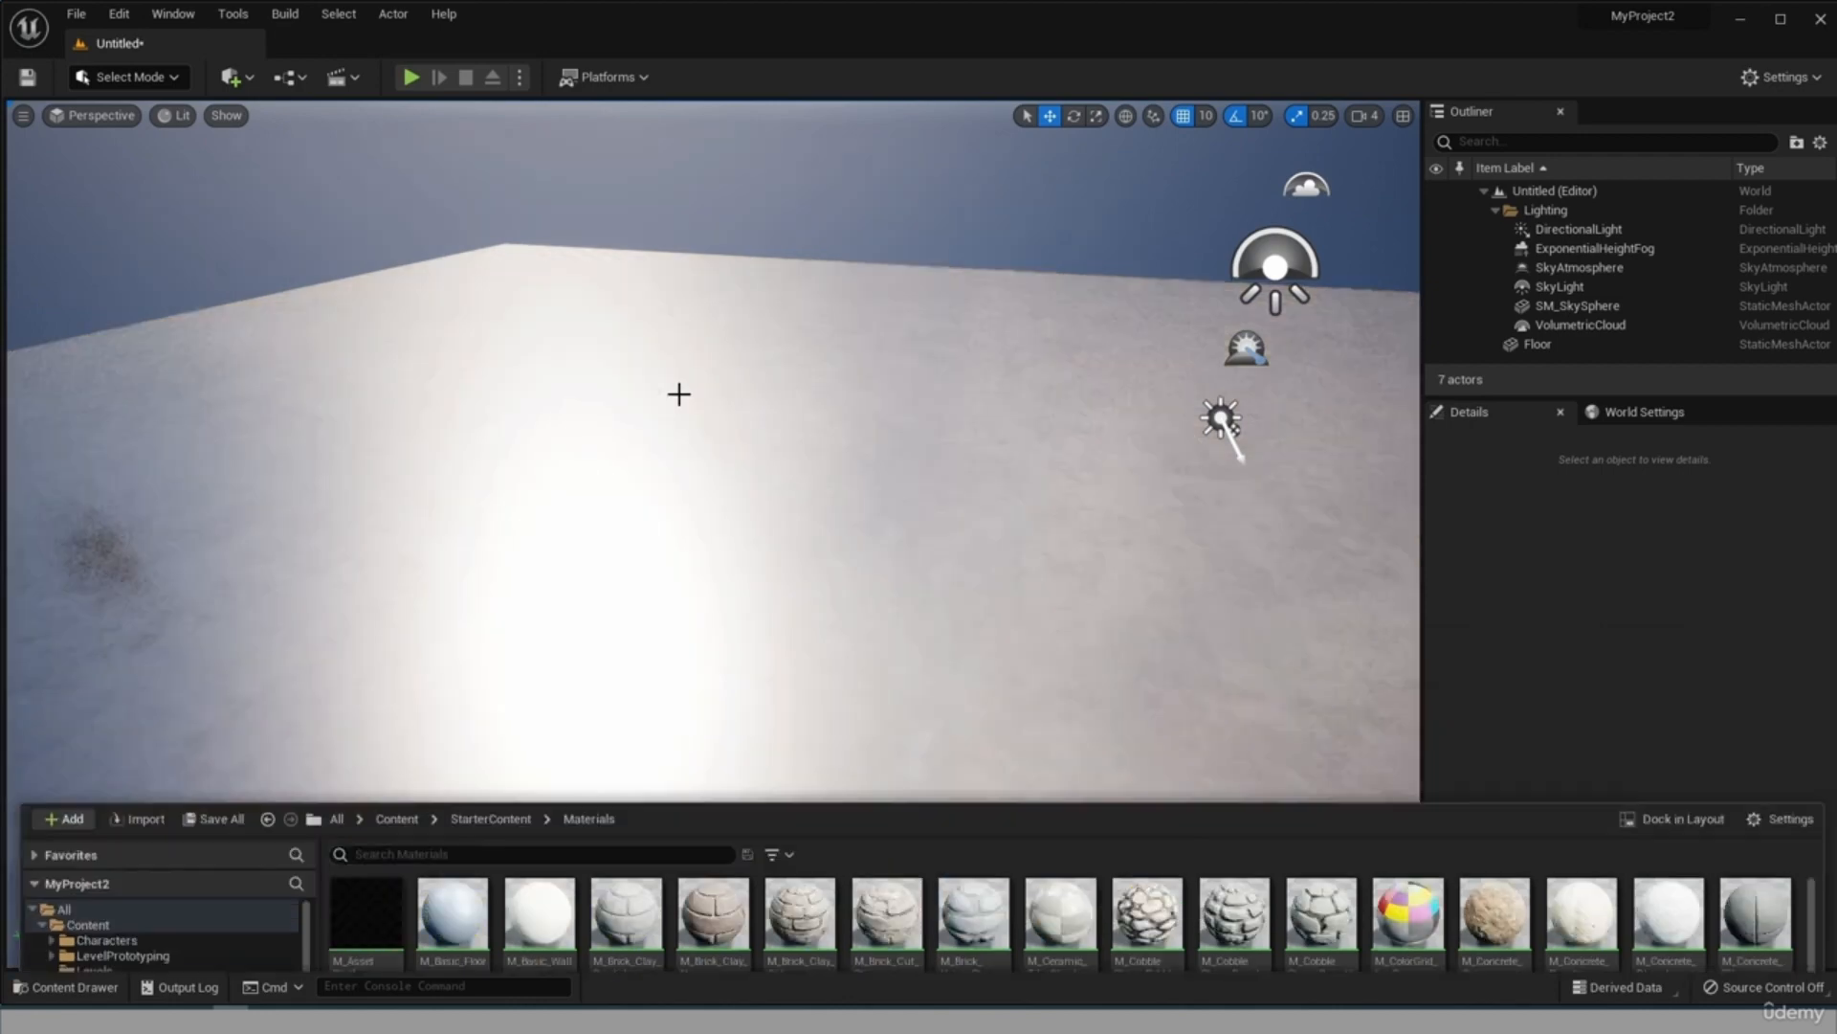
pyautogui.moveTo(708, 514); pyautogui.dragTo(919, 507, button='right')
pyautogui.moveTo(987, 444)
pyautogui.mouseDown(button='right')
pyautogui.moveTo(881, 438)
pyautogui.moveTo(1024, 444)
pyautogui.moveTo(987, 444)
pyautogui.mouseUp(button='right')
pyautogui.scroll(5, 987, 444)
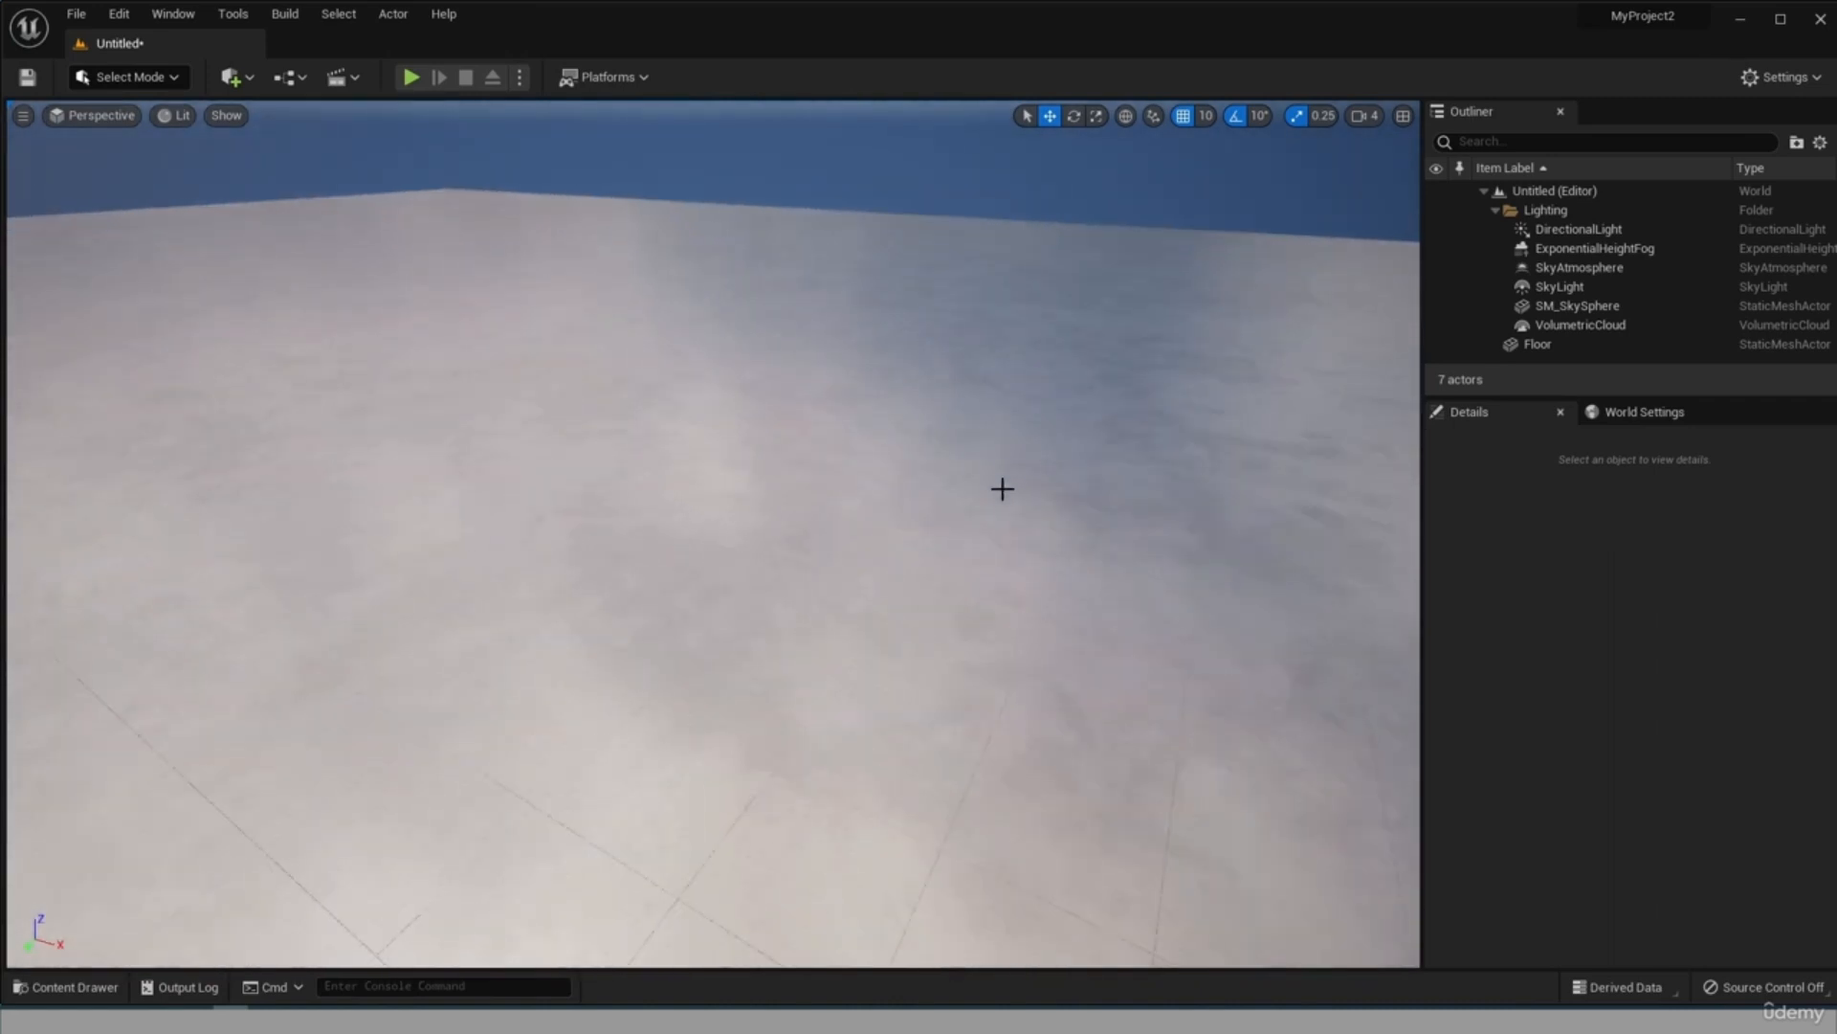
pyautogui.scroll(-6, 992, 506)
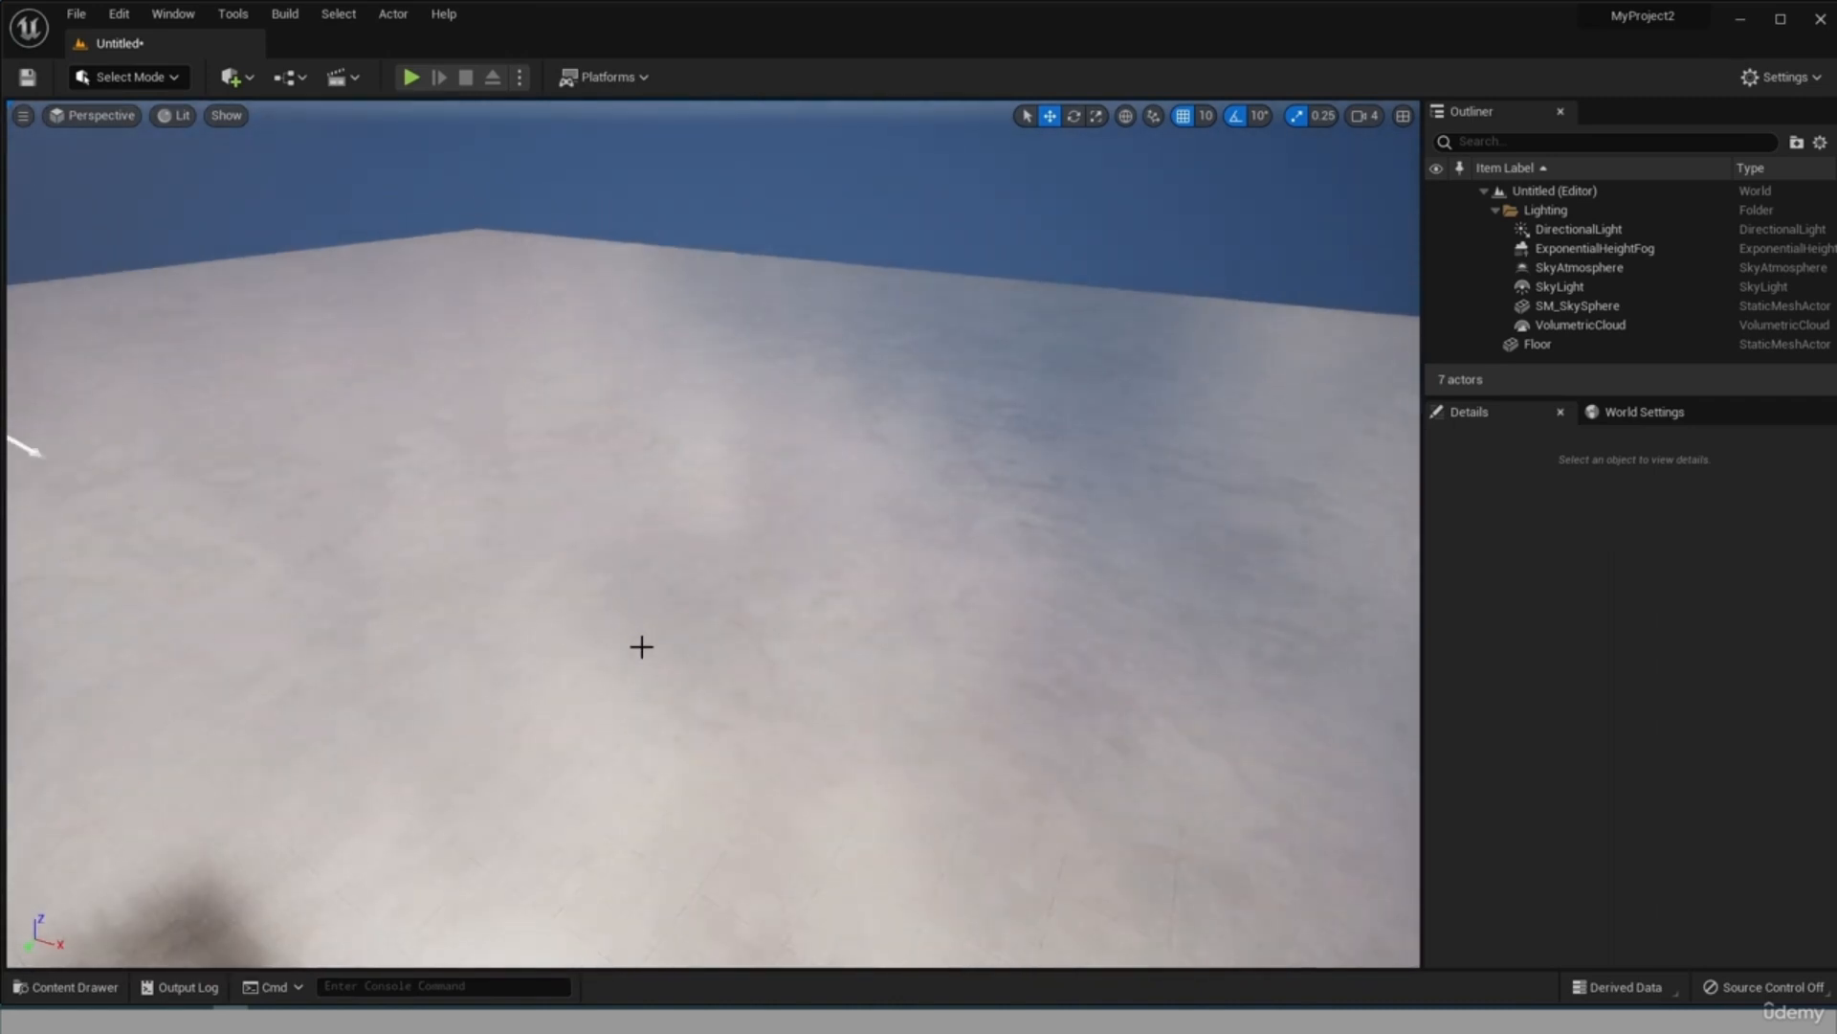
pyautogui.scroll(5, 642, 647)
pyautogui.scroll(-7, 919, 562)
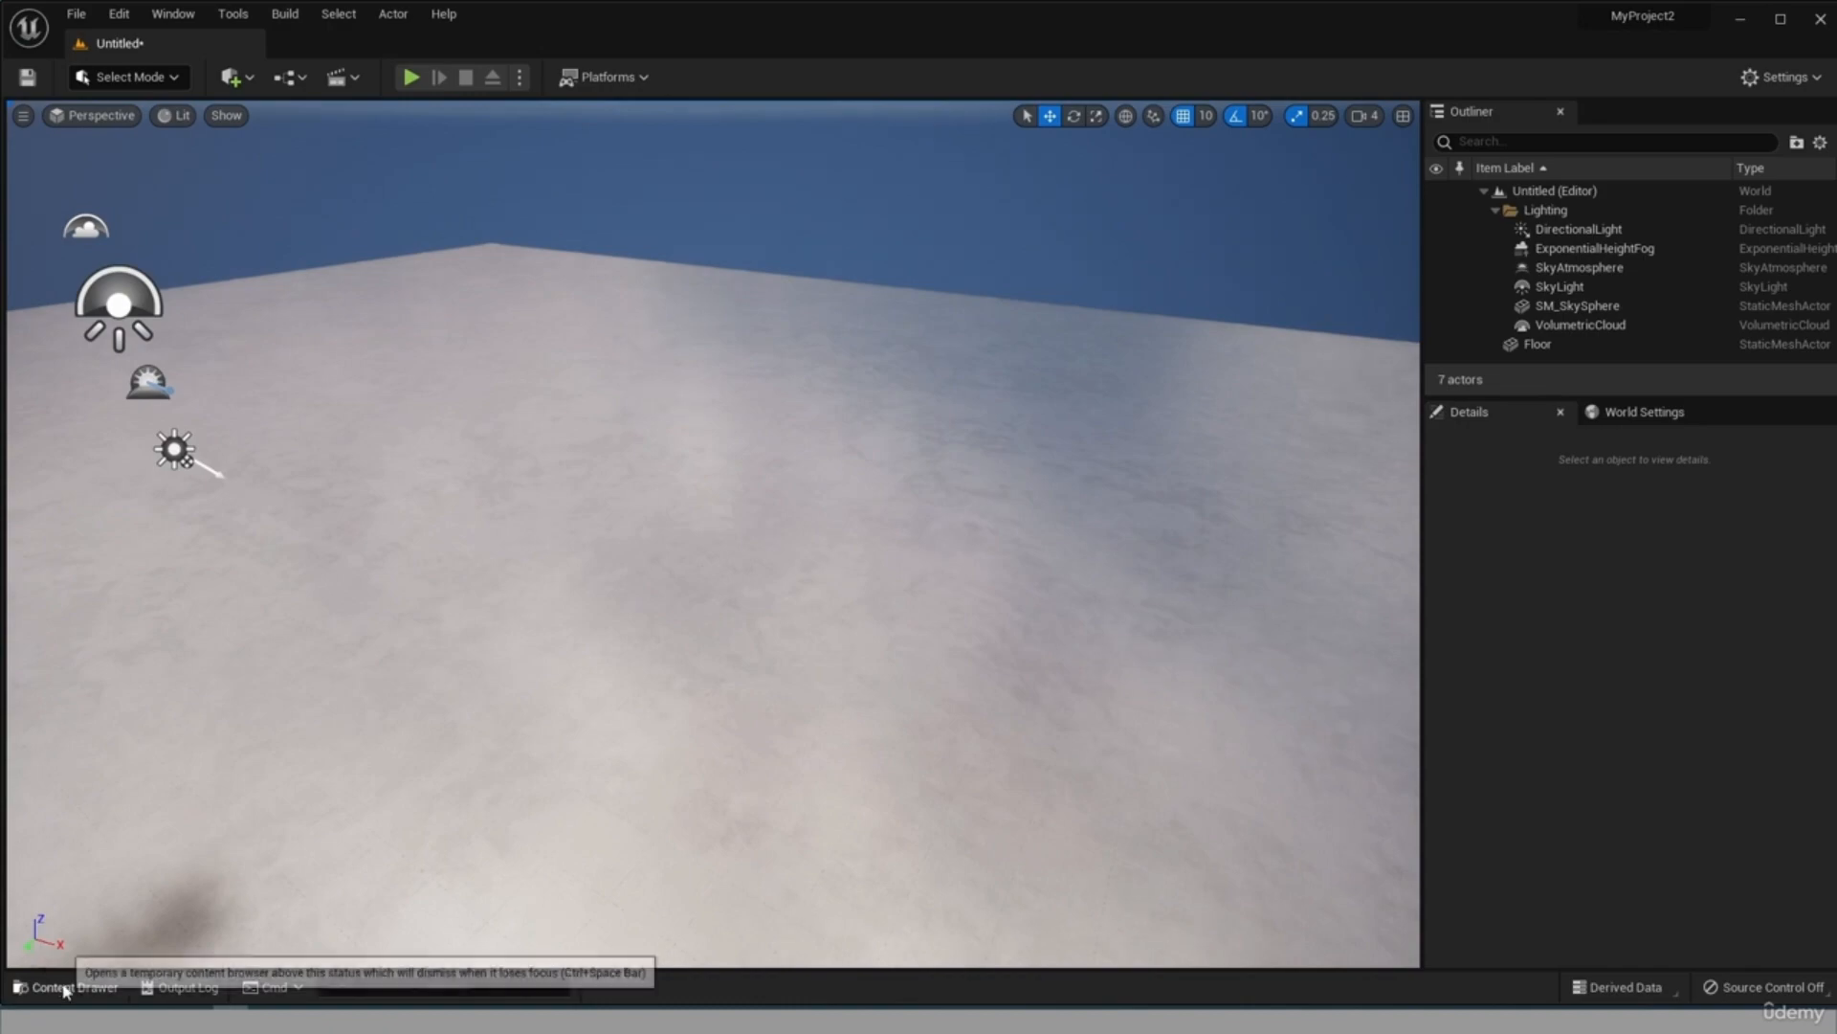
# Apply the M_CobbleStone_Pebble material to the floor and view the surface from another angle.
pyautogui.click(65, 987)
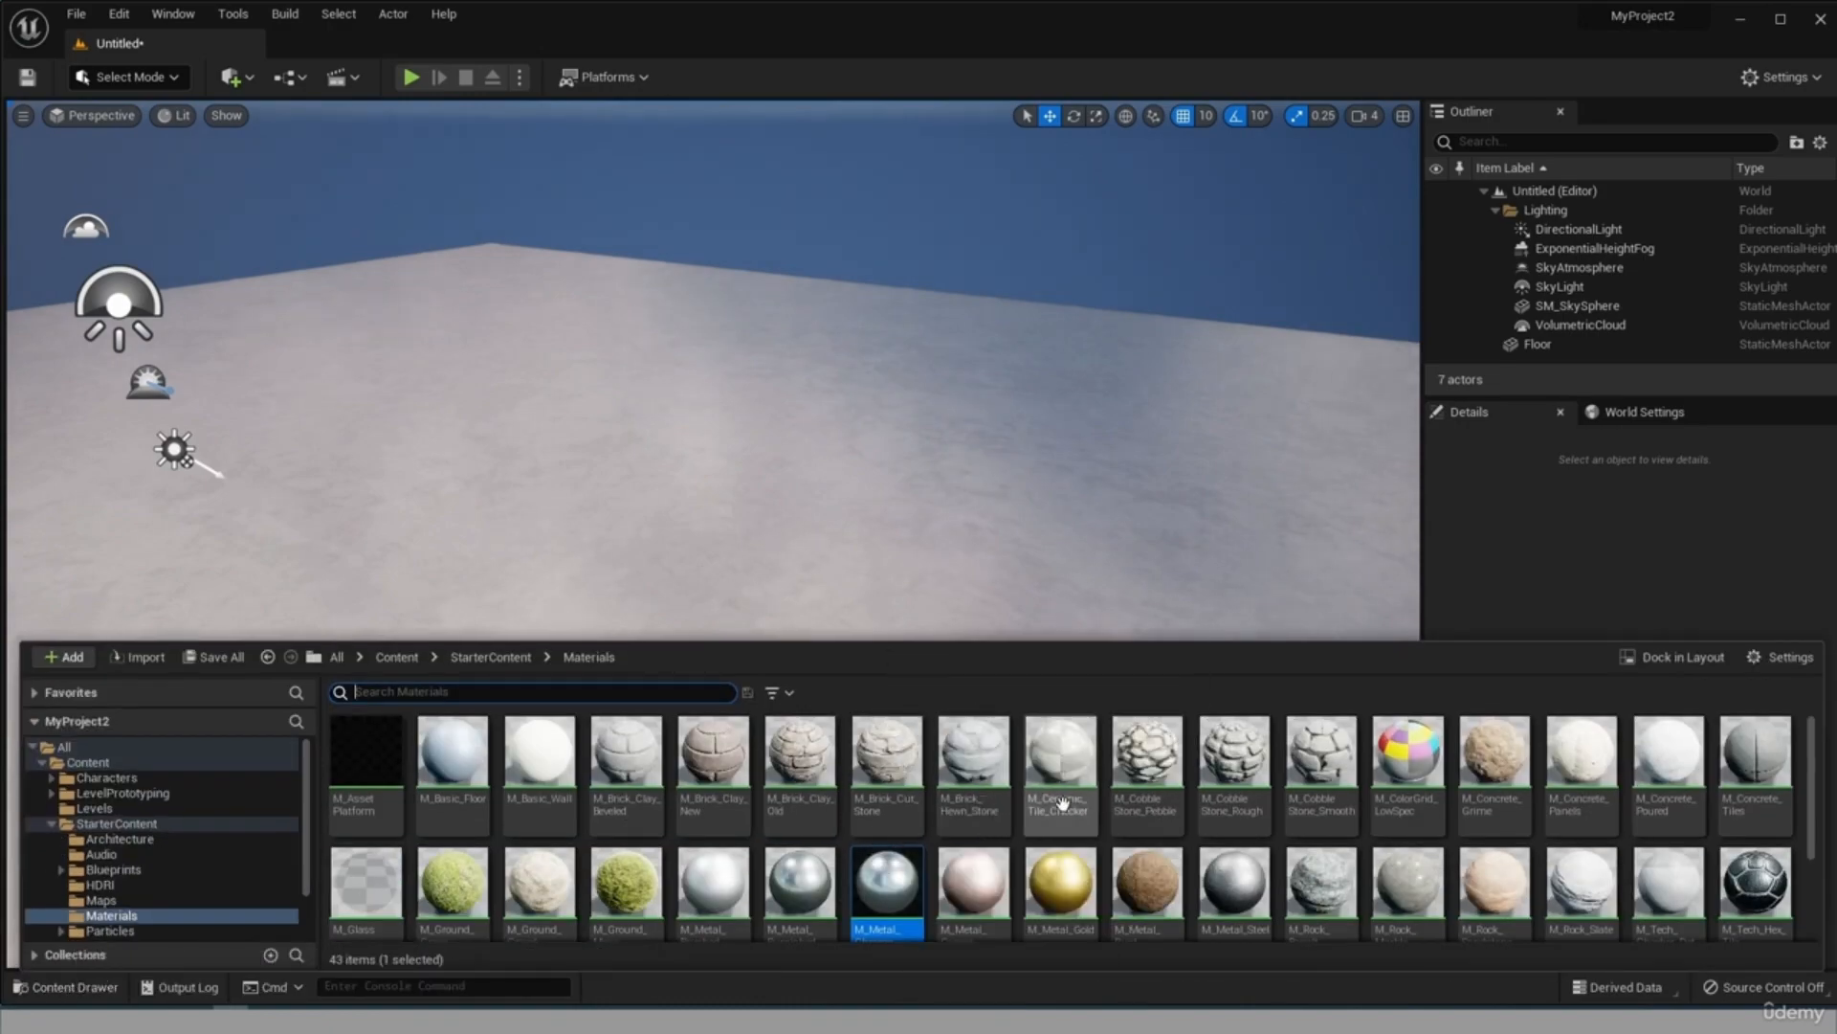
pyautogui.moveTo(1148, 756); pyautogui.dragTo(579, 730)
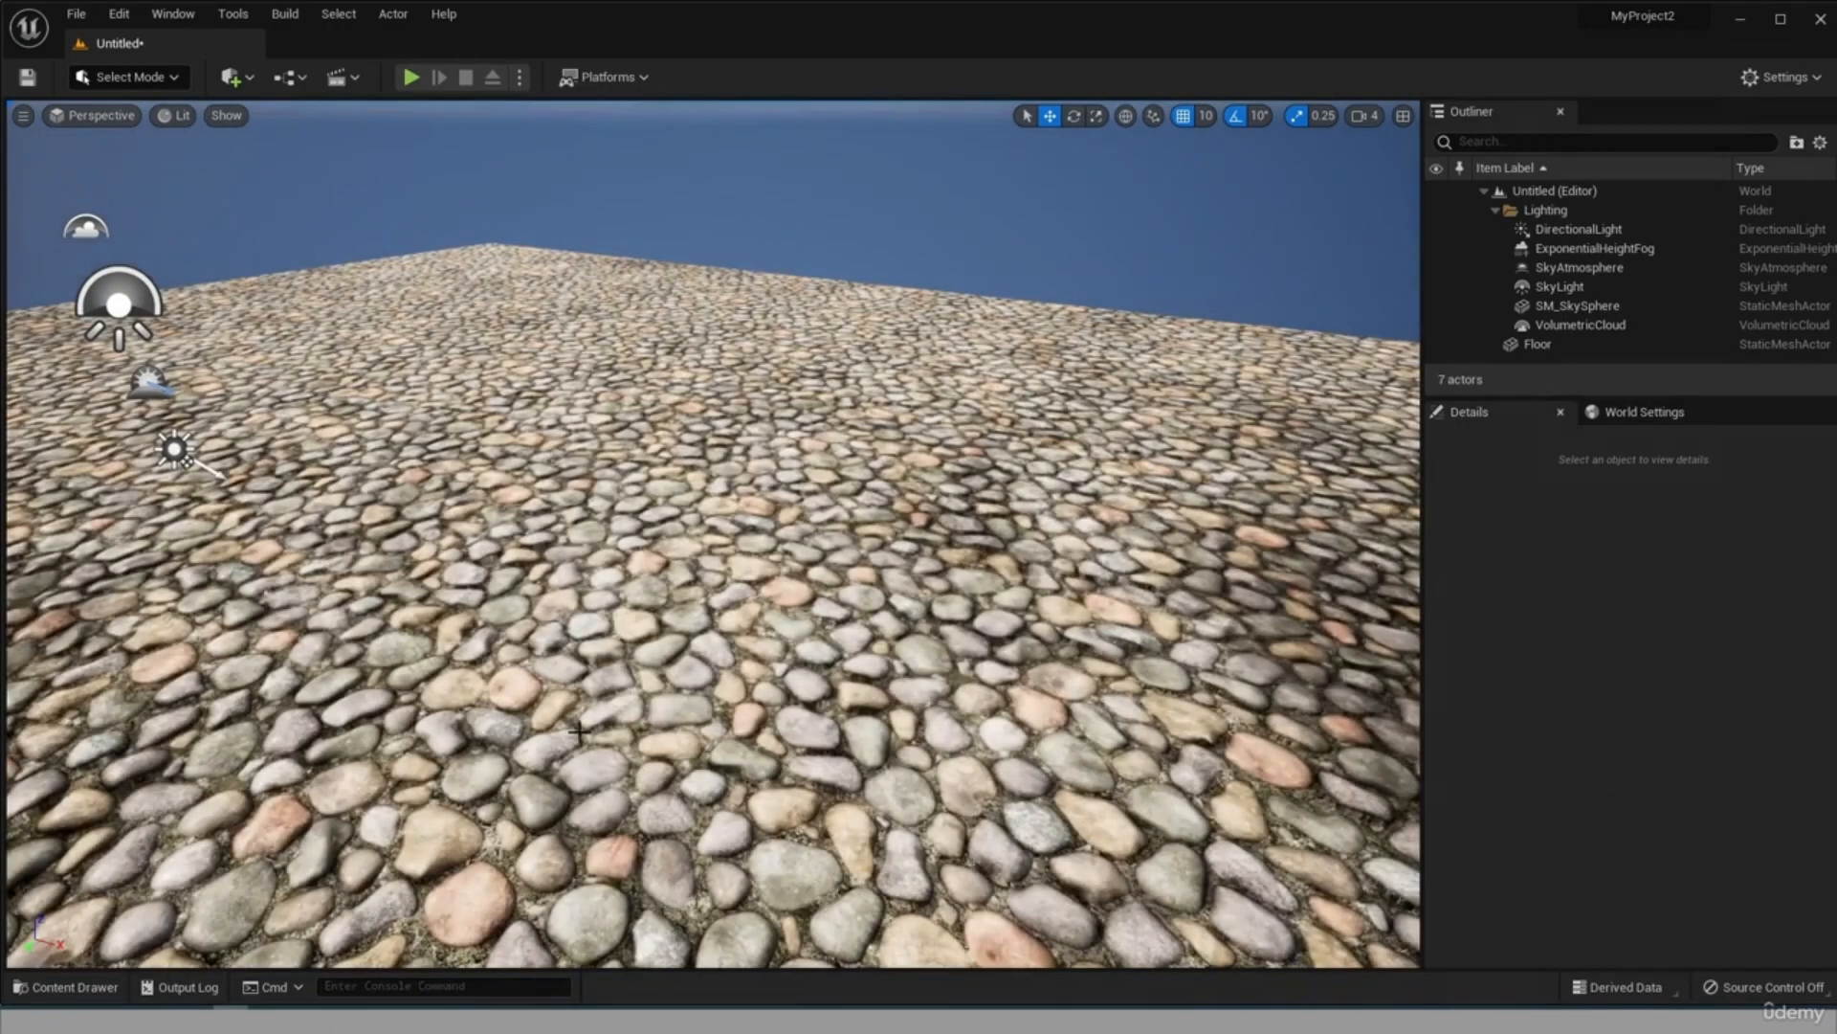
pyautogui.moveTo(561, 606); pyautogui.dragTo(335, 543)
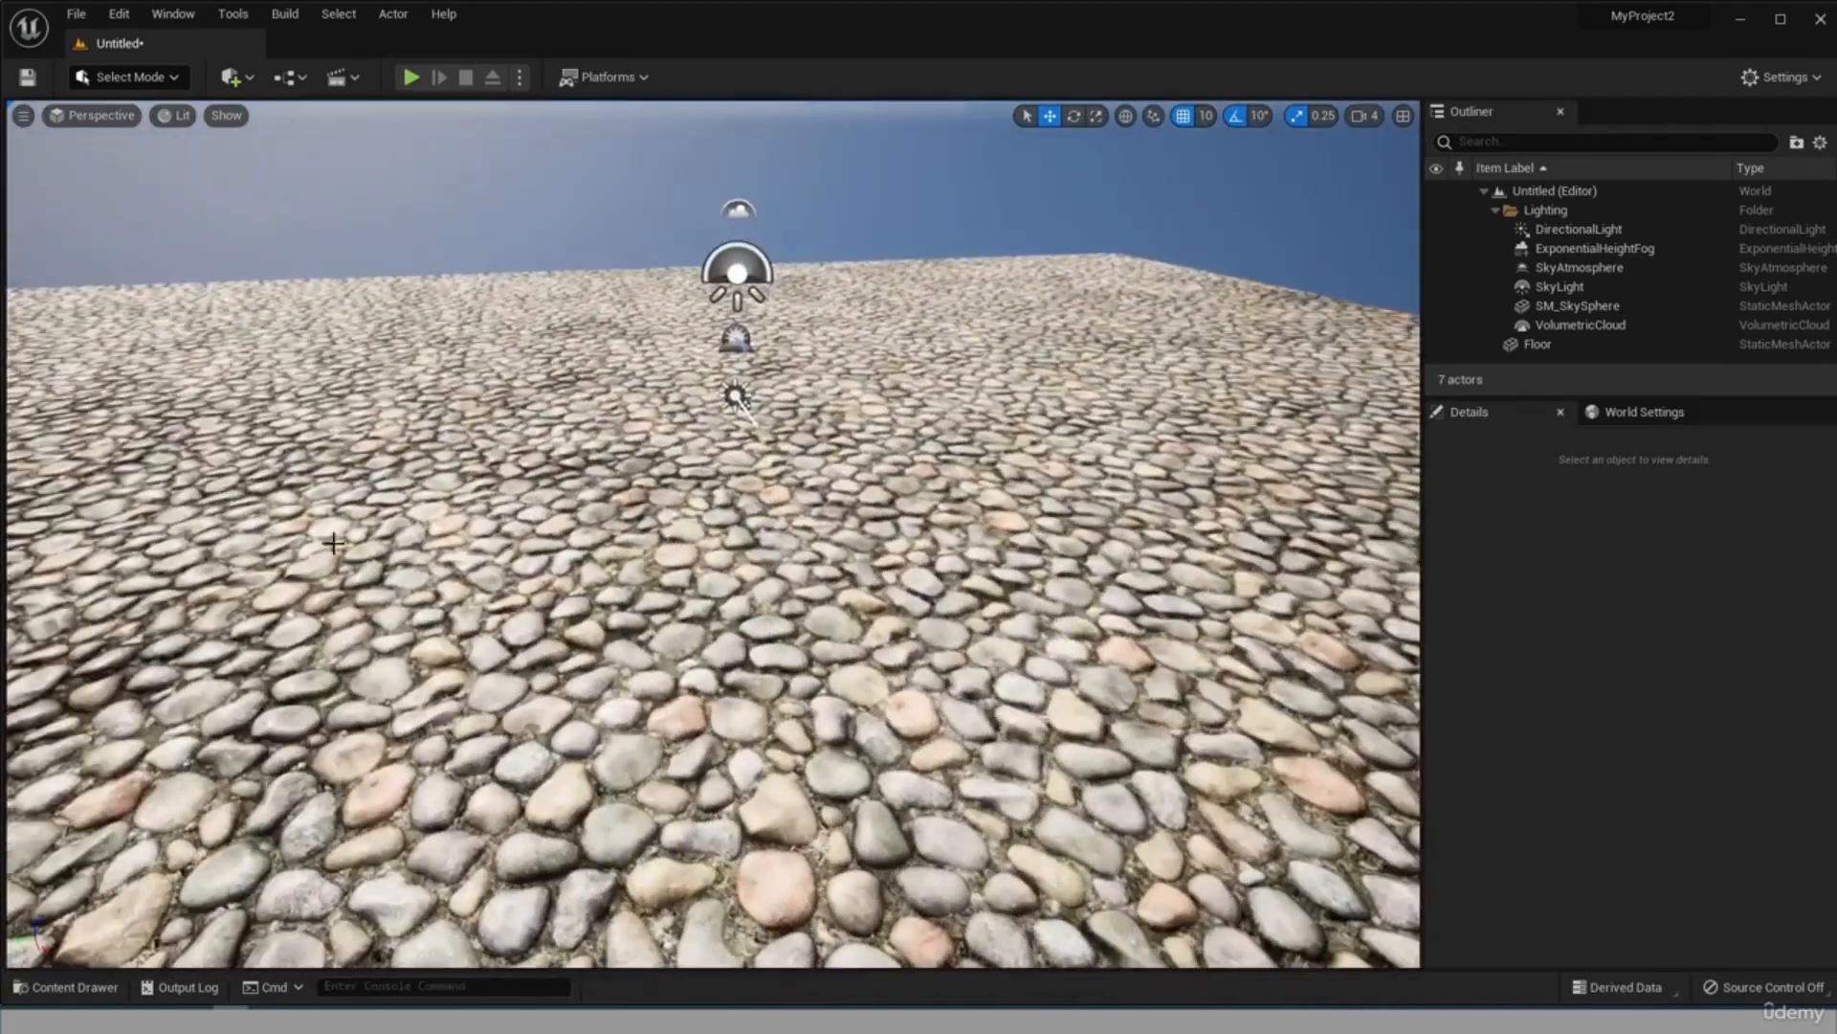
pyautogui.scroll(4, 639, 519)
pyautogui.moveTo(639, 519); pyautogui.dragTo(284, 800)
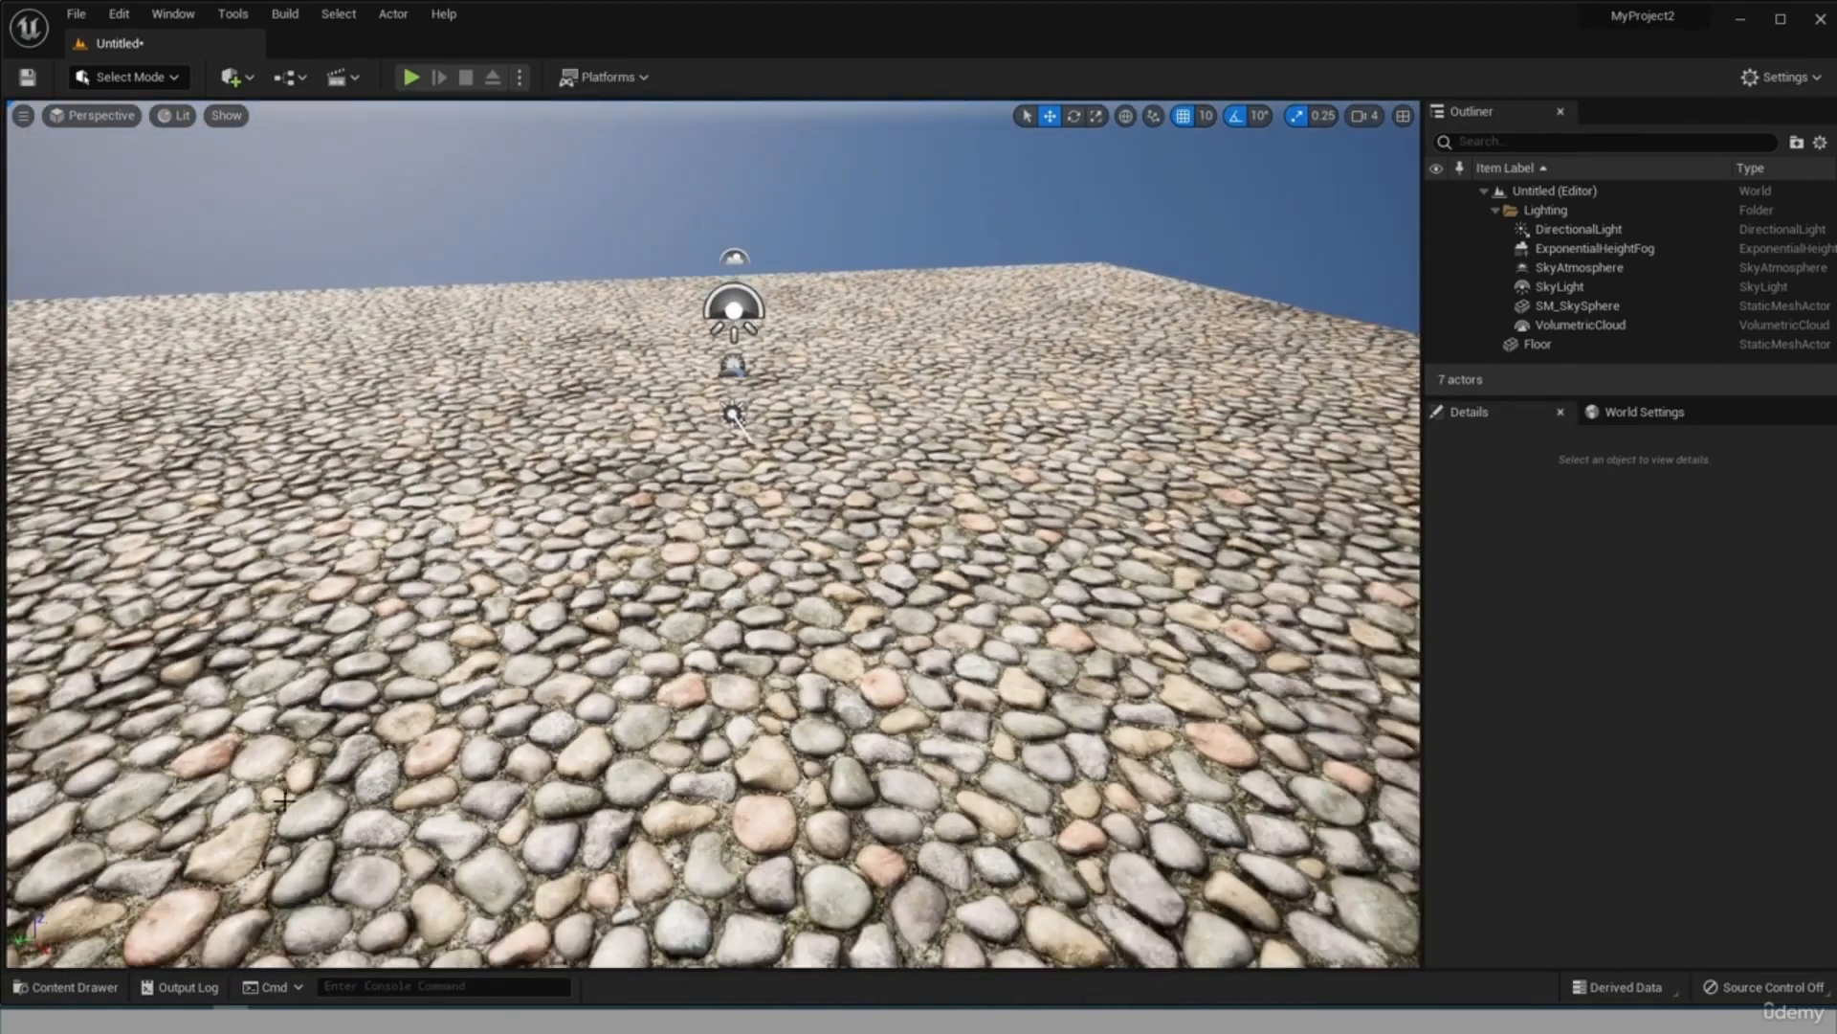
# Dock the content browser in the editor layout, select the floor, and shrink the browser's height to enlarge the viewport.
pyautogui.click(58, 987)
pyautogui.click(58, 989)
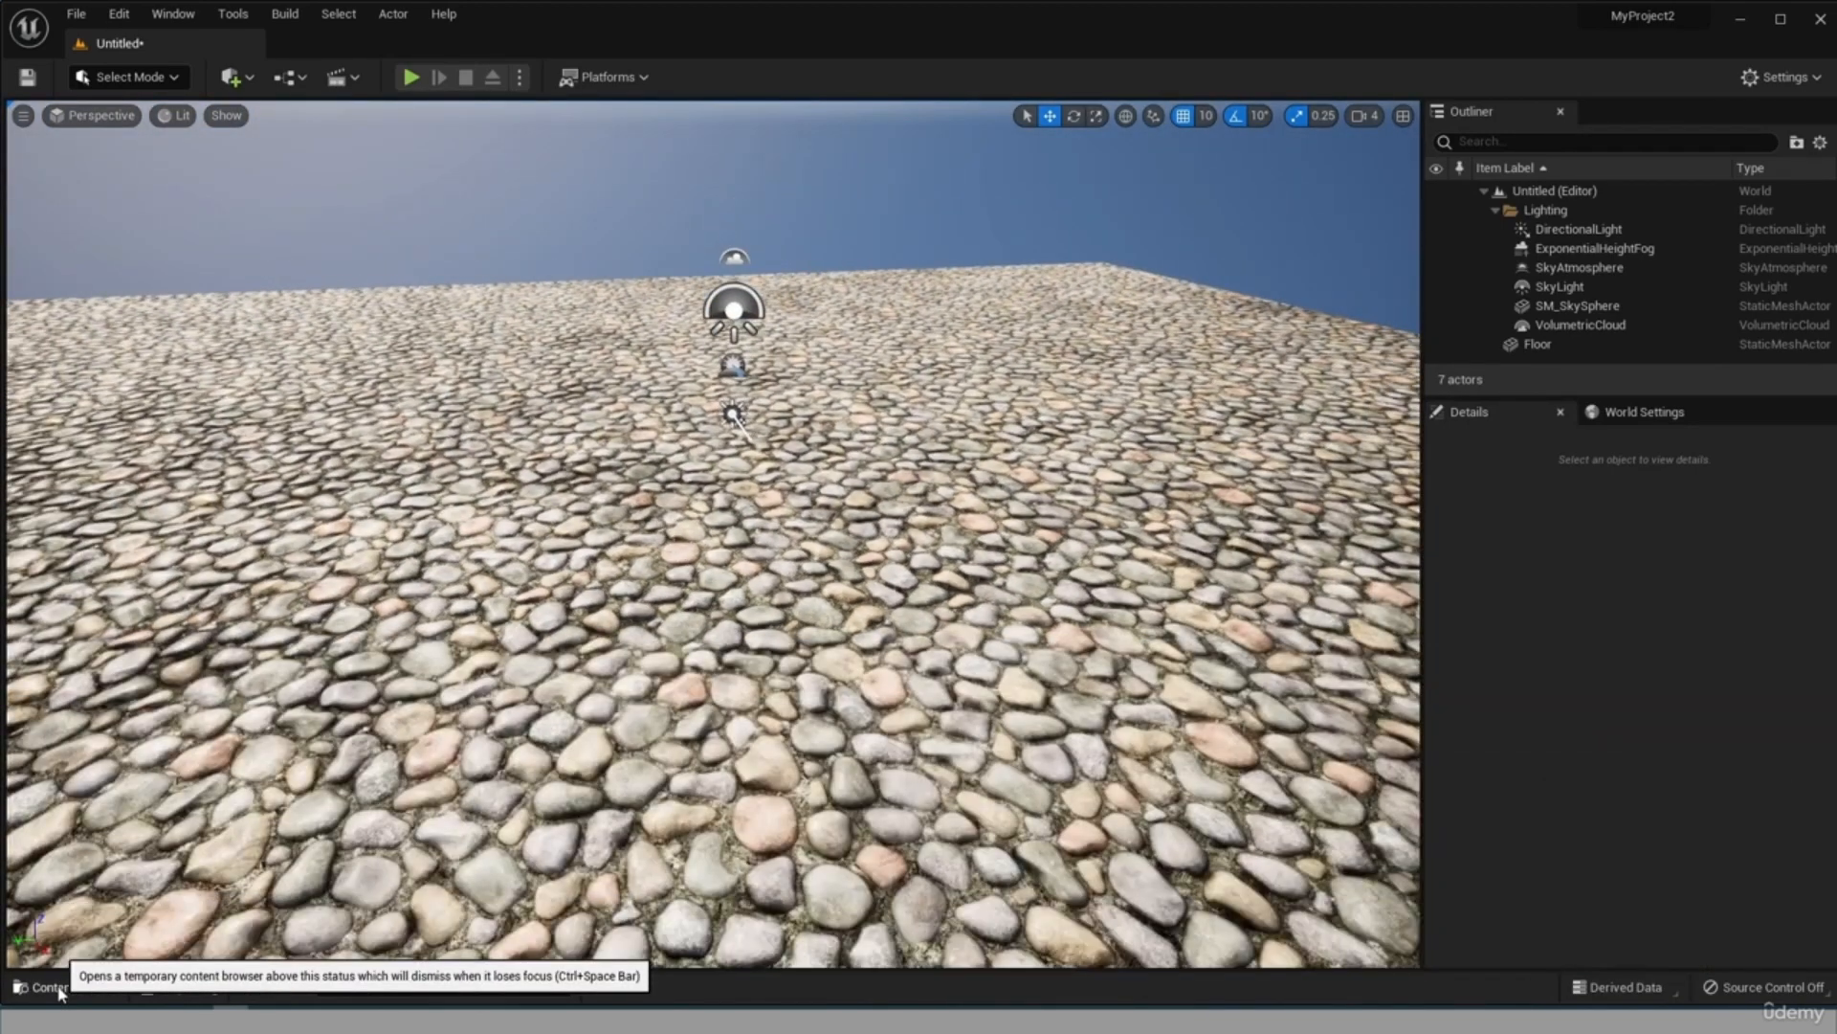
pyautogui.click(59, 991)
pyautogui.click(60, 990)
pyautogui.click(67, 990)
pyautogui.click(91, 989)
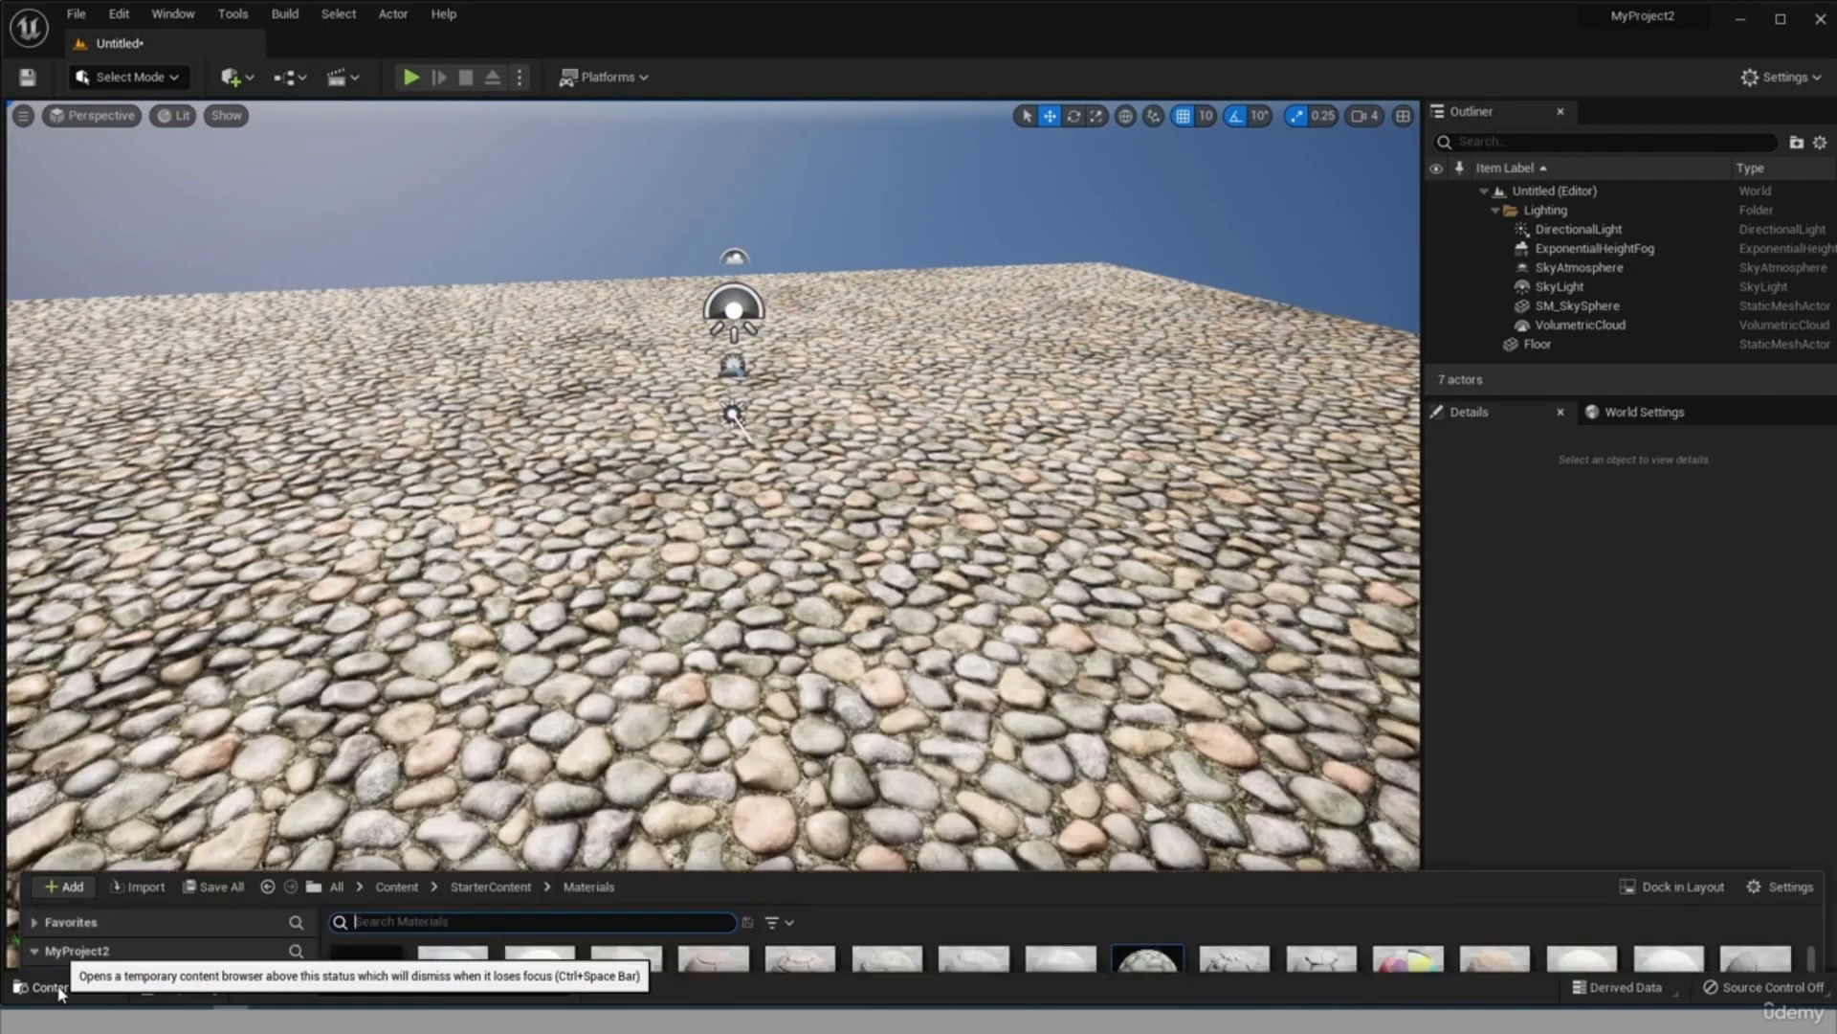
pyautogui.click(120, 988)
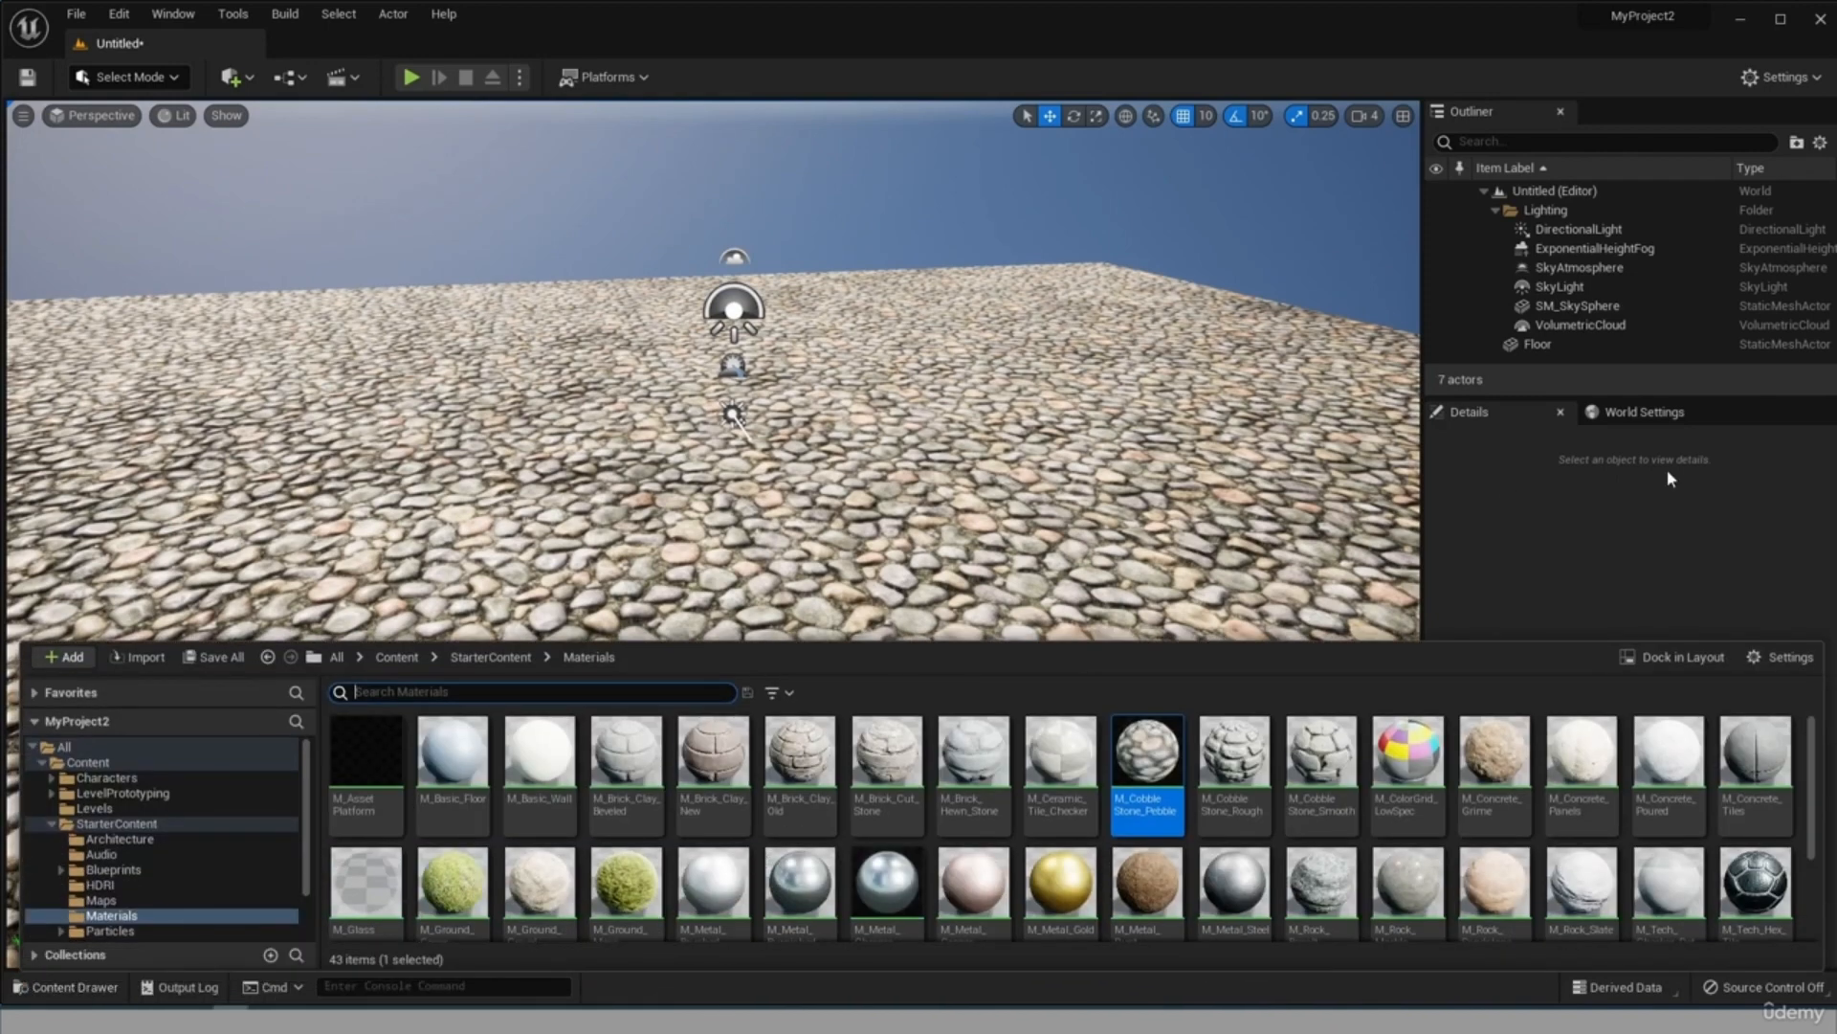
pyautogui.click(1674, 658)
pyautogui.scroll(-2, 695, 470)
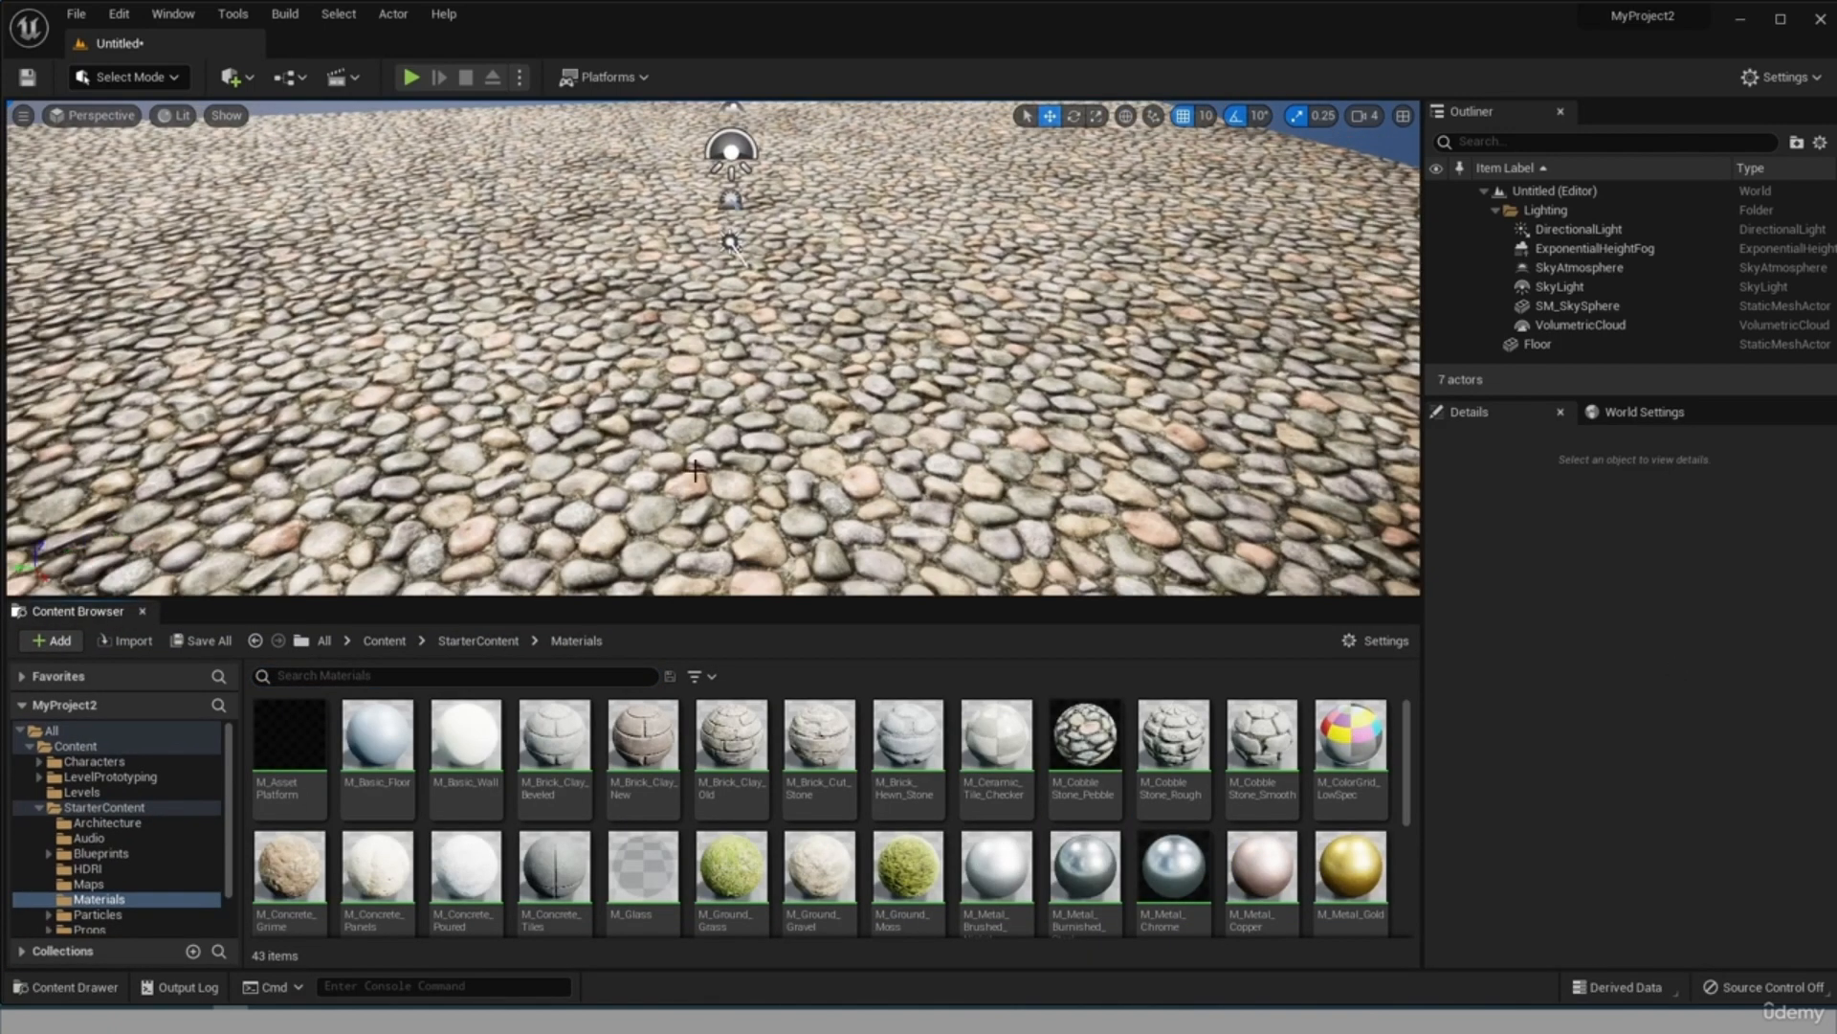
pyautogui.click(718, 597)
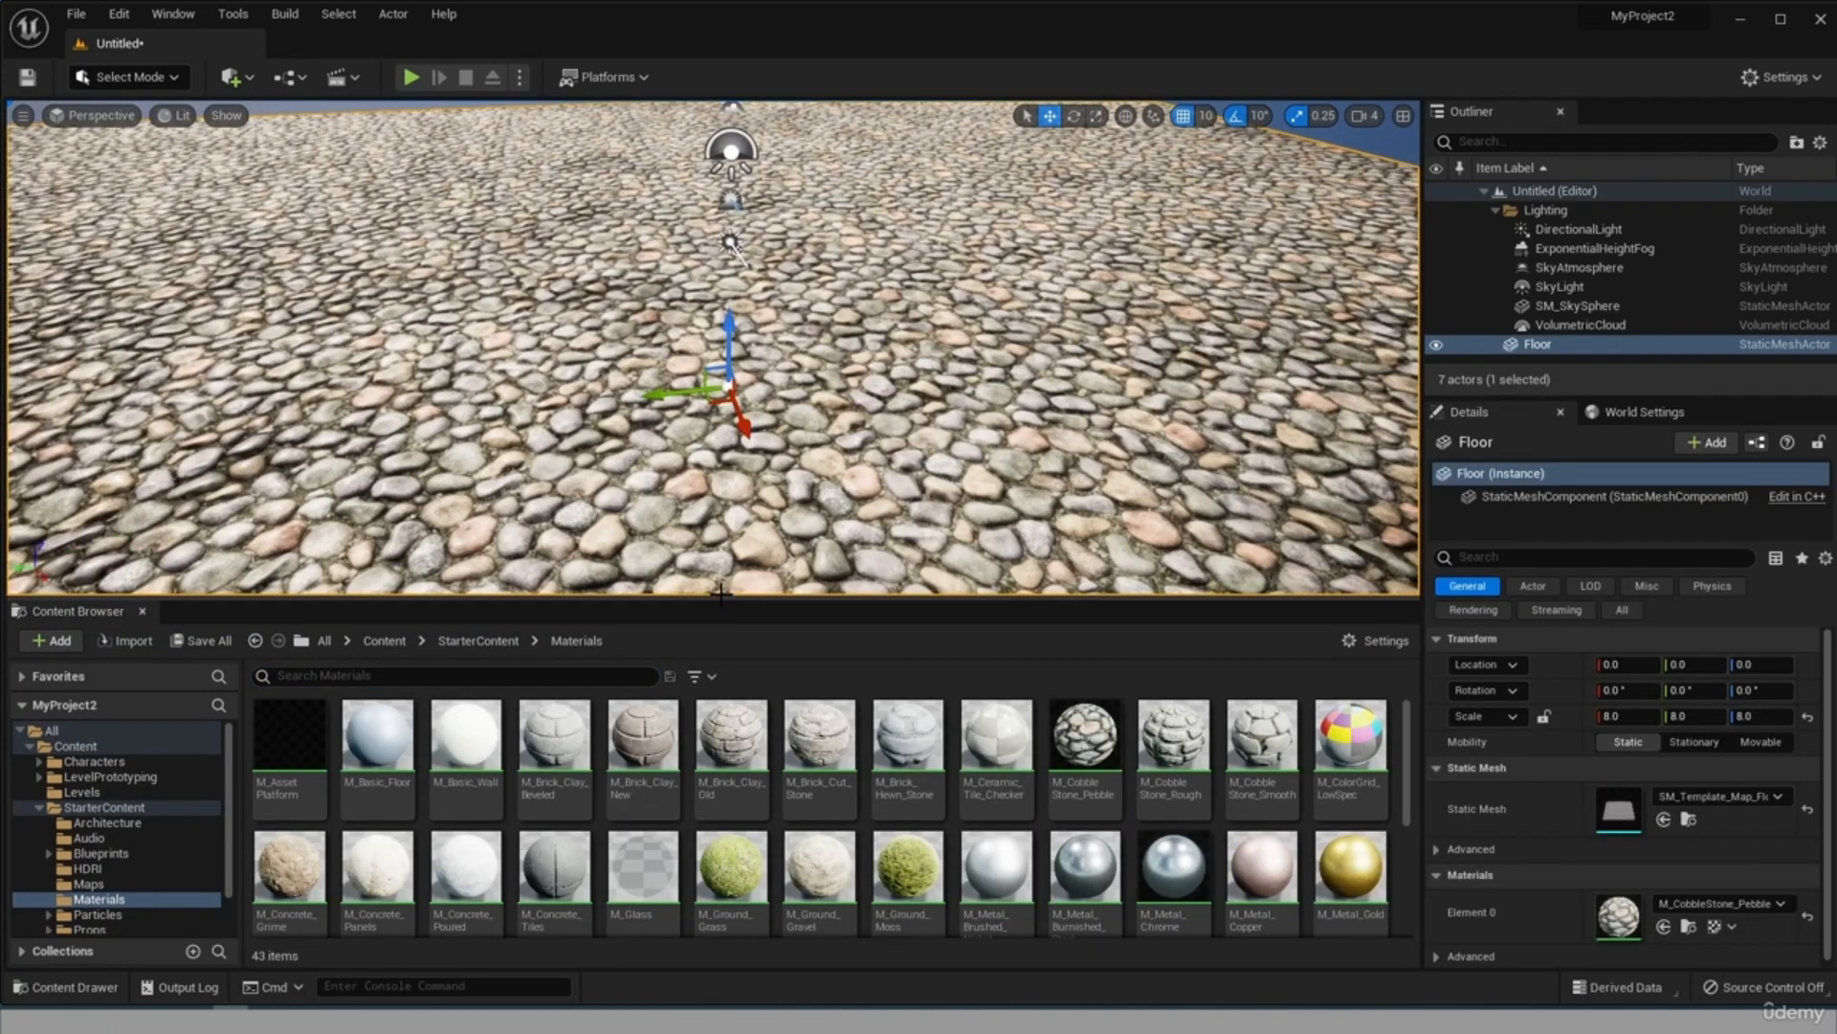
pyautogui.moveTo(722, 601); pyautogui.dragTo(703, 773)
# Set the floor's Element 0 material to M_ColorGrid_LowSpec in its details.
pyautogui.scroll(-1, 533, 885)
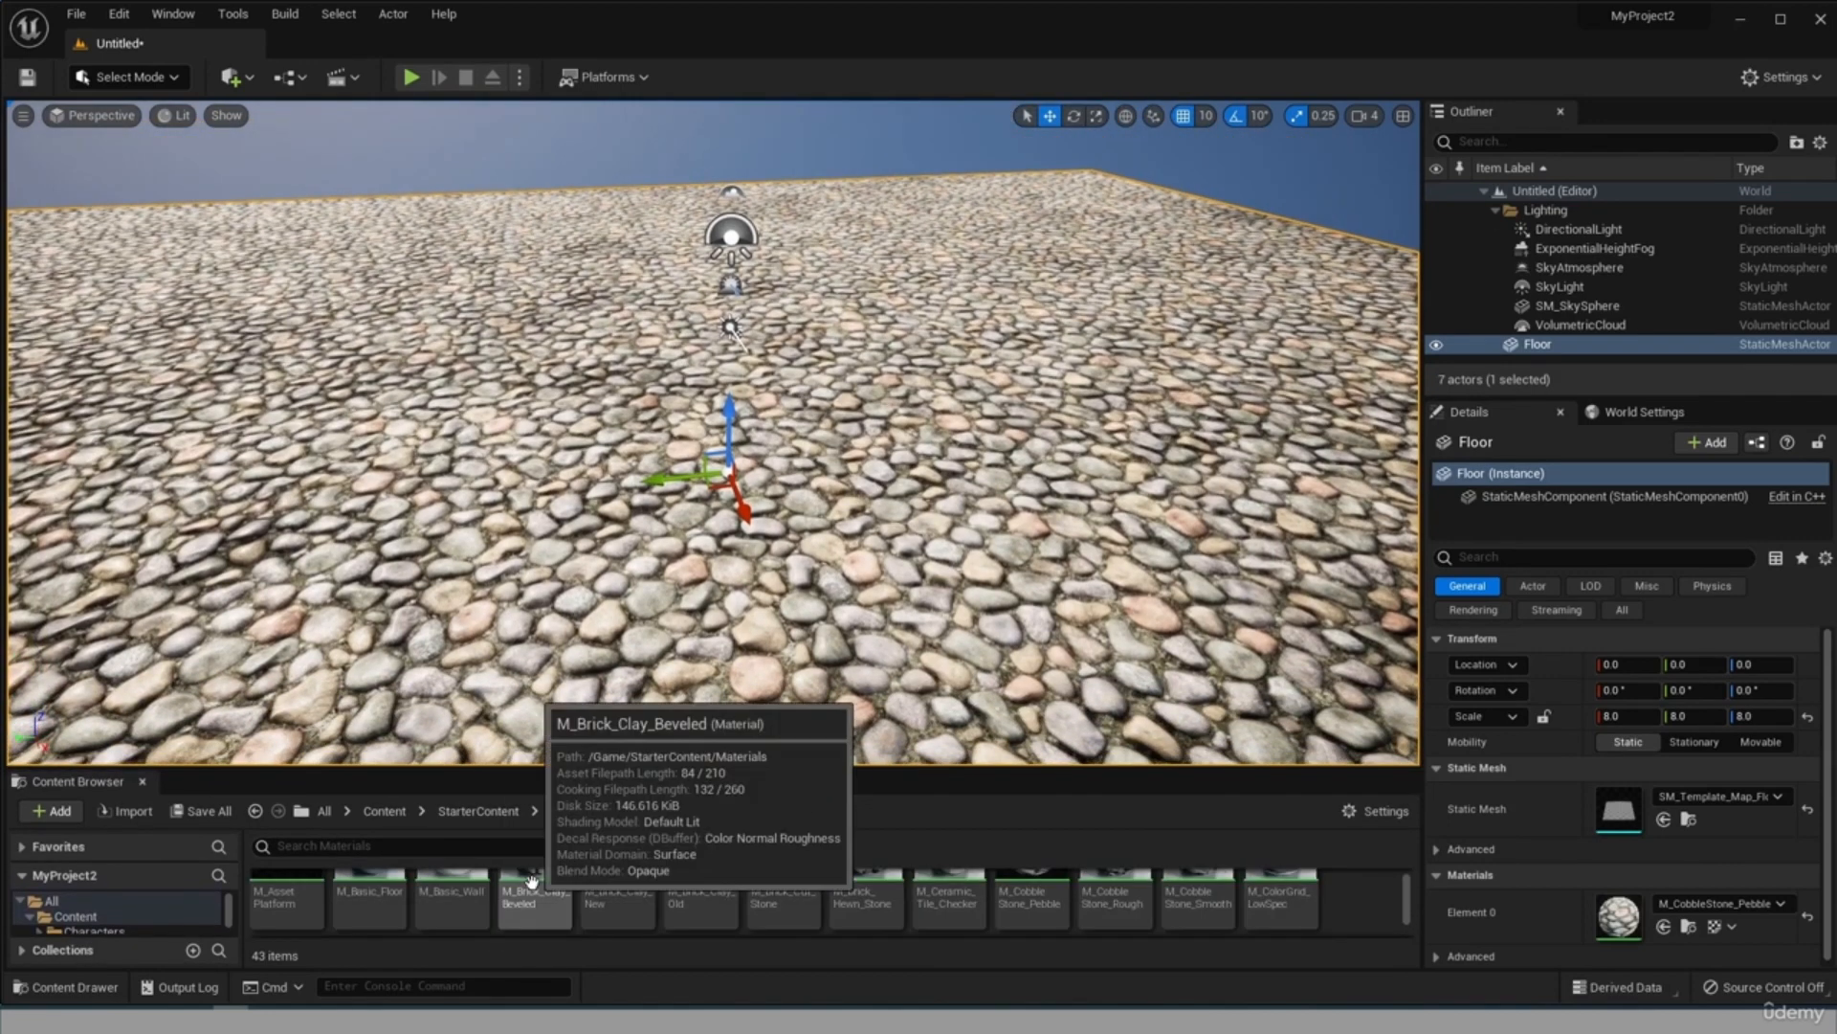
pyautogui.scroll(-1, 1627, 799)
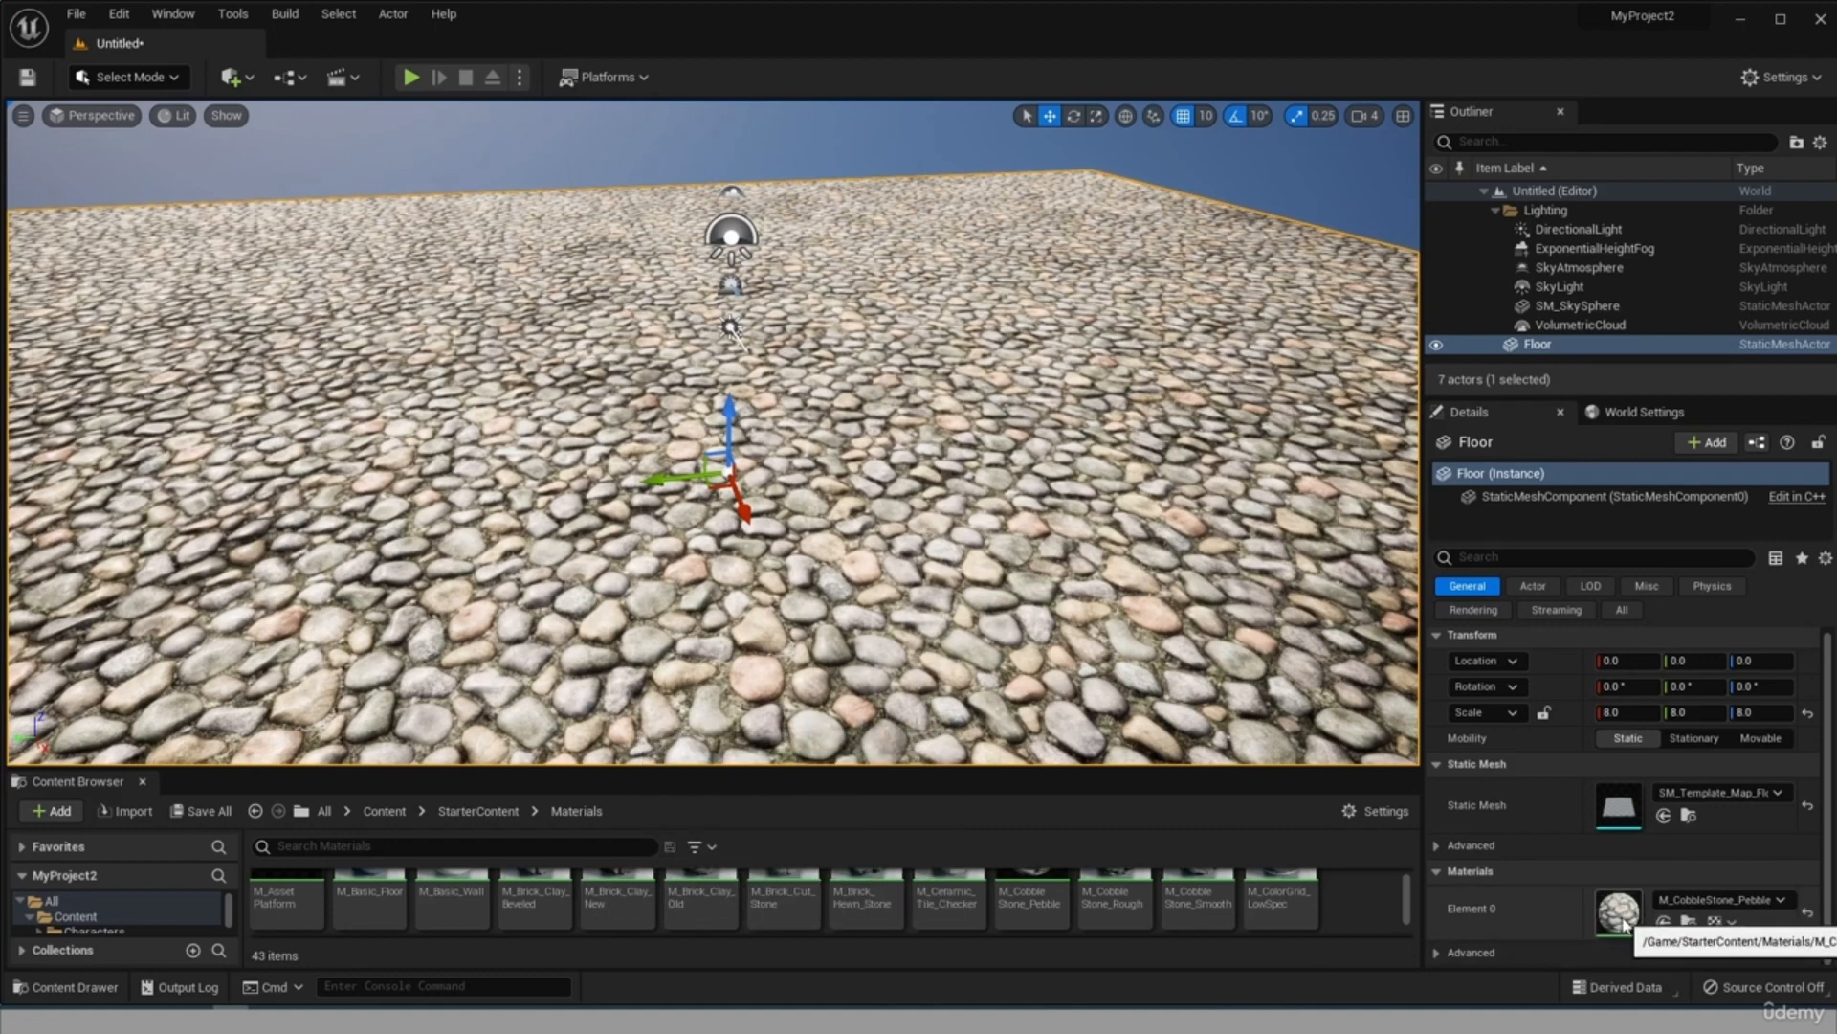
pyautogui.click(1754, 902)
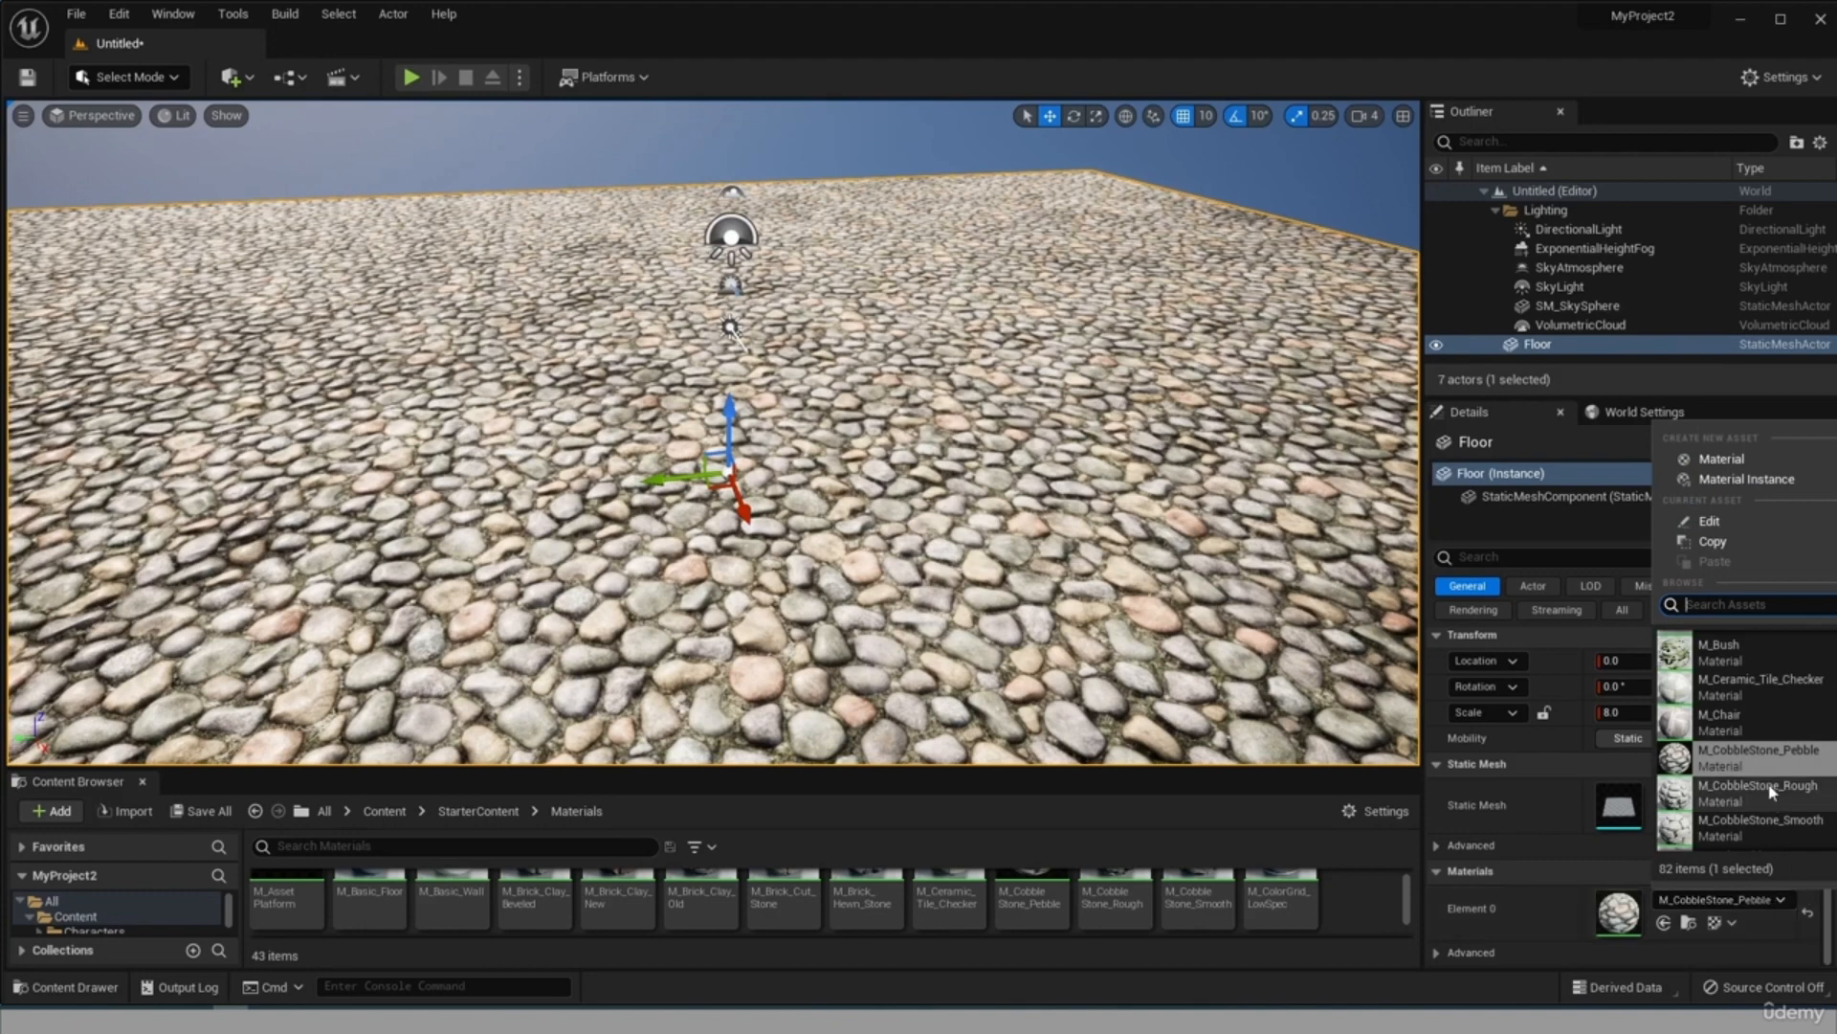
pyautogui.scroll(-2, 1744, 711)
pyautogui.scroll(-2, 1745, 711)
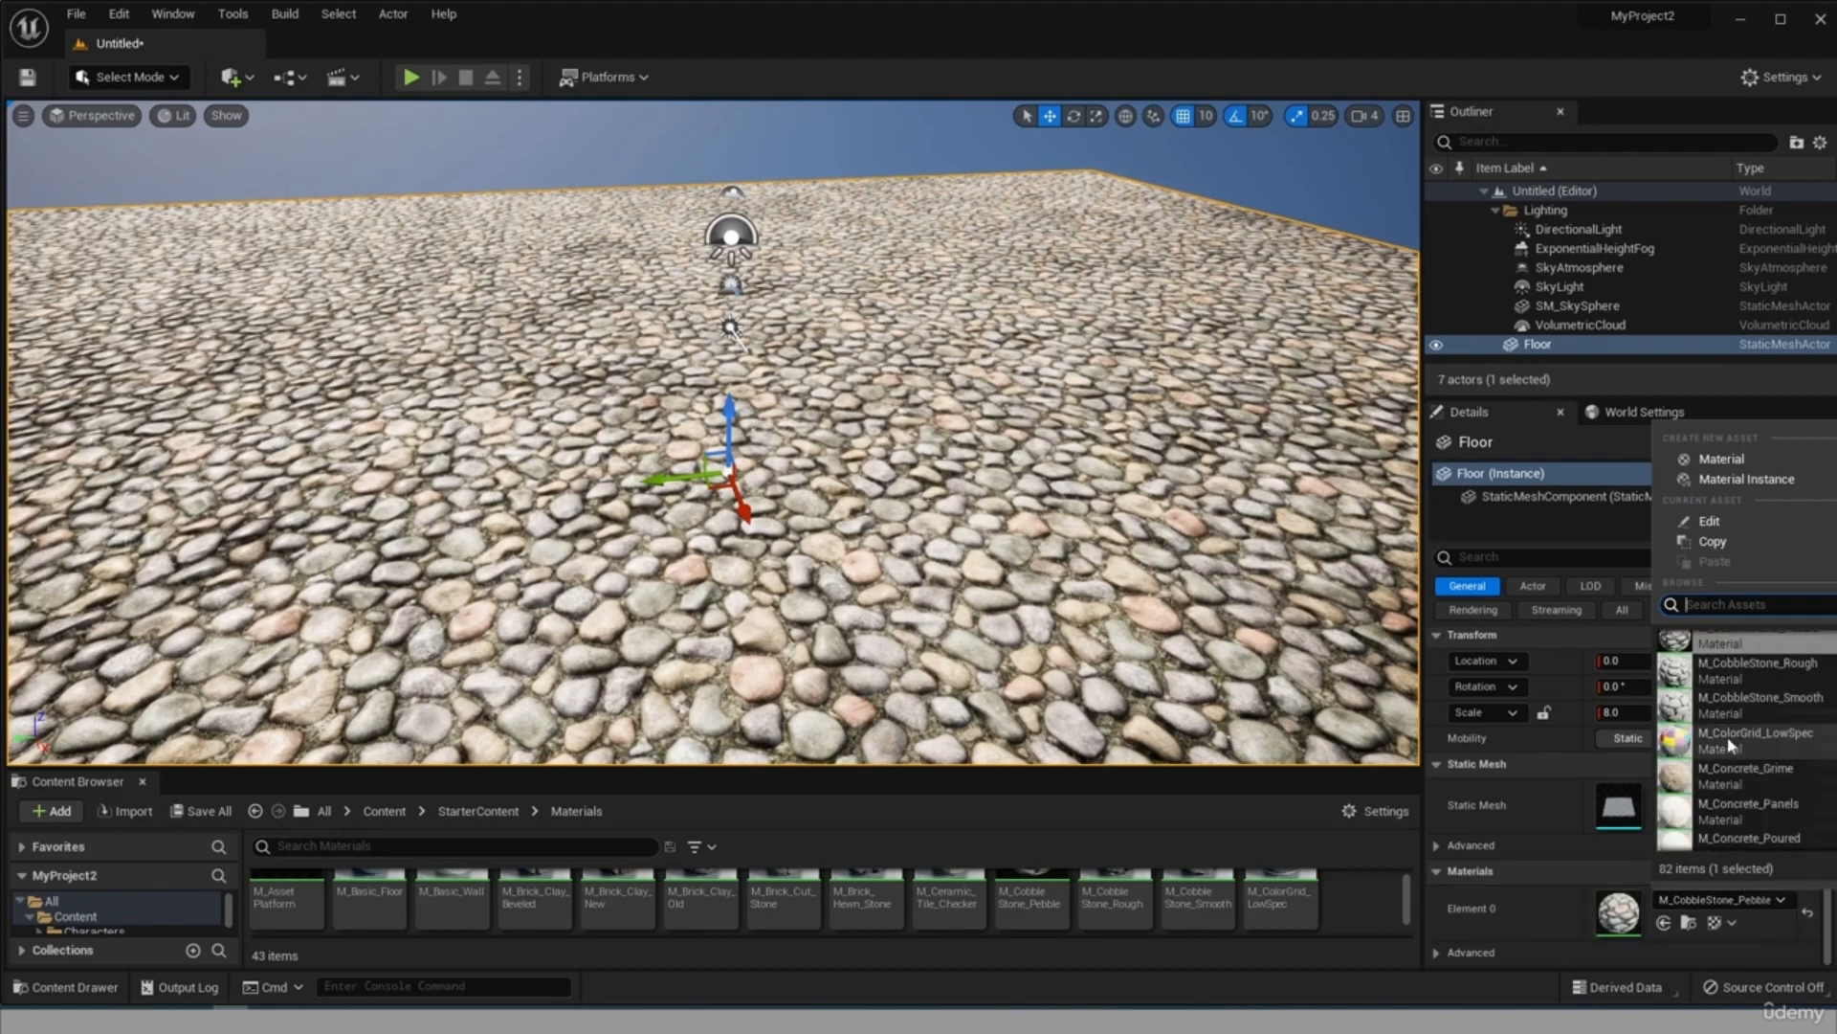
pyautogui.click(1735, 741)
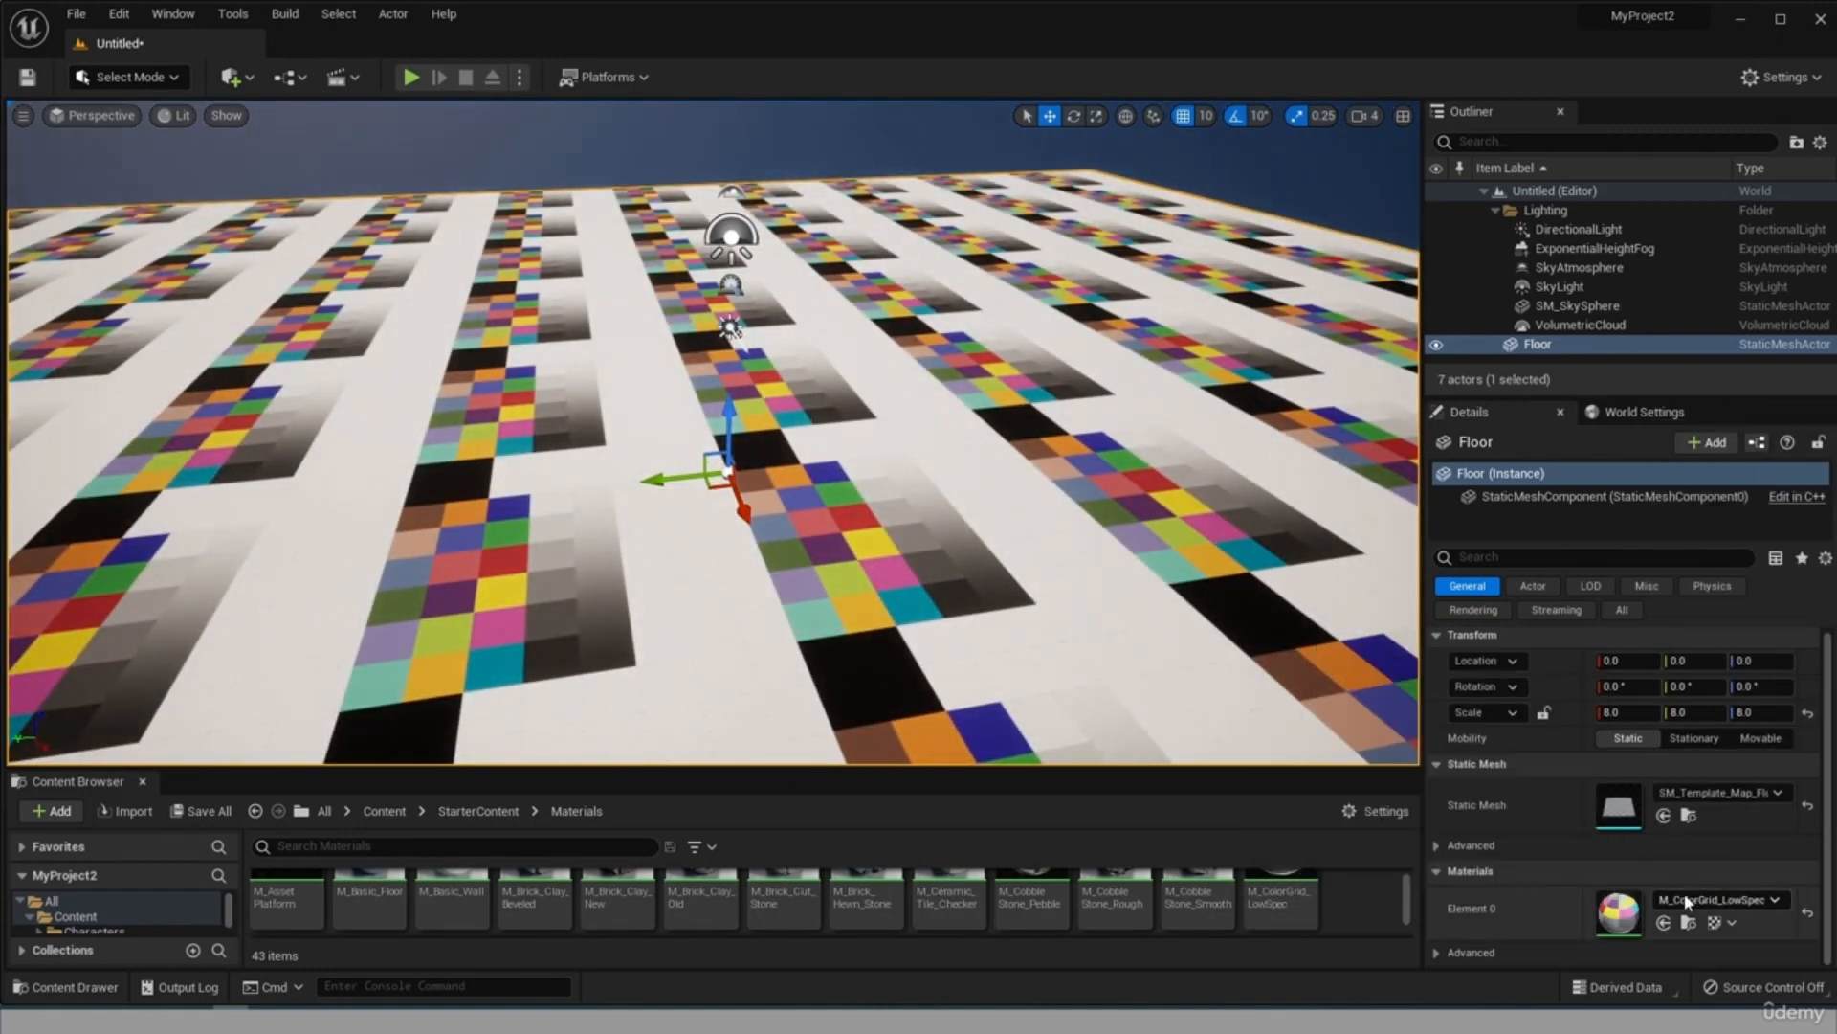
# Try M_Concrete_Grime, M_Door and M_Concrete_Tiles in turn as the floor's Element 0 material.
pyautogui.click(1719, 900)
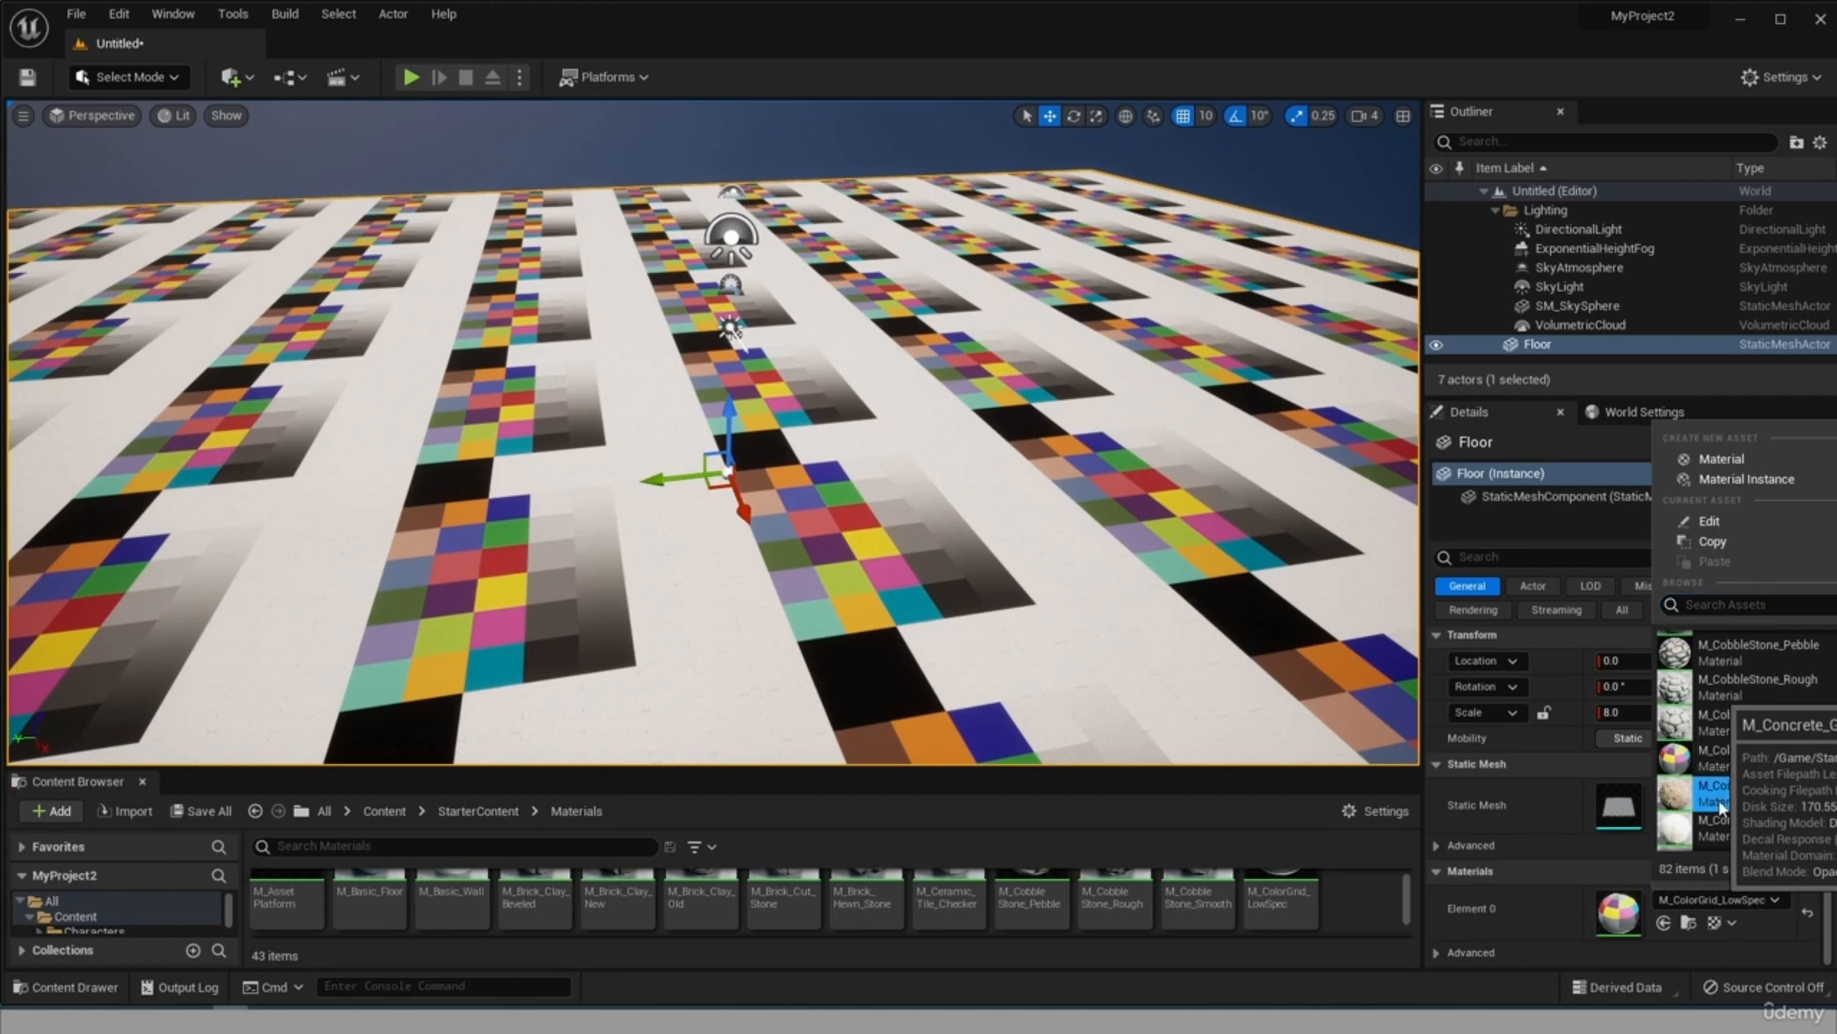
pyautogui.click(1718, 802)
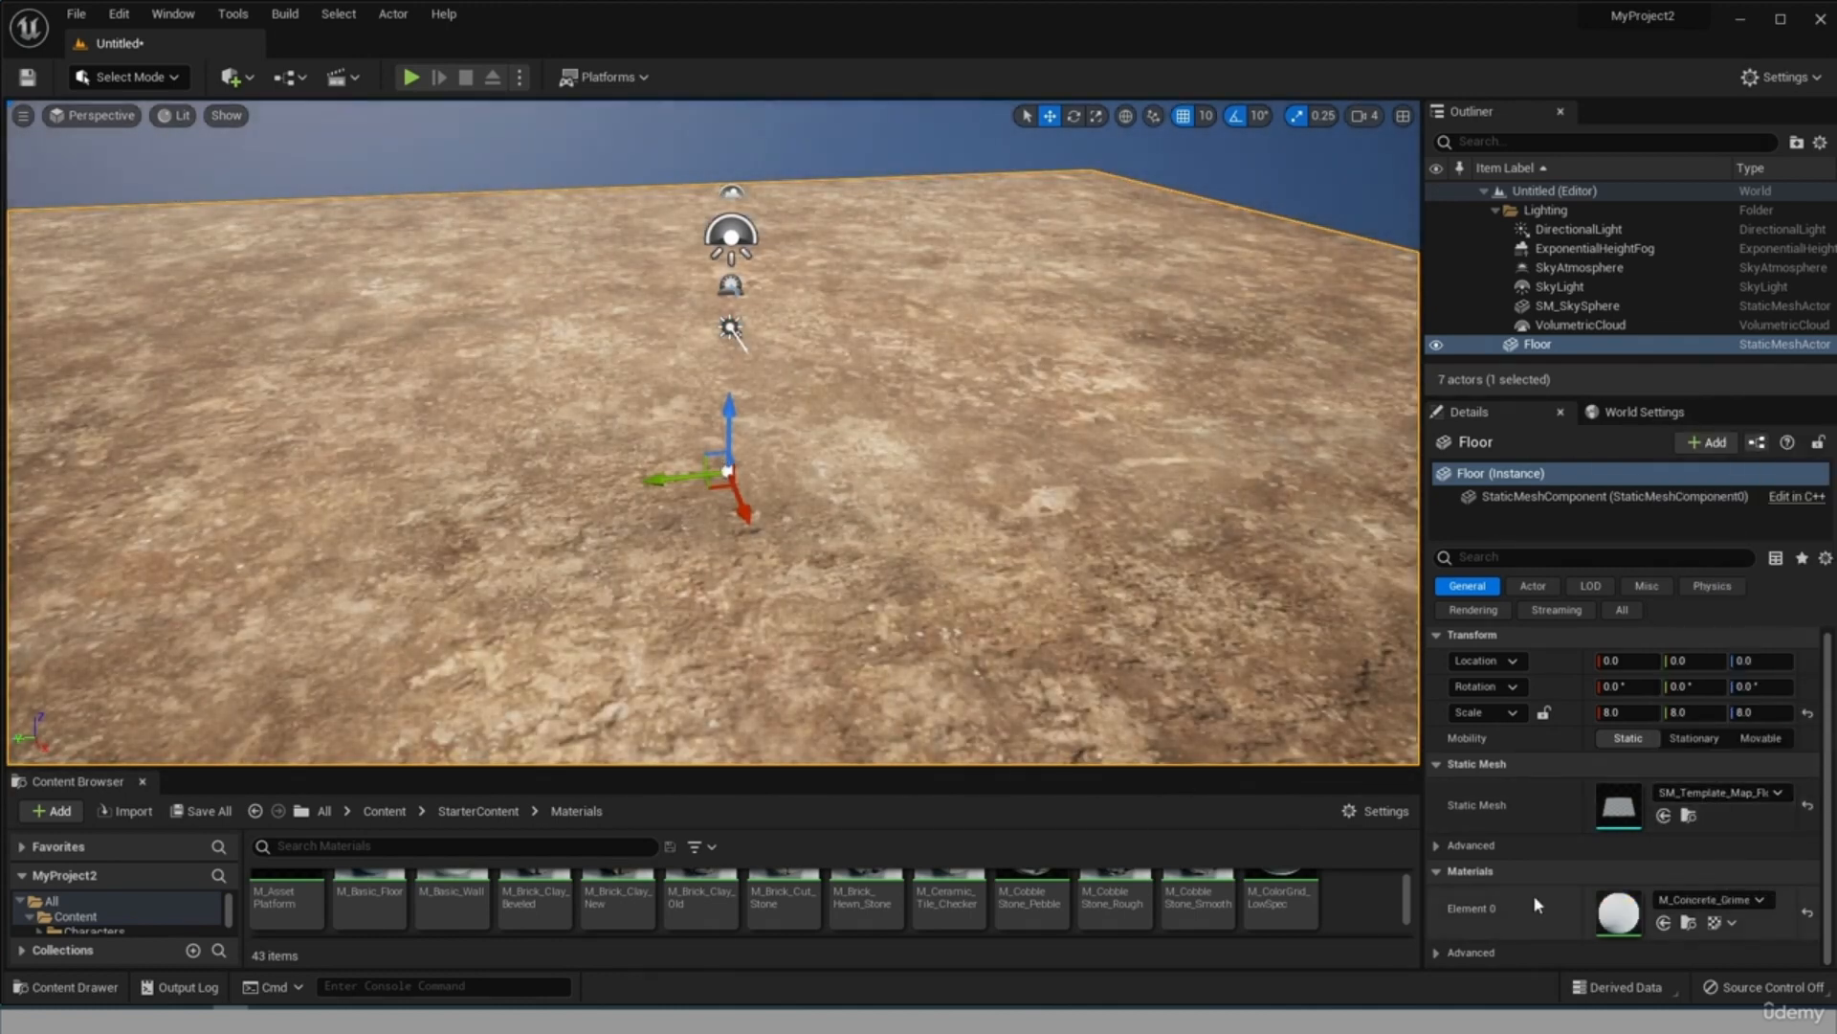
pyautogui.scroll(4, 899, 583)
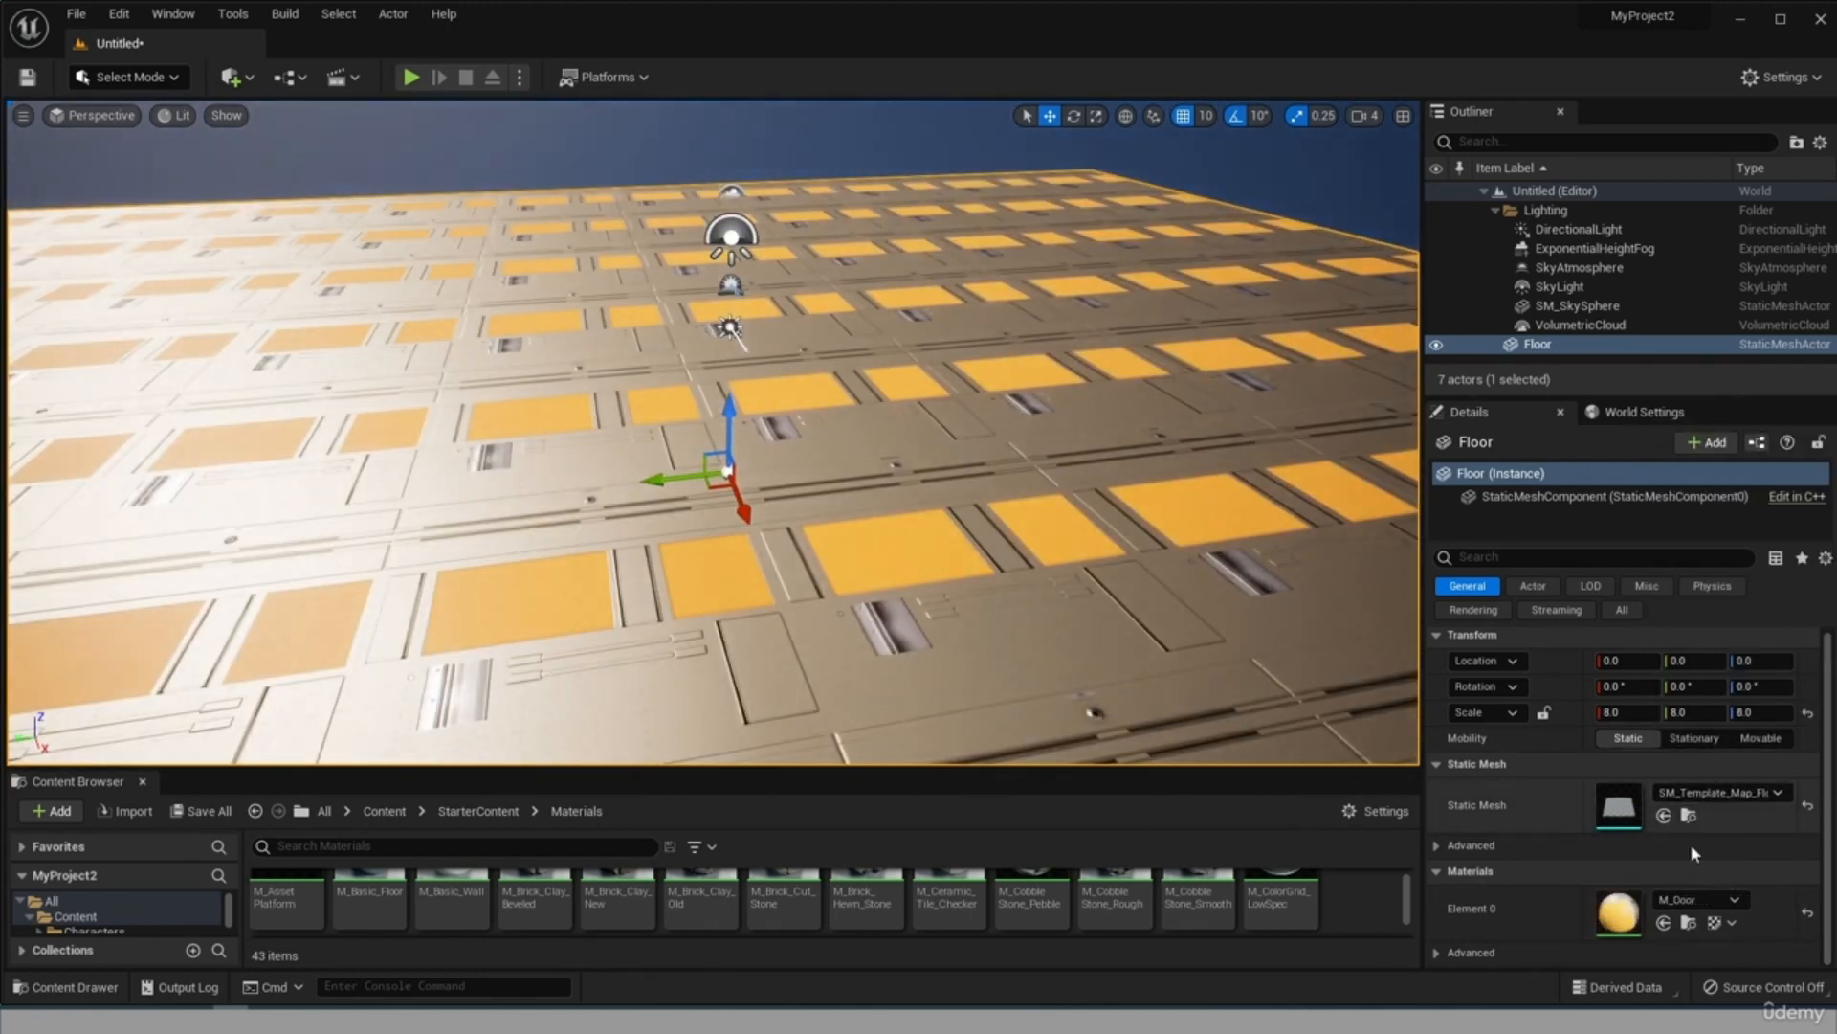
pyautogui.click(1705, 899)
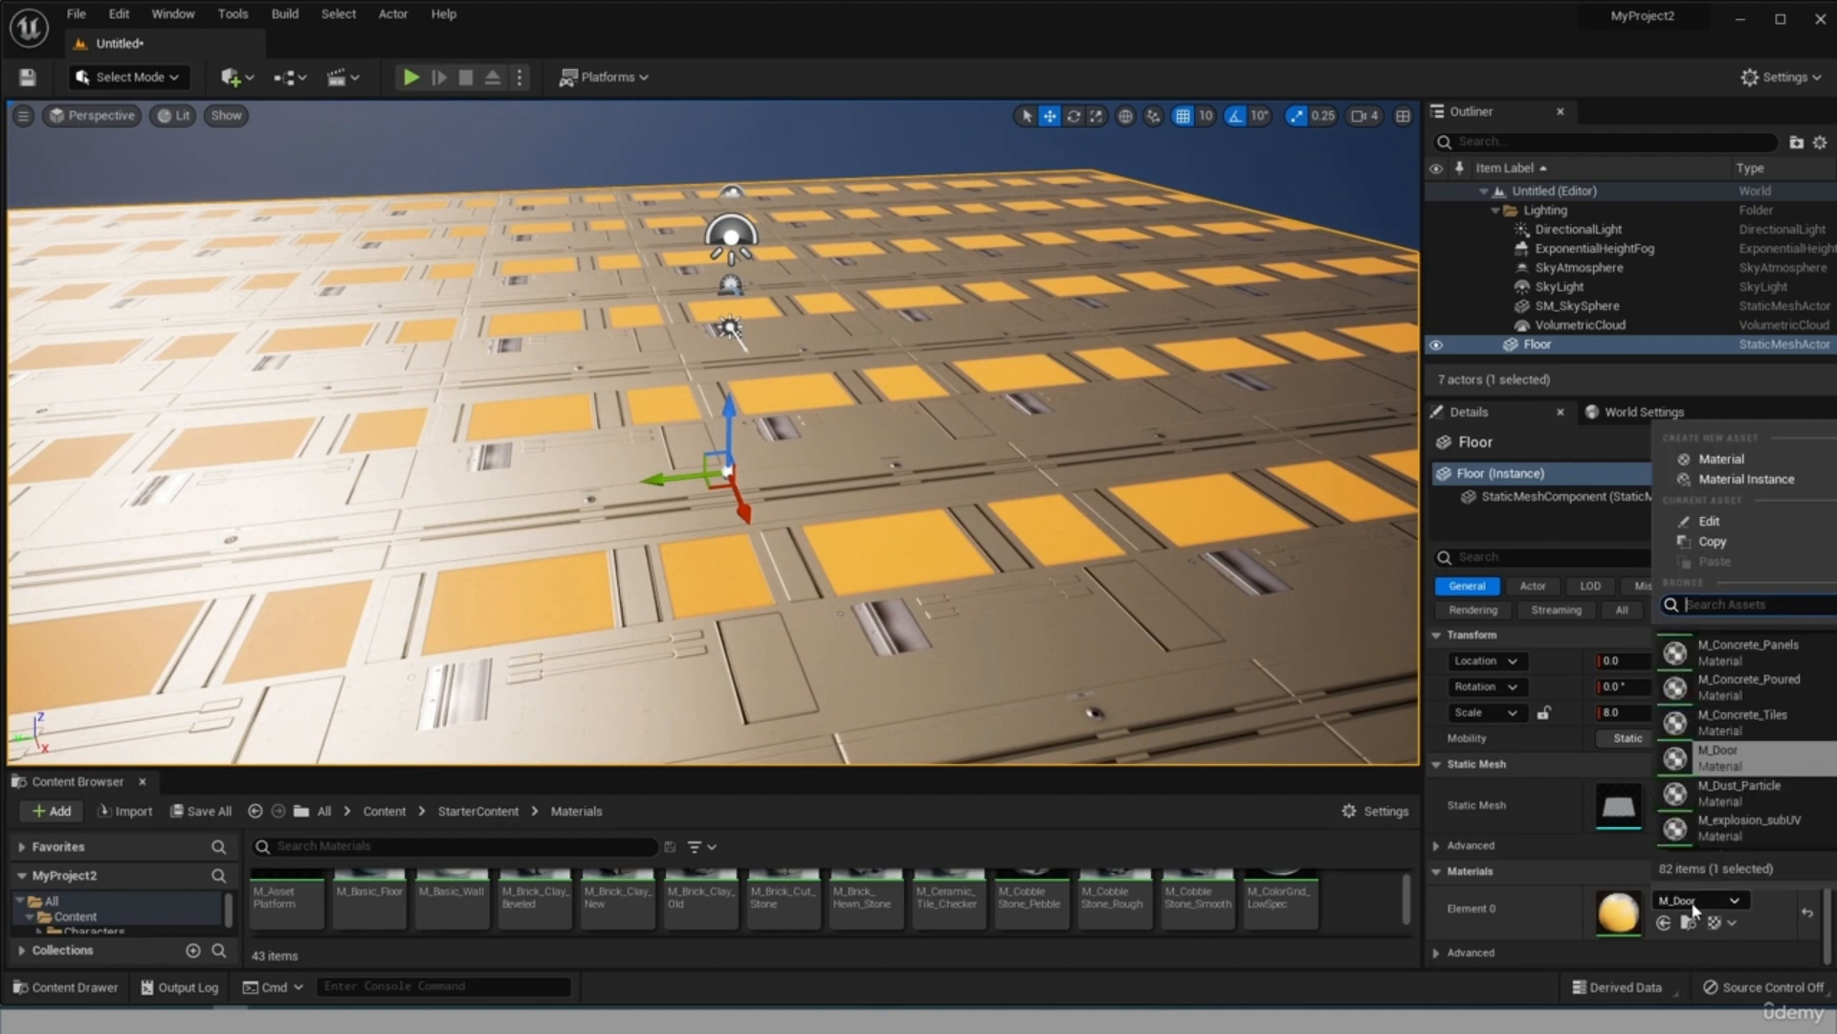
pyautogui.click(1722, 714)
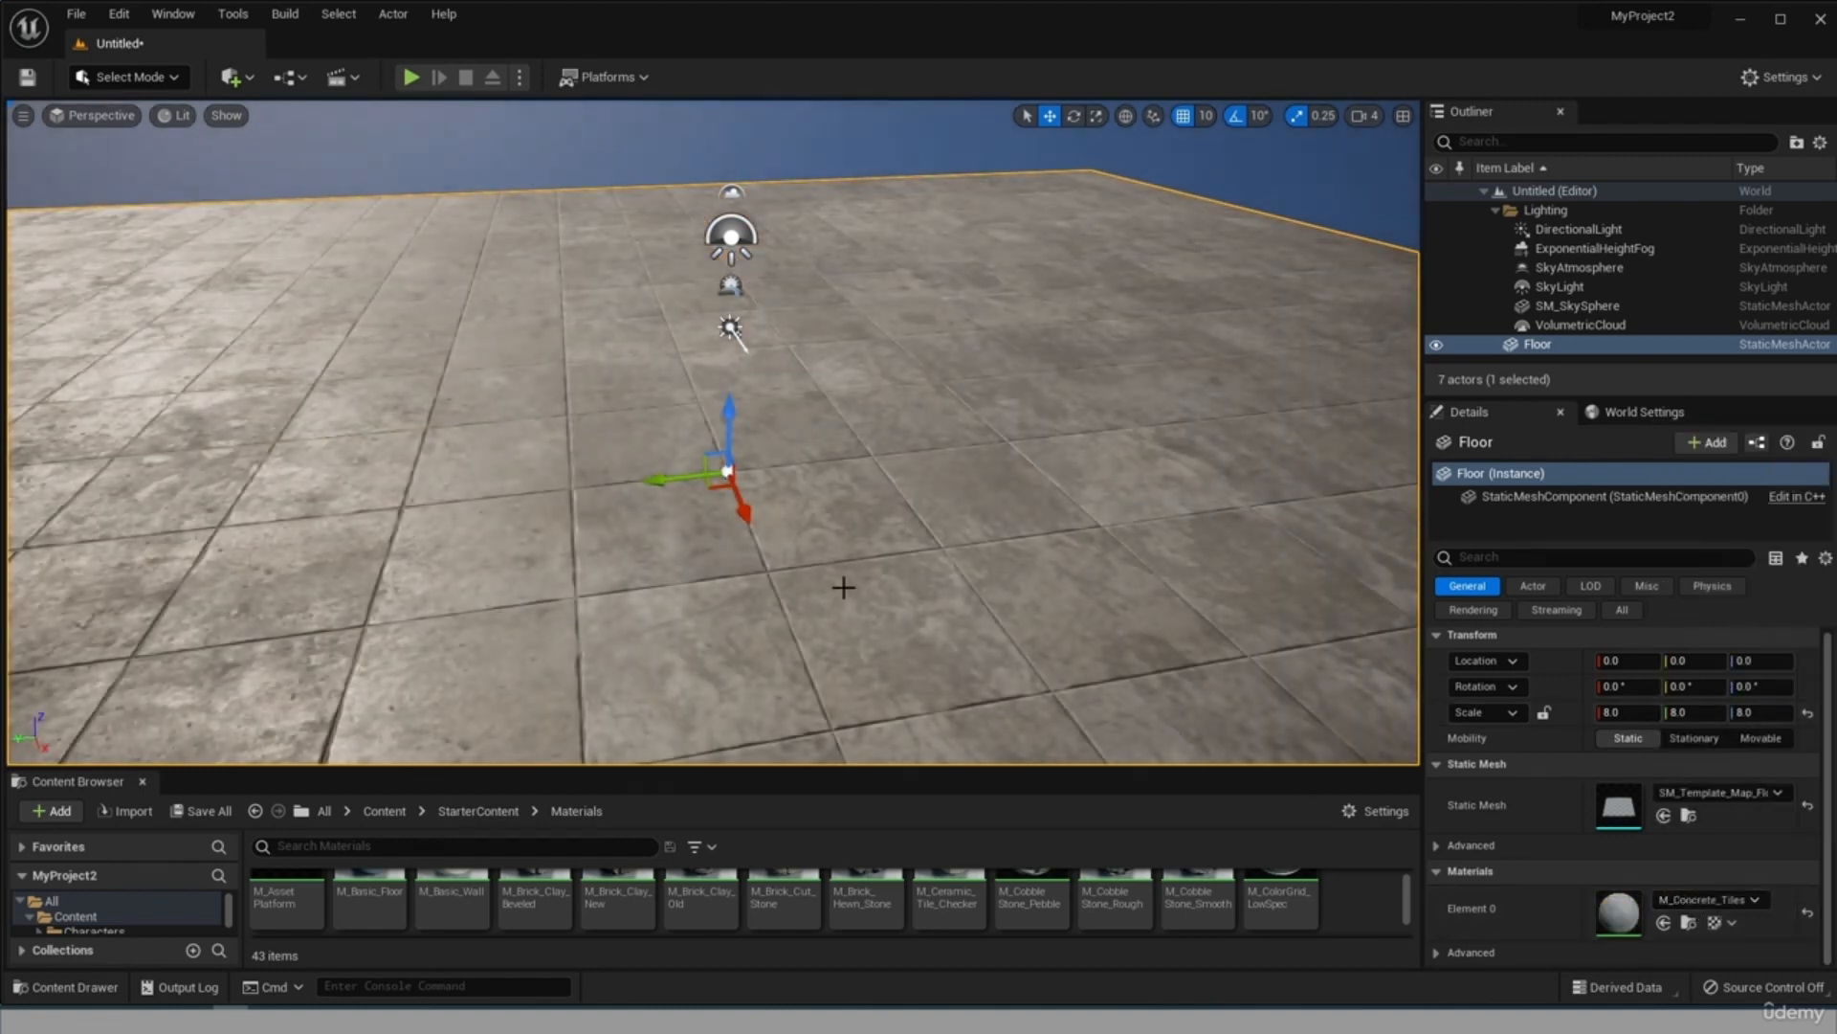
# Try M_Door again on the floor and settle on M_CobbleStone_Rough as its Element 0 material.
pyautogui.scroll(-4, 354, 515)
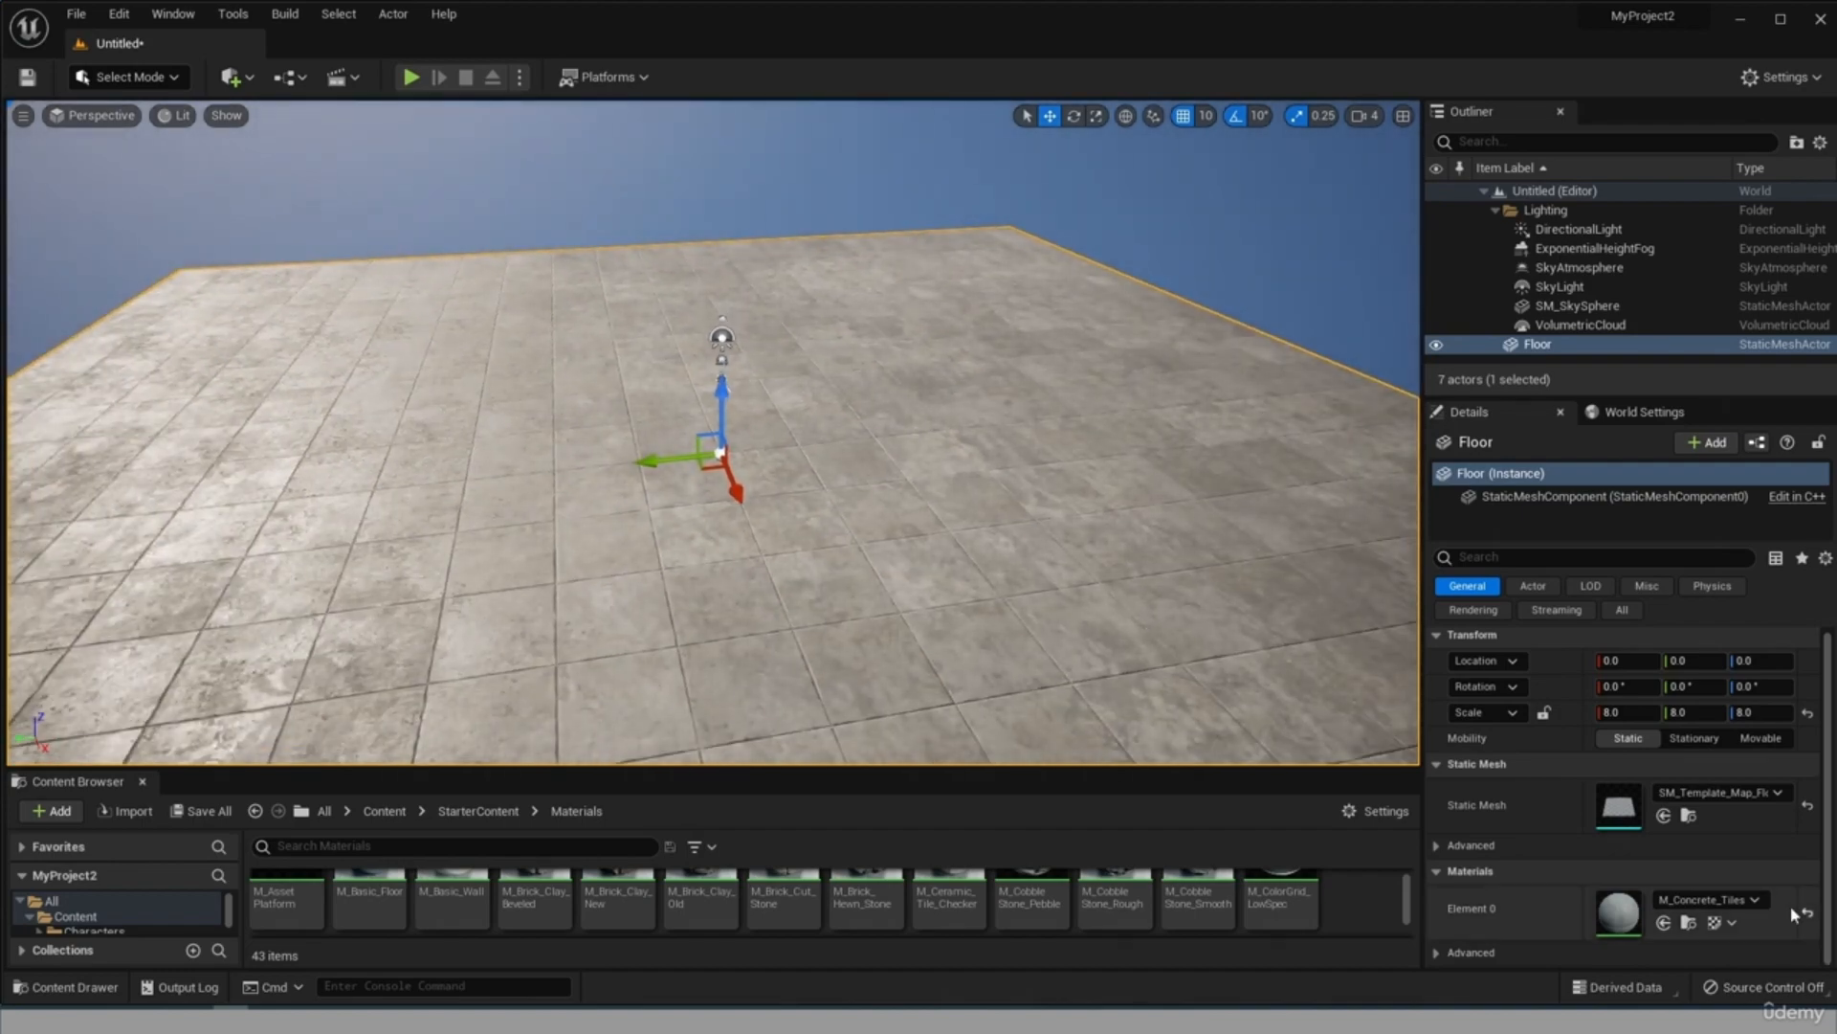
pyautogui.click(1703, 899)
pyautogui.click(1766, 800)
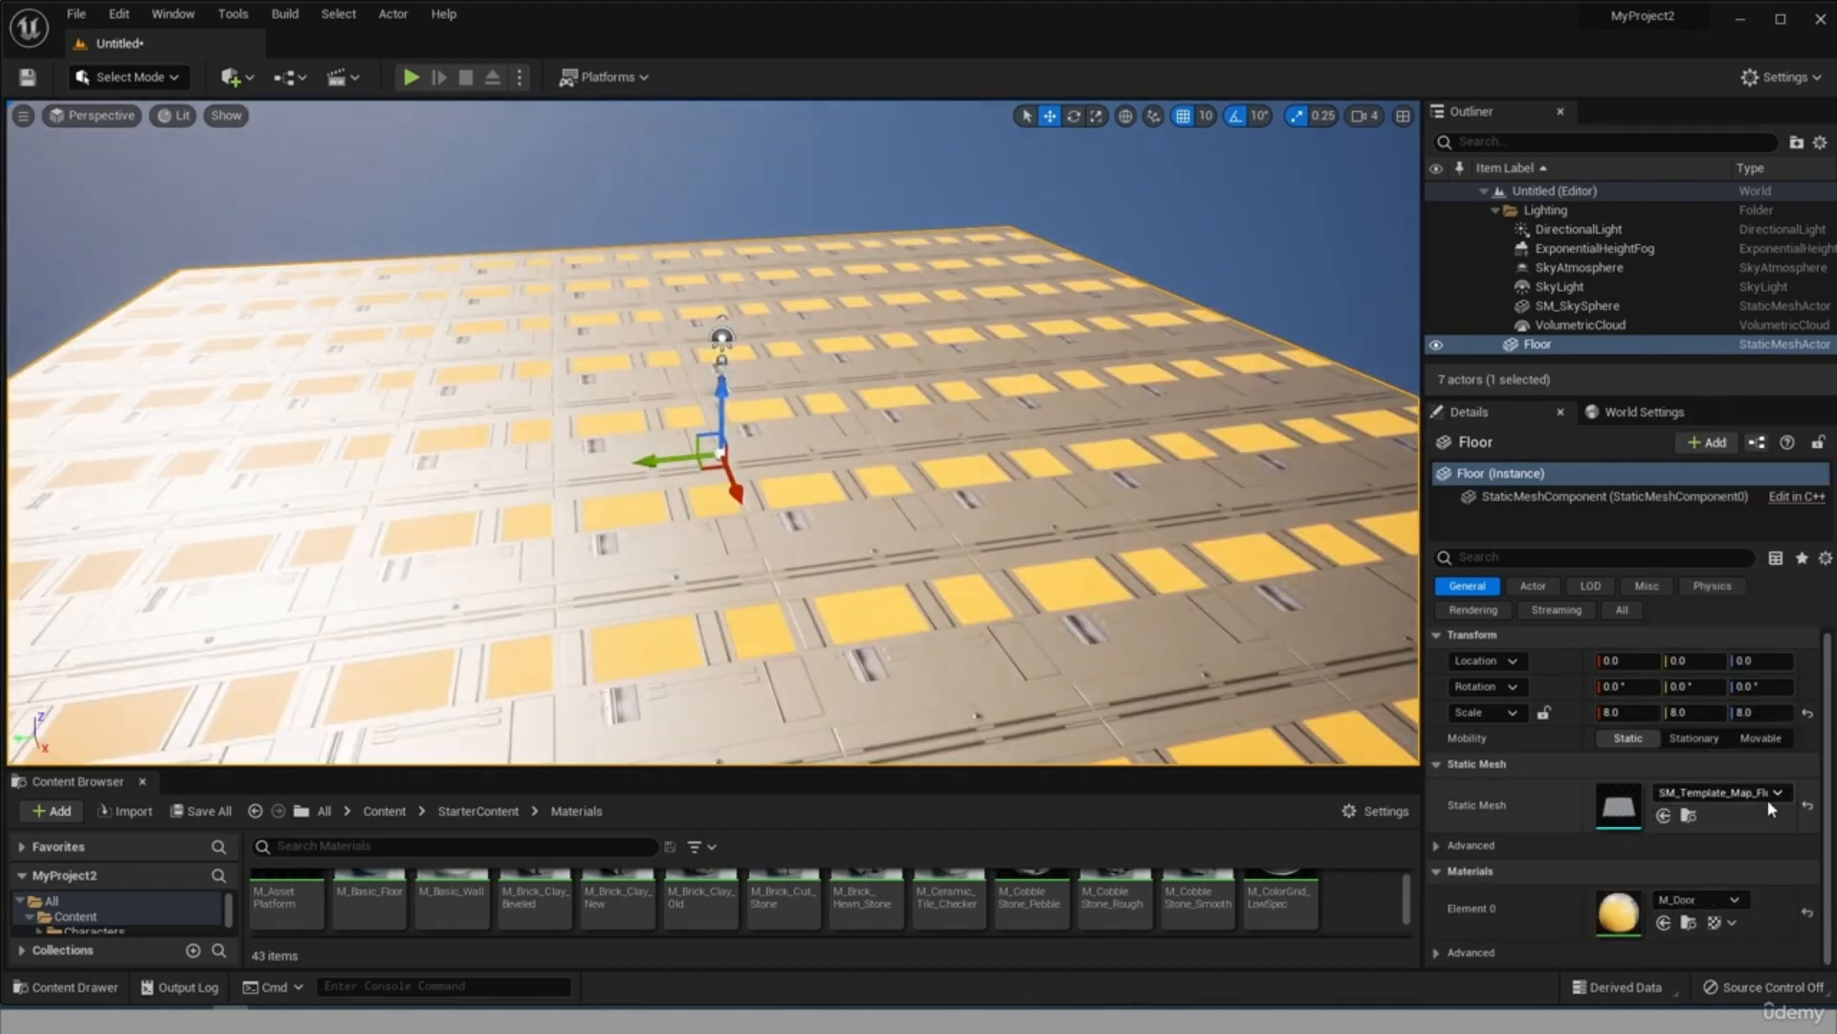
pyautogui.scroll(4, 565, 492)
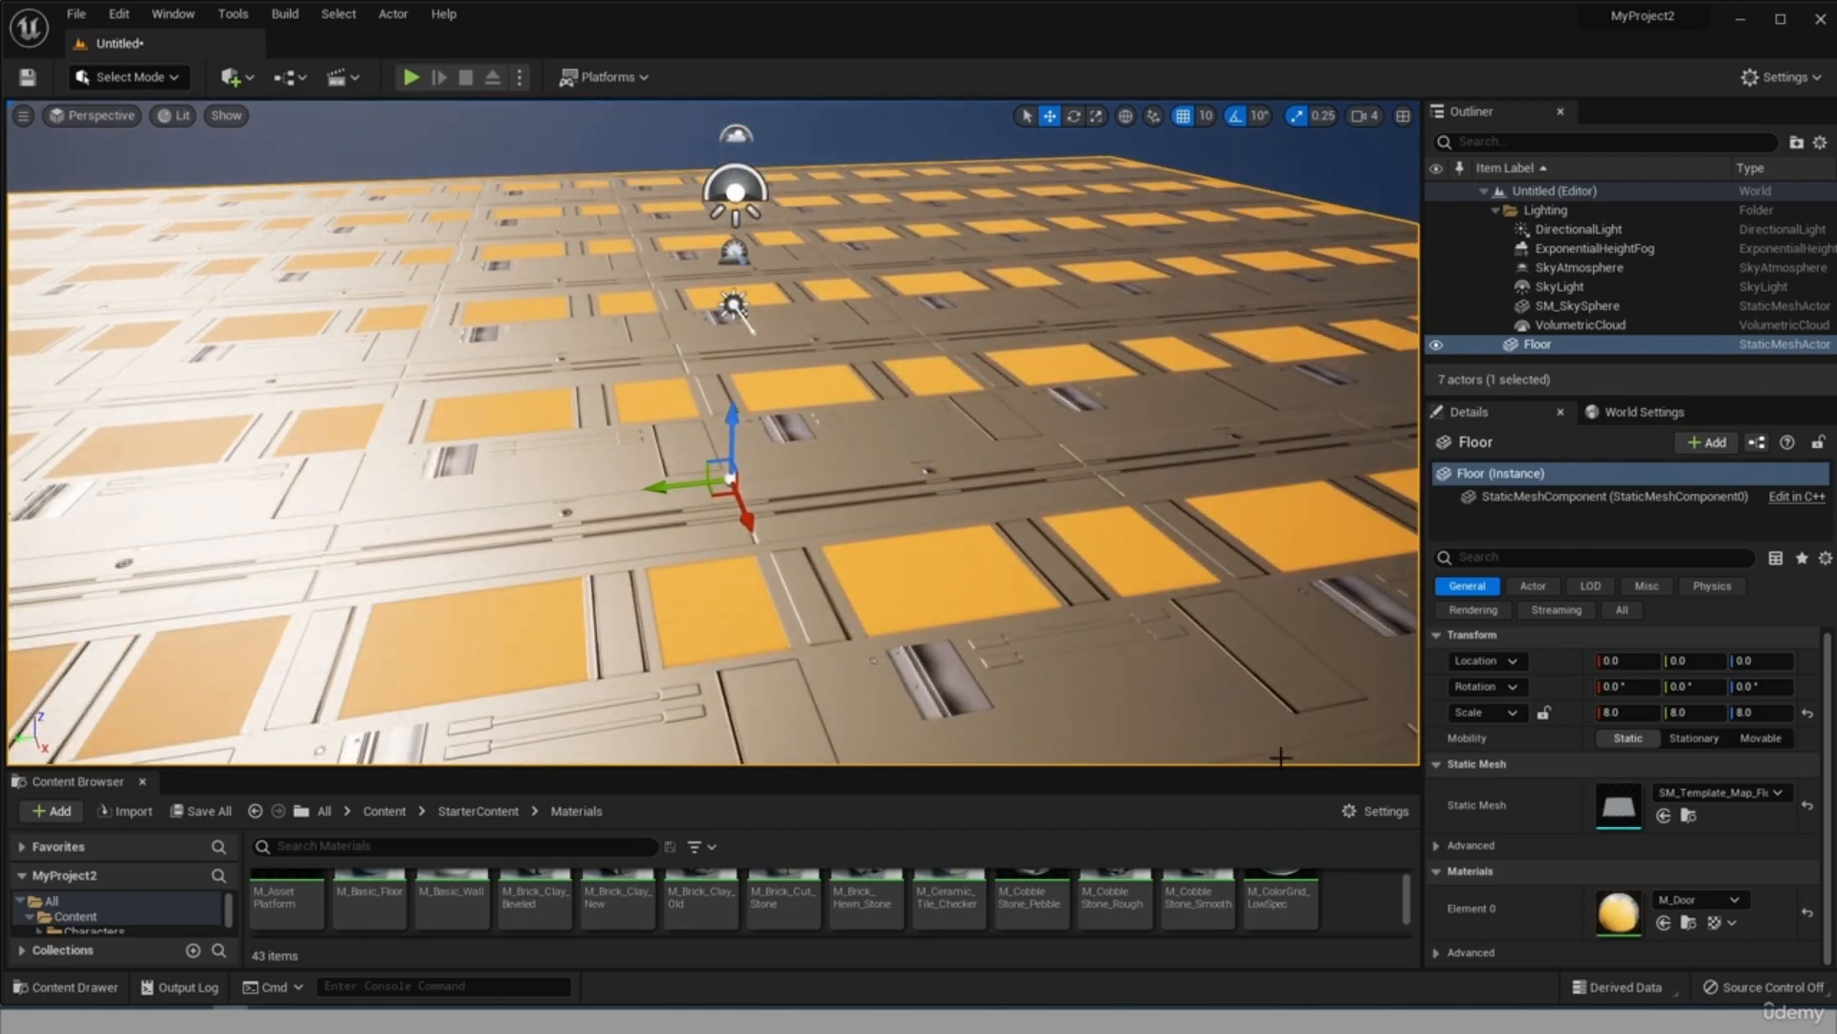
pyautogui.scroll(4, 876, 562)
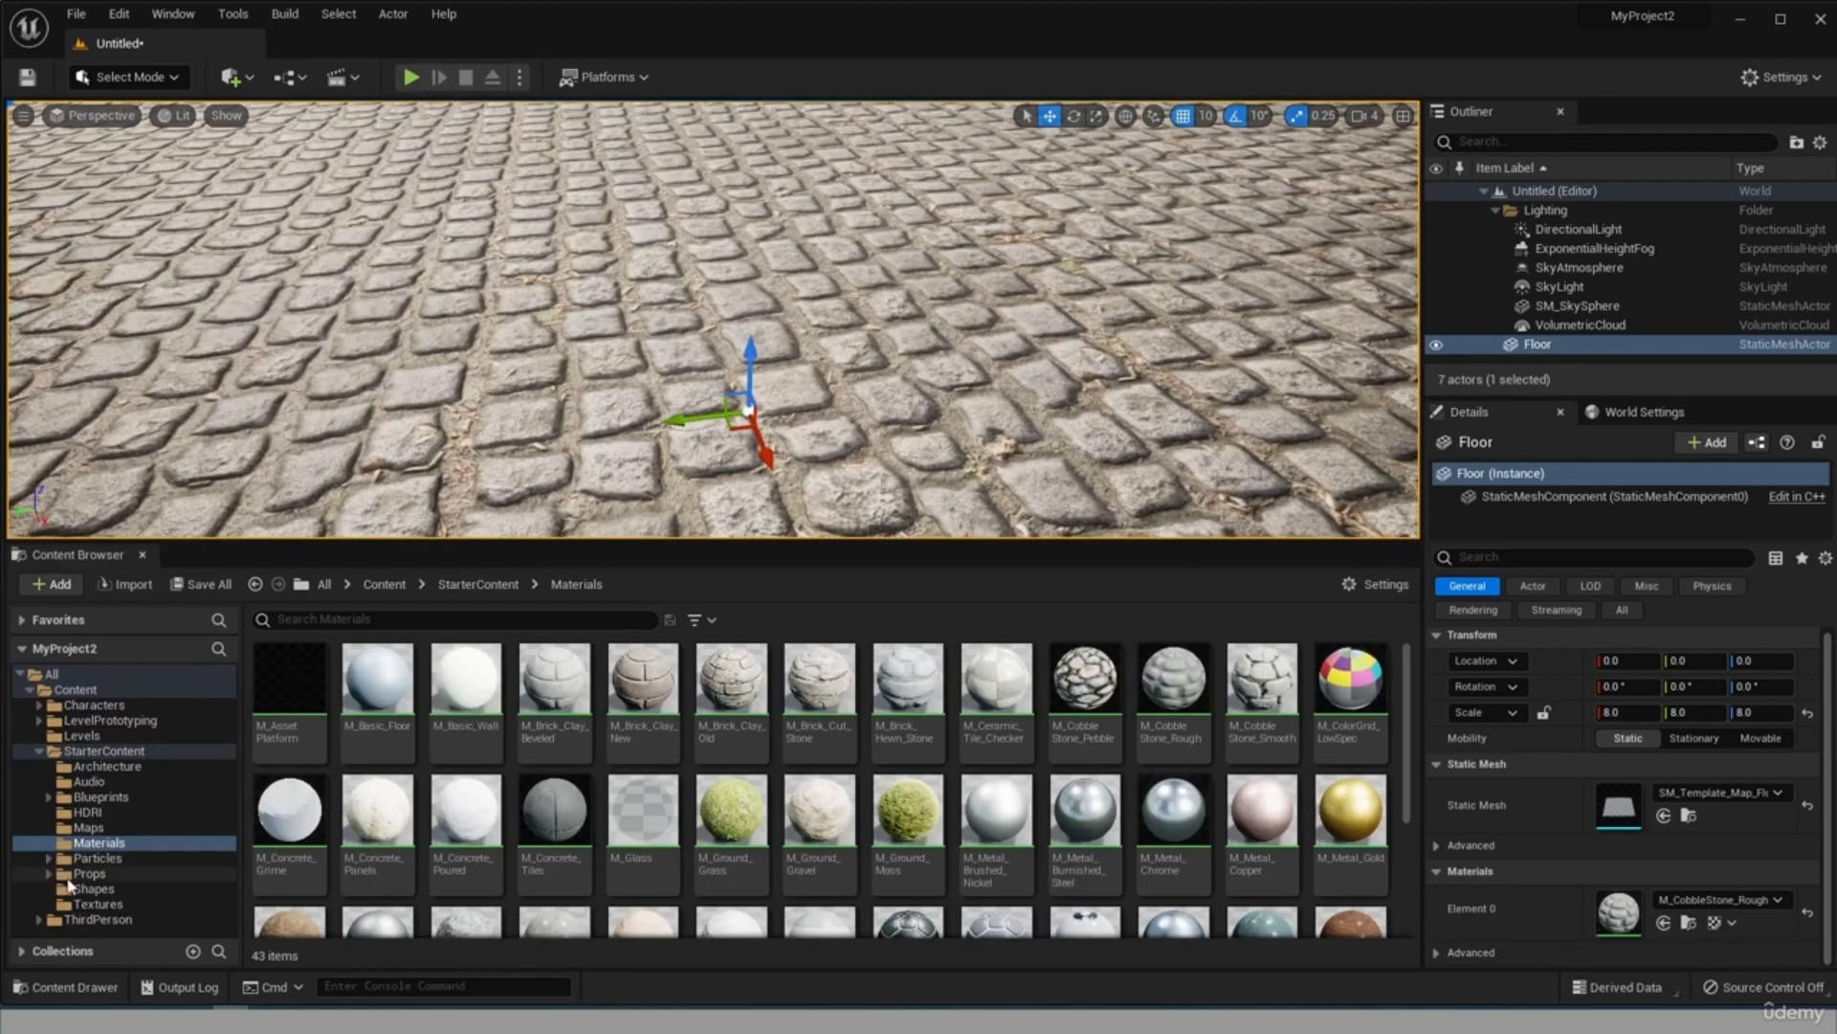
# Place Shape_Sphere from the StarterContent Shapes folder on the floor and move it along Y to about -90.
pyautogui.click(93, 889)
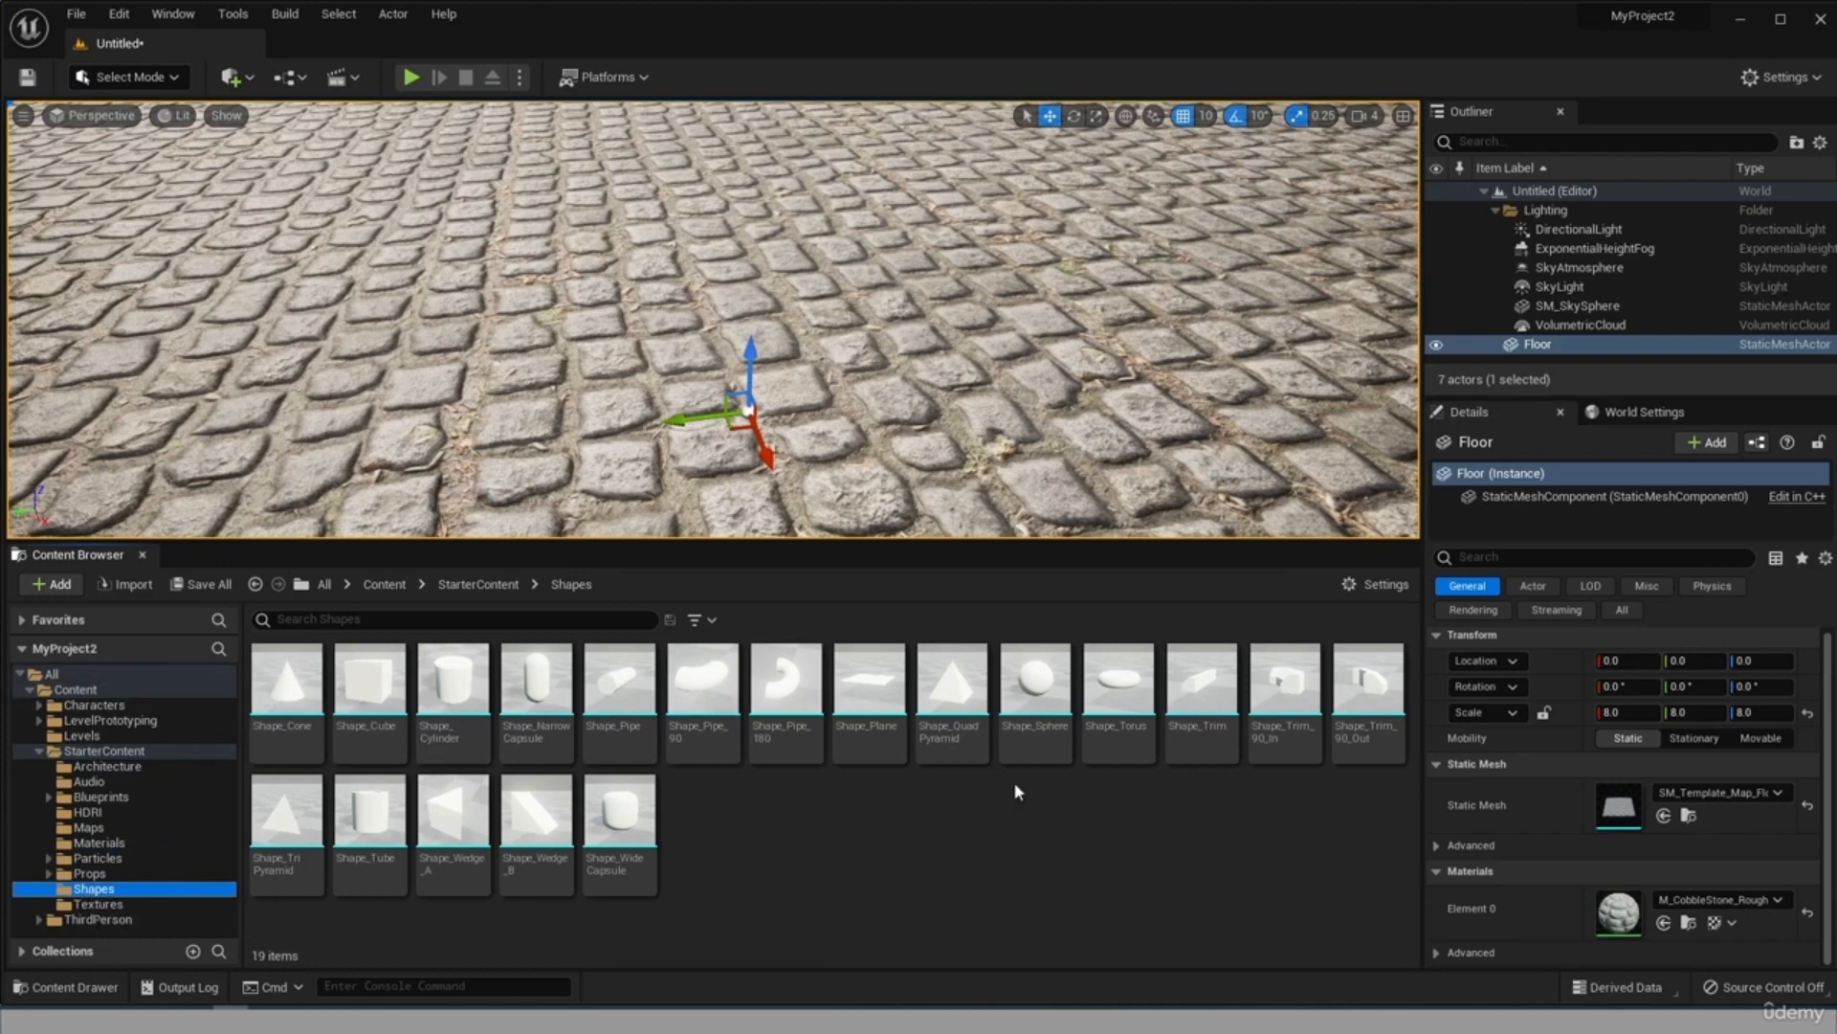
pyautogui.moveTo(1056, 716); pyautogui.dragTo(1013, 304)
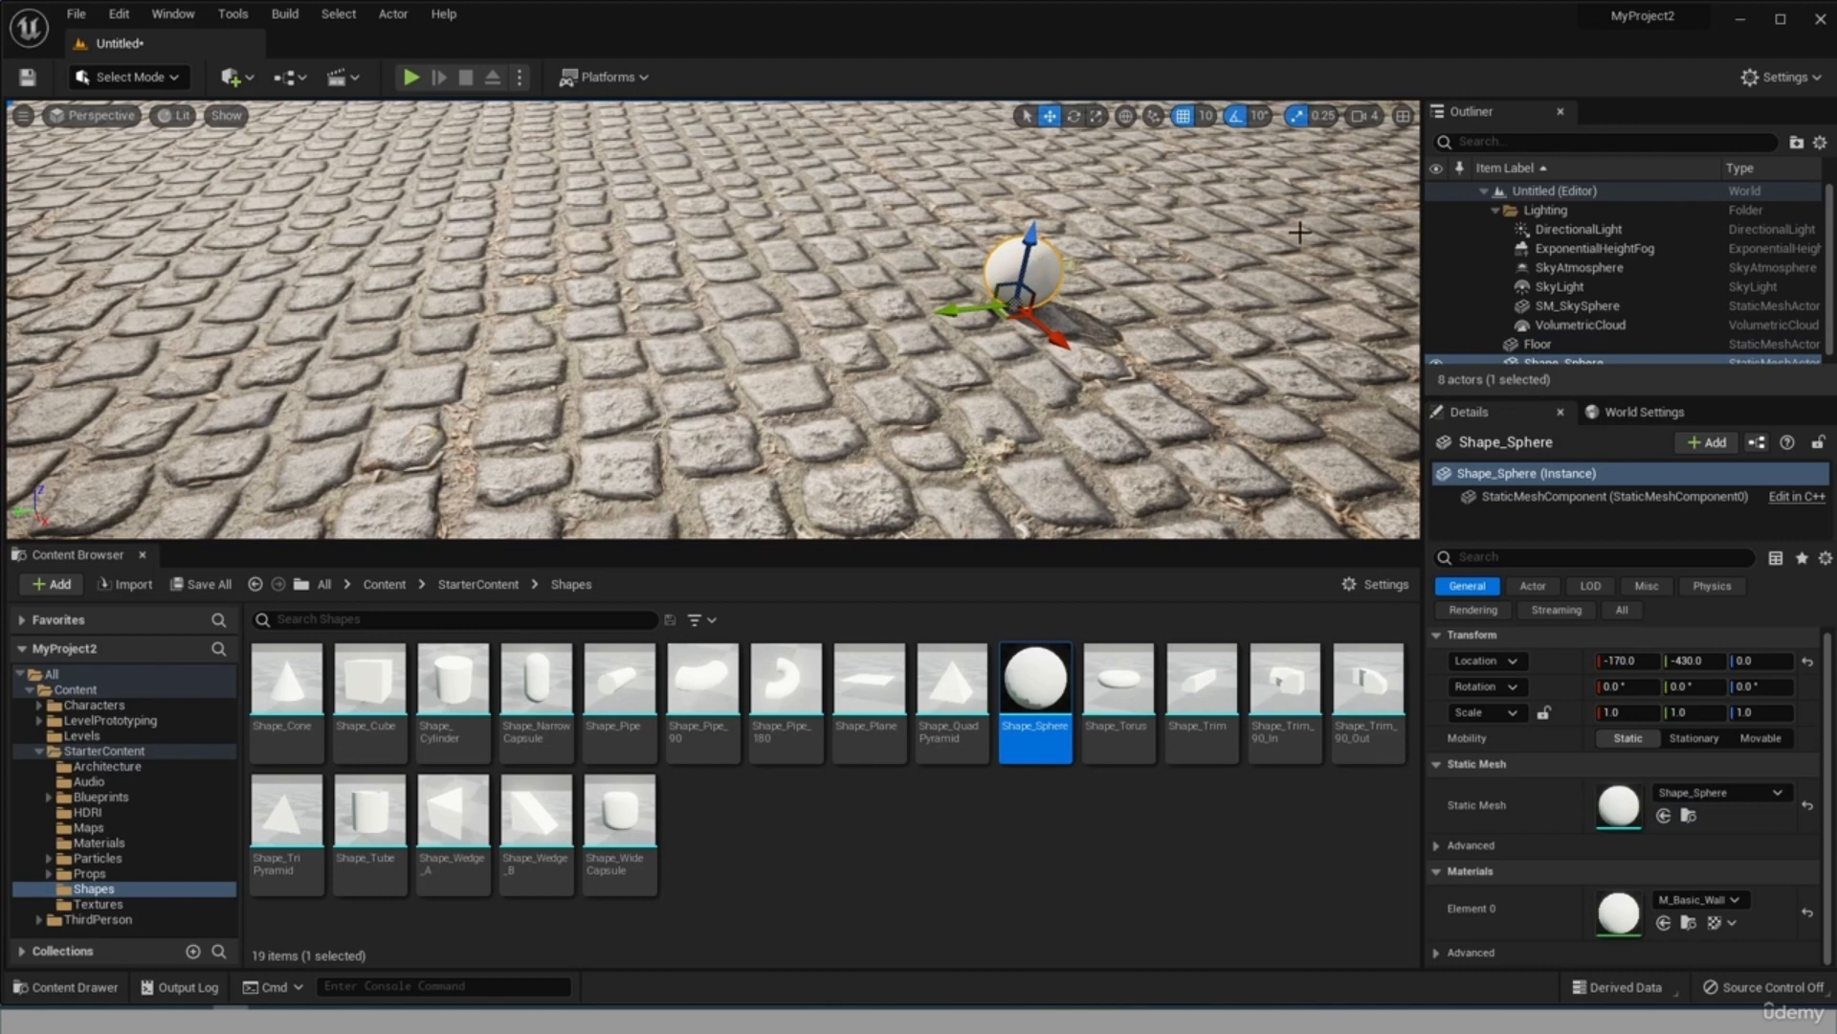
pyautogui.moveTo(951, 318); pyautogui.dragTo(703, 337)
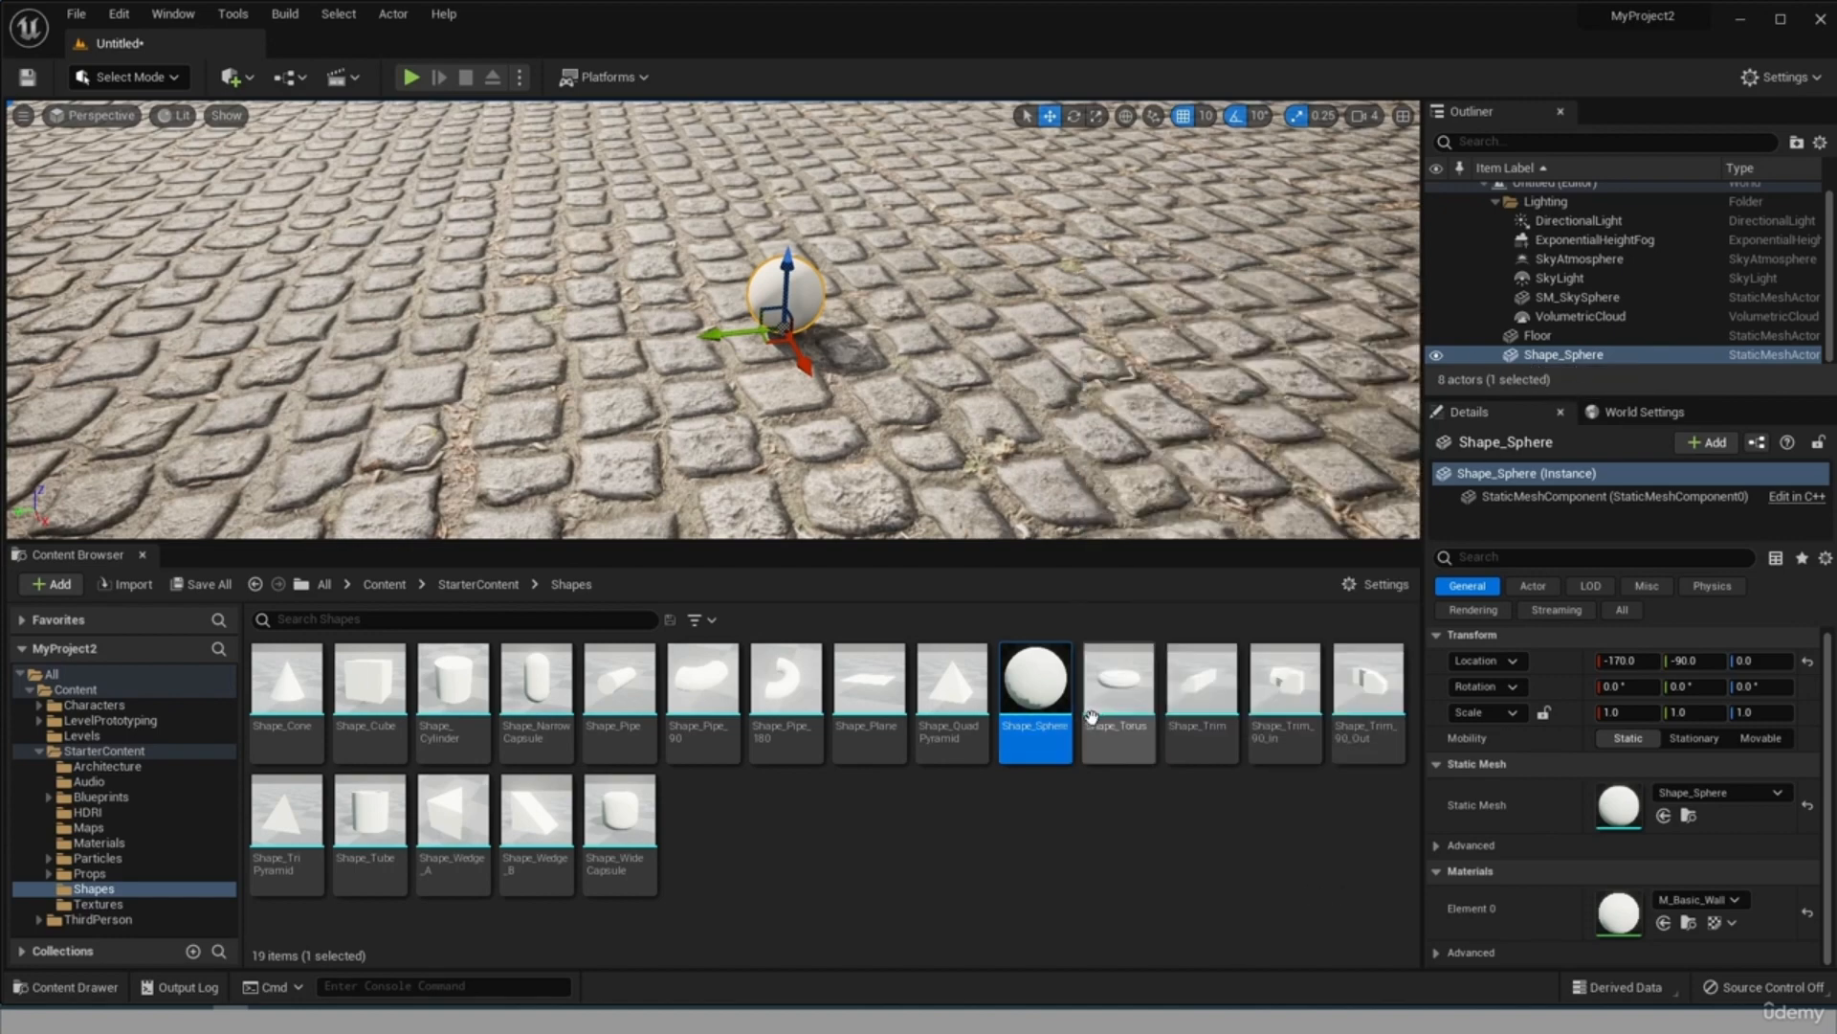
# Place Shape_QuadPyramid on the floor beside the sphere, at about X -80, Y -390.
pyautogui.moveTo(951, 701); pyautogui.dragTo(1022, 336)
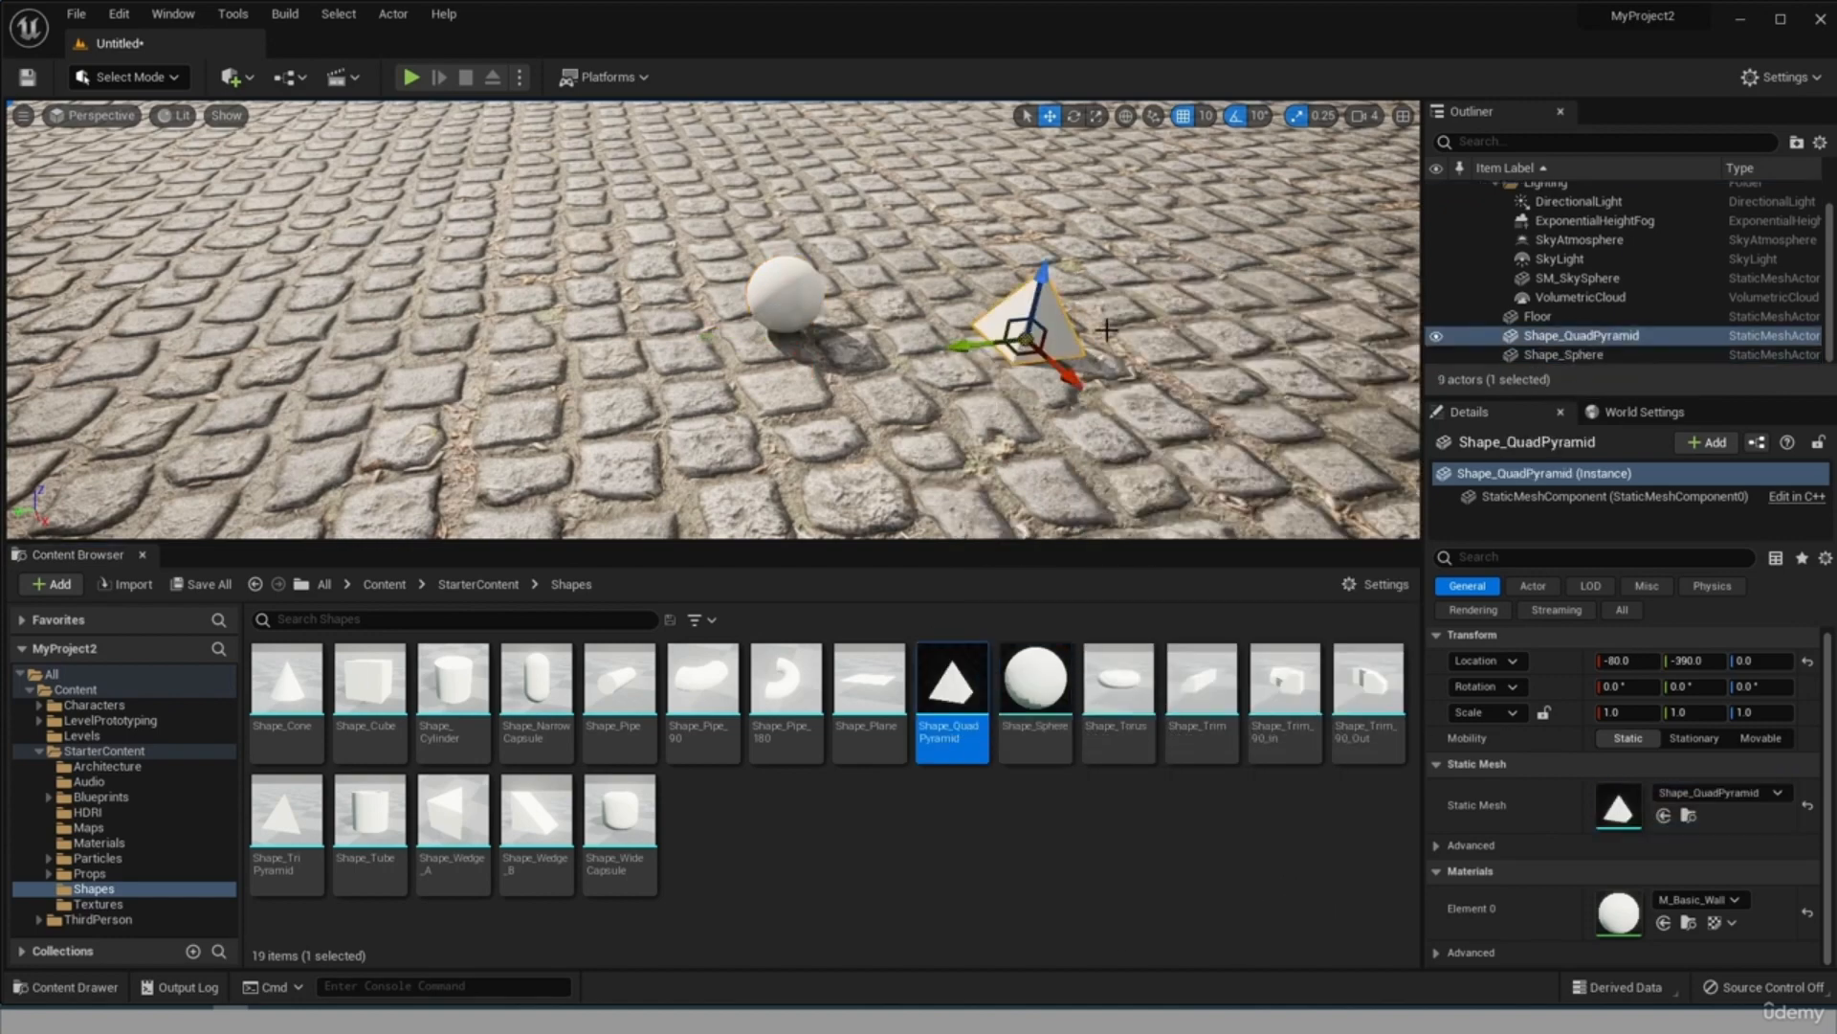
pyautogui.scroll(4, 1100, 325)
pyautogui.scroll(-5, 1380, 308)
pyautogui.scroll(4, 724, 220)
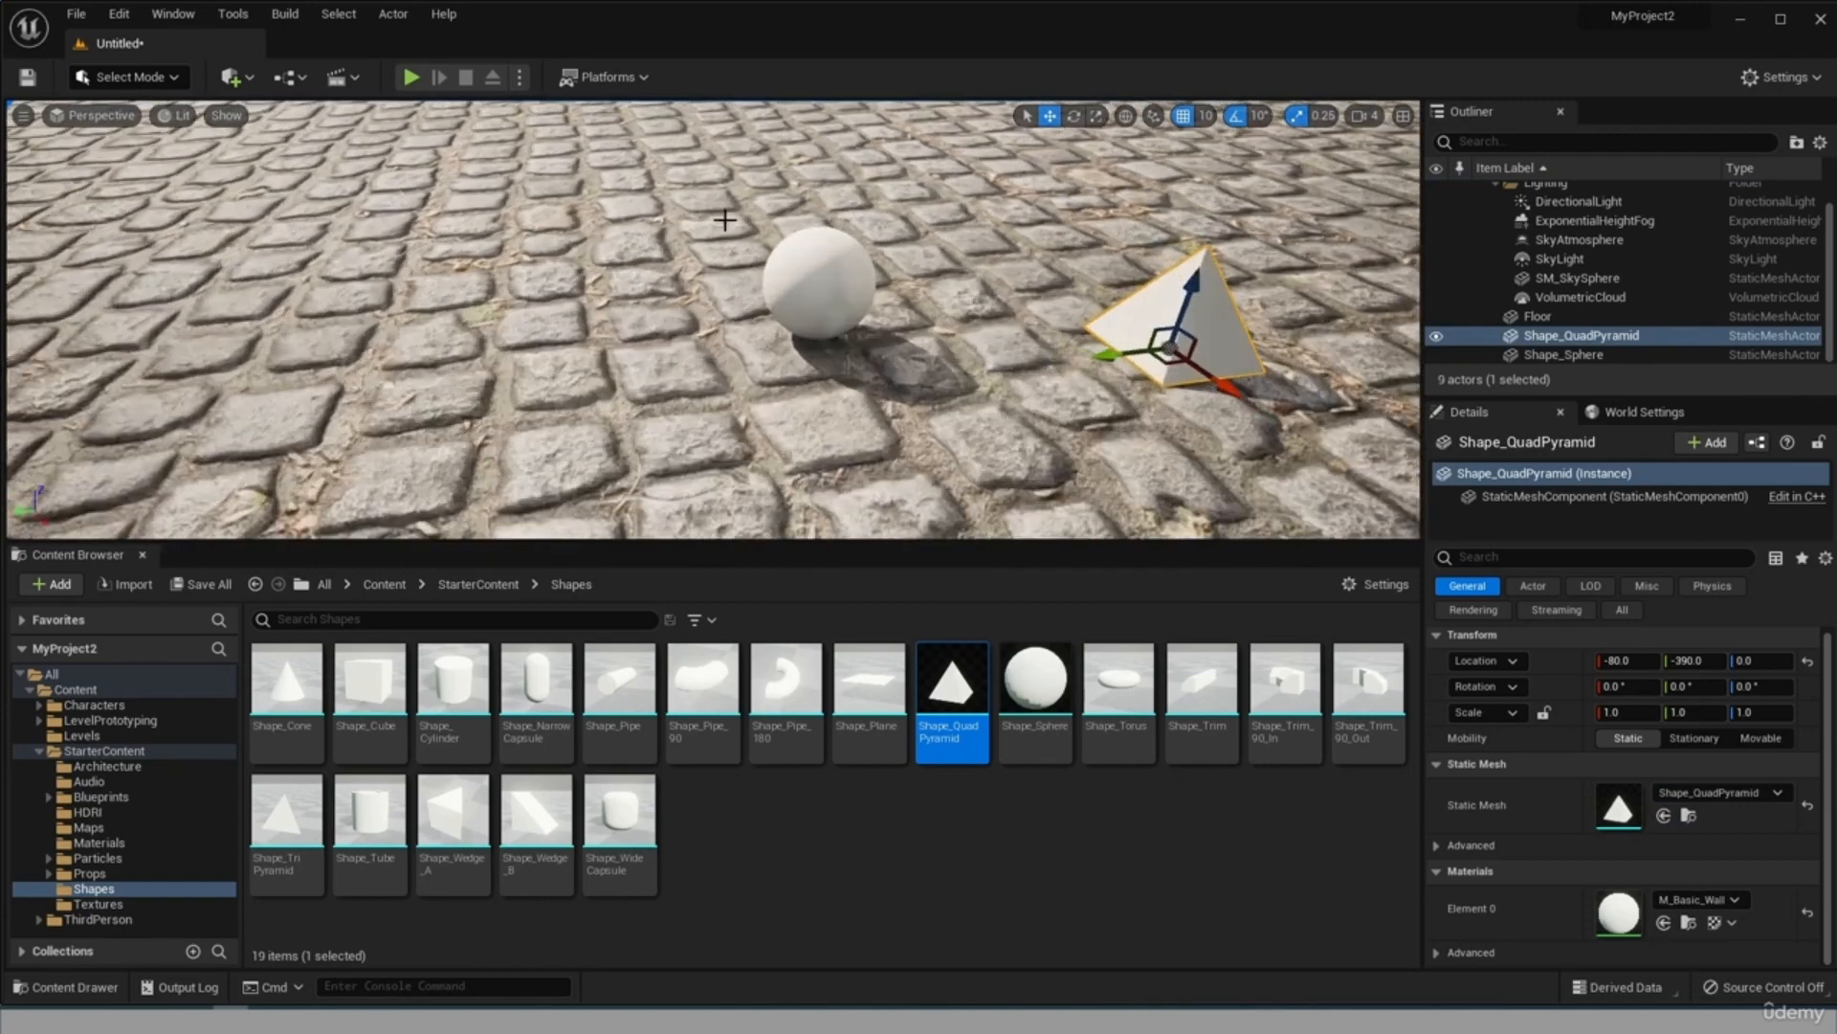
pyautogui.moveTo(924, 354); pyautogui.dragTo(968, 346, button='right')
pyautogui.scroll(3, 646, 243)
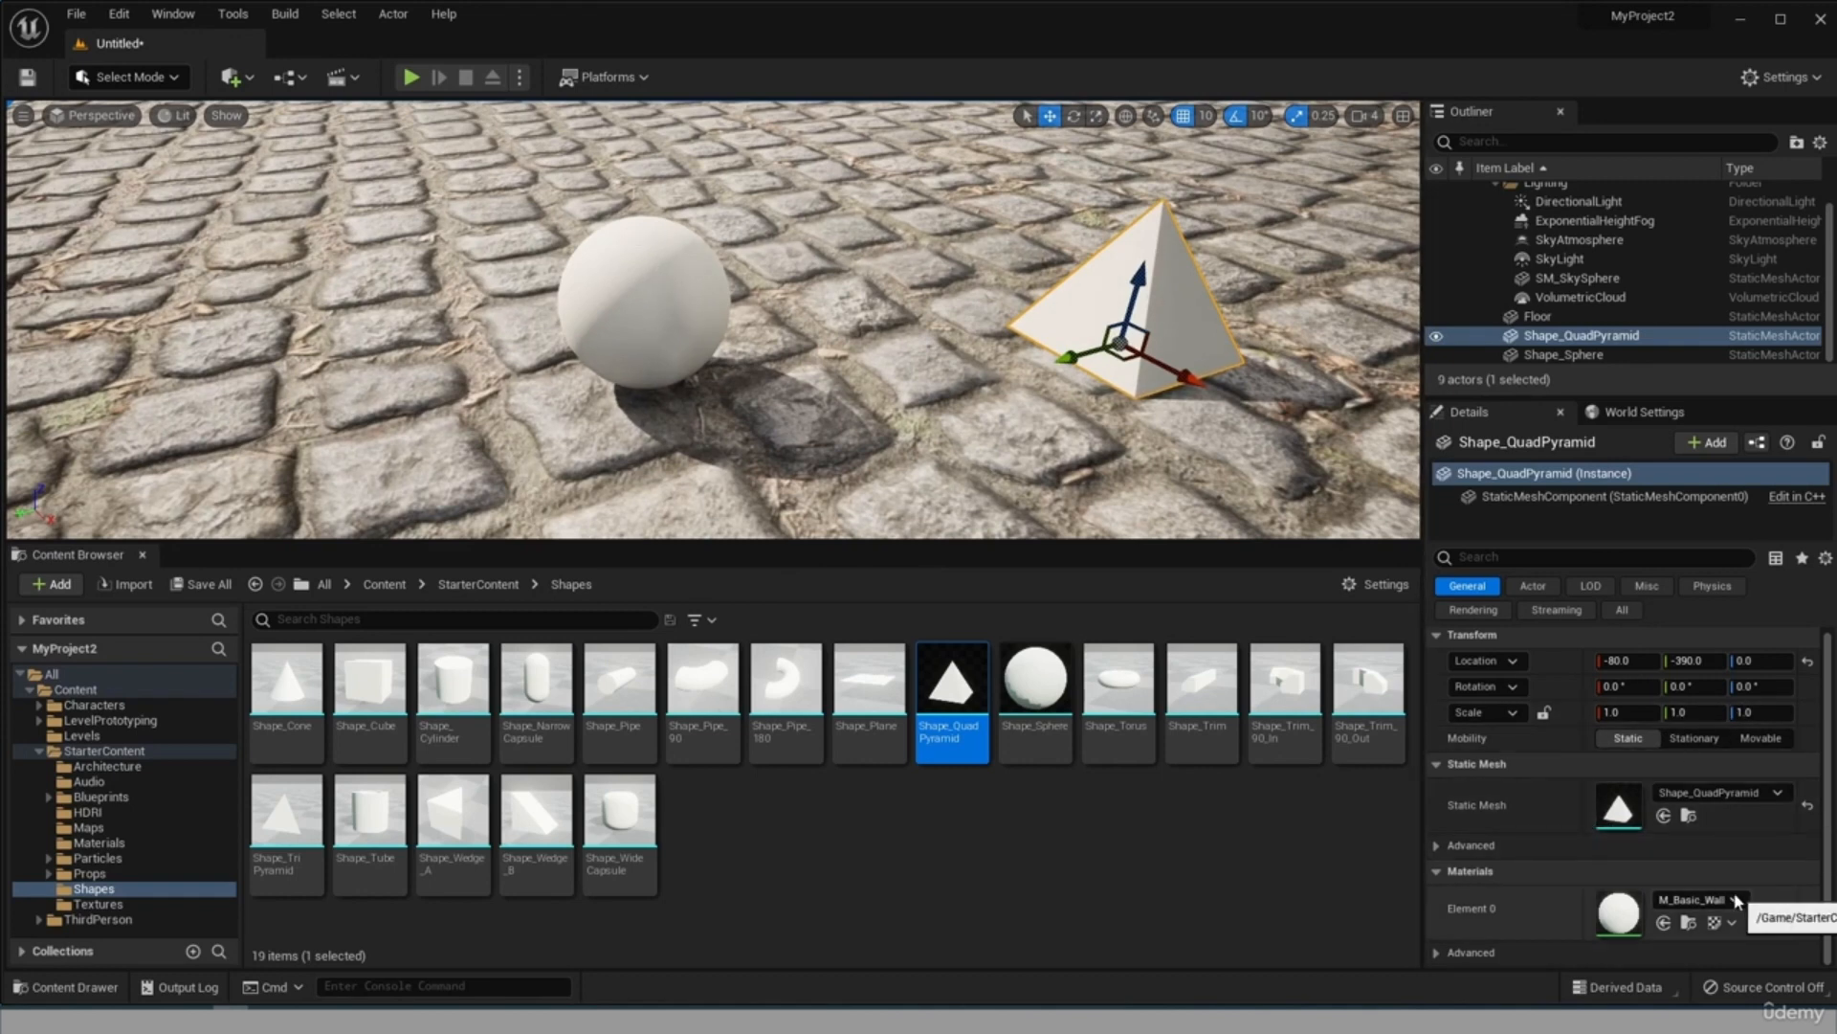
# Set the pyramid's Element 0 material to M_Basic_Floor and view both shapes.
pyautogui.click(1700, 900)
pyautogui.click(1706, 689)
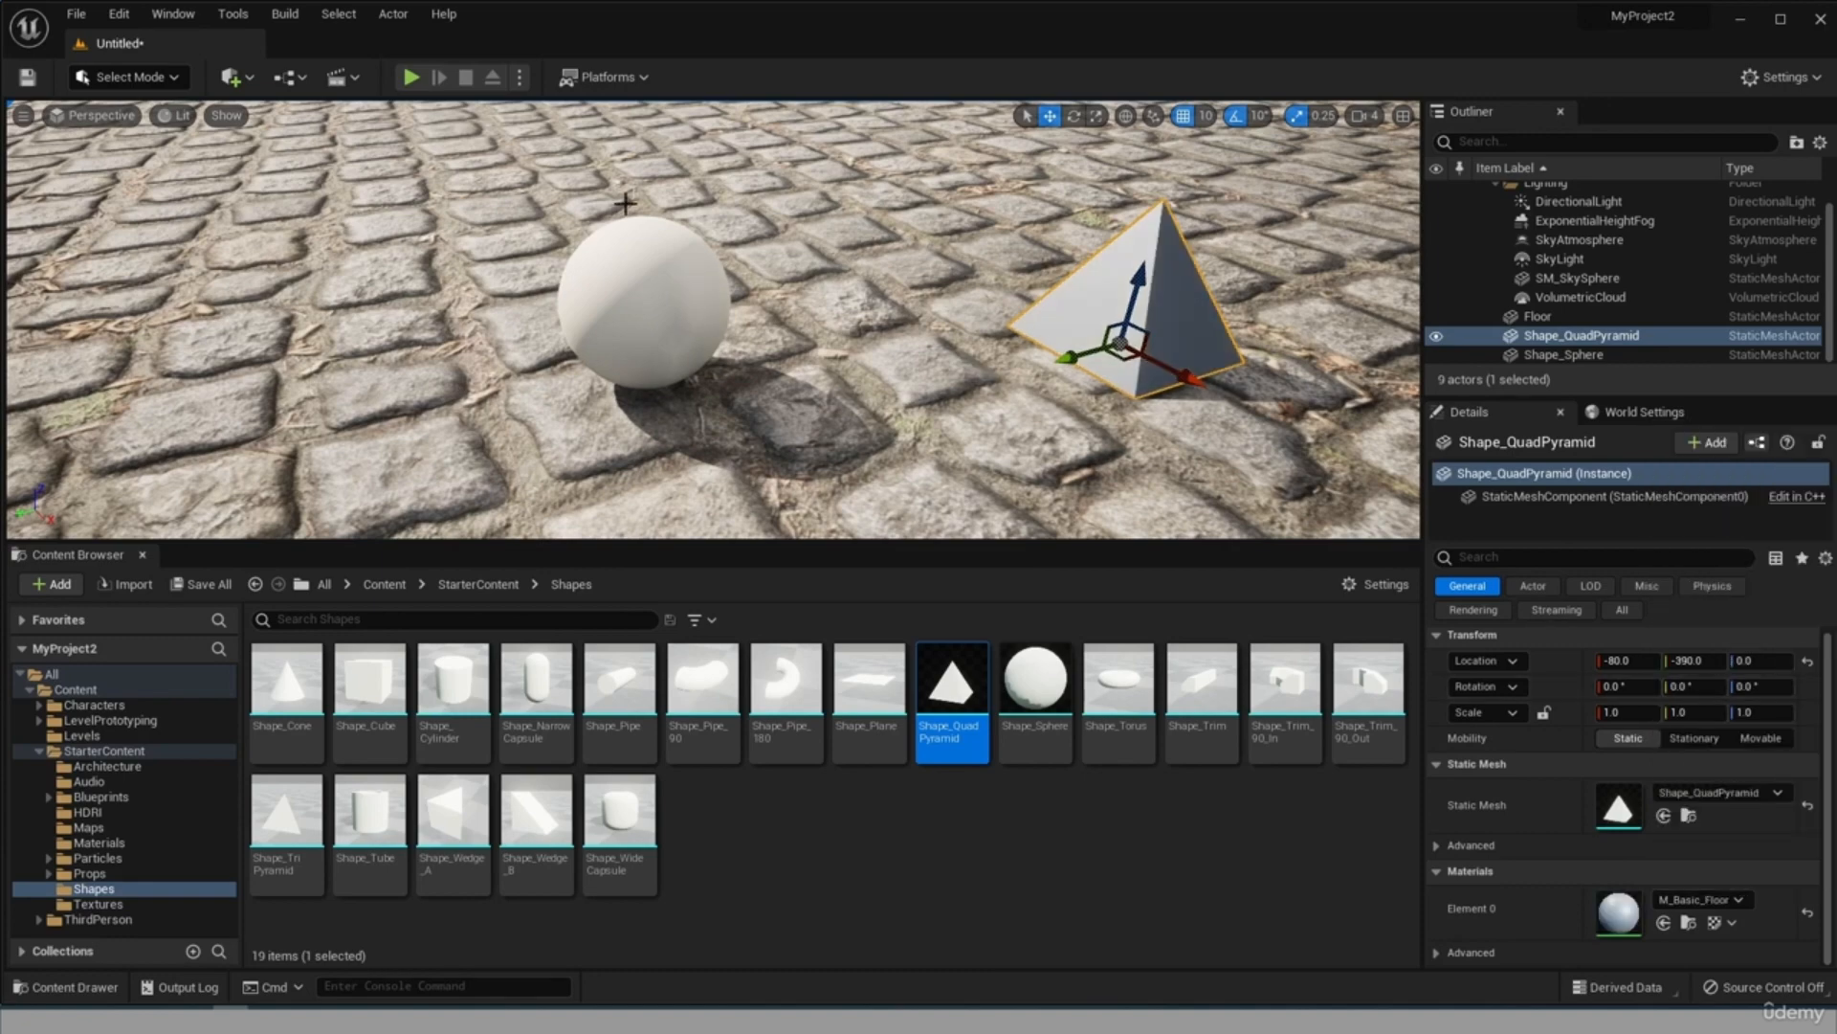
pyautogui.press('s')
pyautogui.moveTo(1002, 268)
pyautogui.mouseDown(button='right')
pyautogui.moveTo(976, 206)
pyautogui.moveTo(1002, 268)
pyautogui.mouseUp(button='right')
pyautogui.scroll(4, 975, 403)
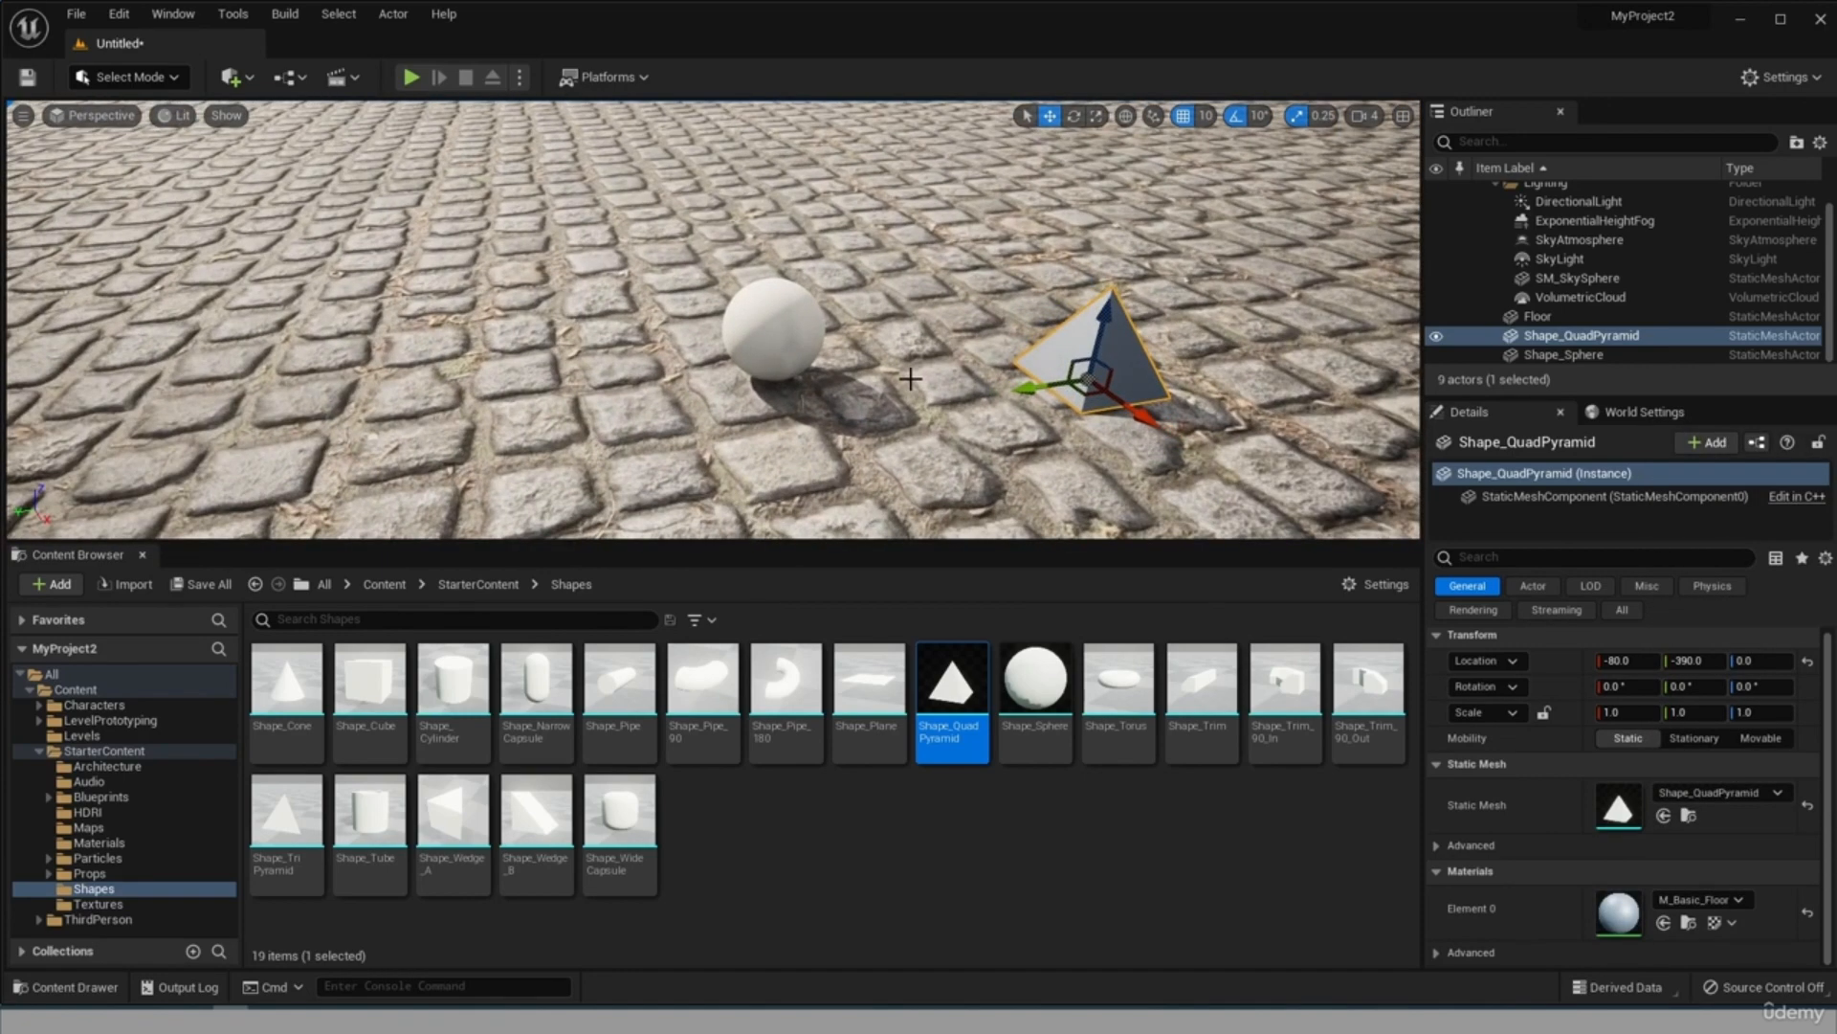
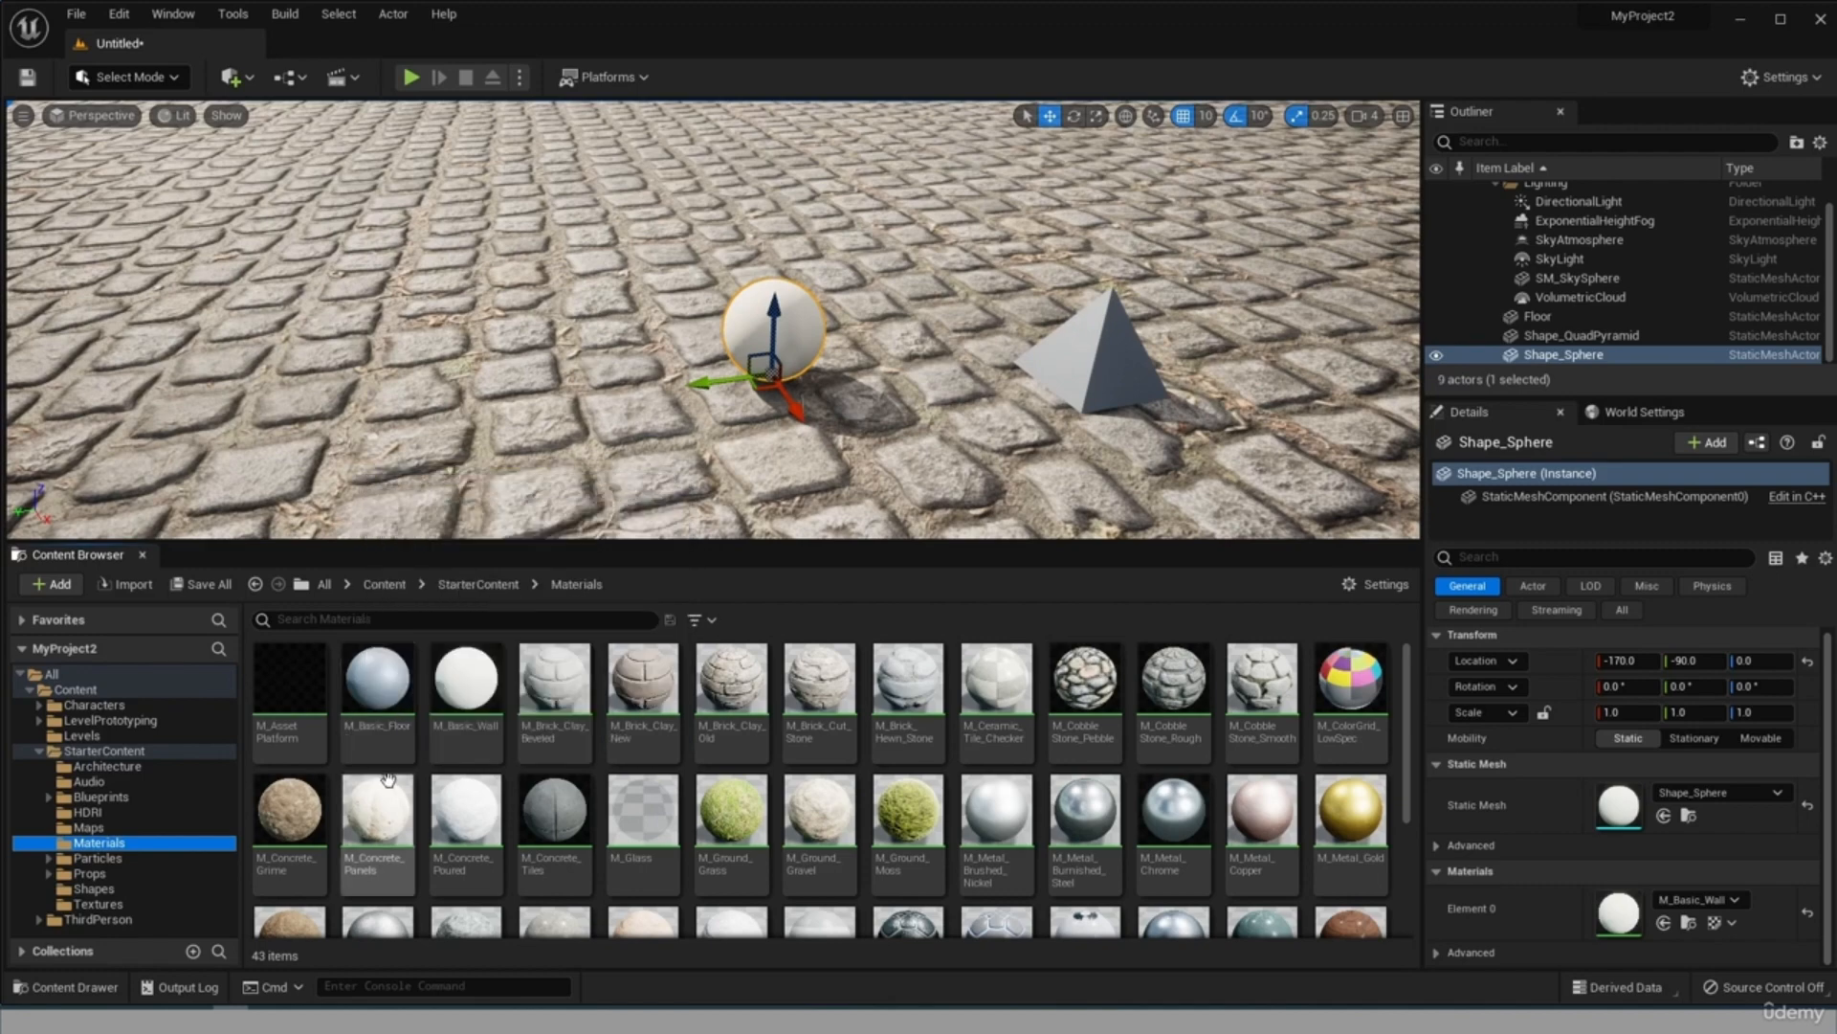
# Place two SM_Chair props from the StarterContent Props folder on the floor, at about X -230, Y 270 and X -200, Y 120.
pyautogui.click(91, 904)
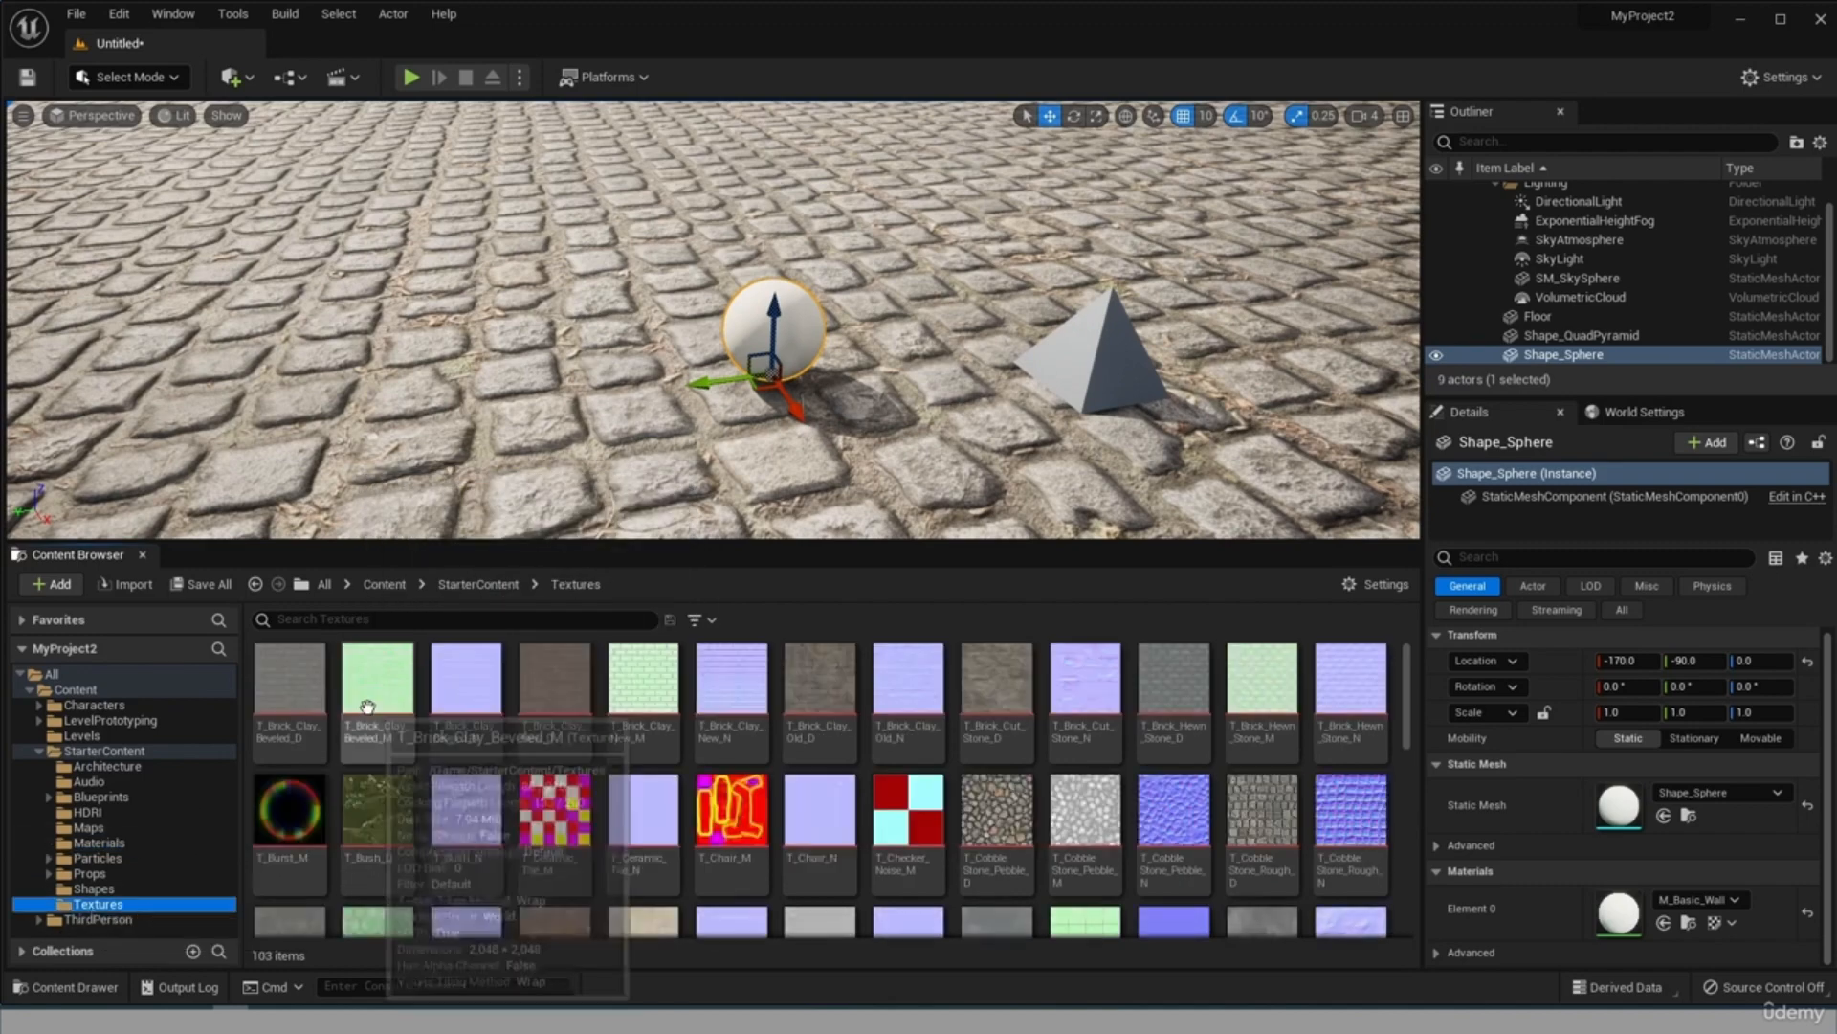
pyautogui.click(143, 872)
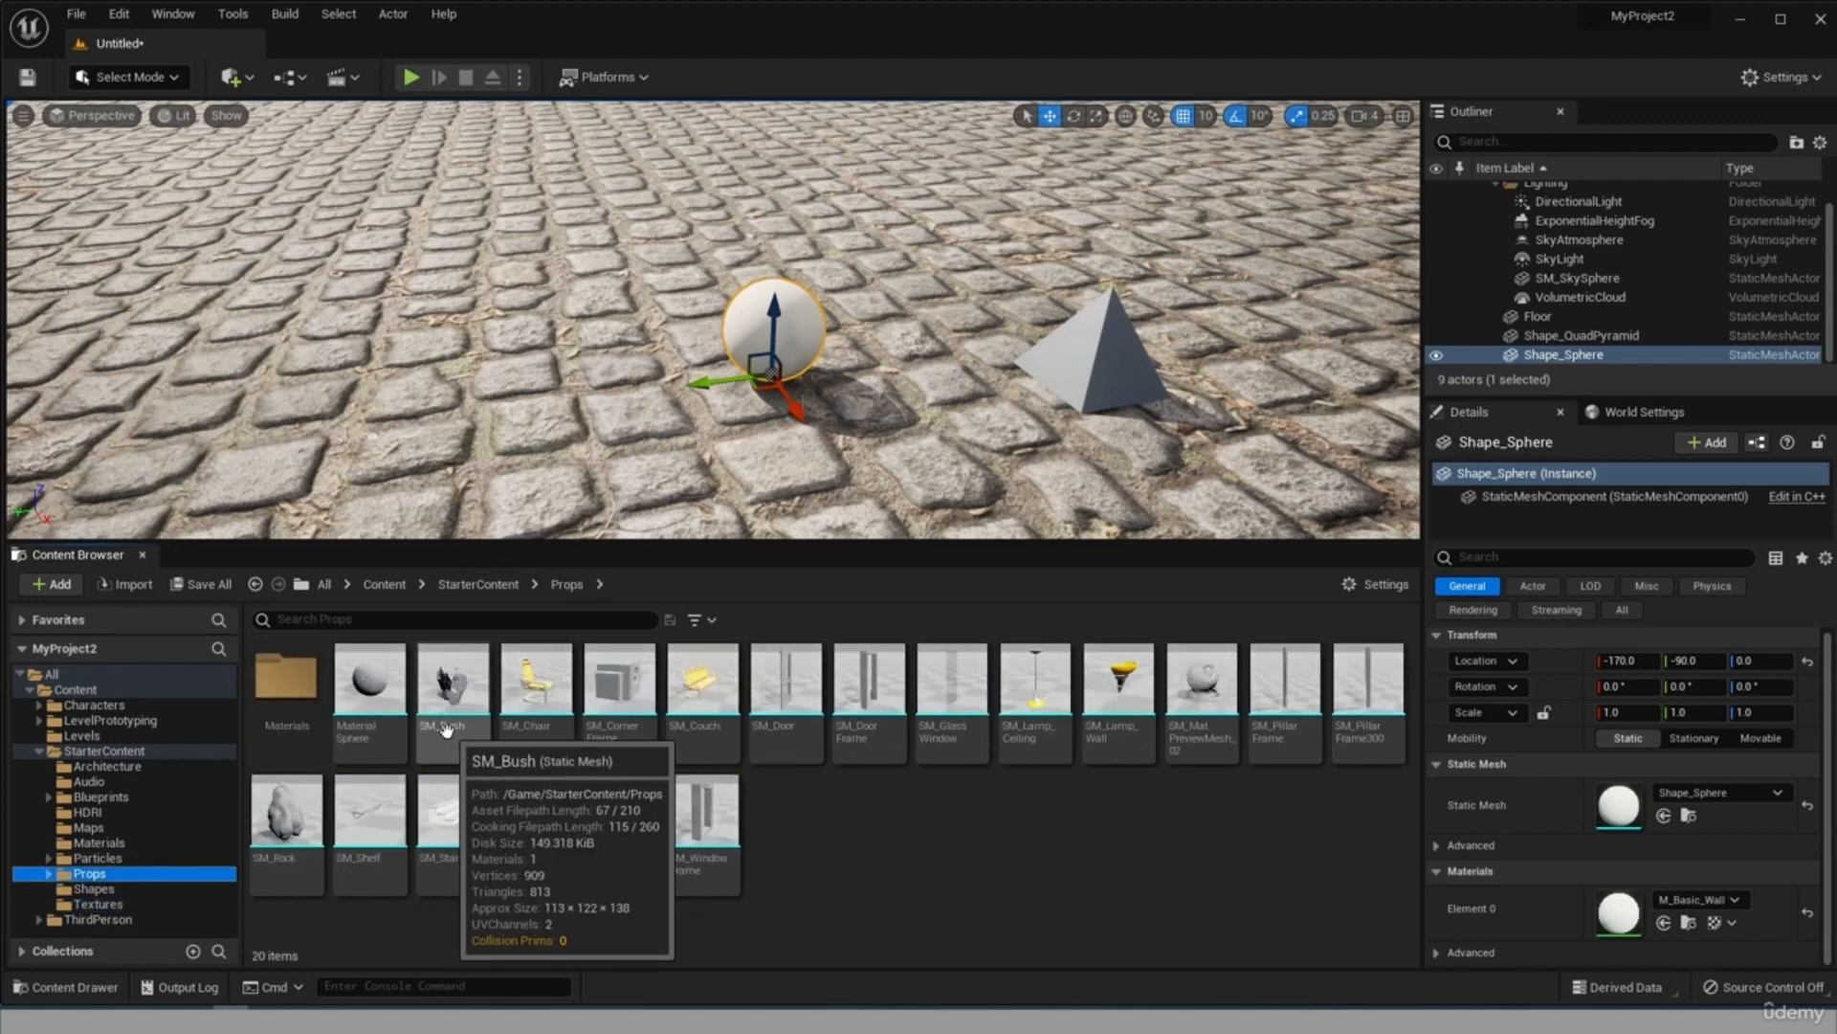
pyautogui.click(532, 708)
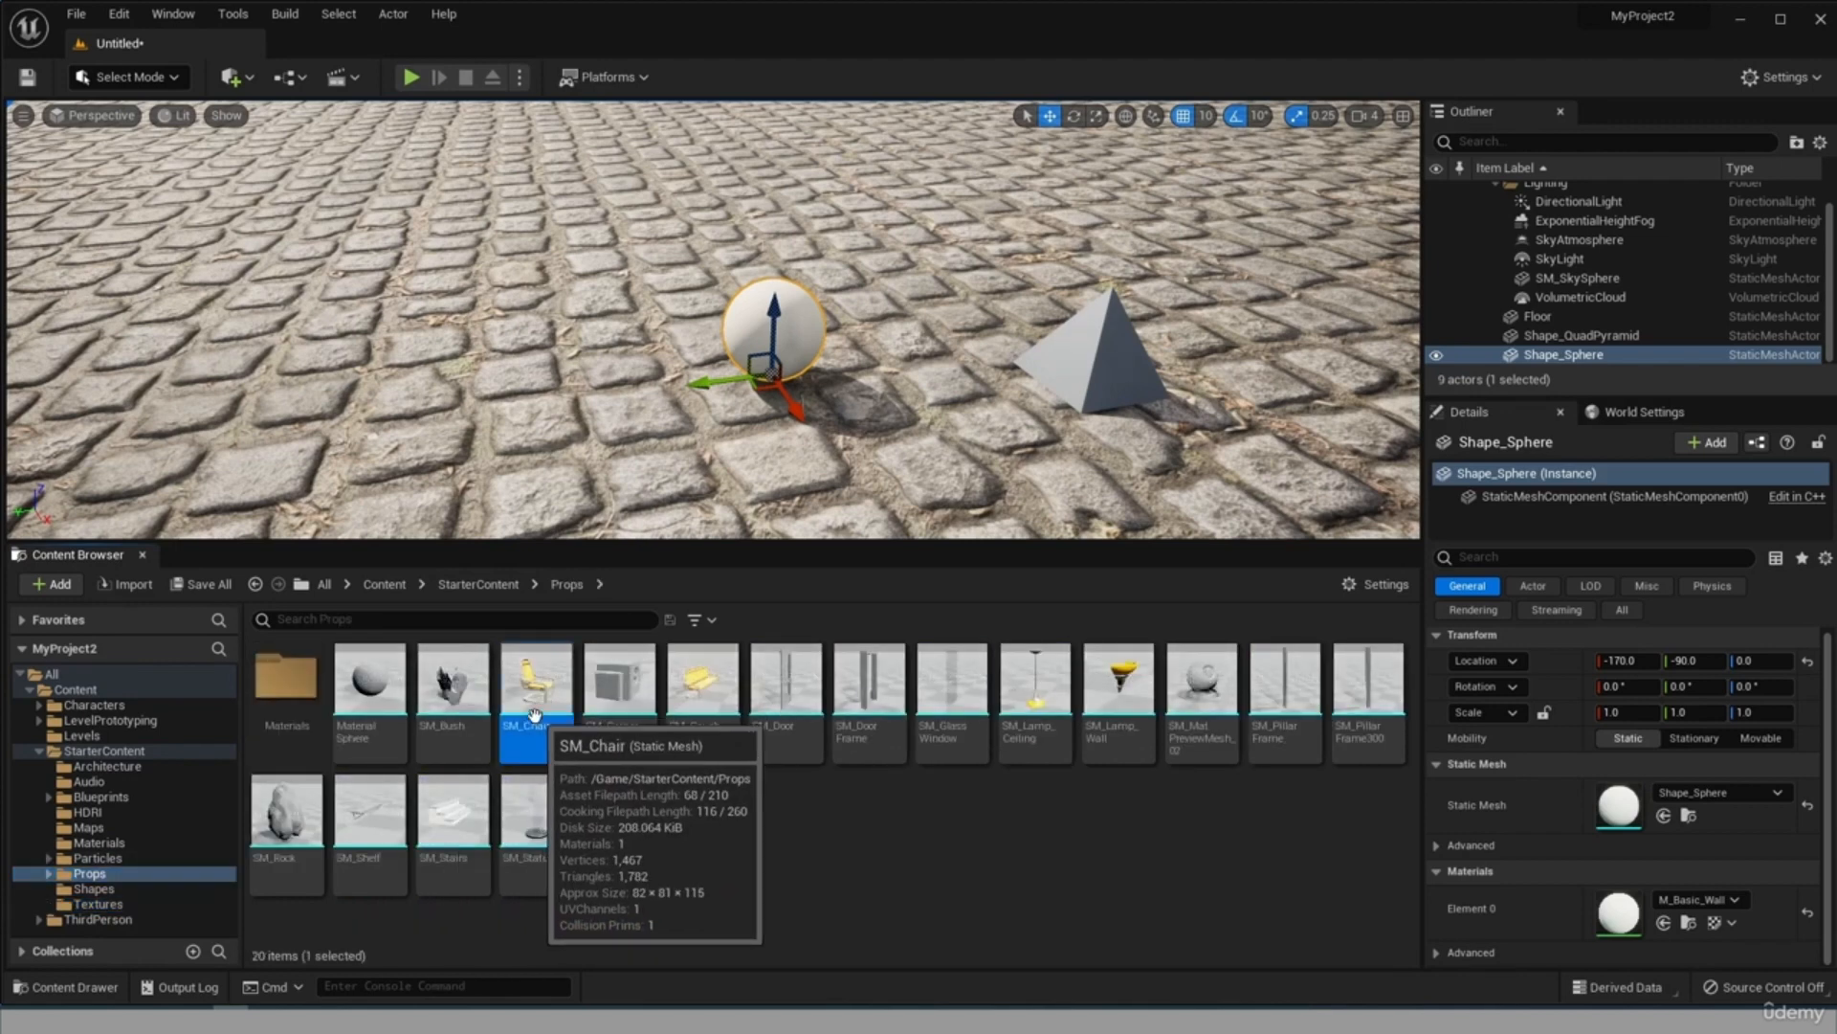
pyautogui.moveTo(400, 390); pyautogui.dragTo(392, 393)
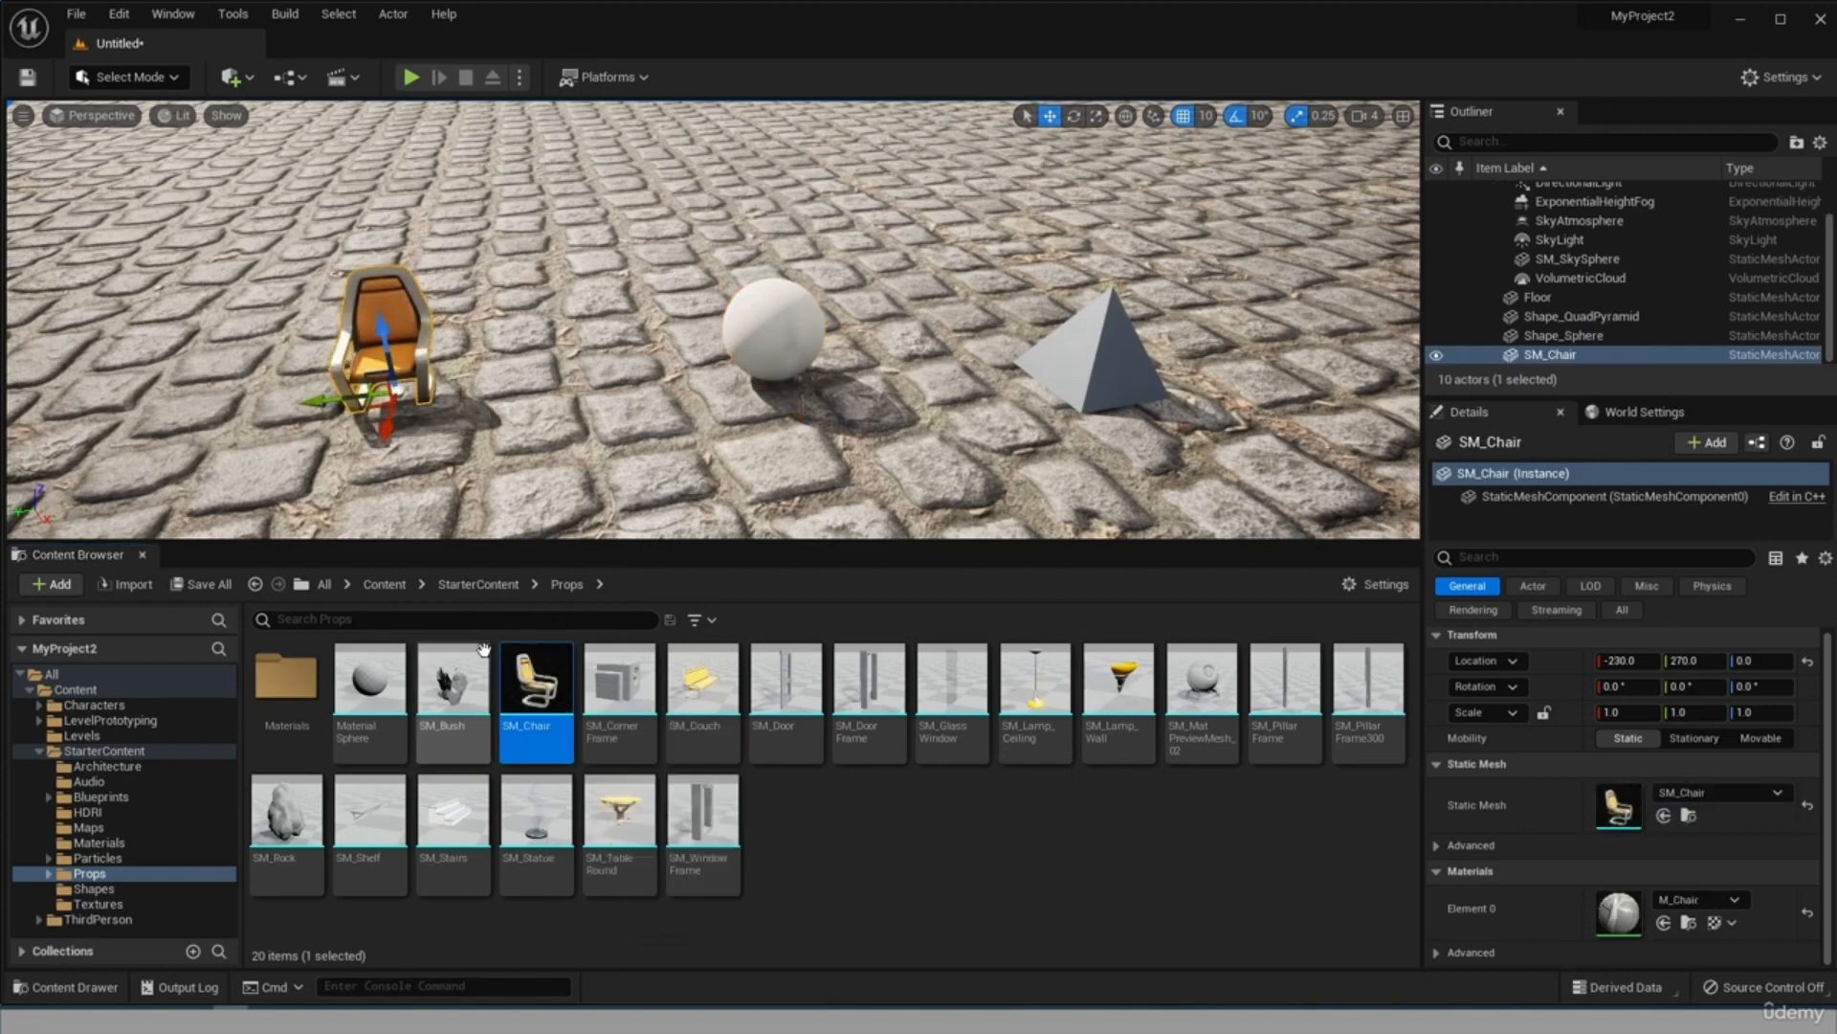
pyautogui.moveTo(498, 697); pyautogui.dragTo(550, 340)
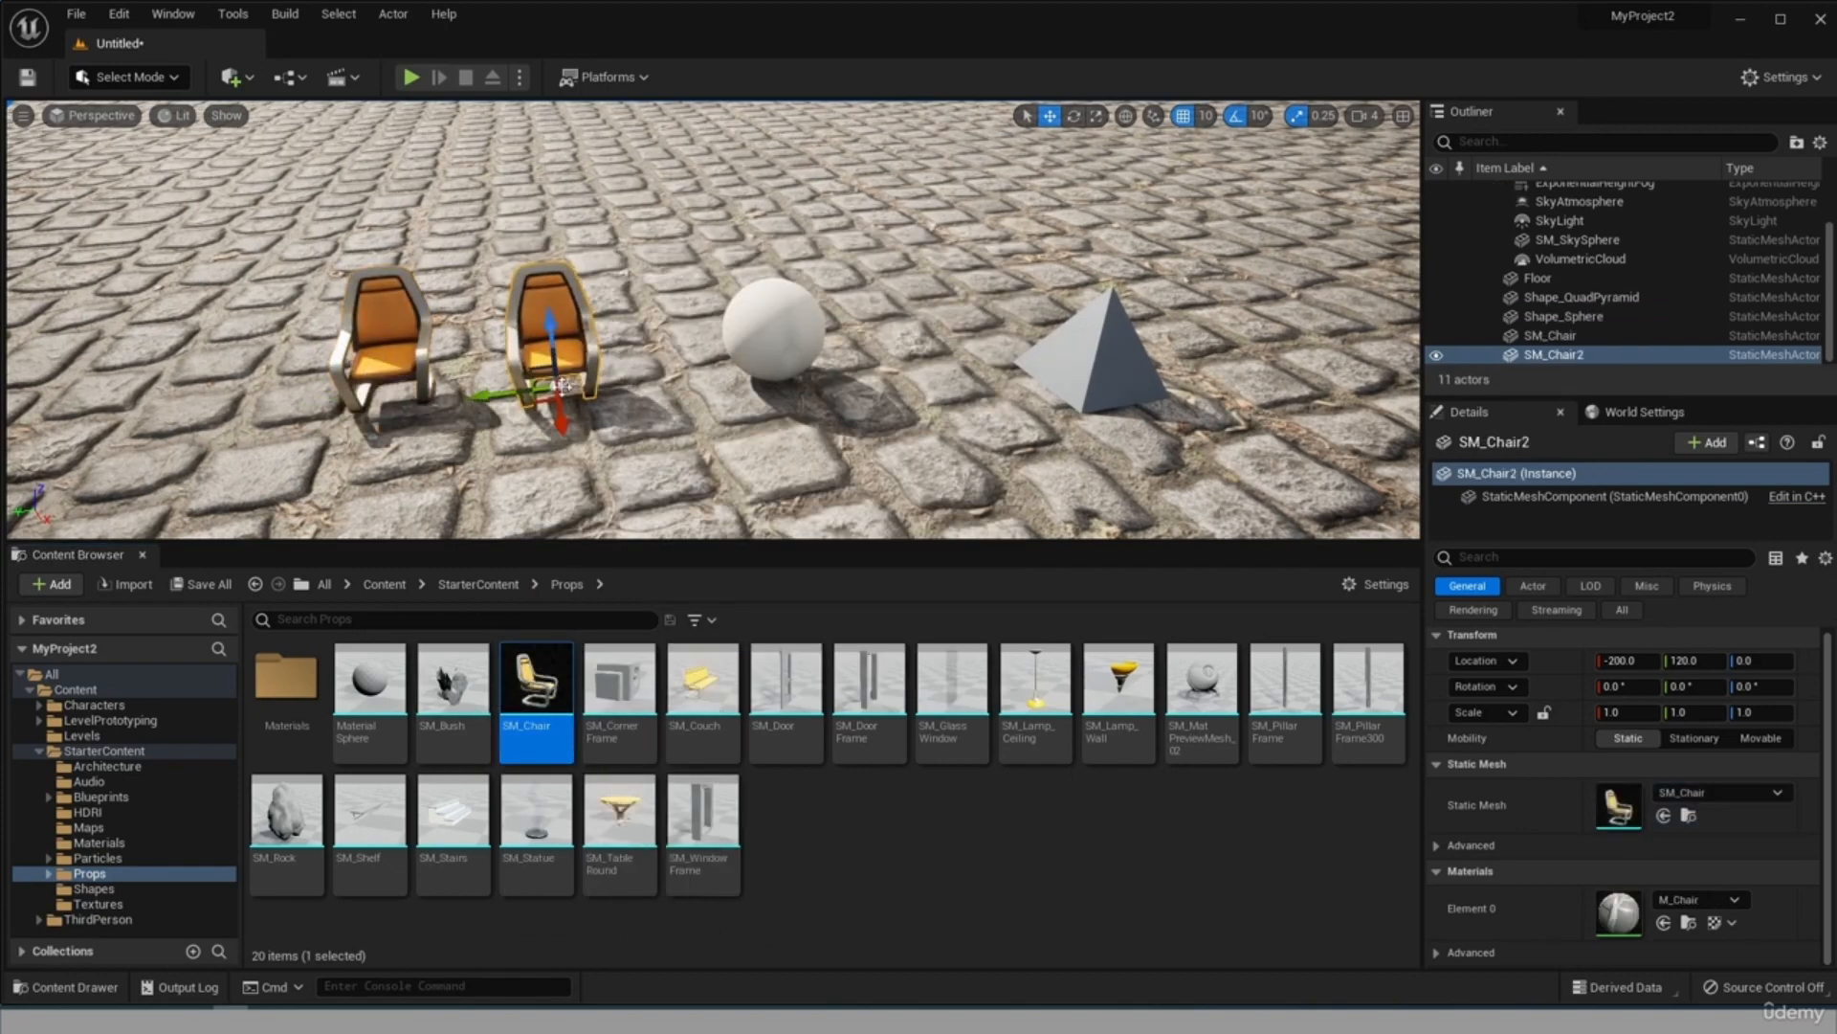
# Rotate the second chair about Z to 20° and the first chair about Z to -30°.
pyautogui.click(1074, 116)
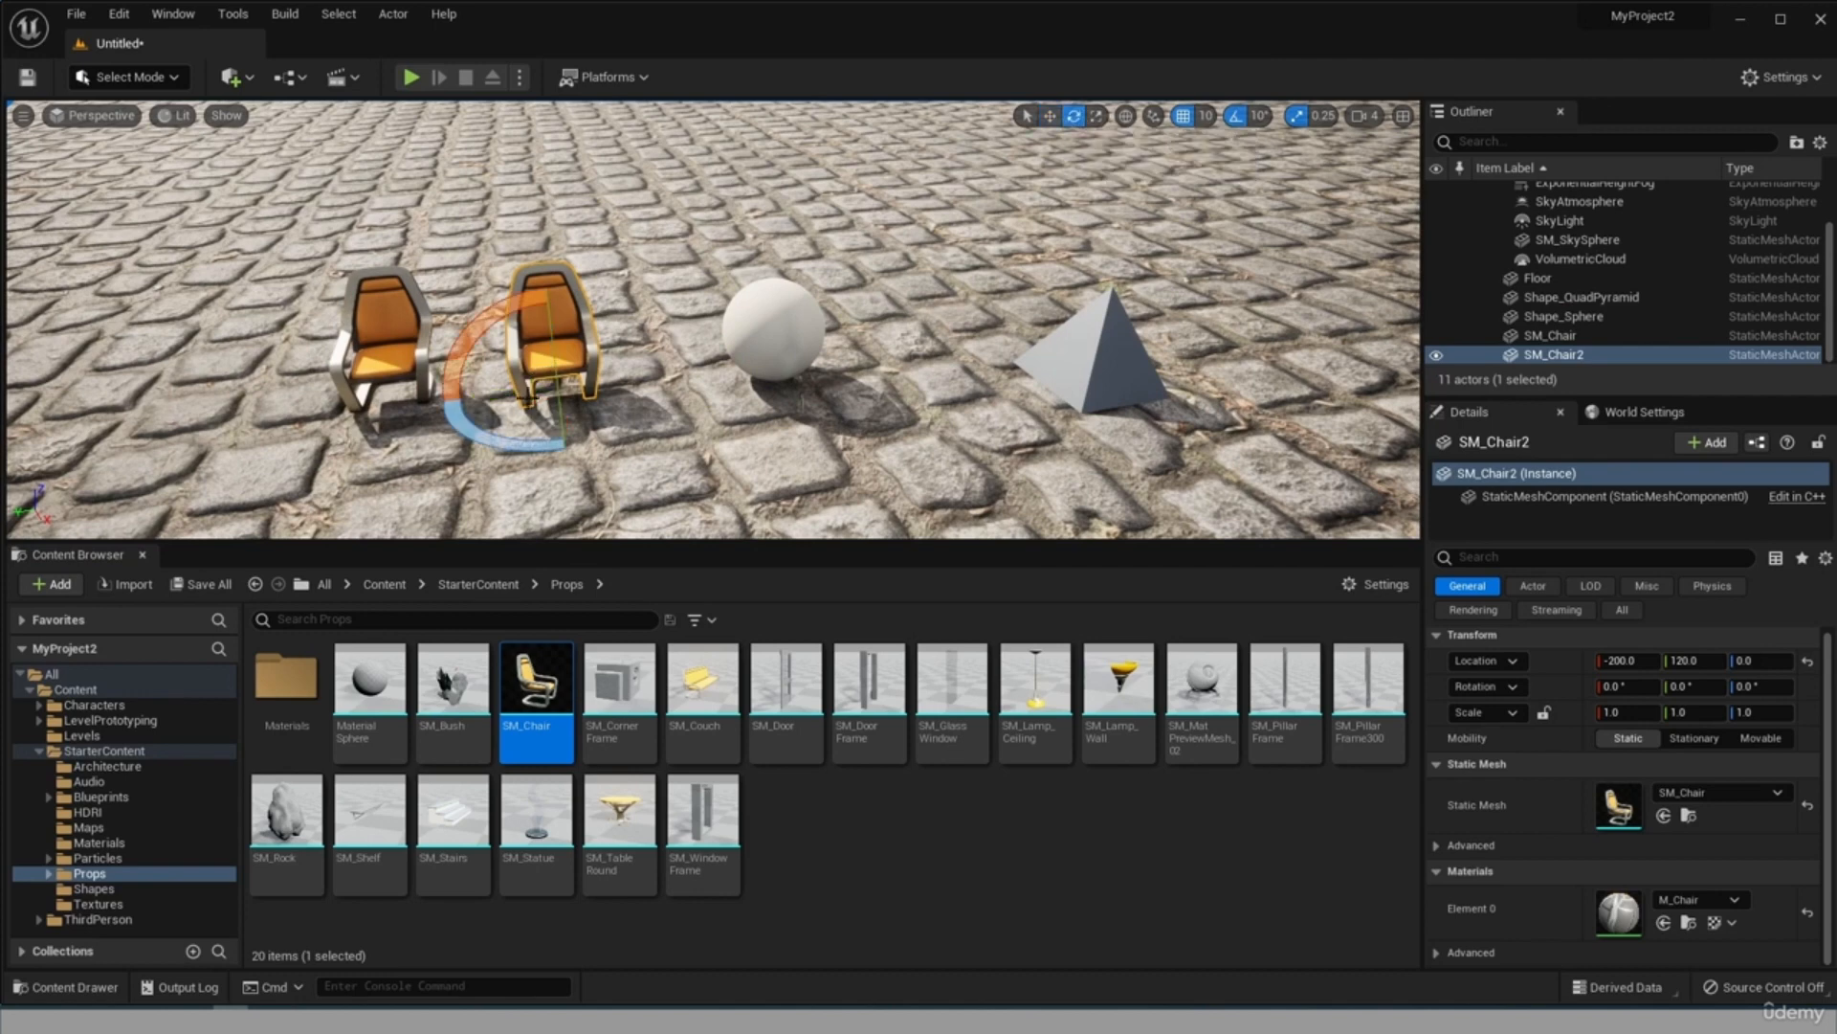
pyautogui.moveTo(536, 446); pyautogui.dragTo(613, 450)
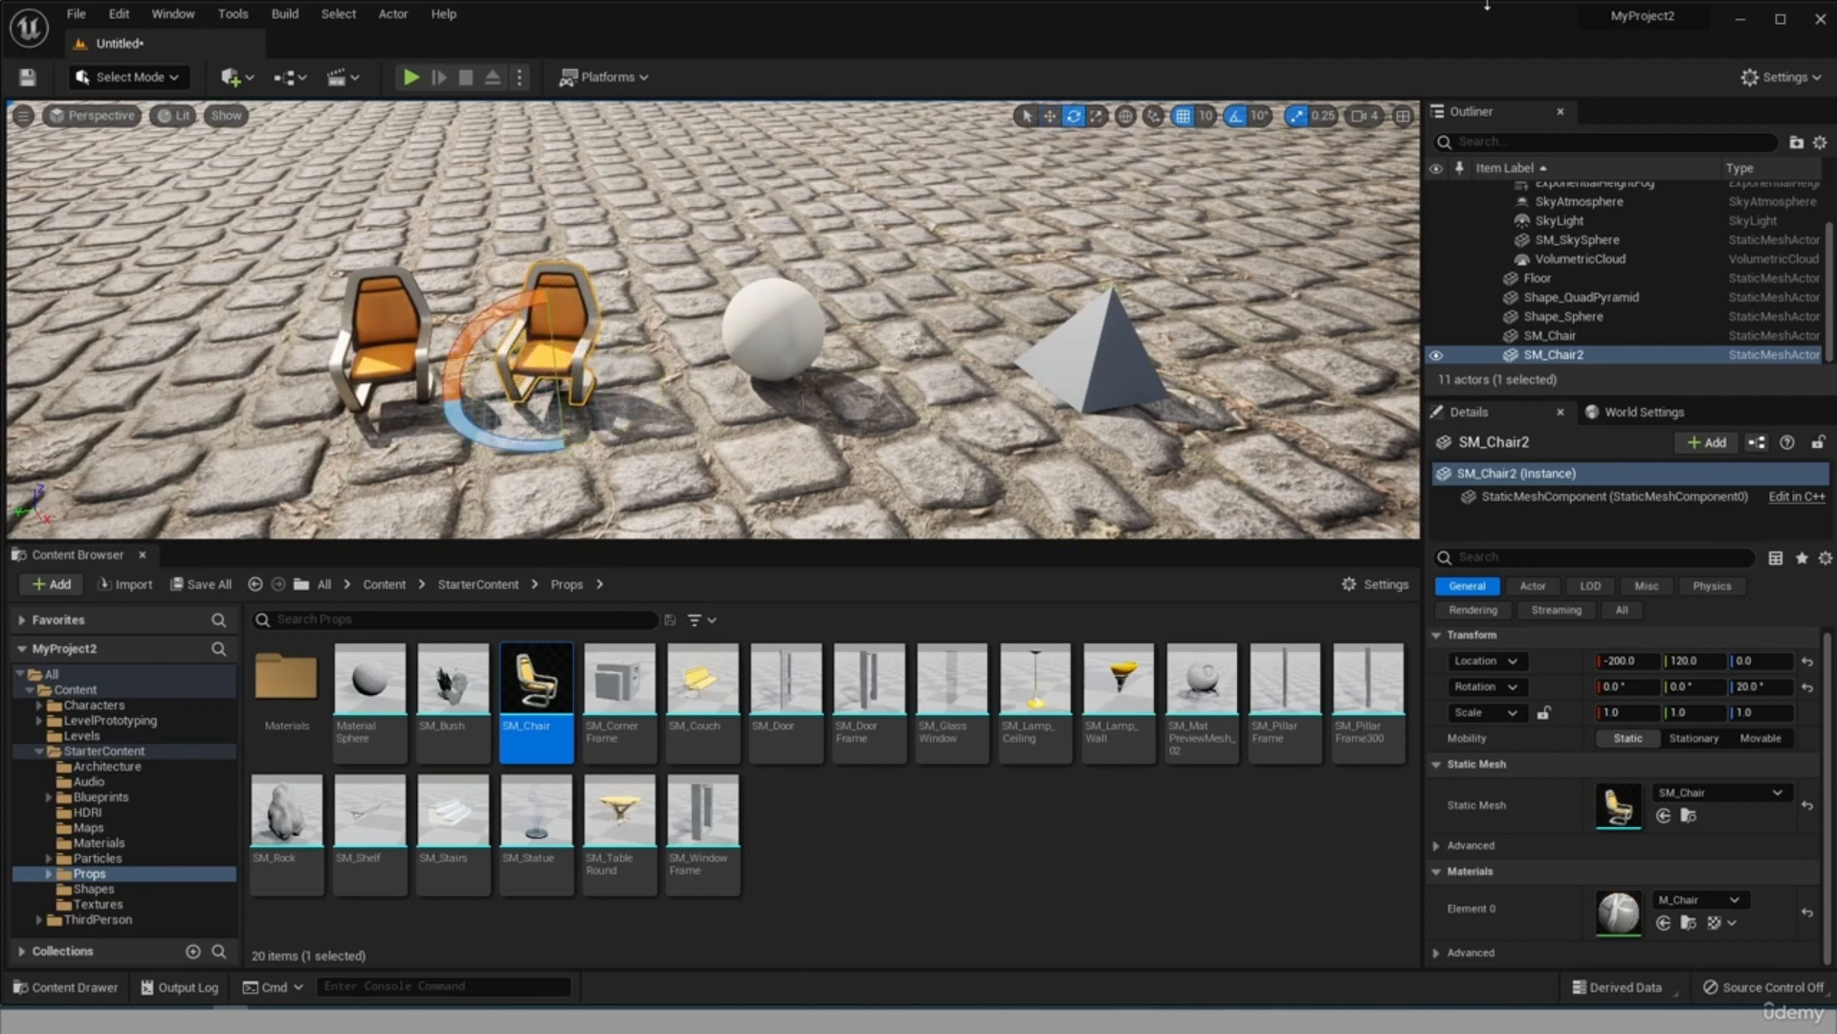
pyautogui.click(398, 345)
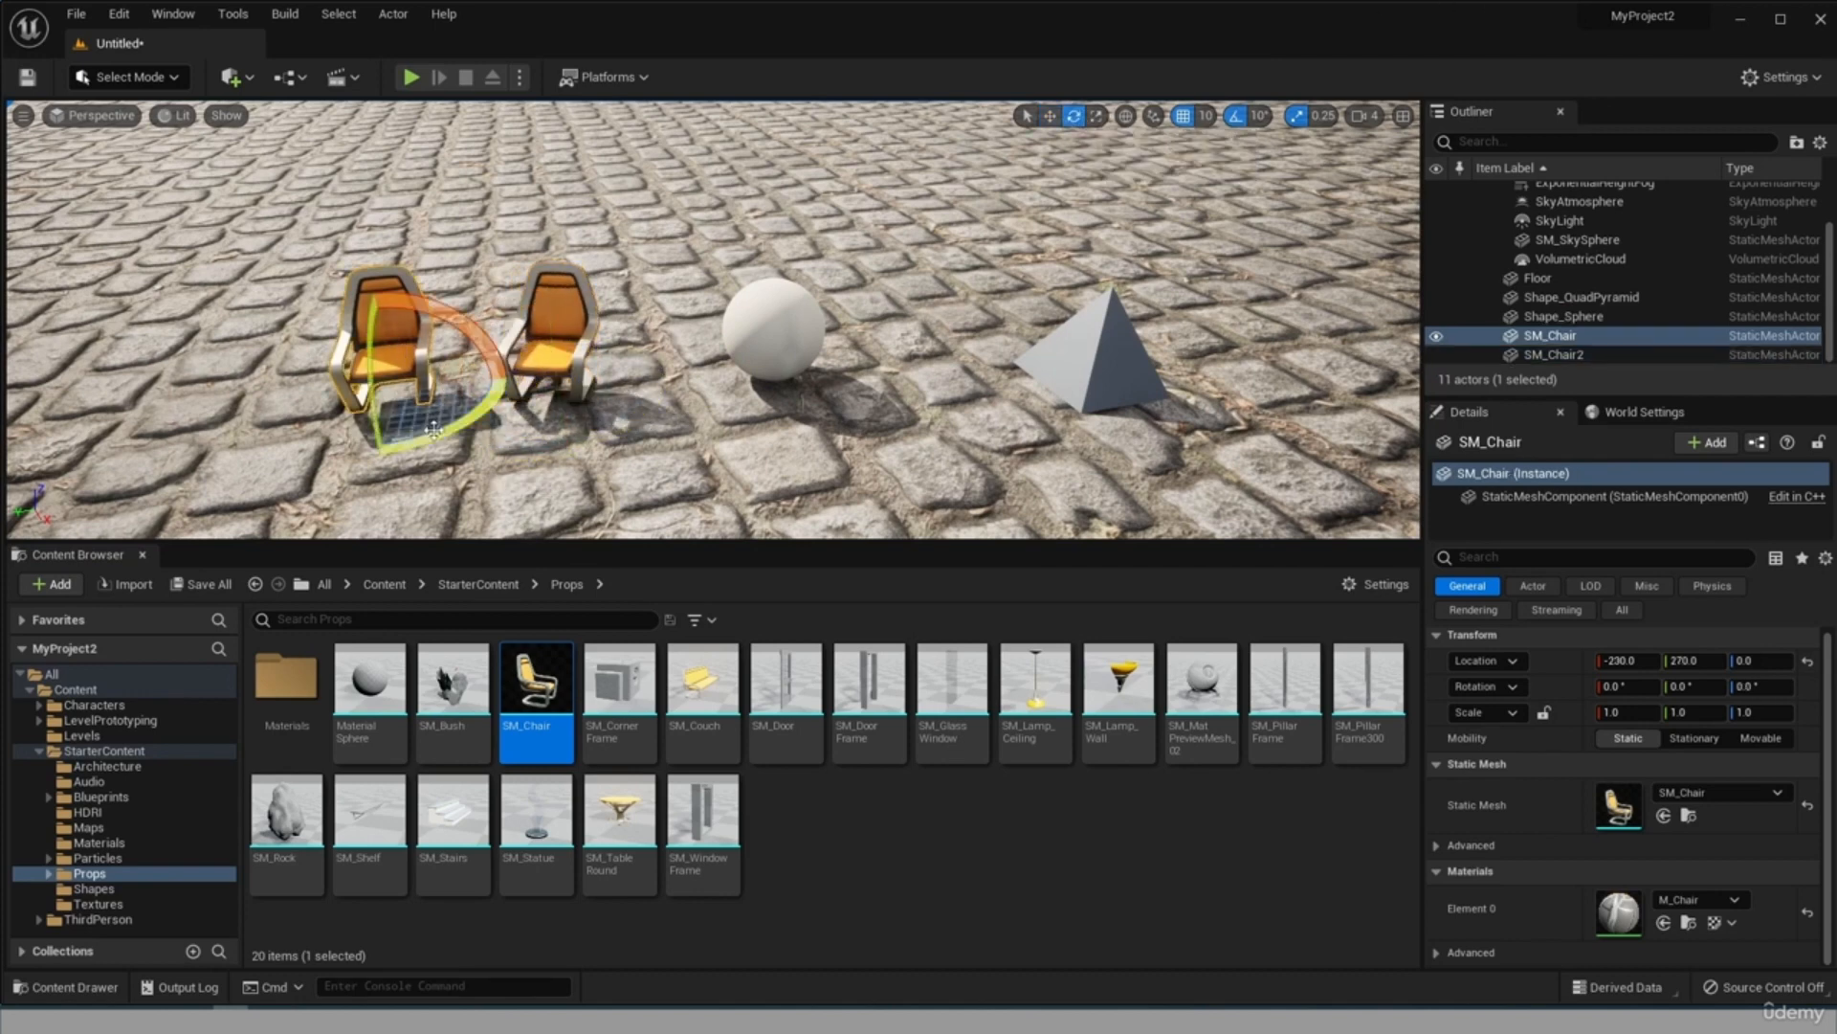
pyautogui.moveTo(429, 428); pyautogui.dragTo(483, 425)
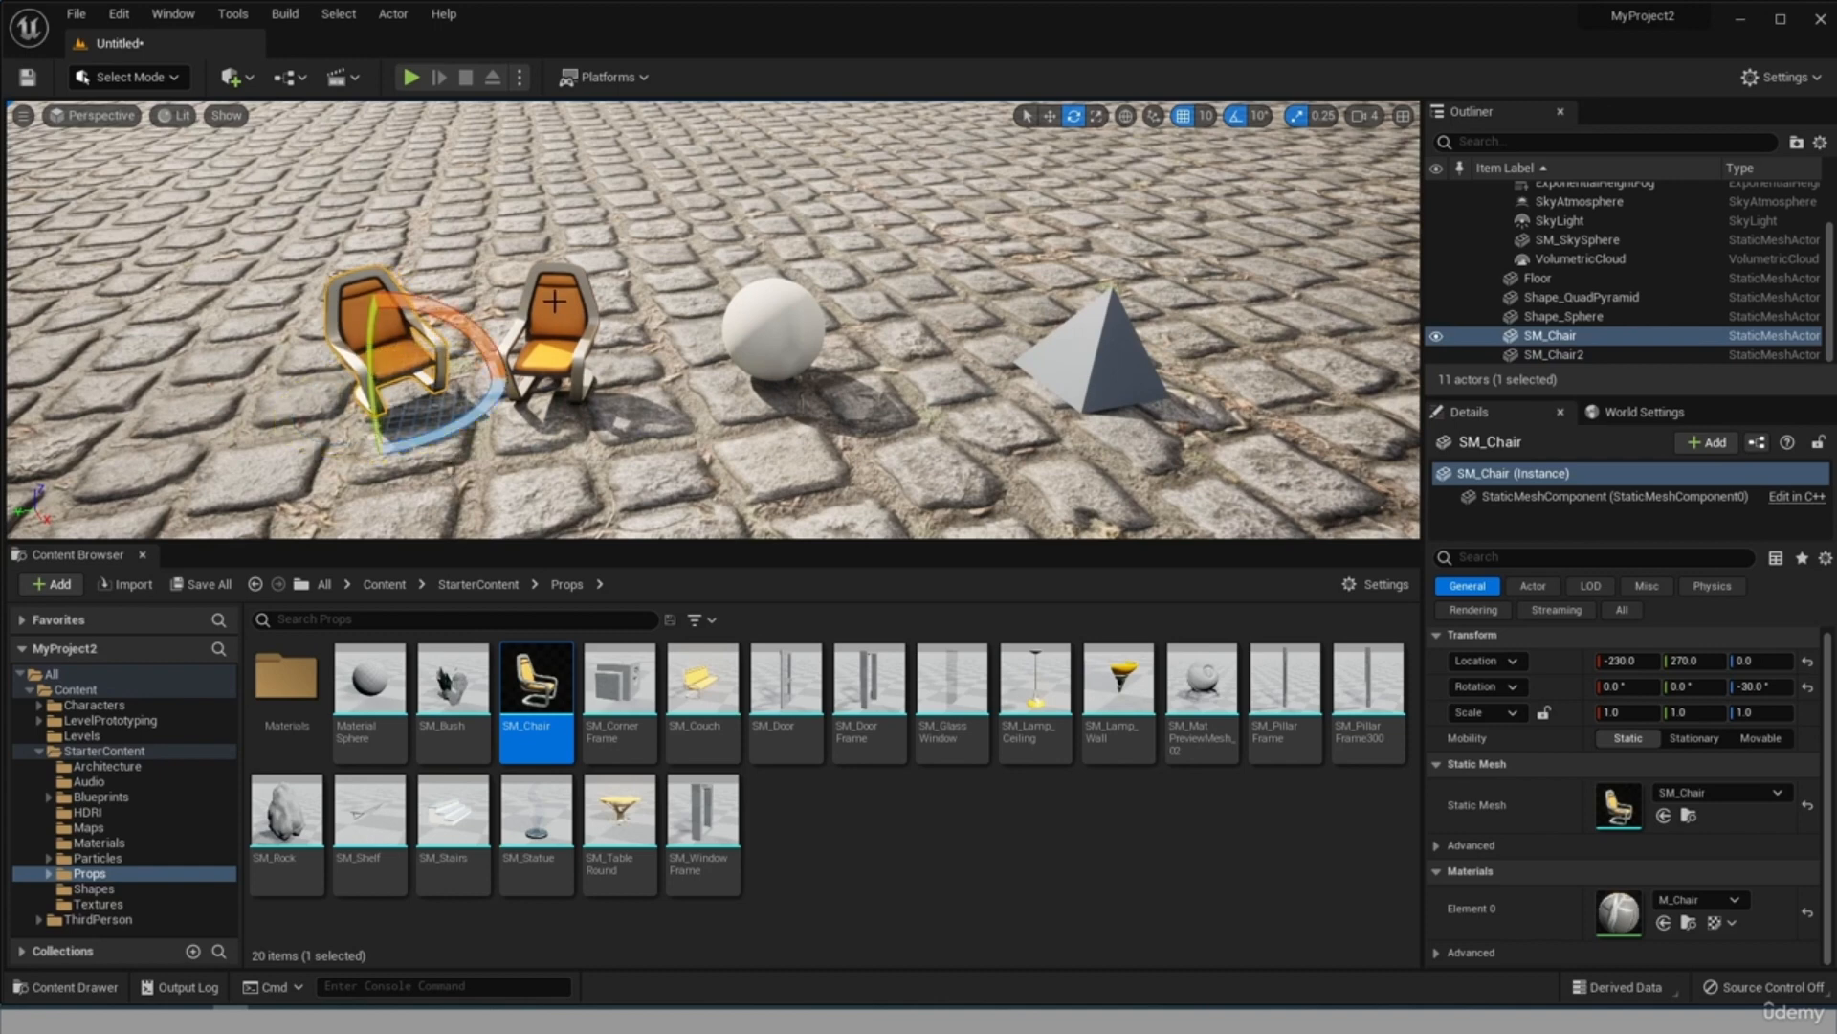
# Move the second chair, nearer the sphere, along X to about -240 and look at both chairs up close.
pyautogui.click(553, 325)
pyautogui.click(1051, 118)
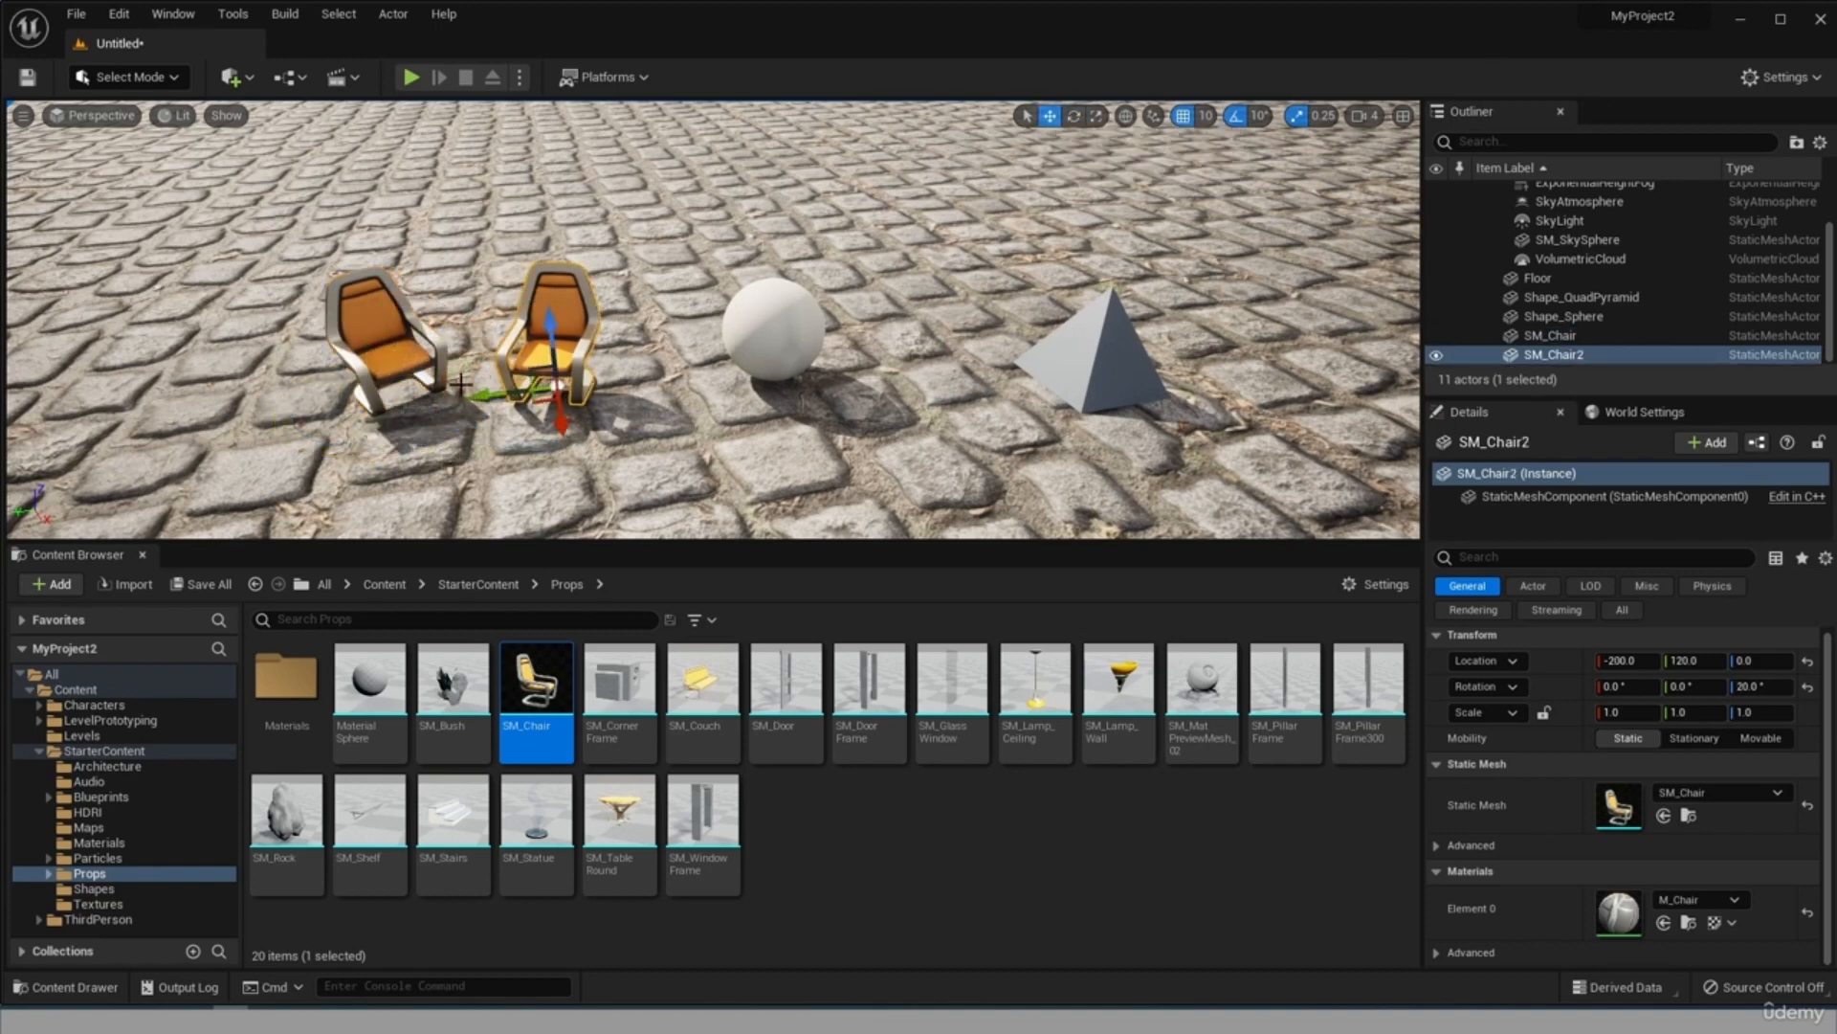
pyautogui.moveTo(561, 424); pyautogui.dragTo(565, 403)
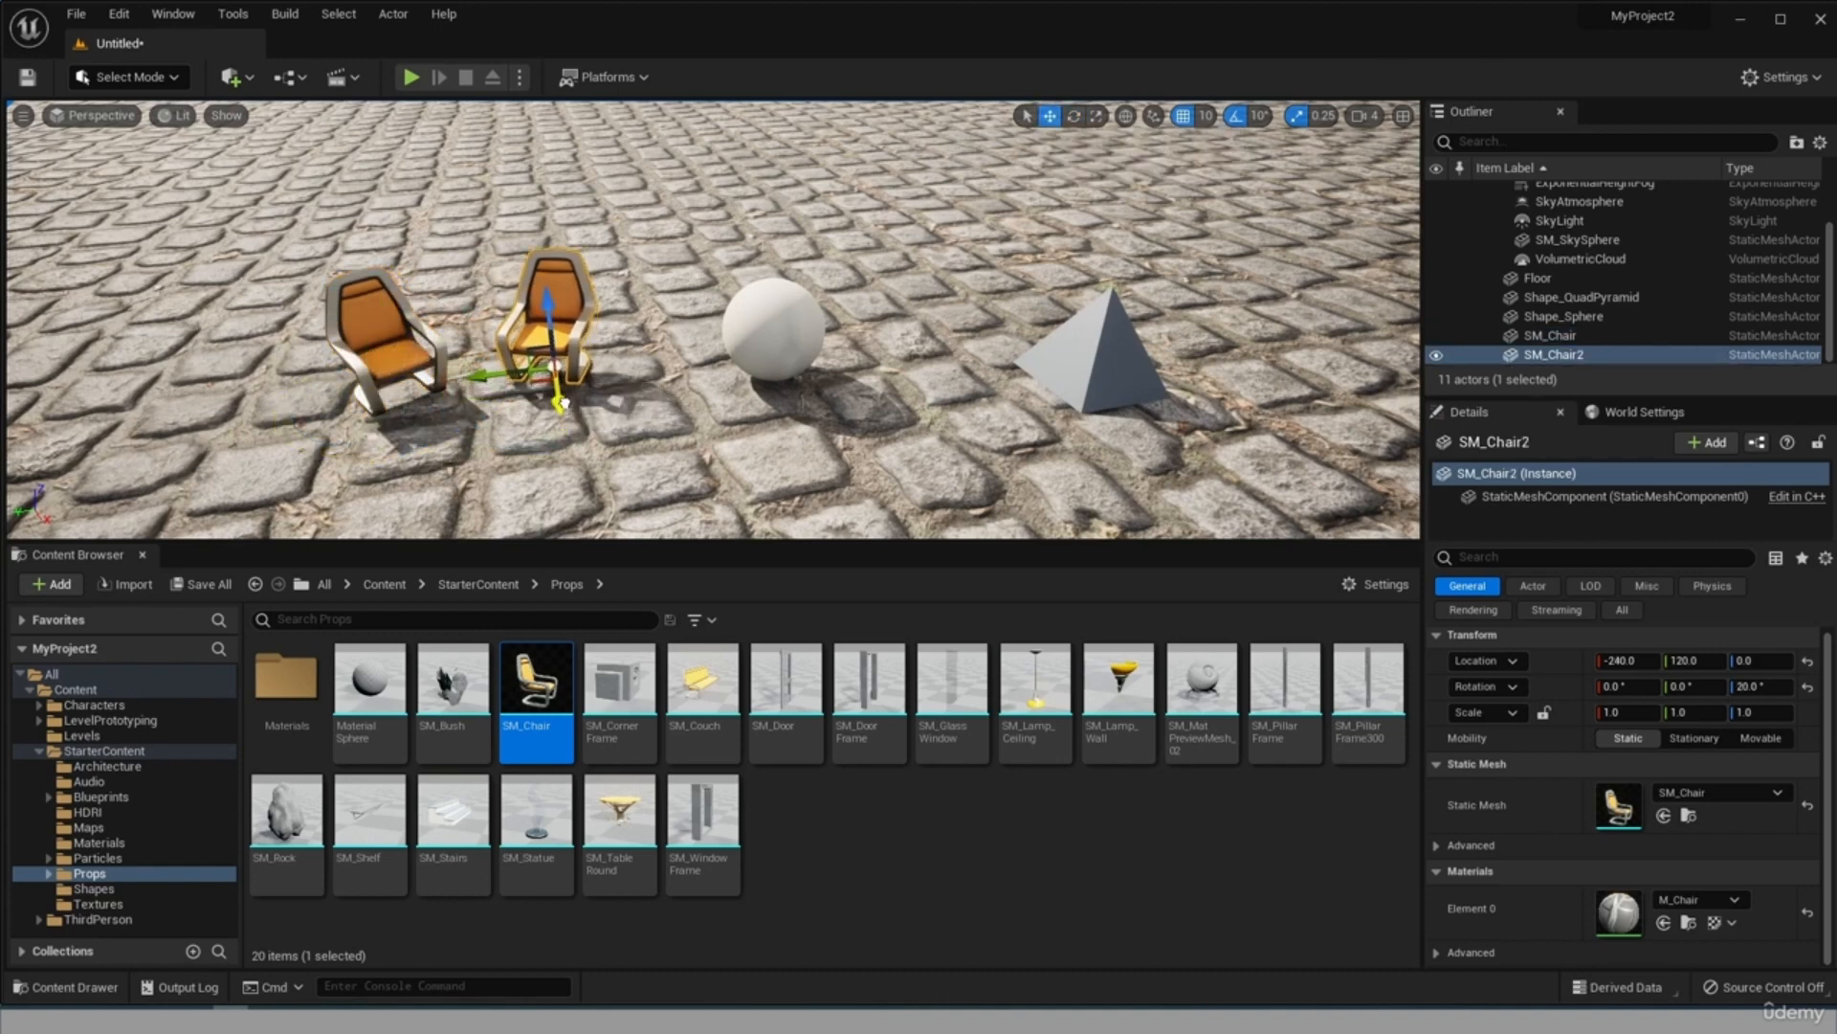
pyautogui.click(660, 459)
pyautogui.moveTo(661, 460)
pyautogui.mouseDown(button='right')
pyautogui.moveTo(517, 460)
pyautogui.moveTo(669, 459)
pyautogui.mouseUp(button='right')
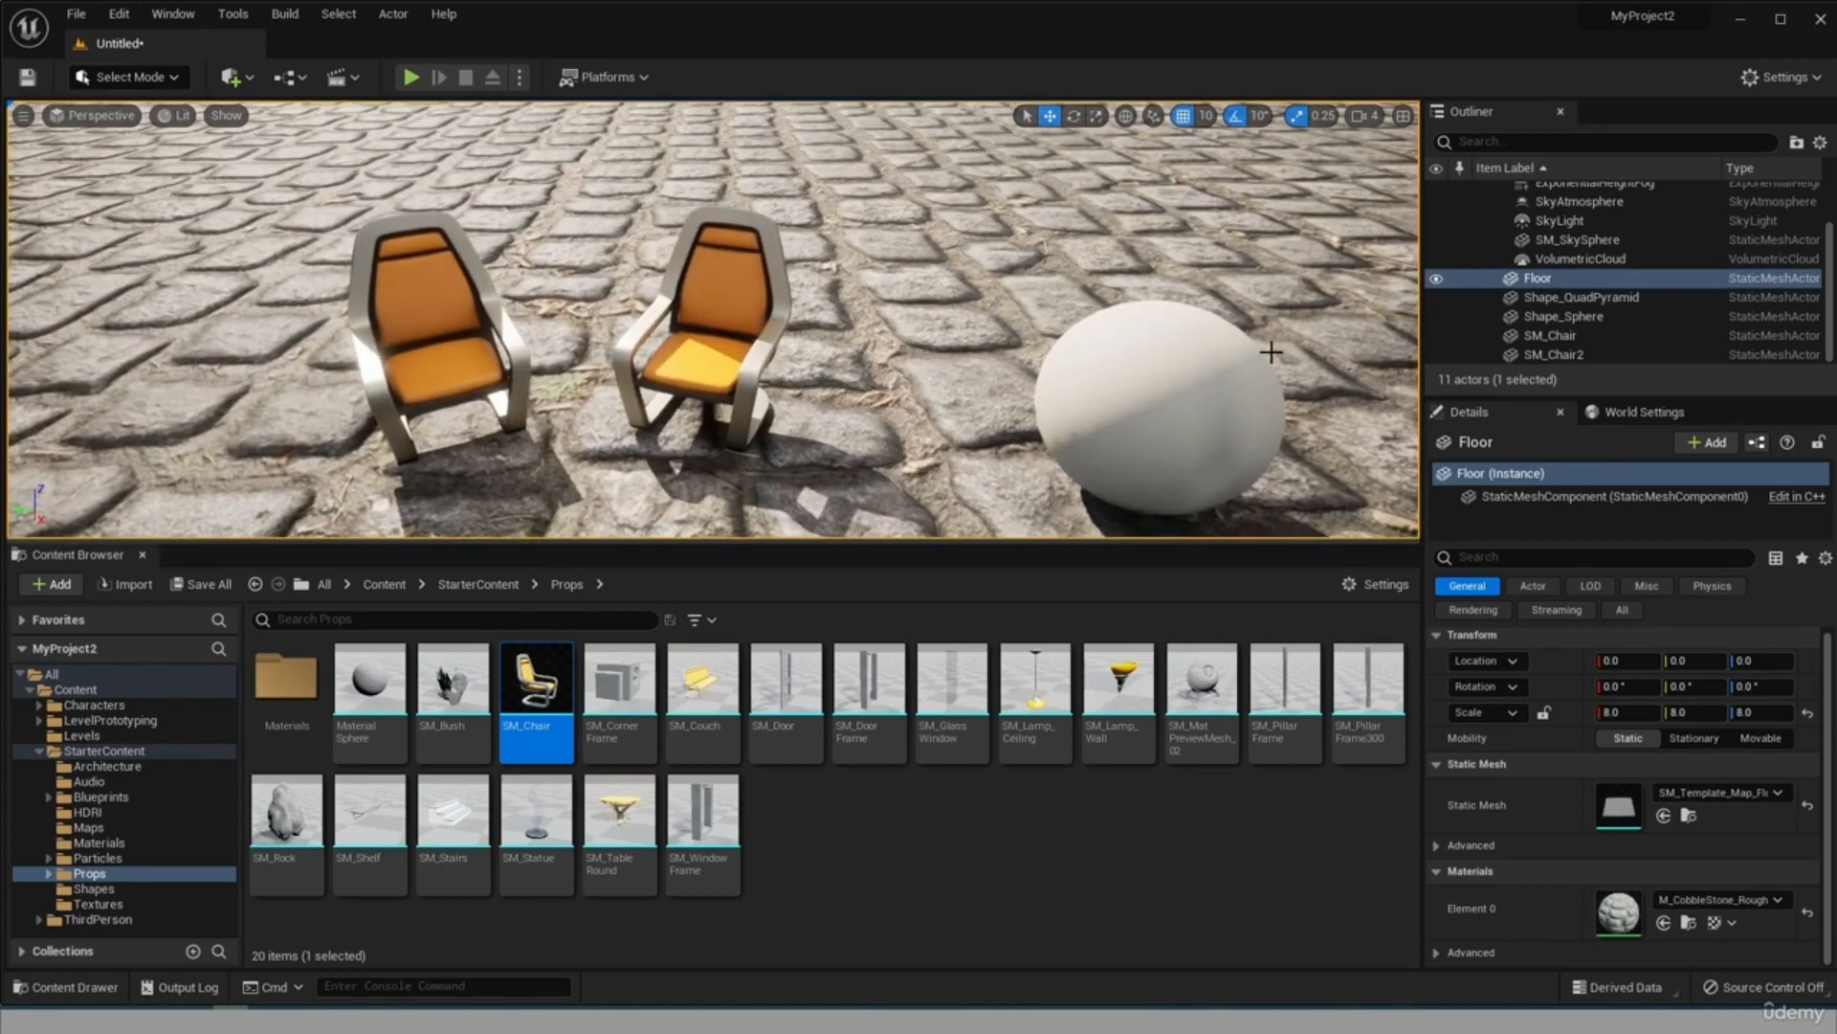
# Set only the second chair's Element 0 material to M_CobbleStone_Pebble and compare it with the first chair.
pyautogui.click(1552, 354)
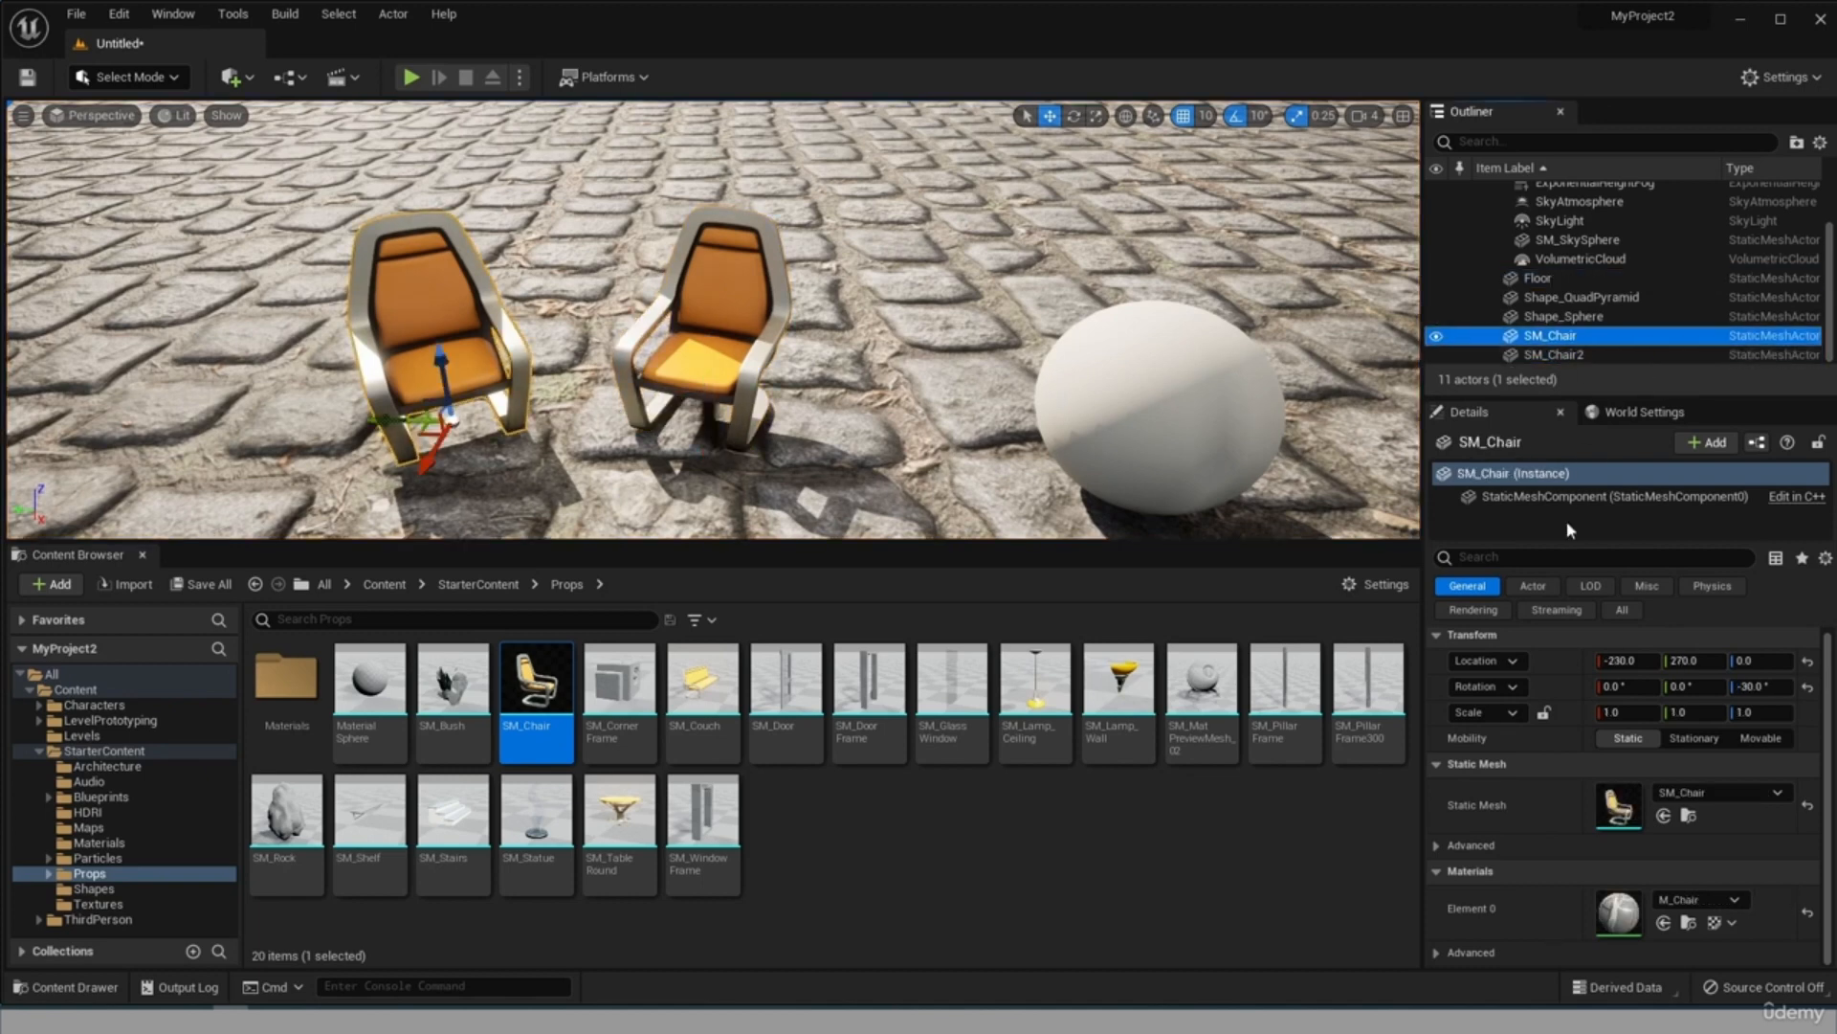
pyautogui.click(1549, 336)
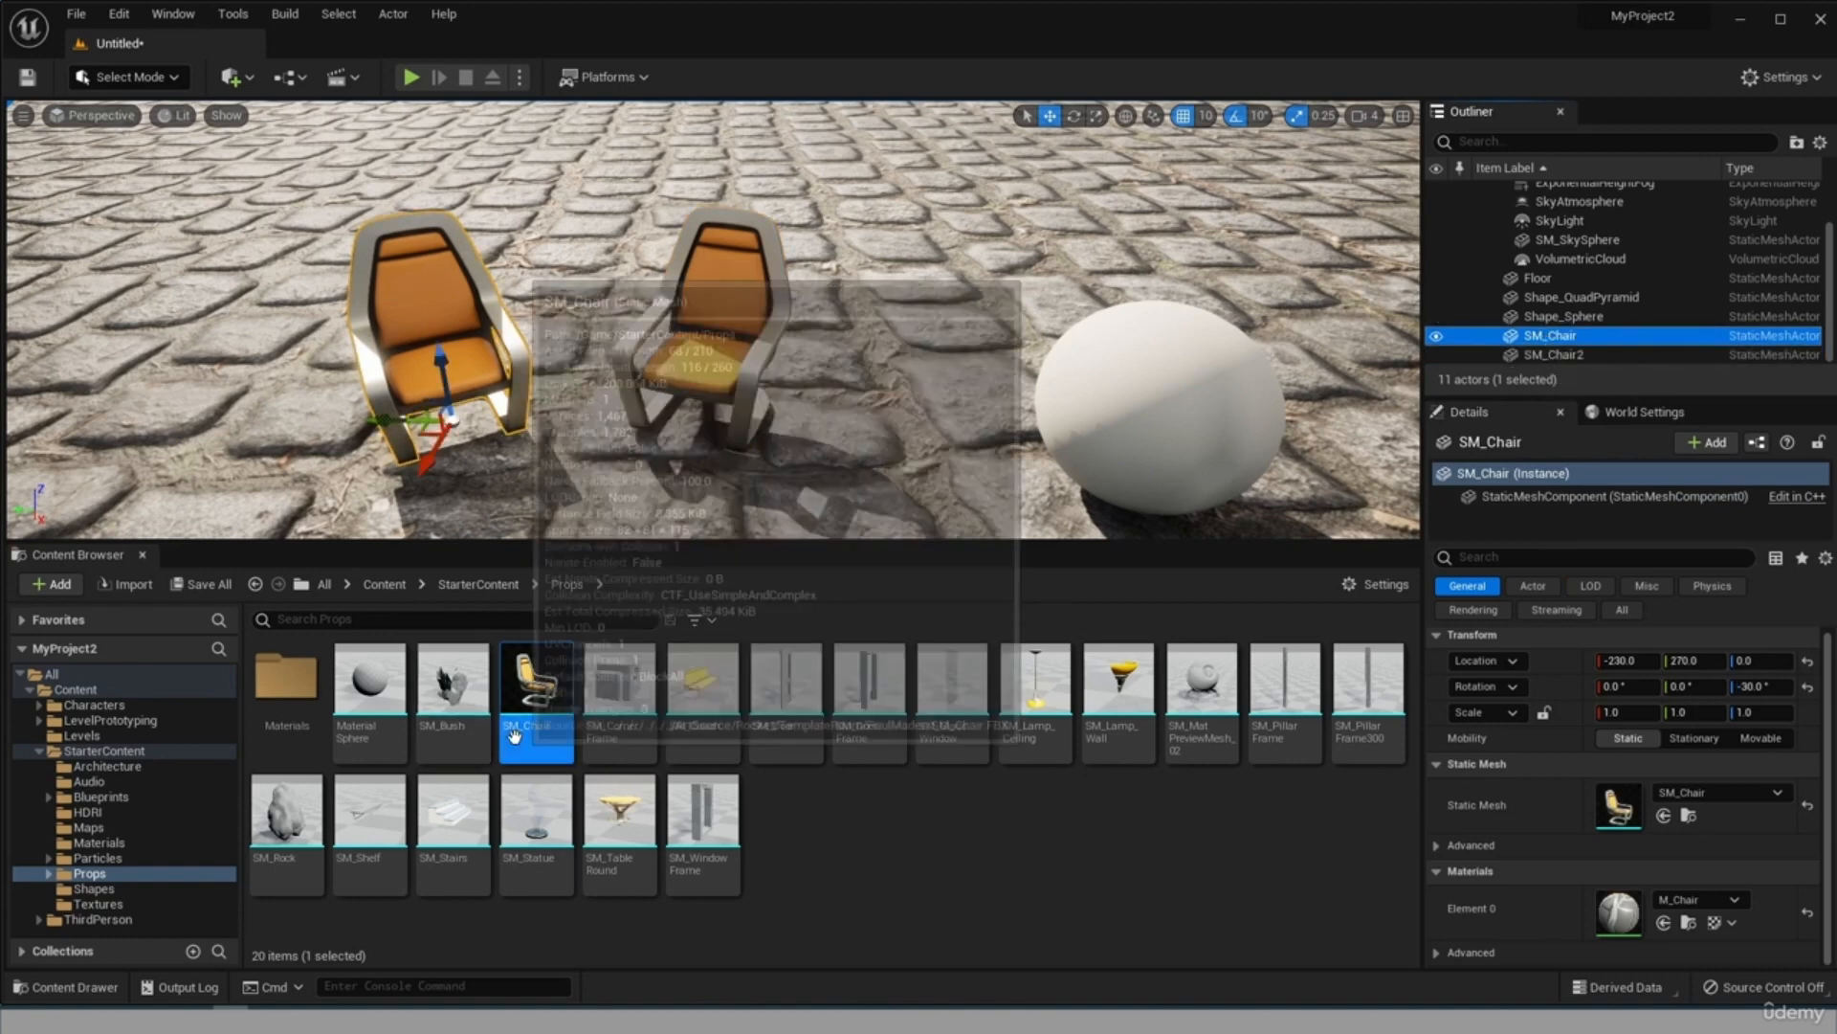
pyautogui.click(787, 342)
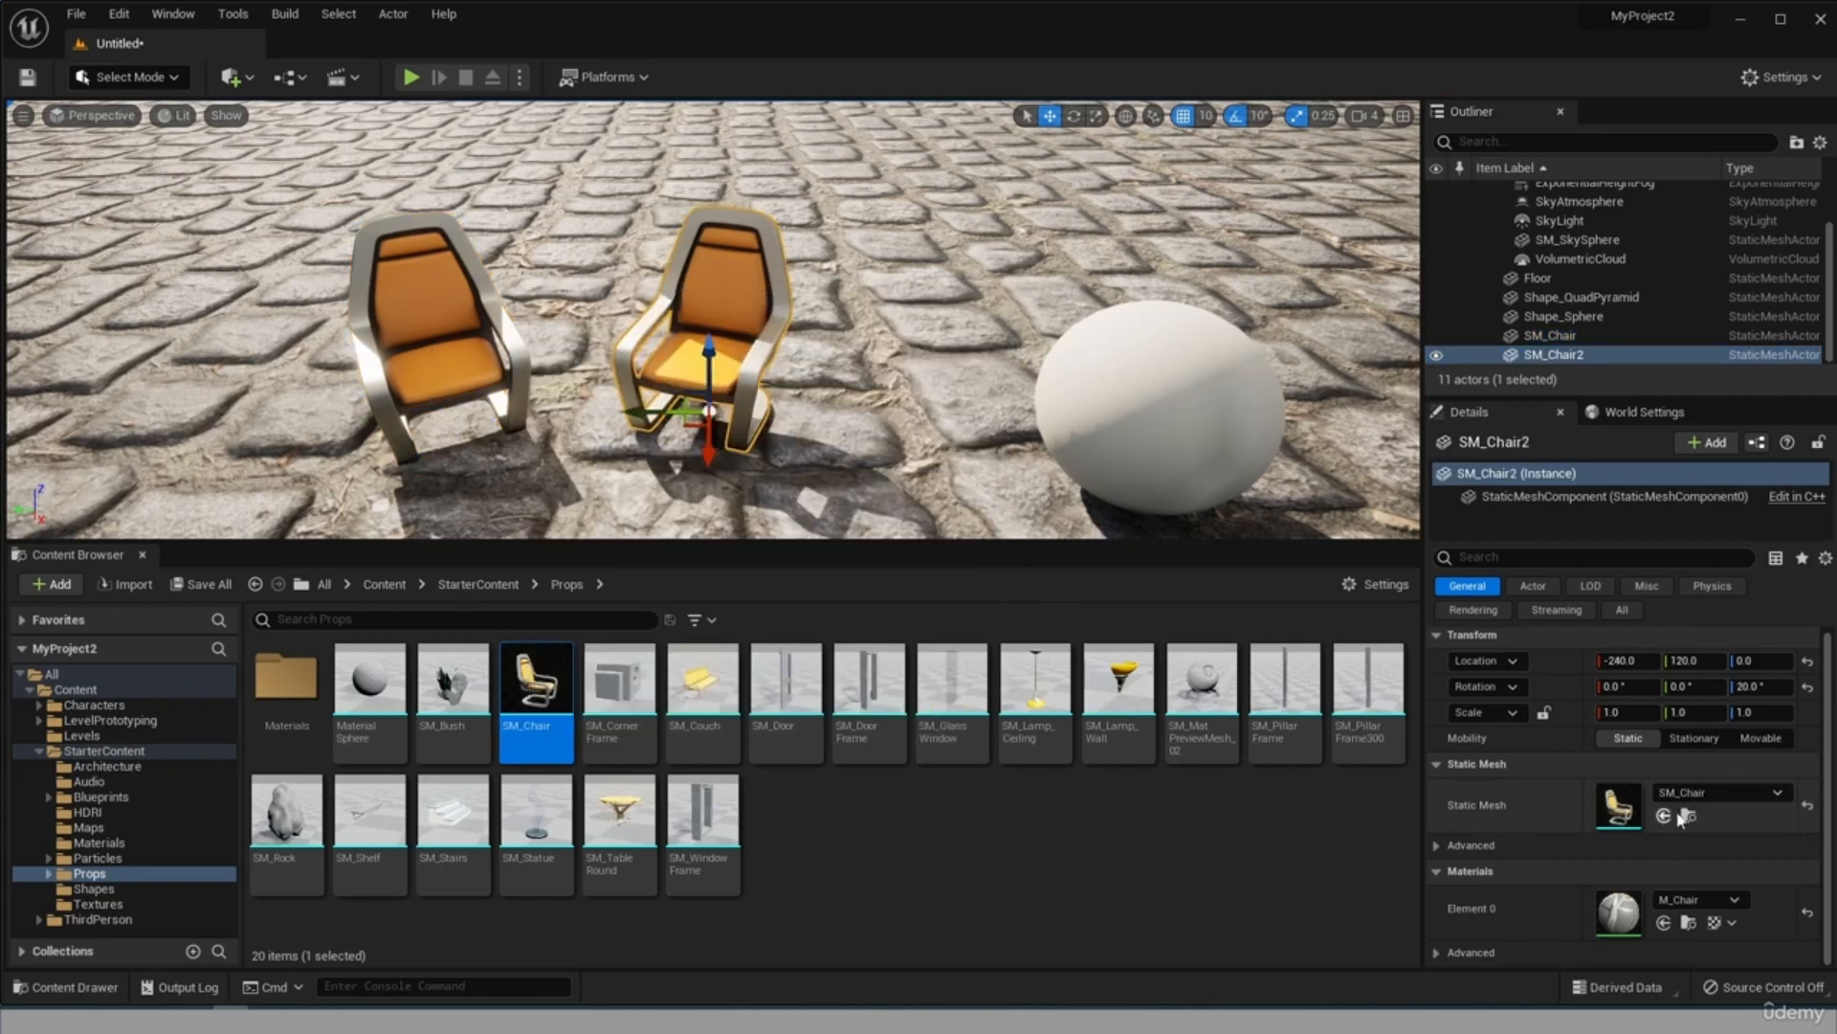
pyautogui.click(1711, 794)
pyautogui.click(1723, 866)
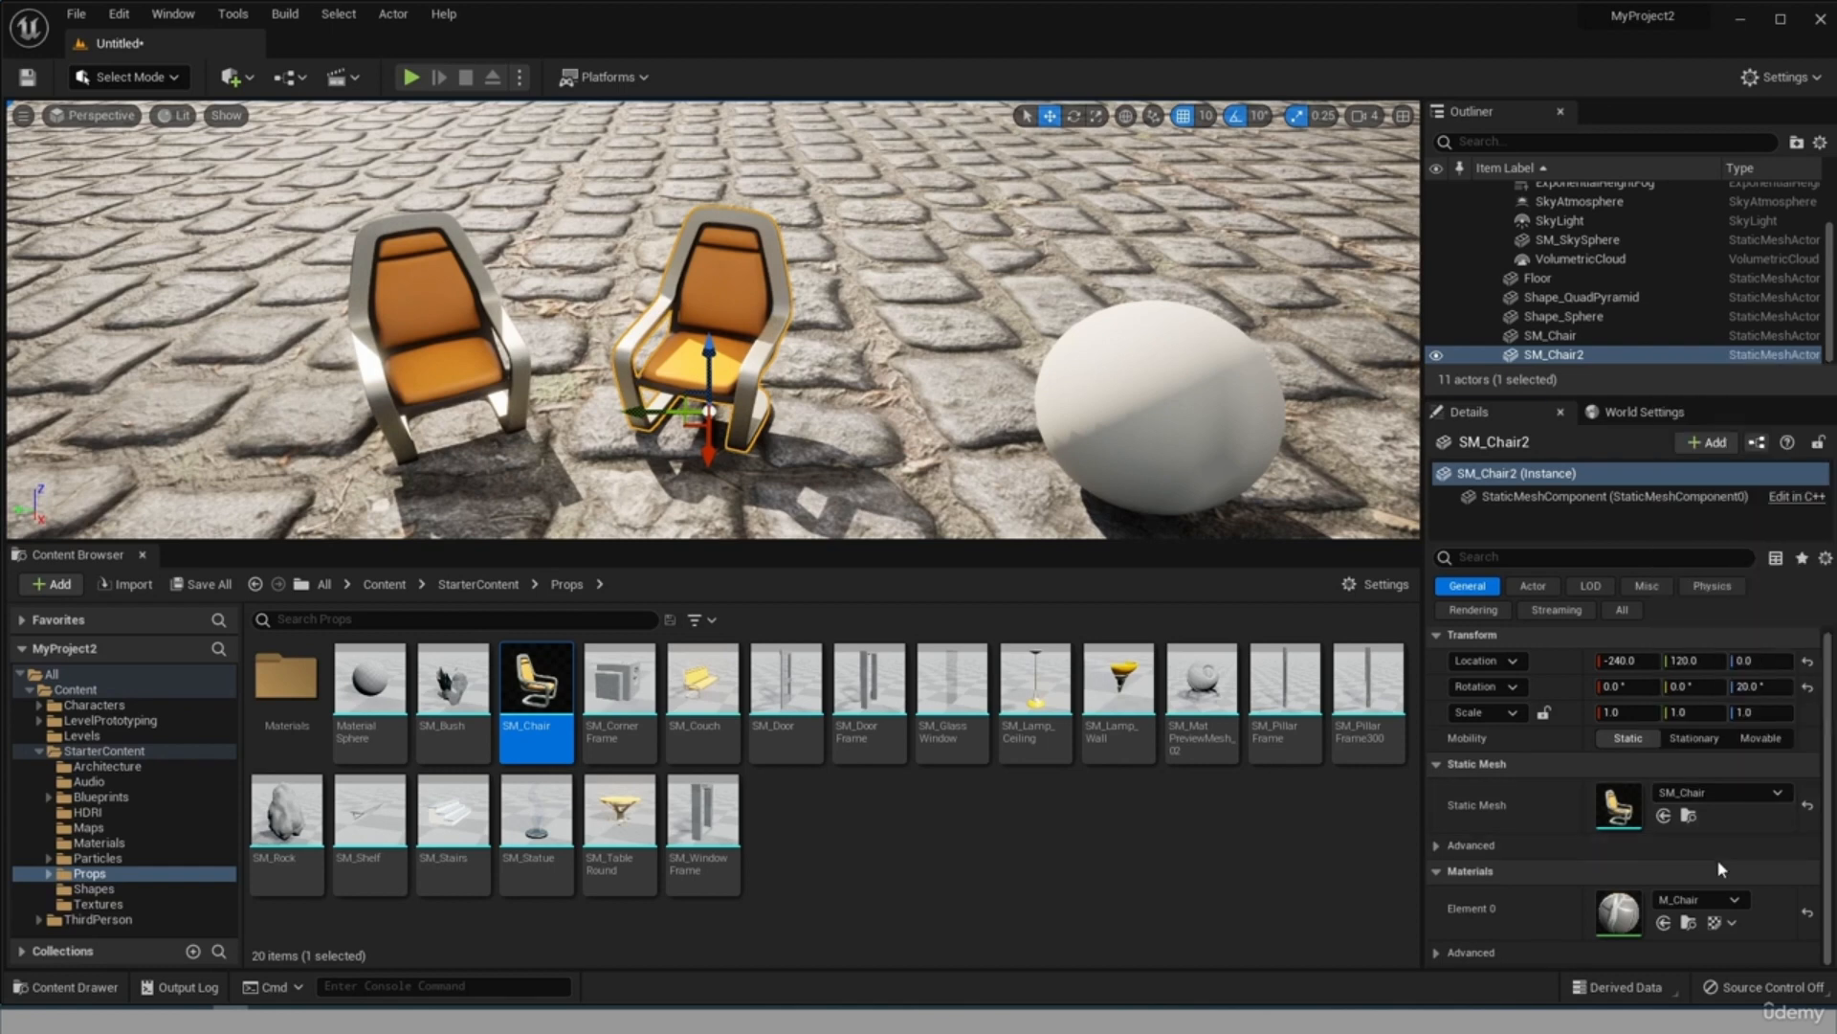
pyautogui.click(1699, 902)
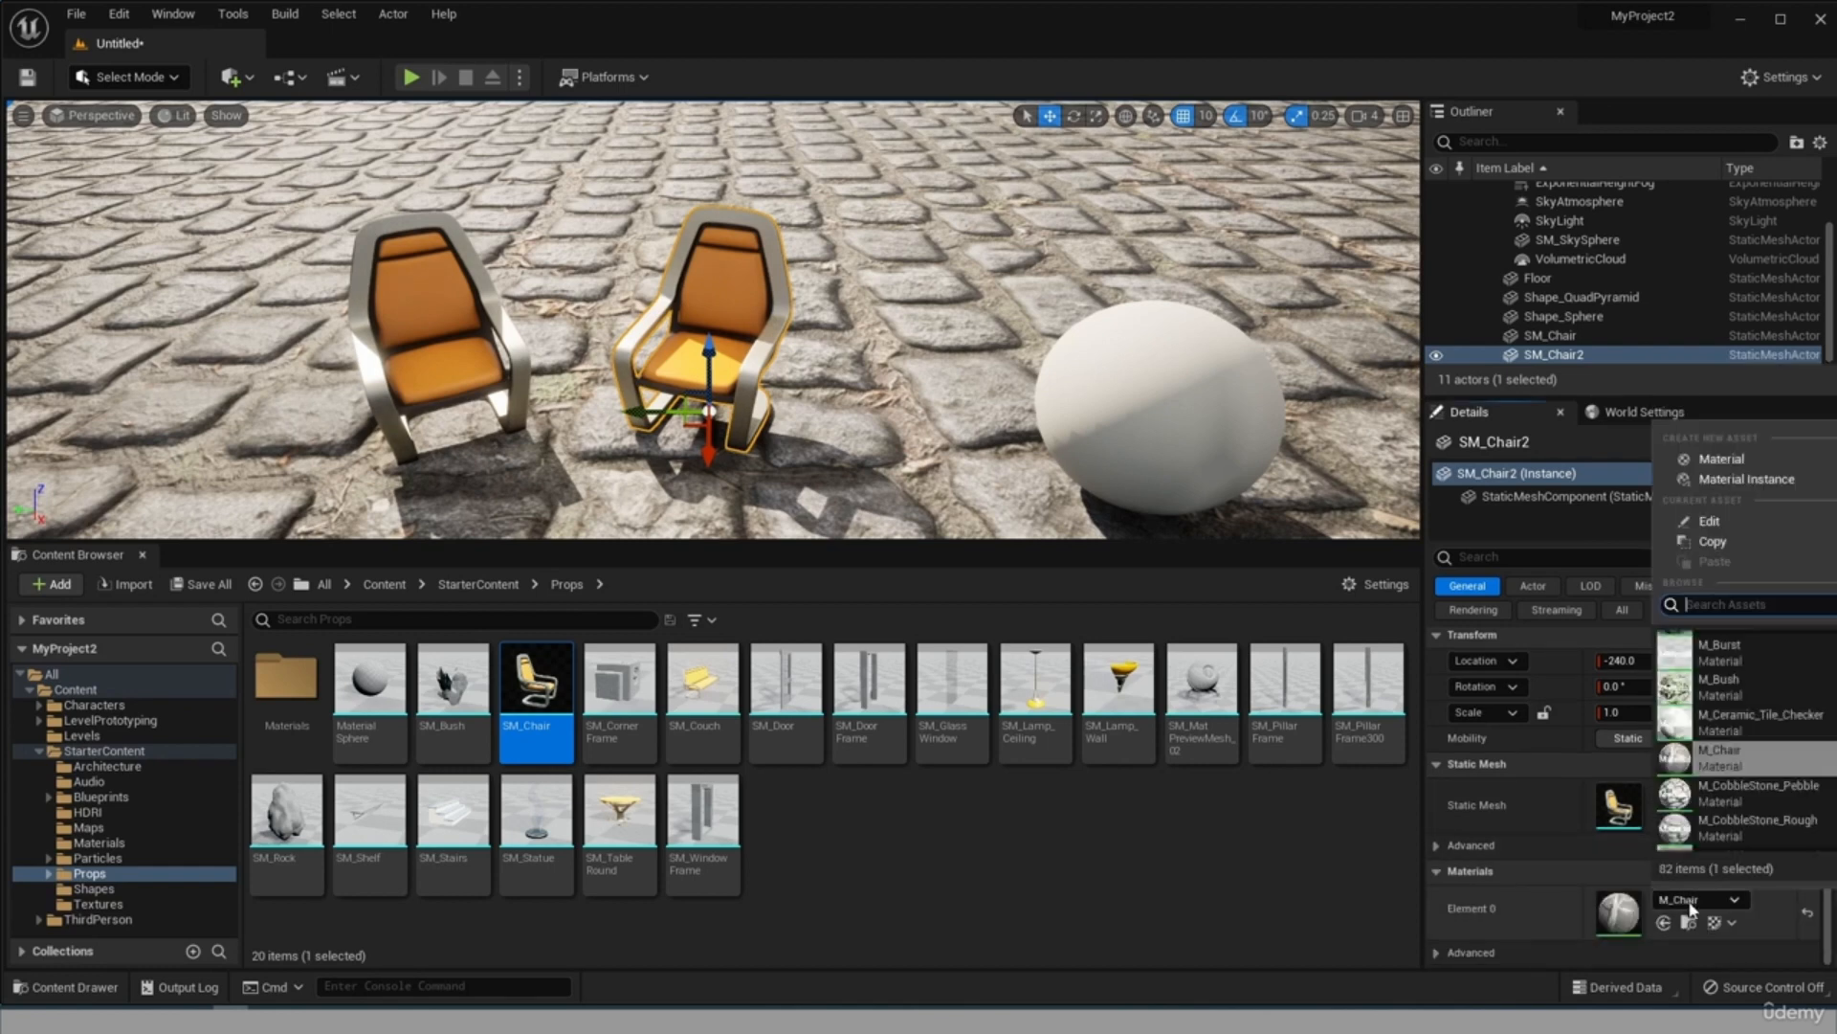
pyautogui.scroll(-1, 1737, 737)
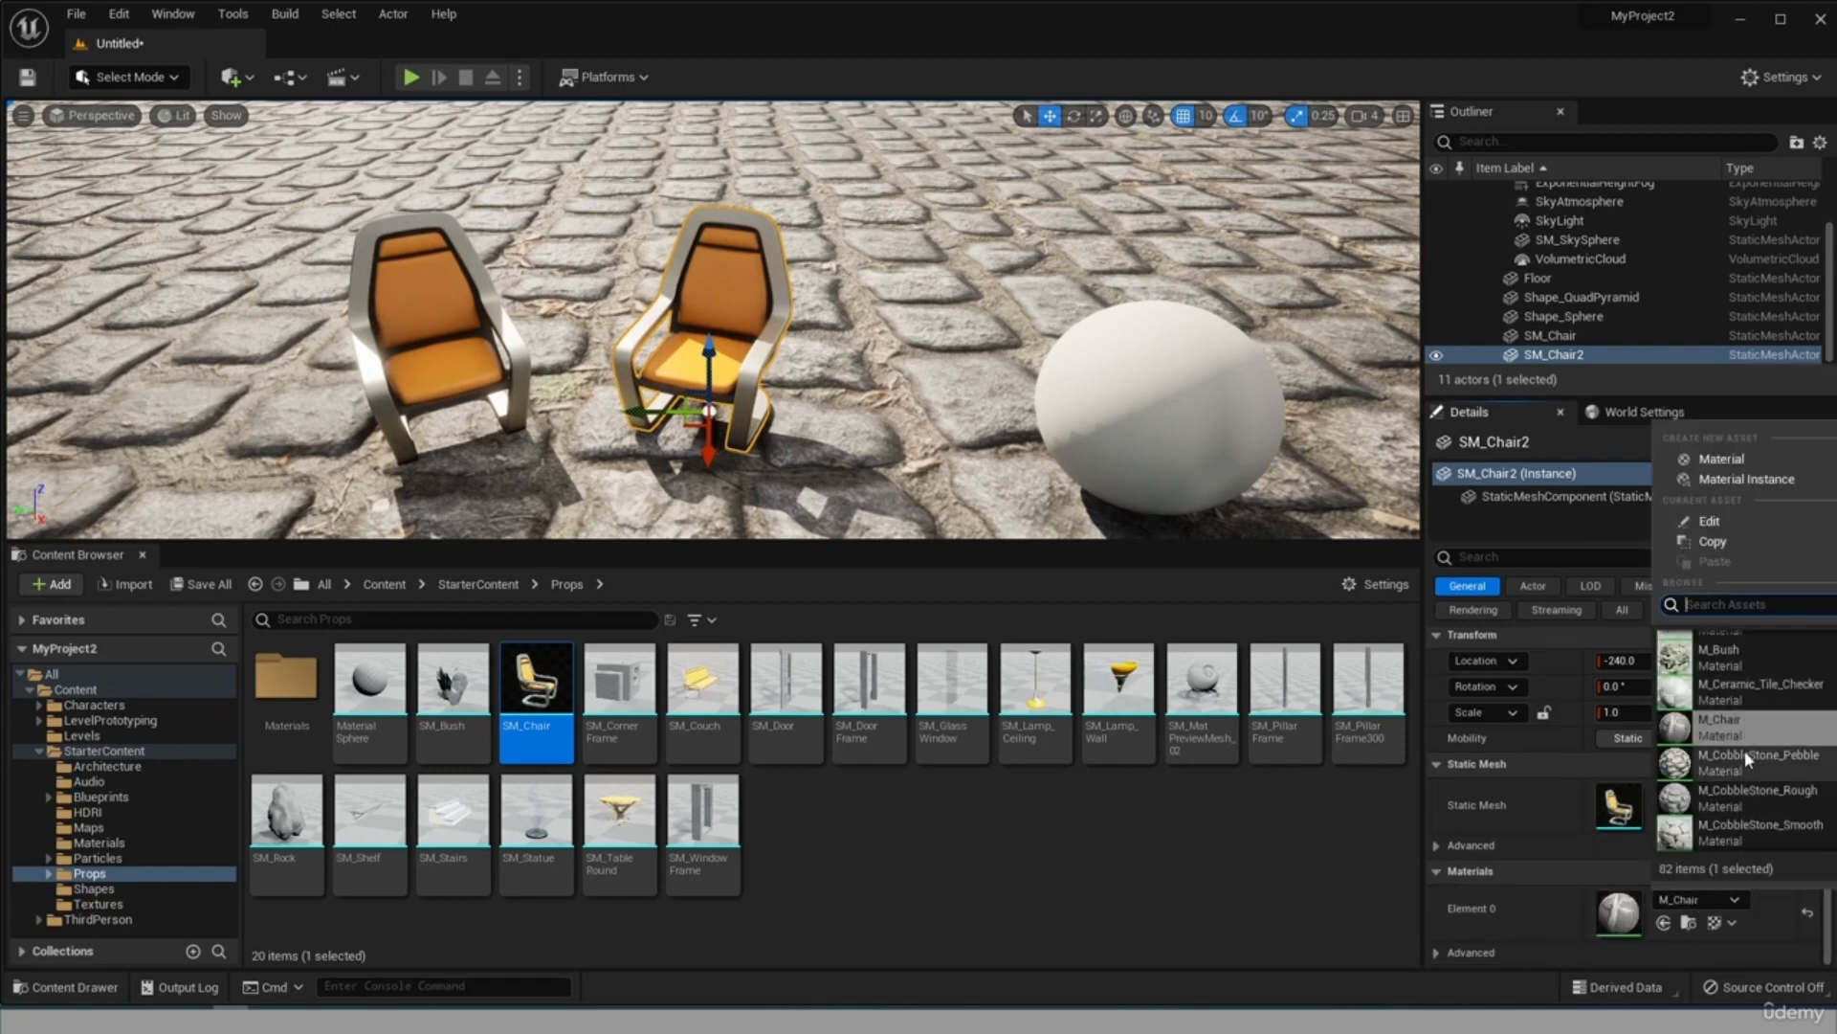
pyautogui.click(1749, 763)
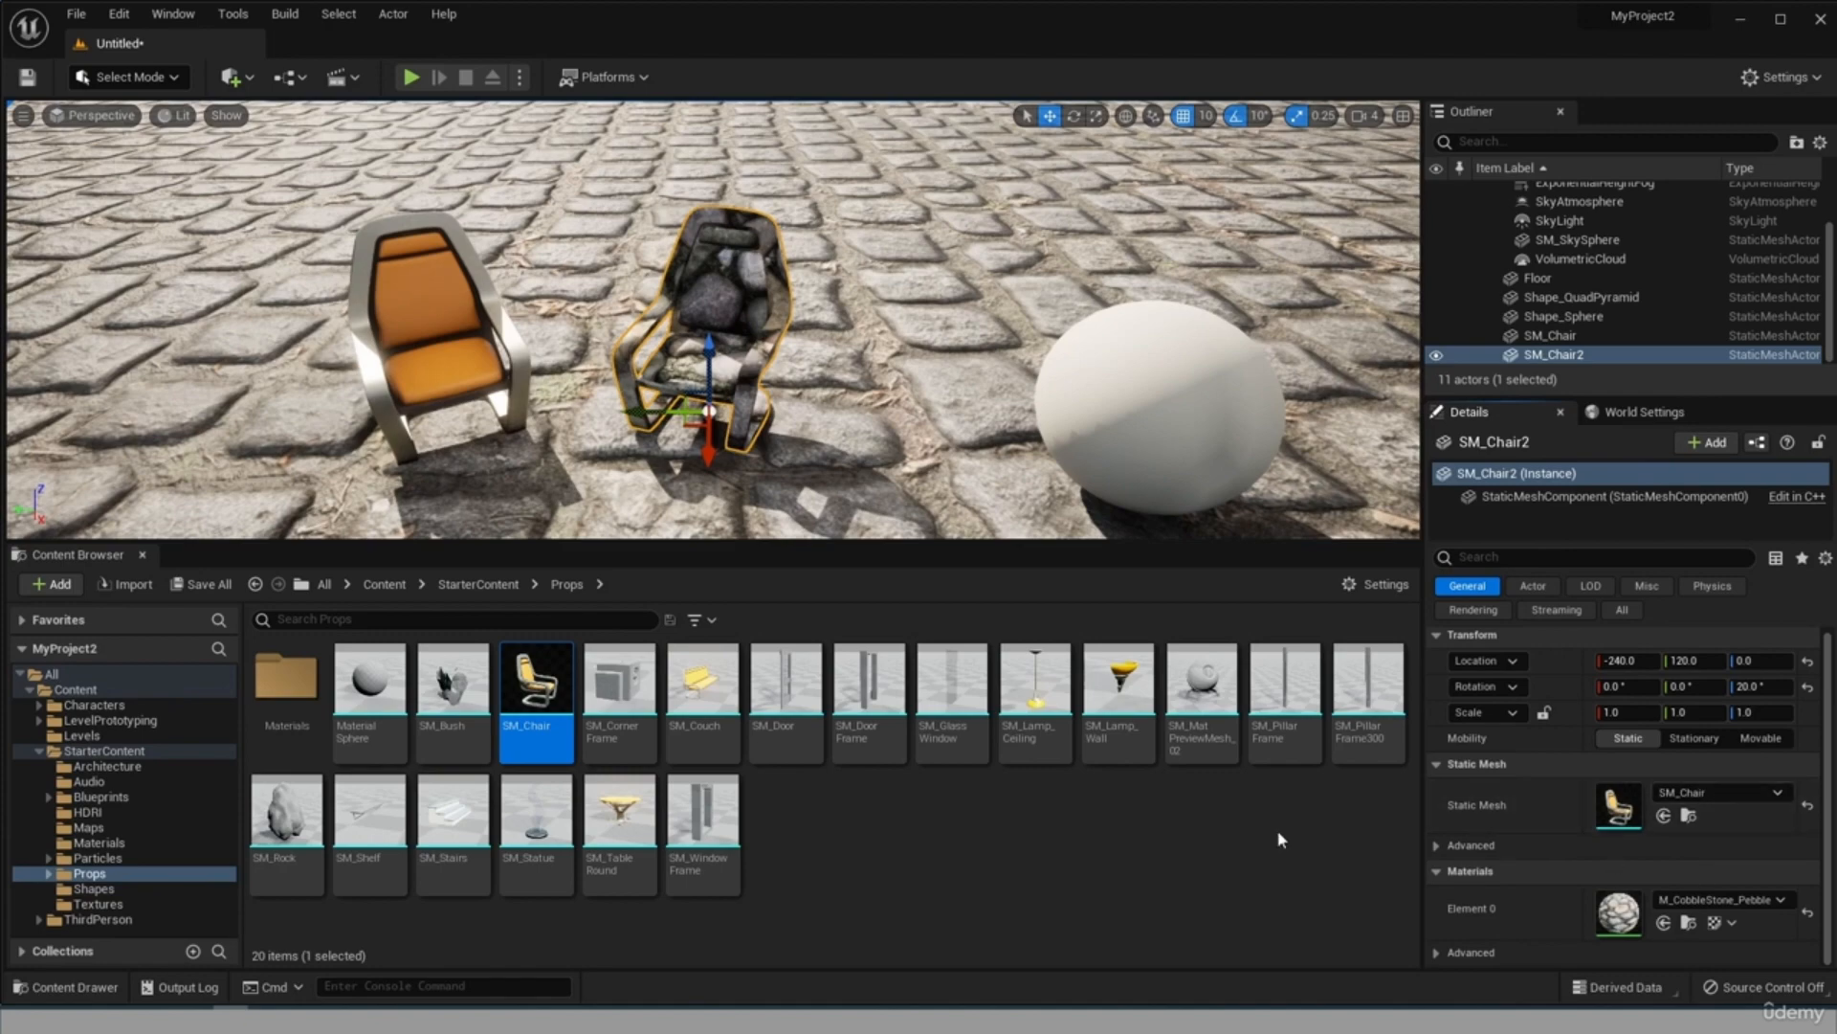
pyautogui.moveTo(1045, 291); pyautogui.dragTo(976, 289, button='right')
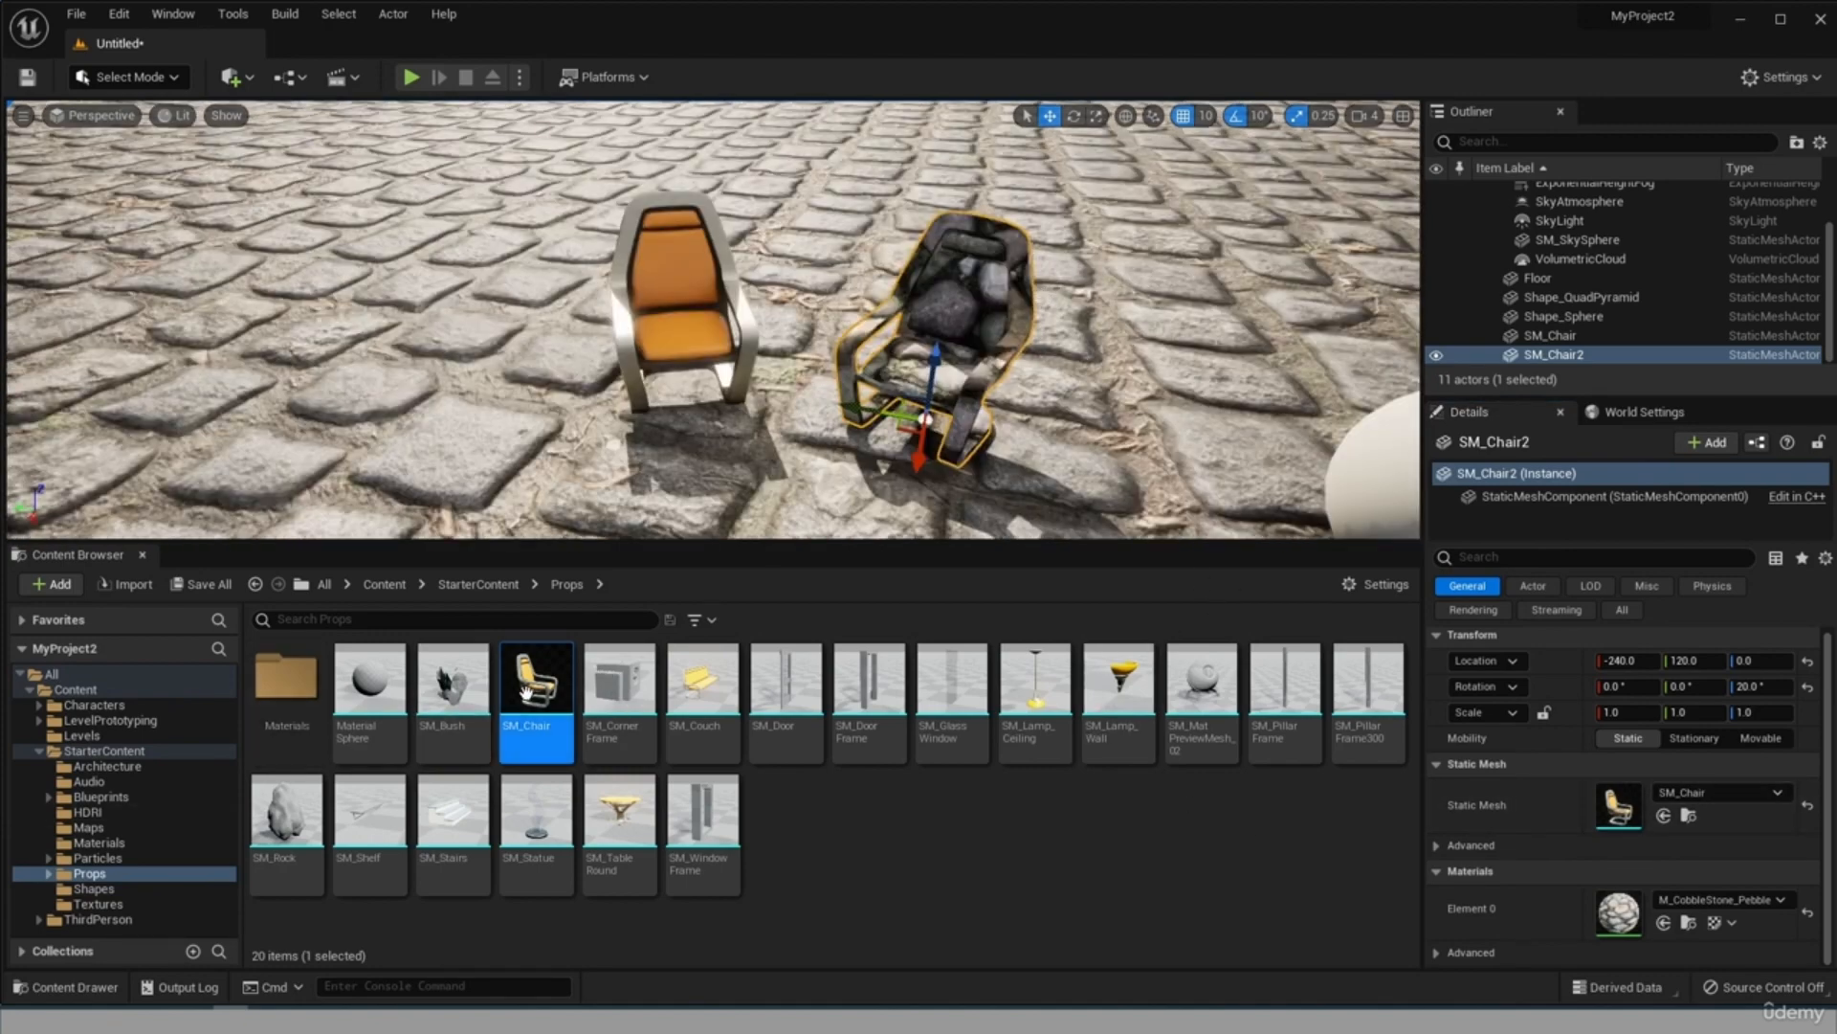
# Place another SM_Chair at about X -150, Y 390 and delete the chair with the cobblestone material.
pyautogui.moveTo(536, 680); pyautogui.dragTo(443, 407)
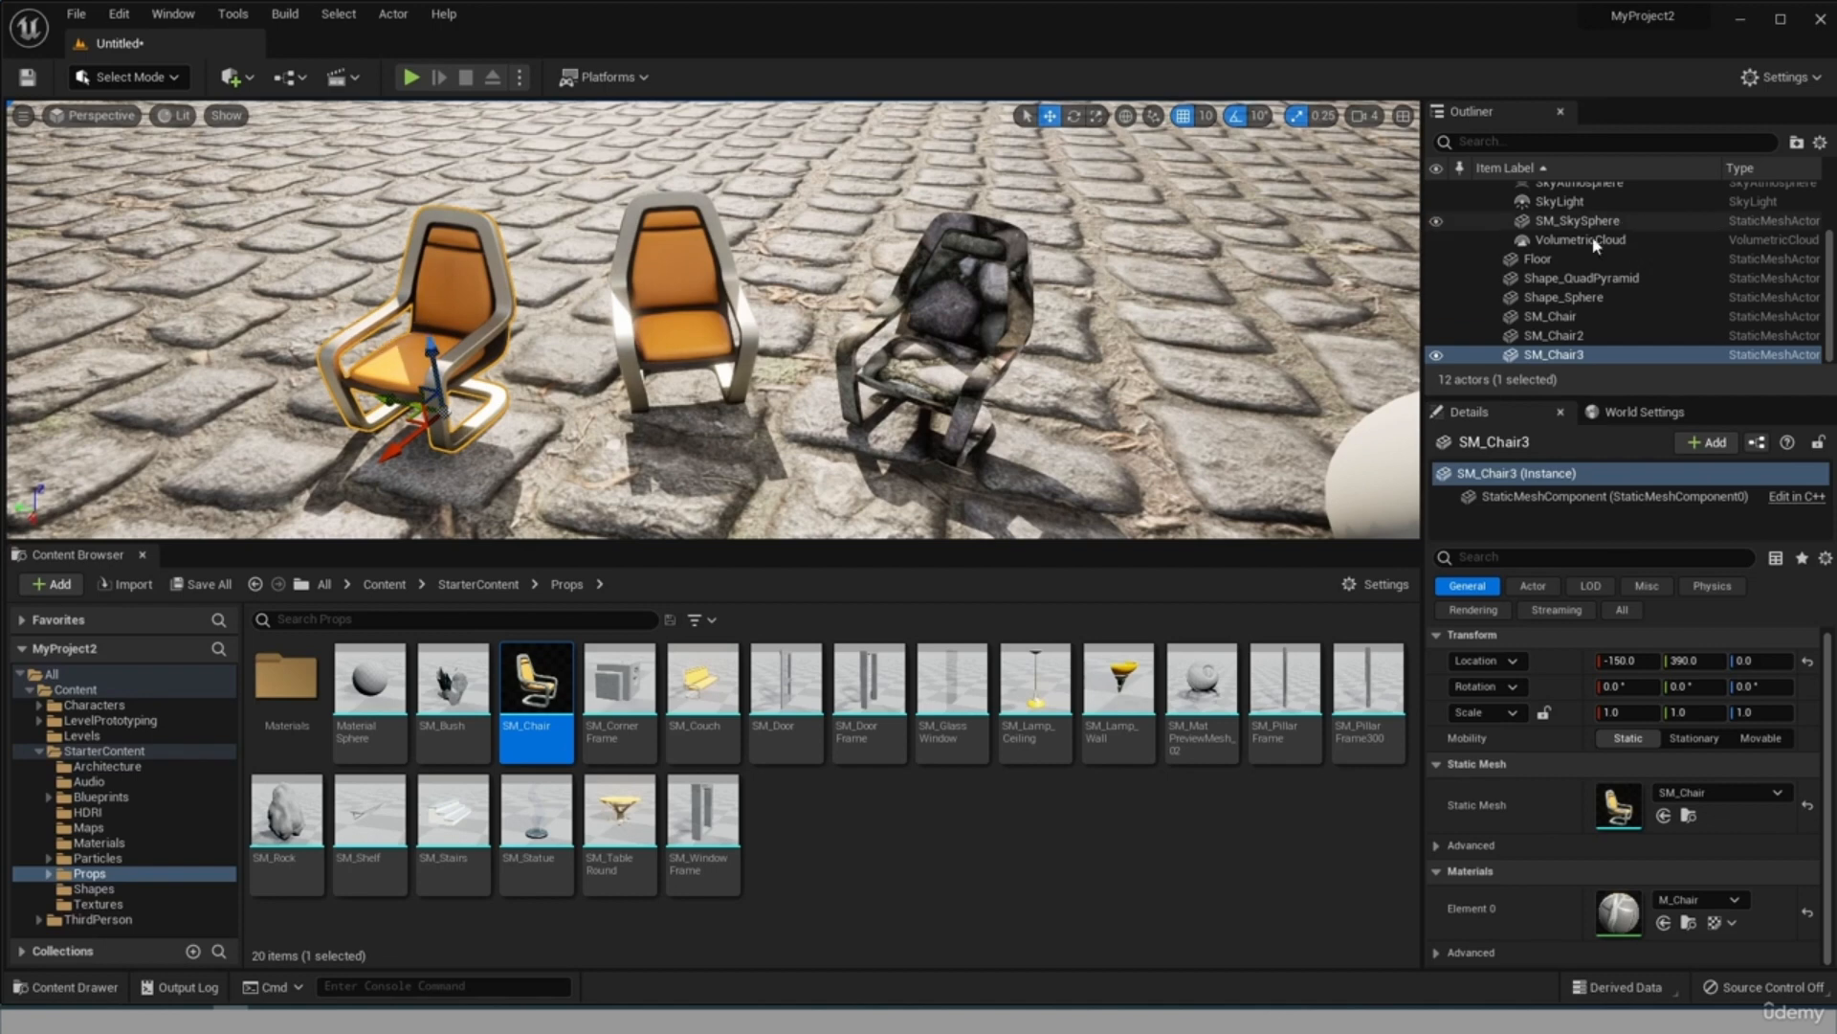
pyautogui.click(595, 292)
pyautogui.click(919, 297)
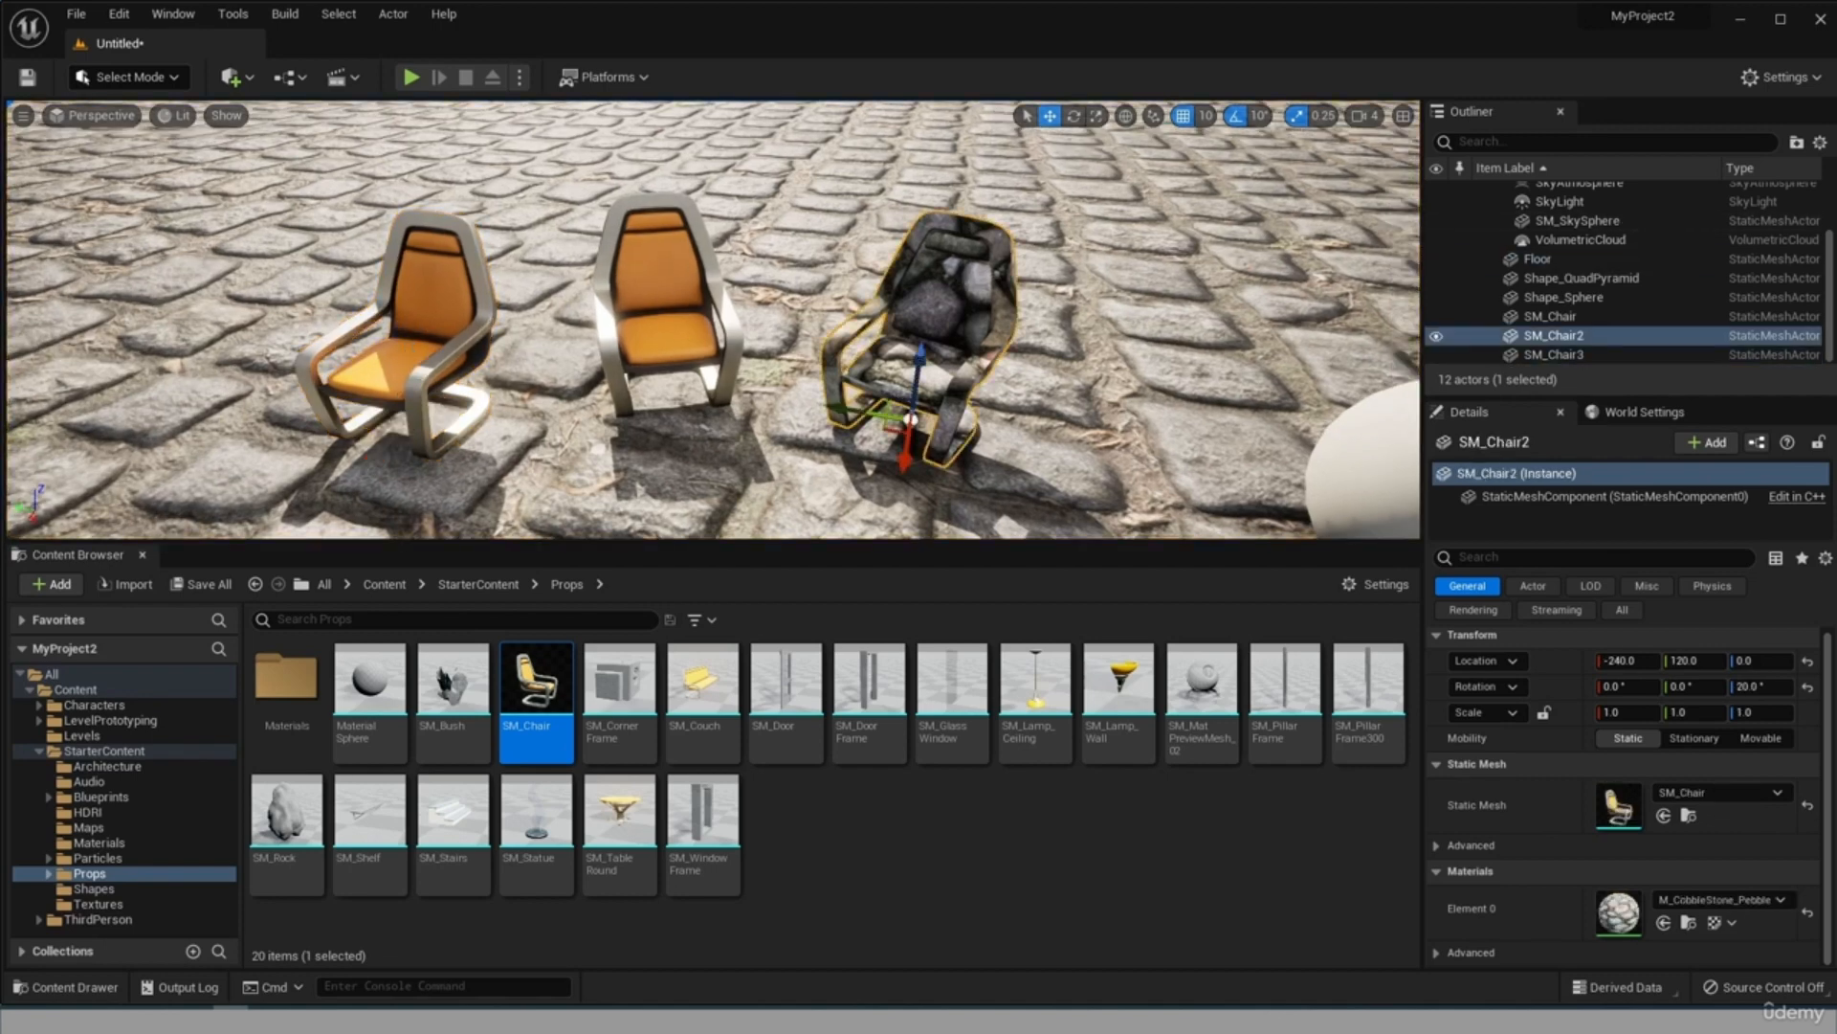
pyautogui.click(604, 261)
pyautogui.click(457, 291)
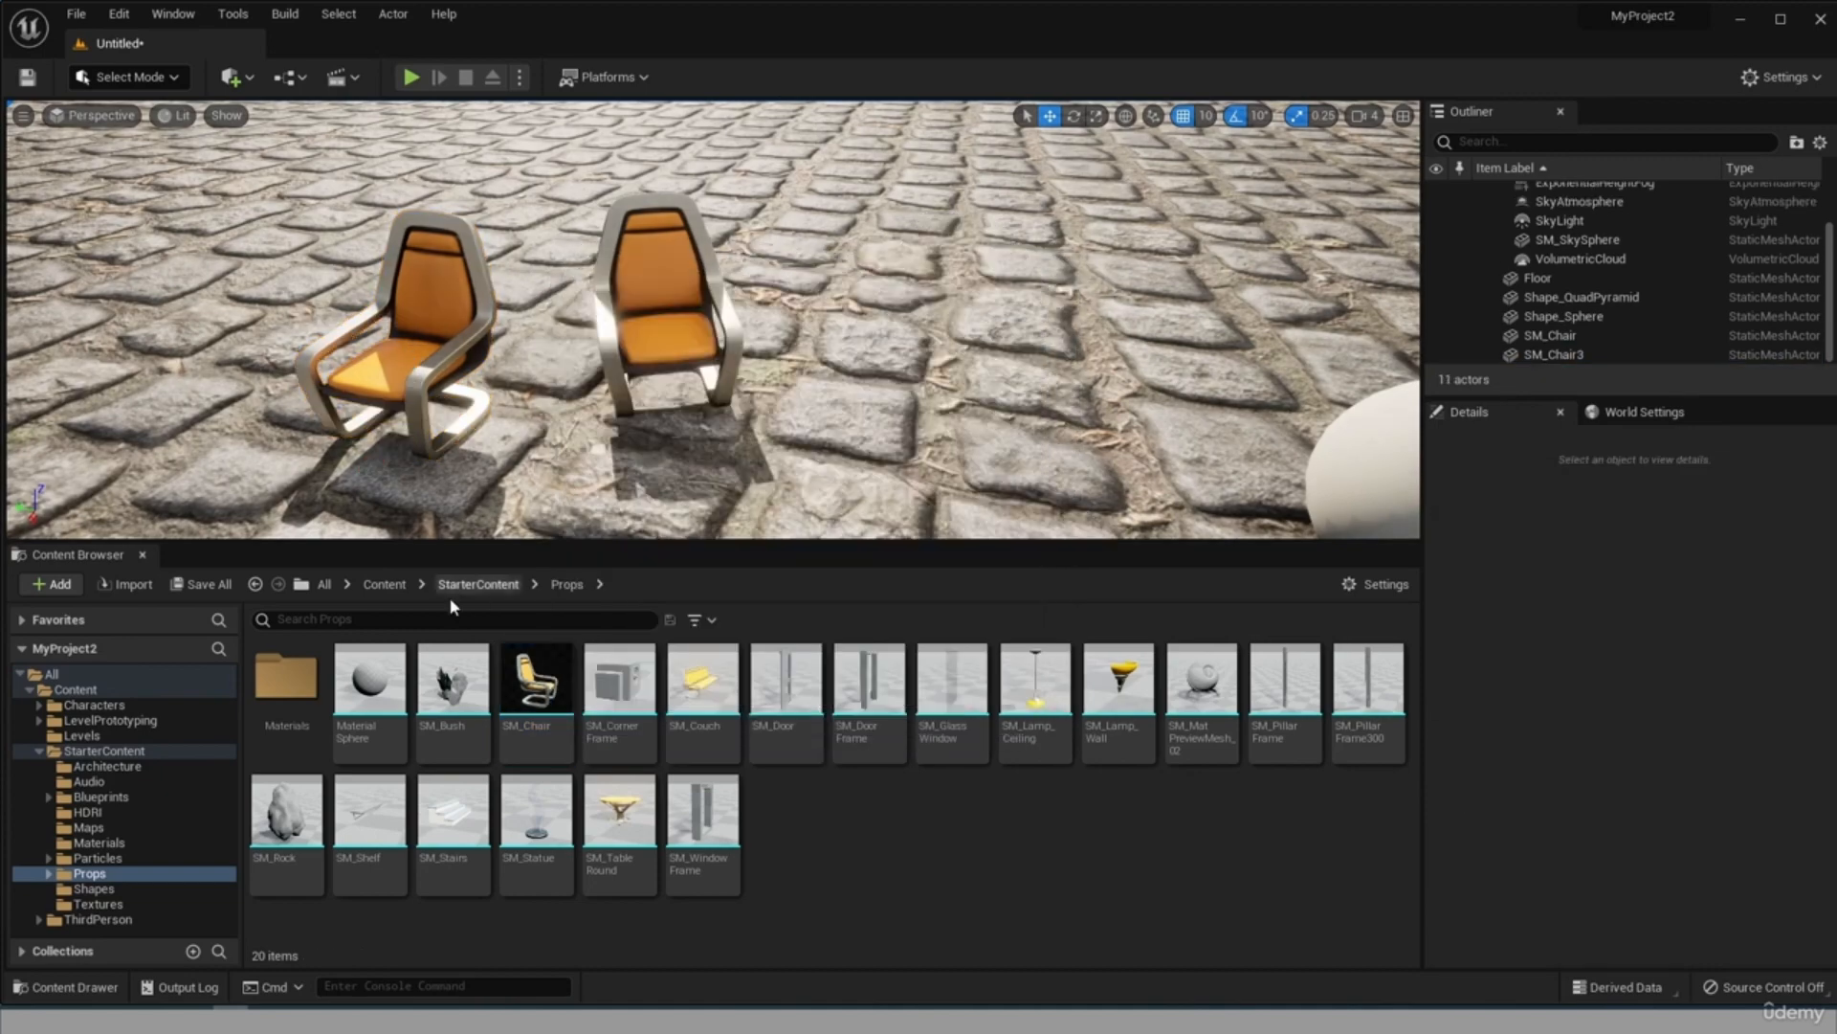
# Place two more SM_Chair props in the row, at about X -310, Y 120 and X -360, Y -50, and check each chair.
pyautogui.moveTo(538, 698); pyautogui.dragTo(916, 364)
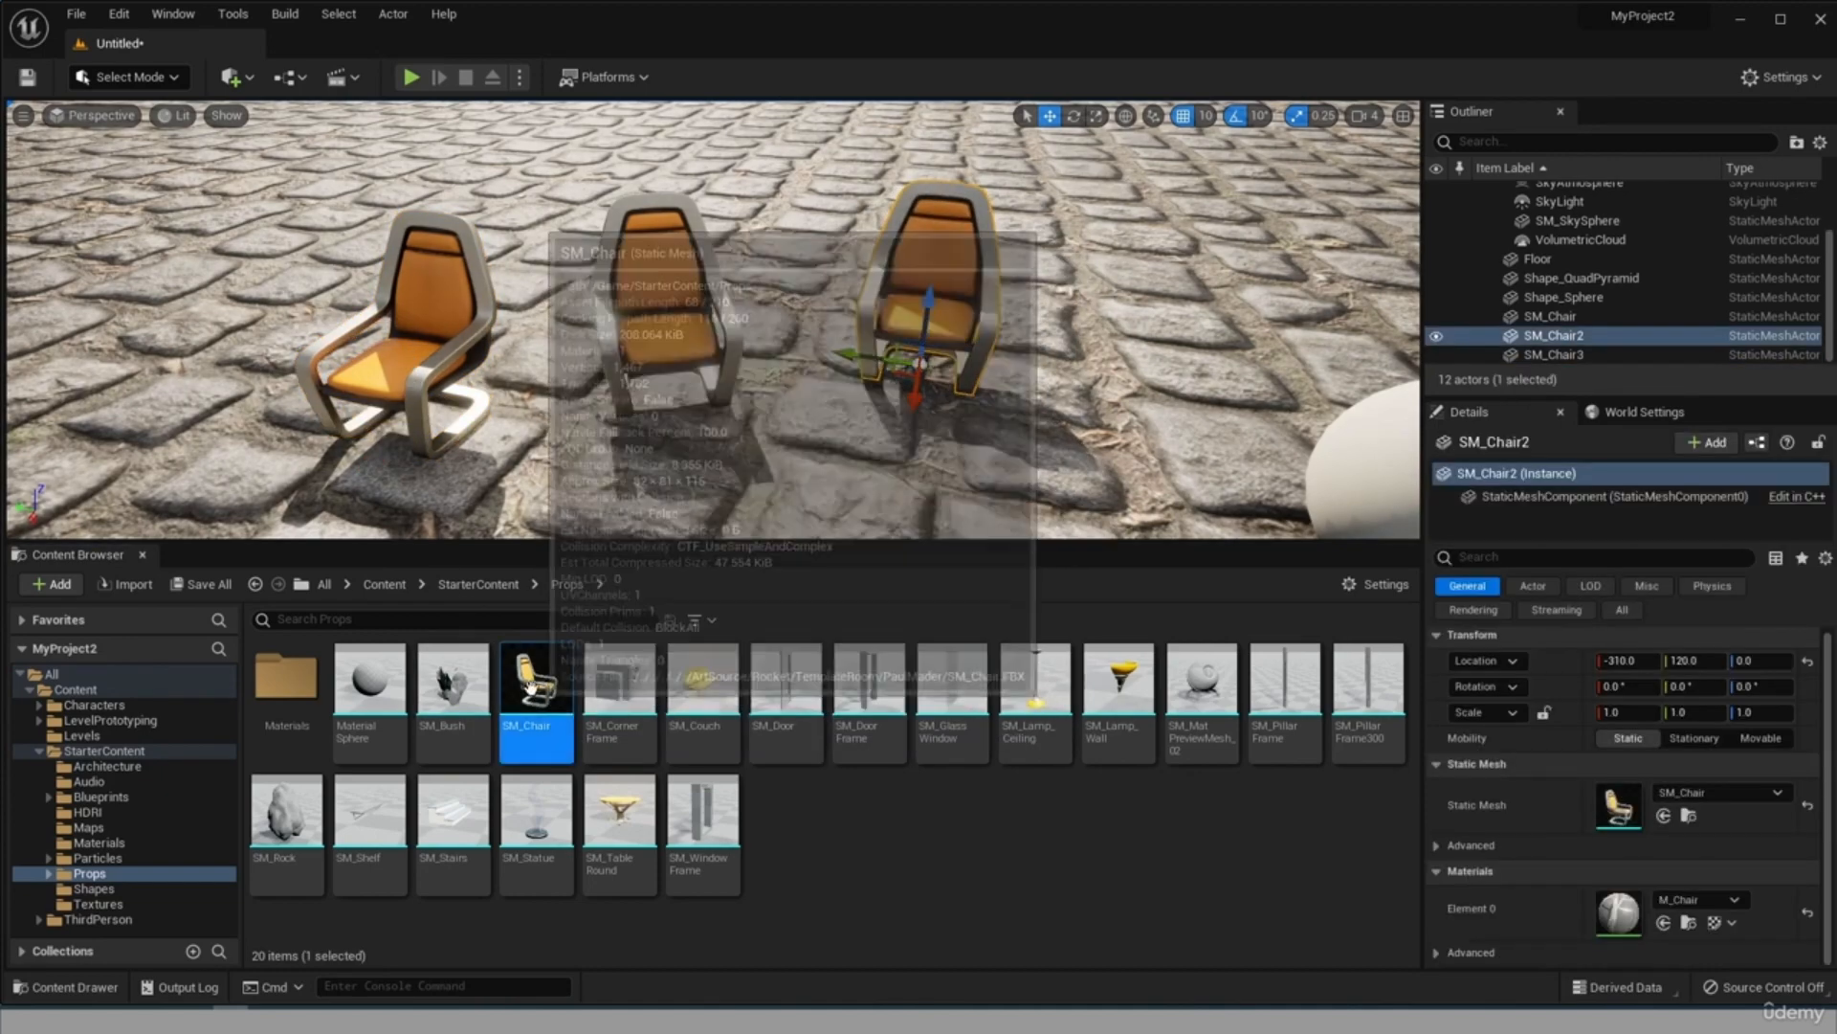
pyautogui.moveTo(536, 689); pyautogui.dragTo(1189, 366)
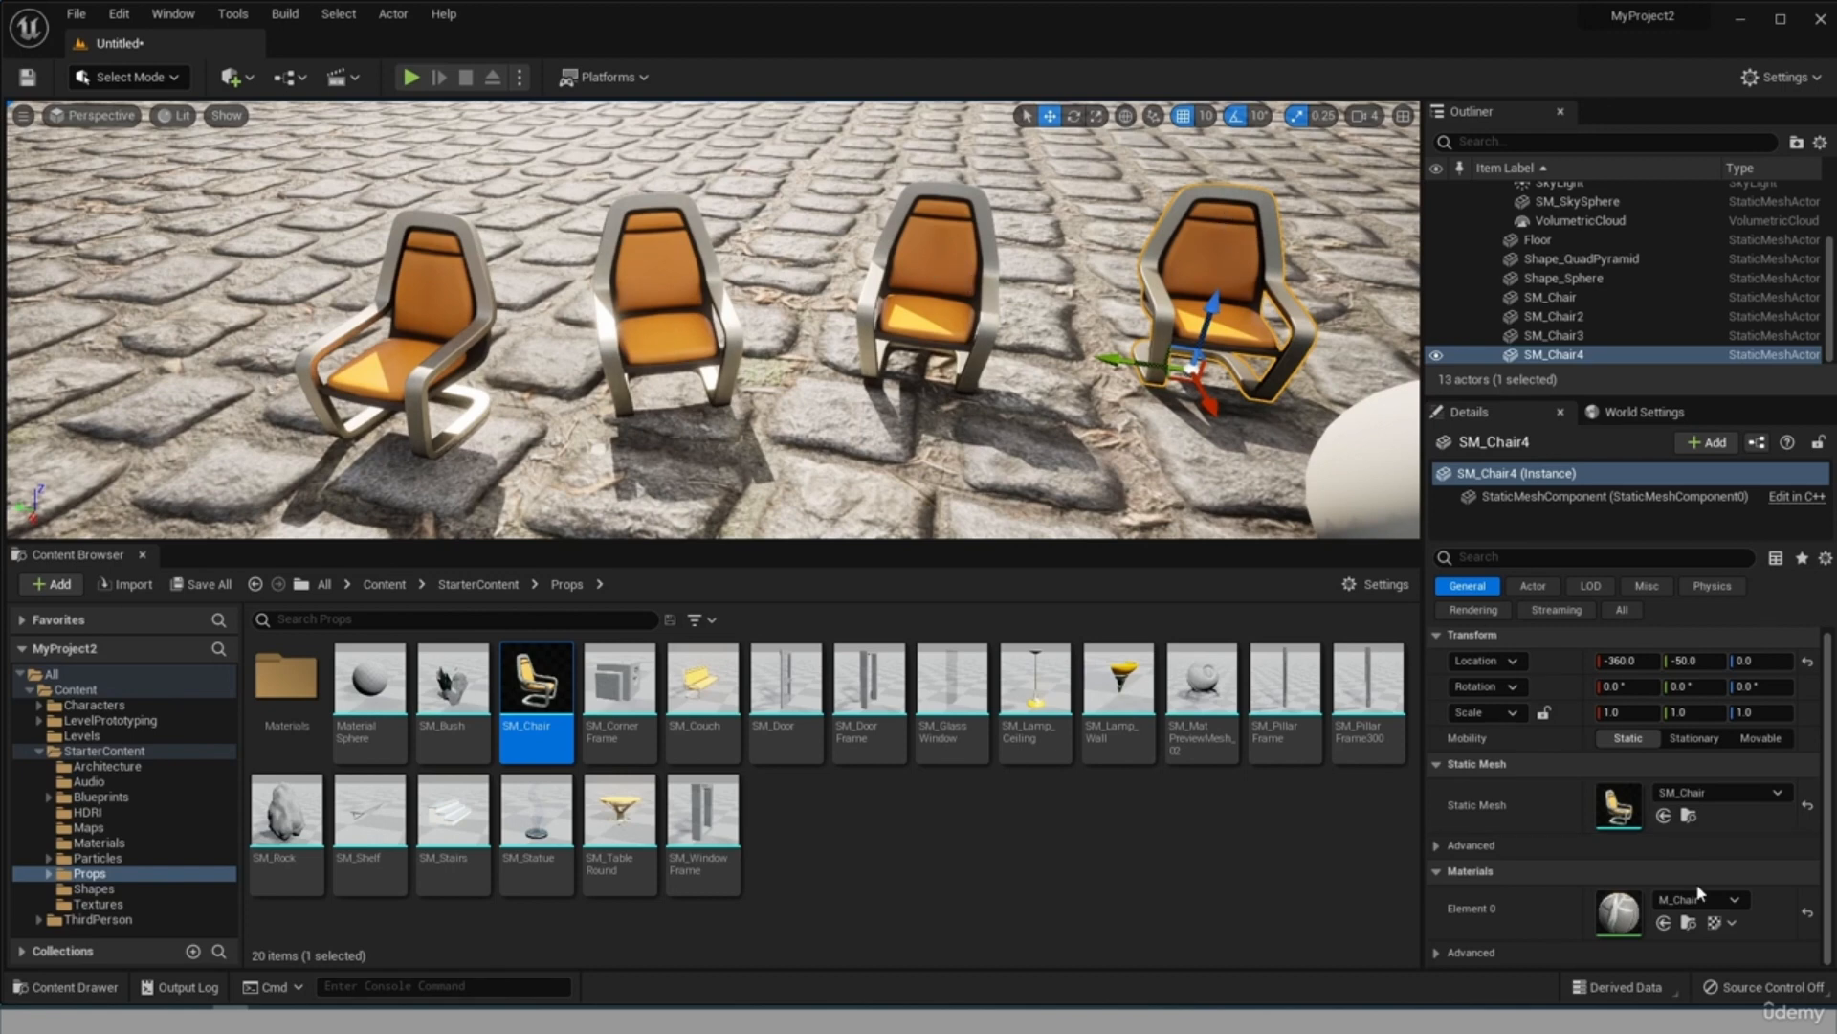
pyautogui.click(957, 268)
pyautogui.click(574, 283)
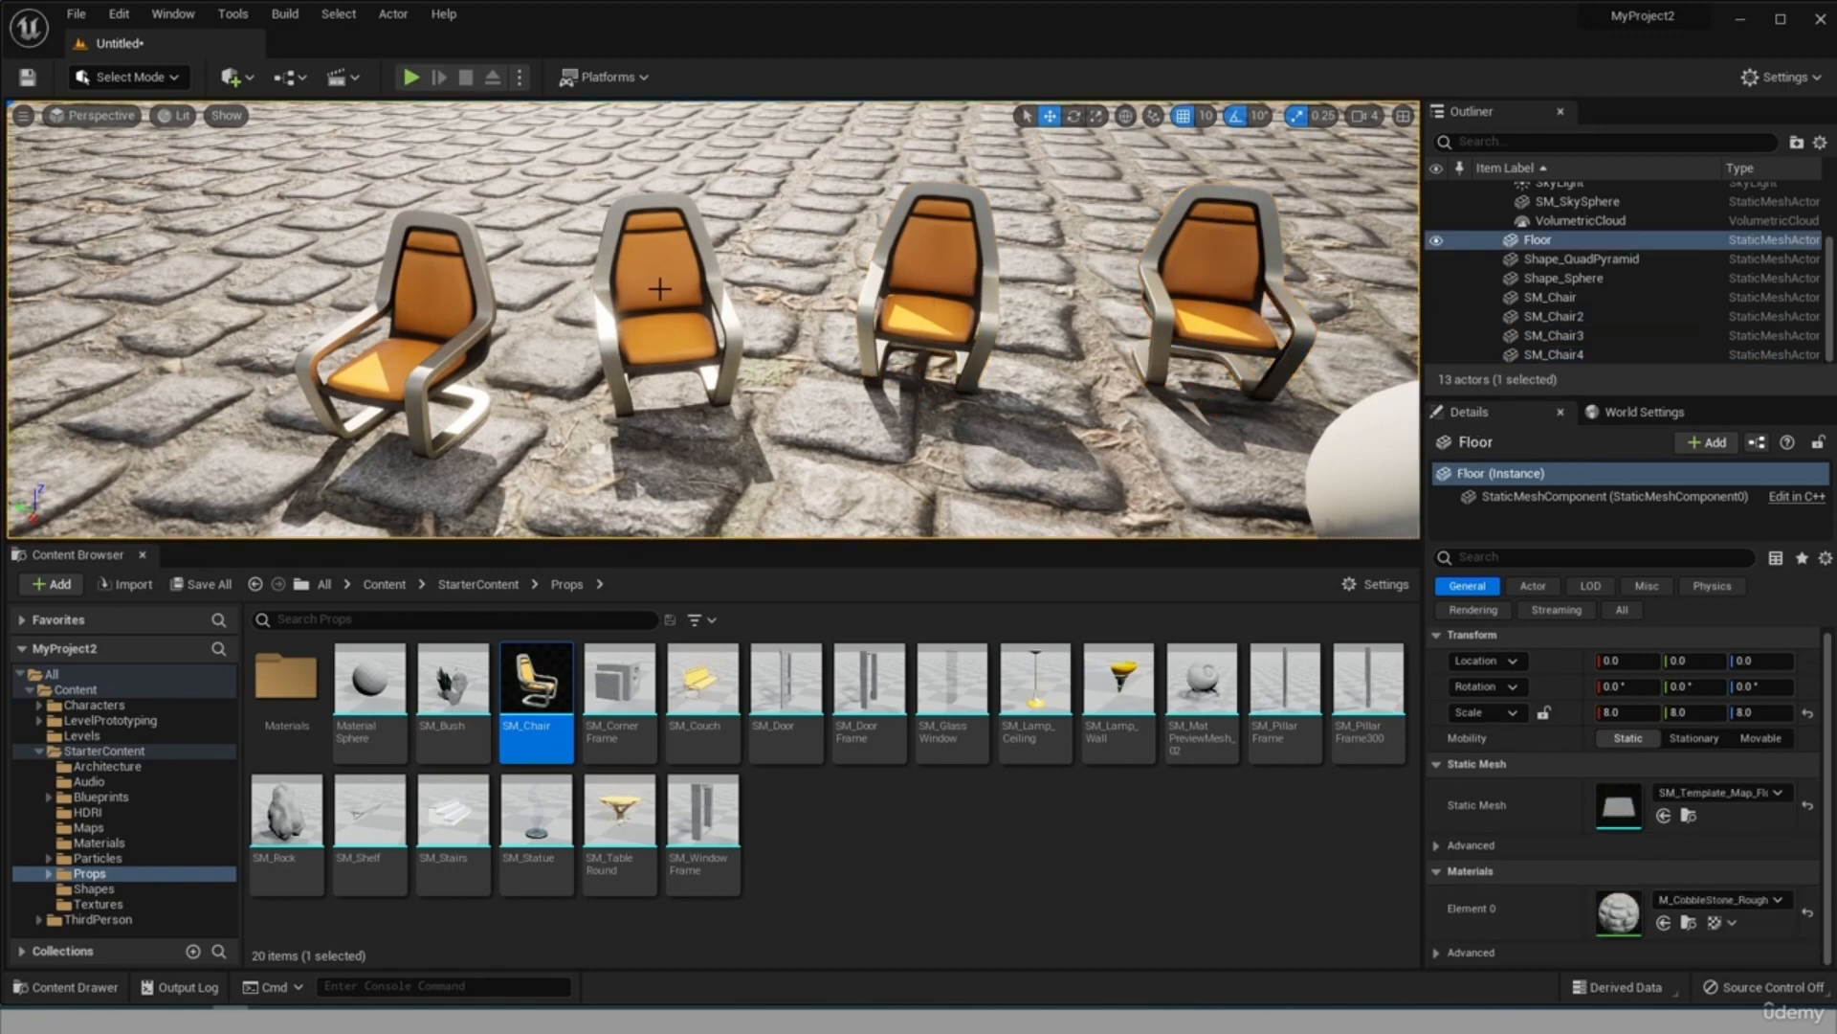
pyautogui.click(659, 288)
pyautogui.click(414, 328)
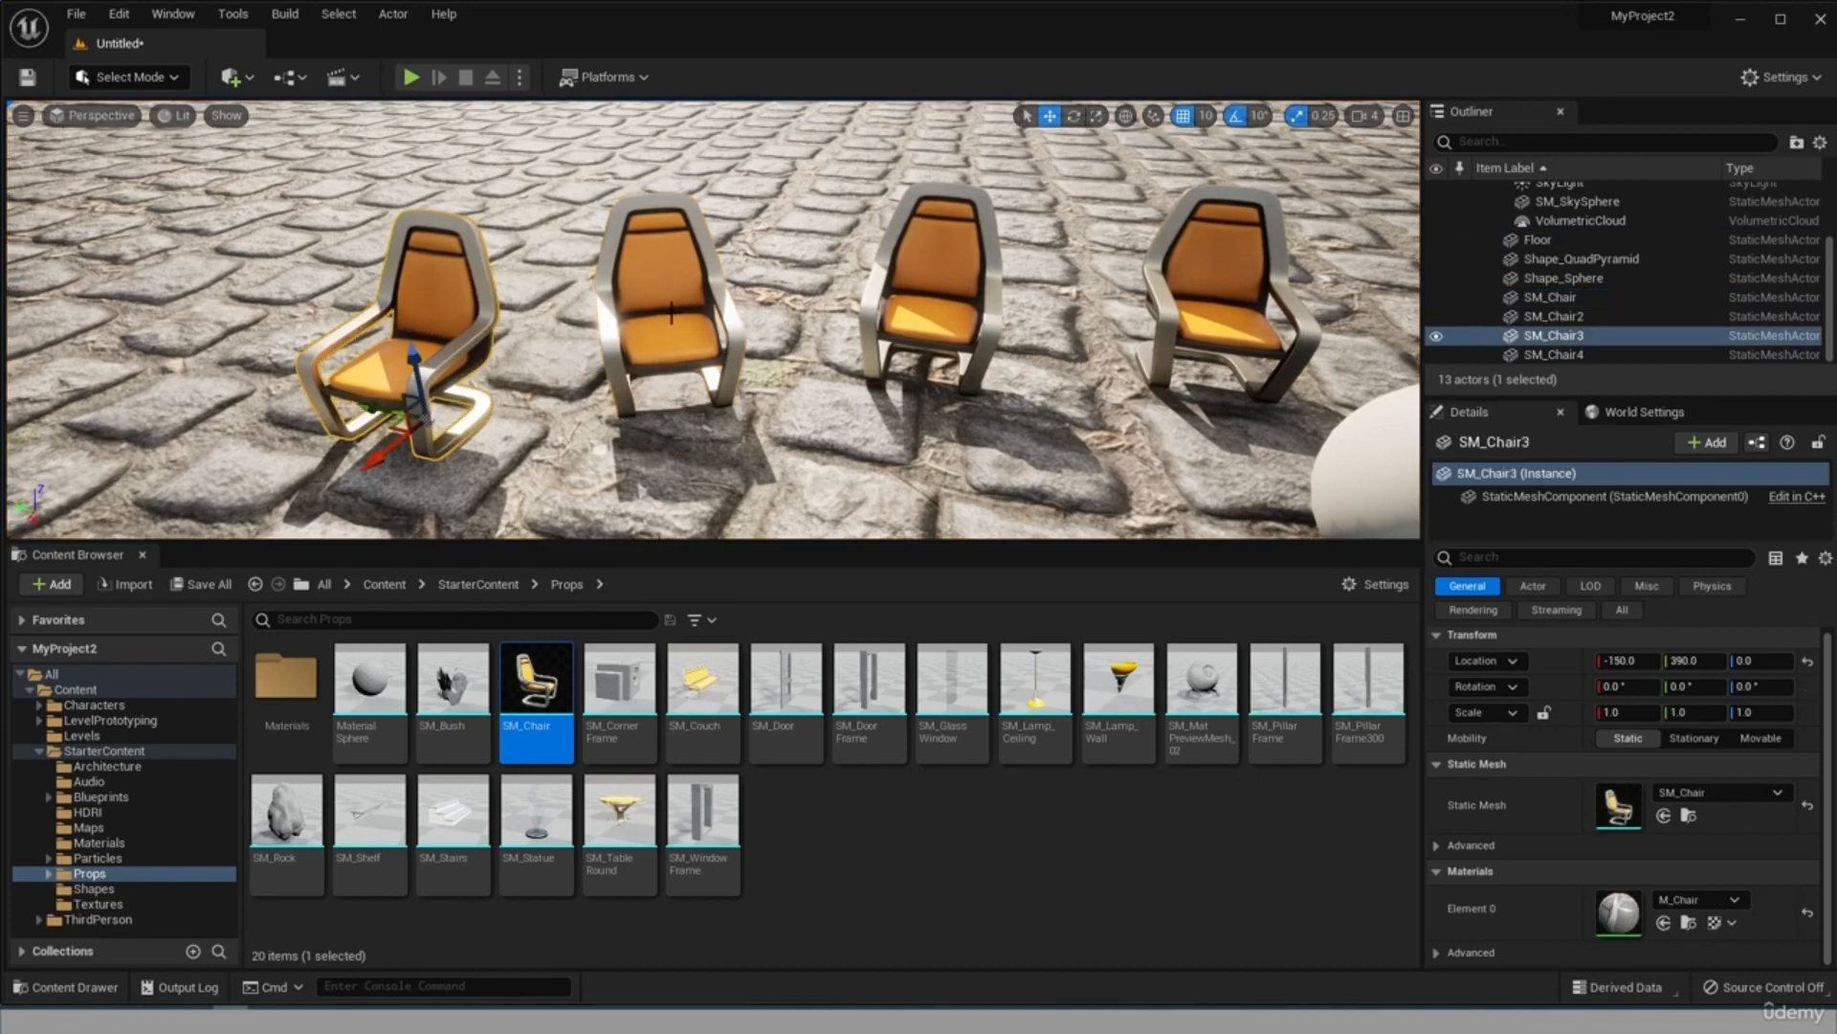
pyautogui.click(639, 273)
# Open the SM_Chair asset for editing and set its Element 0 material slot to M_ColorGrid_LowSpec.
pyautogui.moveTo(672, 269); pyautogui.dragTo(555, 269, button='right')
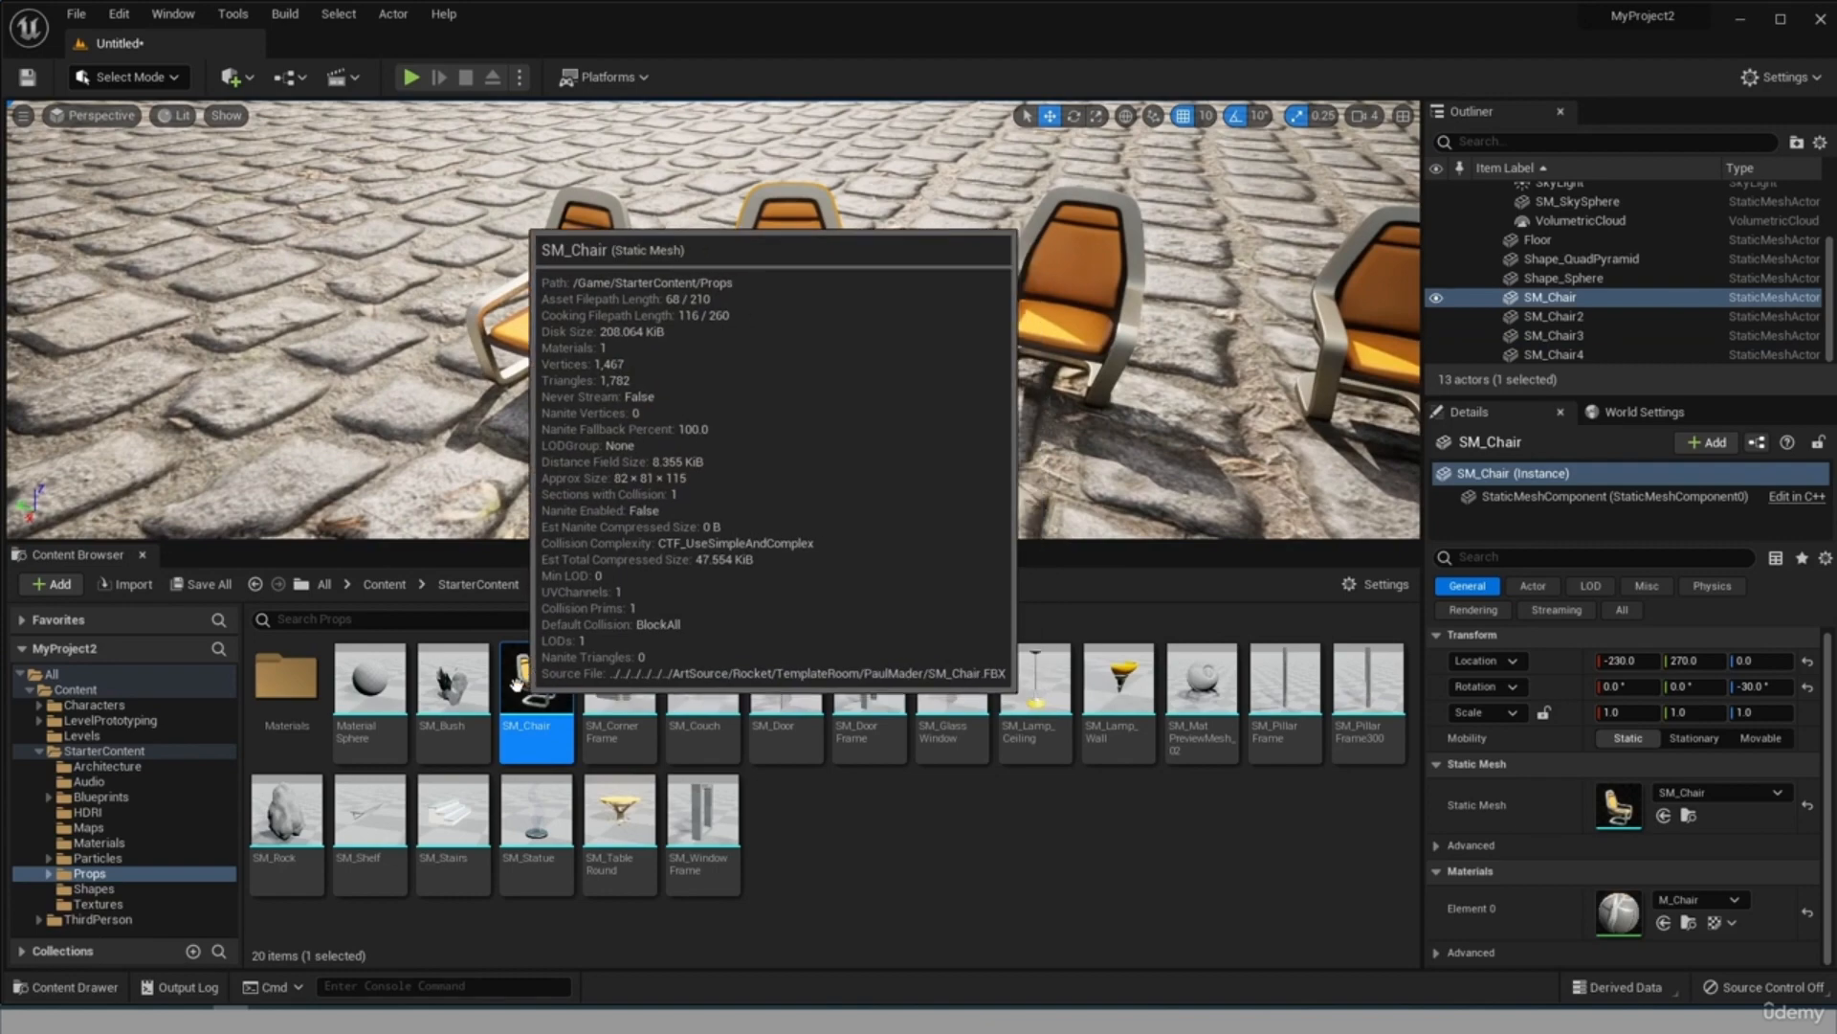
pyautogui.rightClick(517, 682)
pyautogui.click(689, 304)
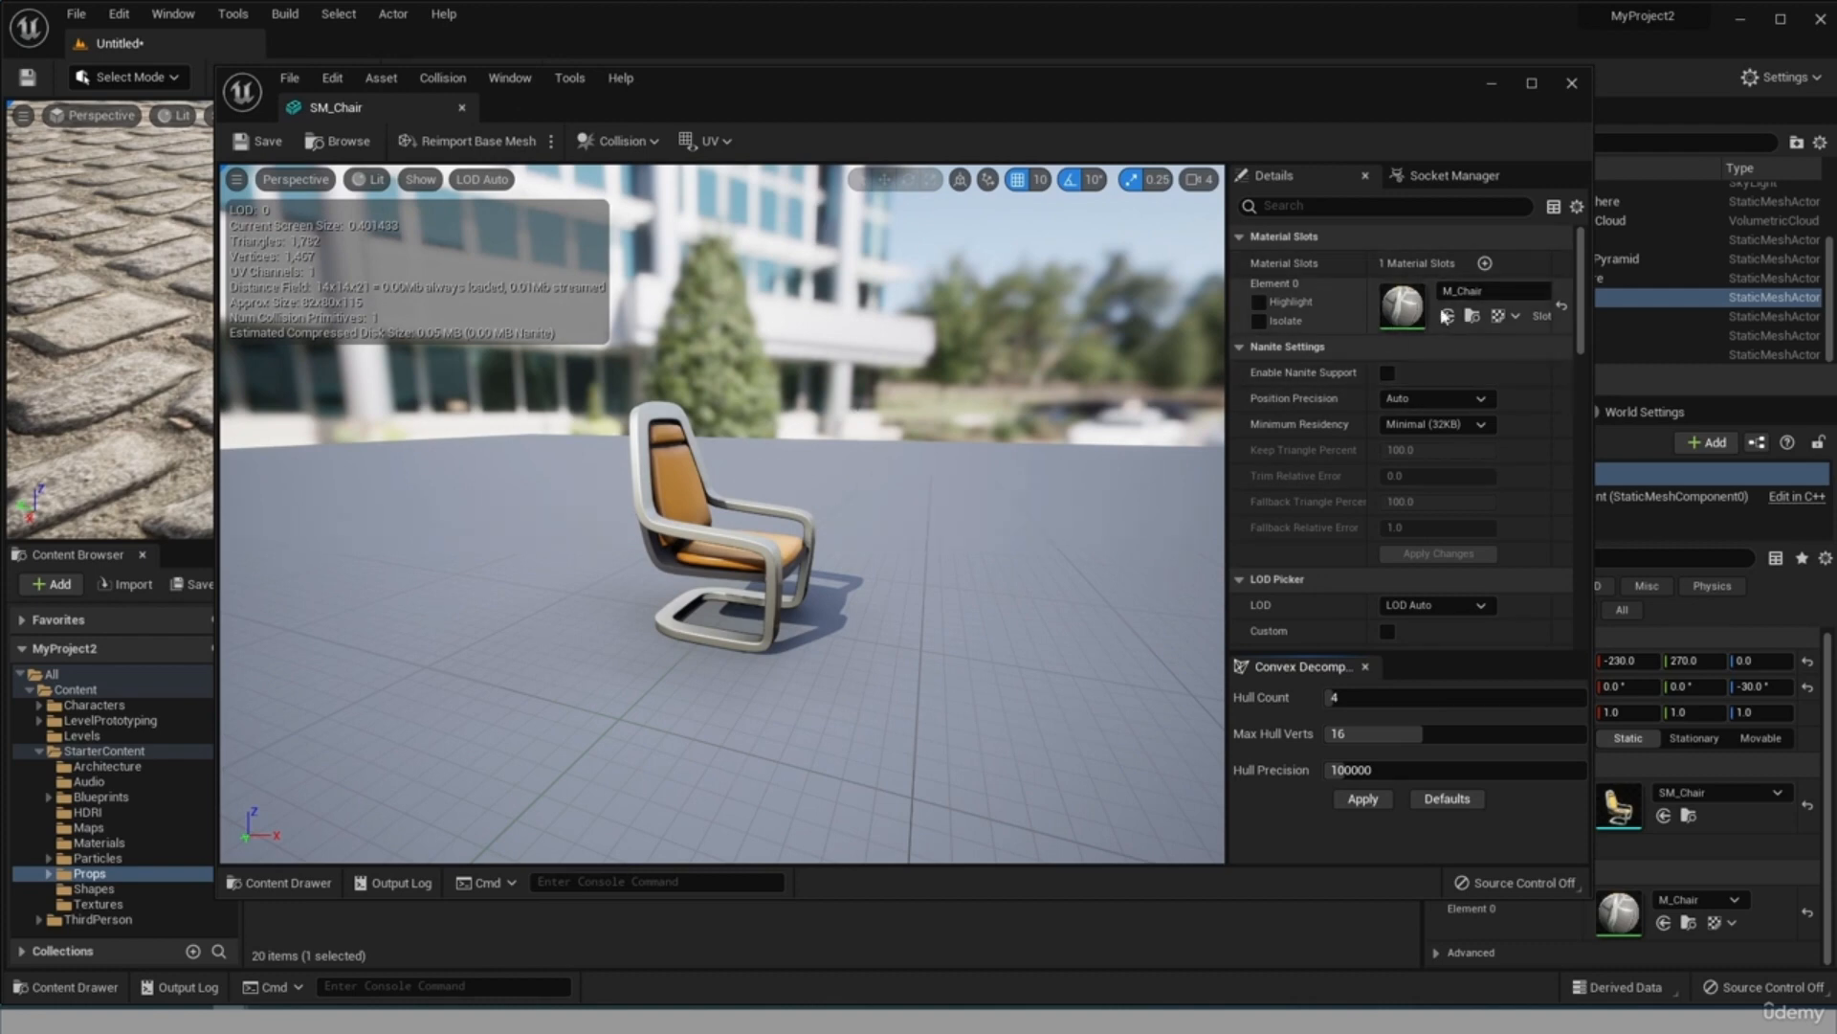
pyautogui.click(1483, 289)
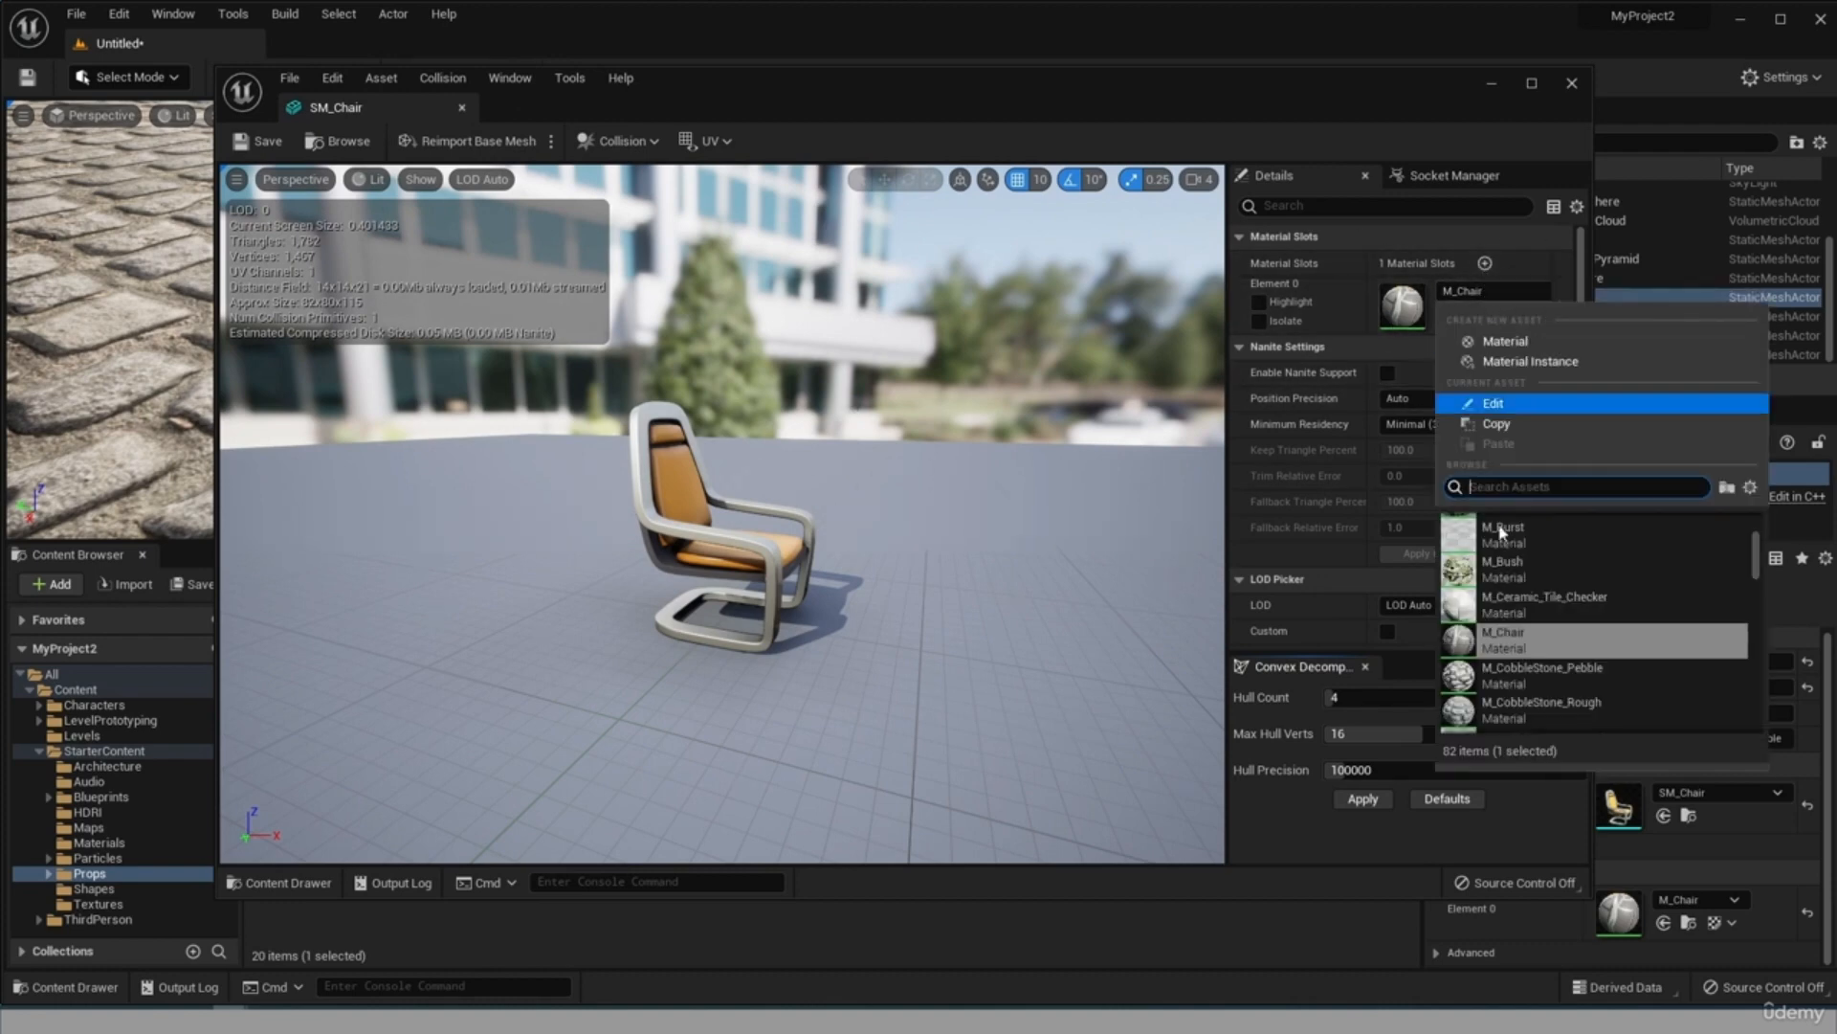
pyautogui.scroll(2, 1499, 643)
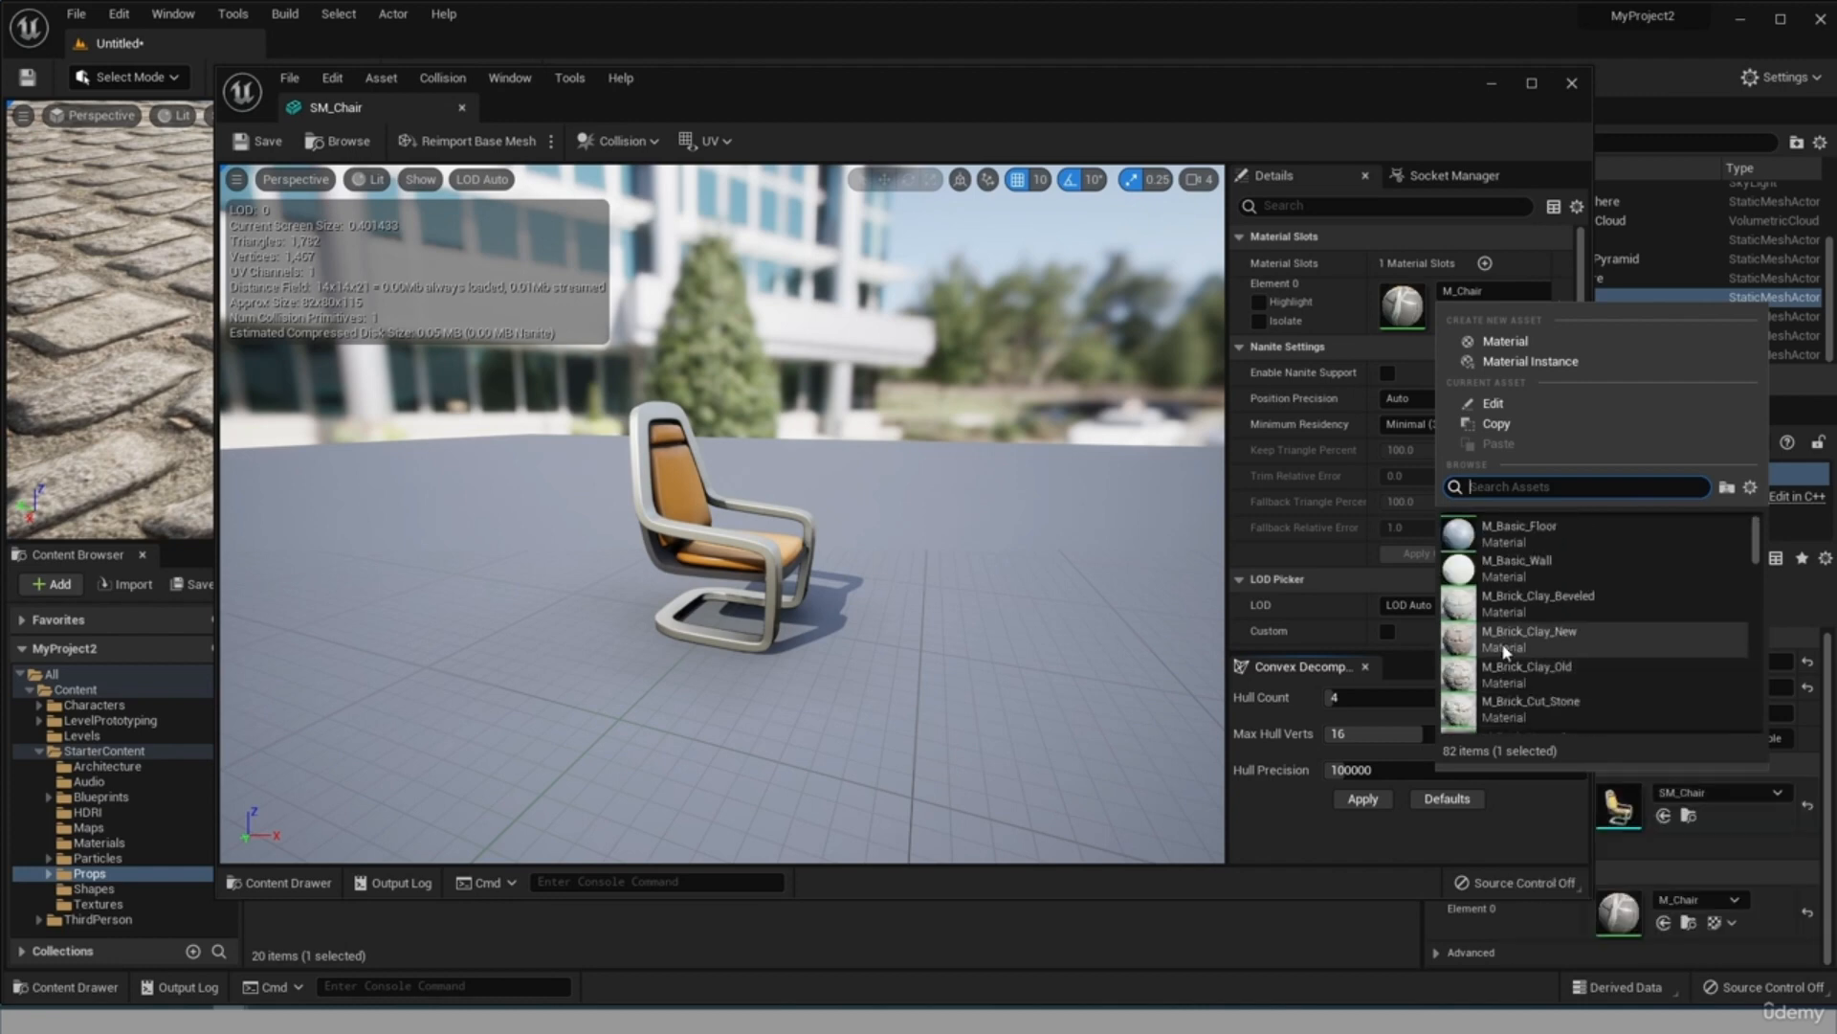
pyautogui.scroll(-5, 1505, 653)
pyautogui.click(1506, 654)
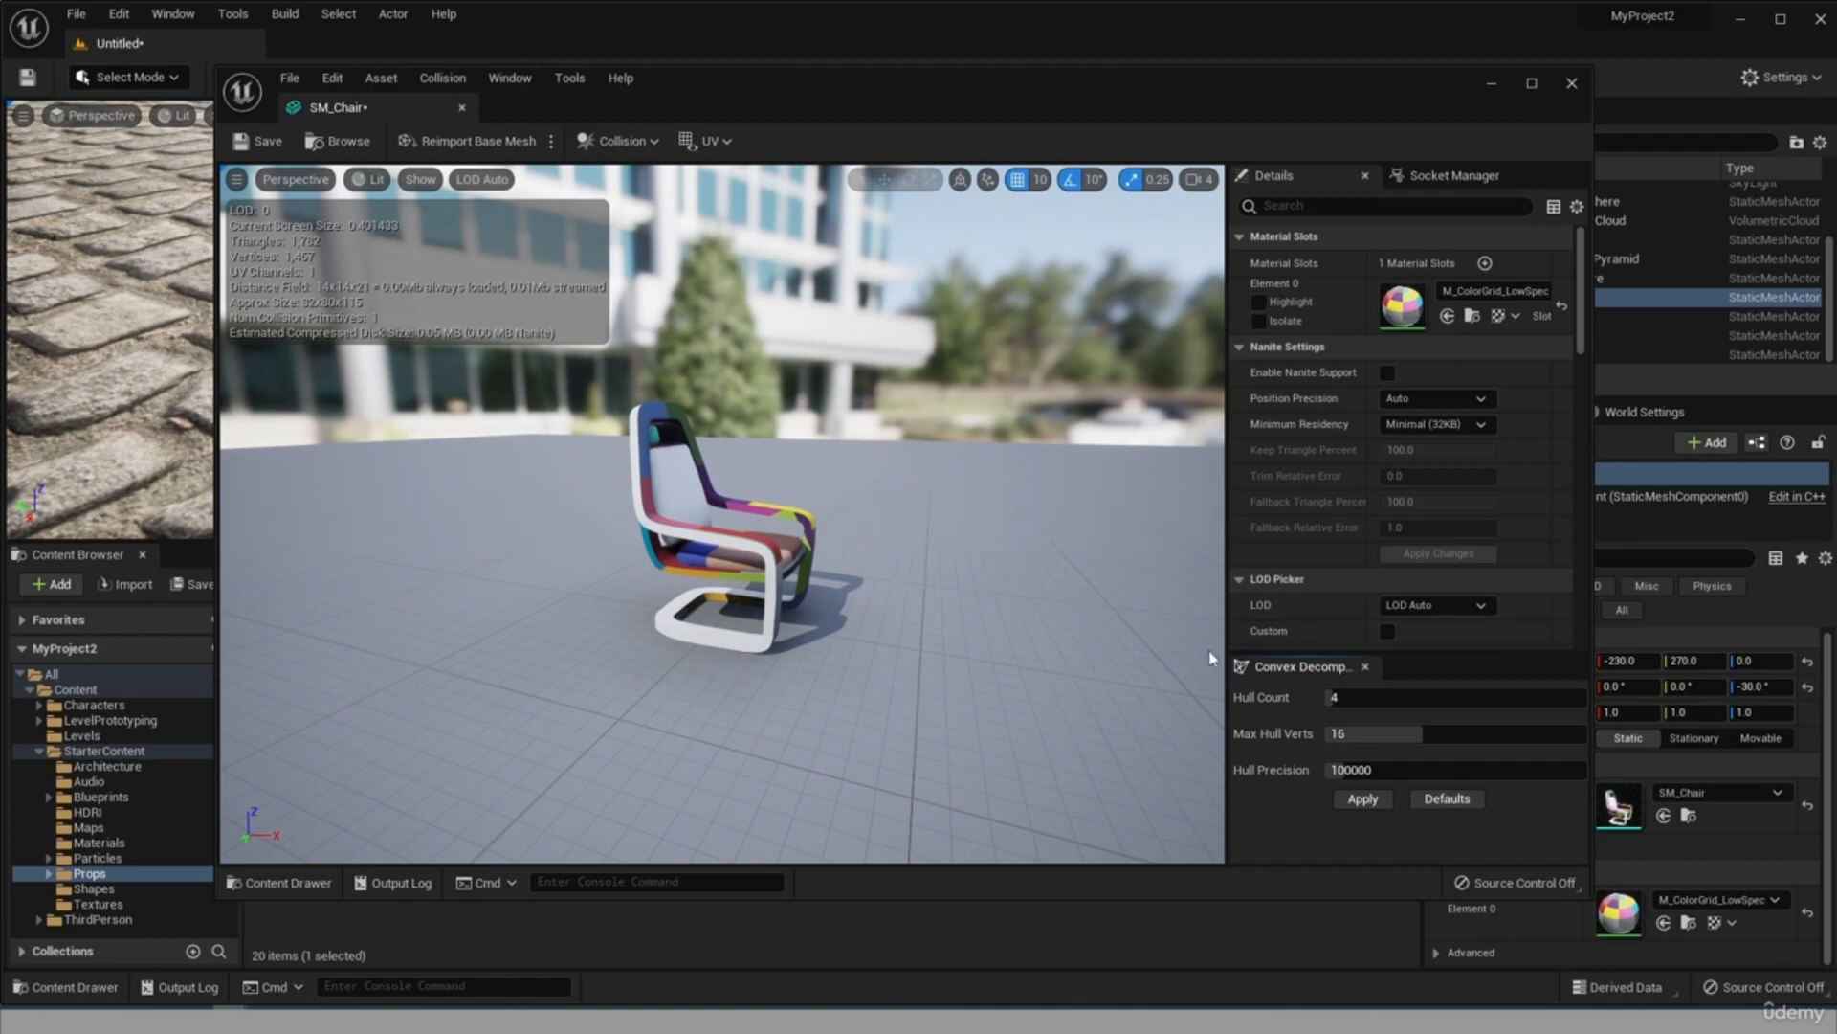
# Save the SM_Chair mesh, close its editor and view all four chairs in the level.
pyautogui.hotkey('ctrl', 's')
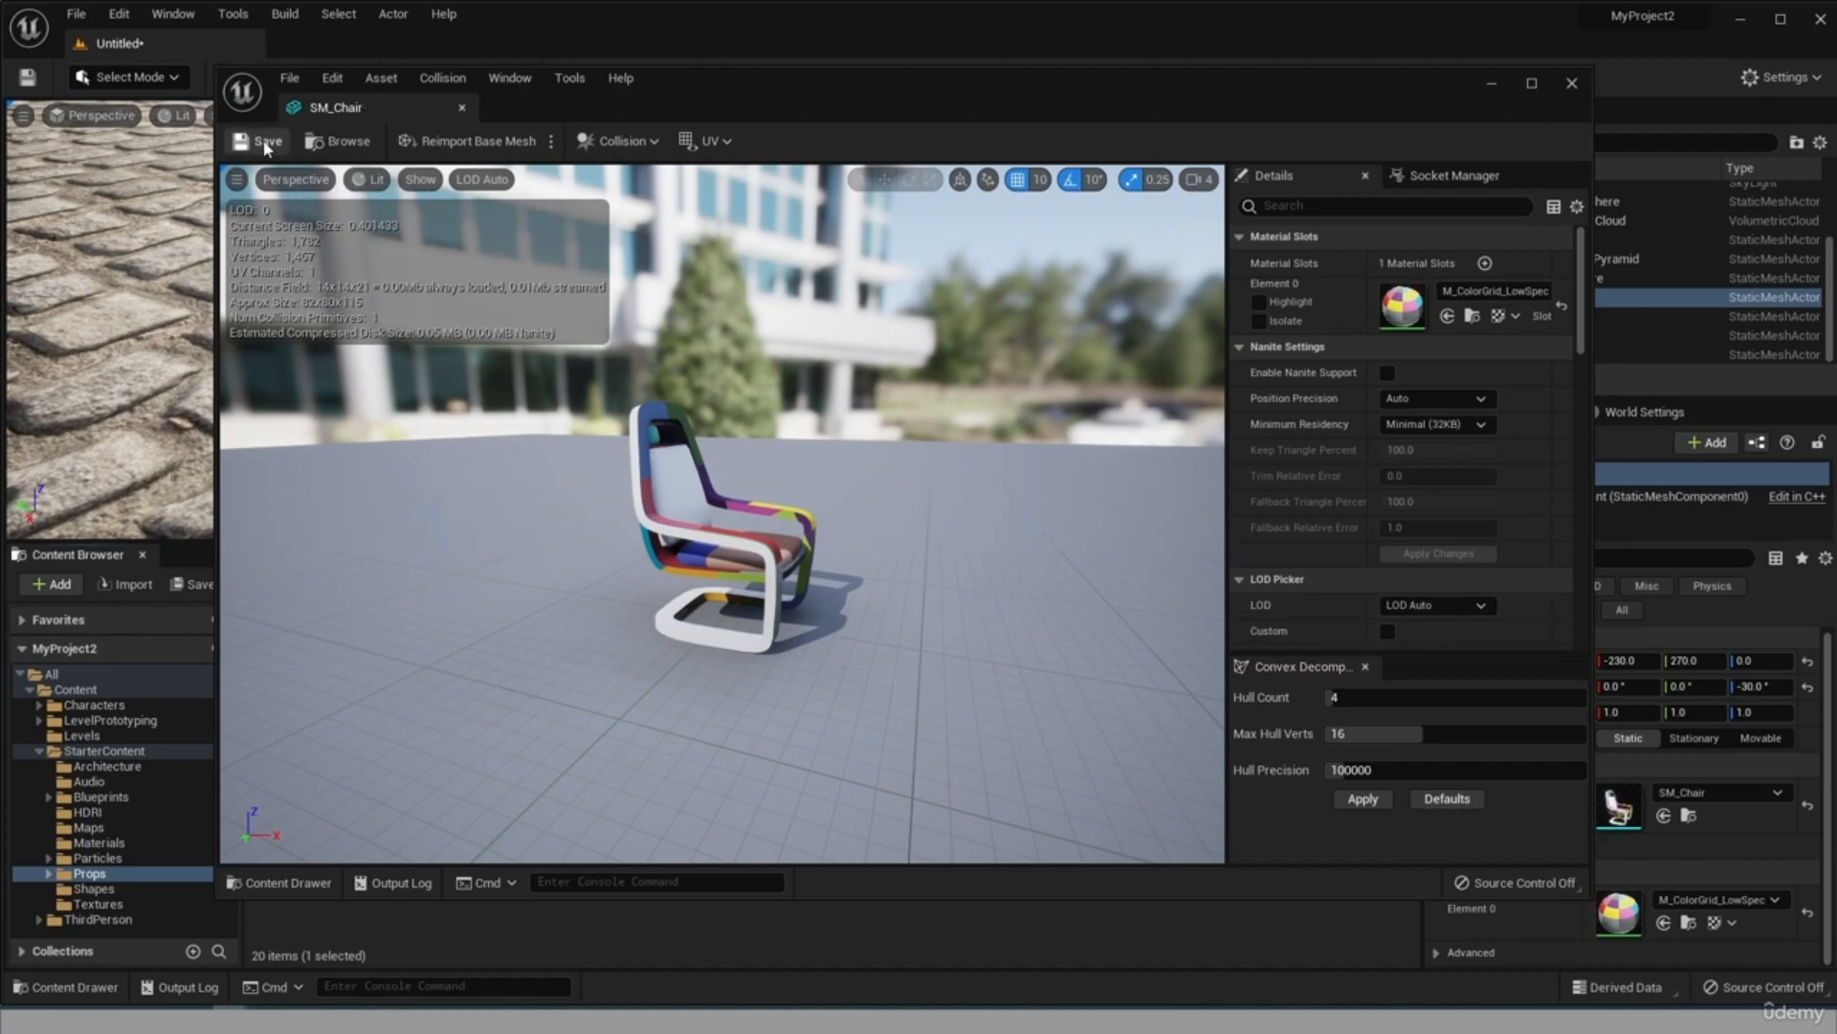
pyautogui.click(1572, 83)
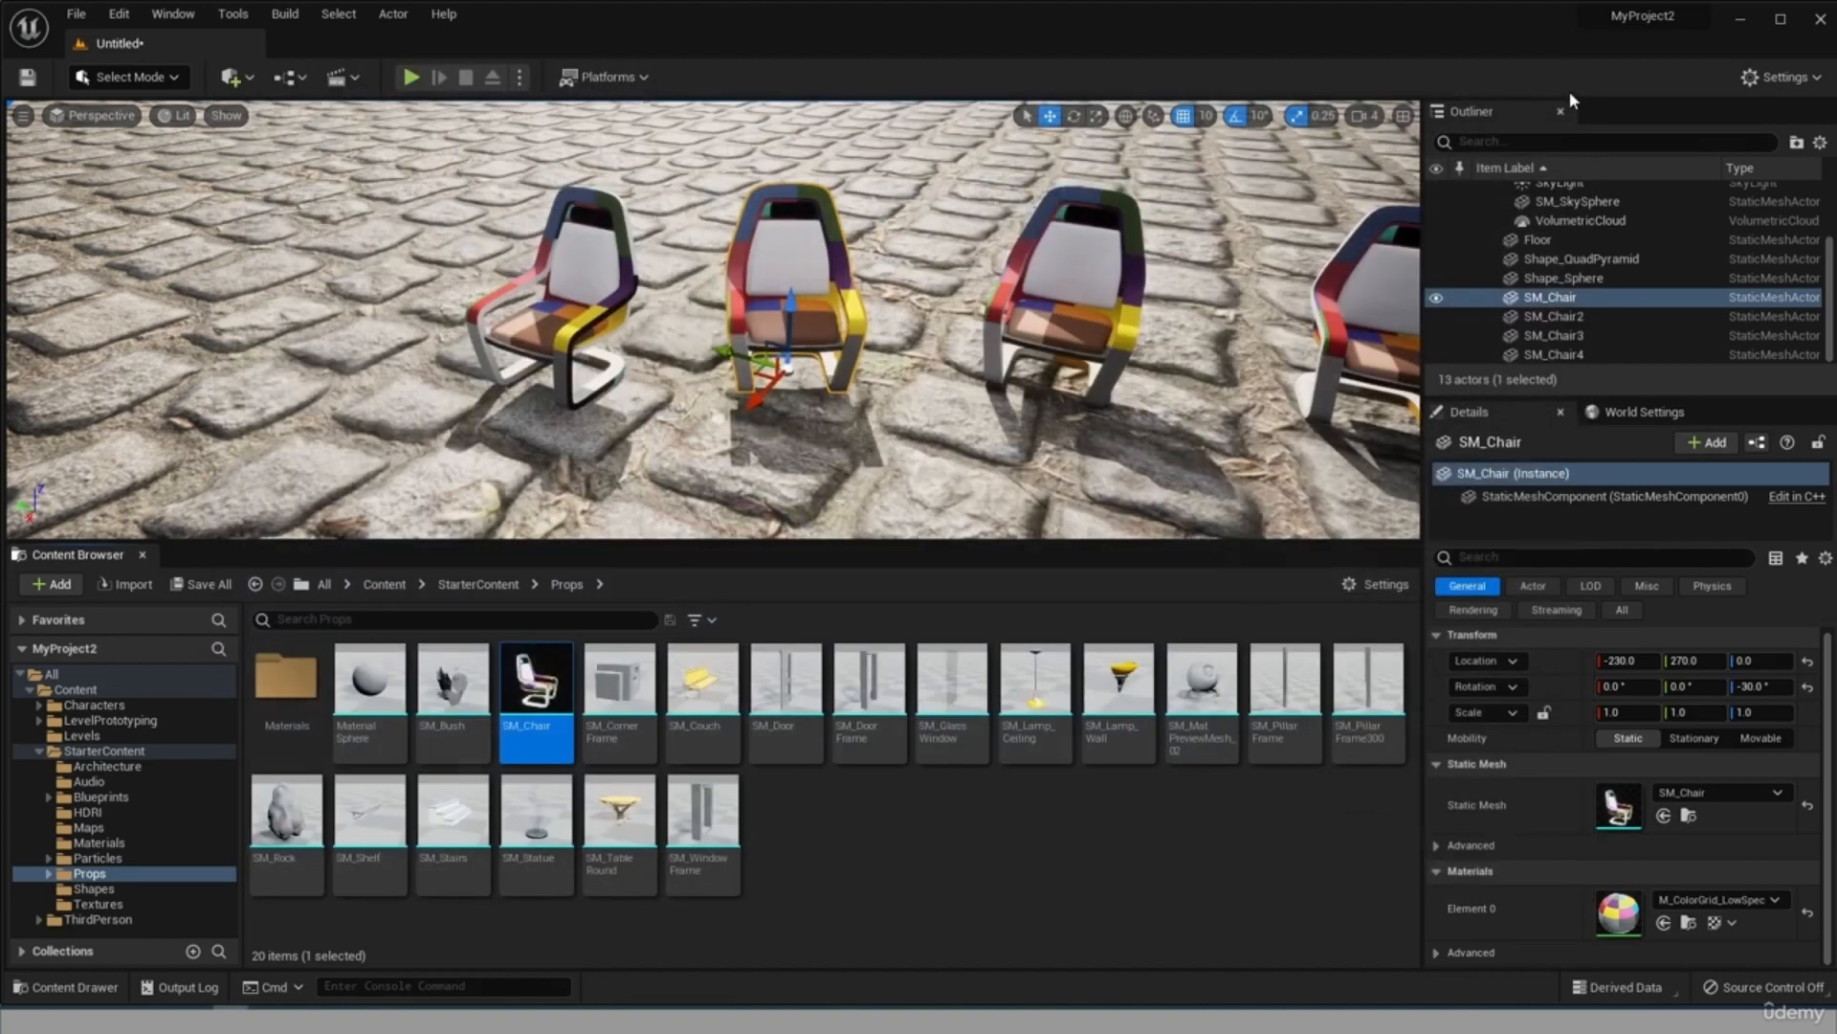
pyautogui.moveTo(1219, 406); pyautogui.dragTo(1263, 412, button='right')
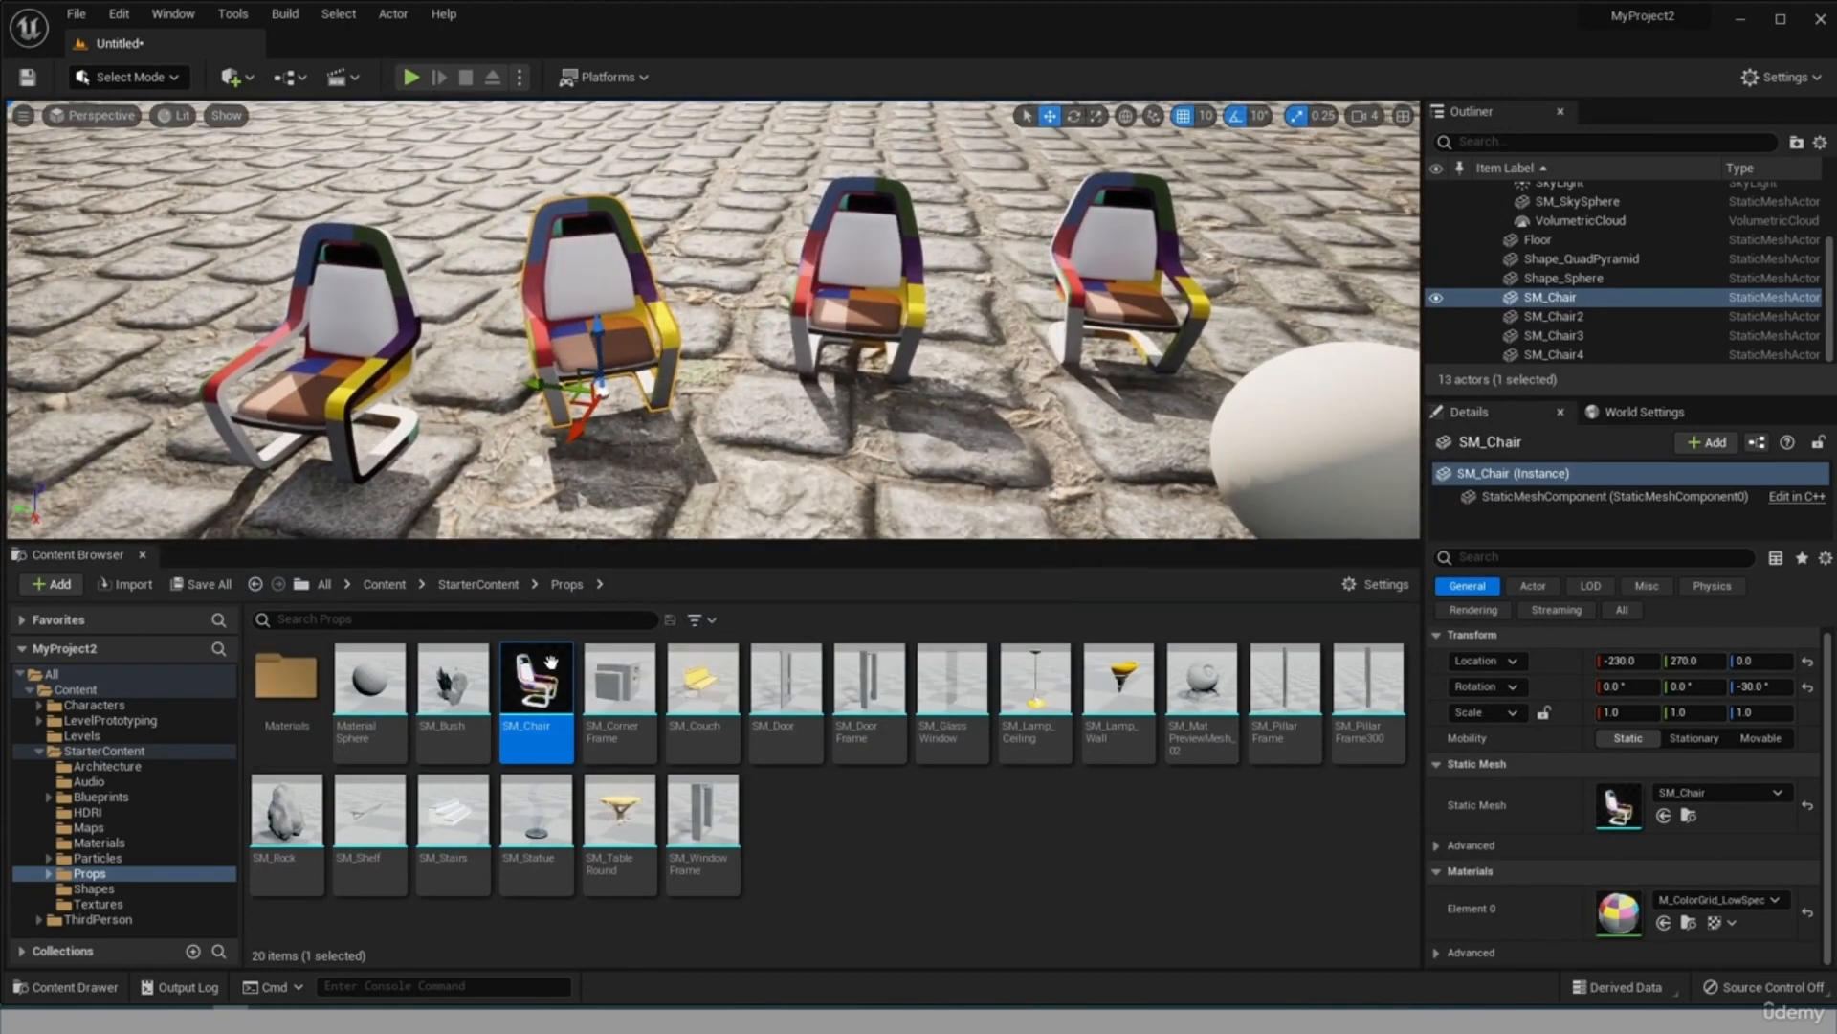
# Place a fifth SM_Chair prop behind the row, at about X -380, Y 220.
pyautogui.moveTo(560, 725); pyautogui.dragTo(737, 299)
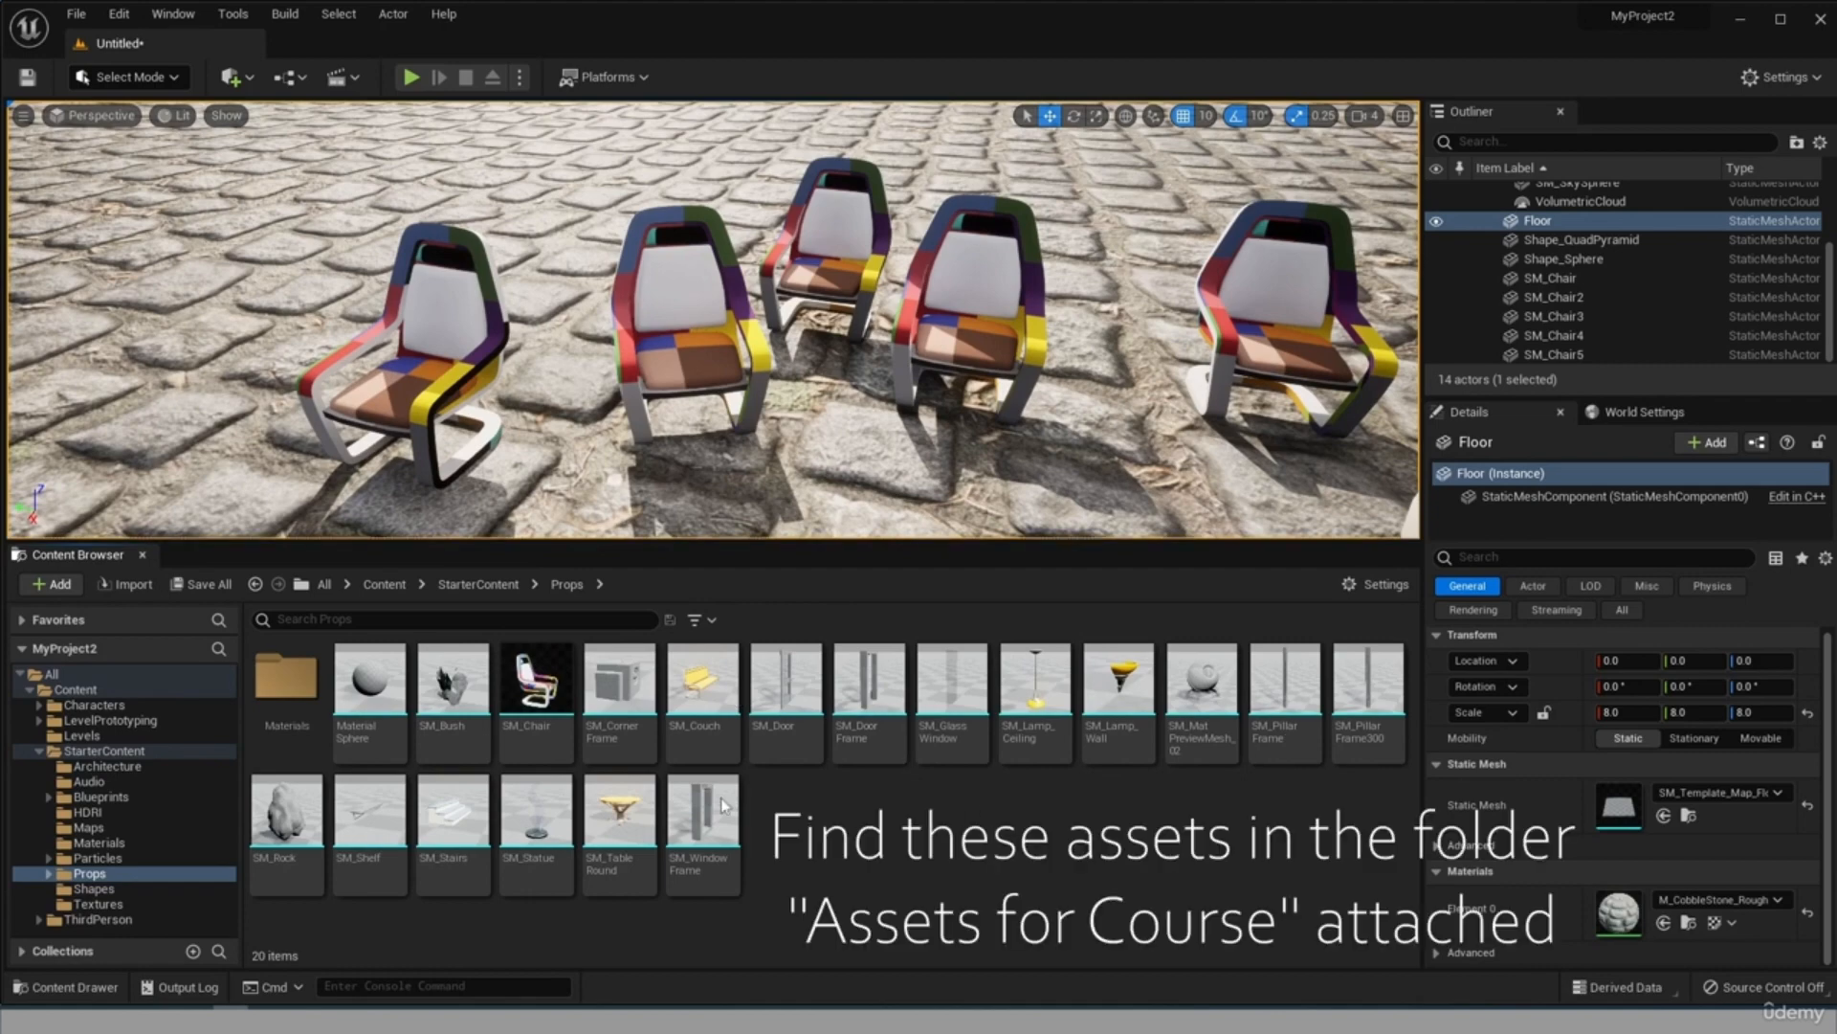
# Choose Basic_Asset1.fbx, Basic_Asset2.FBX, T_Rock_04_D.TGA and T_Rock_04_n.TGA from Downloads/SampleAssets for import into the Props folder.
pyautogui.click(133, 585)
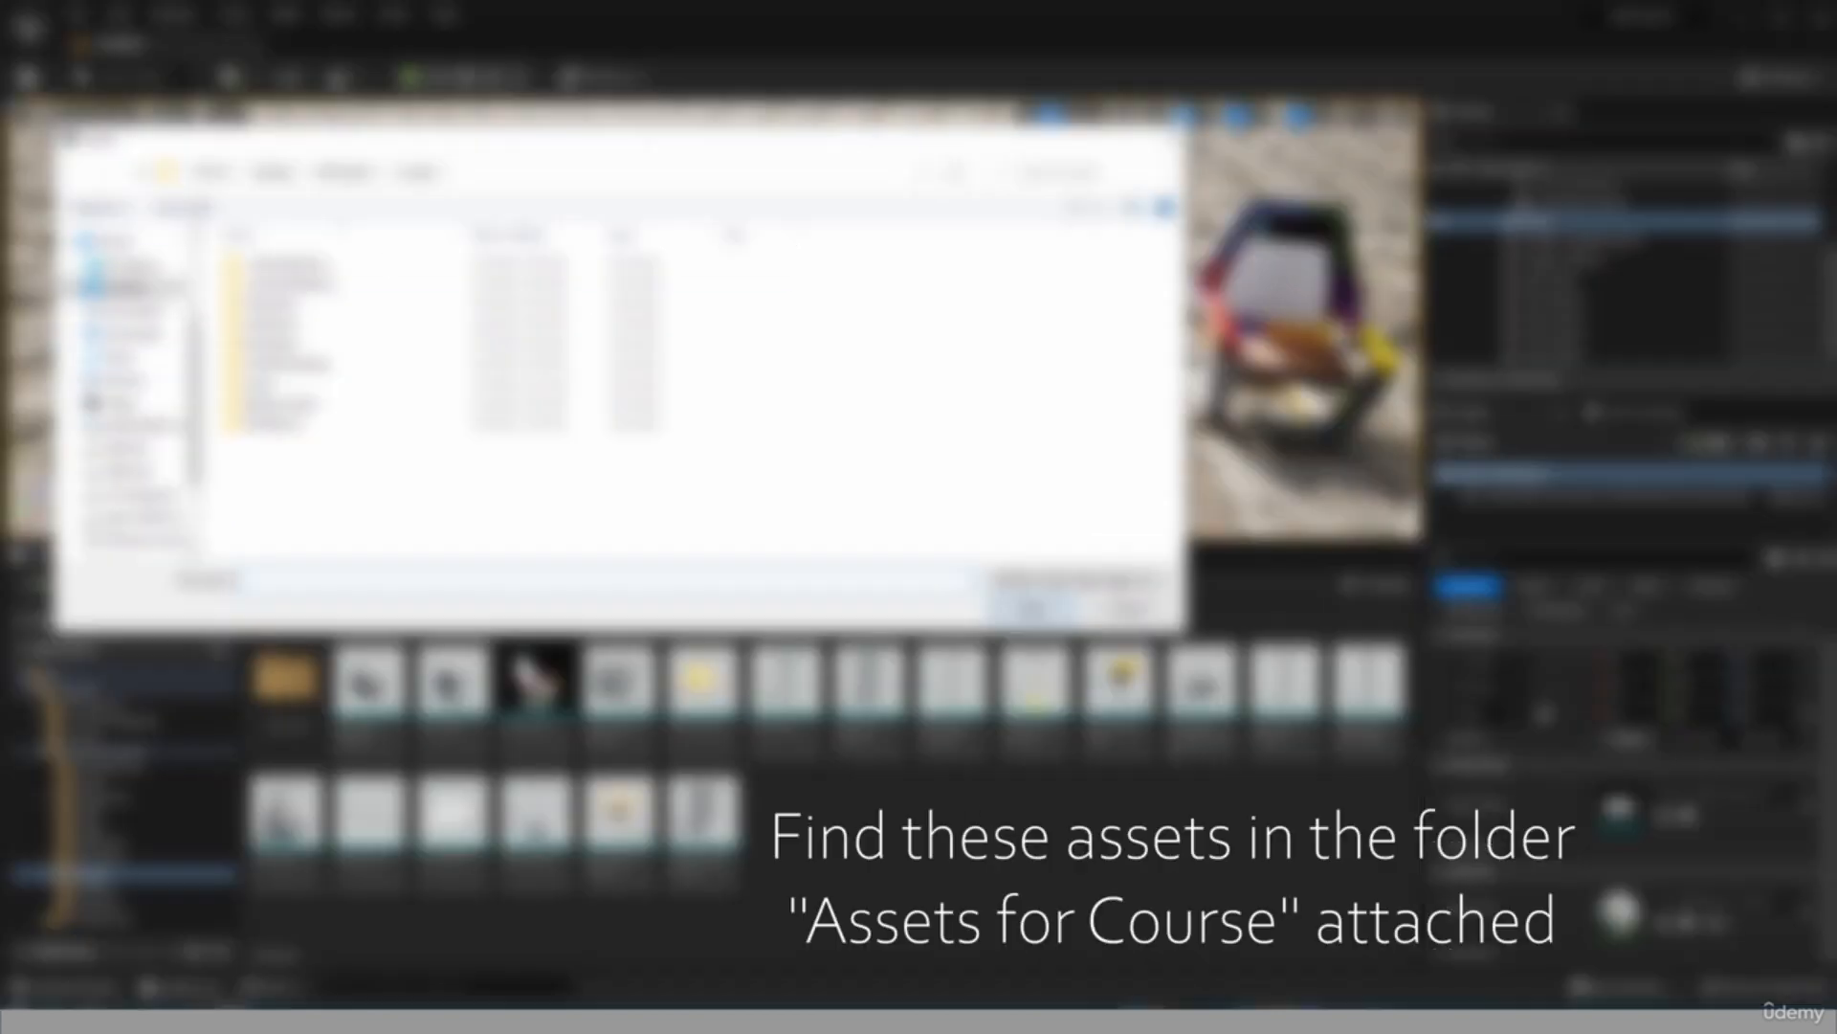
pyautogui.click(155, 338)
pyautogui.scroll(-1, 330, 464)
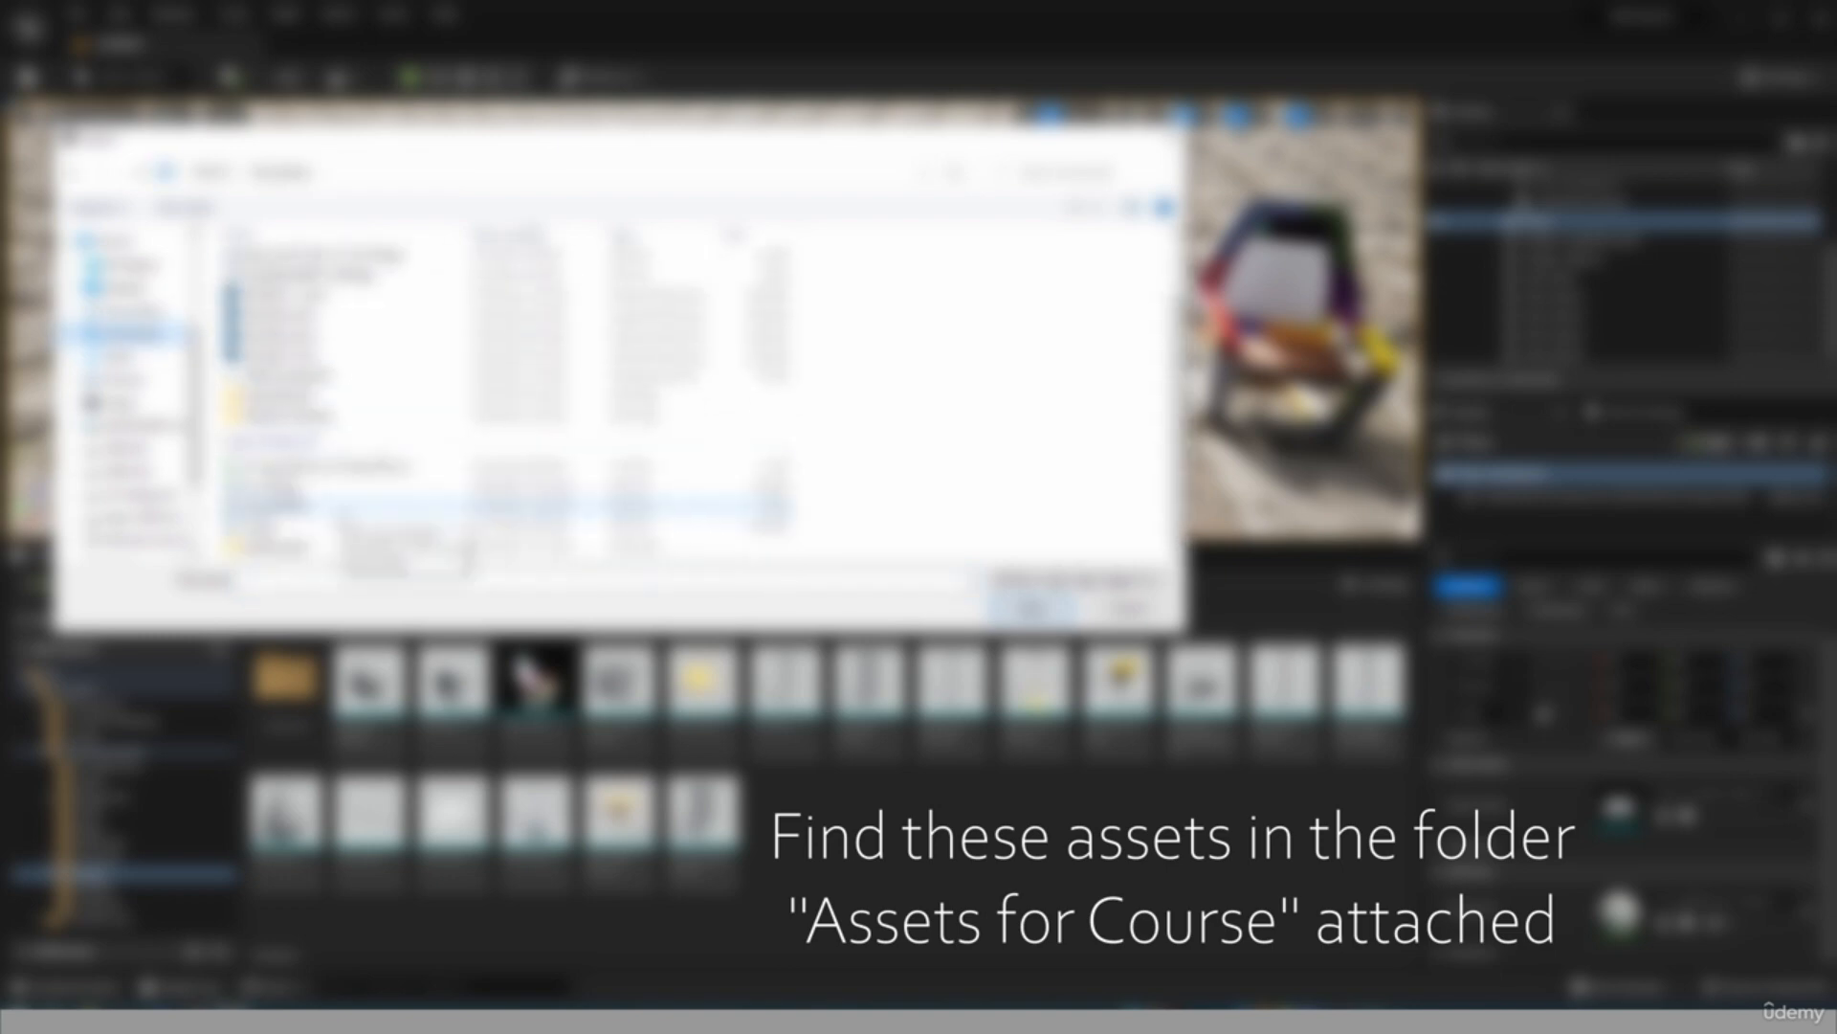
pyautogui.doubleClick(293, 395)
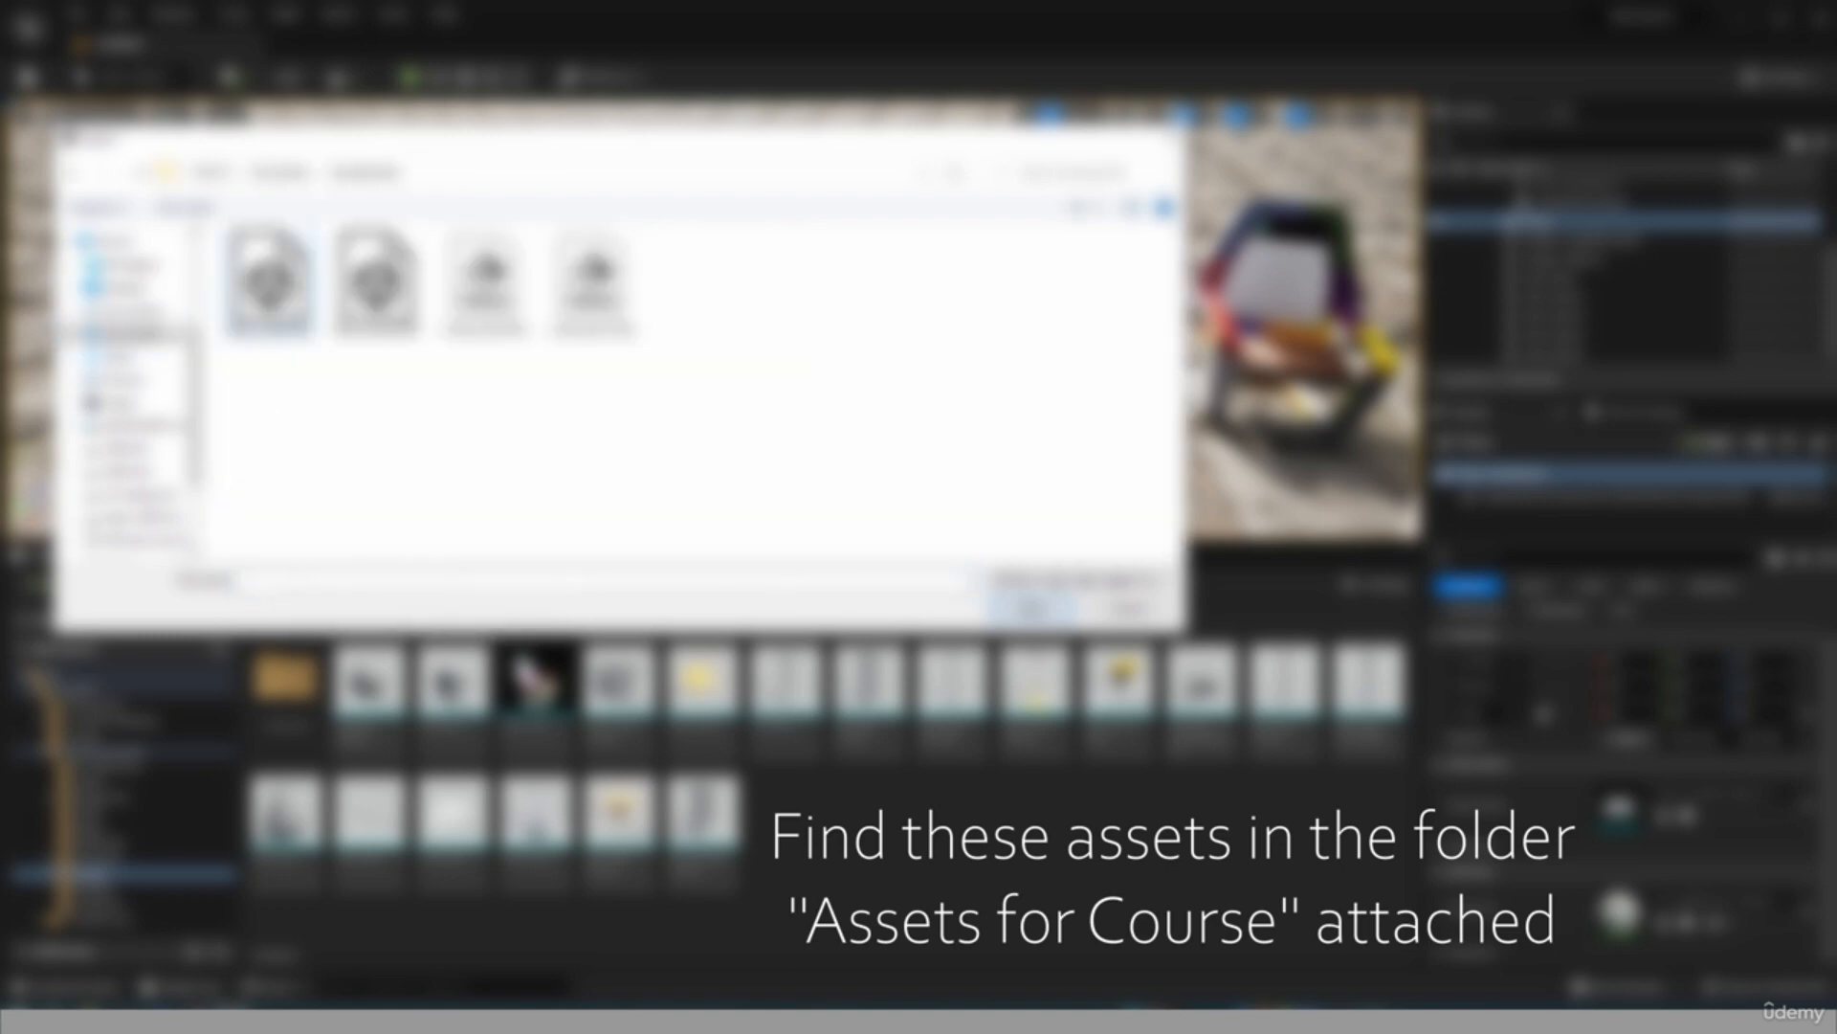
pyautogui.click(291, 295)
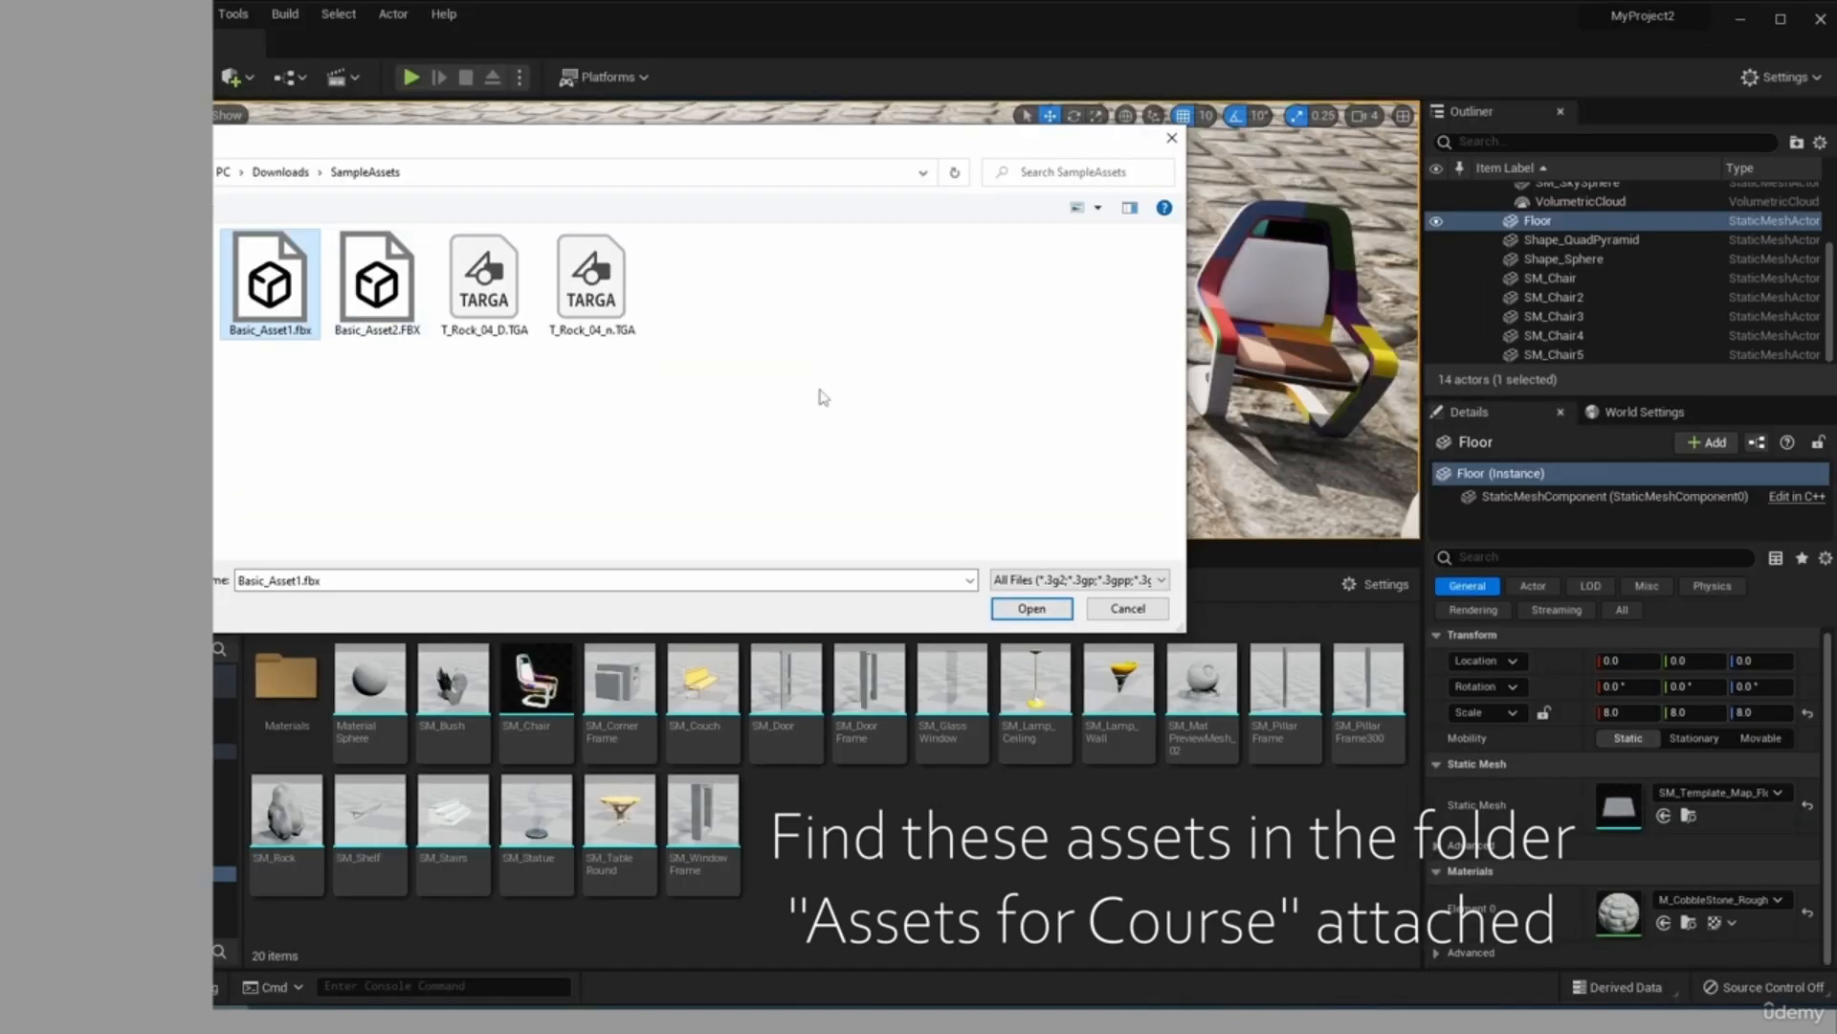
pyautogui.moveTo(821, 398); pyautogui.dragTo(302, 285)
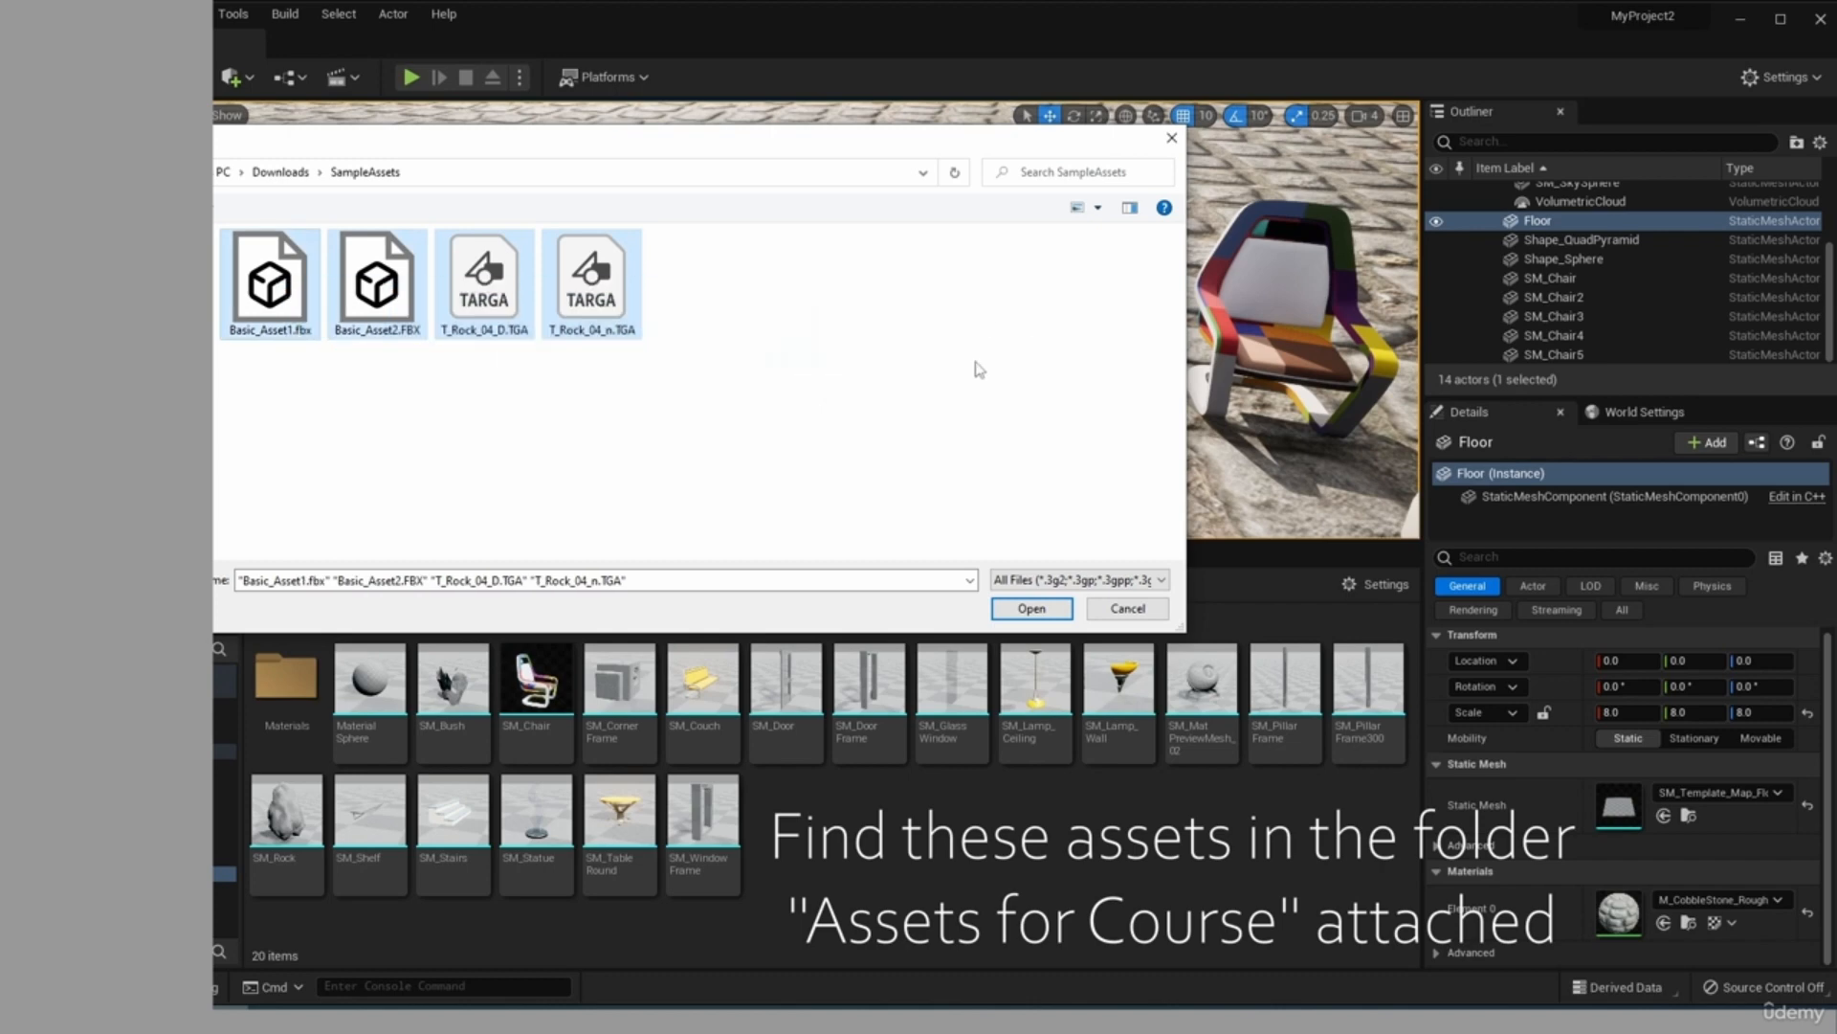
# Import all the chosen files with the default FBX options and save all new assets together with the level.
pyautogui.click(1024, 610)
pyautogui.moveTo(1283, 166); pyautogui.dragTo(635, 149)
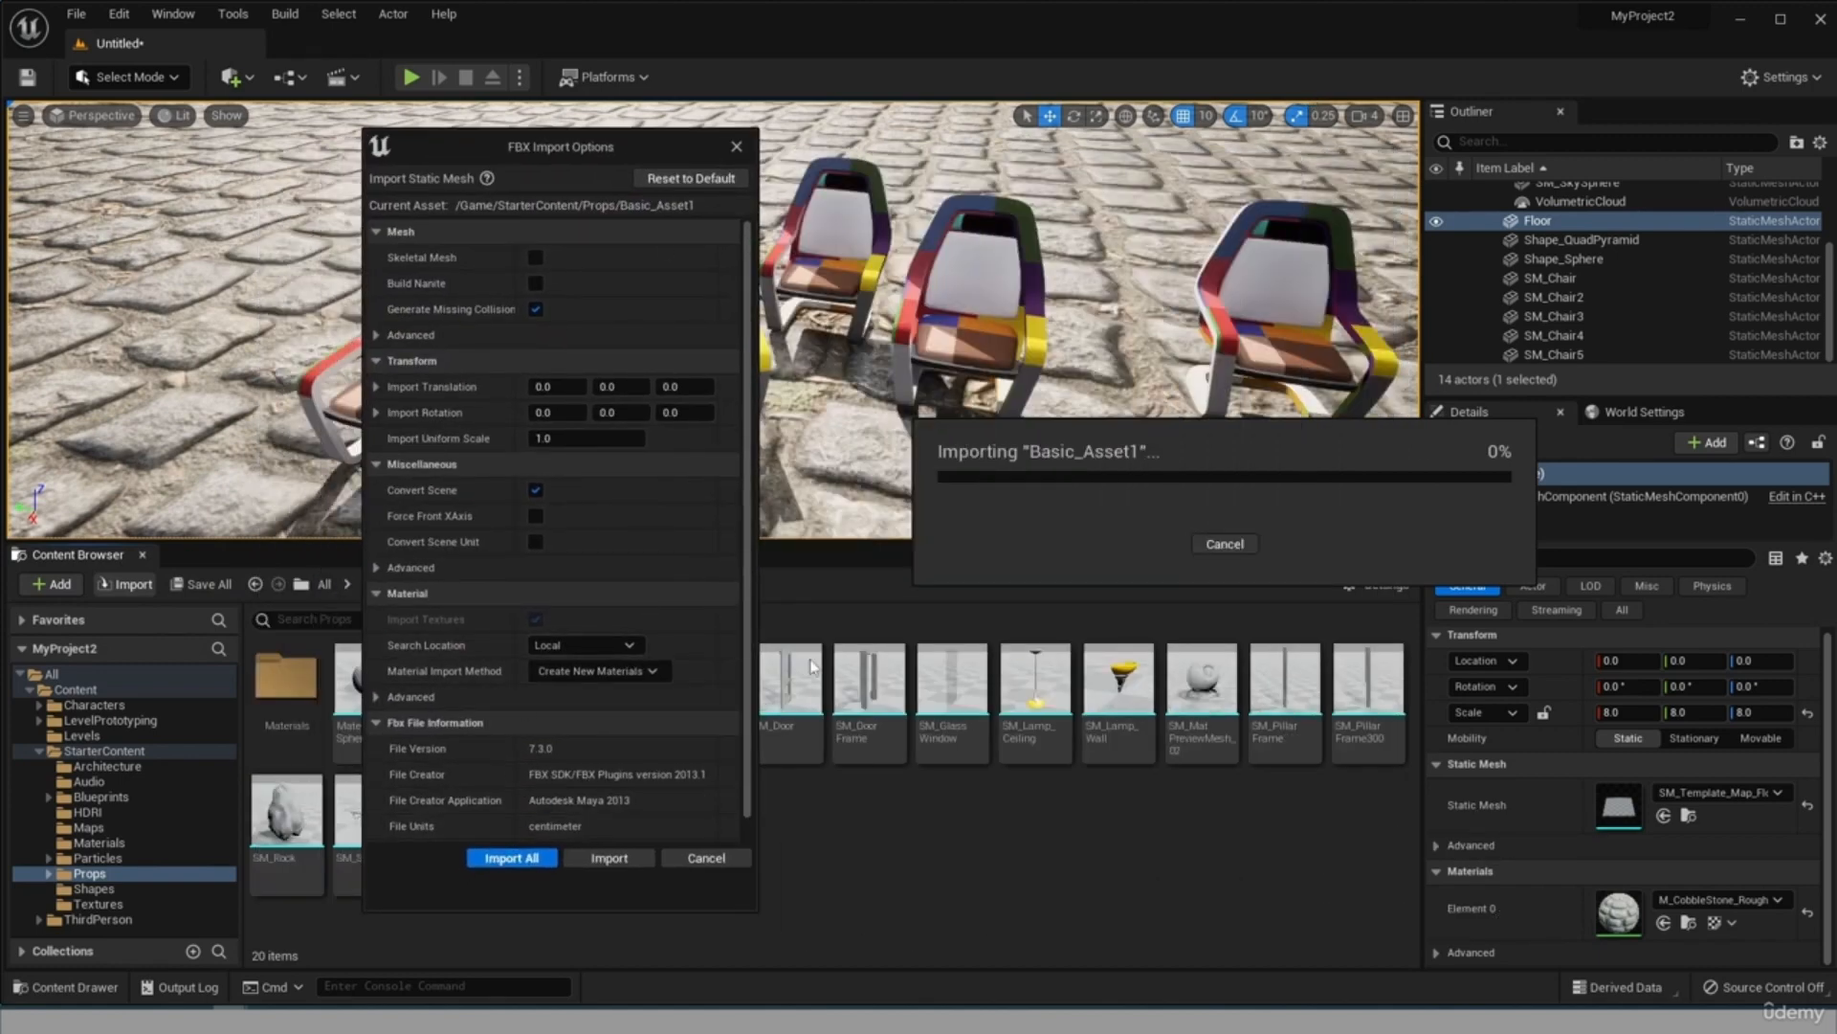
pyautogui.click(483, 858)
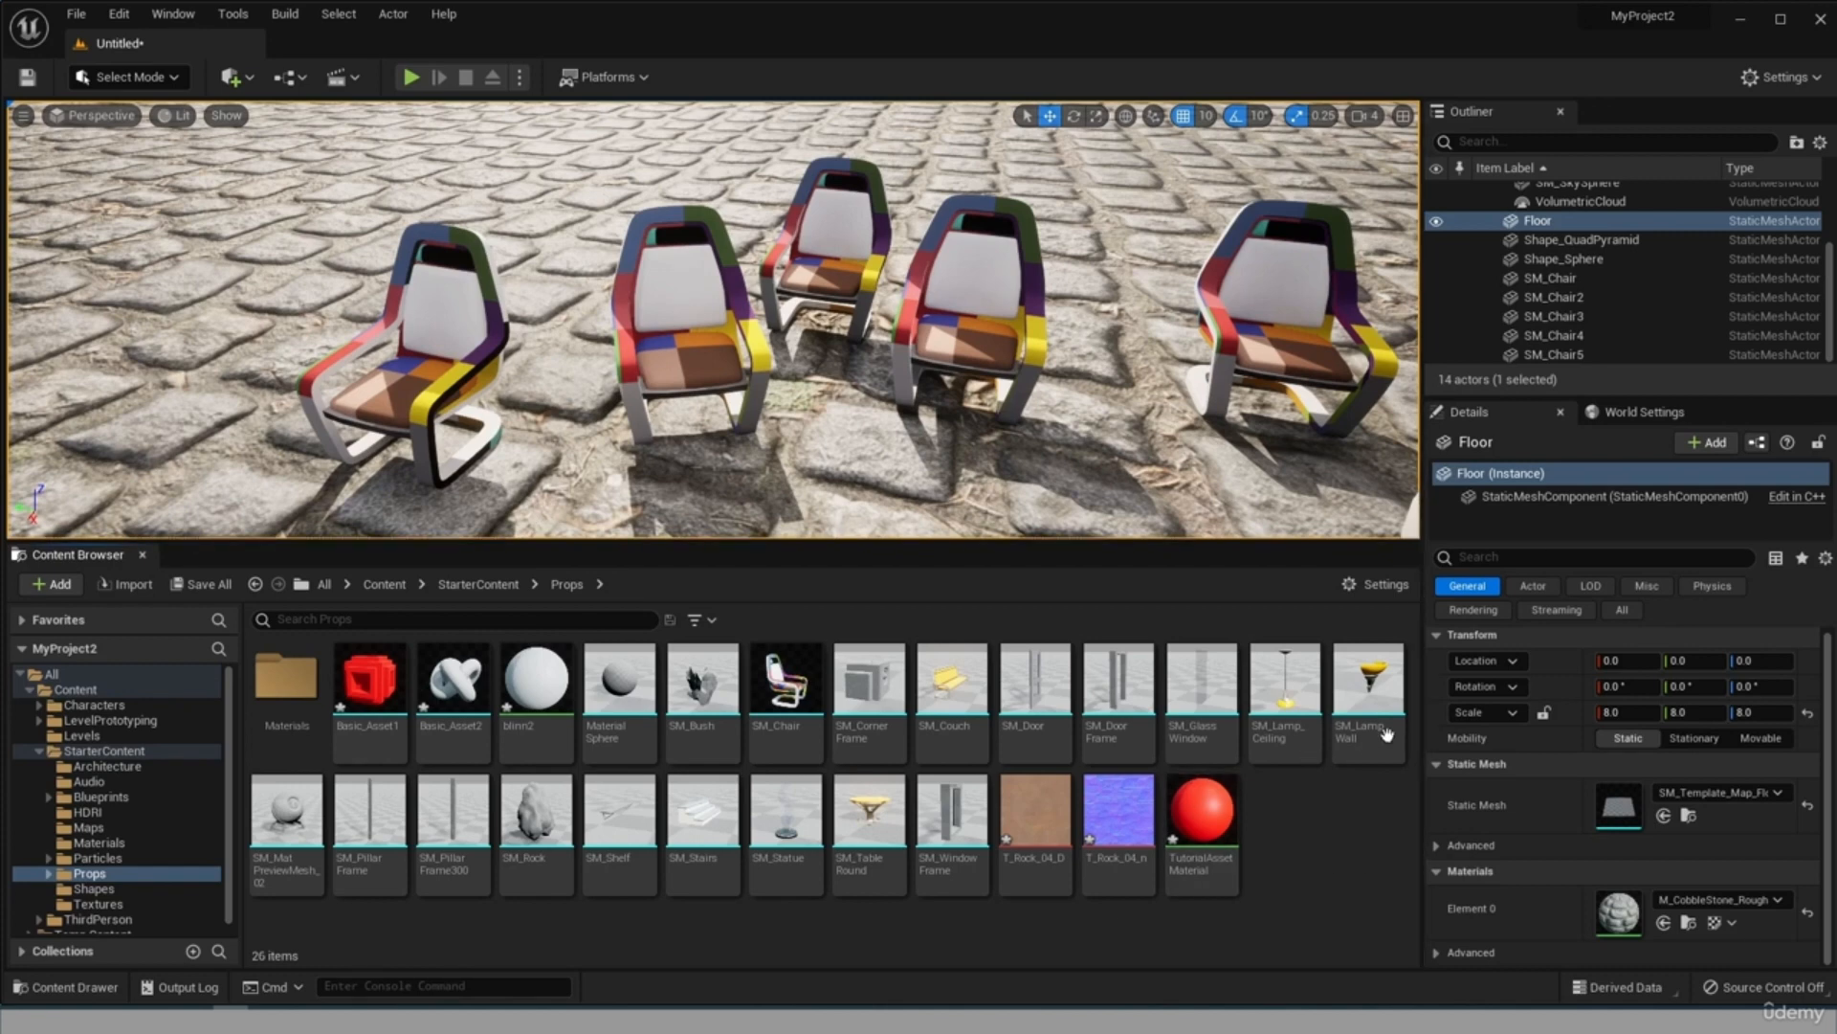
pyautogui.click(210, 585)
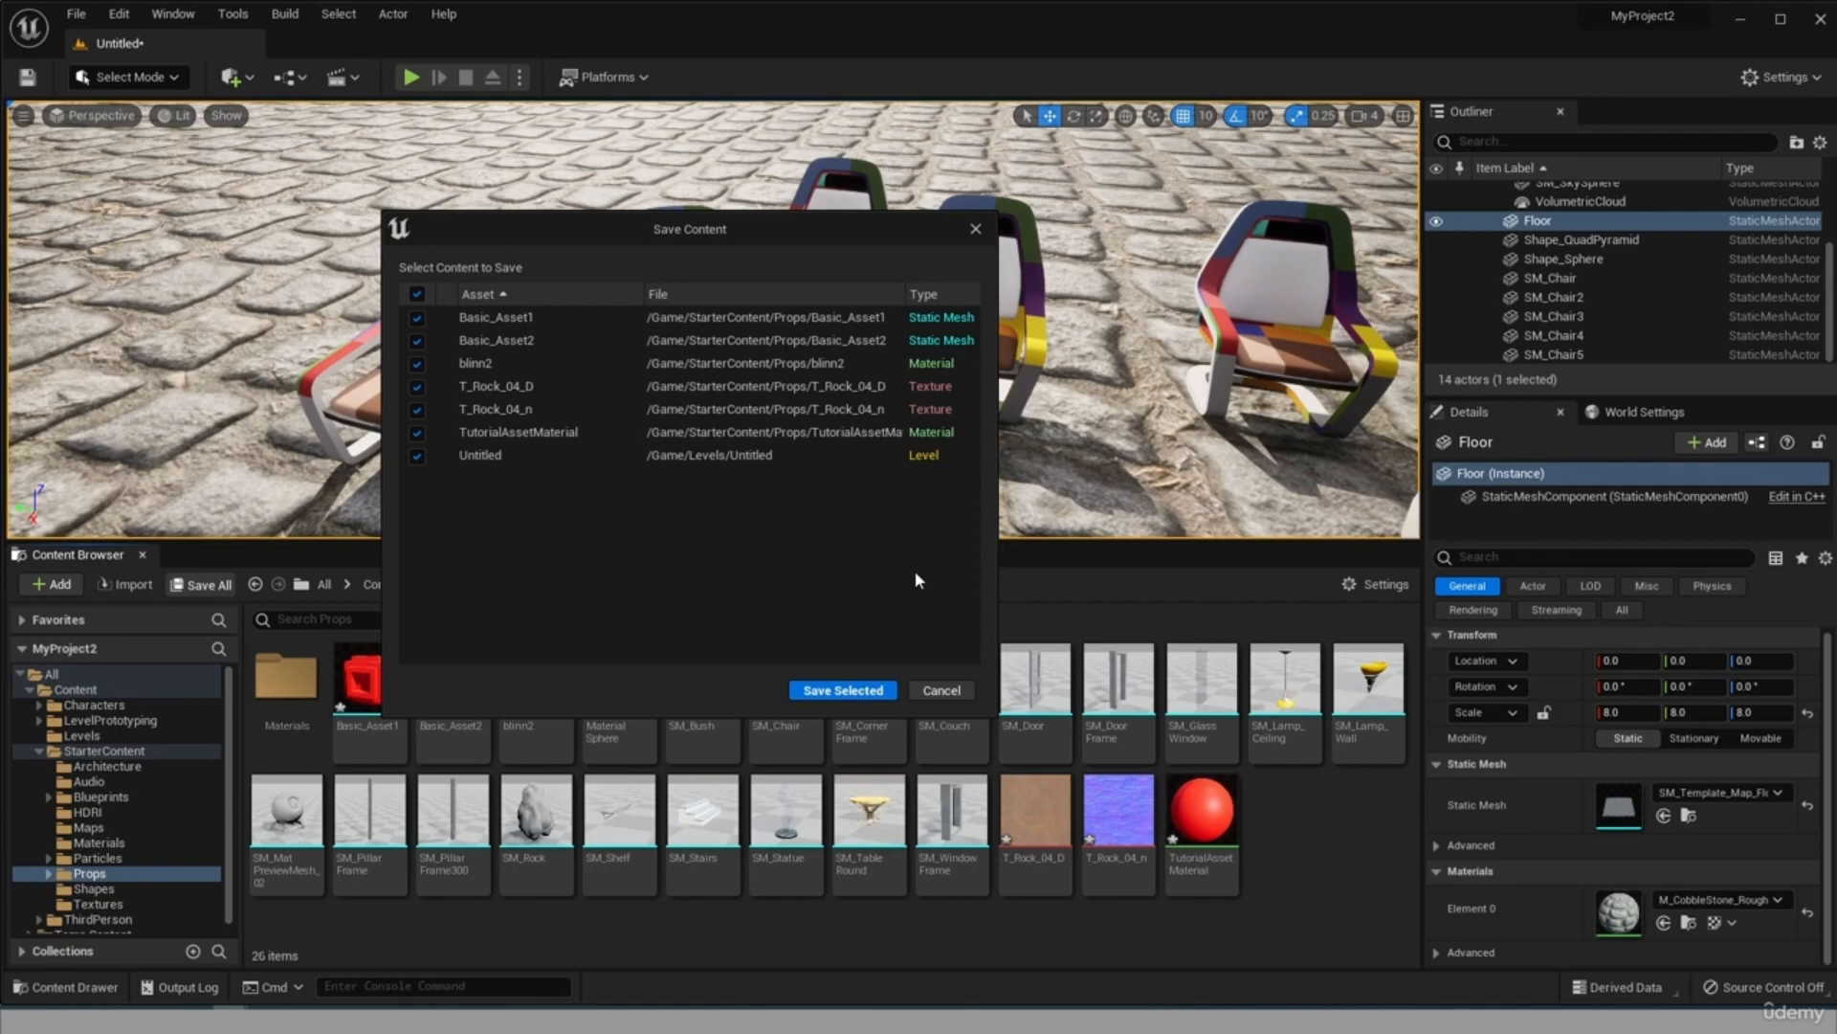
pyautogui.click(864, 693)
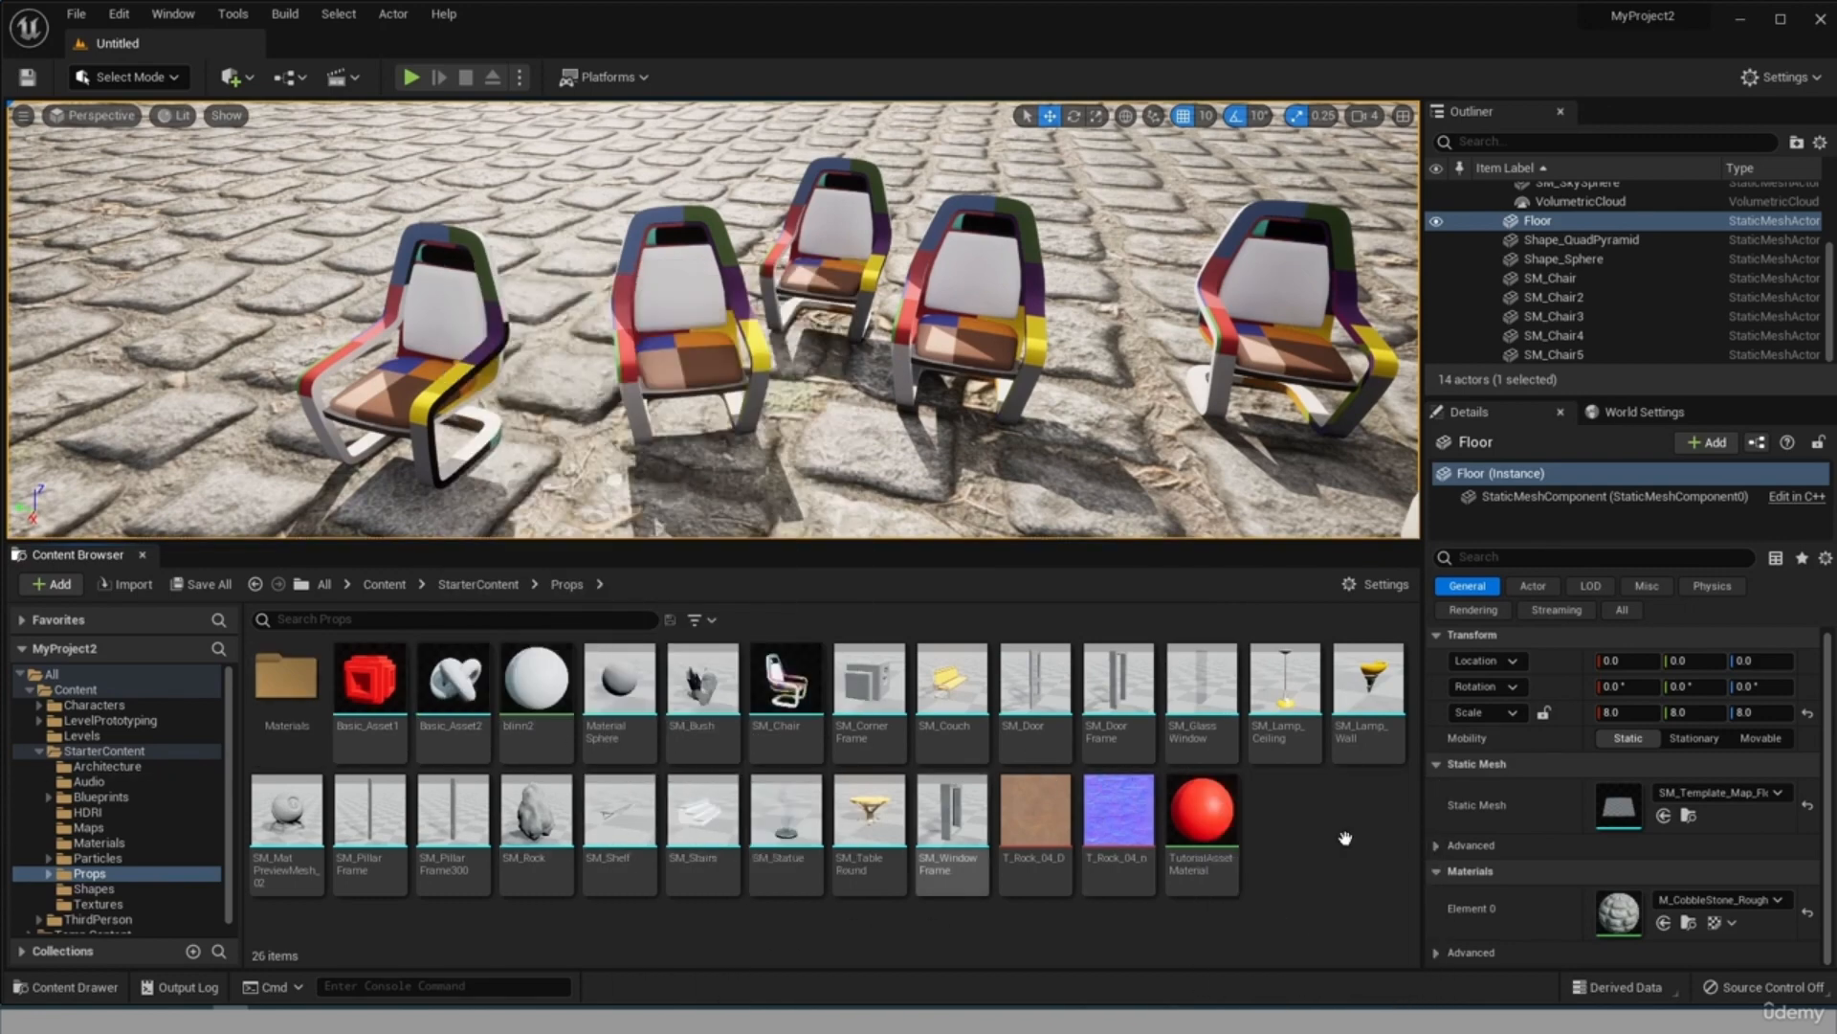
# Move the T_Rock_04_D and T_Rock_04_n textures from Props into the StarterContent Textures folder.
pyautogui.click(1119, 823)
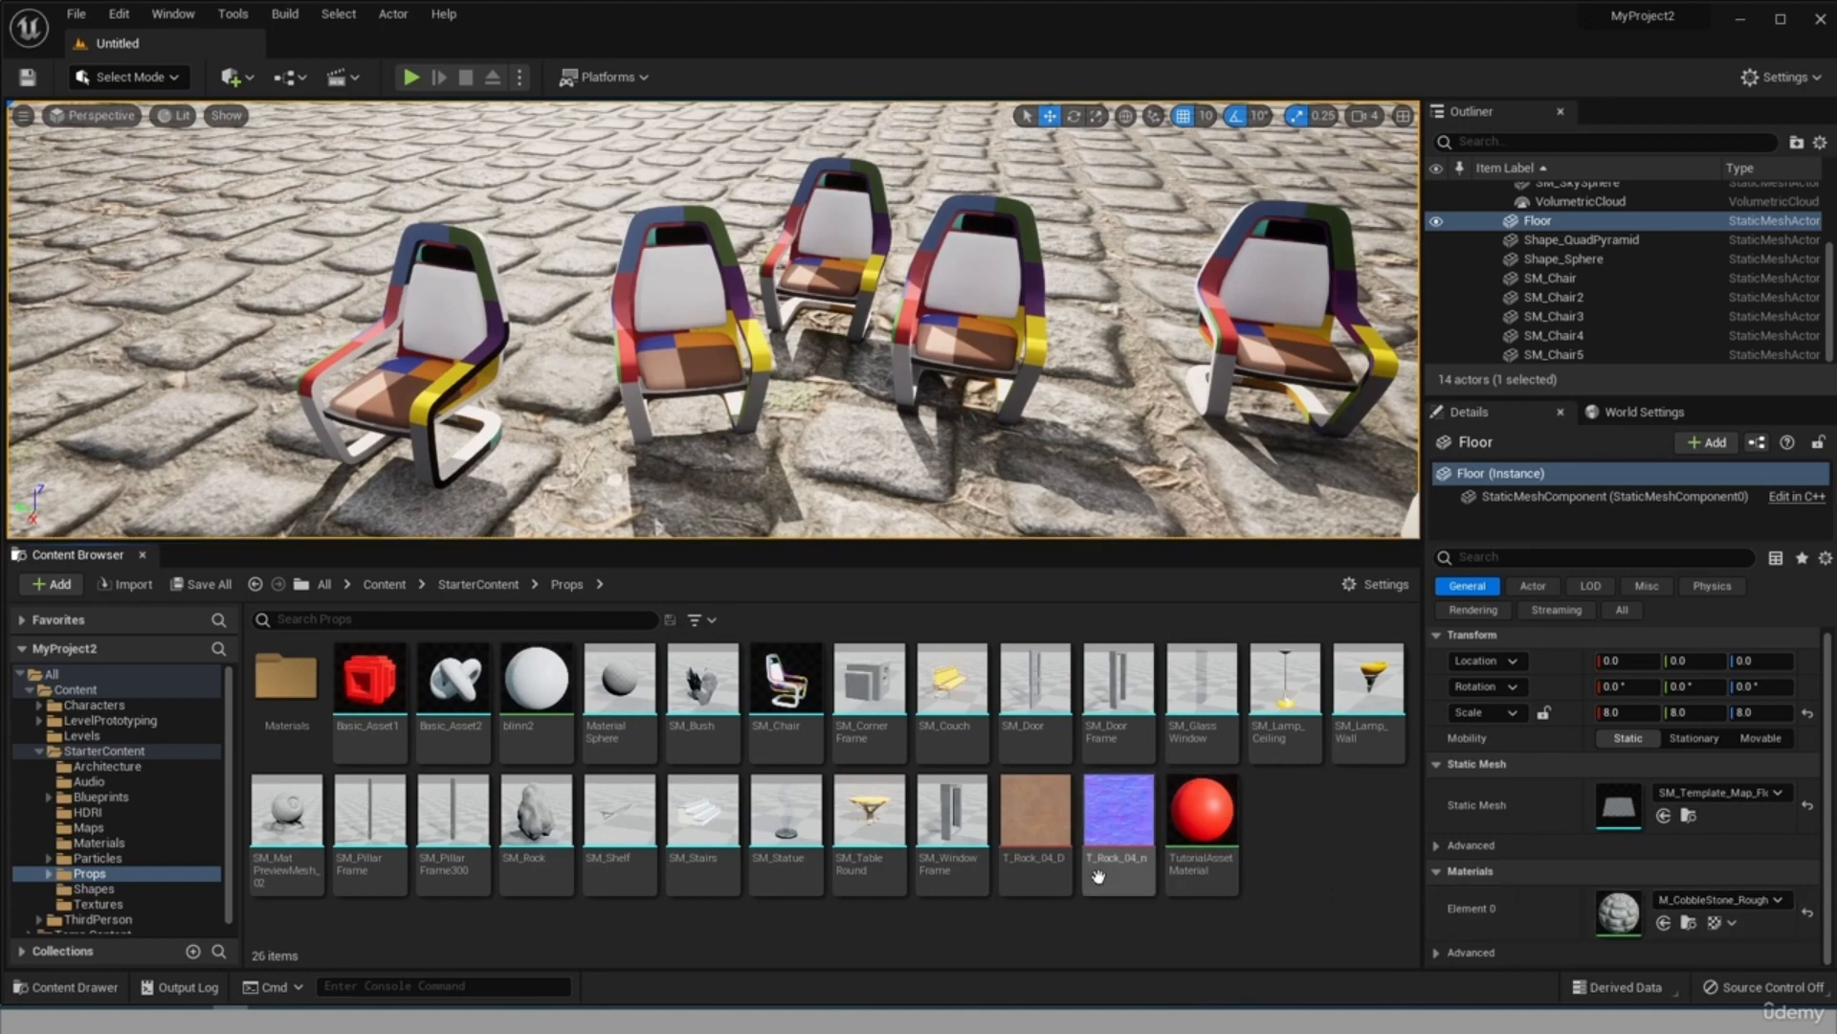
pyautogui.keyDown('ctrl'); pyautogui.click(1042, 880); pyautogui.keyUp('ctrl')
pyautogui.scroll(-1, 143, 857)
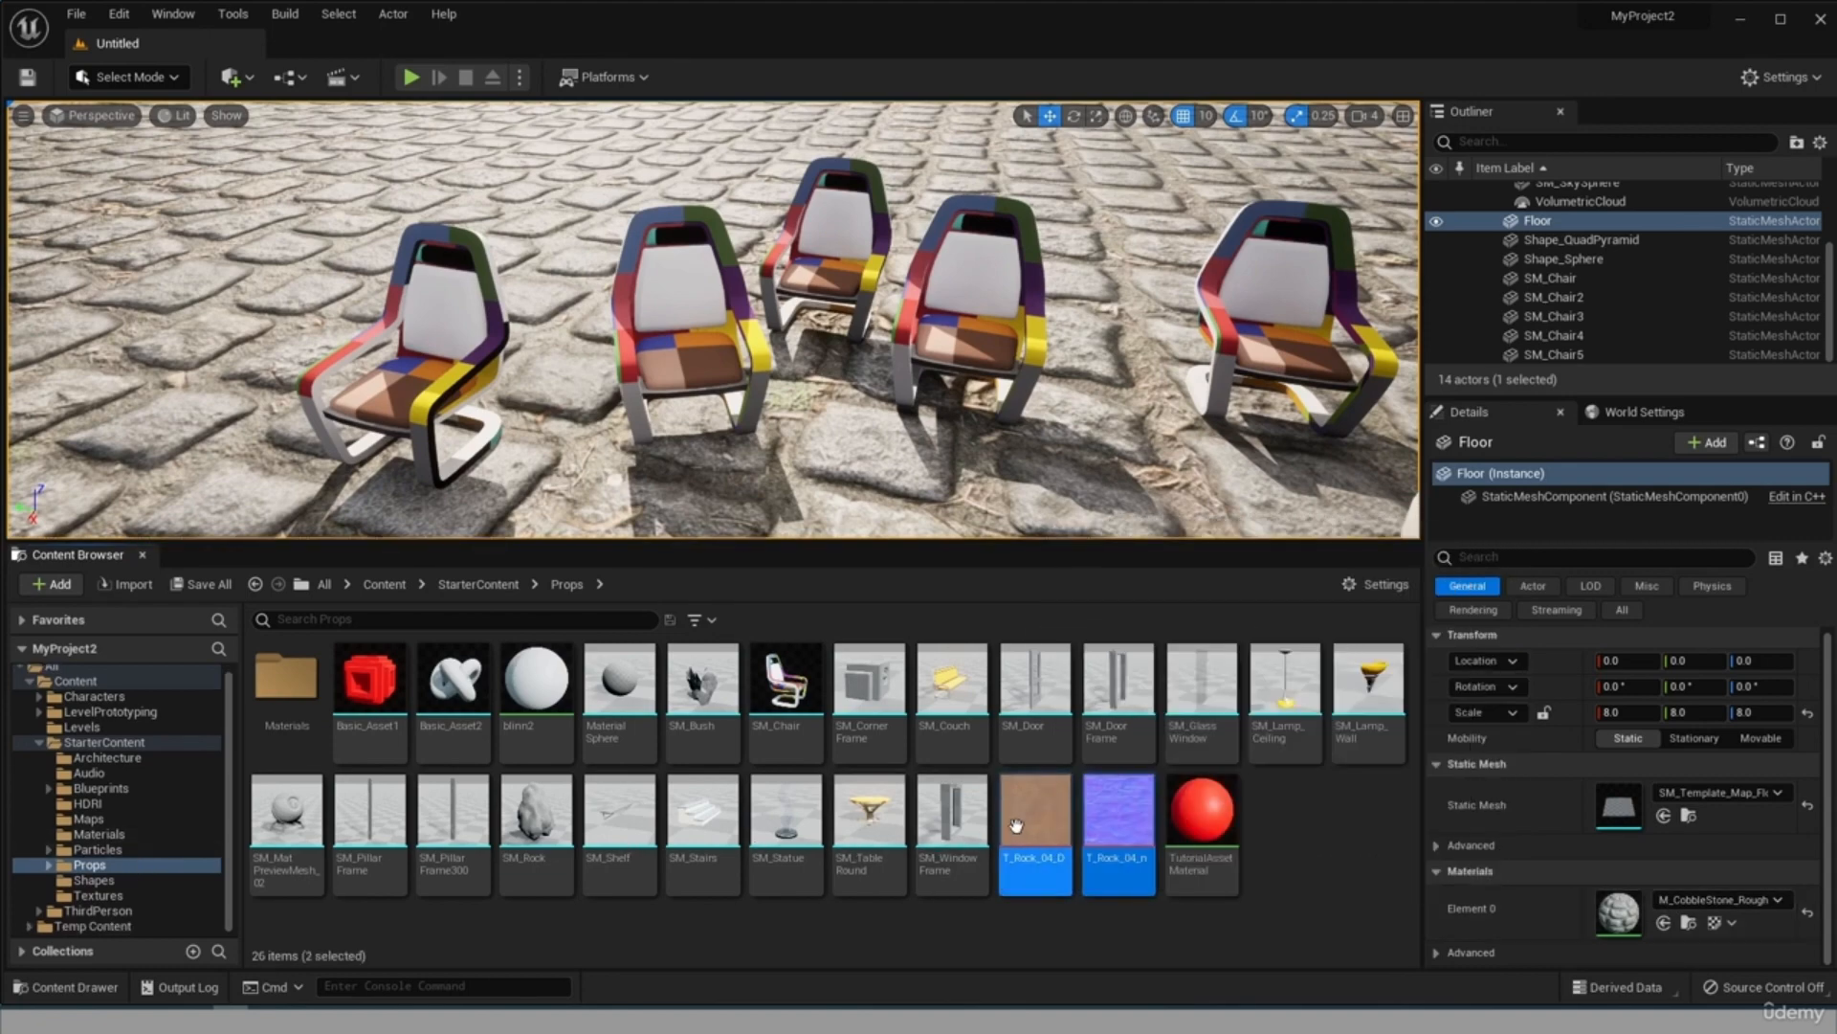
pyautogui.moveTo(1017, 825); pyautogui.dragTo(98, 894)
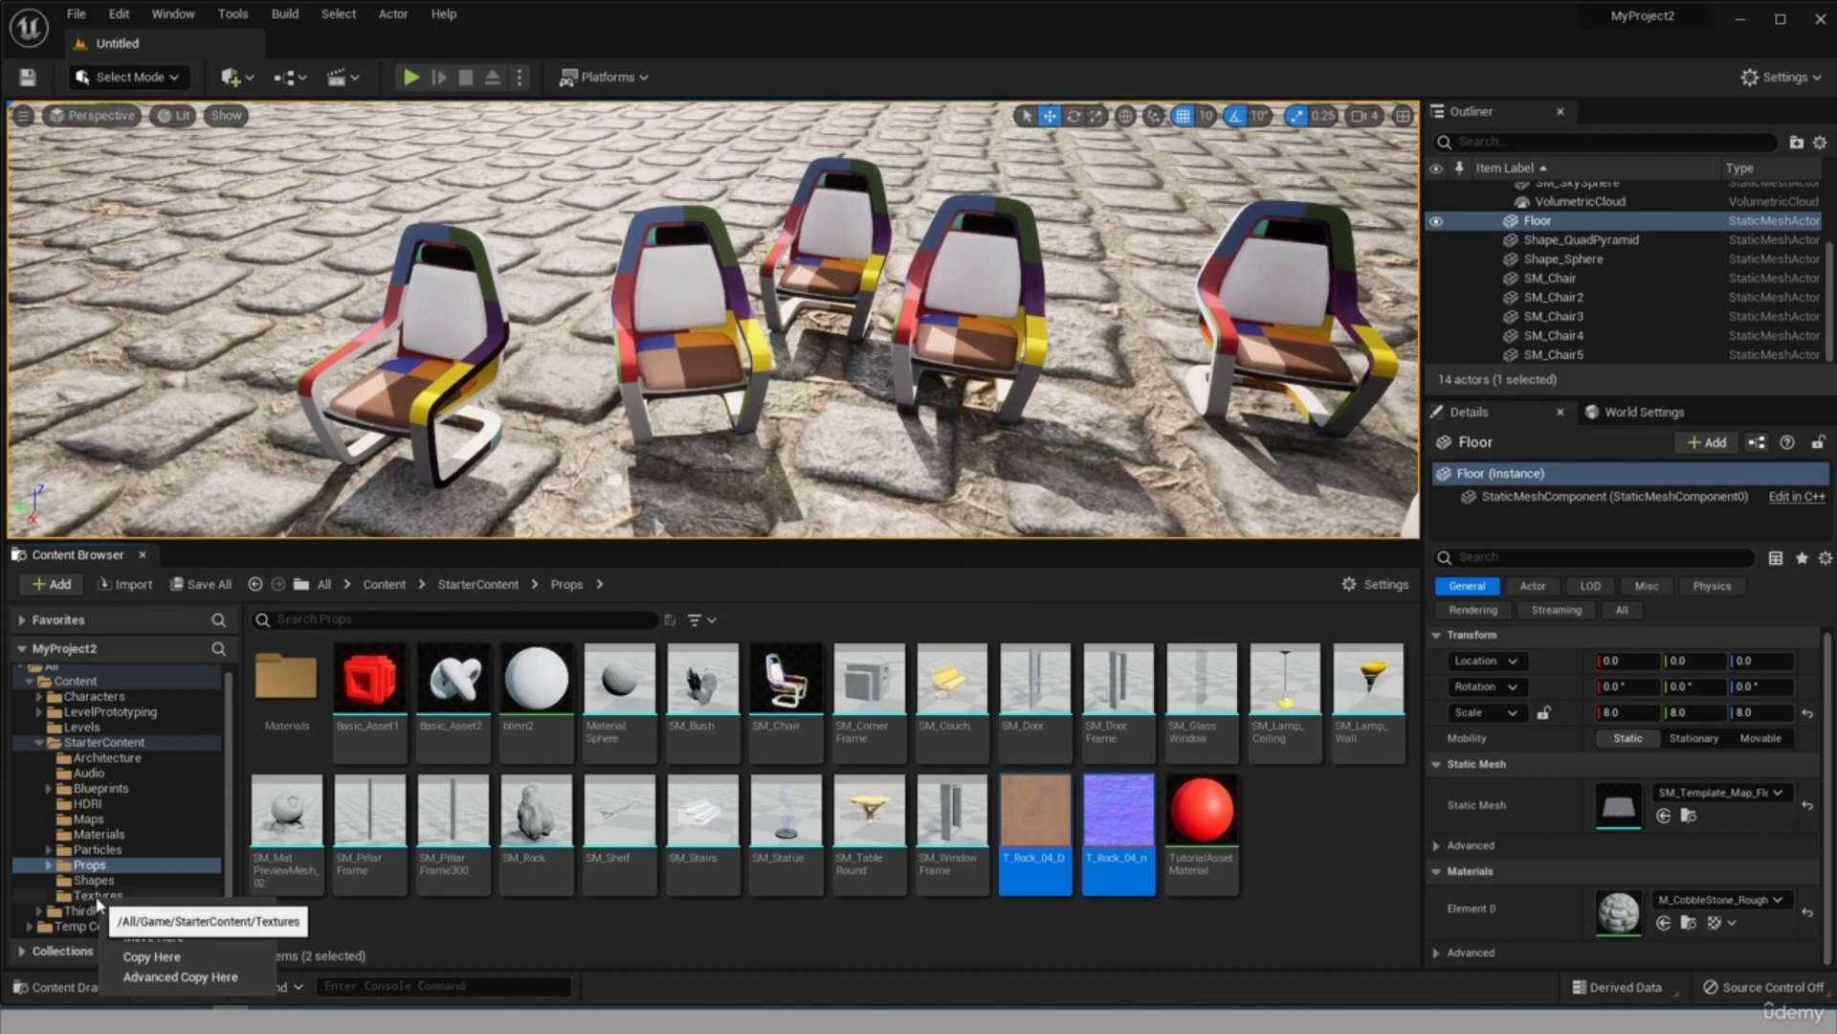
pyautogui.click(182, 937)
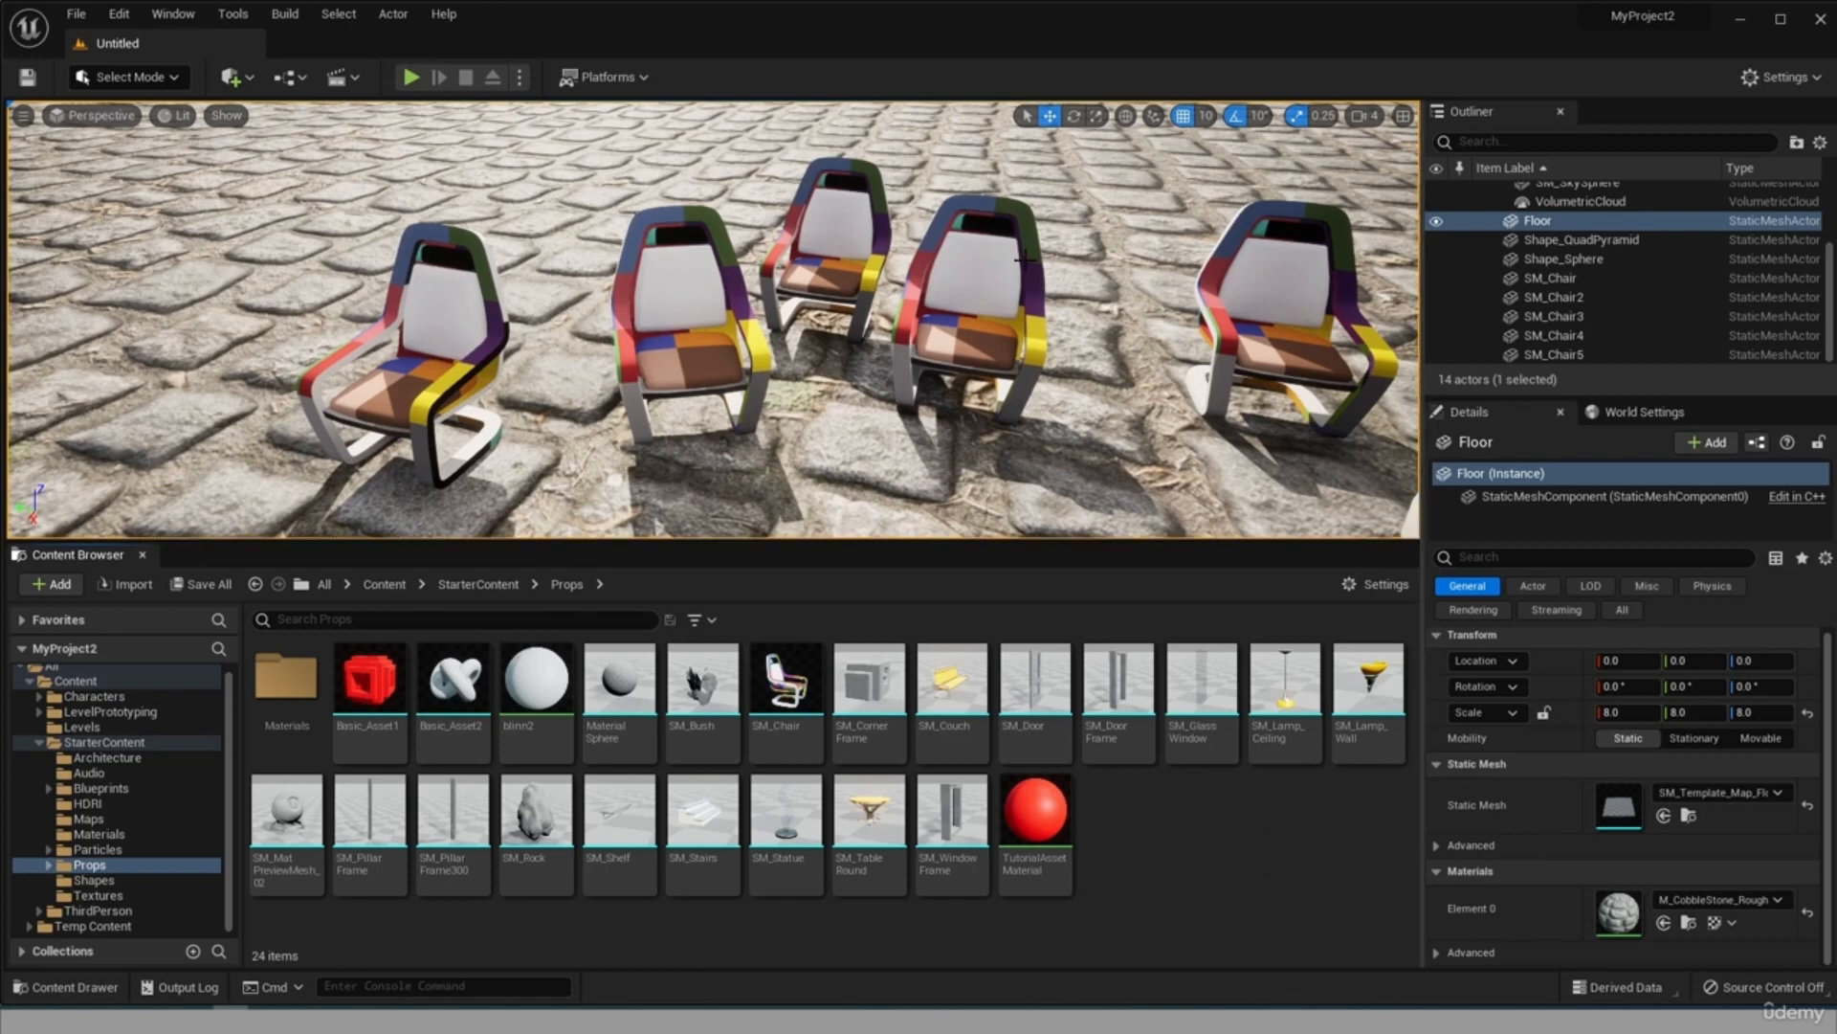
# Select individual chairs in the level one after another to inspect their details.
pyautogui.scroll(-8, 957, 259)
pyautogui.scroll(8, 955, 255)
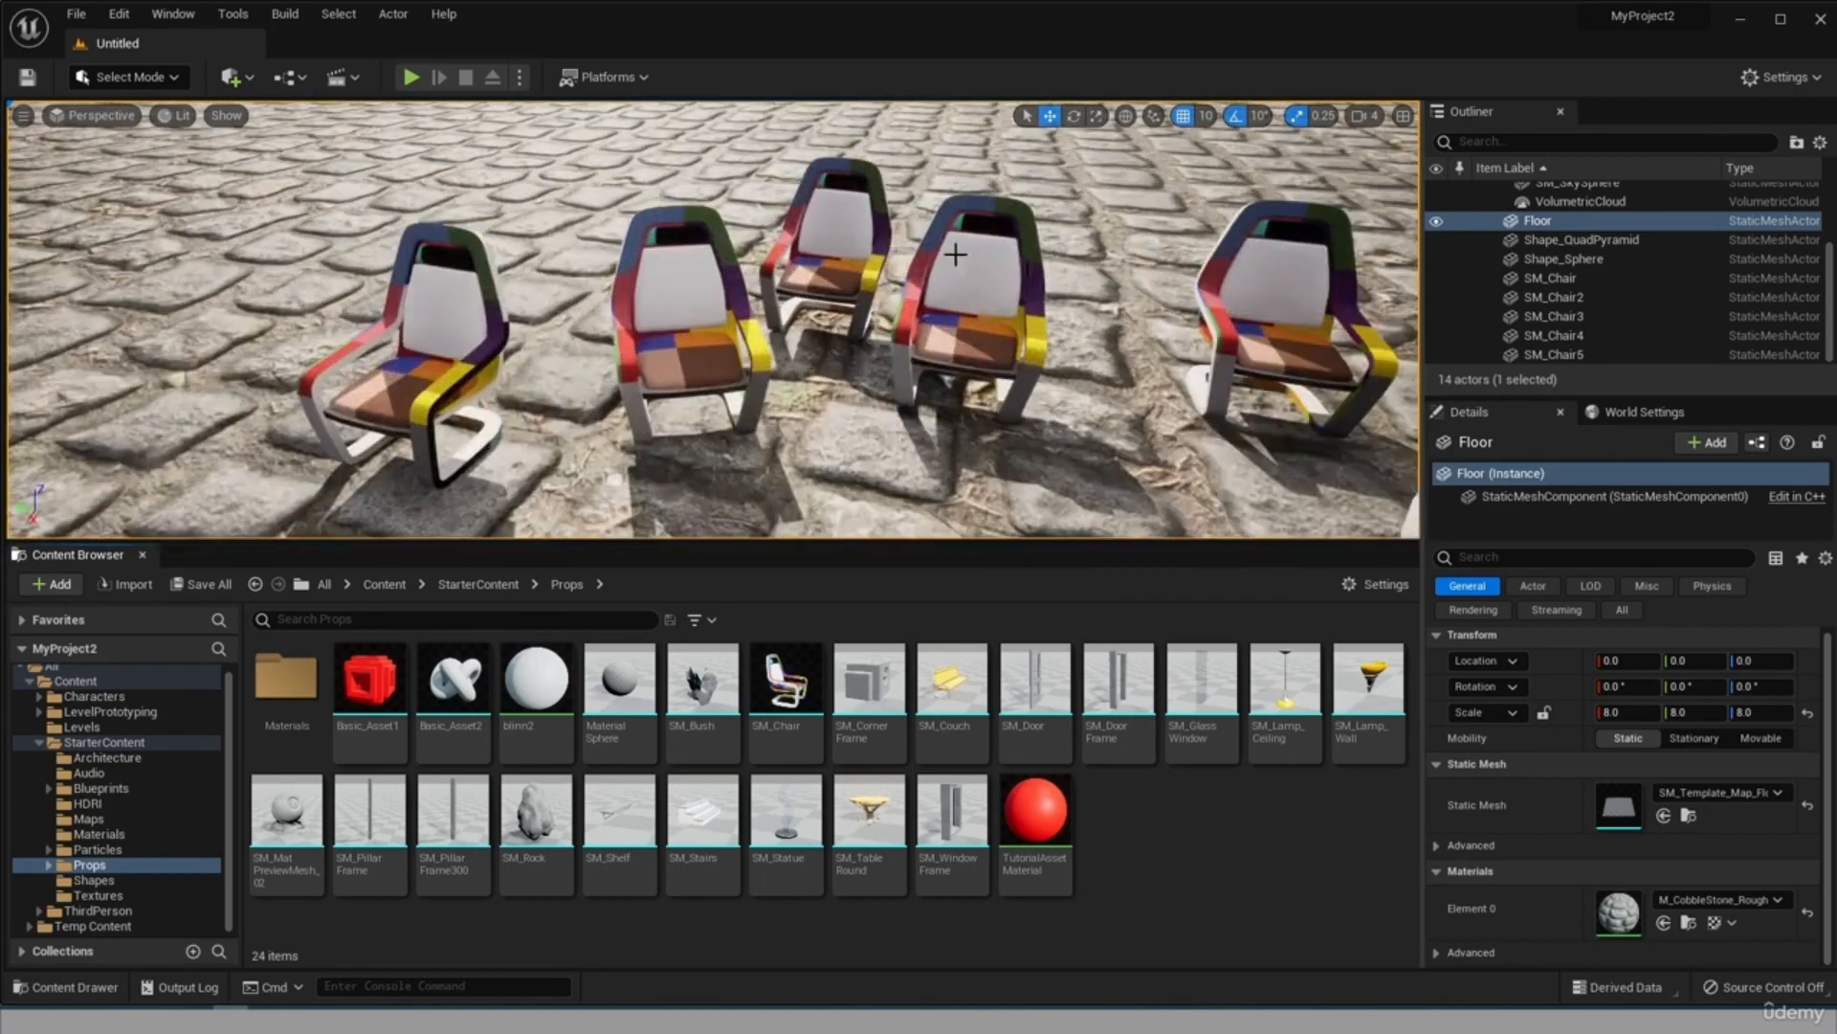
pyautogui.scroll(-8, 1052, 233)
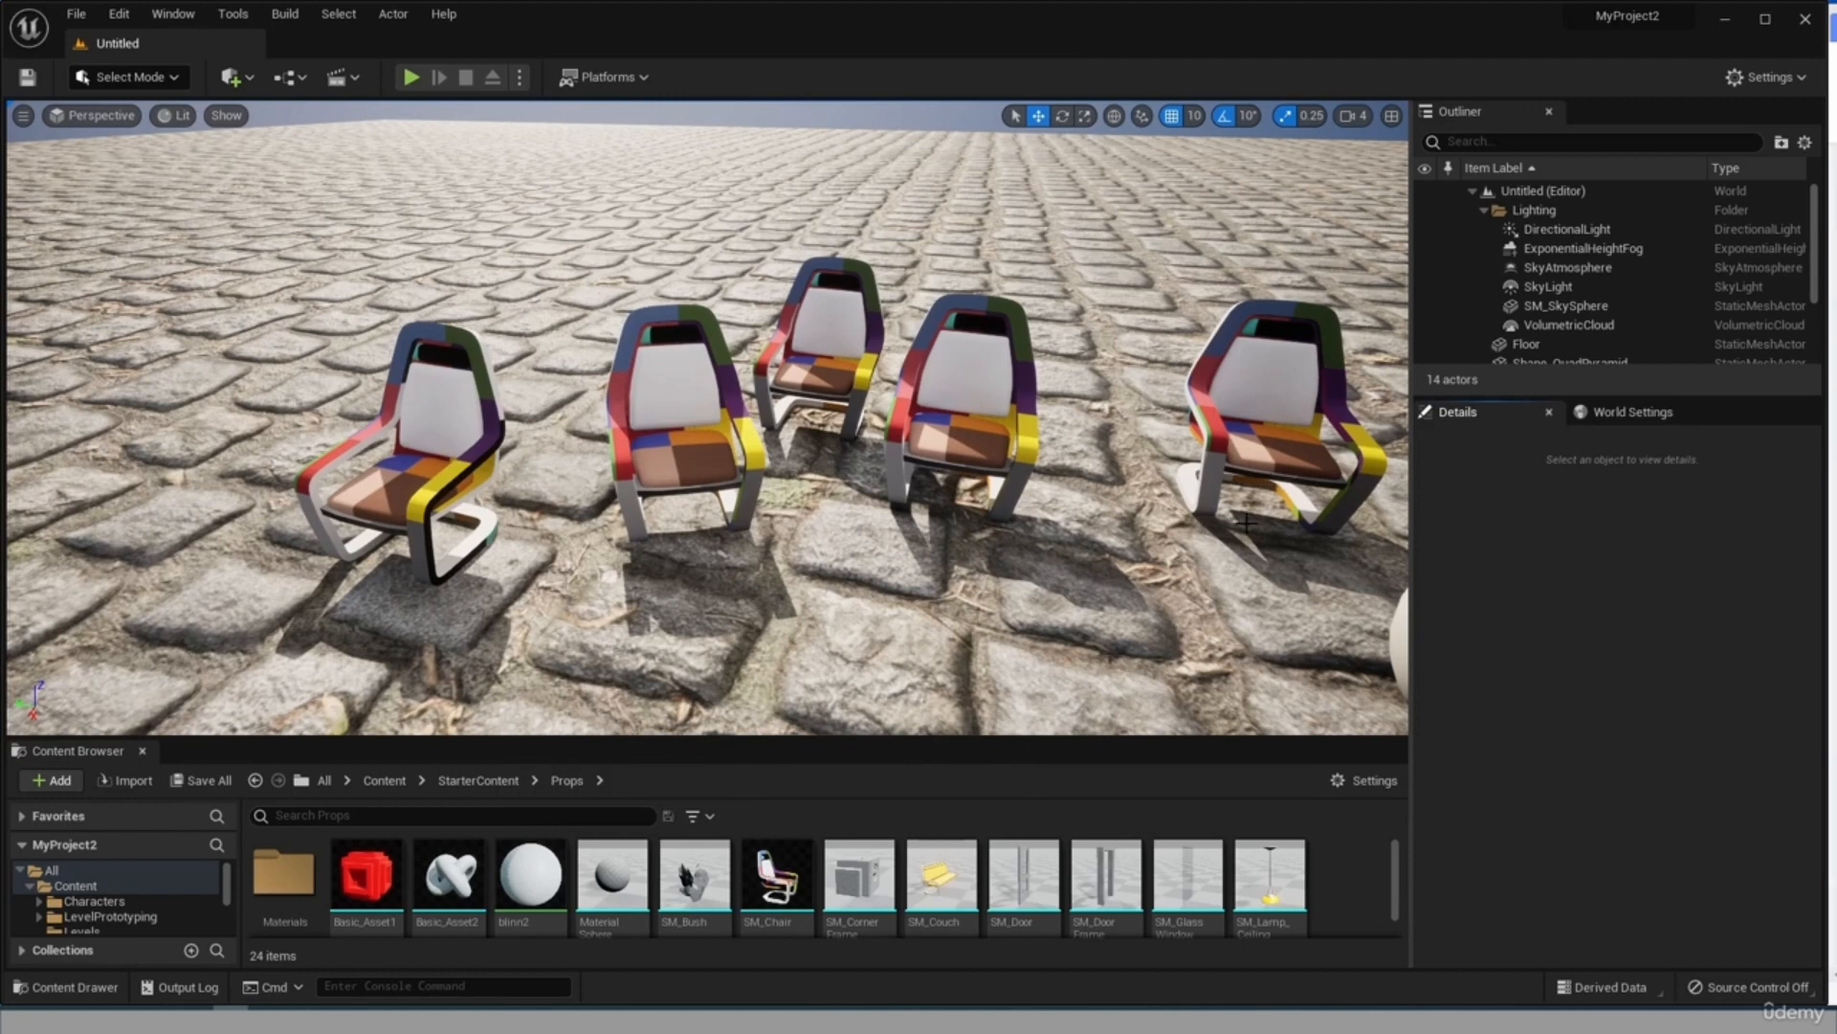
pyautogui.click(1241, 429)
pyautogui.click(927, 419)
pyautogui.click(821, 373)
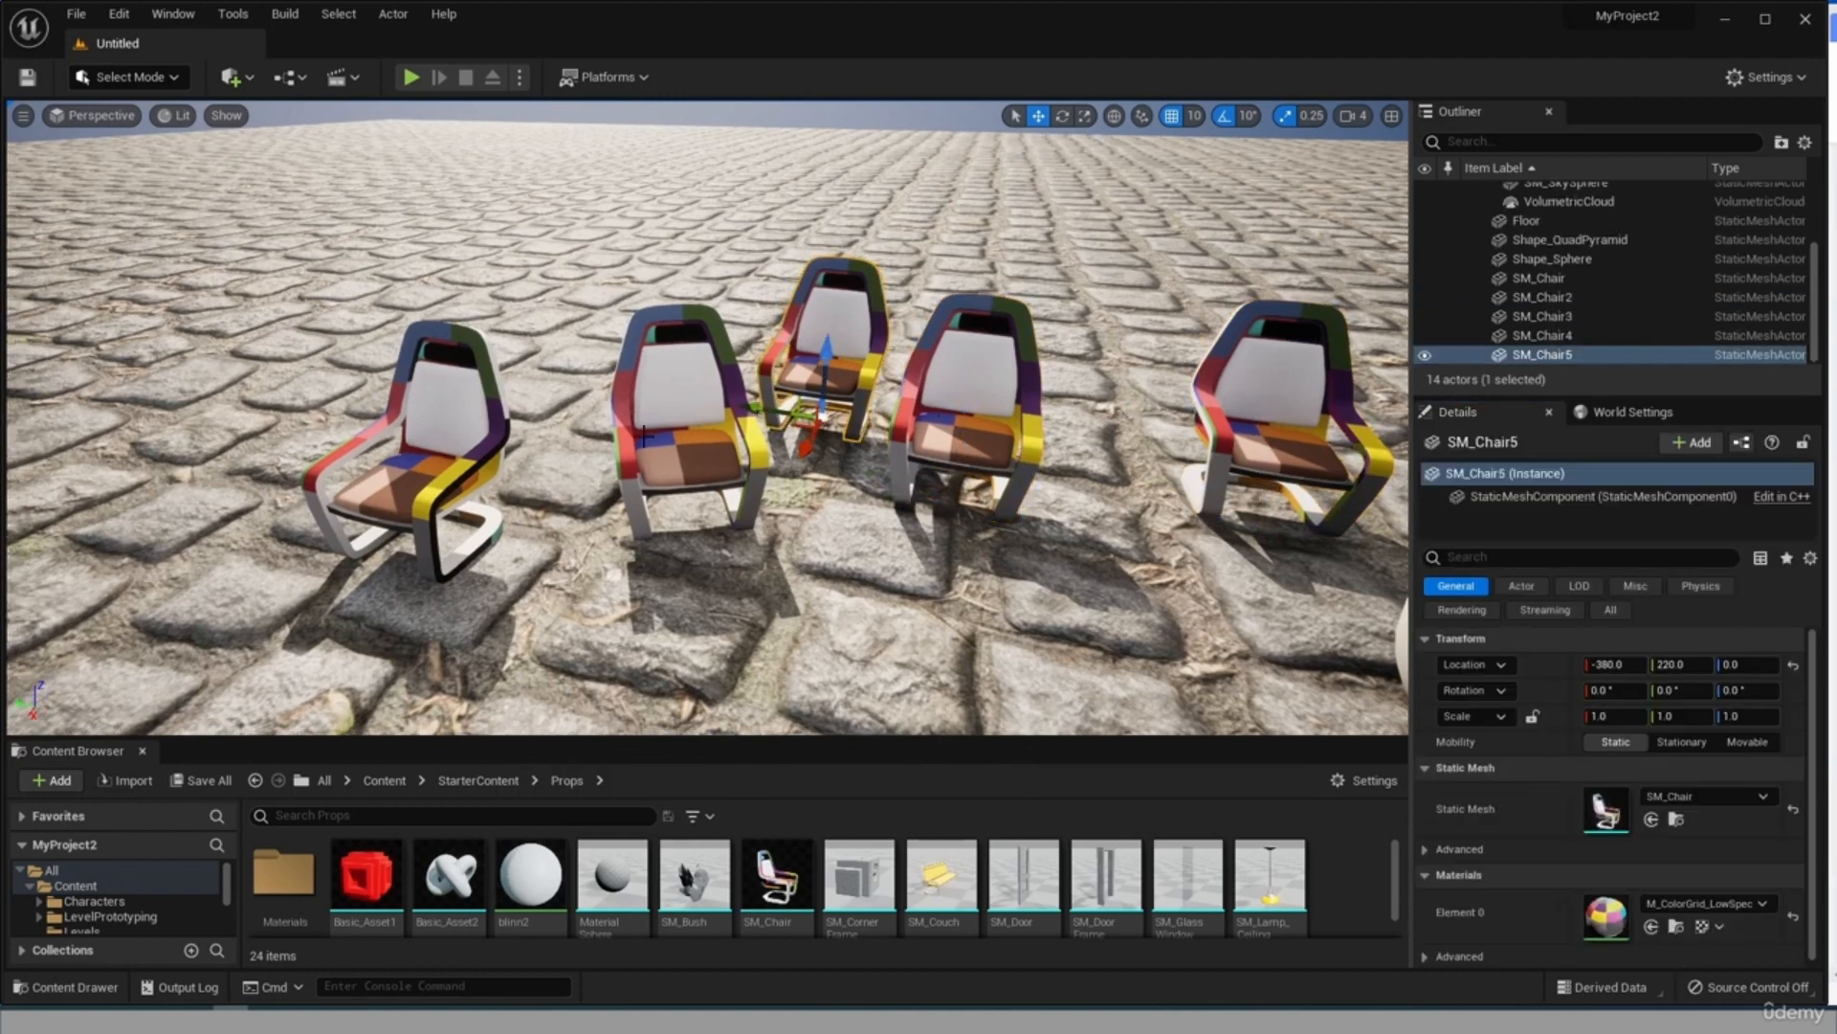
pyautogui.click(648, 435)
# Select all five SM_Chair props together, starting with SM_Chair3.
pyautogui.click(433, 421)
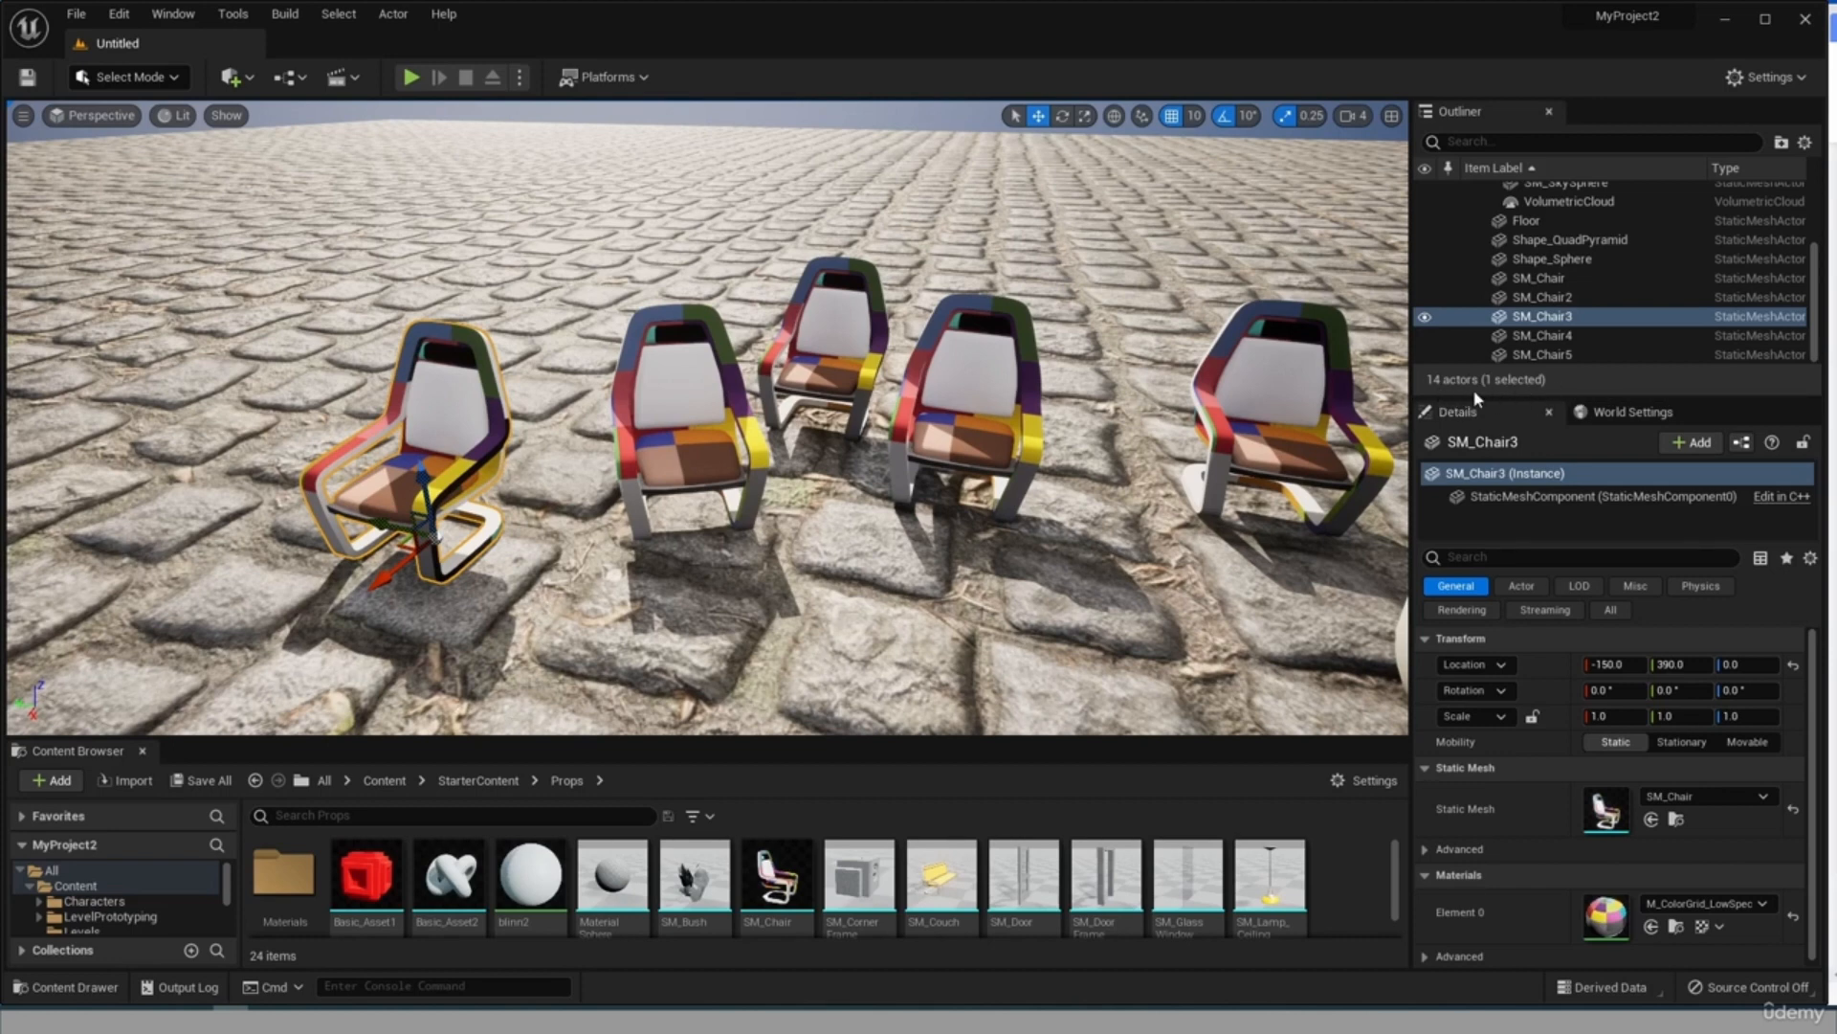
pyautogui.keyDown('ctrl'); pyautogui.click(668, 414); pyautogui.keyUp('ctrl')
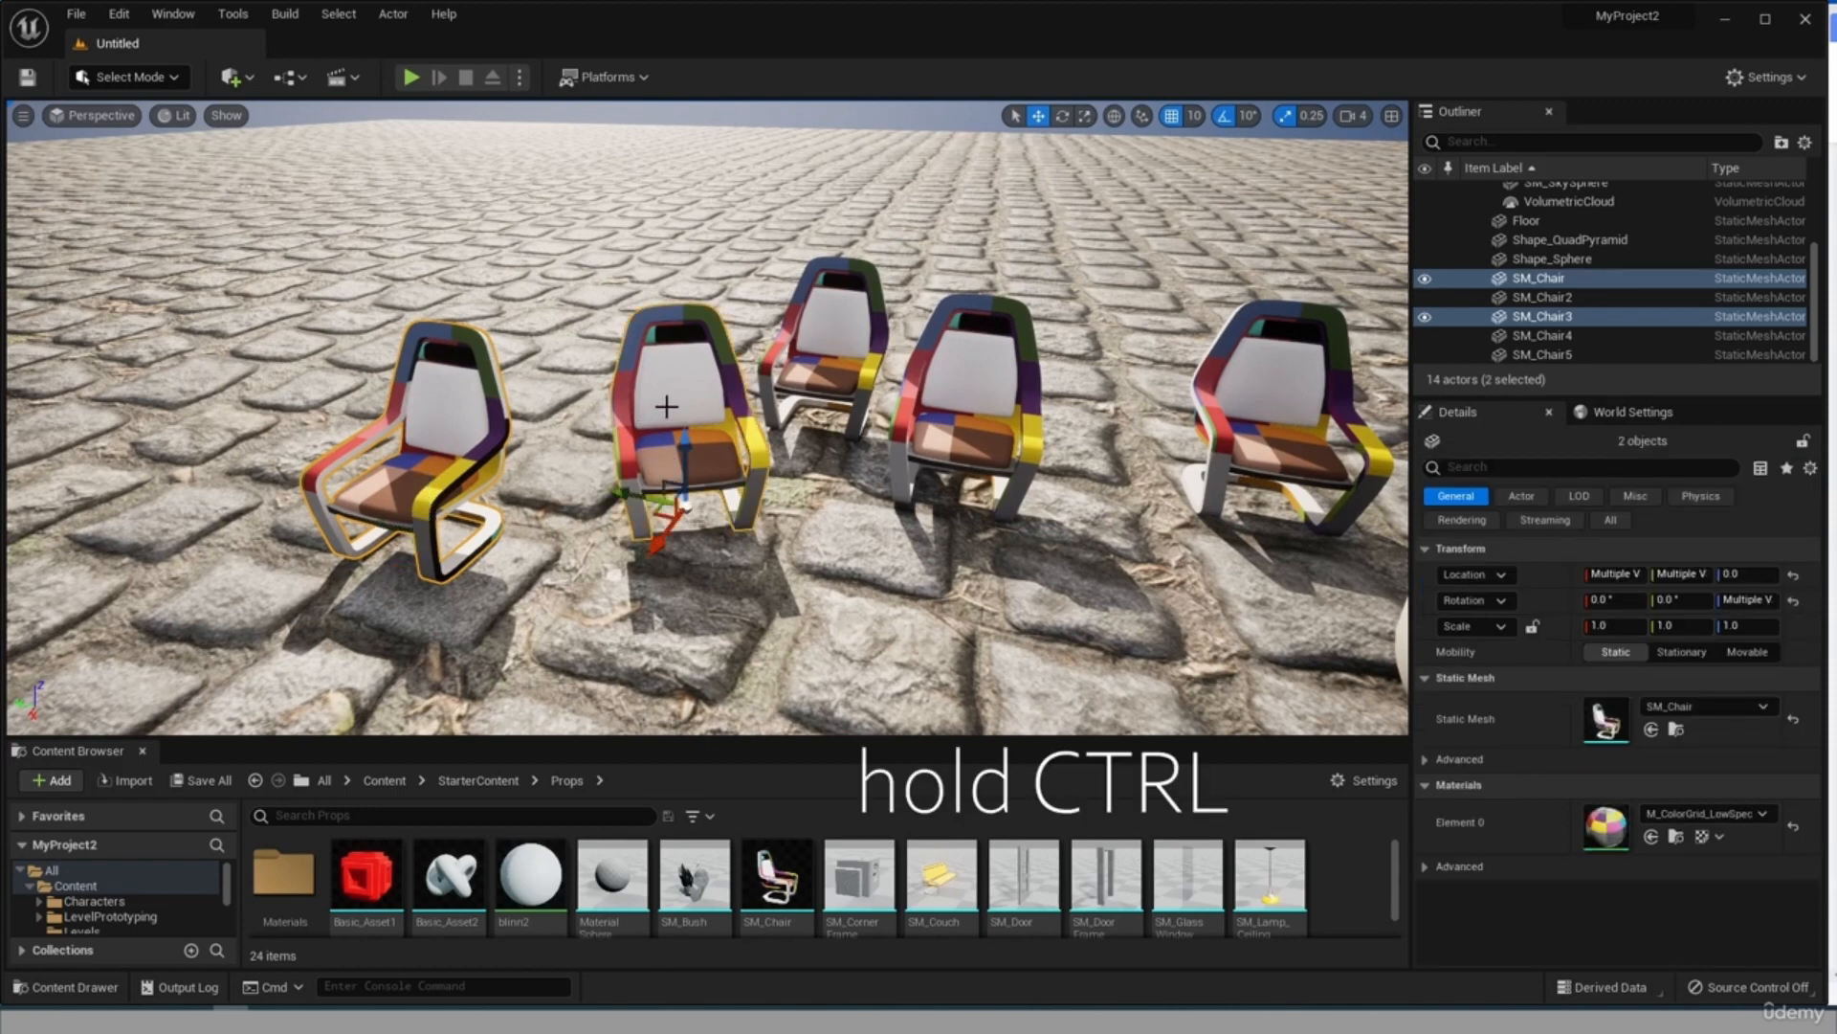
pyautogui.keyDown('ctrl'); pyautogui.click(839, 340); pyautogui.keyUp('ctrl')
pyautogui.keyDown('ctrl'); pyautogui.click(1048, 405); pyautogui.keyUp('ctrl')
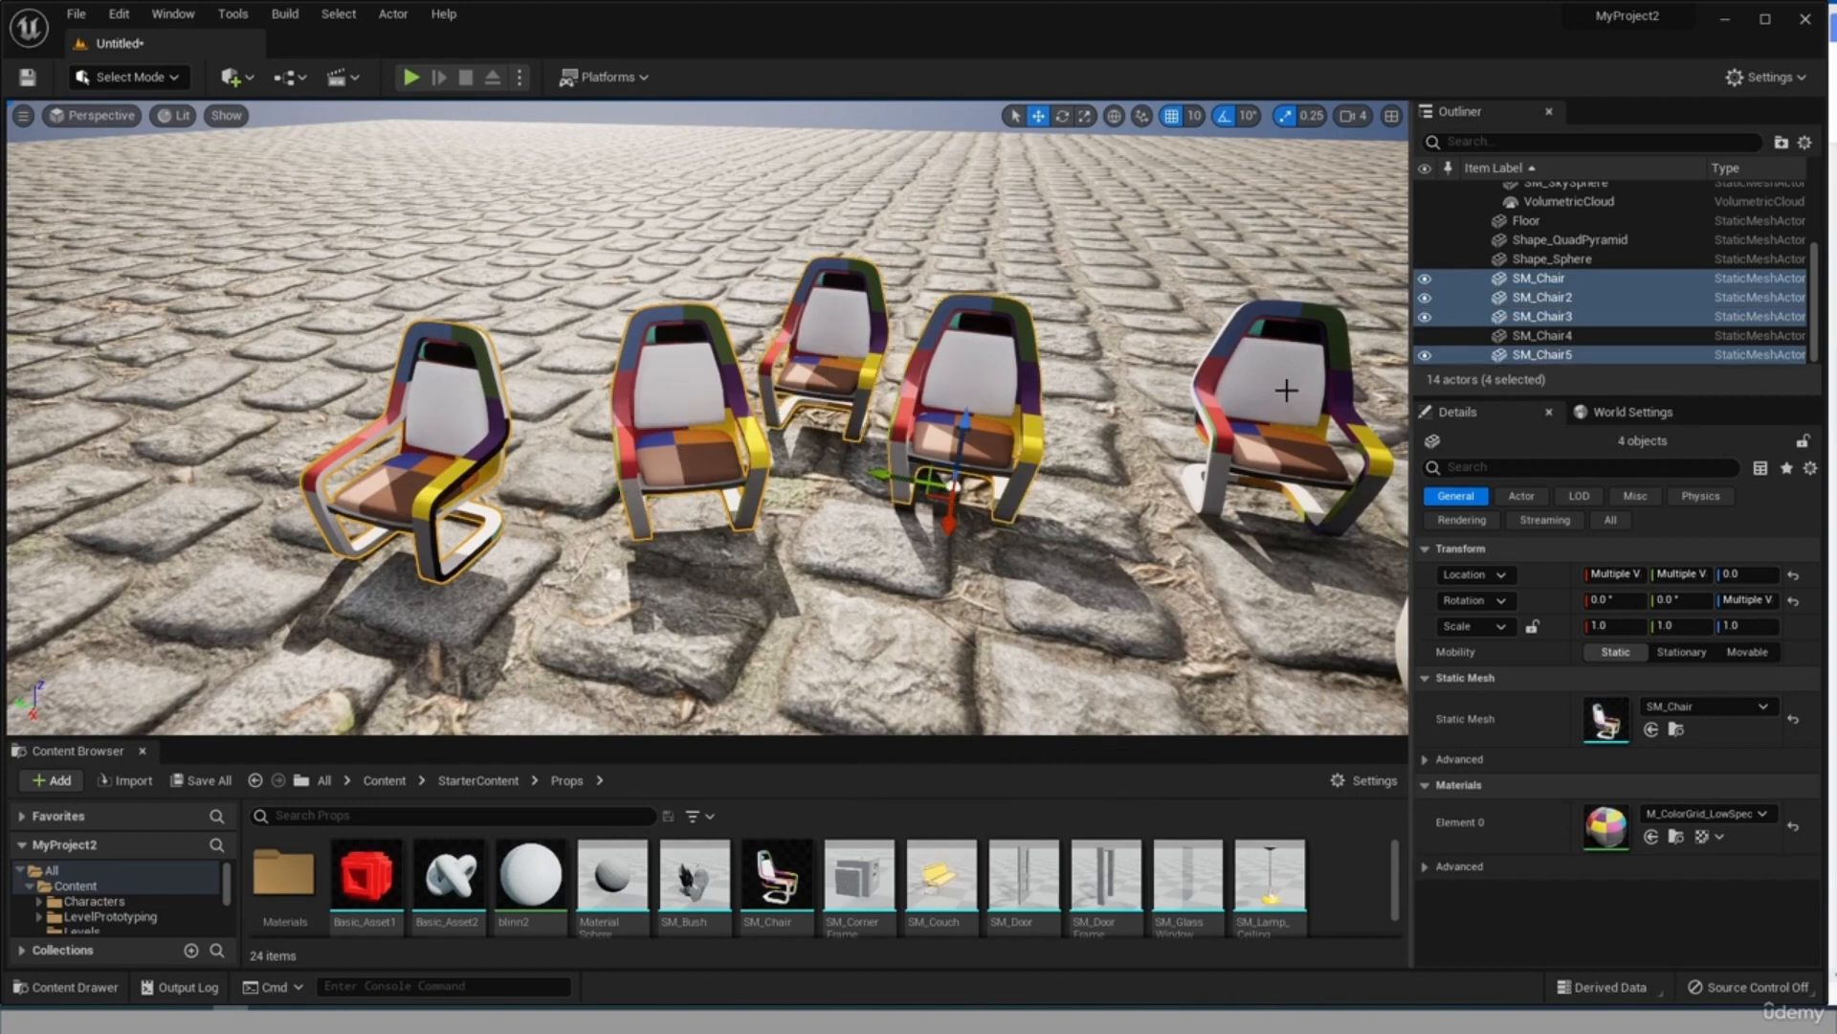
pyautogui.keyDown('ctrl'); pyautogui.click(1286, 390); pyautogui.keyUp('ctrl')
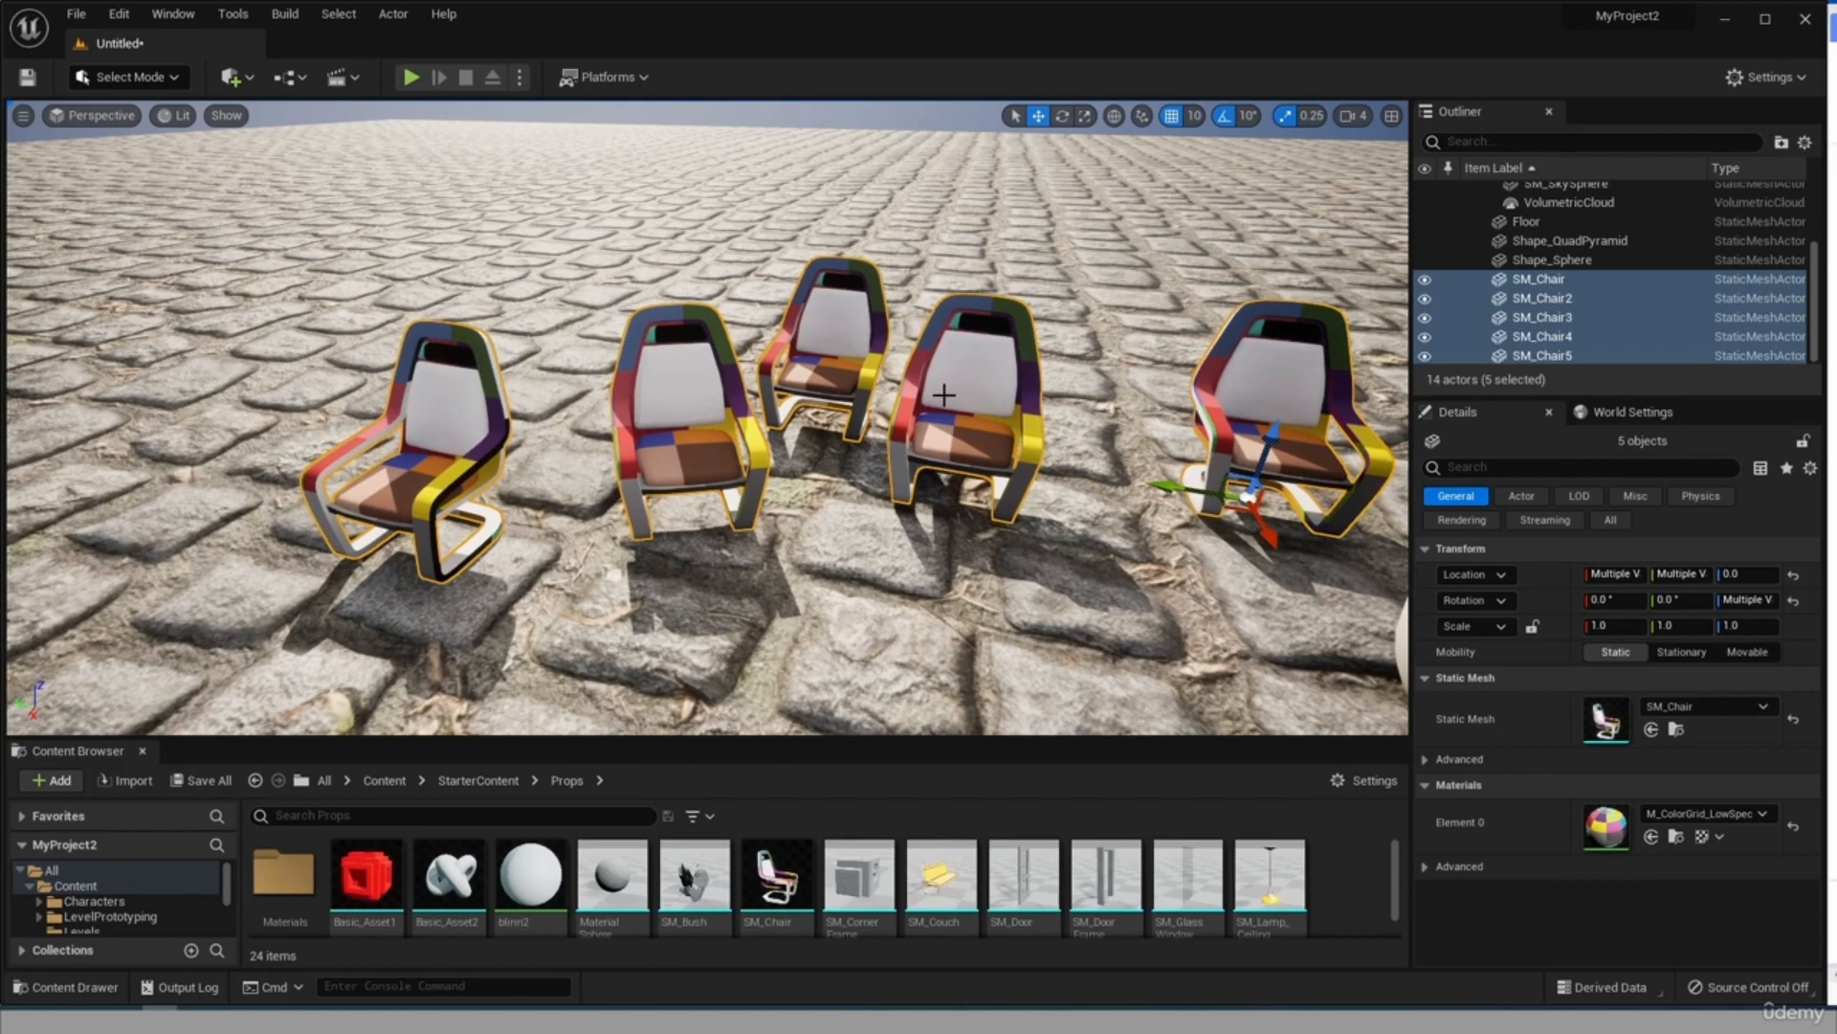
# Move SM_Chair2 to X -380, Y 120 and enlarge it to a scale of about 1.62, 1.415, 1.645.
pyautogui.click(943, 394)
pyautogui.scroll(-8, 966, 373)
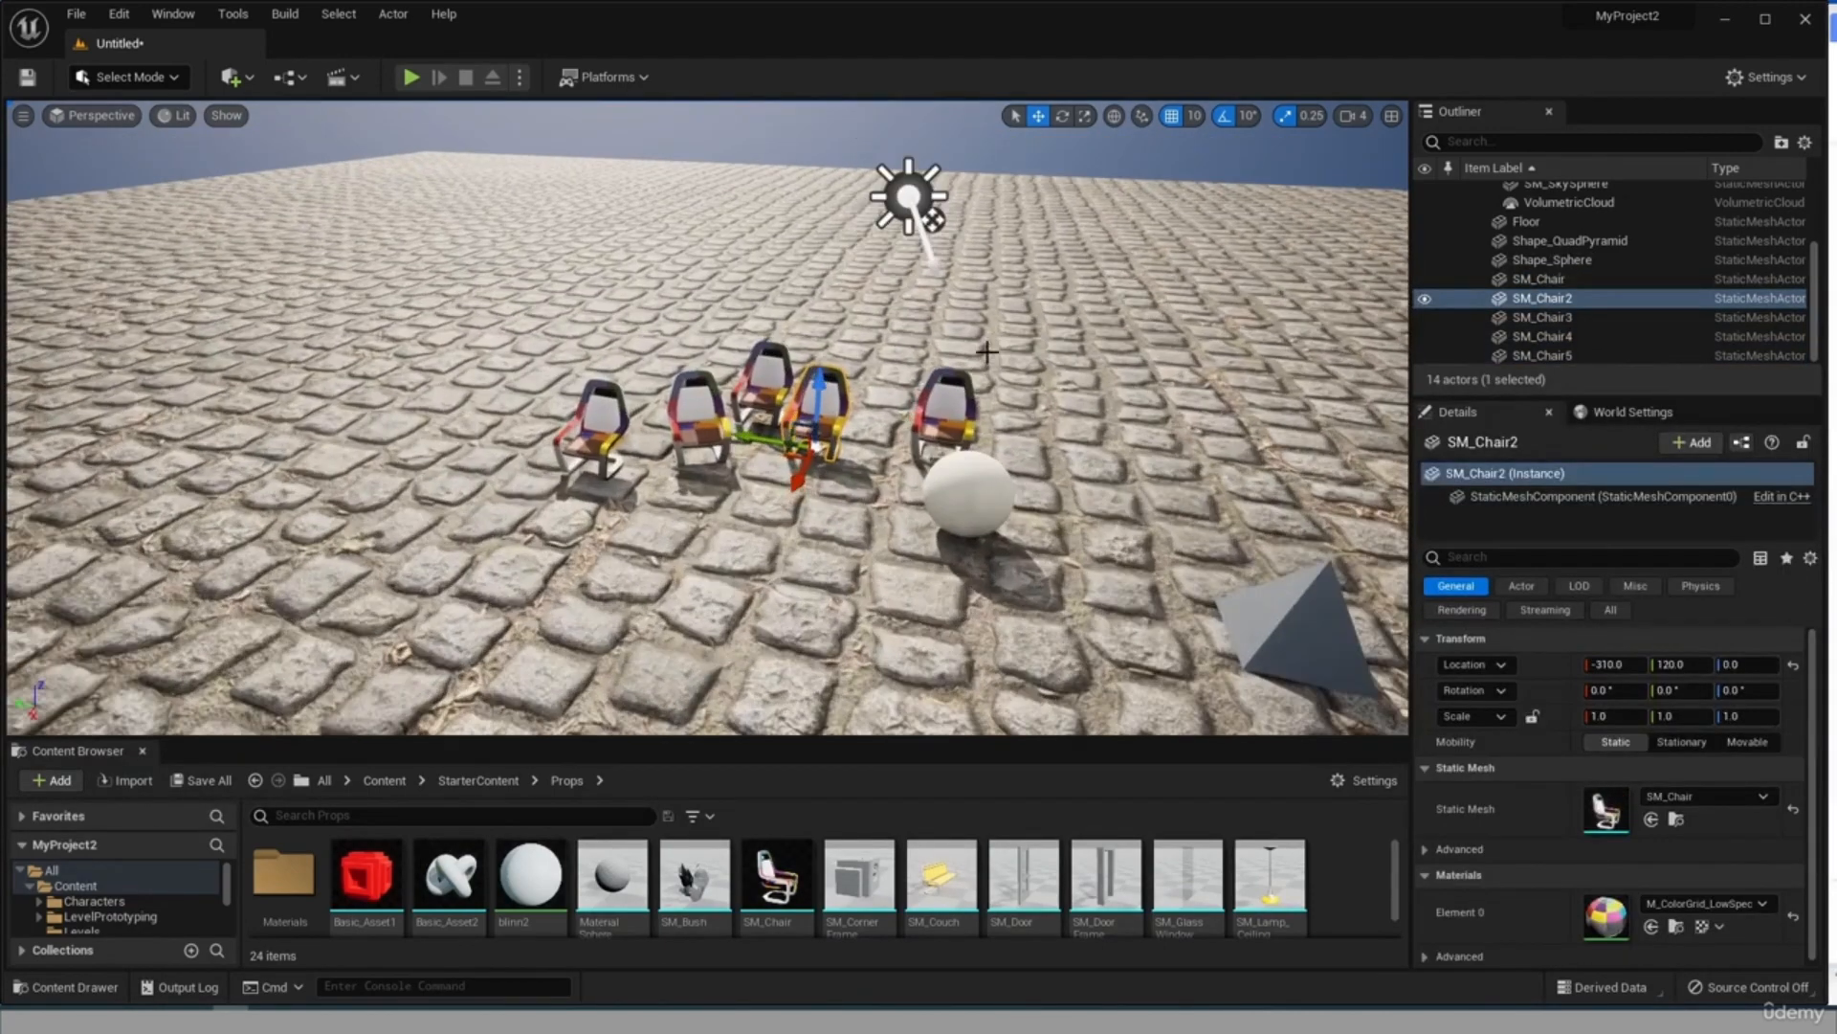
pyautogui.scroll(-2, 987, 353)
pyautogui.scroll(-4, 1244, 429)
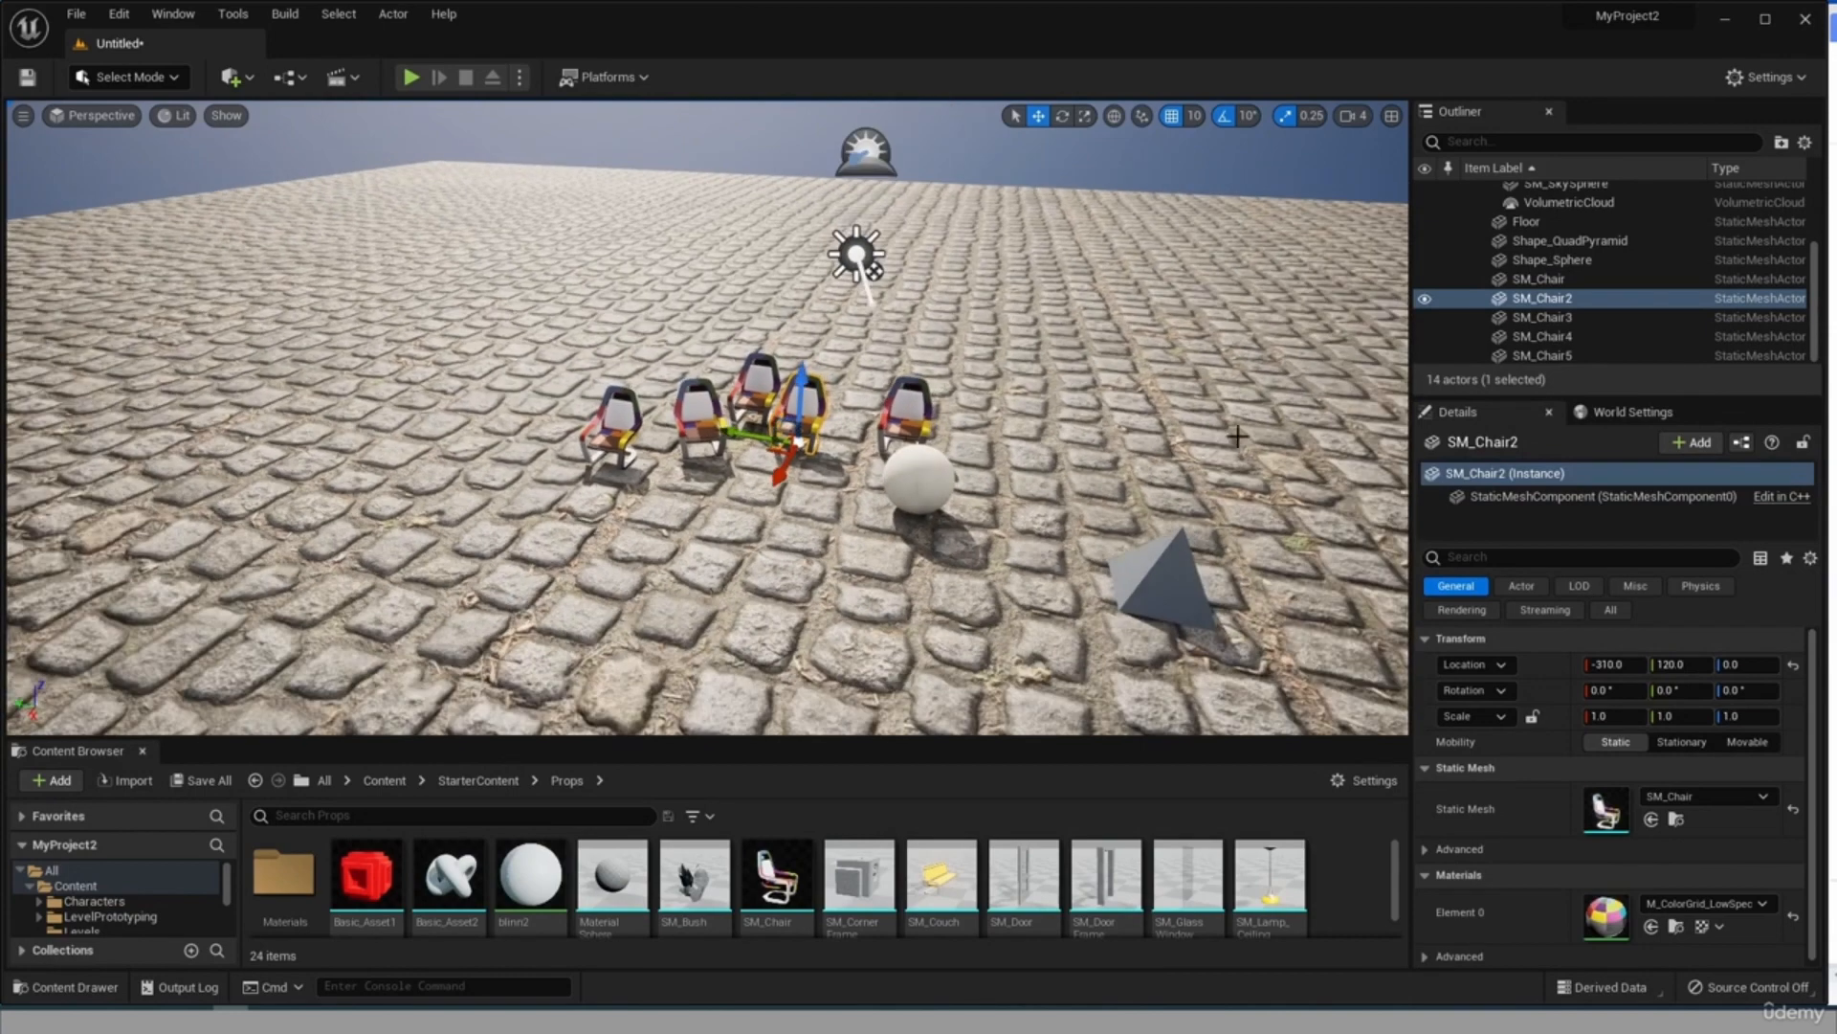
pyautogui.scroll(-3, 986, 483)
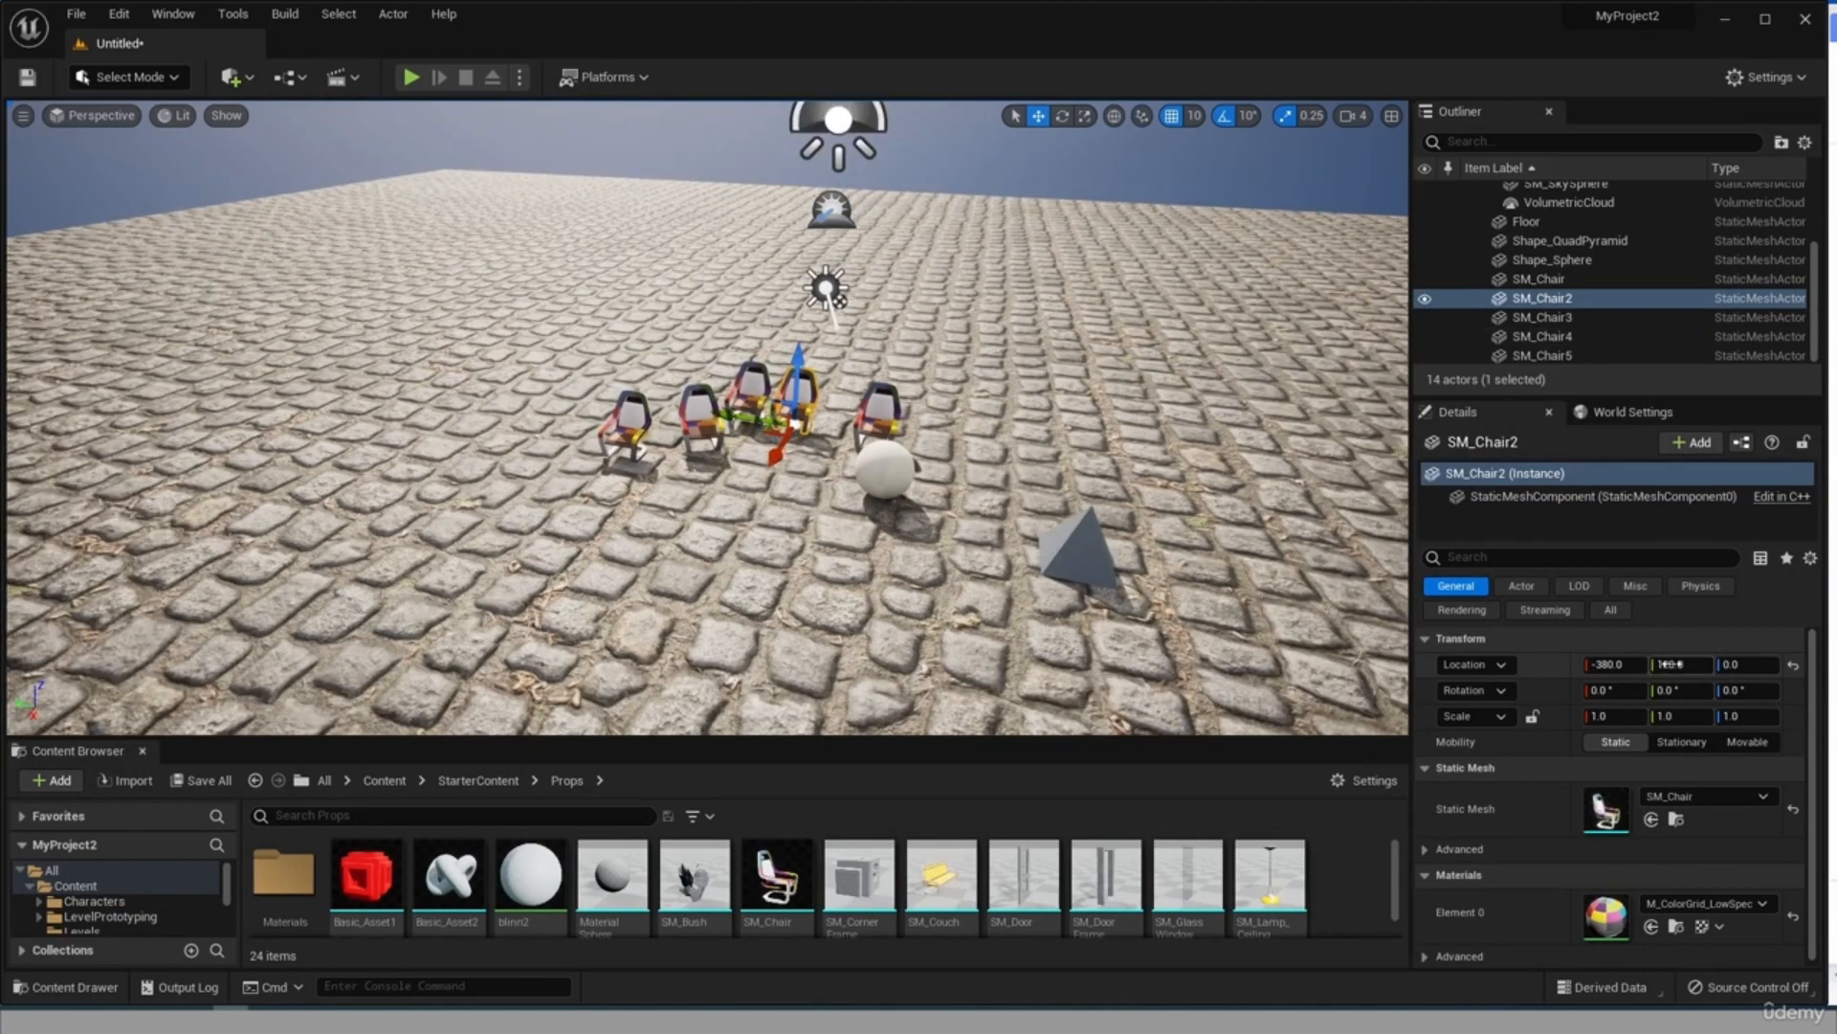
pyautogui.moveTo(1729, 716); pyautogui.dragTo(1672, 716)
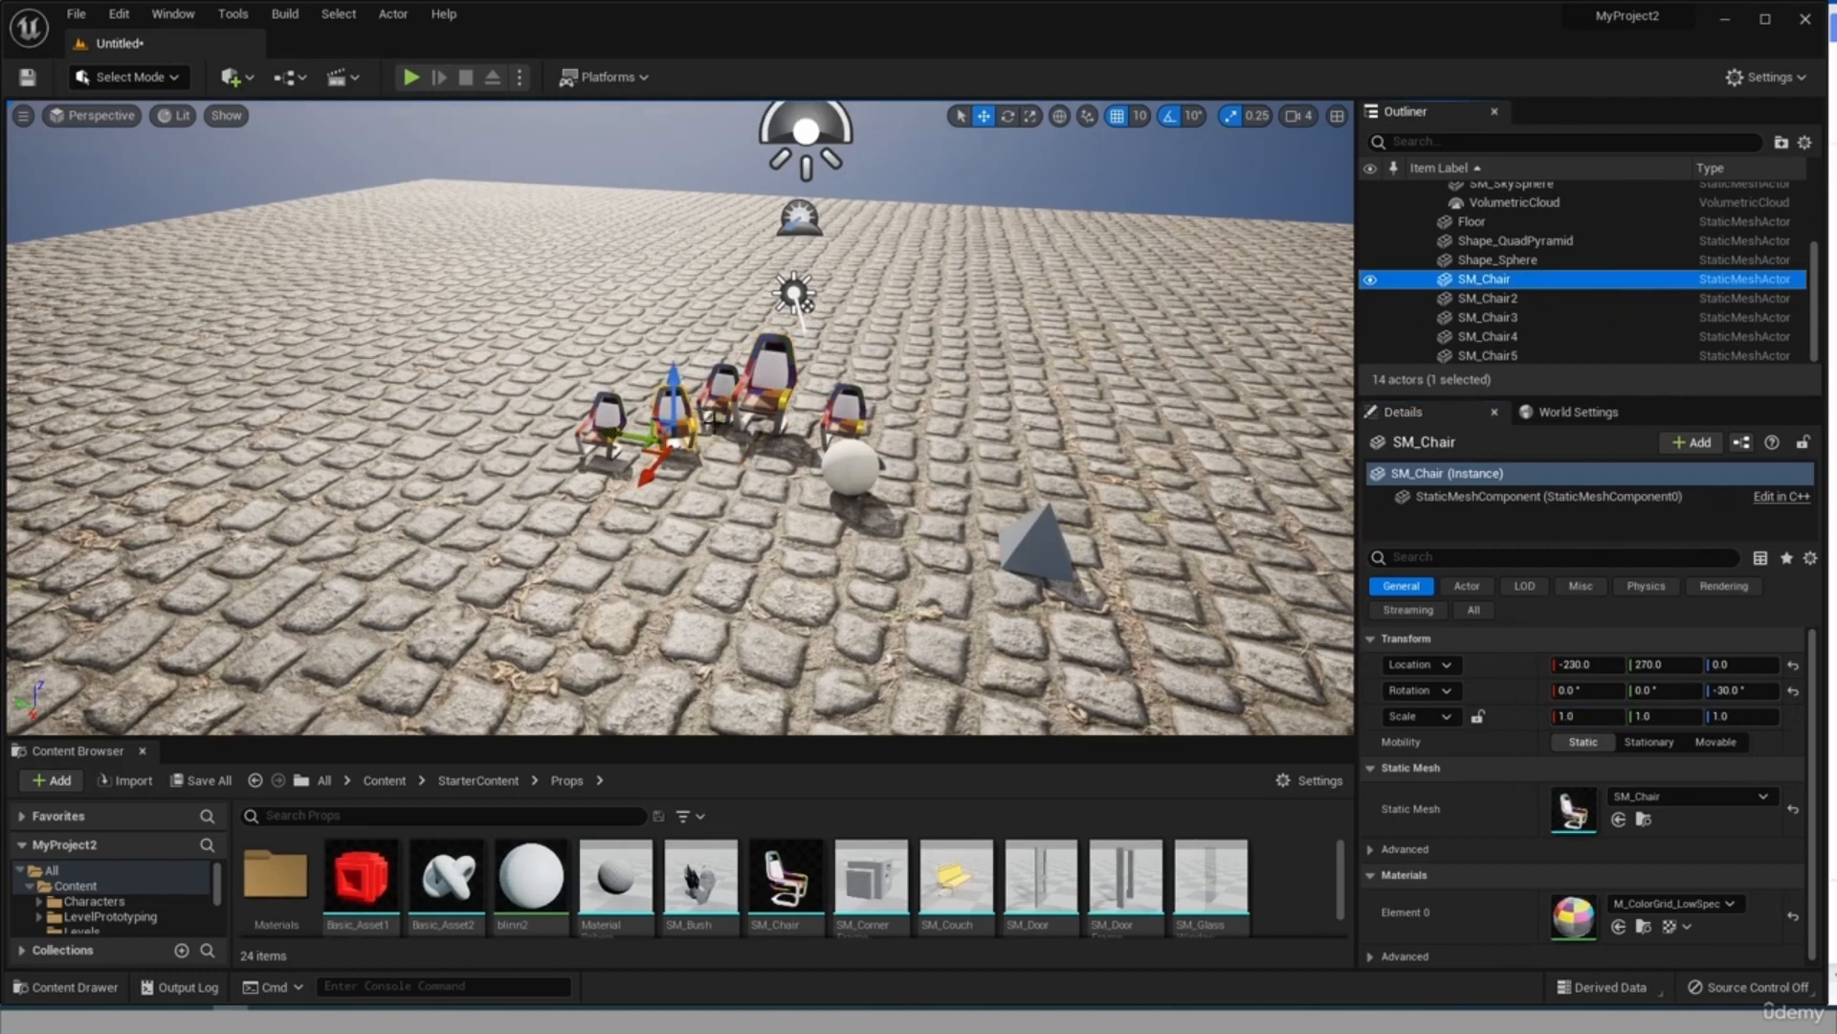
# Delete SM_Chair3, SM_Chair and SM_Chair5 from the level.
pyautogui.scroll(4, 713, 422)
pyautogui.click(533, 424)
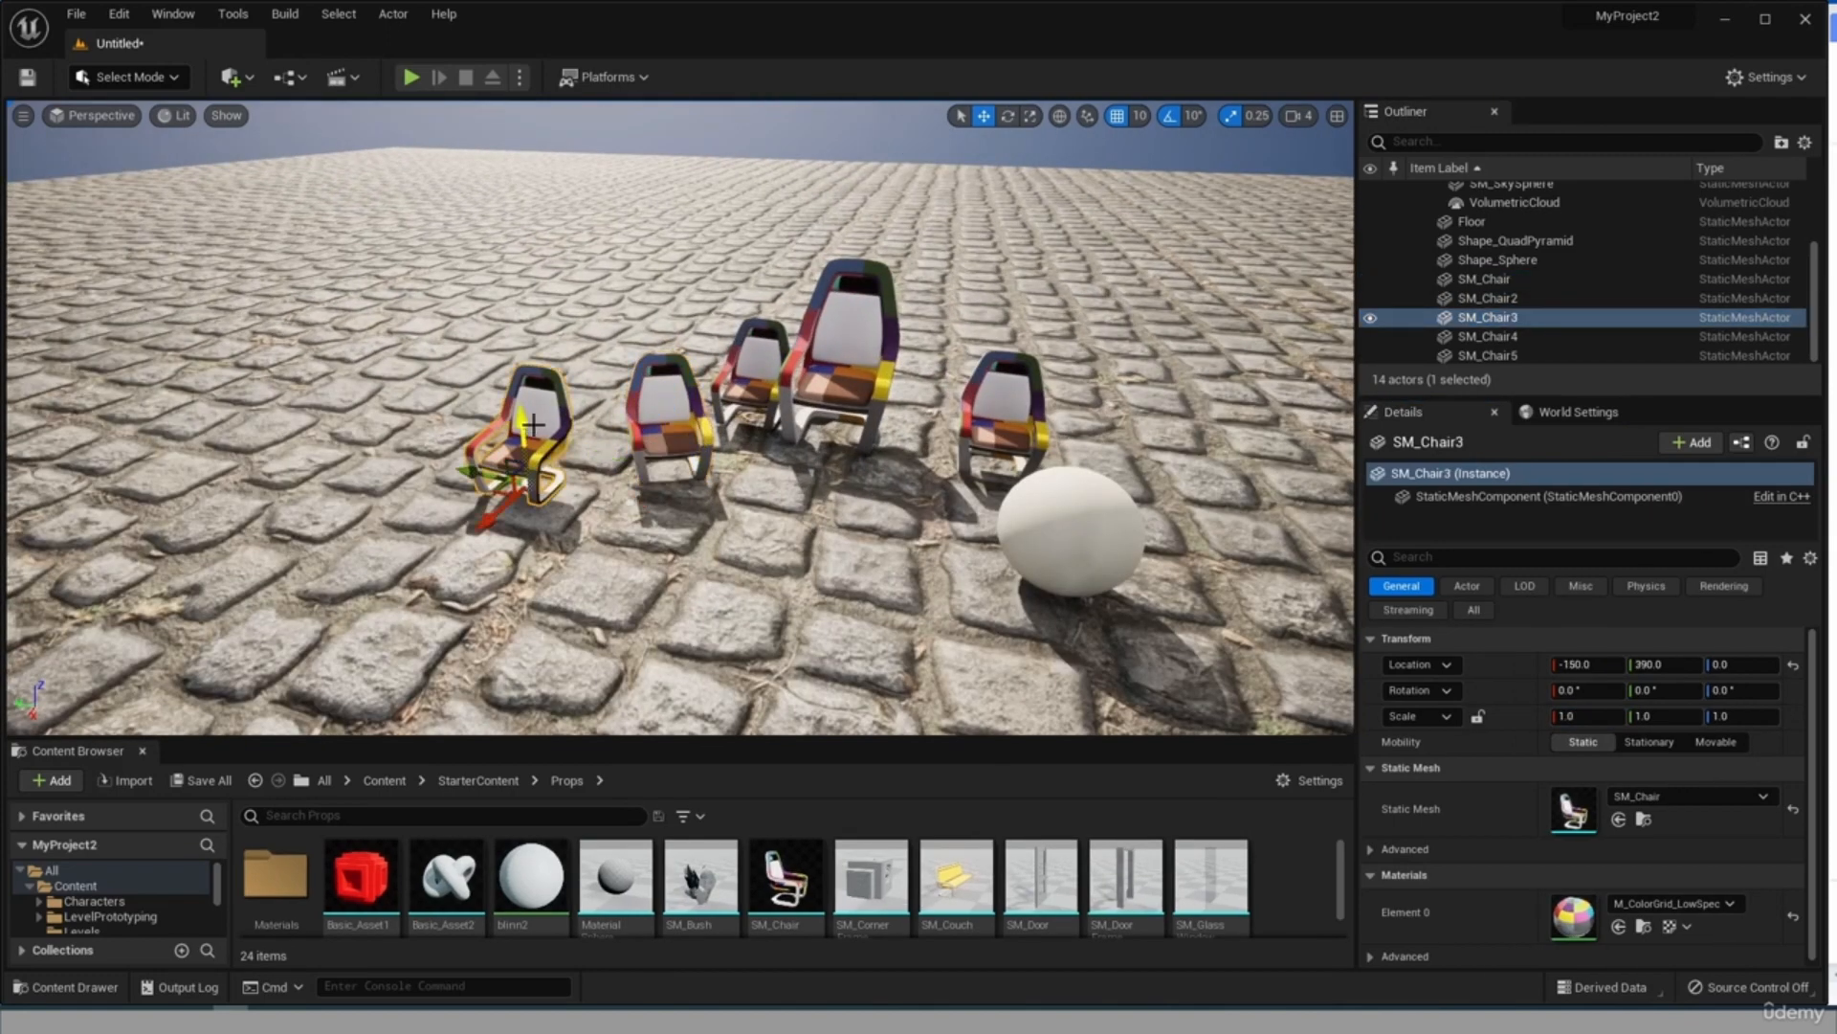
pyautogui.press('Delete')
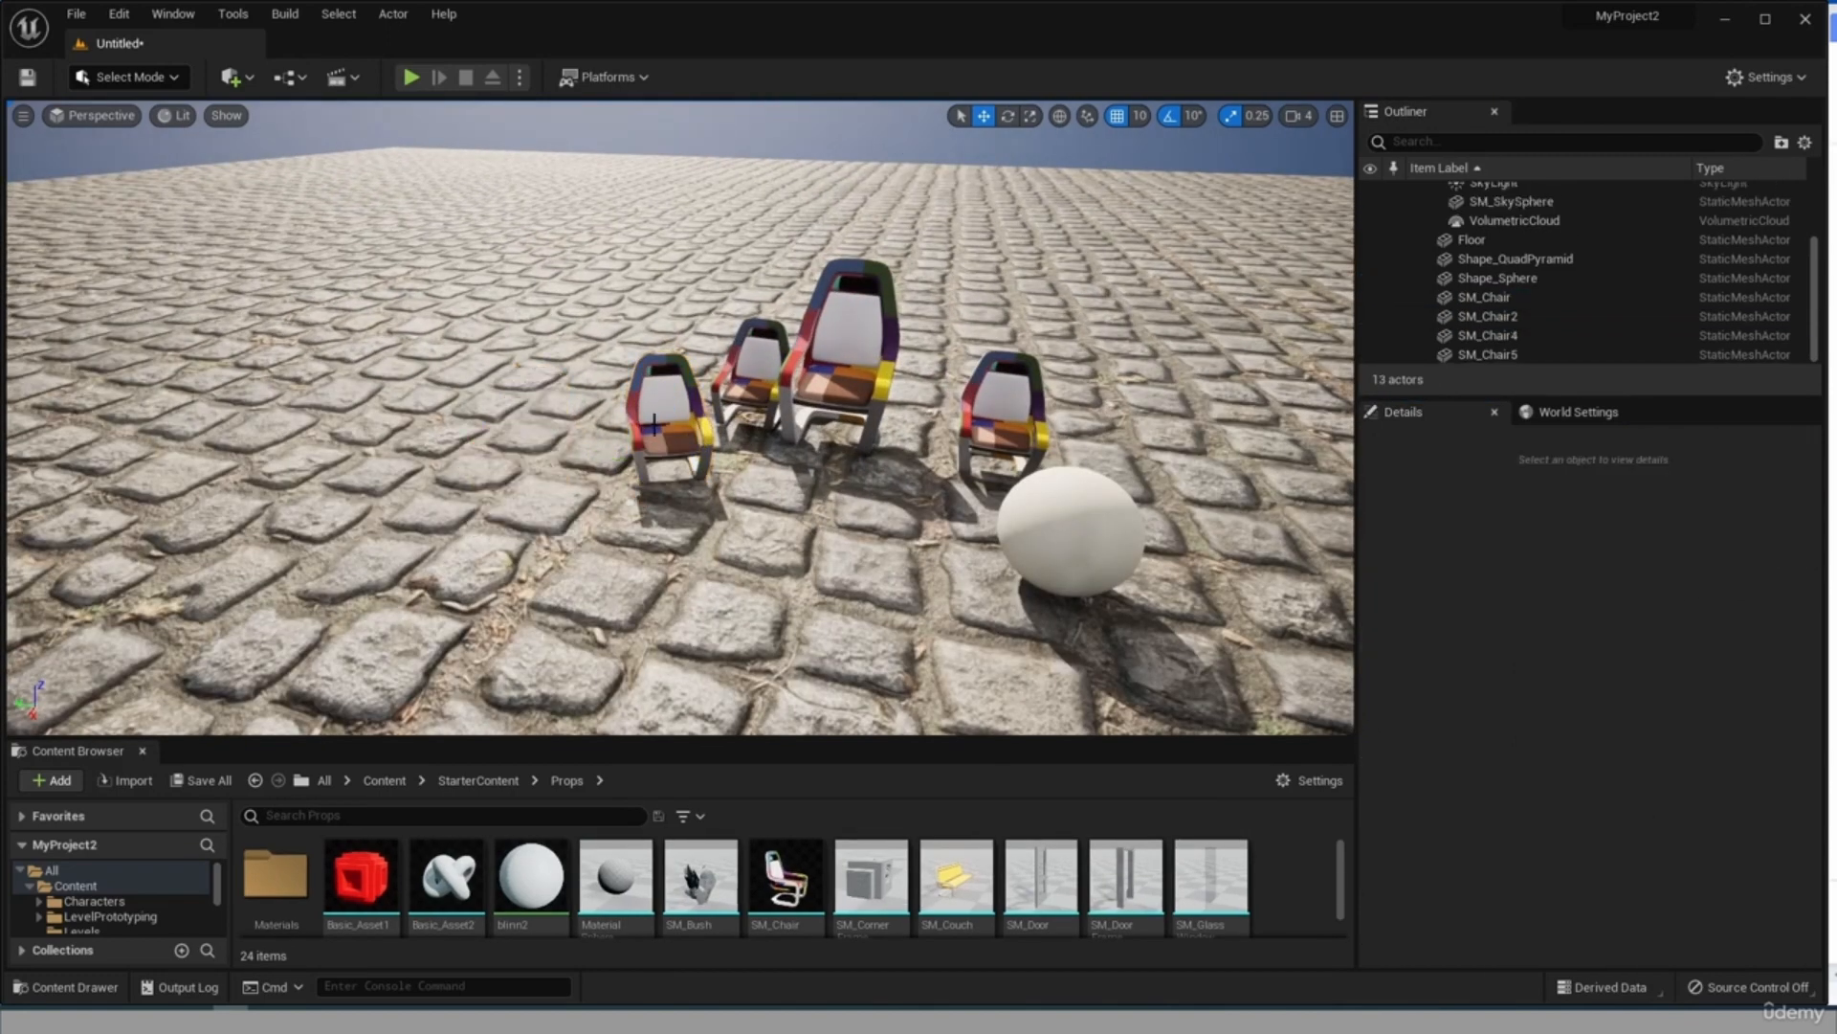
pyautogui.click(653, 422)
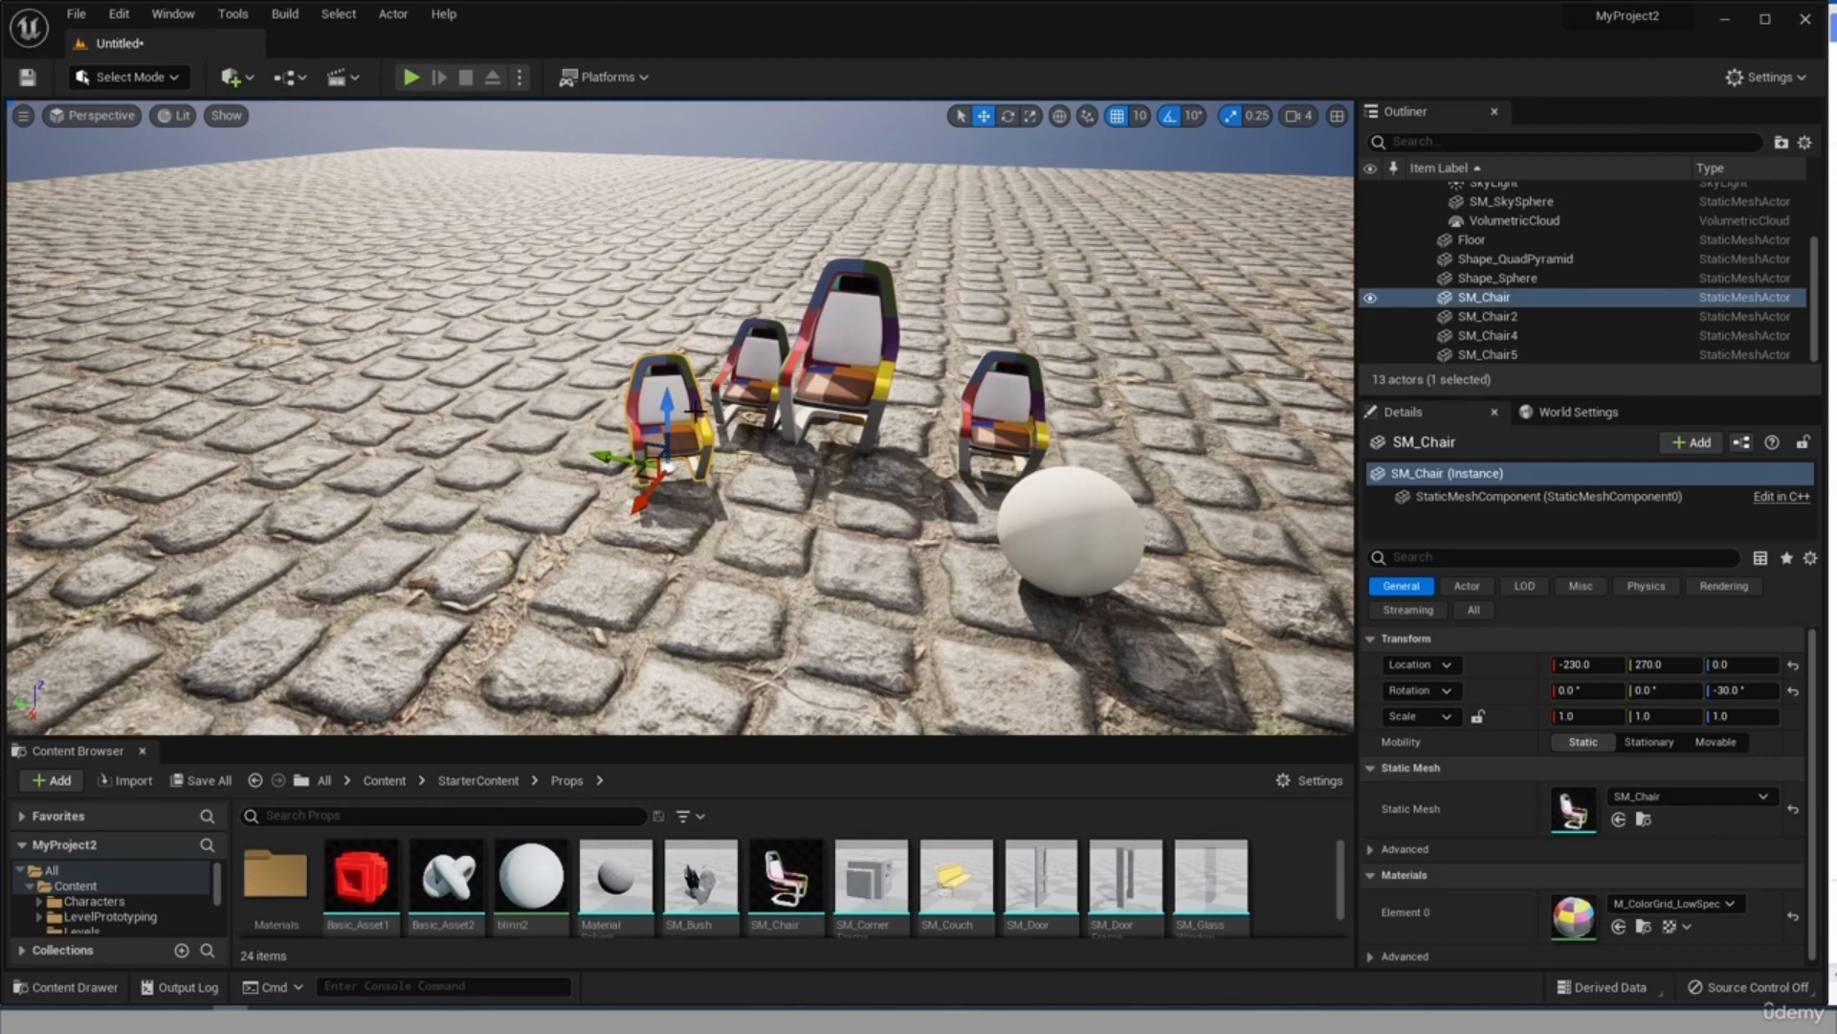
pyautogui.press('Delete')
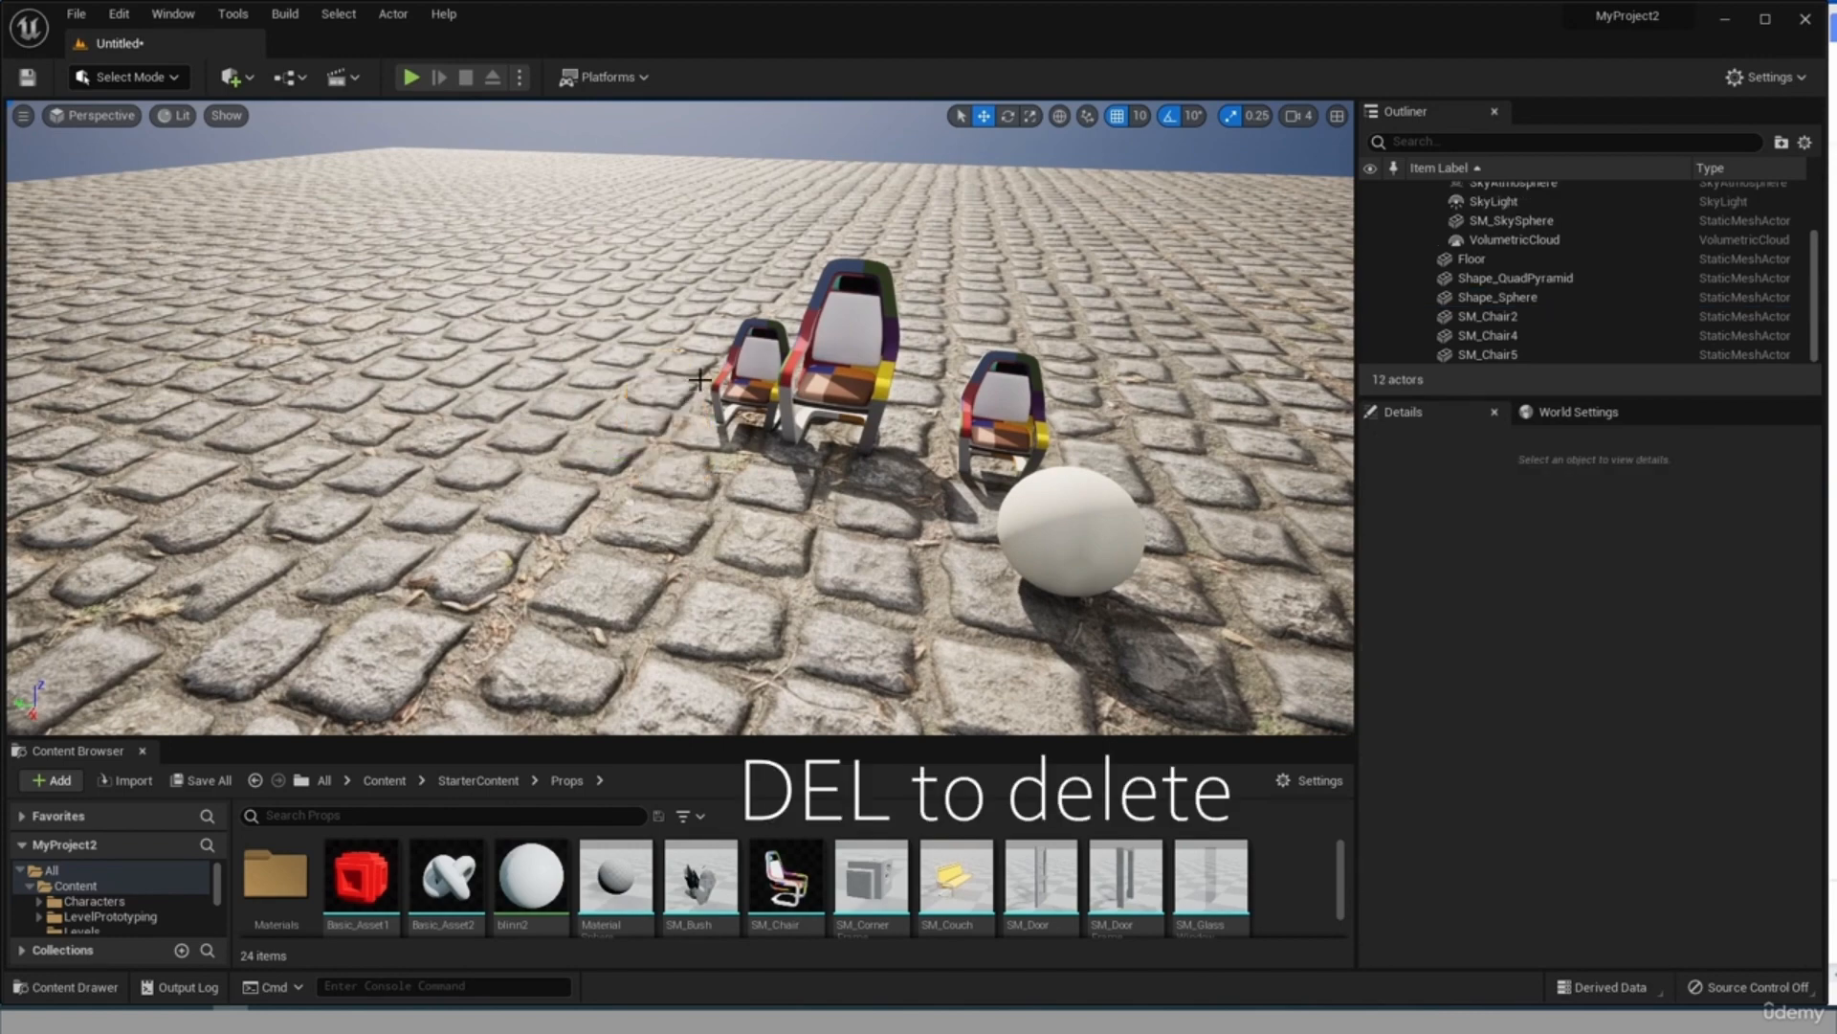
pyautogui.click(754, 383)
pyautogui.press('Delete')
# Select the enlarged SM_Chair2, focus the viewport on it and view it beside SM_Chair4.
pyautogui.click(836, 357)
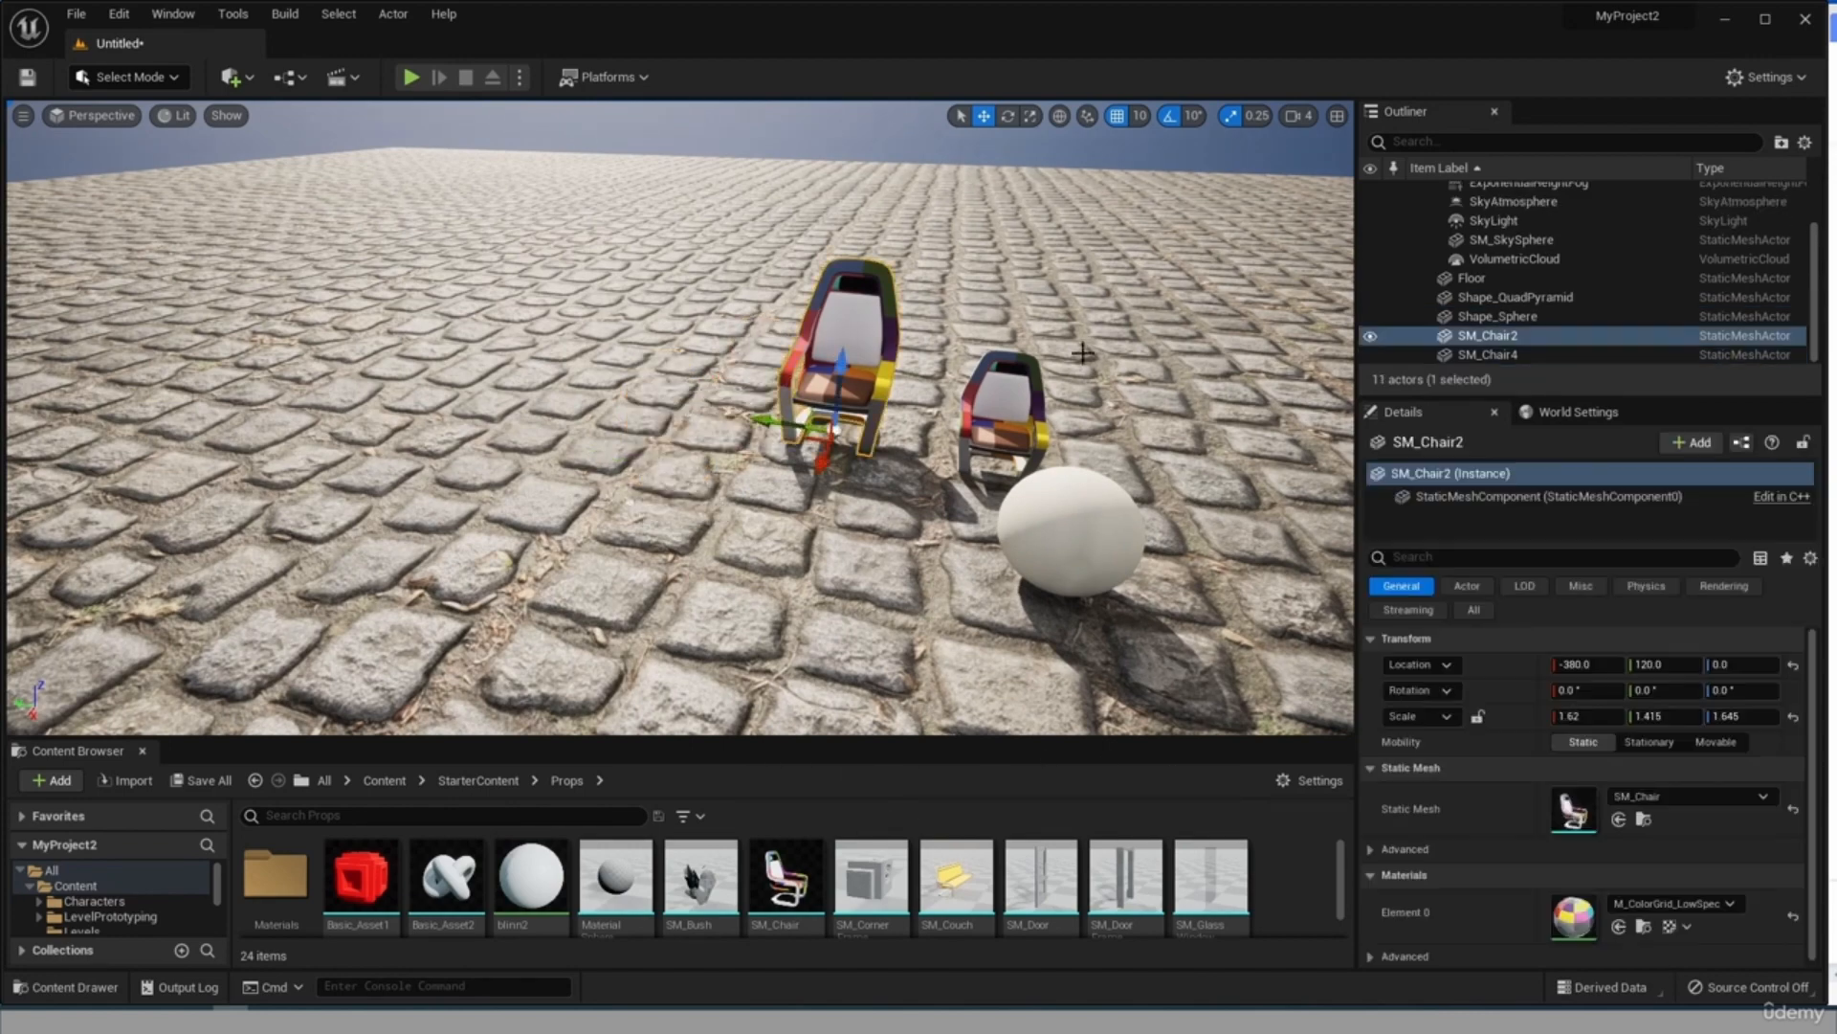
pyautogui.scroll(3, 909, 316)
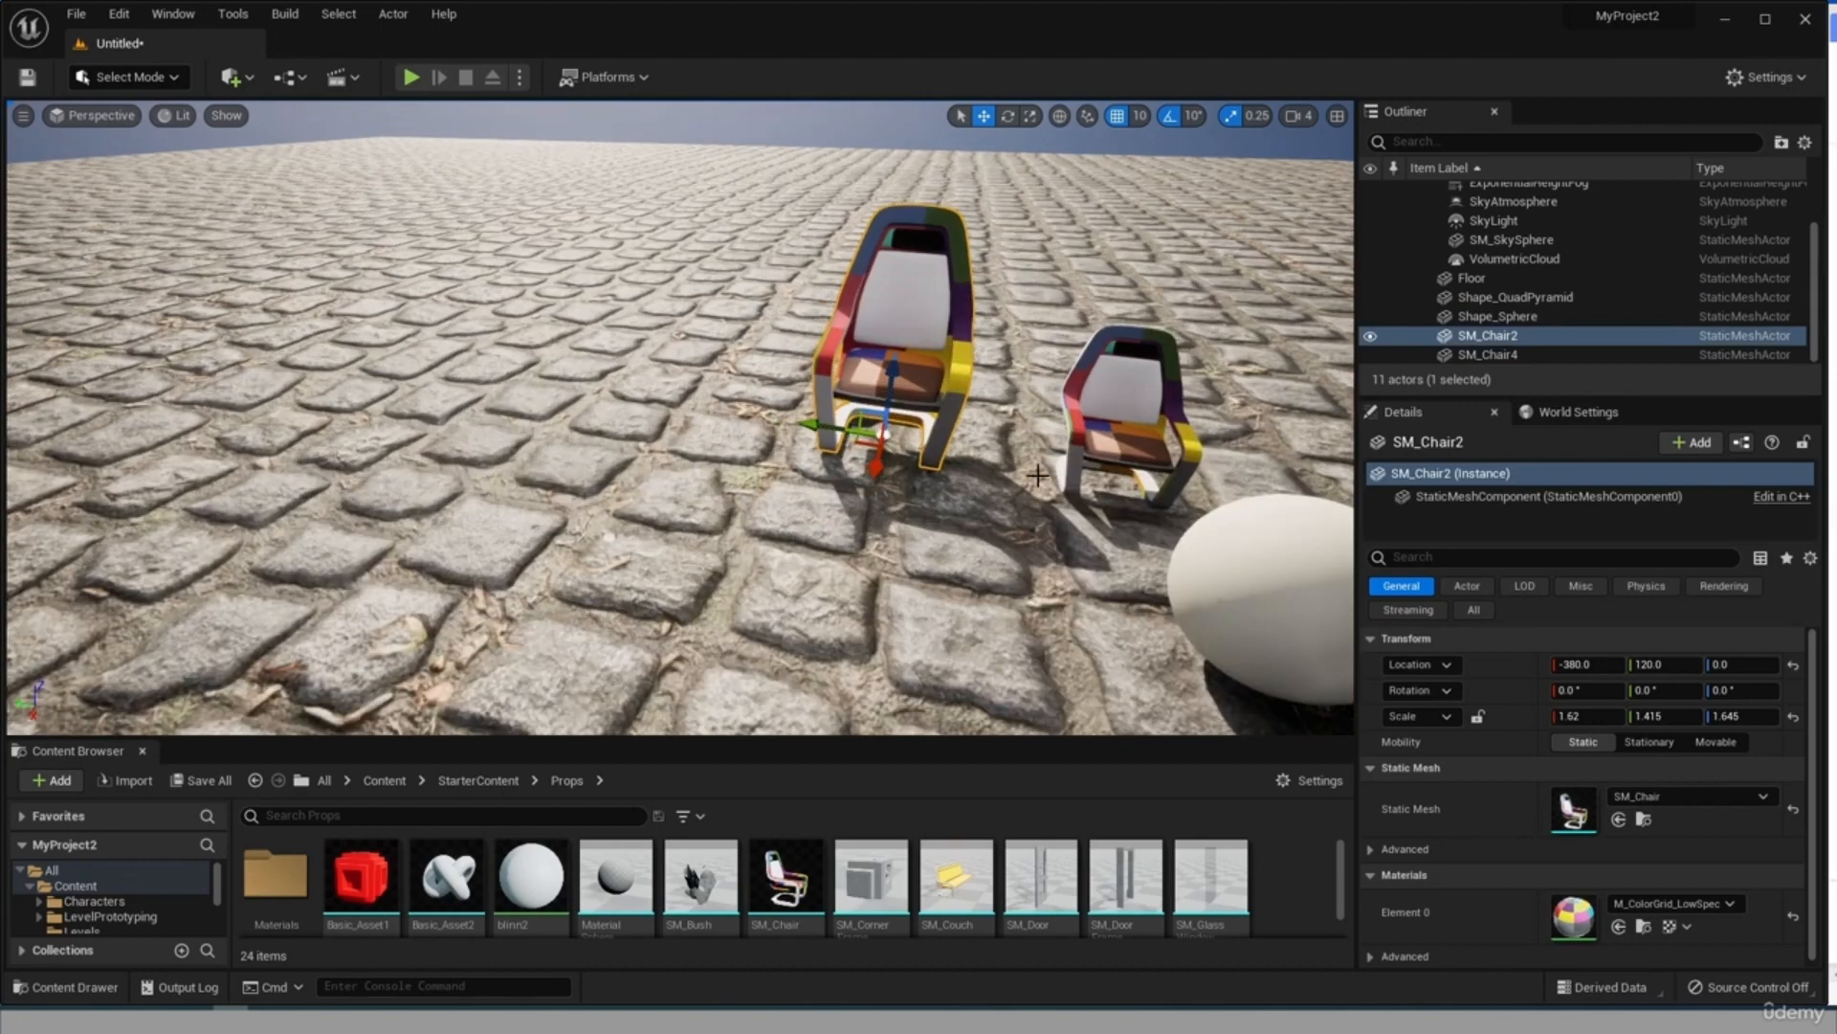
pyautogui.press('f')
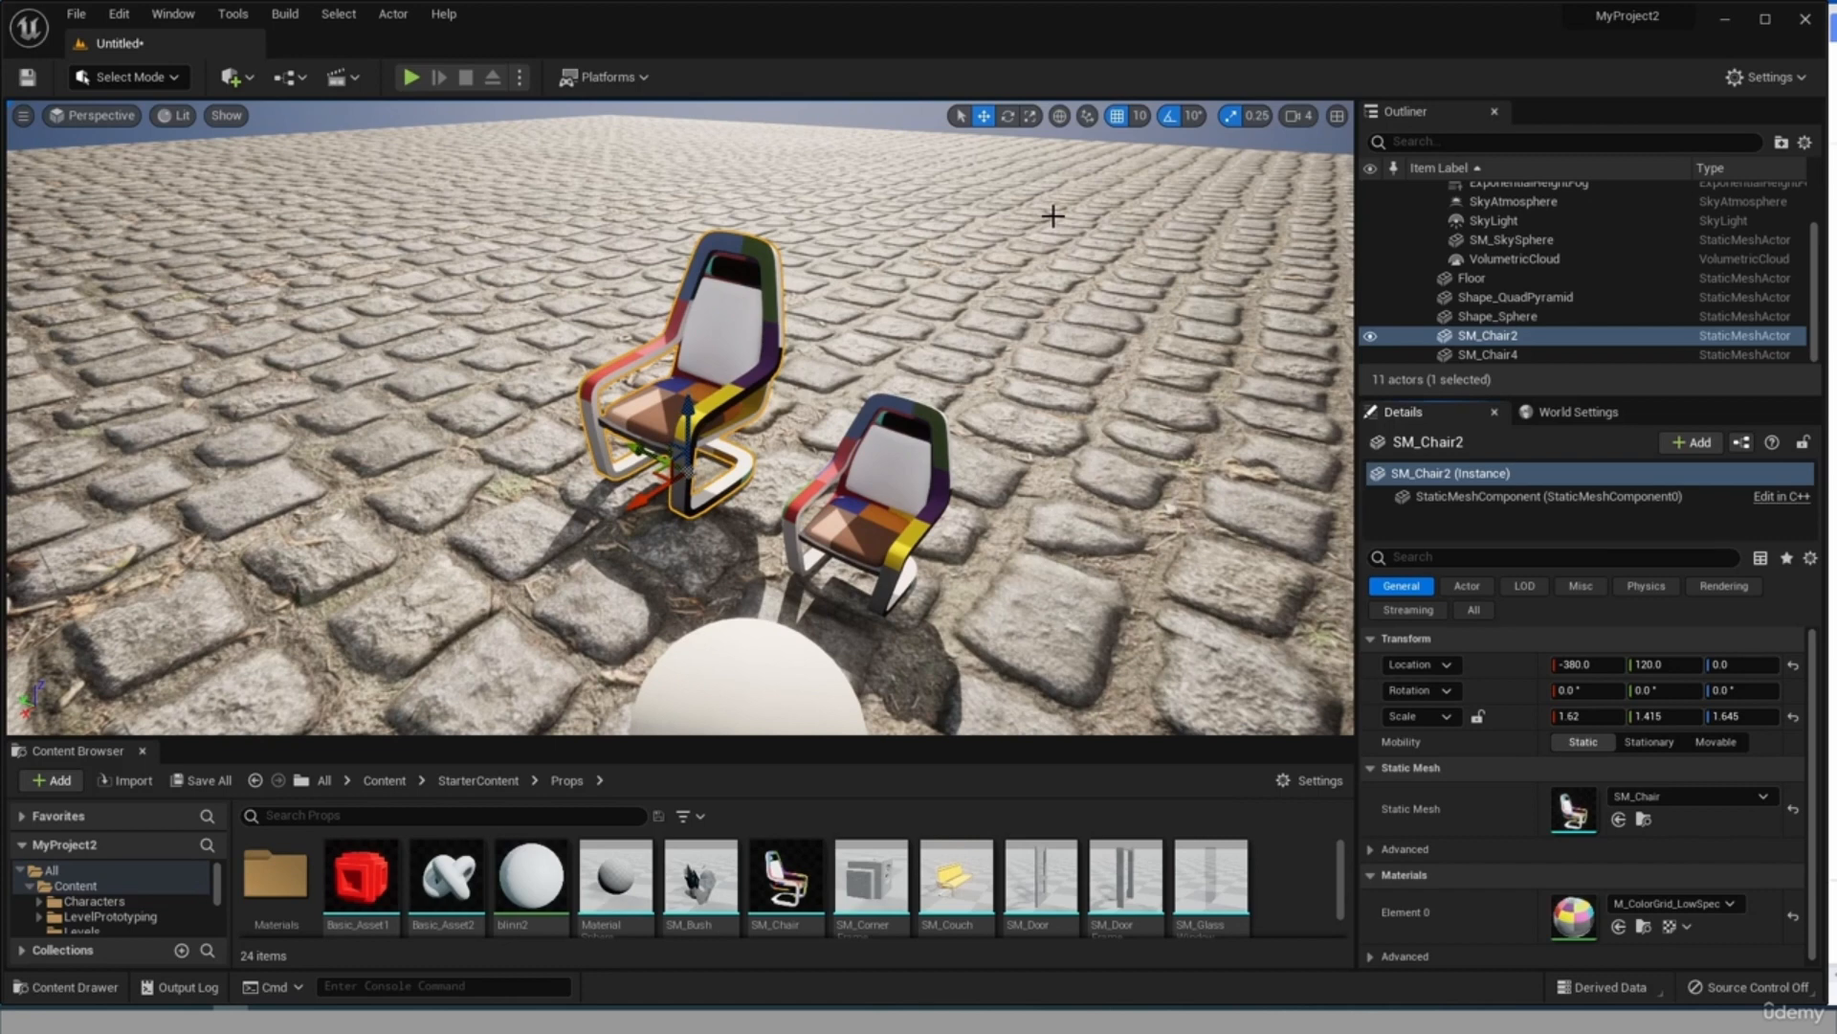
pyautogui.scroll(-3, 1106, 303)
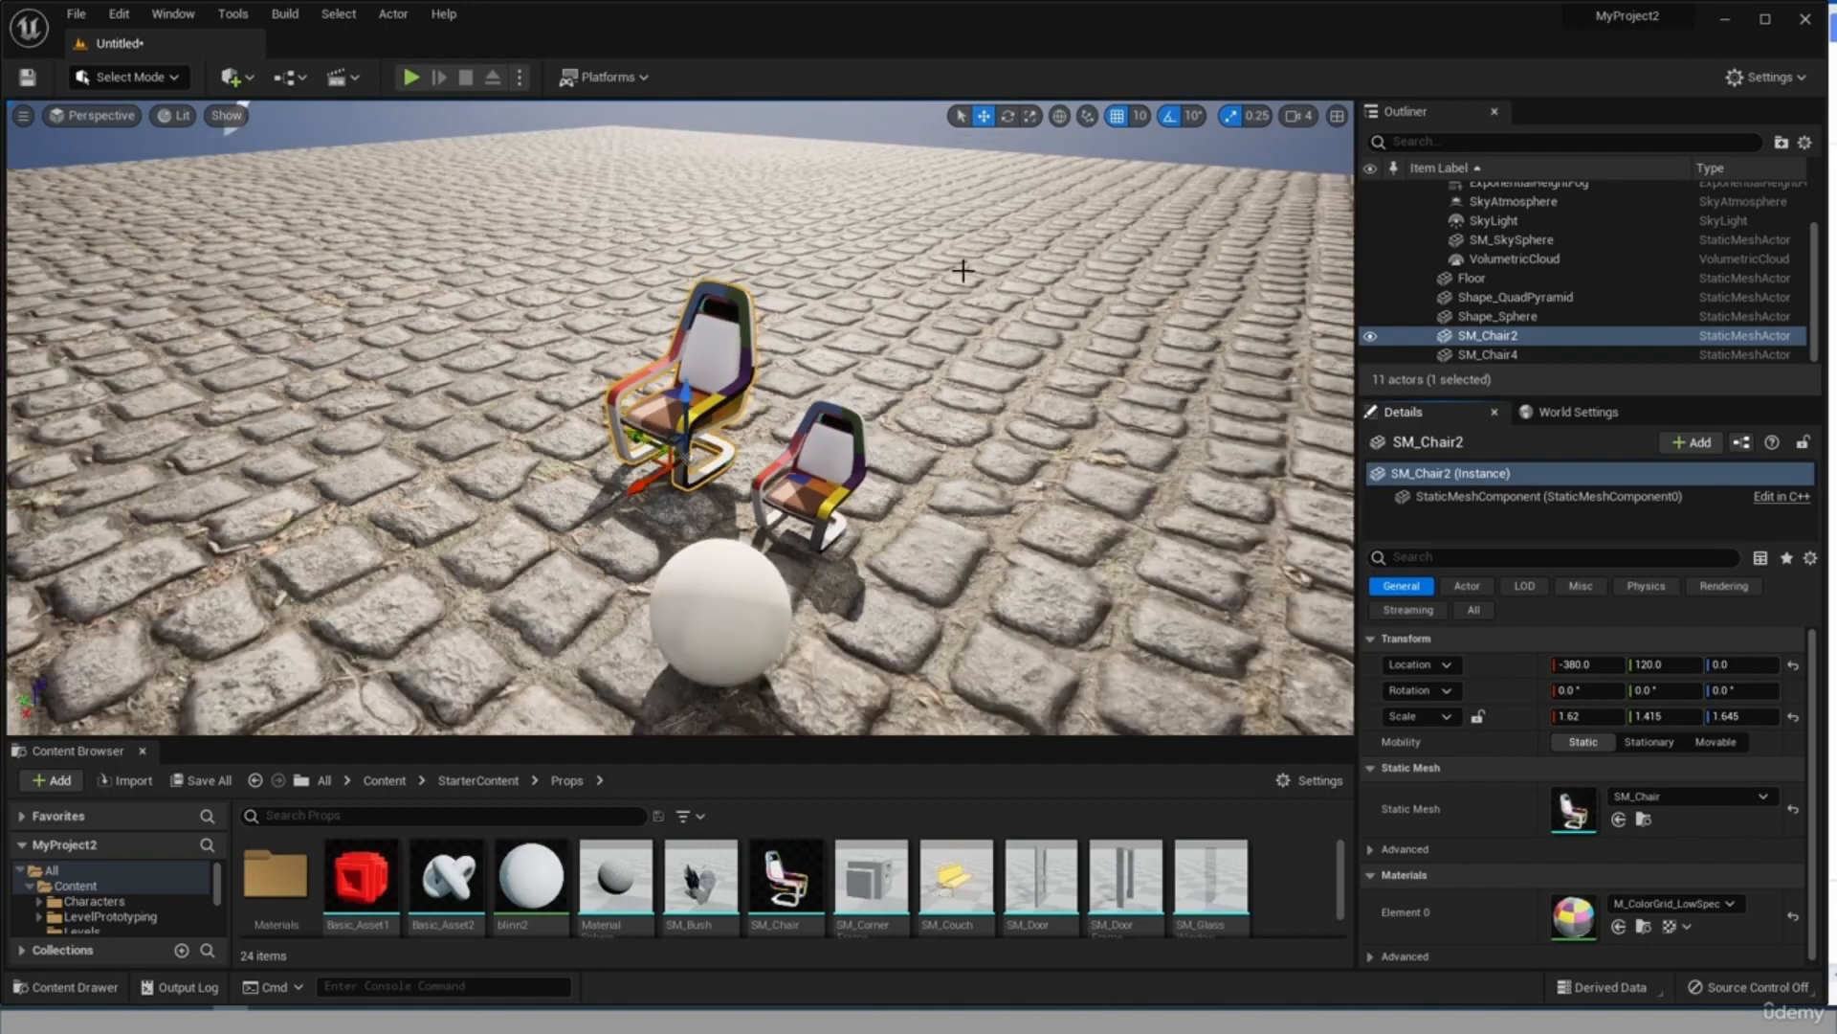
# Play-test the level by running the character around the chairs, sphere and pyramid, and end the play session.
pyautogui.click(411, 76)
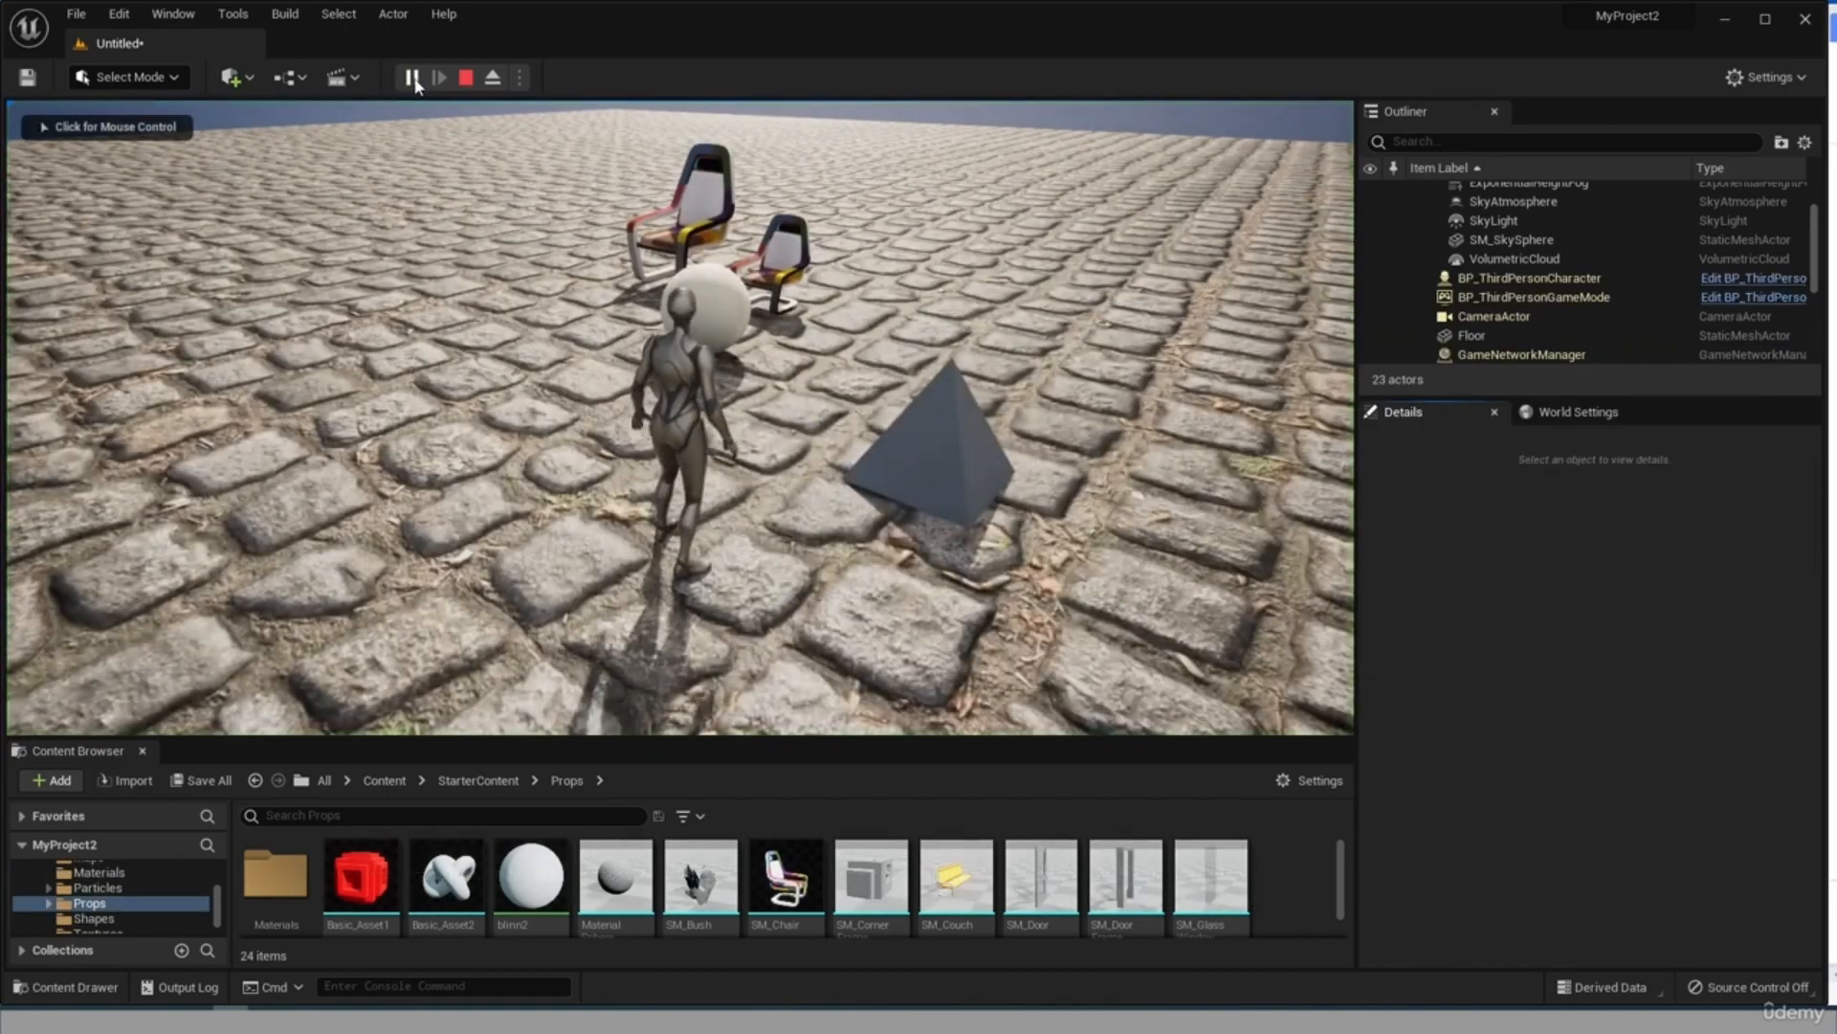
pyautogui.click(427, 136)
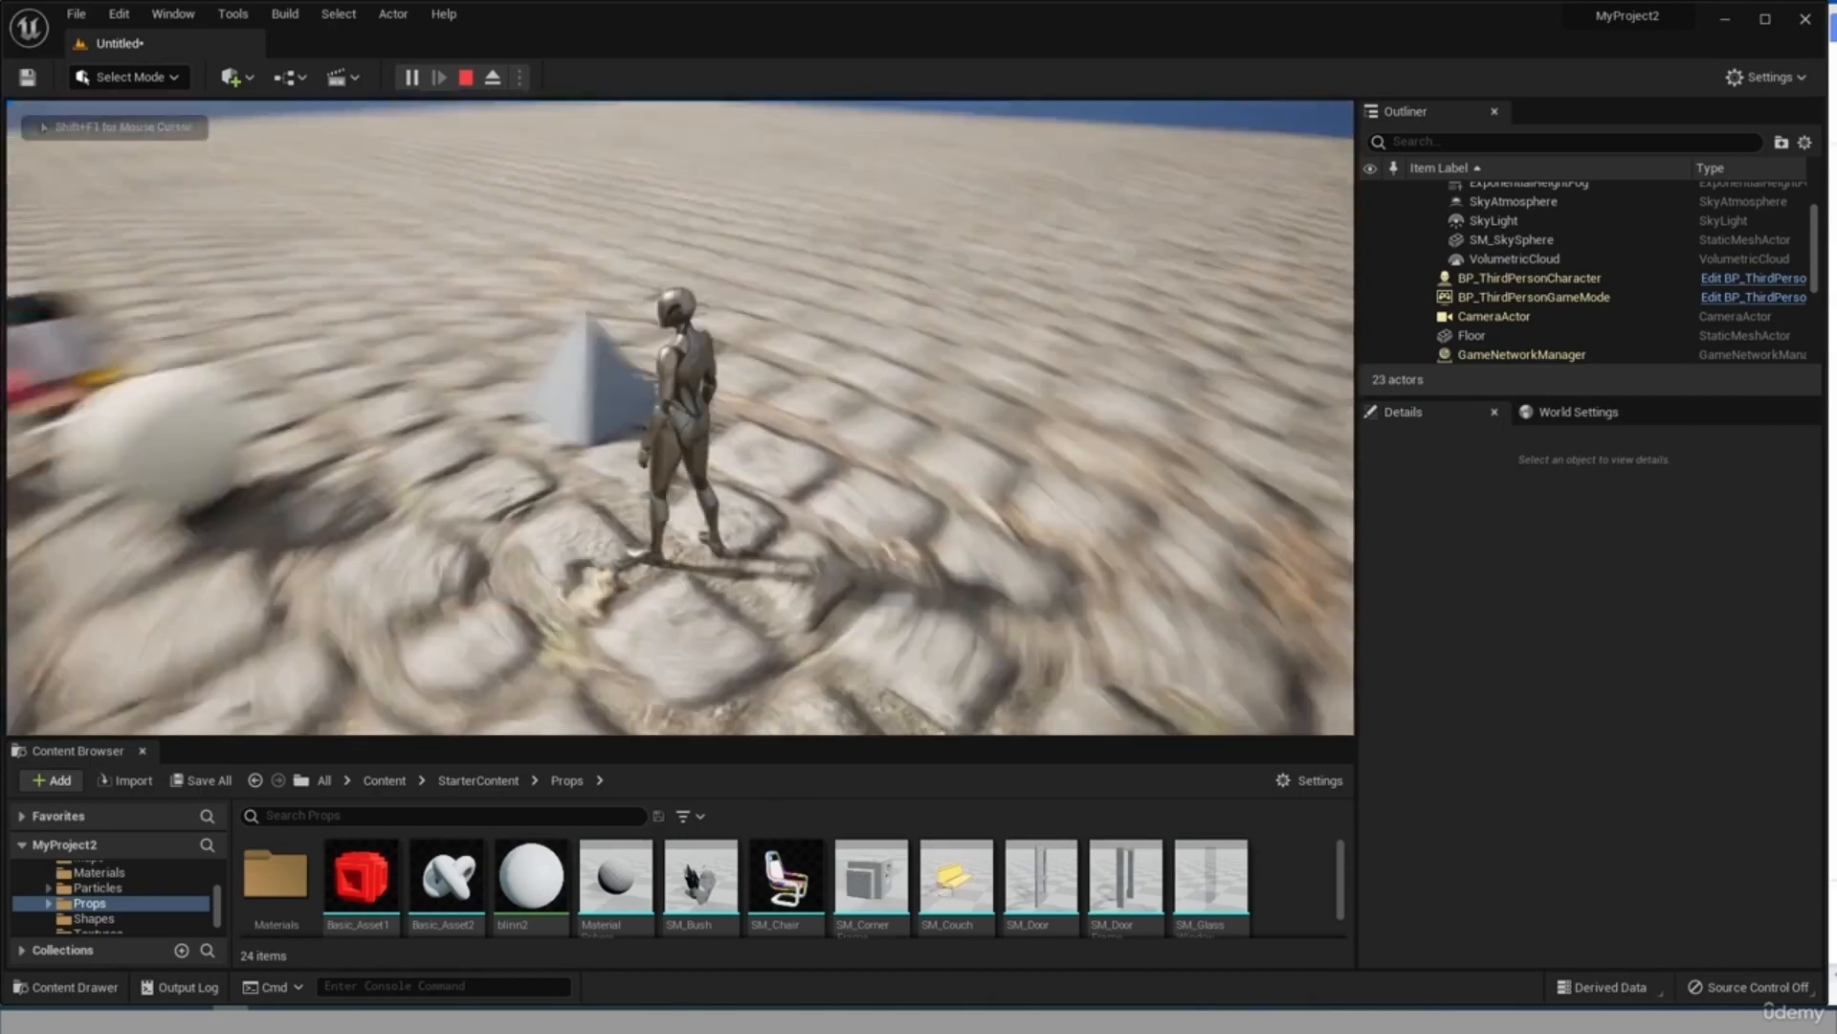
pyautogui.press('w')
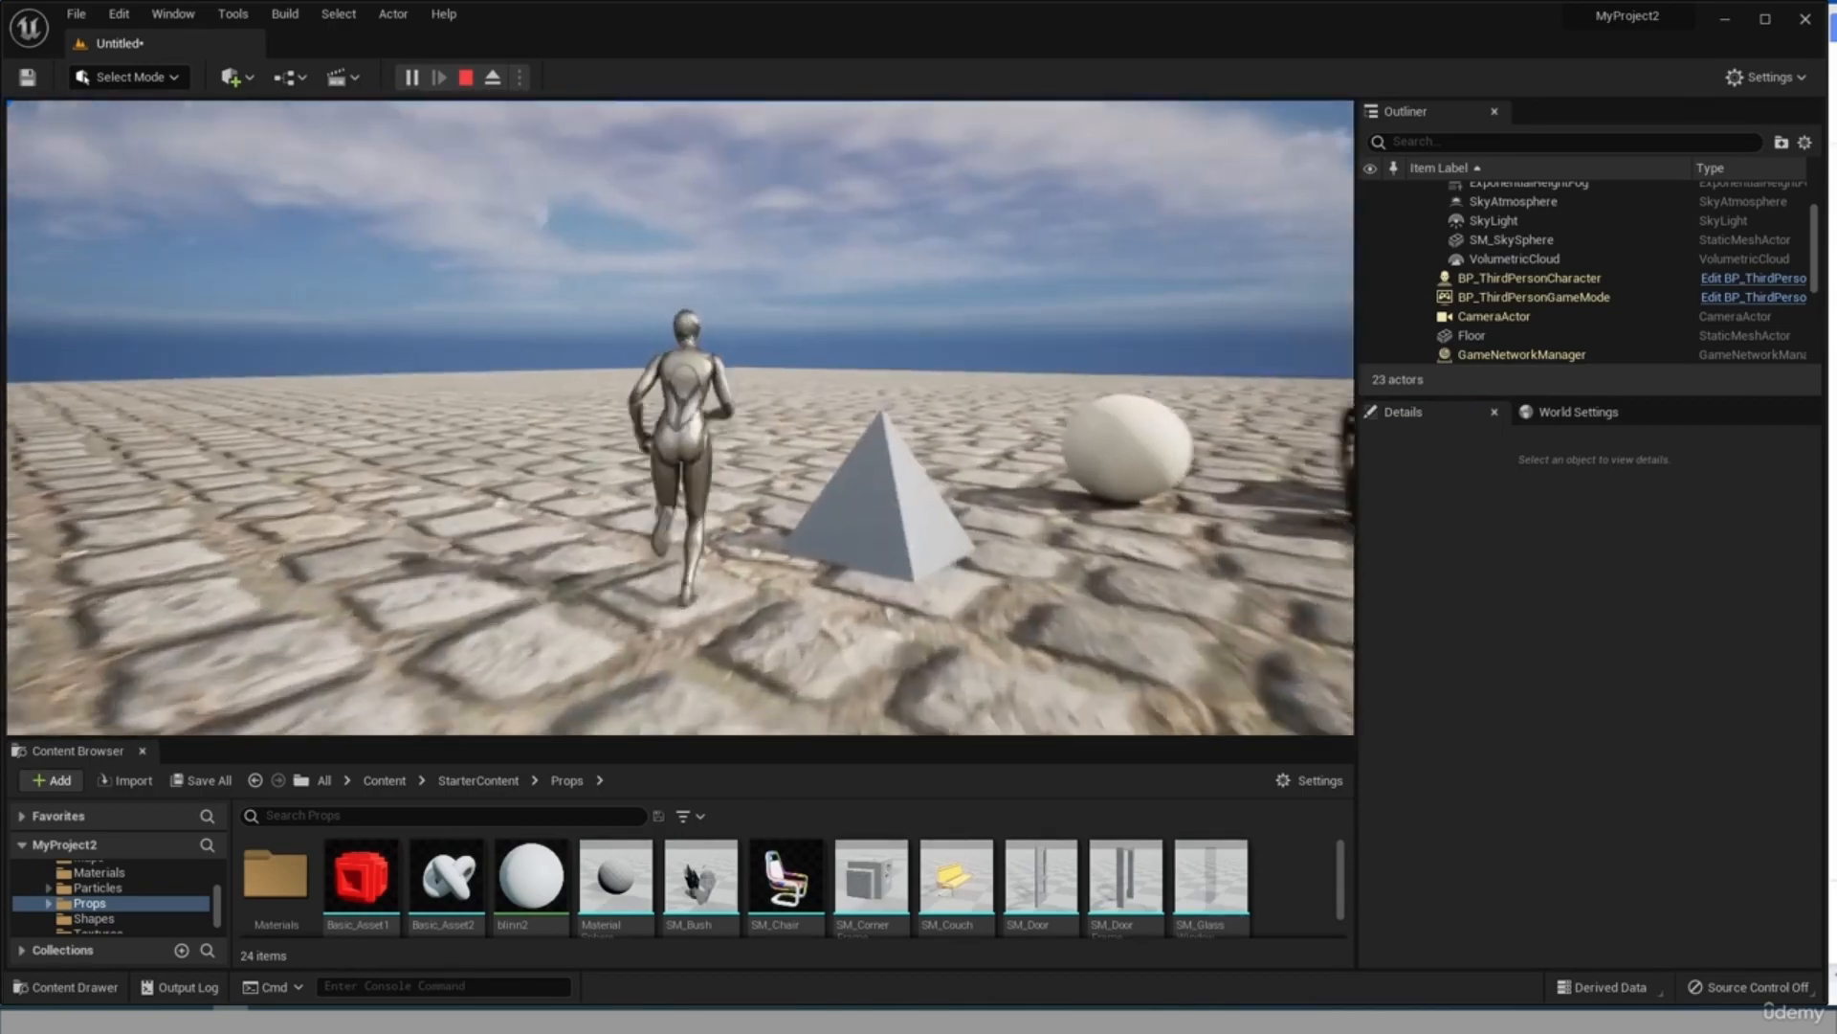
pyautogui.press('w')
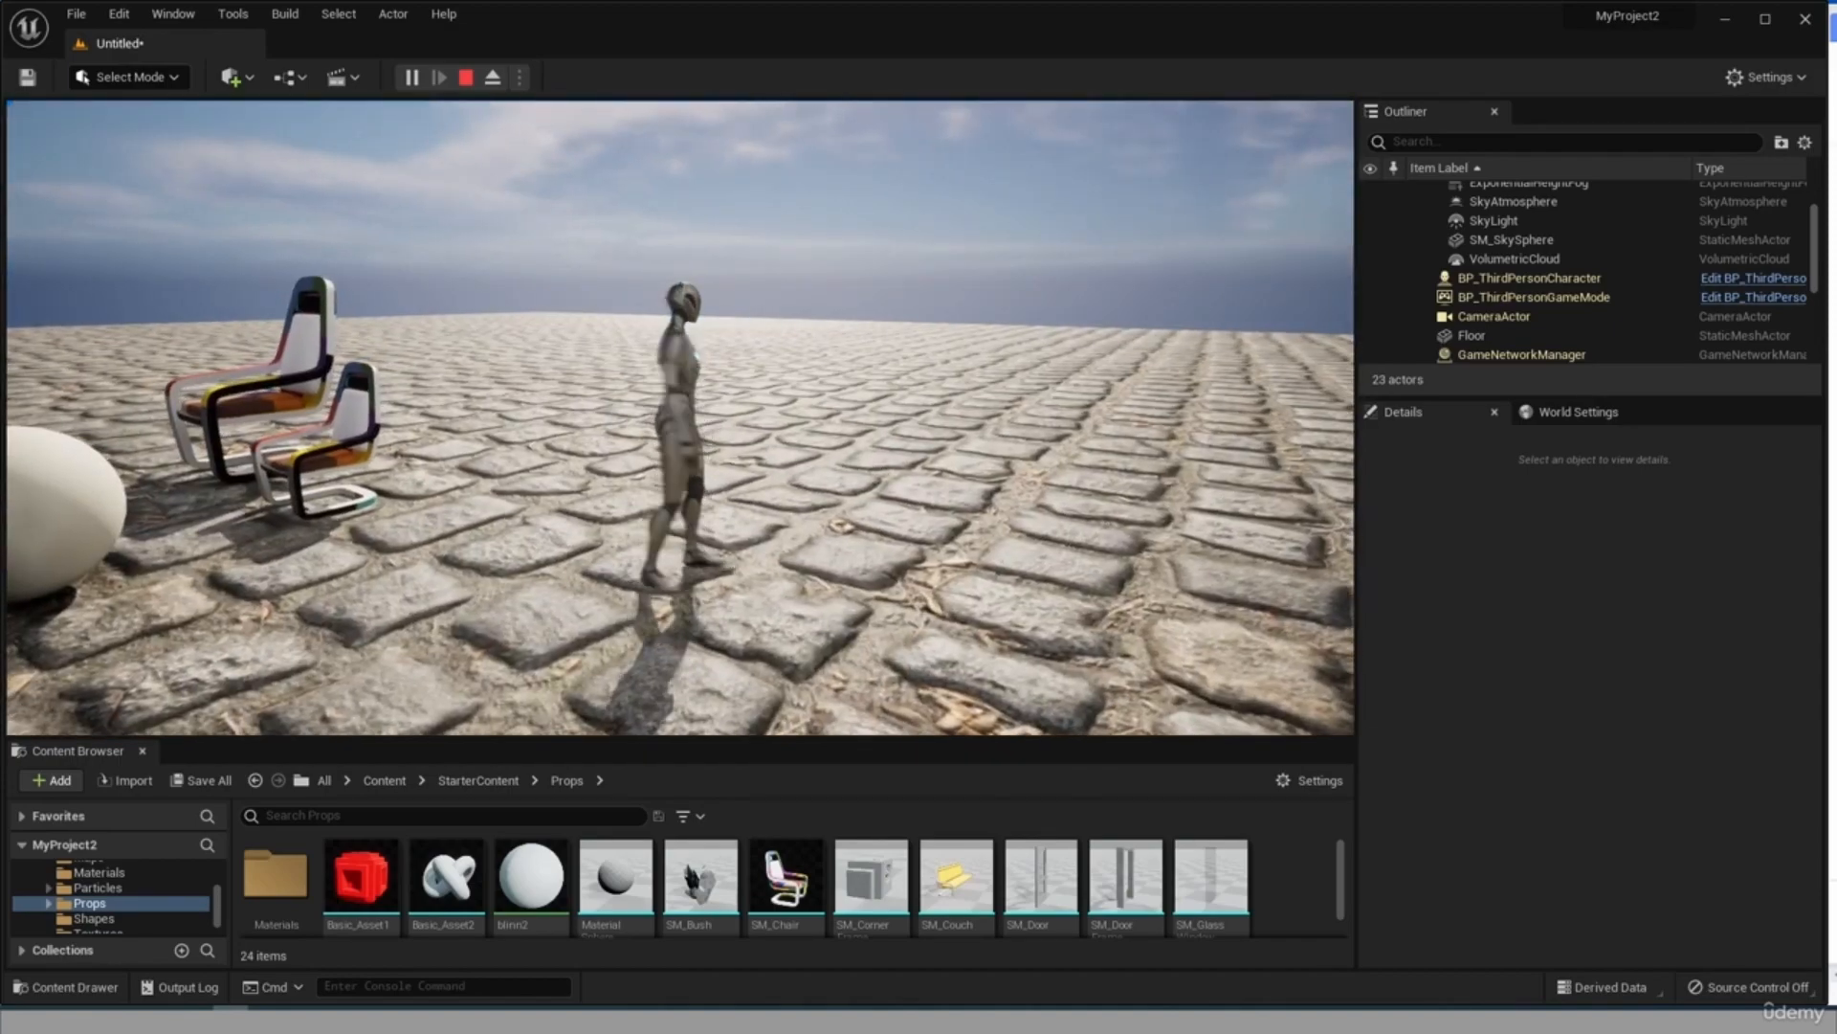
pyautogui.press('w')
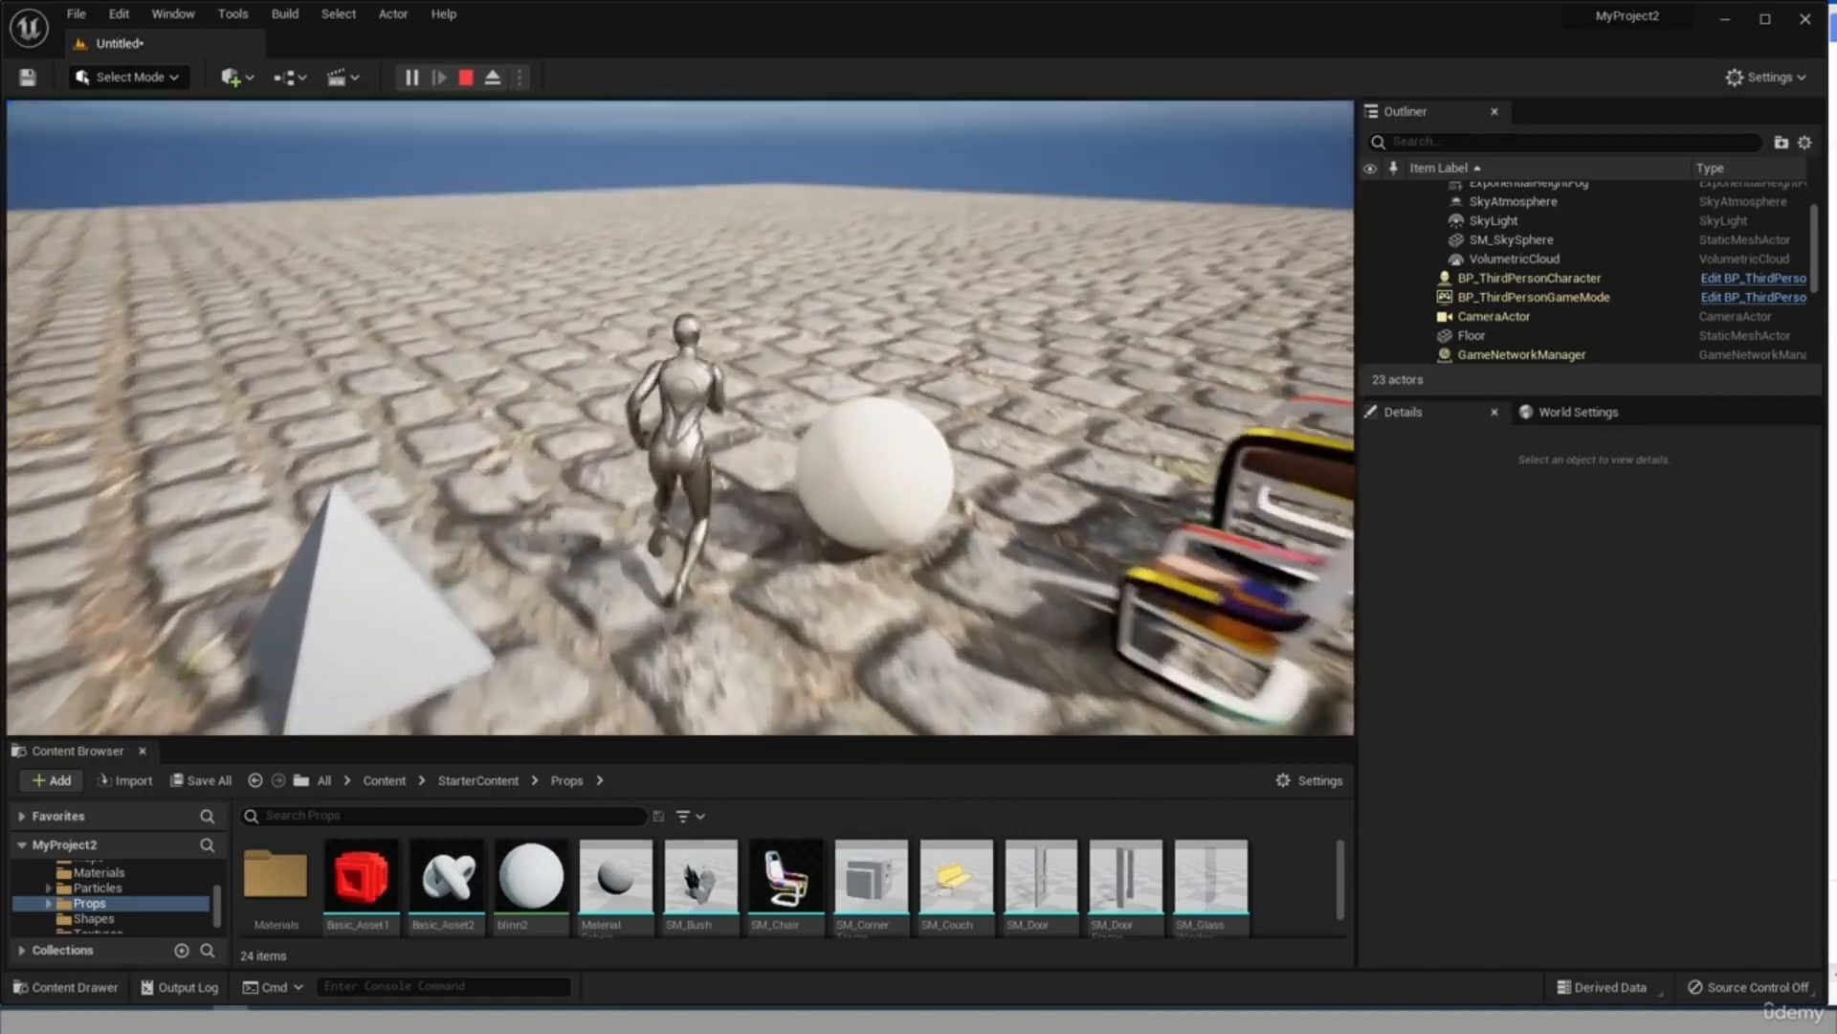
pyautogui.press('Escape')
# Examine the Lighting folder's actors beside the props in the level and check the DirectionalLight's properties.
pyautogui.moveTo(1085, 578); pyautogui.dragTo(1183, 574, button='right')
pyautogui.scroll(-6, 829, 517)
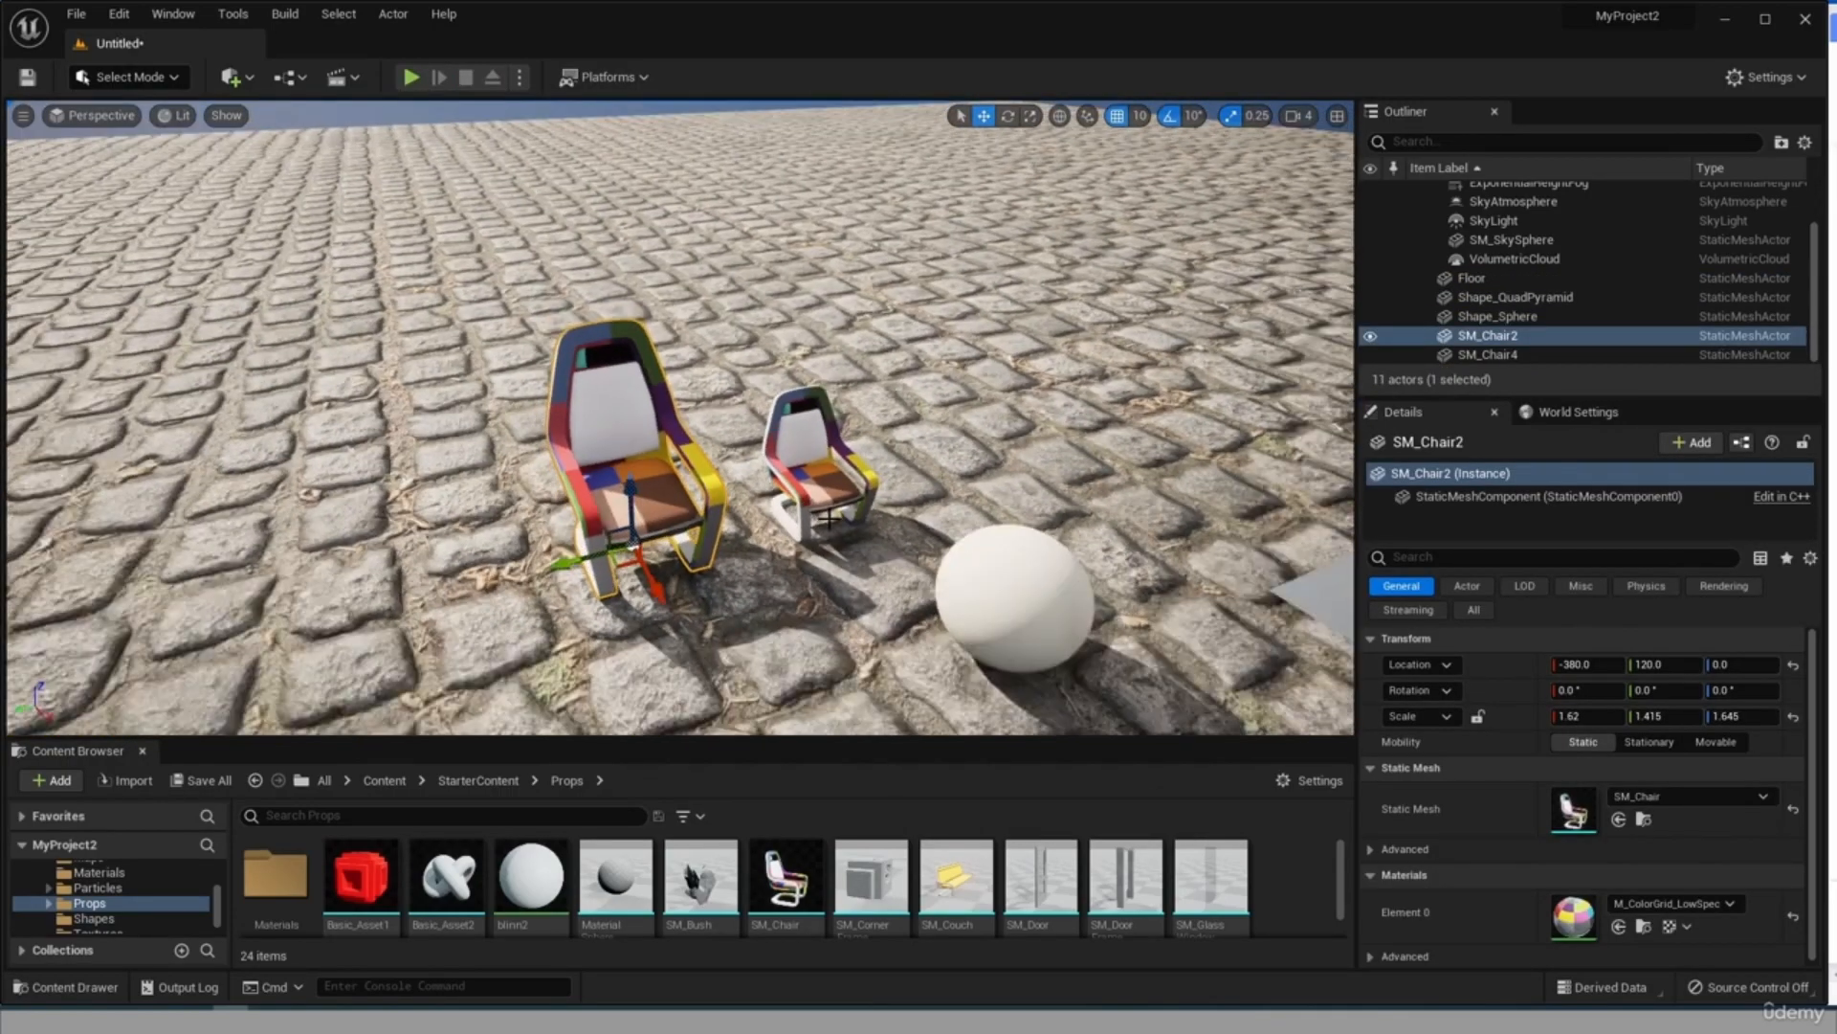
pyautogui.scroll(6, 829, 516)
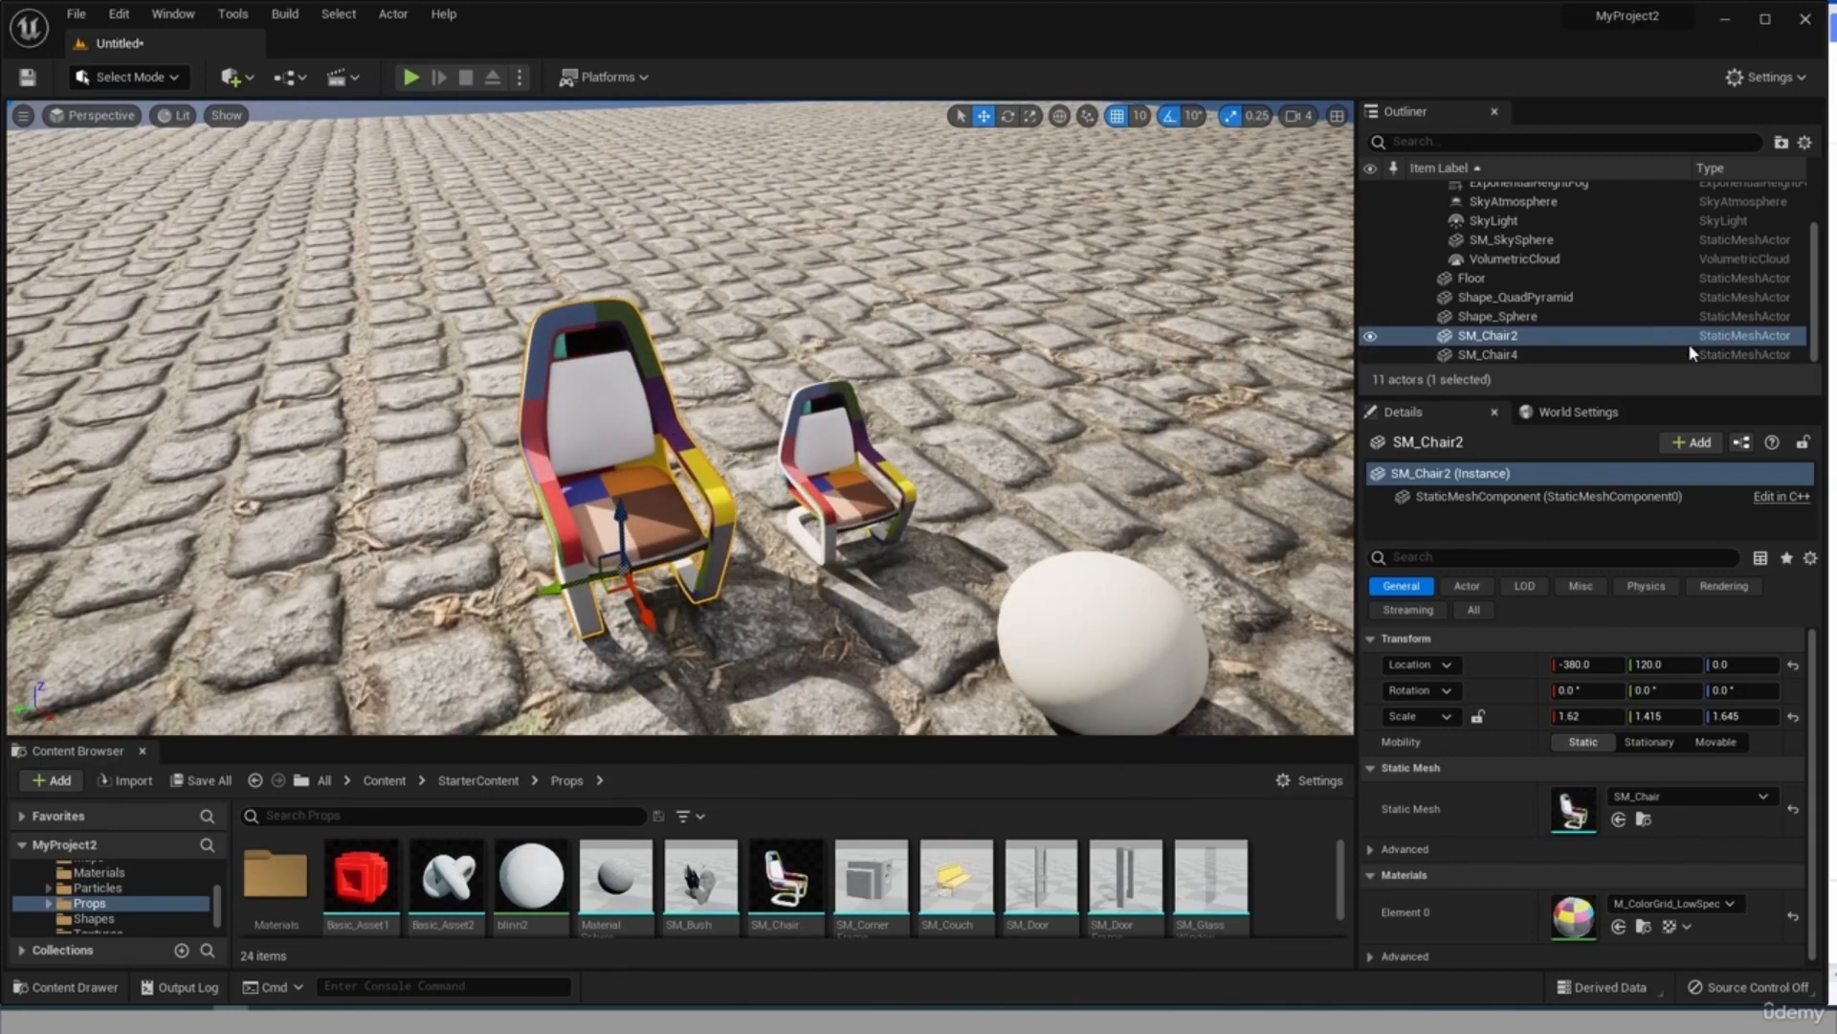
pyautogui.scroll(2, 1823, 330)
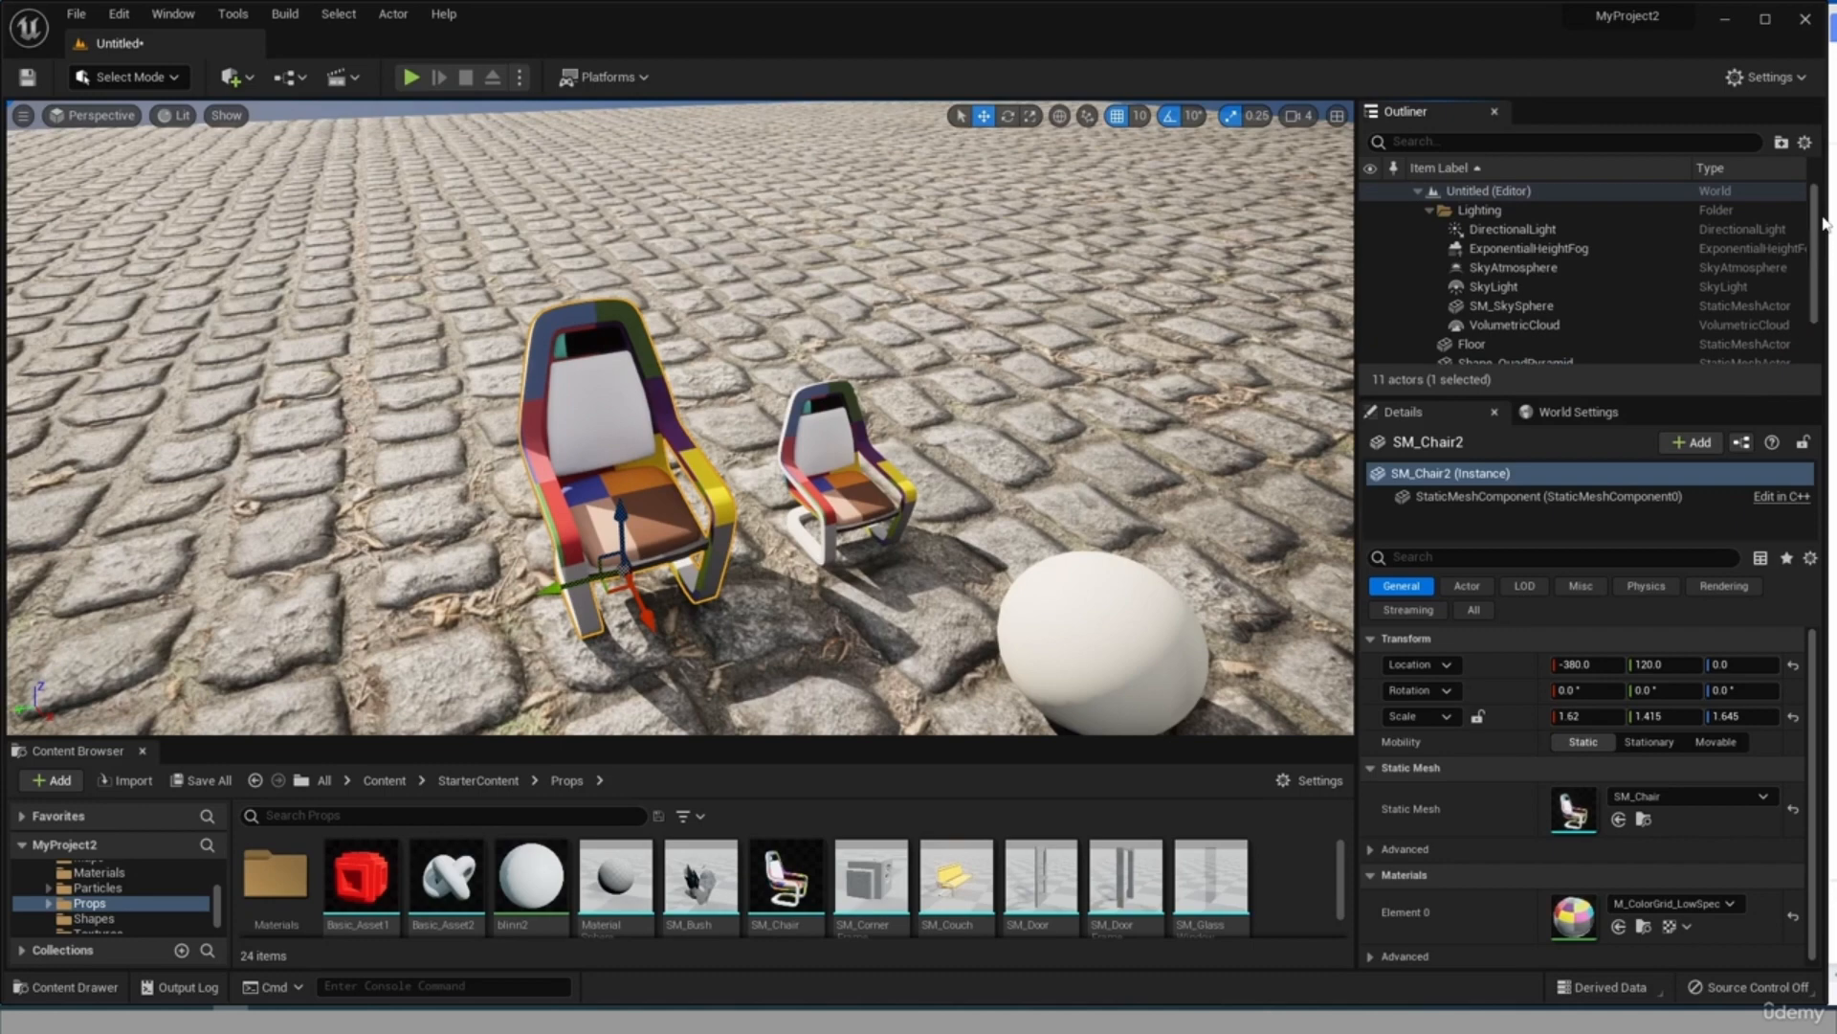
pyautogui.click(1492, 214)
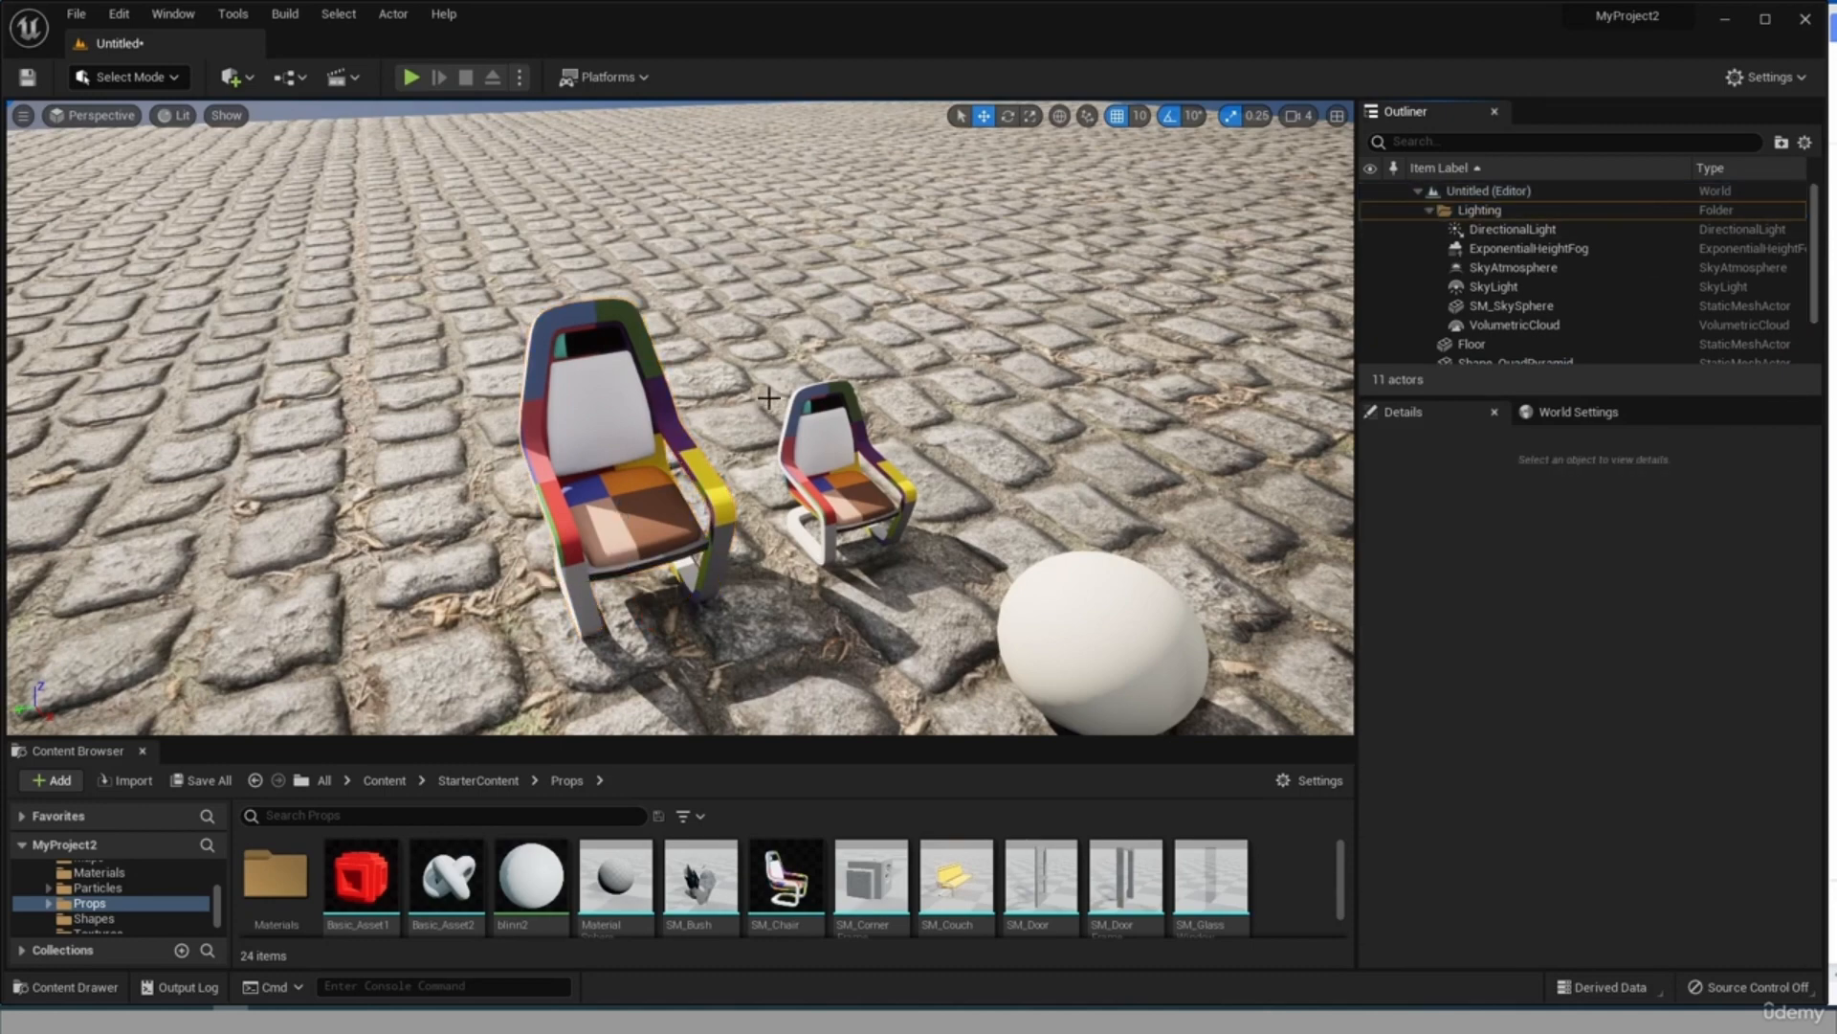
pyautogui.press('f')
pyautogui.scroll(-3, 814, 167)
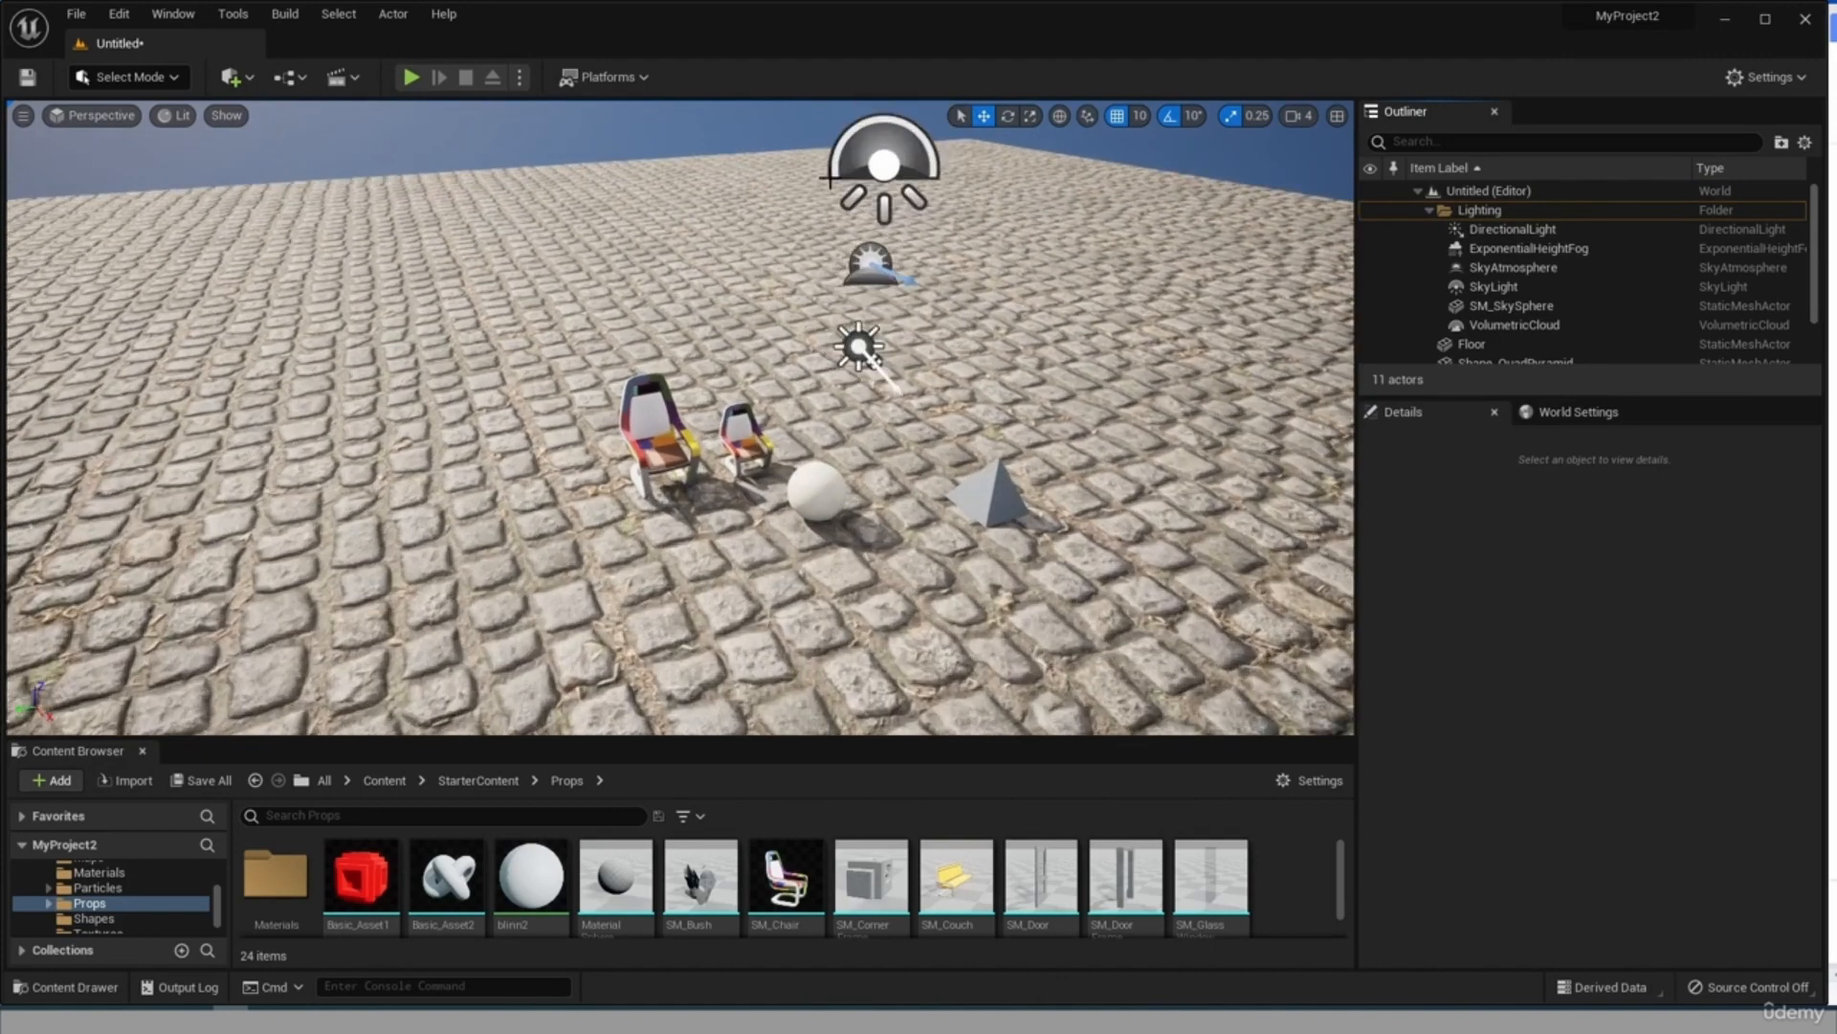
pyautogui.keyDown('alt'); pyautogui.moveTo(991, 218); pyautogui.dragTo(995, 277); pyautogui.keyUp('alt')
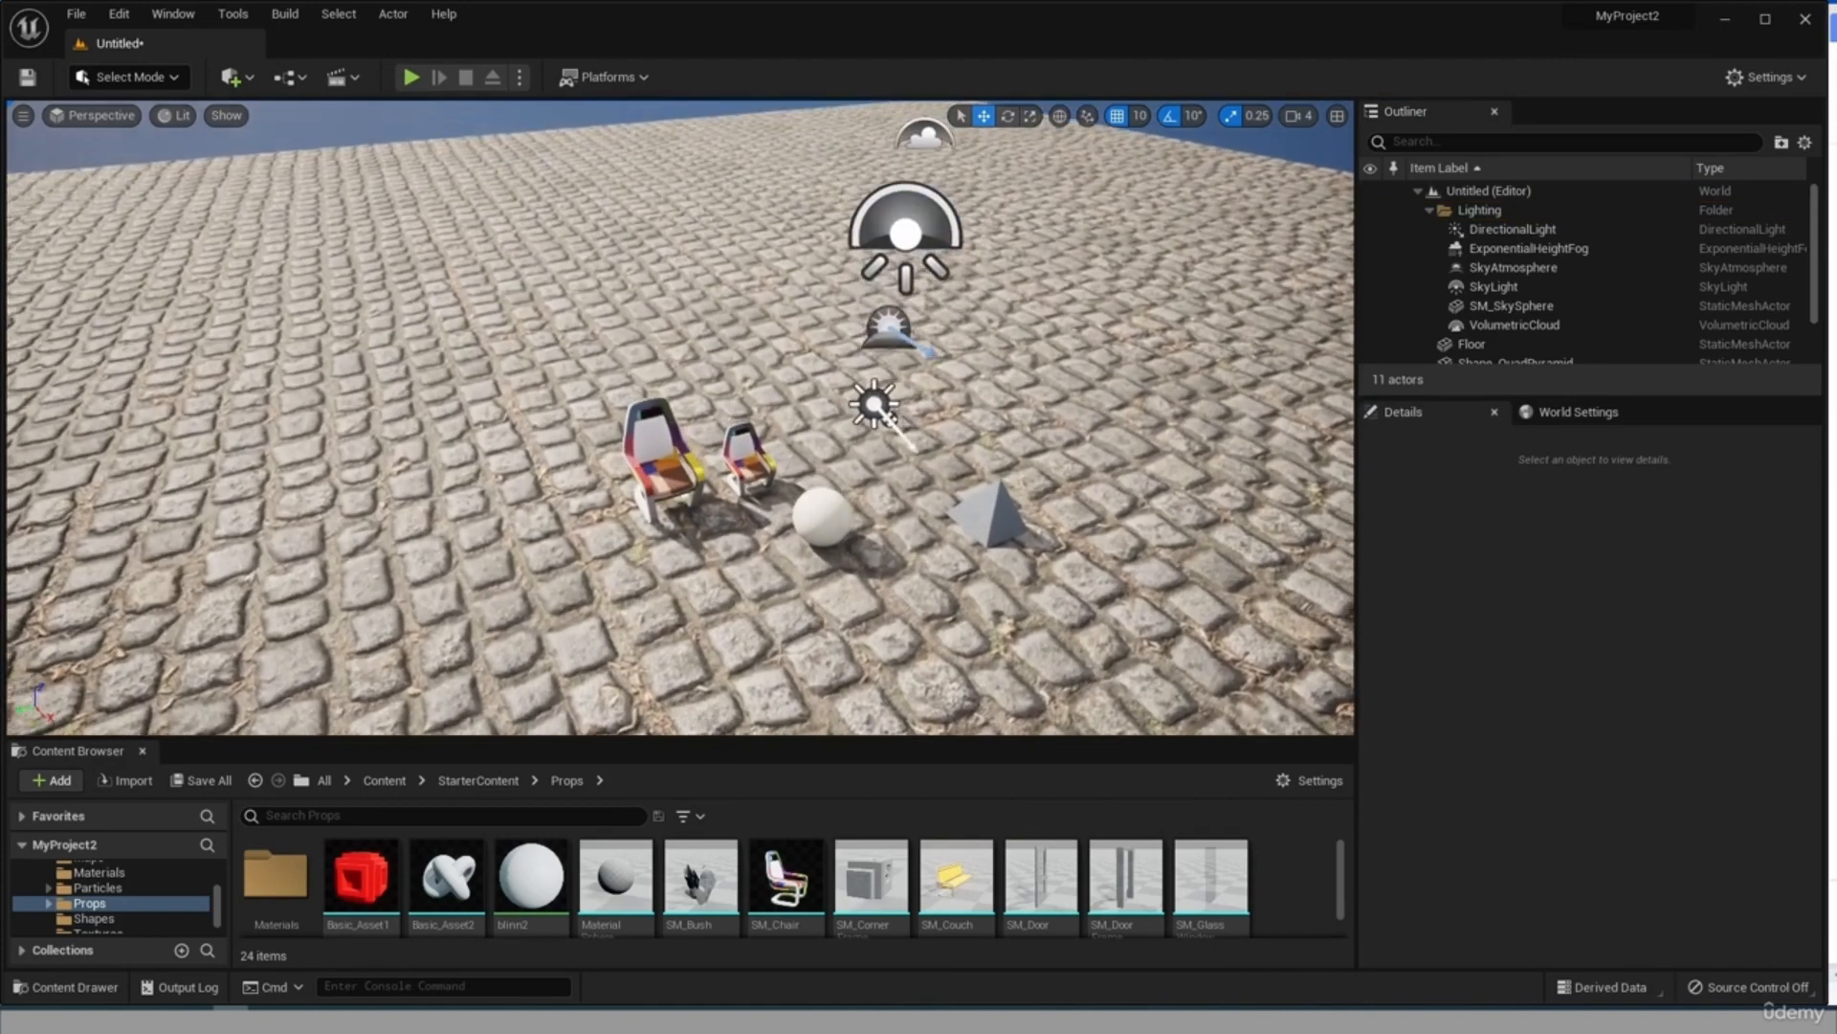
pyautogui.click(1522, 230)
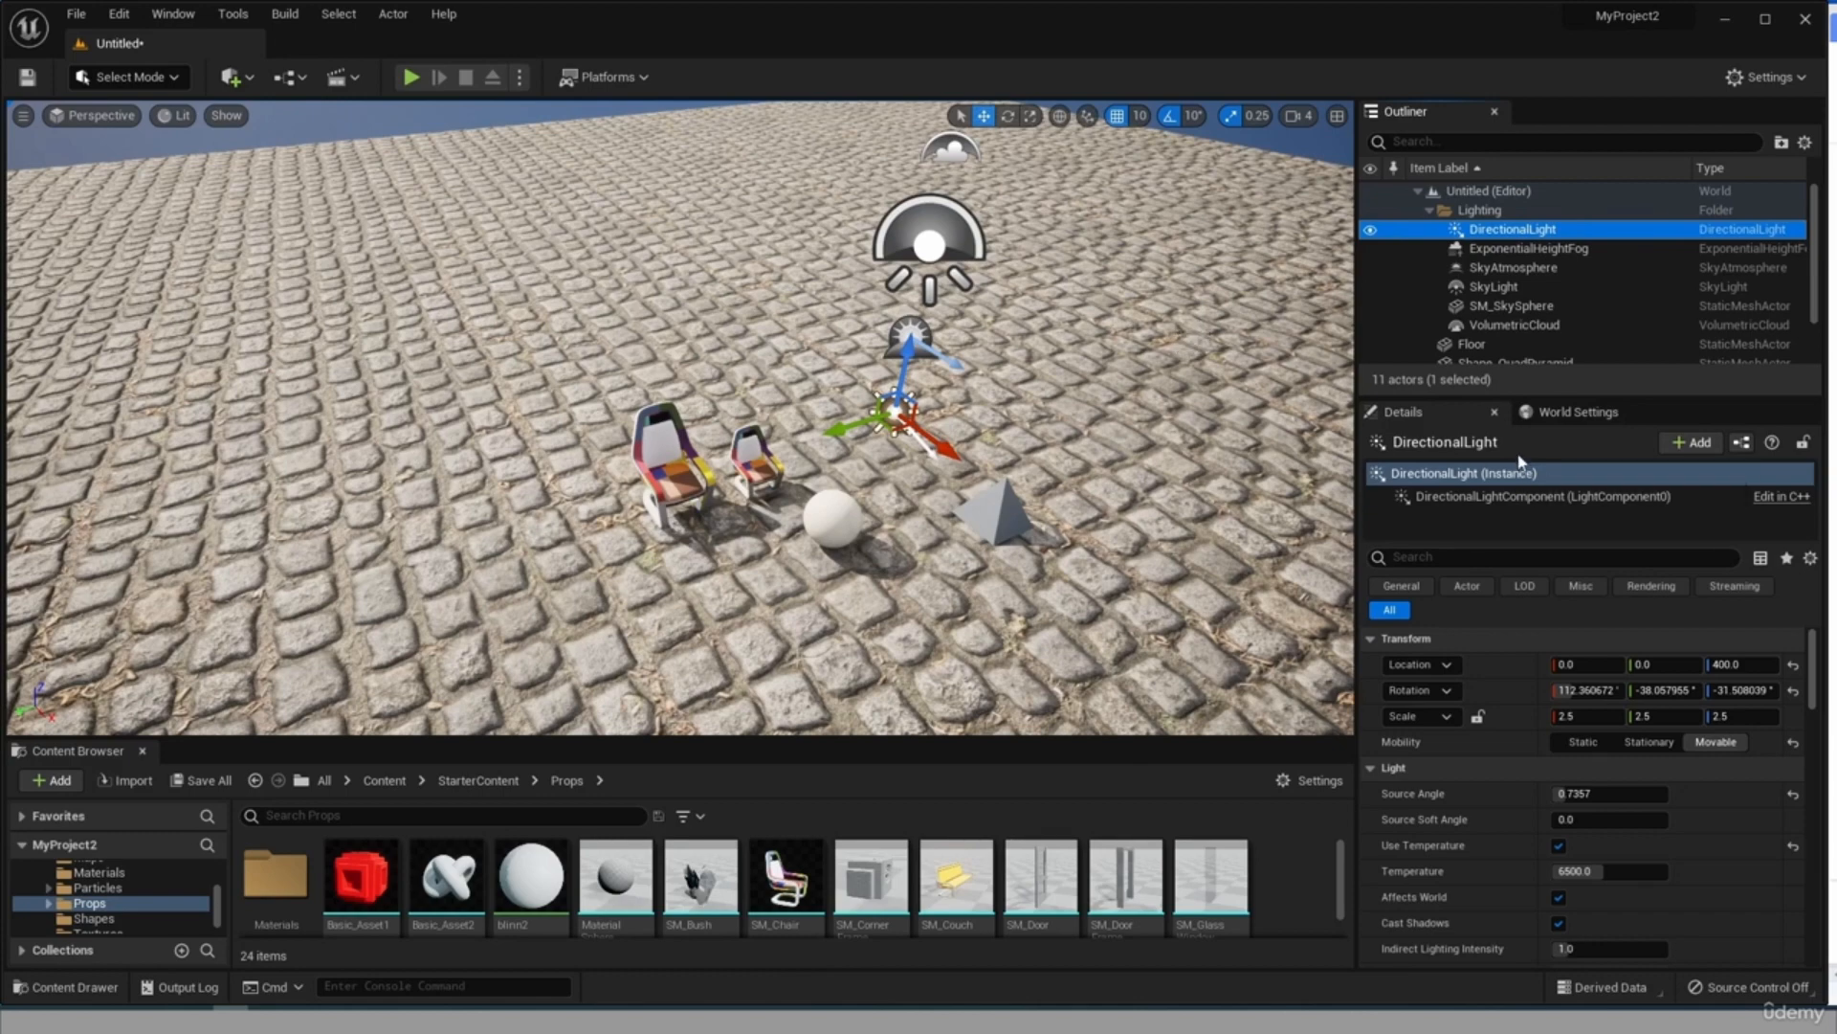
# Place a Point Light on the floor and move it behind the chairs to about X -660, Y -220.
pyautogui.click(1627, 344)
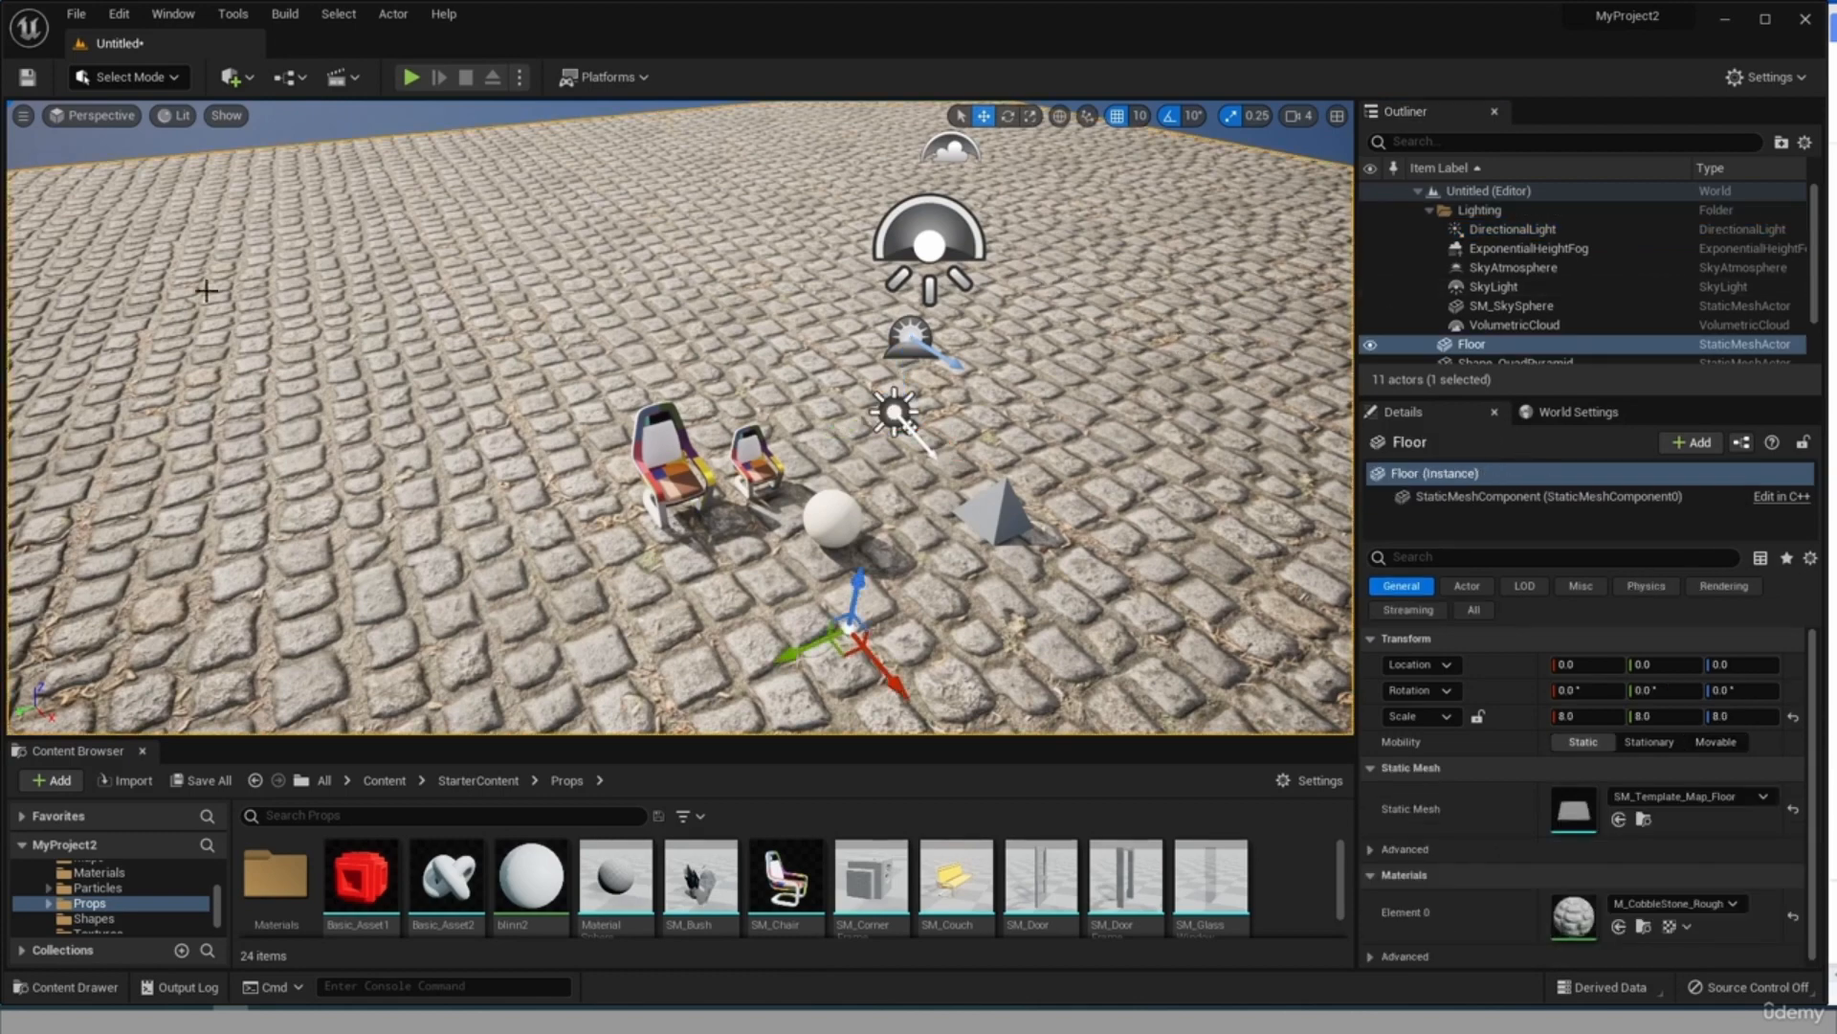
pyautogui.rightClick(305, 193)
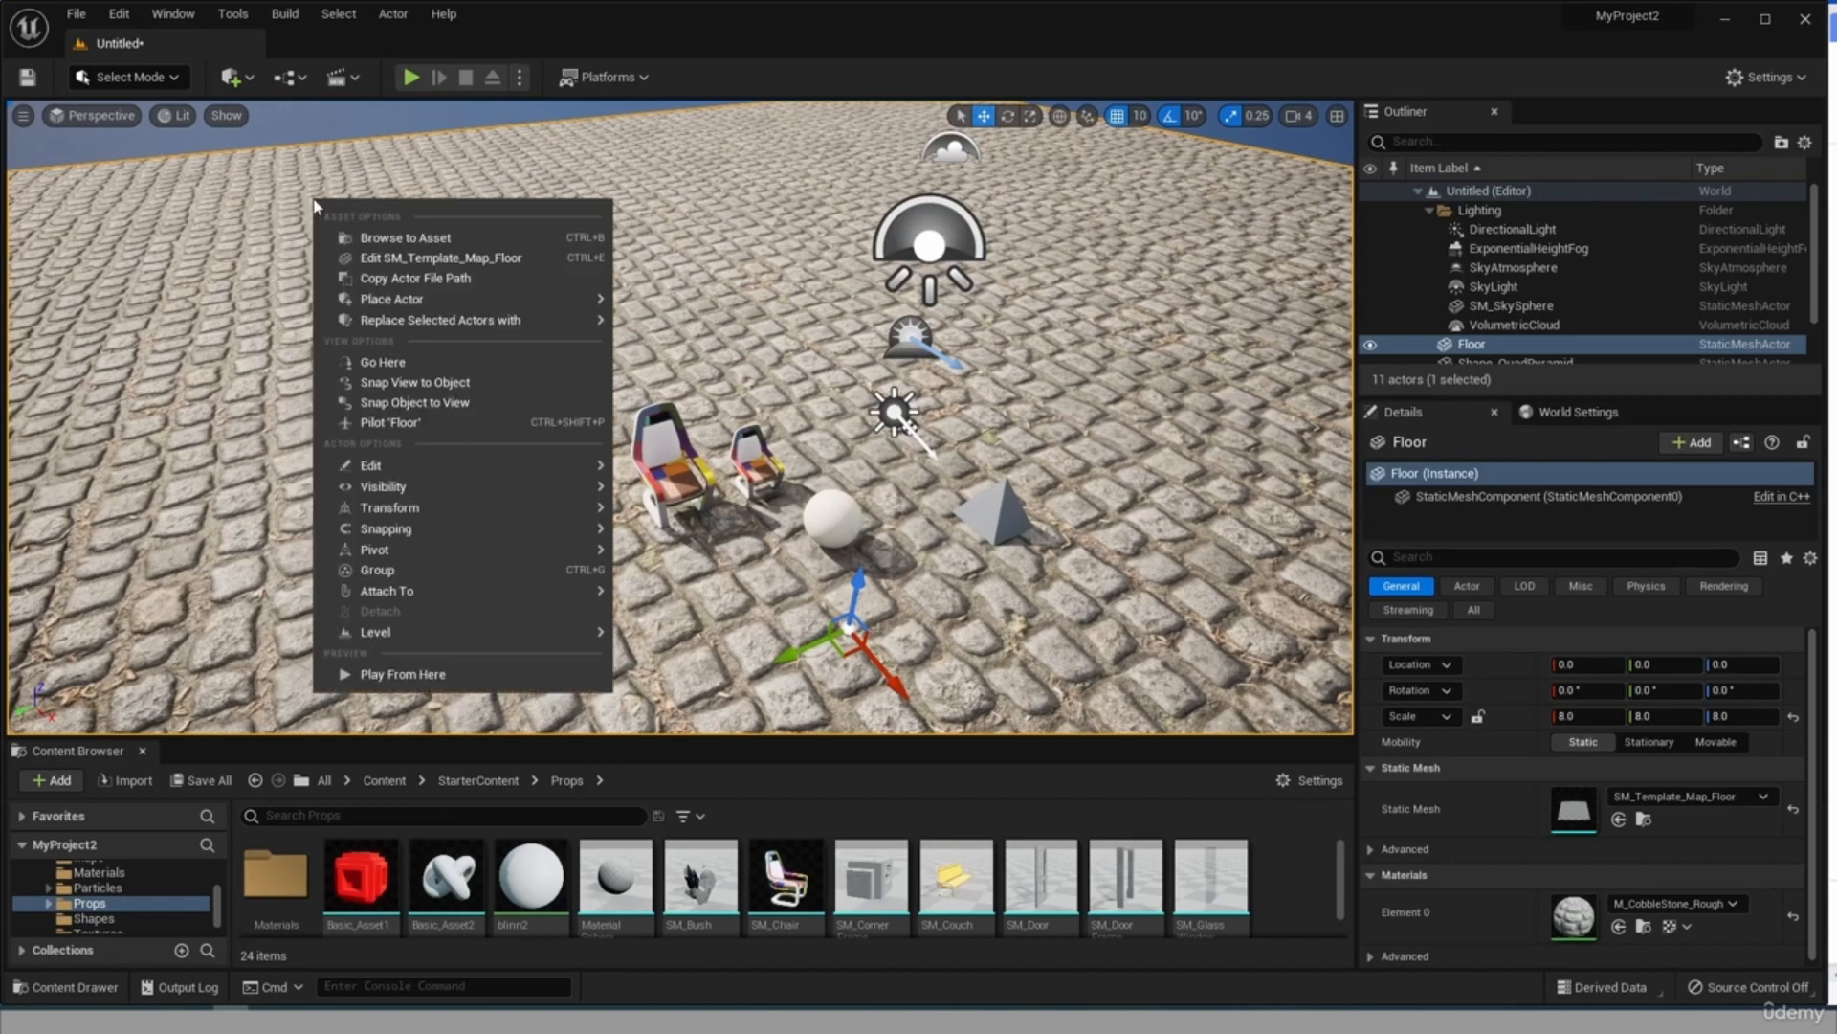
pyautogui.rightClick(249, 197)
pyautogui.rightClick(145, 286)
pyautogui.rightClick(447, 217)
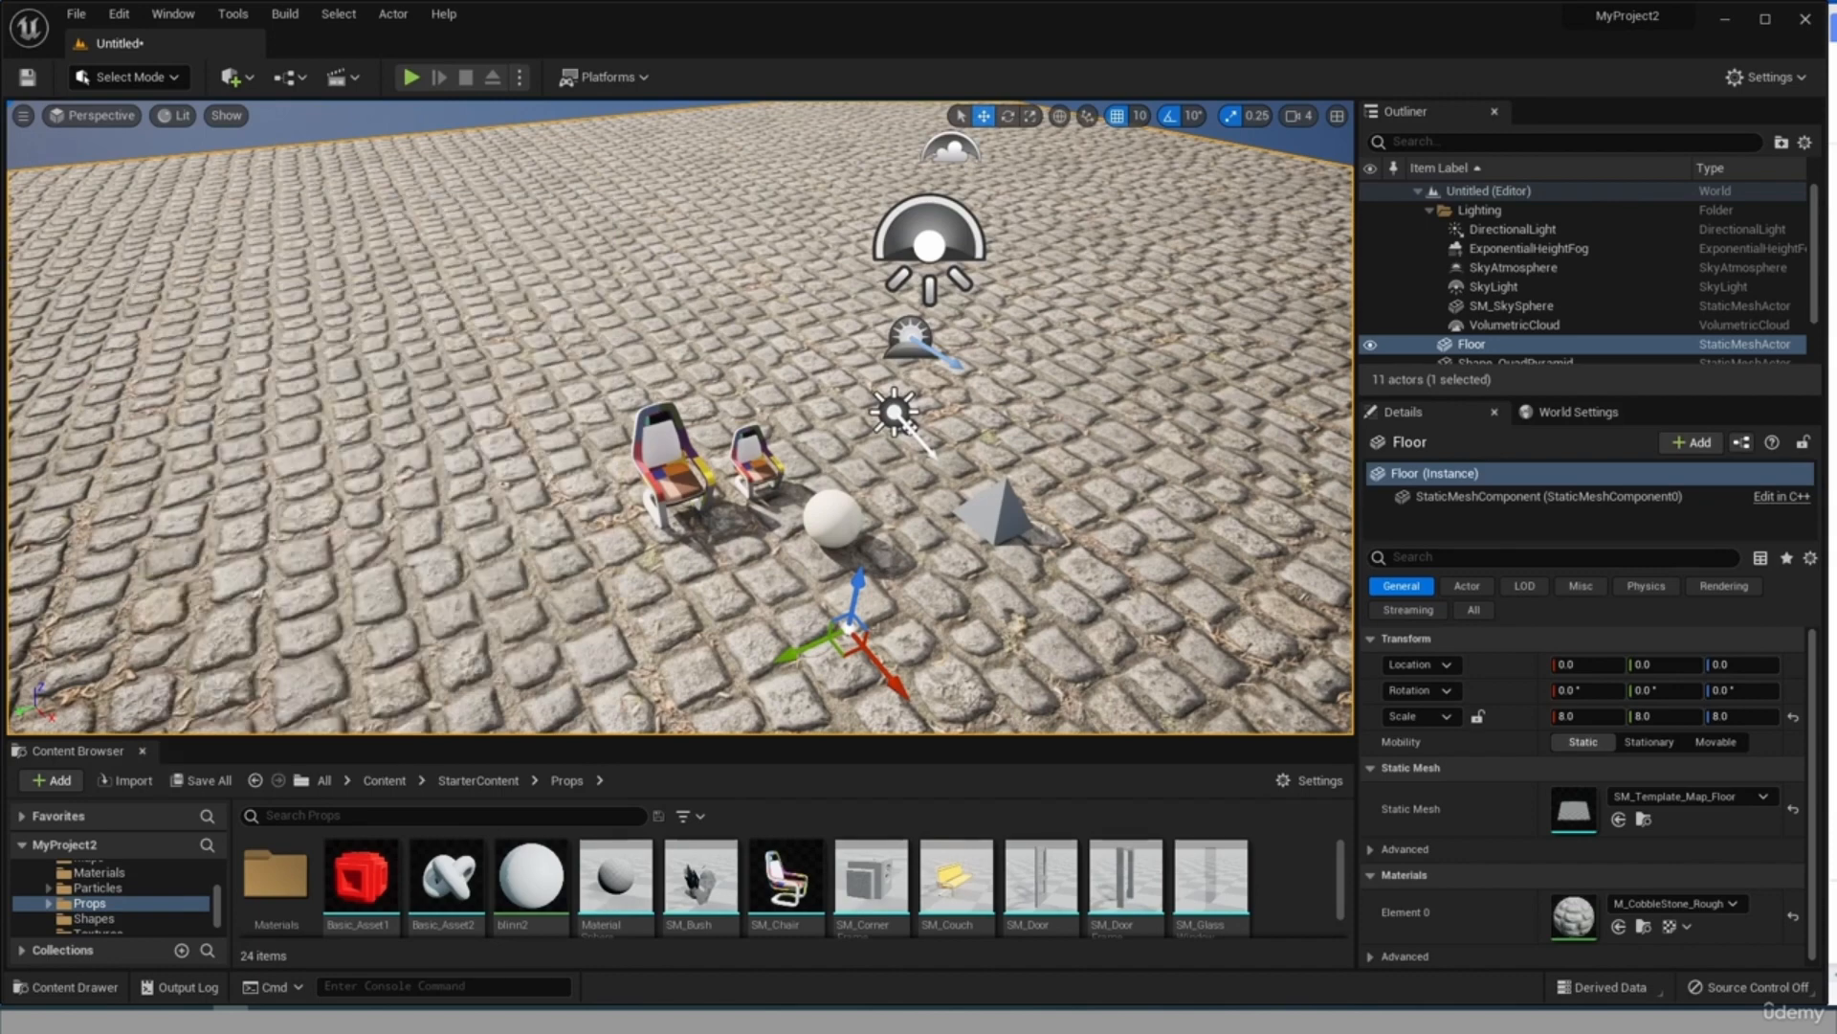
pyautogui.rightClick(354, 242)
pyautogui.rightClick(253, 260)
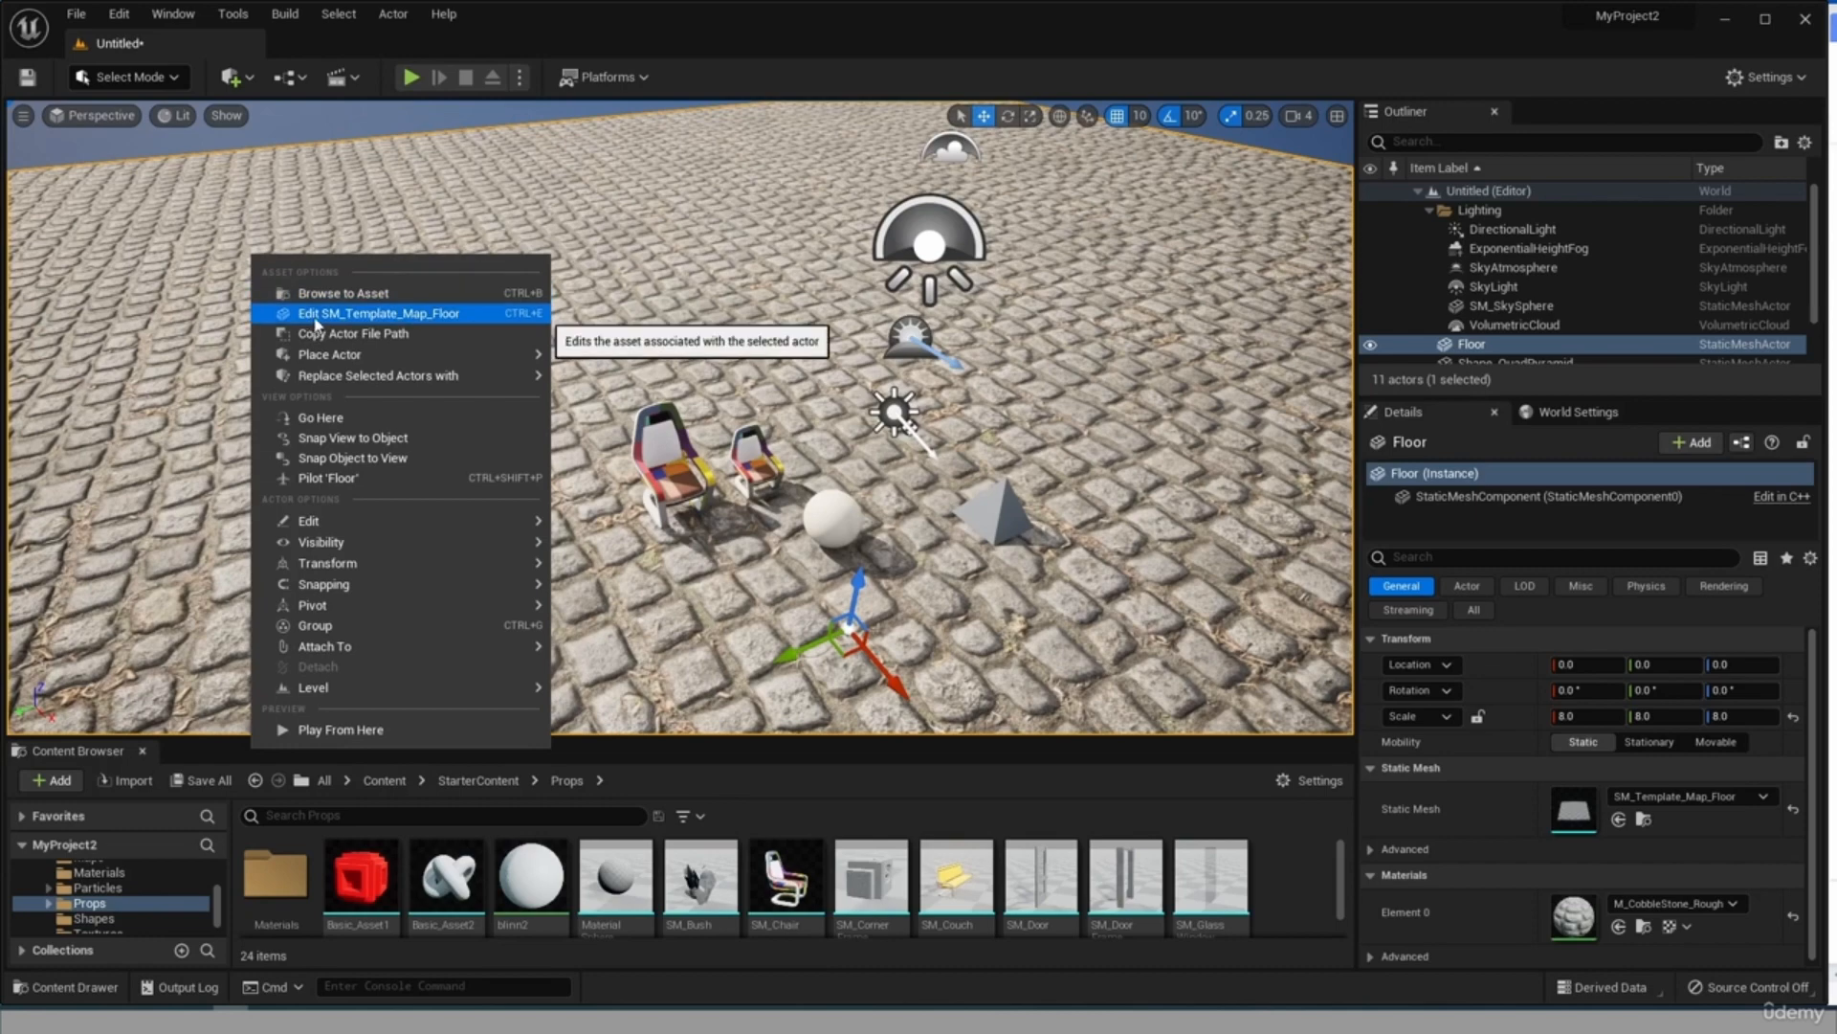
pyautogui.moveTo(512, 355)
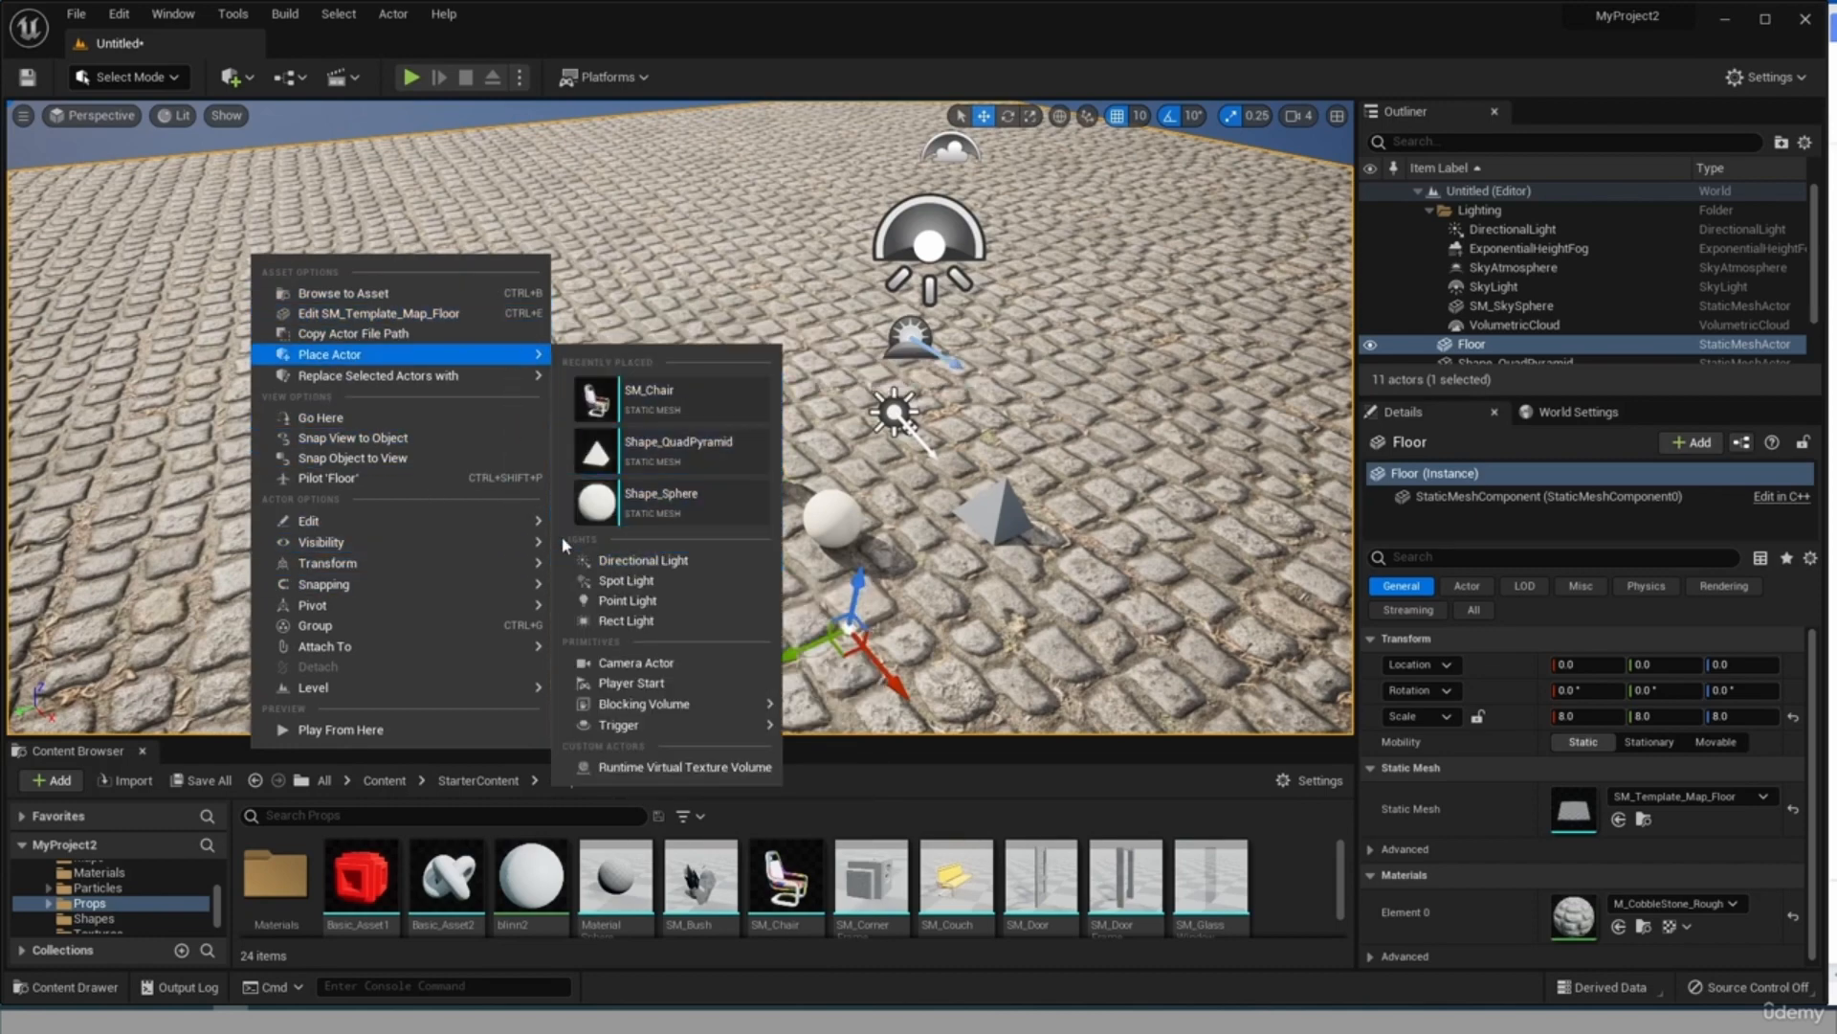
pyautogui.click(647, 600)
pyautogui.scroll(3, 250, 157)
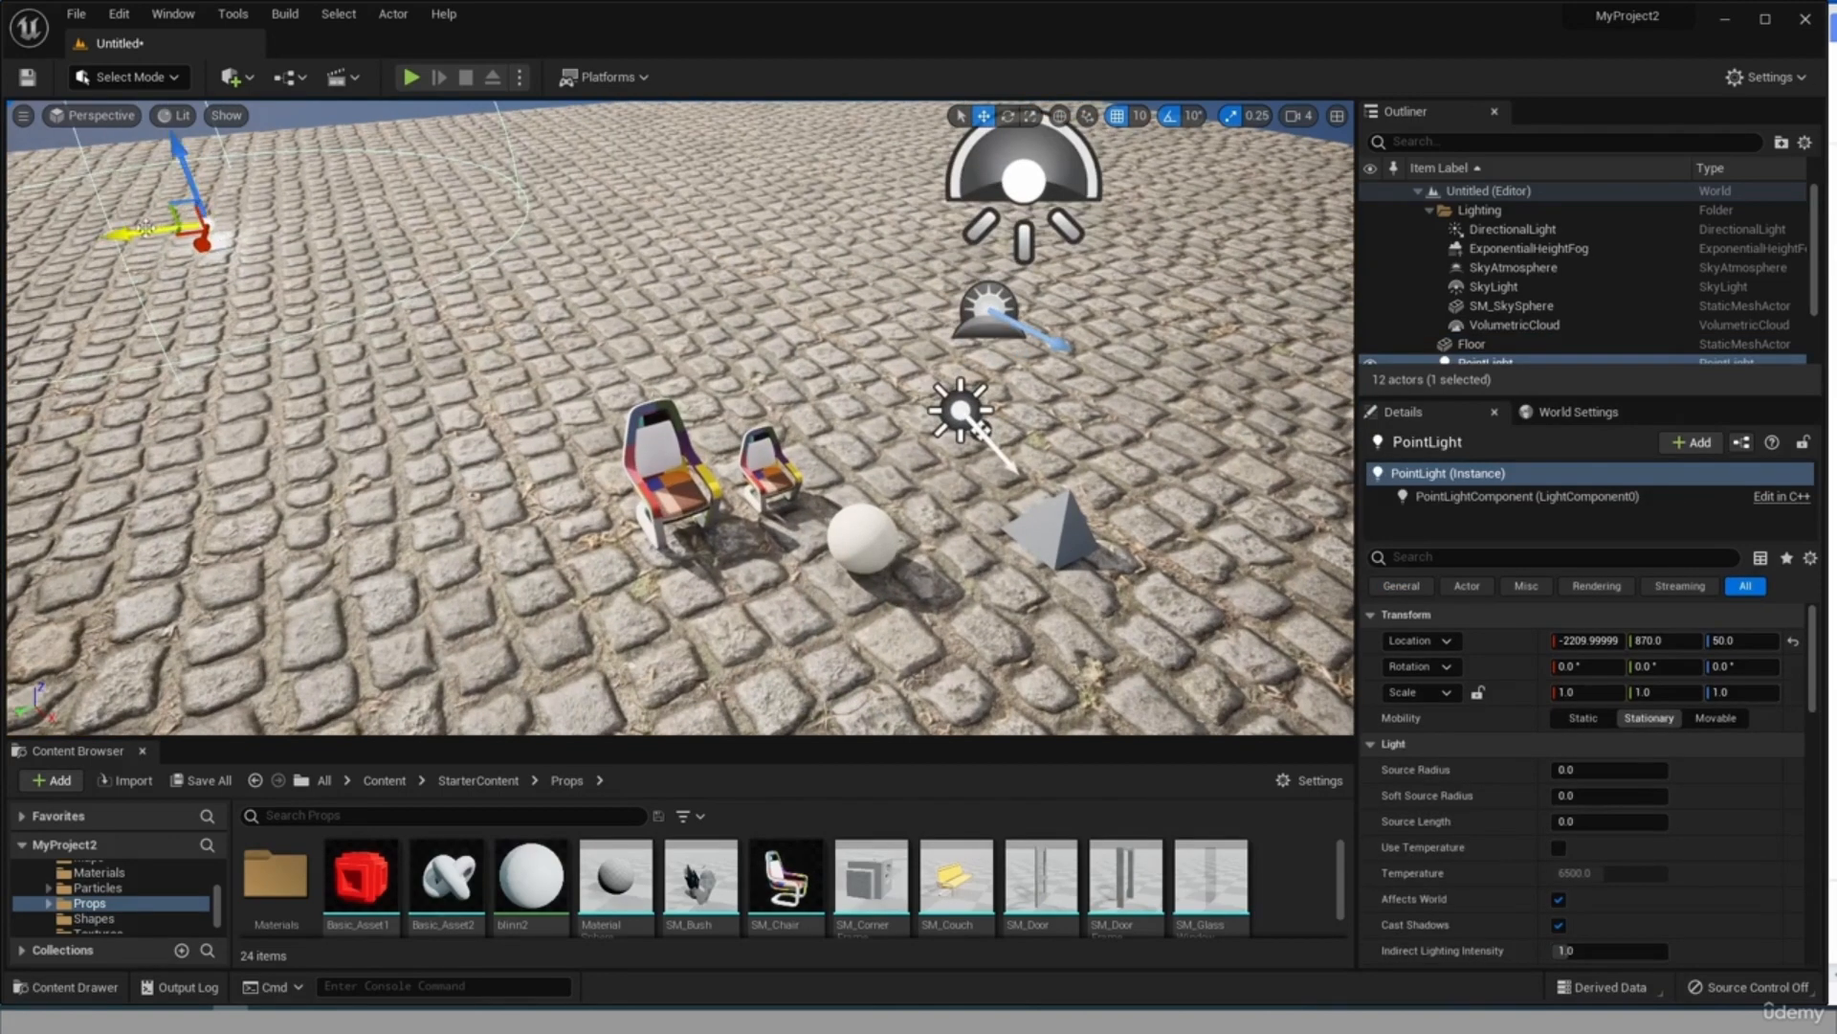
pyautogui.moveTo(143, 227); pyautogui.dragTo(775, 331)
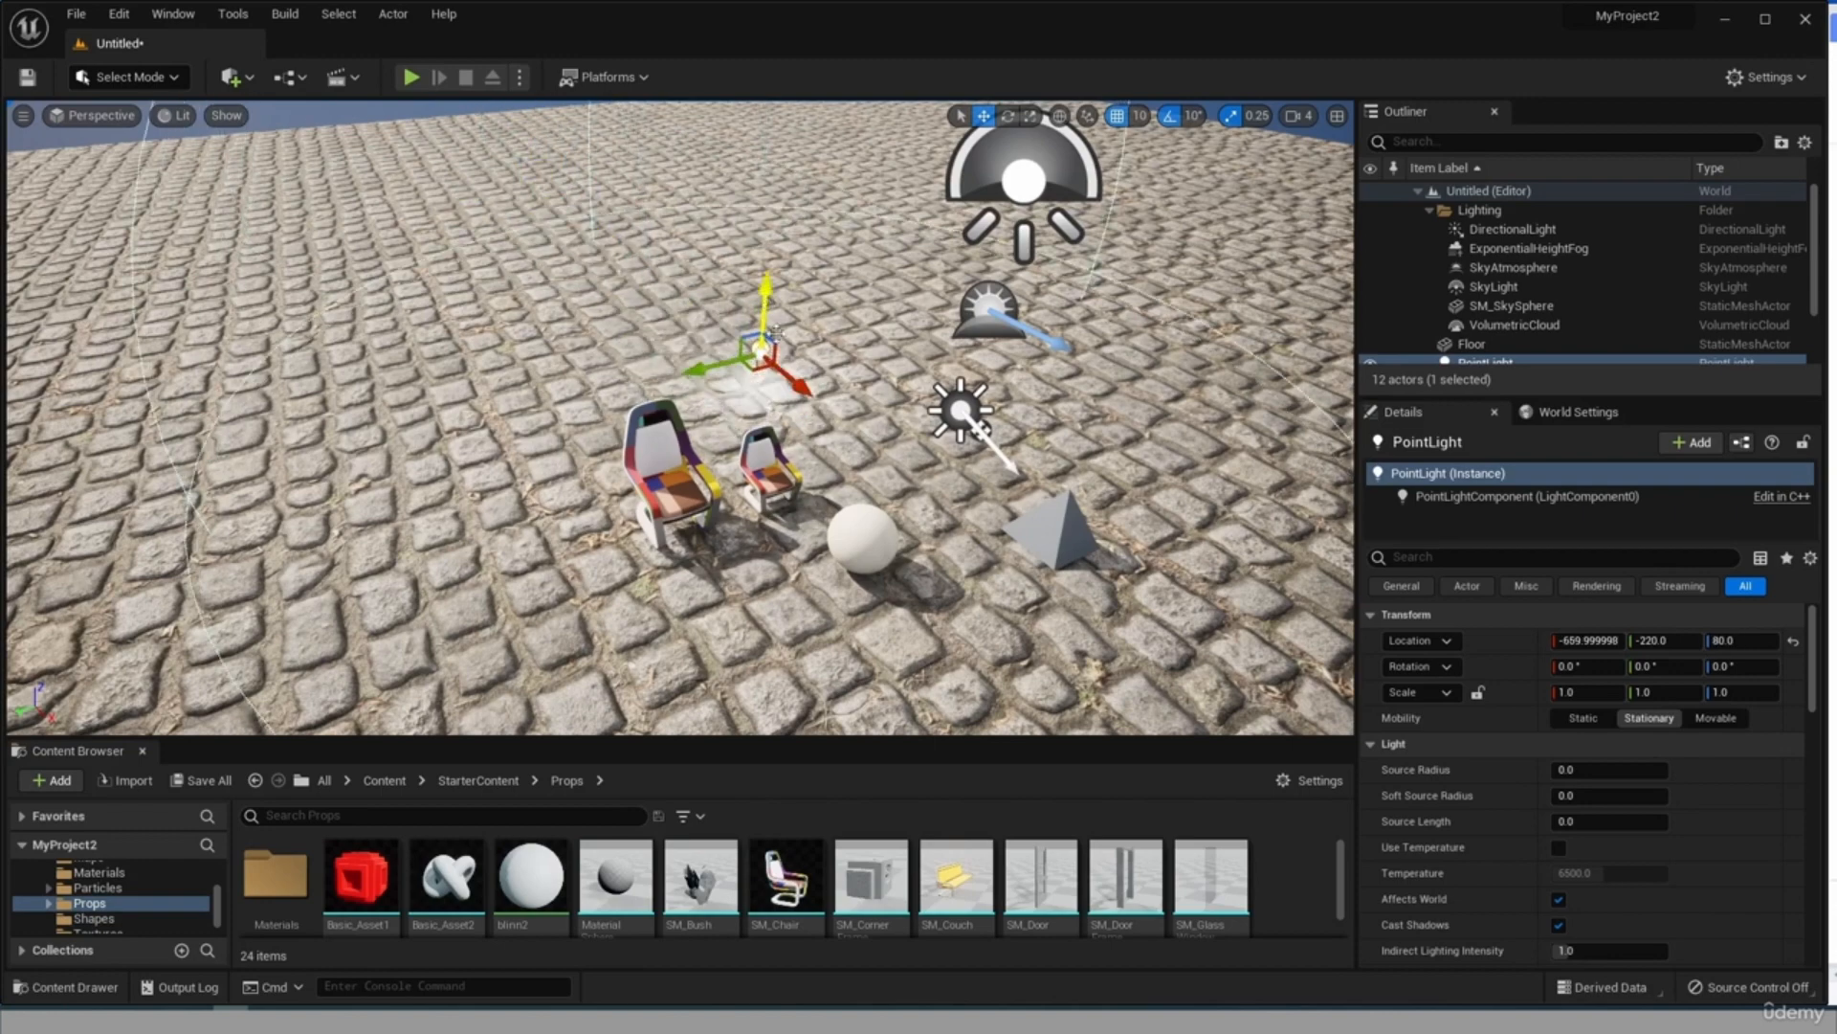
pyautogui.keyDown('alt'); pyautogui.moveTo(796, 529); pyautogui.dragTo(800, 222); pyautogui.keyUp('alt')
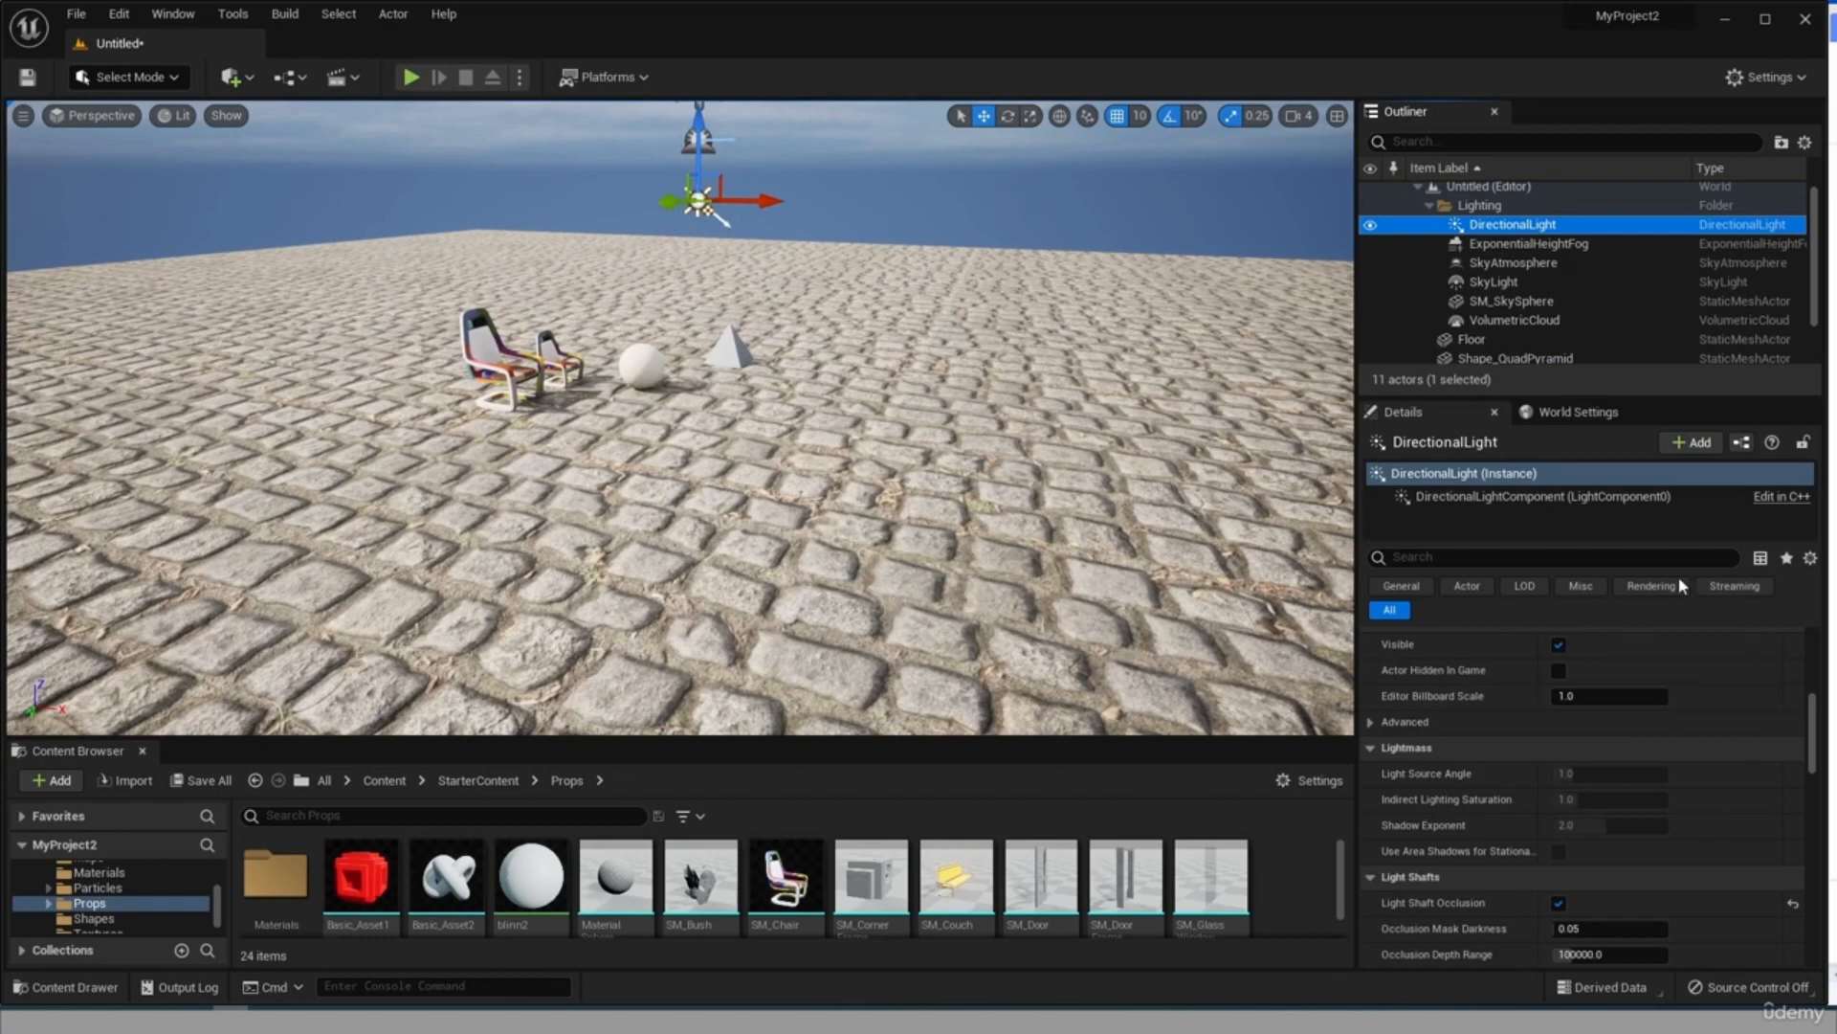
# Set the DirectionalLight's light color to light purple.
pyautogui.scroll(-10, 1686, 848)
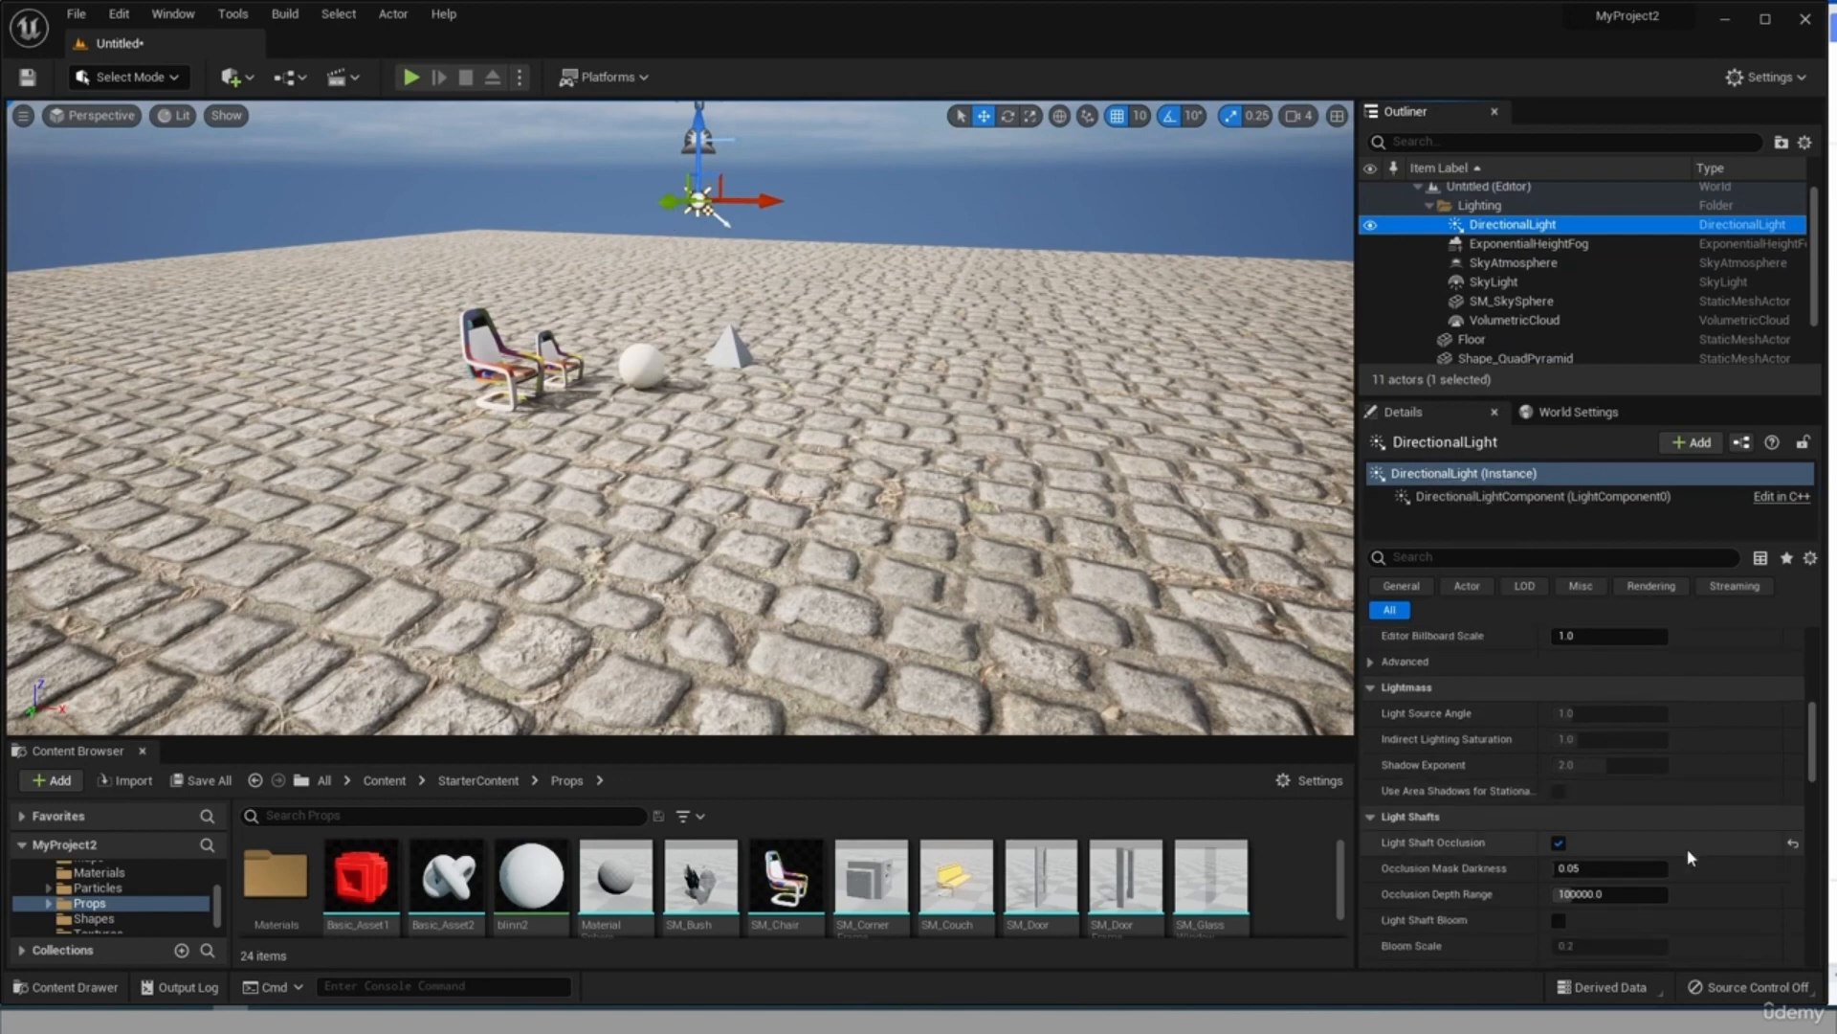
pyautogui.scroll(5, 1699, 854)
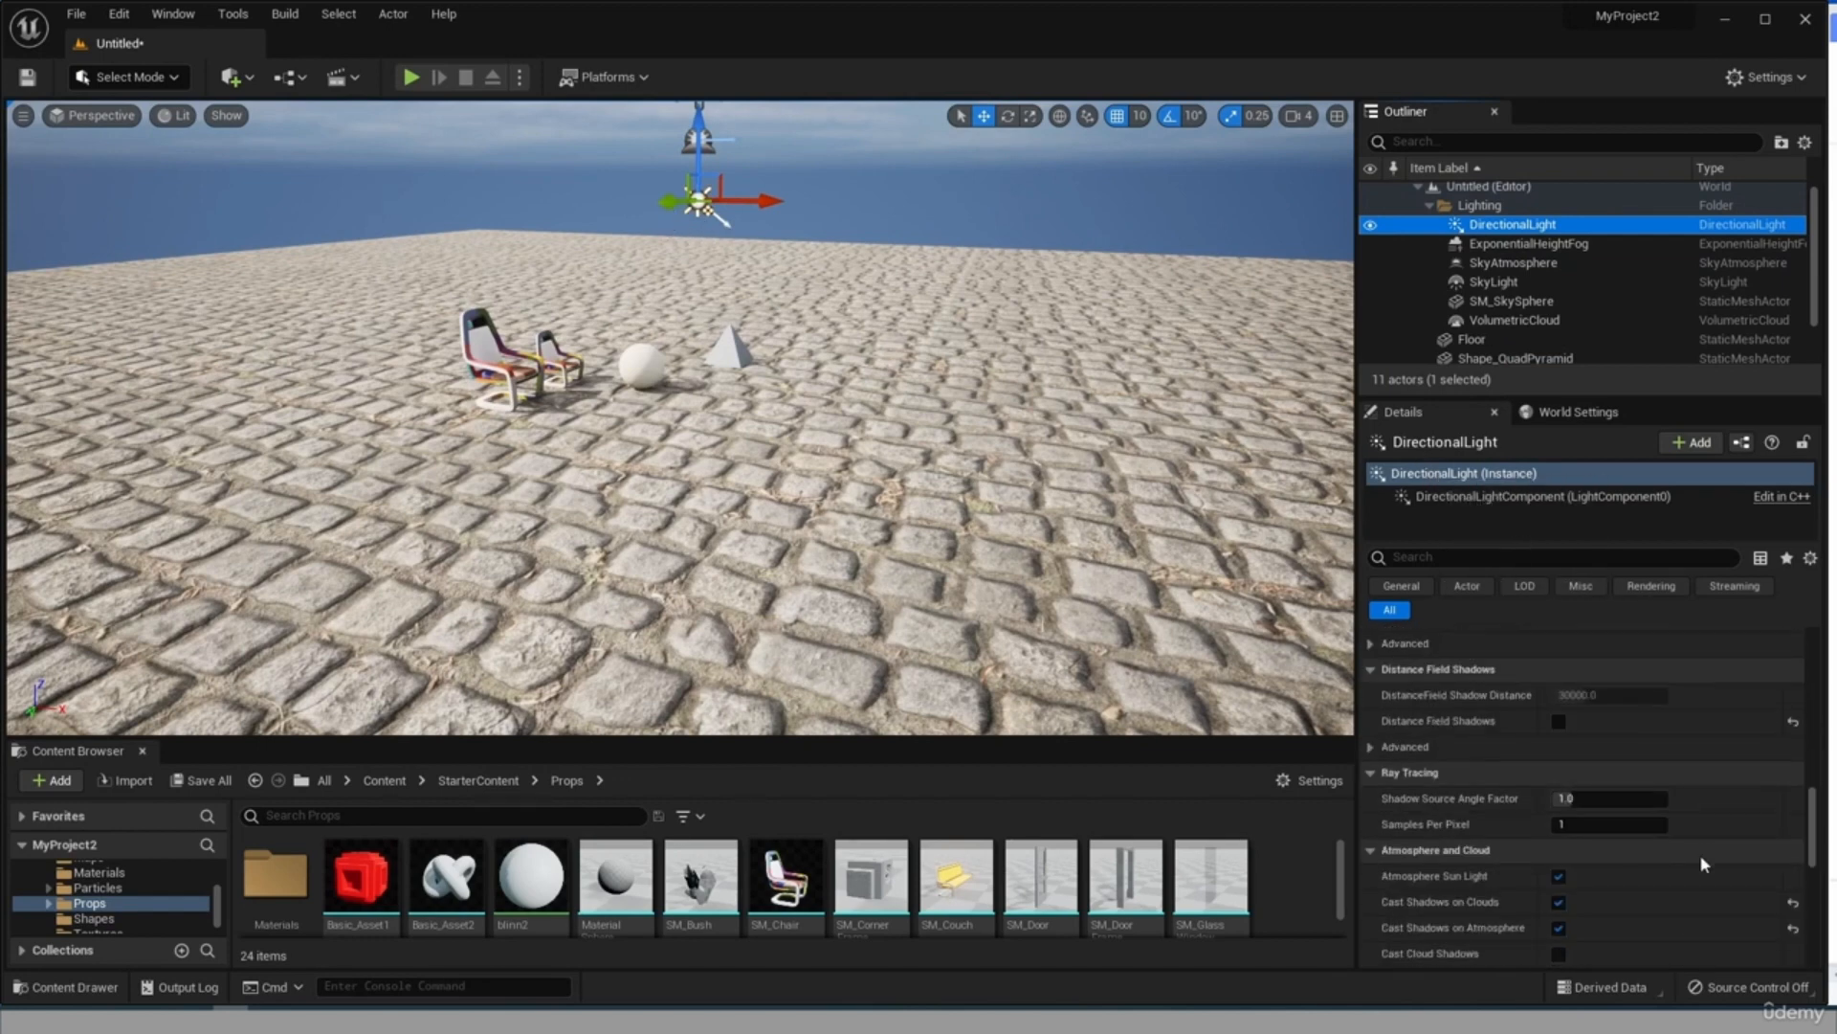
pyautogui.click(1608, 851)
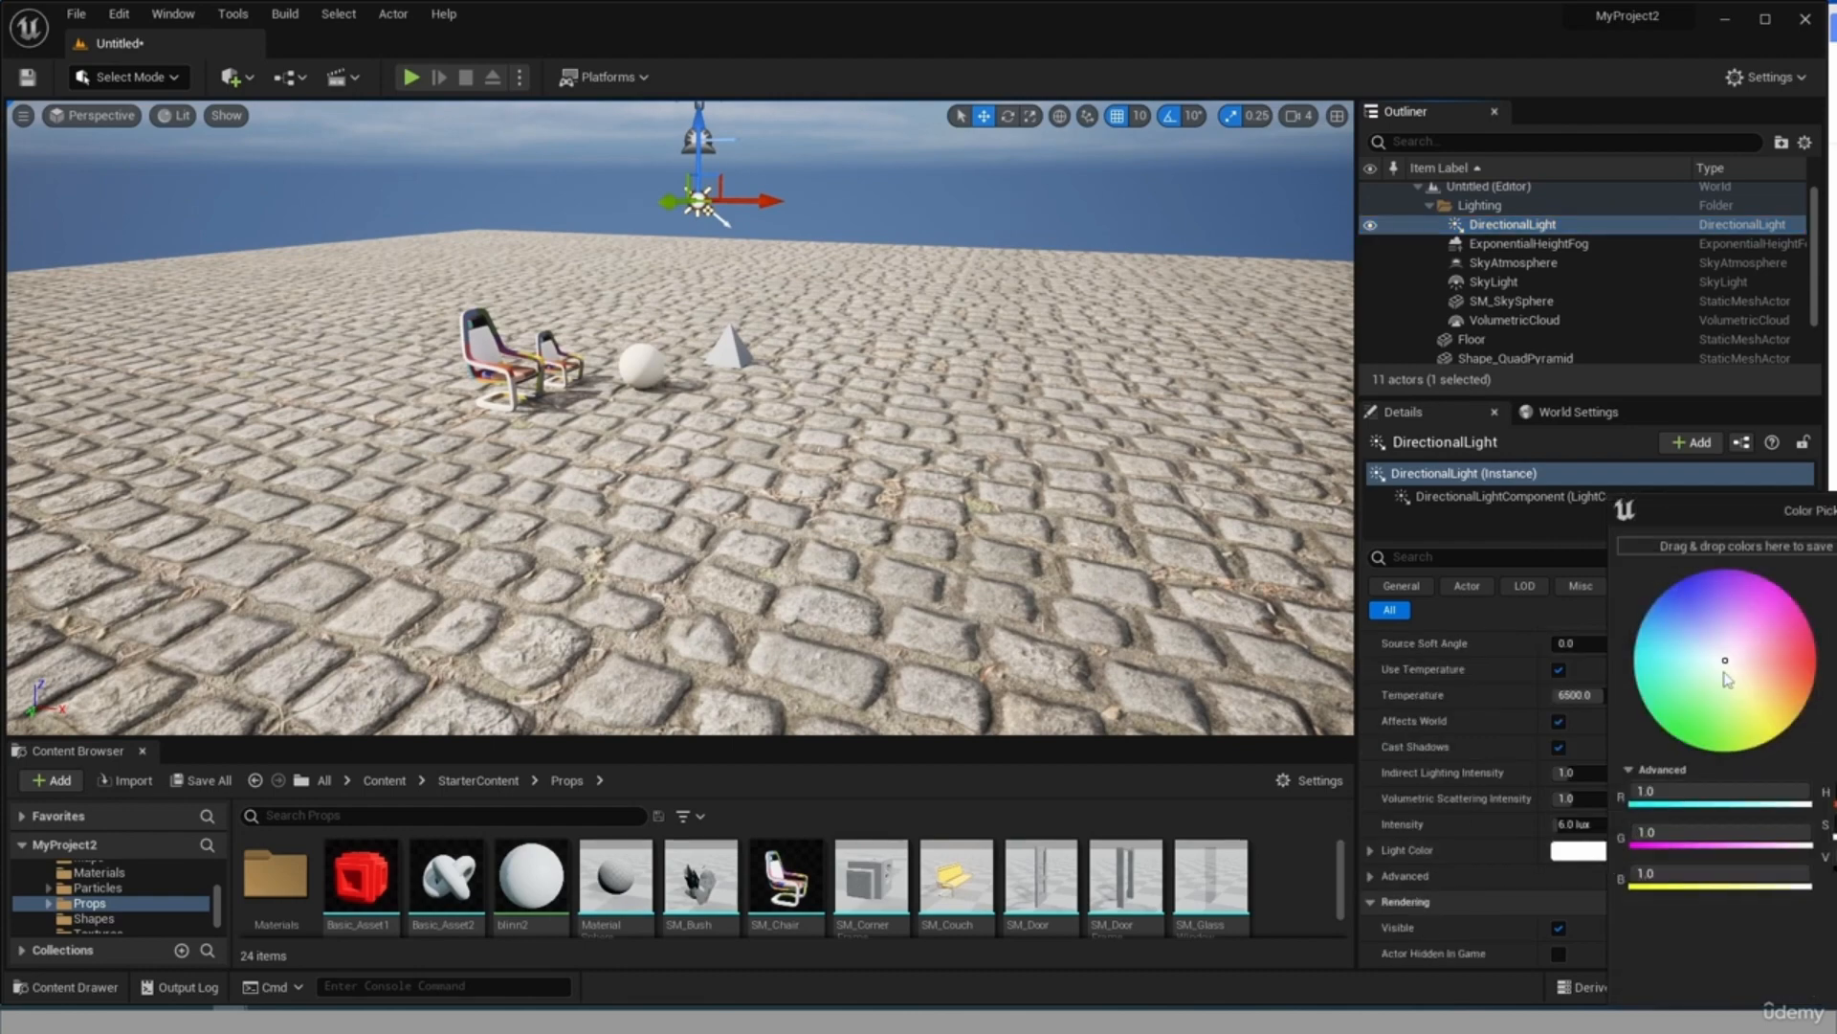
pyautogui.click(1709, 603)
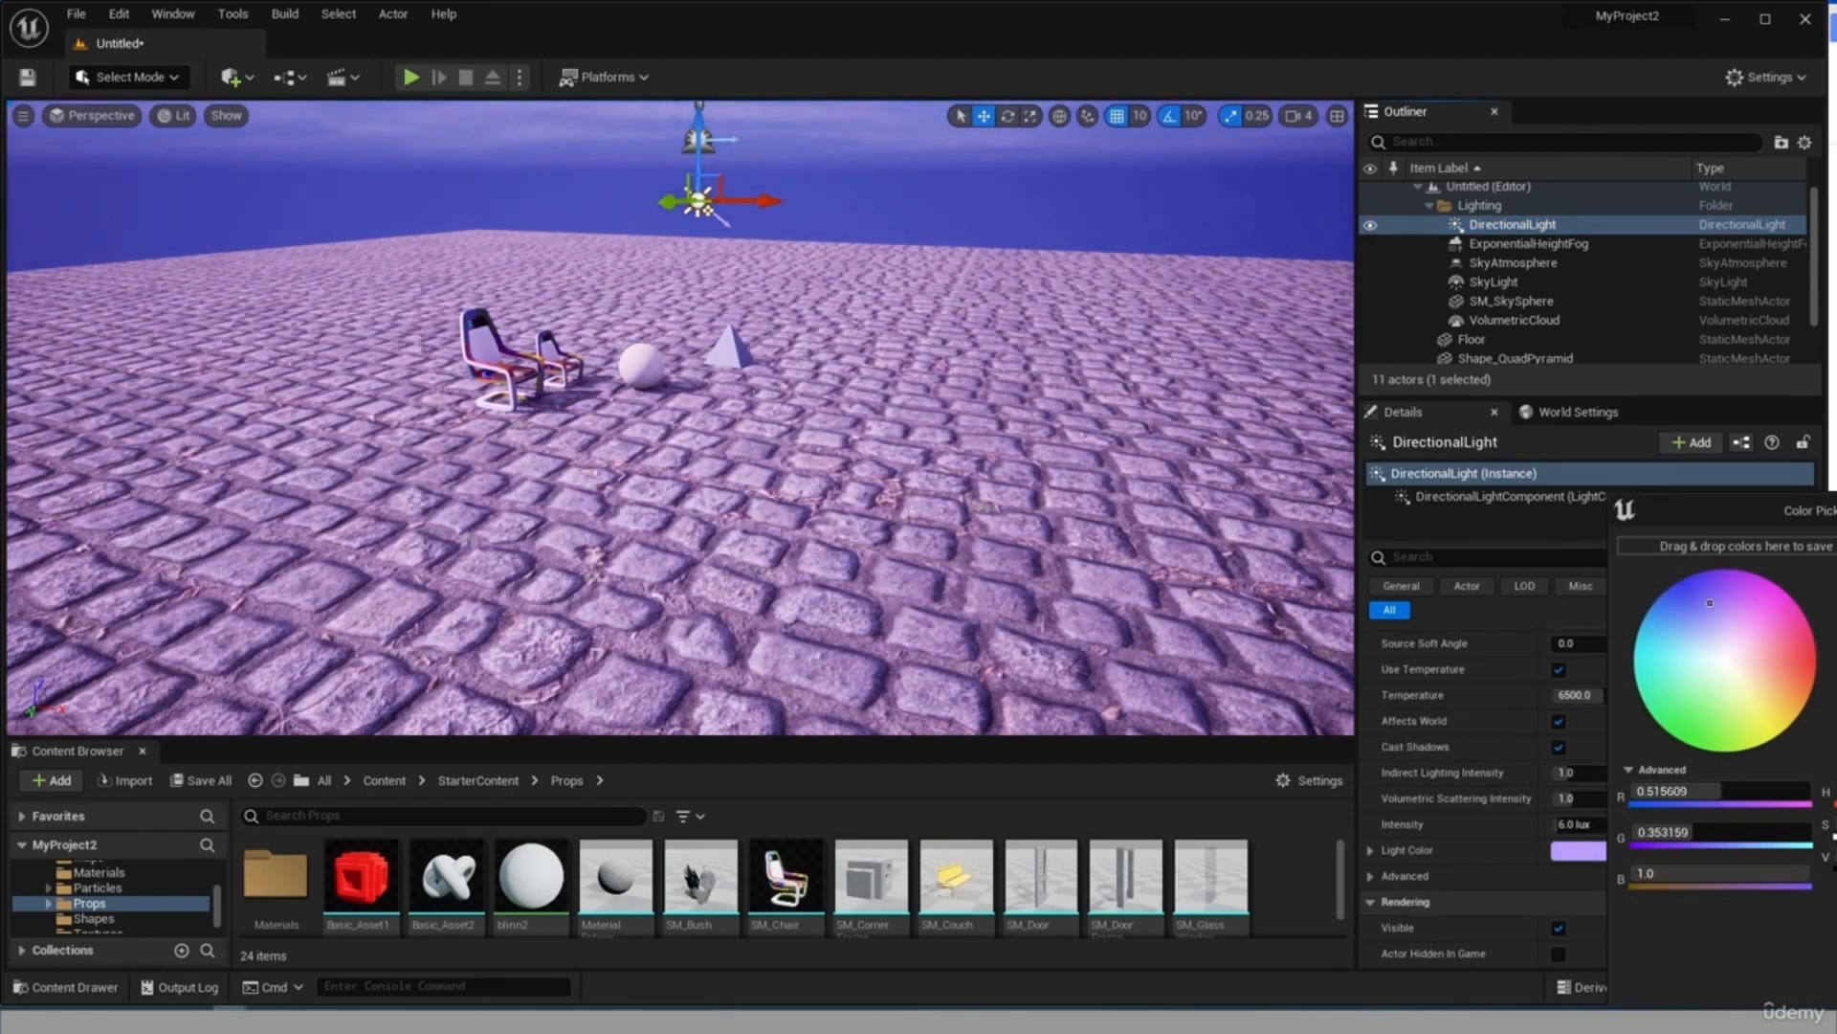
pyautogui.click(1835, 984)
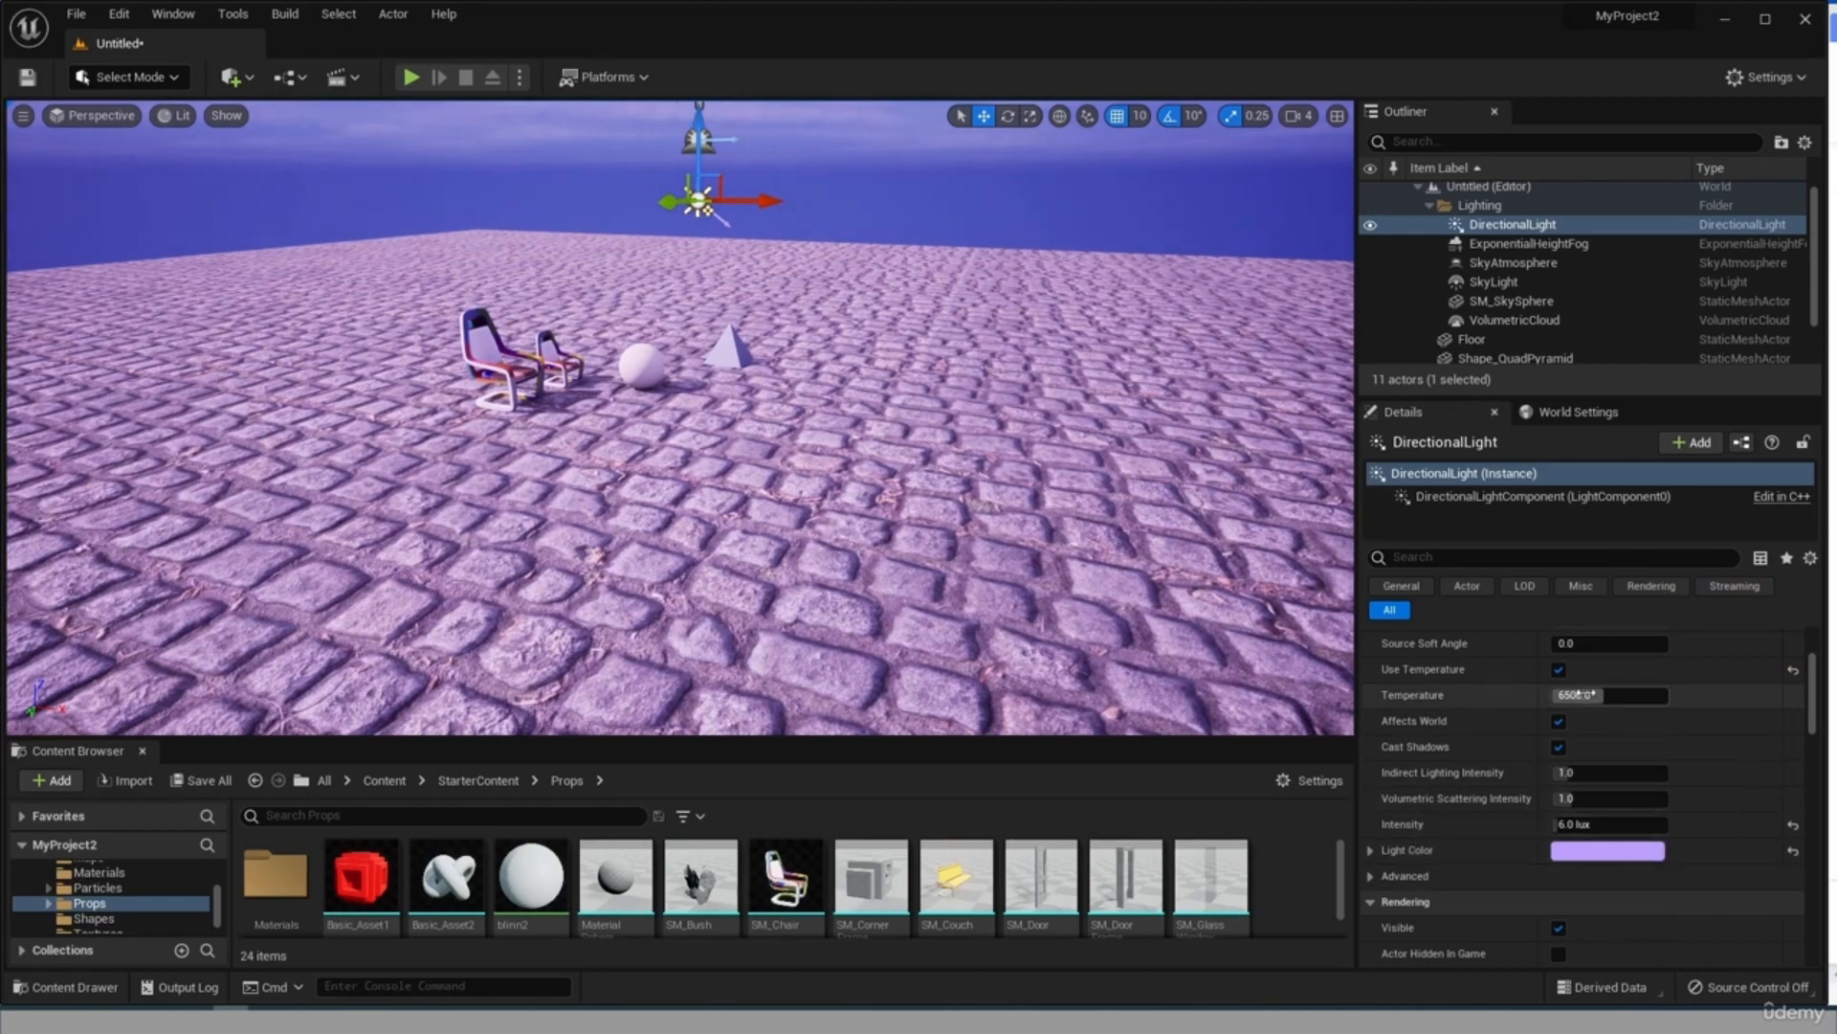
# Set the DirectionalLight's light color to near white, about R 1.0, G 0.993, B 0.971.
pyautogui.click(1588, 850)
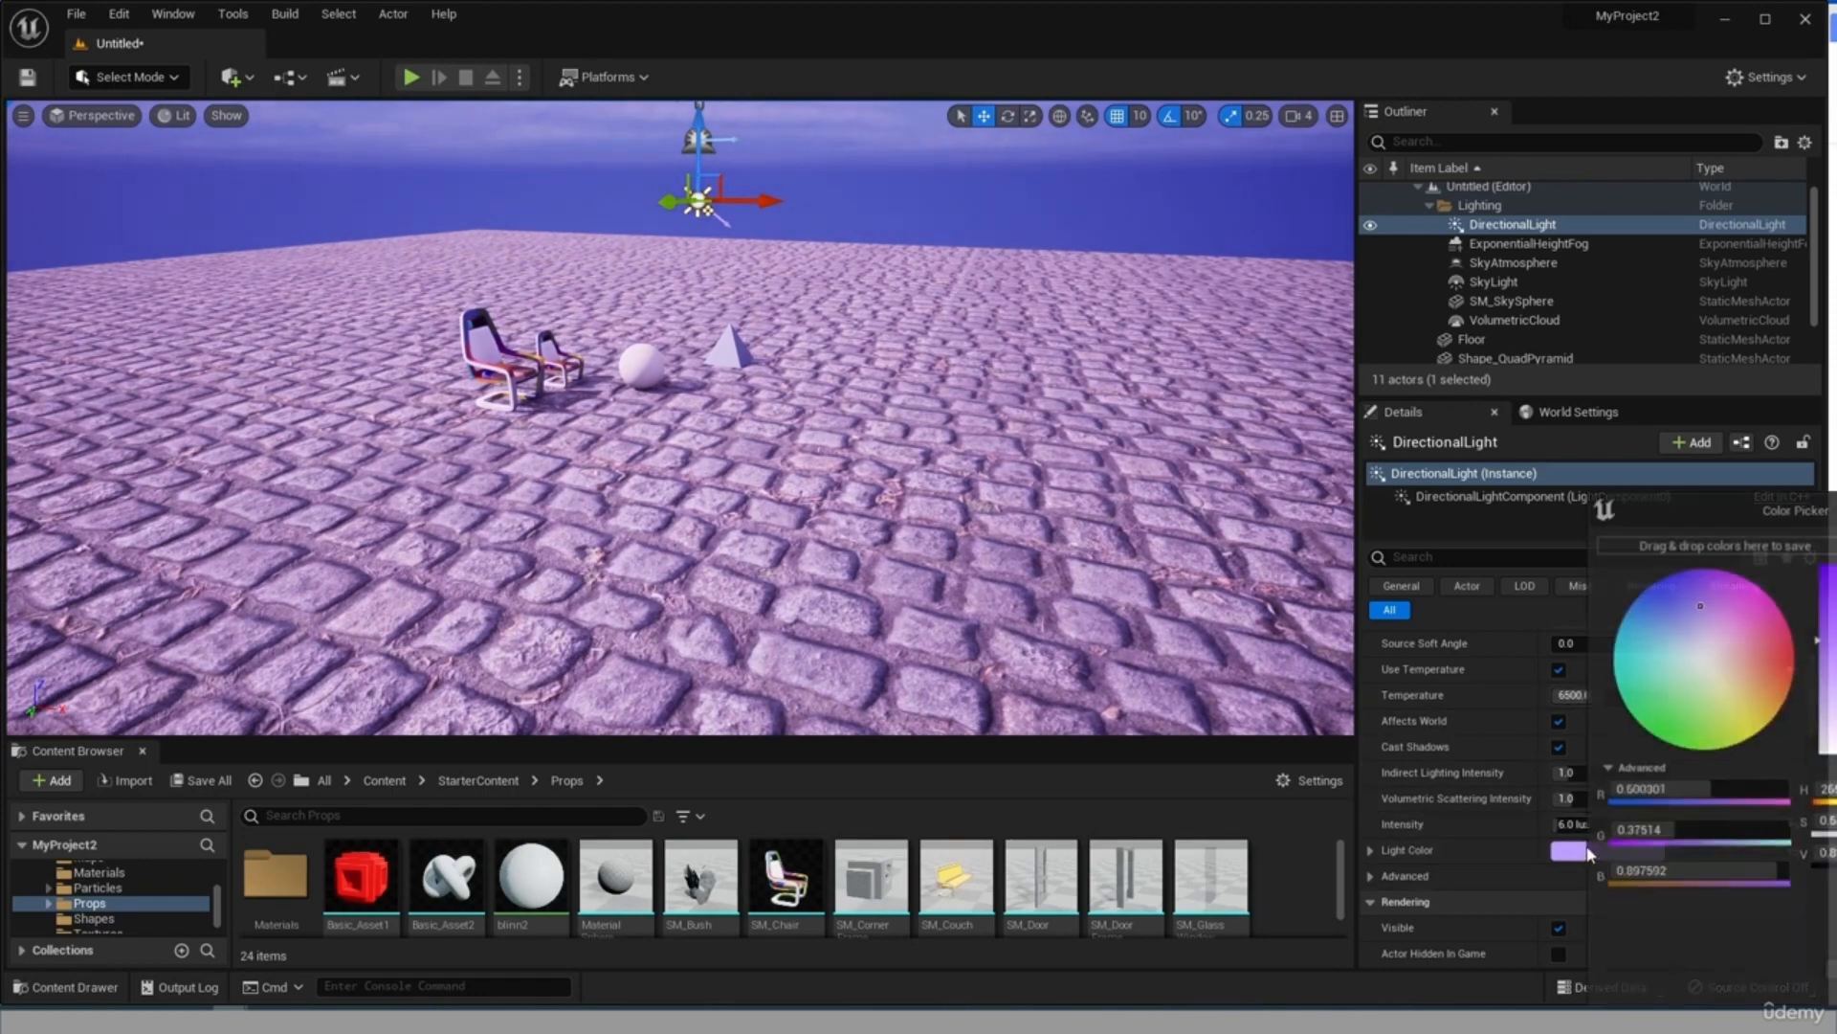
pyautogui.click(1707, 663)
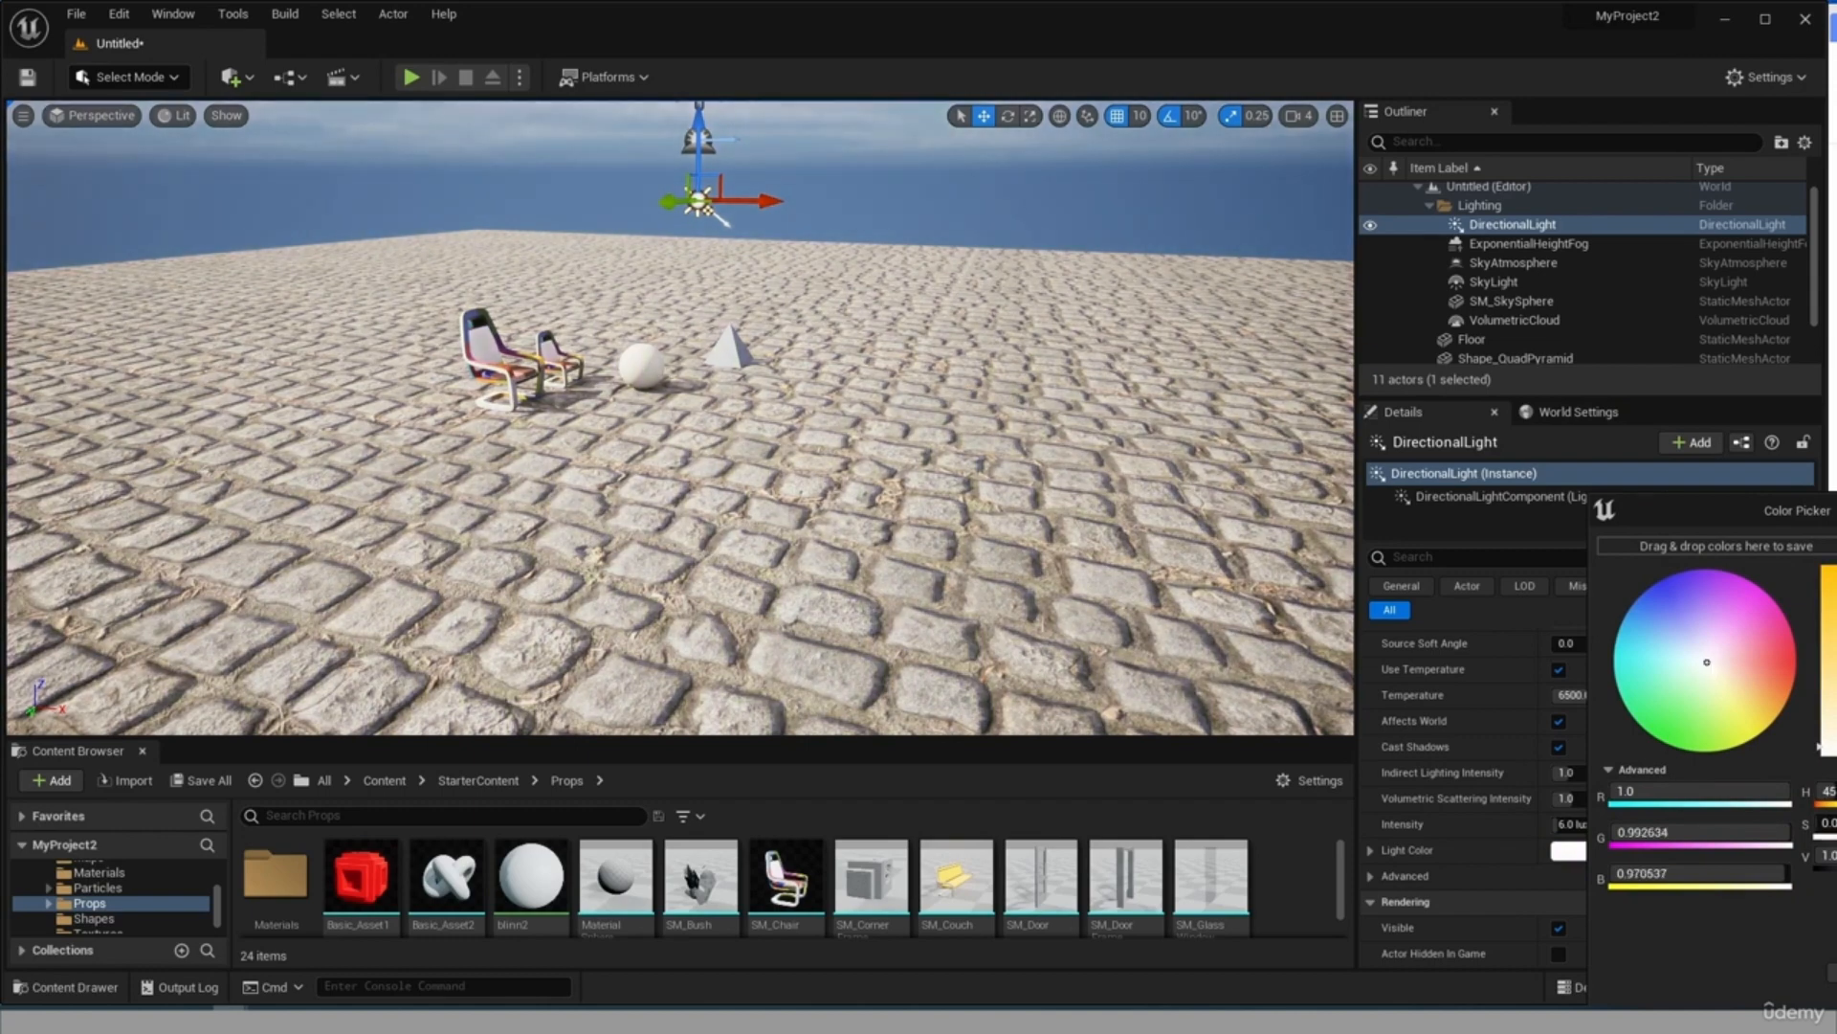
pyautogui.click(1834, 974)
pyautogui.click(1794, 850)
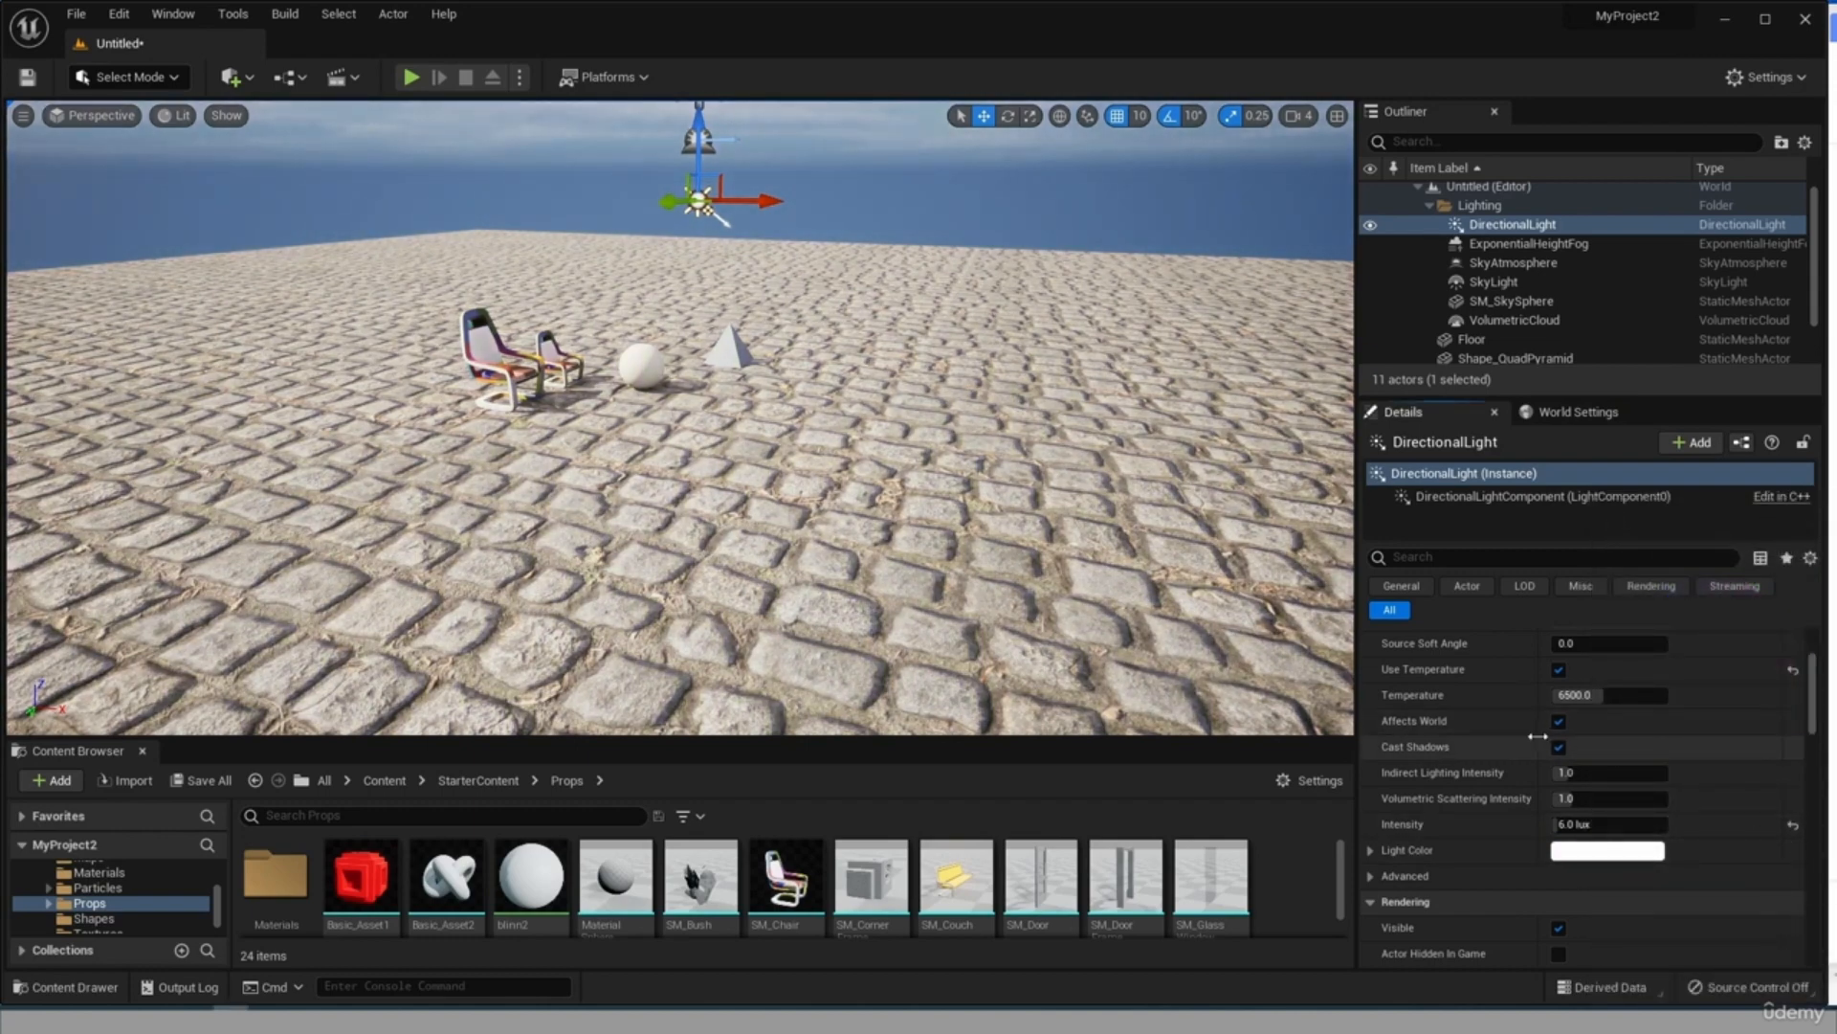
# Try the DirectionalLight's temperature at 1700 and about 11918, and restore it to its default.
pyautogui.moveTo(1610, 695); pyautogui.dragTo(1560, 695)
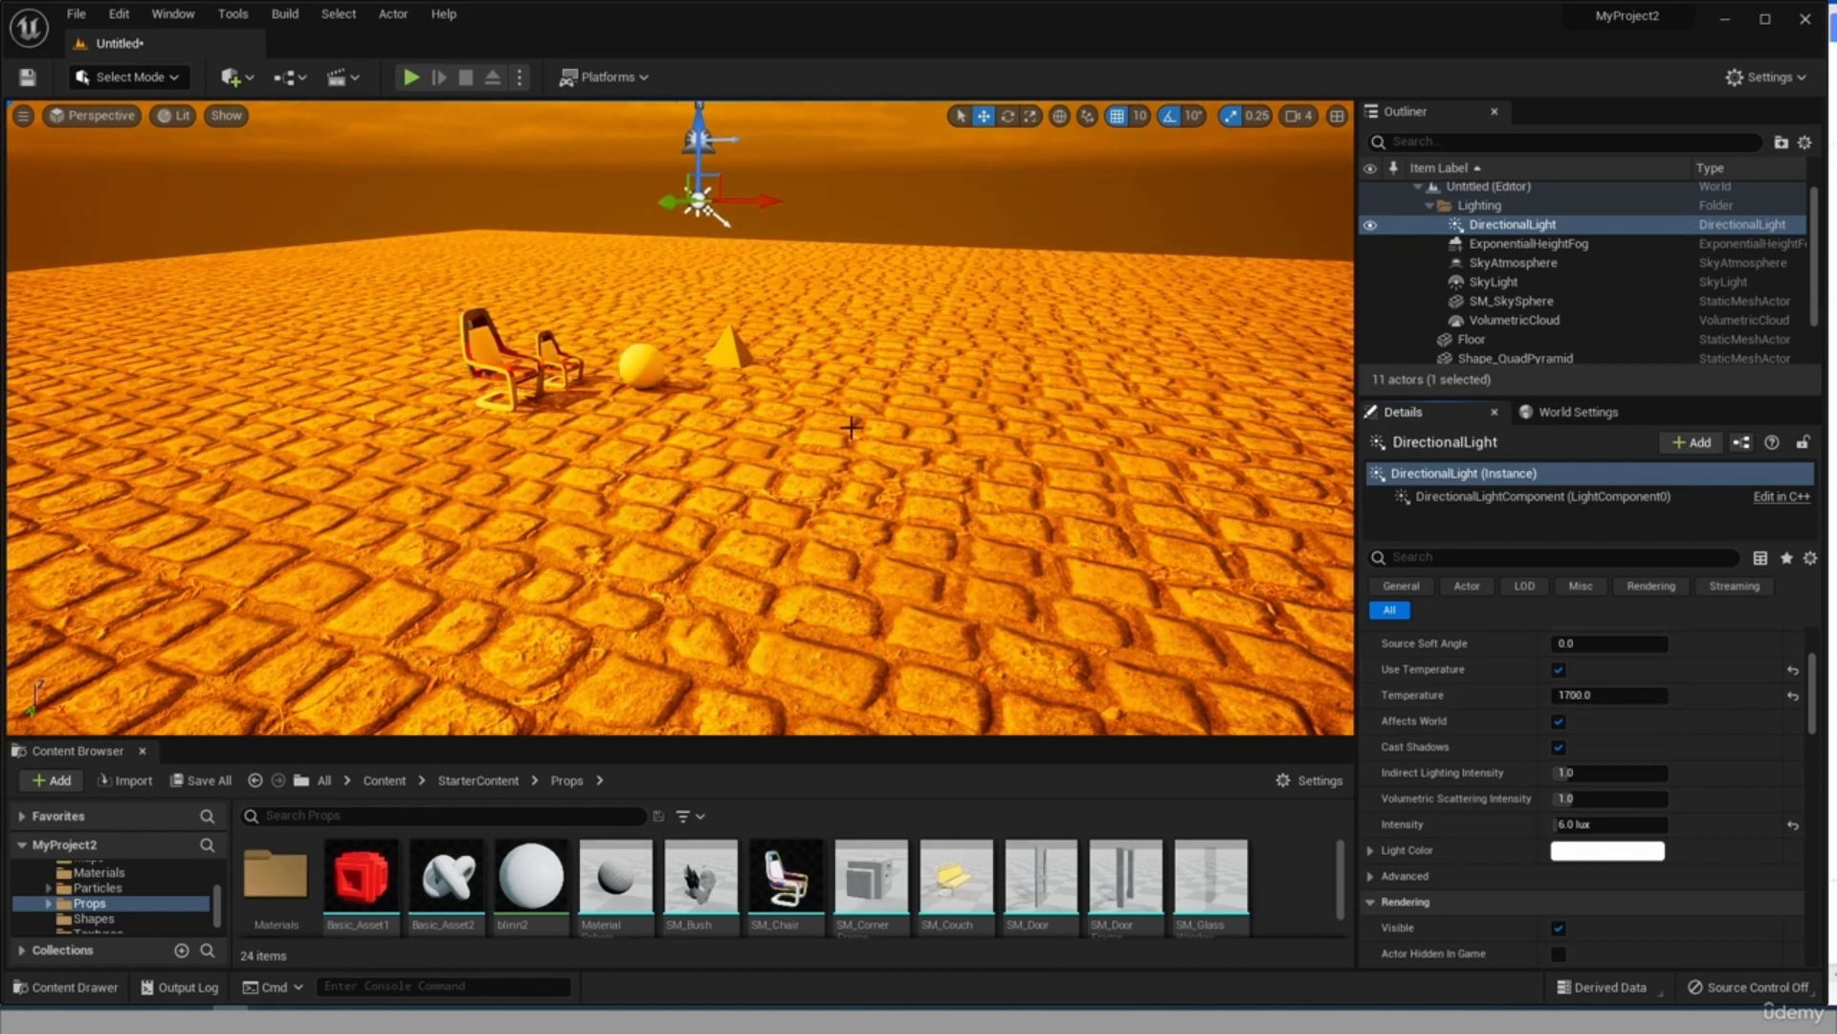
pyautogui.moveTo(1575, 695); pyautogui.dragTo(1646, 695)
pyautogui.write('12000')
pyautogui.press('Return')
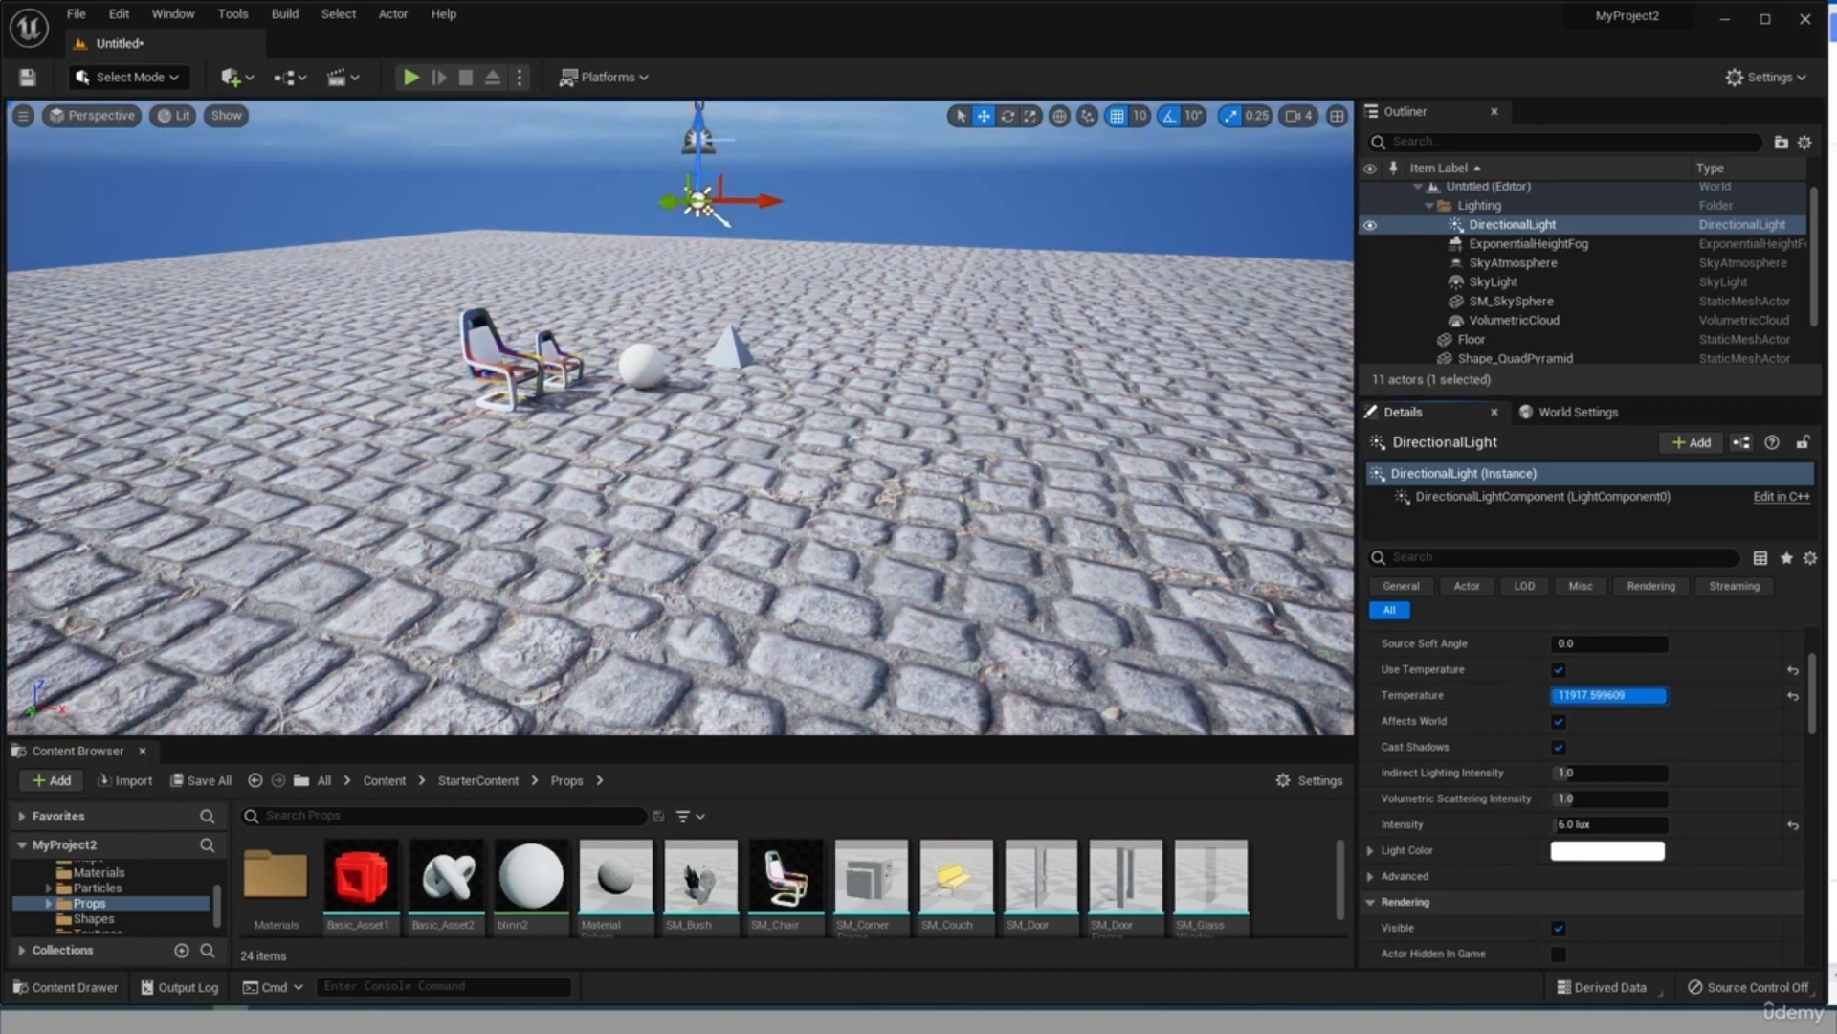
pyautogui.moveTo(1571, 696); pyautogui.dragTo(1590, 695)
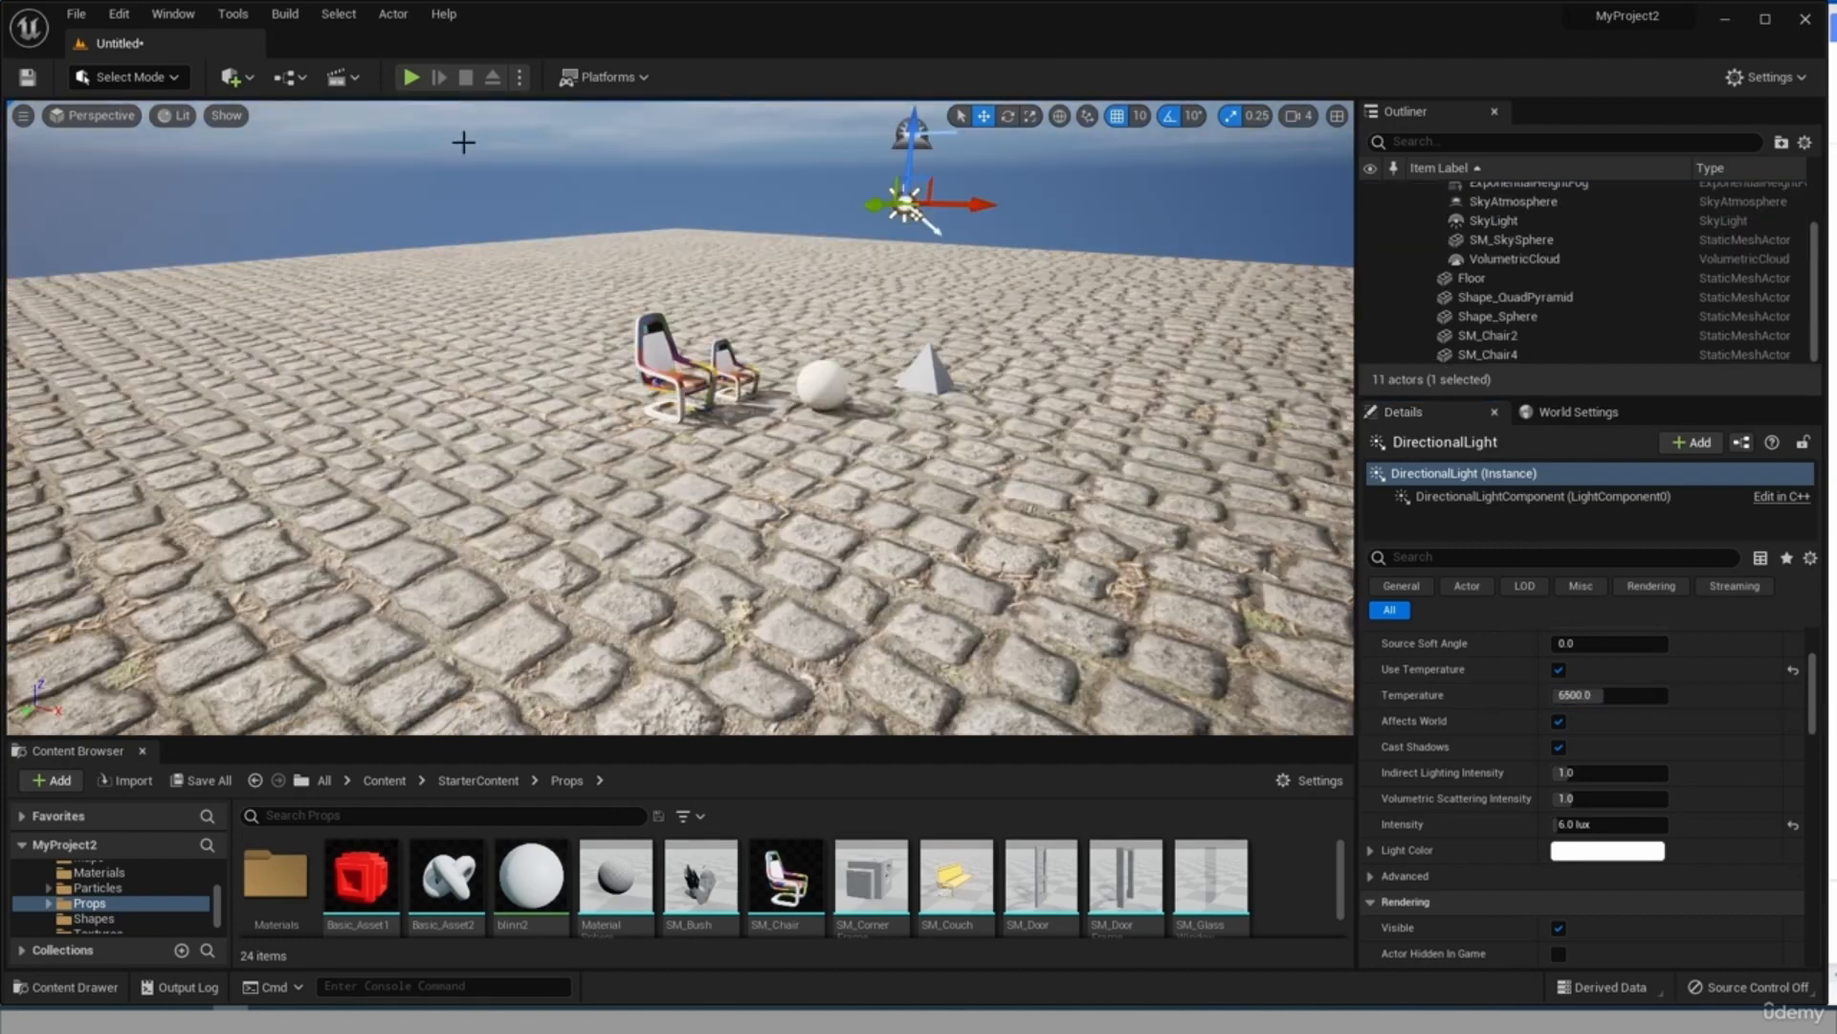
# Enlarge the Outliner during a play session to review the level's play-time actors, and end the session.
pyautogui.click(411, 76)
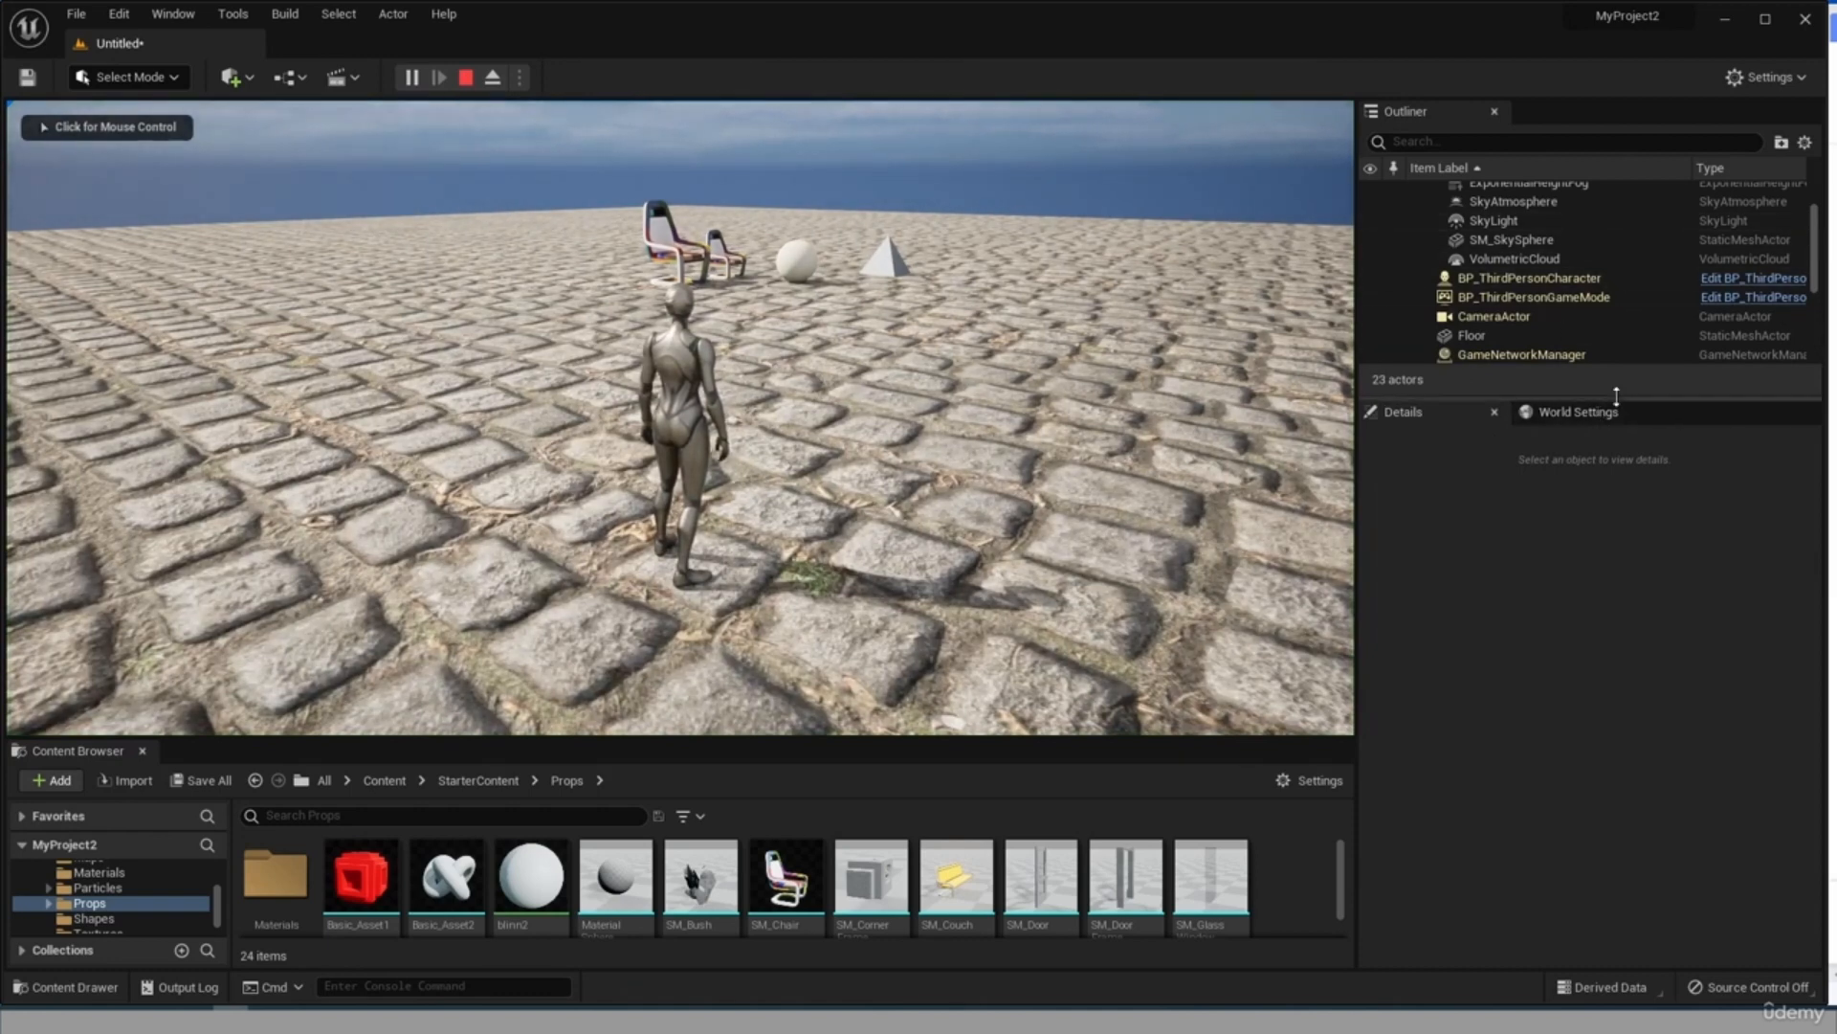
pyautogui.moveTo(1610, 403); pyautogui.dragTo(1609, 538)
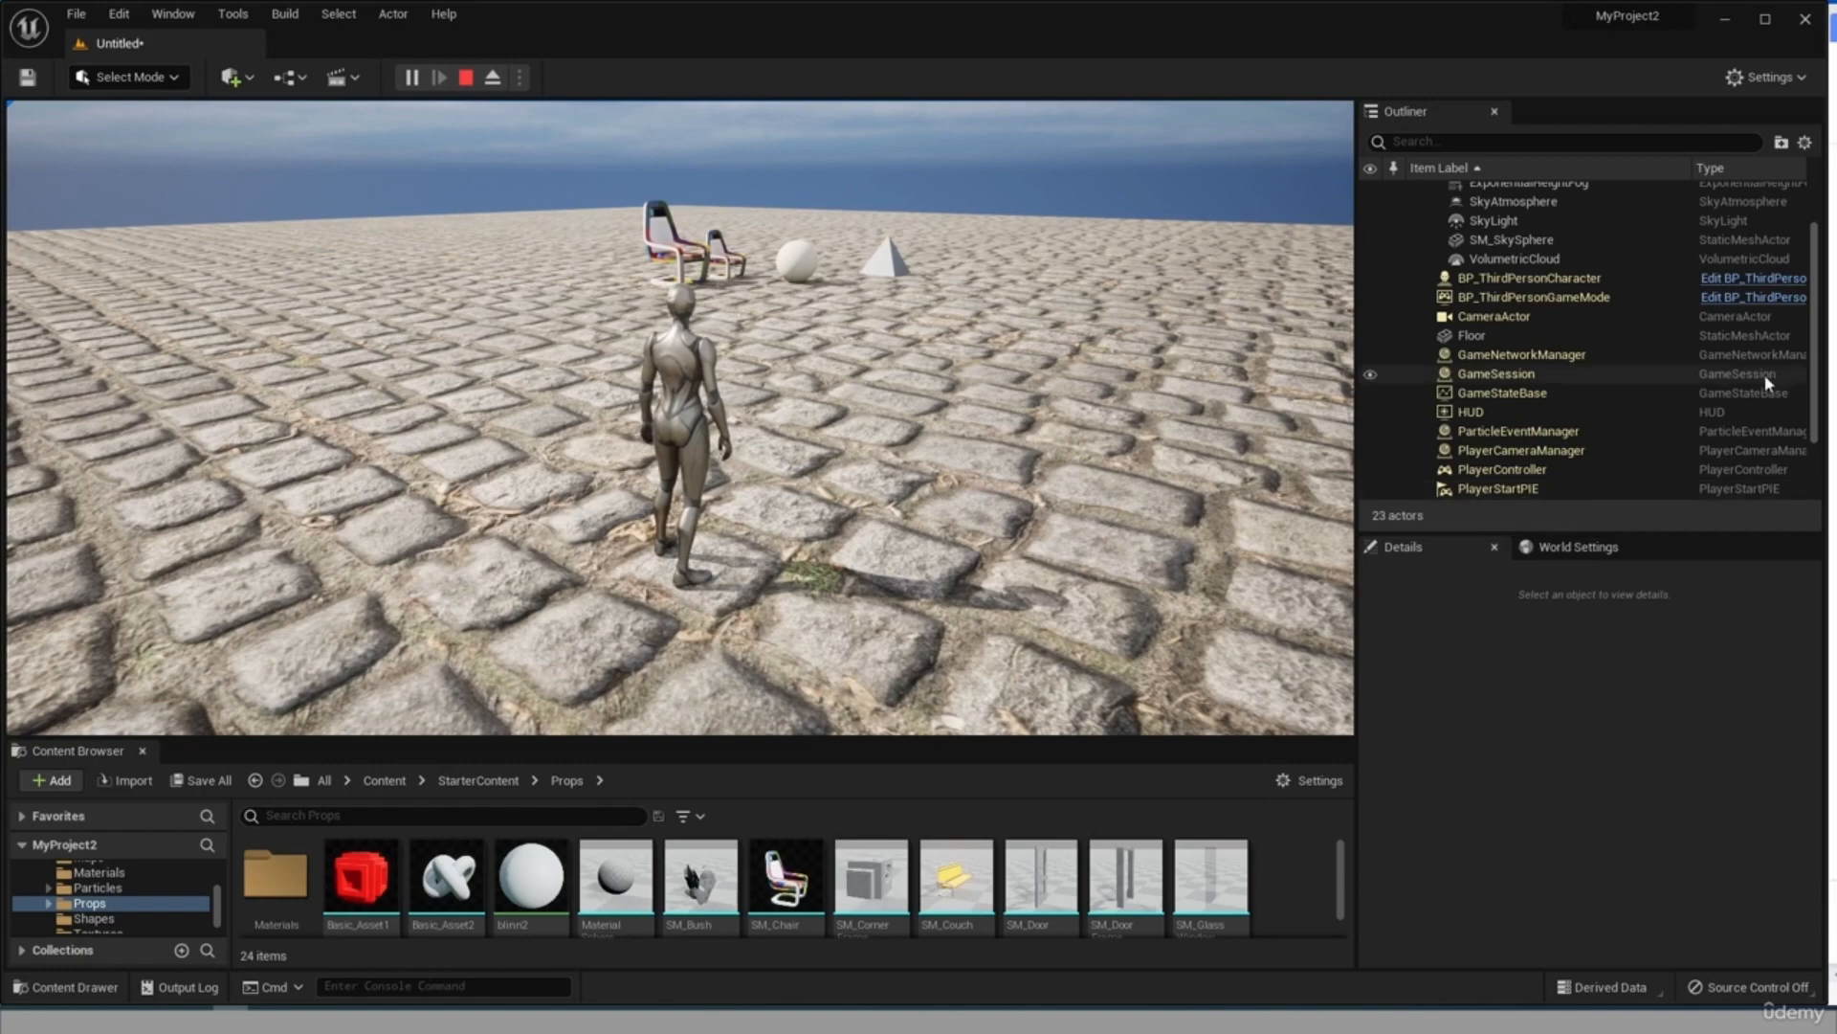
pyautogui.scroll(-3, 1572, 414)
pyautogui.scroll(5, 1569, 423)
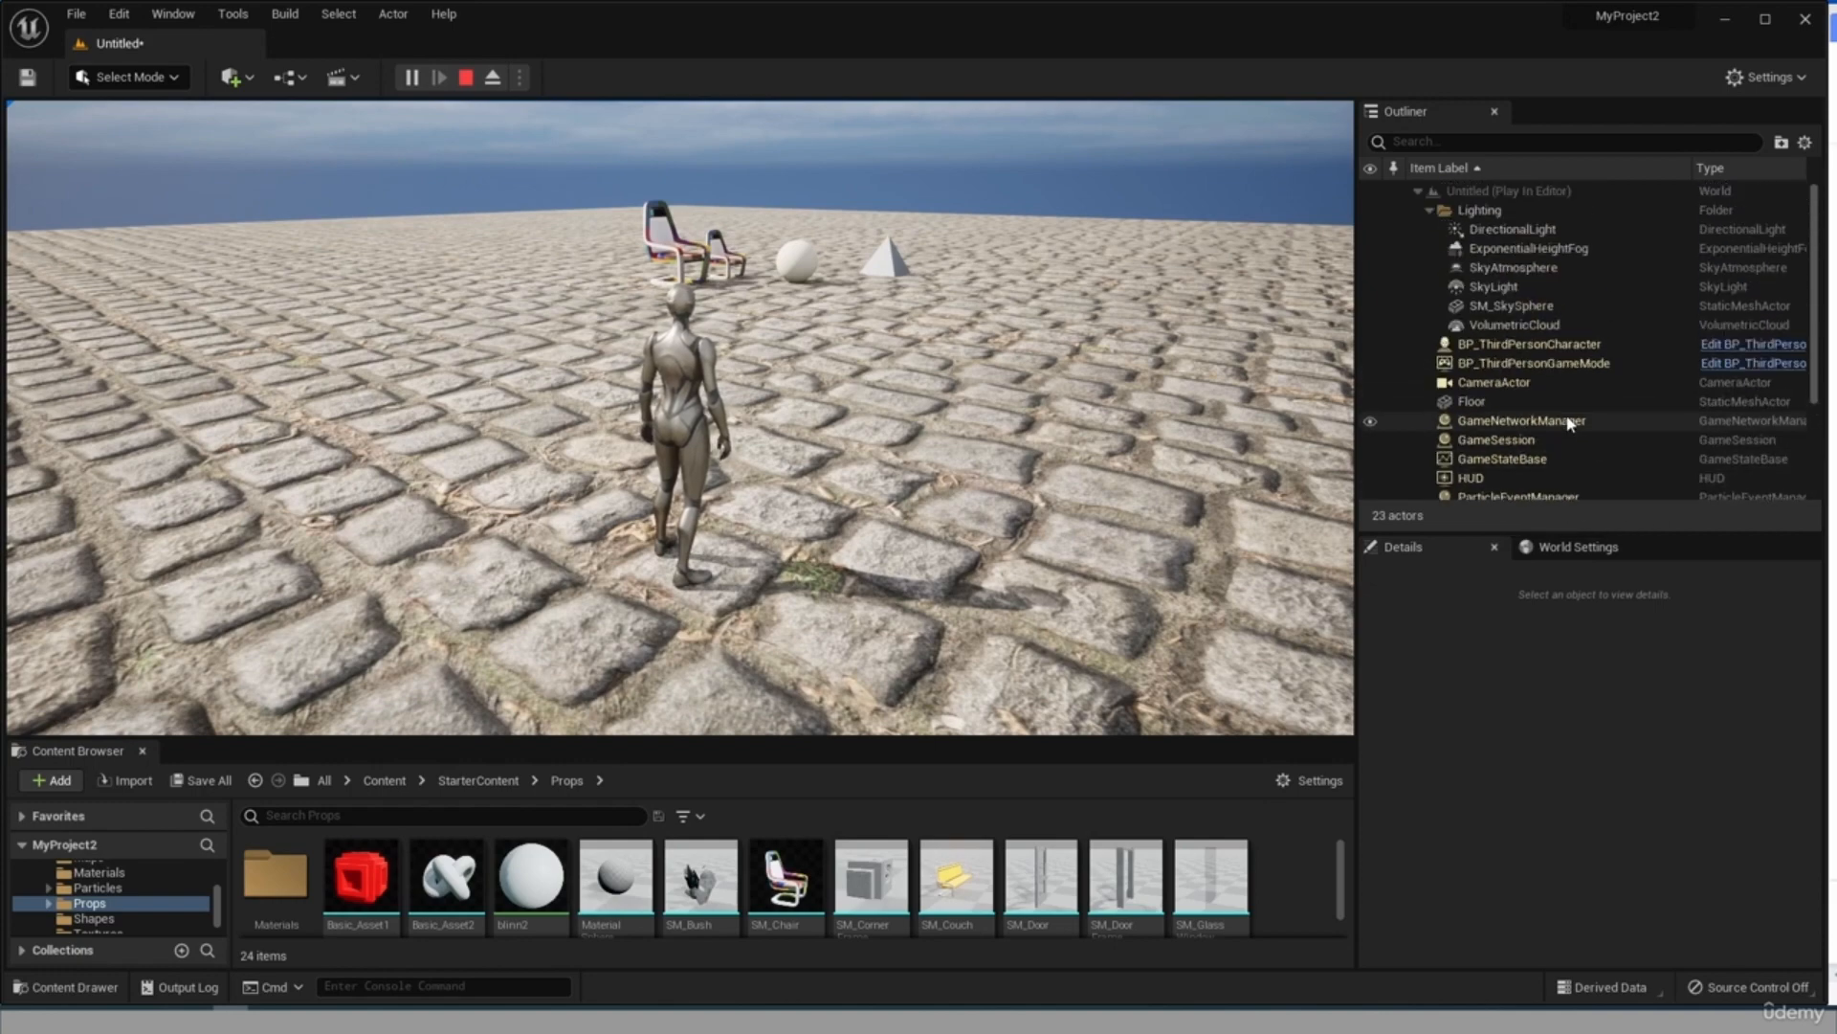
pyautogui.press('Escape')
# Enlarge the Content Browser so that all assets in the Props folder fit.
pyautogui.moveTo(421, 738); pyautogui.dragTo(423, 442)
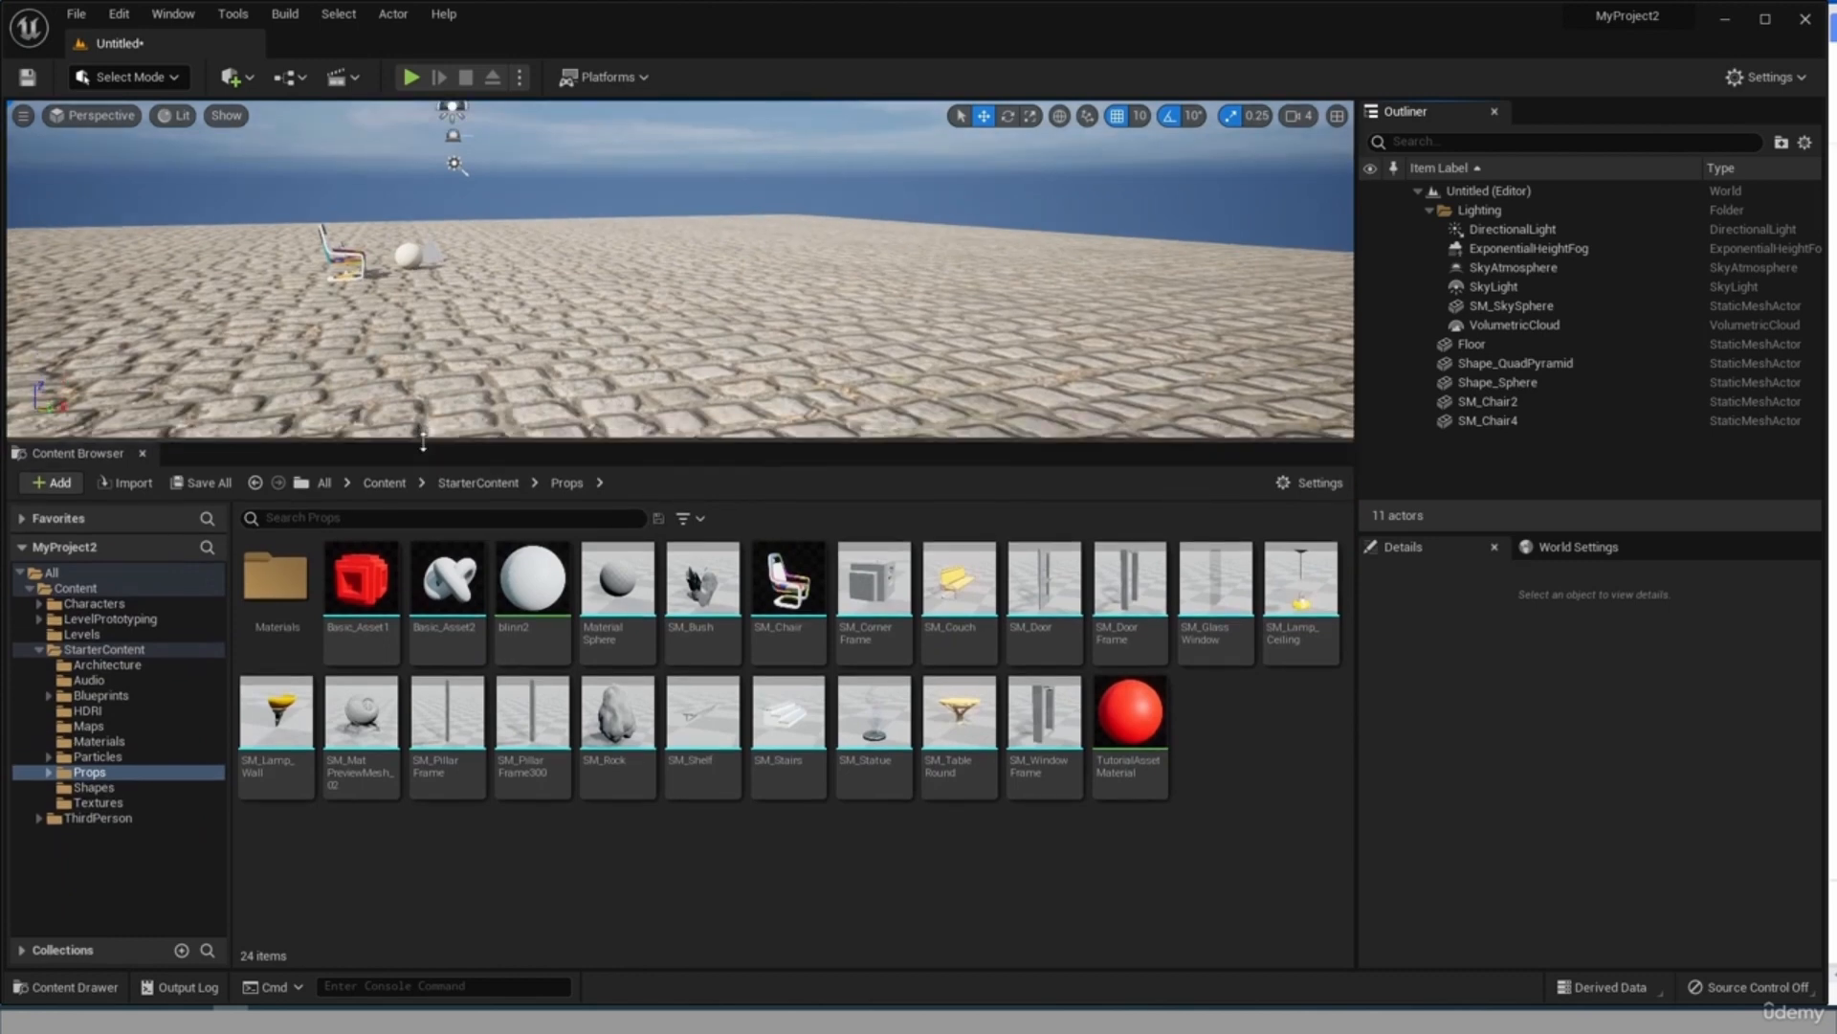
# Place the Collapse_Cue sound from the StarterContent Audio folder on the floor in the level.
pyautogui.click(89, 679)
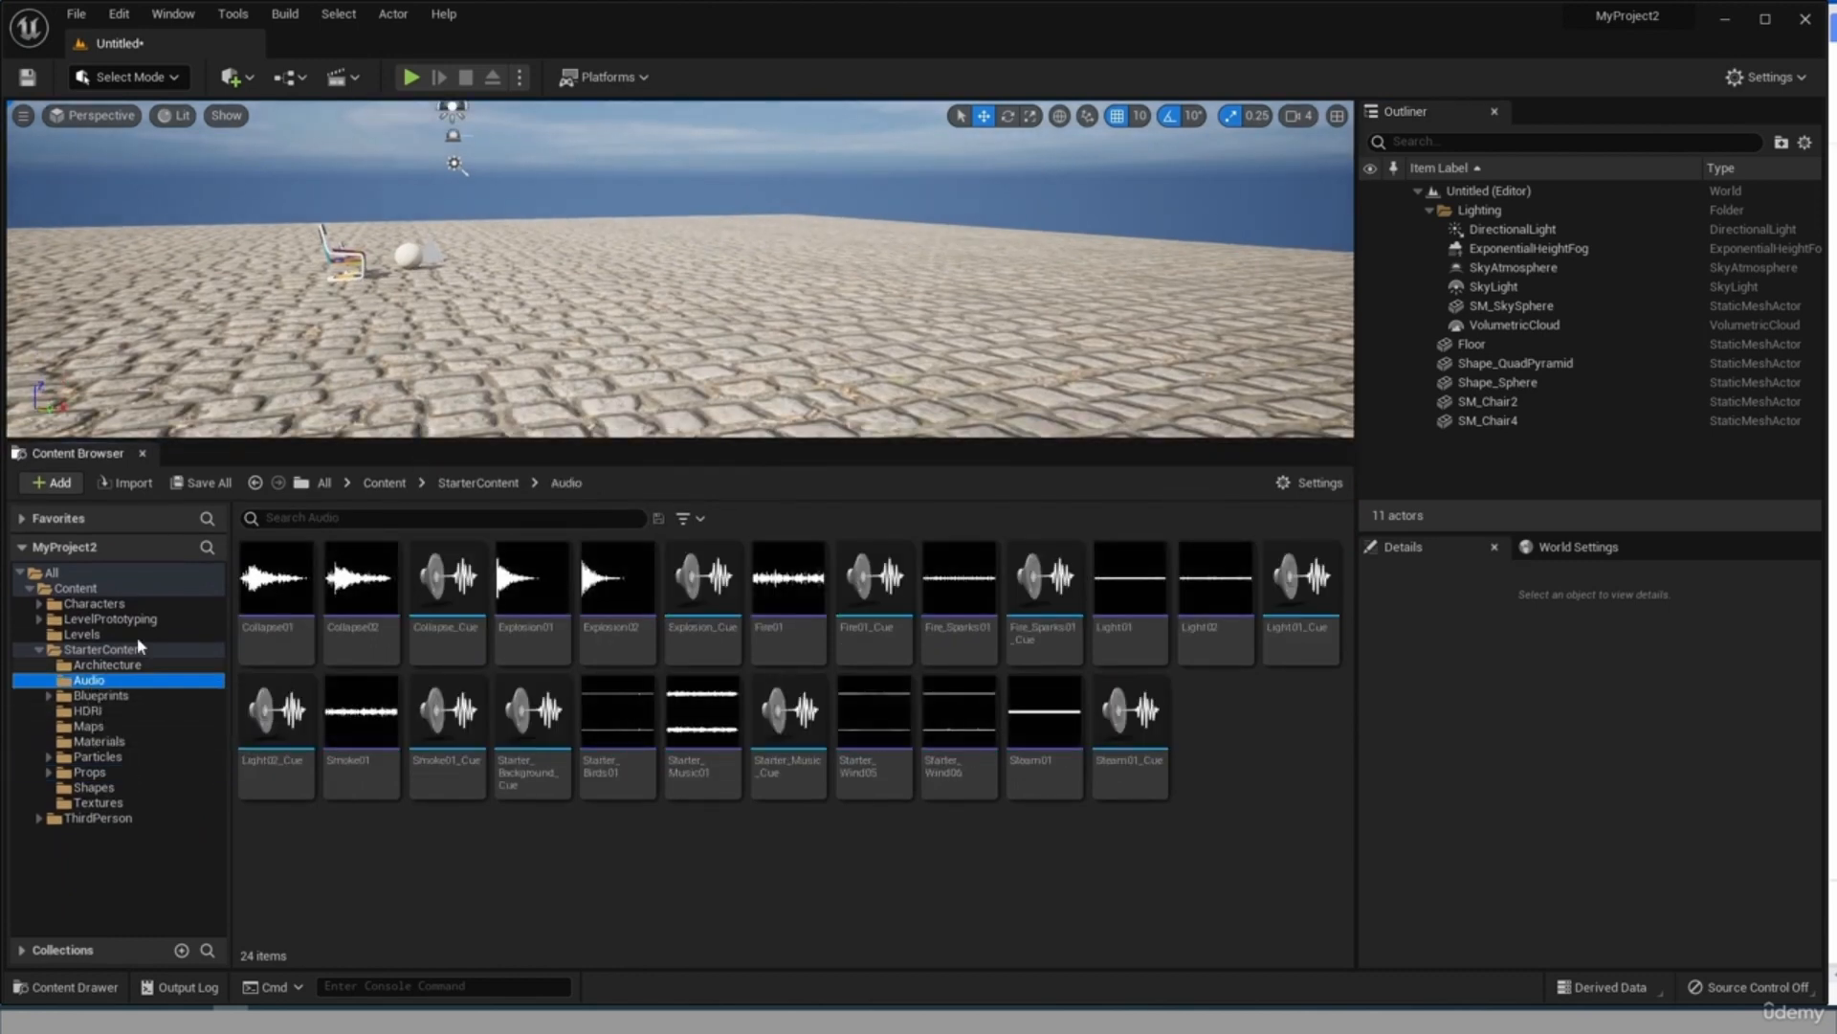
pyautogui.click(455, 636)
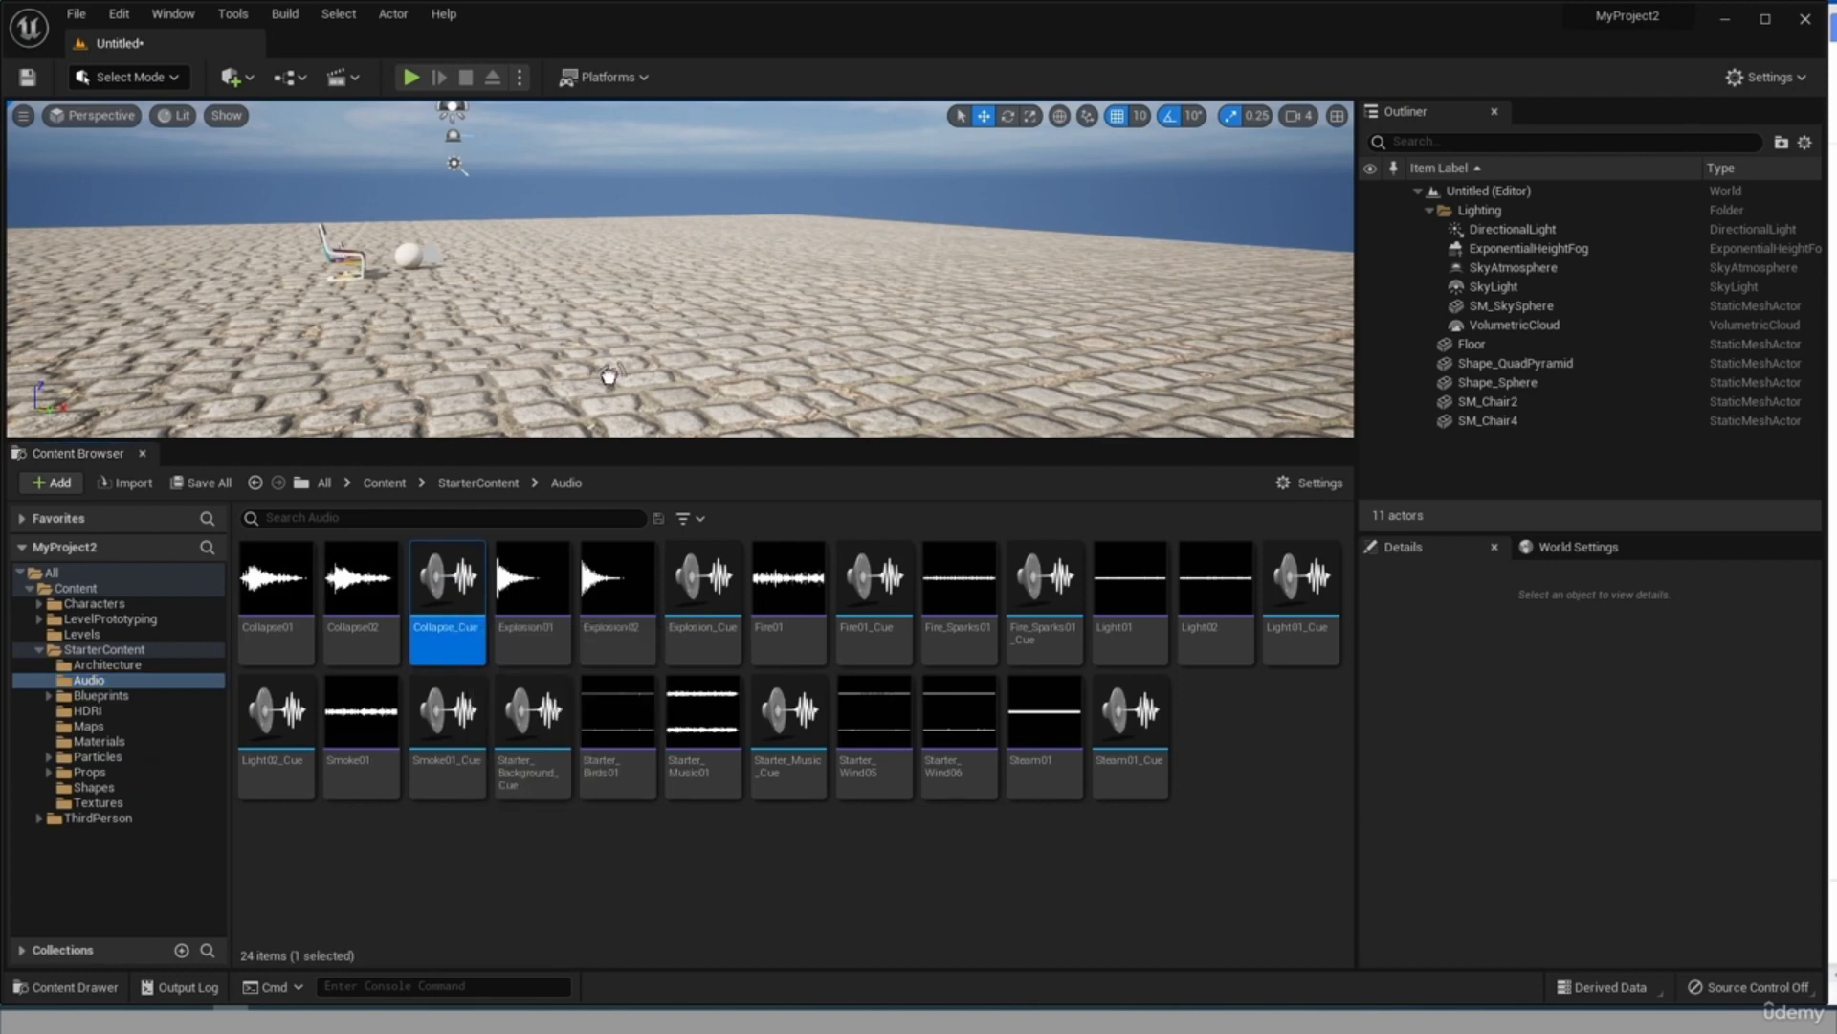
pyautogui.moveTo(609, 376); pyautogui.dragTo(604, 318)
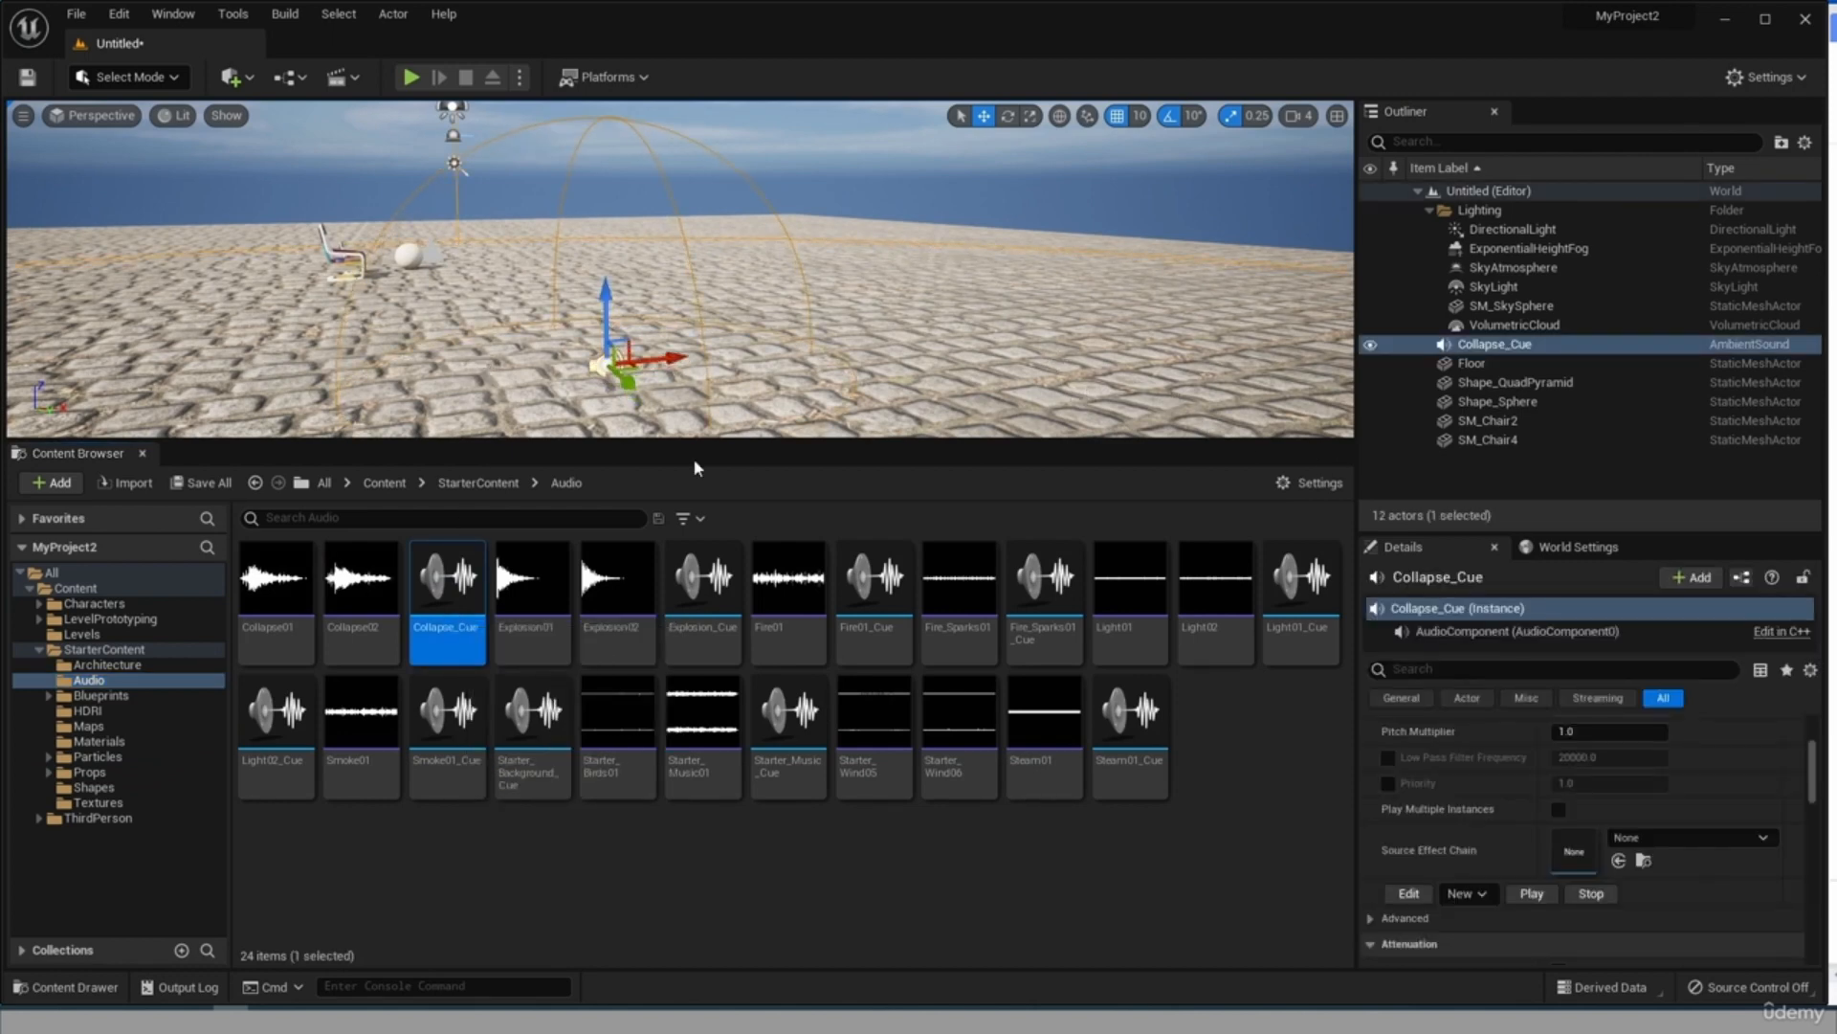
# Place the P_Fire particle effect from the Particles folder at the Collapse_Cue sound's location.
pyautogui.click(98, 756)
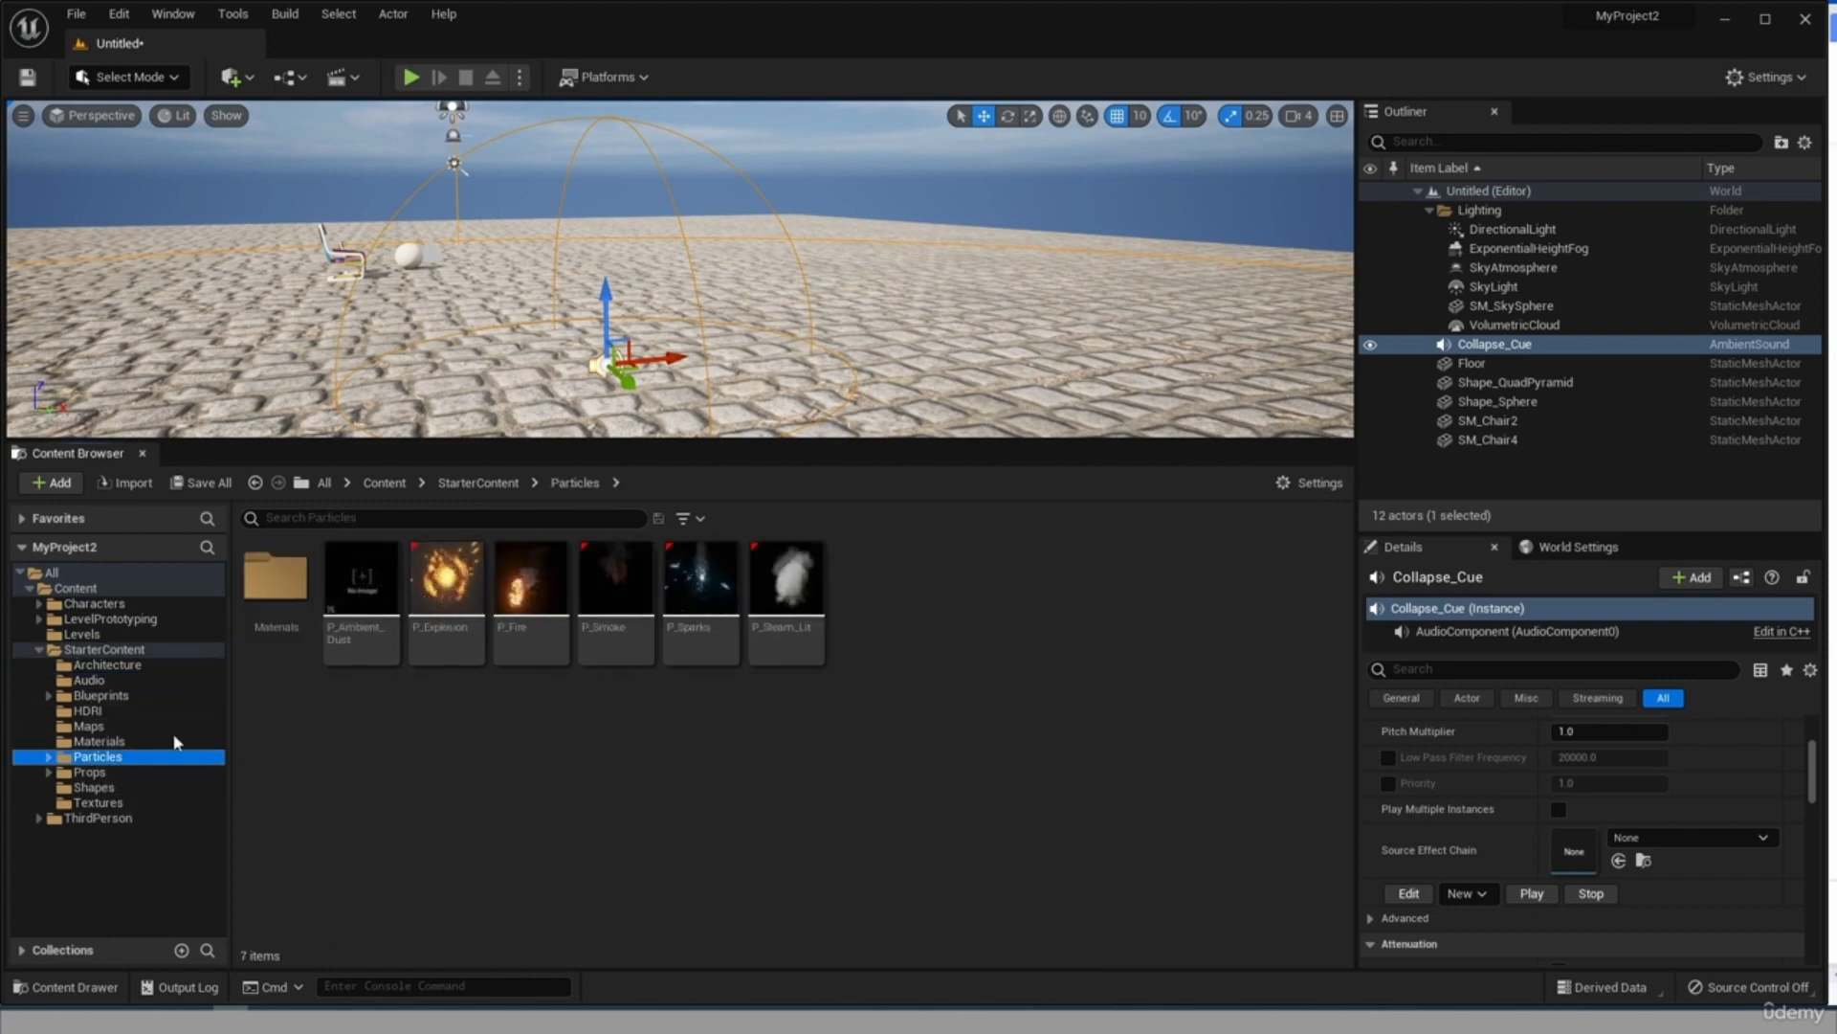
pyautogui.click(536, 632)
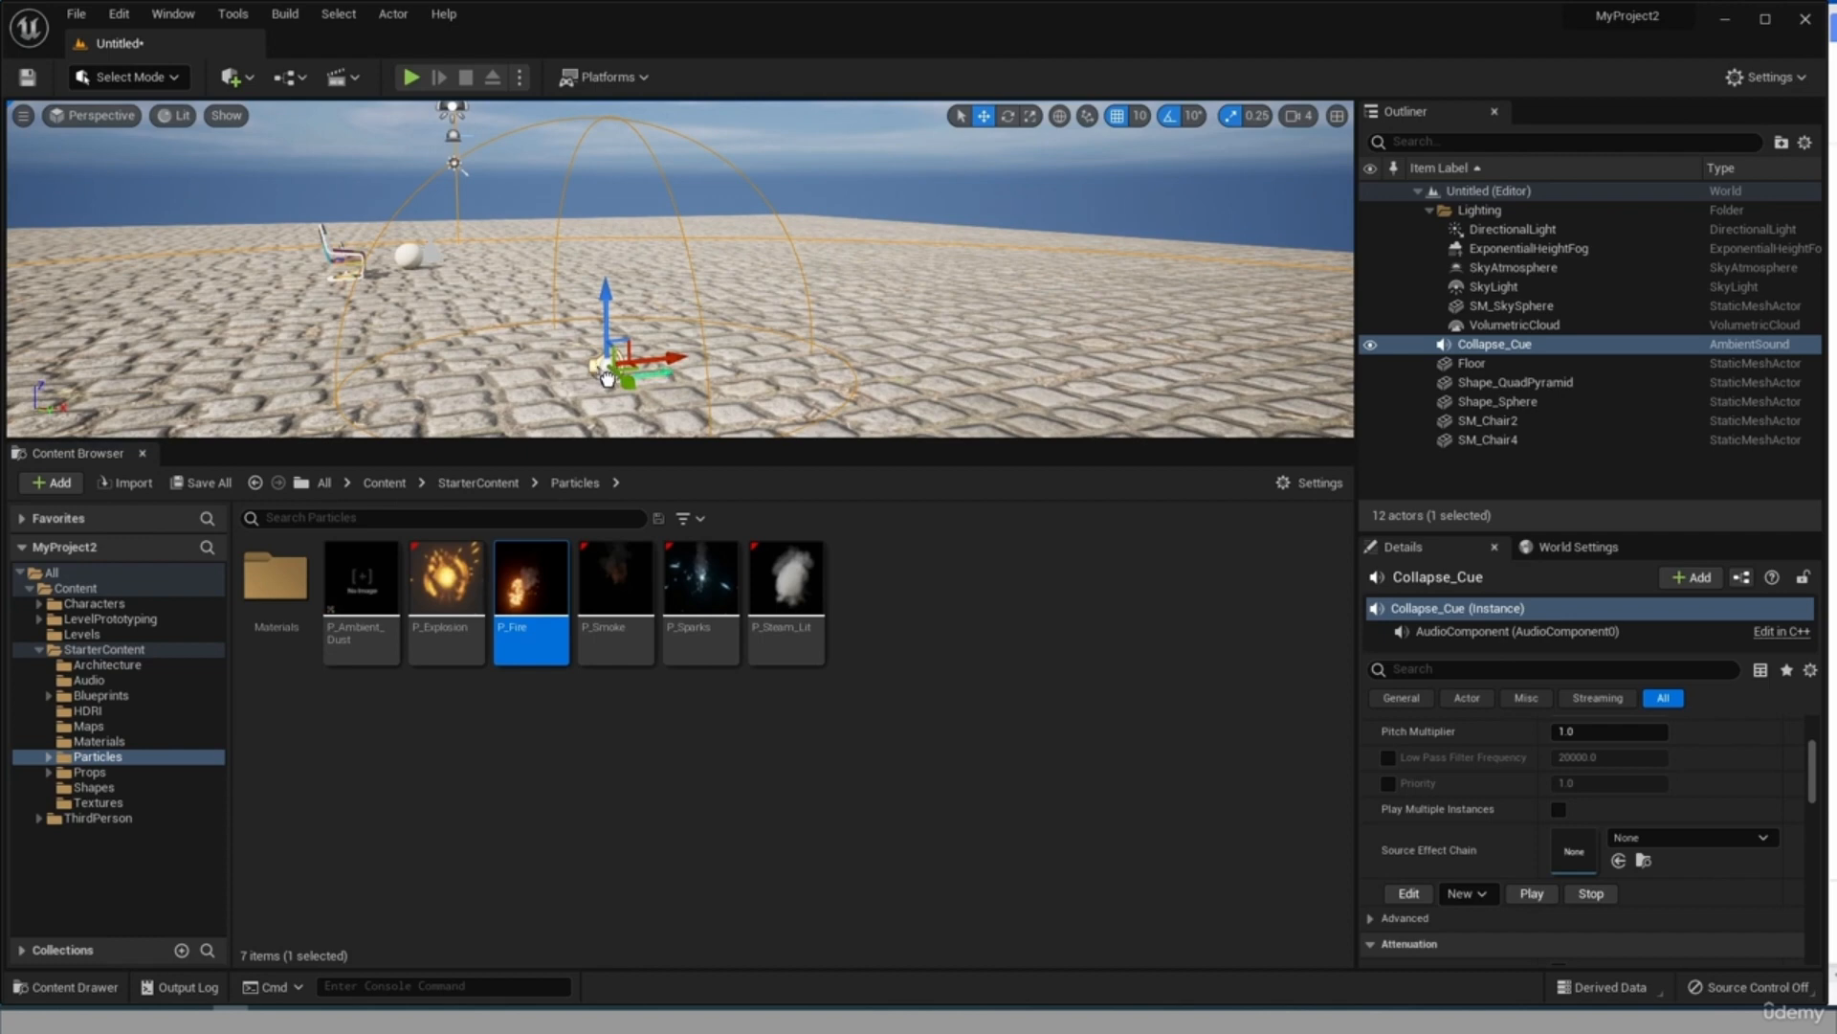
pyautogui.moveTo(606, 378); pyautogui.dragTo(609, 378)
pyautogui.click(670, 315)
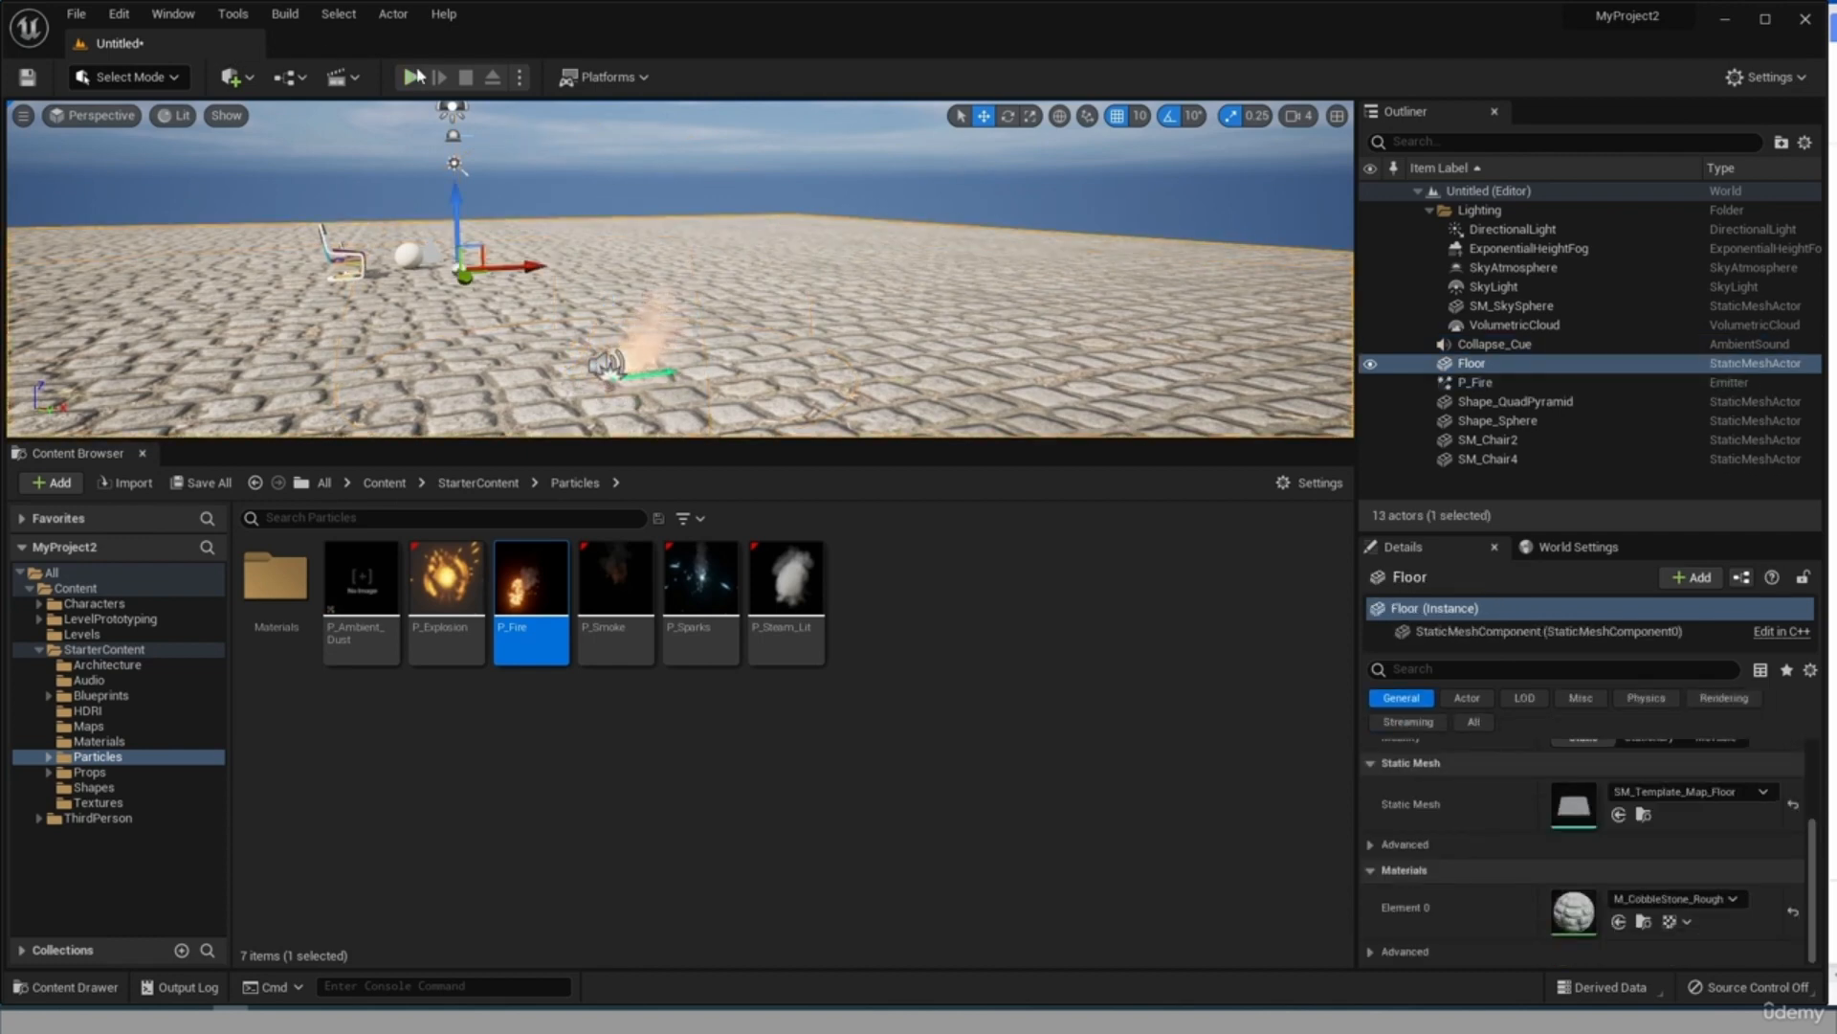
# Play-test the level to view the fire effect, and end the play session.
pyautogui.click(414, 77)
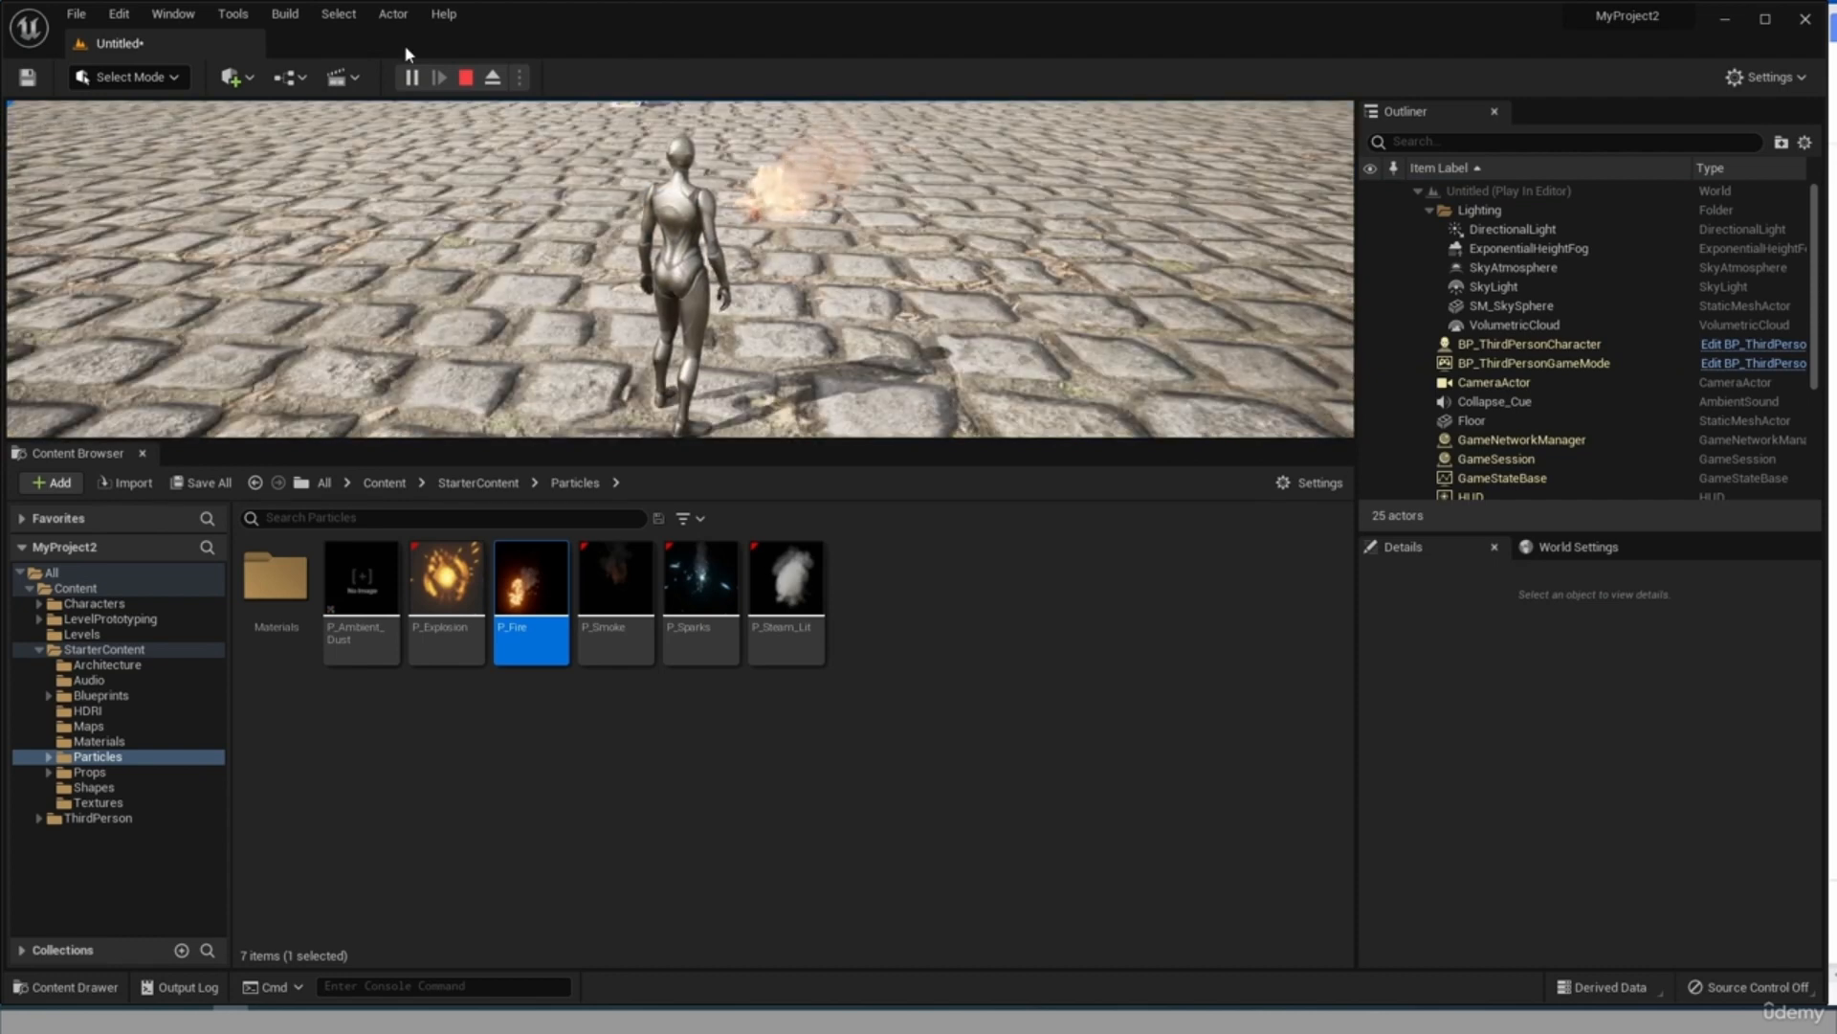
pyautogui.click(278, 276)
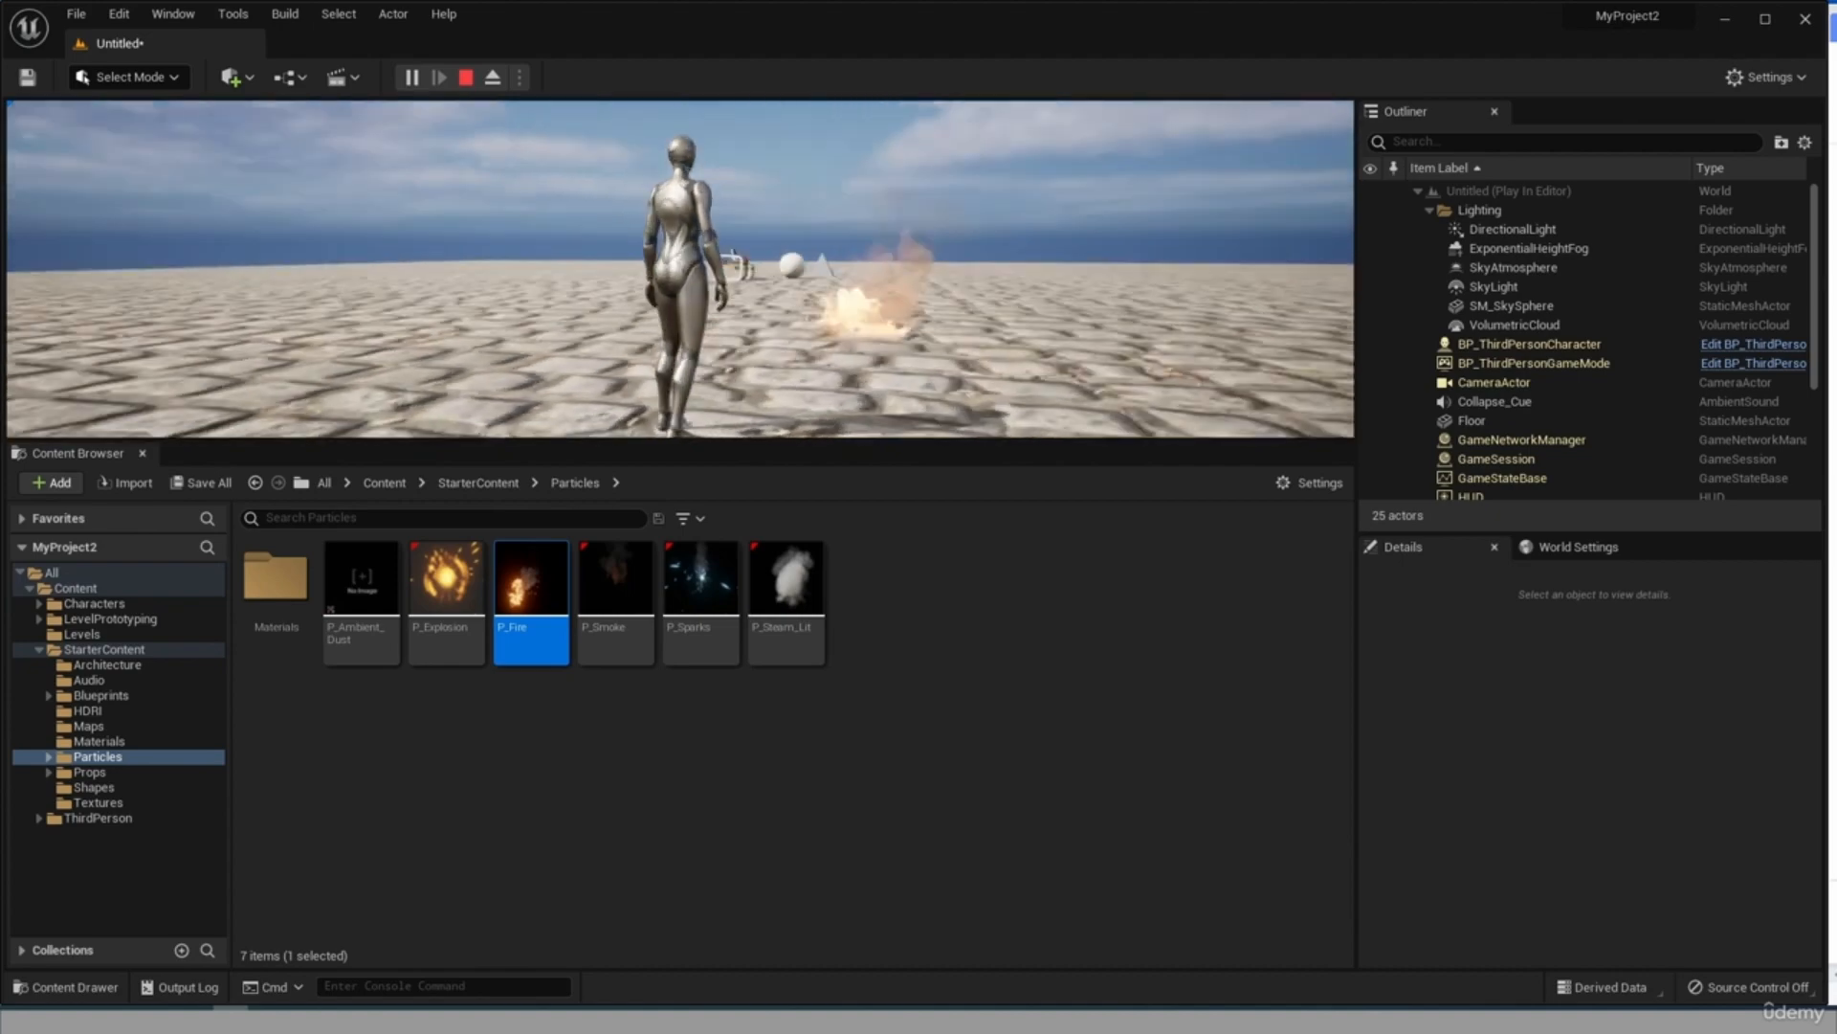
pyautogui.press('Escape')
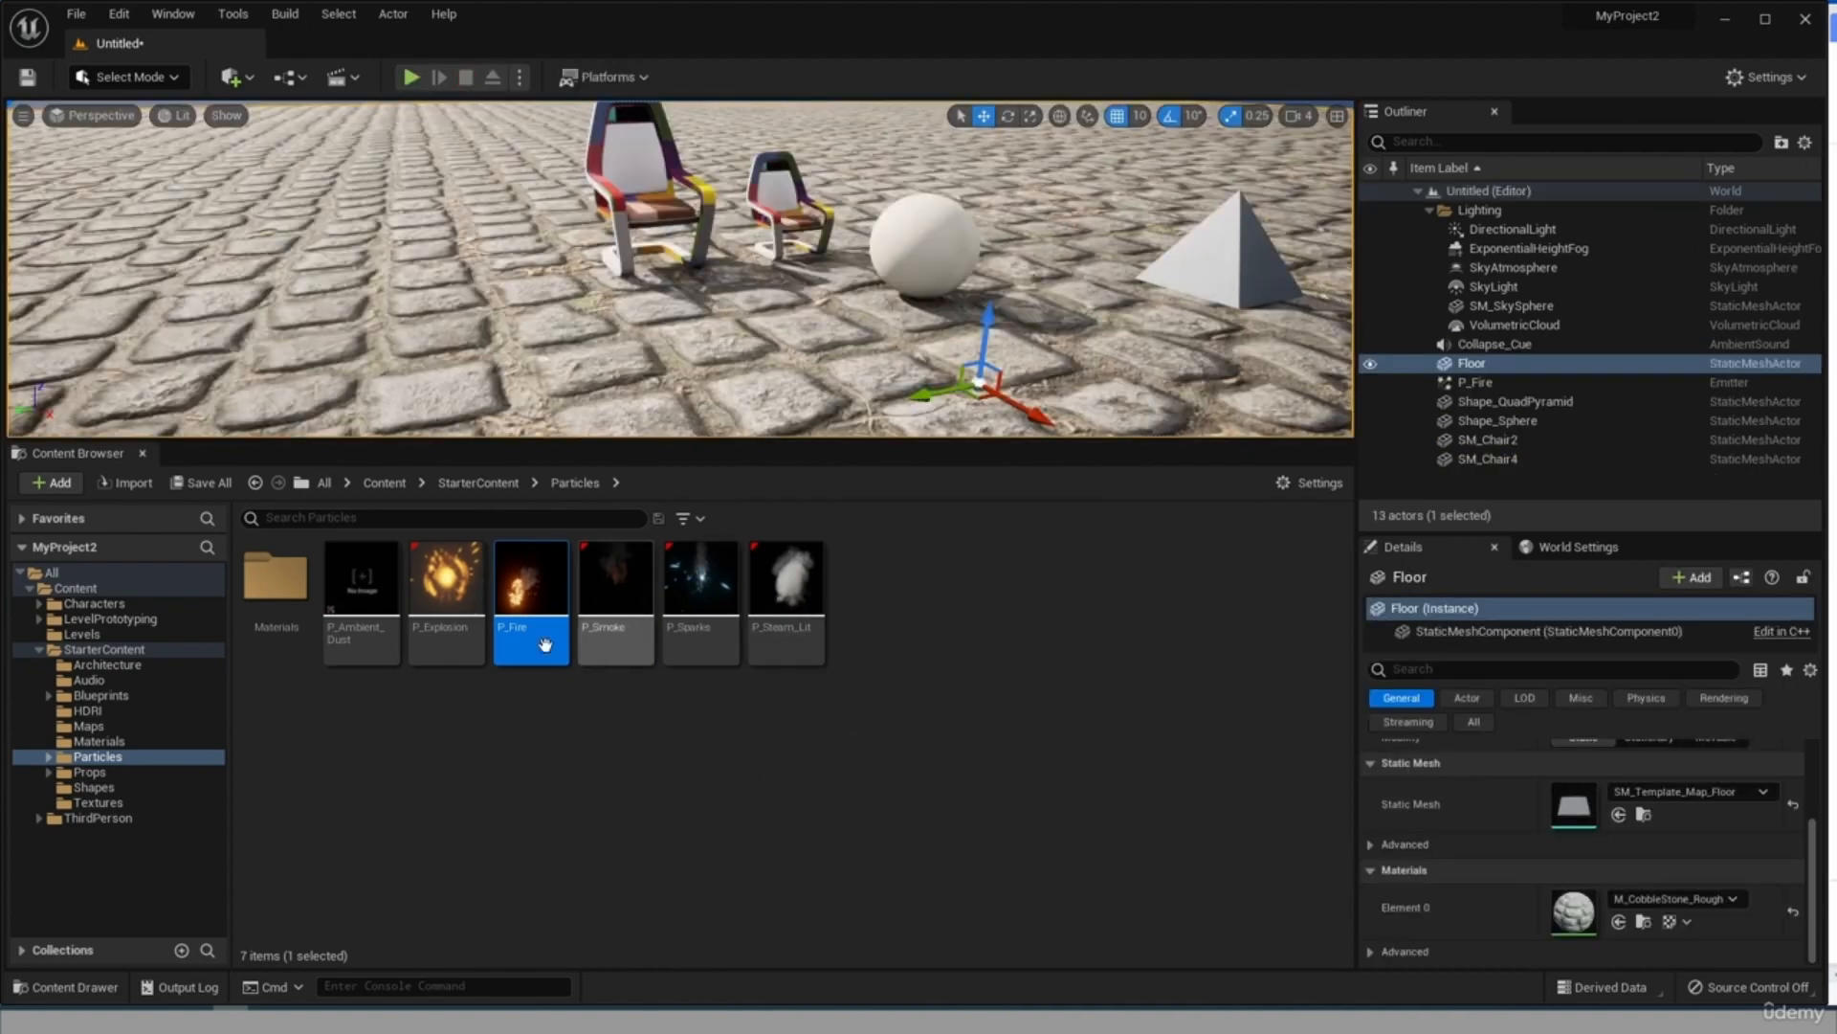
# Place P_Explosion on the larger chair and P_Steam_Lit on the smaller chair, and enlarge the viewport's height.
pyautogui.moveTo(446, 584); pyautogui.dragTo(654, 205)
pyautogui.moveTo(787, 584); pyautogui.dragTo(785, 206)
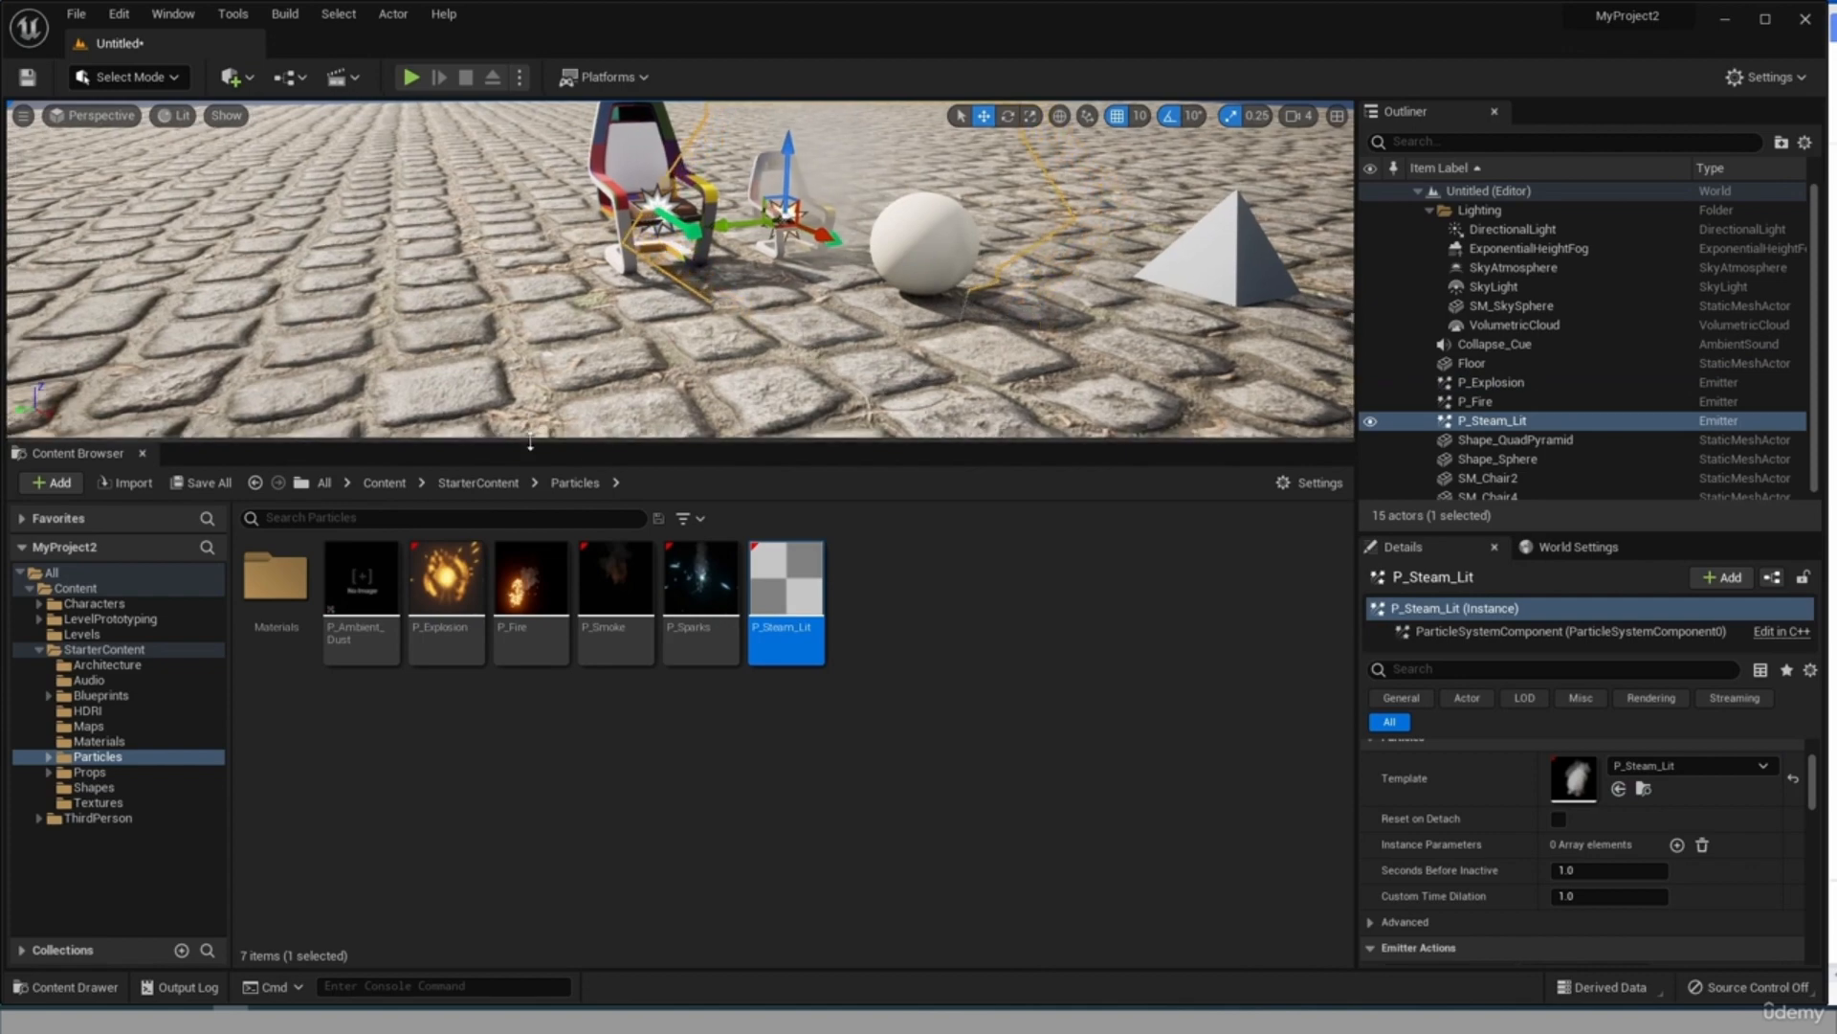
pyautogui.moveTo(531, 442); pyautogui.dragTo(533, 668)
# Delete the pyramid and the sphere beside the chairs.
pyautogui.moveTo(727, 421); pyautogui.dragTo(823, 417, button='right')
pyautogui.click(1013, 276)
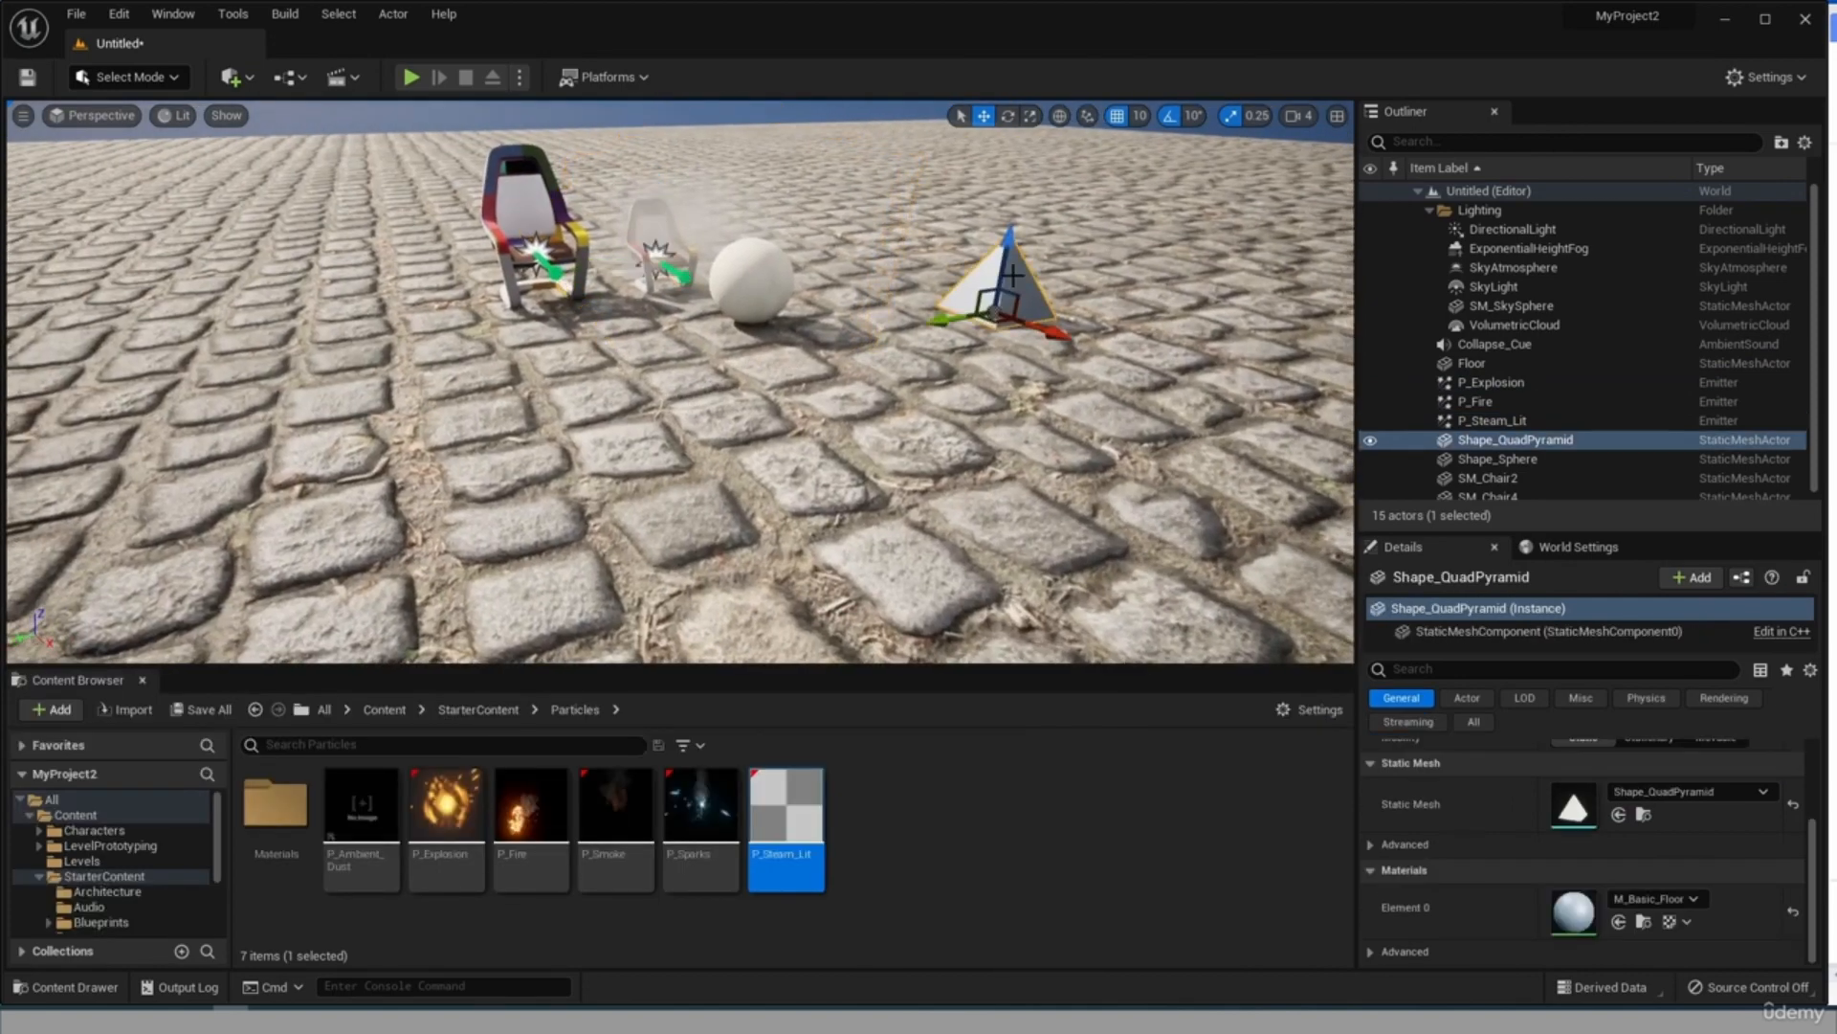
pyautogui.press('Delete')
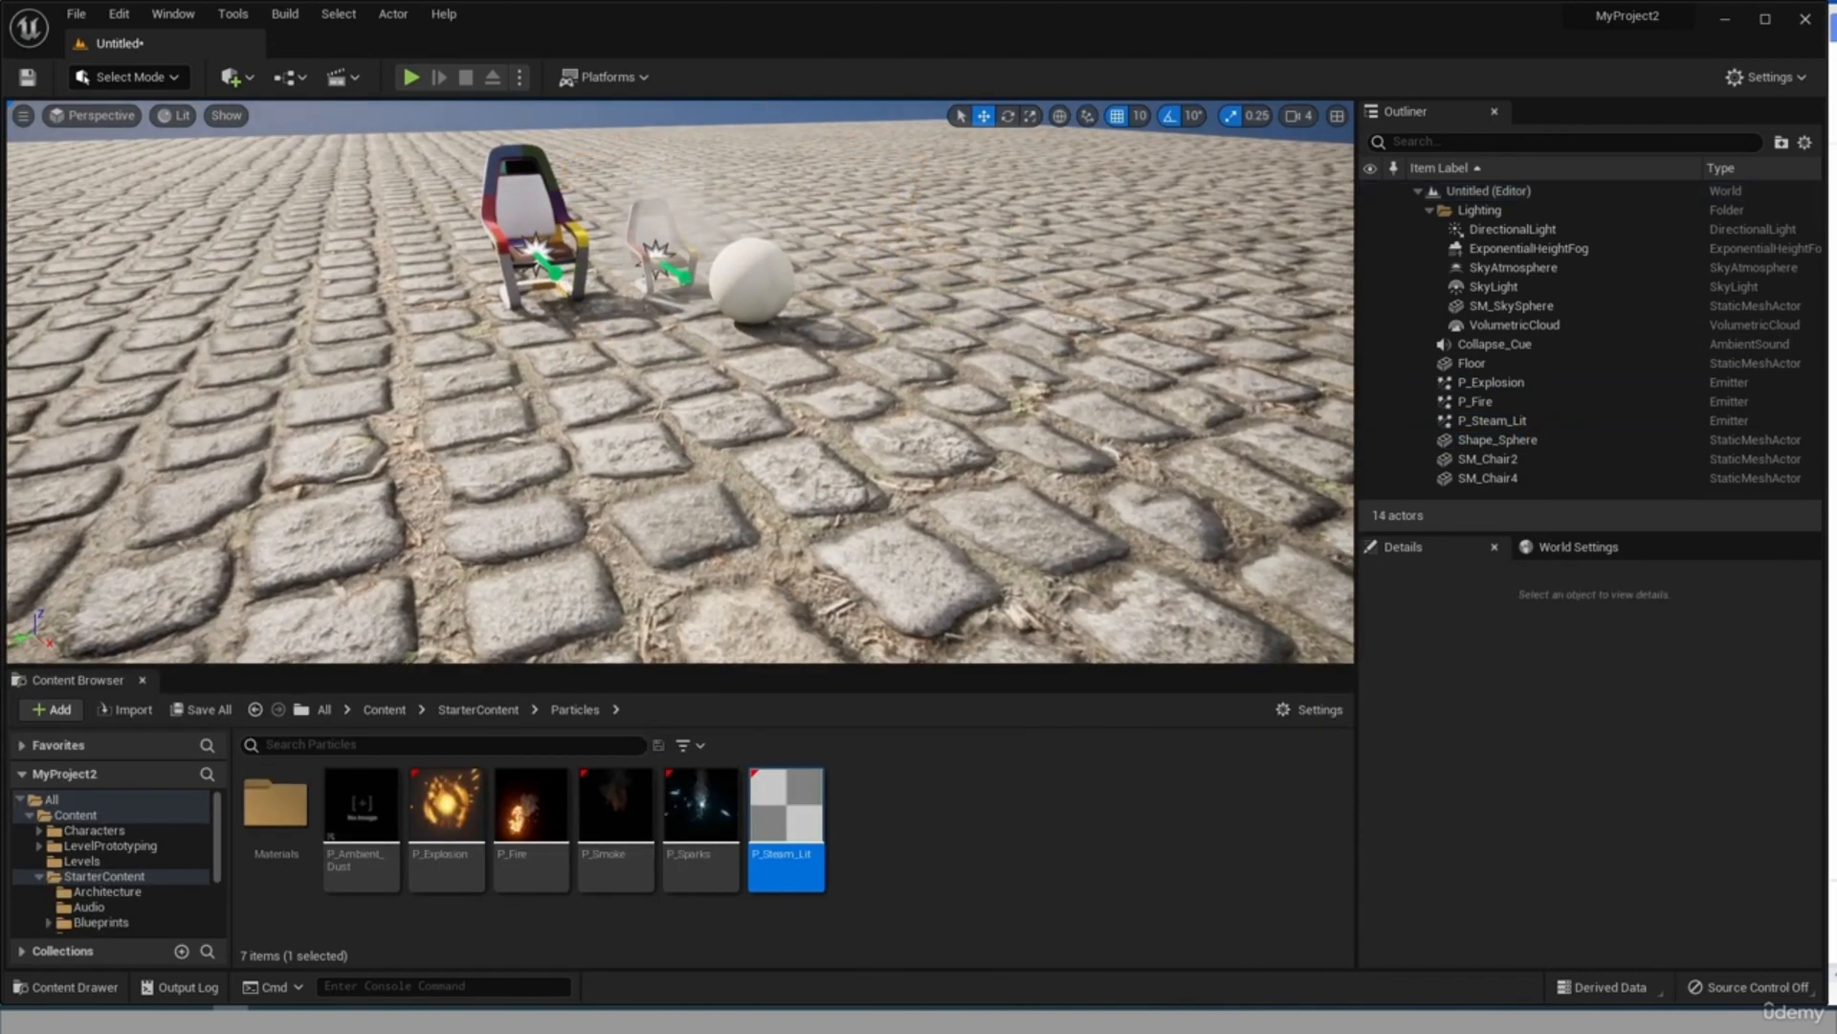
pyautogui.click(775, 280)
pyautogui.press('Delete')
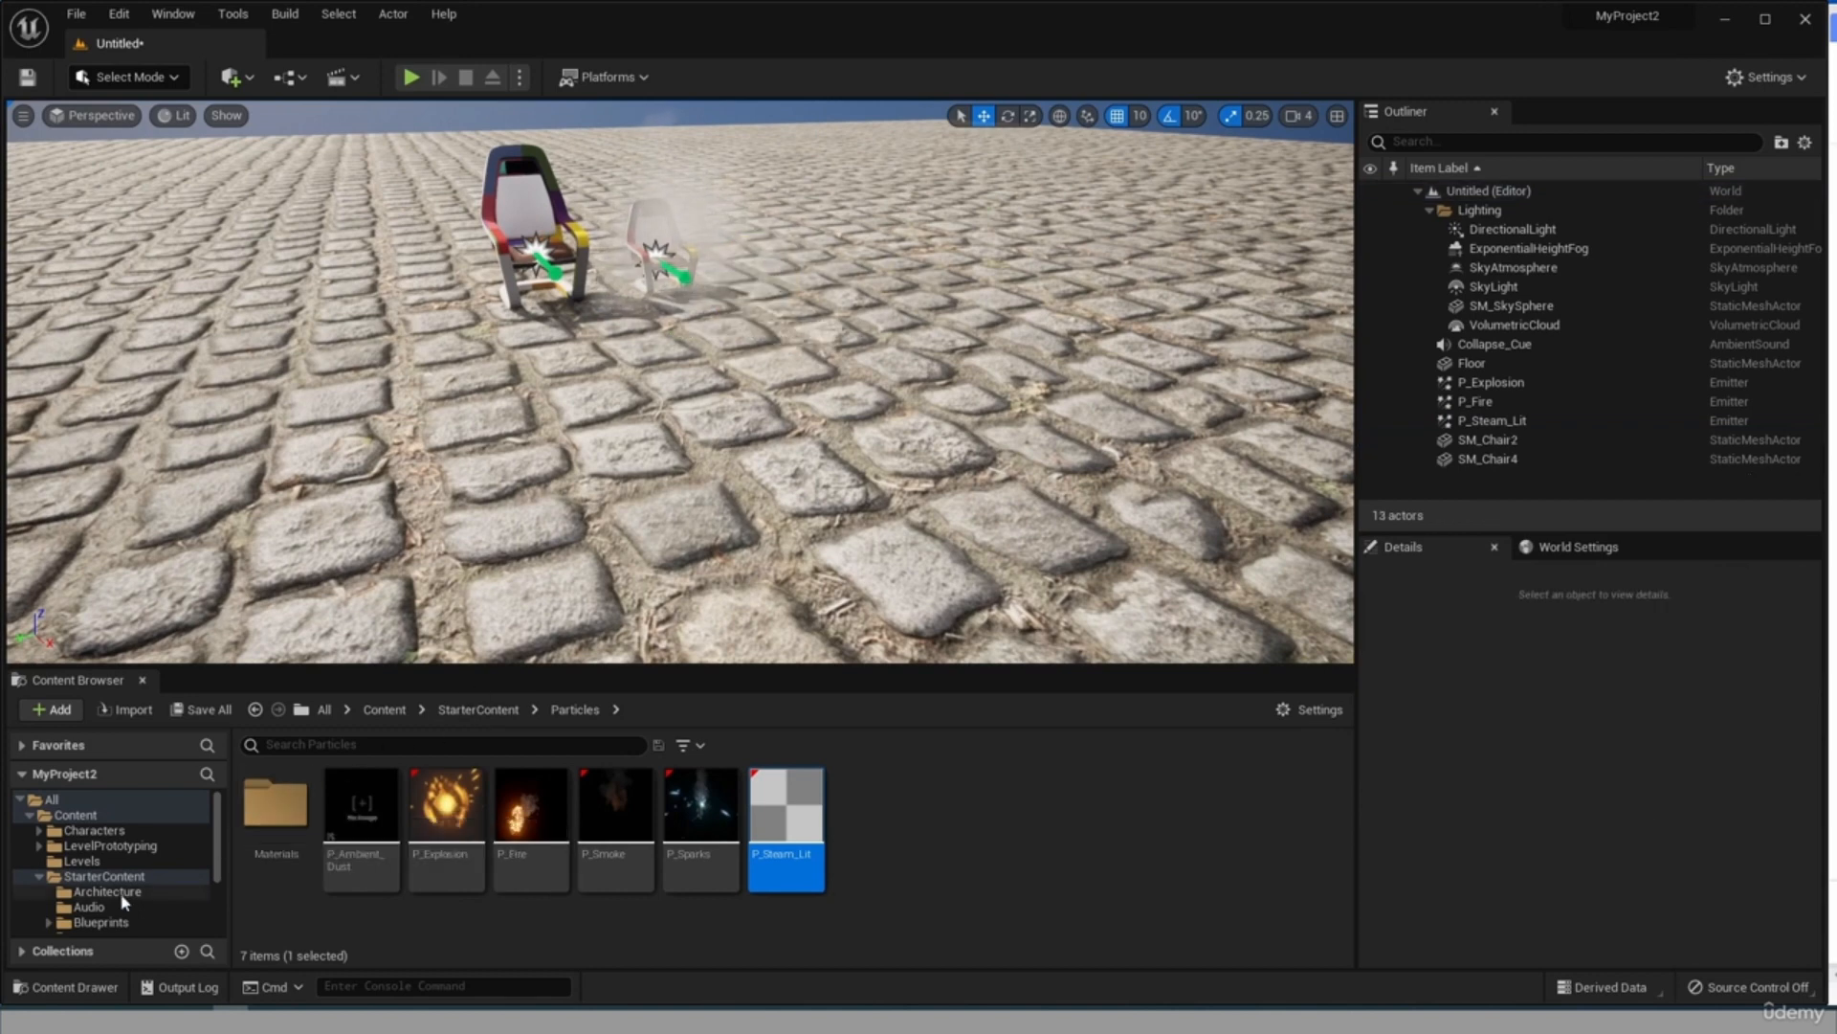
# Place the SM_Rock prop from the Props folder on the floor beside the chairs, and briefly run a play session.
pyautogui.scroll(-3, 90, 890)
pyautogui.scroll(-1, 89, 909)
pyautogui.click(89, 879)
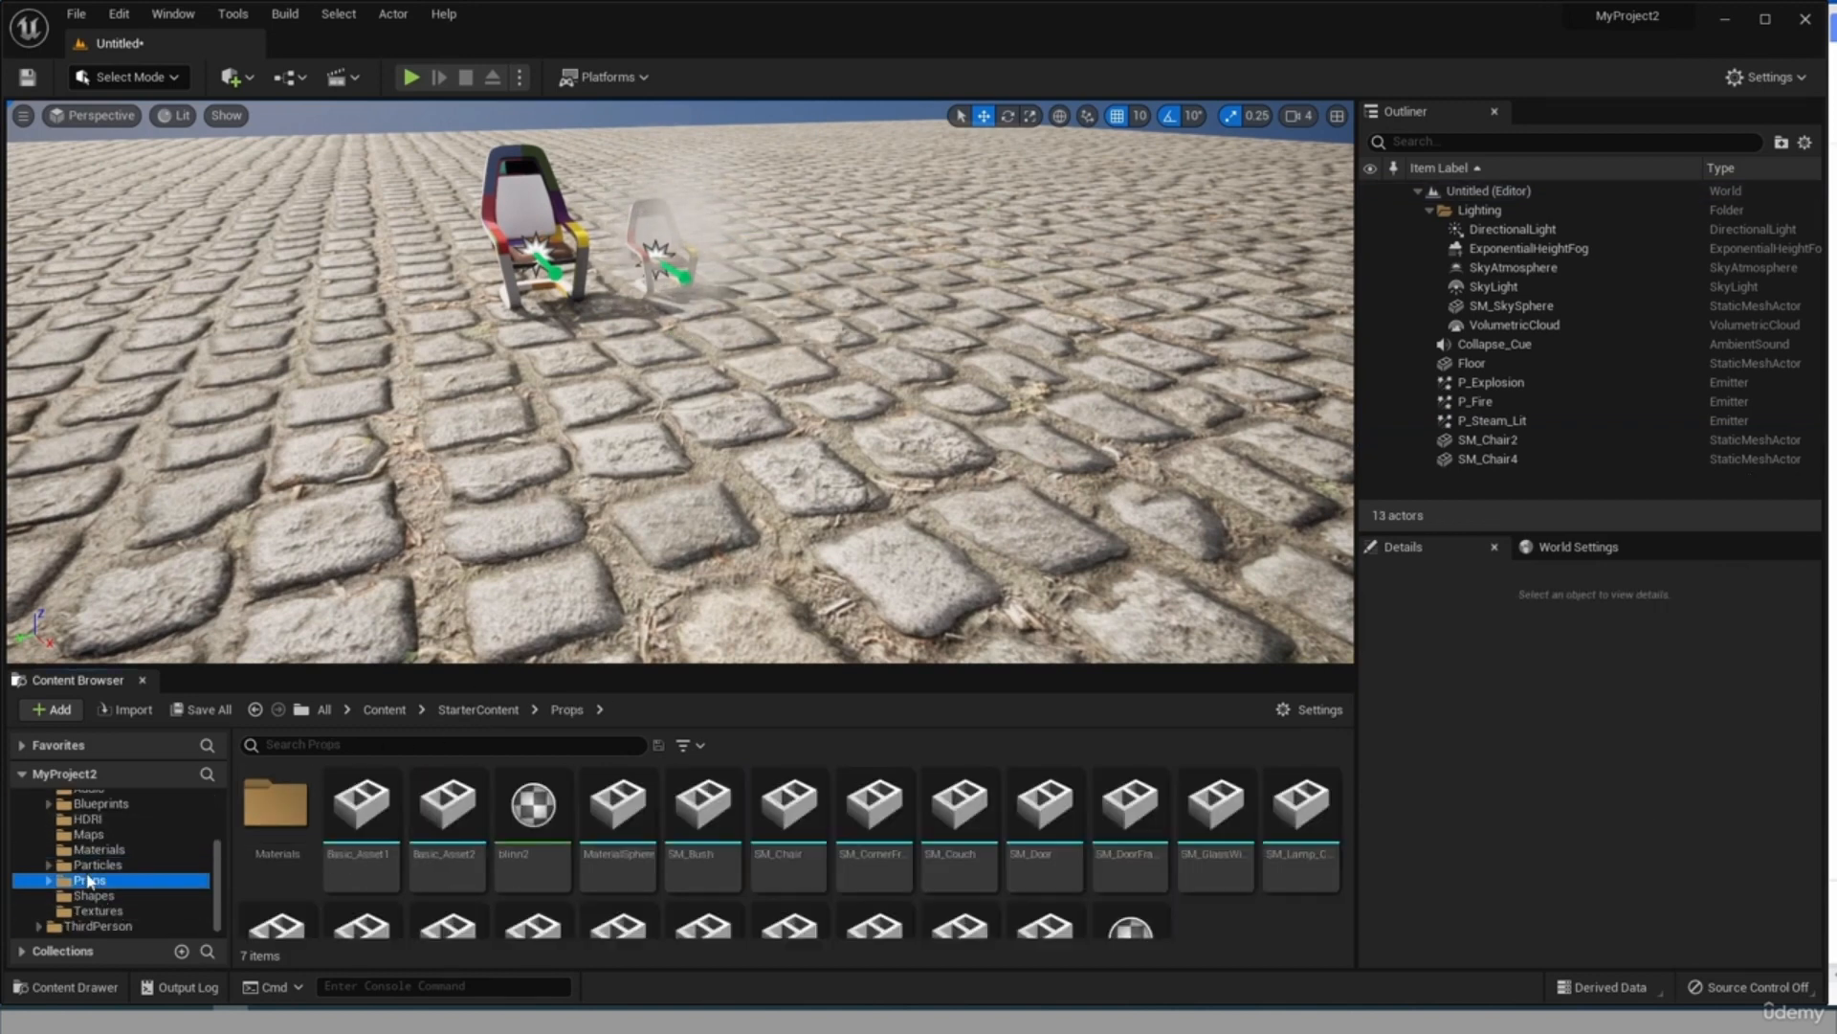
pyautogui.scroll(-1, 689, 895)
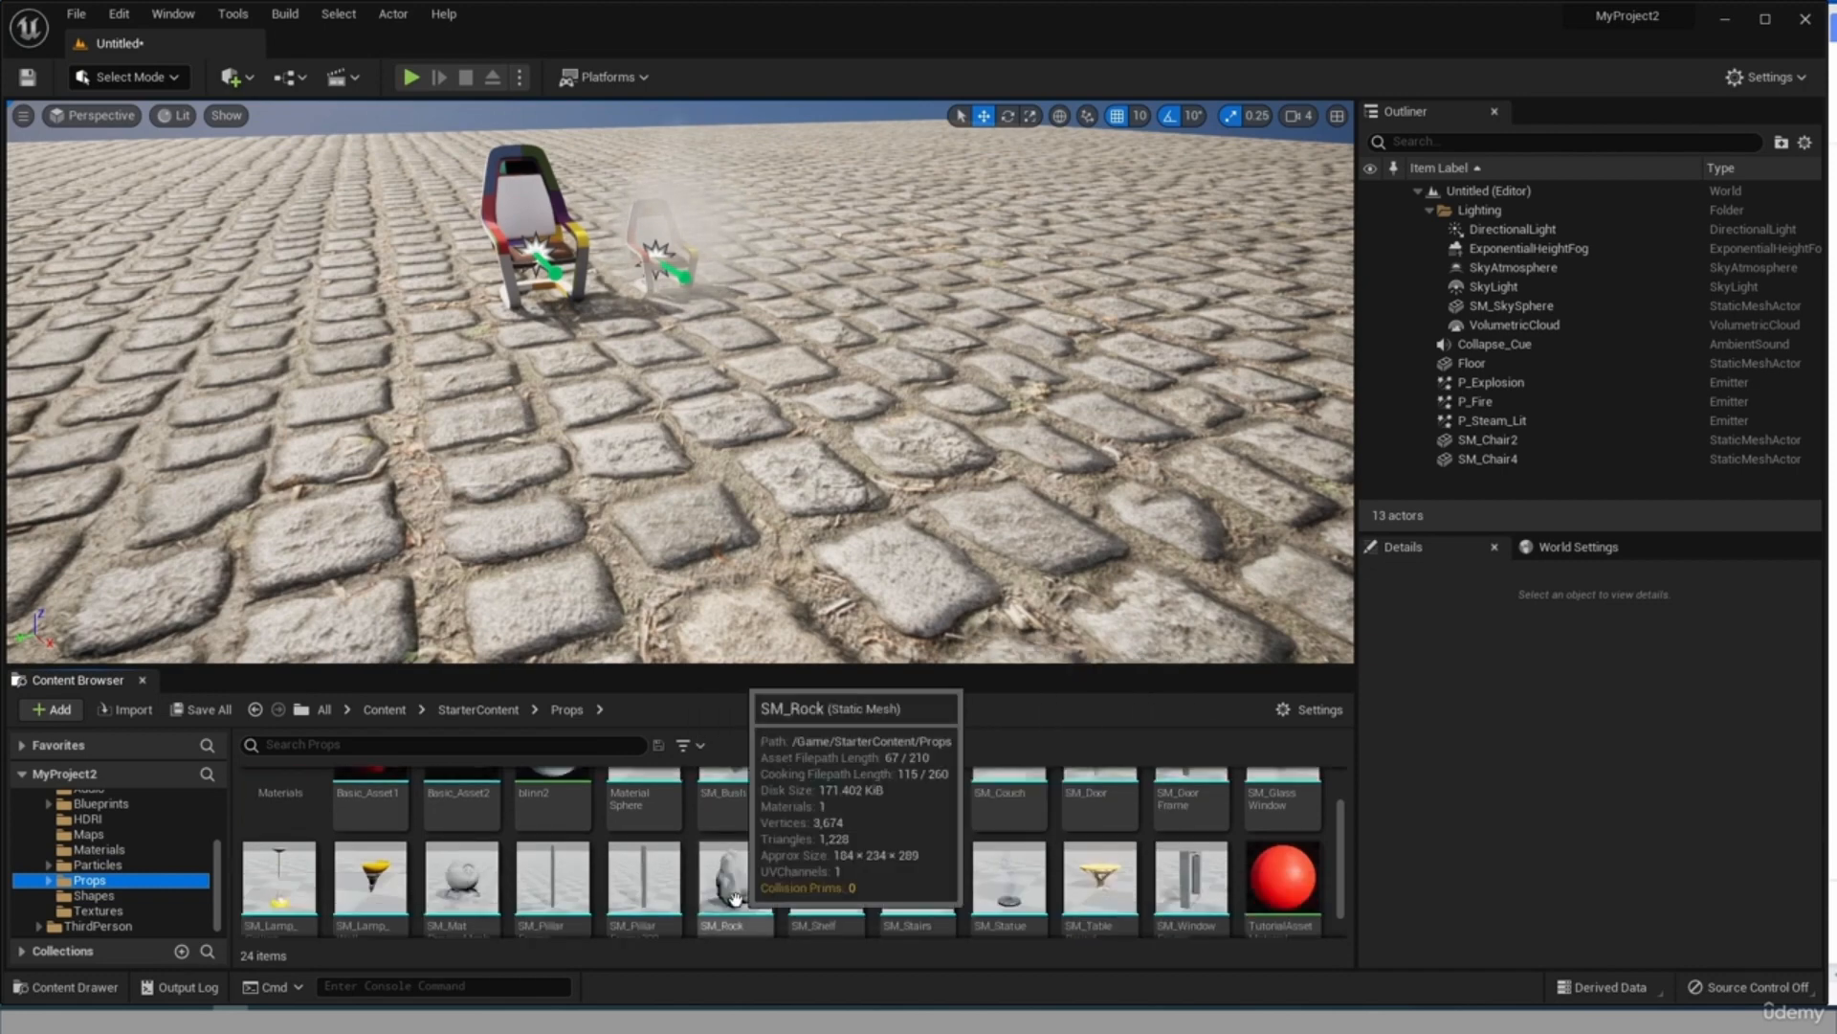
pyautogui.moveTo(734, 898); pyautogui.dragTo(991, 402)
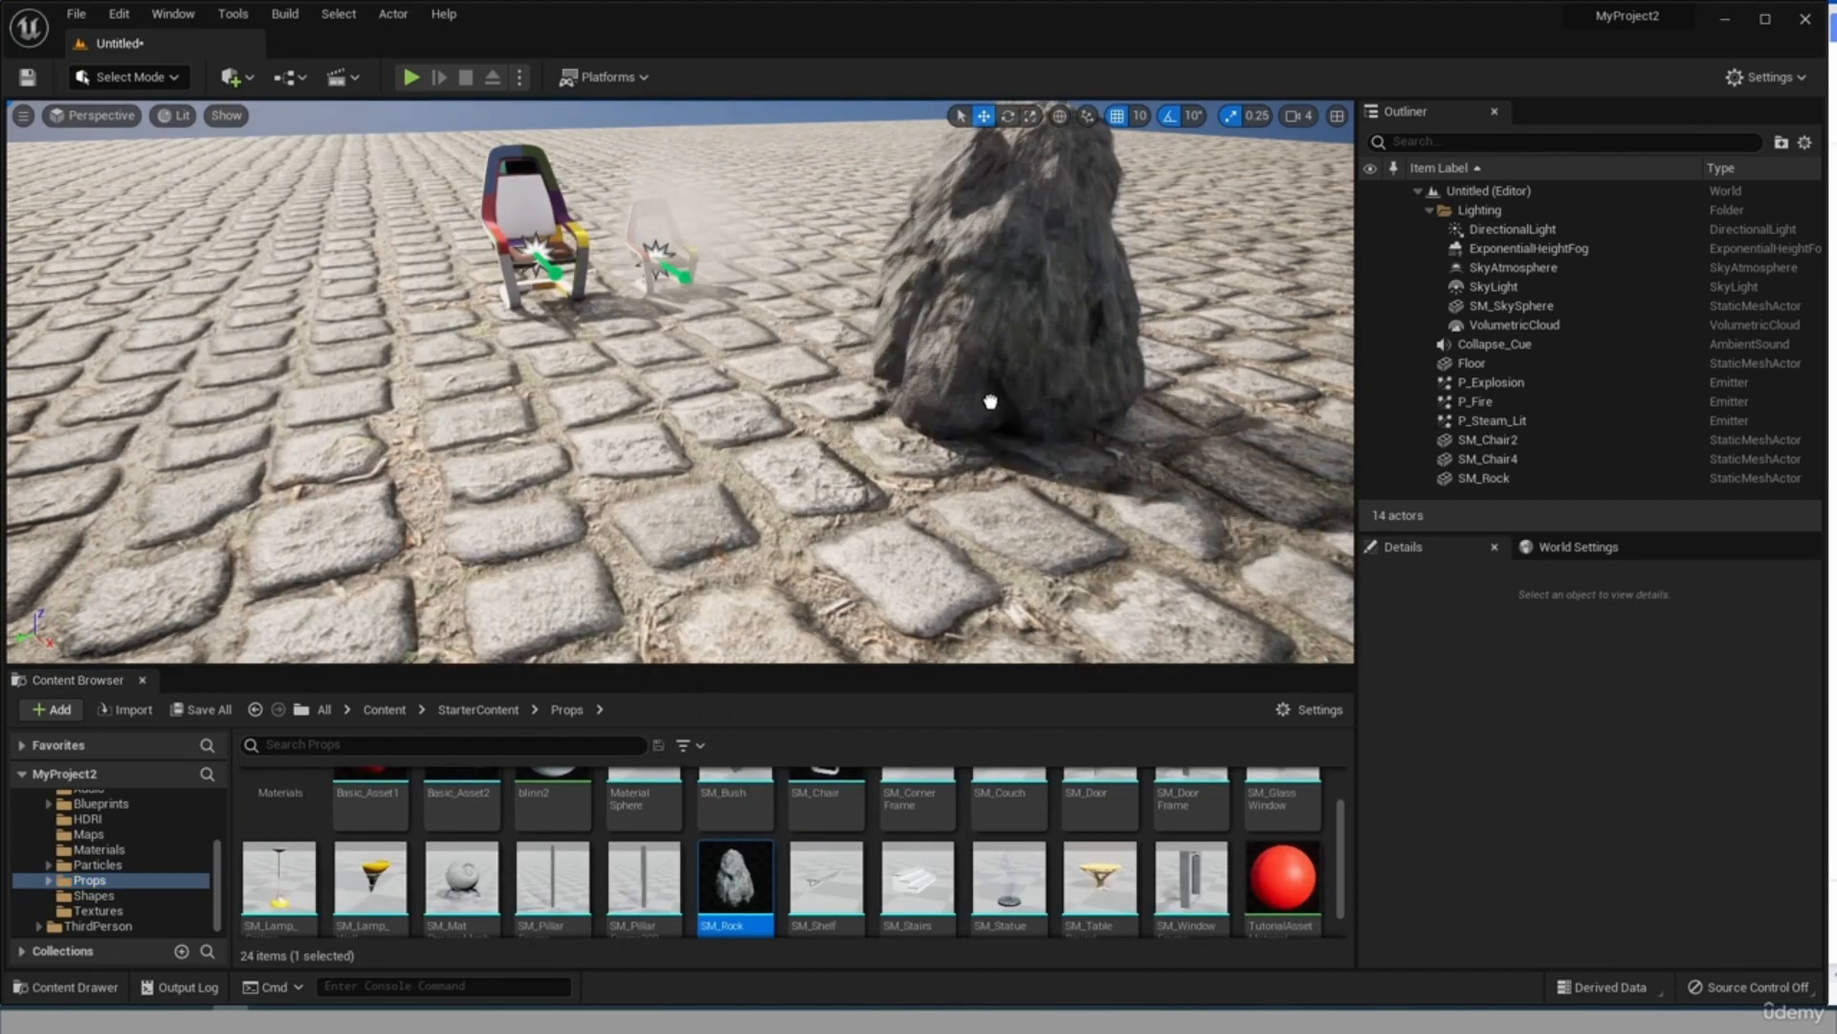
pyautogui.click(971, 613)
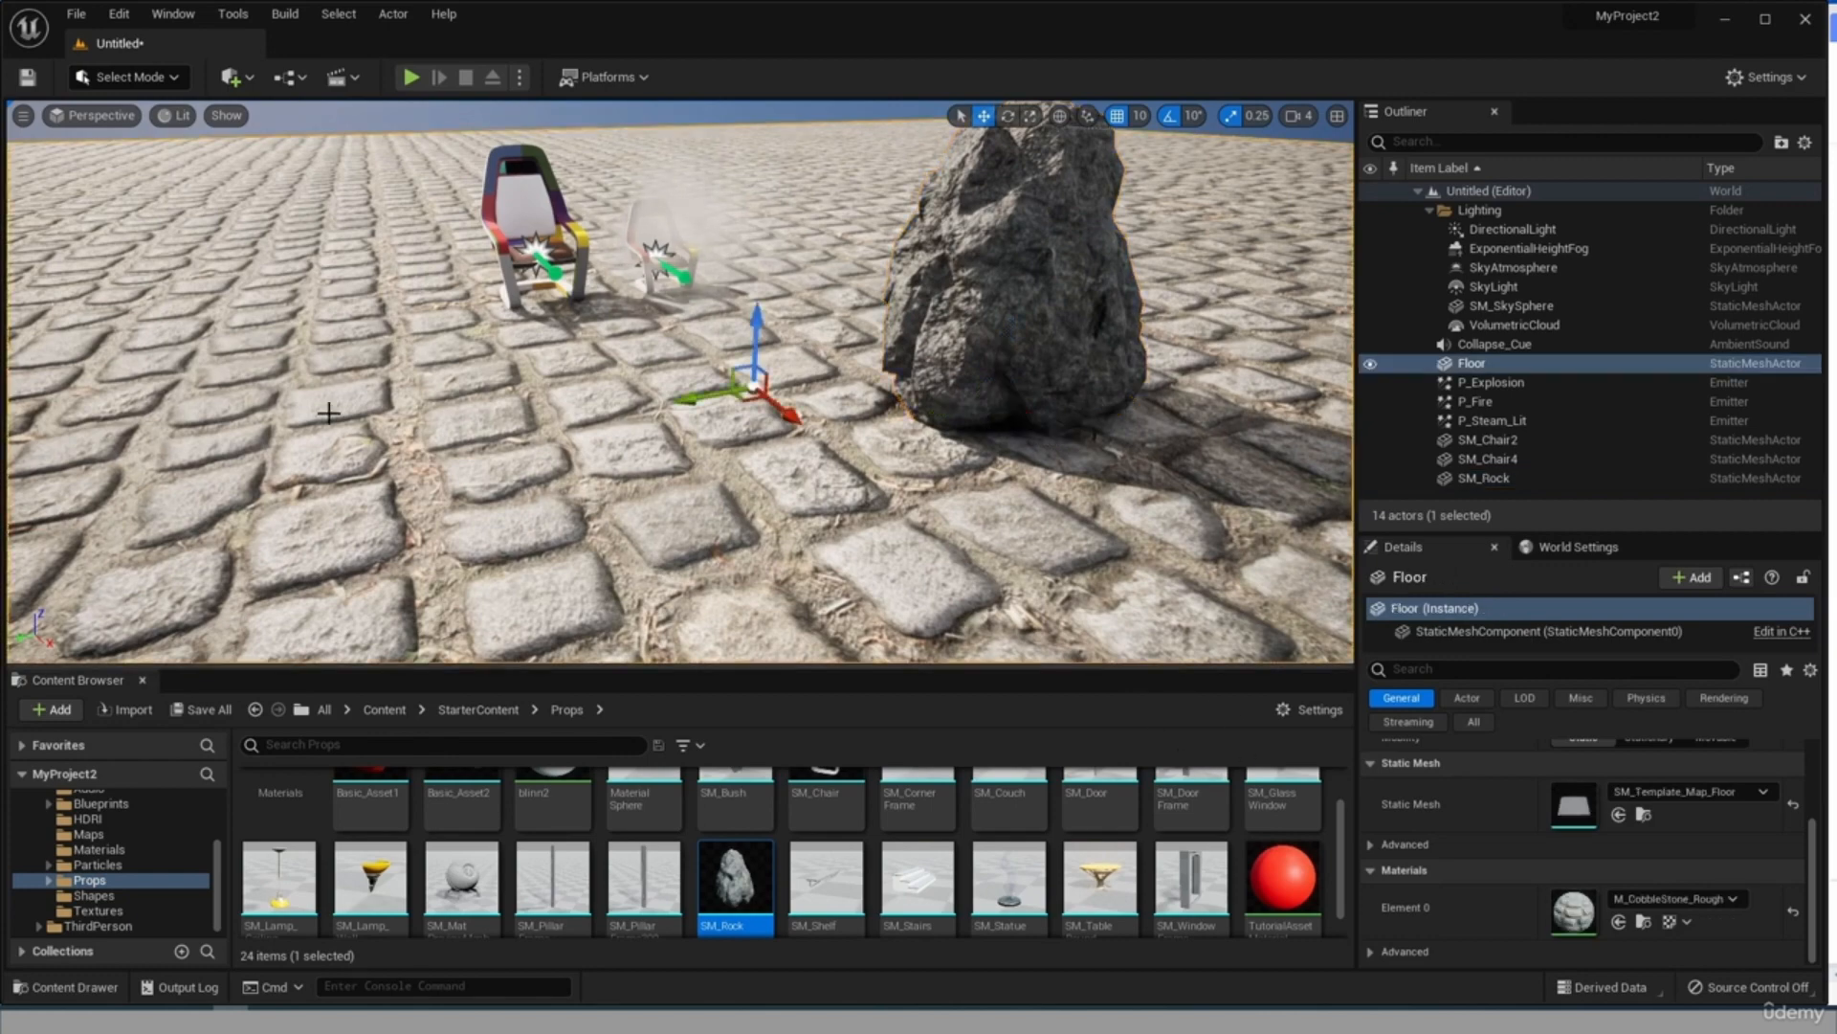
pyautogui.click(413, 78)
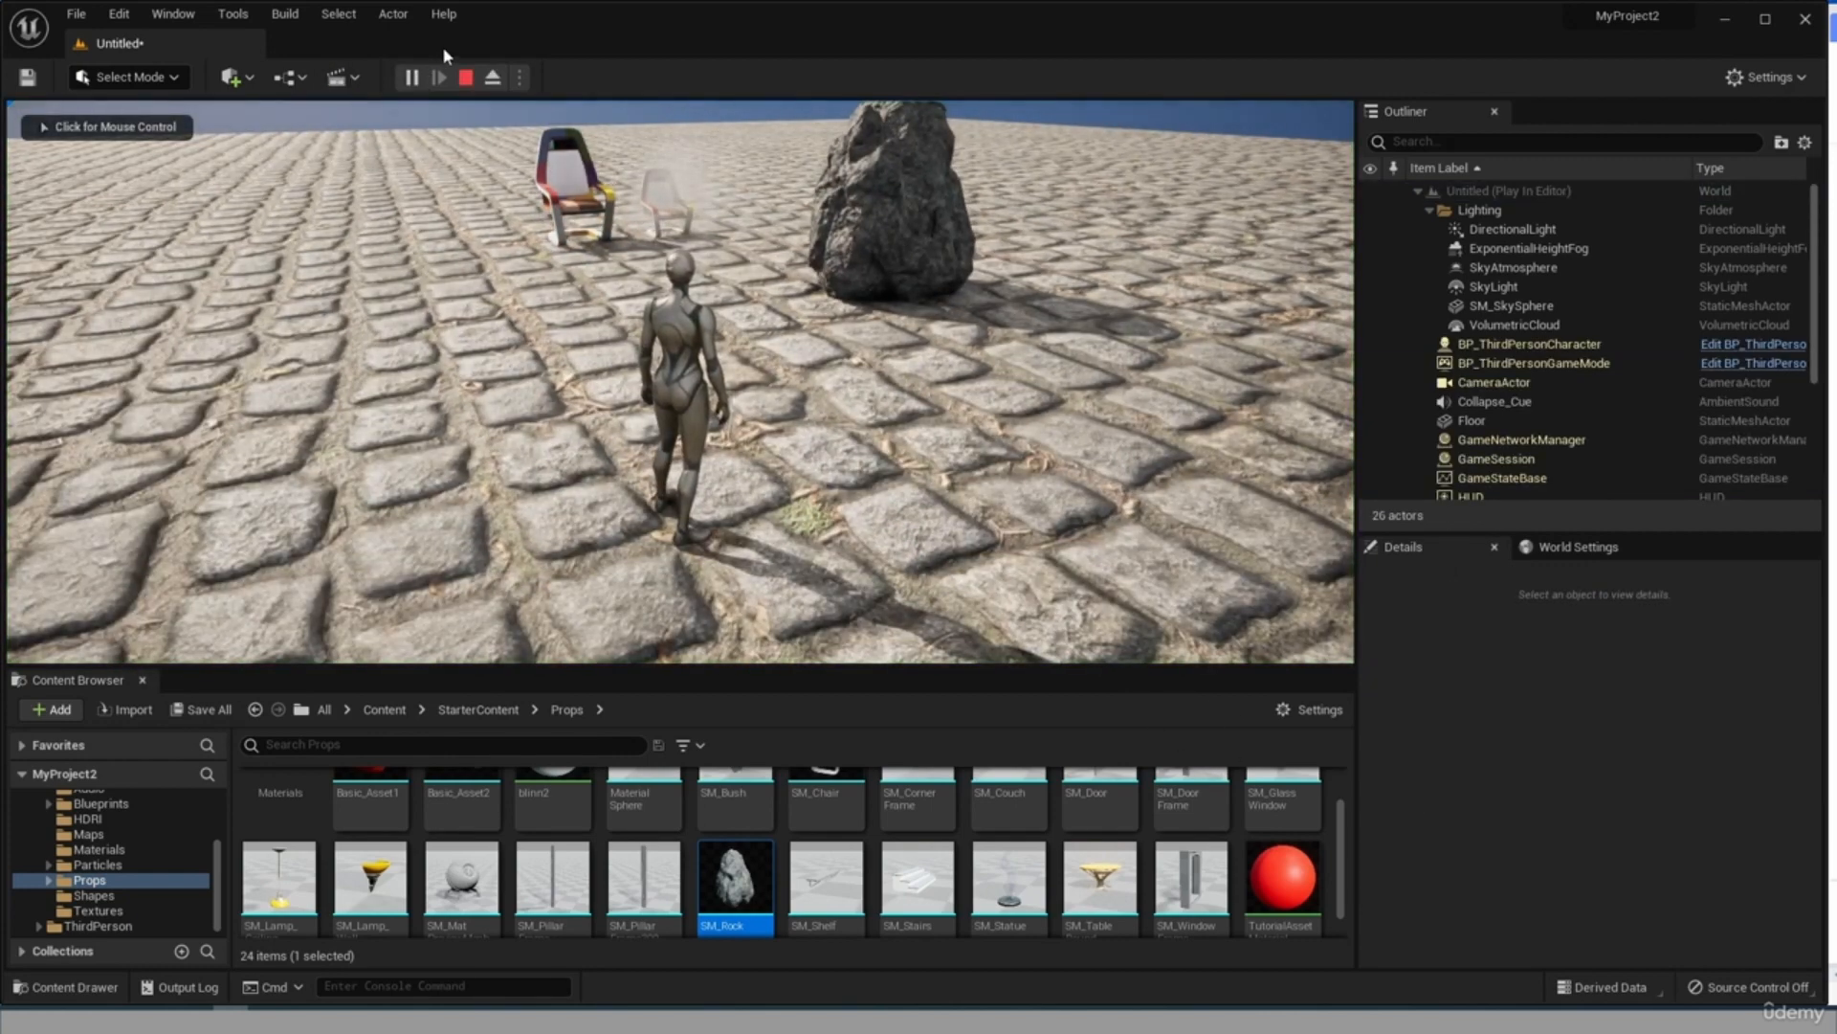
pyautogui.click(466, 78)
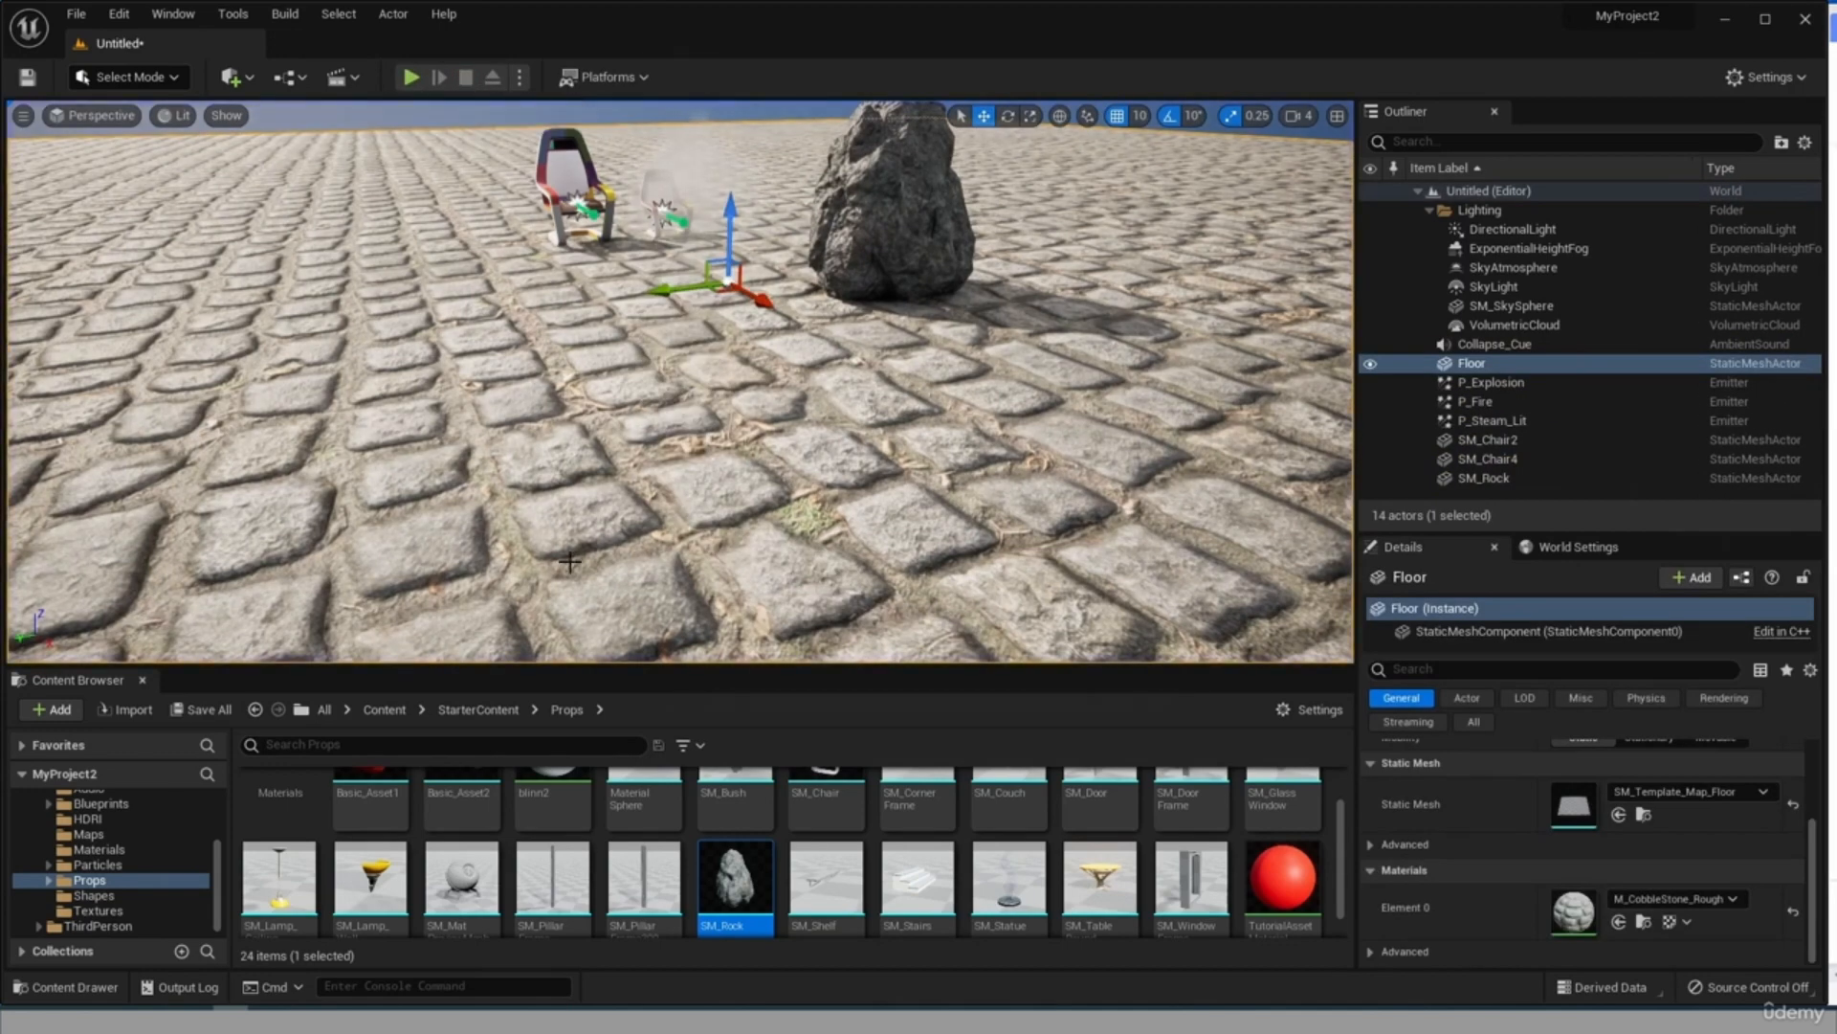
# Delete the P_Fire emitter and the Collapse_Cue sound from the level.
pyautogui.moveTo(569, 562); pyautogui.dragTo(932, 248, button='right')
pyautogui.click(827, 229)
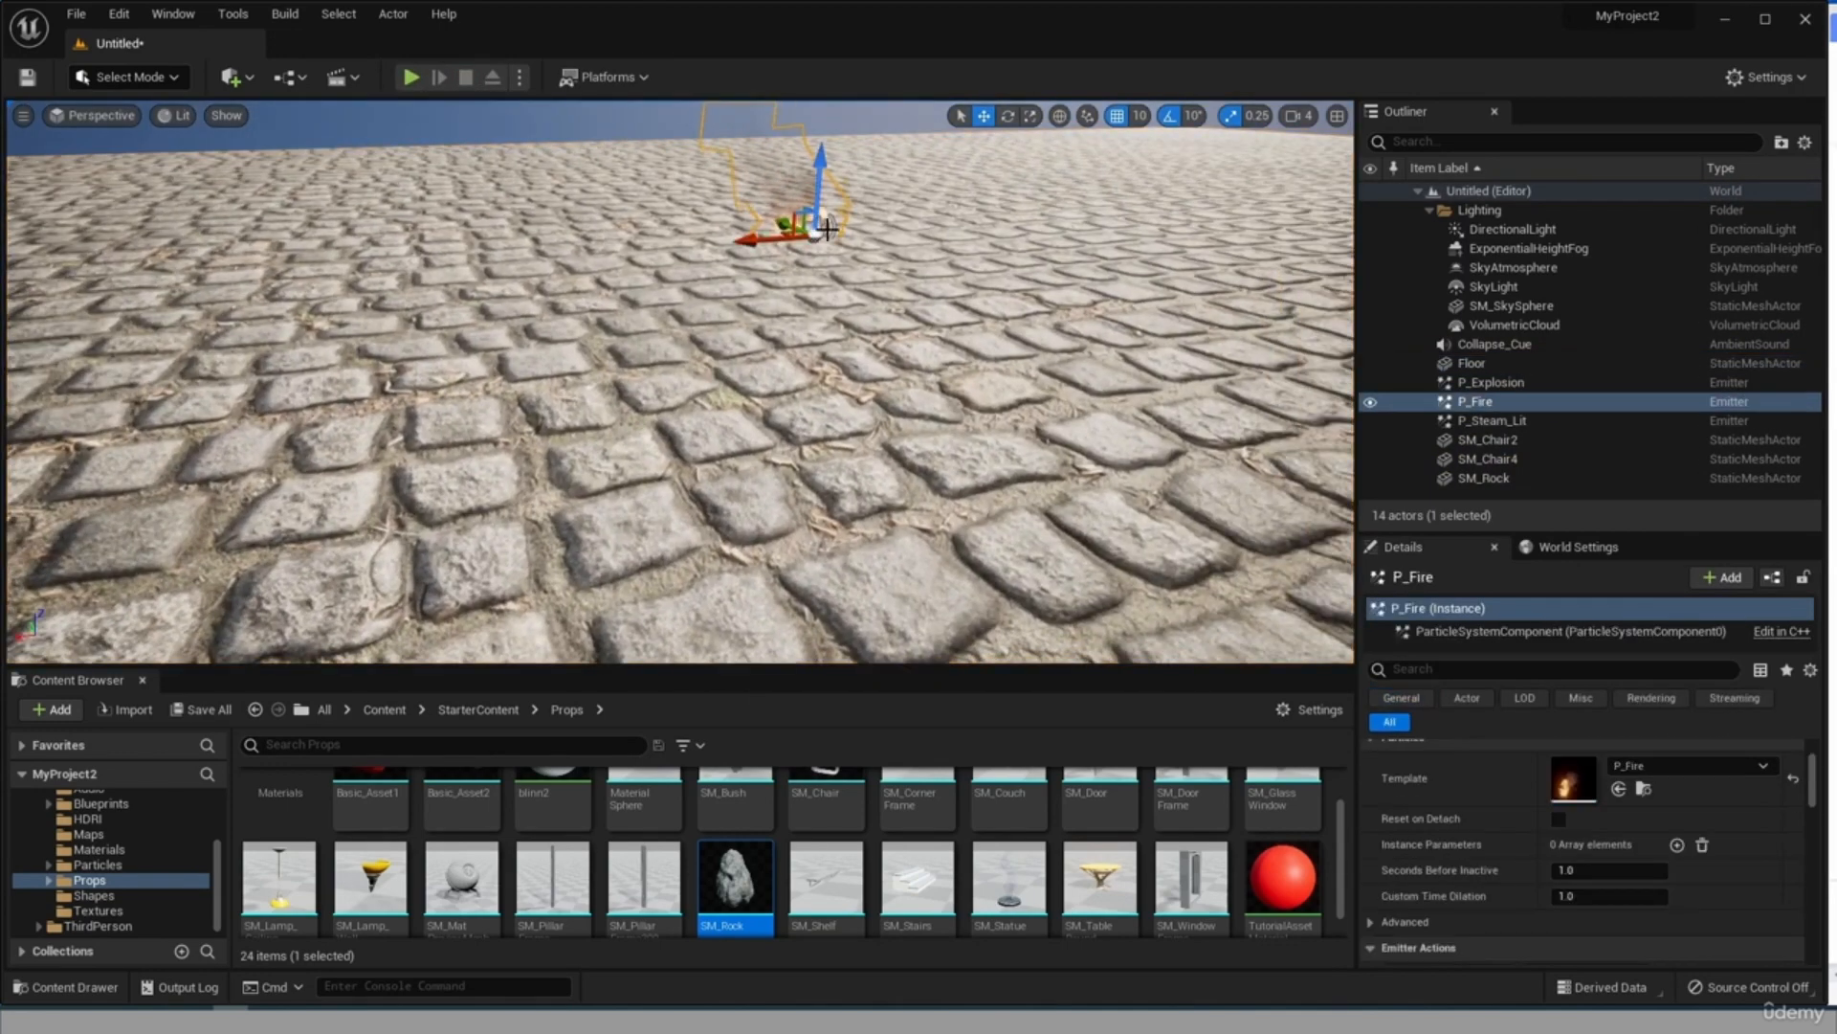
pyautogui.press('Delete')
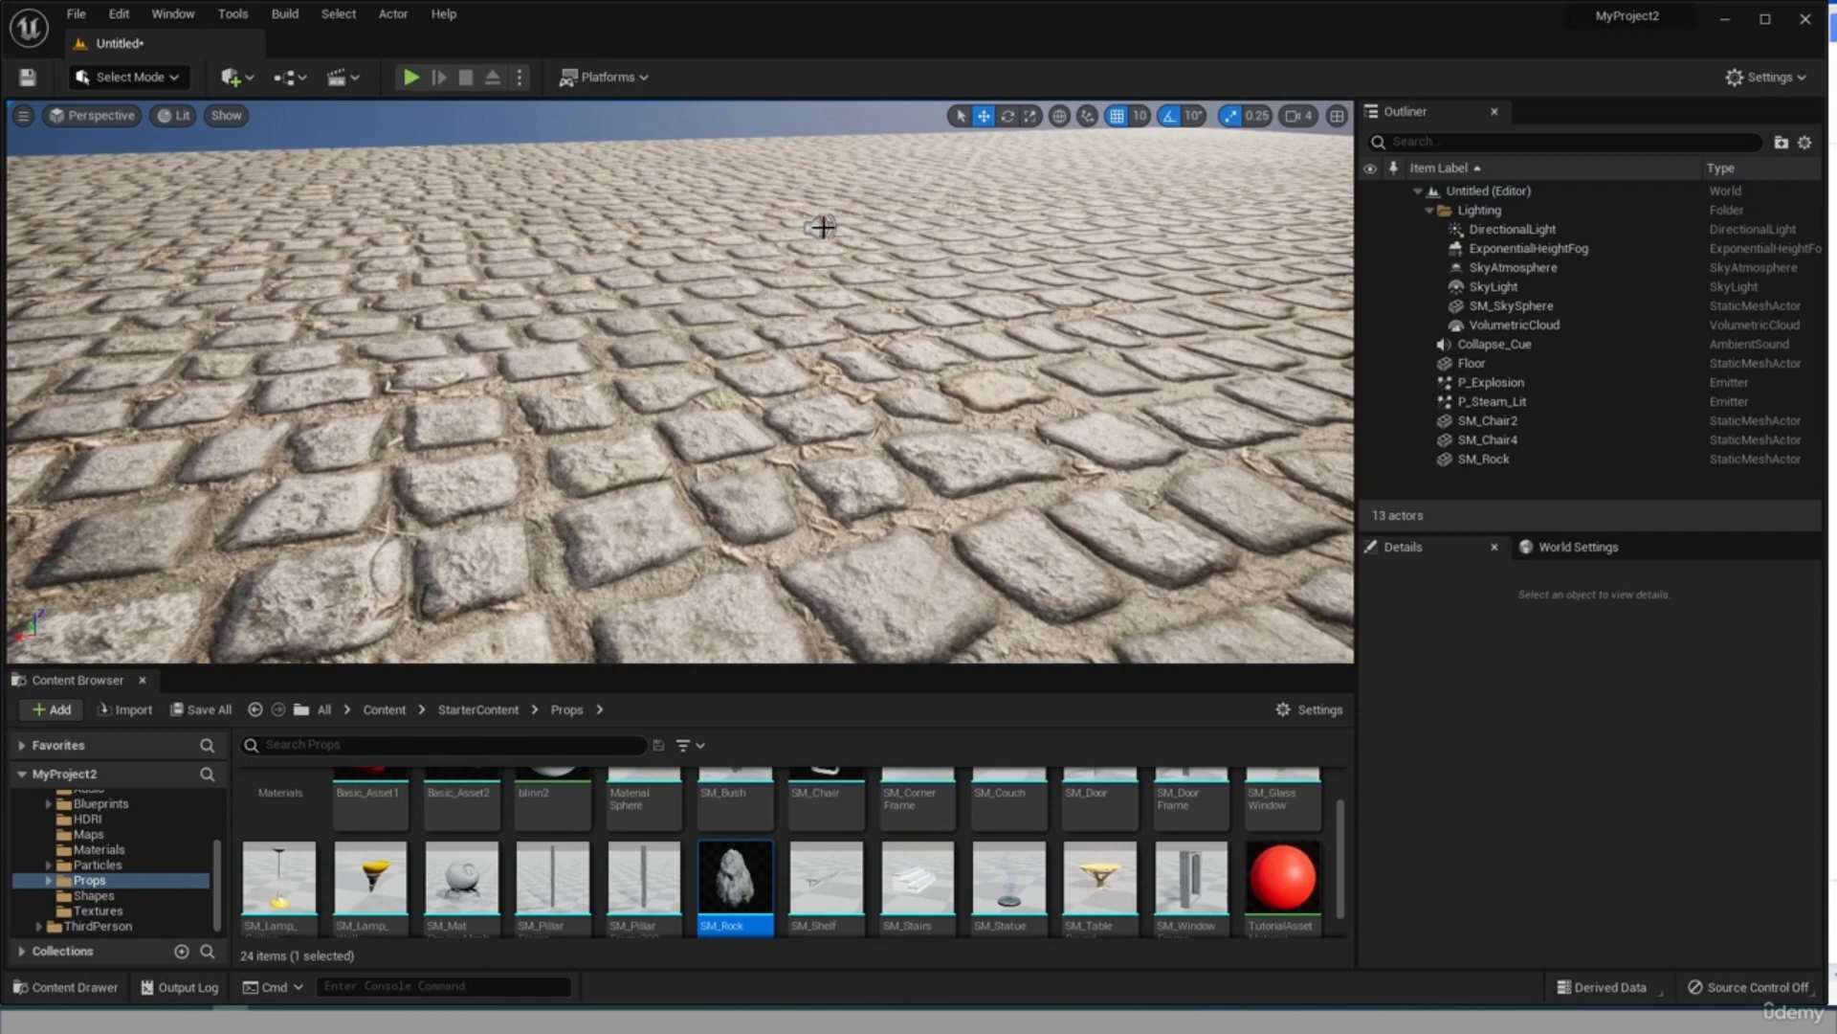
pyautogui.click(823, 227)
pyautogui.press('Delete')
pyautogui.moveTo(823, 227); pyautogui.dragTo(594, 383, button='right')
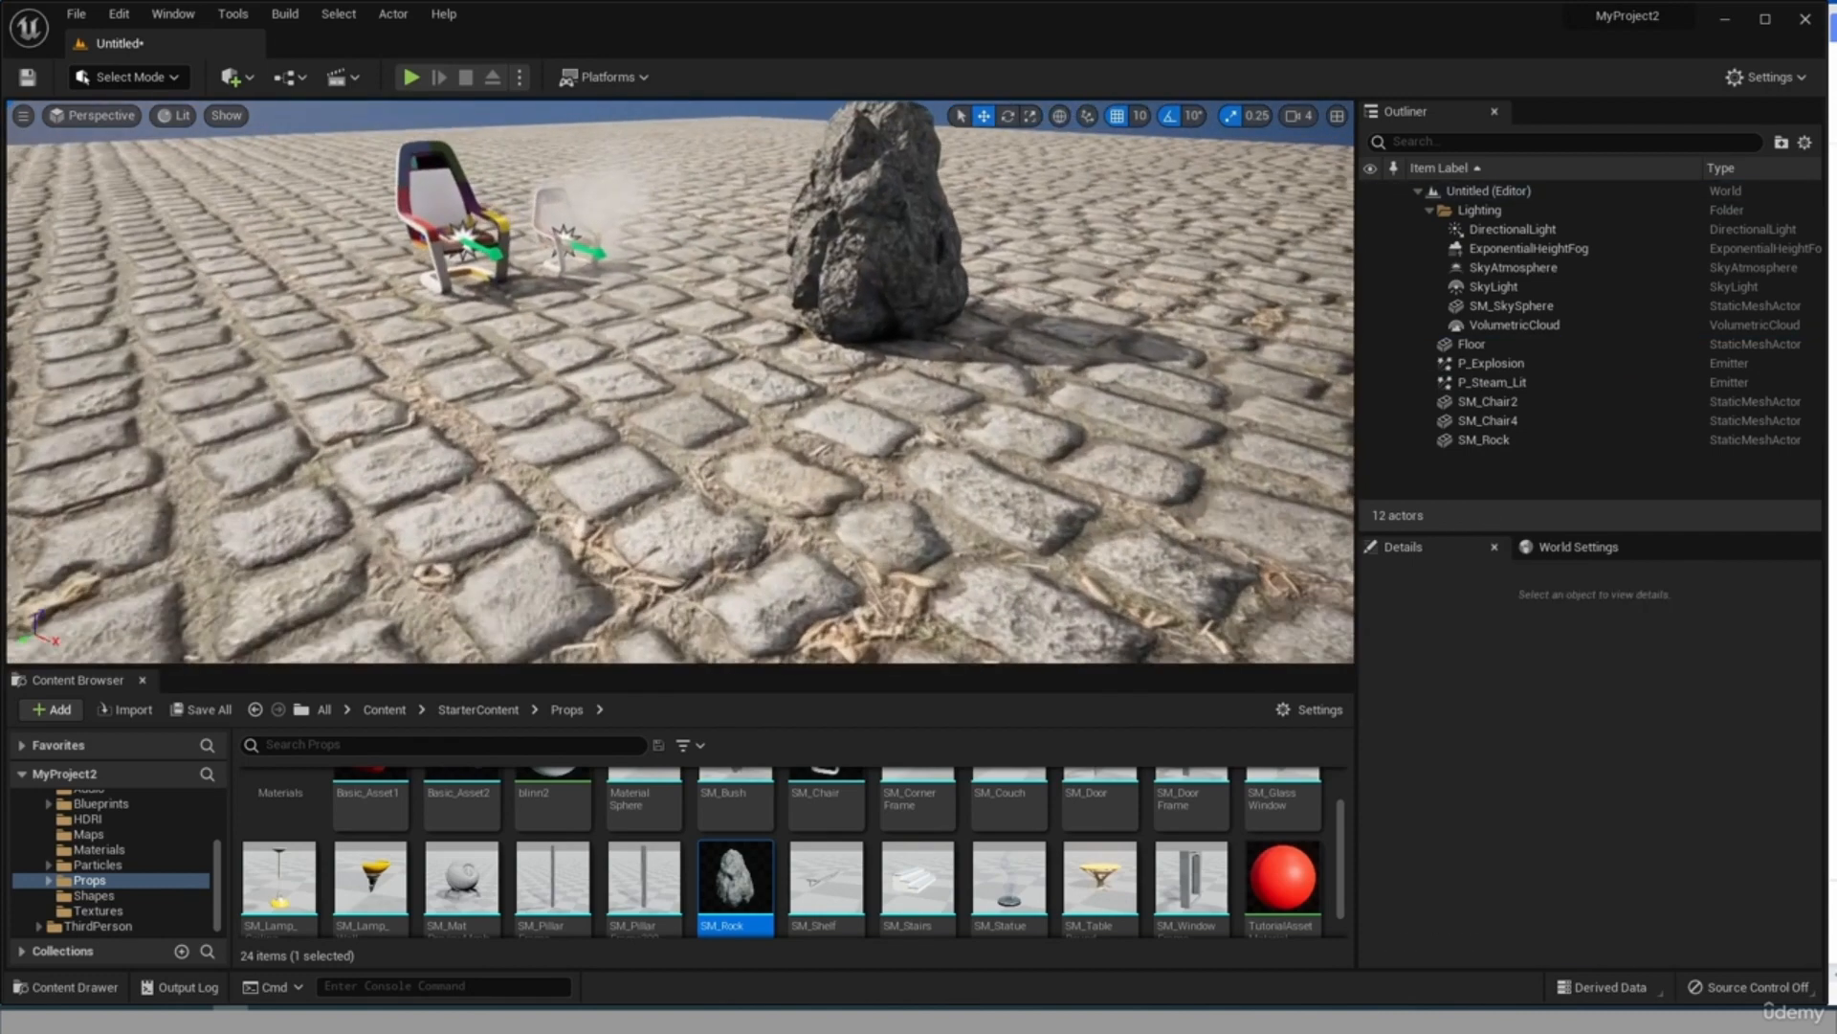
# Play-test the level by running the character around the rock, steam and chairs to check collision, and end the session.
pyautogui.click(411, 78)
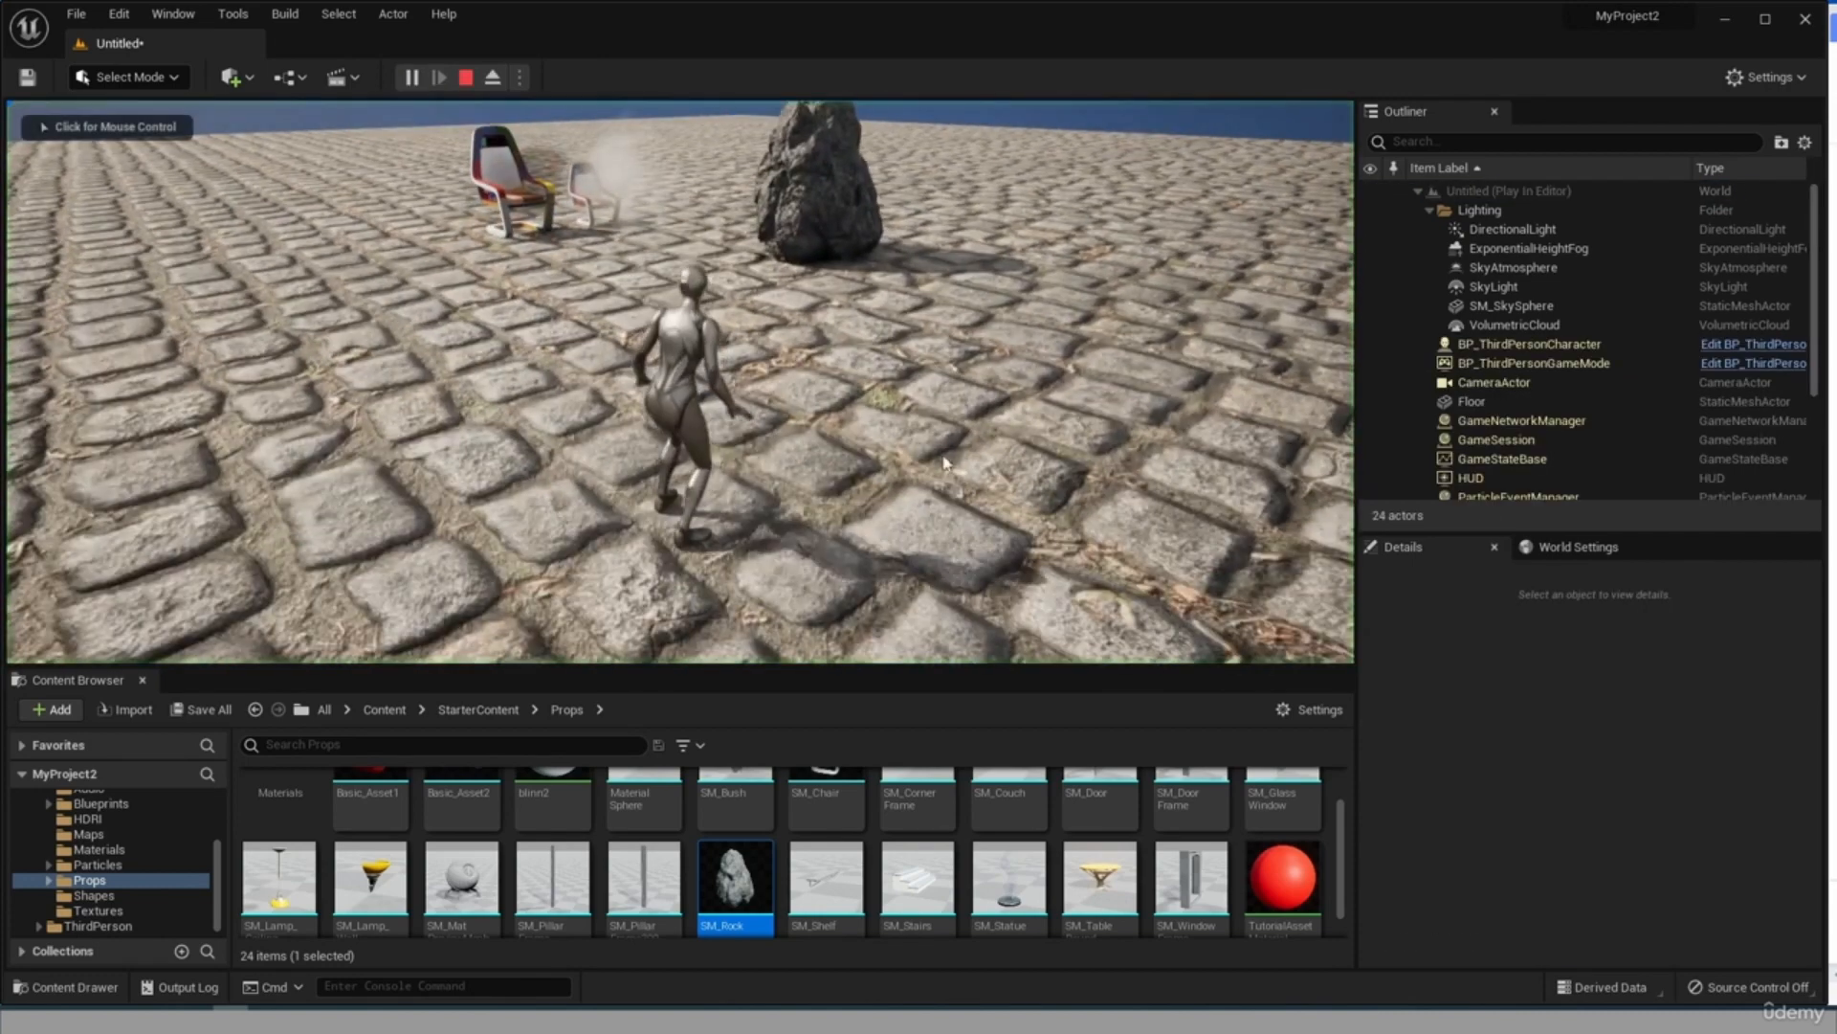
pyautogui.click(931, 445)
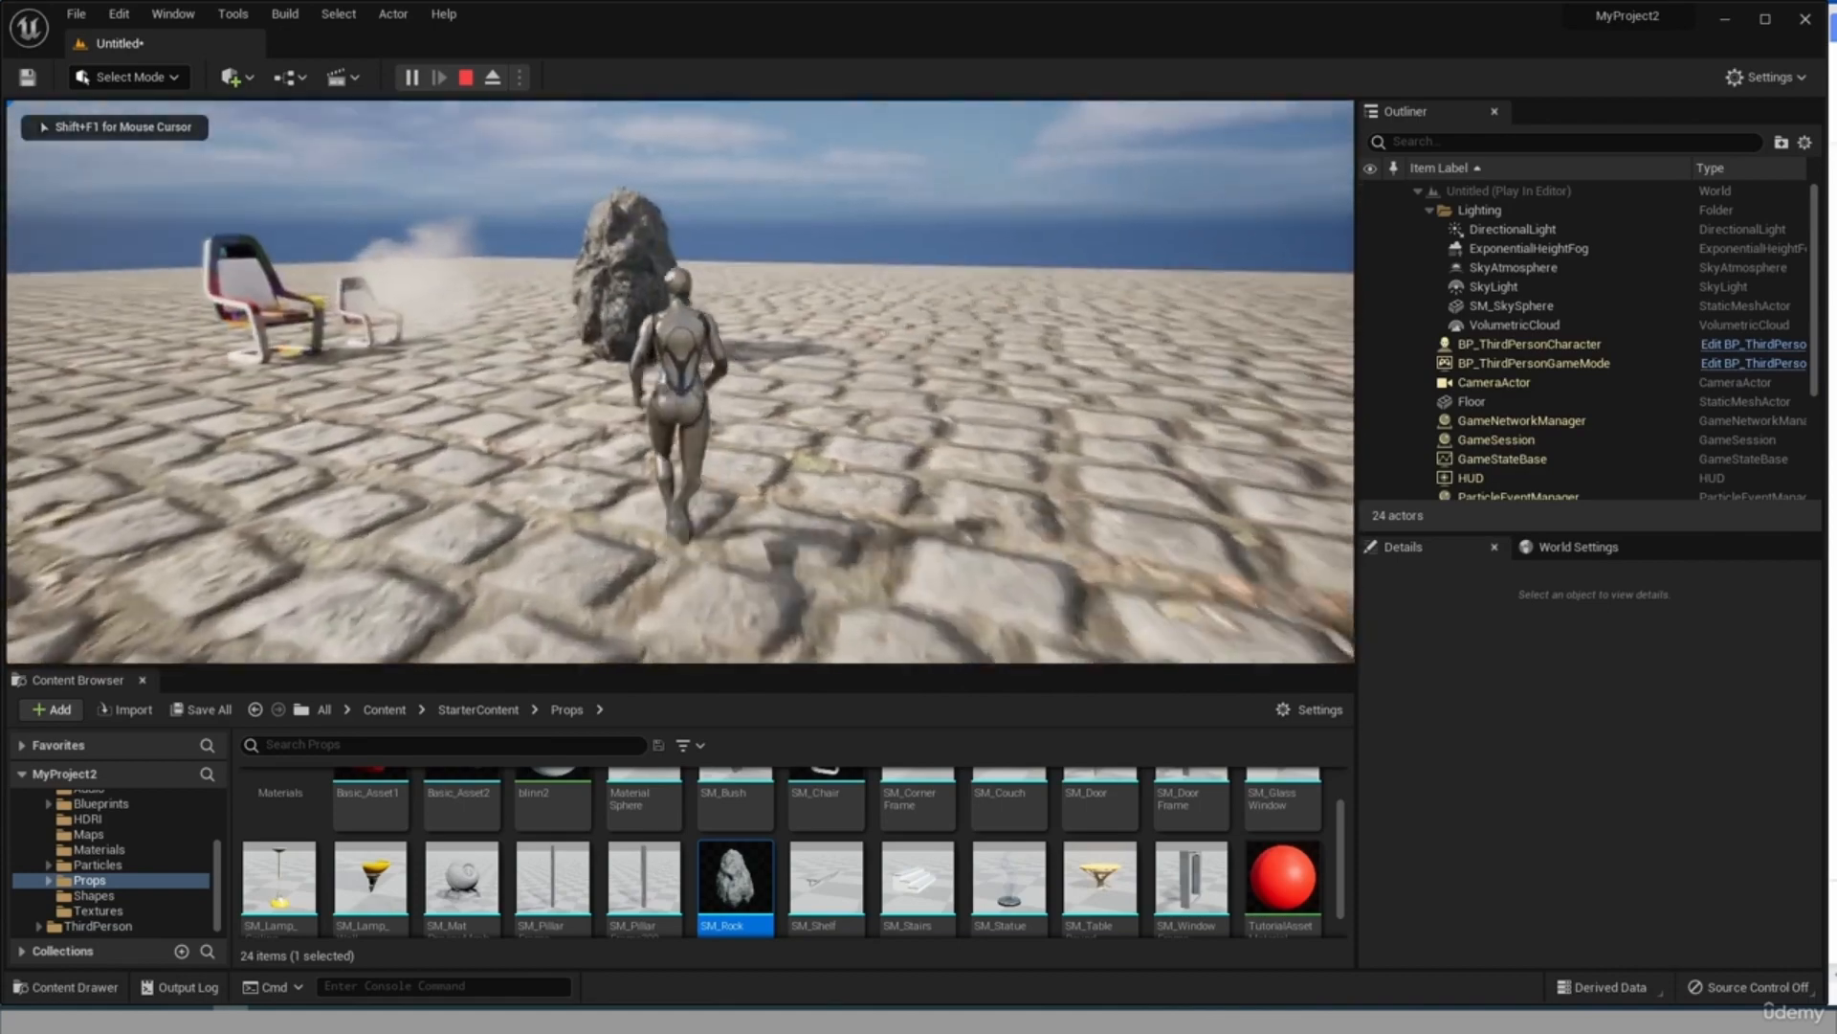
pyautogui.press('w')
pyautogui.press('s')
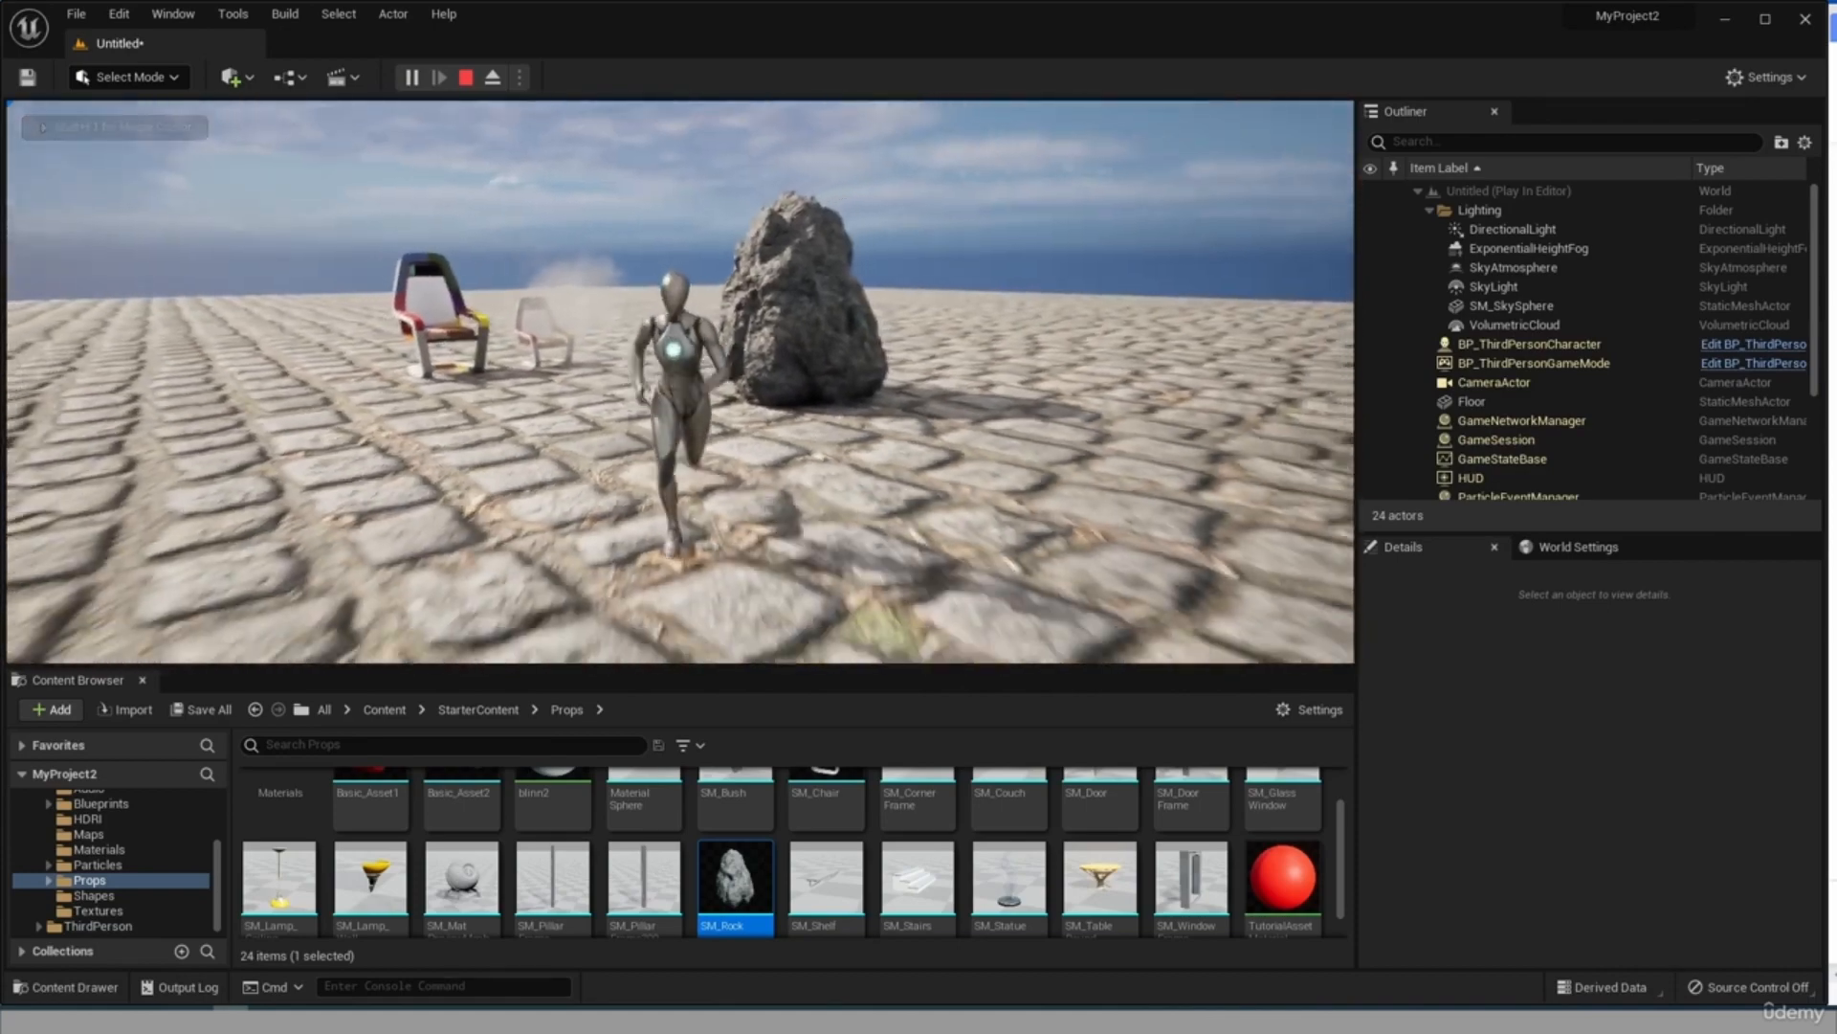
pyautogui.press('w')
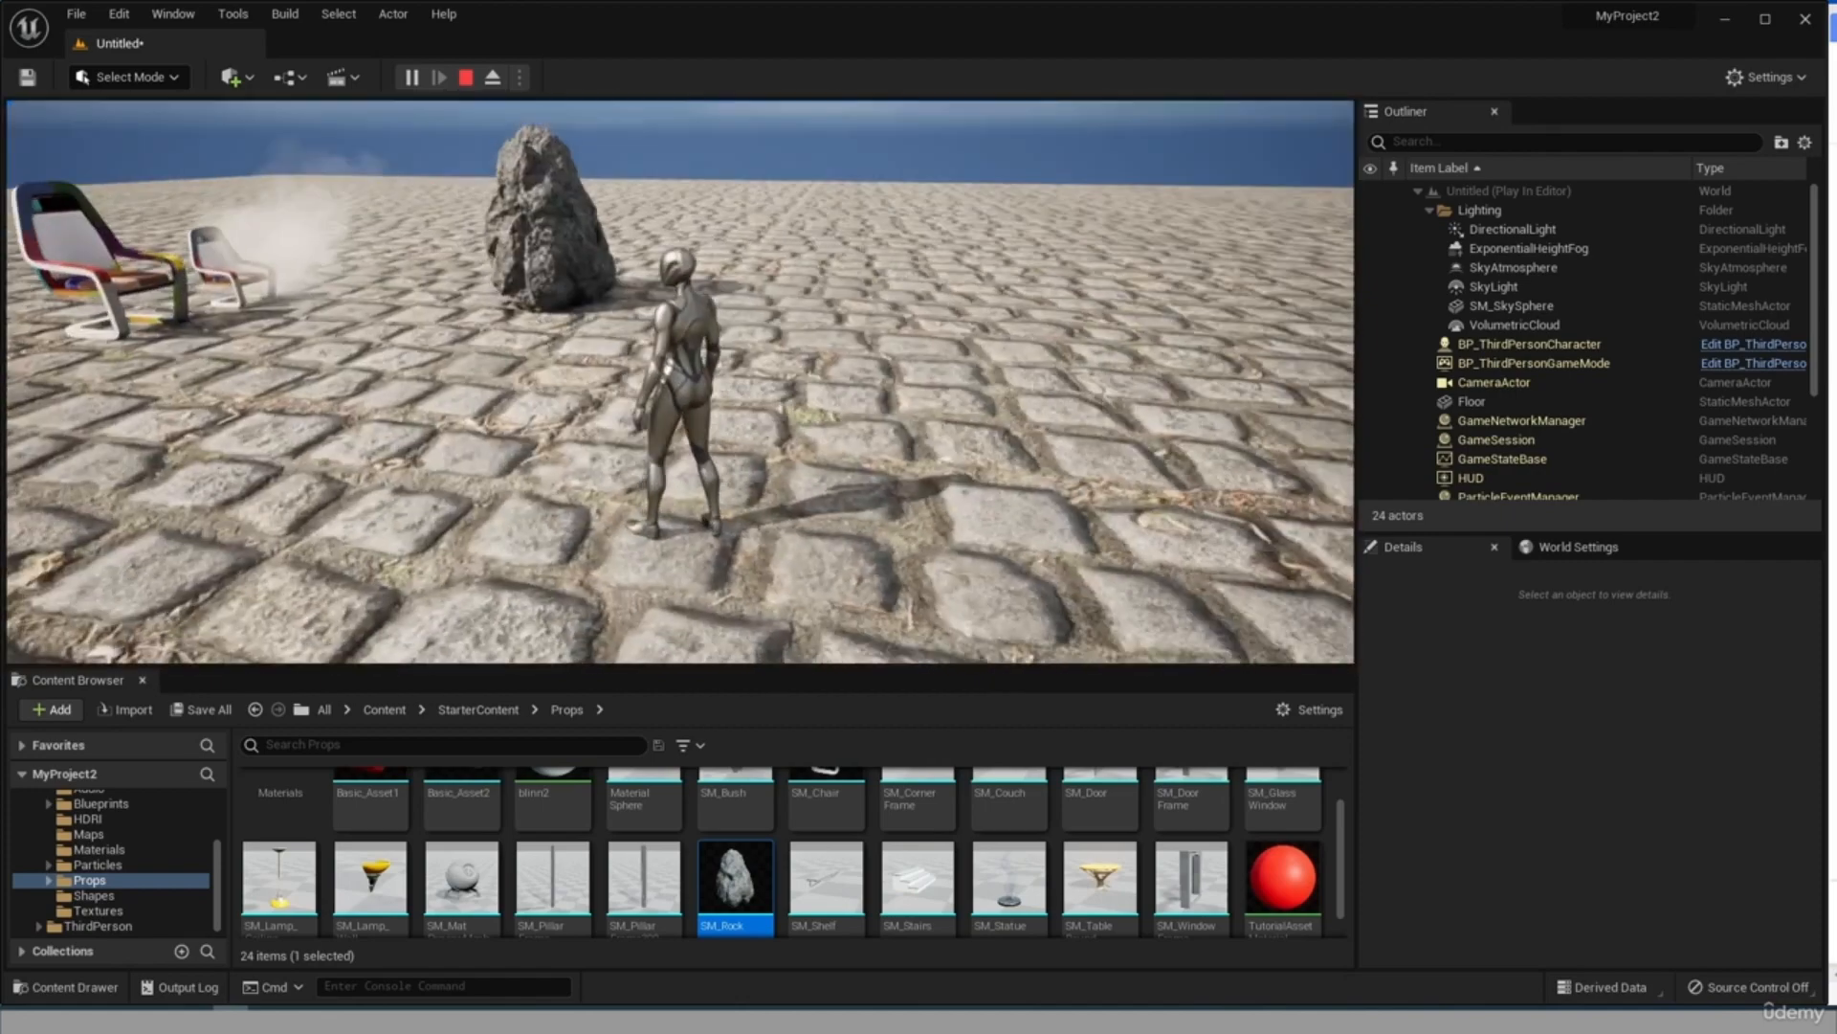
pyautogui.press('w')
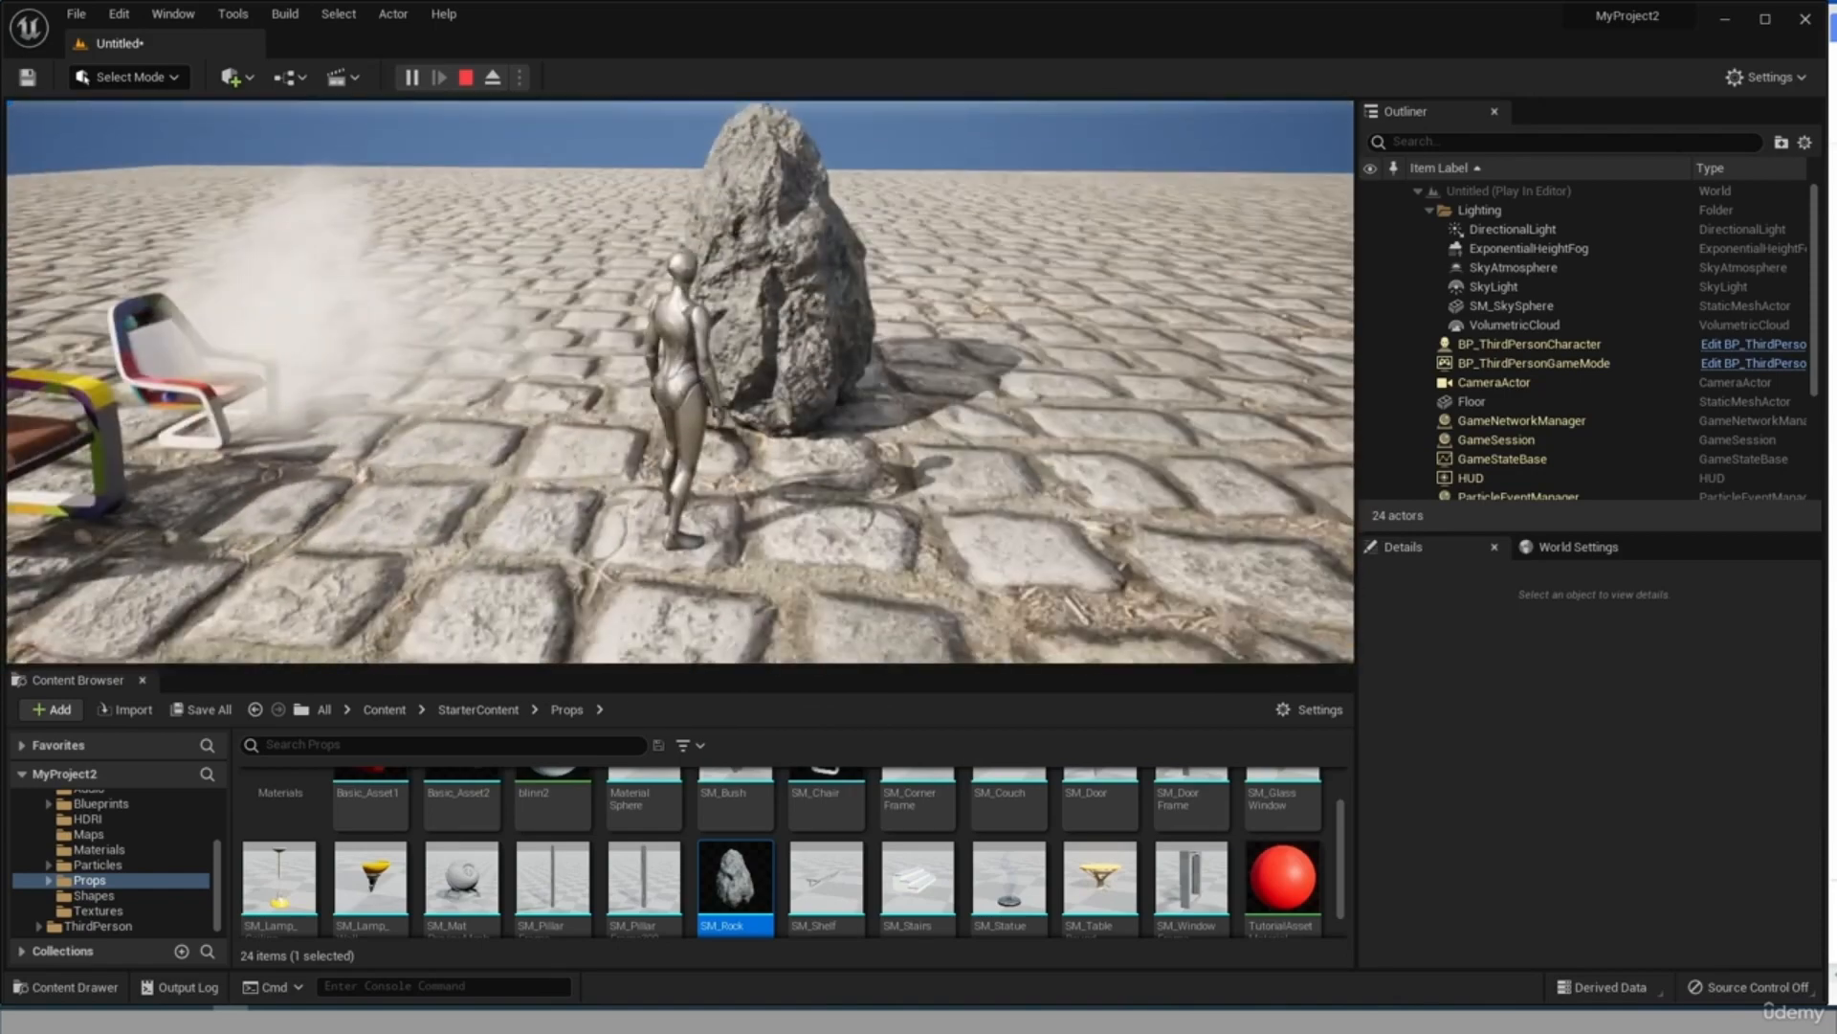
pyautogui.press('w')
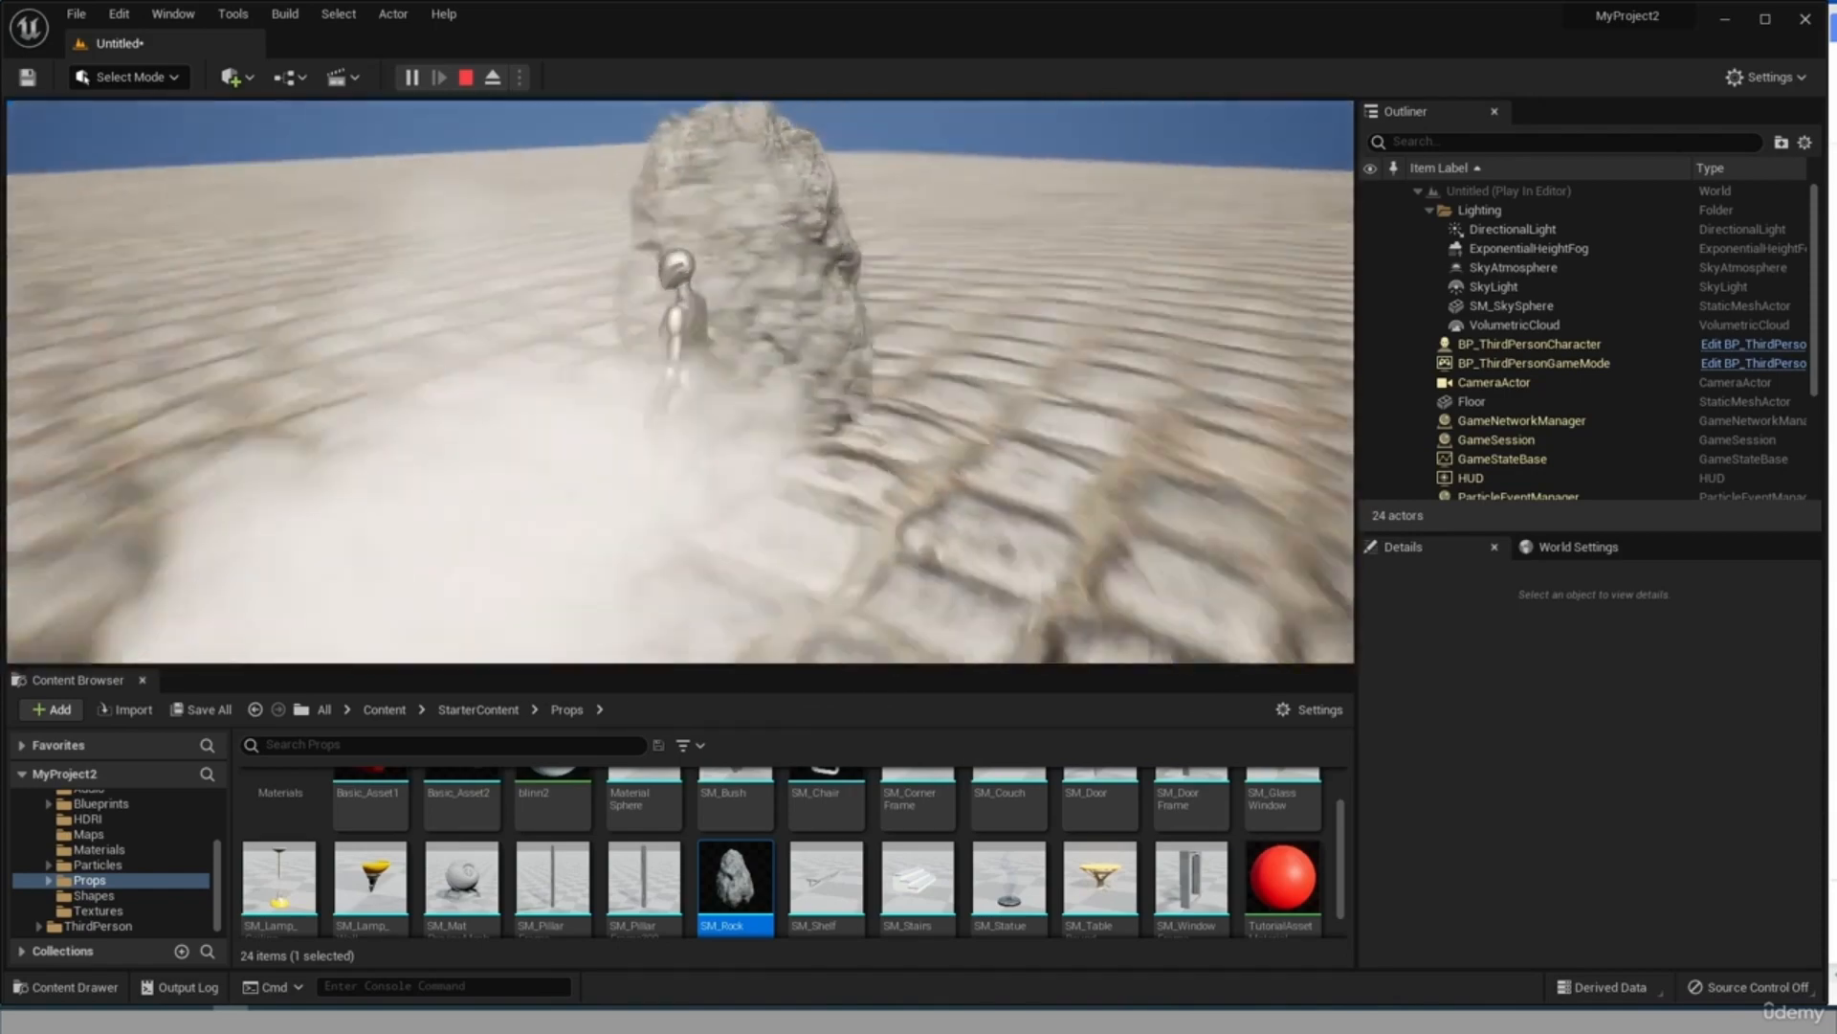
pyautogui.press('w')
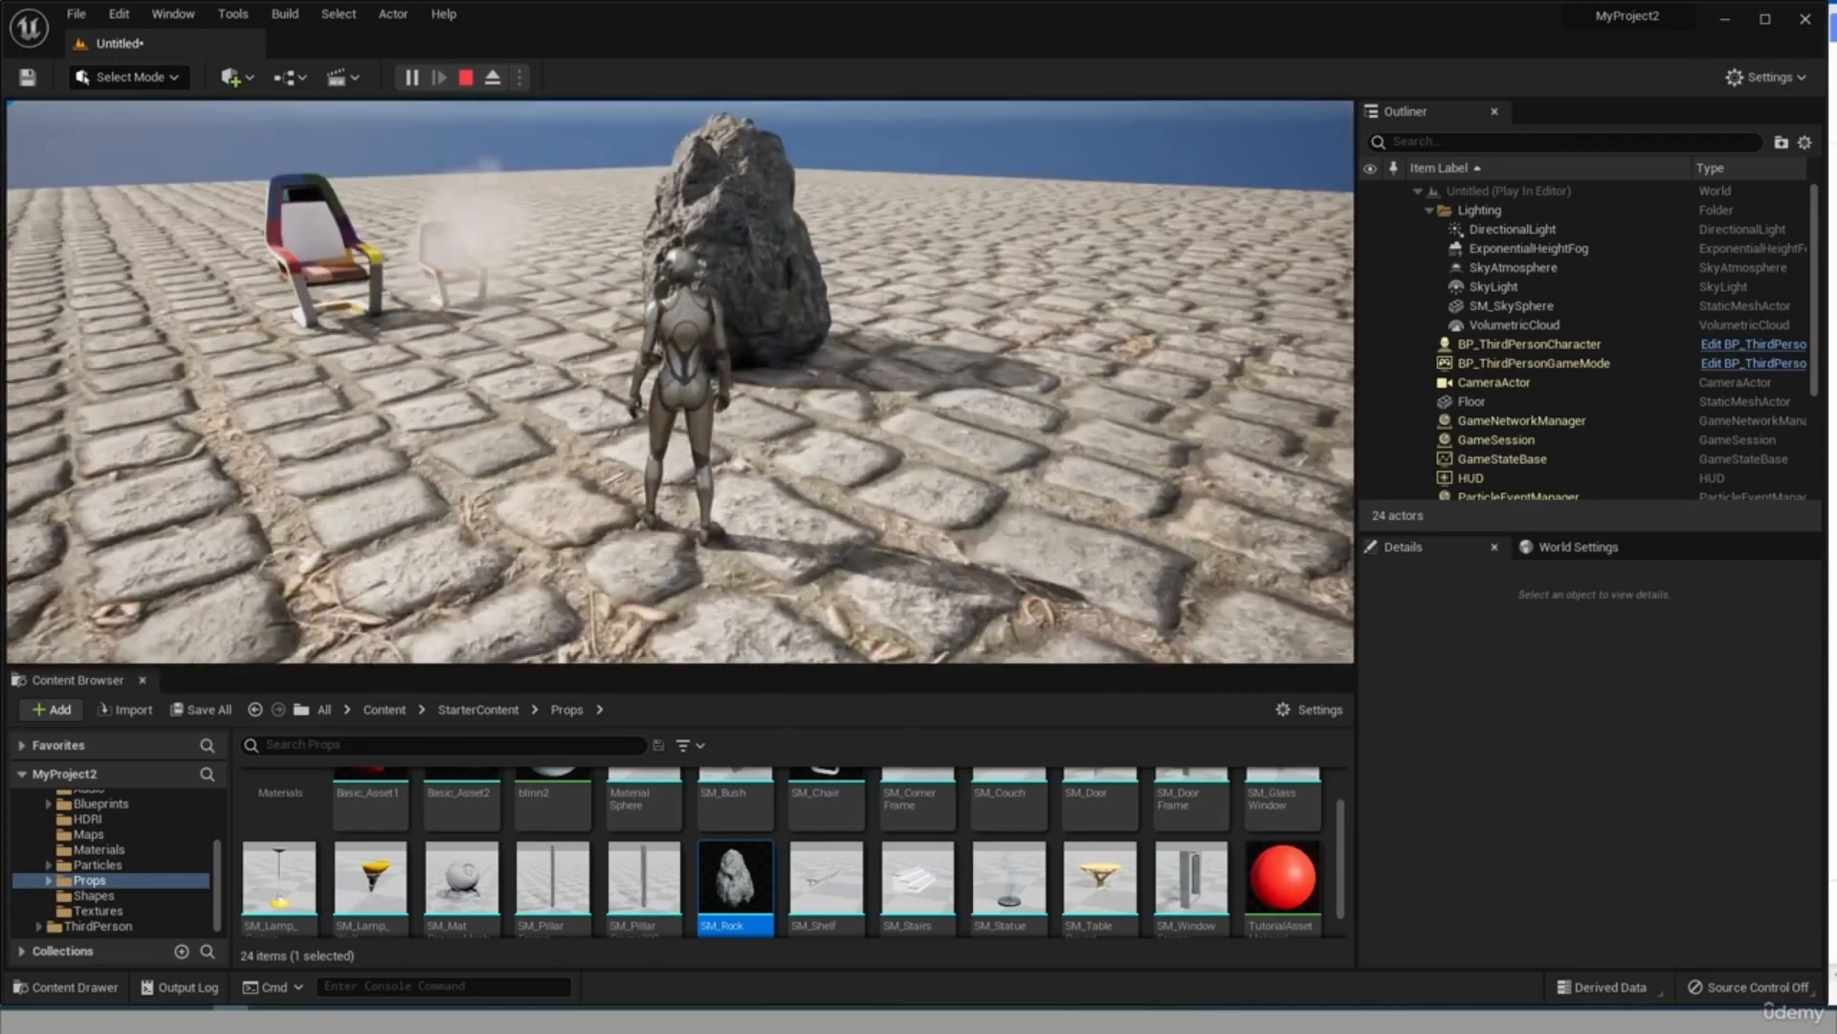
pyautogui.press('w')
pyautogui.press('w')
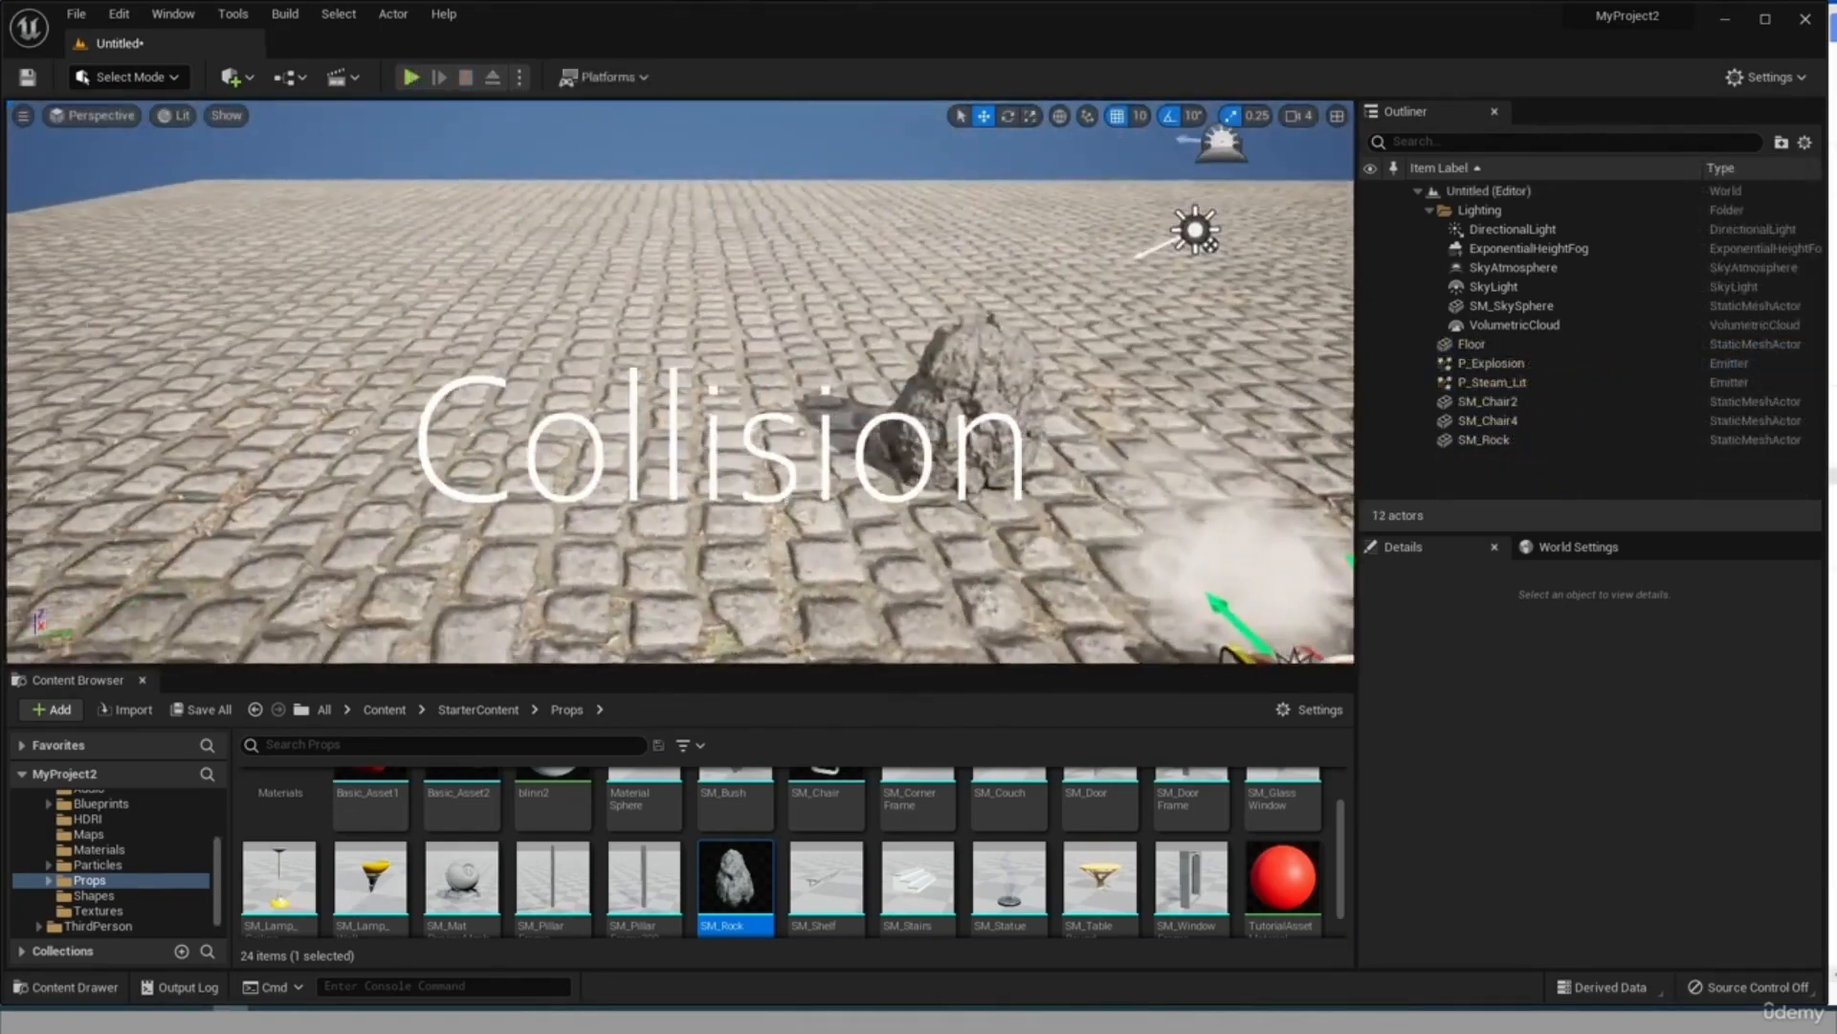
pyautogui.moveTo(655, 494)
pyautogui.mouseDown(button='right')
pyautogui.moveTo(823, 494)
pyautogui.moveTo(627, 494)
pyautogui.moveTo(654, 494)
pyautogui.mouseUp(button='right')
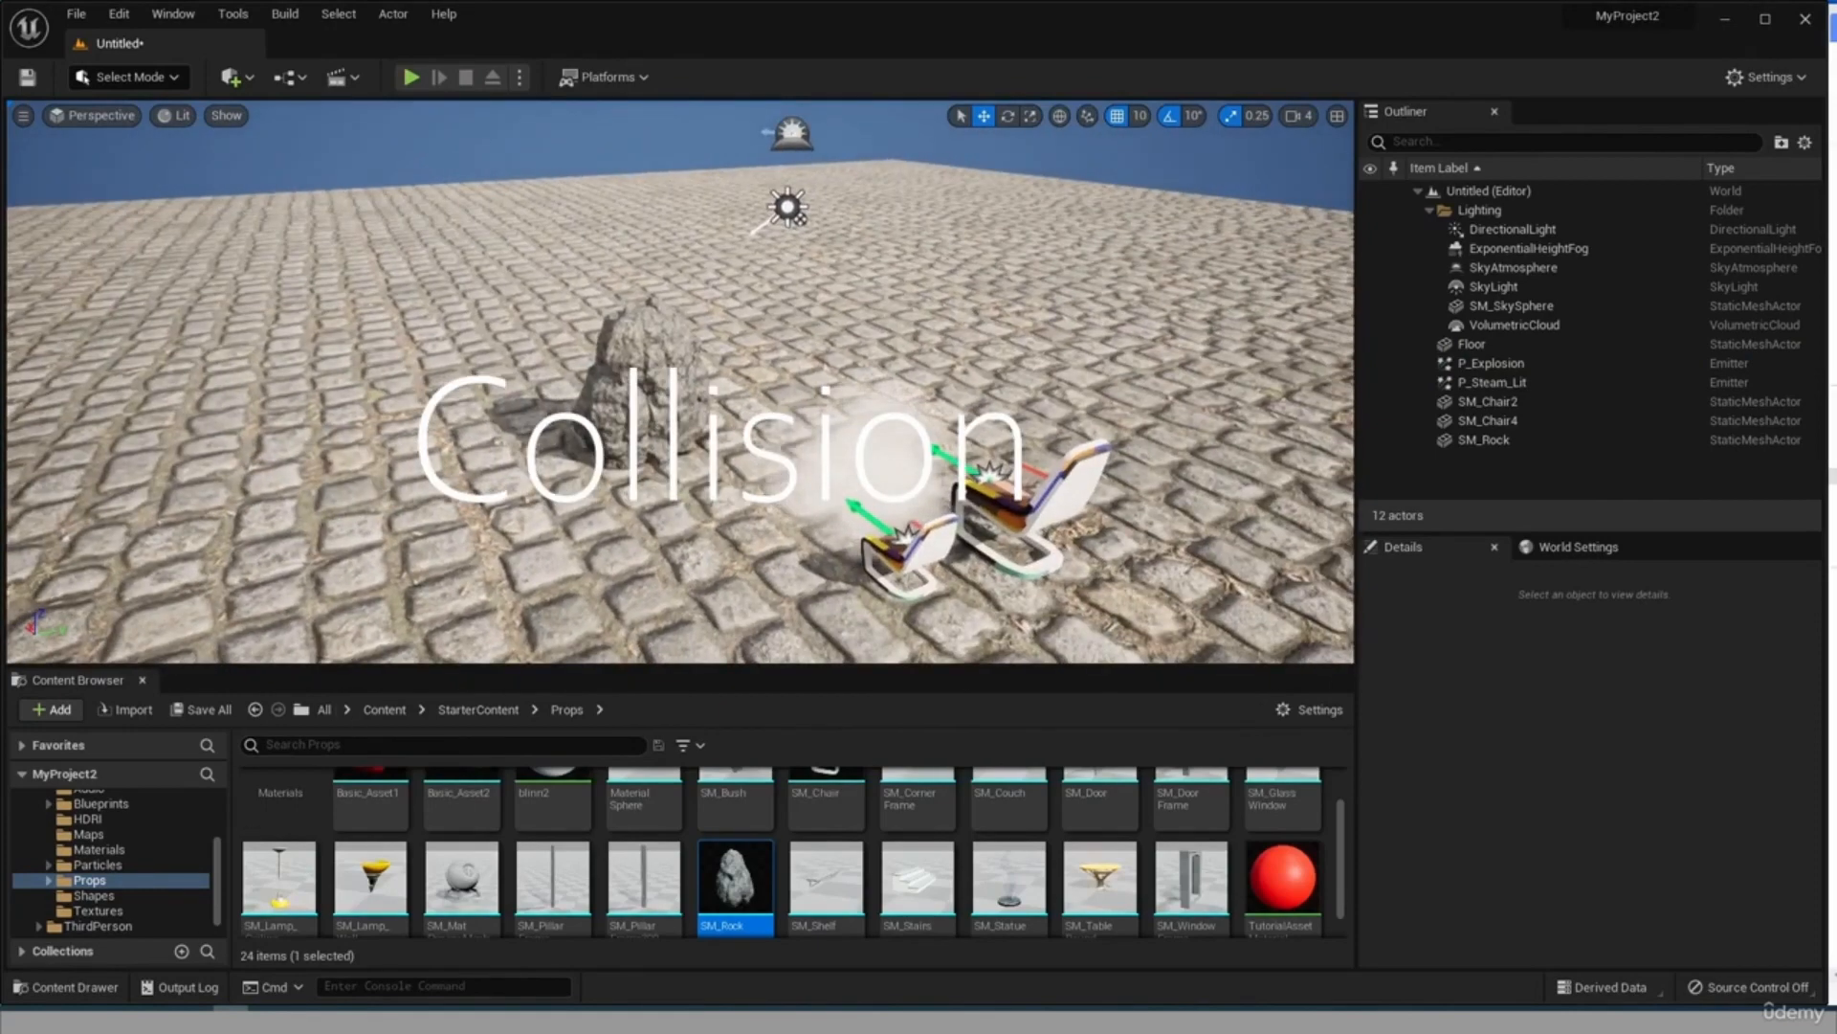
# Start a play session, detach from the player controller, and select the third-person character in the viewport.
pyautogui.moveTo(747, 497); pyautogui.dragTo(761, 613, button='middle')
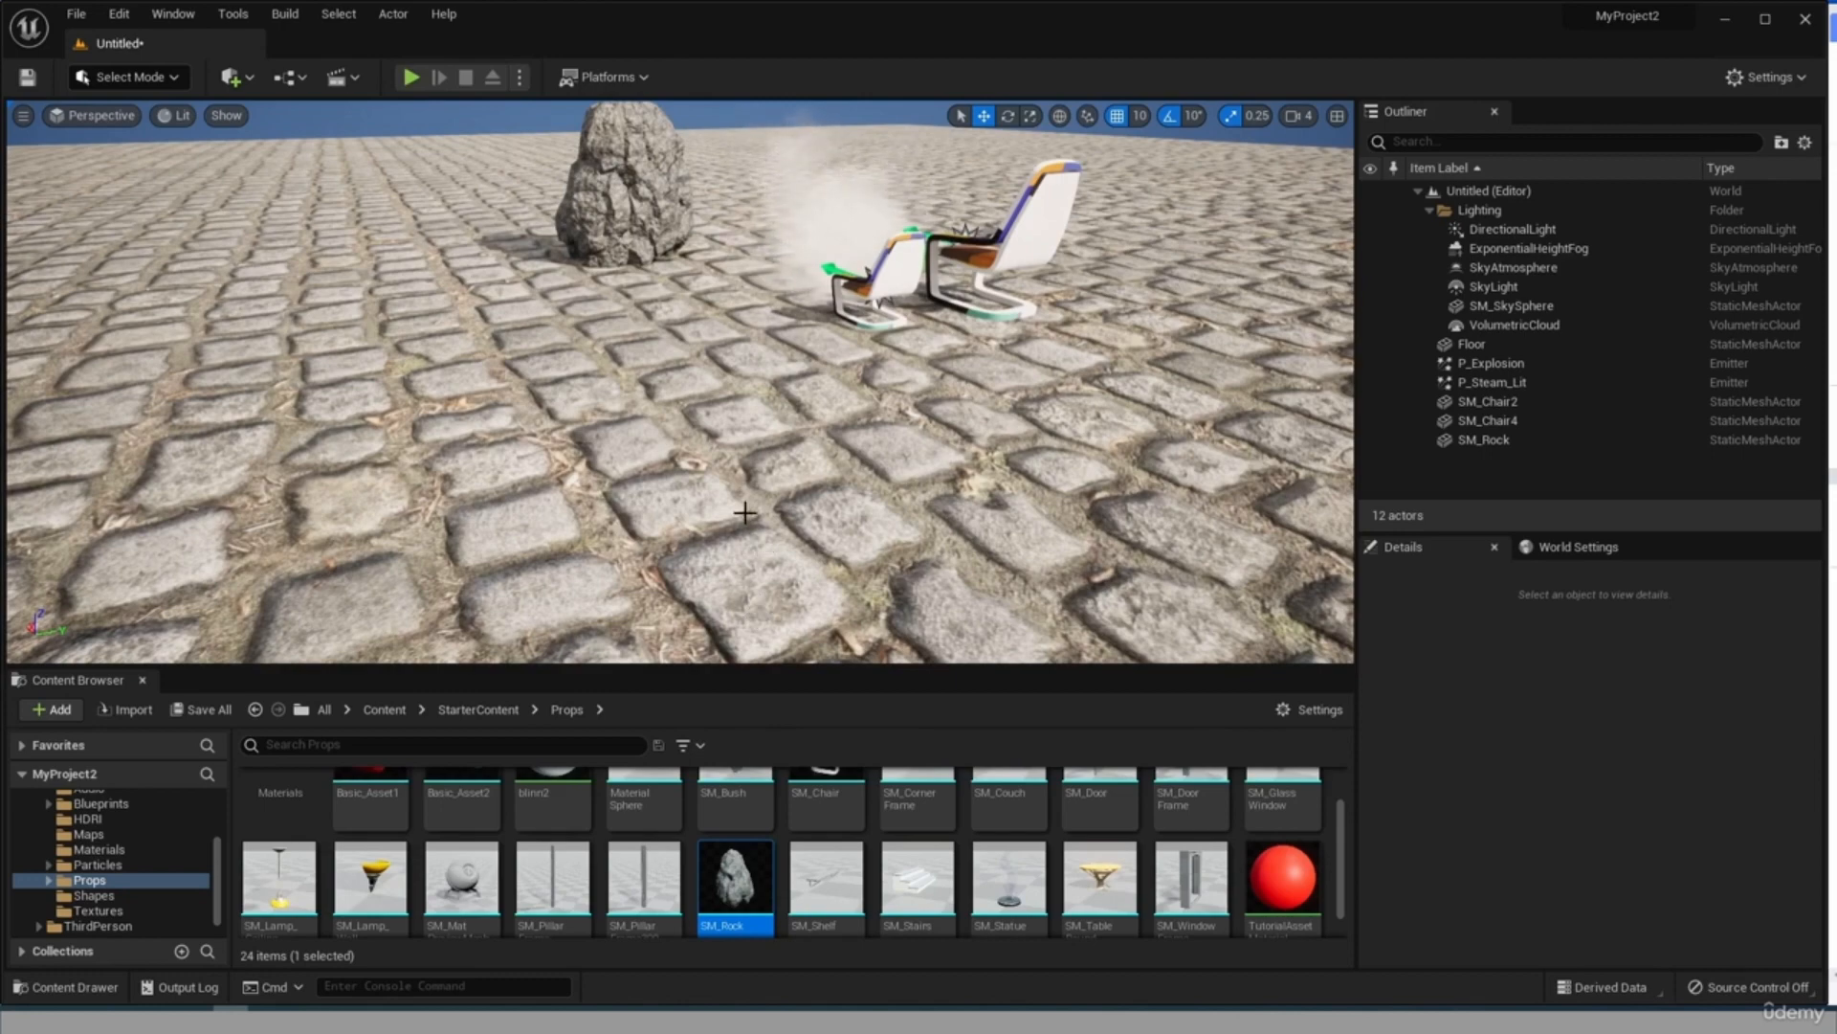
pyautogui.click(410, 76)
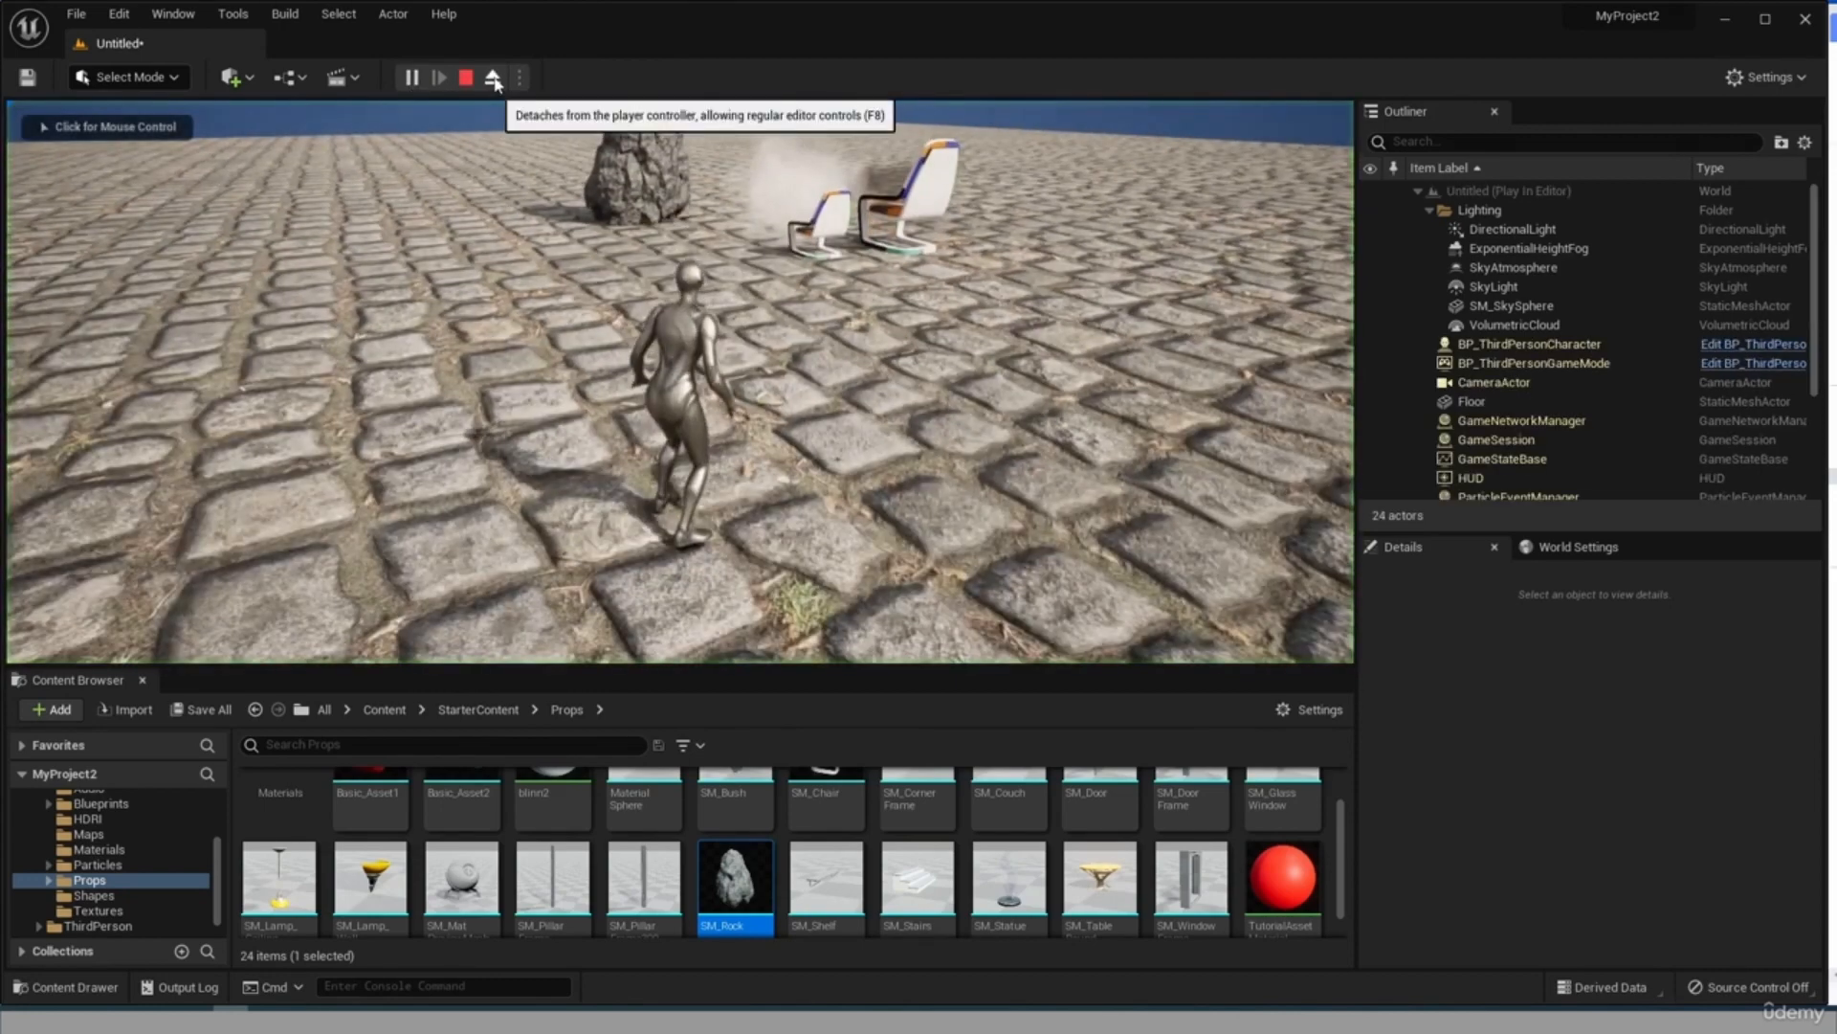
pyautogui.click(494, 78)
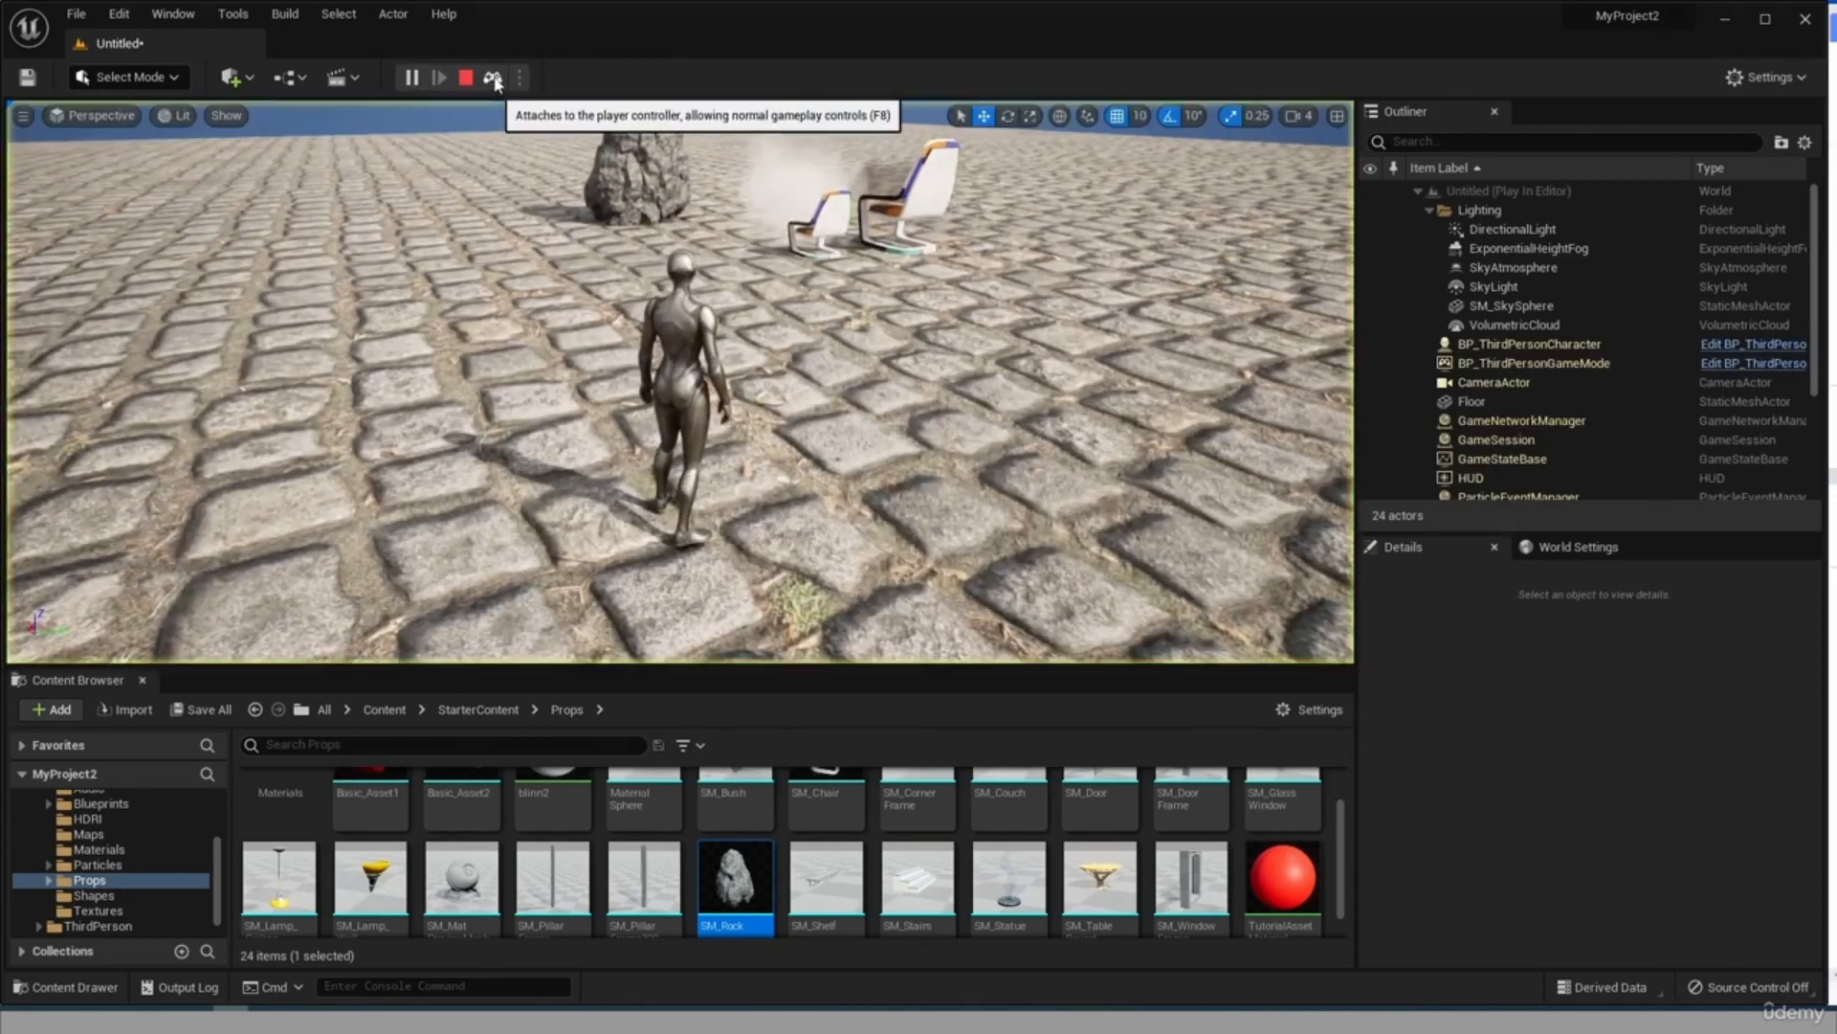
pyautogui.click(676, 340)
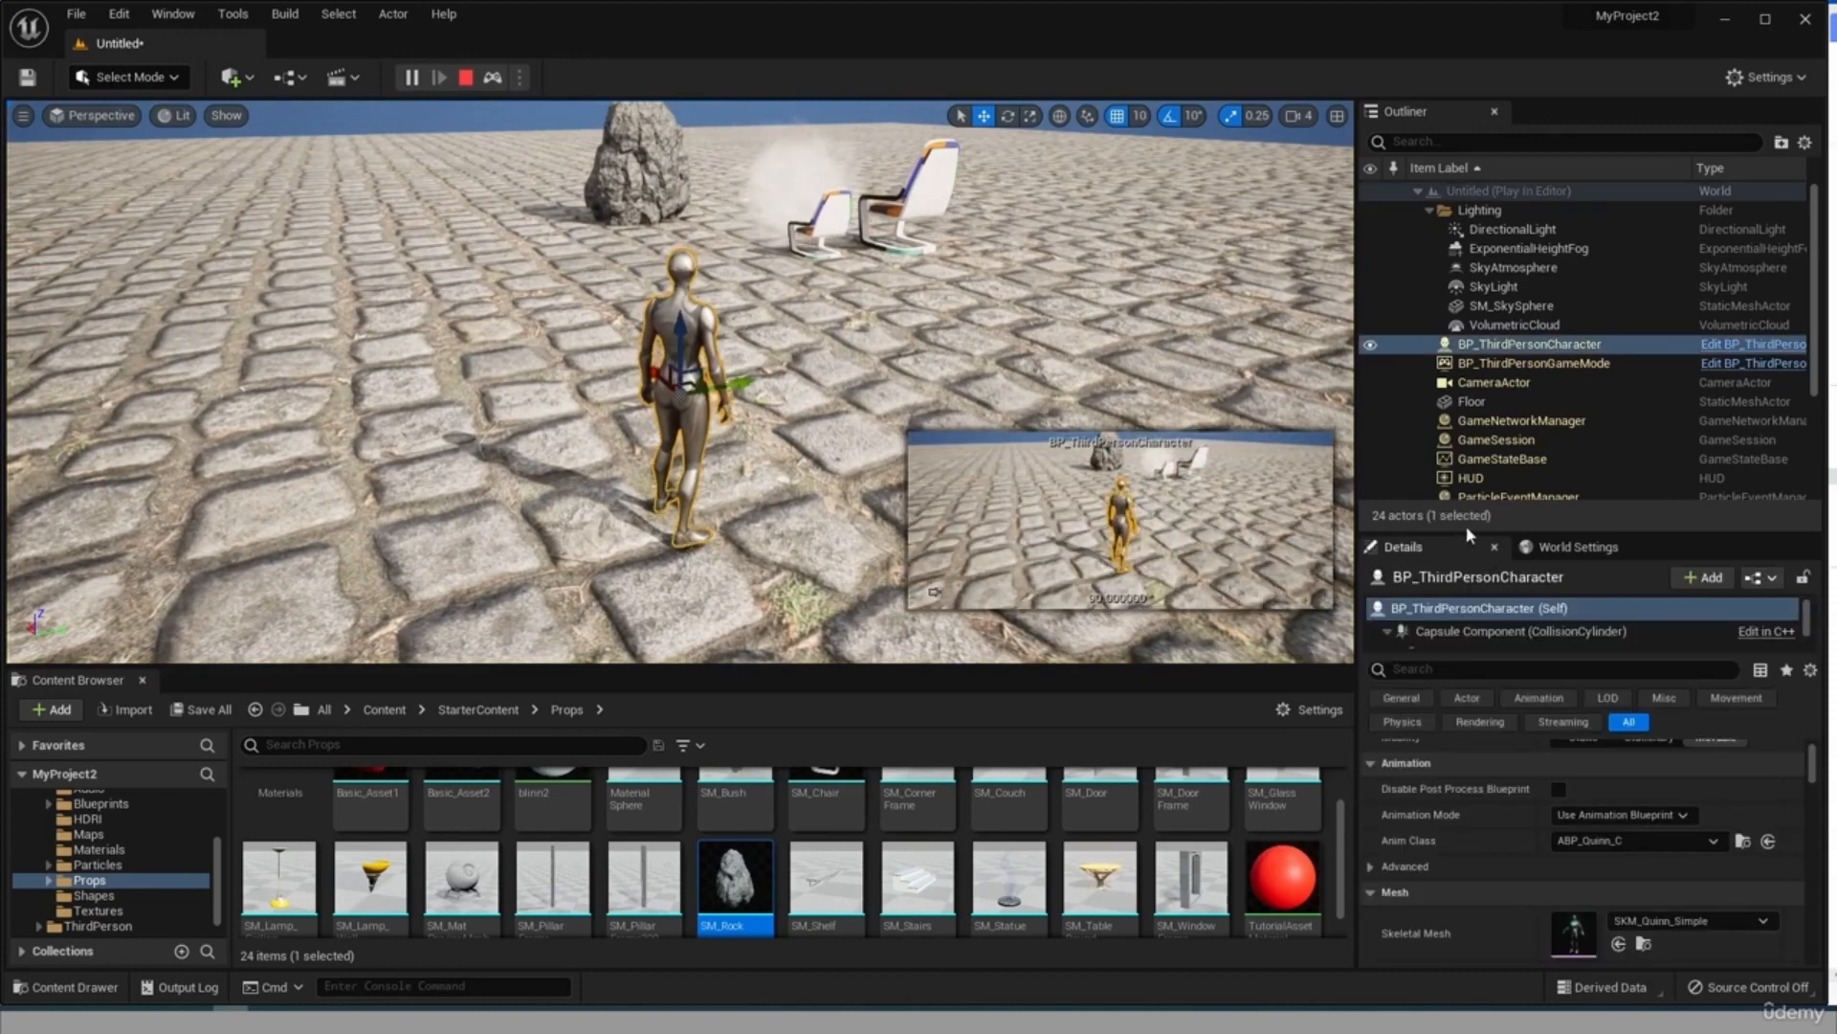
# Enlarge the Details panel and examine the third-person character's Capsule Component and Mesh in its component hierarchy.
pyautogui.moveTo(1466, 532); pyautogui.dragTo(1466, 172)
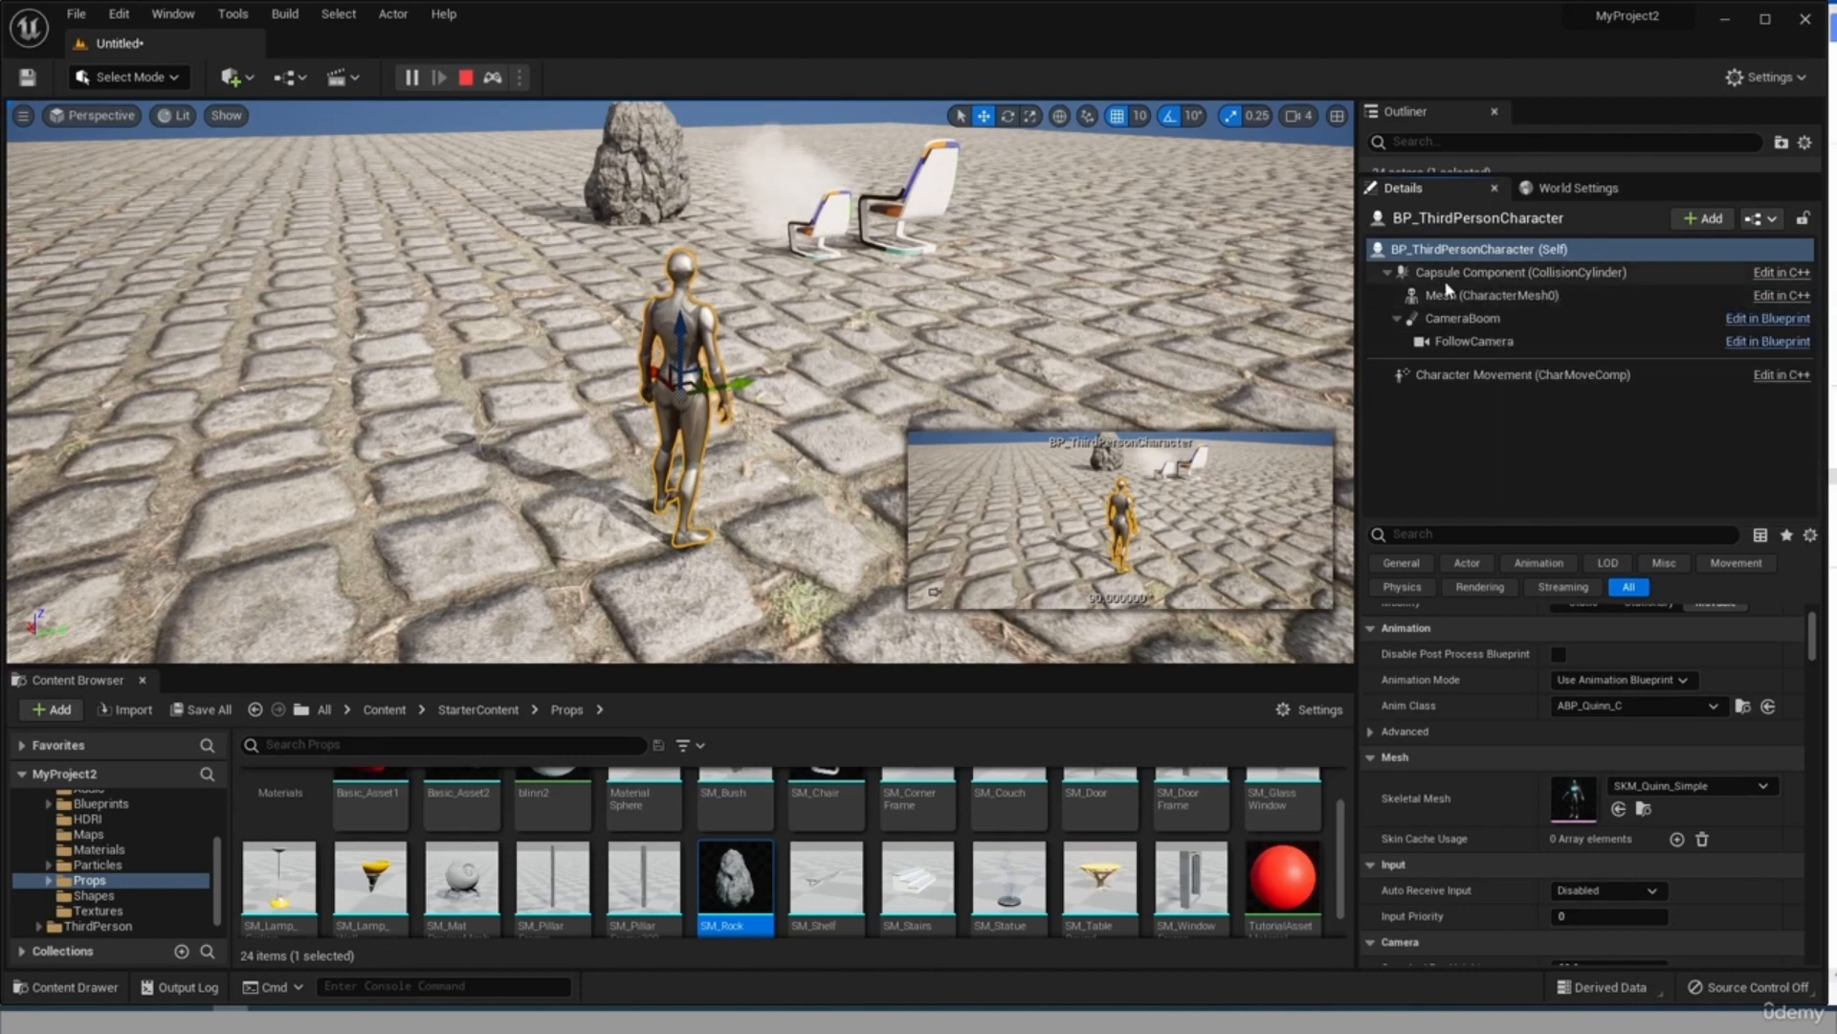
pyautogui.click(1560, 273)
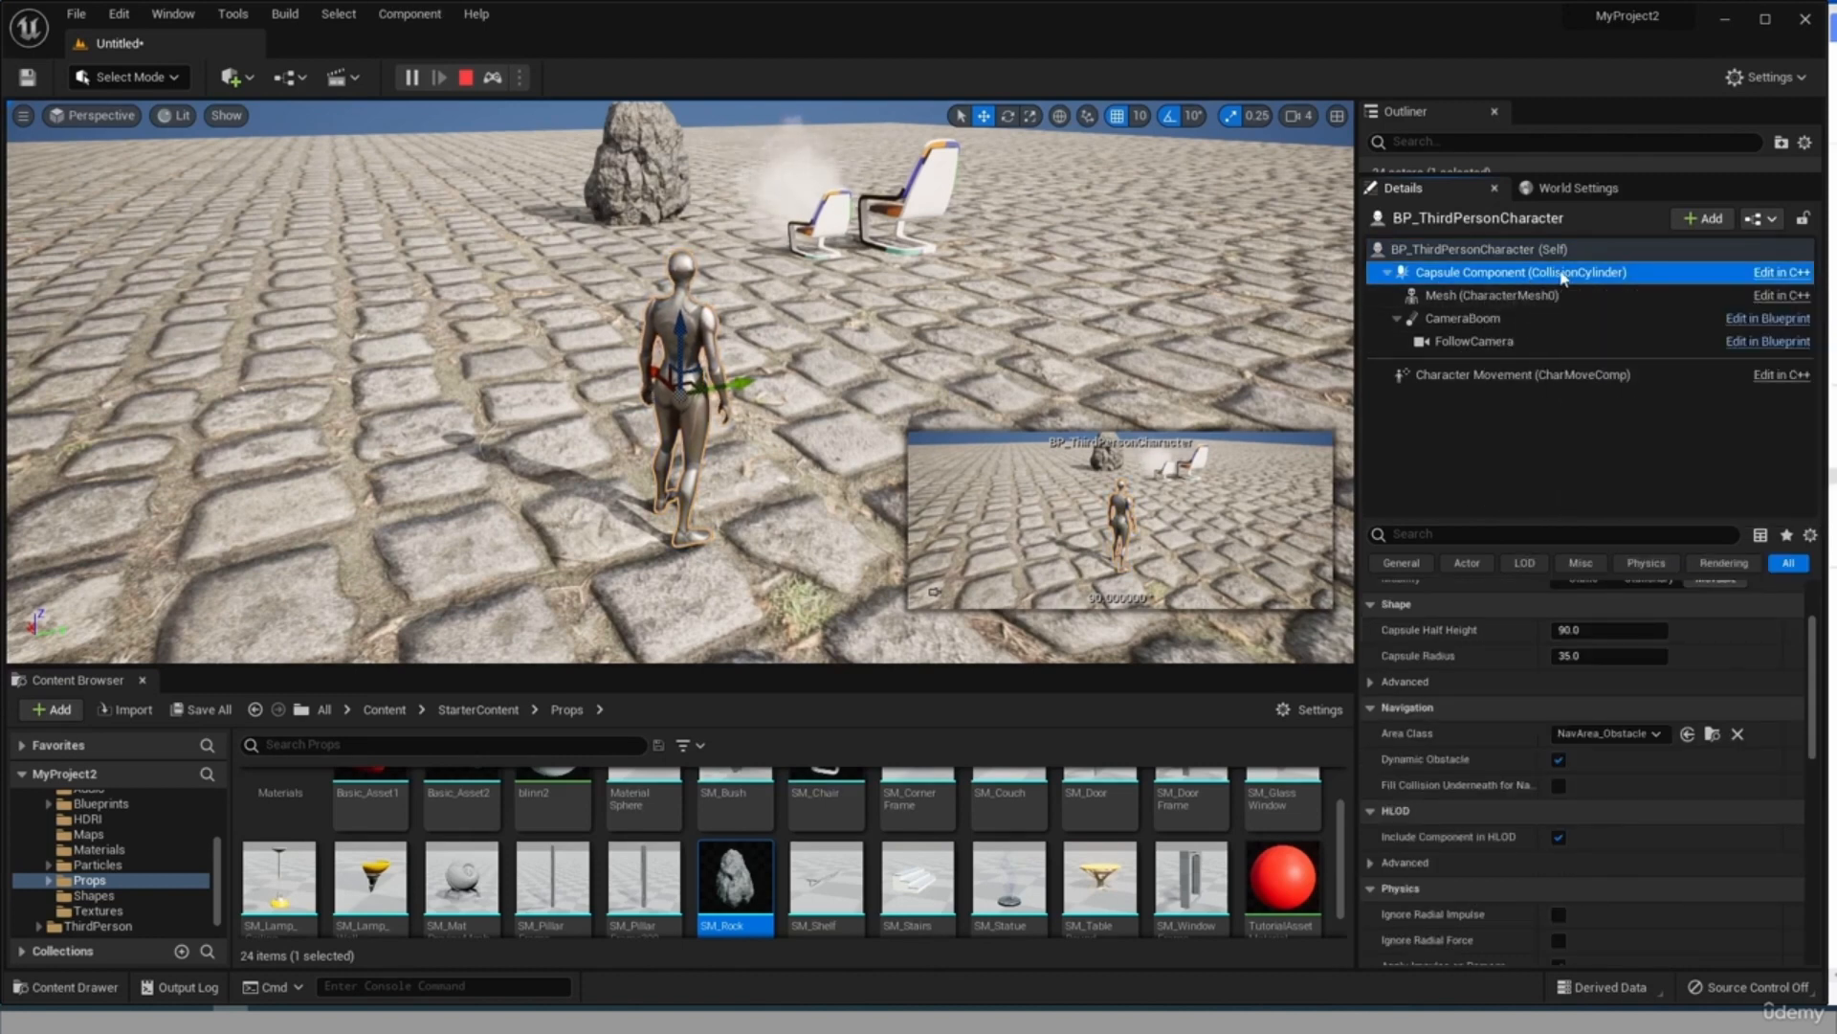
pyautogui.click(1462, 299)
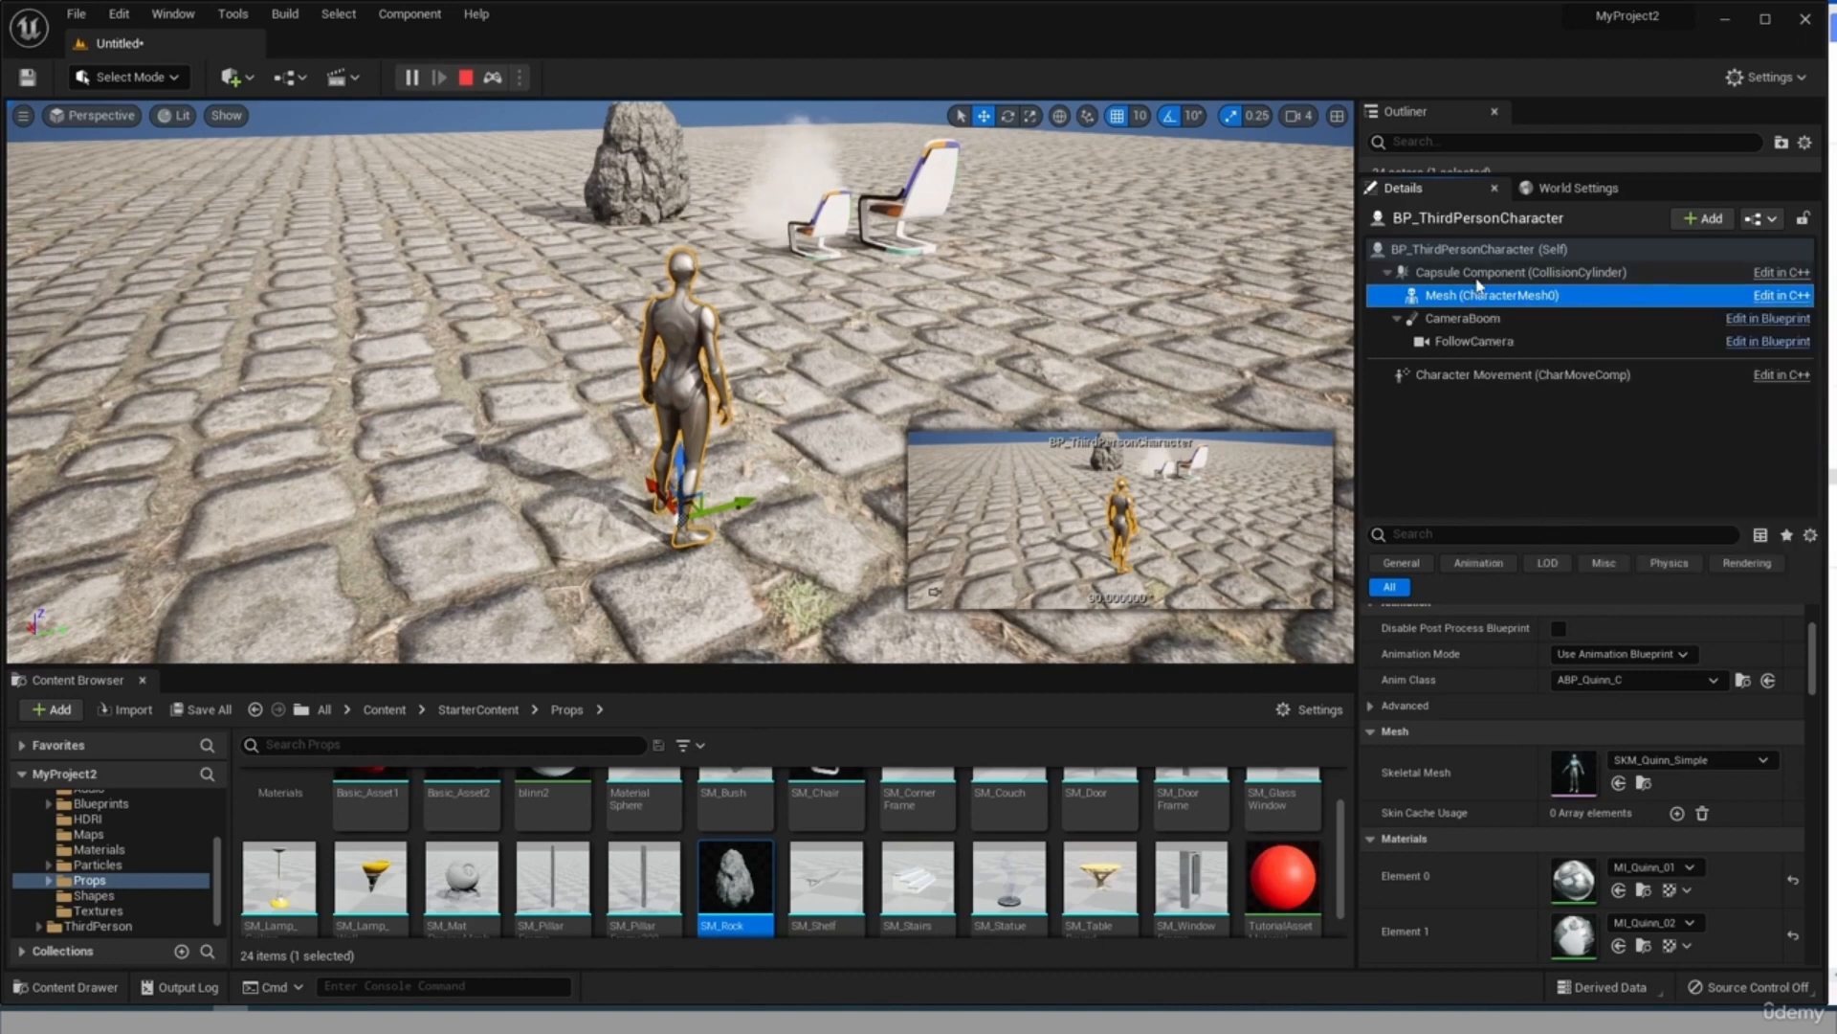
pyautogui.click(1476, 276)
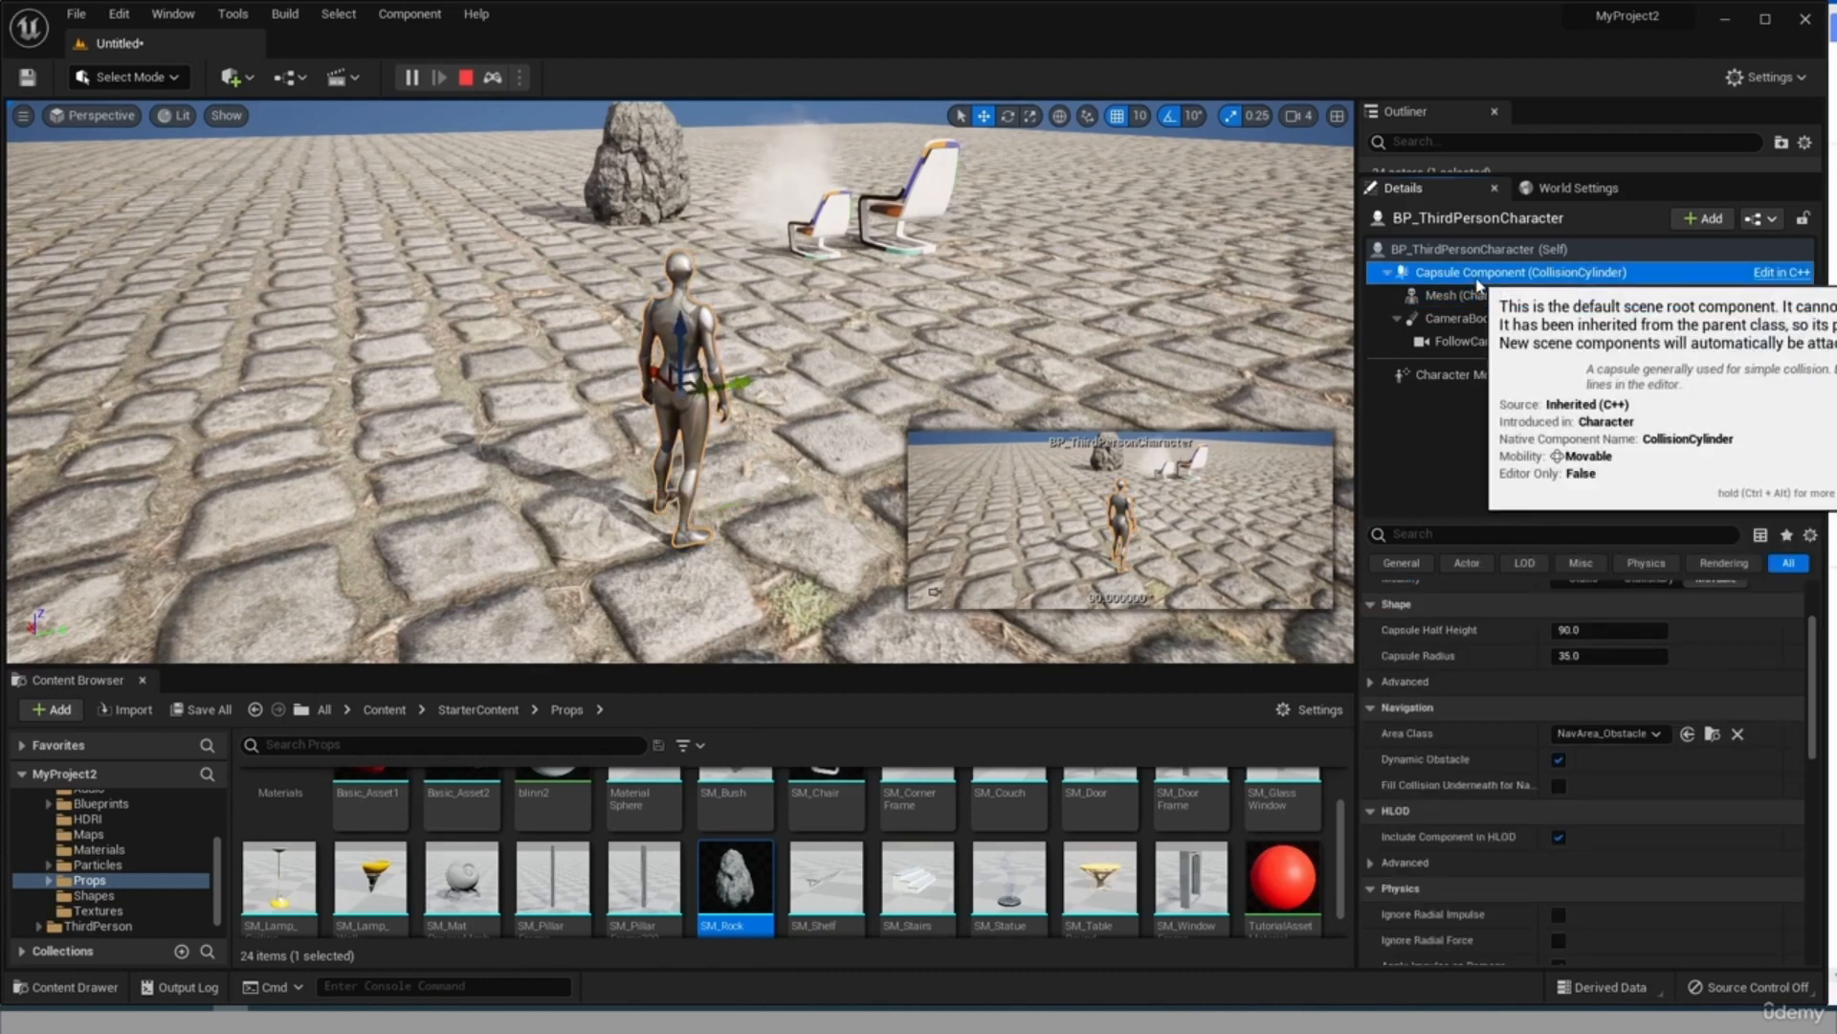
pyautogui.click(1442, 253)
pyautogui.moveTo(1410, 294); pyautogui.dragTo(1411, 291)
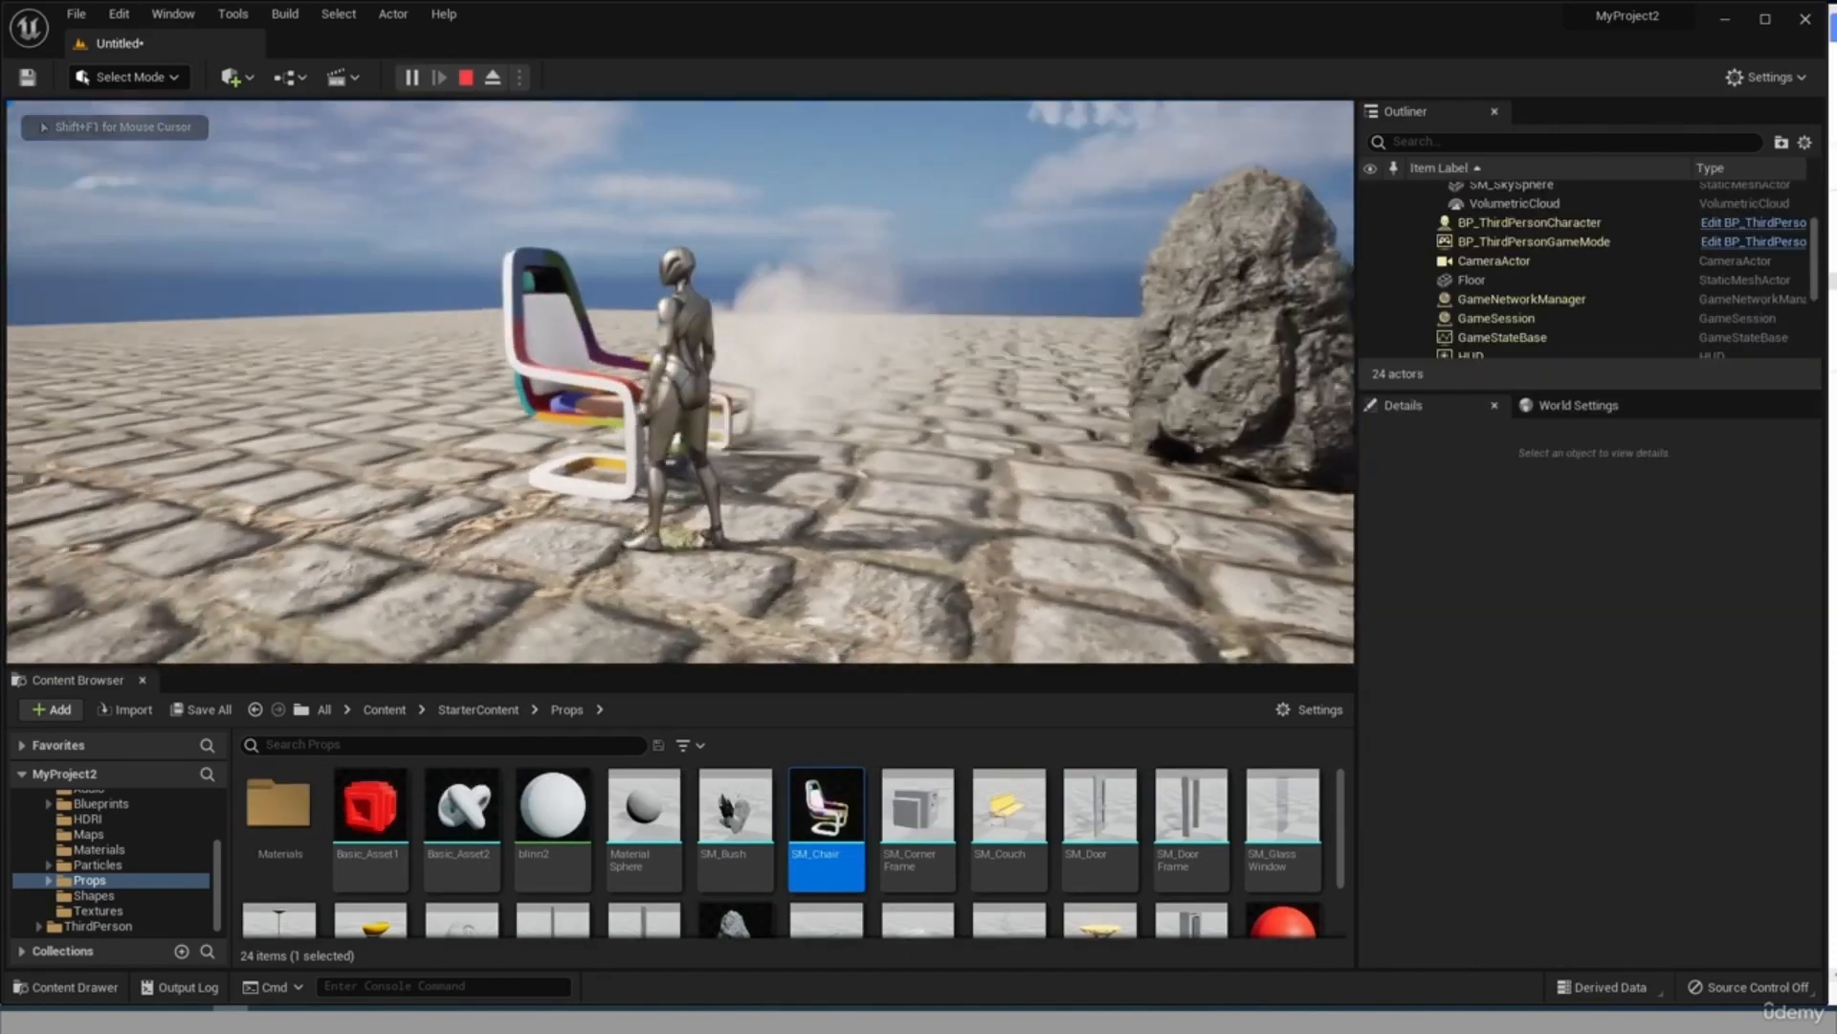
# Play-test the level by running the character into the chair and the rock to compare their collision.
pyautogui.press('w')
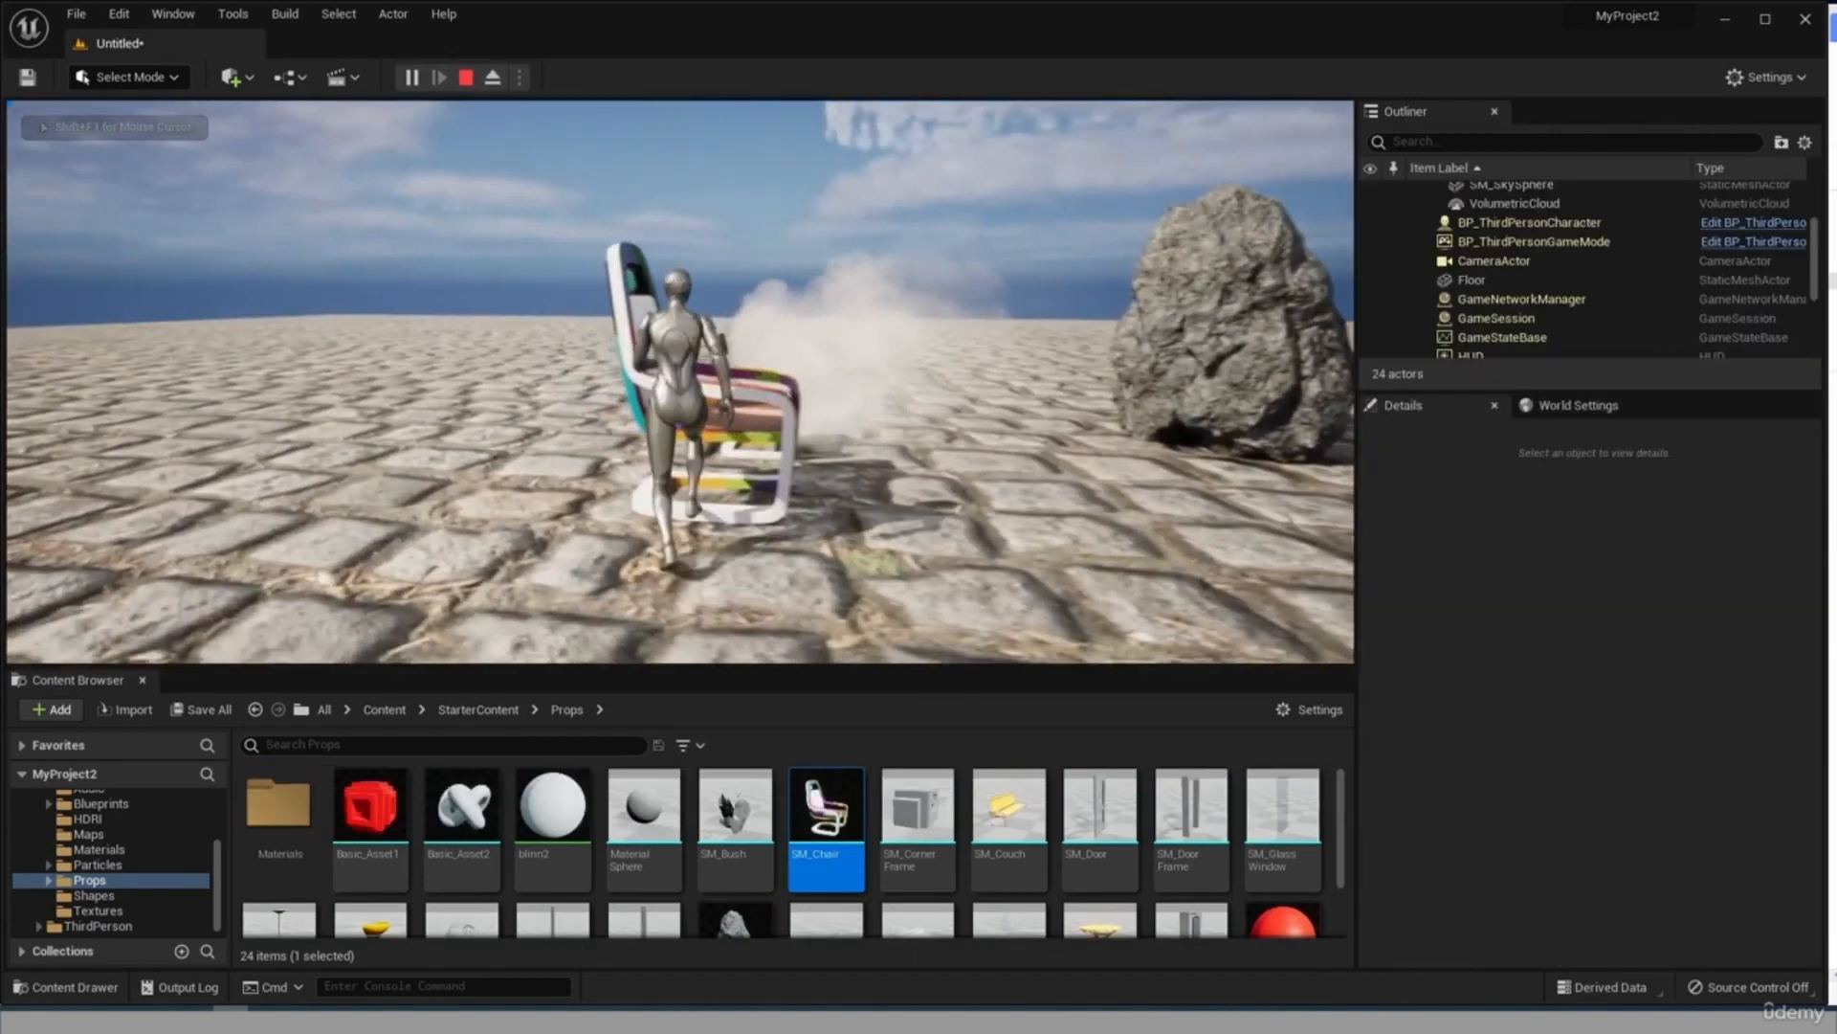
pyautogui.press('d')
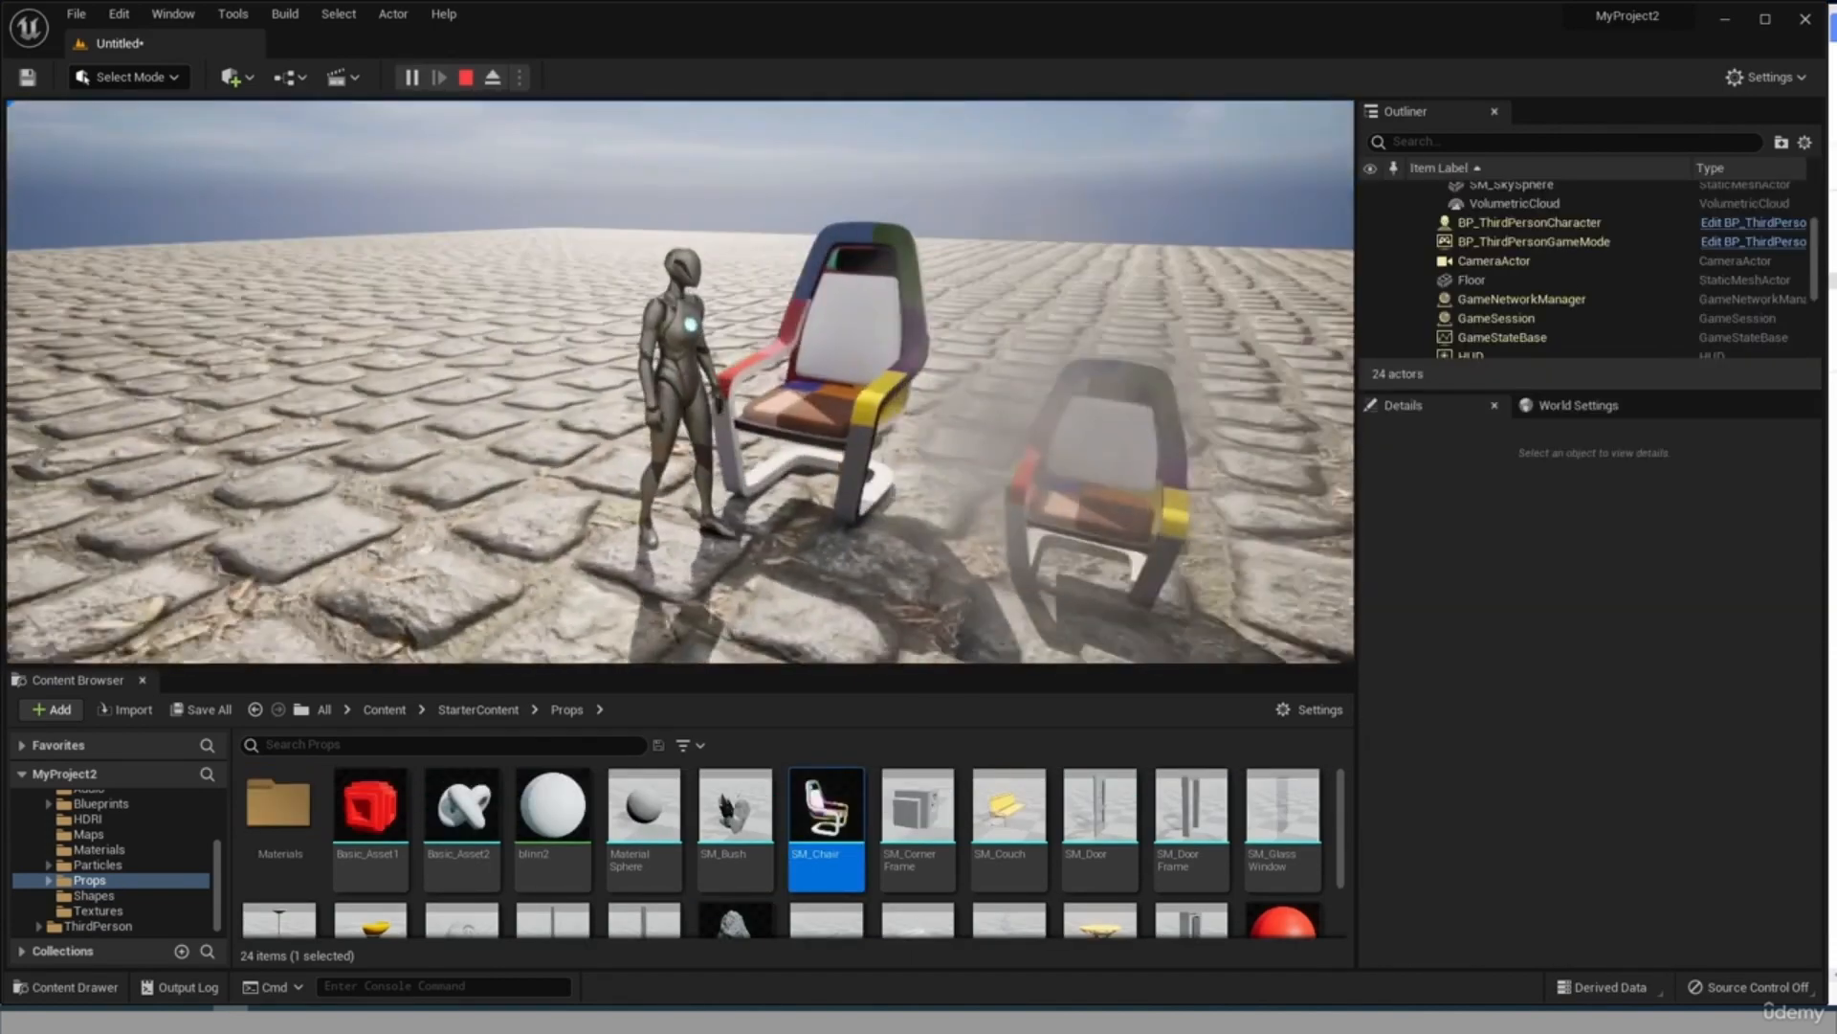
pyautogui.press('s')
pyautogui.press('w')
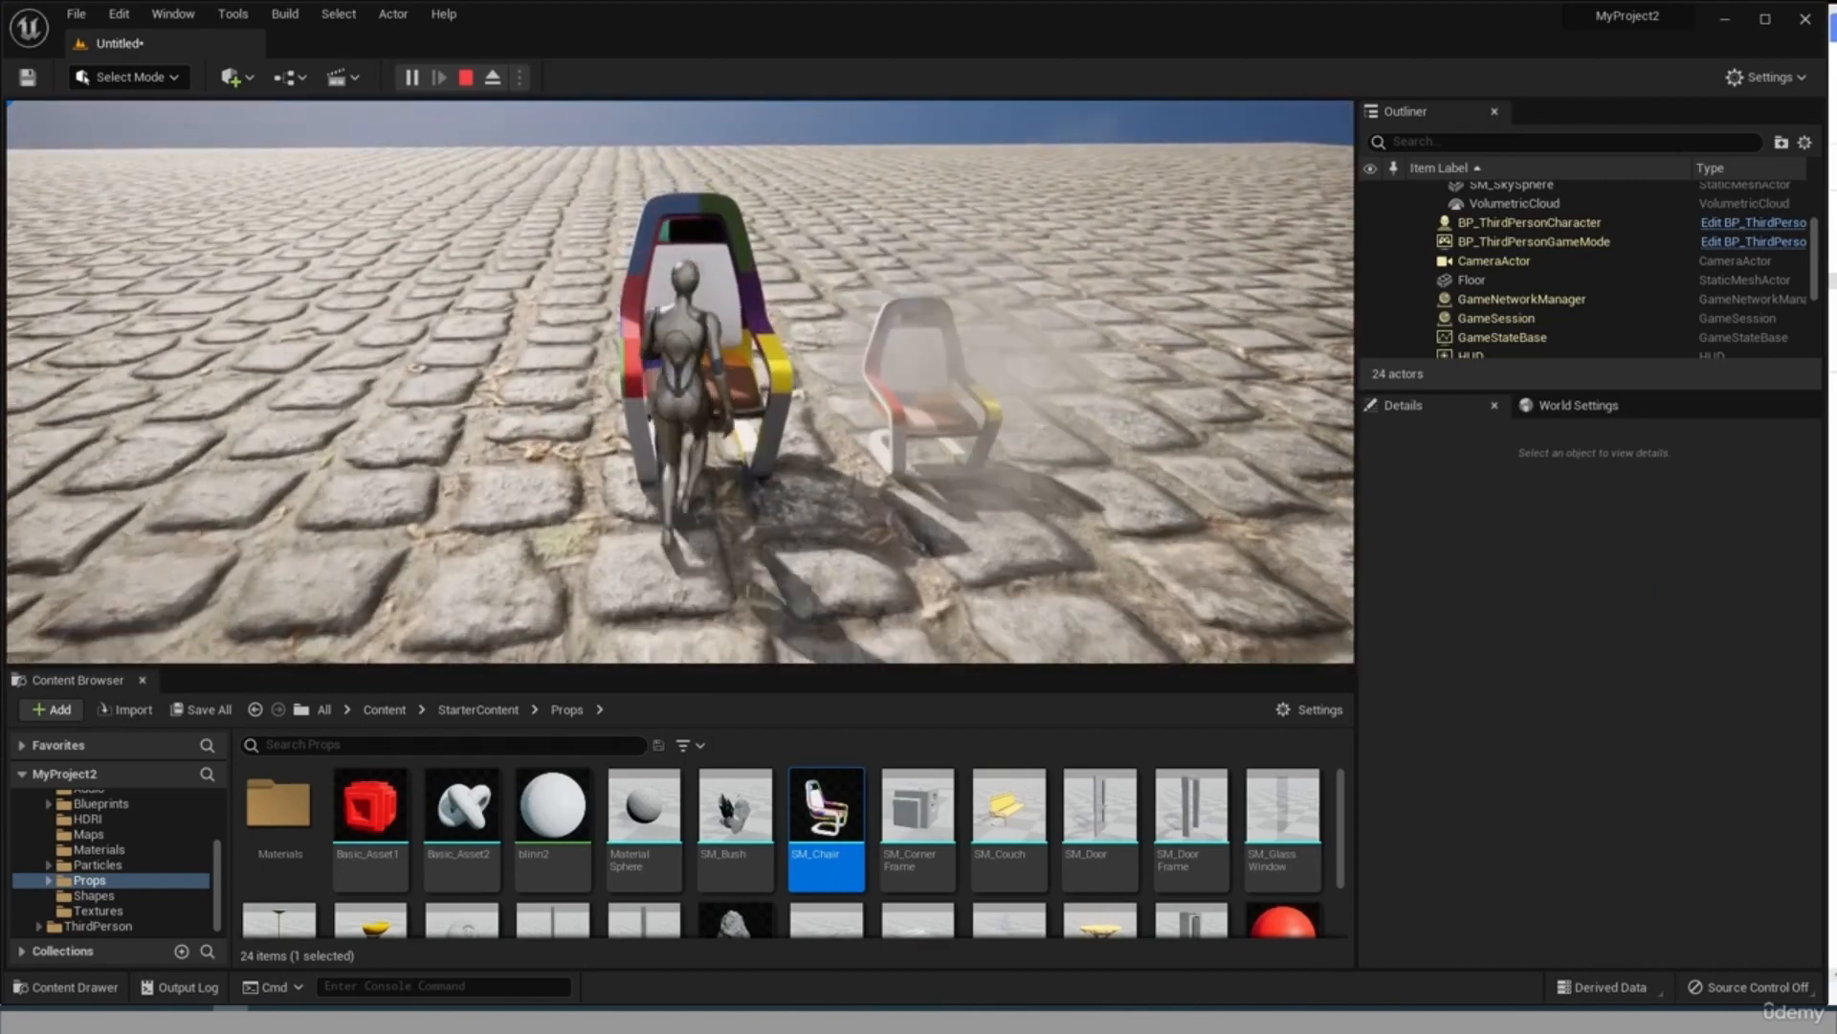
pyautogui.press('s')
pyautogui.press('w')
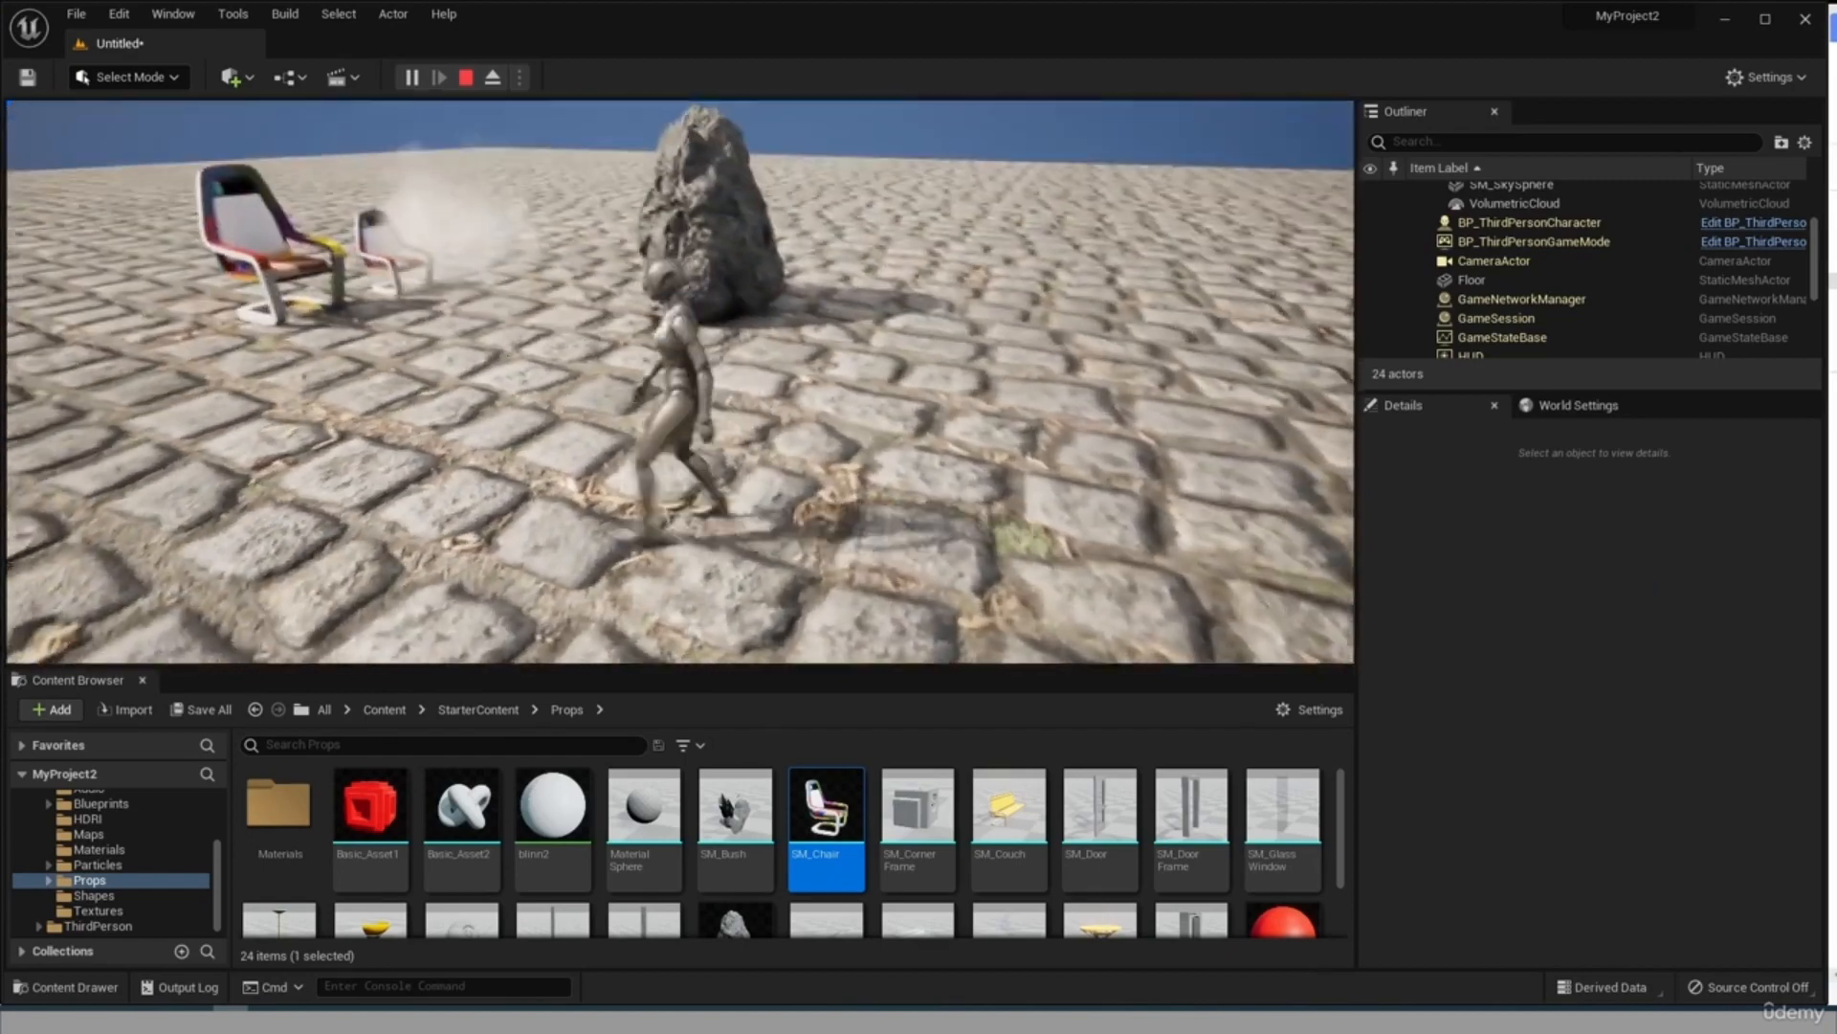
pyautogui.press('w')
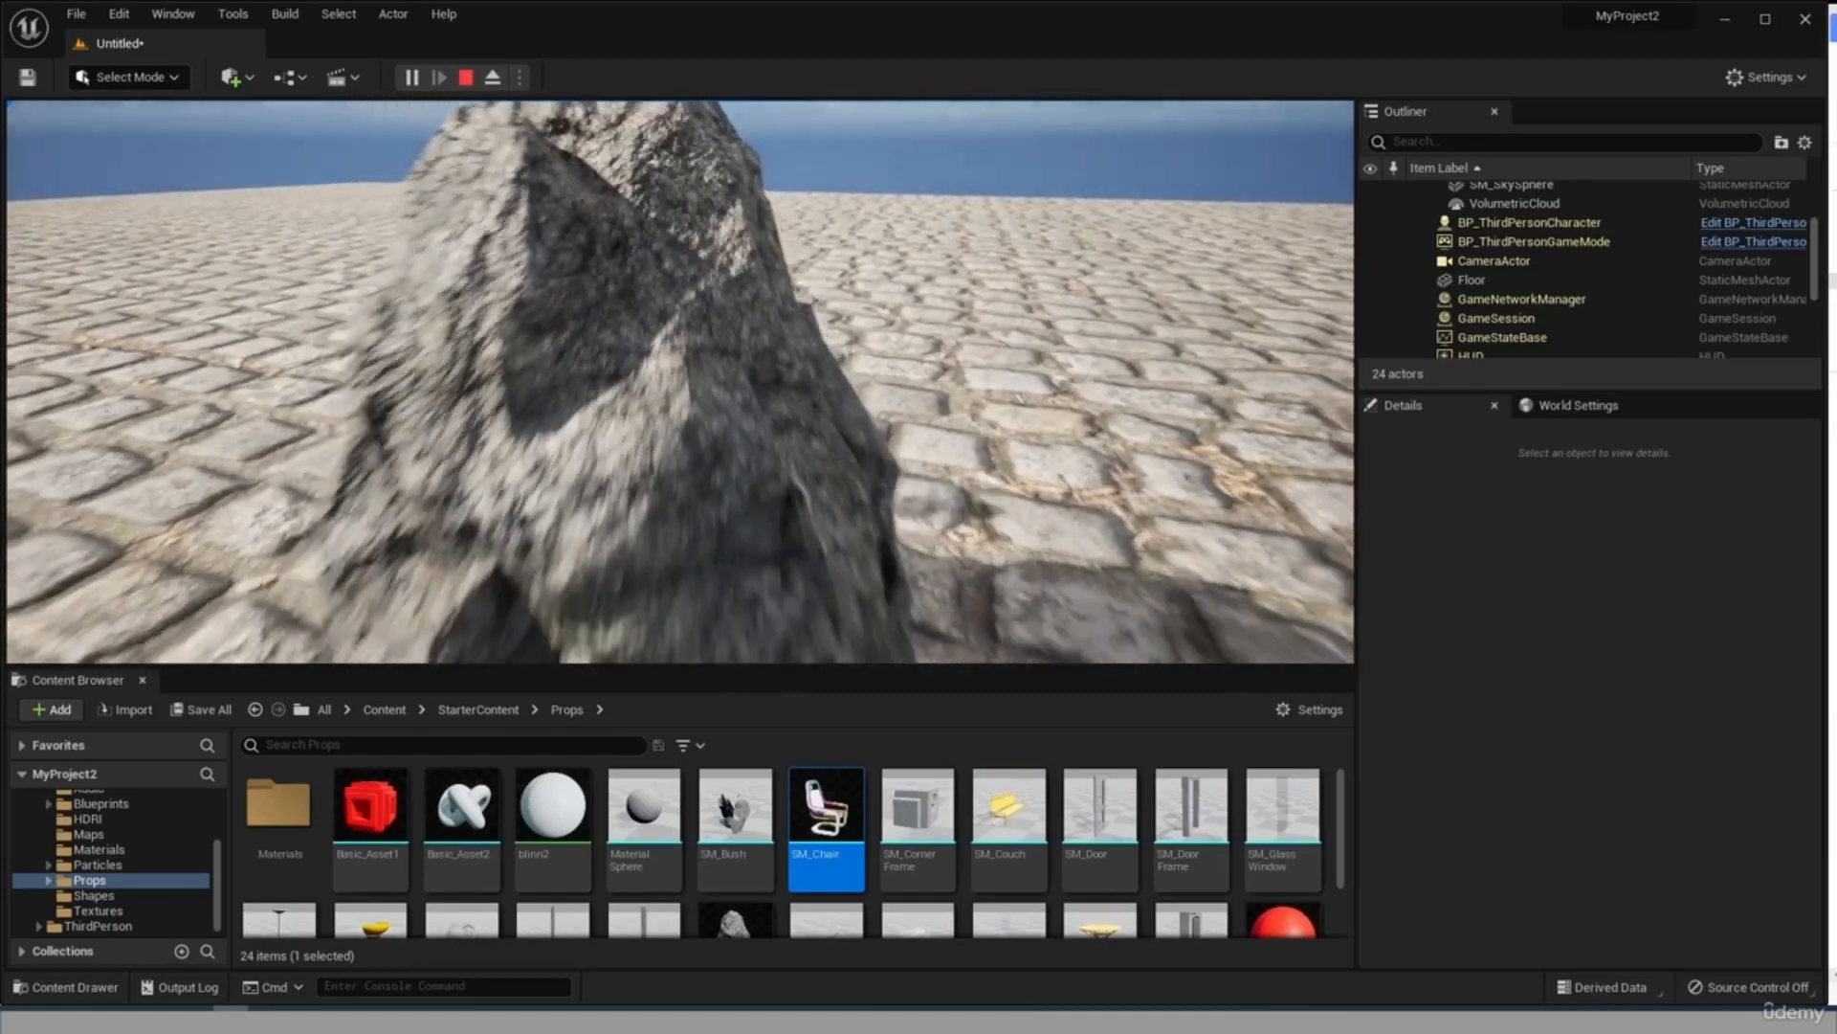
pyautogui.press('s')
pyautogui.press('w')
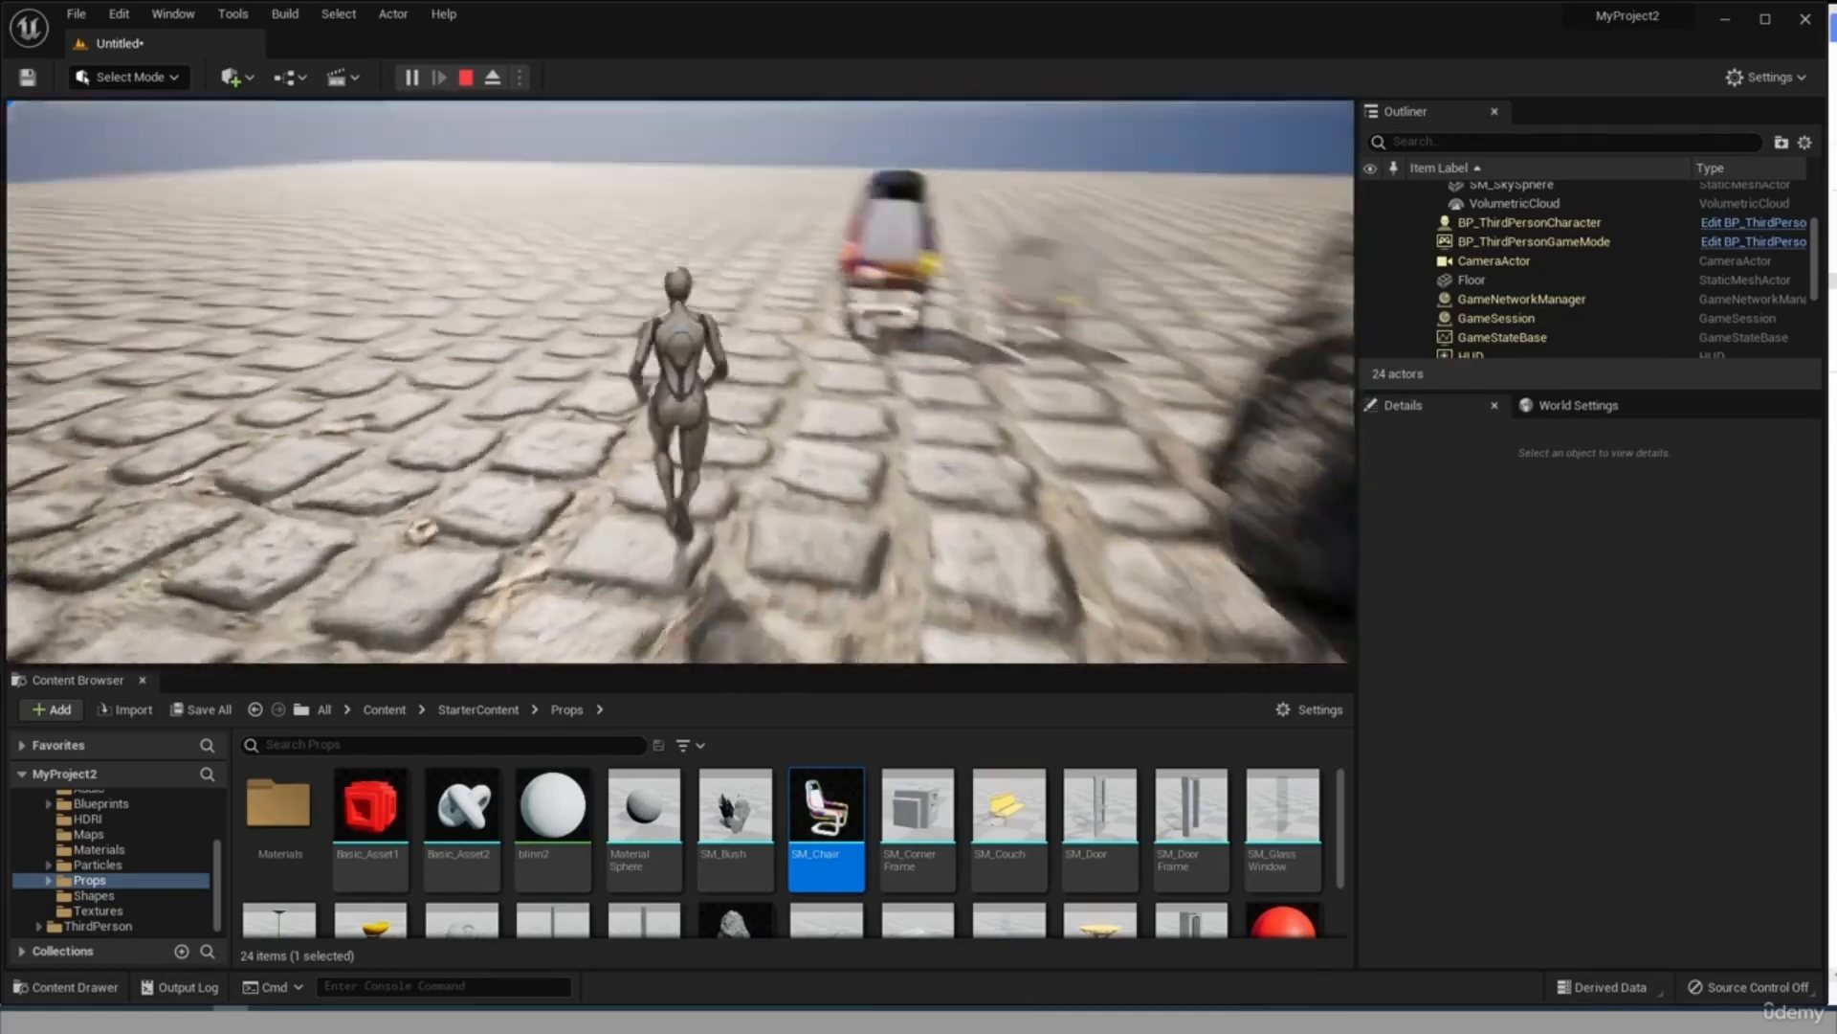
pyautogui.press('w')
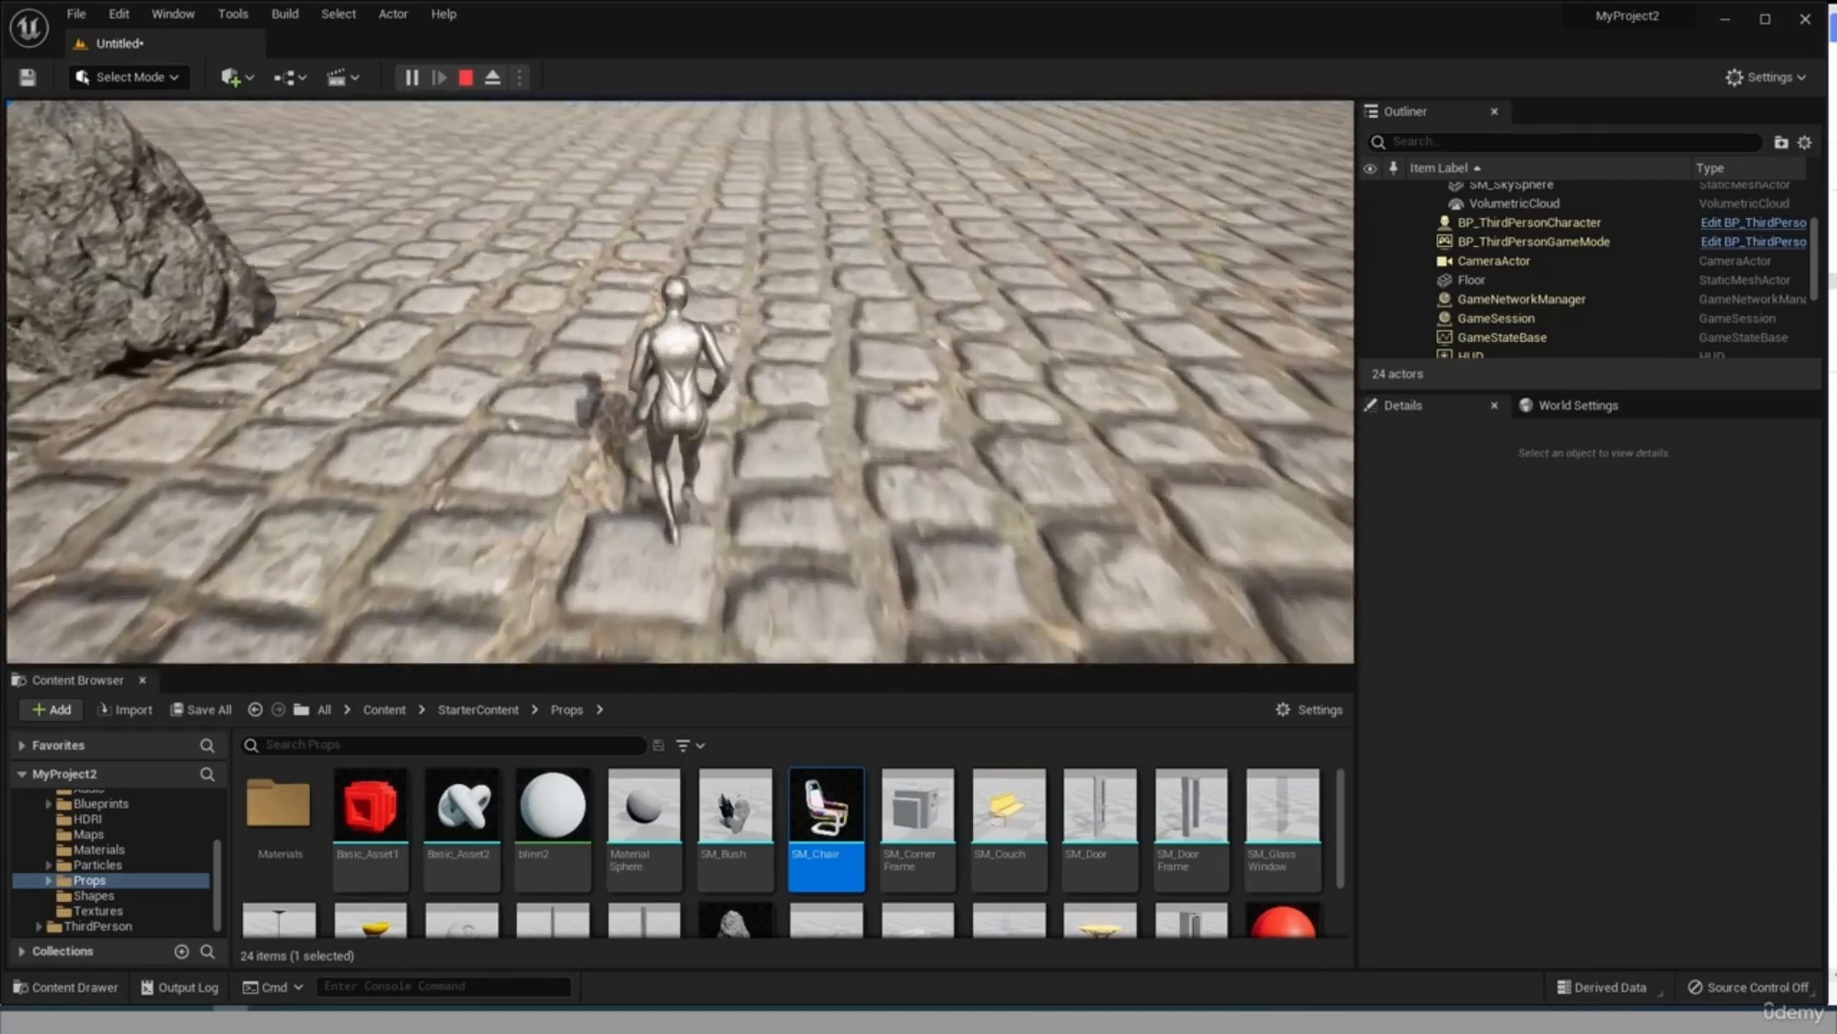
pyautogui.press('w')
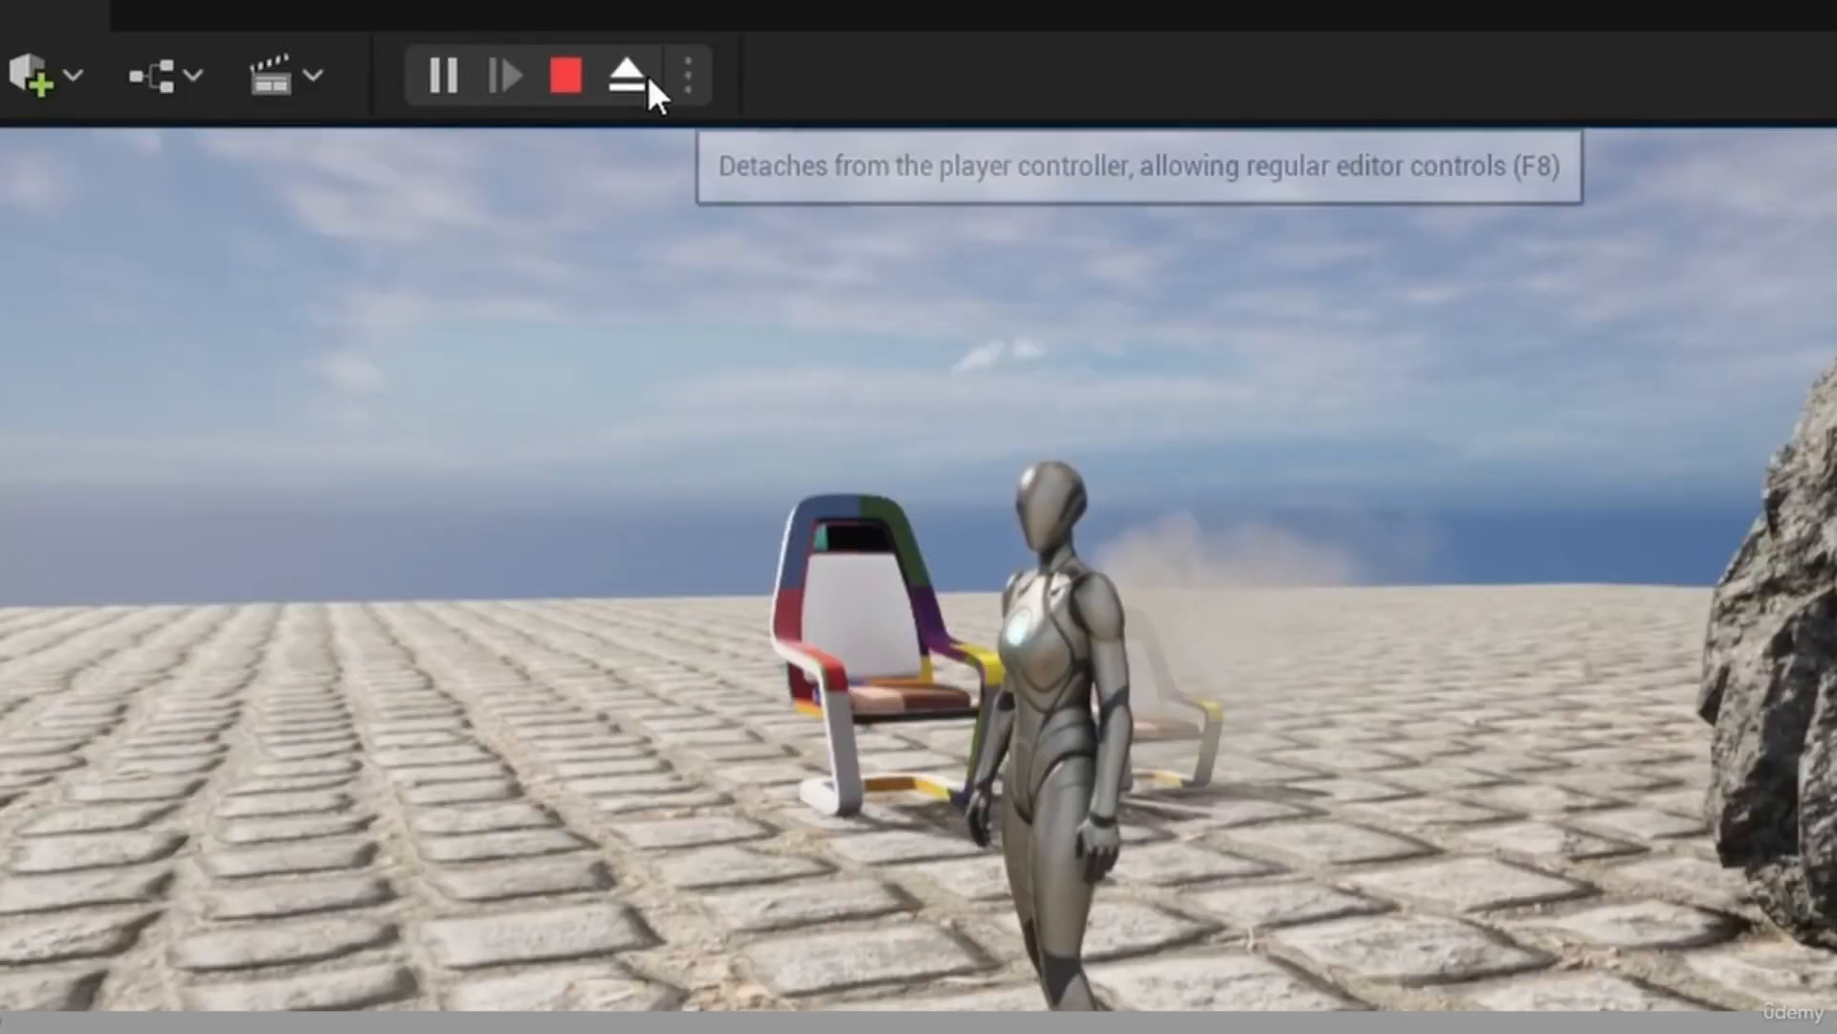
# Detach from the player controller, select the chair behind the character, and open its SM_Chair asset in the mesh editor.
pyautogui.click(646, 72)
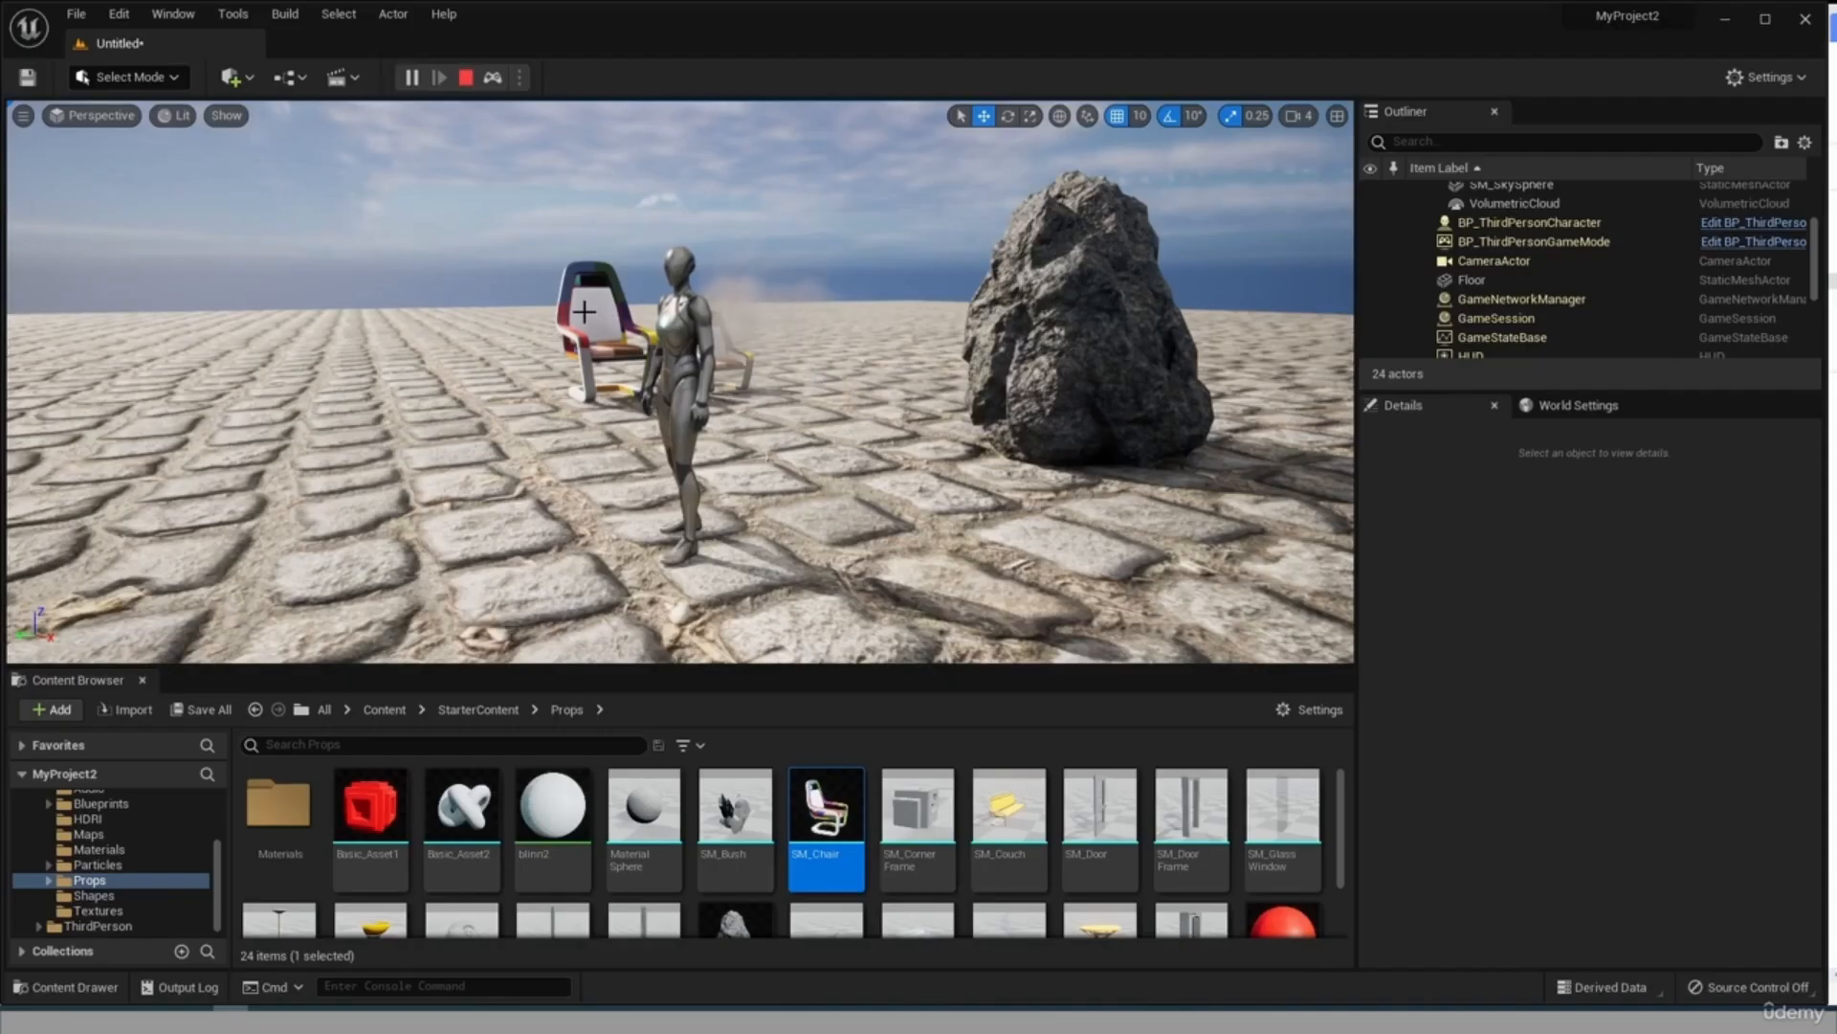
pyautogui.click(584, 311)
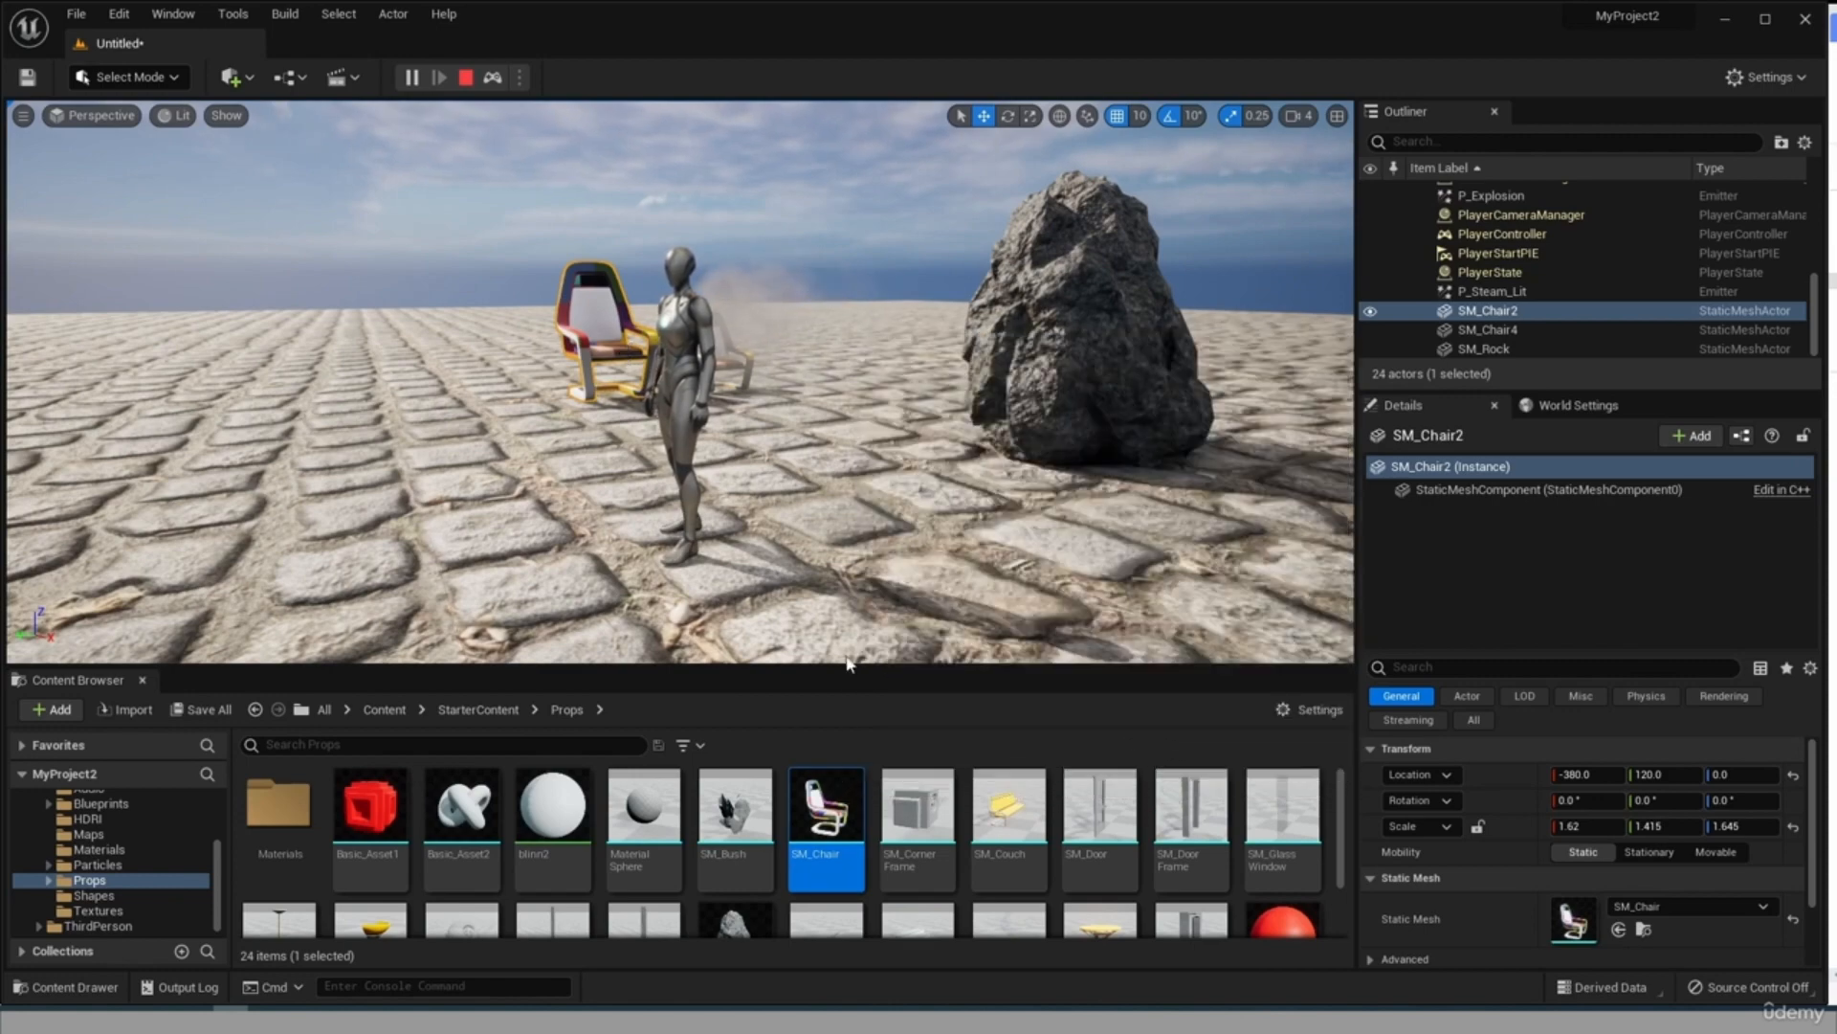
pyautogui.moveTo(840, 777)
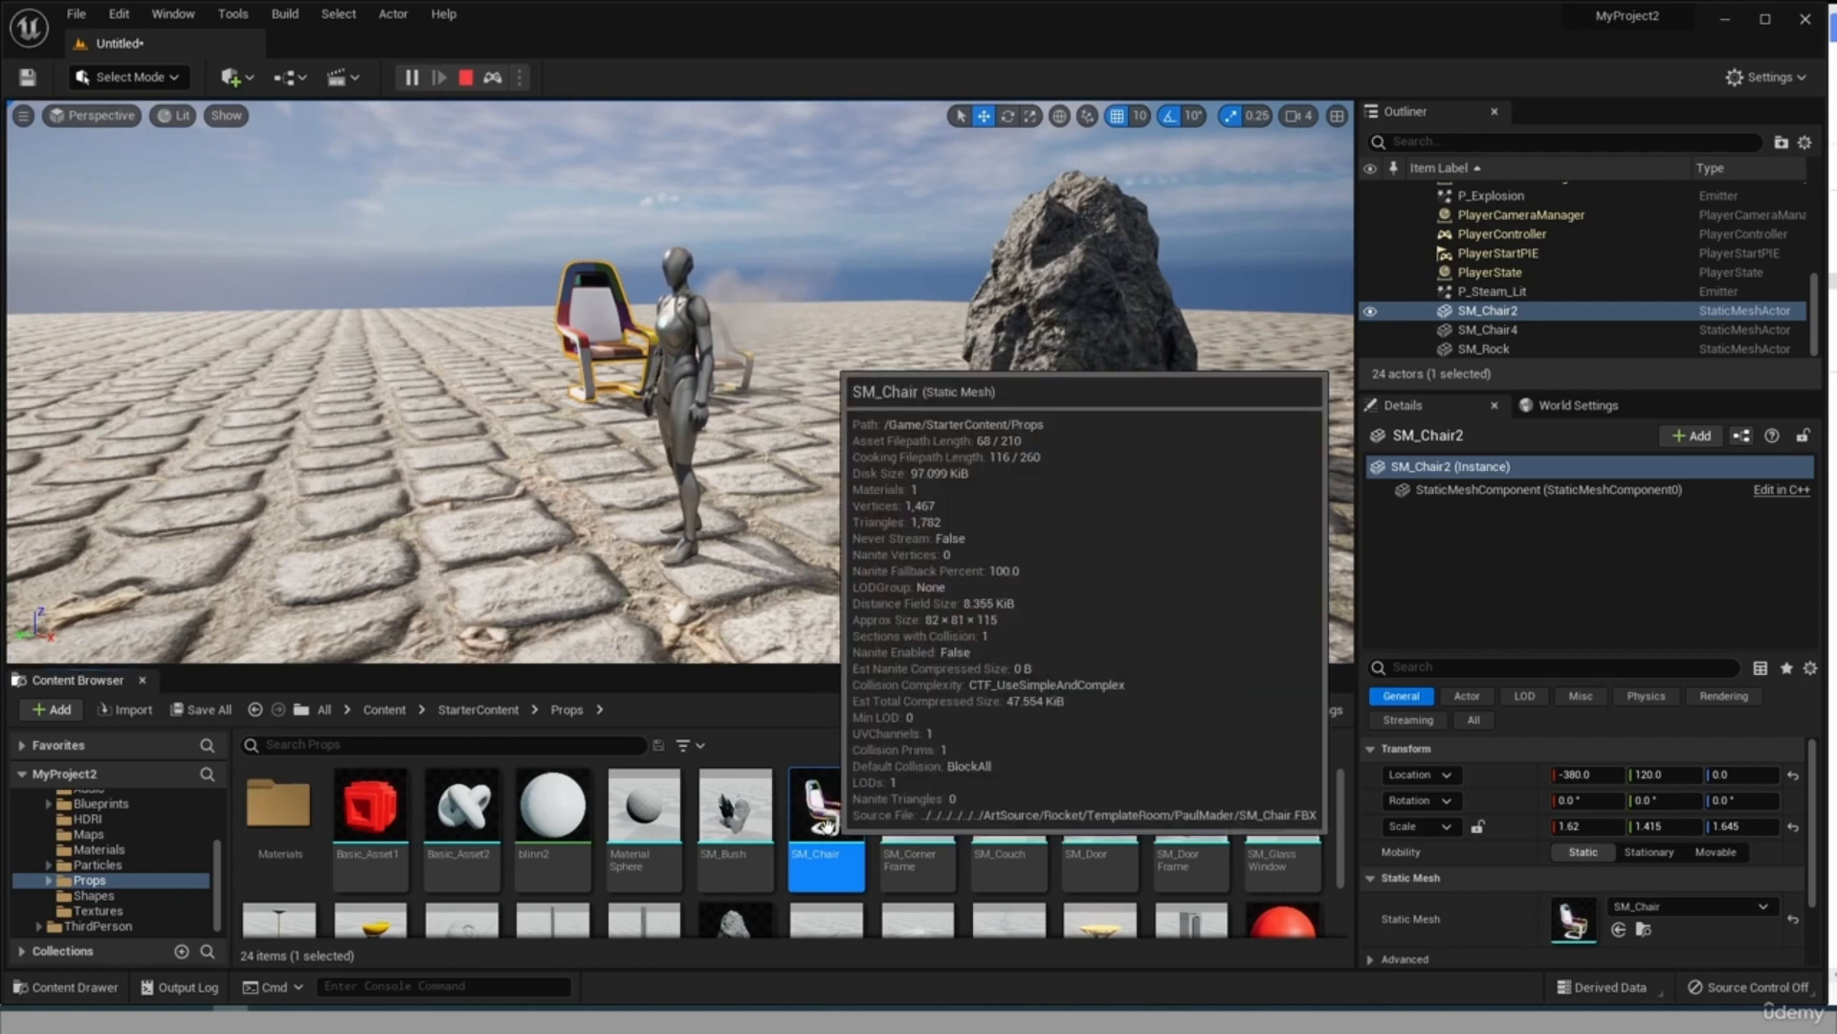
pyautogui.doubleClick(825, 823)
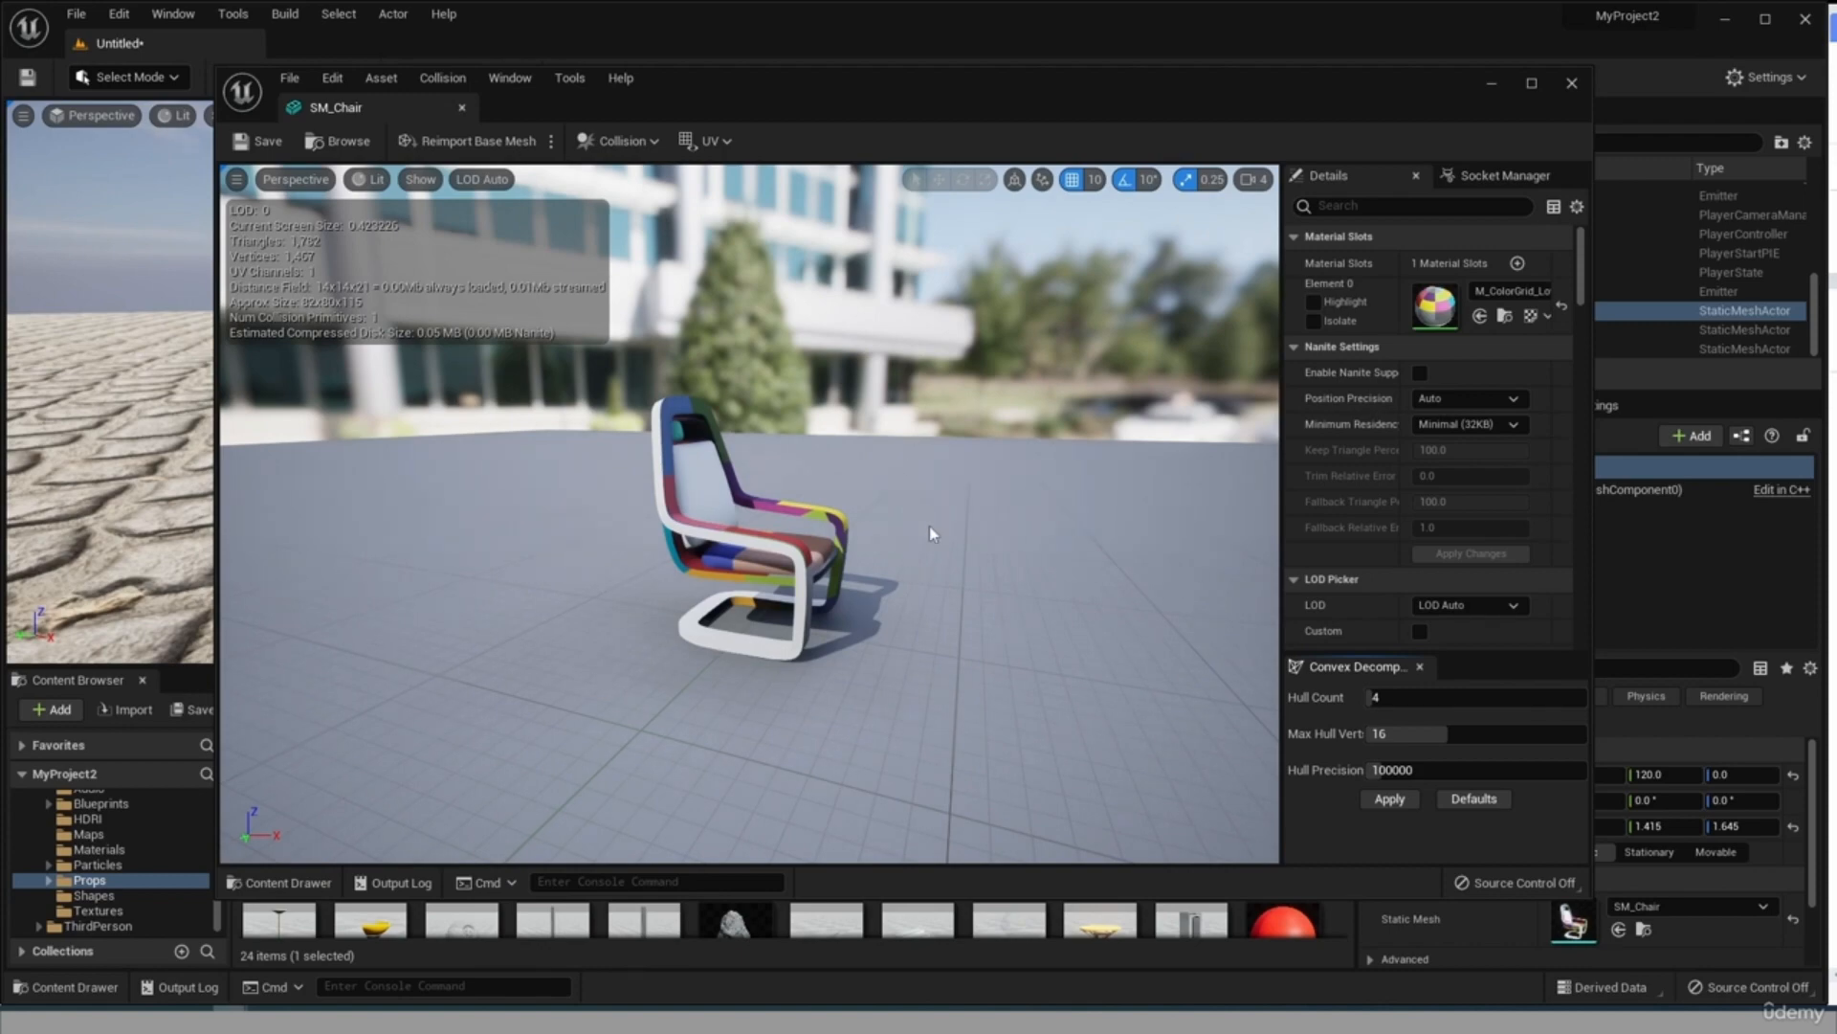
# Display the simple collision of the SM_Chair mesh and examine the collision hull from several angles.
pyautogui.moveTo(929, 526); pyautogui.dragTo(1020, 525)
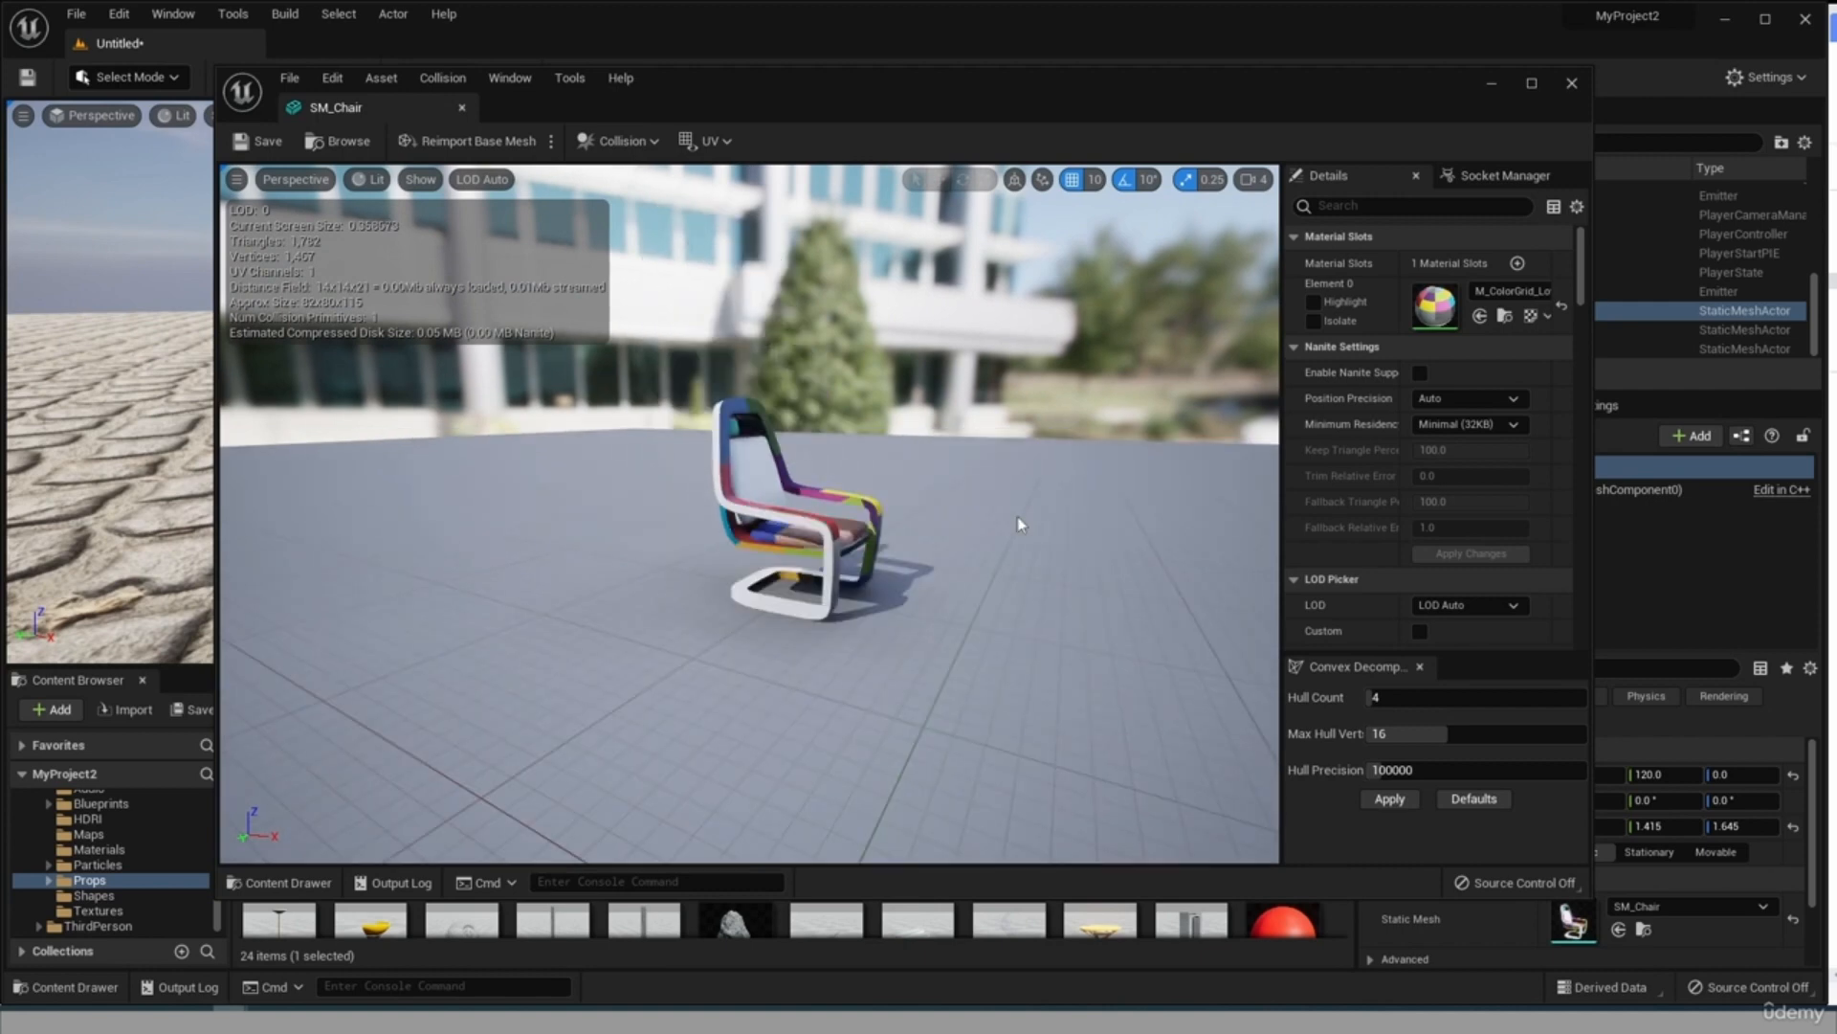
pyautogui.scroll(3, 1020, 525)
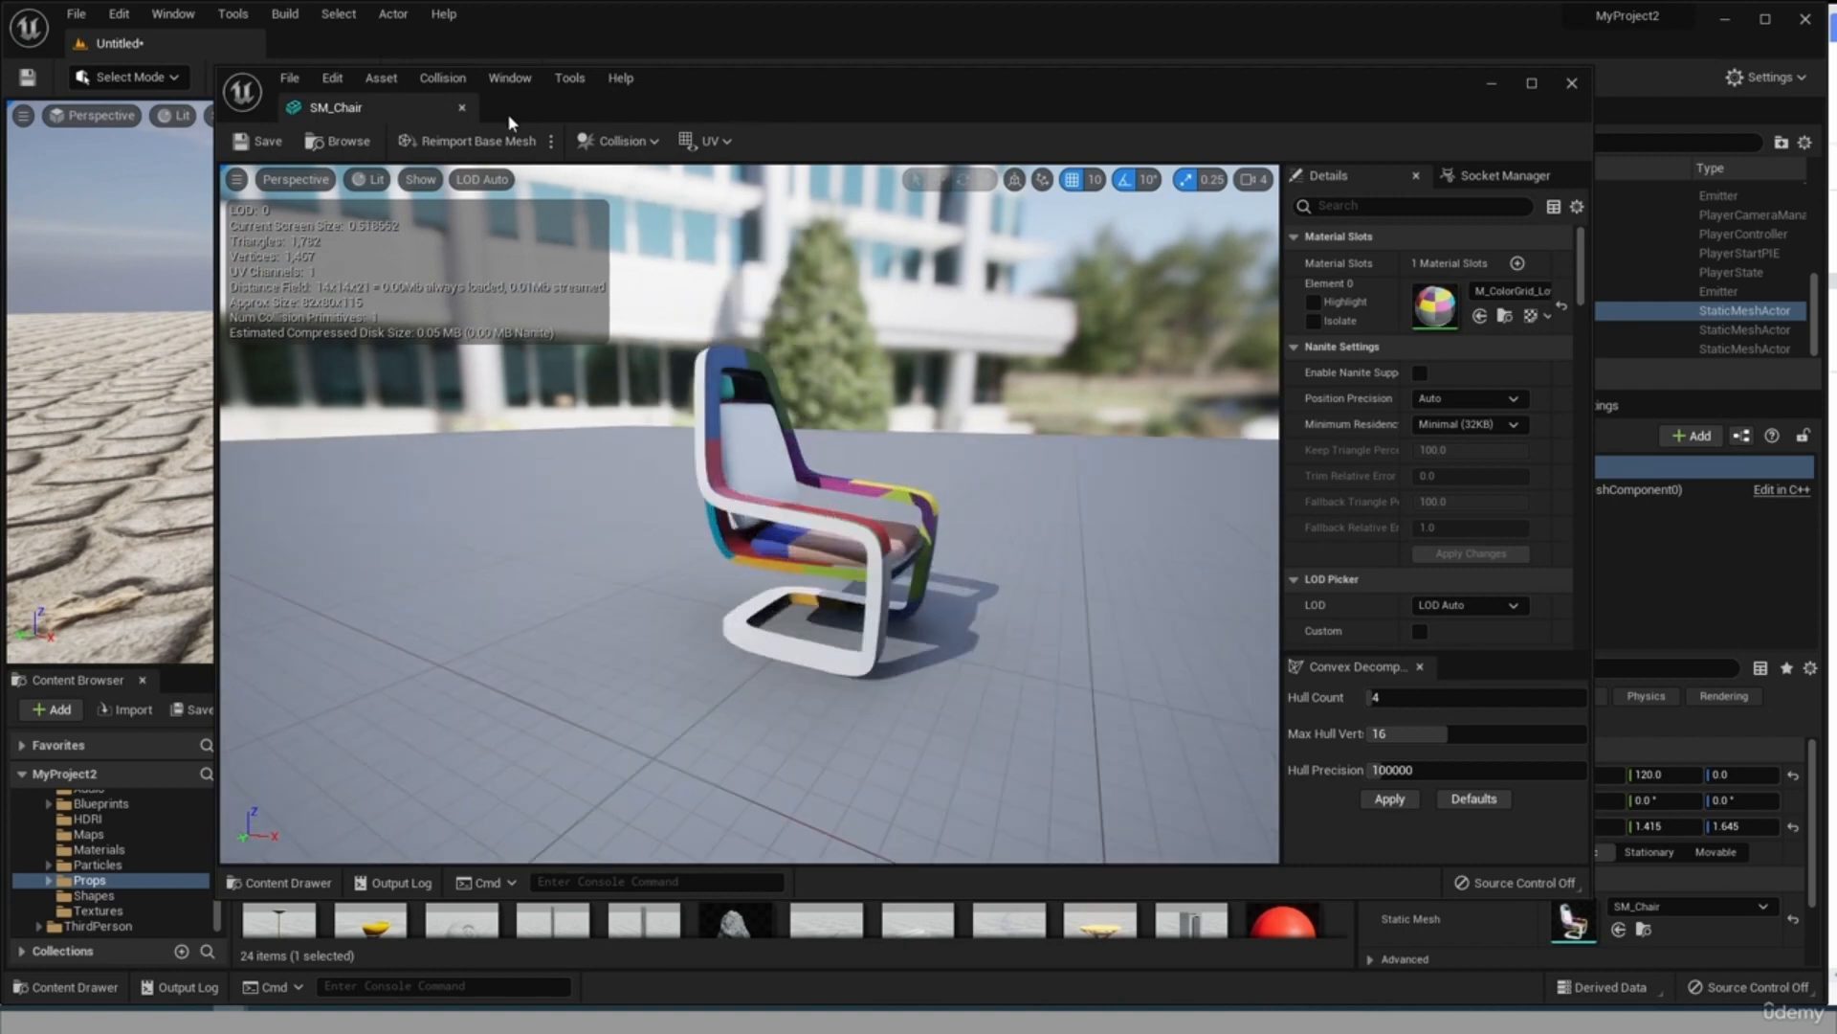
pyautogui.click(421, 180)
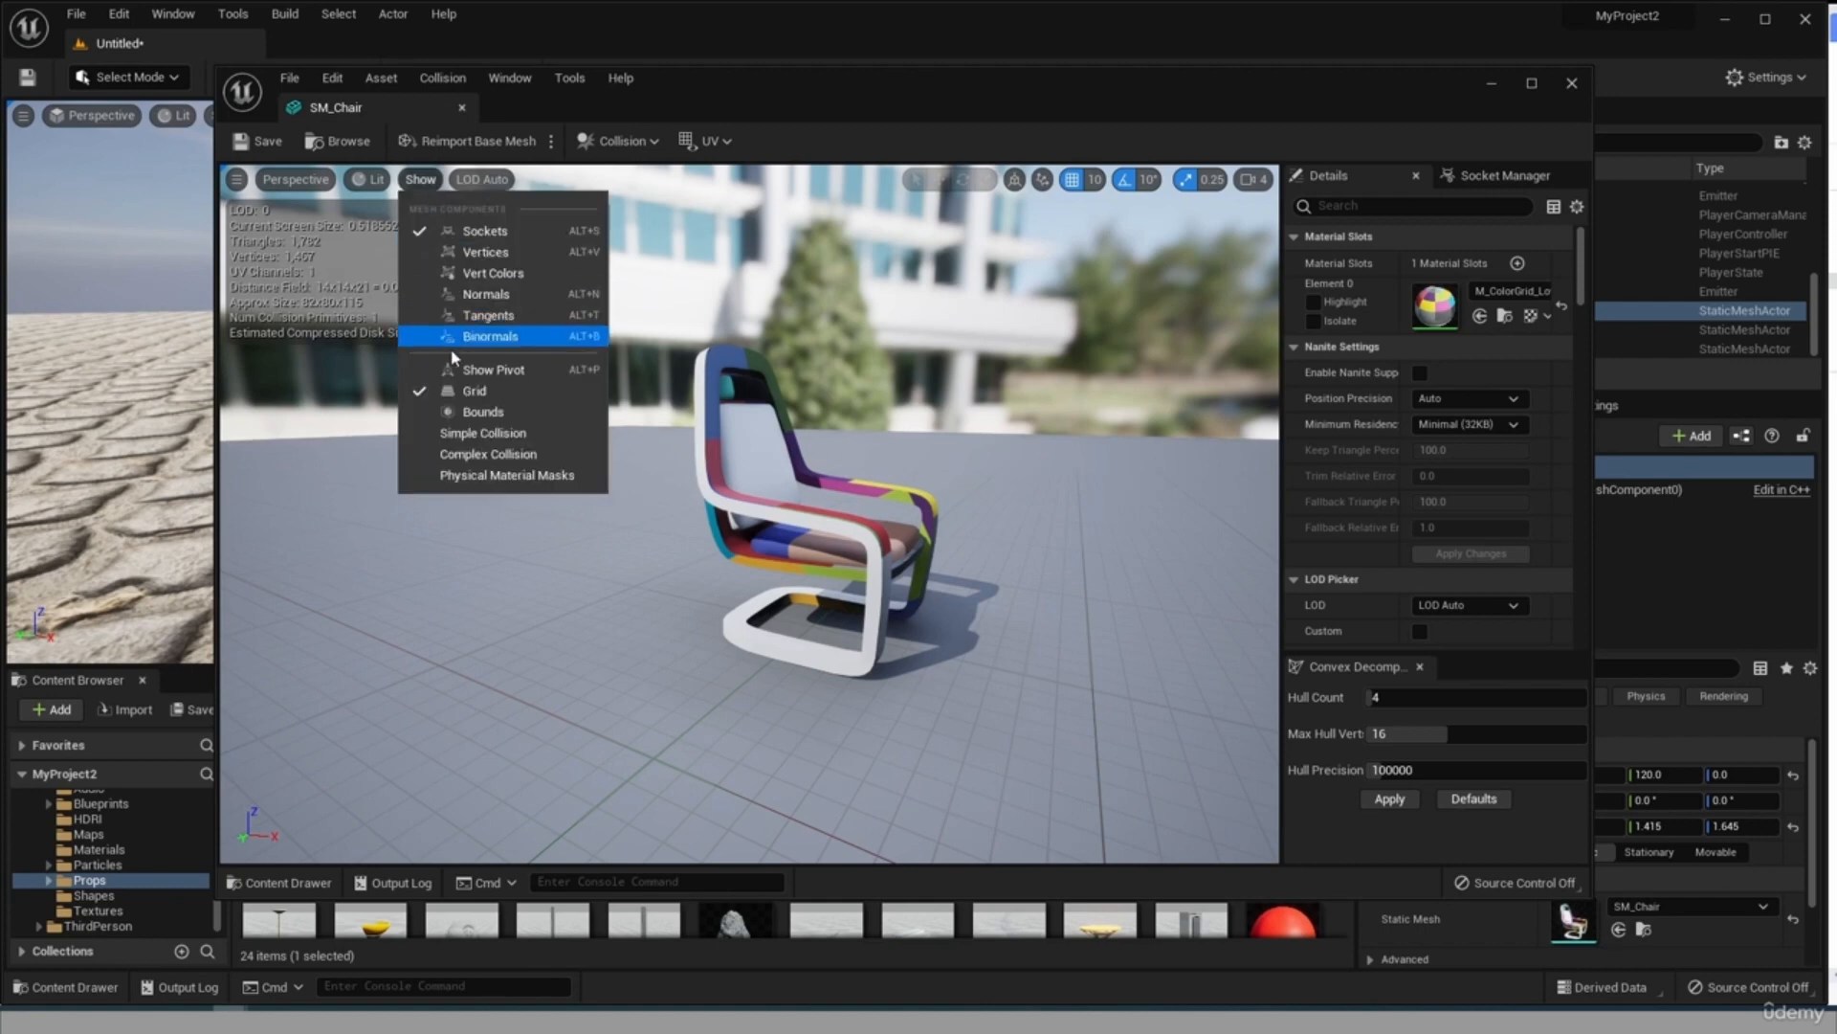
pyautogui.click(464, 436)
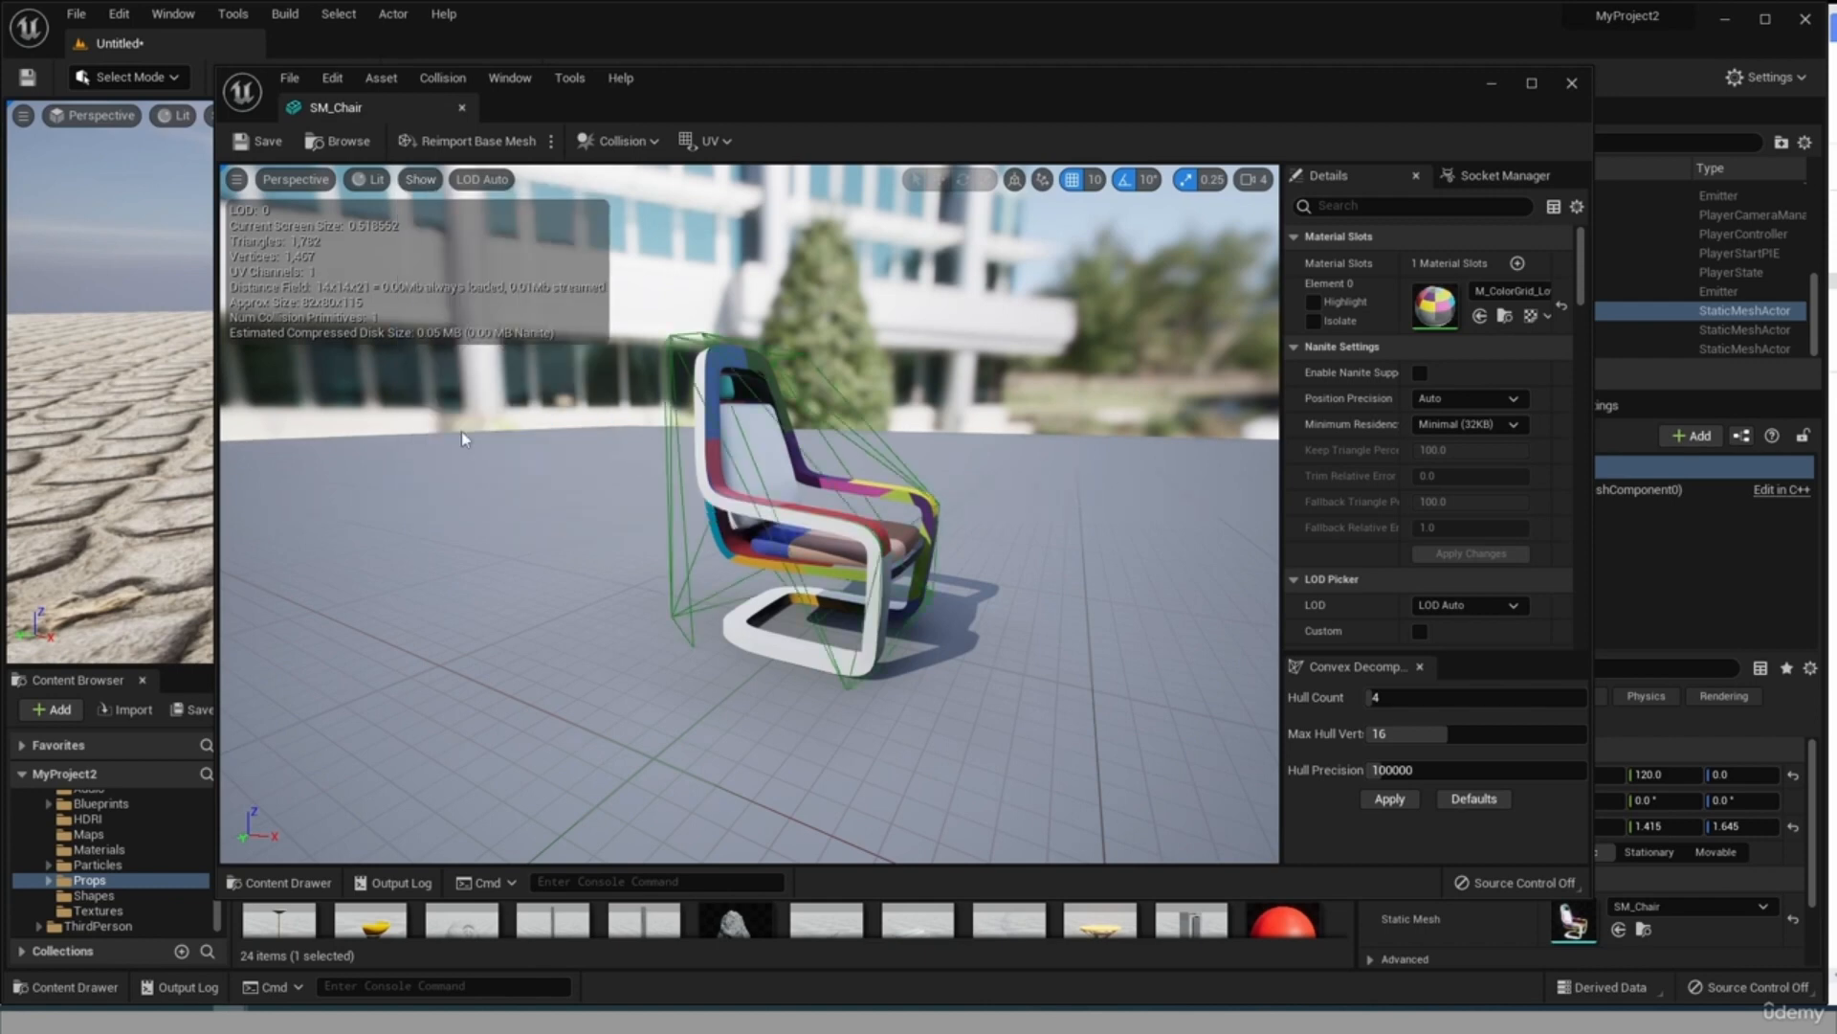
pyautogui.keyDown('alt'); pyautogui.moveTo(1177, 602); pyautogui.dragTo(679, 278); pyautogui.keyUp('alt')
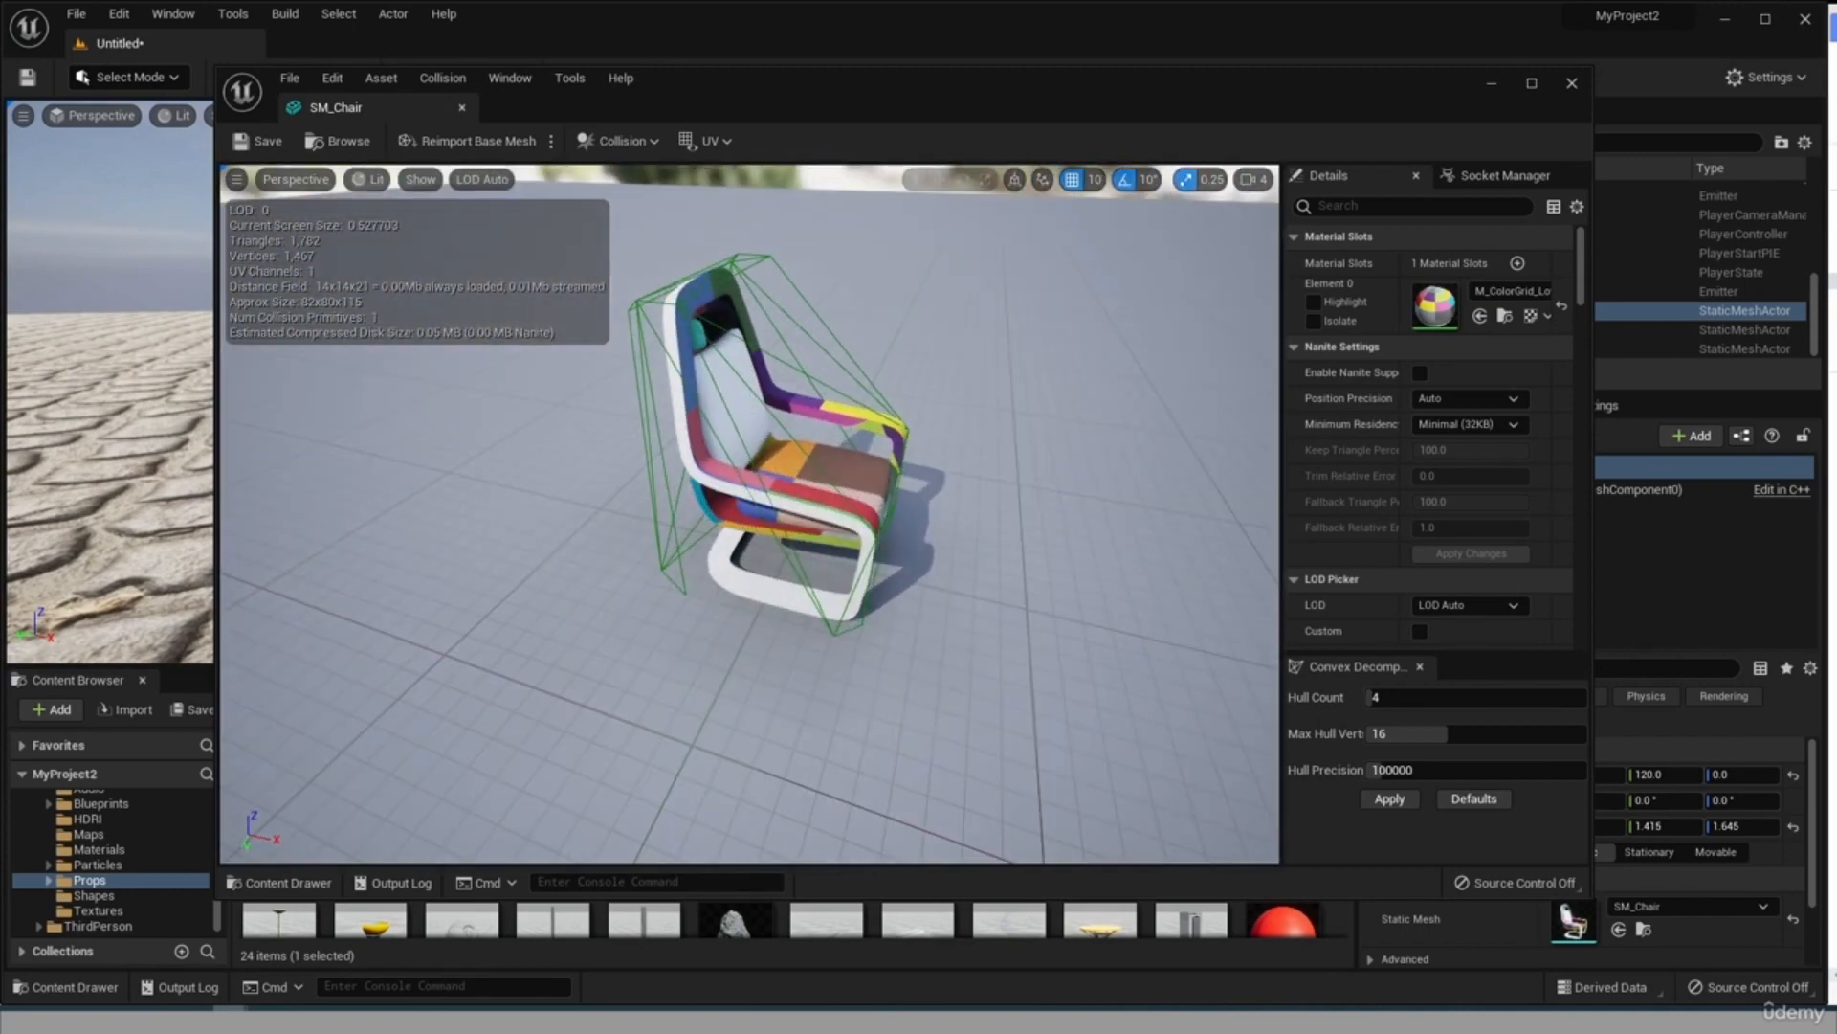
pyautogui.keyDown('alt'); pyautogui.moveTo(679, 279); pyautogui.dragTo(660, 622); pyautogui.keyUp('alt')
pyautogui.moveTo(986, 555)
pyautogui.keyDown('alt'); pyautogui.mouseDown()
pyautogui.moveTo(1206, 473)
pyautogui.moveTo(971, 577)
pyautogui.mouseUp(); pyautogui.keyUp('alt')
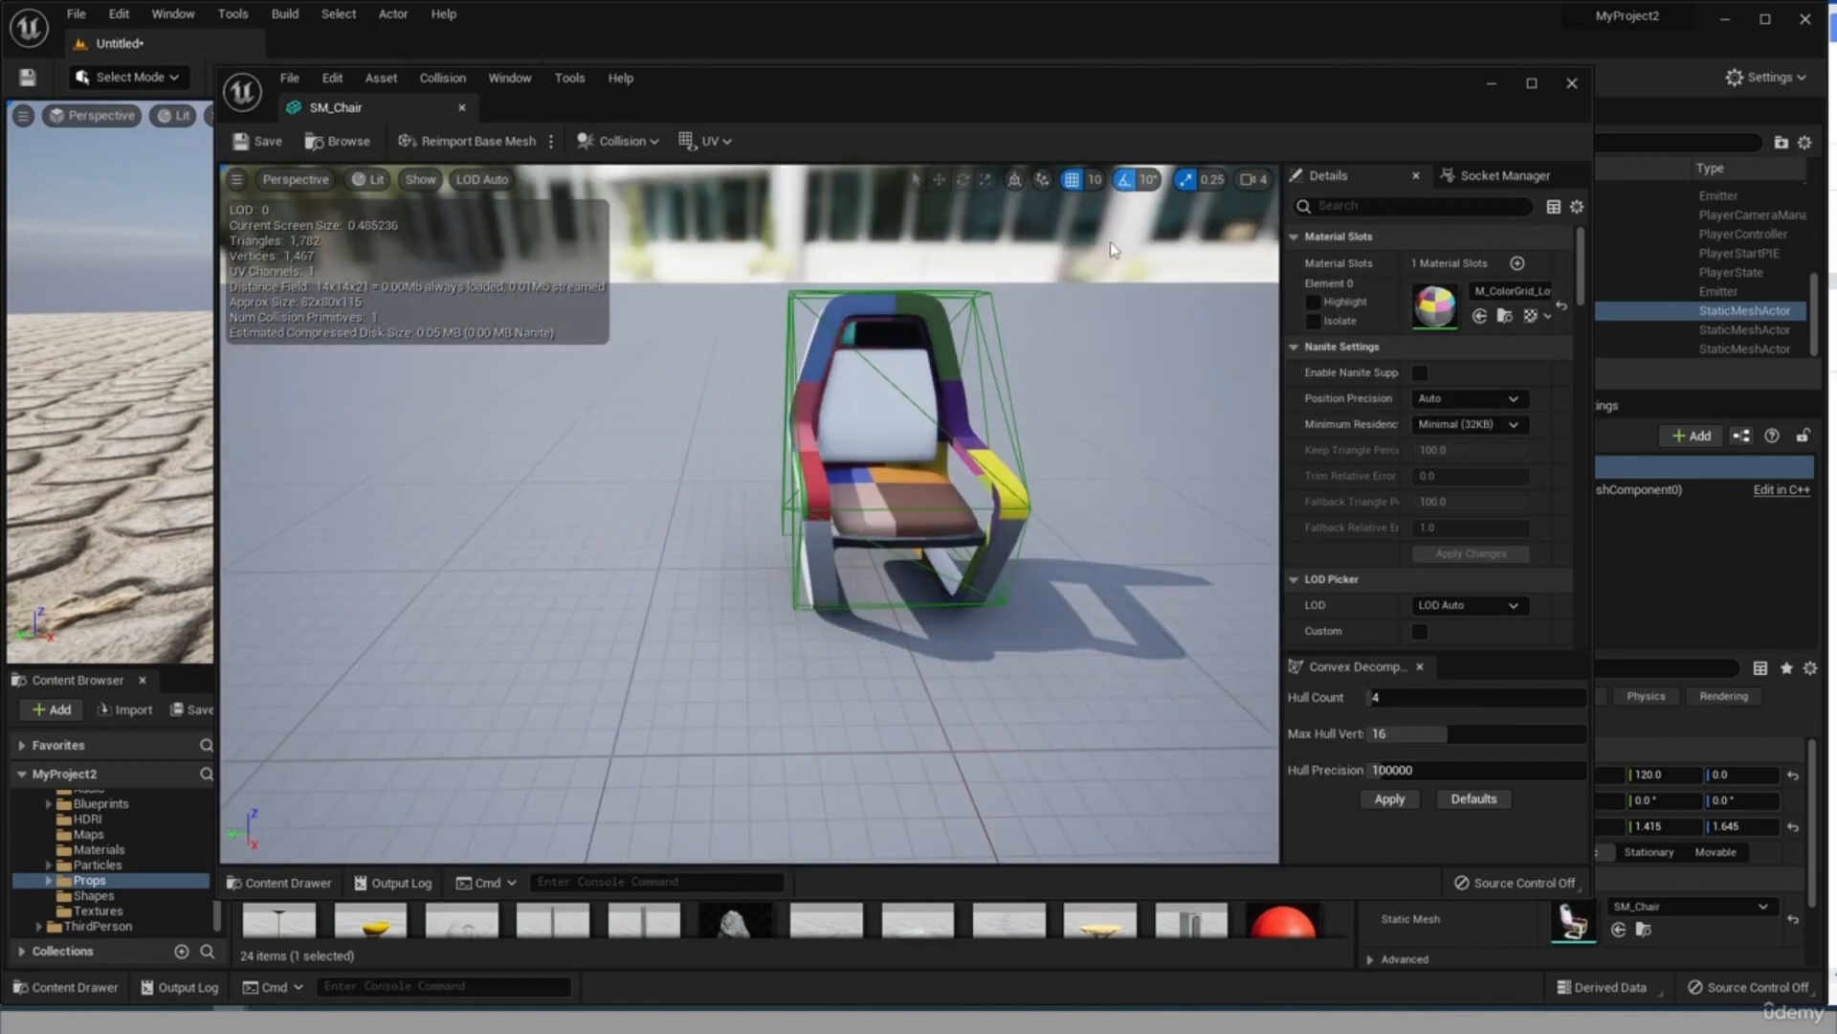
# Look through the SM_Chair mesh's build, reduction and LOD settings, and close the mesh editor.
pyautogui.scroll(-1, 1395, 620)
pyautogui.scroll(-8, 1395, 621)
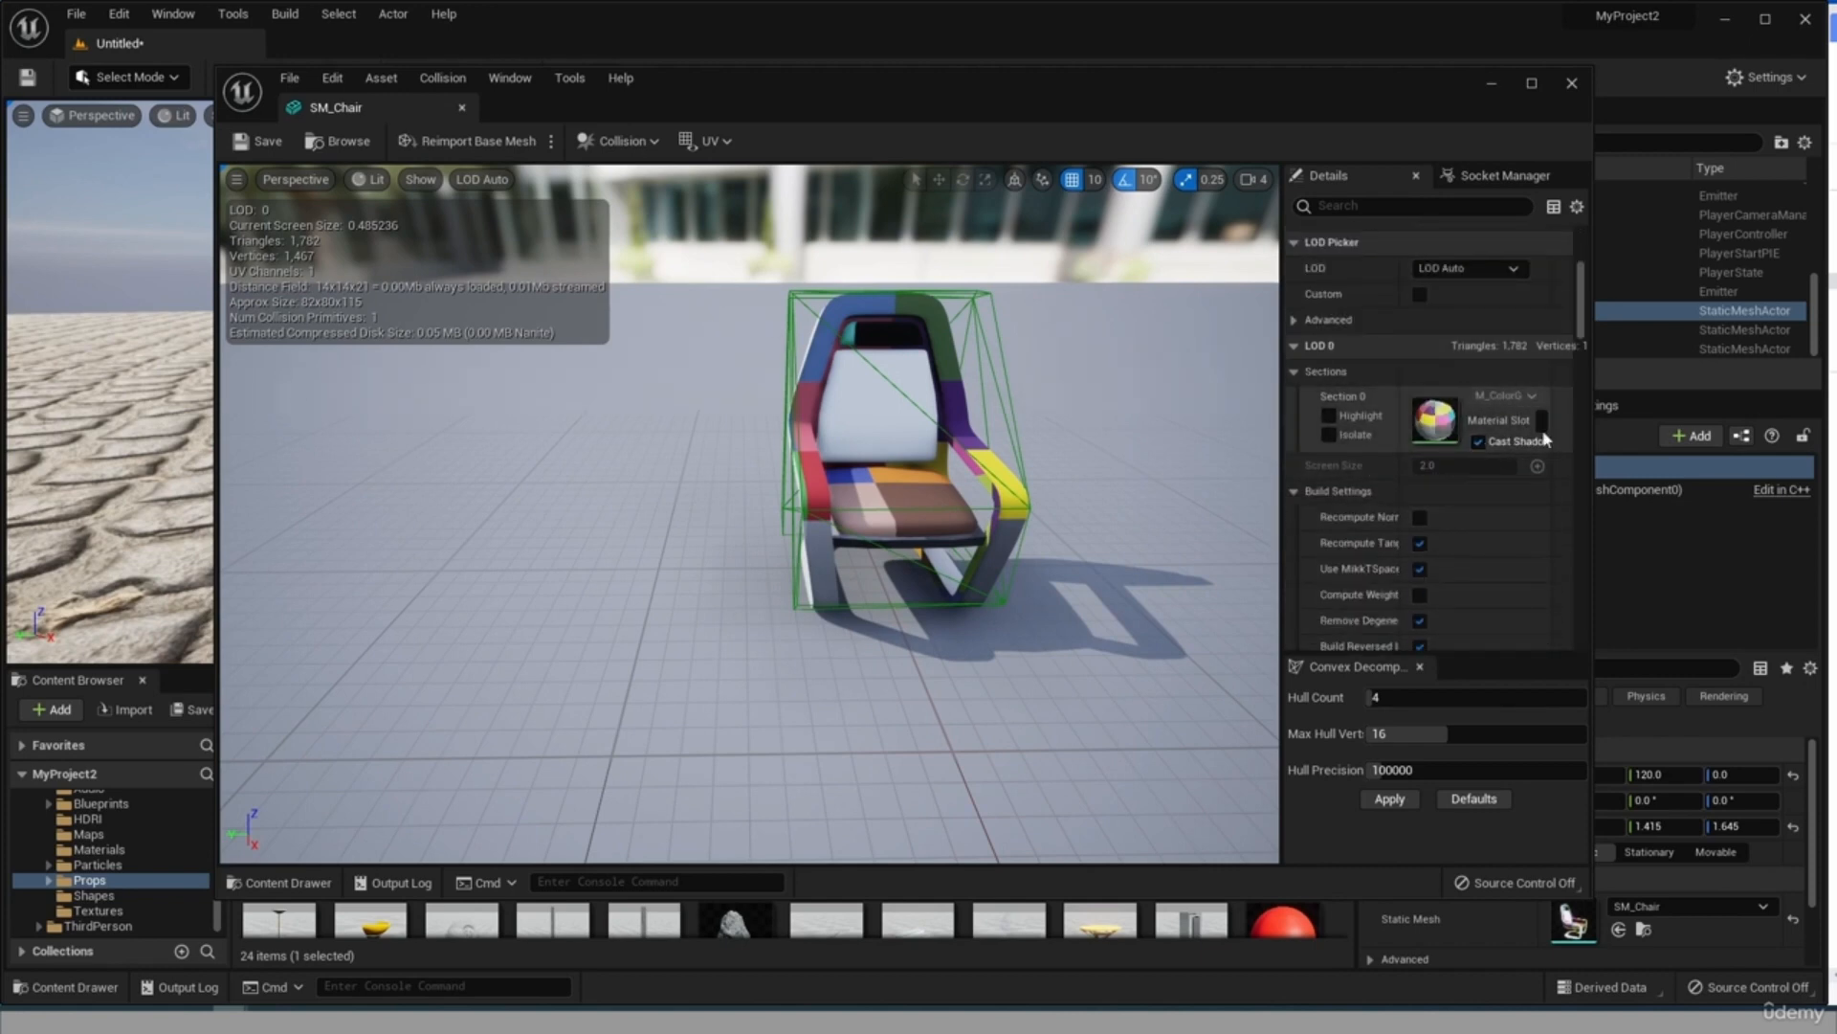
pyautogui.scroll(-10, 1441, 559)
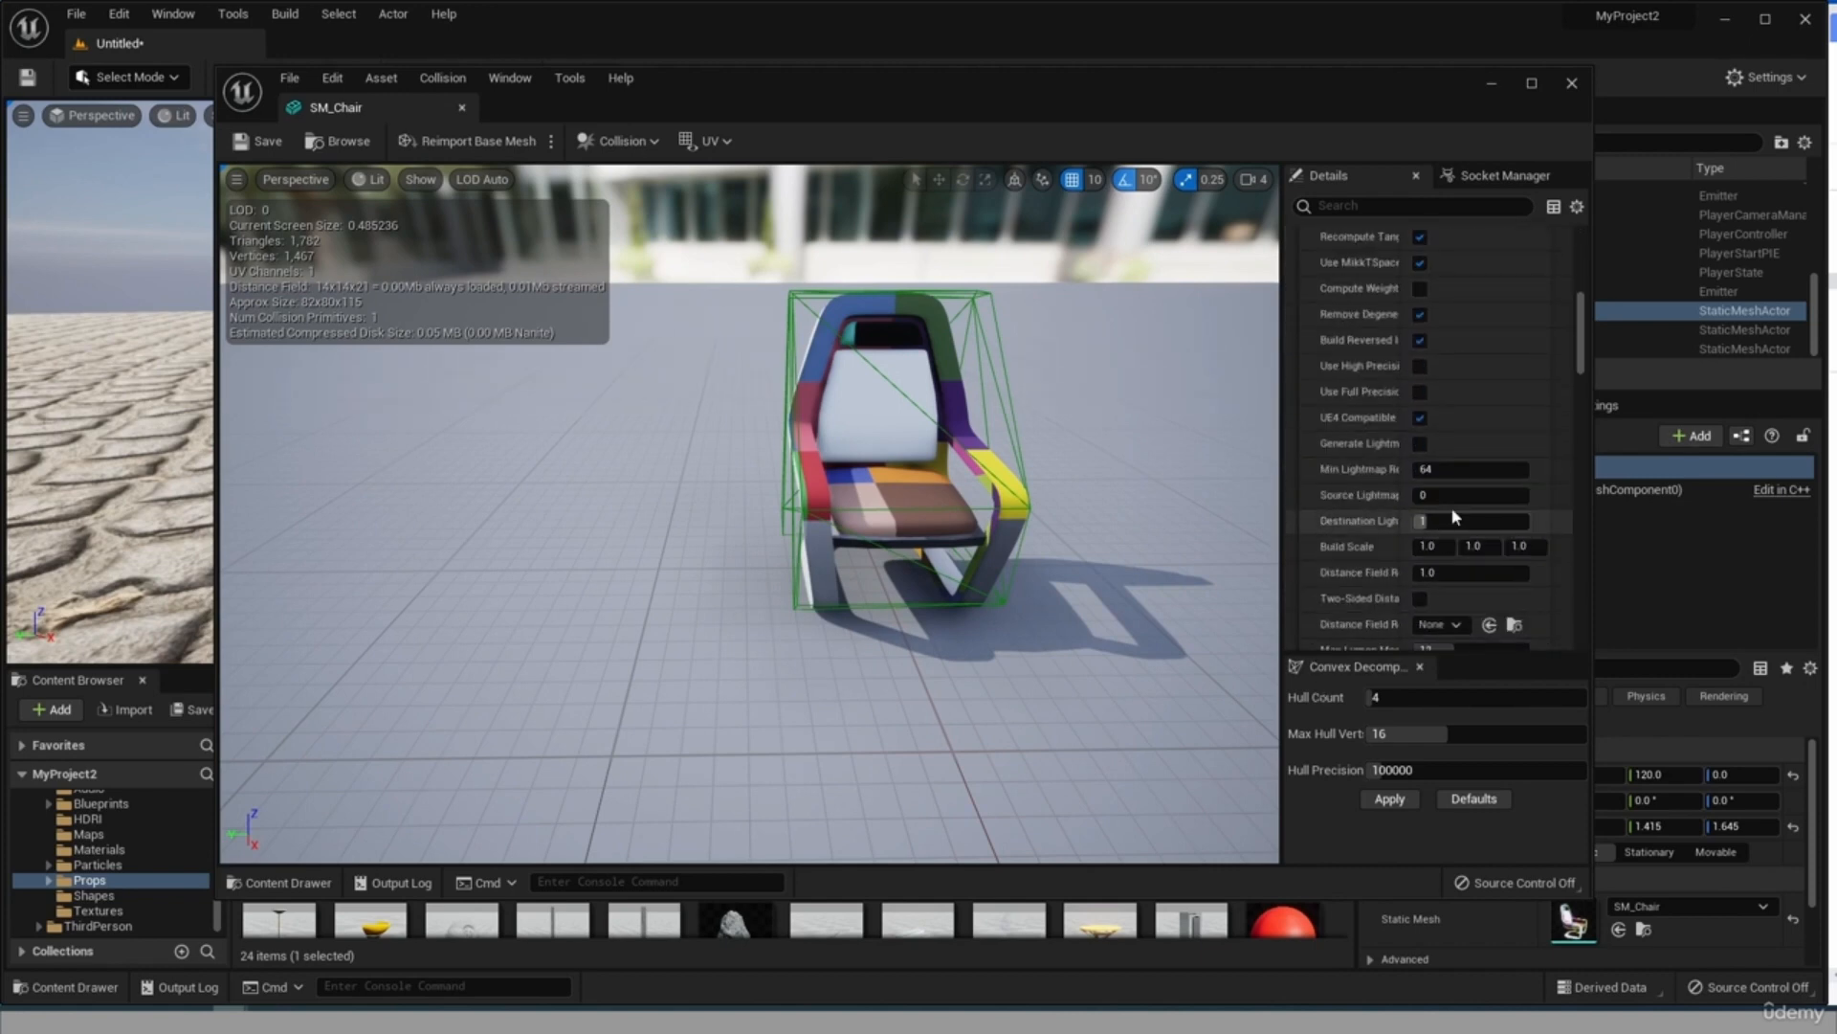
pyautogui.scroll(-7, 1455, 513)
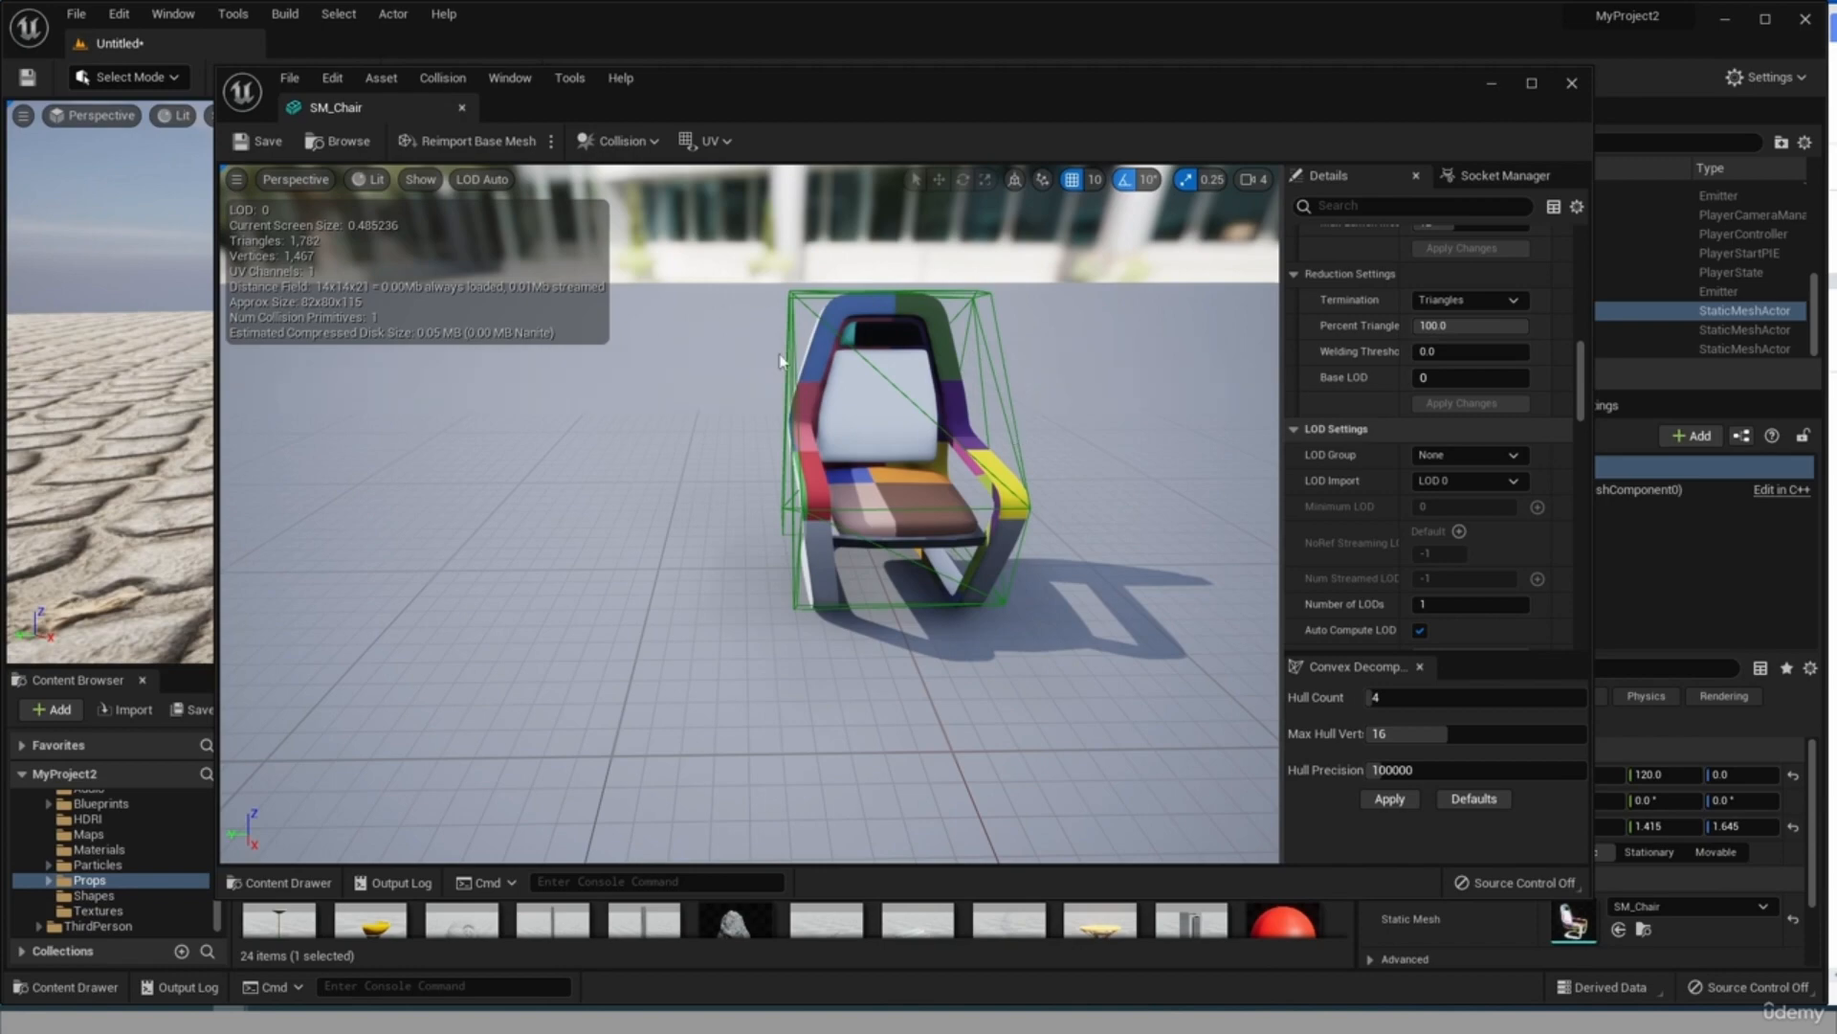
pyautogui.click(1572, 86)
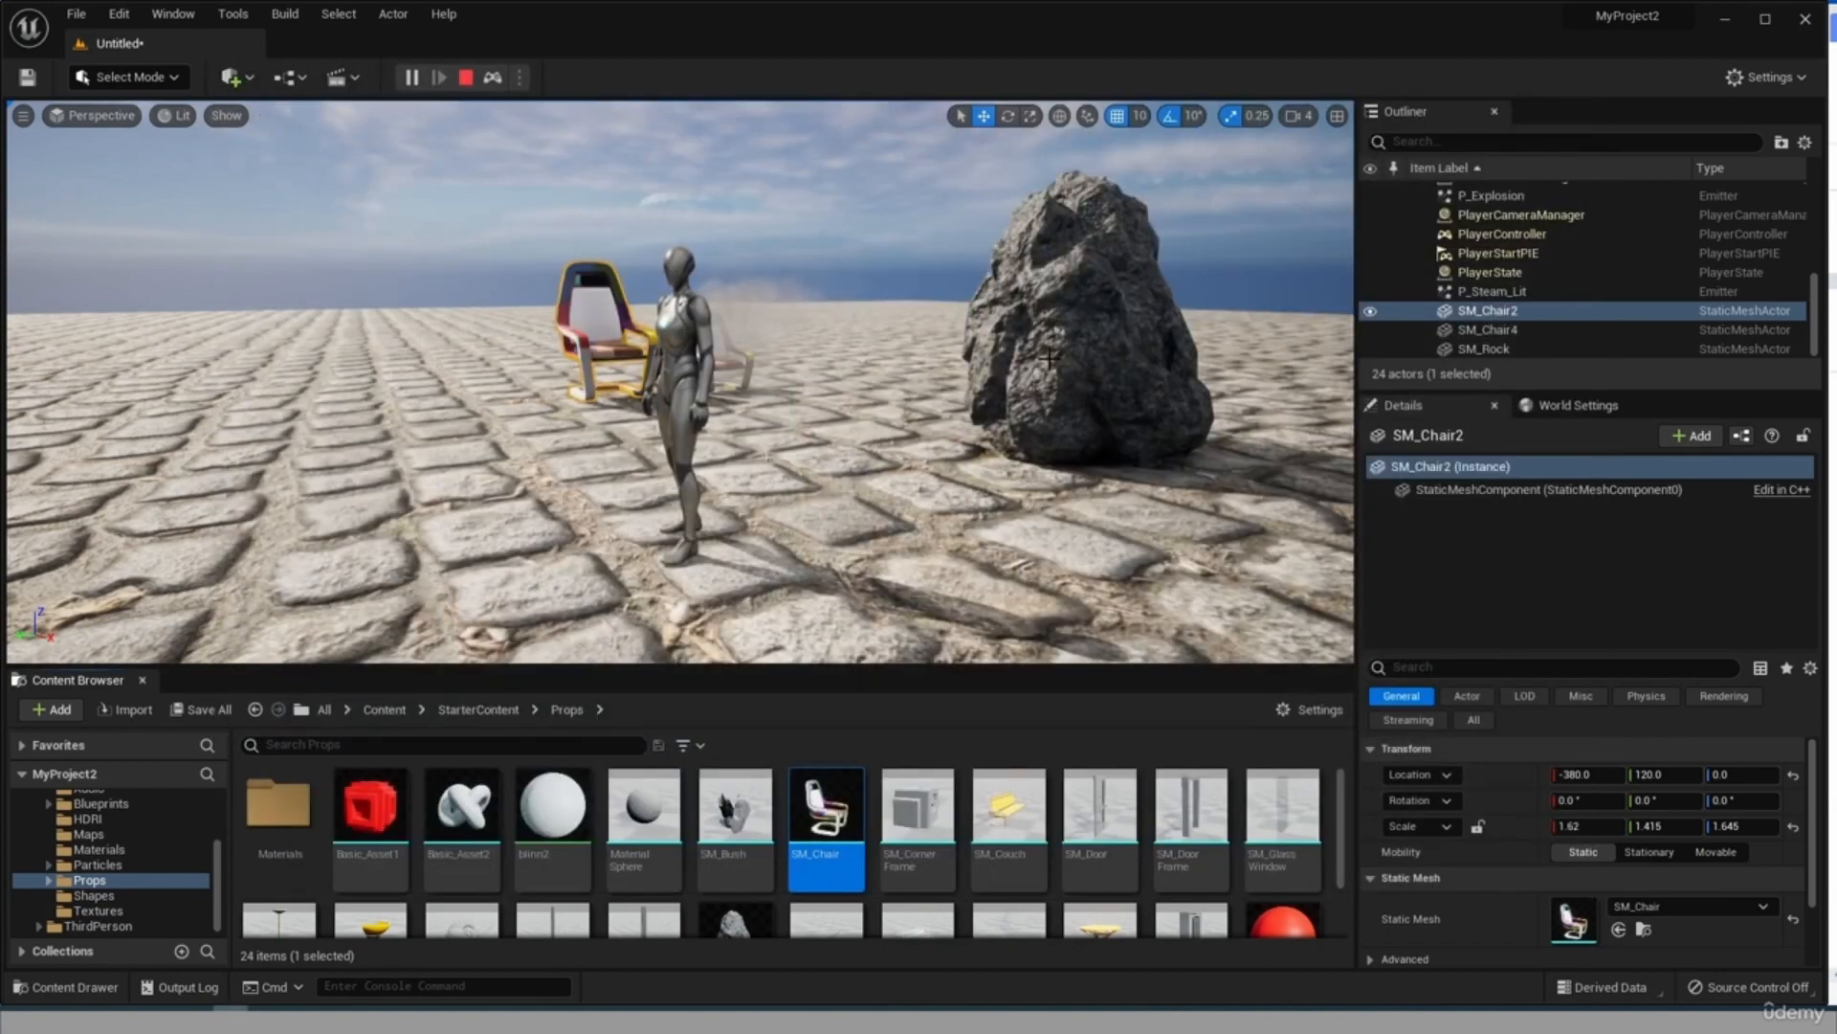
# Open the SM_Rock asset from the Props folder in the mesh editor and turn on its simple collision display.
pyautogui.scroll(-1, 685, 888)
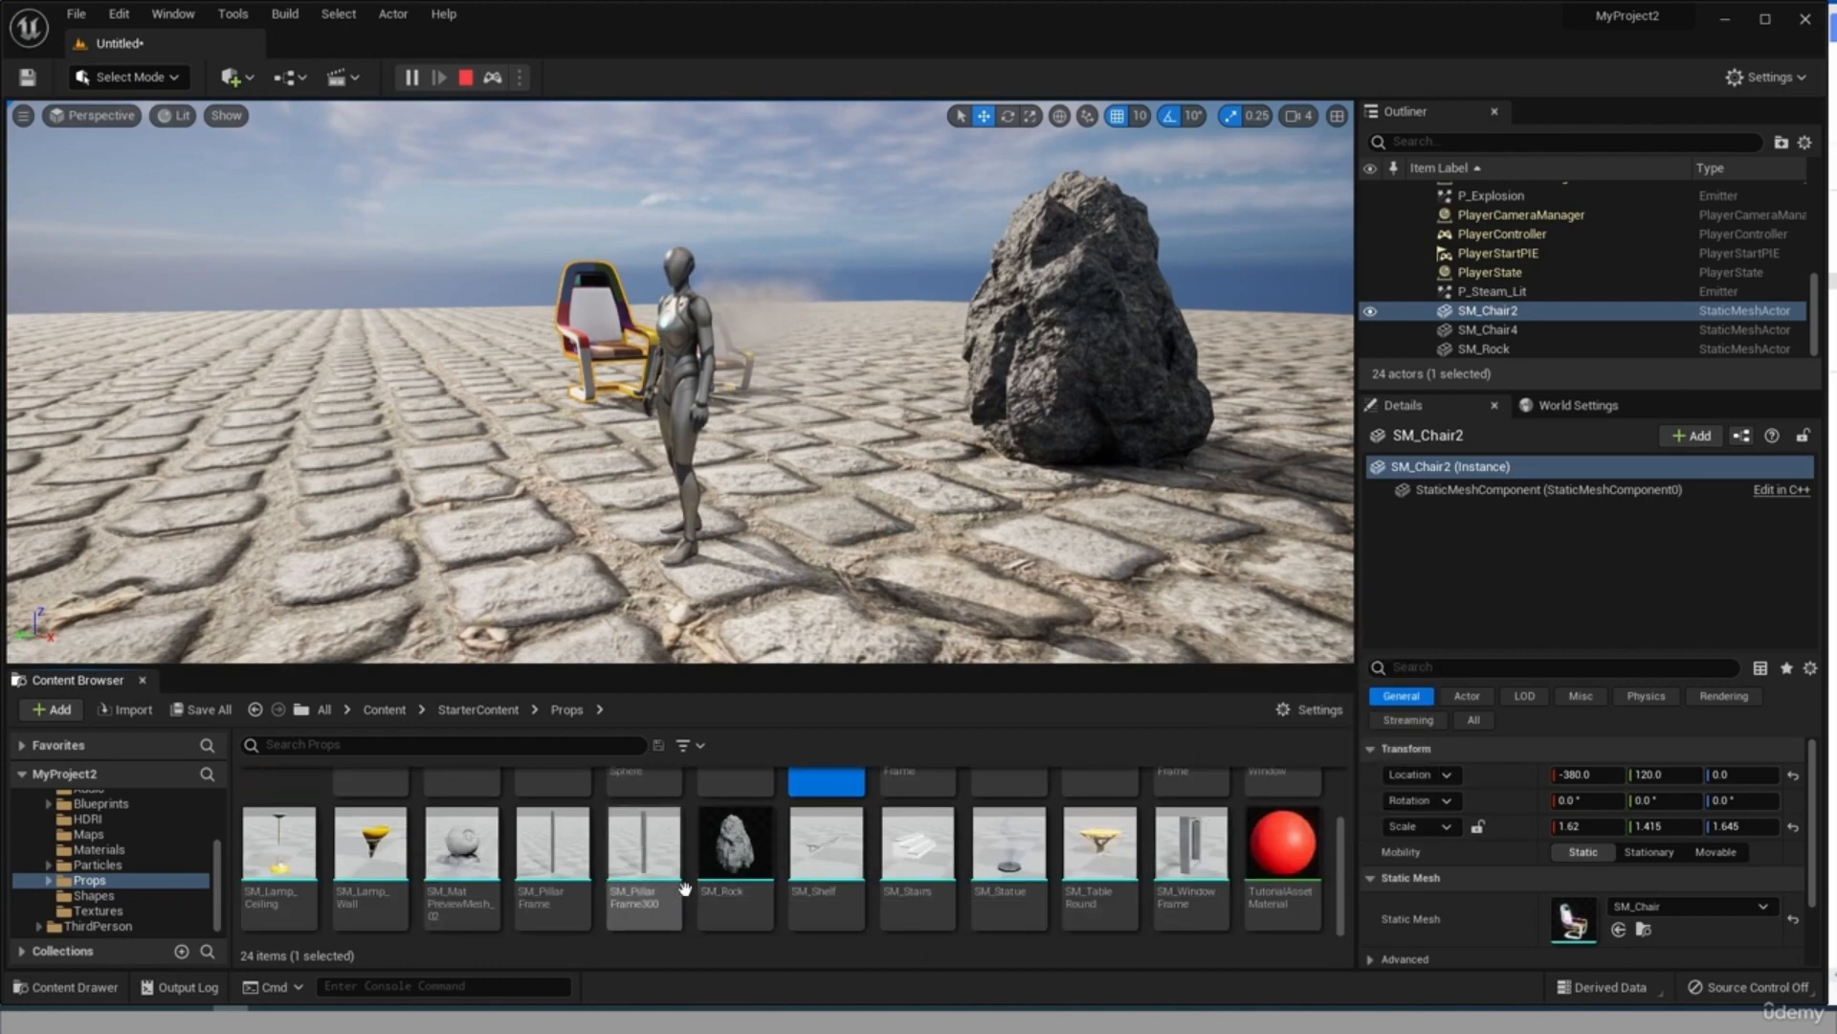
pyautogui.moveTo(727, 854)
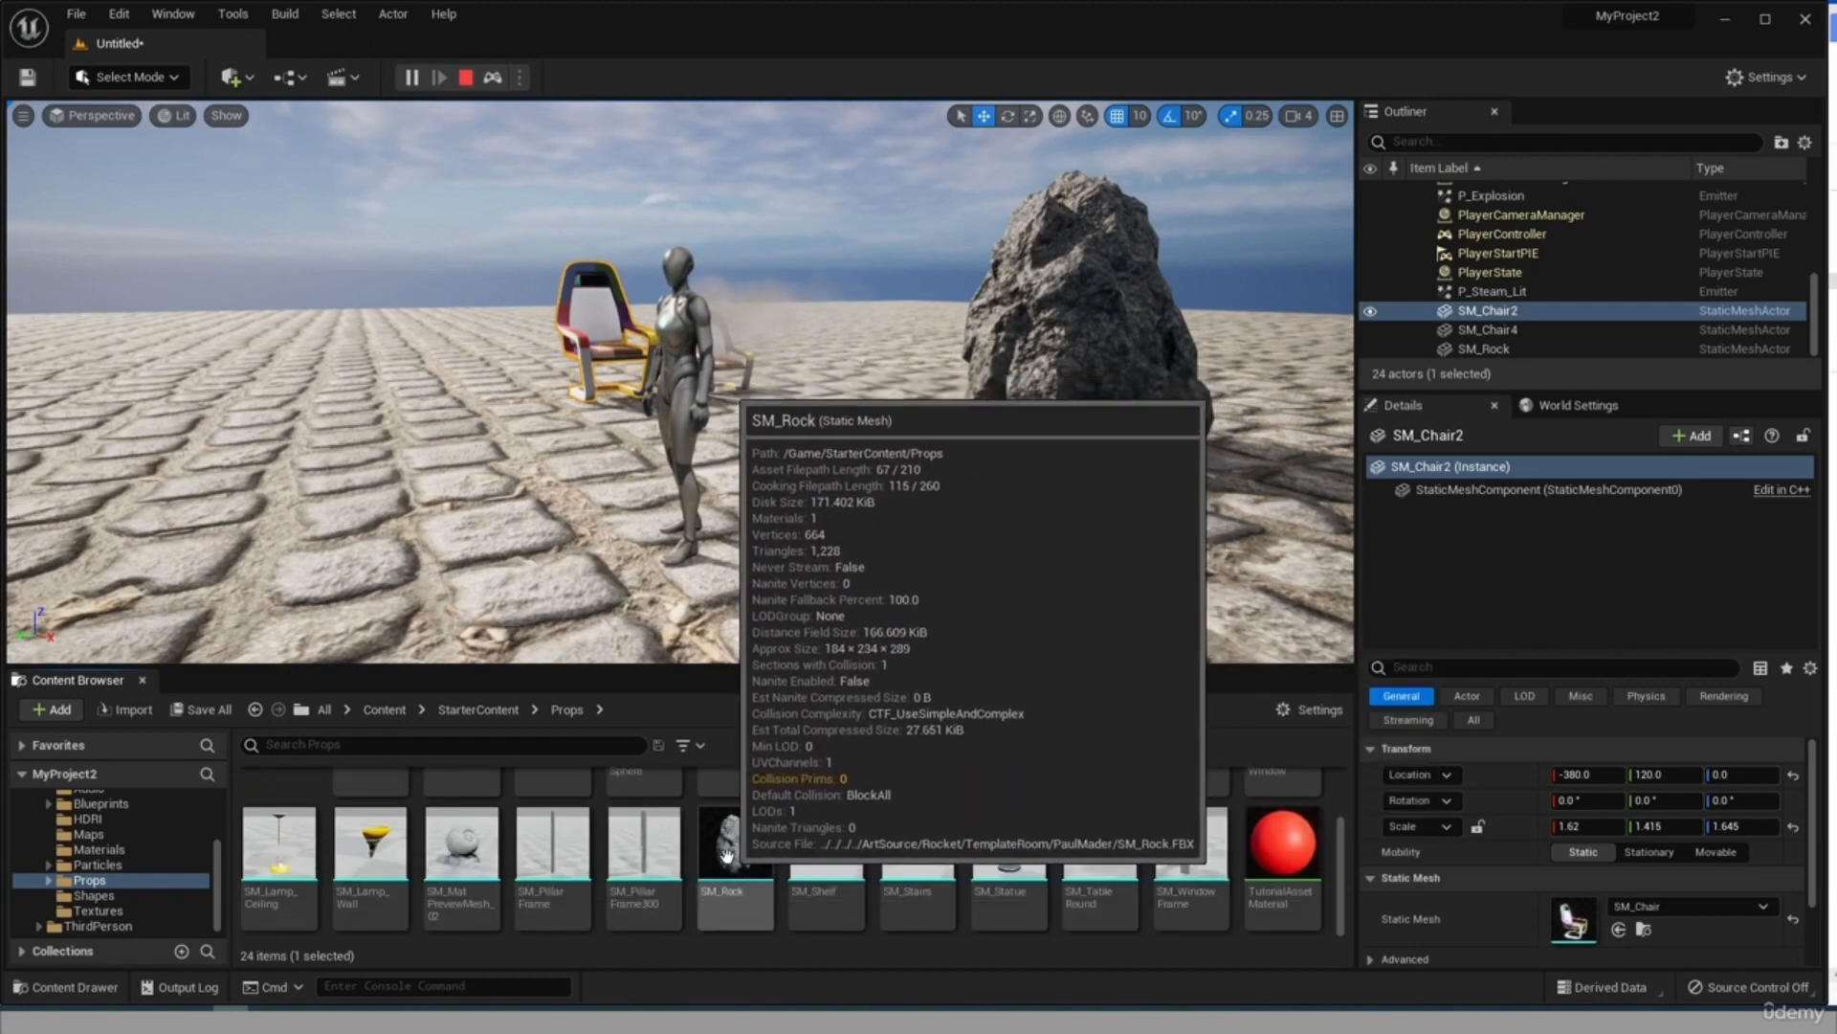
pyautogui.doubleClick(727, 855)
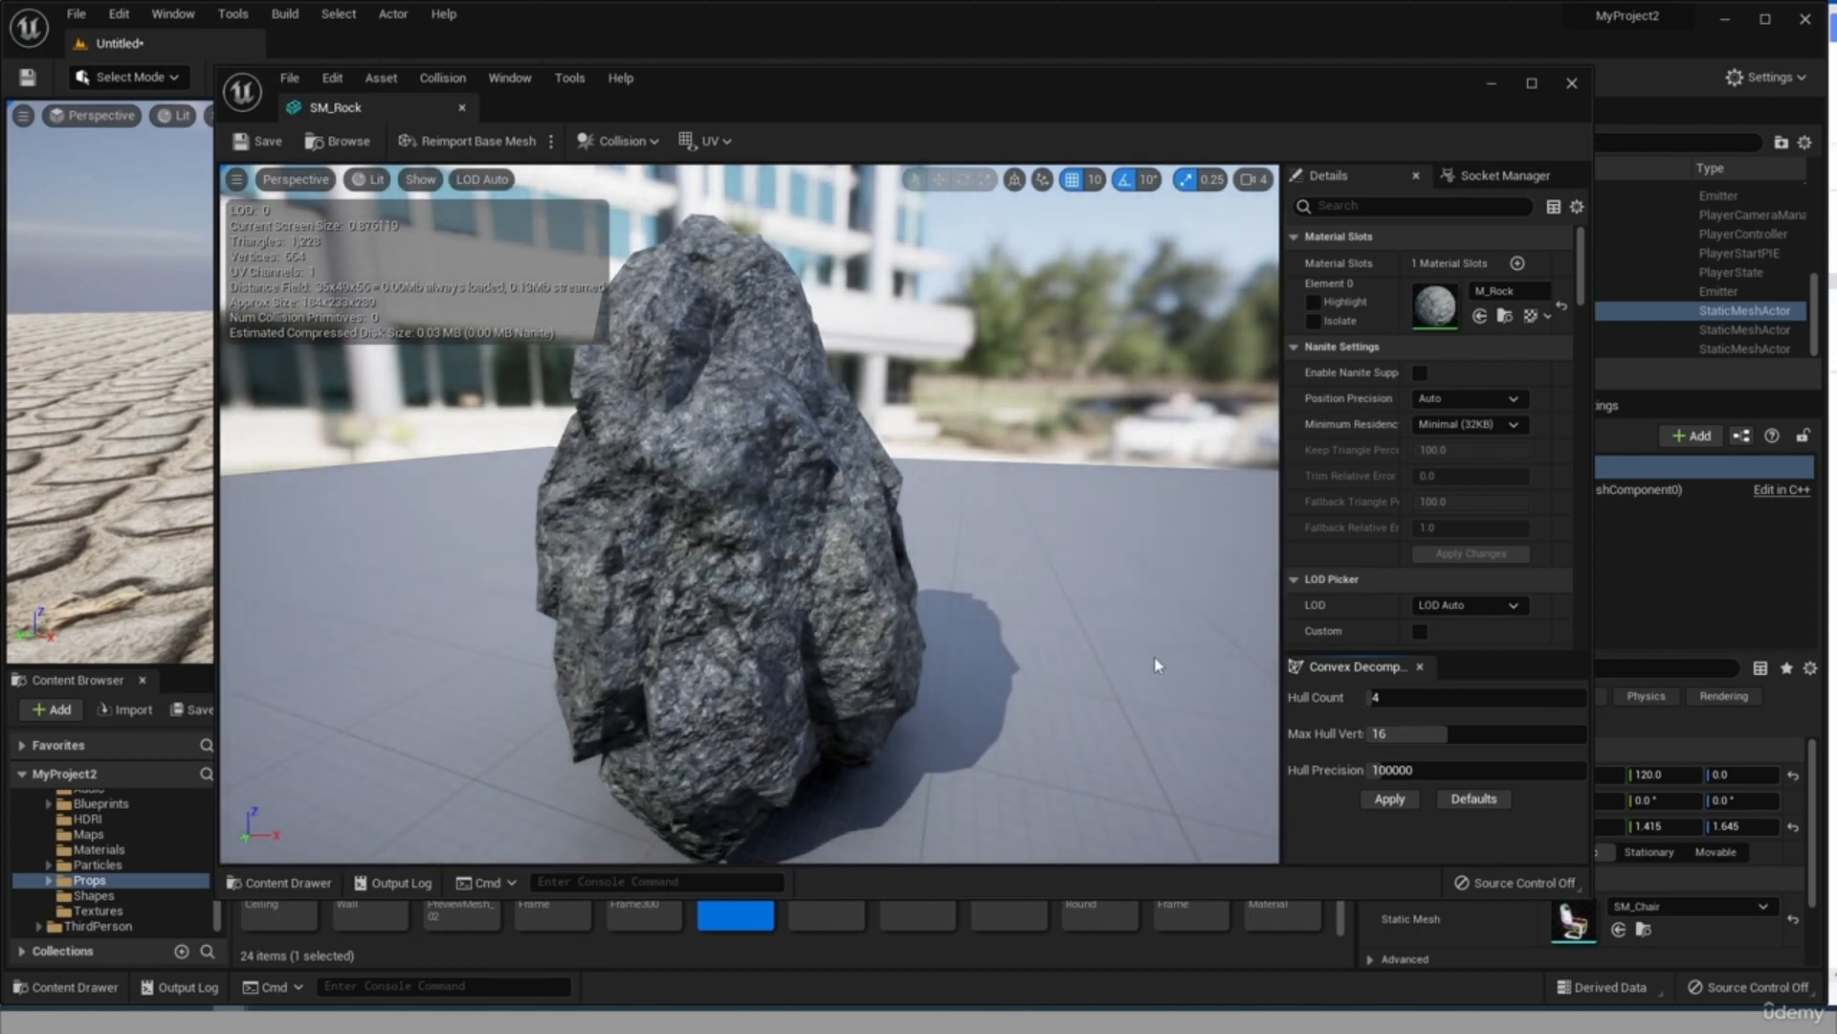
pyautogui.click(421, 179)
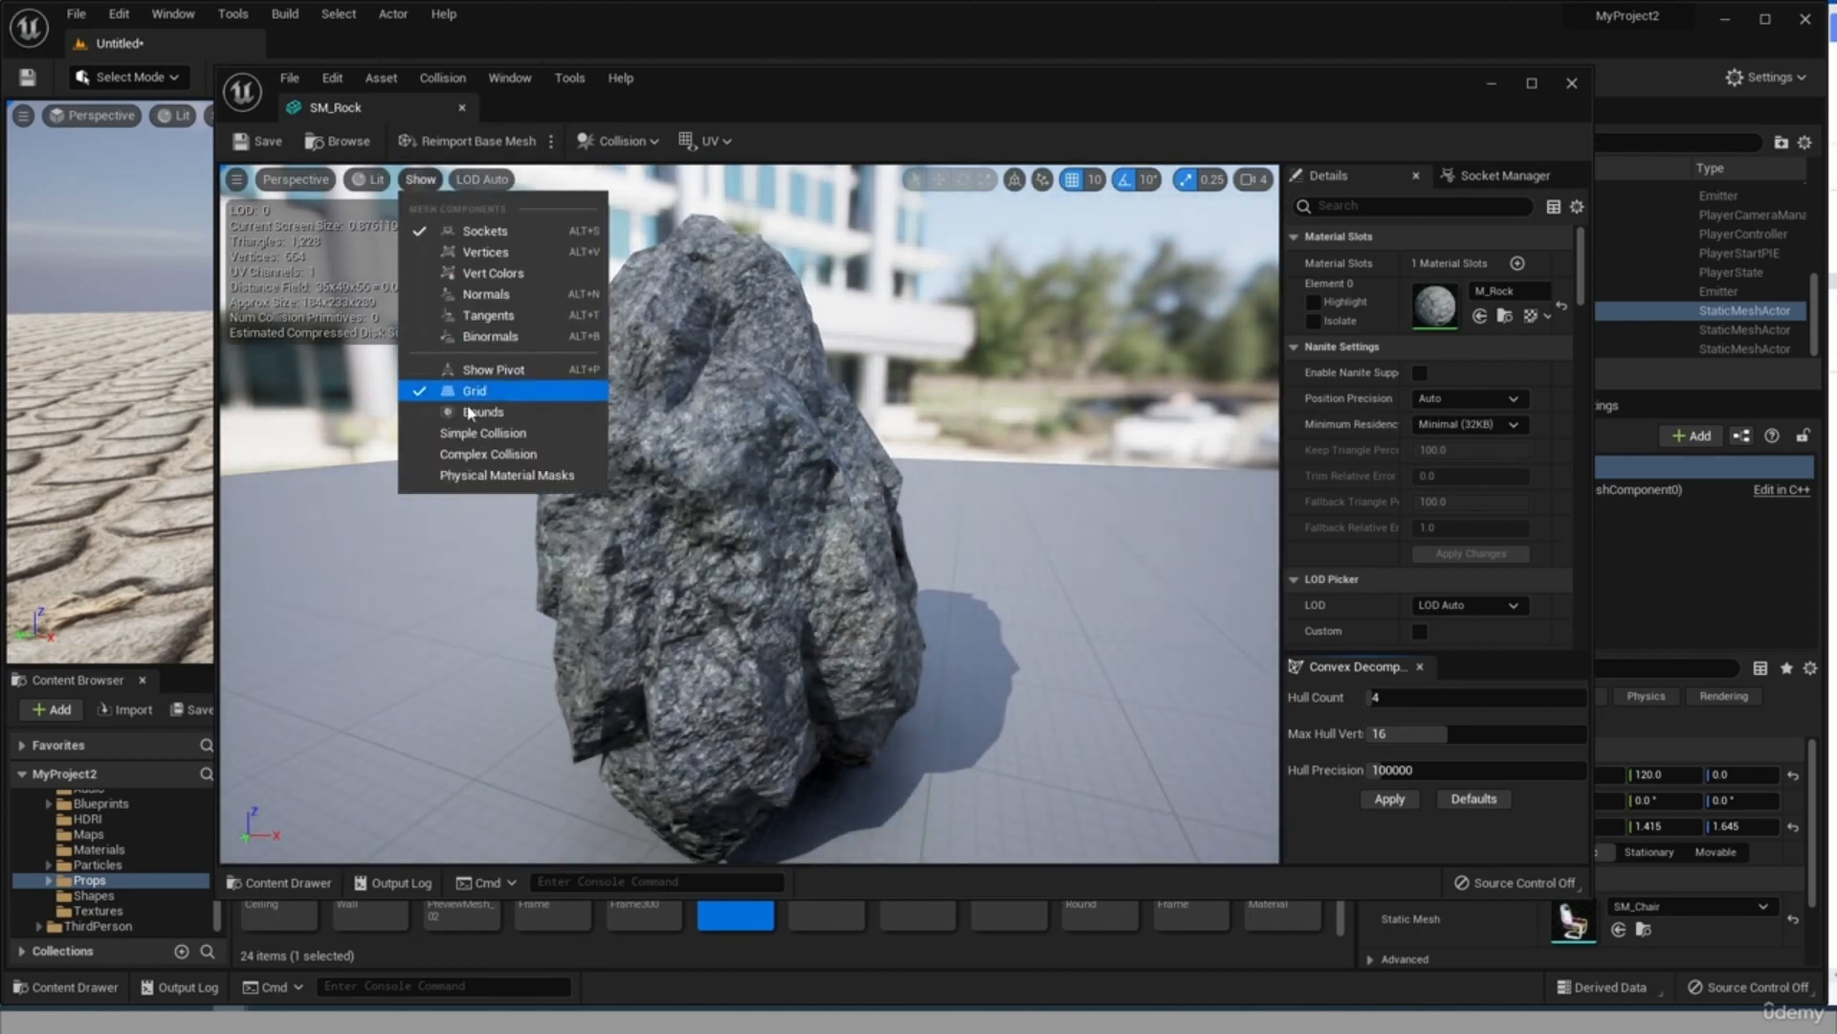
pyautogui.click(479, 435)
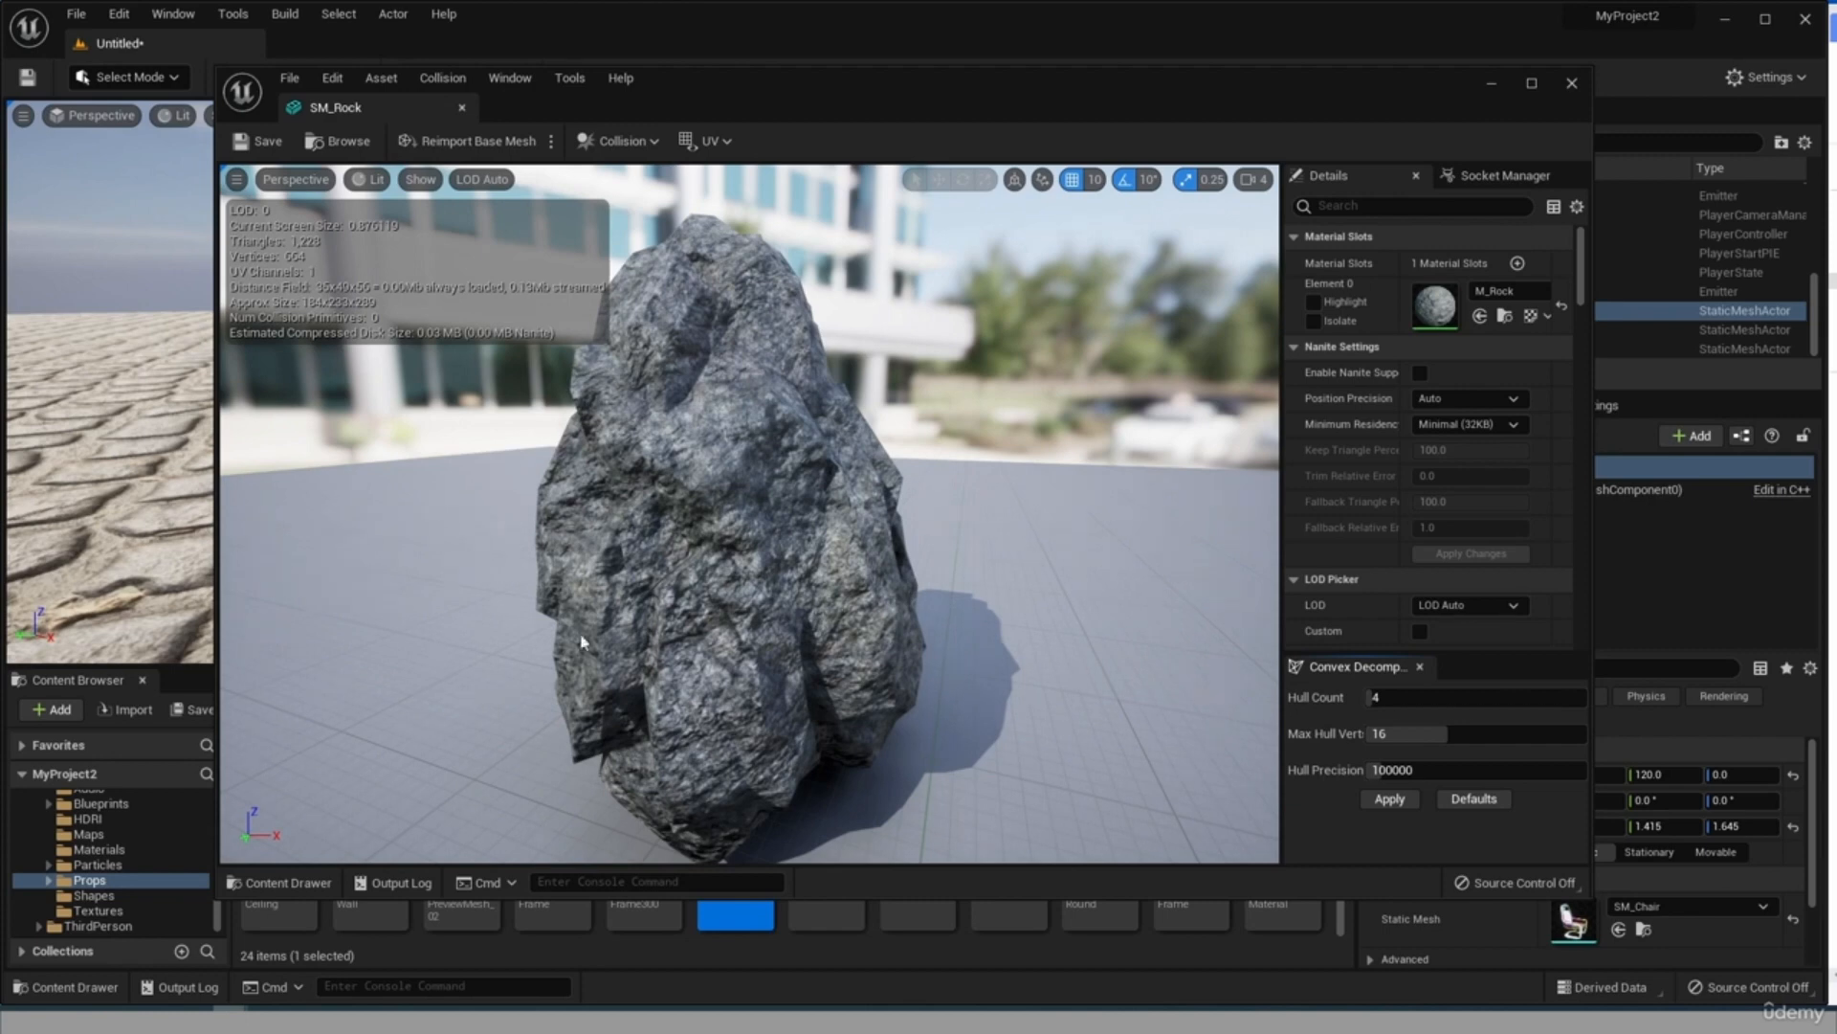
# Add a sphere simplified collision to the SM_Rock mesh and check how it encloses the rock.
pyautogui.click(443, 77)
pyautogui.click(458, 81)
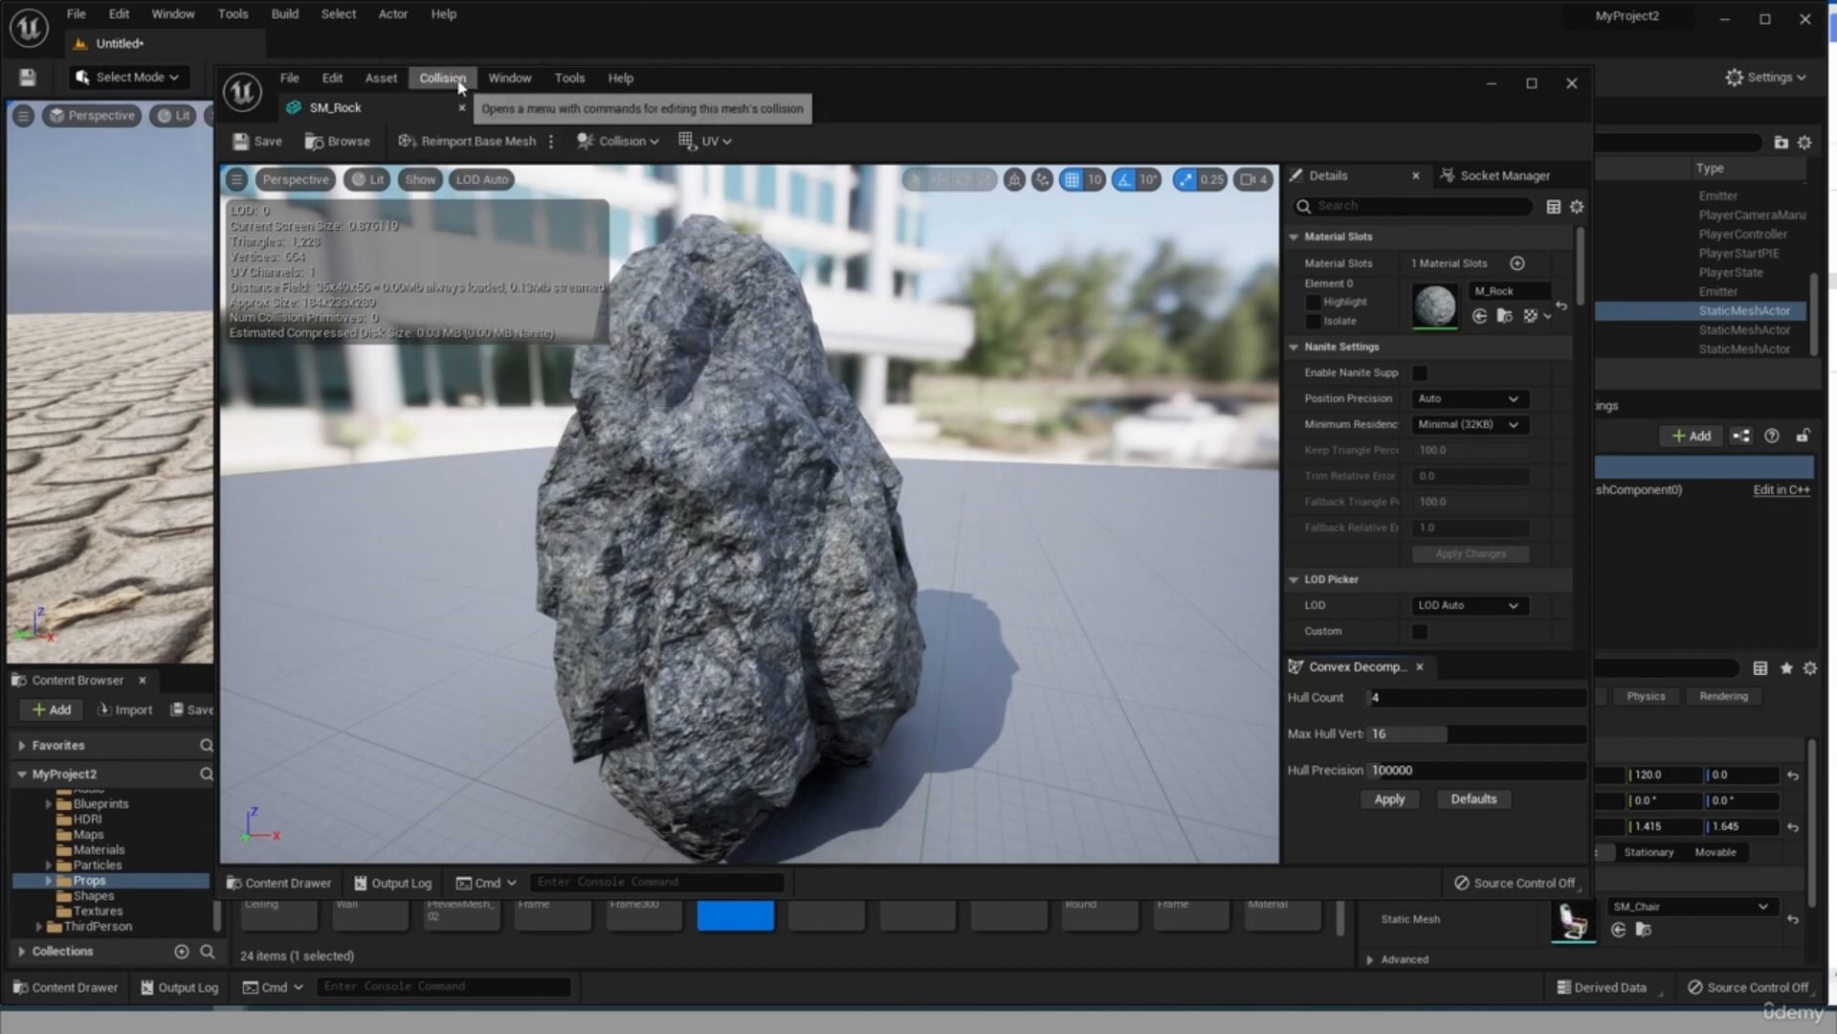
pyautogui.click(461, 85)
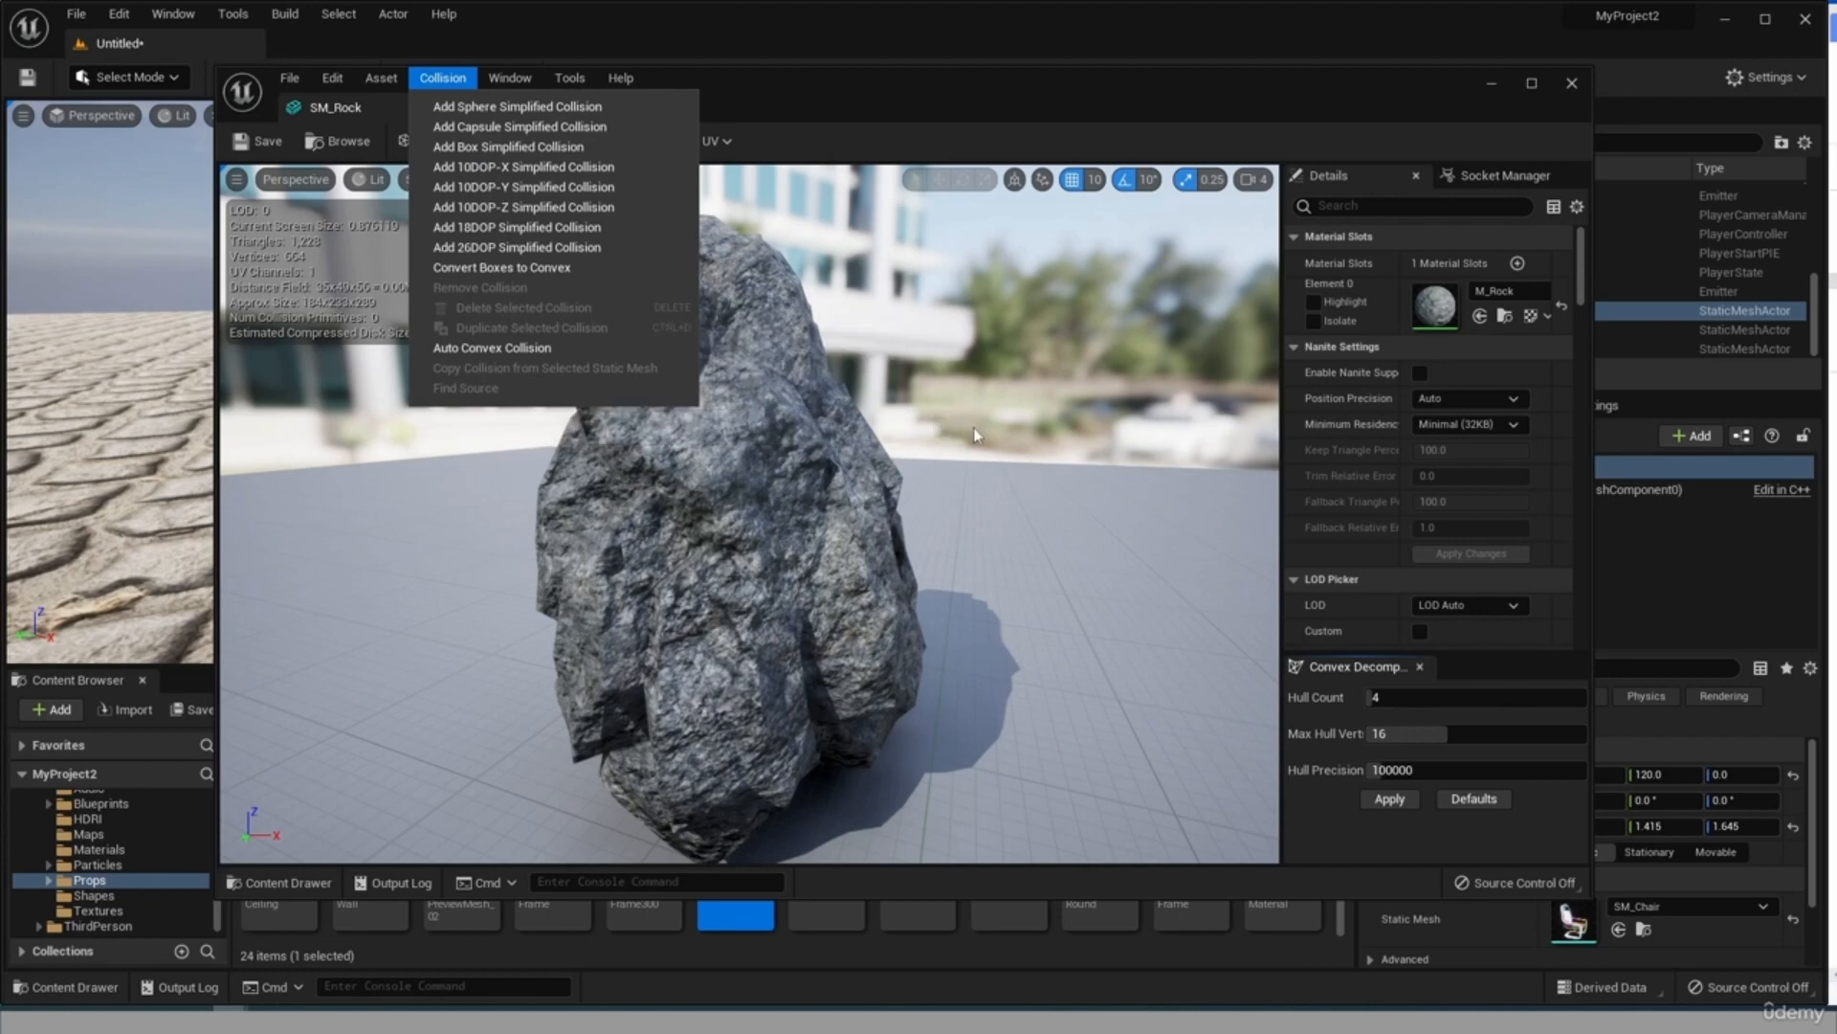
pyautogui.click(509, 108)
pyautogui.scroll(-5, 834, 672)
pyautogui.scroll(3, 798, 603)
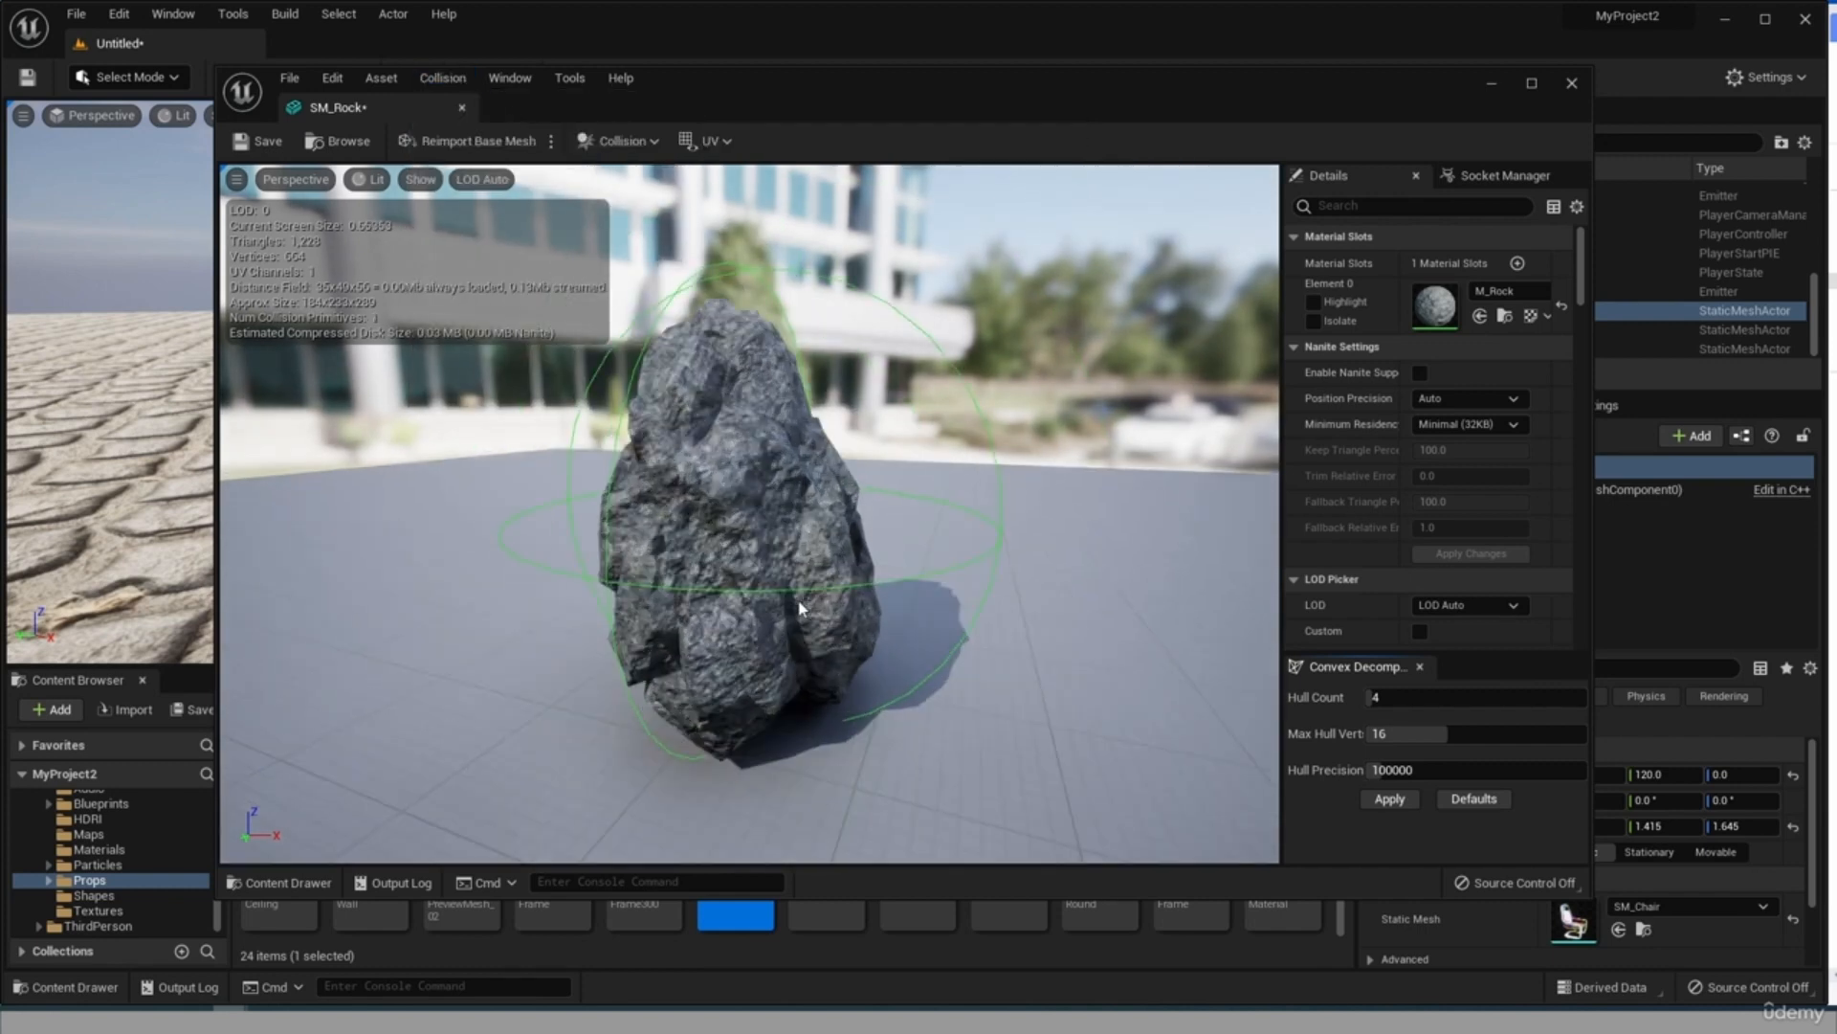
# Add a capsule and a box simplified collision to the SM_Rock mesh alongside the existing sphere.
pyautogui.moveTo(689, 634)
pyautogui.mouseDown()
pyautogui.moveTo(735, 632)
pyautogui.moveTo(689, 633)
pyautogui.mouseUp()
pyautogui.click(442, 78)
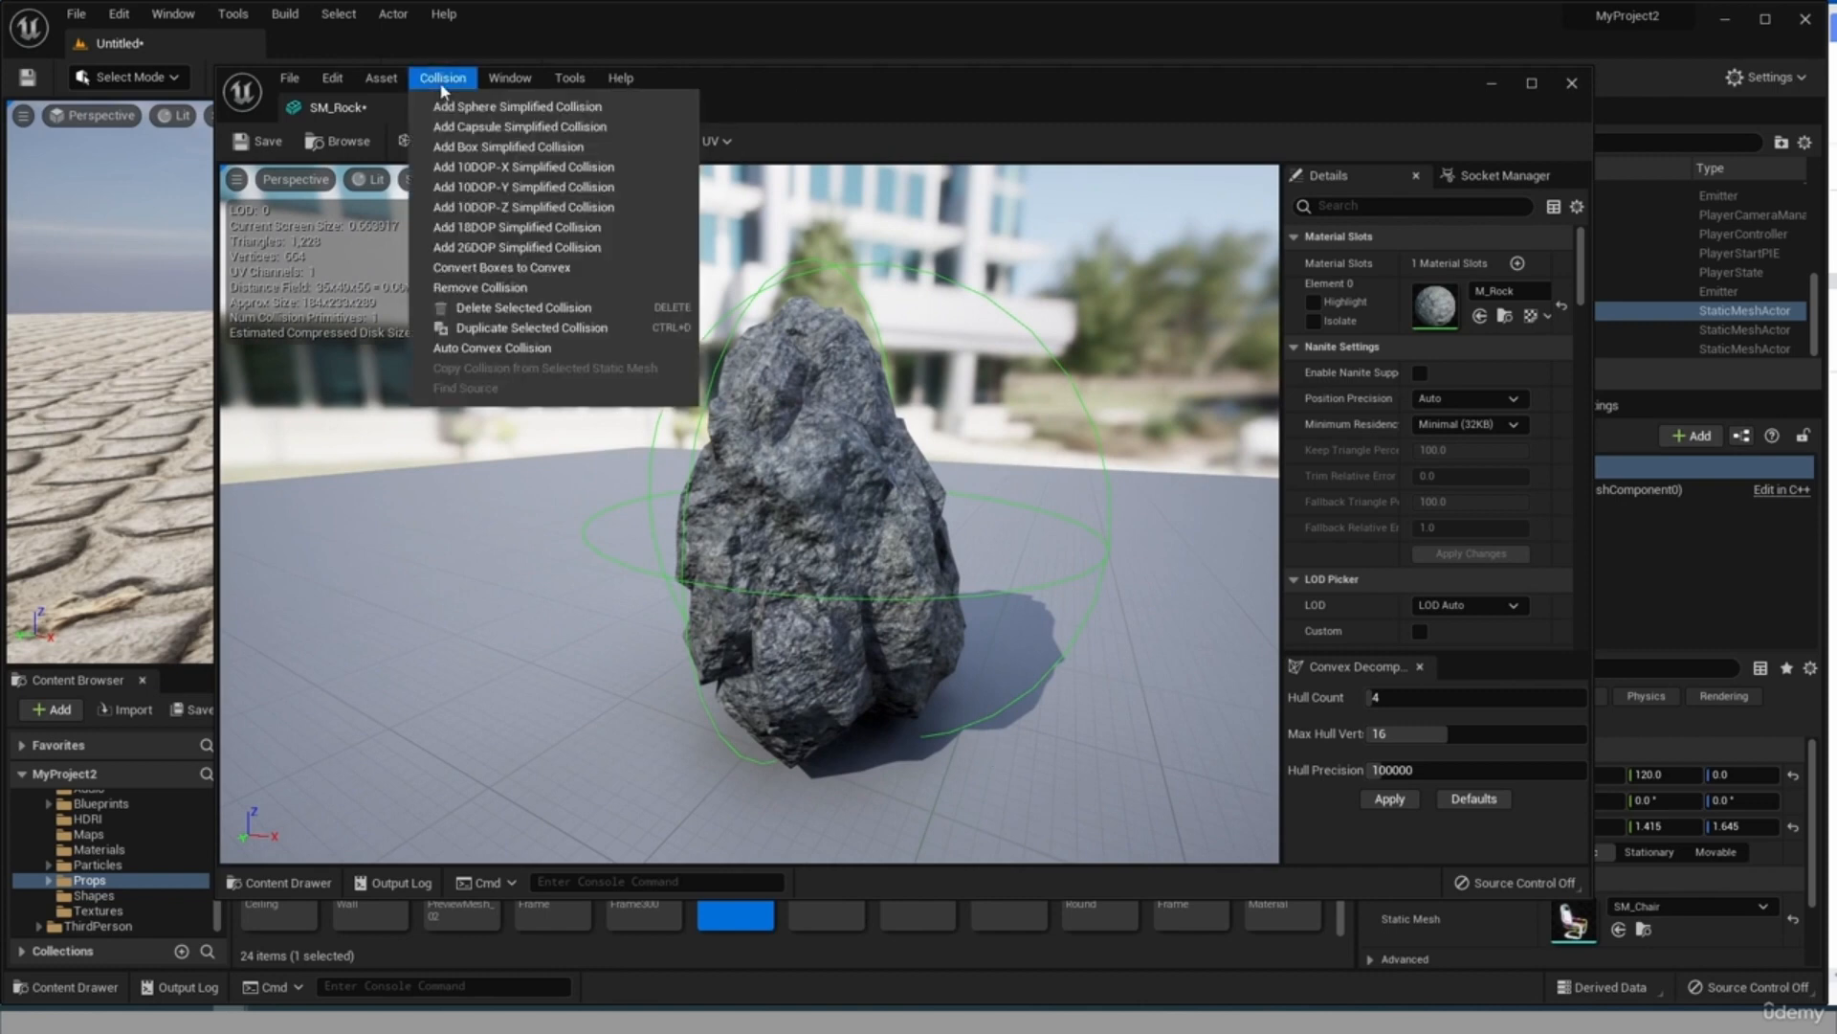
pyautogui.click(466, 130)
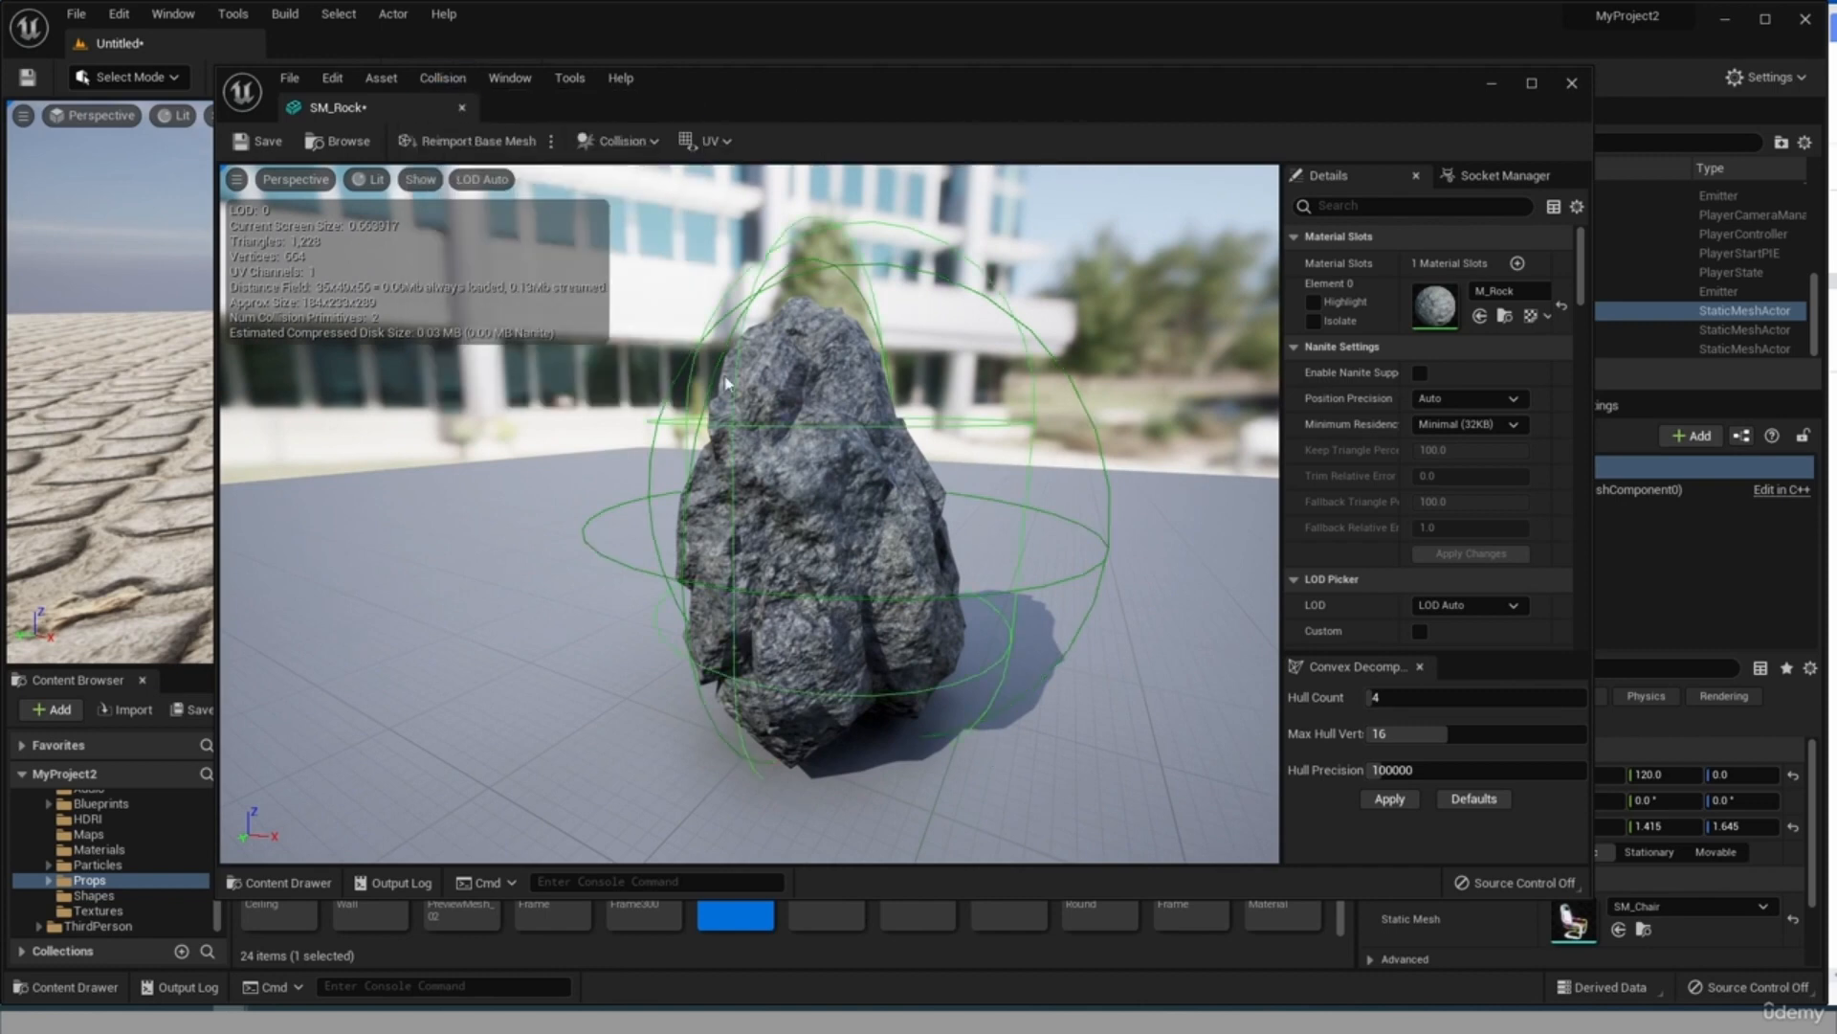
pyautogui.click(442, 77)
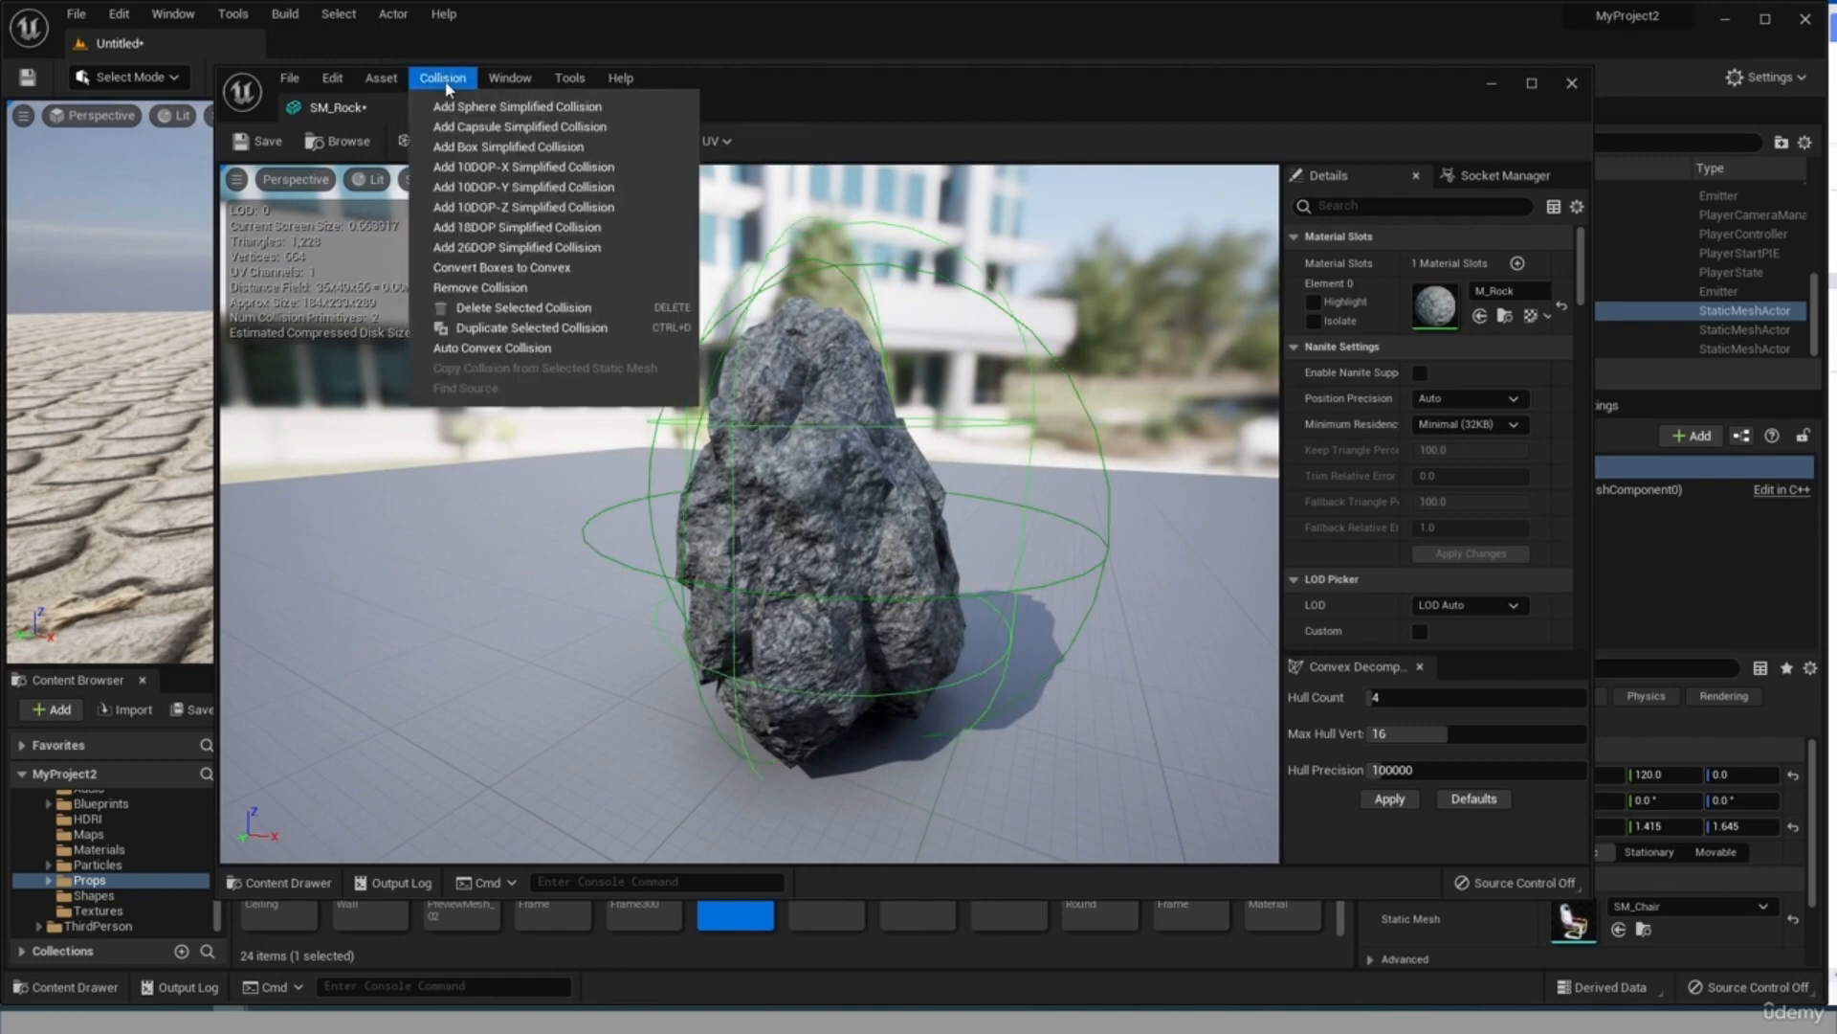
pyautogui.click(474, 148)
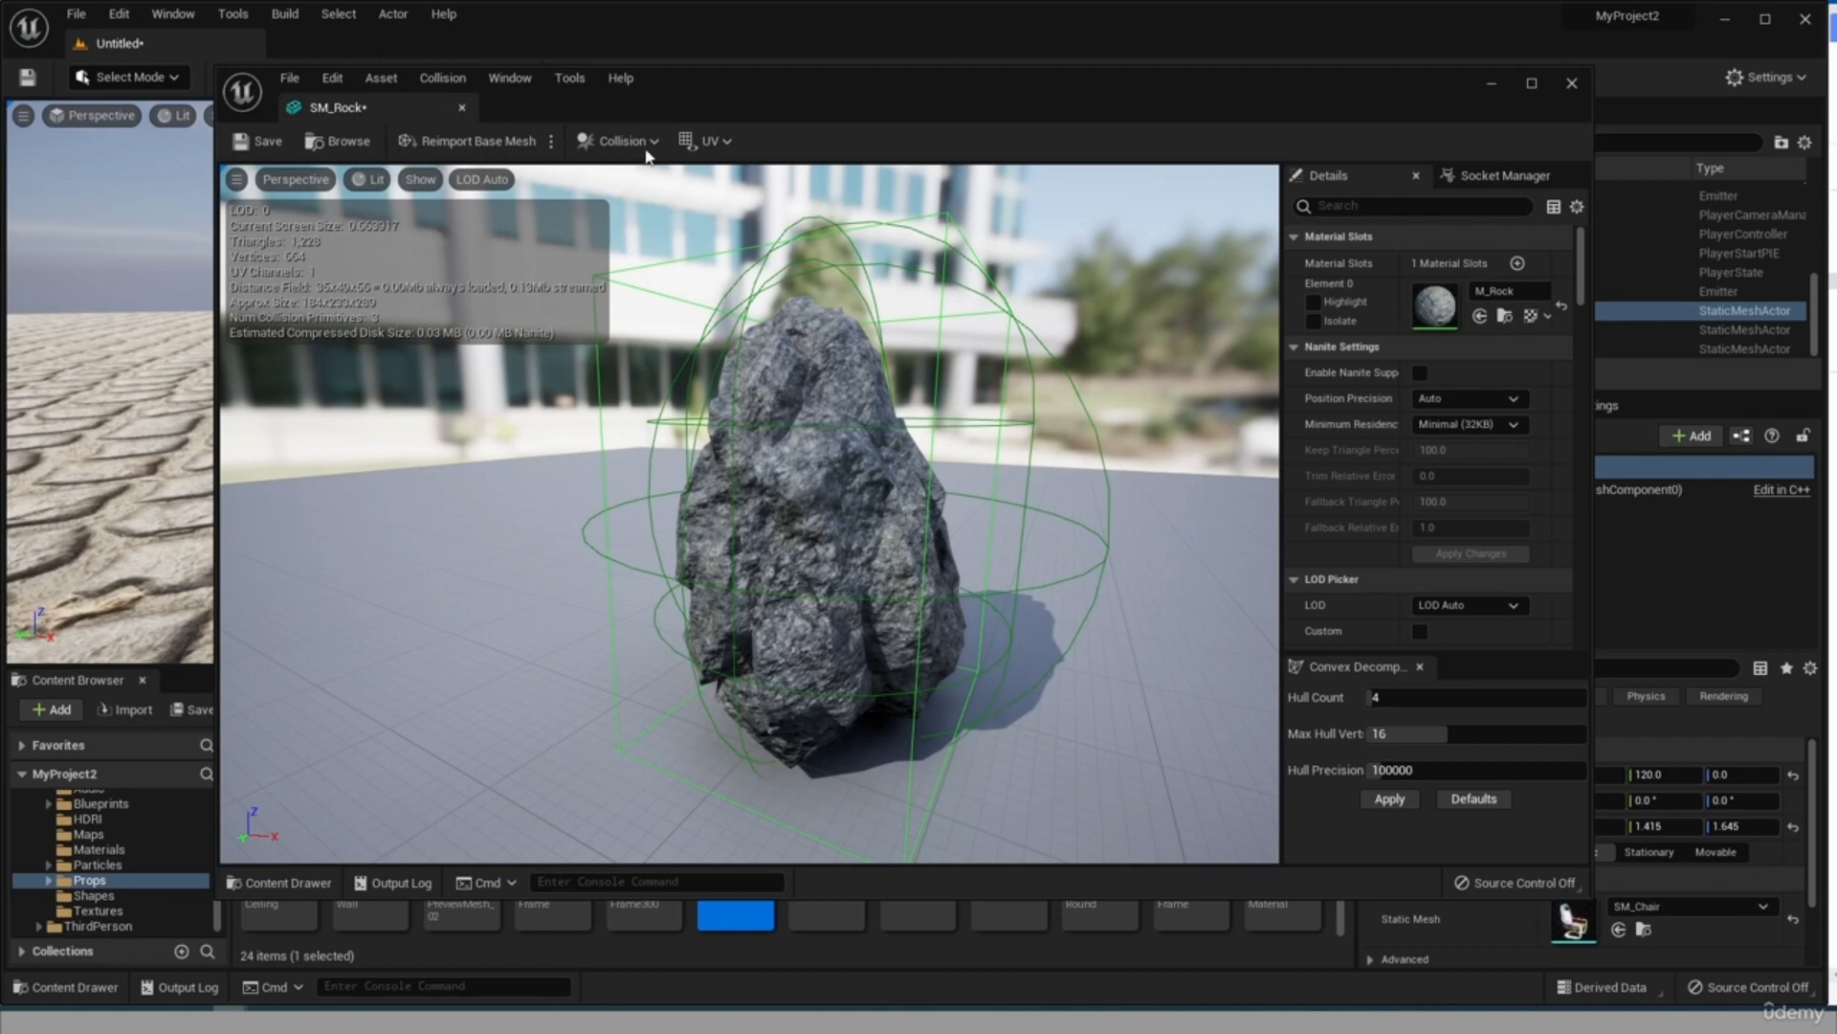
# Delete the sphere, capsule and box collision shapes from the SM_Rock mesh one after another.
pyautogui.click(943, 330)
pyautogui.click(1103, 474)
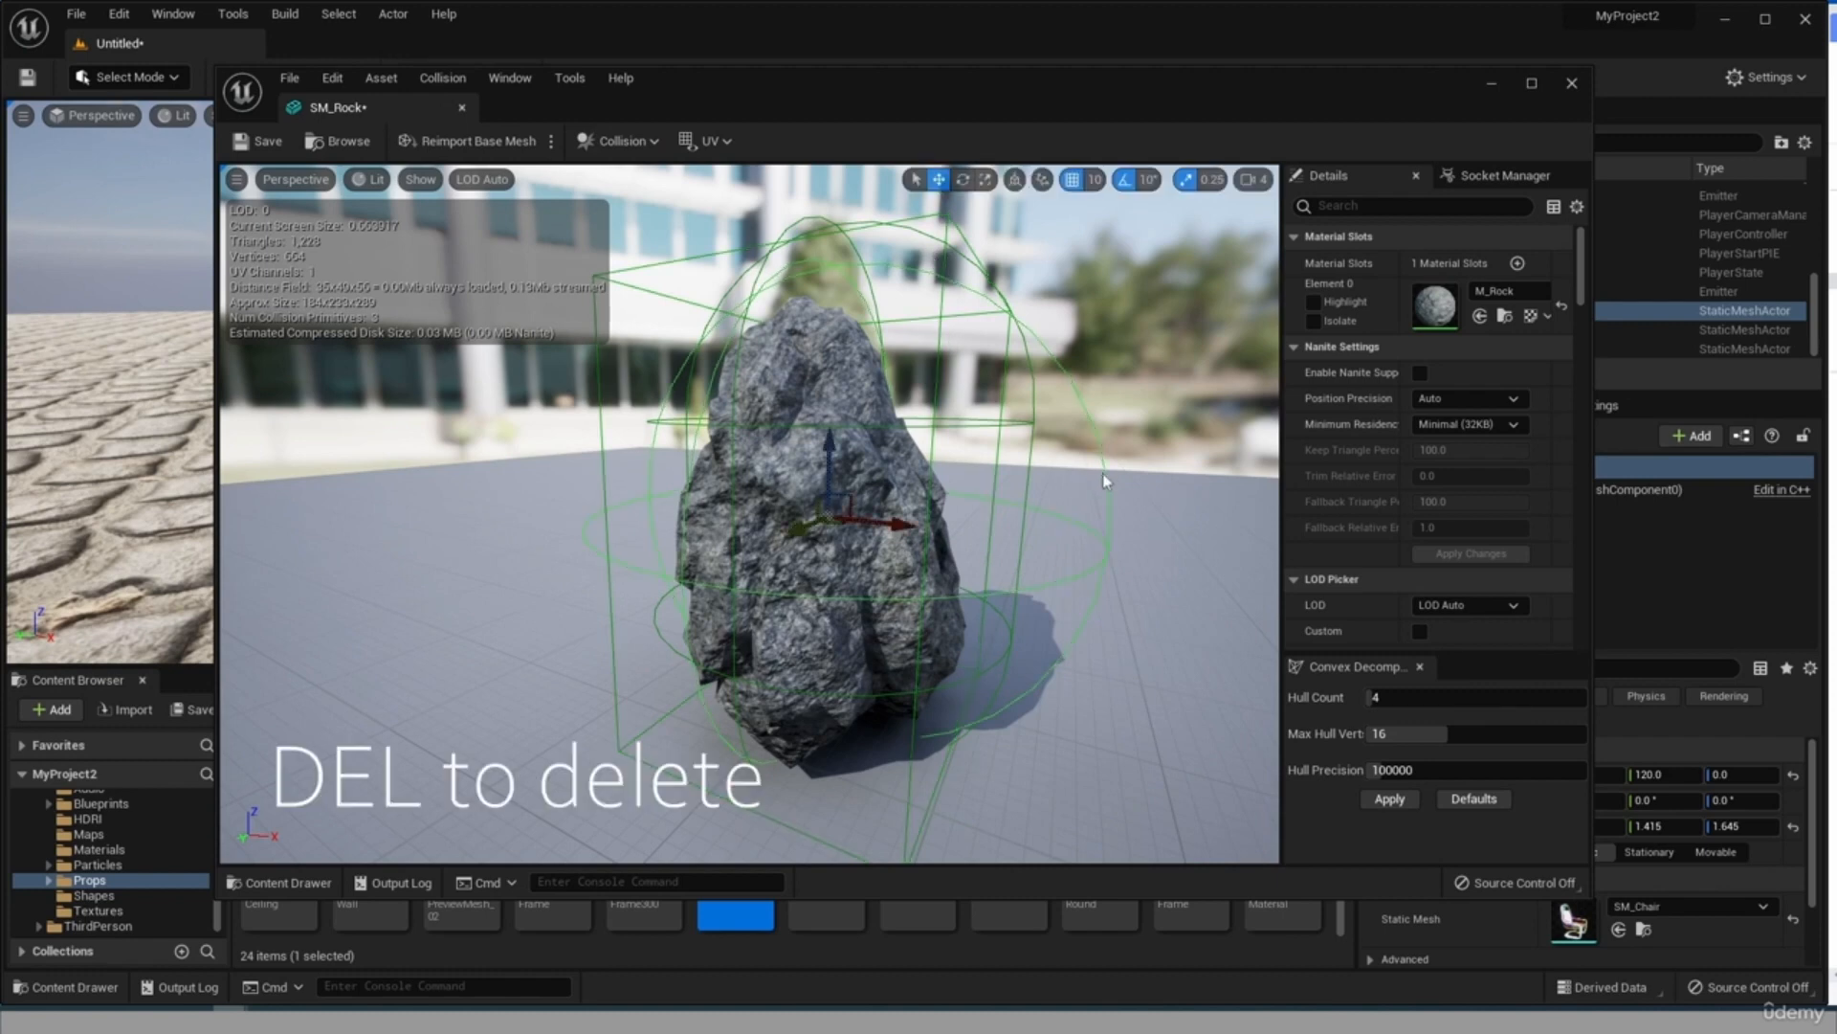
pyautogui.press('Delete')
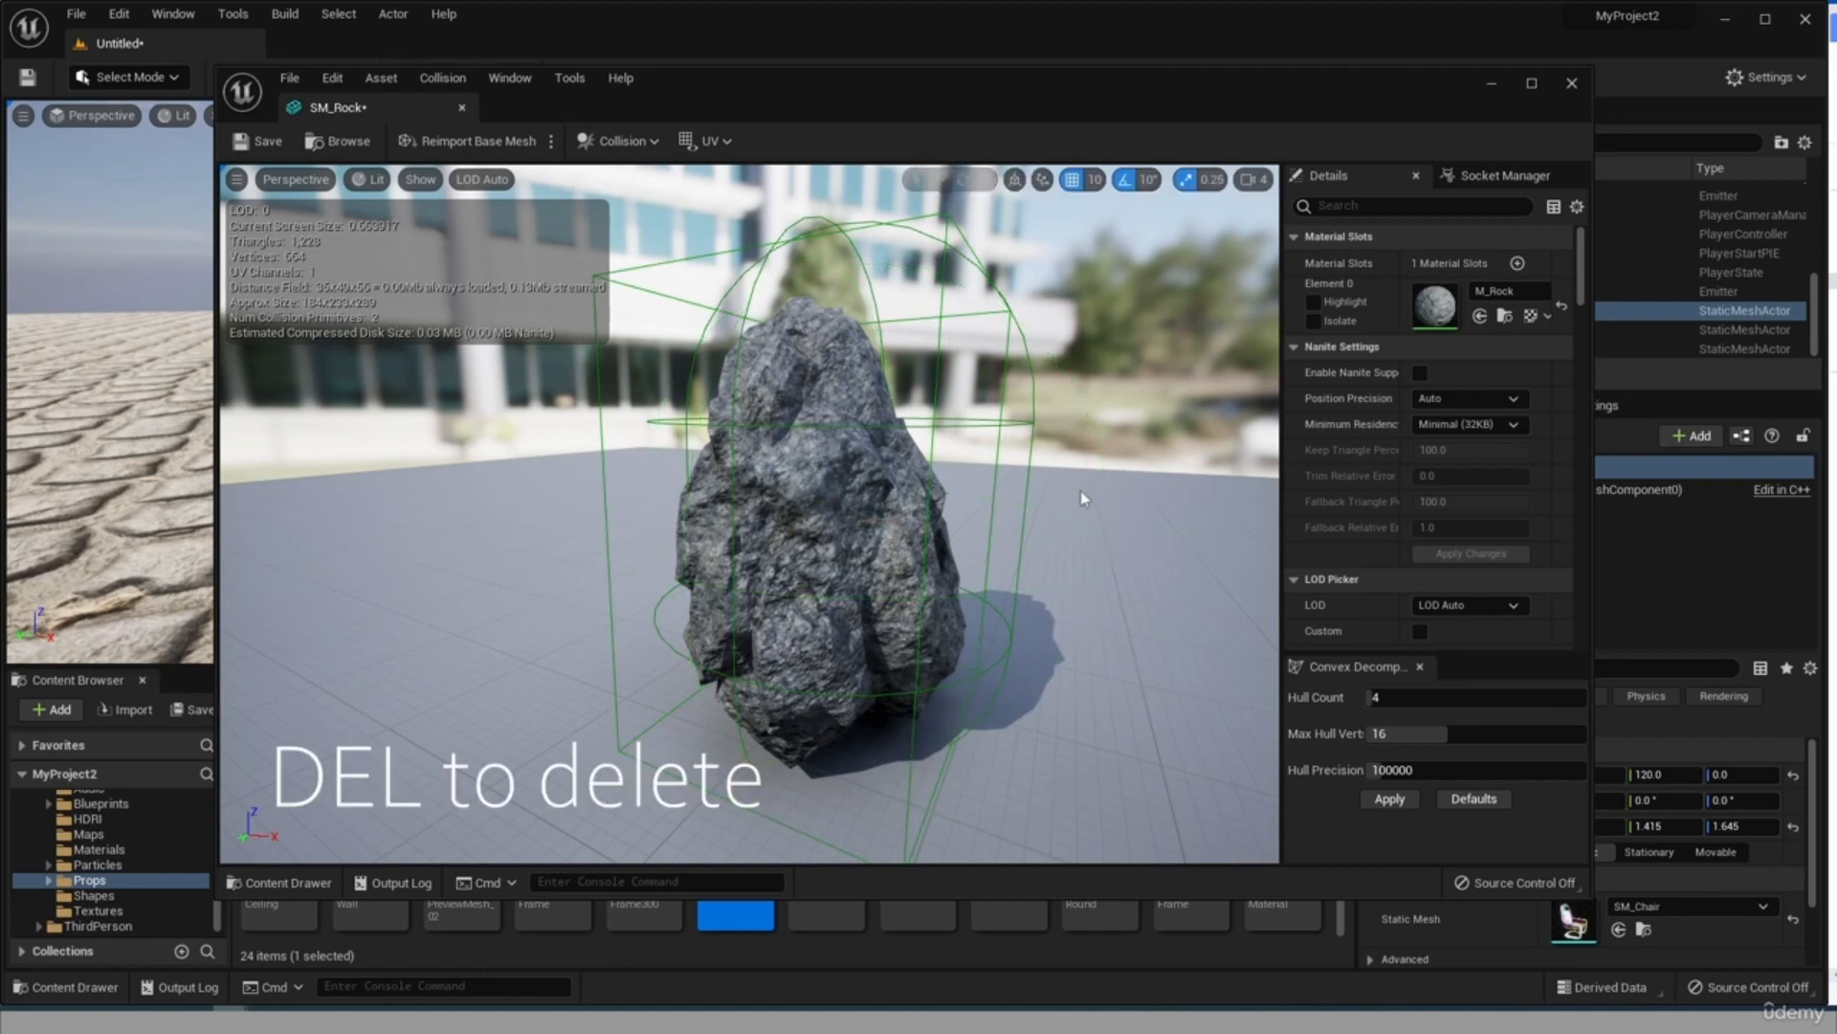
pyautogui.click(1032, 431)
pyautogui.press('Delete')
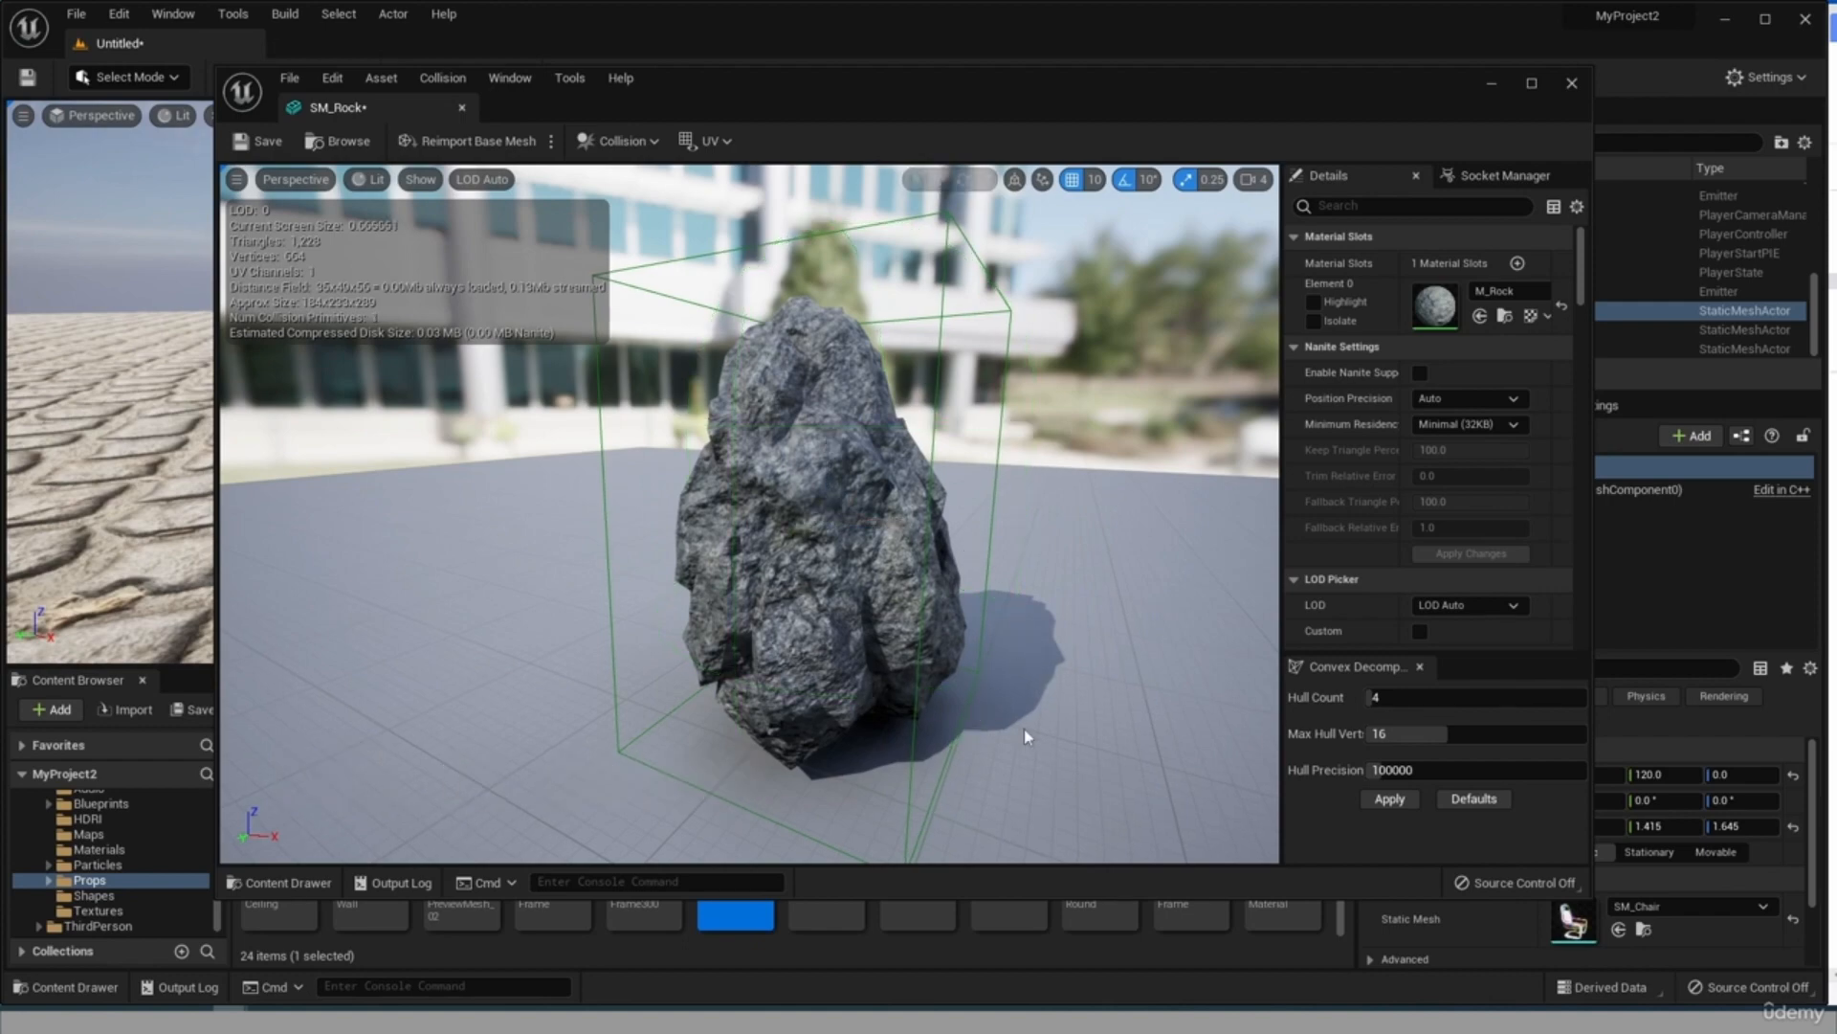
pyautogui.moveTo(1024, 728); pyautogui.dragTo(1015, 485)
pyautogui.click(990, 487)
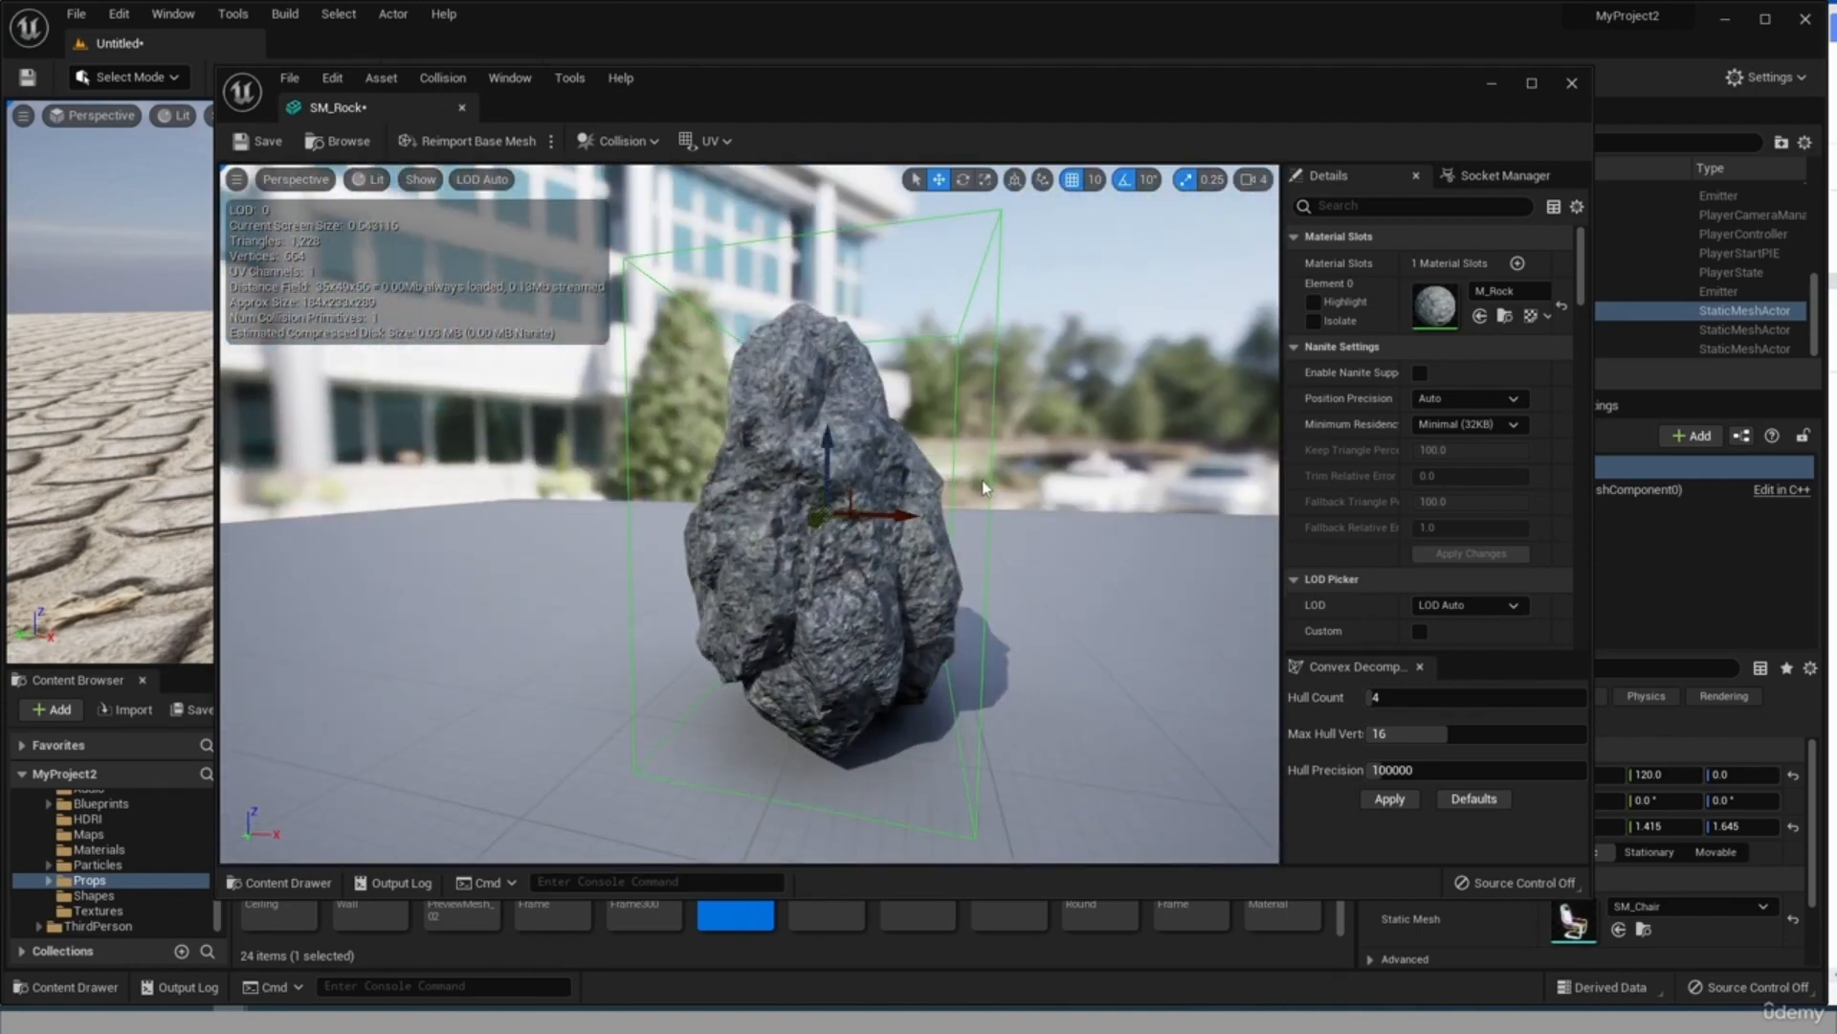
pyautogui.press('Delete')
# Add a capsule simplified collision to the SM_Rock mesh and check its fit around the rock.
pyautogui.click(442, 77)
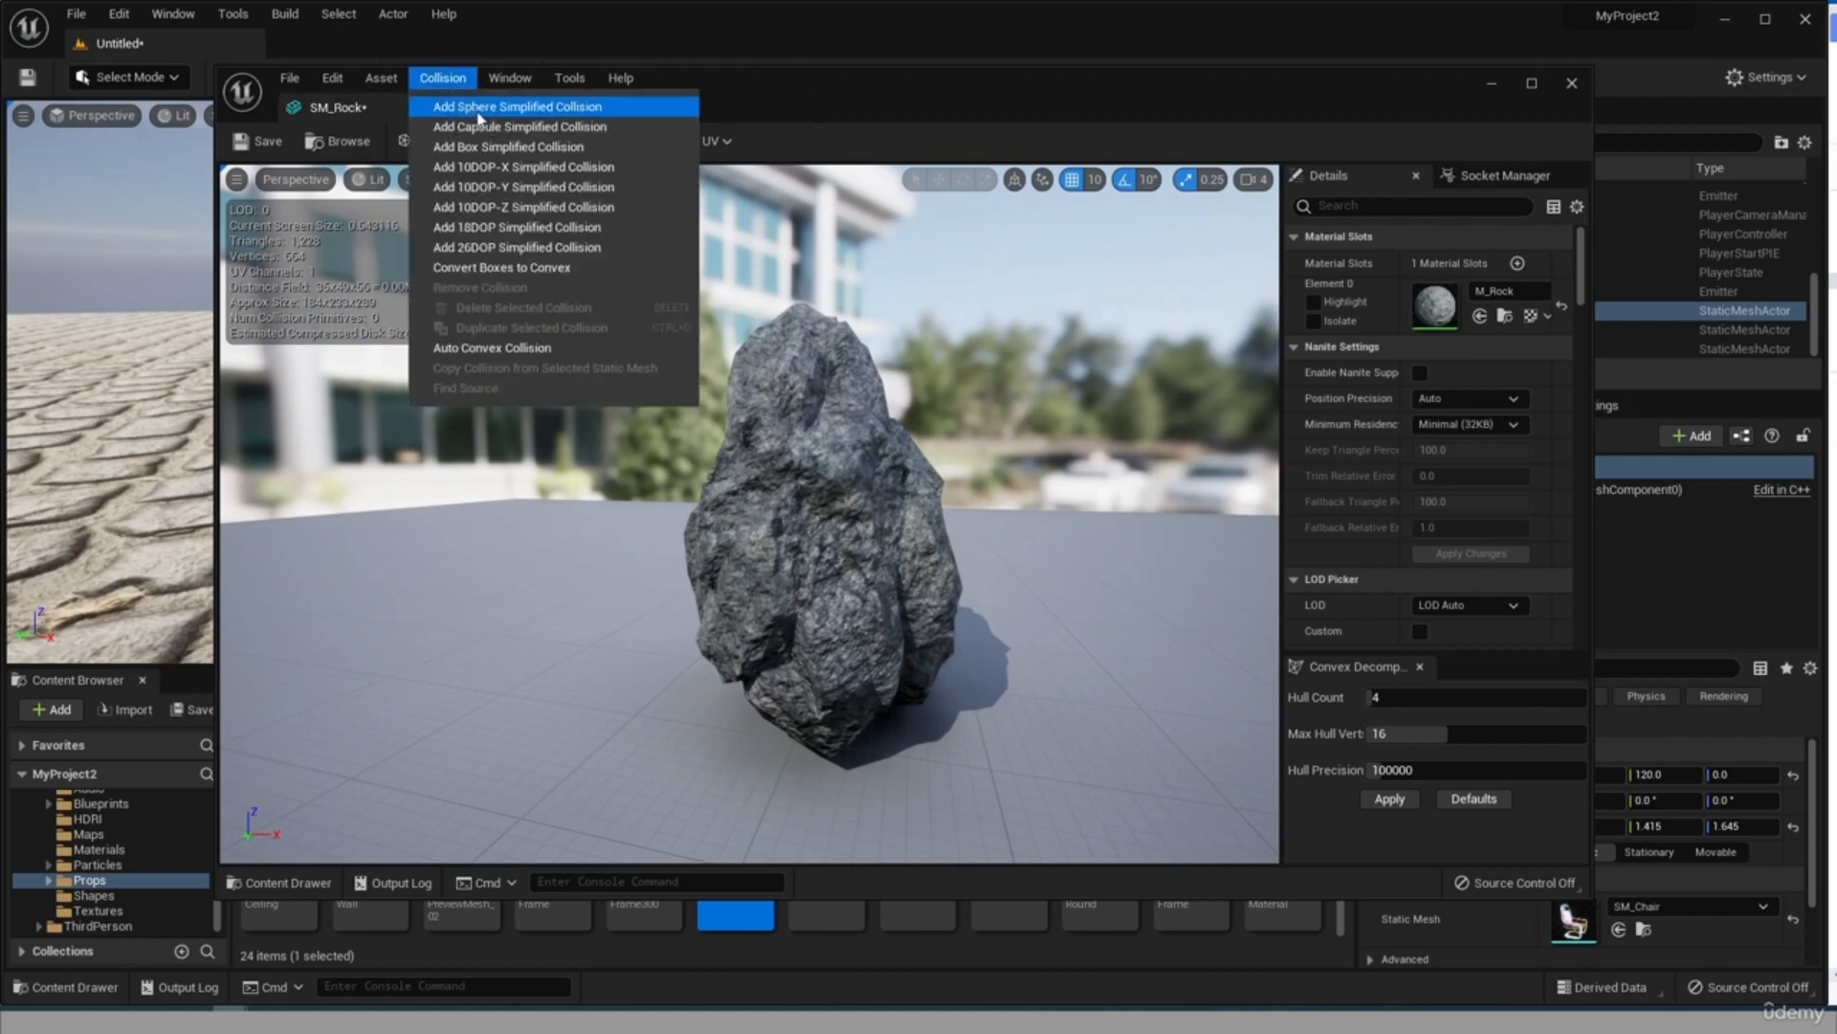
pyautogui.click(469, 128)
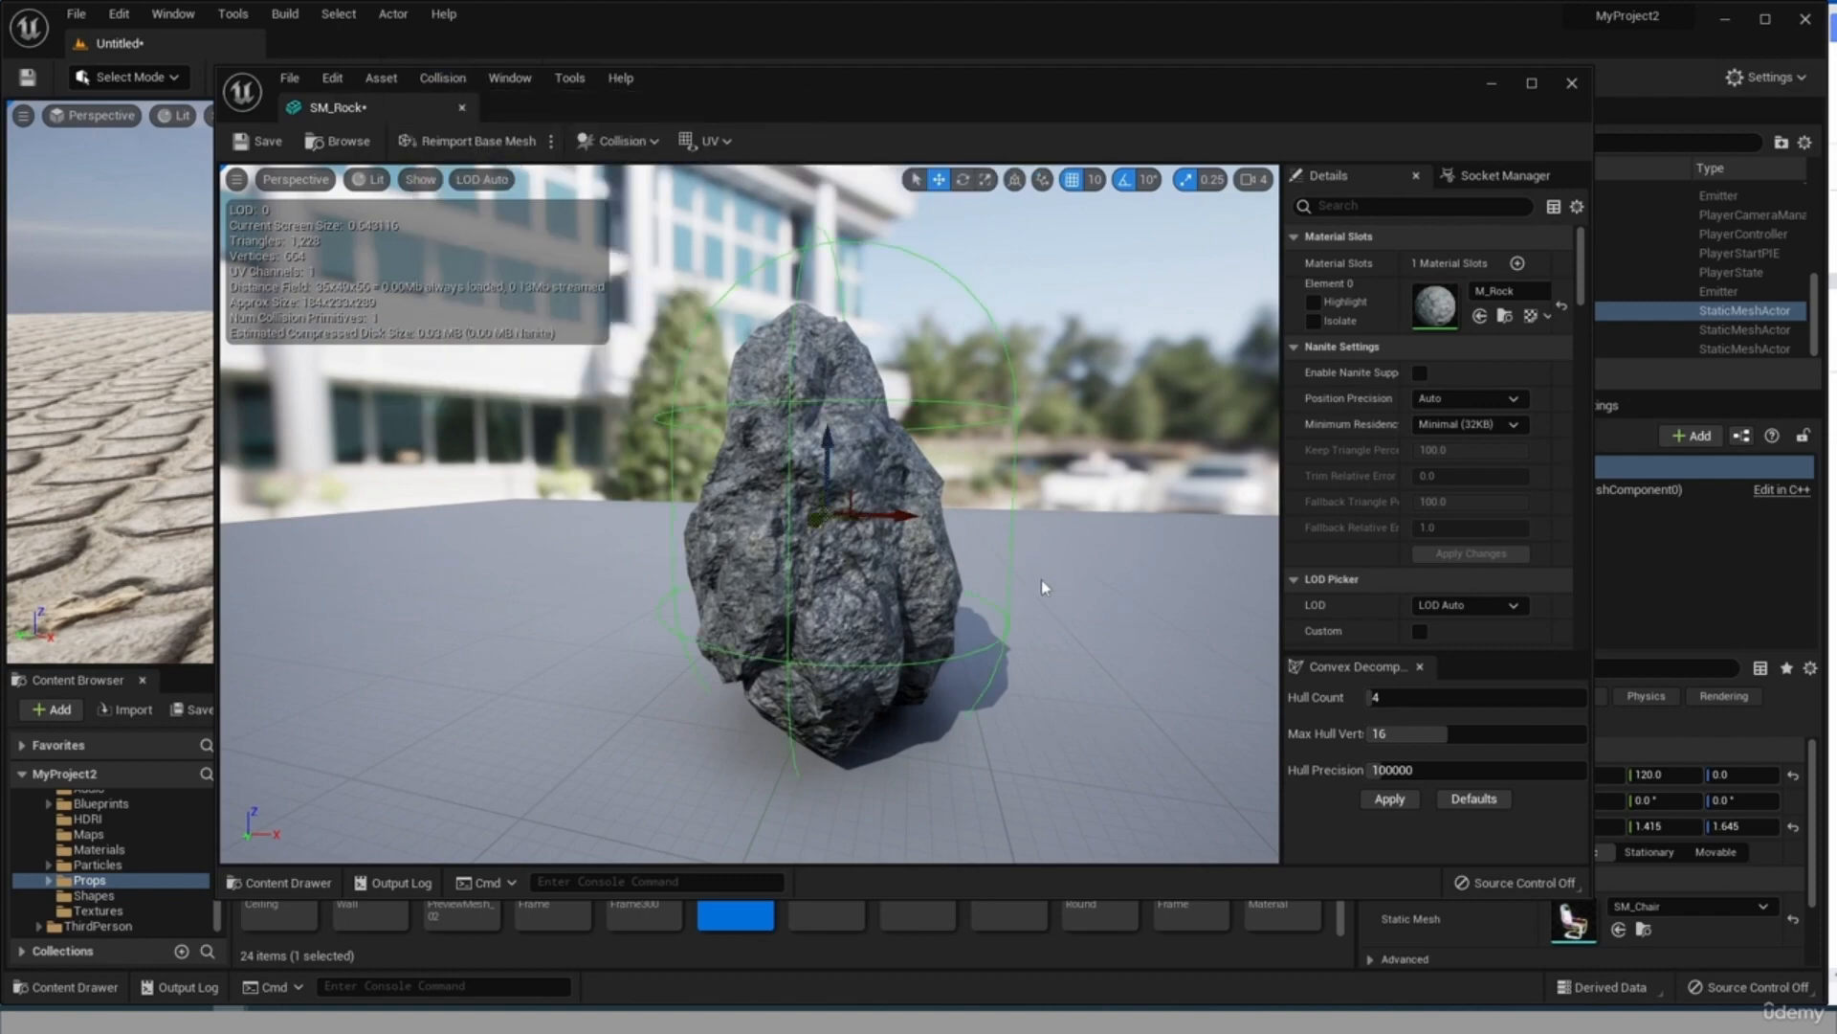
pyautogui.moveTo(1041, 578); pyautogui.dragTo(1160, 470)
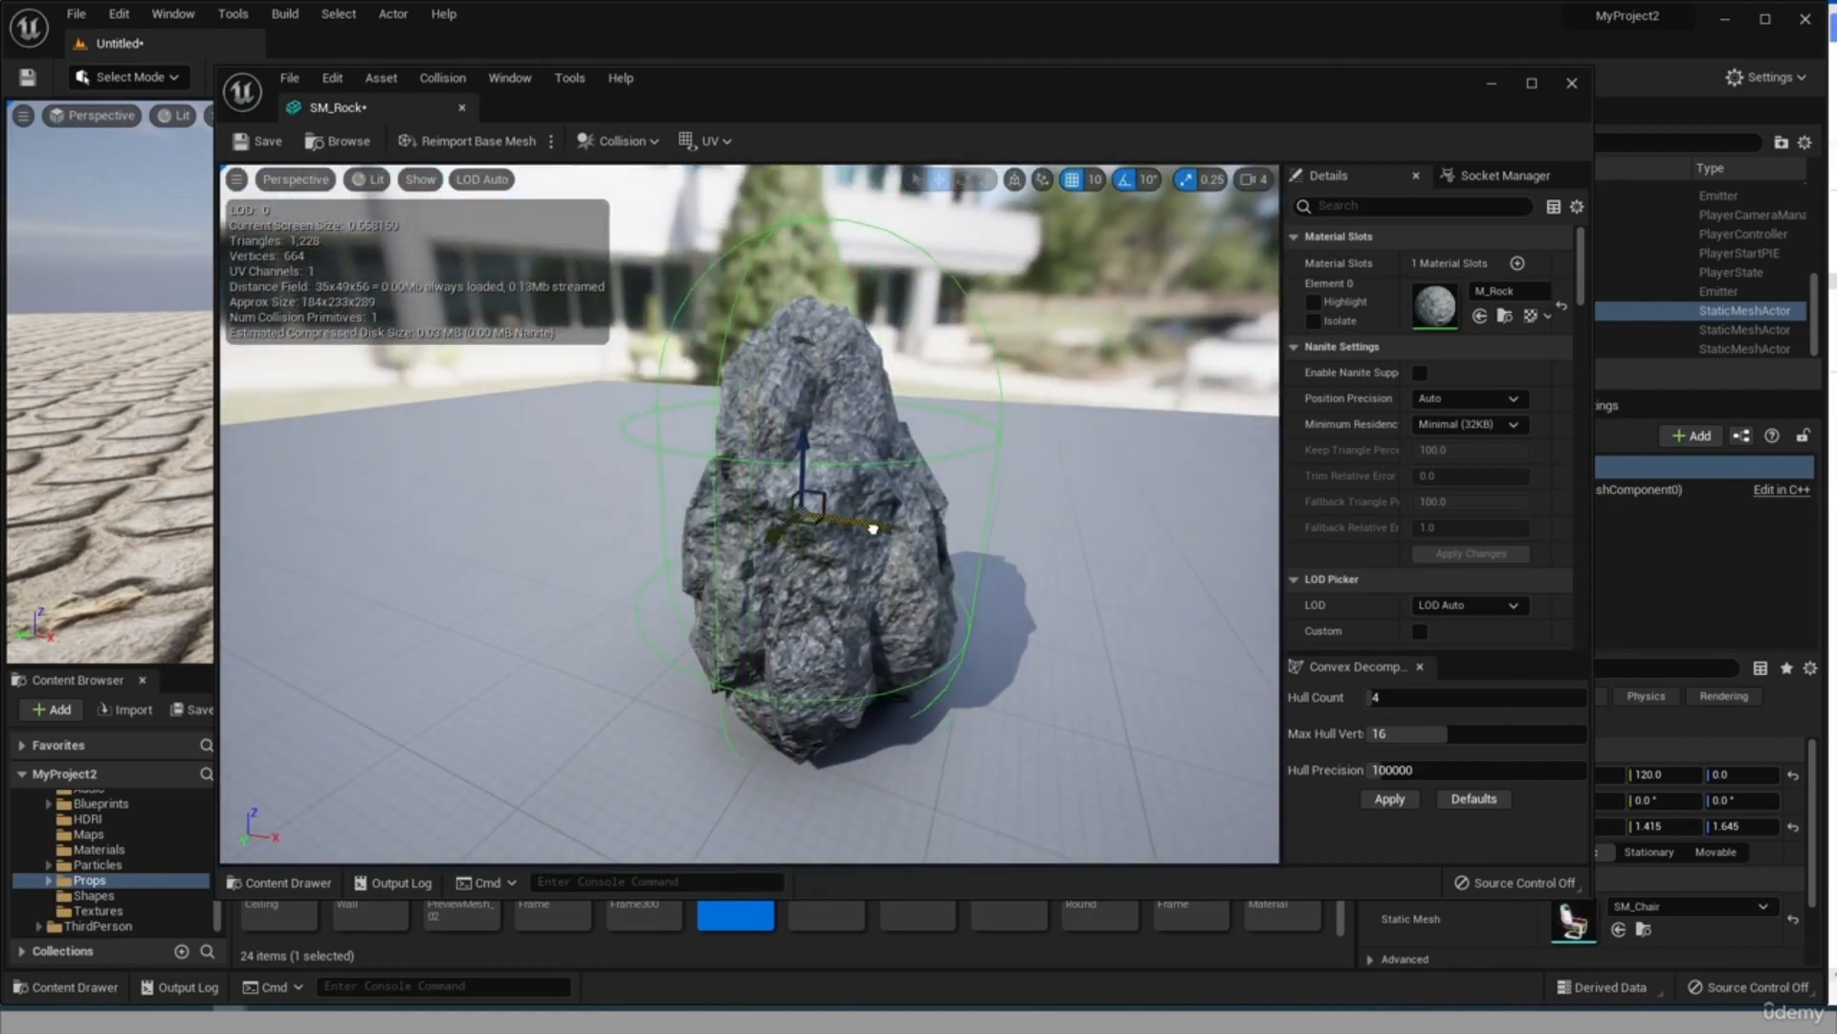
pyautogui.moveTo(950, 570); pyautogui.dragTo(938, 563)
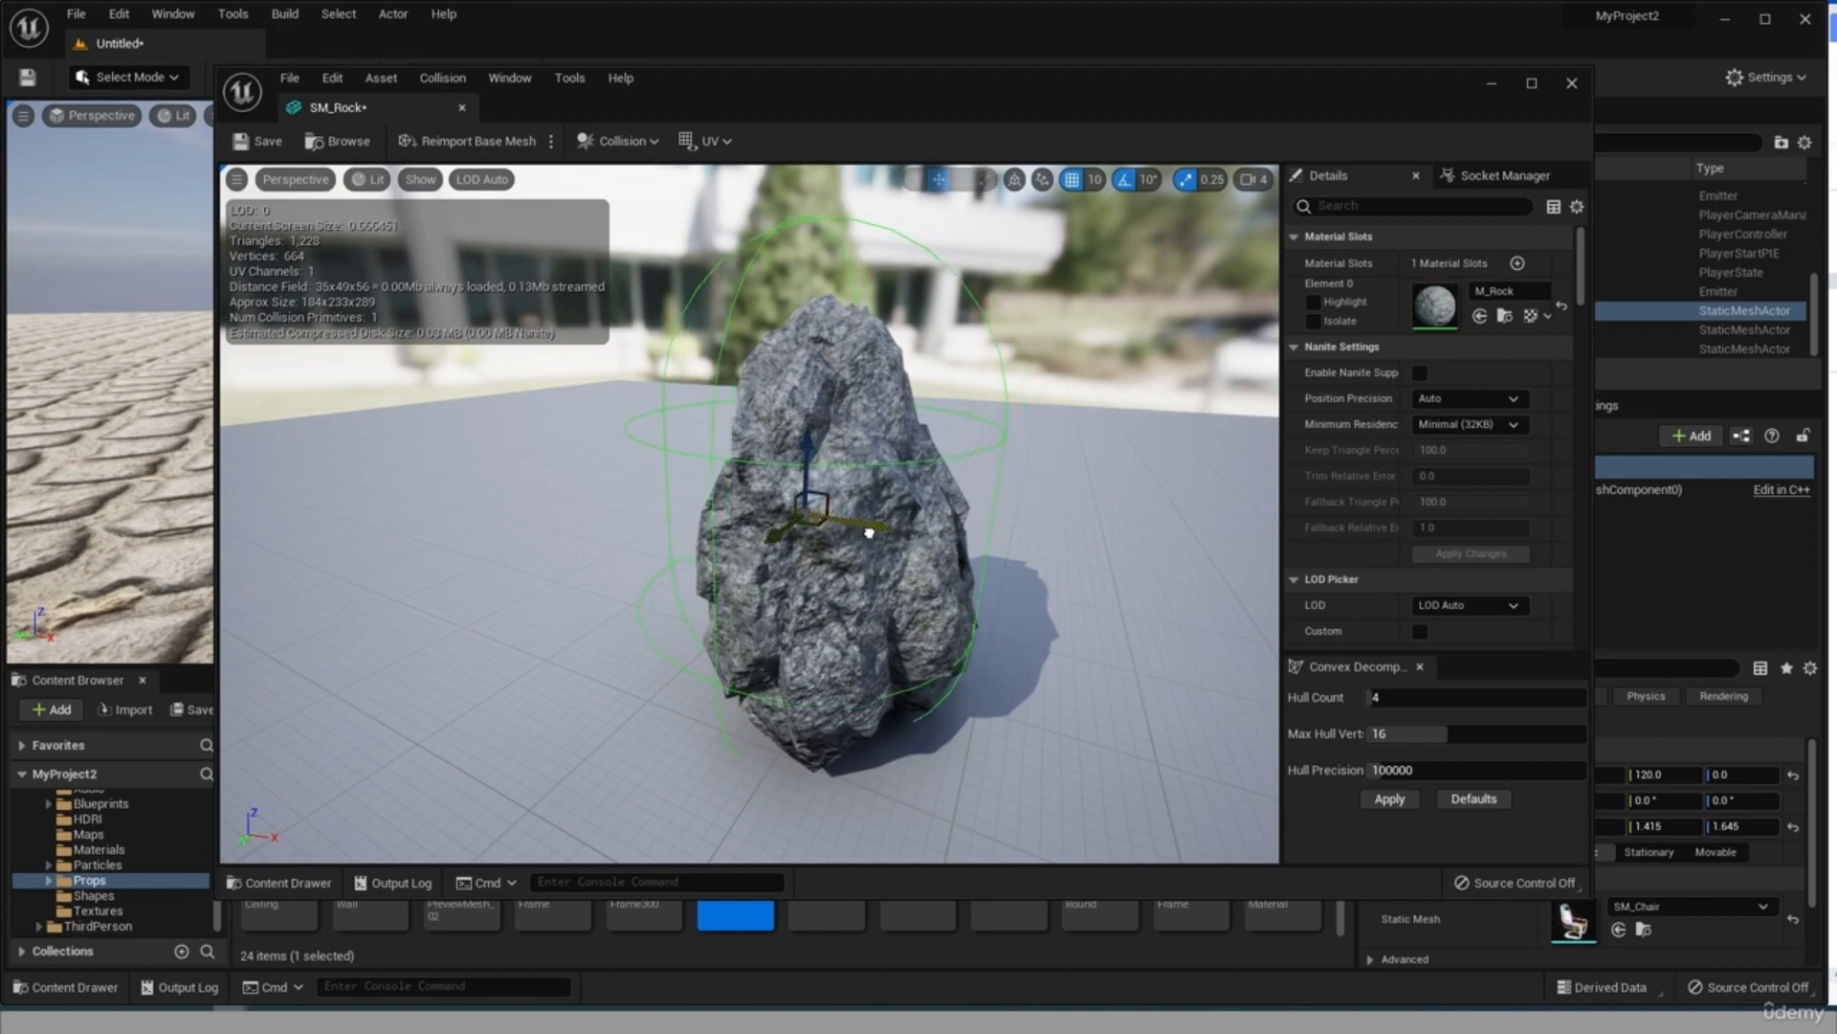
pyautogui.moveTo(869, 533)
pyautogui.mouseDown()
pyautogui.moveTo(882, 508)
pyautogui.moveTo(866, 518)
pyautogui.mouseUp()
# Scale the capsule collision up well beyond the rock, save the SM_Rock asset and close the mesh editor.
pyautogui.click(986, 181)
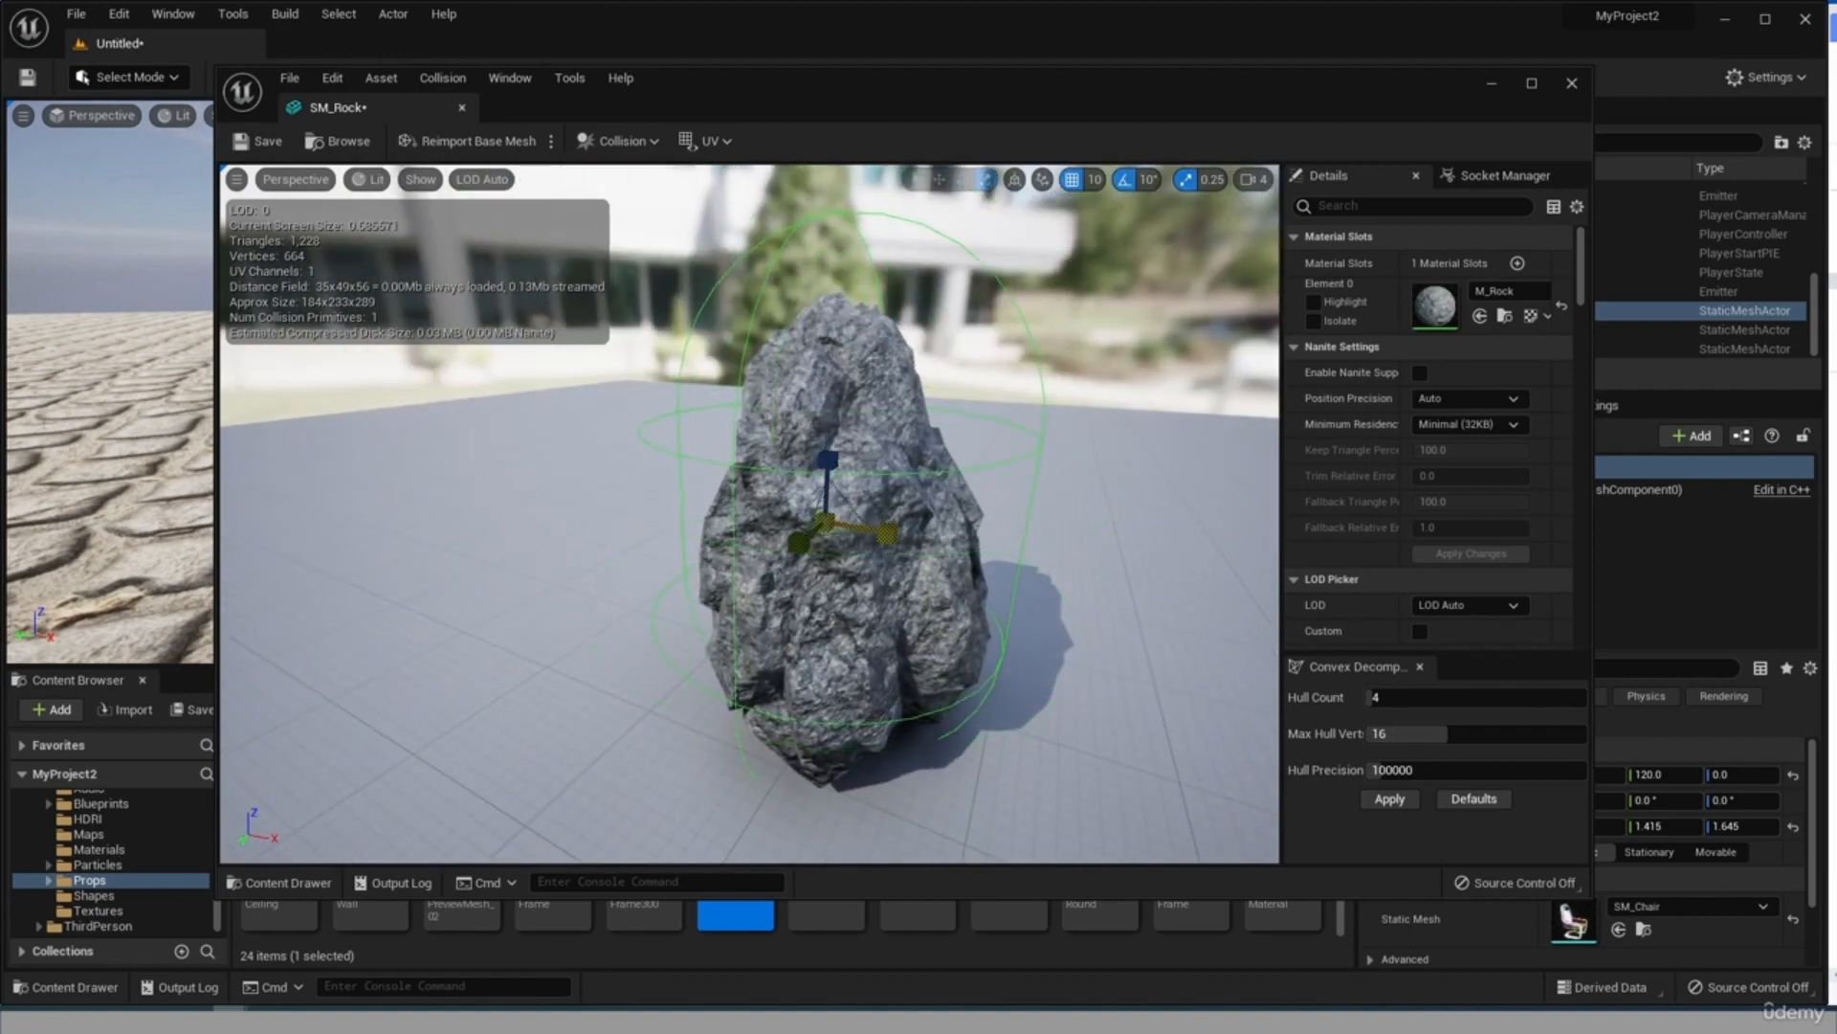
pyautogui.moveTo(841, 542)
pyautogui.mouseDown()
pyautogui.moveTo(846, 517)
pyautogui.moveTo(848, 532)
pyautogui.mouseUp()
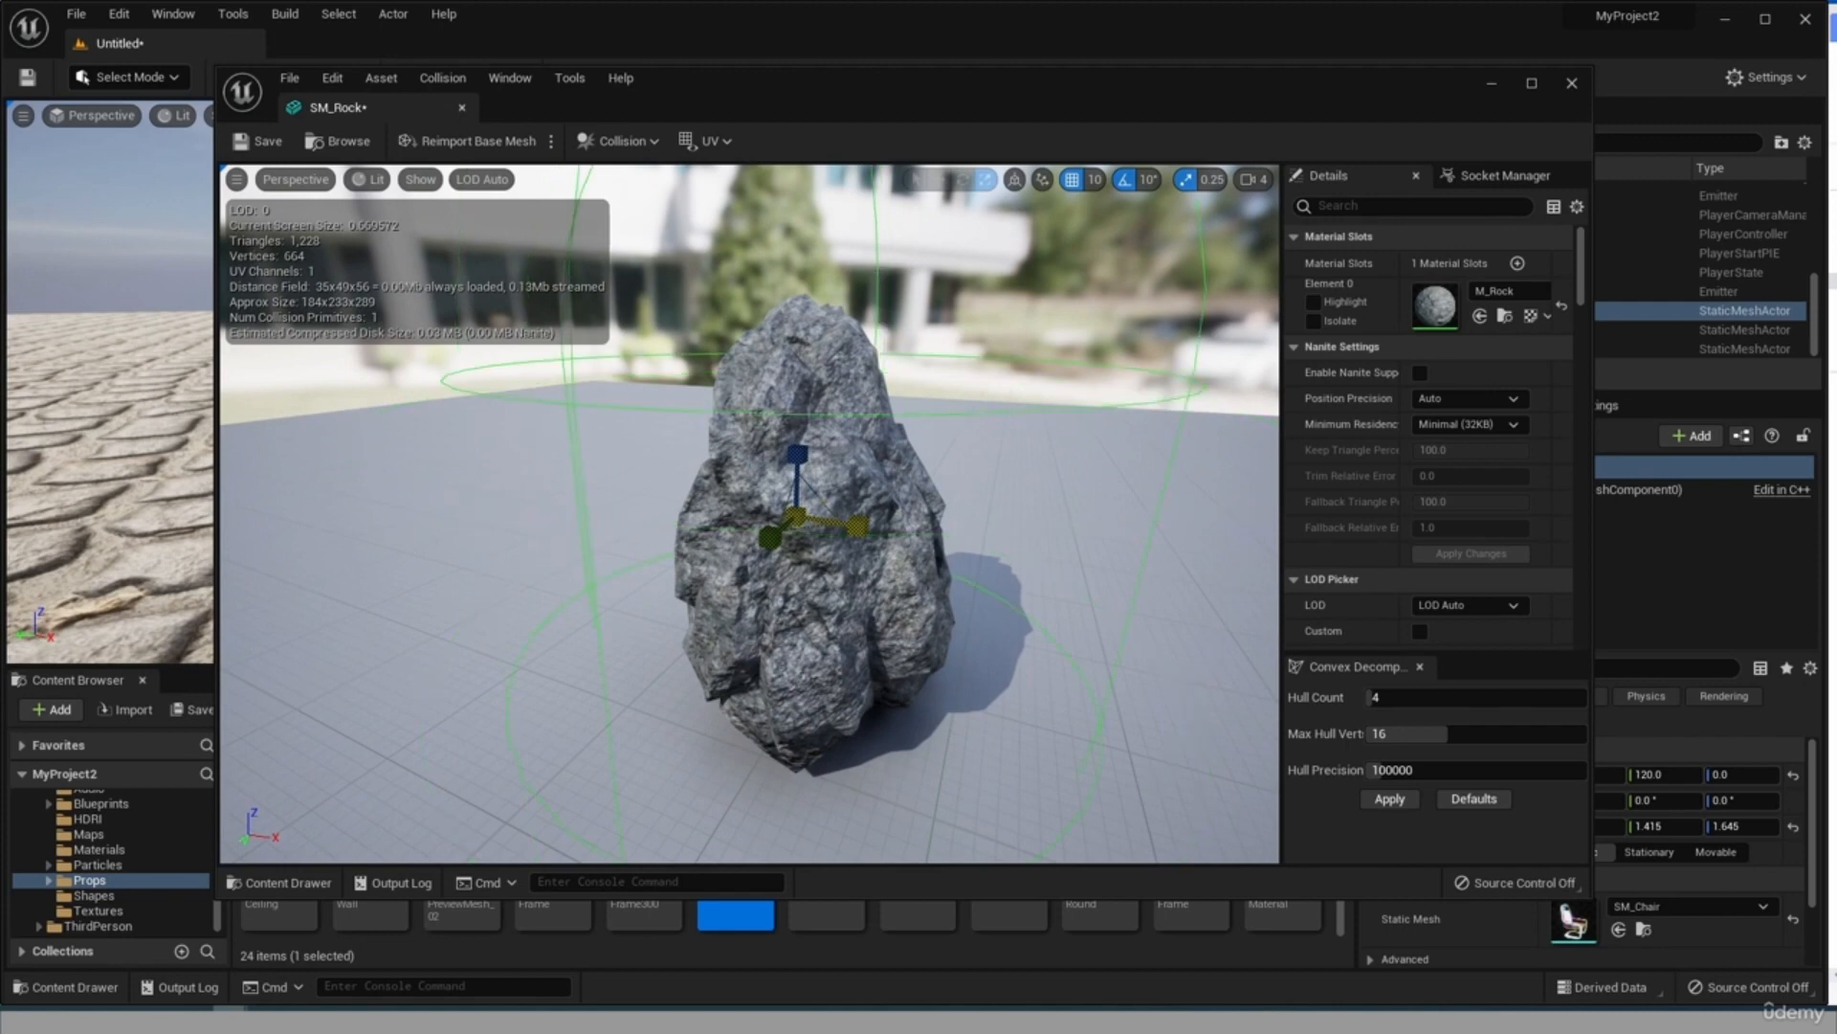
pyautogui.scroll(-4, 1092, 654)
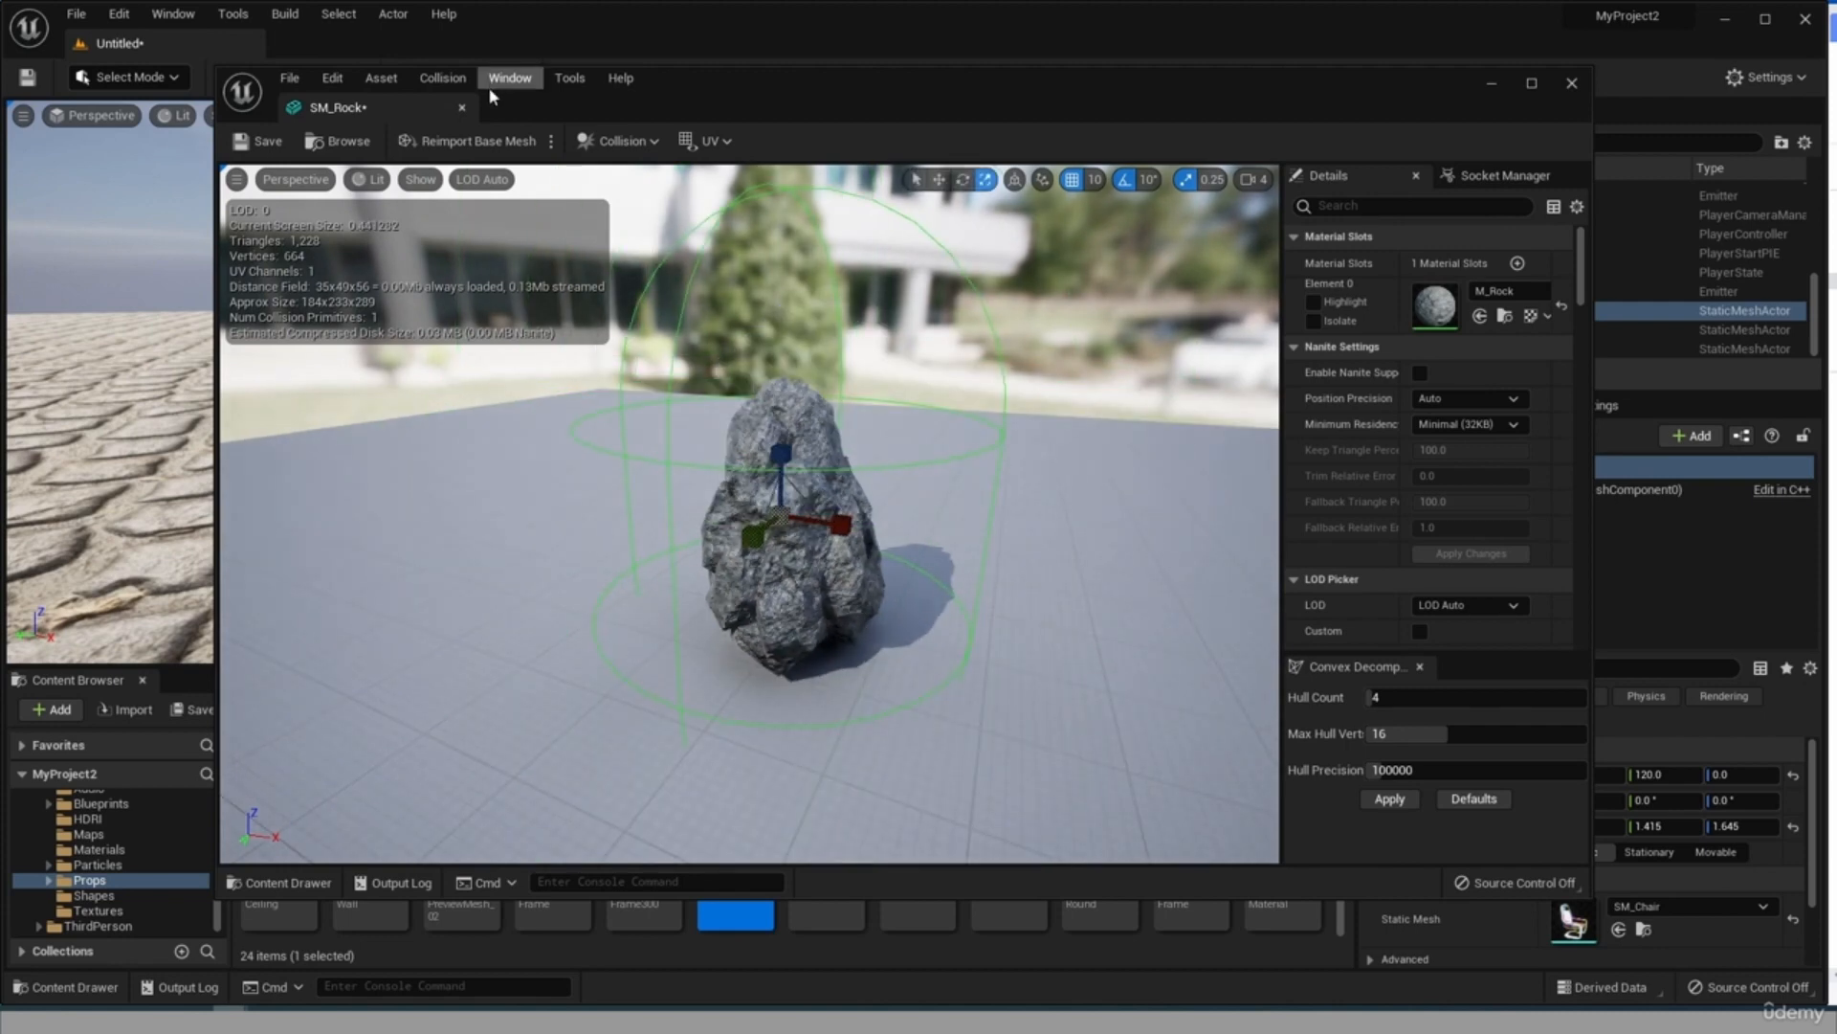
pyautogui.click(249, 145)
pyautogui.click(1571, 84)
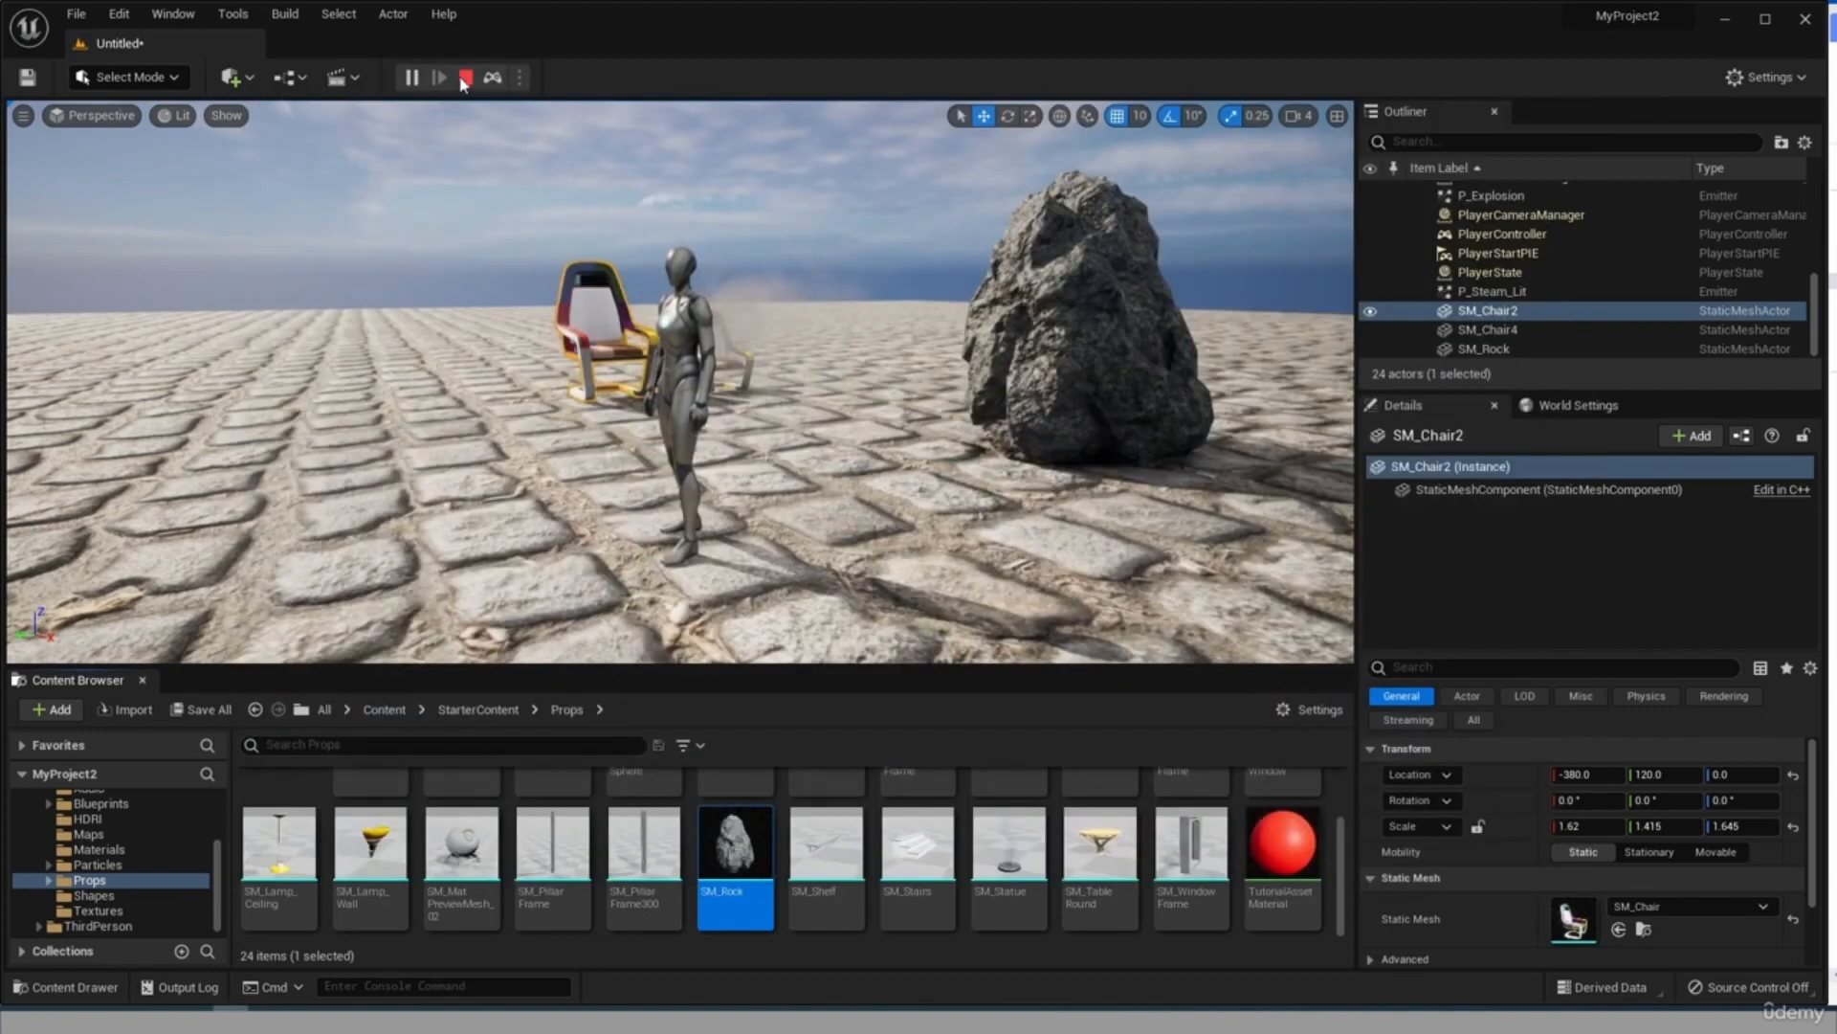
# Take control of the character in the running play session, walk against the rock from several sides to test its collision, and stop playing.
pyautogui.click(493, 76)
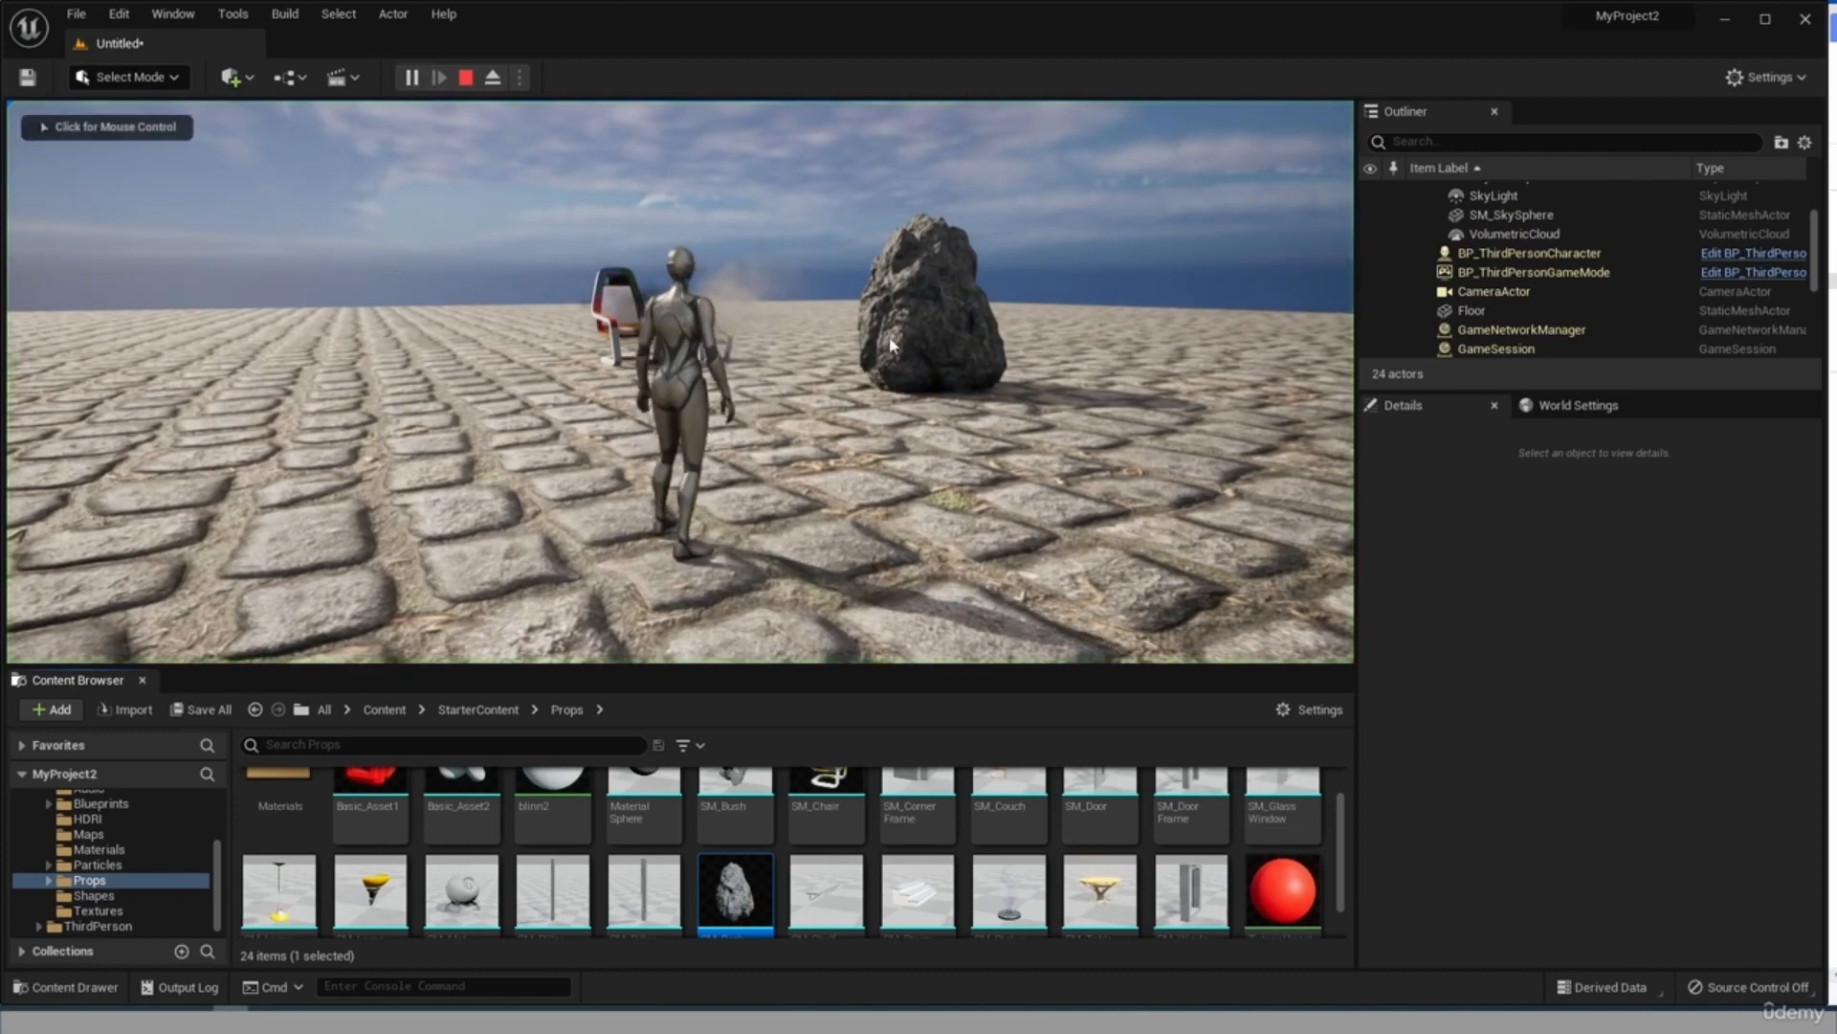
pyautogui.click(957, 411)
pyautogui.press('w')
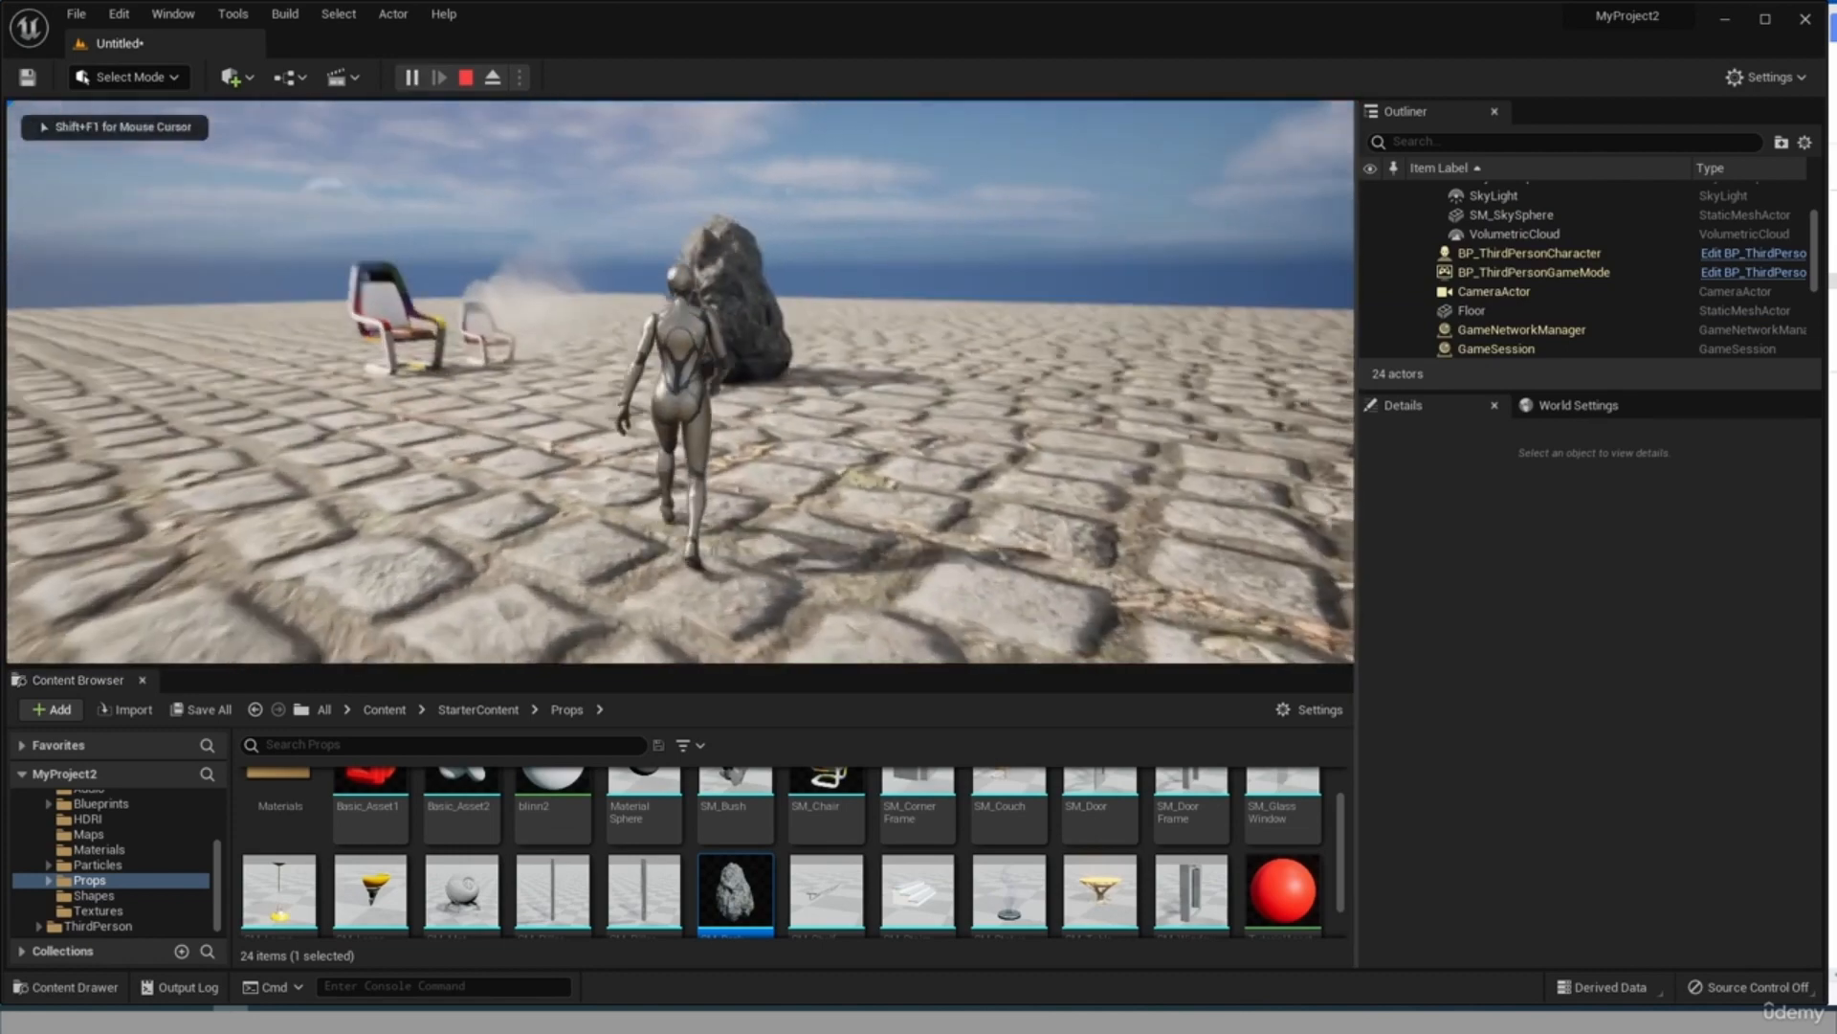
pyautogui.press('s')
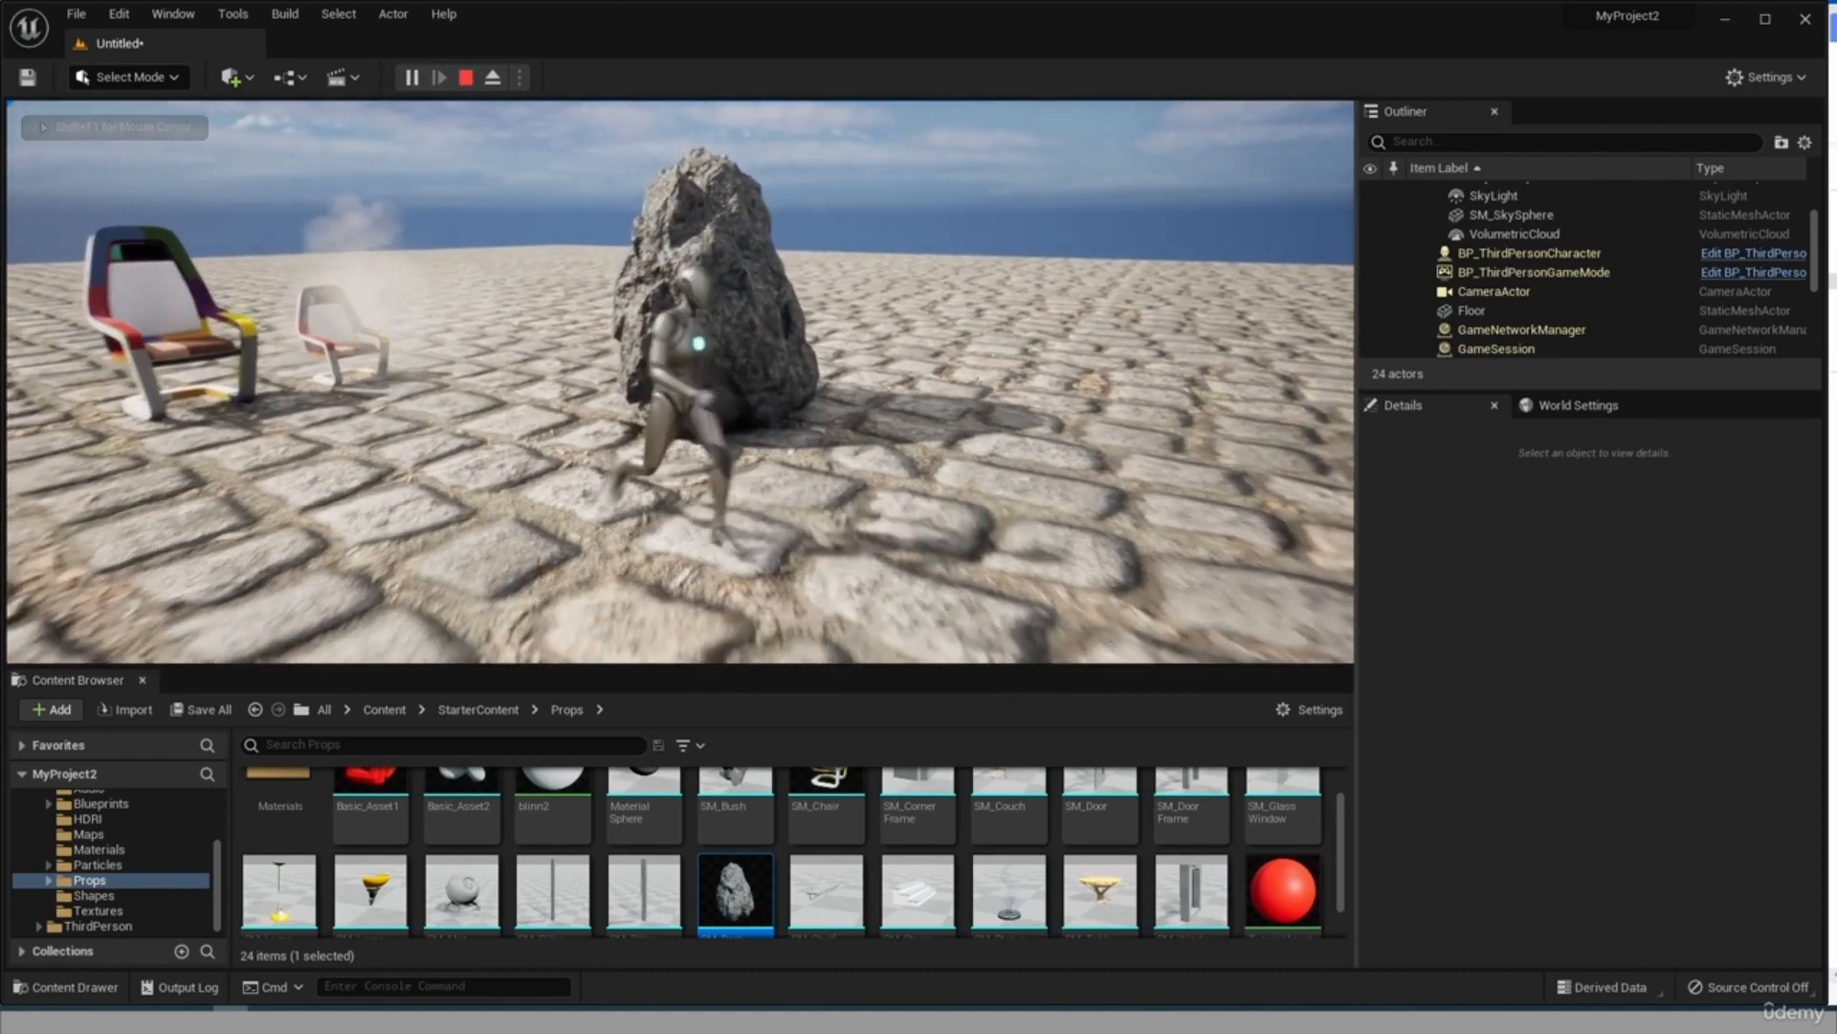
pyautogui.press('w')
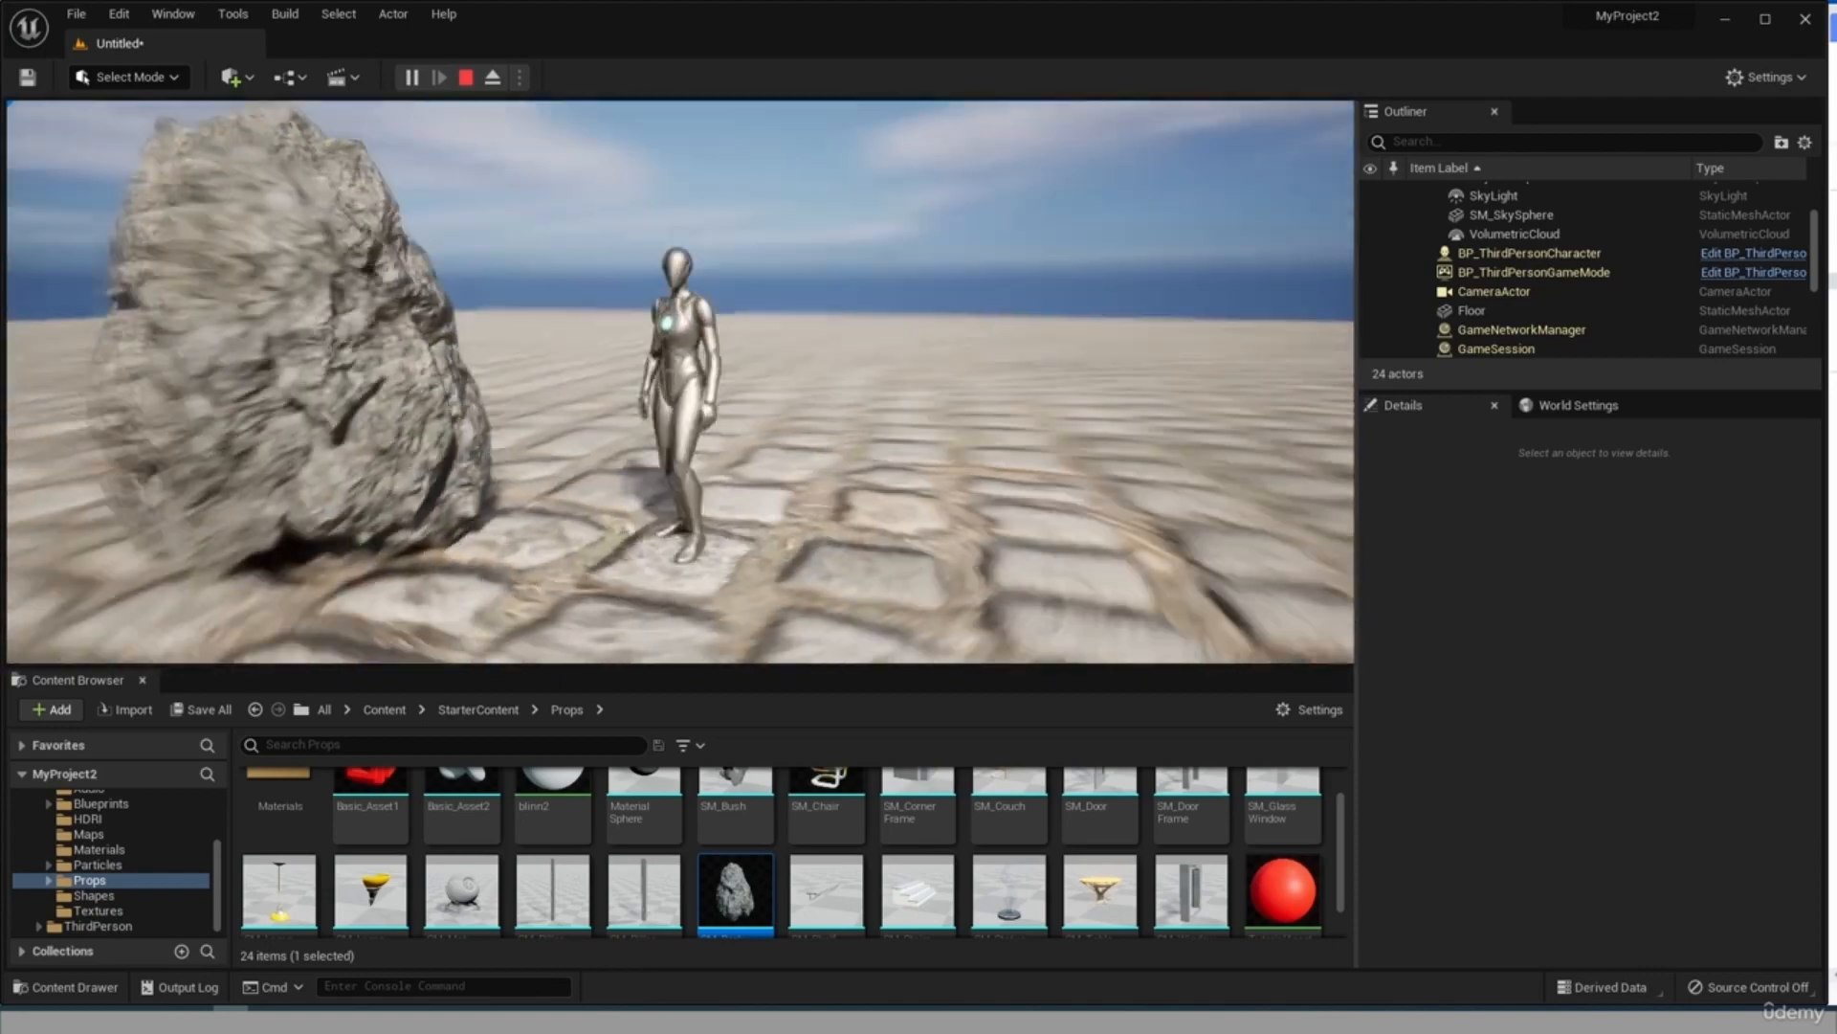
pyautogui.press('s')
pyautogui.press('w')
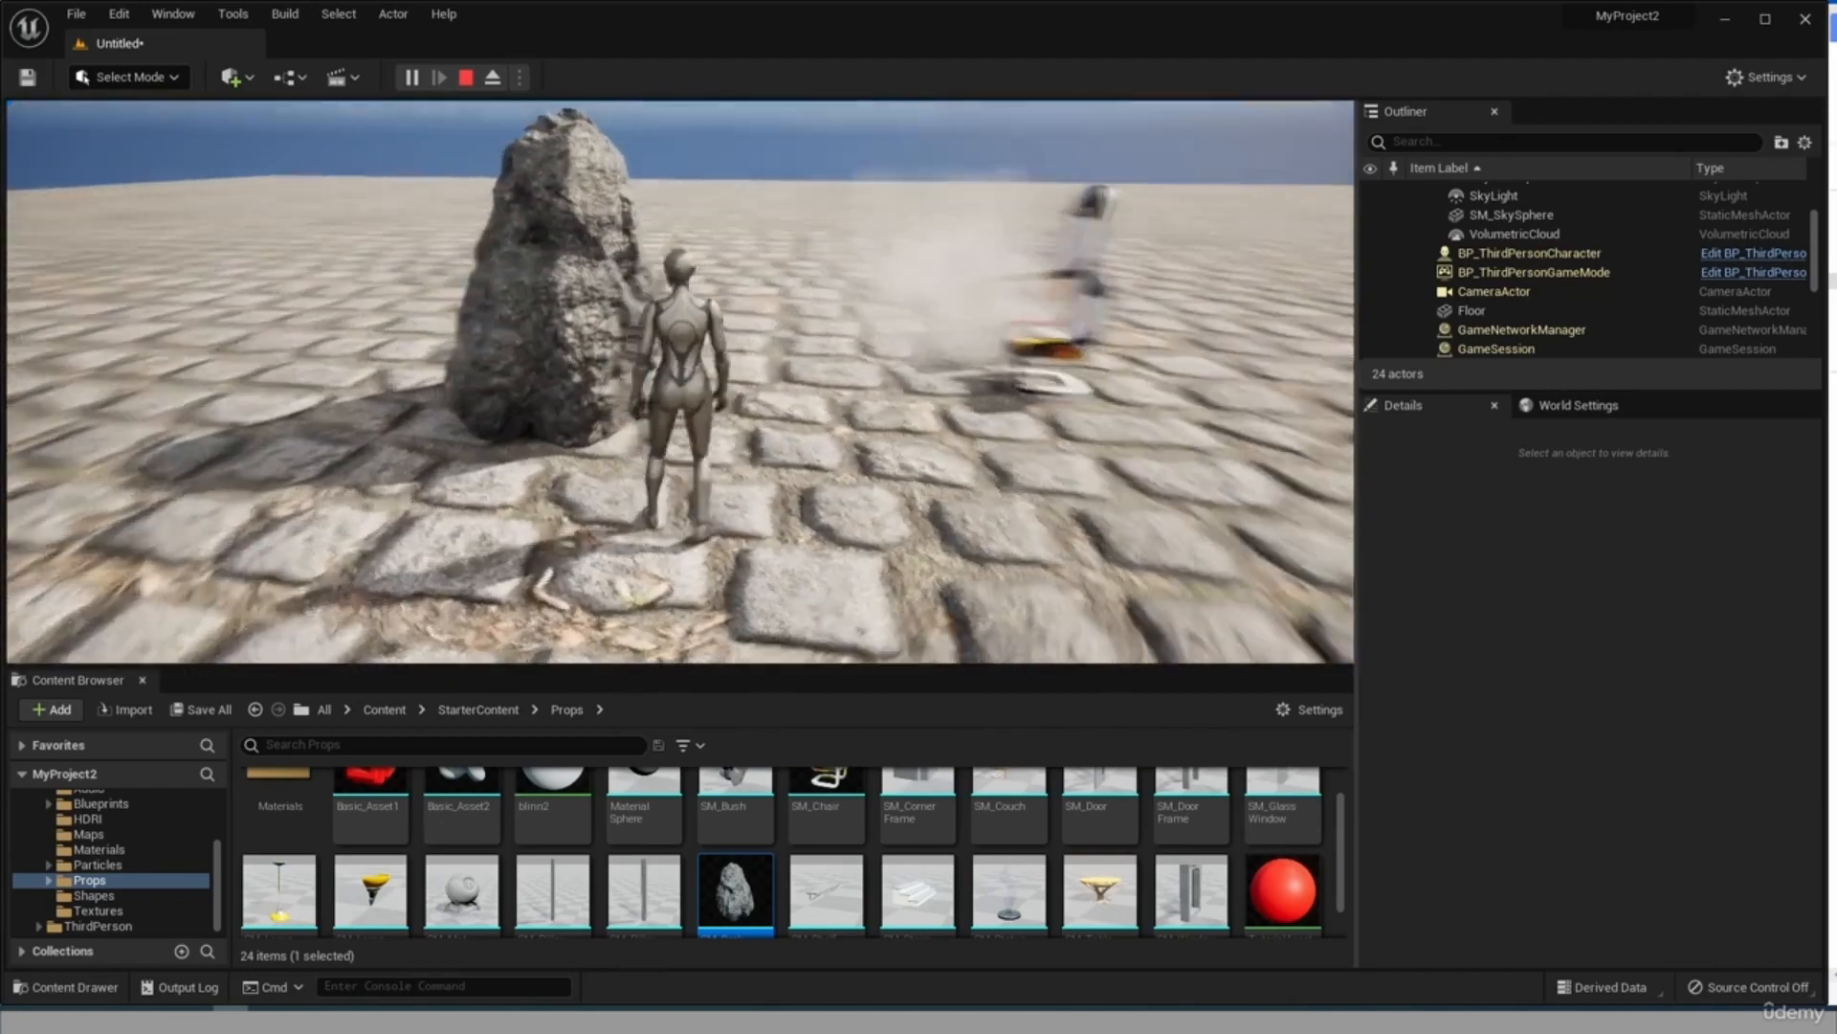
pyautogui.press('w')
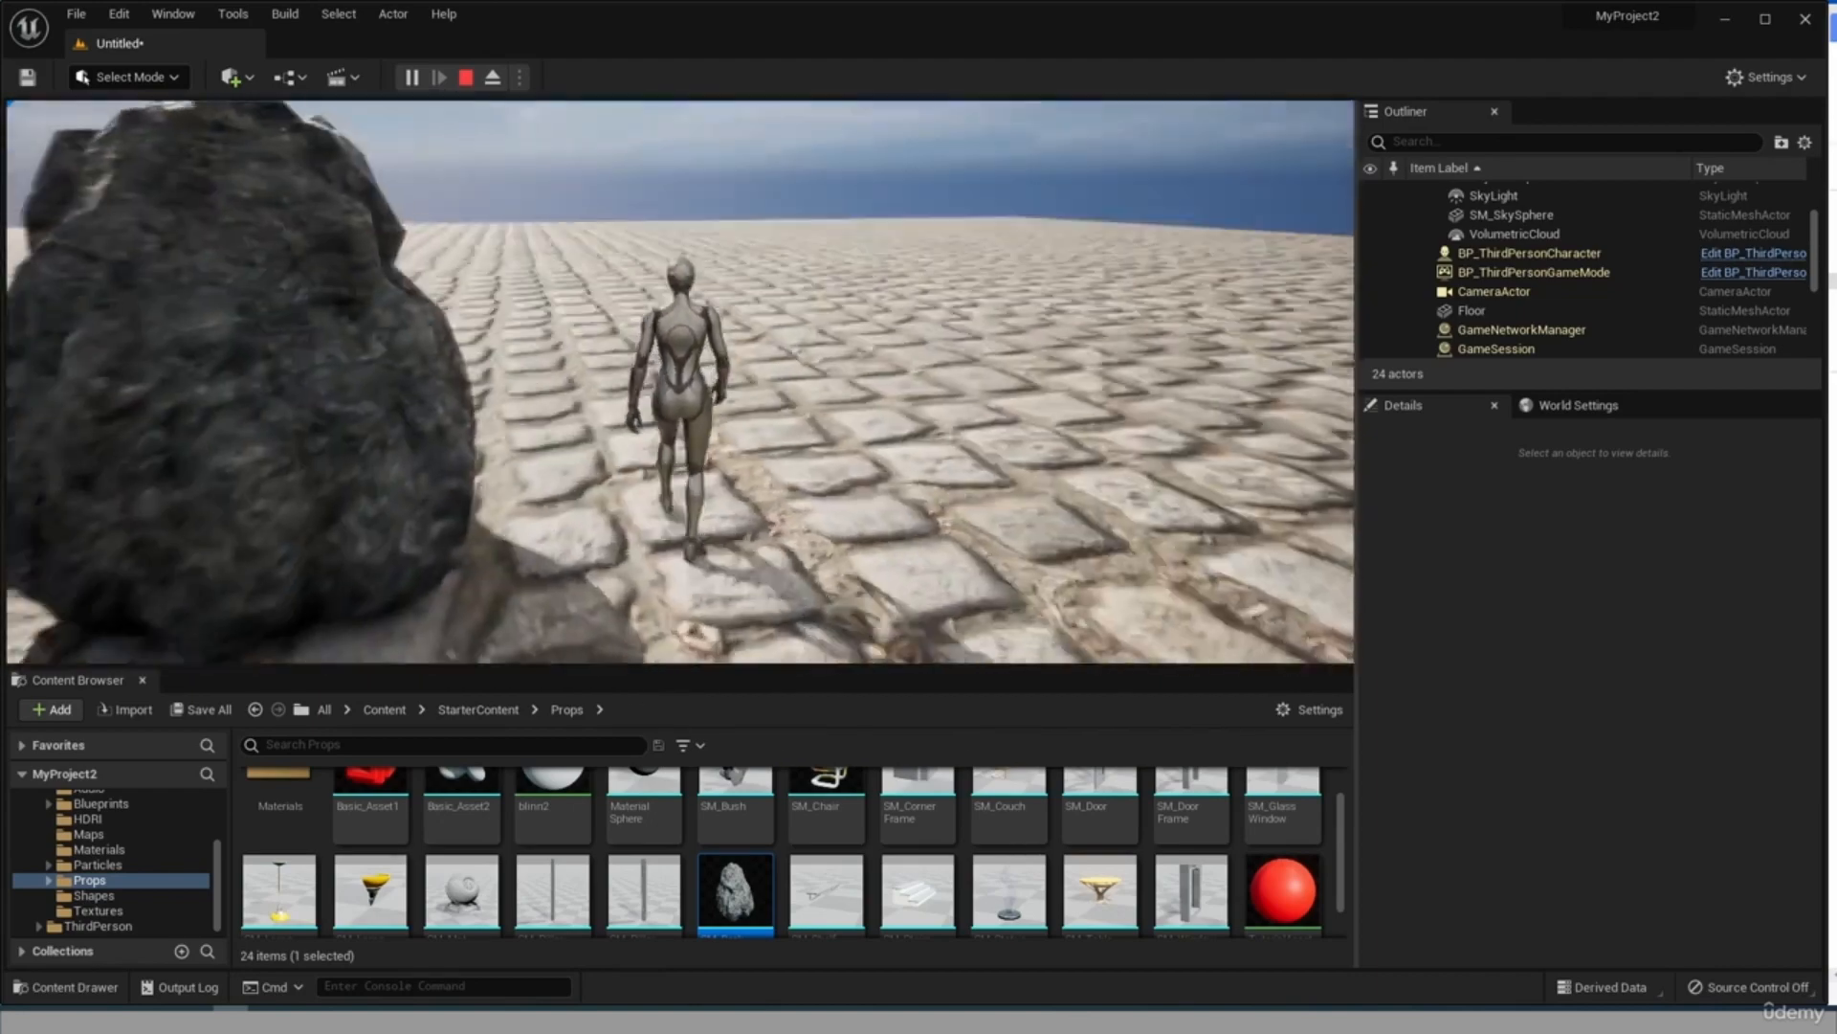
pyautogui.press('w')
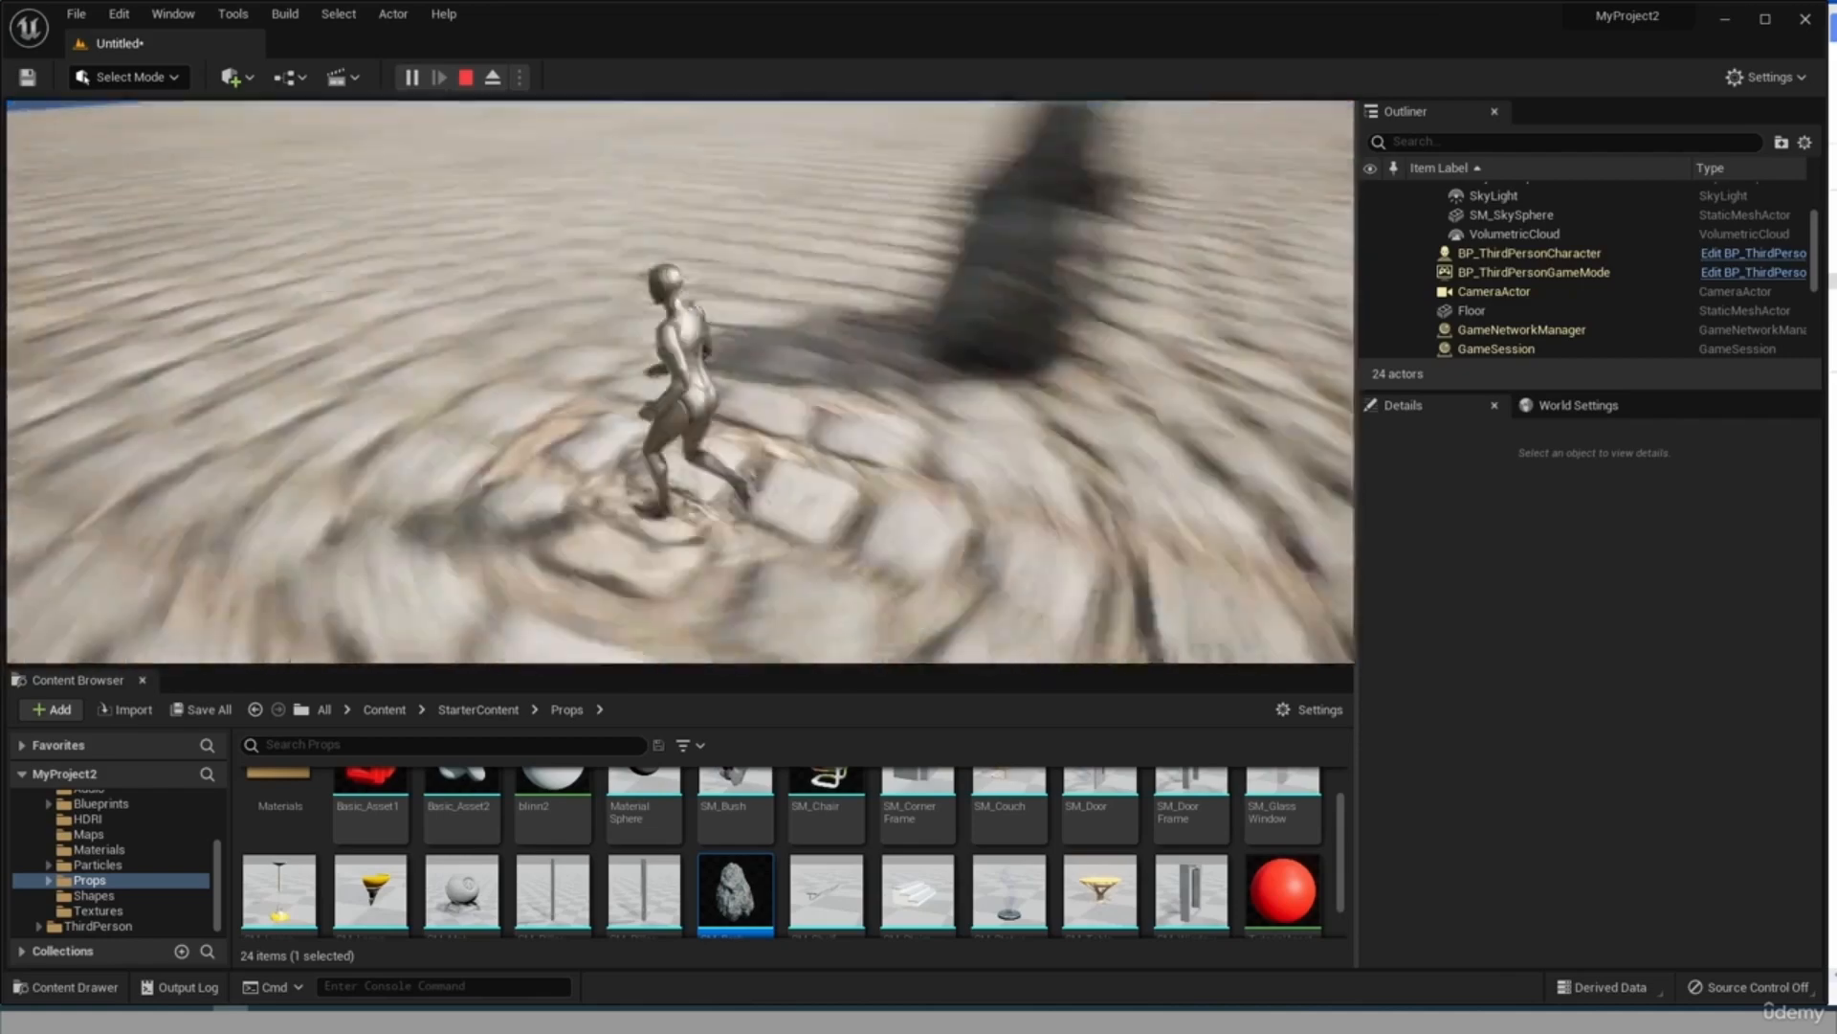
pyautogui.press('w')
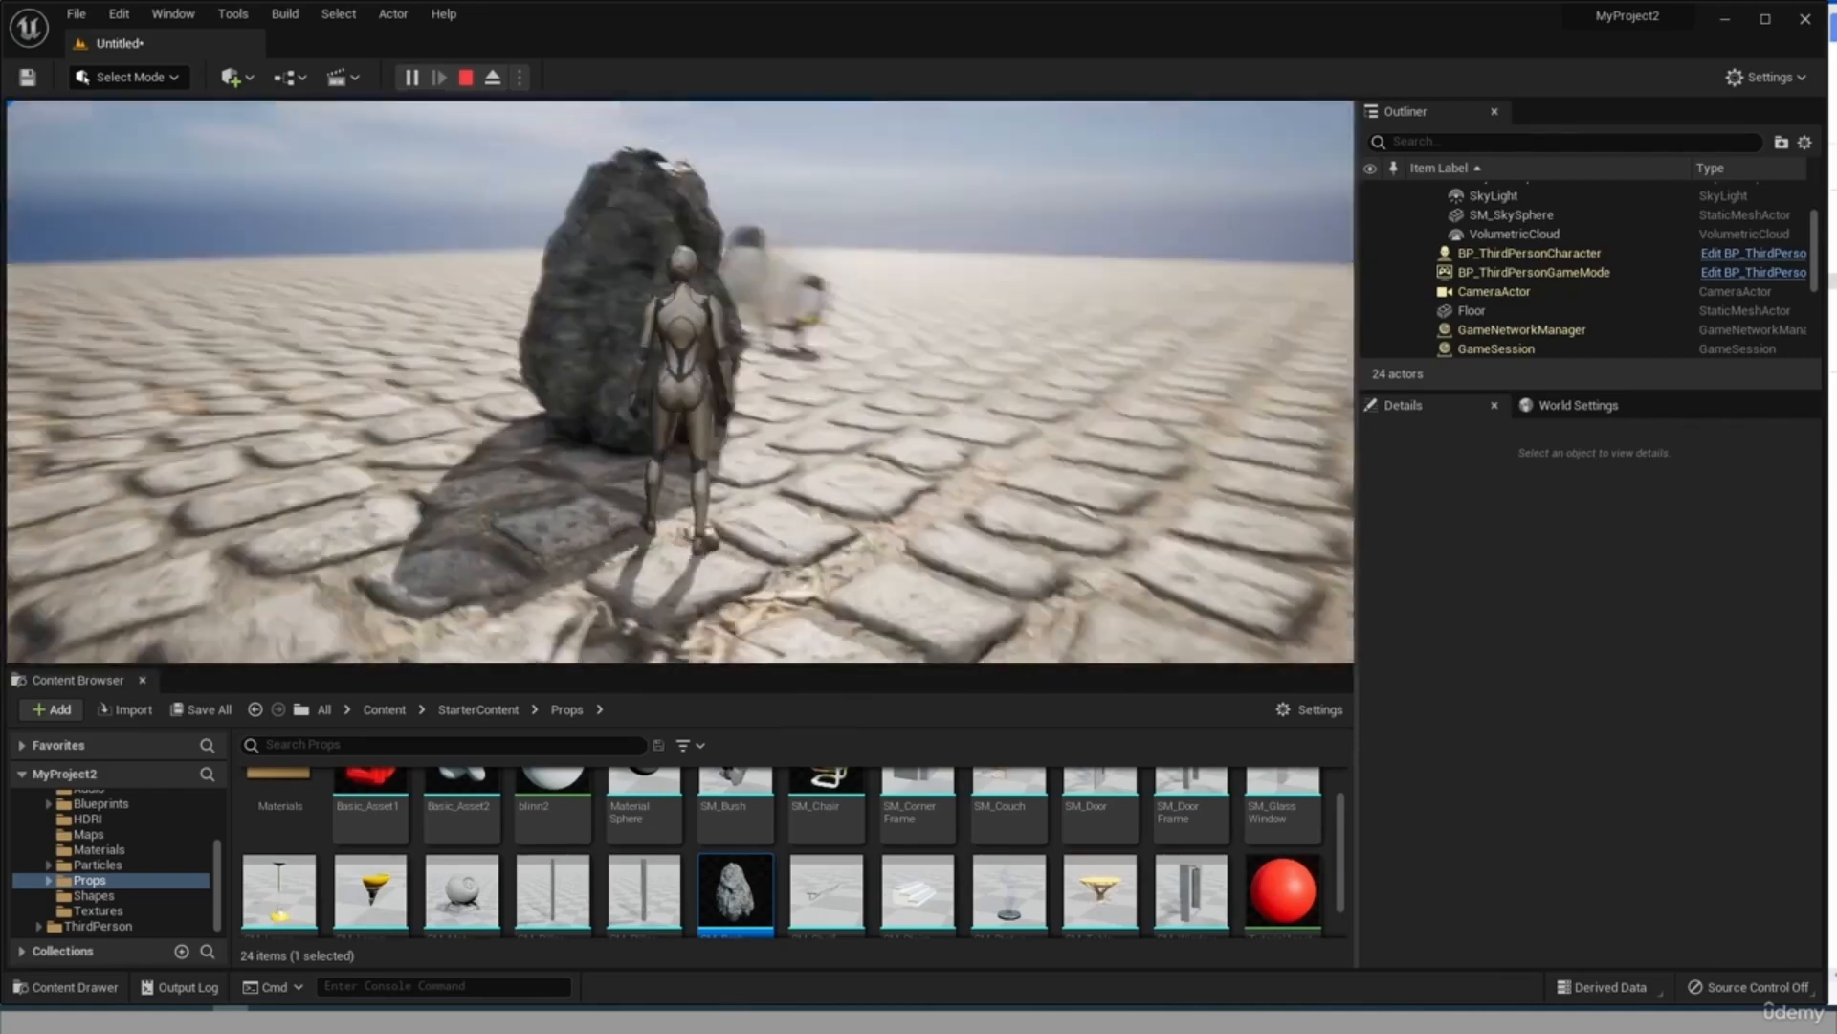
pyautogui.press('a')
pyautogui.press('a')
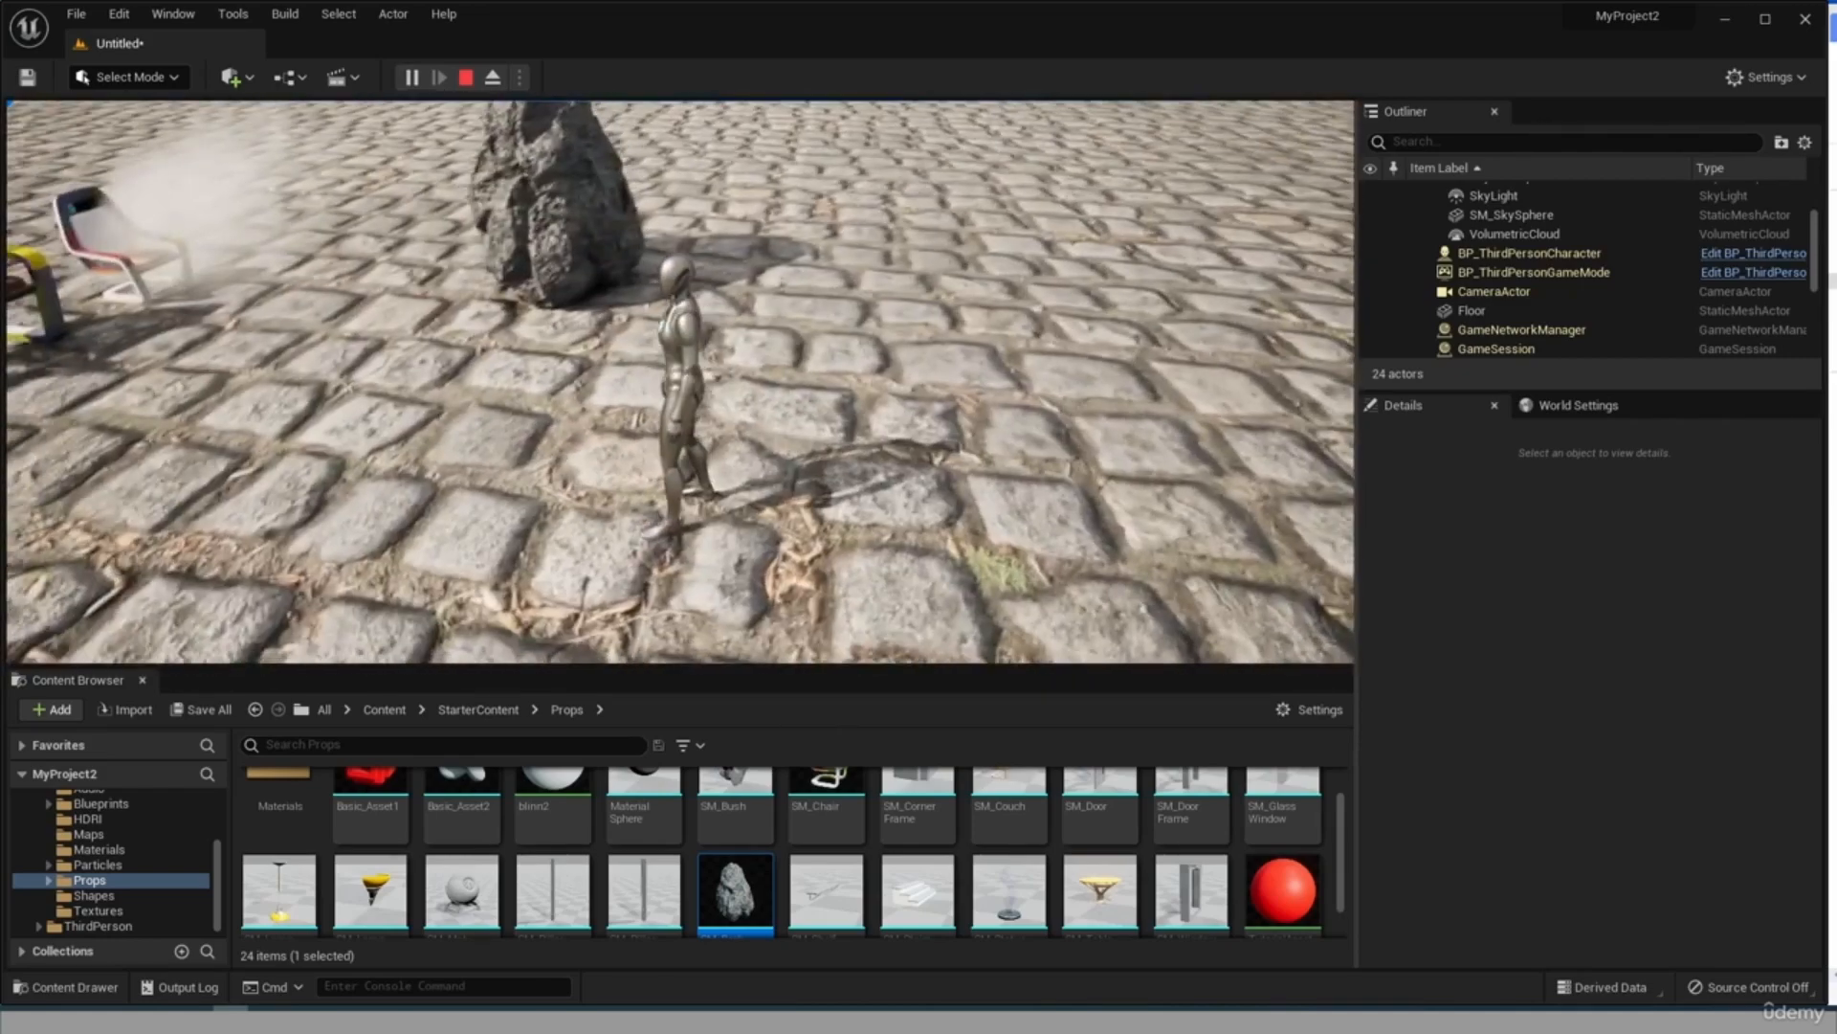
pyautogui.press('w')
pyautogui.press('s')
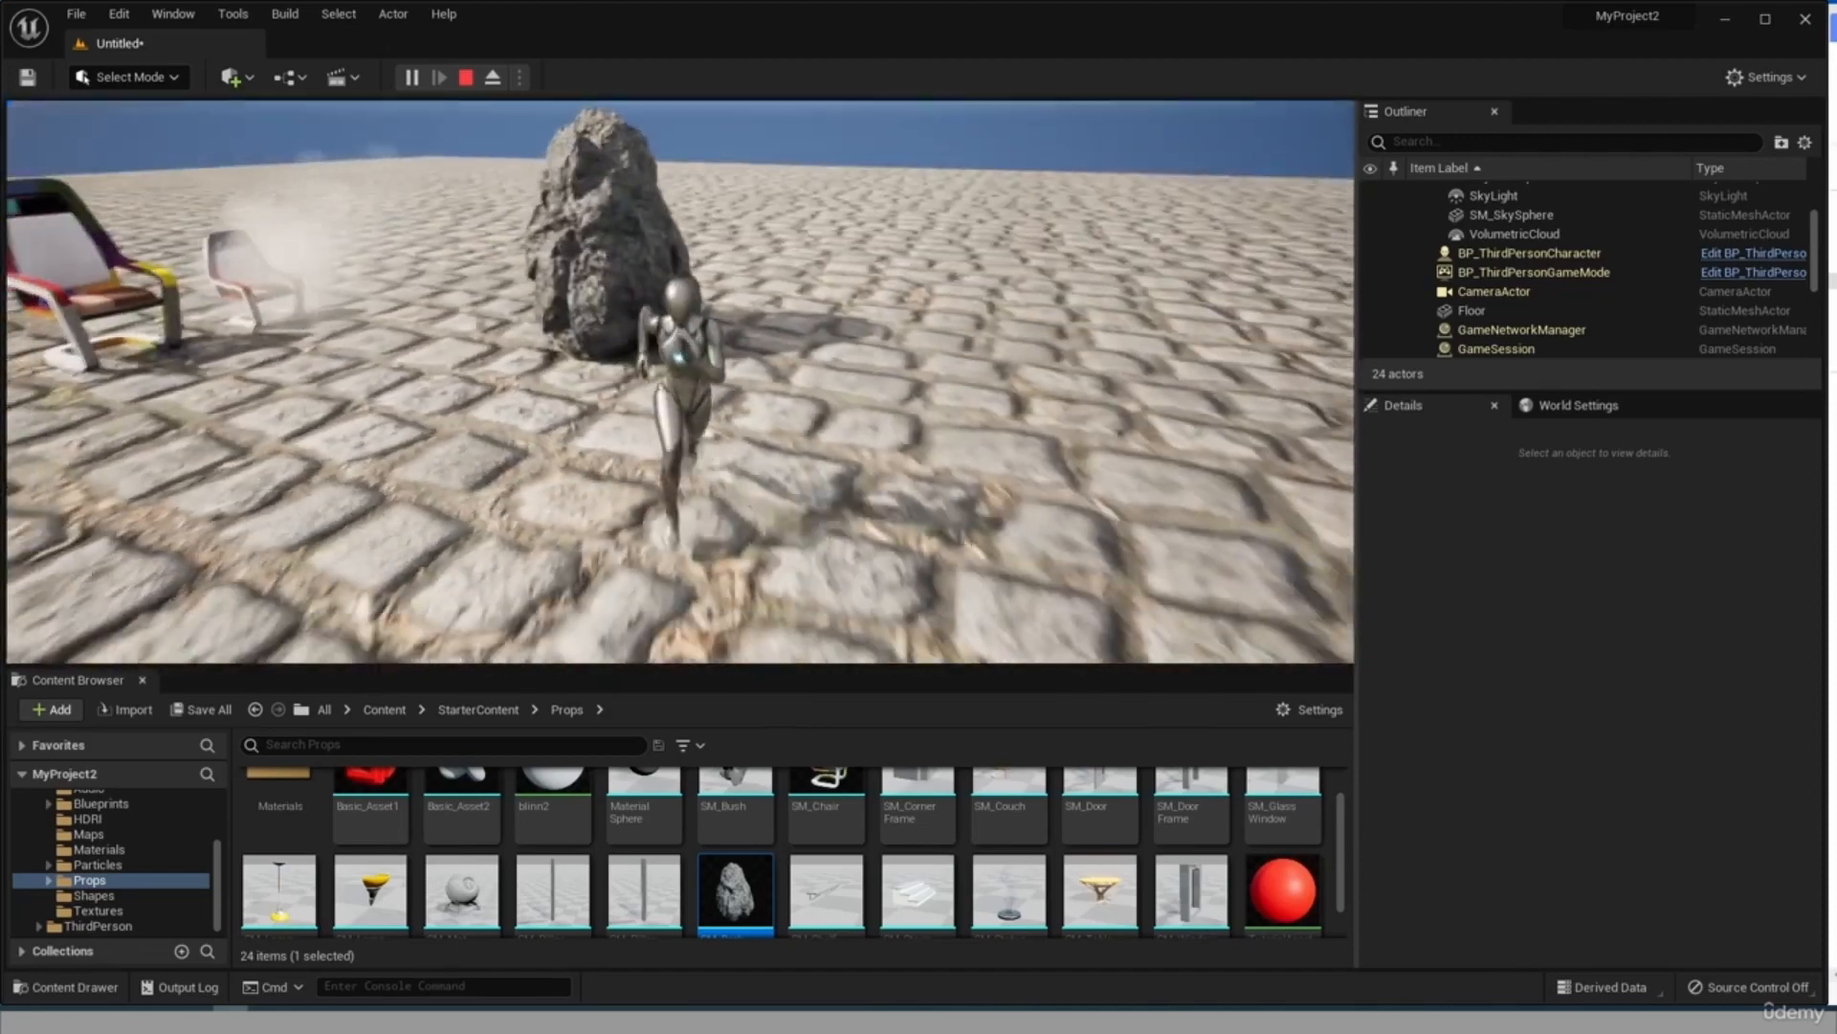
pyautogui.press('Escape')
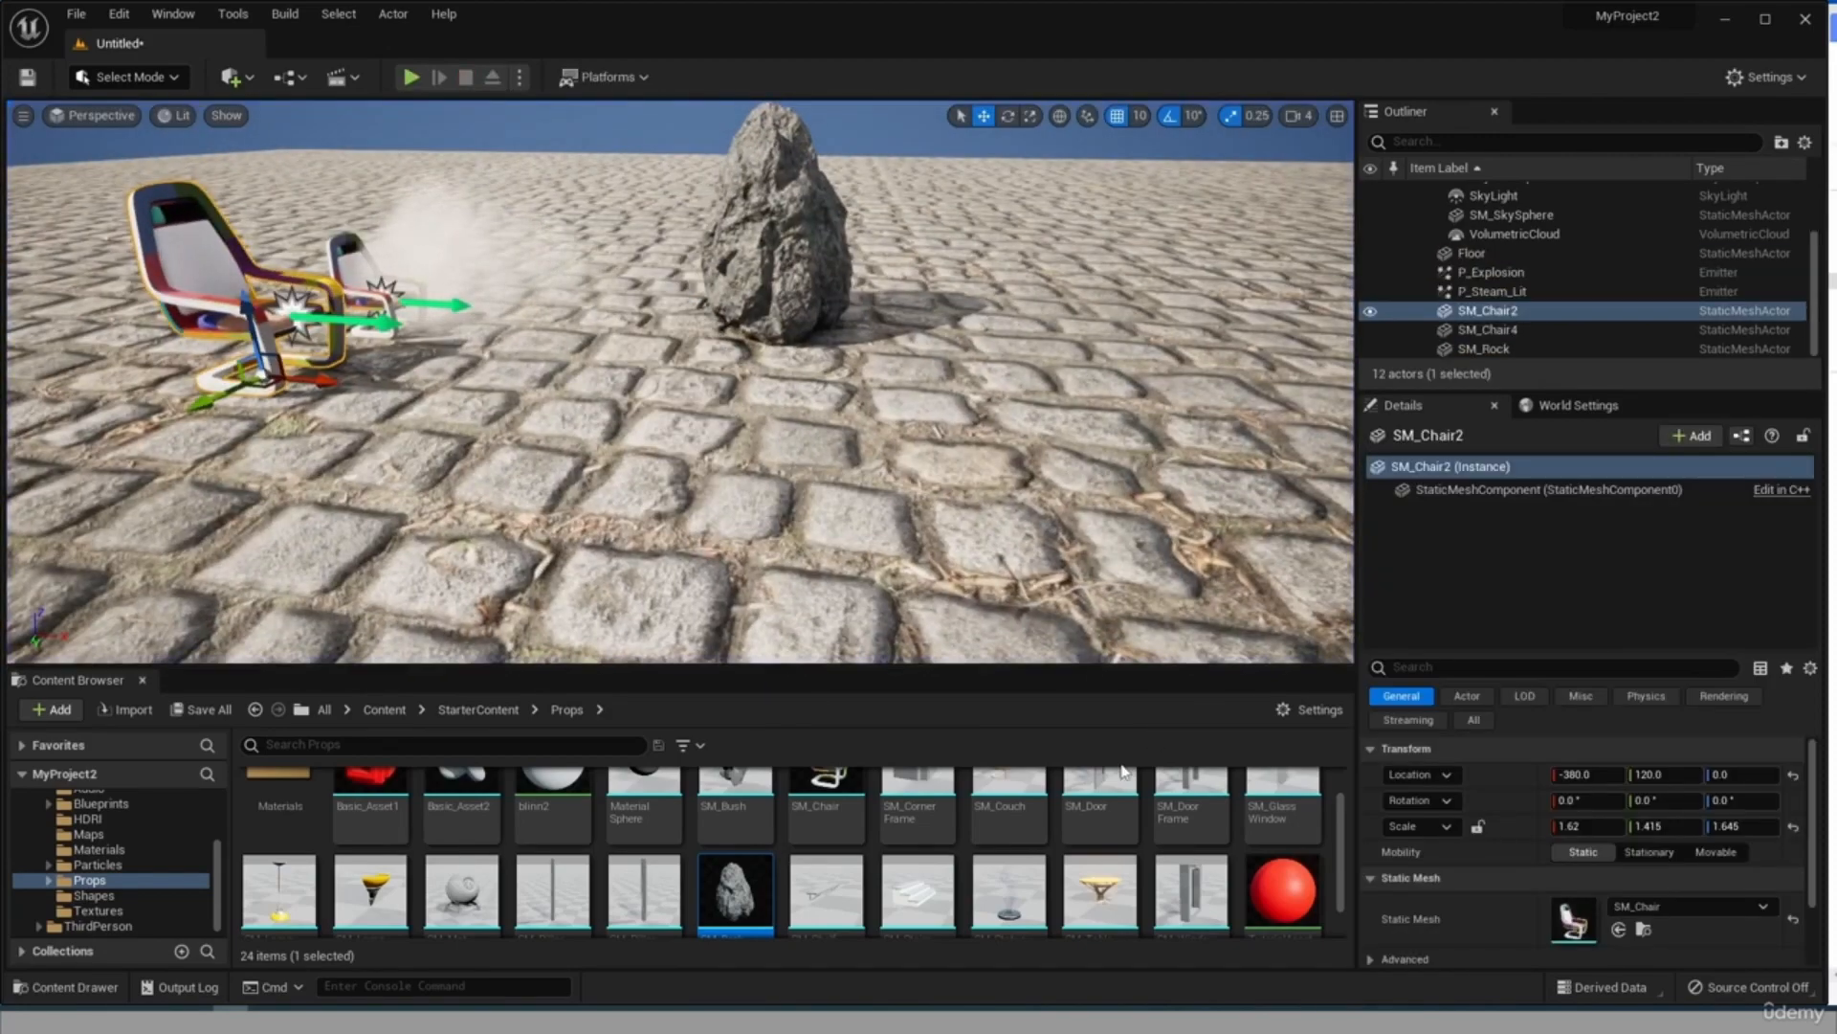
# Reopen the SM_Rock asset in the mesh editor, display its simple collision and select the capsule shape.
pyautogui.doubleClick(730, 890)
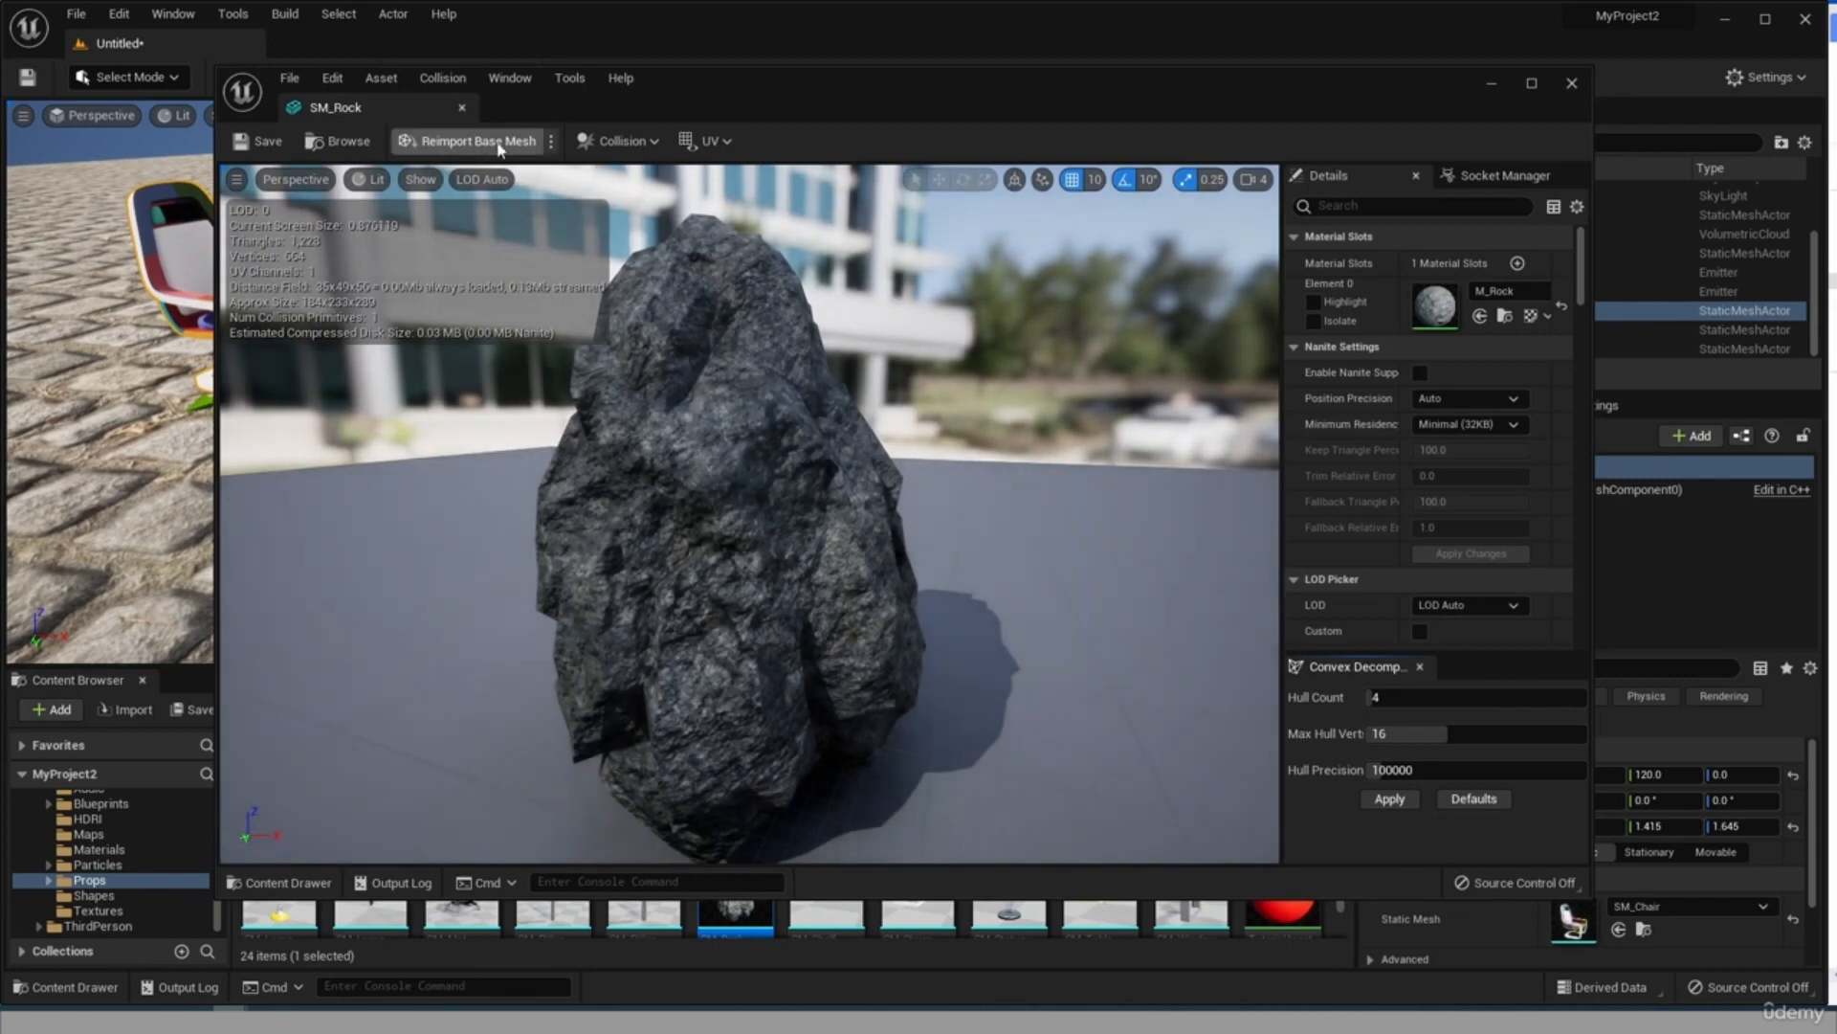
pyautogui.click(419, 179)
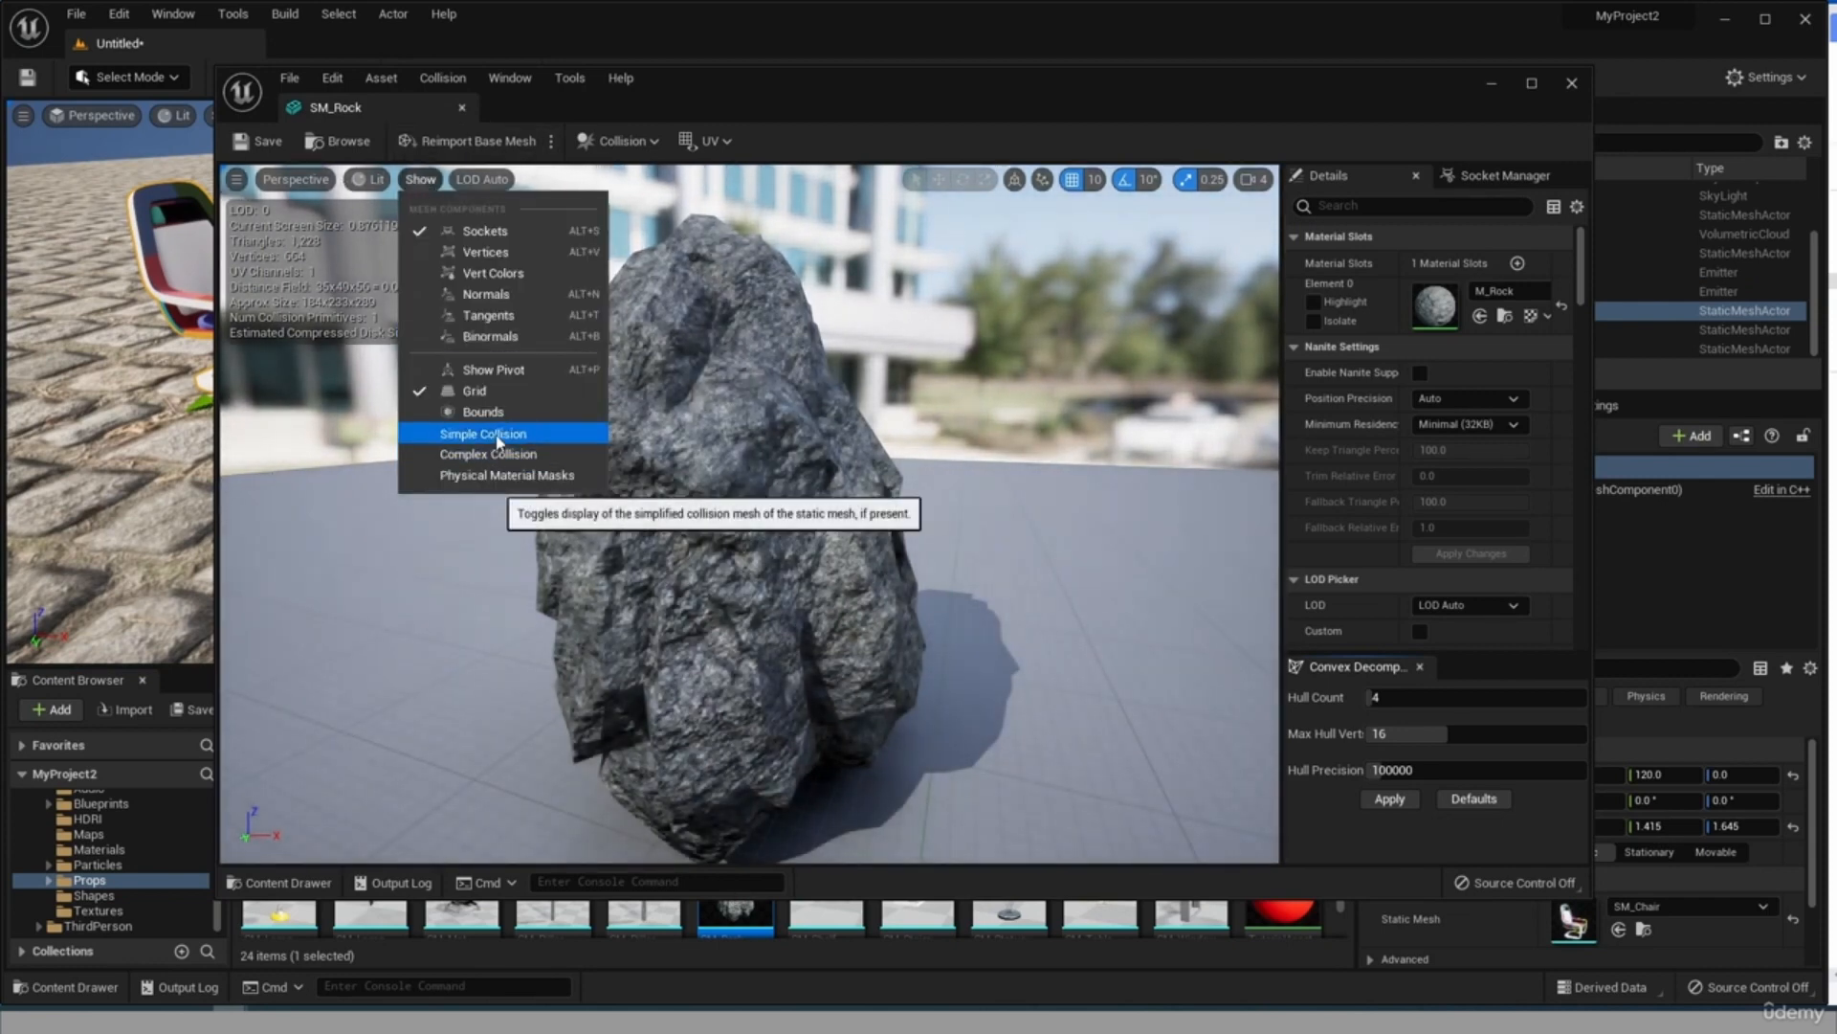
pyautogui.click(495, 433)
pyautogui.click(1151, 567)
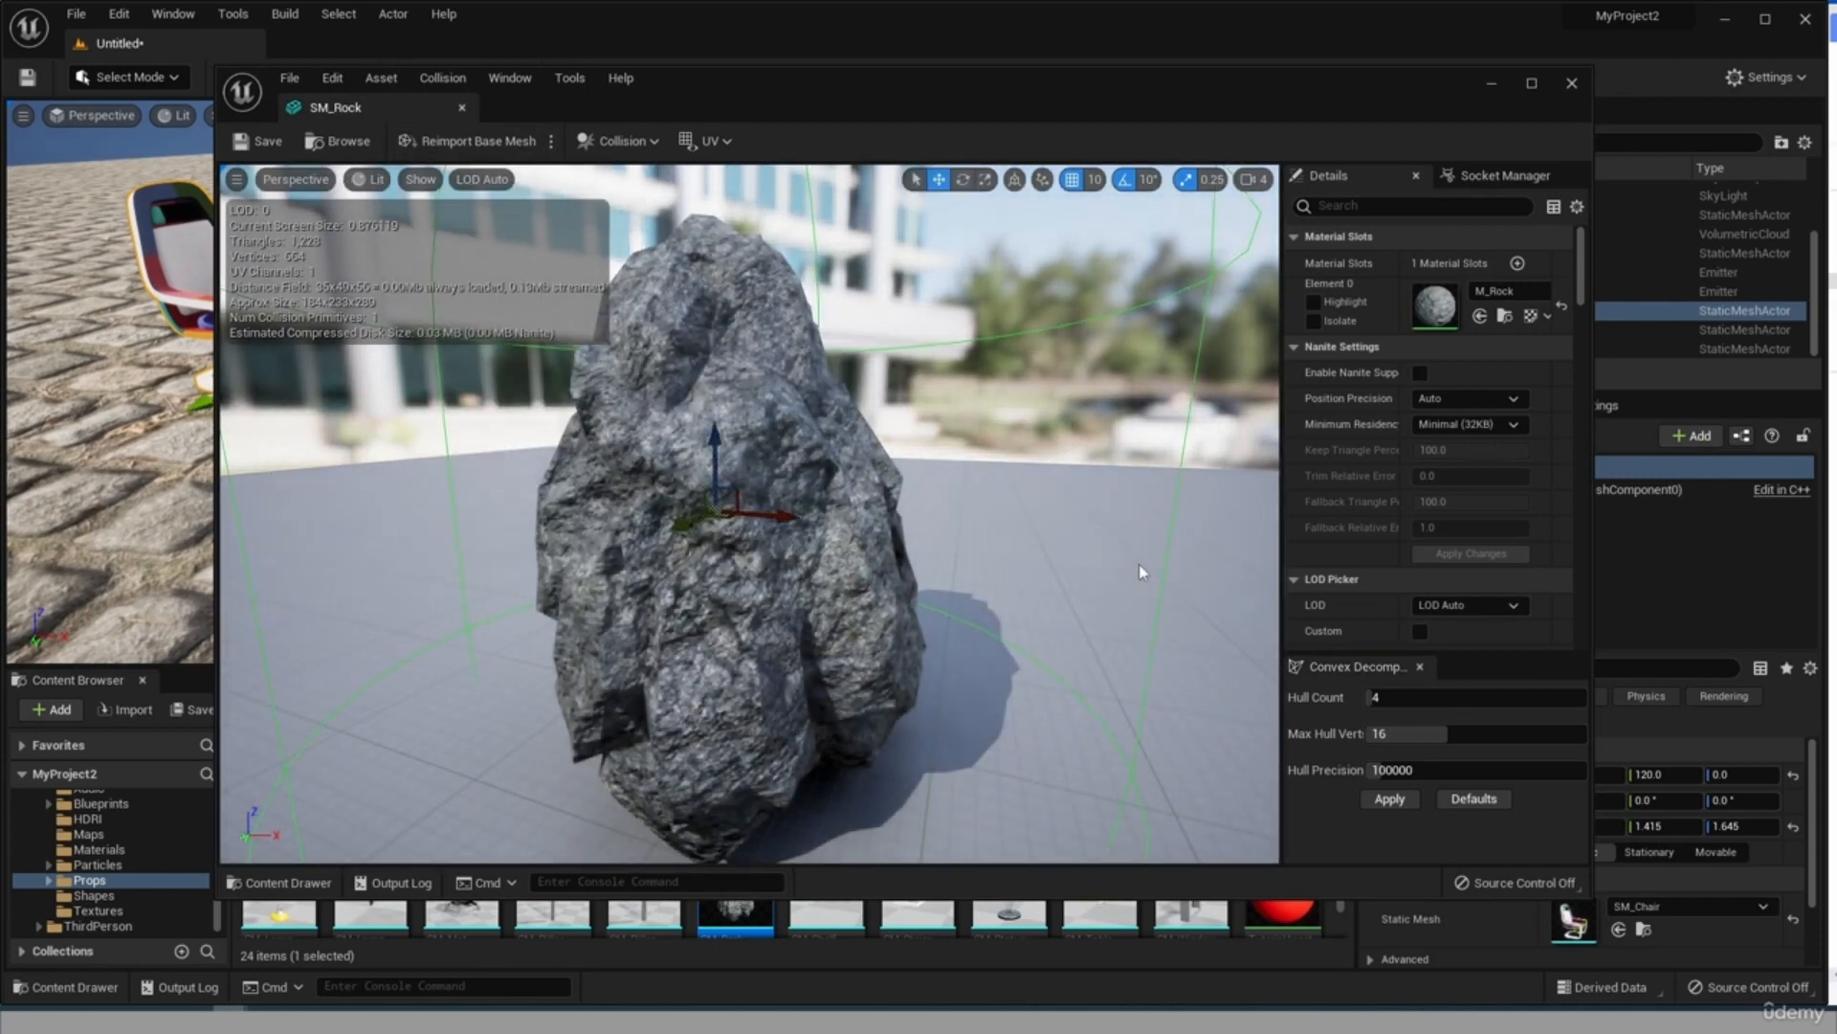
# Scale the selected capsule collision down to roughly the width of the rock.
pyautogui.scroll(-4, 1139, 564)
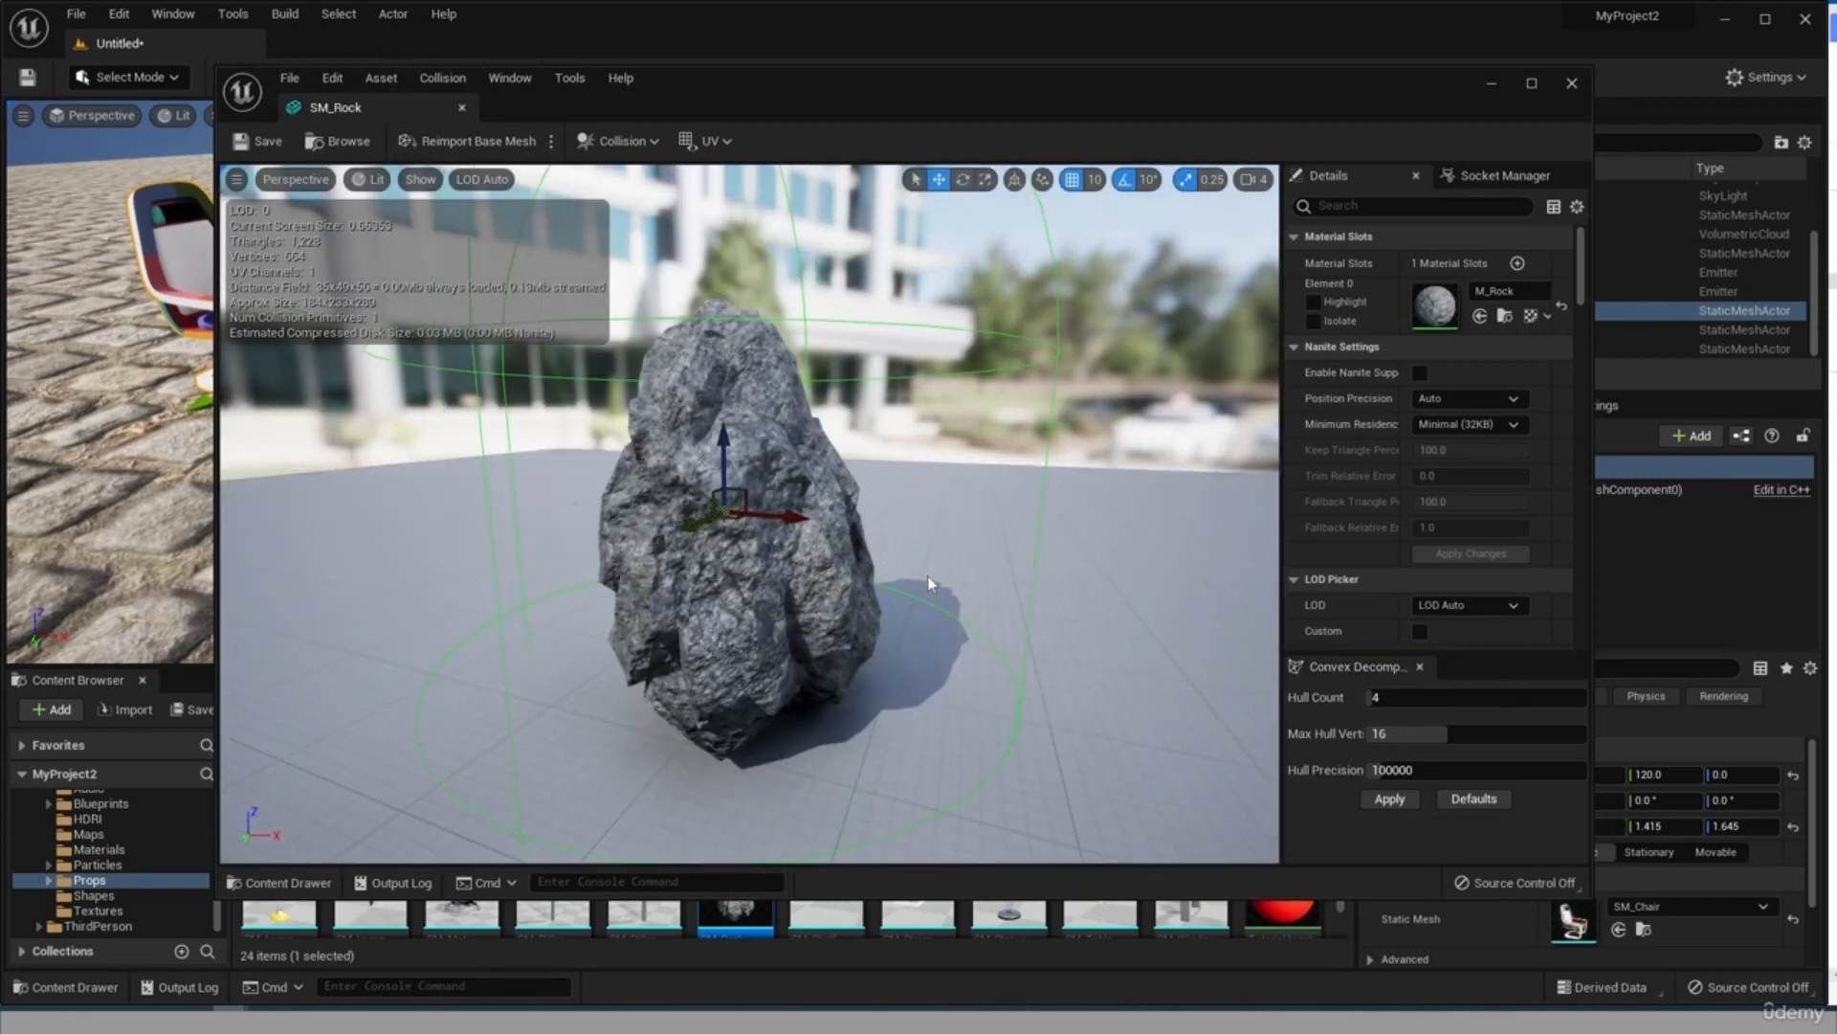
pyautogui.click(985, 179)
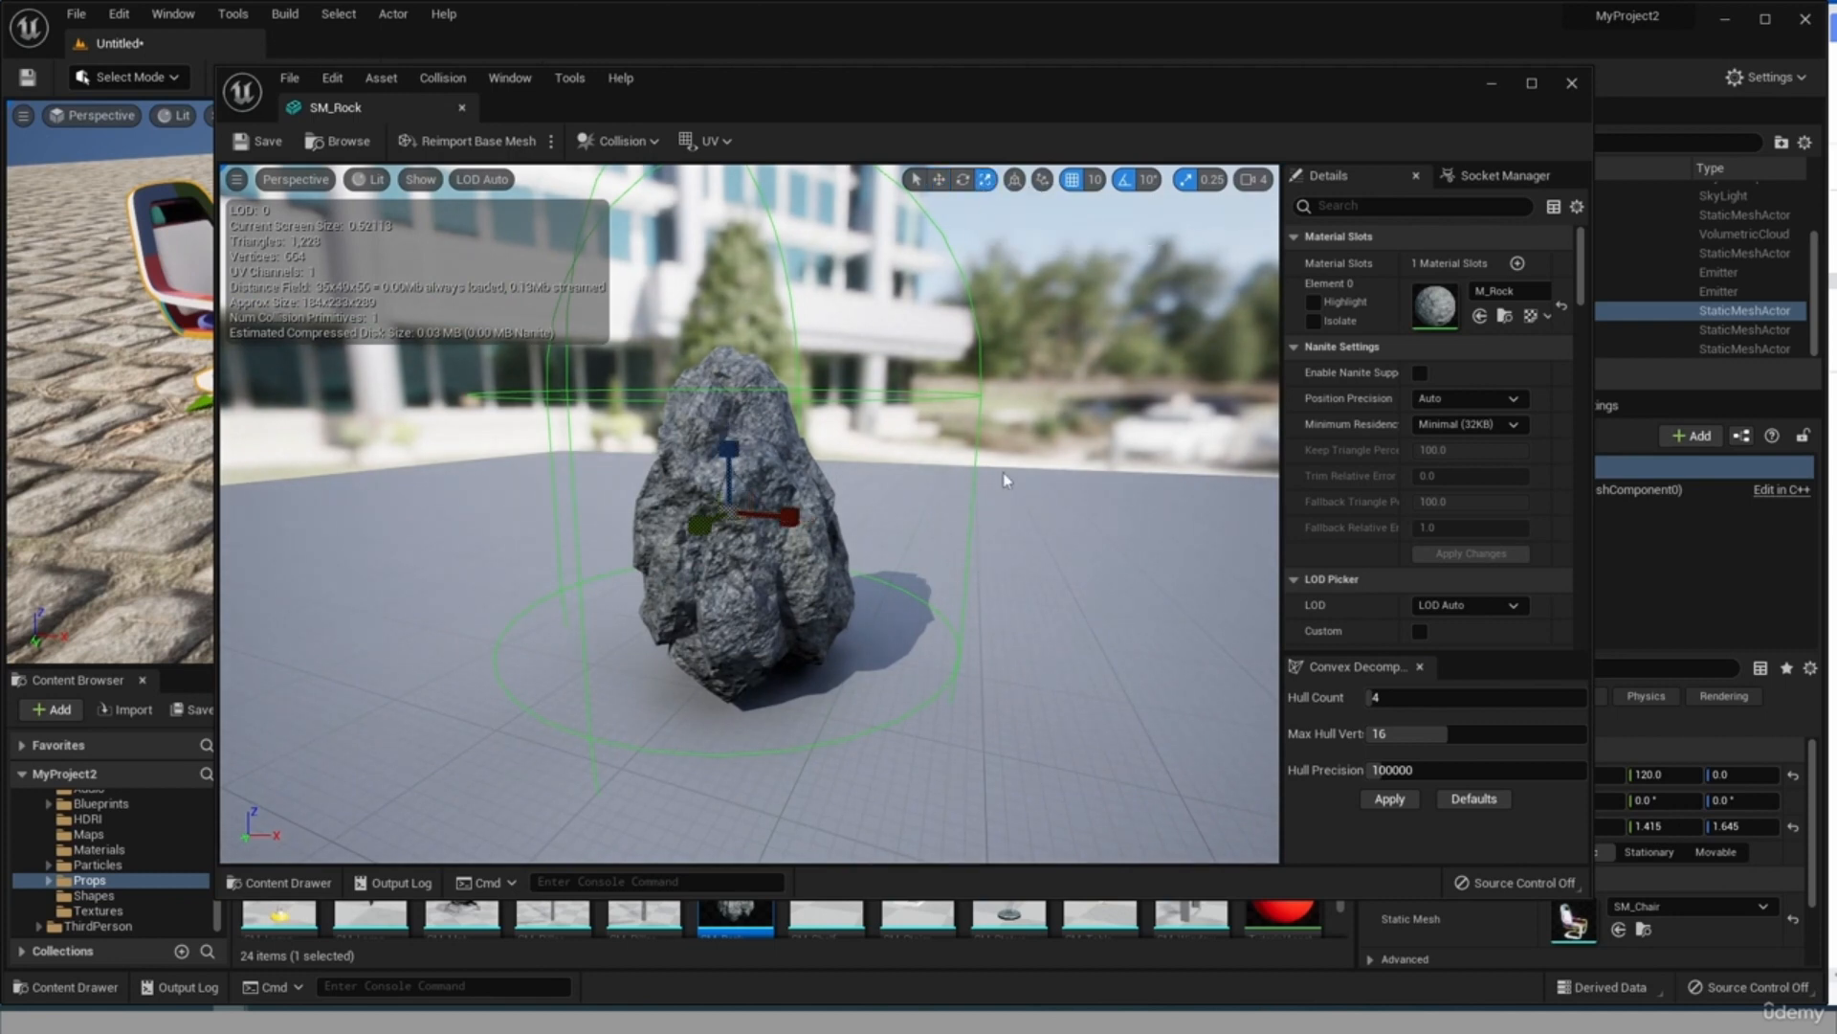
pyautogui.moveTo(777, 511); pyautogui.dragTo(741, 541)
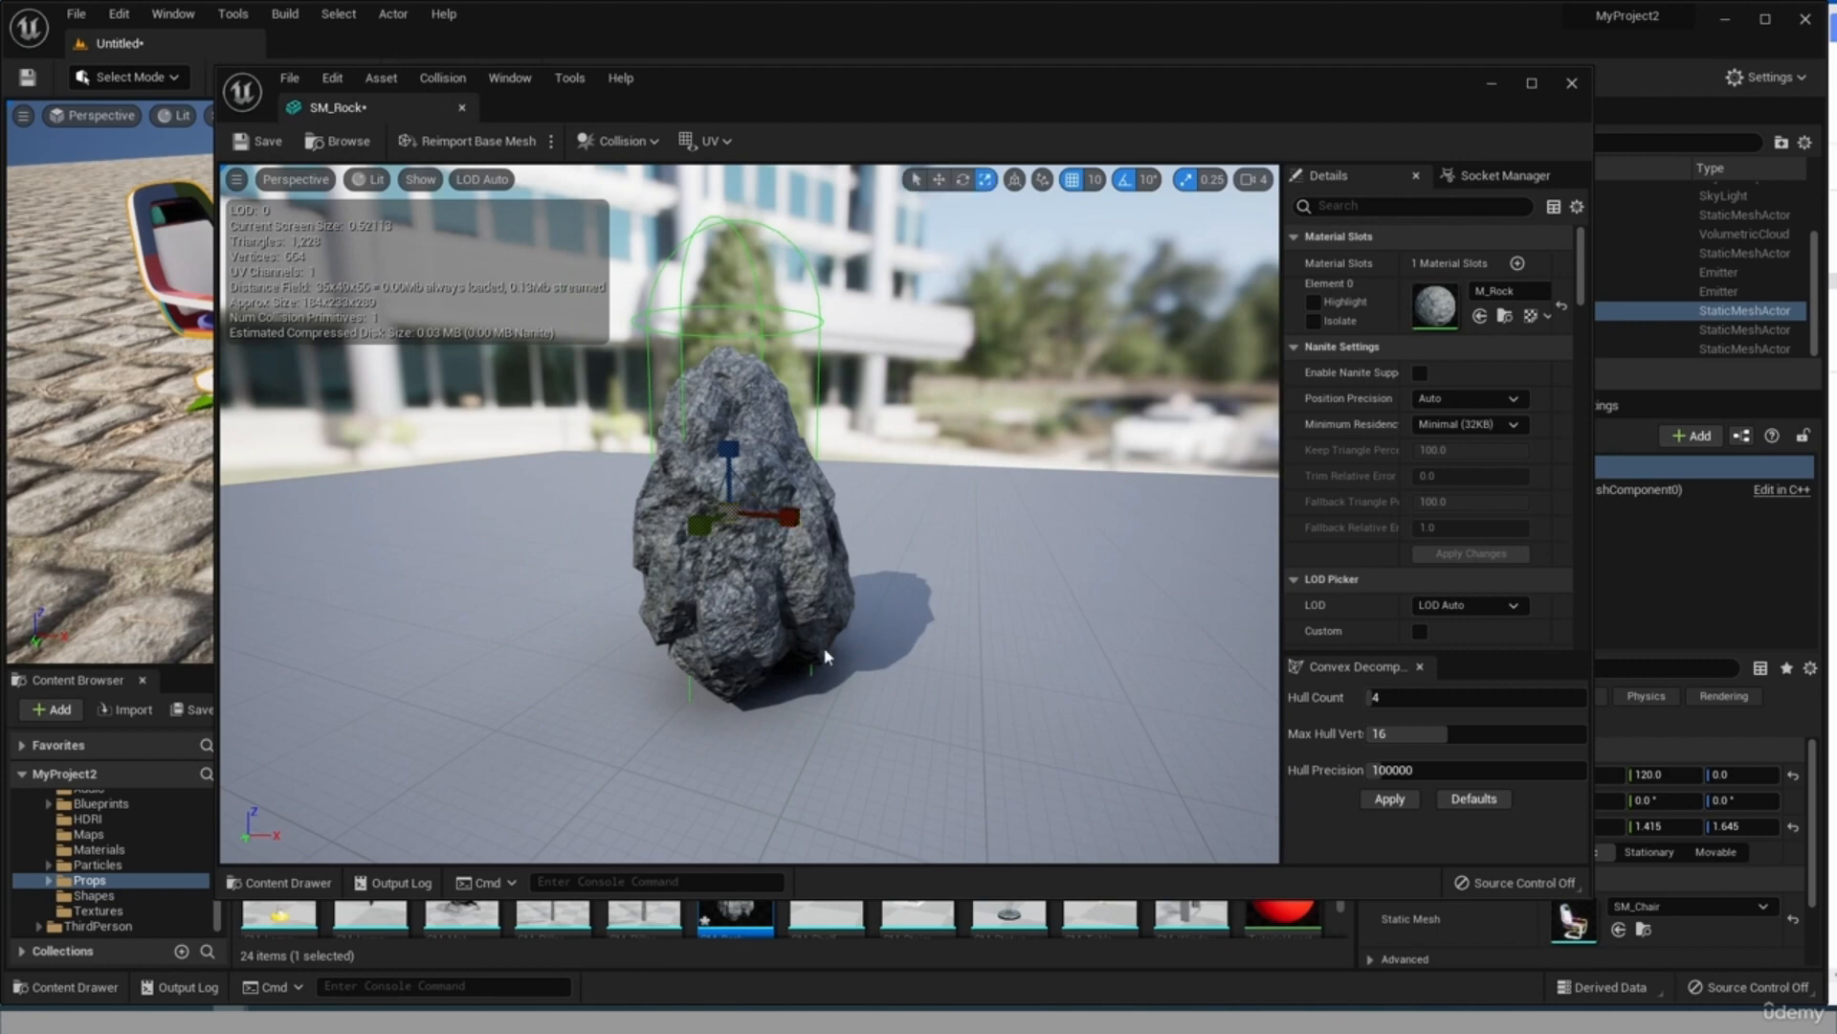
pyautogui.moveTo(825, 657)
pyautogui.mouseDown()
pyautogui.moveTo(904, 656)
pyautogui.moveTo(823, 654)
pyautogui.mouseUp()
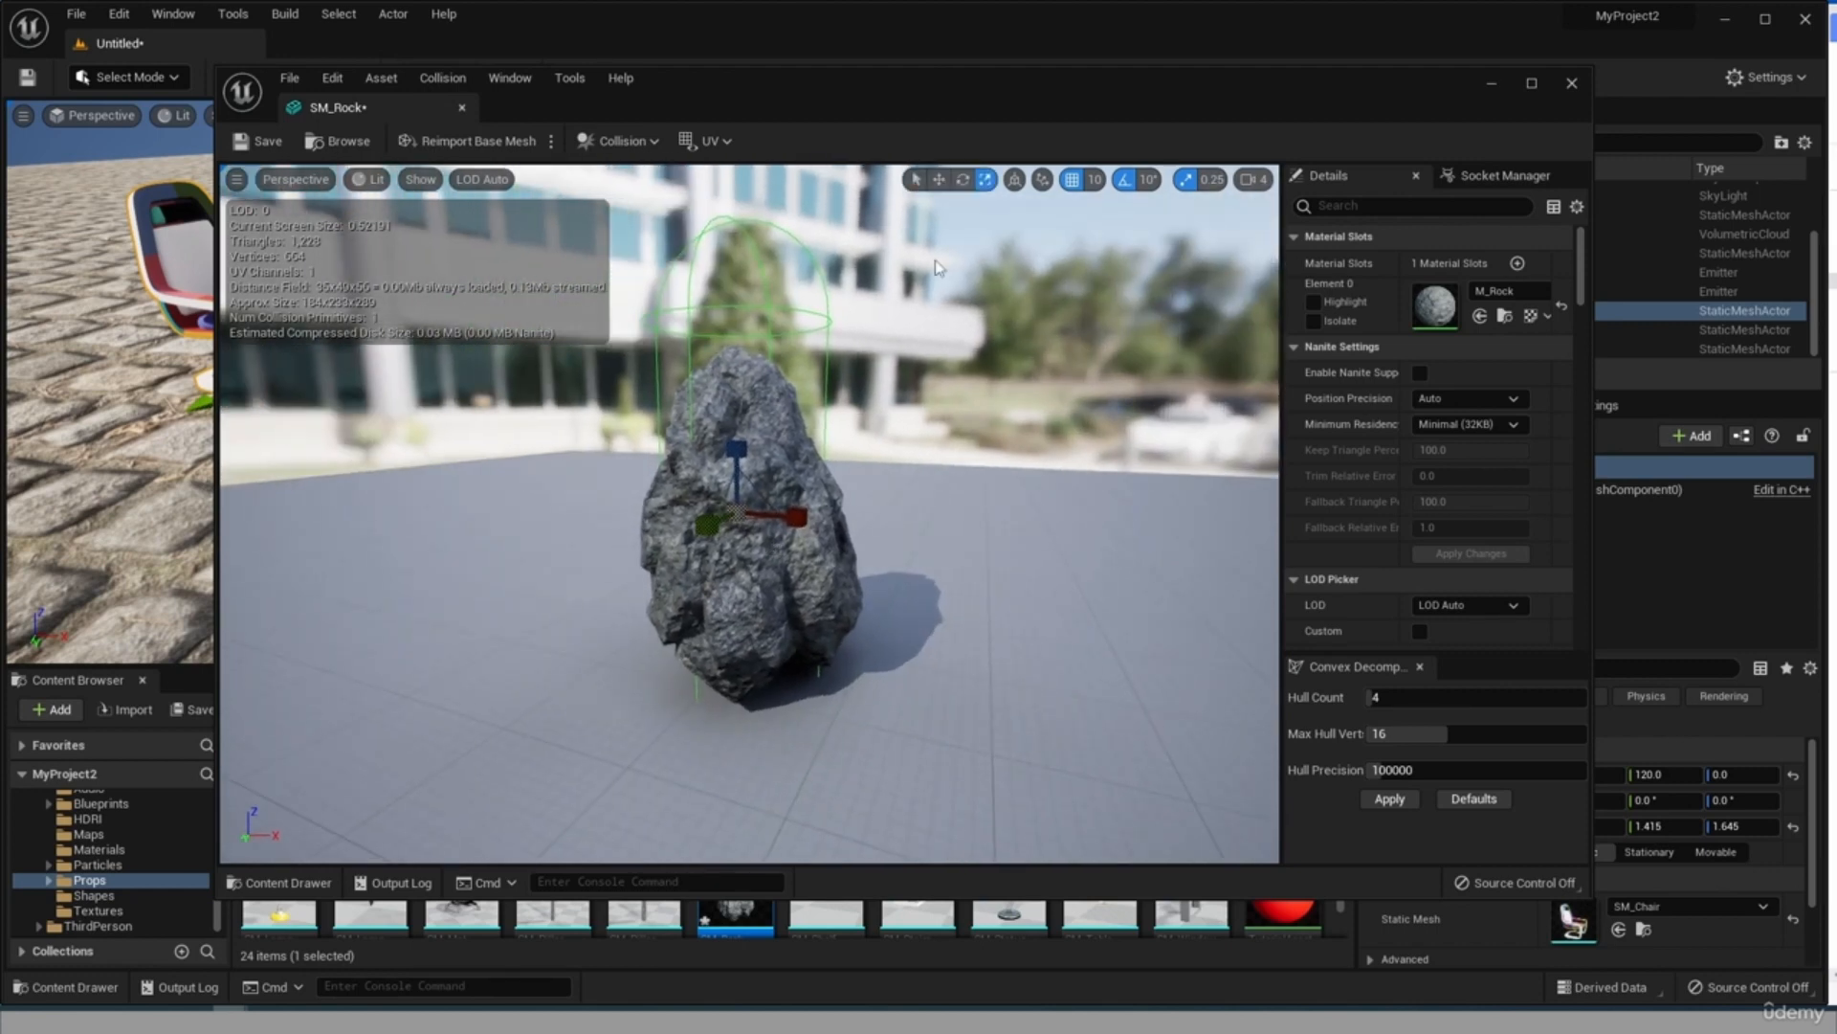
# Adjust the capsule collision's fit around the rock, save the SM_Rock asset and close the mesh editor.
pyautogui.click(938, 179)
pyautogui.moveTo(793, 520); pyautogui.dragTo(710, 536)
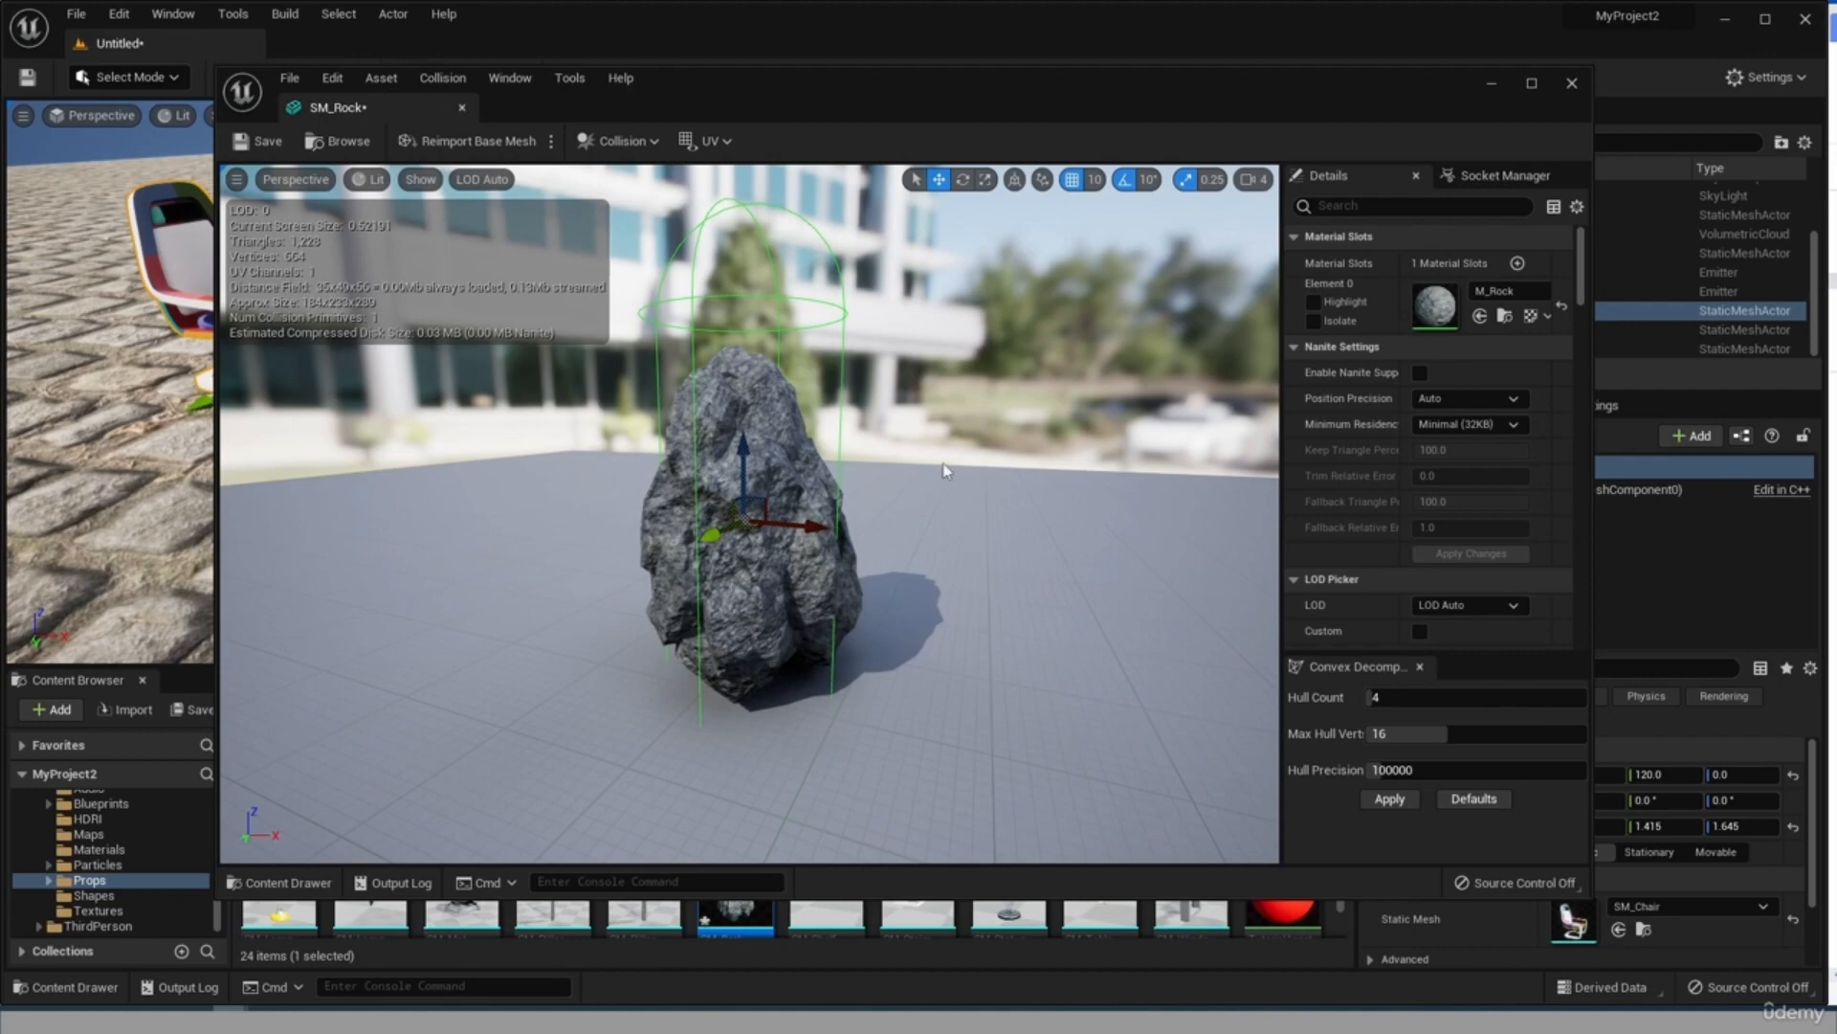
pyautogui.hotkey('ctrl', 's')
pyautogui.click(1571, 84)
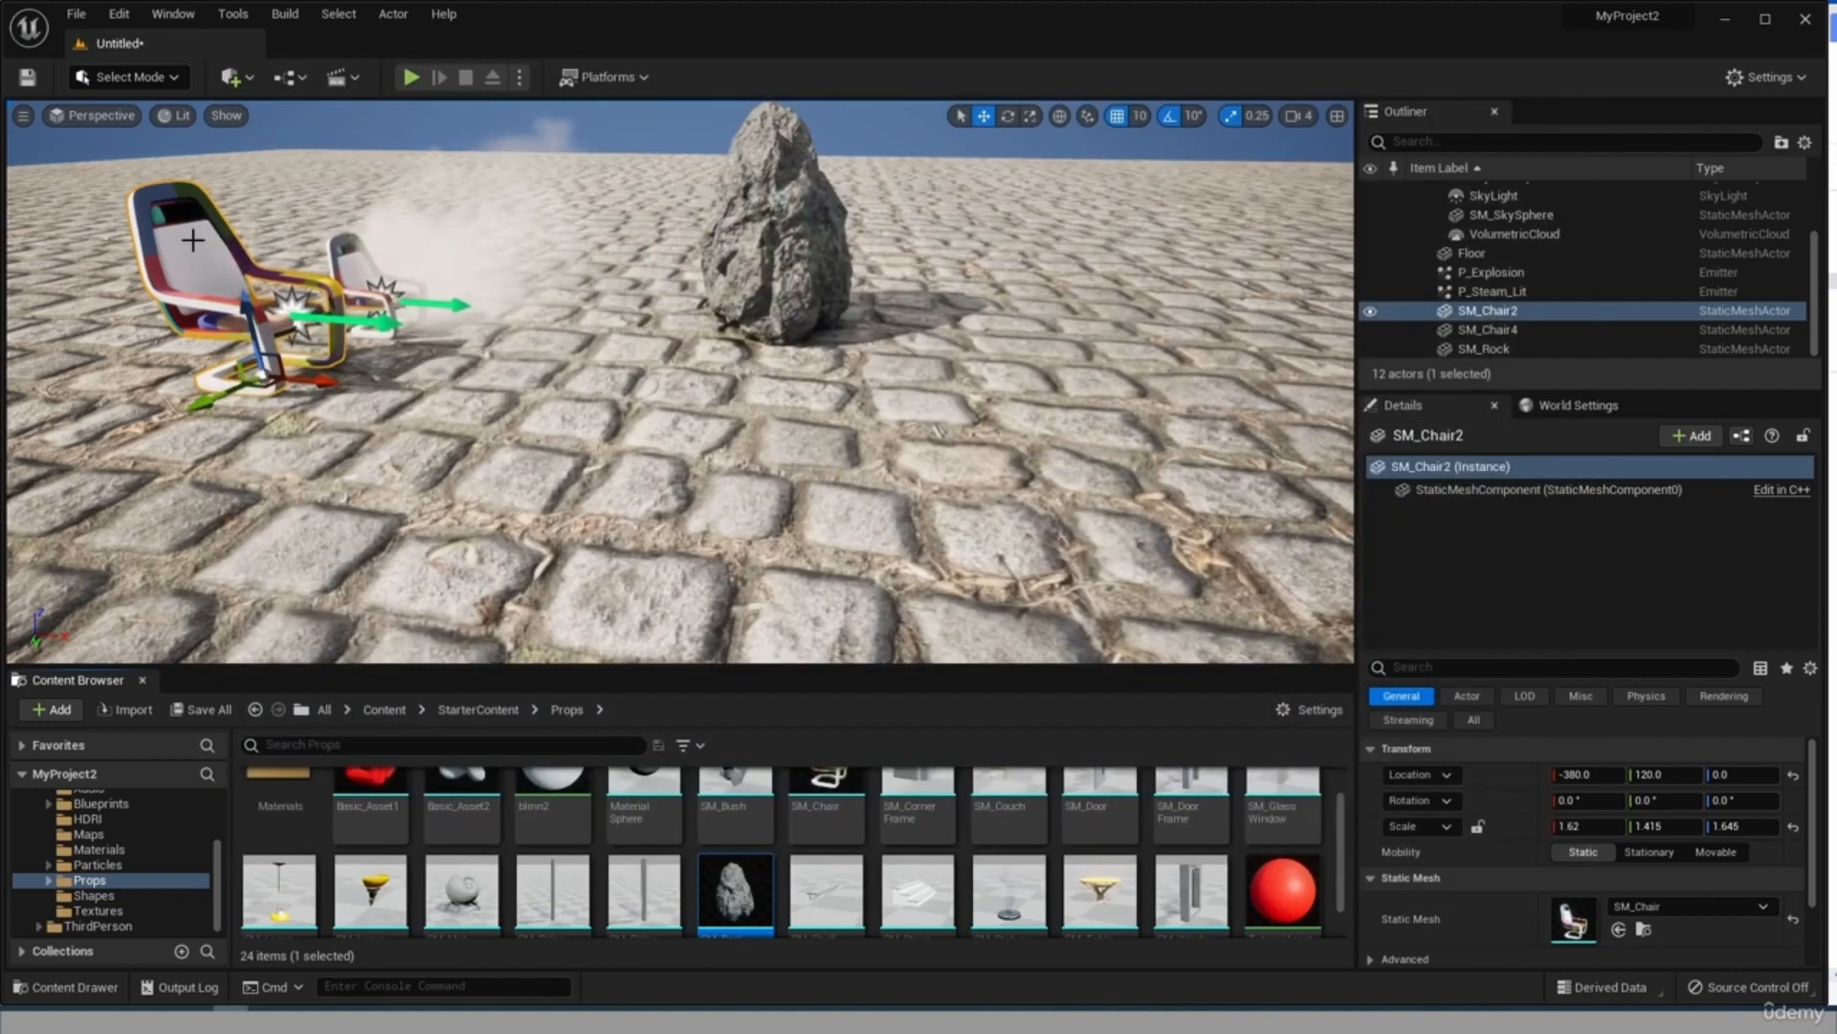
# Play the level, run the character into the rock from several sides to test the adjusted collision, and stop playing.
pyautogui.click(412, 77)
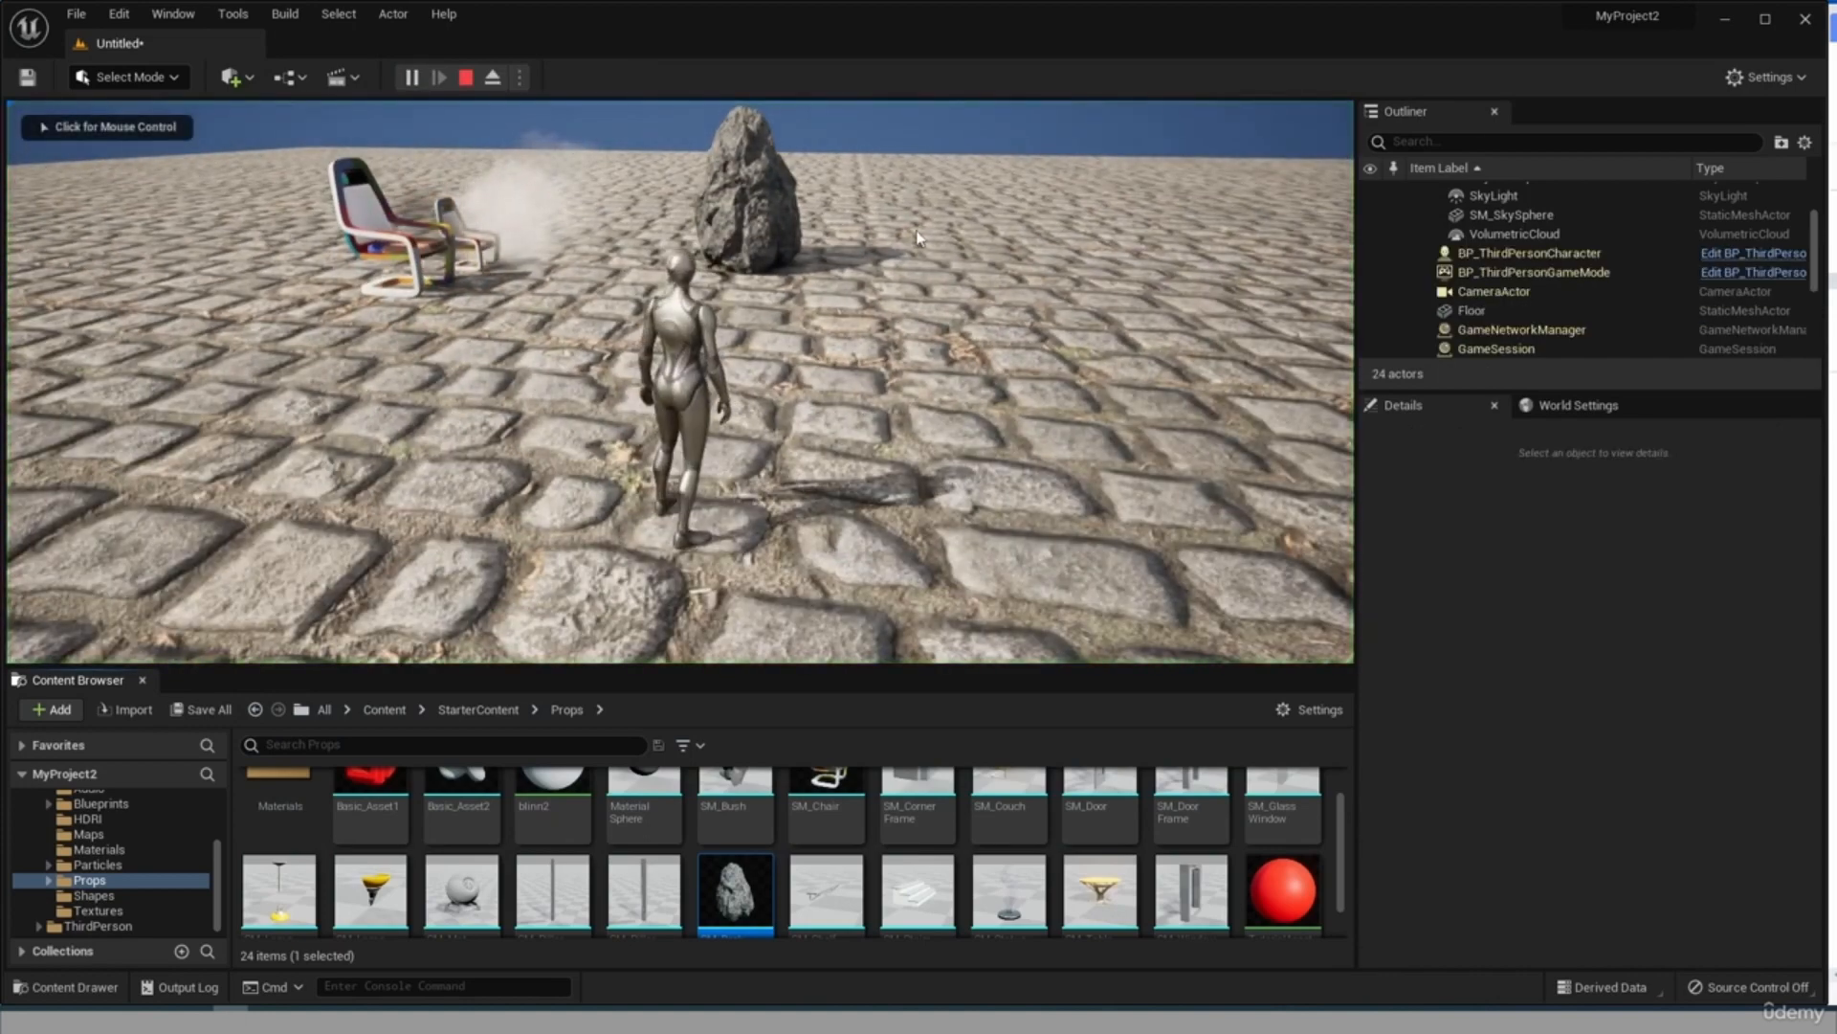
pyautogui.click(574, 335)
pyautogui.press('w')
pyautogui.press('w')
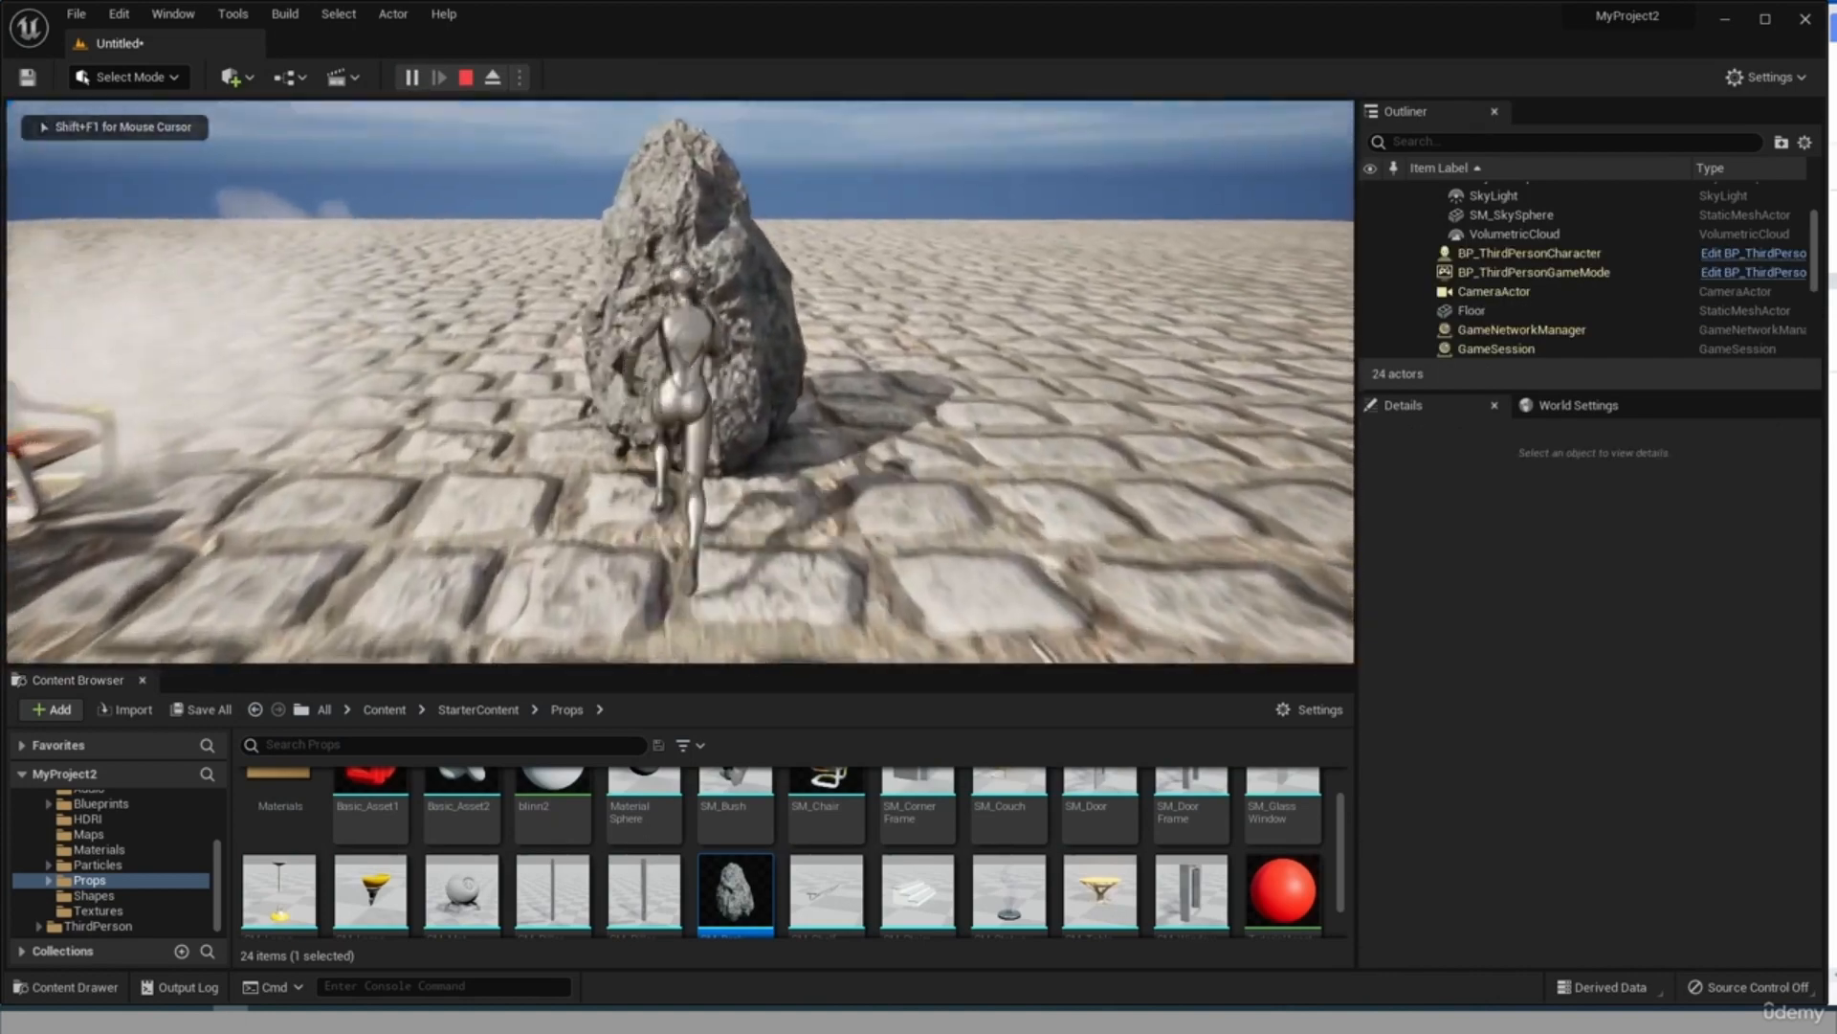
pyautogui.press('s')
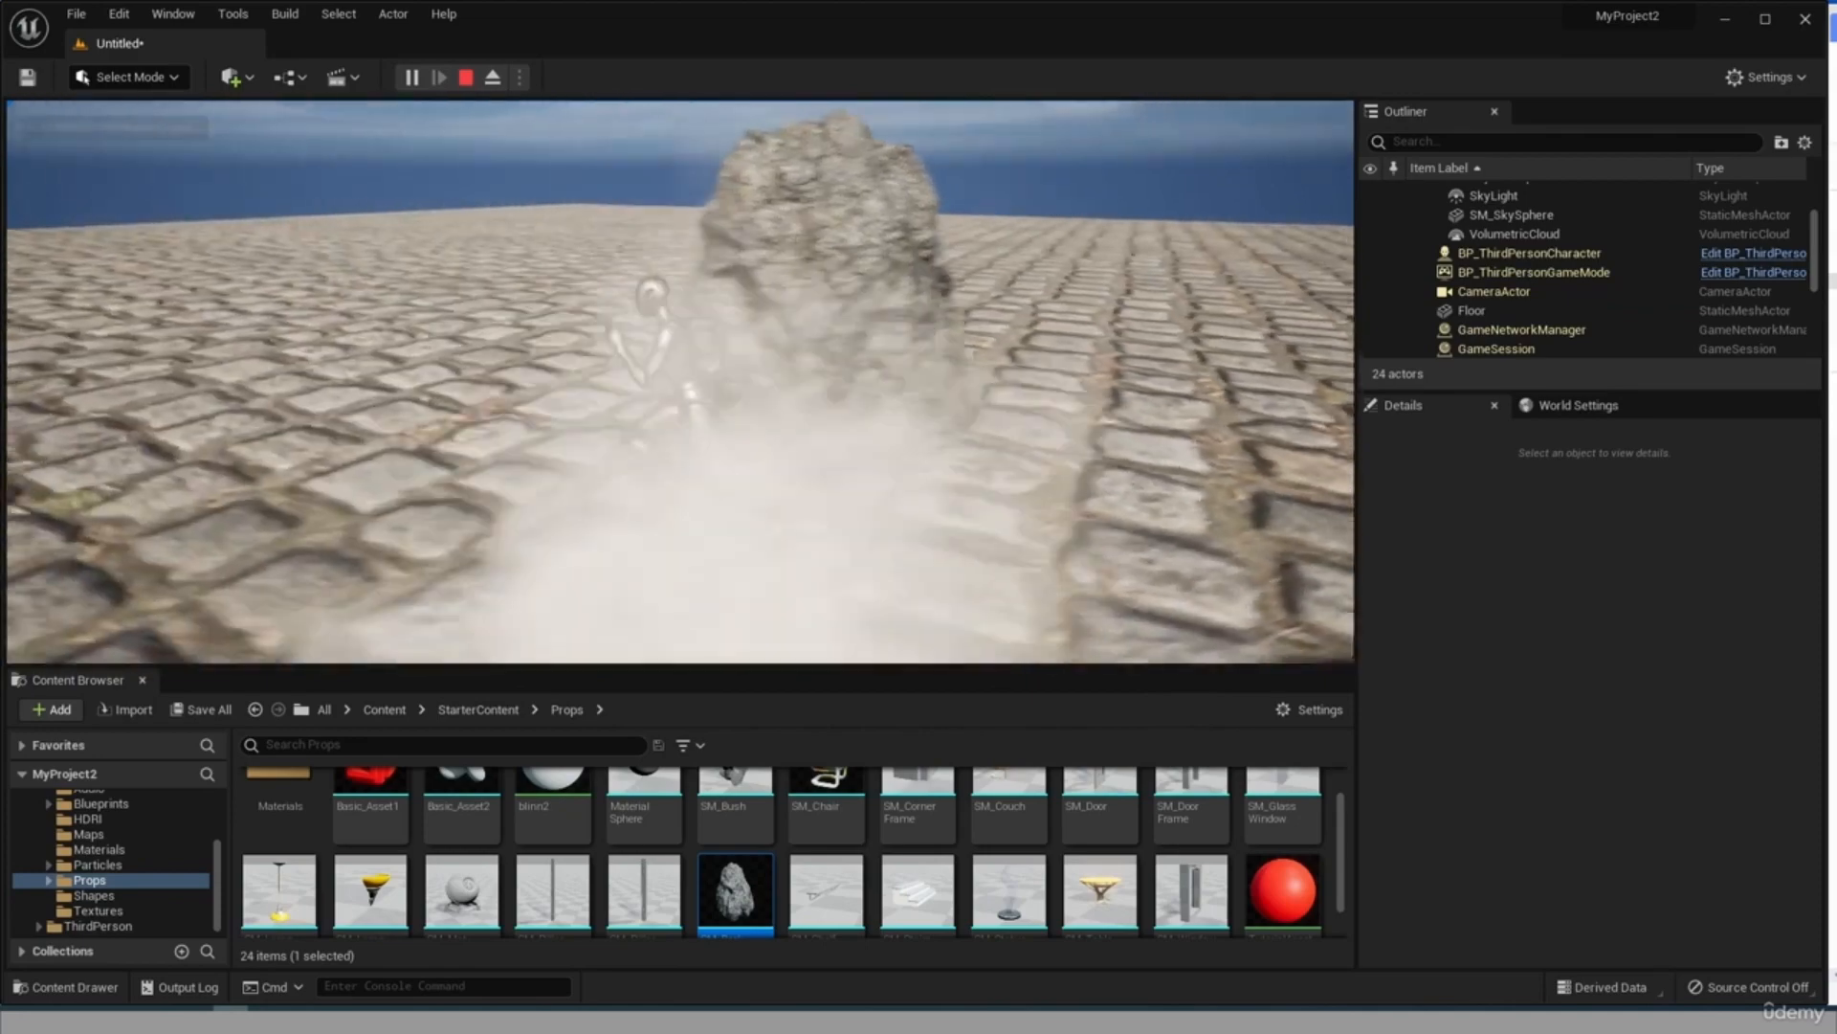
pyautogui.press('w')
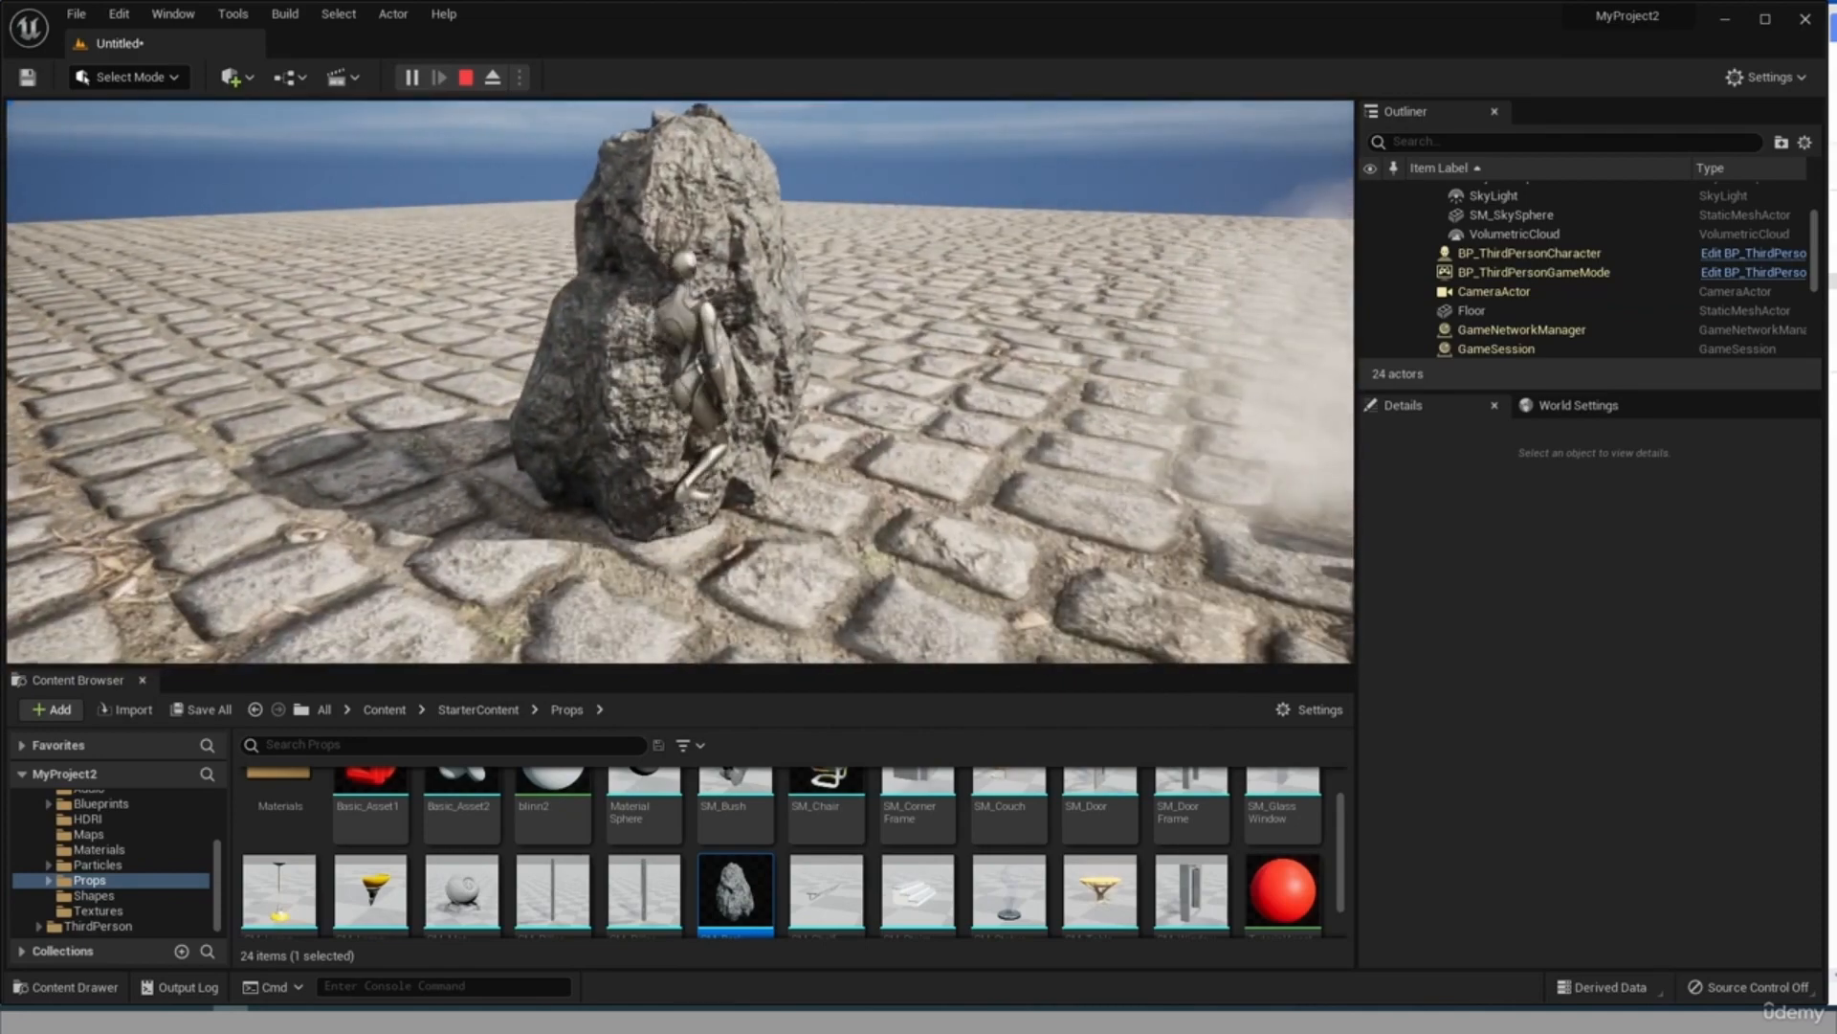
pyautogui.press('s')
pyautogui.press('w')
pyautogui.press('w')
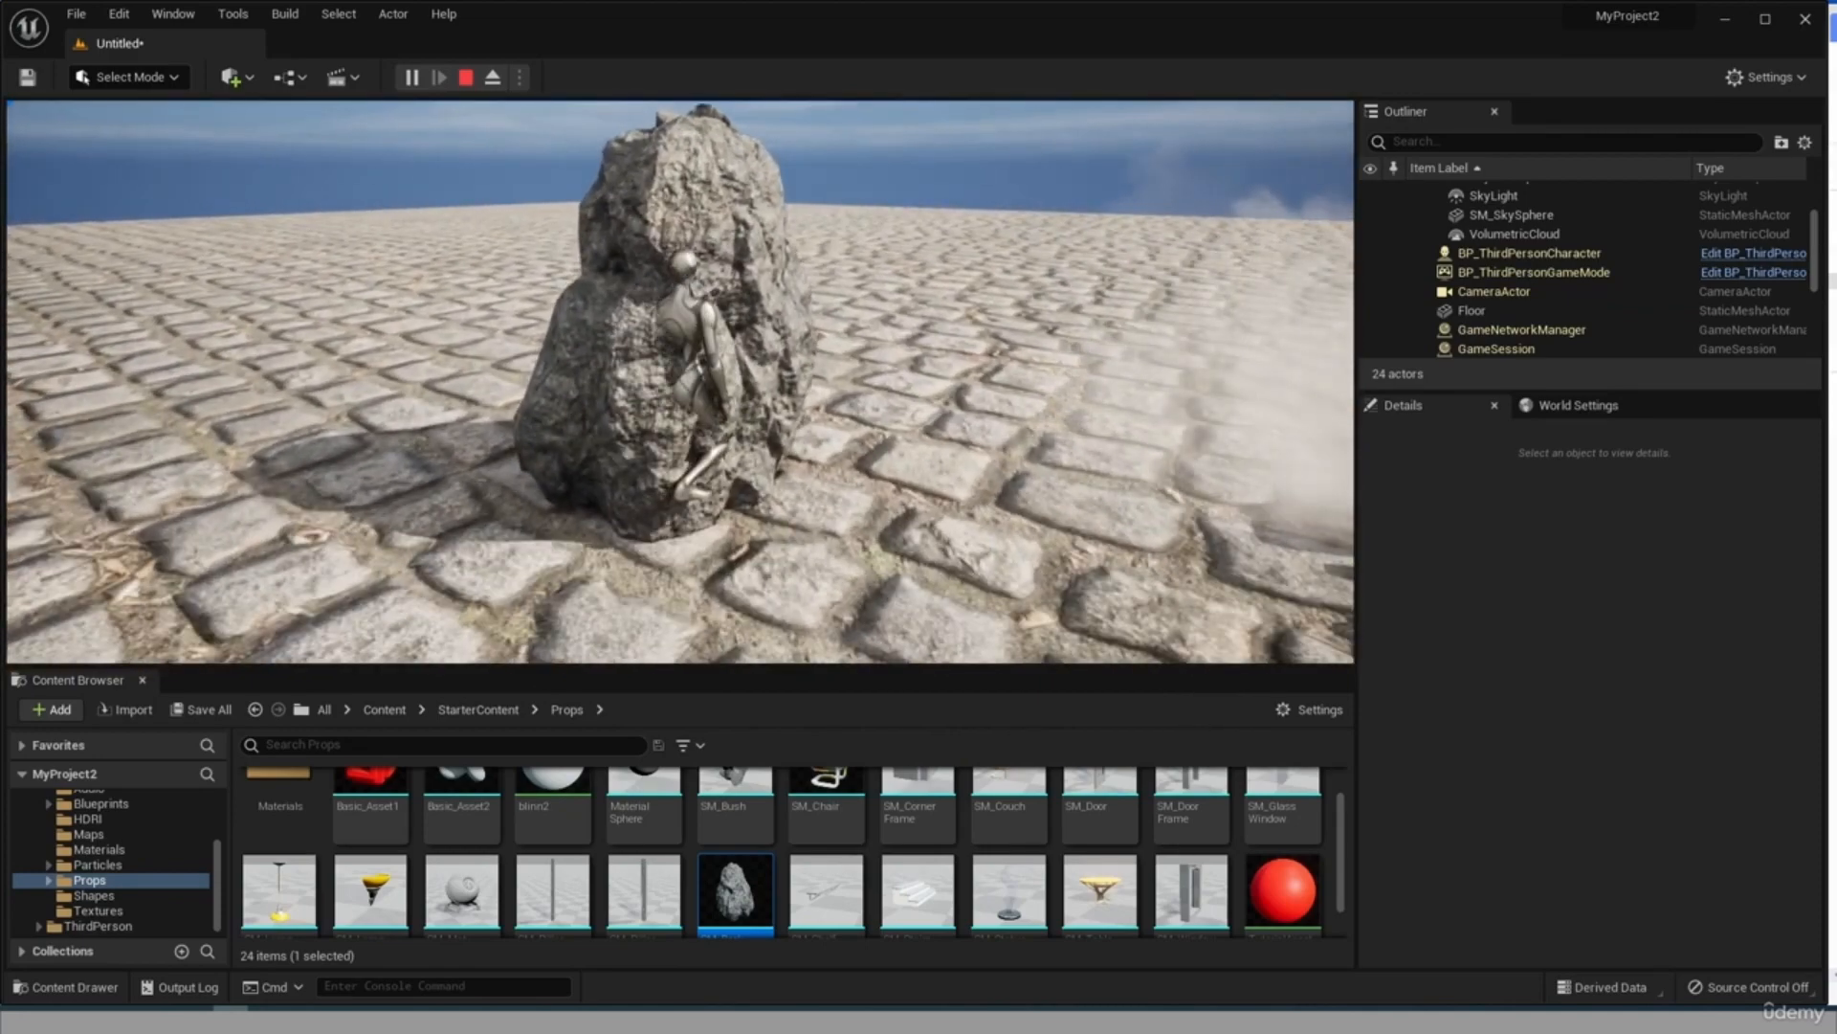
pyautogui.press('s')
pyautogui.press('w')
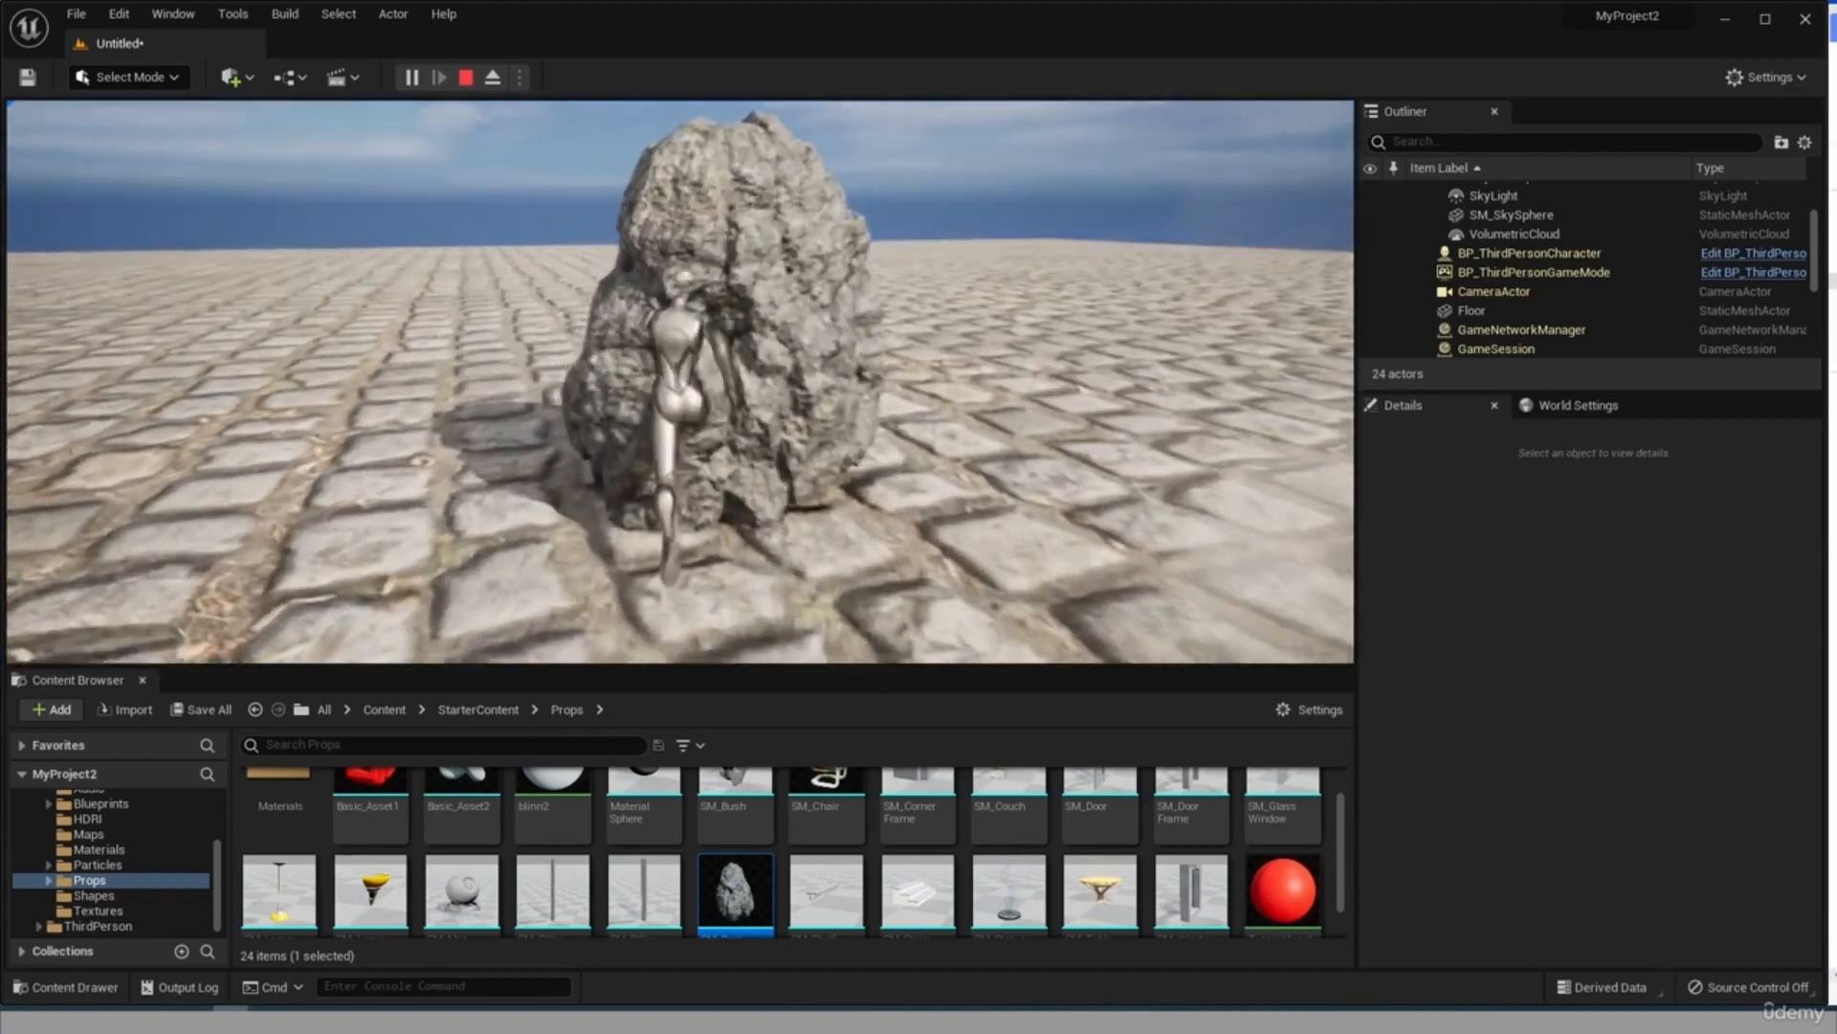
pyautogui.press('w')
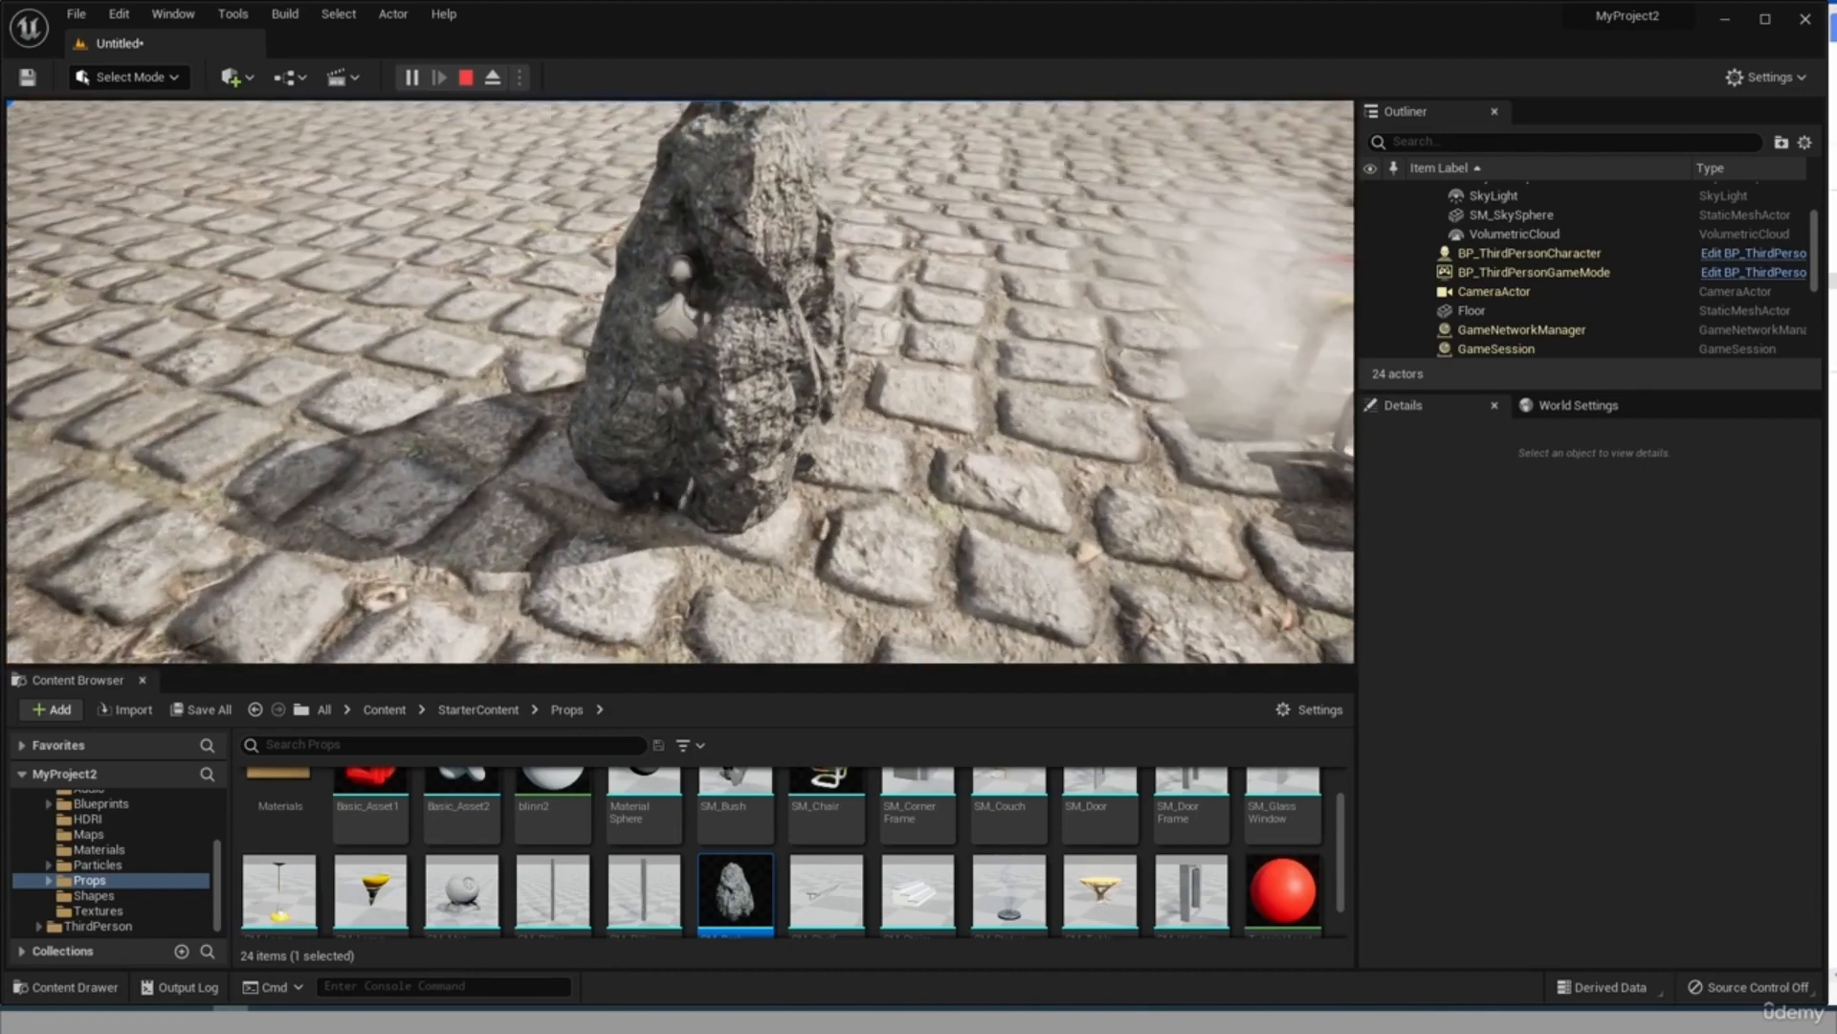
pyautogui.press('s')
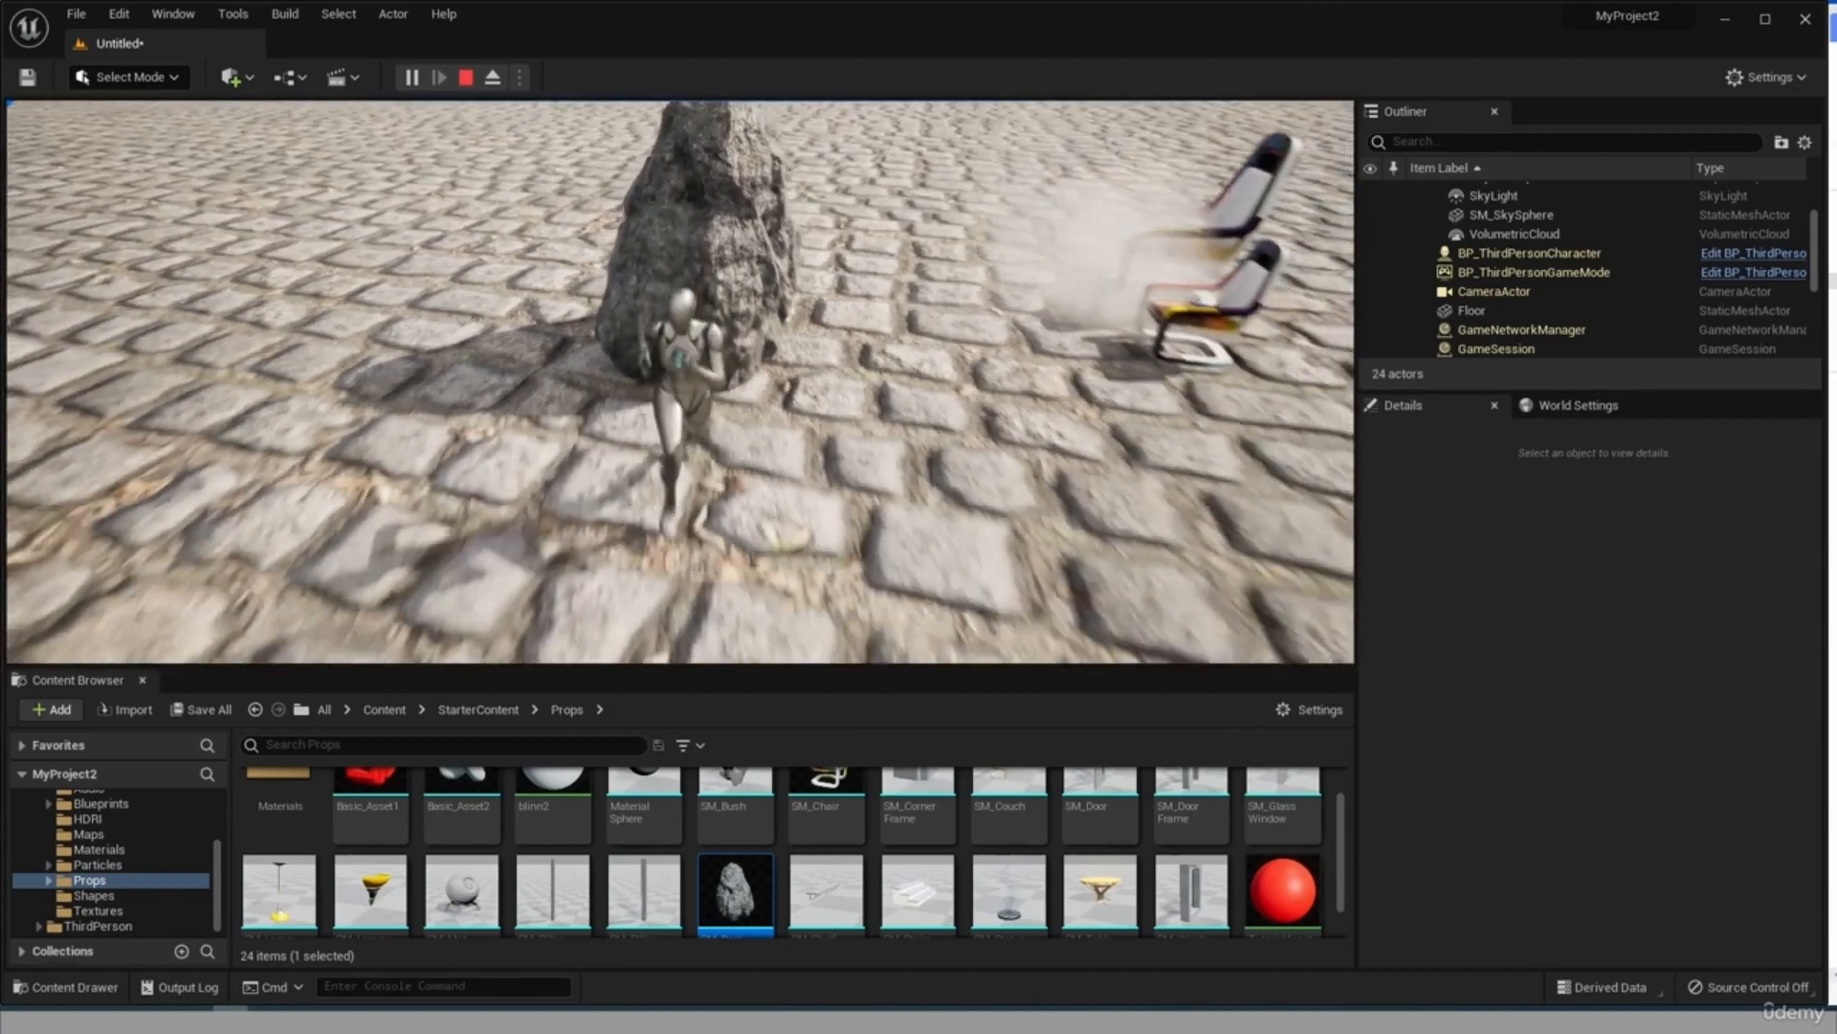
pyautogui.press('w')
pyautogui.press('s')
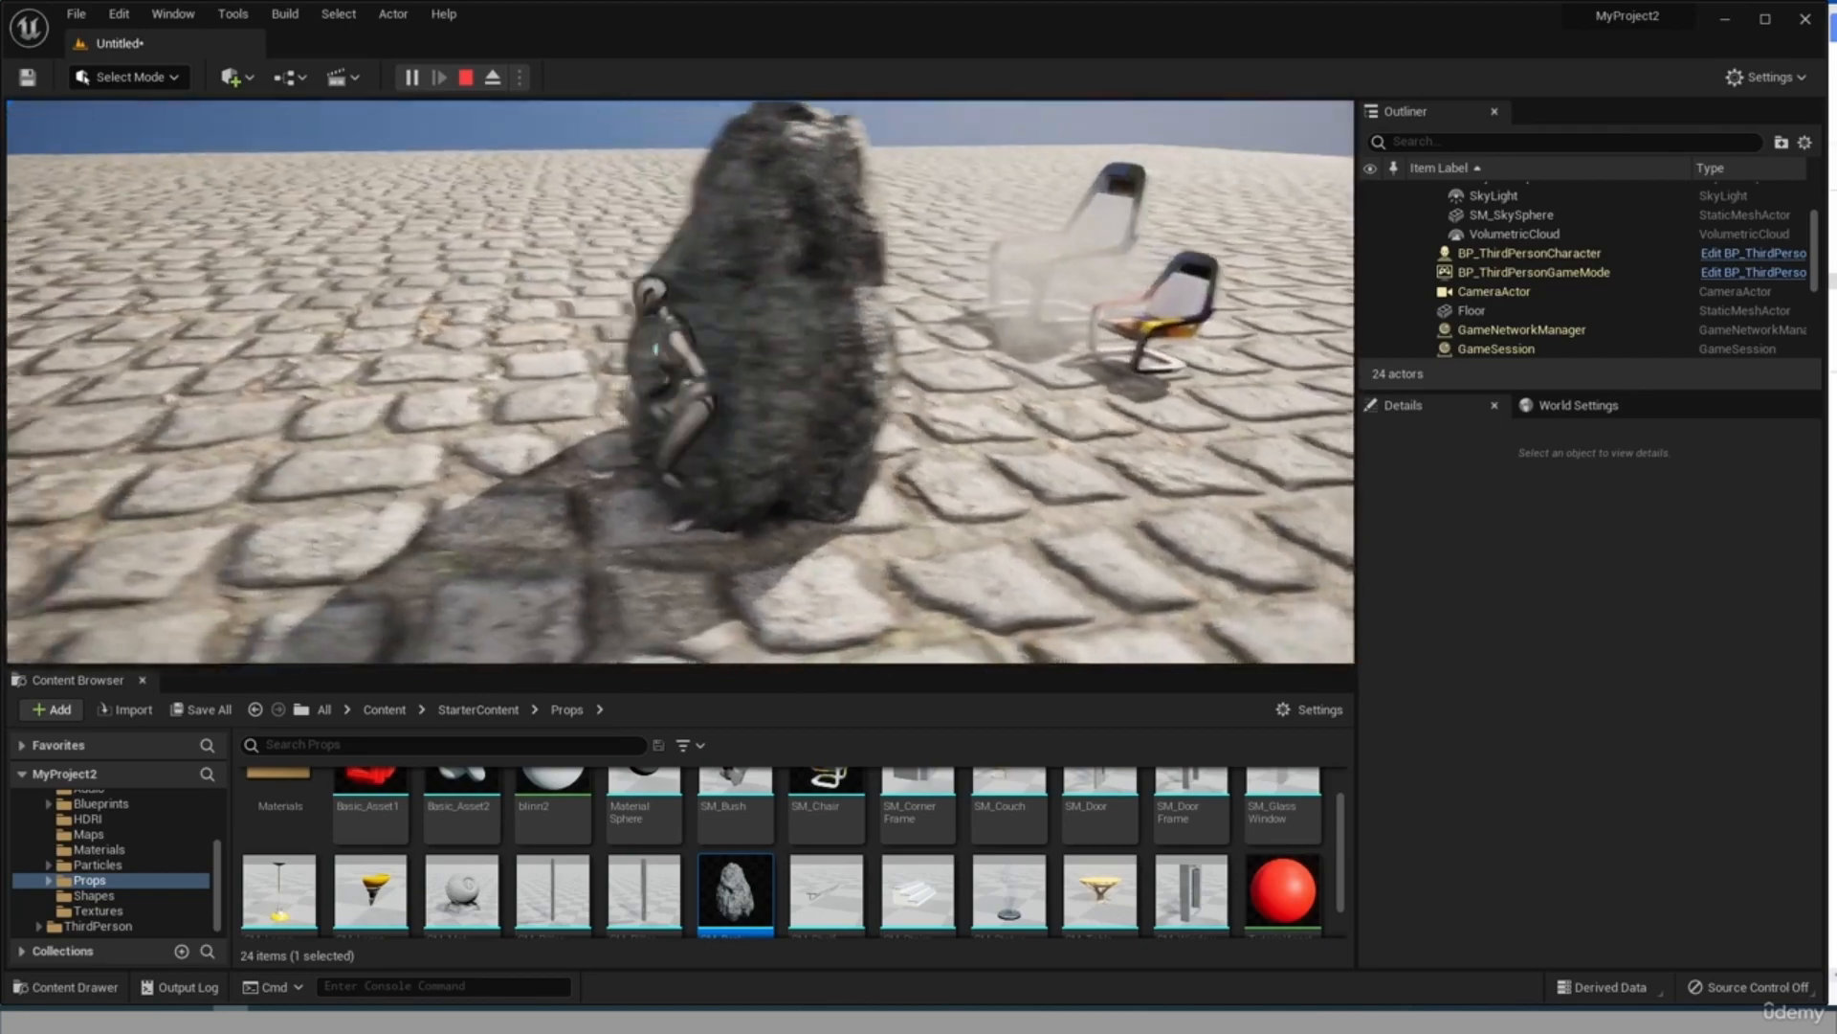
pyautogui.press('a')
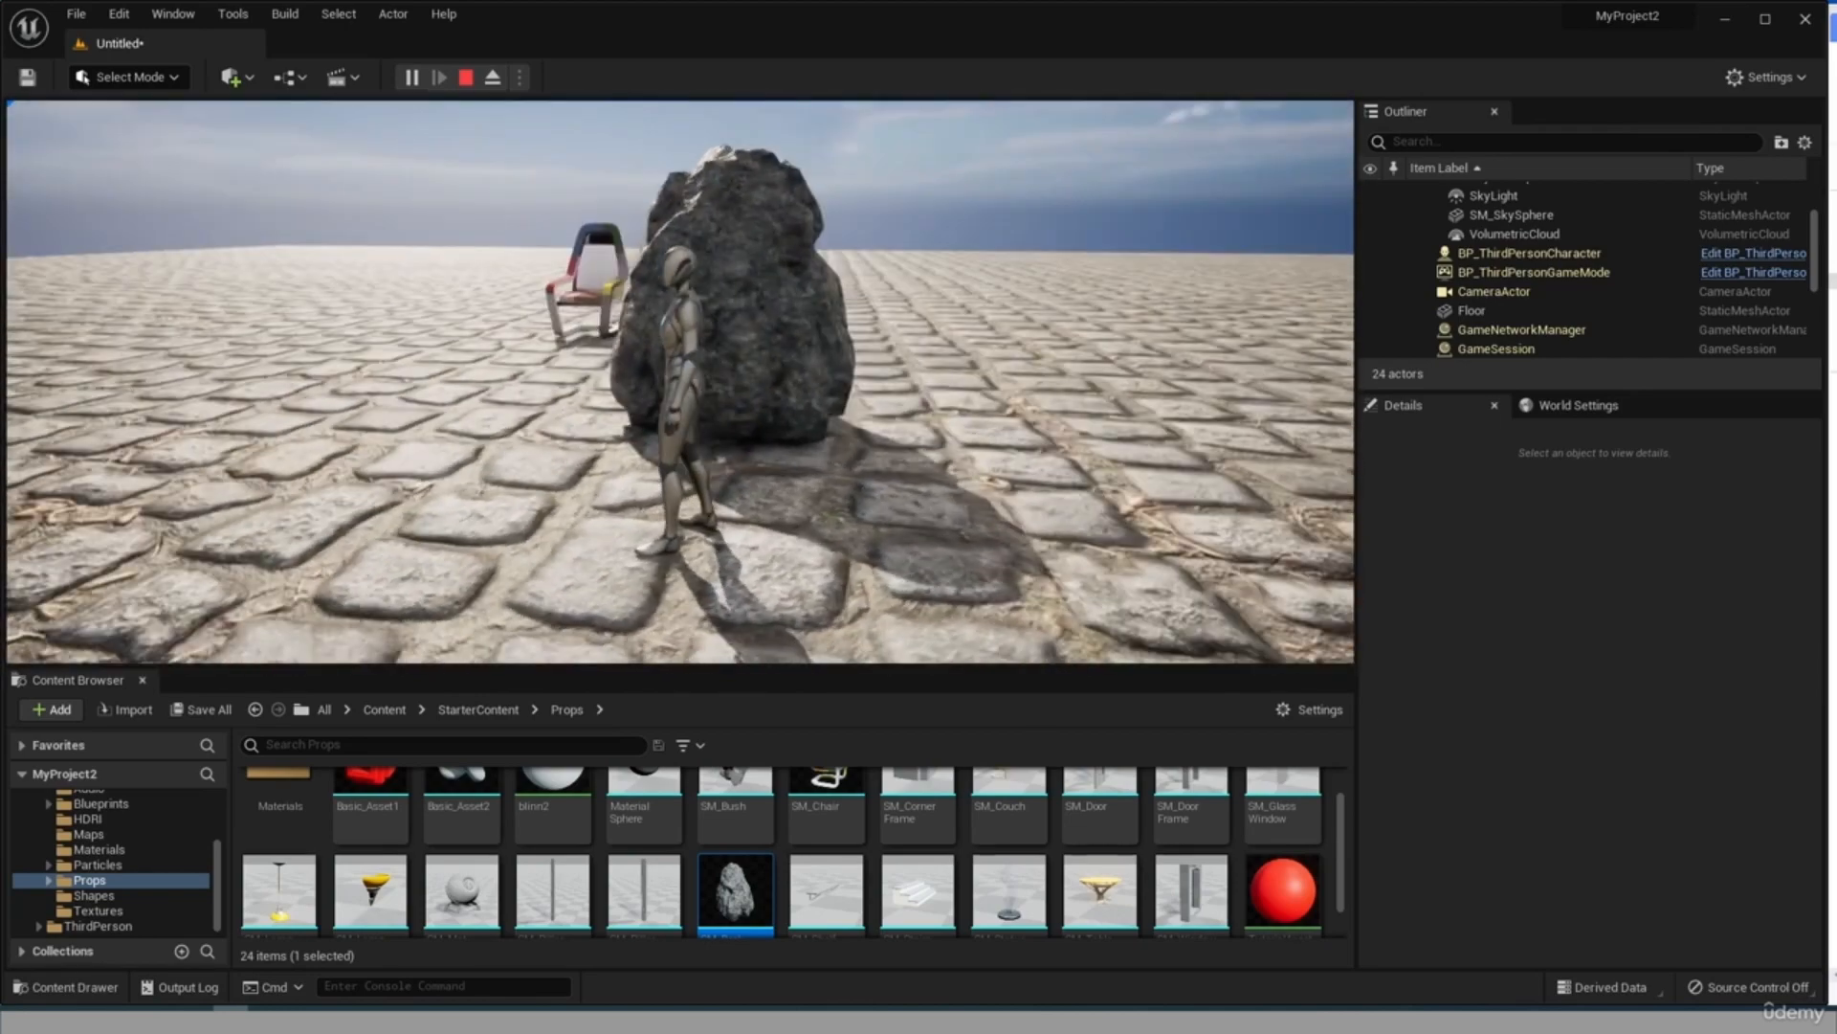
pyautogui.press('Escape')
# Reopen the SM_Rock asset, turn on its simple collision display and select the capsule shape.
pyautogui.doubleClick(735, 890)
pyautogui.click(420, 179)
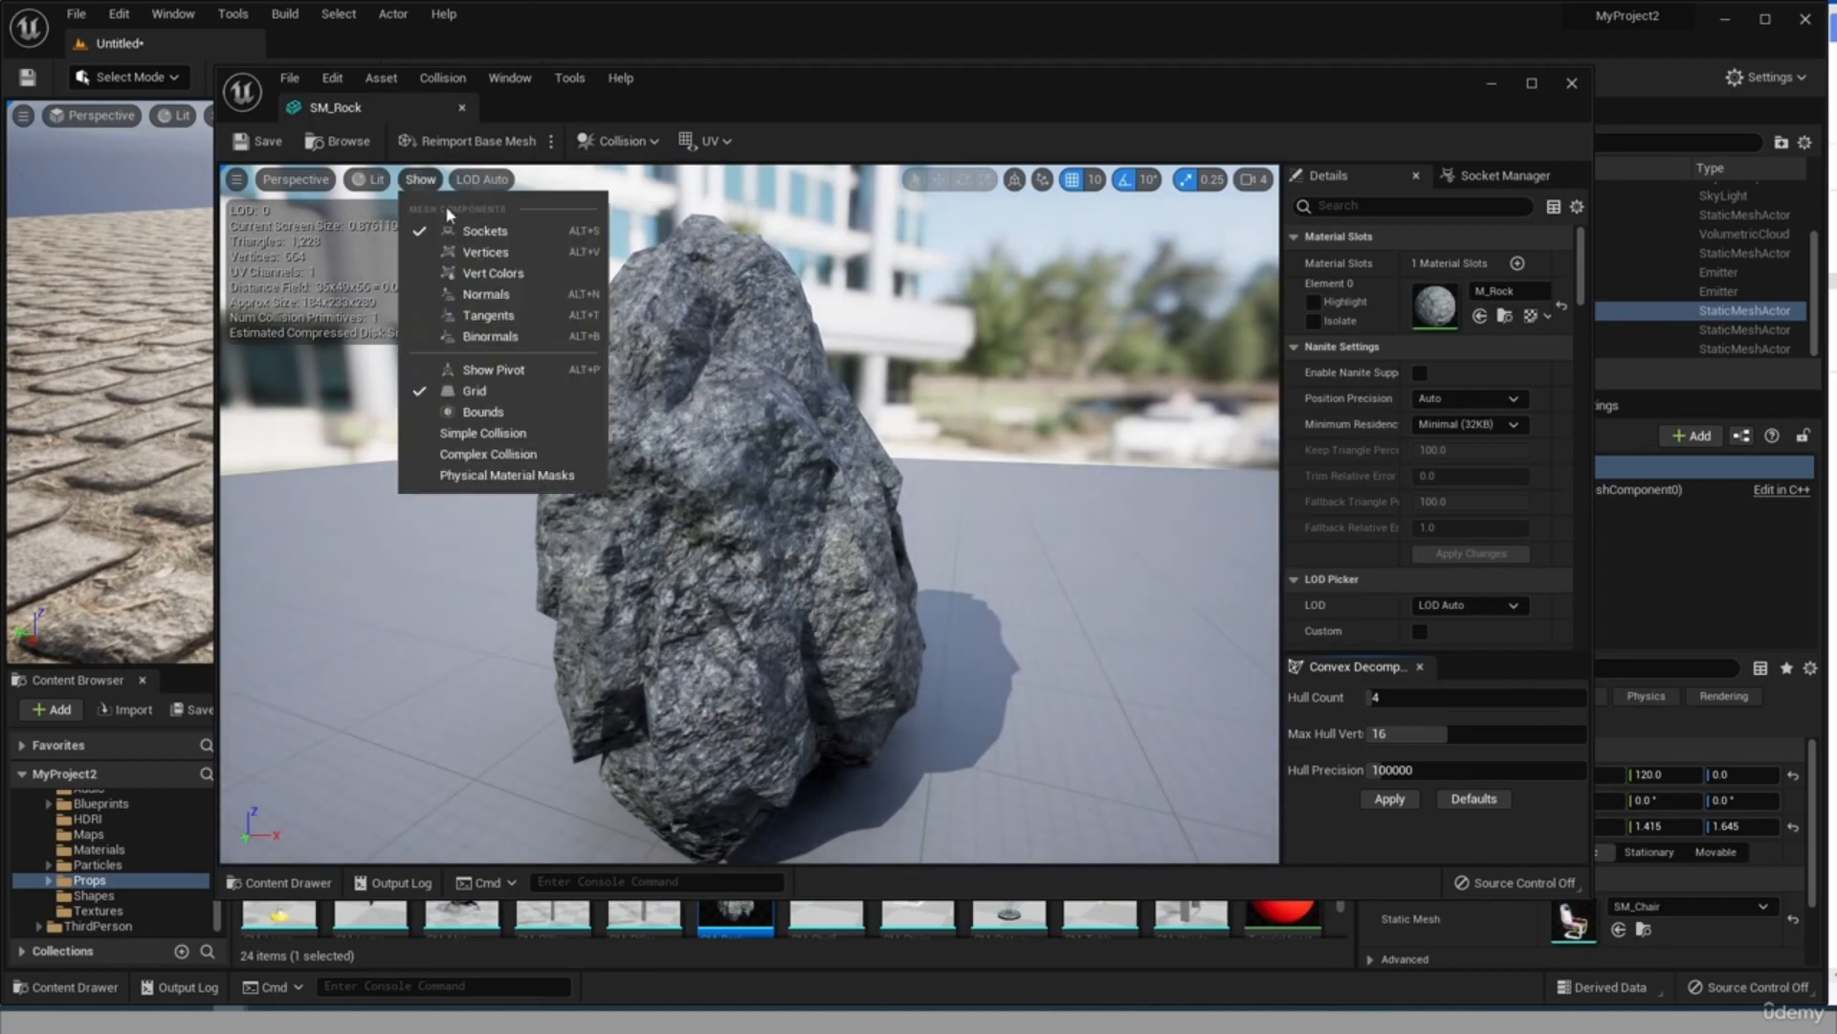
pyautogui.click(507, 433)
pyautogui.scroll(-3, 842, 316)
pyautogui.click(866, 251)
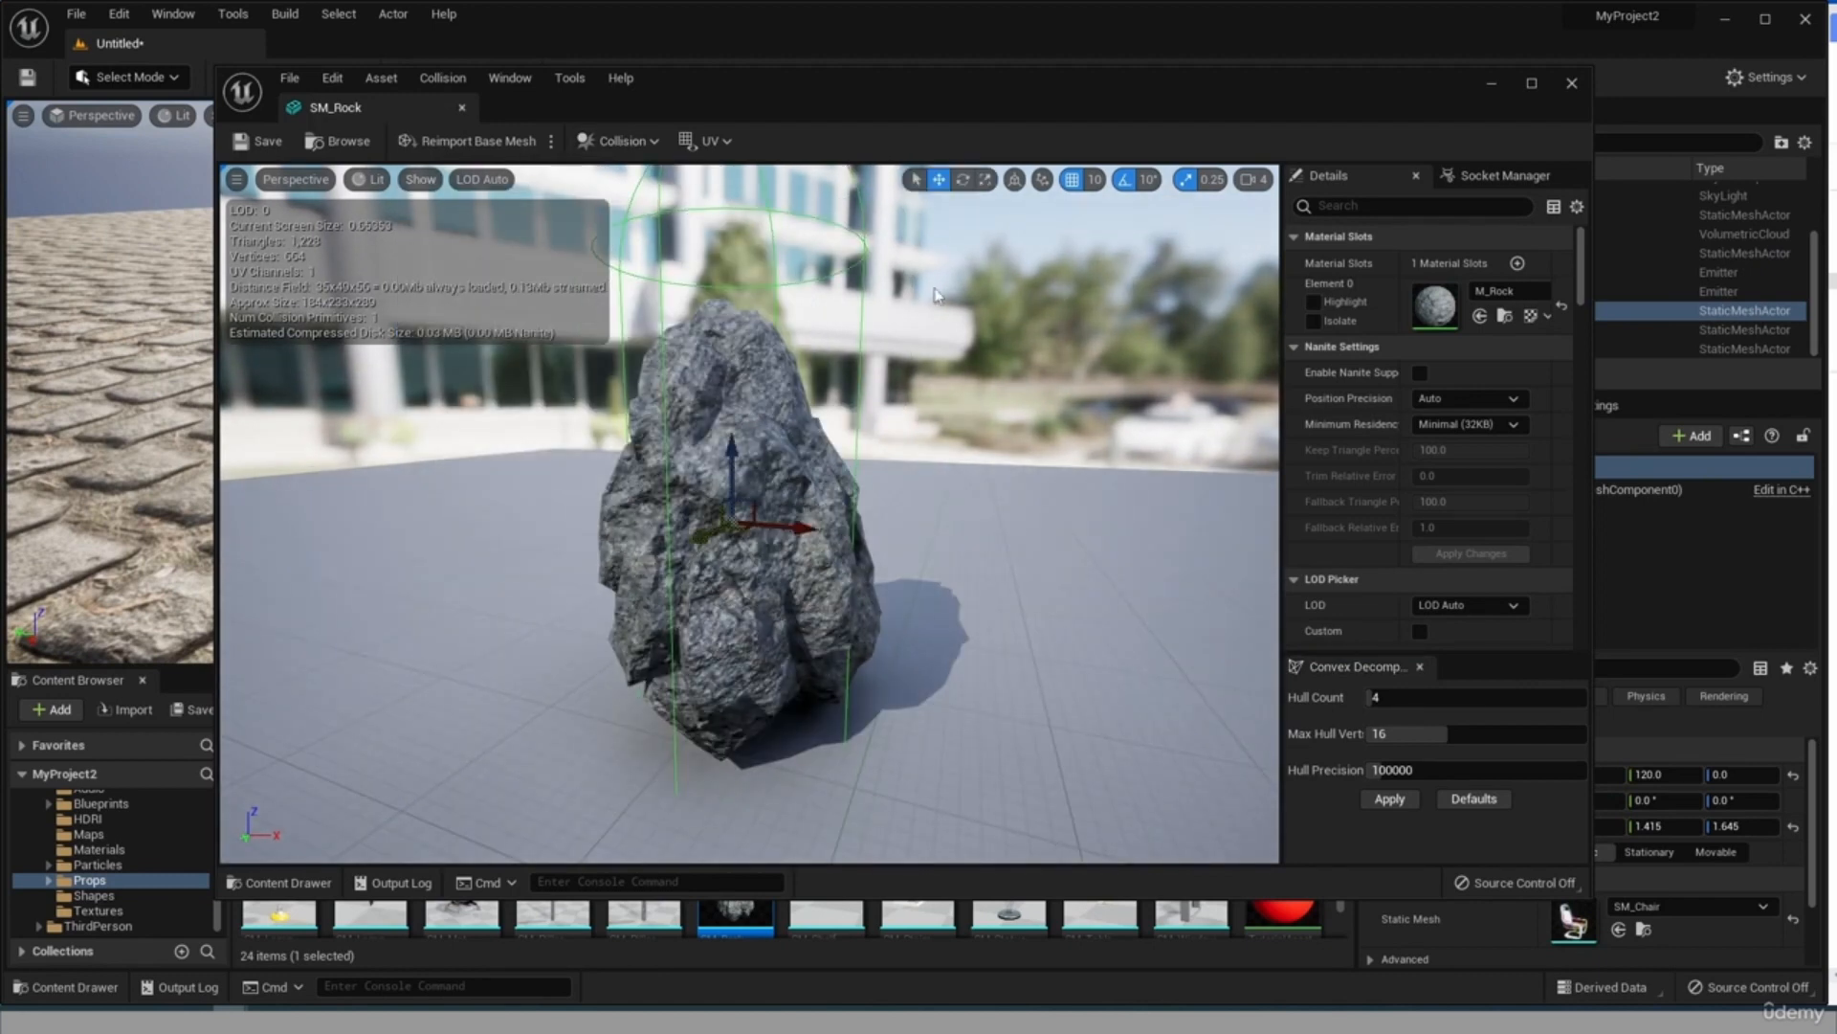
# Scale the capsule collision up horizontally until it is wider than the rock.
pyautogui.click(985, 180)
pyautogui.moveTo(791, 528); pyautogui.dragTo(861, 532)
pyautogui.click(939, 551)
pyautogui.scroll(-2, 921, 597)
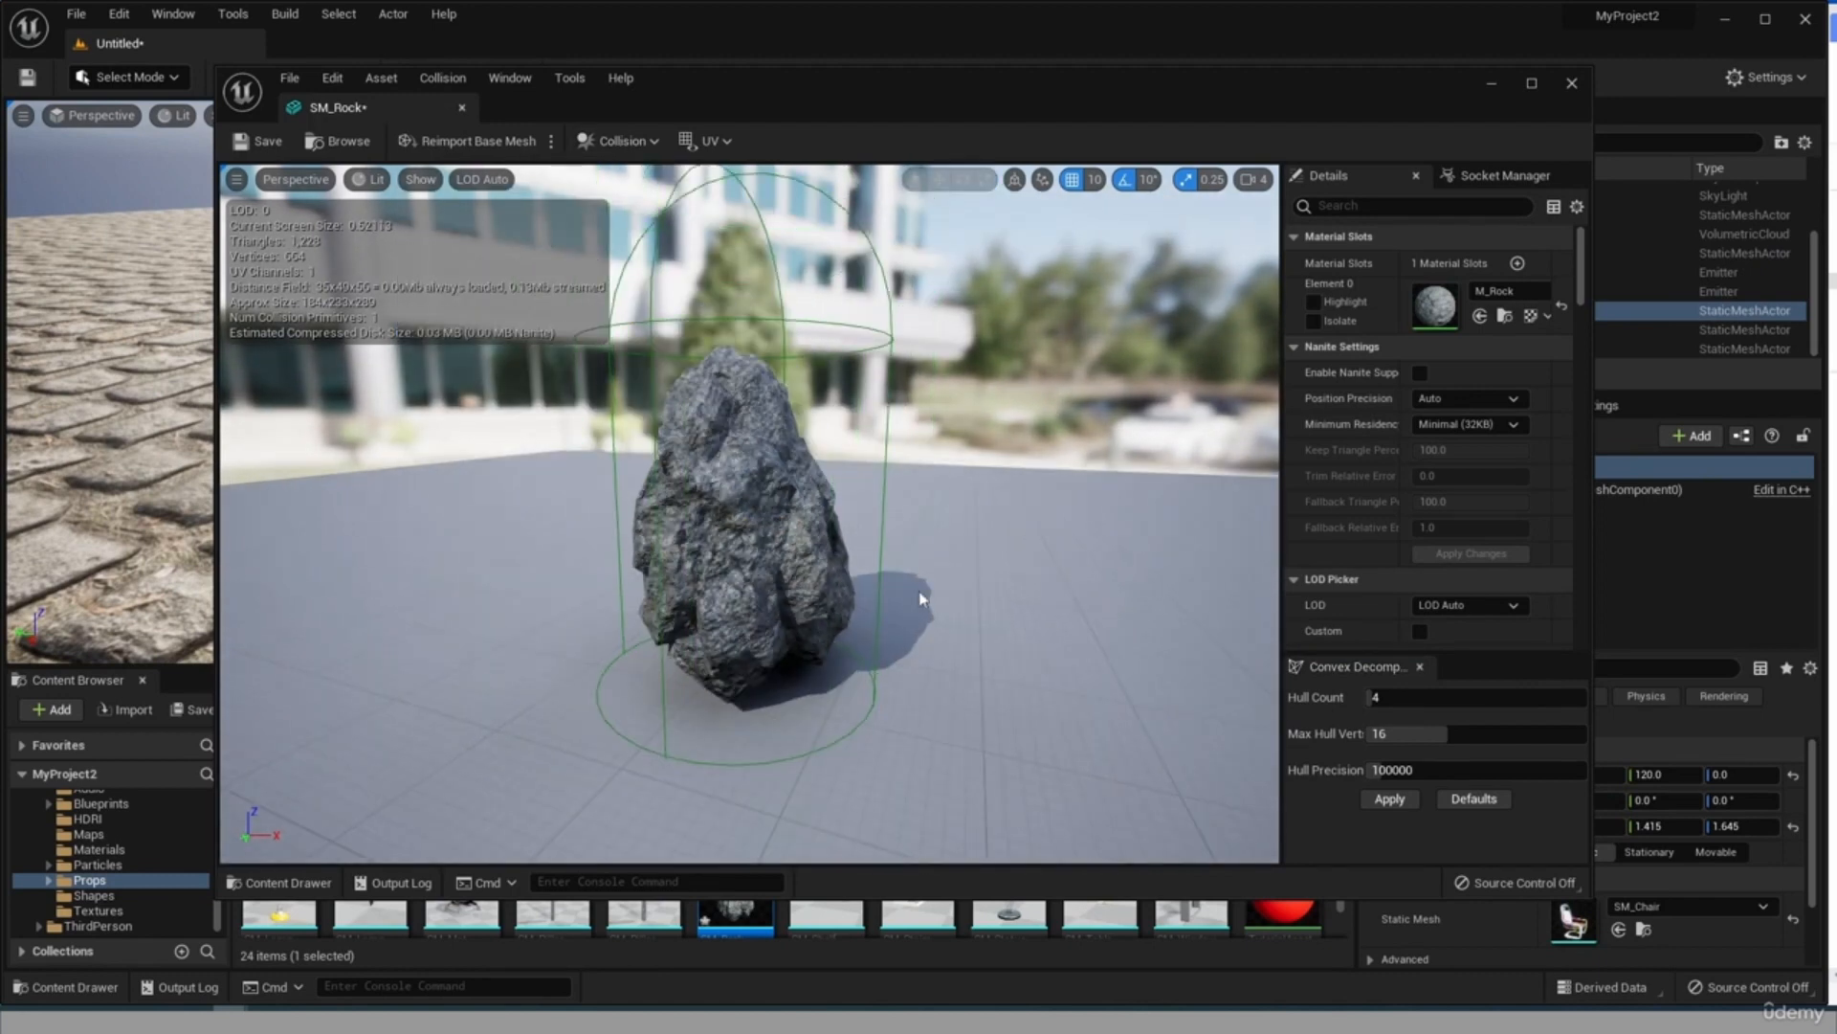
# Shrink the capsule collision's height until it closely encloses the rock, and save the SM_Rock asset.
pyautogui.click(736, 176)
pyautogui.moveTo(736, 459); pyautogui.dragTo(740, 524)
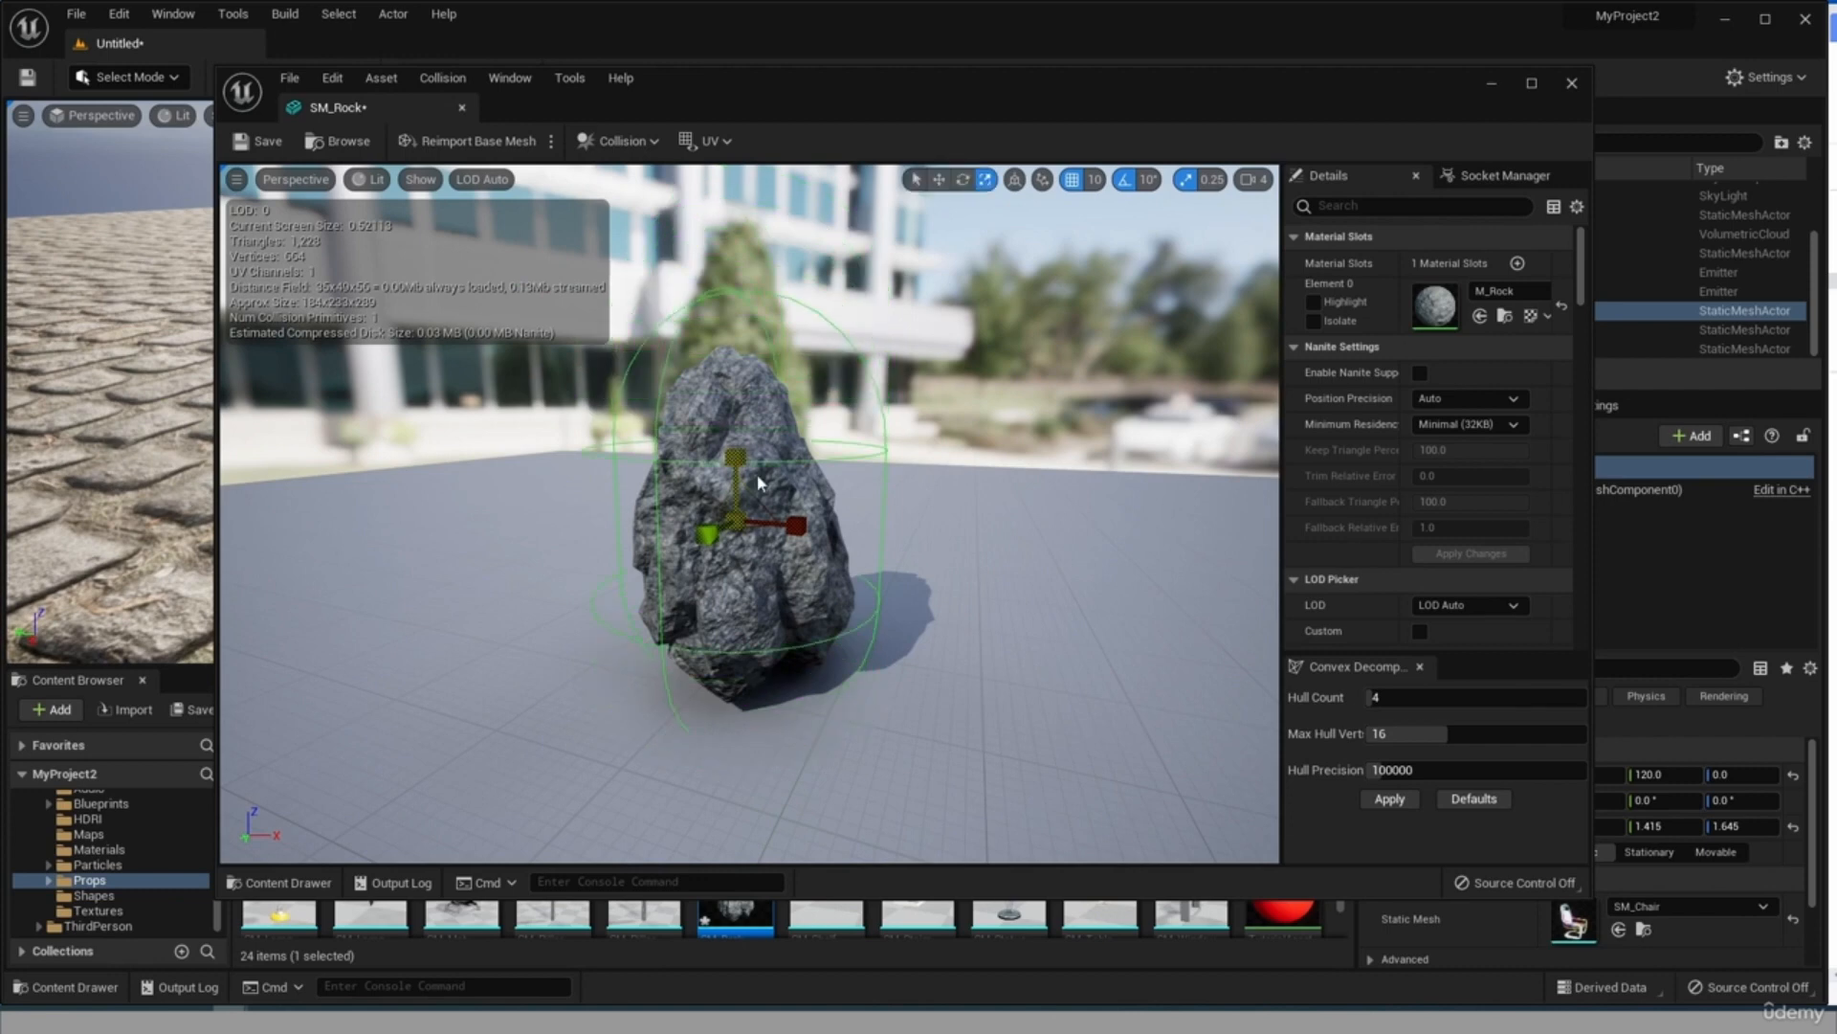
pyautogui.click(939, 179)
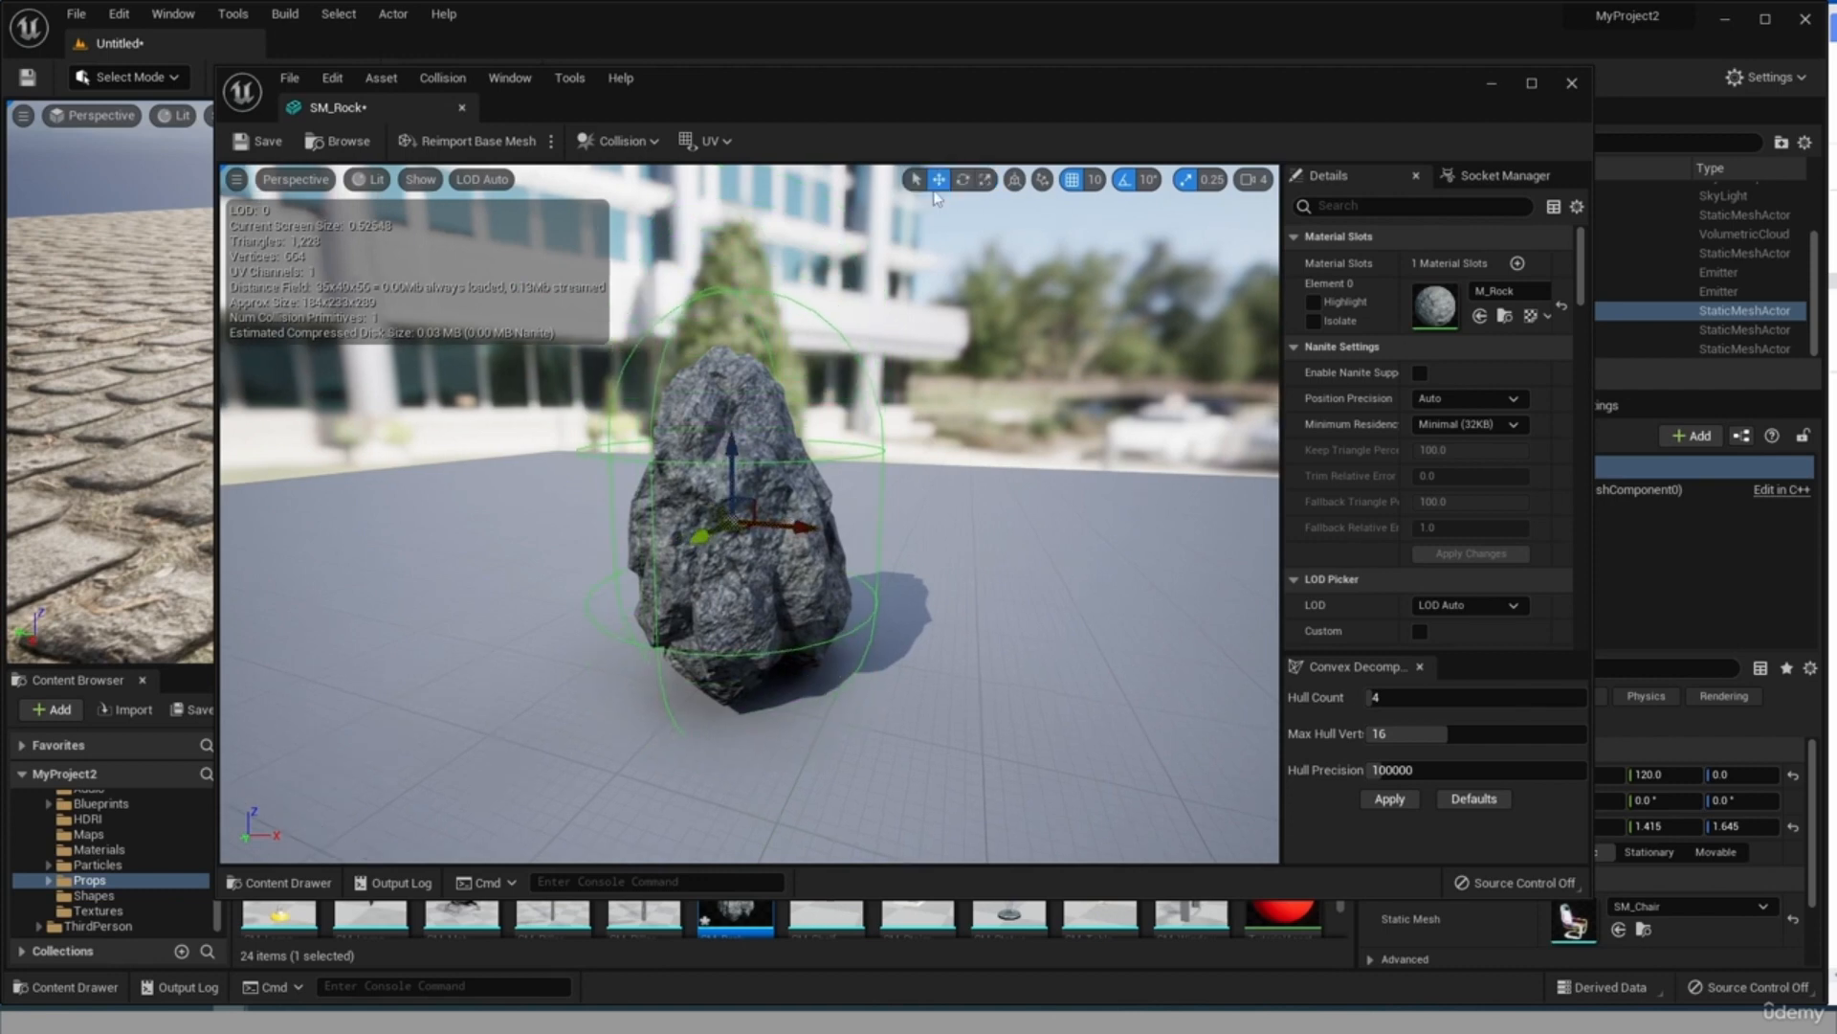
pyautogui.click(986, 180)
pyautogui.moveTo(732, 460); pyautogui.dragTo(734, 483)
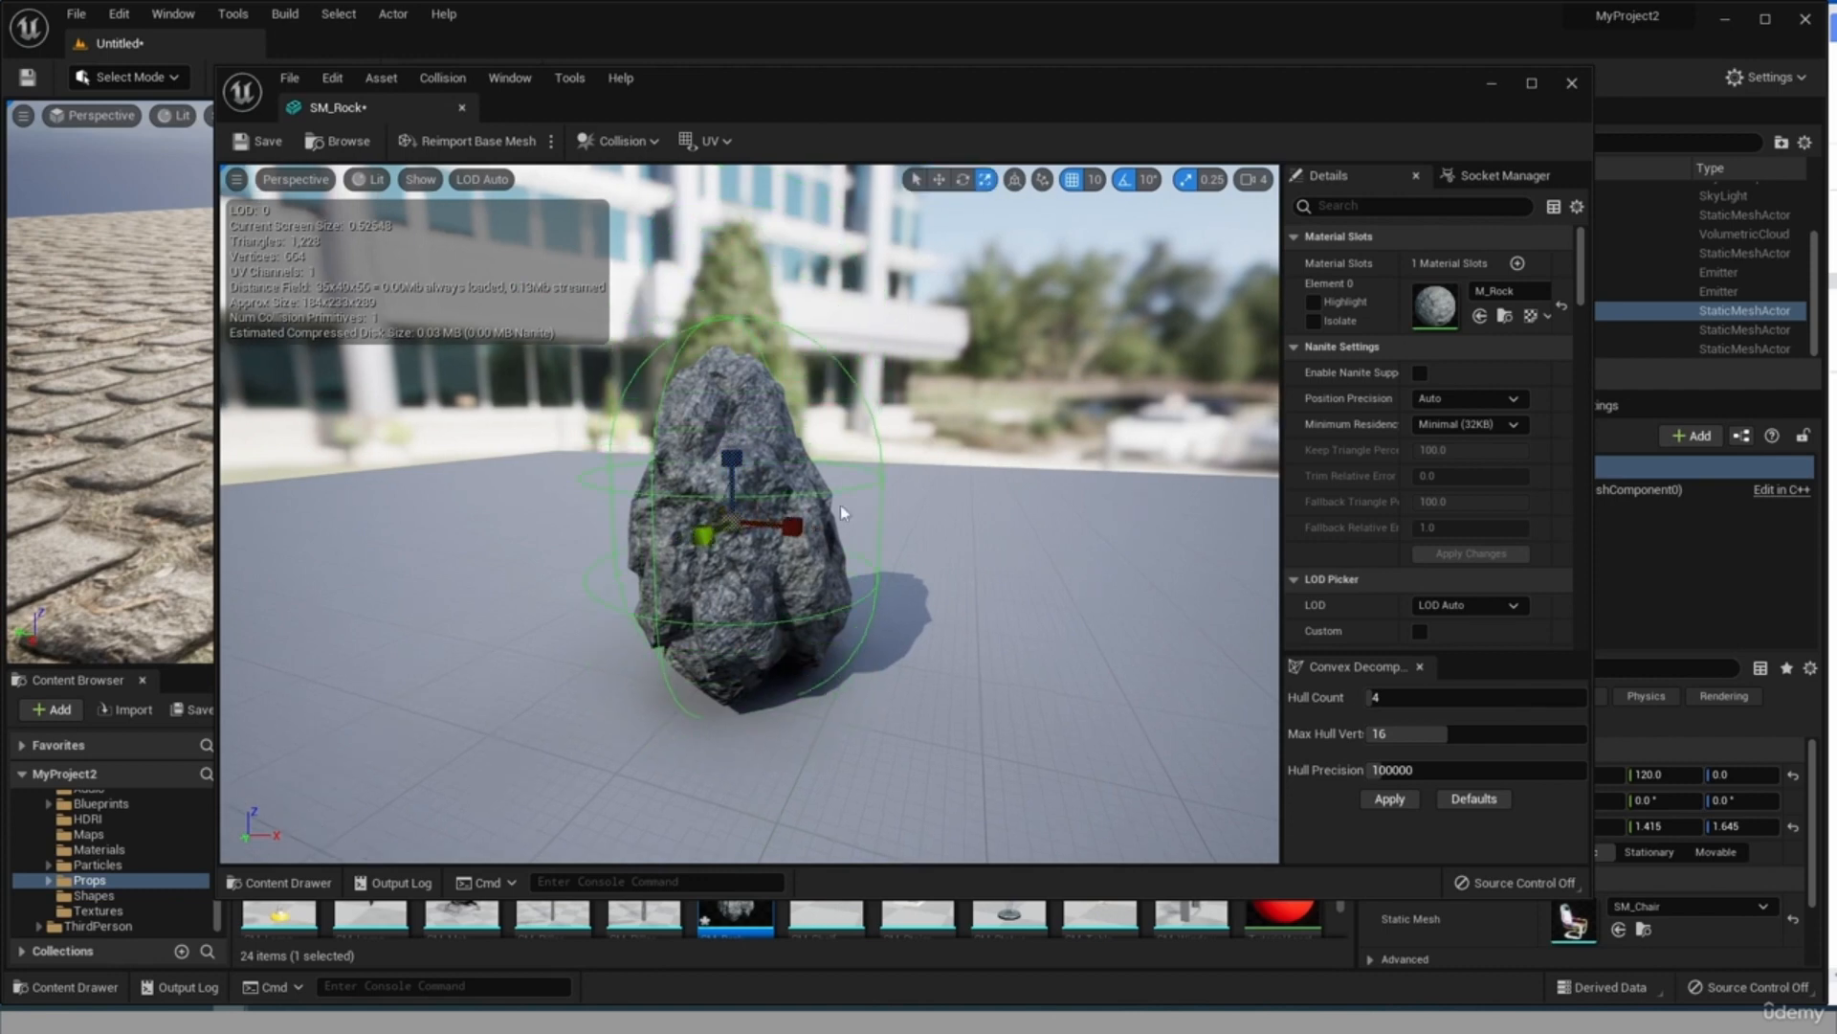
pyautogui.click(939, 179)
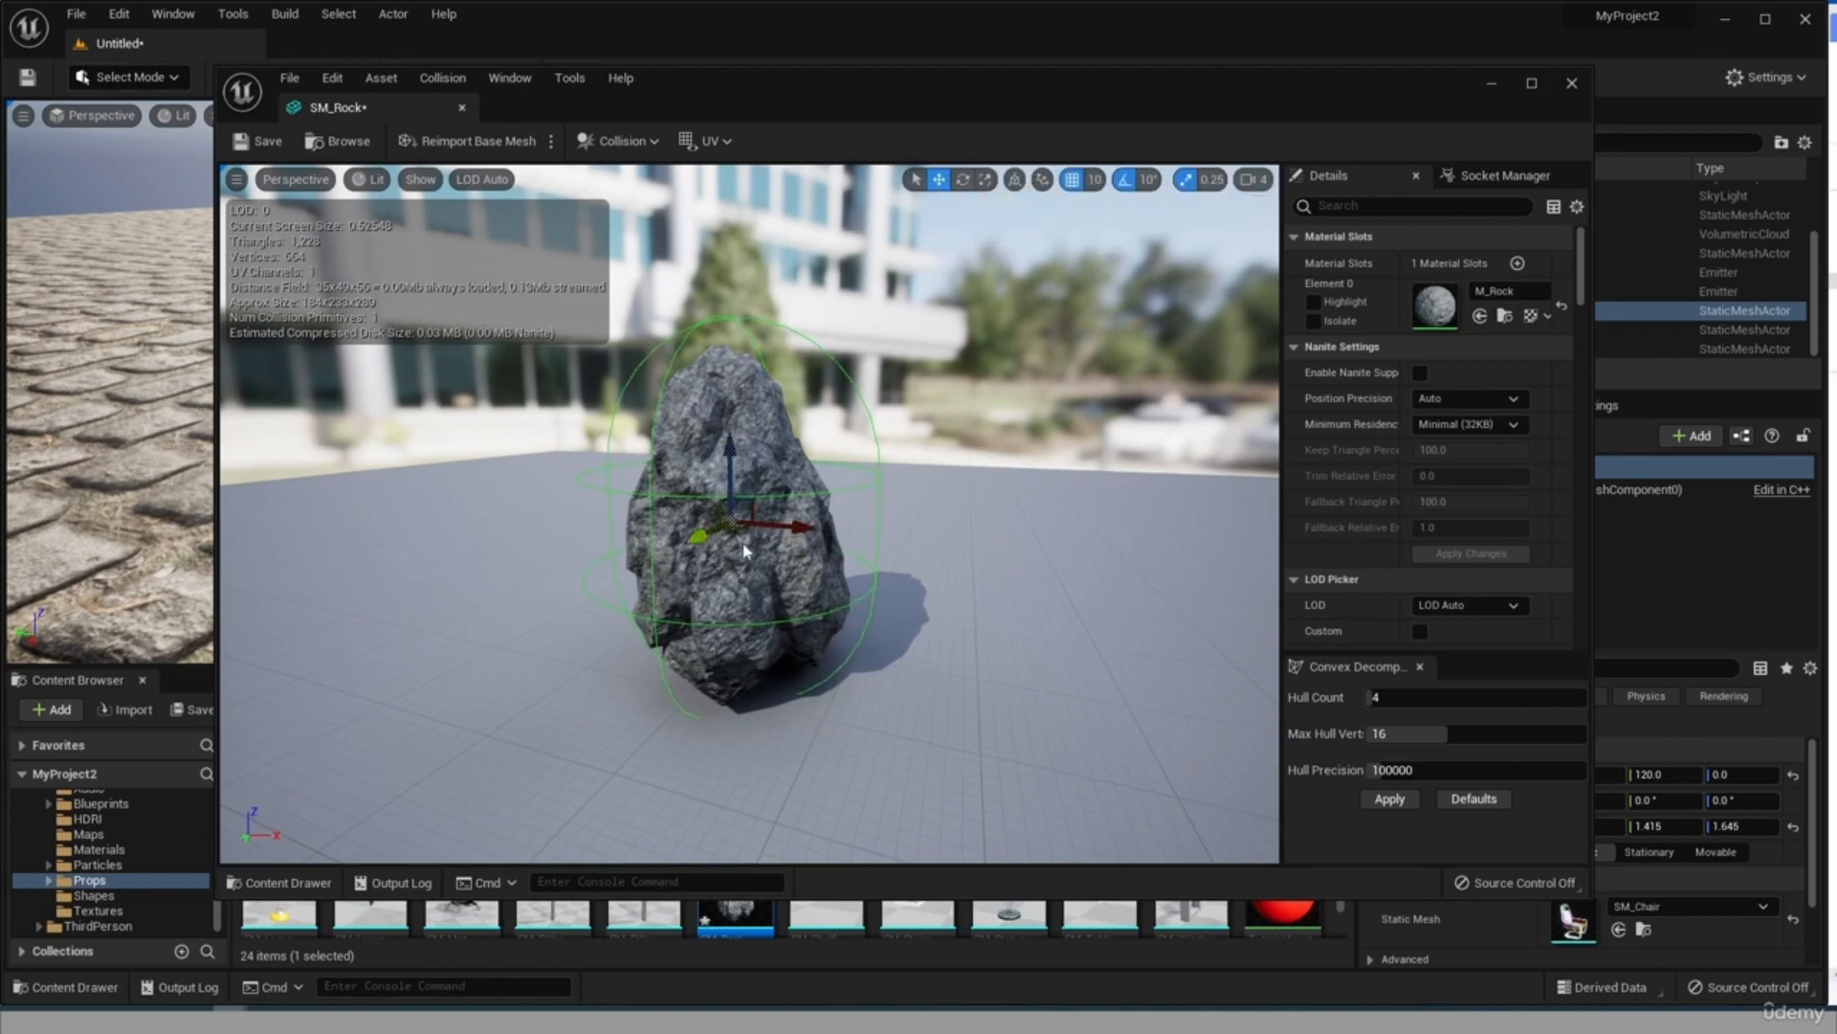
pyautogui.click(798, 534)
pyautogui.scroll(-3, 921, 631)
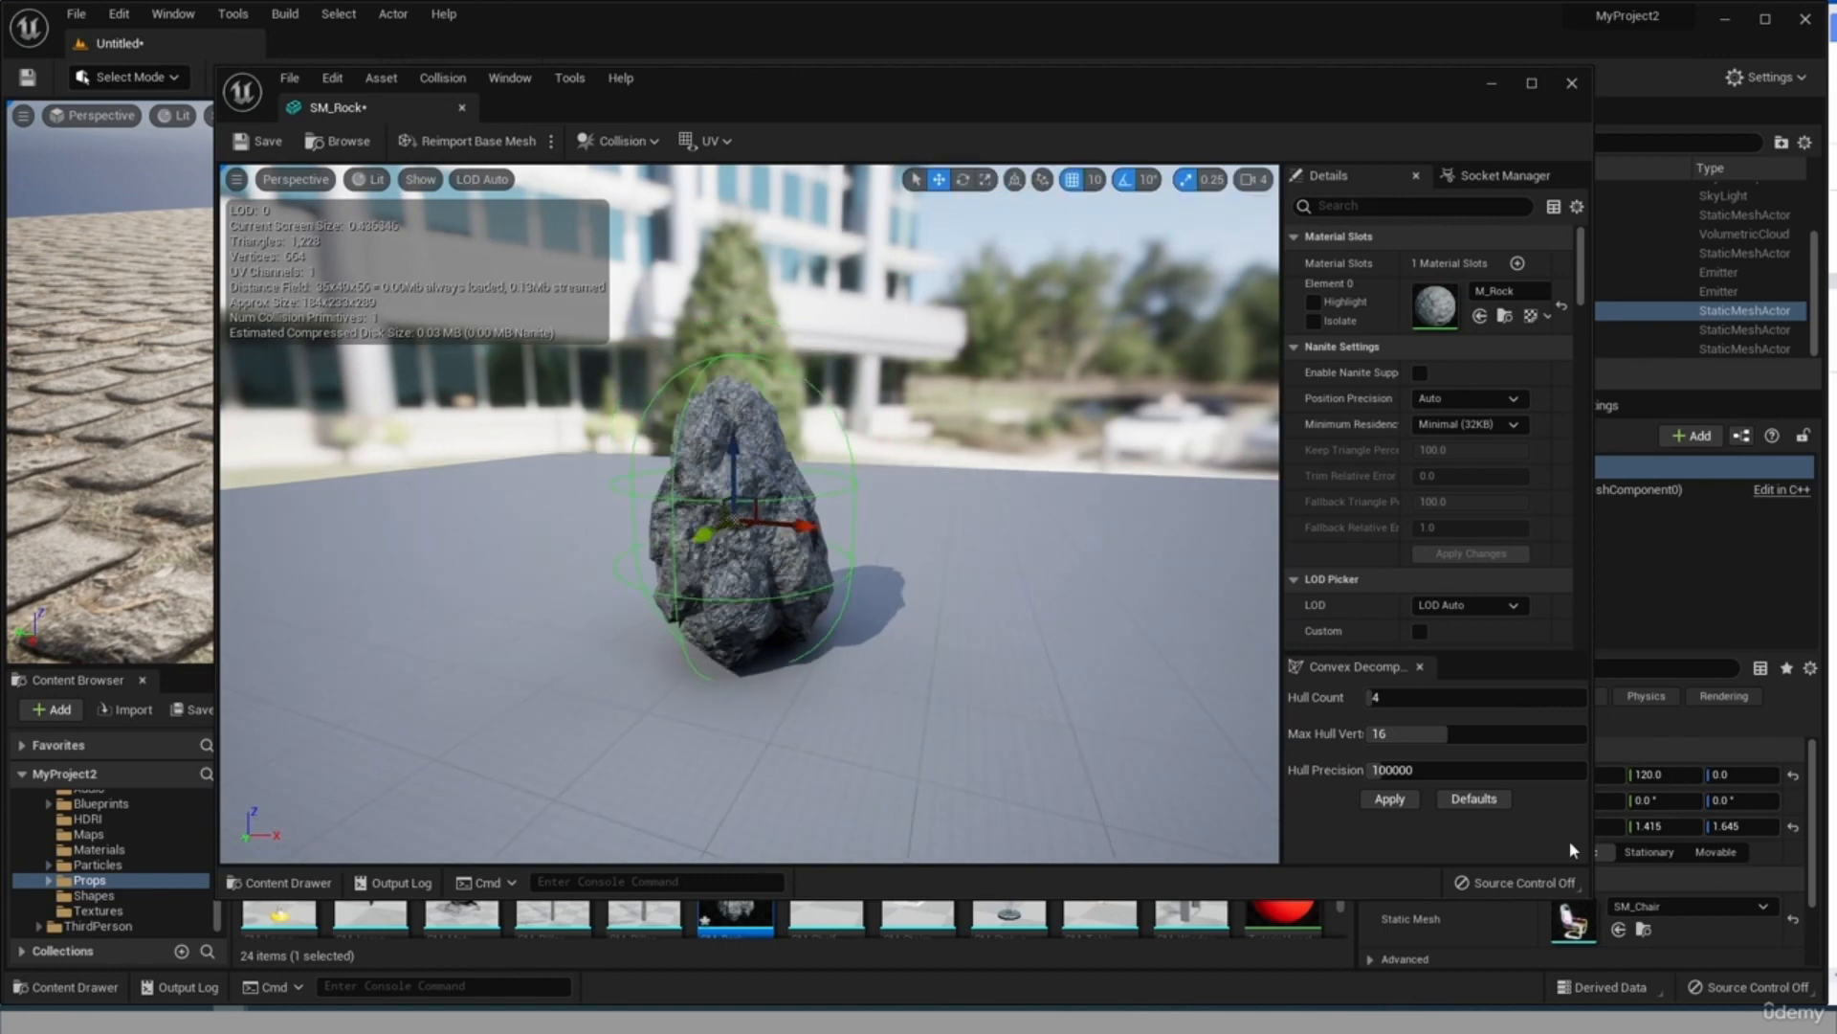
pyautogui.click(256, 141)
# Add 10DOP-X, 10DOP-Y and 10DOP-Z simplified collisions to the rock and look at them from a higher angle.
pyautogui.click(612, 141)
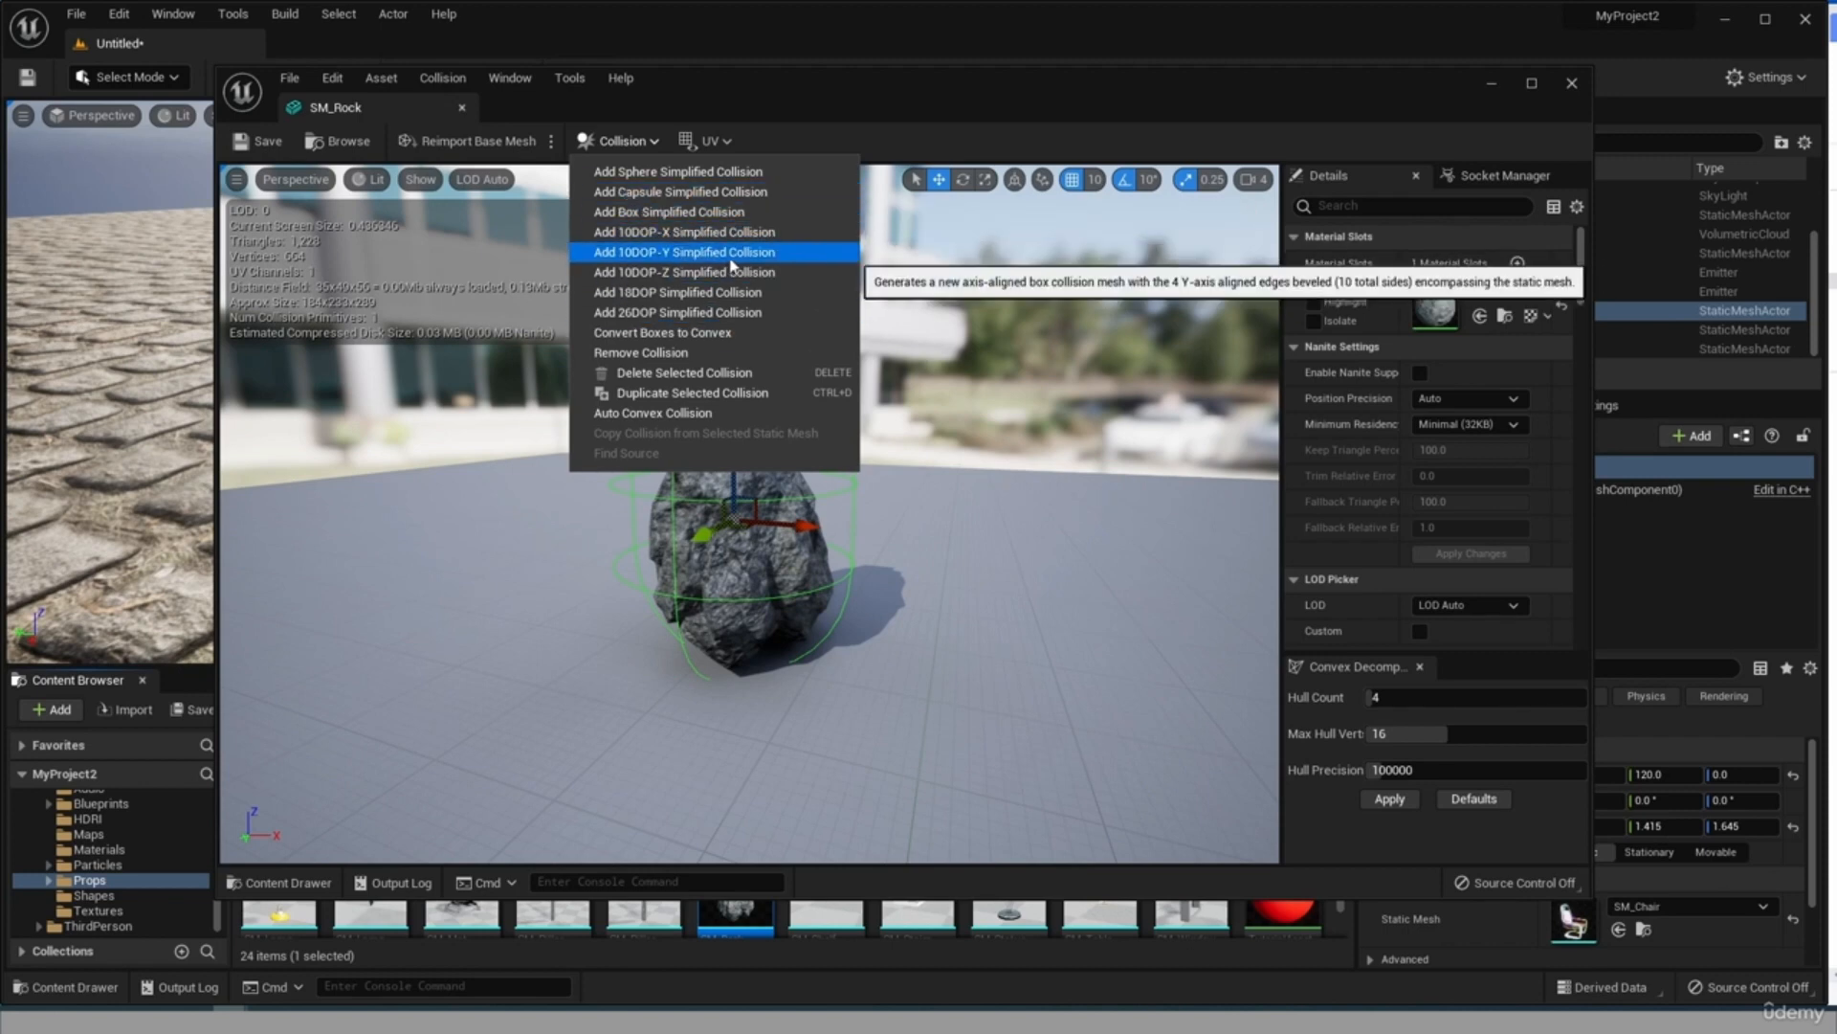
pyautogui.click(654, 238)
pyautogui.click(617, 141)
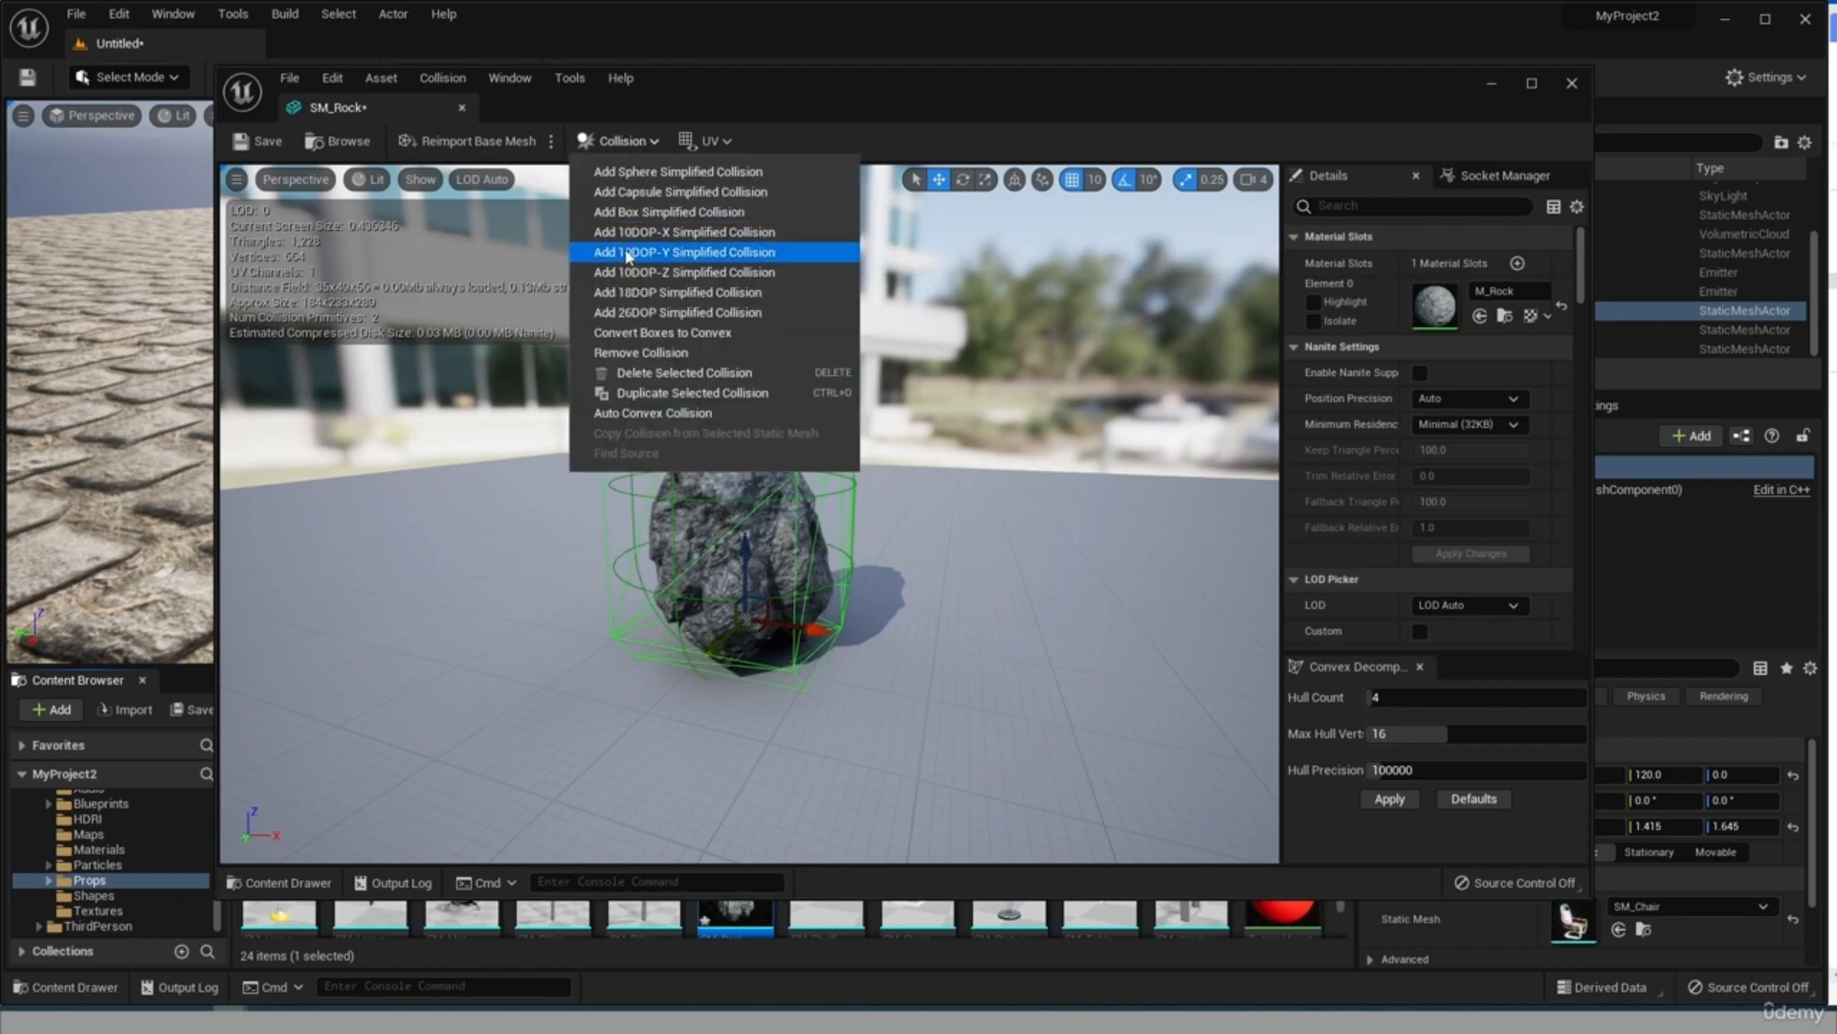
pyautogui.click(627, 265)
pyautogui.click(623, 141)
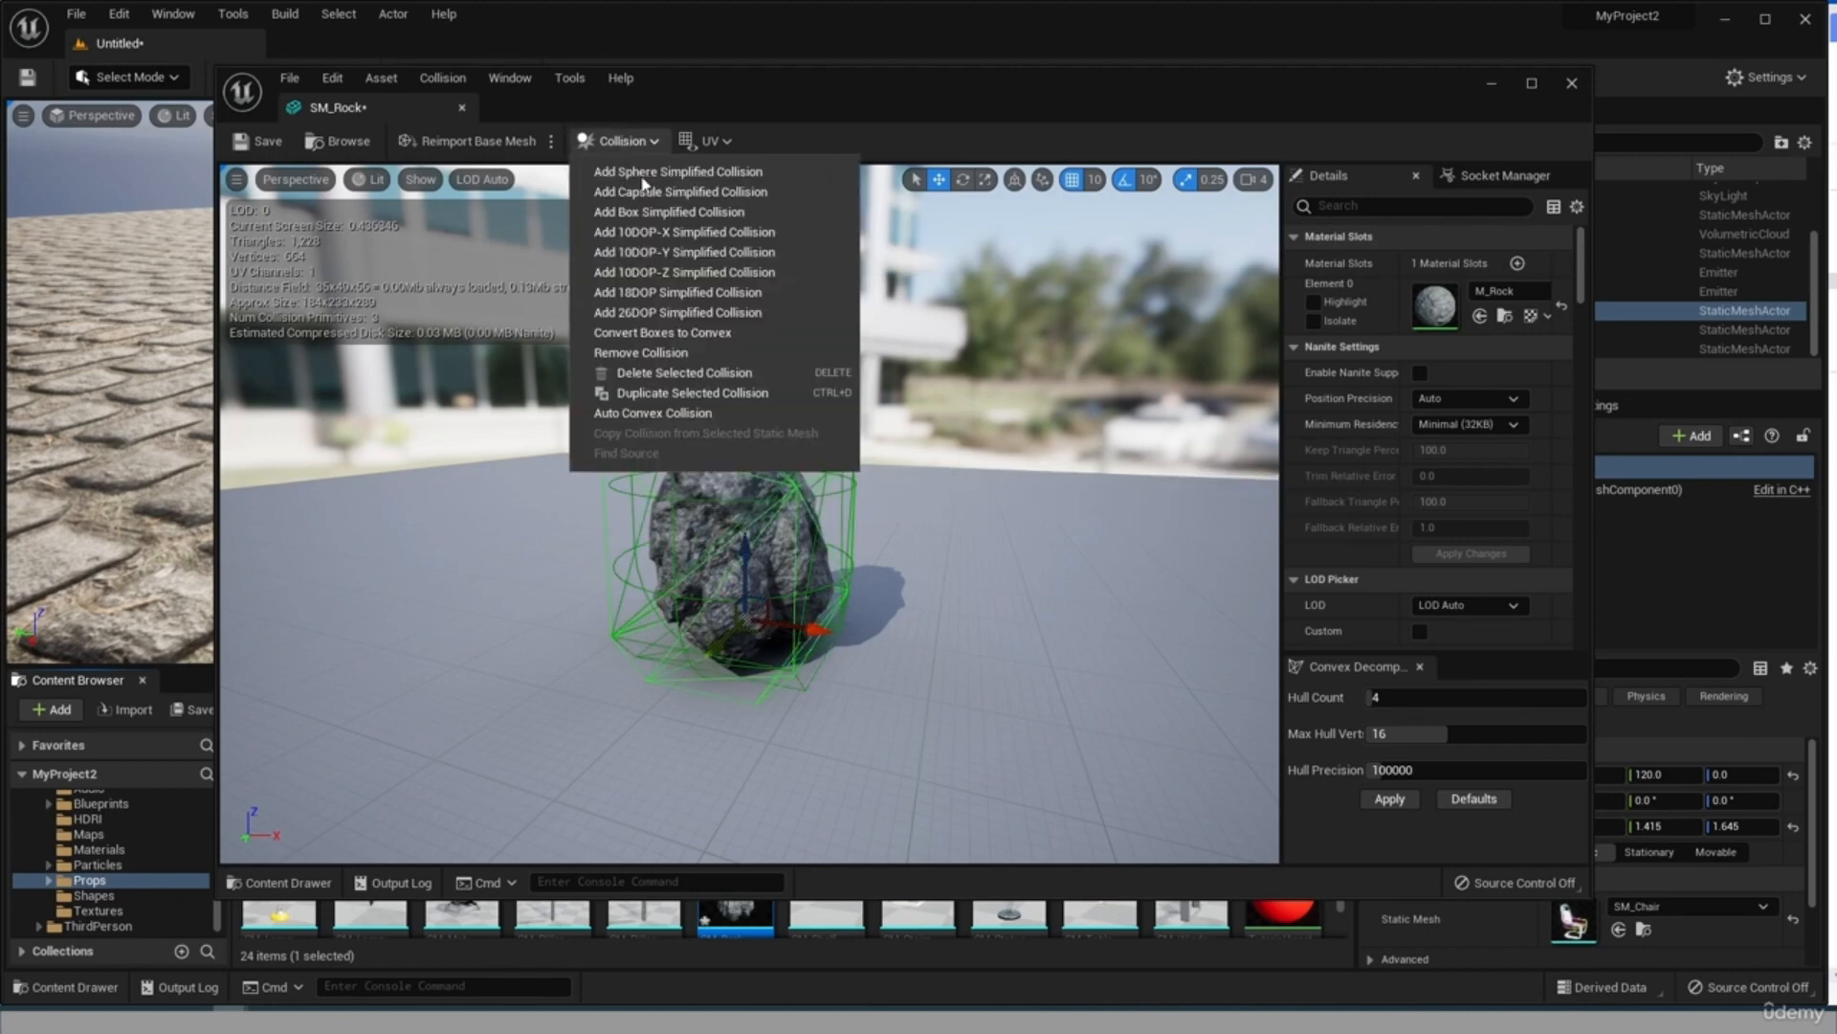
pyautogui.click(685, 286)
pyautogui.moveTo(869, 514)
pyautogui.mouseDown()
pyautogui.moveTo(1158, 542)
pyautogui.moveTo(1196, 512)
pyautogui.moveTo(890, 527)
pyautogui.mouseUp()
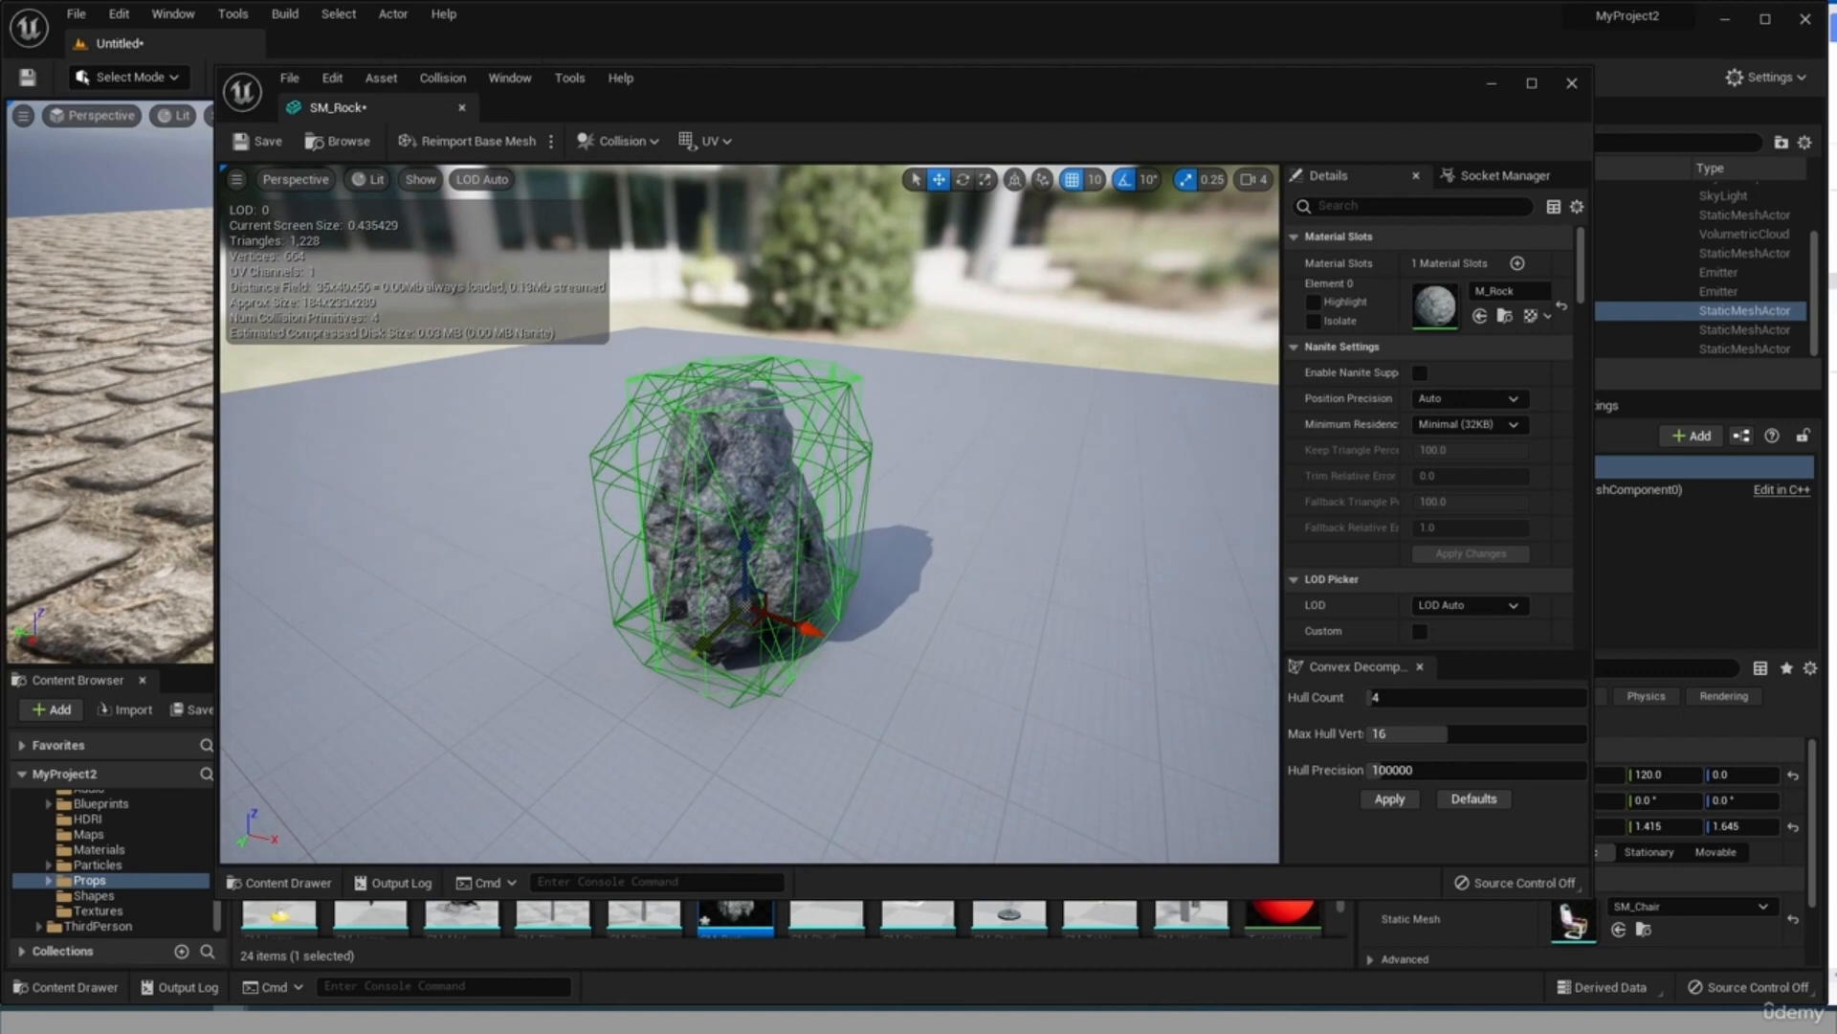
# Delete the three 10DOP collision shapes from the rock, keeping only the capsule.
pyautogui.press('Delete')
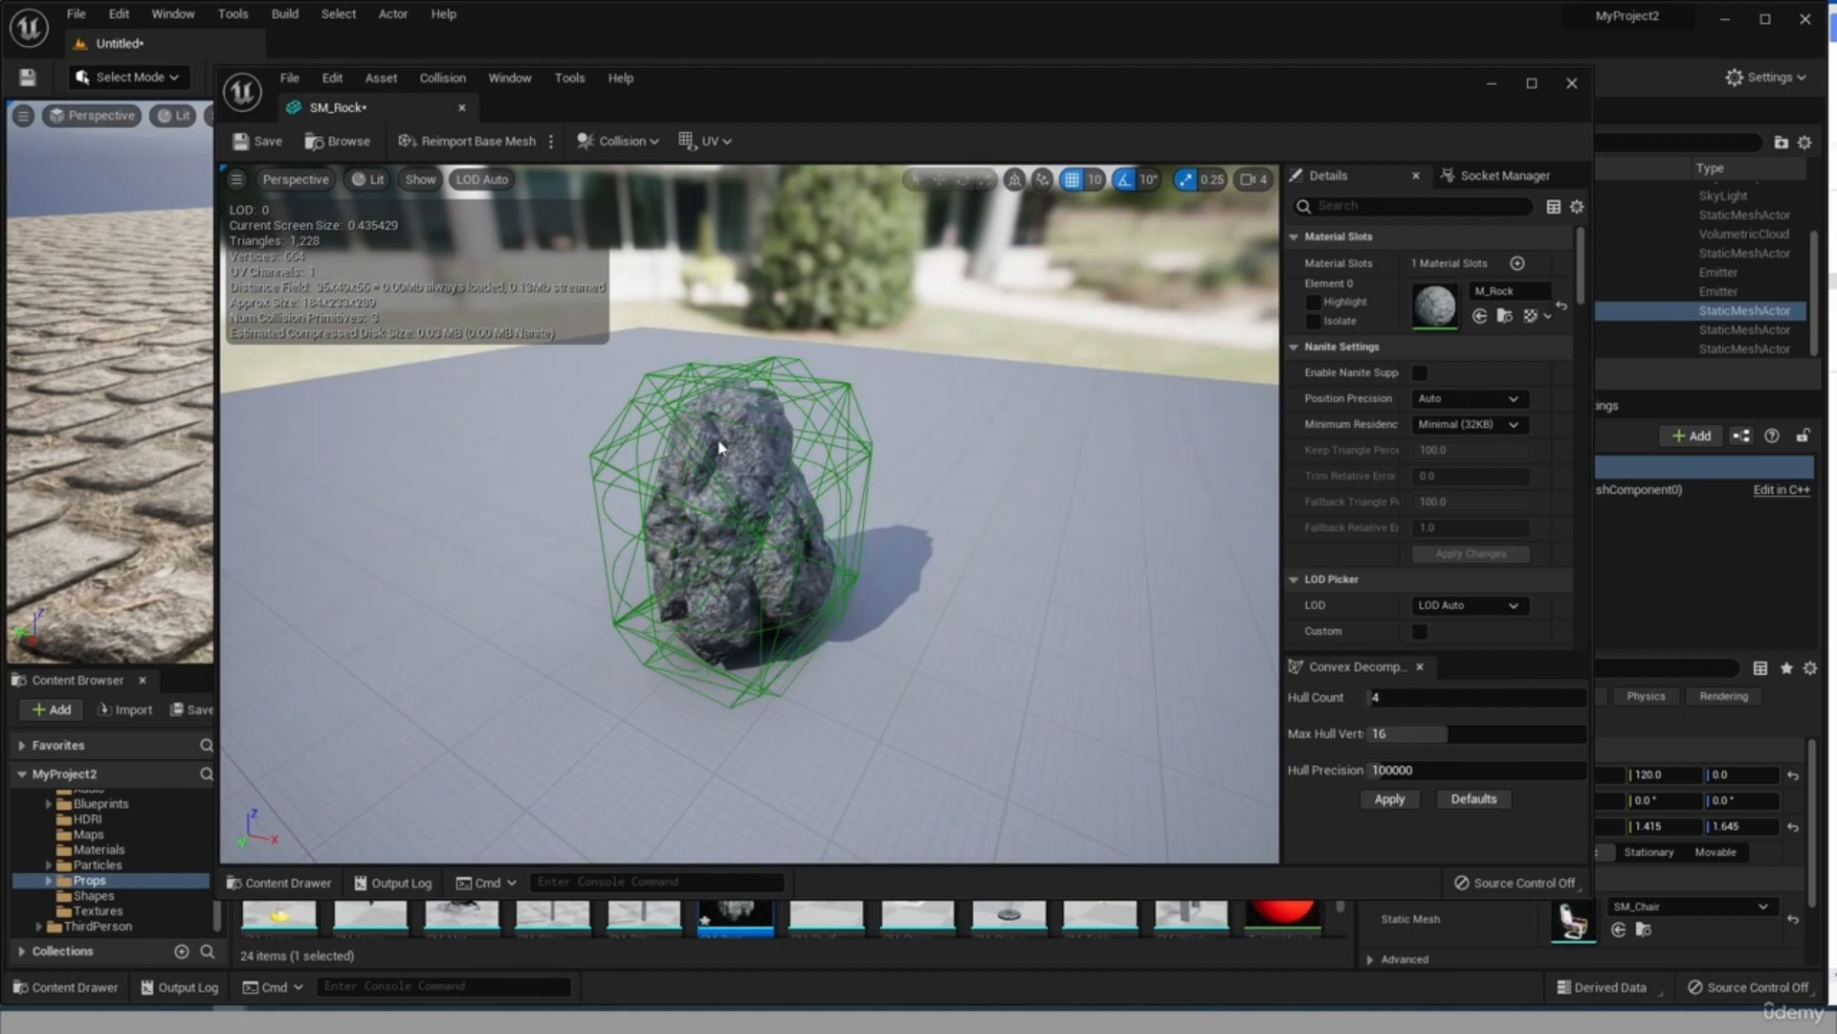
pyautogui.click(681, 393)
pyautogui.press('Delete')
pyautogui.click(673, 391)
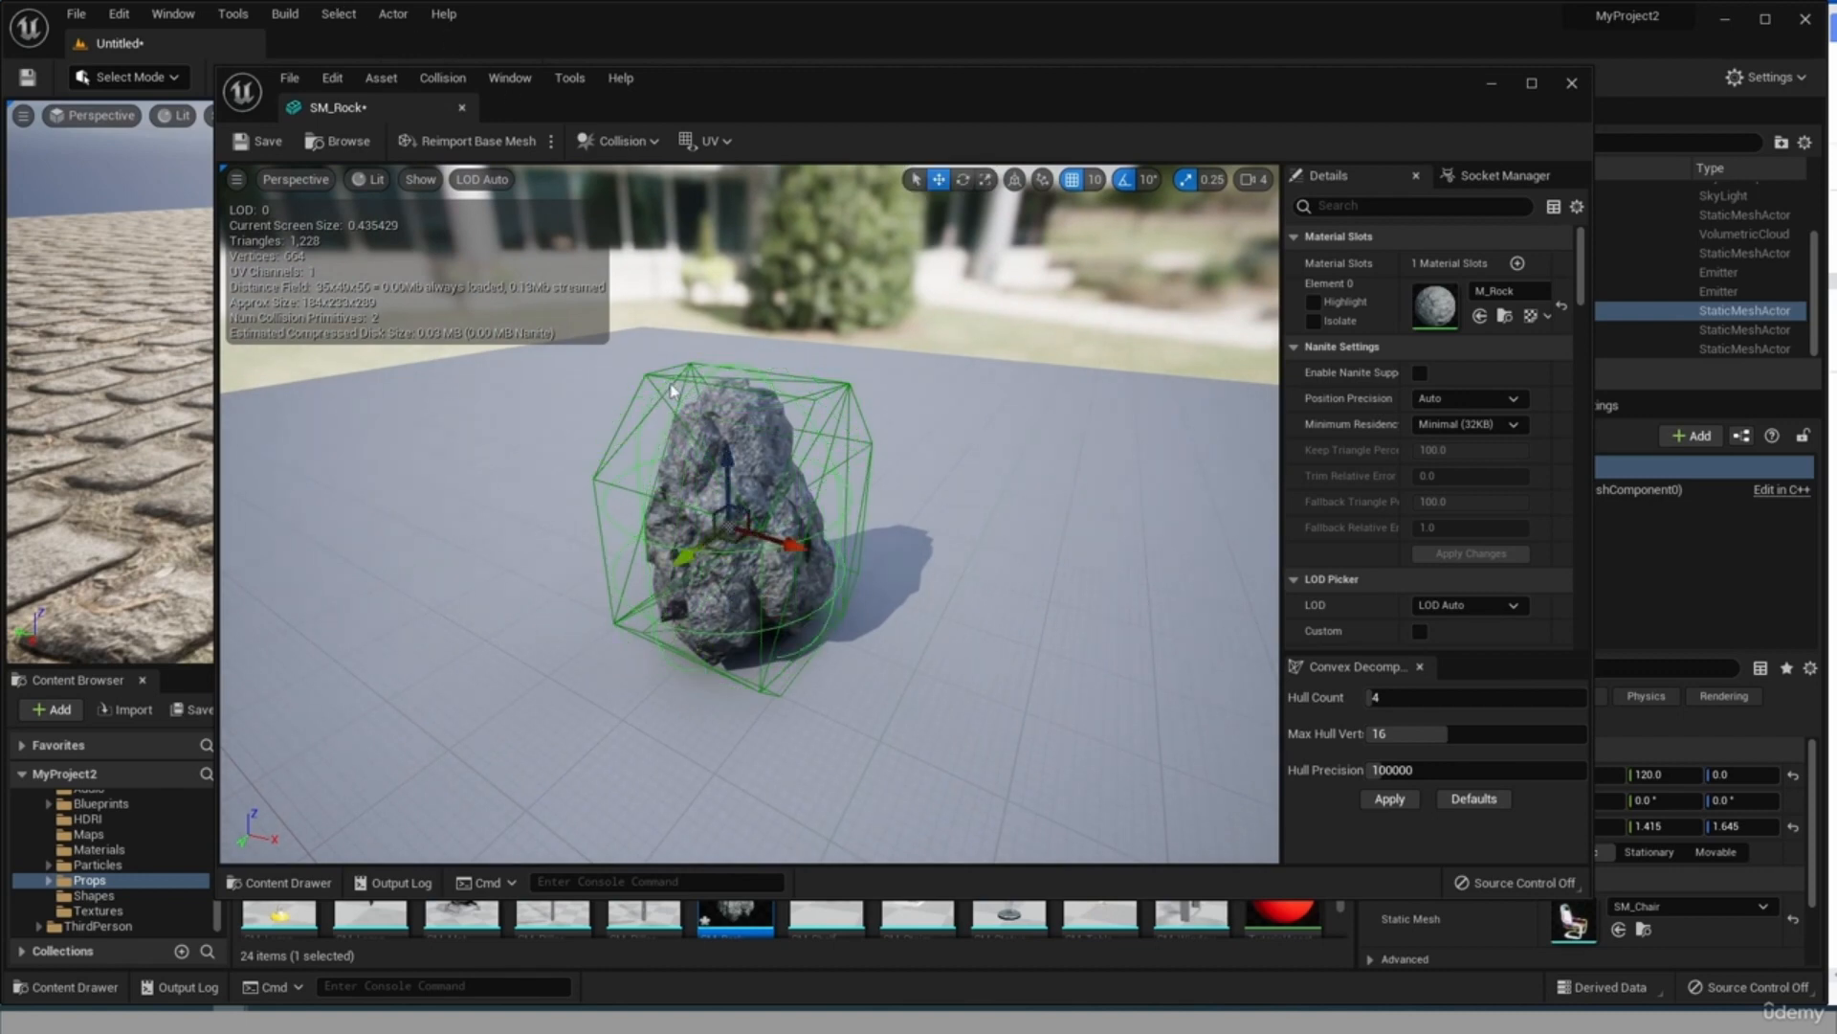
pyautogui.press('Delete')
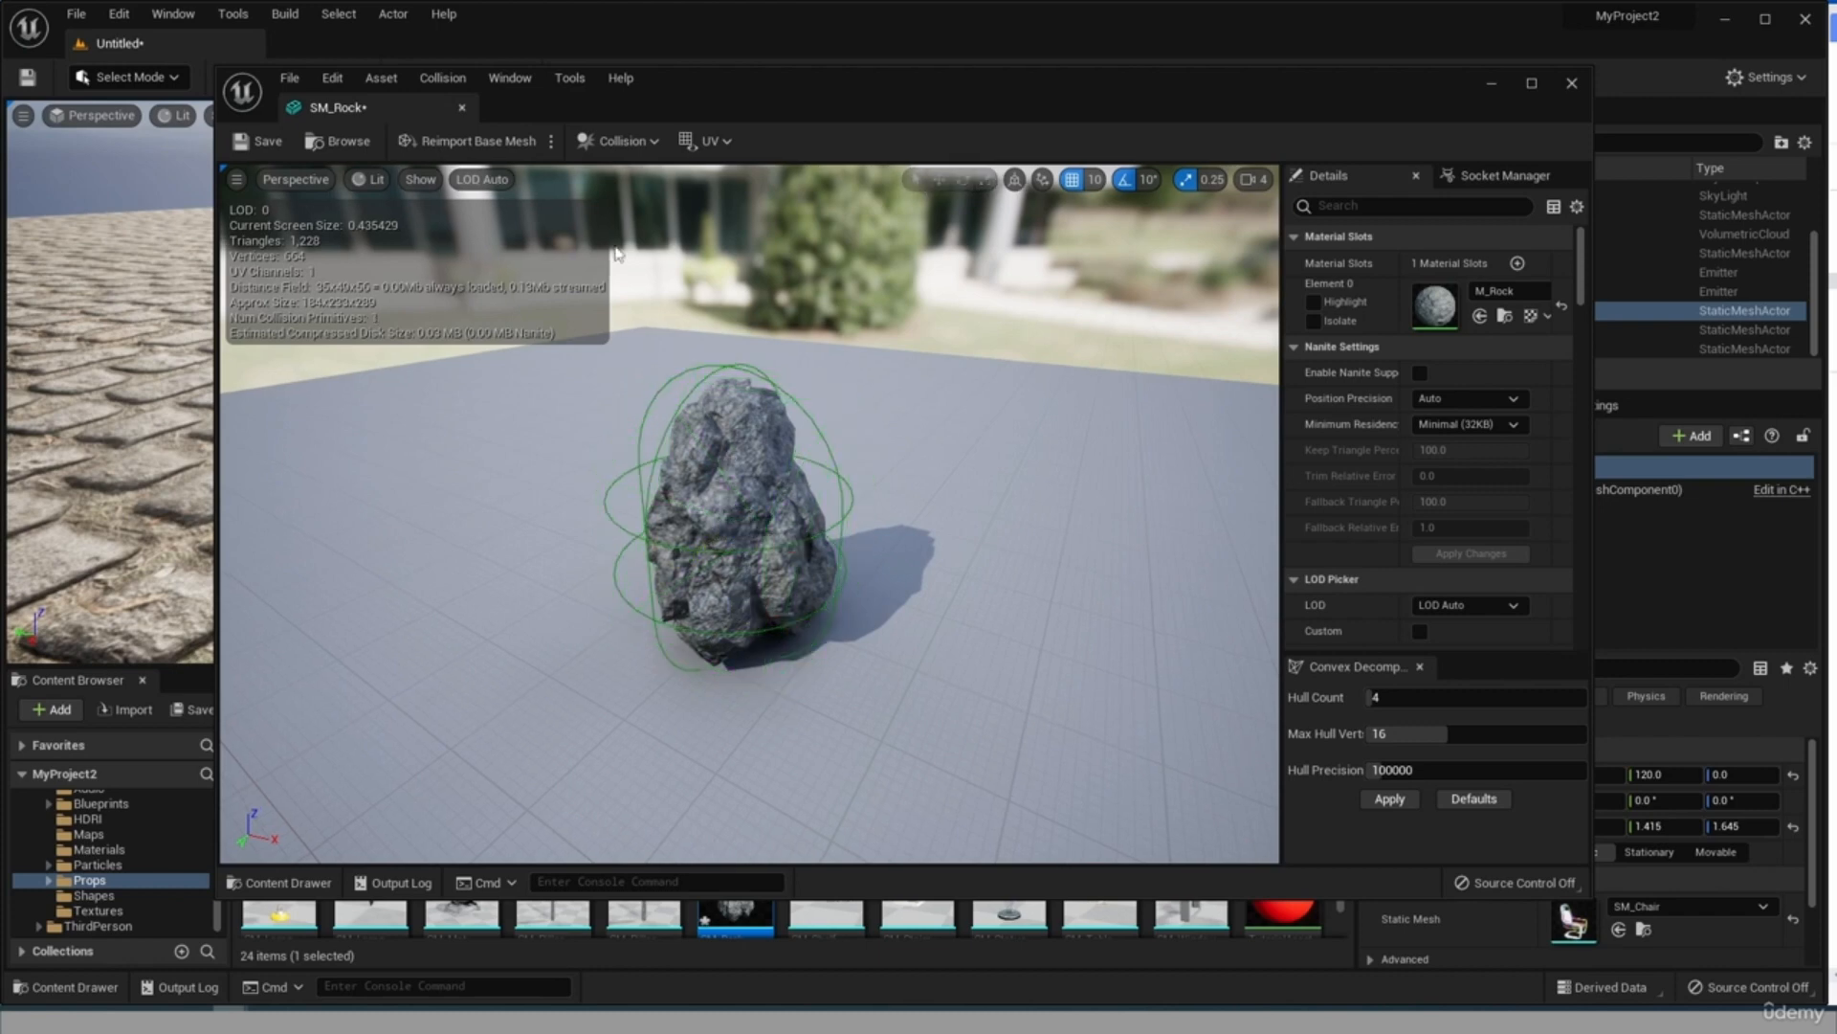
# Add an 18DOP simplified collision to the rock and inspect its shape up close.
pyautogui.click(621, 141)
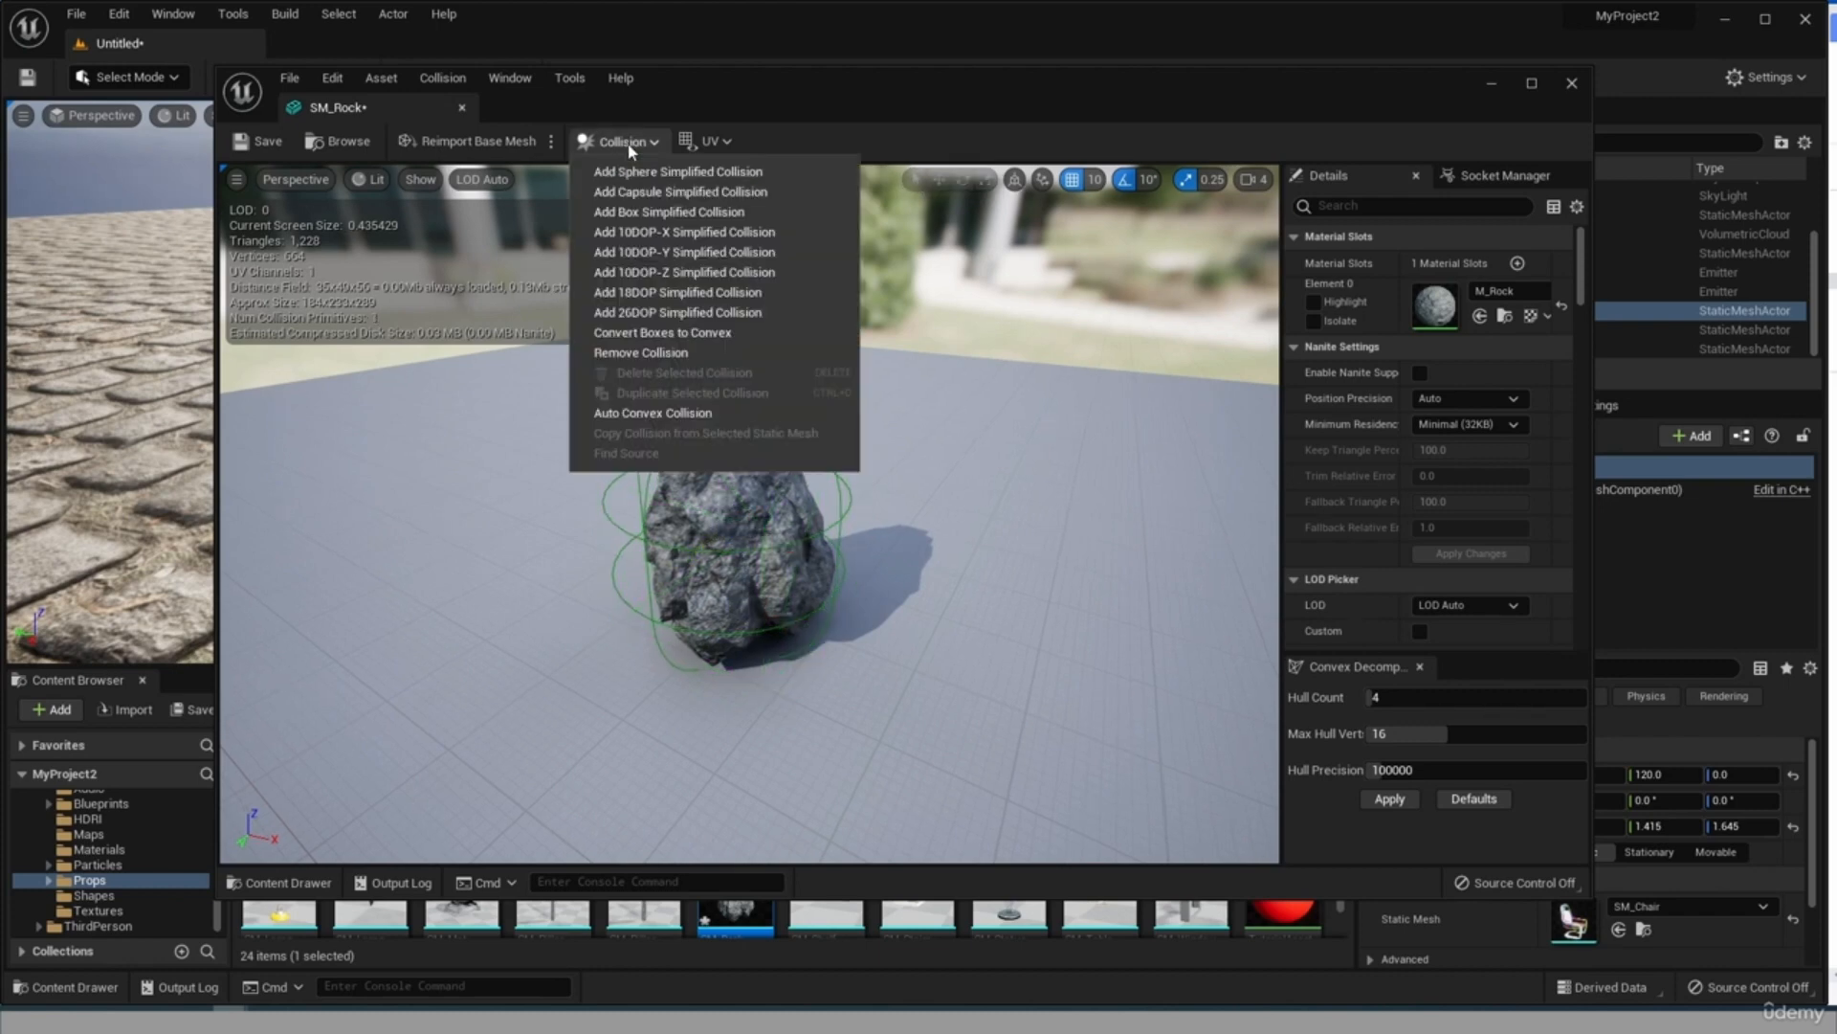
pyautogui.click(657, 296)
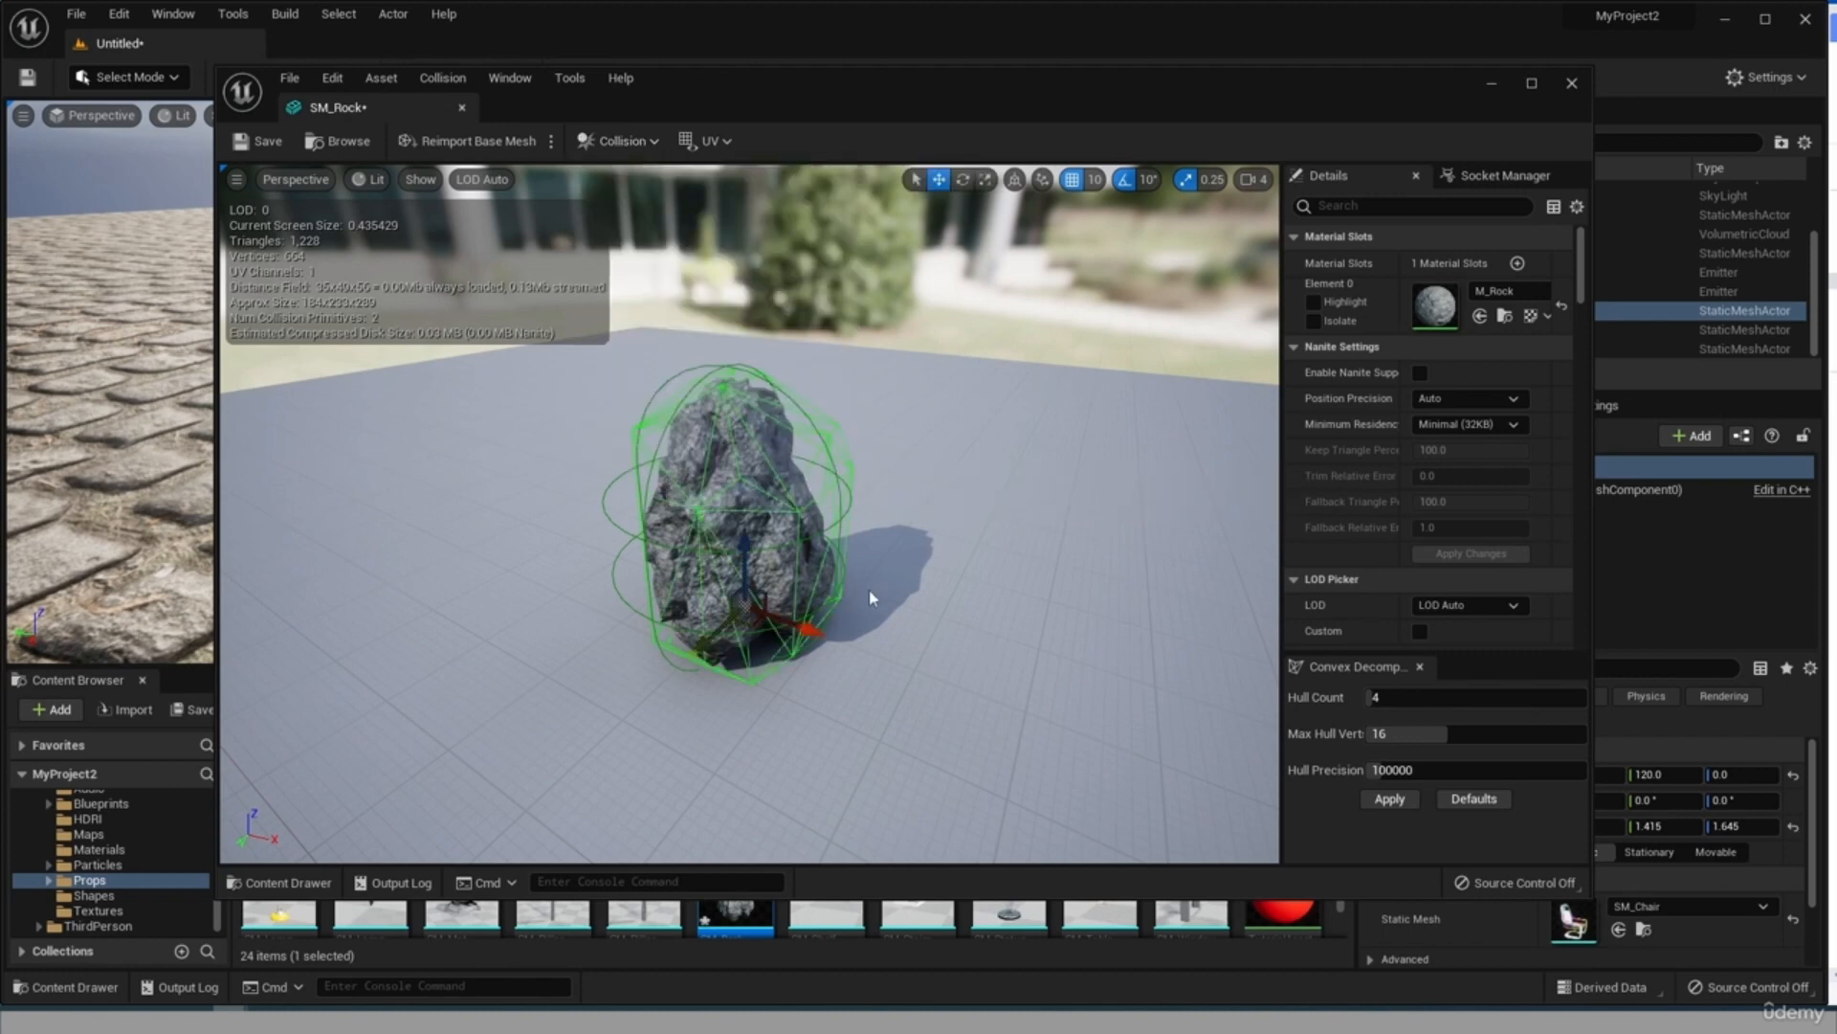
pyautogui.scroll(3, 869, 589)
pyautogui.moveTo(869, 588); pyautogui.dragTo(924, 627)
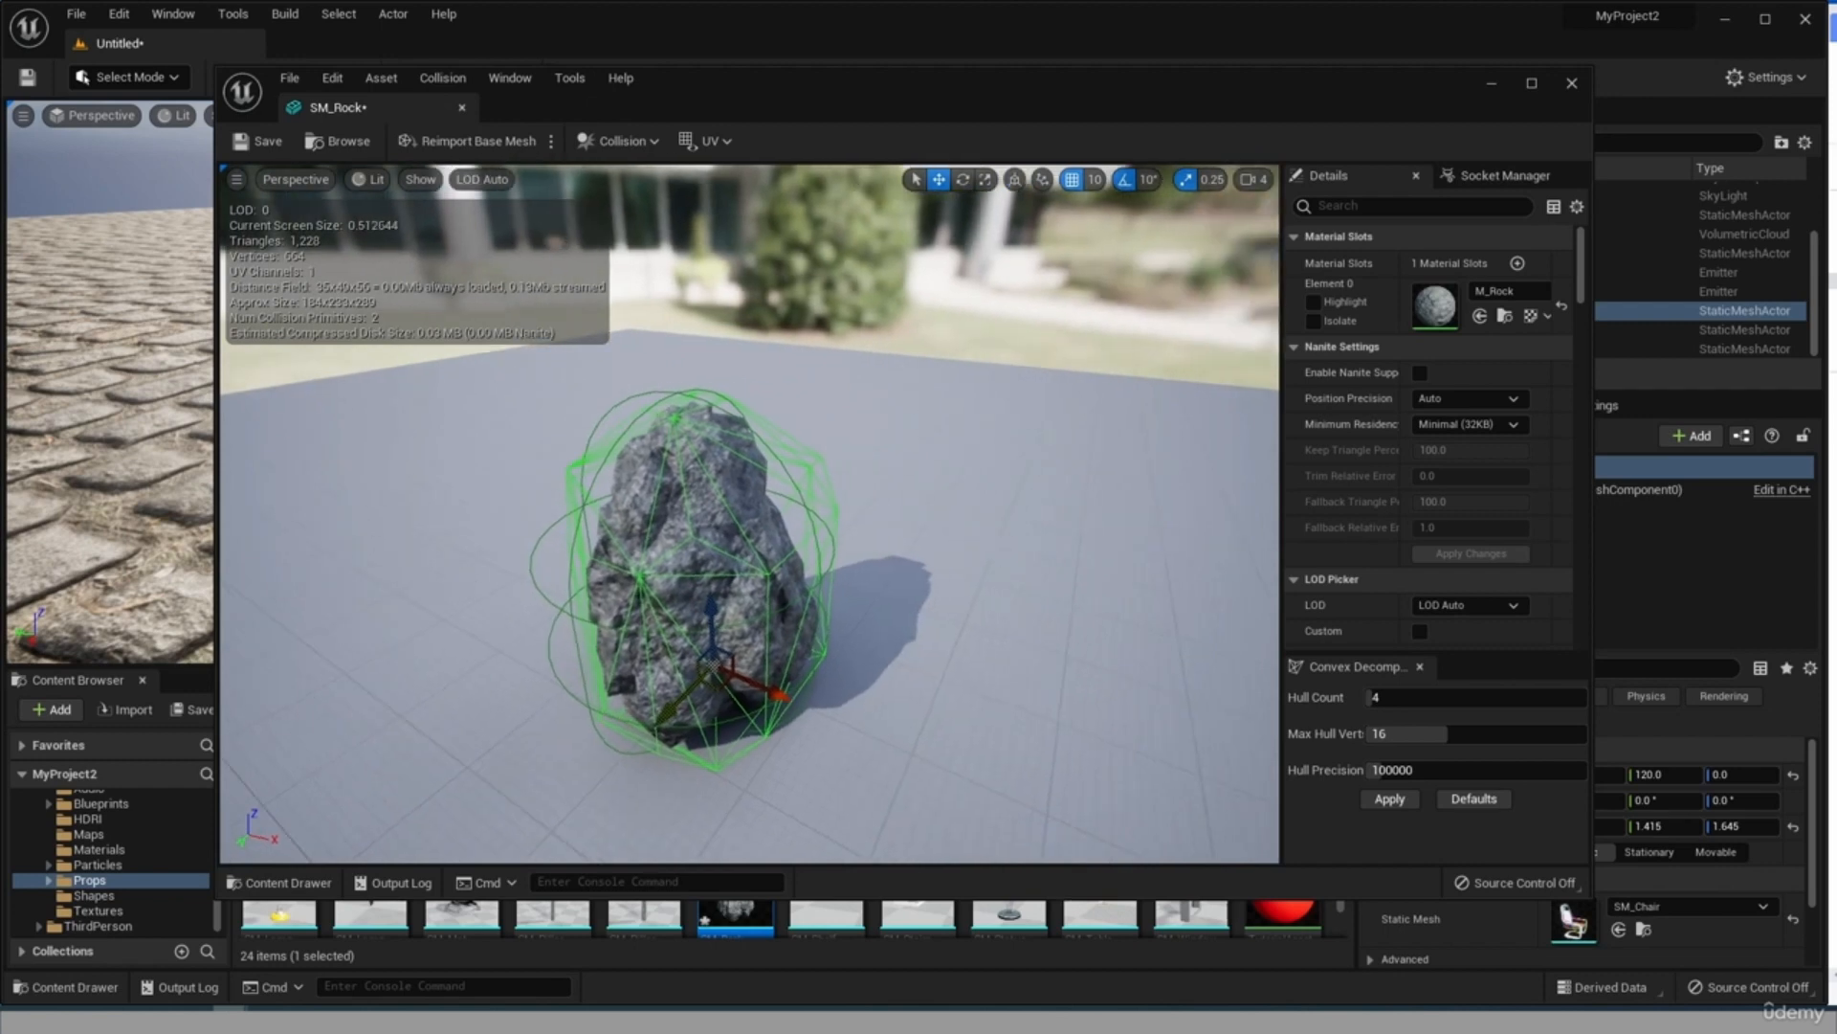
# Add a 26DOP simplified collision to the rock and delete the capsule collision.
pyautogui.click(638, 143)
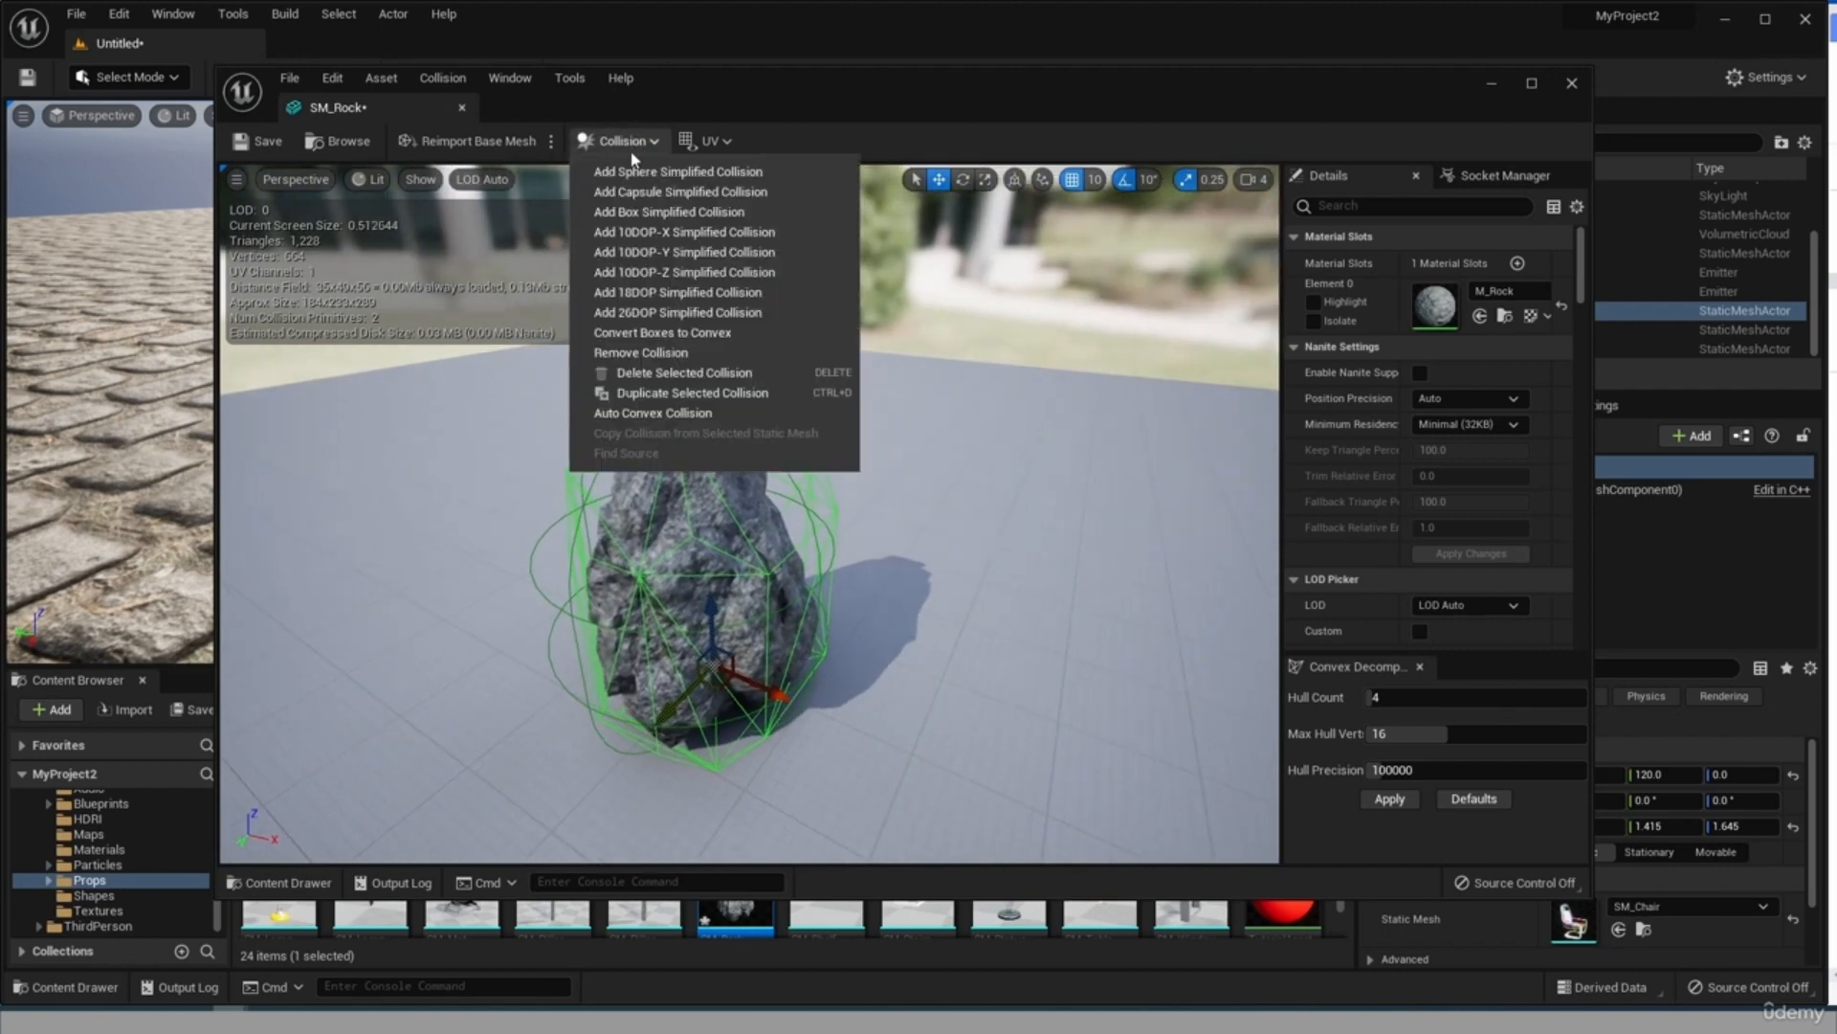
pyautogui.click(630, 323)
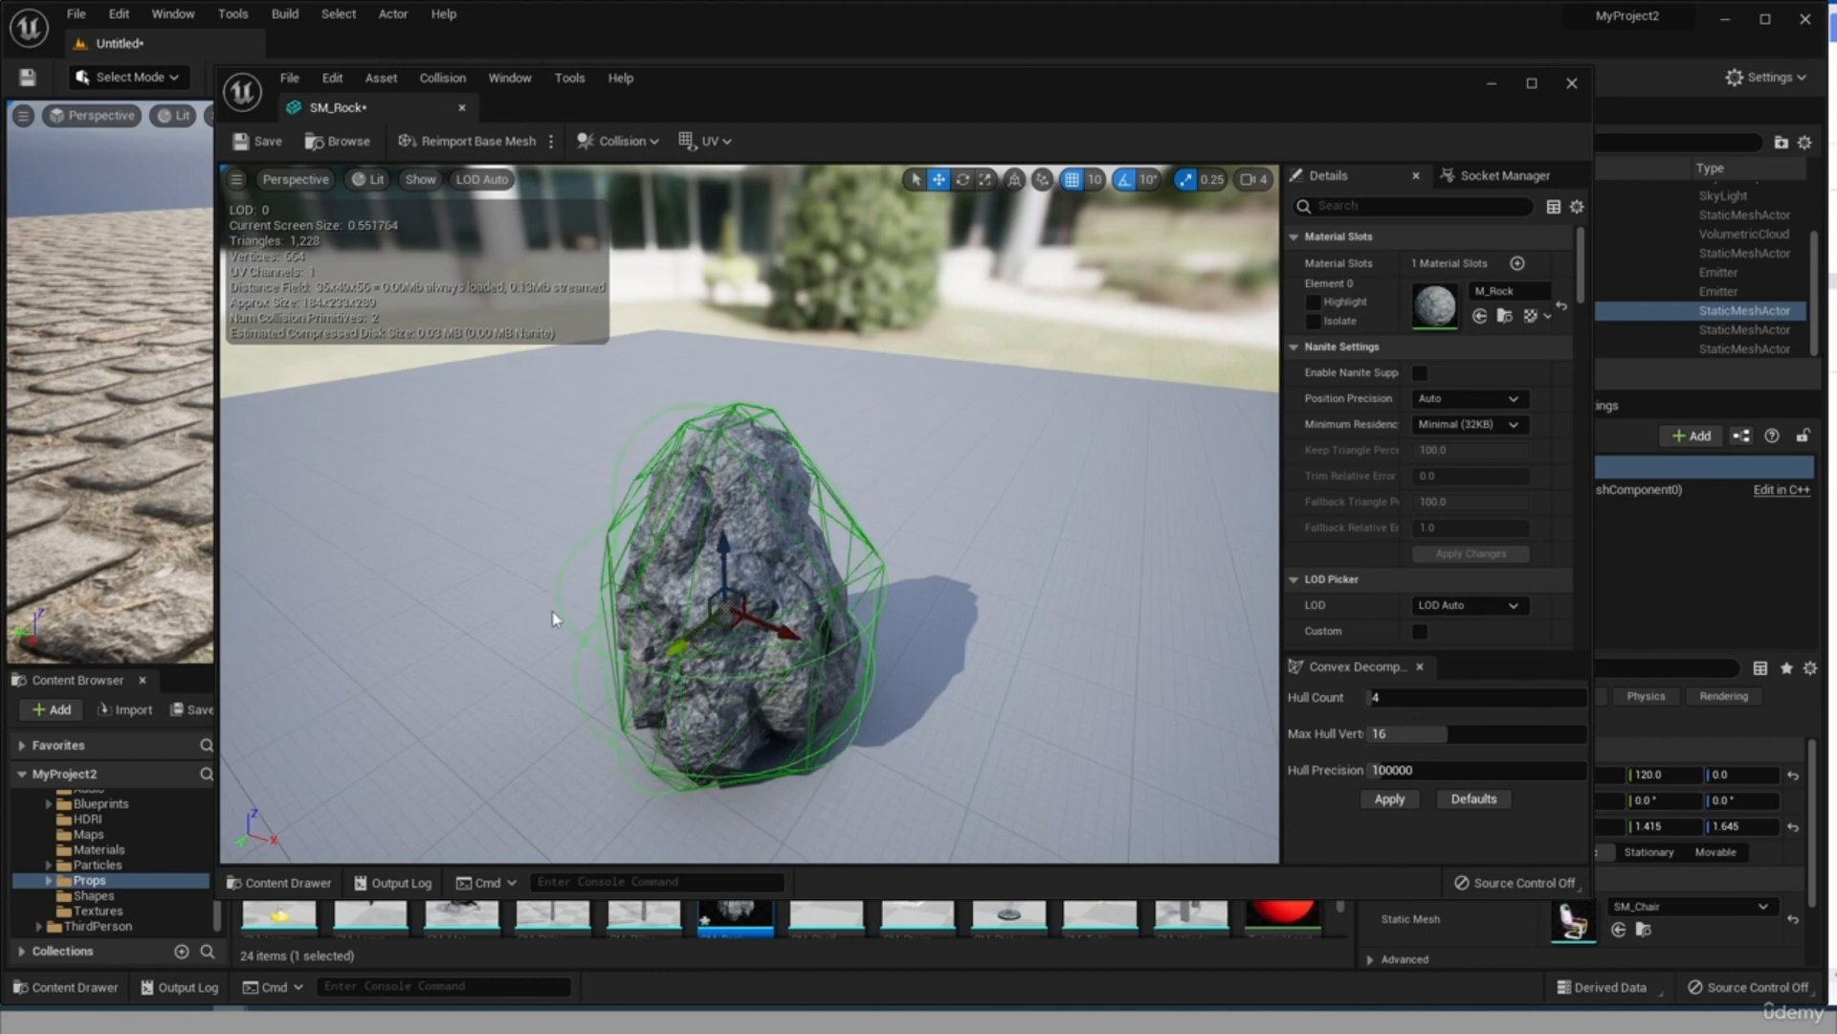
pyautogui.press('Delete')
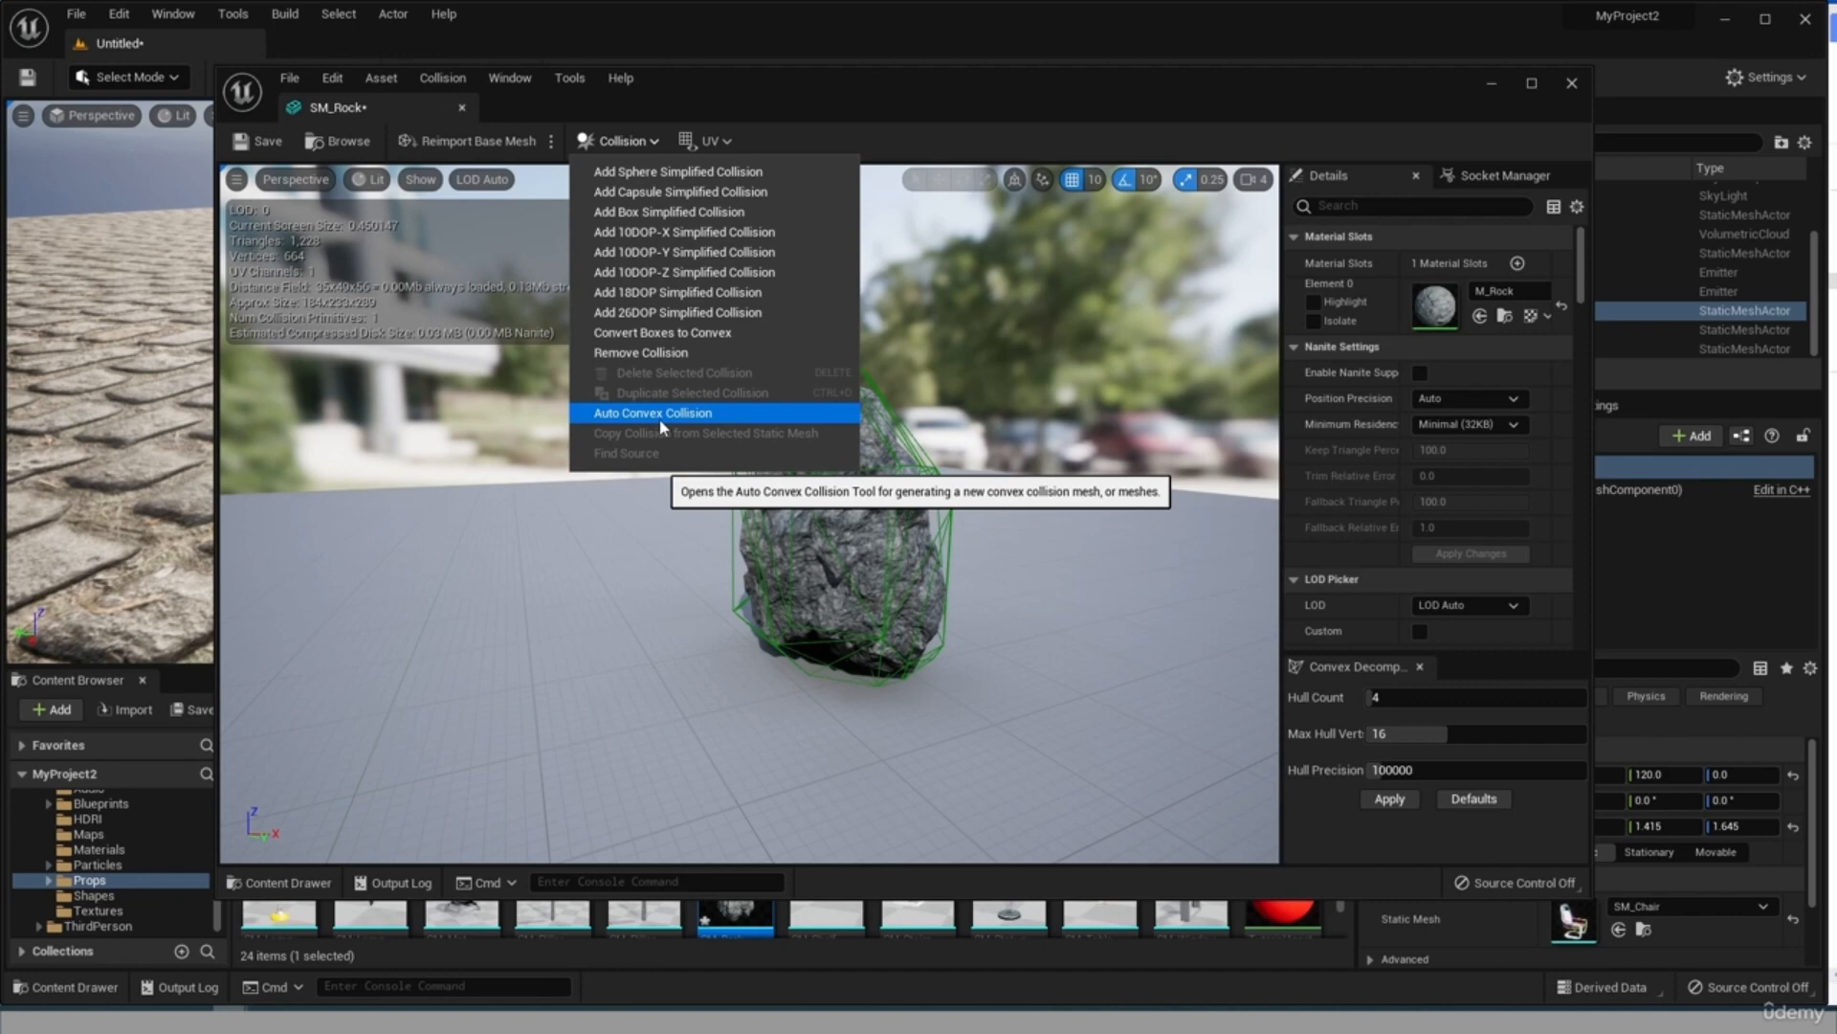
# Remove all collision from the rock mesh, open the Auto Convex Collision tool and widen its settings area.
pyautogui.click(689, 353)
pyautogui.click(618, 141)
pyautogui.click(708, 421)
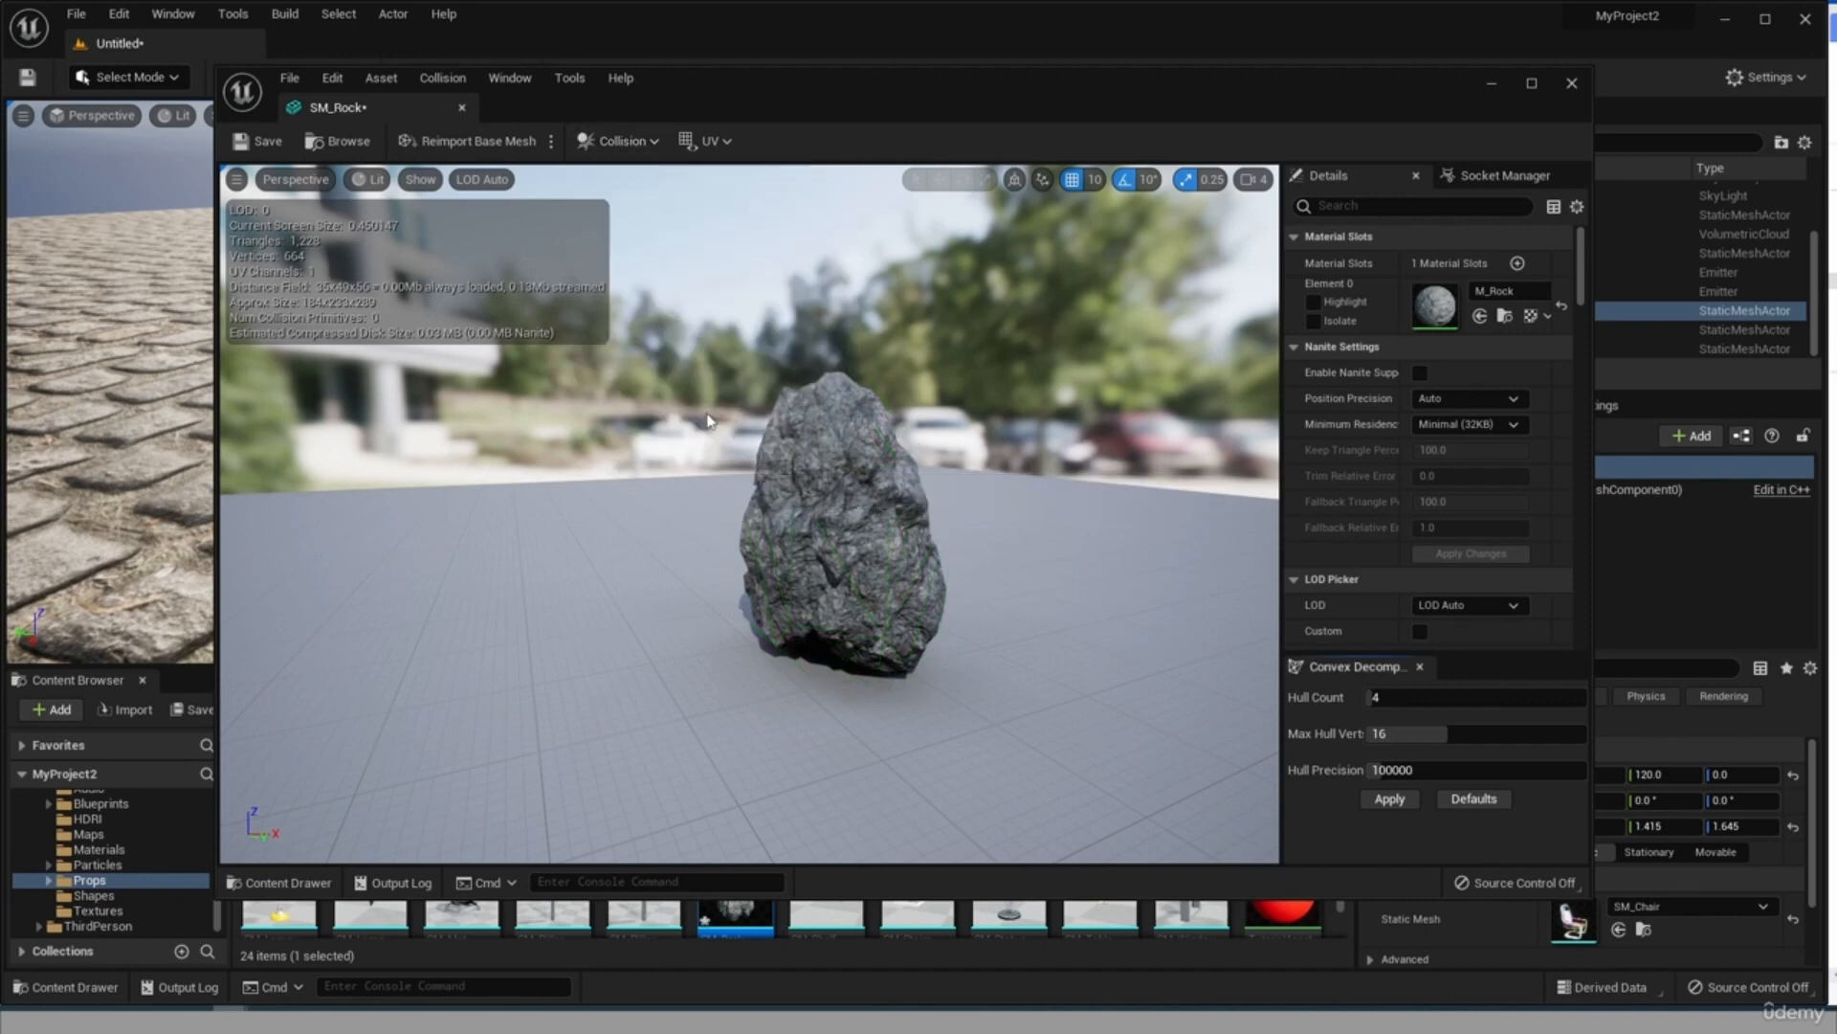
pyautogui.scroll(-3, 1372, 612)
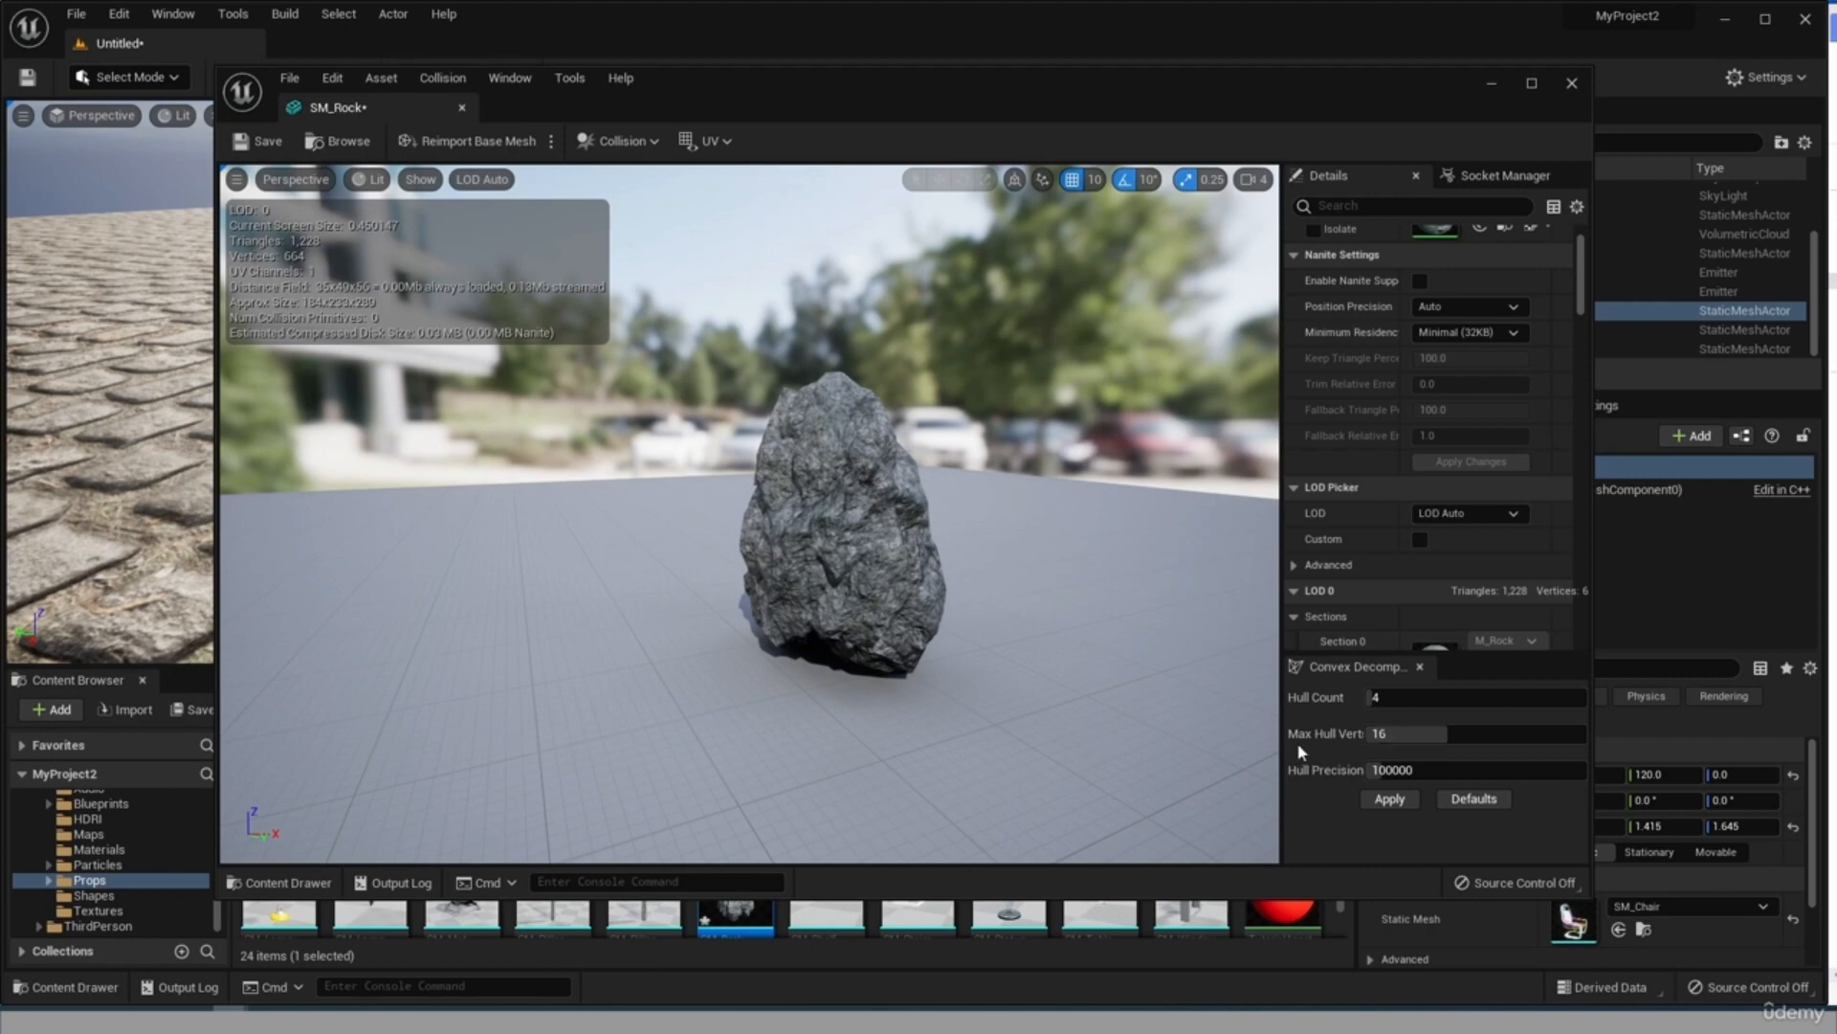
pyautogui.moveTo(1281, 744); pyautogui.dragTo(1160, 743)
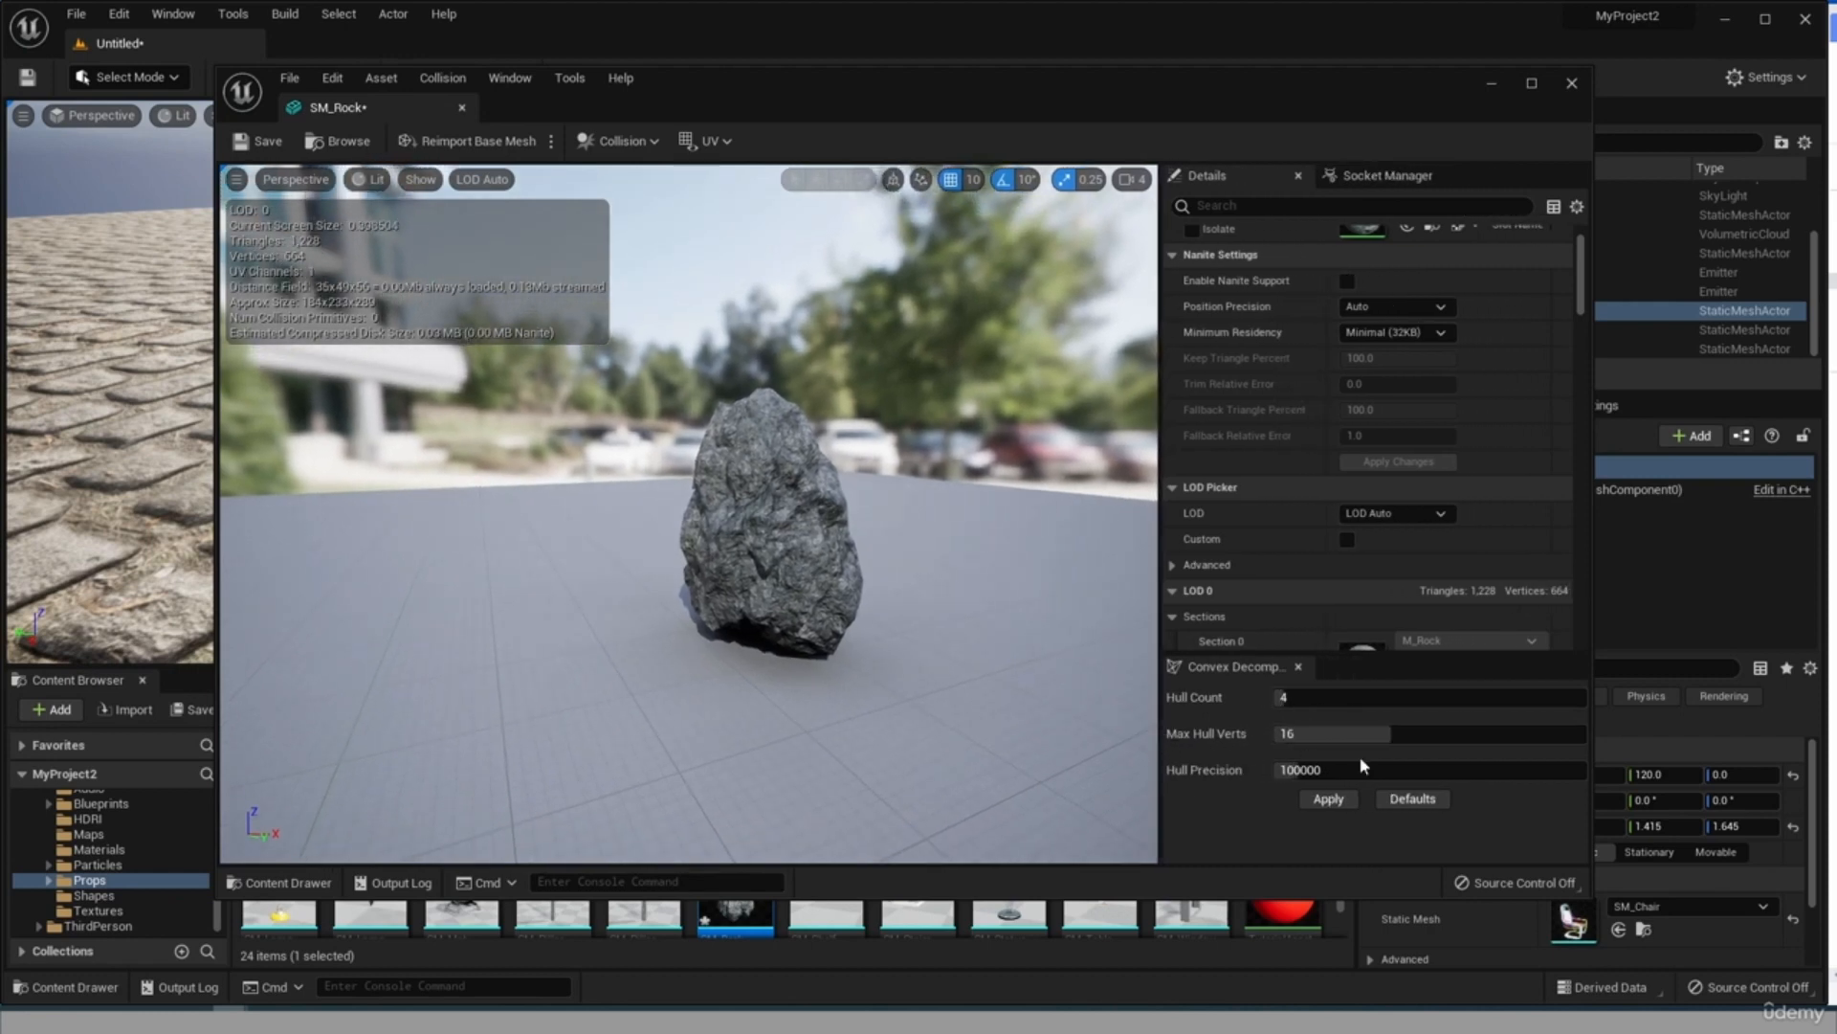
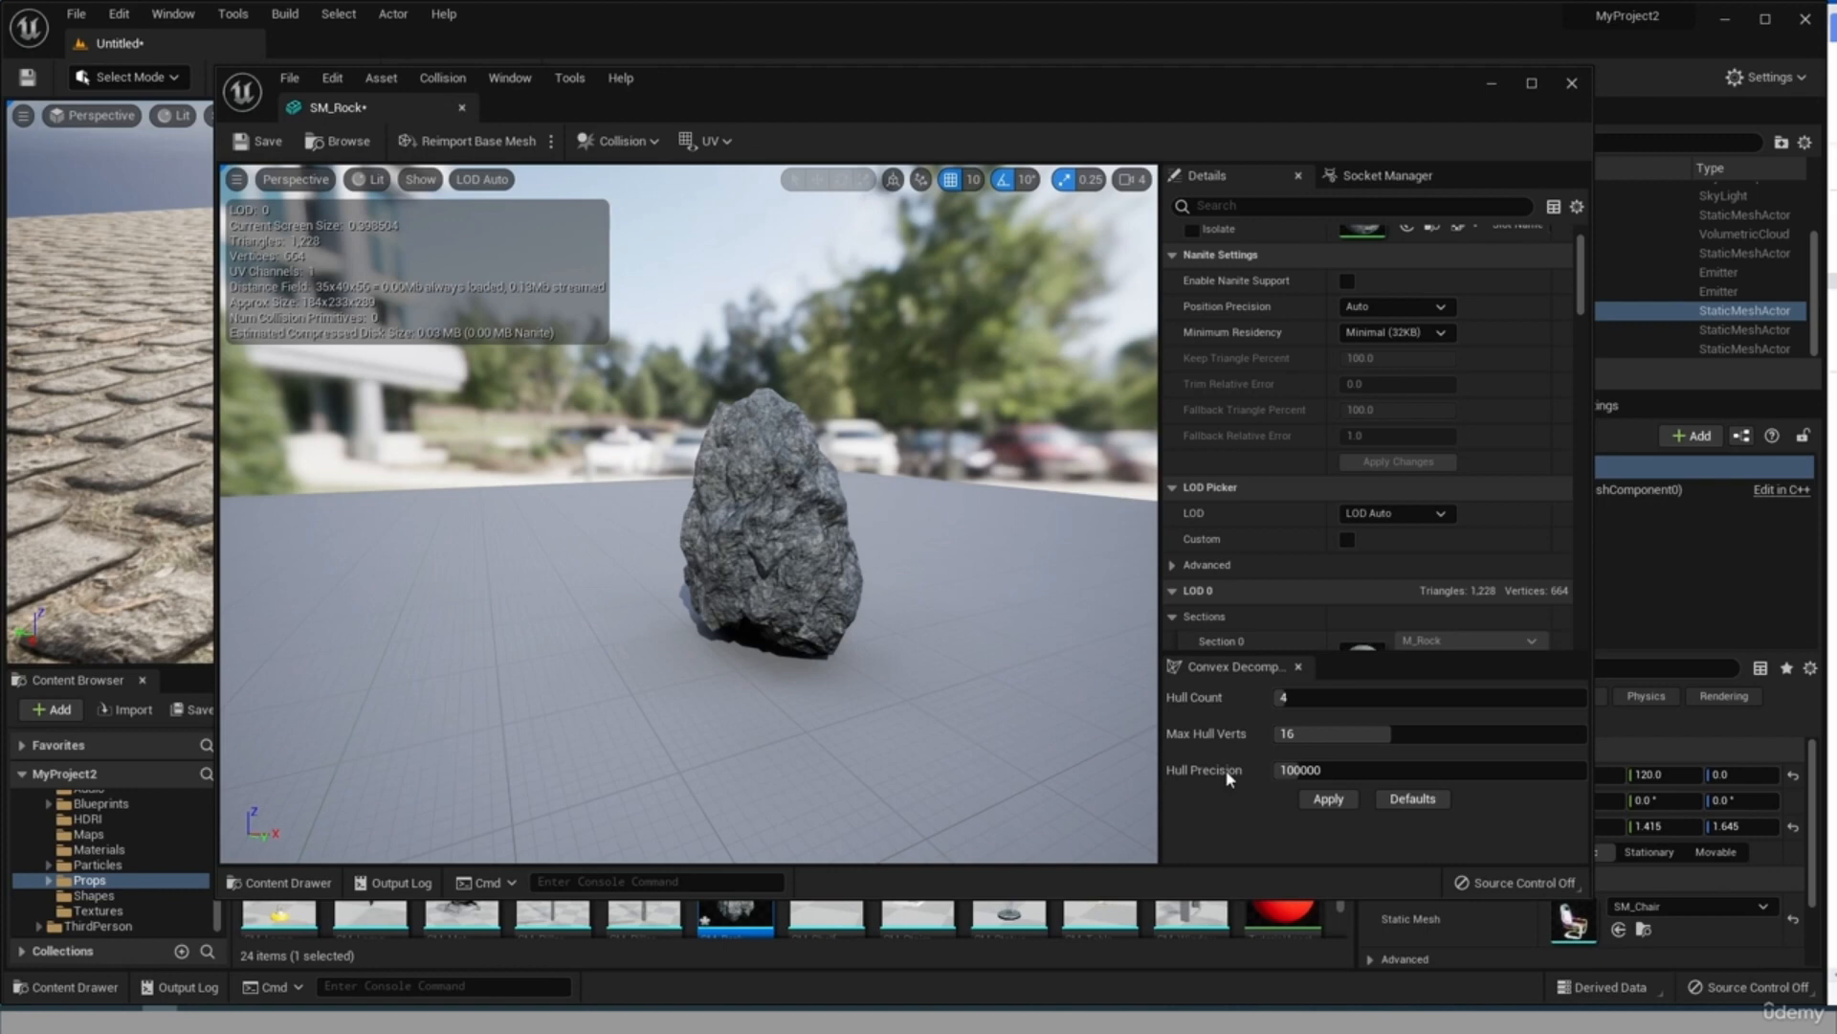
# Generate auto convex collision for the rock with hull count 4, max hull verts 16 and hull precision 100000, and inspect it up close.
pyautogui.click(1330, 802)
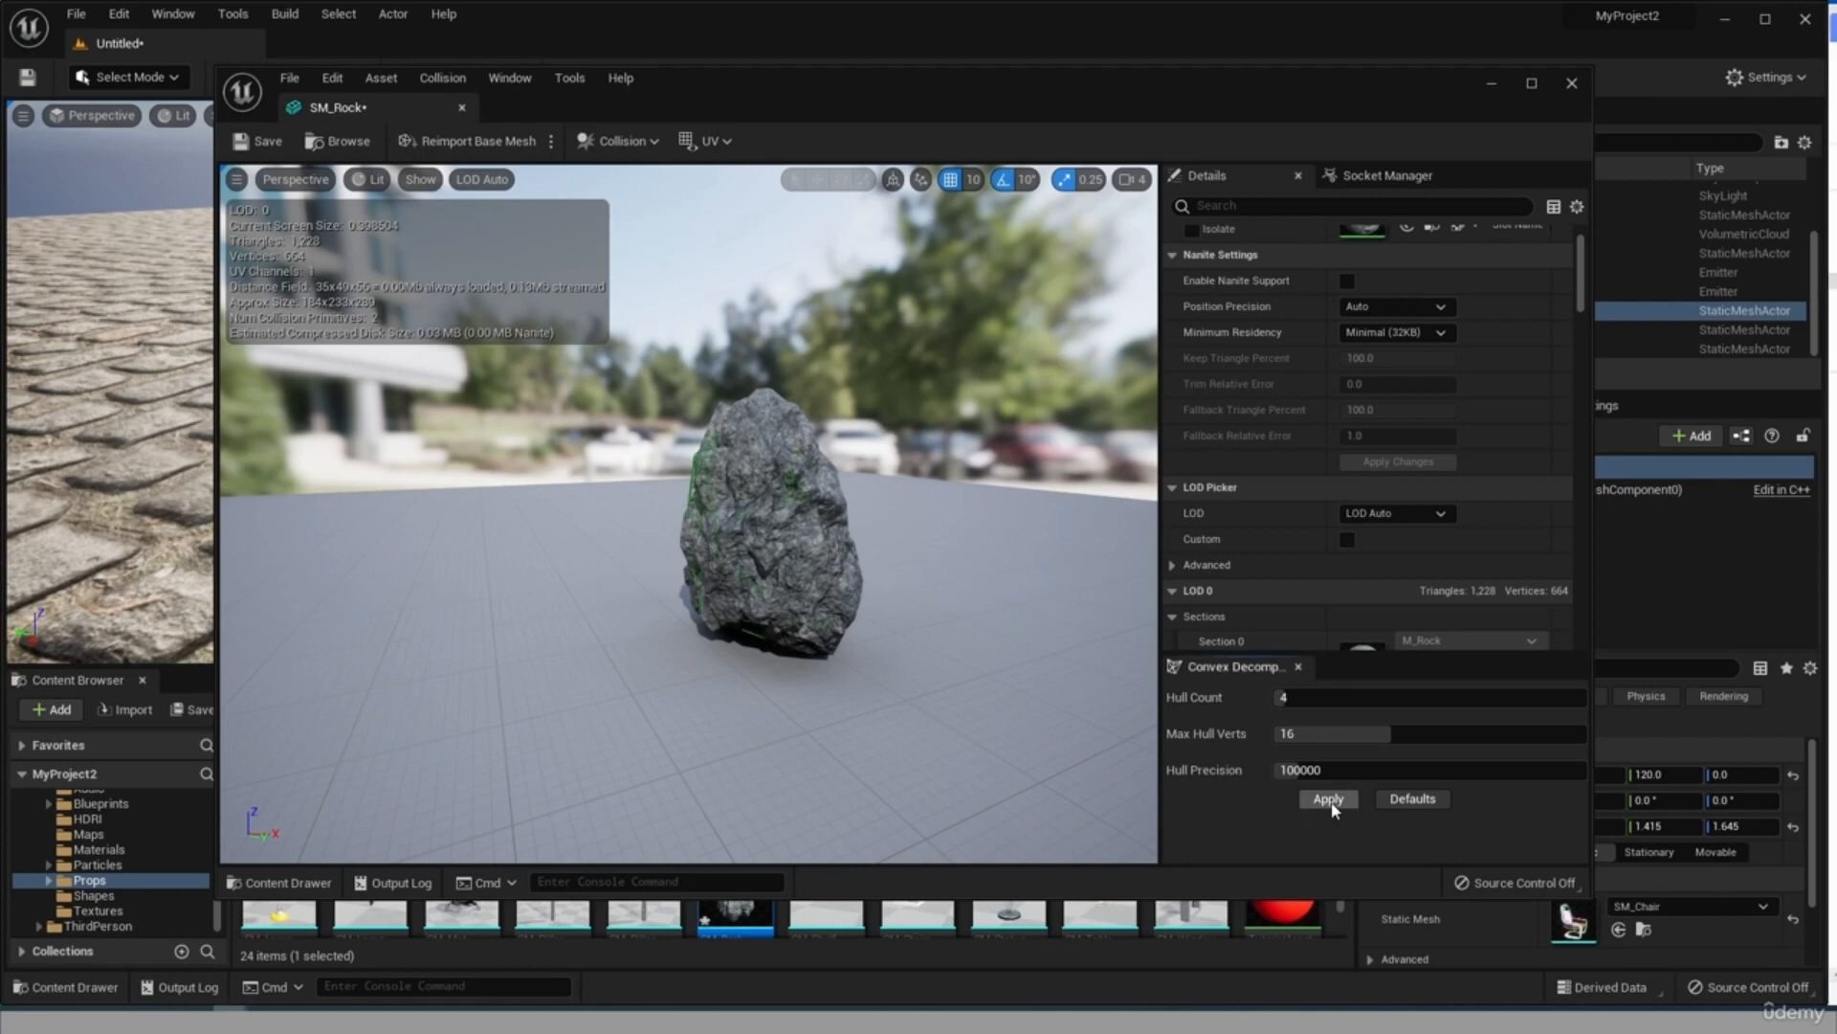
pyautogui.scroll(5, 841, 480)
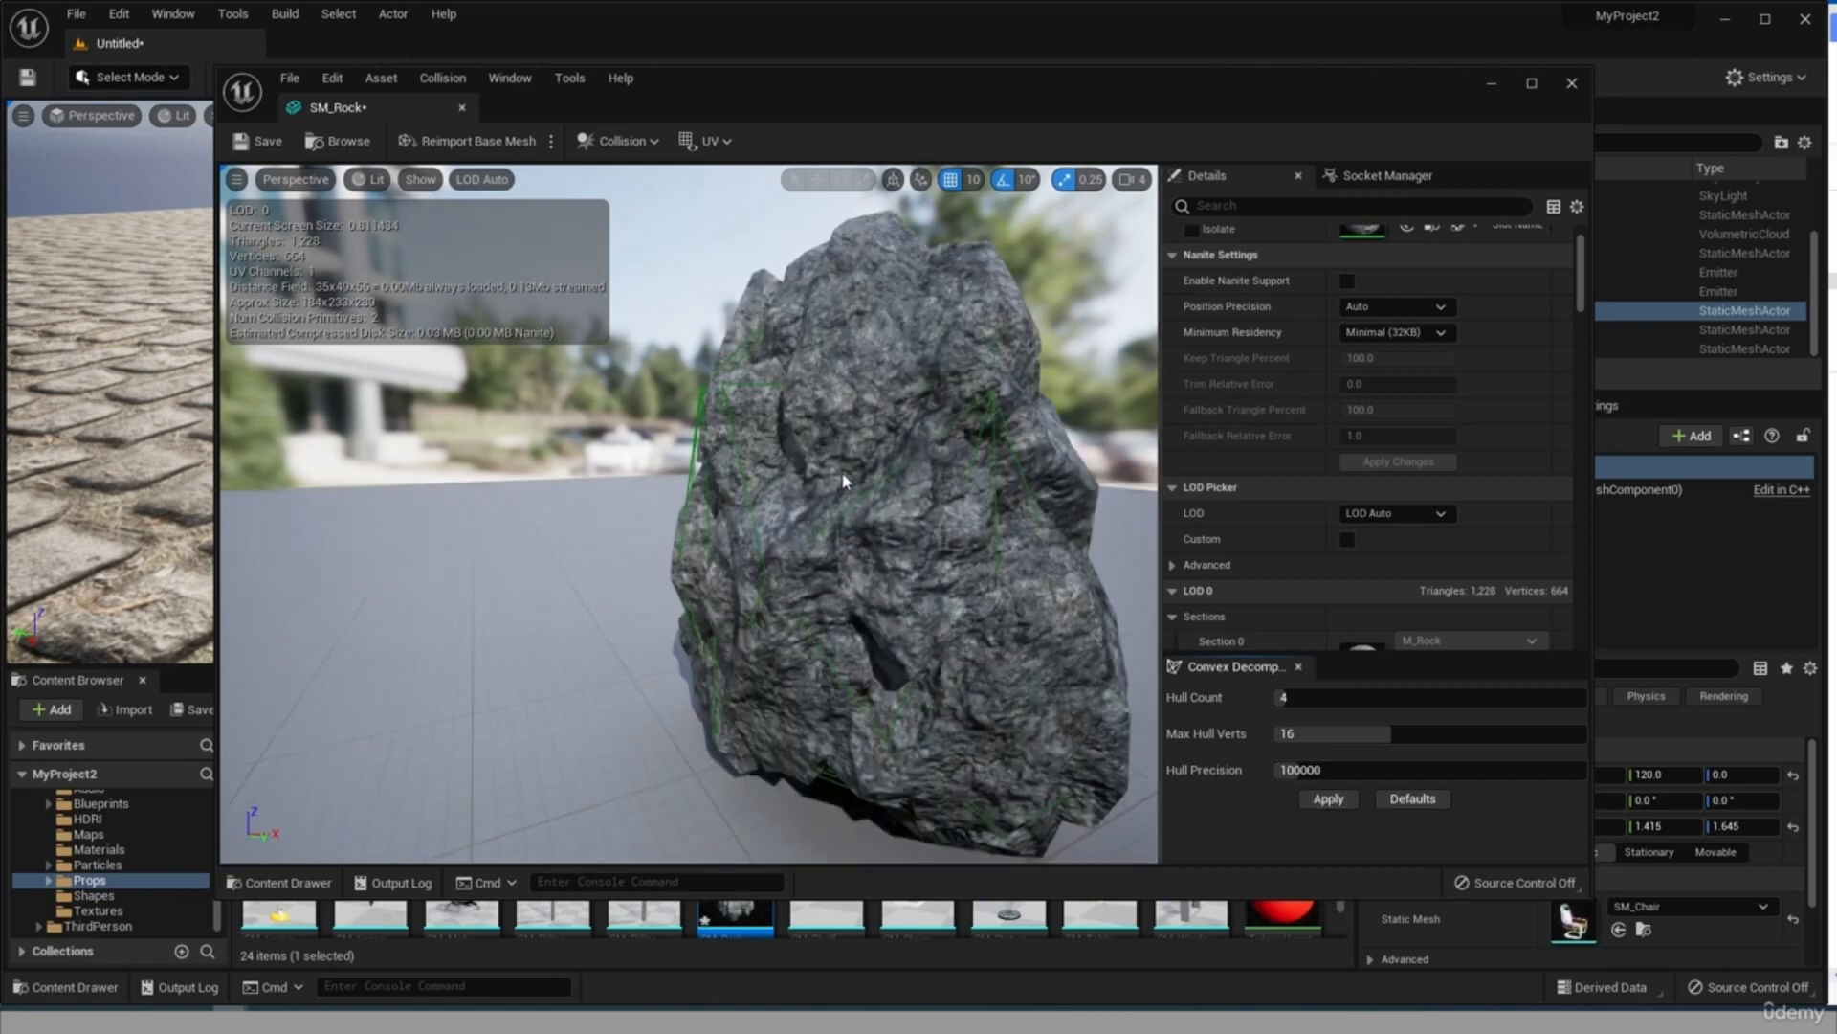
pyautogui.scroll(-5, 1002, 456)
# Regenerate the rock's convex collision with hull count 38 and hull precision 660000, and inspect the hulls.
pyautogui.moveTo(1287, 697); pyautogui.dragTo(1455, 696)
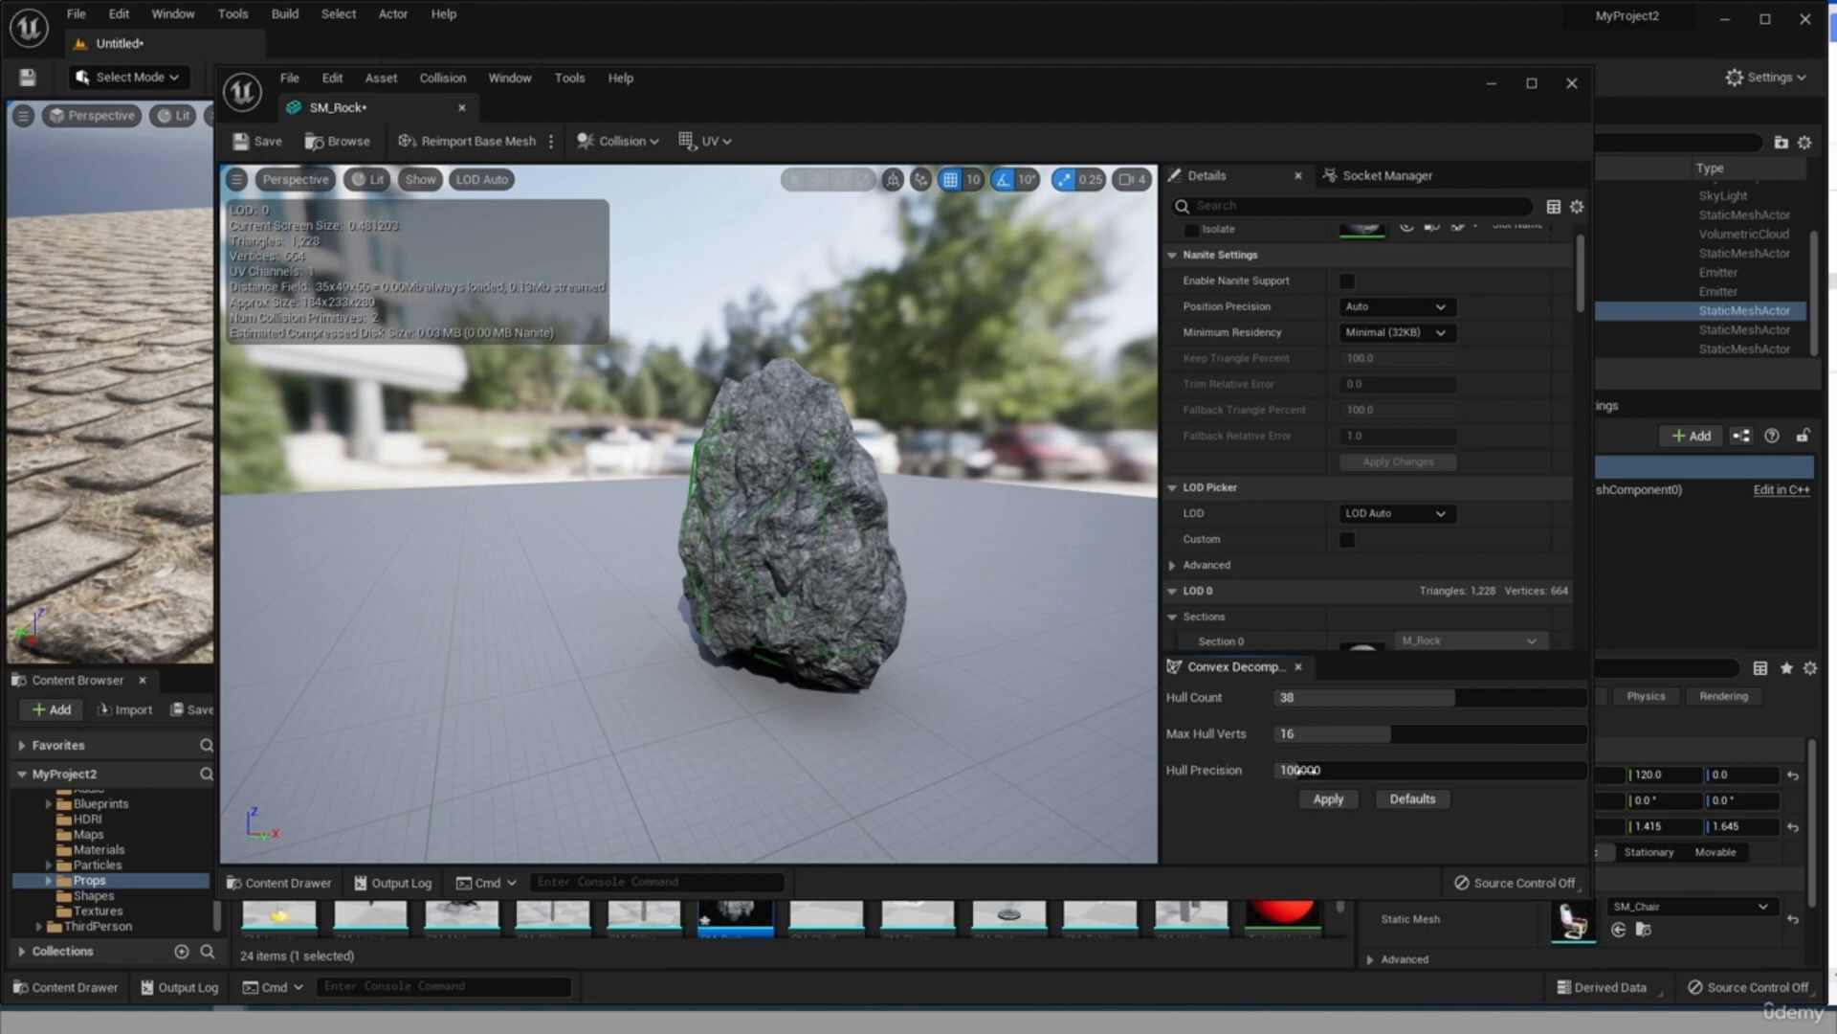
pyautogui.moveTo(1328, 770); pyautogui.dragTo(1476, 770)
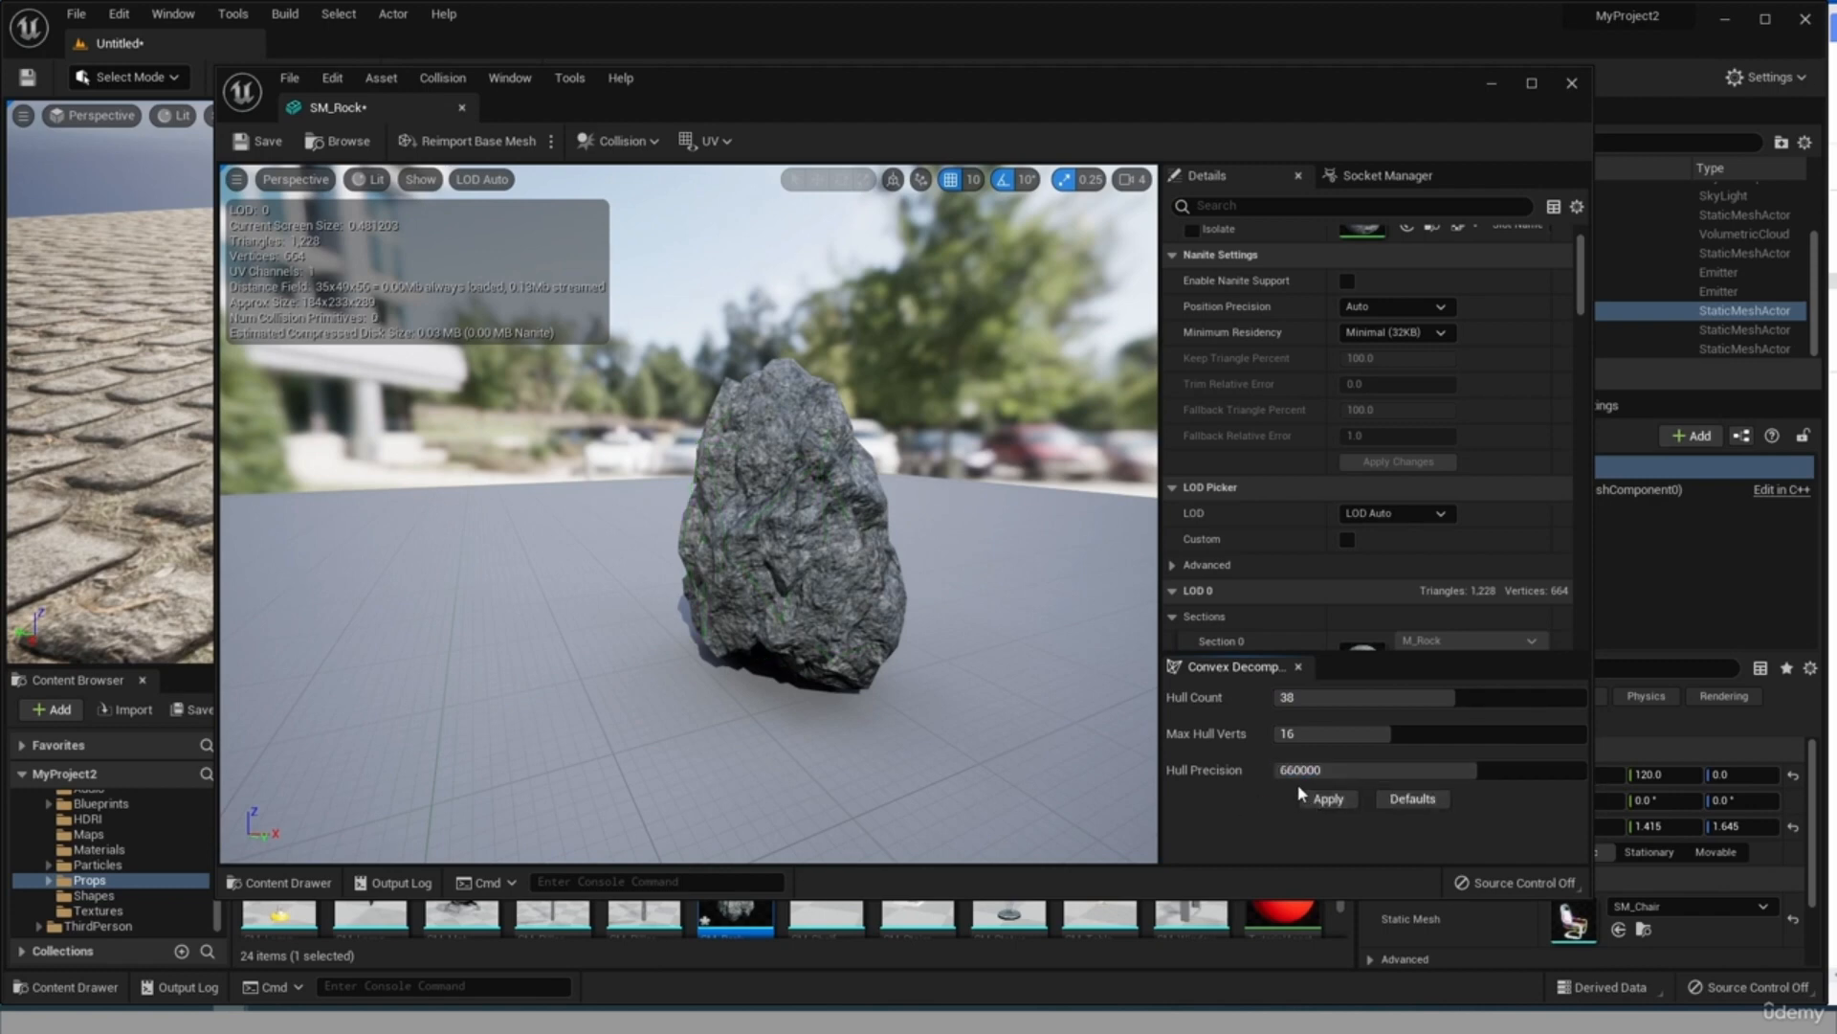
pyautogui.scroll(6, 762, 453)
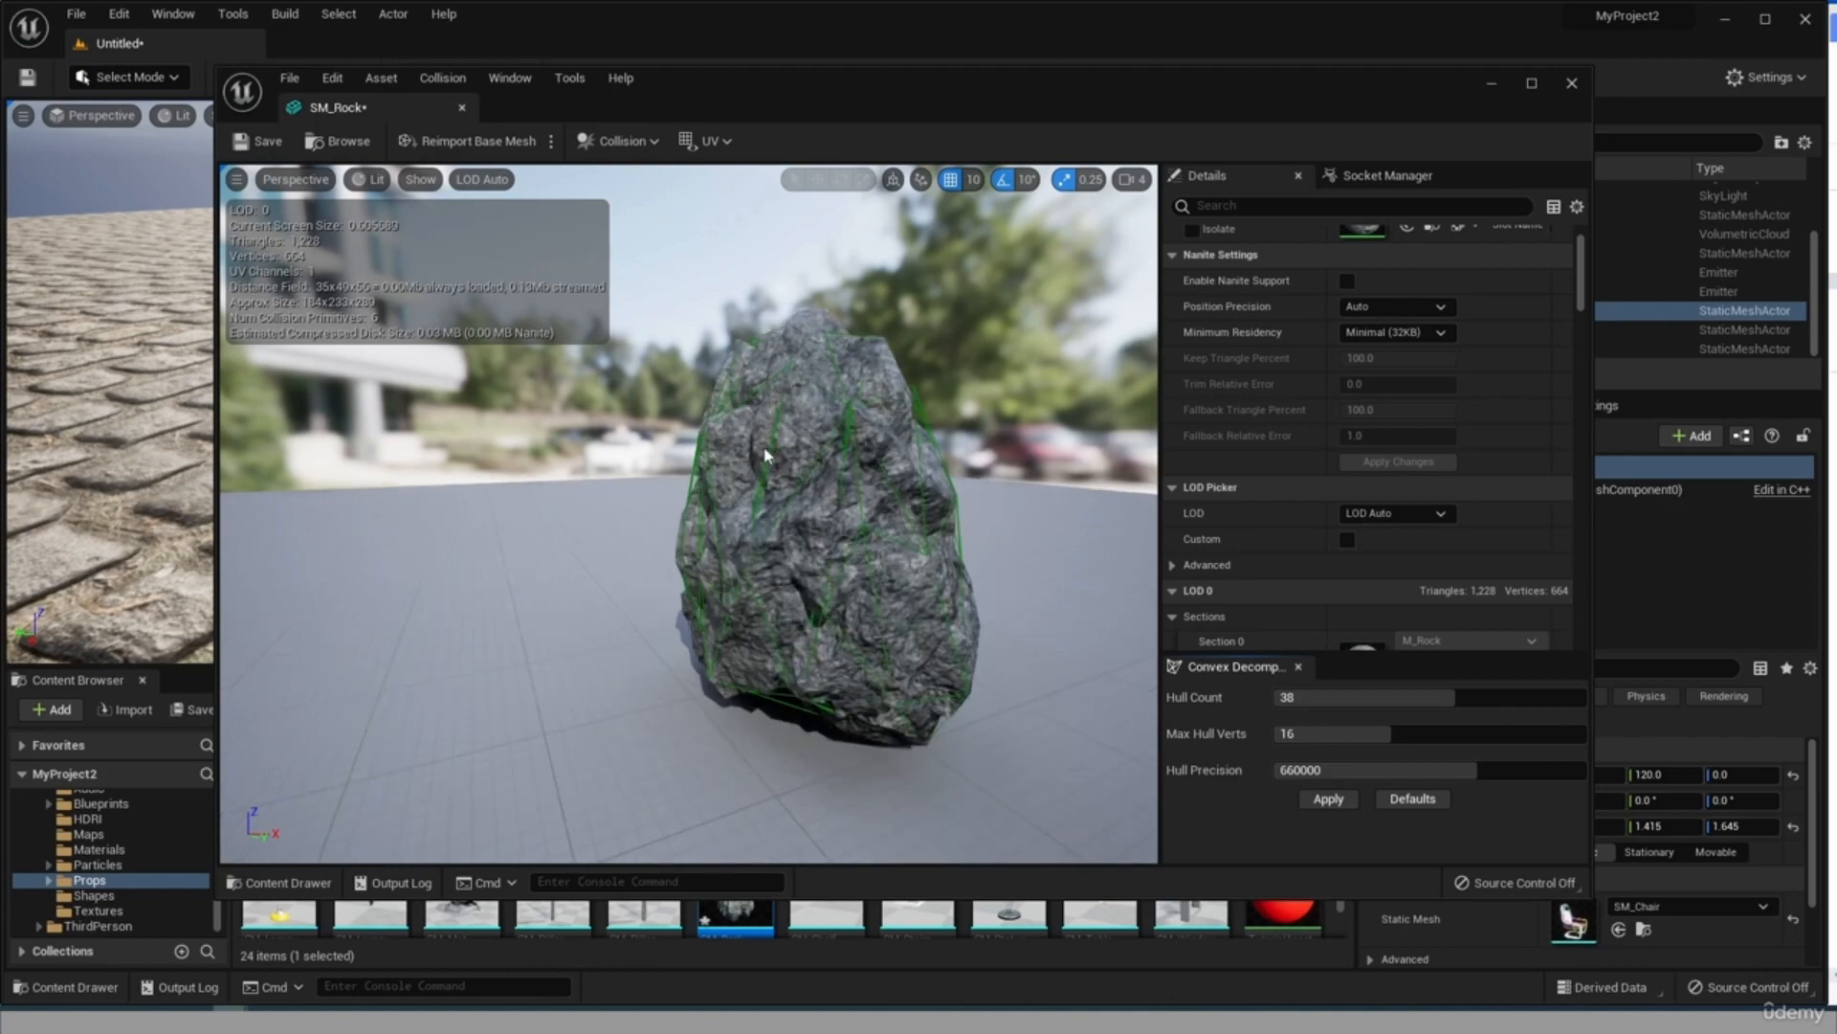
pyautogui.scroll(-4, 940, 487)
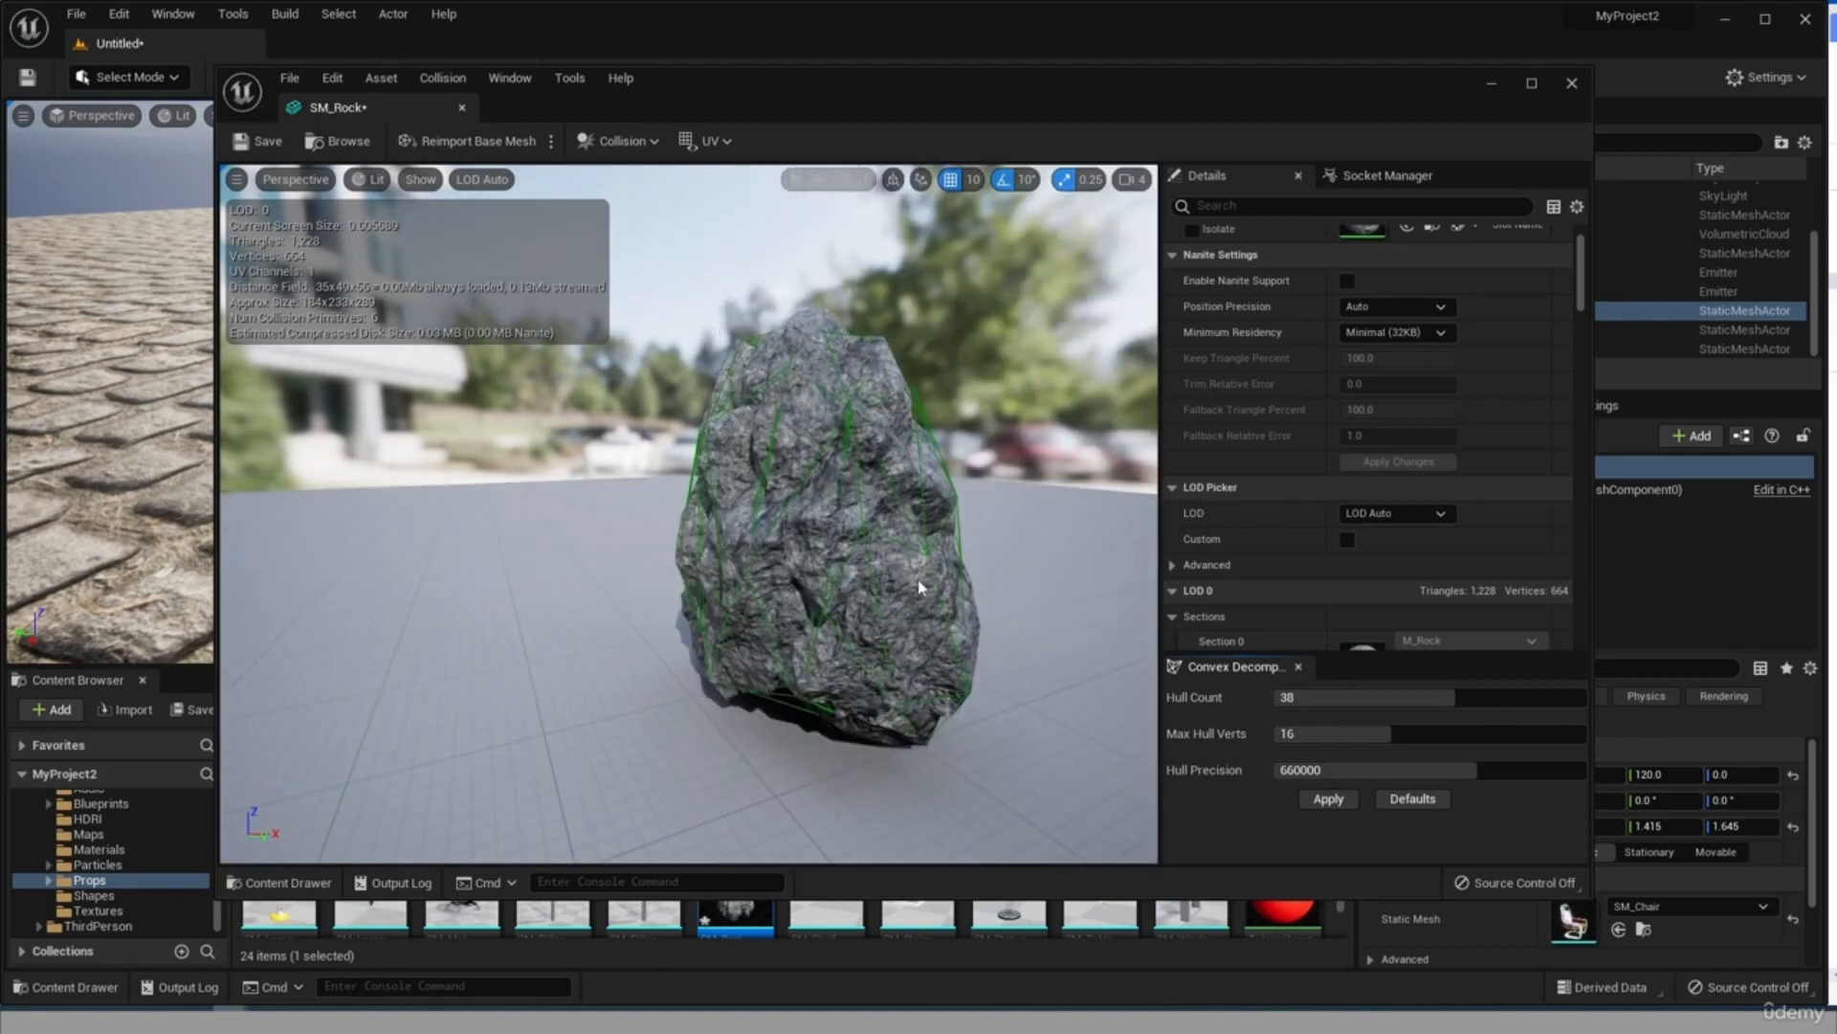
# Regenerate the rock's convex collision with hull count 61 and hull precision 330000, and remove that collision.
pyautogui.moveTo(1395, 766); pyautogui.dragTo(1330, 767)
pyautogui.click(1330, 800)
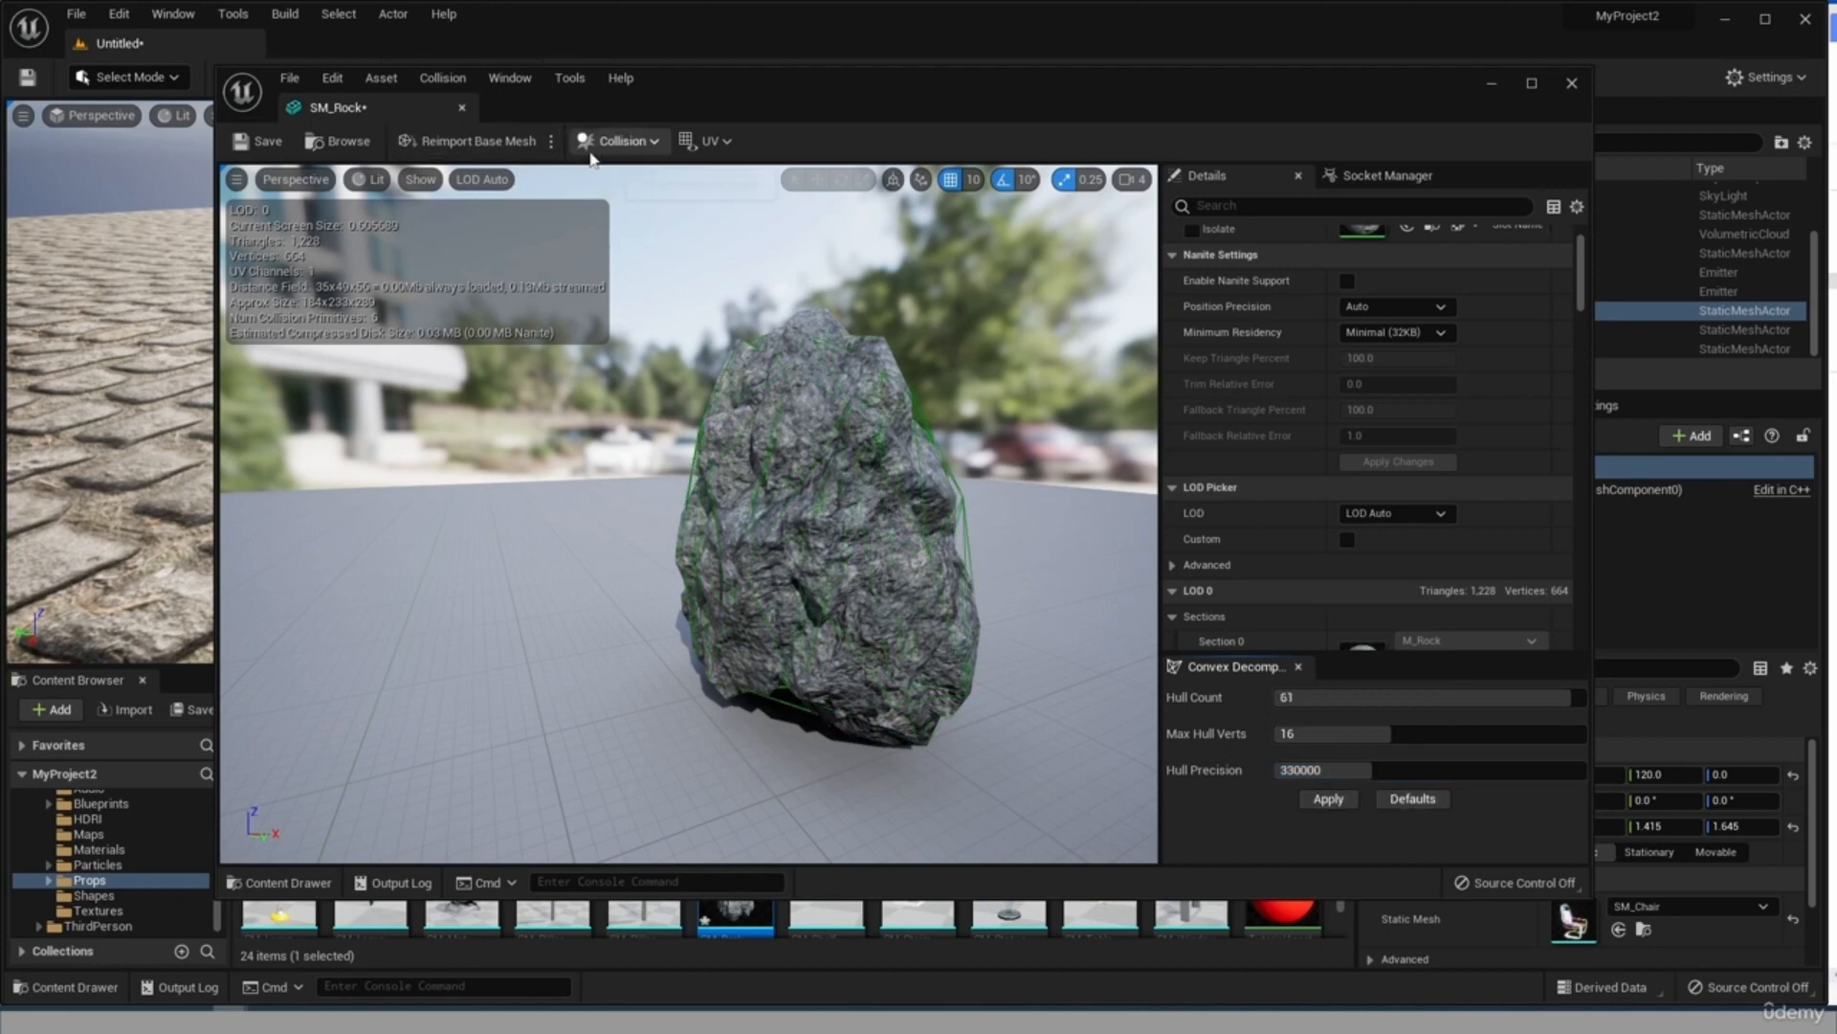
pyautogui.click(620, 141)
pyautogui.click(639, 353)
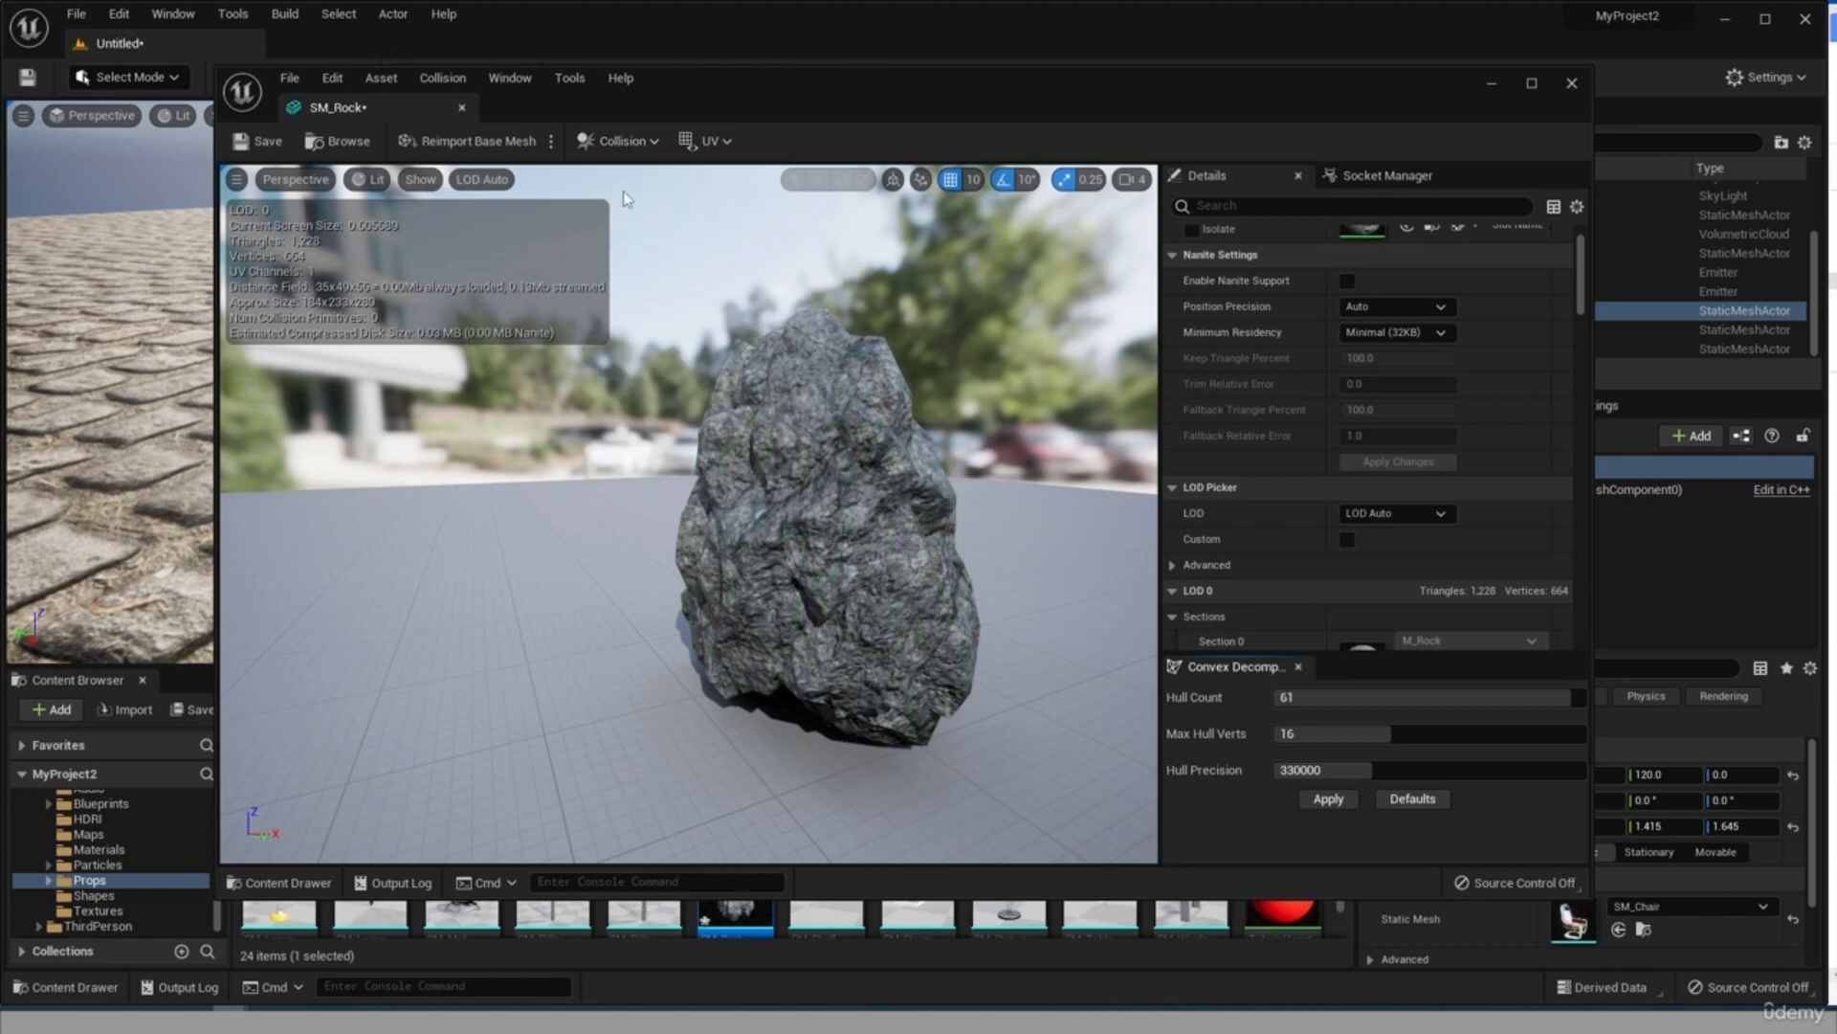
# Enclose the rock in a single simplified DOP collision, and save and close the SM_Rock mesh.
pyautogui.click(620, 140)
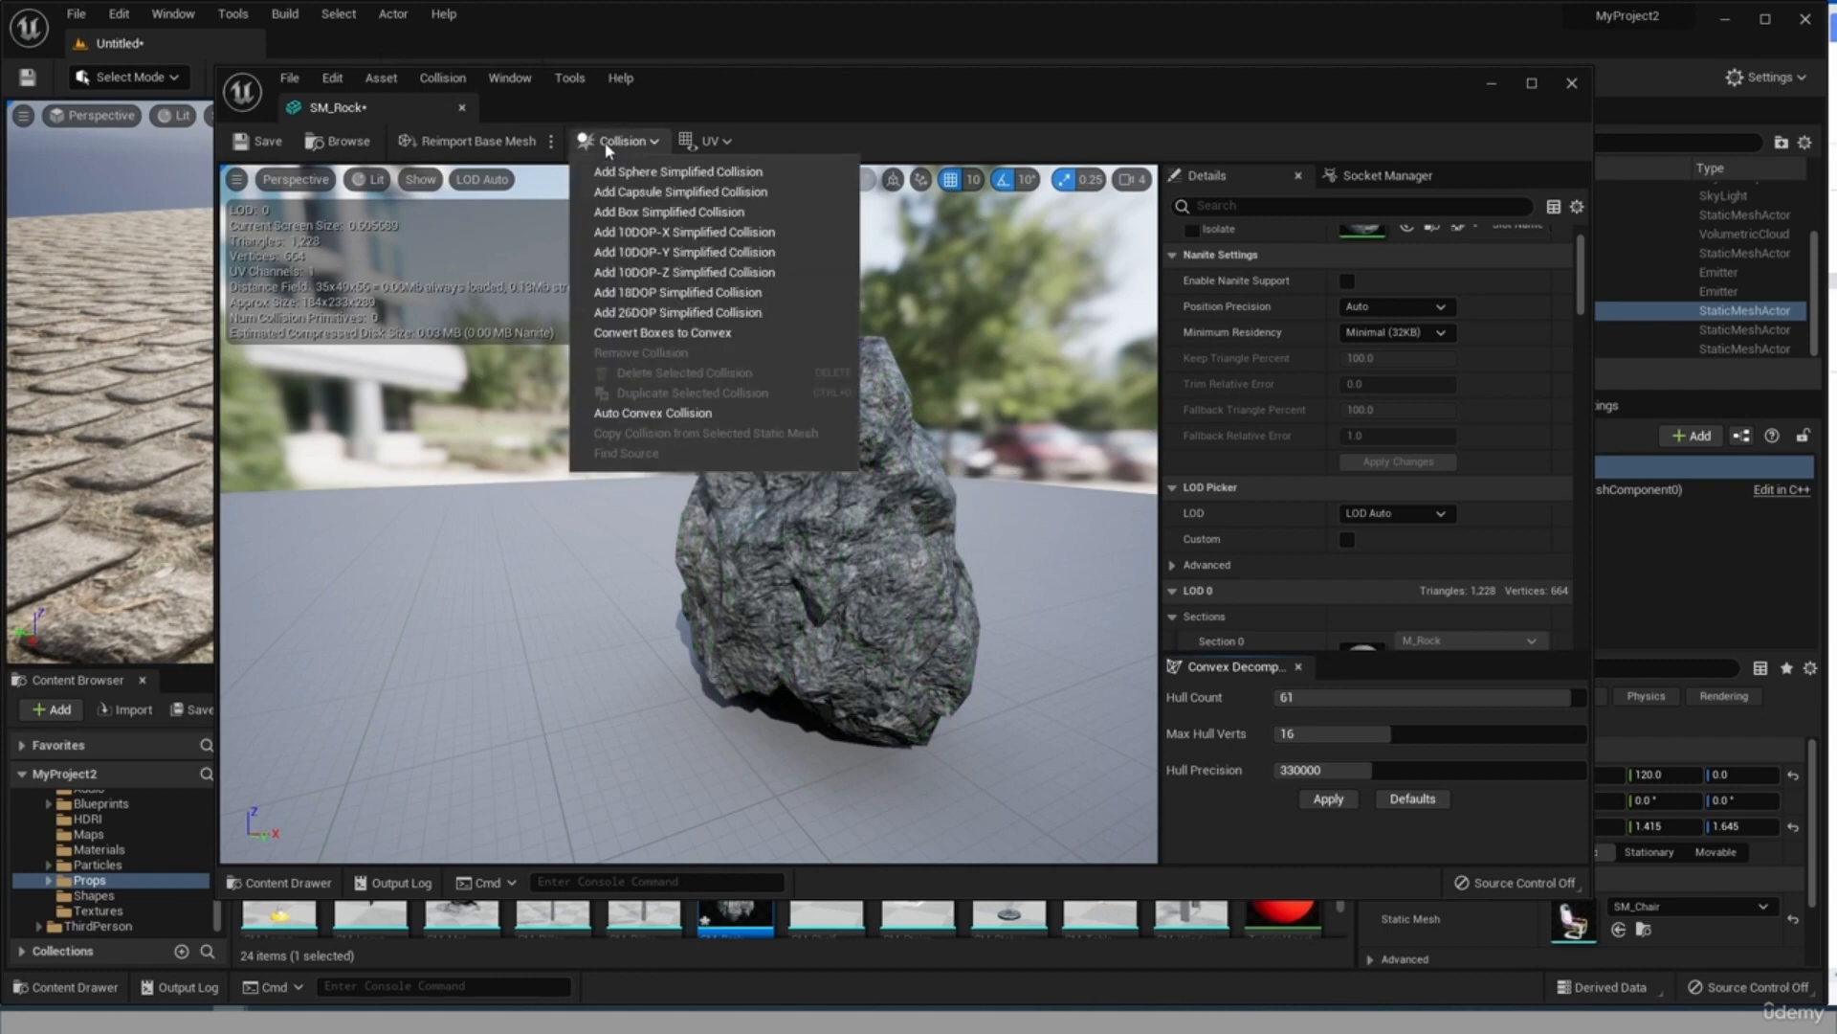
pyautogui.click(691, 281)
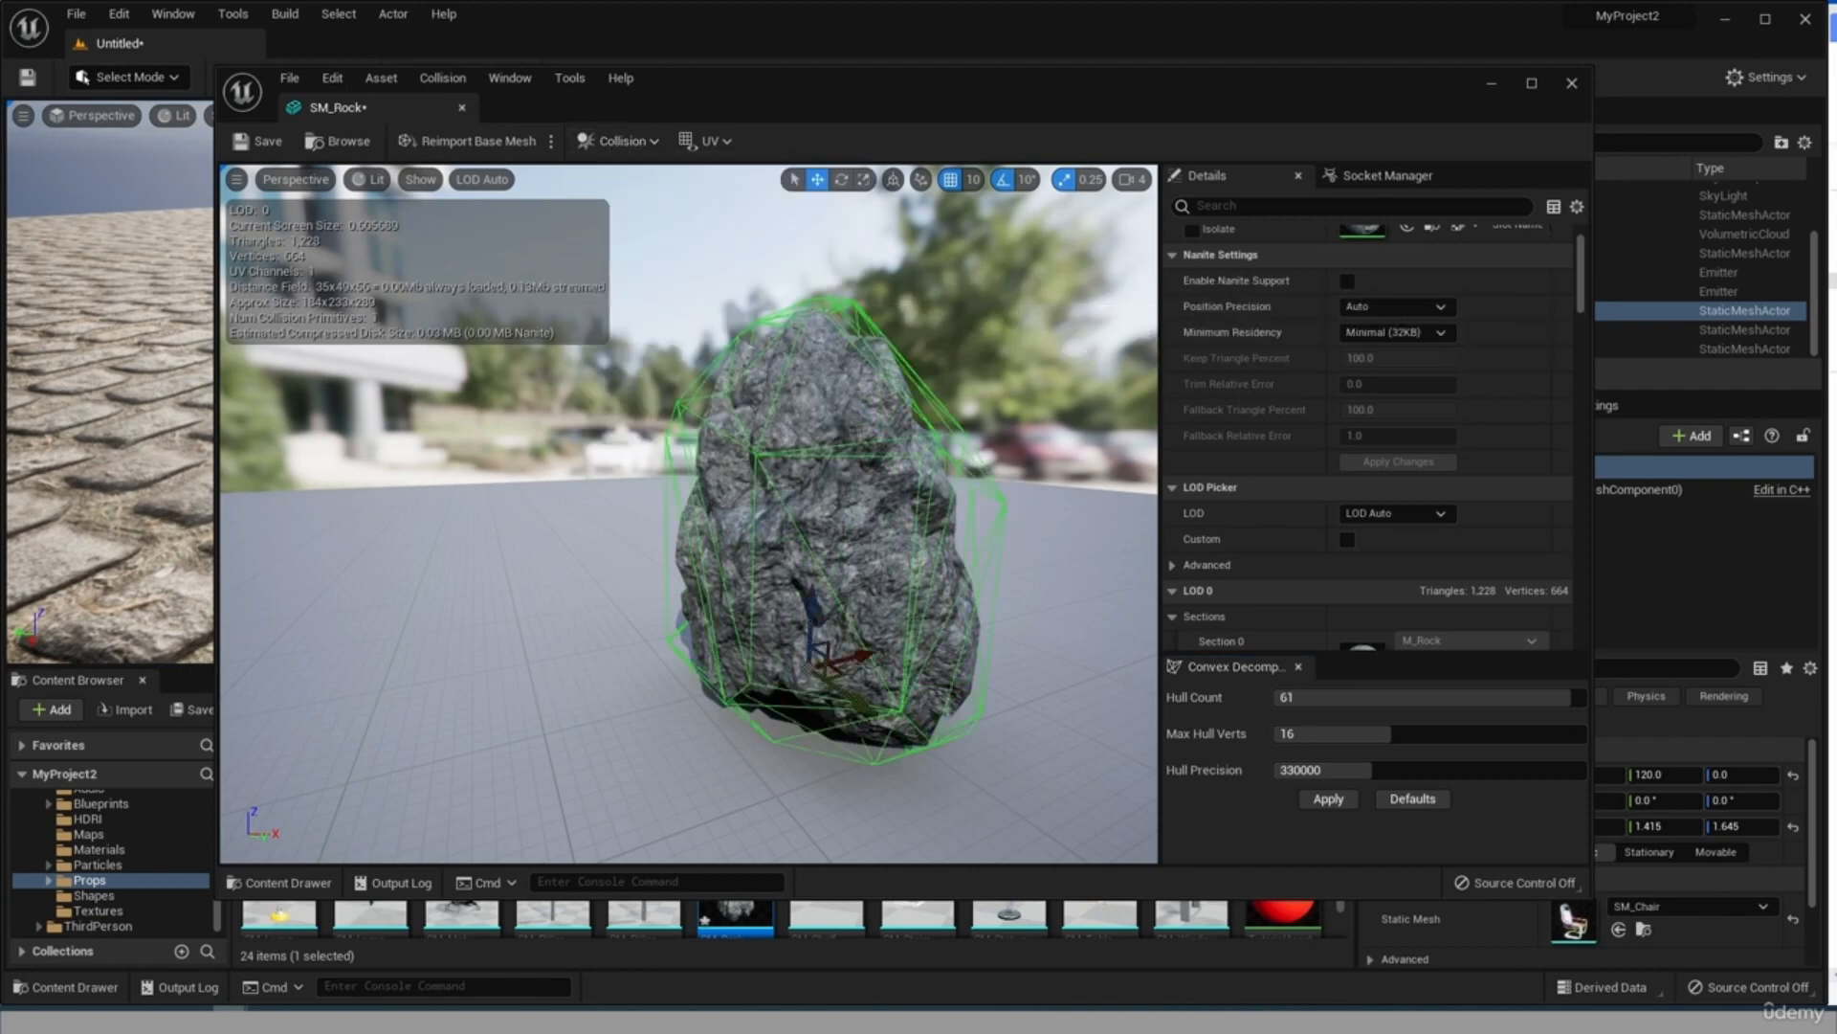
pyautogui.moveTo(842, 545); pyautogui.dragTo(967, 593)
pyautogui.click(282, 143)
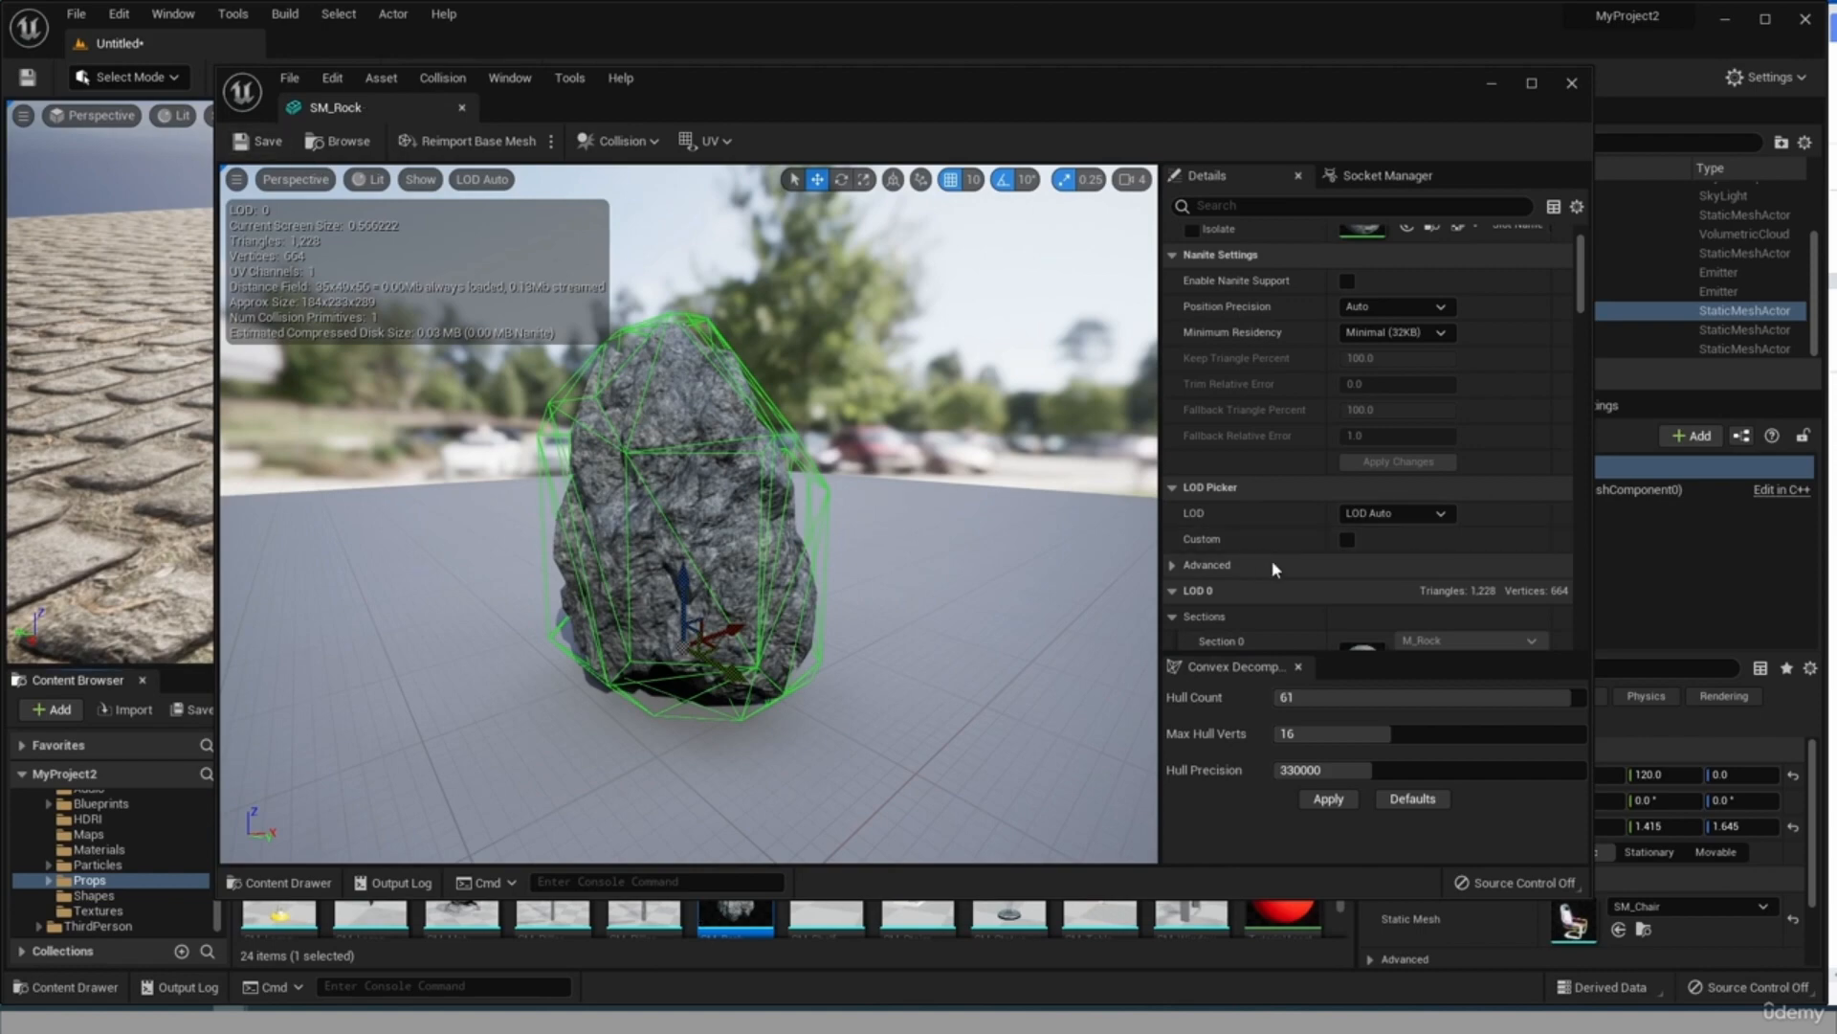
pyautogui.click(1571, 83)
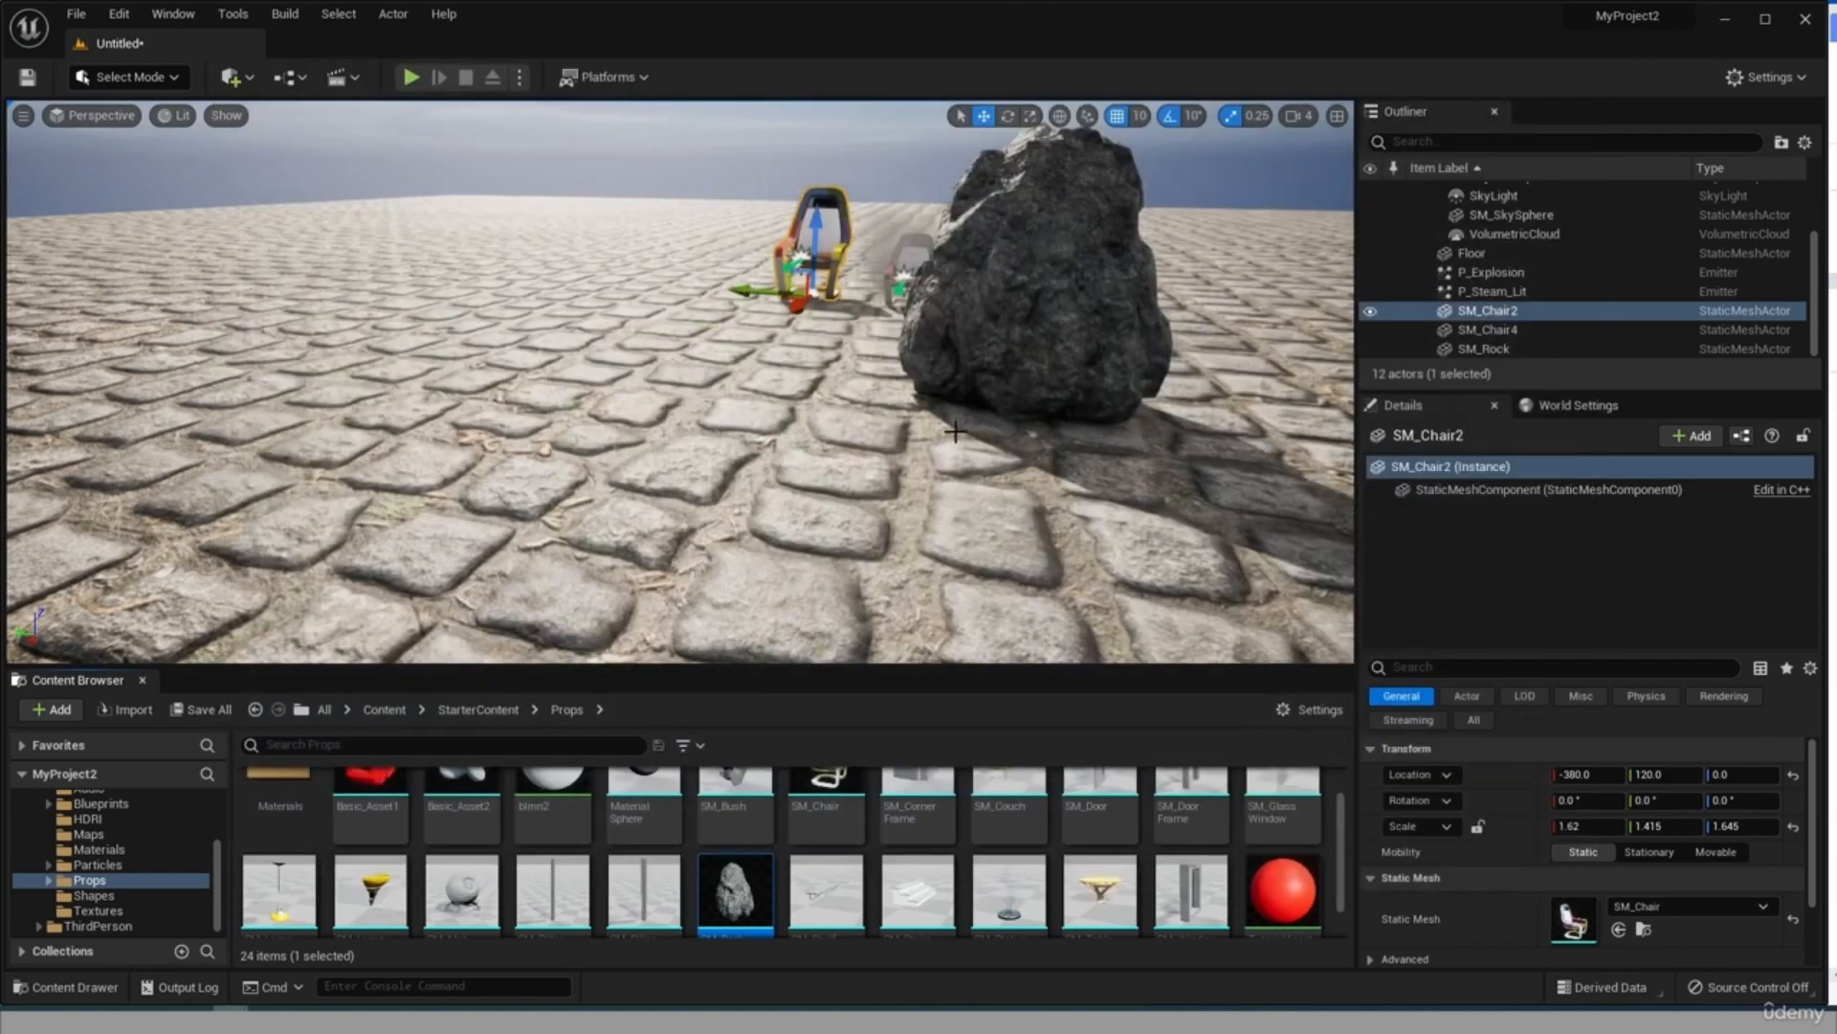
# Play-test the level, running the character into and around the rock to check its collision.
pyautogui.click(410, 76)
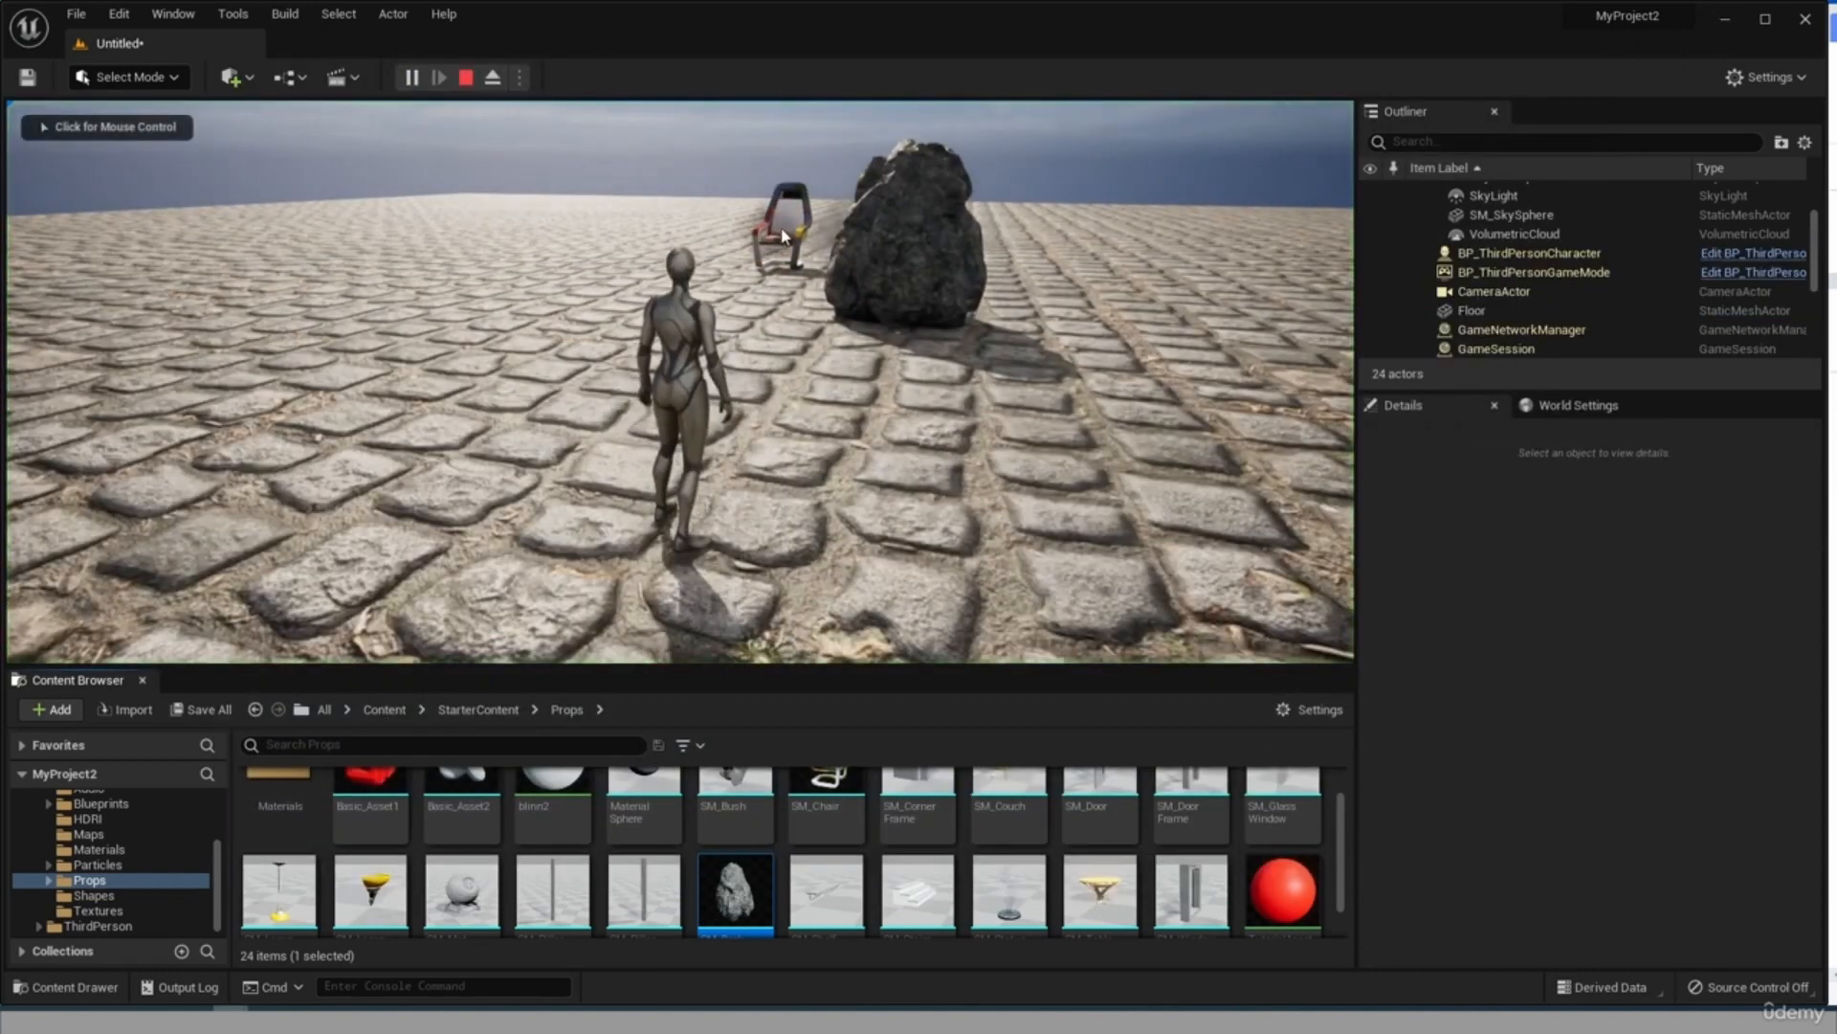
pyautogui.press('w')
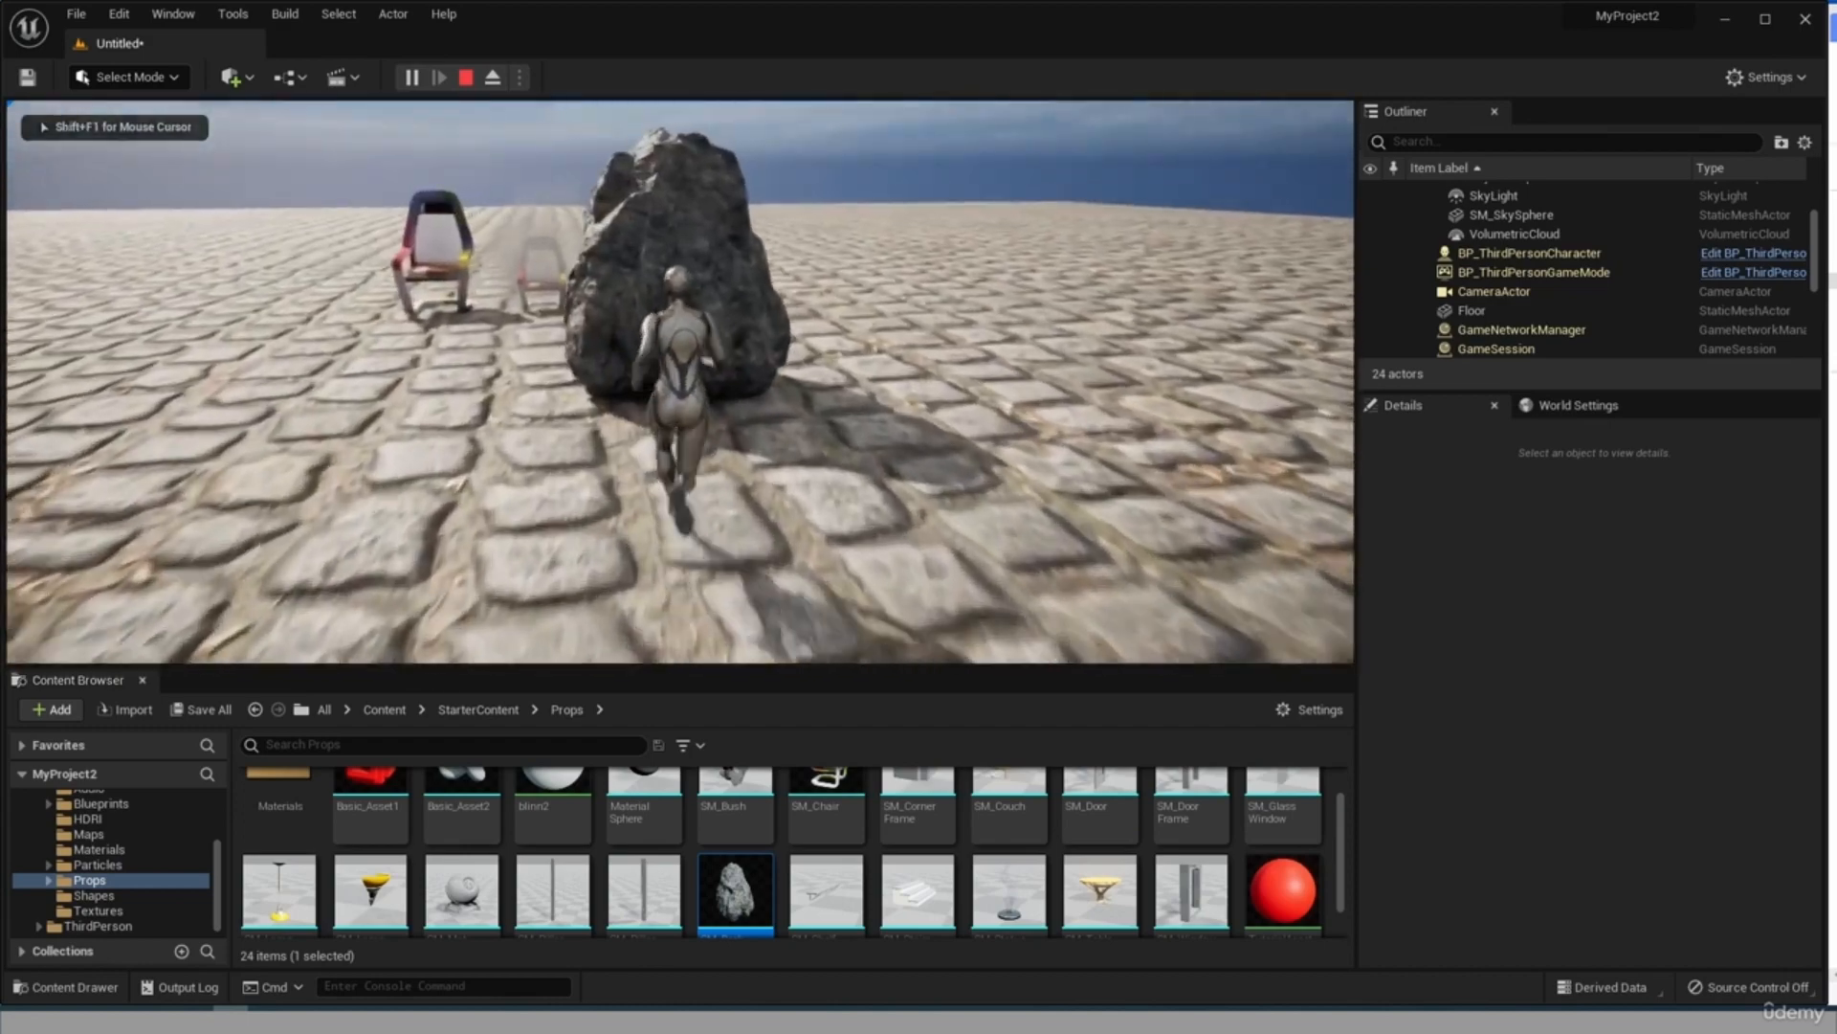
pyautogui.press('a')
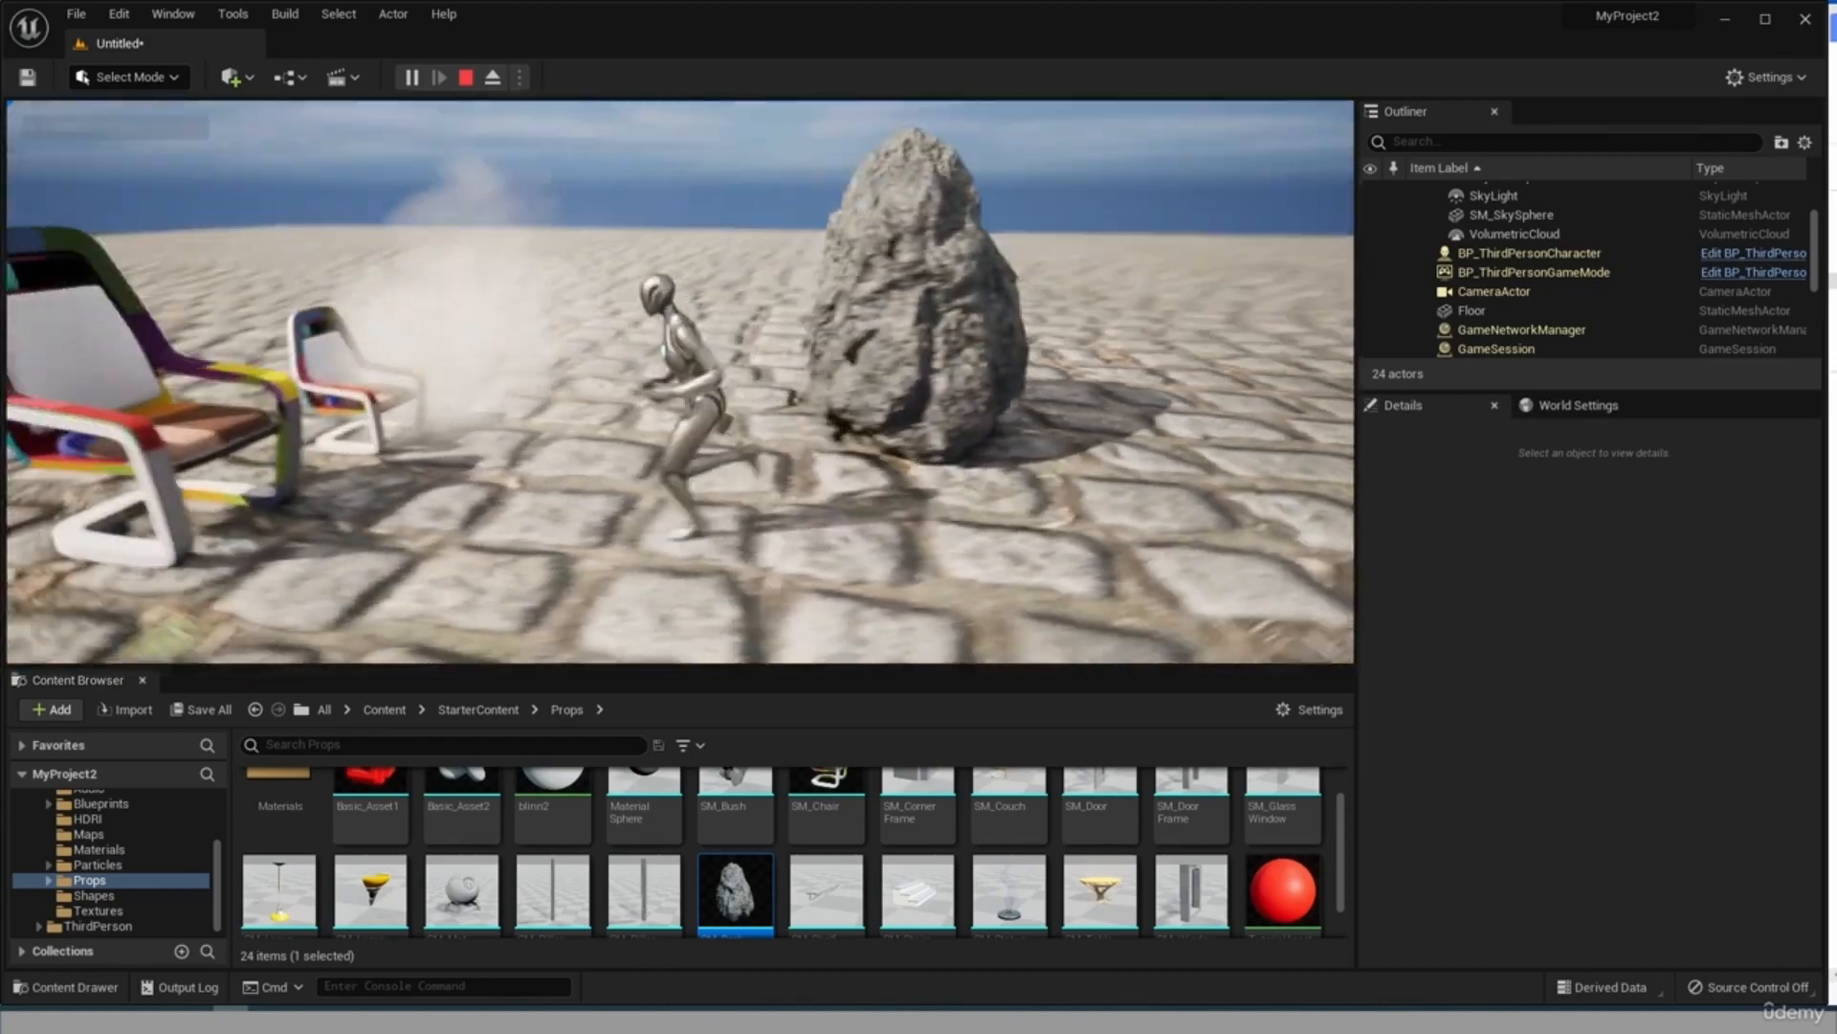
pyautogui.press('w')
pyautogui.press('a')
pyautogui.press('w')
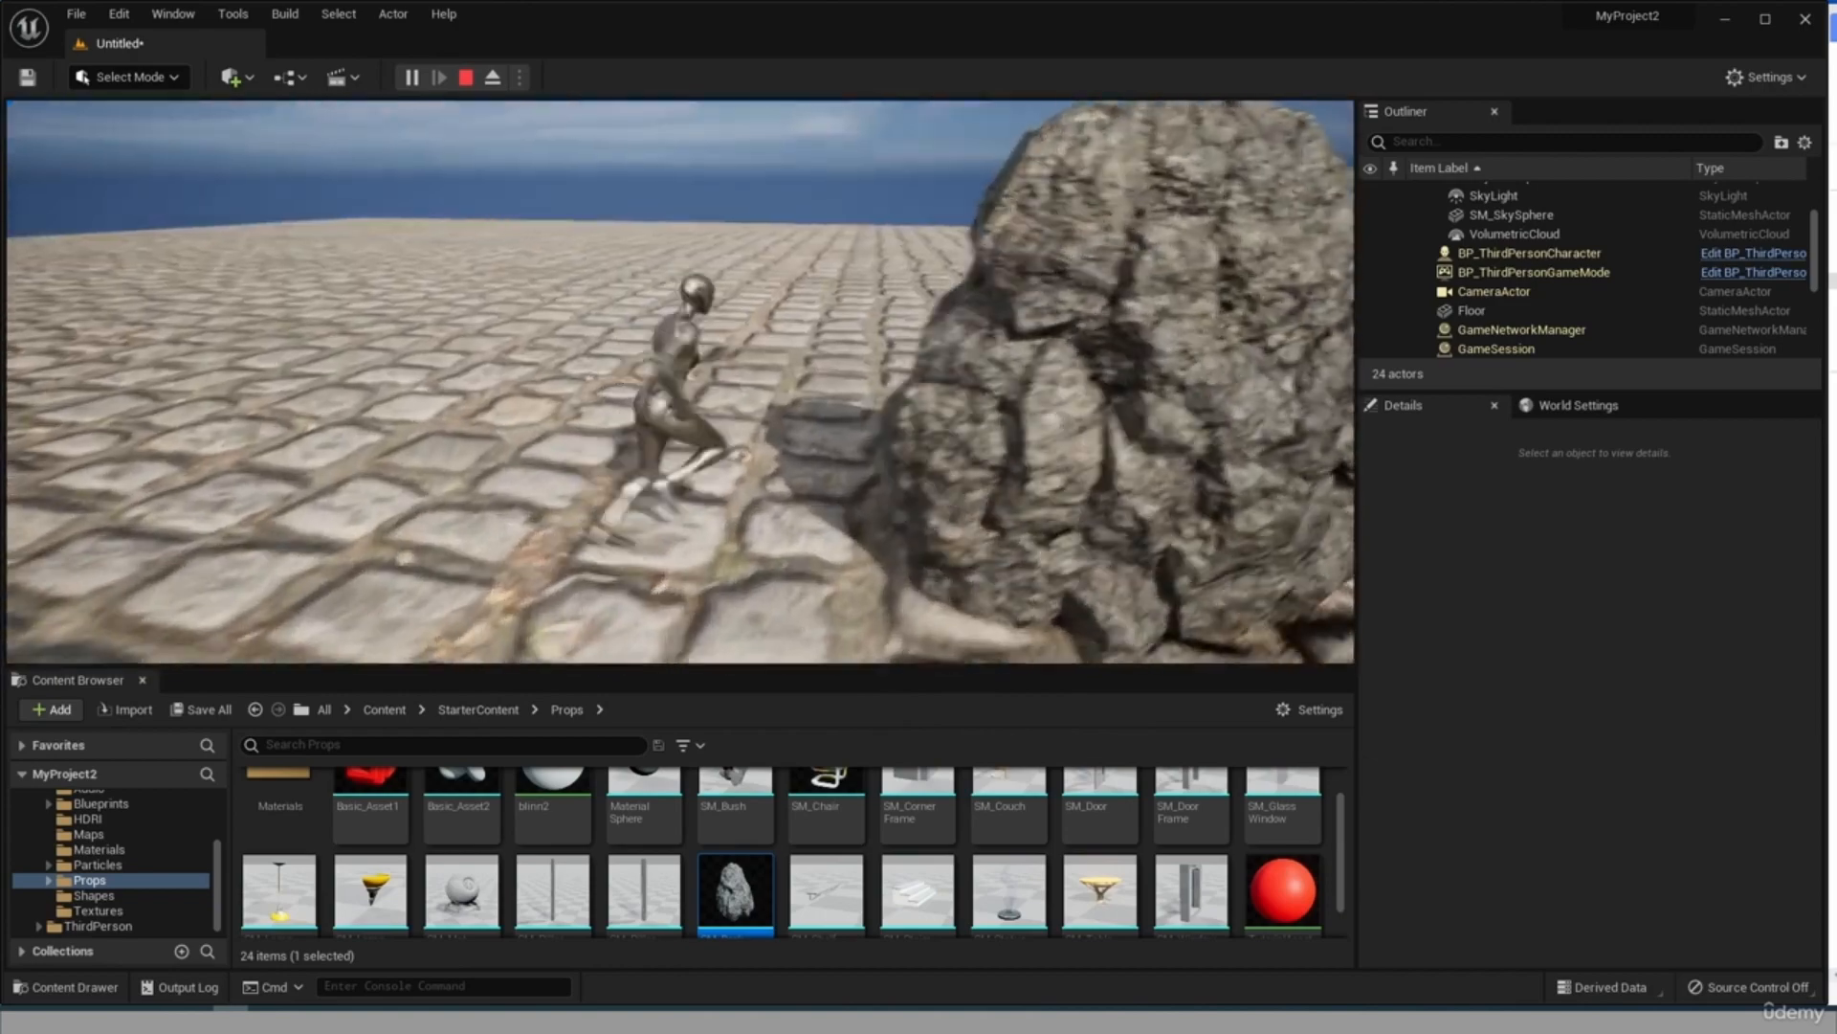
pyautogui.press('a')
pyautogui.press('w')
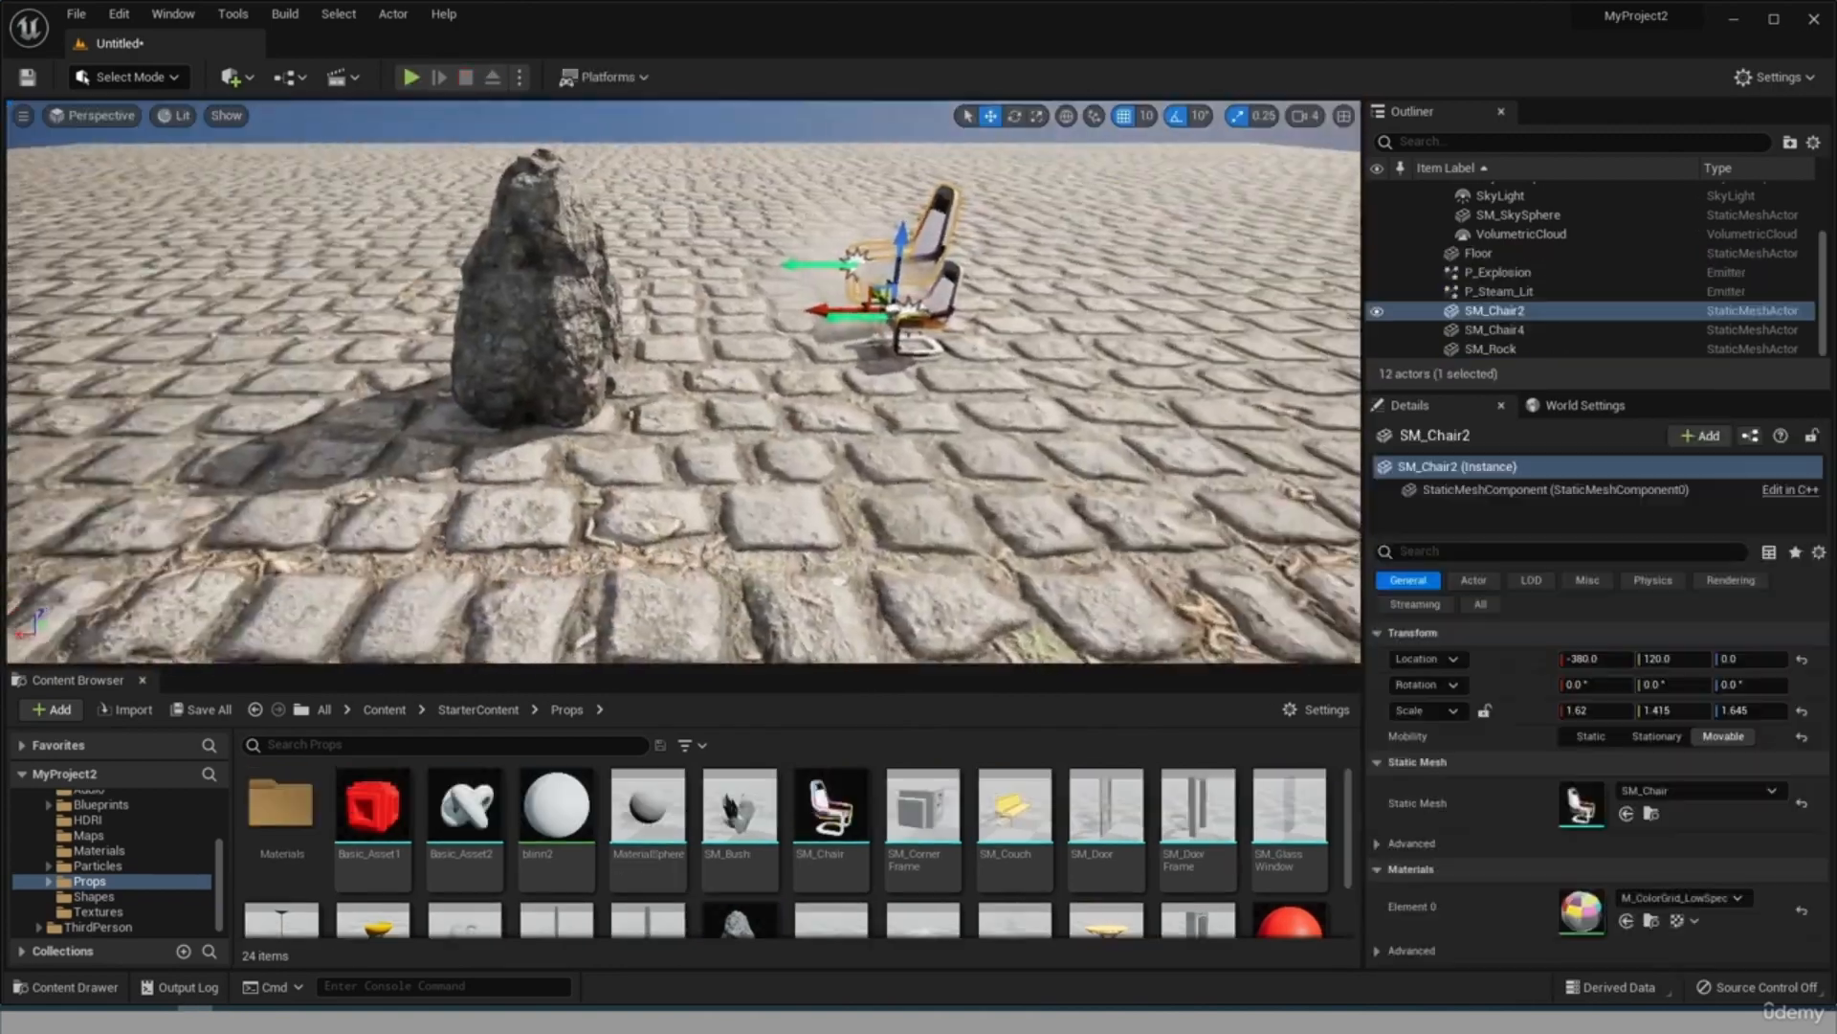
pyautogui.moveTo(627, 202); pyautogui.dragTo(818, 202, button='right')
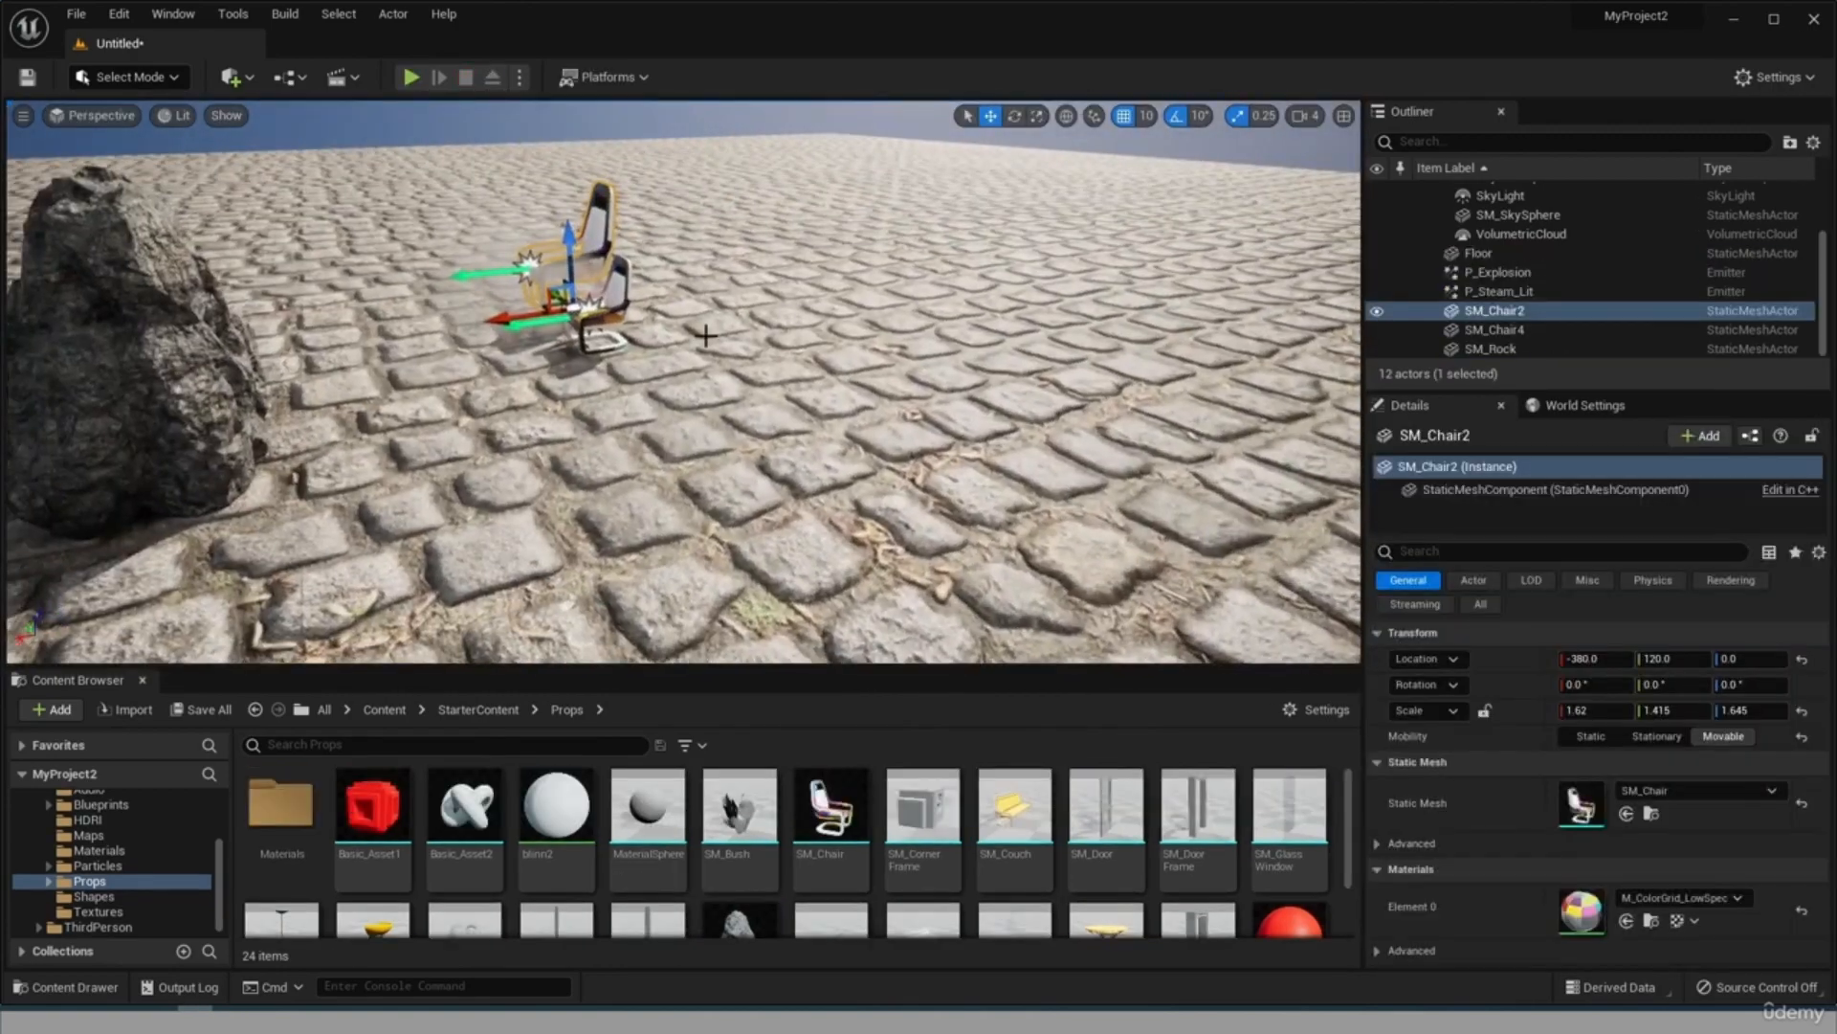
# Enable Simulate Physics on the smaller chair, SM_Chair4.
pyautogui.scroll(3, 625, 202)
pyautogui.scroll(-4, 627, 202)
pyautogui.scroll(-3, 604, 187)
pyautogui.moveTo(567, 177); pyautogui.dragTo(479, 176, button='right')
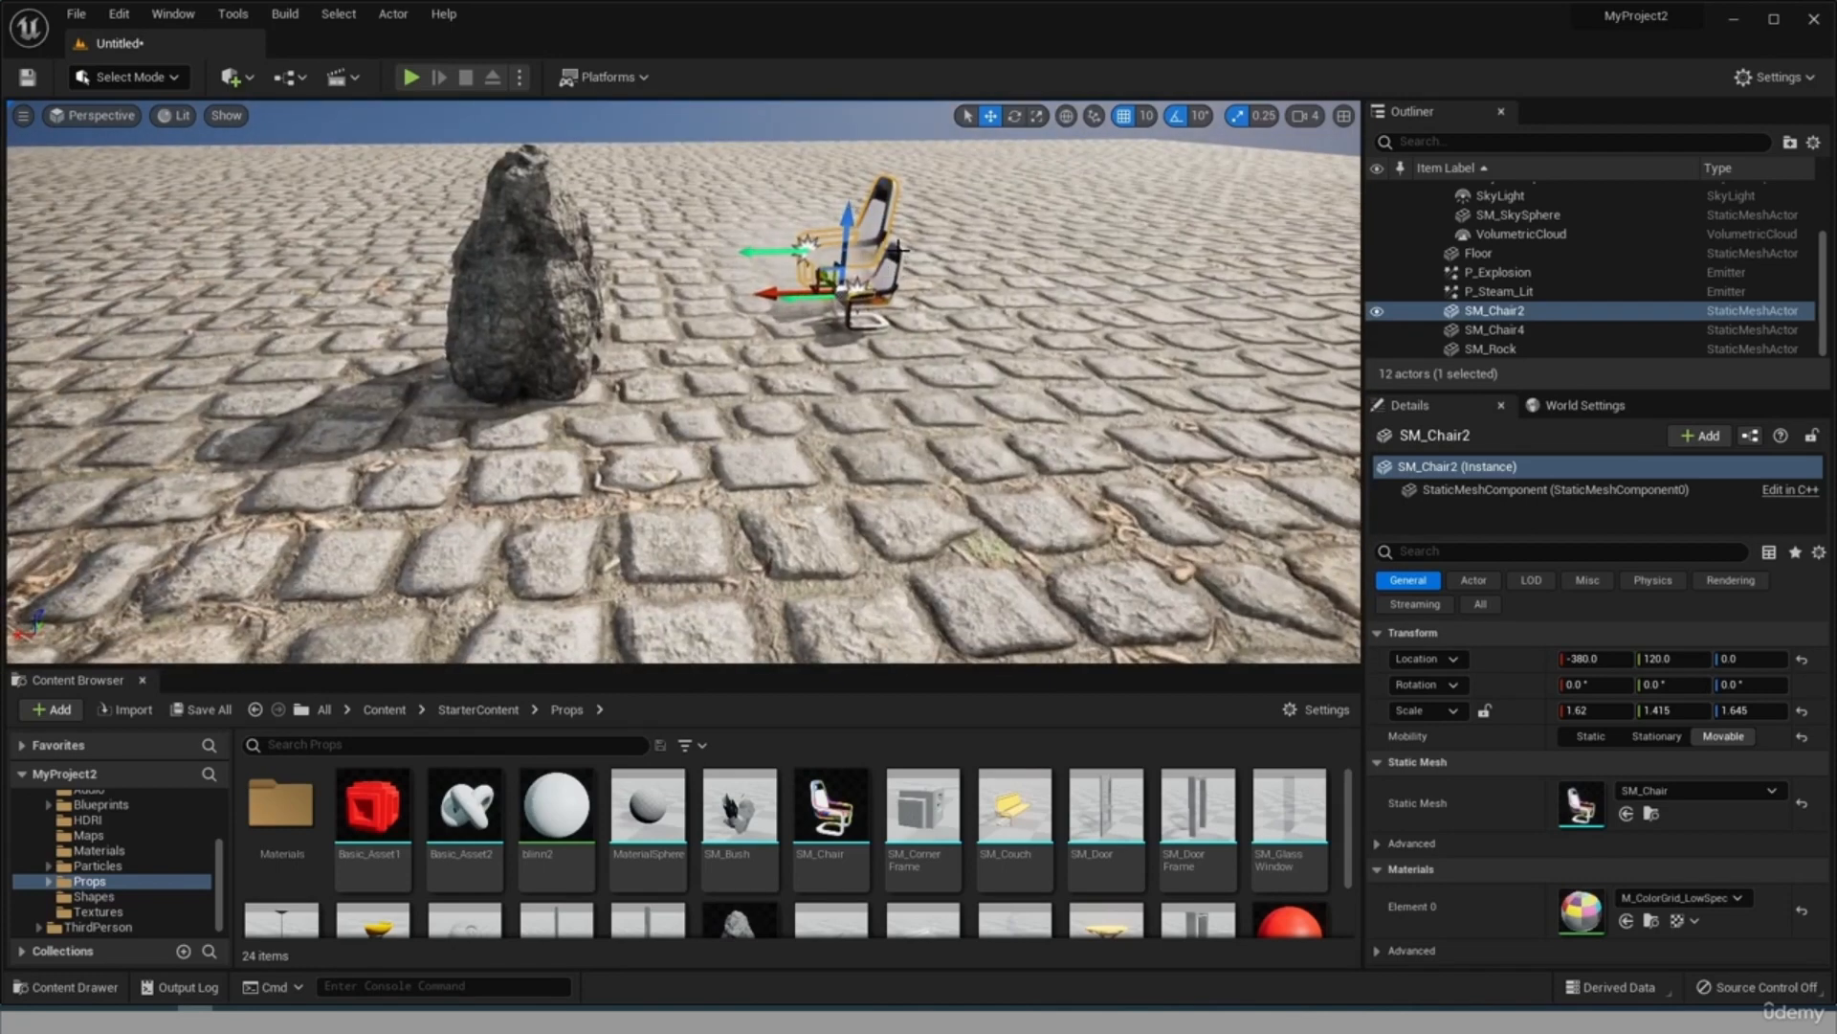
pyautogui.click(893, 271)
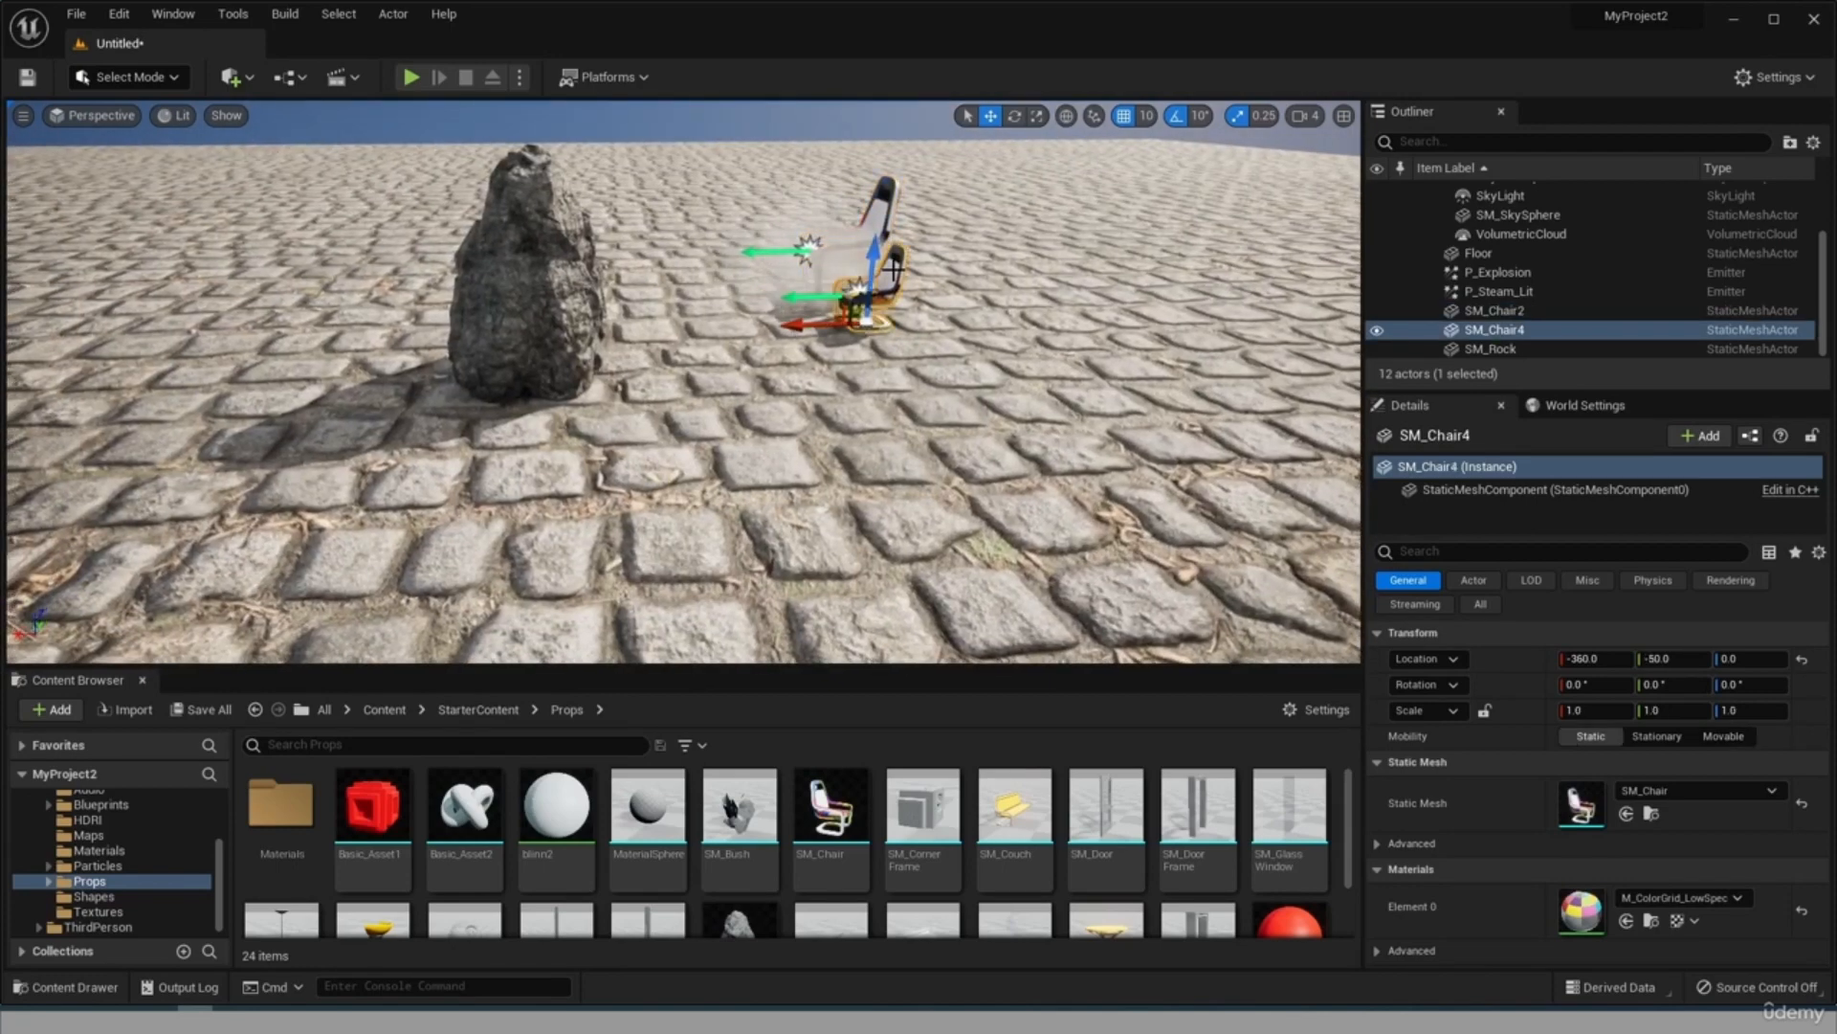
pyautogui.click(1652, 580)
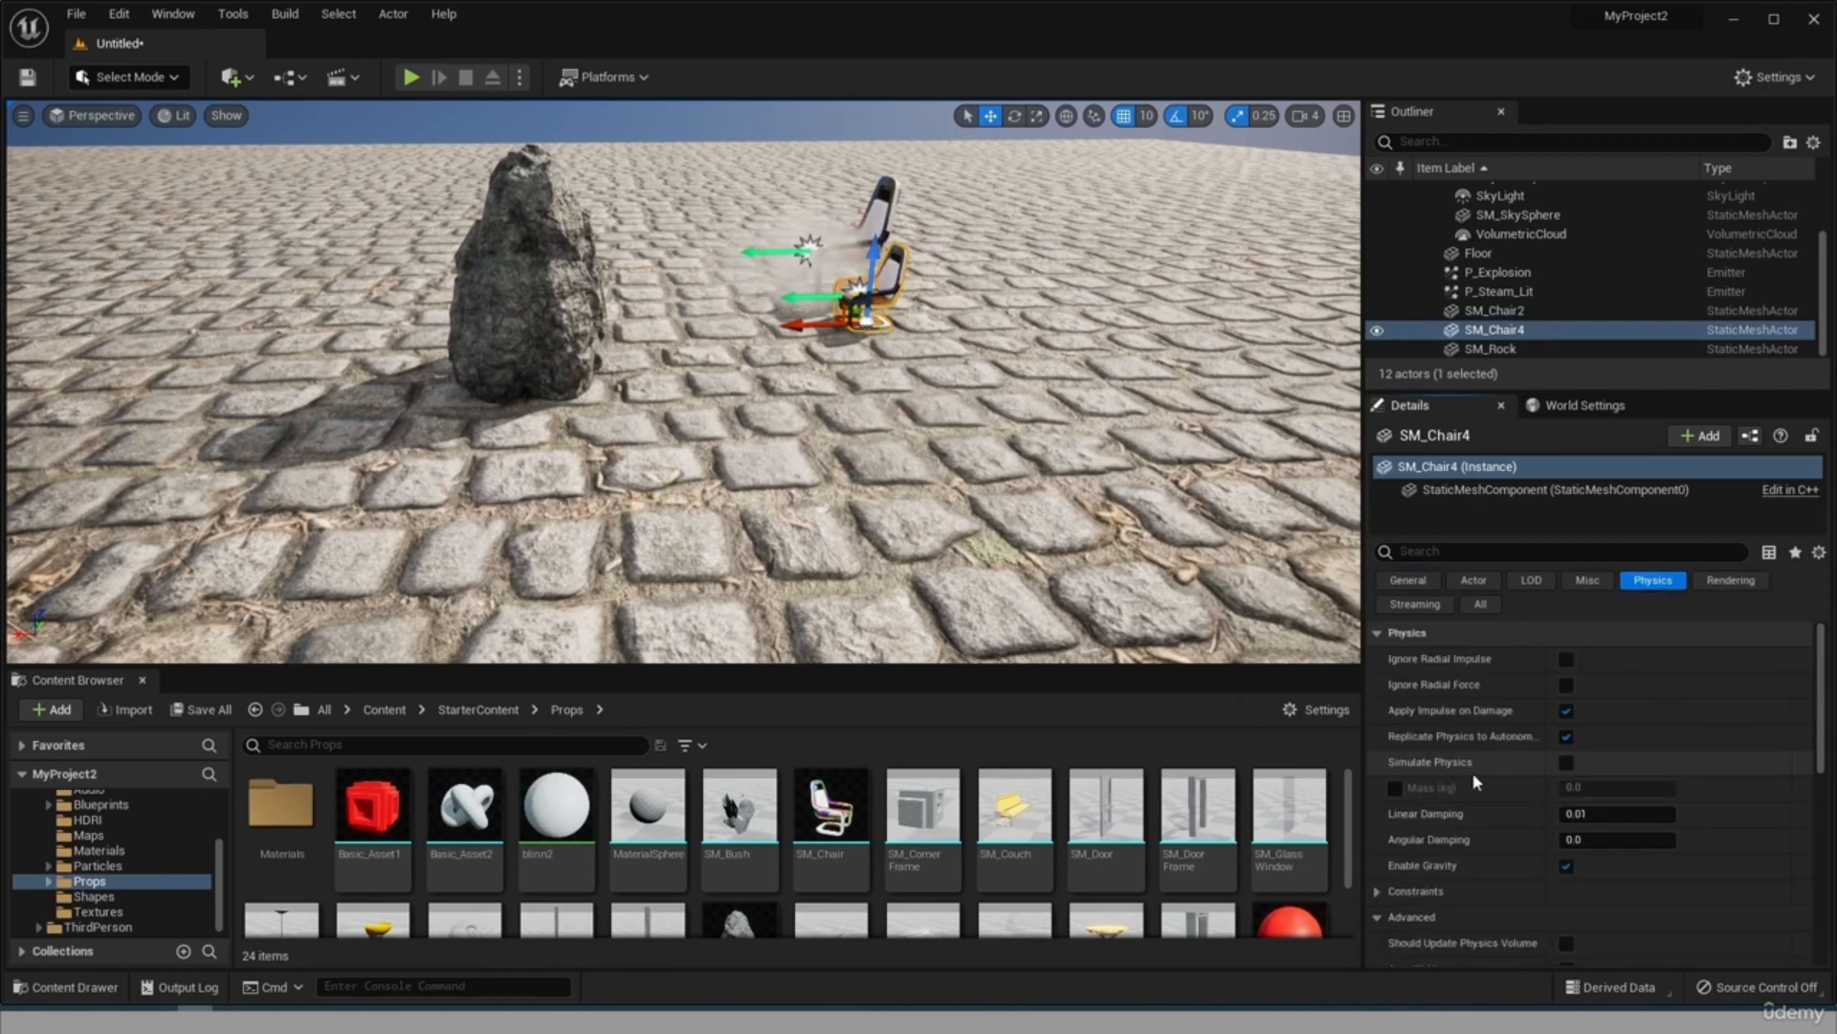
pyautogui.click(1567, 761)
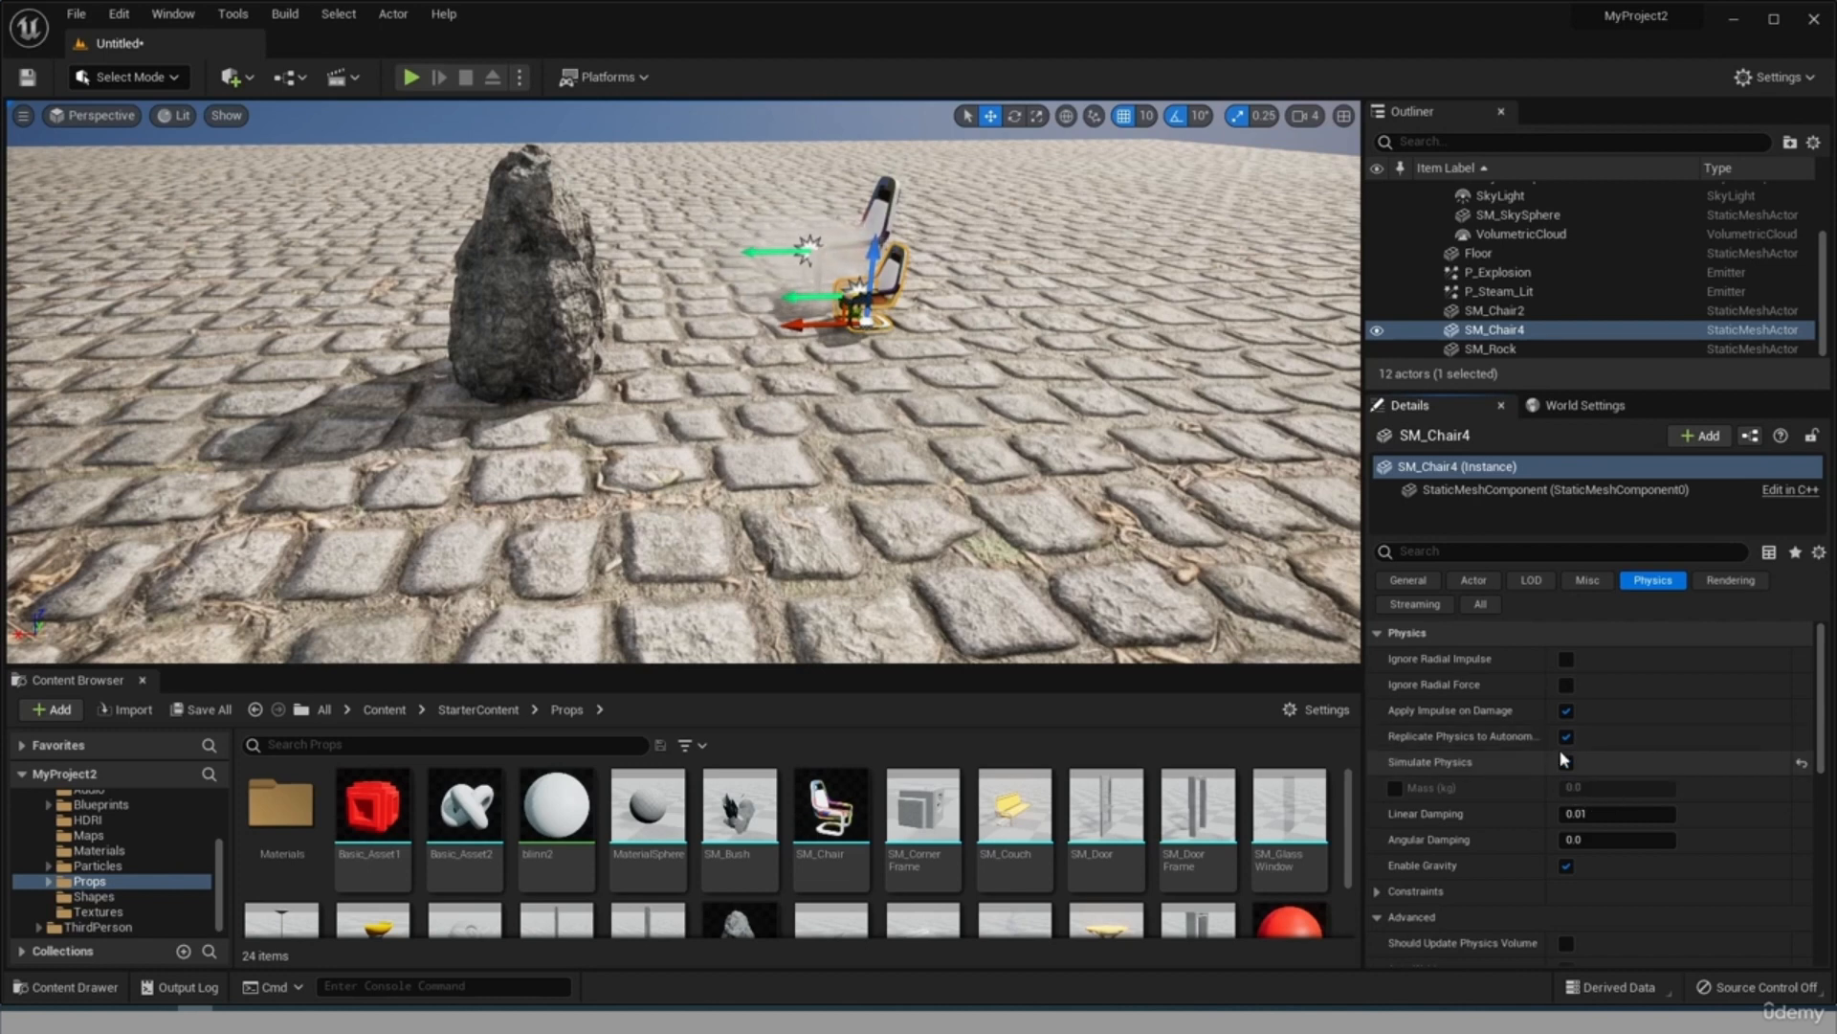
# Play-test the level by pushing the smaller chair around with the character, and stop the play session.
pyautogui.click(409, 78)
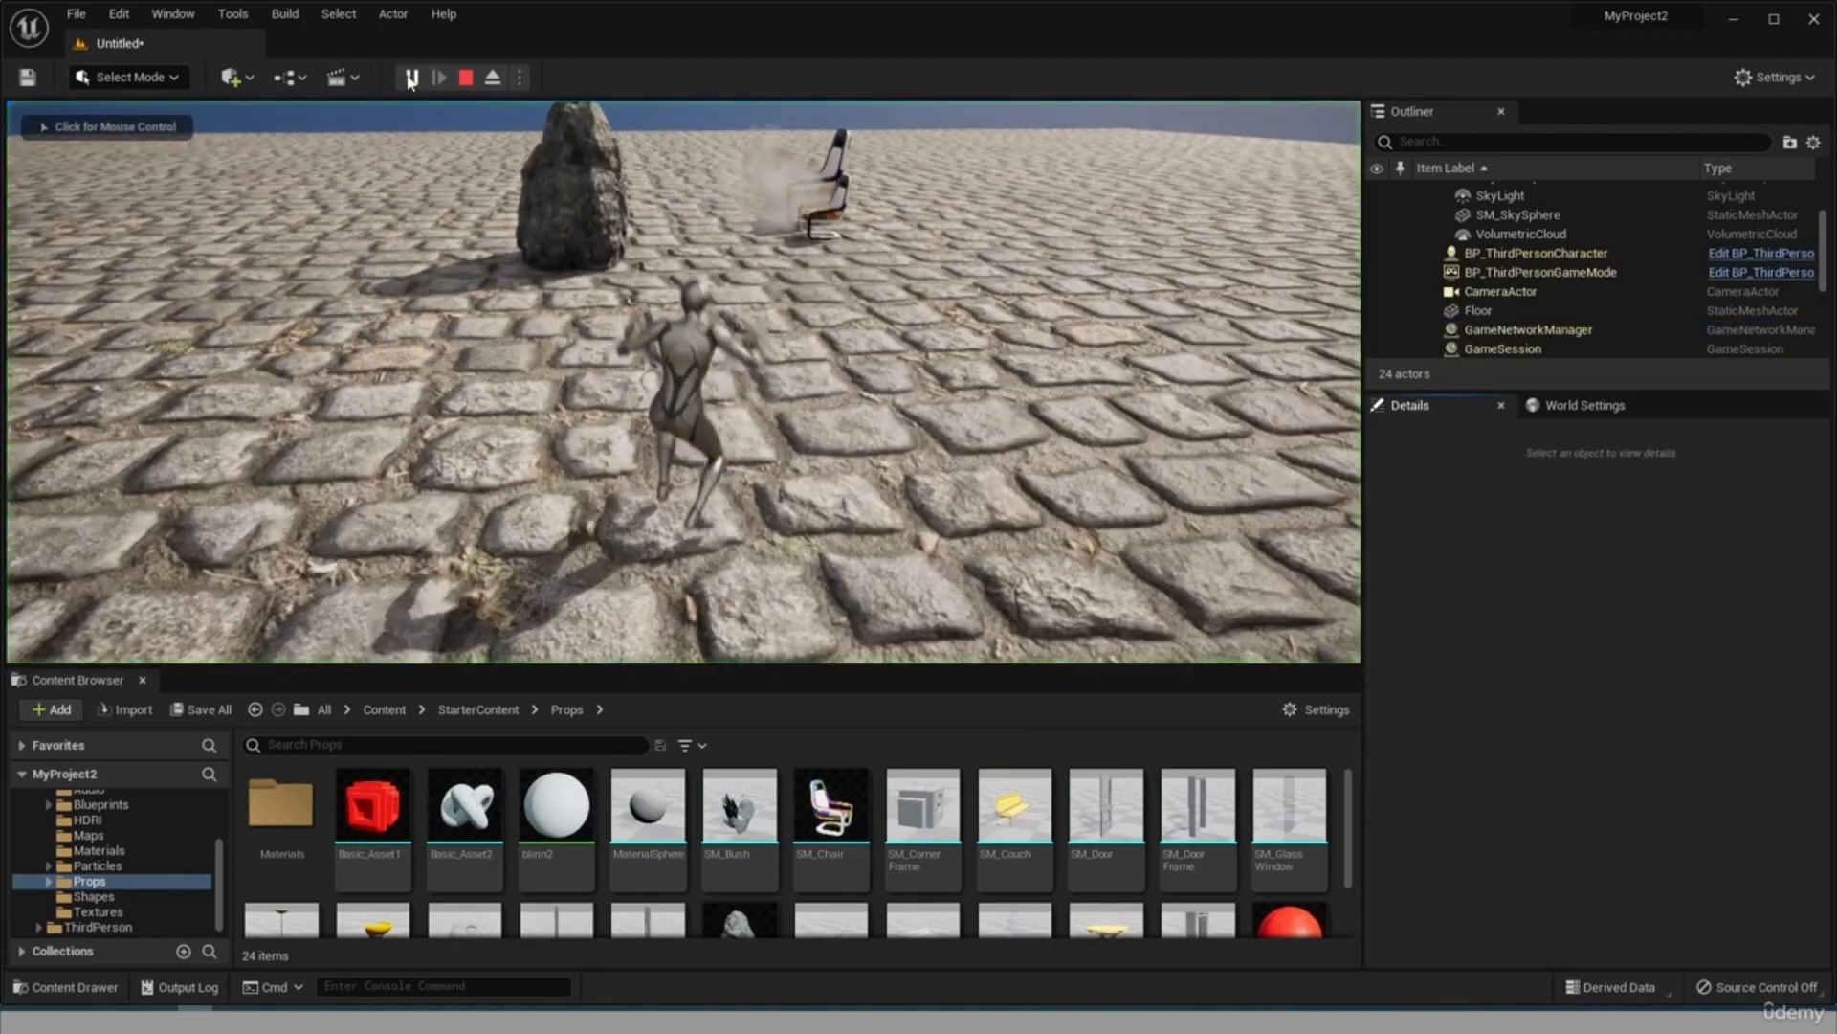
pyautogui.press('w')
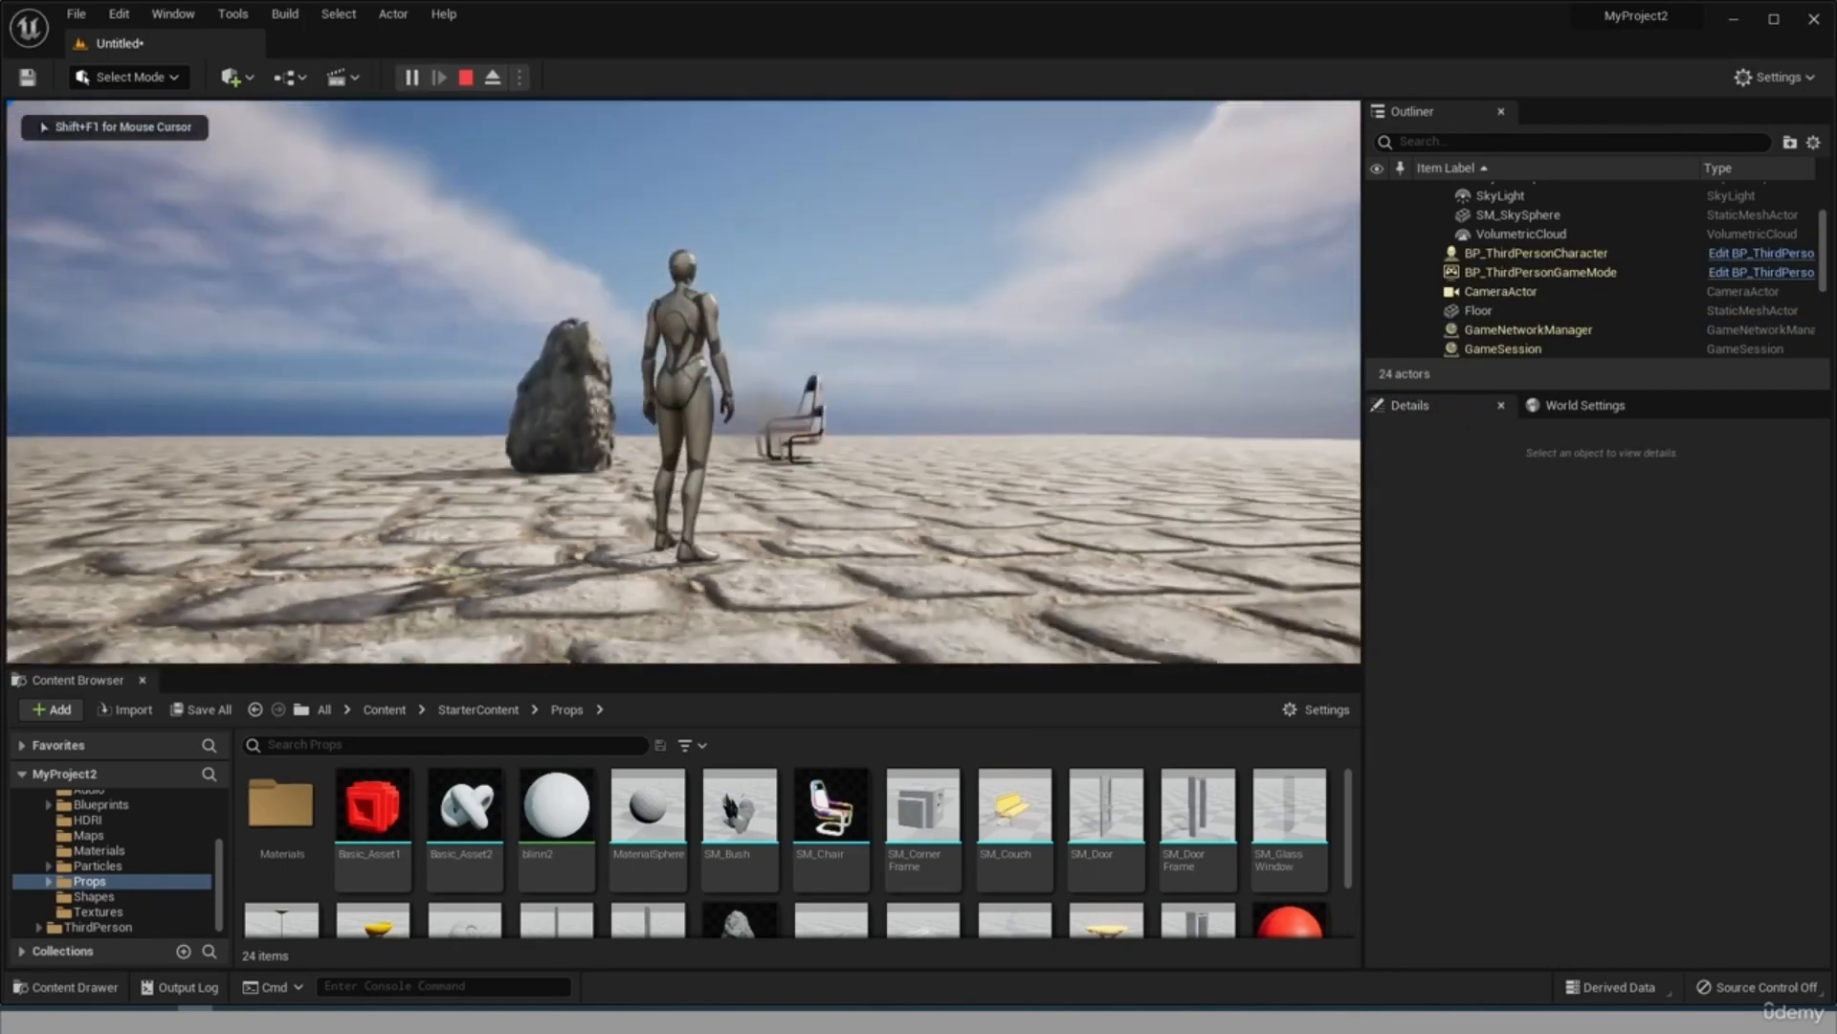
pyautogui.press('w')
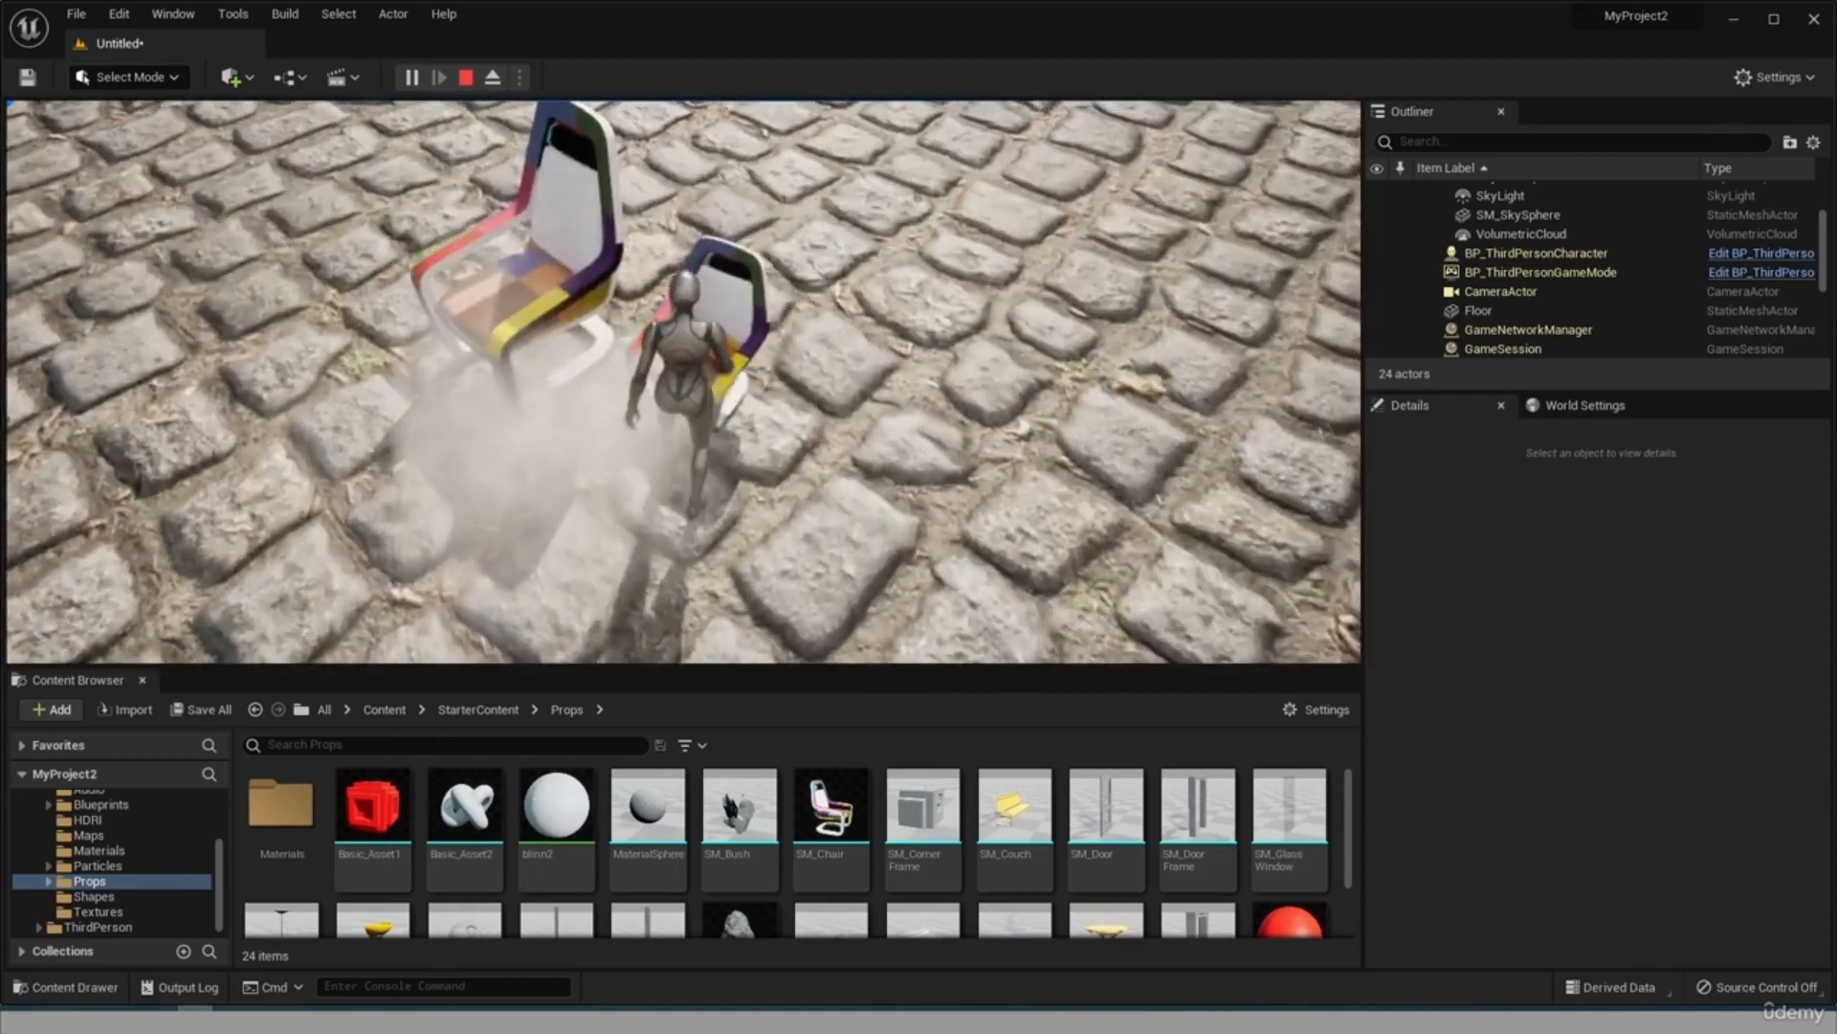
pyautogui.press('w')
pyautogui.press('w')
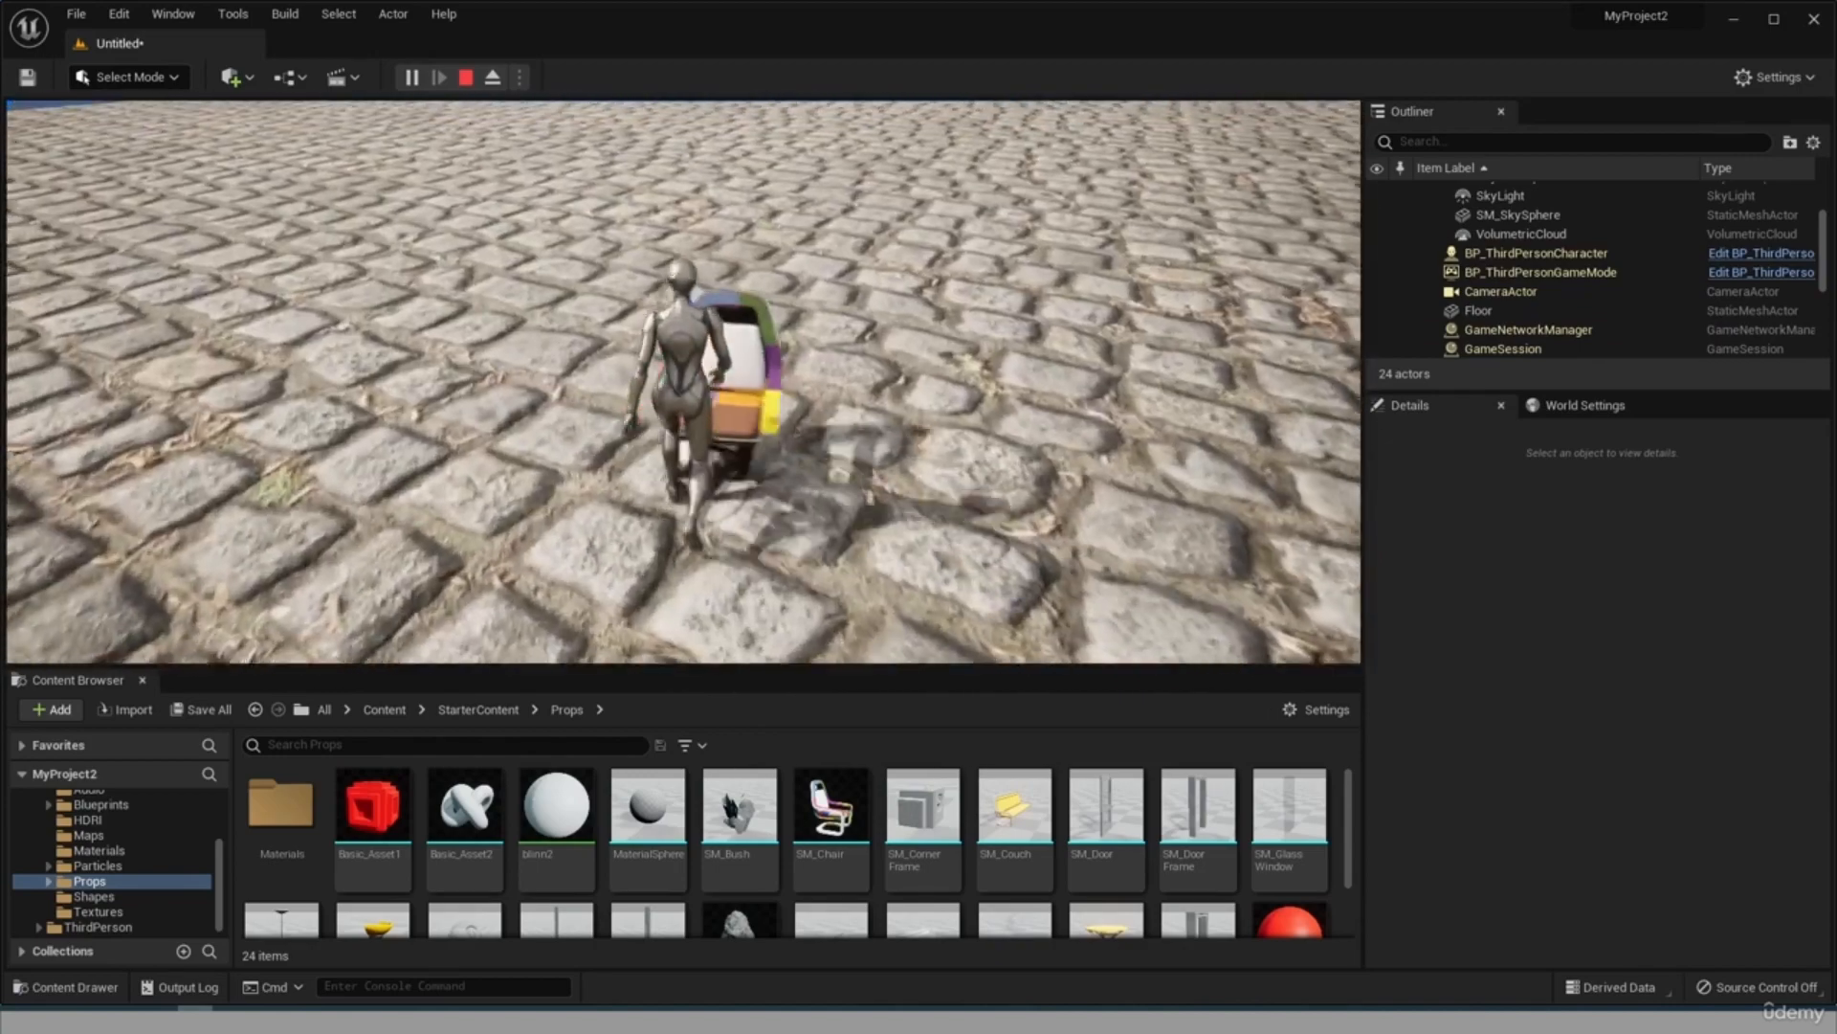
pyautogui.press('w')
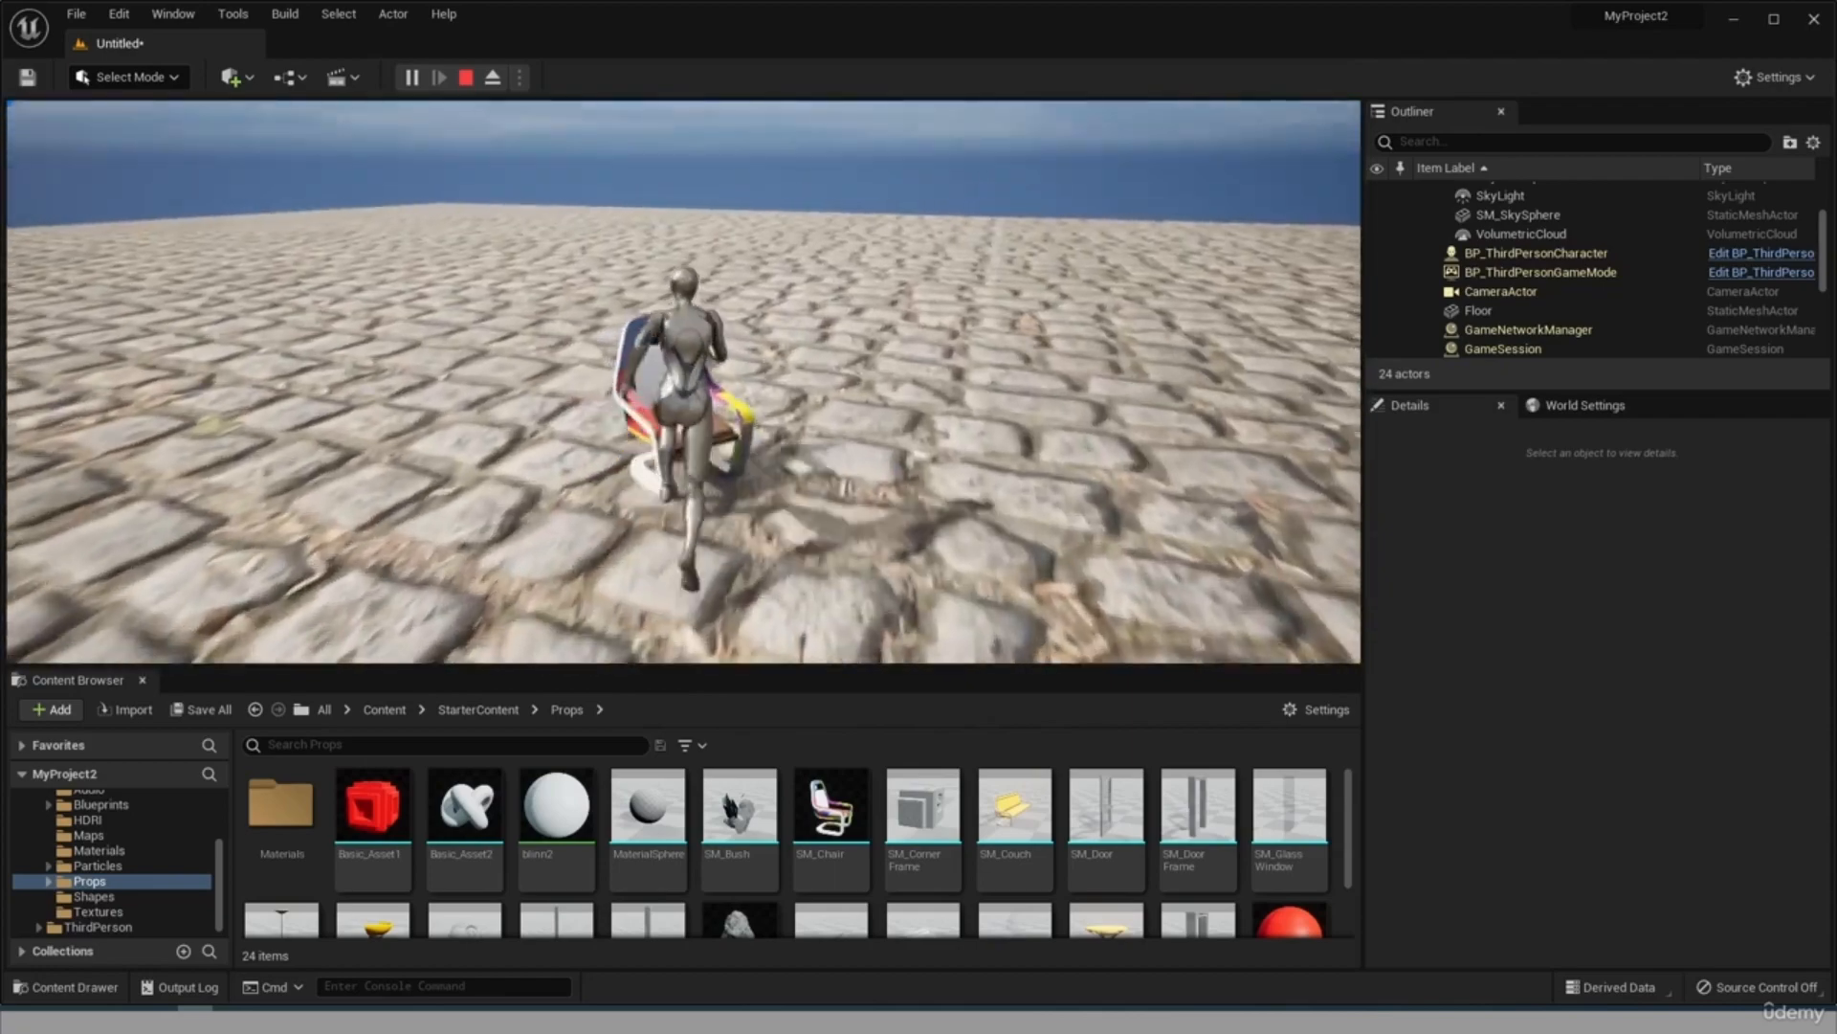
pyautogui.press('w')
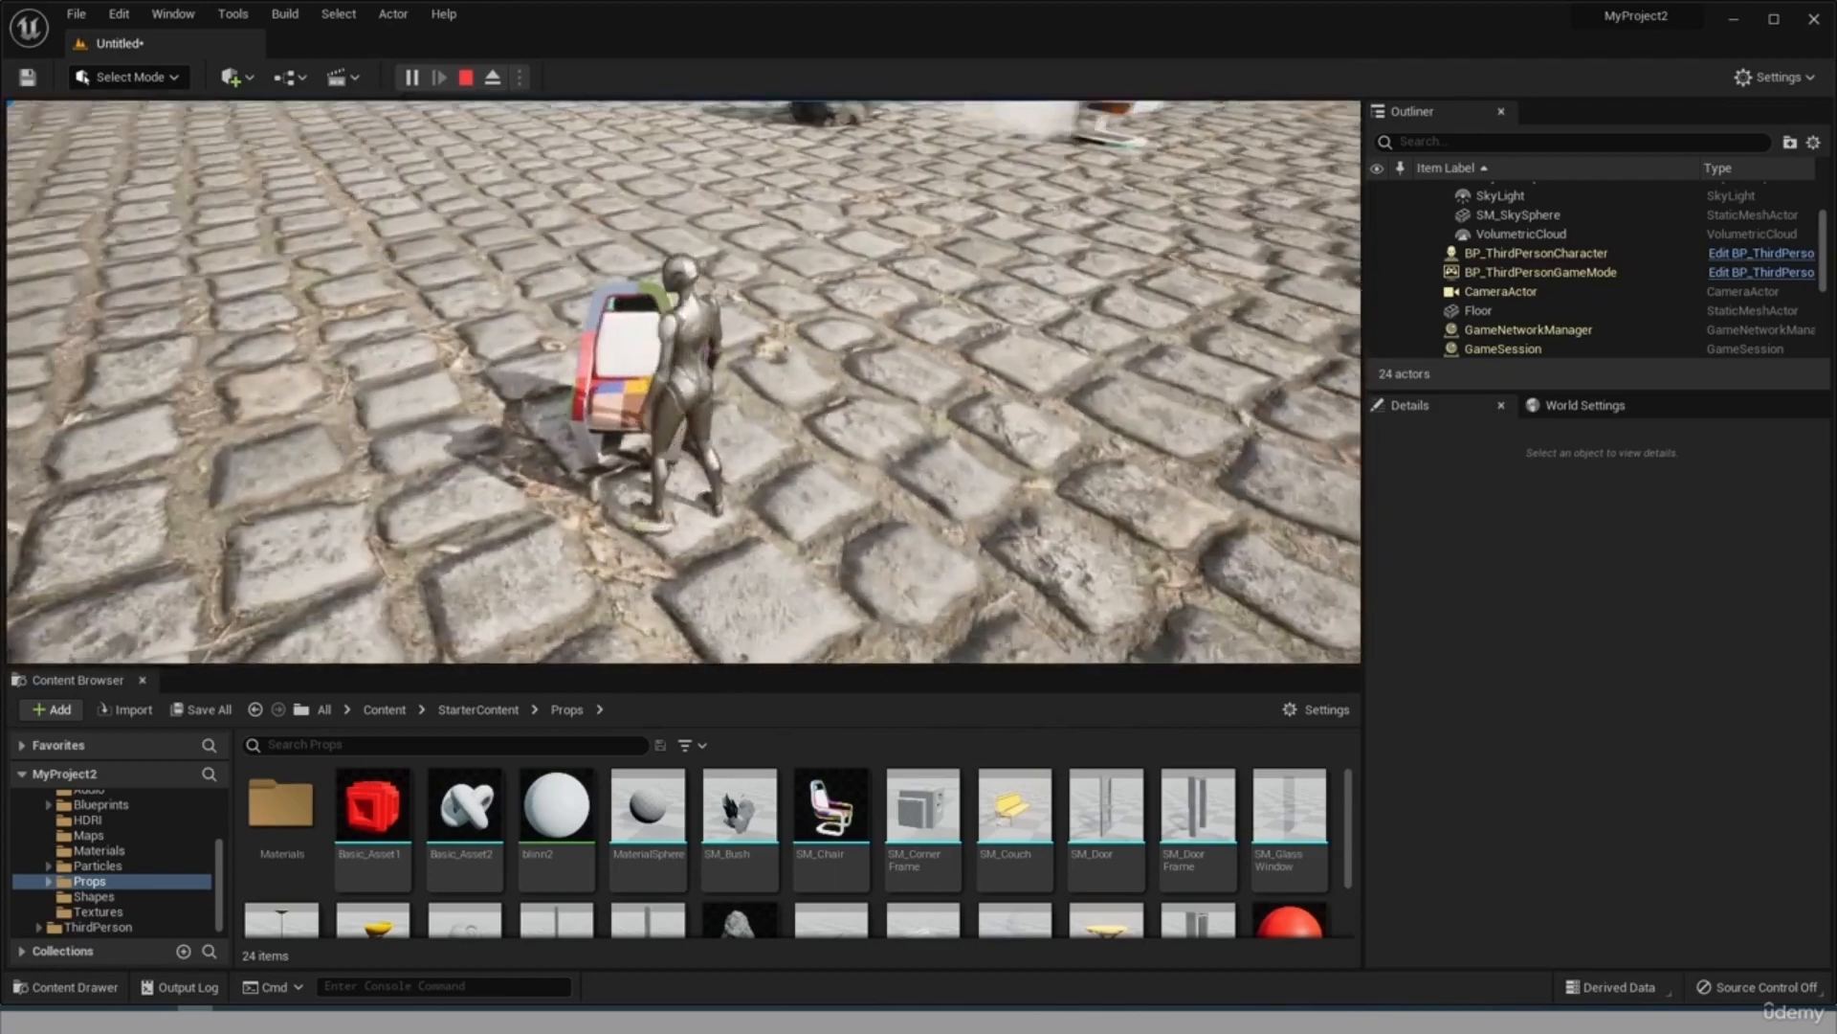
pyautogui.press('w')
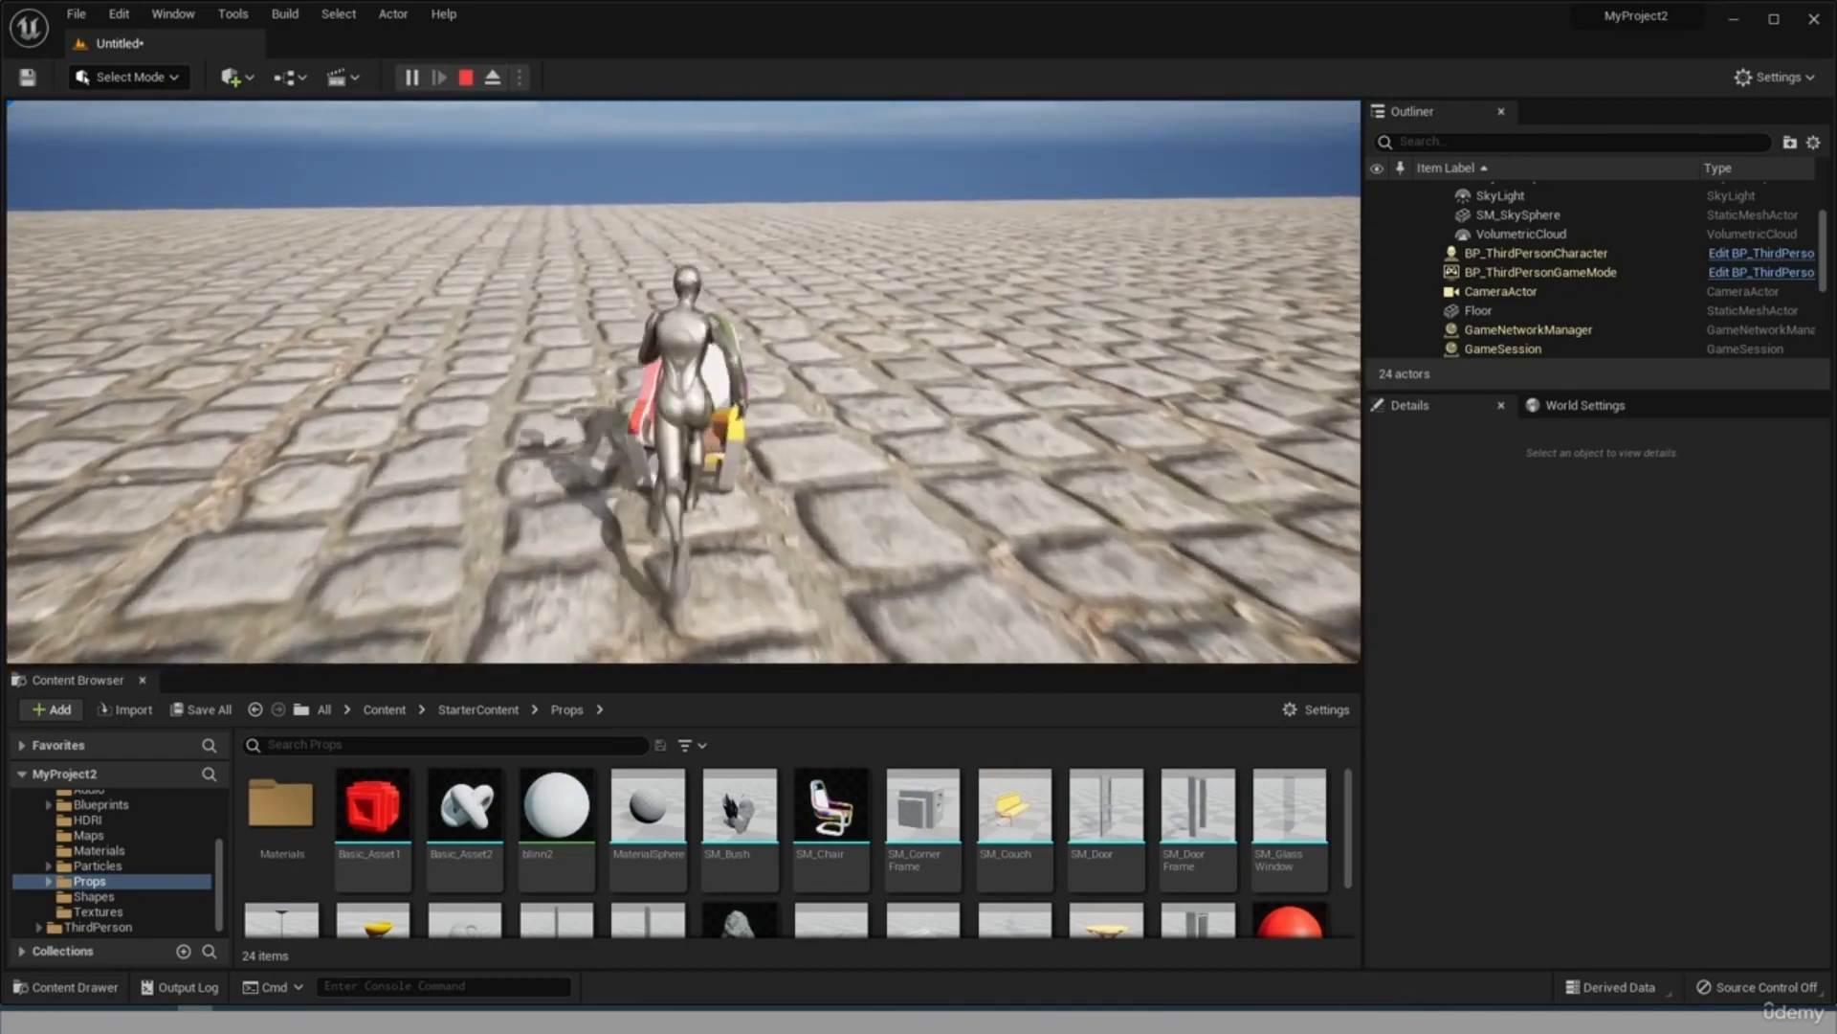
pyautogui.press('Escape')
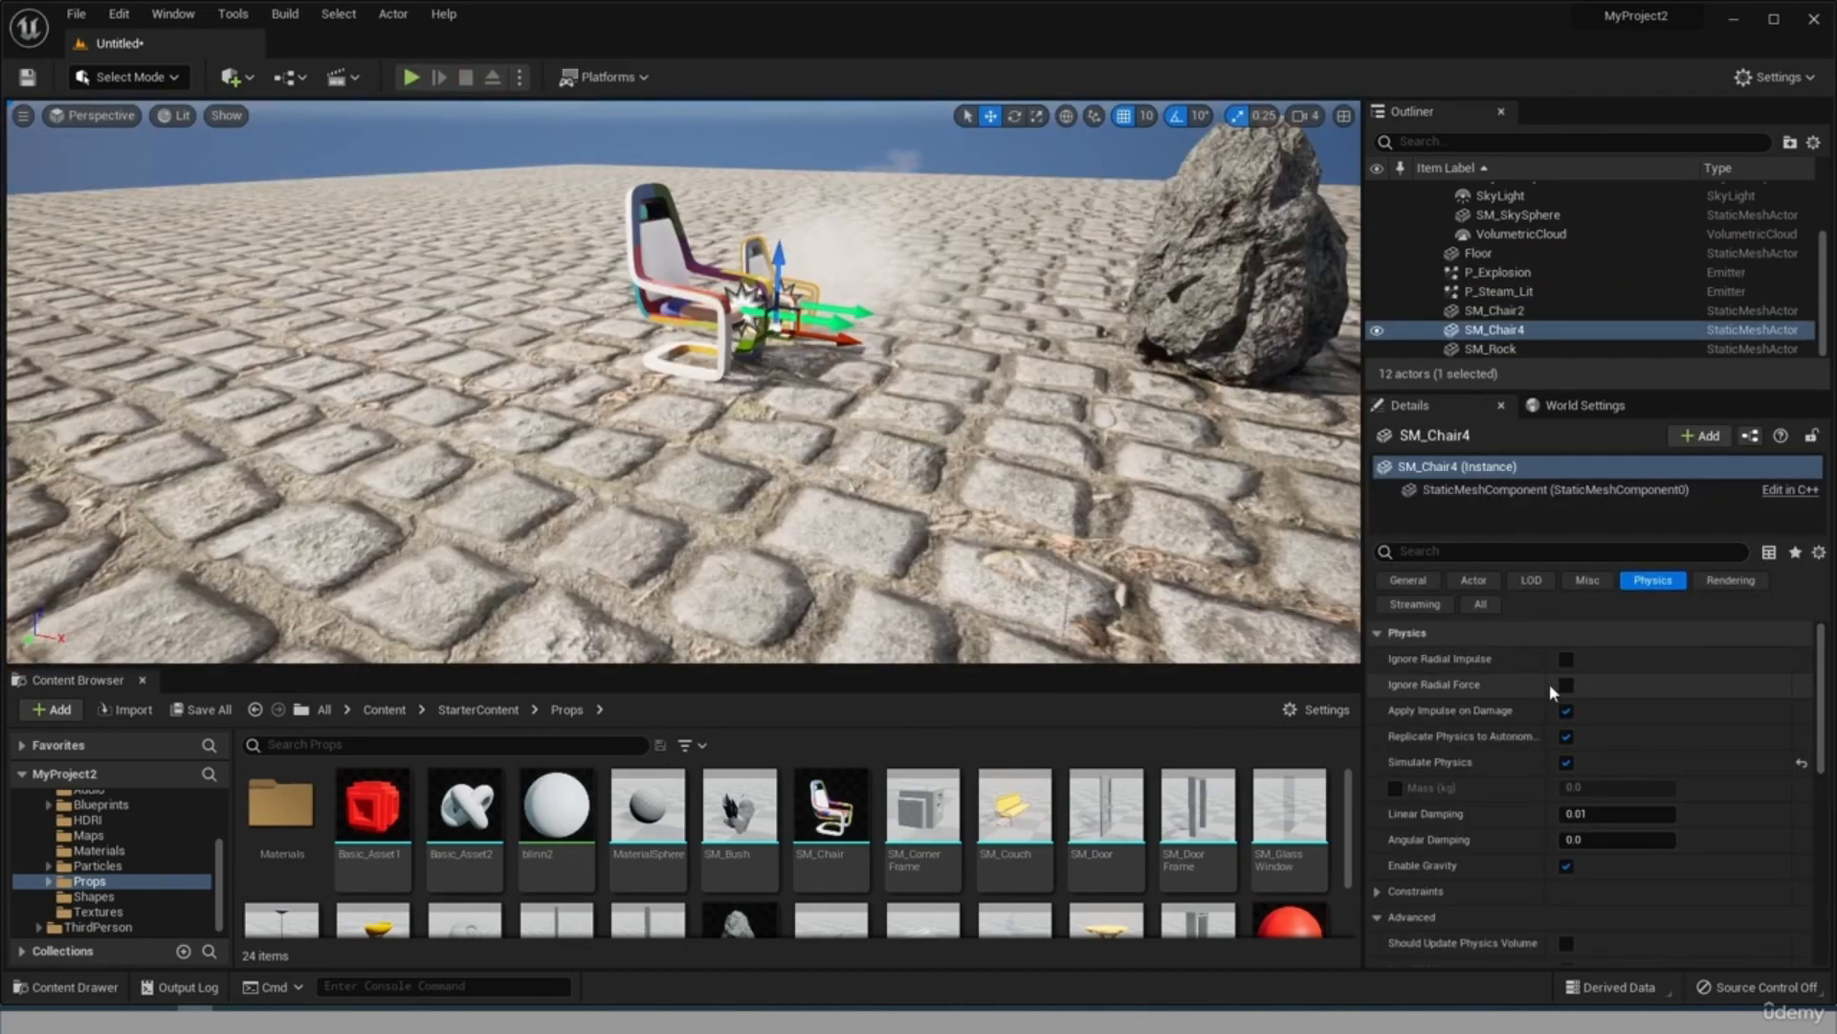
# Review SM_Chair4's advanced physics and collision settings, expanding Collision Presets and enlarging the details area.
pyautogui.scroll(-3, 1541, 728)
pyautogui.scroll(-5, 1501, 808)
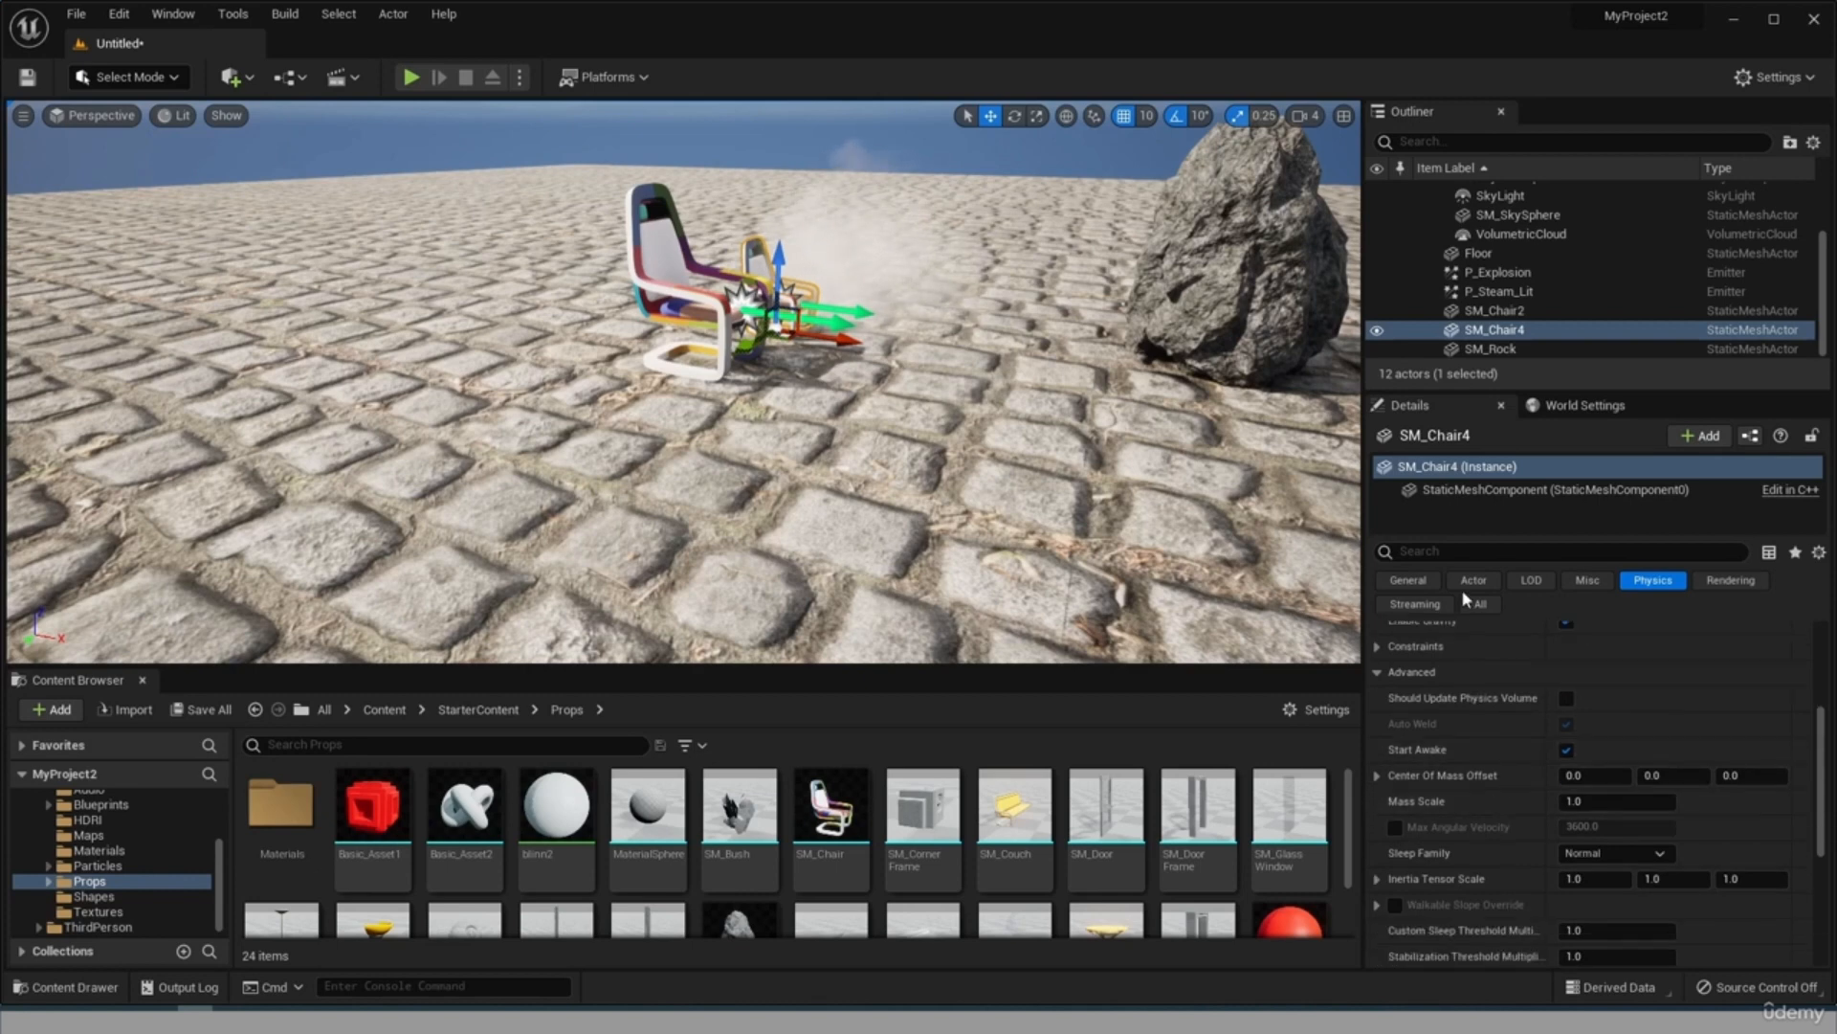
pyautogui.scroll(-2, 1514, 827)
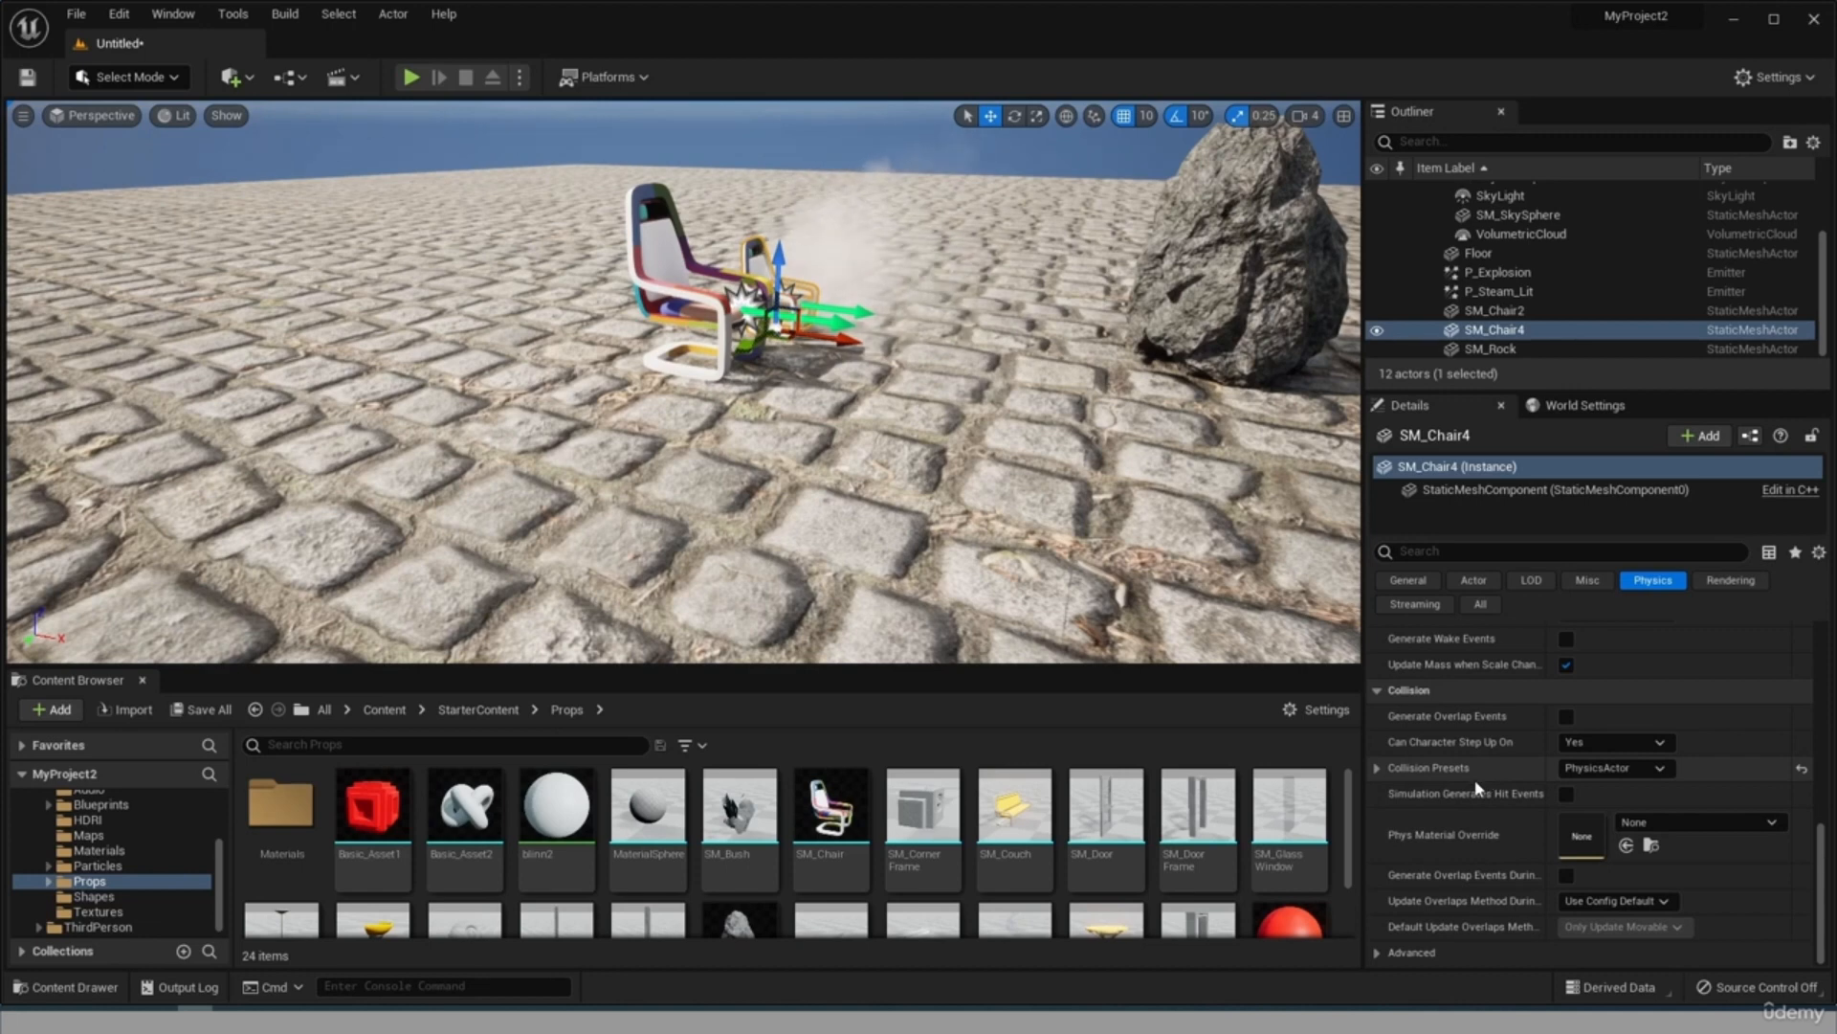
pyautogui.click(1376, 769)
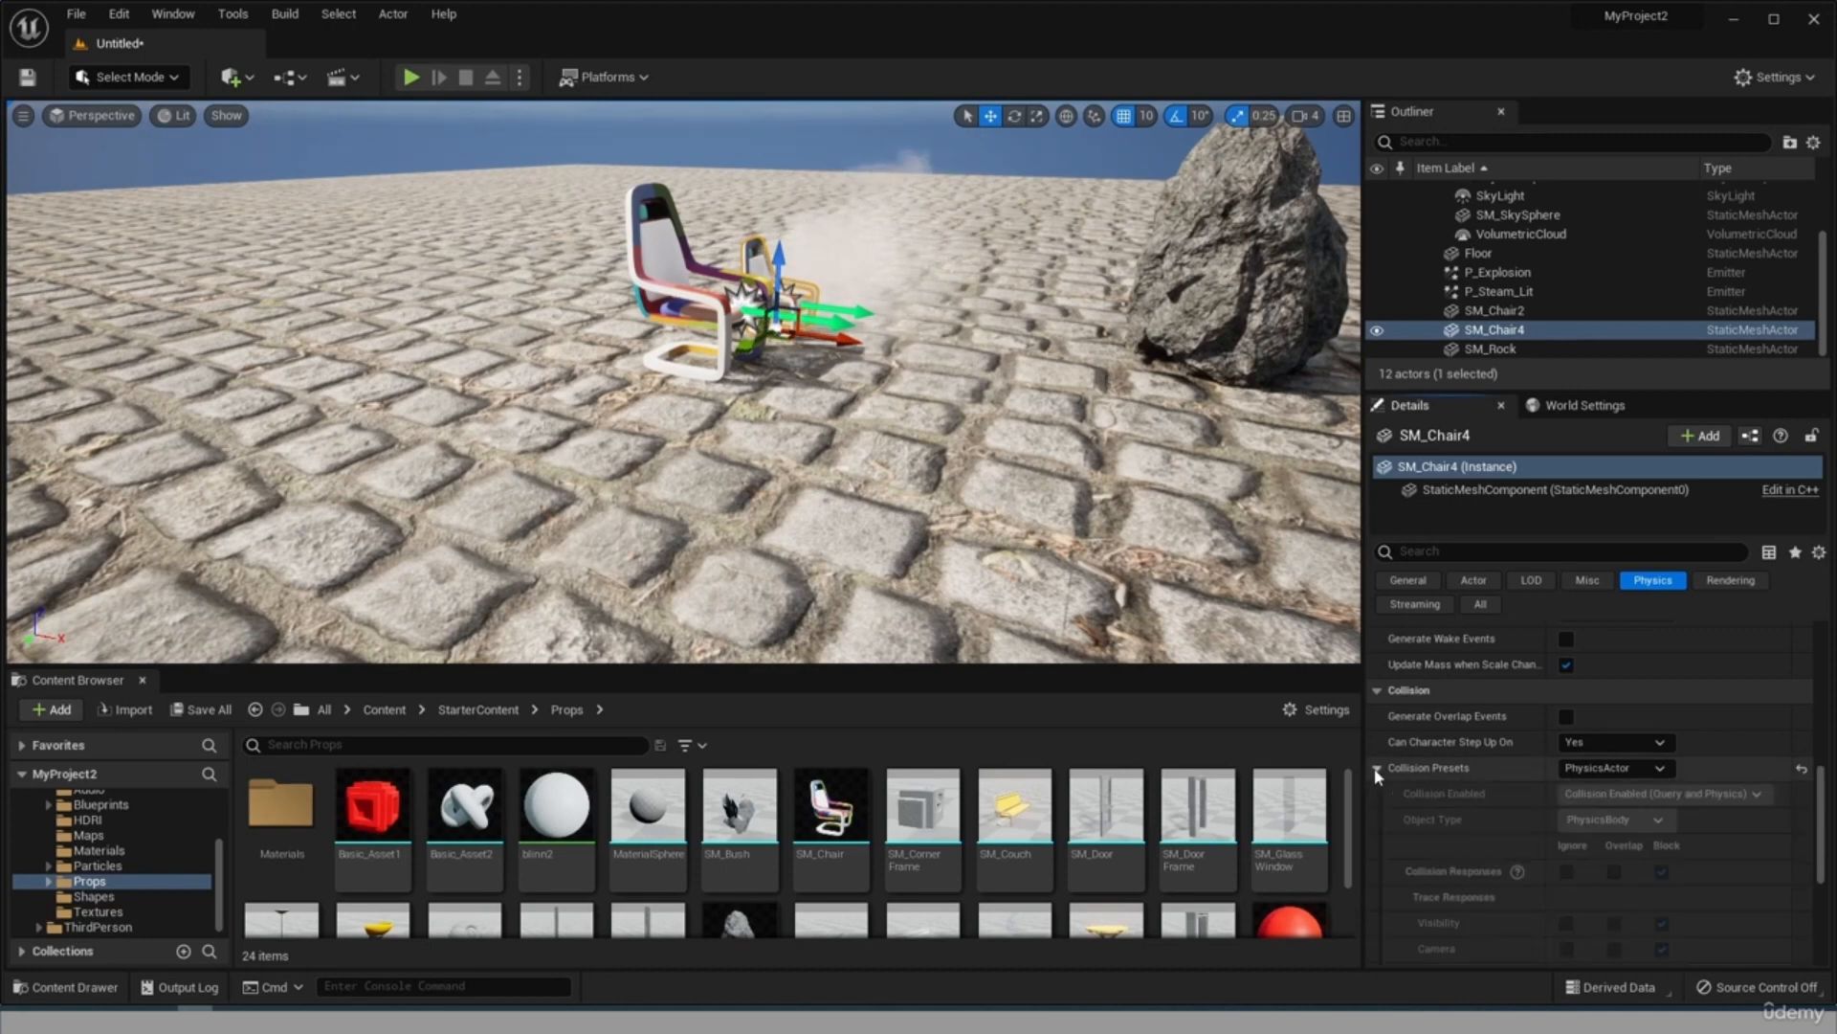
pyautogui.moveTo(1505, 387); pyautogui.dragTo(1468, 82)
pyautogui.click(1645, 534)
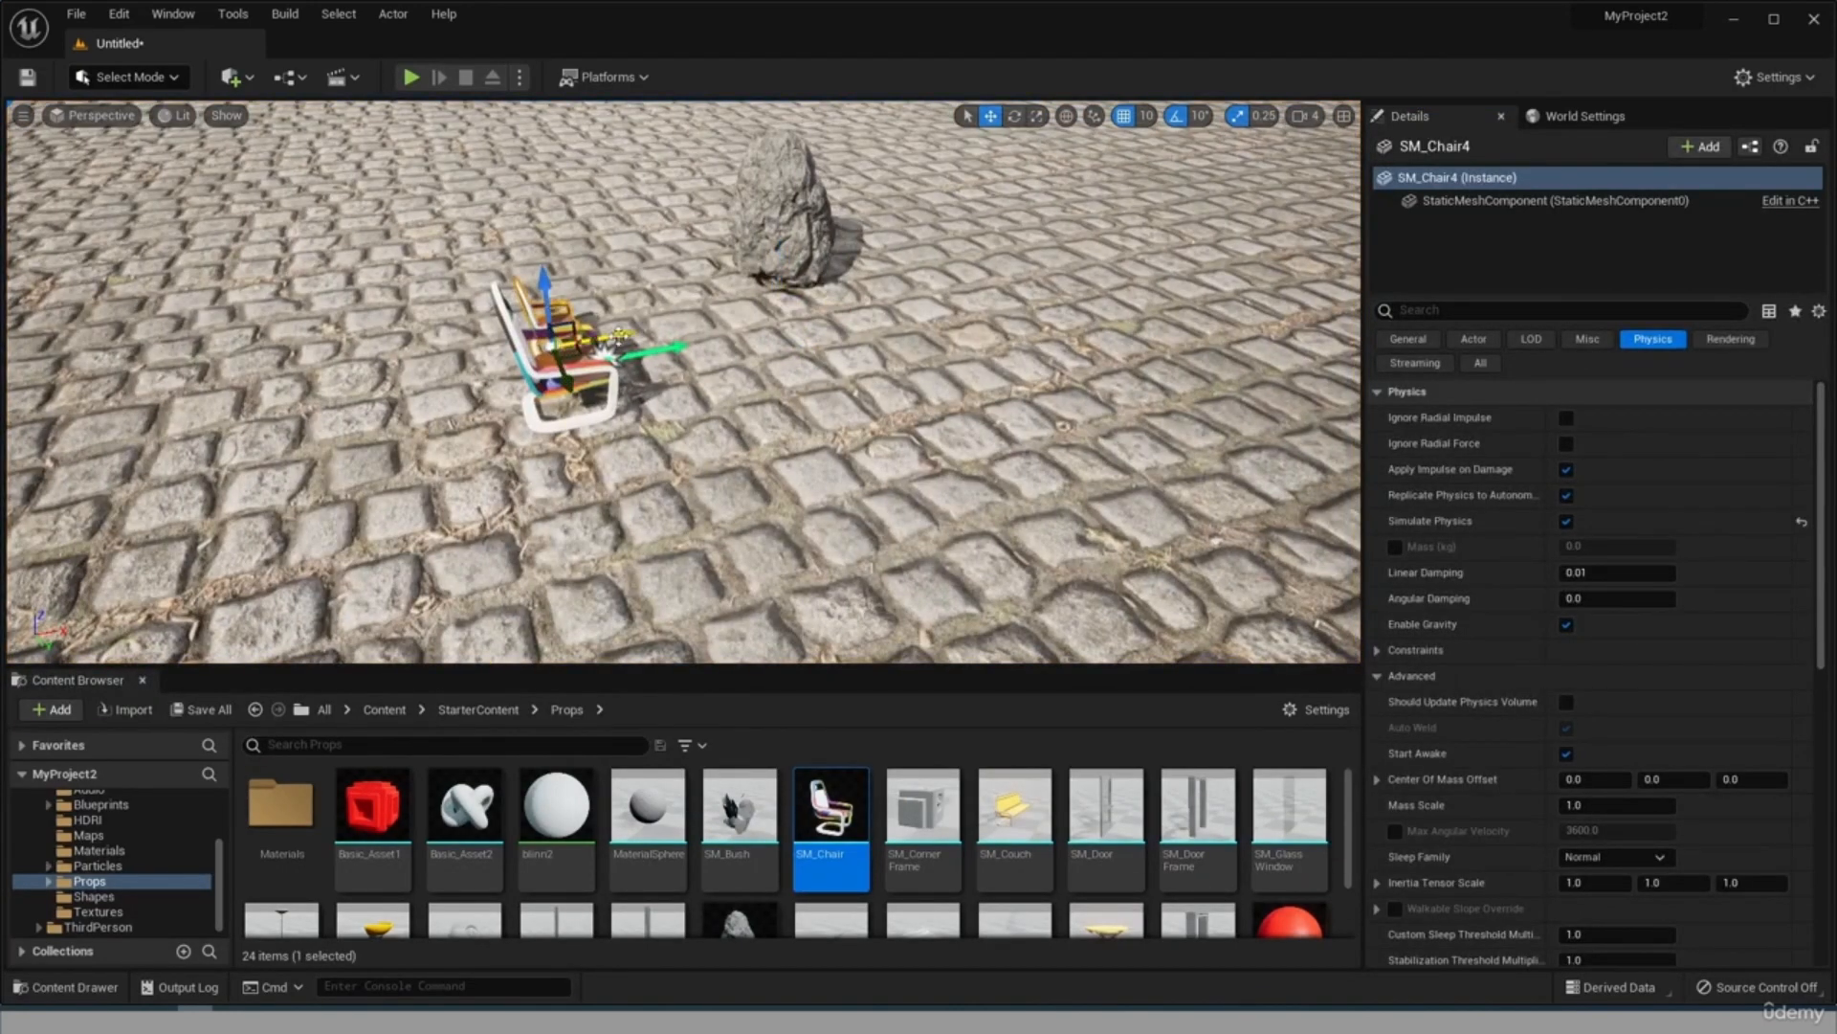
# Move the smaller chair, SM_Chair4, over to the rock and raise it onto the rock's peak.
pyautogui.moveTo(625, 341); pyautogui.dragTo(807, 309)
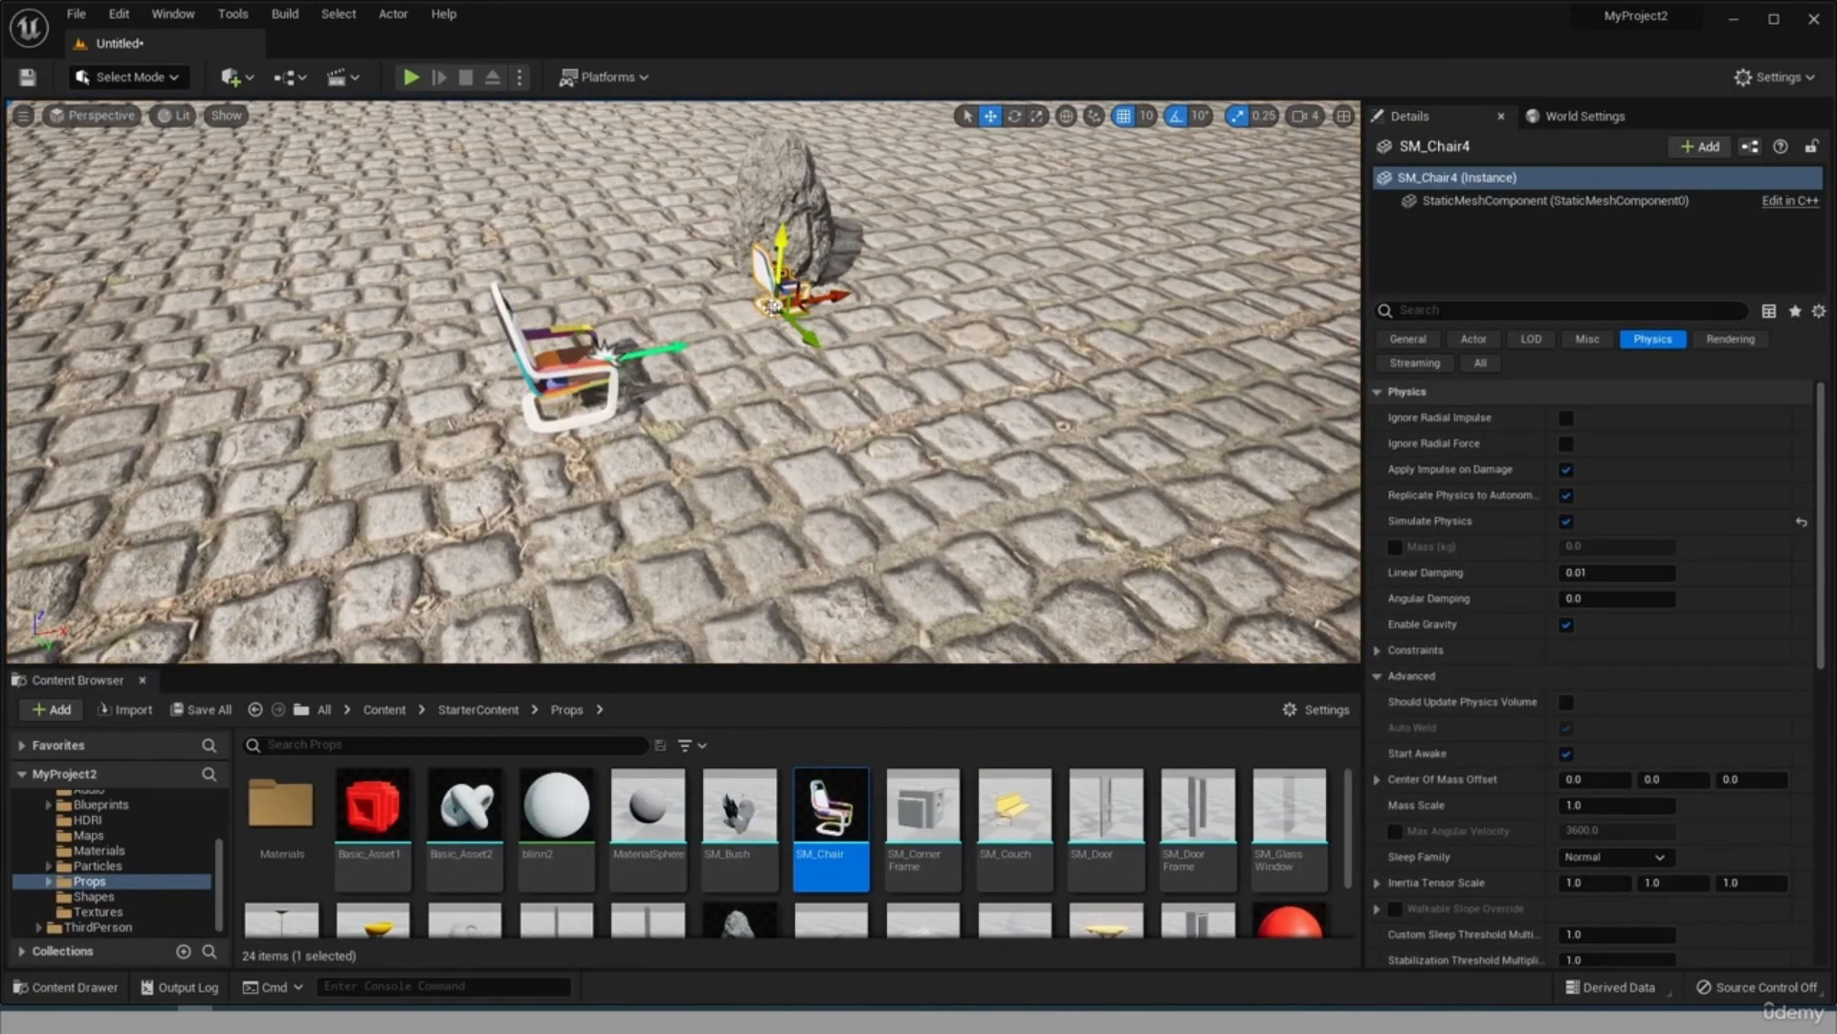
pyautogui.keyDown('alt'); pyautogui.moveTo(629, 251); pyautogui.dragTo(861, 258); pyautogui.keyUp('alt')
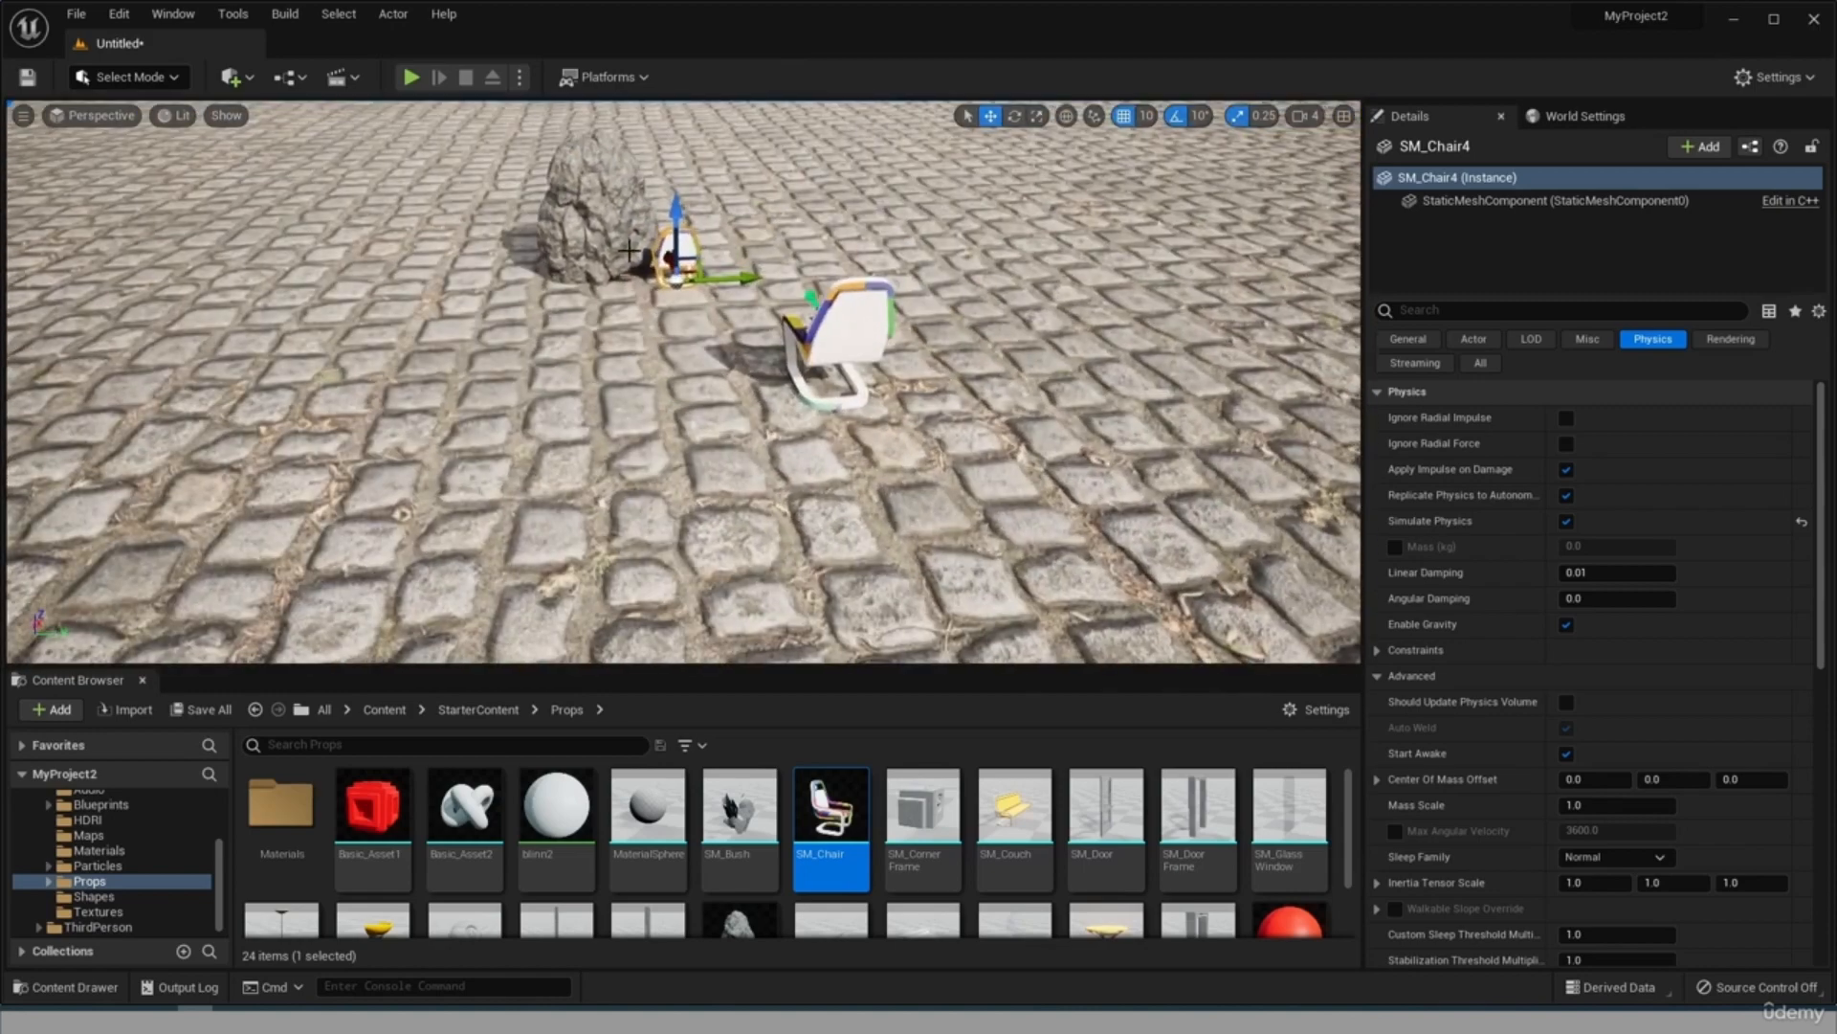
pyautogui.moveTo(676, 269); pyautogui.dragTo(533, 133)
pyautogui.keyDown('alt'); pyautogui.moveTo(676, 145); pyautogui.dragTo(582, 166); pyautogui.keyUp('alt')
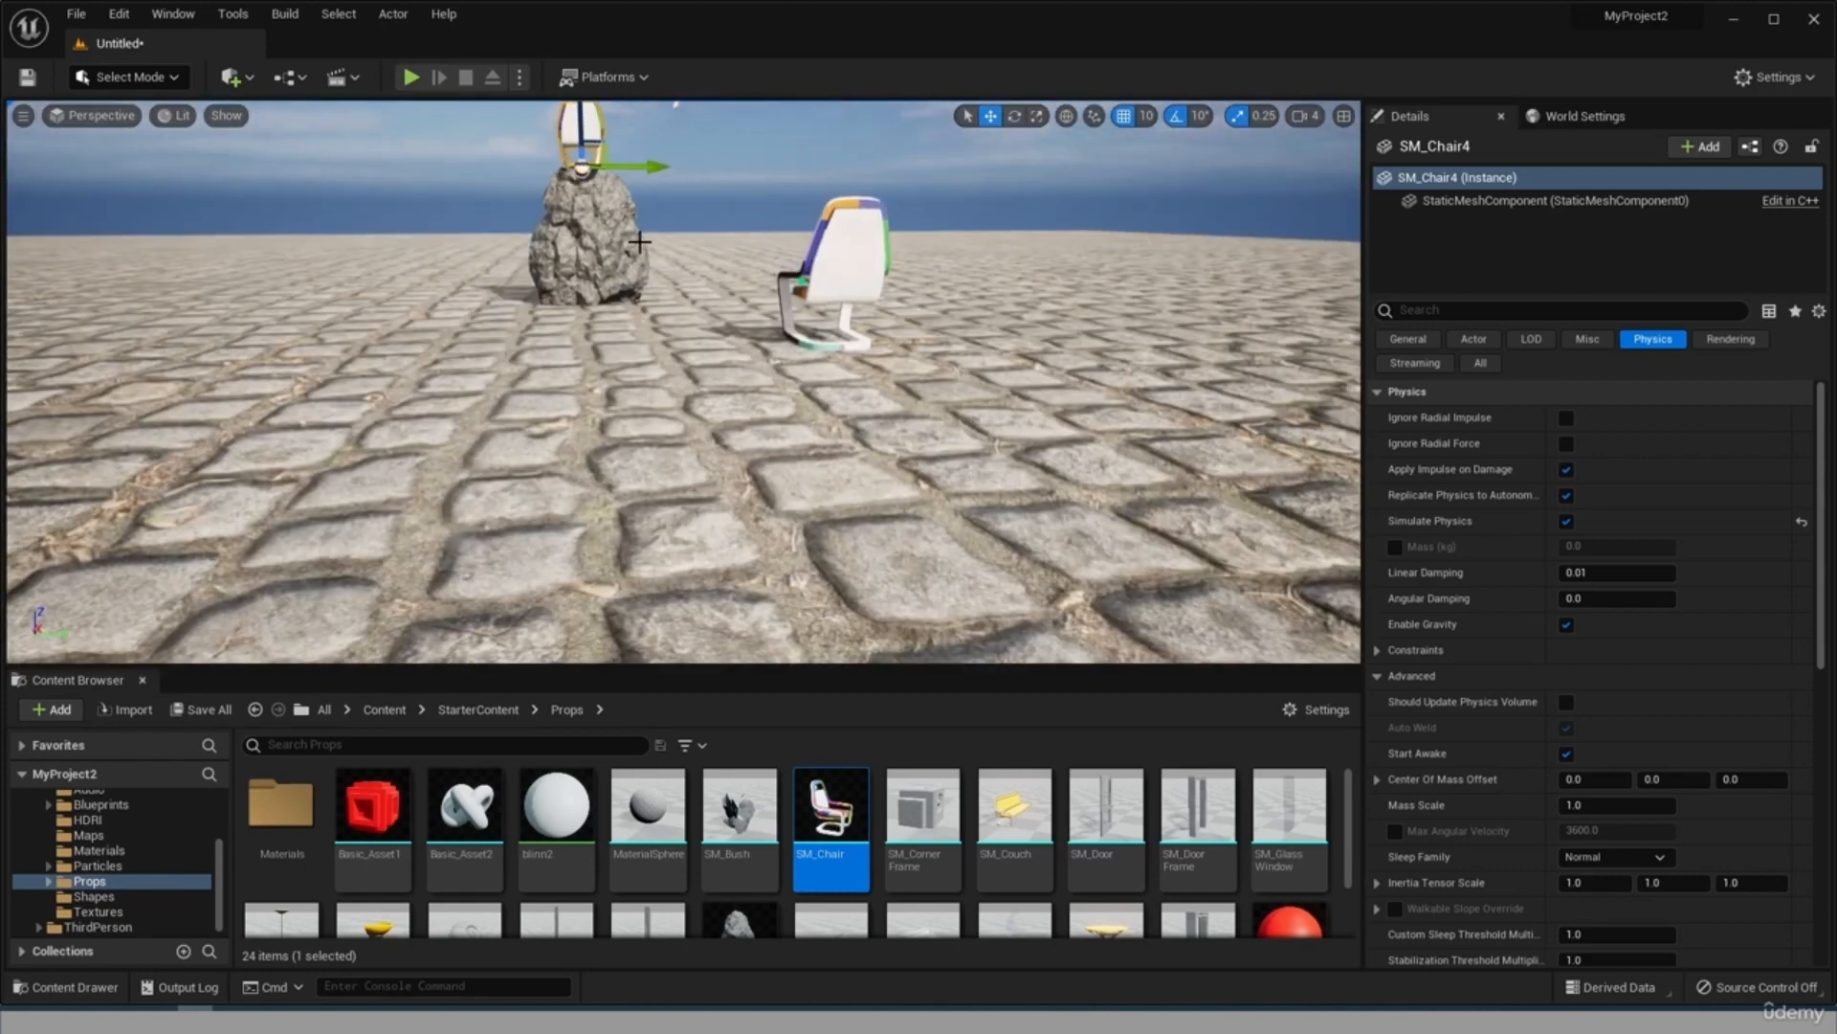
pyautogui.moveTo(639, 242)
pyautogui.keyDown('alt'); pyautogui.mouseDown()
pyautogui.moveTo(639, 286)
pyautogui.moveTo(640, 235)
pyautogui.mouseUp(); pyautogui.keyUp('alt')
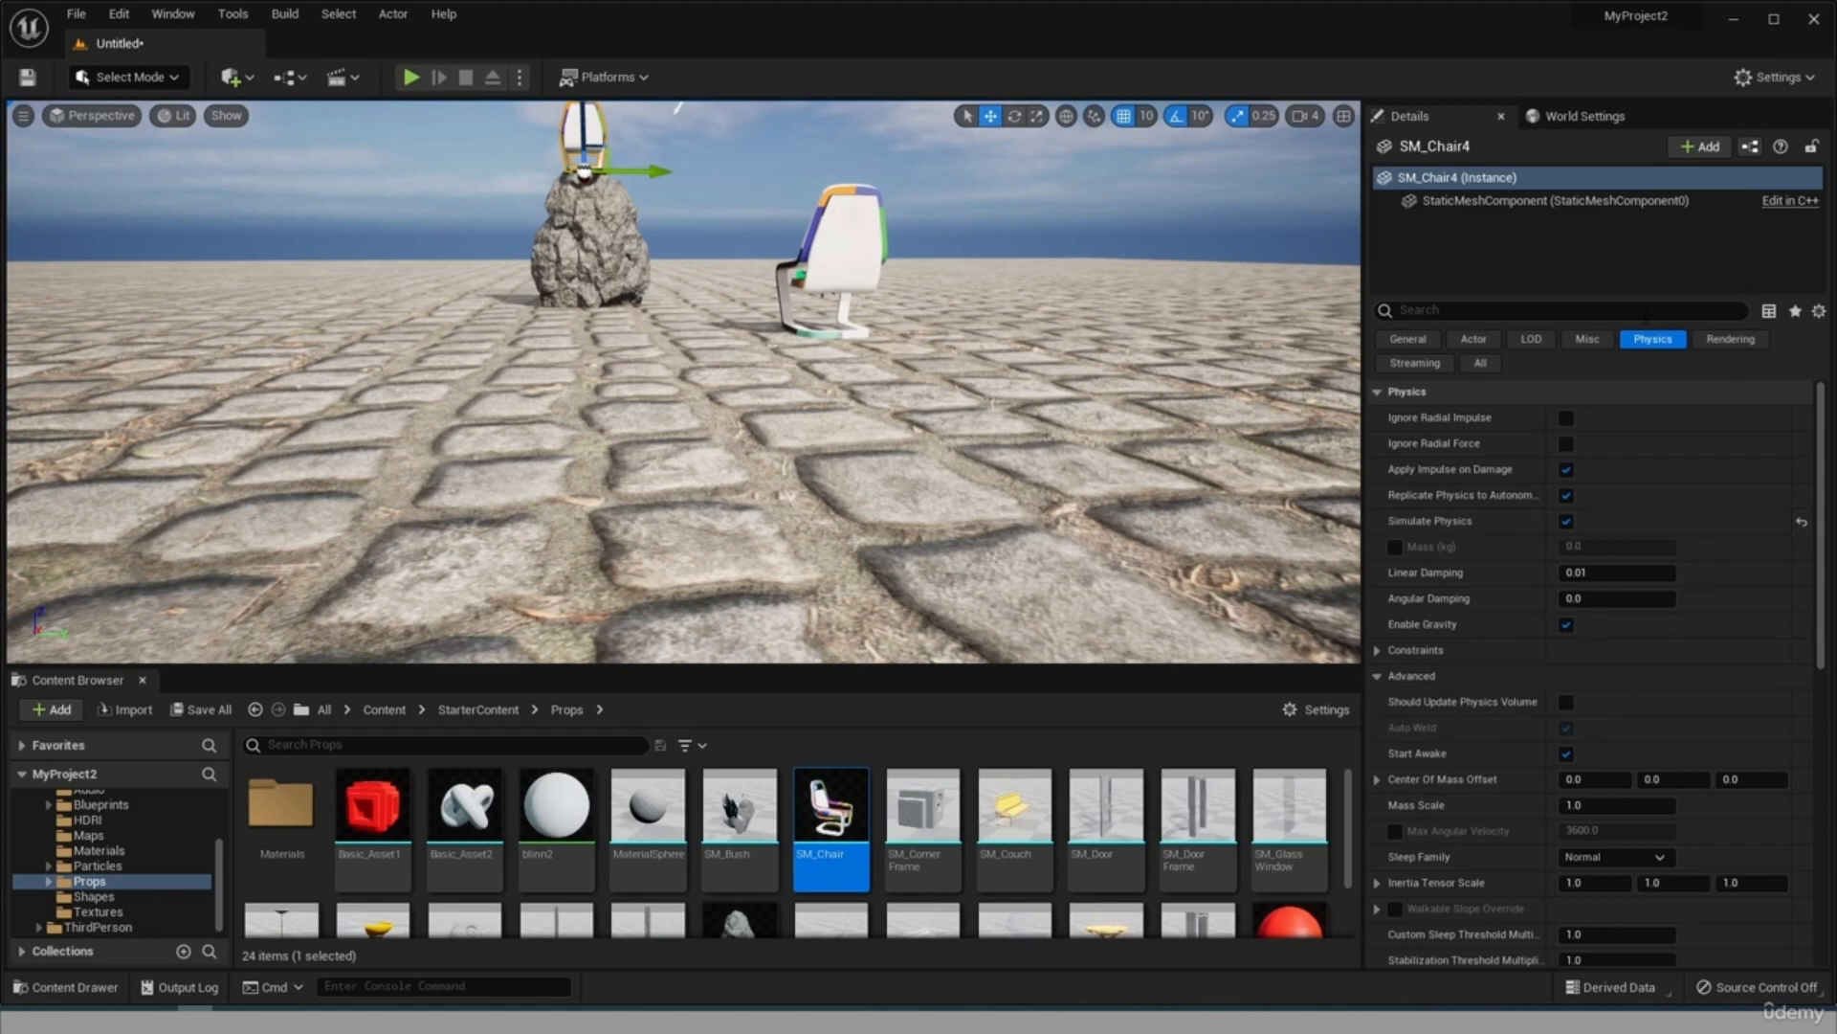
# Set SM_Chair4's Collision Presets to OverlapAll.
pyautogui.scroll(-5, 1569, 756)
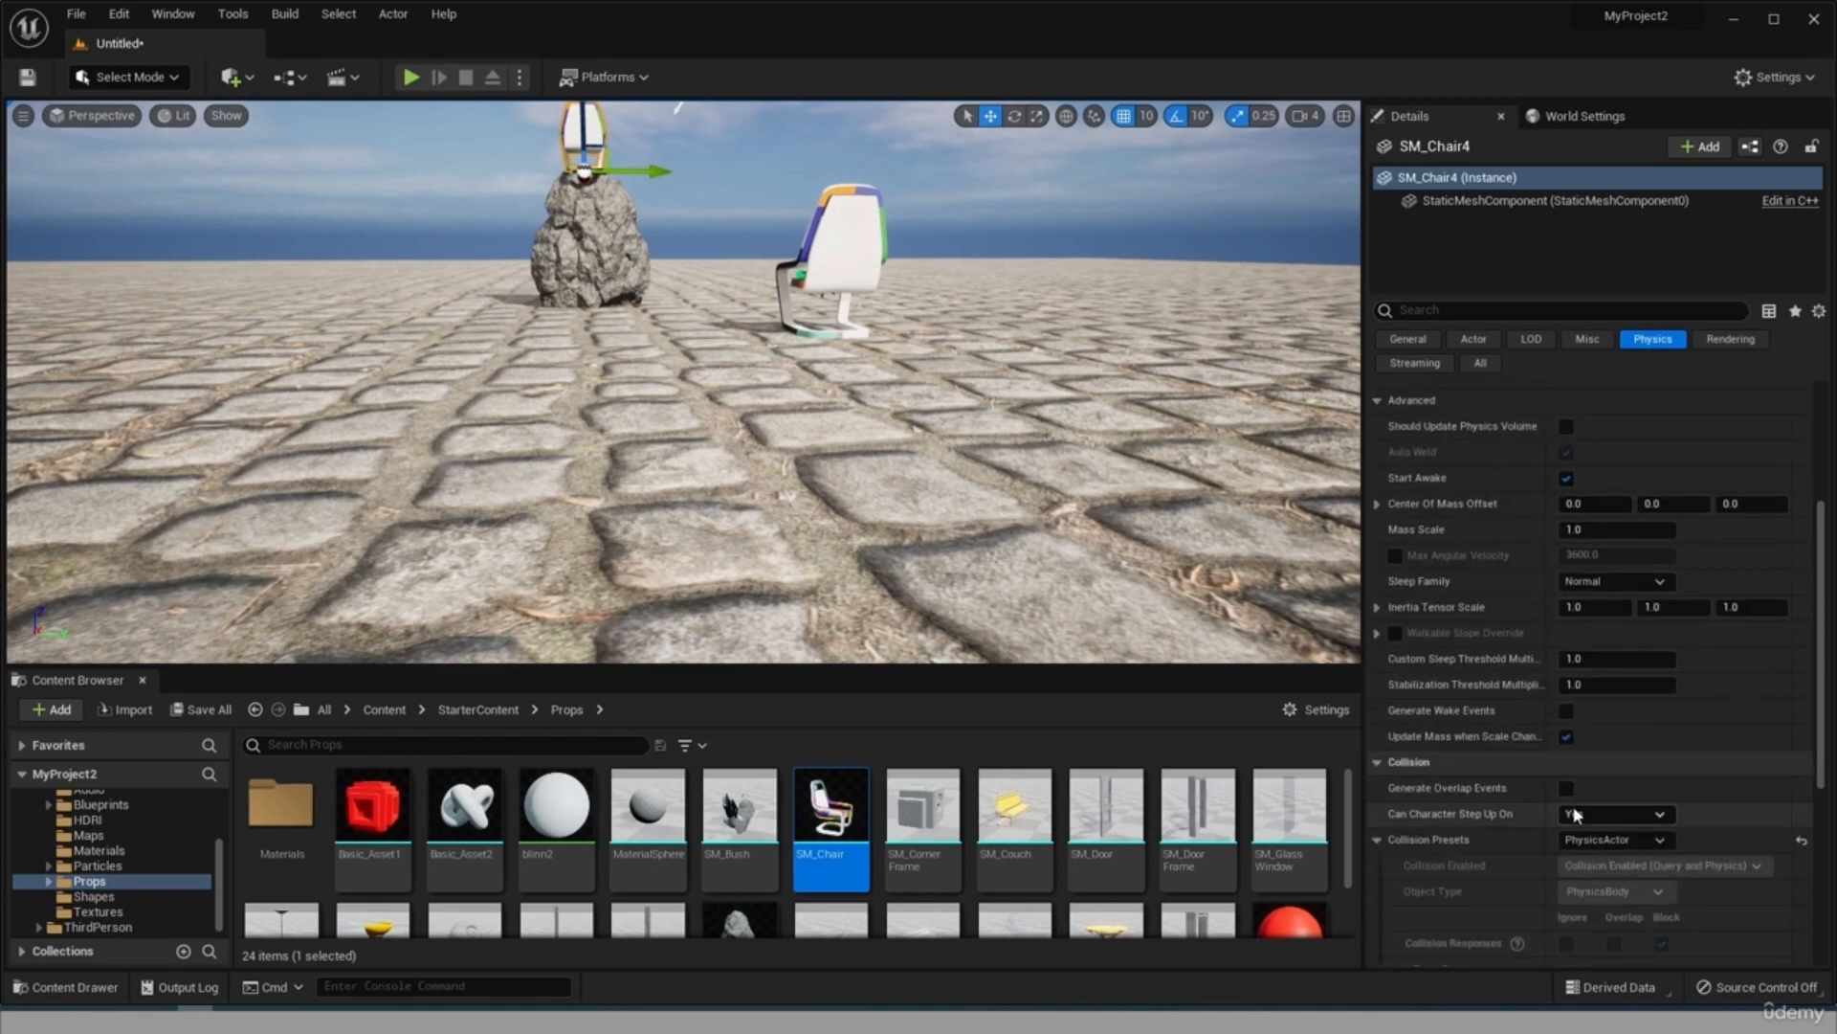
pyautogui.scroll(-2, 1577, 819)
pyautogui.scroll(-3, 1616, 786)
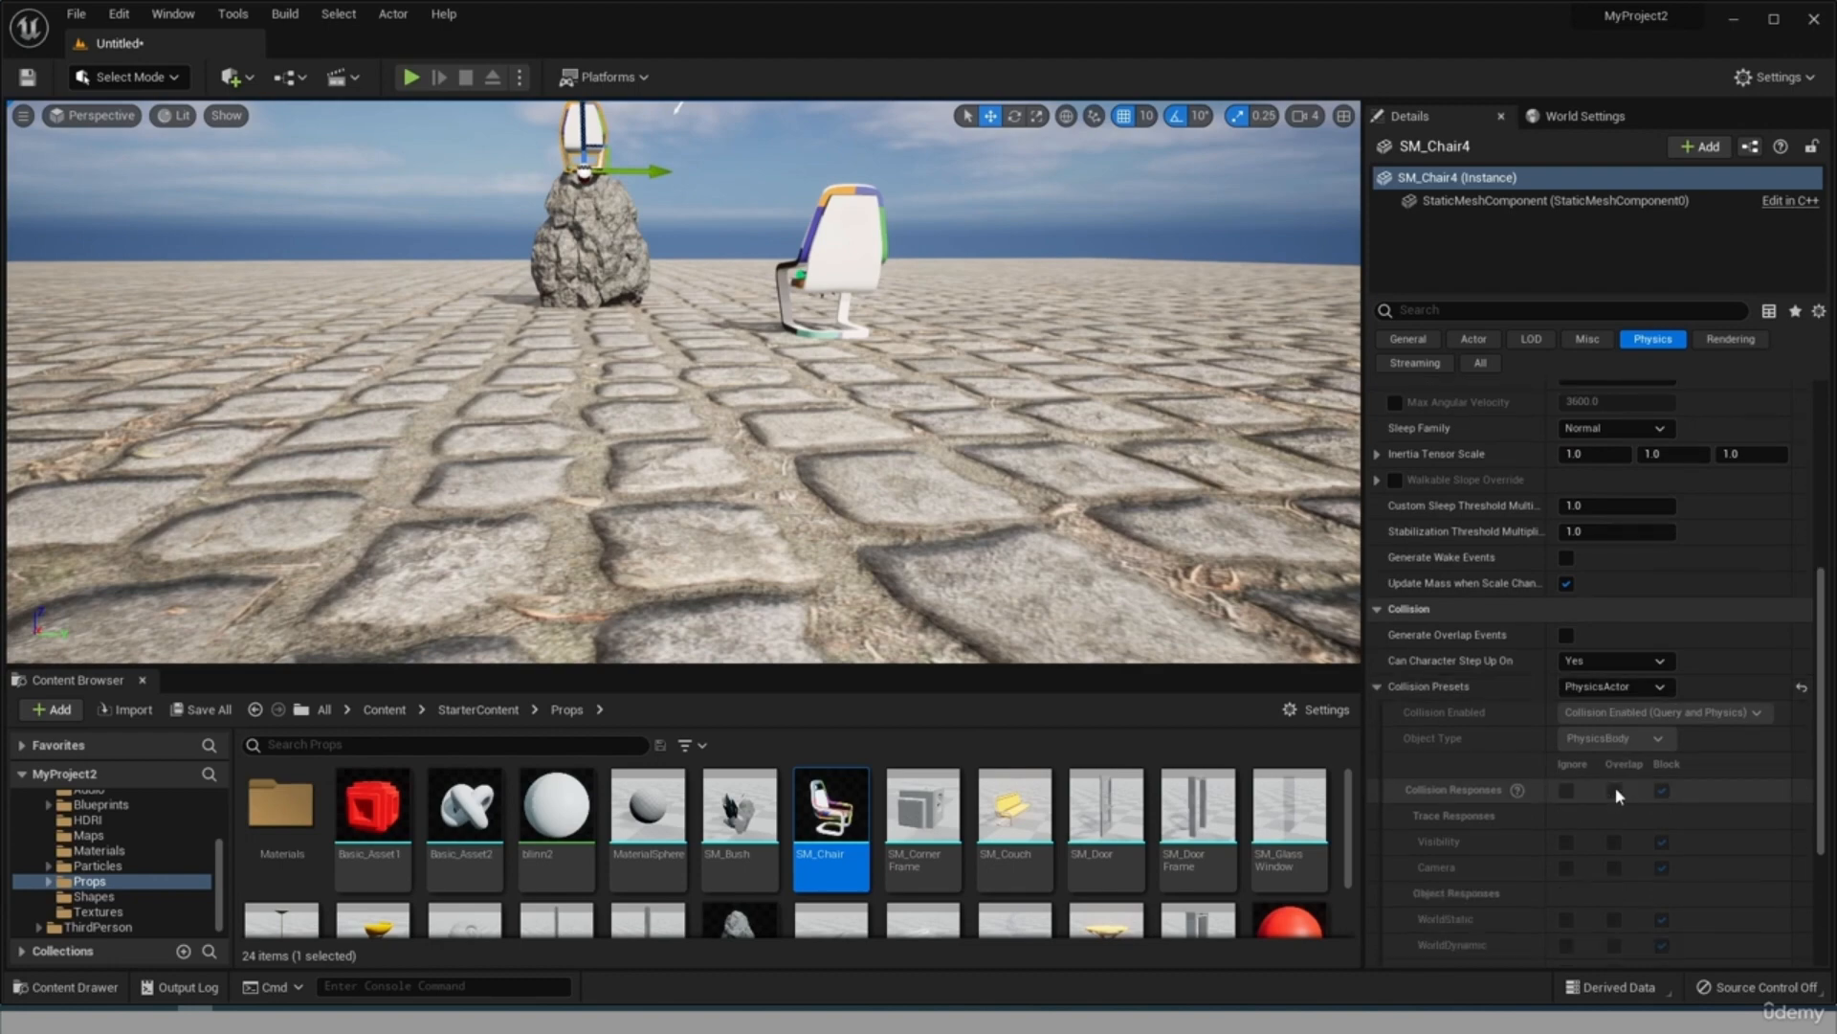
pyautogui.click(1620, 686)
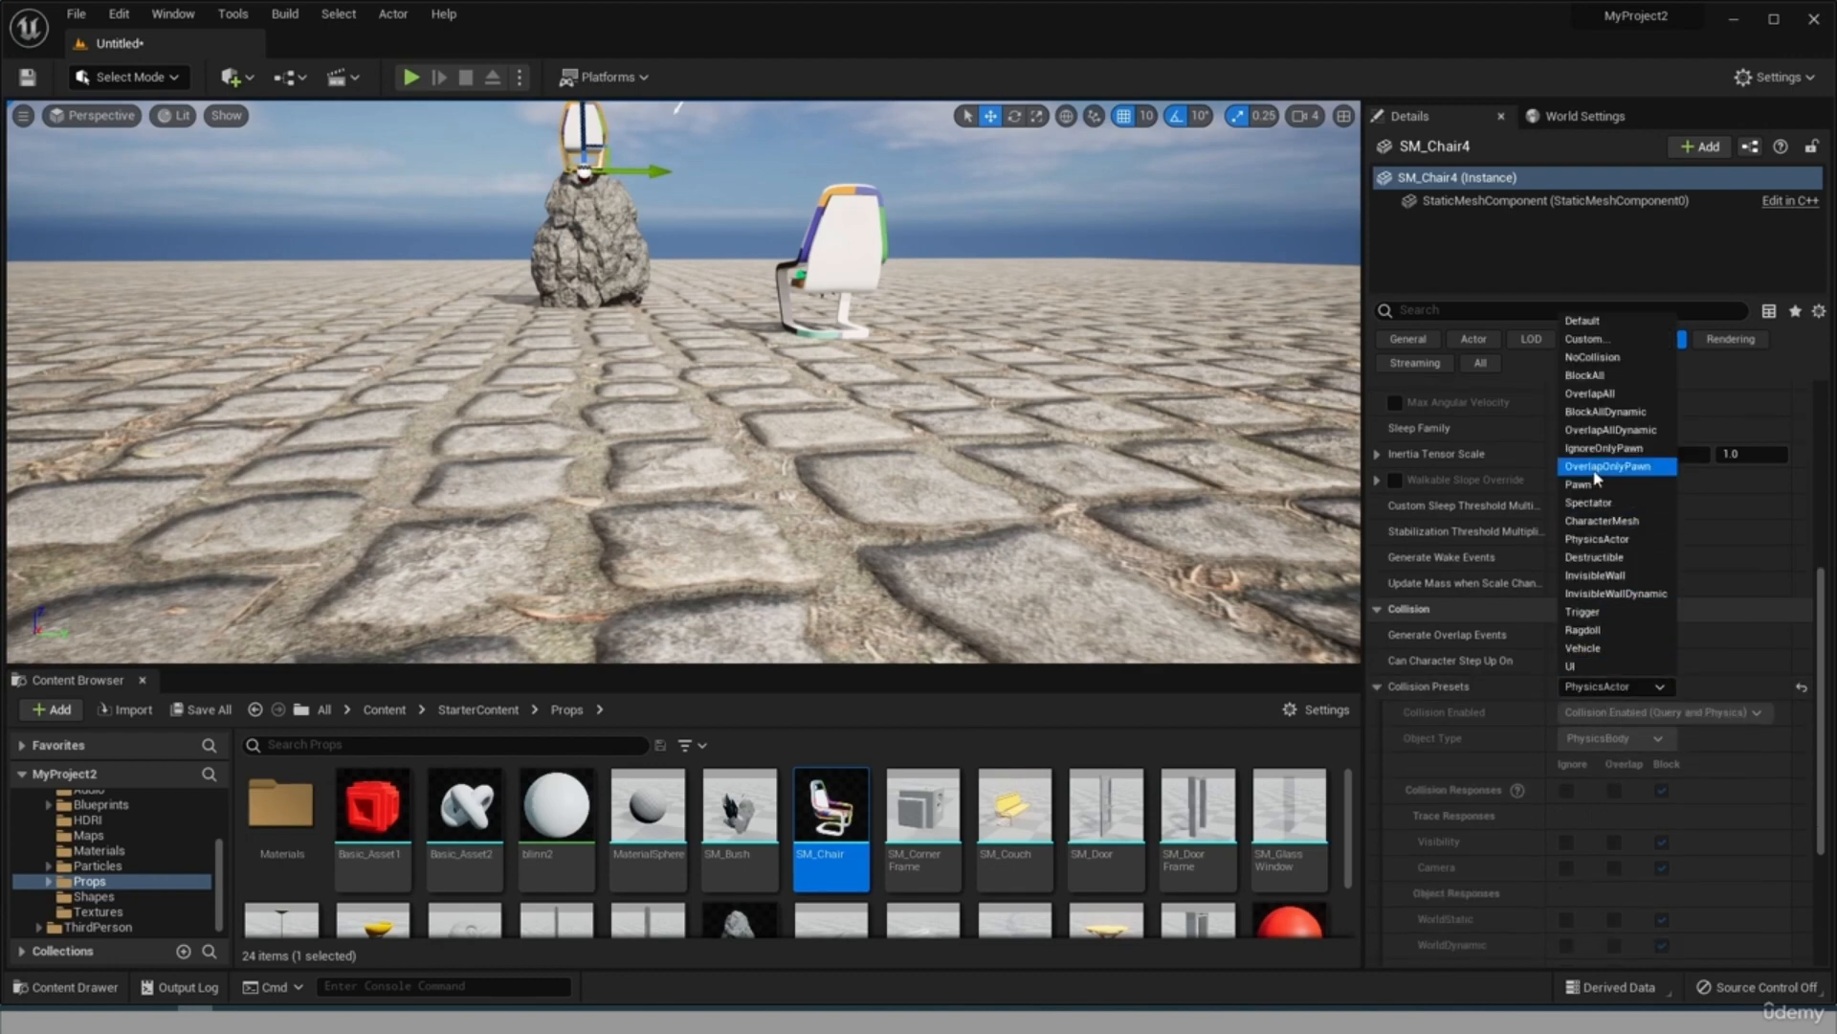
pyautogui.click(1593, 393)
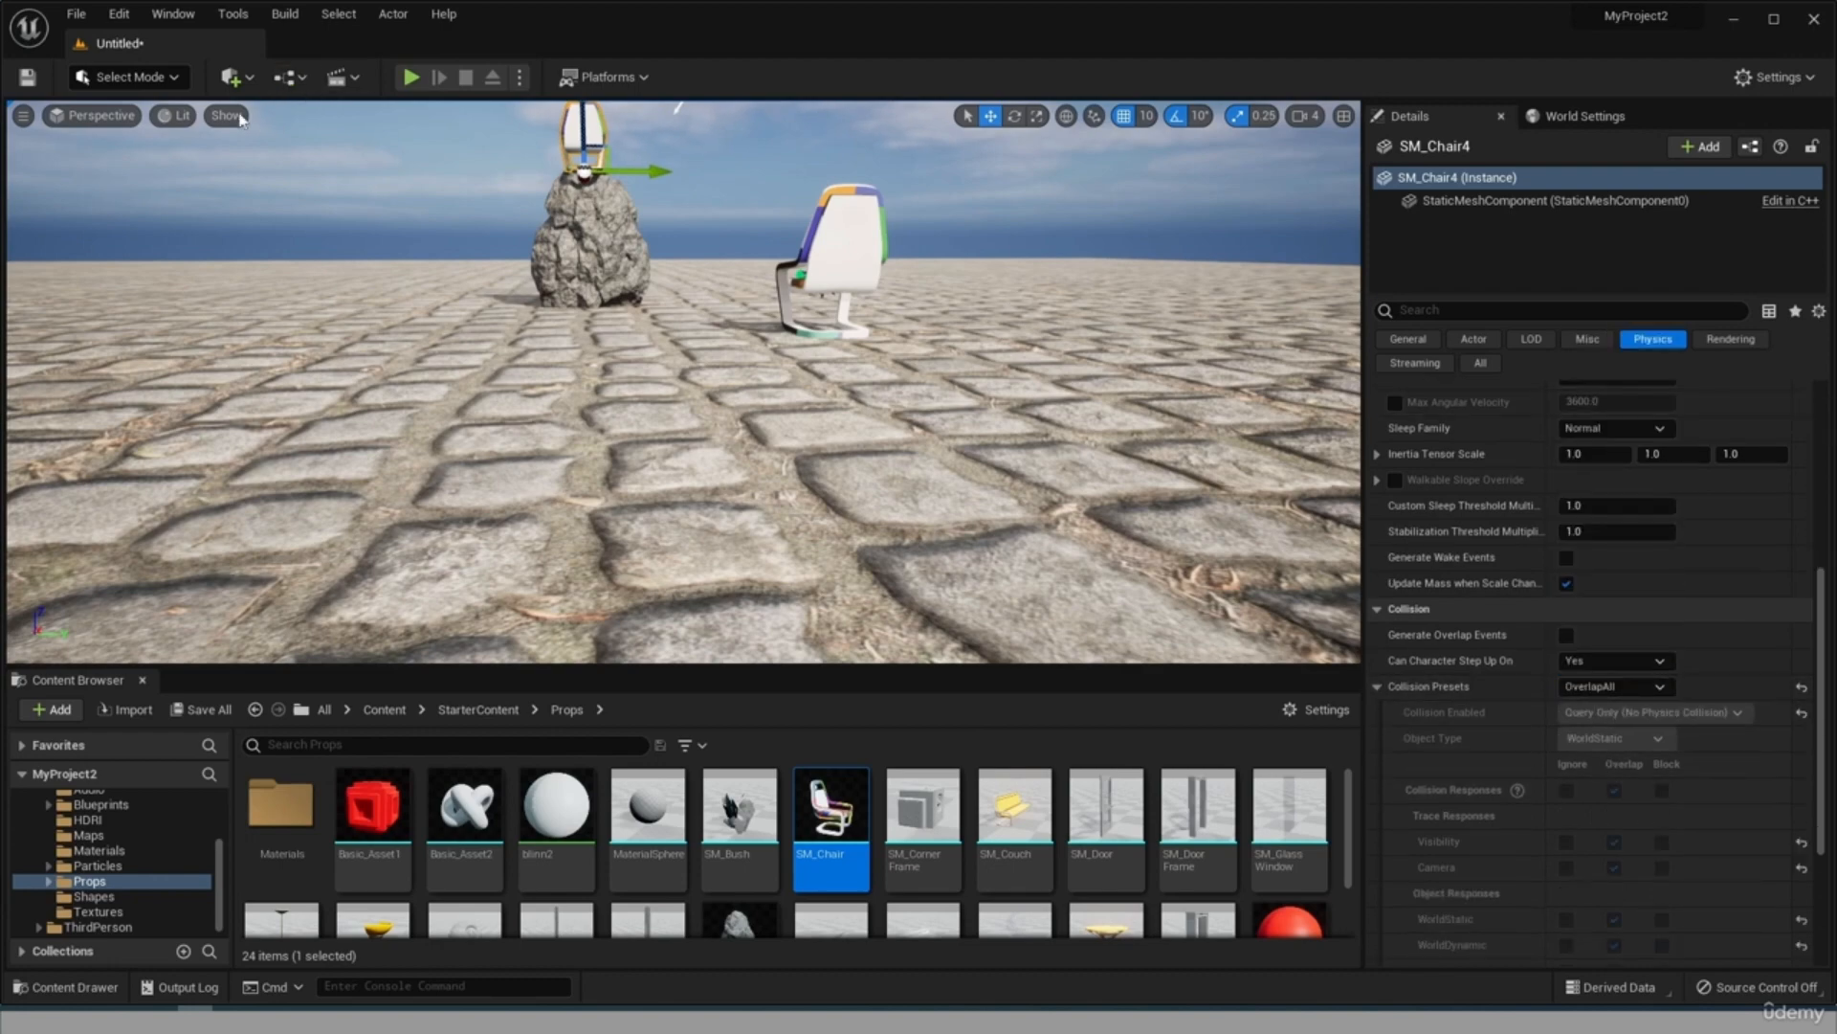
# Play-test the level with the overlapping chair, running the character around the larger chair and the rock, and stop the play session.
pyautogui.moveTo(624, 339); pyautogui.dragTo(924, 408)
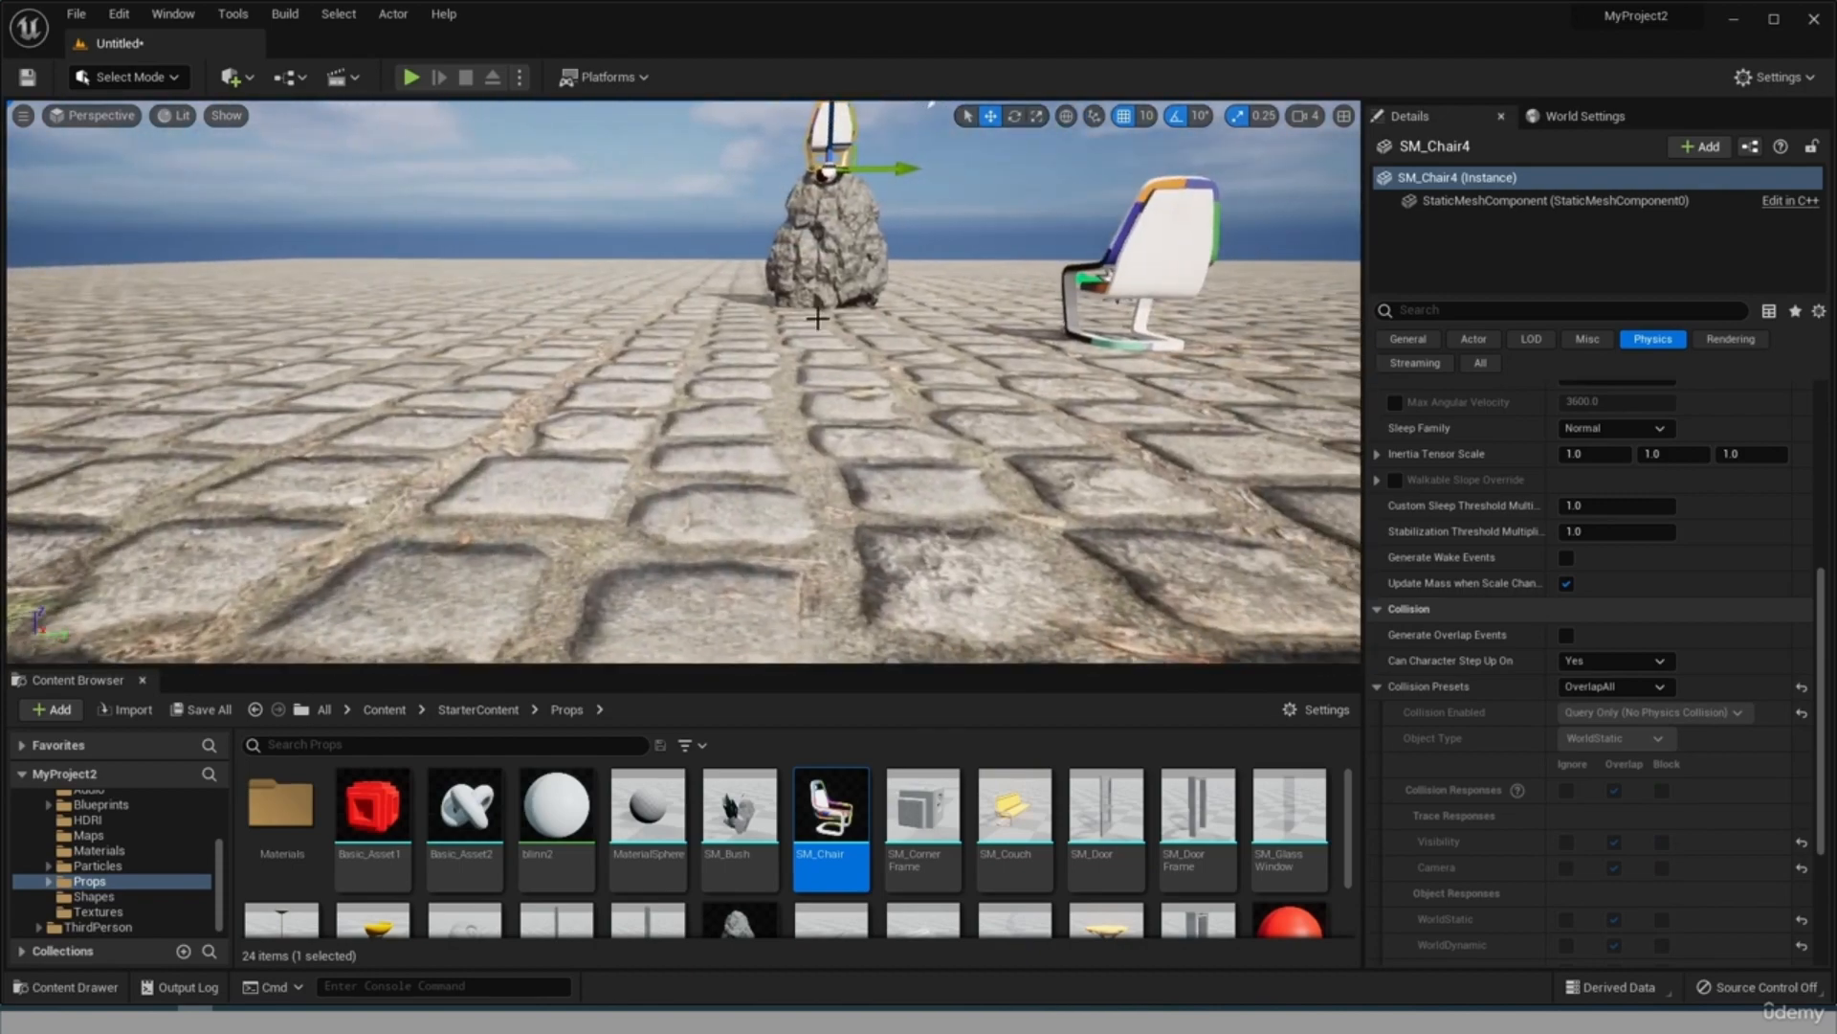
pyautogui.keyDown('alt'); pyautogui.moveTo(822, 307); pyautogui.dragTo(822, 363); pyautogui.keyUp('alt')
pyautogui.scroll(-3, 822, 307)
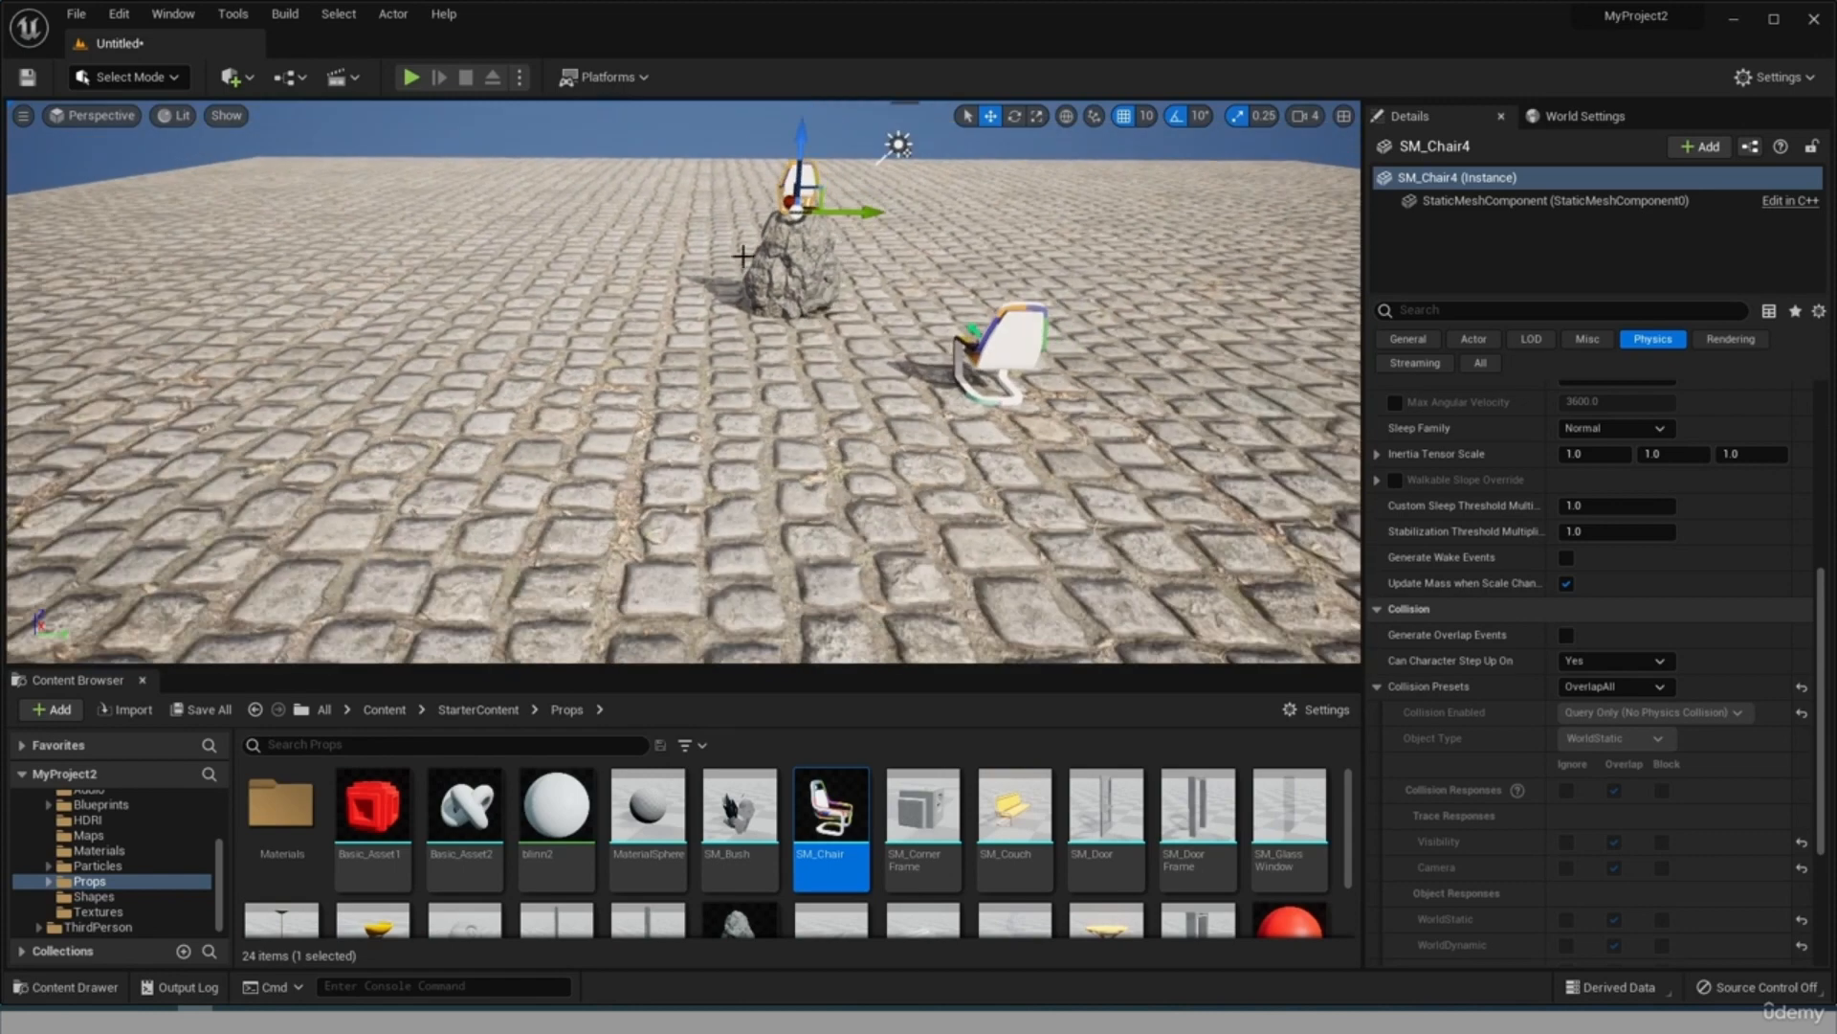
pyautogui.click(412, 76)
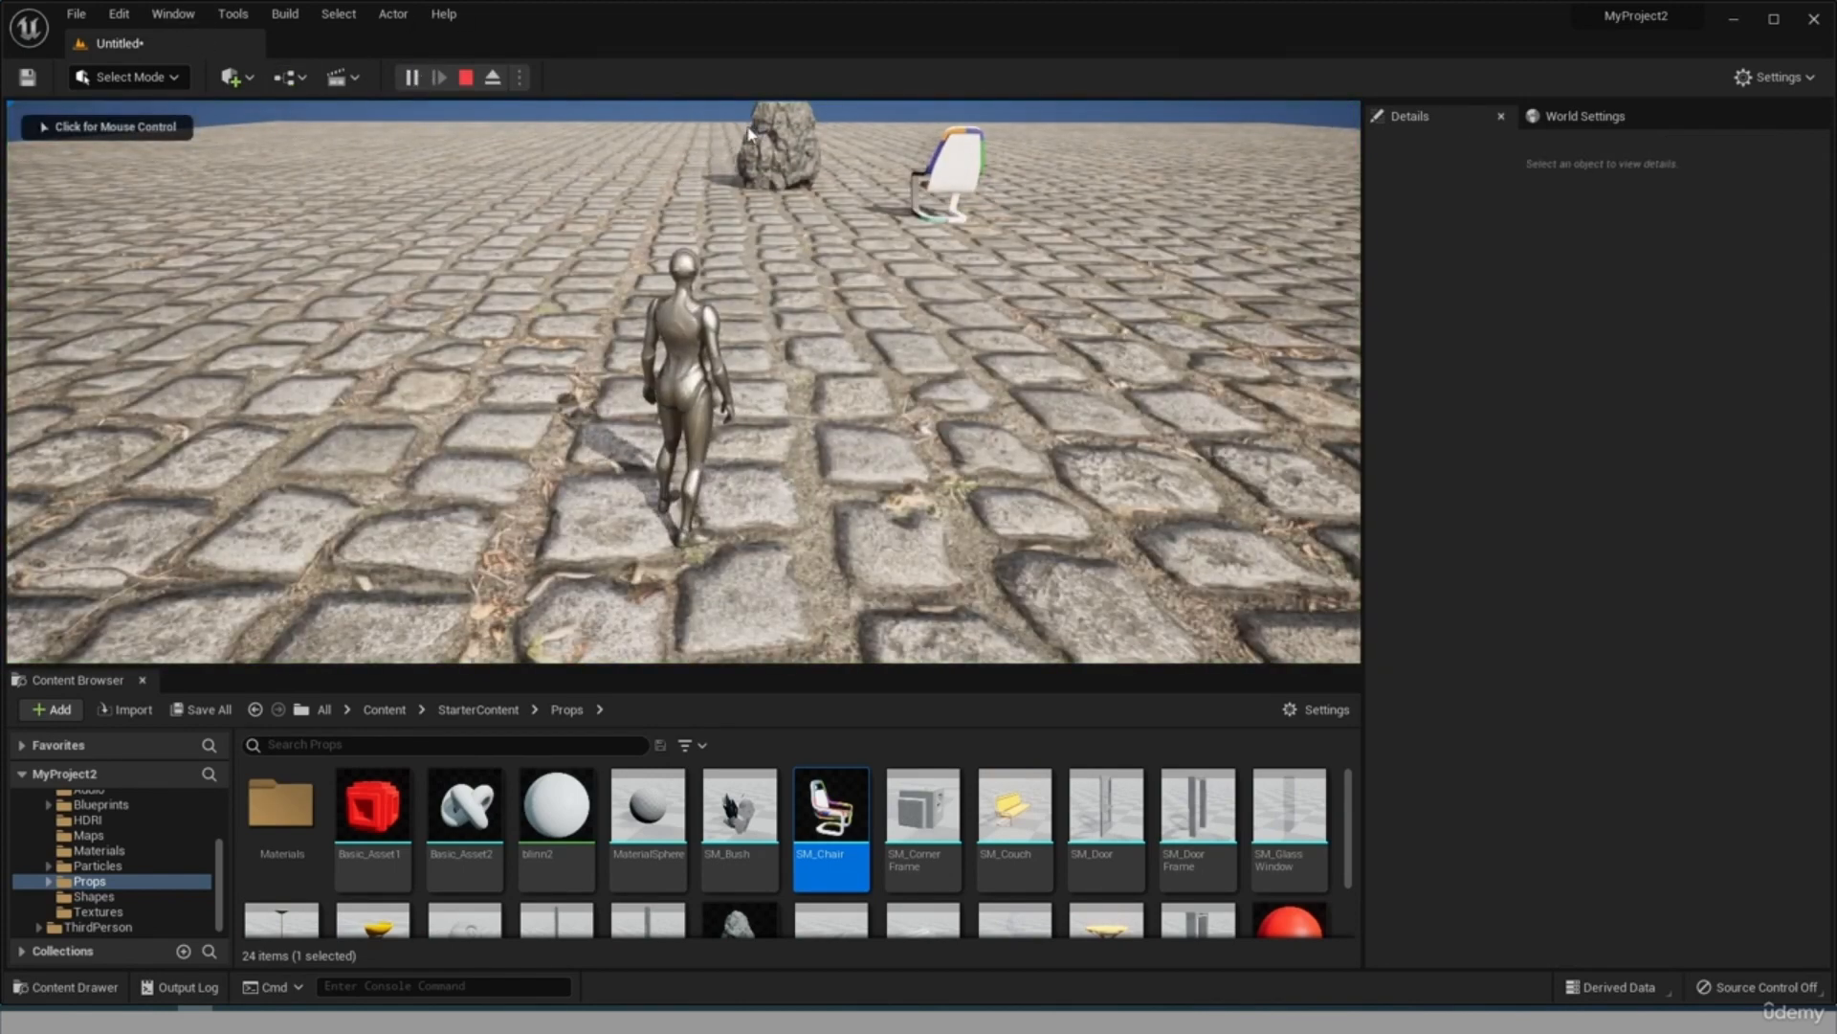
pyautogui.click(783, 128)
pyautogui.press('w')
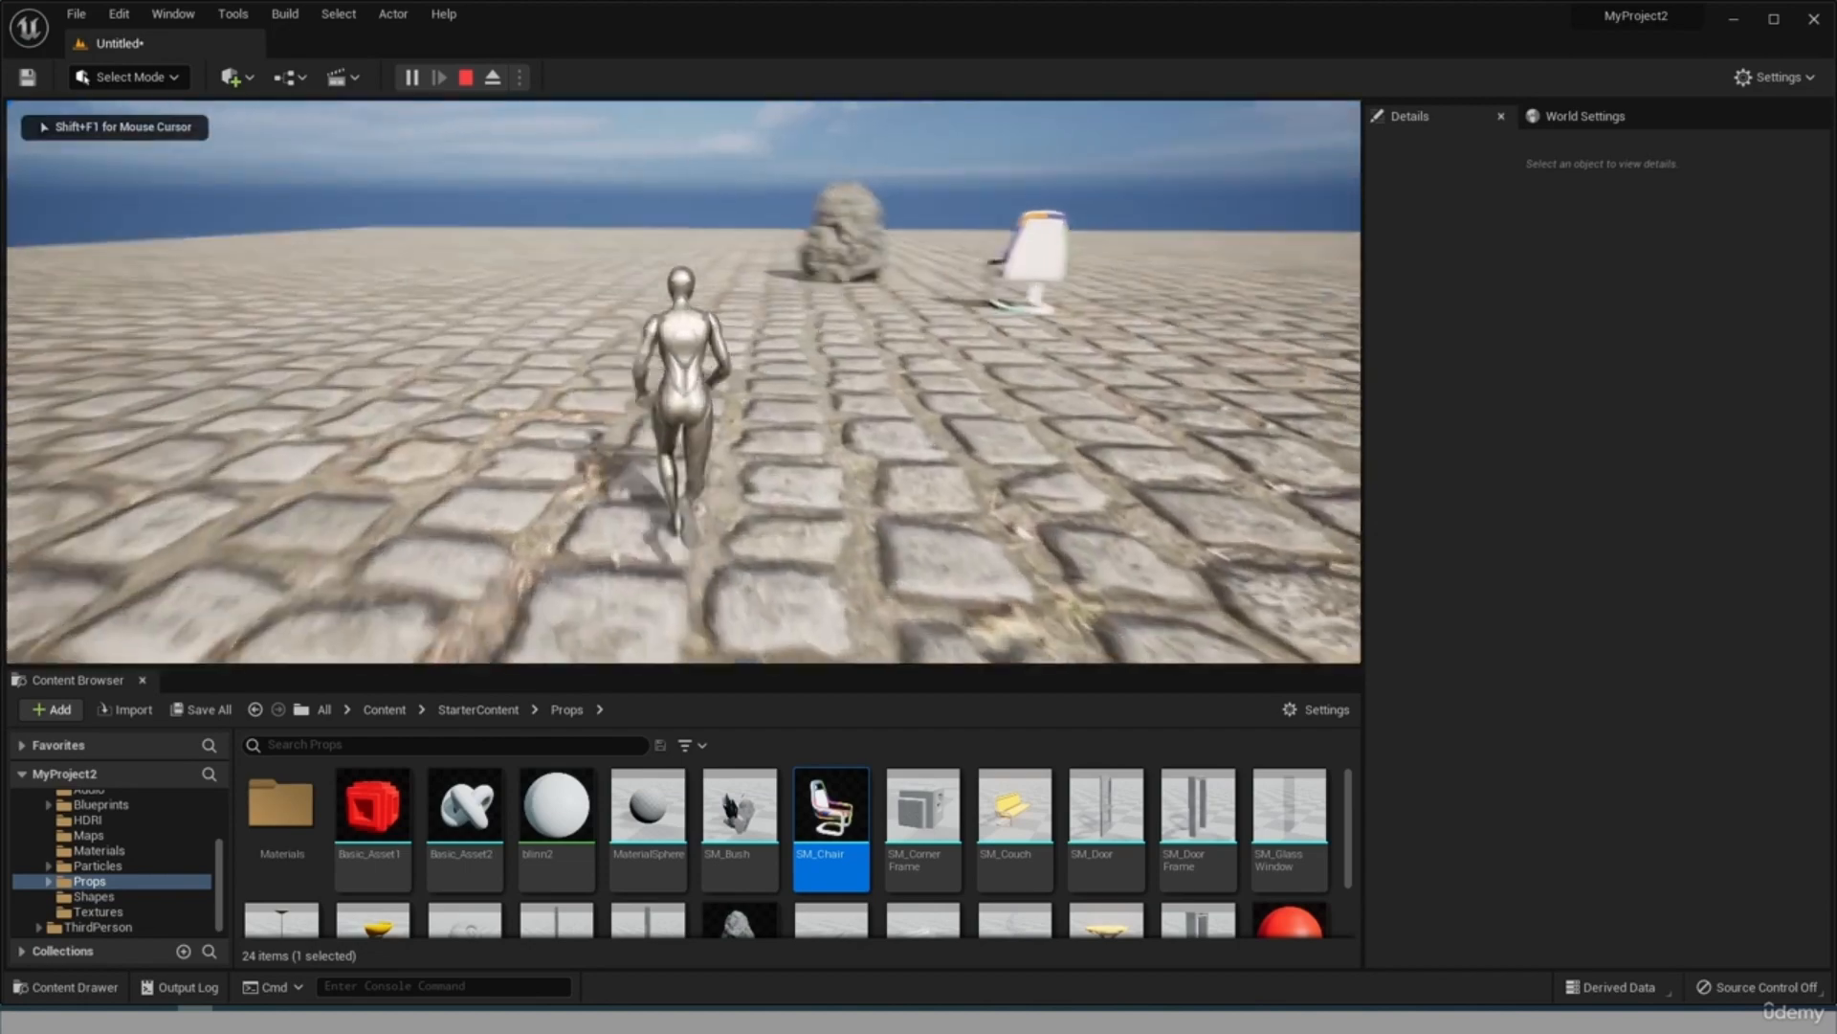
pyautogui.hotkey('shift', 'F1')
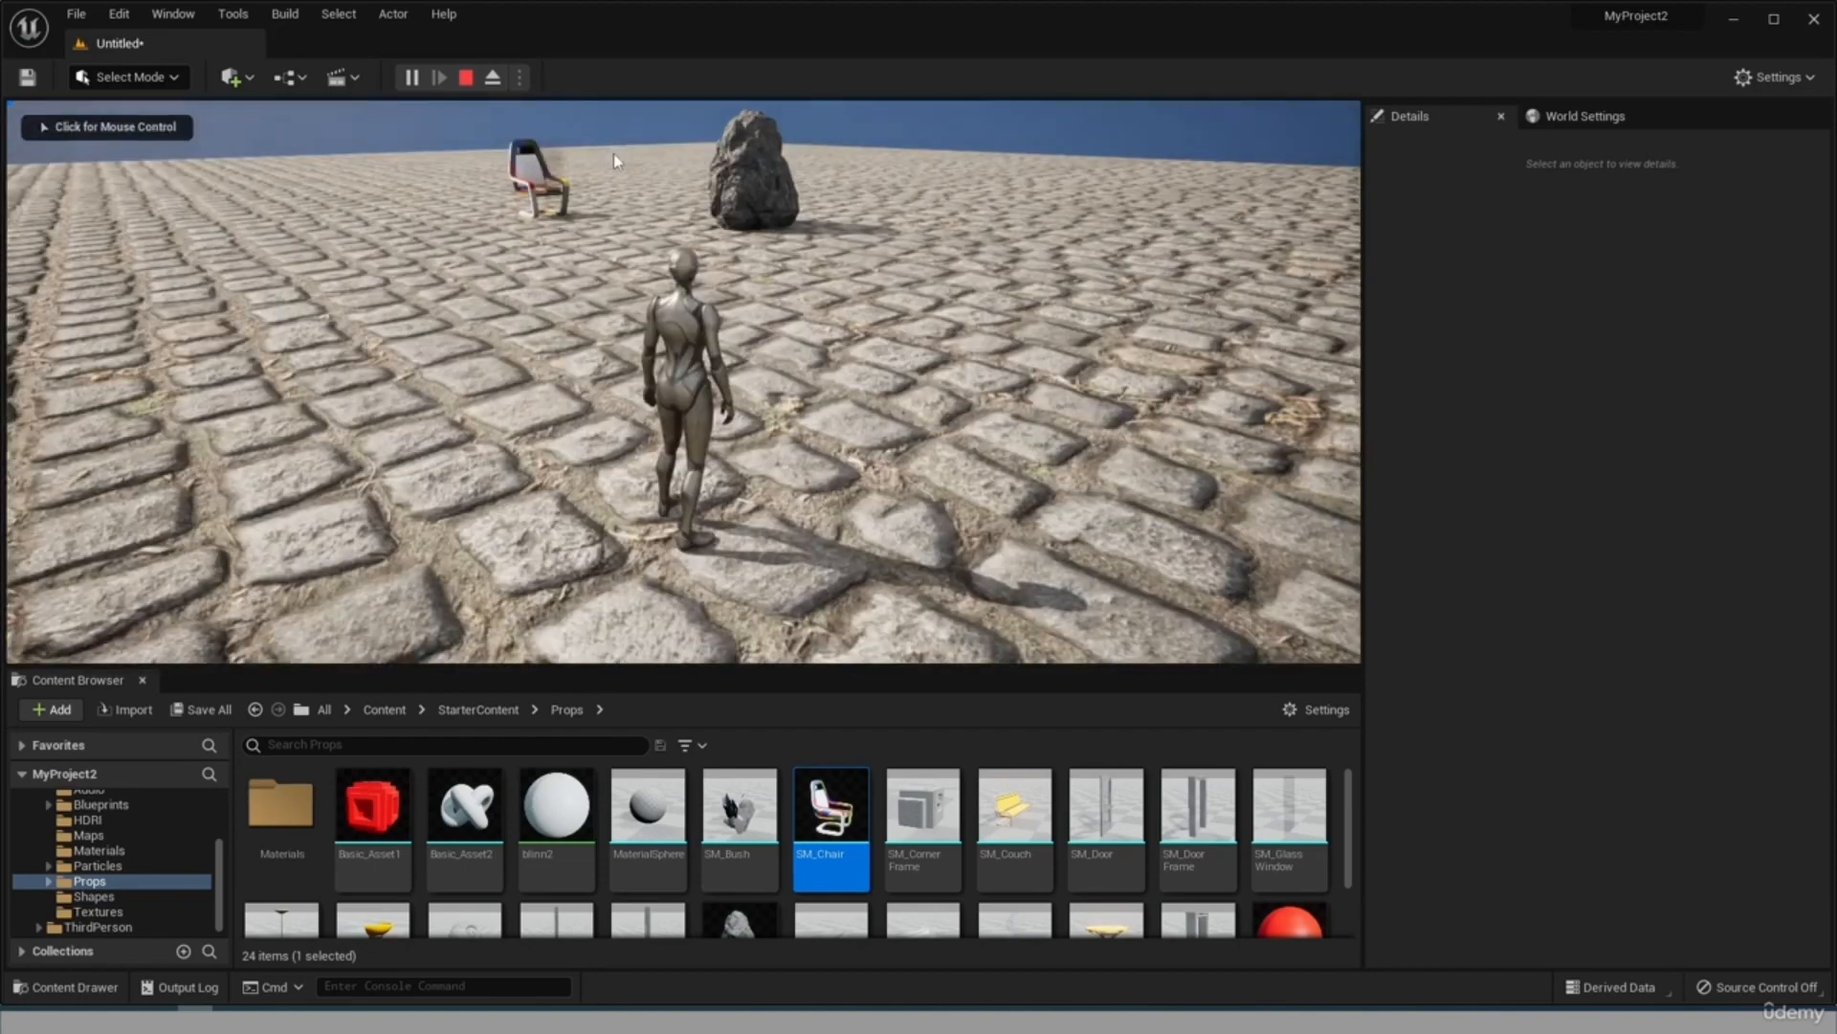
pyautogui.click(615, 161)
pyautogui.press('w')
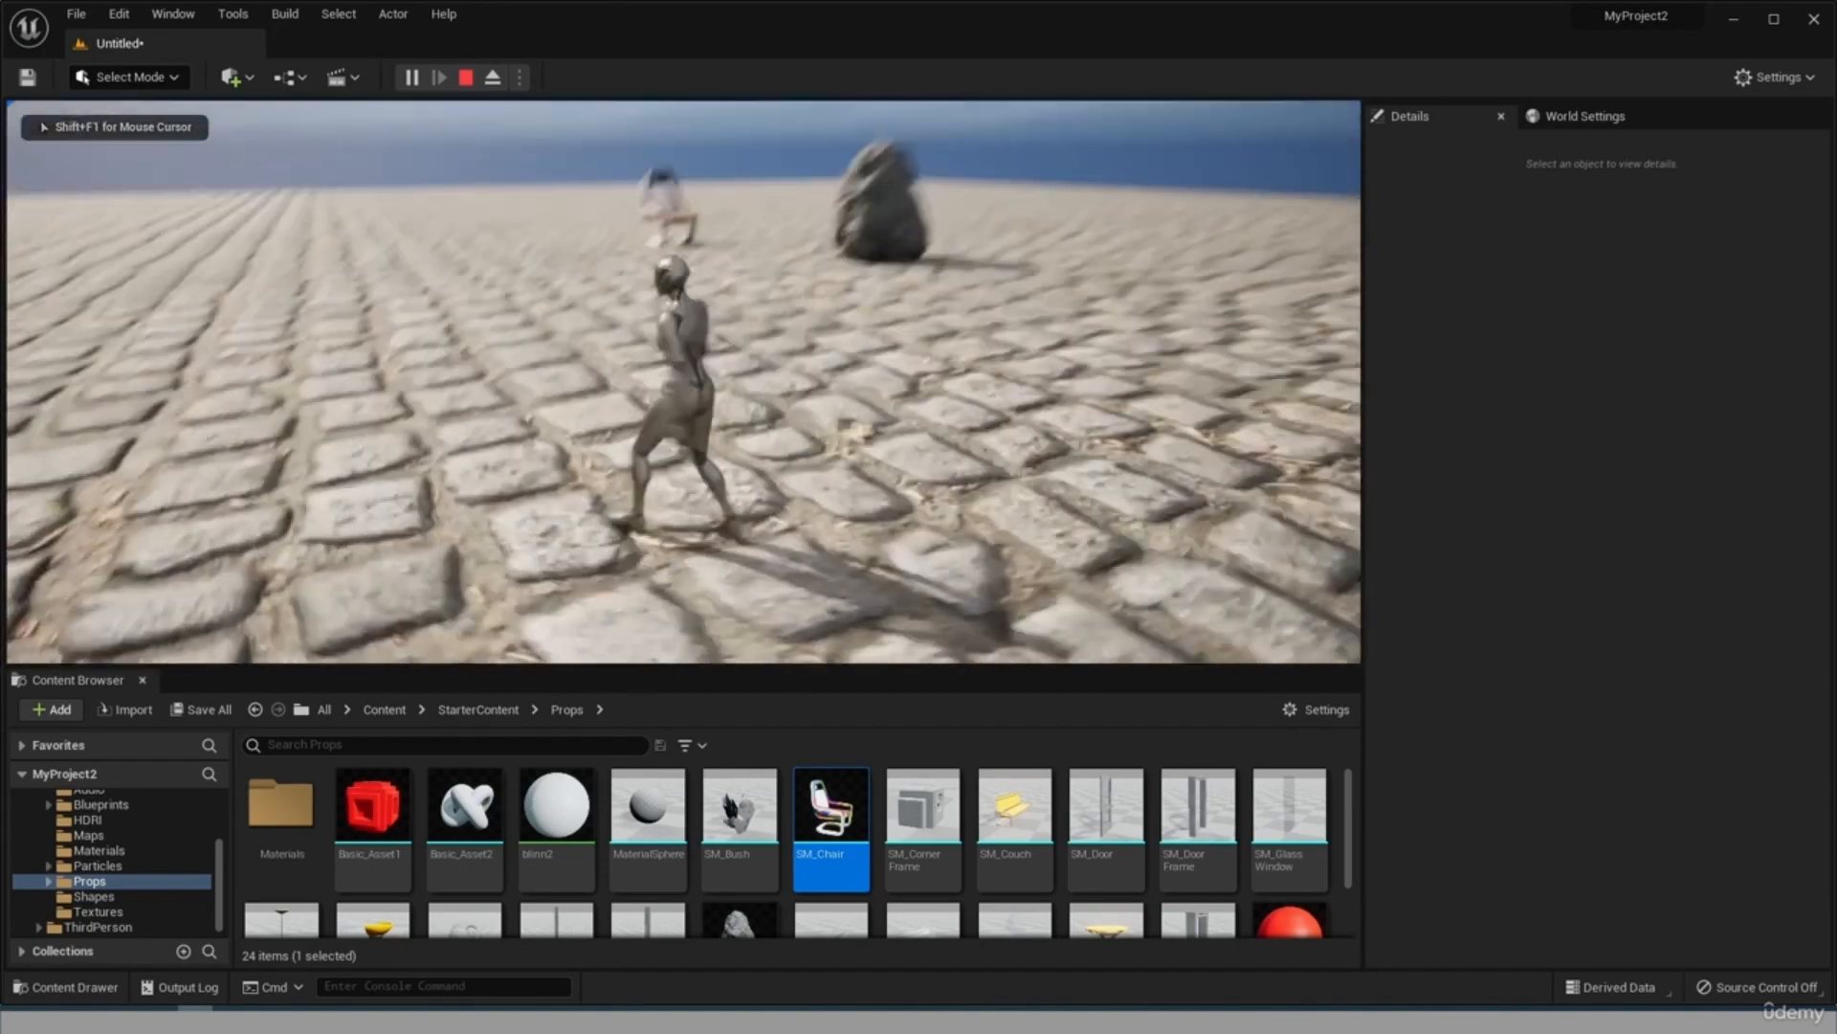
pyautogui.press('w')
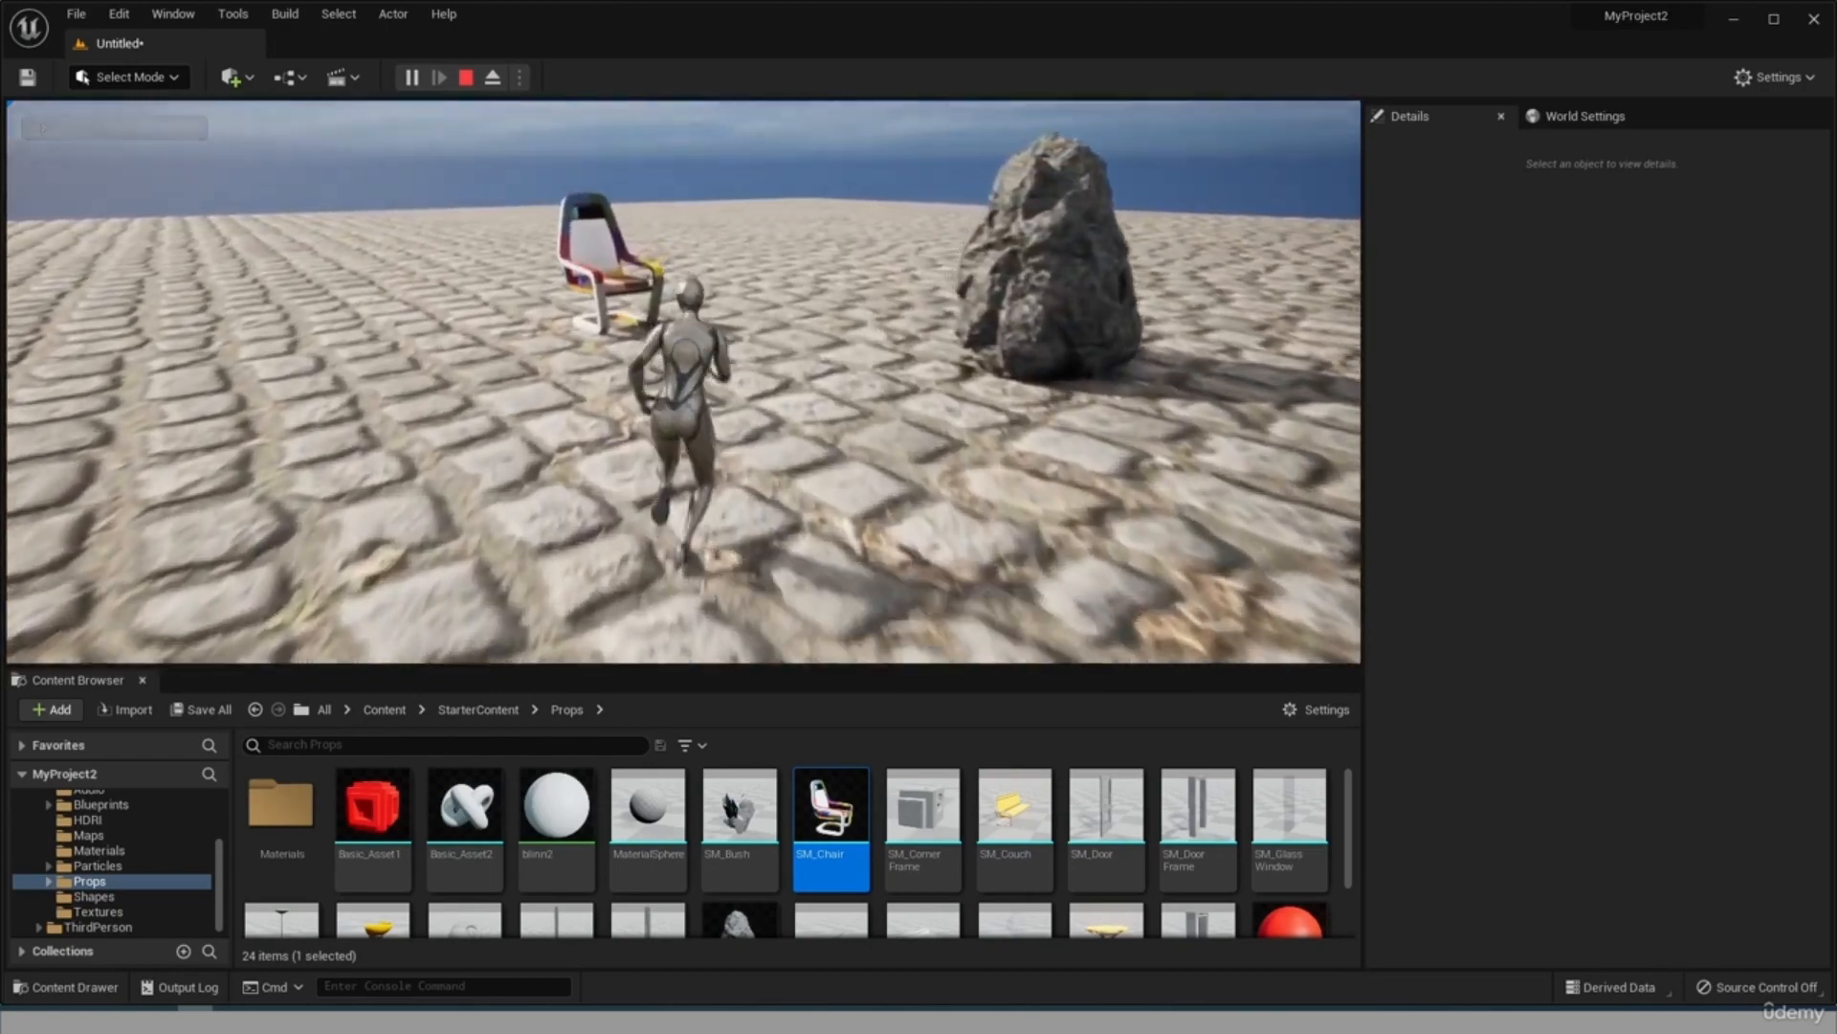
pyautogui.press('w')
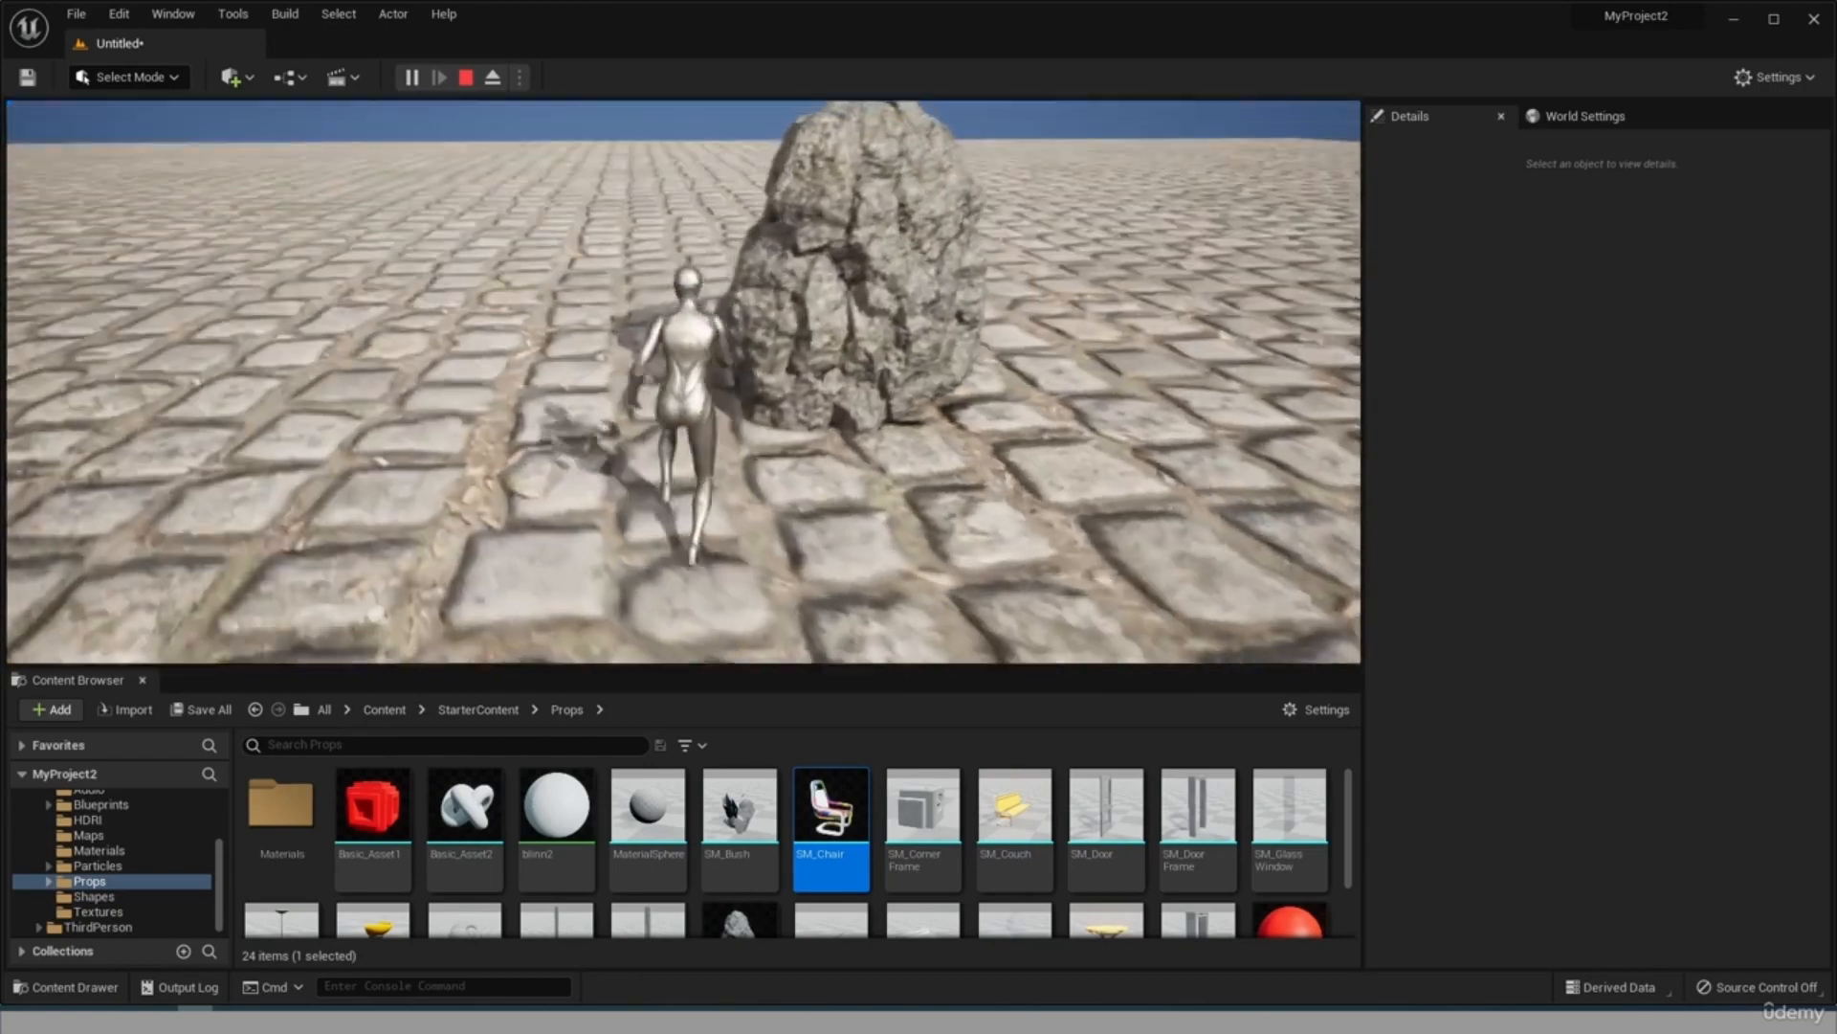
pyautogui.press('s')
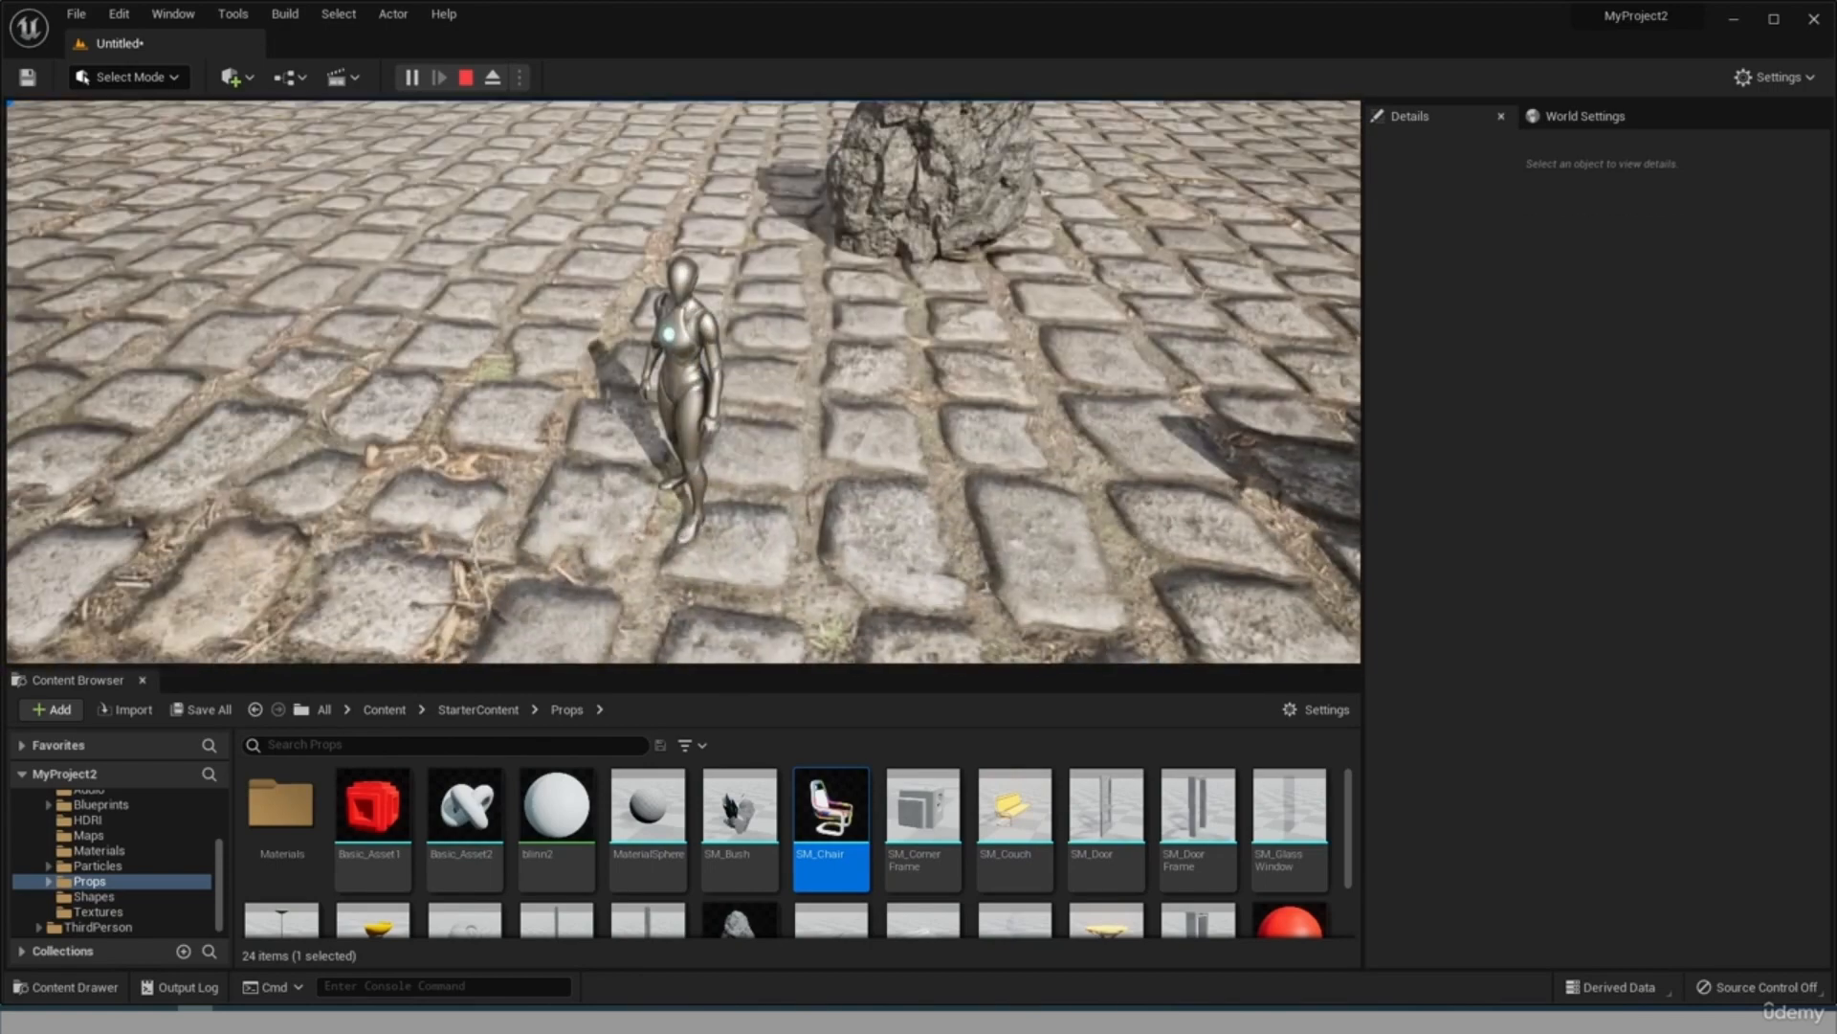
pyautogui.press('Escape')
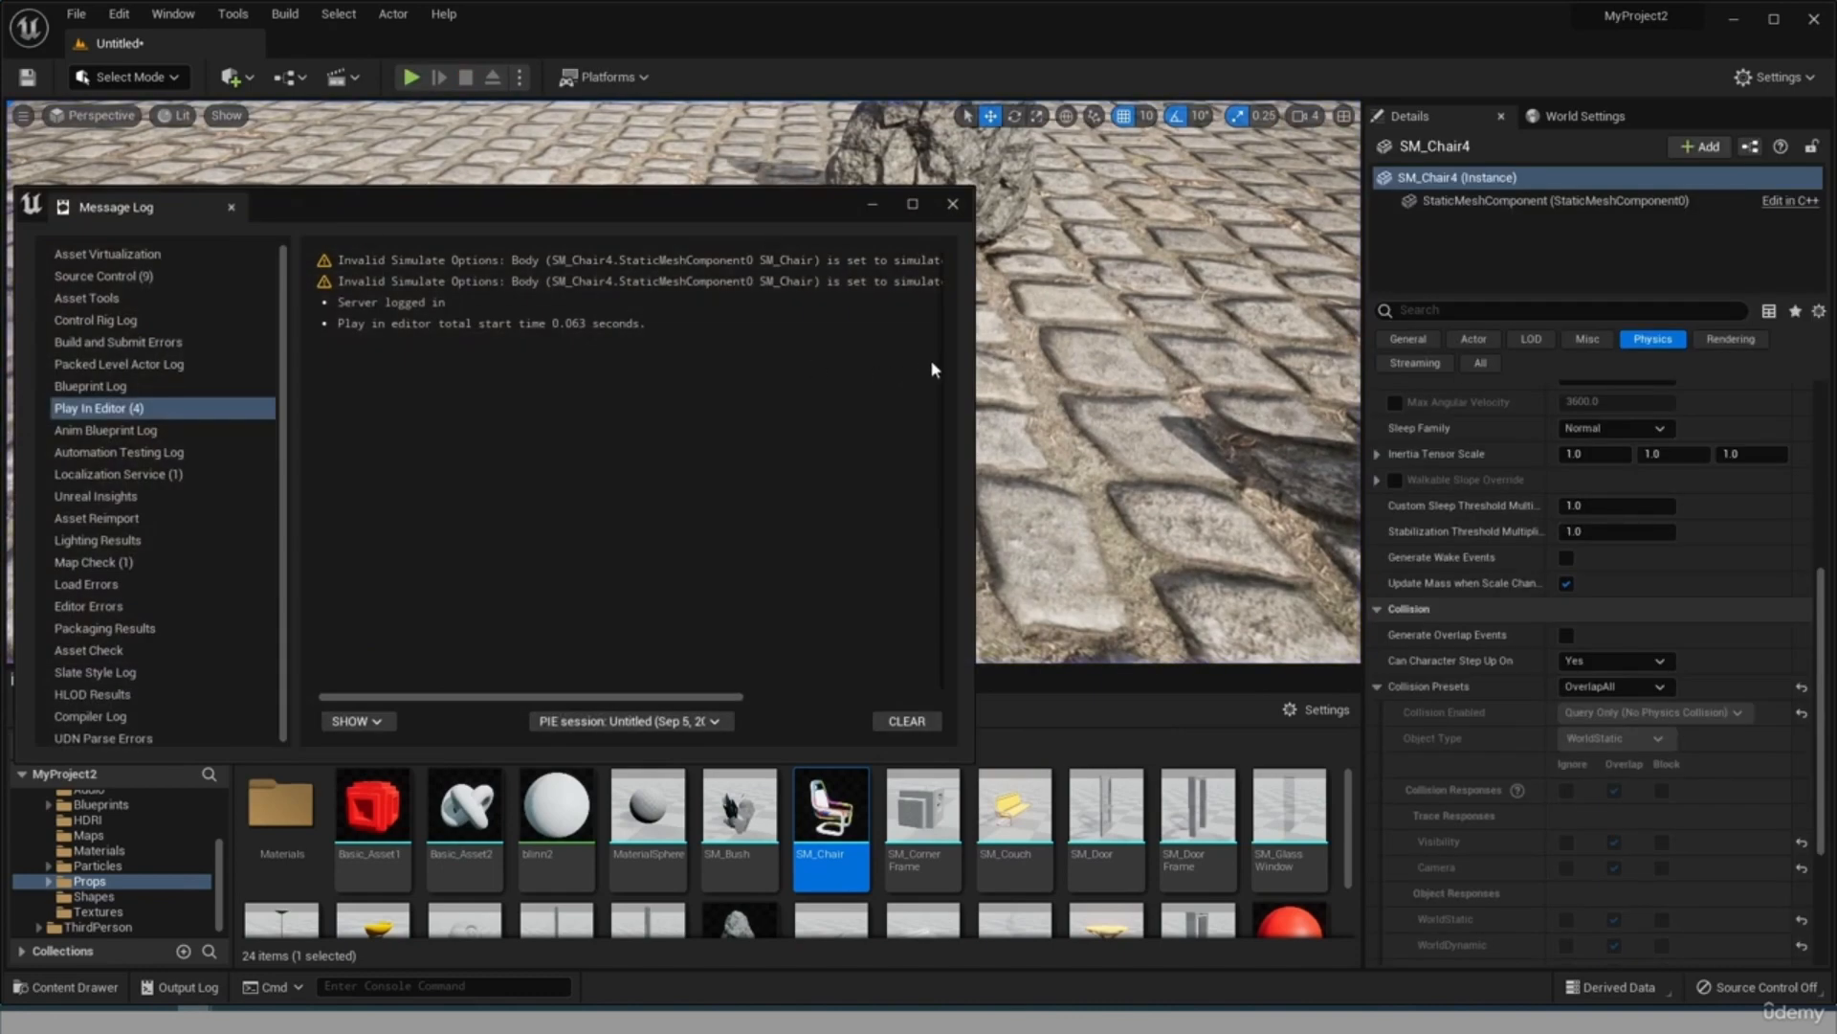
# Read the Play In Editor messages in a widened Message Log, close it, and list the Floor's collision preset options.
pyautogui.click(978, 361)
pyautogui.moveTo(971, 364); pyautogui.dragTo(1381, 363)
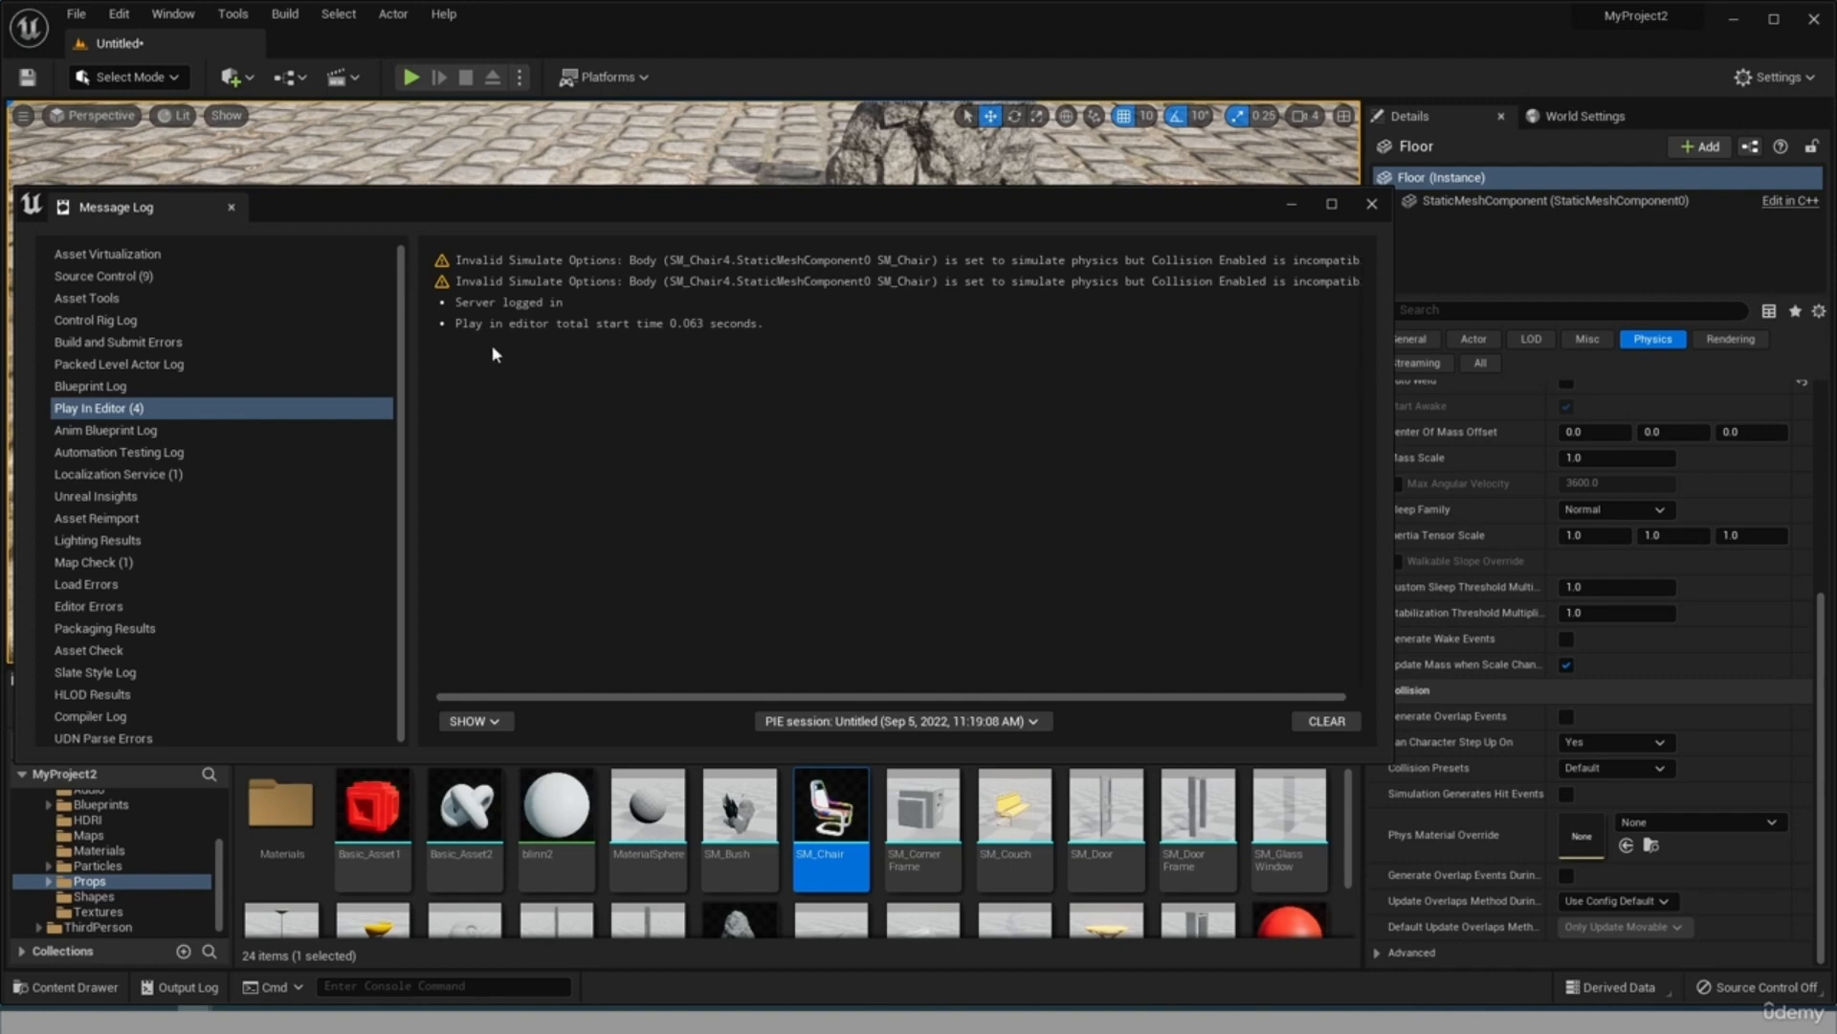
pyautogui.click(1368, 205)
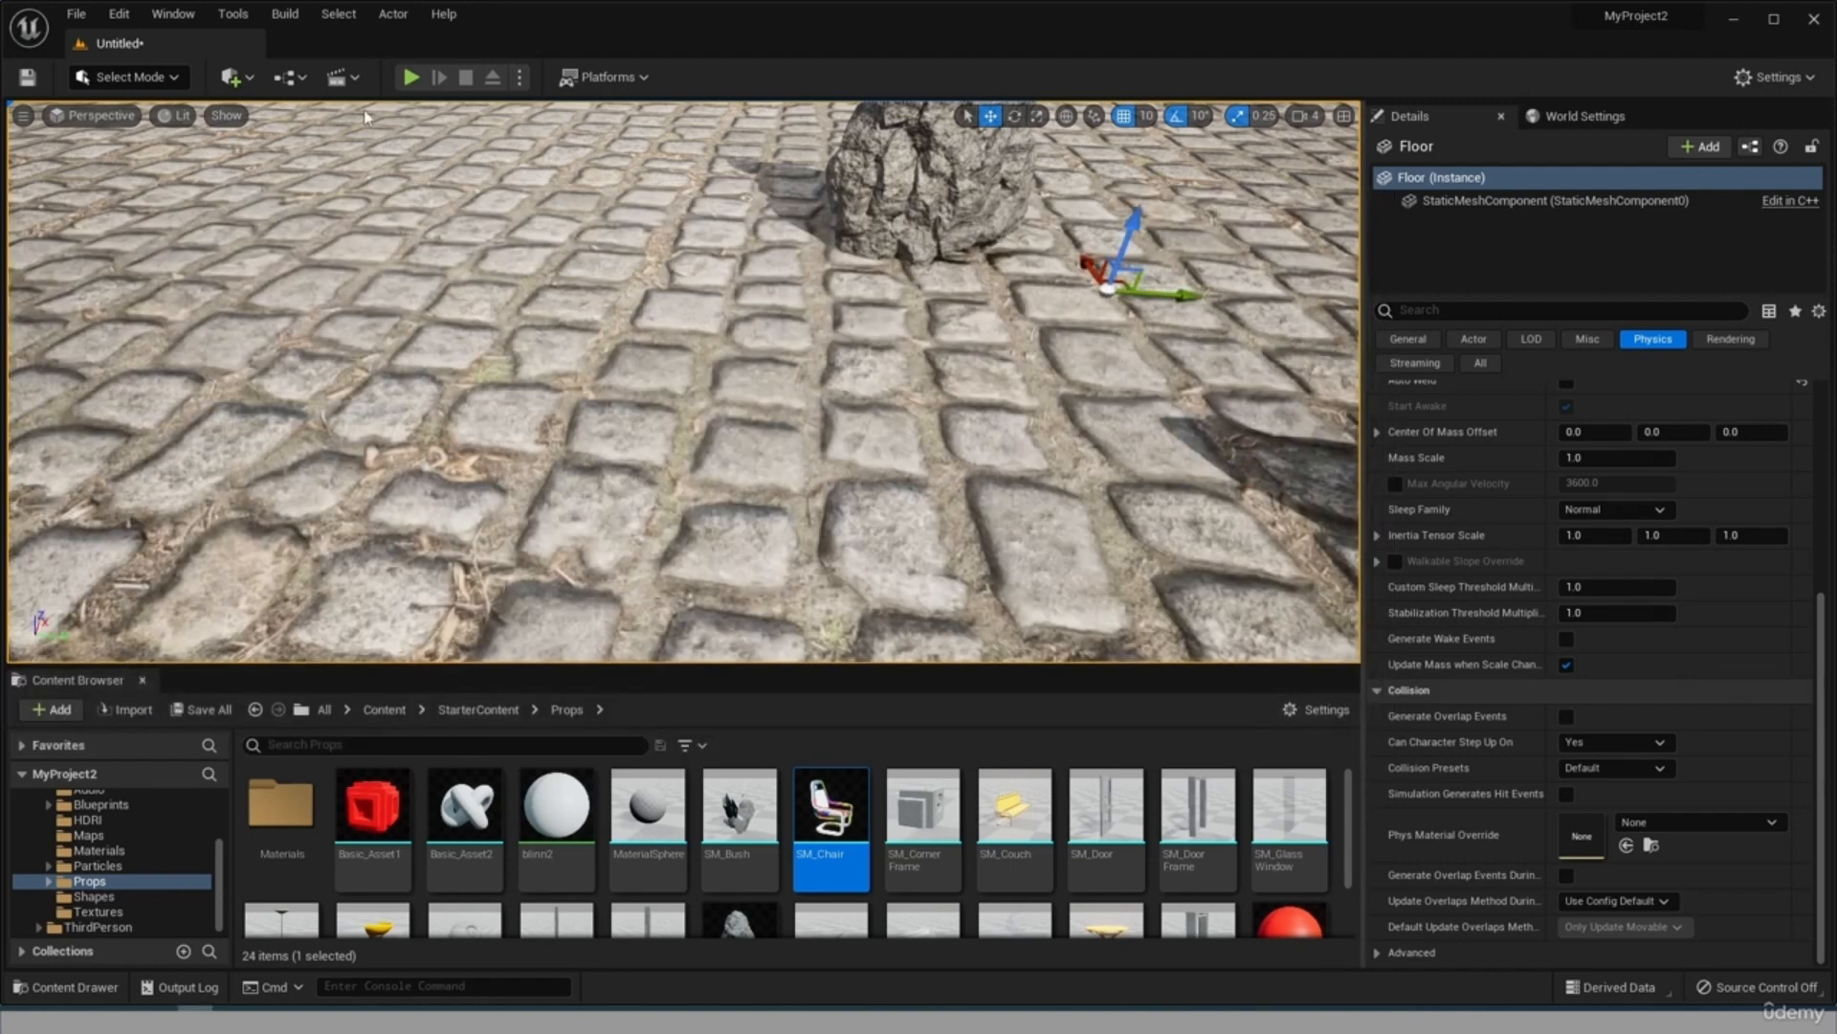
pyautogui.click(1617, 767)
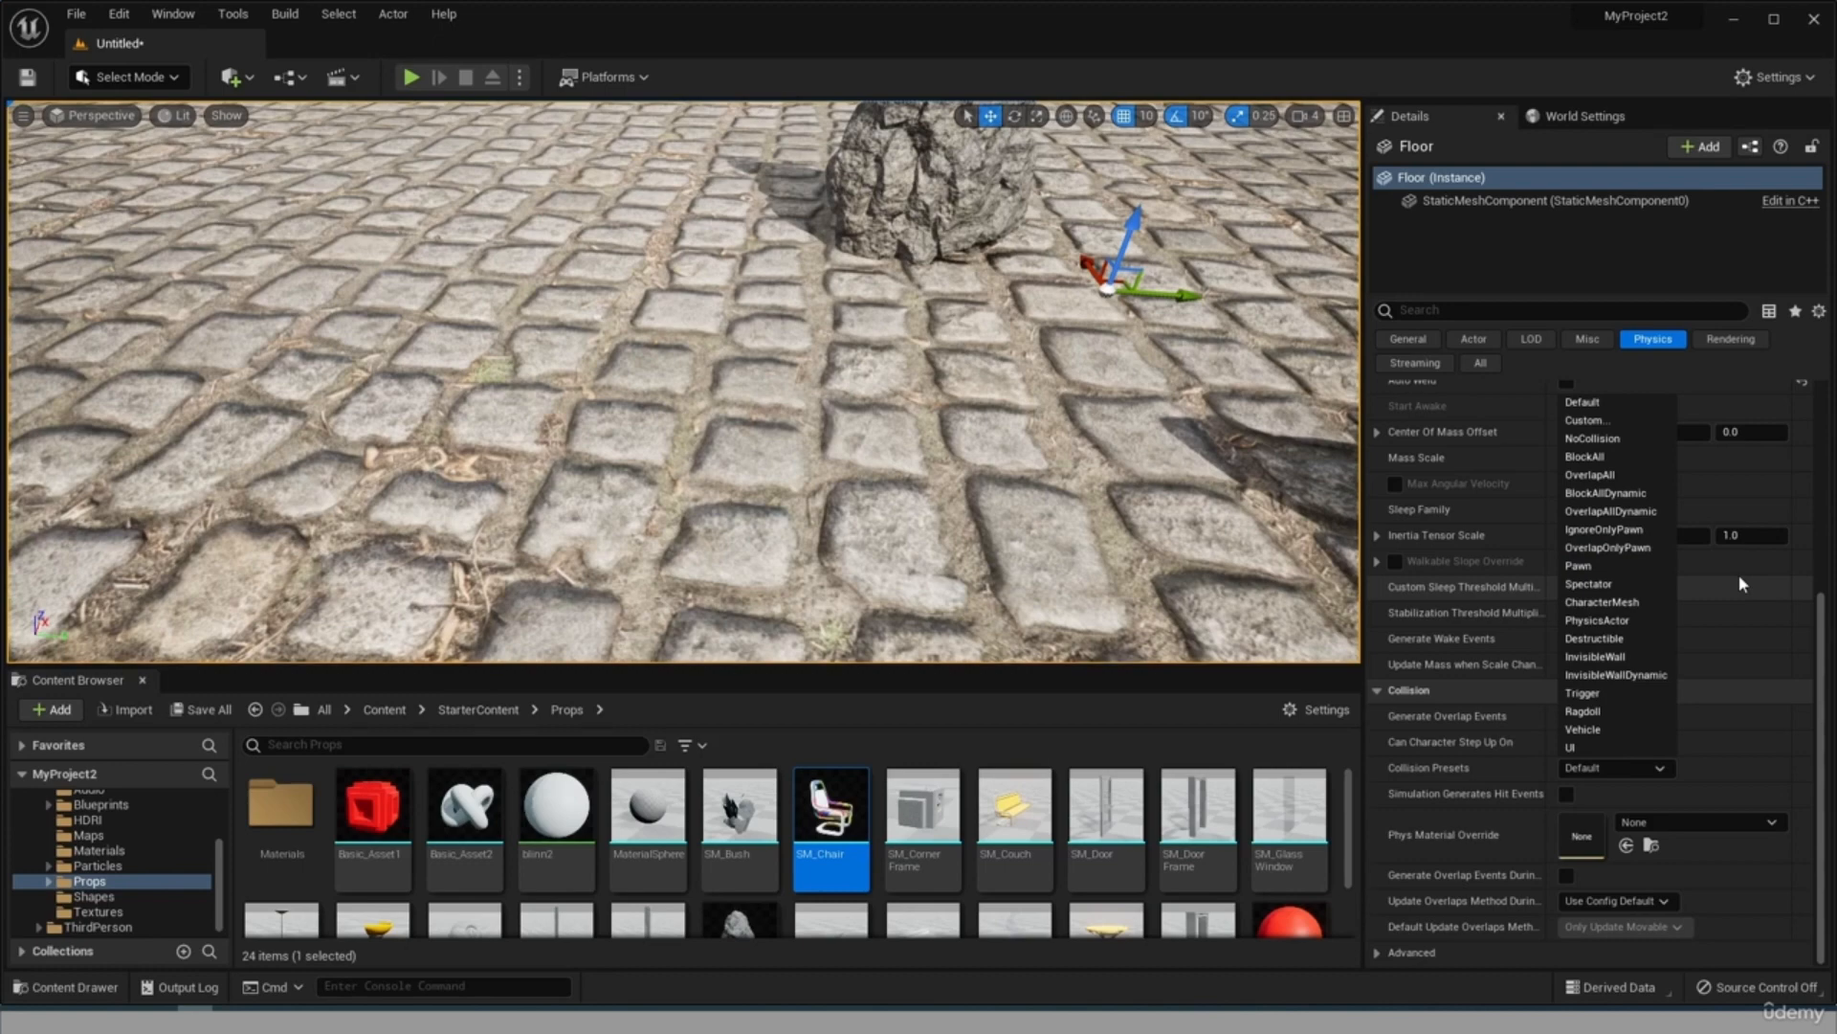
# Play-test the level, running the character past the rock and around both chairs.
pyautogui.hotkey('alt', 'p')
pyautogui.click(583, 333)
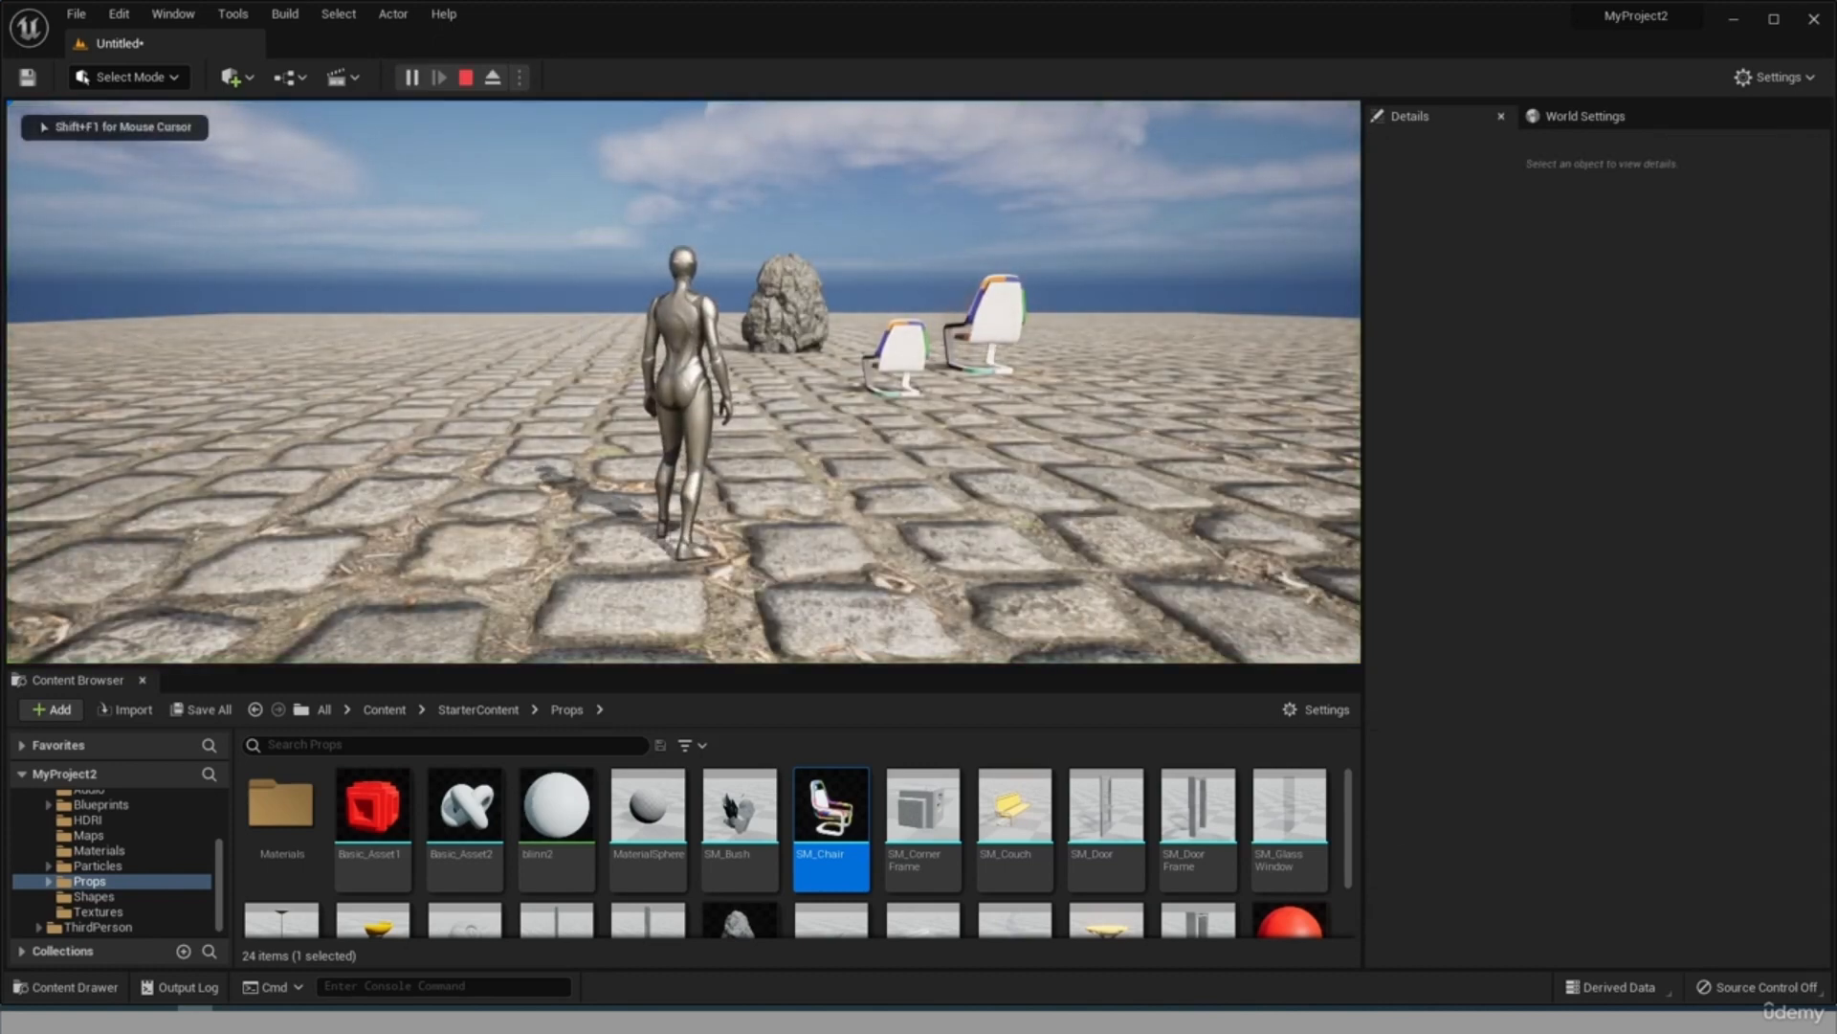
pyautogui.press('w')
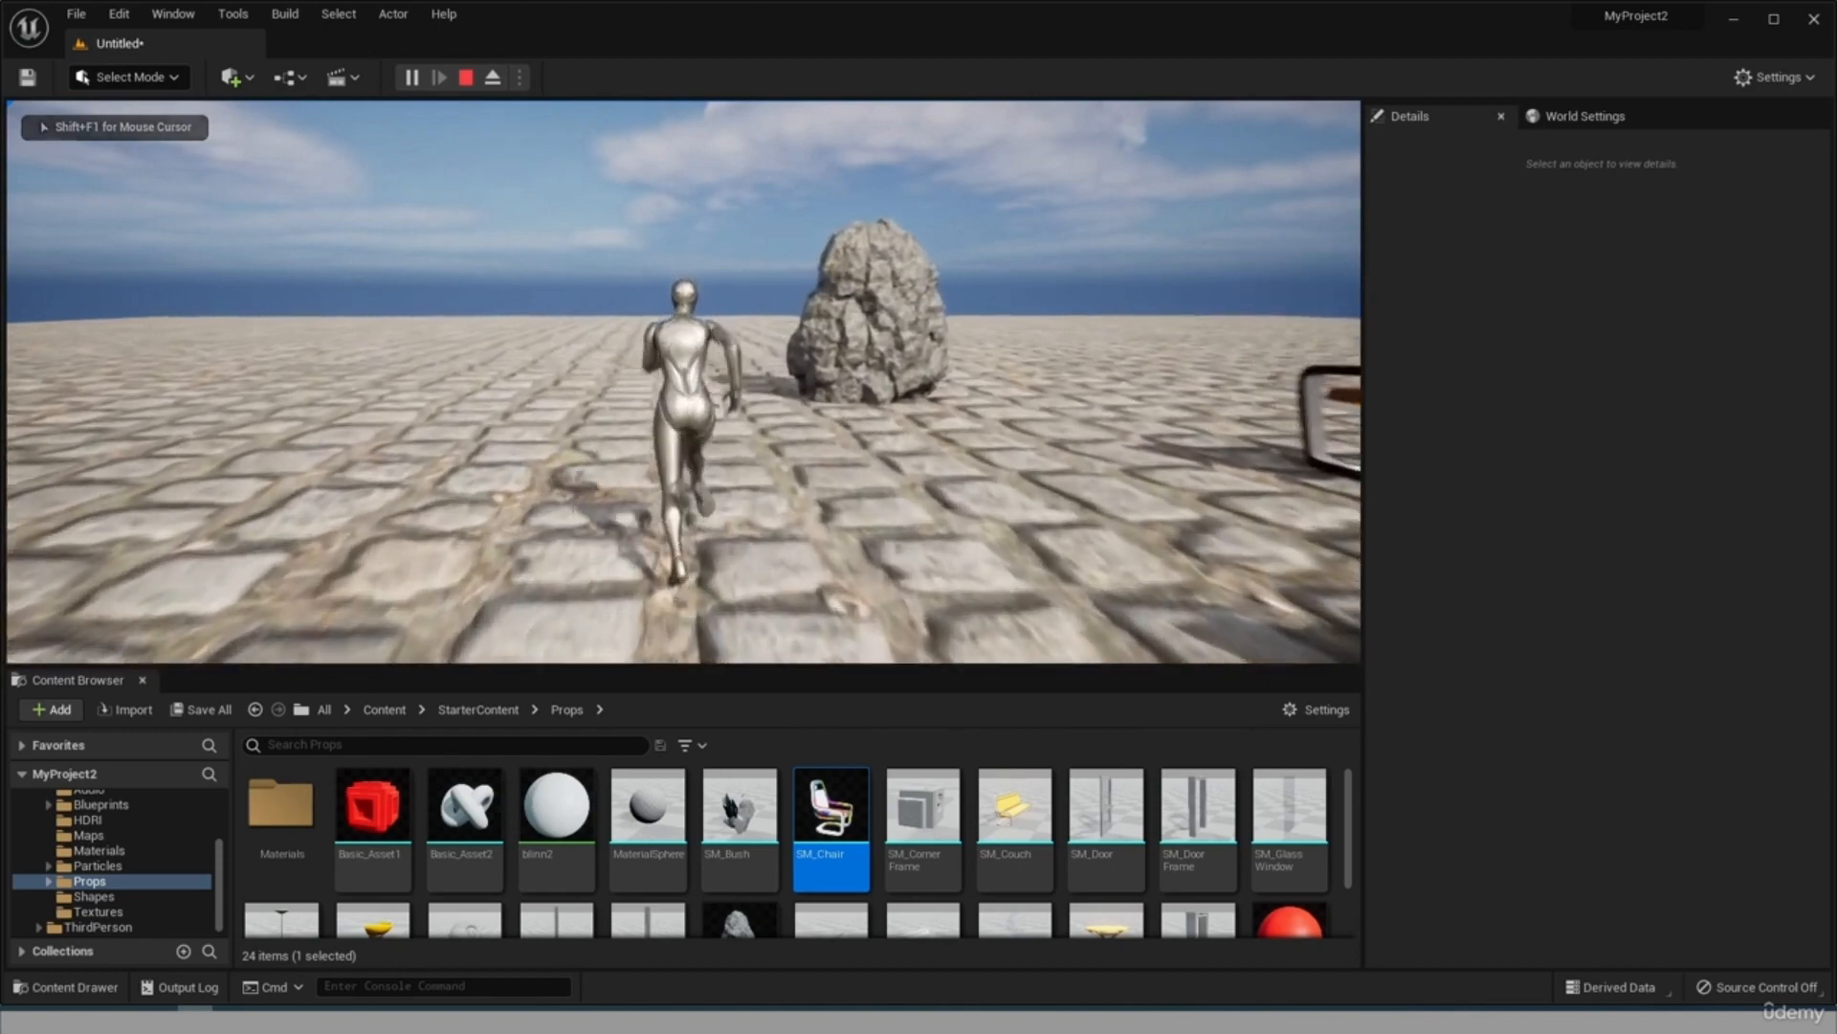
pyautogui.press('d')
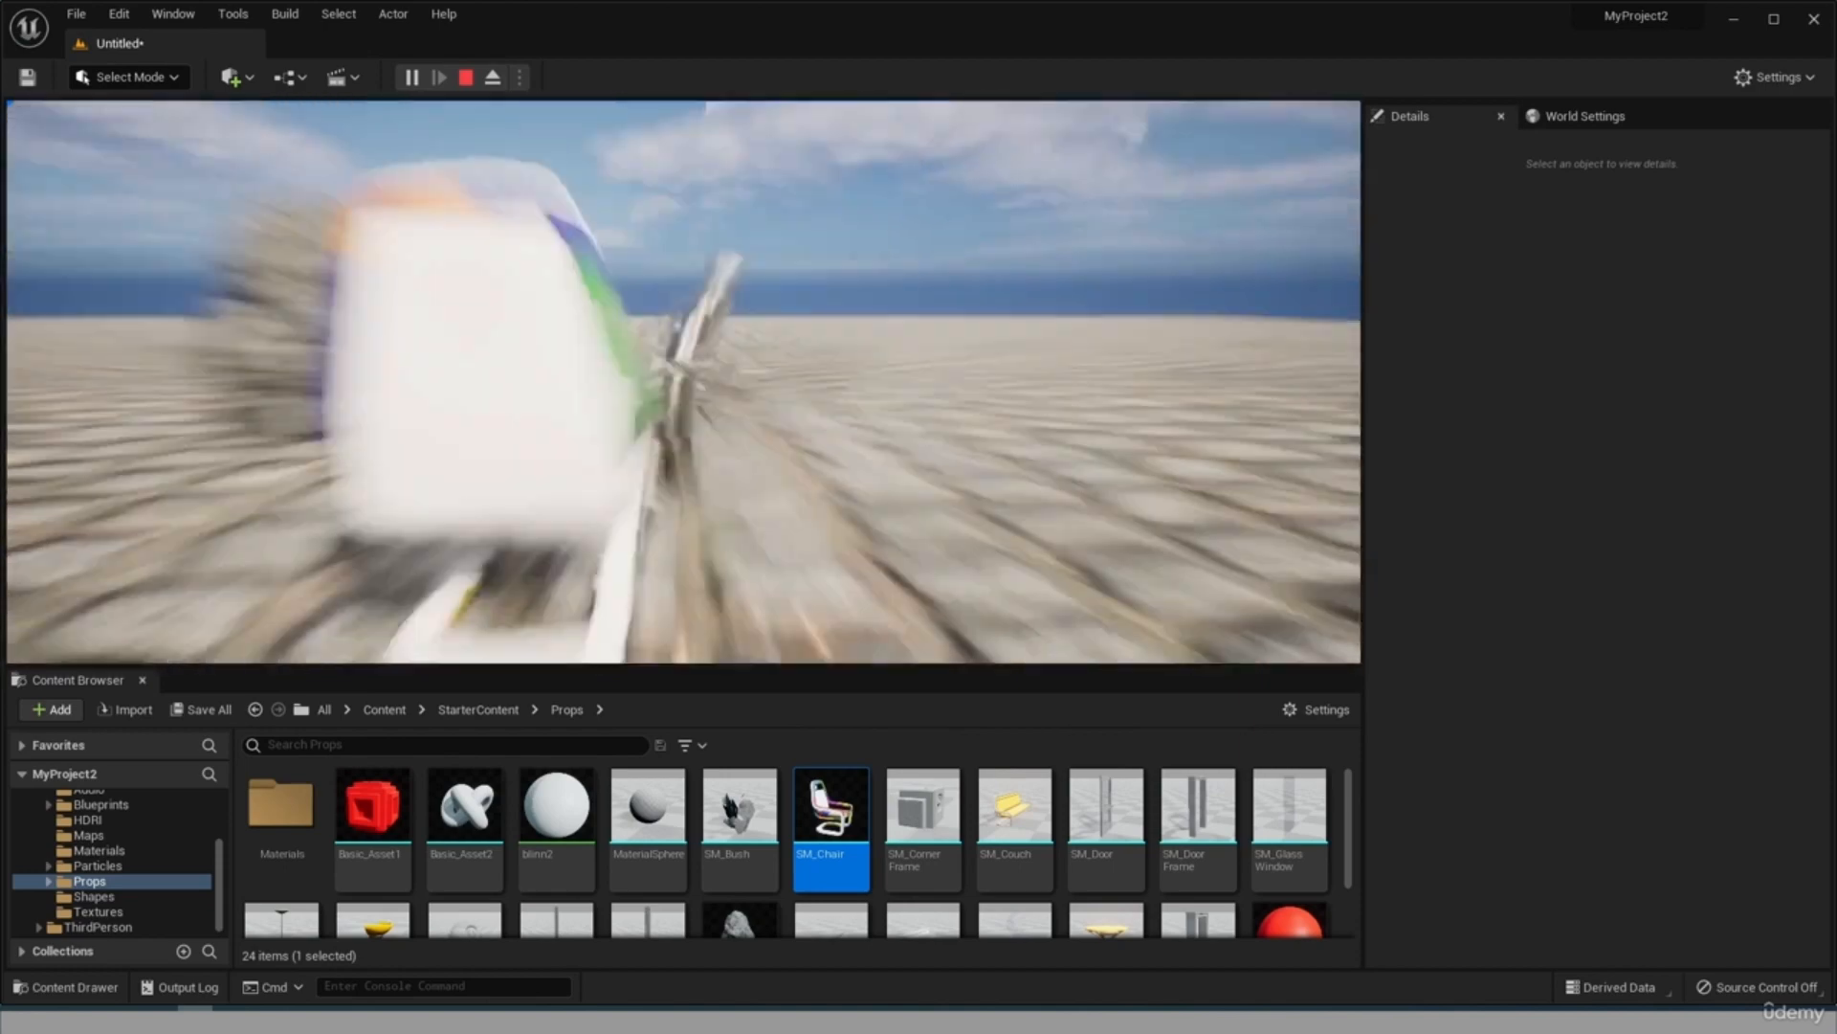
pyautogui.press('w')
pyautogui.press('d')
pyautogui.press('s')
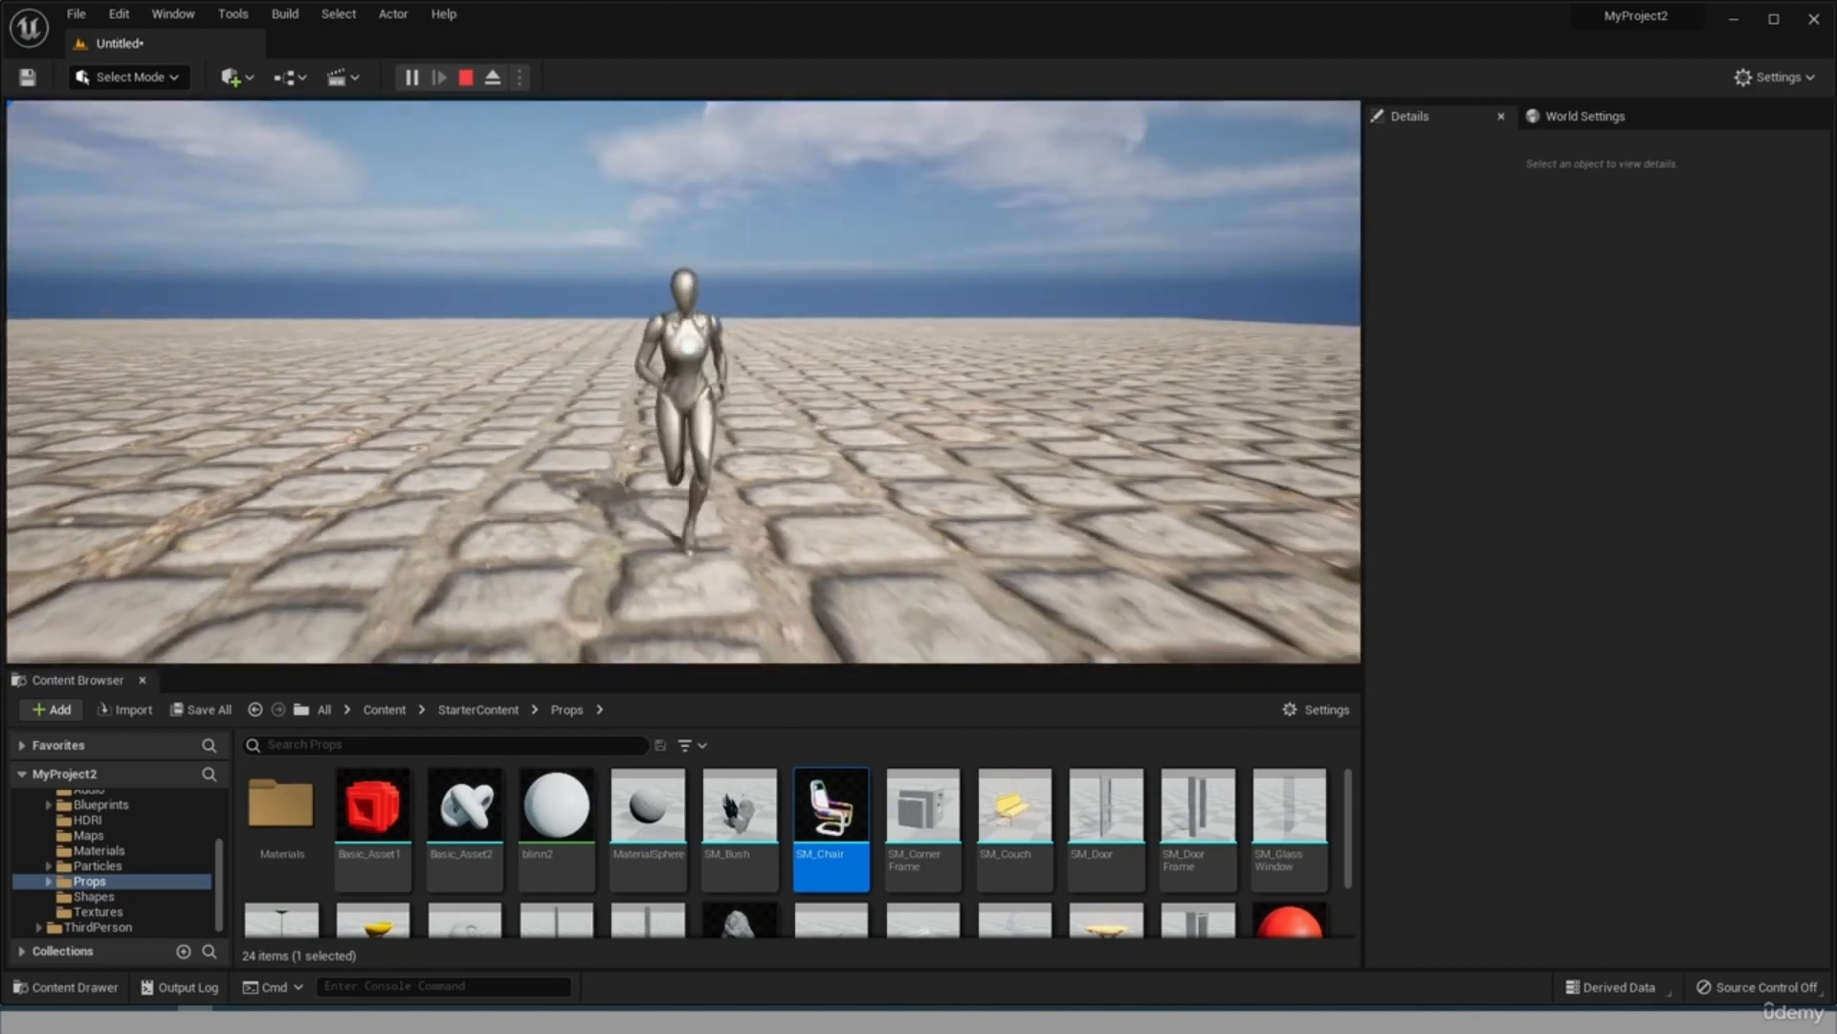
pyautogui.press('a')
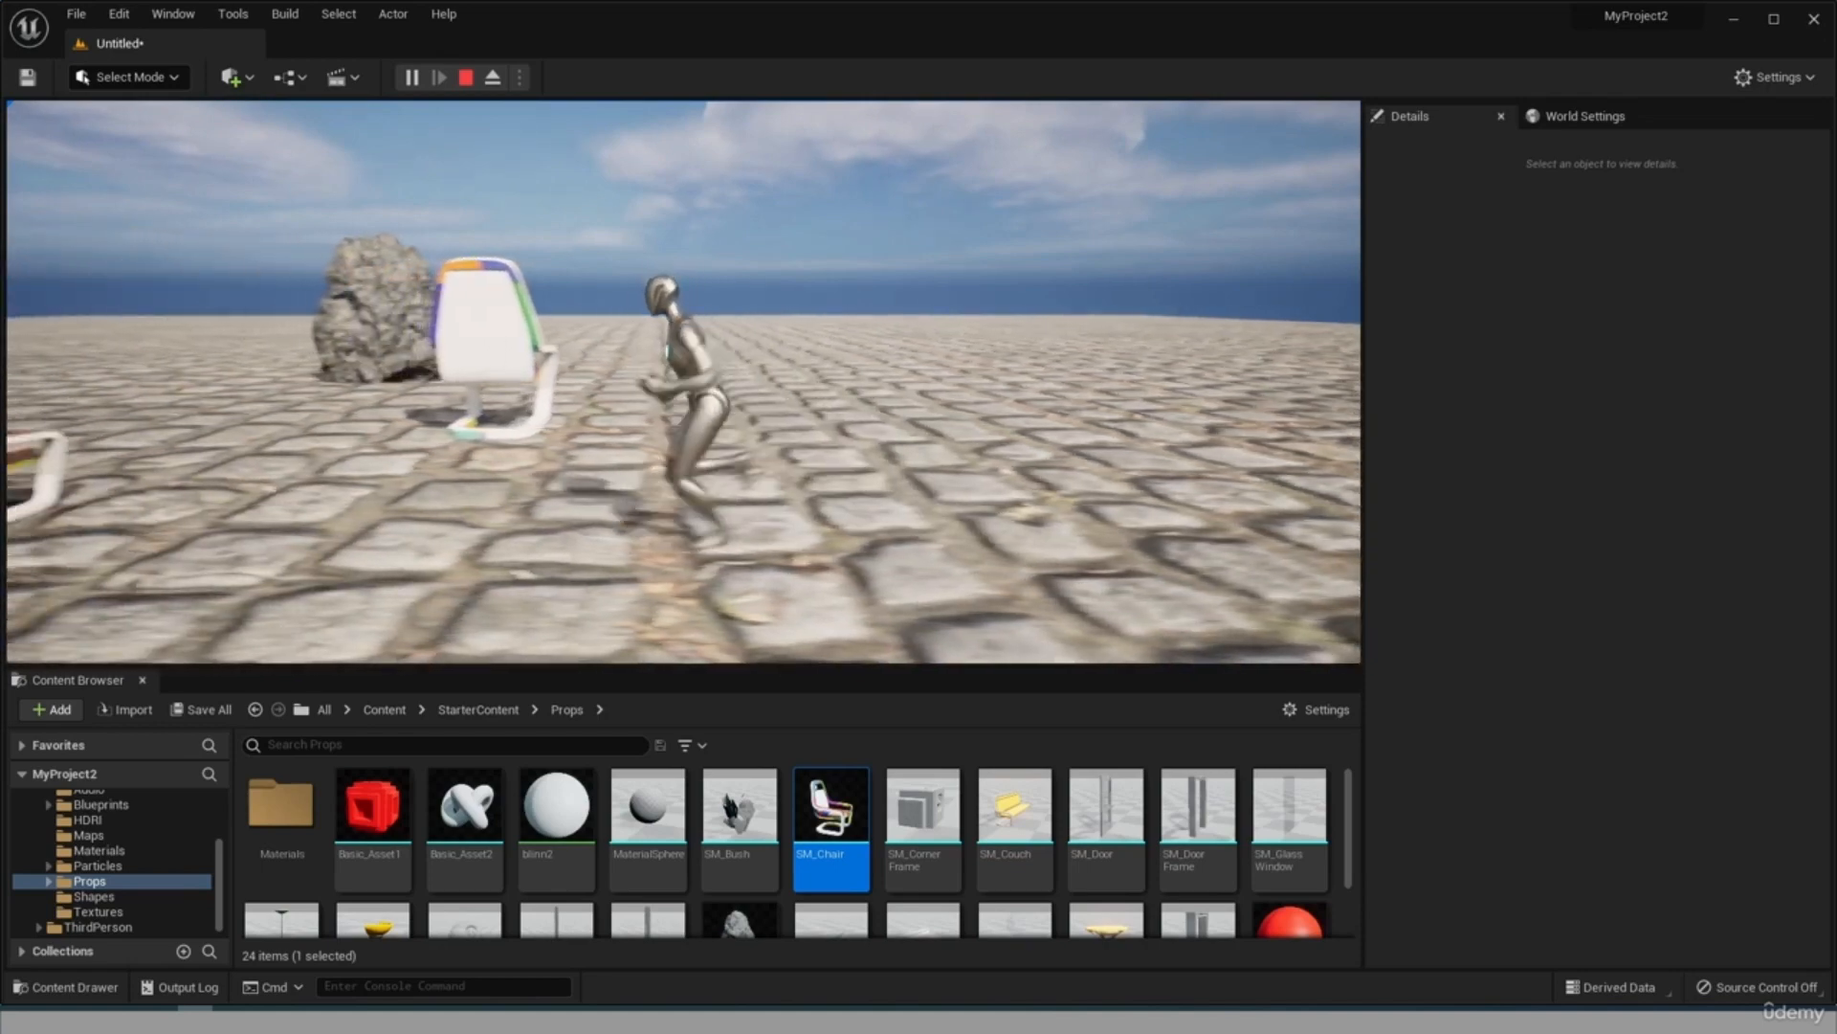
pyautogui.press('s')
pyautogui.press('a')
pyautogui.press('a')
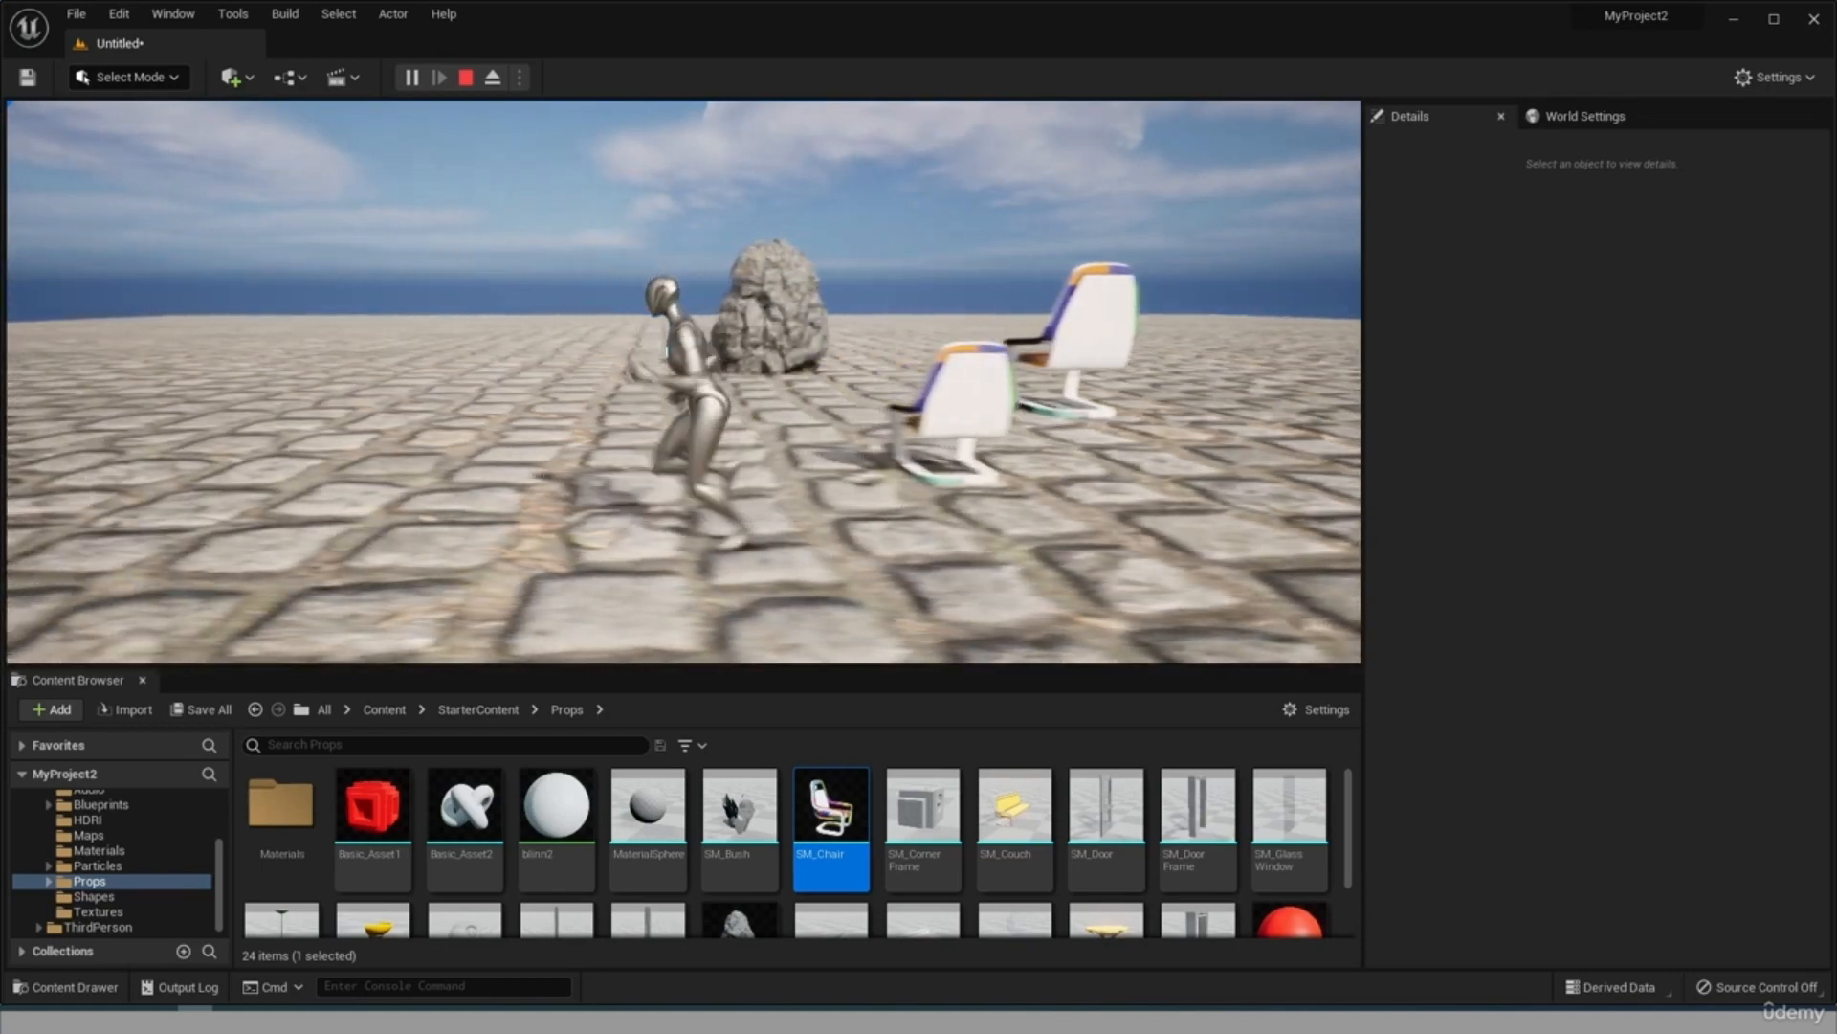
# Run and jump the character around the rock and past the chairs, and end the play session facing the rock.
pyautogui.press('w')
pyautogui.press('w')
pyautogui.press('space')
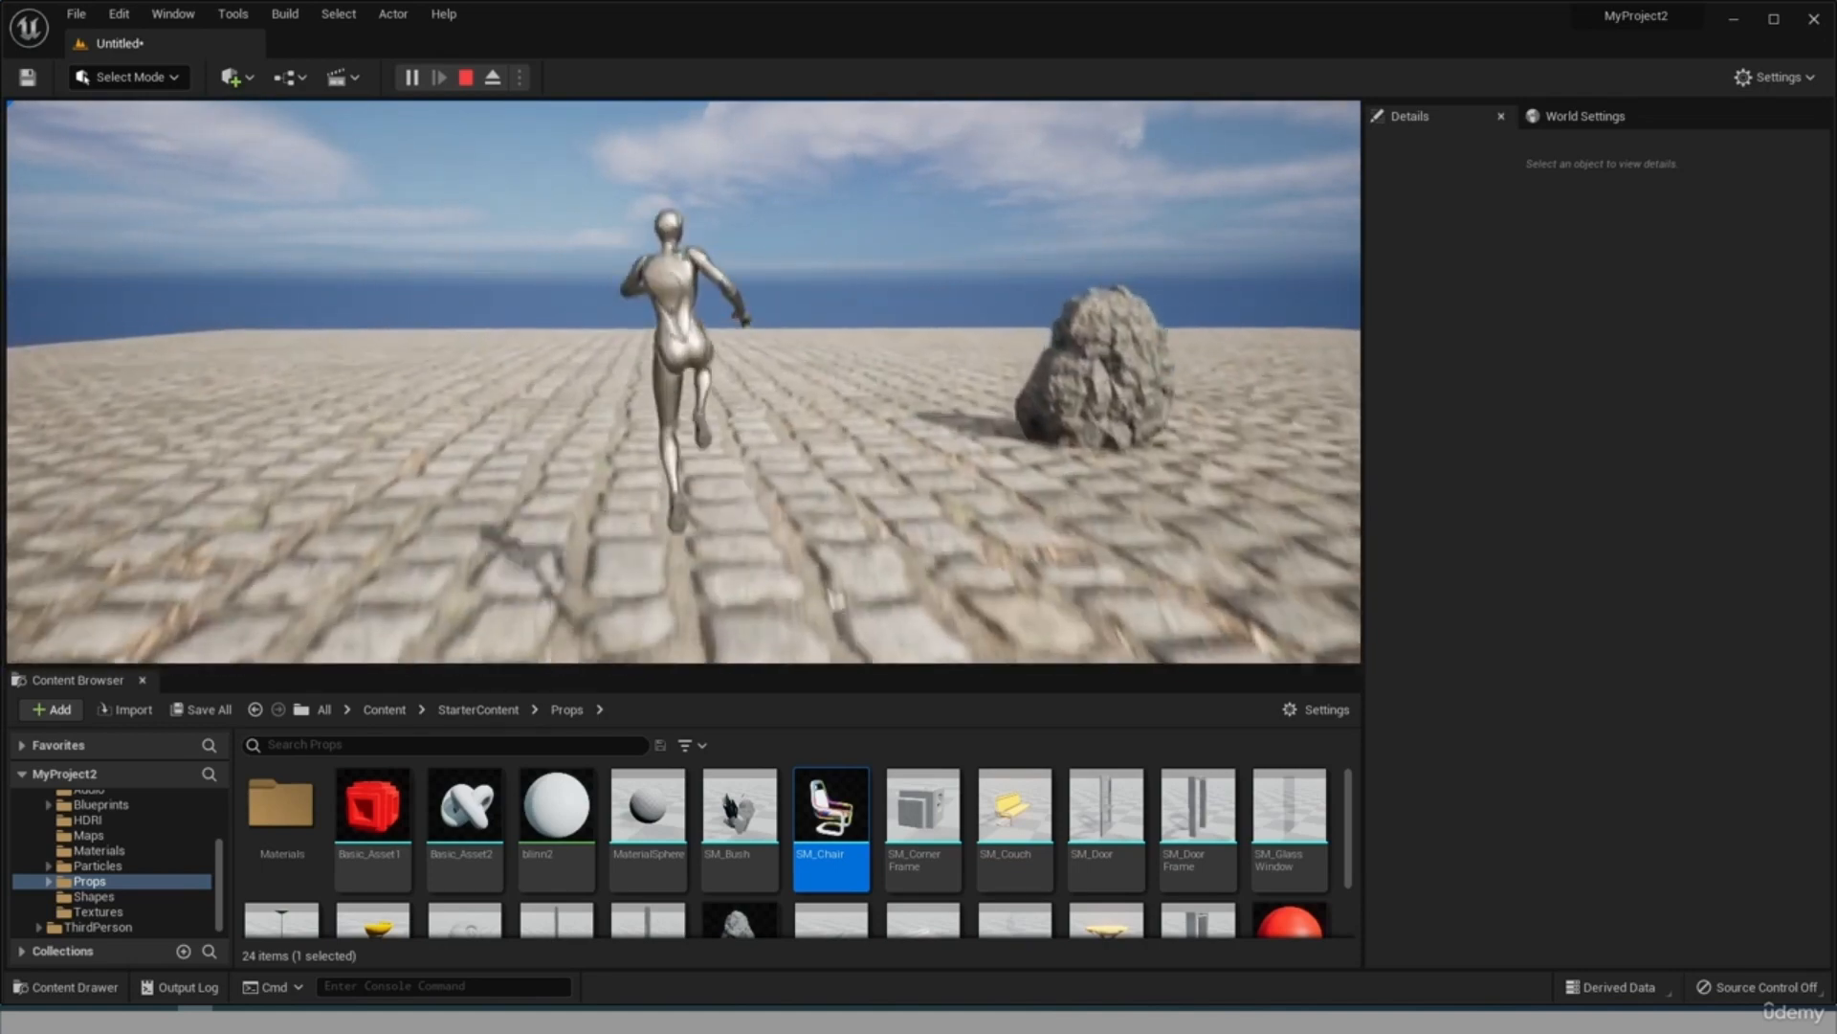
pyautogui.press('d')
pyautogui.press('space')
pyautogui.press('s')
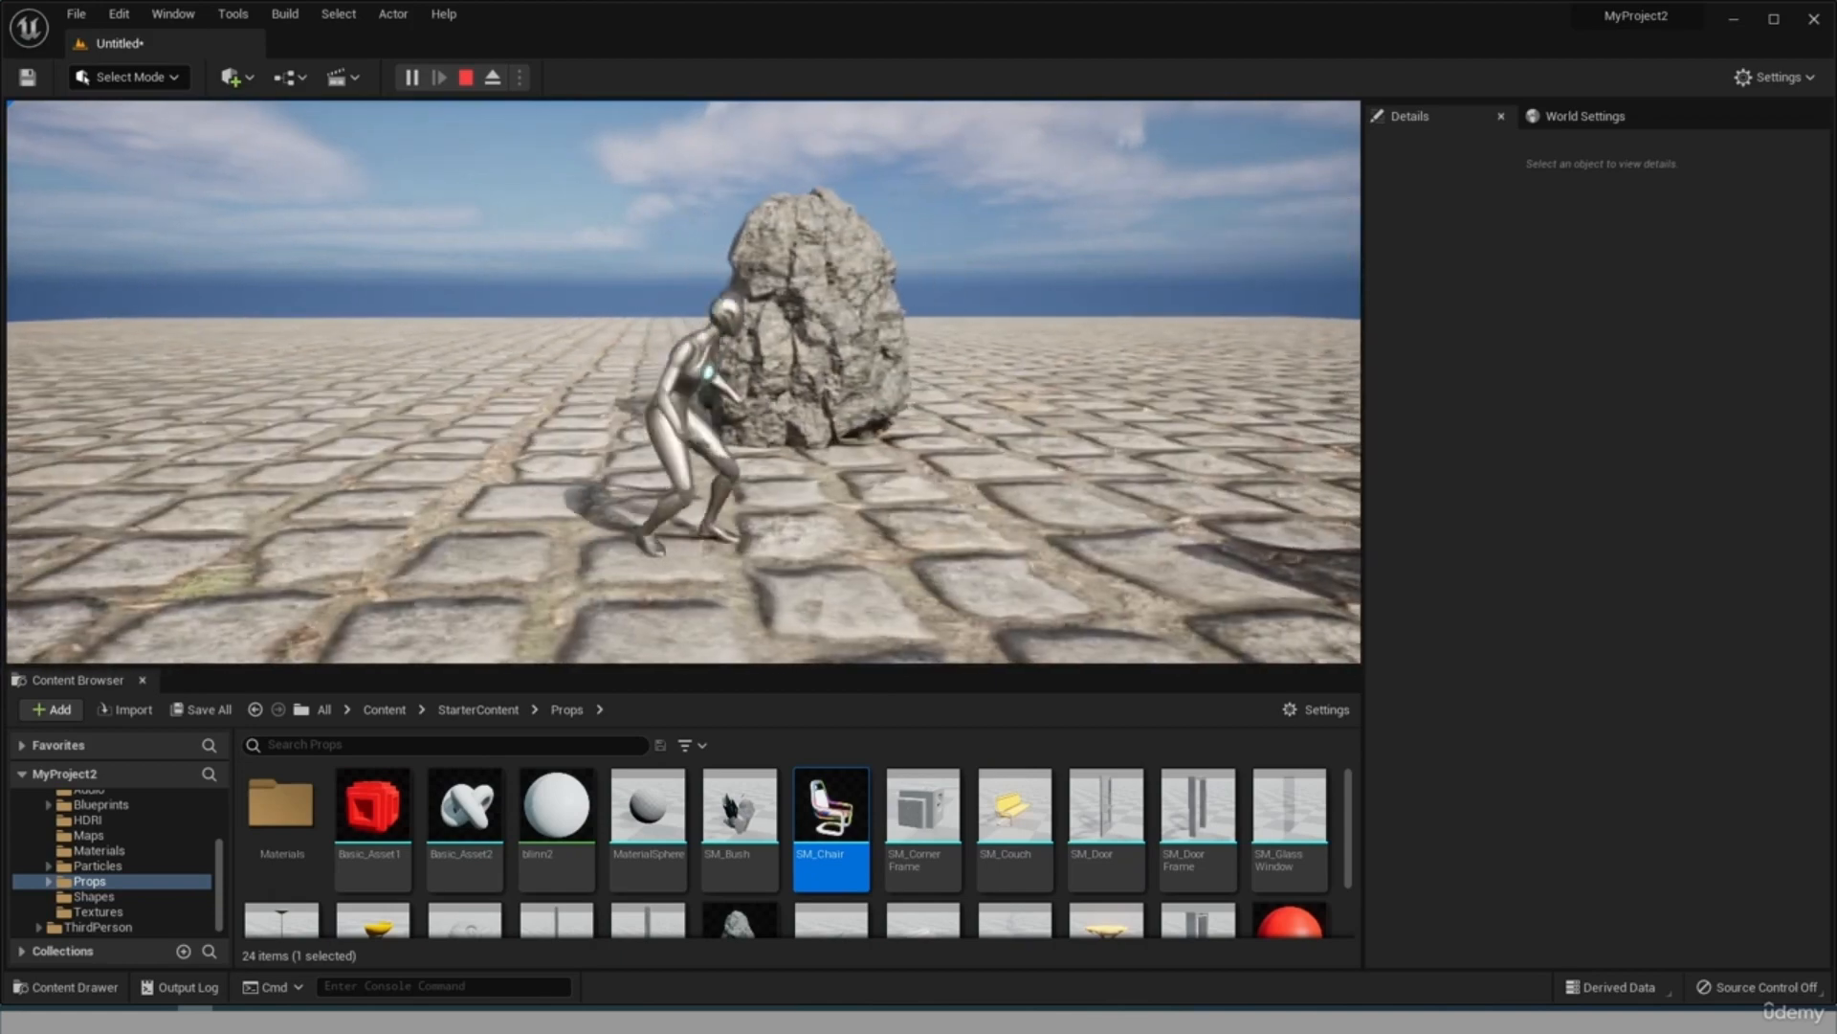
pyautogui.press('d')
pyautogui.press('w')
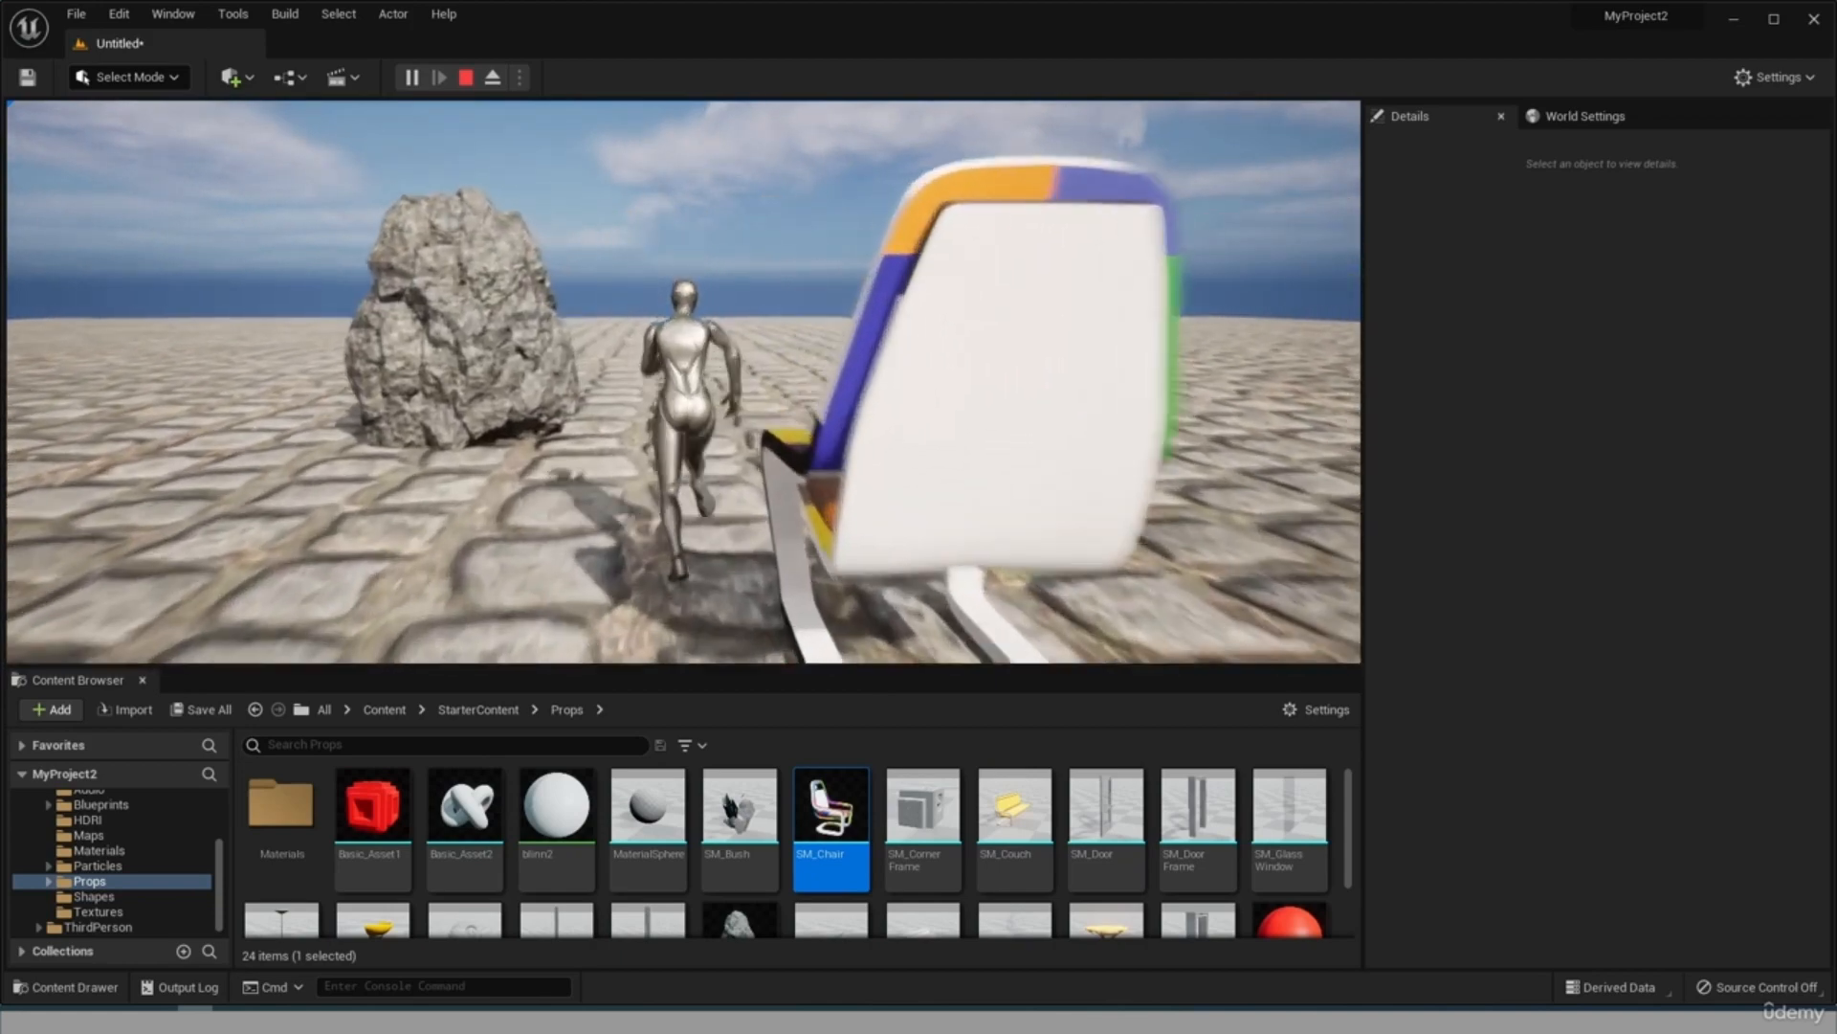
pyautogui.press('d')
pyautogui.press('d')
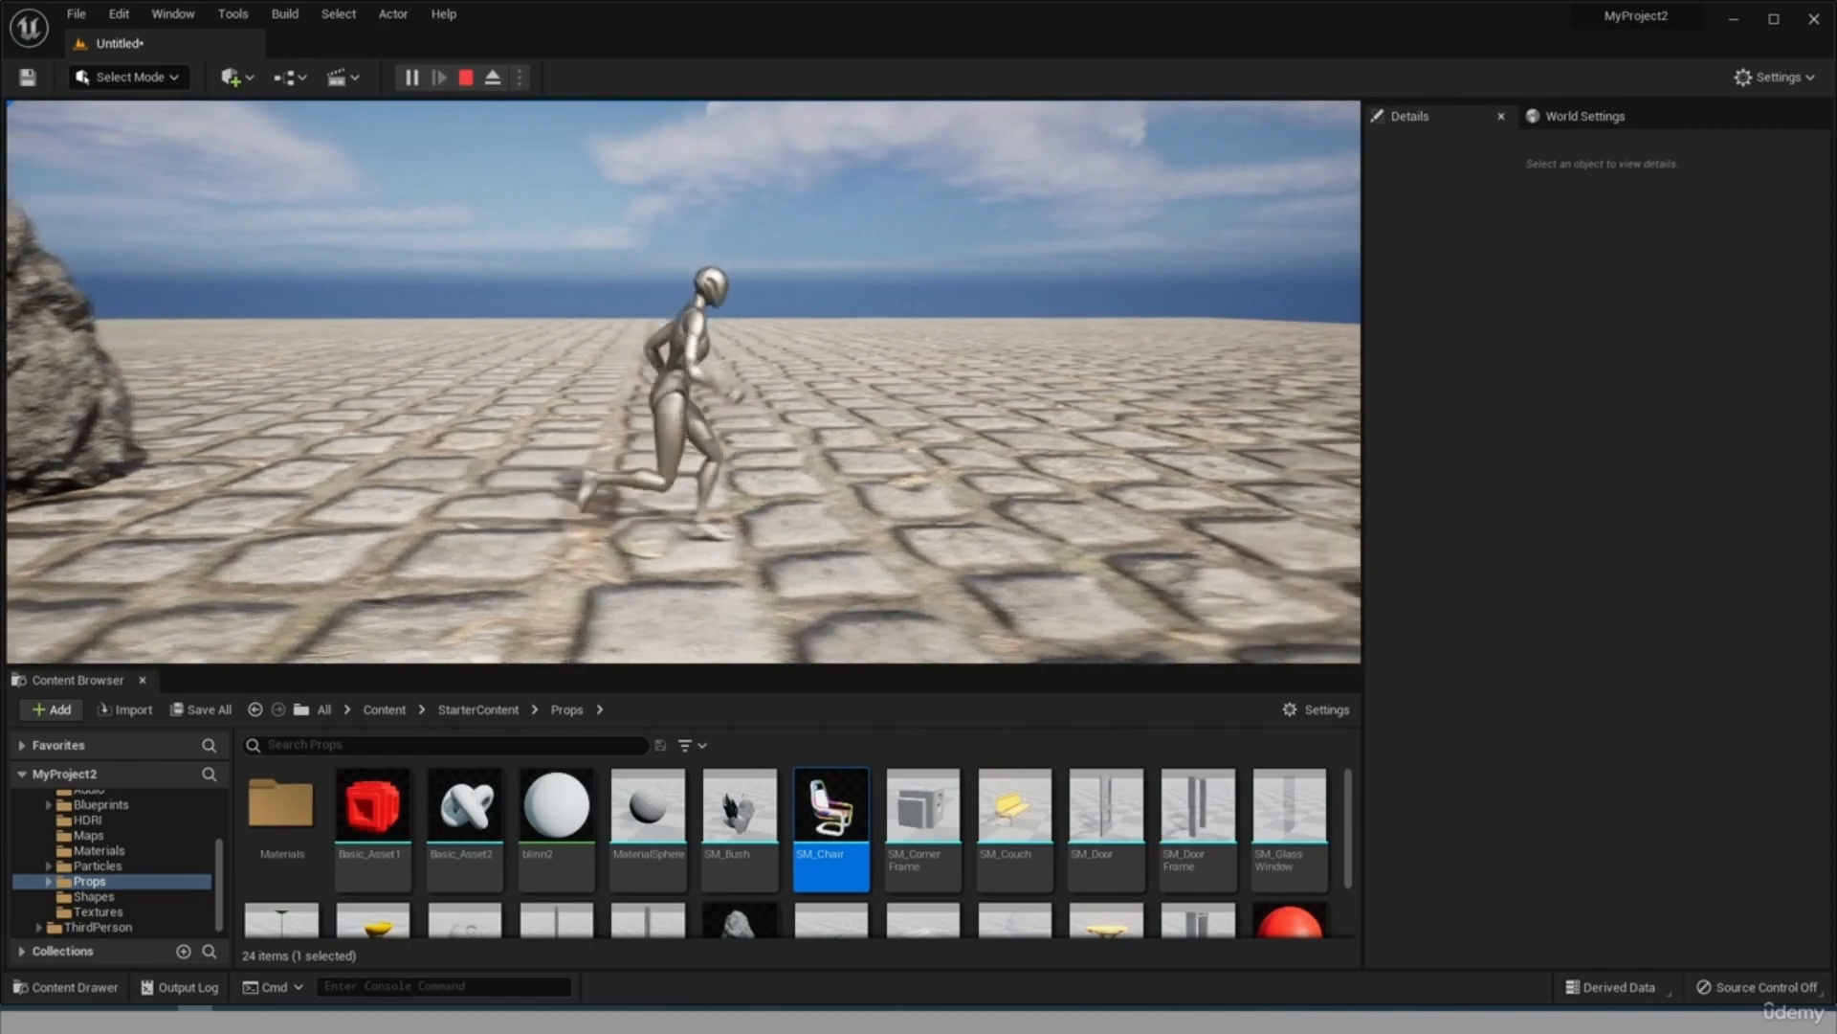
pyautogui.press('d')
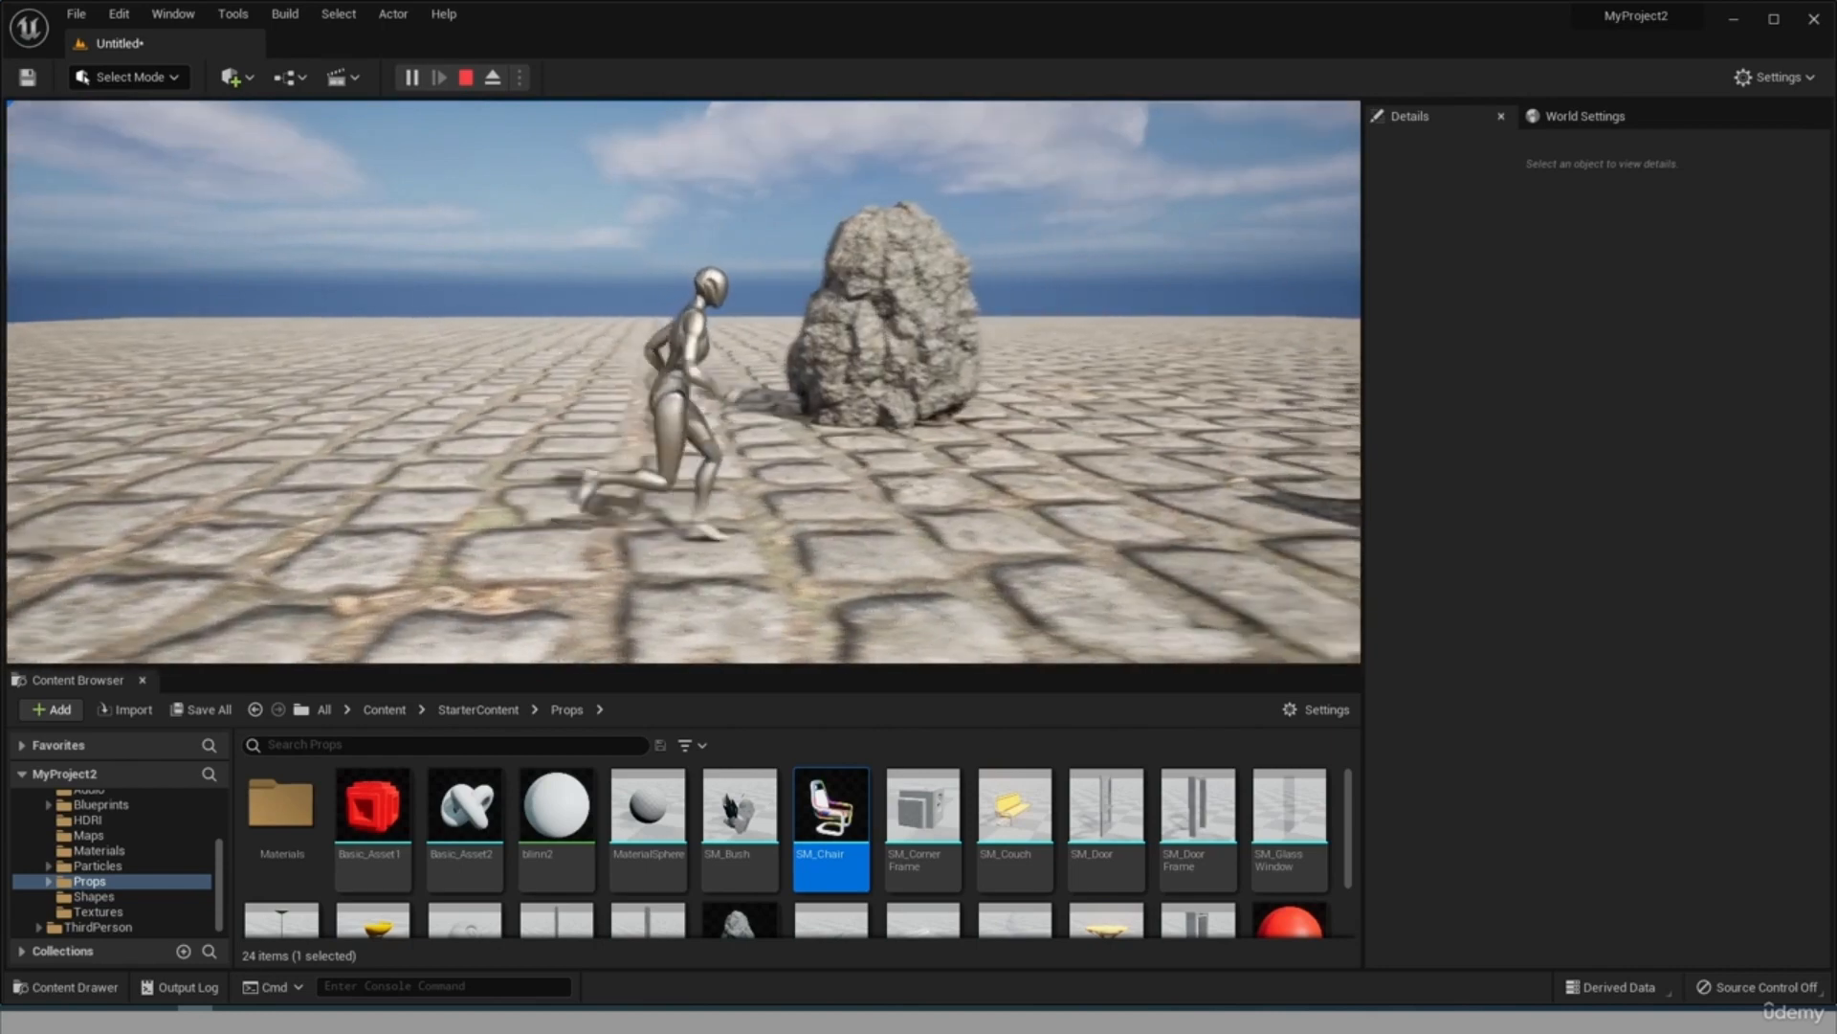
pyautogui.press('w')
pyautogui.press('Escape')
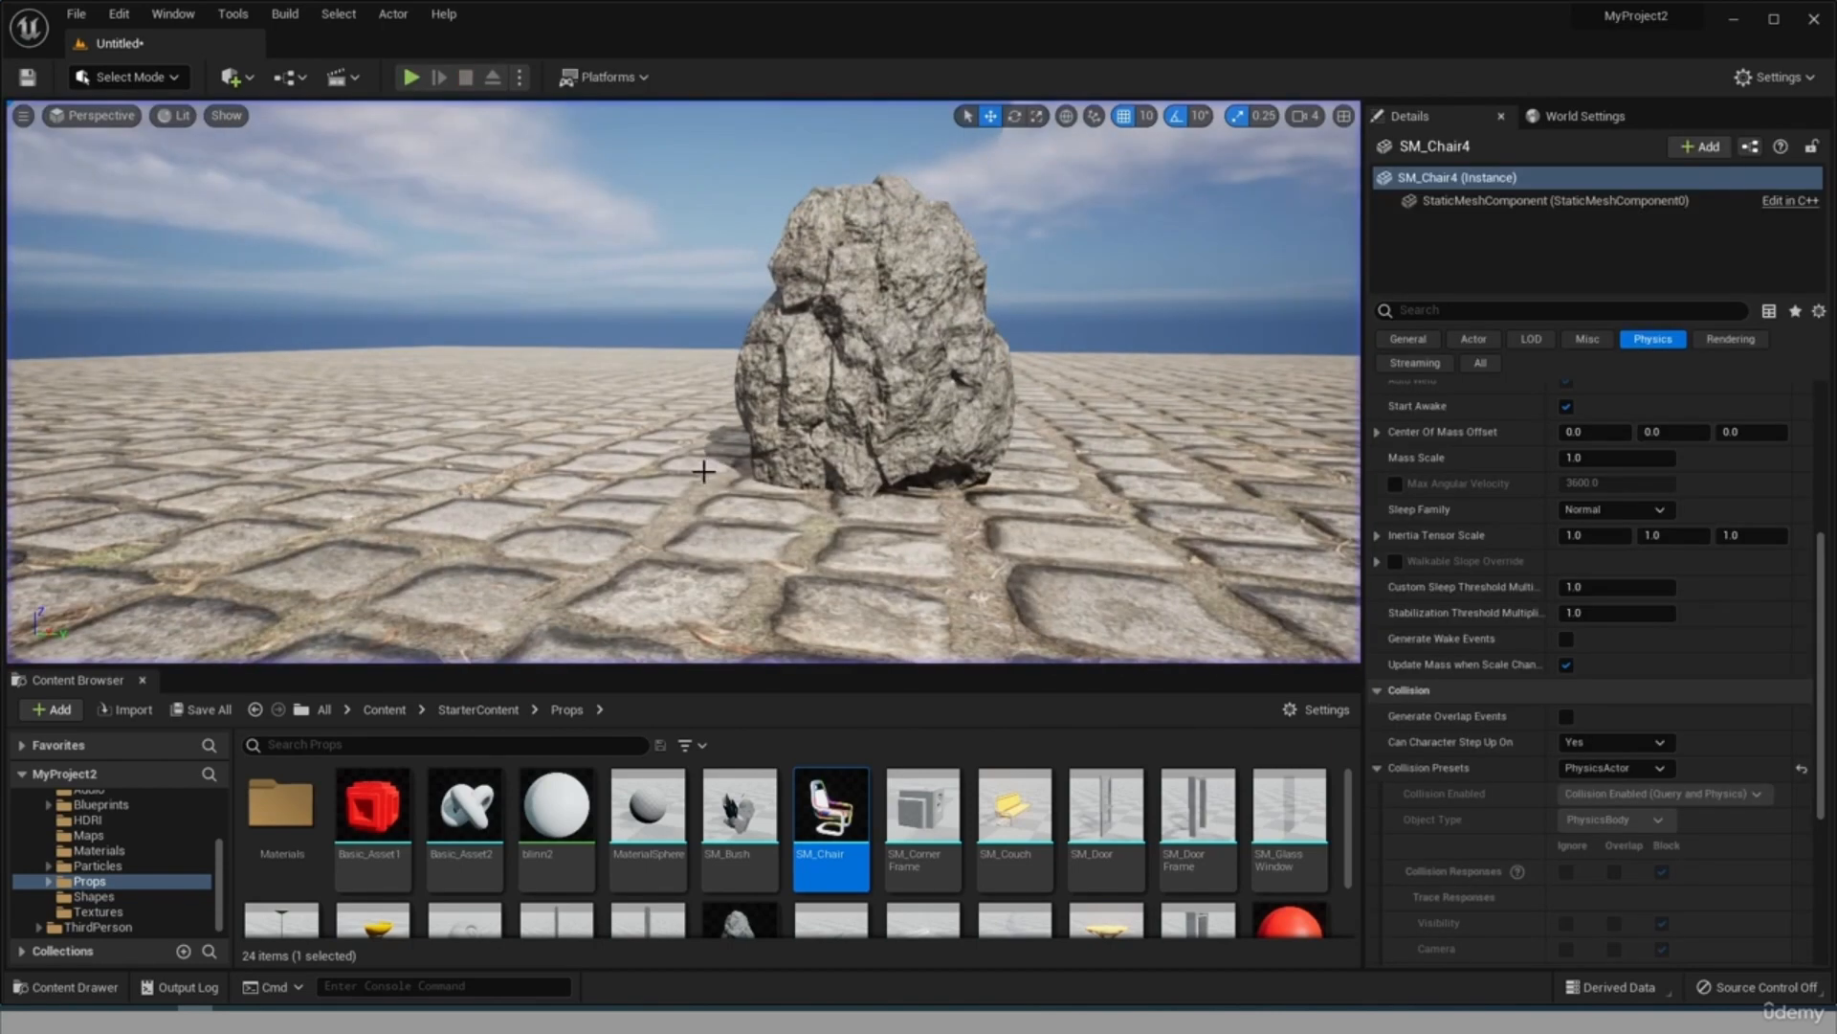
# Set the Collision Presets of the rock, SM_Rock, to IgnoreOnlyPawn.
pyautogui.click(1607, 767)
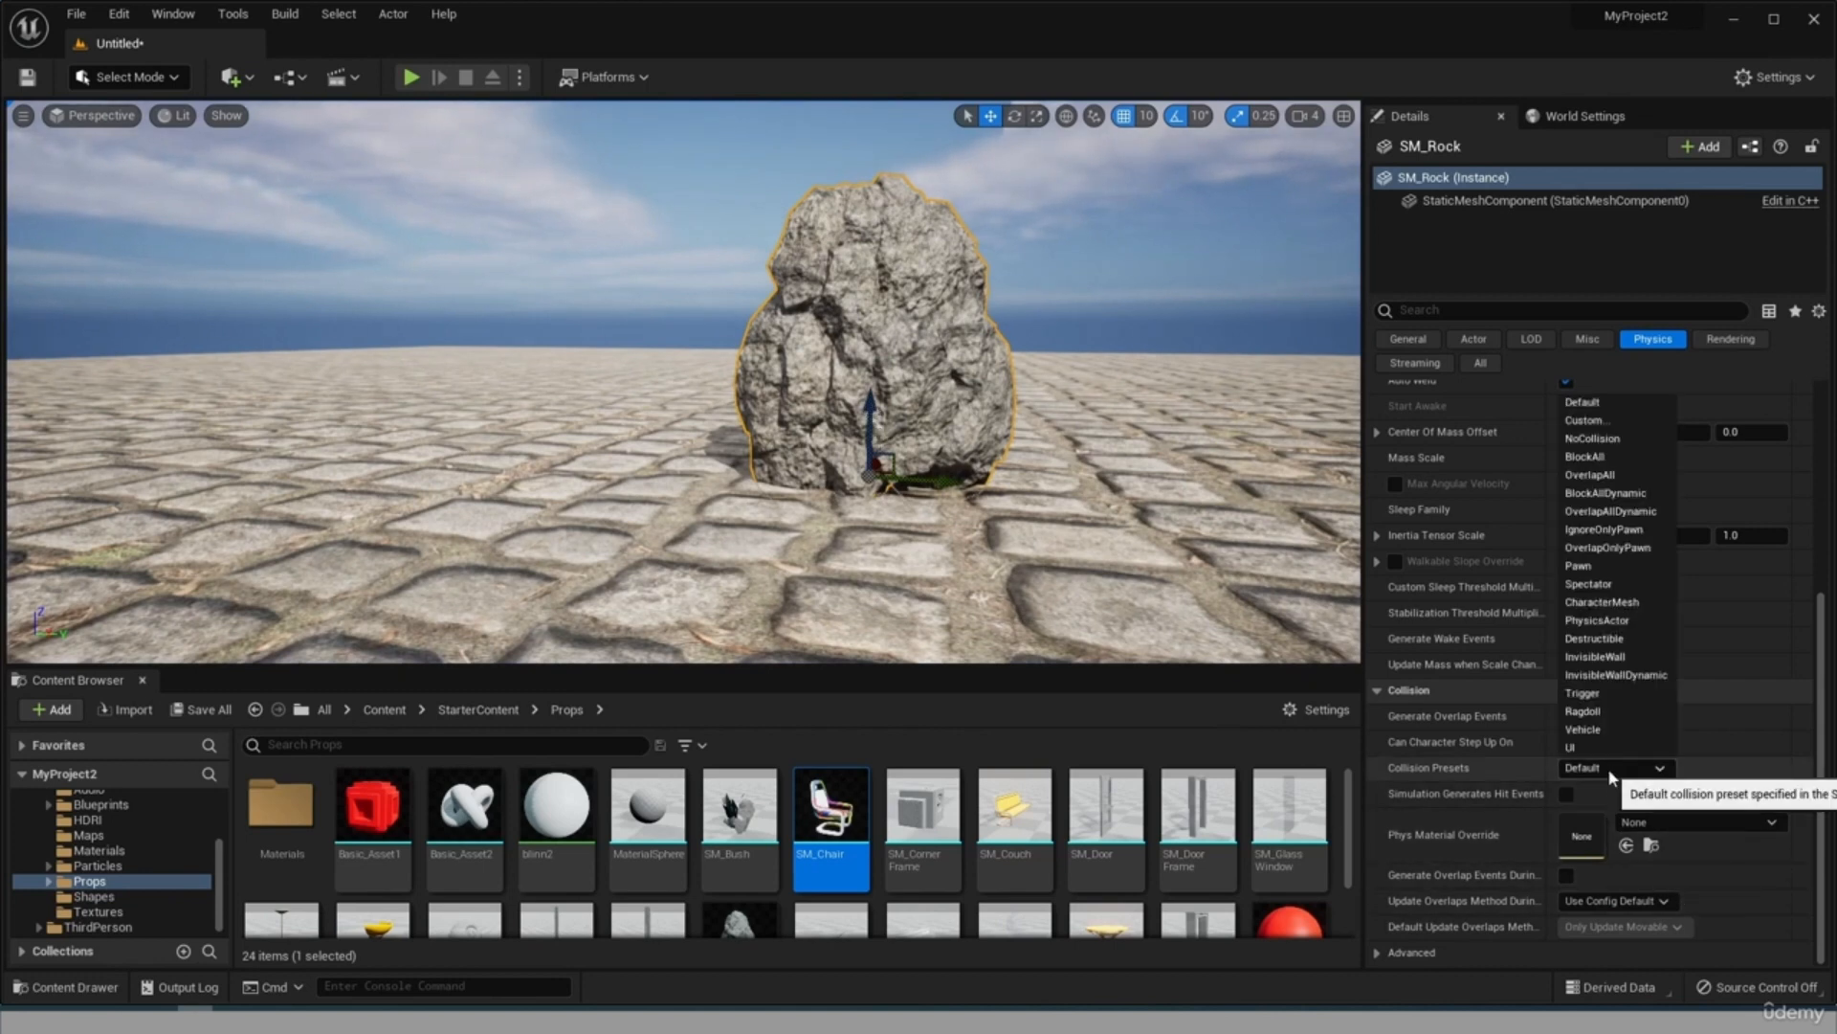
pyautogui.click(1630, 532)
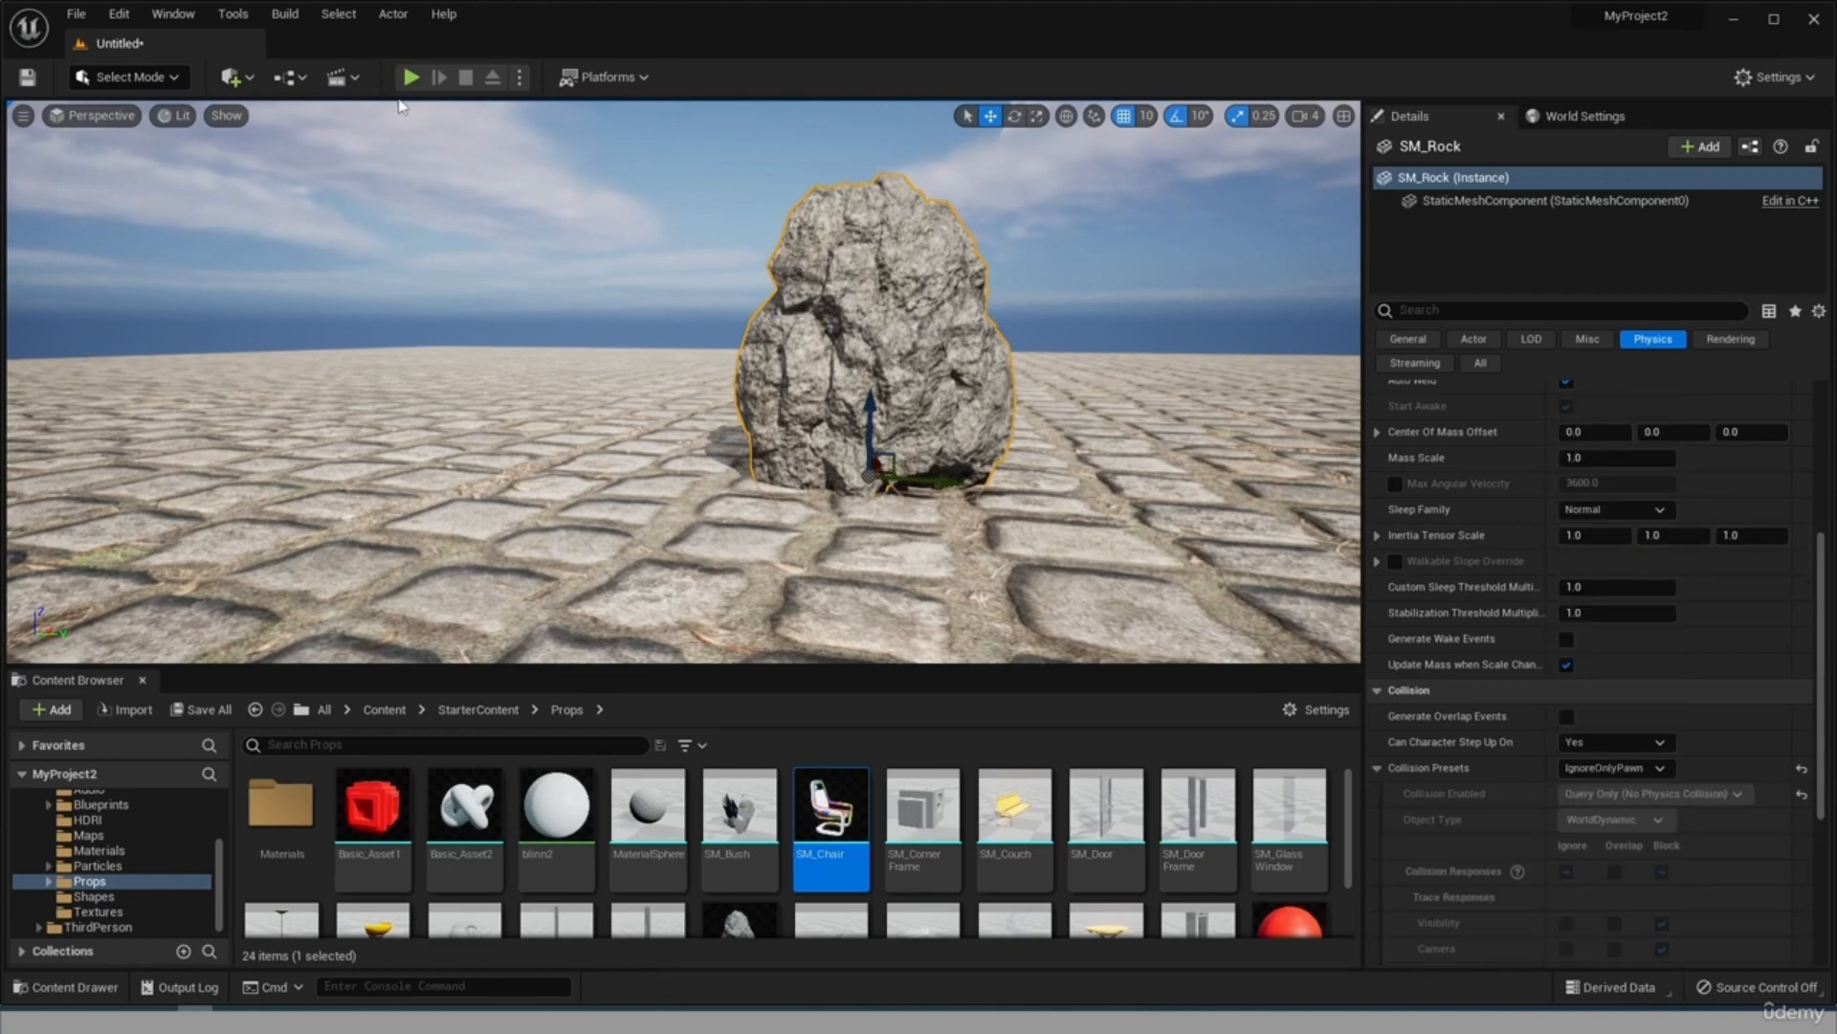
# Play-test the level, running the character into the rock and around the chairs, and end the play session.
pyautogui.click(412, 77)
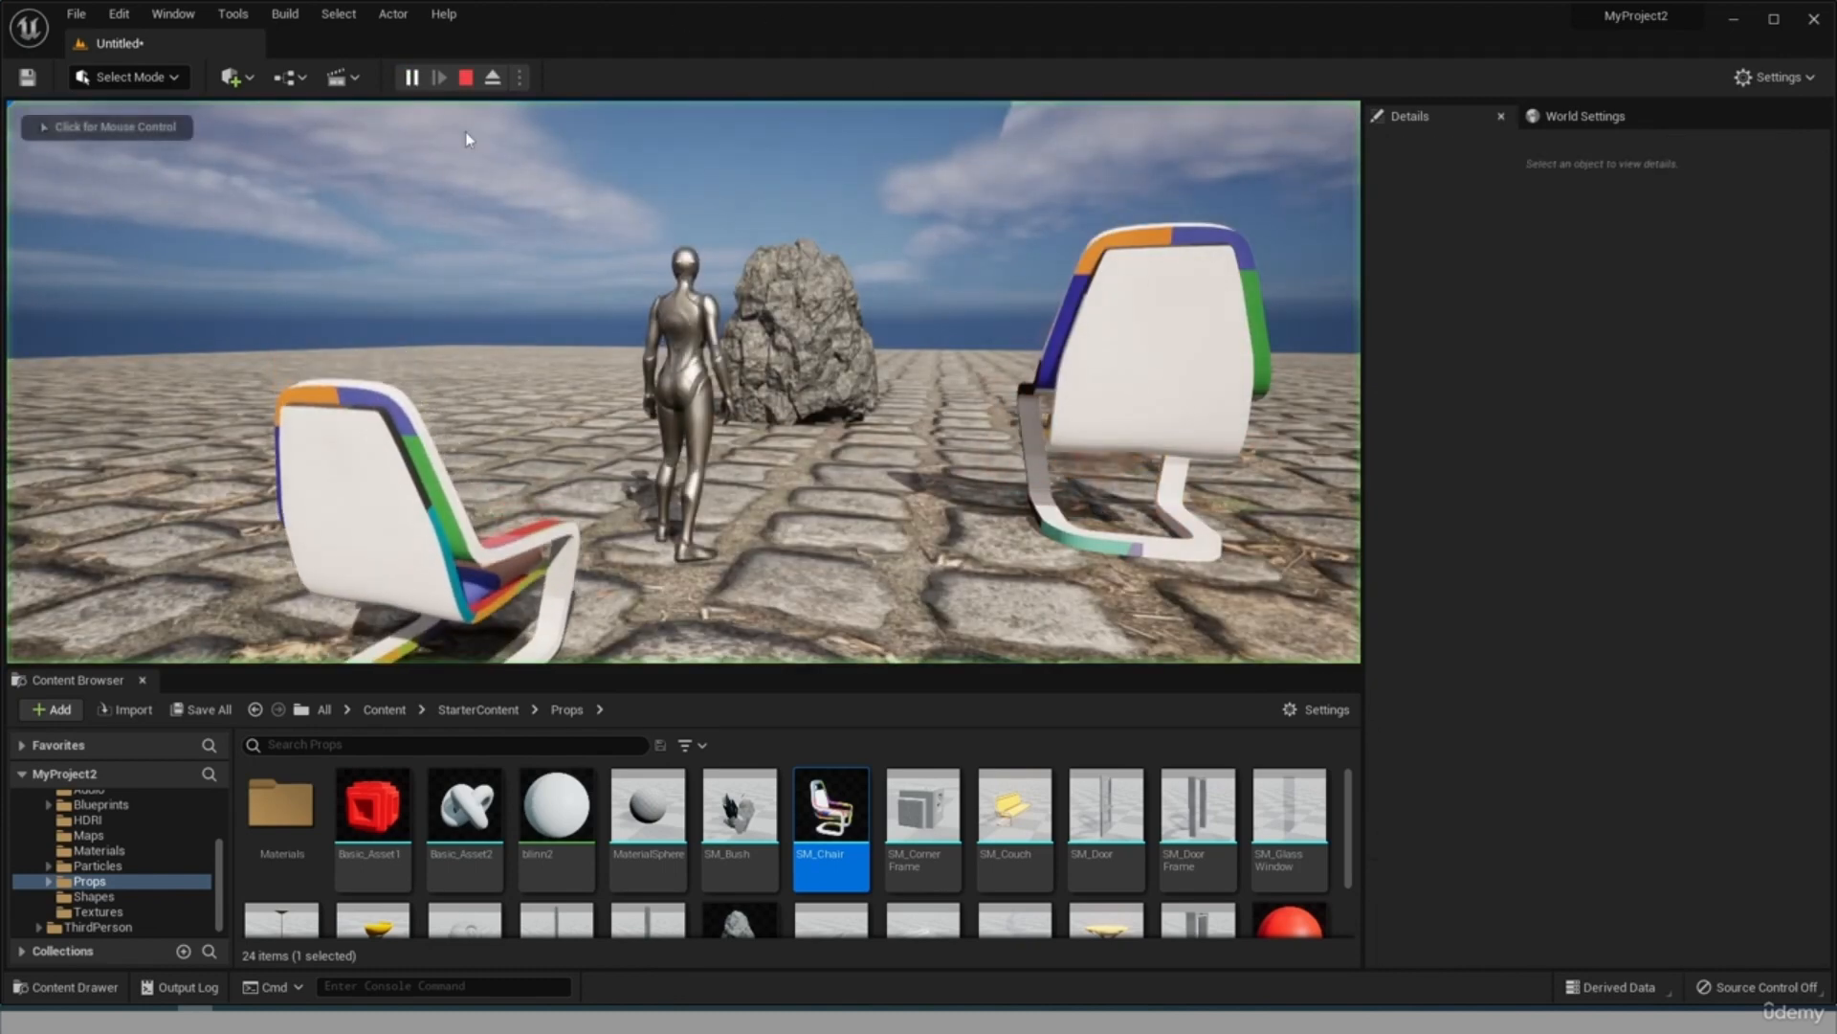
pyautogui.click(795, 432)
pyautogui.press('w')
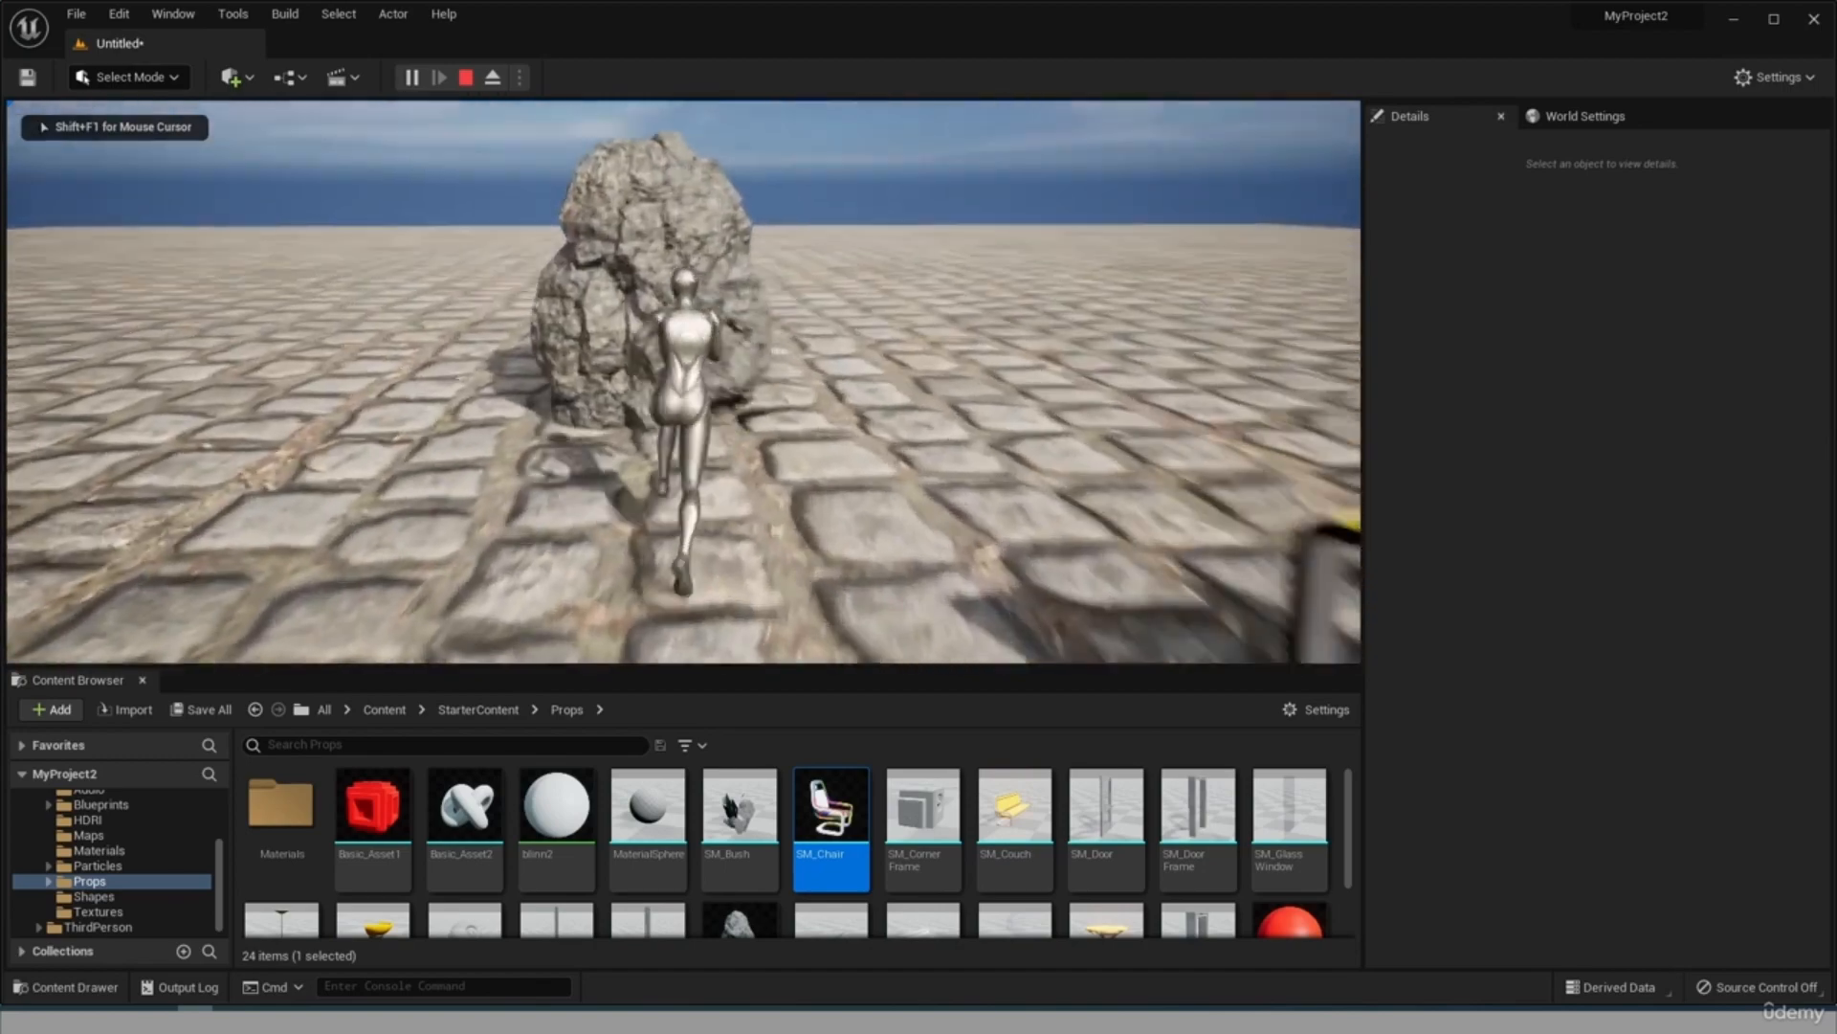
pyautogui.press('w')
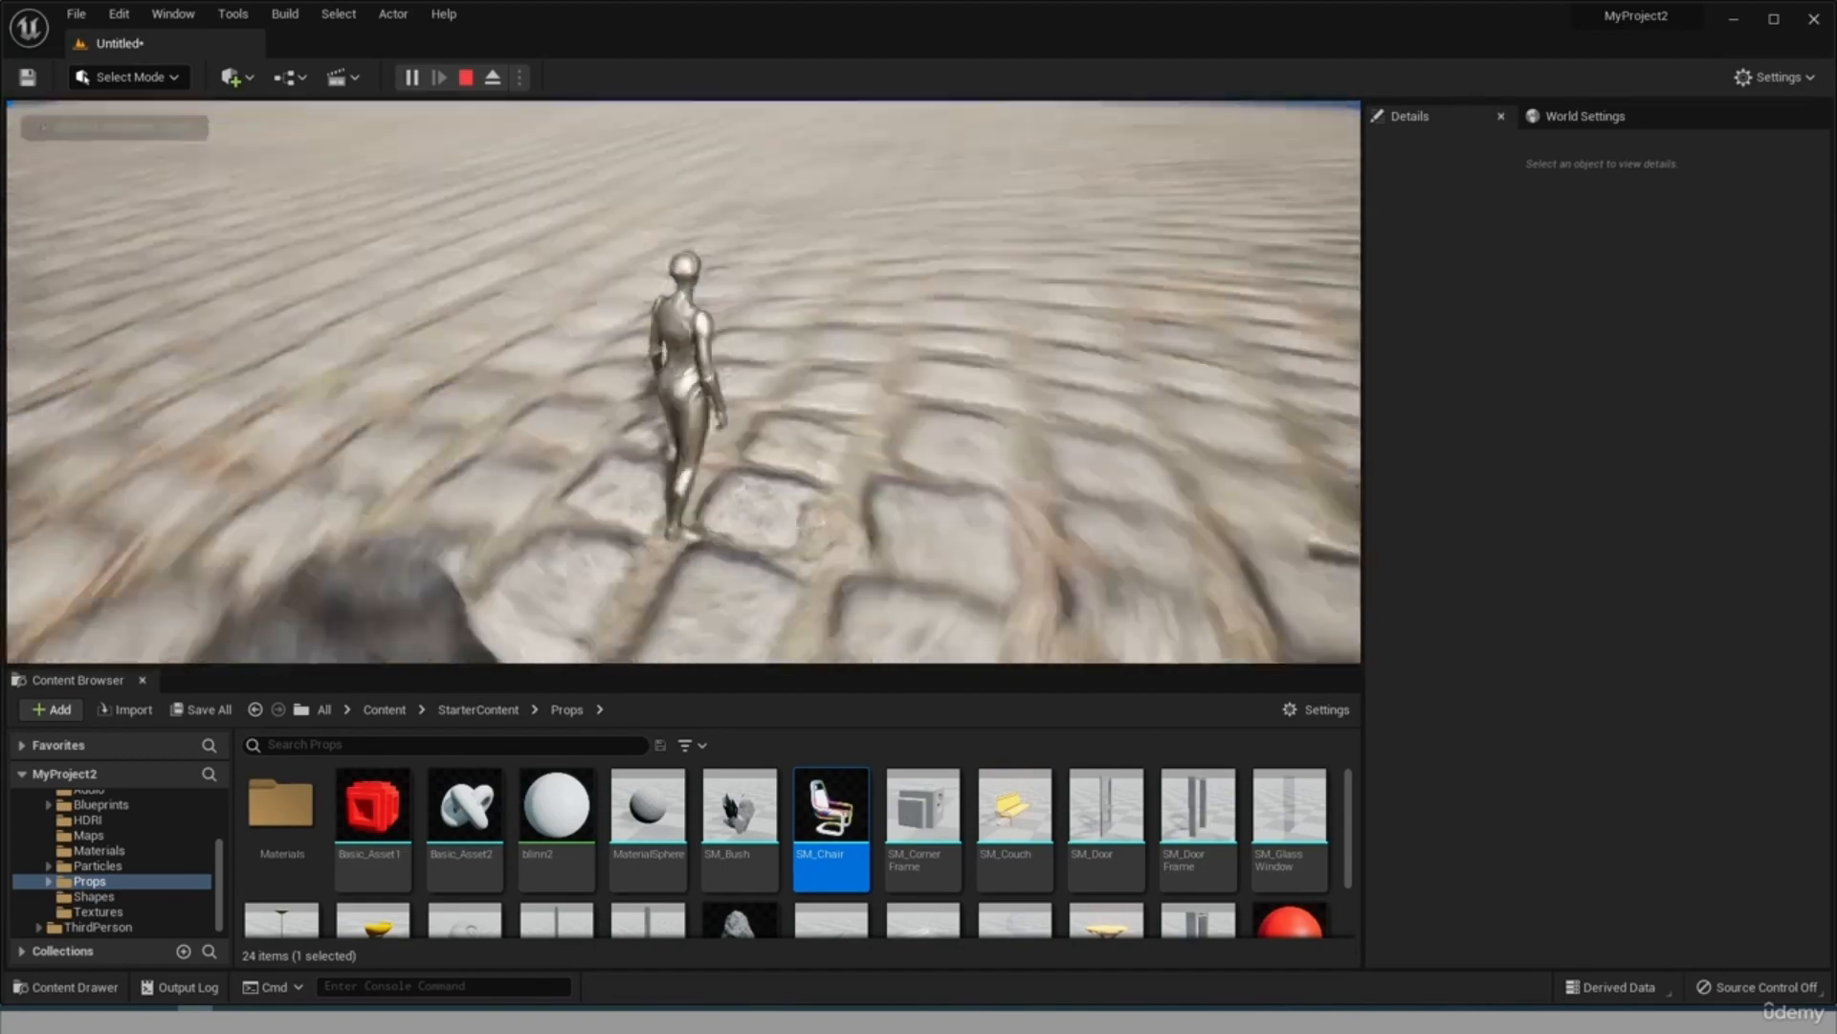
pyautogui.press('w')
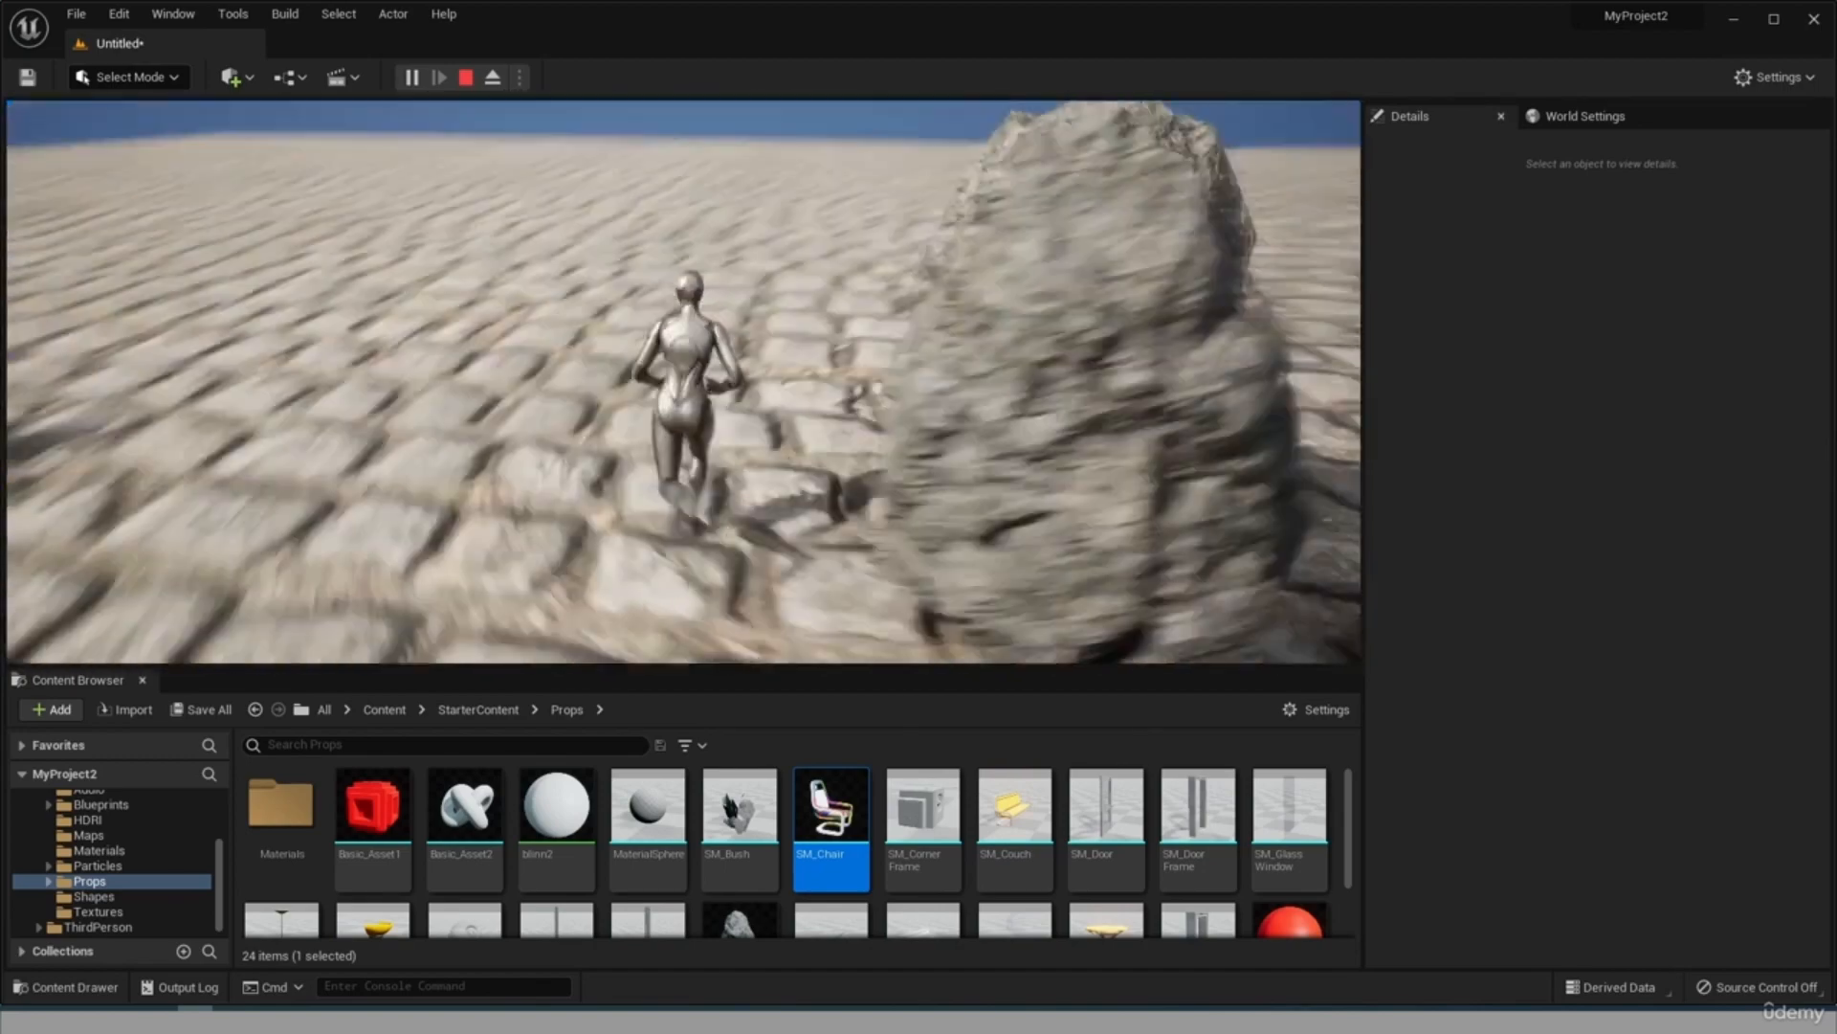
pyautogui.press('w')
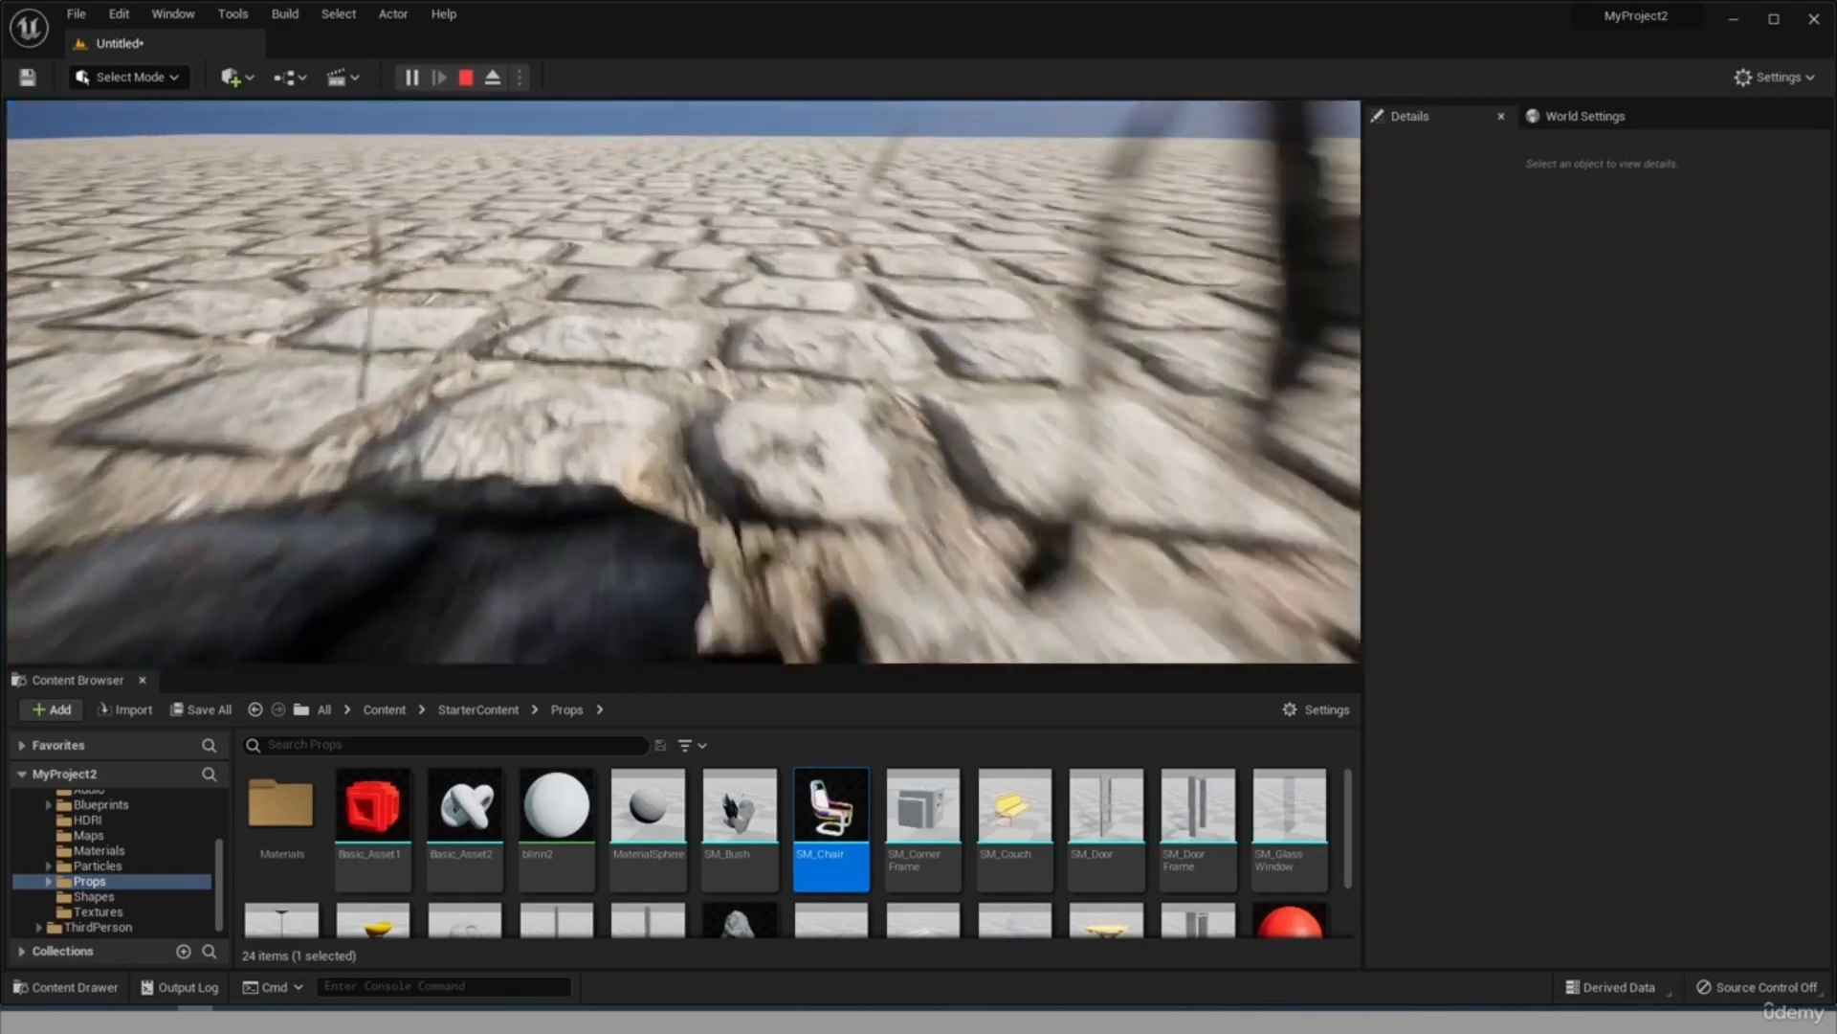
pyautogui.press('w')
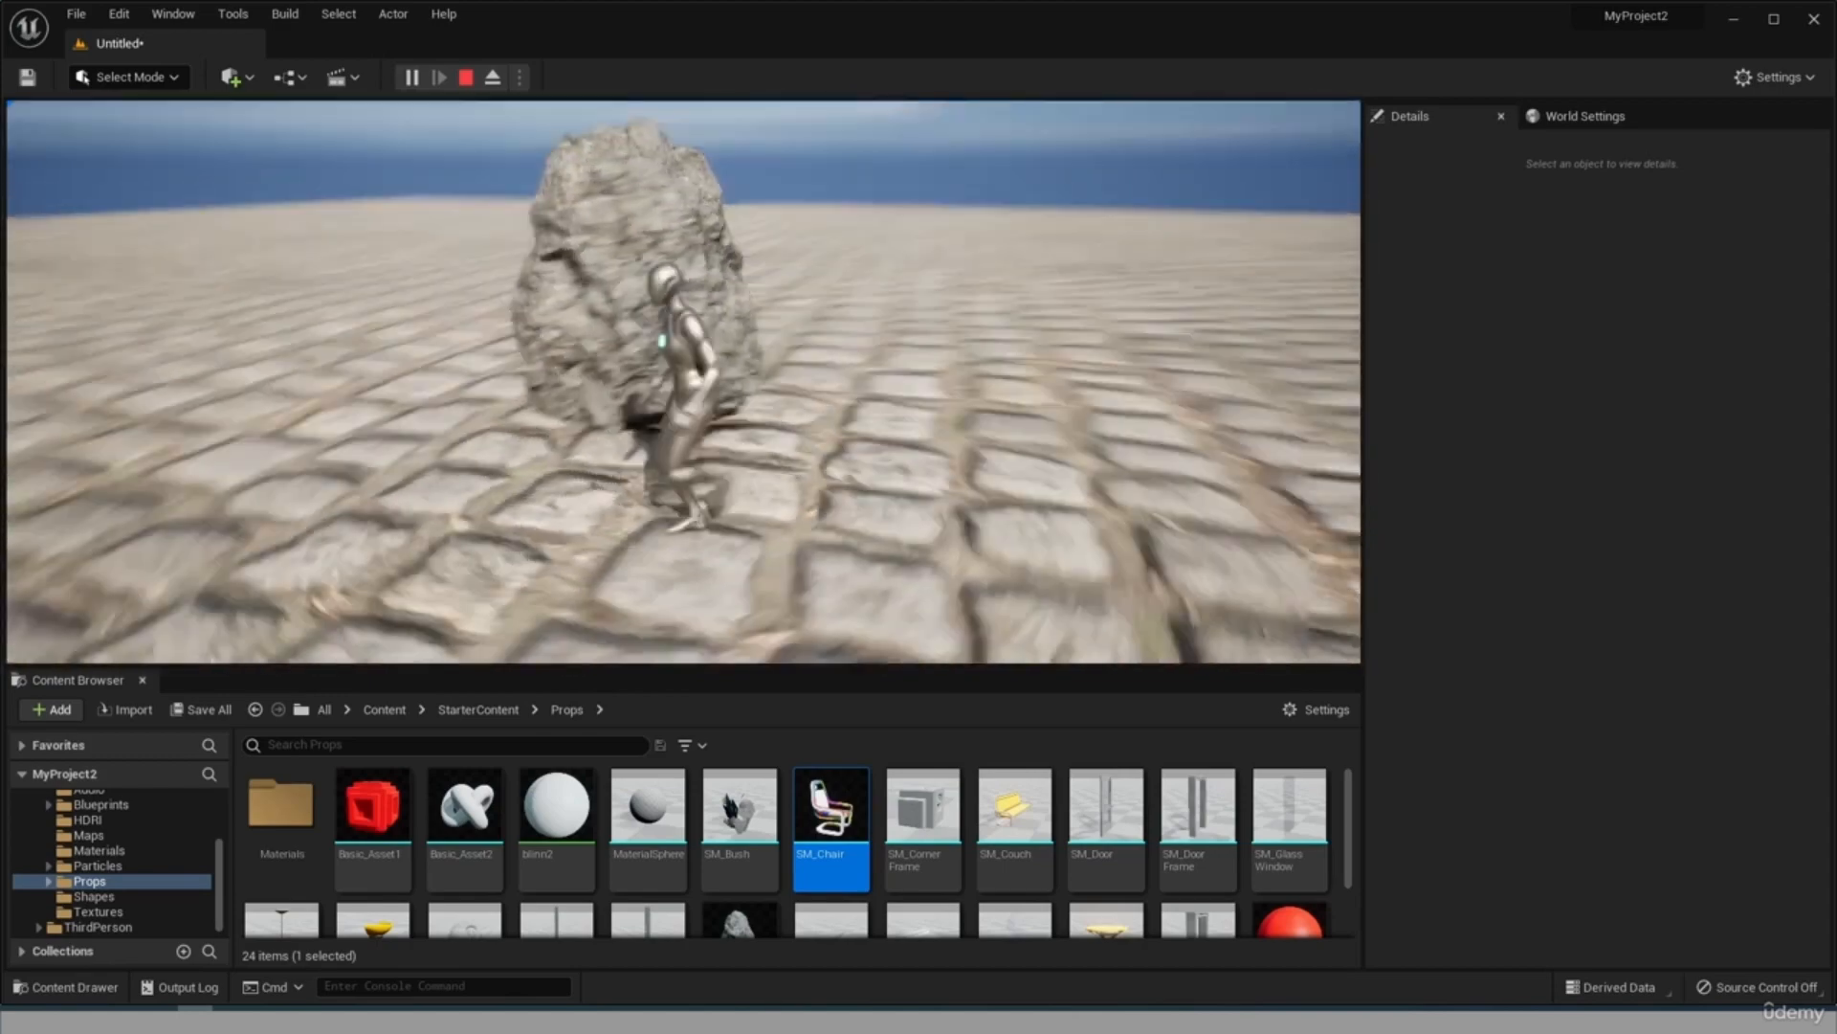
pyautogui.press('Escape')
# Select the Floor and list its Collision Presets options.
pyautogui.click(1218, 445)
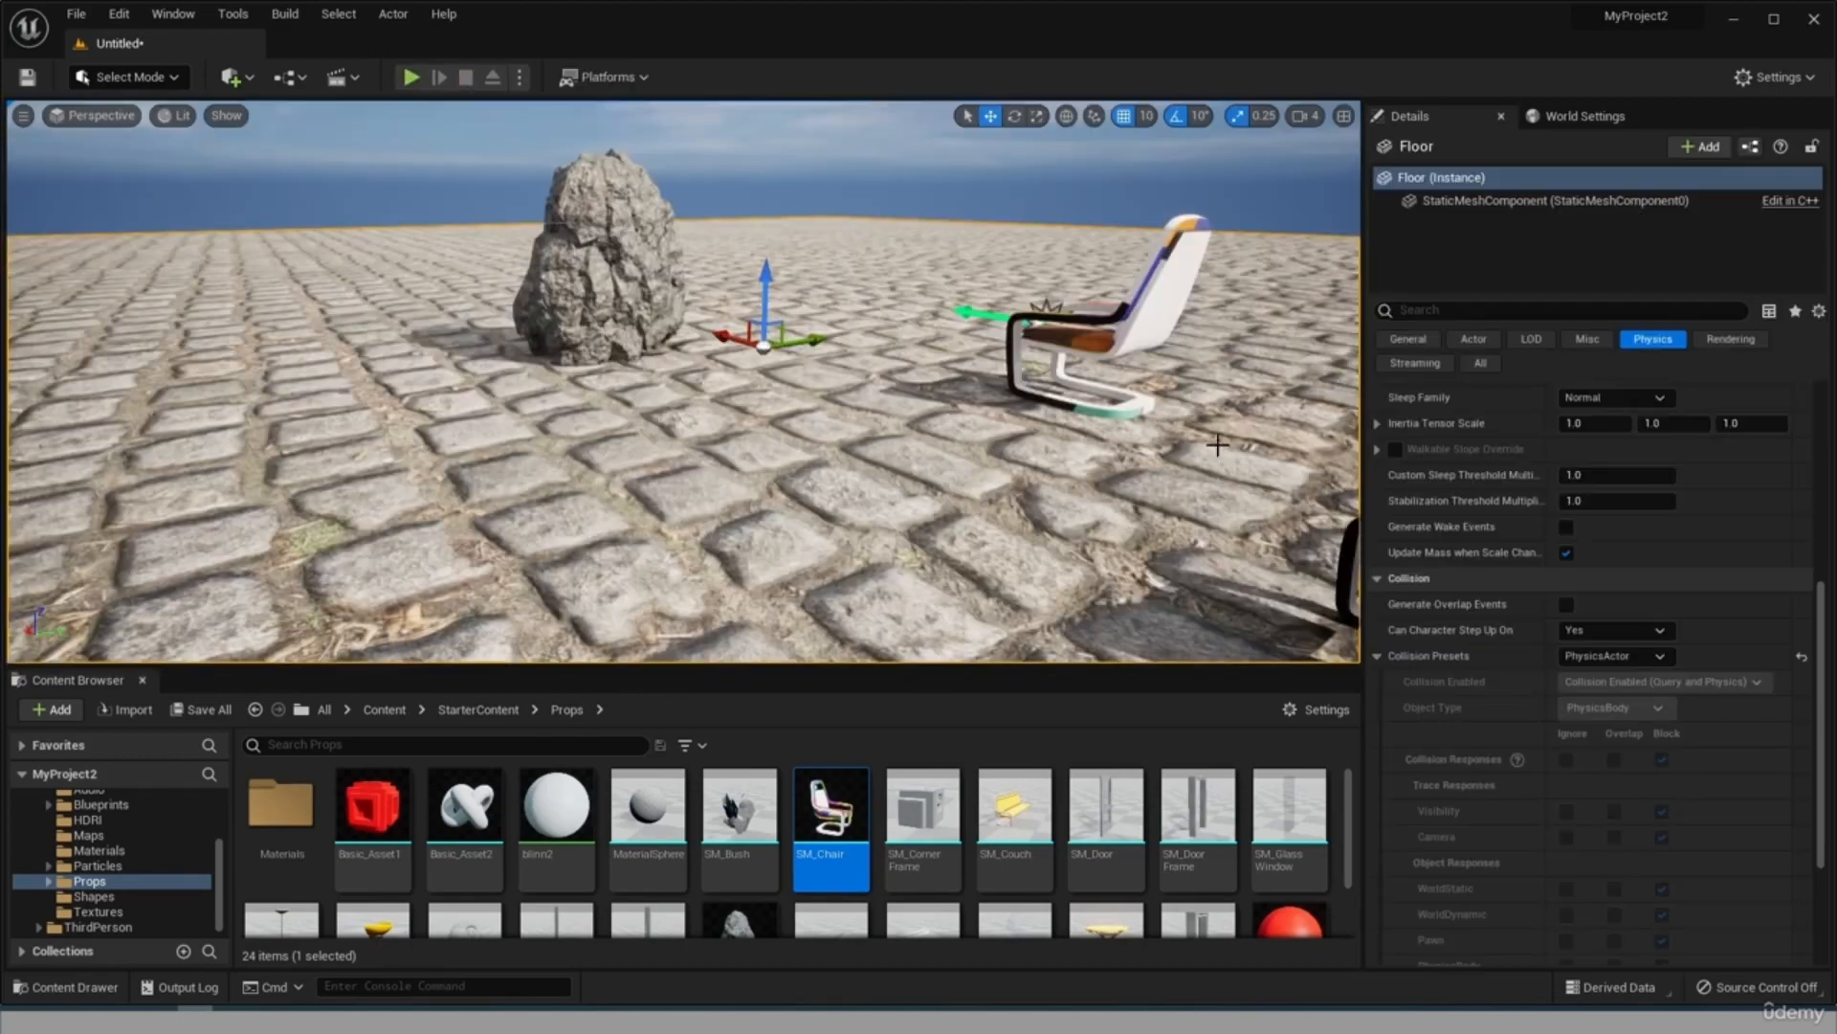
pyautogui.click(1613, 655)
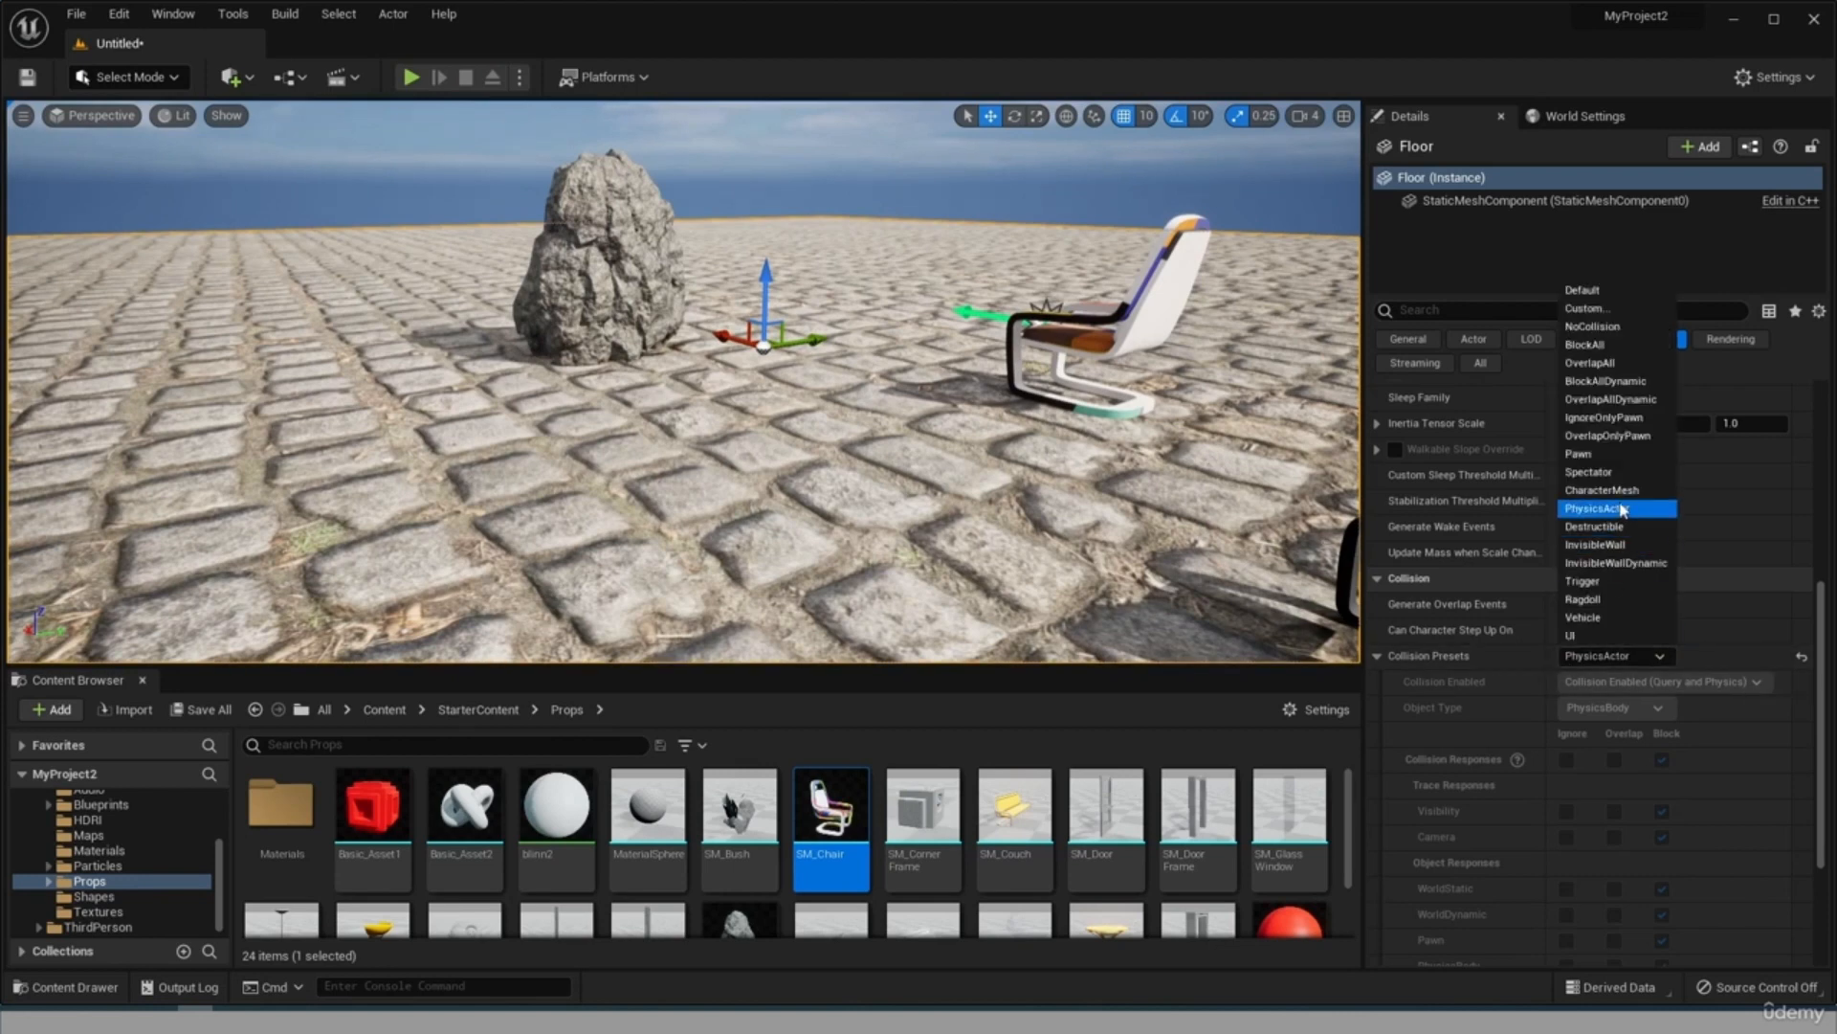
pyautogui.click(1615, 474)
# Read the collision preset descriptions, from Default to UI, in the online Collision Presets reference.
pyautogui.scroll(-3, 1598, 779)
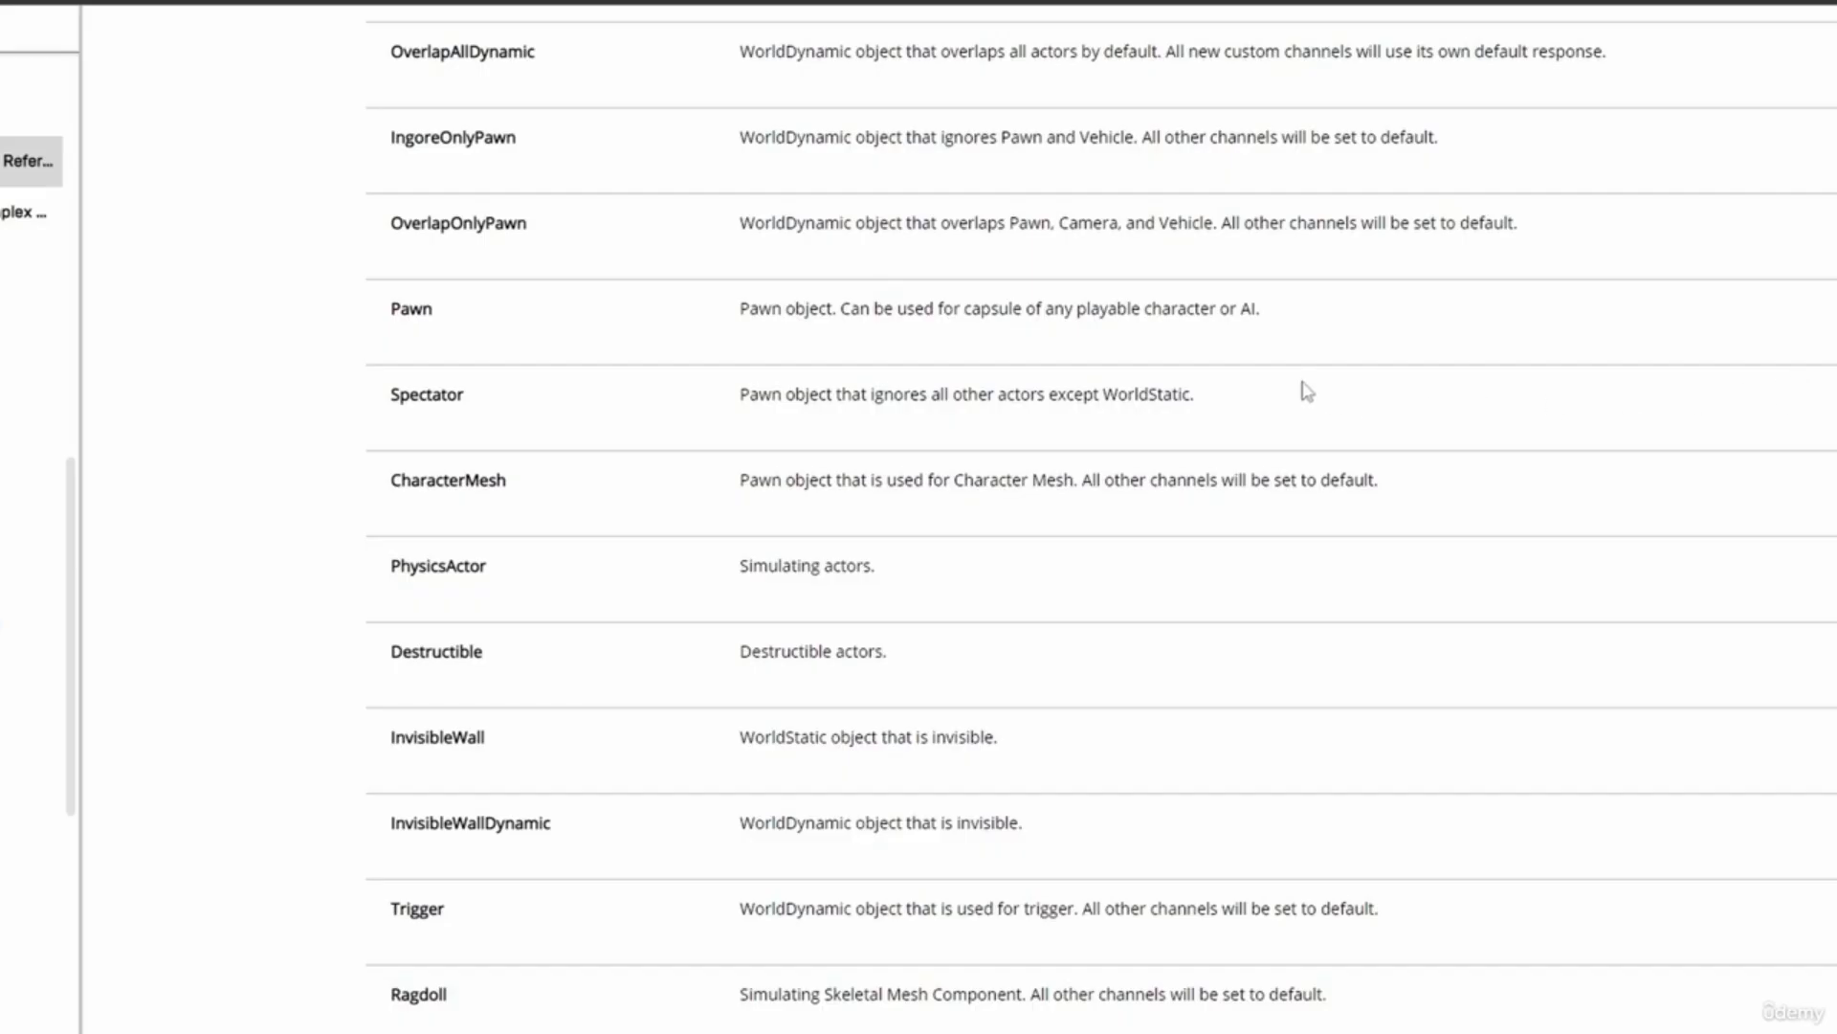
pyautogui.scroll(5, 1307, 391)
pyautogui.scroll(3, 1302, 391)
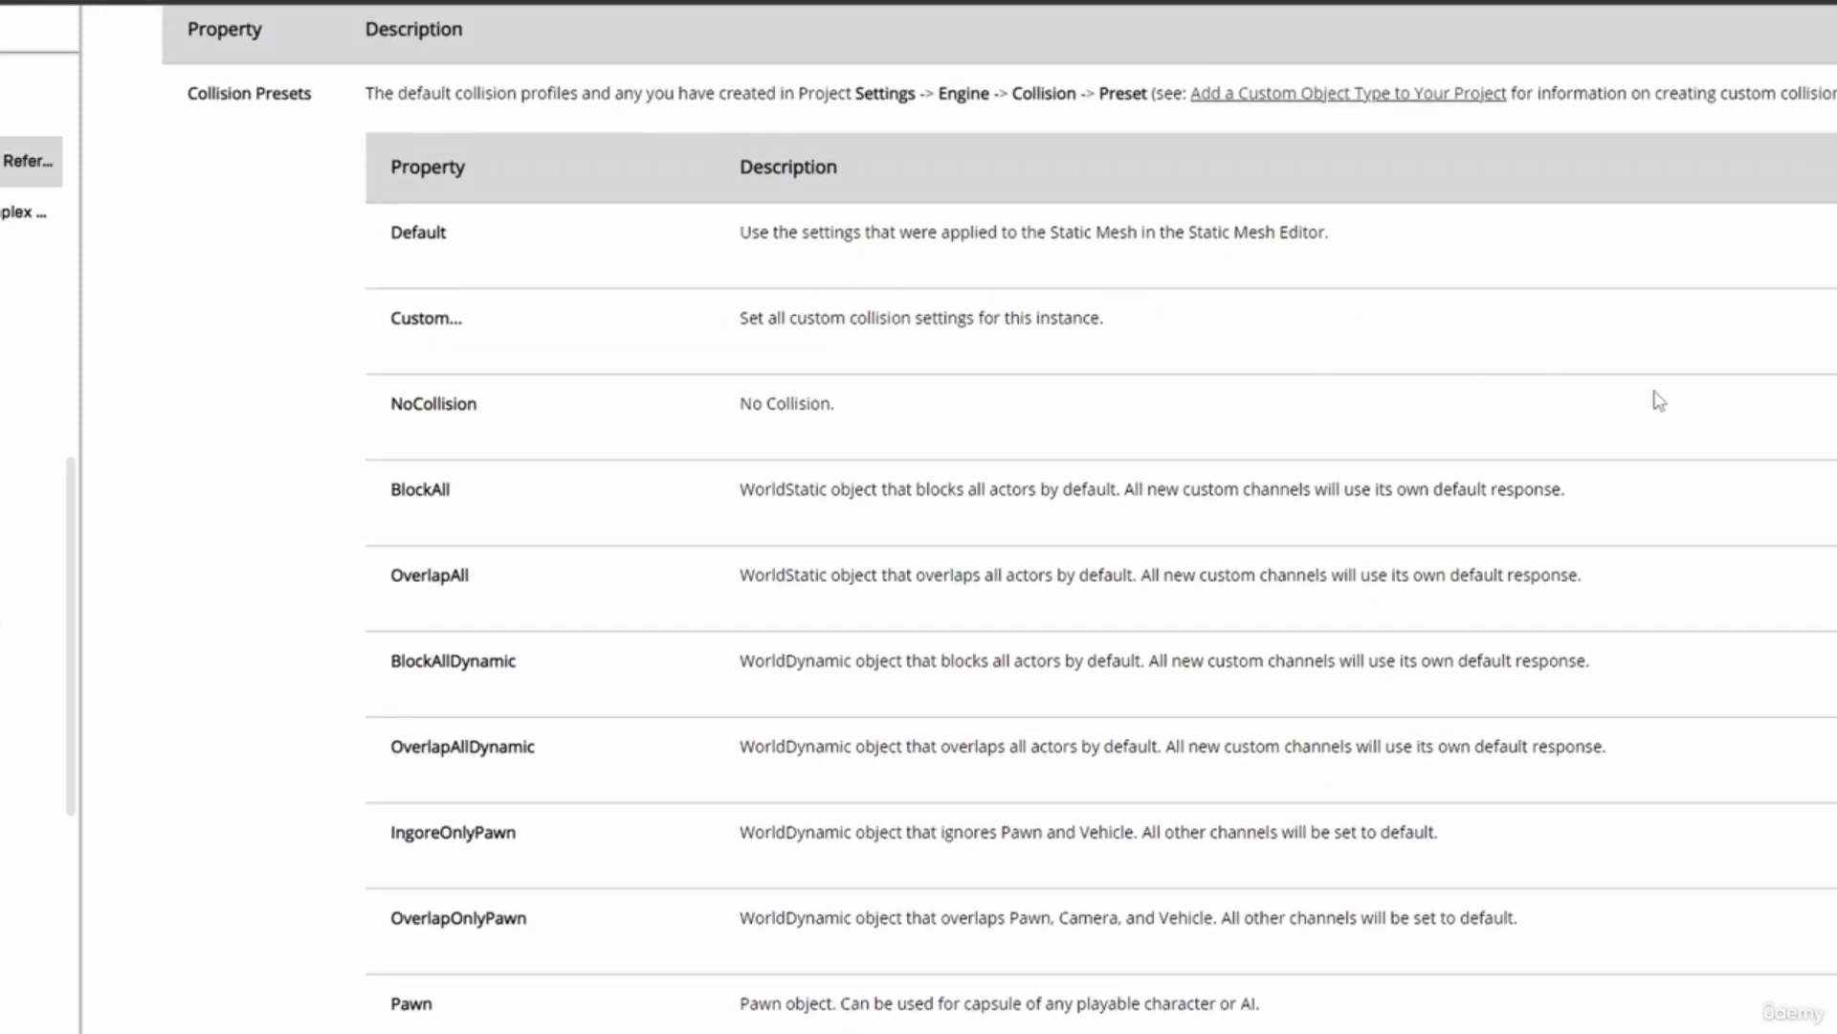
pyautogui.scroll(-6, 1658, 400)
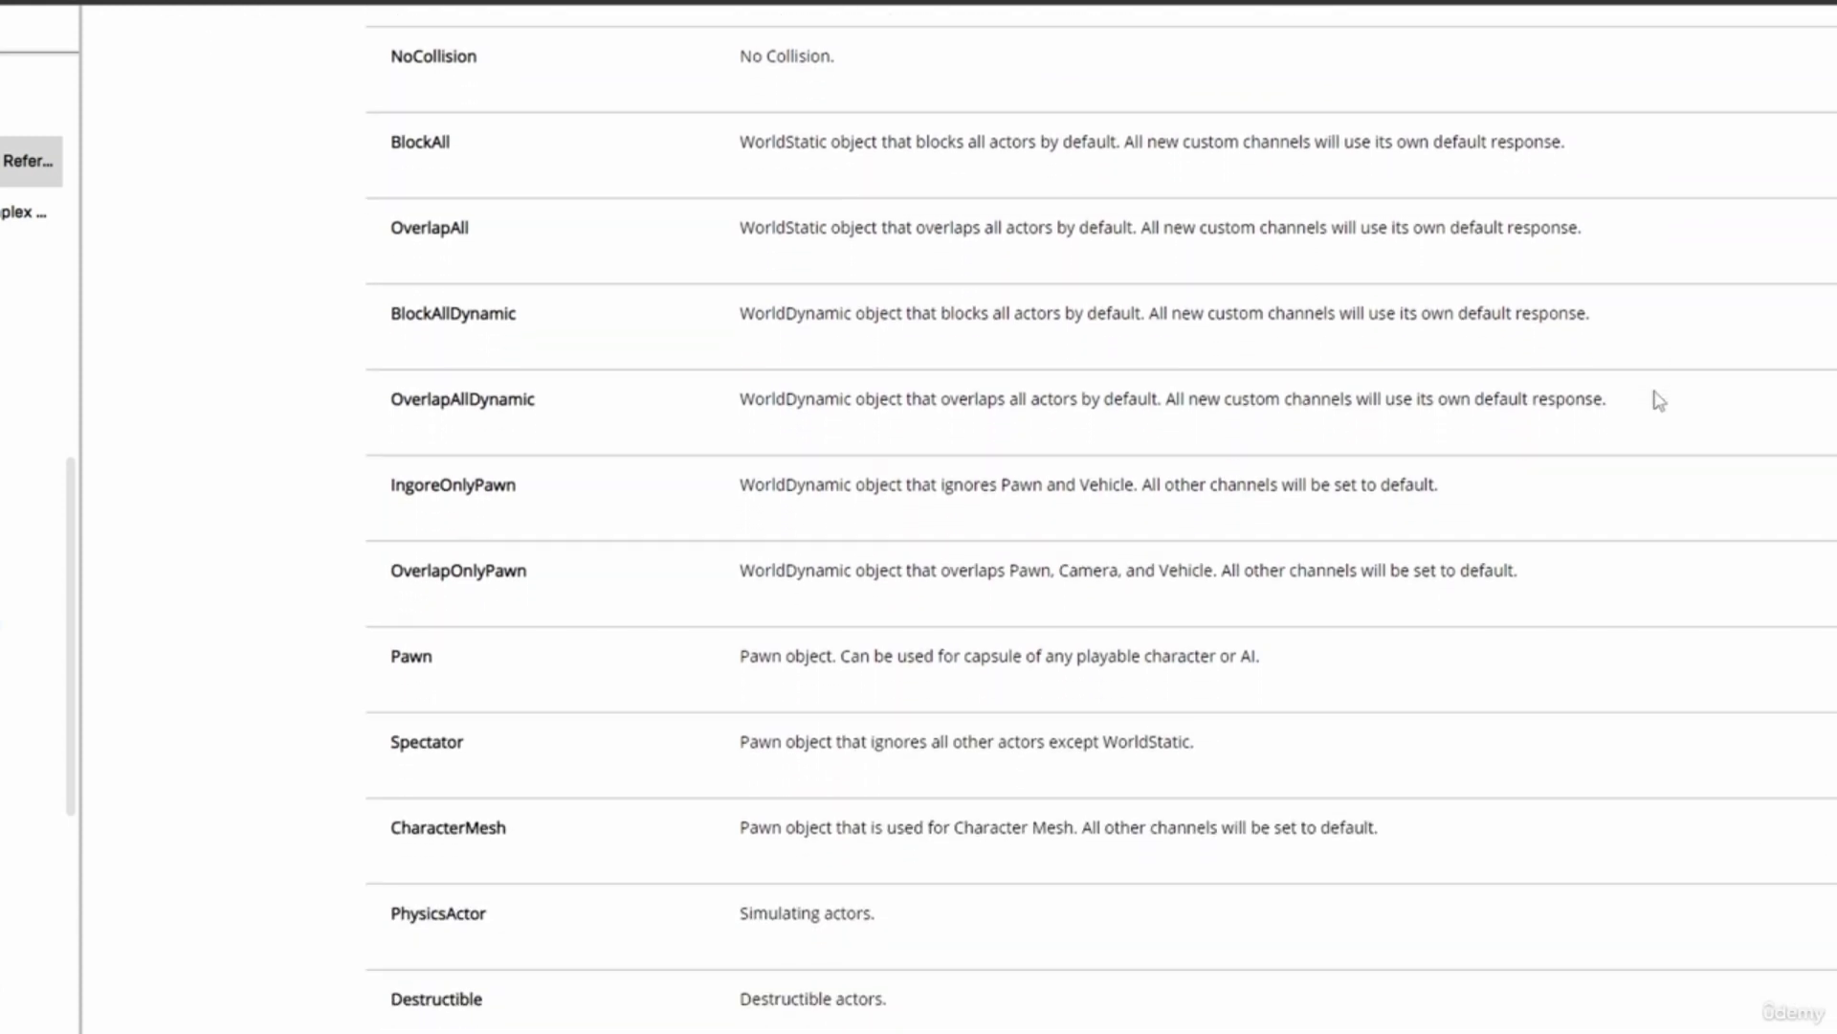
pyautogui.scroll(-1, 1658, 400)
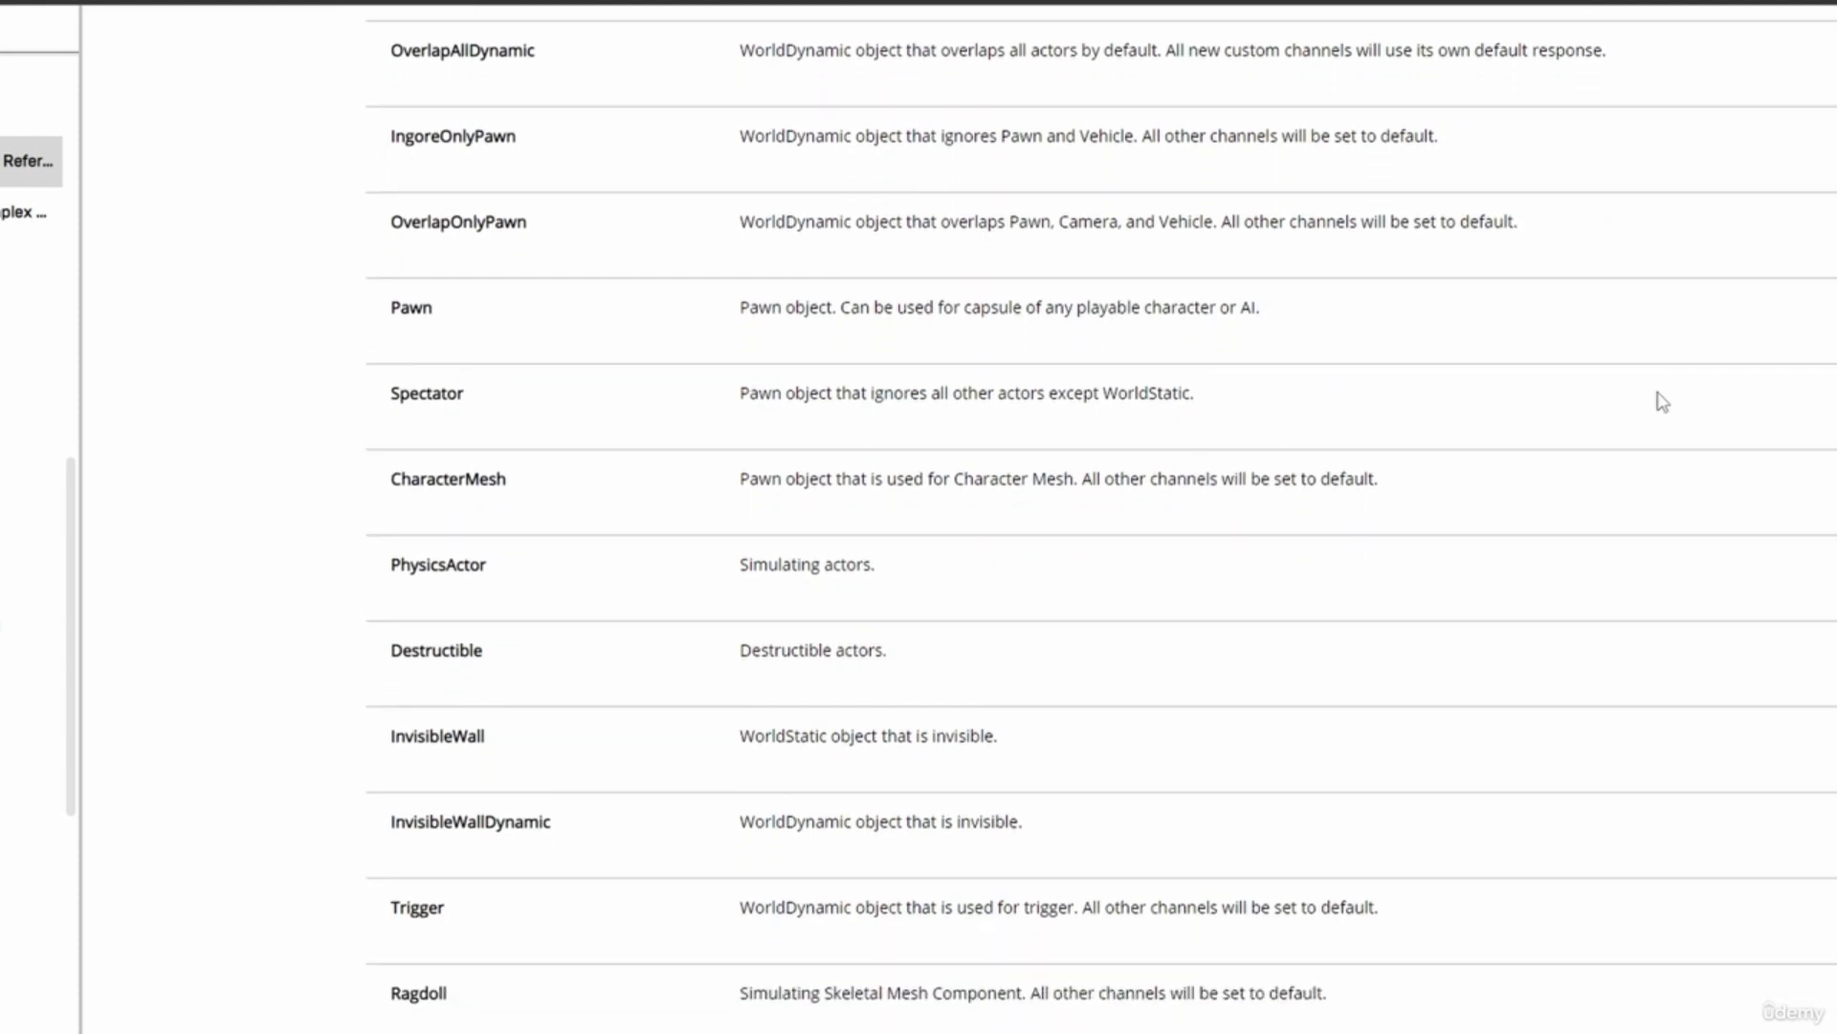
pyautogui.scroll(-2, 1661, 401)
pyautogui.scroll(-1, 1662, 400)
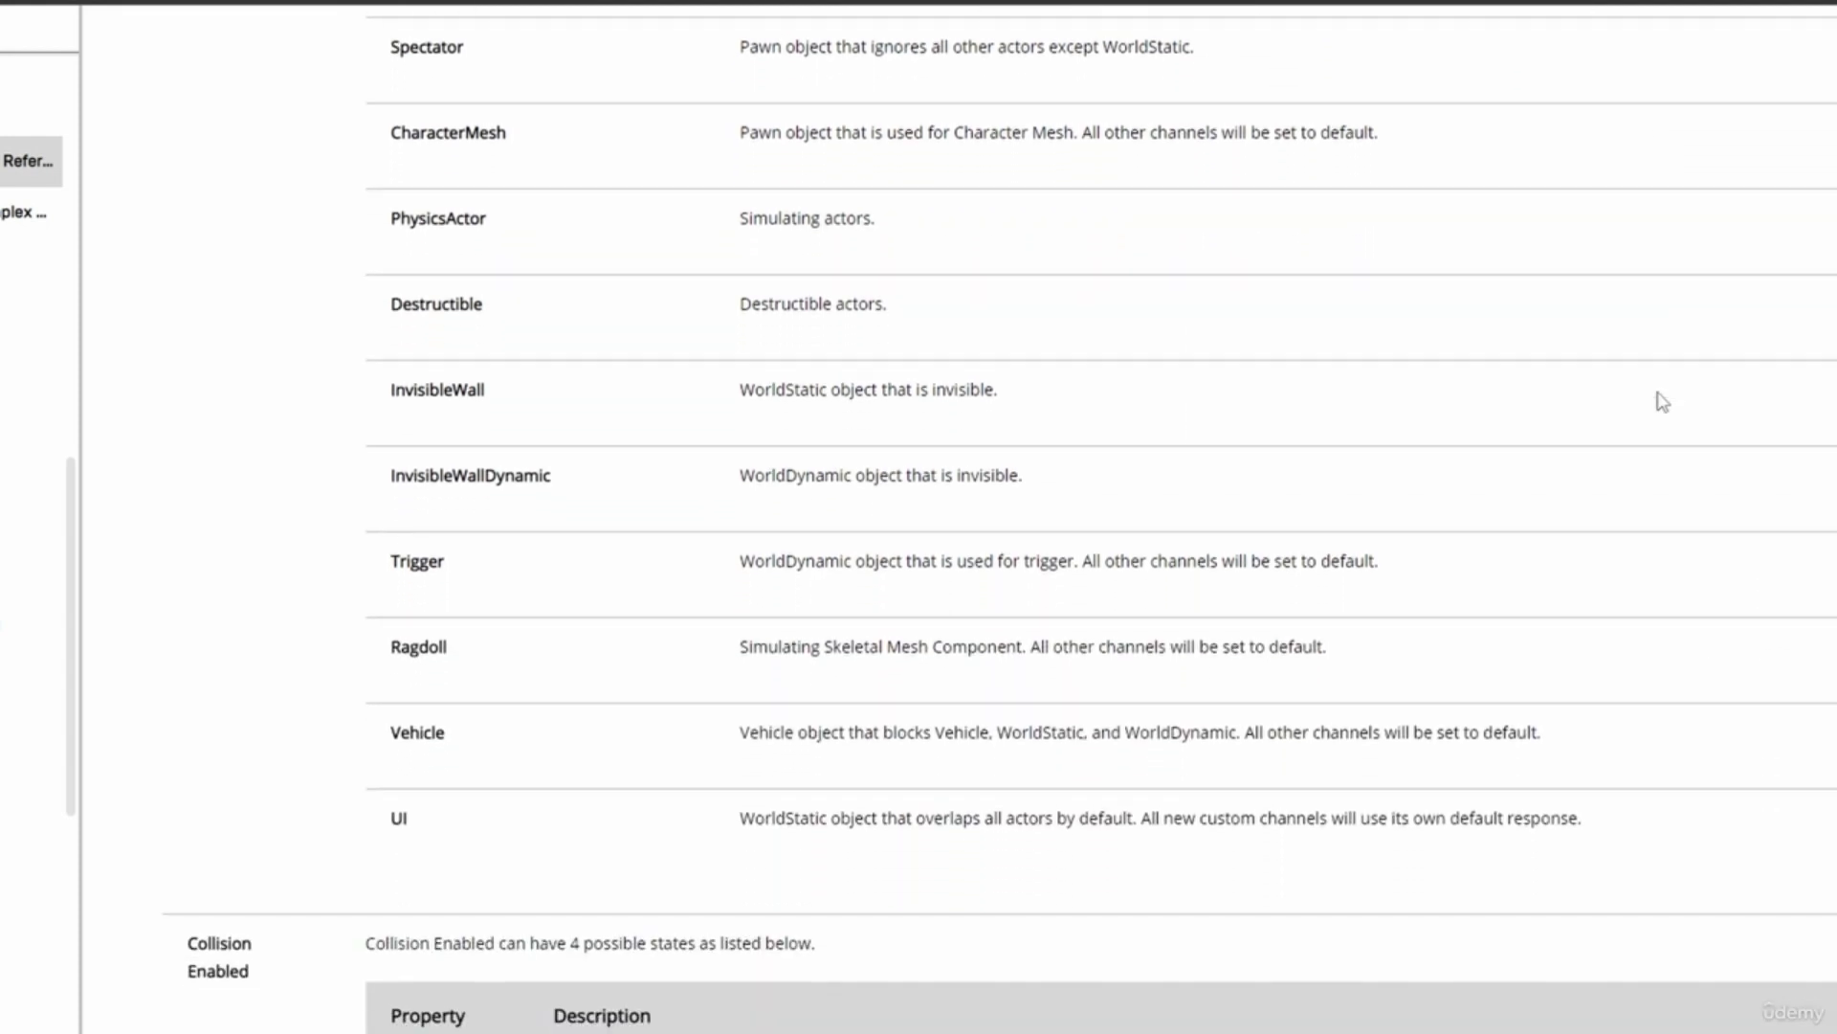
pyautogui.scroll(-3, 1662, 402)
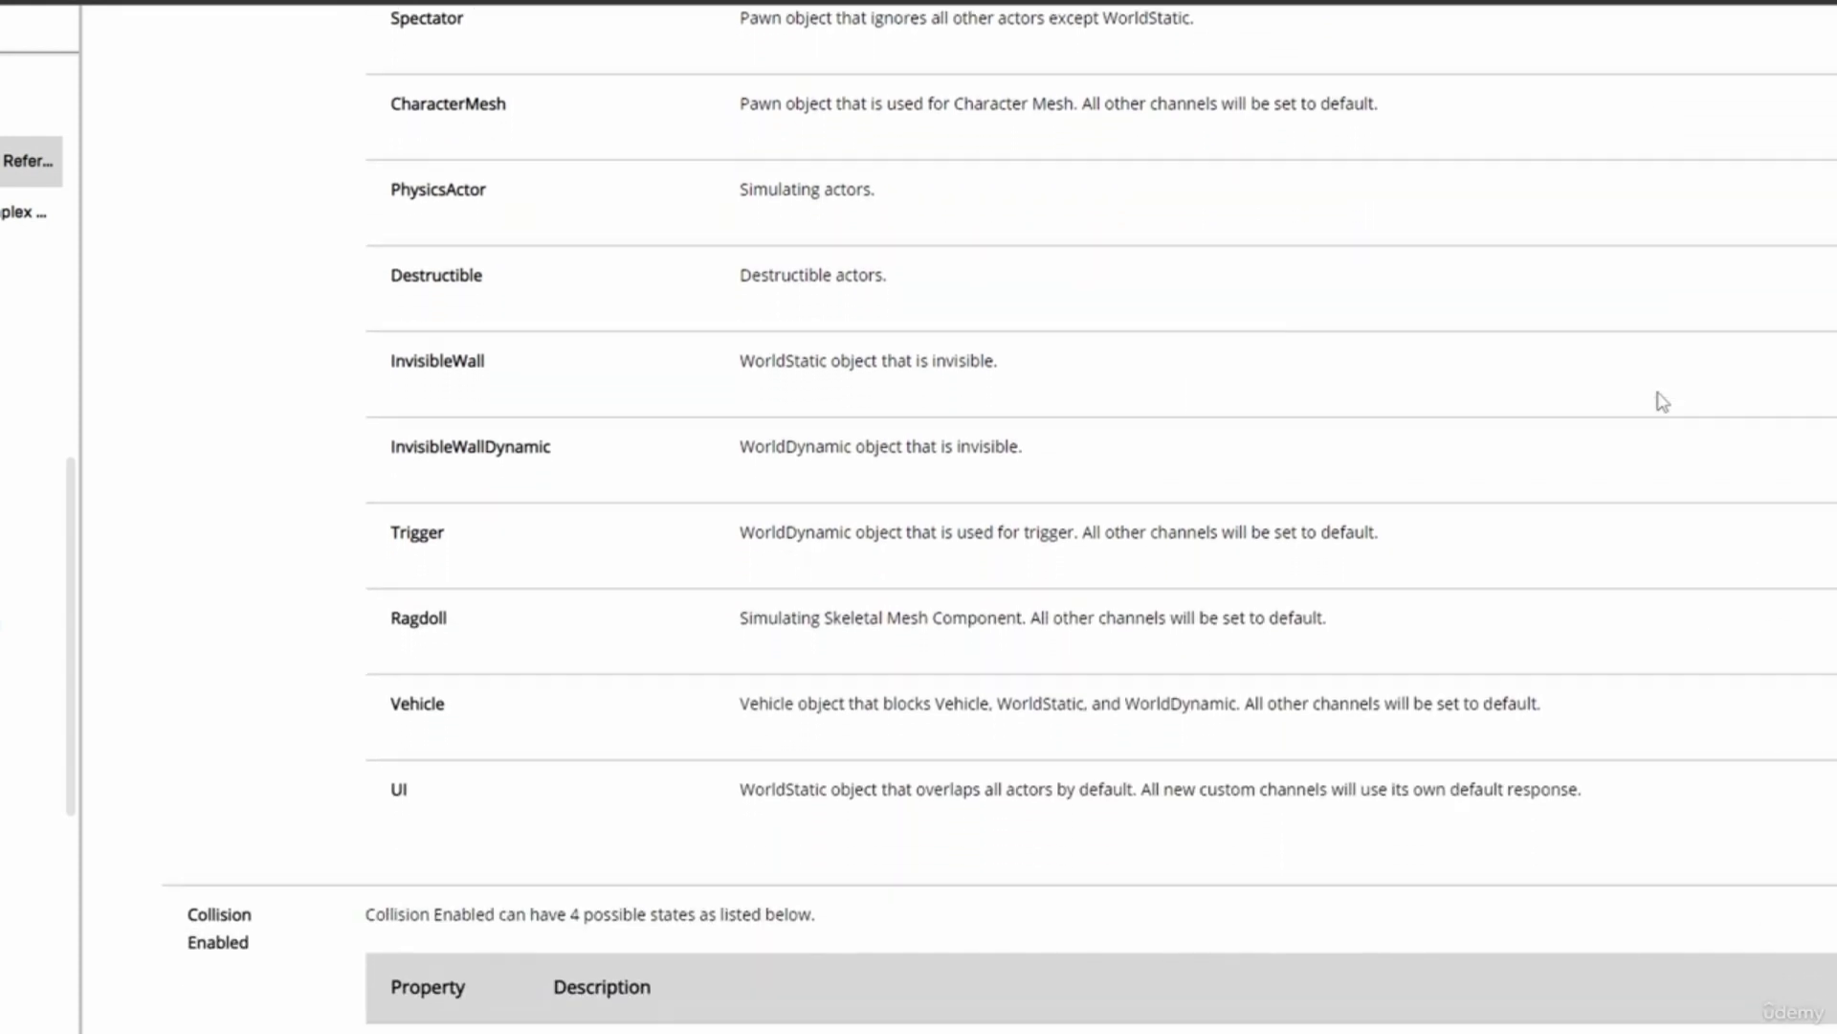
pyautogui.scroll(10, 603, 377)
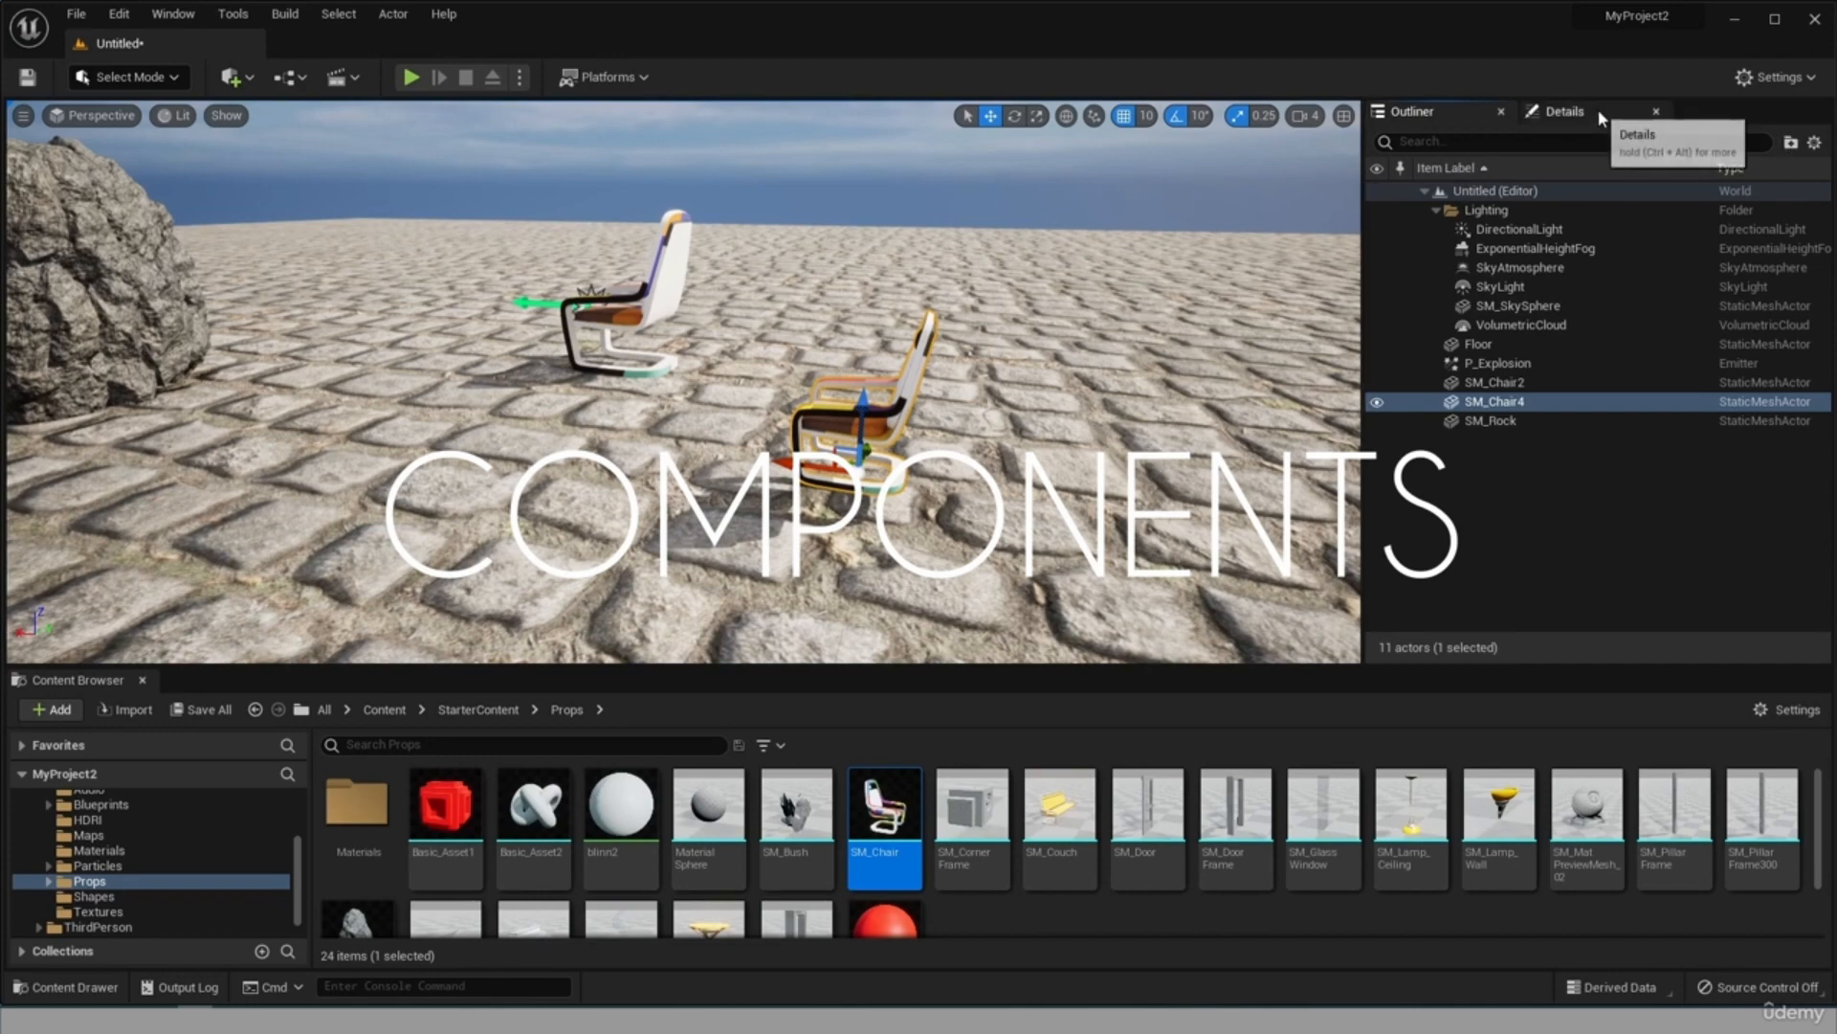
# Try docking the Details and Outliner panels above the viewport, both side by side and as one tab group.
pyautogui.moveTo(1600, 117); pyautogui.dragTo(759, 153)
pyautogui.moveTo(1414, 113); pyautogui.dragTo(167, 206)
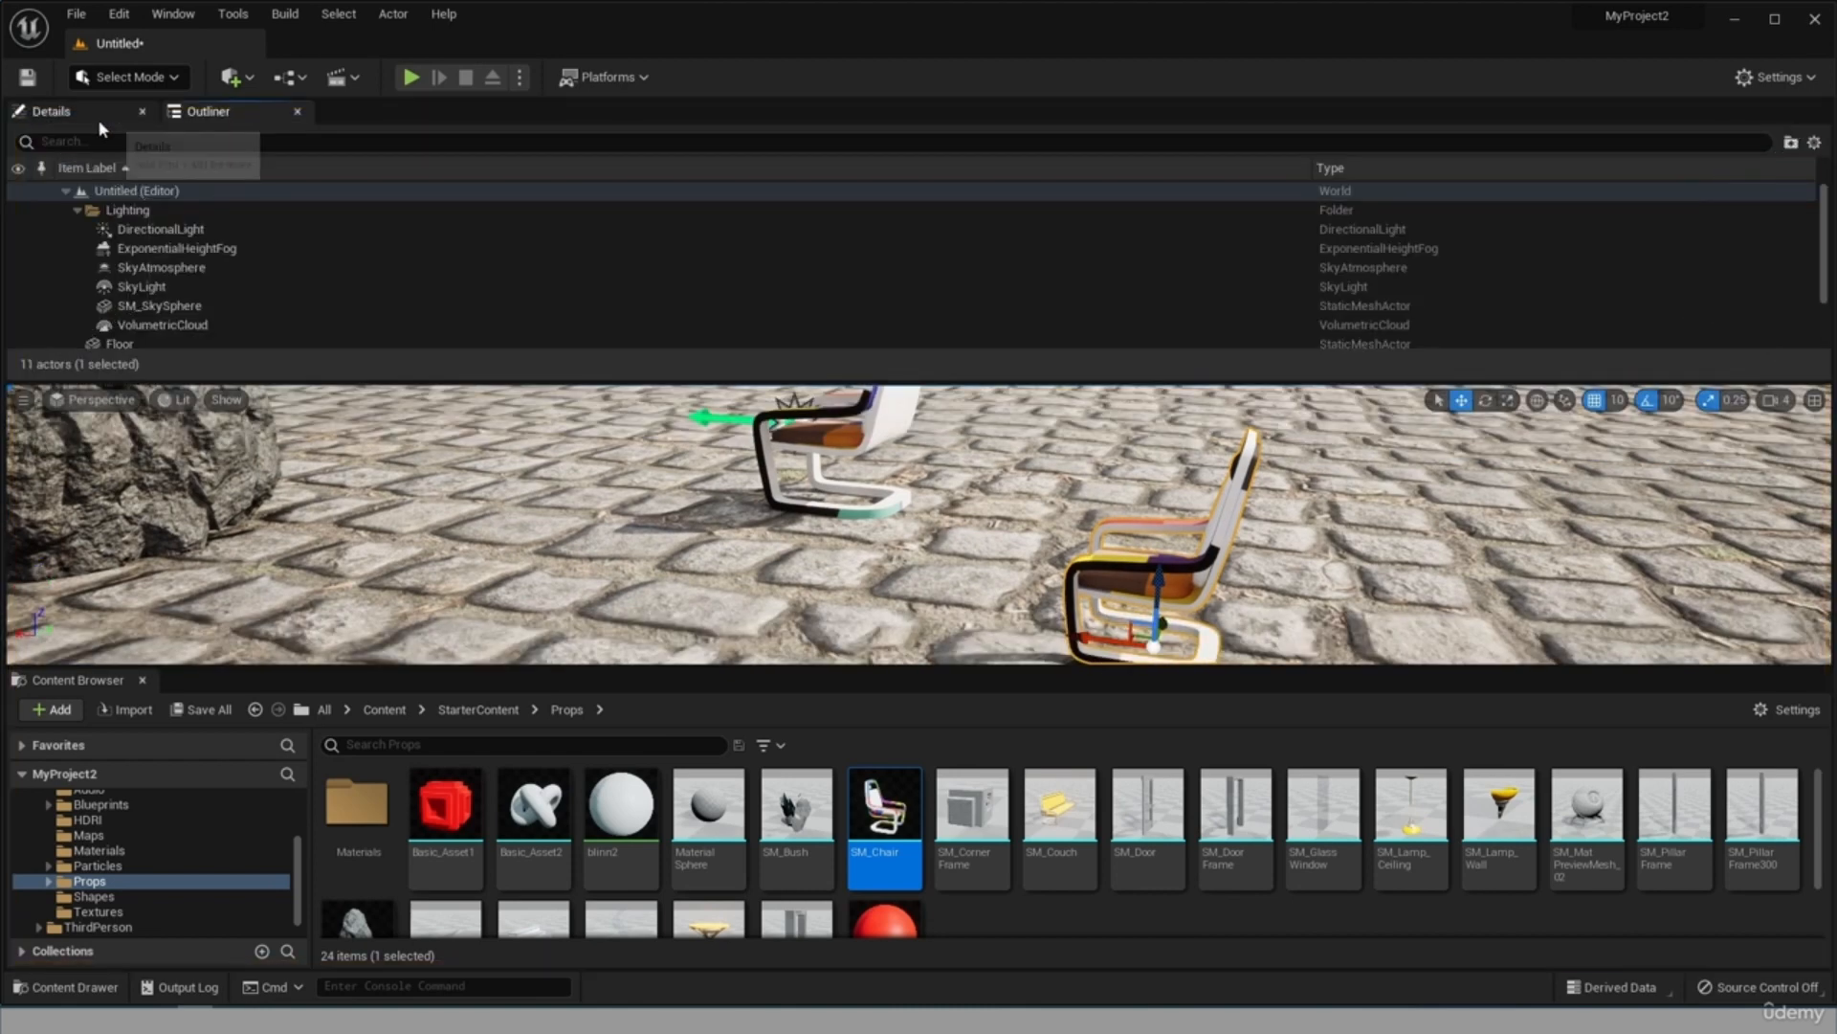
pyautogui.moveTo(98, 118); pyautogui.dragTo(1786, 210)
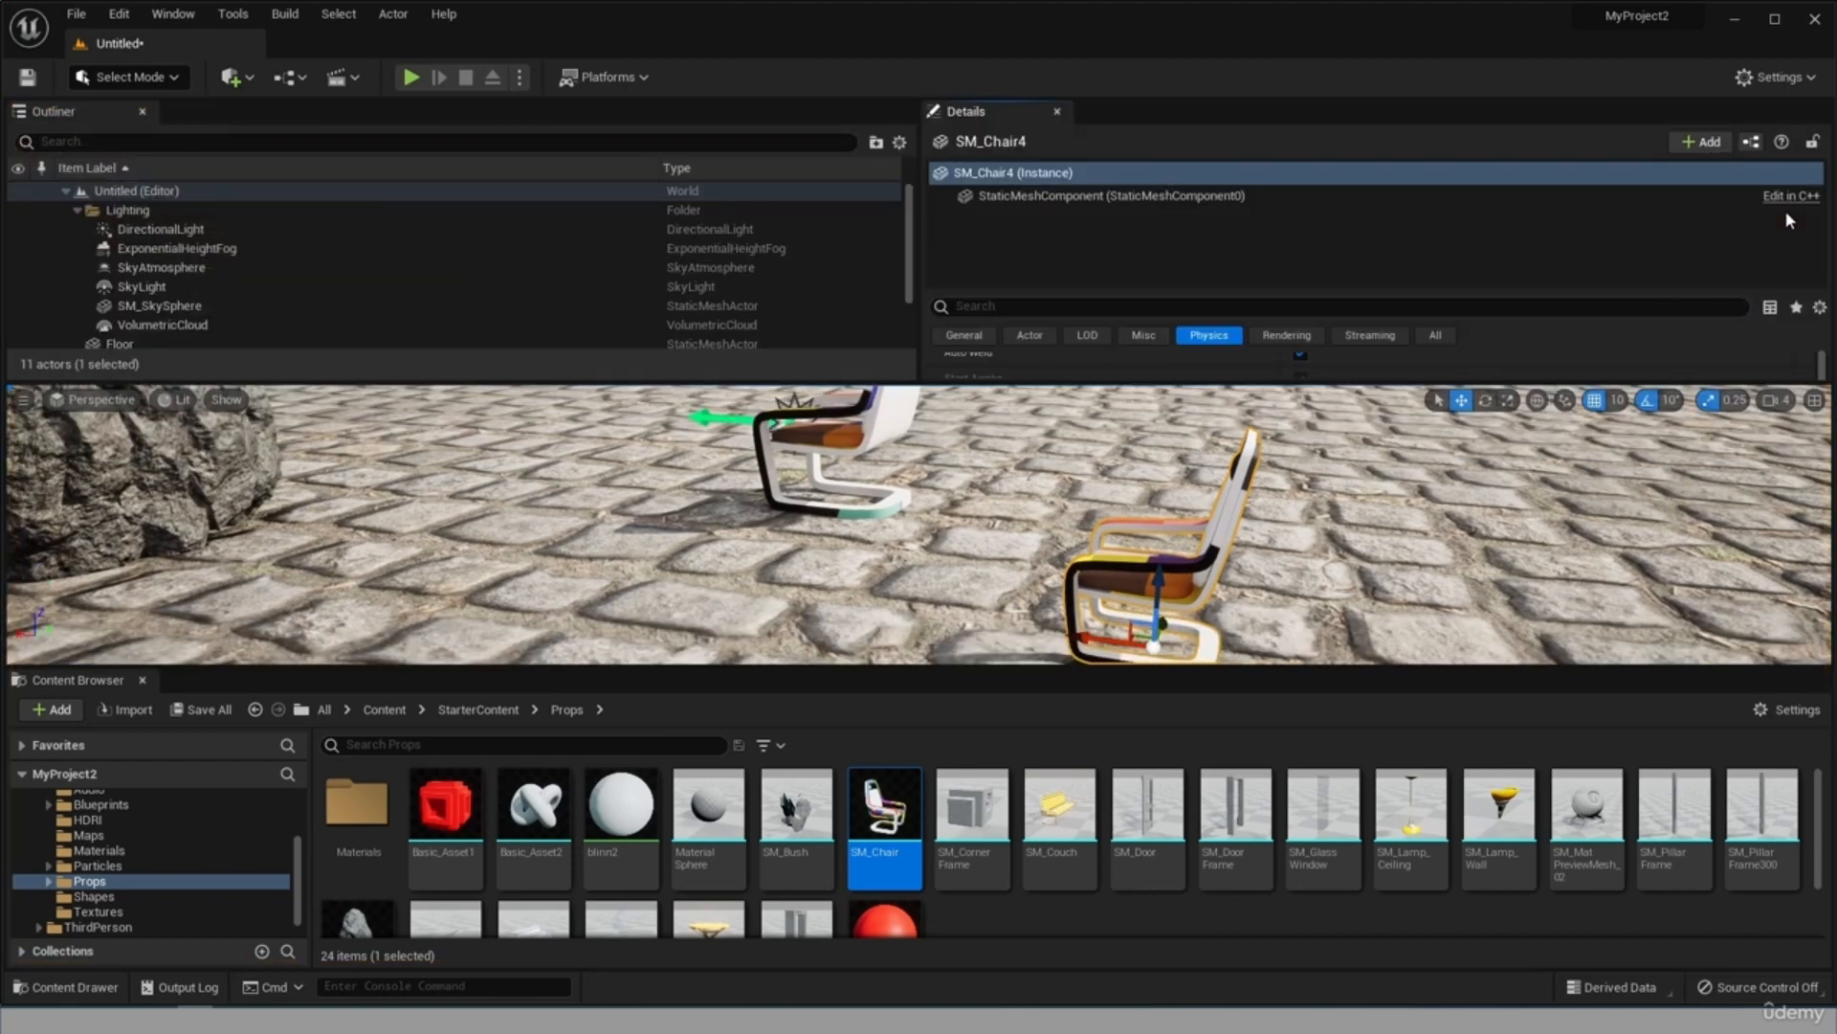
pyautogui.moveTo(53, 111); pyautogui.dragTo(1705, 112)
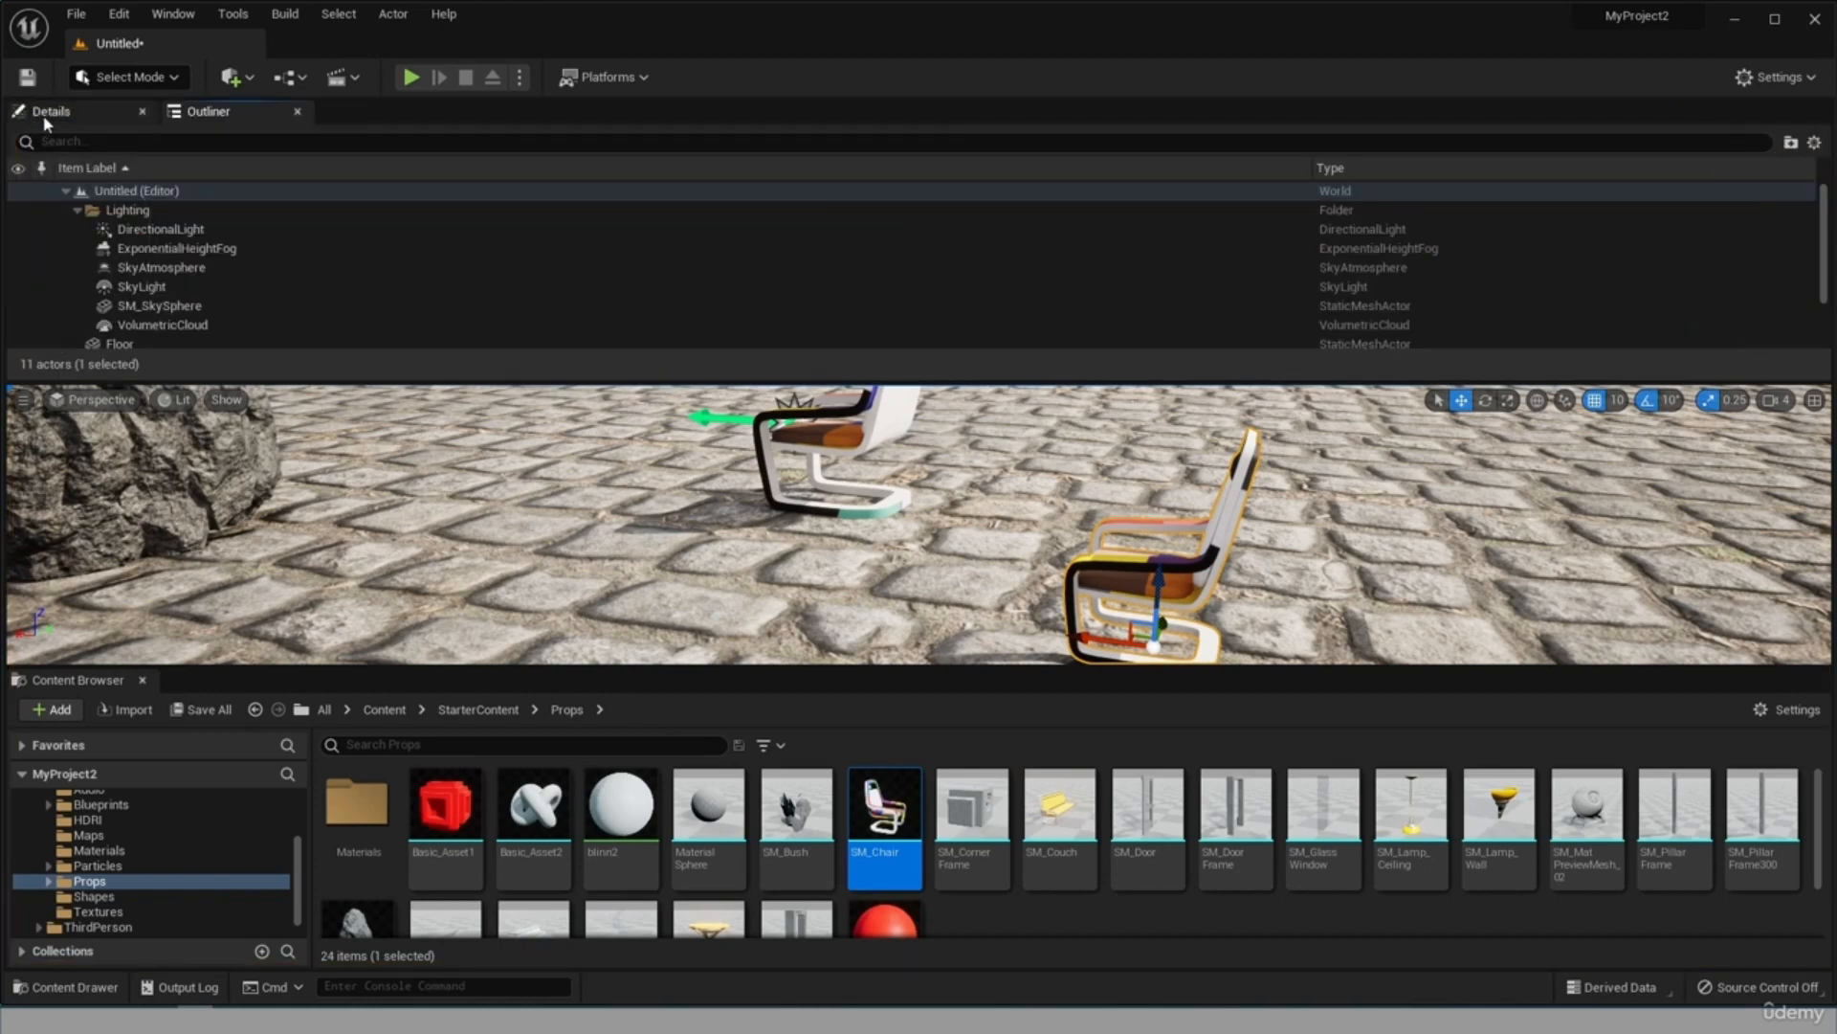
# Dock the Details panel beside the viewport on its own and close the Outliner.
pyautogui.moveTo(64, 113); pyautogui.dragTo(1769, 258)
pyautogui.click(143, 112)
pyautogui.click(143, 112)
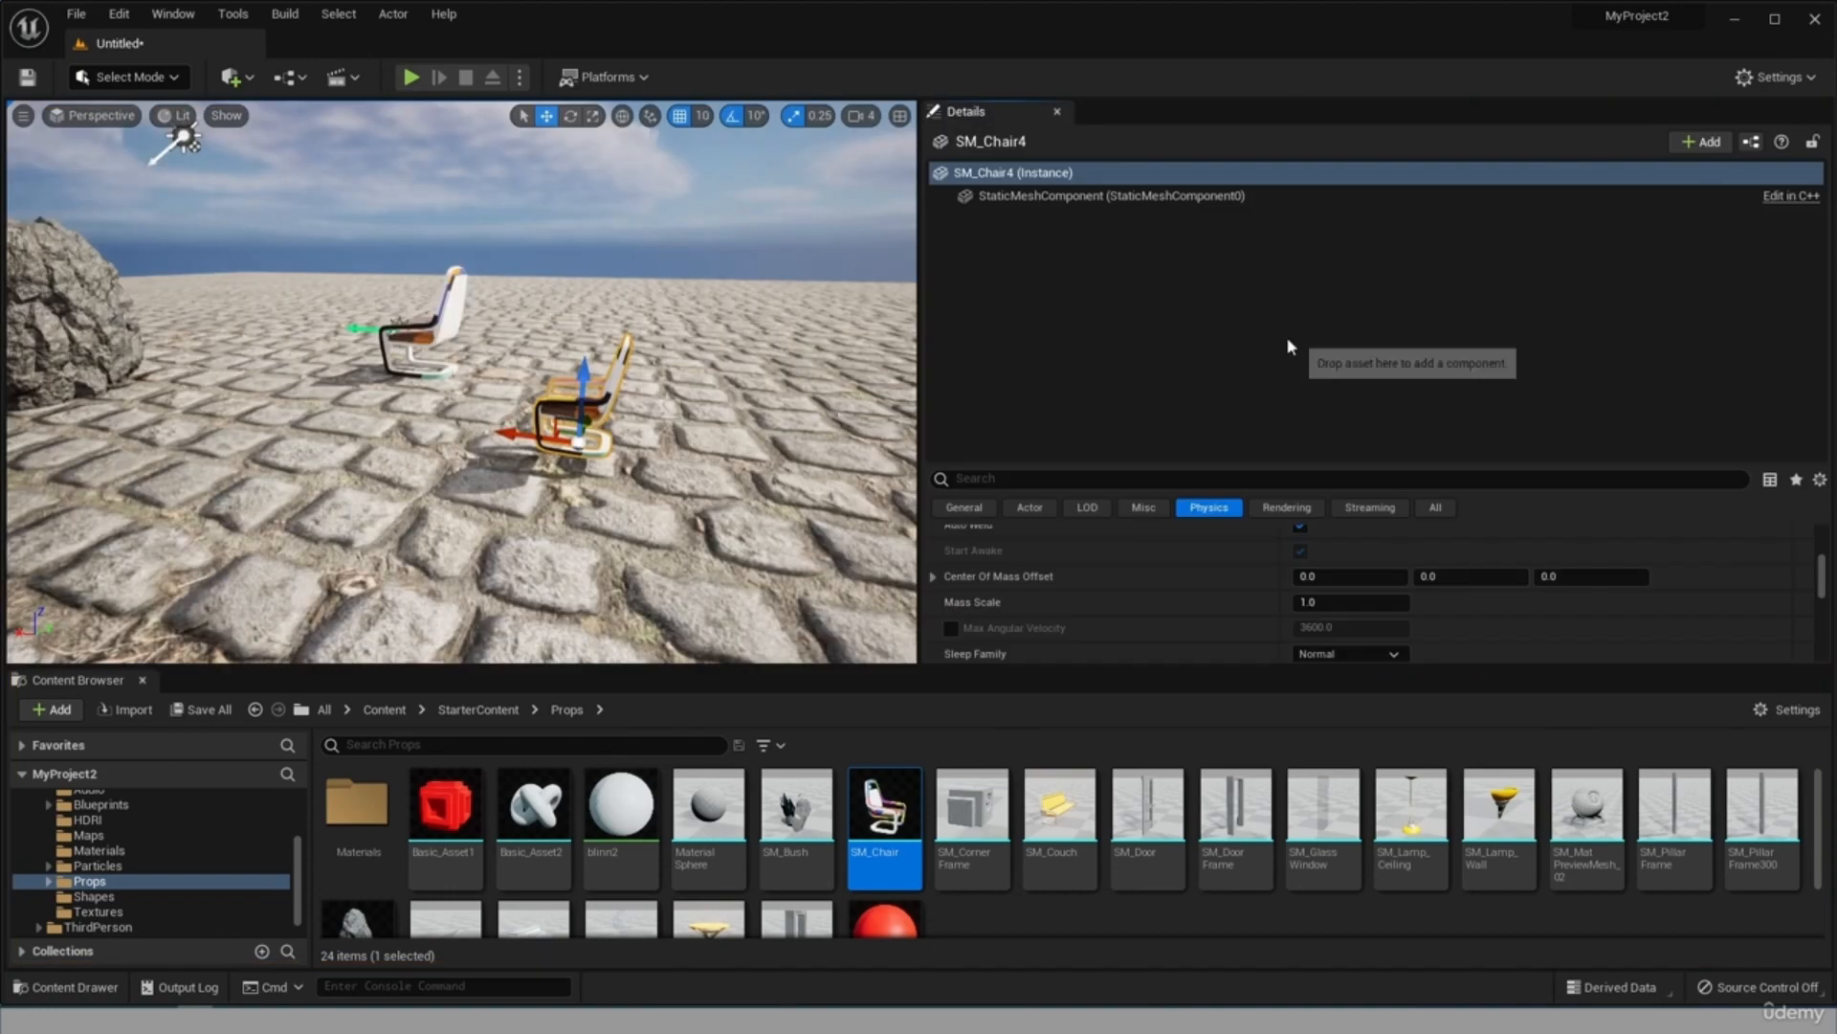
# Reopen the Outliner, dock it as a tab next to Details, enlarge the viewport, and bring Details to the front.
pyautogui.click(192, 15)
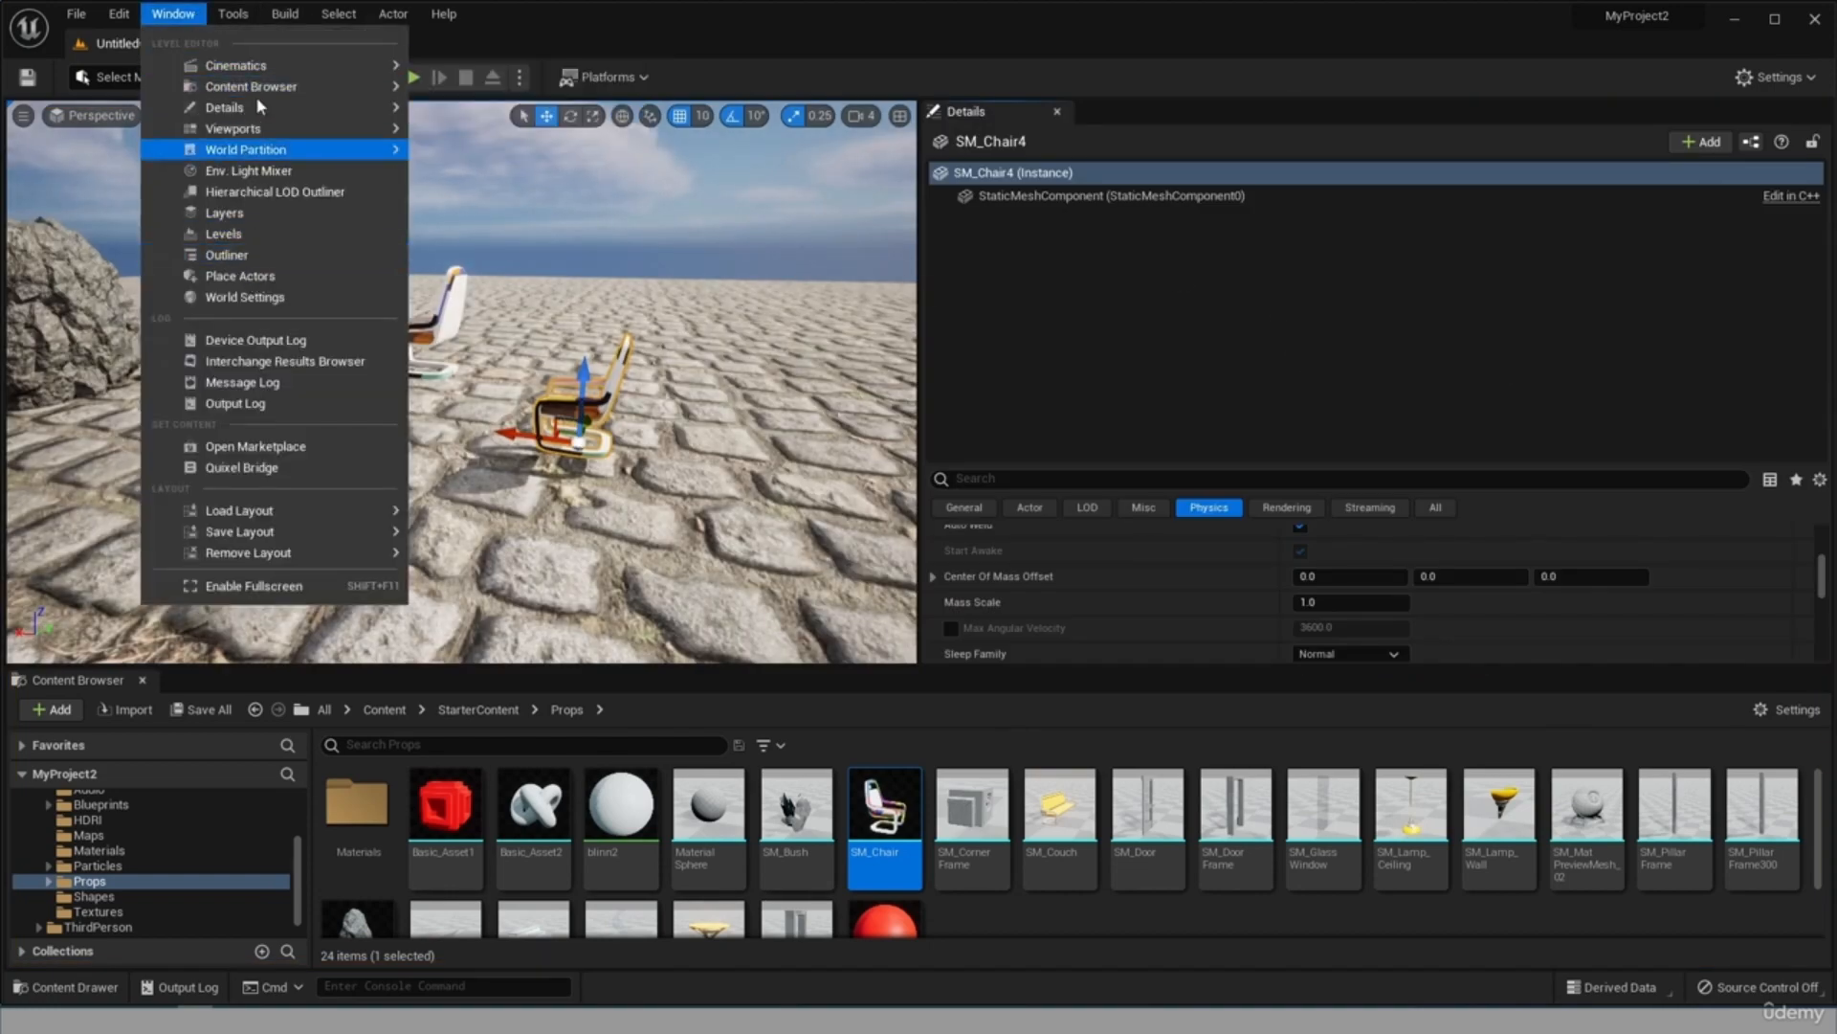
pyautogui.click(242, 251)
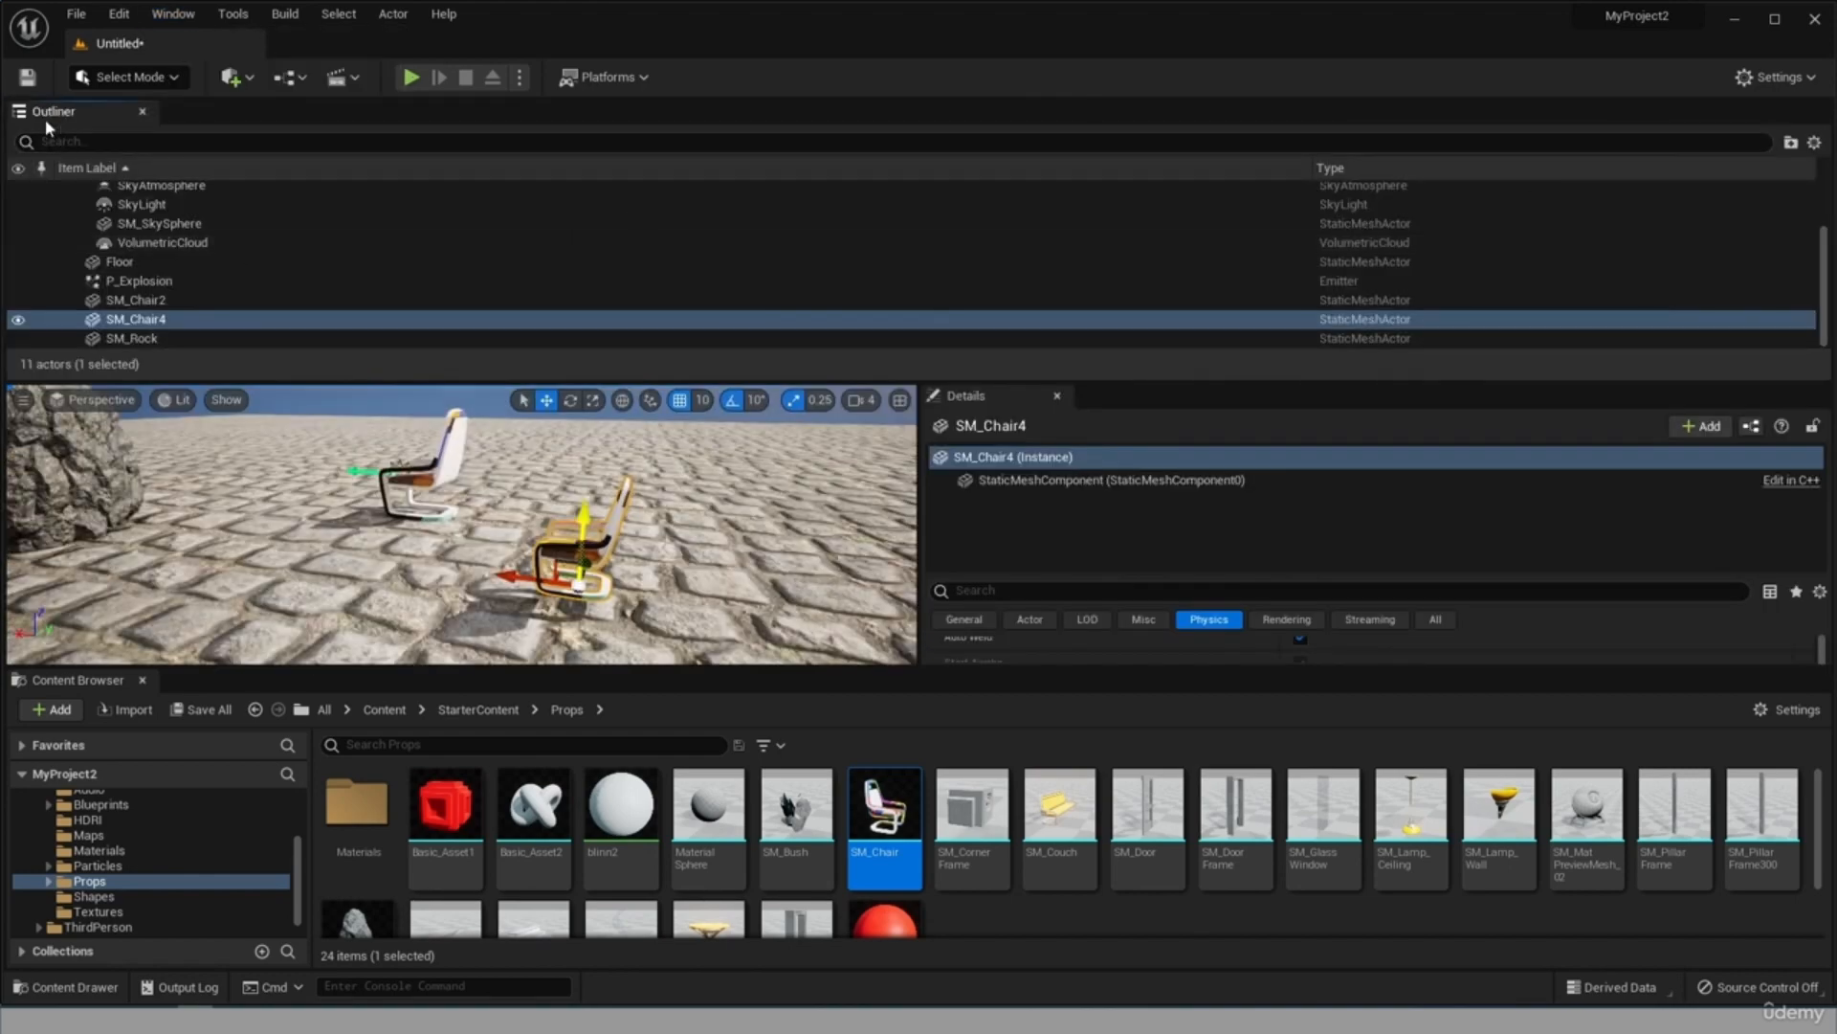
pyautogui.moveTo(45, 121); pyautogui.dragTo(1110, 122)
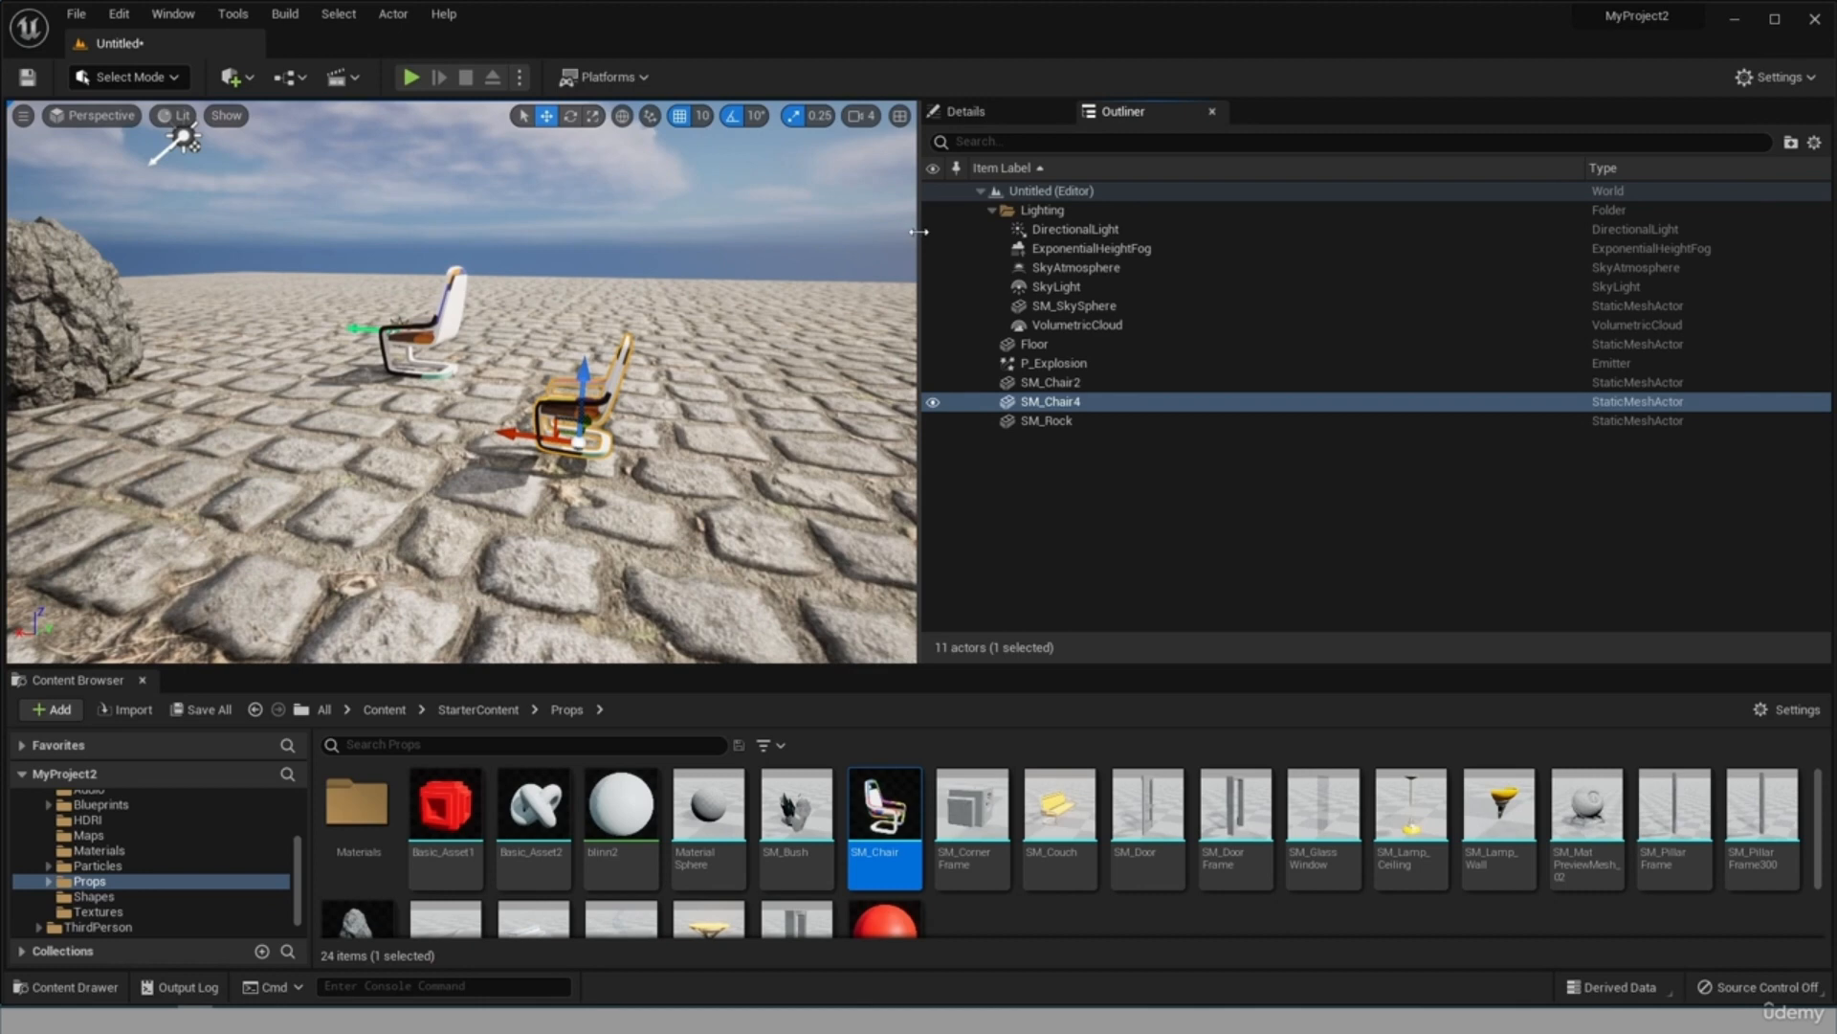
pyautogui.moveTo(918, 231); pyautogui.dragTo(1371, 287)
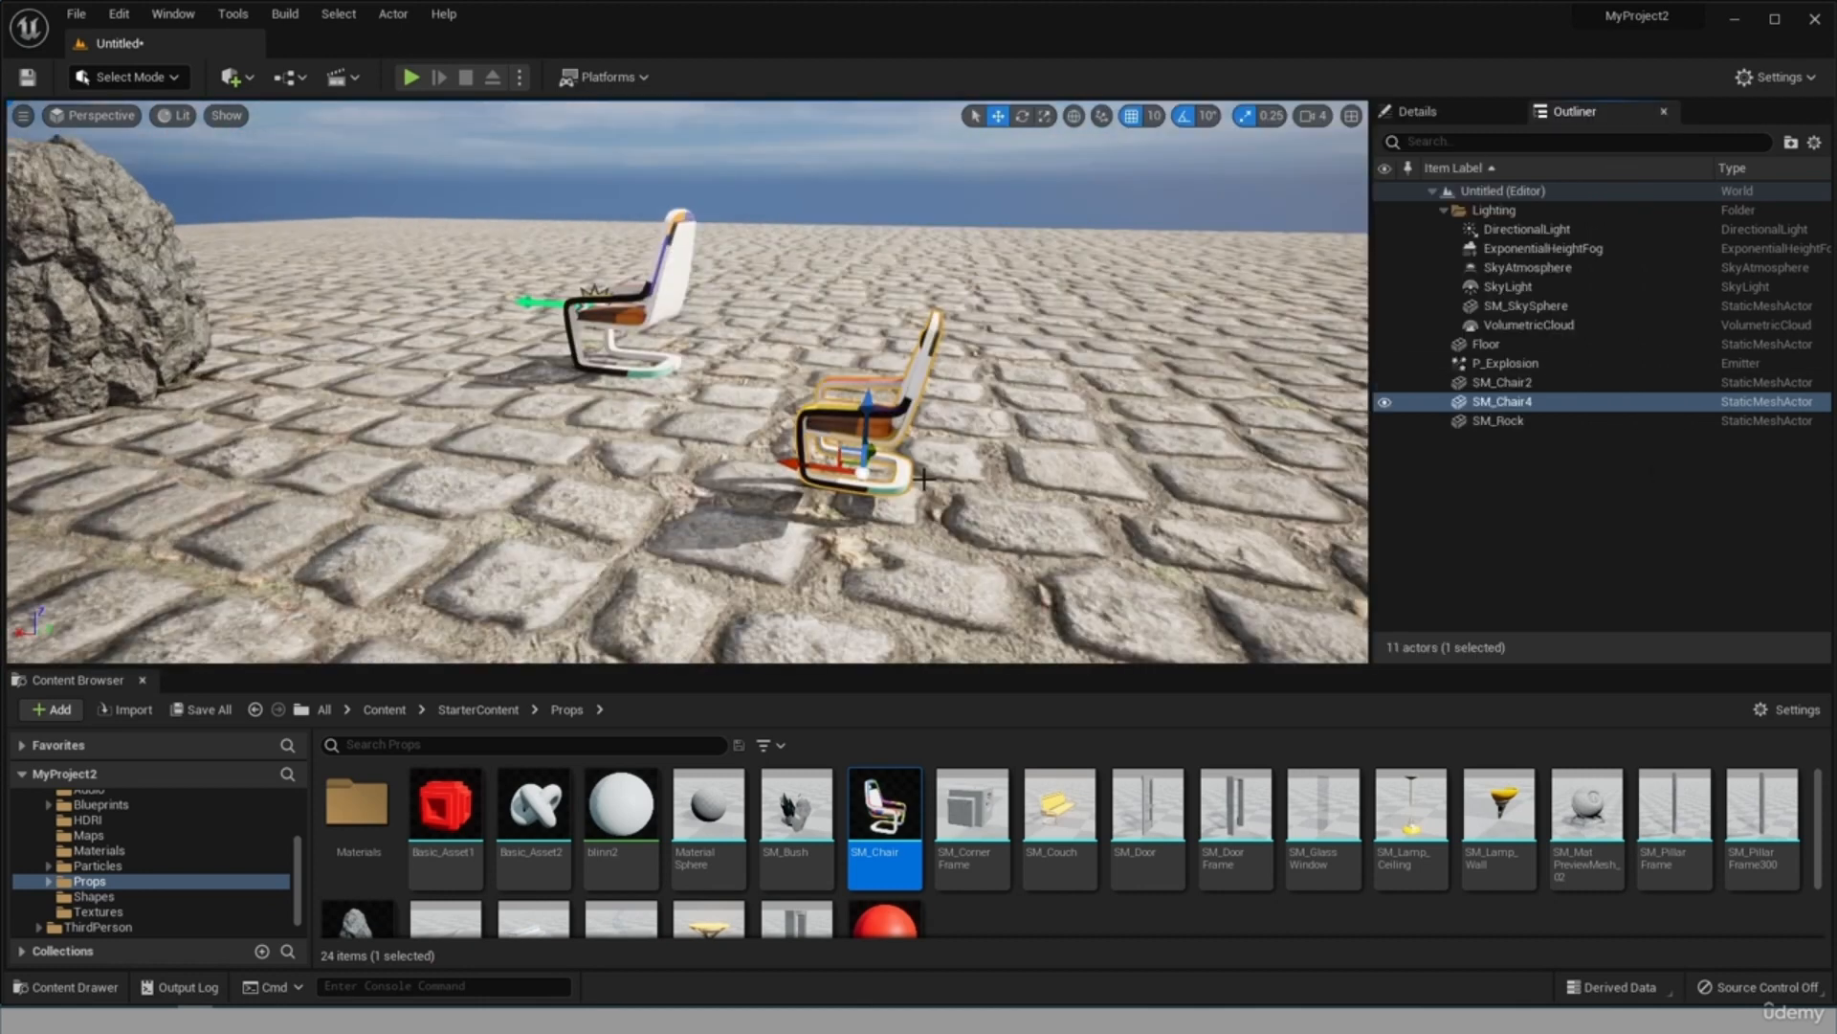
pyautogui.click(1417, 111)
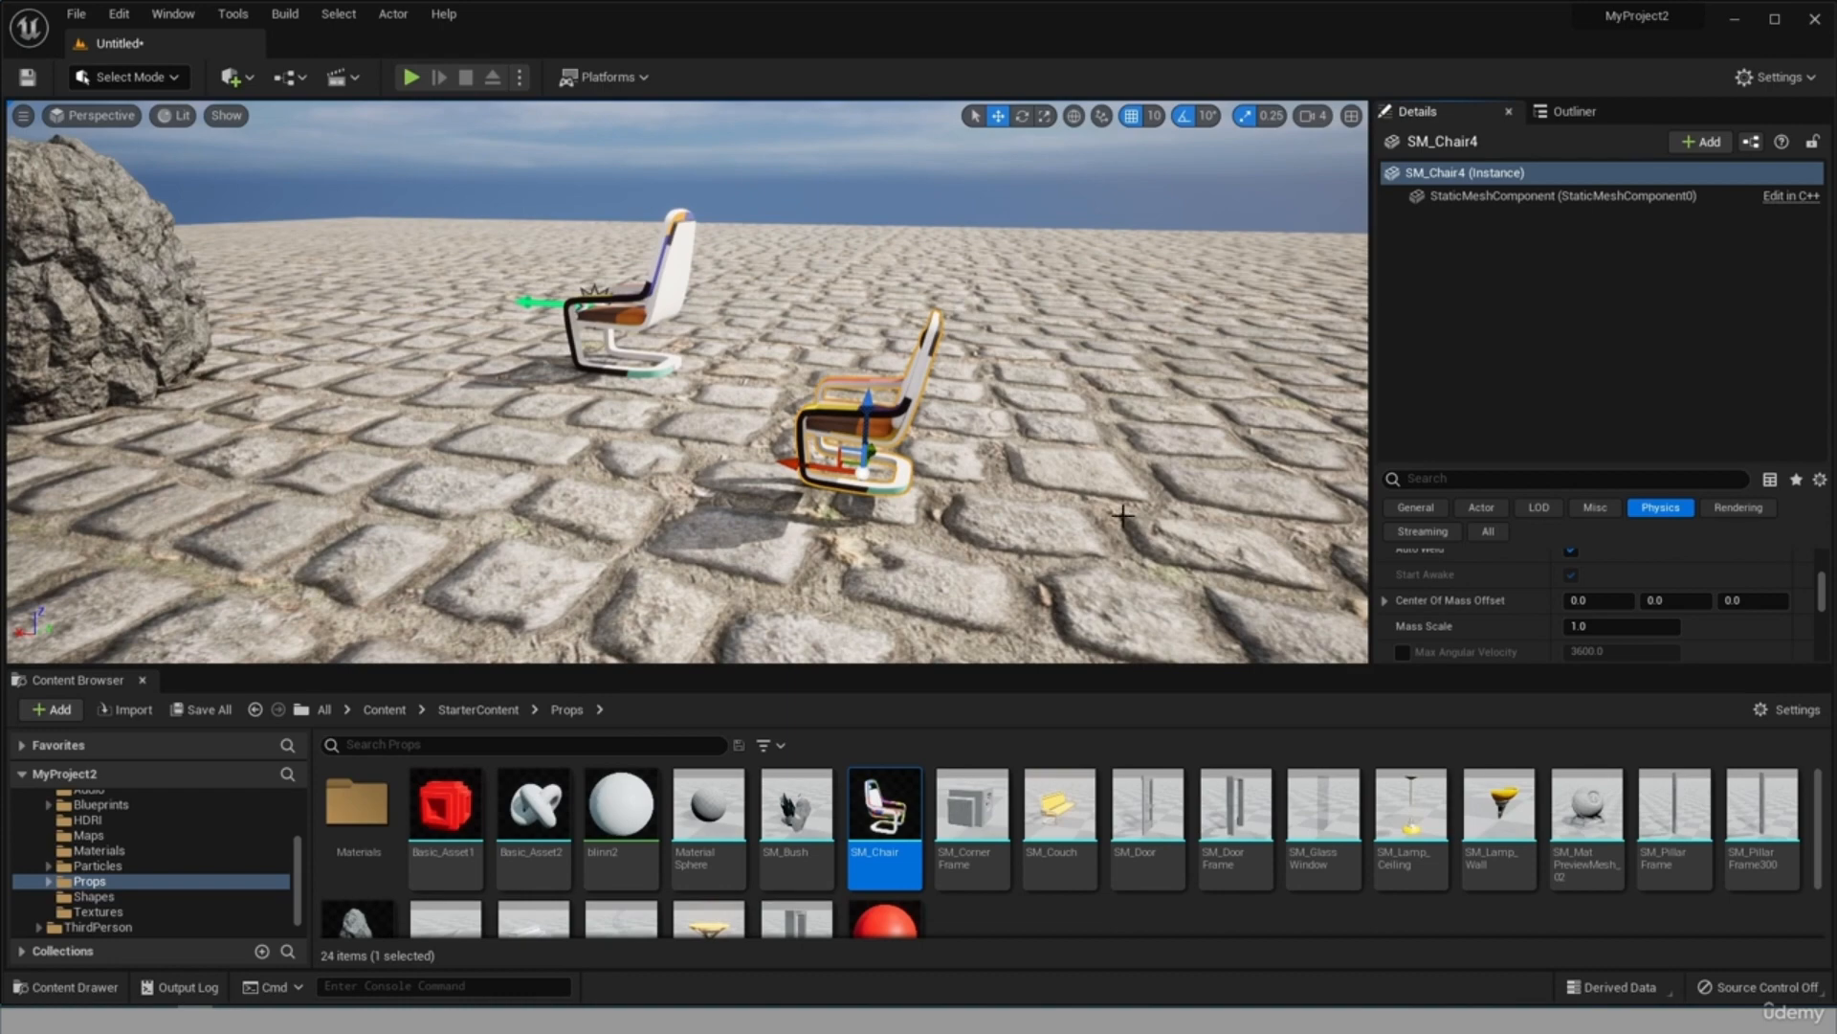
# Run the level with the camera detached and select BP_ThirdPersonCharacter to examine its component list.
pyautogui.moveTo(832, 496); pyautogui.dragTo(933, 527, button='right')
pyautogui.keyDown('alt'); pyautogui.moveTo(804, 402); pyautogui.dragTo(1830, 360); pyautogui.keyUp('alt')
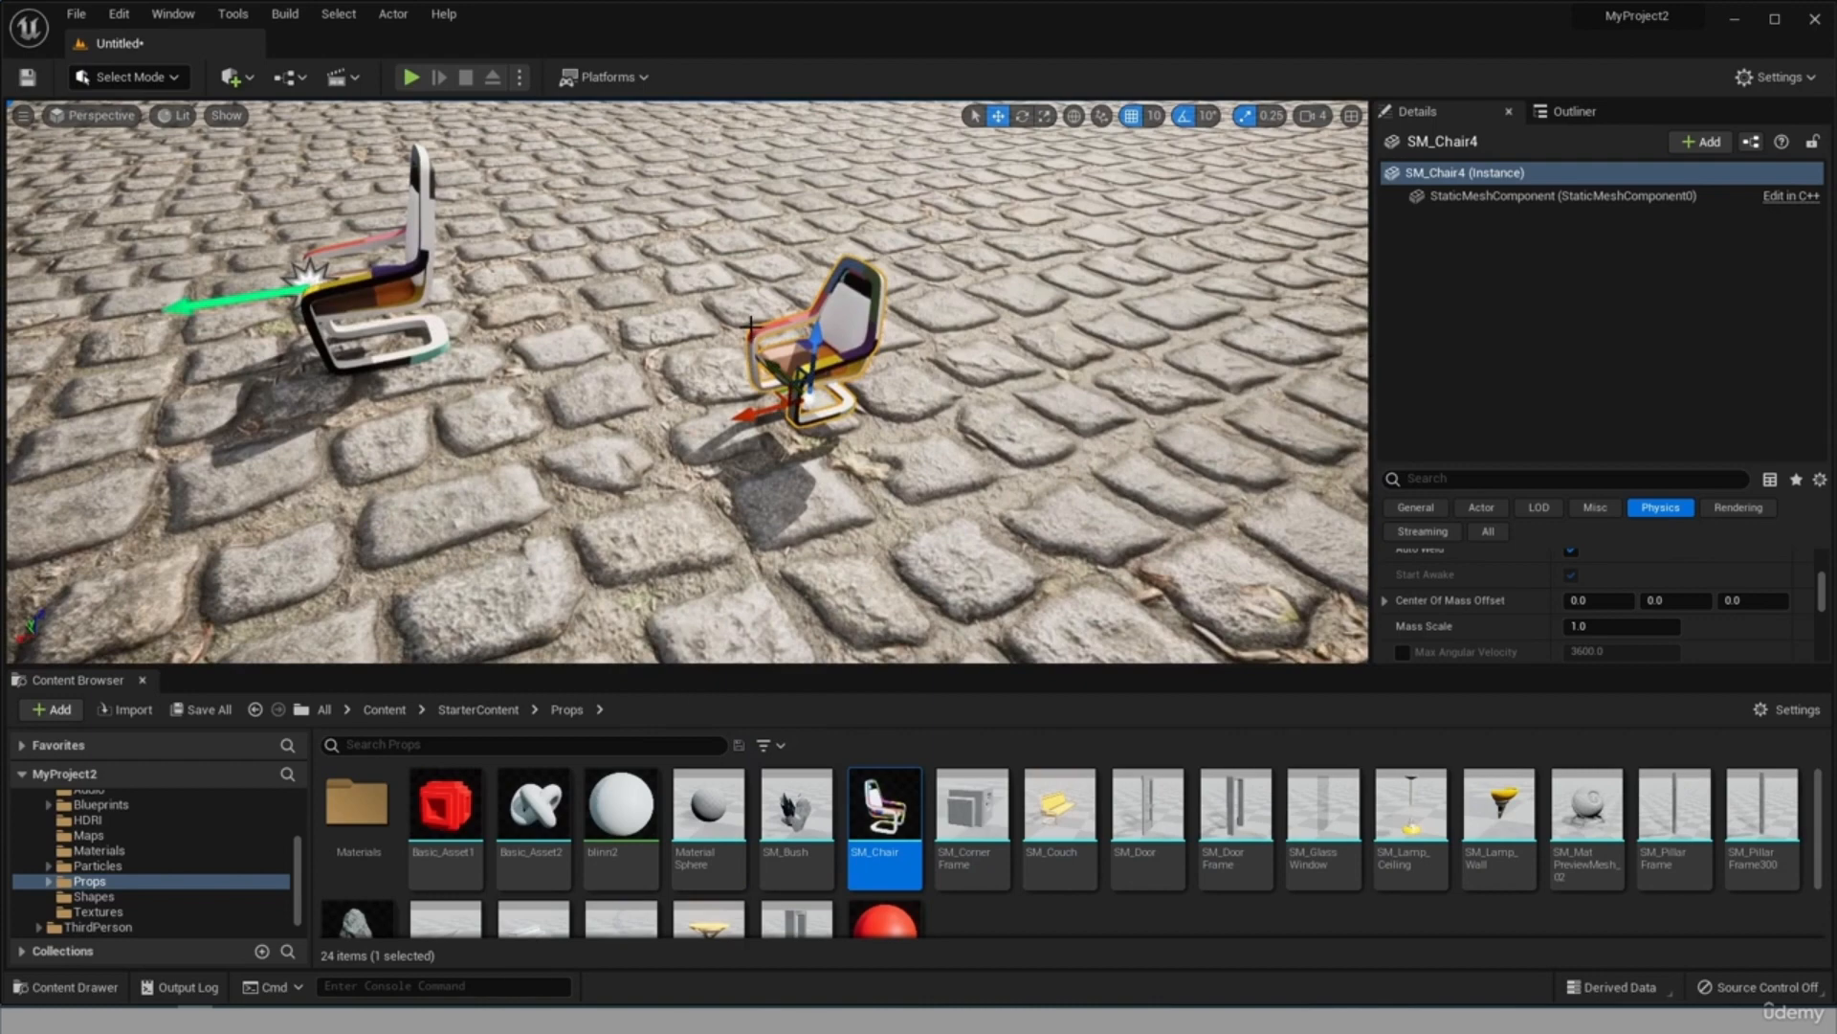
pyautogui.hotkey('alt', 'p')
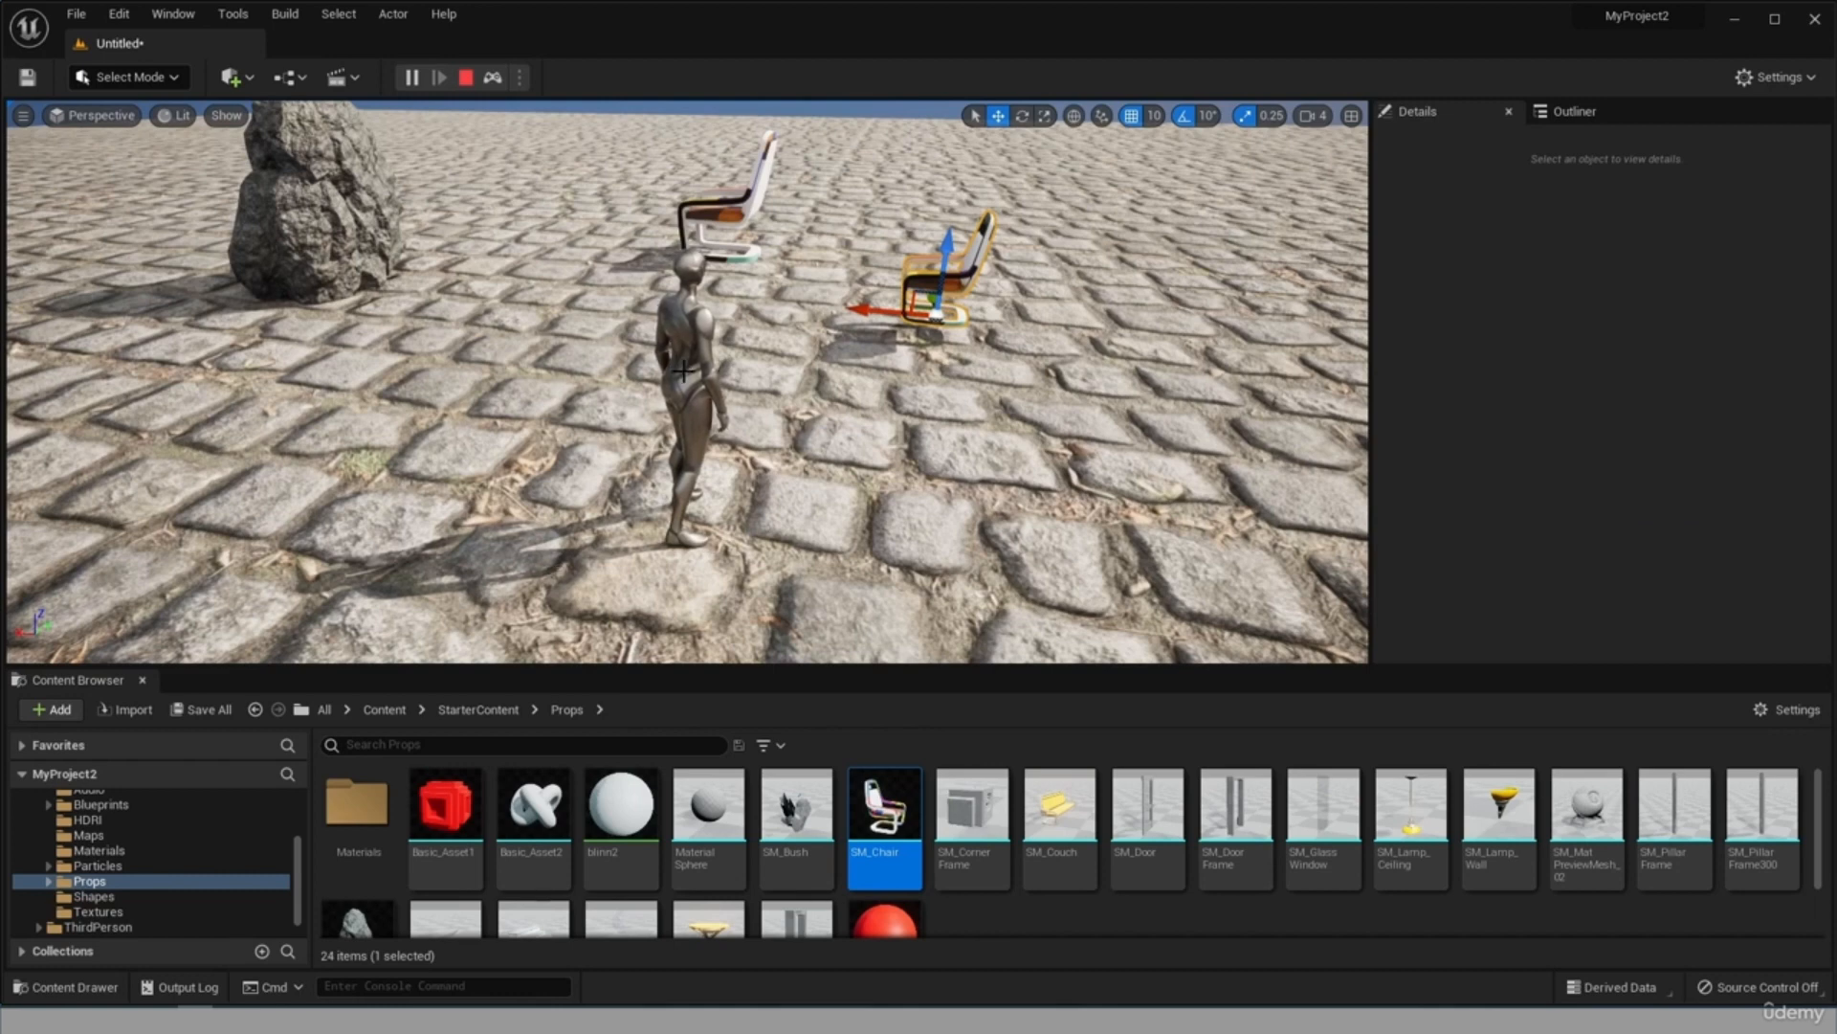
pyautogui.click(695, 364)
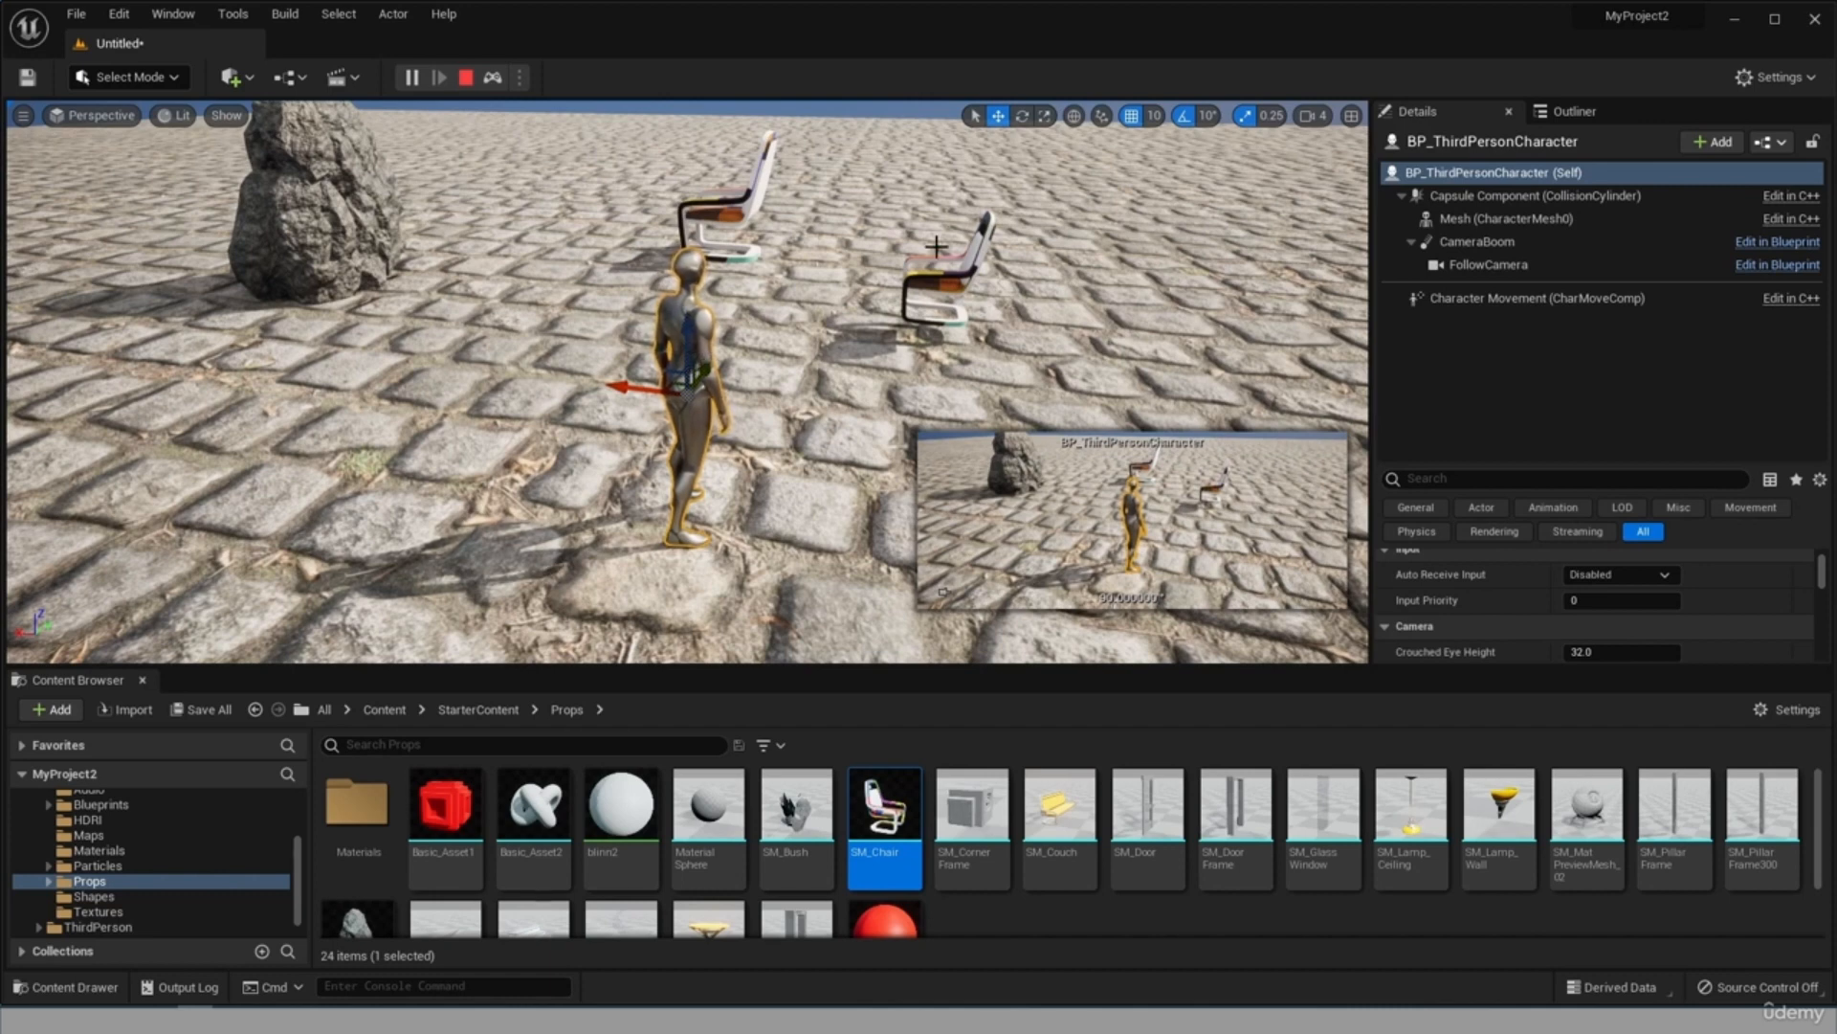
# Select SM_Chair4 and SM_Chair2 alternately to compare their components with those of the character.
pyautogui.click(941, 283)
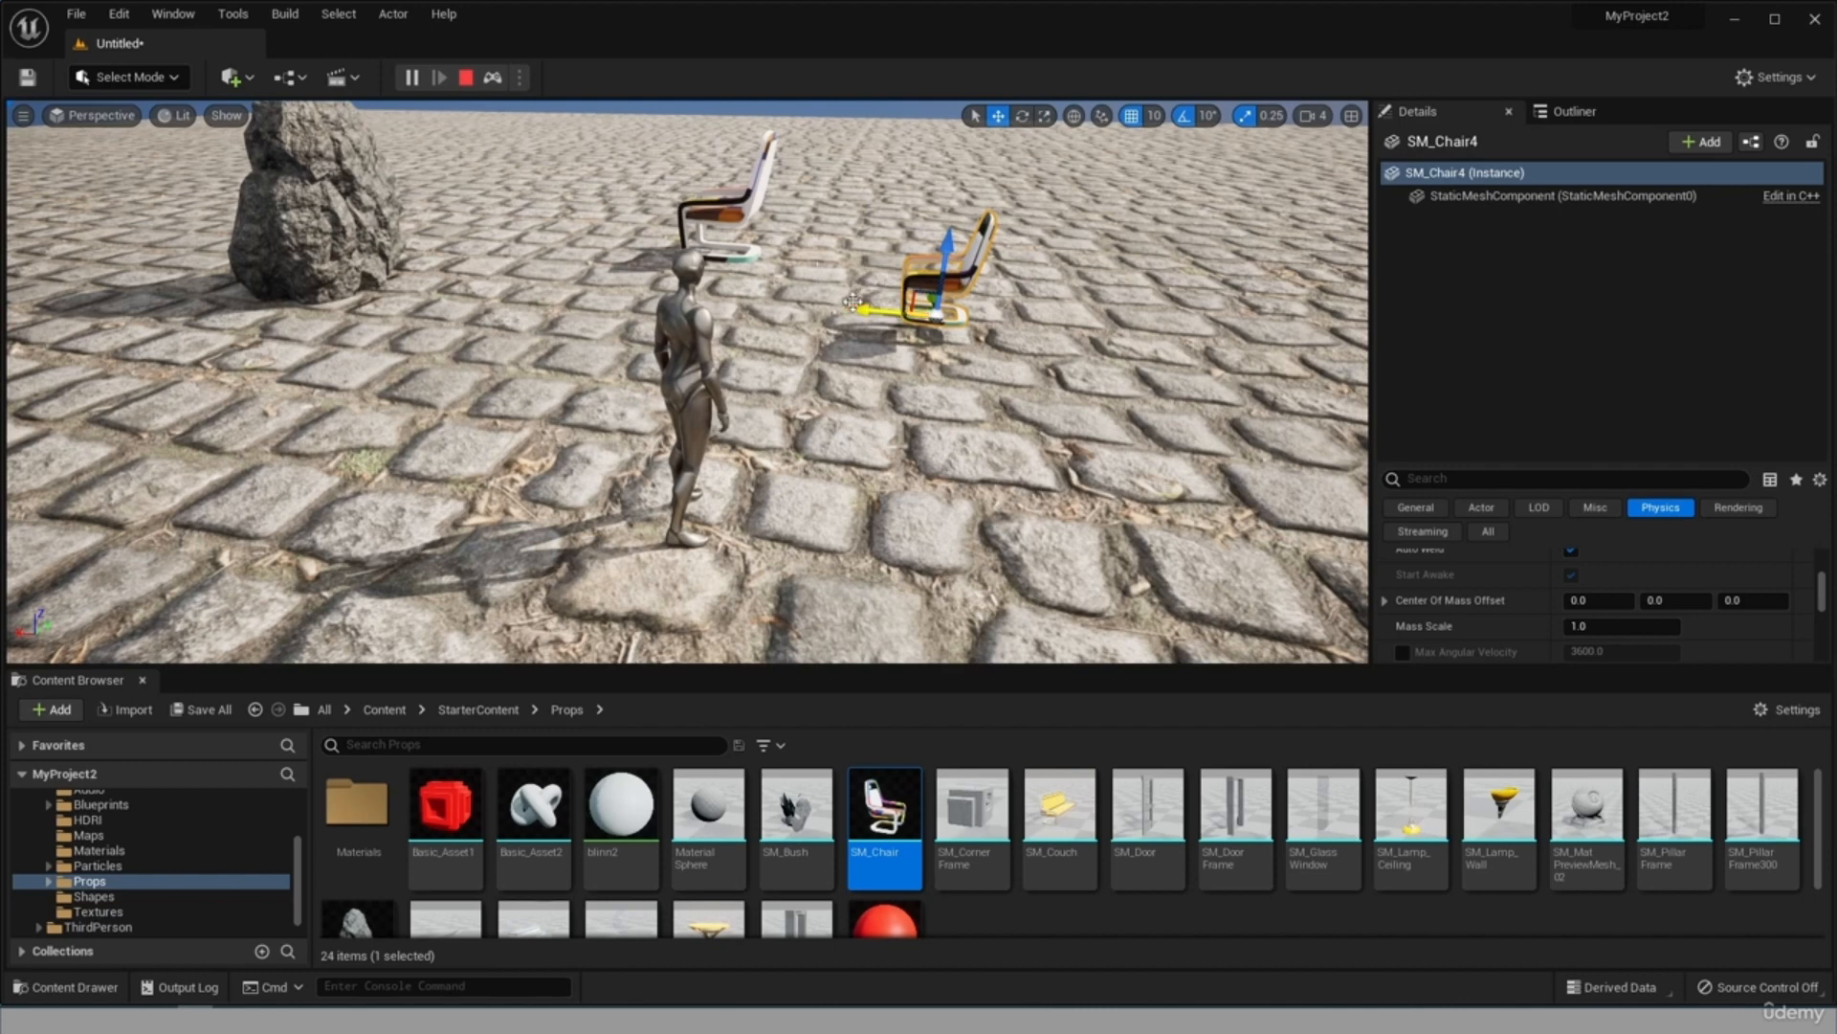
pyautogui.click(736, 196)
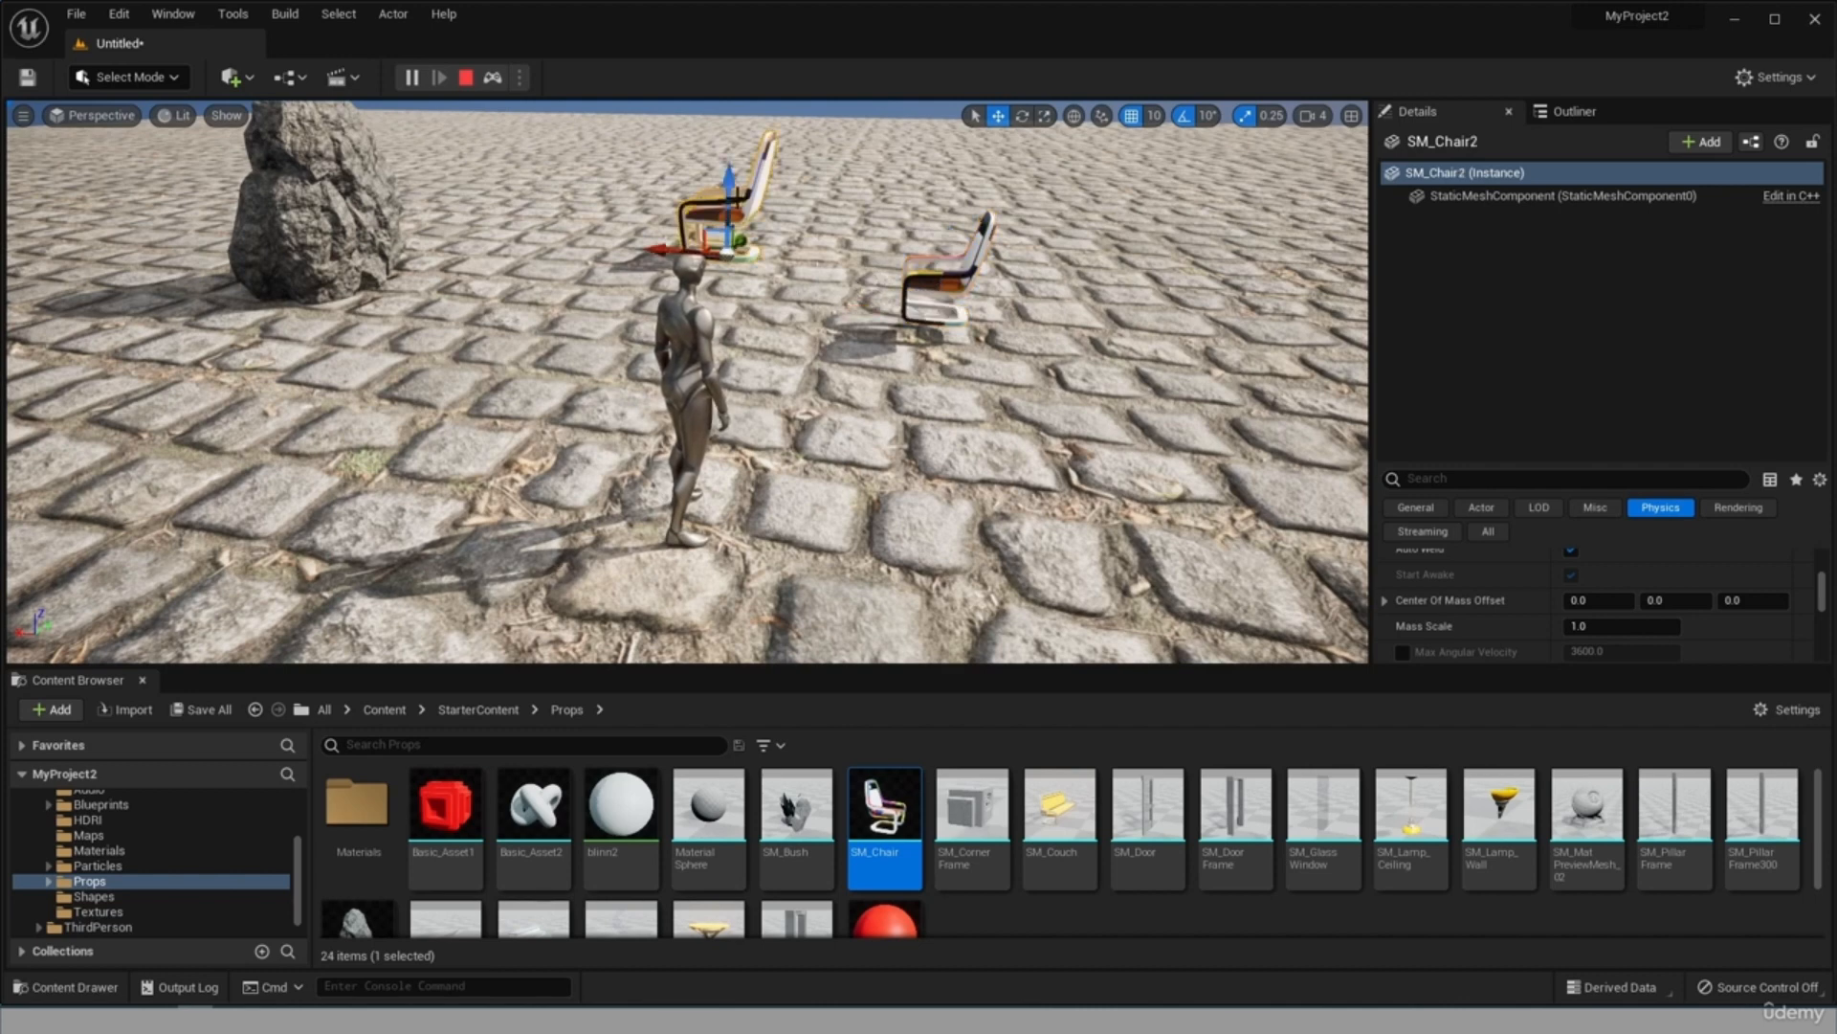
pyautogui.click(904, 266)
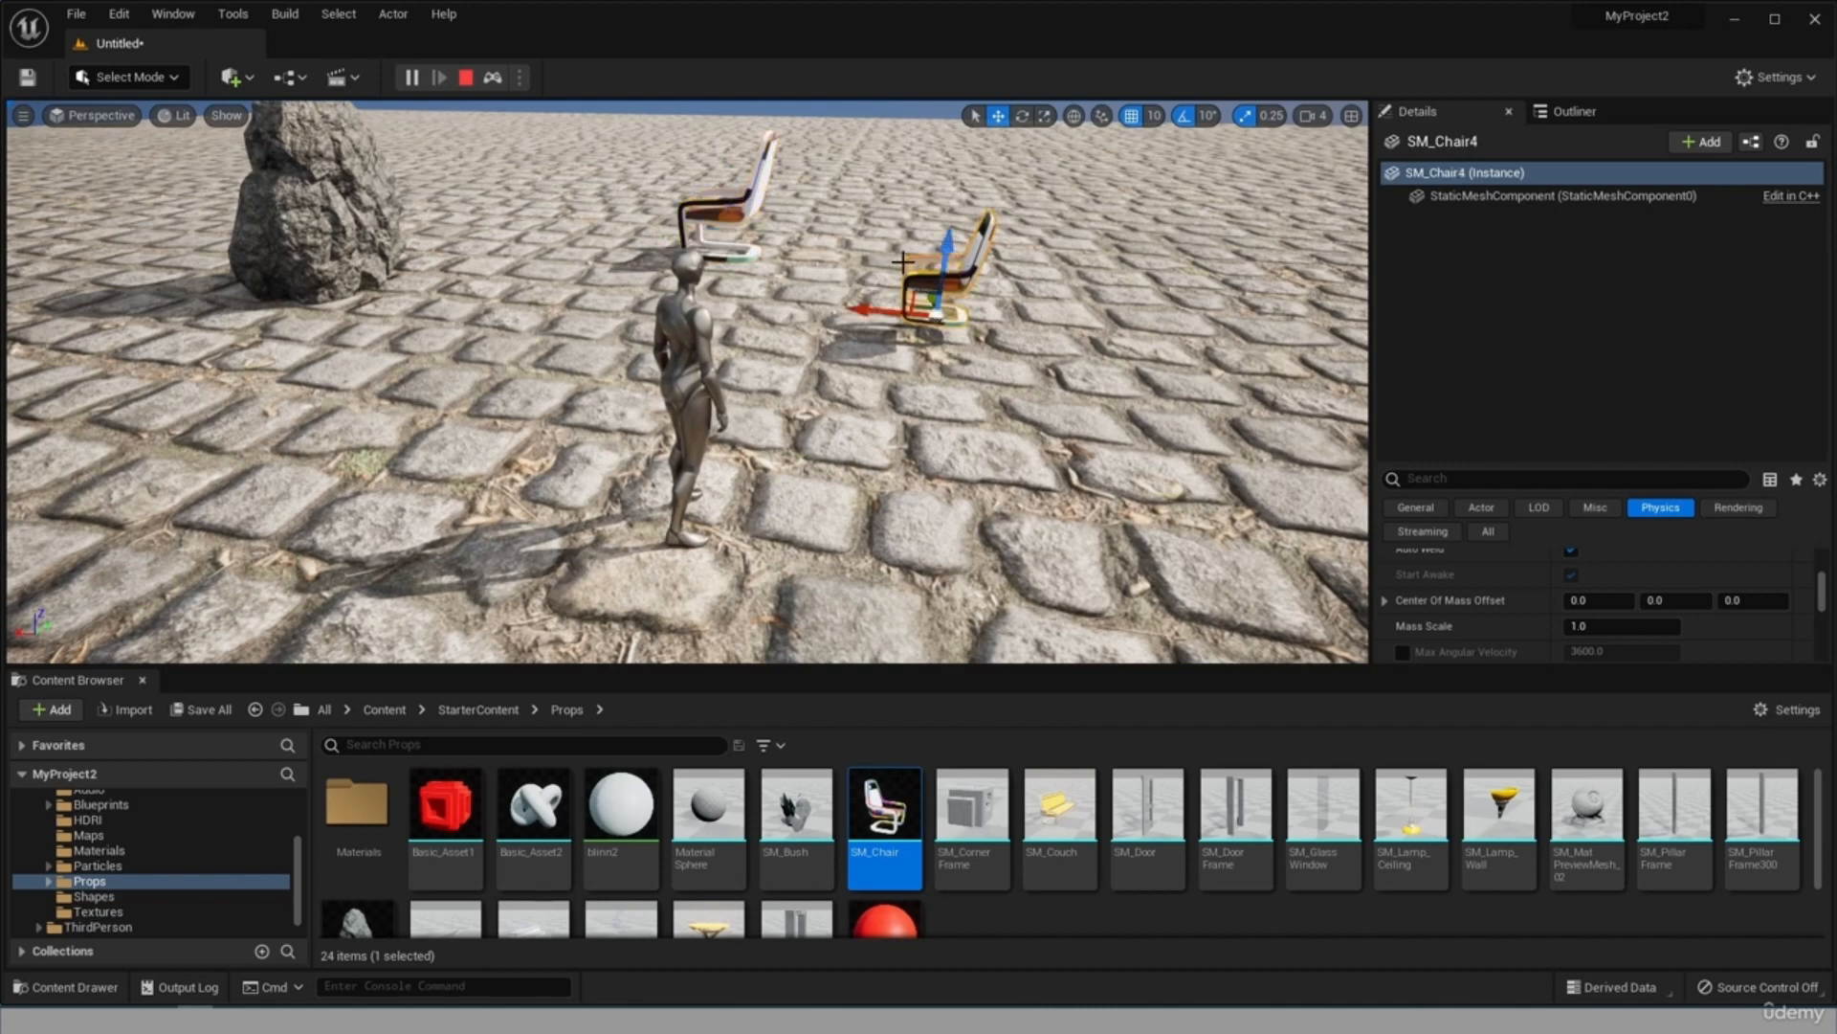
pyautogui.moveTo(778, 298); pyautogui.dragTo(914, 274)
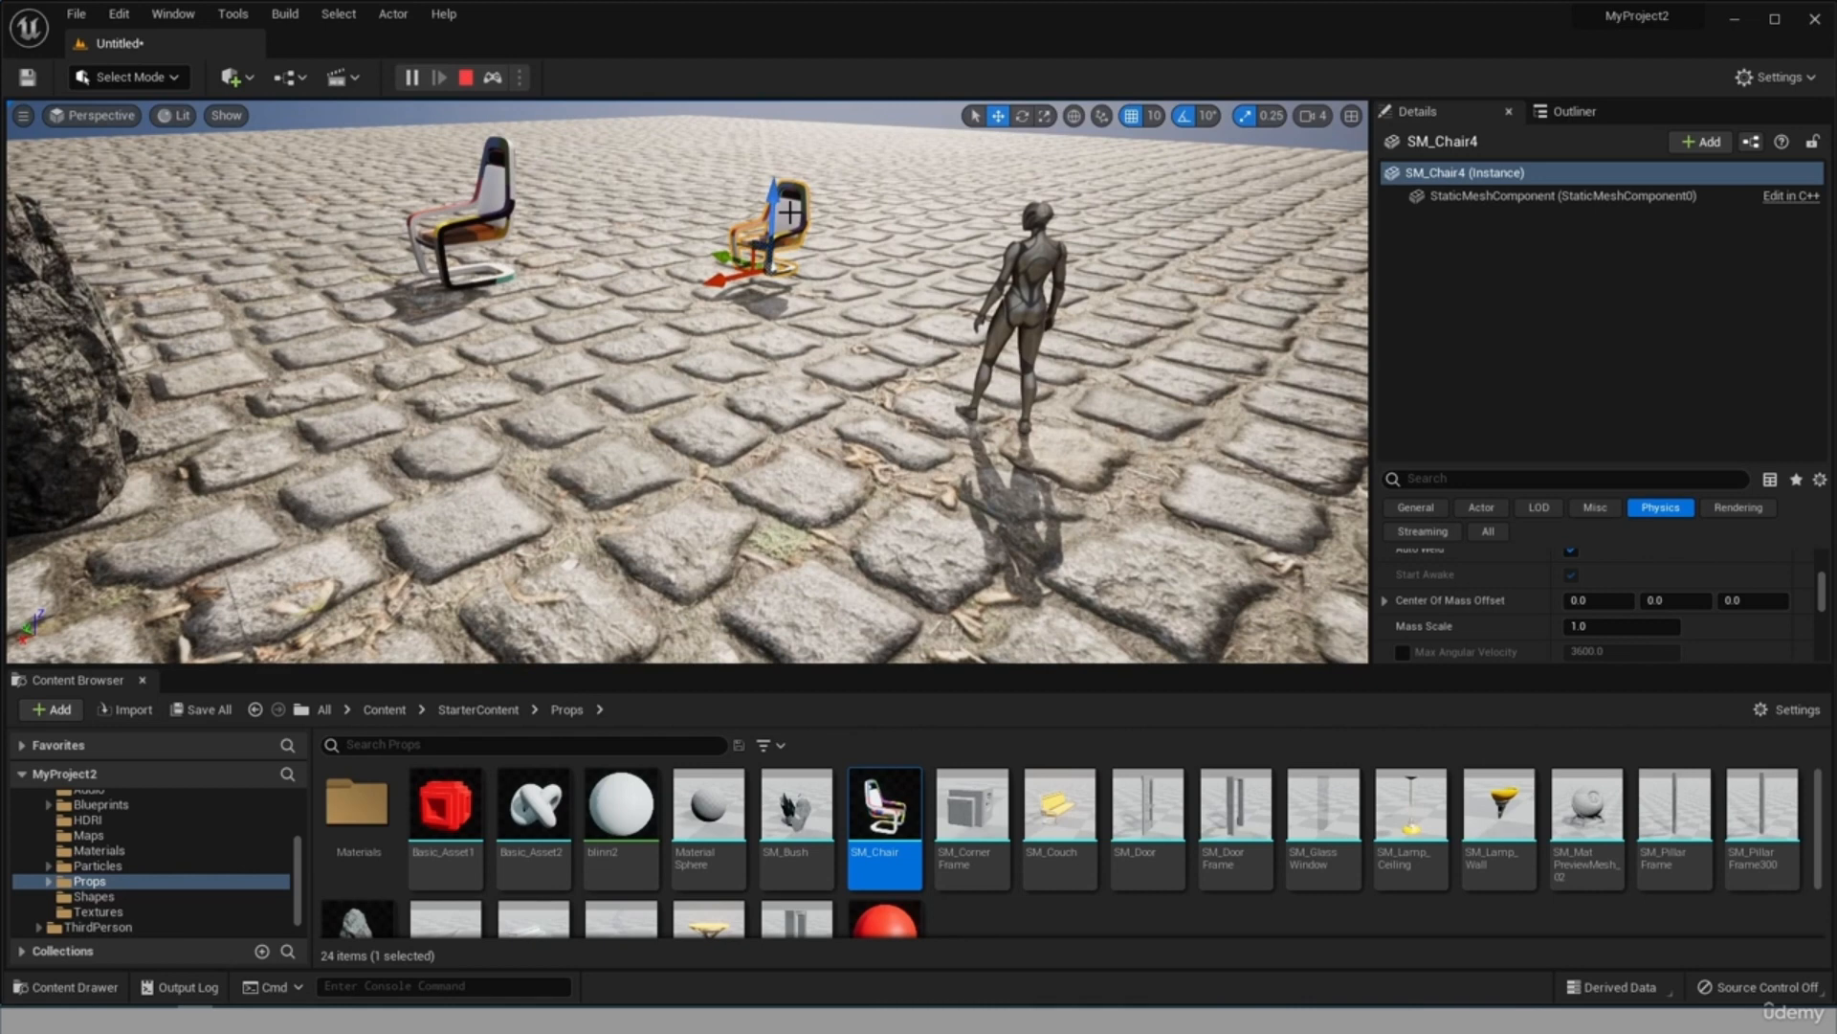
pyautogui.click(473, 225)
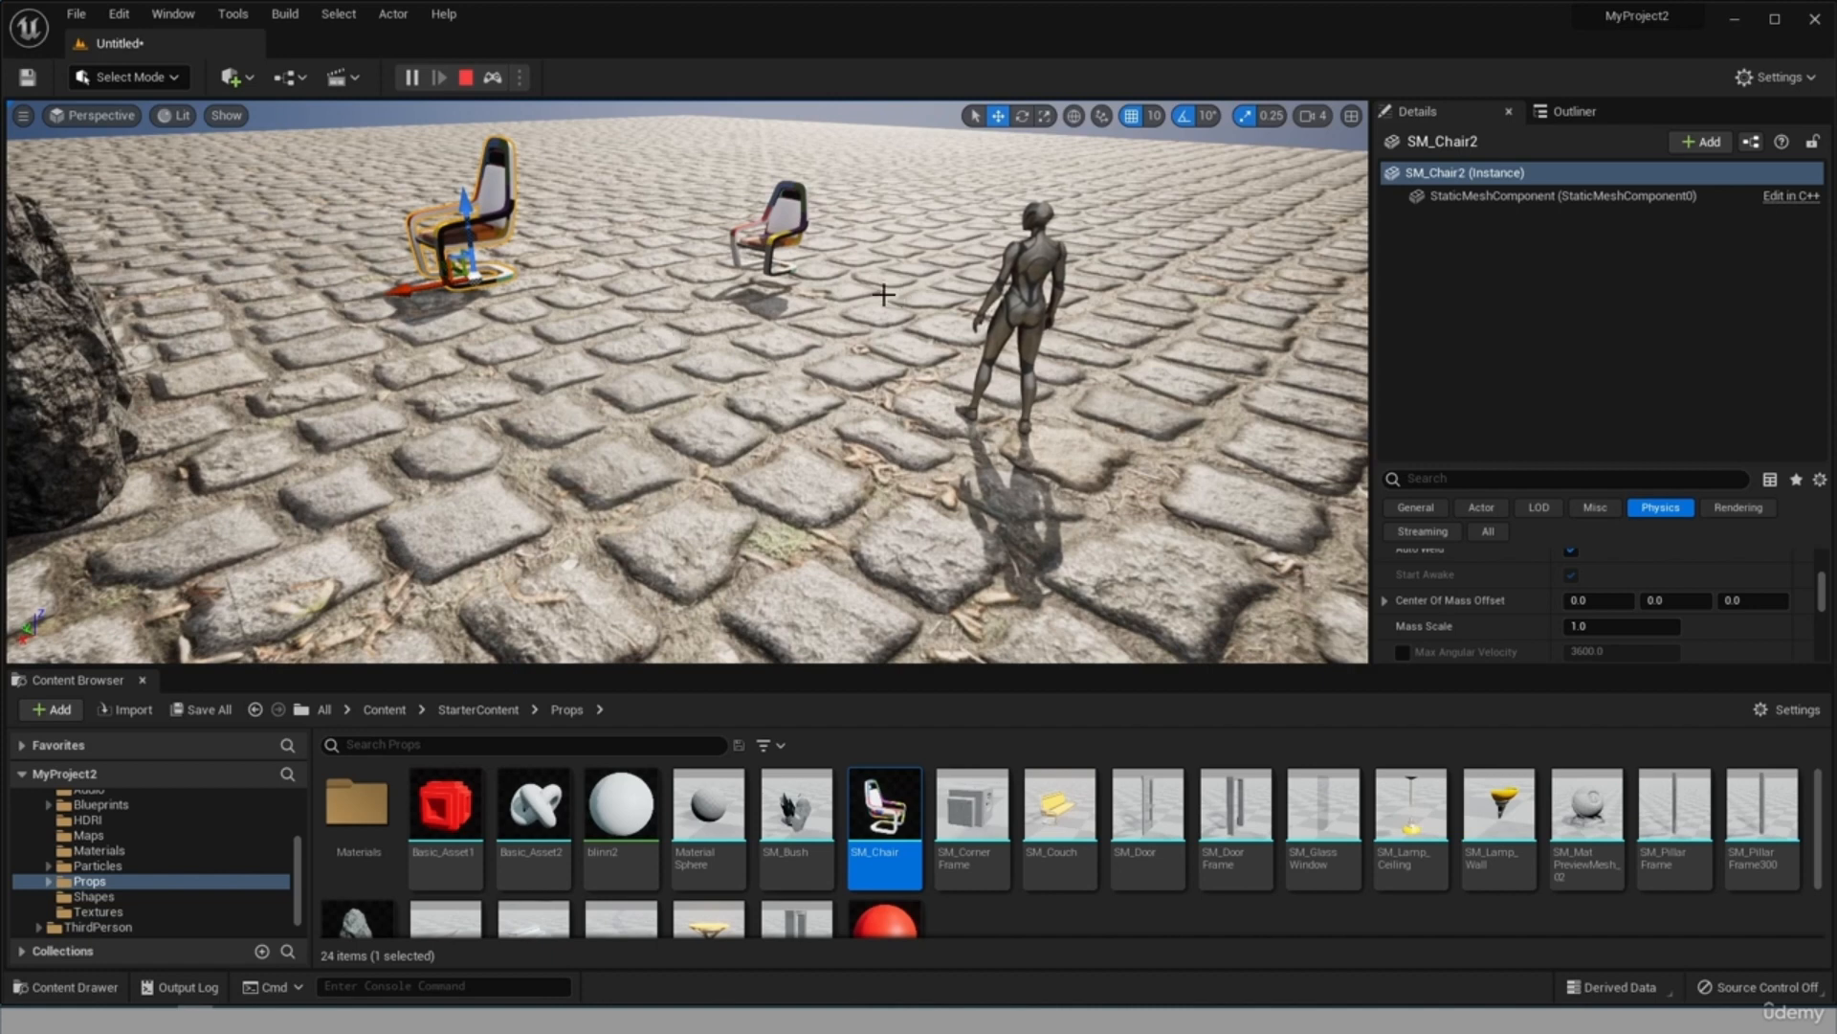
# End the simulation and show the contents of the StarterContent Blueprints folder.
pyautogui.scroll(-7, 743, 258)
pyautogui.scroll(5, 742, 258)
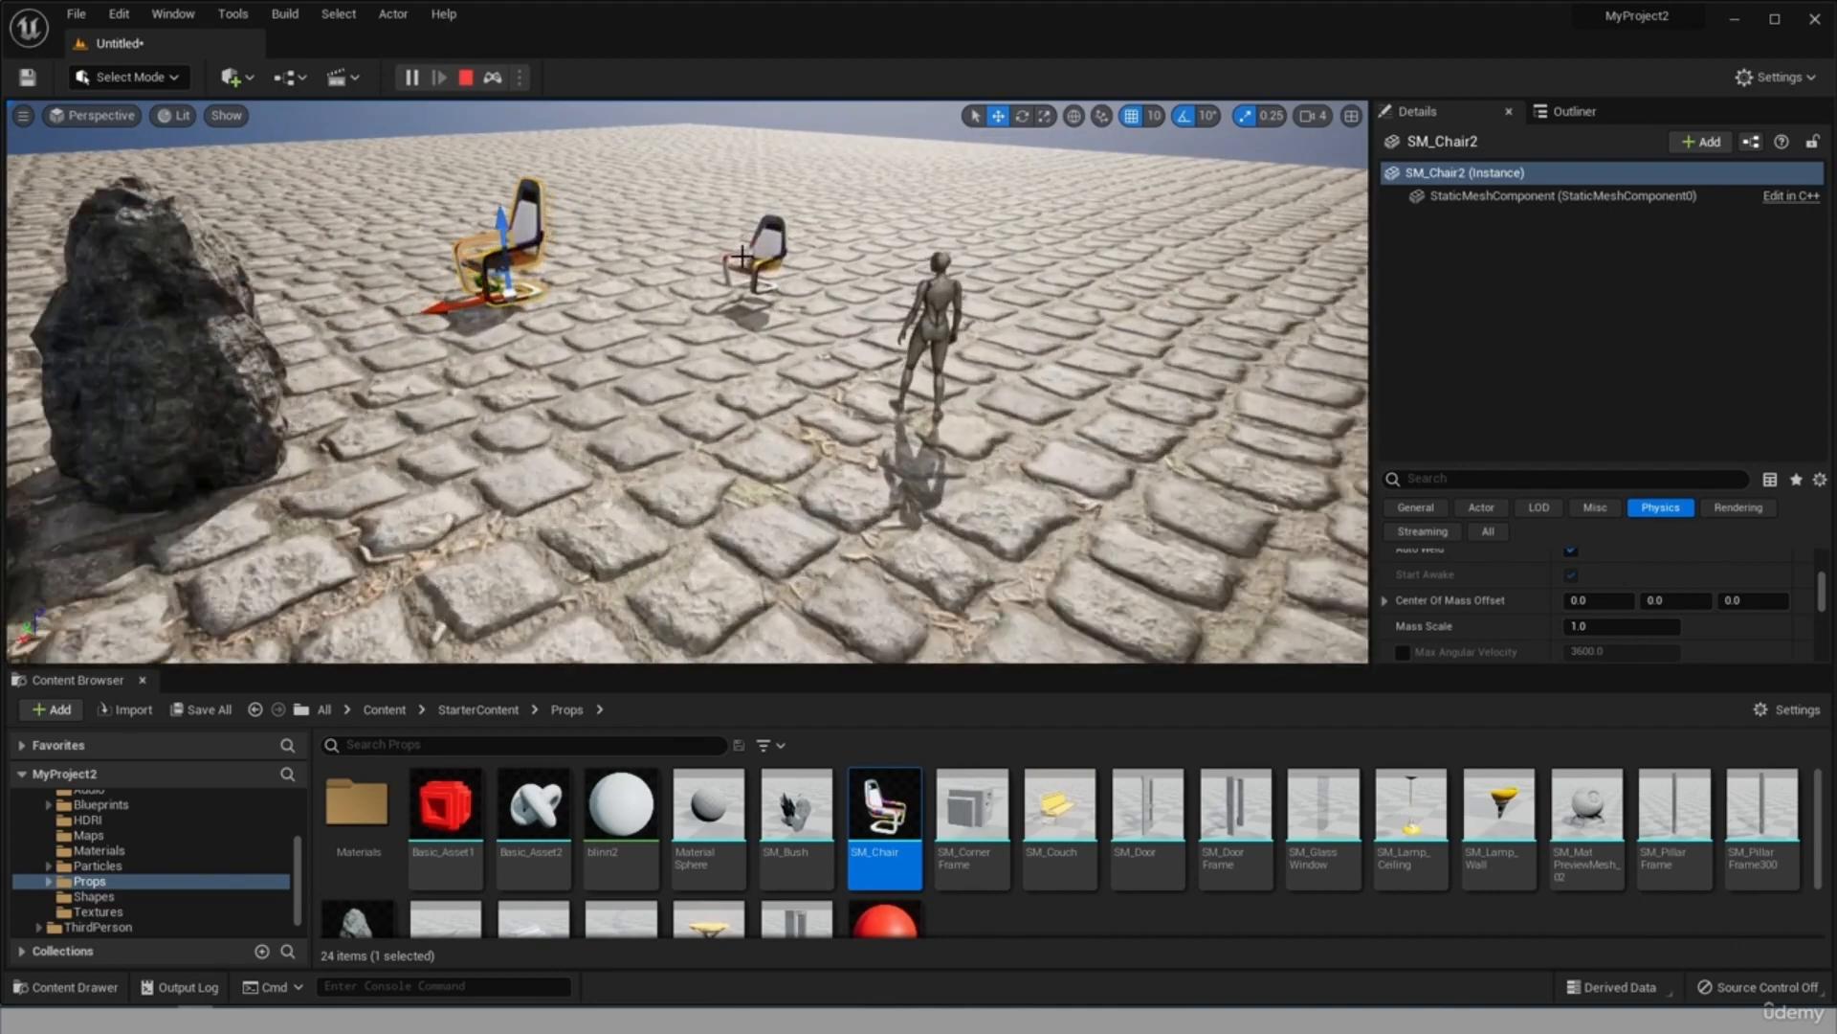
pyautogui.moveTo(833, 305)
pyautogui.mouseDown()
pyautogui.moveTo(660, 303)
pyautogui.moveTo(603, 259)
pyautogui.moveTo(814, 244)
pyautogui.moveTo(847, 251)
pyautogui.moveTo(833, 303)
pyautogui.mouseUp()
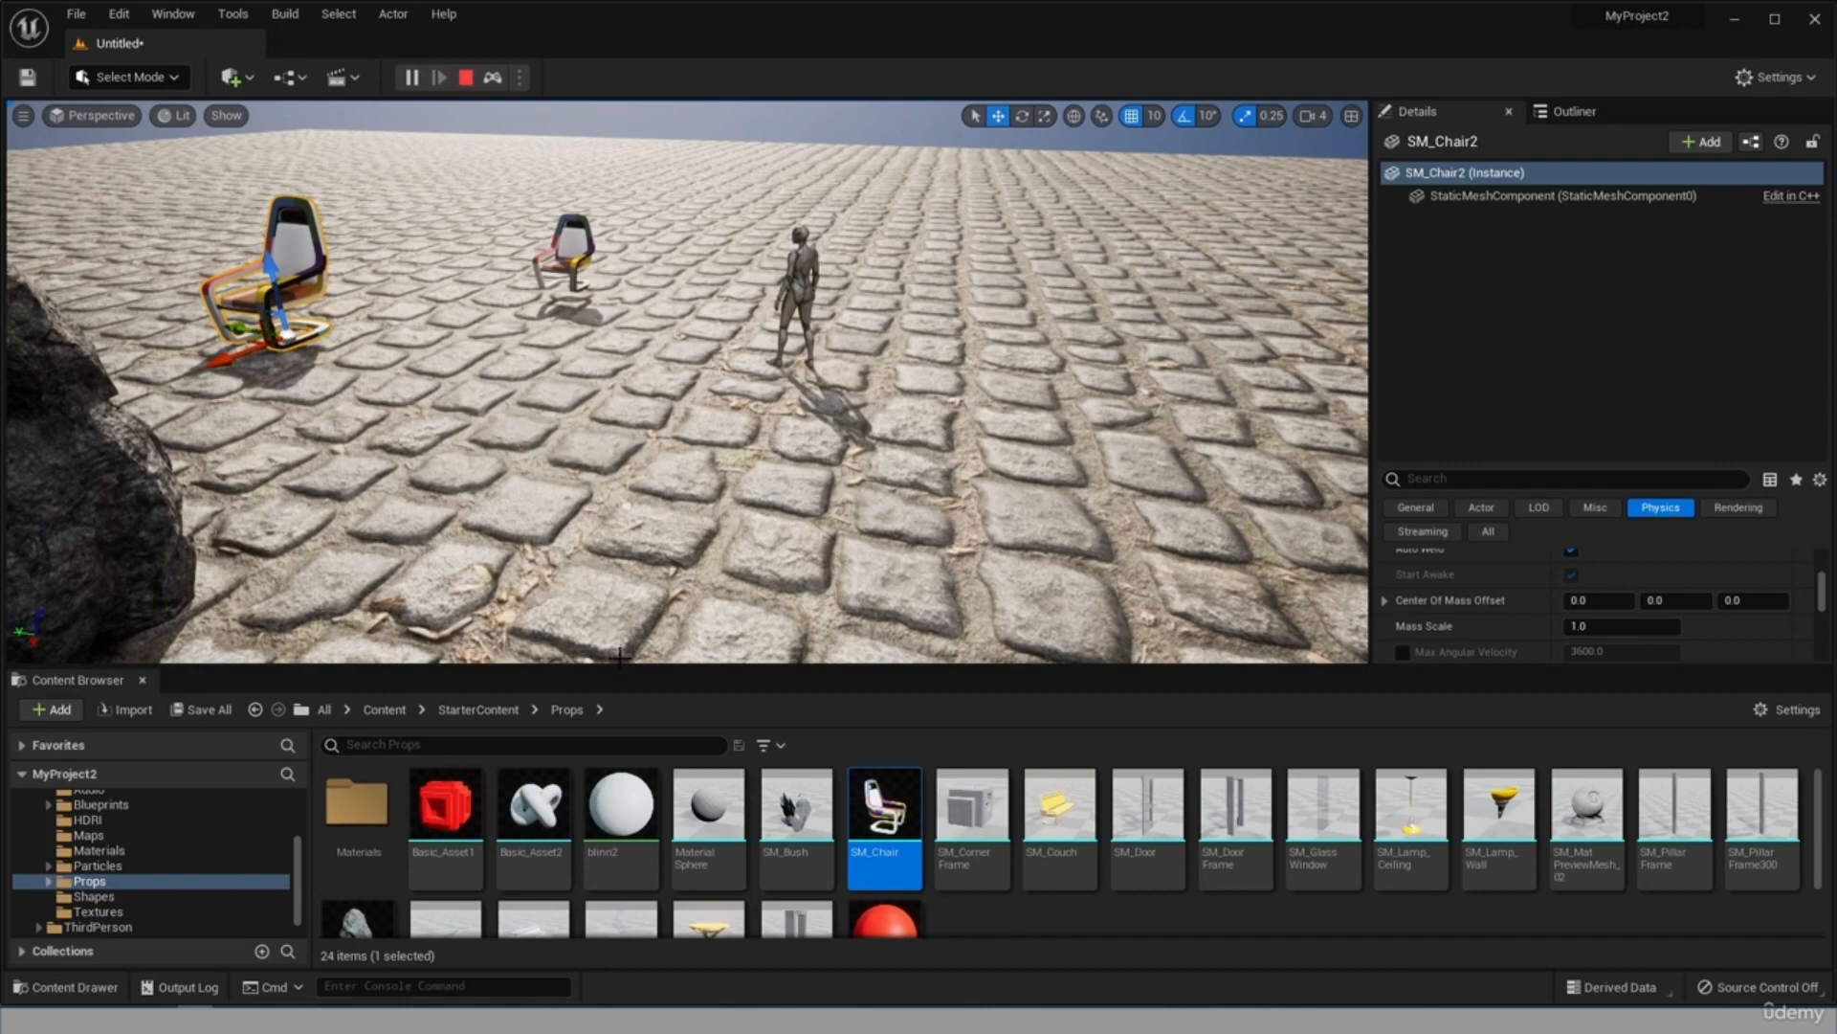
pyautogui.scroll(-1, 153, 882)
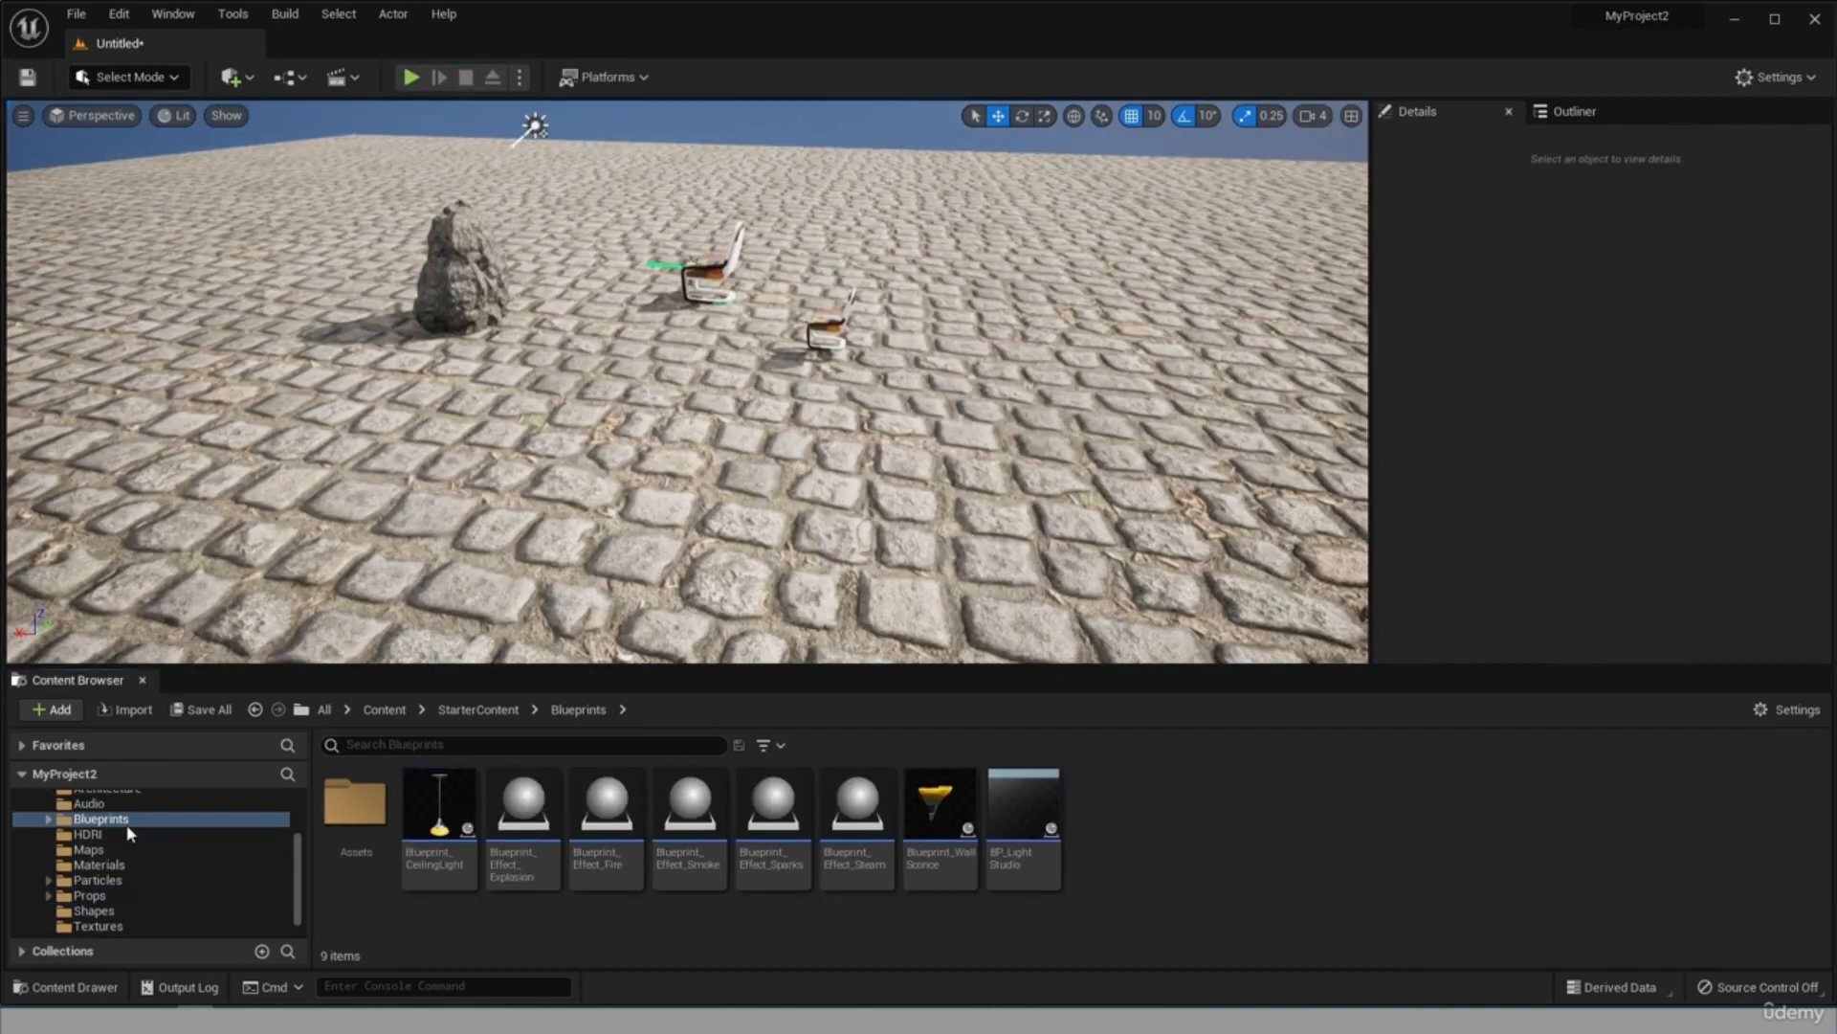
# Place Blueprint_CeilingLight in the level above the chairs and rock, and select its PointLight1 component to examine its light properties.
pyautogui.click(440, 813)
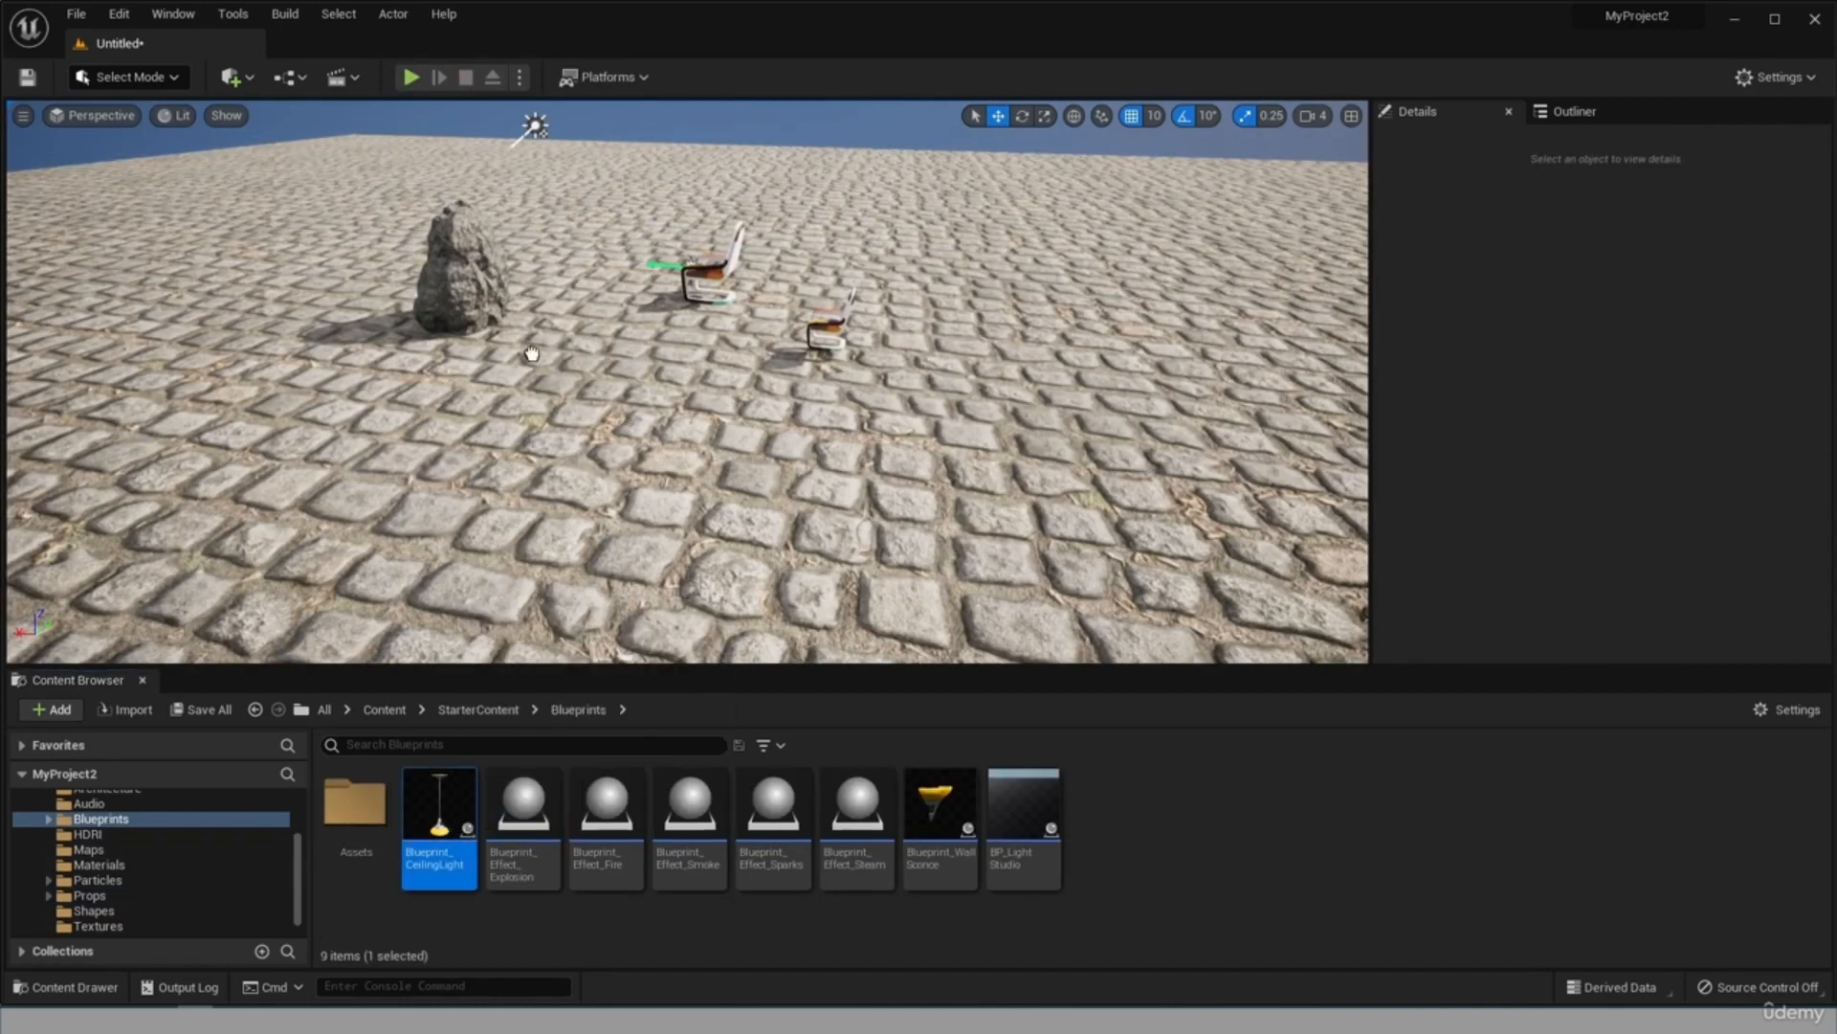
pyautogui.moveTo(600, 273); pyautogui.dragTo(584, 115)
pyautogui.moveTo(729, 555); pyautogui.dragTo(735, 517)
pyautogui.scroll(2, 592, 373)
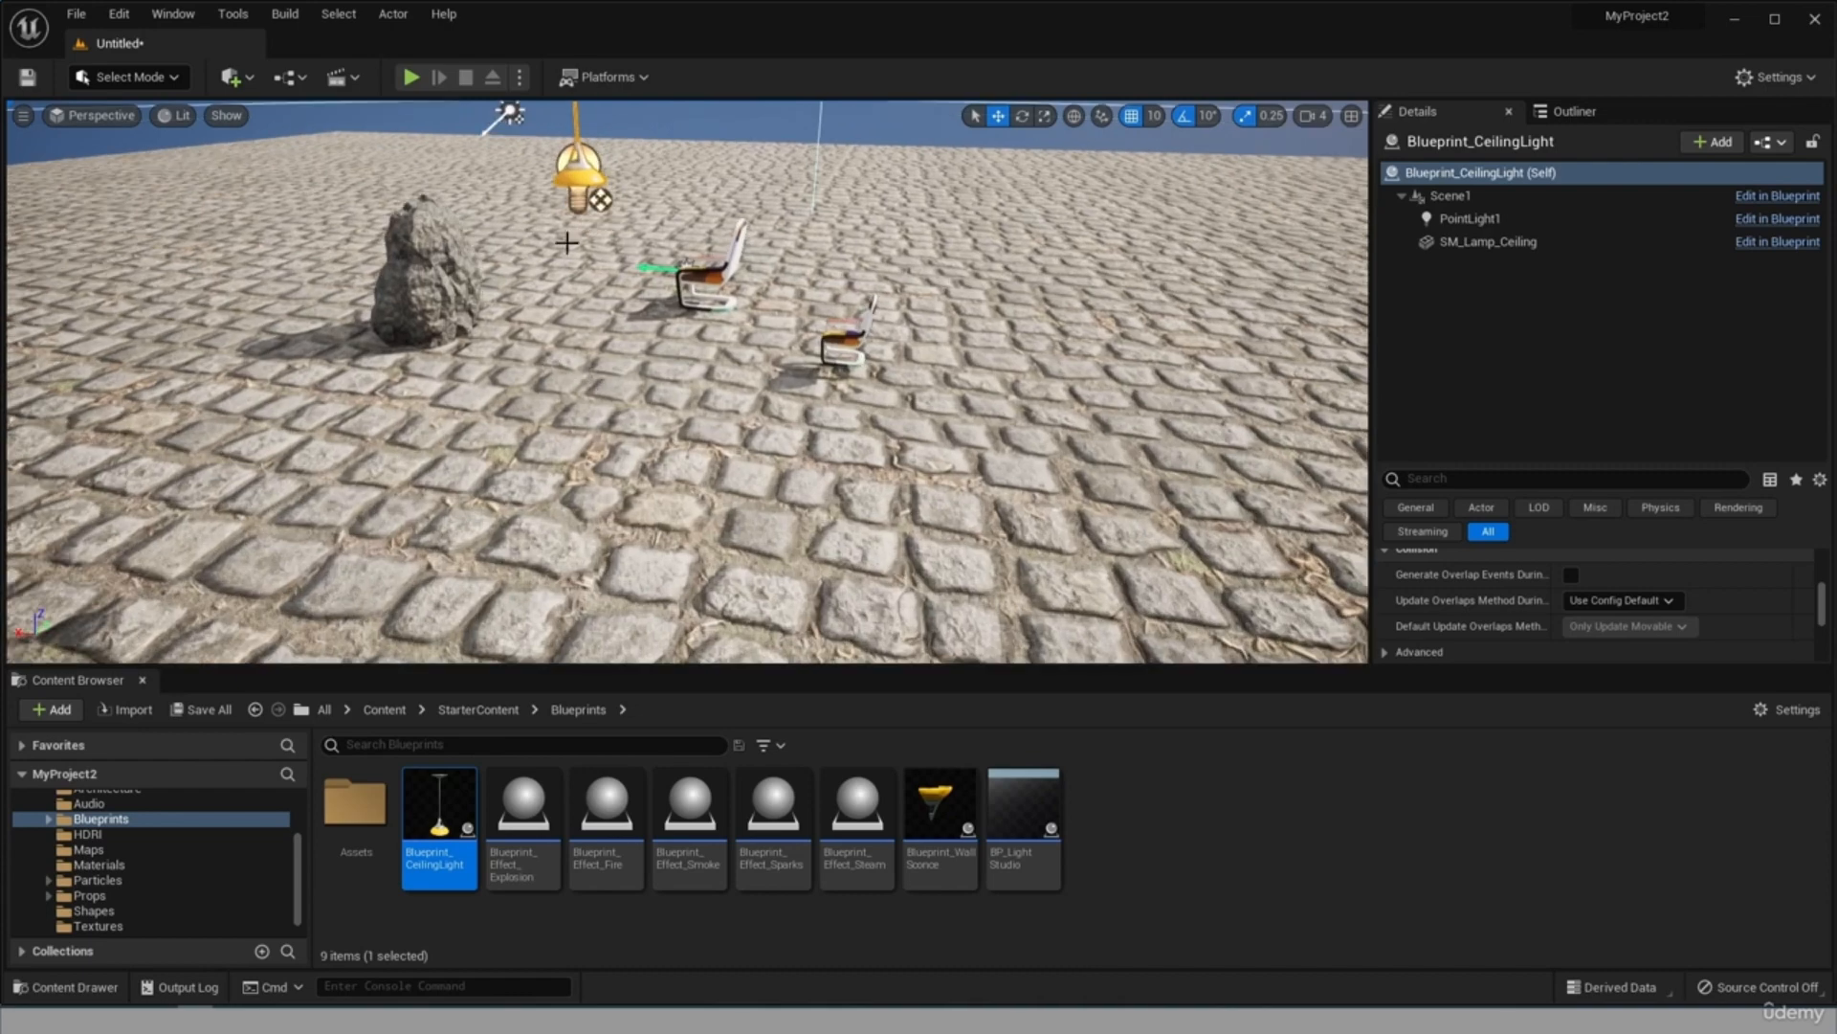
pyautogui.click(1454, 220)
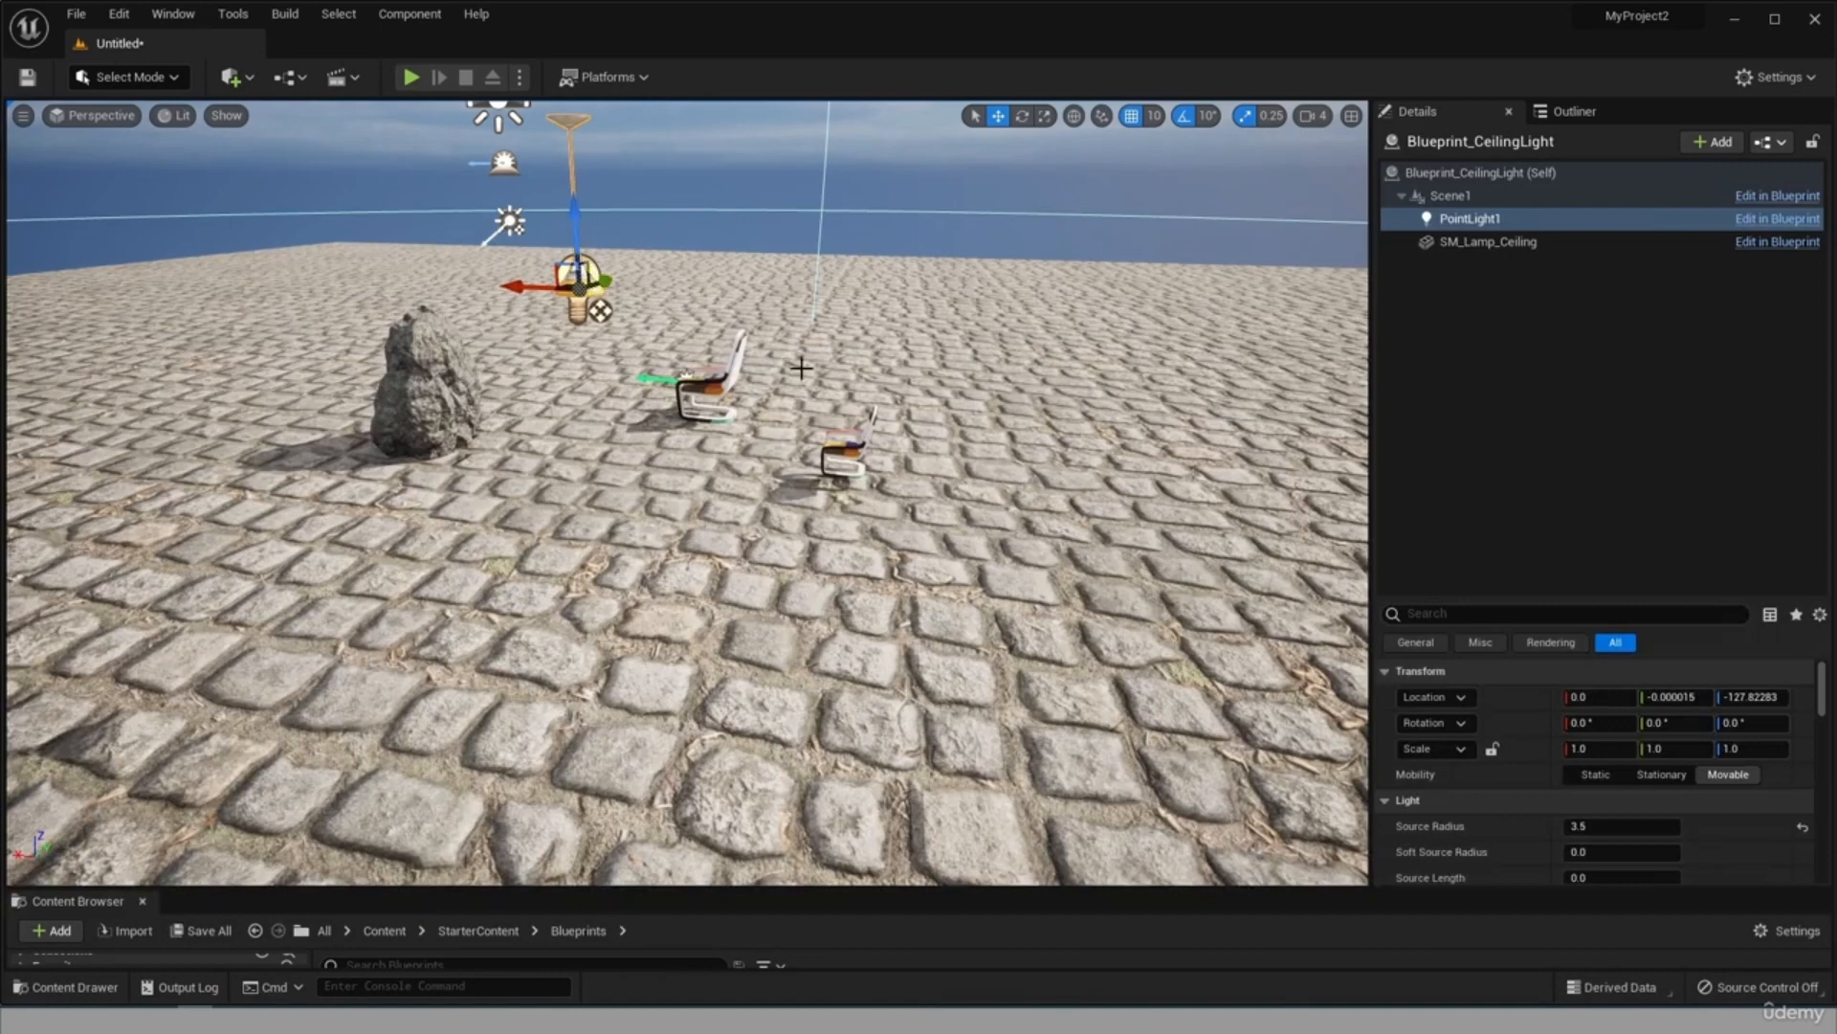
pyautogui.scroll(-3, 1611, 777)
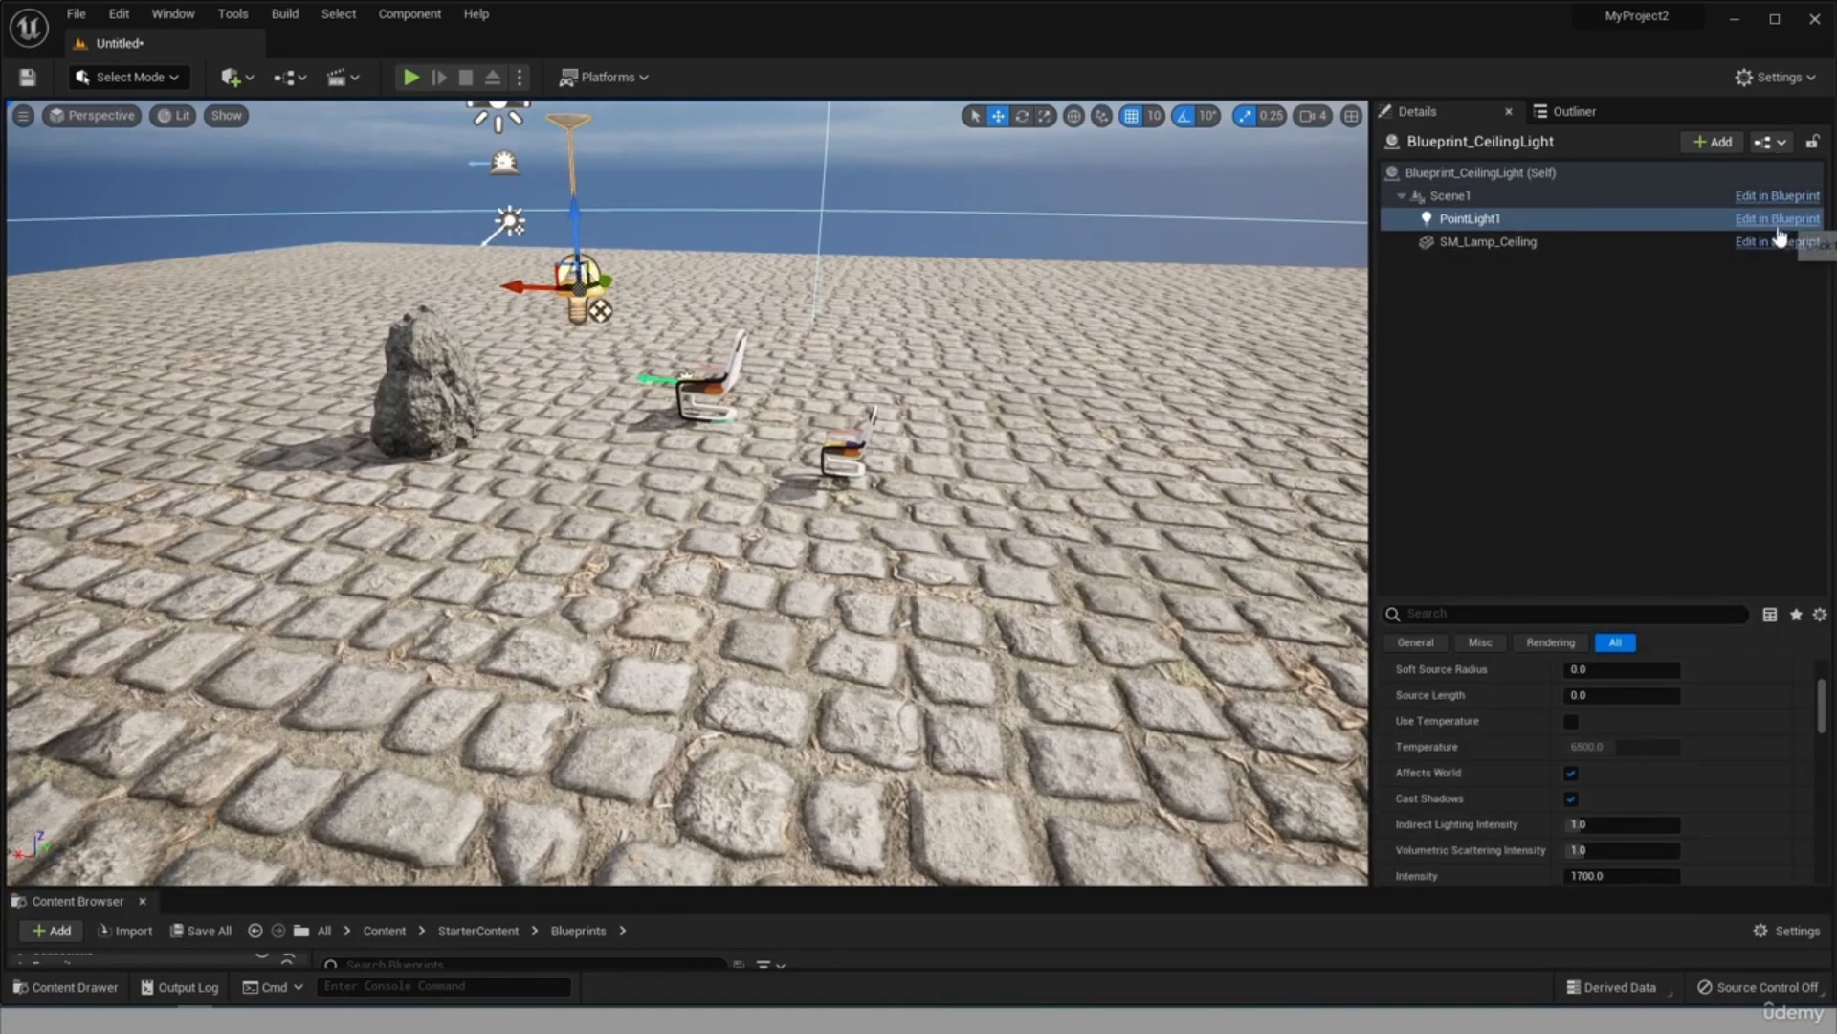
# Enlarge the Content Browser, show the StarterContent Audio folder, and examine the details of Collapse02 and Collapse_Cue.
pyautogui.moveTo(544, 889); pyautogui.dragTo(543, 499)
pyautogui.click(89, 743)
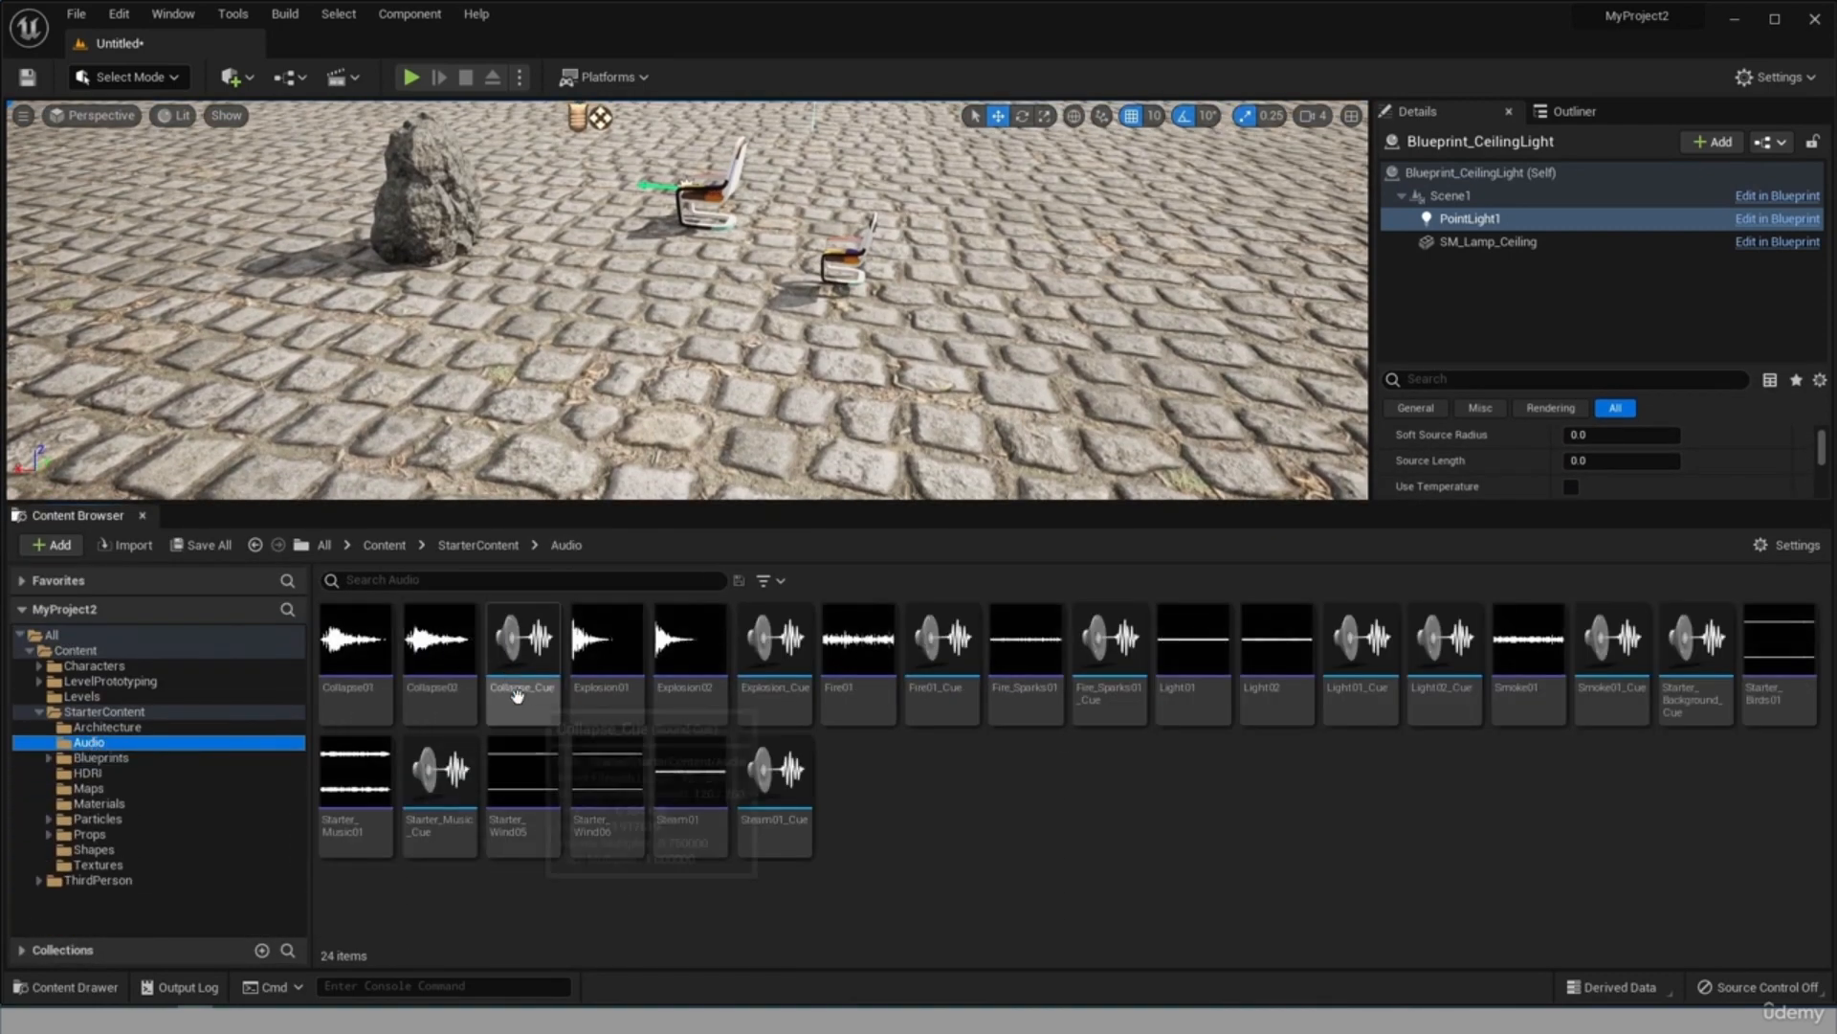
pyautogui.moveTo(430, 719)
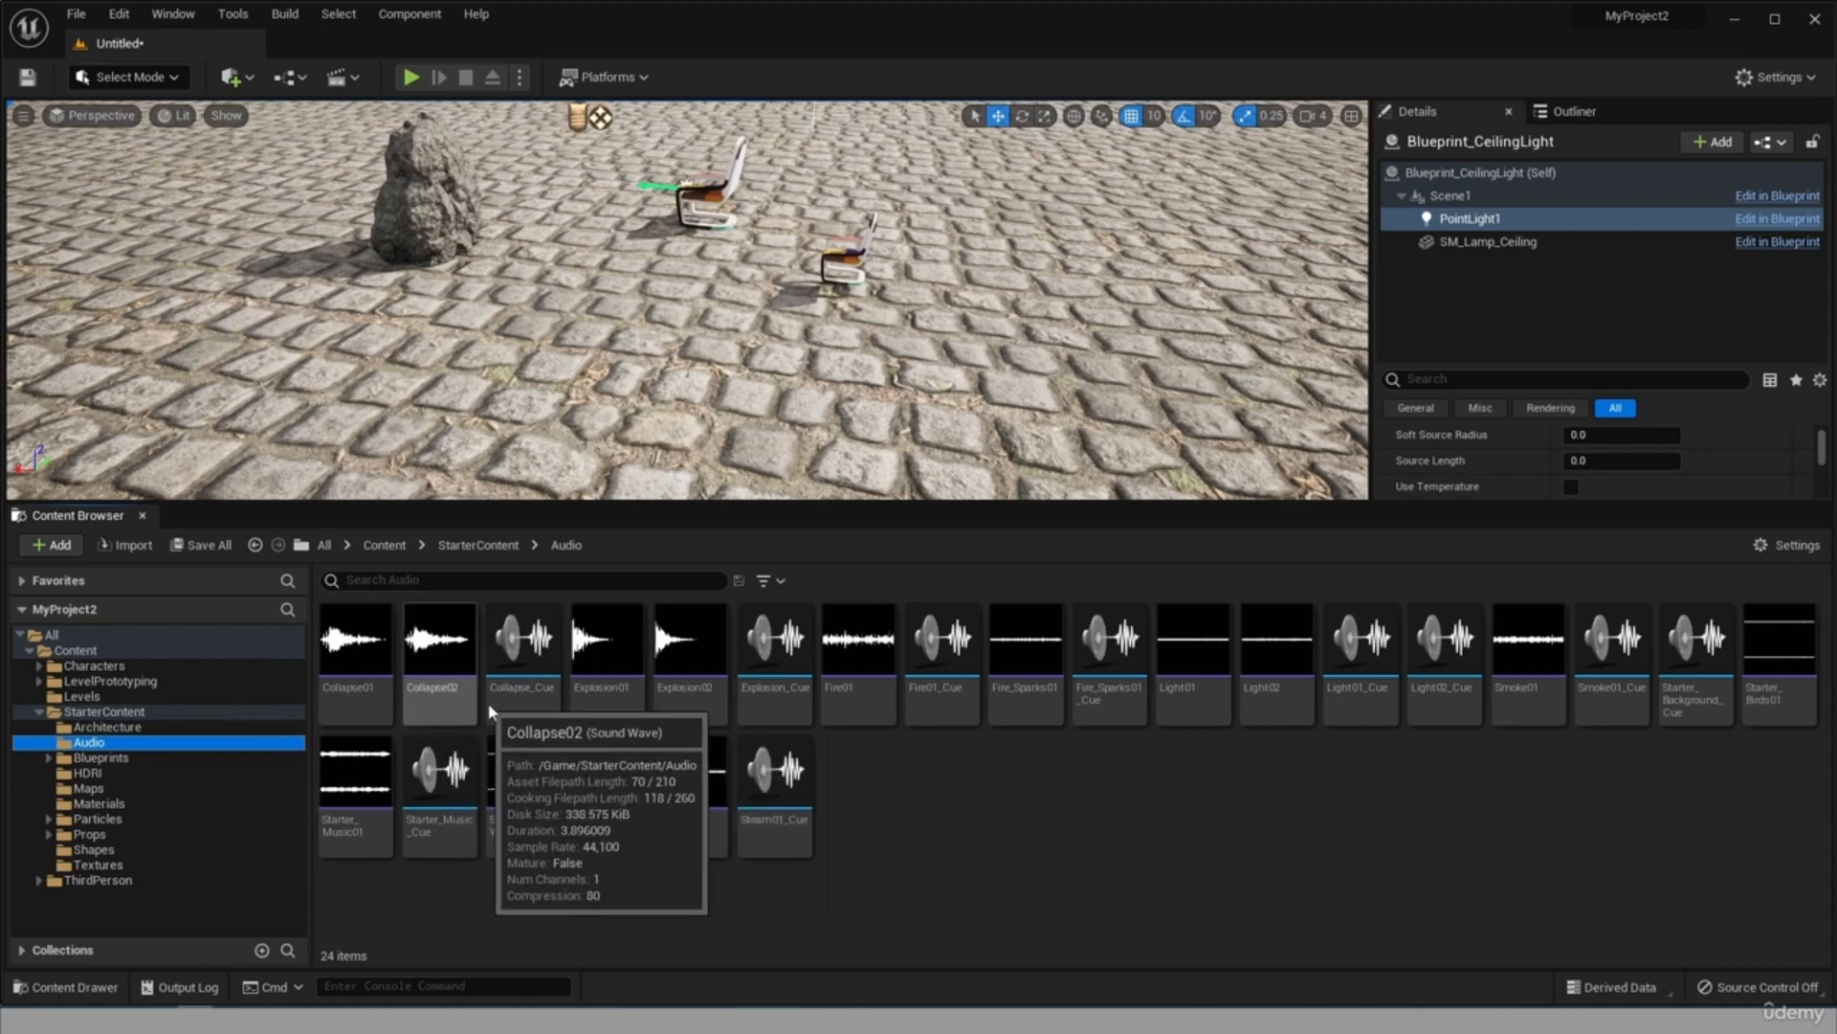
pyautogui.moveTo(541, 704)
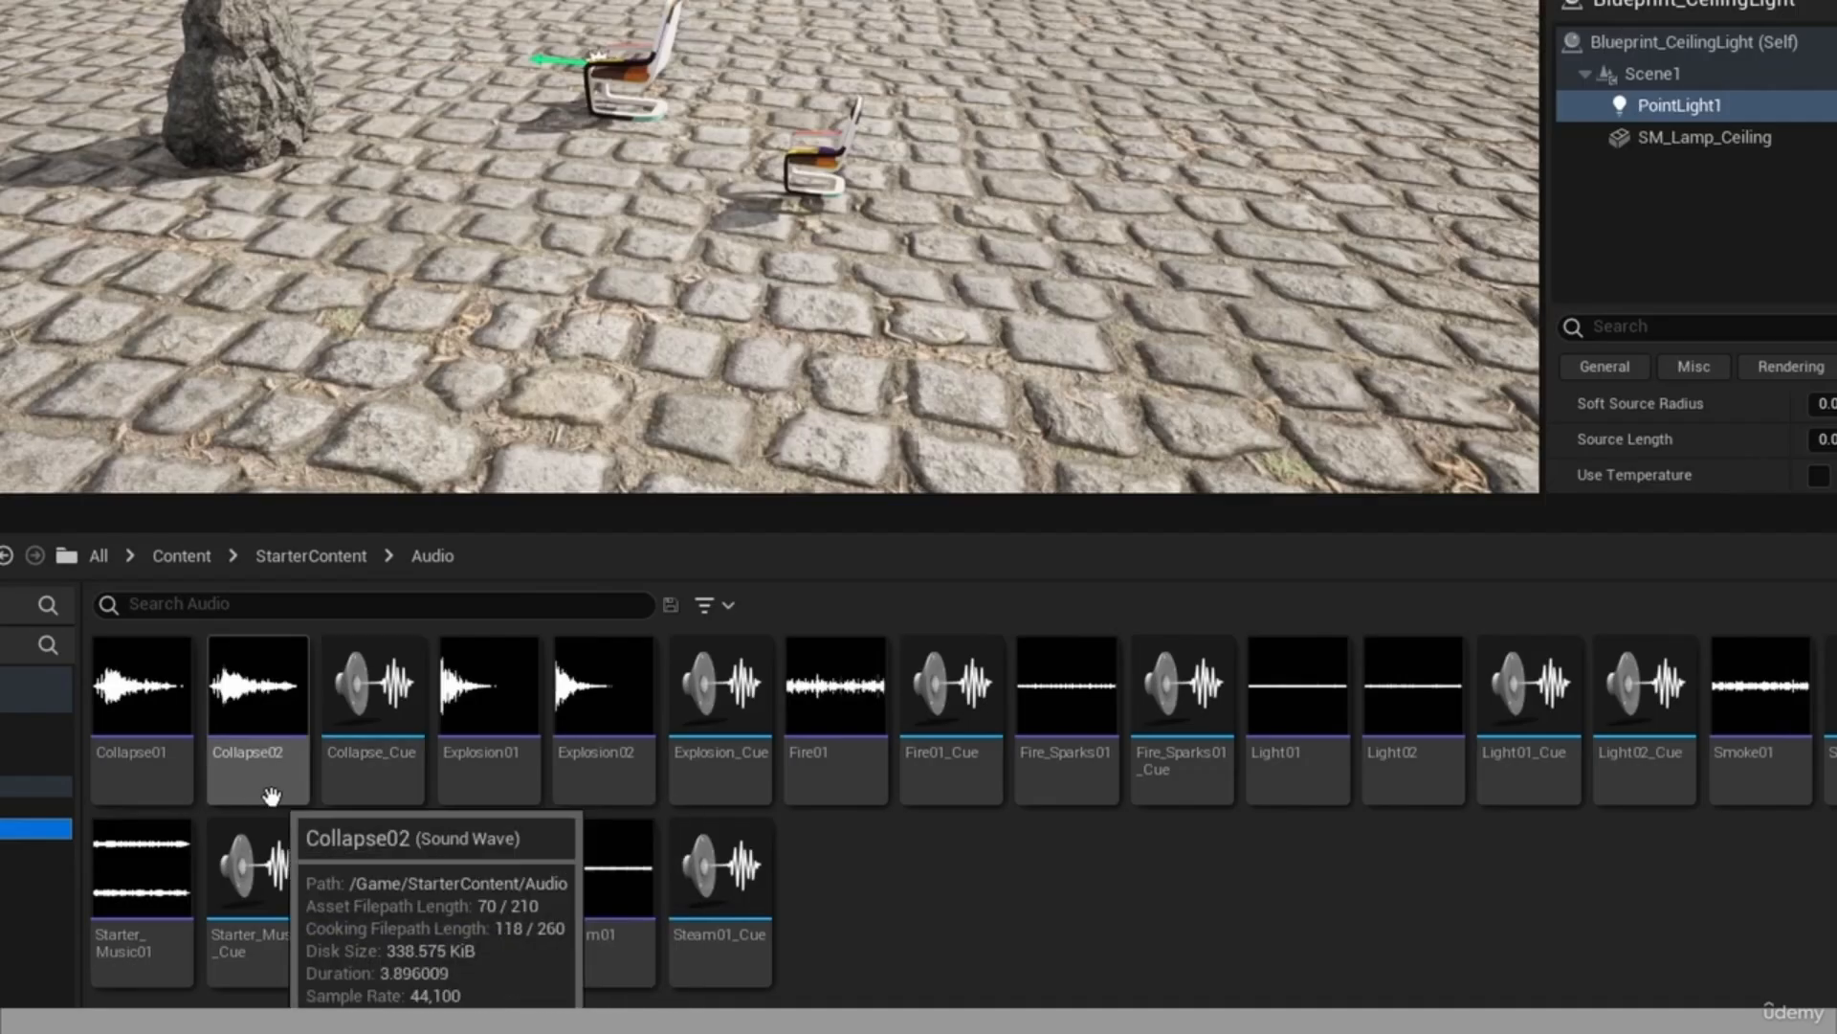
pyautogui.moveTo(372, 785)
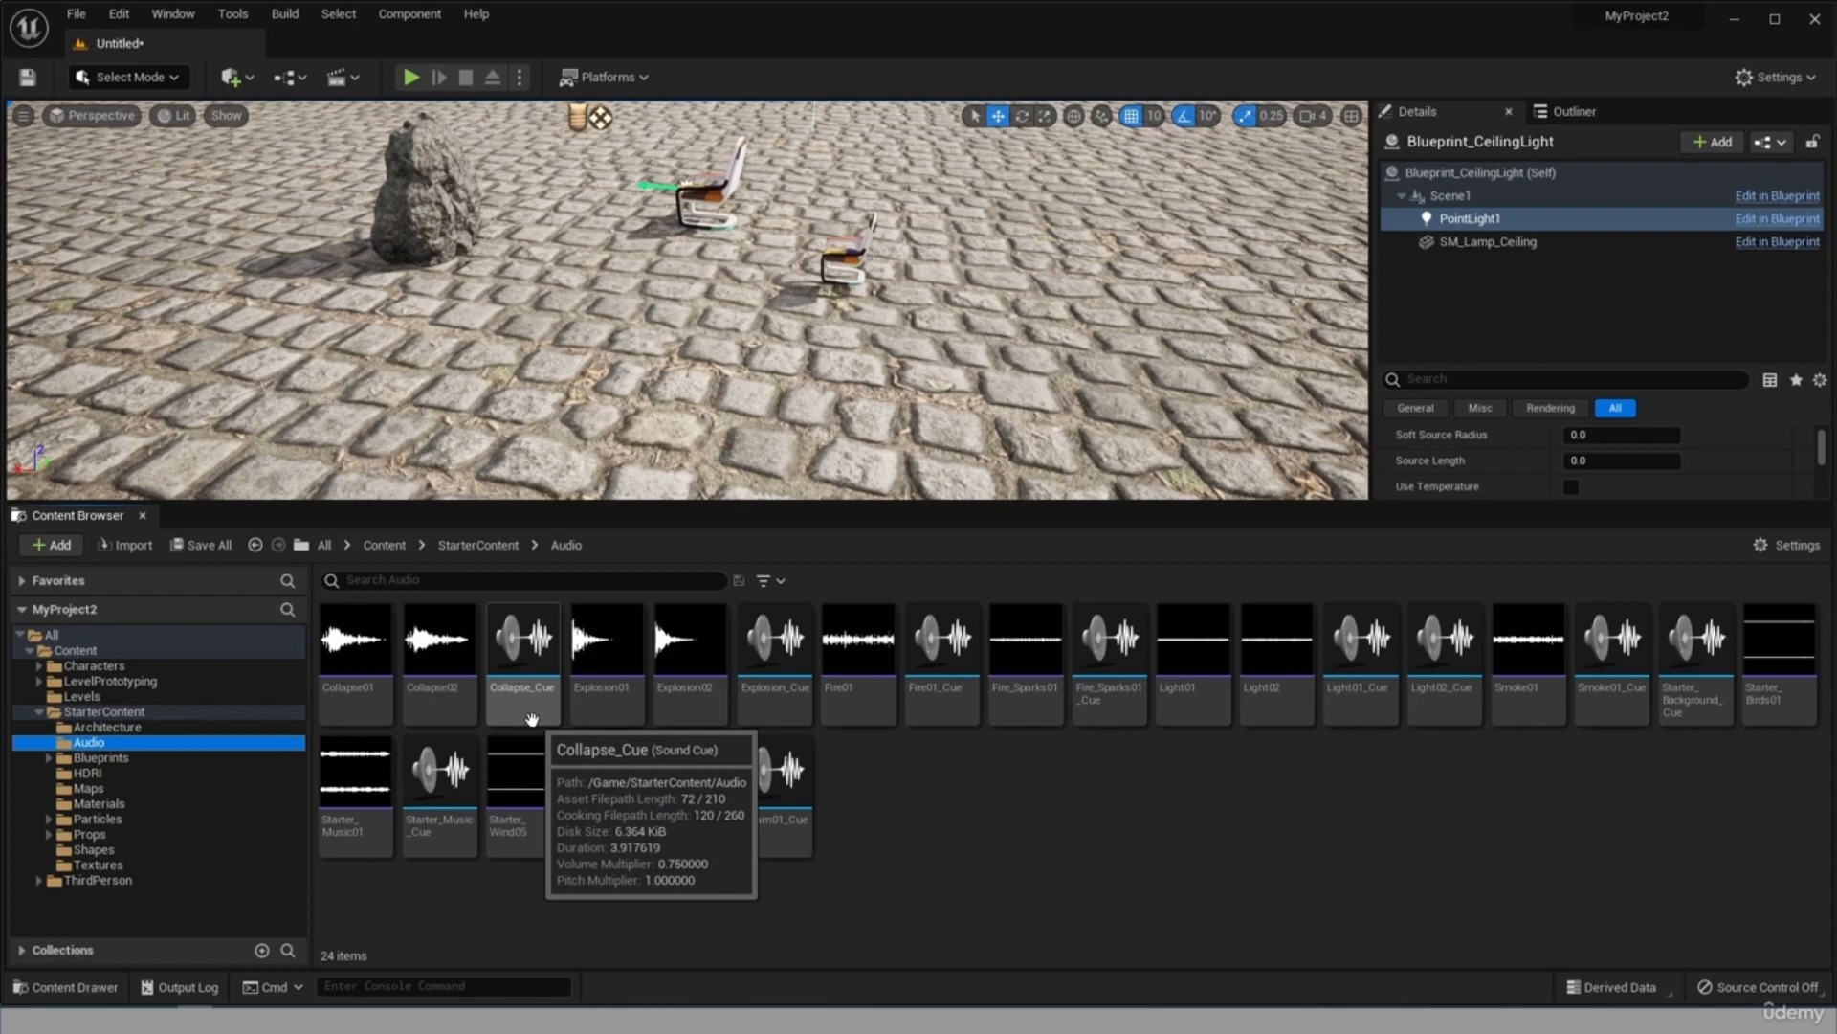
# Add the Light01_Cue sound to Blueprint_CeilingLight as a component and select it in the component list.
pyautogui.click(1414, 172)
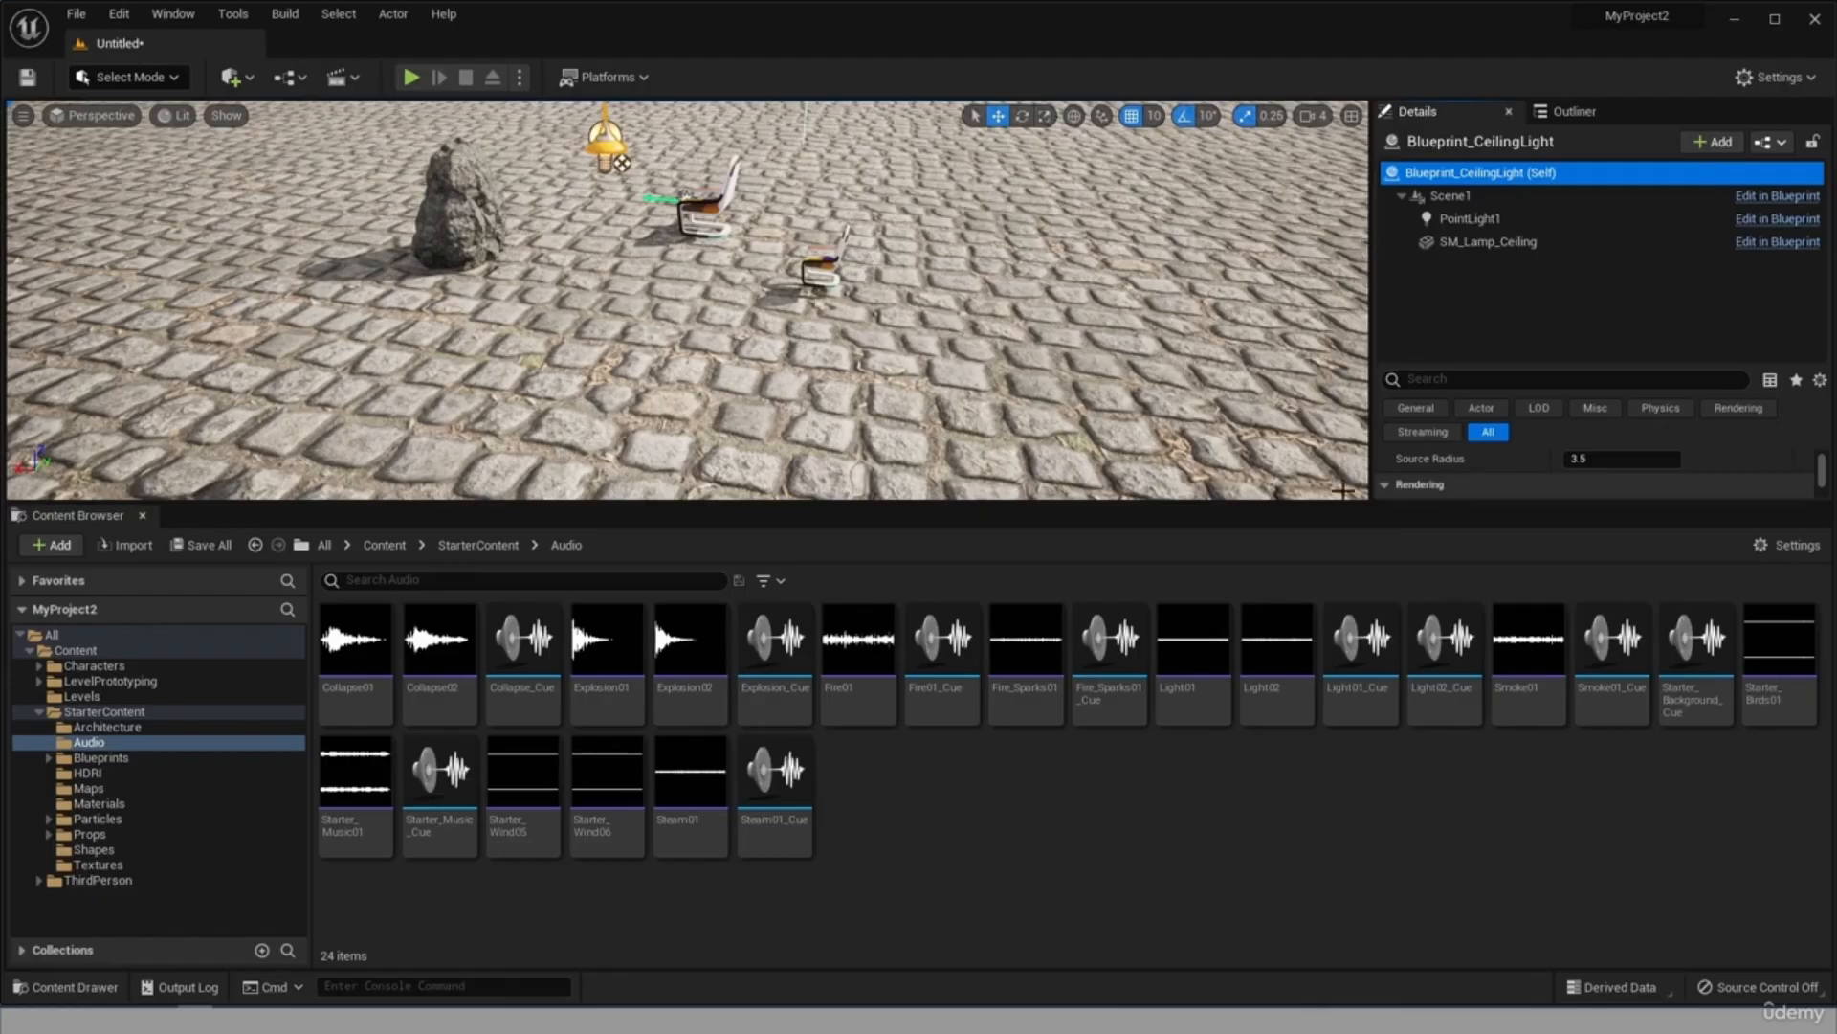
pyautogui.moveTo(1359, 650); pyautogui.dragTo(1496, 293)
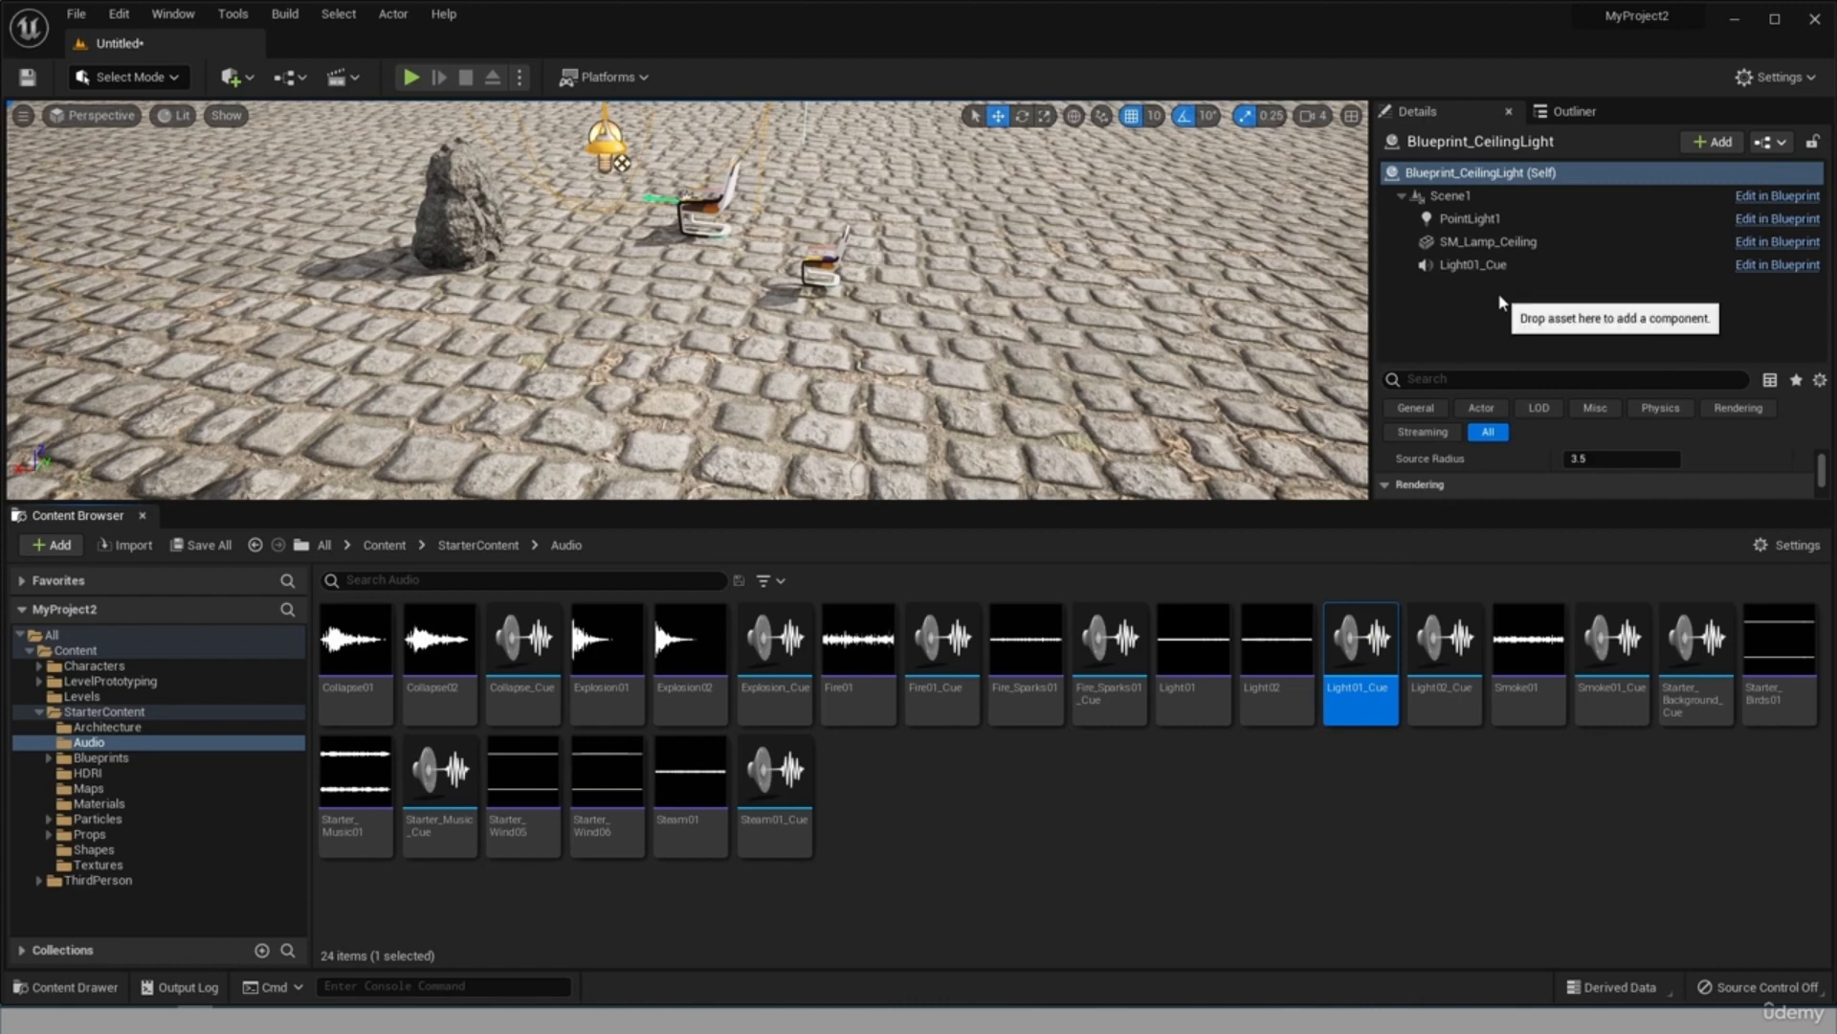
pyautogui.click(1470, 272)
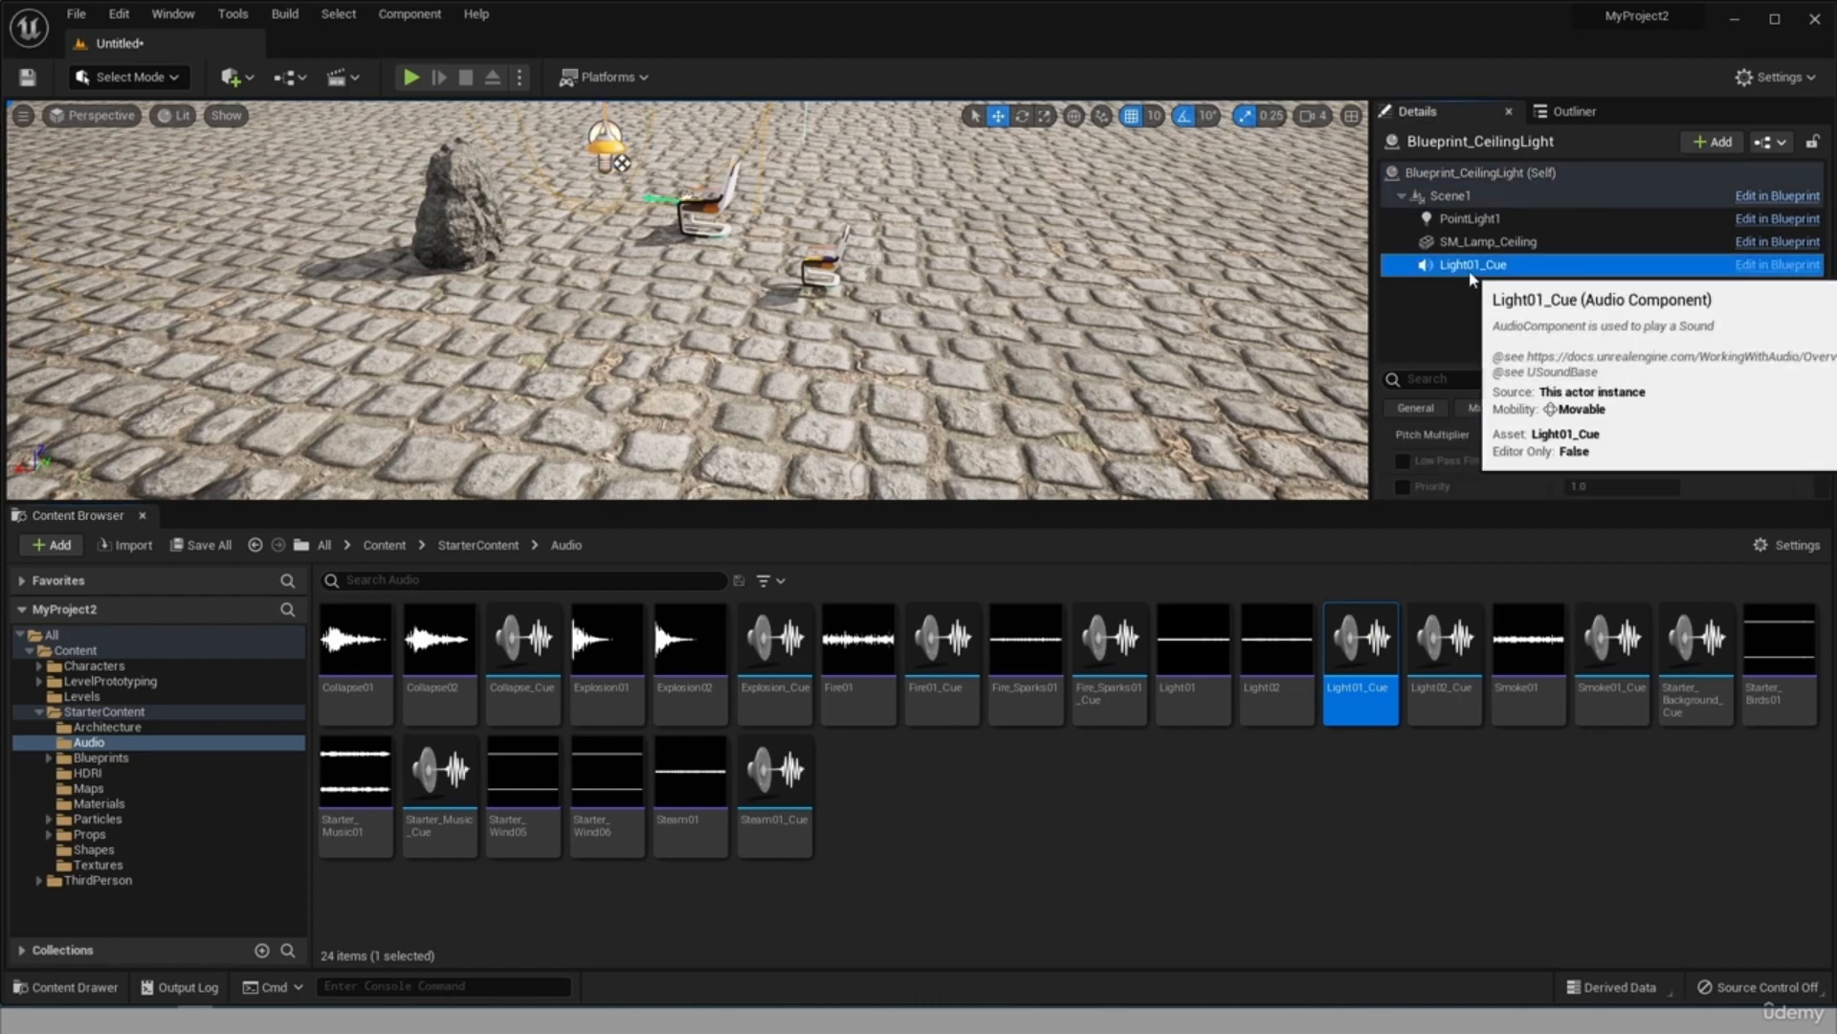
# Play the level, walk the character toward the chairs to listen for the lamp's sound, and end the simulation.
pyautogui.click(412, 78)
pyautogui.click(448, 308)
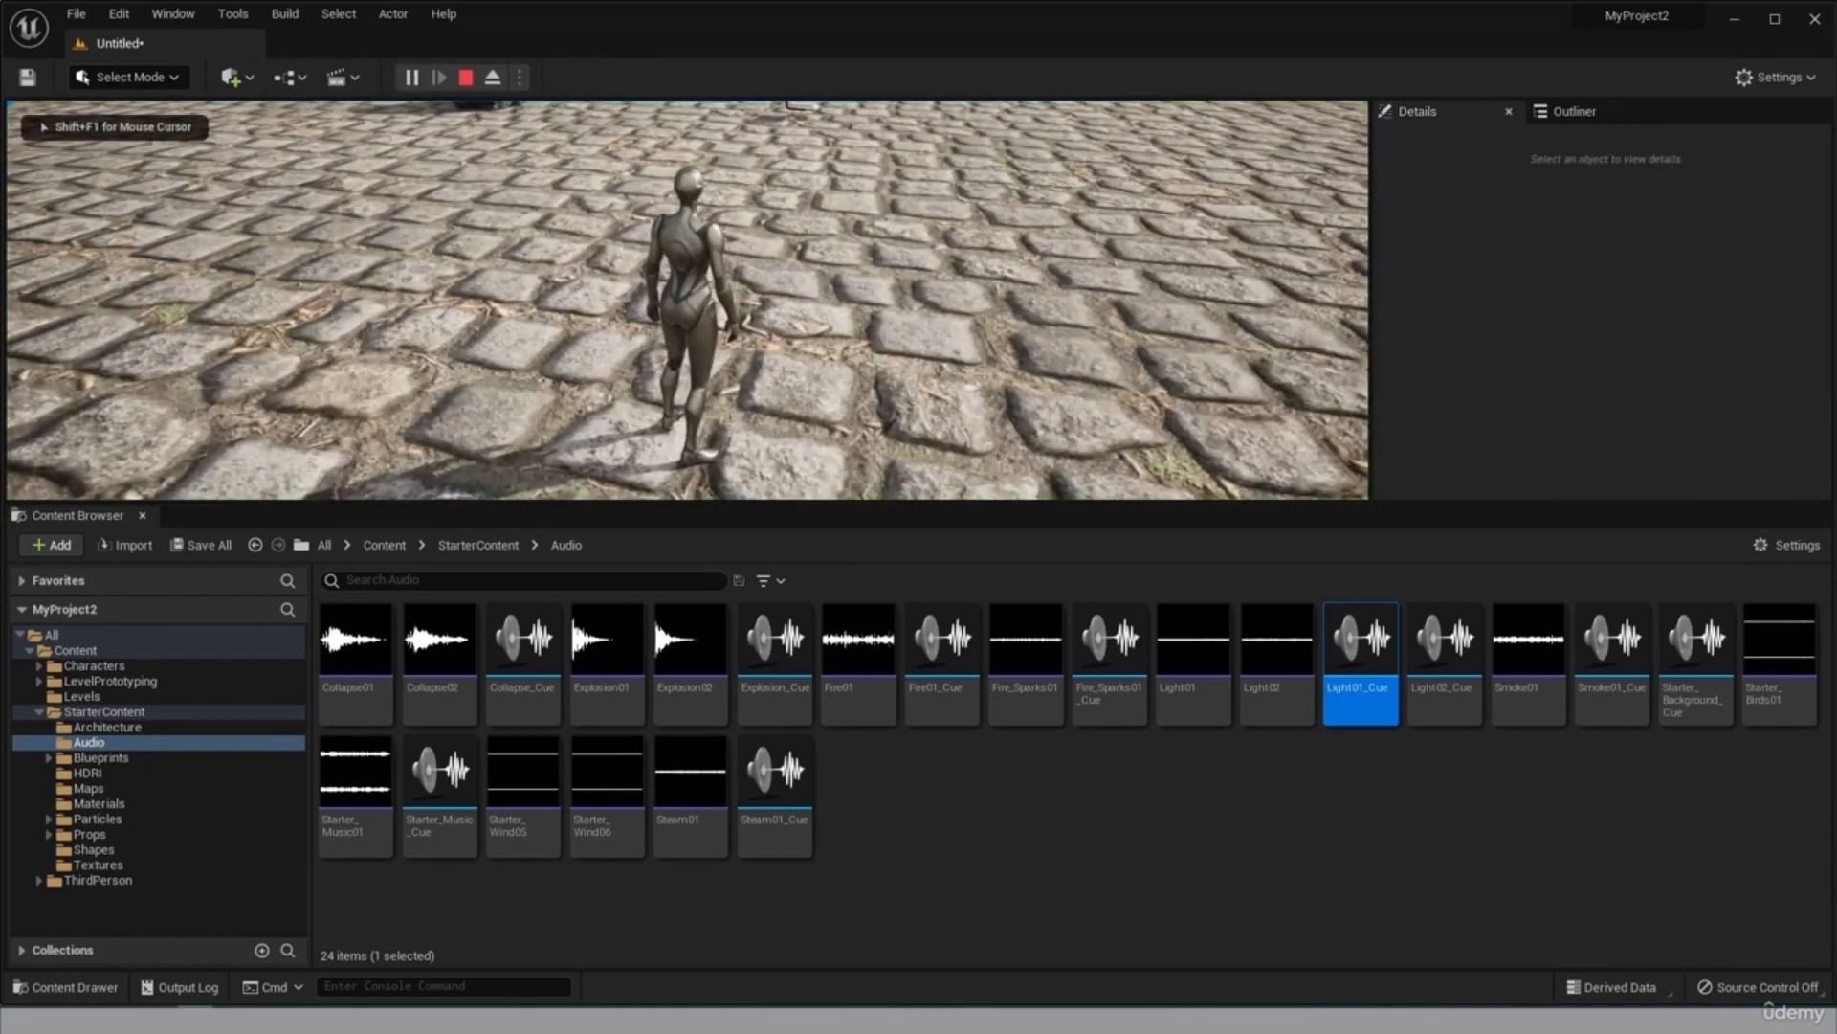
pyautogui.press('w')
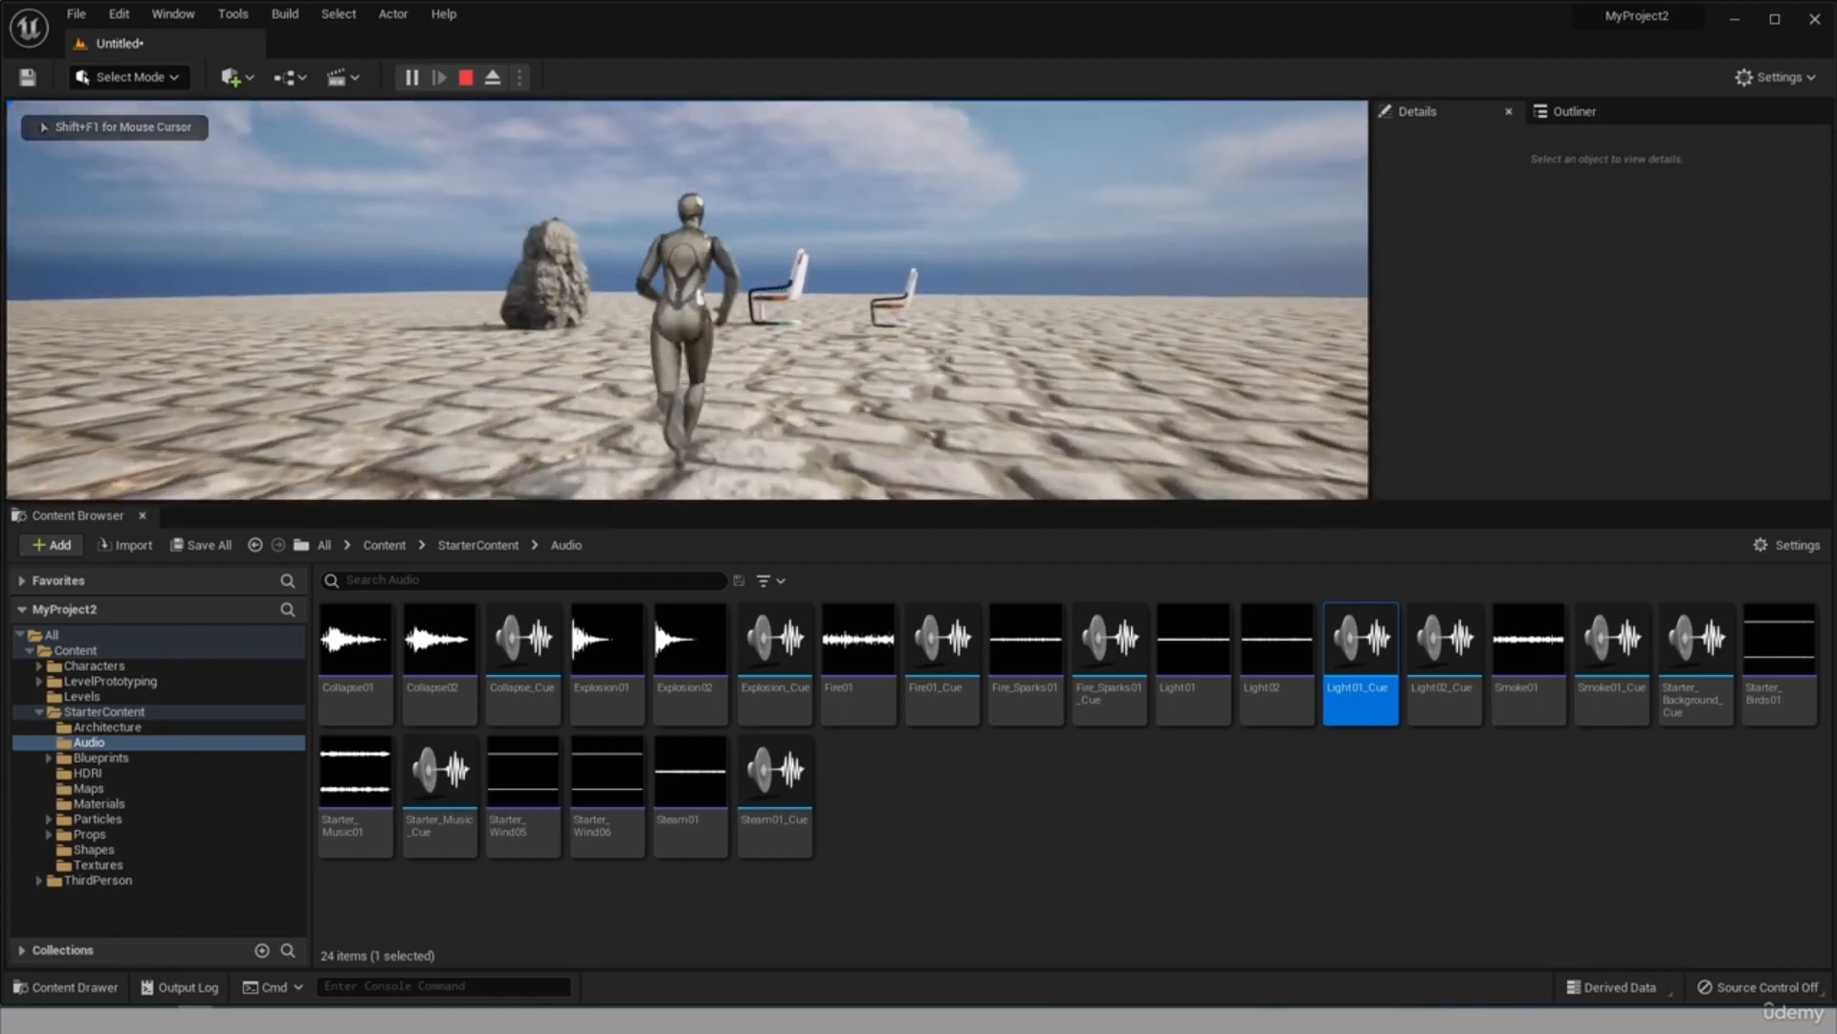
pyautogui.press('w')
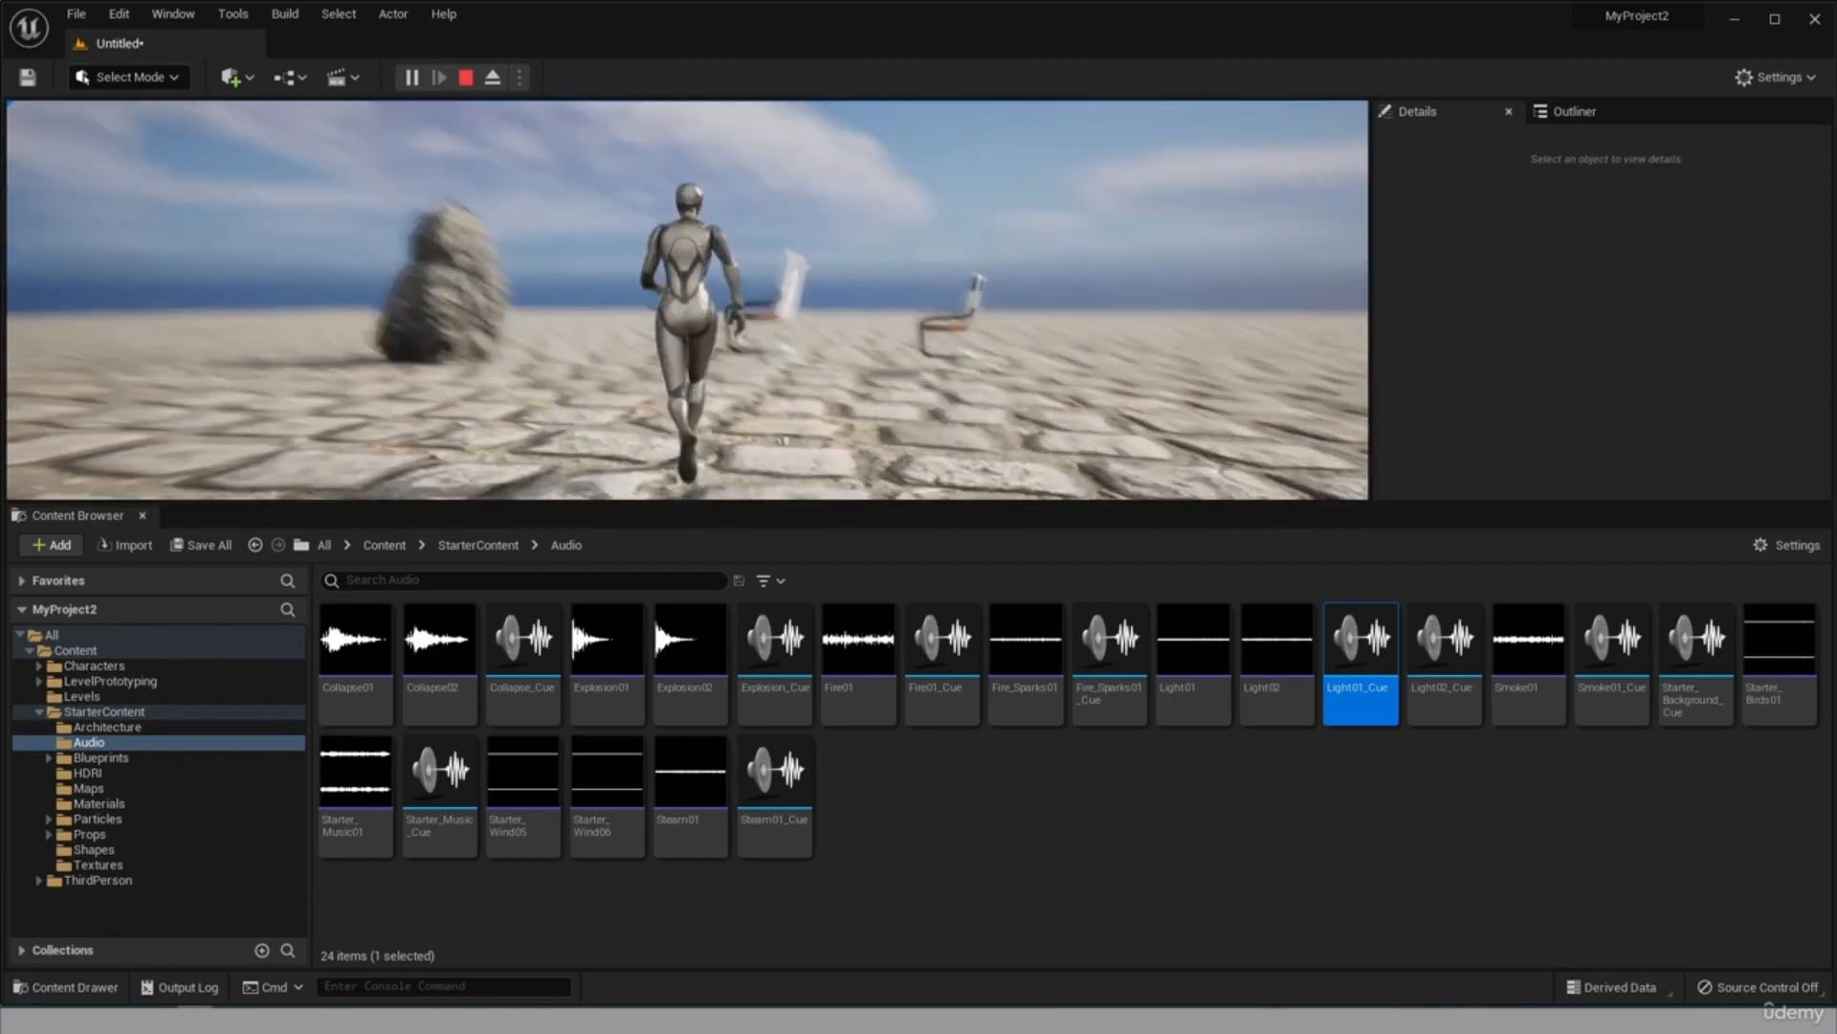
pyautogui.press('w')
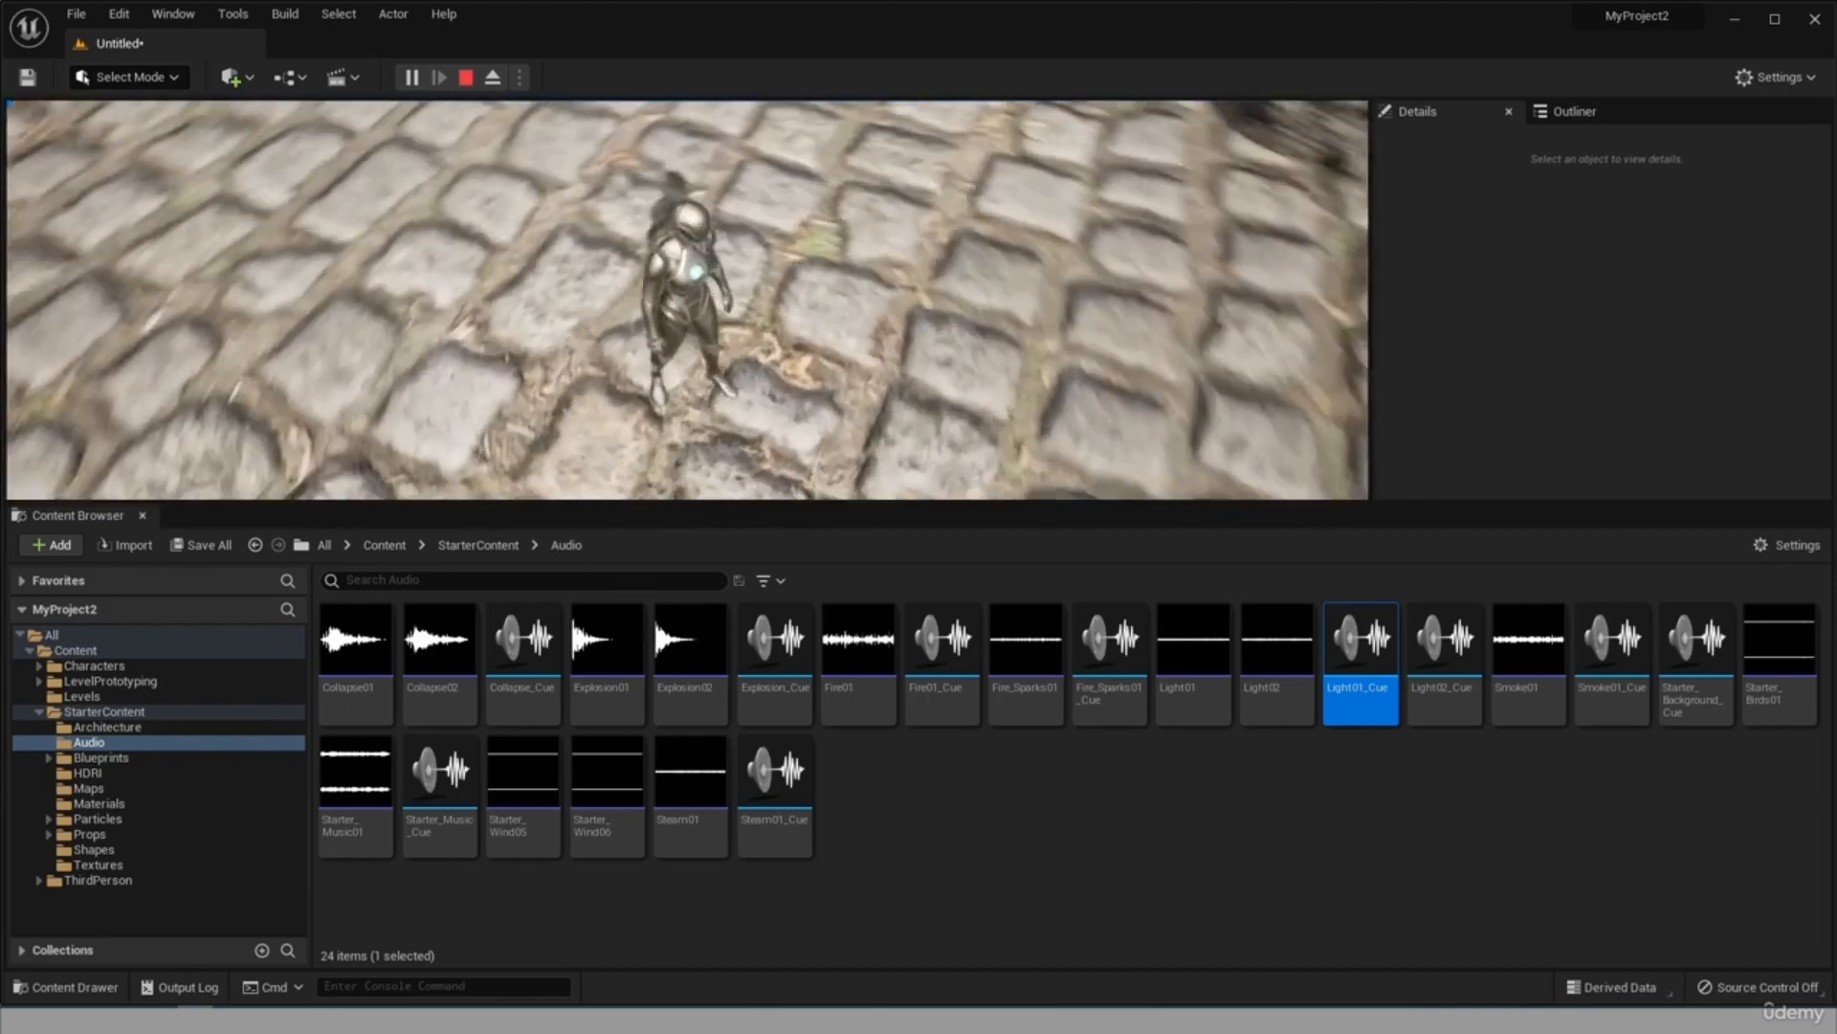
pyautogui.press('w')
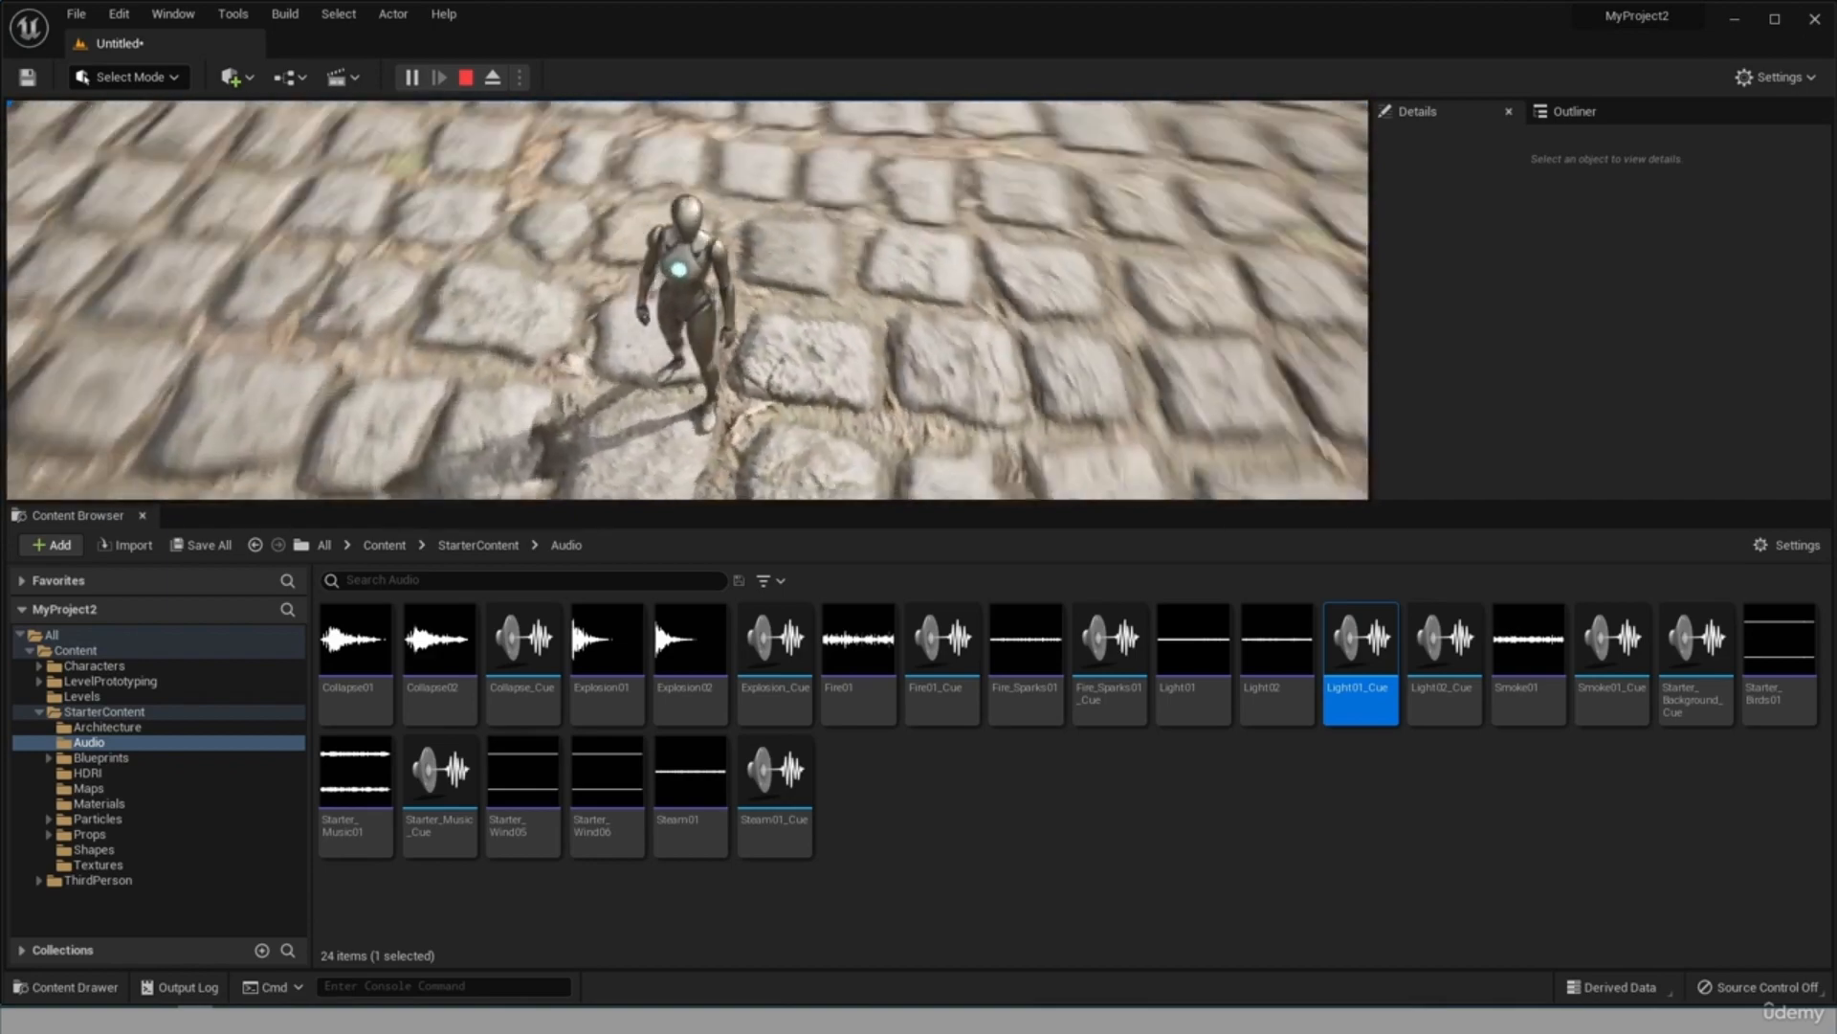
pyautogui.press('Escape')
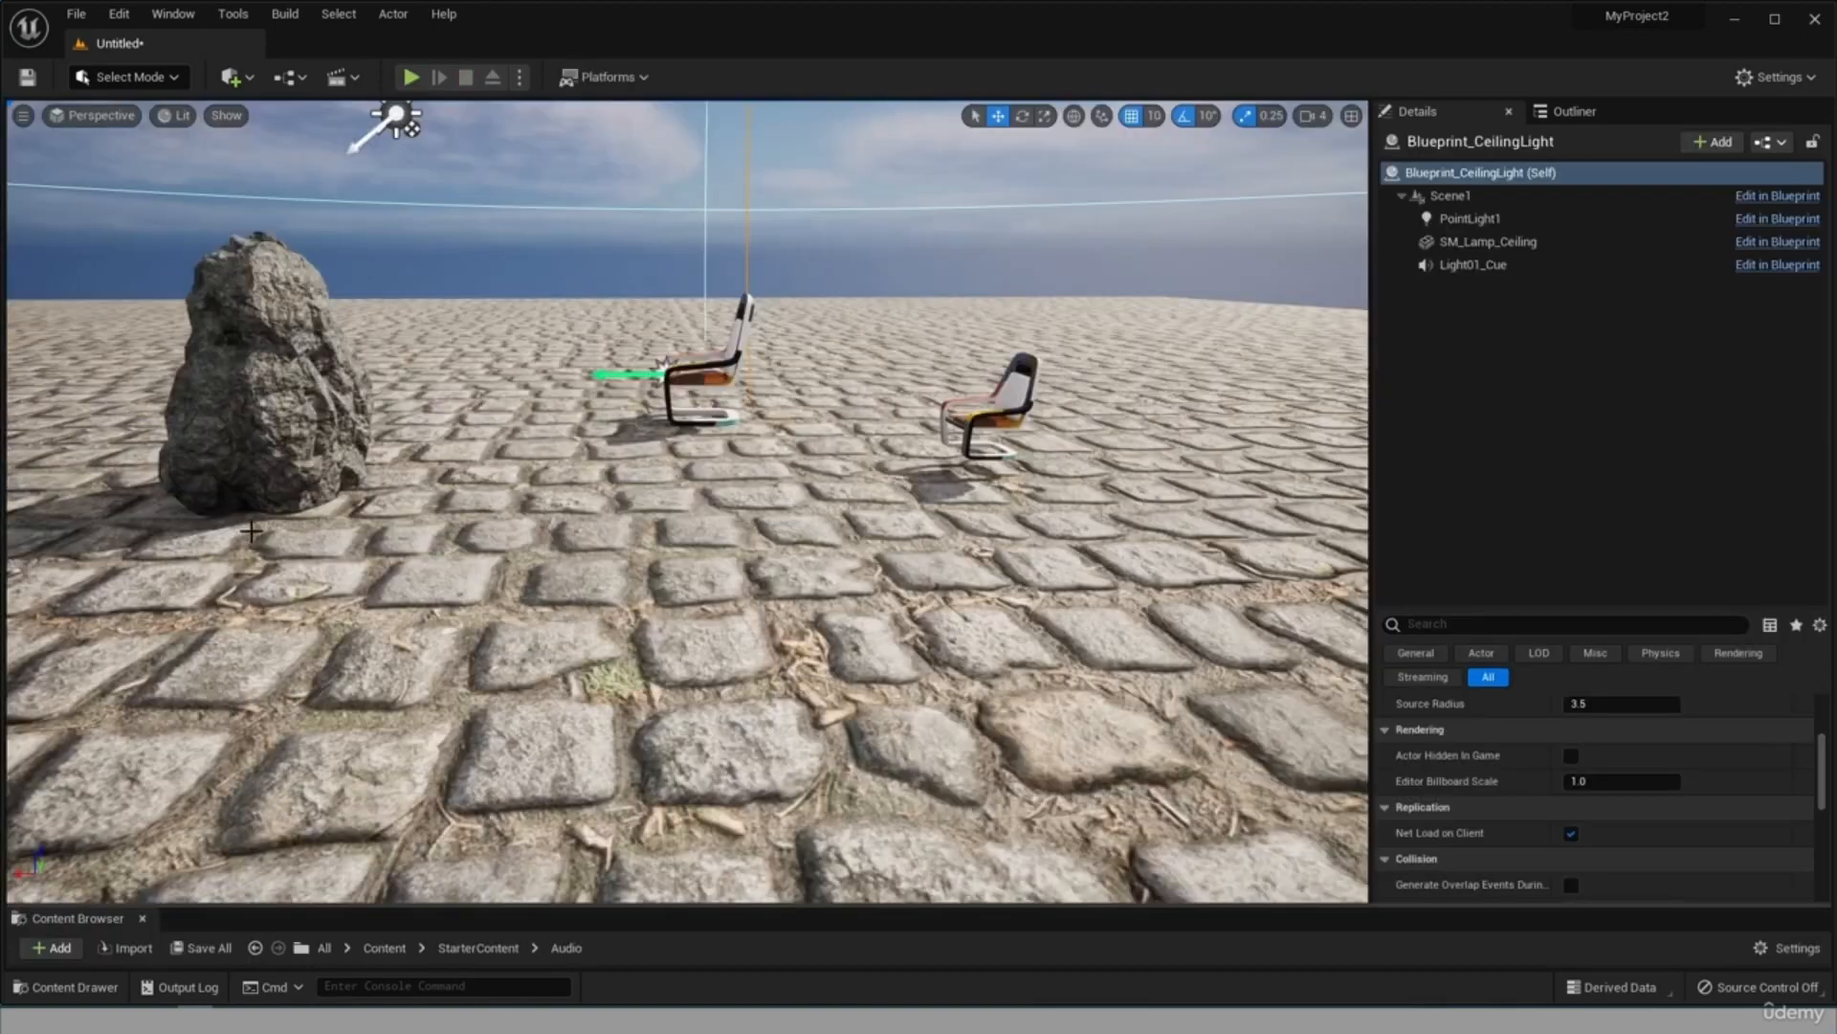
# Play the level again in the enlarged viewport and move the character near the chairs under the ceiling light.
pyautogui.click(412, 77)
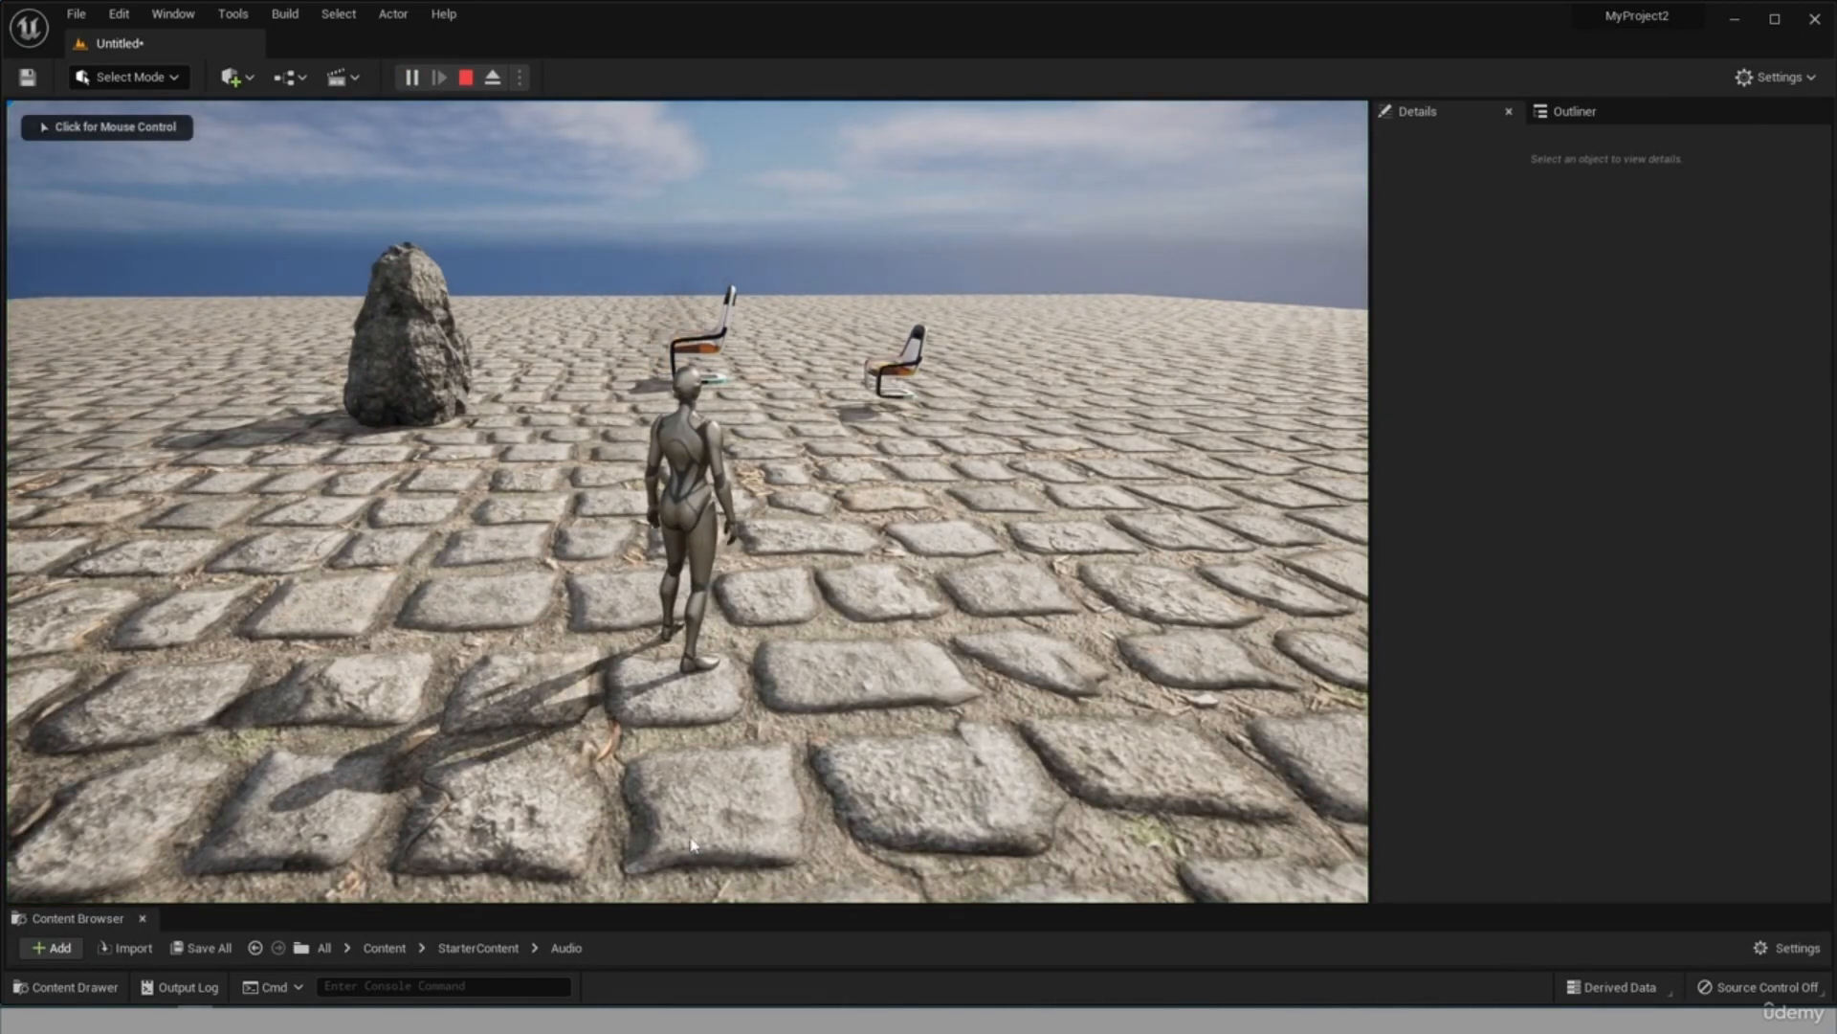
pyautogui.click(731, 291)
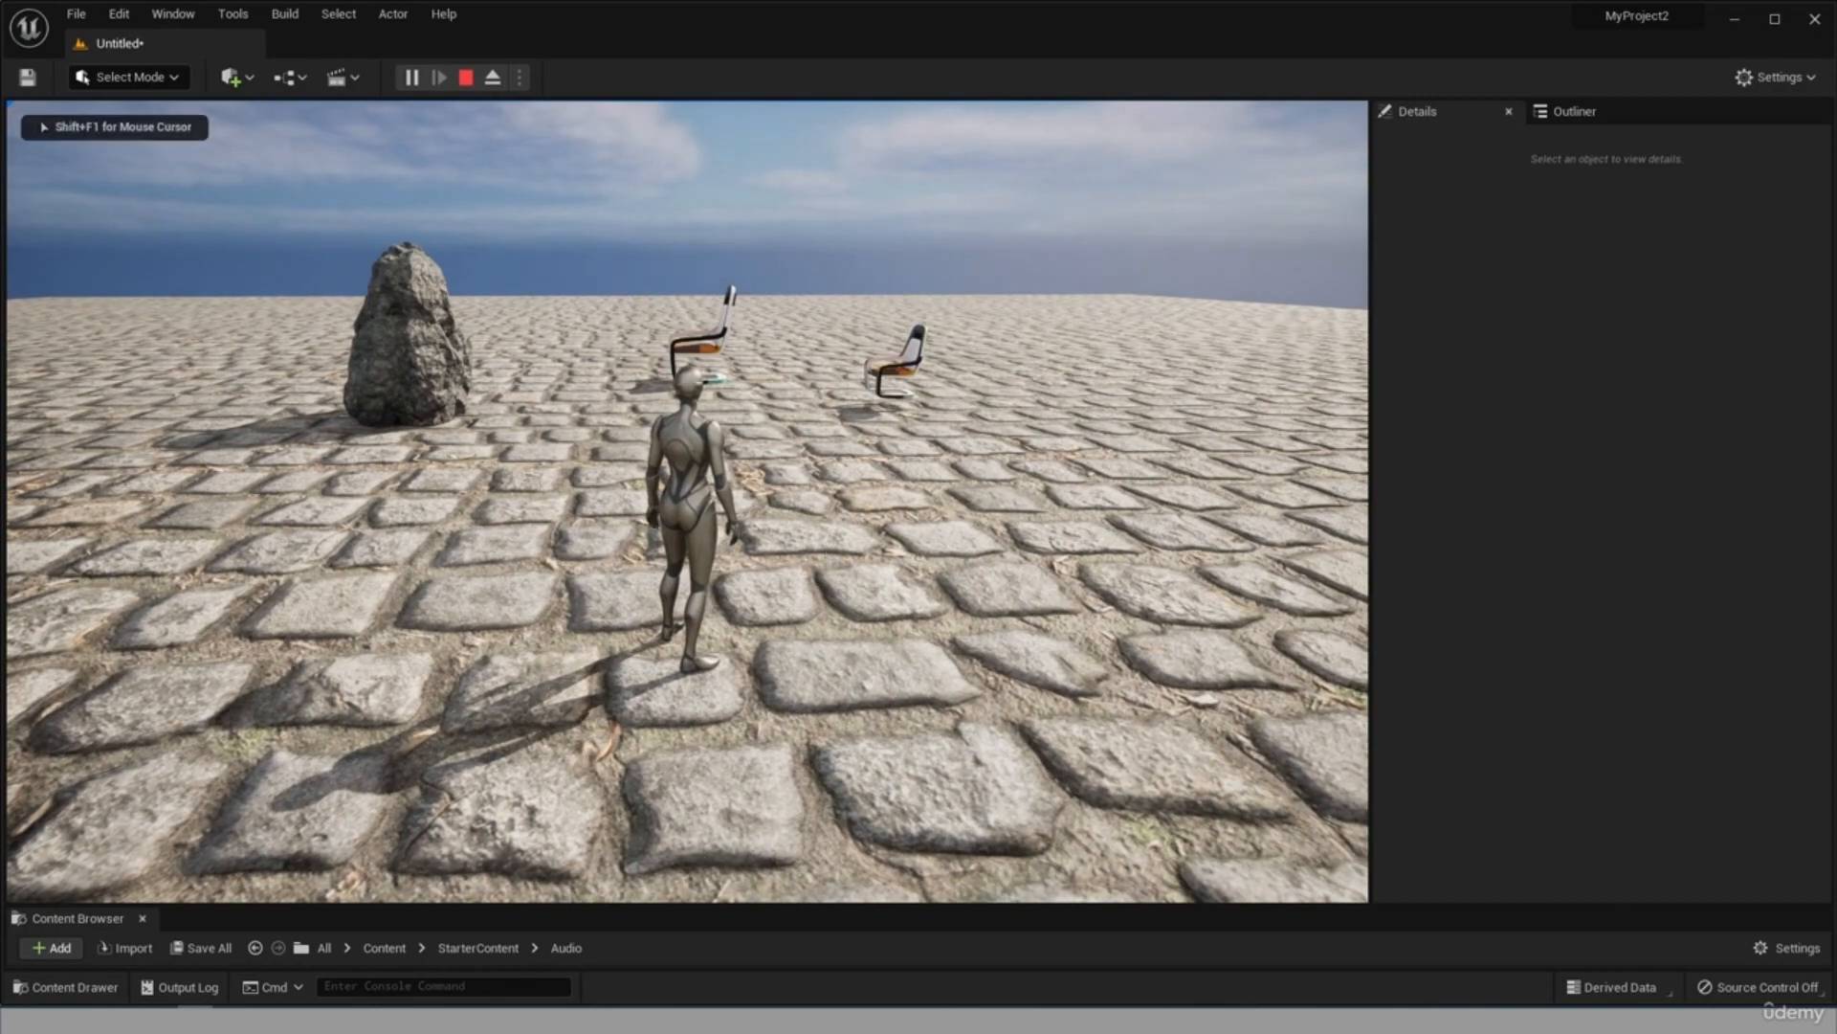
pyautogui.press('s')
pyautogui.press('w')
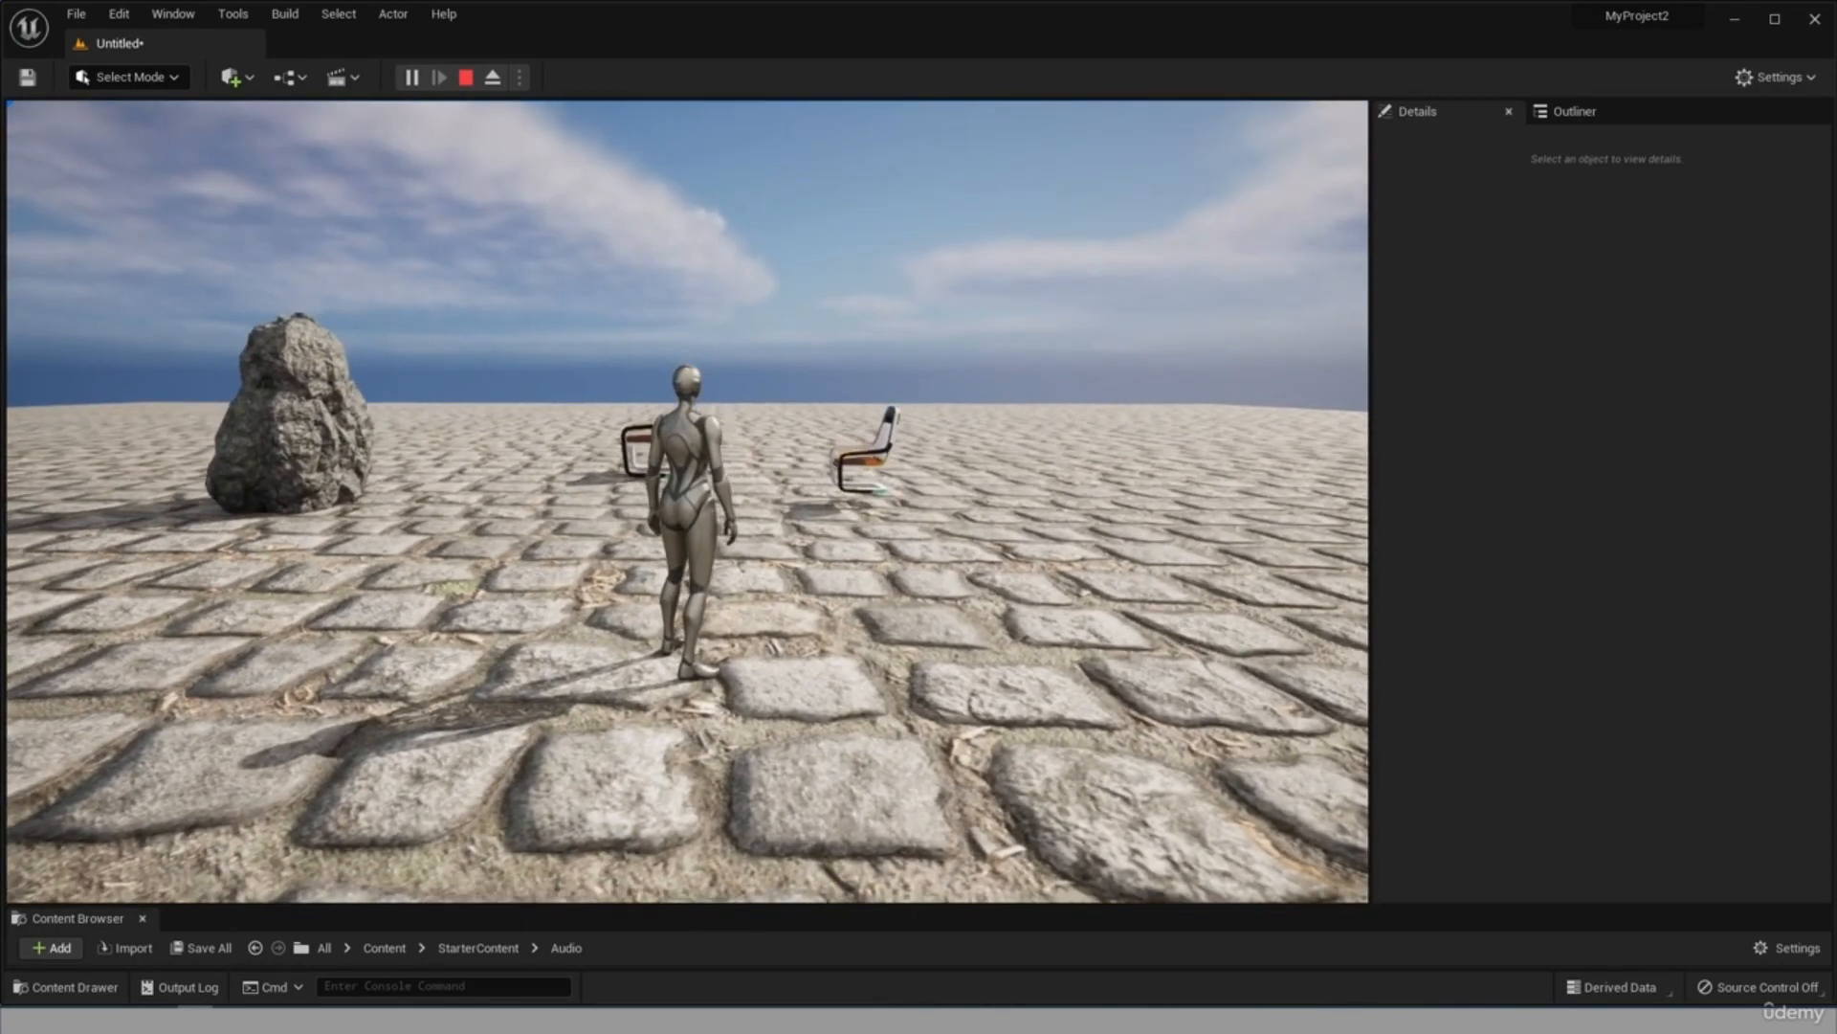
# Raise the system volume to 80 and lower it to 28 while the level is playing.
pyautogui.press('XF86AudioRaiseVolume')
pyautogui.press('XF86AudioRaiseVolume')
pyautogui.press('XF86AudioRaiseVolume')
pyautogui.press('XF86AudioRaiseVolume')
pyautogui.press('XF86AudioRaiseVolume')
pyautogui.press('XF86AudioRaiseVolume')
pyautogui.press('XF86AudioRaiseVolume')
pyautogui.press('XF86AudioRaiseVolume')
pyautogui.press('XF86AudioRaiseVolume')
pyautogui.press('XF86AudioRaiseVolume')
pyautogui.press('XF86AudioRaiseVolume')
pyautogui.press('XF86AudioRaiseVolume')
pyautogui.press('XF86AudioRaiseVolume')
pyautogui.press('XF86AudioRaiseVolume')
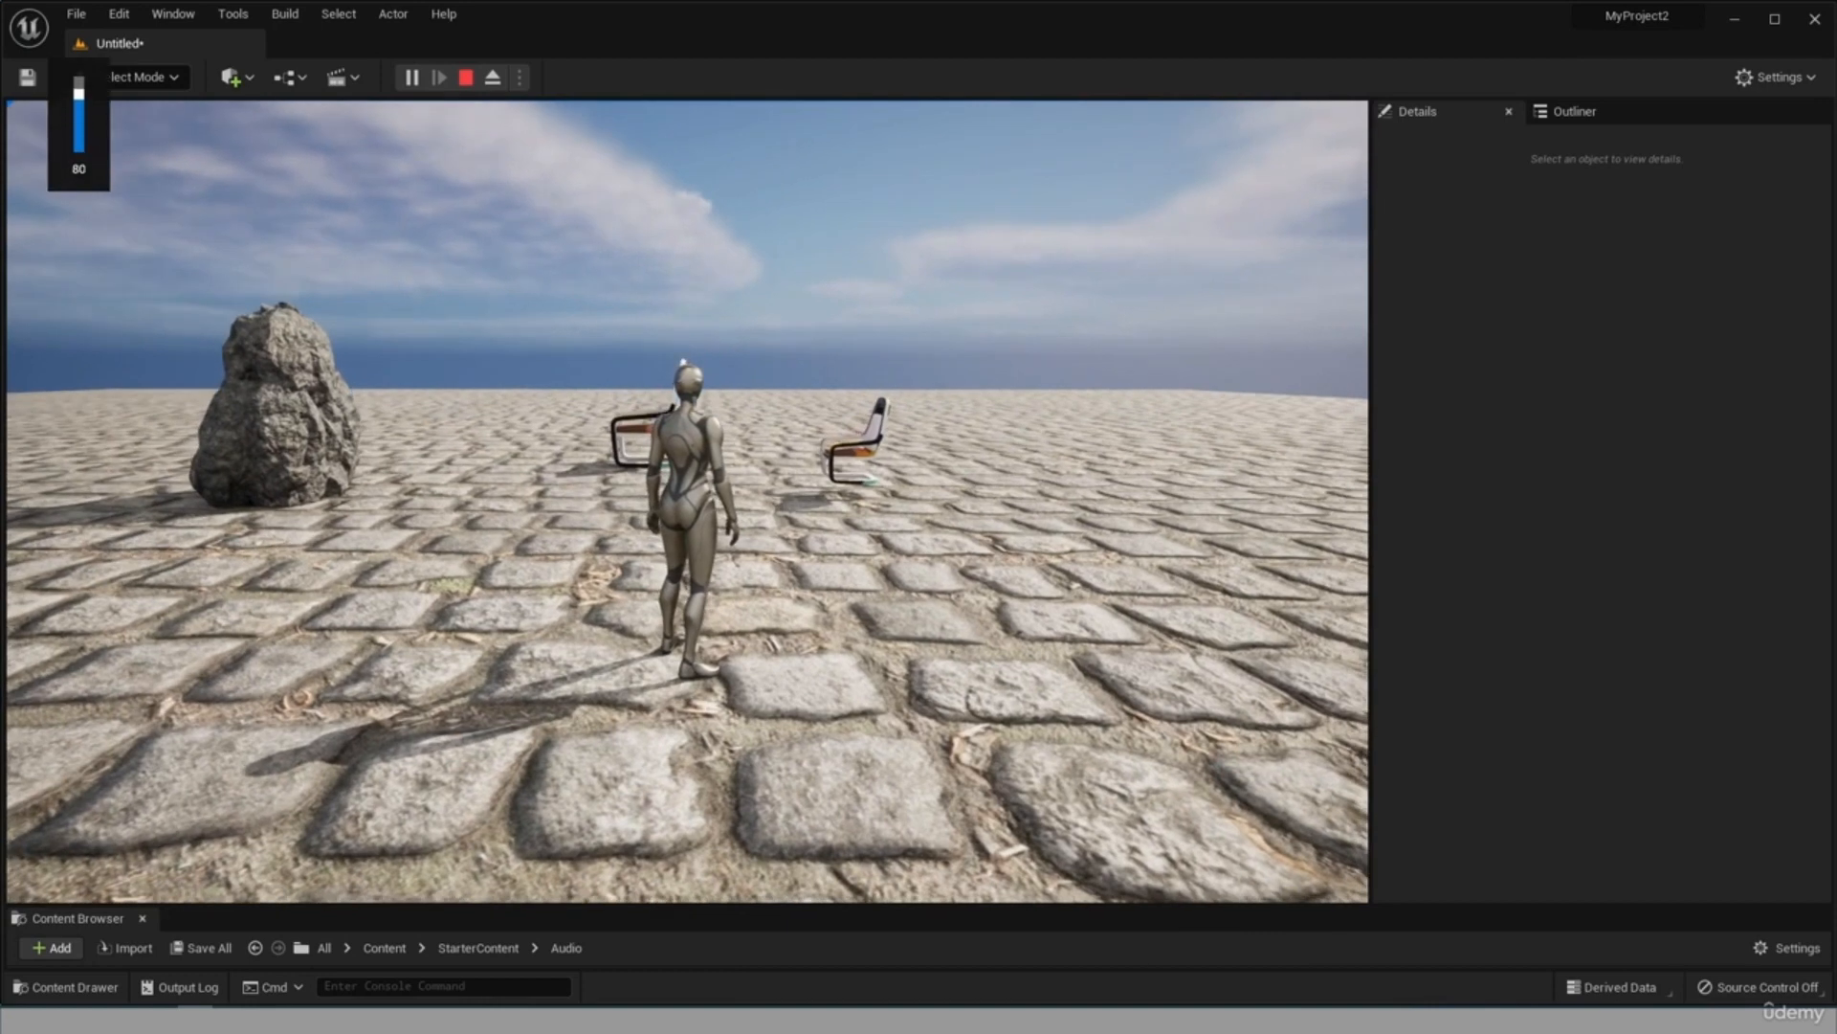
pyautogui.press('XF86AudioLowerVolume')
pyautogui.press('XF86AudioLowerVolume')
pyautogui.press('XF86AudioLowerVolume')
pyautogui.press('XF86AudioLowerVolume')
pyautogui.press('XF86AudioLowerVolume')
pyautogui.press('XF86AudioLowerVolume')
pyautogui.press('XF86AudioLowerVolume')
pyautogui.press('XF86AudioLowerVolume')
pyautogui.press('XF86AudioLowerVolume')
pyautogui.press('XF86AudioLowerVolume')
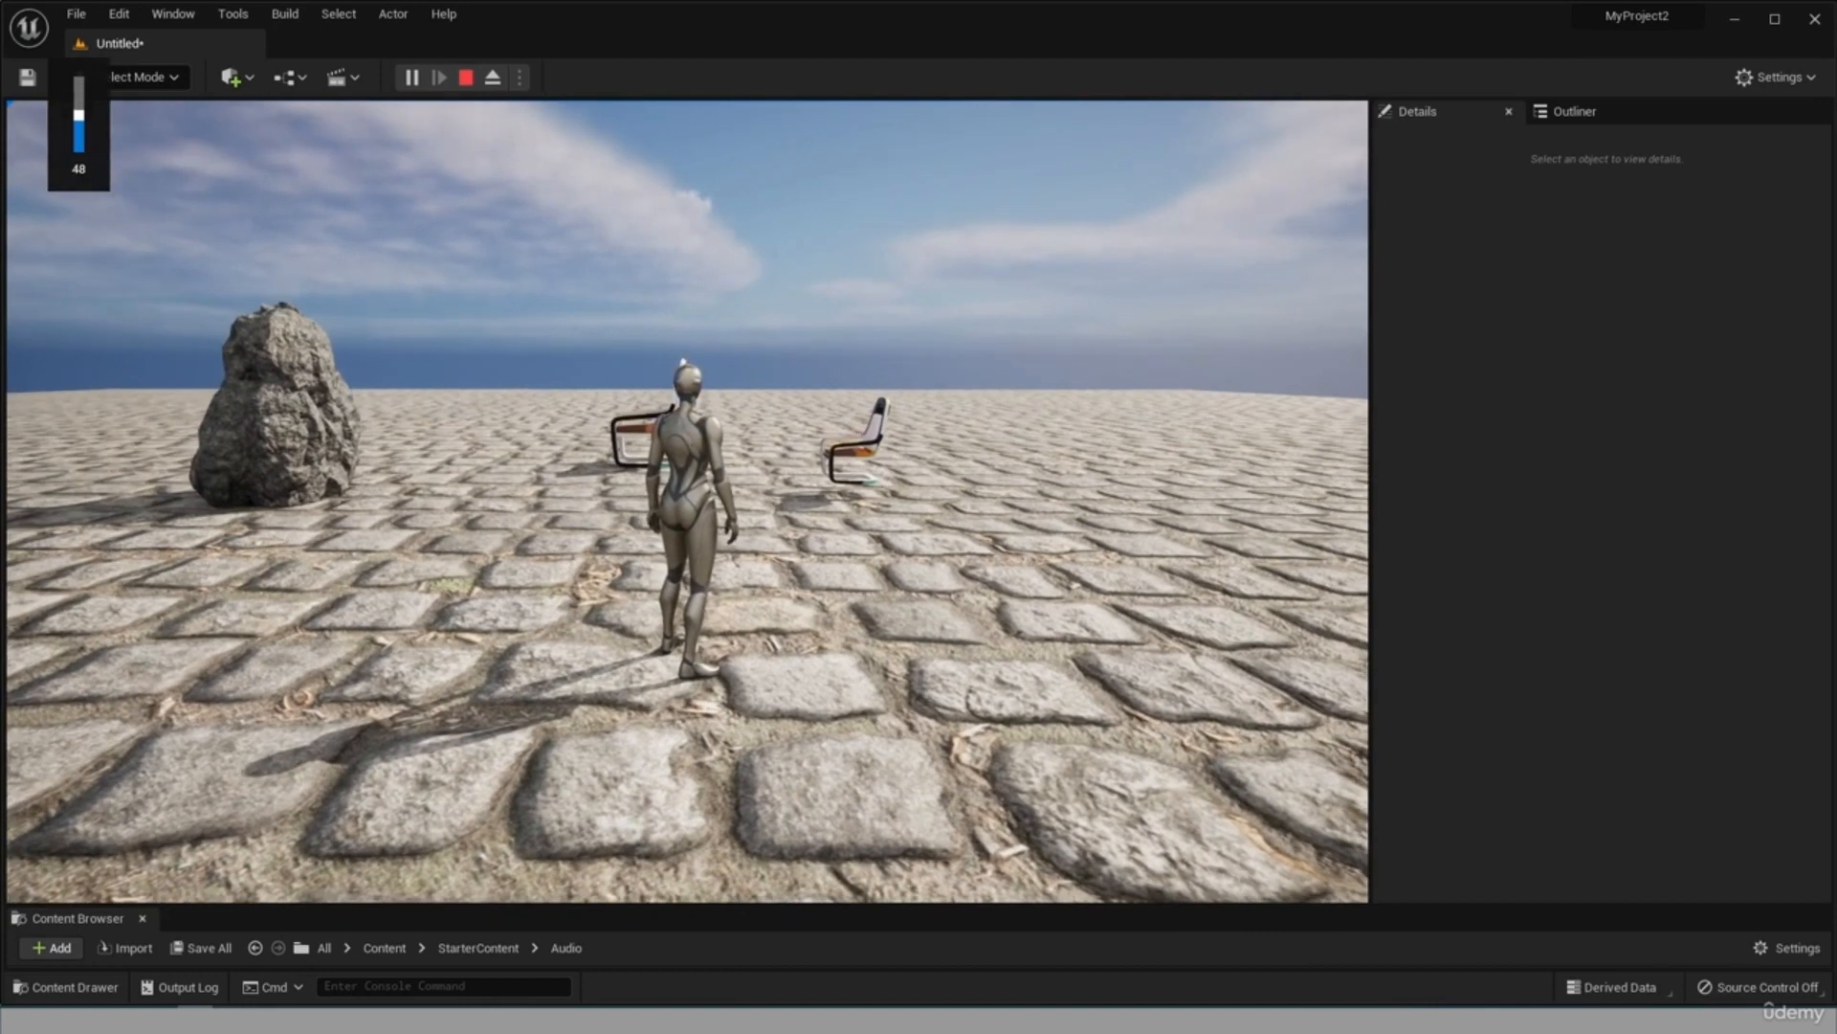
pyautogui.press('XF86AudioLowerVolume')
pyautogui.press('XF86AudioLowerVolume')
pyautogui.press('XF86AudioLowerVolume')
pyautogui.press('XF86AudioLowerVolume')
pyautogui.press('XF86AudioLowerVolume')
pyautogui.press('XF86AudioLowerVolume')
pyautogui.press('XF86AudioLowerVolume')
pyautogui.press('XF86AudioLowerVolume')
pyautogui.press('XF86AudioLowerVolume')
pyautogui.press('XF86AudioLowerVolume')
pyautogui.press('XF86AudioLowerVolume')
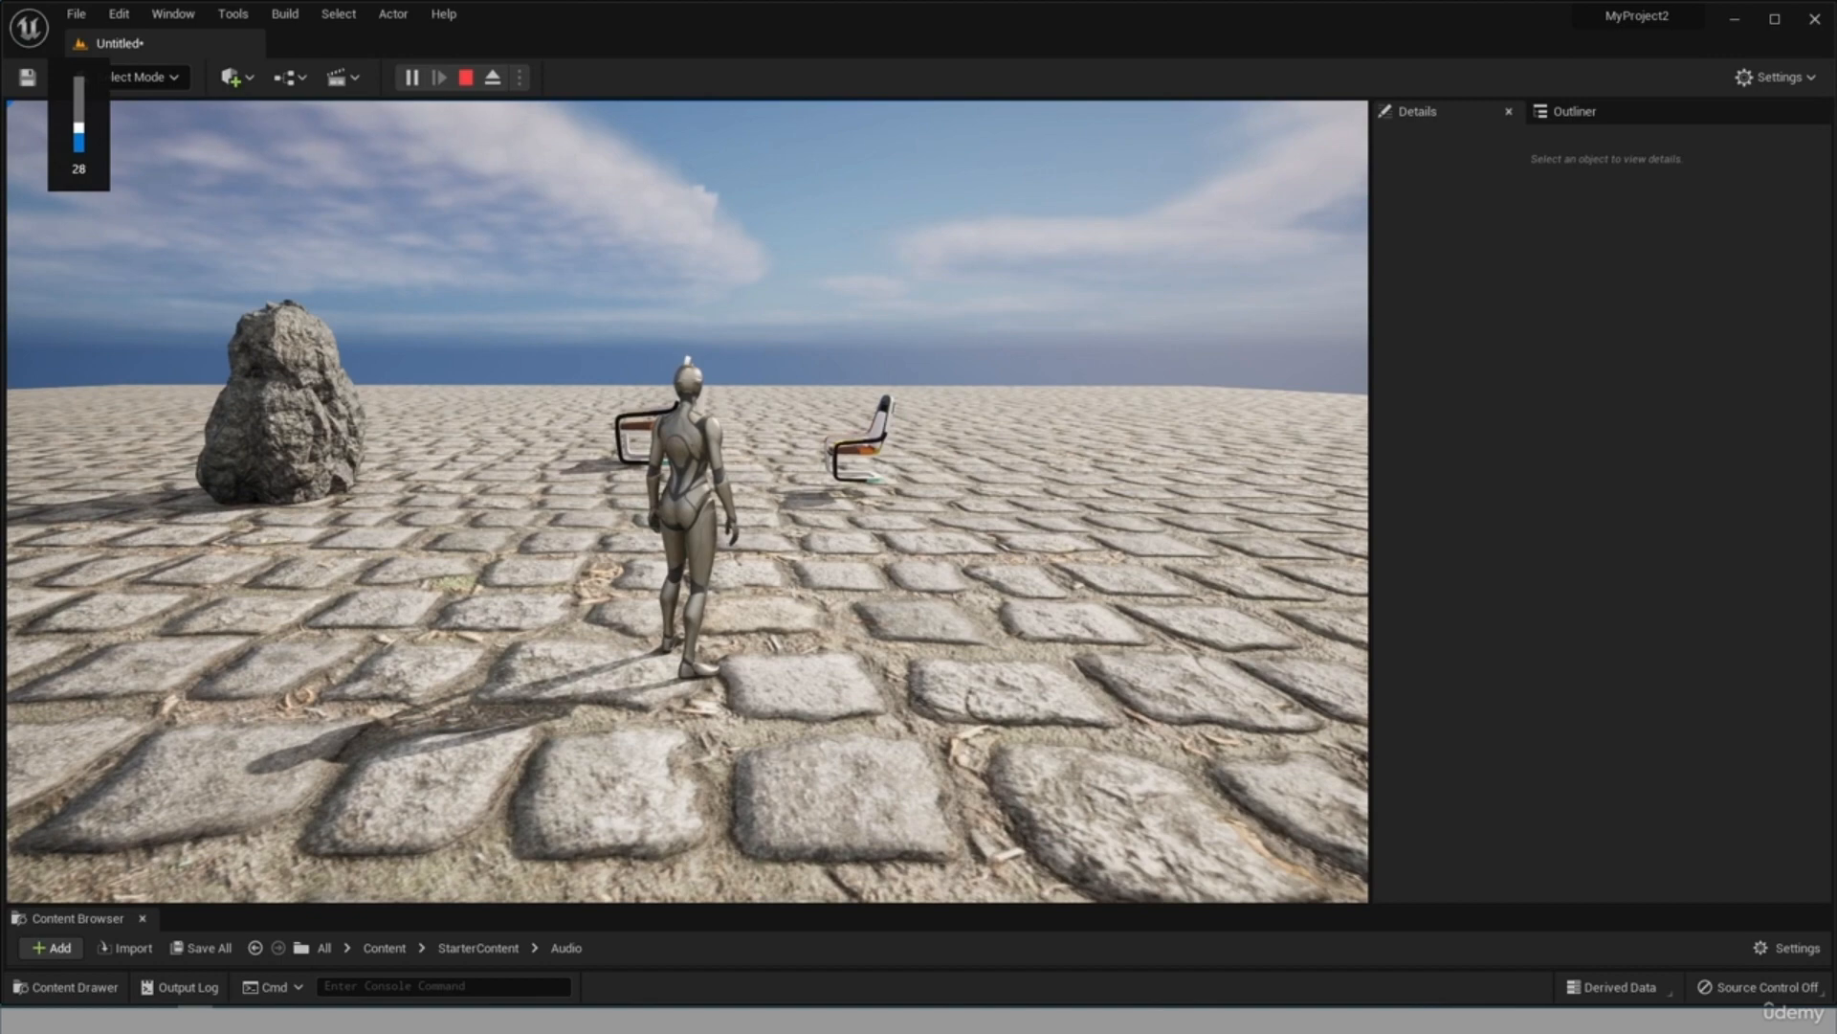
# Run the character away from the ceiling light to compare its sound at a distance, and end the simulation.
pyautogui.press('w')
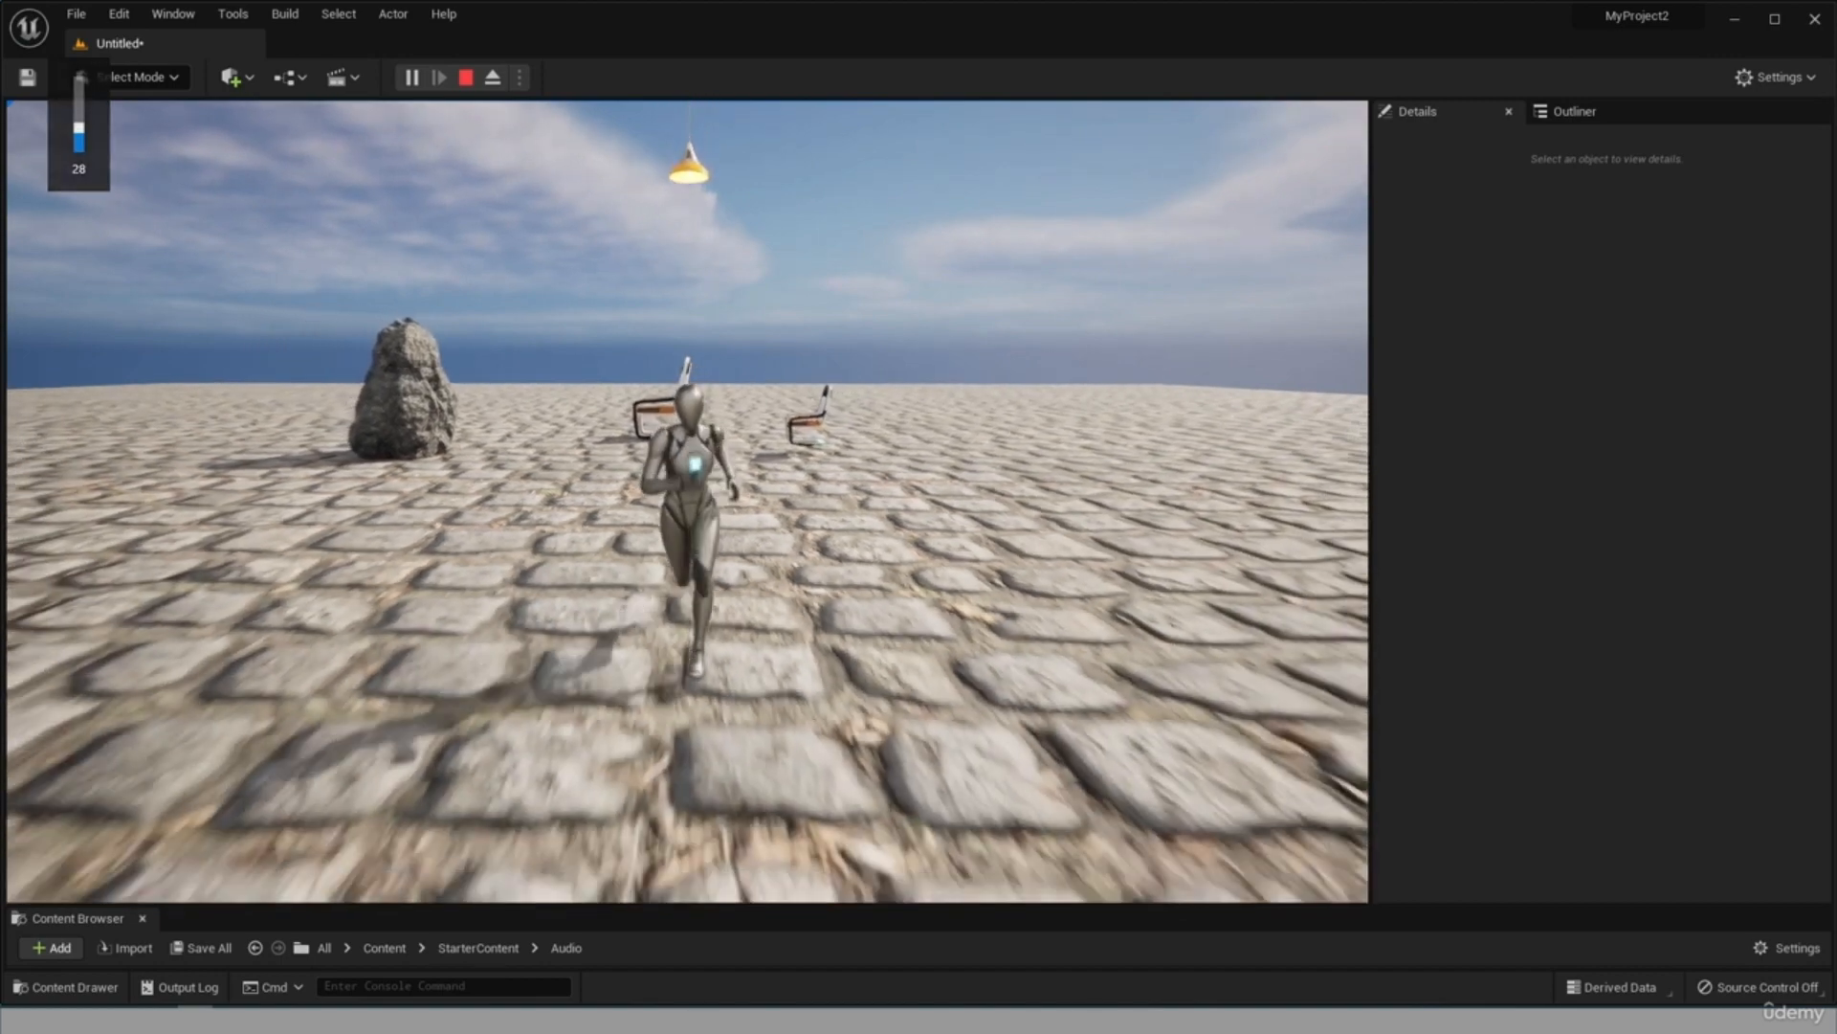
pyautogui.press('Escape')
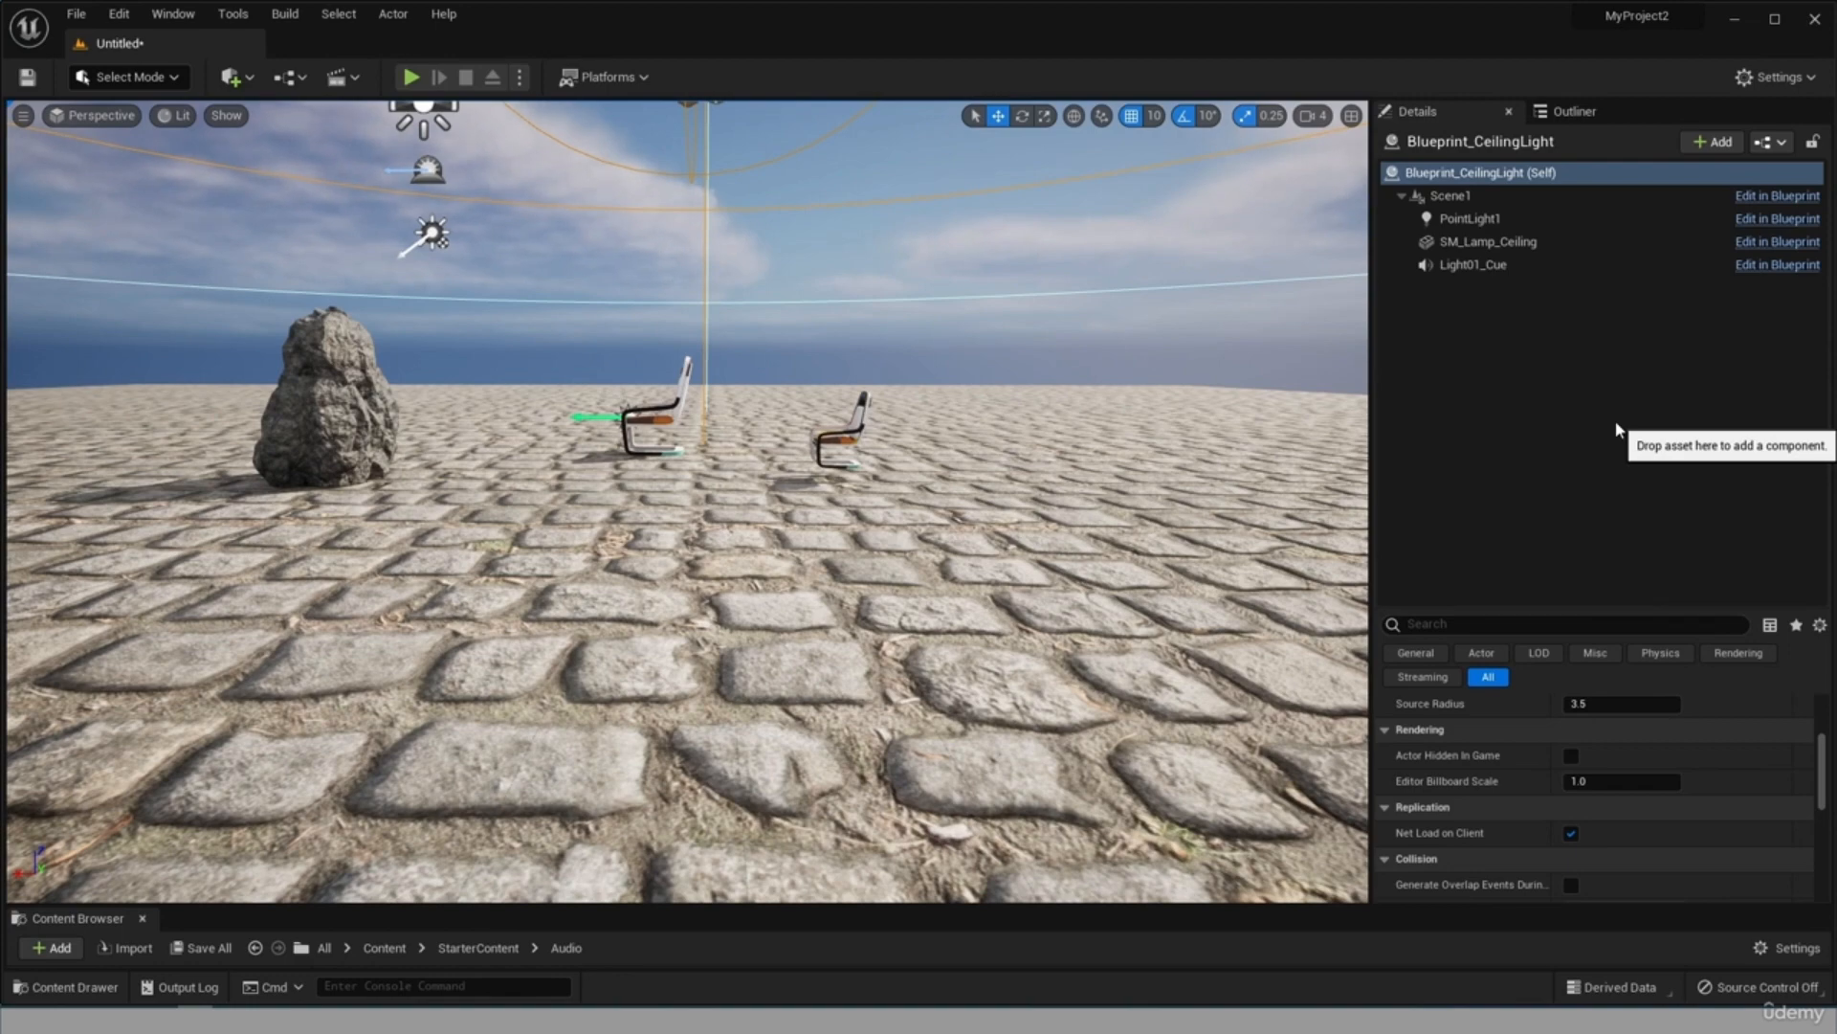
pyautogui.scroll(-5, 1034, 527)
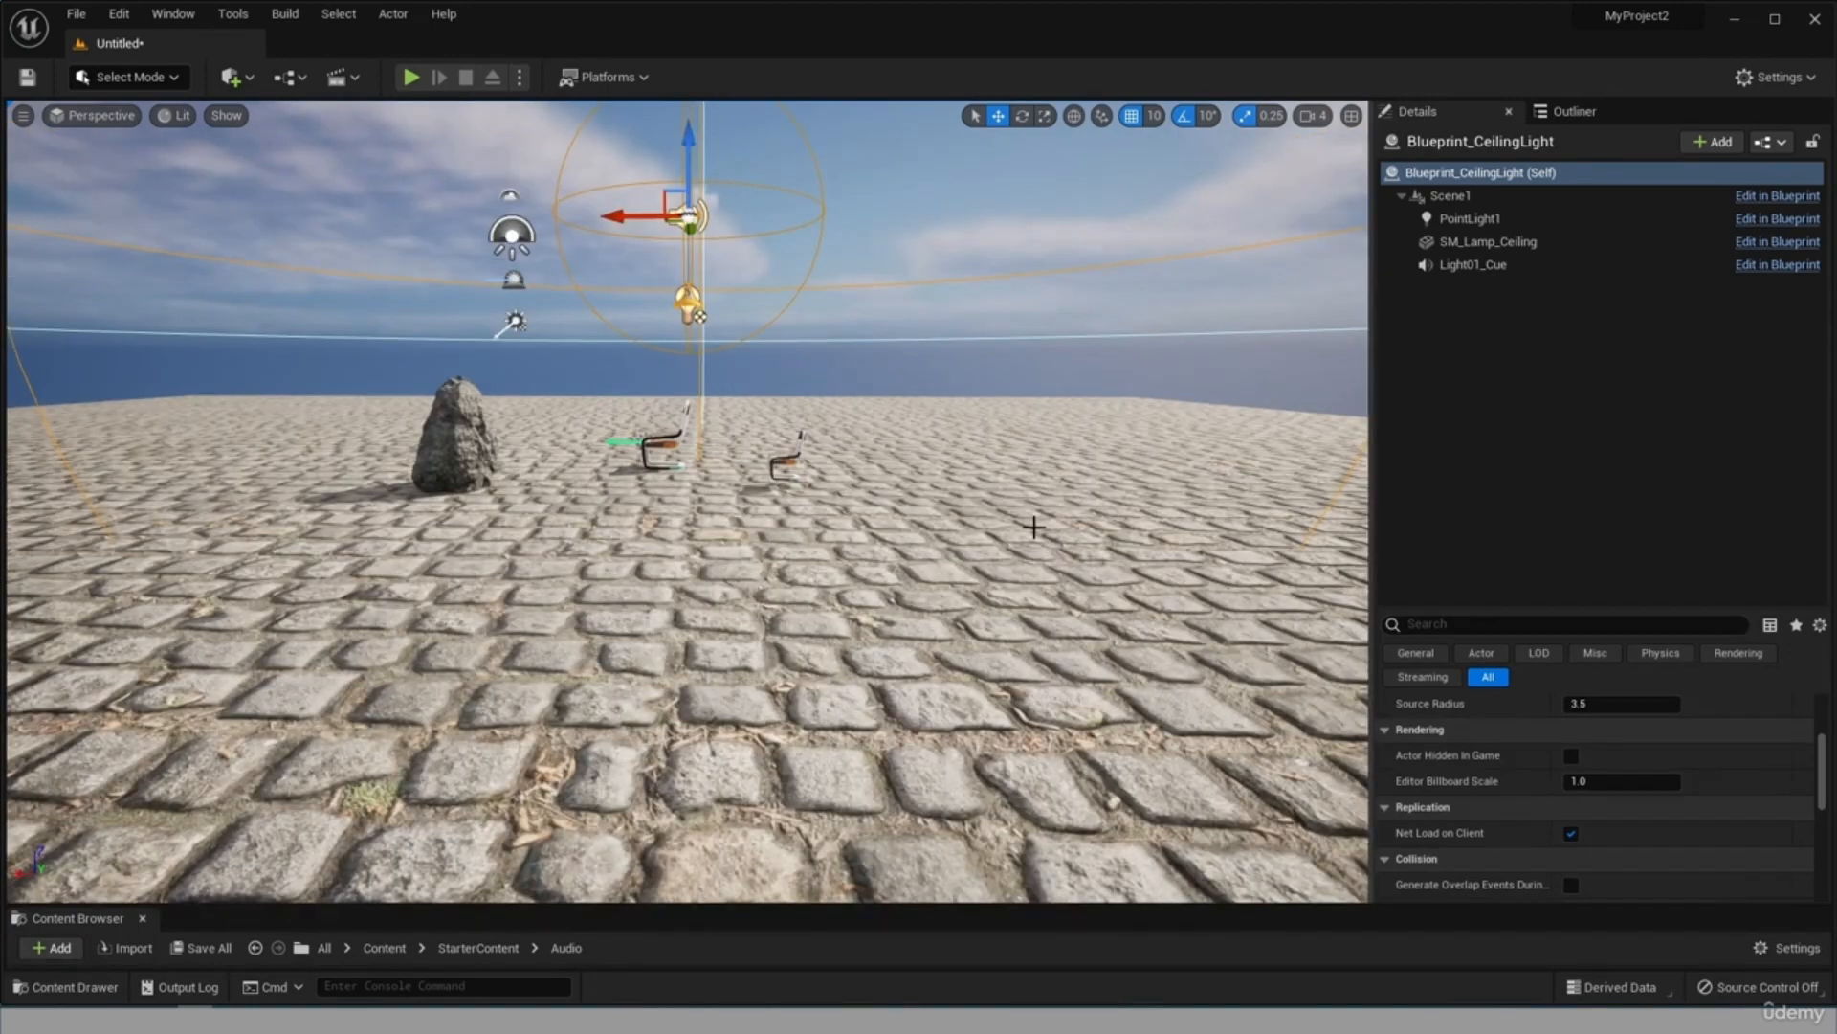